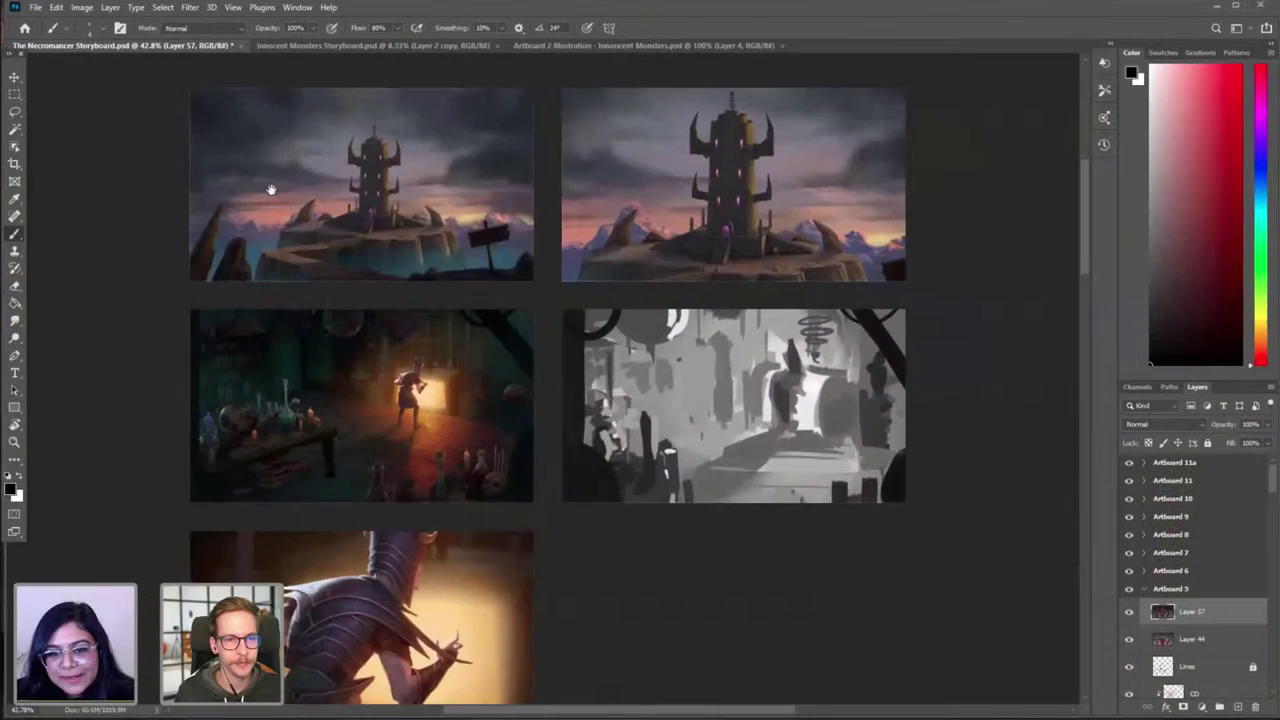
scroll(243, 137, right, 1)
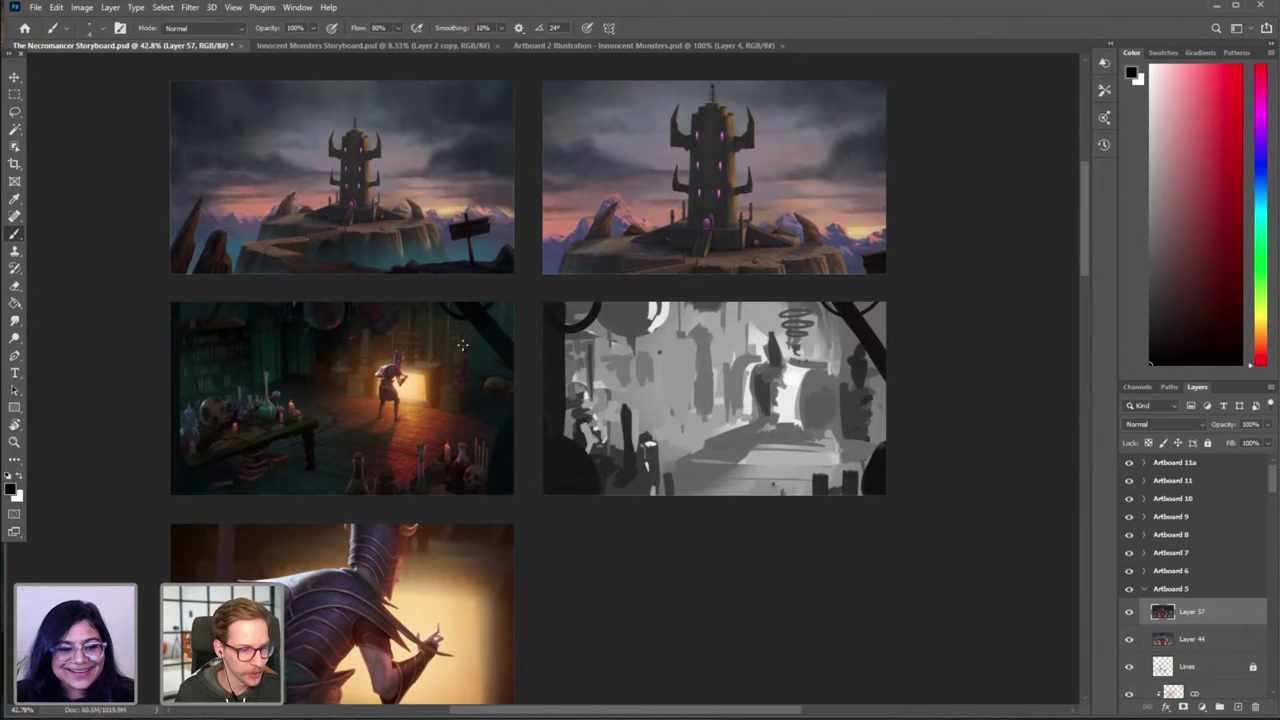
mouse_move(455, 244)
mouse_down()
mouse_move(459, 264)
mouse_move(454, 255)
mouse_up()
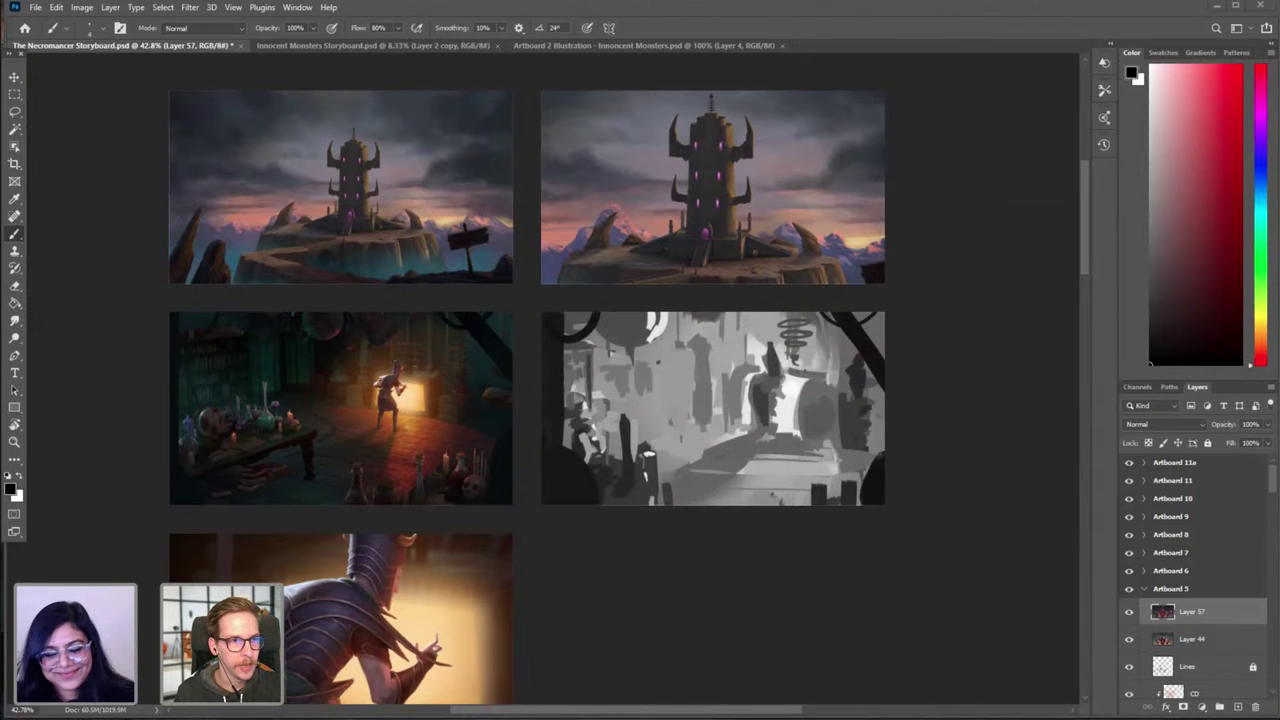
Step: Switch to Photos, maximize it, and page through the exported Necromancer storyboard images from Artboard 1 to Artboard 11
key(alt+Tab)
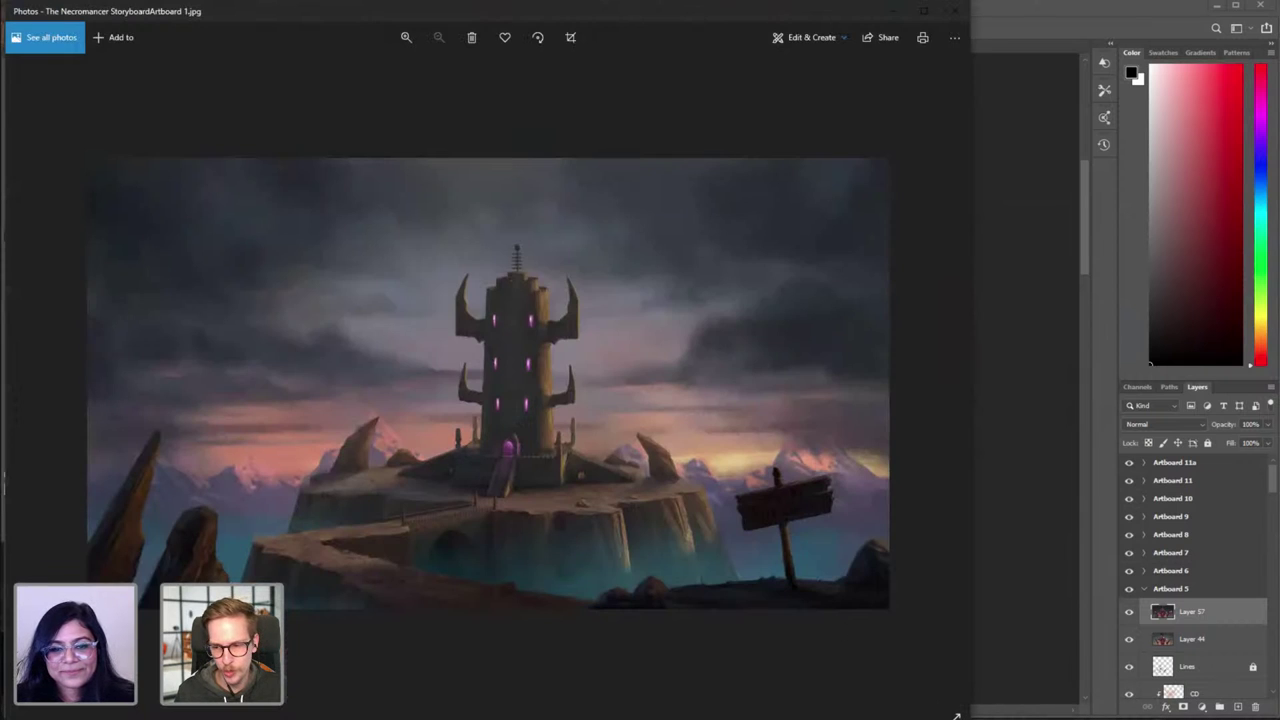
key(super+Up)
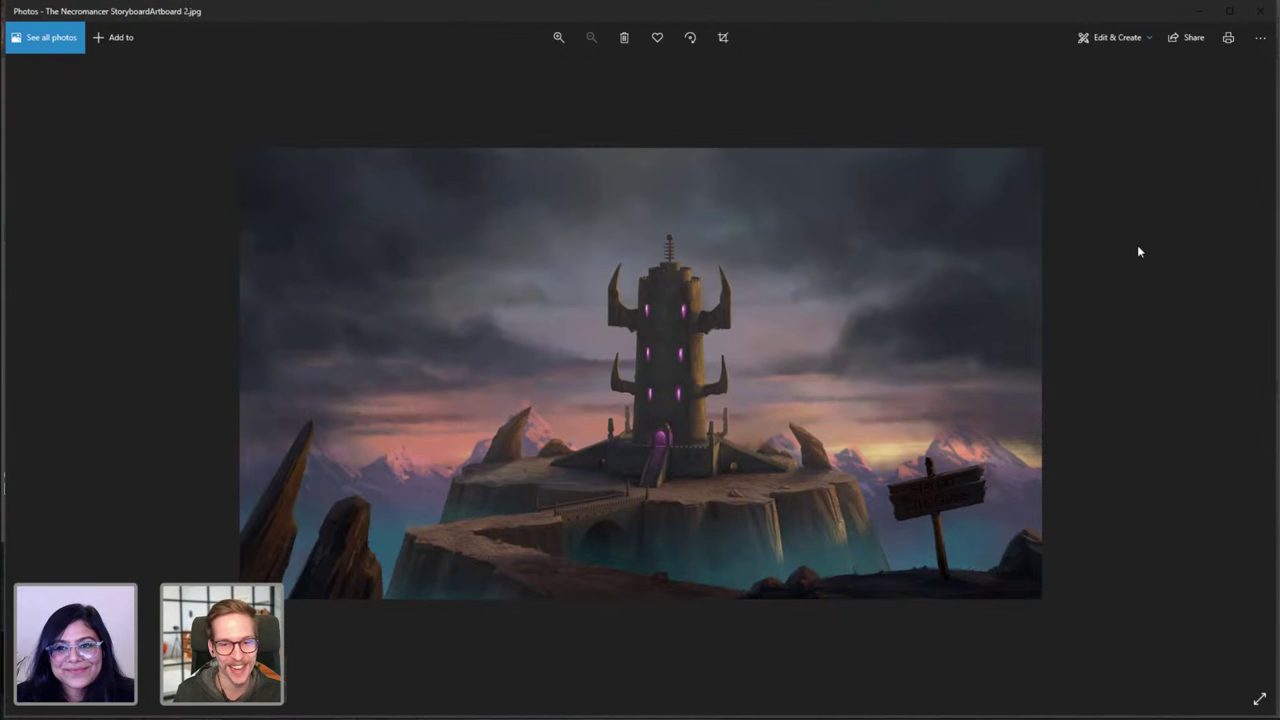
key(Right)
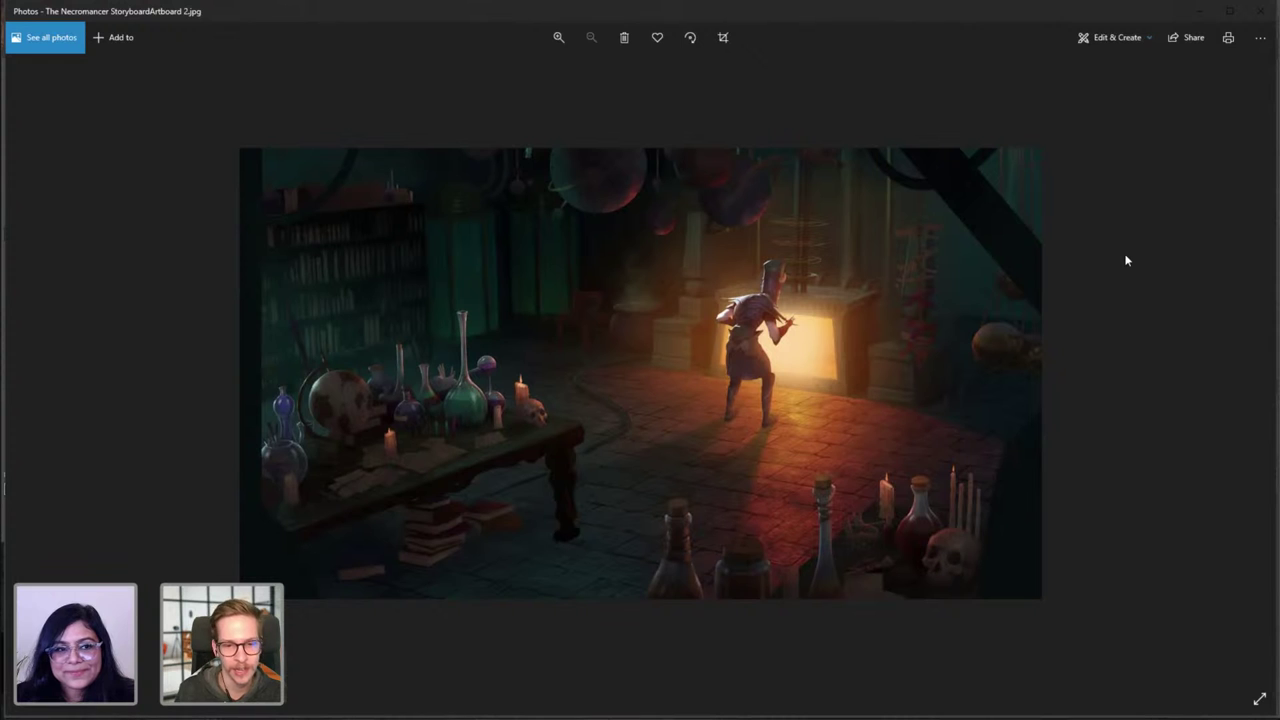
key(Right)
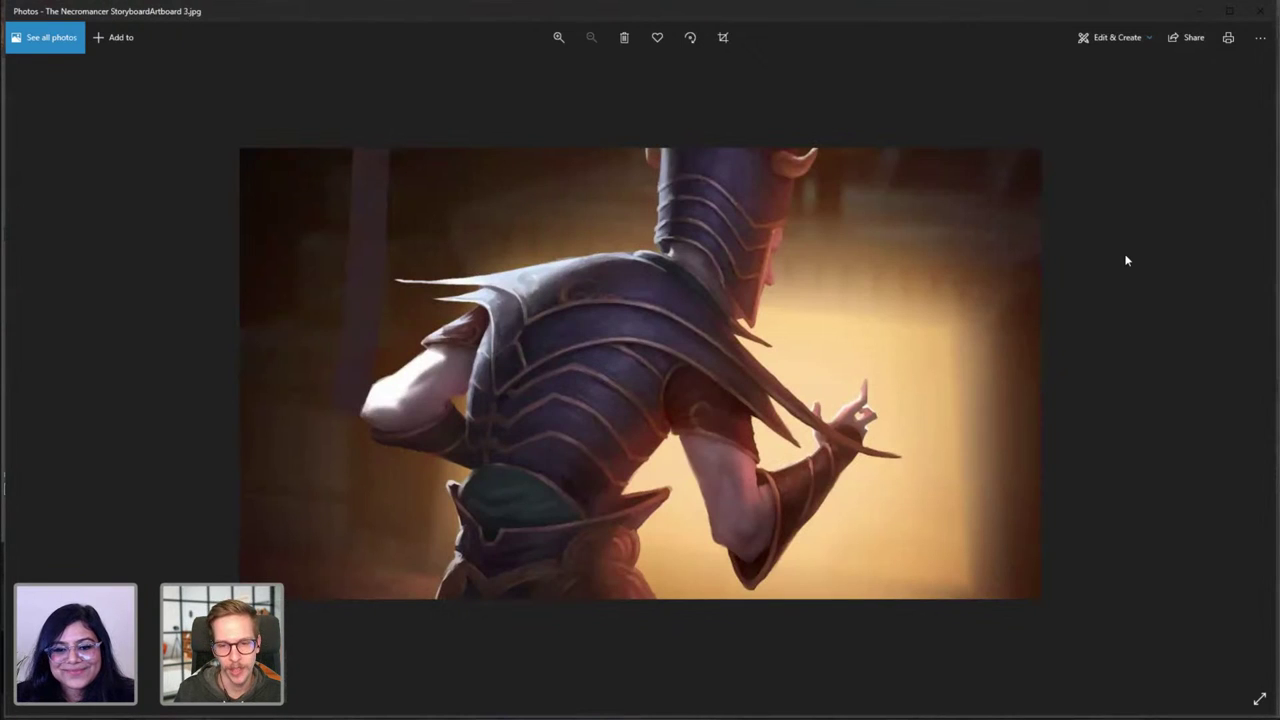
key(Right)
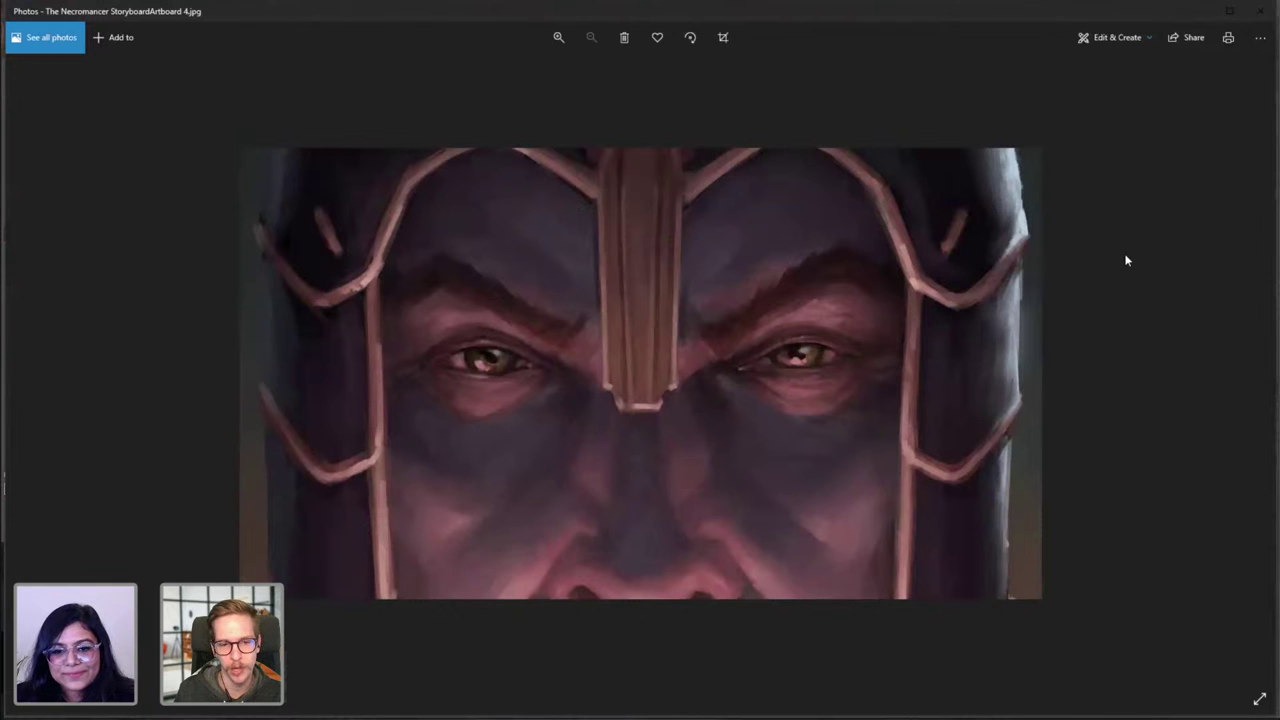
key(Right)
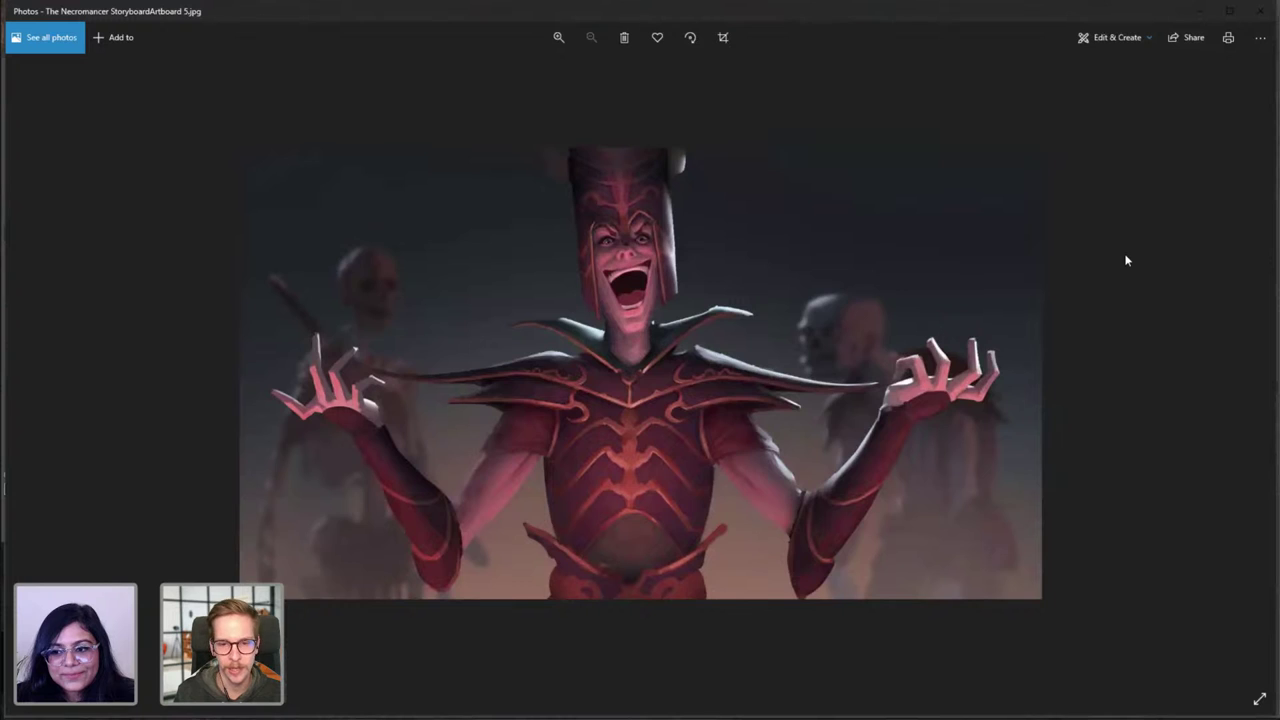
key(Right)
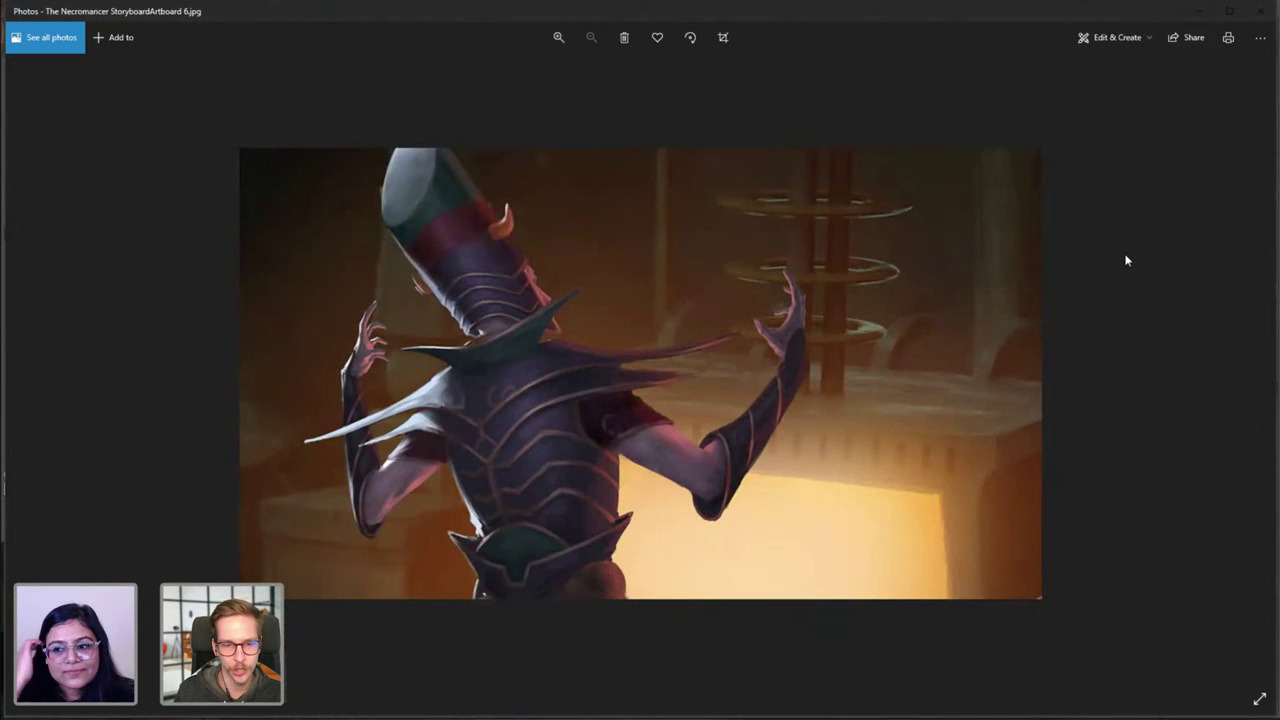
key(Right)
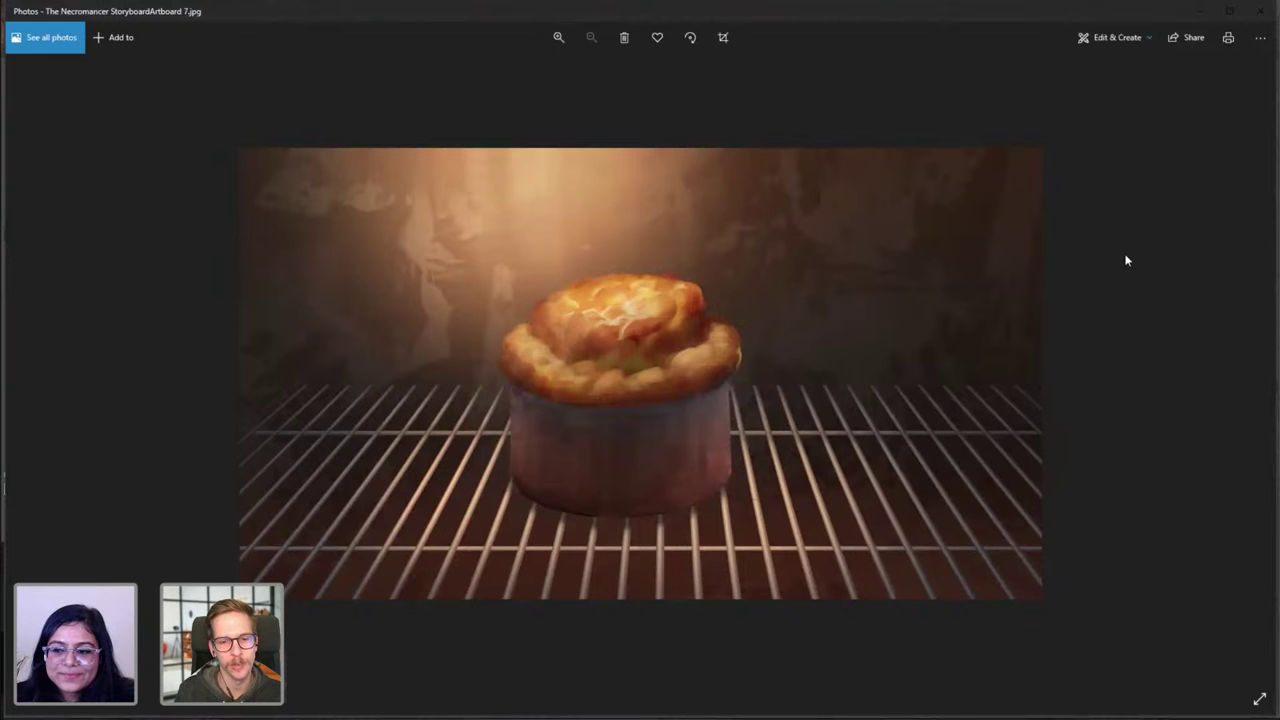
key(Right)
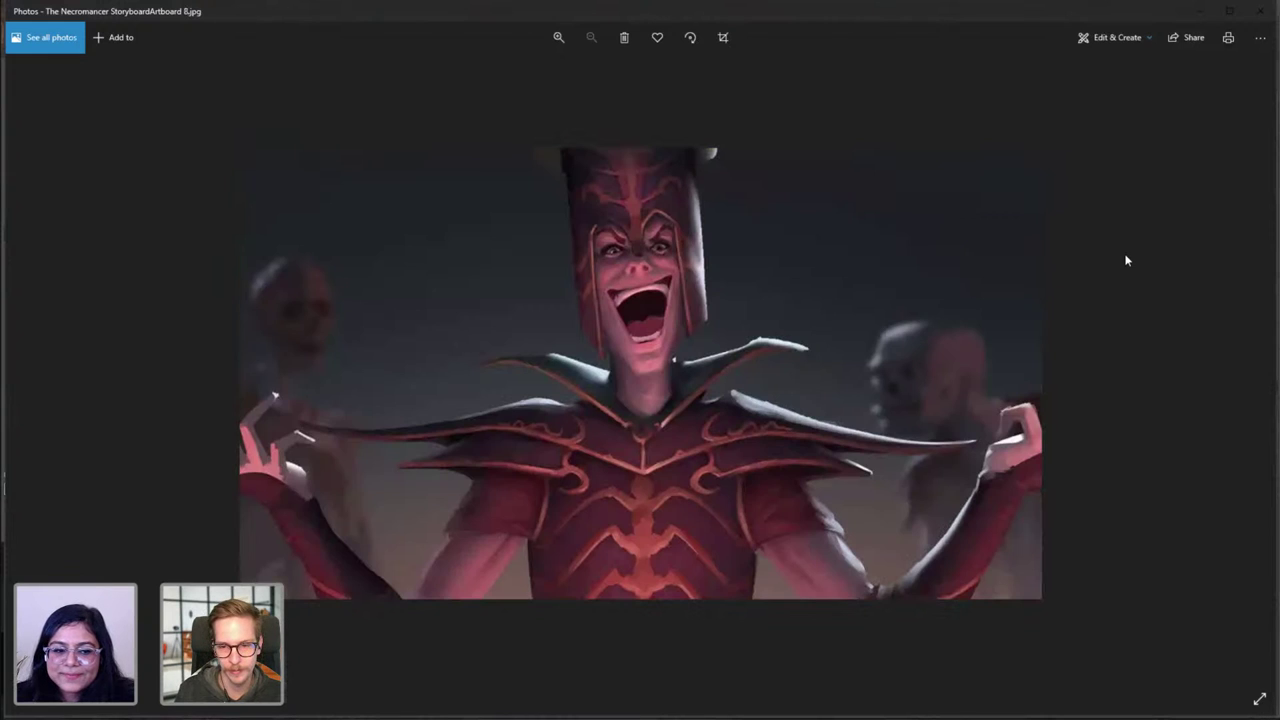
key(Right)
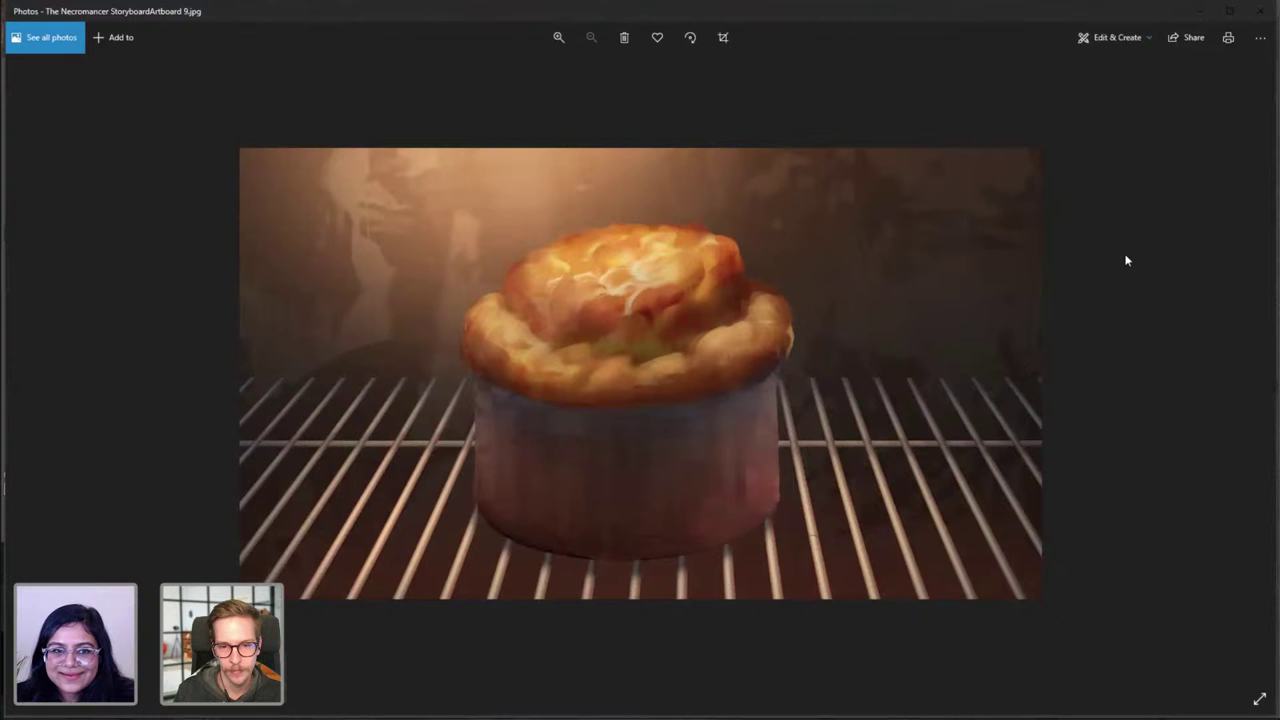
key(Right)
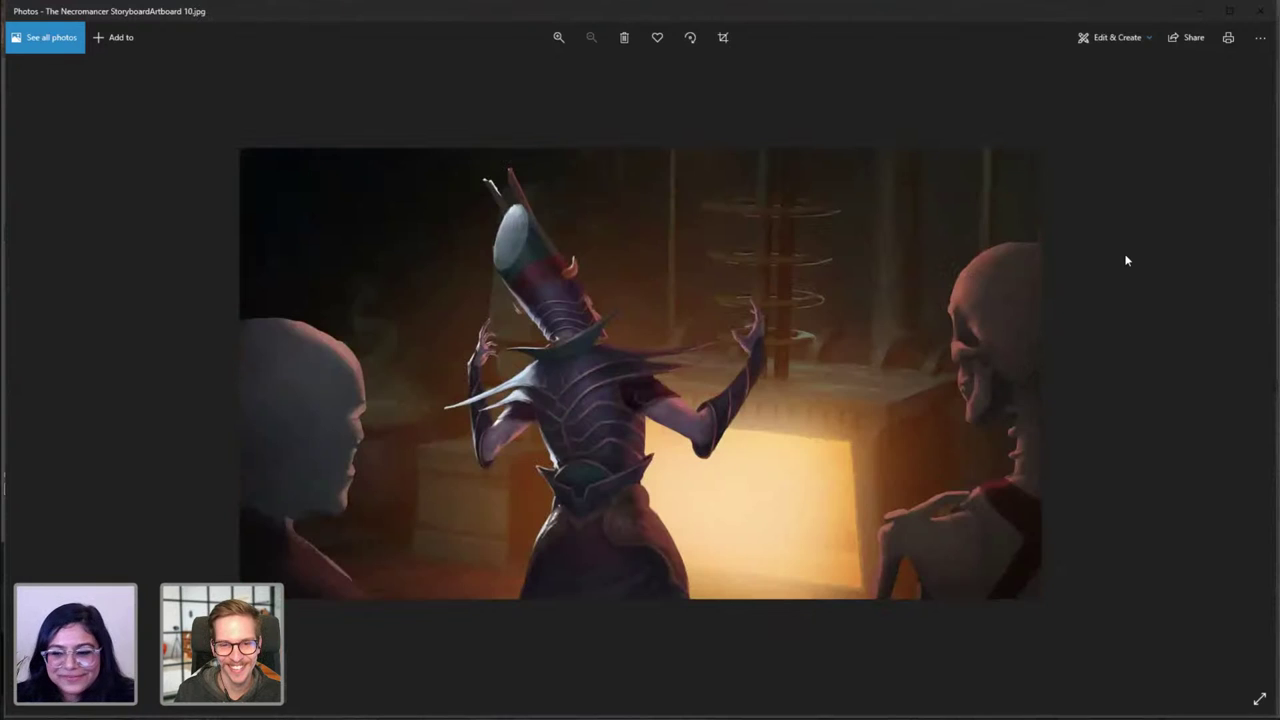
key(Right)
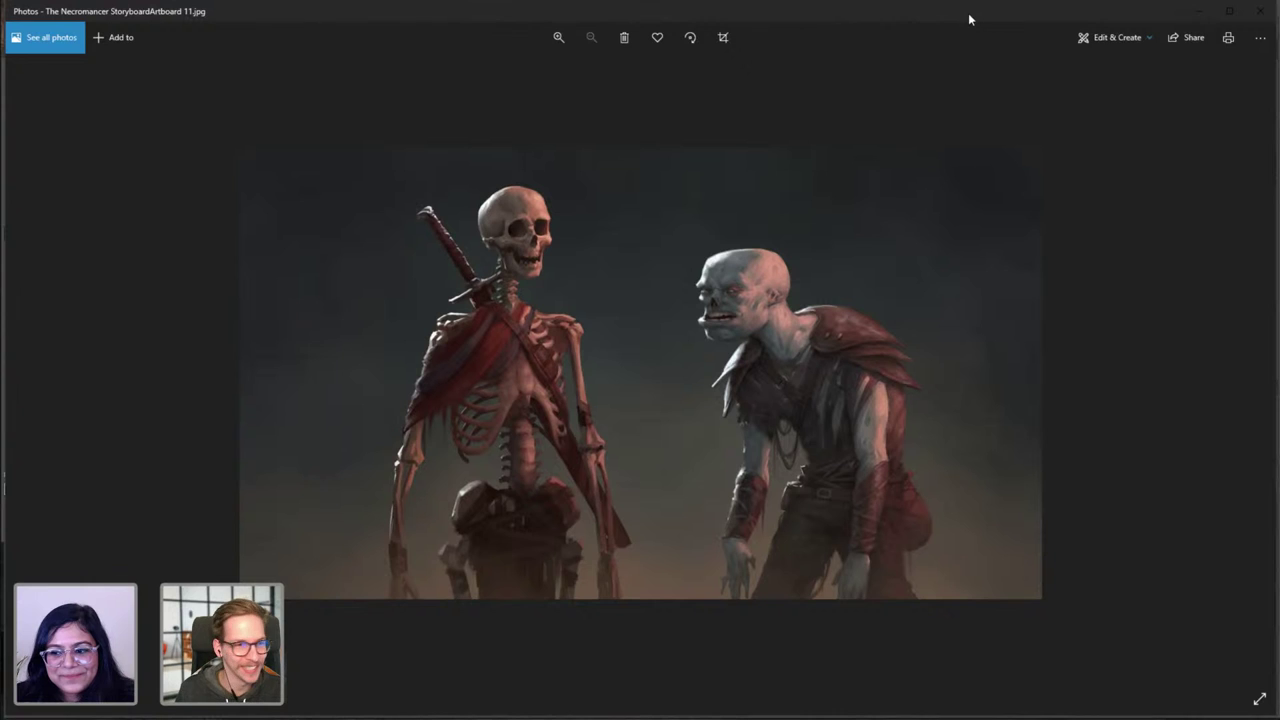
Step: Switch back to Photoshop and look over the Necromancer storyboard artboards, from the tower shots down to the pie and laughing necromancer frames
key(alt+Tab)
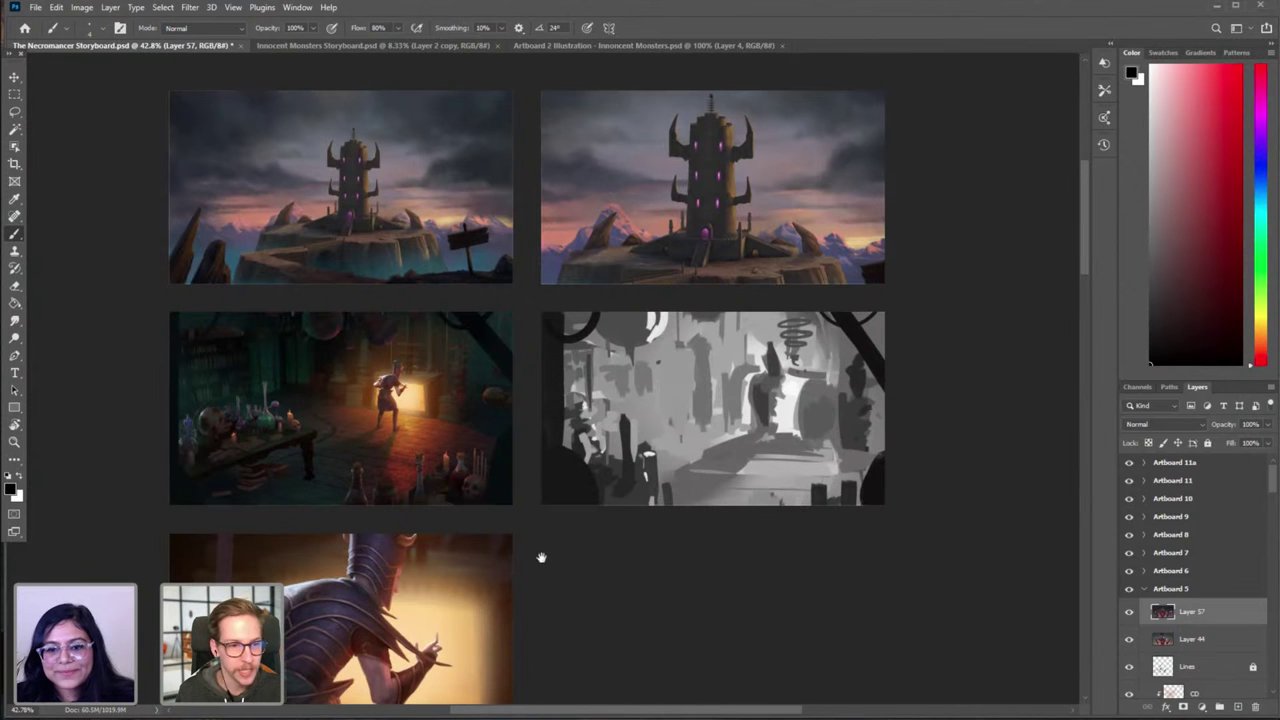
drag(584, 490, 574, 511)
scroll(574, 511, down, 5)
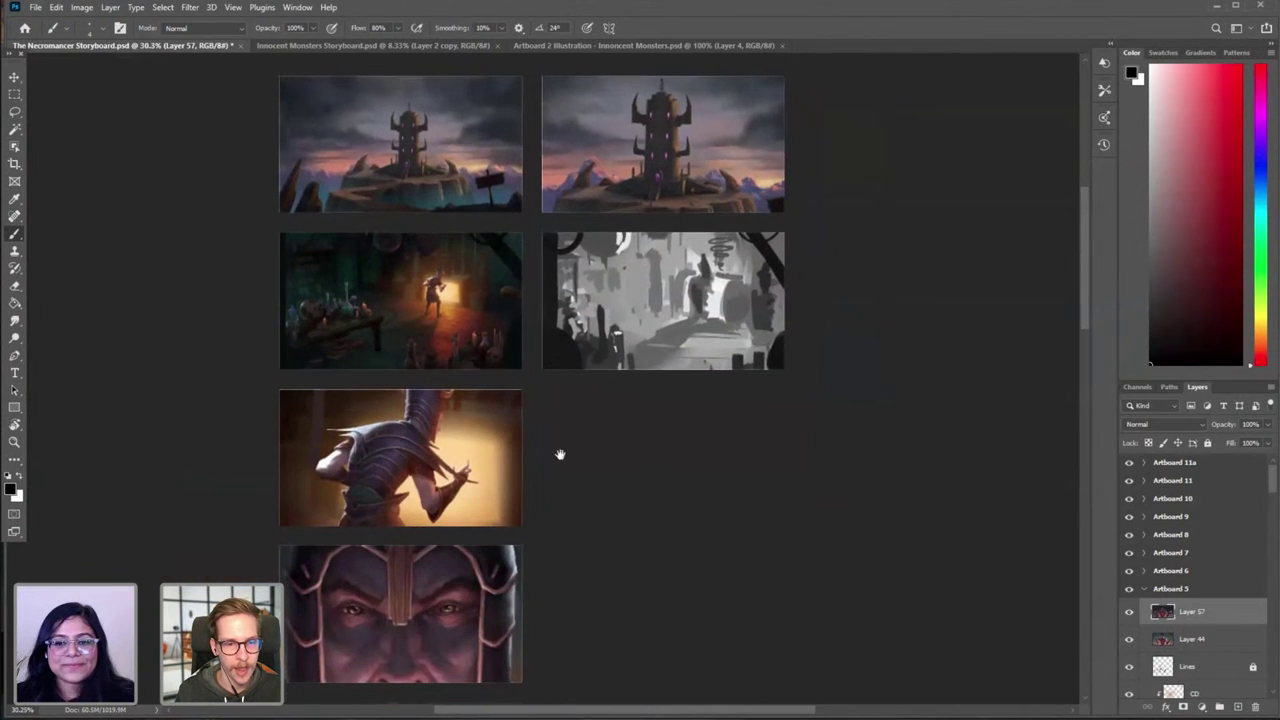
drag(601, 560, 528, 203)
scroll(595, 429, down, 2)
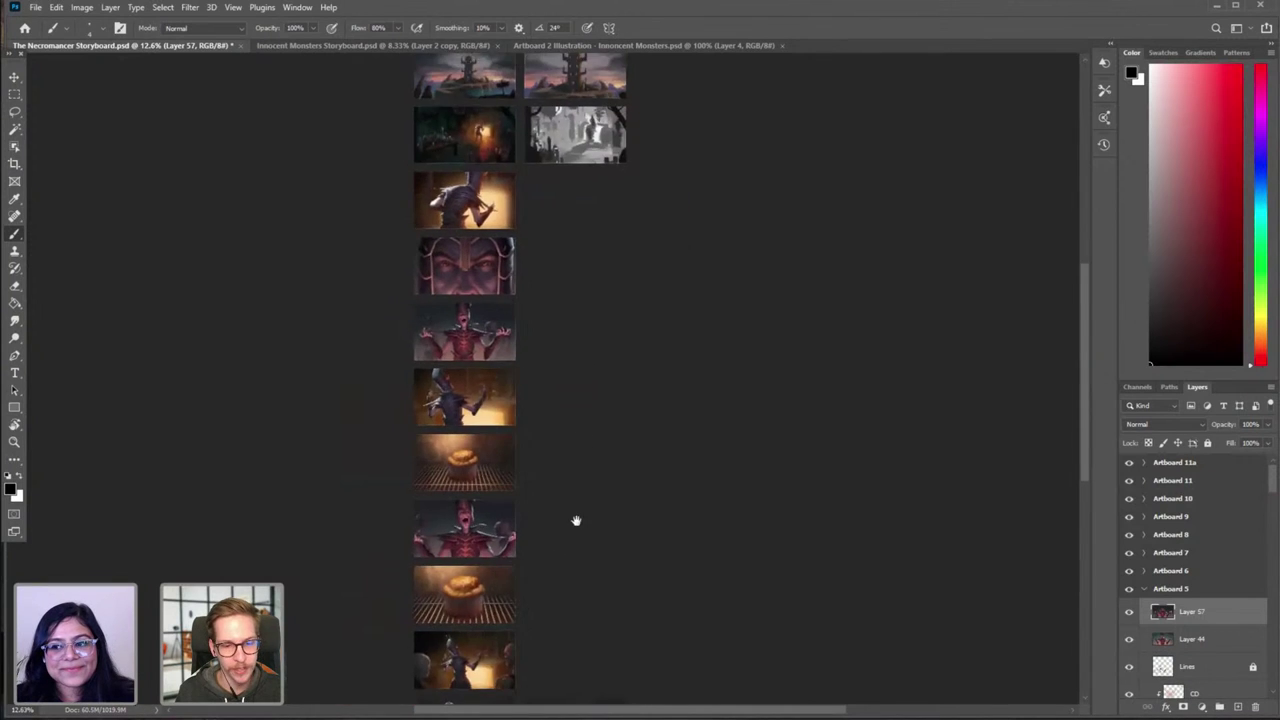
drag(577, 520, 520, 403)
scroll(491, 223, up, 4)
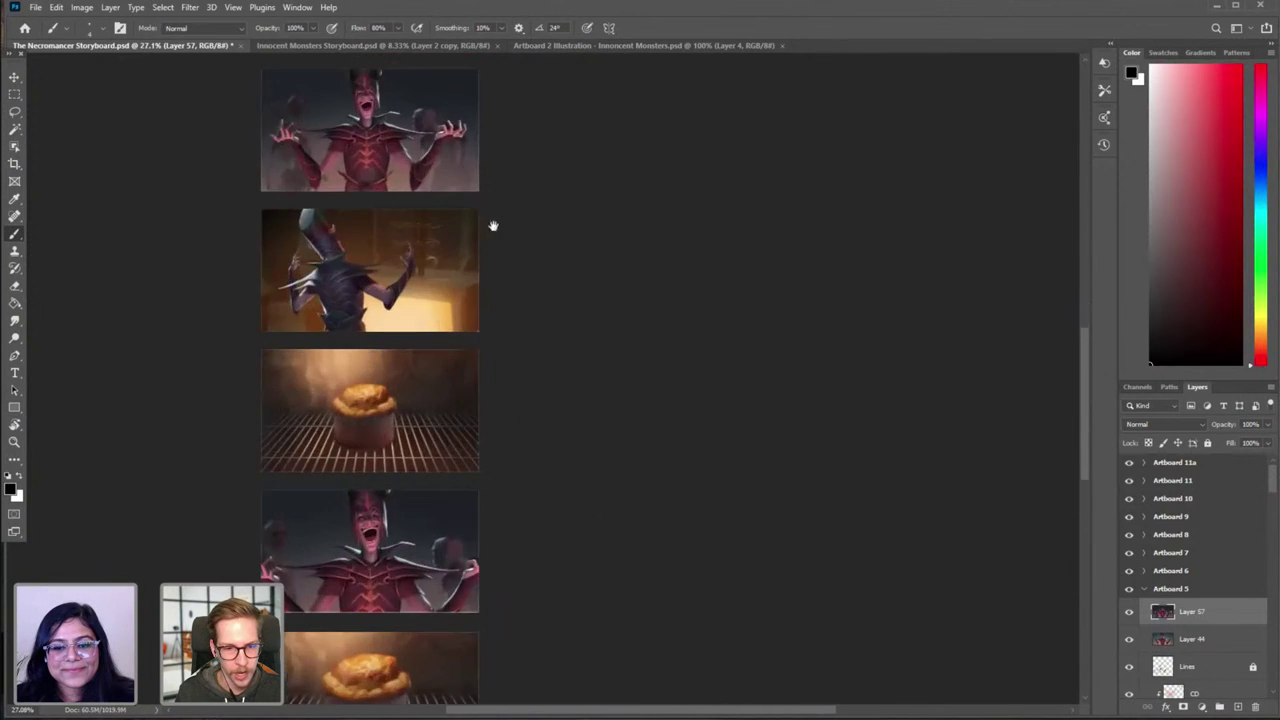
mouse_move(491, 223)
mouse_down()
mouse_move(549, 409)
mouse_move(579, 419)
mouse_up()
drag(538, 211, 446, 512)
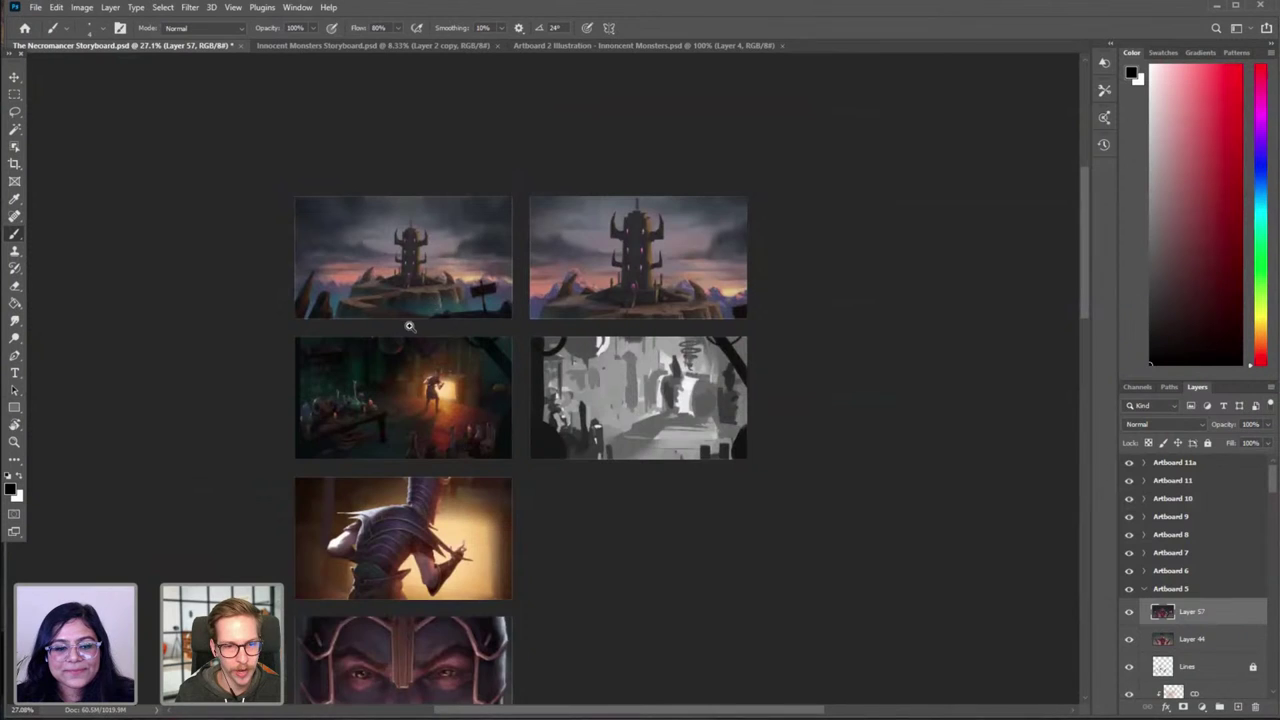
drag(410, 327, 436, 296)
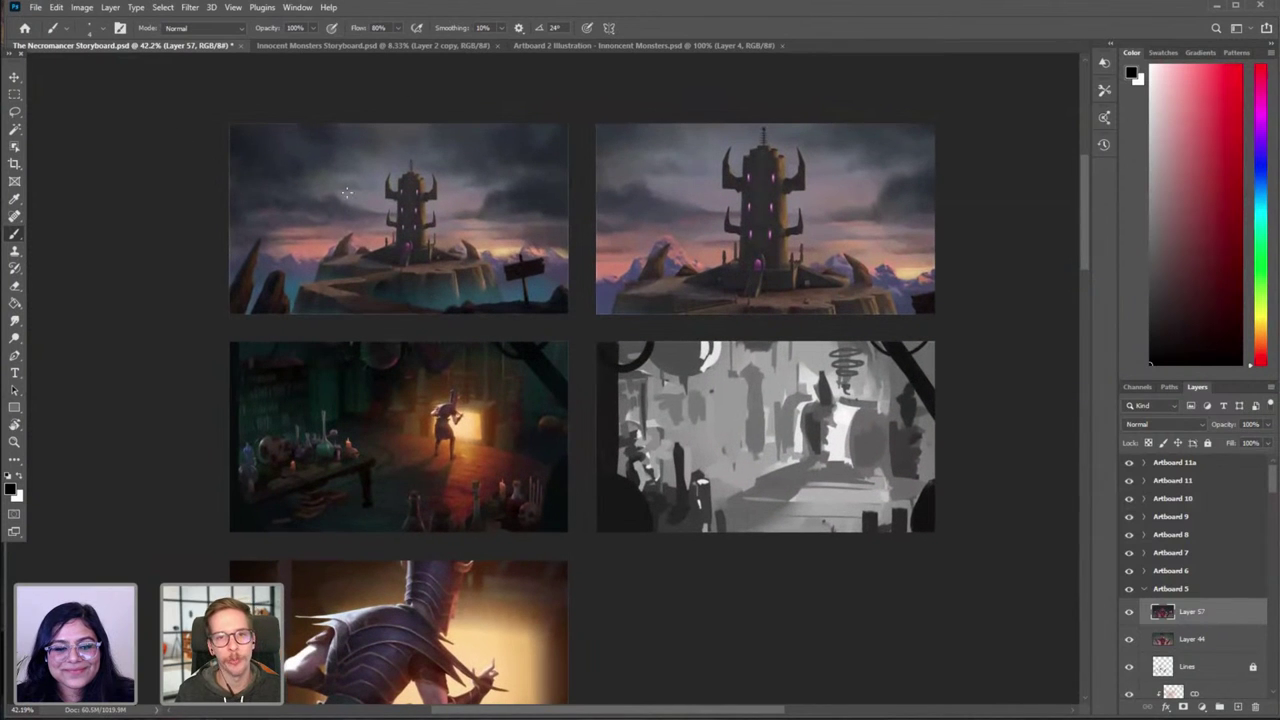
scroll(449, 298, down, 1)
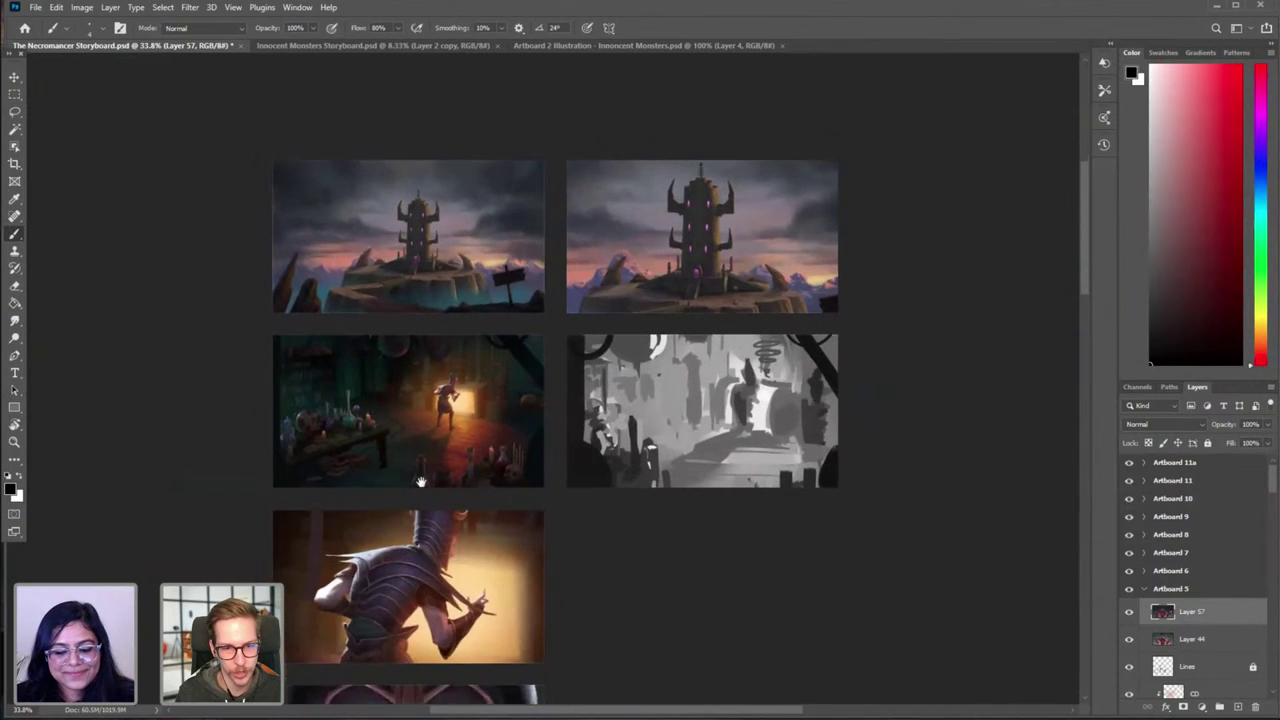
drag(420, 483, 422, 190)
scroll(533, 576, down, 8)
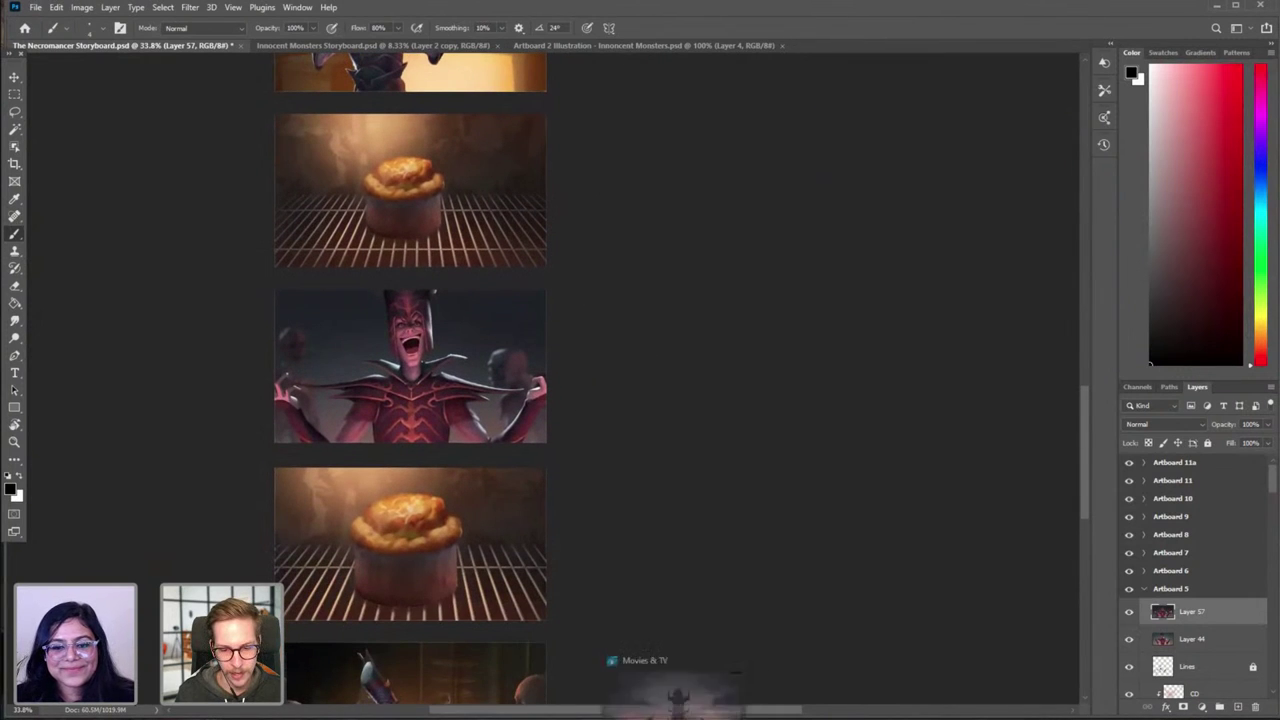
Step: Switch to Movies & TV, play the Necromancer animation through to its title card, and close the player
click(674, 706)
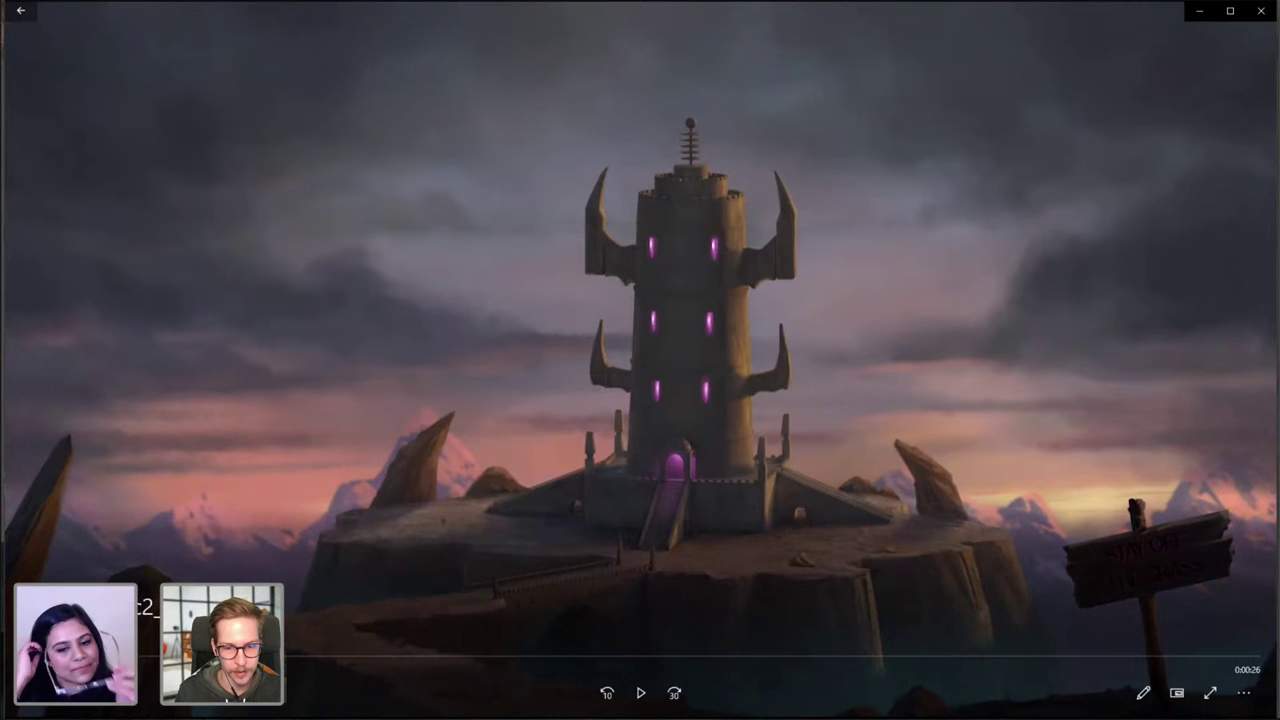
click(641, 700)
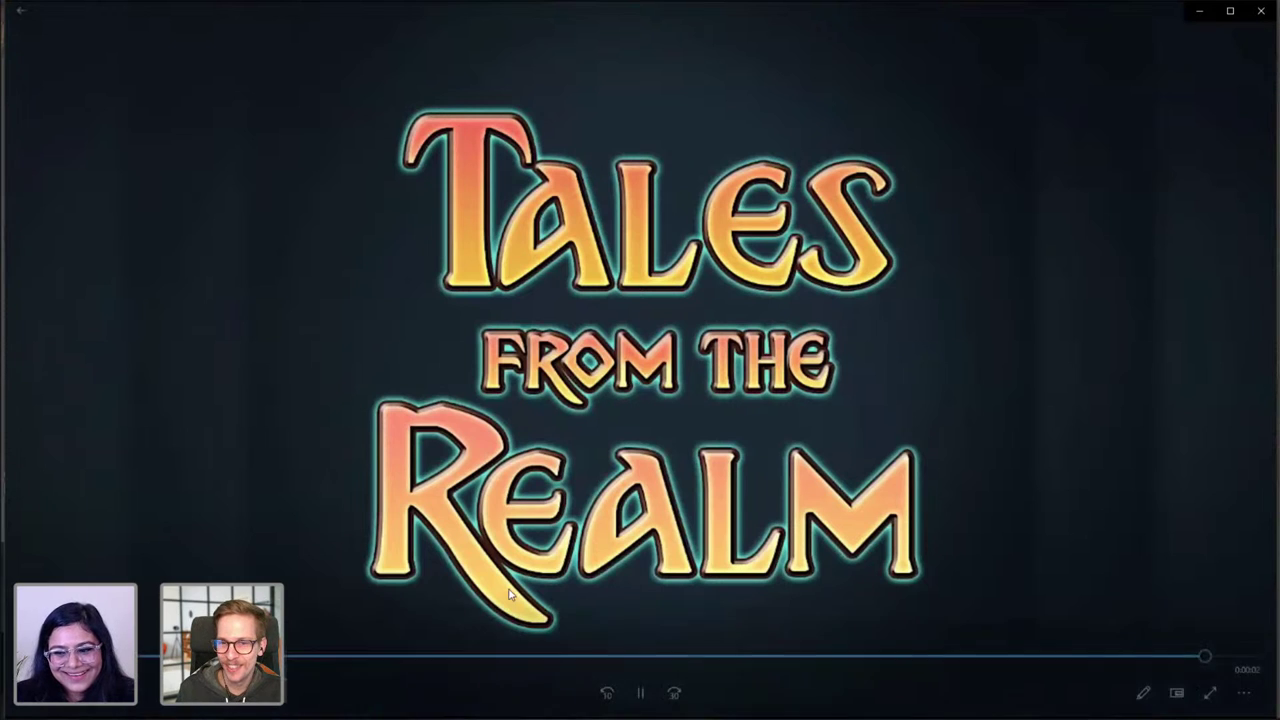
double_click(1113, 167)
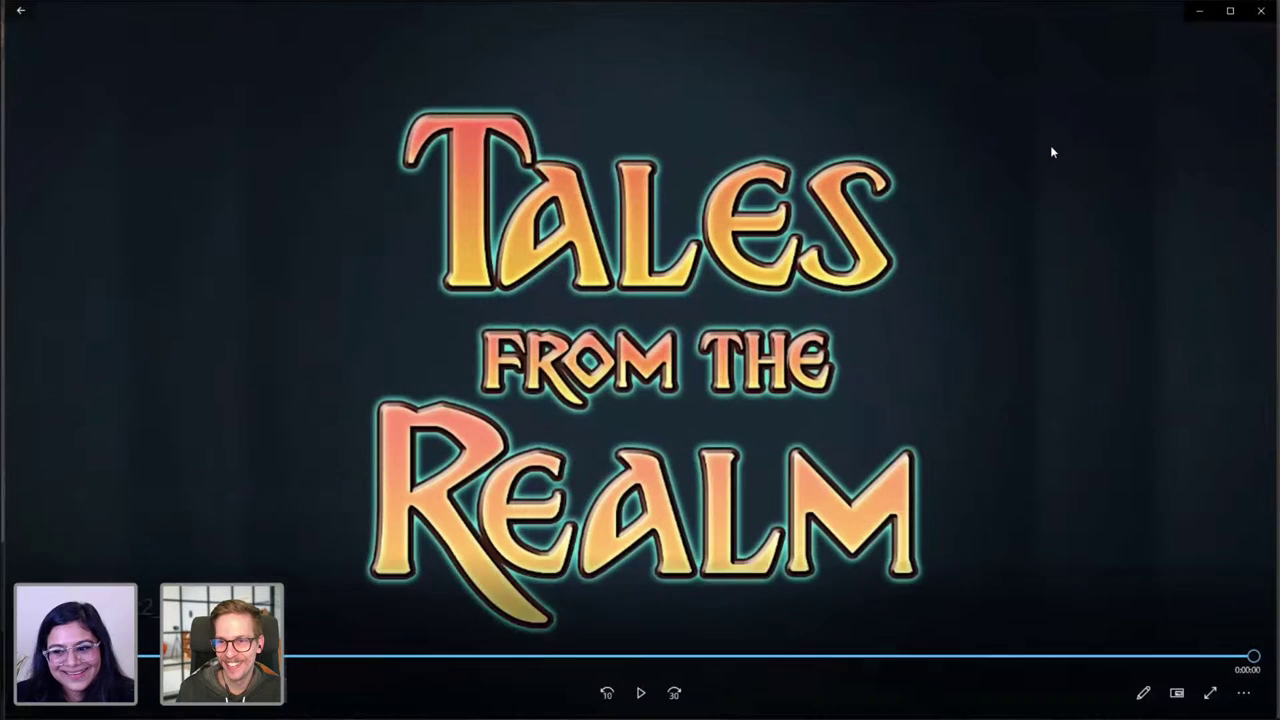
double_click(1065, 21)
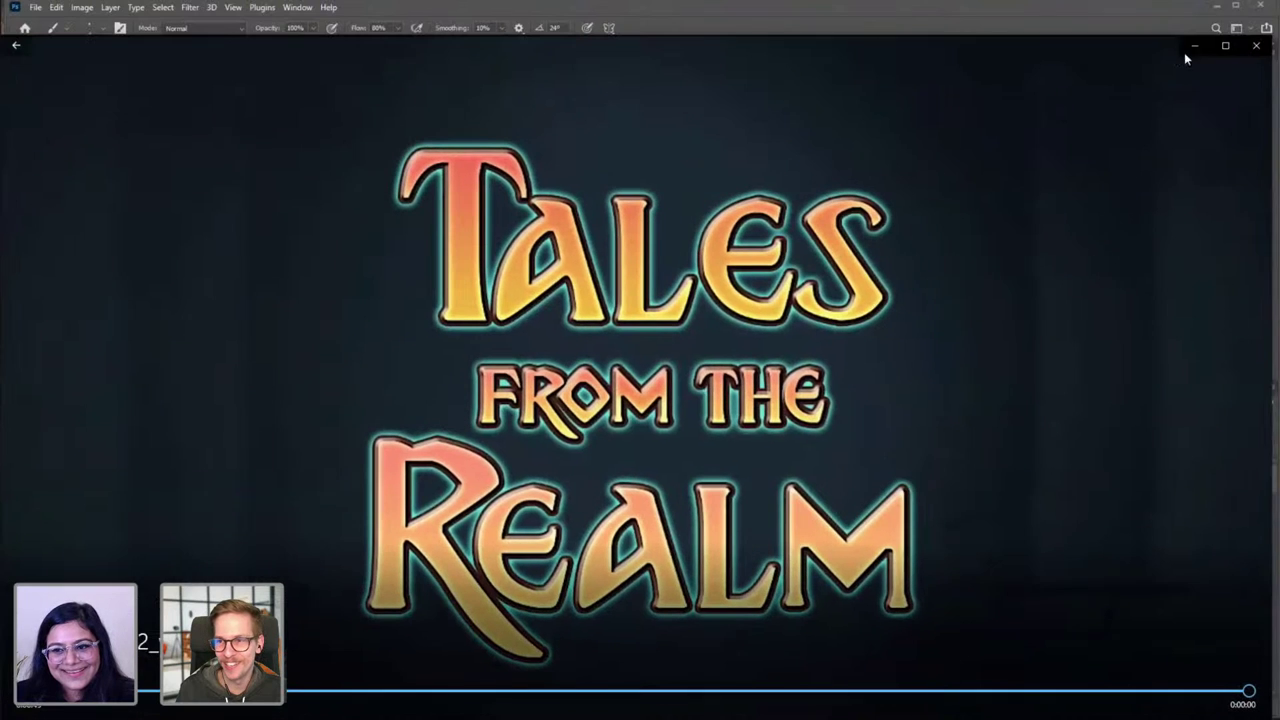
click(1256, 50)
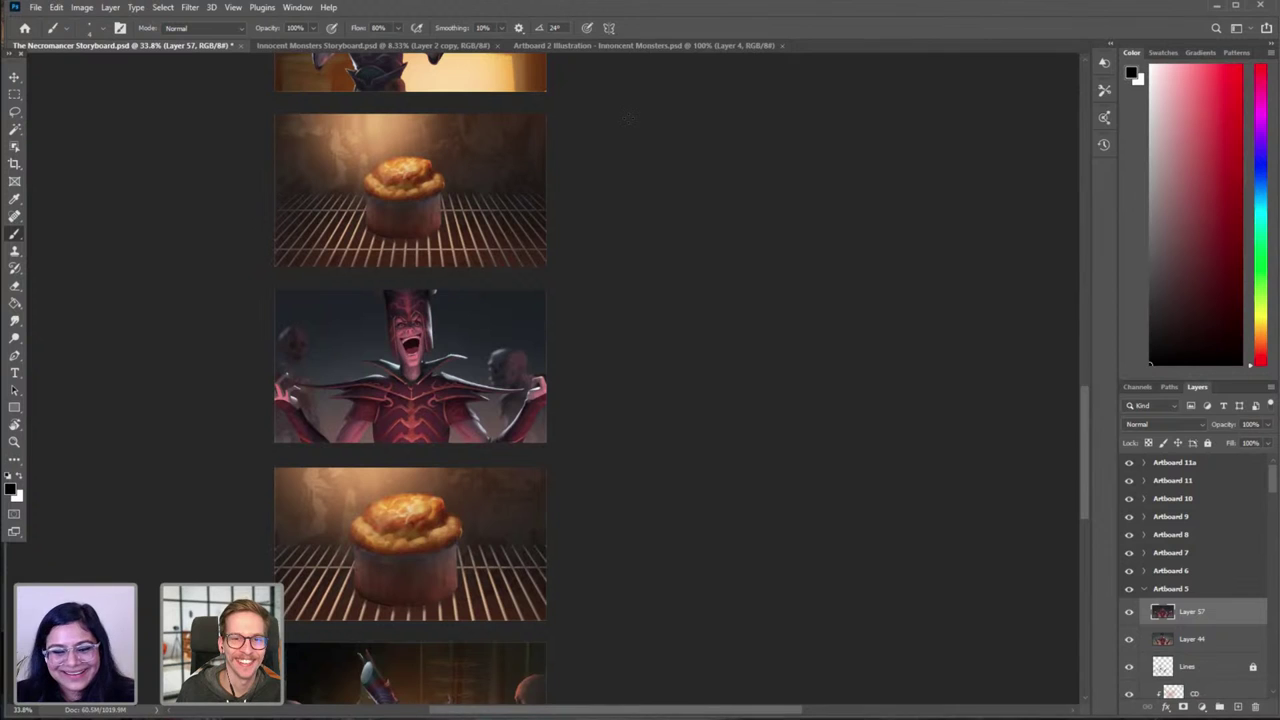
Step: Switch to the Innocent Monsters Storyboard document and examine its rough sketches from Artboard 1 through the Artboard 11 variants
scroll(410, 380, up, 1)
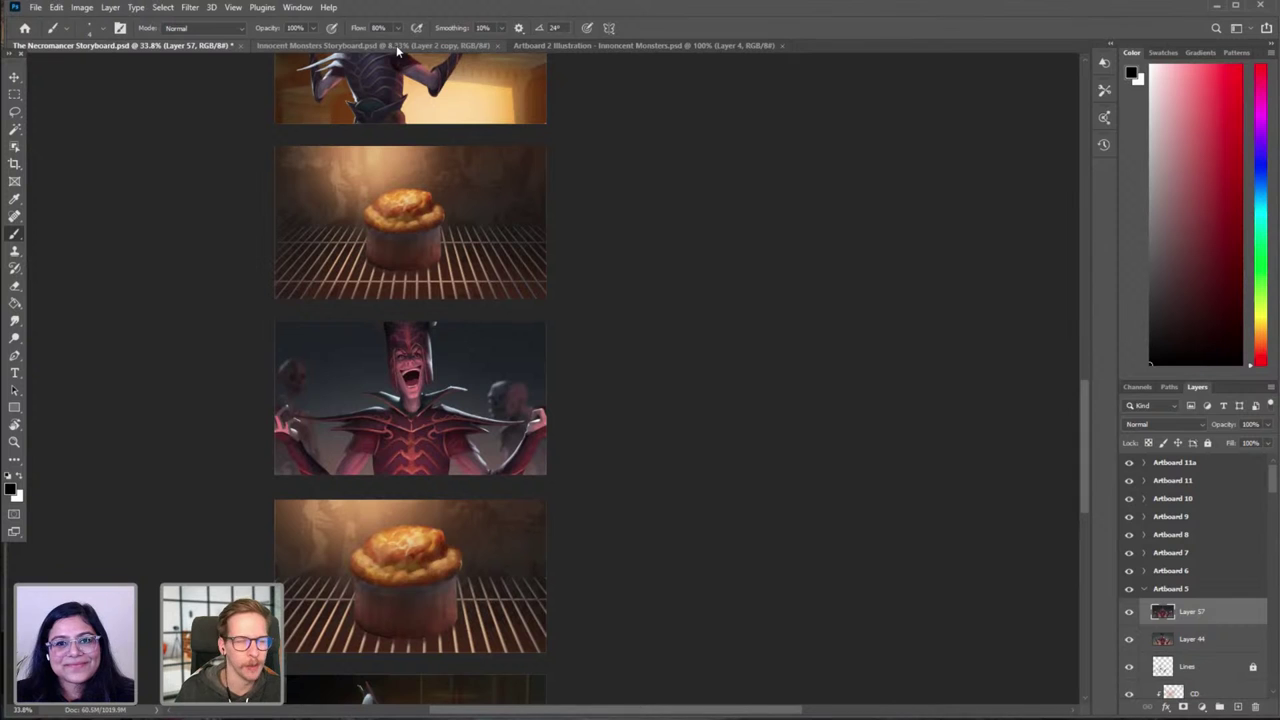
drag(455, 235, 466, 493)
click(375, 45)
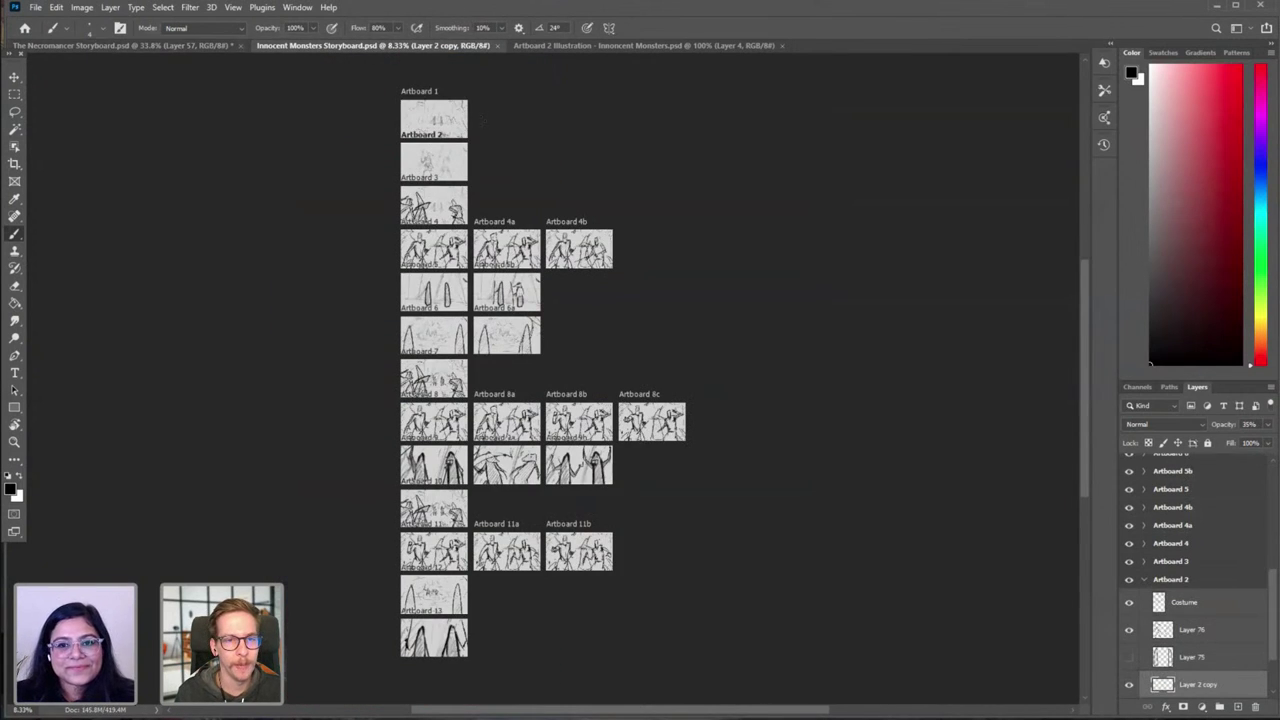
drag(578, 134, 509, 149)
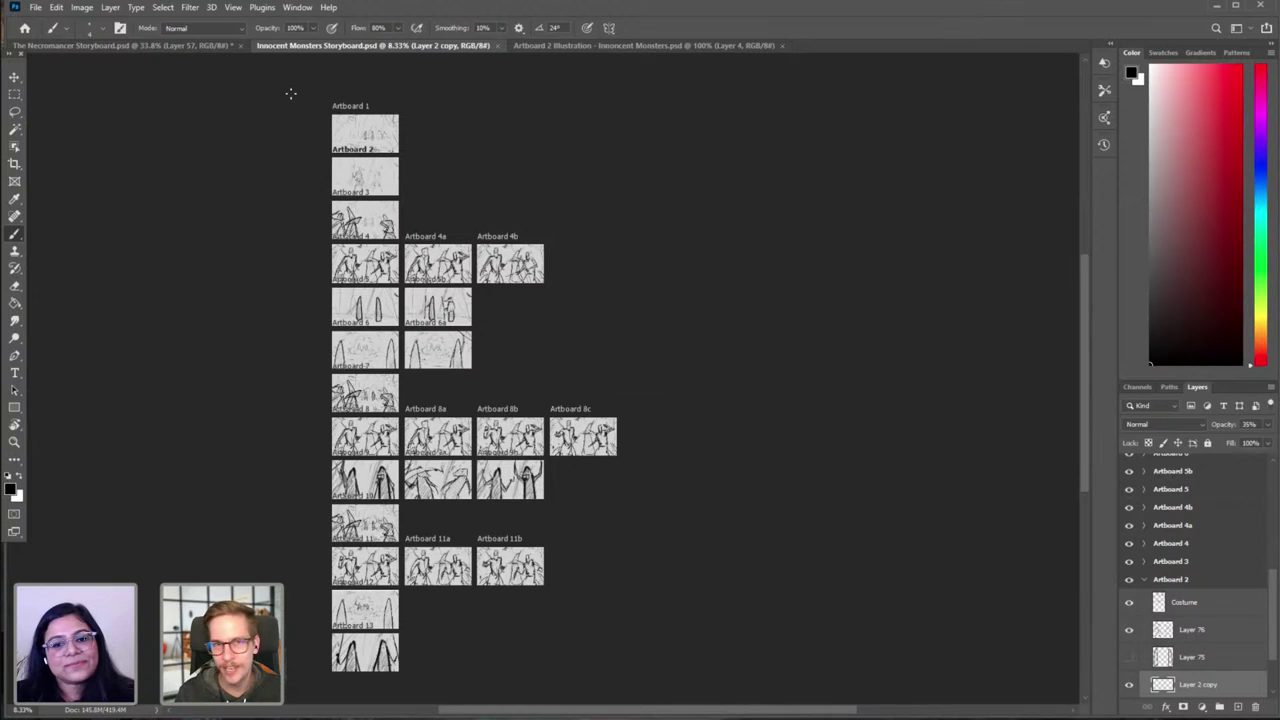
drag(357, 134, 448, 136)
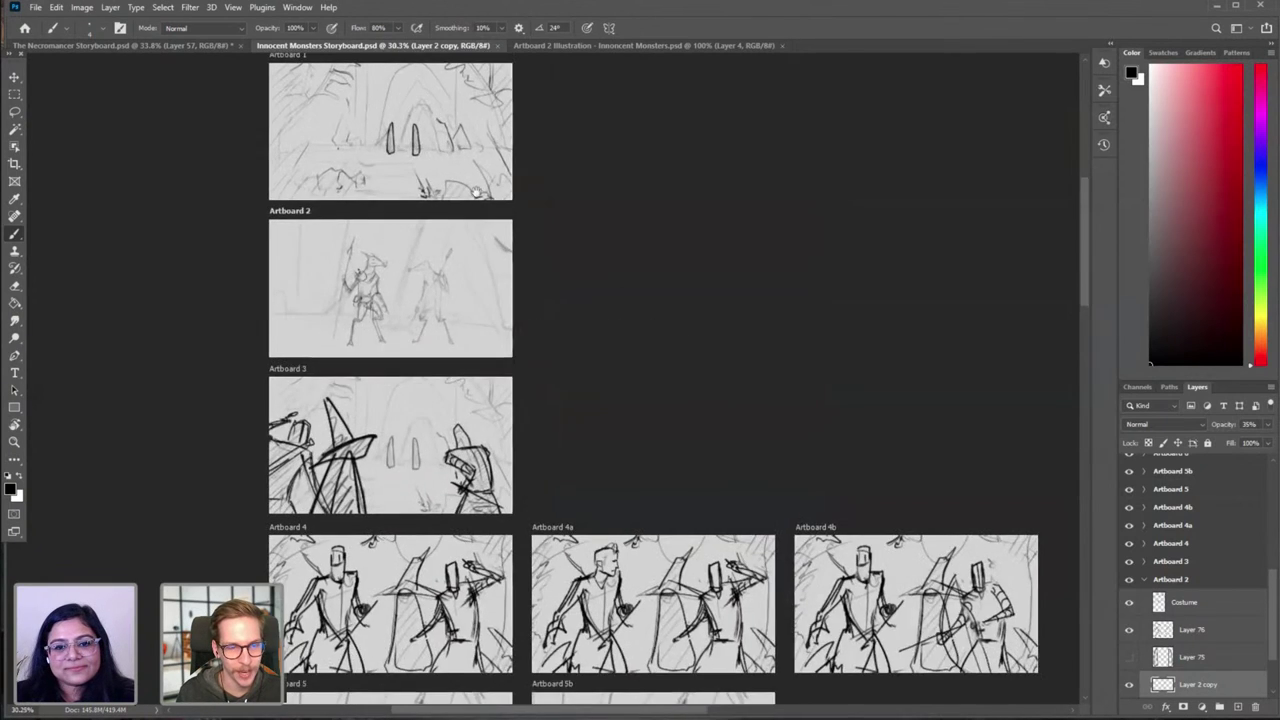
drag(402, 245, 430, 297)
scroll(415, 252, up, 1)
scroll(474, 431, down, 5)
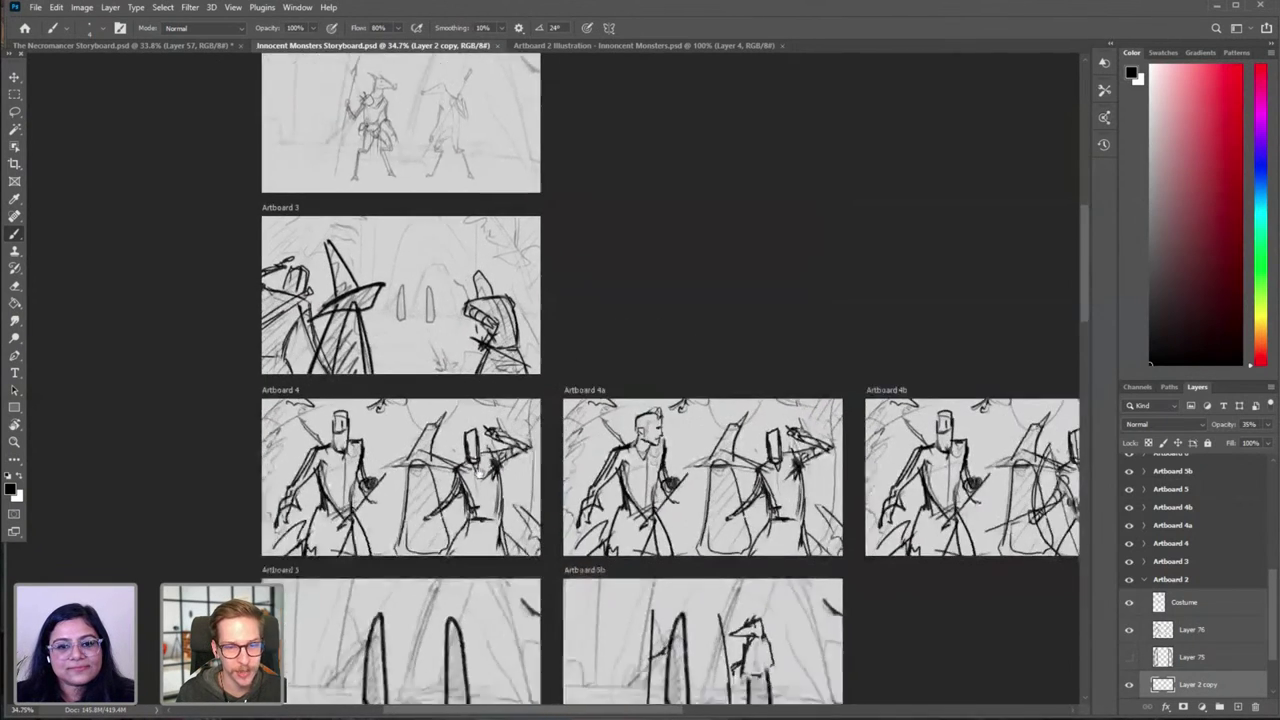
scroll(430, 503, down, 2)
scroll(431, 490, down, 5)
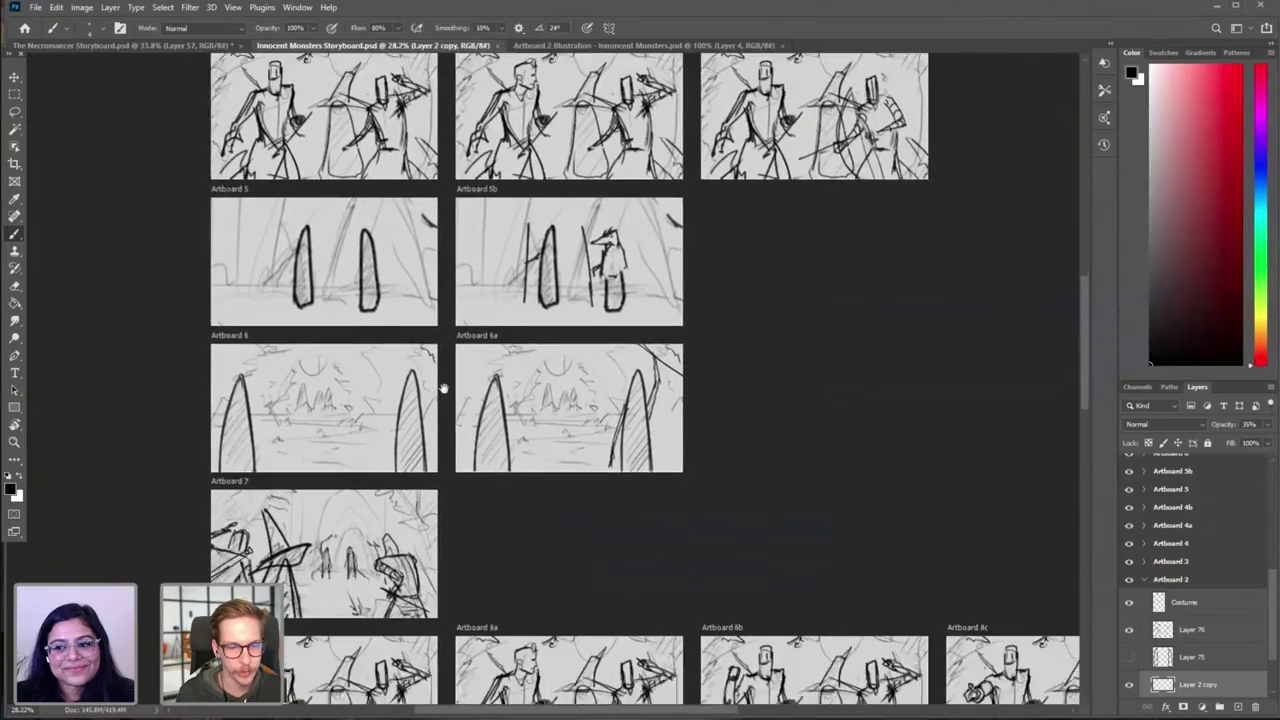
scroll(432, 481, down, 6)
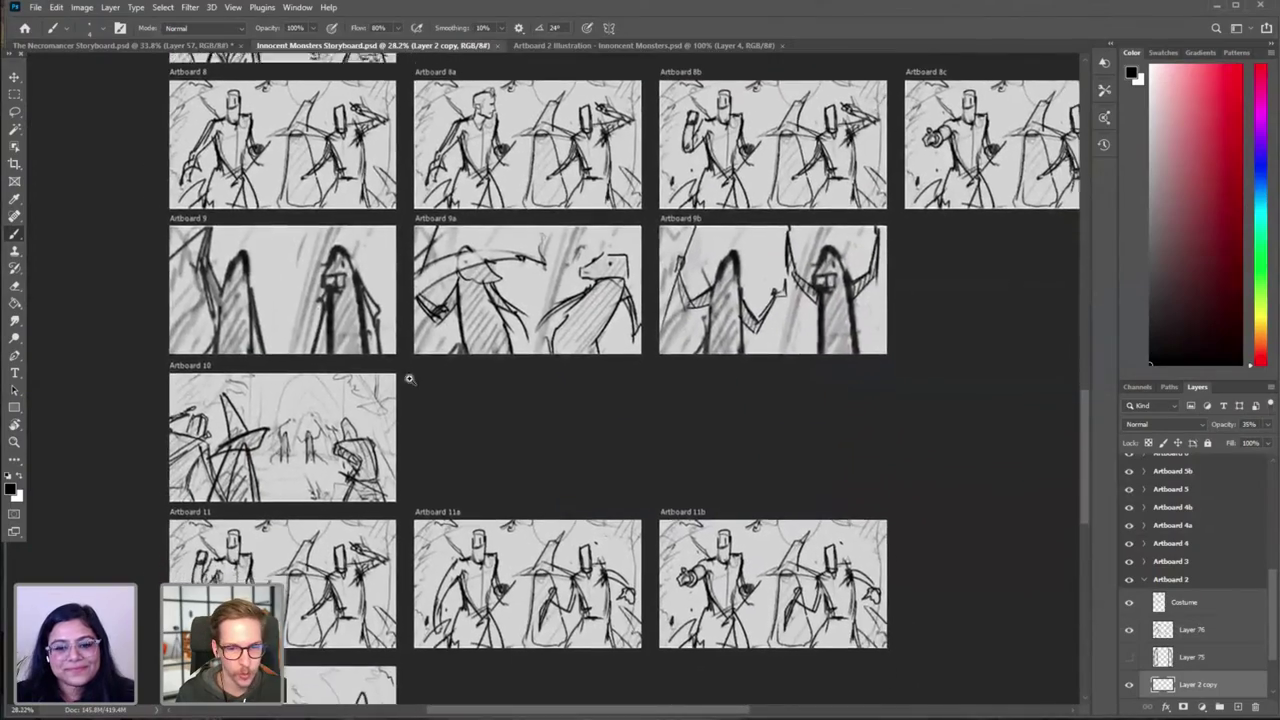
scroll(409, 374, down, 4)
drag(467, 256, 433, 420)
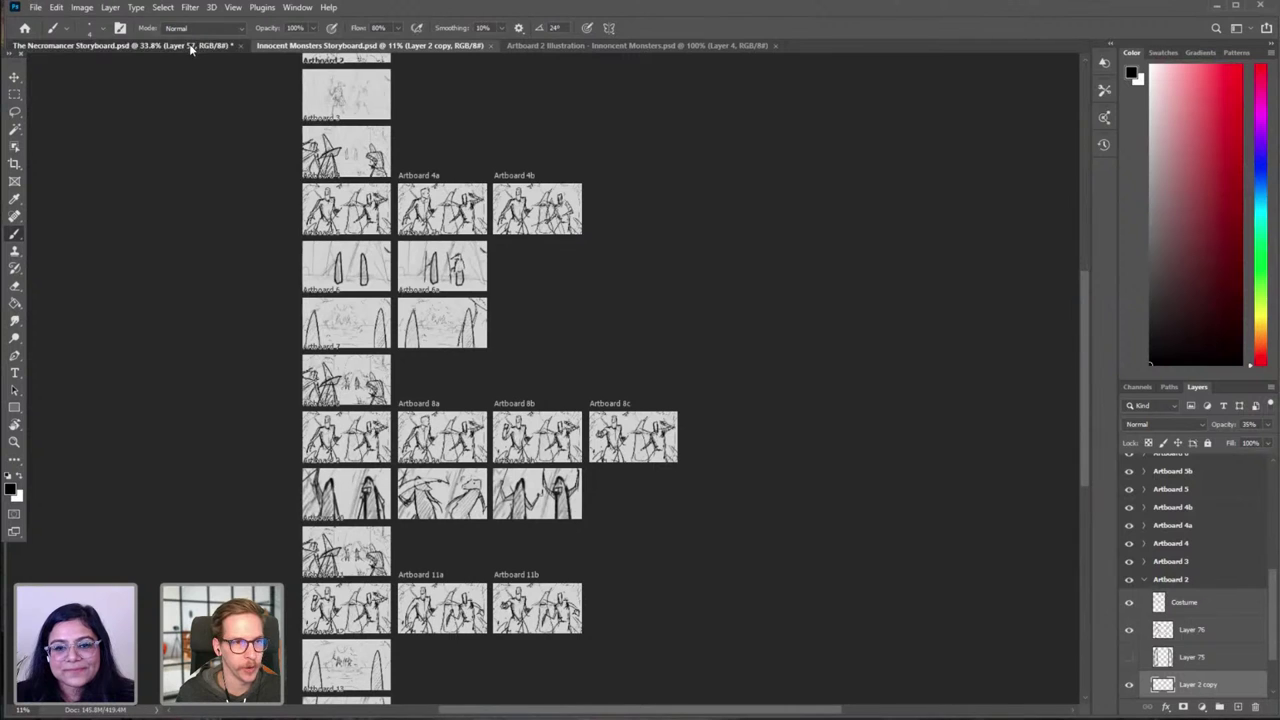
Step: Compare the full Necromancer storyboard layout with the complete Innocent Monsters storyboard layout
key(ctrl+shift+Tab)
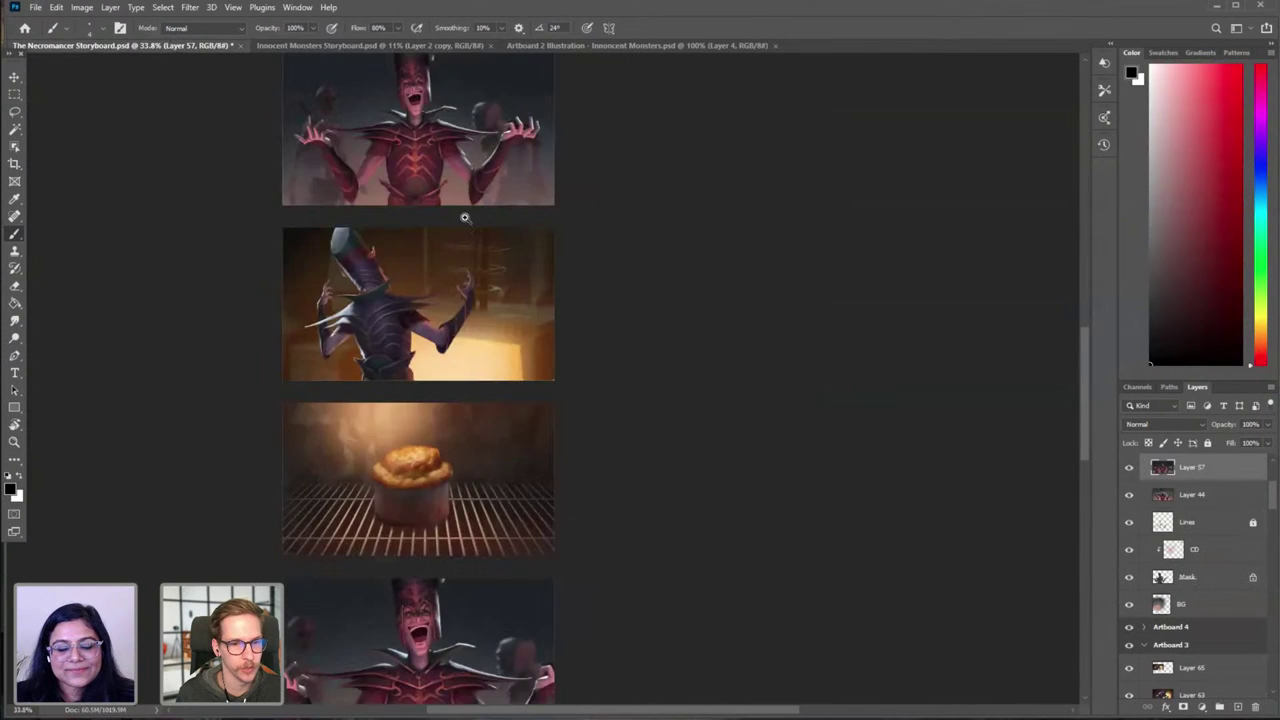
scroll(403, 266, down, 5)
drag(386, 299, 323, 340)
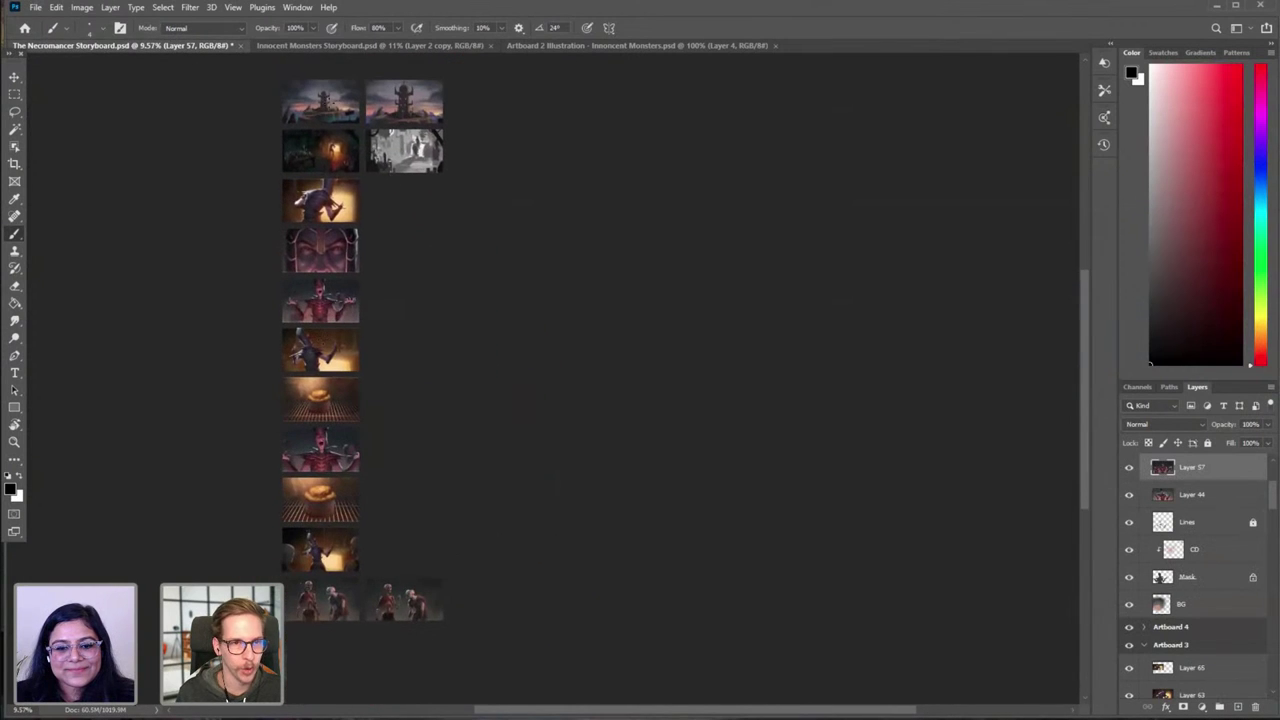
click(352, 48)
scroll(497, 282, down, 3)
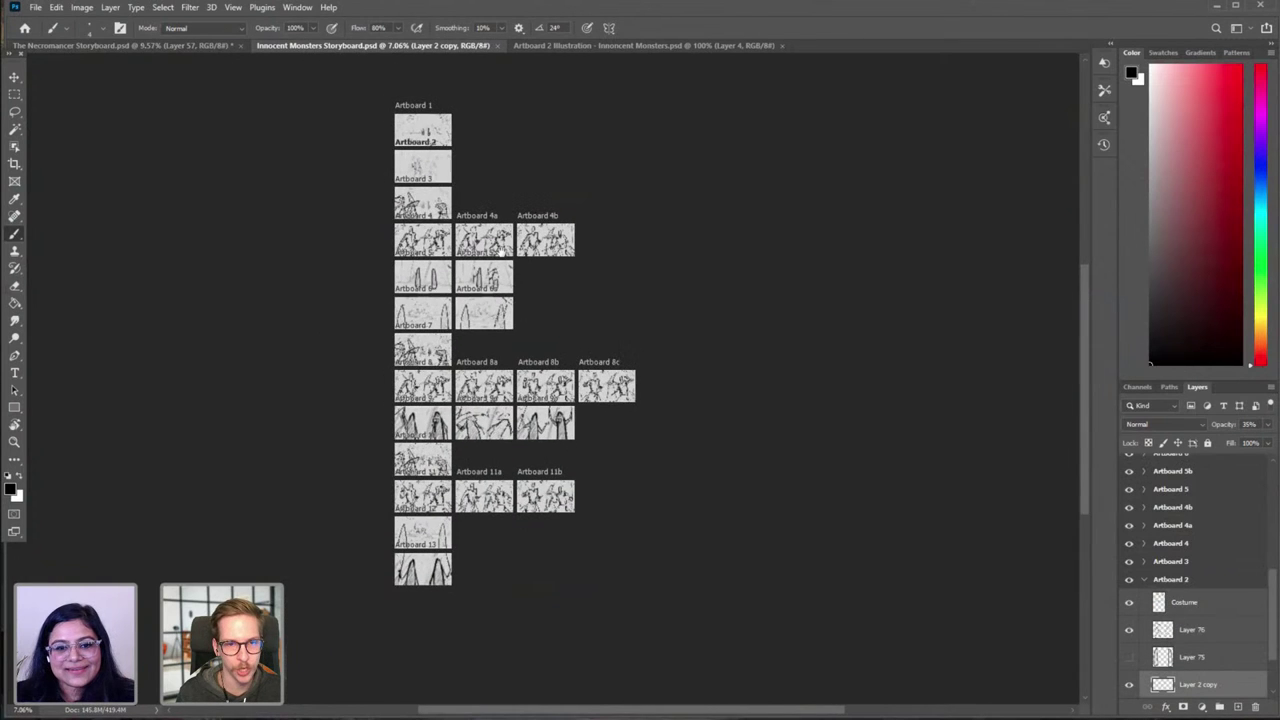
scroll(465, 195, up, 2)
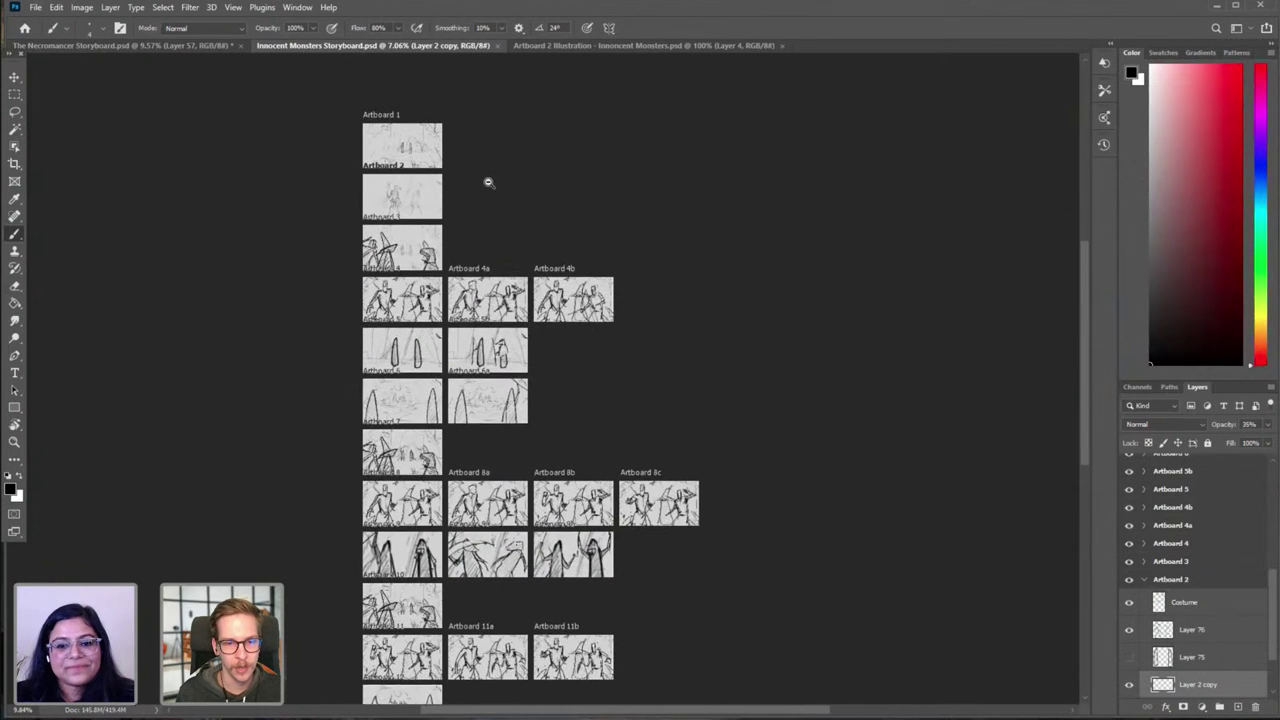
Step: View the Artboard 2 Illustration document and return to the Innocent Monsters storyboard
click(606, 46)
scroll(637, 345, right, 1)
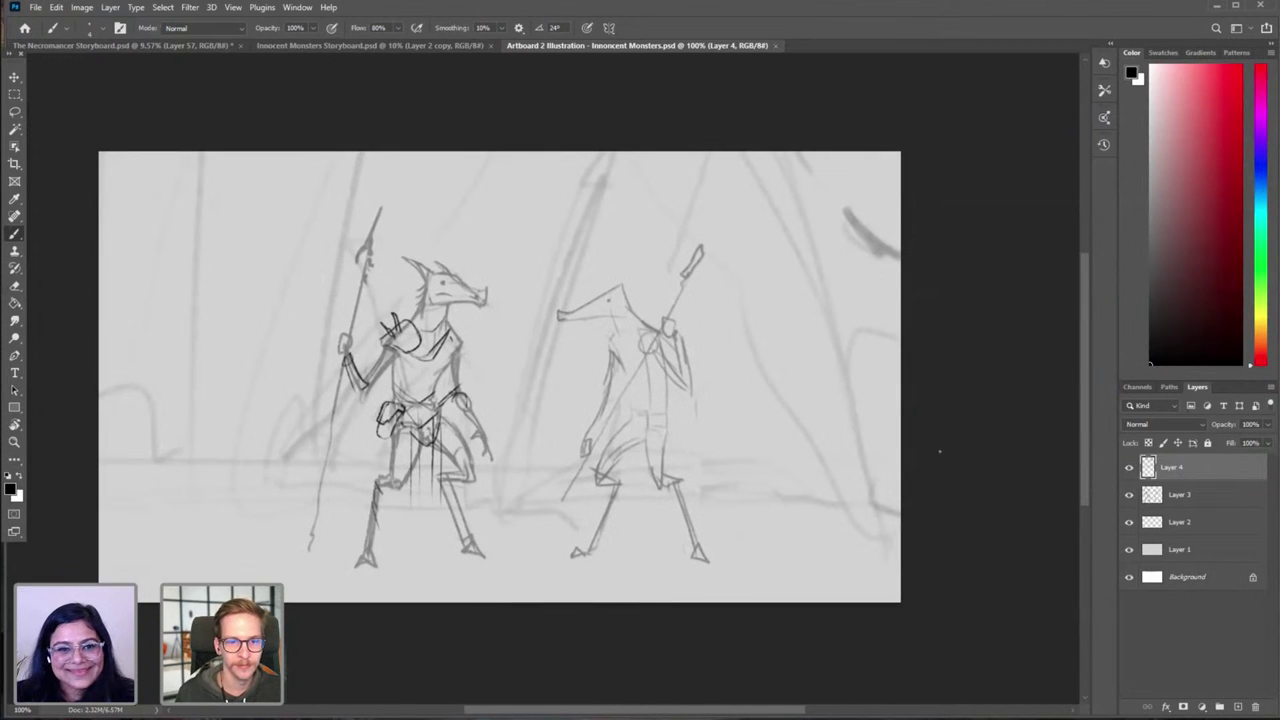
click(376, 45)
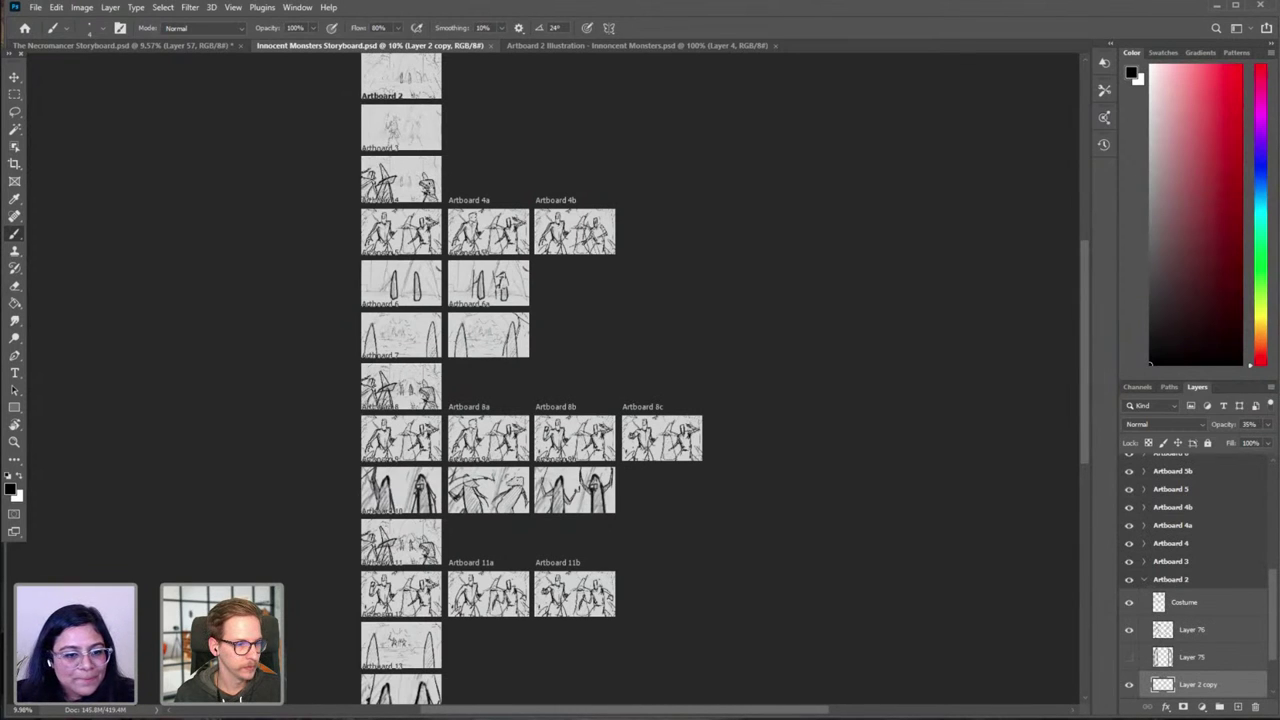
click(35, 8)
click(362, 55)
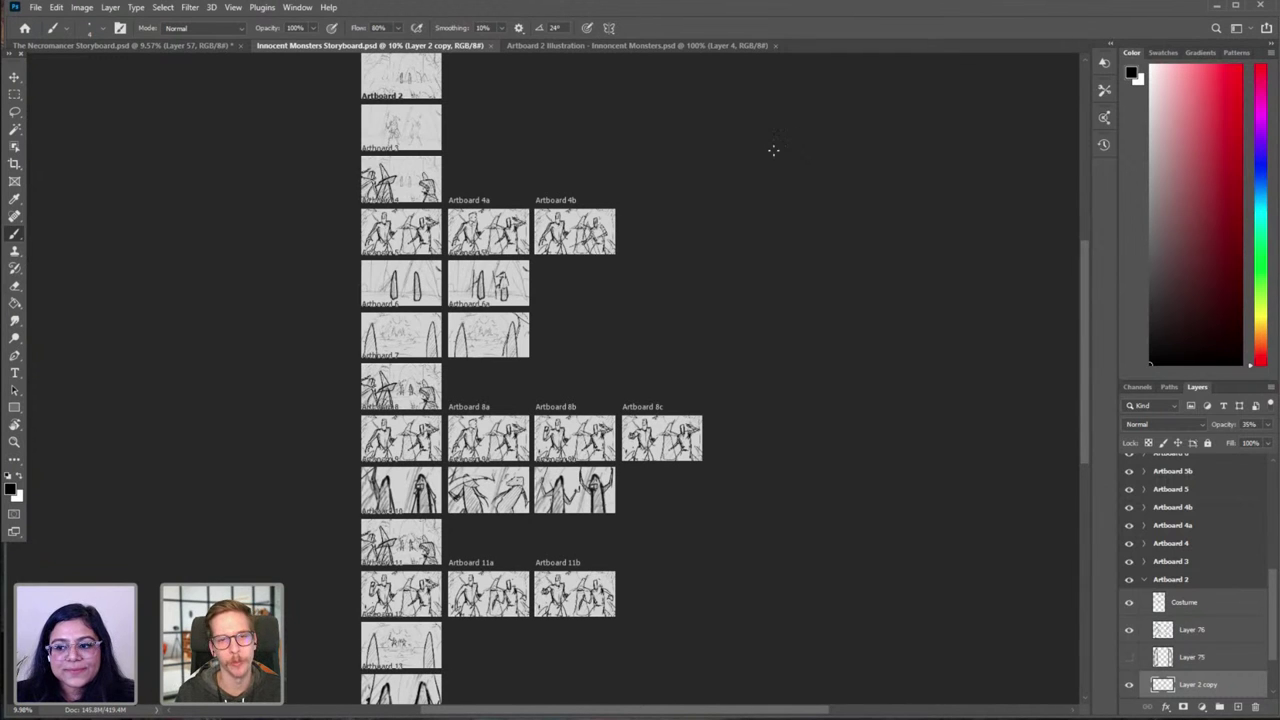
Step: Examine the opening Innocent Monsters sketches from Artboard 1 down to the Artboard 4 variants
scroll(496, 332, up, 3)
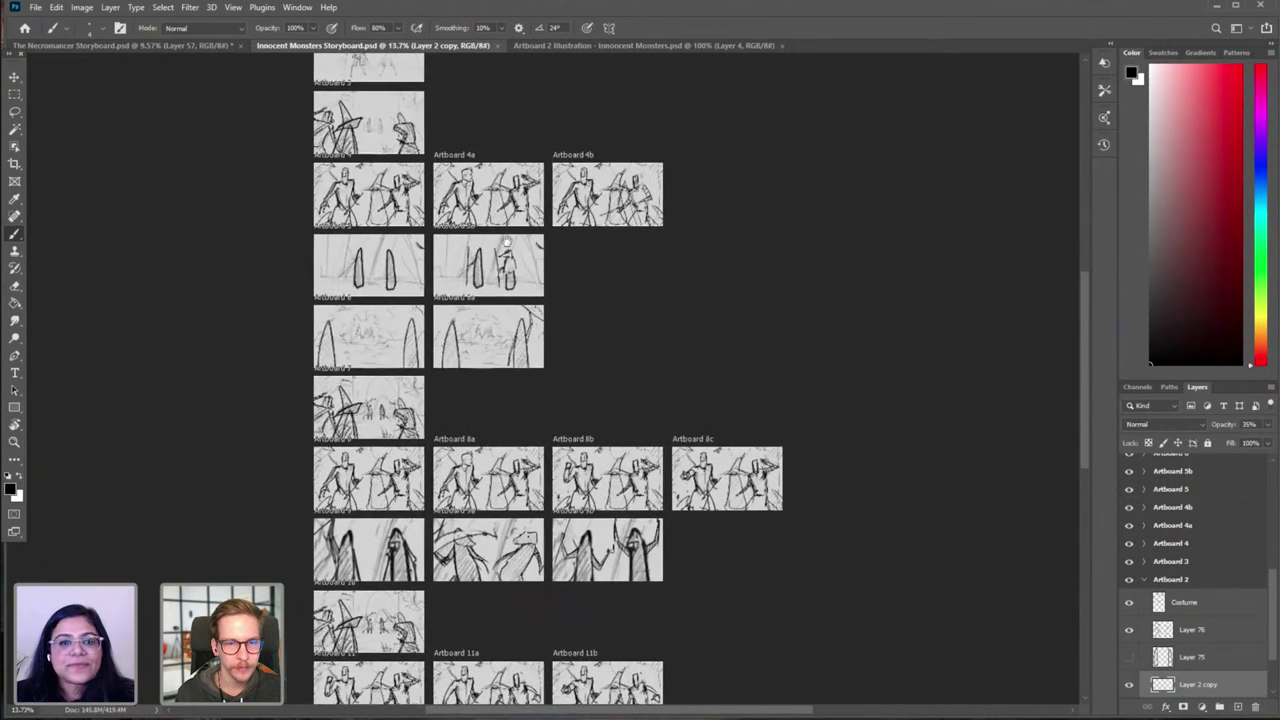
drag(508, 192, 570, 425)
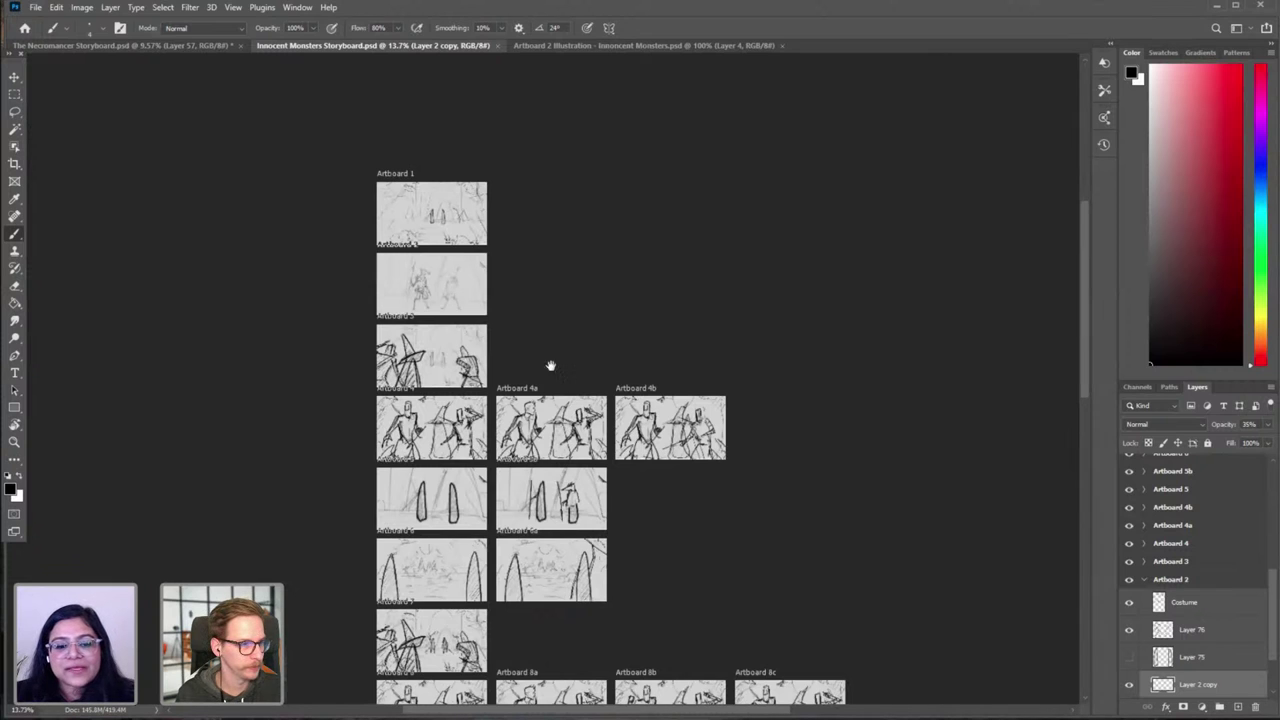
drag(541, 355, 528, 350)
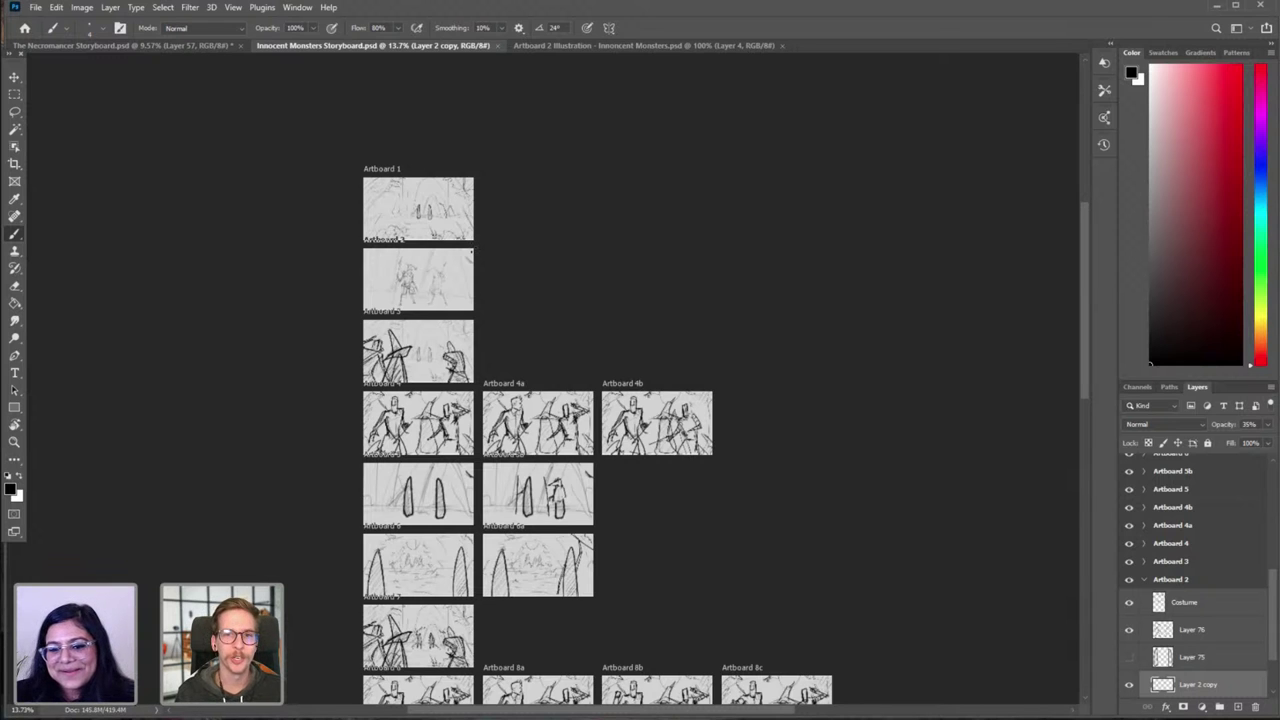
scroll(427, 291, up, 3)
scroll(540, 87, up, 2)
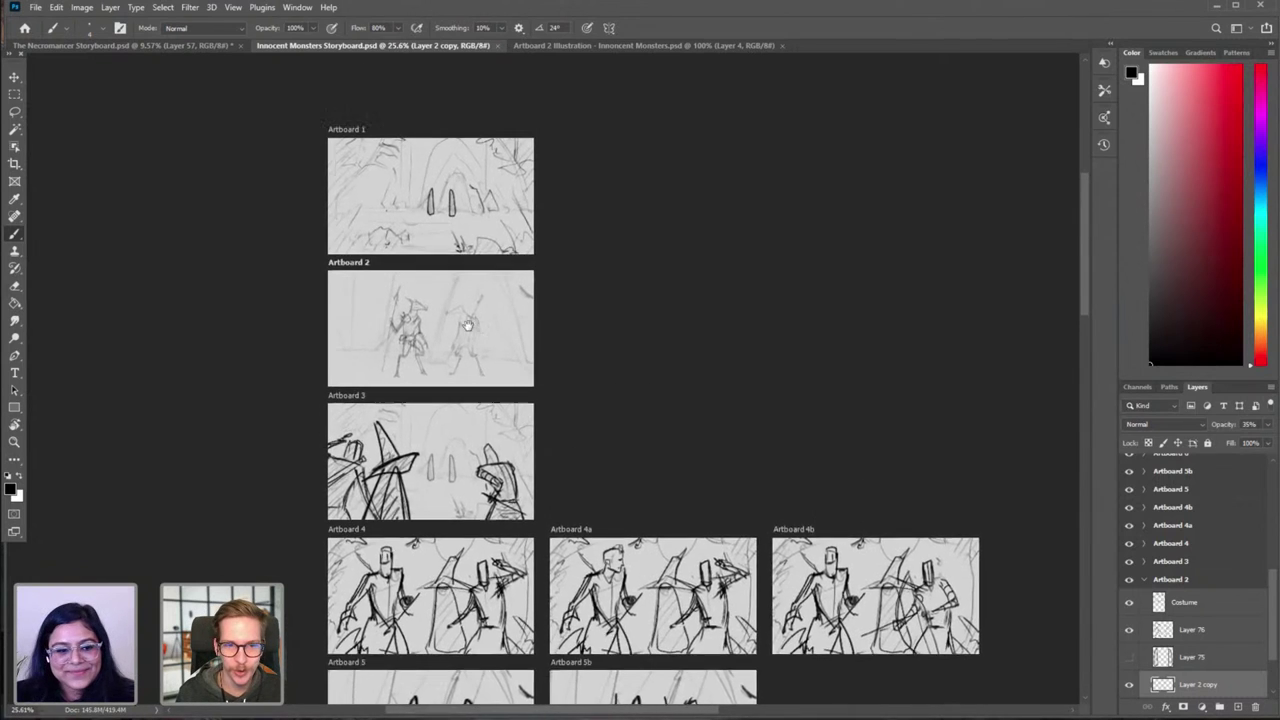
Step: Show the two spear-carrying creatures in the Artboard 2 Illustration again, and go back to the Innocent Monsters storyboard
click(571, 45)
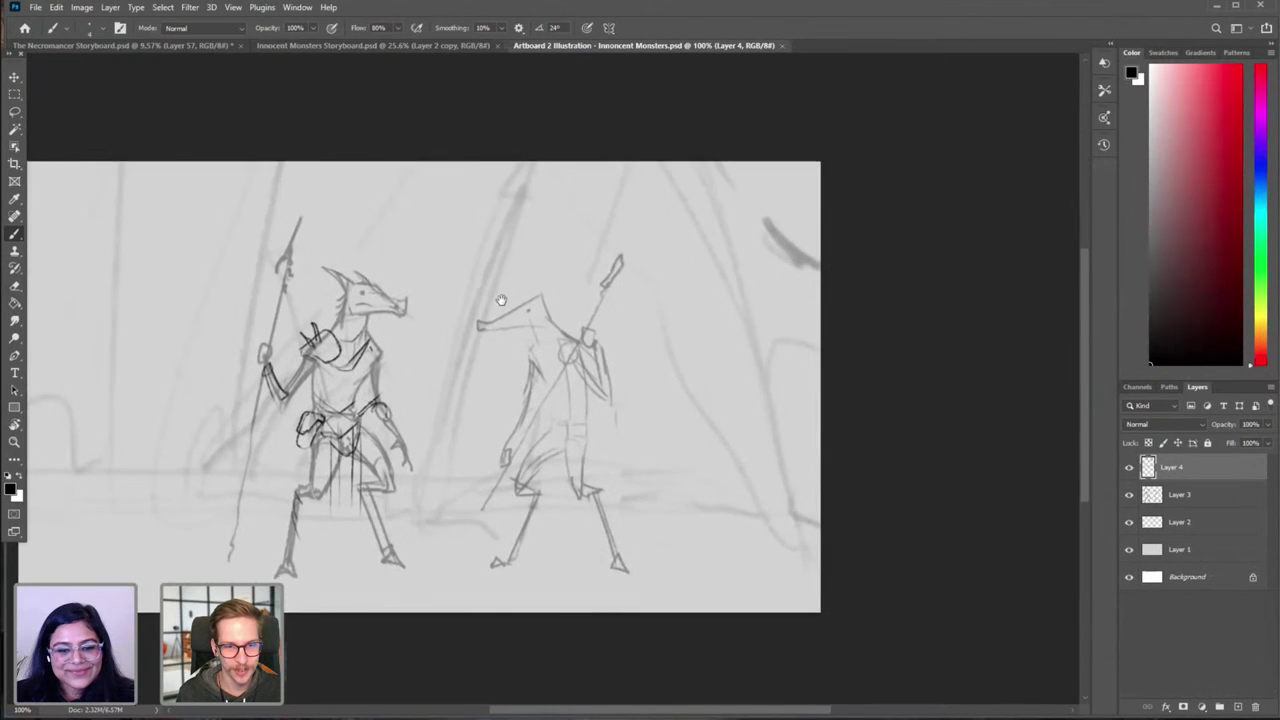
drag(492, 291, 531, 278)
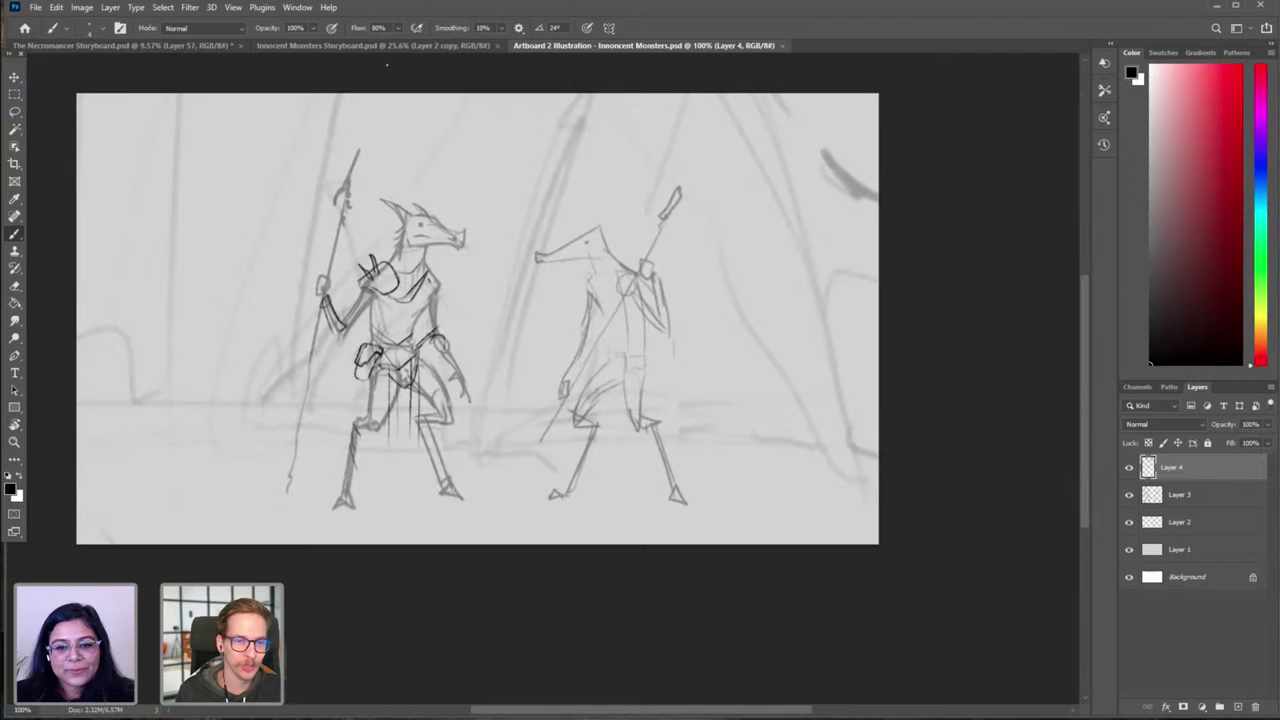
click(398, 45)
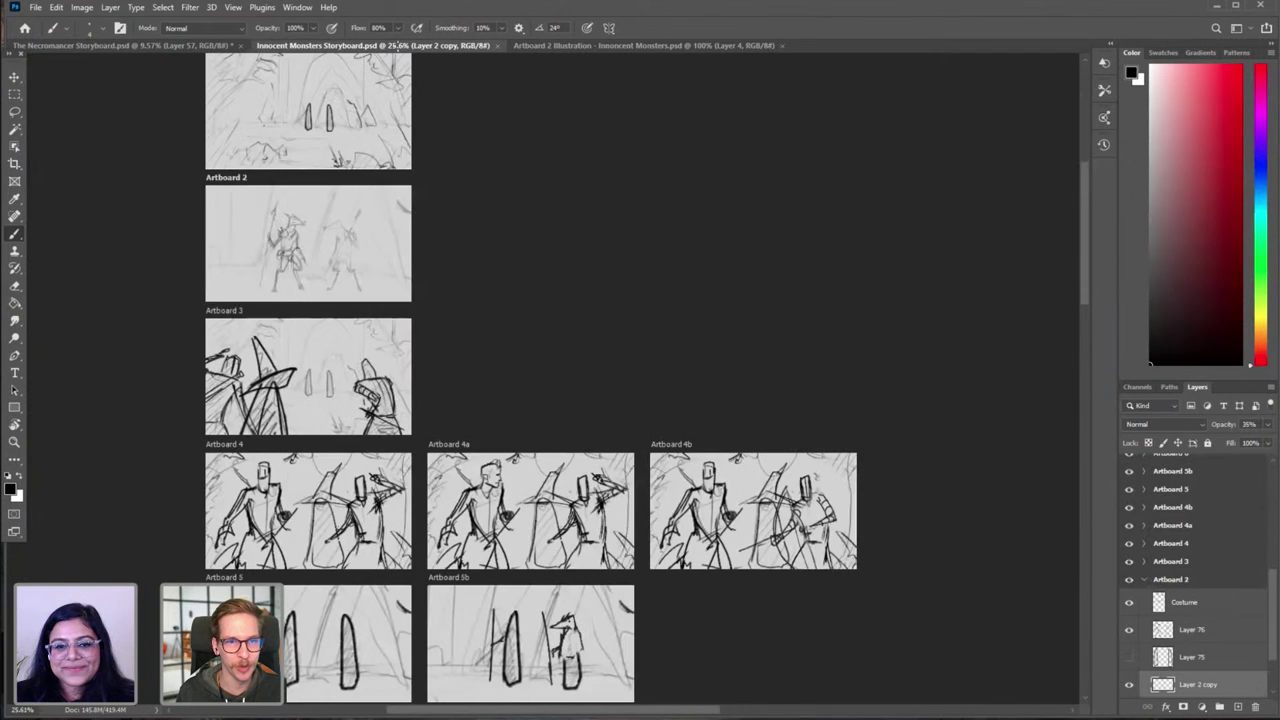
Step: Look at the Artboard 1 forest scene and the Artboard 2 creature sketch together at a larger scale
scroll(465, 333, up, 2)
drag(410, 265, 488, 265)
drag(435, 349, 499, 323)
drag(379, 232, 408, 214)
scroll(408, 213, up, 2)
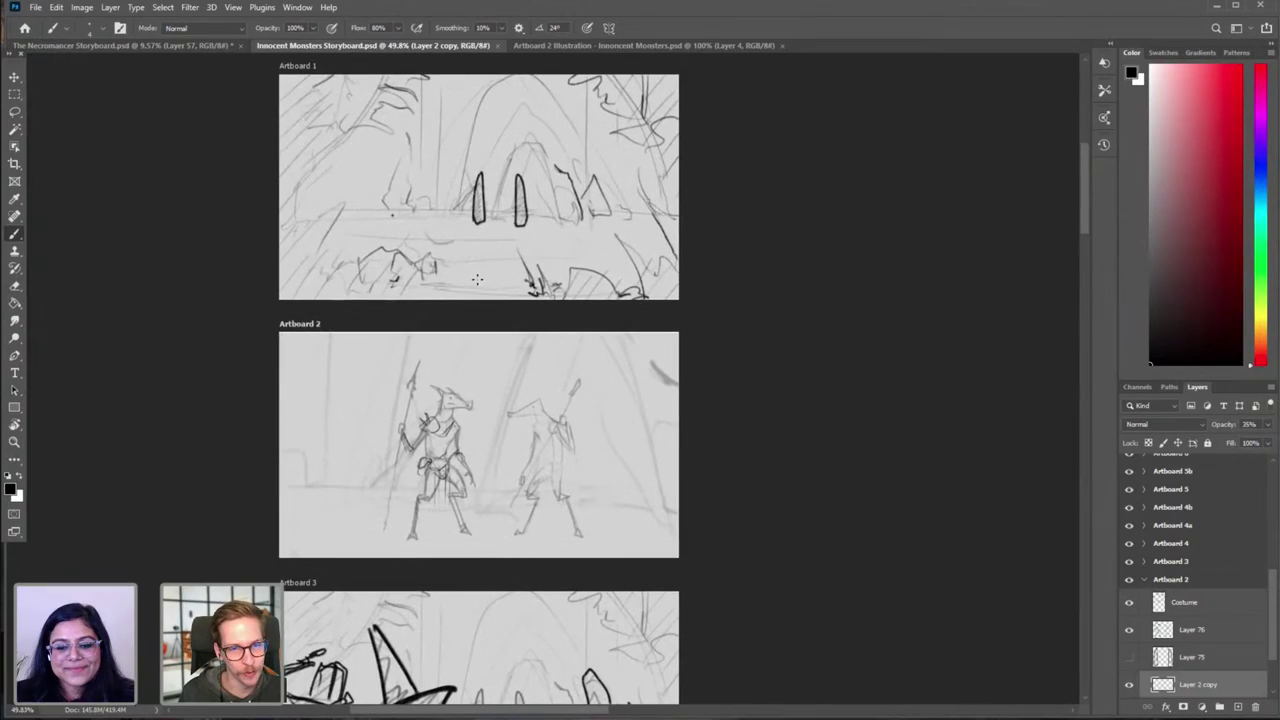
Step: Skim the Innocent Monsters storyboard down to Artboard 13 and return to its first artboards
scroll(490, 284, down, 3)
scroll(502, 233, down, 12)
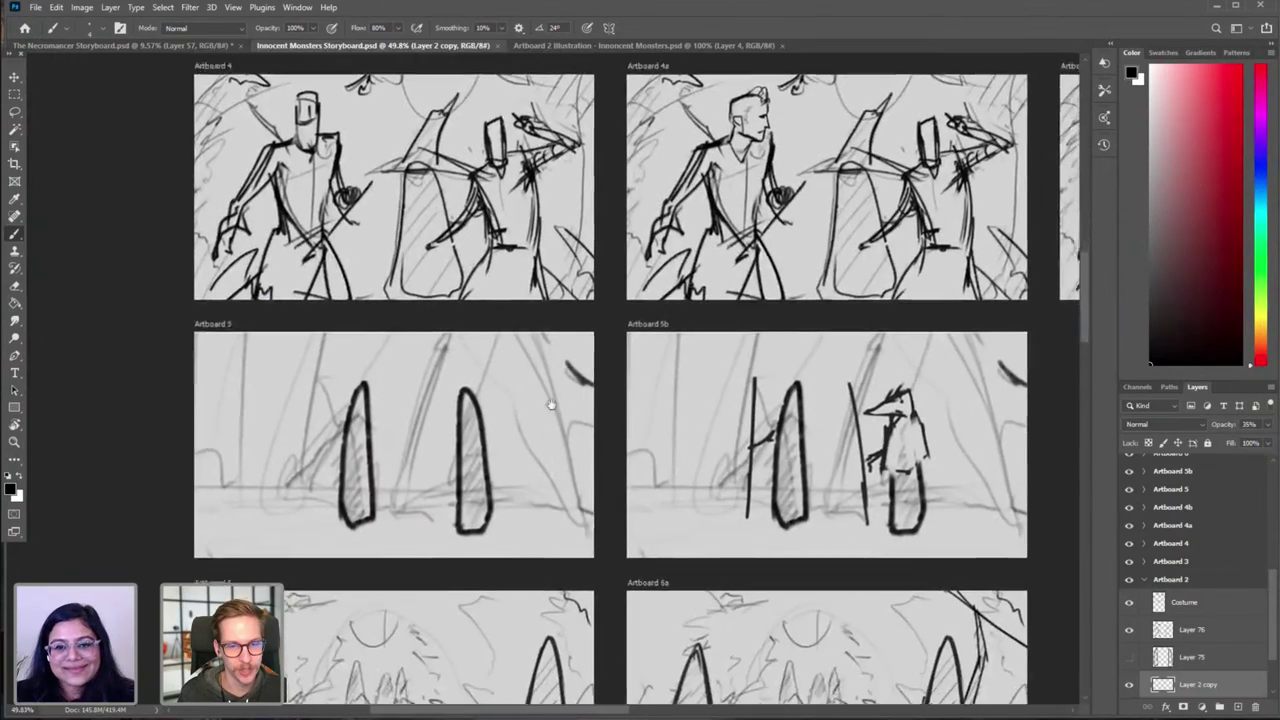
scroll(521, 318, down, 2)
scroll(510, 290, down, 10)
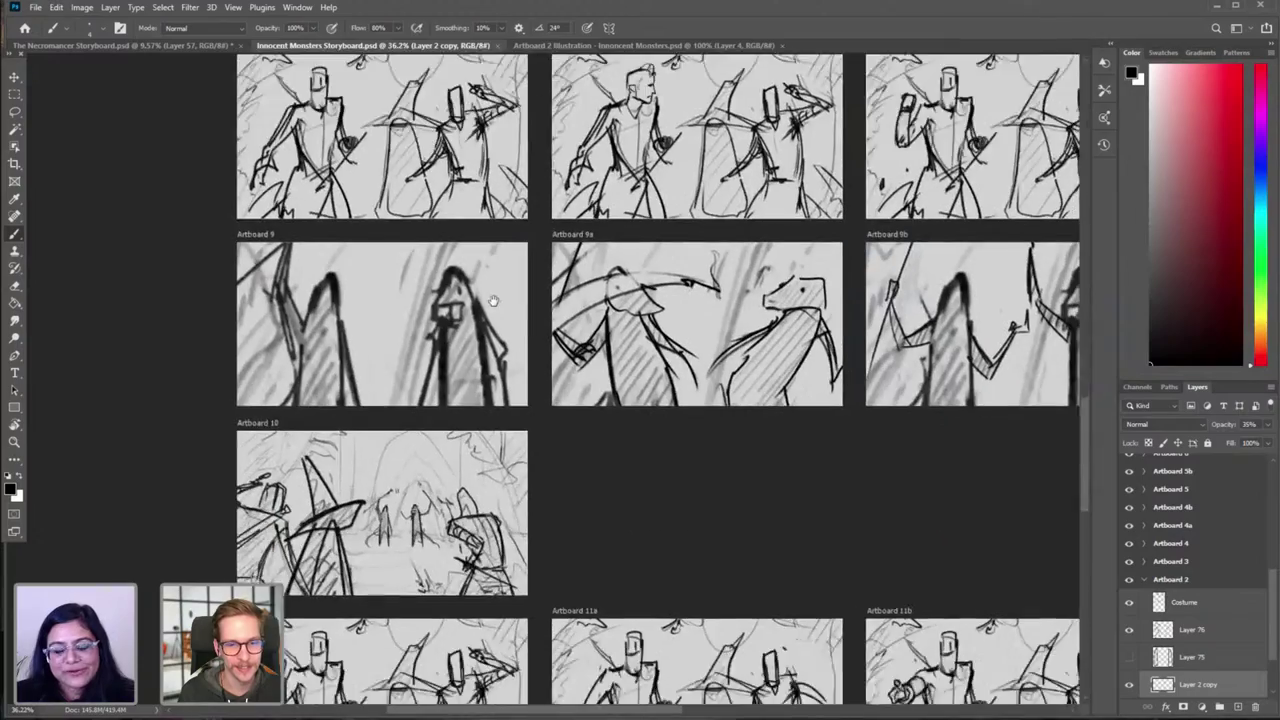
scroll(498, 262, down, 8)
scroll(537, 329, up, 2)
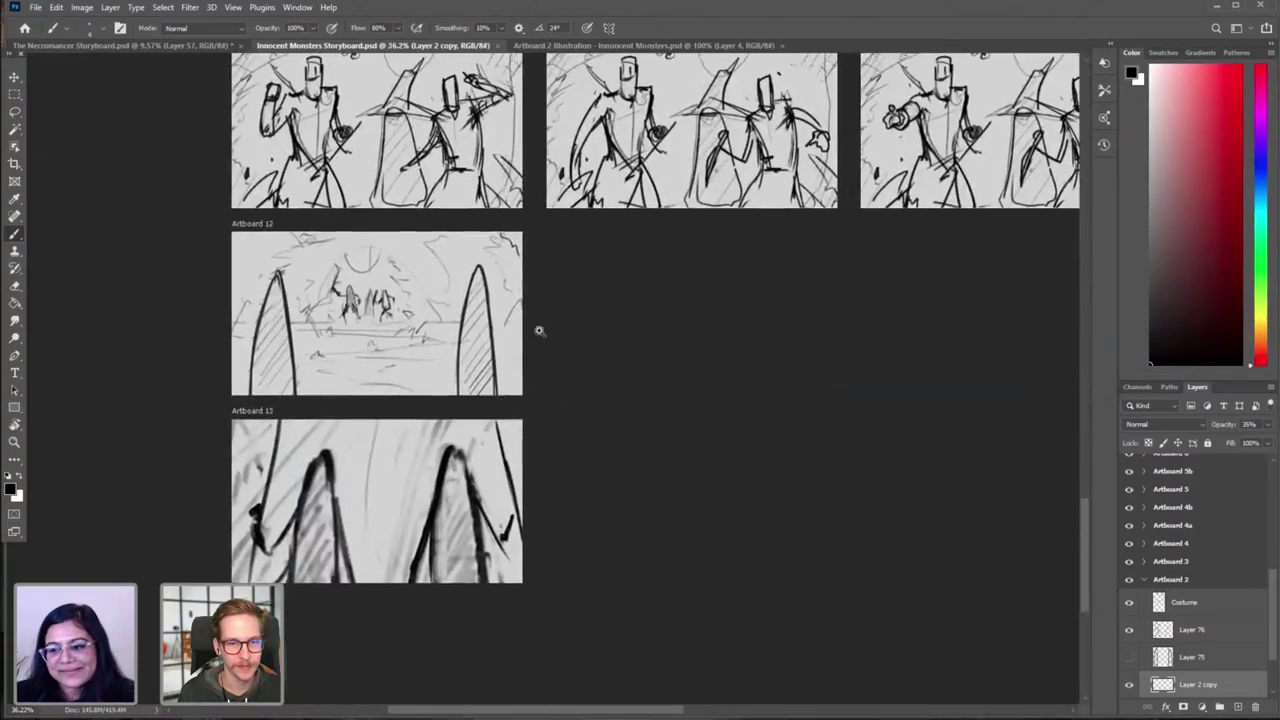
scroll(537, 329, down, 2)
scroll(525, 420, up, 8)
scroll(525, 420, up, 10)
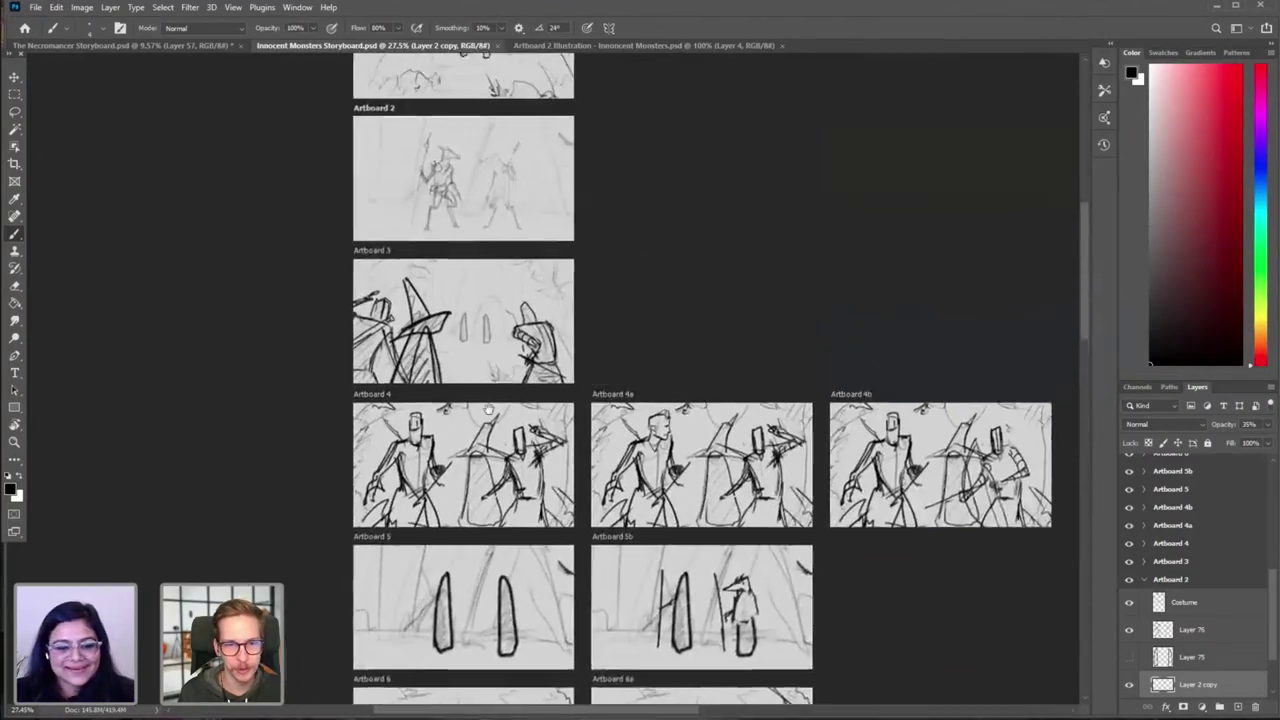
Step: Inspect the establishing shot in Artboard 1 and the two creatures in Artboard 2 up close
scroll(423, 268, up, 3)
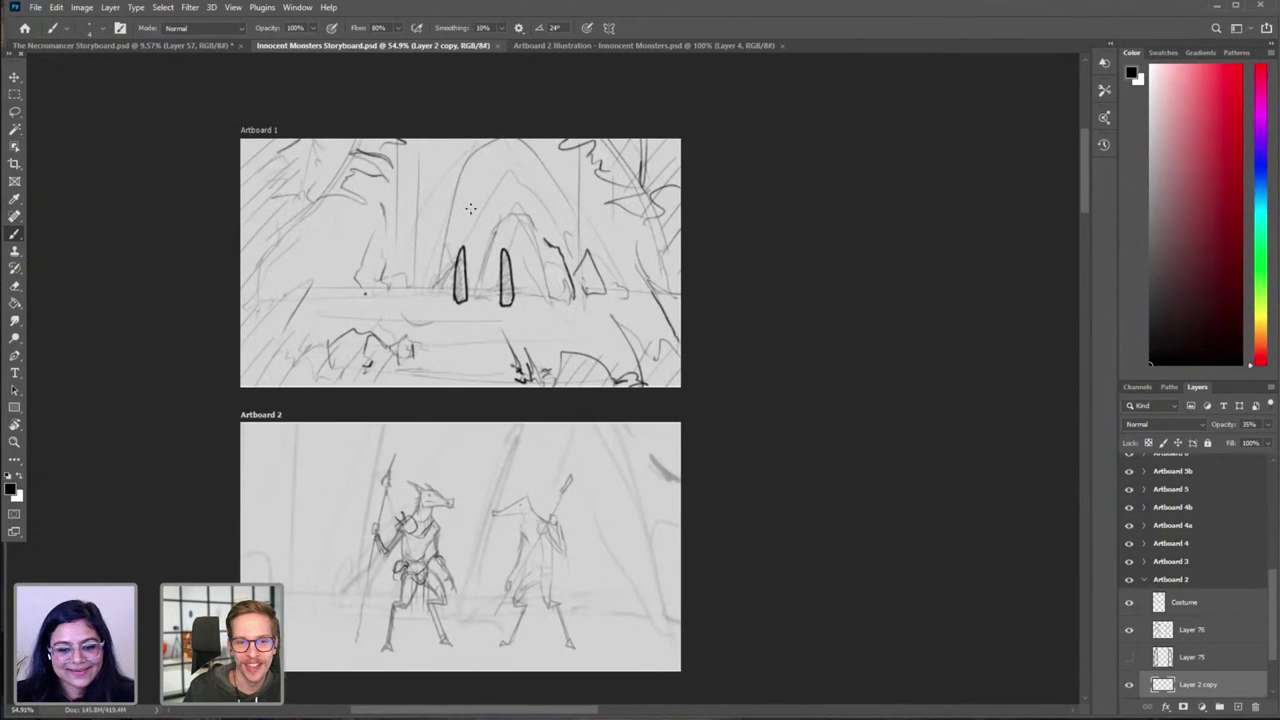
scroll(540, 232, up, 1)
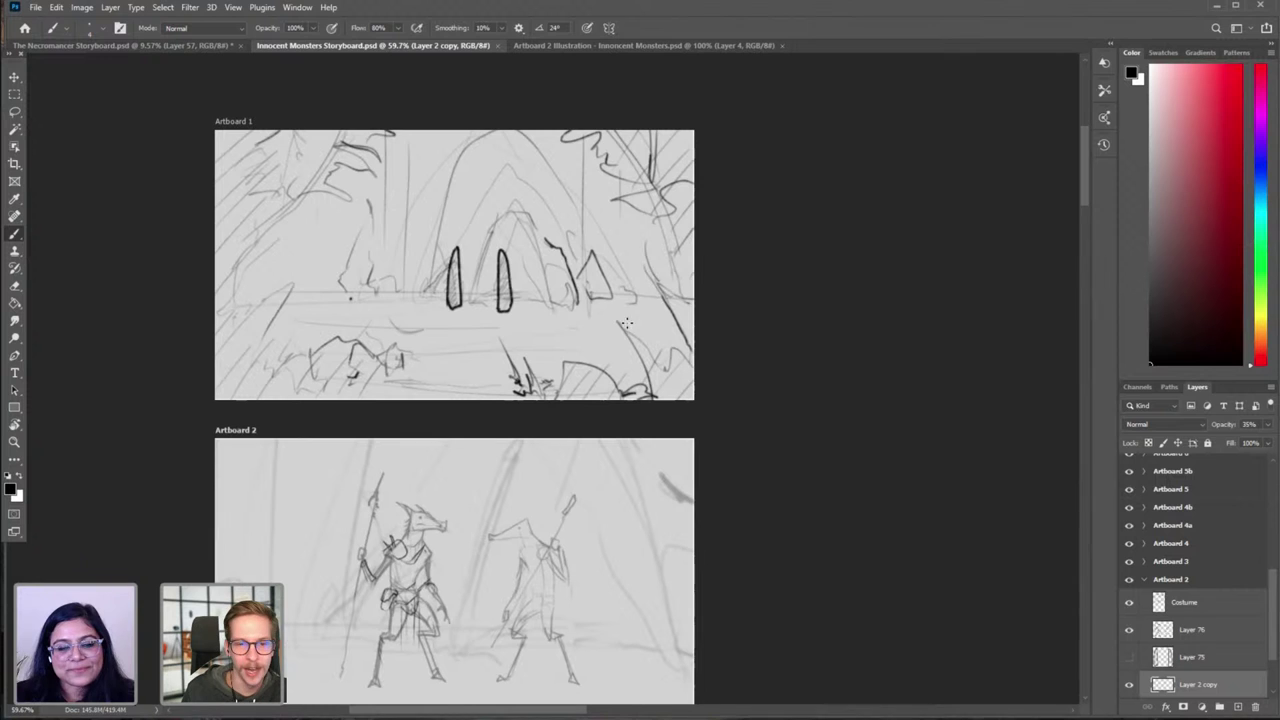
drag(456, 528, 591, 244)
drag(630, 333, 620, 313)
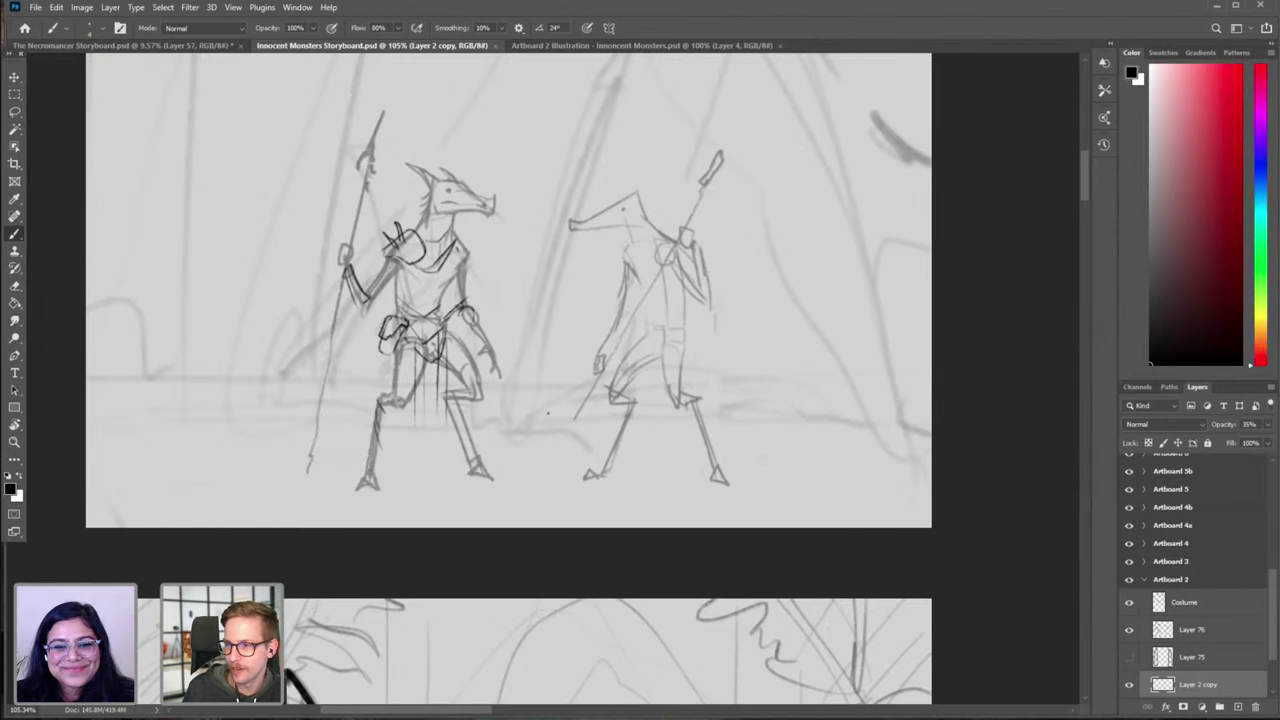
Step: Examine the adventurers in Artboard 3, Artboard 4 and its variants 4a and 4b
scroll(541, 489, down, 5)
drag(541, 489, 599, 365)
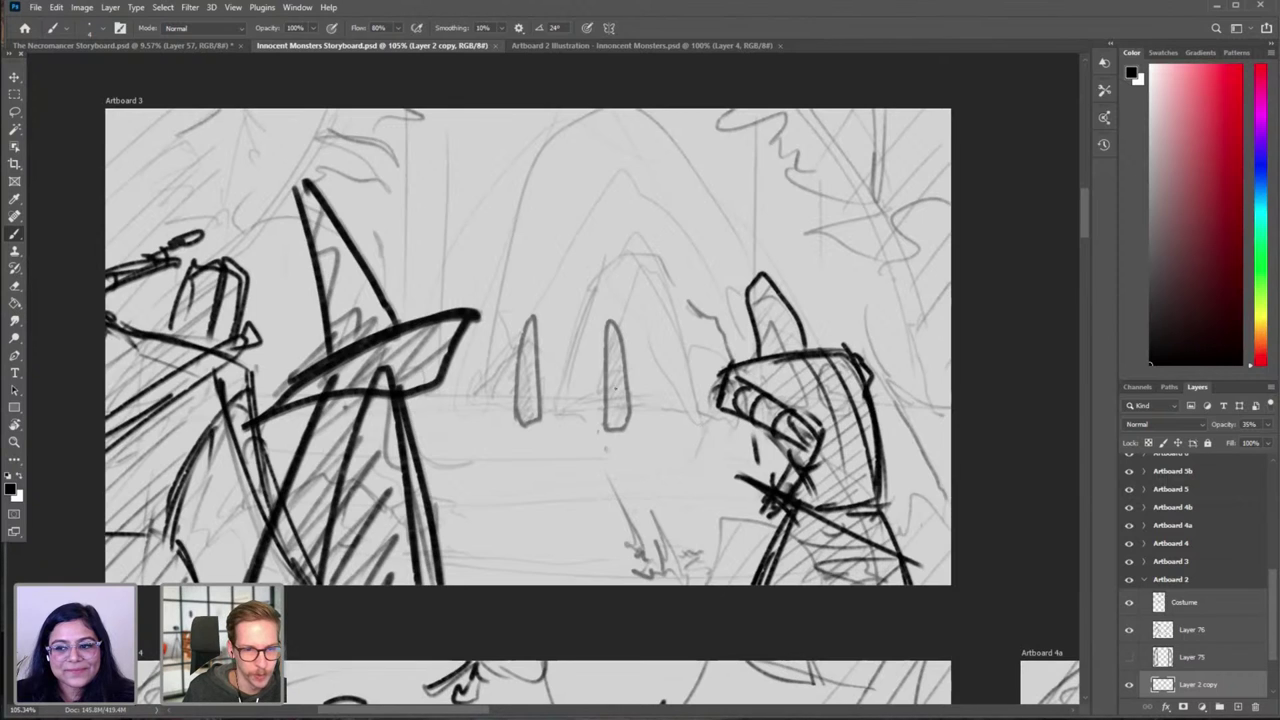
drag(618, 494, 580, 163)
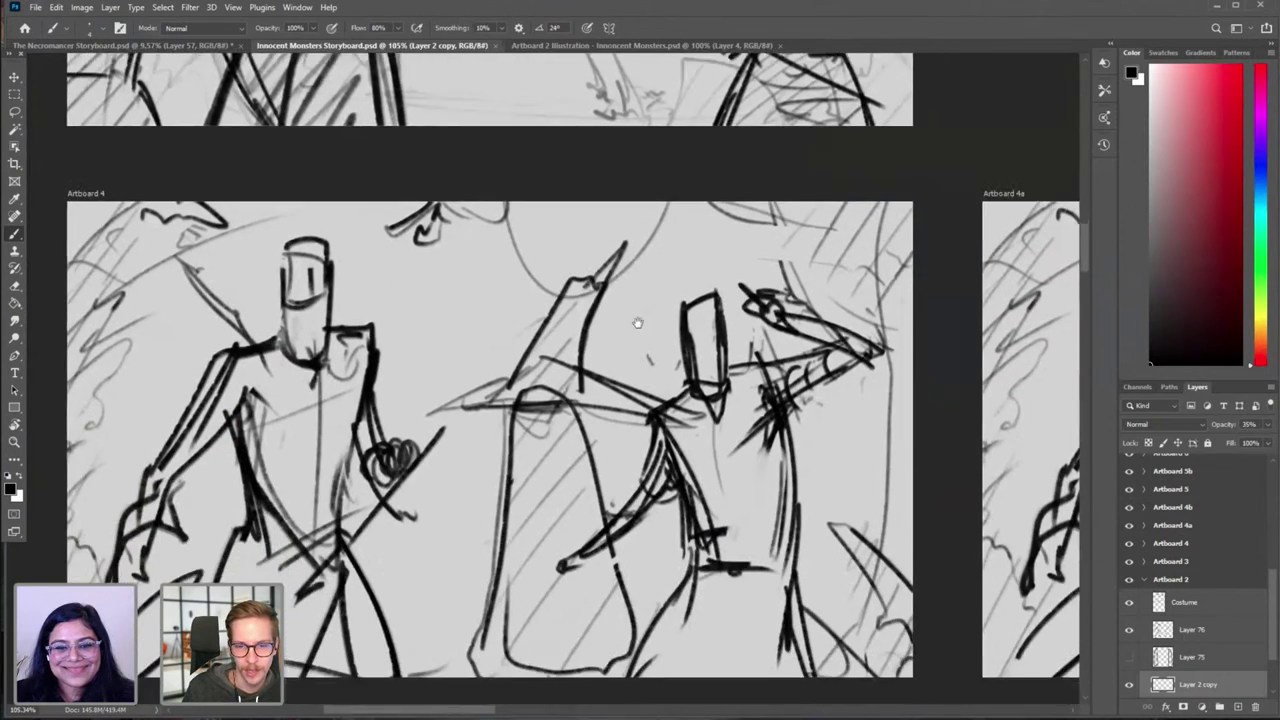
drag(638, 323, 600, 303)
drag(842, 313, 164, 340)
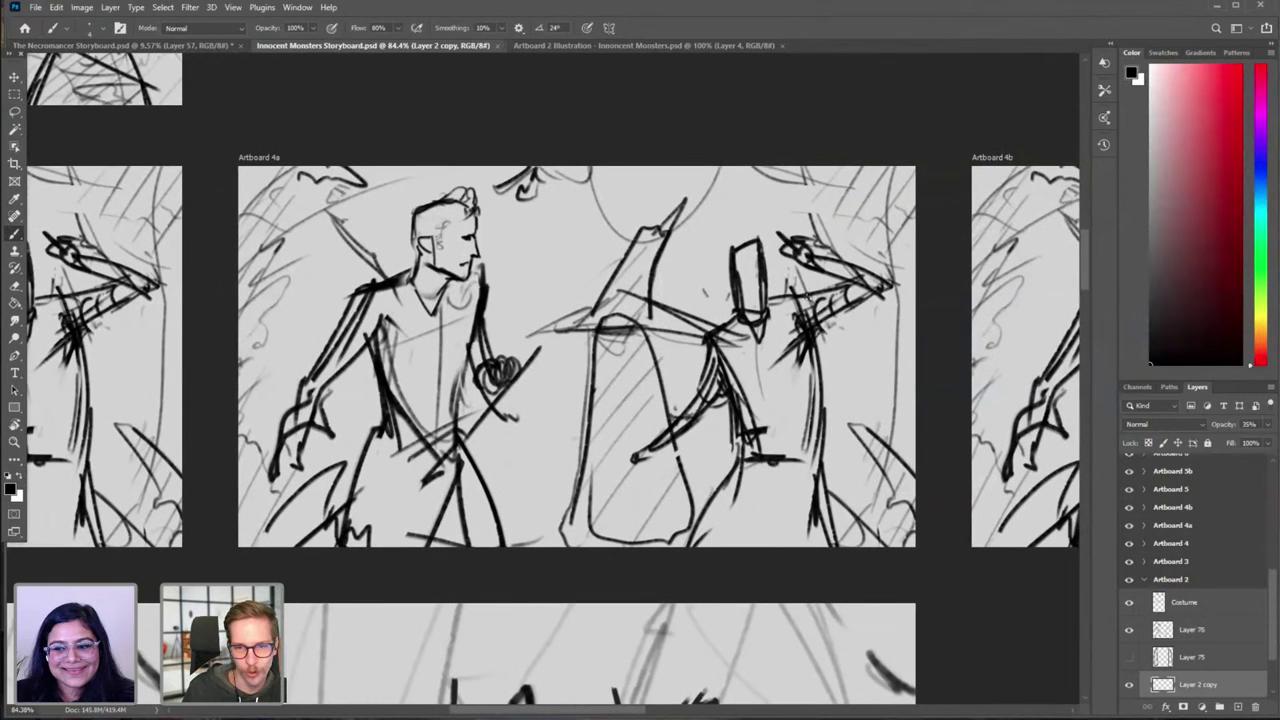
drag(850, 295, 124, 309)
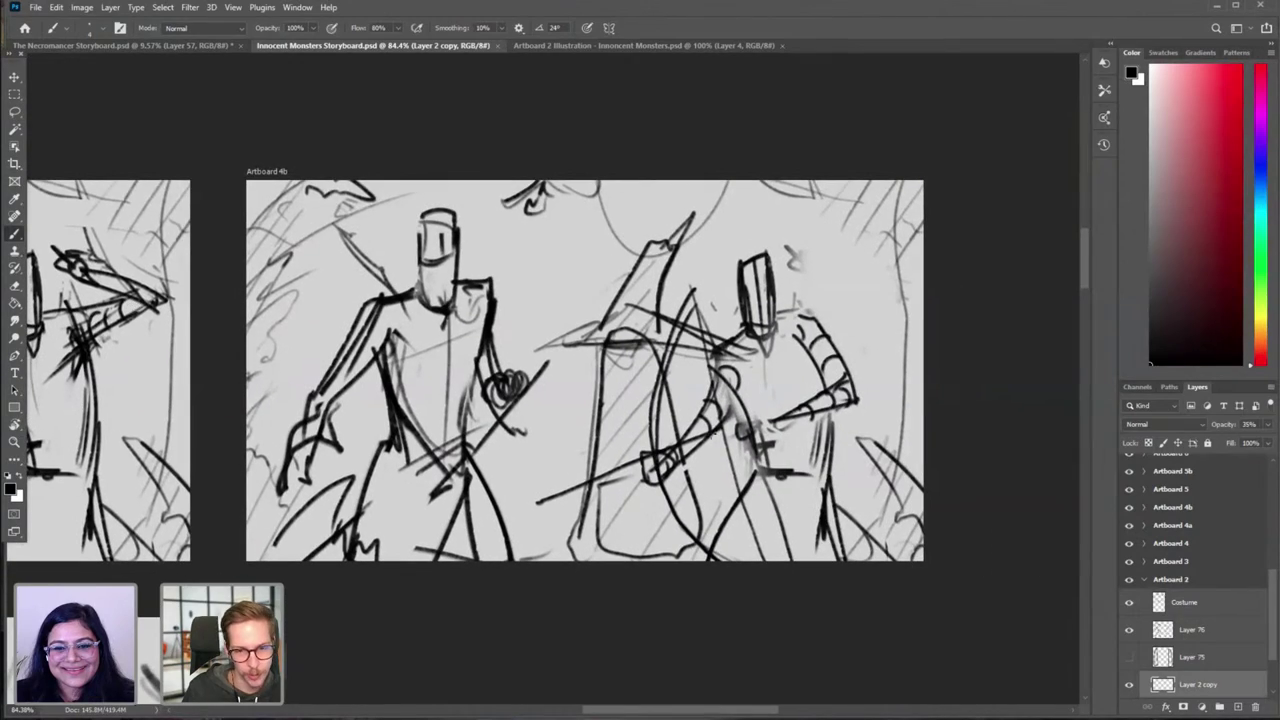
Step: Examine the two standing figures in Artboard 5 and their variant in Artboard 5b
drag(505, 465, 827, 299)
drag(301, 431, 767, 289)
drag(480, 383, 766, 321)
drag(335, 368, 680, 303)
drag(663, 361, 605, 322)
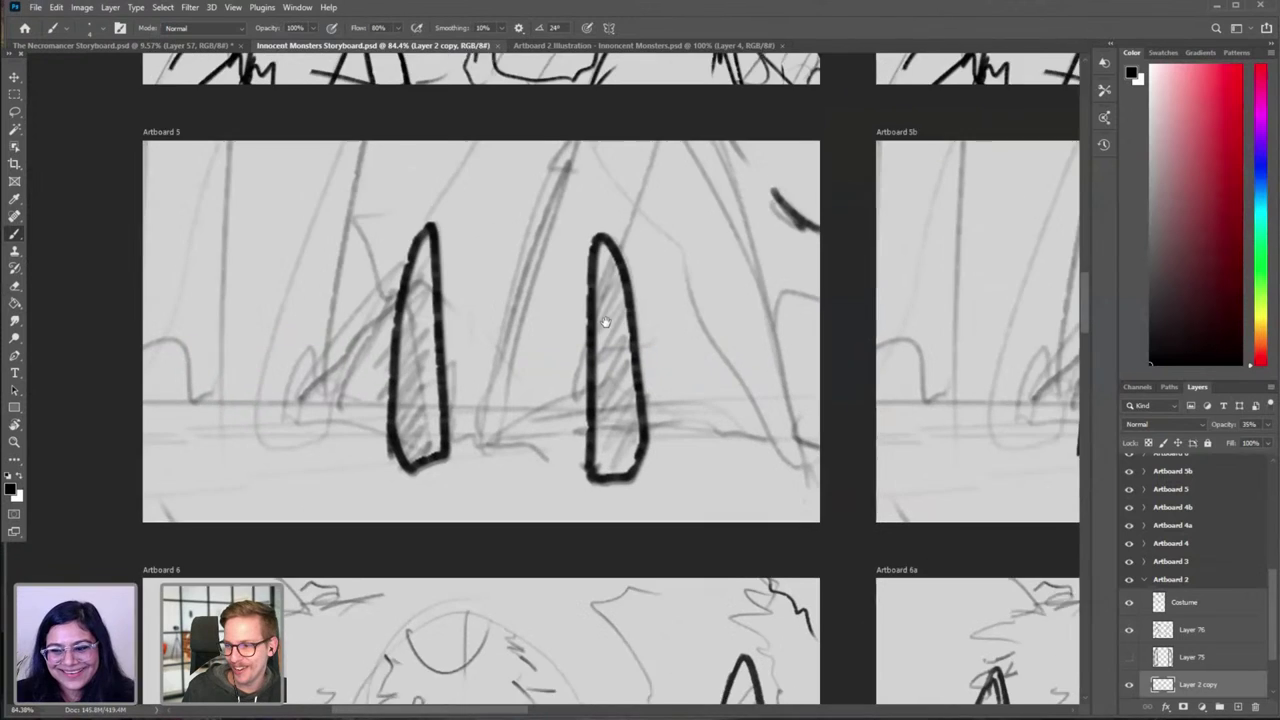
scroll(665, 352, down, 2)
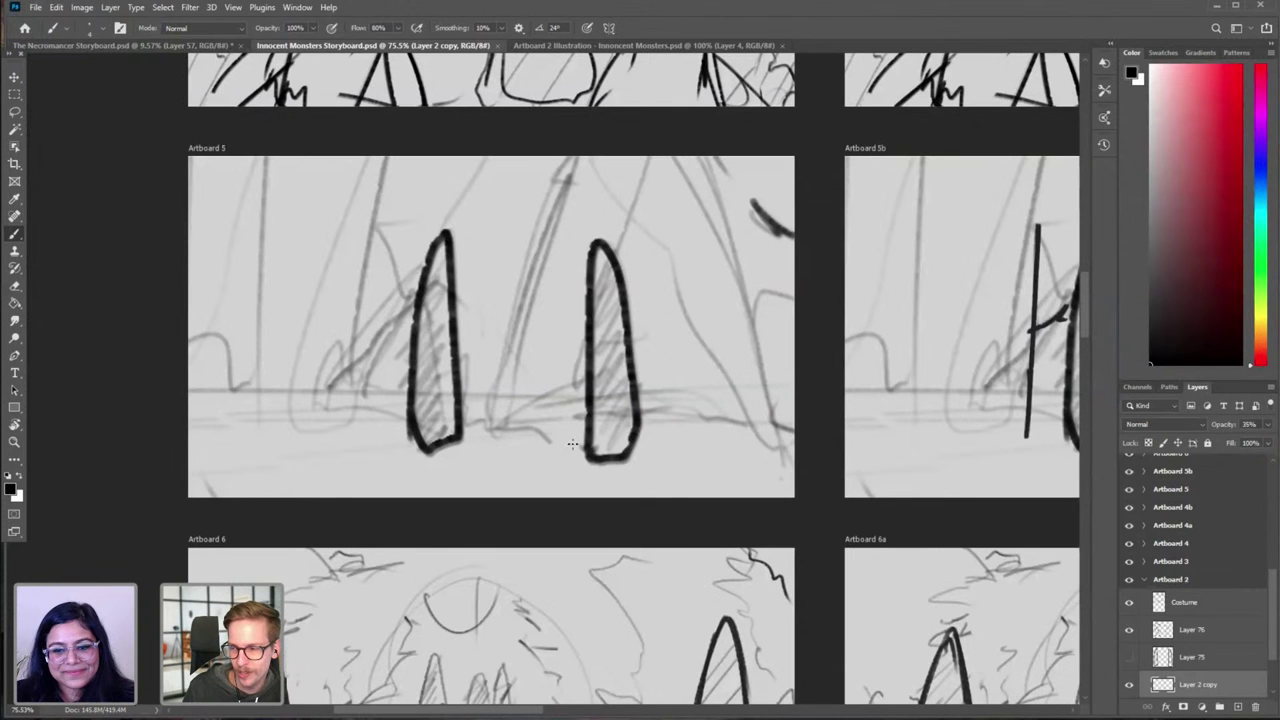
drag(773, 317, 948, 305)
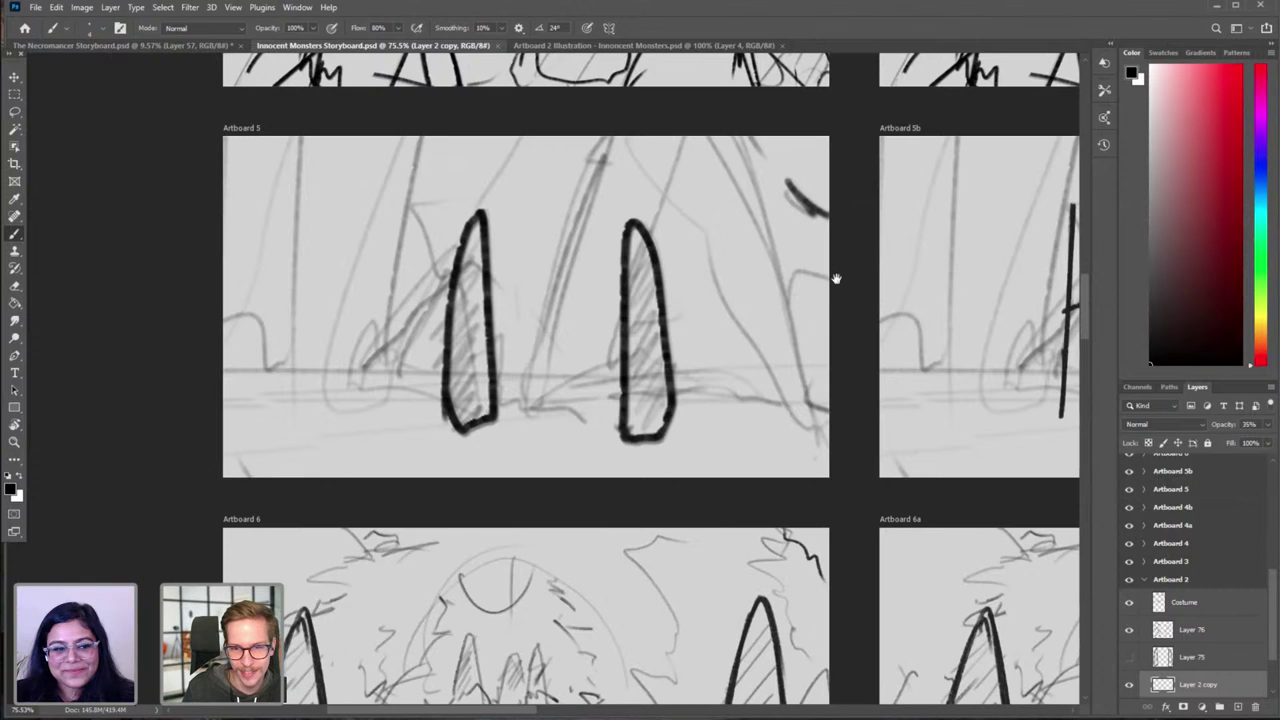
drag(831, 277, 251, 277)
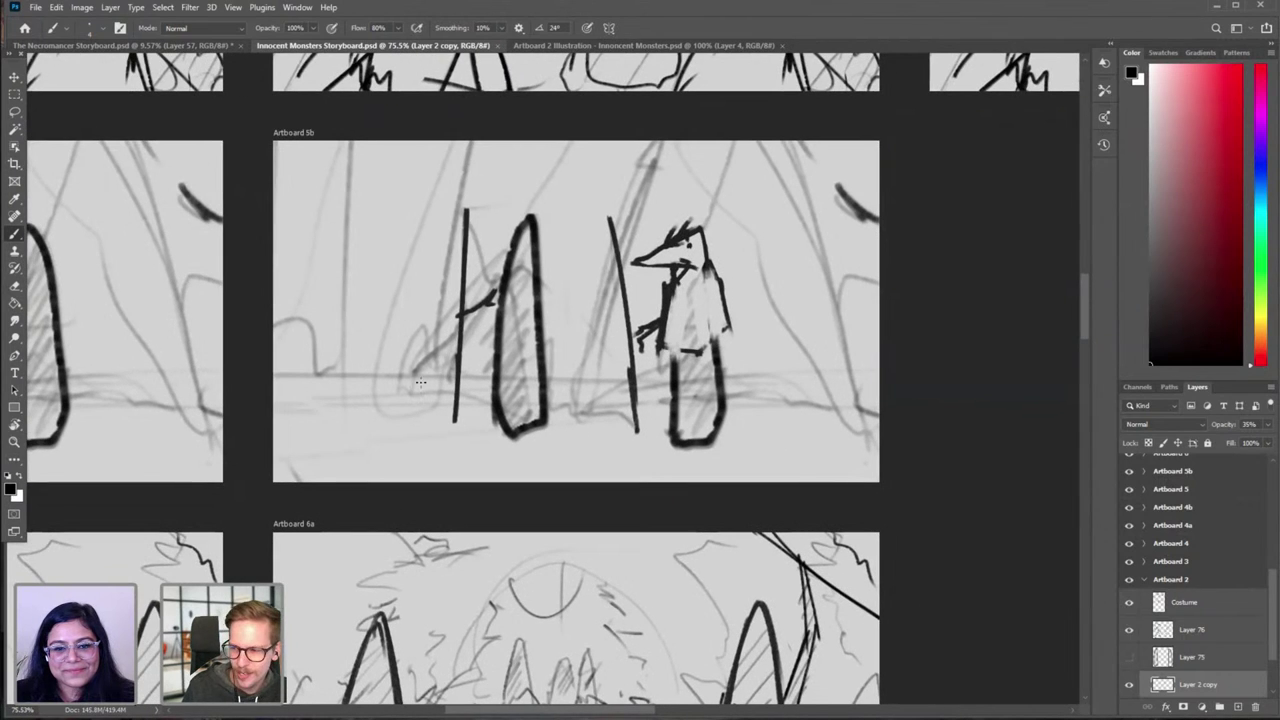
drag(354, 425, 418, 445)
Step: Examine the over-the-shoulder shot in Artboard 6 and its raised-arm variant in Artboard 6a
drag(618, 421, 980, 280)
drag(510, 437, 727, 173)
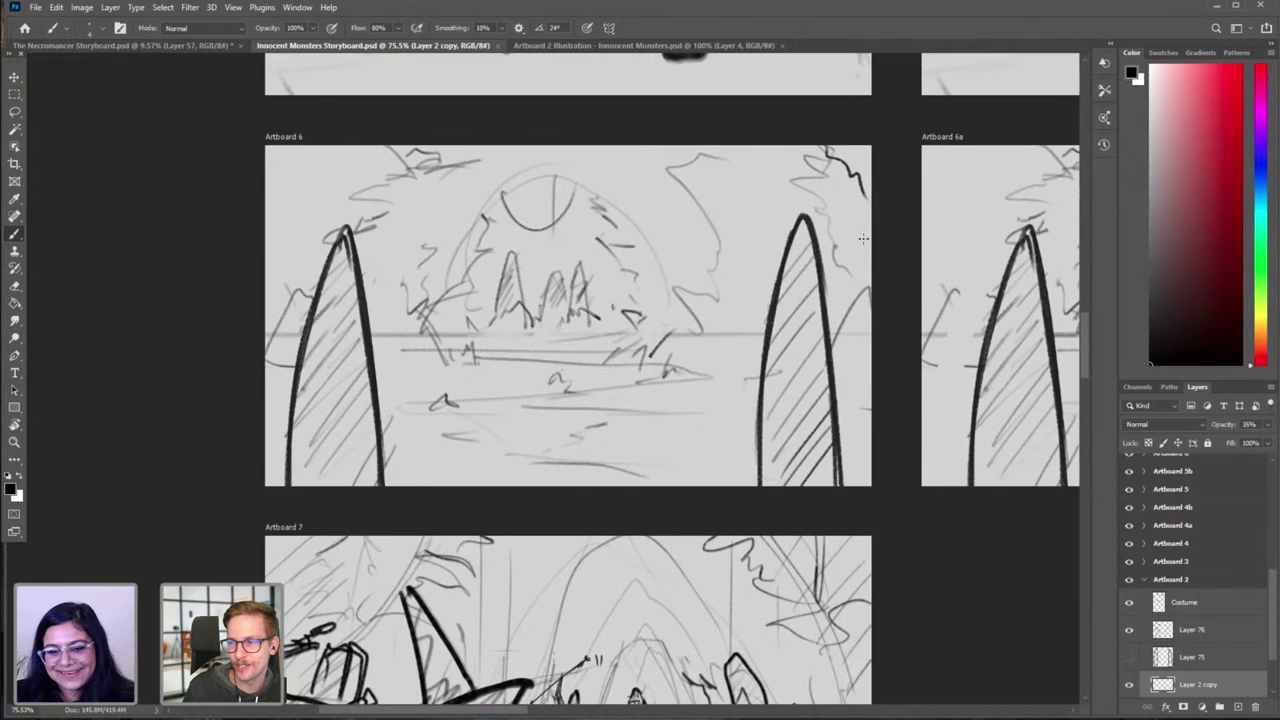
mouse_move(788, 227)
mouse_down()
mouse_move(752, 258)
mouse_move(263, 253)
mouse_up()
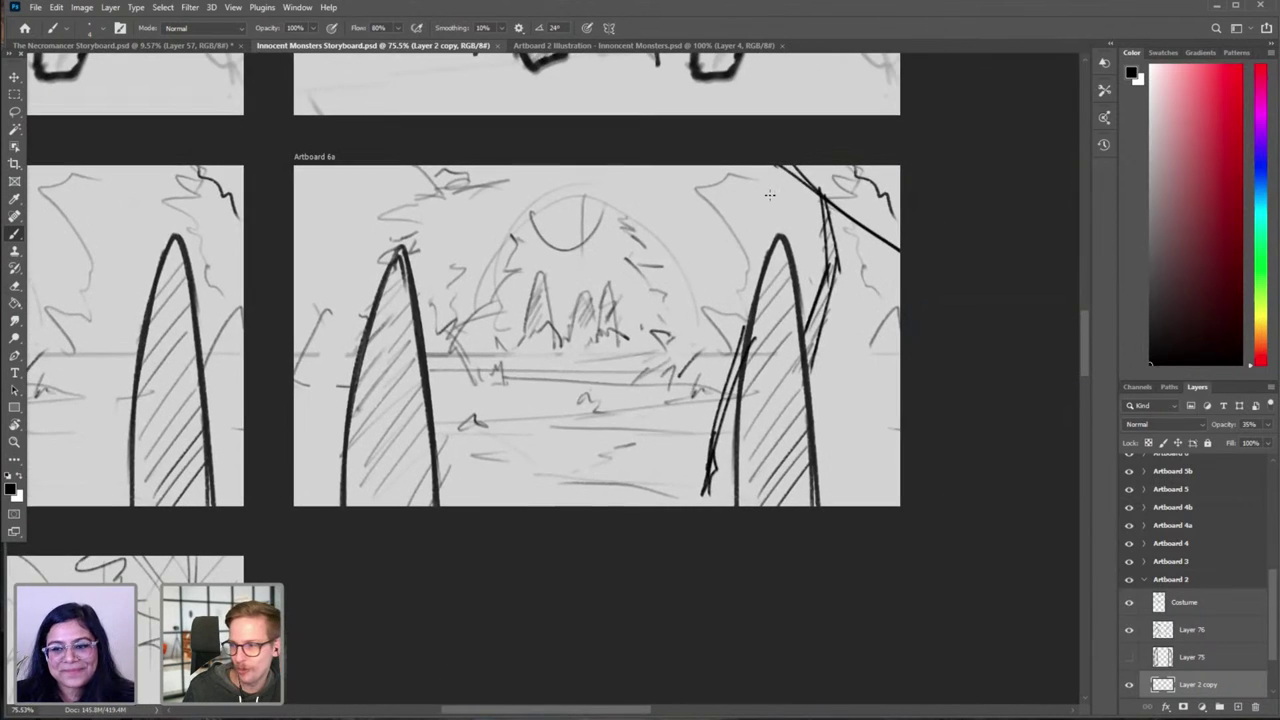
Step: Review Artboard 7, with the adventurers facing the creatures, and continue through Artboard 8 to Artboard 8a
mouse_move(575, 409)
mouse_down()
mouse_move(709, 420)
mouse_move(945, 405)
mouse_up()
mouse_move(566, 486)
mouse_down()
mouse_move(494, 266)
mouse_move(429, 171)
mouse_up()
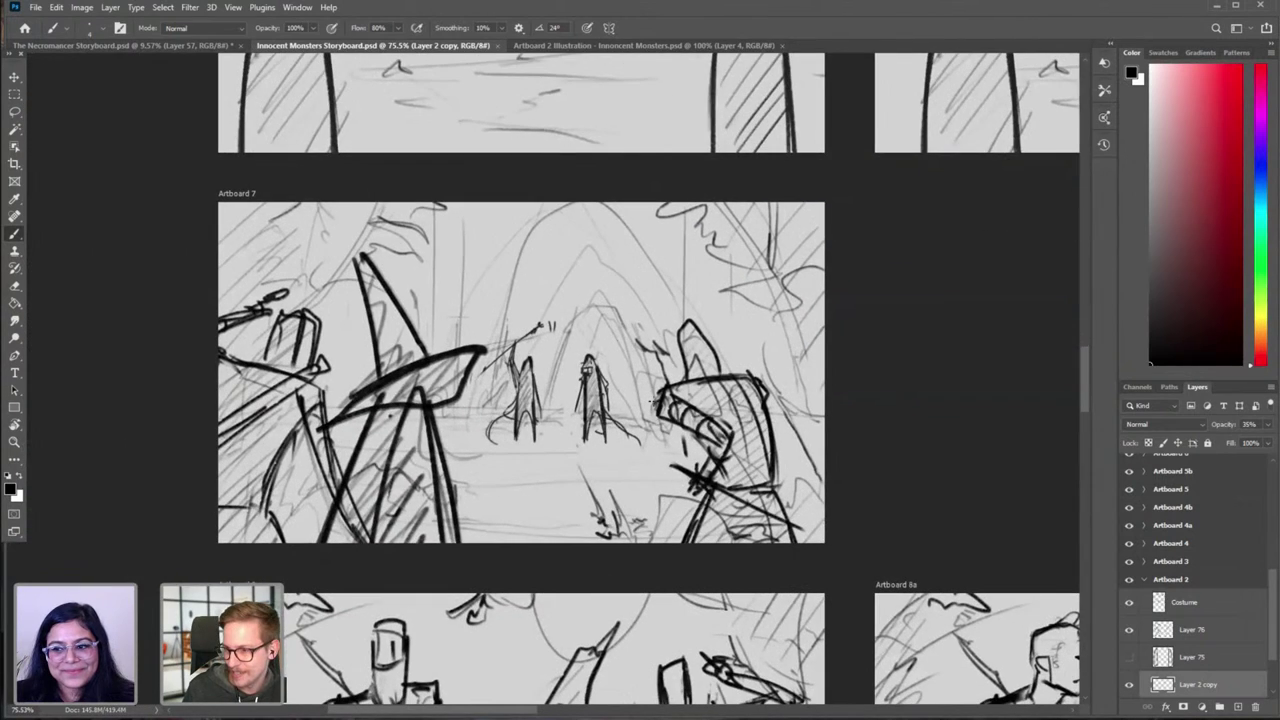
mouse_move(875, 444)
mouse_down()
mouse_move(826, 347)
mouse_move(824, 391)
mouse_up()
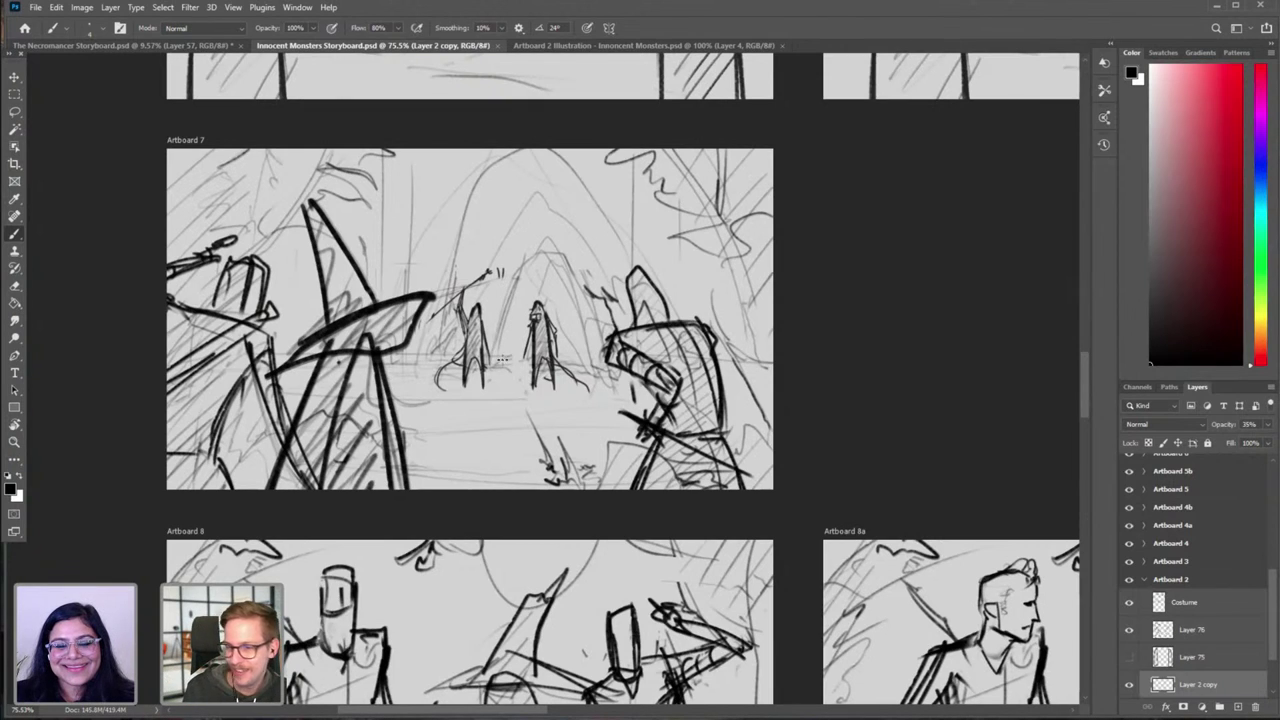
drag(486, 451, 500, 124)
drag(849, 290, 222, 262)
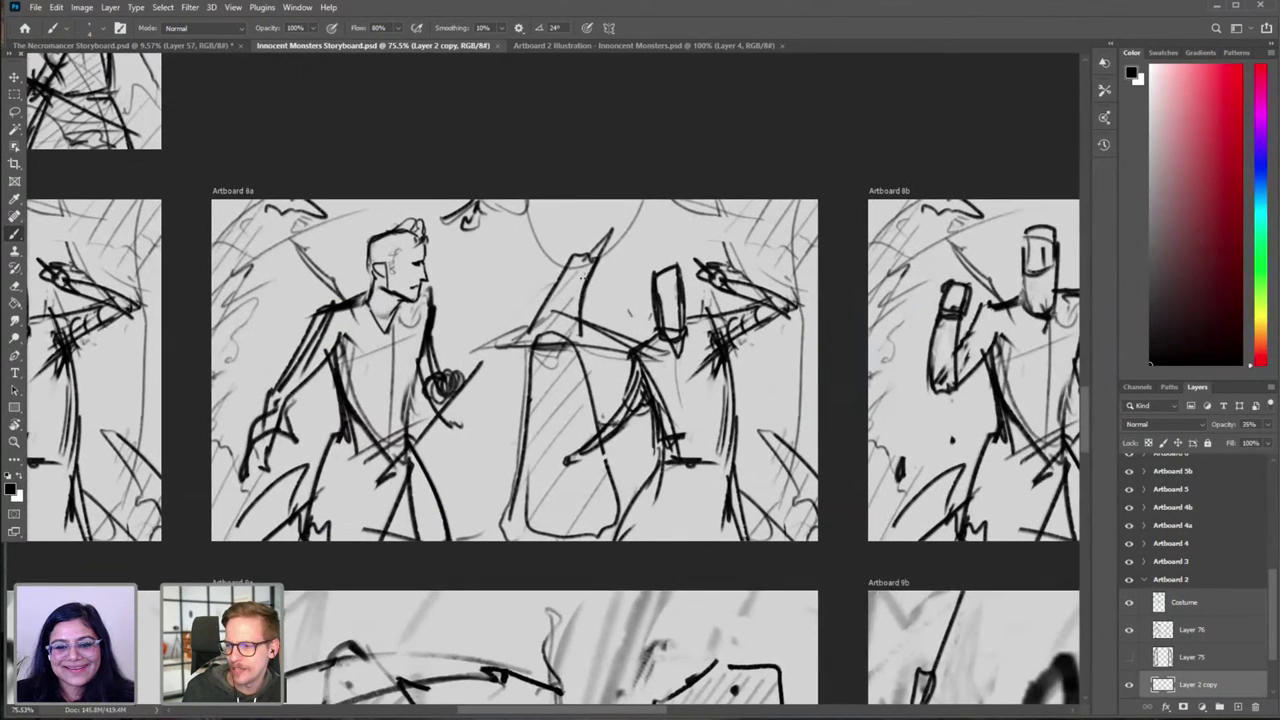
Step: Review the raised-hand and pointing variants of the adventurers in Artboards 8b and 8c
scroll(776, 260, right, 9)
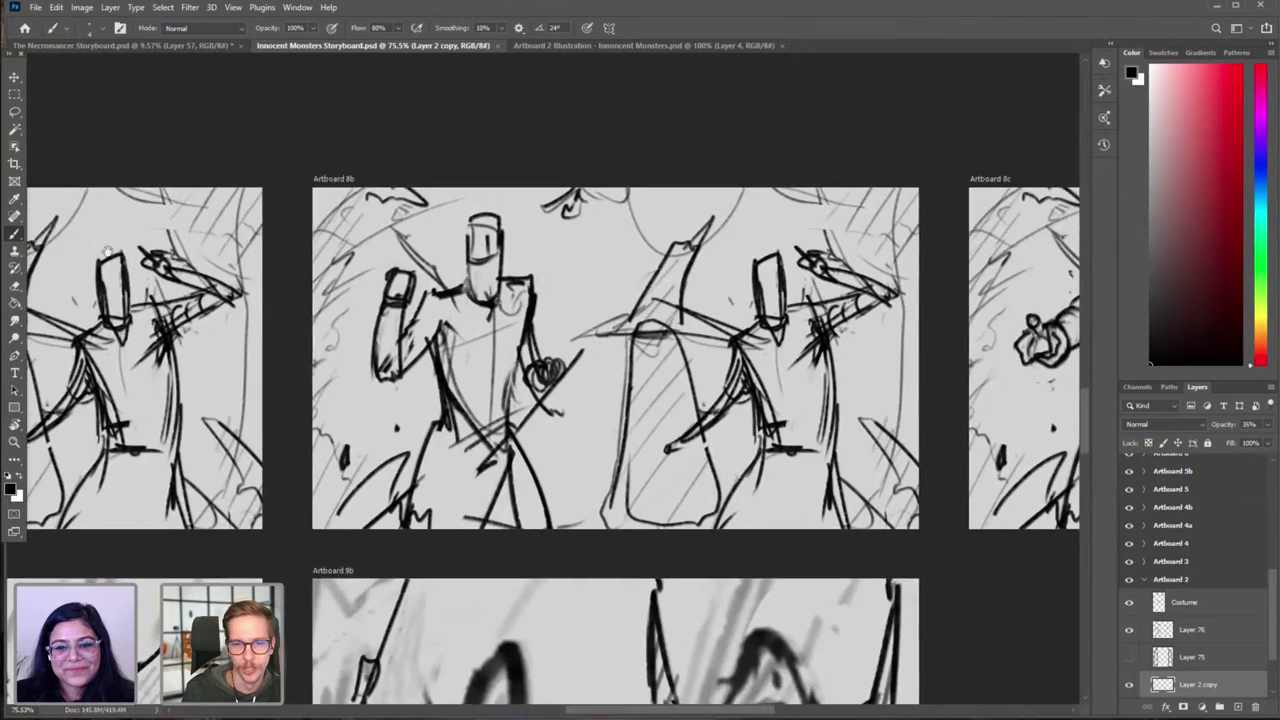
scroll(553, 357, right, 11)
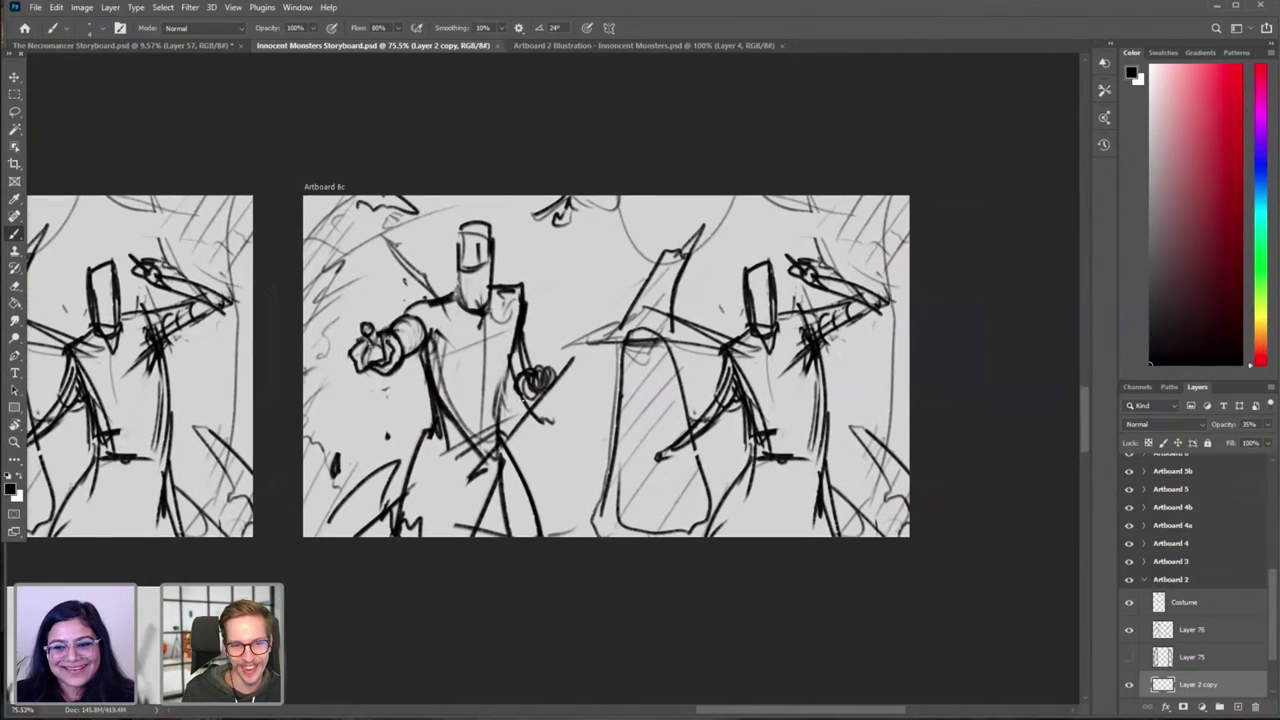
alt+scroll(518, 391, down, 4)
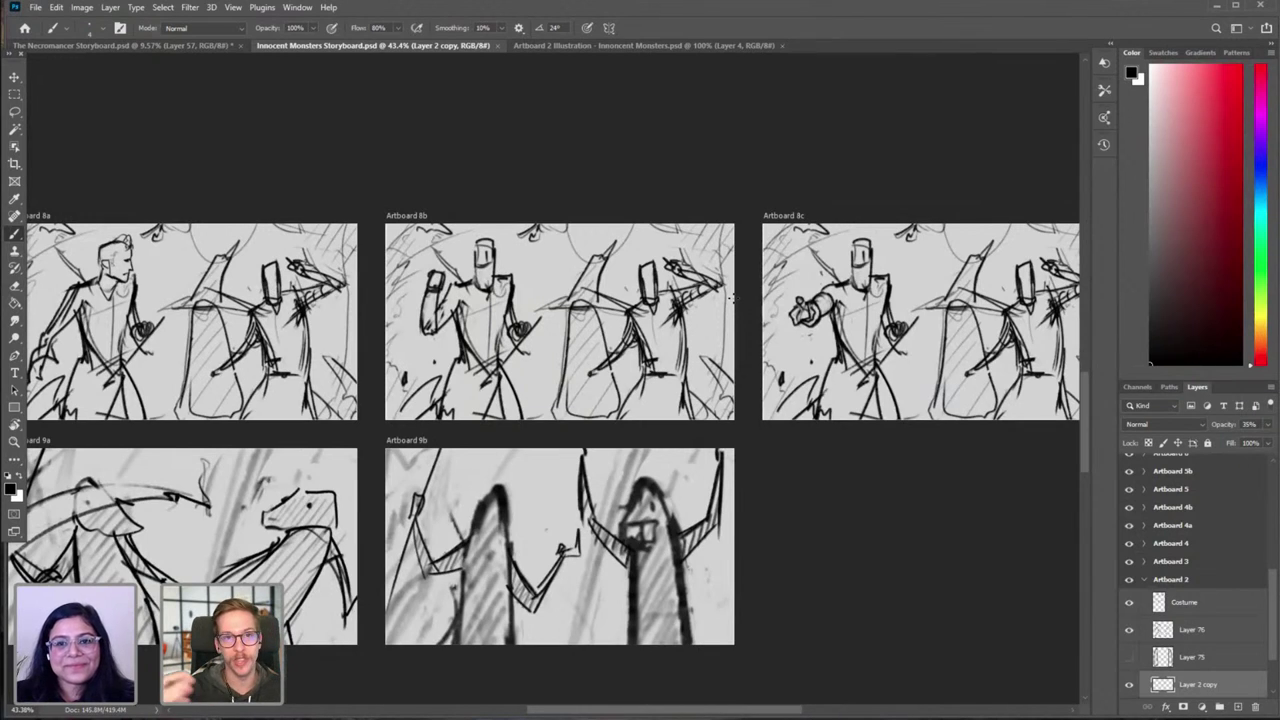
scroll(733, 298, left, 6)
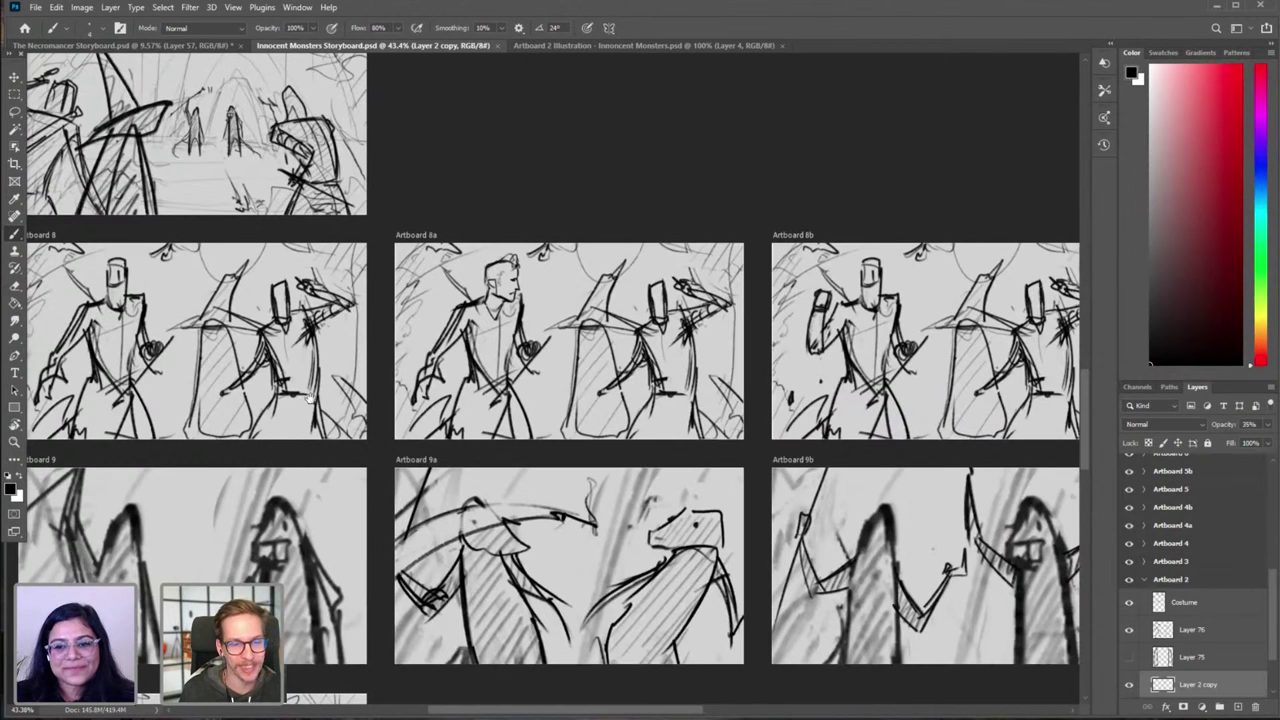
Step: Examine the two monsters in Artboard 9 and their variants in Artboards 9a and 9b
scroll(310, 399, down, 3)
scroll(310, 399, left, 3)
scroll(553, 364, up, 5)
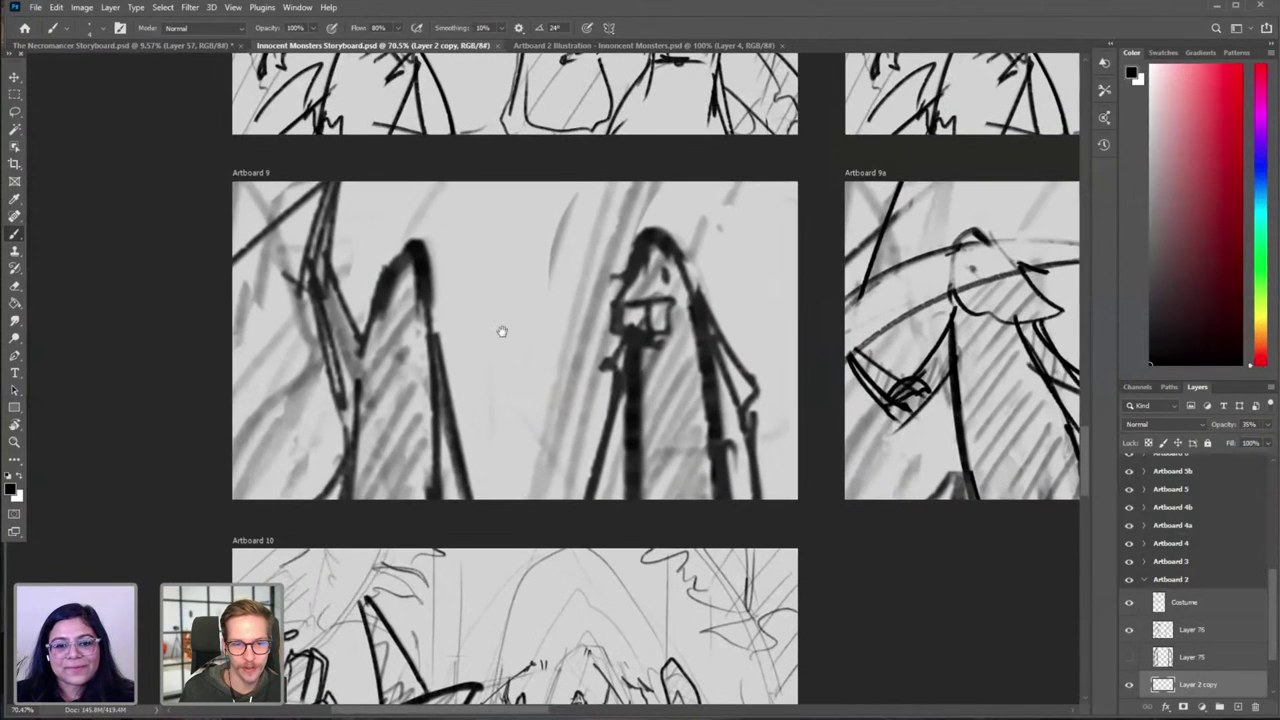
drag(573, 353, 564, 343)
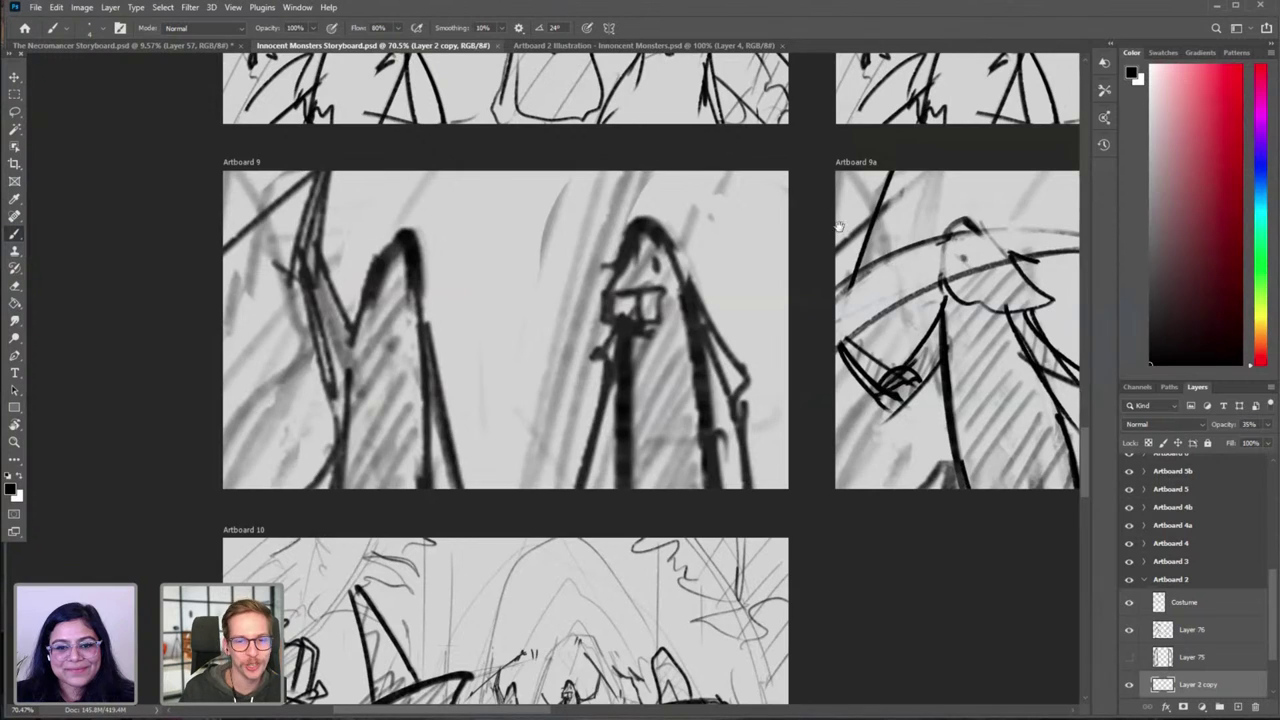
drag(840, 228, 310, 304)
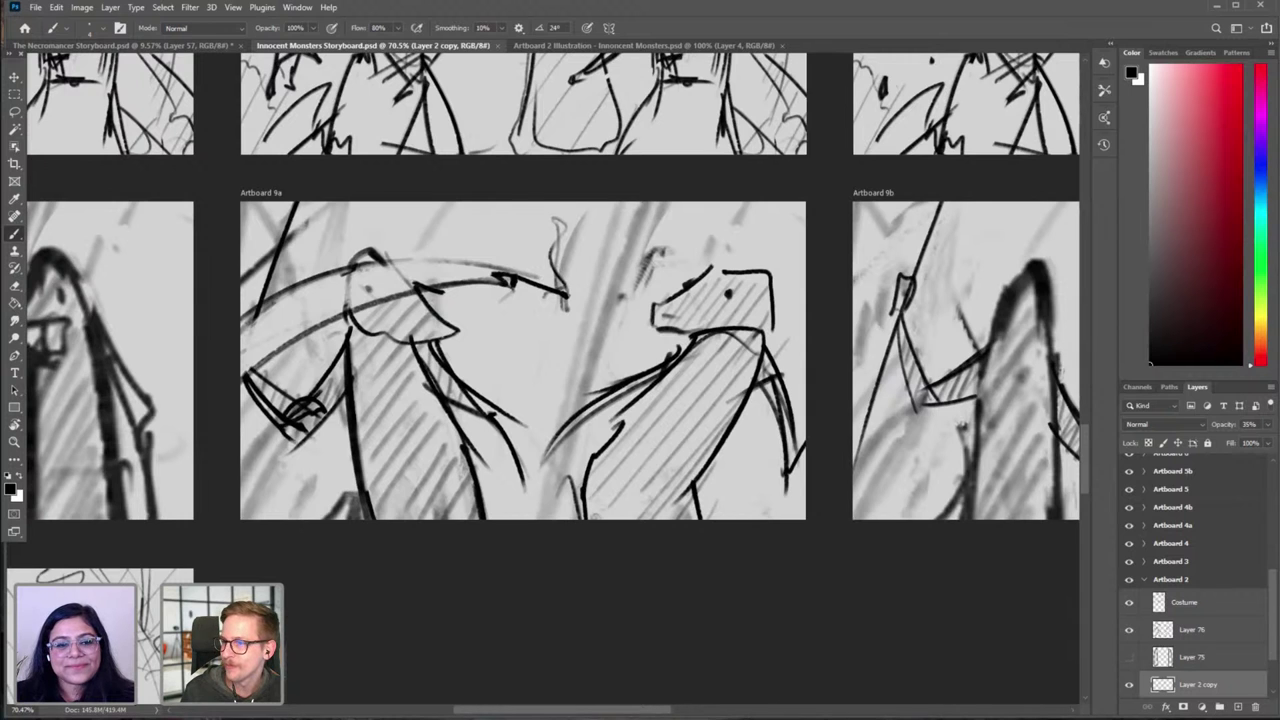
drag(884, 293, 357, 312)
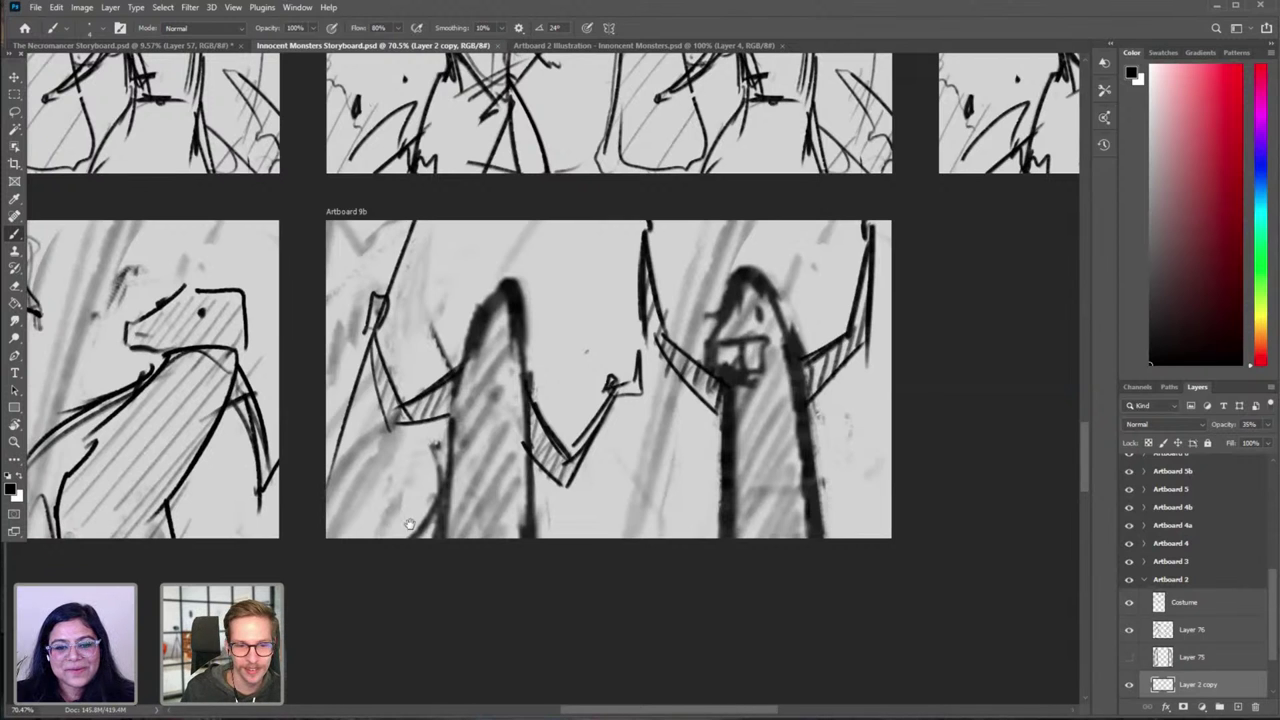
Step: Review the wide shot in Artboard 10 and the adventurers' poses in Artboards 11, 11a and 11b
drag(410, 524, 884, 409)
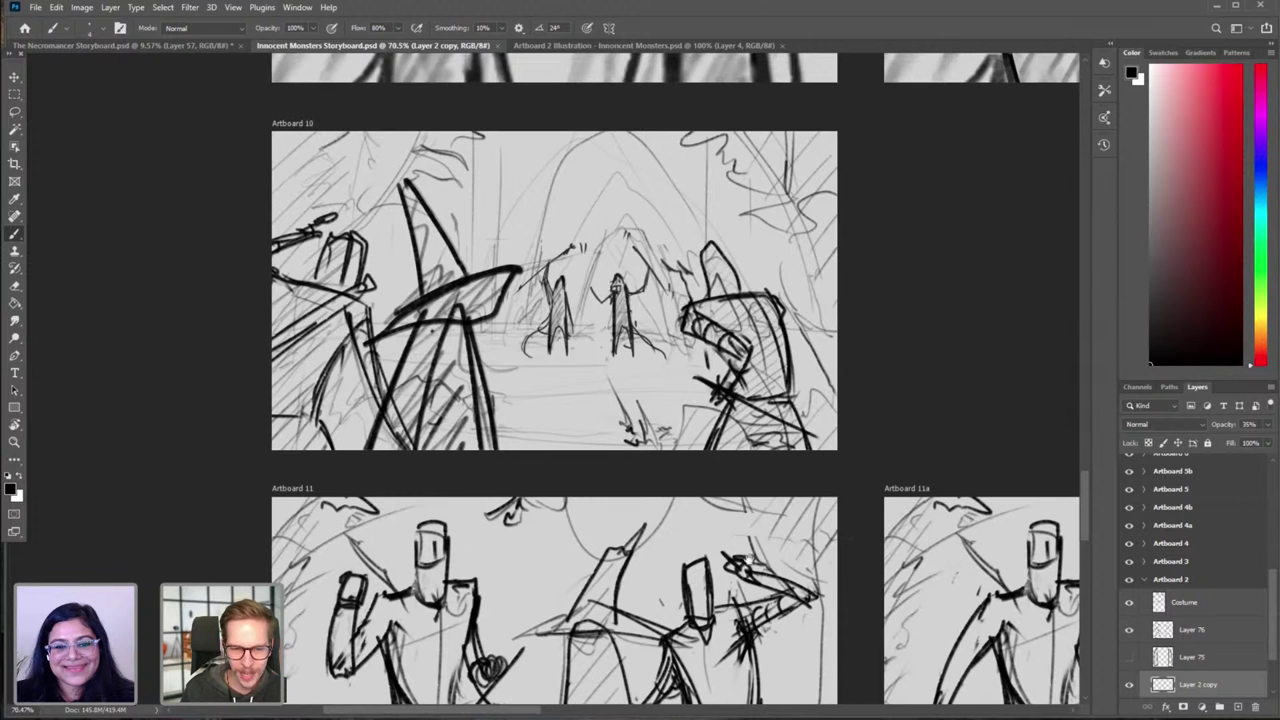
drag(690, 361, 66, 279)
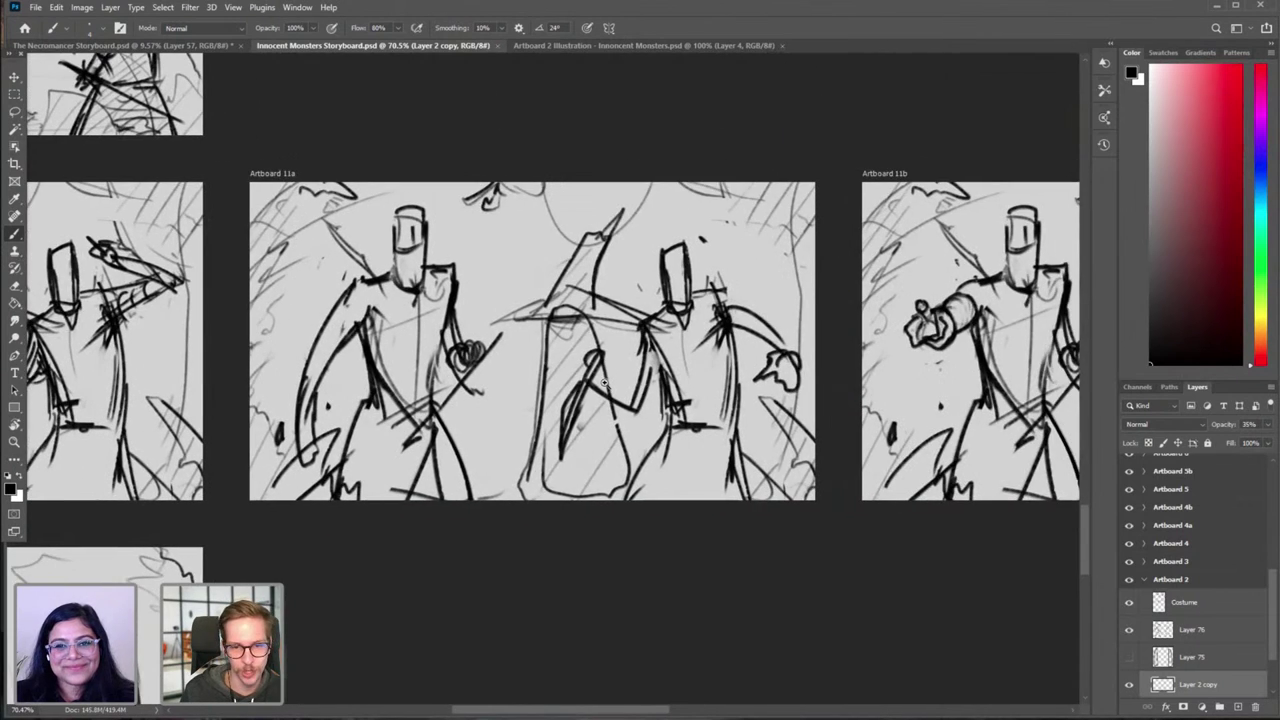
drag(653, 375, 689, 375)
drag(850, 322, 336, 326)
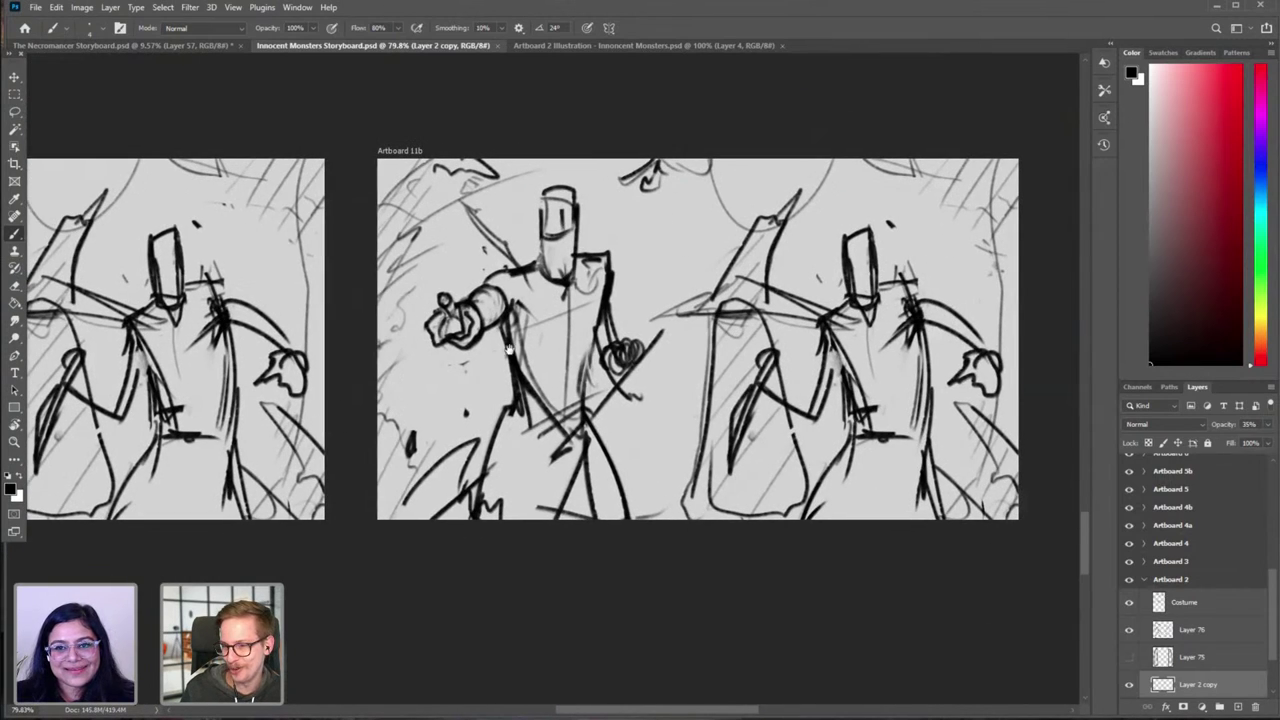
Step: Examine the over-the-shoulder shot in Artboard 12 and the close view of the two monsters in Artboard 13
drag(509, 350, 821, 188)
drag(635, 173, 705, 157)
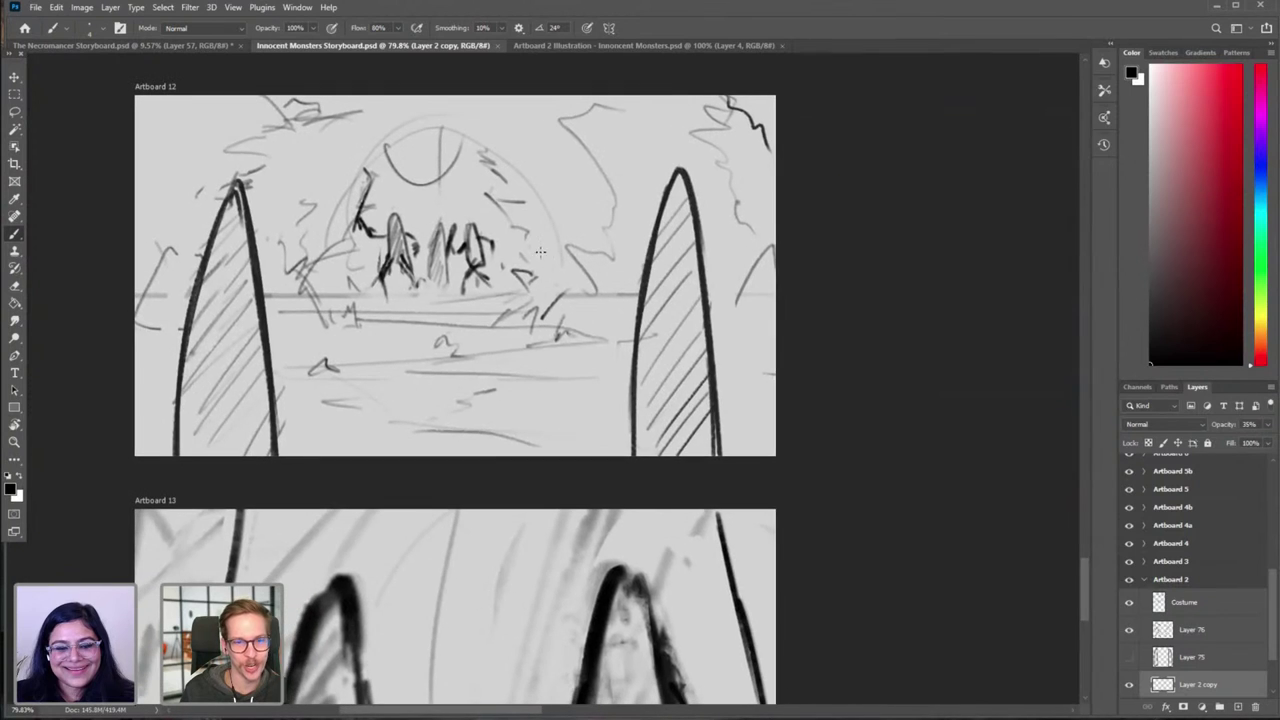
drag(472, 270, 438, 264)
drag(458, 237, 480, 151)
scroll(480, 152, down, 3)
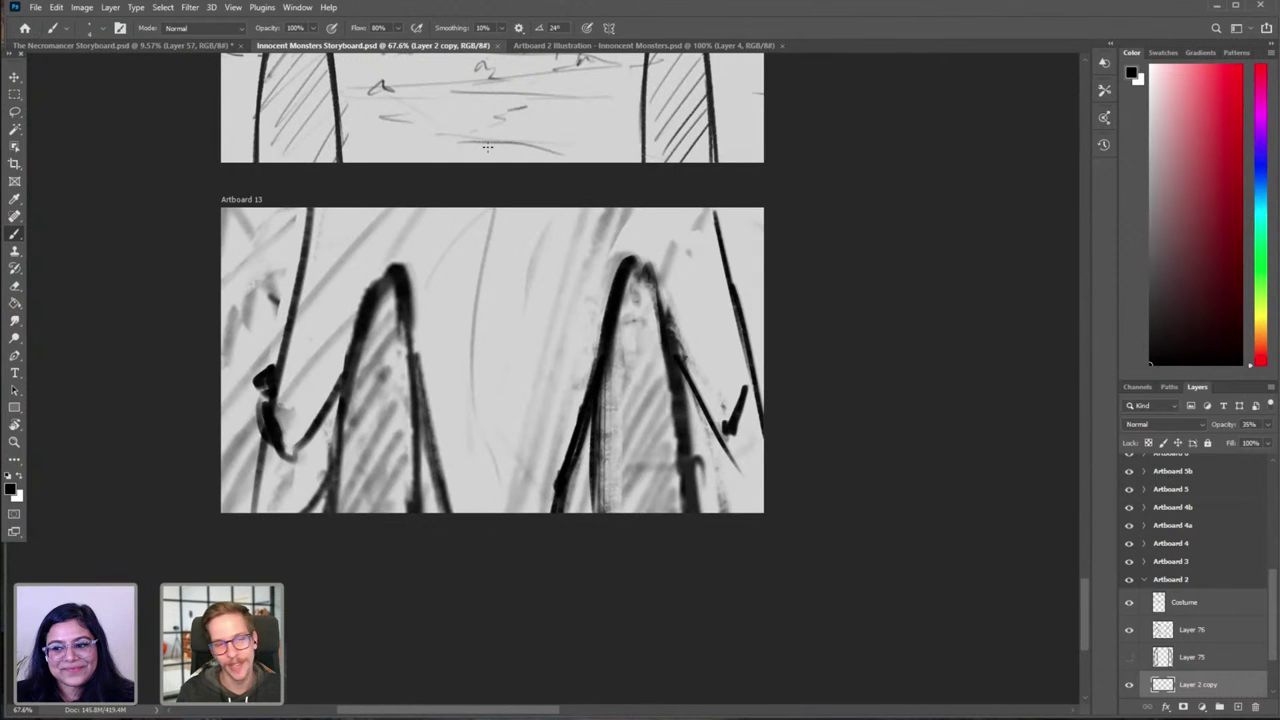
Step: Look over the whole Innocent Monsters storyboard, from its first artboards down to Artboard 13
scroll(514, 142, down, 5)
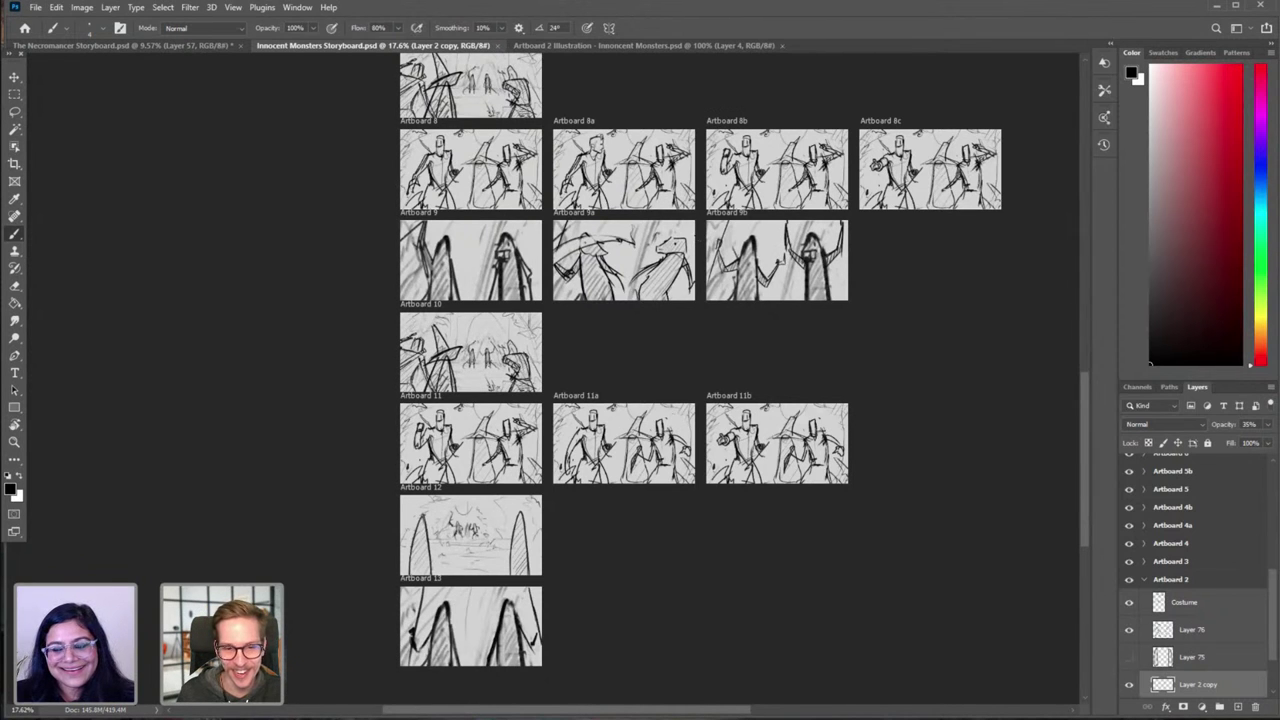
scroll(564, 203, up, 3)
scroll(564, 203, down, 2)
scroll(575, 240, up, 4)
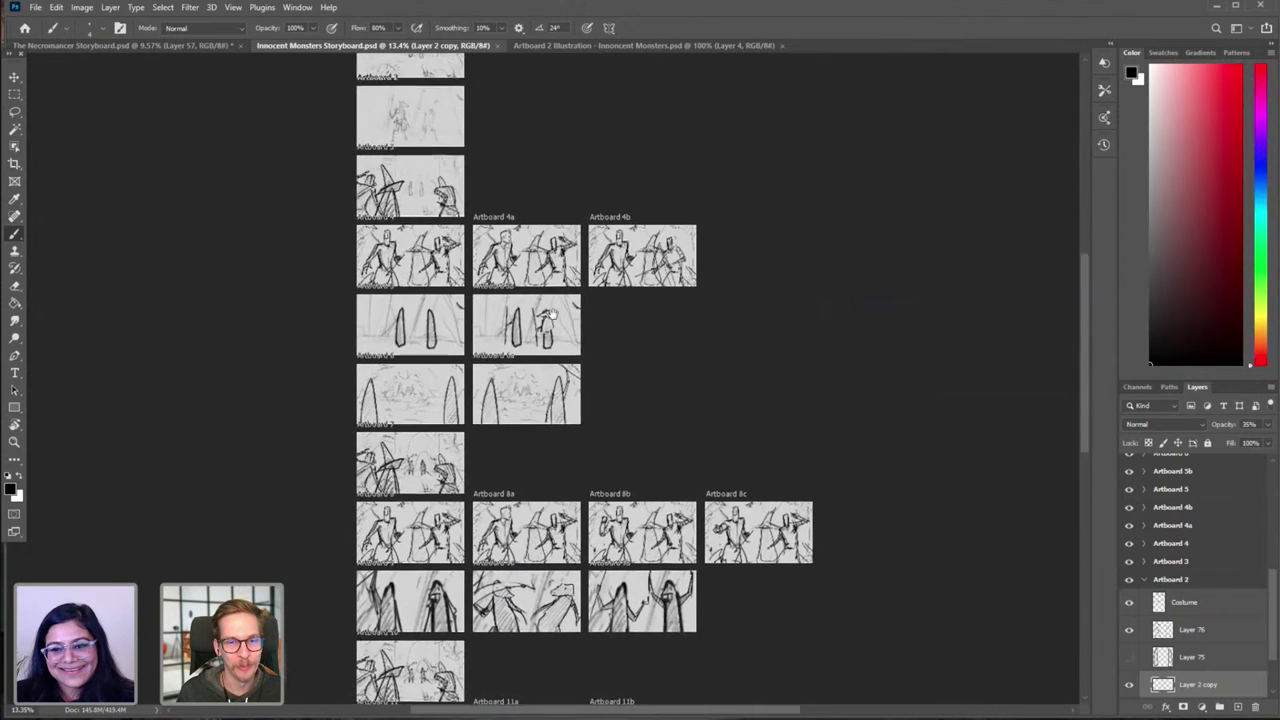
scroll(585, 275, down, 6)
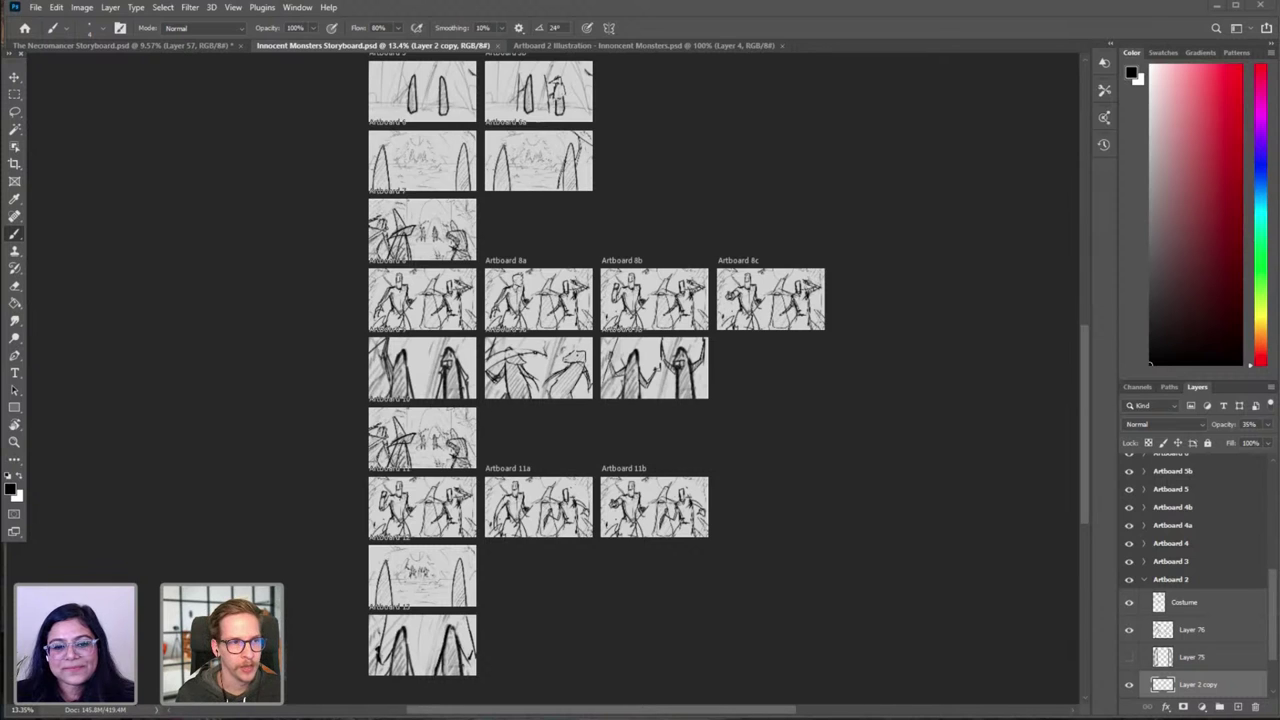
Step: Switch to Photos, enlarge its window and compare the monster paintings Phase 1.jpg, Phase 2.jpg and Phase 3.jpg
key(alt+Tab)
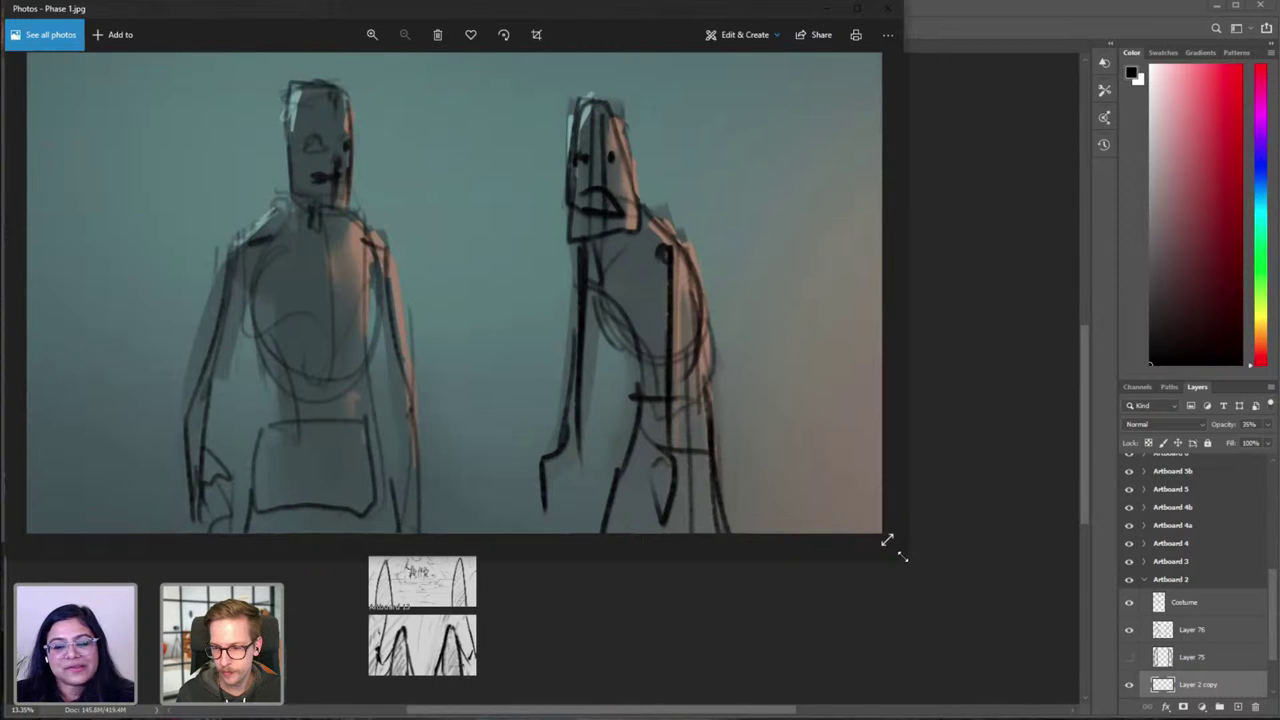
drag(902, 556, 1274, 705)
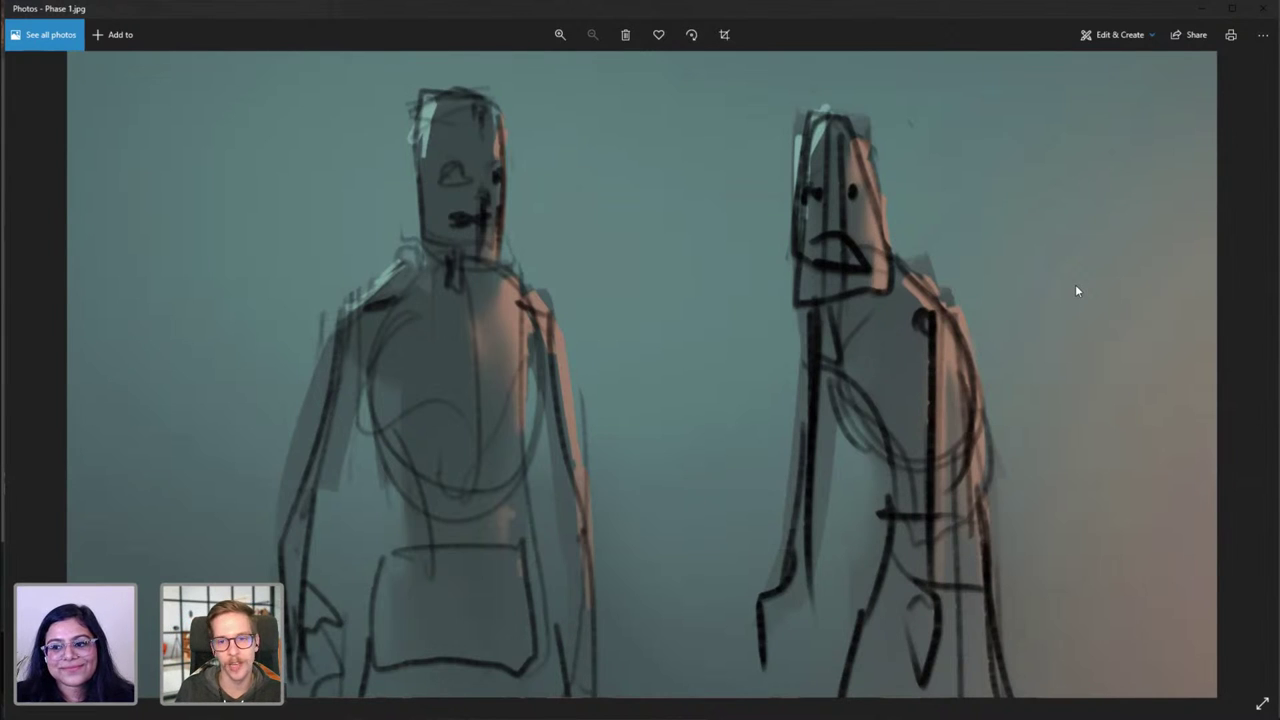
key(Right)
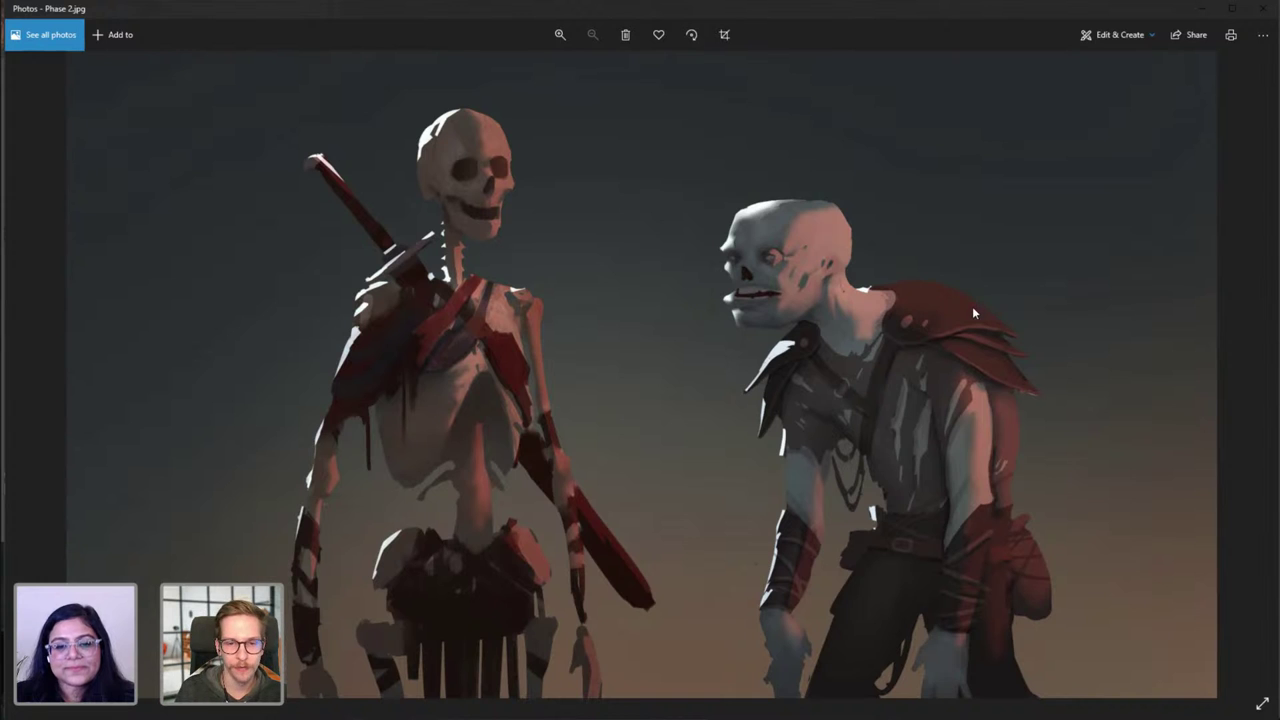
key(Right)
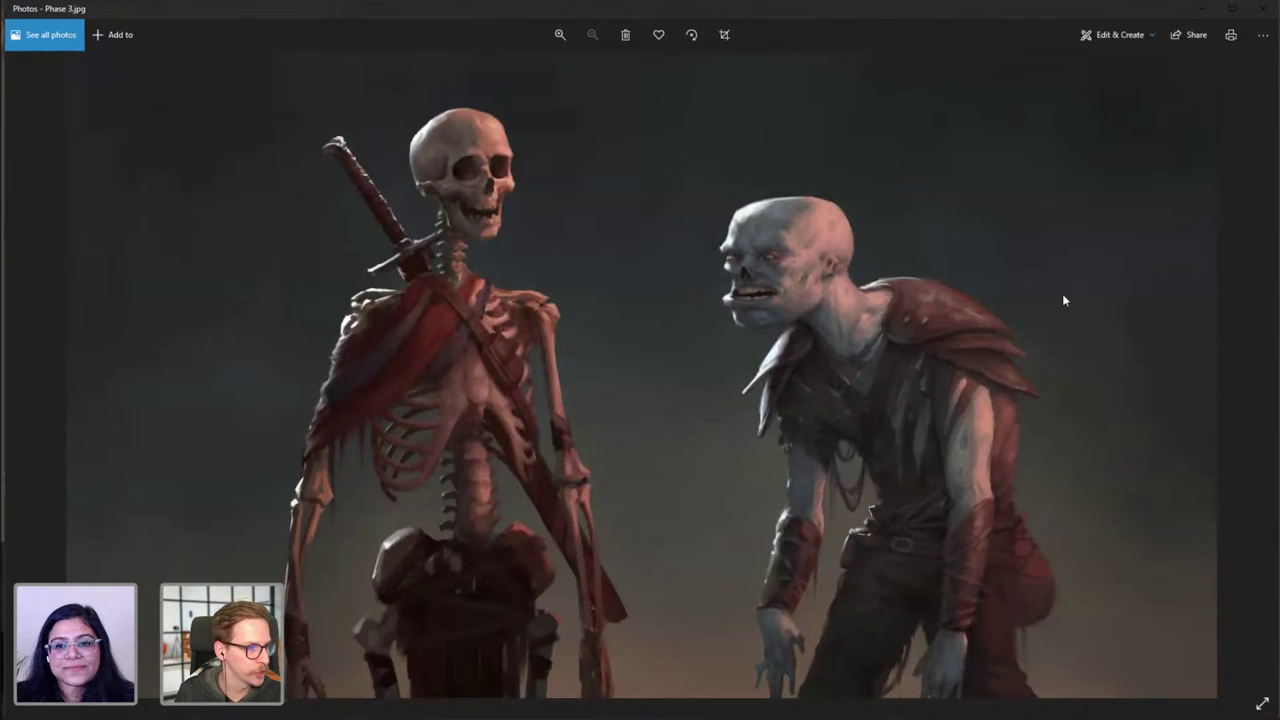
key(Left)
key(Left)
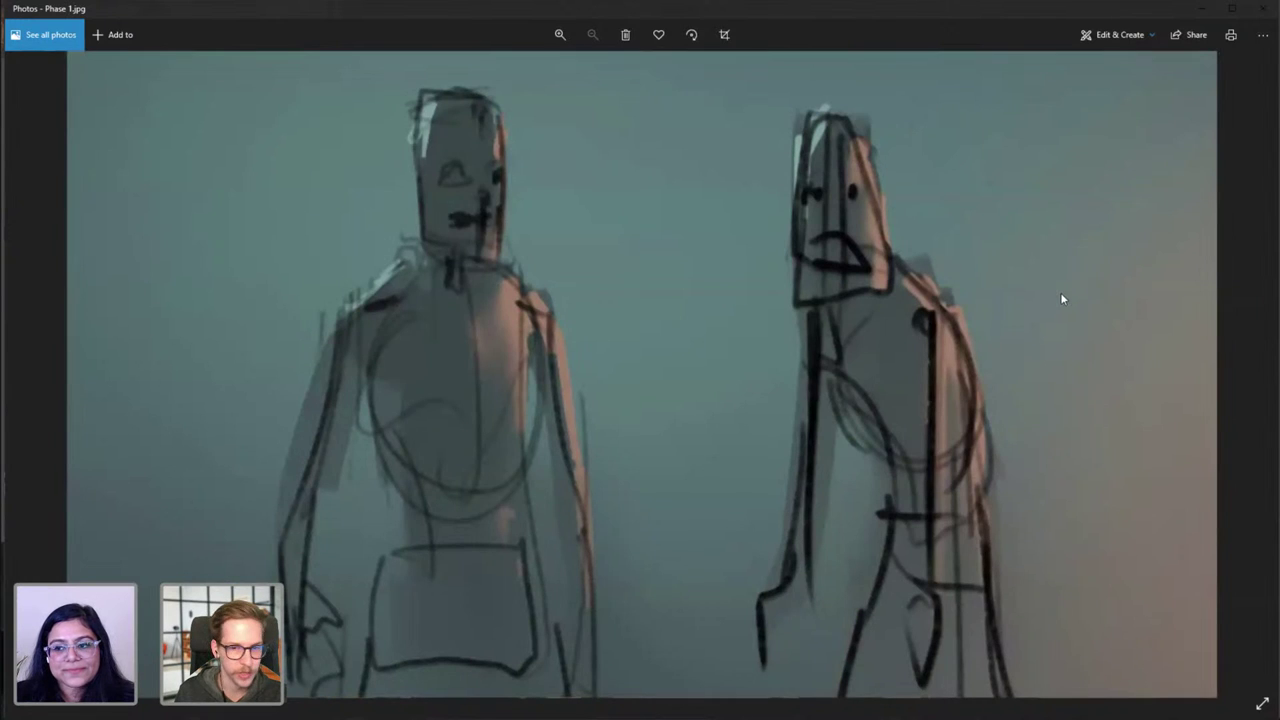
key(Right)
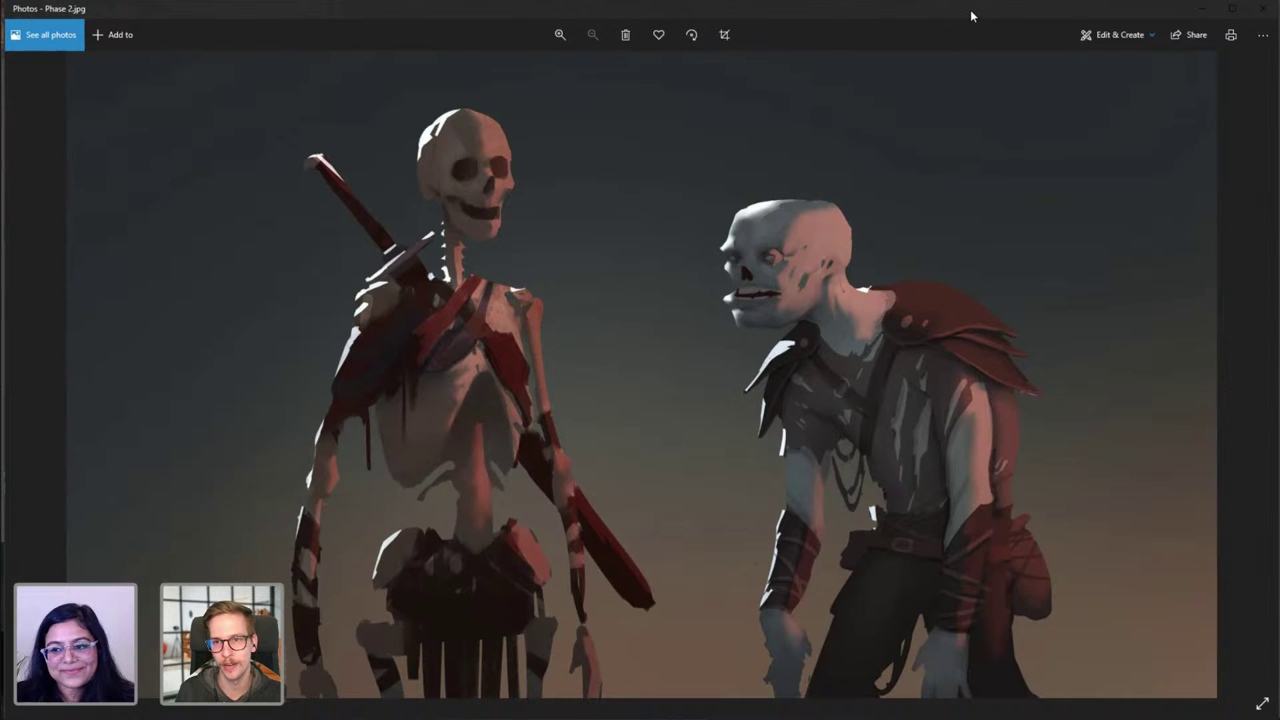
Step: Switch back to Photoshop and create a new 1200 × 675 px document at 300 pixels/inch with artboards enabled
key(alt+Tab)
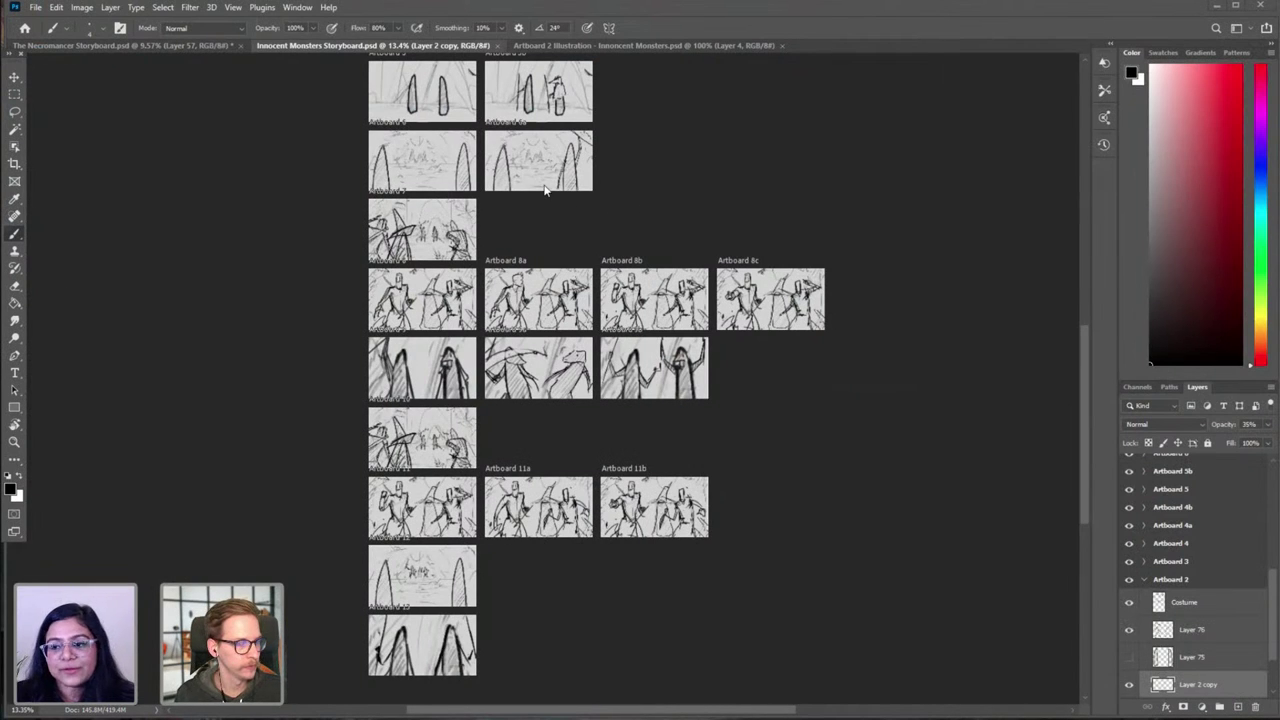
scroll(453, 112, up, 10)
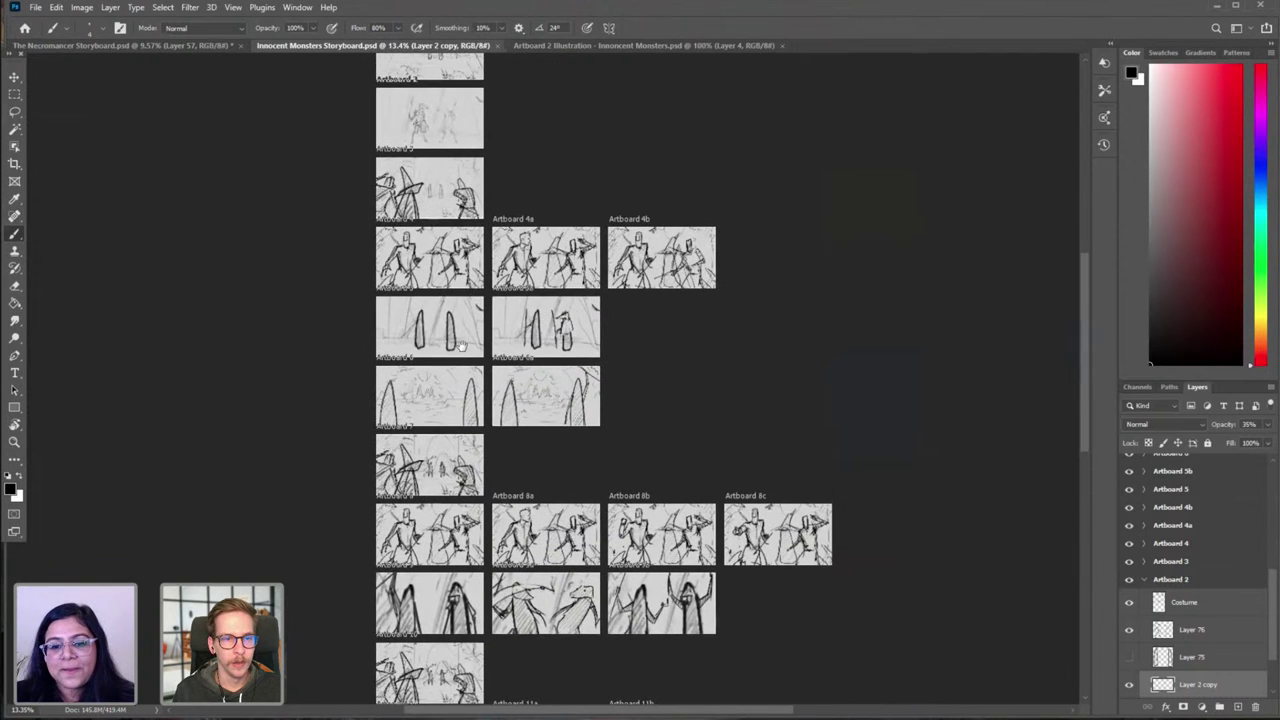
click(35, 7)
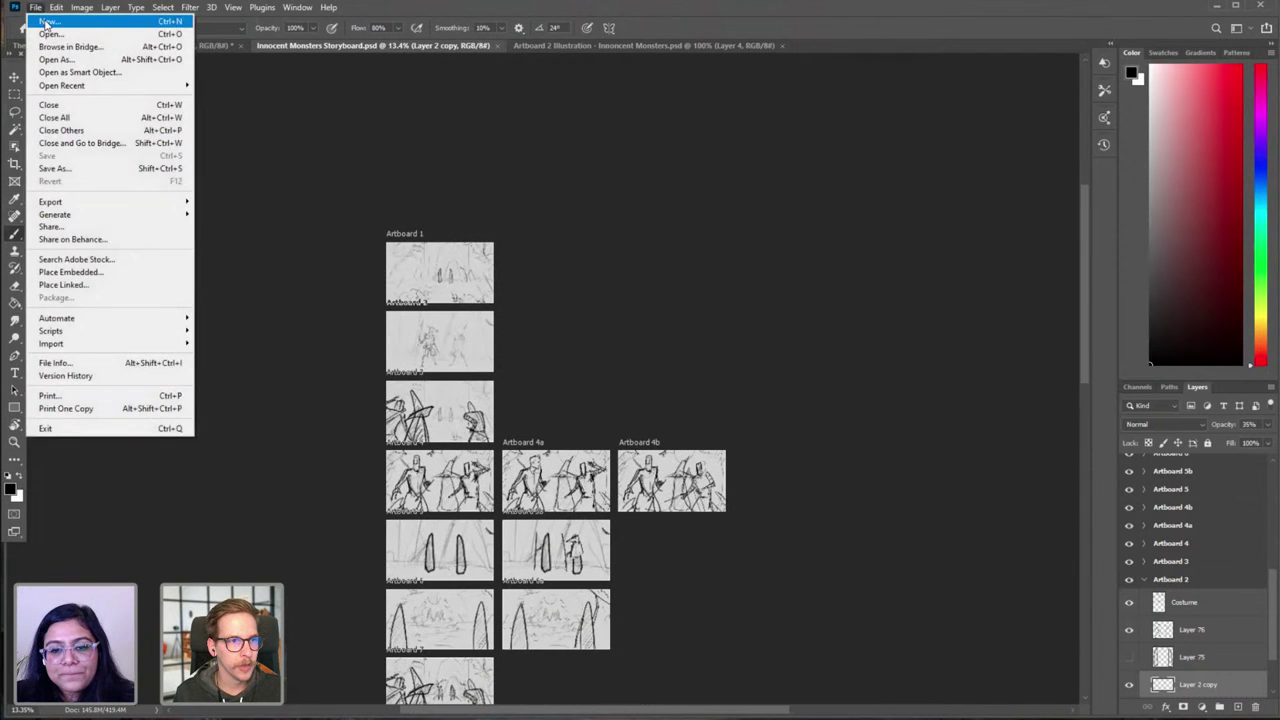
click(50, 25)
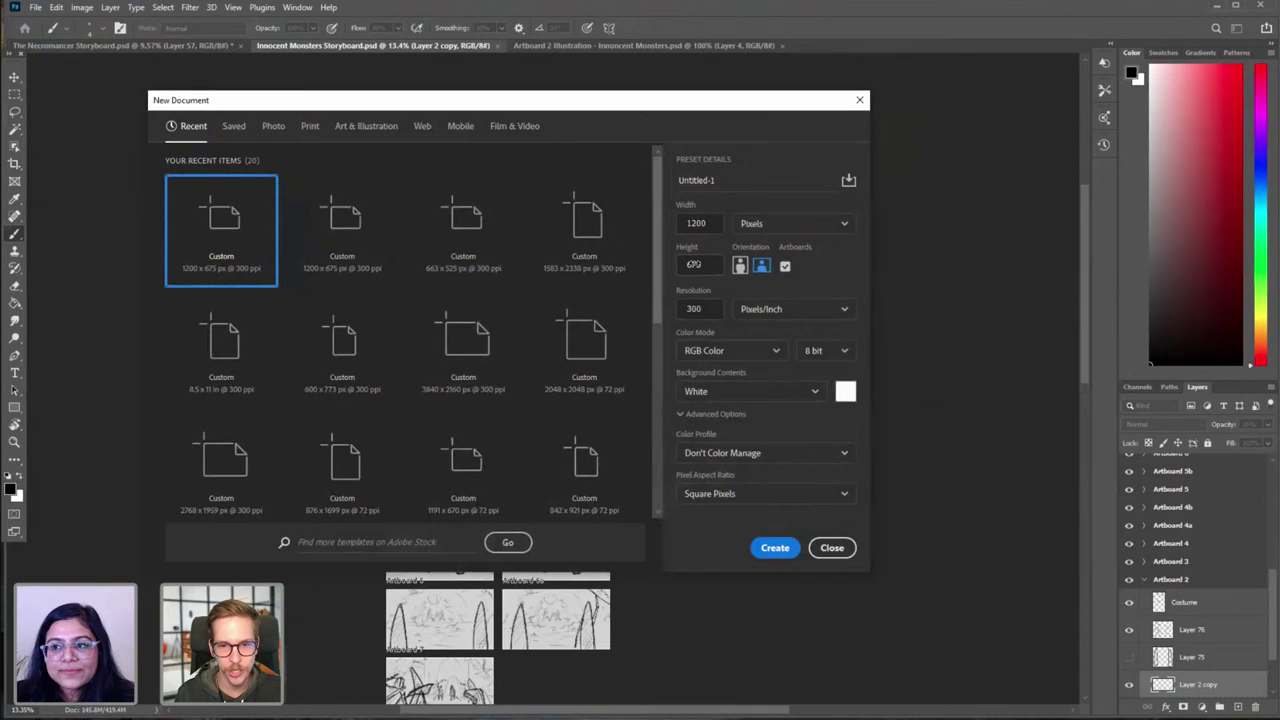
double_click(697, 222)
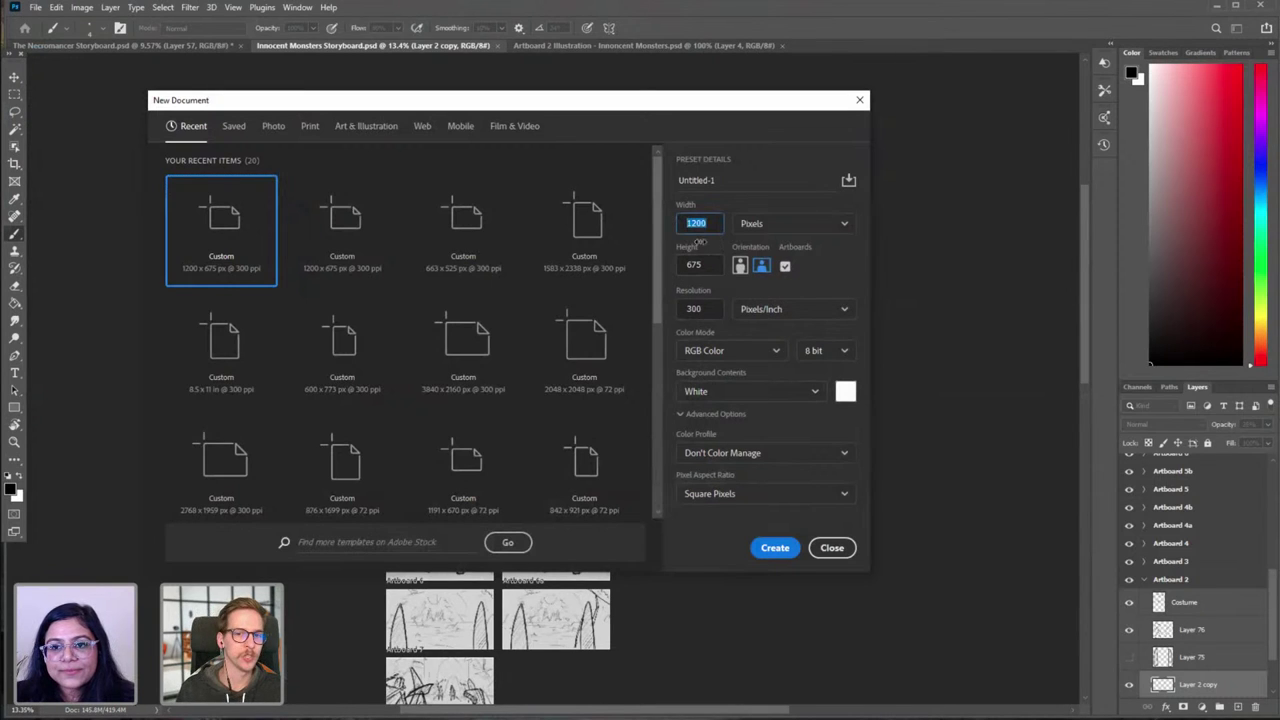
double_click(700, 264)
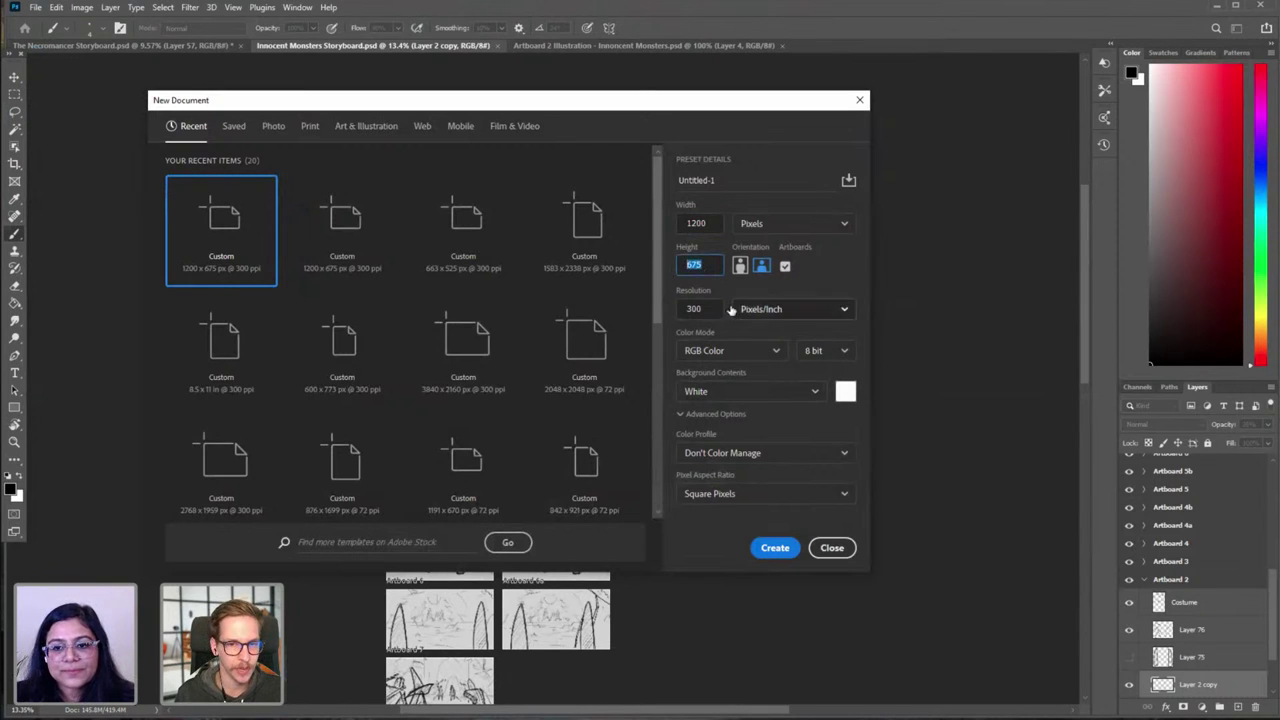
click(787, 269)
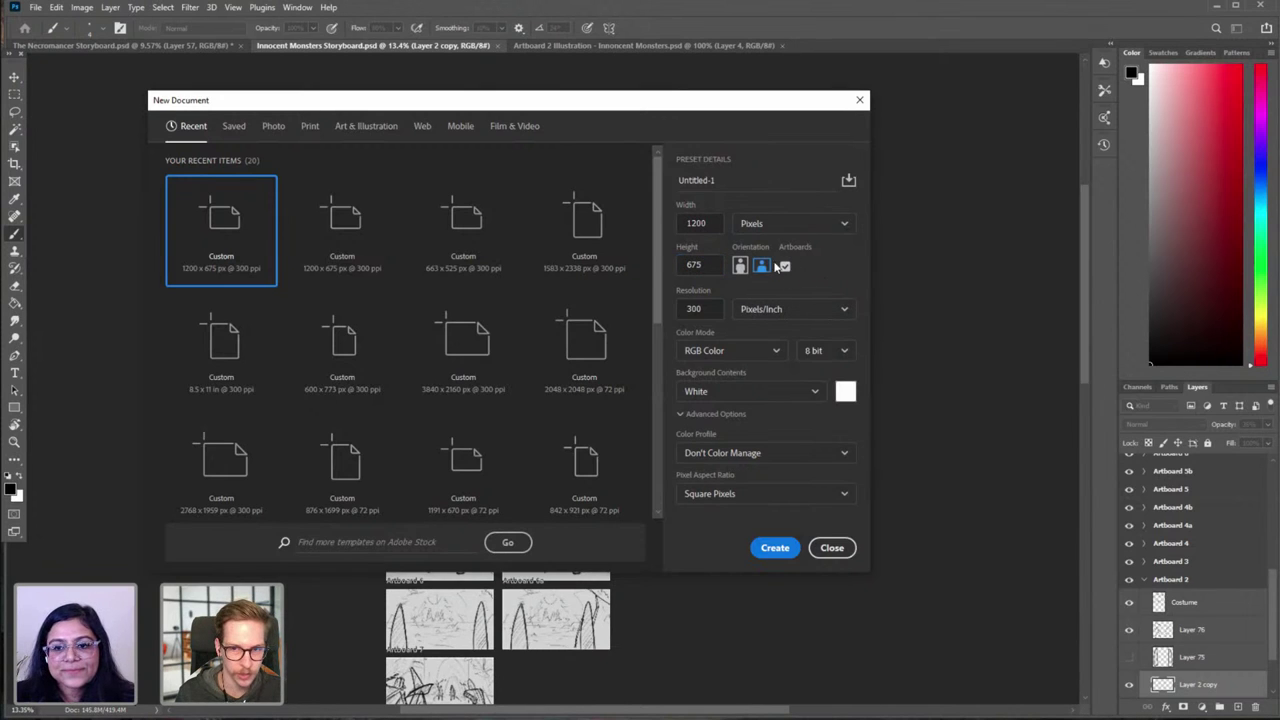
click(775, 556)
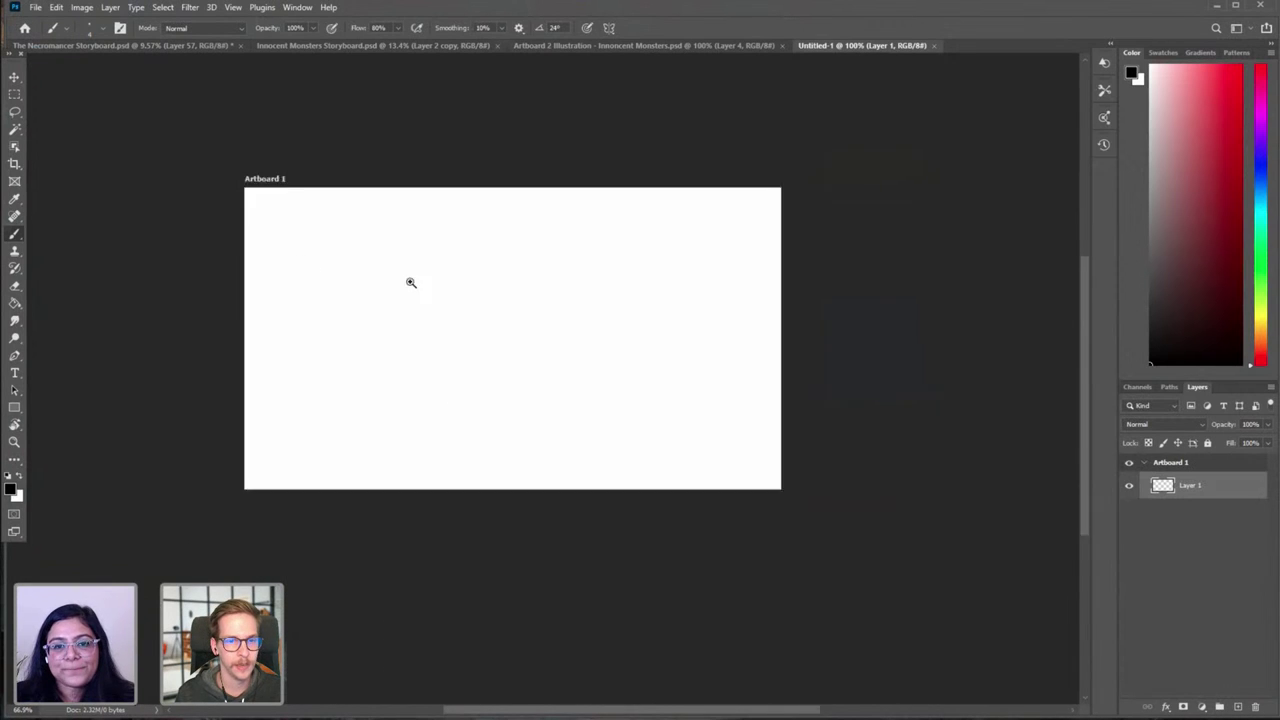
Step: With the Artboard tool, add a second artboard directly below Artboard 1
drag(411, 283, 378, 285)
drag(442, 287, 422, 271)
click(16, 79)
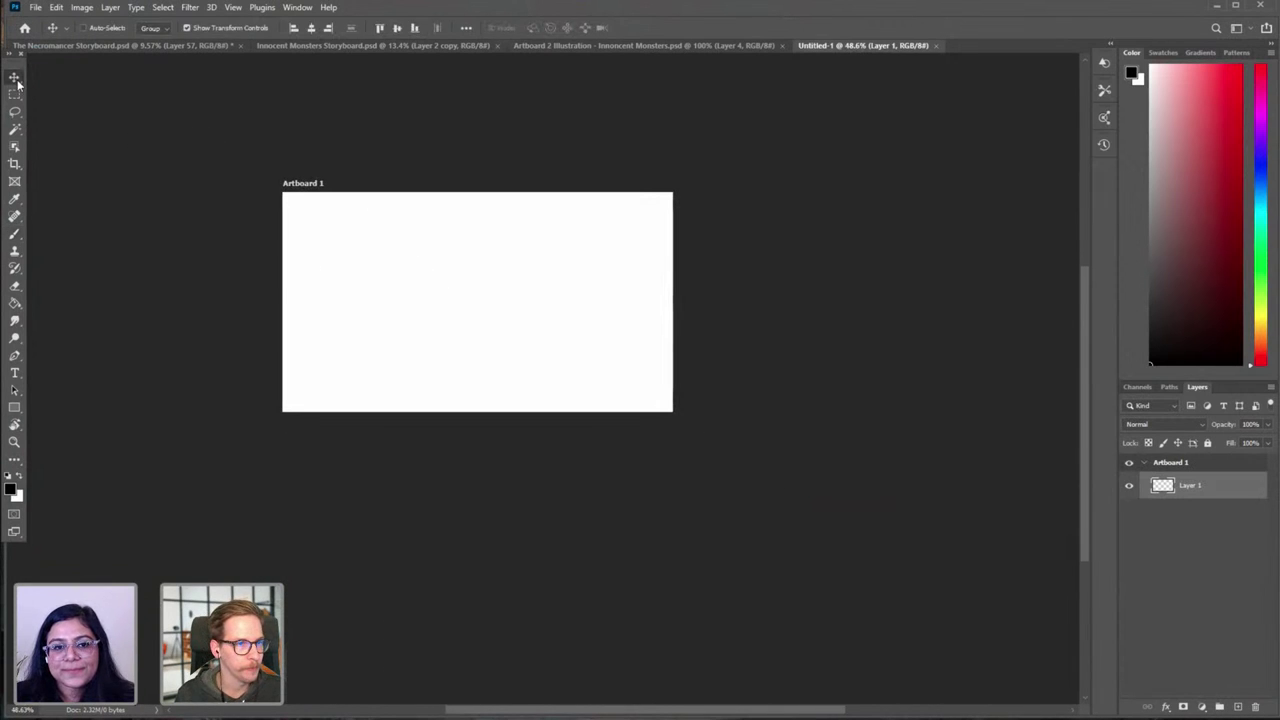
right_click(17, 84)
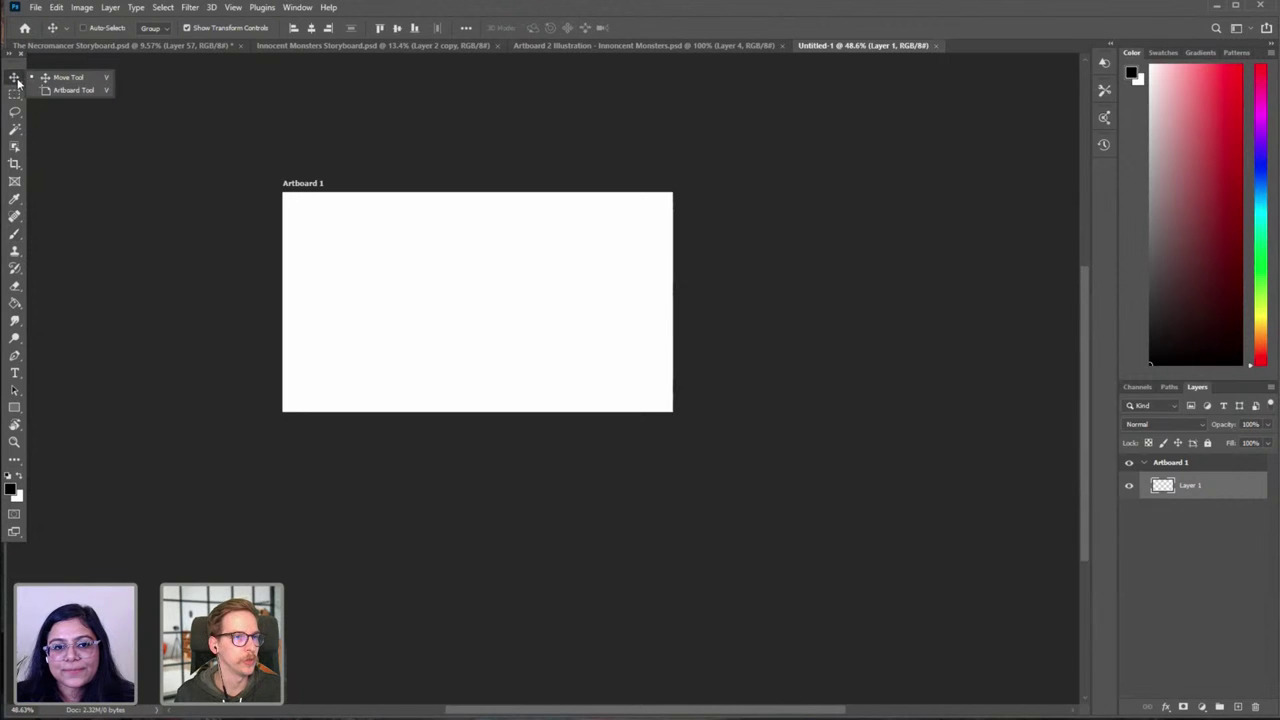
click(71, 91)
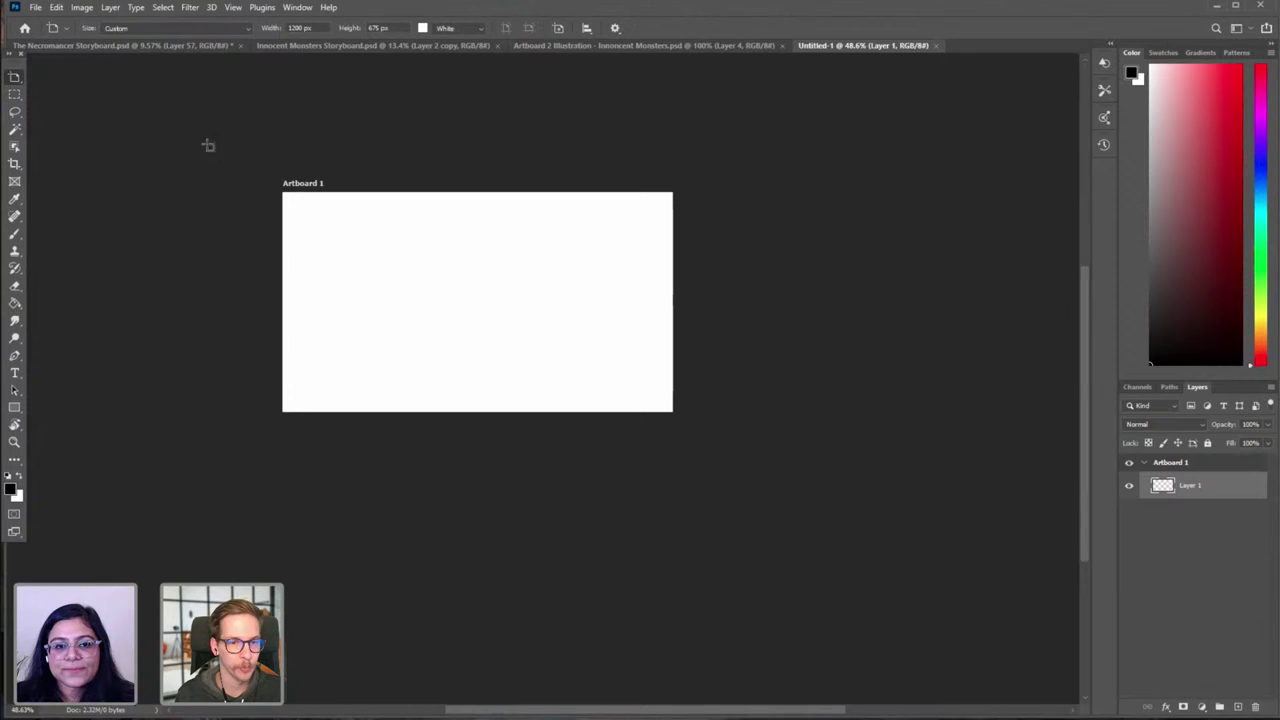
click(1167, 465)
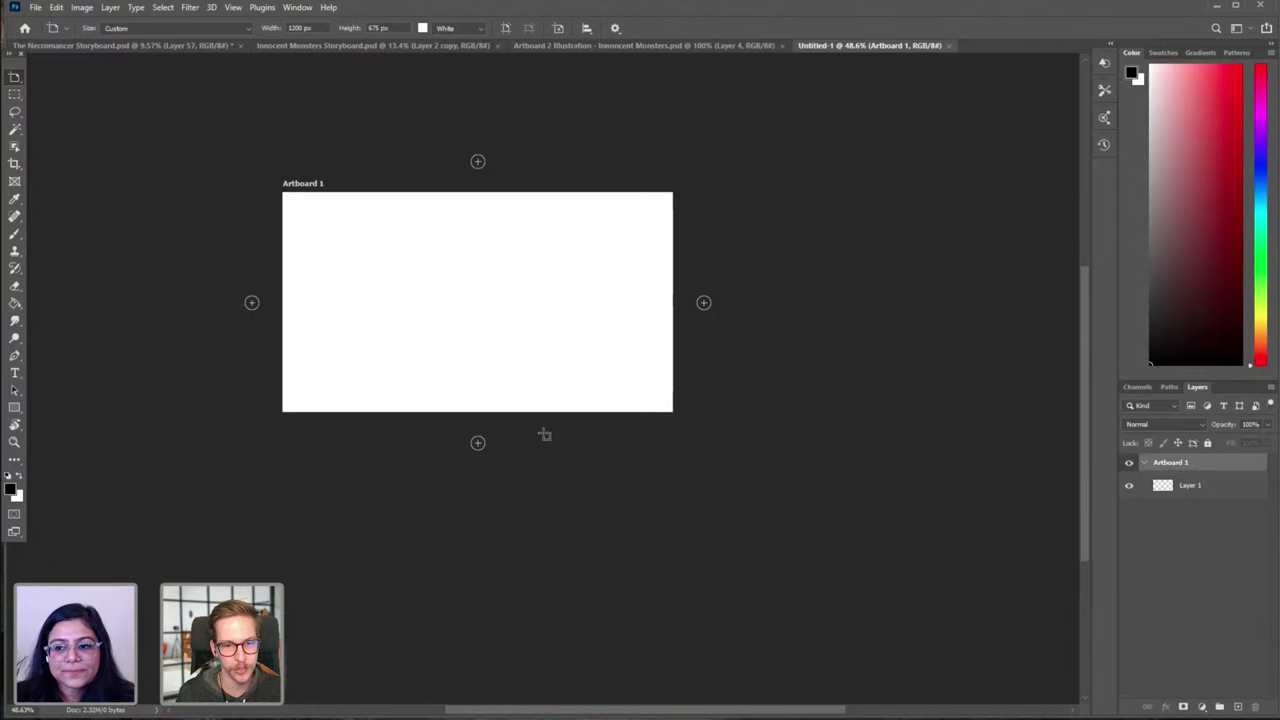
scroll(572, 292, down, 3)
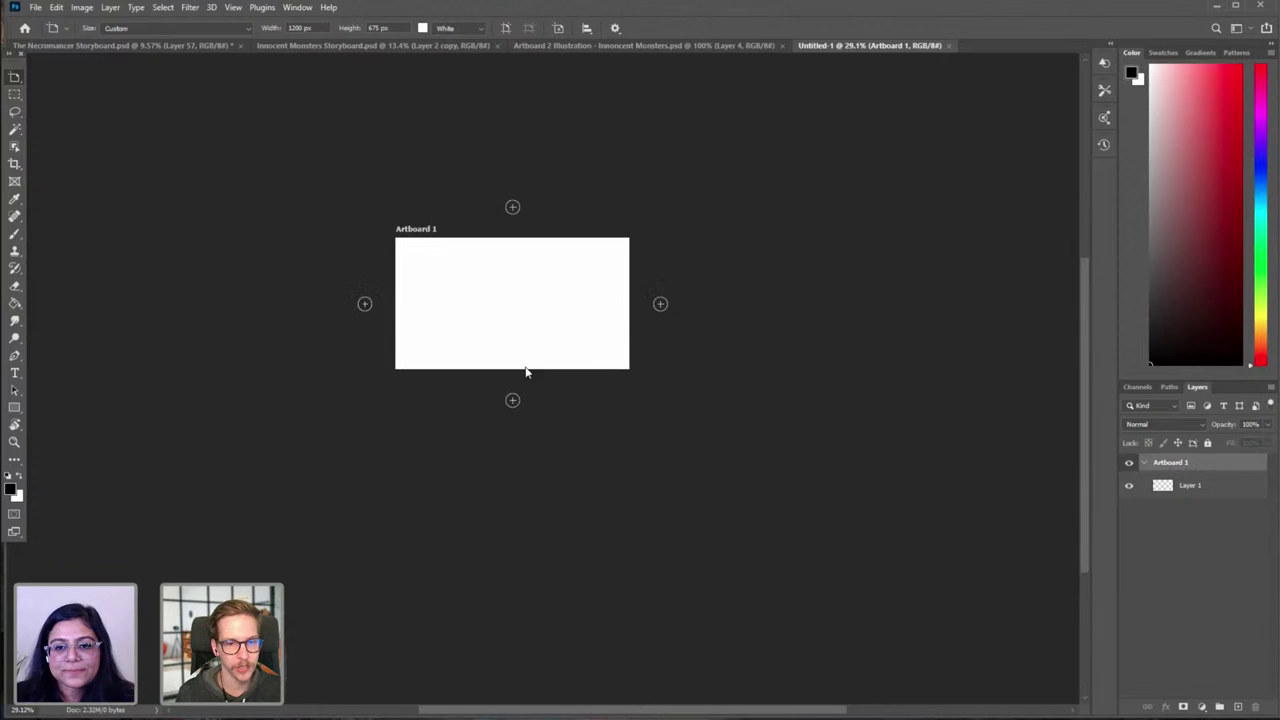
click(514, 402)
drag(579, 422, 550, 493)
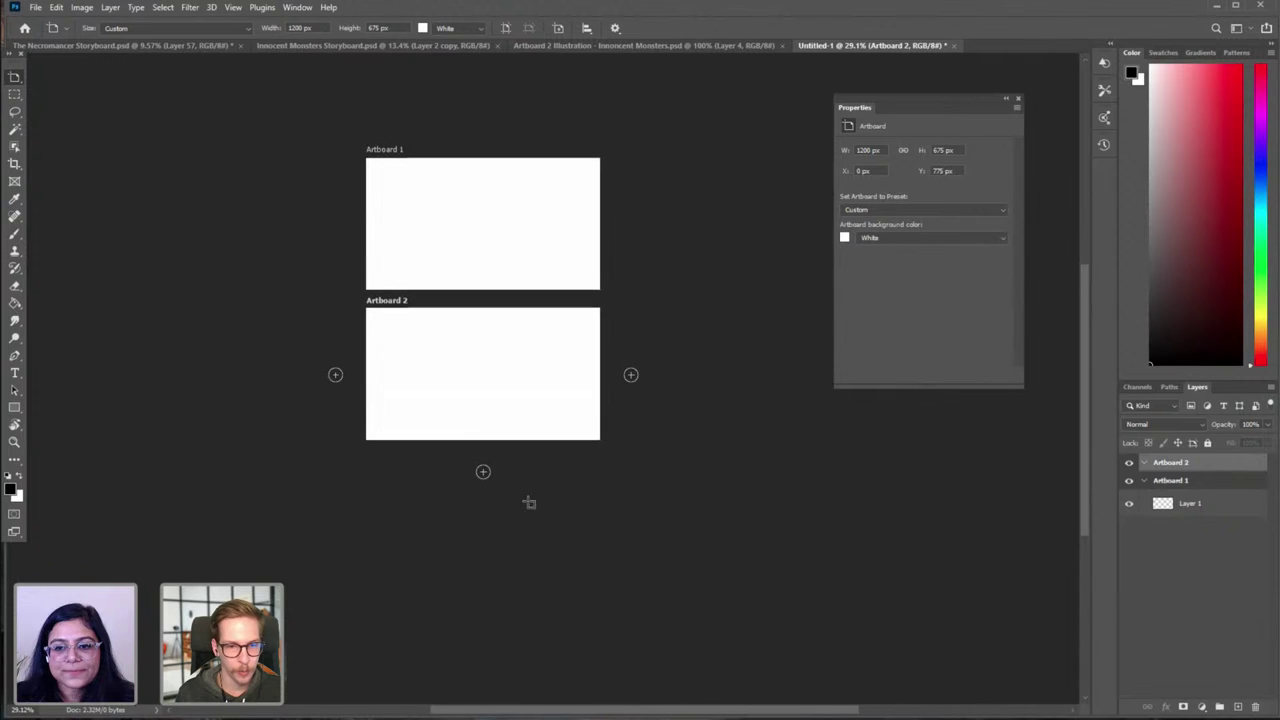
Step: Add one artboard to the right of Artboard 2 and another to its left
click(633, 377)
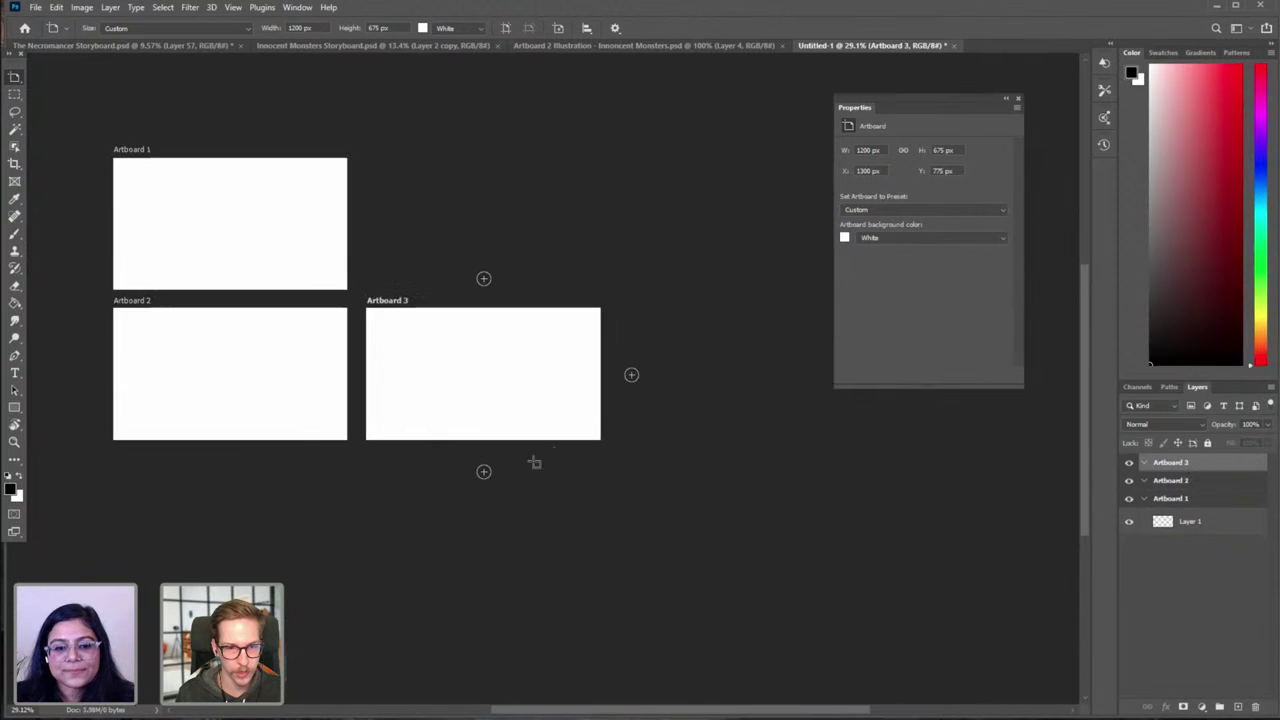
drag(211, 337, 527, 367)
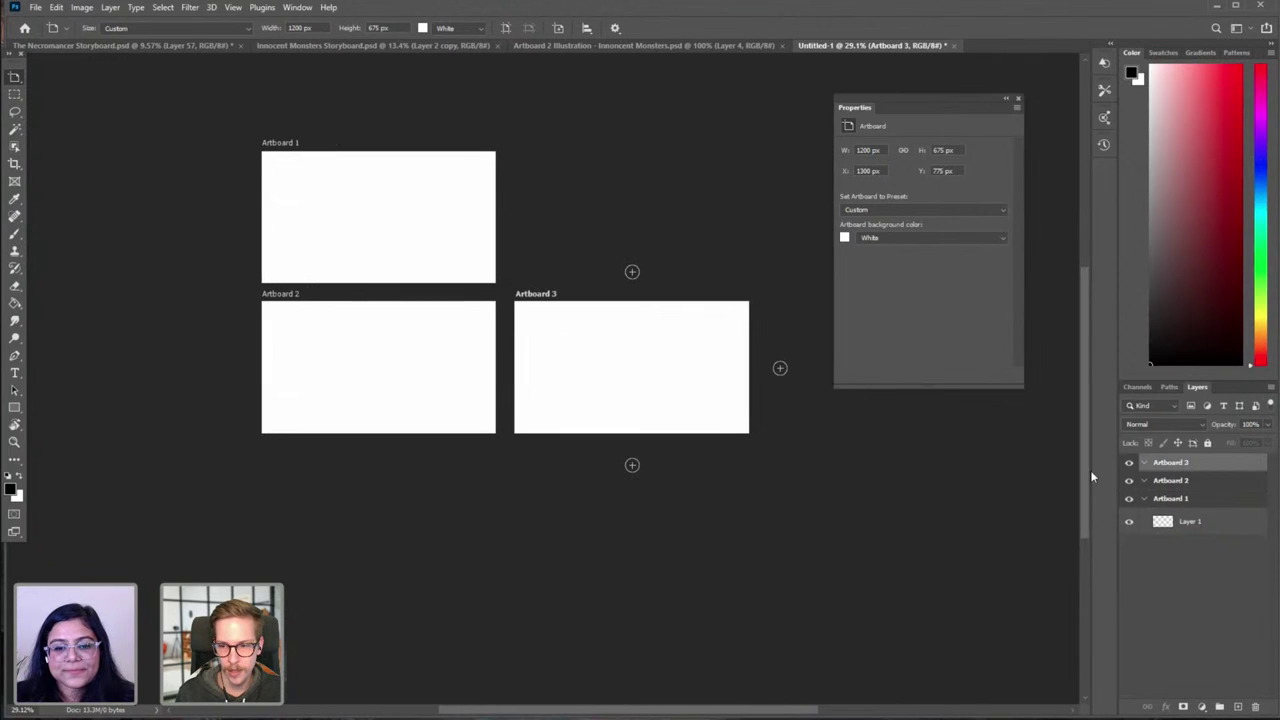
click(1170, 480)
scroll(414, 440, left, 6)
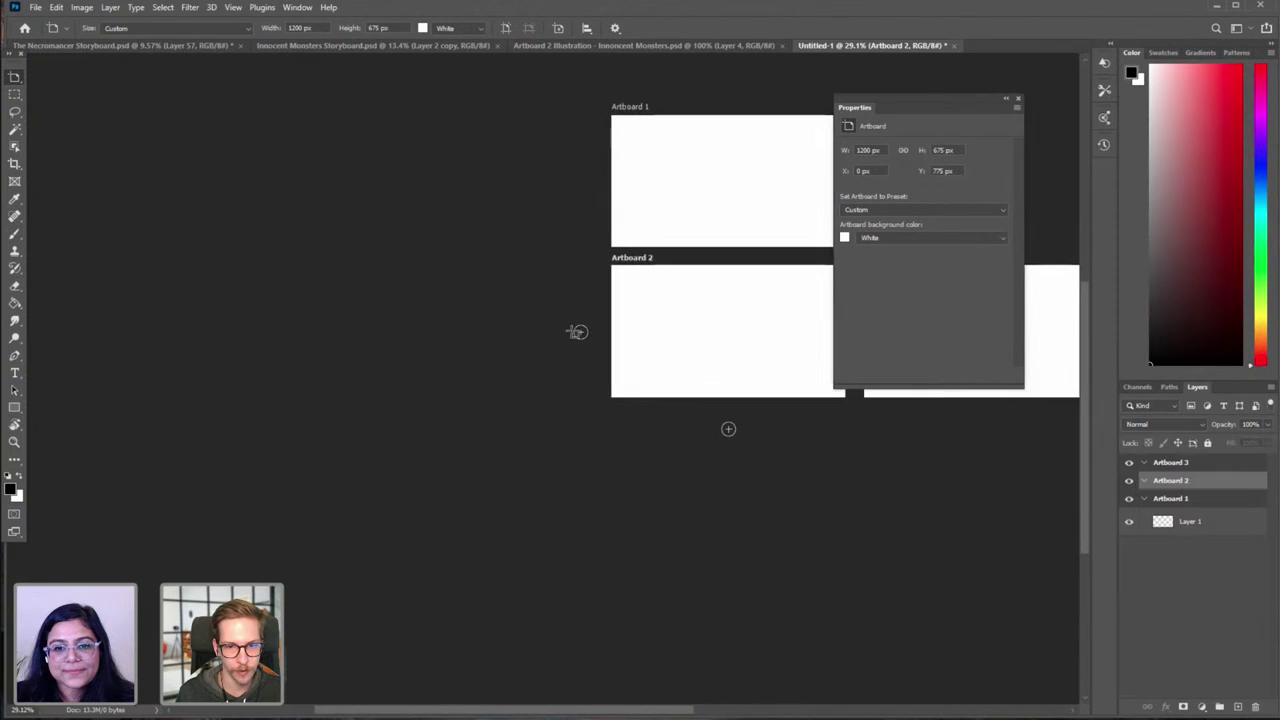
click(578, 331)
scroll(323, 383, right, 6)
drag(161, 420, 243, 458)
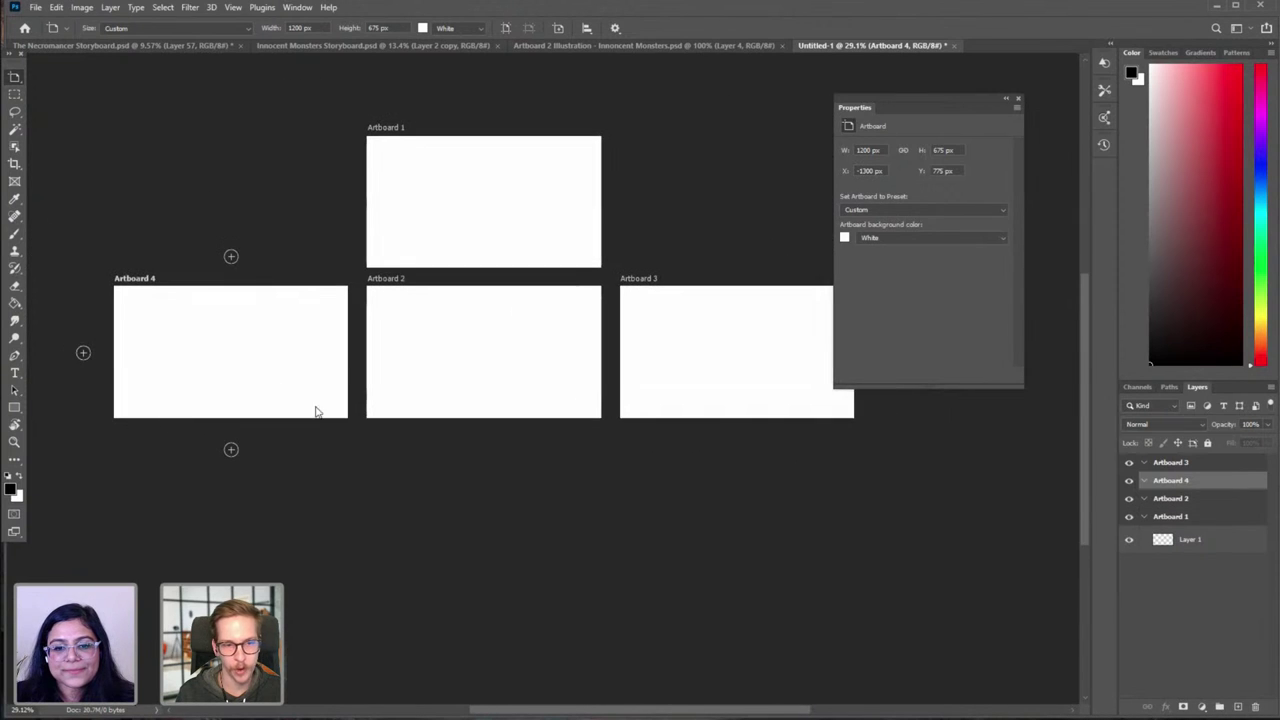
Step: Rearrange the artboards: Artboard 2 out to the left, with Artboard 3 and Artboard 4 stacked beneath Artboard 1
key(v)
drag(173, 314, 425, 466)
drag(520, 400, 191, 381)
click(1190, 498)
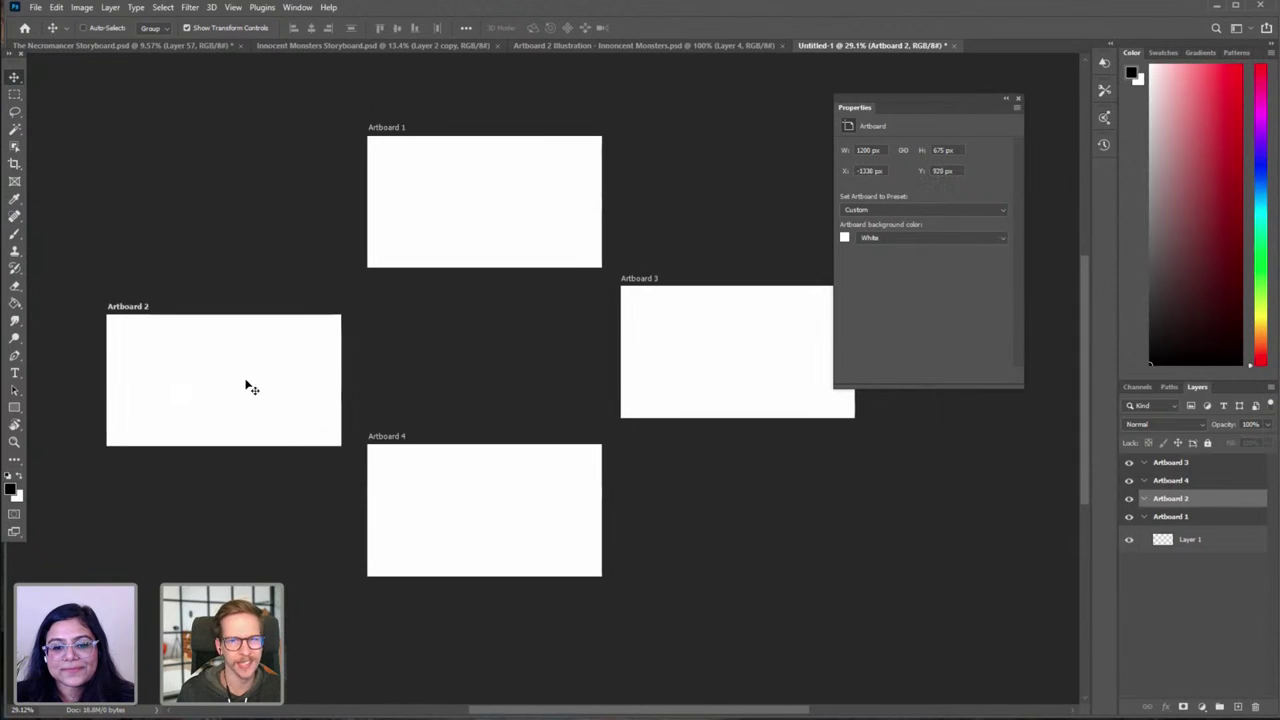
click(1182, 464)
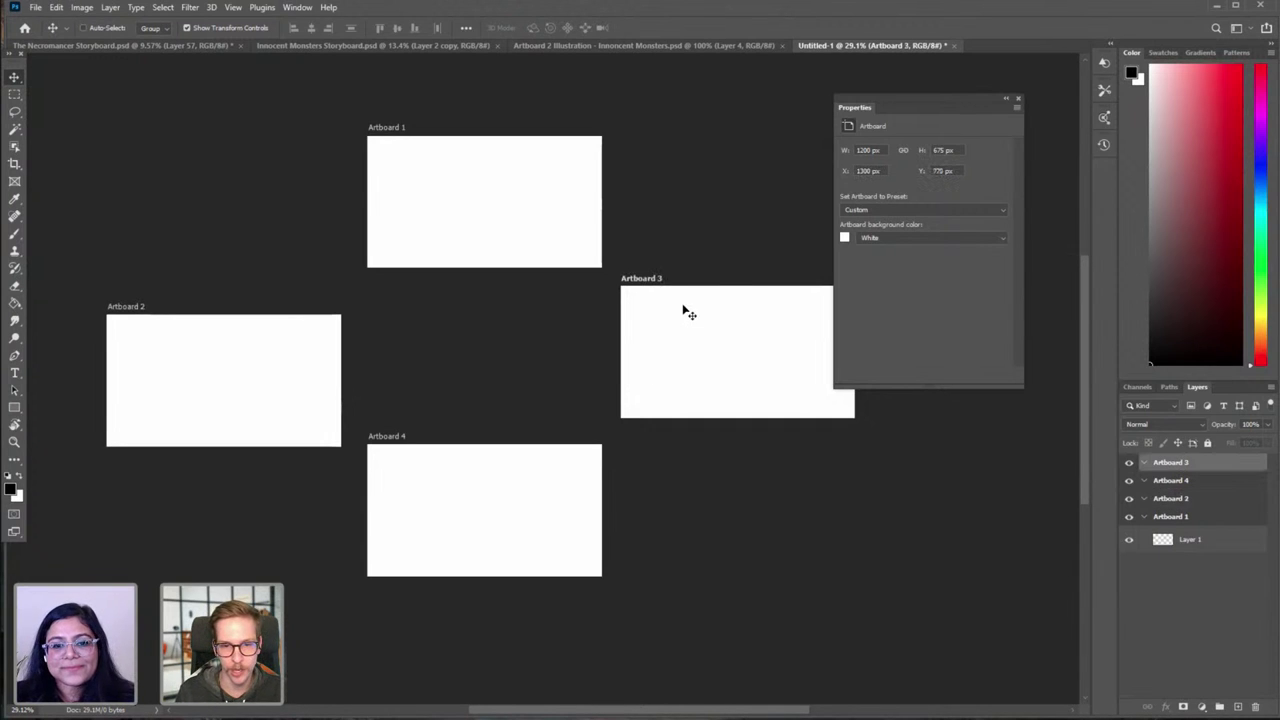
drag(684, 322, 441, 326)
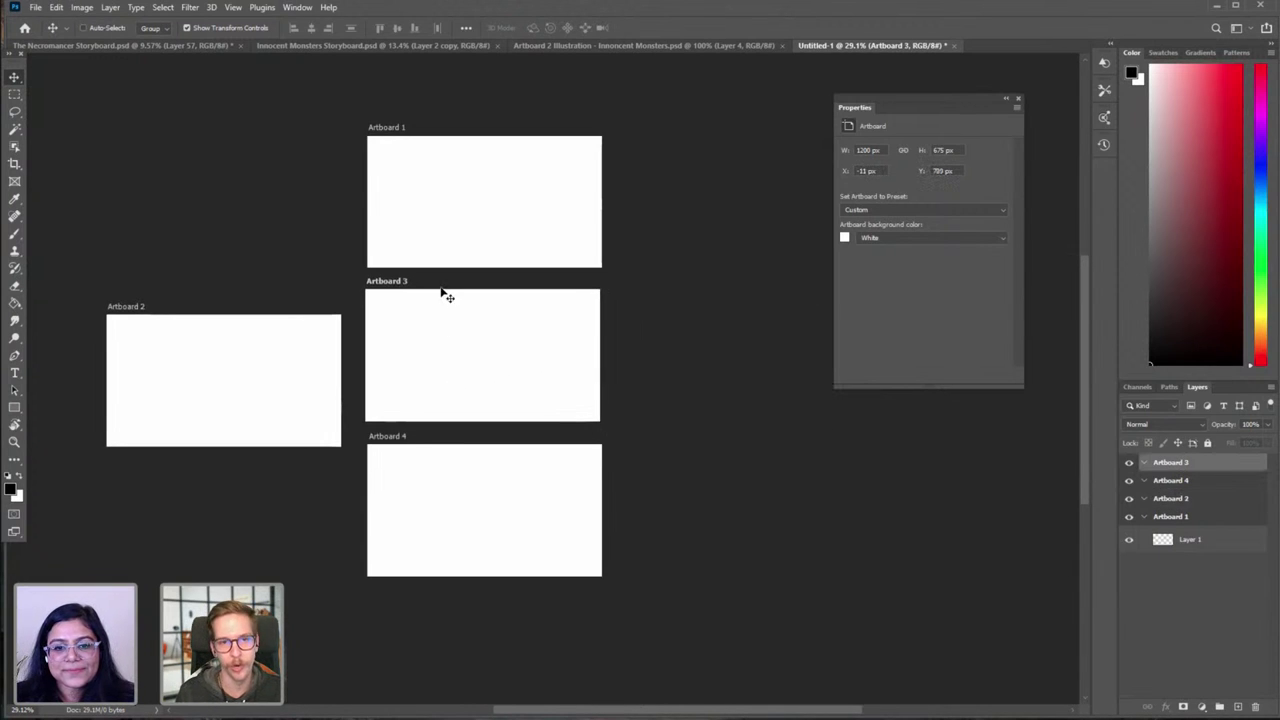
Step: Close the untitled artboard document without saving and bring up the Artboard 2 Illustration document
click(955, 45)
click(626, 268)
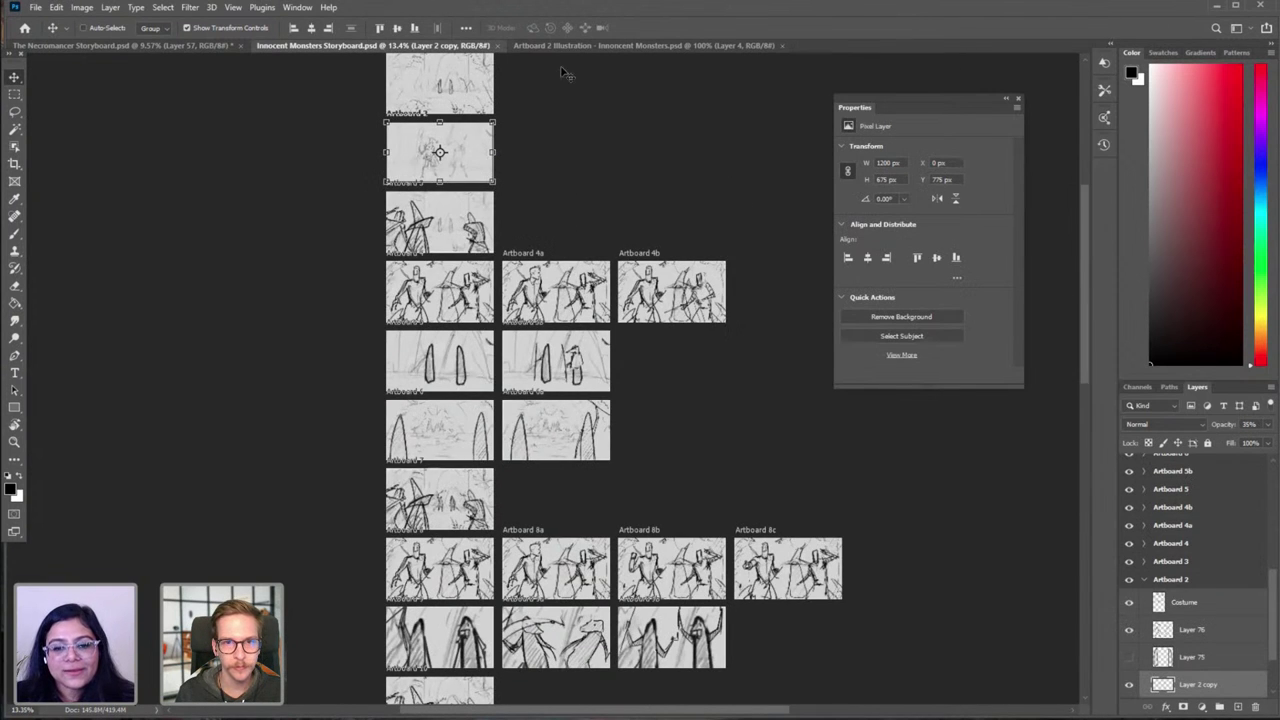
click(570, 45)
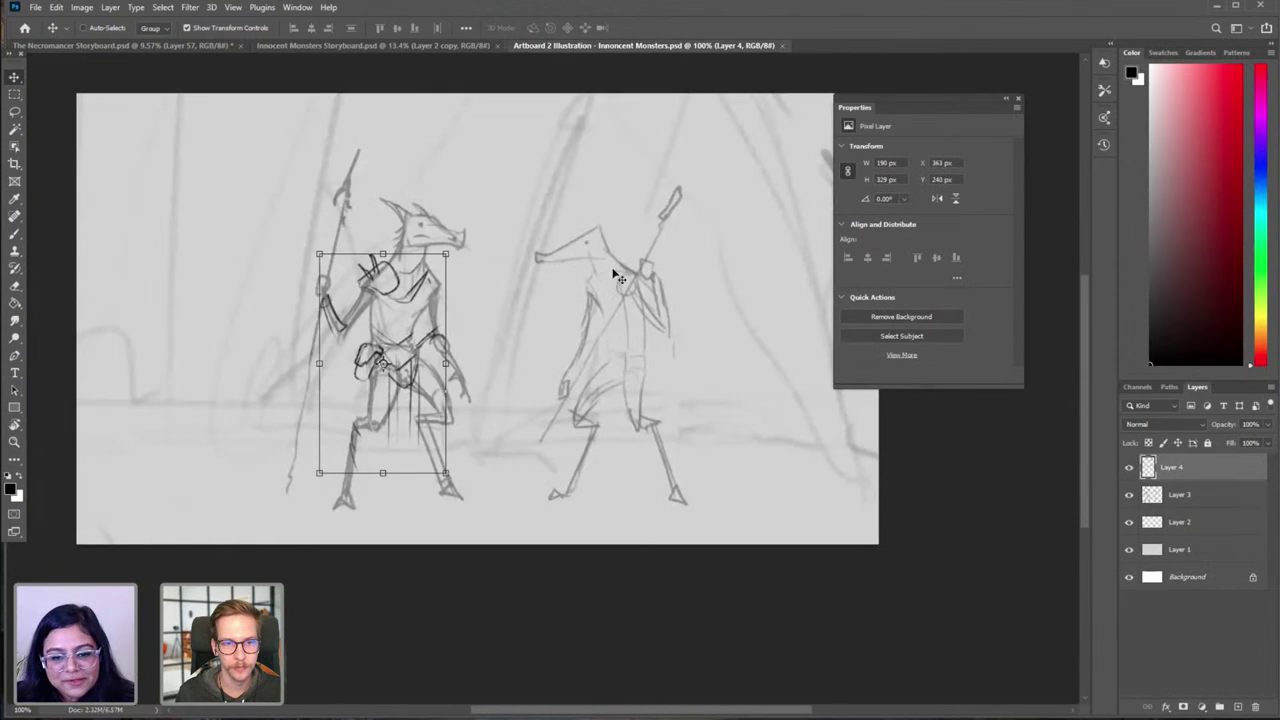
Step: Close the floating Properties panel and activate the Brush tool
click(1018, 102)
scroll(660, 222, left, 3)
key(b)
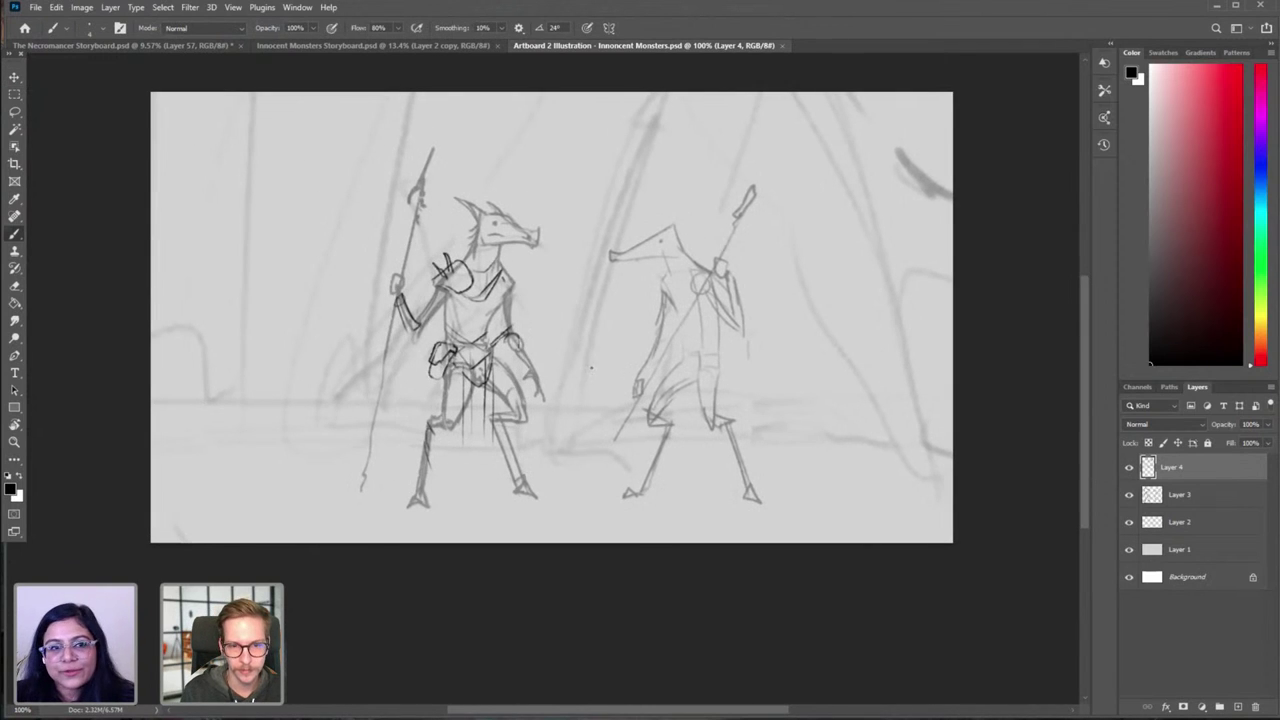
key(bracketright)
key(bracketright)
key(bracketright)
Step: Hide Layer 4 and Layer 3, then toggle Layer 2 to examine the background sketch on its own
click(1129, 467)
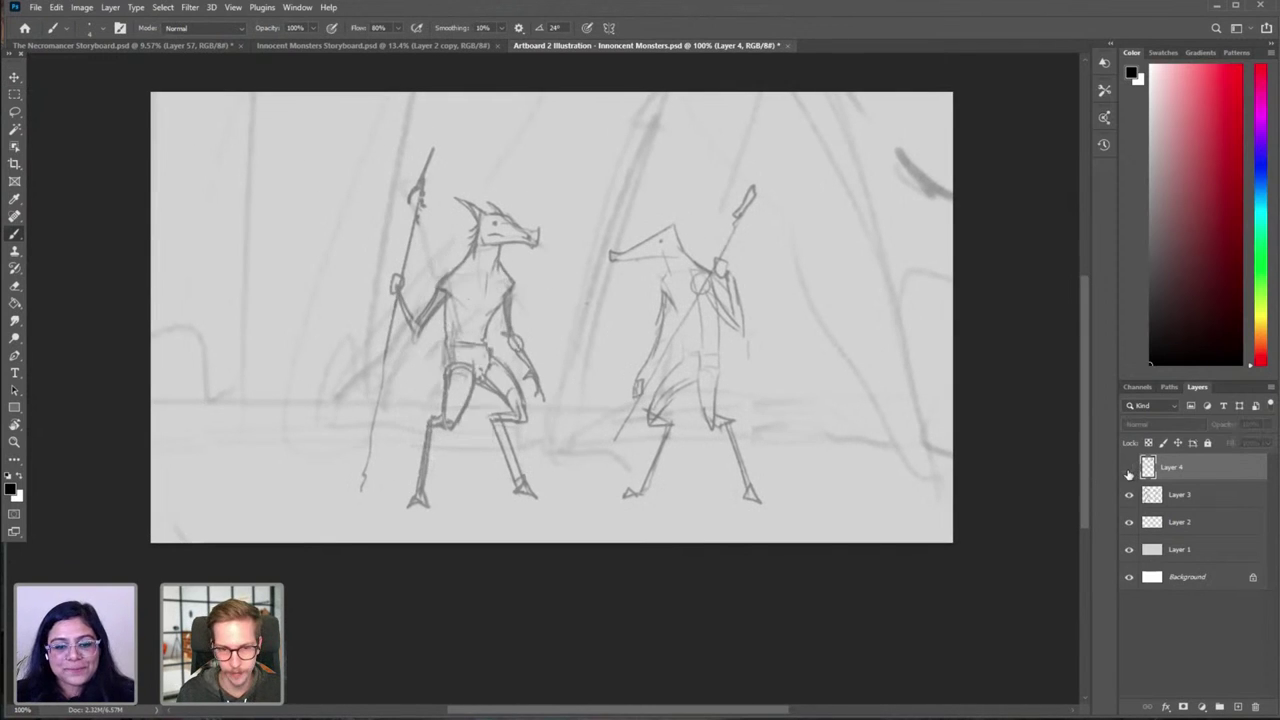
click(1129, 467)
click(1129, 467)
click(1129, 494)
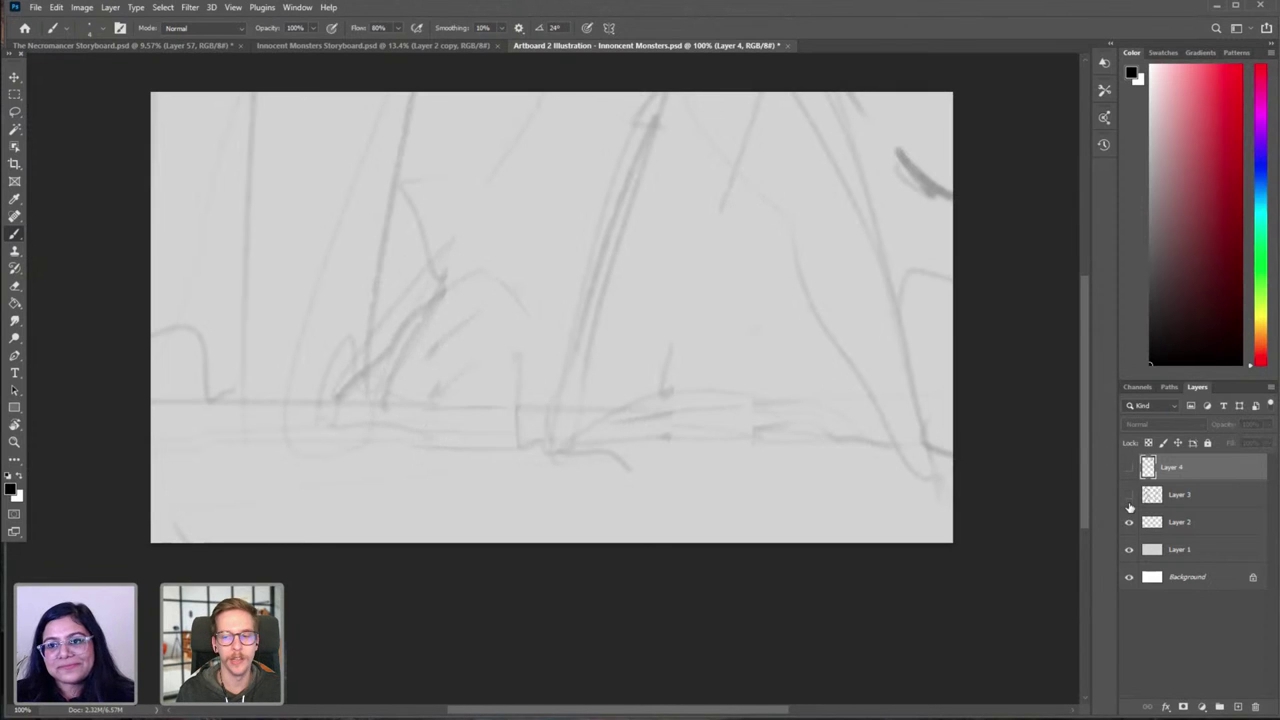
click(1129, 522)
click(1129, 522)
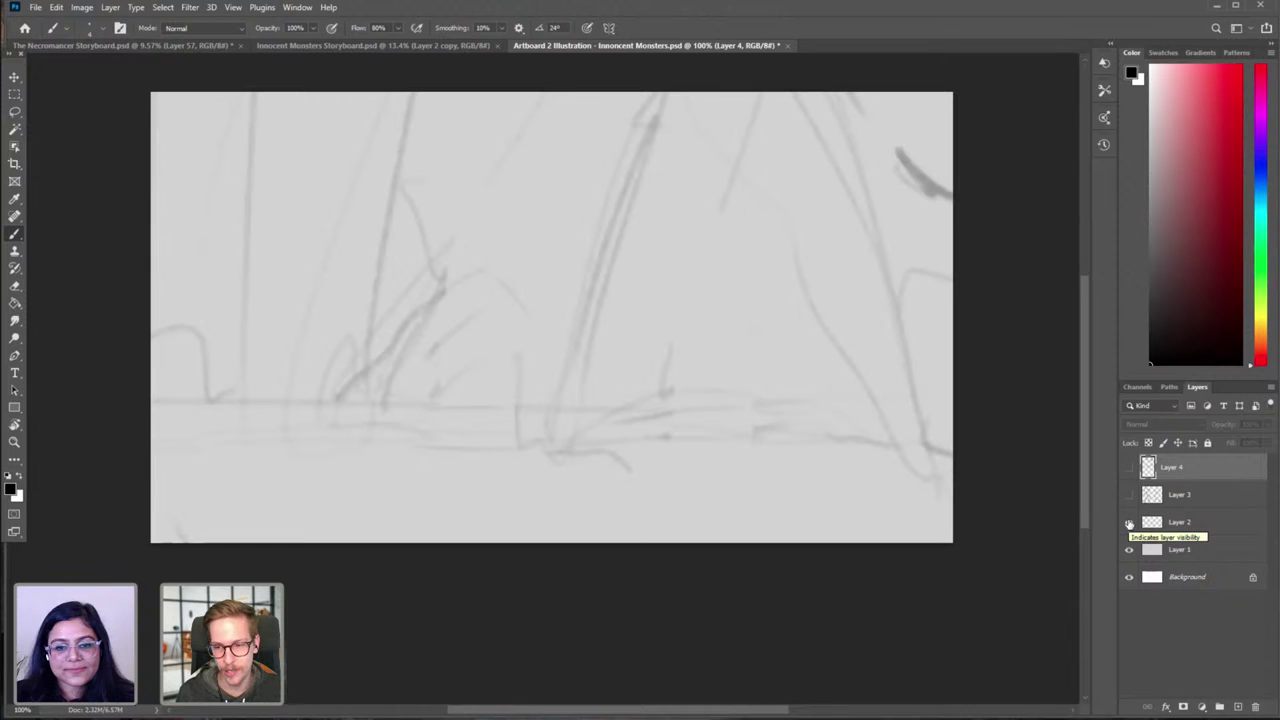
click(1129, 522)
click(1129, 522)
Step: Toggle Layer 3 and Layer 4 to examine the character sketches with and without their costume details, leaving both layers shown
scroll(797, 500, up, 2)
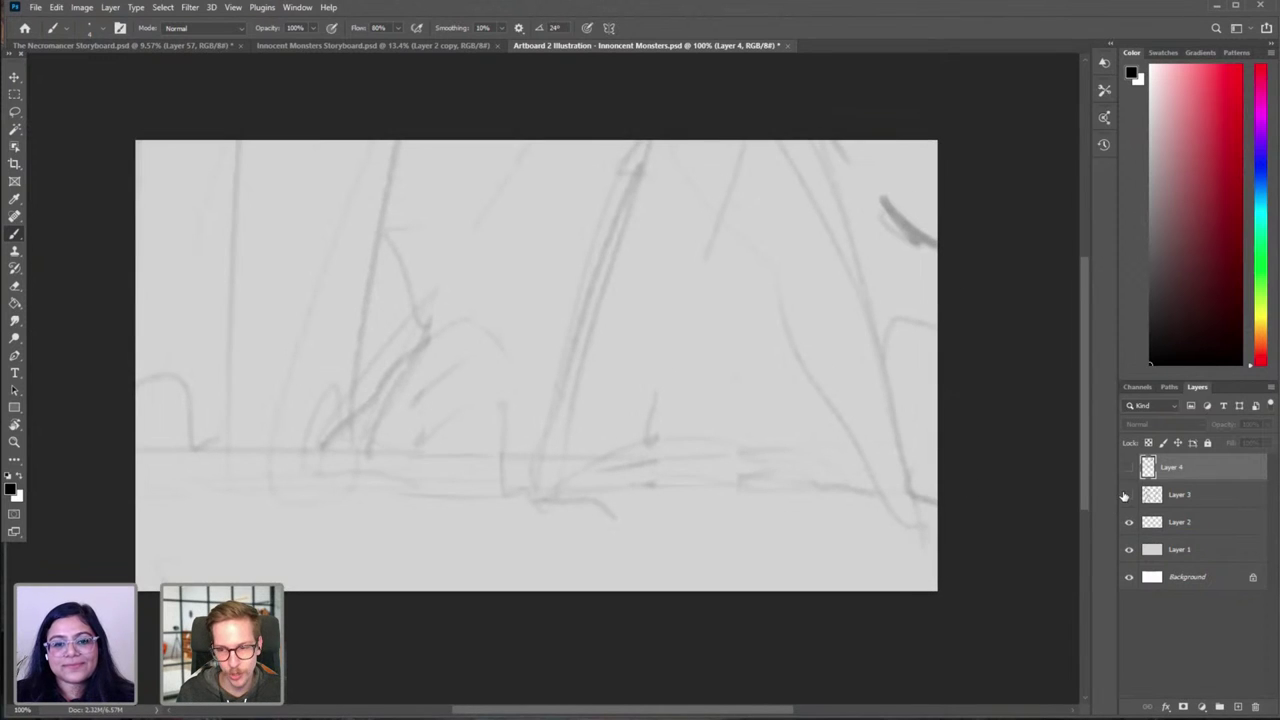
click(1128, 495)
click(1128, 495)
click(1128, 495)
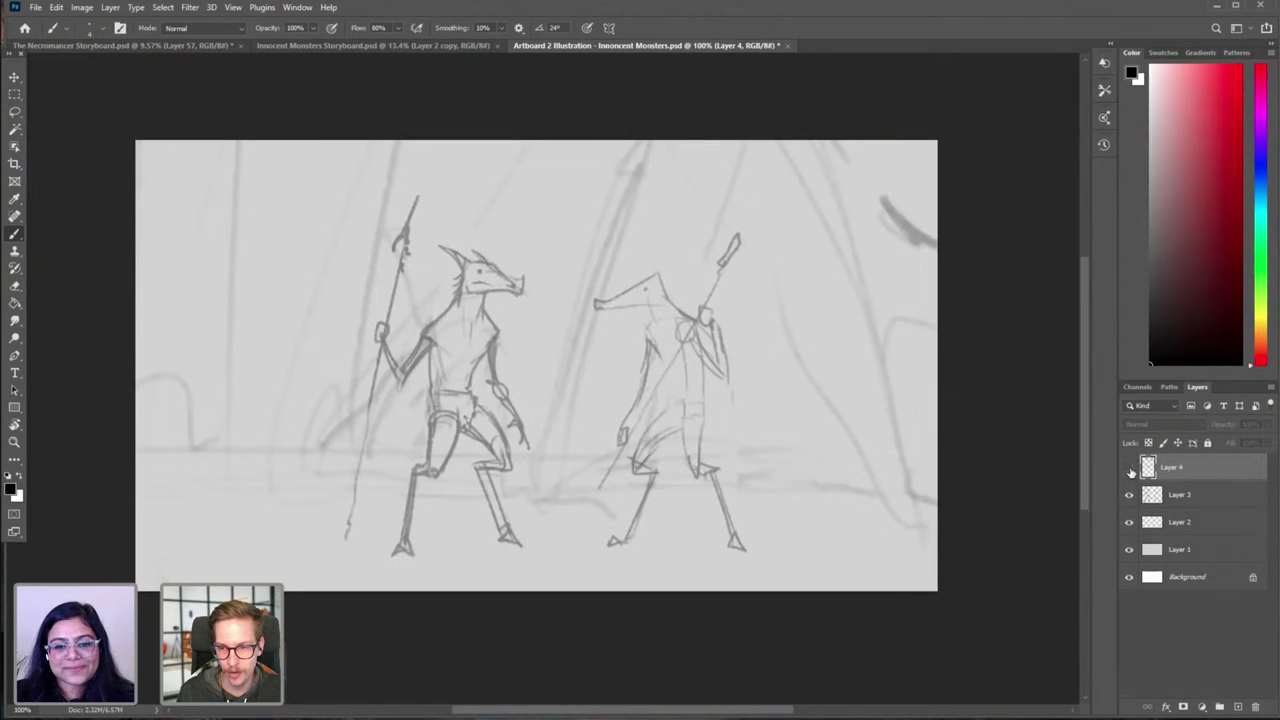
click(1130, 468)
click(1130, 468)
click(1130, 468)
click(1130, 468)
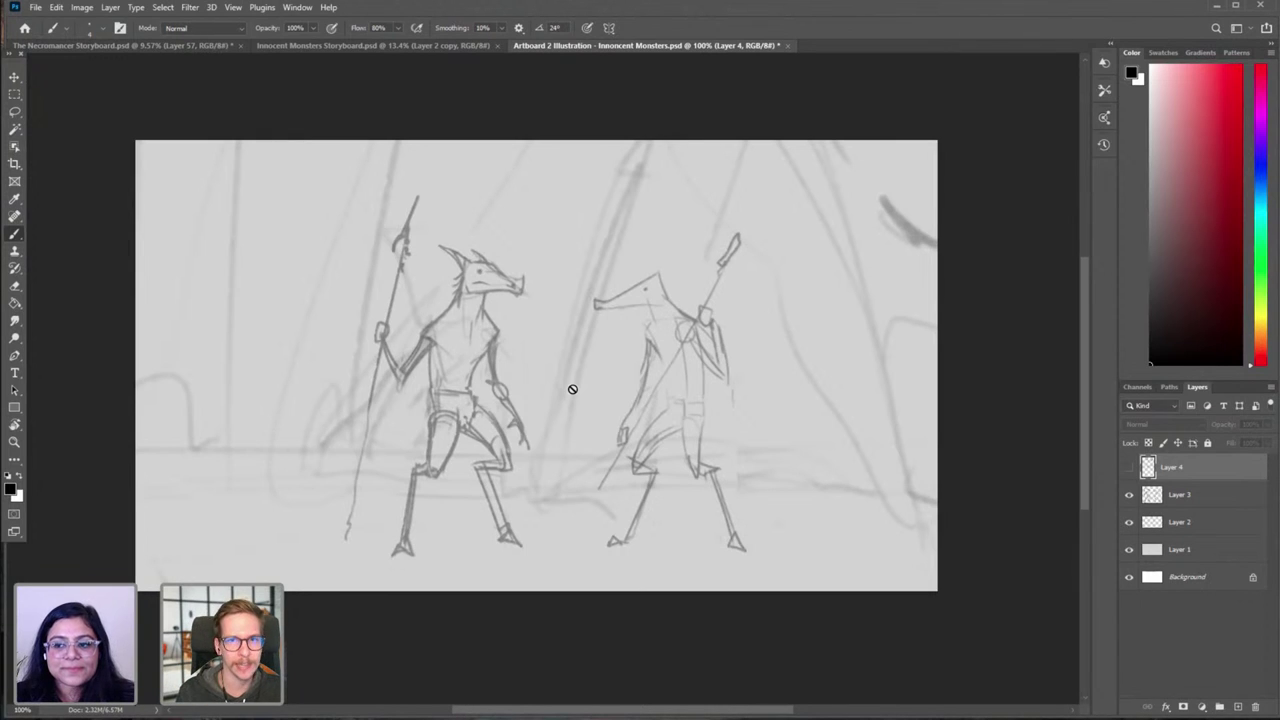
click(1129, 467)
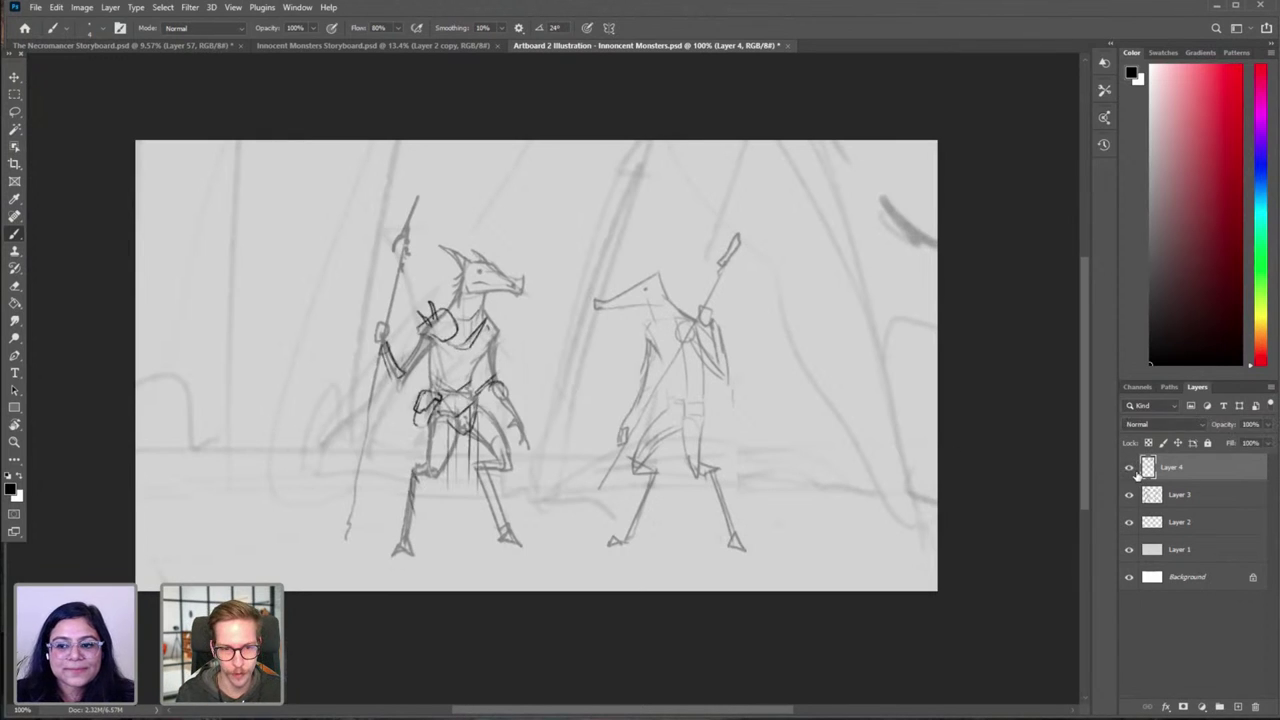
click(1129, 467)
click(1129, 467)
click(1129, 494)
click(1129, 494)
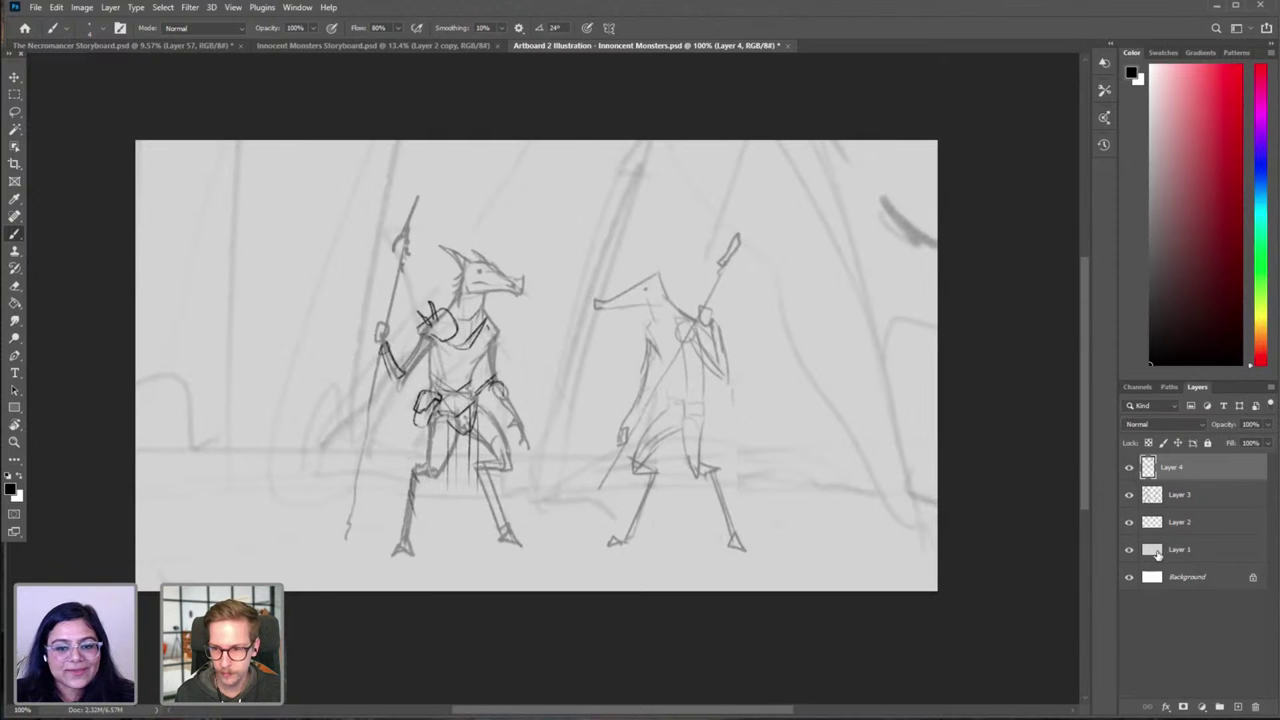
Step: Rename Layer 2, which holds the background sketch, as Background
double_click(1185, 522)
text(Ba)
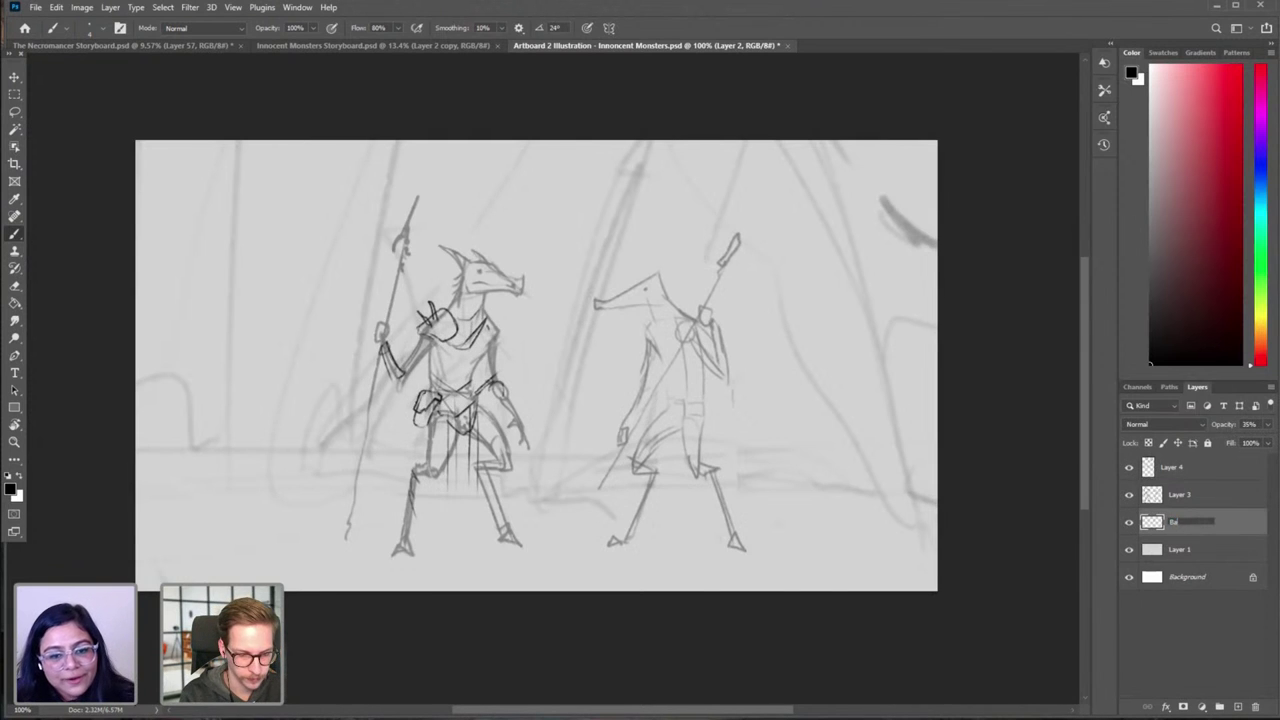
text(ckground)
key(Return)
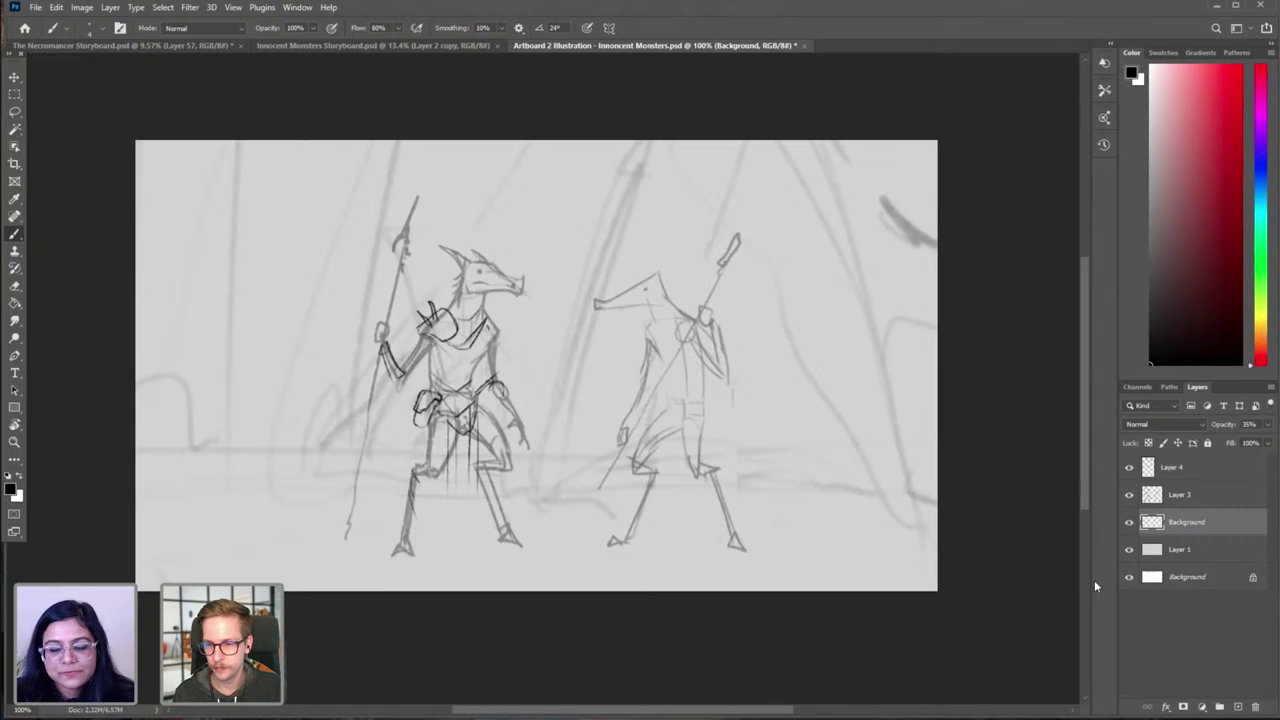
Step: Check the grey fill on Layer 1 and delete the locked white Background layer
click(1129, 550)
click(1129, 550)
click(1190, 584)
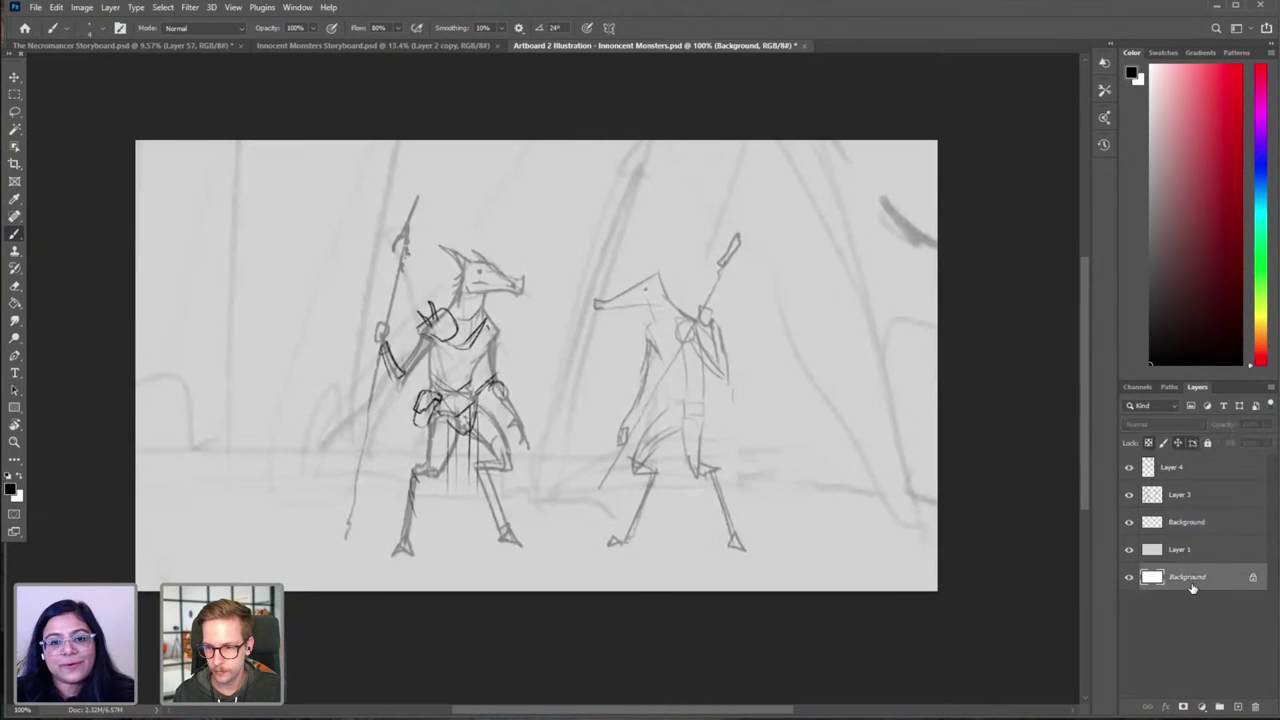
key(Delete)
Step: Check the contents of Layer 3 by toggling its visibility and rename it as Characters
click(1129, 494)
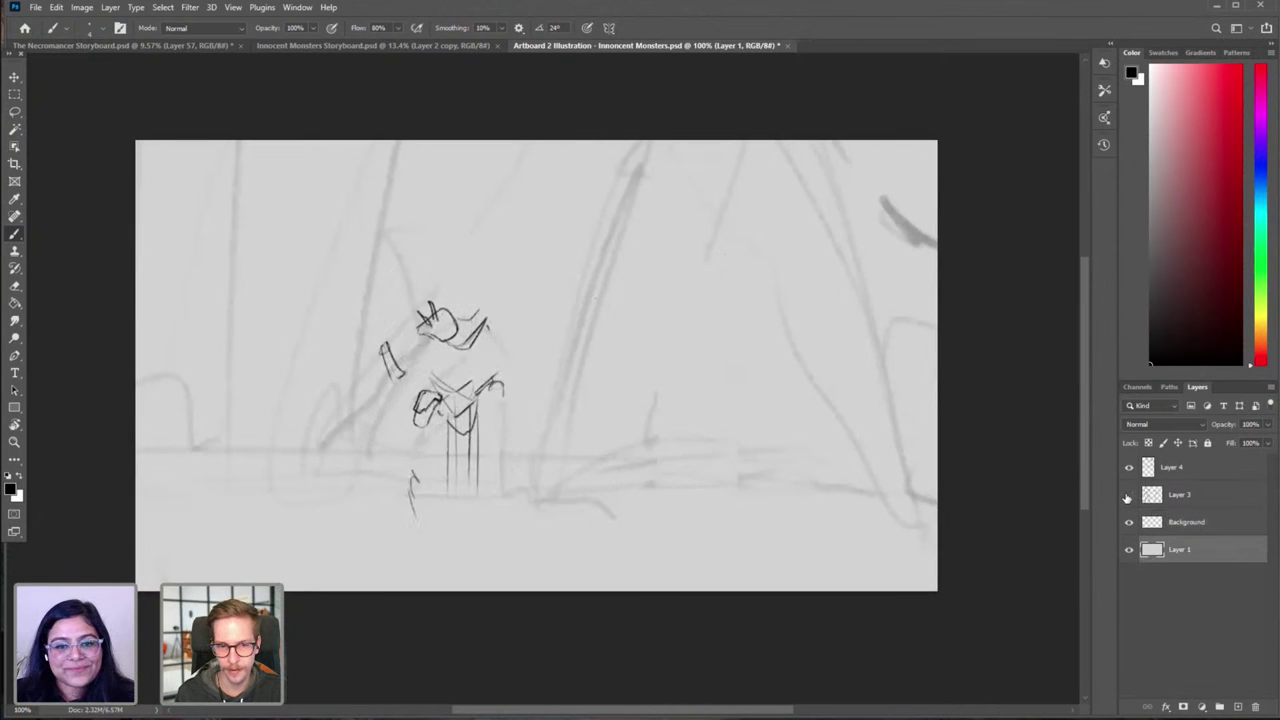
click(1129, 494)
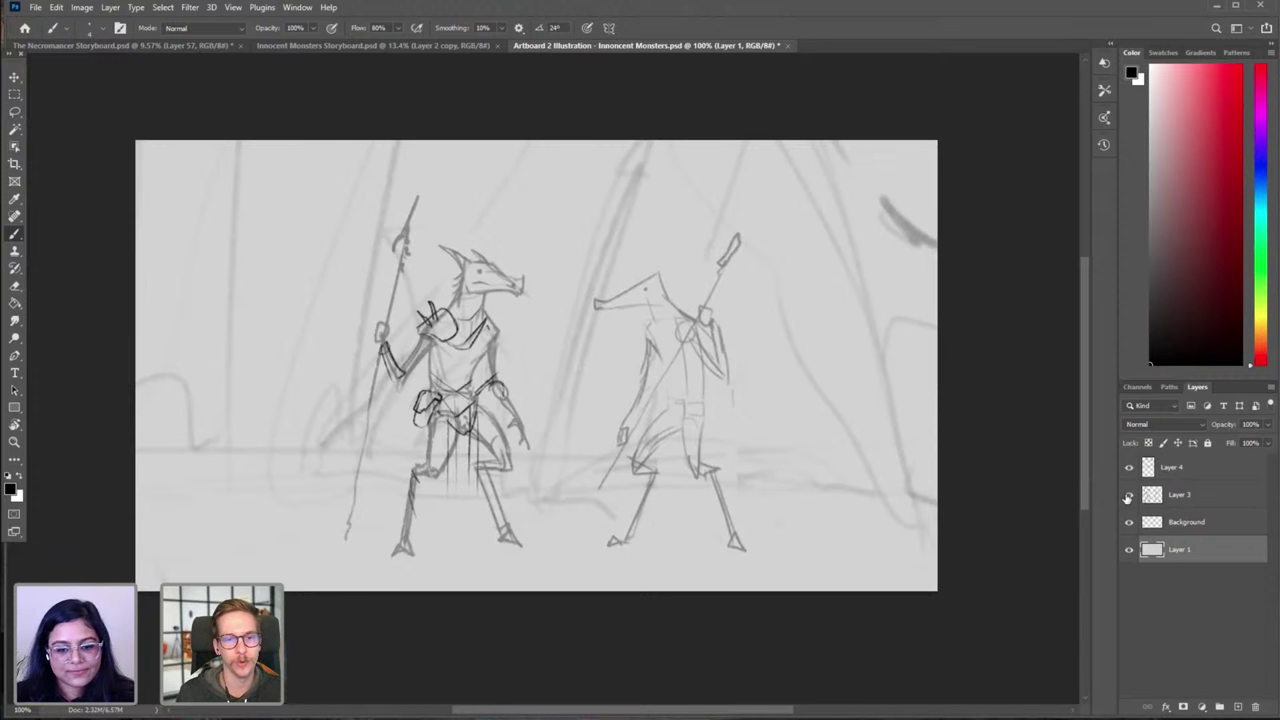
click(1128, 495)
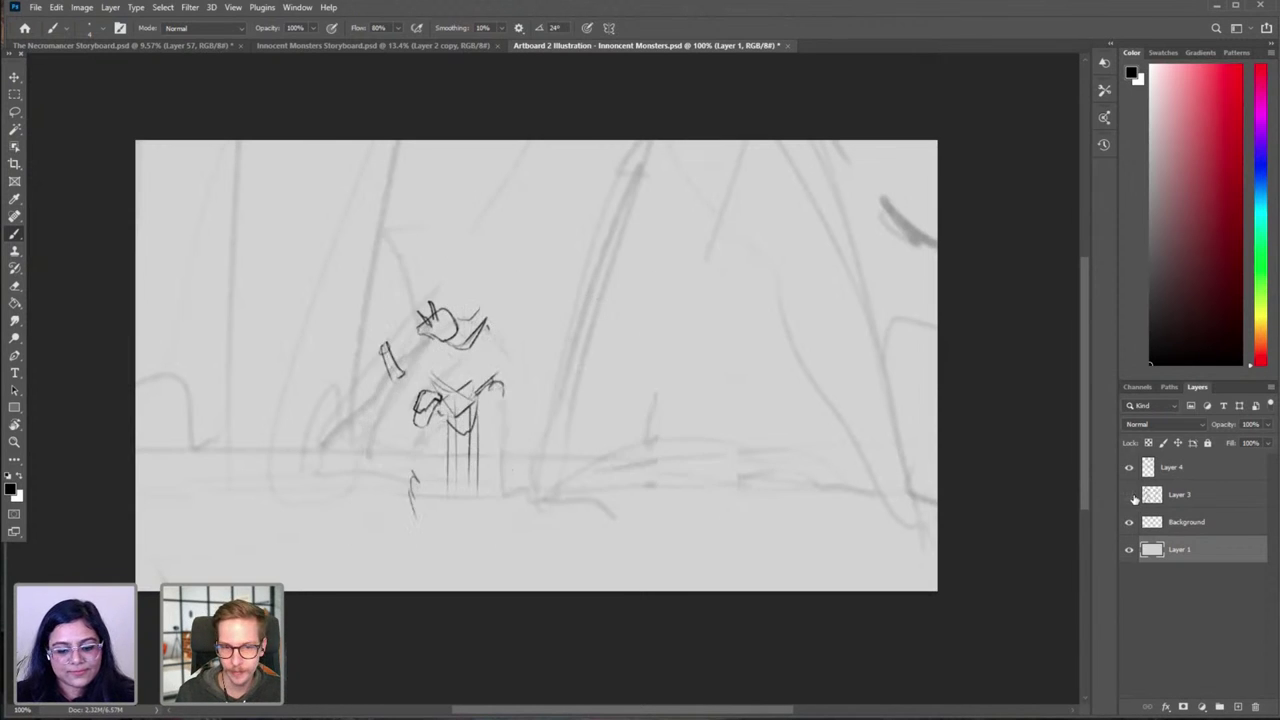
click(1128, 495)
click(1180, 495)
double_click(1181, 494)
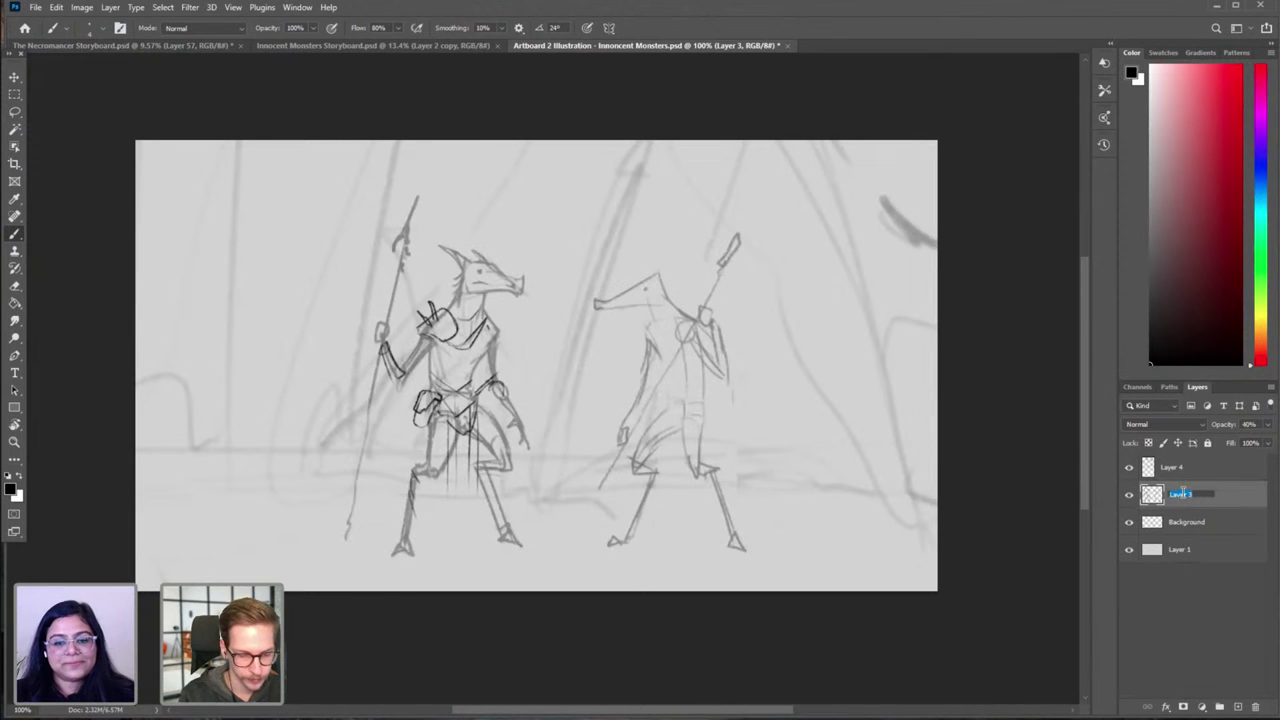
text(Characters)
key(Return)
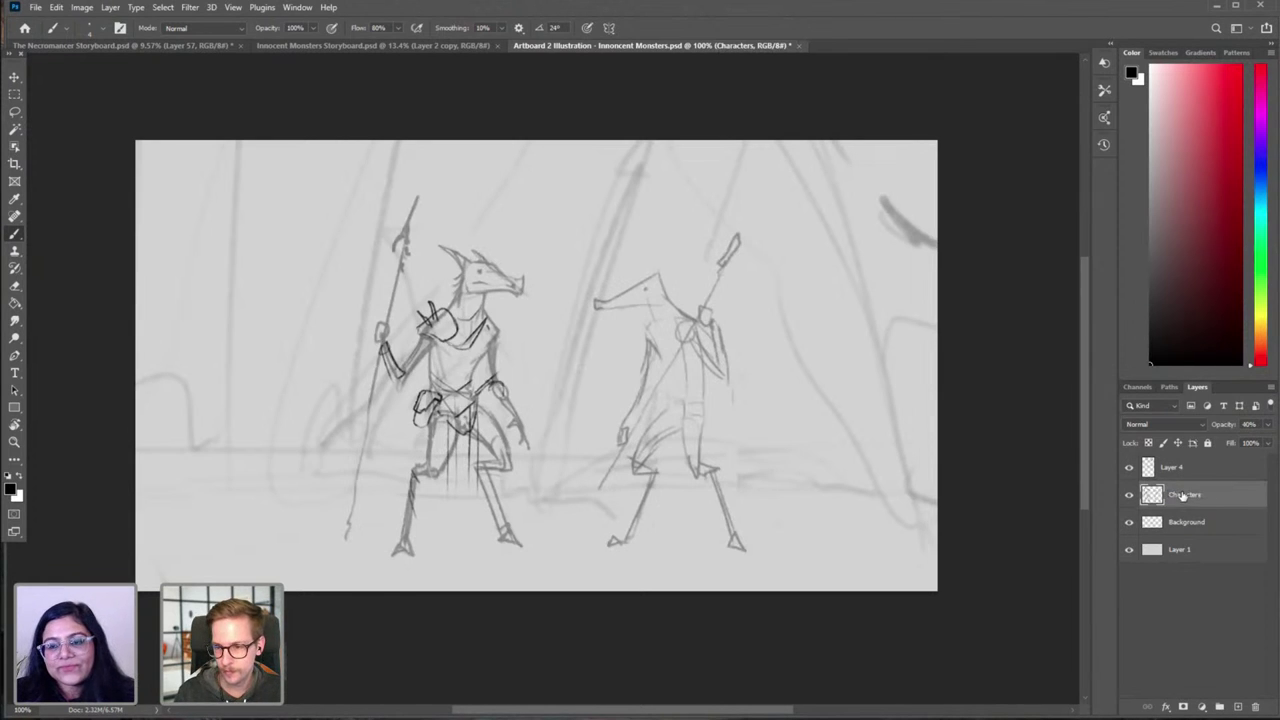
Step: Check the contents of Layer 4 by toggling its visibility and rename it as Costumes
click(1129, 467)
click(1129, 467)
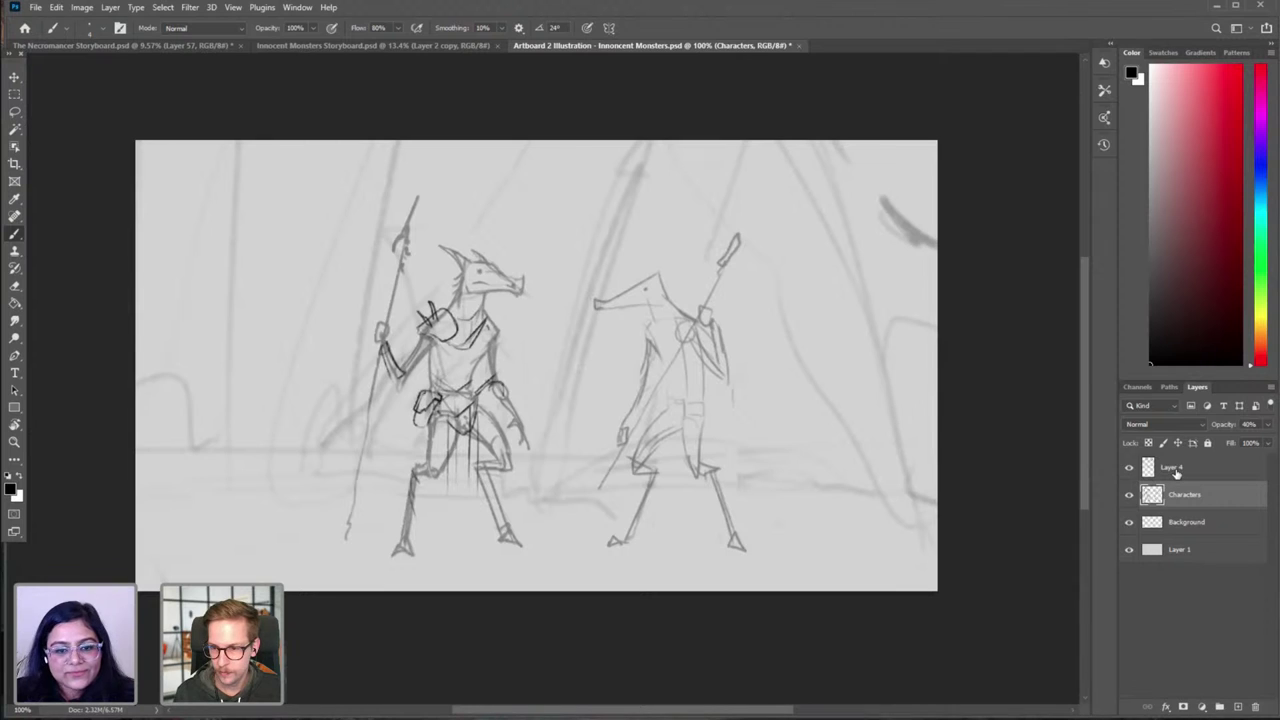
double_click(1176, 471)
text(Cost)
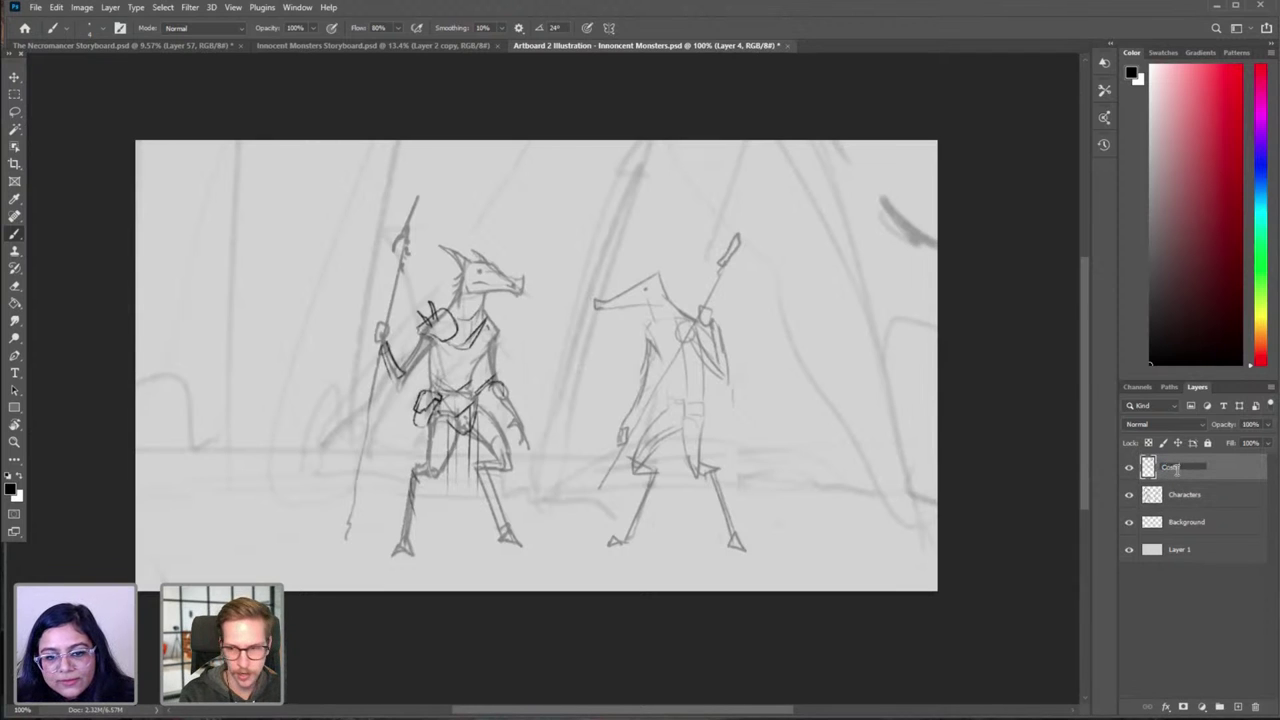
text(tumes)
key(Return)
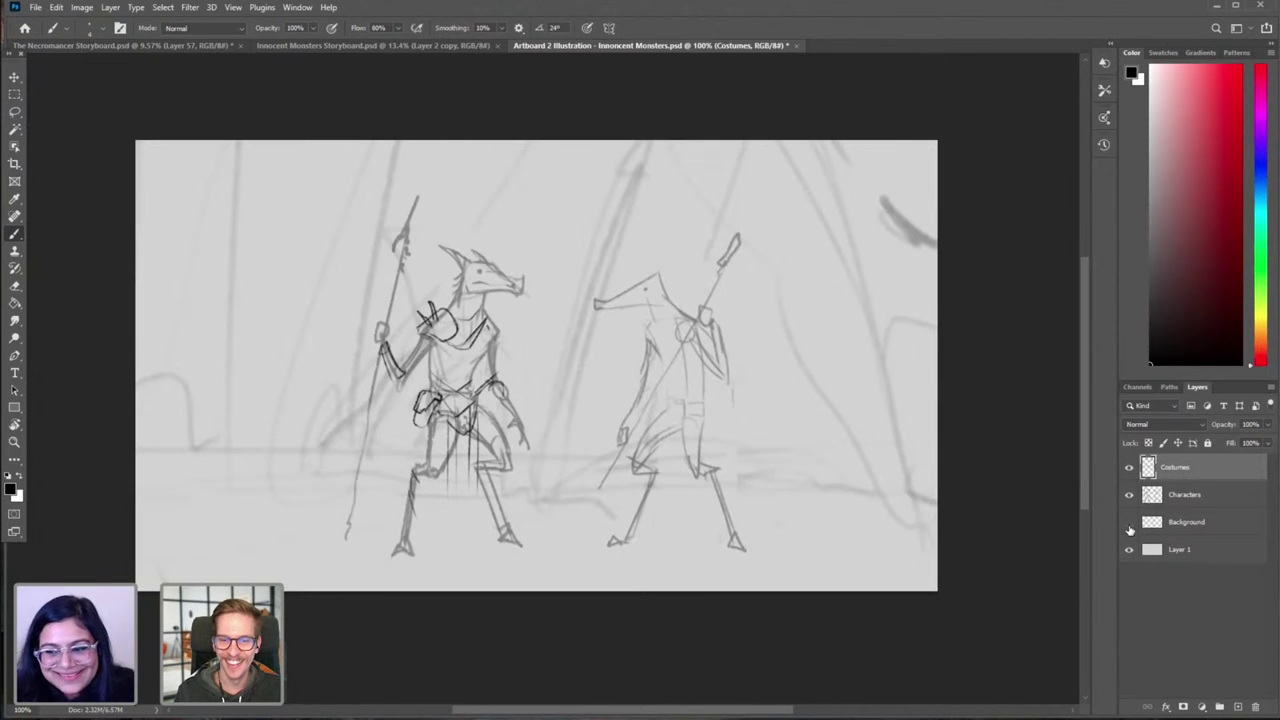
Step: Check the contents of the Background, Characters and Costumes layers by toggling the visibility of each one
click(1129, 524)
click(1129, 524)
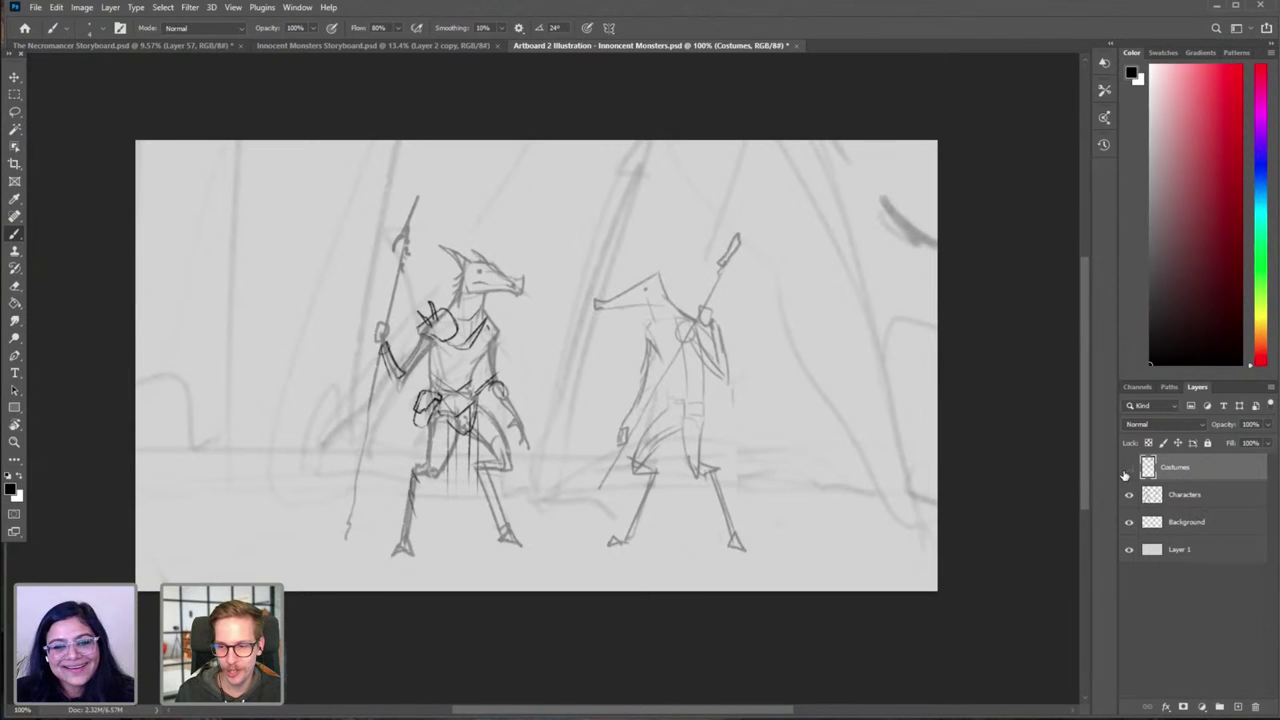
click(1128, 469)
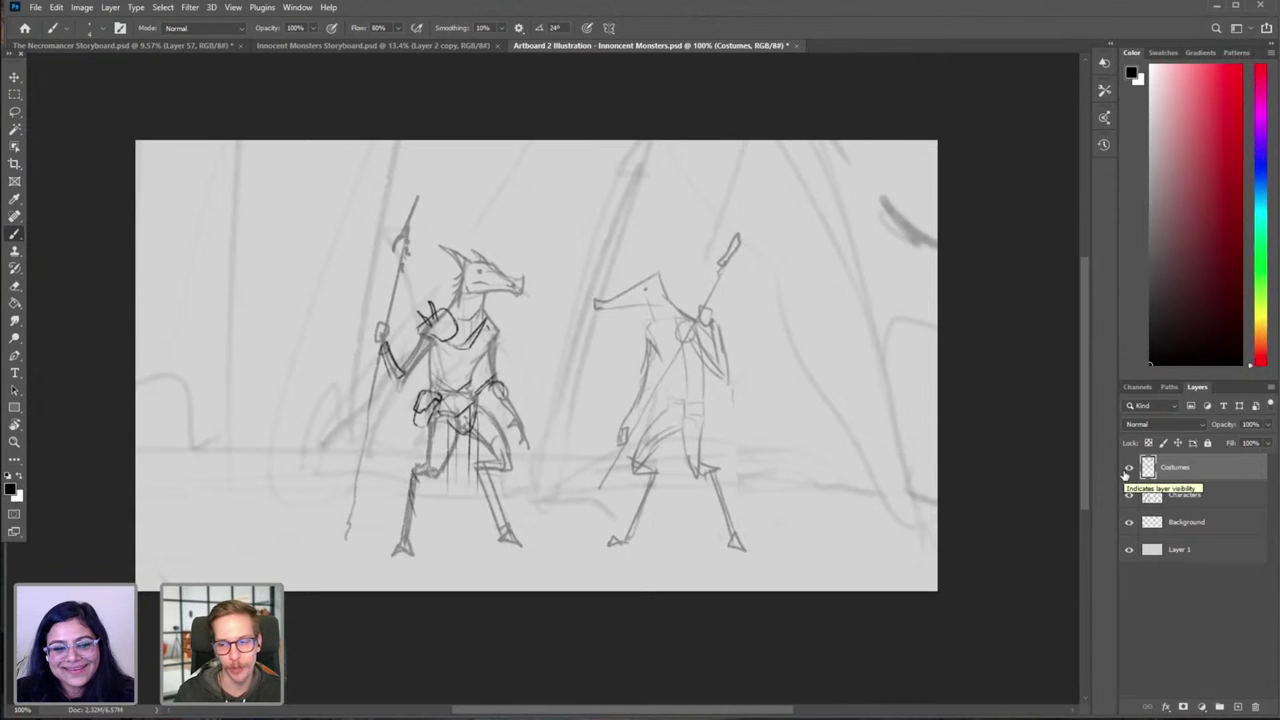
click(1129, 522)
click(1130, 522)
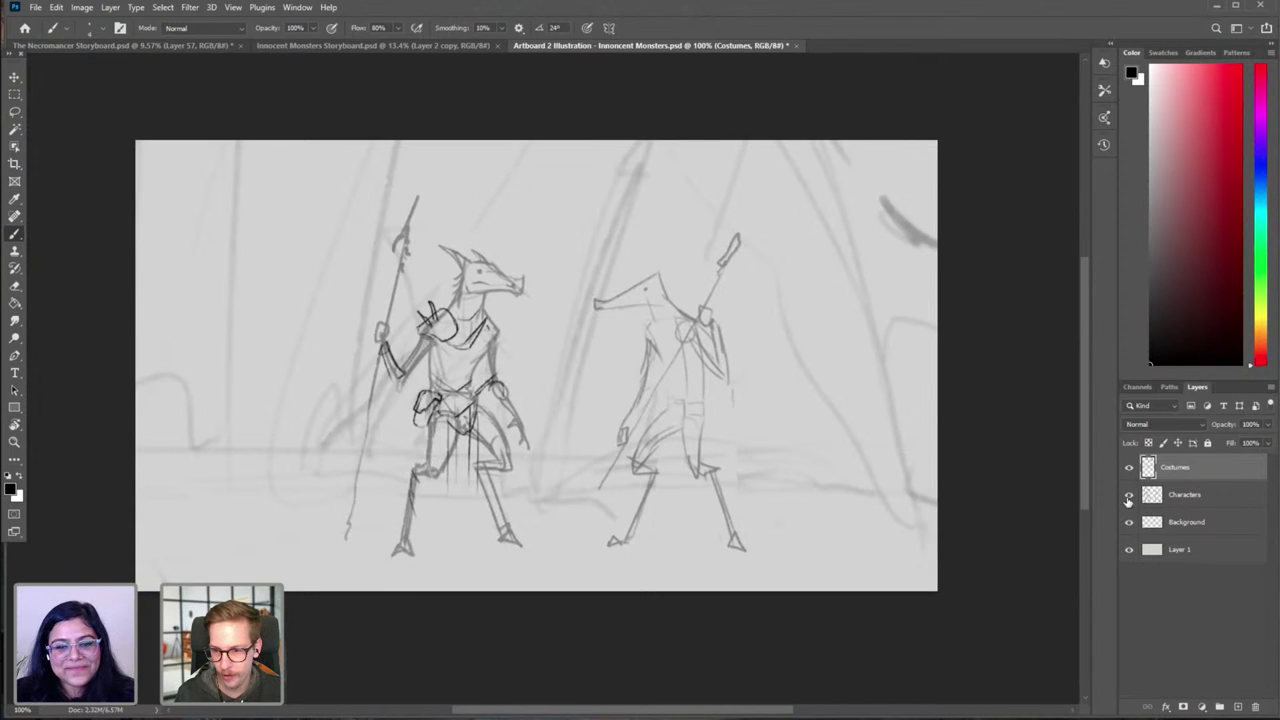
click(1129, 496)
click(1129, 496)
click(1130, 472)
click(1129, 468)
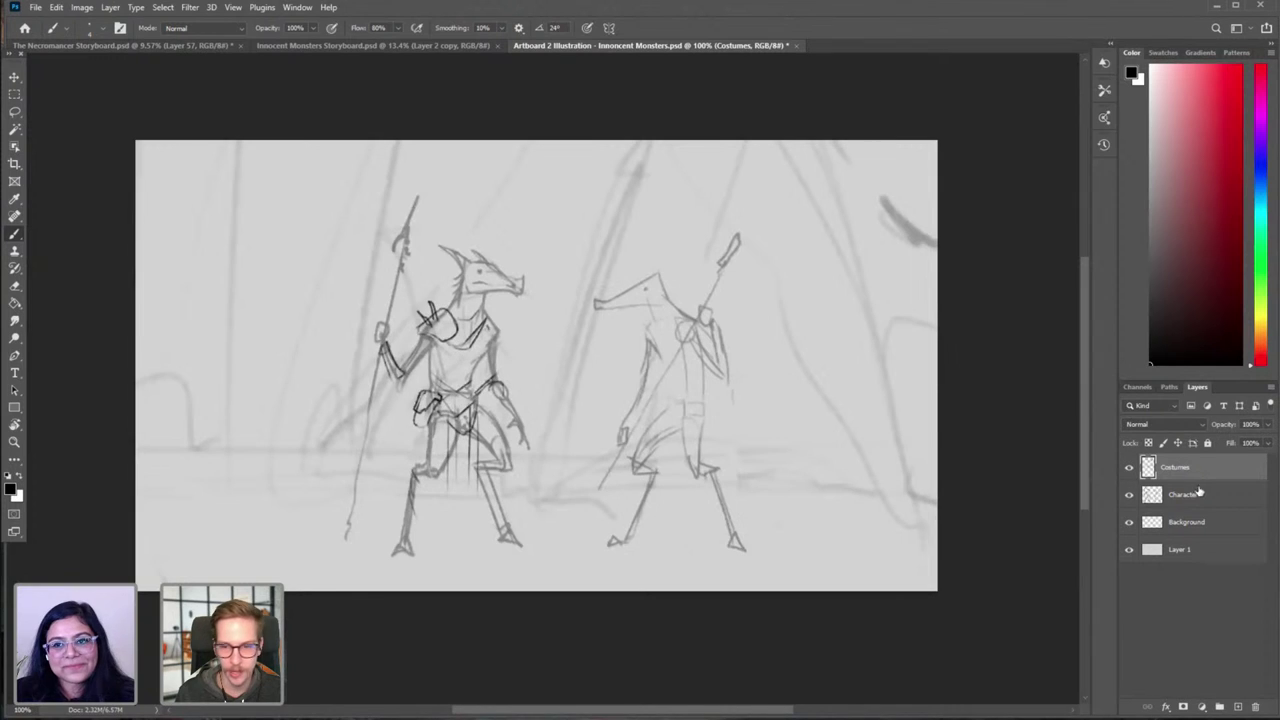
Step: Group the Costumes, Characters and Background layers and name the group Lines
shift+click(1205, 526)
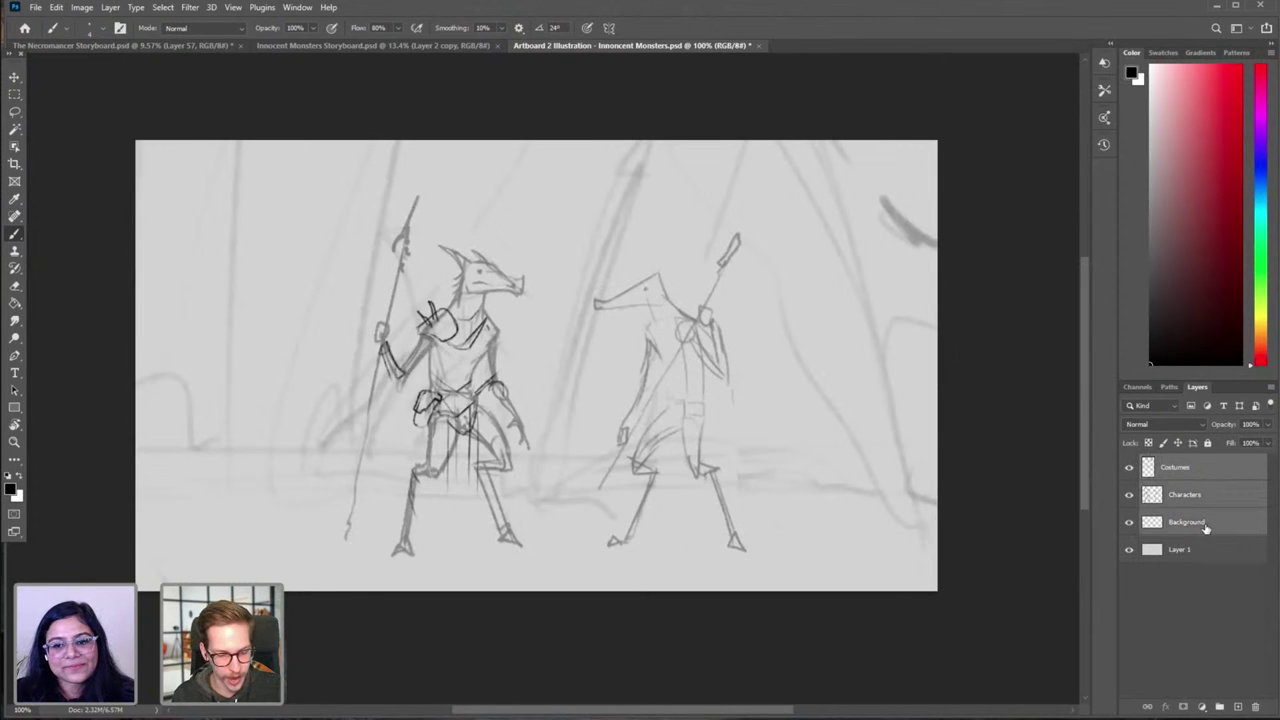
key(ctrl+g)
double_click(1176, 464)
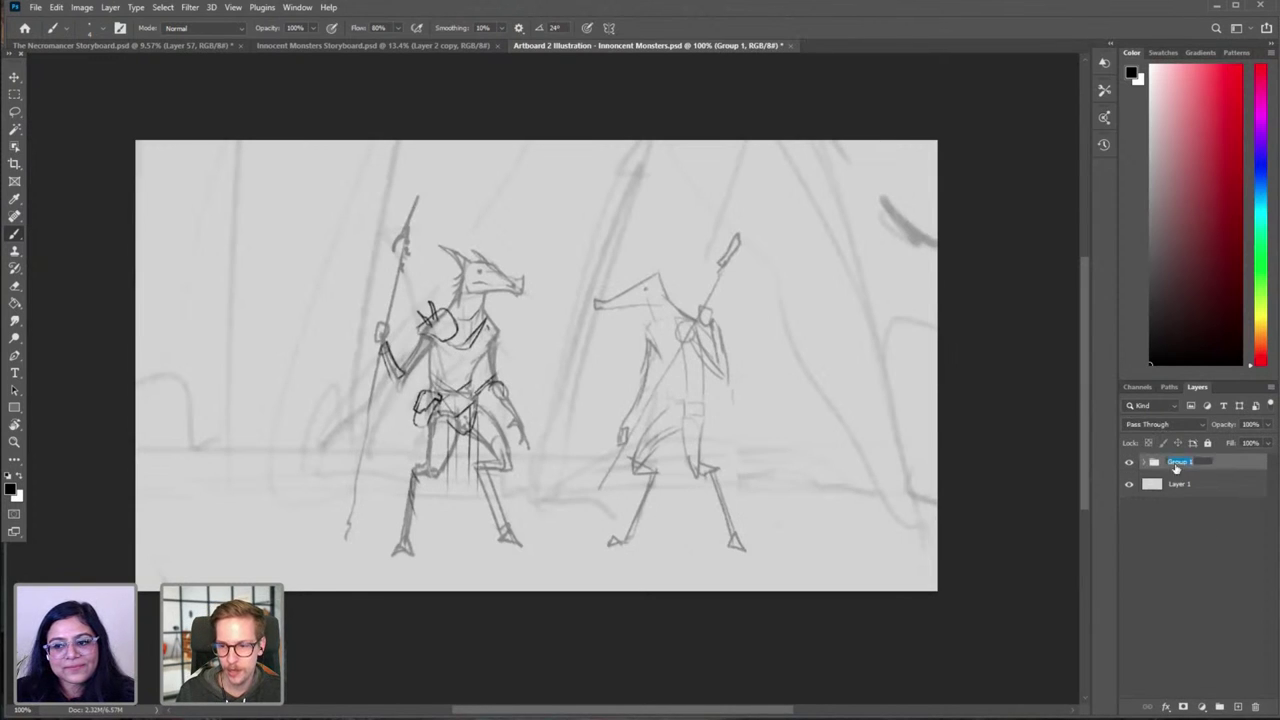
text(Lines)
key(Return)
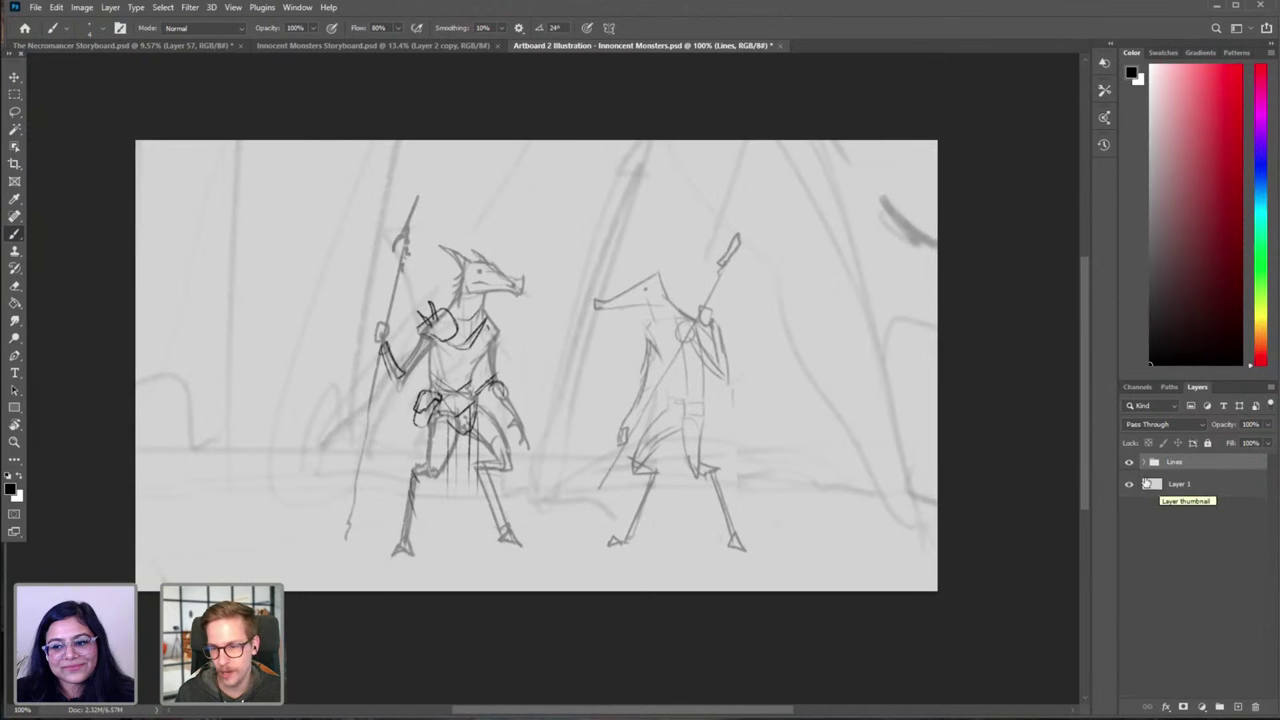
Step: Check the Lines group and its Costumes layer by expanding the group and toggling their visibility
click(1129, 464)
click(1129, 464)
click(1142, 463)
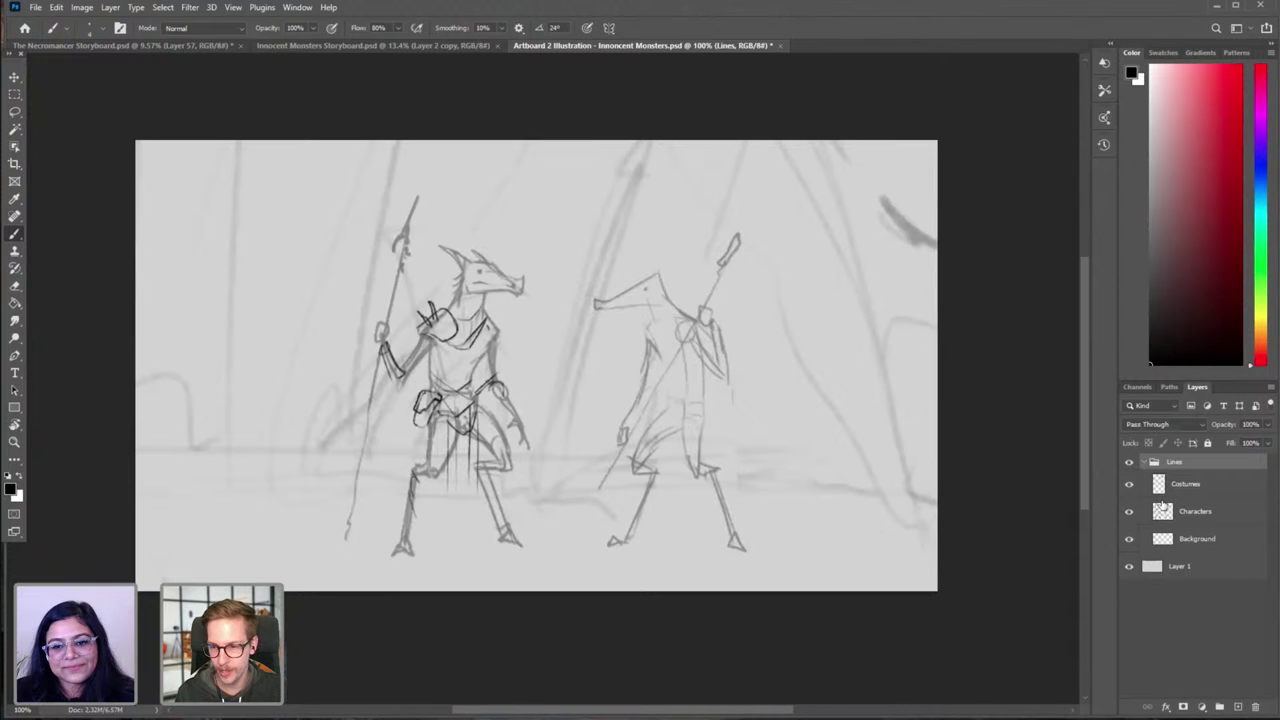
click(1130, 486)
click(1129, 484)
Step: Resize the image to 1920 pixels wide, keeping its proportions
scroll(500, 420, up, 5)
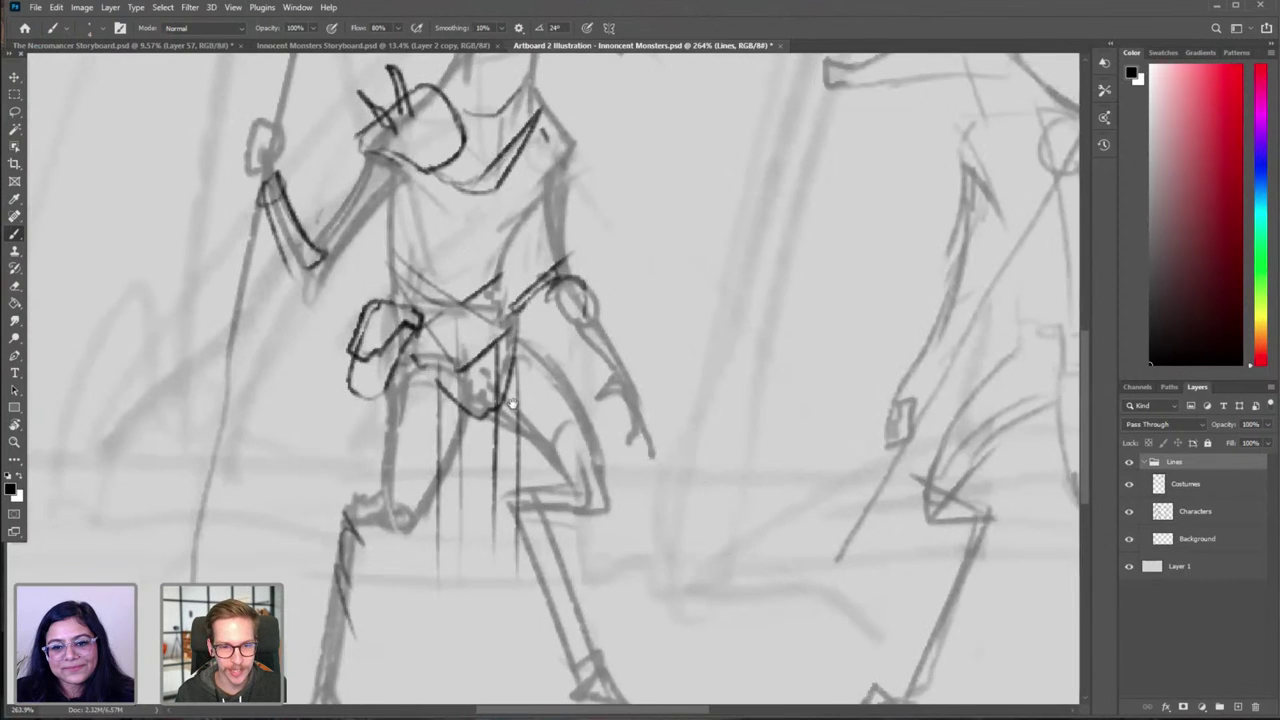
scroll(530, 428, down, 4)
drag(628, 382, 480, 411)
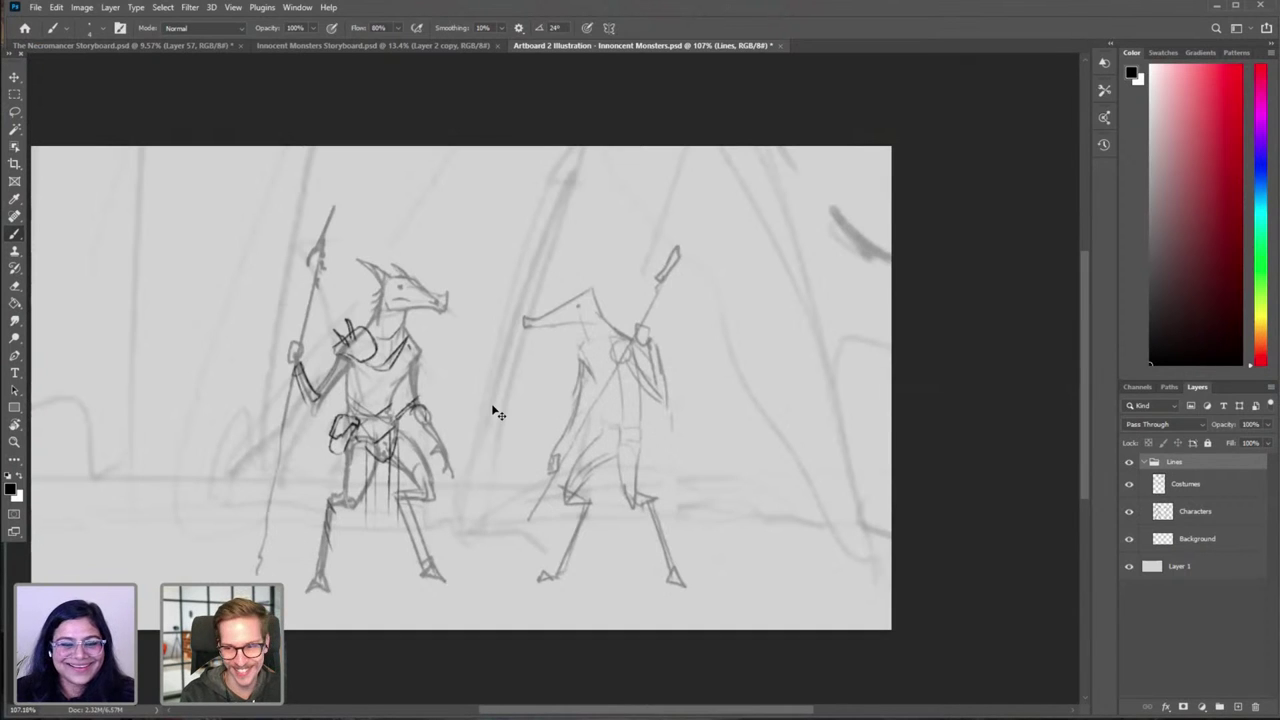
key(ctrl+alt+i)
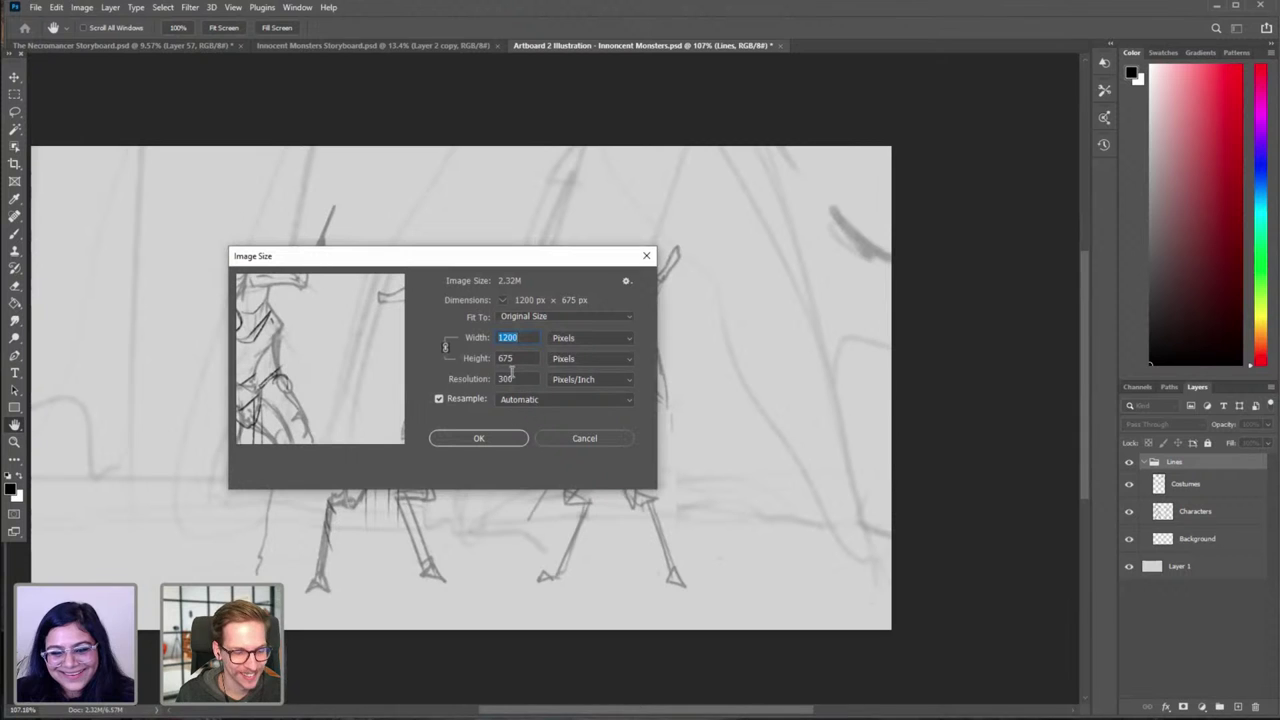
text(2400)
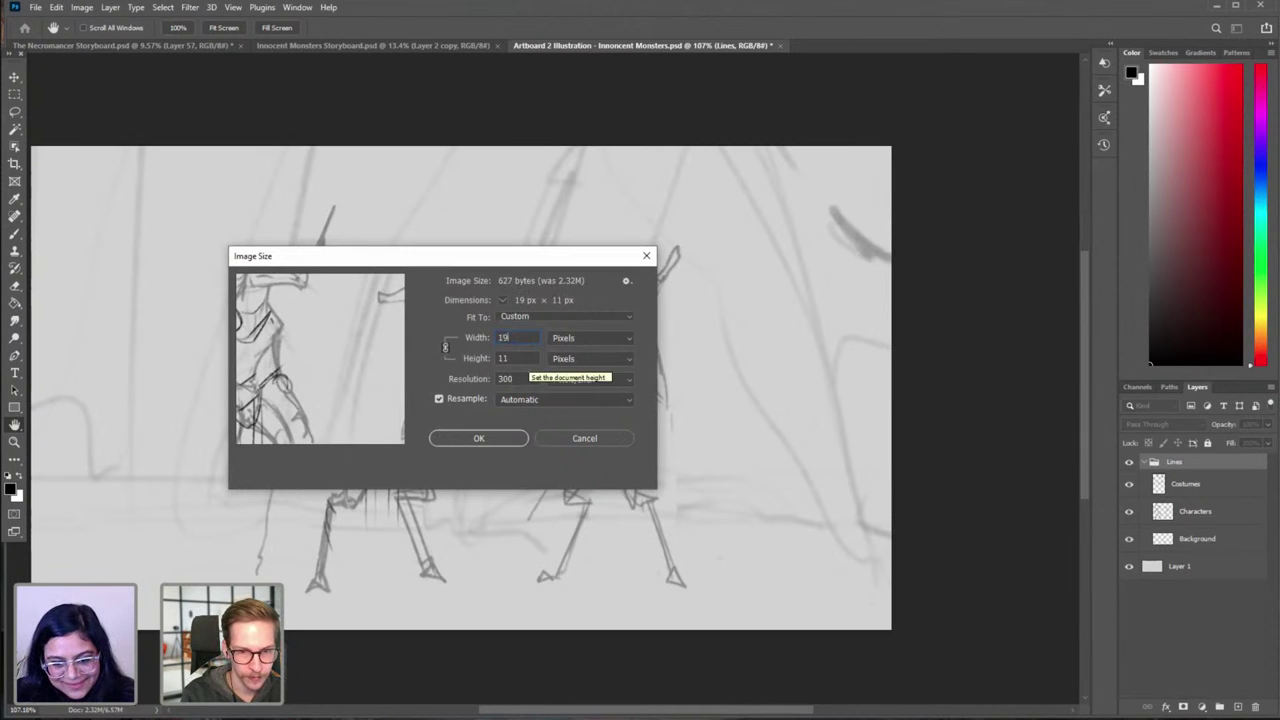
key(Return)
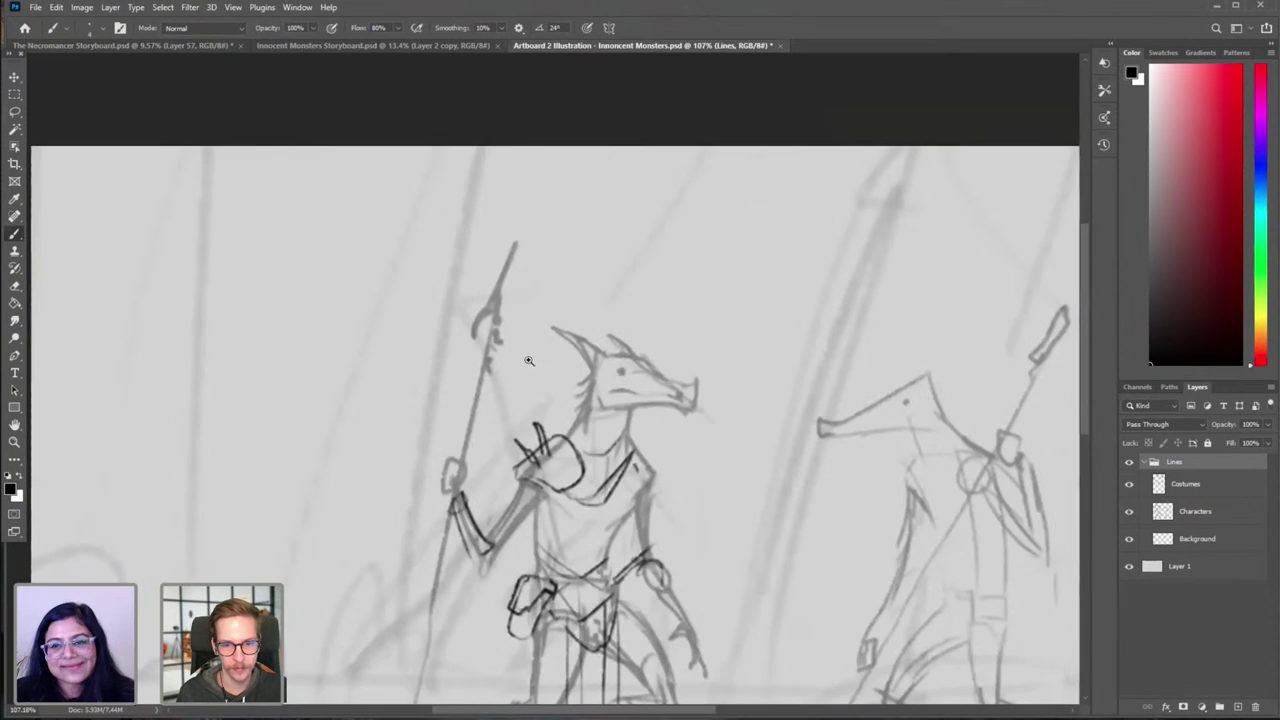
Step: Save the document and make the Costumes layer active
scroll(457, 371, down, 5)
key(ctrl+s)
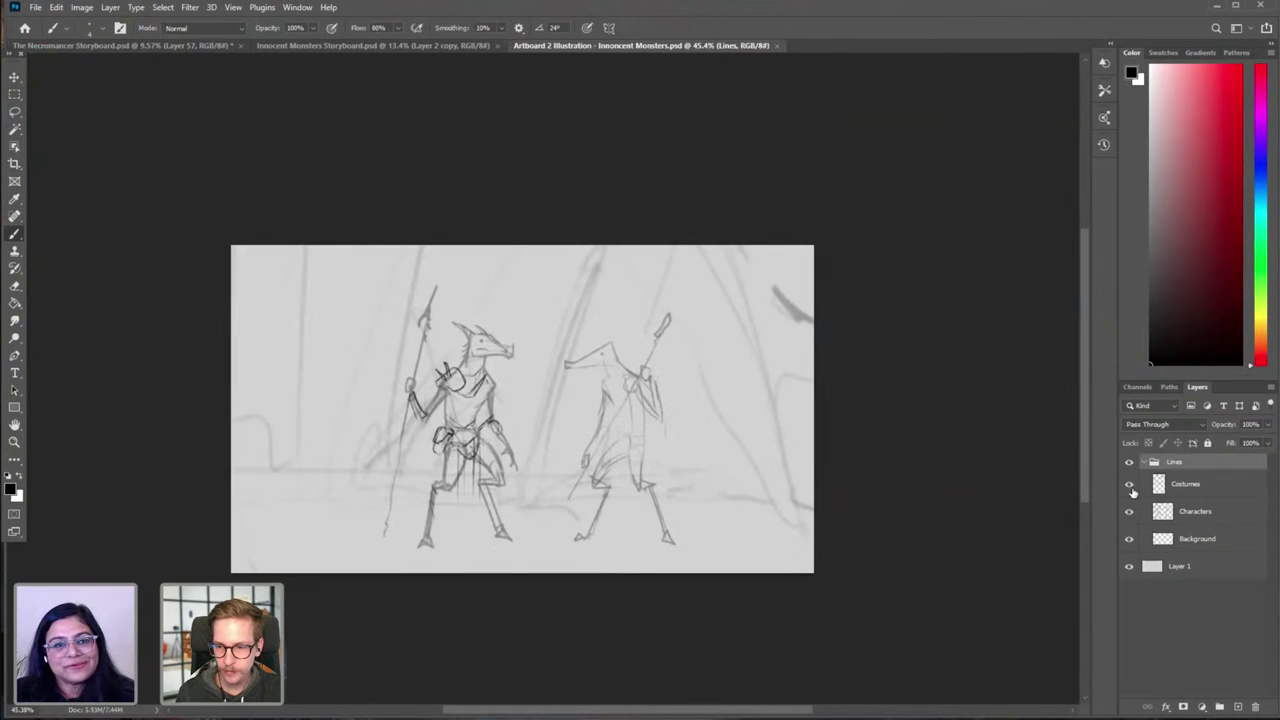
click(1185, 484)
Step: Try a looping brush stroke over the long-snouted character's shoulder and undo it
scroll(692, 432, up, 2)
scroll(692, 432, up, 1)
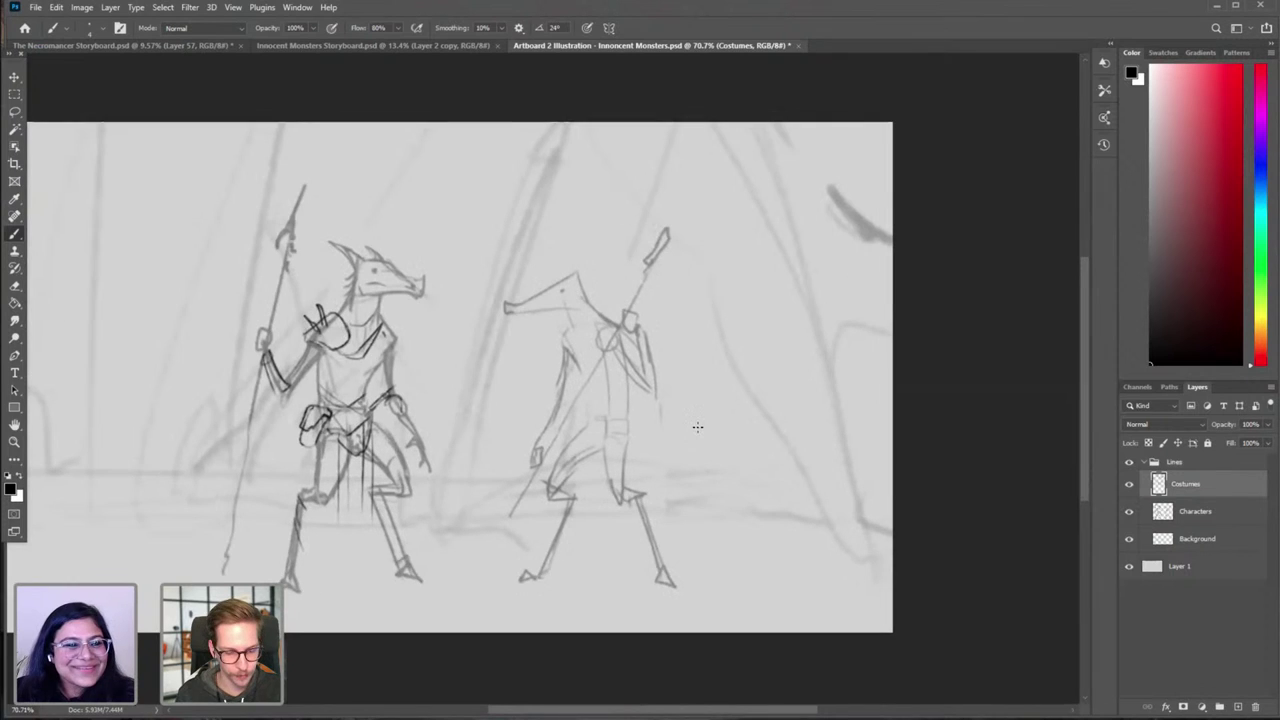
drag(603, 340, 685, 313)
drag(617, 206, 517, 354)
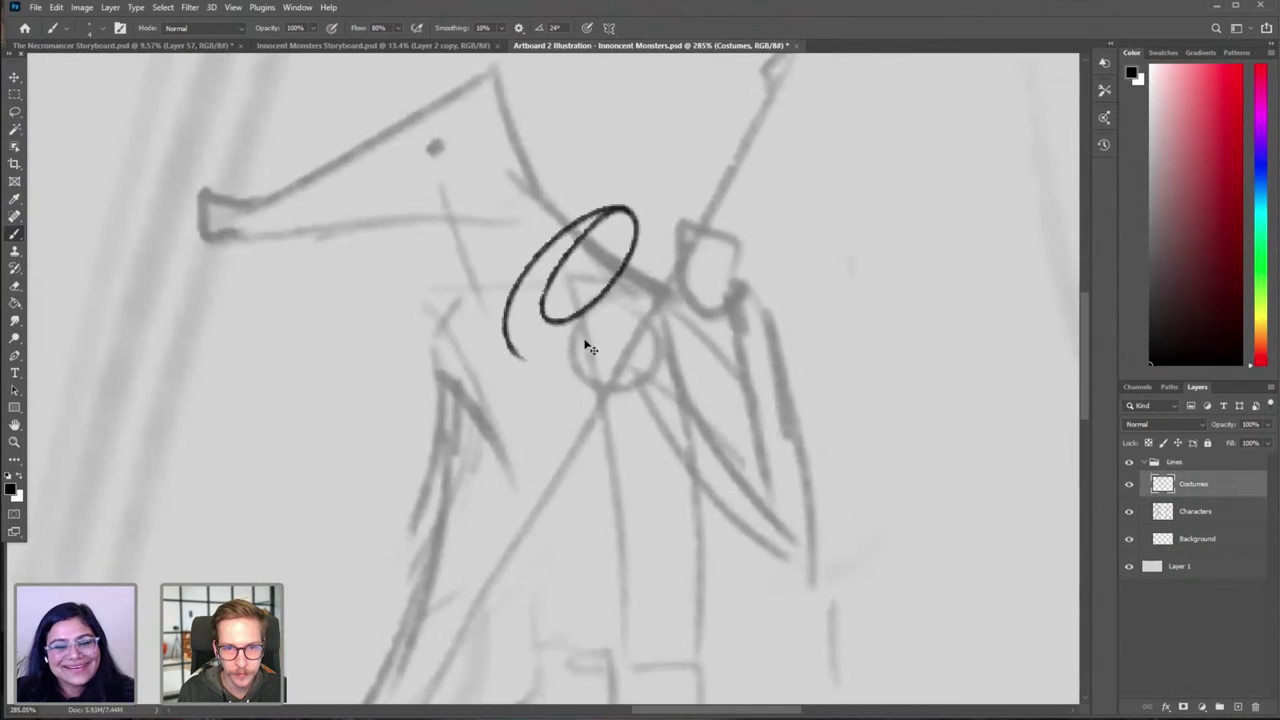
key(ctrl+z)
drag(634, 312, 527, 402)
scroll(527, 402, down, 1)
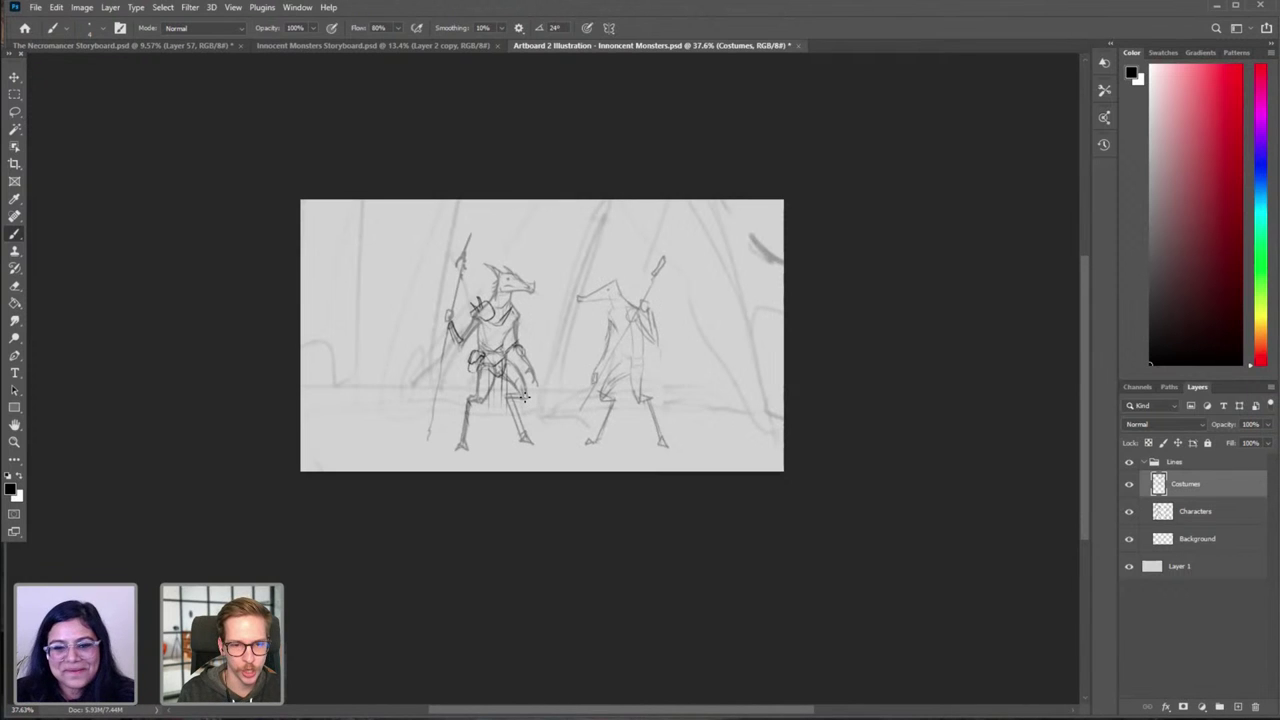
Step: Check the document's pixel dimensions in Image Size without changing them
scroll(543, 334, up, 3)
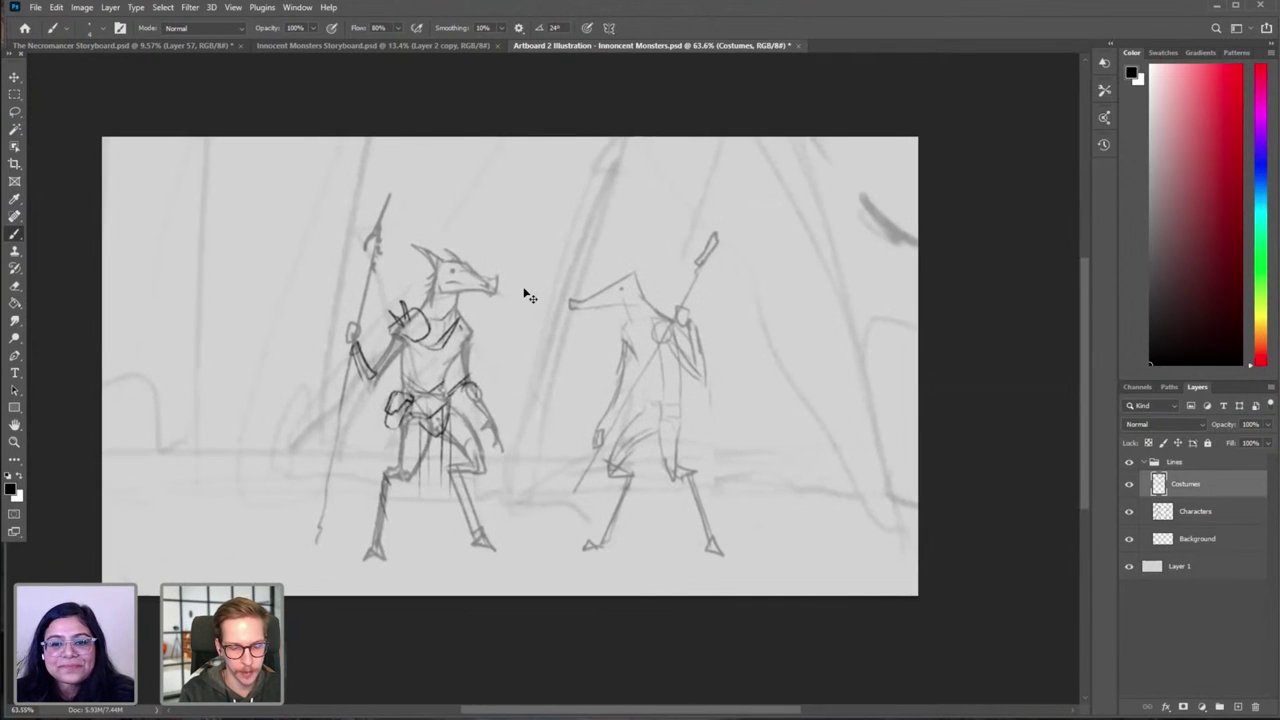
key(ctrl+alt+i)
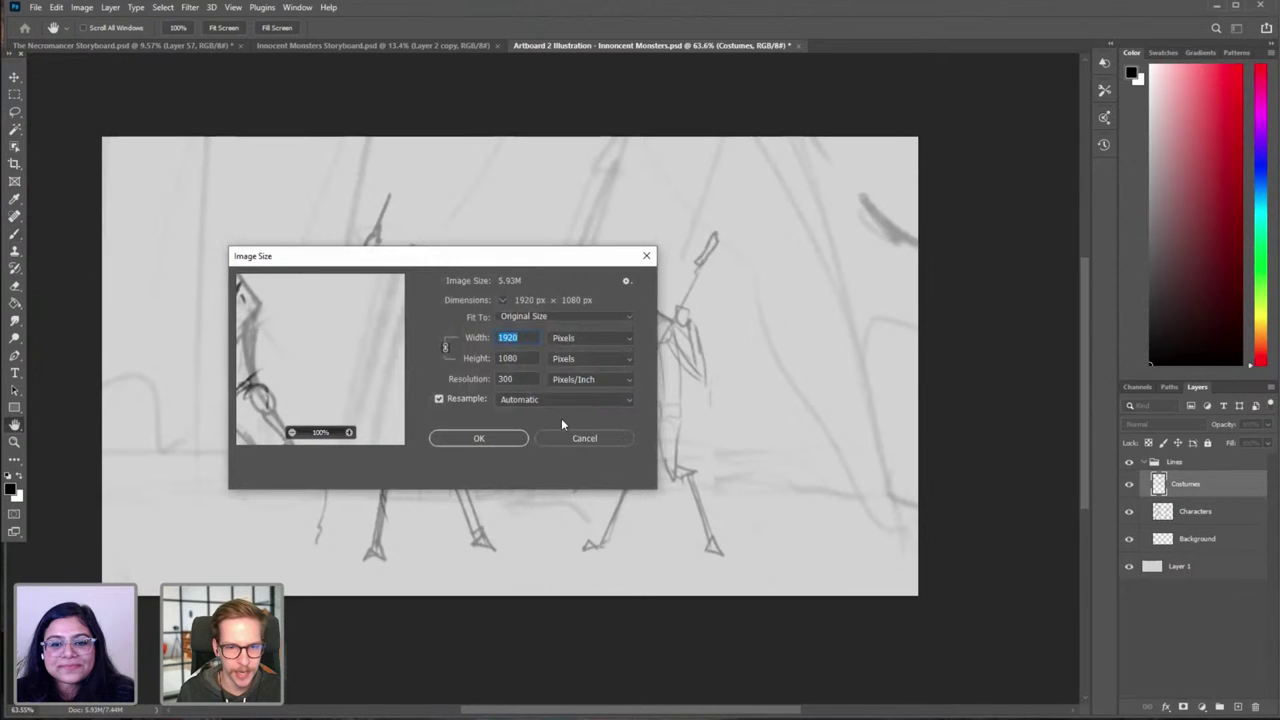
click(580, 436)
Step: Try another brush stroke around the long-snouted character's head and undo it
scroll(748, 266, up, 5)
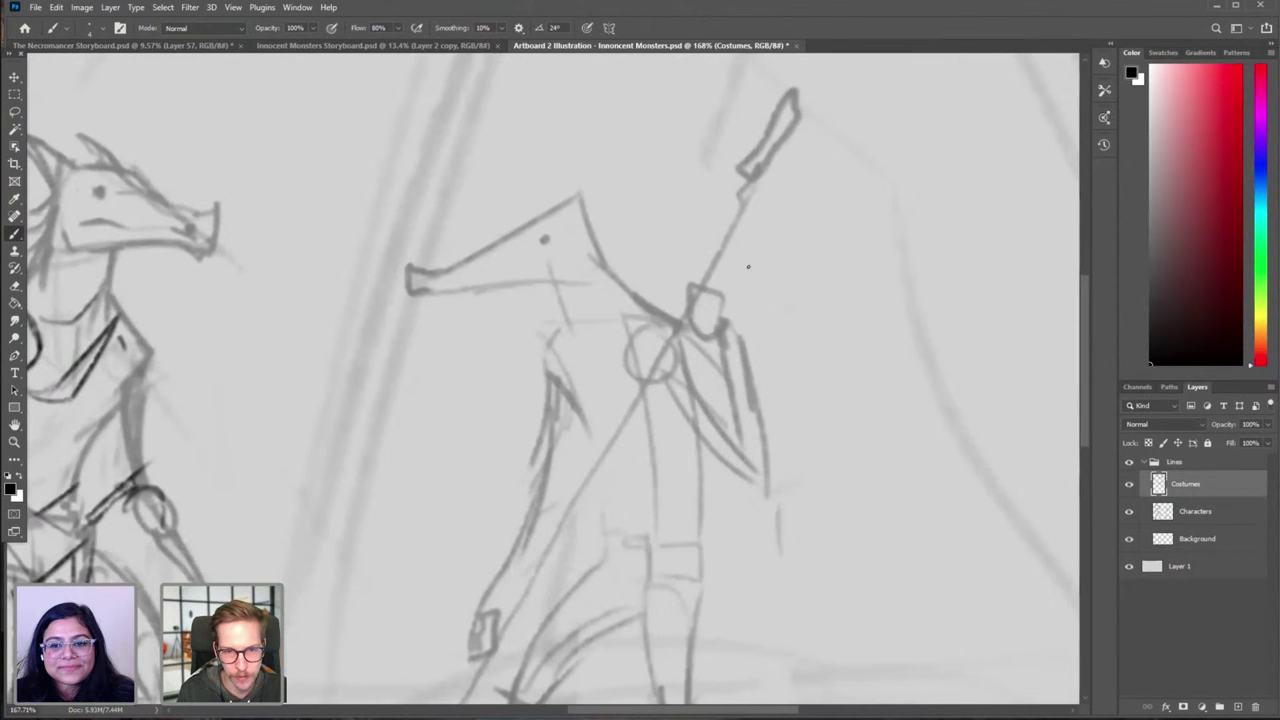
mouse_move(572, 178)
mouse_down()
mouse_move(586, 205)
mouse_move(440, 335)
mouse_up()
key(ctrl+z)
mouse_move(572, 267)
mouse_down()
mouse_move(525, 314)
mouse_move(619, 313)
mouse_up()
drag(677, 385, 644, 382)
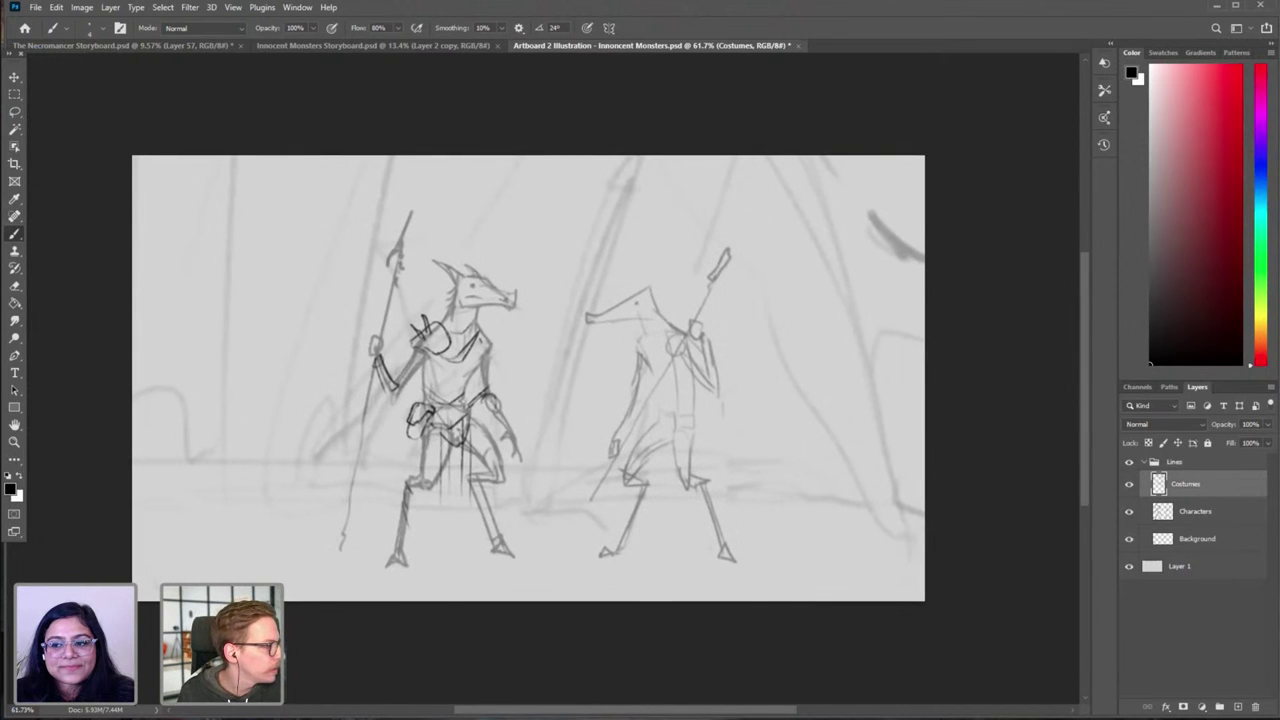
Step: Review the Phase 1.jpg character painting in Photos and the artboards of the Innocent Monsters Storyboard in Photoshop, returning to the Artboard 2 illustration
key(alt+Tab)
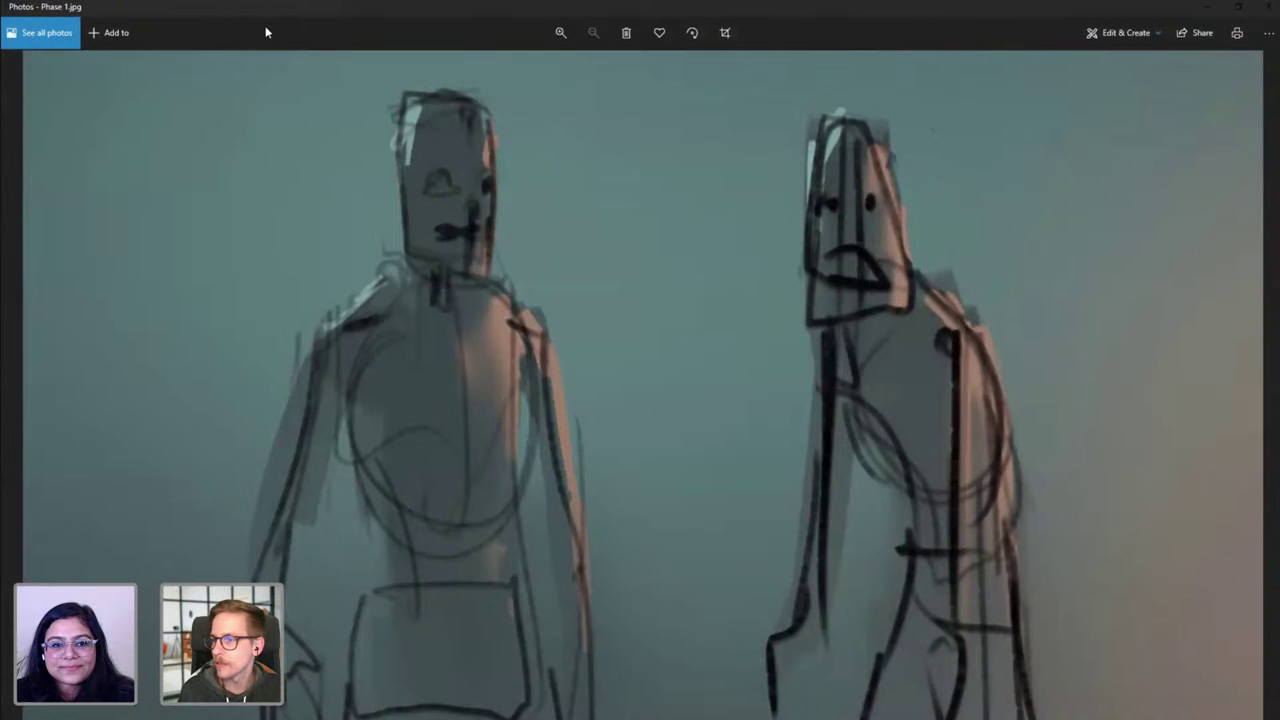
key(alt+Tab)
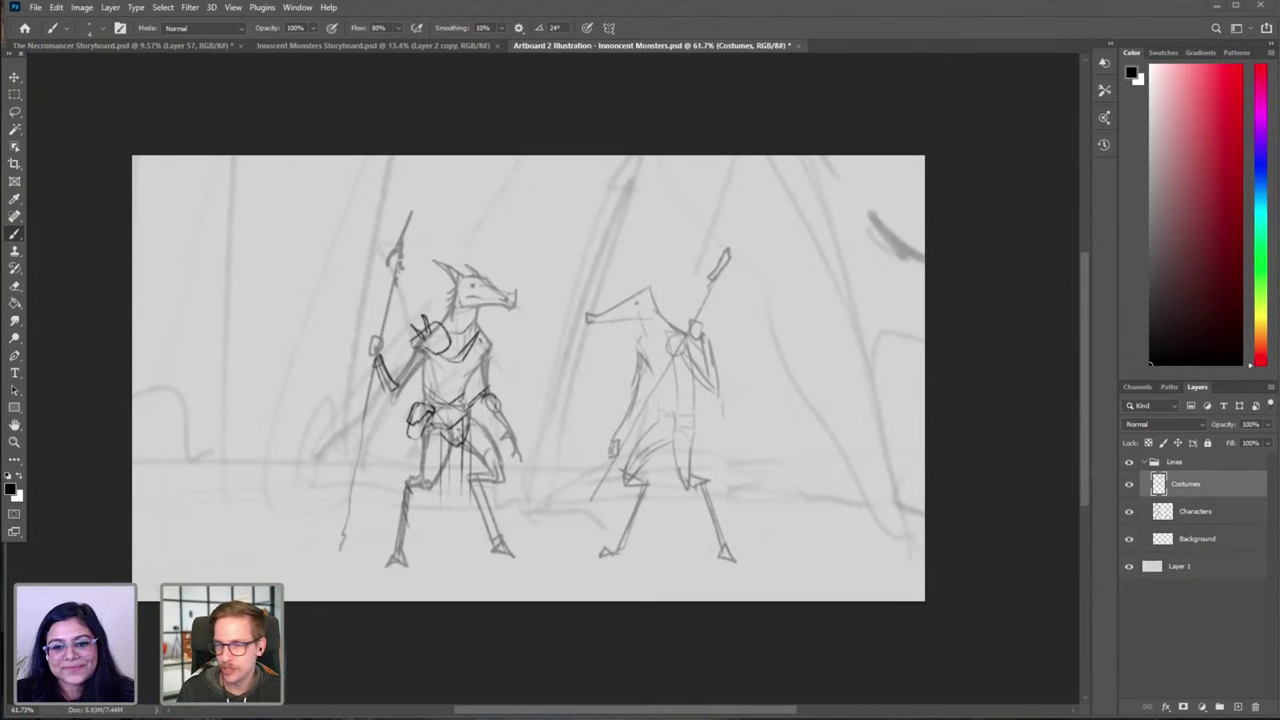
click(378, 46)
scroll(430, 200, up, 5)
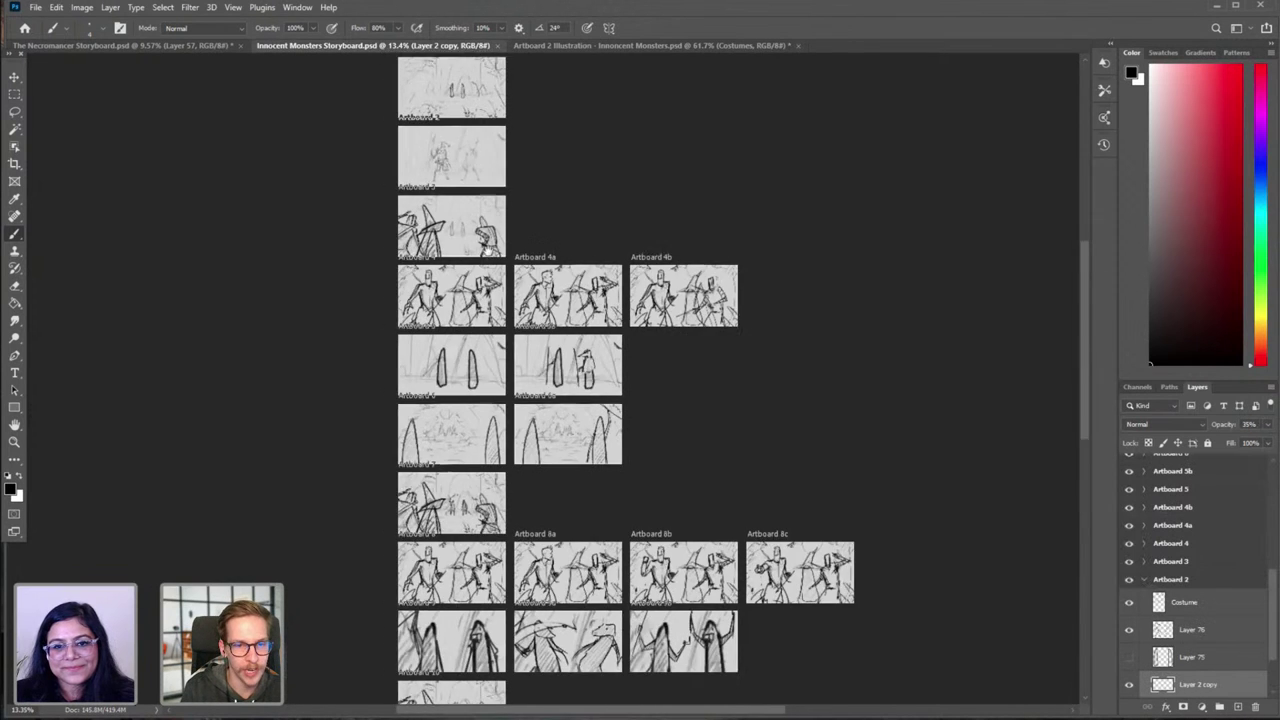
scroll(484, 247, down, 10)
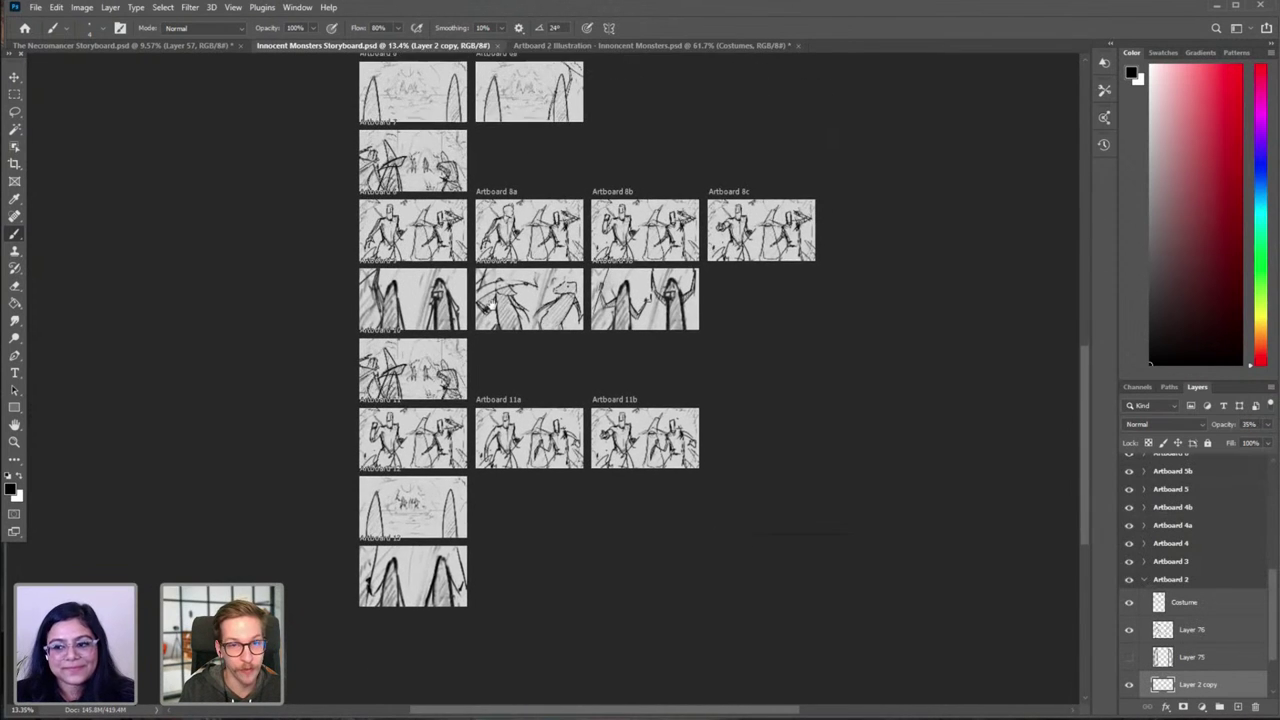
click(580, 46)
Step: Undo the last brush stroke and compare the sketch with and without the Costumes layer
scroll(514, 394, up, 3)
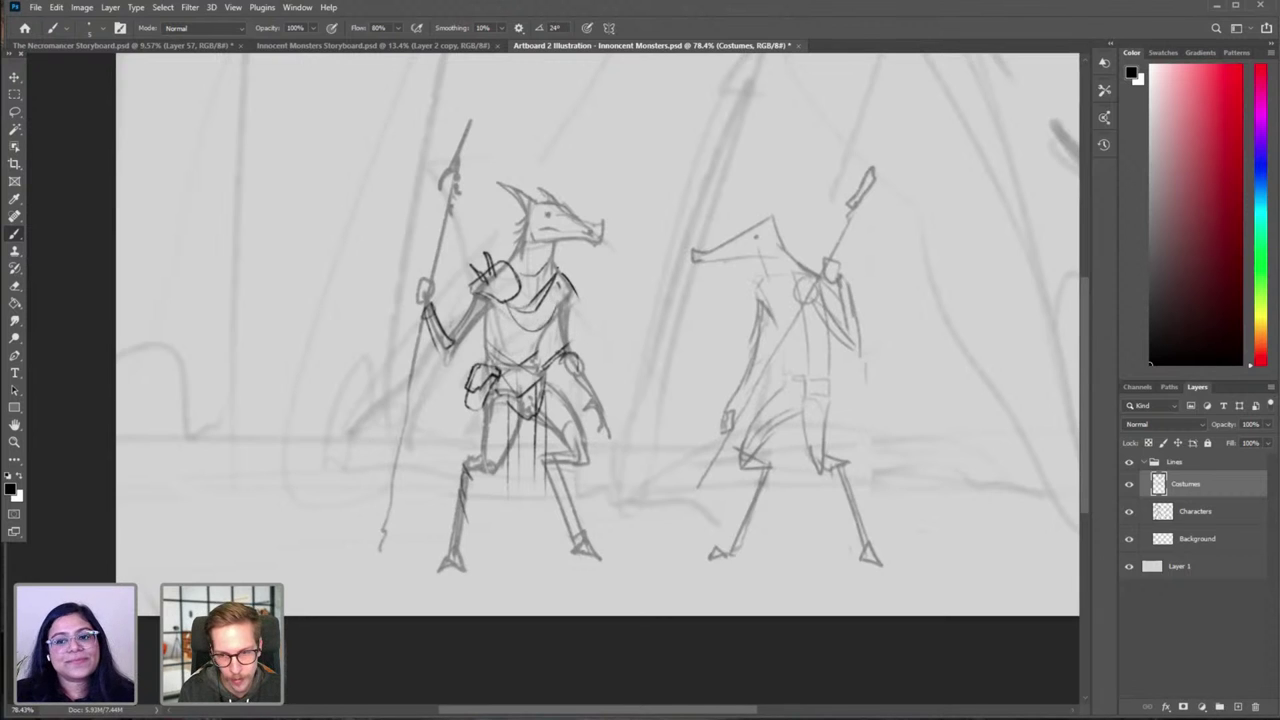
key(ctrl+z)
click(1130, 486)
click(1129, 486)
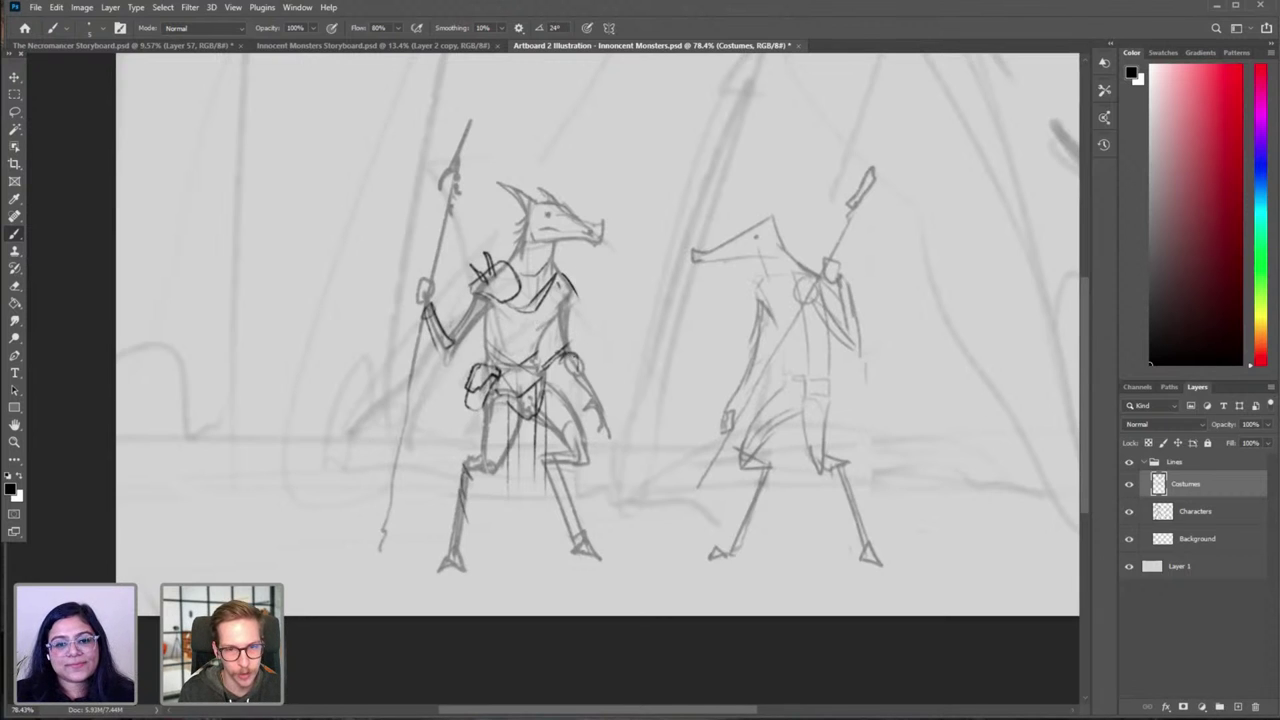
click(1129, 484)
click(1129, 484)
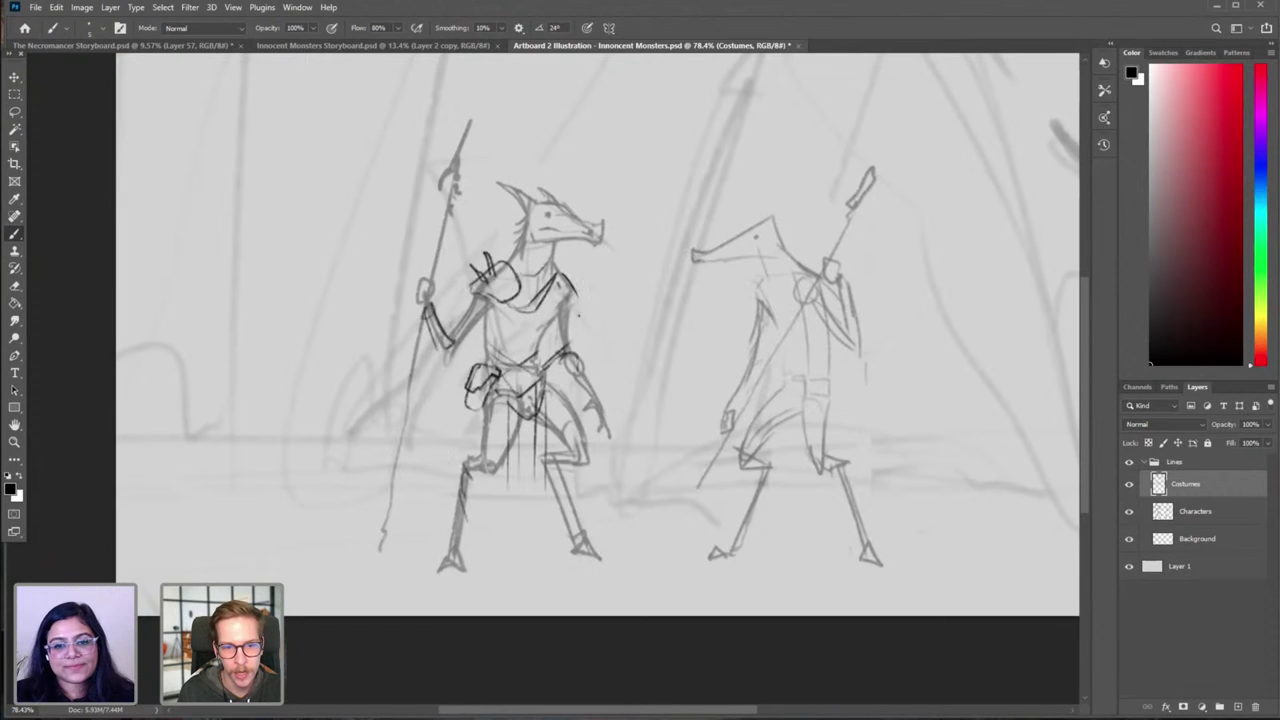
Step: Draw a curved neckline across the horned character's chest and check it by toggling the Costumes layer
drag(498, 303, 558, 304)
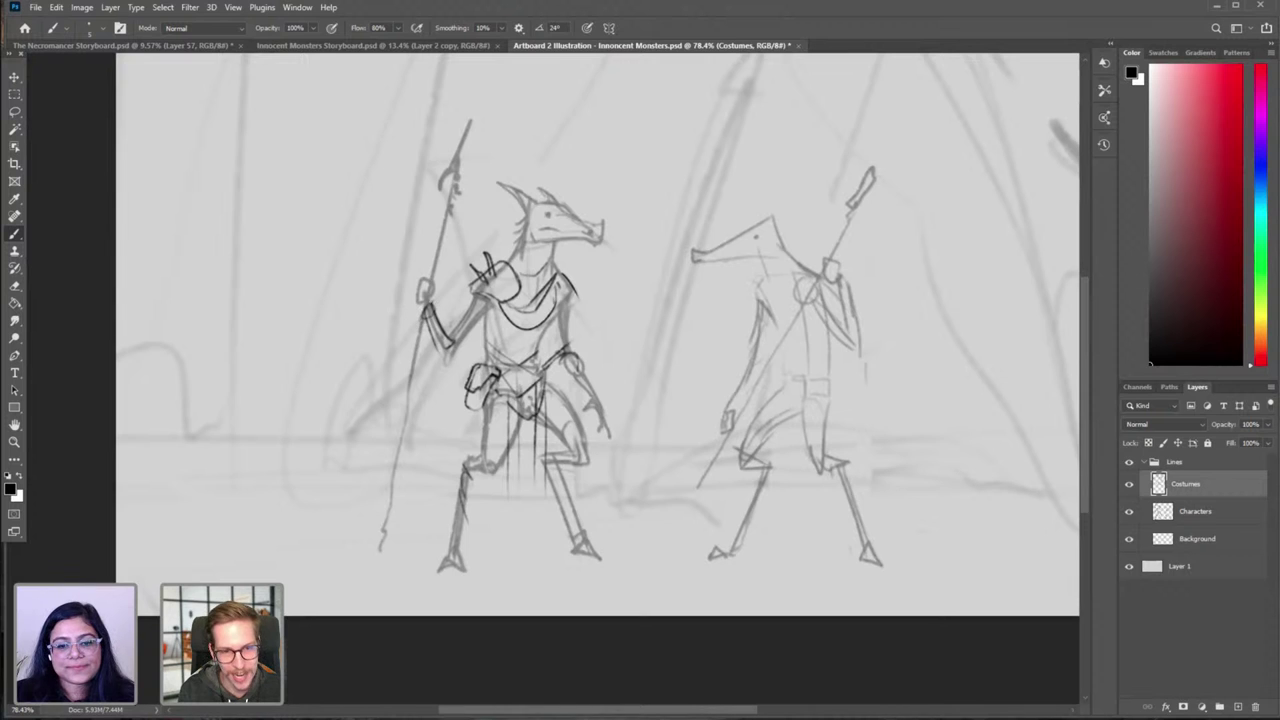
drag(820, 341, 778, 347)
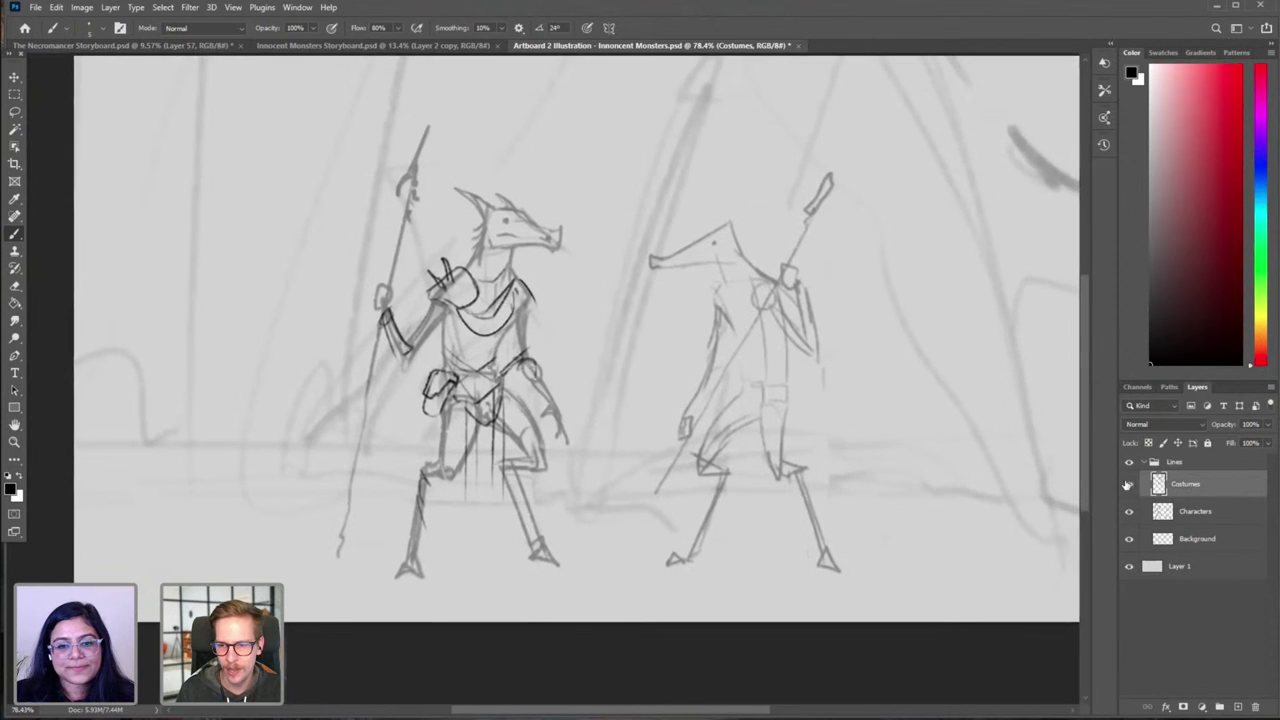
click(1131, 485)
click(1129, 484)
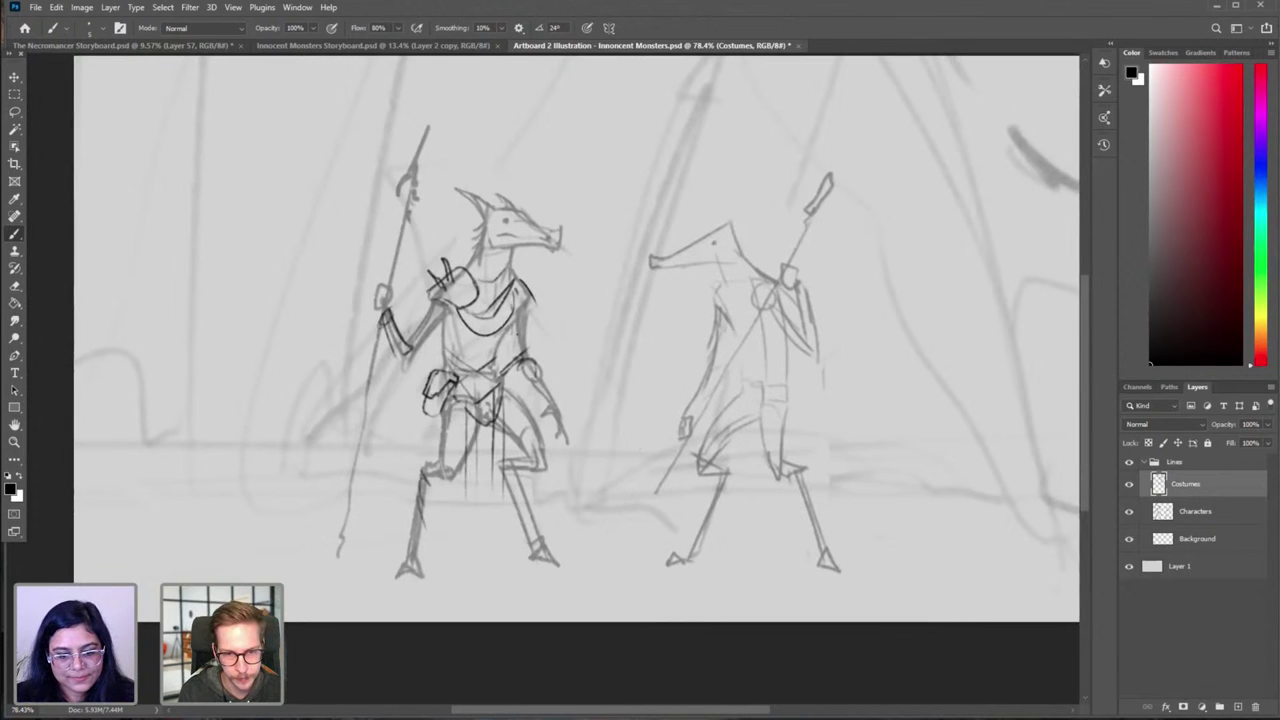
Step: Sketch costume strokes beside the horned character's torso and arms, undoing the last two
drag(527, 310, 521, 358)
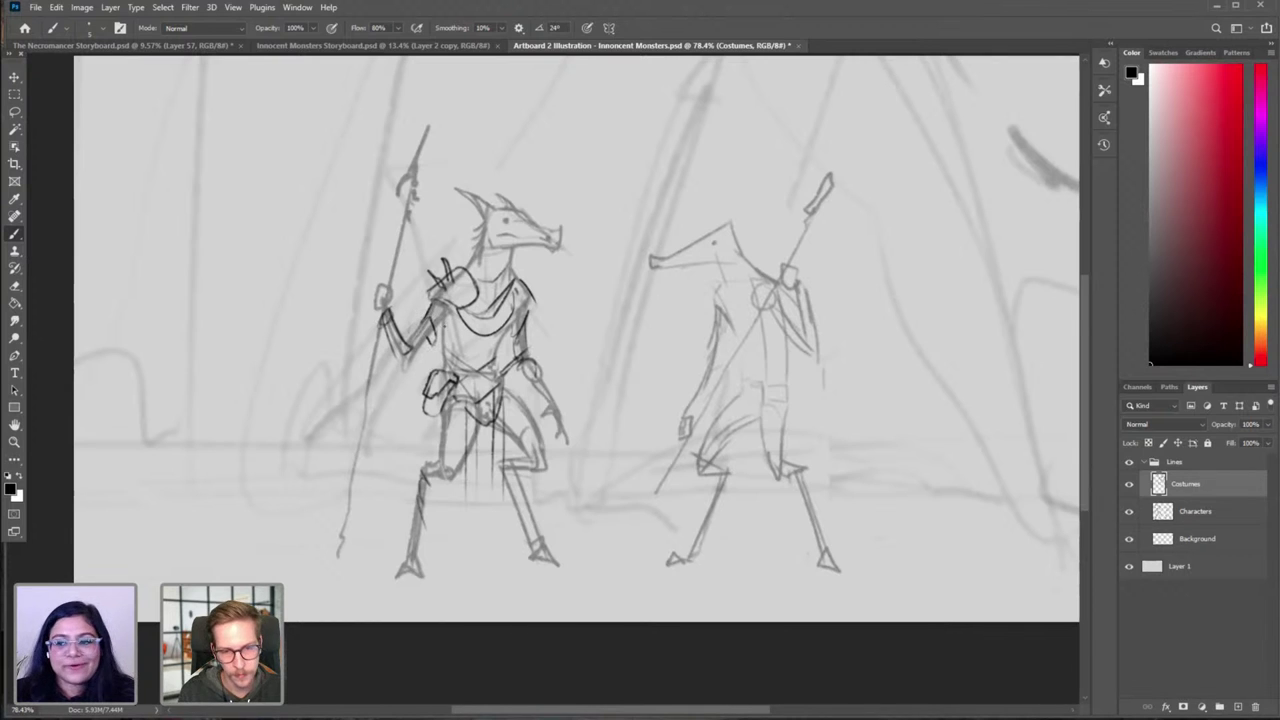
key(ctrl+z)
key(ctrl+z)
Step: Flip the canvas view horizontally and sketch sleeve strokes along the horned character's spear-holding upper arm
key(ctrl+h)
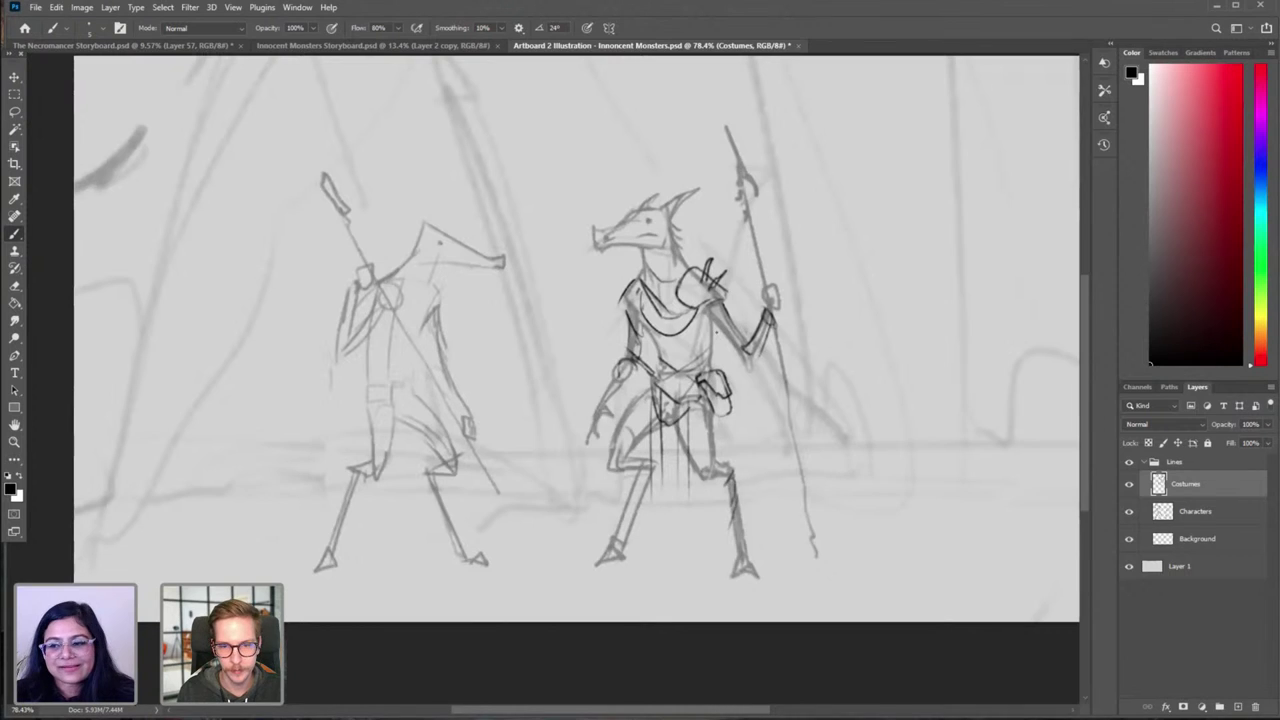
mouse_move(676, 327)
mouse_down()
mouse_move(638, 323)
mouse_move(660, 338)
mouse_up()
scroll(637, 322, right, 1)
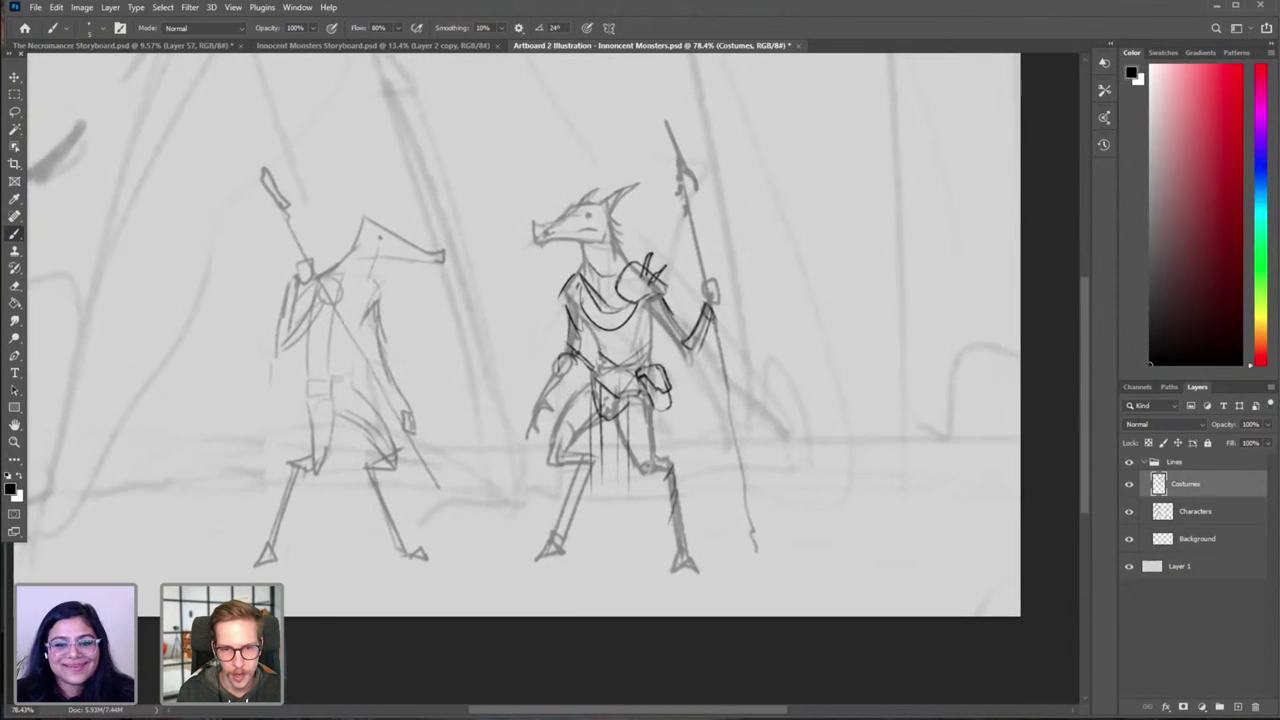
drag(668, 315, 661, 346)
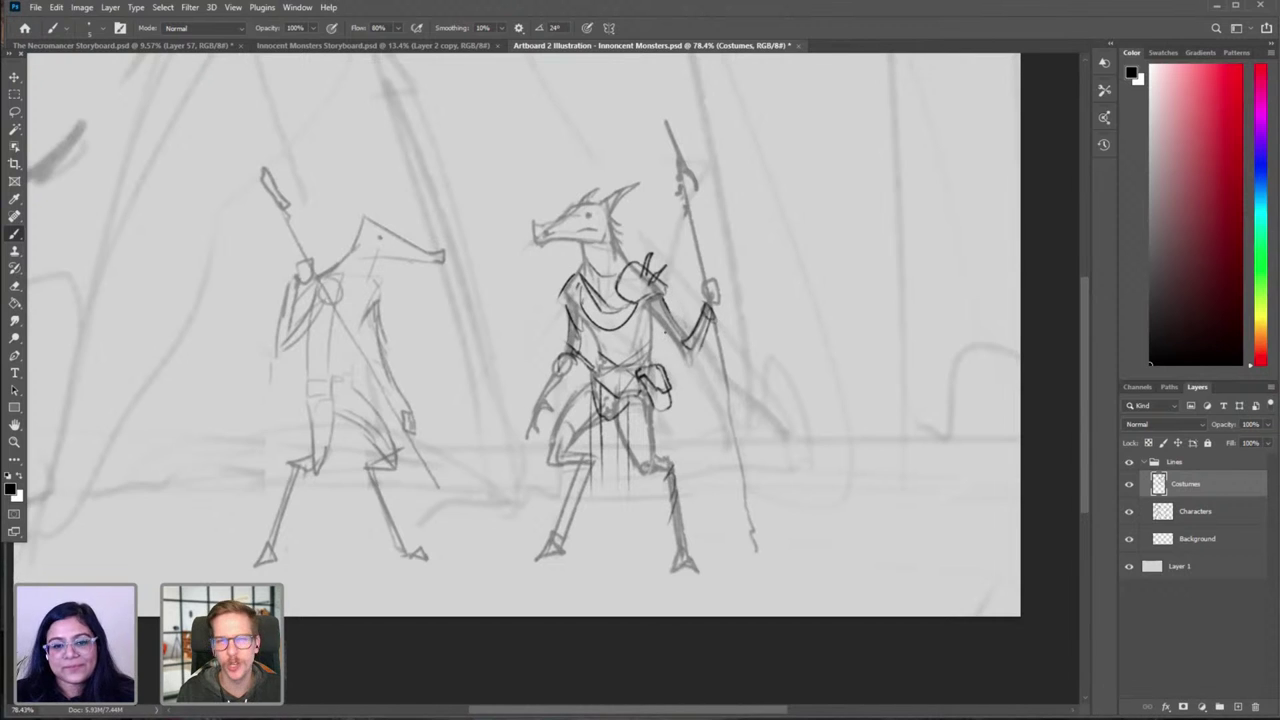
Step: Add a sleeve stroke along the horned character's spear-holding upper arm and flip the canvas view back horizontally
mouse_move(667, 311)
mouse_down()
mouse_move(669, 366)
mouse_move(686, 368)
mouse_up()
key(ctrl+h)
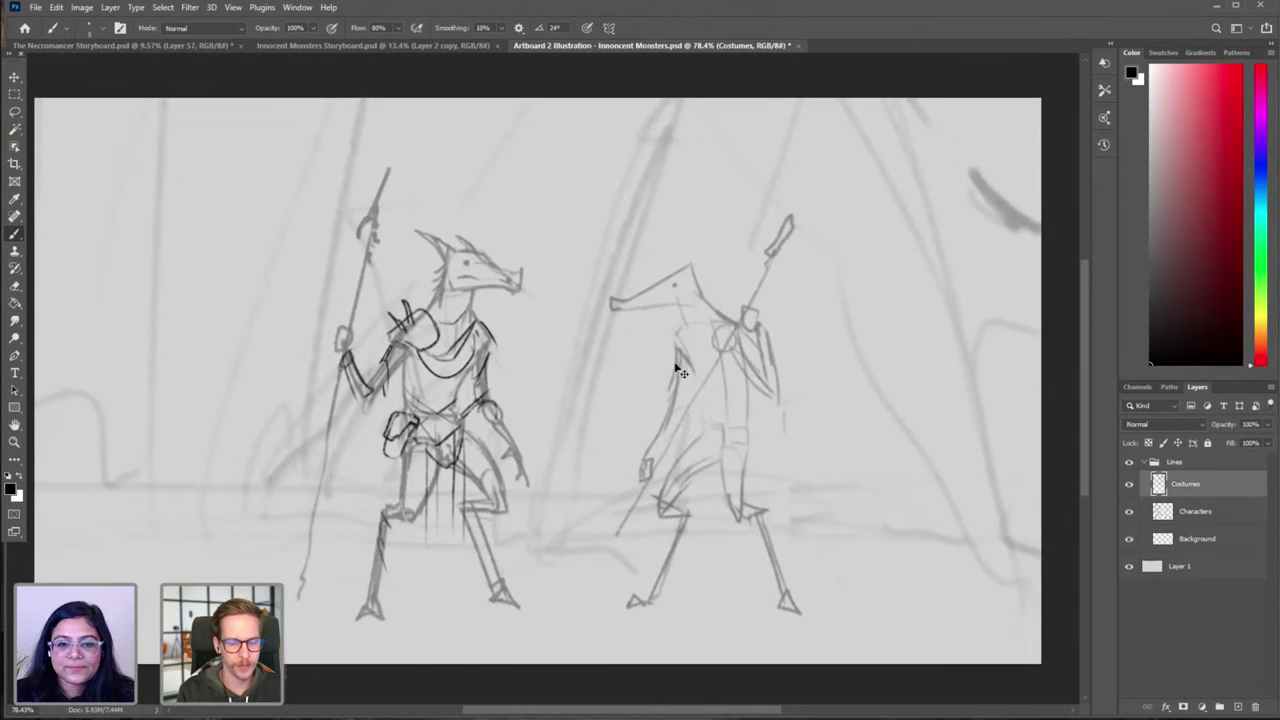
Step: Check the illustration's pixel dimensions in Image Size without changing them, and return to the horned character
key(ctrl+alt+i)
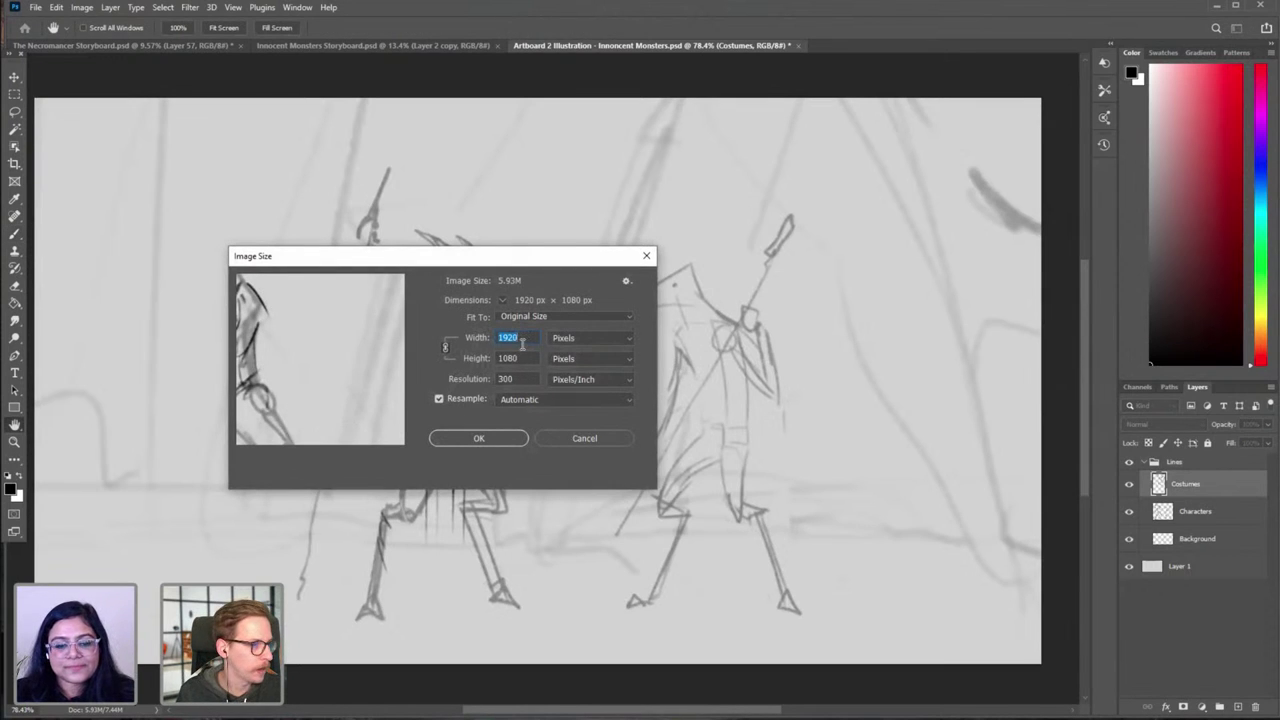
click(578, 440)
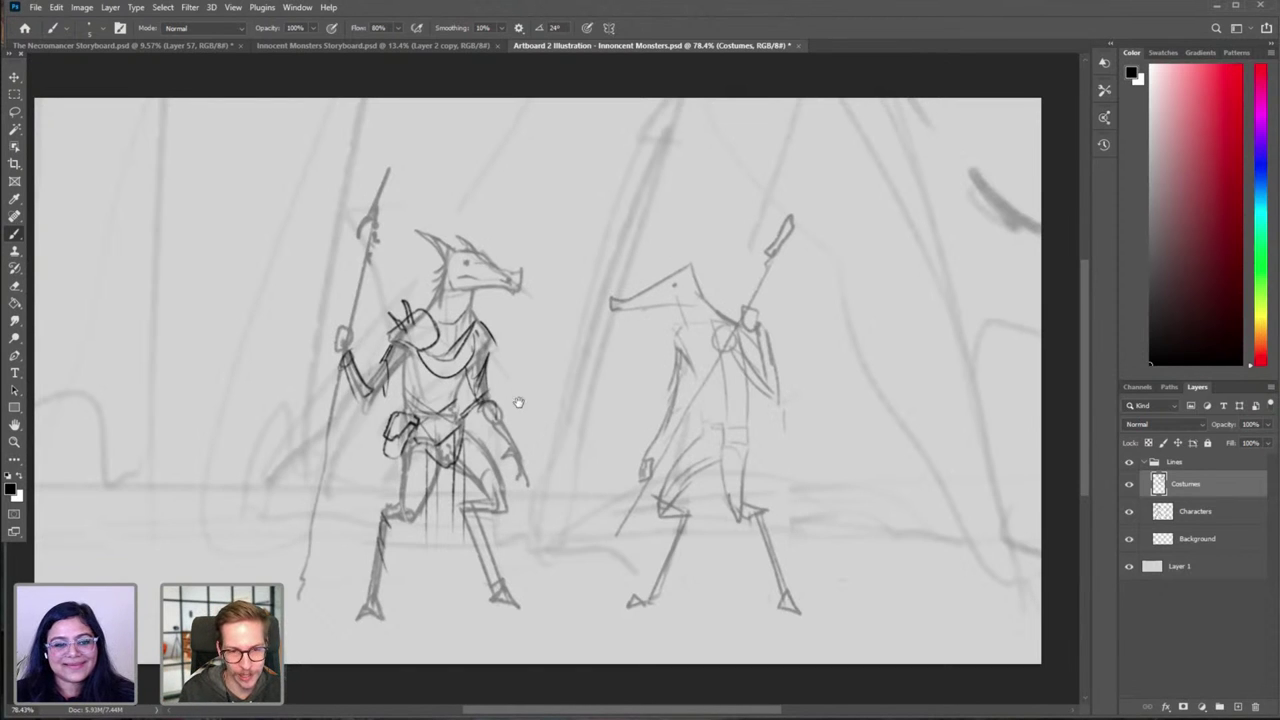
drag(519, 403, 579, 383)
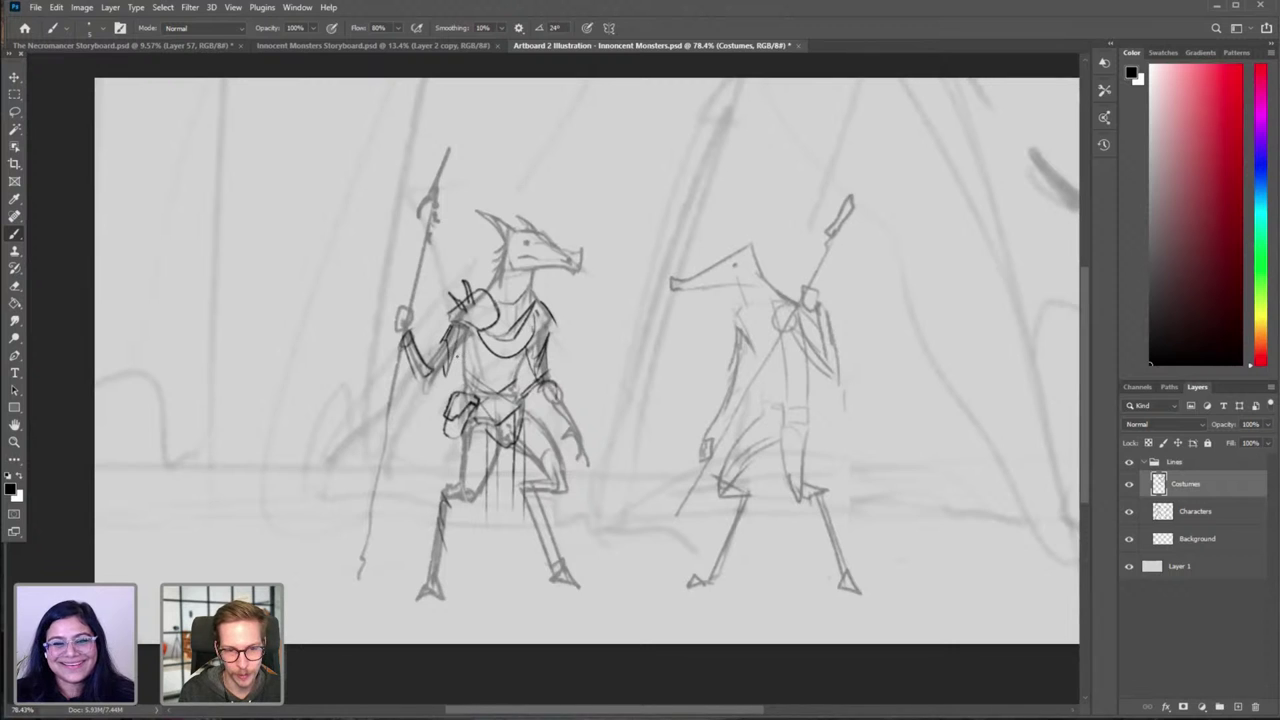
Step: Erase excess costume strokes beneath the horned character's spear arm and around the opposite upper arm and shoulder
key(e)
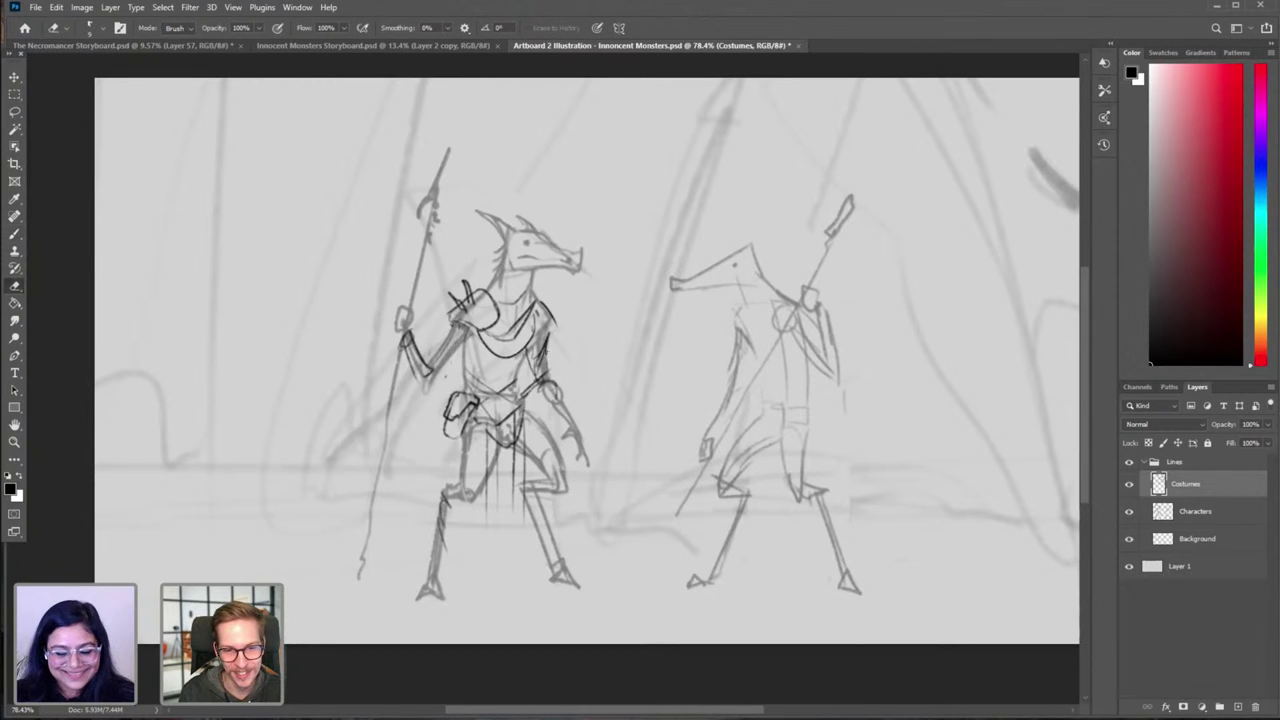
key(b)
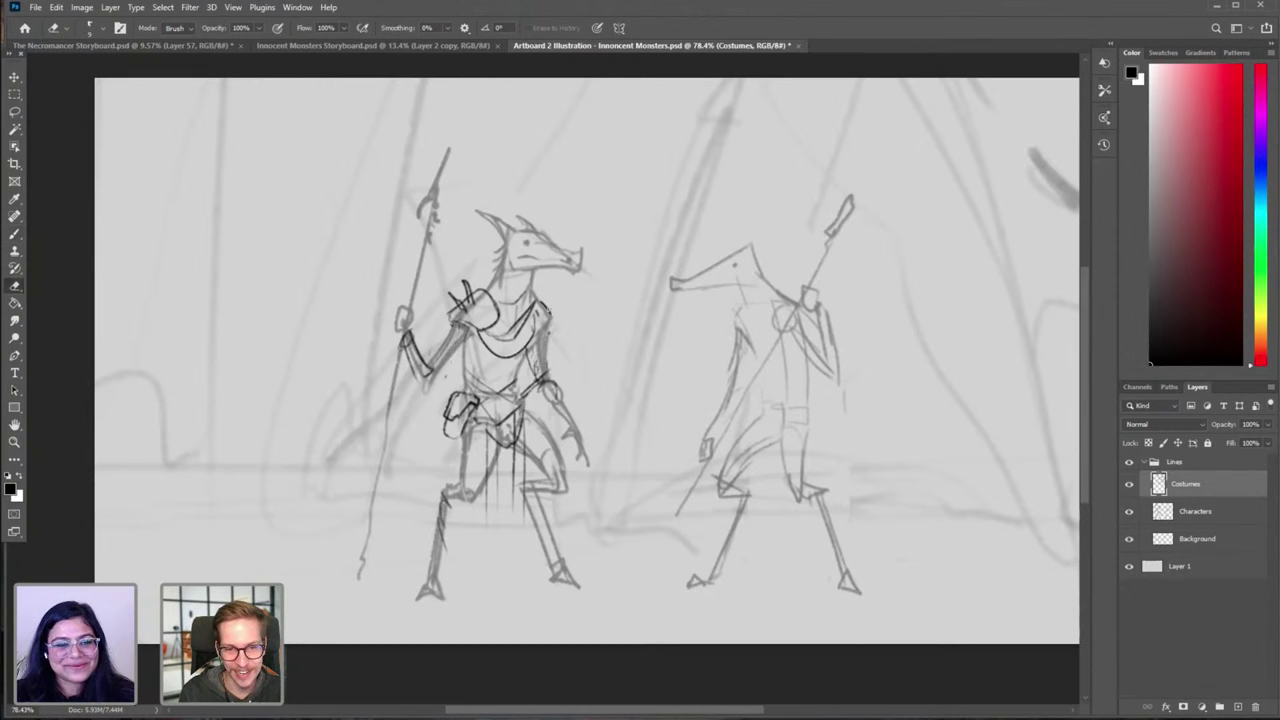
key(e)
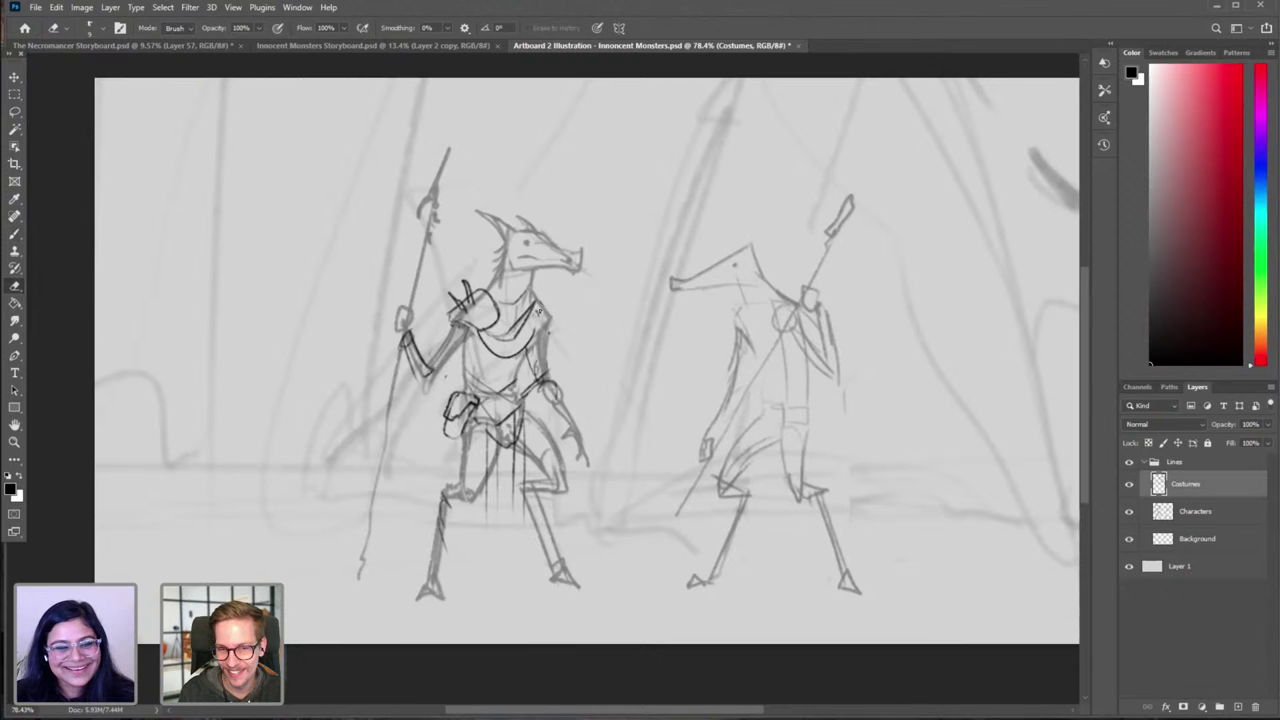
key(b)
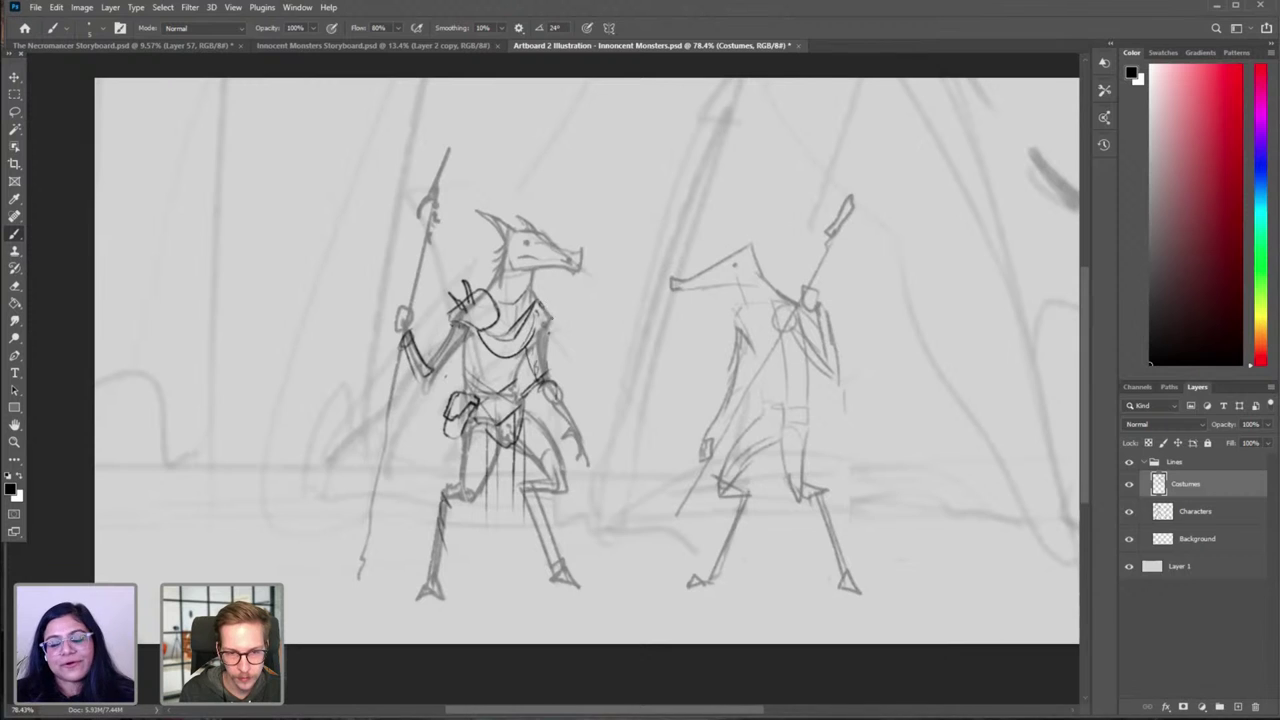
Step: Redraw the outer shoulder edge on the horned character's free arm, undoing the rejected strokes
mouse_move(538, 300)
mouse_down()
mouse_move(548, 337)
mouse_move(555, 325)
mouse_up()
key(ctrl+z)
key(ctrl+z)
key(ctrl+z)
key(ctrl+z)
key(ctrl+z)
key(ctrl+z)
key(ctrl+z)
key(ctrl+z)
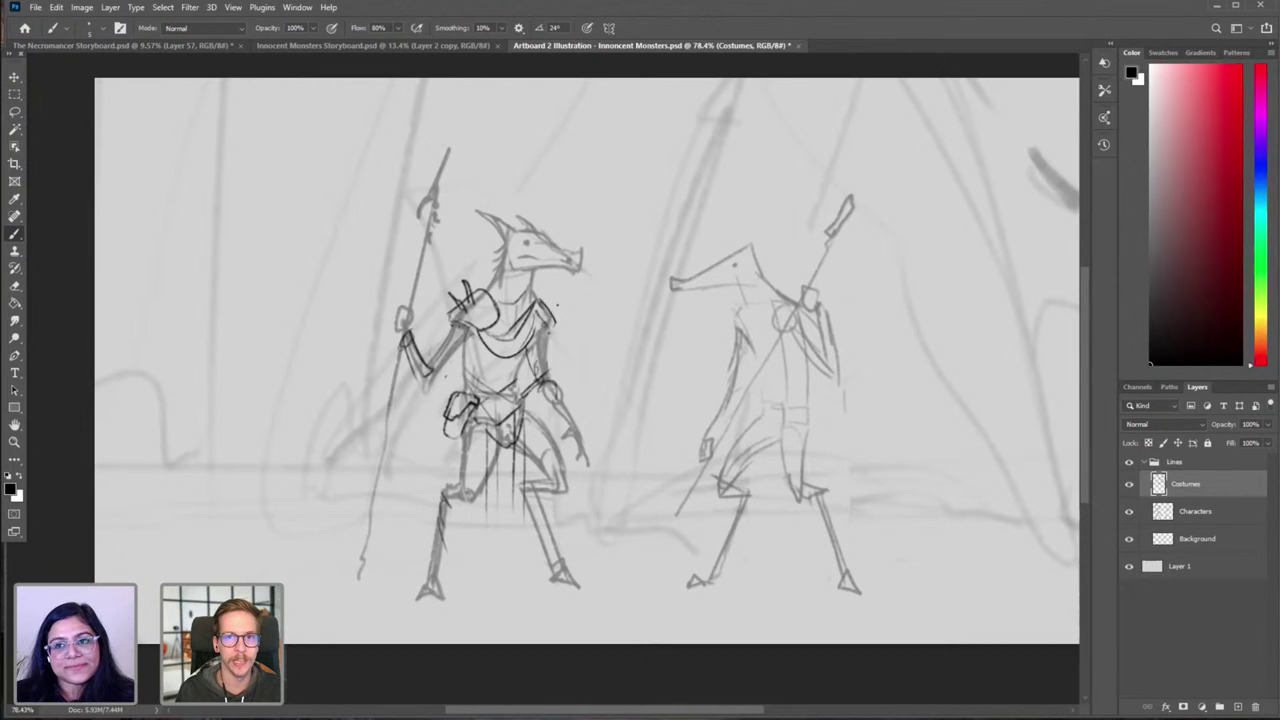
Step: Flip the canvas view and sketch a pointed shoulder plate on the horned character's free arm, tidying its edges with the Eraser
key(ctrl+shift+h)
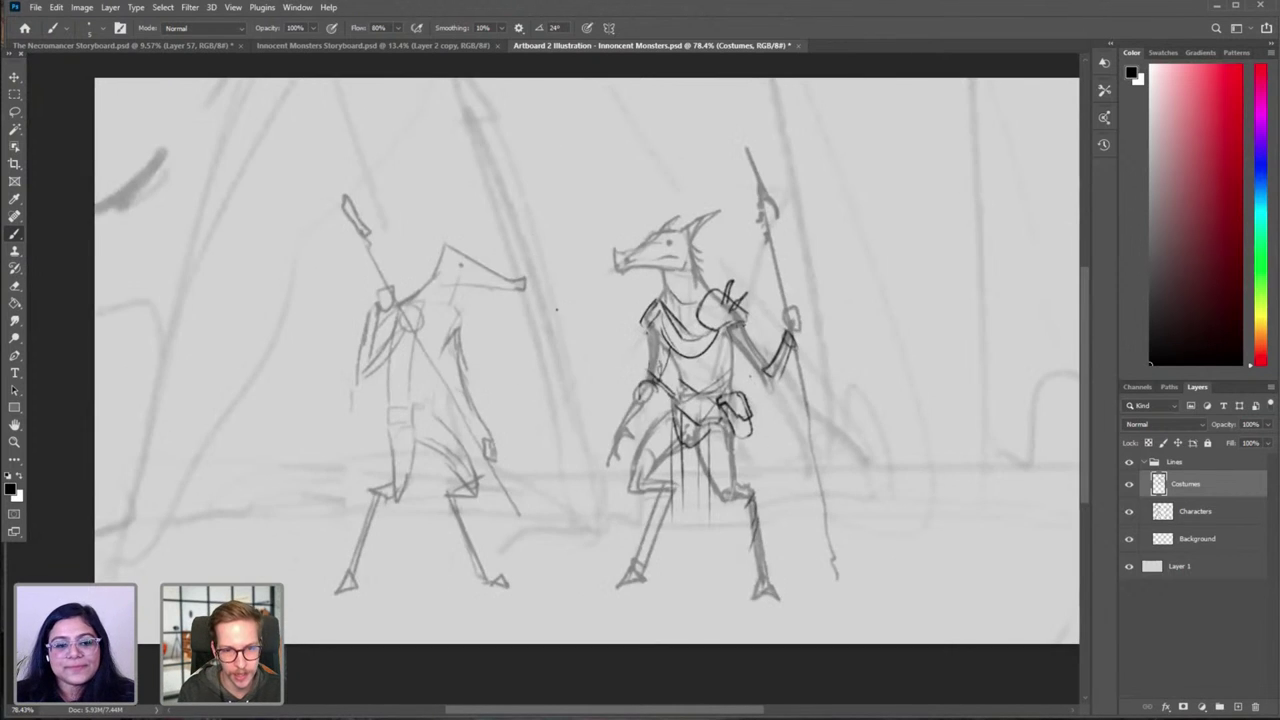
drag(659, 323, 648, 345)
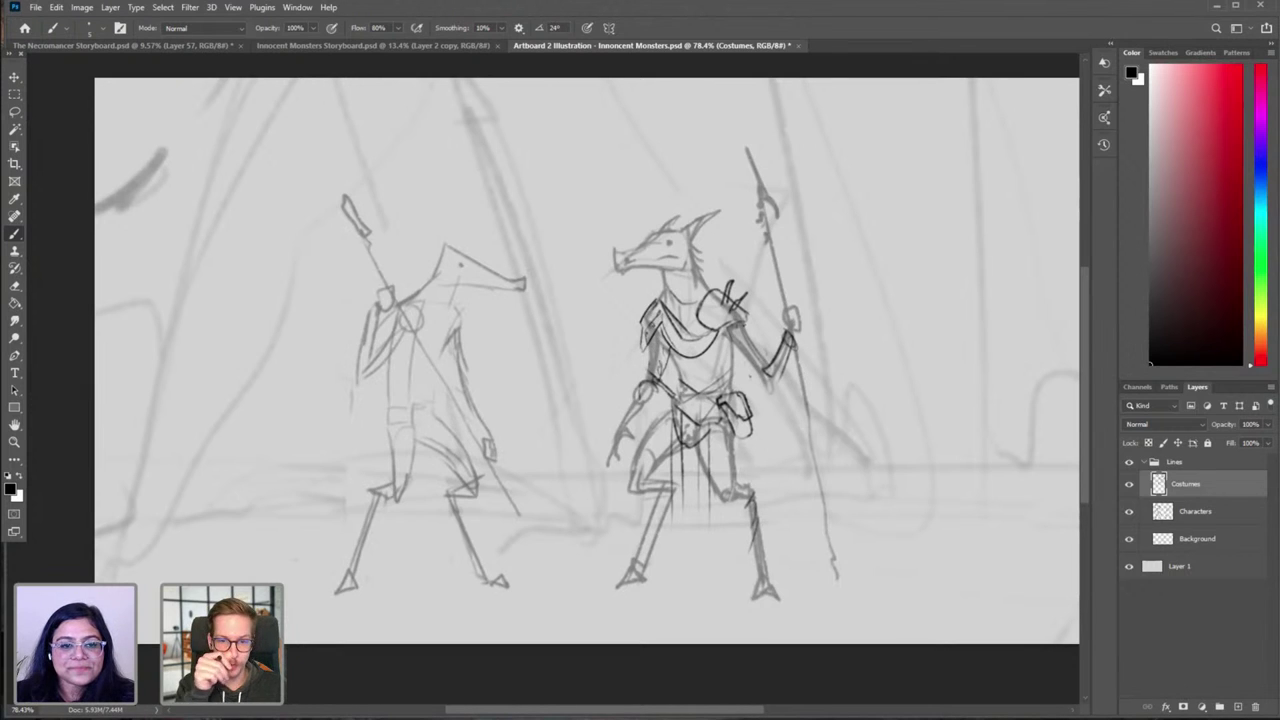
key(e)
drag(655, 300, 640, 345)
key(b)
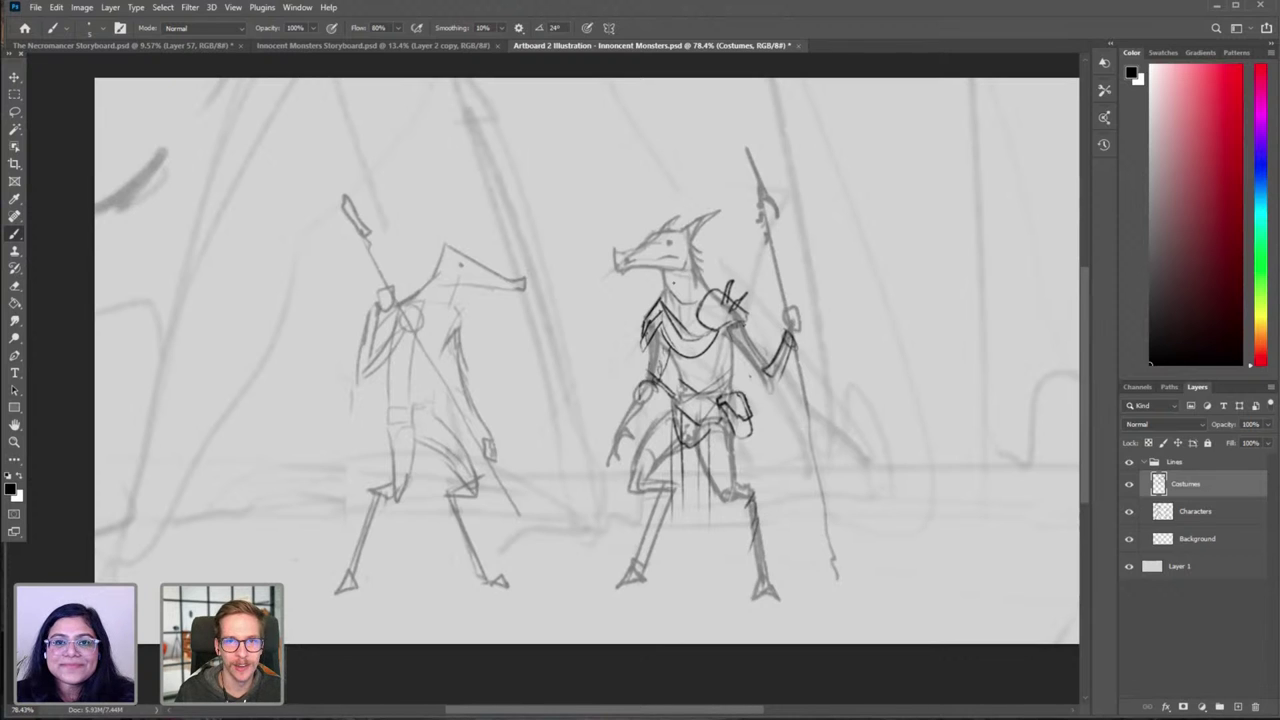
Step: Layer more plate strokes below the free arm's shoulder armour, undo the last one, and flip the view back
drag(674, 388, 638, 370)
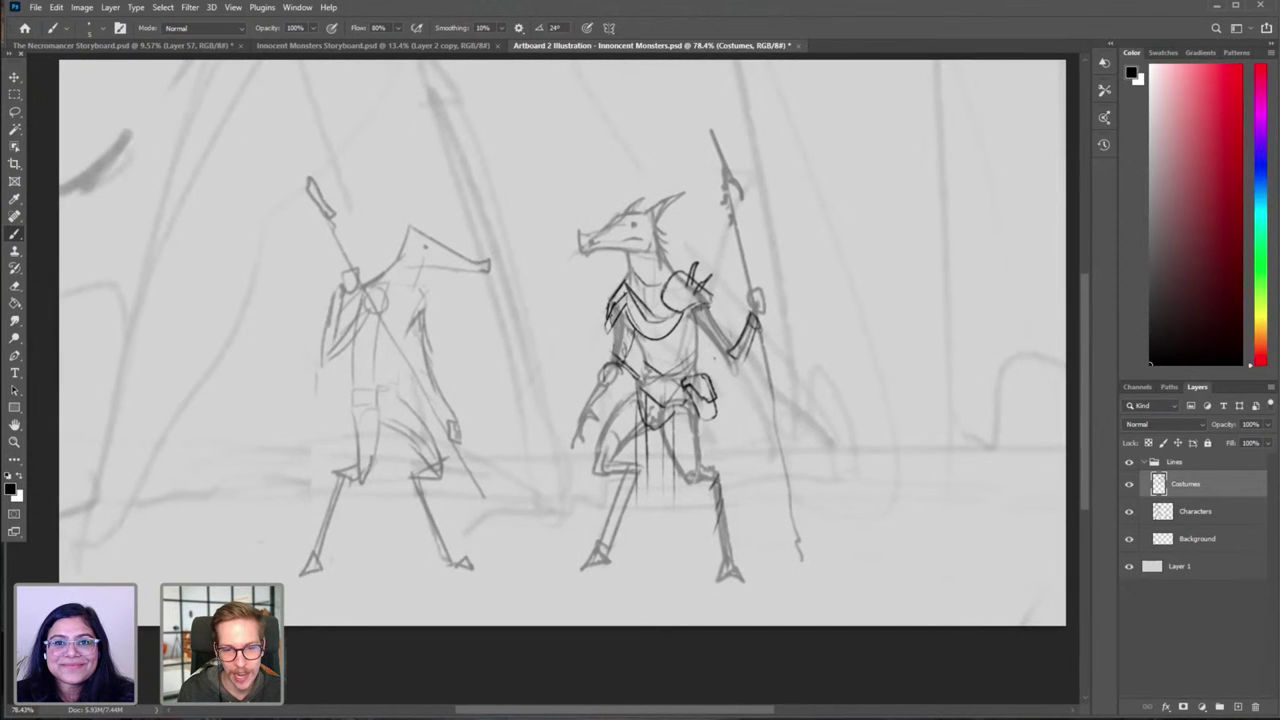
drag(612, 320, 630, 310)
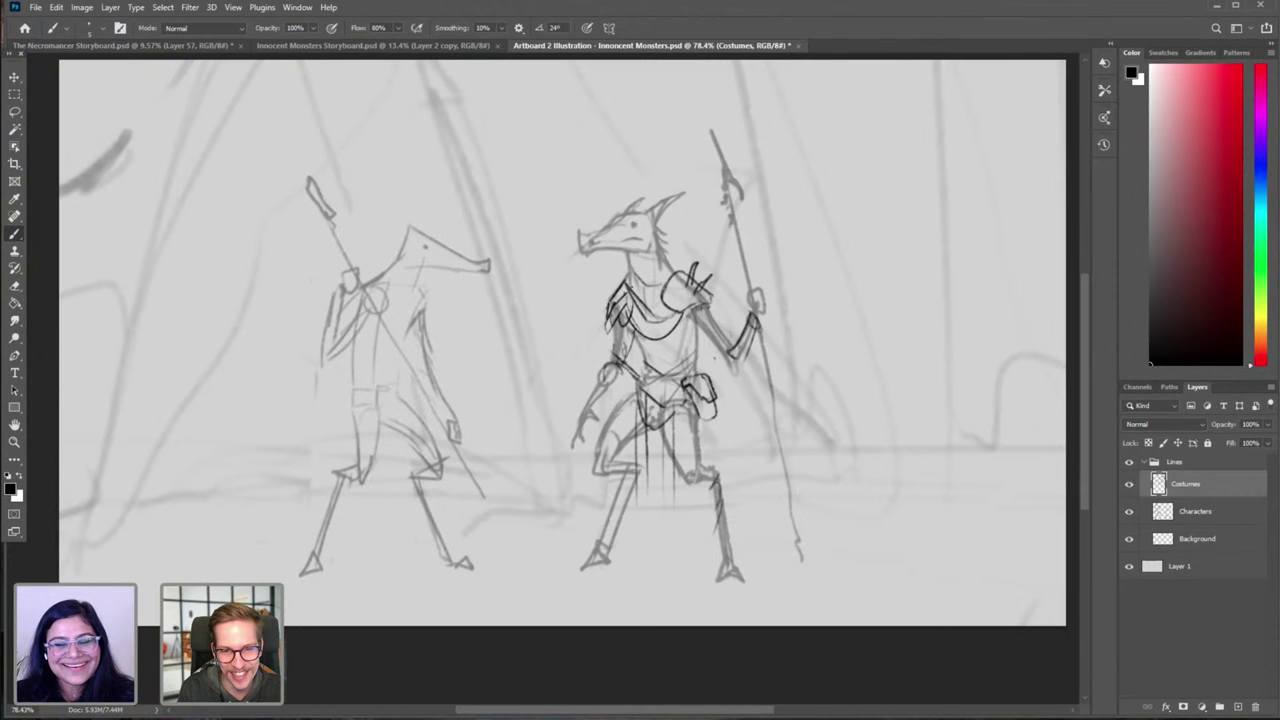
key(ctrl+z)
key(ctrl+h)
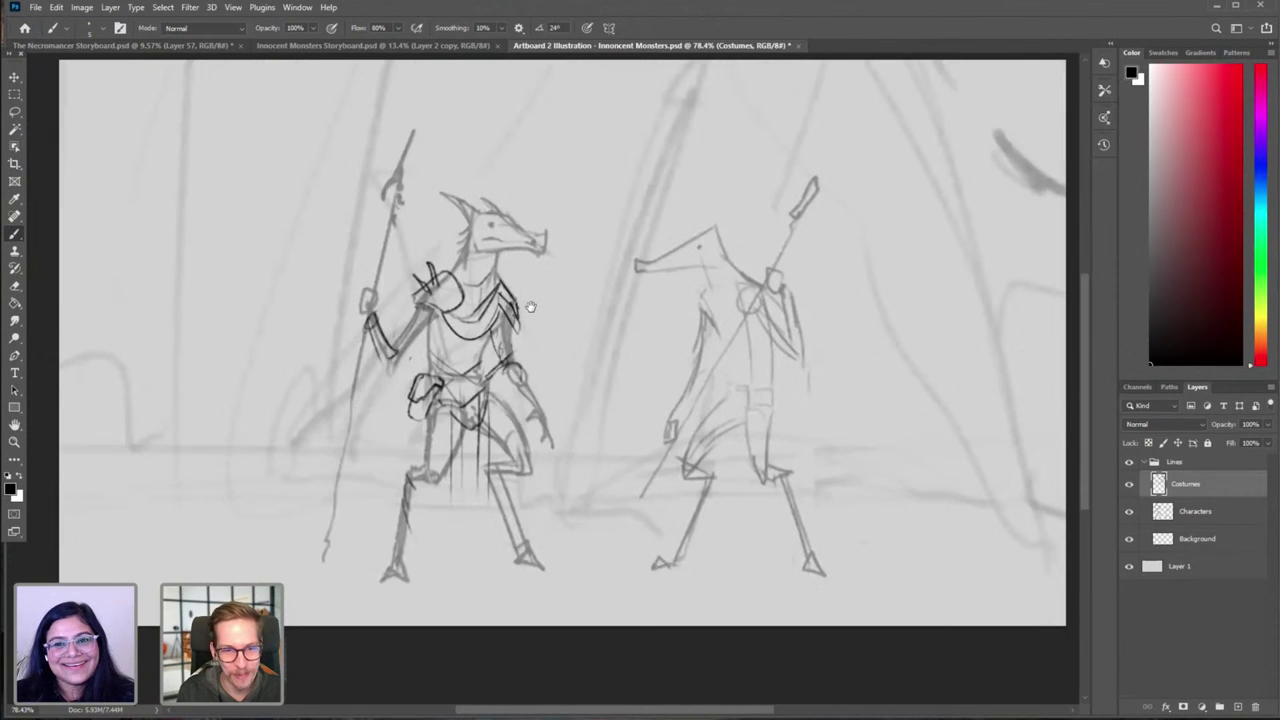
drag(522, 308, 548, 299)
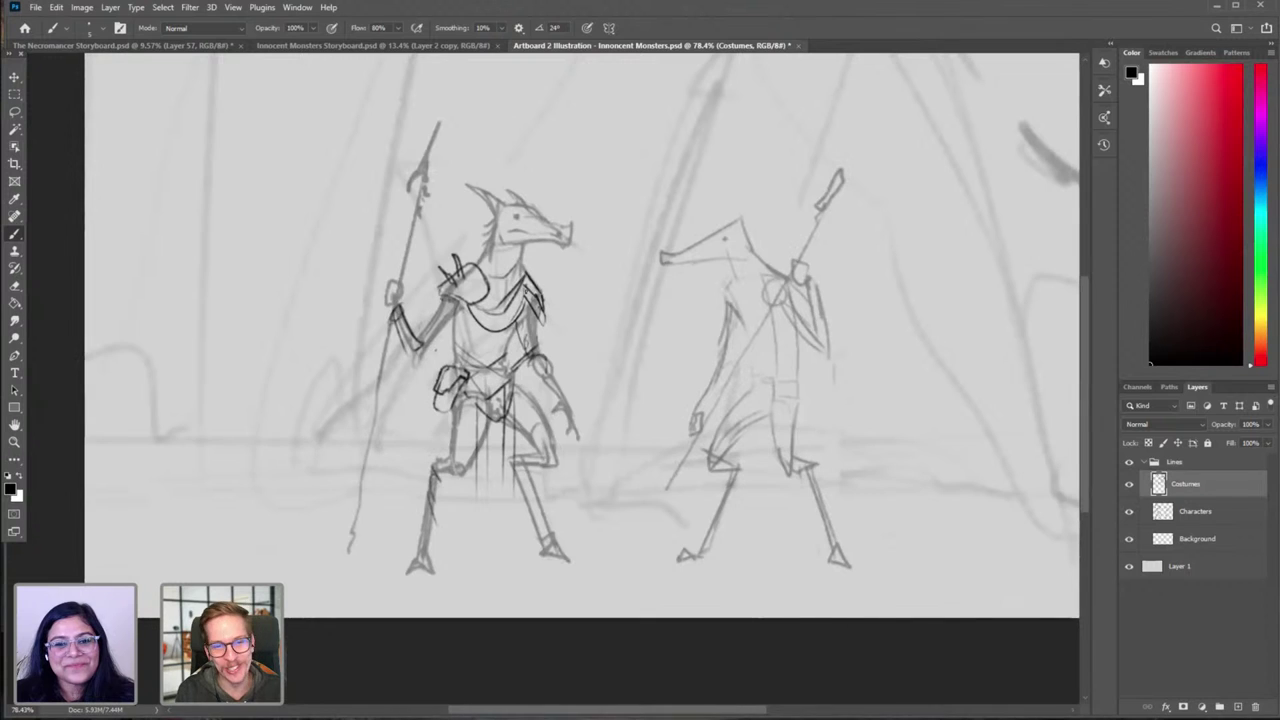
Step: Clean up the shoulder plate lines and strengthen the draped neckline across the horned character's chest
key(e)
key(b)
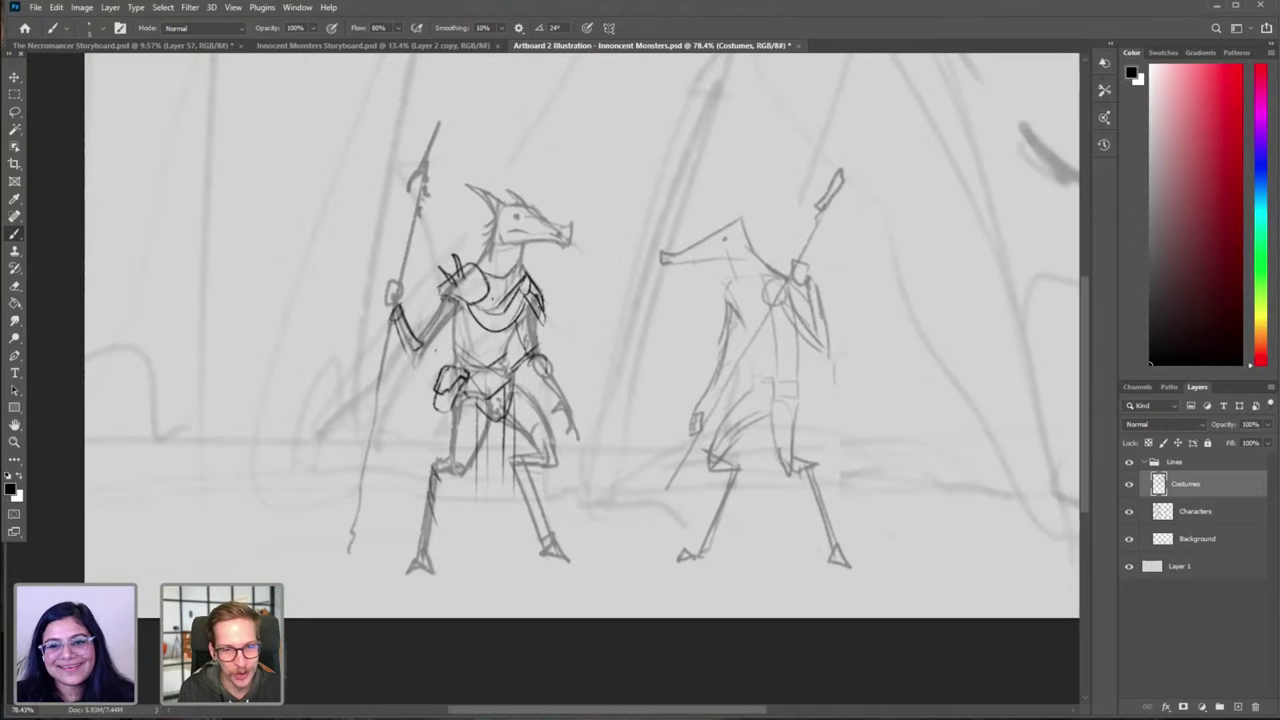
key(ctrl)
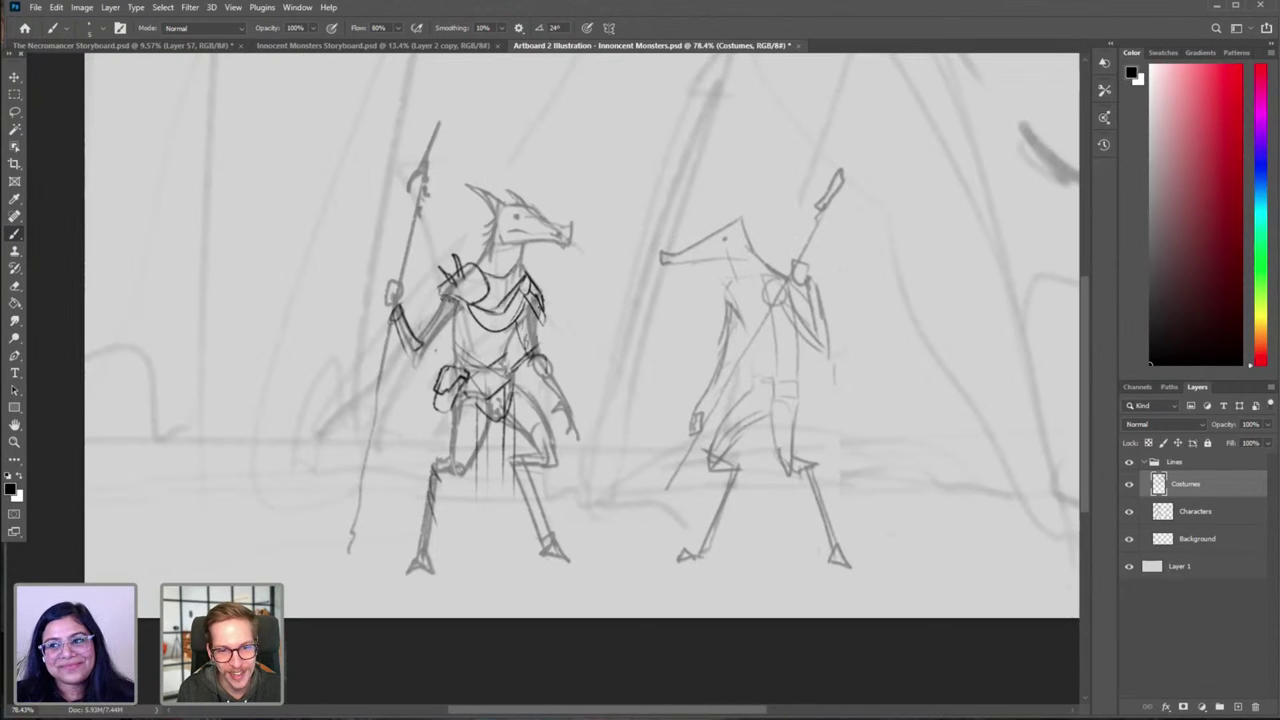
drag(477, 305, 509, 306)
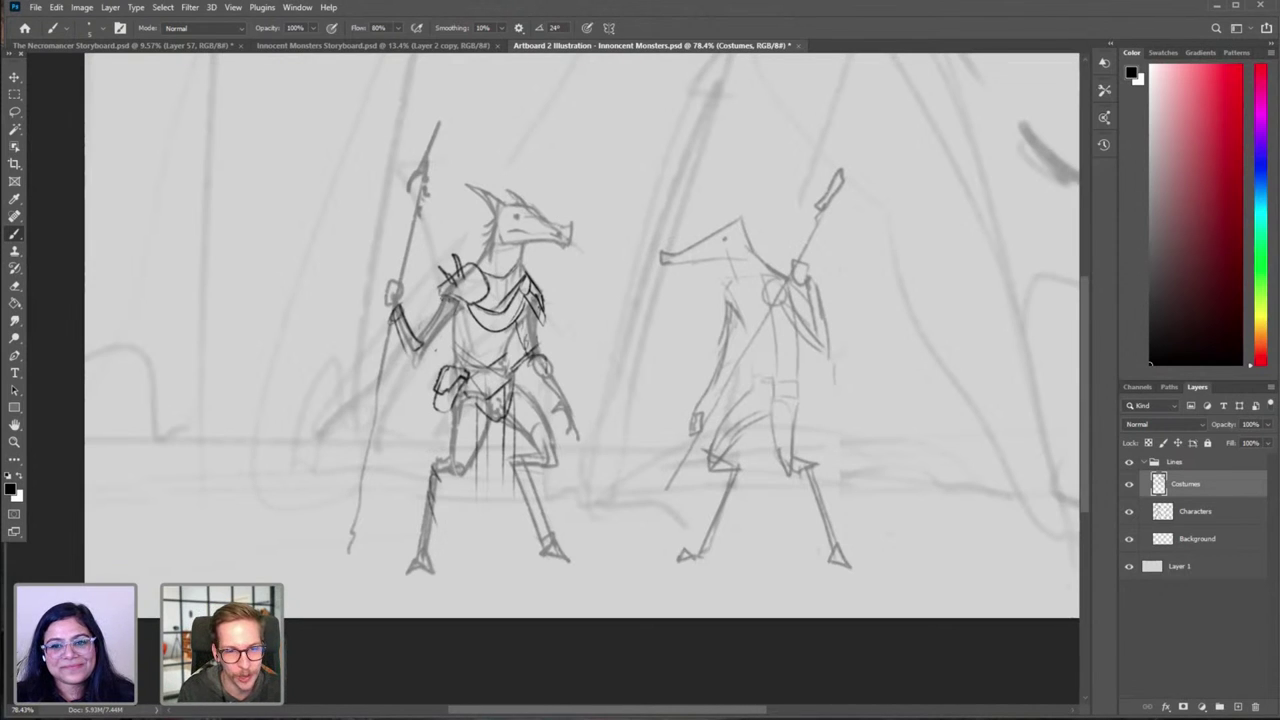
Step: Sketch a flared lower plate under the spiked shoulder armour on the spear arm, undoing two strokes and refining its edge
mouse_move(443, 295)
mouse_down()
mouse_move(429, 319)
mouse_move(455, 314)
mouse_move(430, 312)
mouse_up()
key(ctrl+z)
key(ctrl+z)
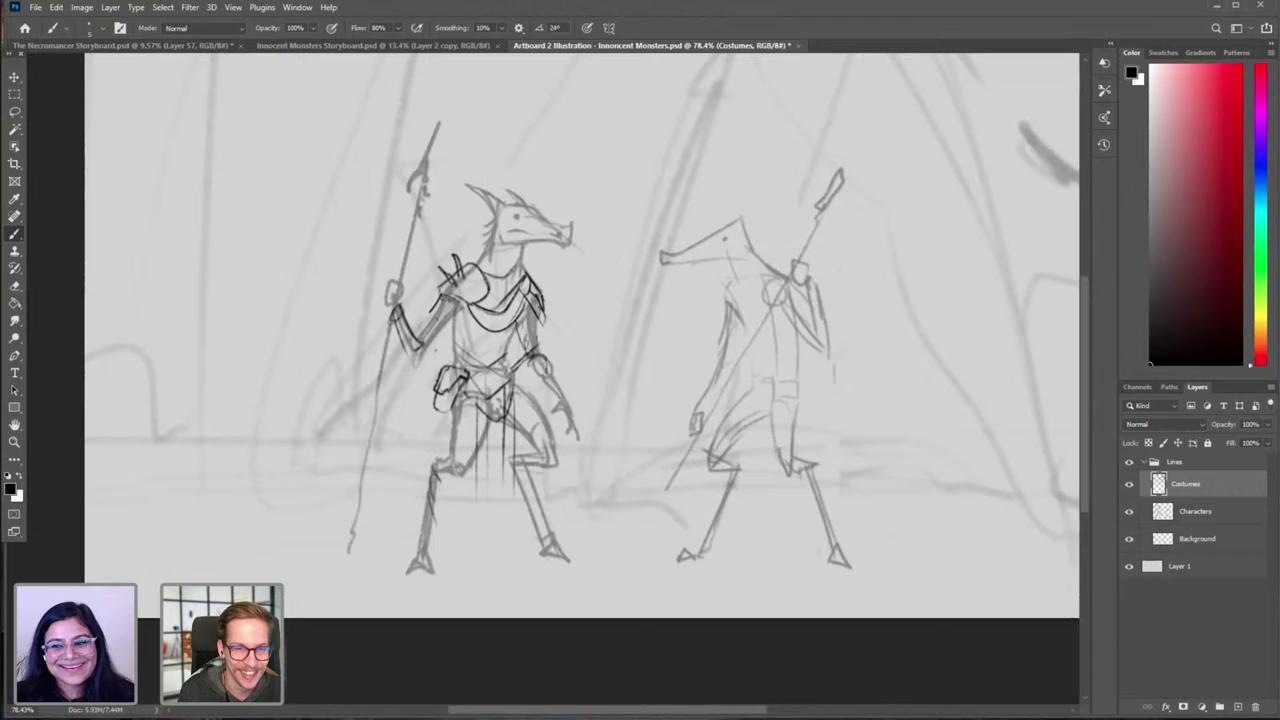
mouse_move(432, 310)
mouse_down()
mouse_move(461, 319)
mouse_move(464, 305)
mouse_move(461, 319)
mouse_up()
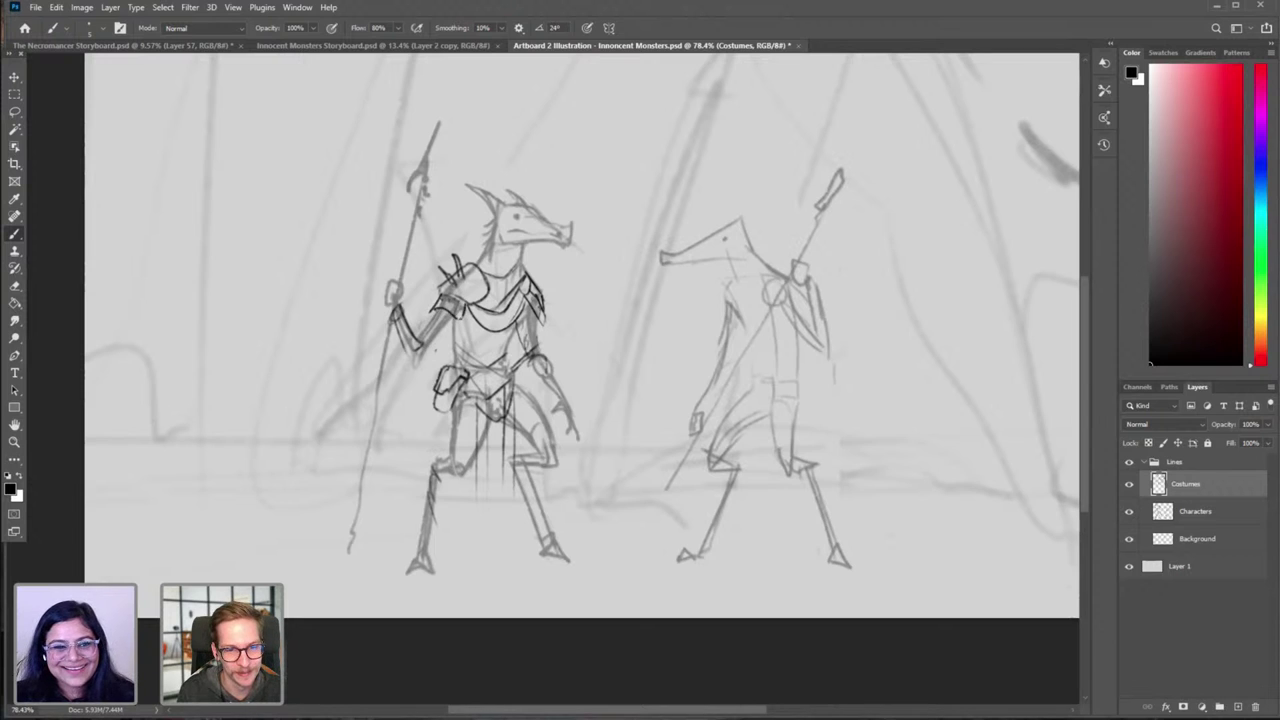
key(e)
key(b)
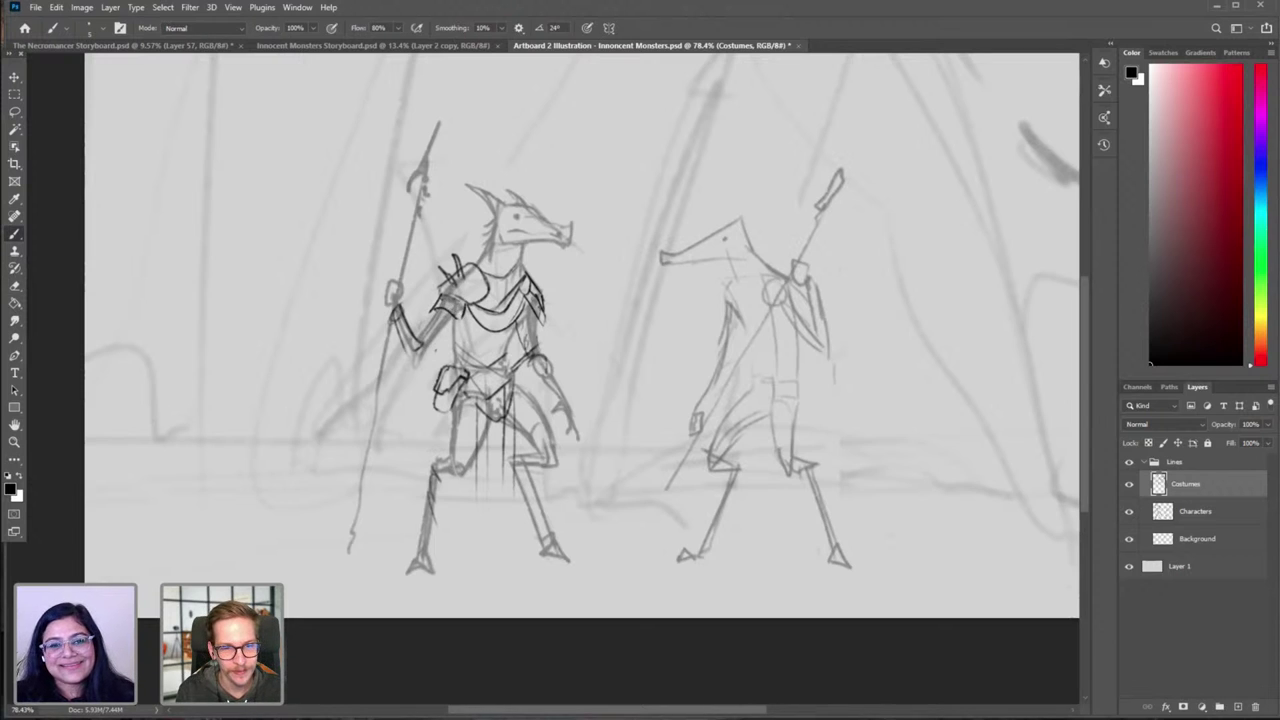
drag(443, 309, 455, 320)
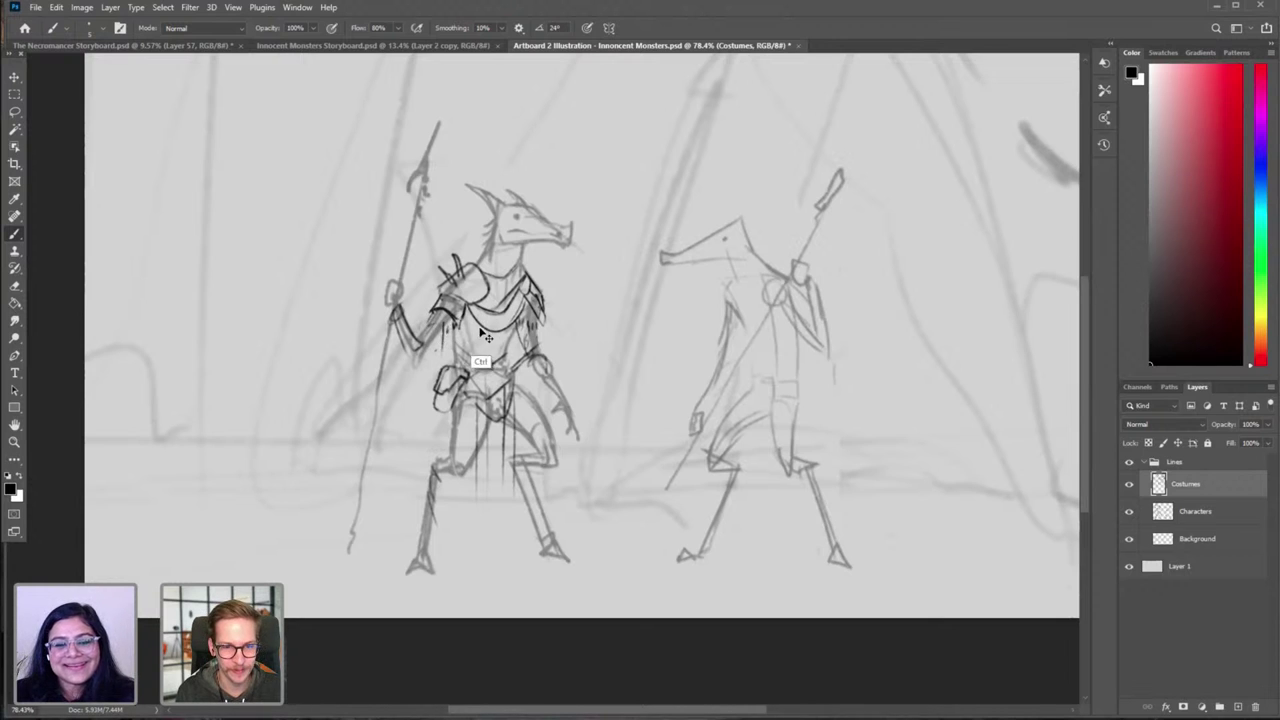
Step: Erase excess strokes beside the torso and sketch wrapped bands around both of the horned character's forearms
key(e)
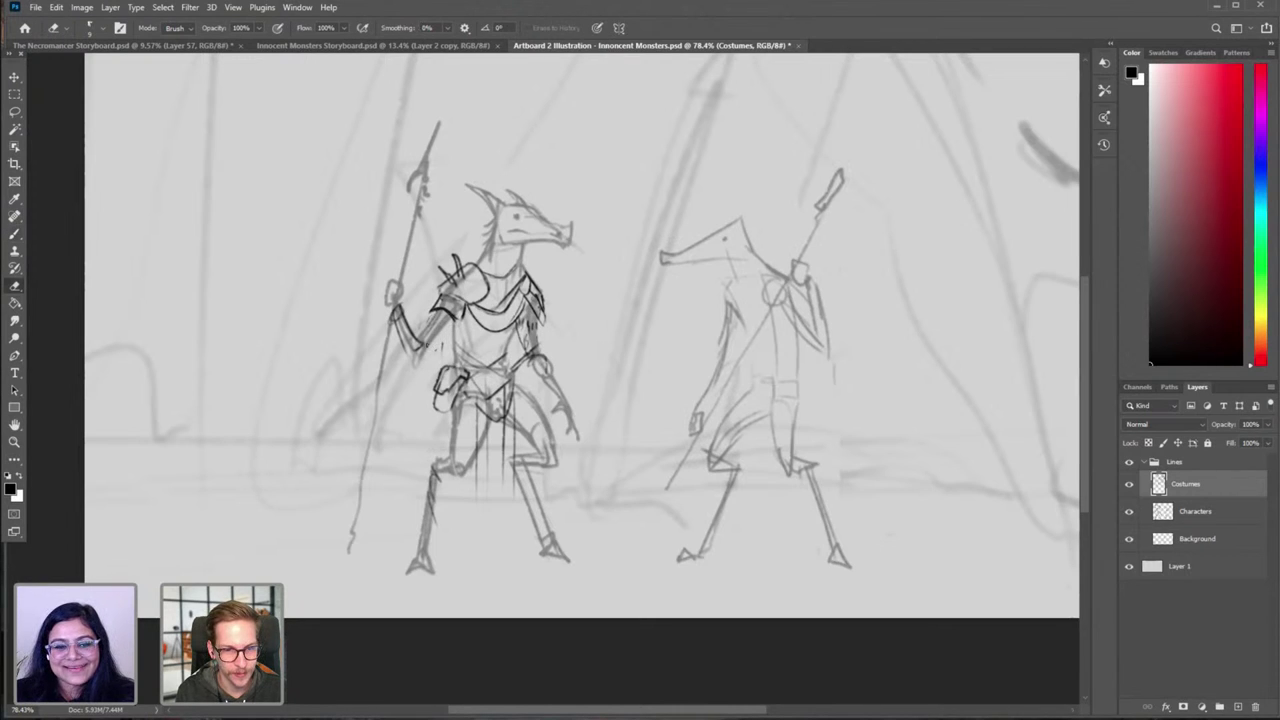
key(b)
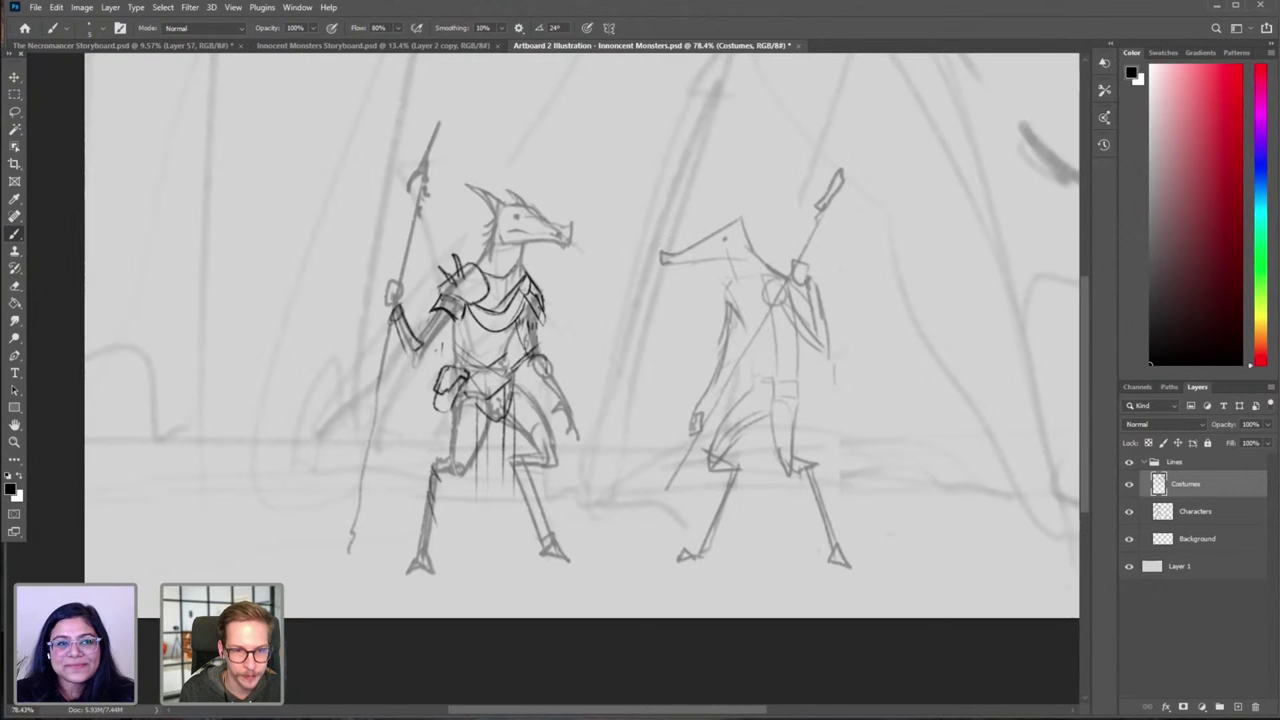
drag(398, 309, 414, 340)
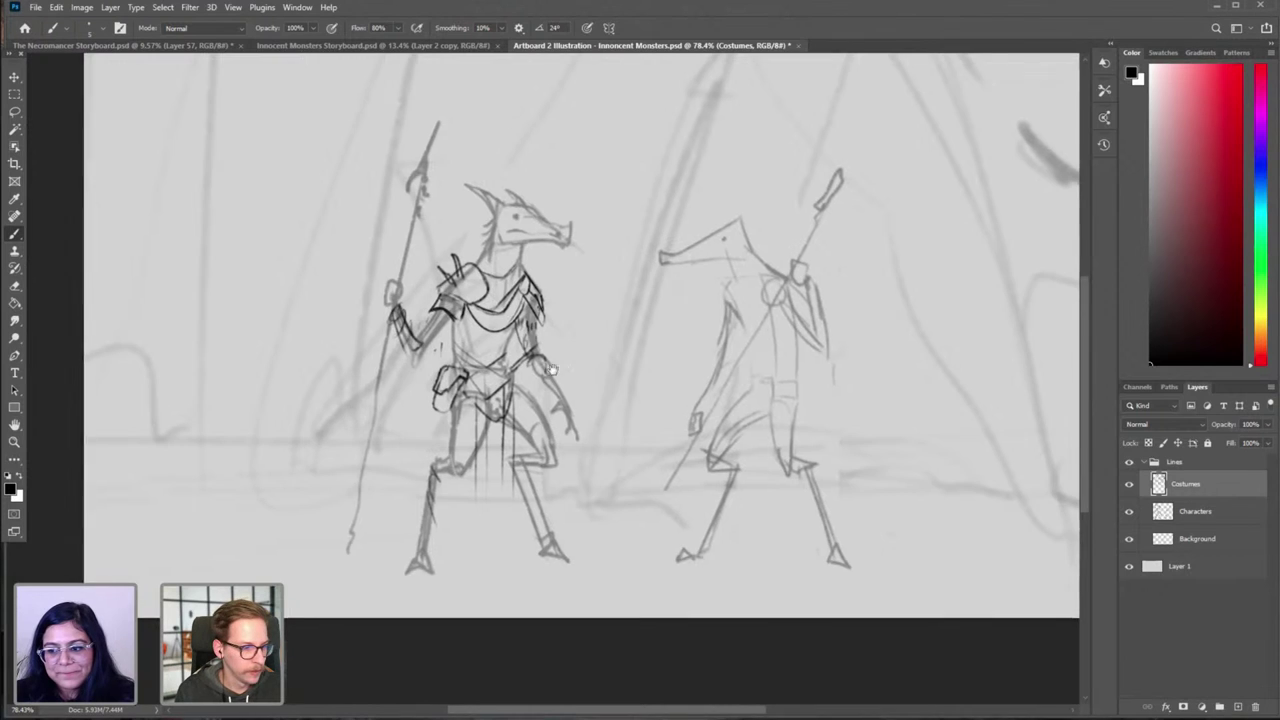
mouse_move(548, 379)
mouse_down()
mouse_move(568, 366)
mouse_move(586, 392)
mouse_up()
drag(548, 344, 560, 362)
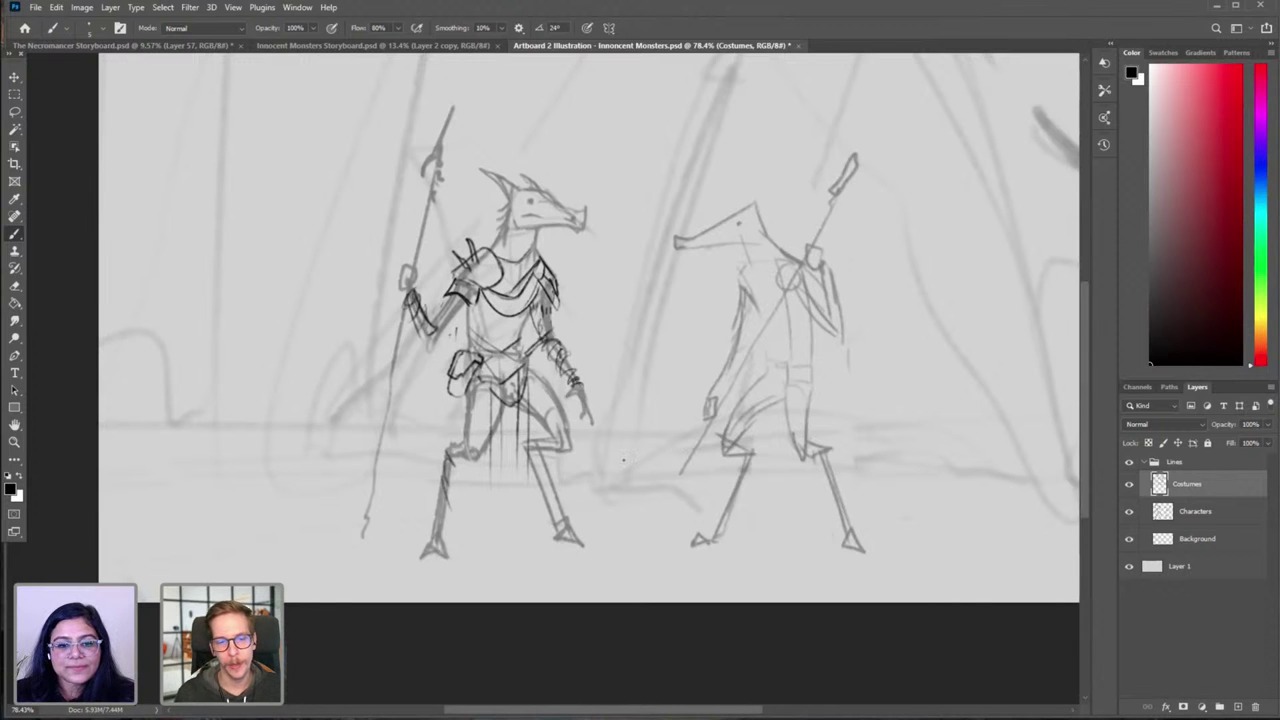
Step: Check the costume in a horizontally flipped view, flip back, and erase the band strokes on the spear-holding forearm
drag(723, 425, 680, 432)
key(ctrl+f)
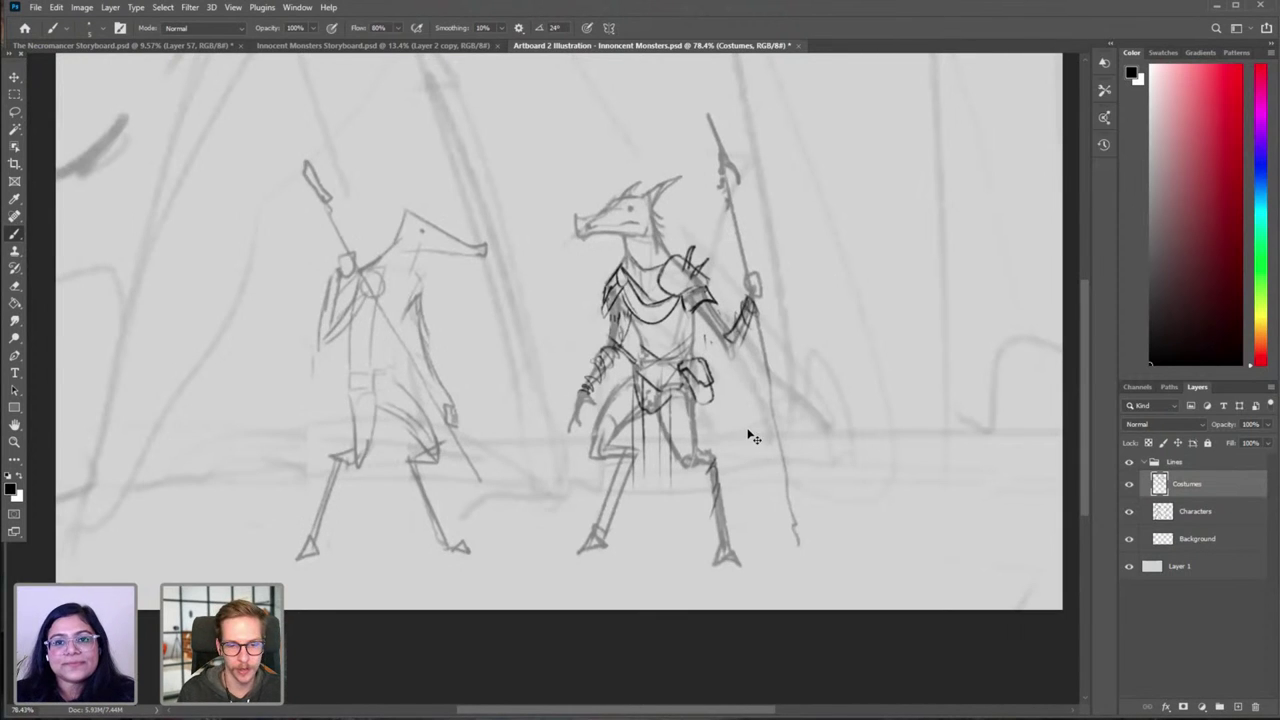
key(ctrl+f)
drag(504, 438, 578, 434)
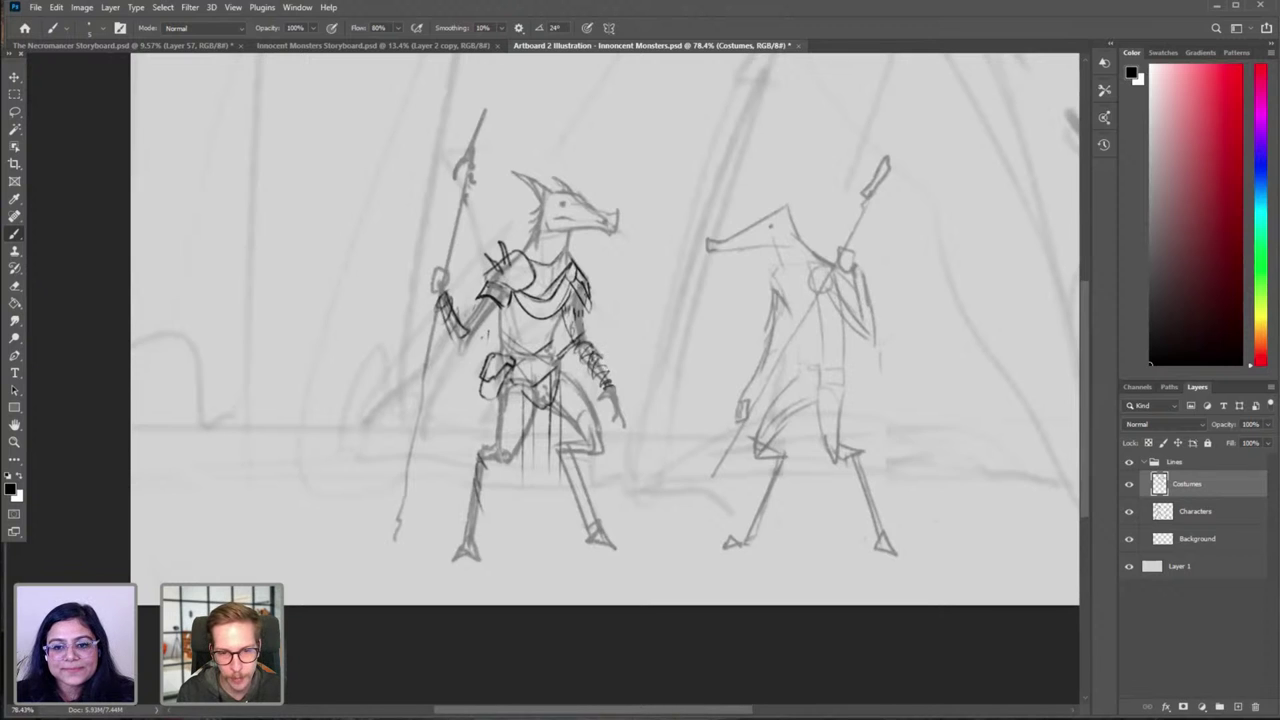
key(e)
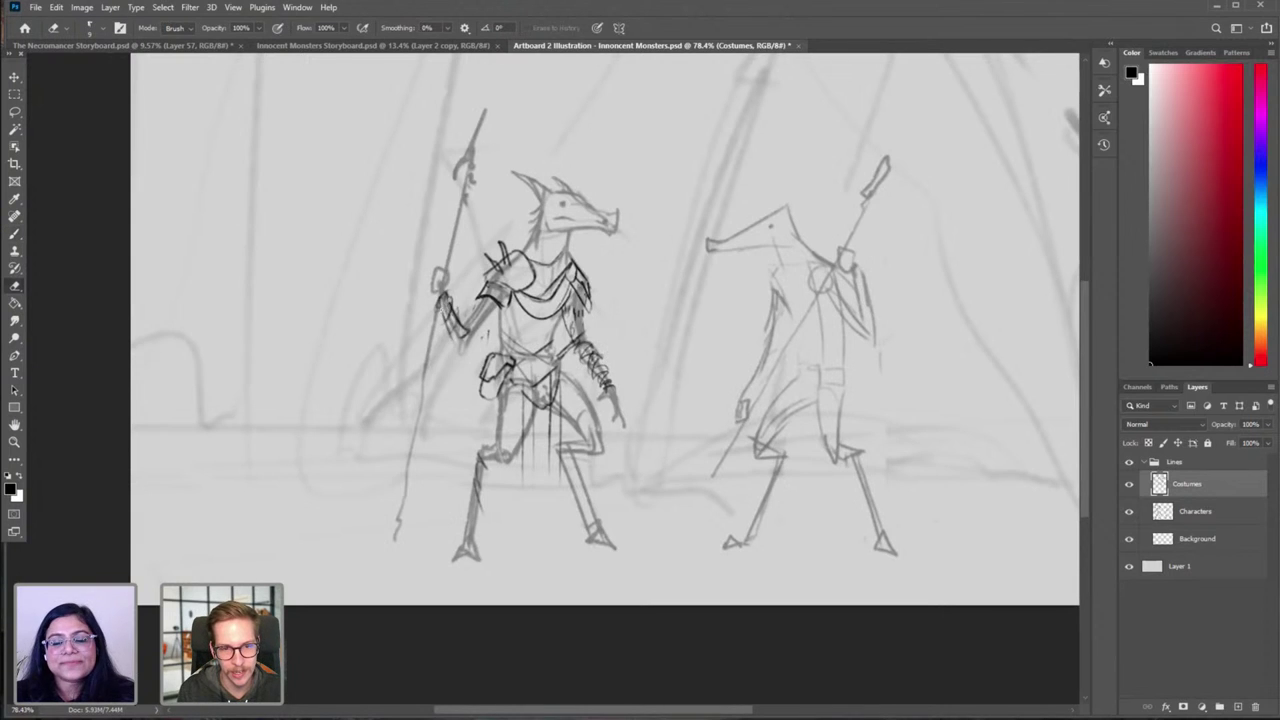
key(b)
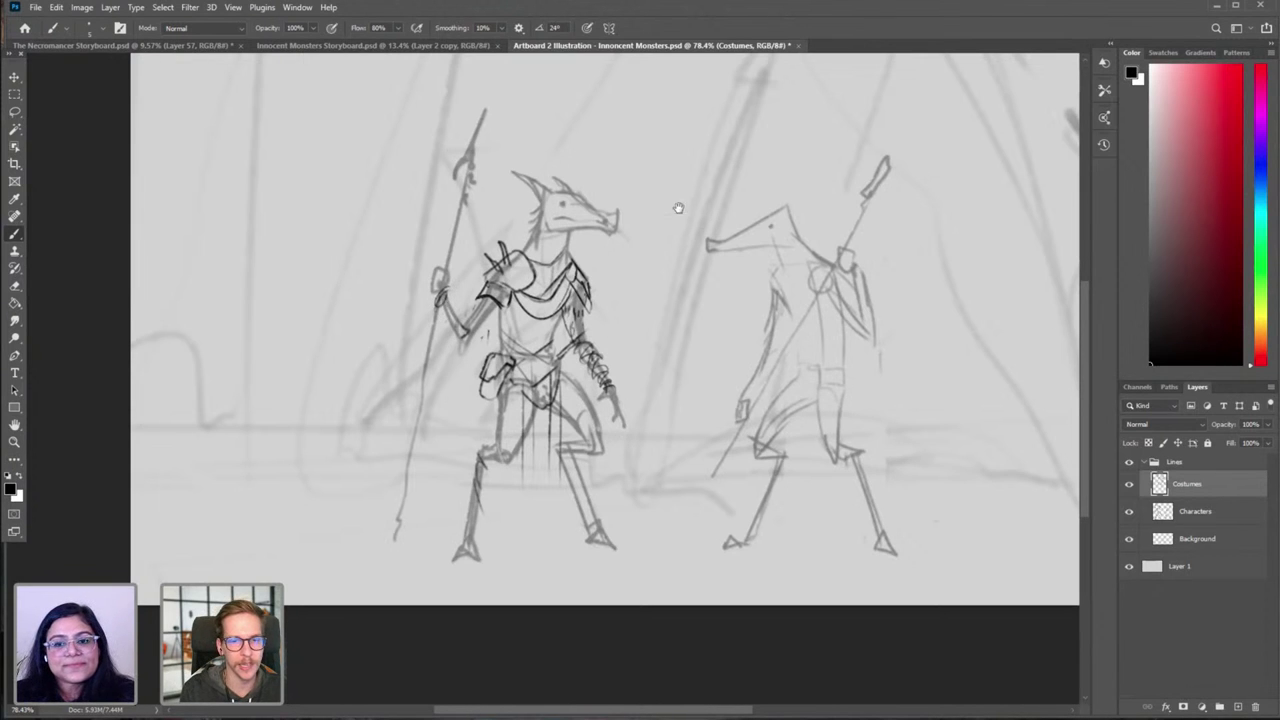
Step: Switch to the Innocent Monsters Storyboard document and review its artboards from Artboard 5 back to Artboard 2
drag(679, 208, 599, 291)
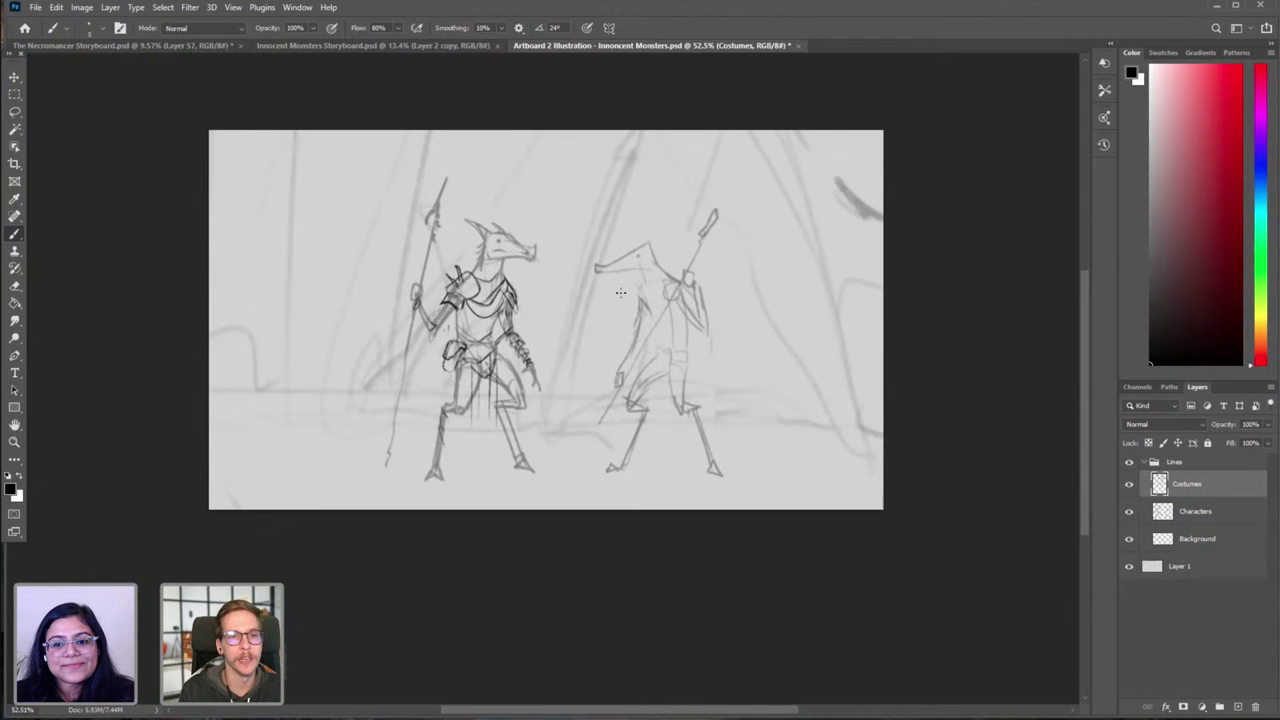
click(365, 44)
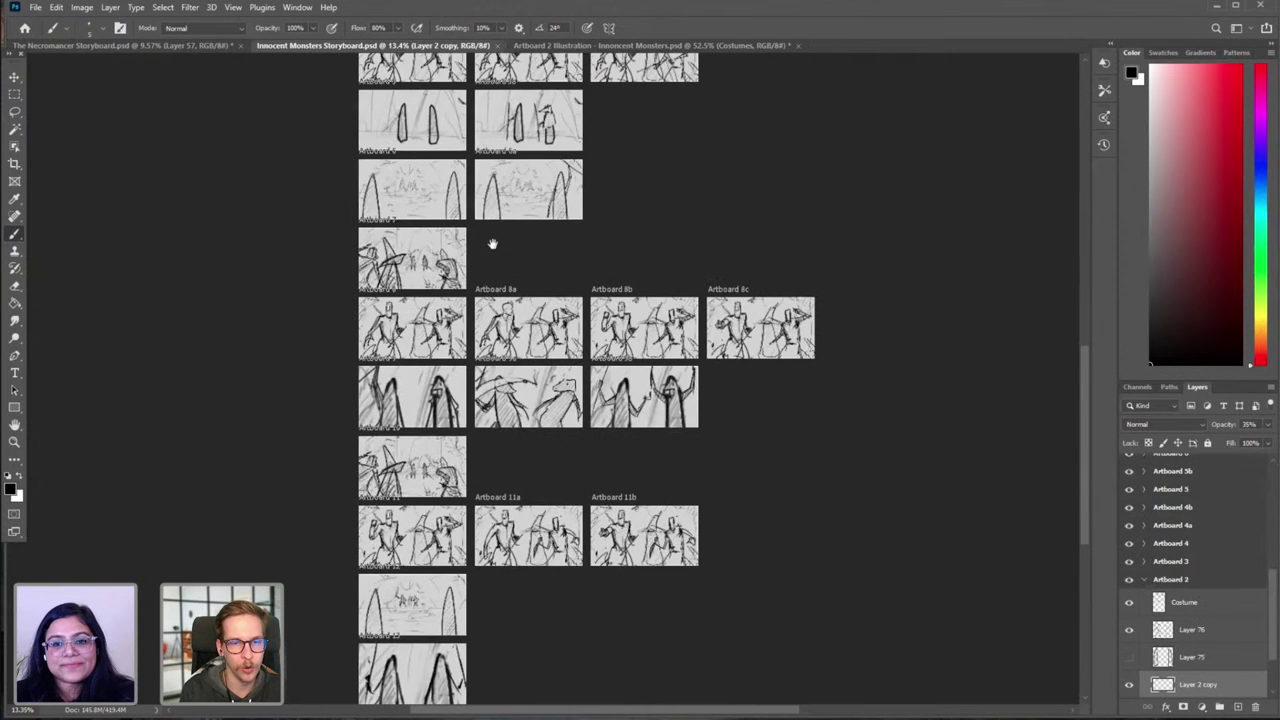
drag(493, 244, 511, 403)
drag(428, 243, 480, 290)
drag(479, 387, 502, 394)
drag(478, 360, 508, 366)
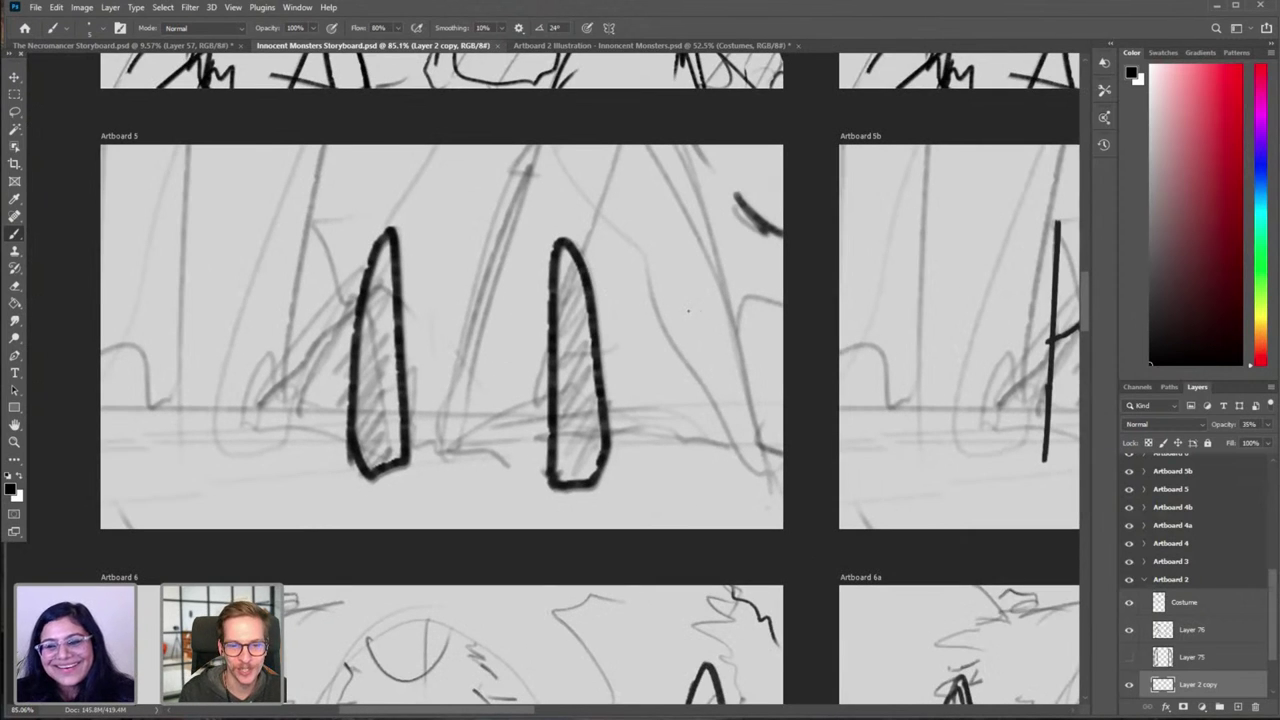
drag(690, 320, 614, 370)
drag(738, 348, 621, 704)
drag(488, 121, 494, 279)
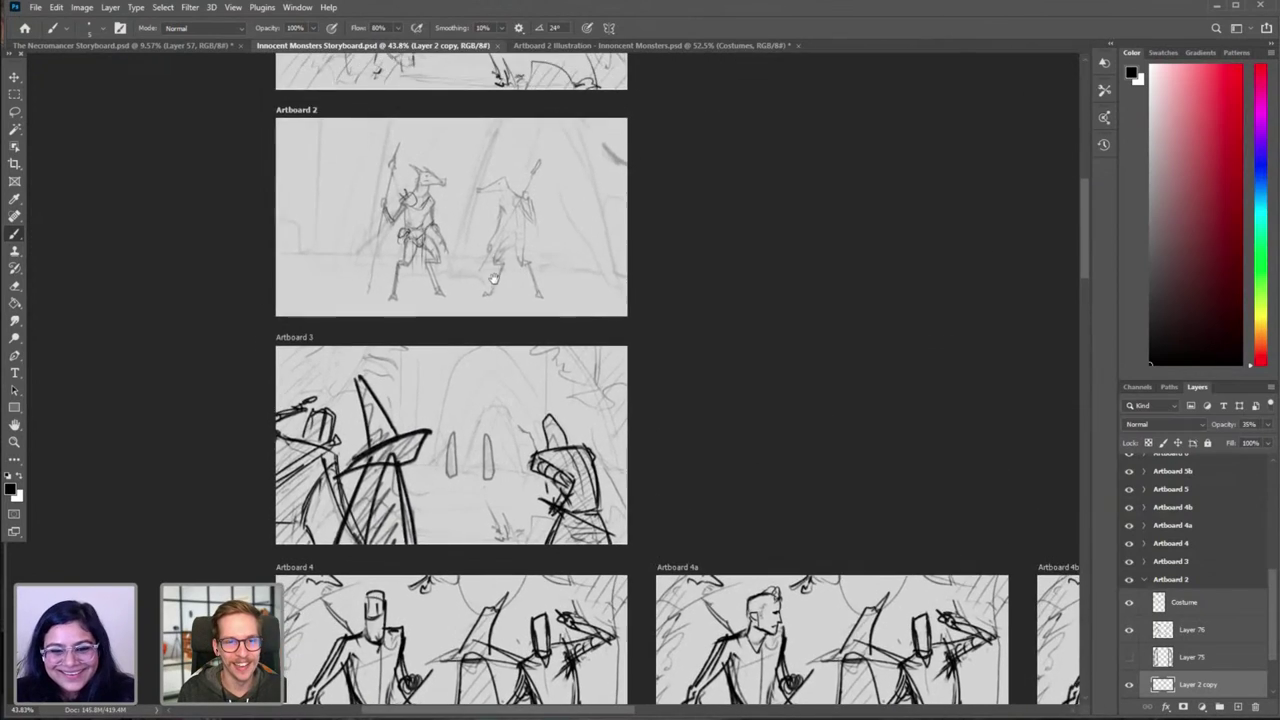
Step: Review the storyboard's artboards from Artboard 1 down to Artboard 9, examining the figures in Artboard 8 up close
scroll(493, 279, up, 3)
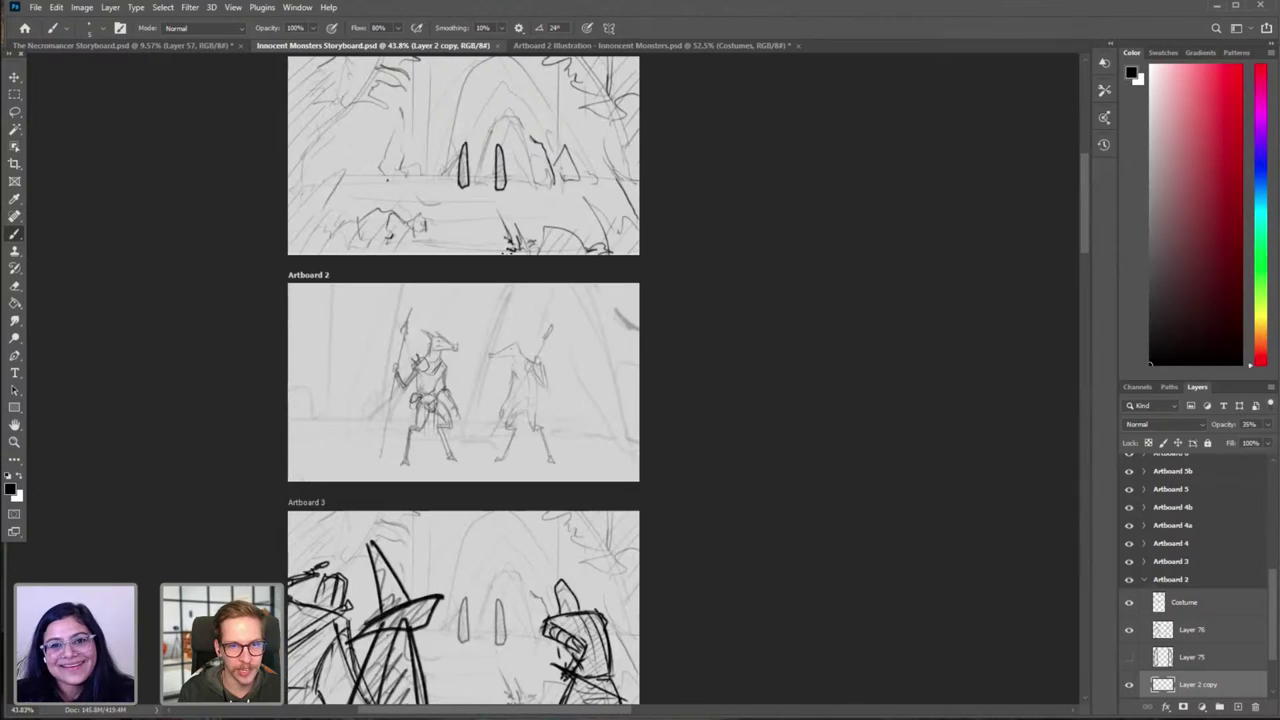
scroll(505, 247, up, 2)
scroll(527, 345, down, 13)
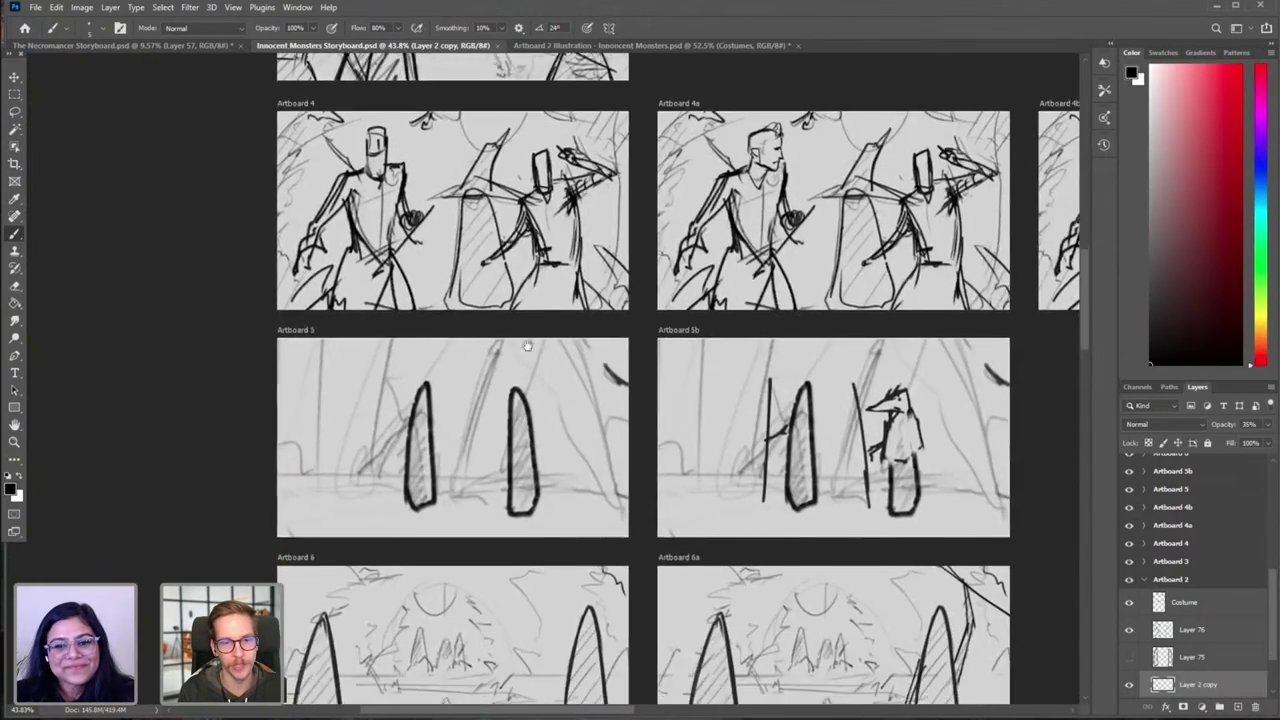
scroll(527, 345, down, 10)
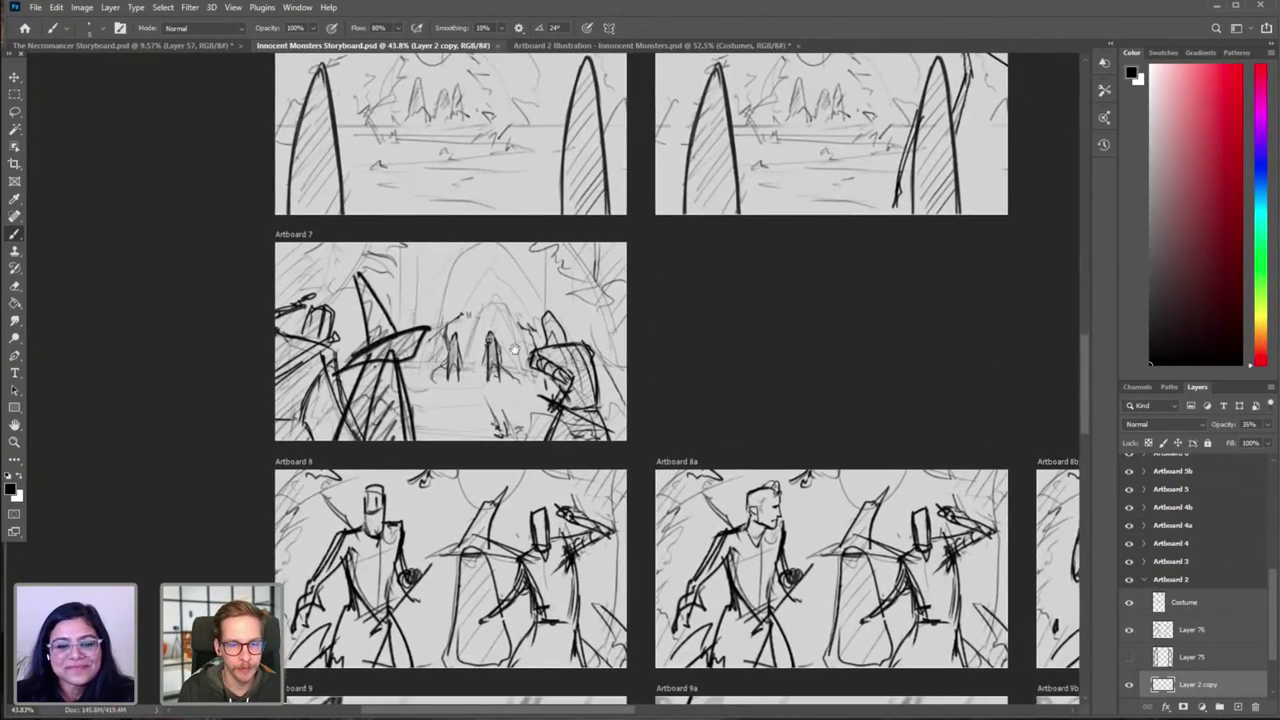
scroll(514, 348, down, 5)
scroll(479, 316, up, 2)
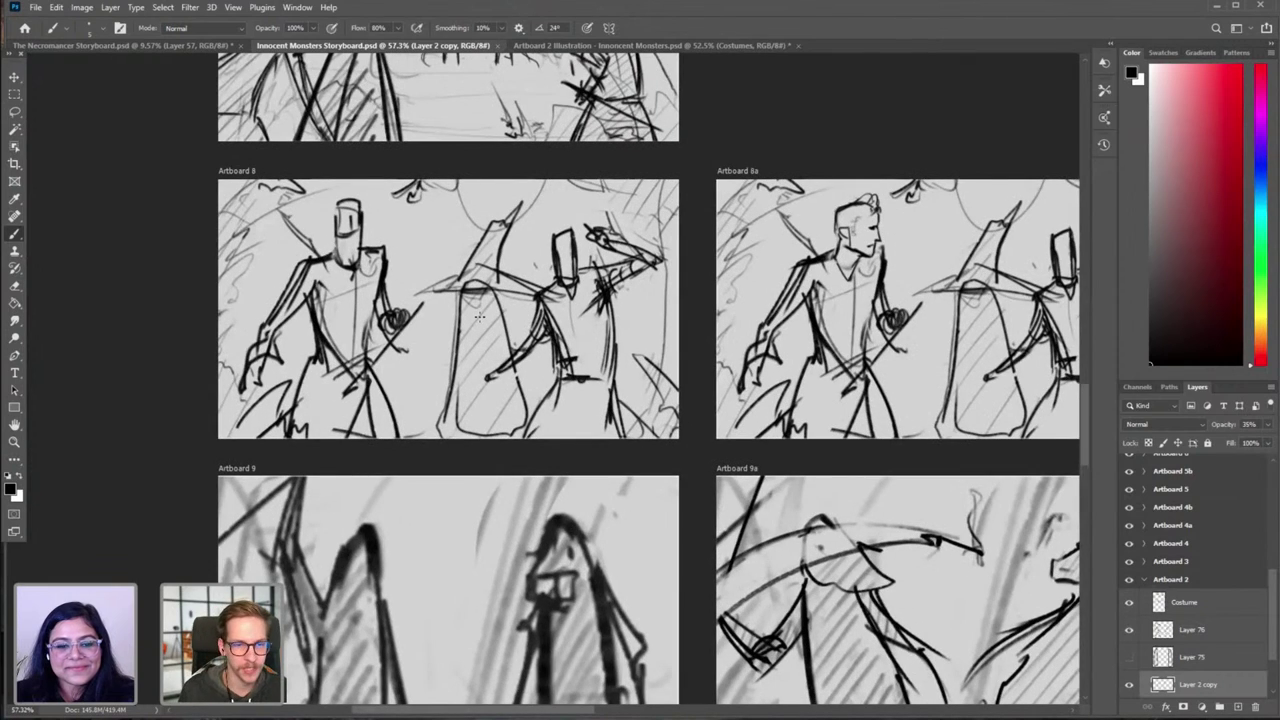
scroll(590, 430, down, 2)
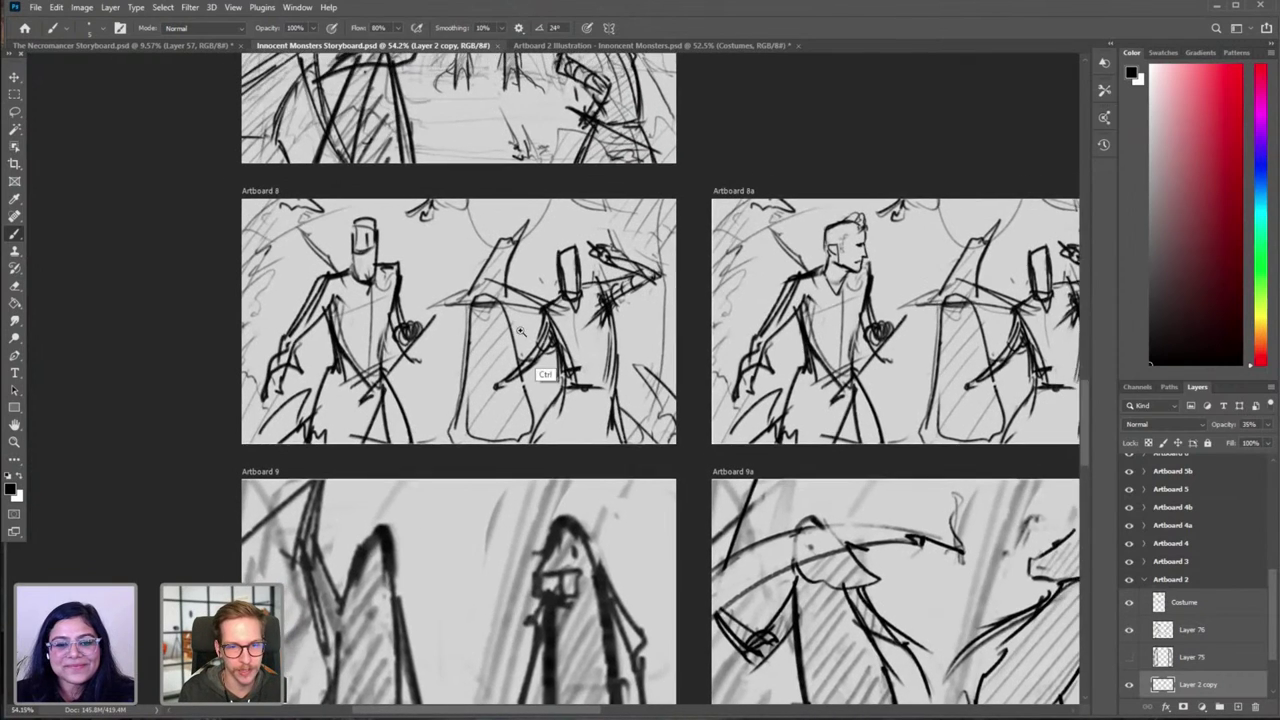
scroll(520, 331, up, 5)
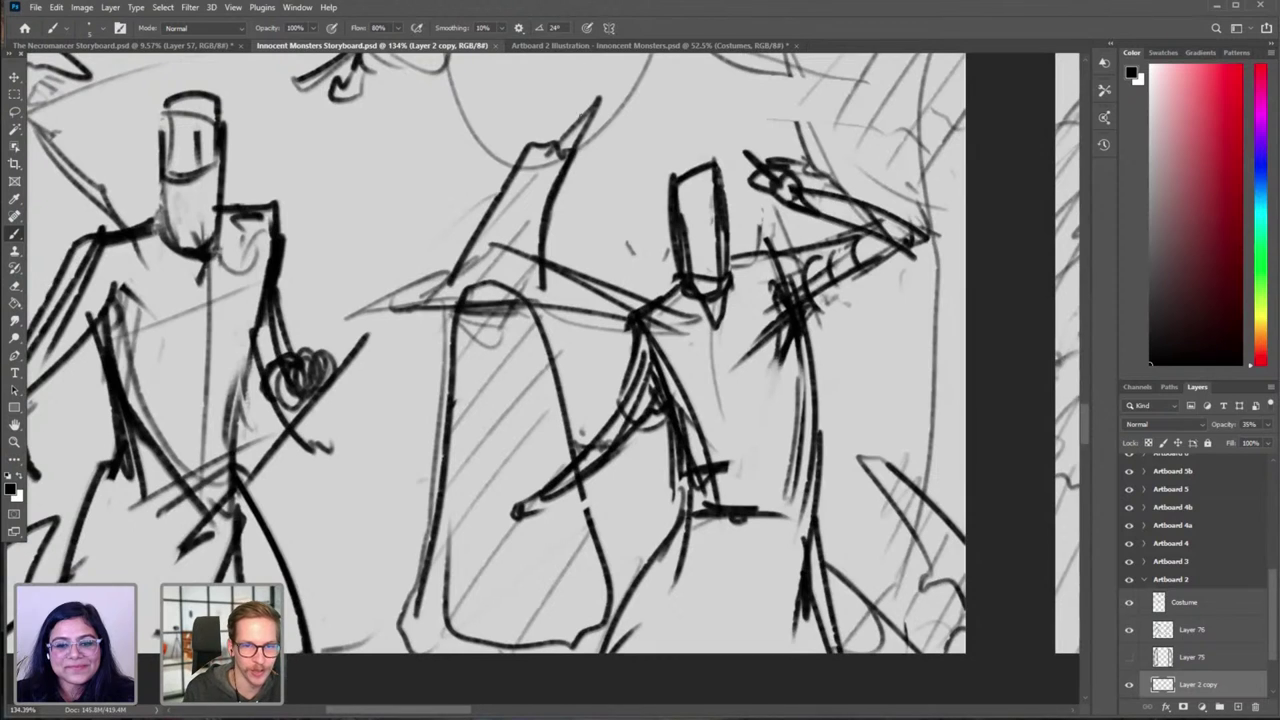
scroll(322, 340, down, 3)
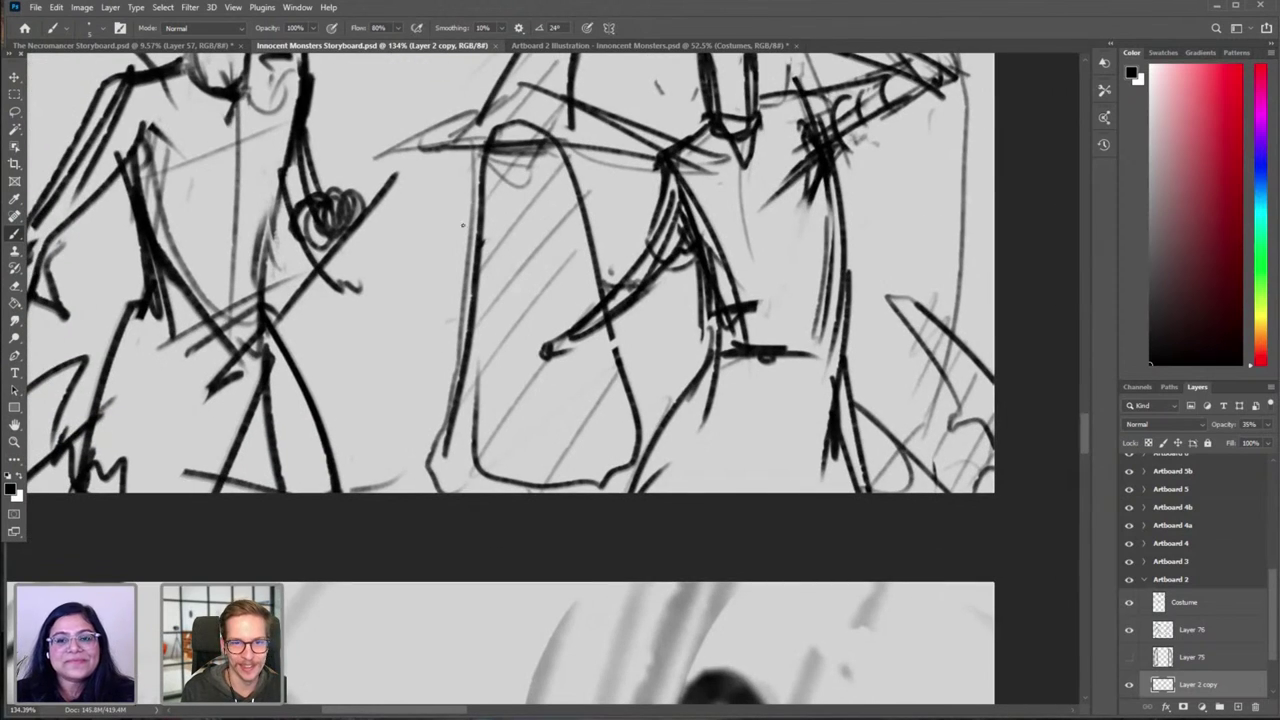
scroll(490, 316, down, 6)
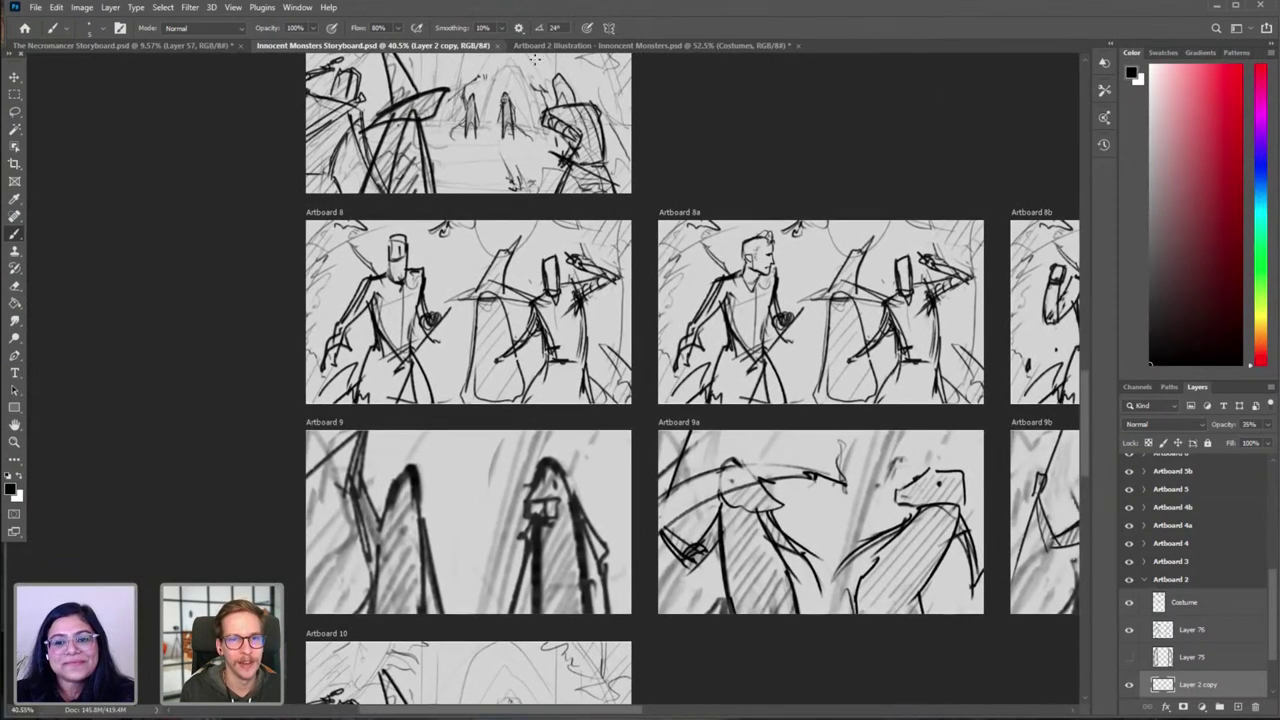
Step: Switch to the Artboard 2 Illustration document and clear the band strokes from the horned character's lowered forearm
click(562, 45)
scroll(550, 340, up, 4)
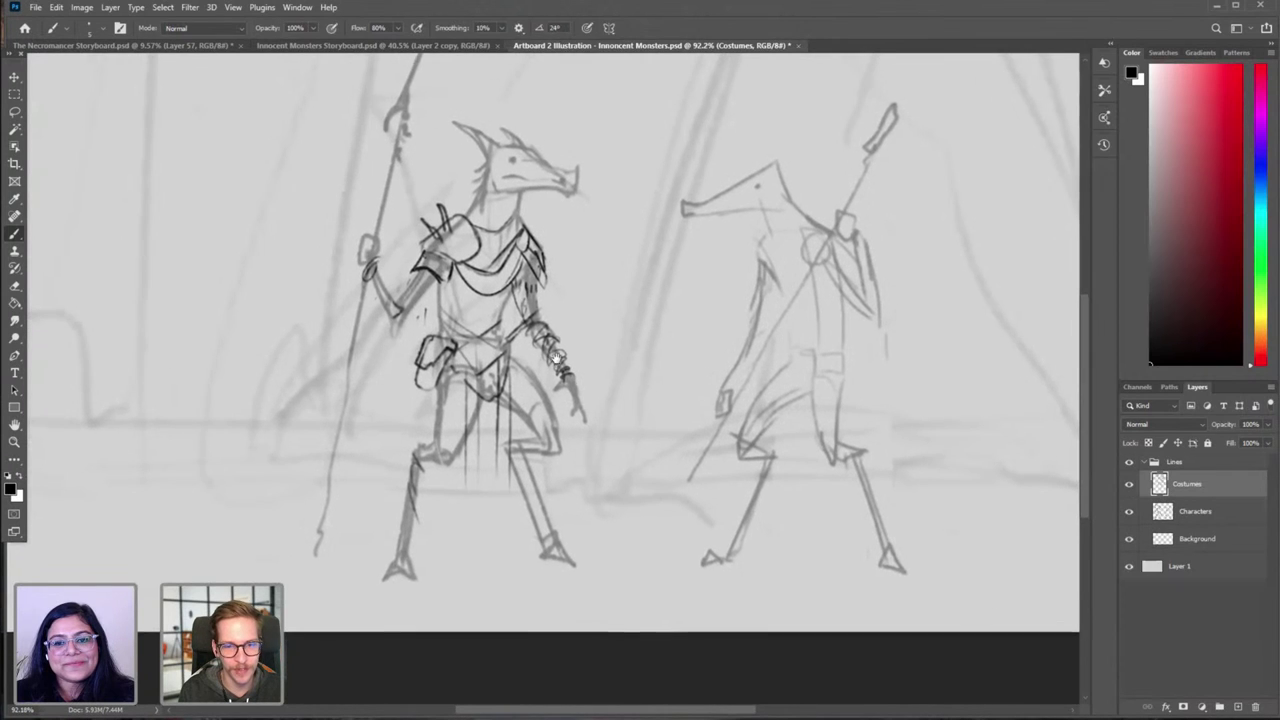
mouse_move(549, 333)
mouse_down()
mouse_move(547, 360)
mouse_move(569, 360)
mouse_move(534, 348)
mouse_move(542, 336)
mouse_move(552, 368)
mouse_up()
key(bracketright)
key(bracketright)
key(b)
key(ctrl+z)
key(ctrl+z)
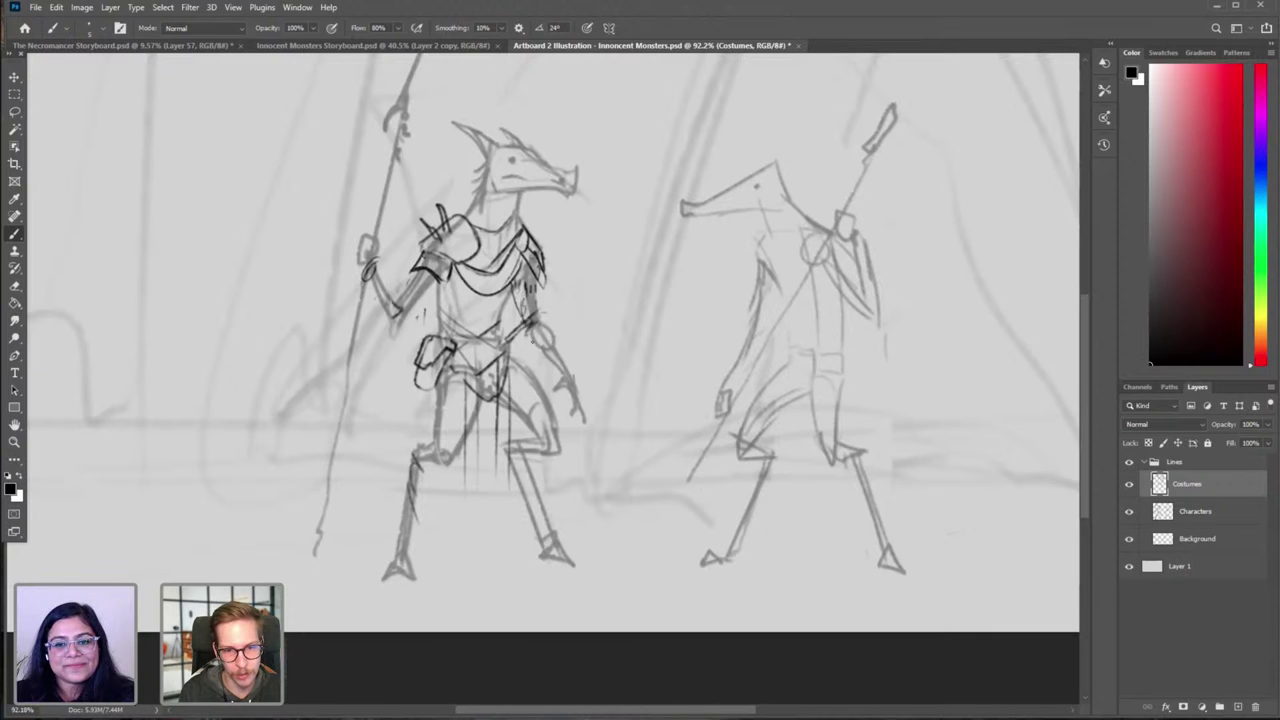
Step: Sketch spiked wraps on the lowered forearm in place of a plain bracer outline, and flip the canvas view horizontally
mouse_move(538, 318)
mouse_down()
mouse_move(576, 390)
mouse_move(560, 388)
mouse_up()
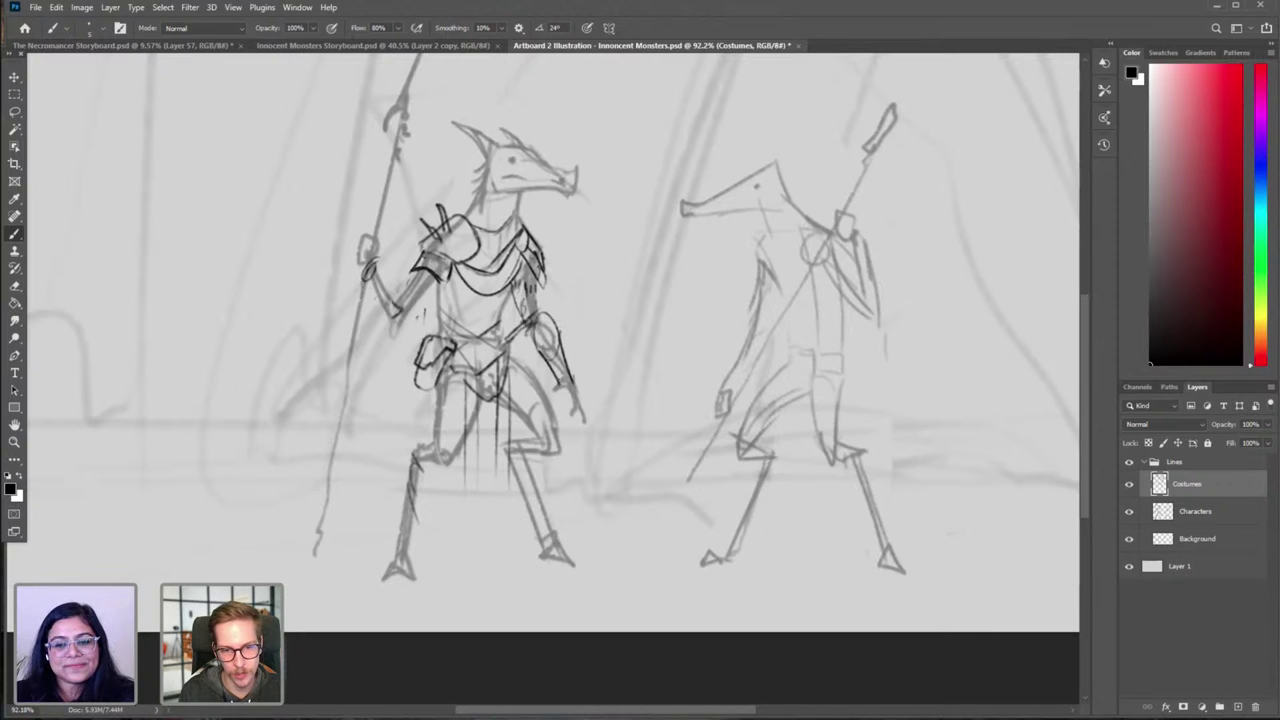
key(ctrl+z)
key(ctrl+z)
key(ctrl+z)
key(ctrl+z)
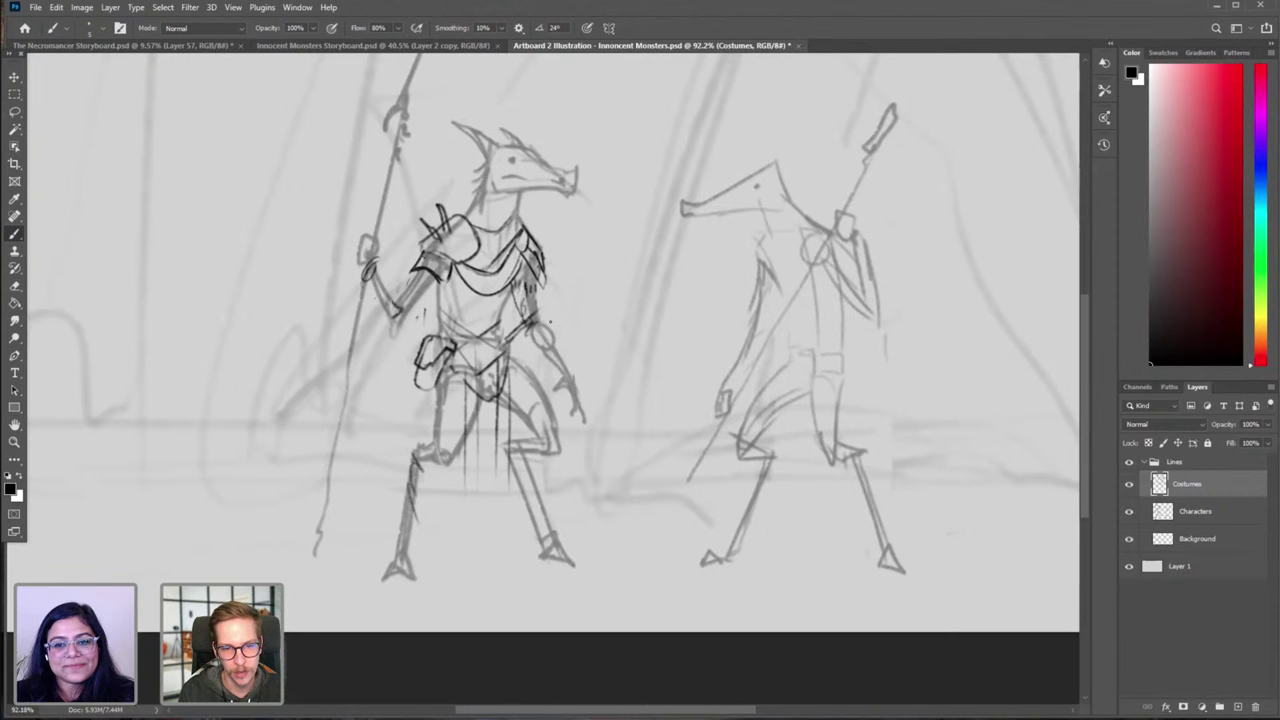
mouse_move(539, 326)
mouse_down()
mouse_move(535, 345)
mouse_move(572, 336)
mouse_move(573, 379)
mouse_move(586, 374)
mouse_move(569, 372)
mouse_up()
key(ctrl+shift+h)
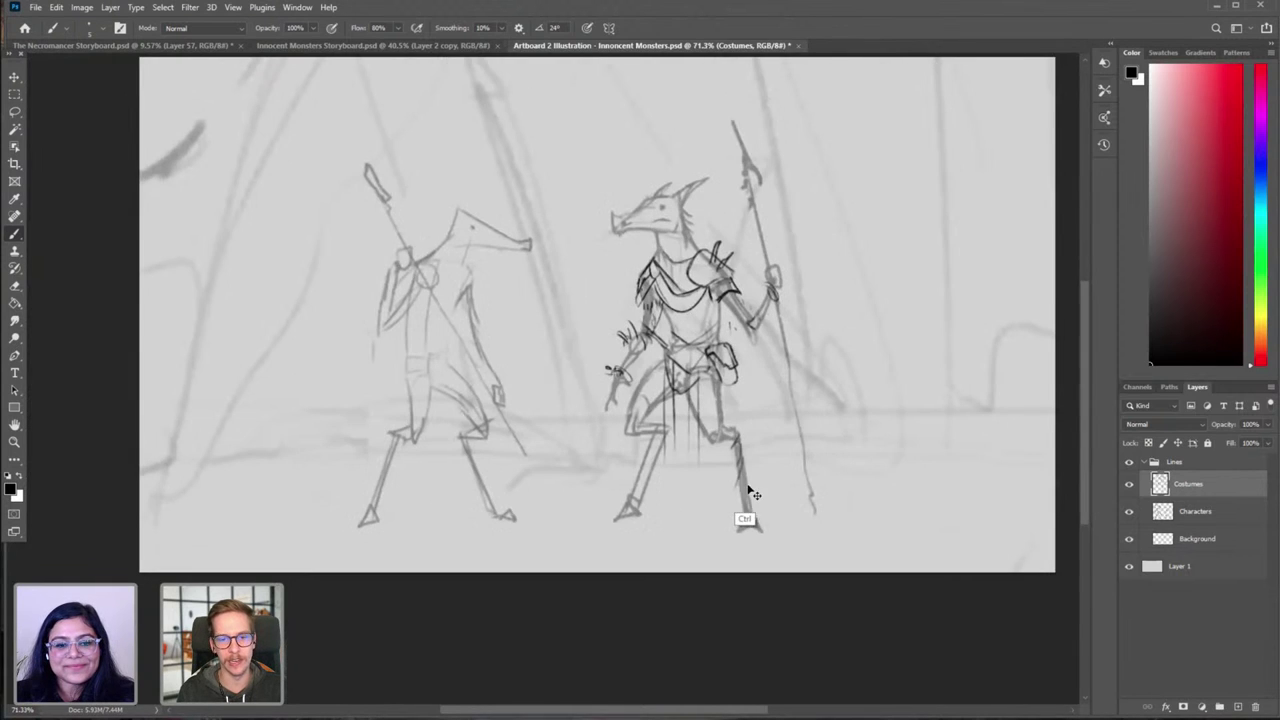
Step: Try out a wide bracer outline on the spear-holding forearm in the flipped view, undoing stray strokes
scroll(757, 365, up, 2)
mouse_move(756, 304)
mouse_down()
mouse_move(757, 334)
mouse_move(763, 318)
mouse_move(749, 328)
mouse_move(766, 334)
mouse_move(782, 275)
mouse_move(766, 336)
mouse_up()
key(ctrl+z)
key(ctrl+z)
key(ctrl+z)
key(ctrl+z)
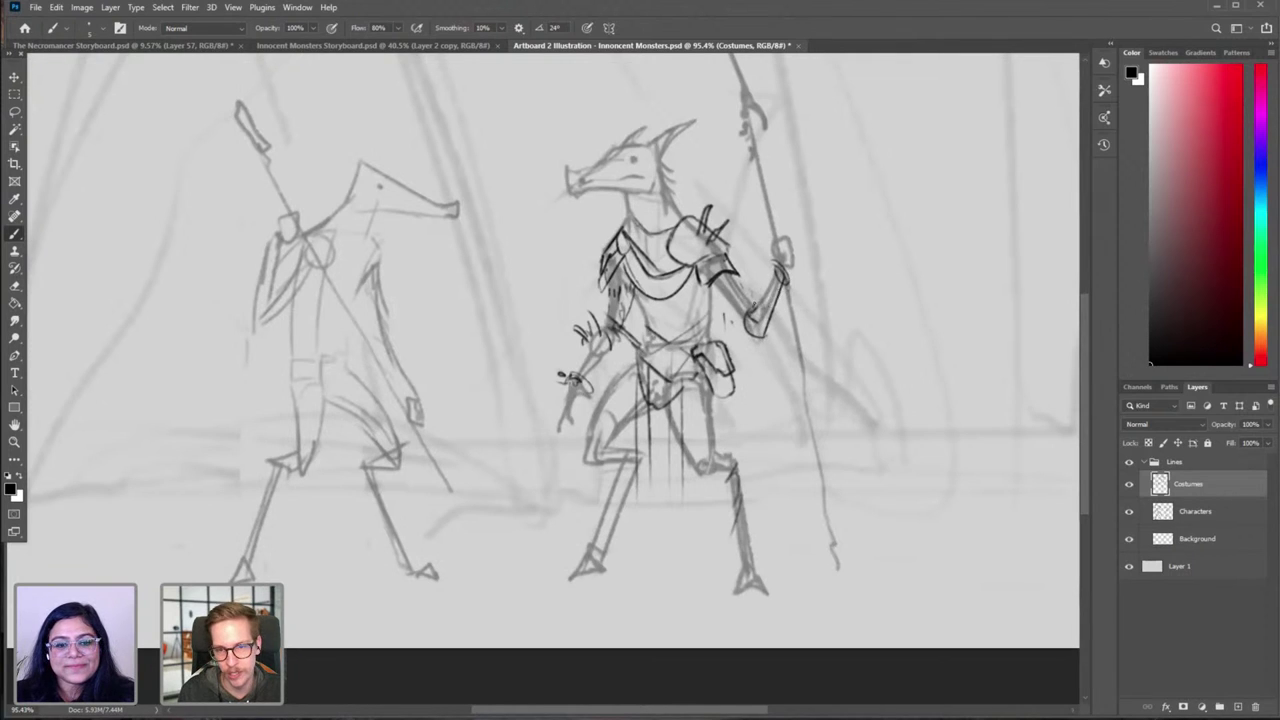
key(ctrl+z)
mouse_move(782, 276)
mouse_down()
mouse_move(764, 322)
mouse_move(754, 310)
mouse_move(768, 274)
mouse_up()
key(ctrl+z)
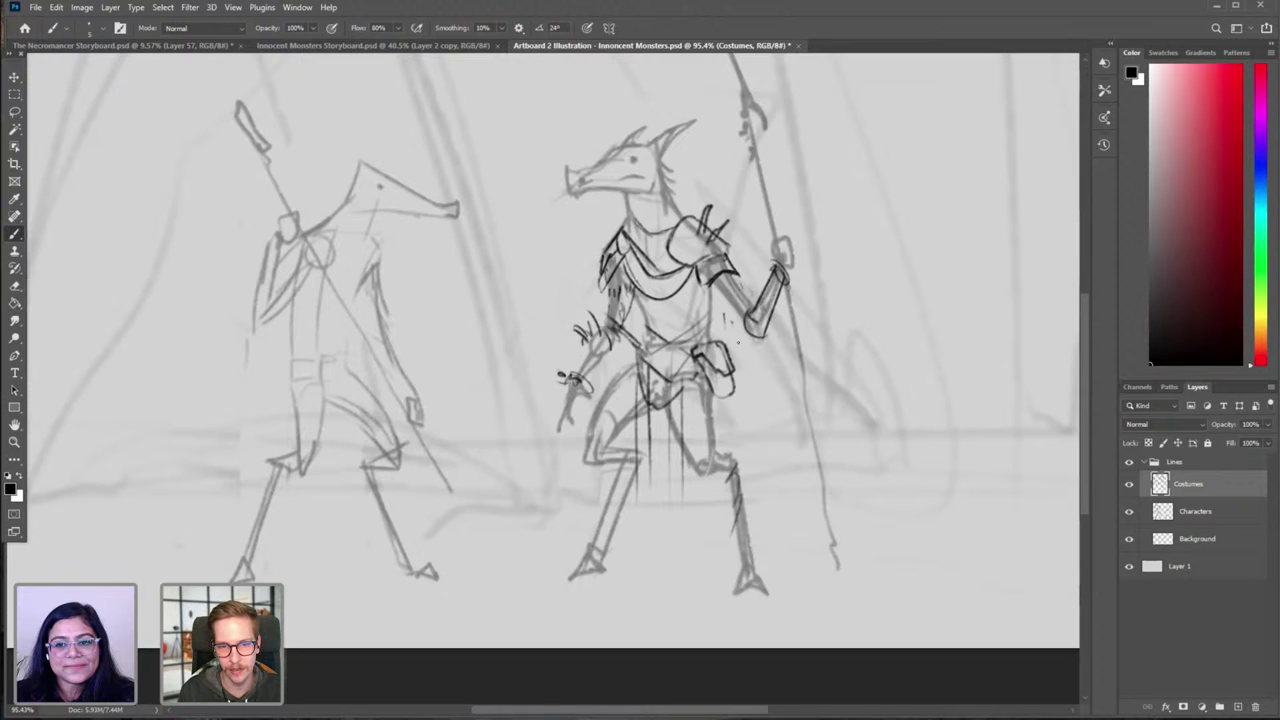
Step: Flip the view back and add more wrapped bands between the elbow and wrist of the lowered forearm
key(ctrl+f)
drag(494, 346, 520, 378)
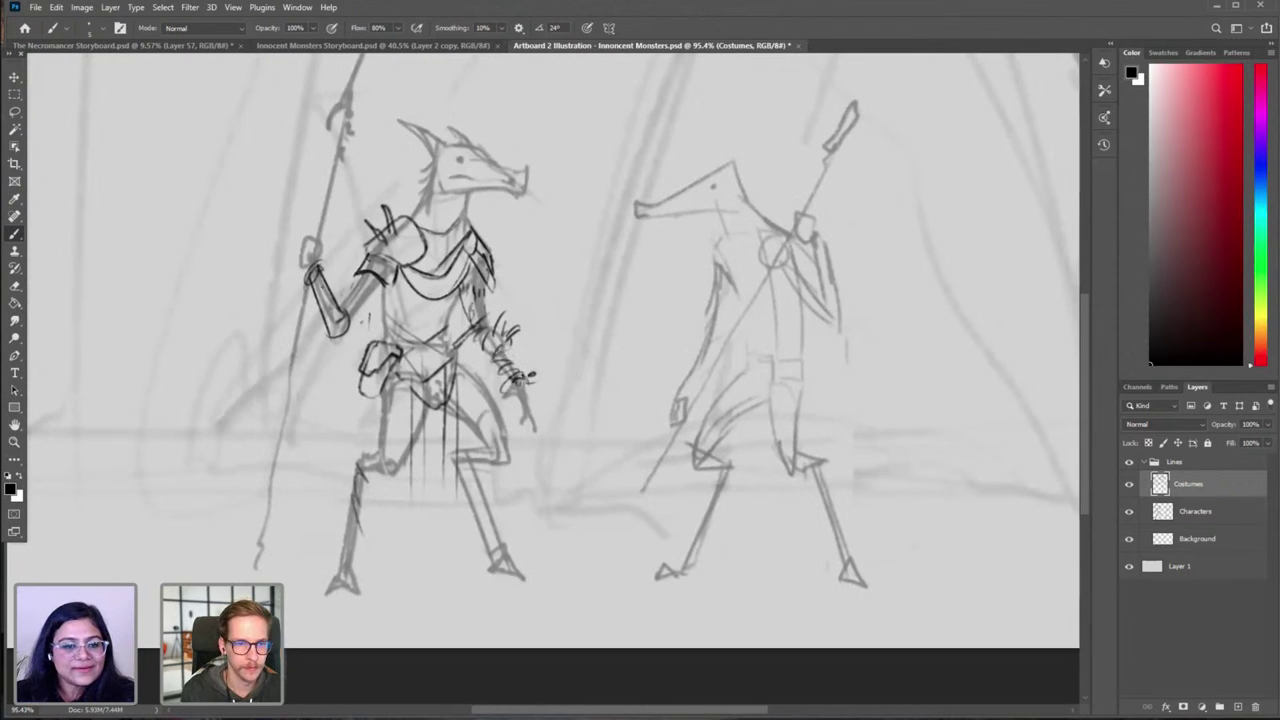
Step: Erase the bracer on the spear-holding forearm and redraw it as a slimmer plate ending at the elbow
key(e)
drag(314, 268, 338, 334)
key(b)
drag(333, 288, 325, 323)
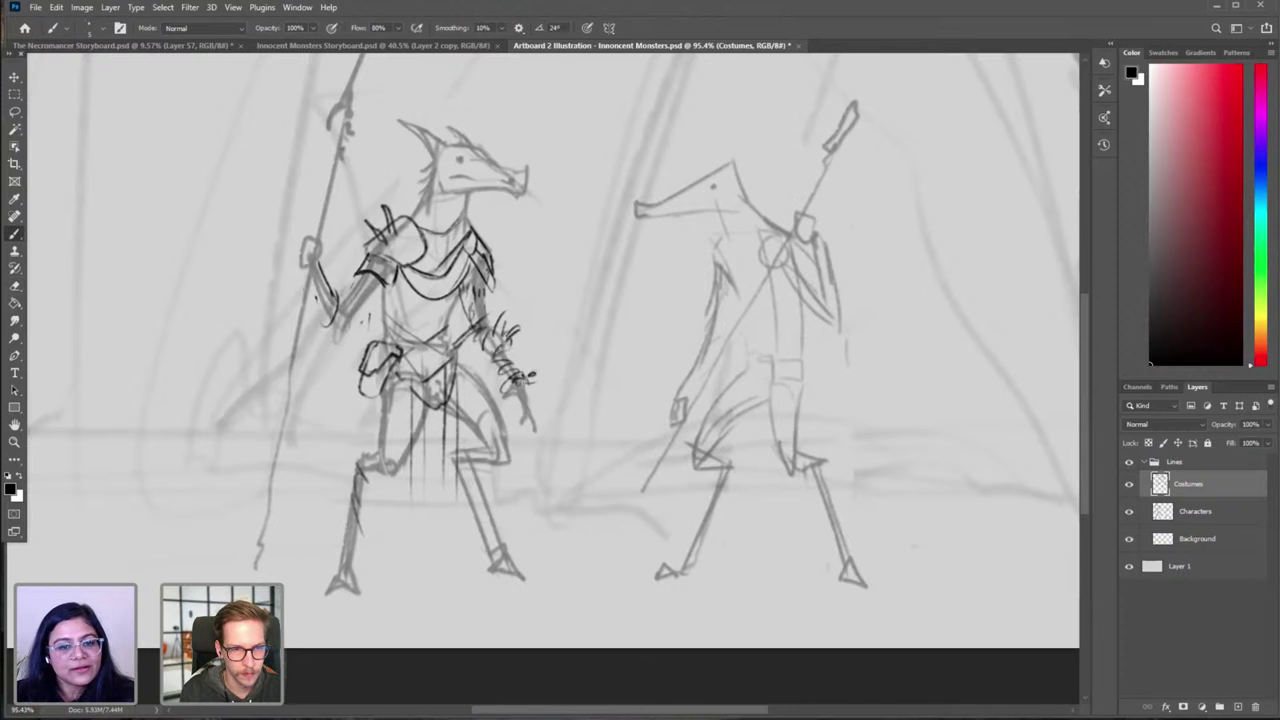
key(ctrl+z)
drag(311, 271, 330, 324)
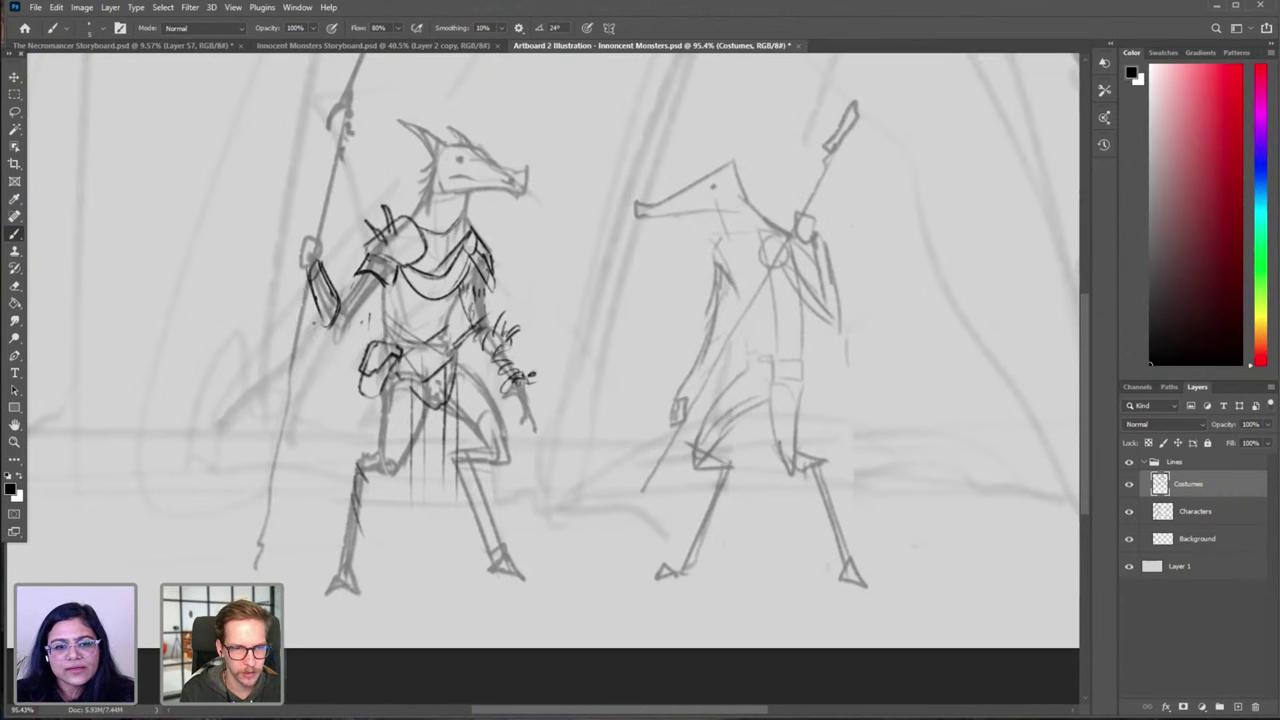
Step: Flip the canvas view horizontally and refine the spear-arm bracer's outline with alternating eraser and brush strokes
key(h)
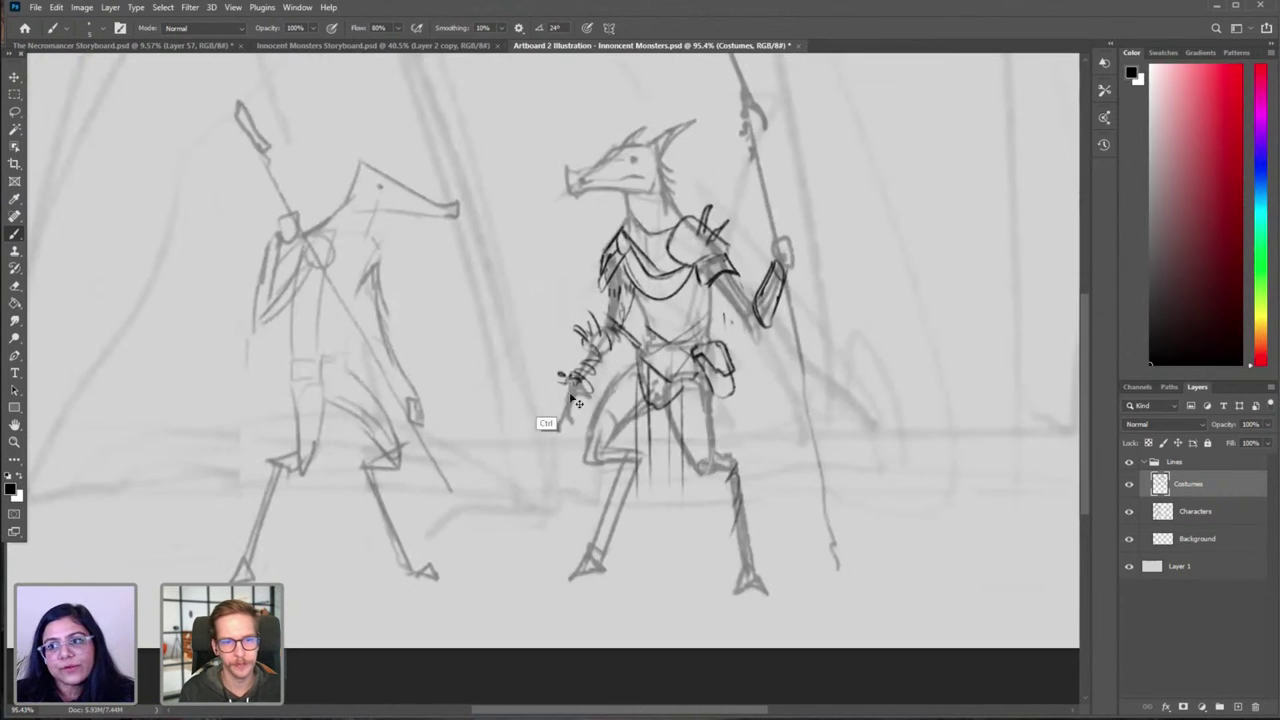
key(e)
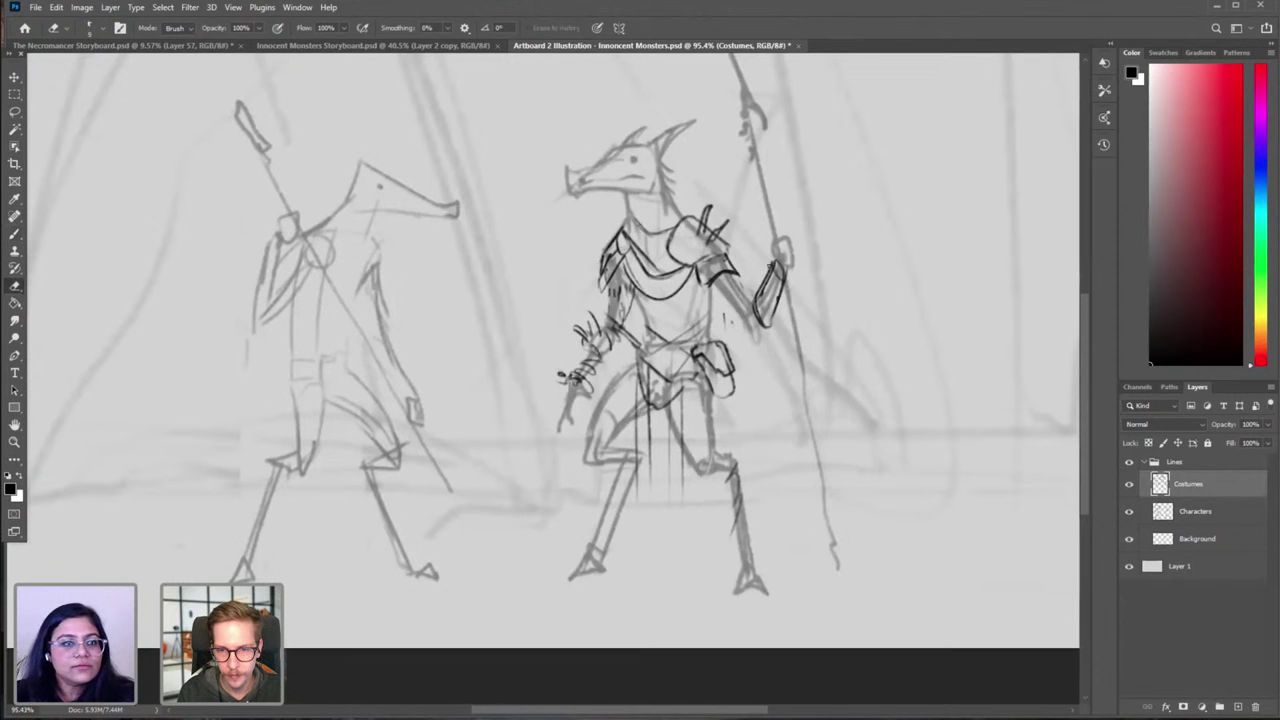
key(b)
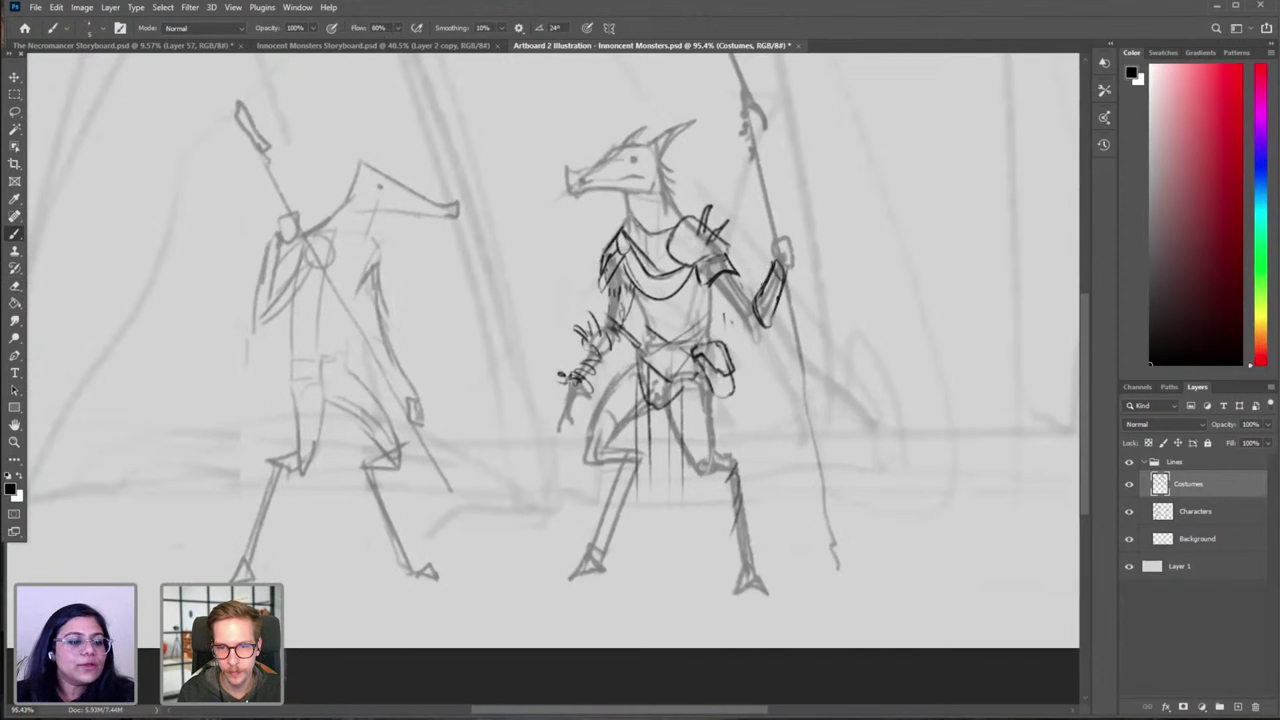
key(e)
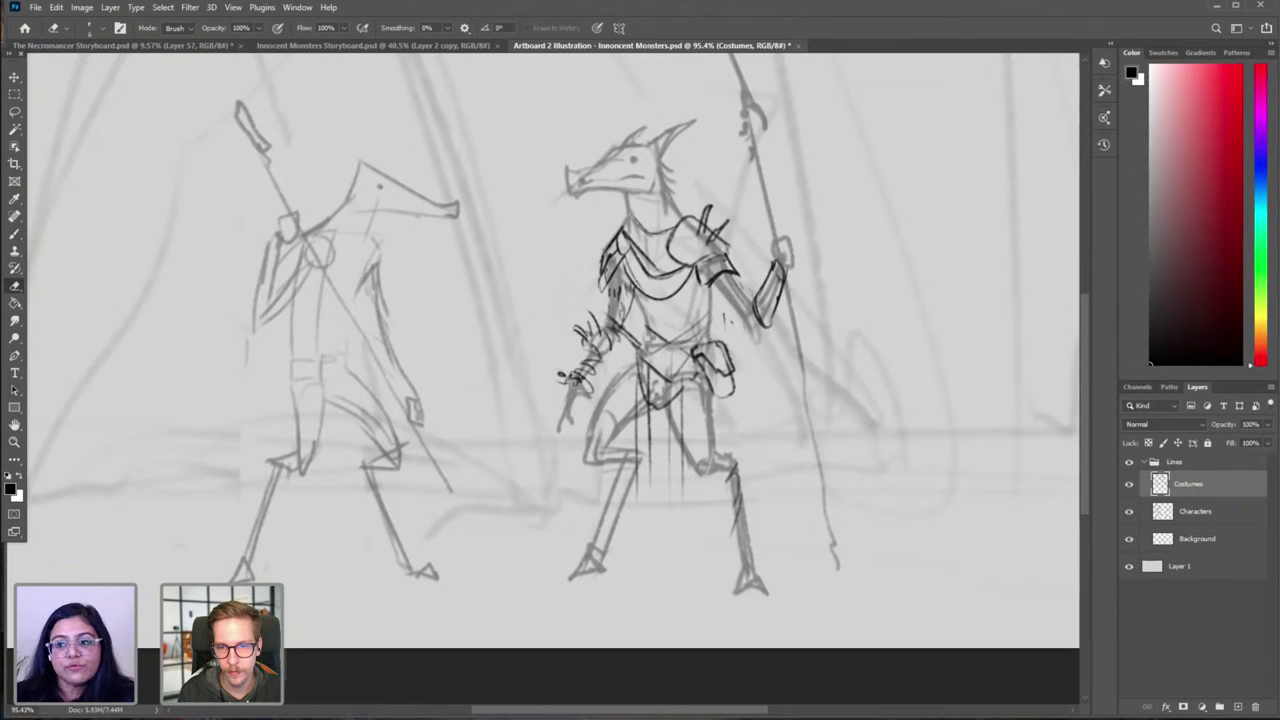
key(b)
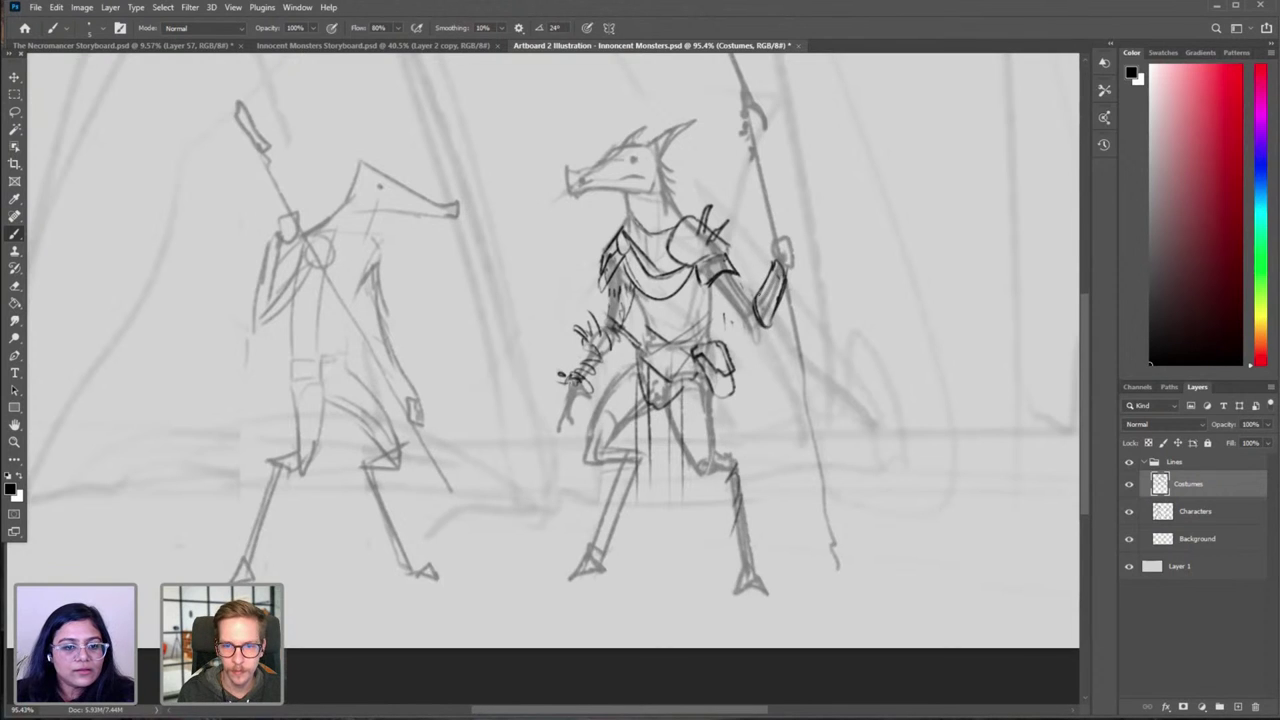
key(e)
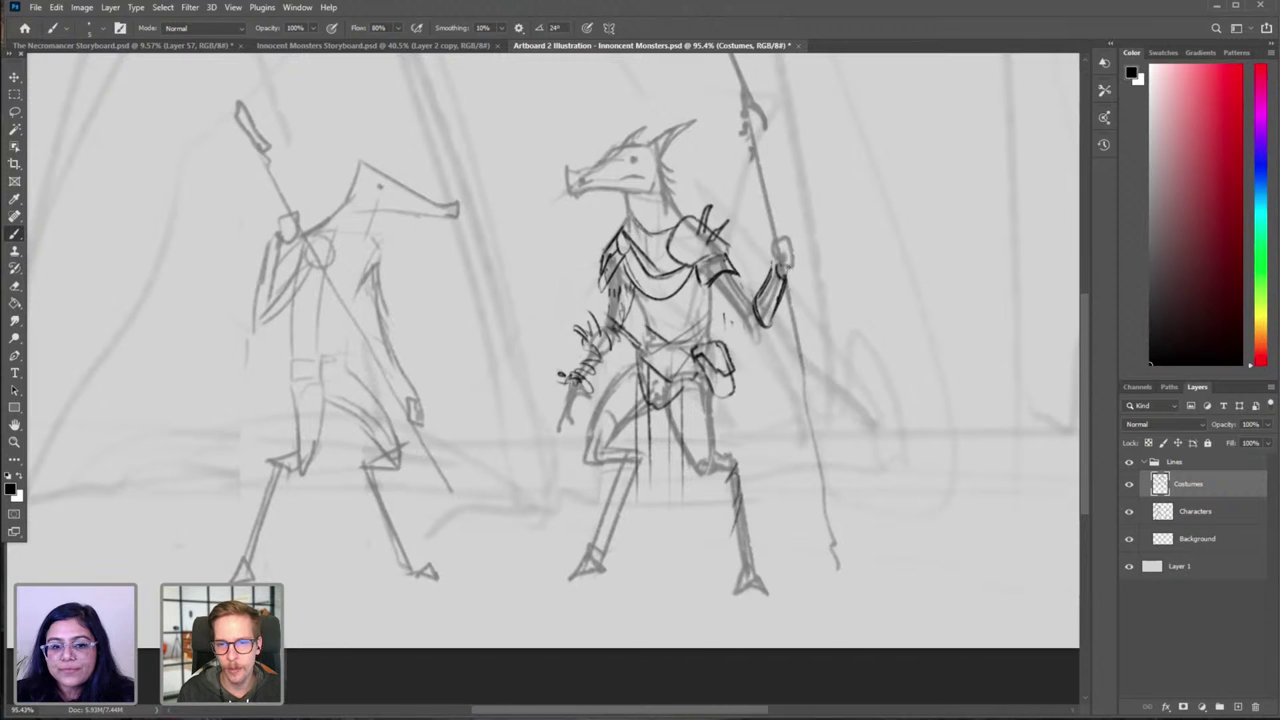
Step: Clean up the edges of the spear-arm bracer at close range and touch up its lines around the elbow
scroll(788, 315, down, 5)
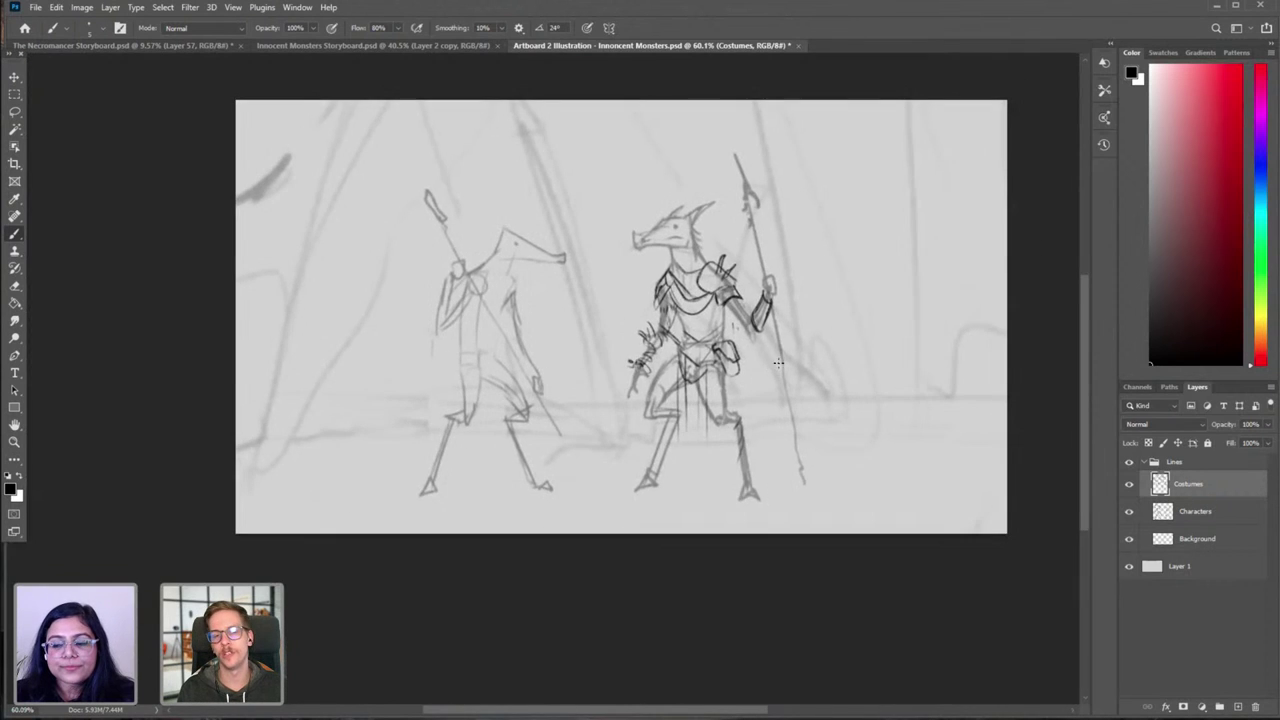
scroll(780, 365, up, 8)
key(e)
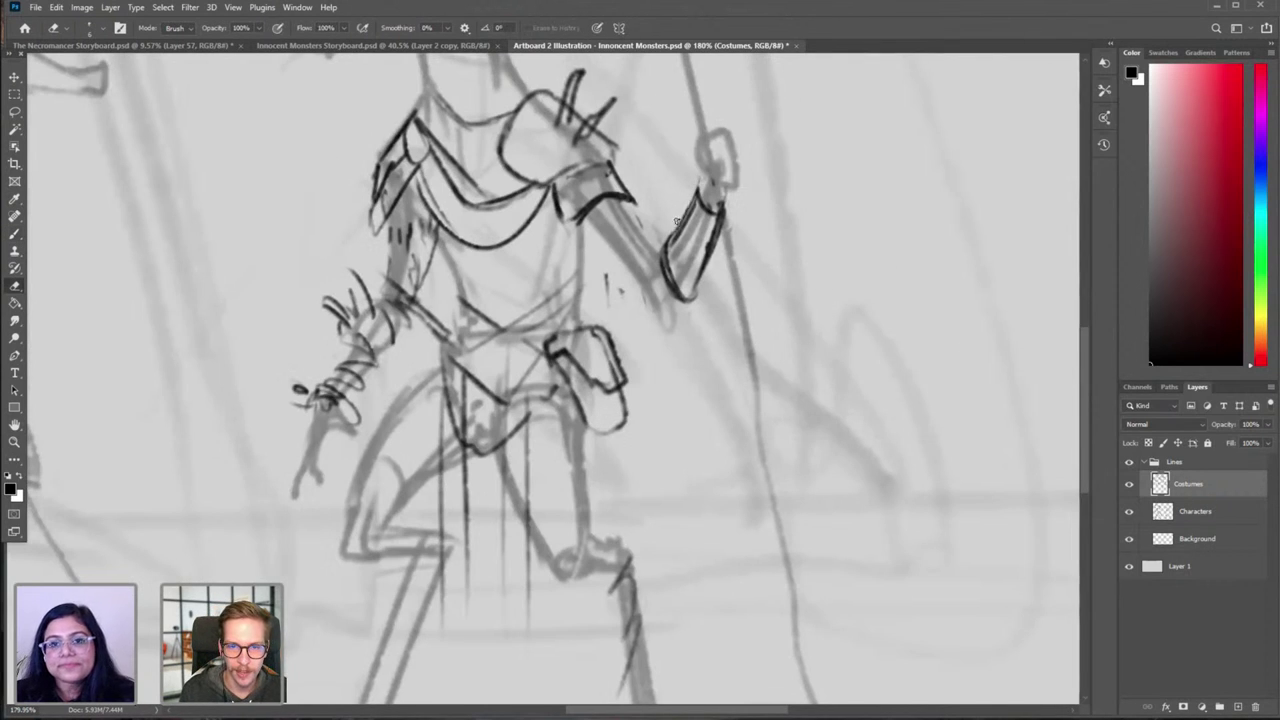
key(b)
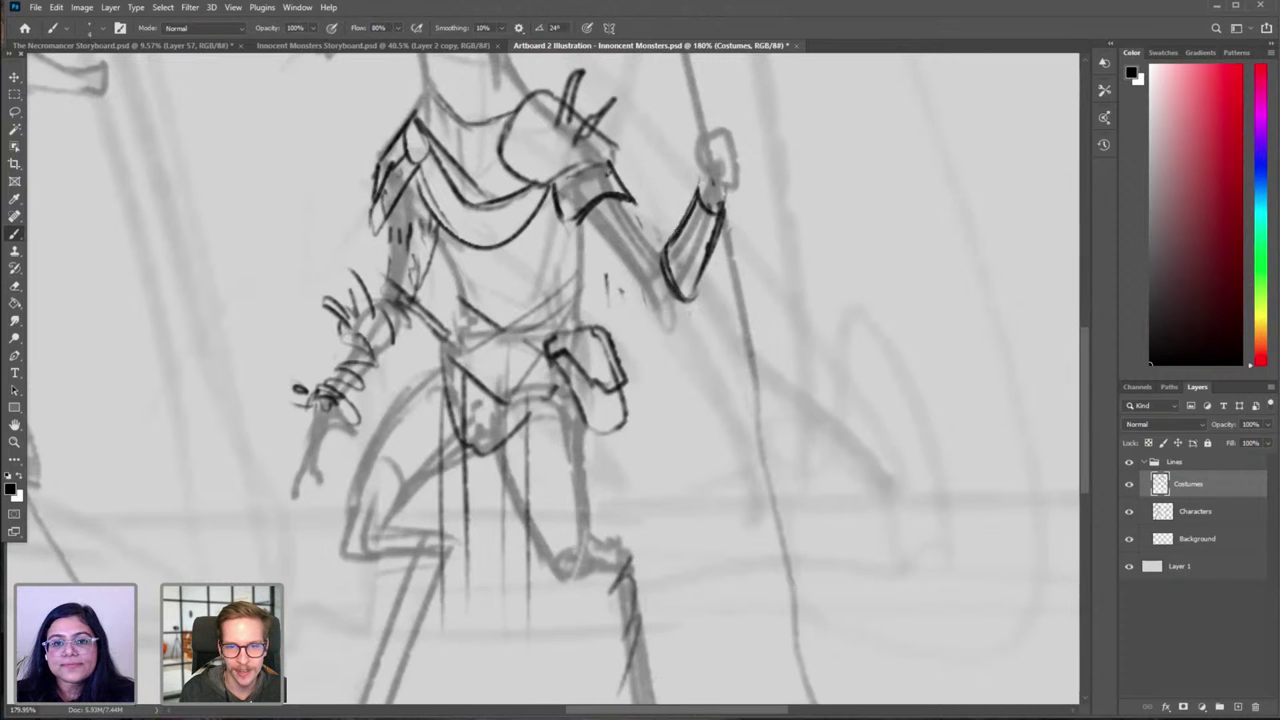
scroll(710, 270, down, 5)
mouse_move(700, 318)
mouse_down()
mouse_move(706, 374)
mouse_move(698, 366)
mouse_up()
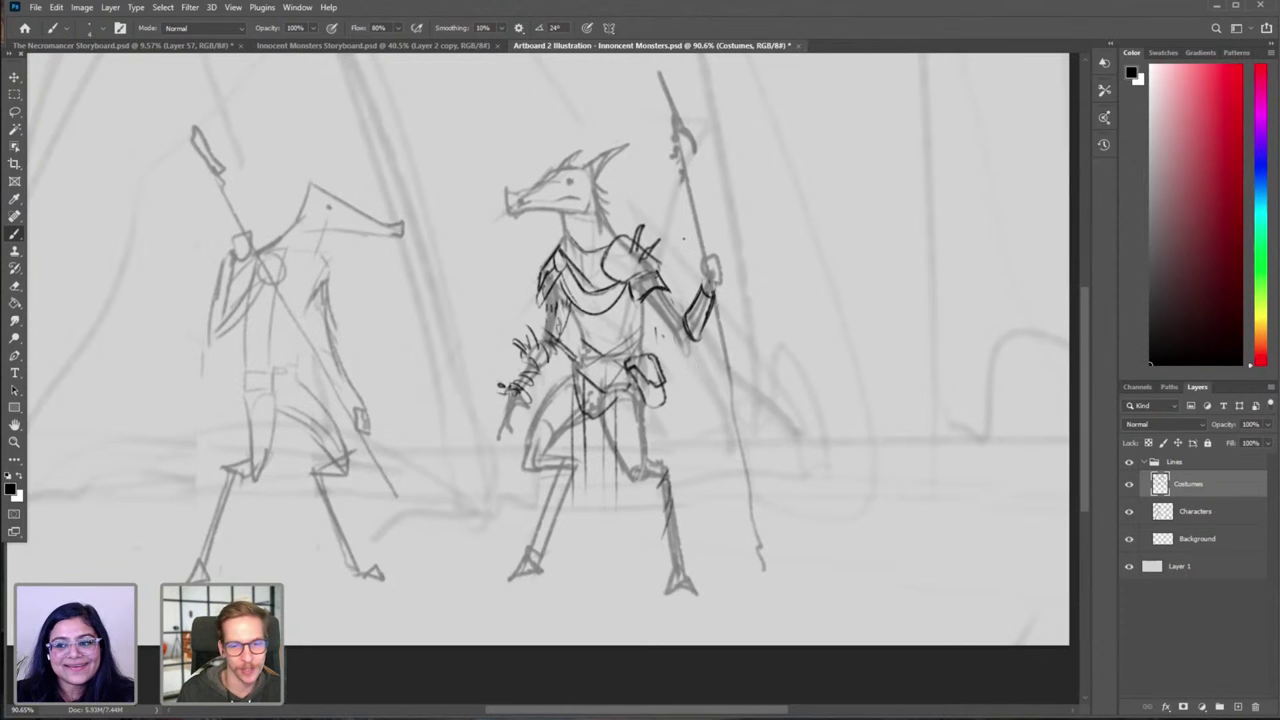
Step: Erase the lower drape line across the horned character's chest and redraw it, undoing four unwanted strokes
key(e)
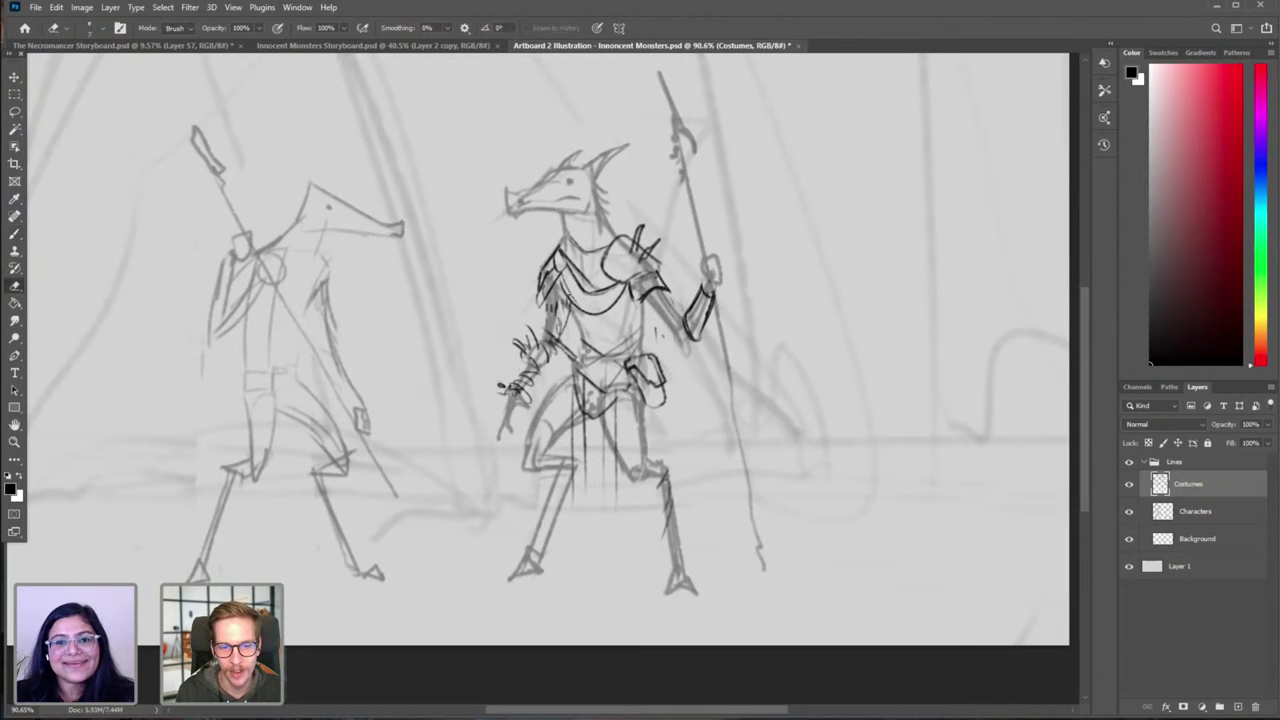
mouse_move(566, 290)
mouse_down()
mouse_move(613, 300)
mouse_move(595, 312)
mouse_move(584, 312)
mouse_move(614, 286)
mouse_up()
key(b)
key(ctrl+z)
key(ctrl+z)
key(ctrl+z)
key(ctrl+z)
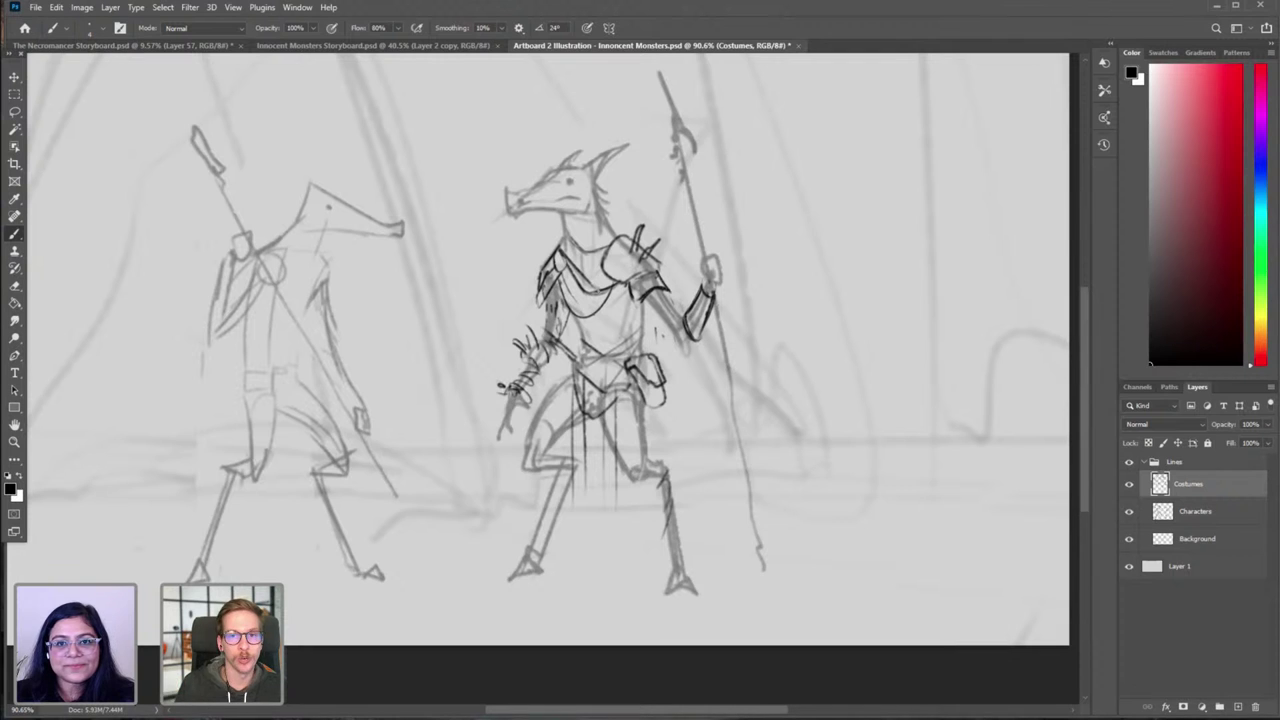
Step: Switch to the Innocent Monsters Storyboard document and review its artboards down to Artboard 13 and back up to Artboards 4 to 7
click(457, 47)
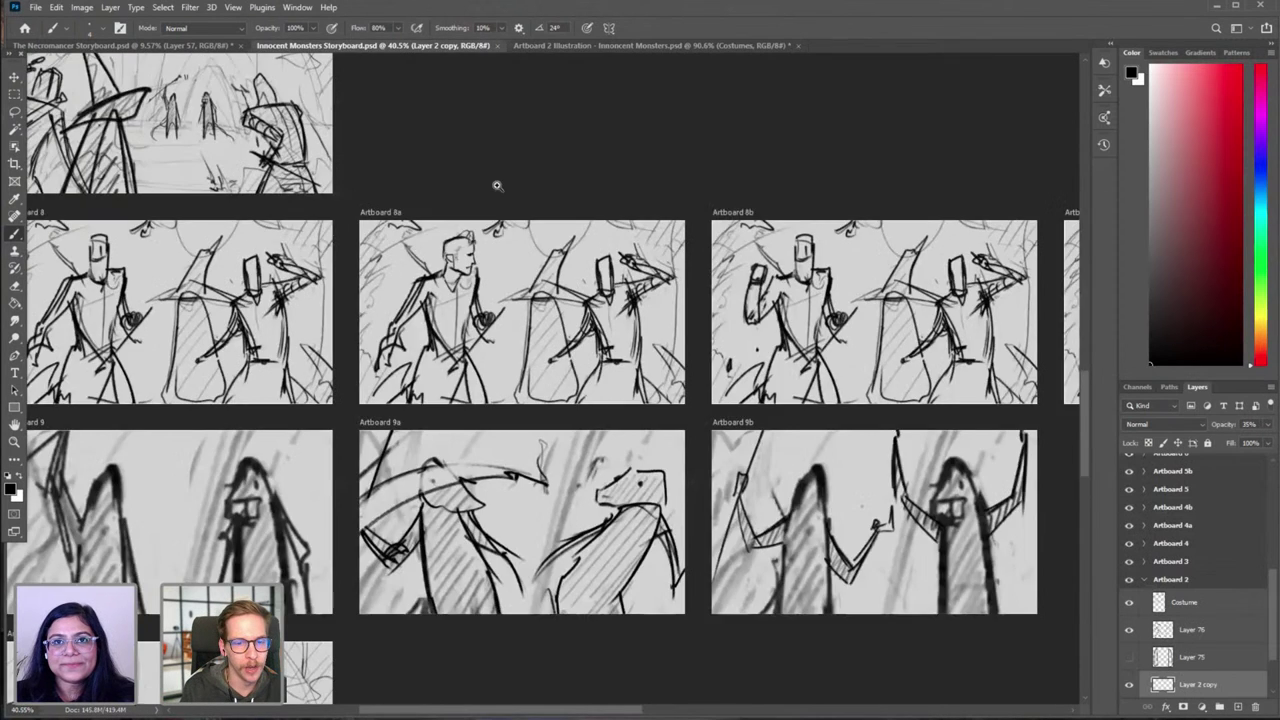
drag(515, 225, 410, 235)
drag(411, 434, 428, 171)
drag(384, 531, 461, 468)
drag(486, 427, 472, 438)
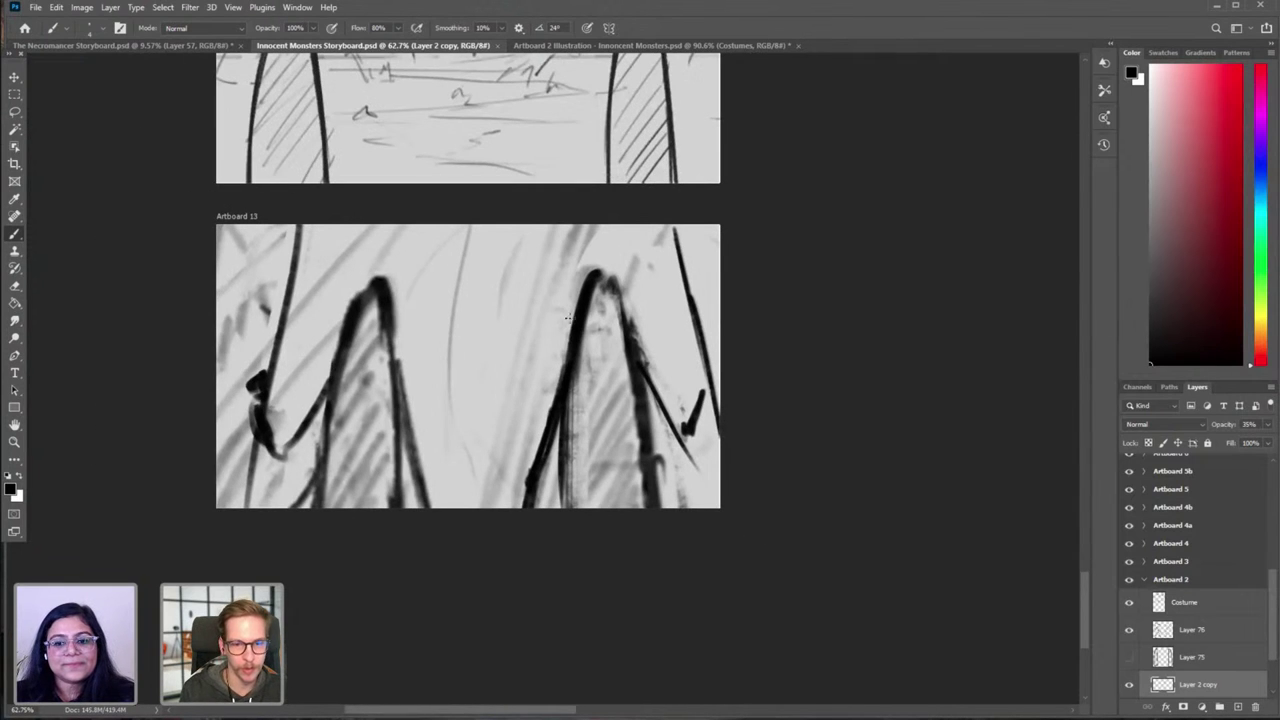
scroll(568, 318, down, 2)
scroll(534, 528, up, 6)
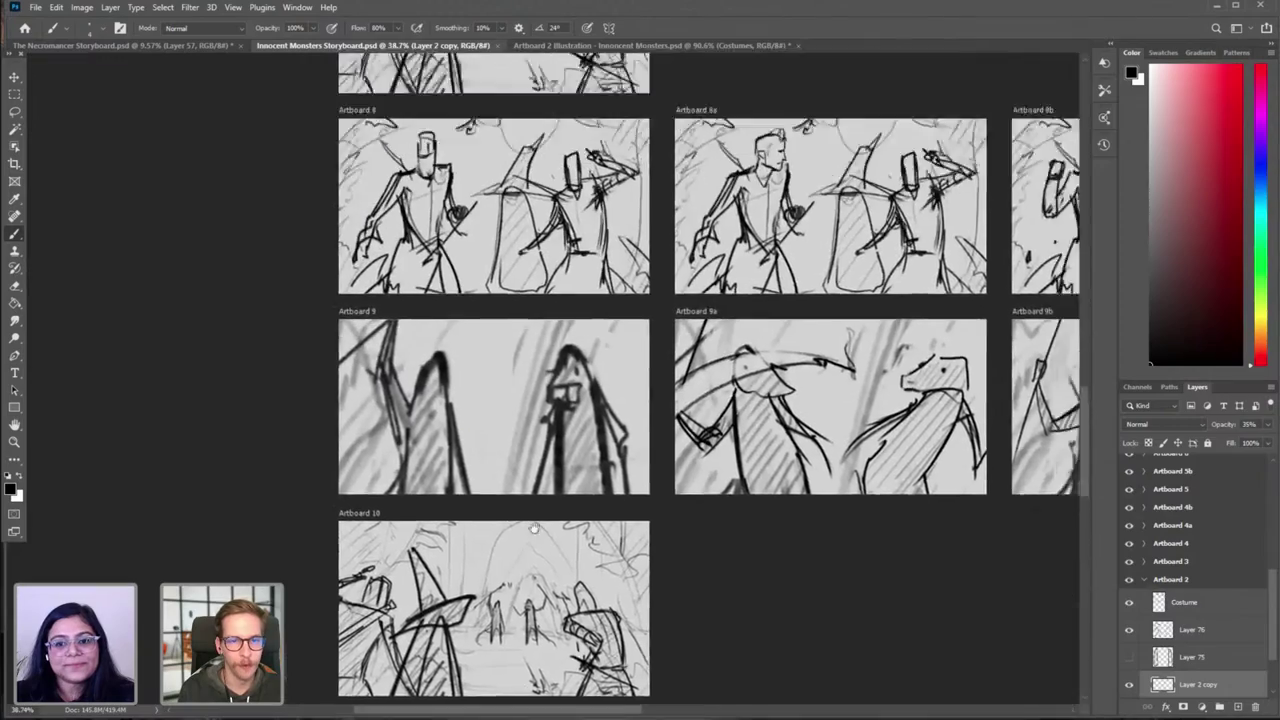
scroll(534, 528, up, 8)
scroll(510, 325, down, 1)
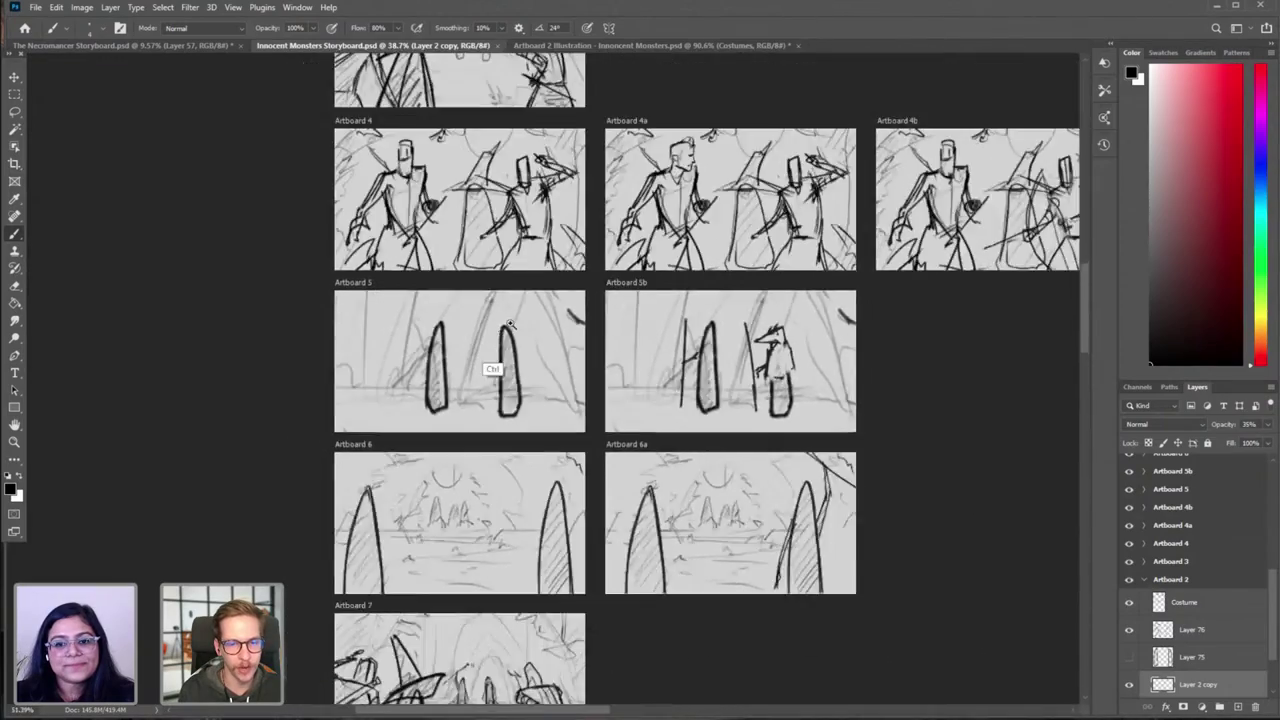
scroll(510, 325, up, 3)
scroll(543, 418, down, 3)
scroll(560, 265, down, 2)
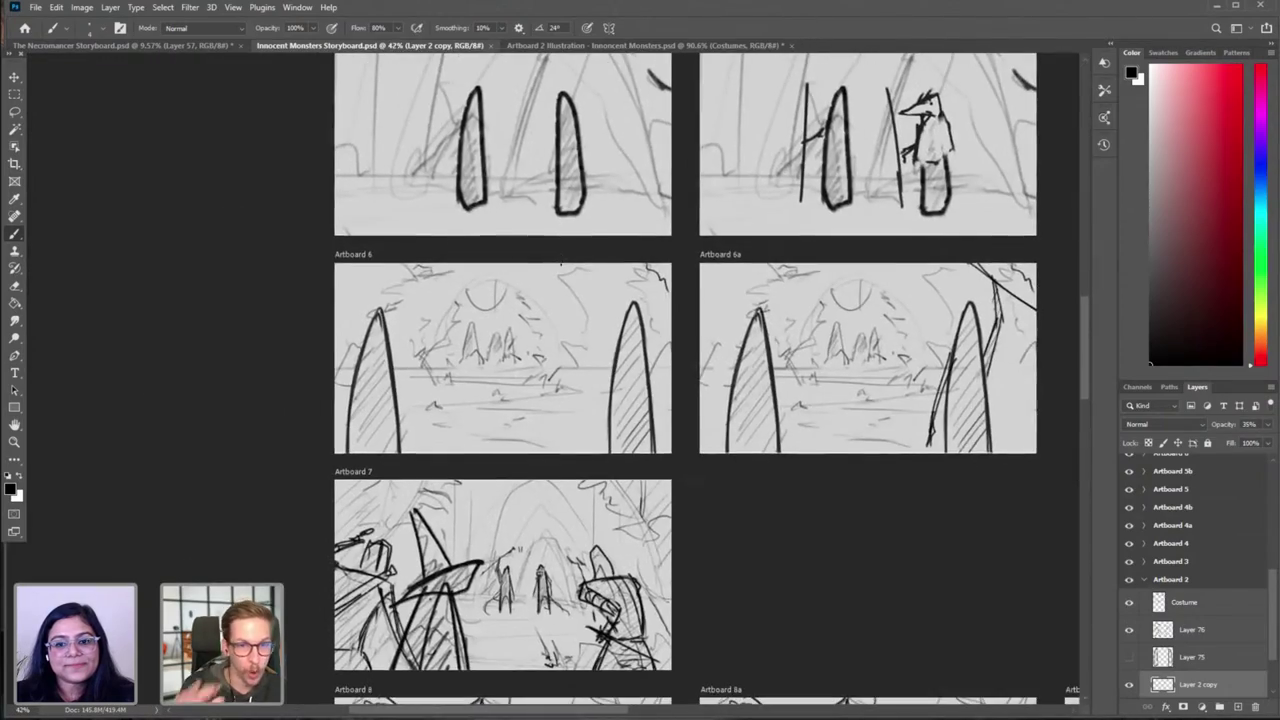
Step: Switch back to the Artboard 2 illustration, rework the lower drape line across the horned character's chest, and add small round marks to the pauldron
click(650, 45)
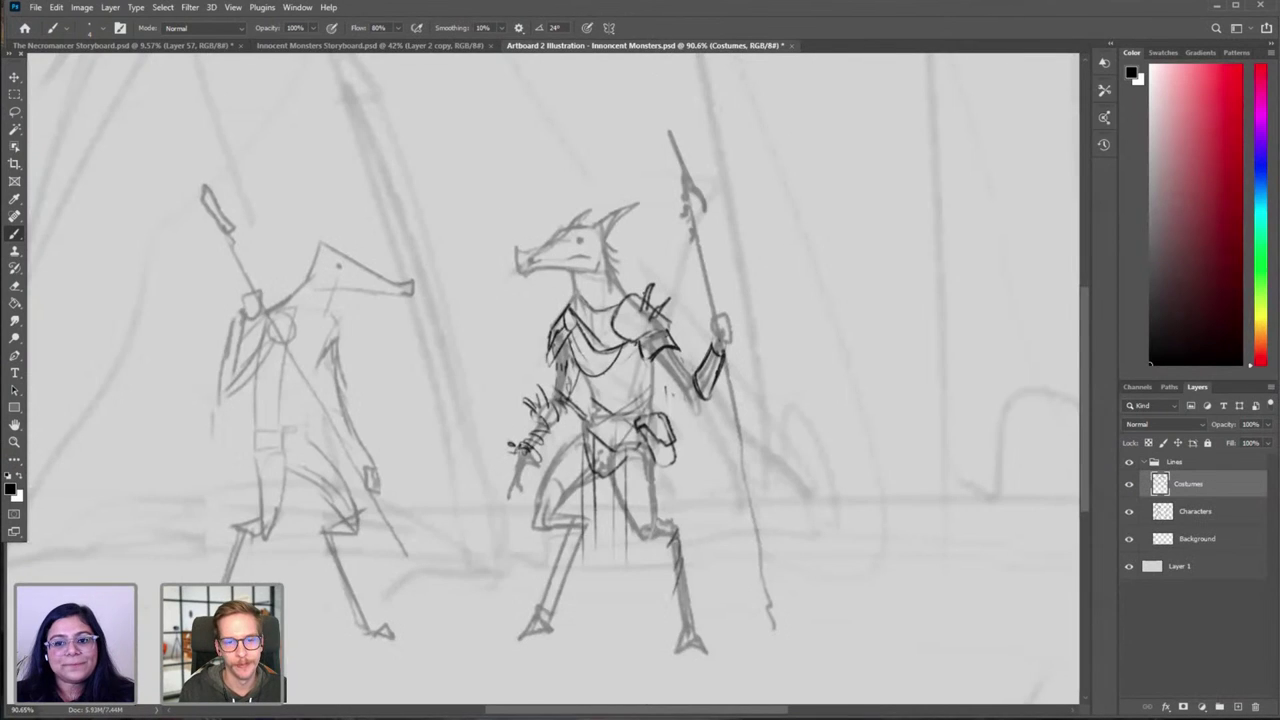
scroll(550, 380, down, 2)
key(e)
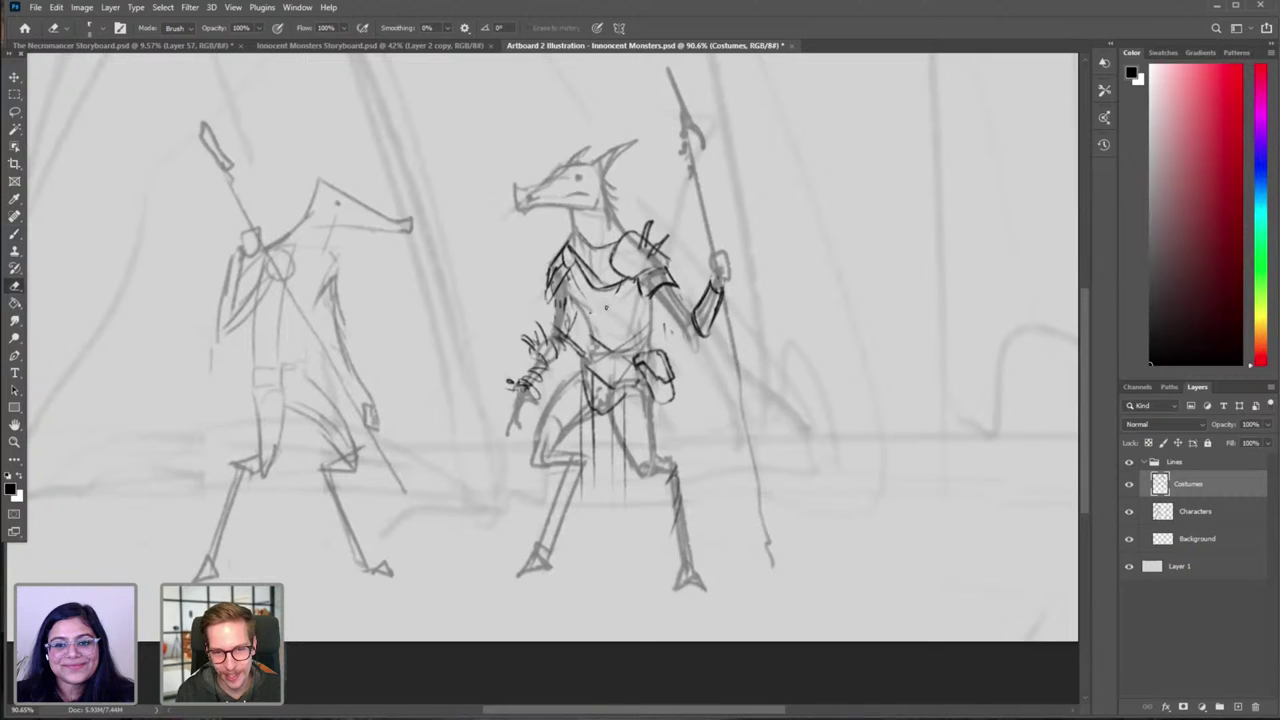
key(b)
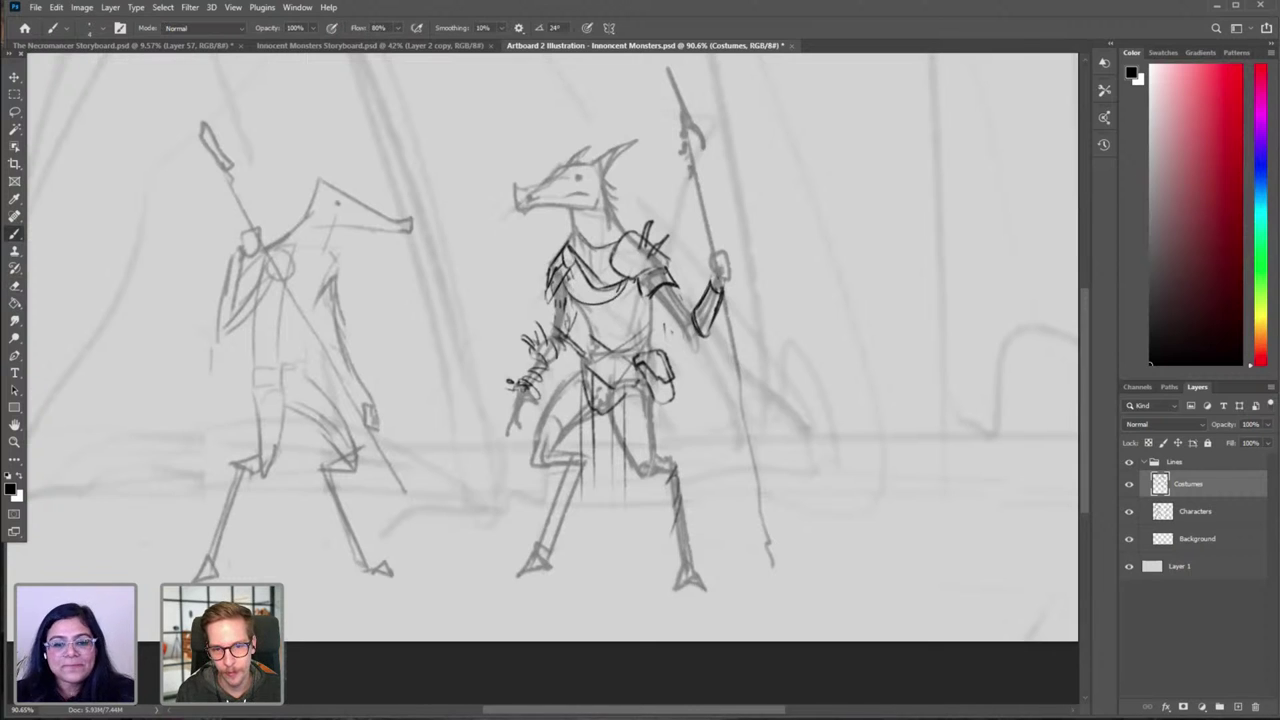
key(e)
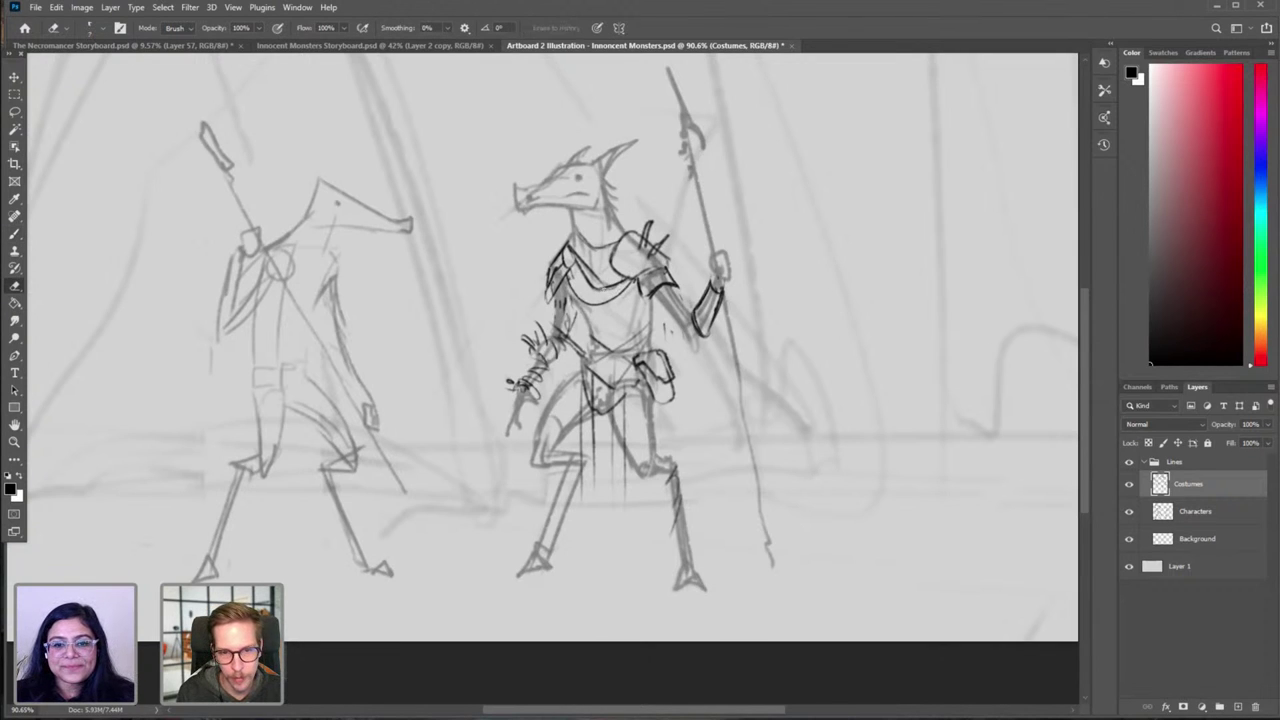
key(b)
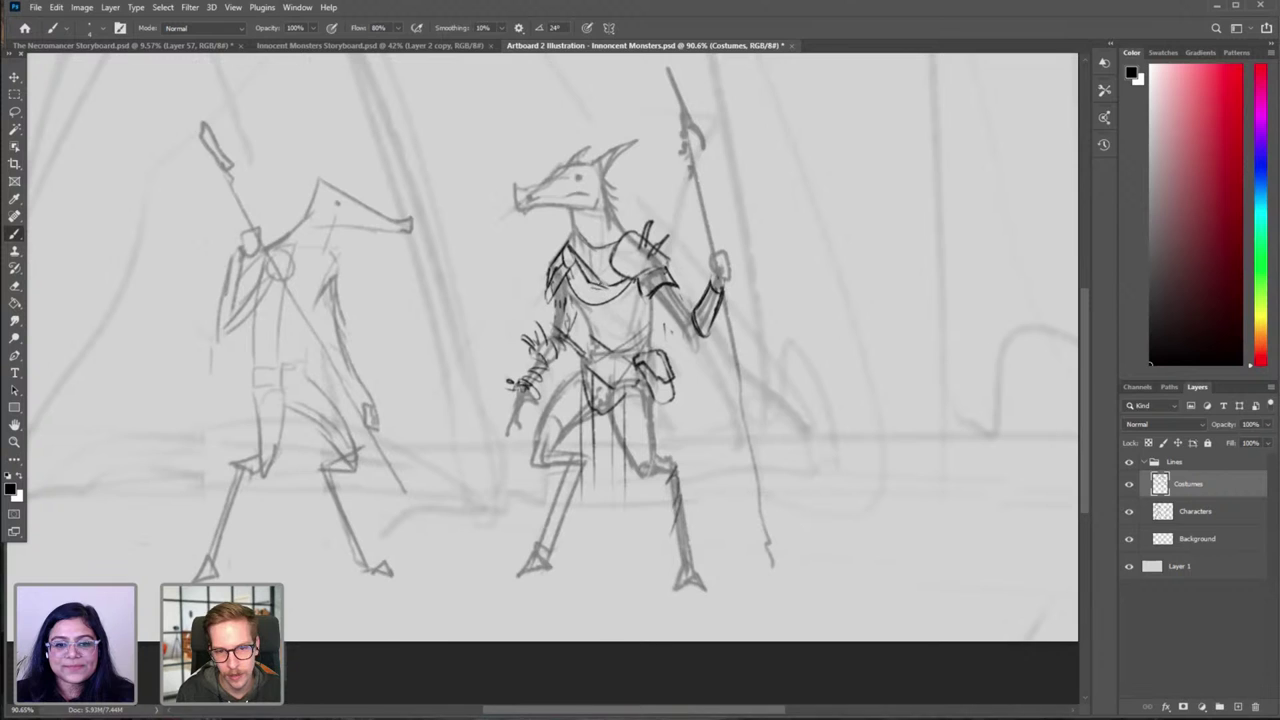
mouse_move(592, 288)
mouse_down()
mouse_move(618, 284)
mouse_move(616, 264)
mouse_up()
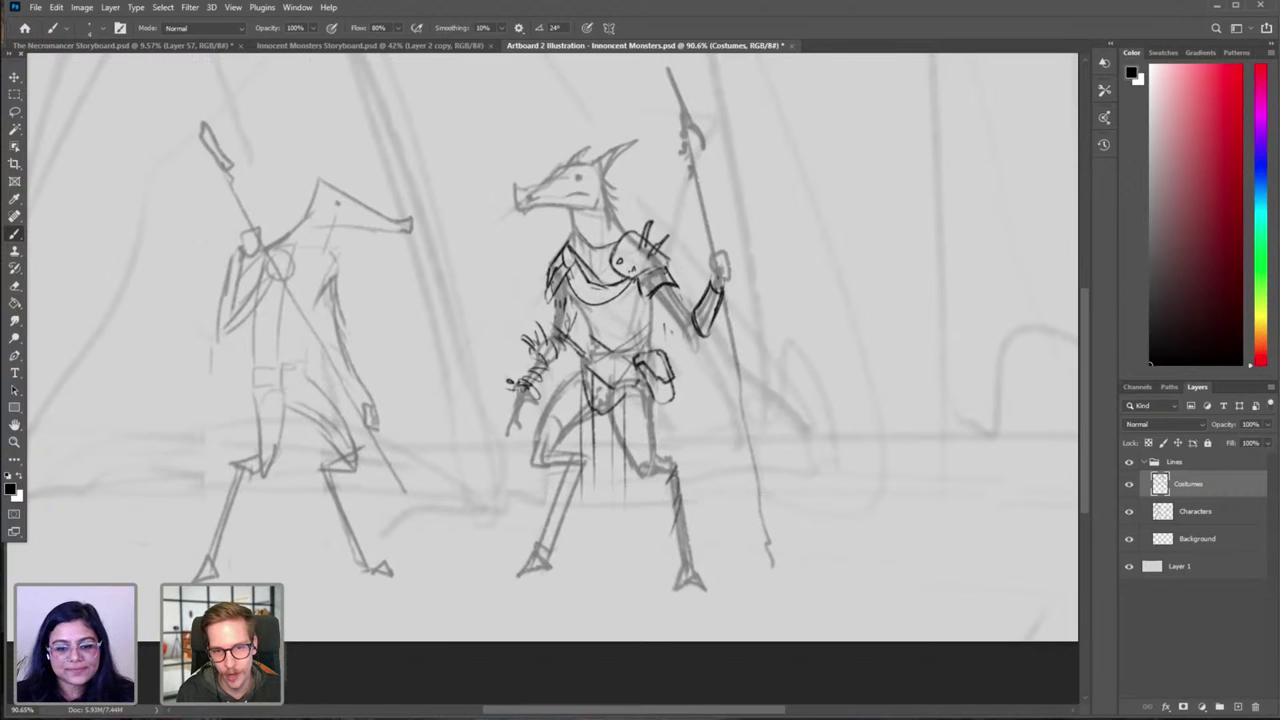
Step: Flip the canvas view horizontally and add a short spike to the horned character's shoulder opposite the pauldron
key(ctrl+shift+h)
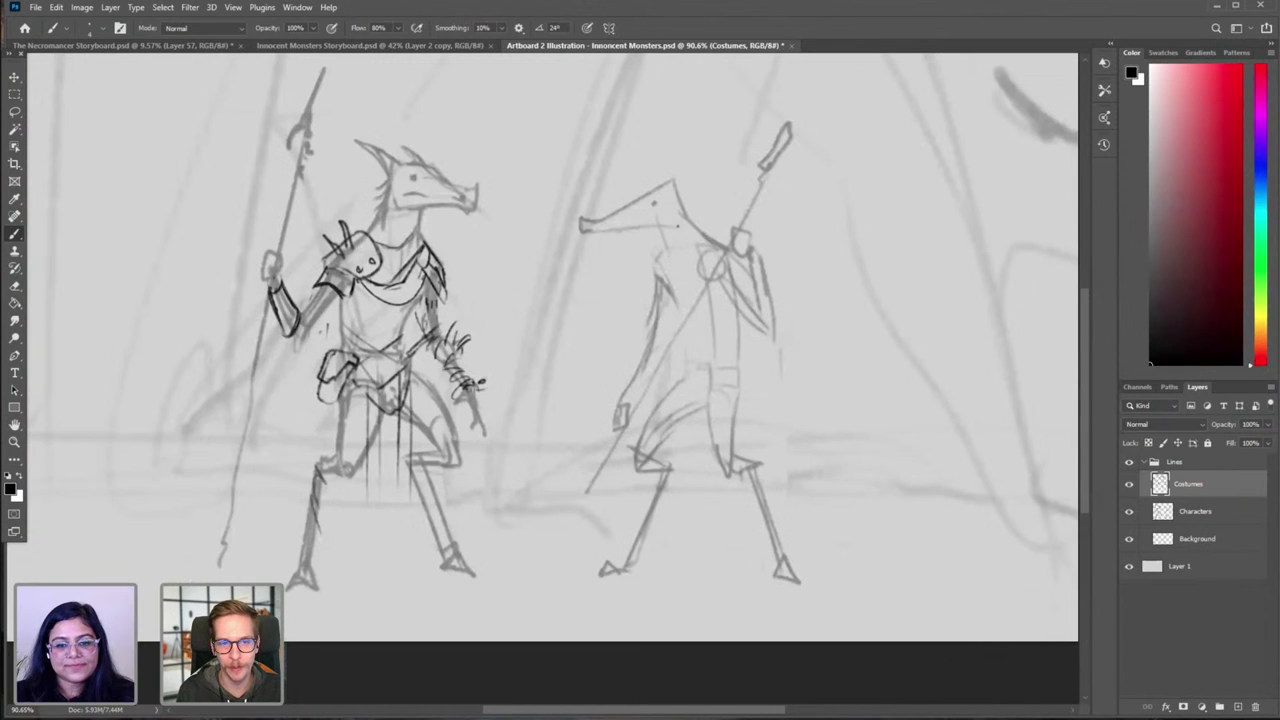
mouse_move(436, 255)
mouse_down()
mouse_move(439, 241)
mouse_move(439, 262)
mouse_up()
drag(480, 312, 587, 248)
drag(506, 247, 527, 295)
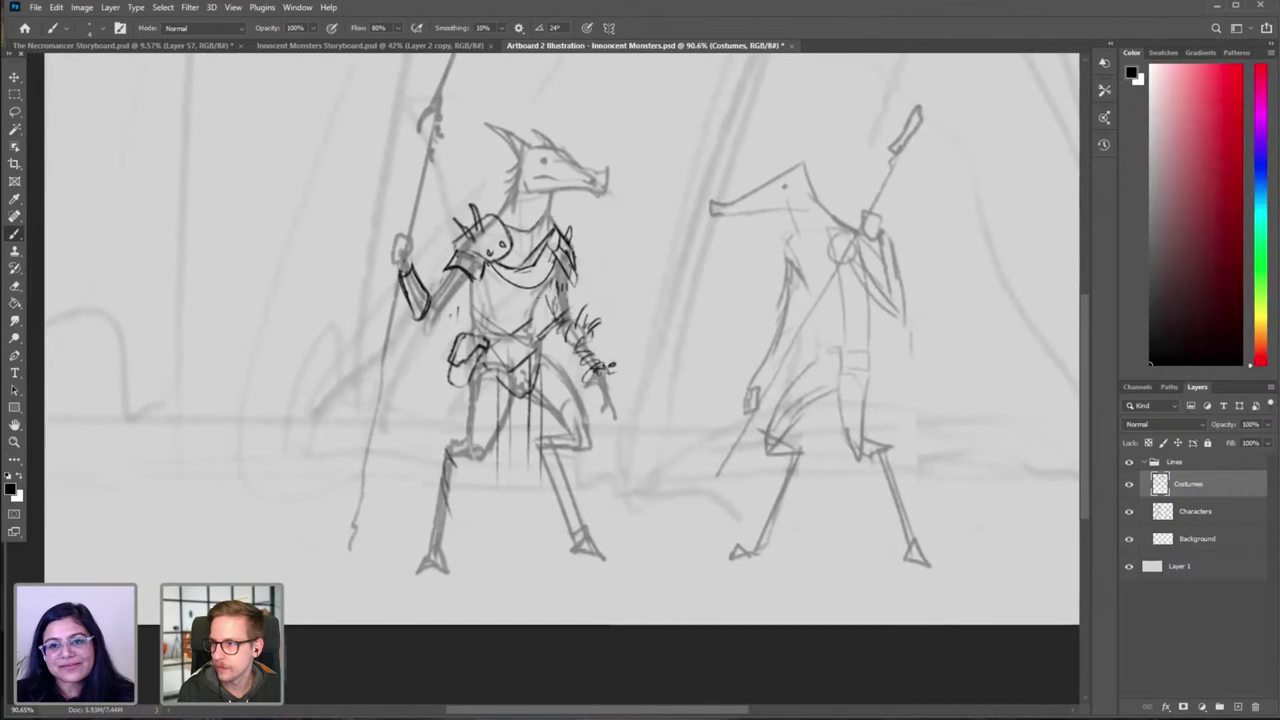
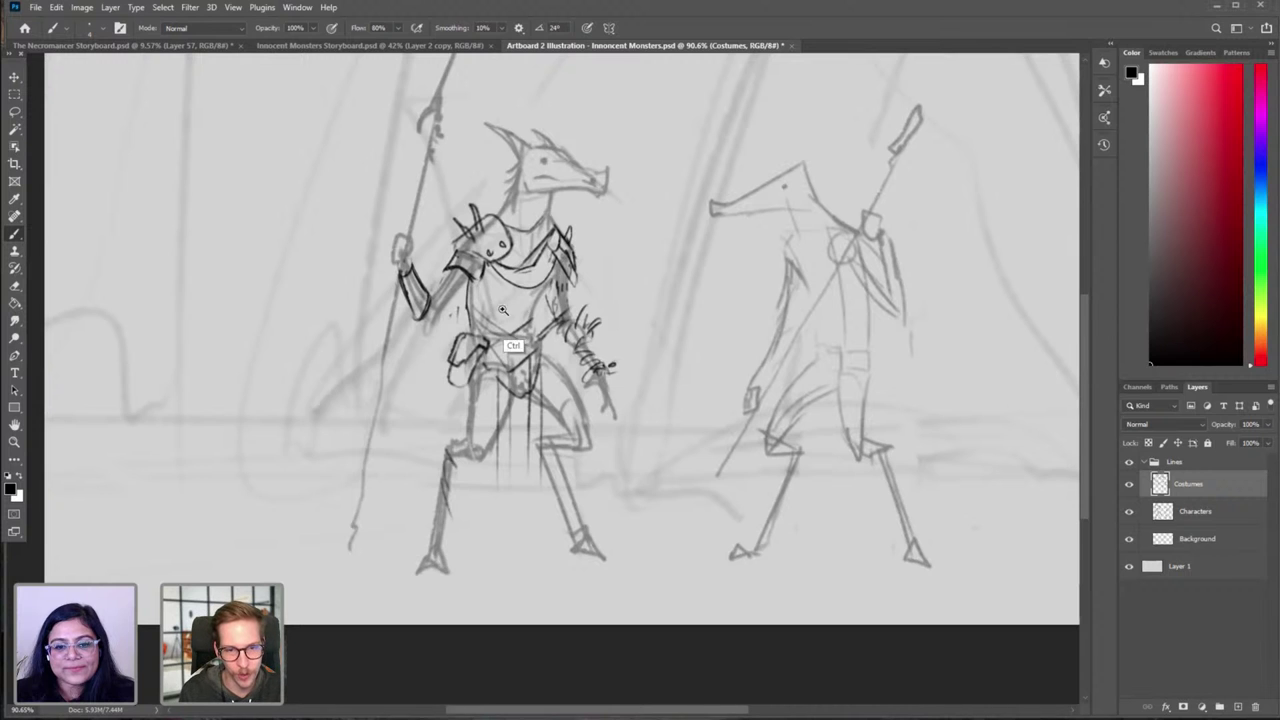
Step: Sketch a rounded belly plate above the horned character's belt, undoing the unwanted stroke attempts
mouse_move(503, 298)
mouse_down()
mouse_move(545, 300)
mouse_move(551, 331)
mouse_move(528, 302)
mouse_move(502, 324)
mouse_move(504, 343)
mouse_up()
key(ctrl+z)
key(ctrl+z)
key(ctrl+z)
key(ctrl+z)
key(ctrl+z)
key(ctrl+z)
key(ctrl+z)
mouse_move(500, 296)
mouse_down()
mouse_move(548, 342)
mouse_move(496, 355)
mouse_move(550, 344)
mouse_up()
key(ctrl+z)
scroll(575, 327, down, 6)
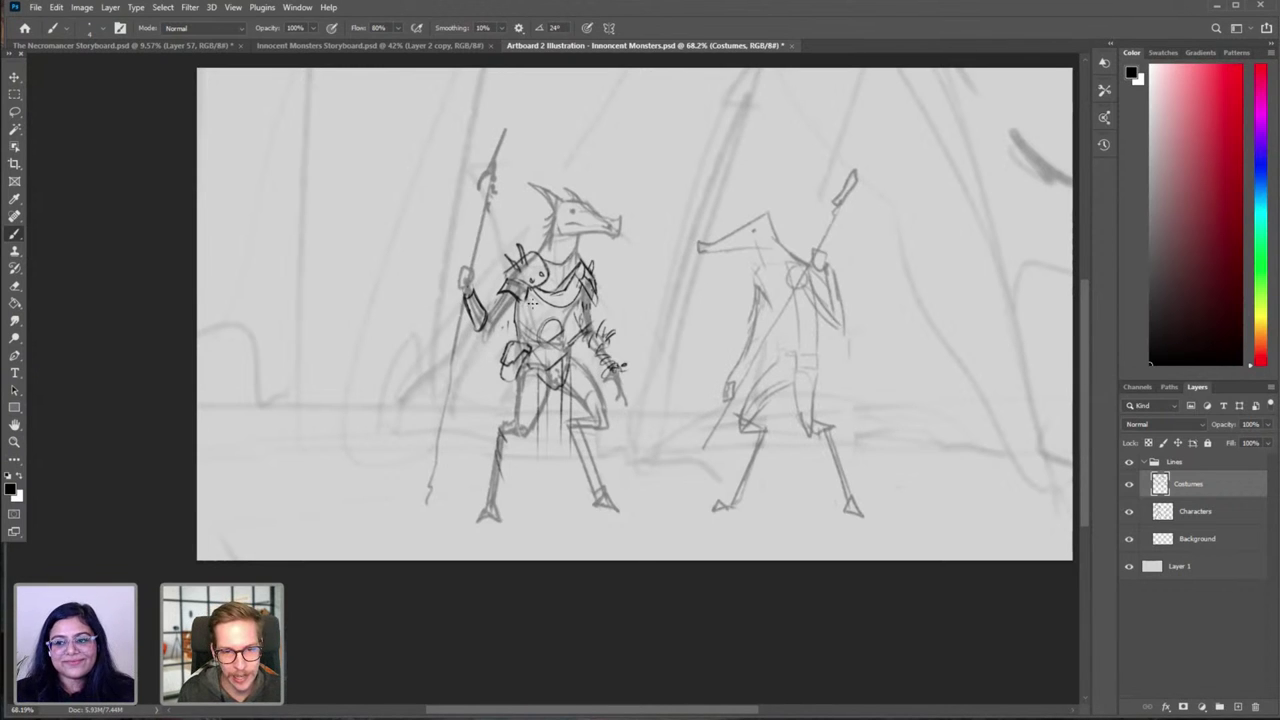
Step: Refine the torso armour's side lines between chest and waist, undoing two unwanted strokes
drag(513, 314, 527, 315)
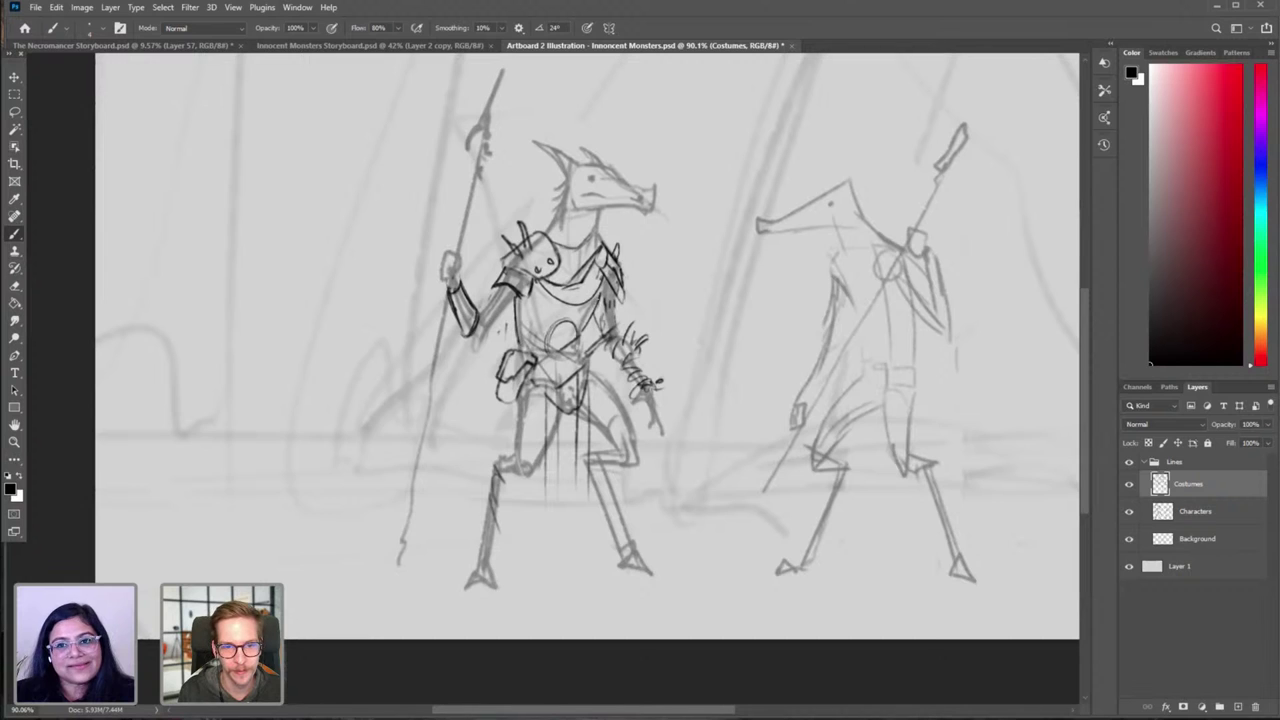
drag(599, 299, 580, 336)
key(ctrl+z)
key(ctrl+z)
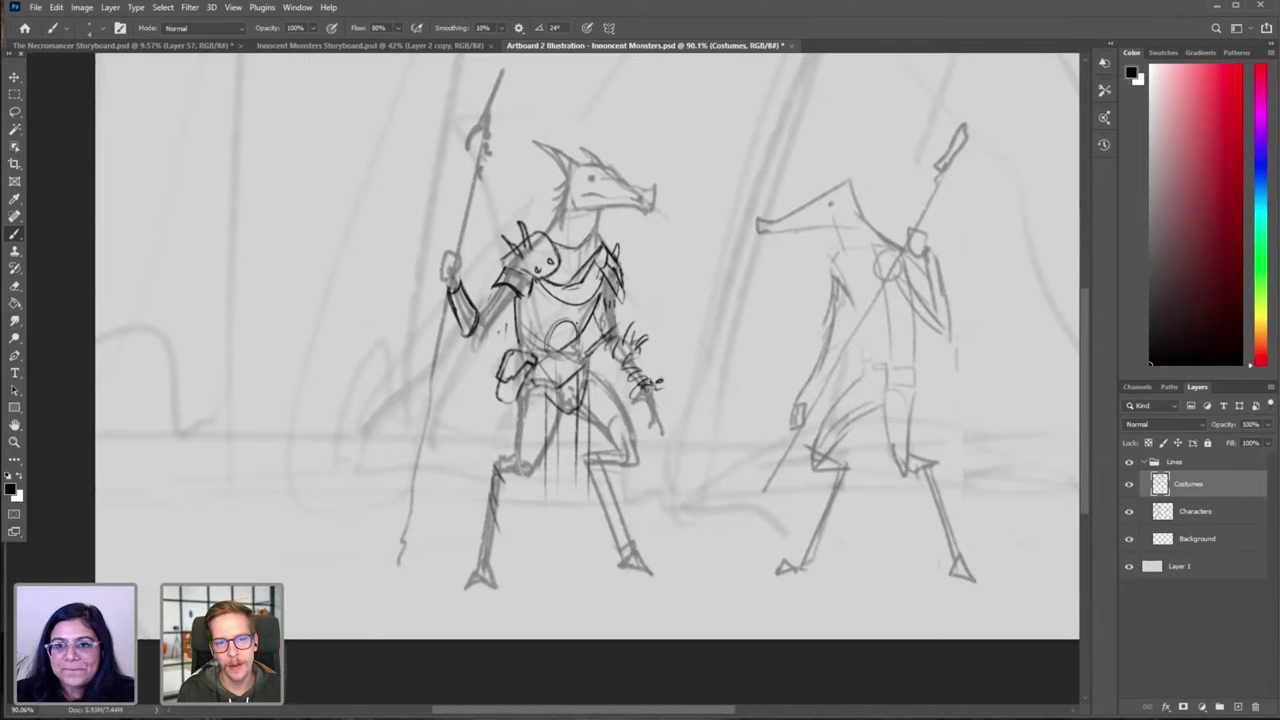
drag(596, 324, 552, 362)
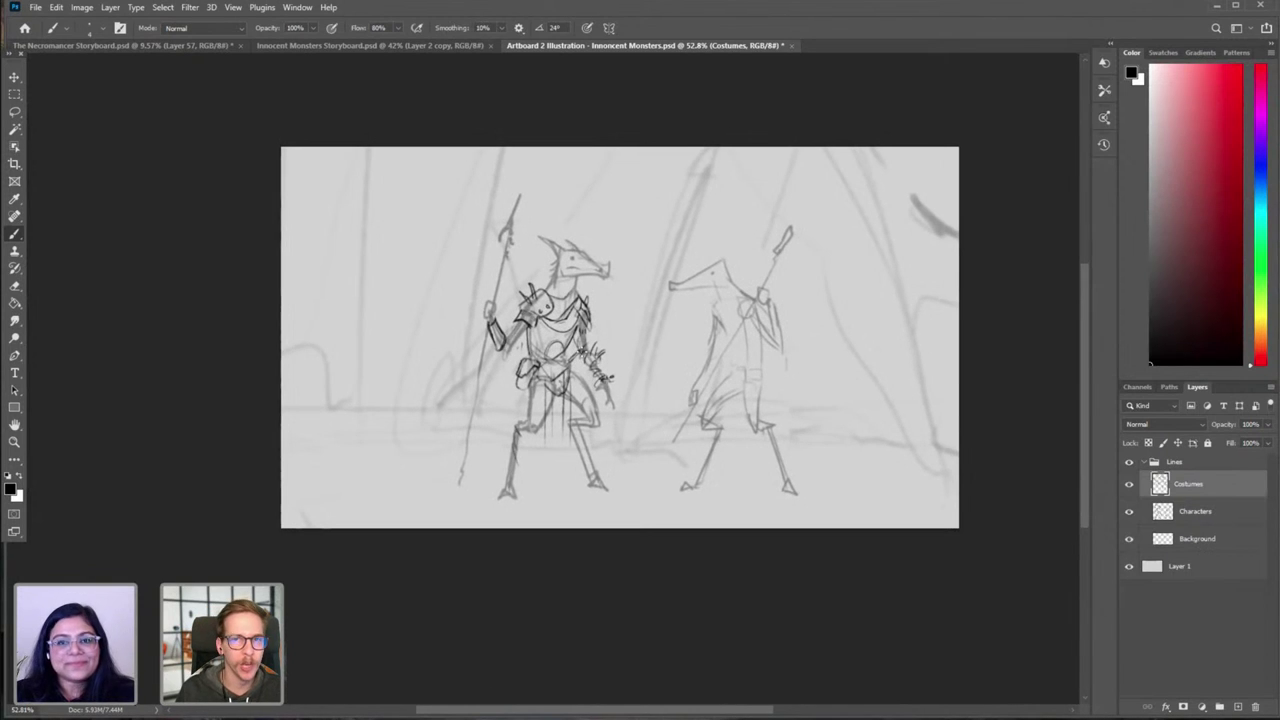
Step: Try four broad black brush strokes across both figures with an enlarged brush and undo them
drag(669, 426, 574, 473)
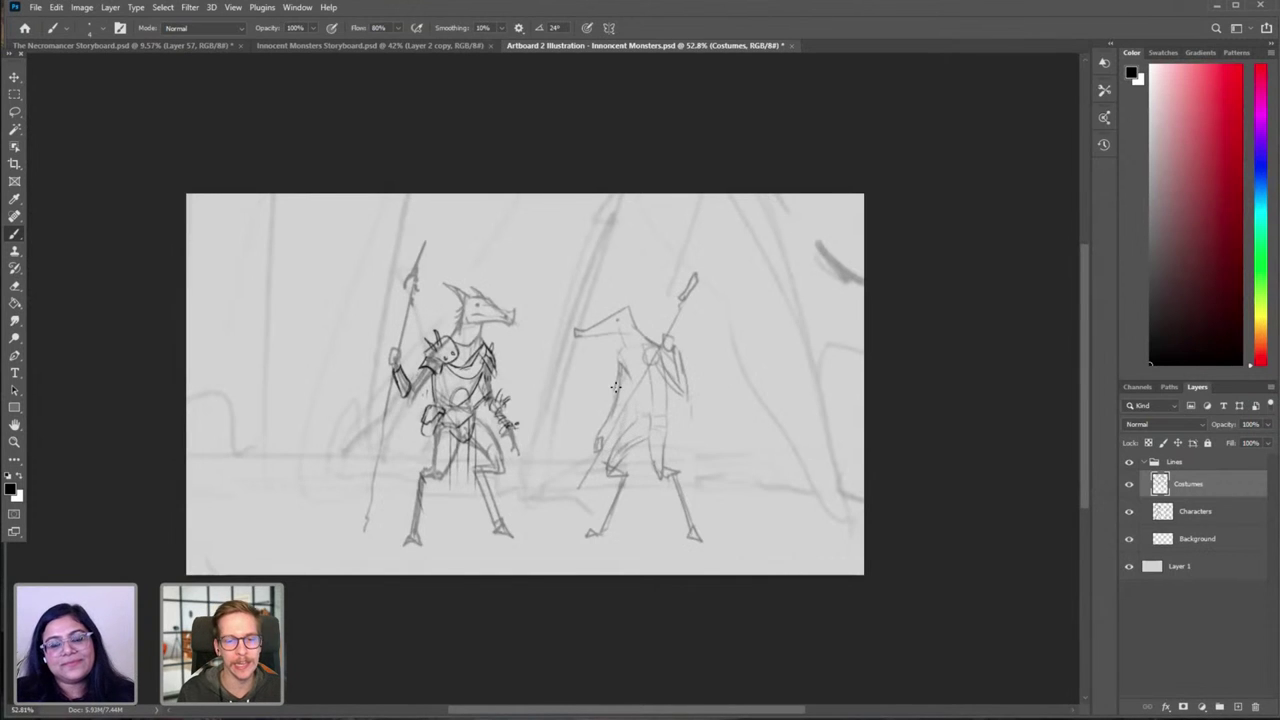
scroll(615, 388, up, 1)
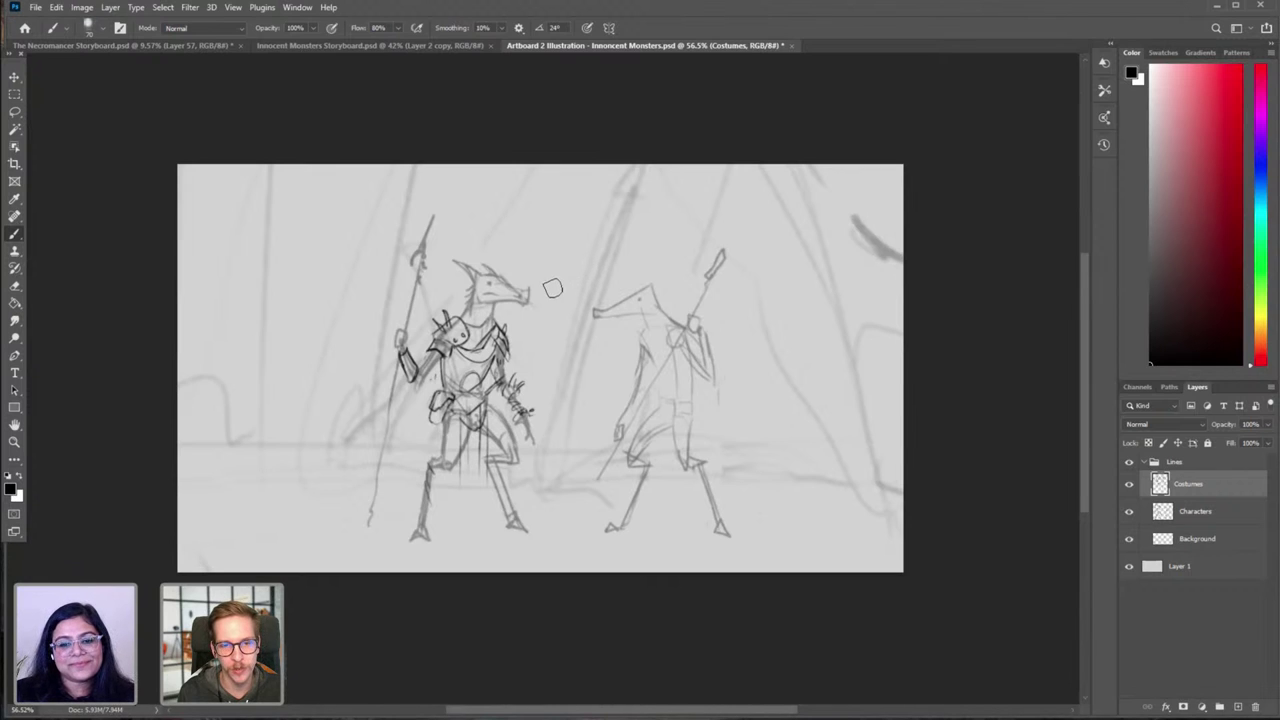
drag(512, 382, 630, 260)
drag(525, 425, 765, 245)
drag(590, 472, 832, 285)
drag(495, 440, 560, 215)
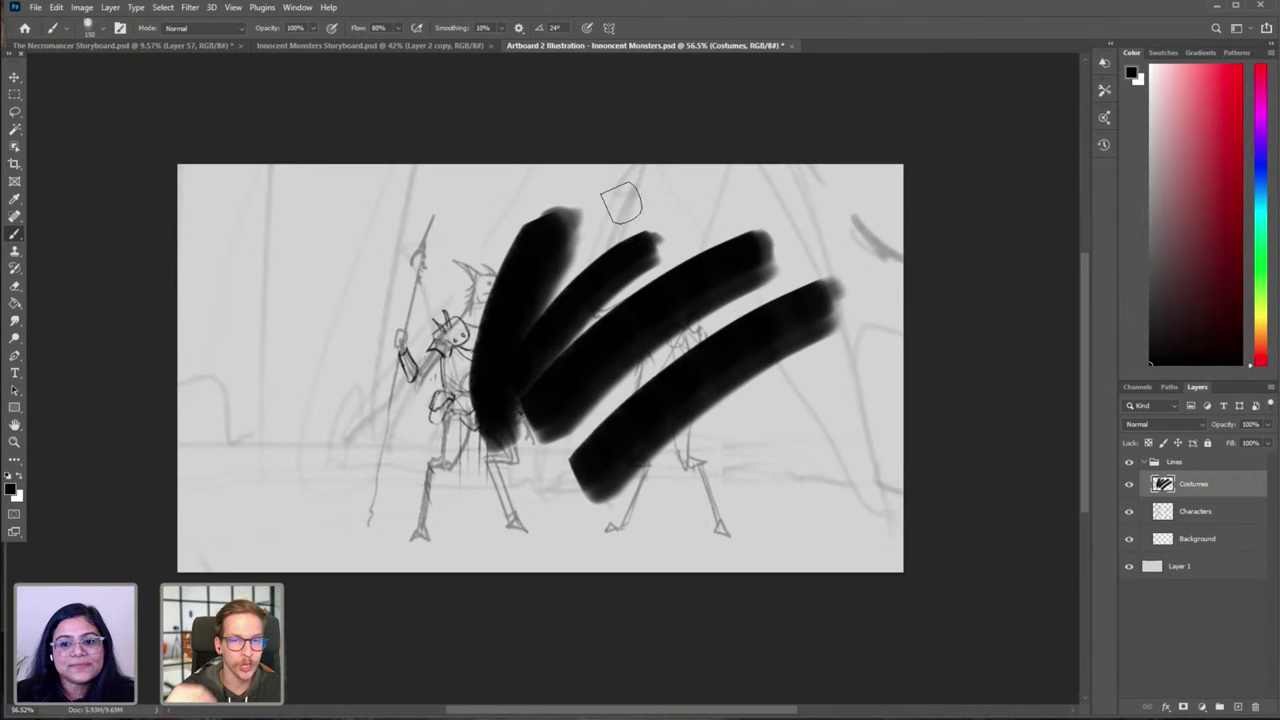
key(ctrl+z)
key(ctrl+z)
key(ctrl+z)
key(ctrl+z)
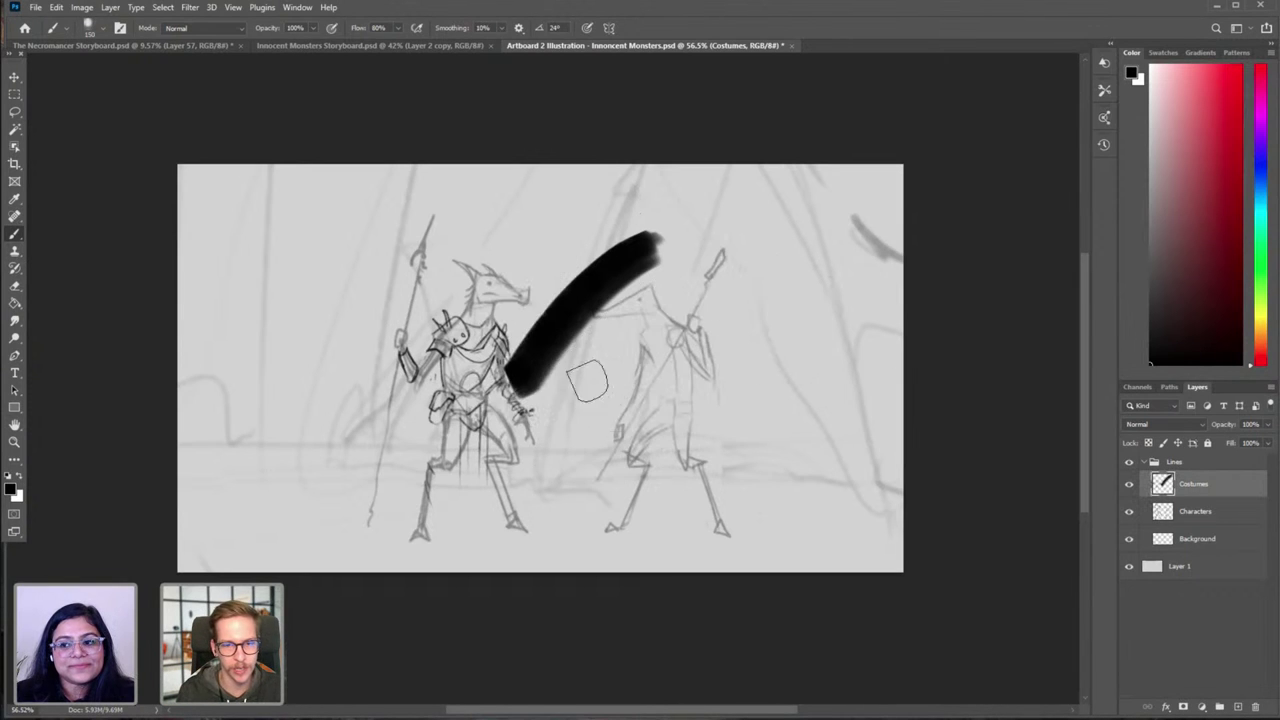
Step: Try another large brush stroke above the horned character, undo it, and reduce the brush size
scroll(551, 354, up, 3)
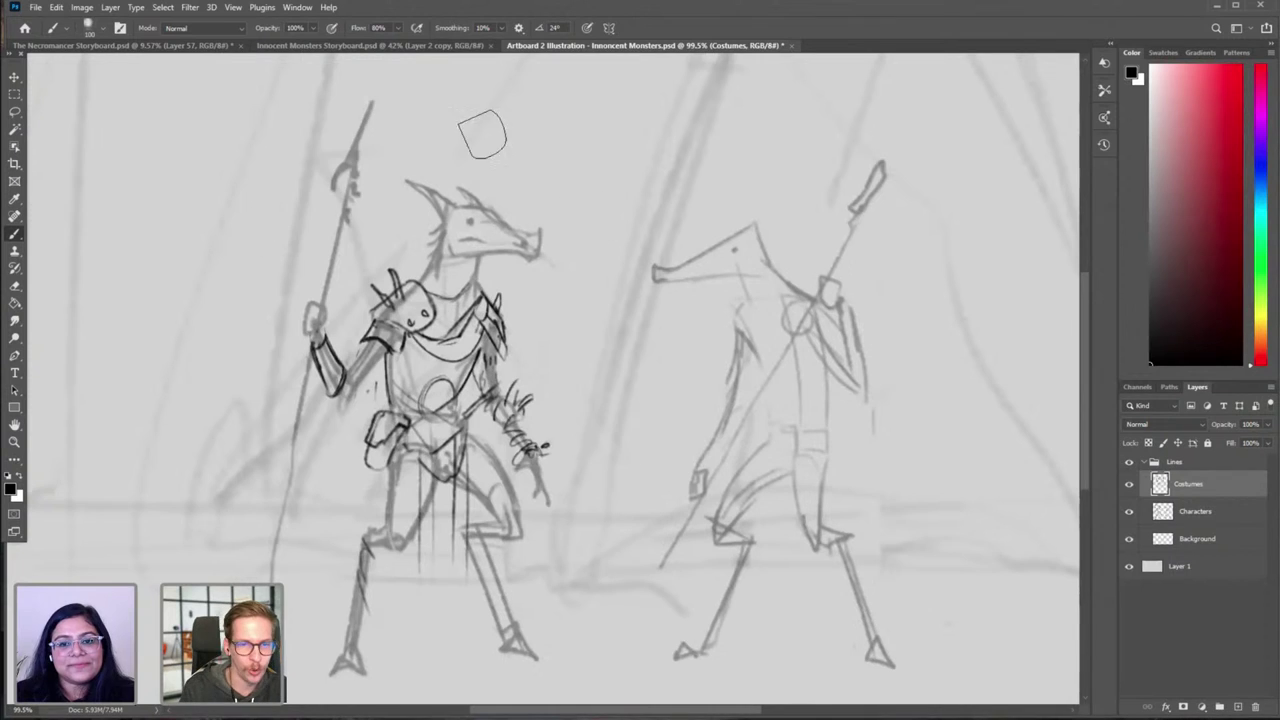
drag(578, 193, 462, 147)
key(ctrl+z)
key(bracketleft)
key(bracketleft)
key(bracketleft)
Step: Try thick strokes over the horned character's shoulders and waist with a medium brush, then undo them all
drag(485, 294, 516, 342)
key(ctrl+z)
key(bracketleft)
key(bracketleft)
key(bracketleft)
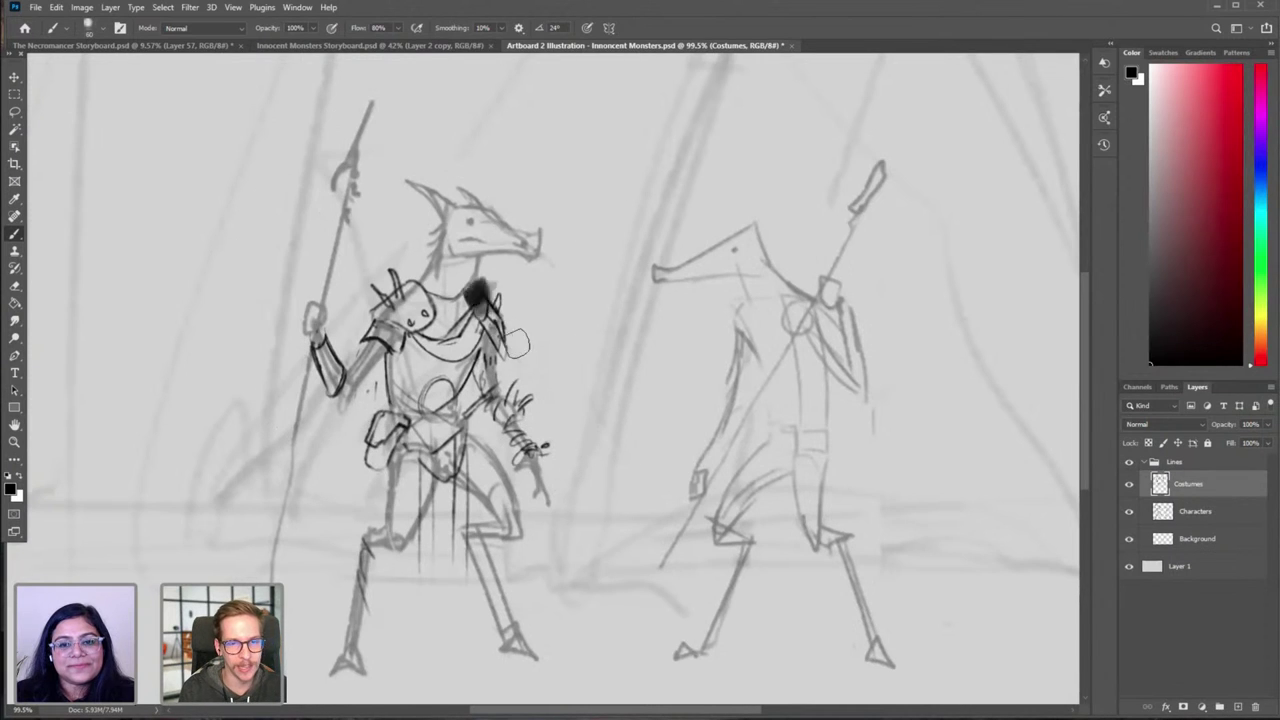
mouse_move(409, 290)
mouse_down()
mouse_move(364, 356)
mouse_move(364, 384)
mouse_move(406, 362)
mouse_up()
drag(370, 396, 442, 452)
key(ctrl+z)
key(ctrl+z)
key(ctrl+z)
key(ctrl+z)
key(ctrl+z)
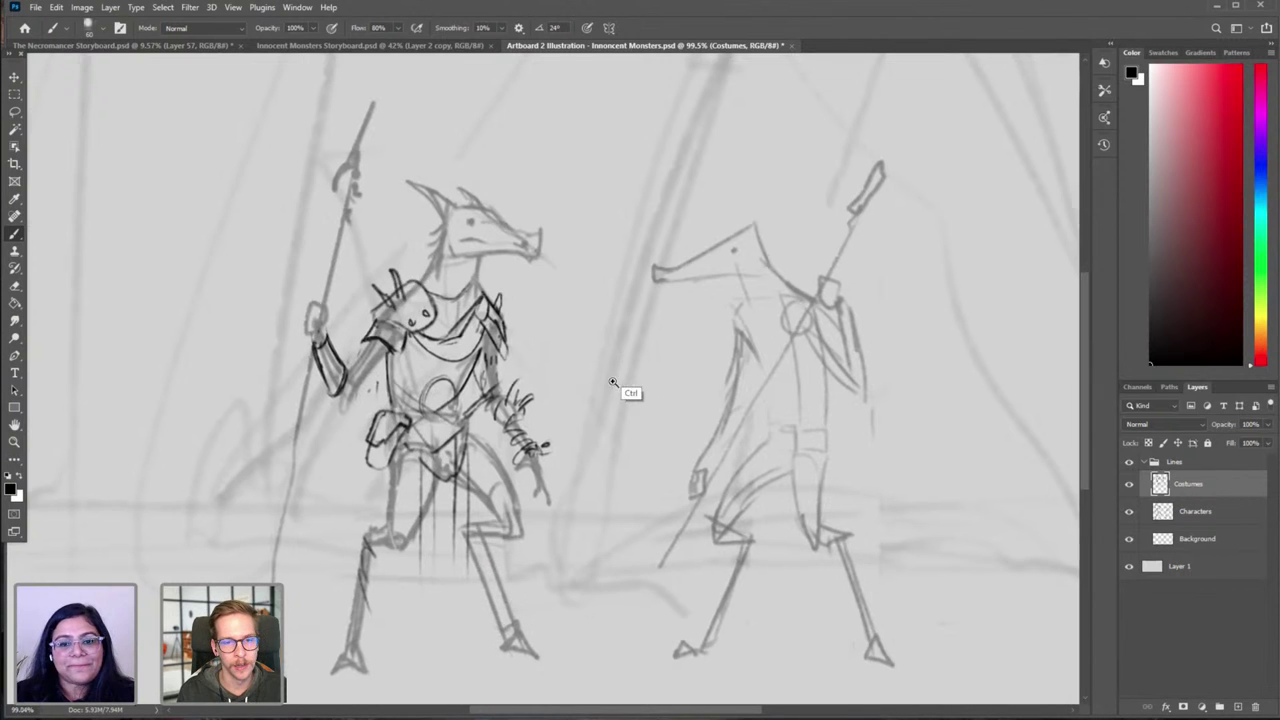
Step: Try long looping thin lines across the figures at two small brush sizes and undo them
key(ctrl+minus)
mouse_move(612, 420)
mouse_down()
mouse_move(586, 300)
mouse_move(514, 270)
mouse_move(433, 462)
mouse_move(538, 214)
mouse_move(540, 500)
mouse_up()
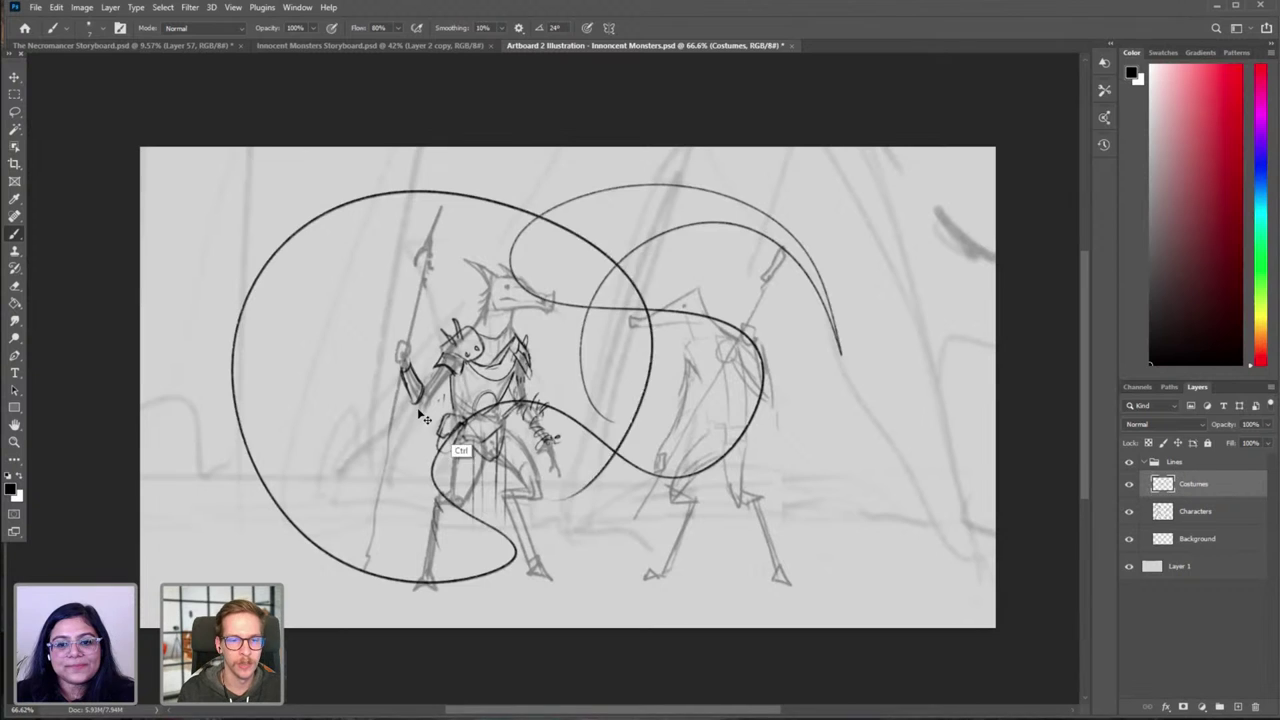
key(ctrl+z)
key(bracketleft)
key(bracketleft)
mouse_move(279, 390)
mouse_down()
mouse_move(404, 340)
mouse_move(339, 370)
mouse_move(302, 421)
mouse_move(289, 474)
mouse_move(362, 375)
mouse_move(260, 422)
mouse_move(343, 487)
mouse_move(459, 309)
mouse_move(416, 482)
mouse_up()
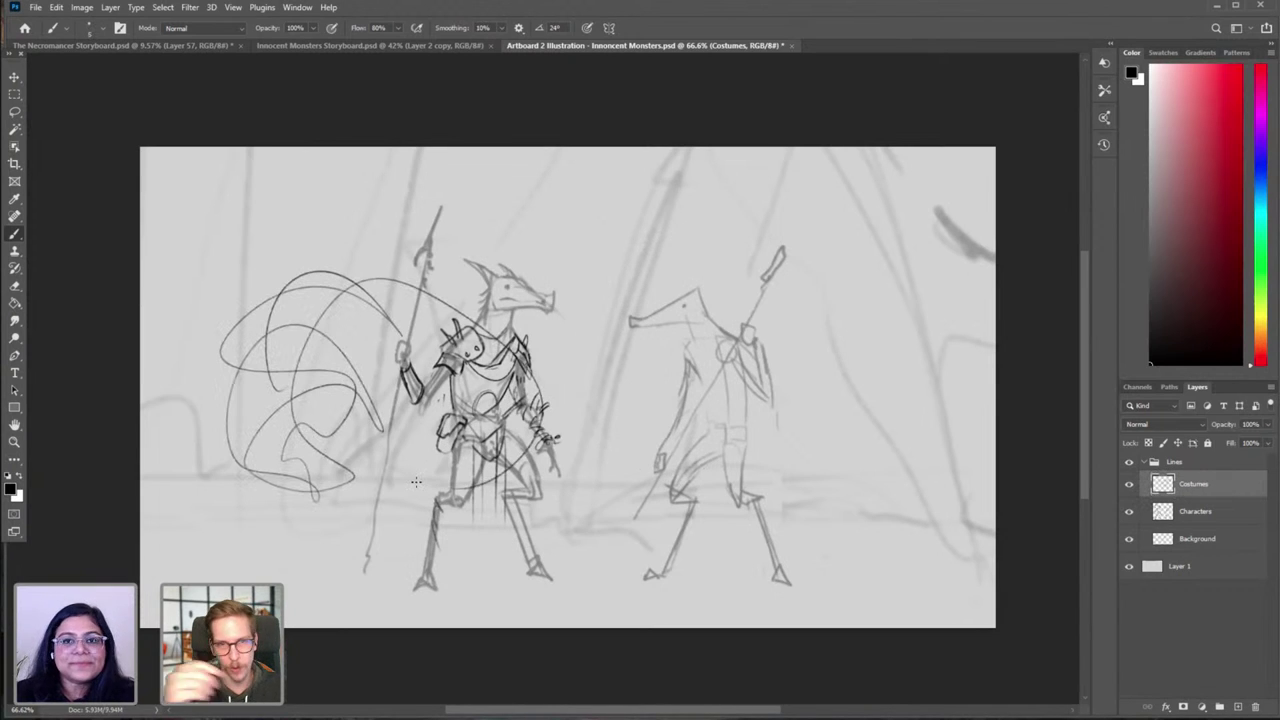
key(ctrl+z)
Step: Flip the canvas view horizontally and outline the garment over the horned character's front thigh with a finer brush, undoing the first stroke
mouse_move(555, 455)
mouse_down()
mouse_move(572, 464)
mouse_move(595, 407)
mouse_up()
key(ctrl+h)
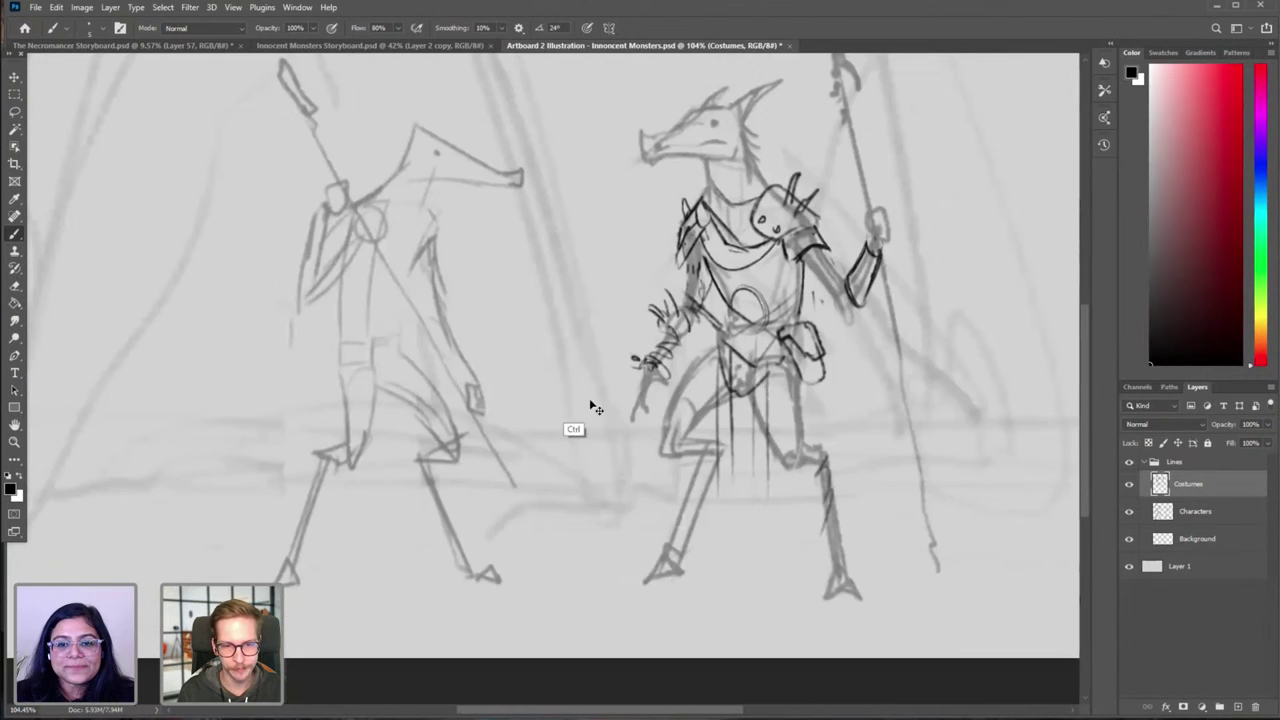
drag(822, 414, 700, 416)
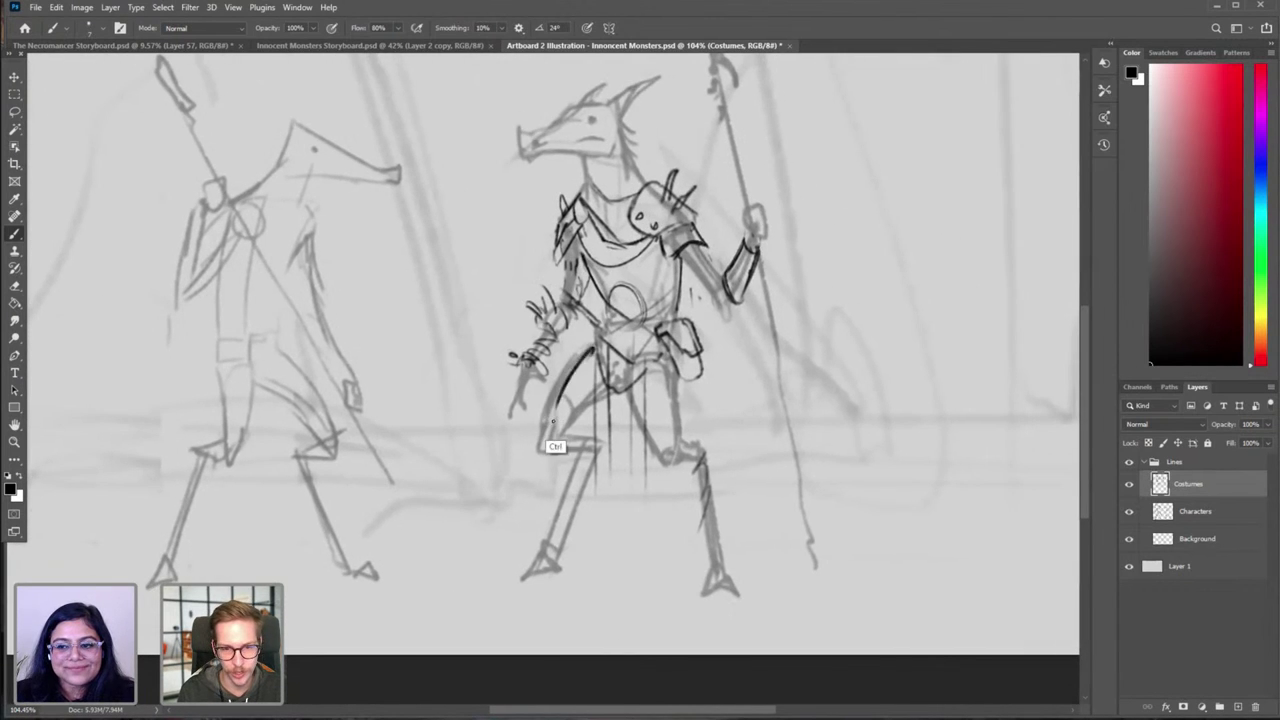
drag(591, 351, 555, 401)
key(ctrl+z)
key([)
mouse_move(595, 344)
mouse_down()
mouse_move(559, 389)
mouse_move(539, 448)
mouse_move(559, 456)
mouse_move(610, 437)
mouse_up()
drag(640, 418, 626, 379)
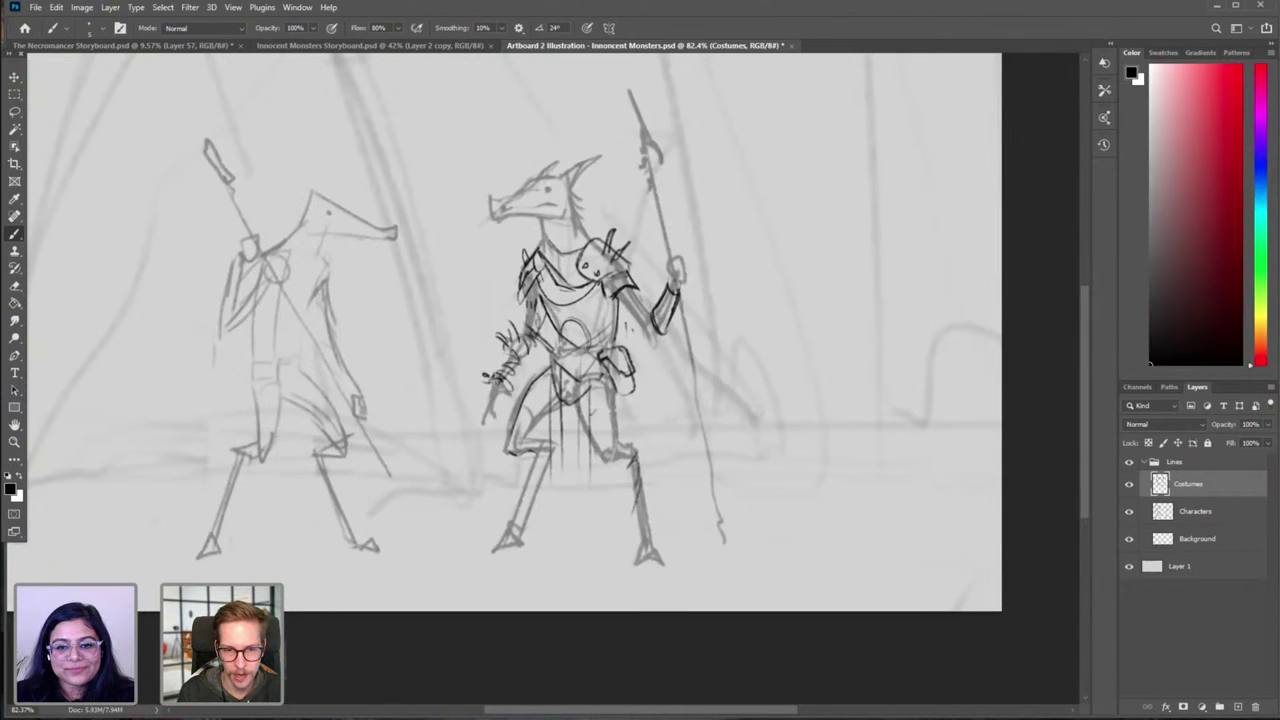
Step: Draw the hanging cloth edge over the spear-side thigh and touch up the front thigh, undoing the last stroke
mouse_move(600, 418)
mouse_down()
mouse_move(621, 409)
mouse_move(619, 390)
mouse_up()
mouse_move(545, 370)
mouse_down()
mouse_move(519, 407)
mouse_move(539, 425)
mouse_up()
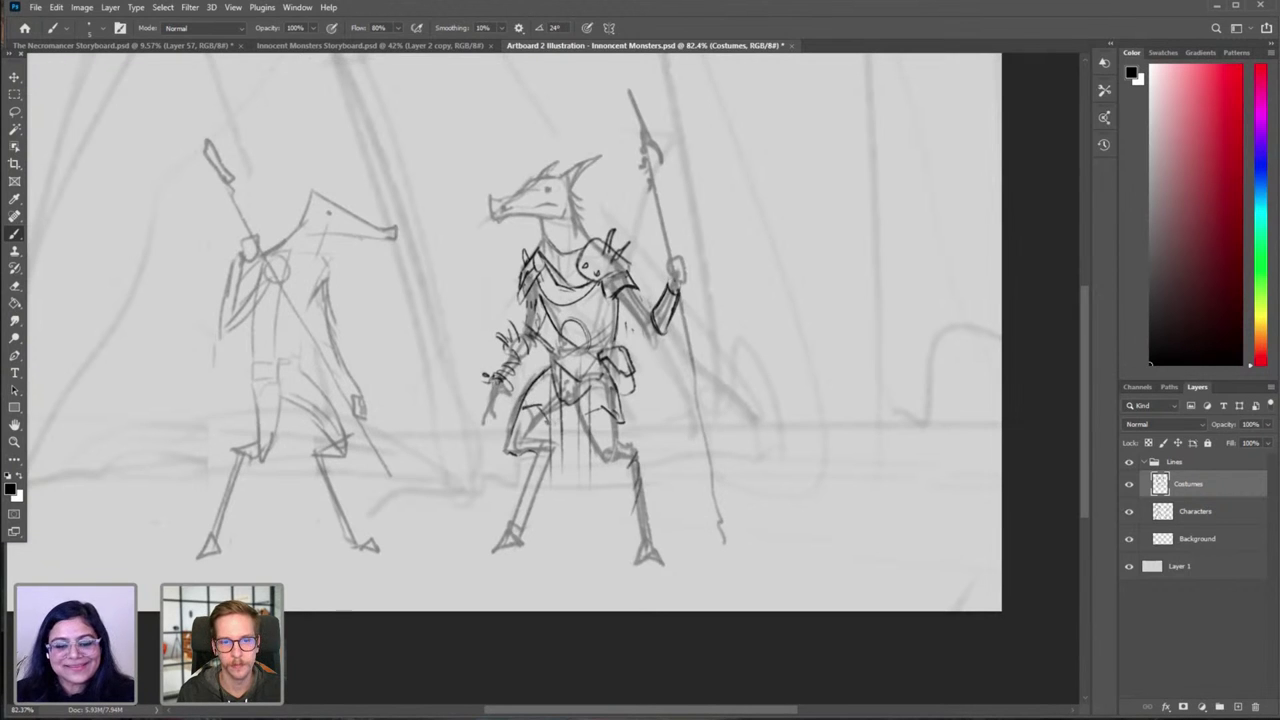
key(ctrl+z)
Step: Flip the canvas view horizontally and add ragged hem lines between the legs and across the front thigh, undoing two strokes
key(ctrl+f)
drag(446, 419, 636, 386)
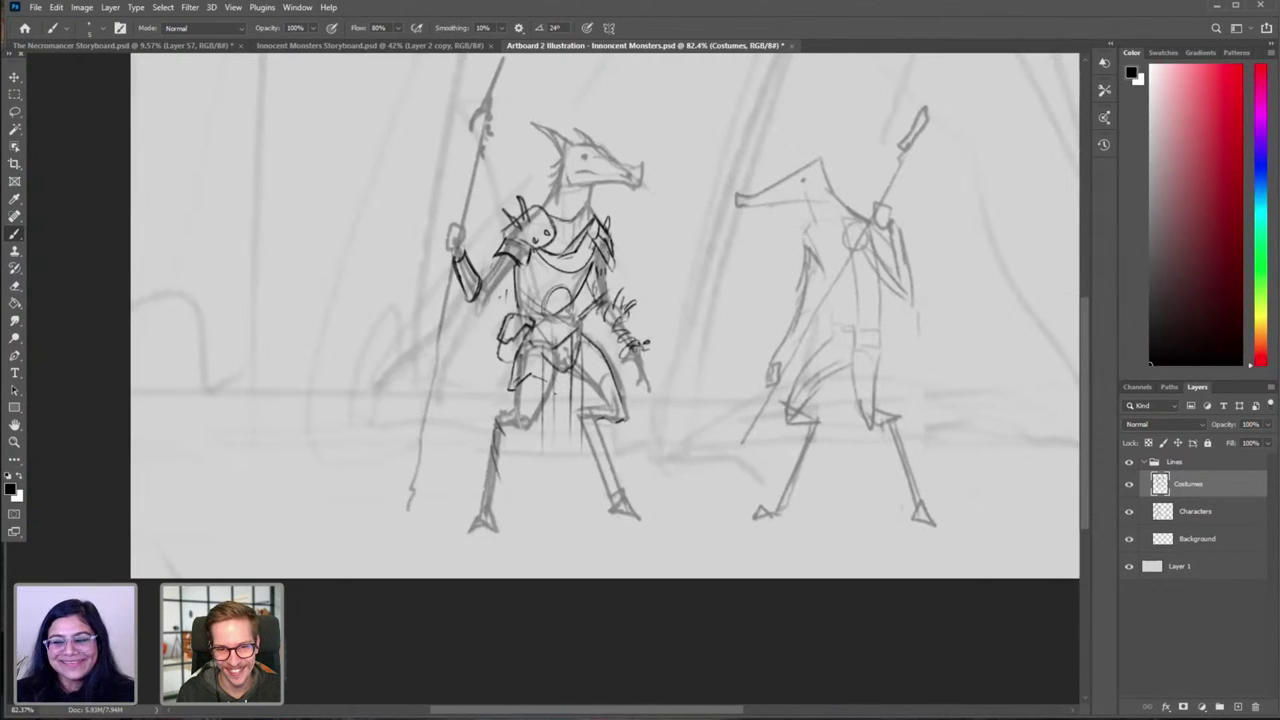
mouse_move(546, 393)
mouse_down()
mouse_move(567, 399)
mouse_move(599, 377)
mouse_move(608, 398)
mouse_up()
key(ctrl+z)
key(ctrl+z)
key(e)
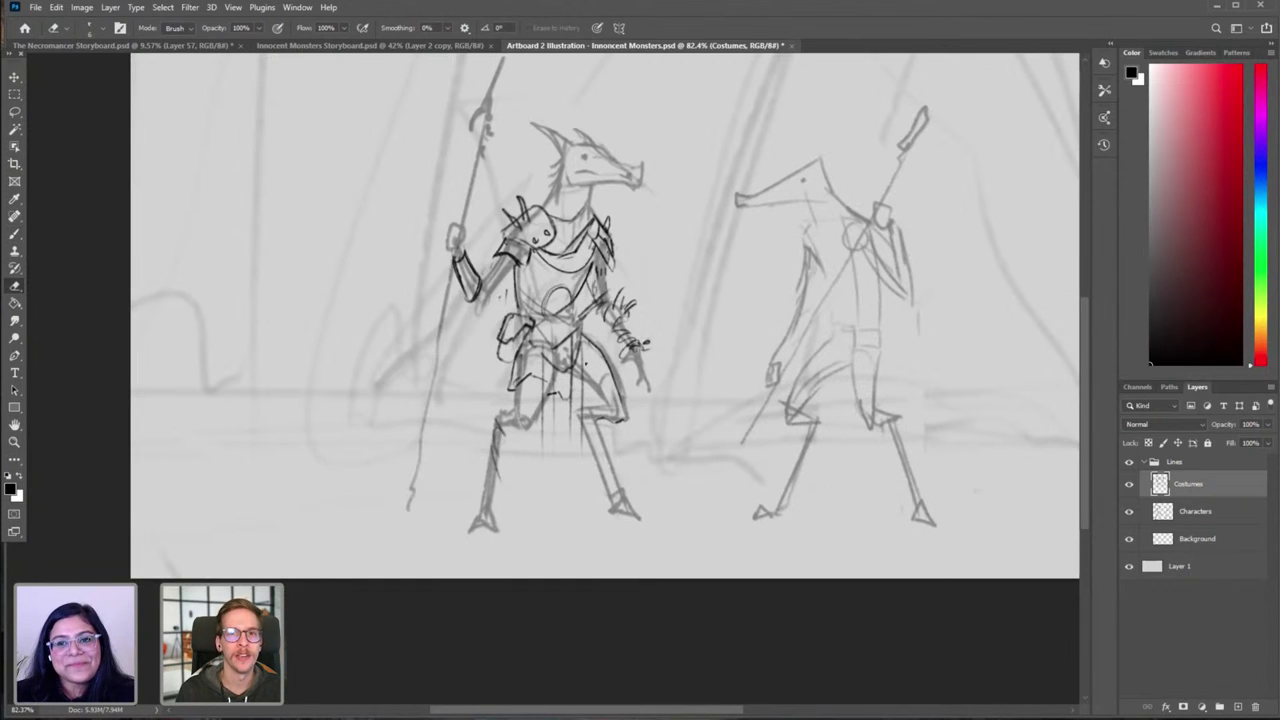
key(b)
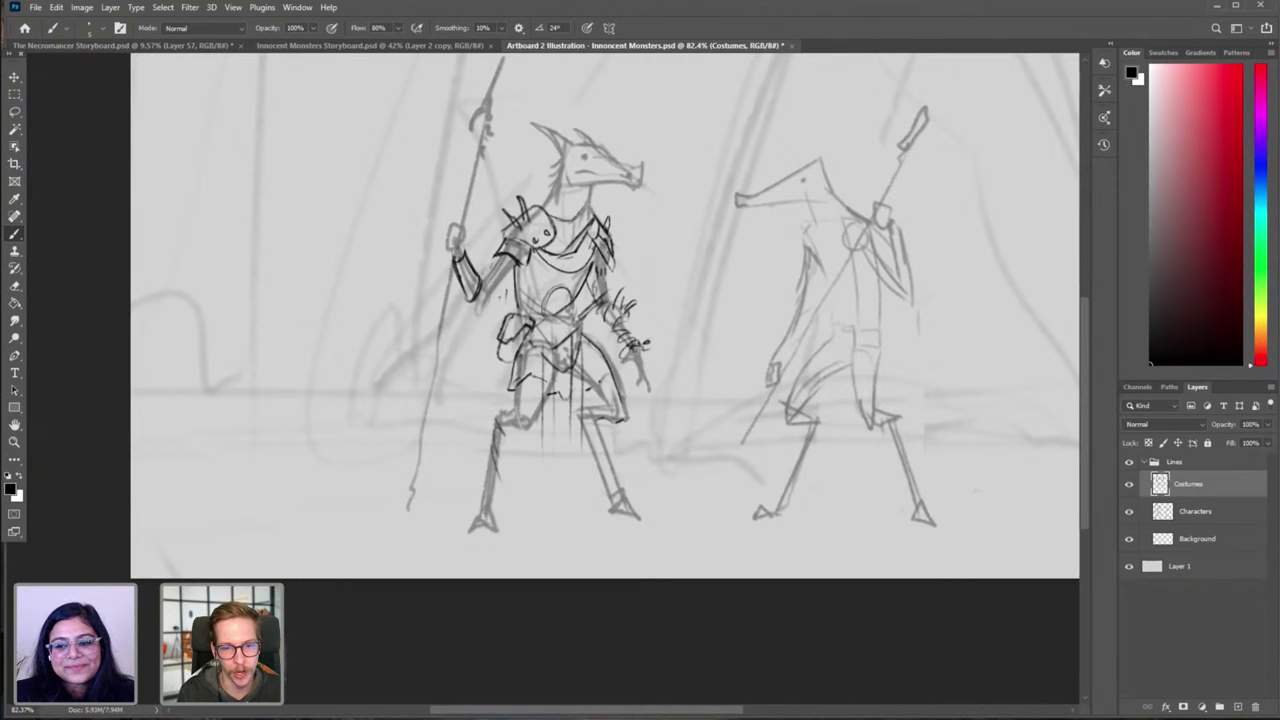
Step: Flip the canvas view again, erase the curved outer thigh line, and redraw the garment's edge from the belt toward the knee
key(ctrl+f)
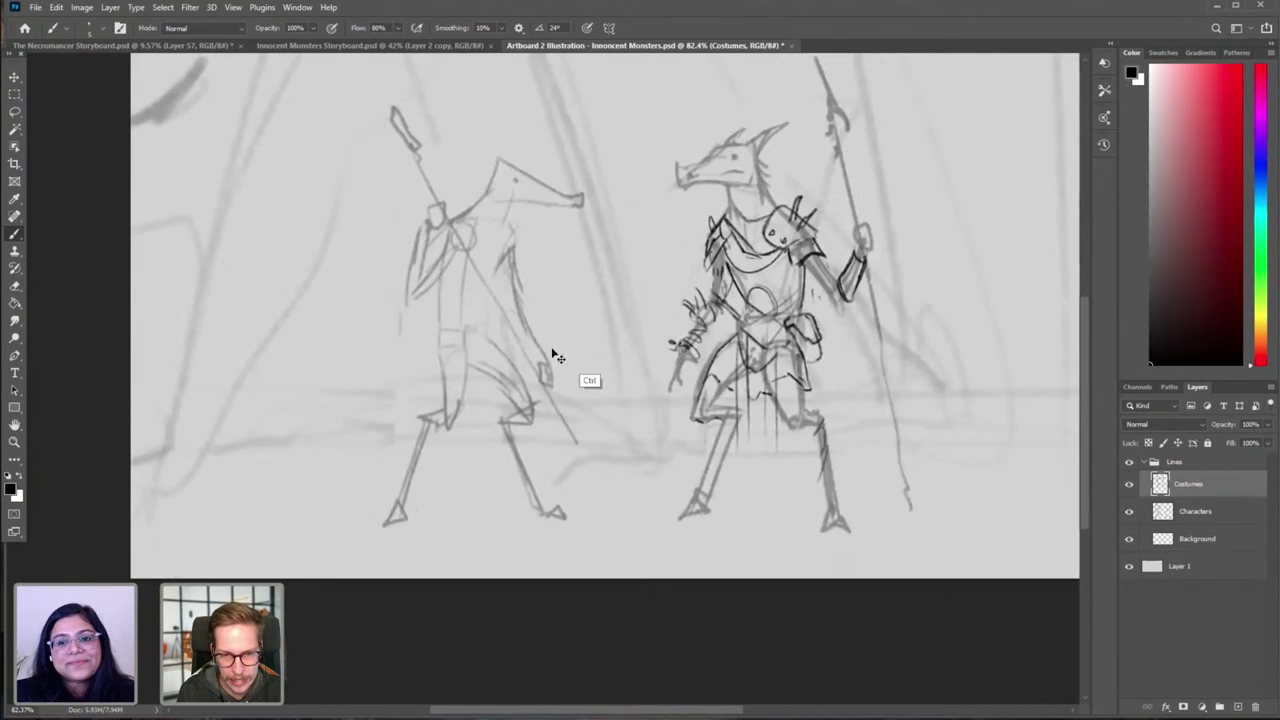
key(e)
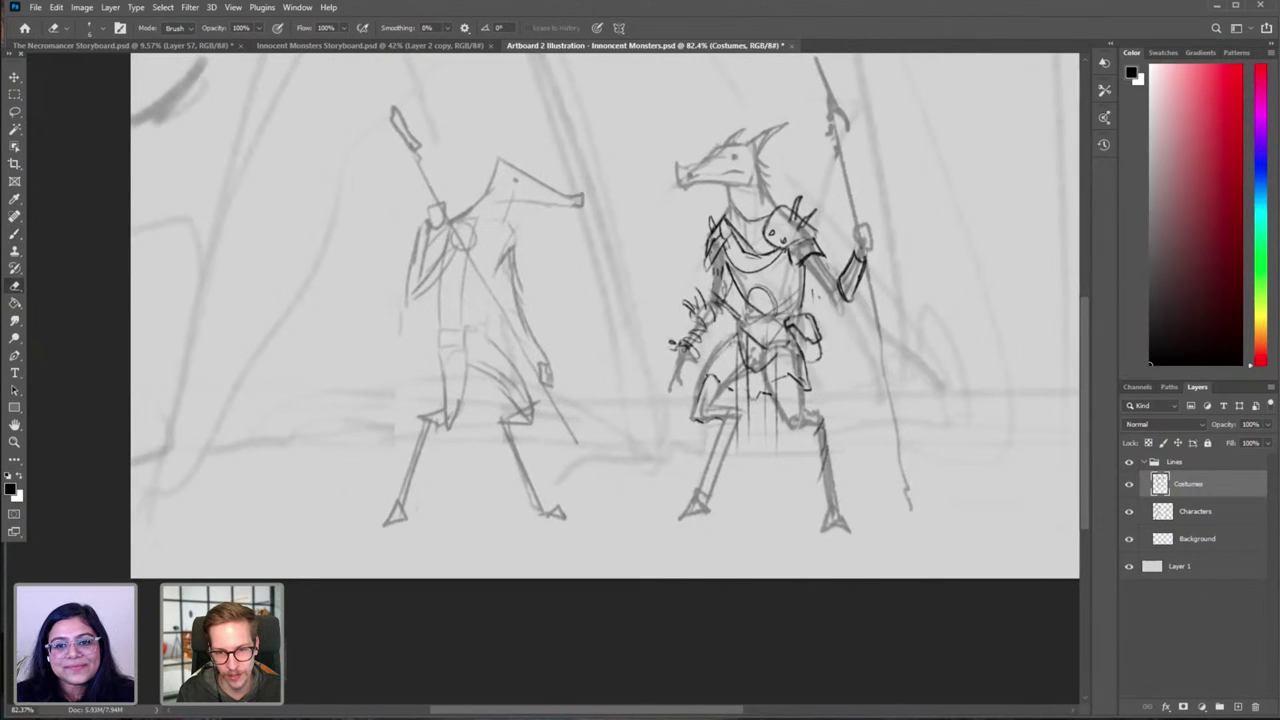
key(b)
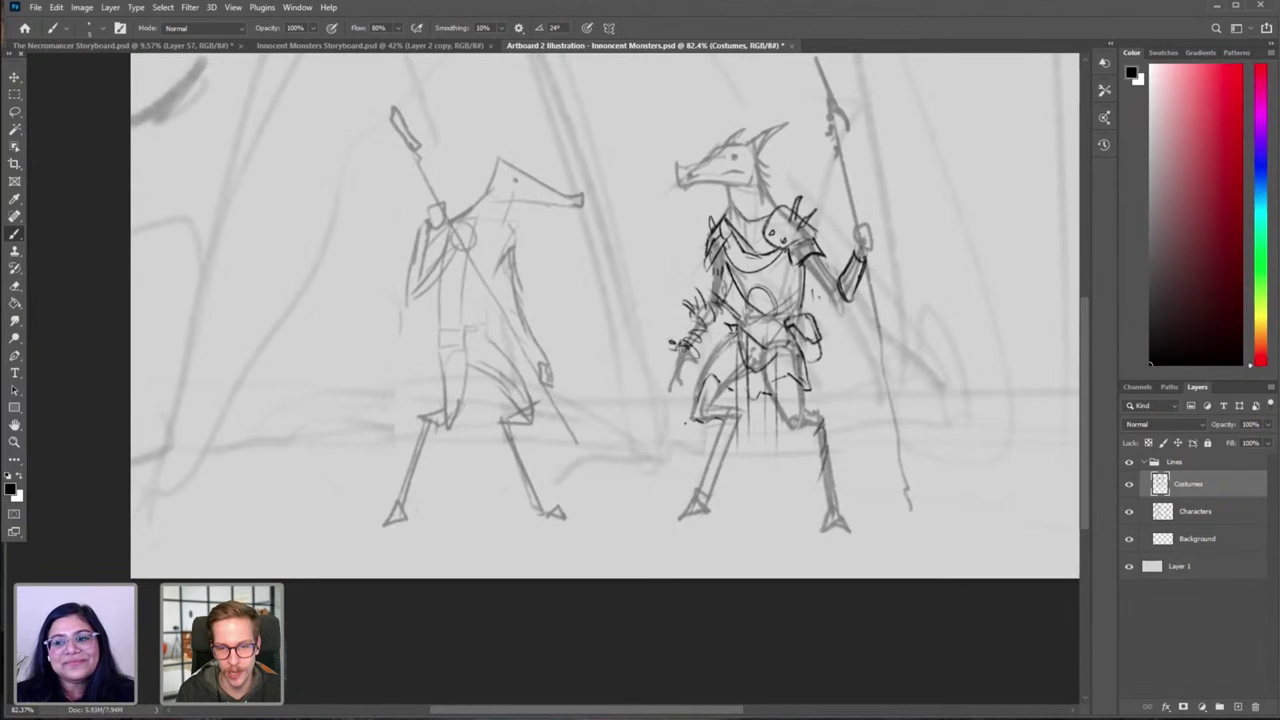
drag(727, 331, 699, 381)
Step: Flip the canvas view horizontally, add ragged hem marks to the central hanging cloth, and redraw its side edge, undoing one stroke
key(ctrl+h)
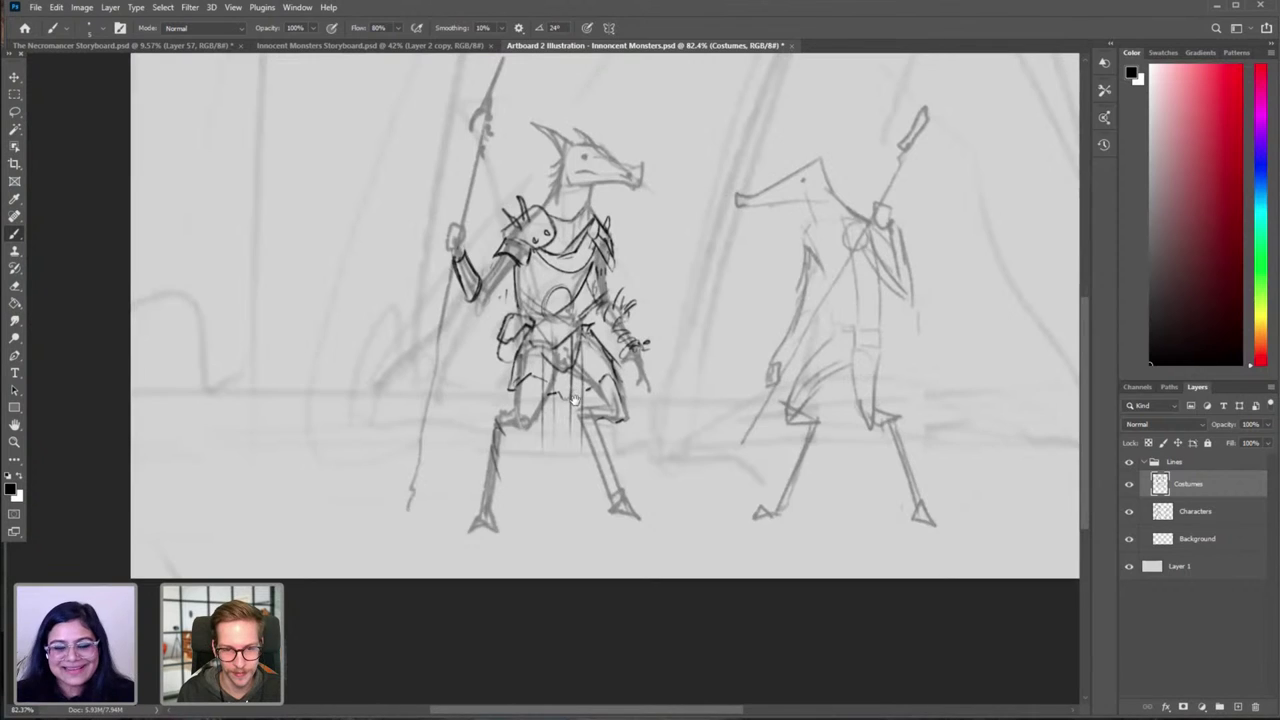
mouse_move(575, 401)
mouse_down()
mouse_move(603, 383)
mouse_move(571, 434)
mouse_up()
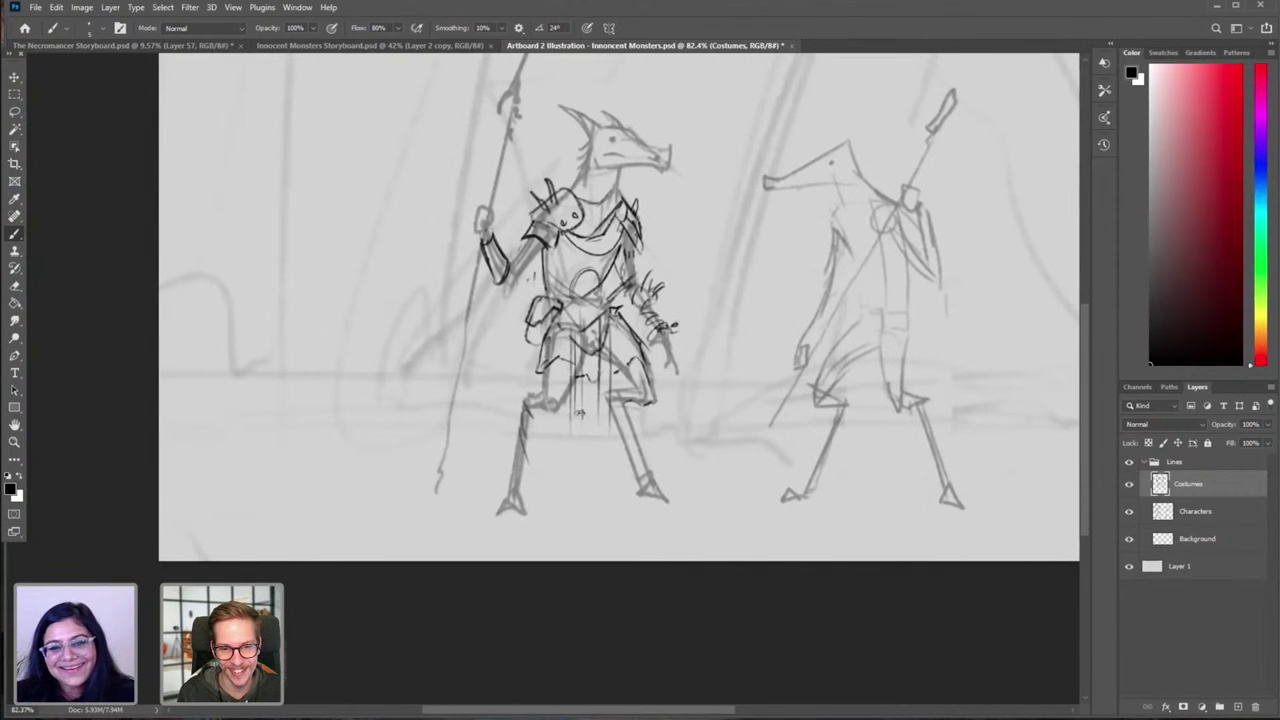
drag(590, 424, 593, 418)
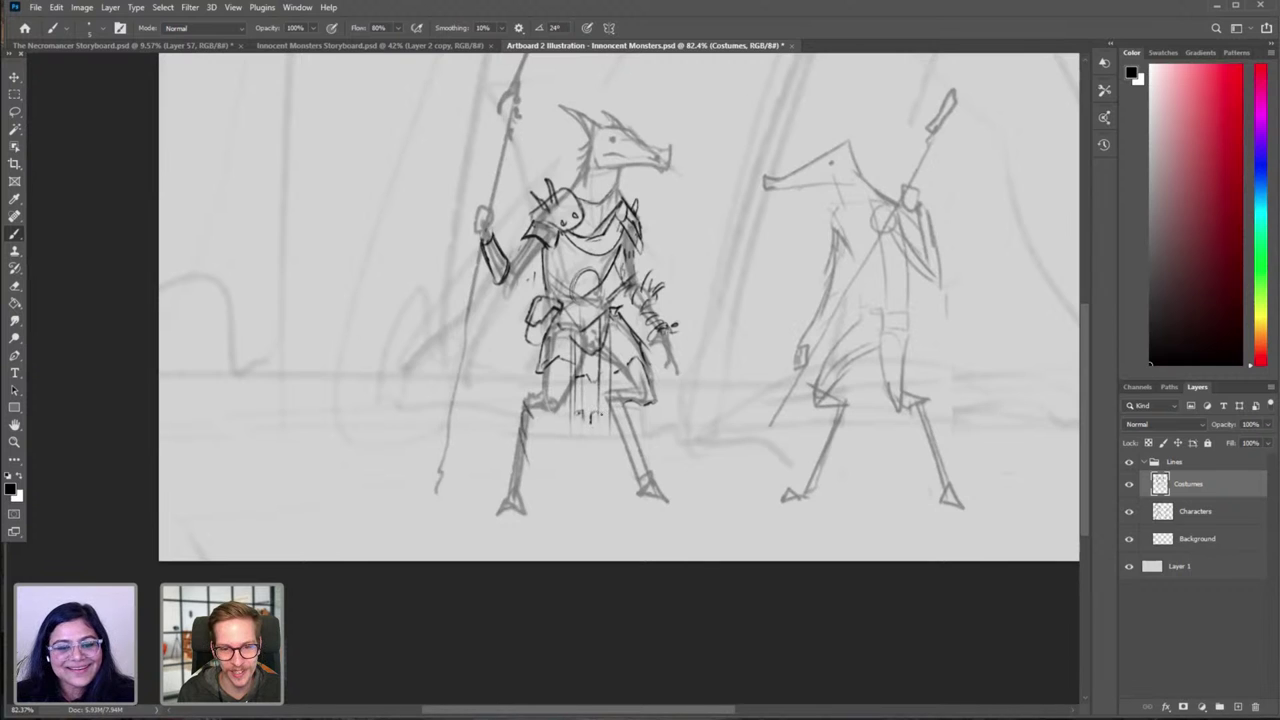
drag(609, 374, 609, 398)
key(ctrl+z)
drag(611, 352, 611, 398)
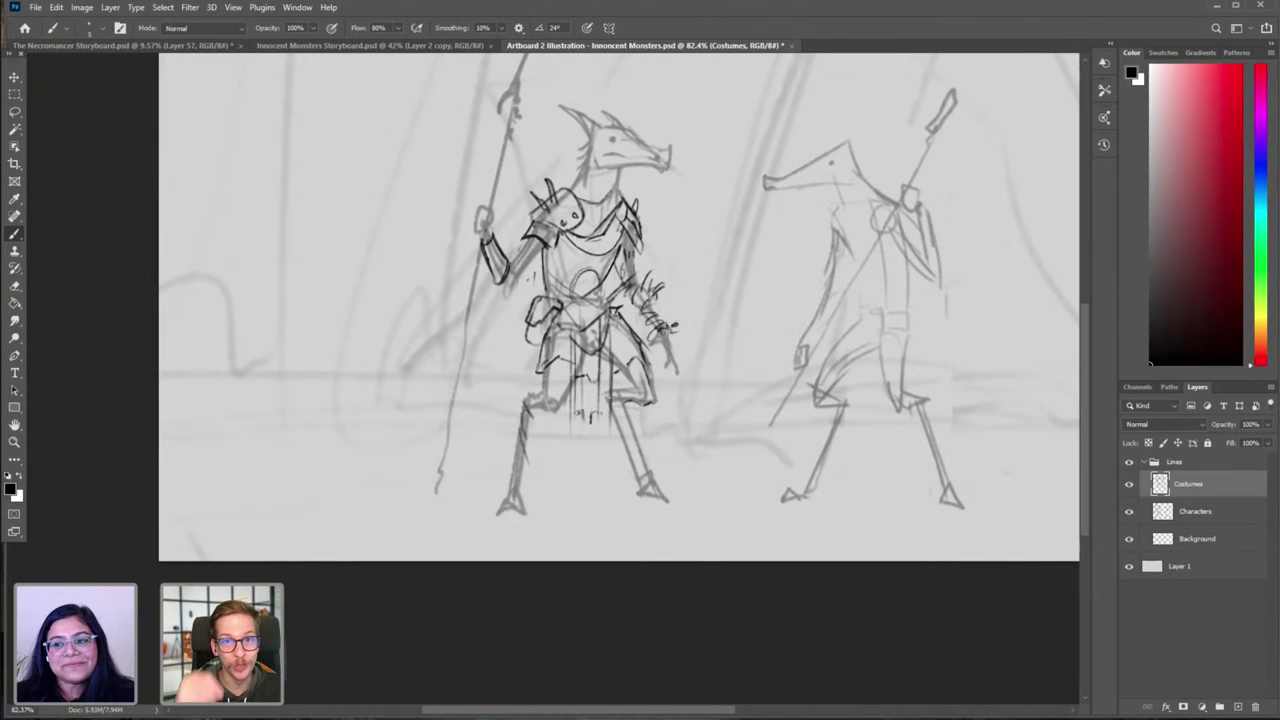
Step: Clean up the garment over the spear-side thigh with the Eraser and redraw its angular folds with the brush
key(e)
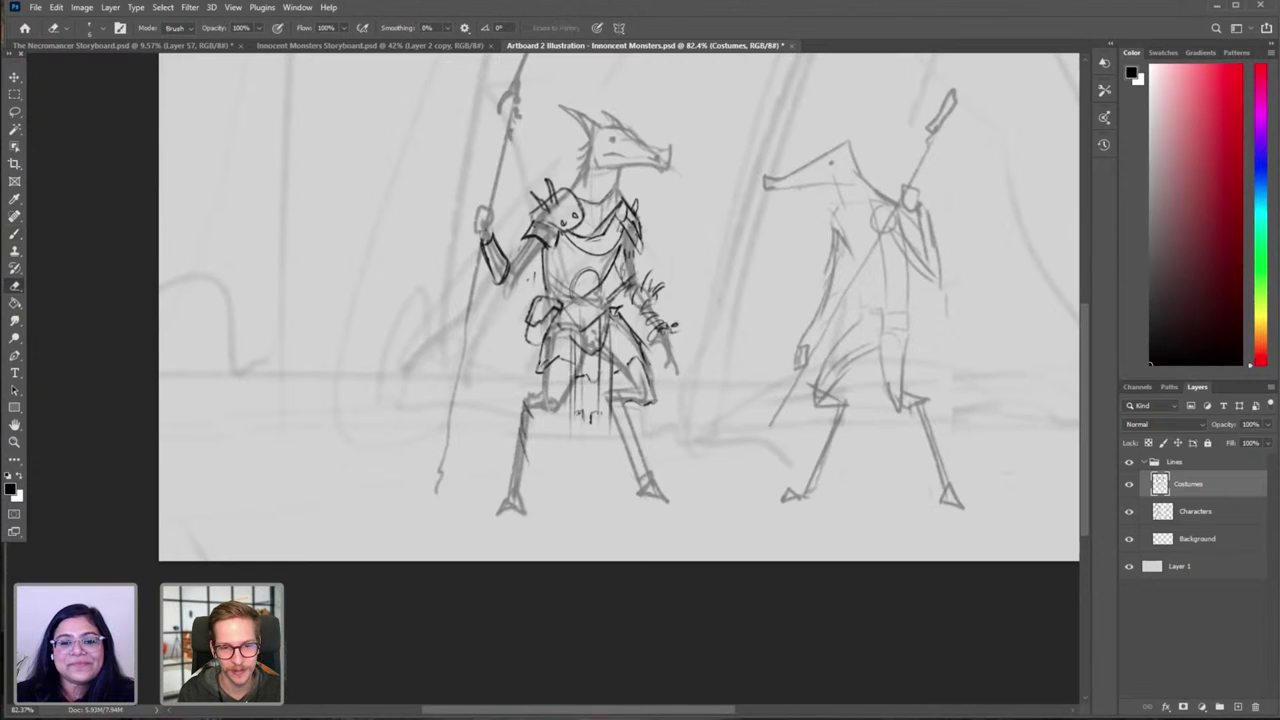
mouse_move(539, 364)
mouse_down()
mouse_move(547, 329)
mouse_move(538, 371)
mouse_move(562, 379)
mouse_move(550, 392)
mouse_move(572, 393)
mouse_up()
key(b)
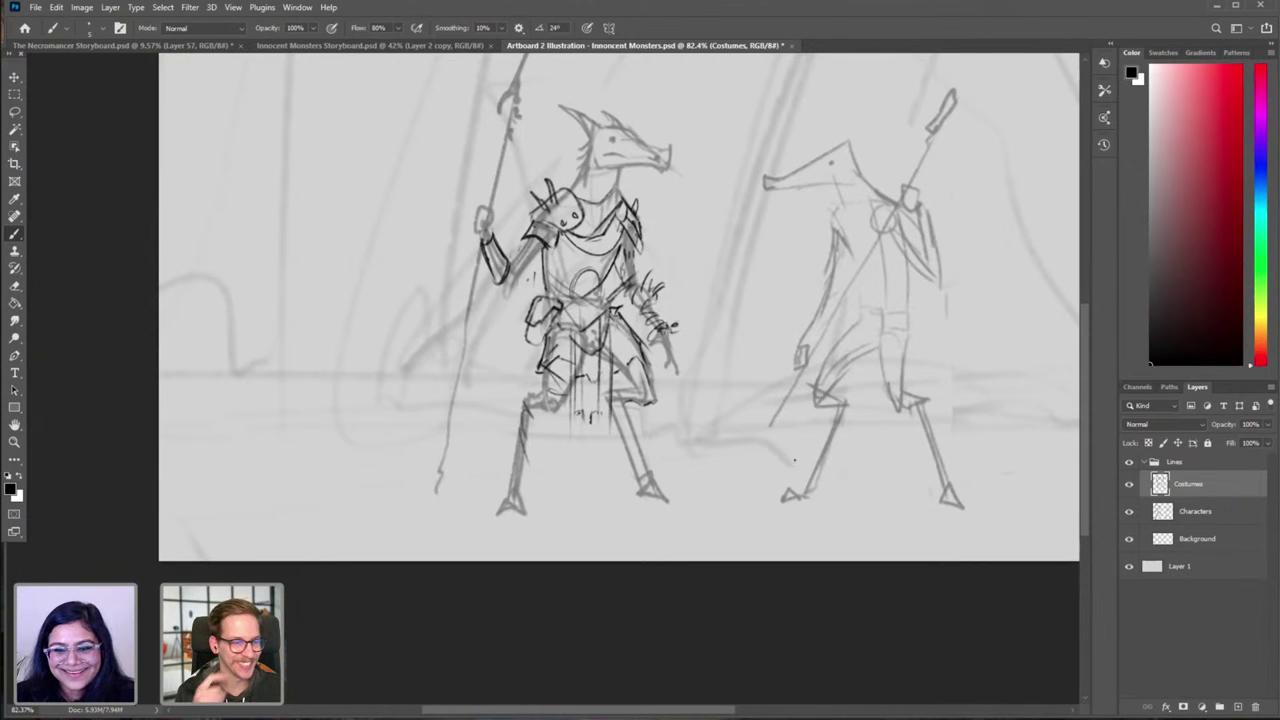
scroll(666, 437, down, 2)
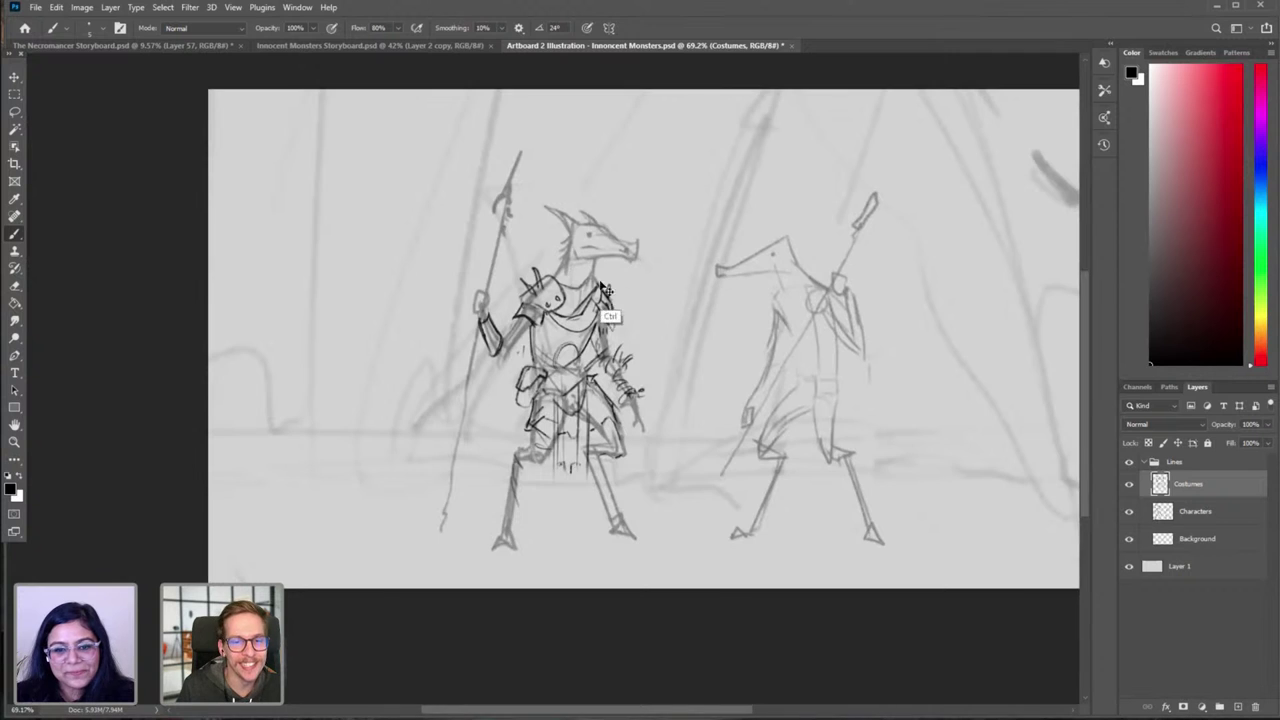
Step: Rework the horned character's spiked shoulder plate and collar lines, erasing stray marks and undoing several strokes
scroll(540, 288, up, 3)
mouse_move(506, 312)
mouse_down()
mouse_move(556, 338)
mouse_move(519, 303)
mouse_move(556, 325)
mouse_move(500, 306)
mouse_move(503, 328)
mouse_move(543, 268)
mouse_move(574, 250)
mouse_move(612, 290)
mouse_move(560, 262)
mouse_move(606, 280)
mouse_move(617, 303)
mouse_up()
key(ctrl+z)
key(ctrl+z)
key(ctrl+z)
key(ctrl+z)
key(e)
key(b)
key(ctrl+z)
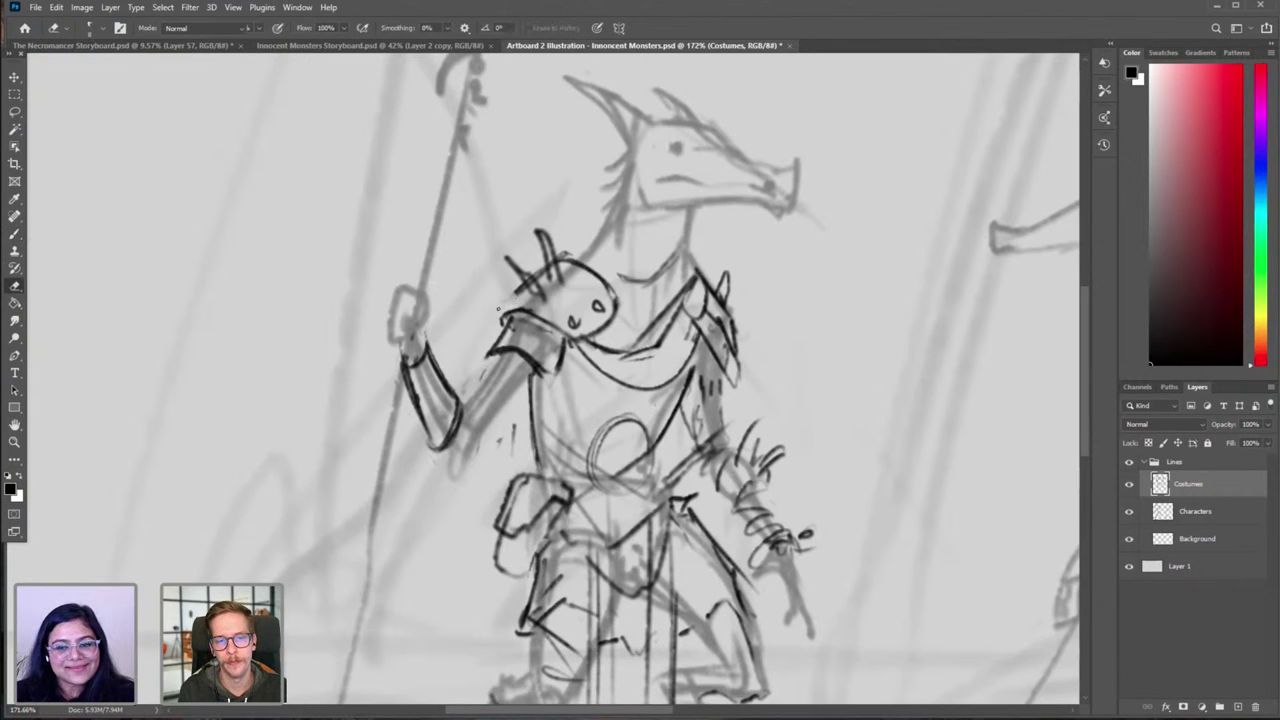
mouse_move(507, 299)
mouse_down()
mouse_move(502, 321)
mouse_move(458, 322)
mouse_up()
drag(659, 355, 604, 355)
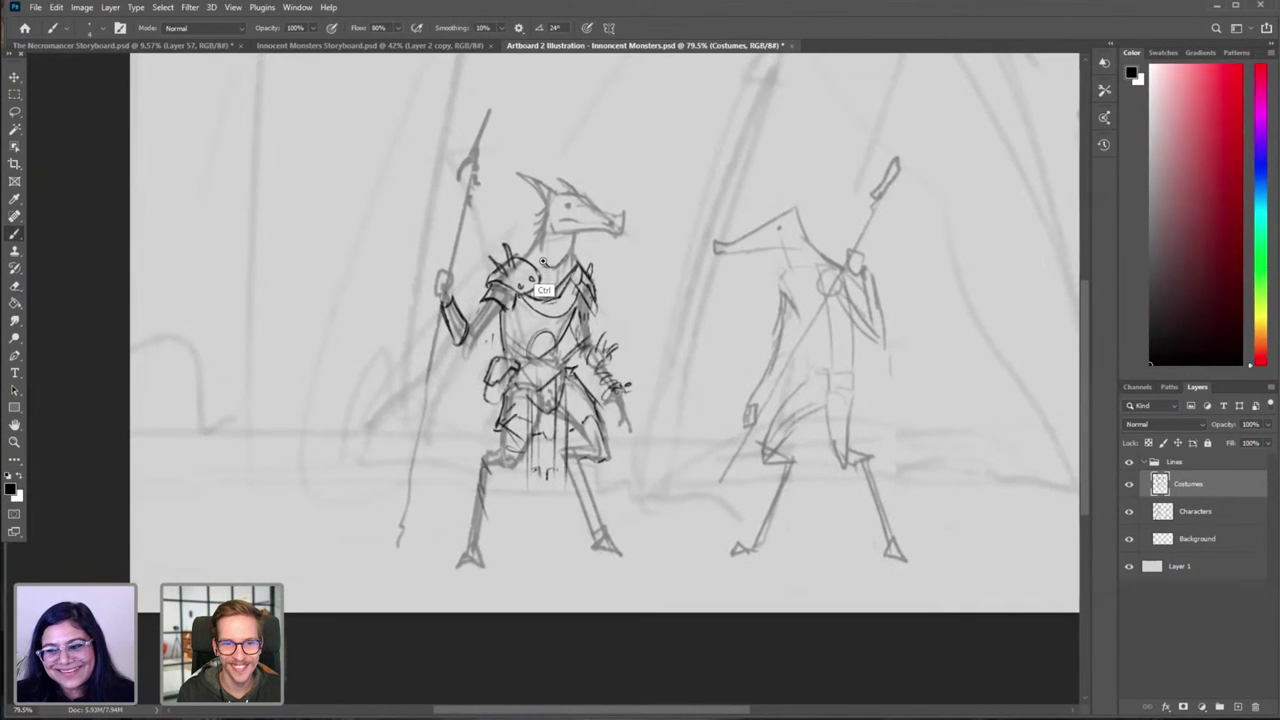
Step: Outline the horned character's neck and touch up the shoulder plate's outer edge, checking the drawing in a horizontally flipped view
drag(542, 264, 584, 233)
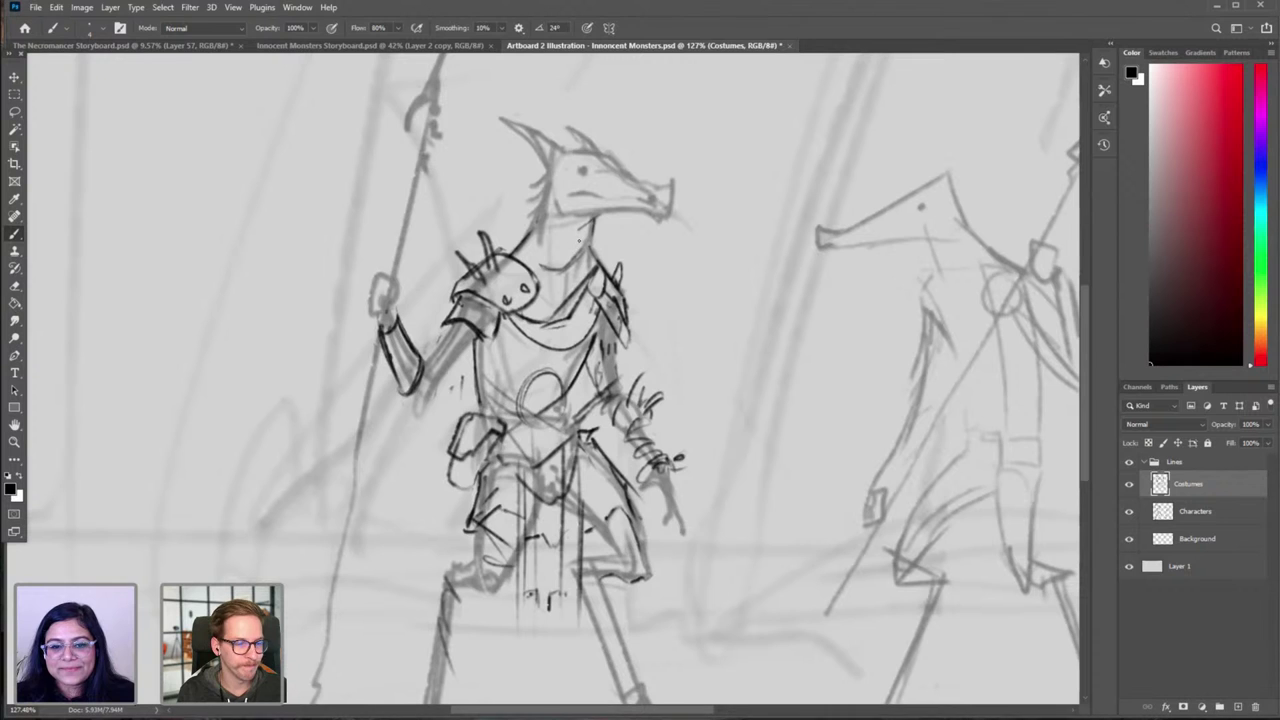
key(ctrl+f)
drag(725, 246, 608, 311)
key(ctrl+f)
scroll(486, 262, up, 5)
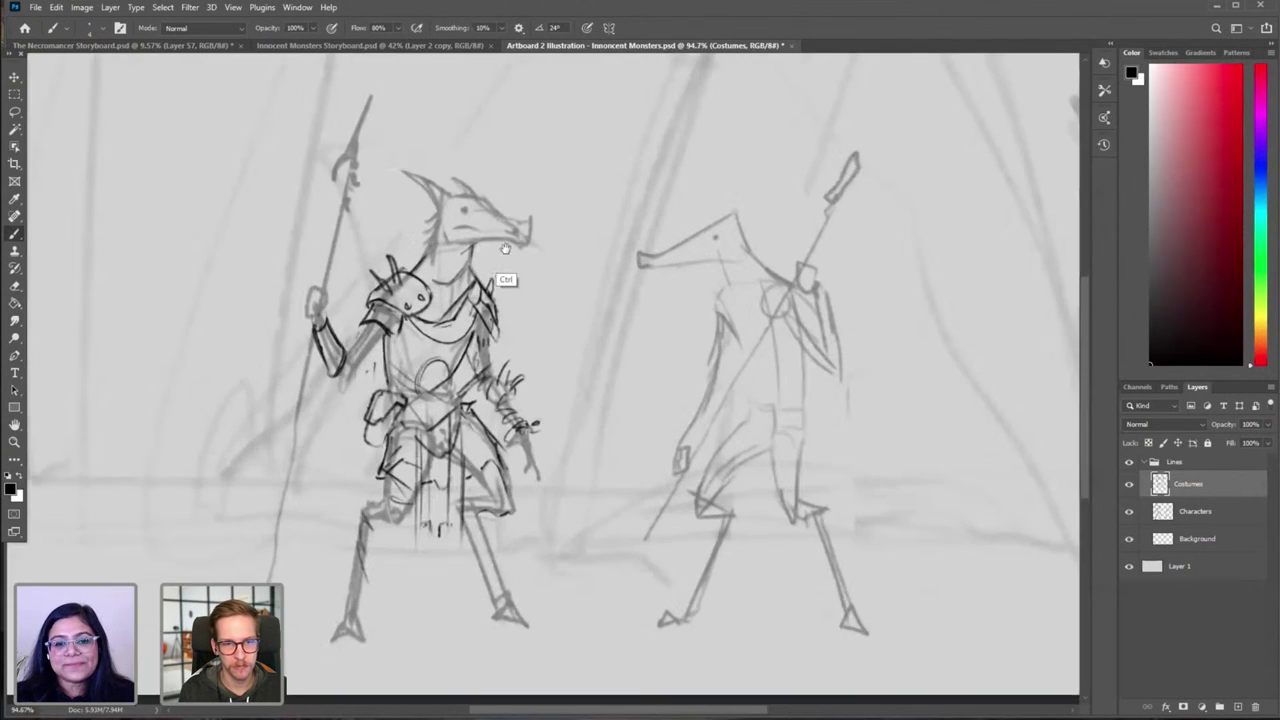
mouse_move(353, 298)
mouse_down()
mouse_move(381, 292)
mouse_move(355, 304)
mouse_move(377, 306)
mouse_up()
key(e)
key(b)
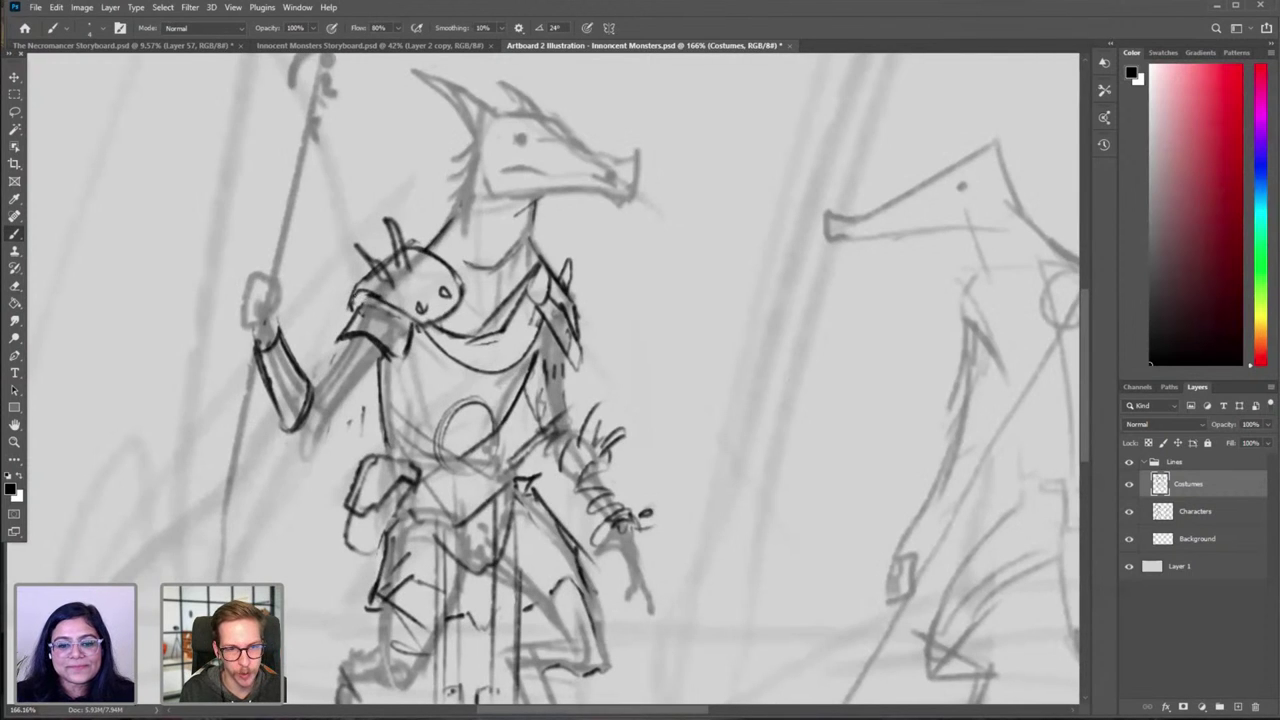
scroll(497, 387, down, 5)
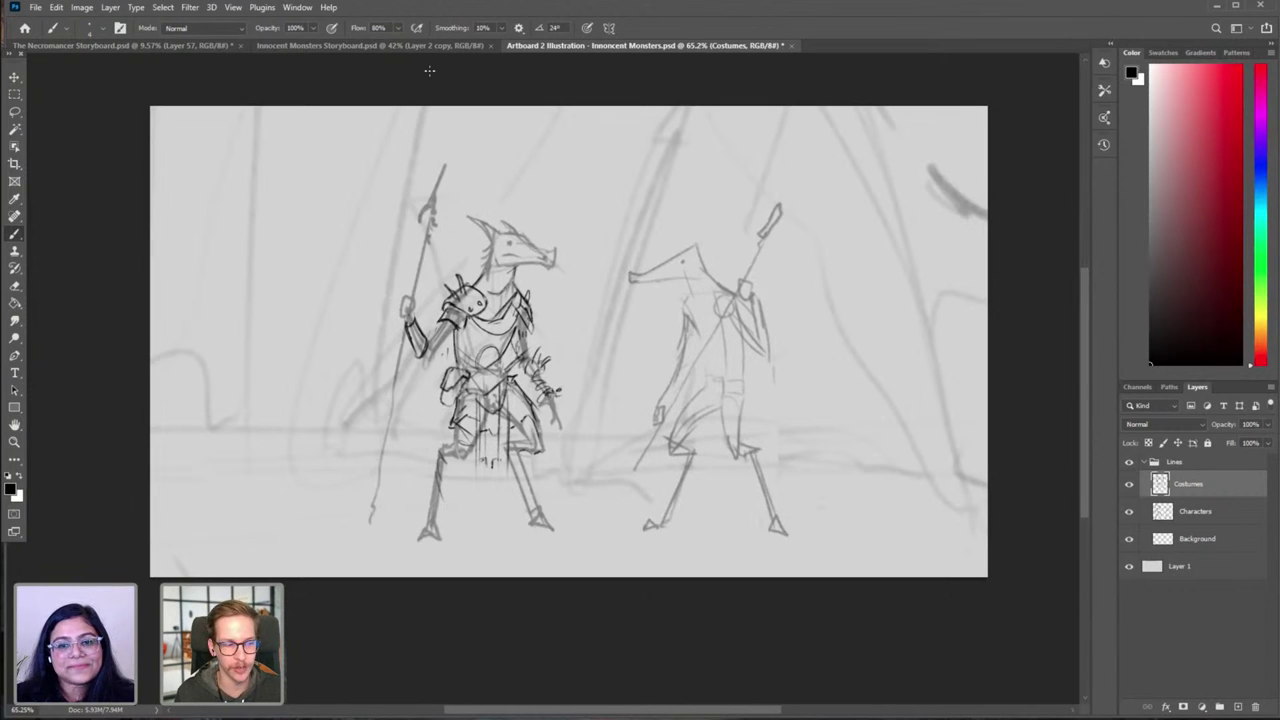
Step: Flip the canvas view horizontally and add short ragged hem strokes to the garment above the horned character's front knee
key(ctrl+h)
mouse_move(633, 469)
mouse_down()
mouse_move(651, 459)
mouse_move(601, 390)
mouse_move(537, 432)
mouse_up()
drag(562, 374, 543, 427)
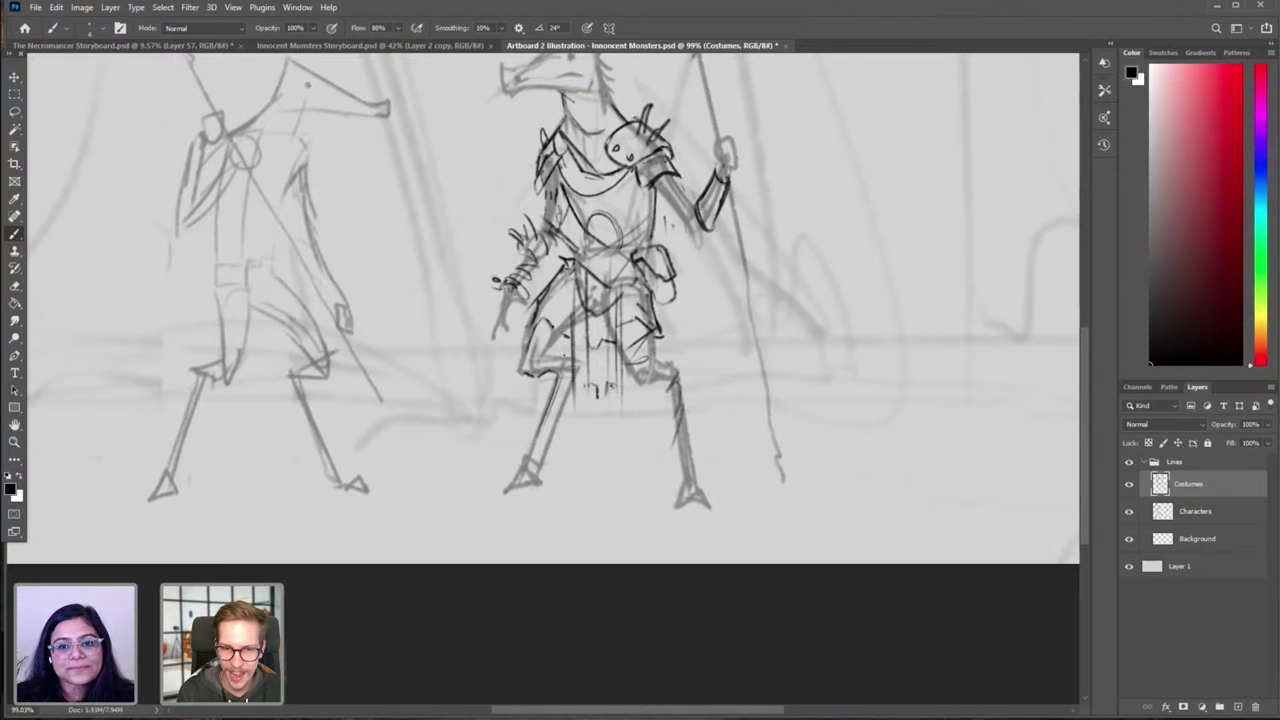
key(ctrl+shift+h)
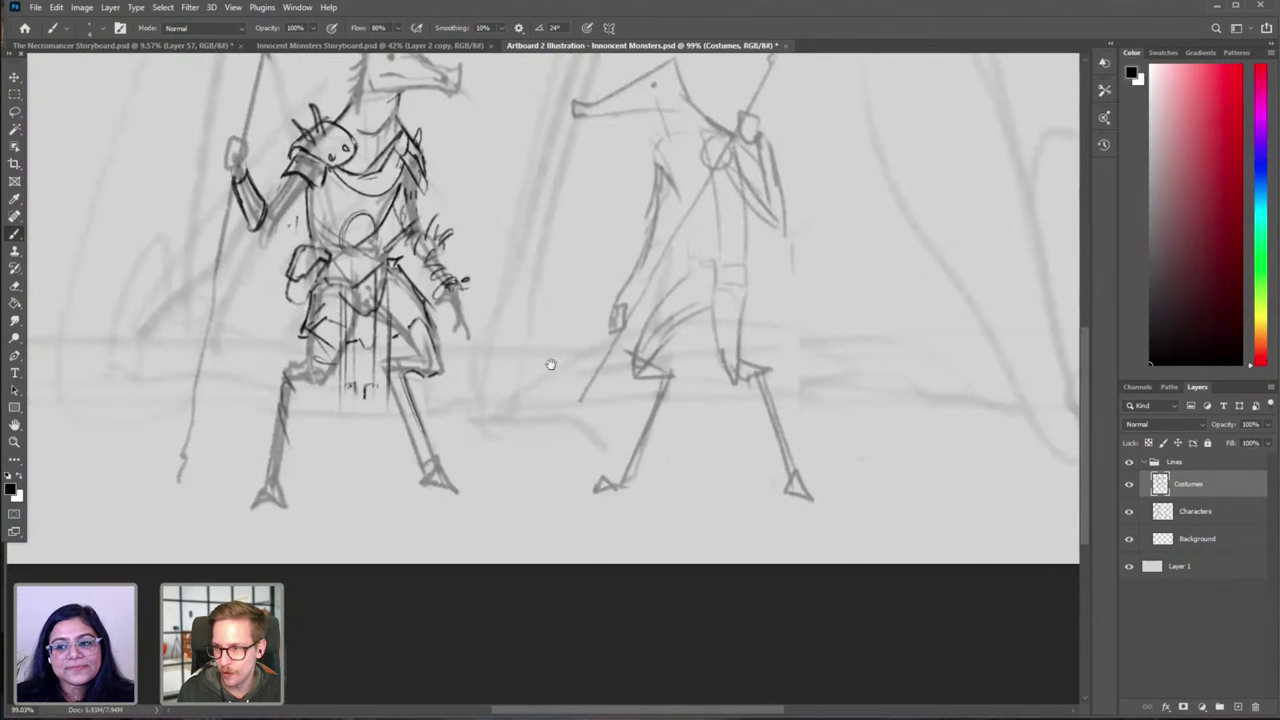
key(ctrl+shift+h)
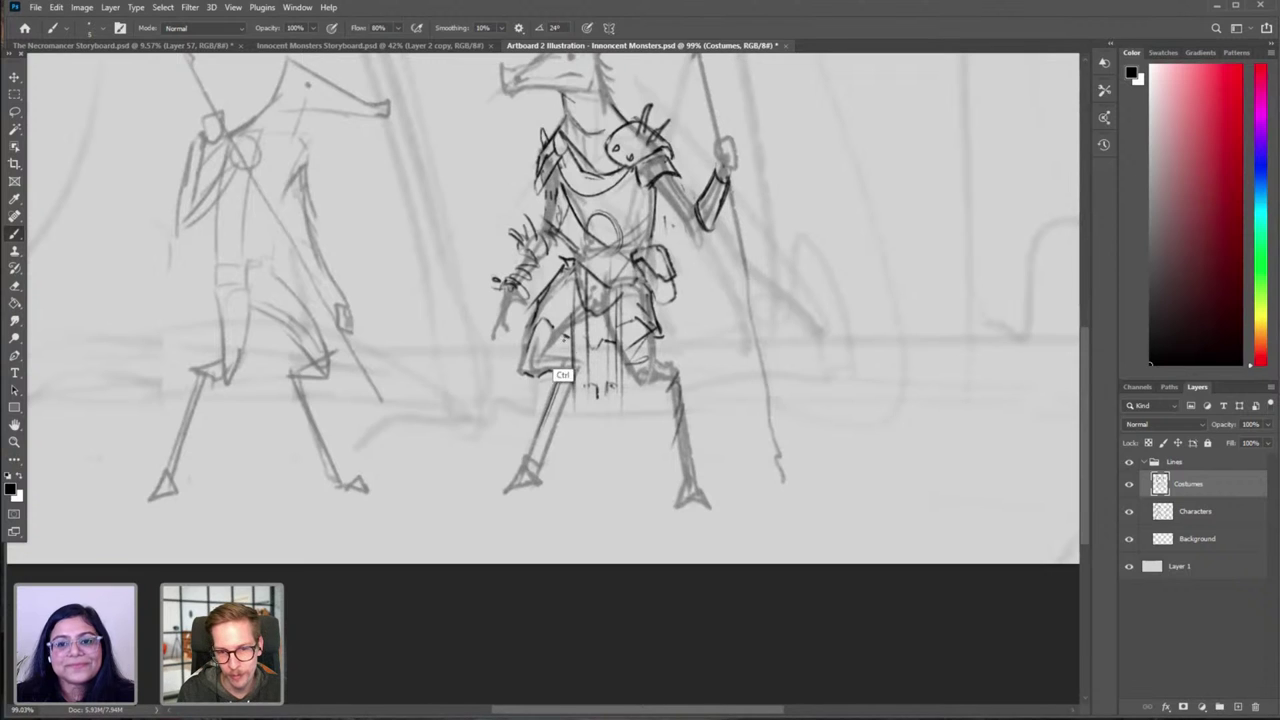
drag(562, 337, 558, 359)
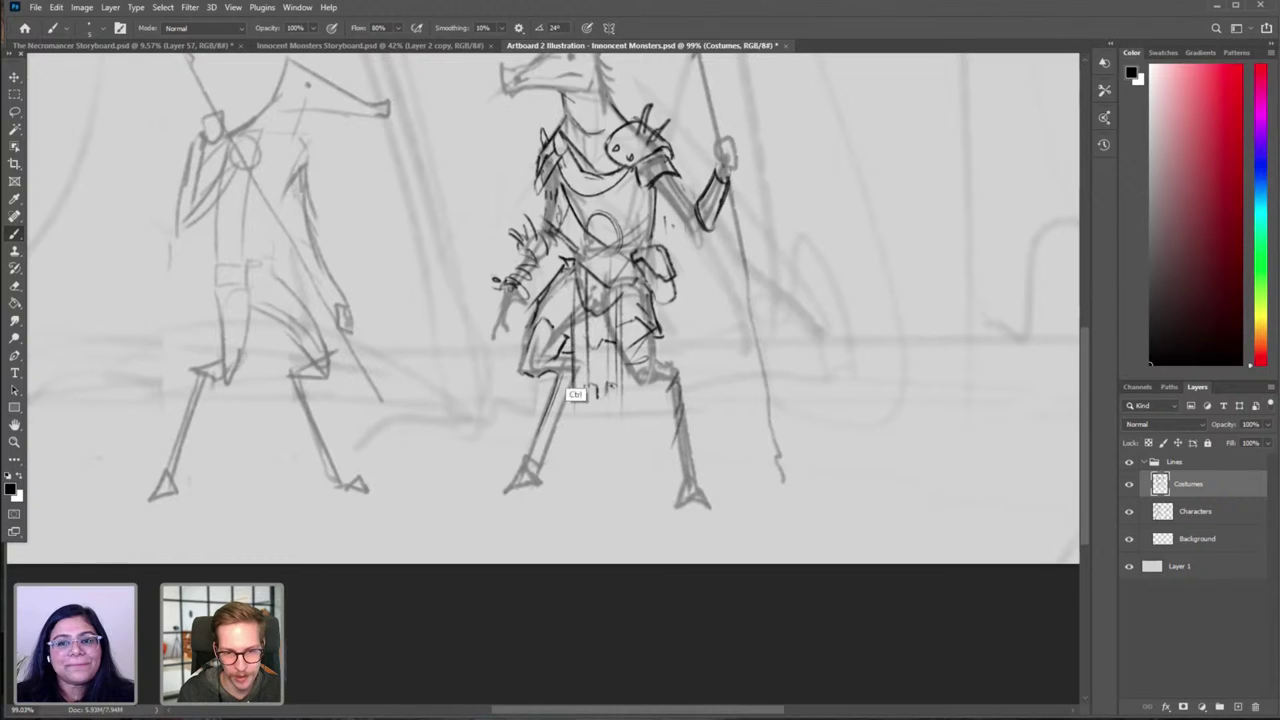
Step: Outline both sides of the horned character's front shin down to the ankle and heel, undoing unsuitable strokes
mouse_move(541, 375)
mouse_down()
mouse_move(557, 370)
mouse_move(547, 485)
mouse_up()
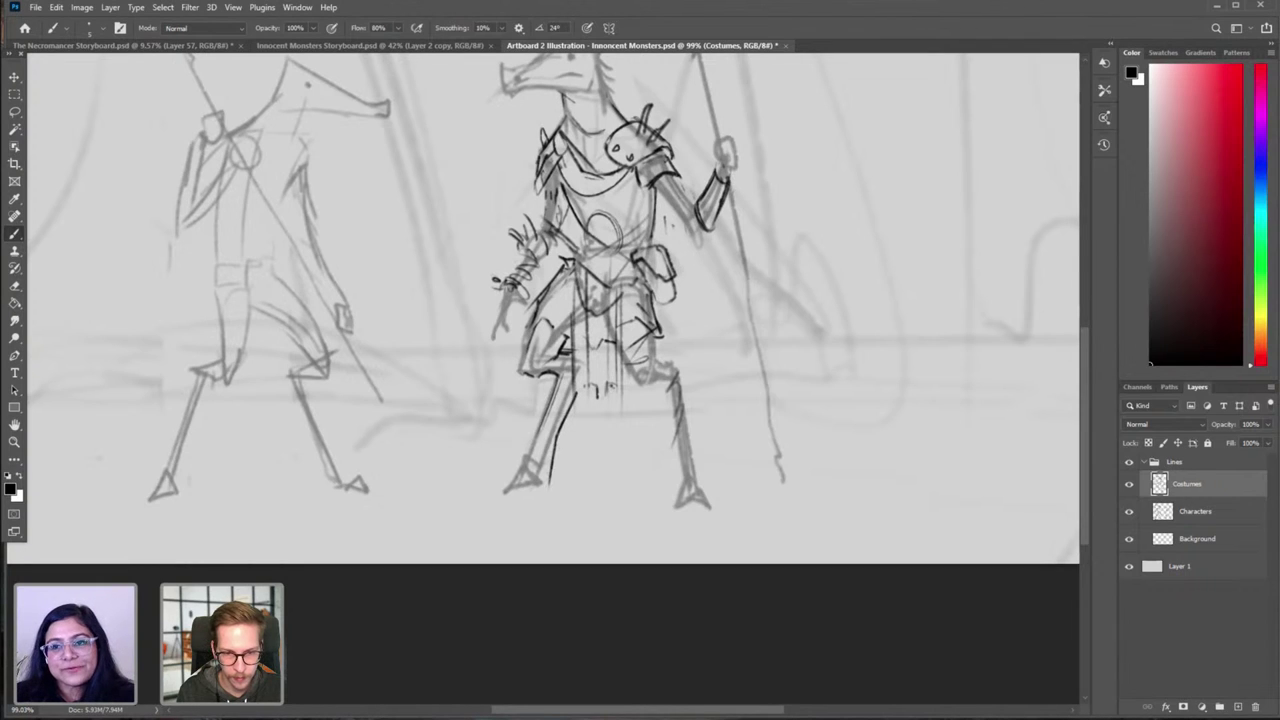
key(ctrl+z)
drag(565, 423, 546, 460)
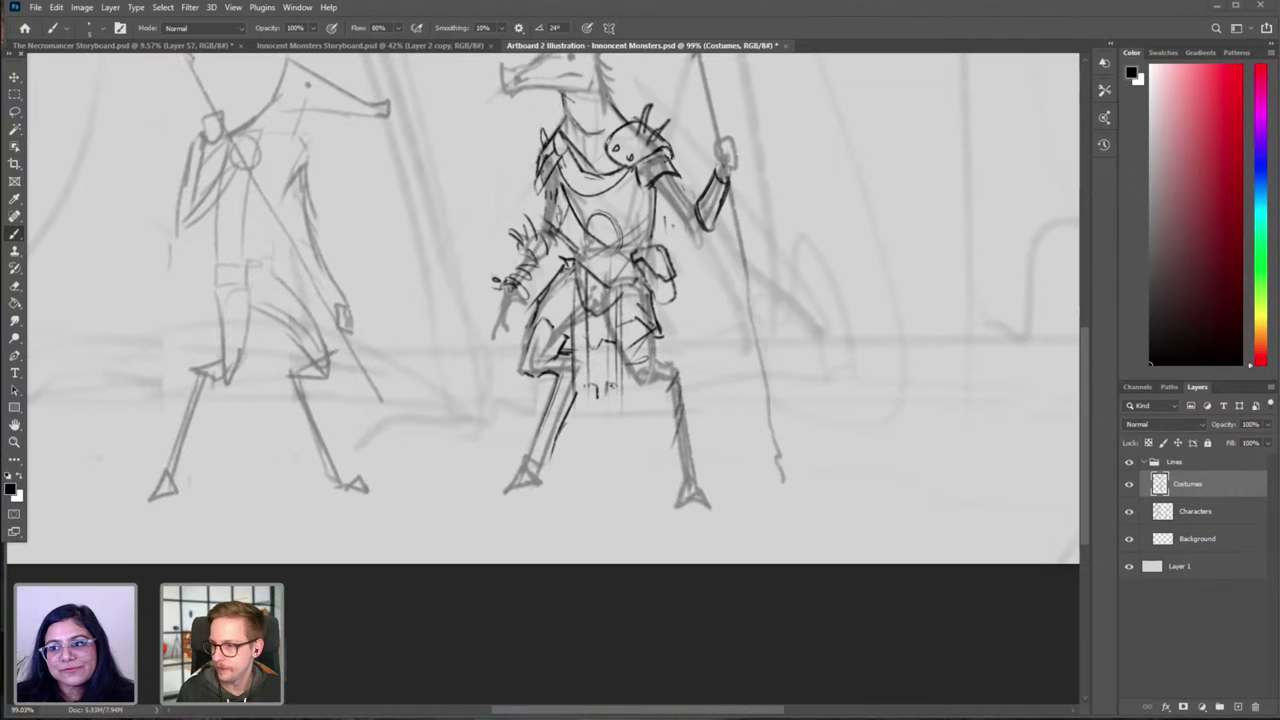
drag(538, 426, 502, 475)
key(ctrl+z)
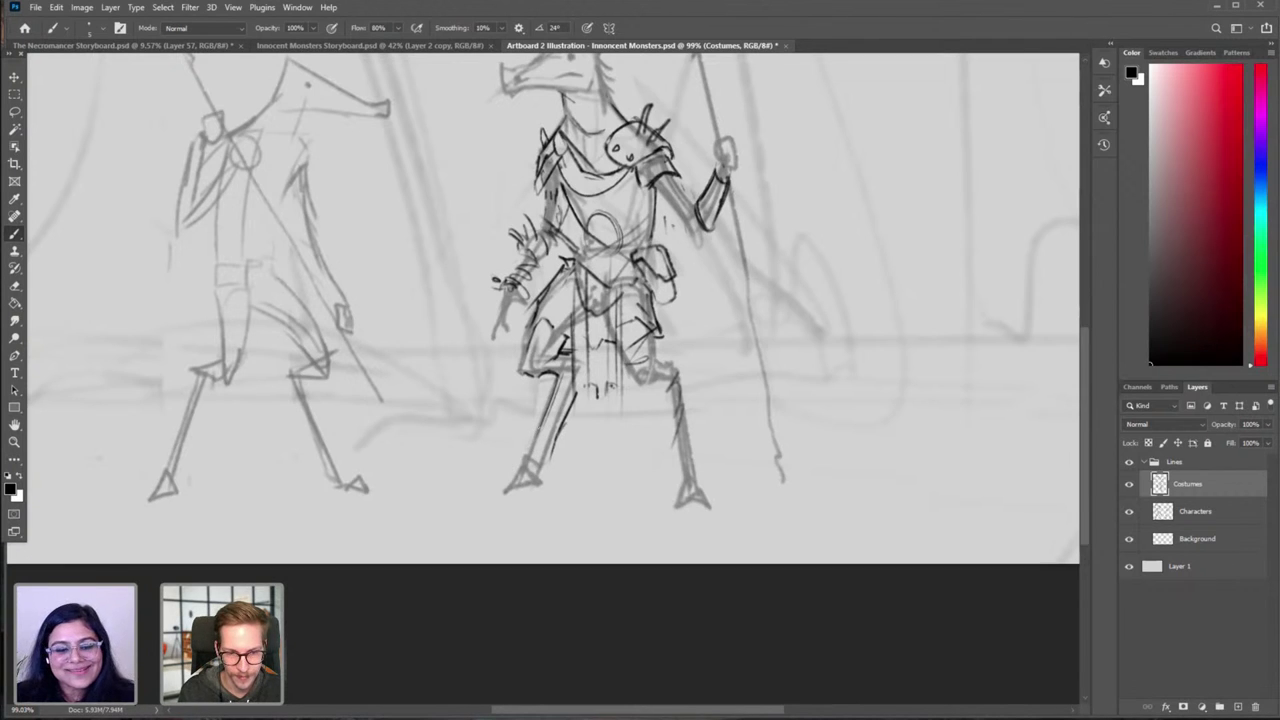
mouse_move(543, 426)
mouse_down()
mouse_move(490, 481)
mouse_move(528, 465)
mouse_up()
key(ctrl+z)
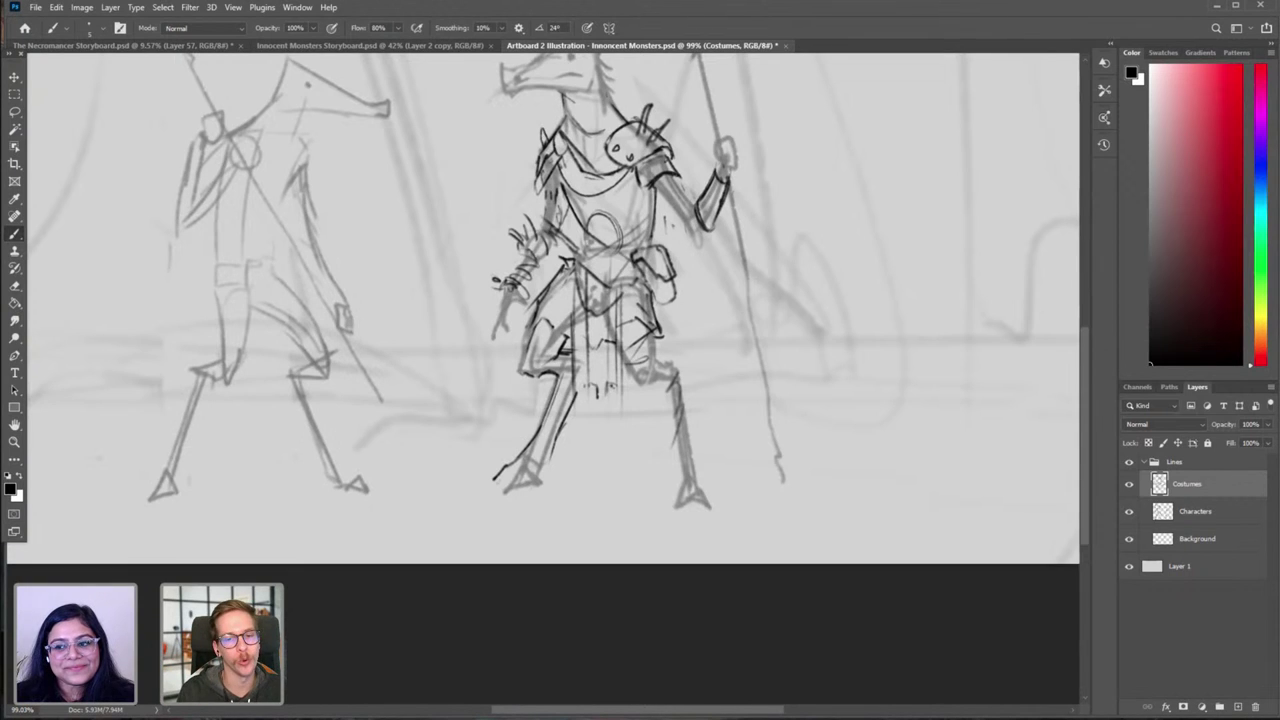
drag(552, 452, 553, 472)
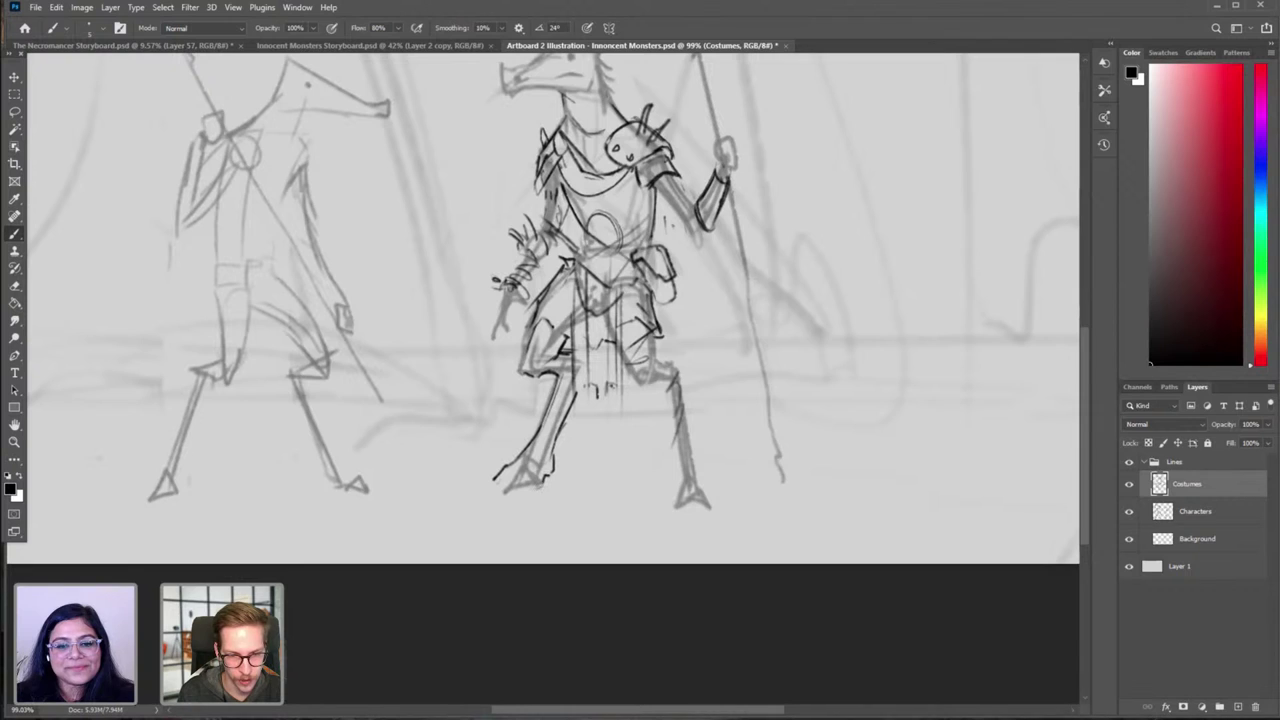
Step: Draw clawed toes and the sole on the horned character's front foot, undoing two strokes
mouse_move(513, 467)
mouse_down()
mouse_move(491, 495)
mouse_move(525, 474)
mouse_move(516, 488)
mouse_up()
key(ctrl+z)
key(ctrl+z)
mouse_move(526, 486)
mouse_down()
mouse_move(498, 487)
mouse_move(512, 488)
mouse_up()
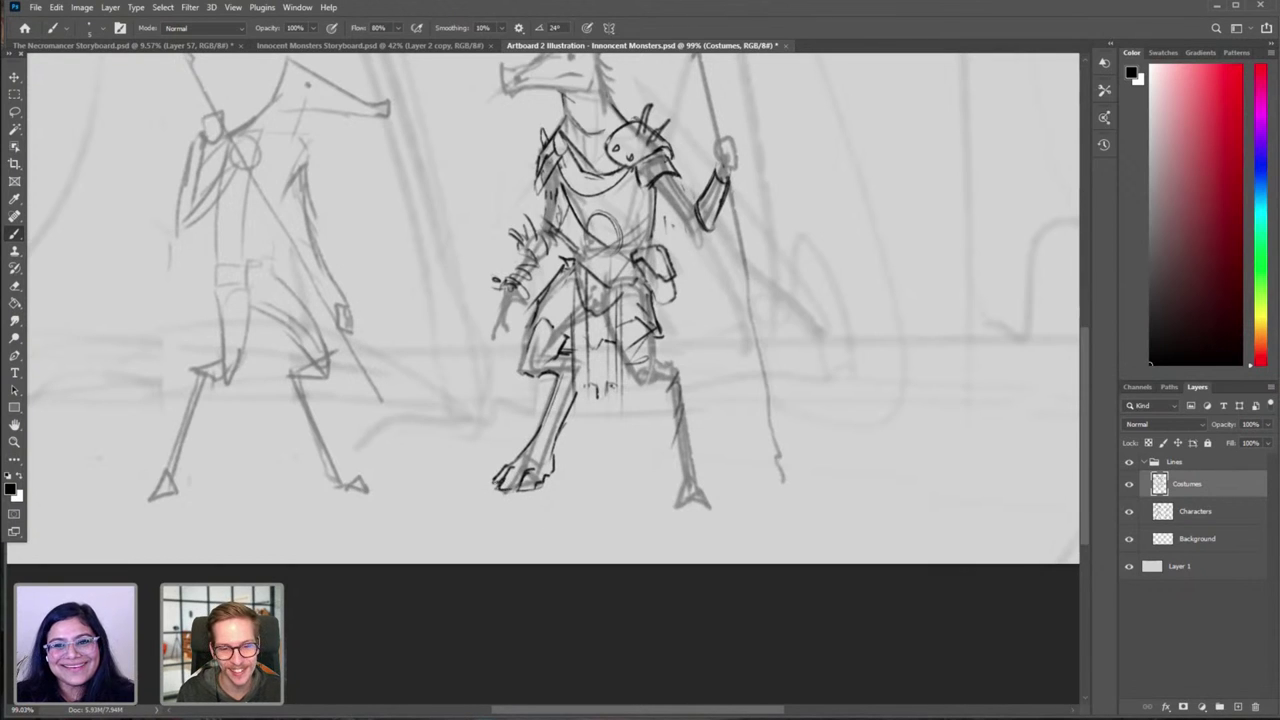
Step: Flip the canvas view and draw the spear-side leg's inner shin line and toes, undoing two strokes
drag(530, 470, 491, 543)
key(ctrl+shift+h)
drag(481, 486, 524, 482)
drag(524, 472, 609, 509)
key(ctrl+z)
mouse_move(443, 380)
mouse_down()
mouse_move(426, 465)
mouse_move(429, 440)
mouse_up()
key(ctrl+z)
mouse_move(430, 456)
mouse_down()
mouse_move(430, 528)
mouse_move(413, 501)
mouse_move(390, 527)
mouse_move(405, 530)
mouse_up()
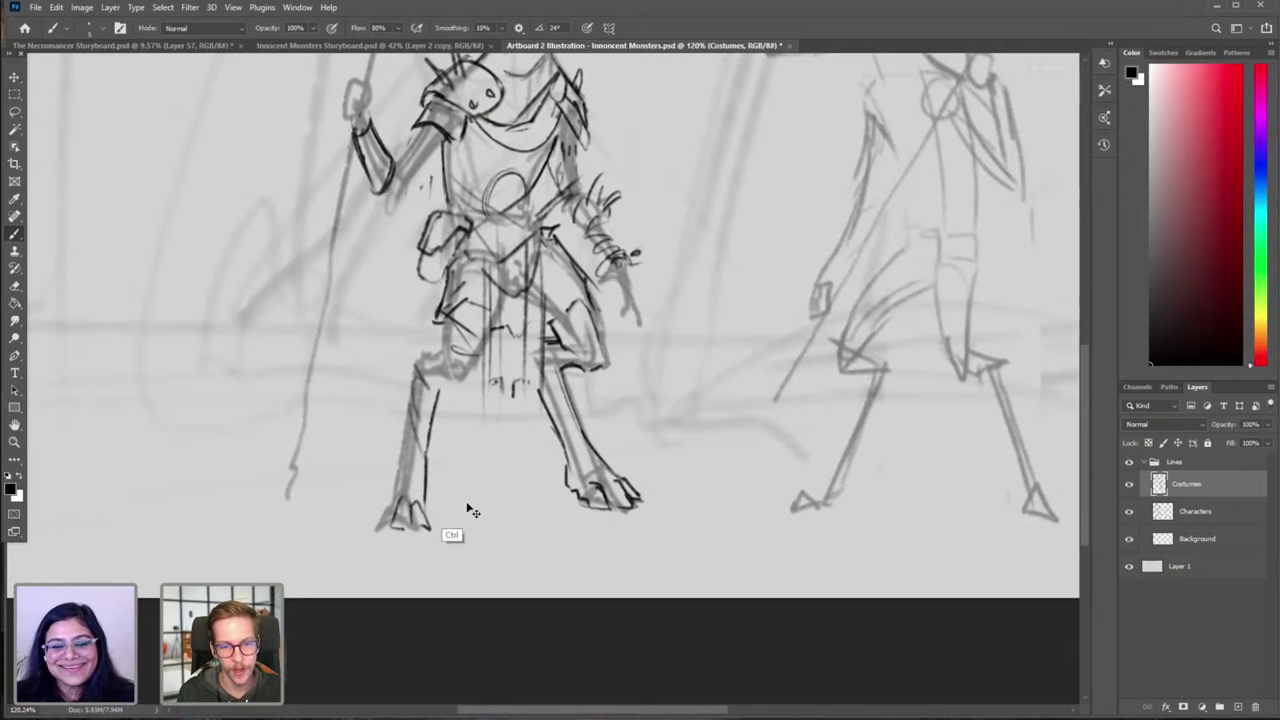
Step: Flip the canvas view horizontally and undo the last toe strokes on the spear-side foot
key(ctrl+f)
drag(806, 480, 612, 463)
key(ctrl+z)
key(ctrl+z)
key(ctrl+z)
key(ctrl+z)
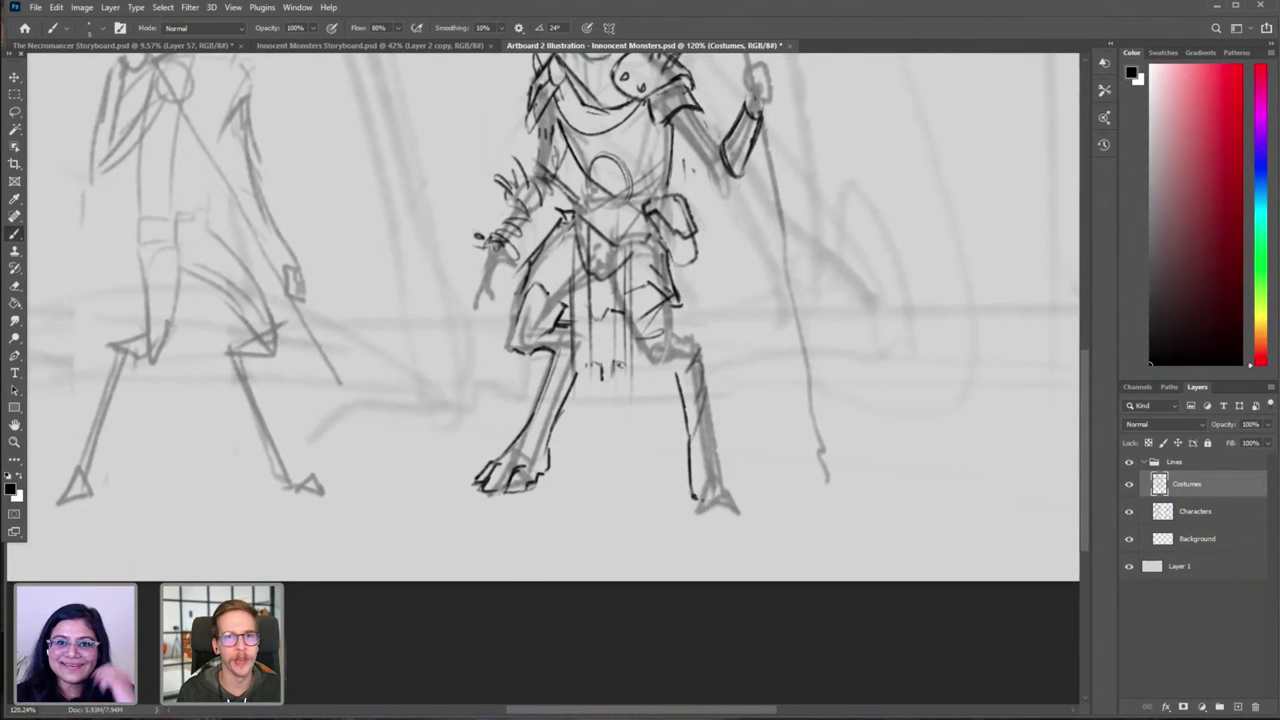
Step: Outline the underside of the horned character's spear-side knee below the thigh garment, undoing and retrying several strokes
scroll(716, 455, down, 4)
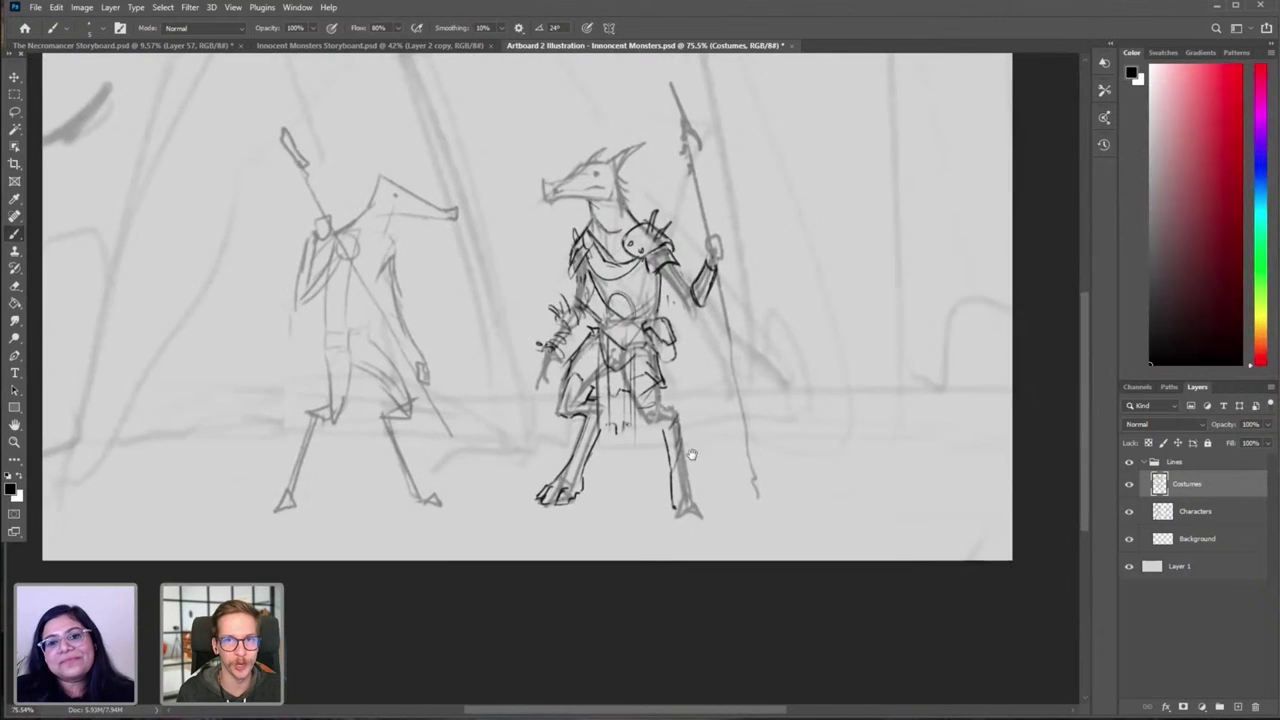
drag(690, 455, 654, 487)
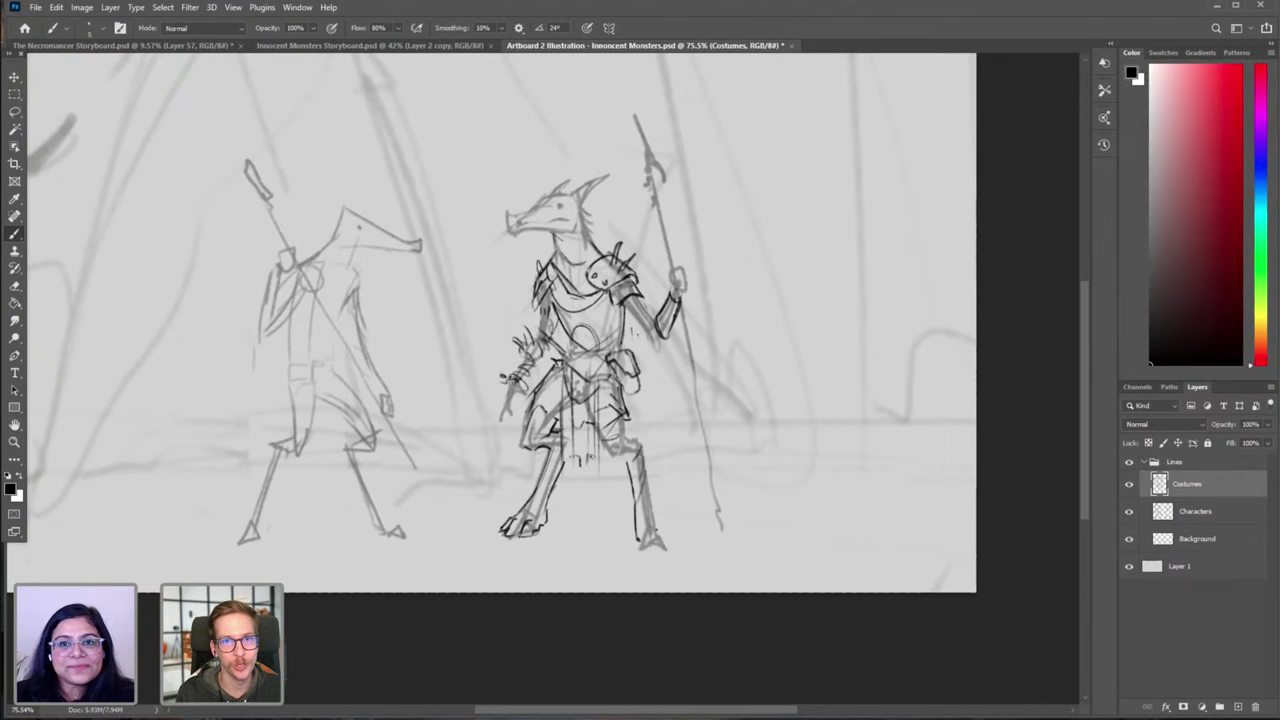
scroll(657, 480, up, 5)
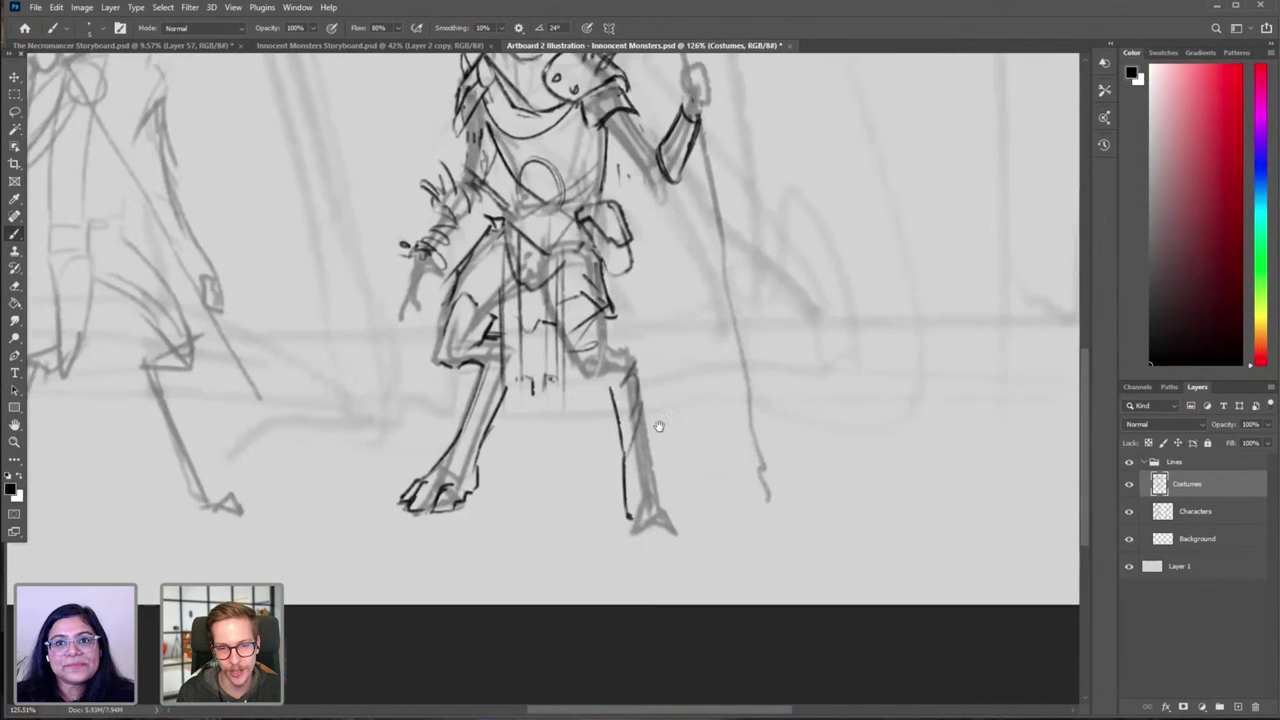
key(ctrl+z)
drag(564, 331, 577, 356)
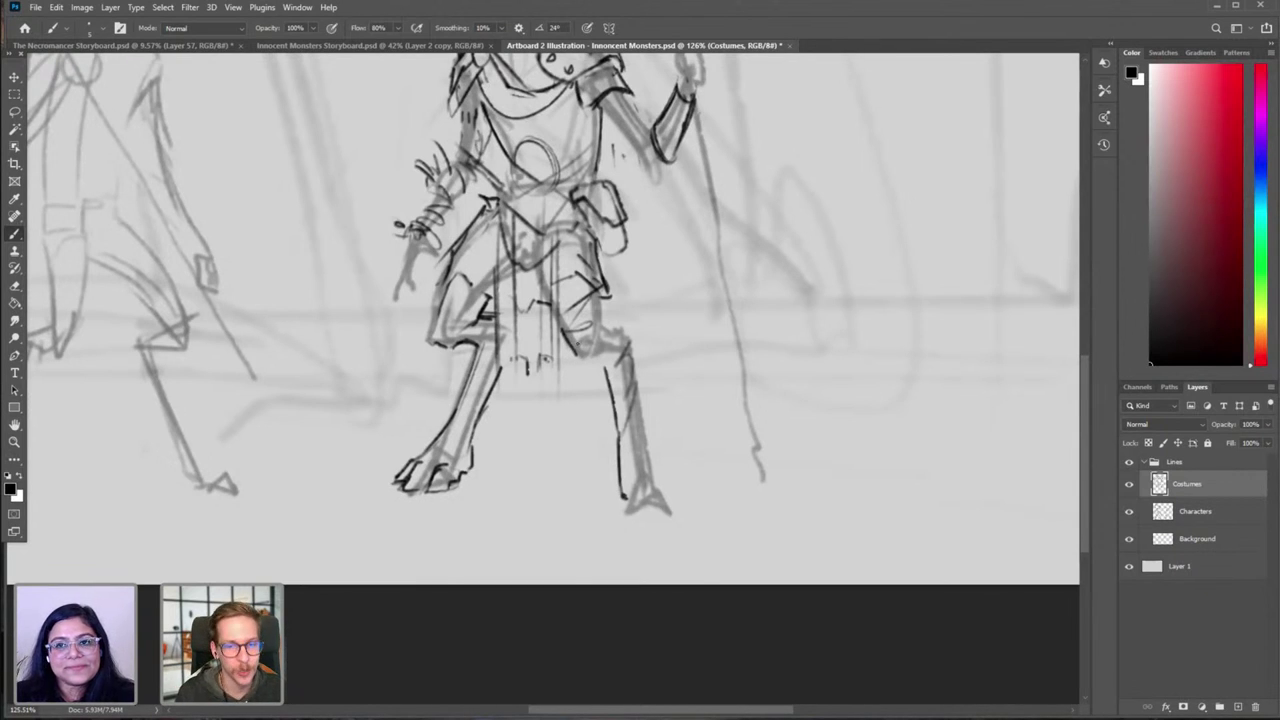
key(ctrl+z)
mouse_move(562, 331)
mouse_down()
mouse_move(575, 356)
mouse_move(602, 359)
mouse_up()
key(ctrl+z)
key(ctrl+shift+z)
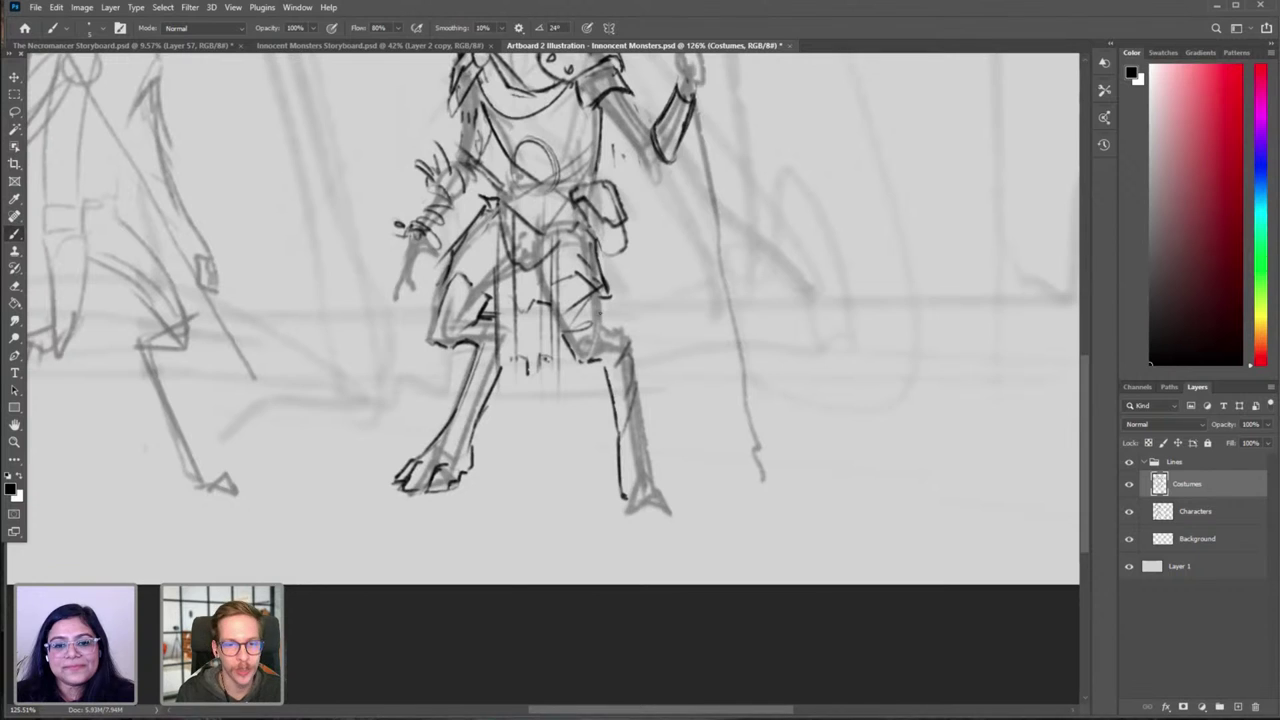
key(ctrl+z)
mouse_move(605, 297)
mouse_down()
mouse_move(606, 365)
mouse_move(624, 327)
mouse_up()
key(ctrl+z)
Step: Flip the canvas view, draw the spear-side leg's outer shin line and clawed toes, and flip the view back
key(ctrl+shift+h)
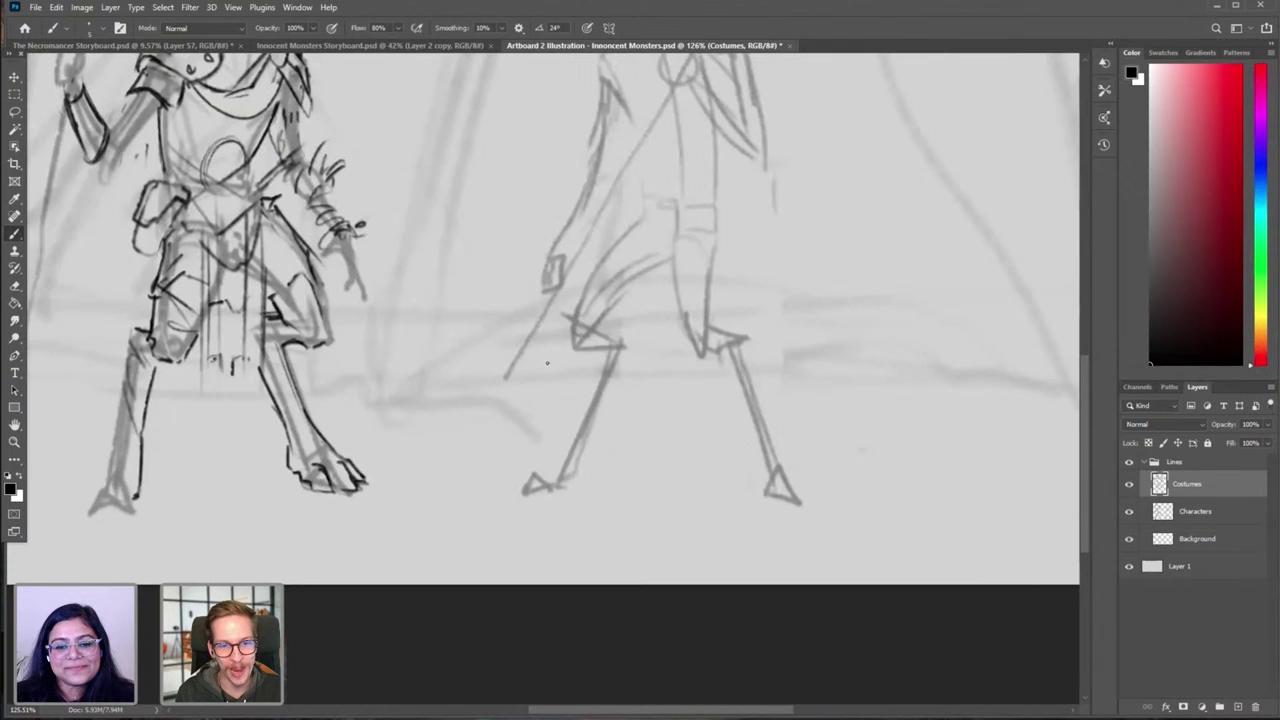
drag(568, 367, 678, 347)
drag(412, 319, 578, 311)
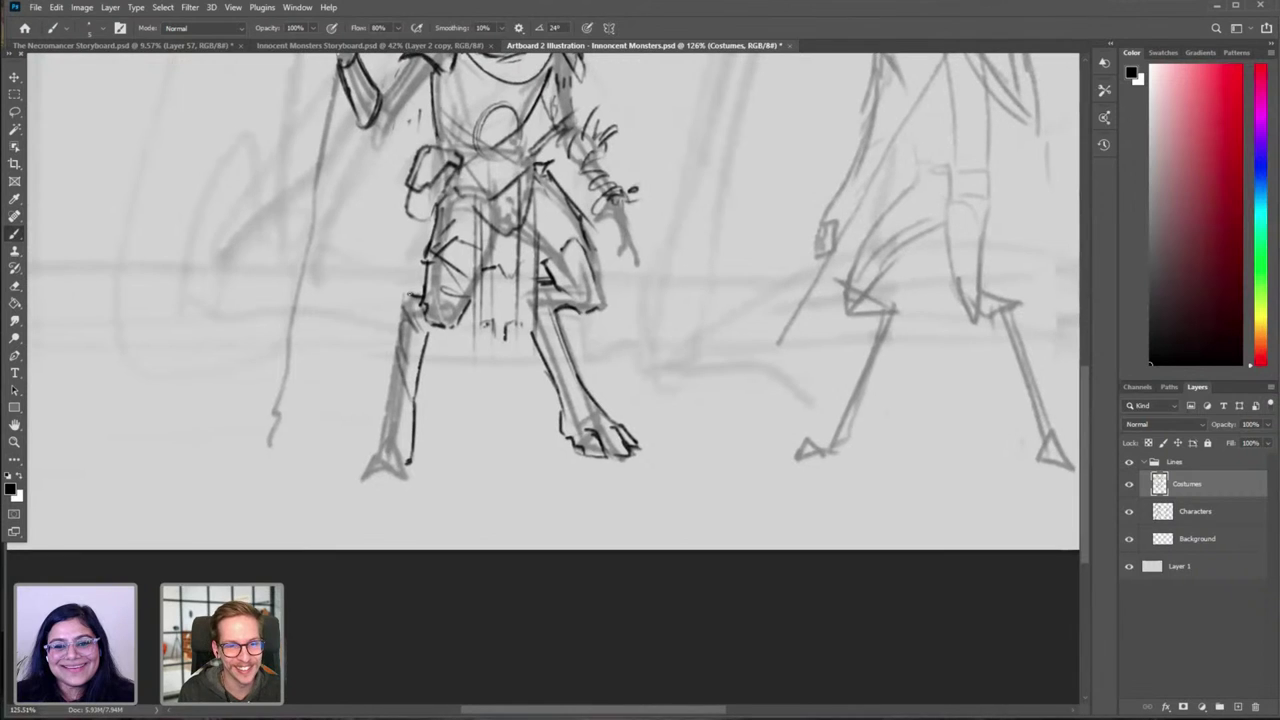
mouse_move(402, 292)
mouse_down()
mouse_move(383, 416)
mouse_move(393, 382)
mouse_move(355, 470)
mouse_move(378, 447)
mouse_move(390, 450)
mouse_move(372, 473)
mouse_move(406, 471)
mouse_up()
mouse_move(404, 441)
mouse_down()
mouse_move(419, 461)
mouse_move(385, 476)
mouse_up()
key(ctrl+shift+h)
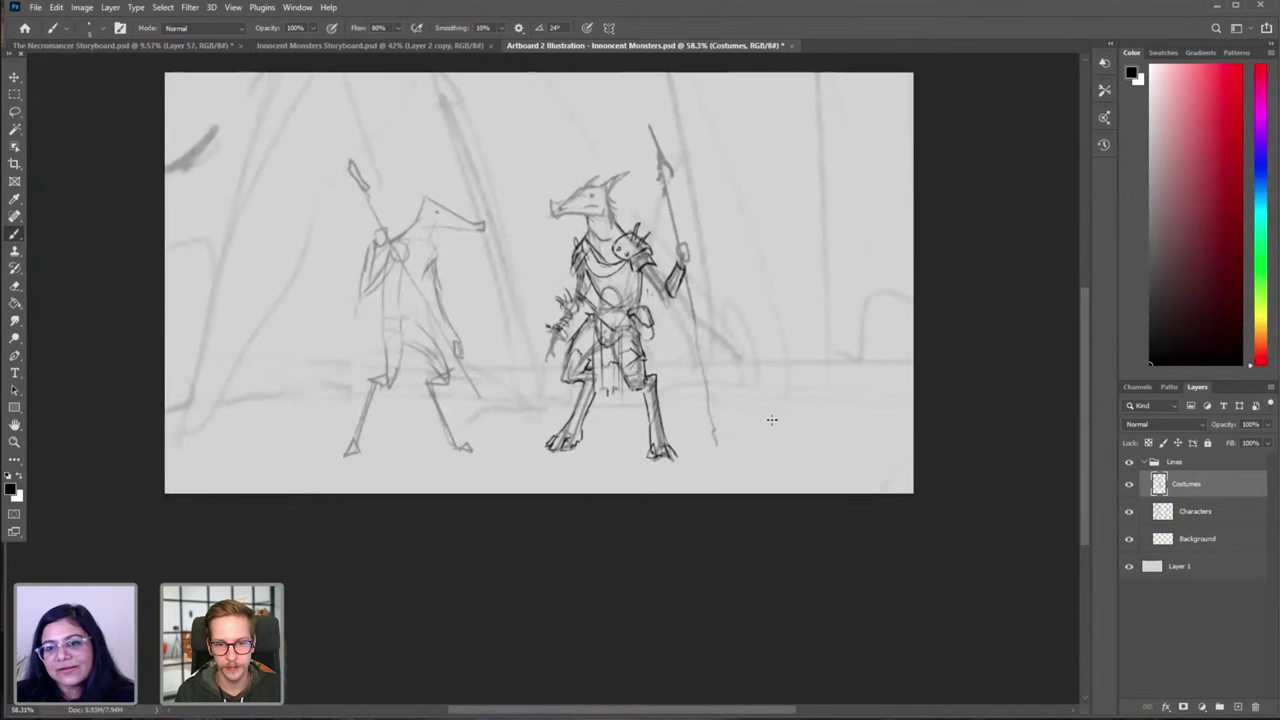
Step: Lasso-select the inner toes of the horned character's free-arm-side foot and flip the canvas view horizontally
drag(684, 434, 602, 440)
scroll(541, 421, up, 2)
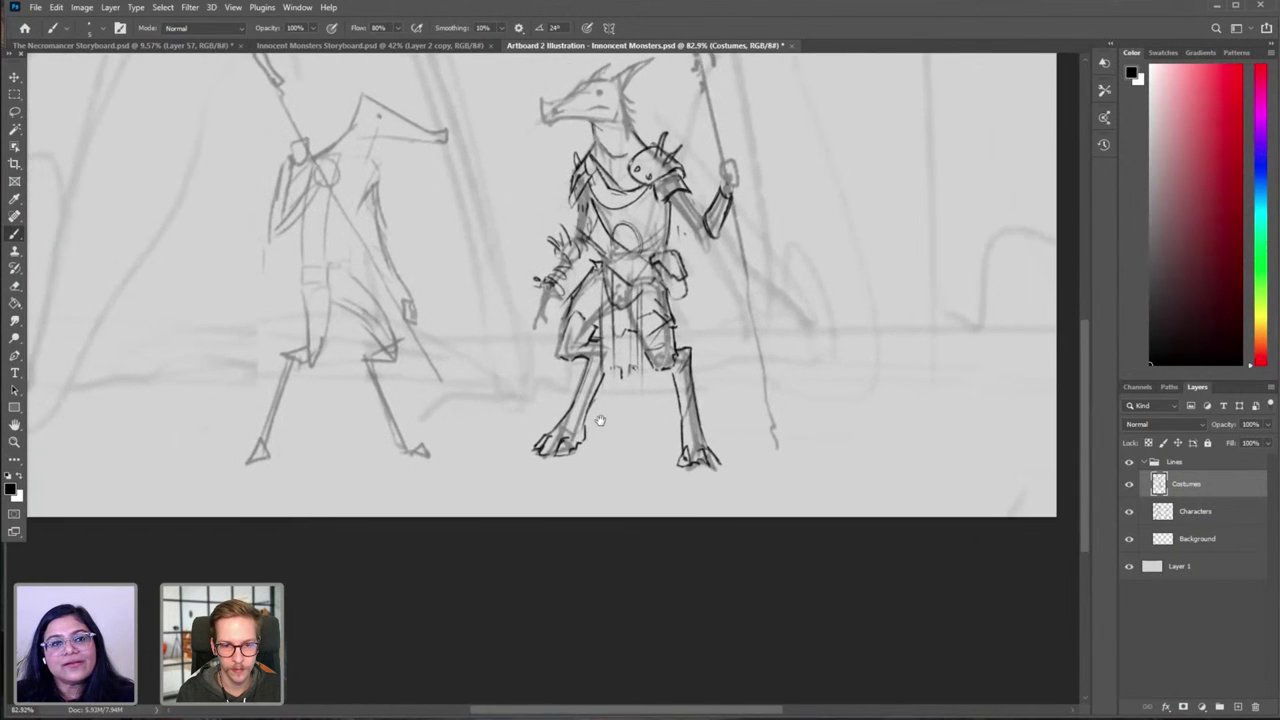
key(l)
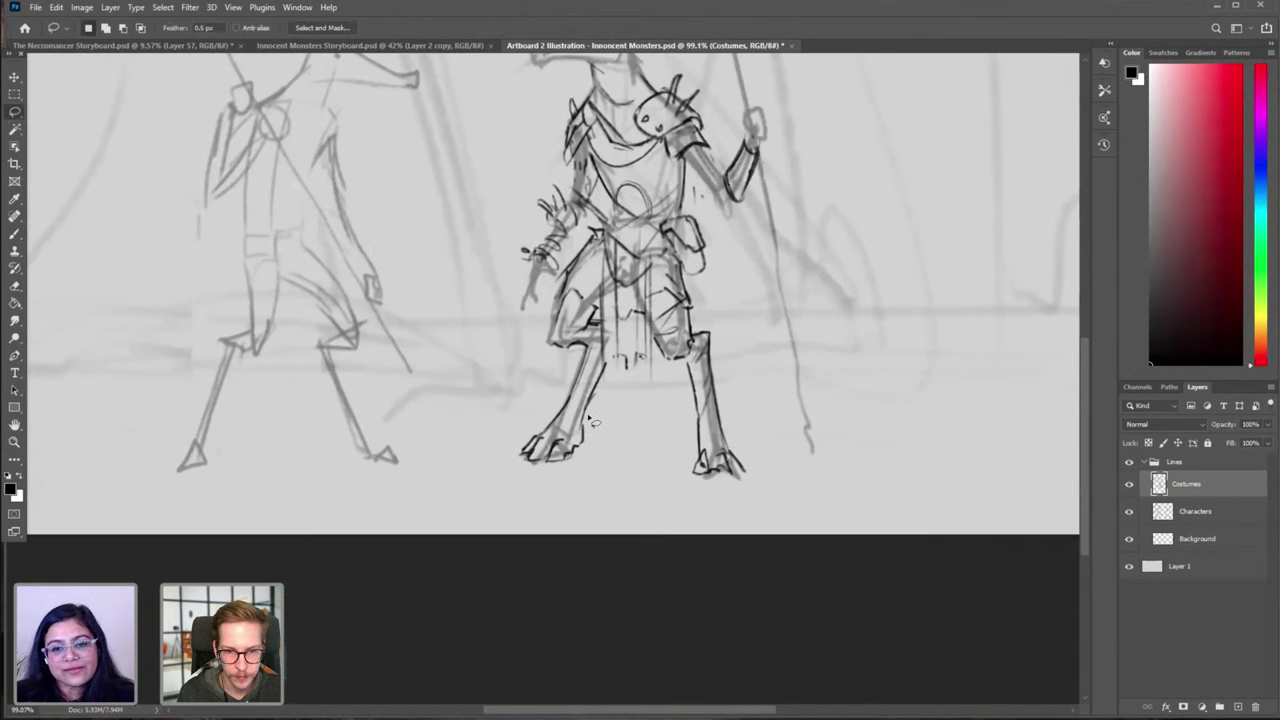
mouse_move(541, 466)
mouse_down()
mouse_move(603, 434)
mouse_move(591, 416)
mouse_up()
key(v)
key(ctrl+shift+h)
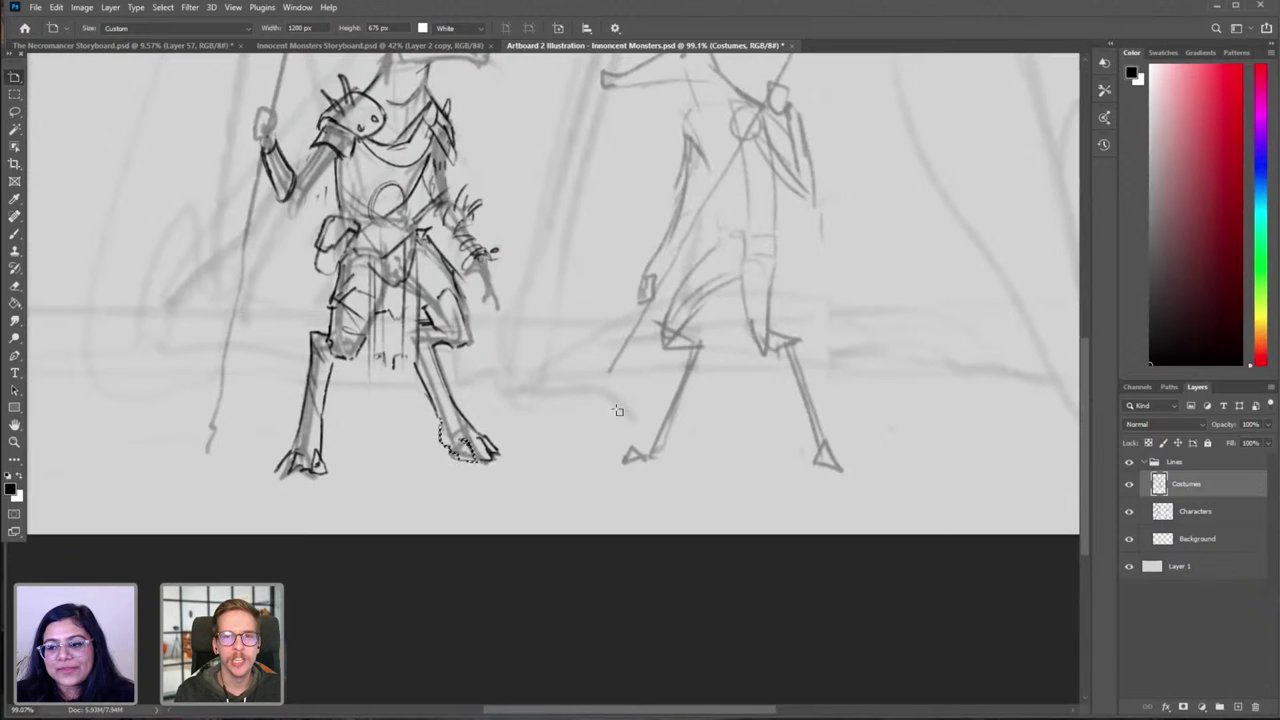
Step: Drop the selection around the free-arm-side foot, return to the Brush tool and flip the canvas view back
key(Return)
key(Delete)
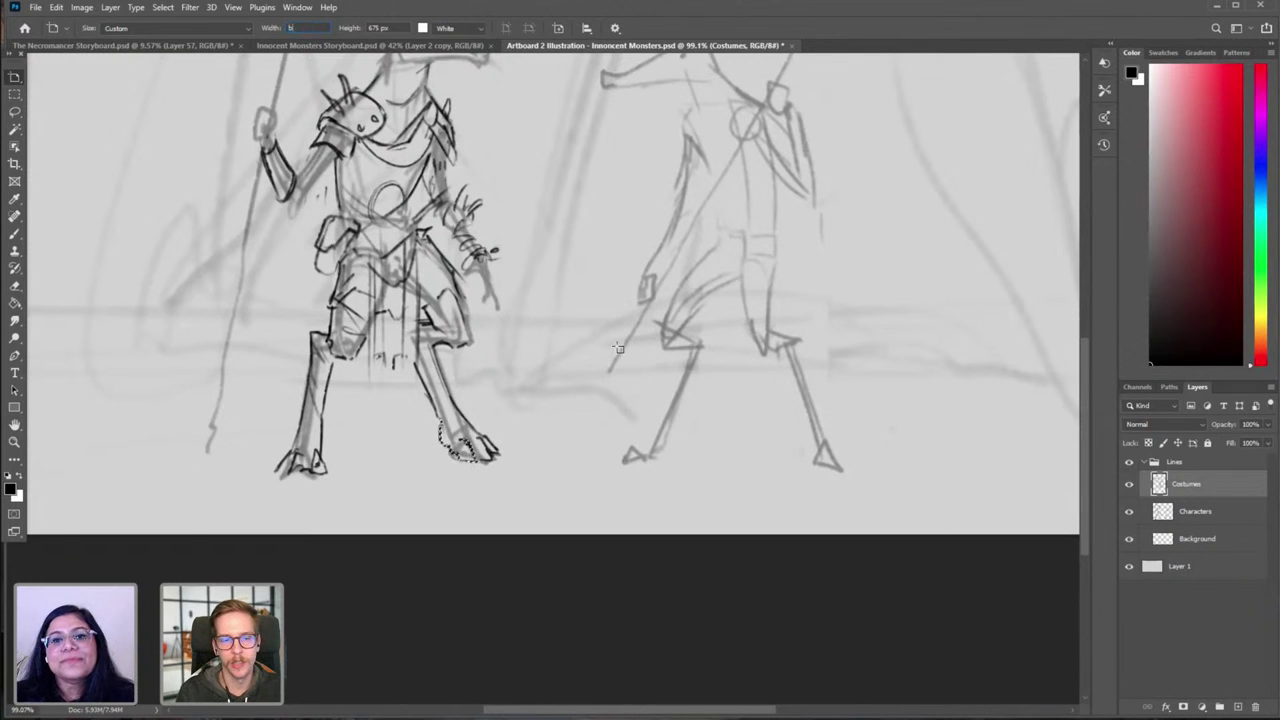
key(ctrl+d)
click(636, 281)
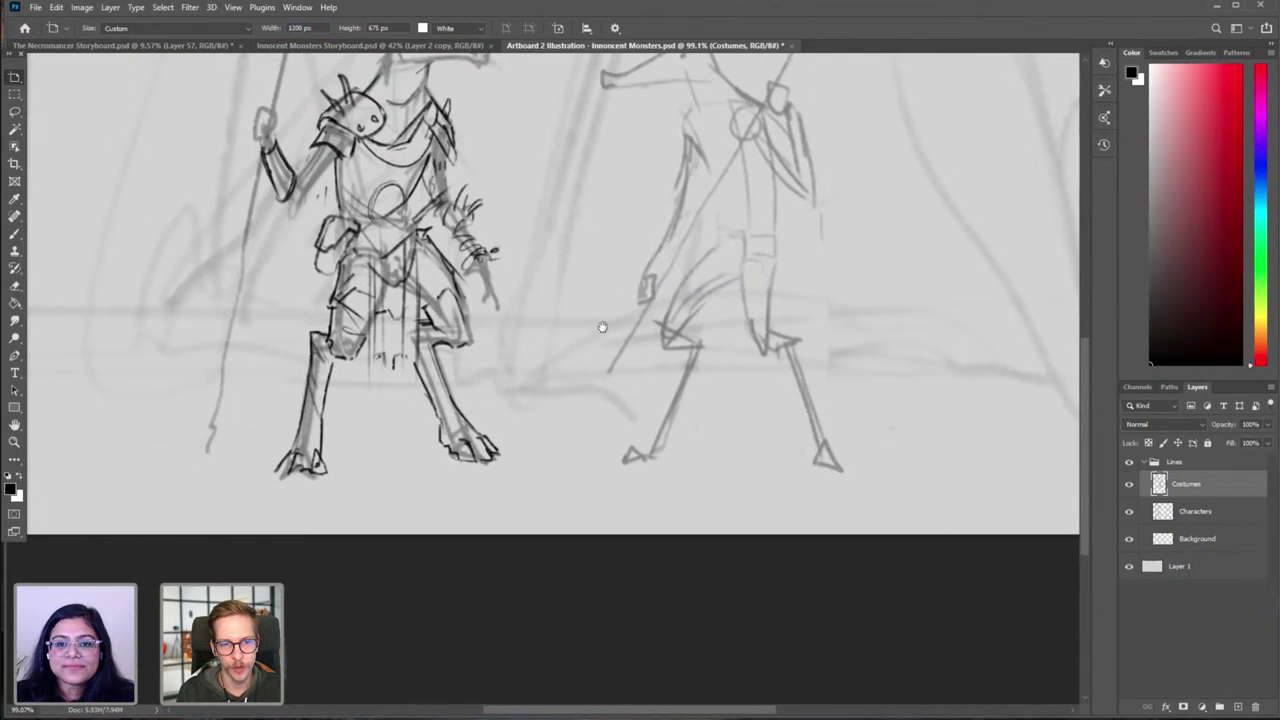
drag(600, 329, 574, 414)
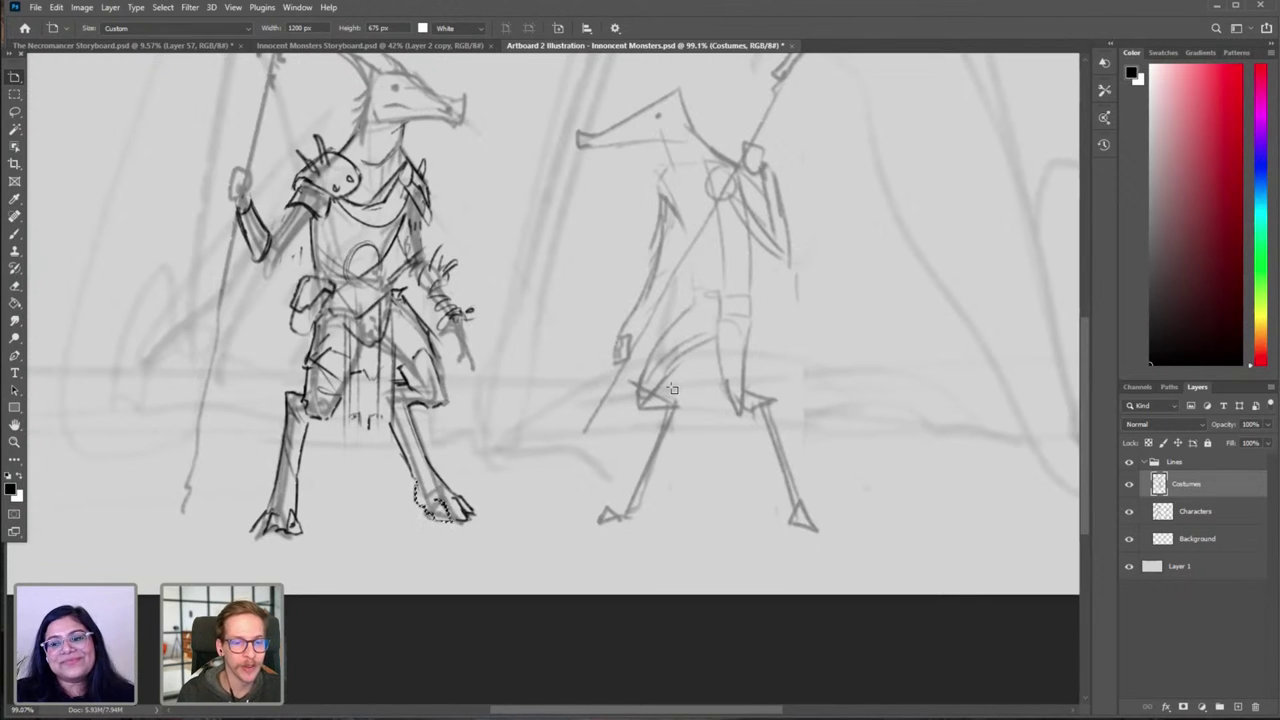
key(v)
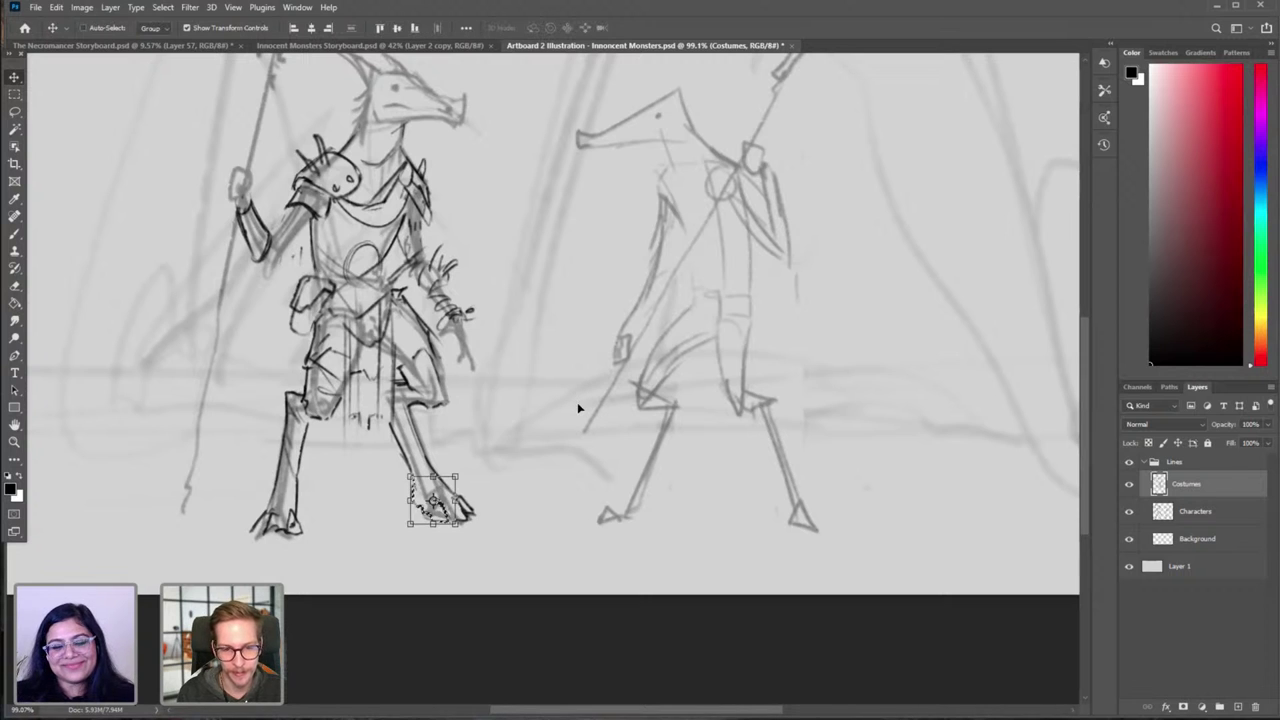
key(b)
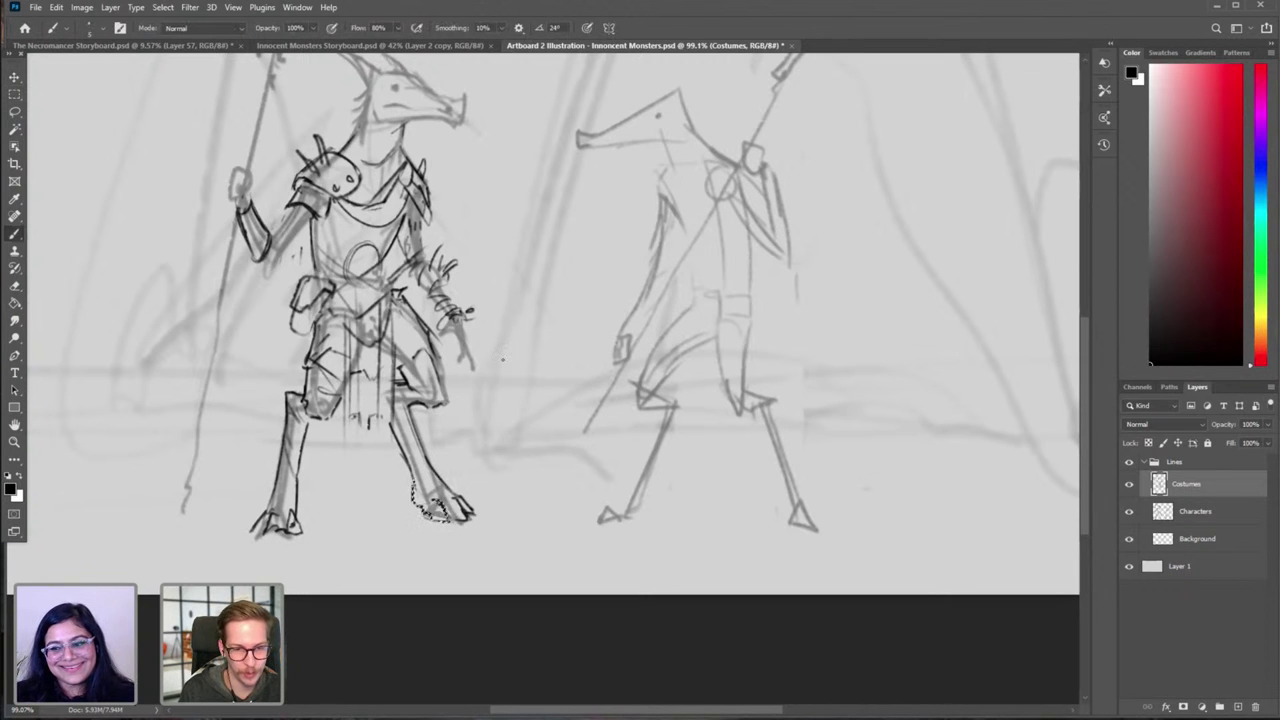
key(Return)
key(ctrl+shift+h)
drag(675, 490, 645, 500)
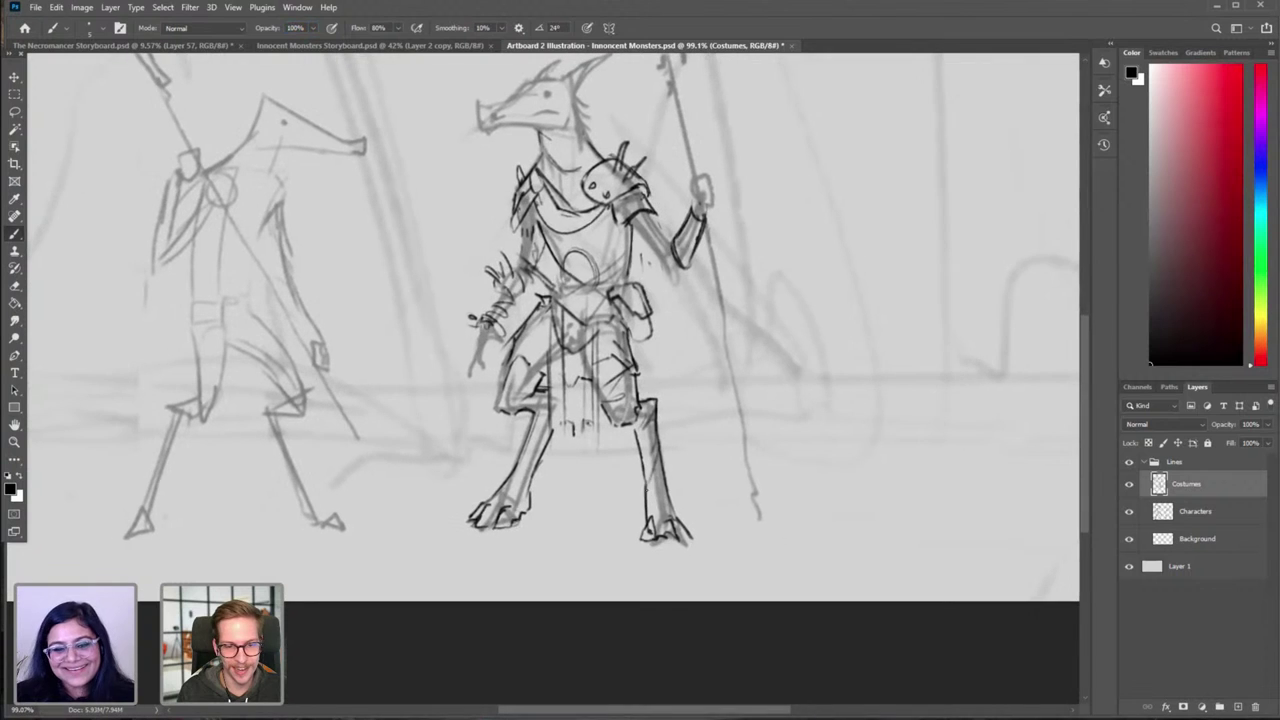
Step: Clean up the free-arm-side foot by erasing along its toes and redrawing the claws, undoing two strokes
key(e)
mouse_move(540, 510)
mouse_down()
mouse_move(556, 509)
mouse_move(530, 488)
mouse_move(509, 531)
mouse_up()
key(b)
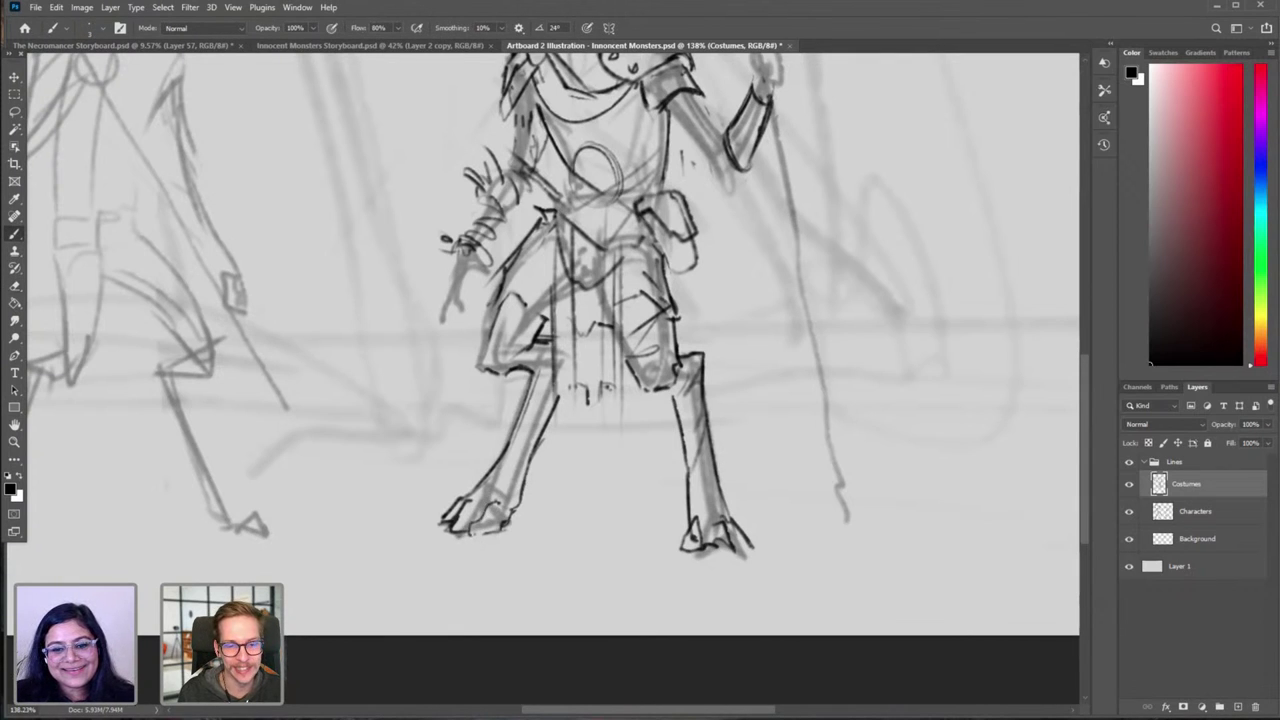
mouse_move(472, 534)
mouse_down()
mouse_move(495, 529)
mouse_move(482, 523)
mouse_up()
key(ctrl+z)
key(ctrl+z)
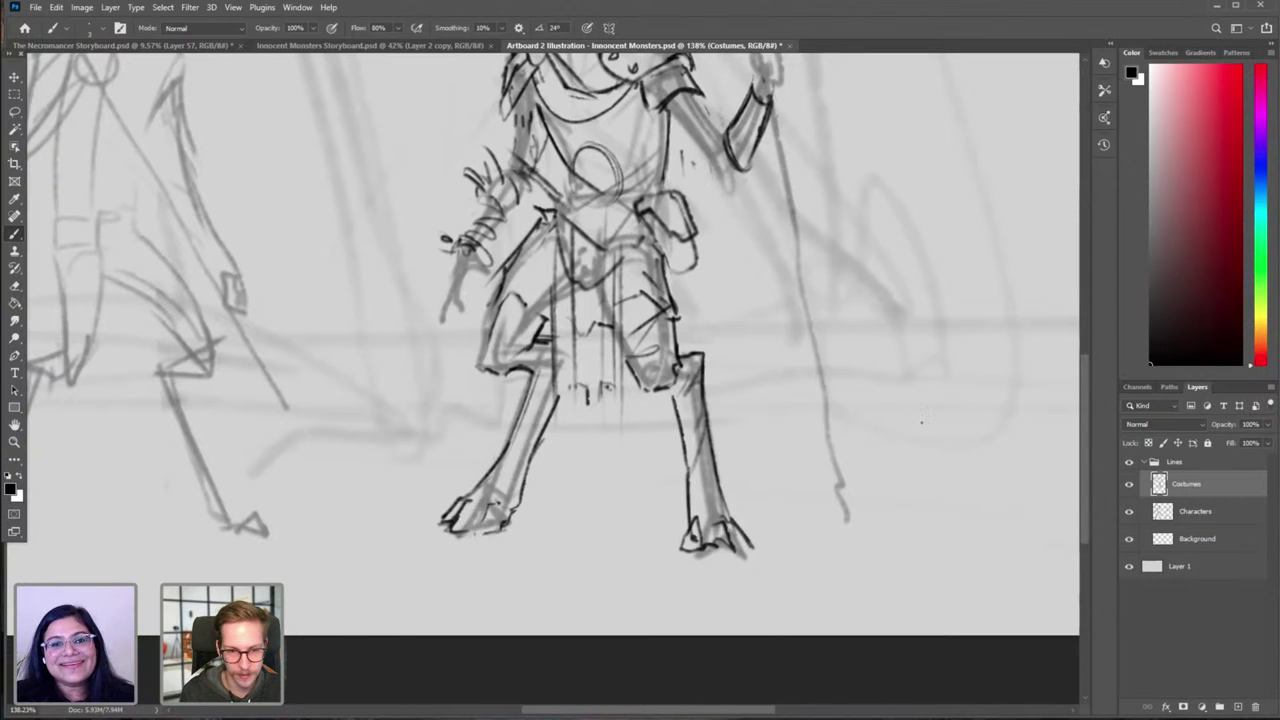
mouse_move(481, 522)
mouse_down()
mouse_move(472, 535)
mouse_move(463, 522)
mouse_up()
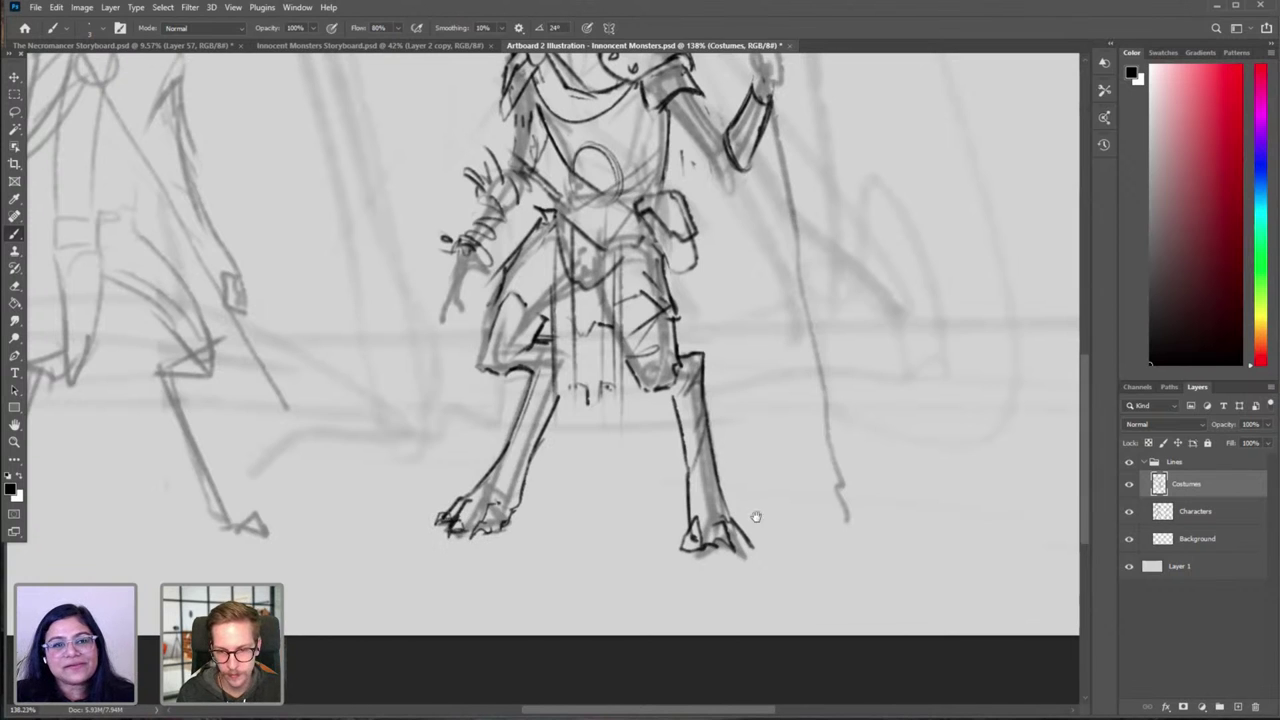
Step: Flip the canvas view, then erase and redraw the middle toes of the spear-side foot, undoing two strokes
mouse_move(755, 518)
mouse_down()
mouse_move(681, 505)
mouse_move(653, 535)
mouse_move(657, 522)
mouse_up()
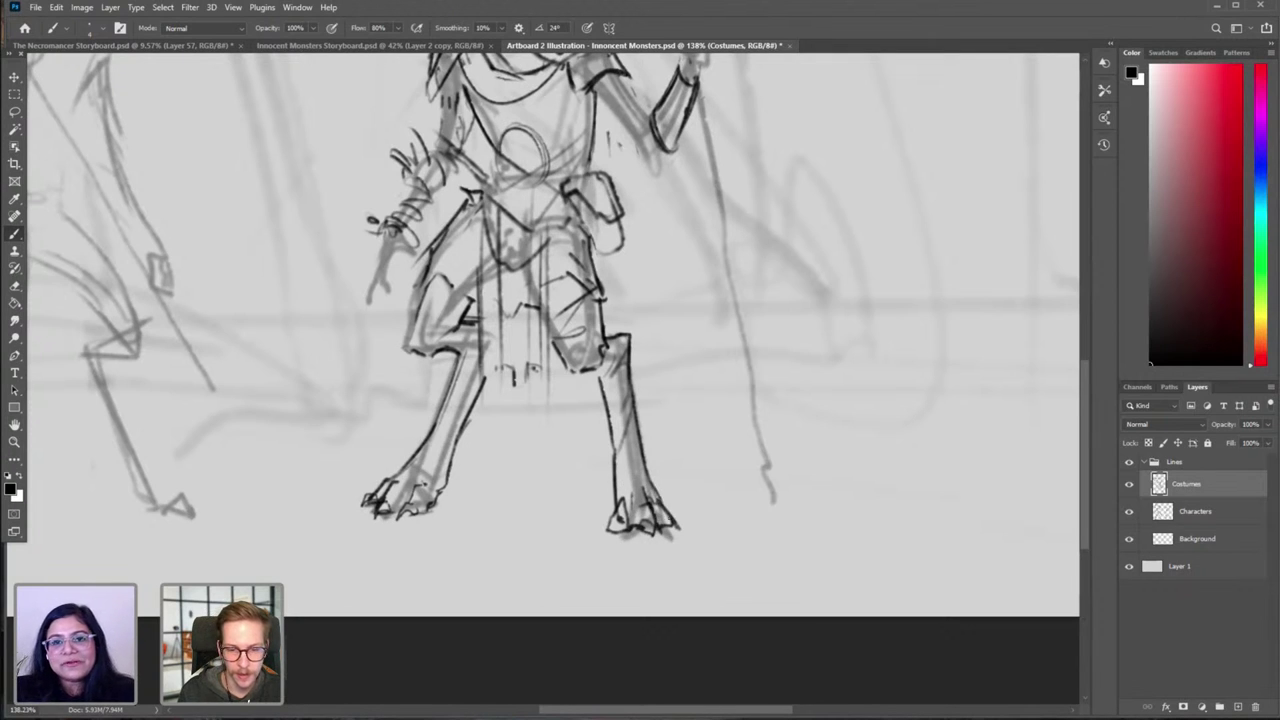
key(ctrl+f)
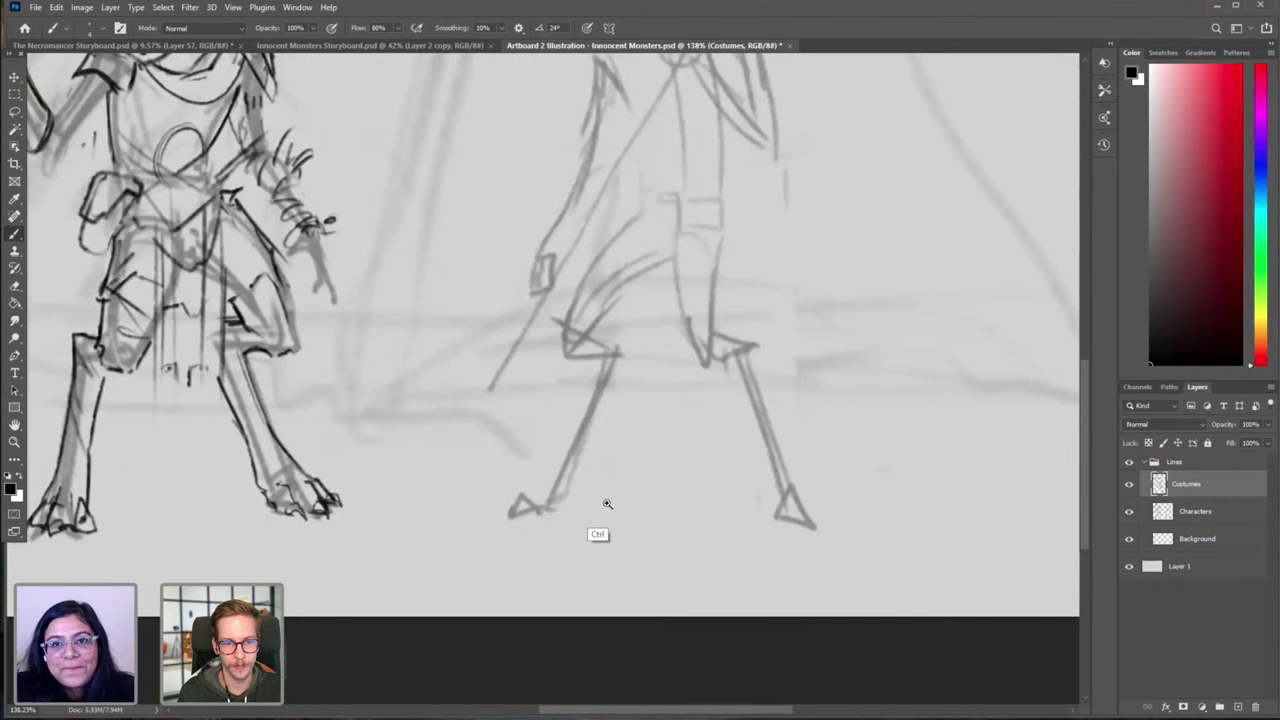
drag(606, 503, 622, 476)
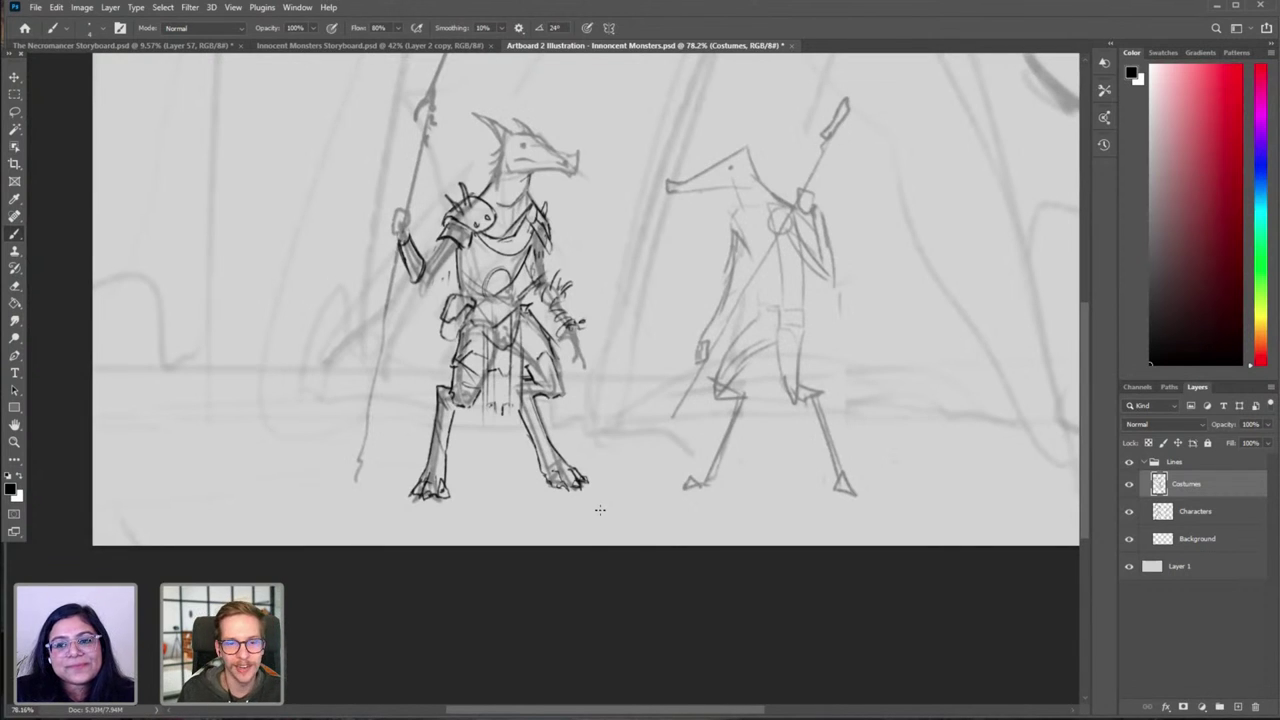
scroll(457, 531, up, 3)
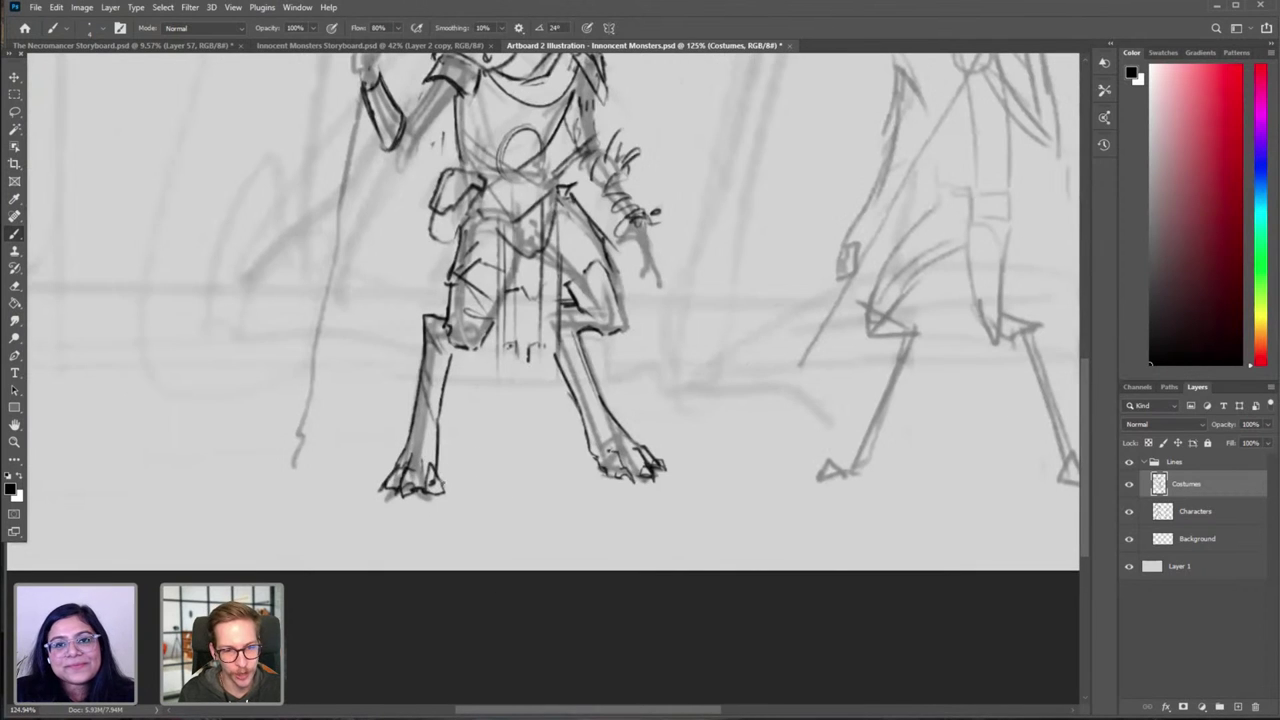
key(e)
mouse_move(410, 466)
mouse_down()
mouse_move(408, 485)
mouse_move(410, 470)
mouse_move(425, 485)
mouse_move(442, 479)
mouse_move(444, 494)
mouse_move(405, 487)
mouse_move(428, 497)
mouse_up()
key(b)
key(ctrl+z)
key(ctrl+z)
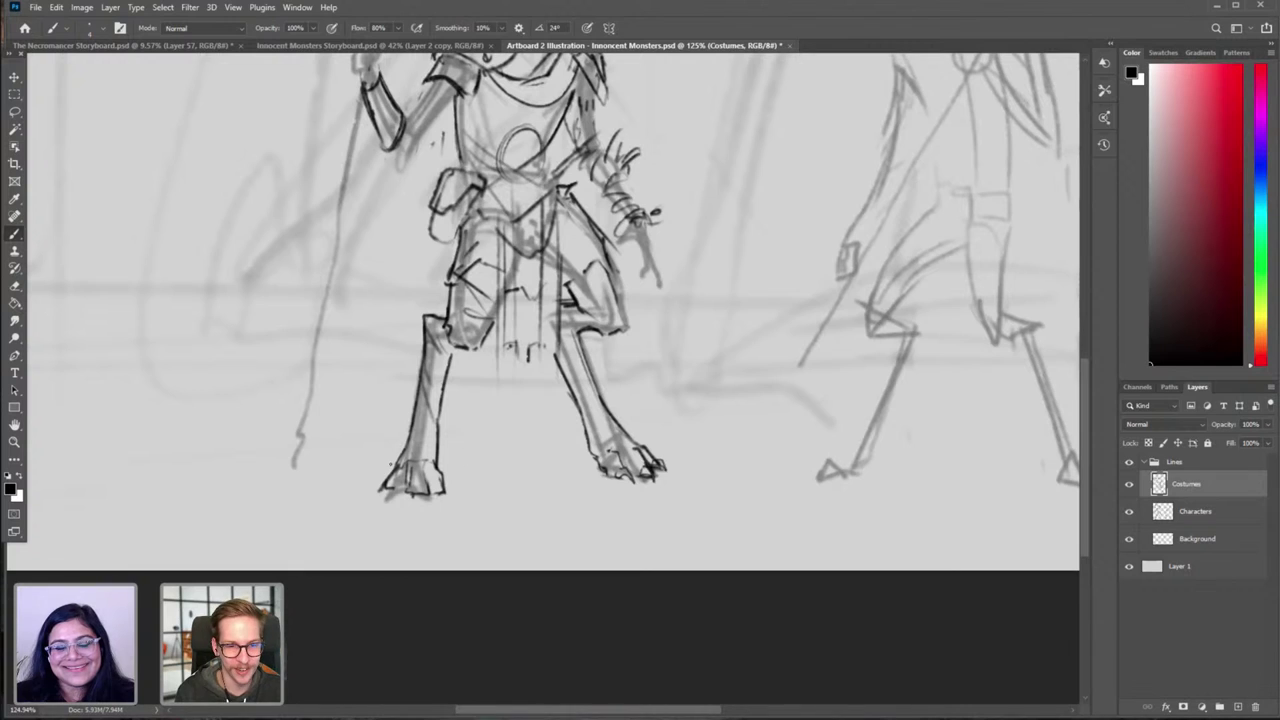
Step: Erase the outer toe of the horned character's spear-side foot and undo the last two replacement strokes
key(e)
mouse_move(396, 466)
mouse_down()
mouse_move(386, 488)
mouse_move(398, 471)
mouse_move(405, 493)
mouse_move(388, 494)
mouse_up()
key(b)
key(ctrl+z)
key(ctrl+z)
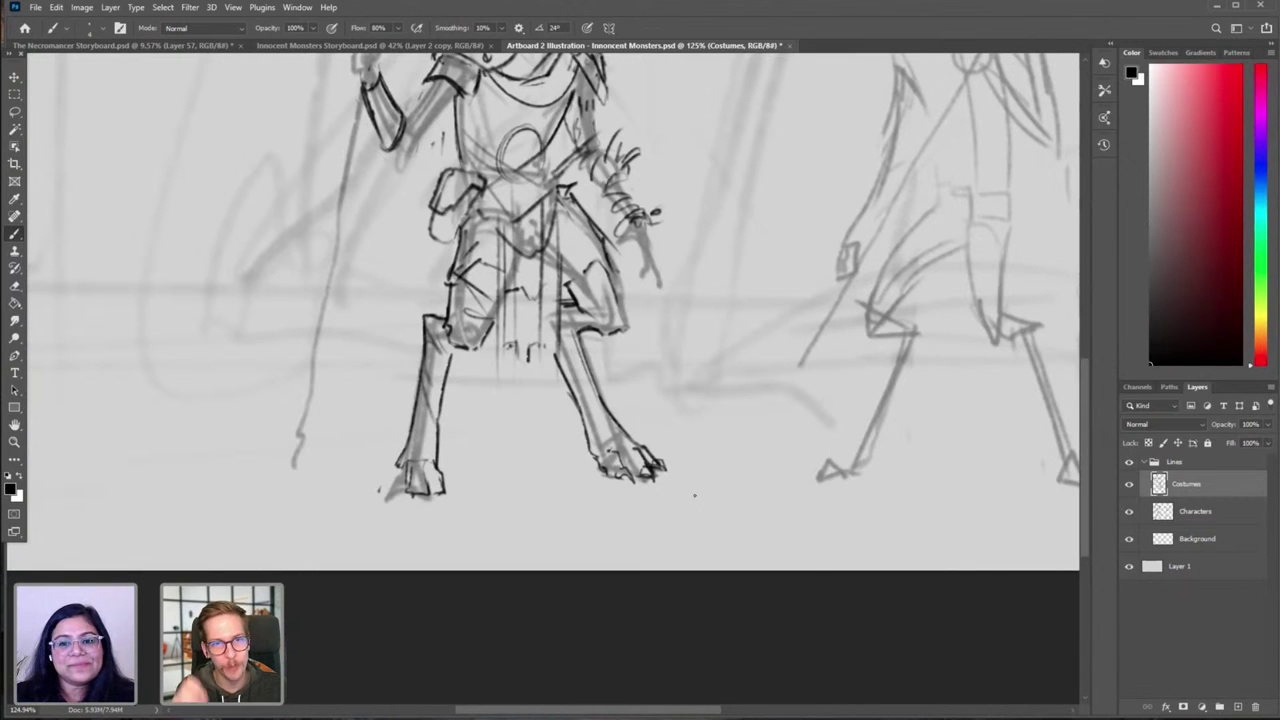
Step: Erase the spear-side foot's inner toe and redraw it farther out from the middle toe, undoing two strokes
key(e)
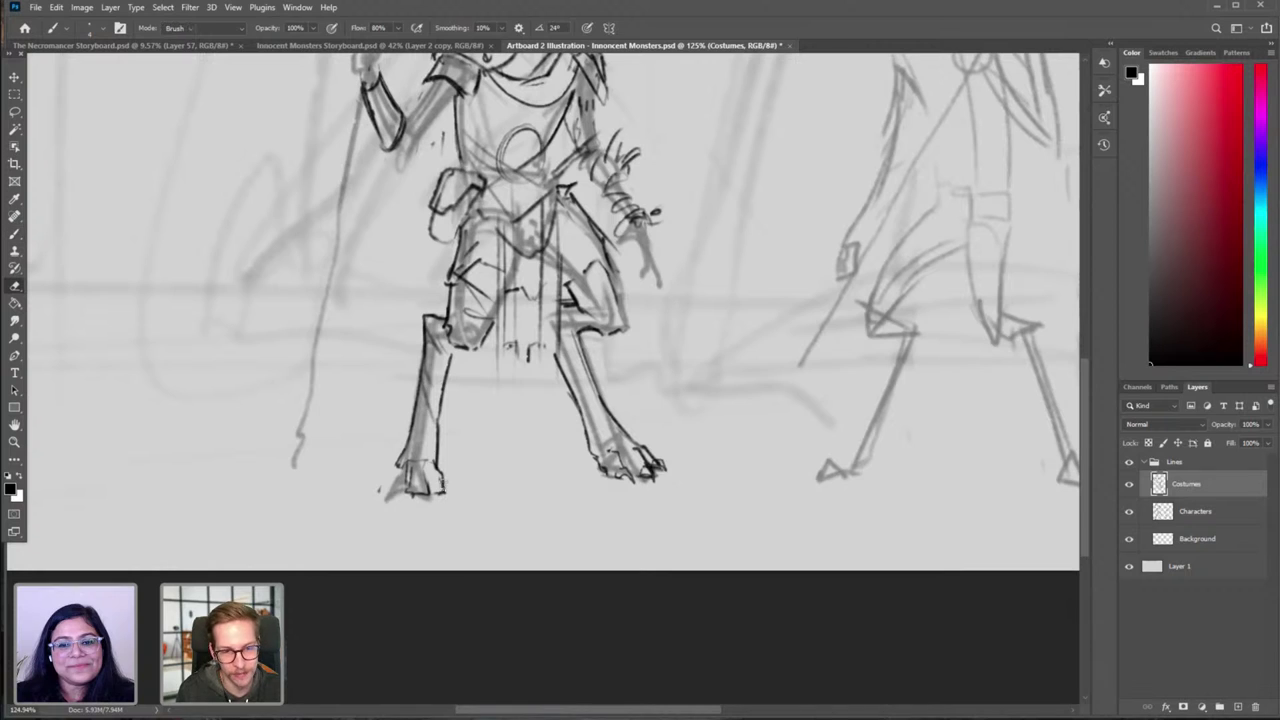
key(b)
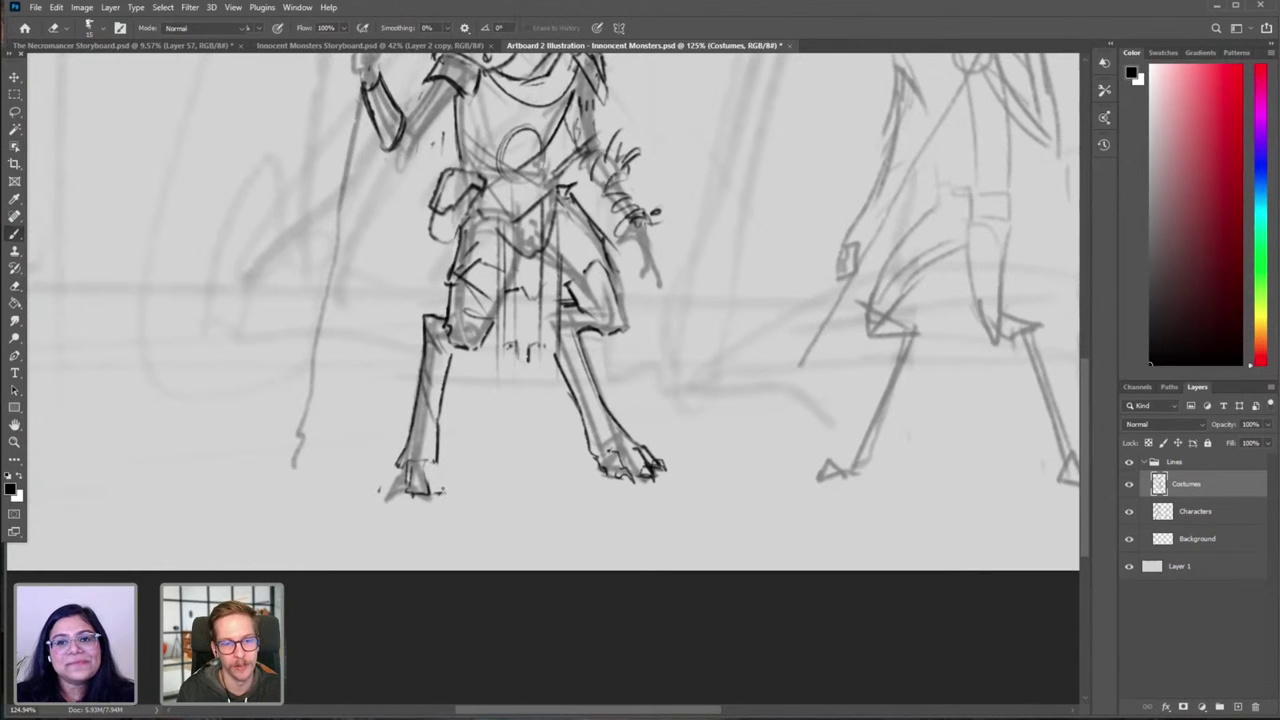
mouse_move(442, 476)
mouse_down()
mouse_move(458, 500)
mouse_move(438, 494)
mouse_move(445, 479)
mouse_move(453, 493)
mouse_up()
key(ctrl+z)
key(ctrl+z)
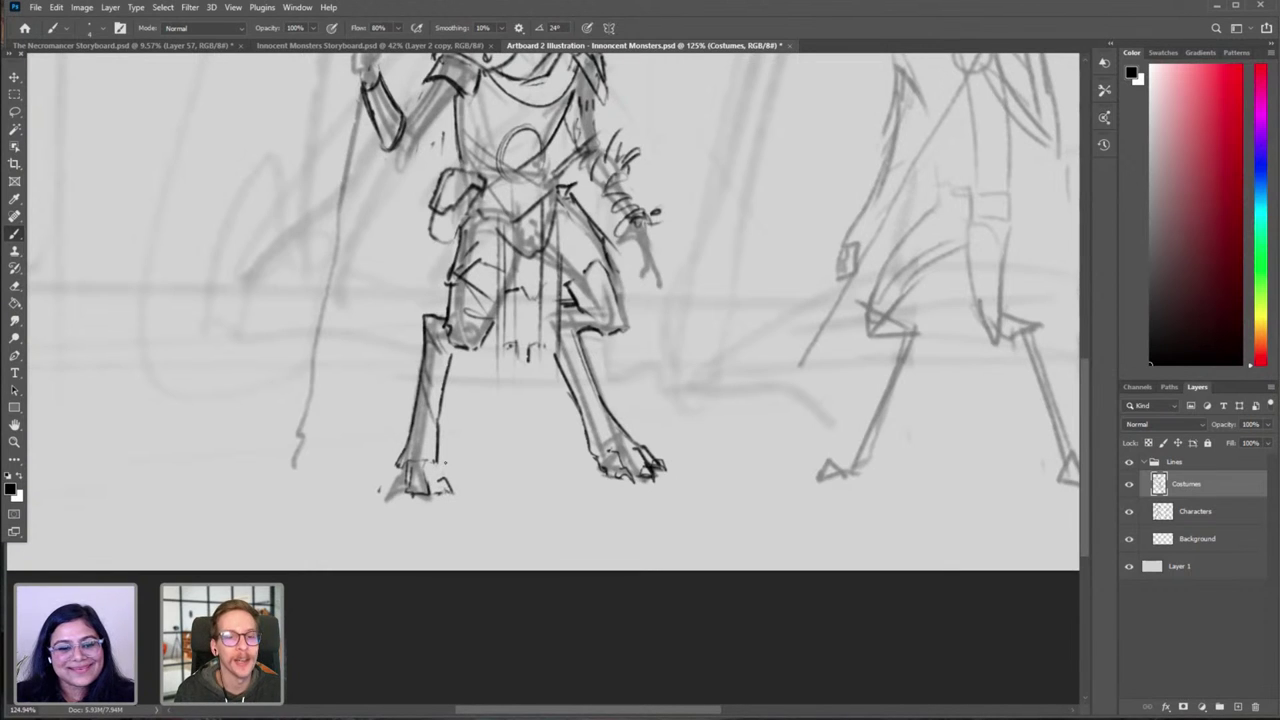
Step: Sketch the outer toe and underside of the spear-side foot, undoing and retrying several strokes
drag(402, 466, 405, 484)
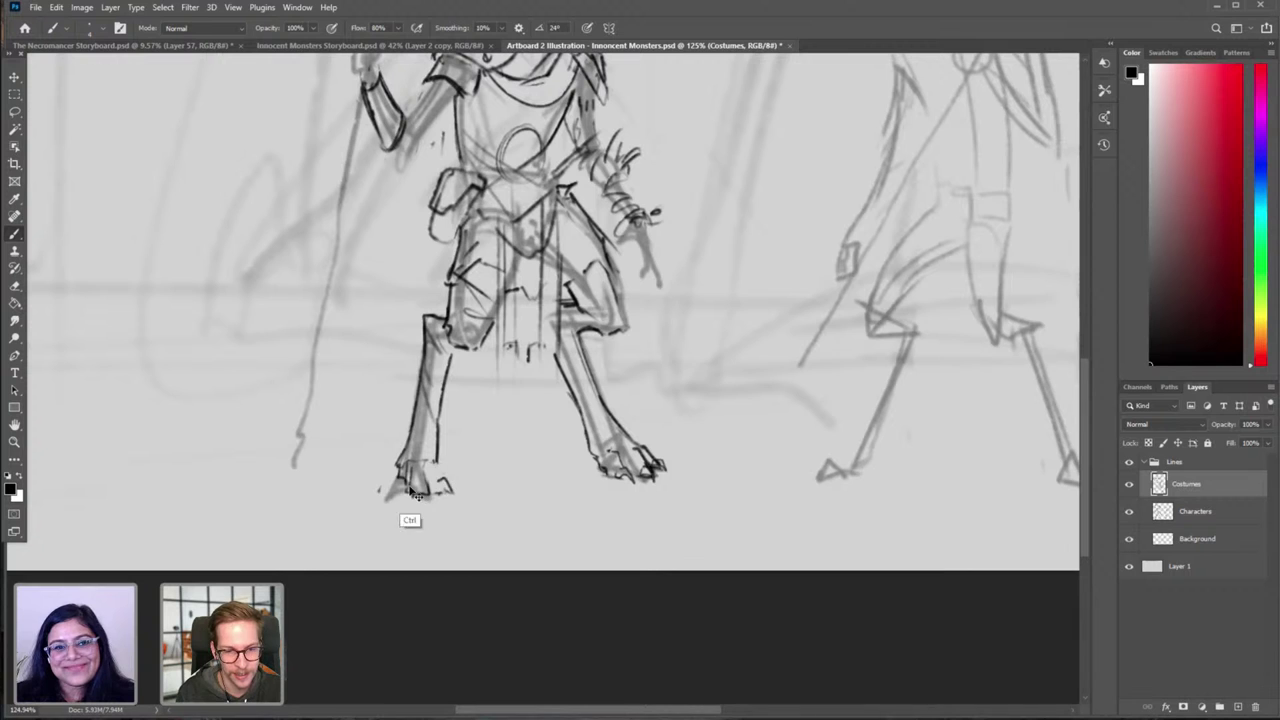
drag(404, 471, 390, 492)
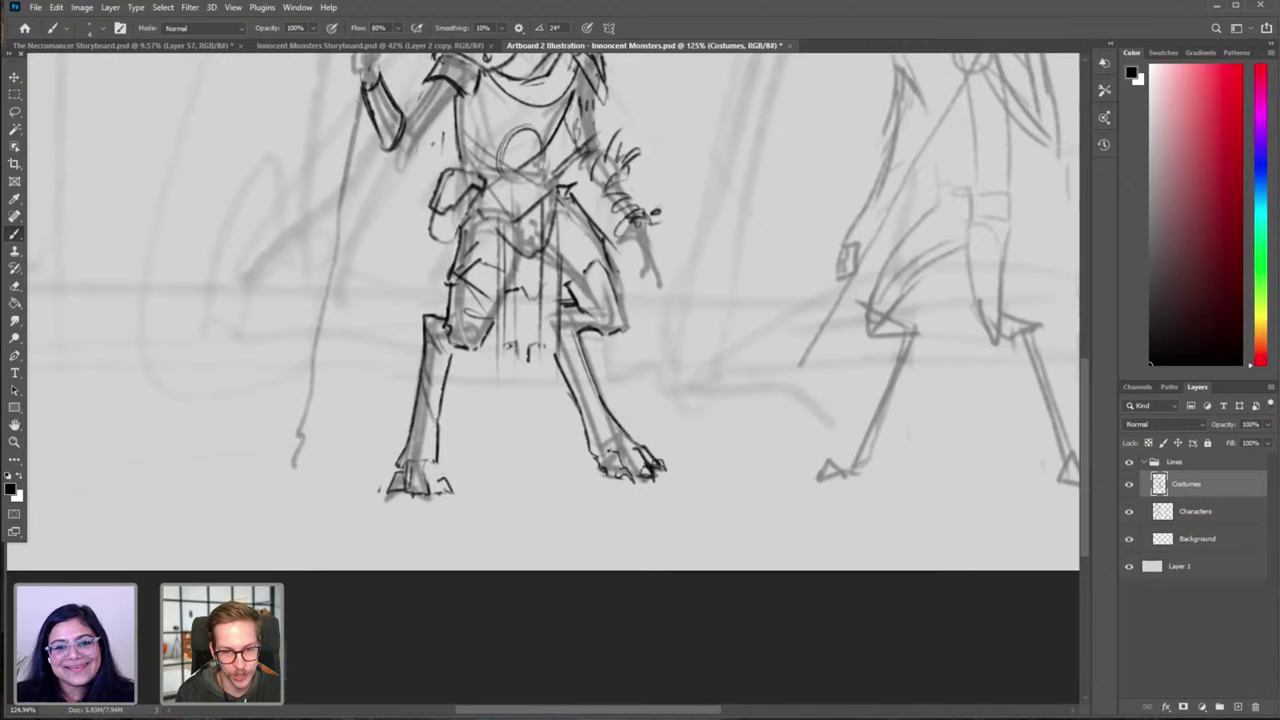
drag(640, 486, 596, 488)
drag(497, 485, 588, 487)
key(ctrl+z)
key(ctrl+z)
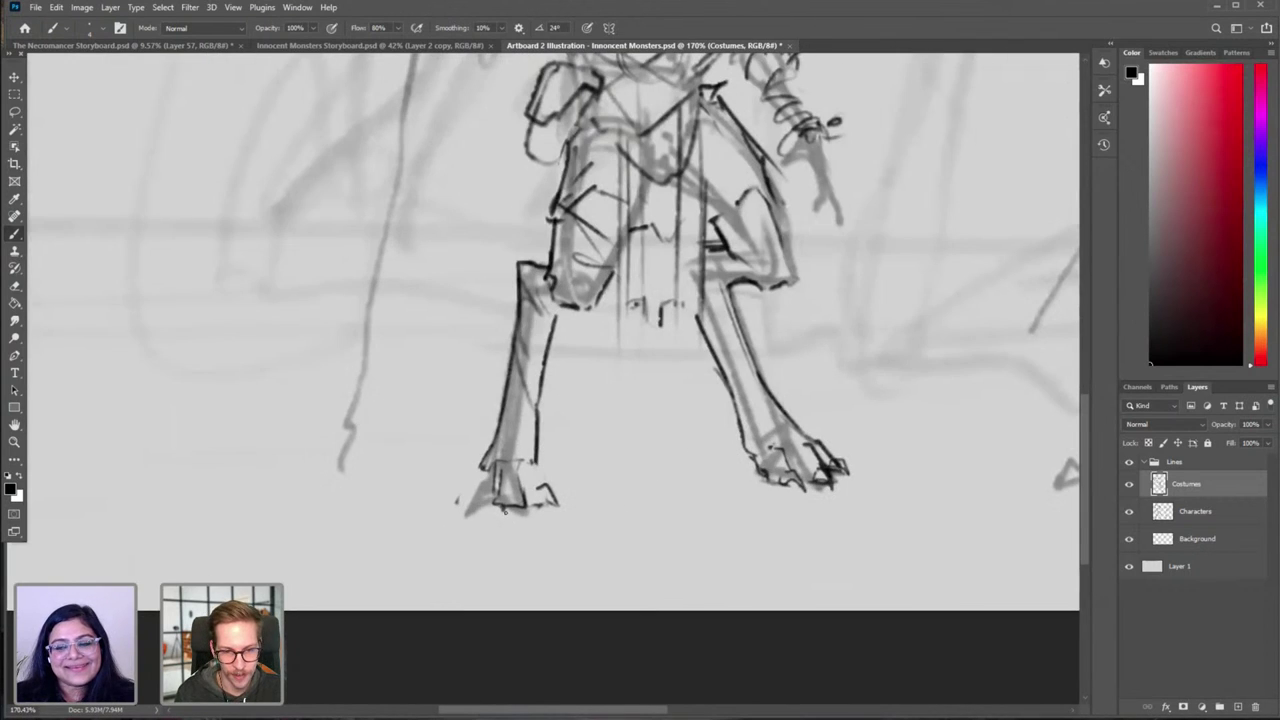
mouse_move(504, 511)
mouse_down()
mouse_move(526, 496)
mouse_move(472, 494)
mouse_move(484, 488)
mouse_move(471, 499)
mouse_move(487, 496)
mouse_move(495, 513)
mouse_move(475, 487)
mouse_move(491, 499)
mouse_move(483, 519)
mouse_up()
key(ctrl+z)
key(ctrl+z)
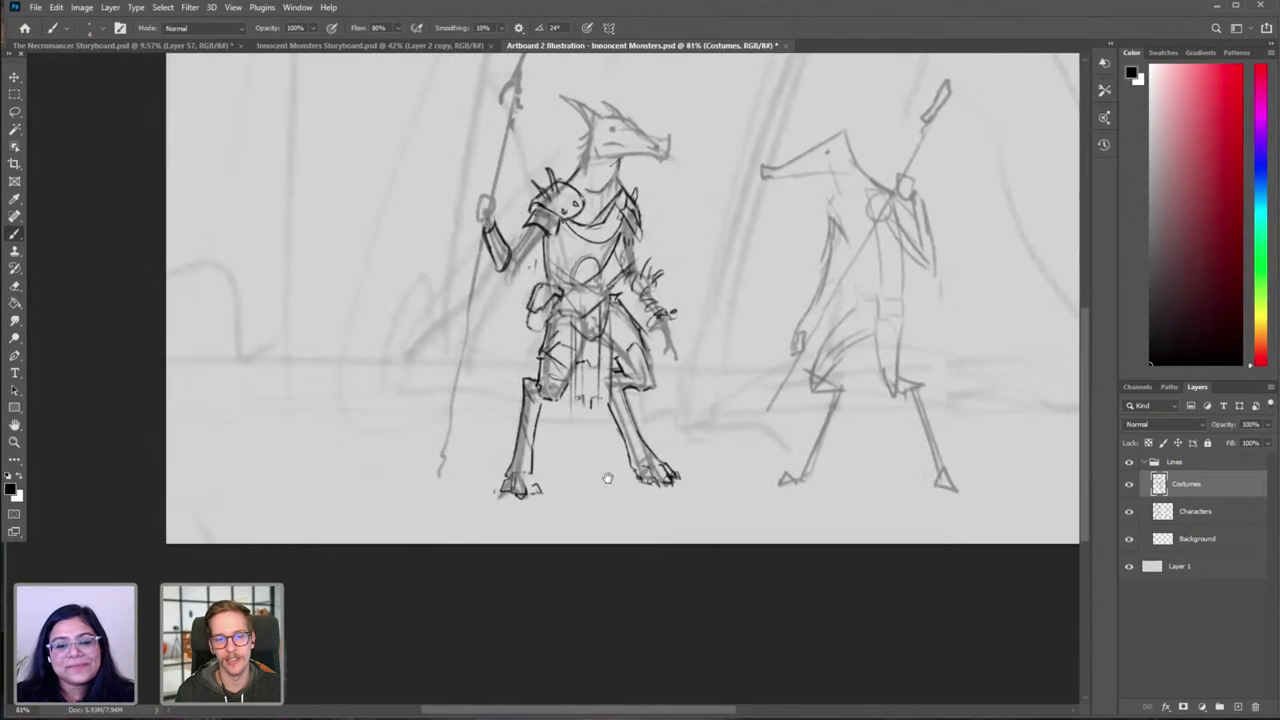
Step: Flip the canvas view back and redraw the outer lower rim of the spiked shoulder pad, undoing one stroke
drag(606, 477, 527, 520)
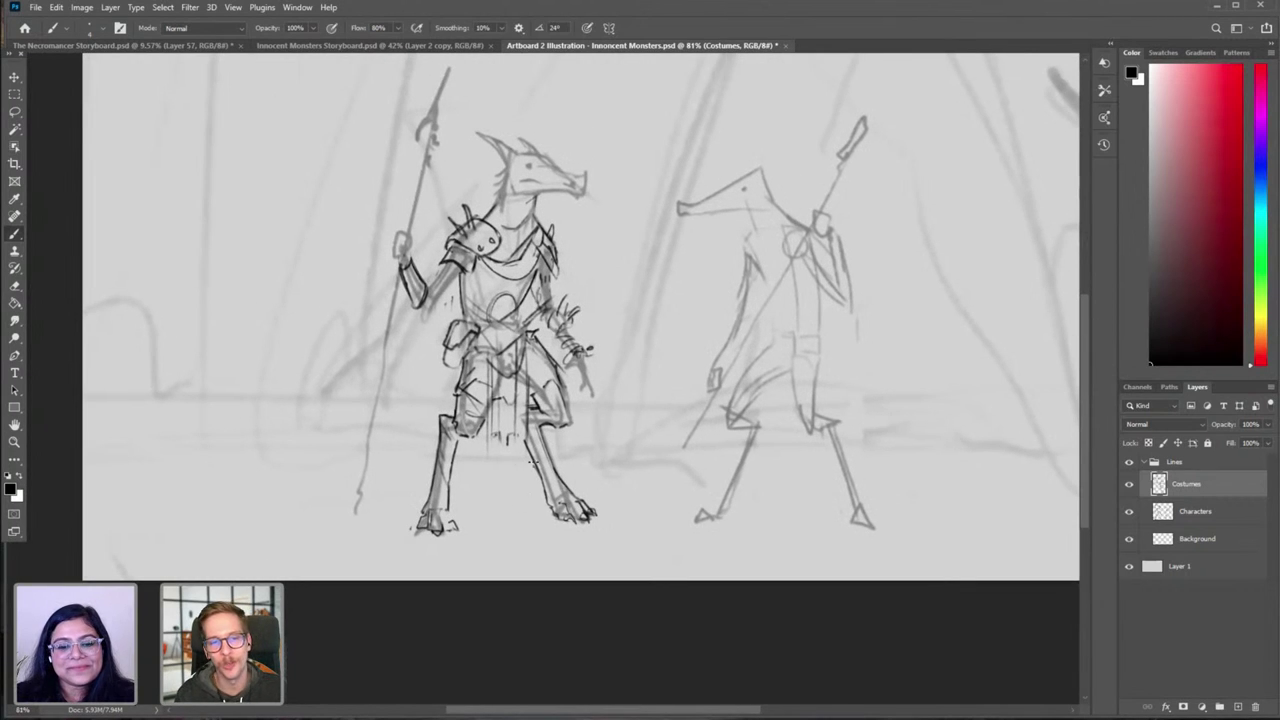
key(ctrl+f)
drag(777, 240, 818, 240)
drag(781, 246, 629, 293)
key(e)
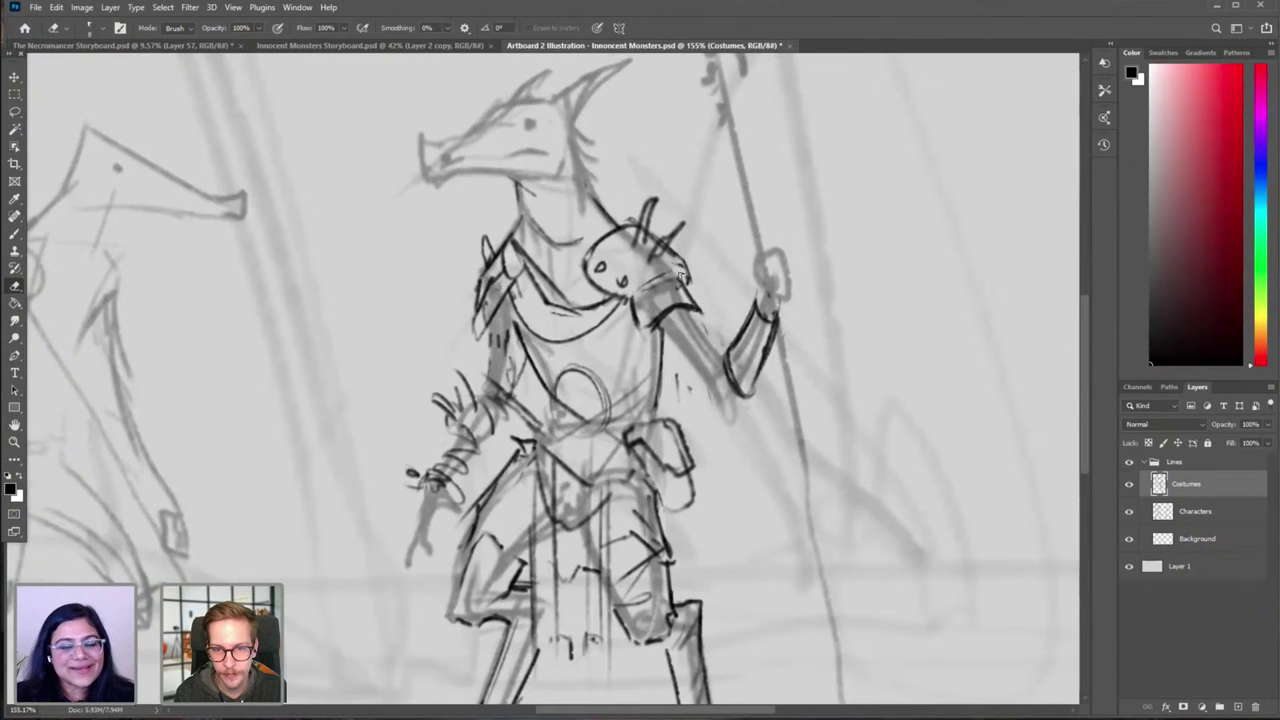
key(b)
key(ctrl+z)
drag(675, 256, 689, 284)
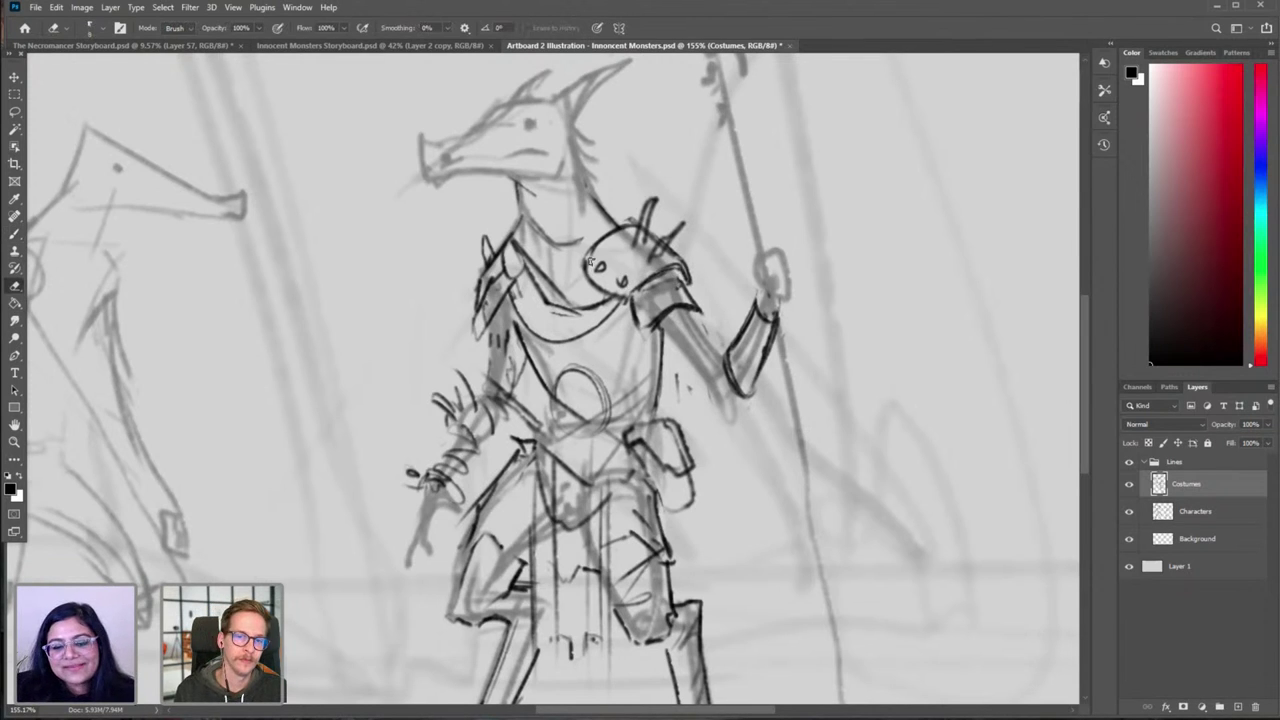
Step: Erase the inner edge of the spiked shoulder pad and redraw it with a tighter curve, undoing one stroke
drag(590, 273, 601, 235)
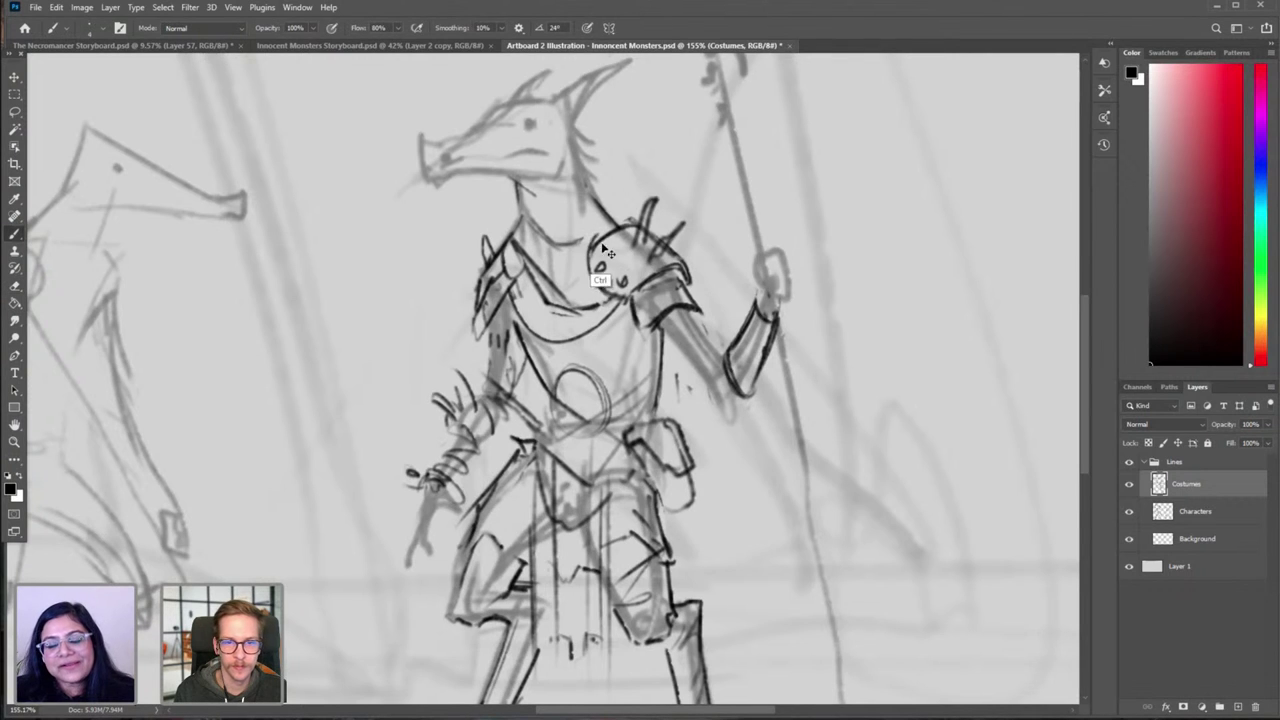
key(ctrl+z)
drag(599, 289, 598, 240)
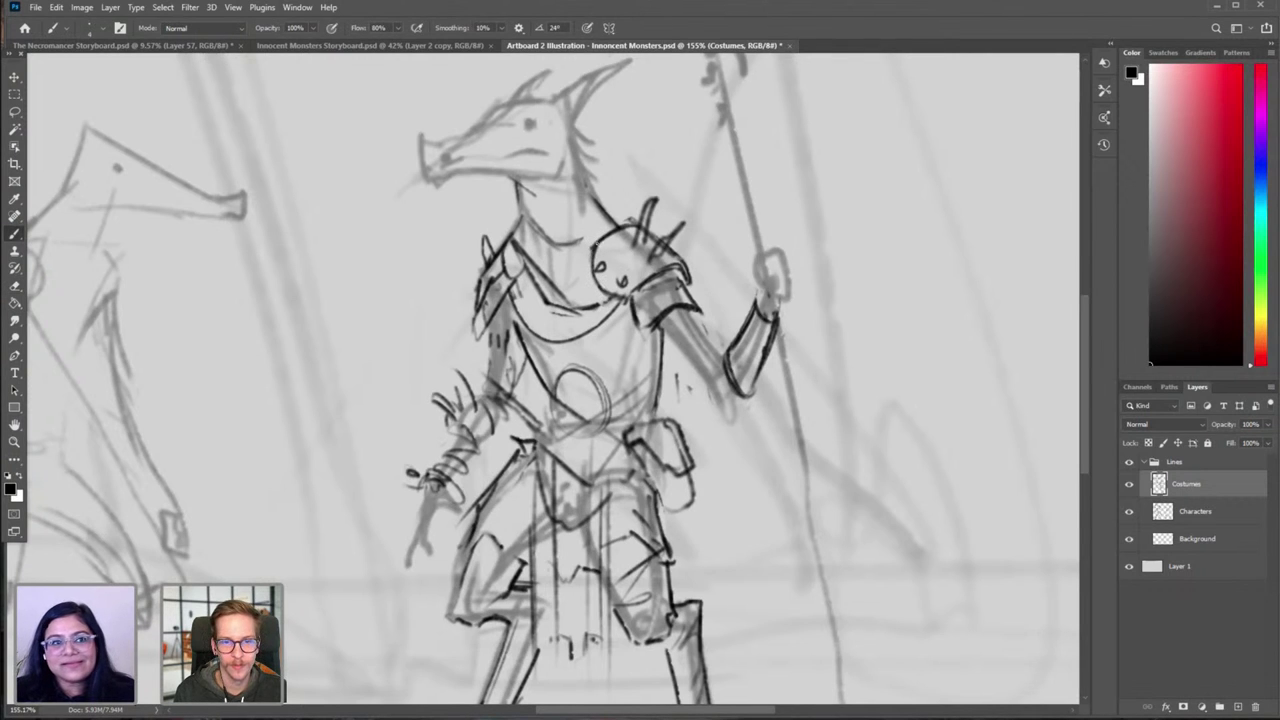
Step: Flip the canvas view horizontally and examine the horned character's overall costume and free-side shoulder armour
key(e)
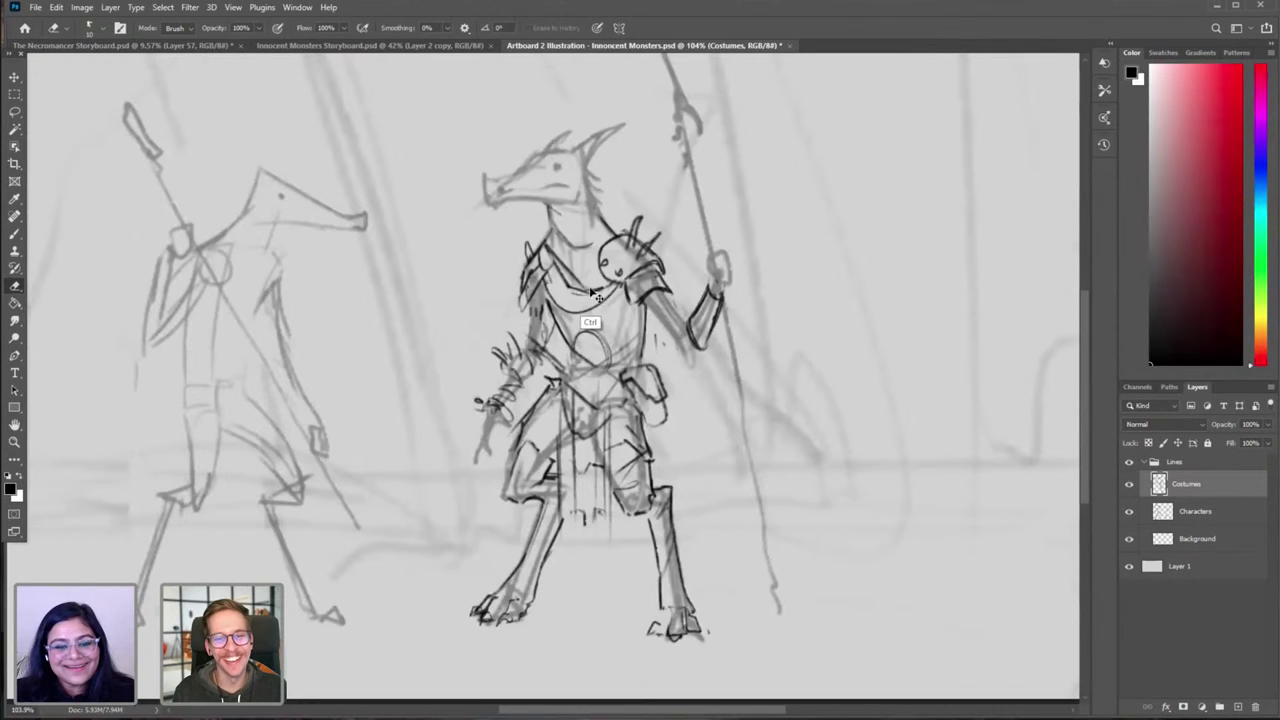
key(ctrl+shift+h)
drag(518, 266, 571, 250)
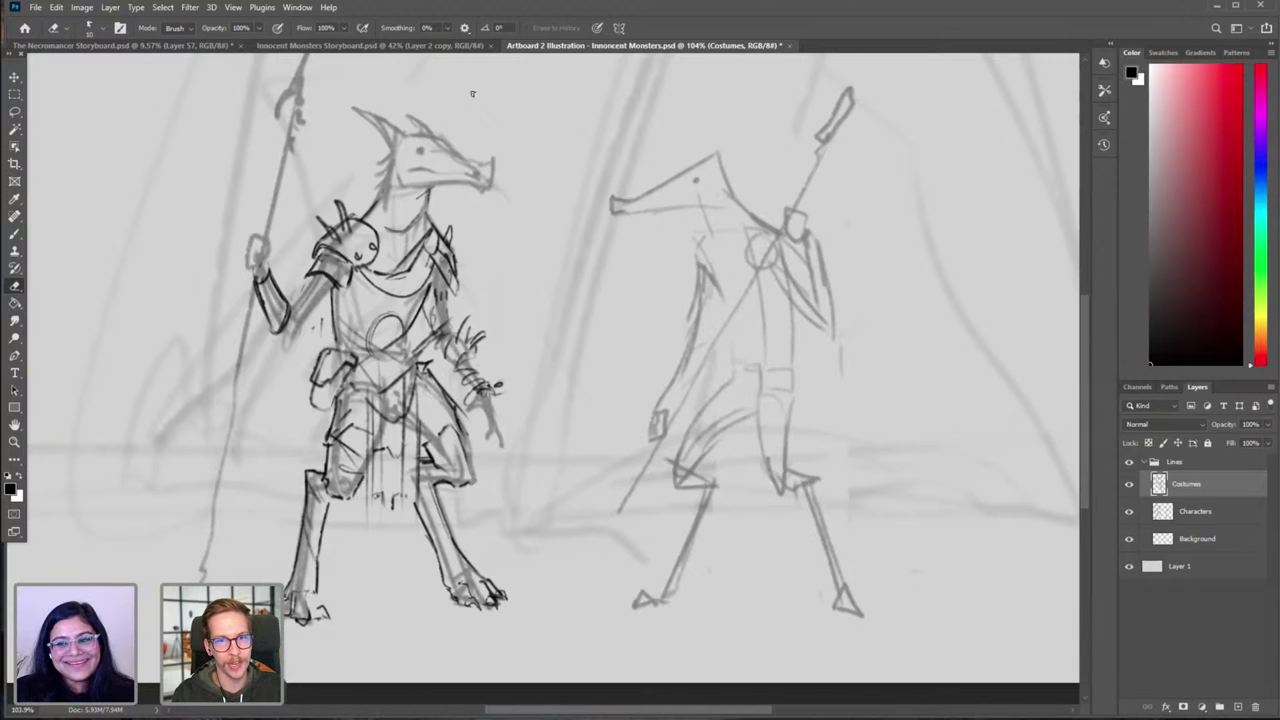
drag(459, 284, 511, 306)
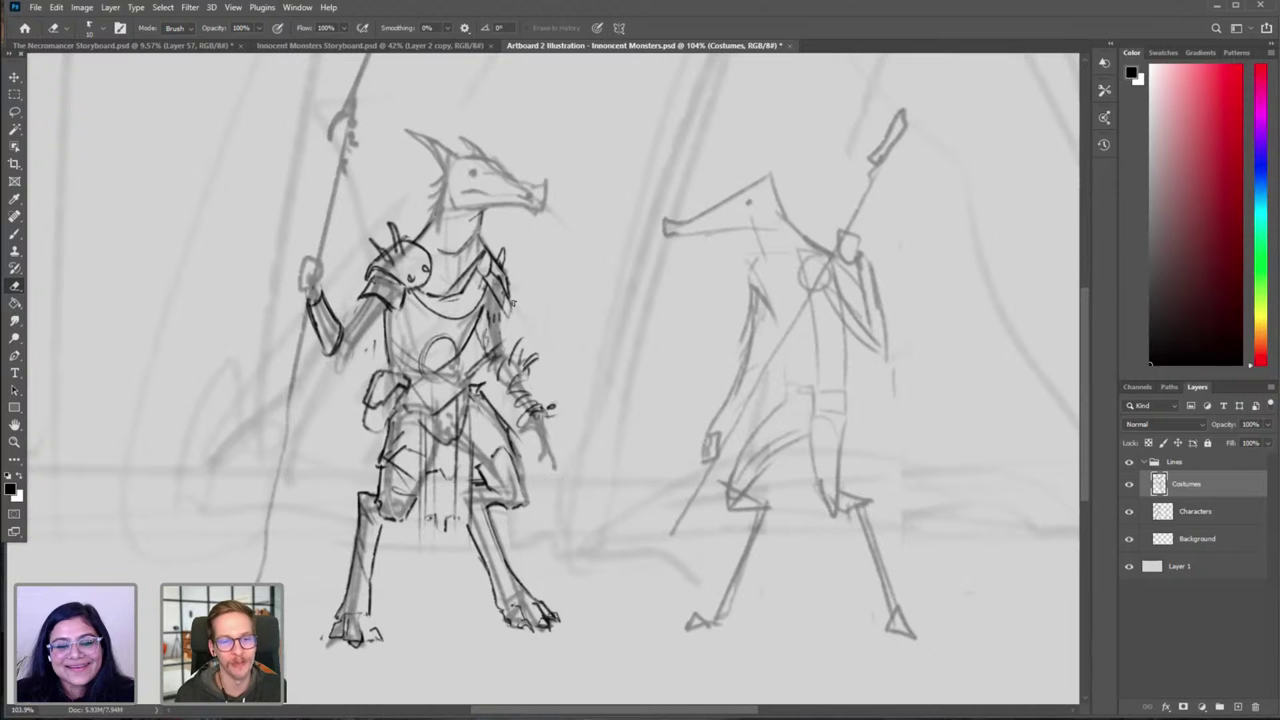
drag(508, 330, 544, 348)
key(b)
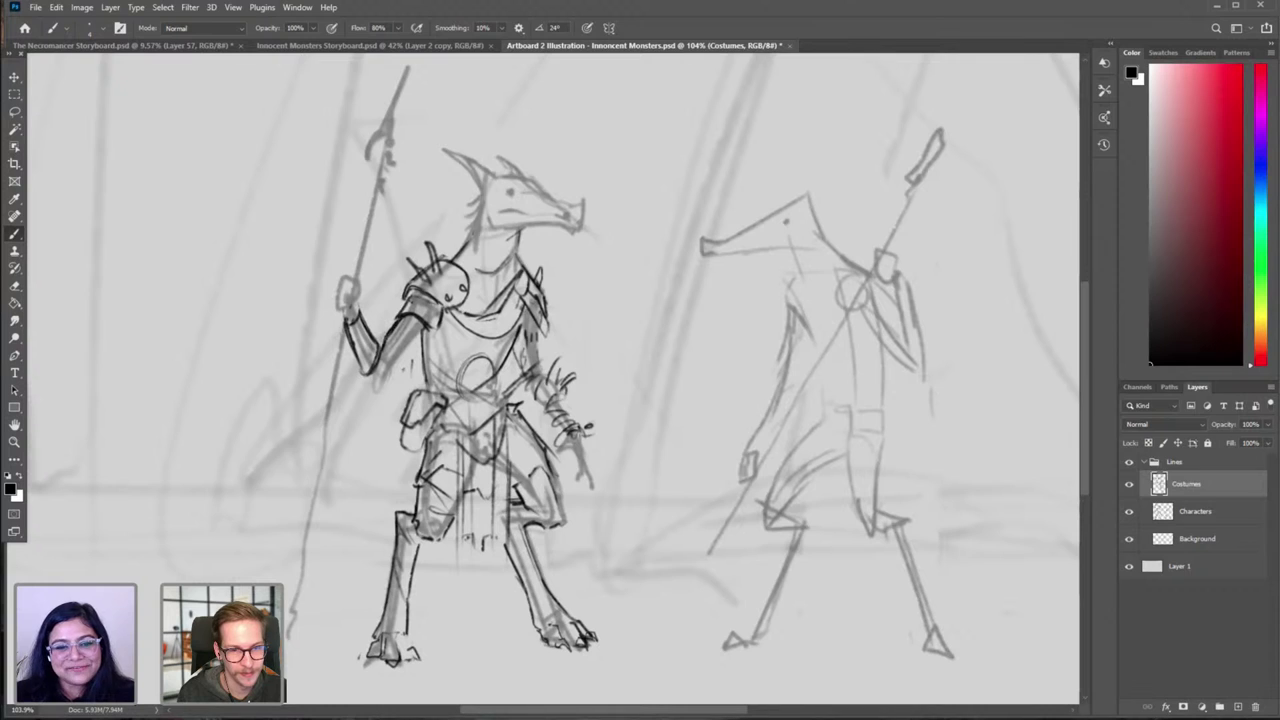
key(shift+9)
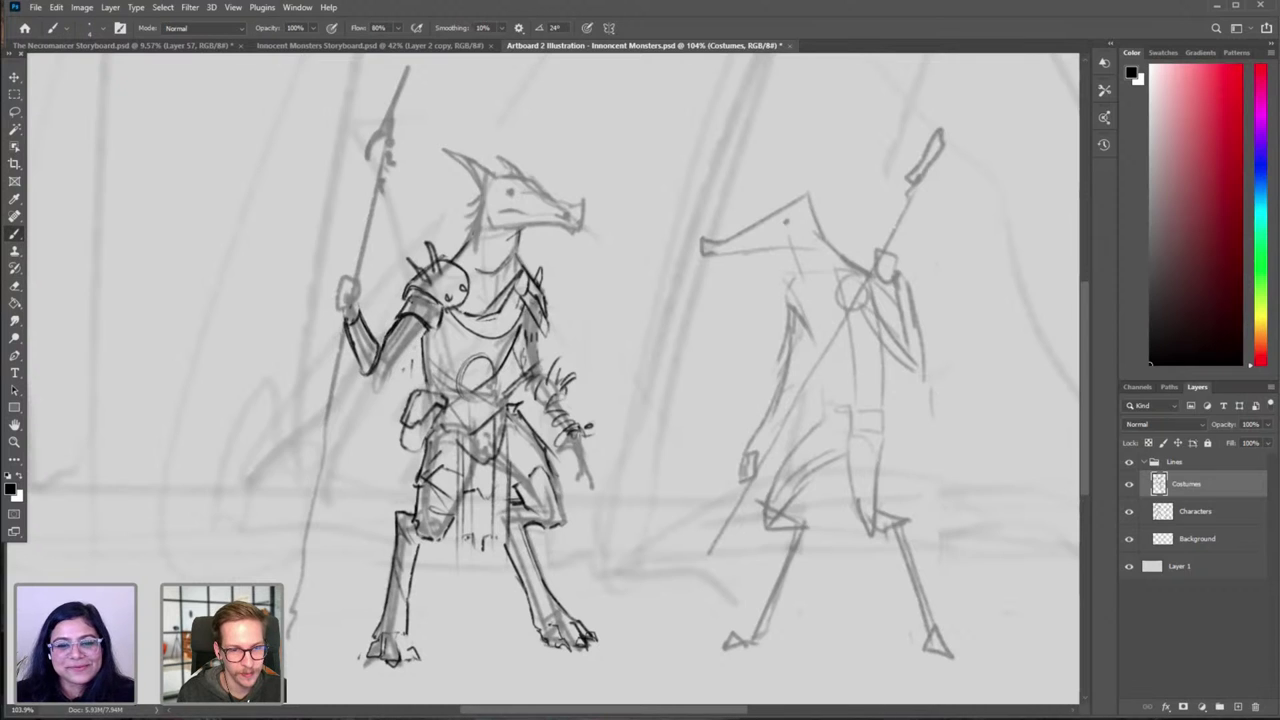
Step: Check the horned character in the mirrored canvas view, restore the orientation and erase stray lines inside the spear arm's elbow
drag(420, 336, 378, 392)
key(ctrl+shift+h)
drag(843, 387, 710, 331)
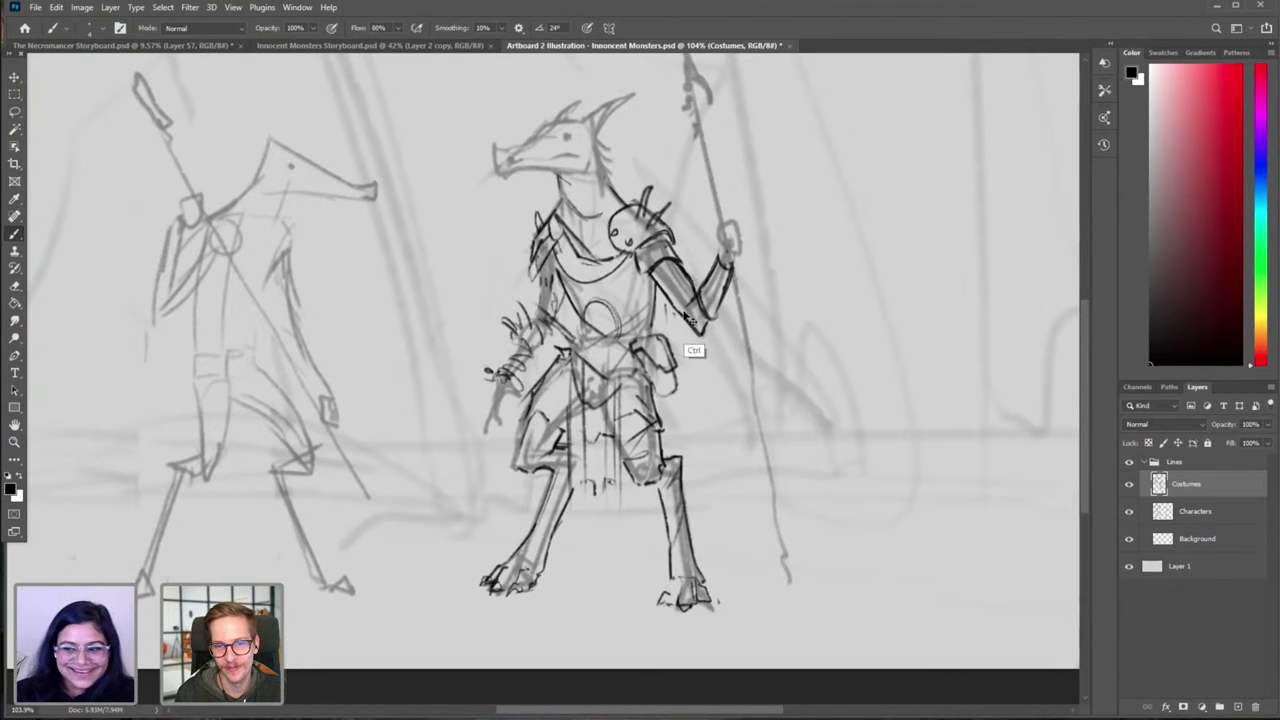
key(ctrl+h)
drag(368, 307, 630, 367)
key(e)
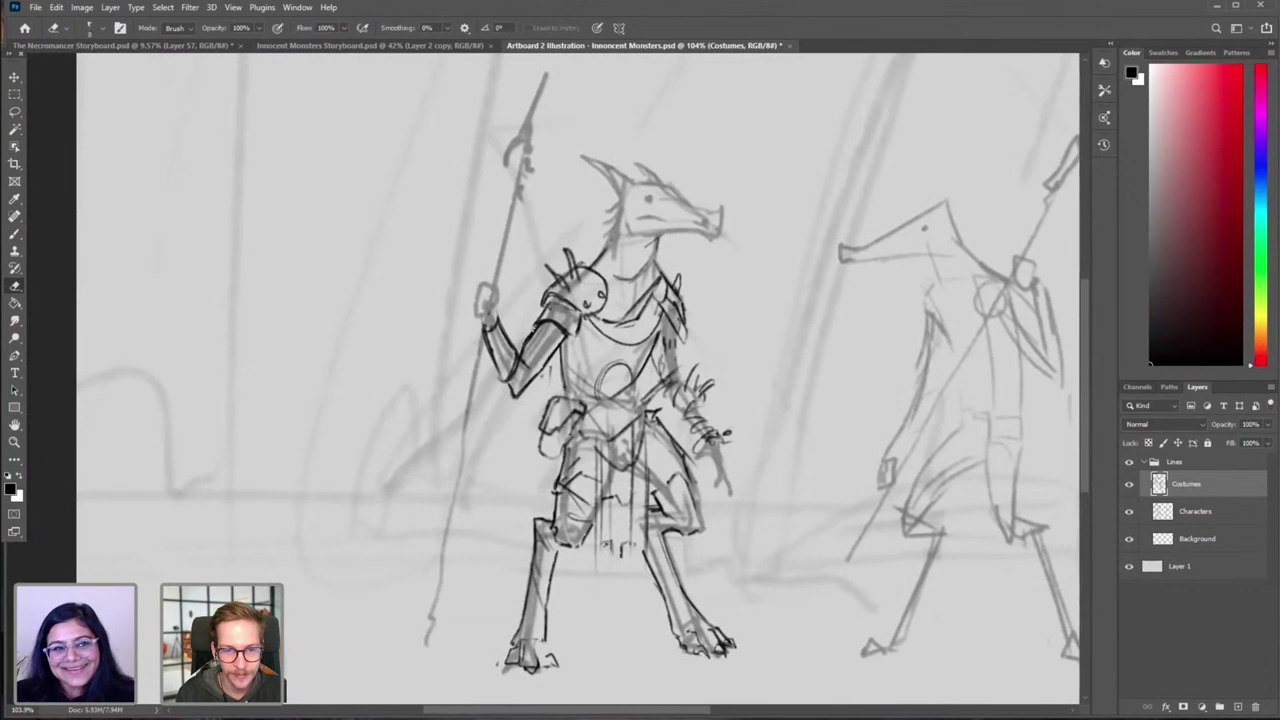
drag(528, 330, 523, 356)
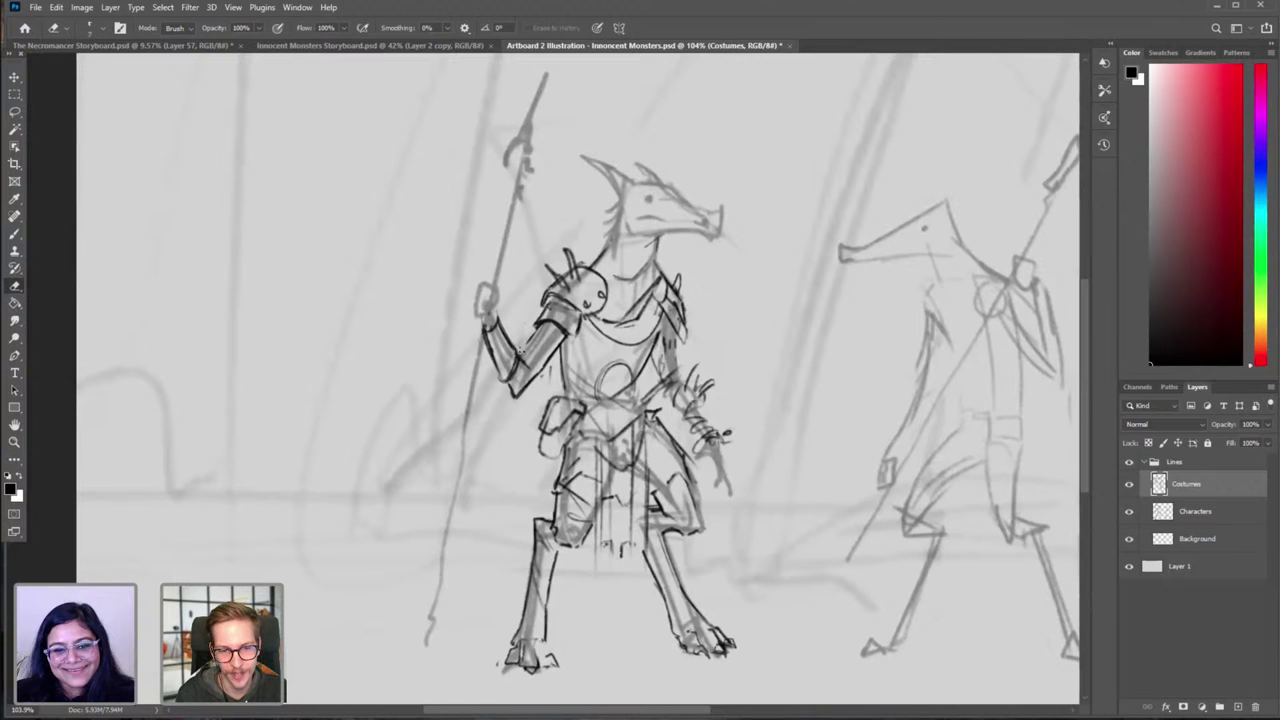
Step: Erase the spear arm's elbow tip and redraw the elbow and wrist edges with short strokes, undoing one stroke
key(b)
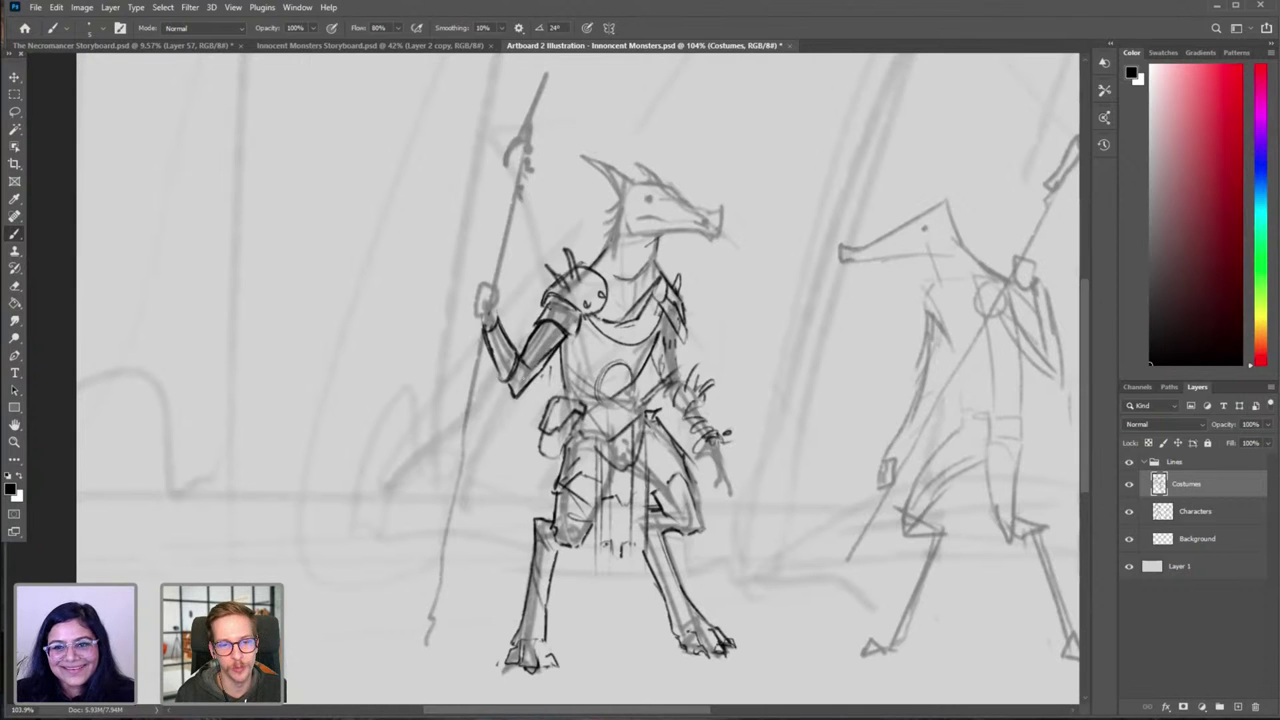
key(e)
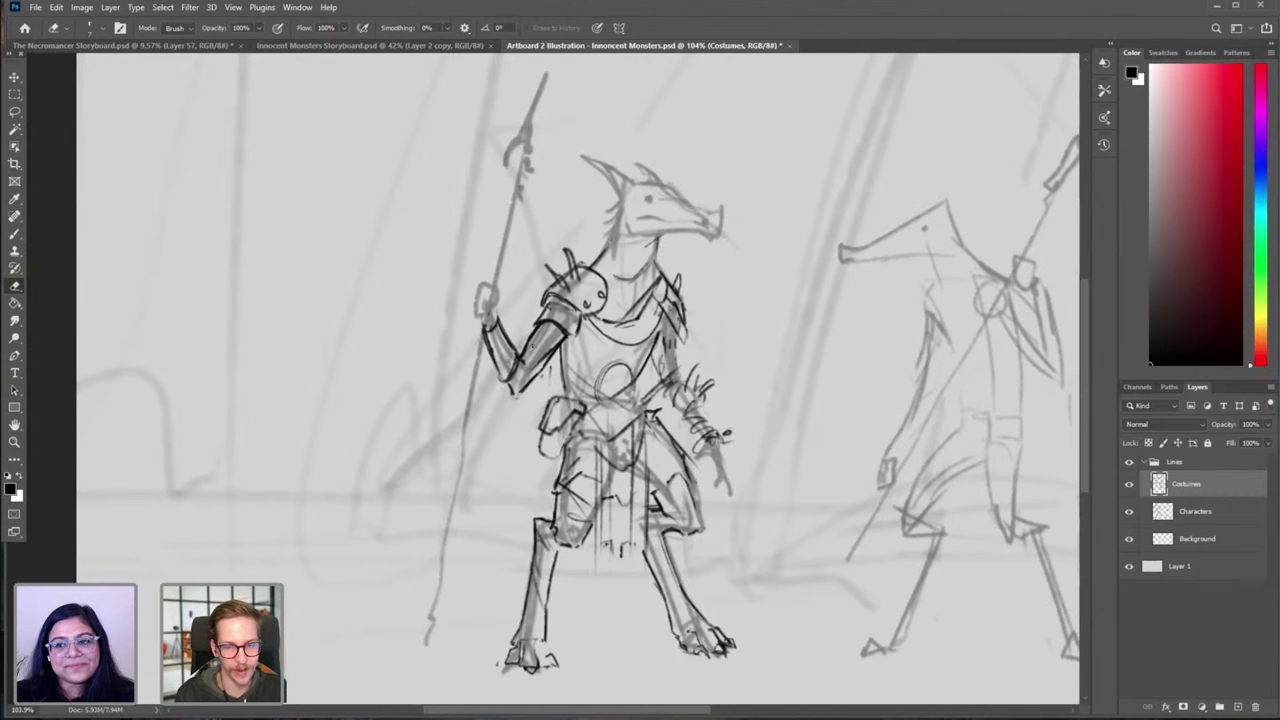
key(b)
drag(486, 322, 497, 313)
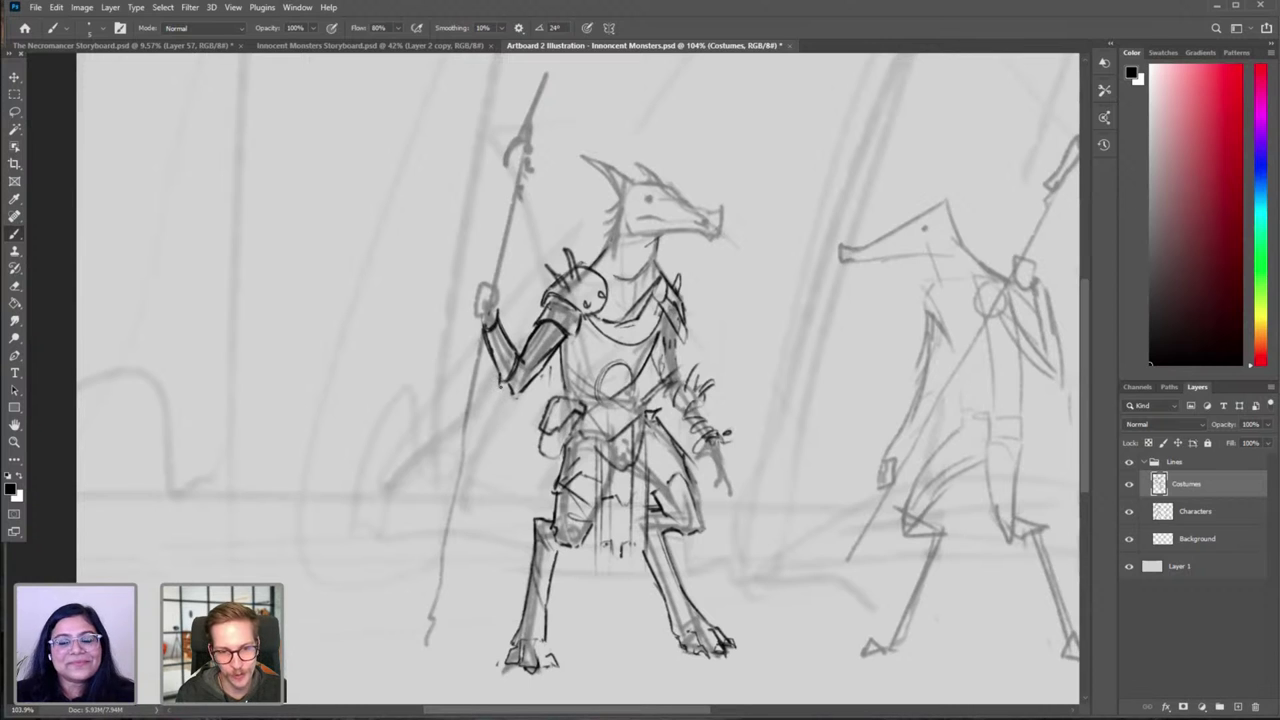
drag(500, 384, 504, 398)
key(ctrl+z)
drag(504, 386, 511, 383)
Step: Flip the canvas view and redraw the spear-holding hand as a clenched fist with separate fingers, erasing stray lines and undoing one stroke
key(ctrl+h)
drag(935, 425, 670, 393)
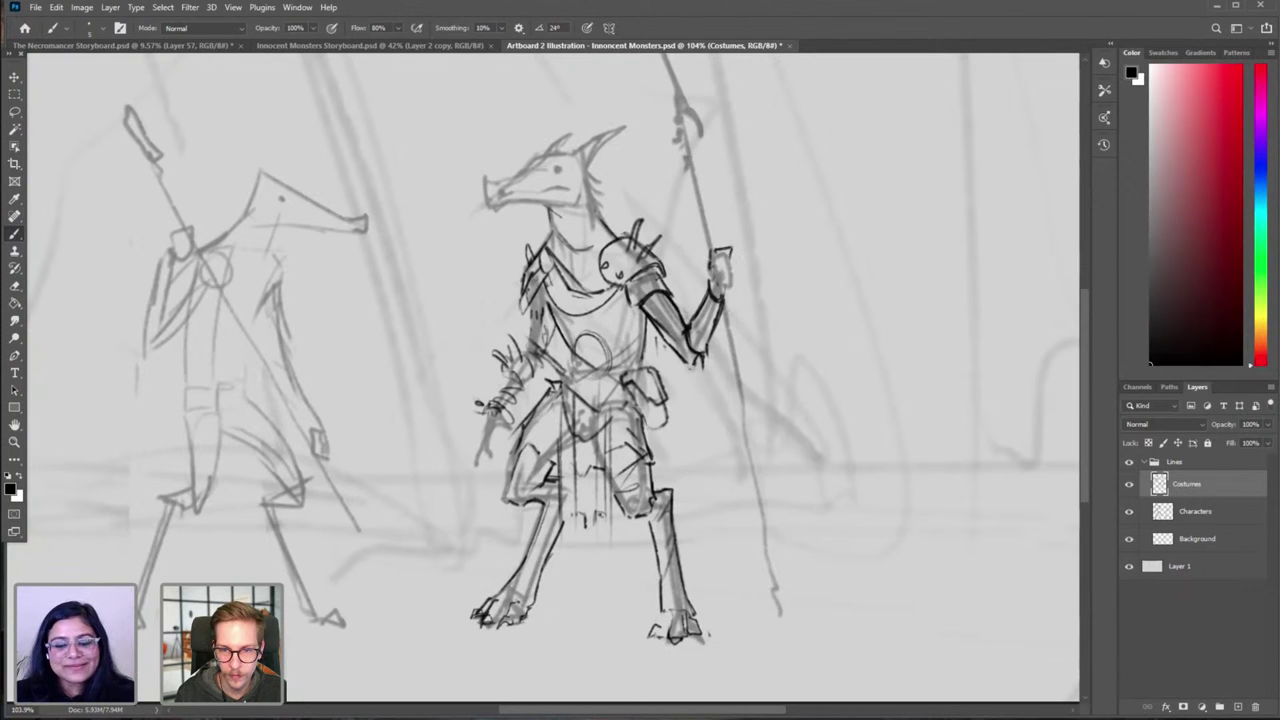
key(ctrl)
mouse_move(726, 251)
mouse_down()
mouse_move(711, 252)
mouse_move(731, 255)
mouse_up()
key(ctrl+z)
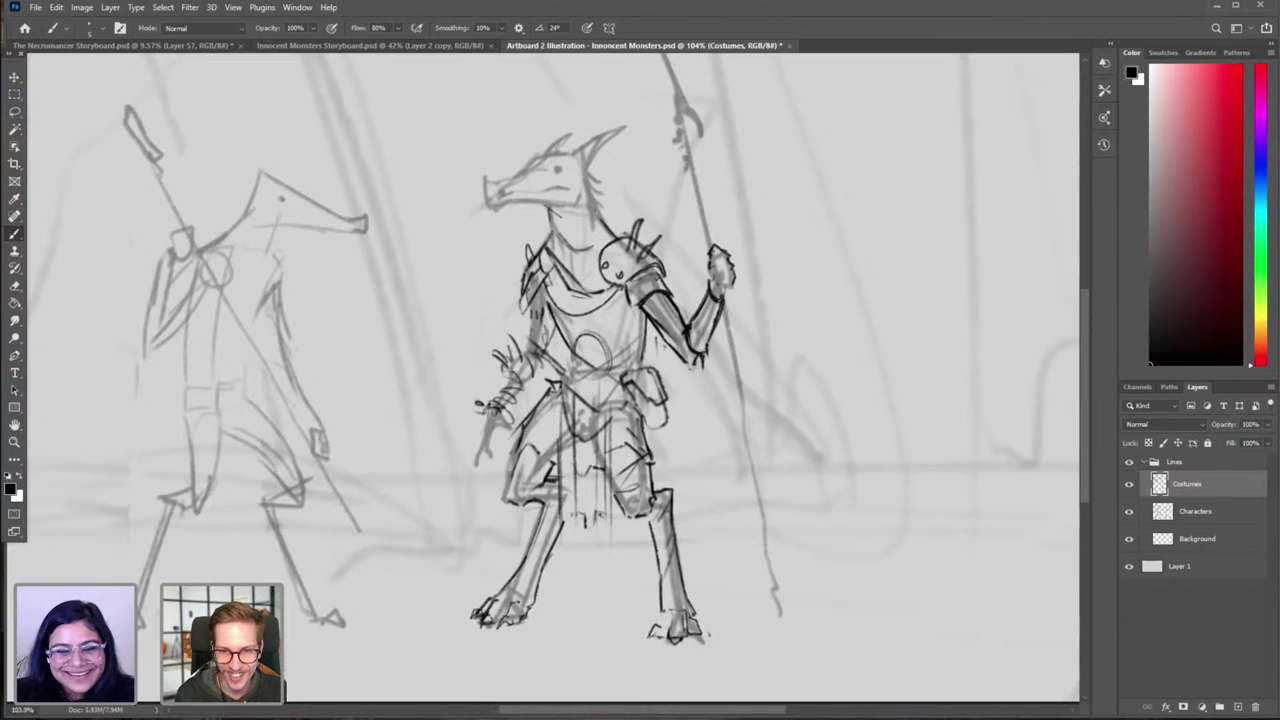
key(e)
key(b)
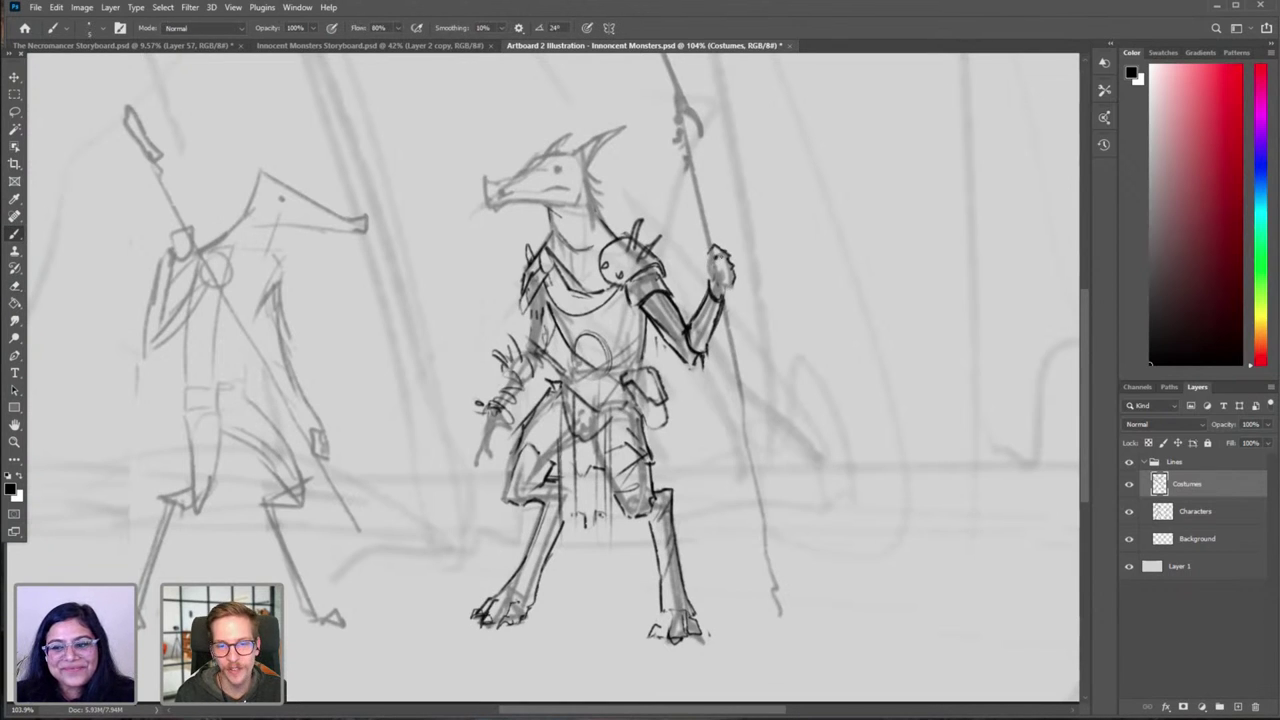
key(e)
mouse_move(715, 245)
mouse_down()
mouse_move(707, 254)
mouse_move(721, 245)
mouse_up()
key(b)
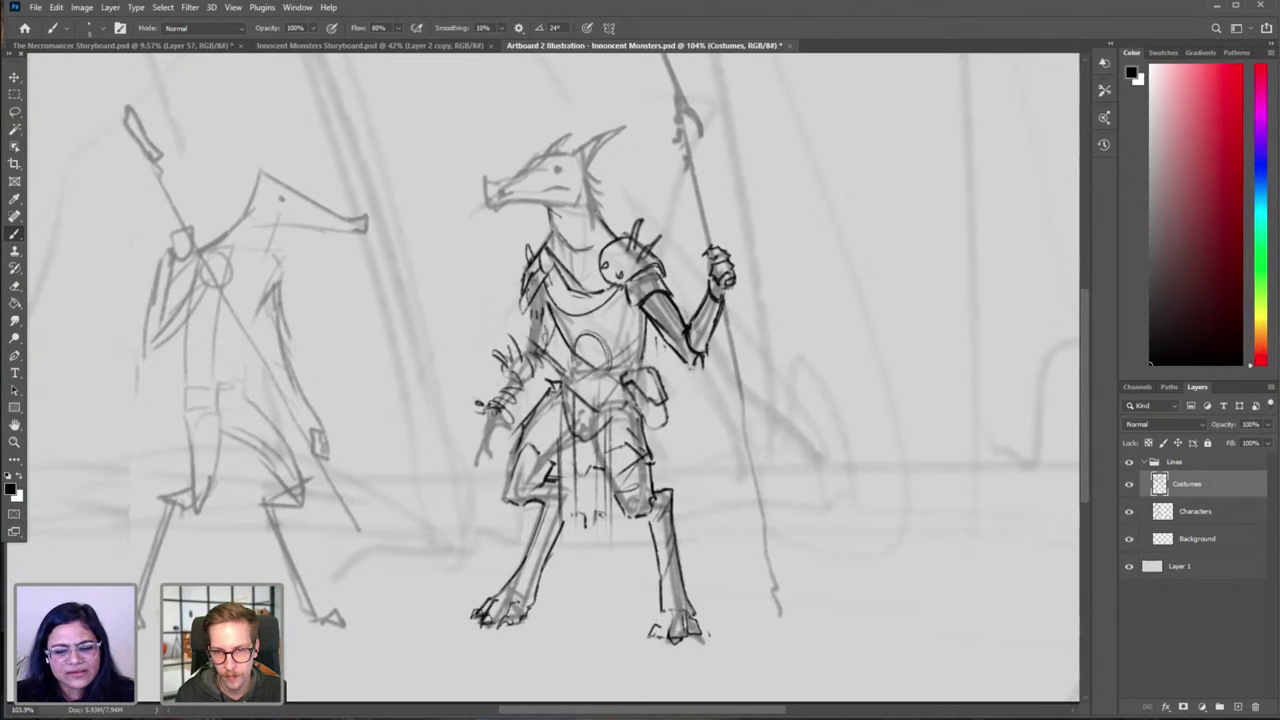
Step: Try an extra stroke beside the fingers of the spear-holding hand and undo the attempts
mouse_move(706, 254)
mouse_down()
mouse_move(703, 270)
mouse_move(699, 254)
mouse_up()
key(ctrl+z)
key(ctrl+z)
key(ctrl+z)
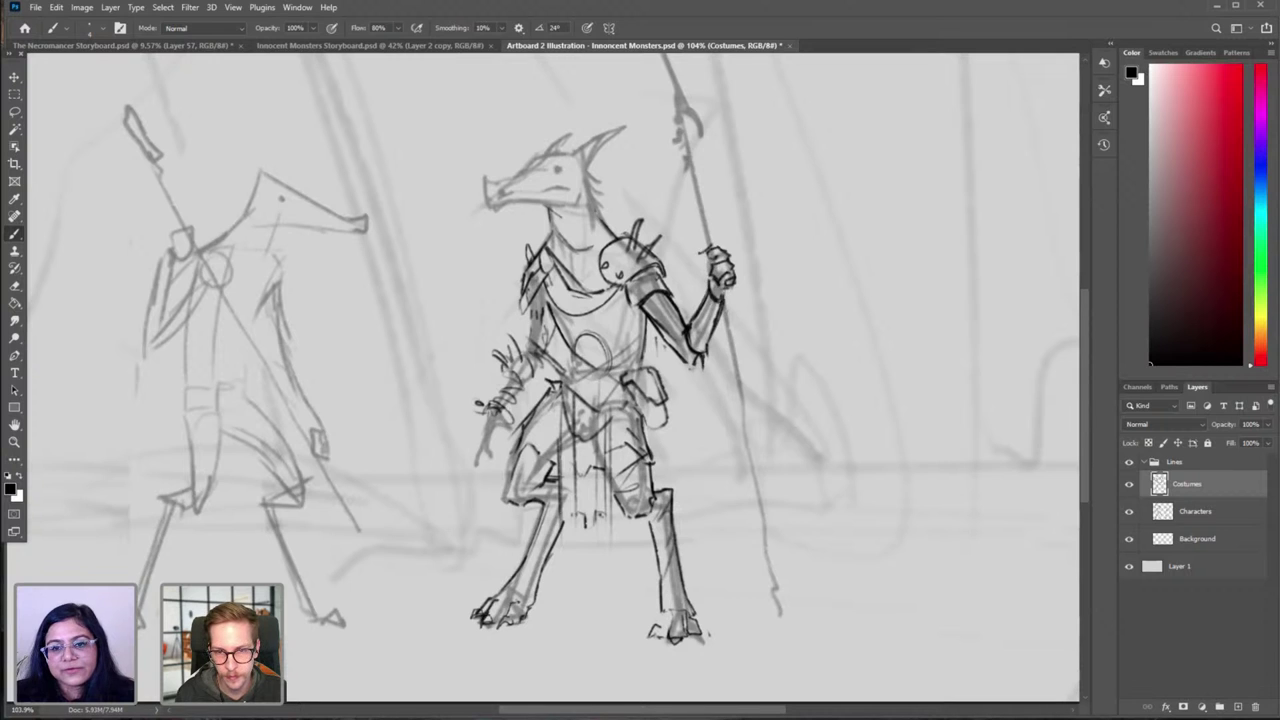
key(ctrl+z)
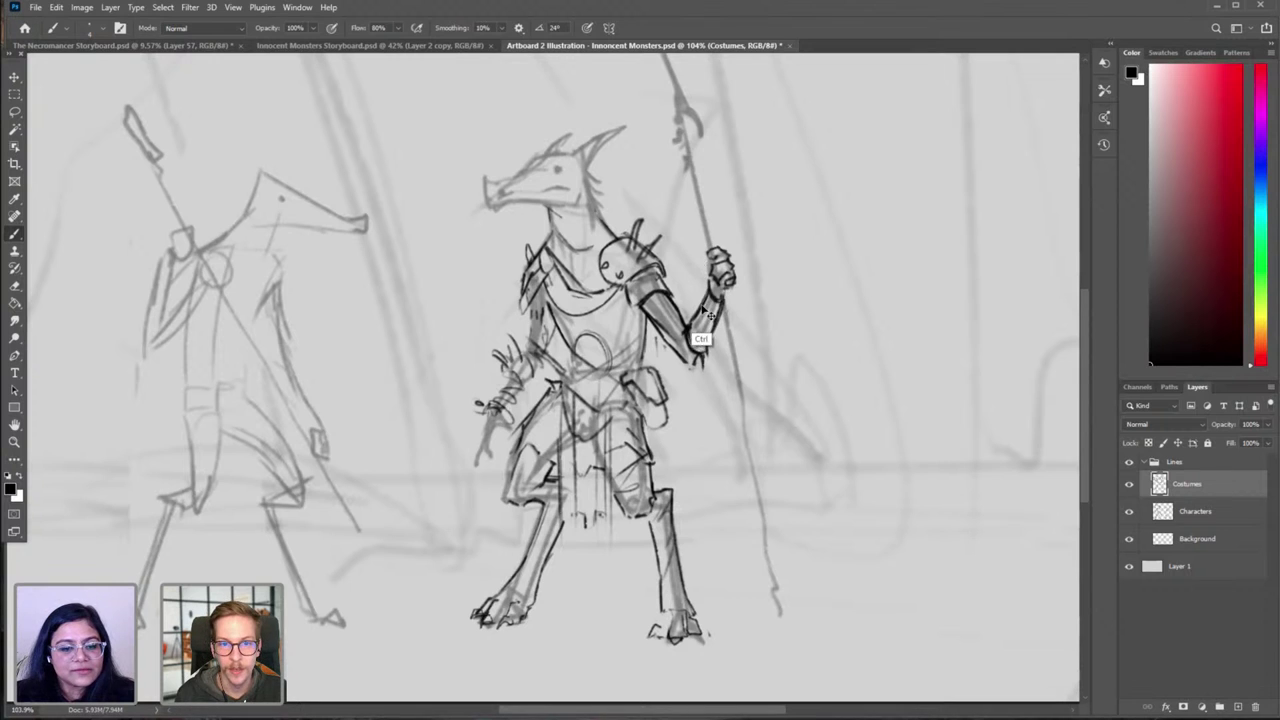
Step: Look up the Oil Paint filter by searching the Discover help for "oil paint", closing the search without applying it
key(ctrl+f)
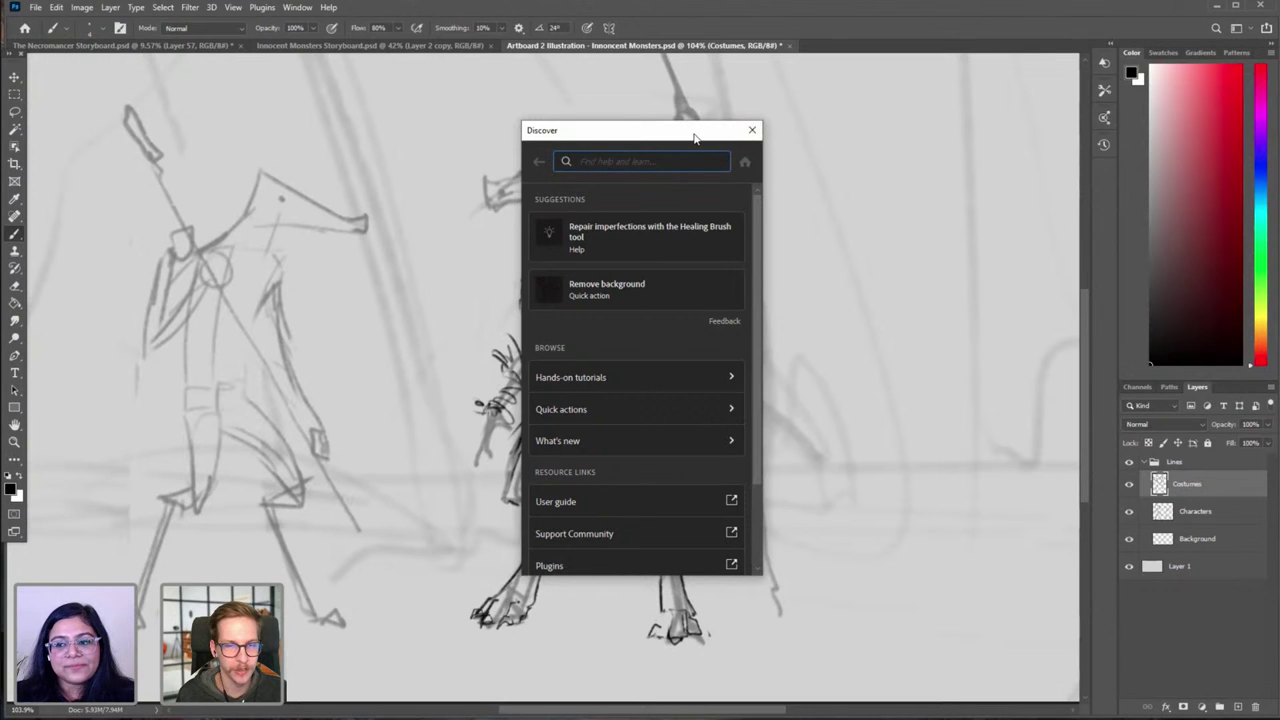
click(652, 163)
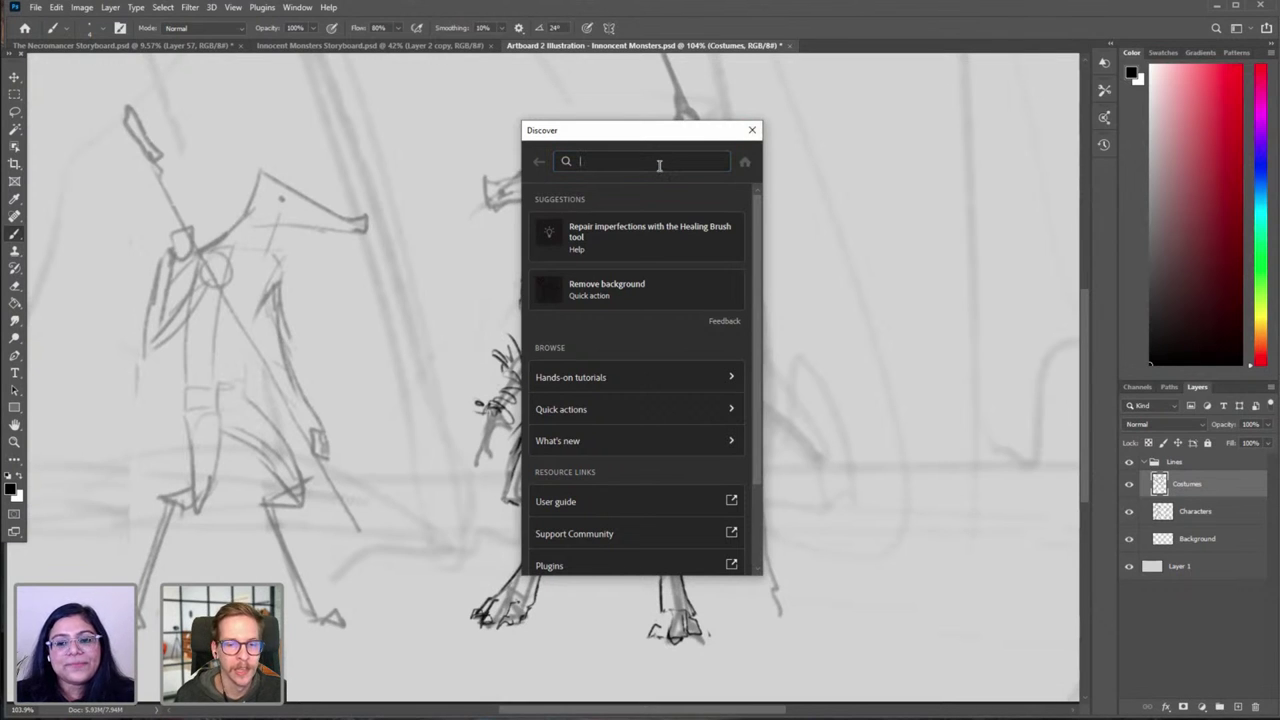
text(oil)
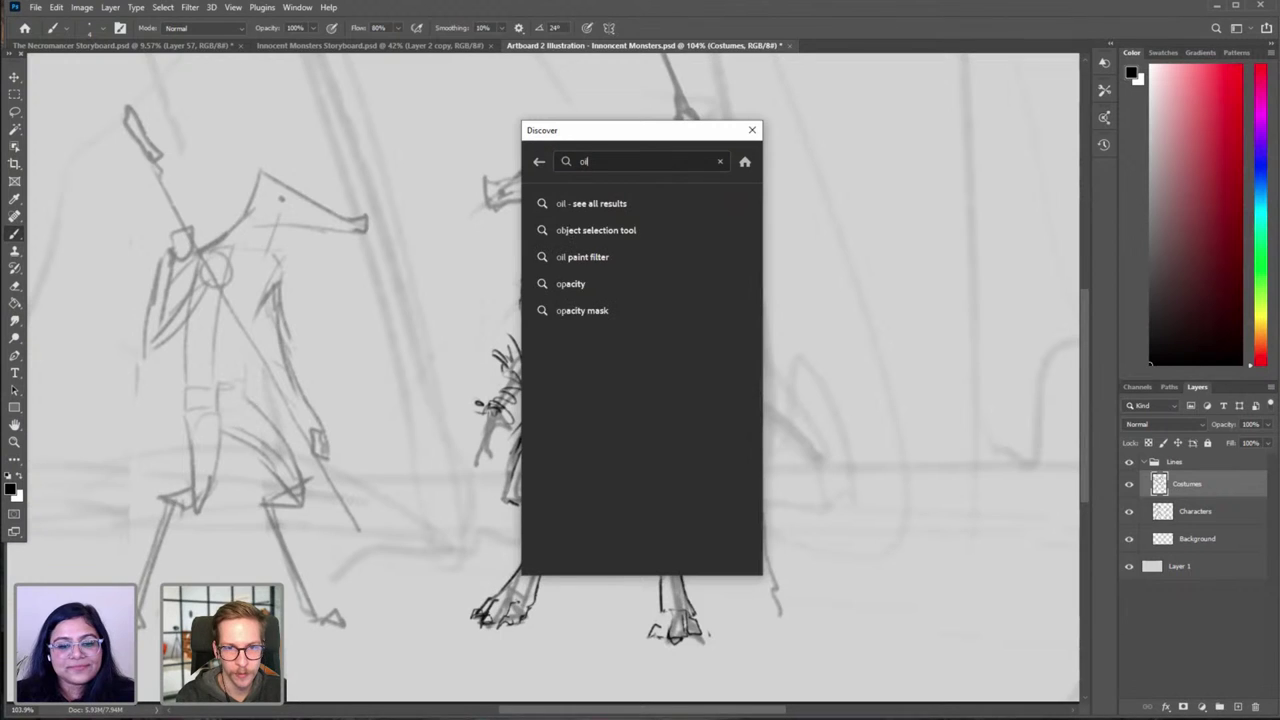
text( paint)
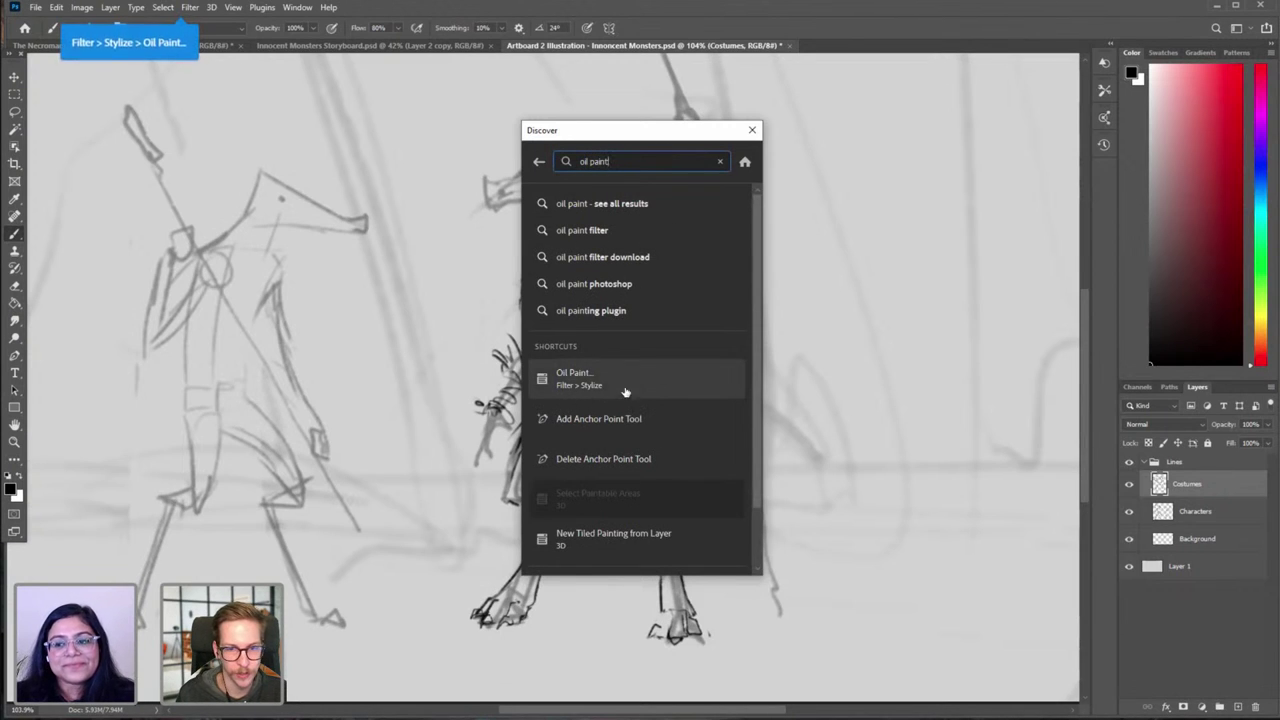
click(752, 130)
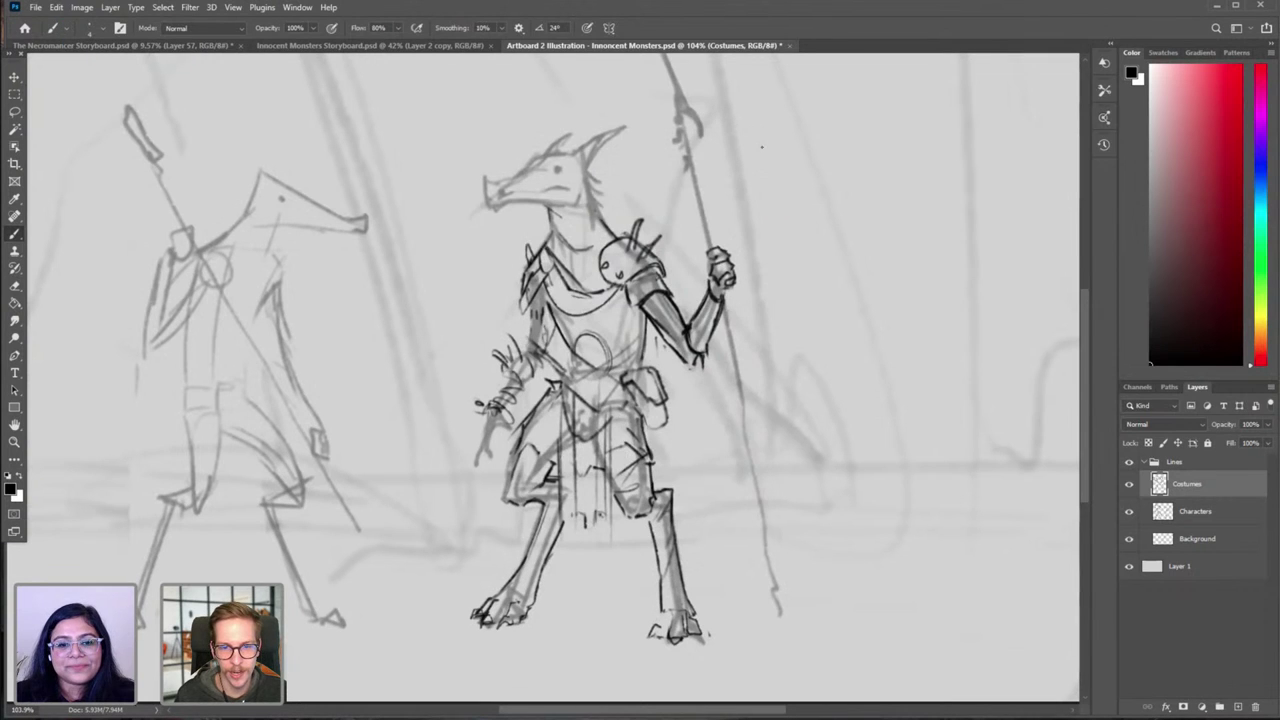
Step: Flip the canvas view back and rework the free-side shoulder armour into darker, overlapping pointed plates
key(e)
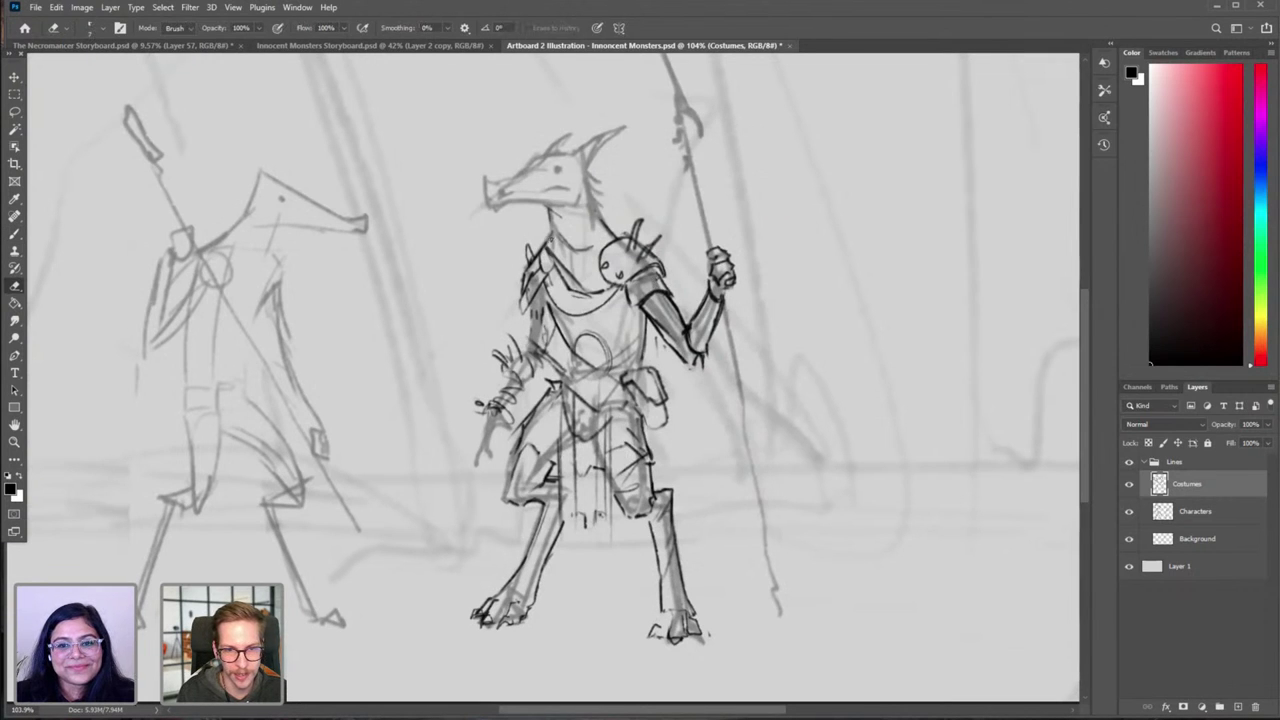
key(b)
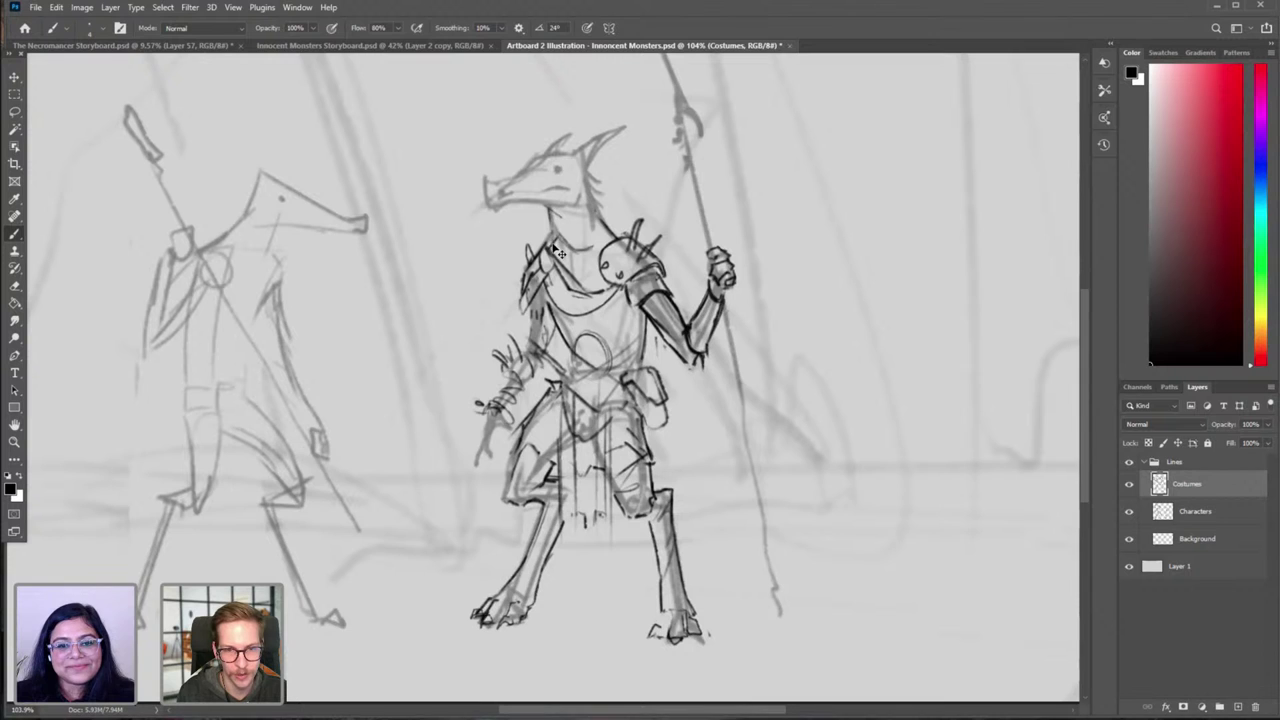
key(ctrl+f)
mouse_move(497, 288)
mouse_down()
mouse_move(620, 288)
mouse_move(701, 316)
mouse_up()
key(e)
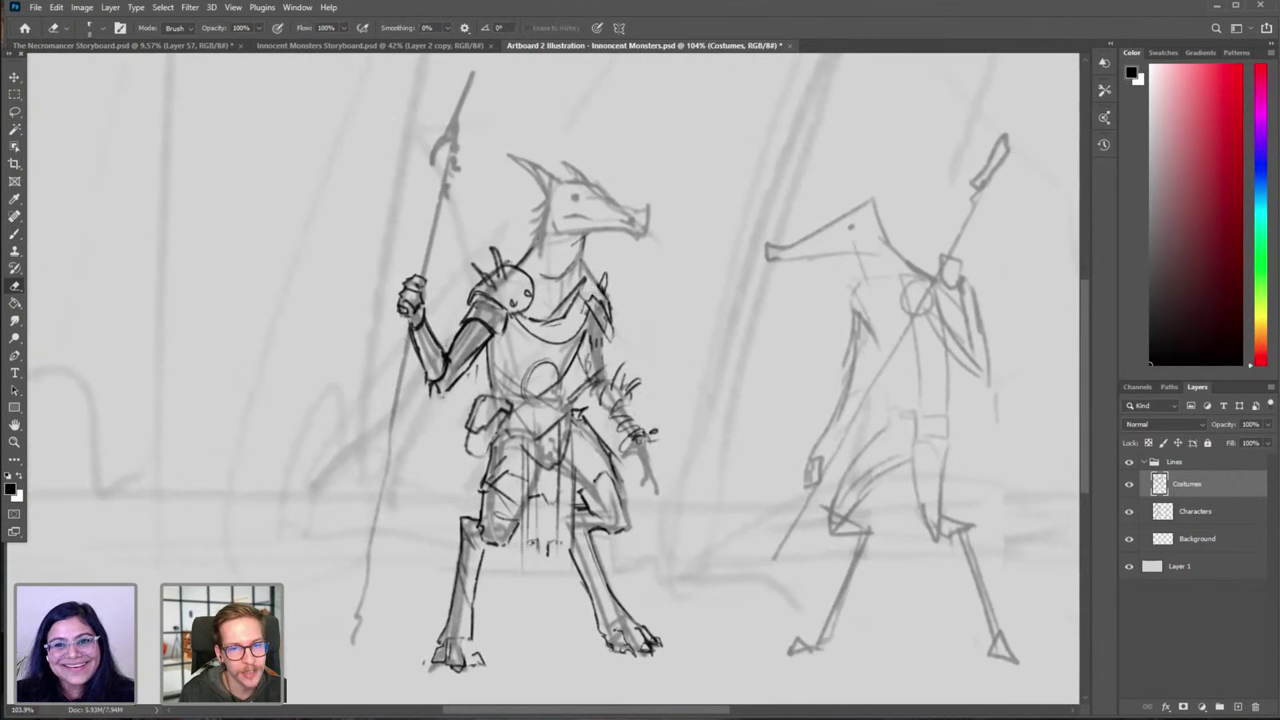
key(b)
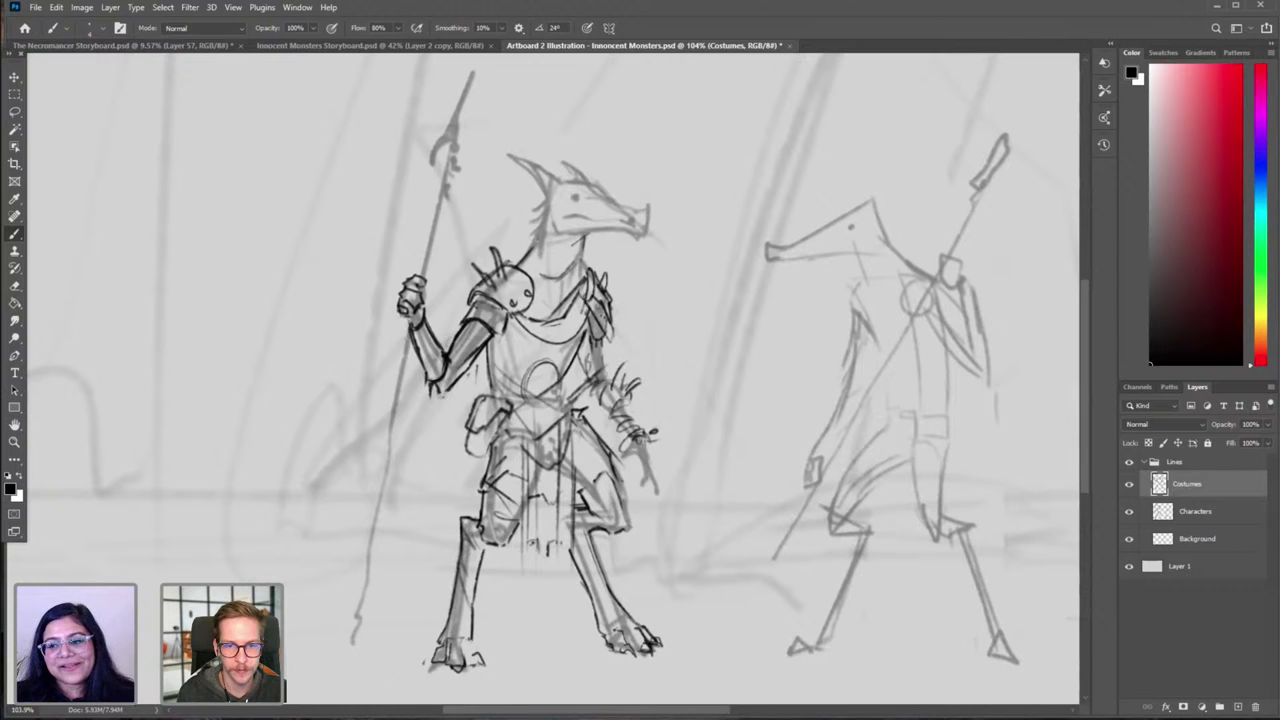
Step: Sketch a small jaw below the skull-like face on the spiked shoulder pad
drag(503, 312, 527, 324)
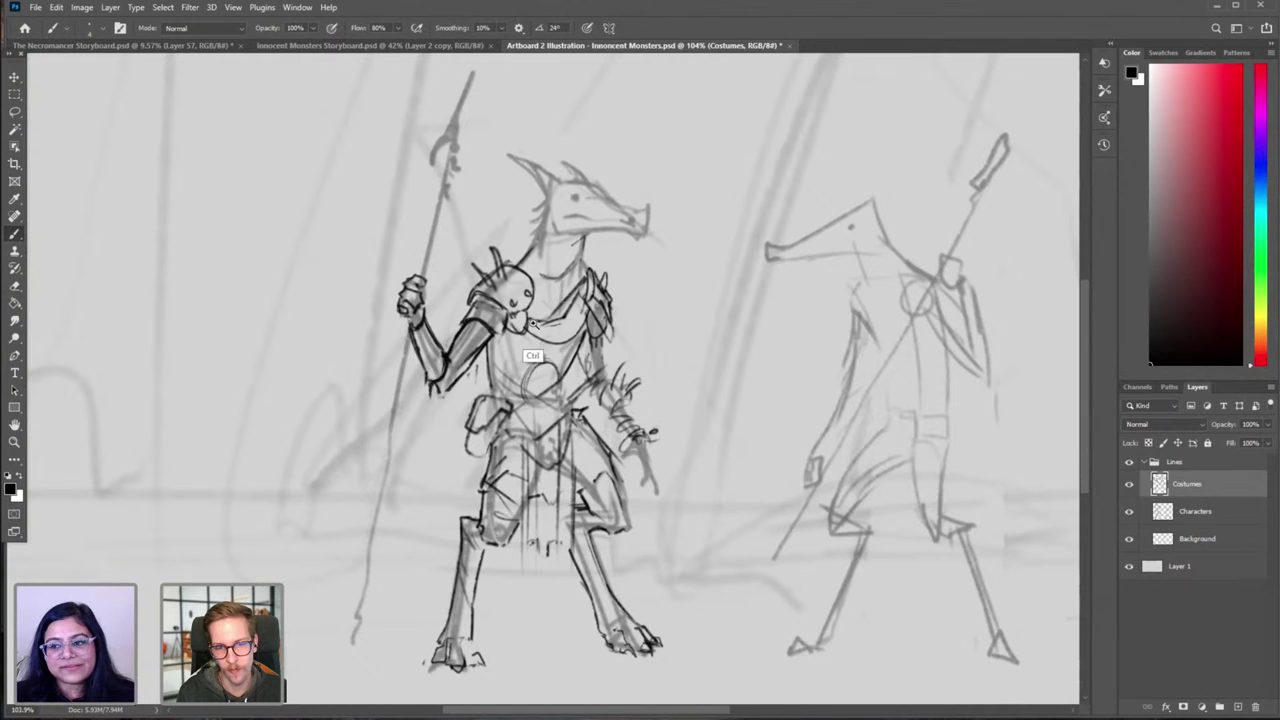
drag(533, 324, 488, 345)
drag(530, 383, 561, 340)
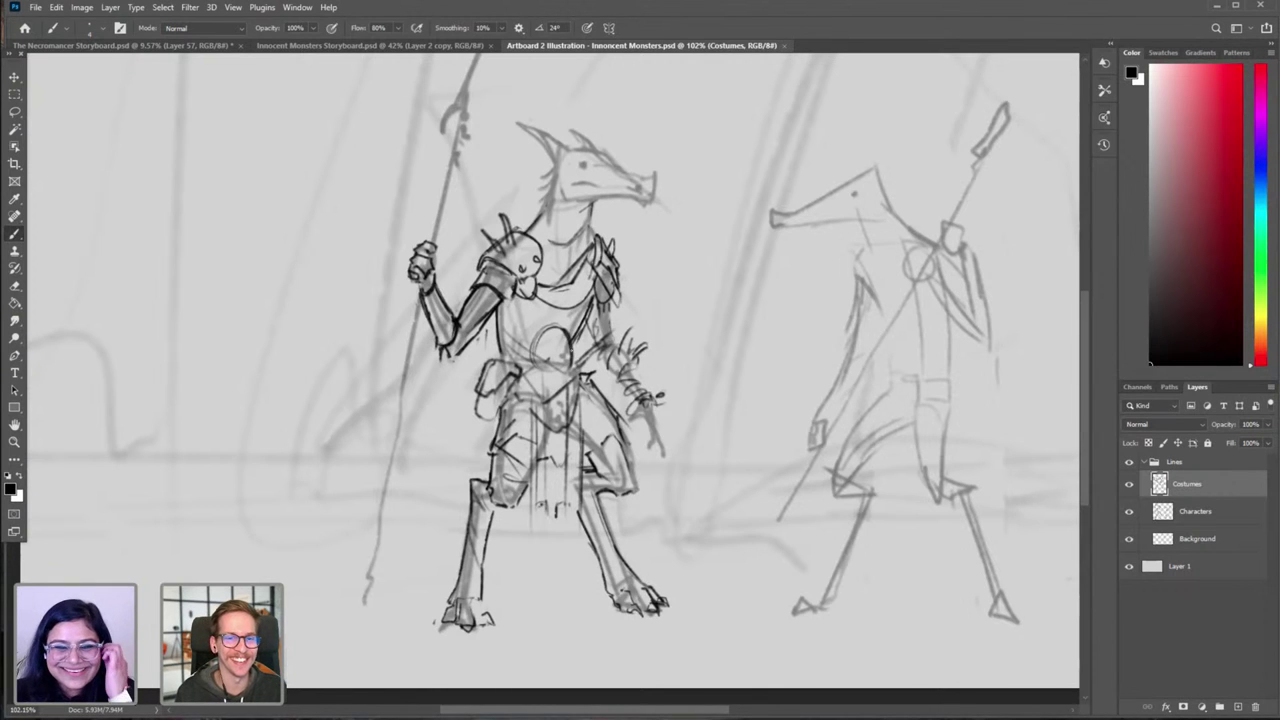
Step: Sketch curved neckline folds above the chest collar, undoing several strokes
drag(657, 243, 627, 276)
mouse_move(524, 295)
mouse_down()
mouse_move(544, 261)
mouse_move(551, 272)
mouse_up()
key(ctrl+z)
key(ctrl+z)
key(ctrl+z)
key(ctrl+z)
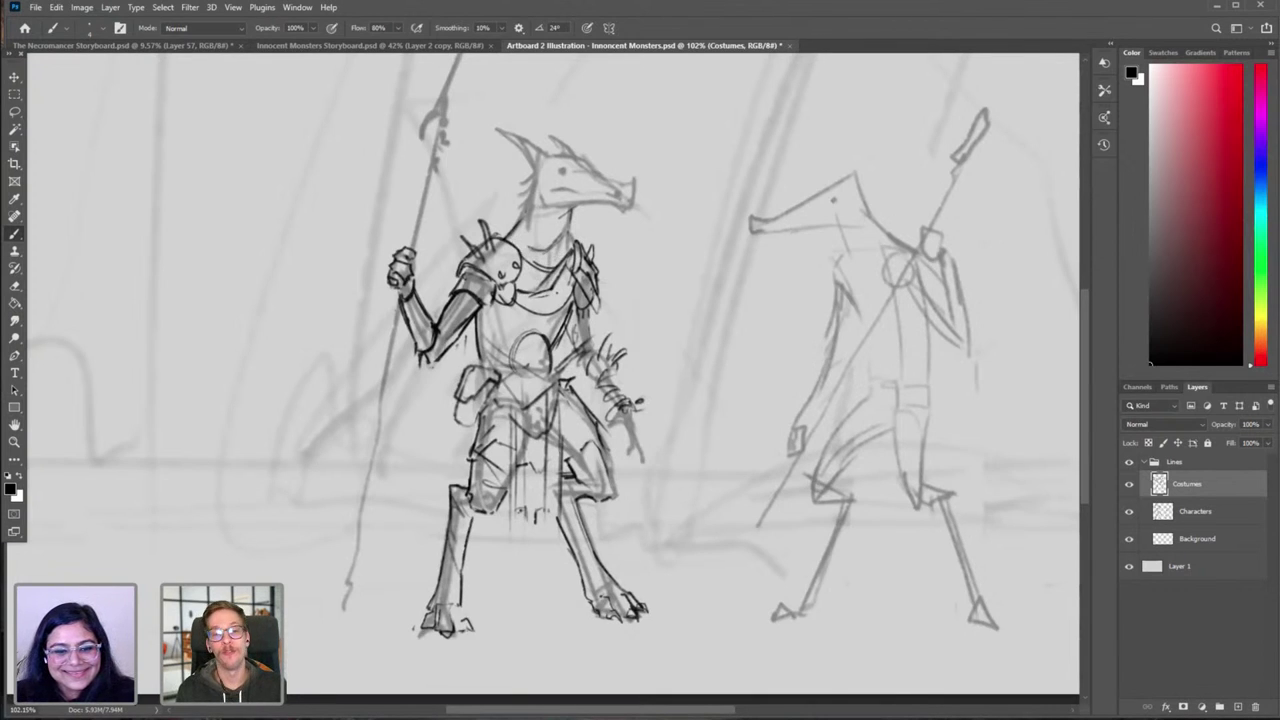
Step: Check the costume in the mirrored canvas view, flip it back and add small round studs along the chest collar
key(ctrl+h)
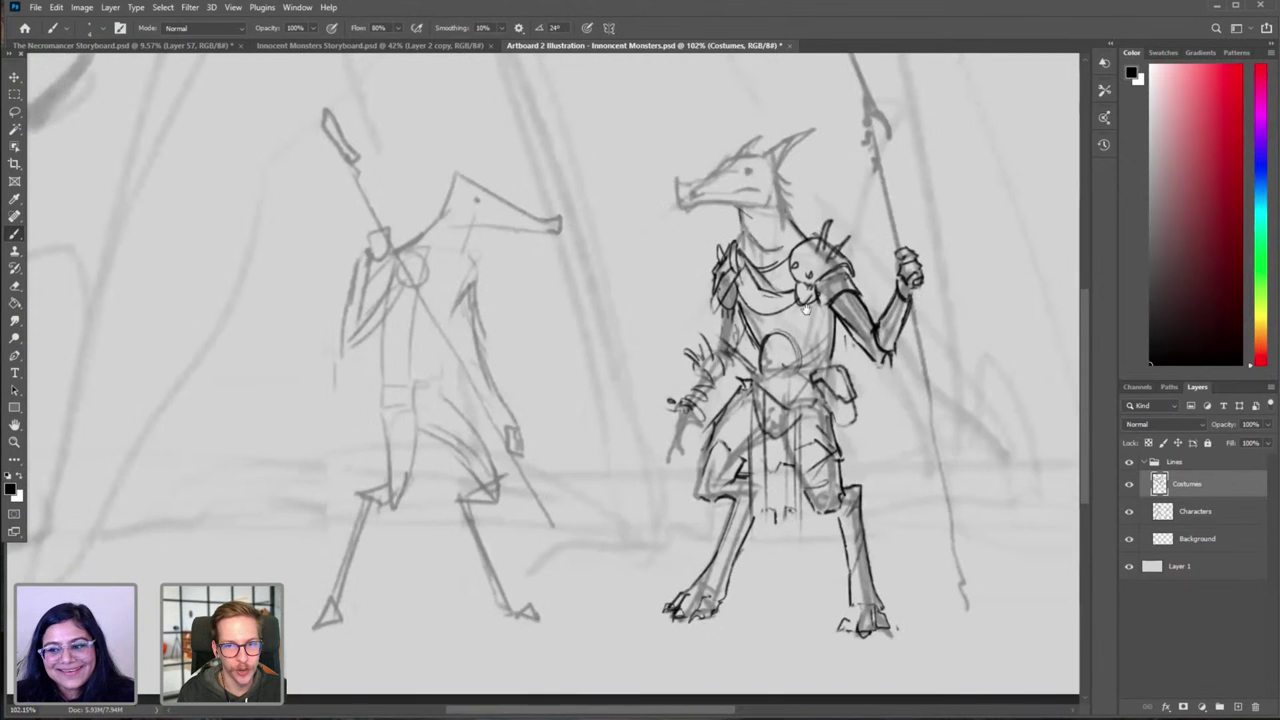
drag(820, 304, 631, 331)
scroll(631, 330, down, 1)
key(ctrl+h)
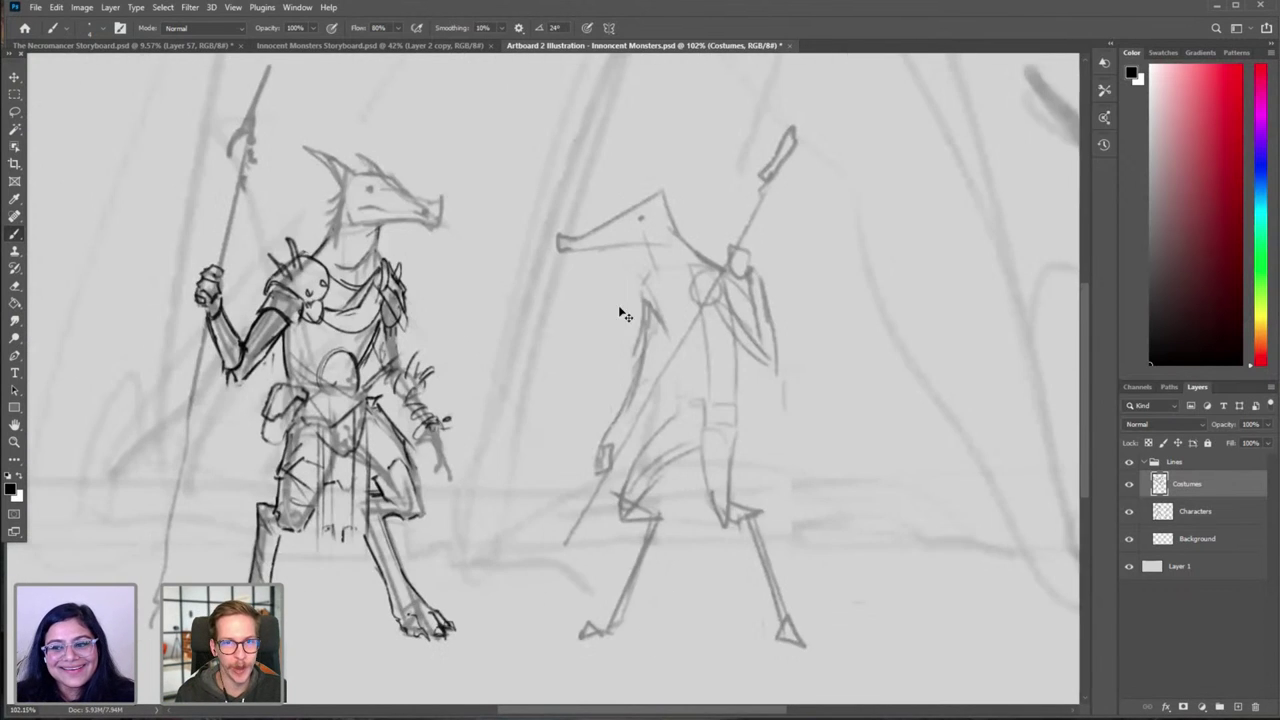
drag(534, 271, 646, 266)
key(e)
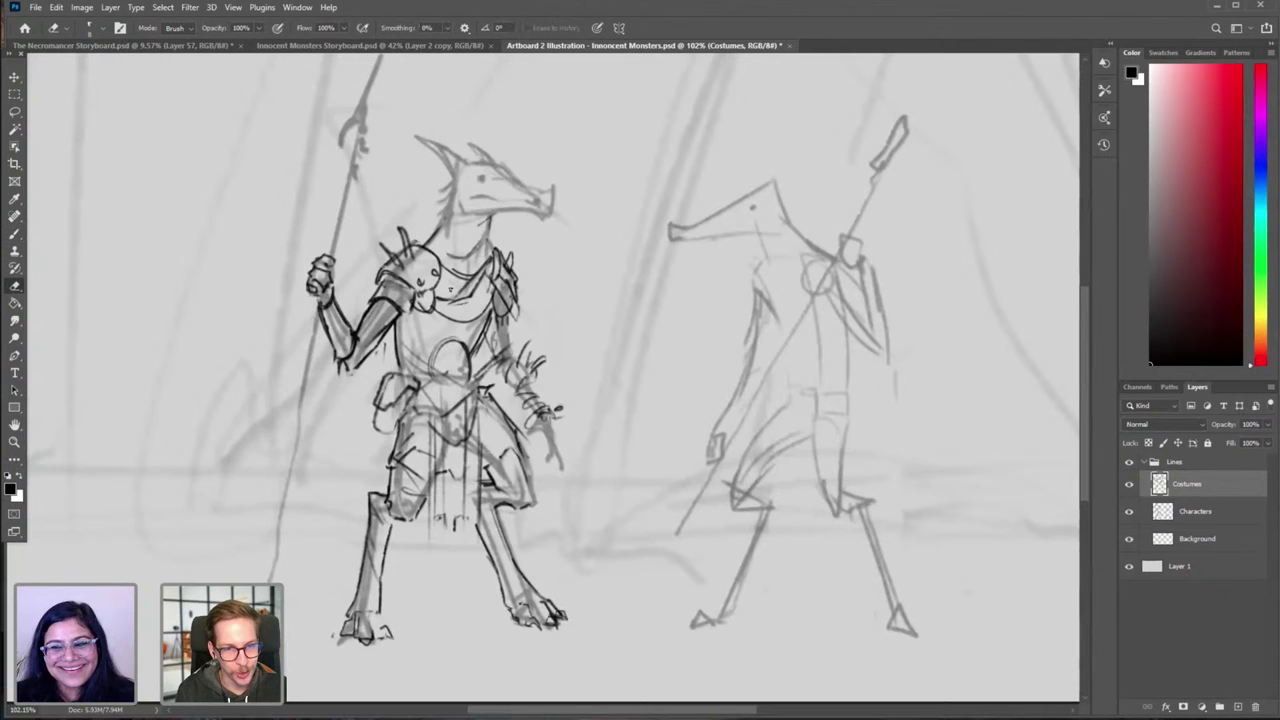
key(b)
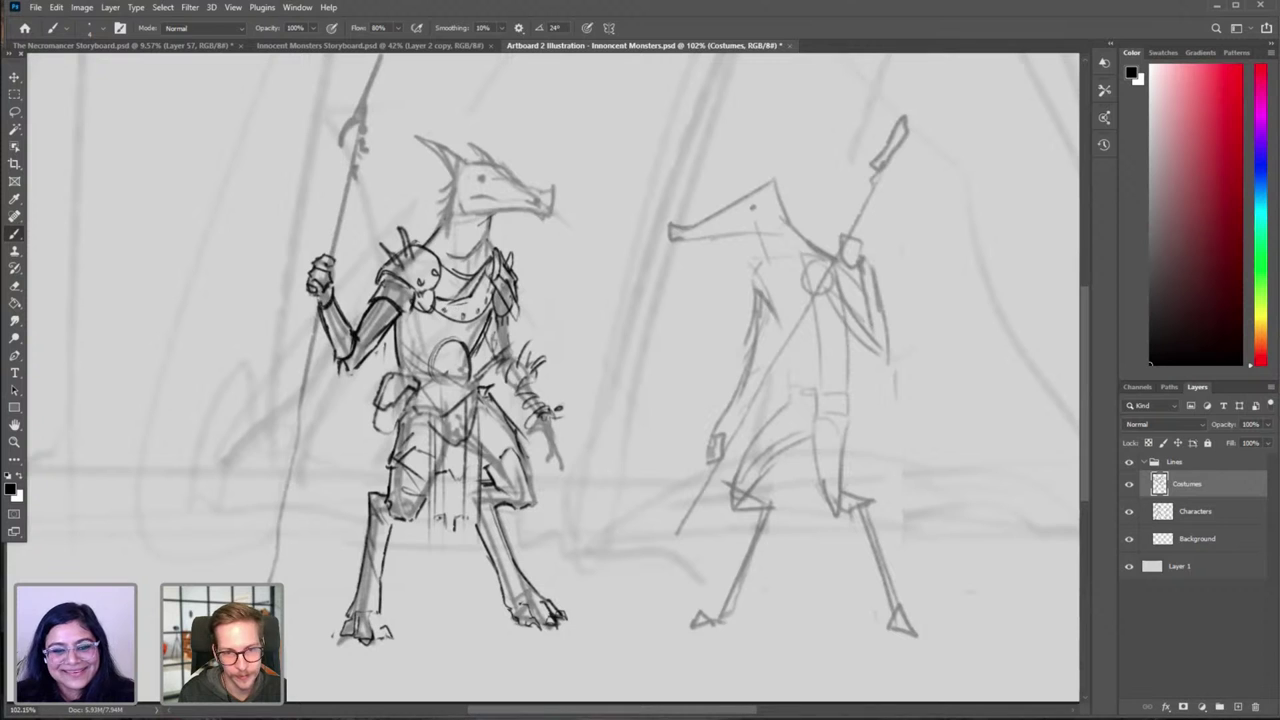
Step: Try a stroke along the spear arm's upper edge in the mirrored canvas view, undo it and flip the view back
scroll(576, 290, down, 4)
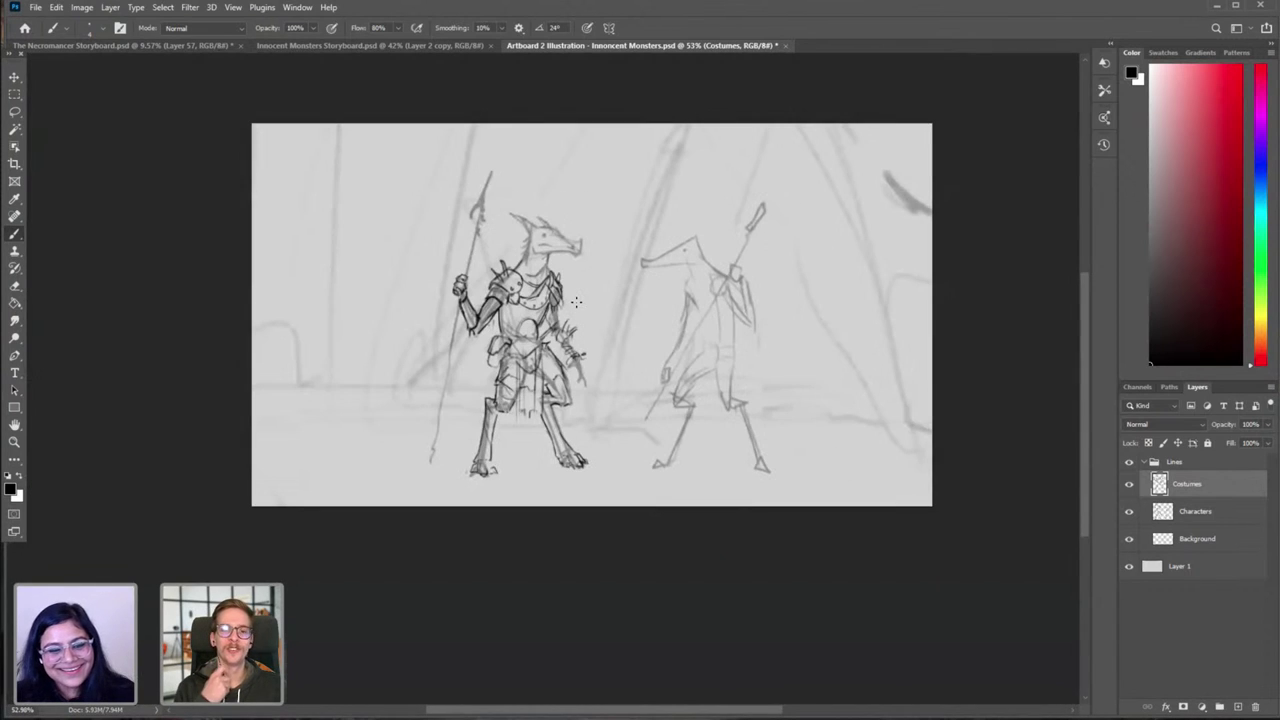
key(ctrl+shift+h)
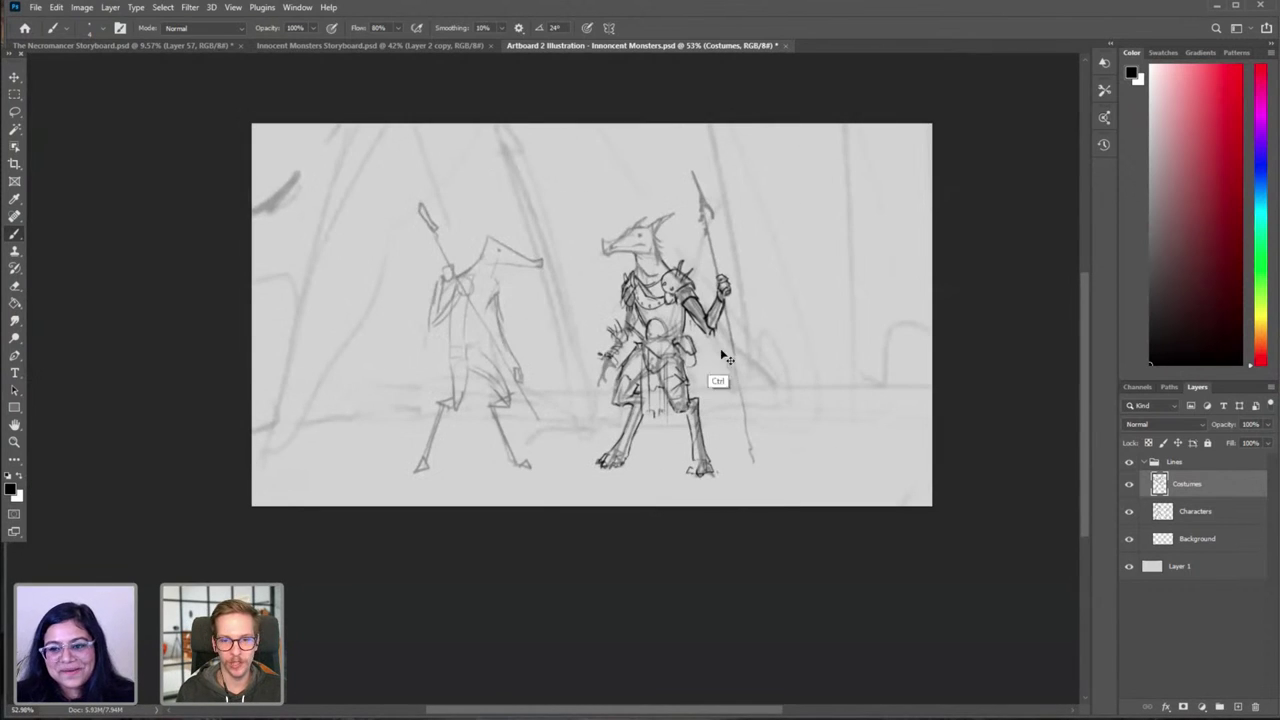
key(e)
scroll(711, 318, up, 4)
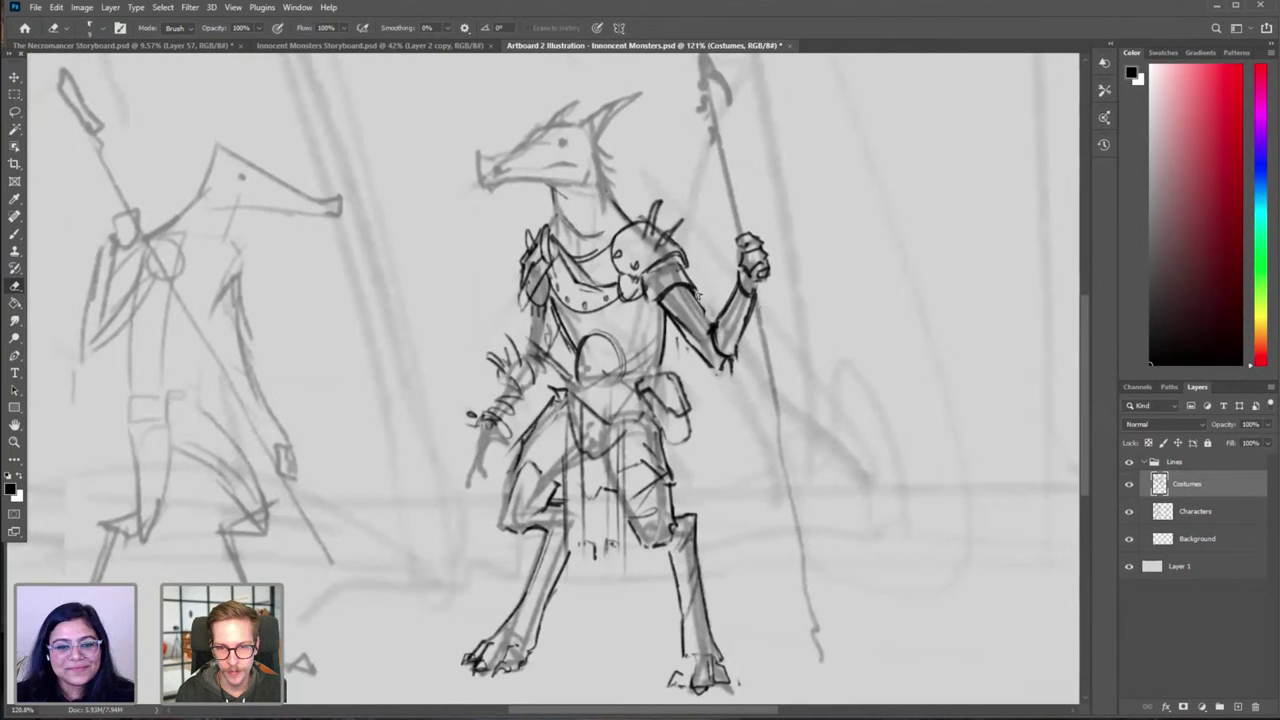
key(b)
mouse_move(703, 306)
mouse_down()
mouse_move(699, 318)
mouse_move(701, 307)
mouse_up()
key(ctrl+z)
key(ctrl+f)
scroll(628, 311, left, 5)
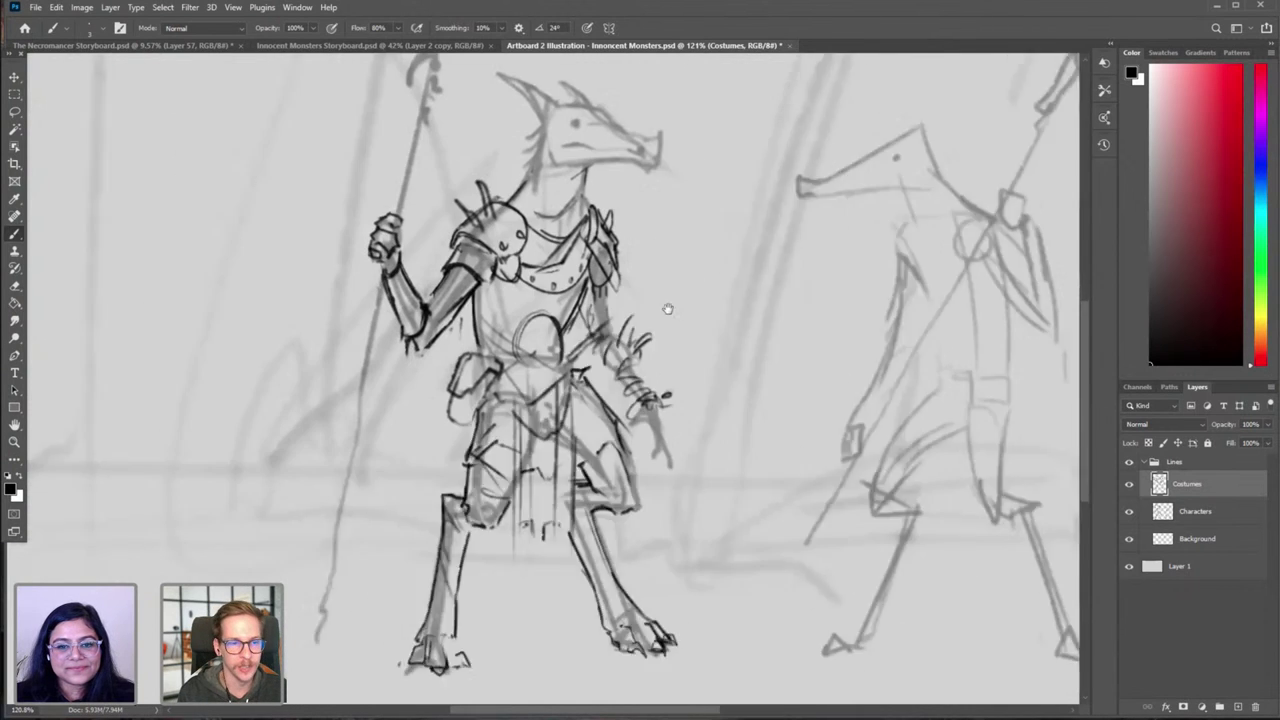
Step: Erase and redraw the underside of the spear arm's upper-arm guard and examine both characters in the full composition
key(e)
key(b)
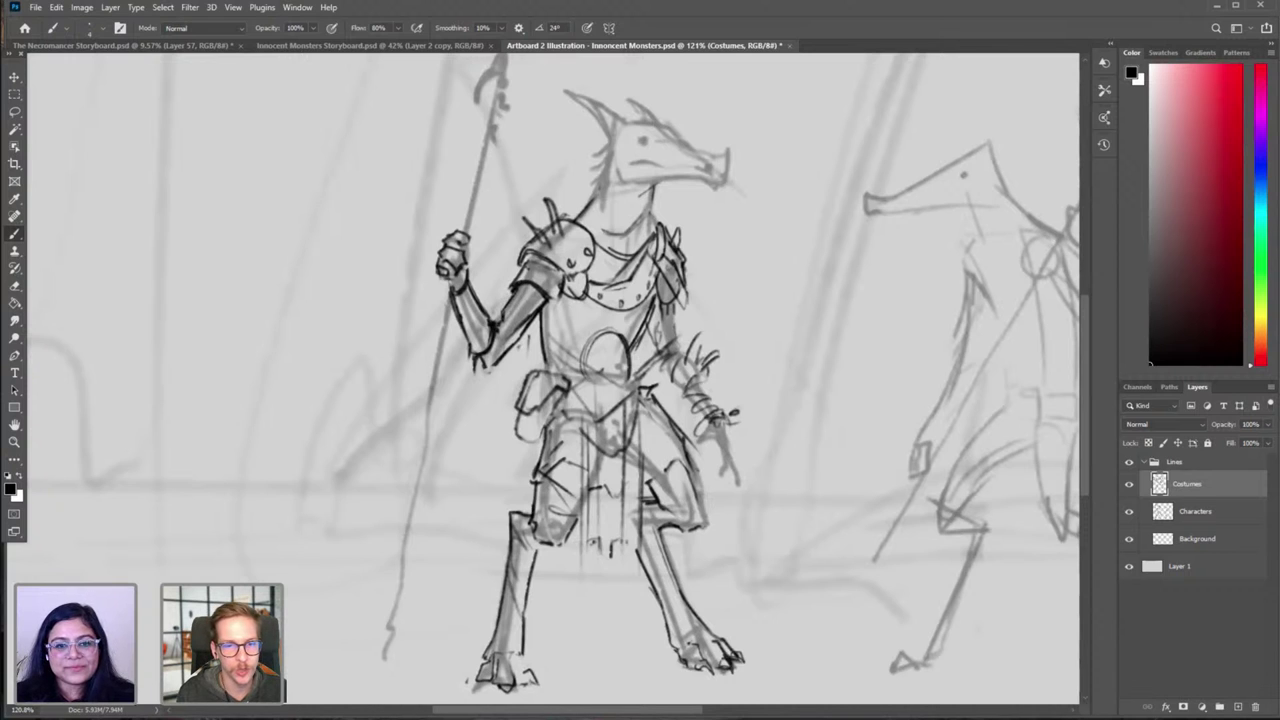
mouse_move(522, 342)
mouse_down()
mouse_move(480, 374)
mouse_move(525, 338)
mouse_move(568, 336)
mouse_up()
key(e)
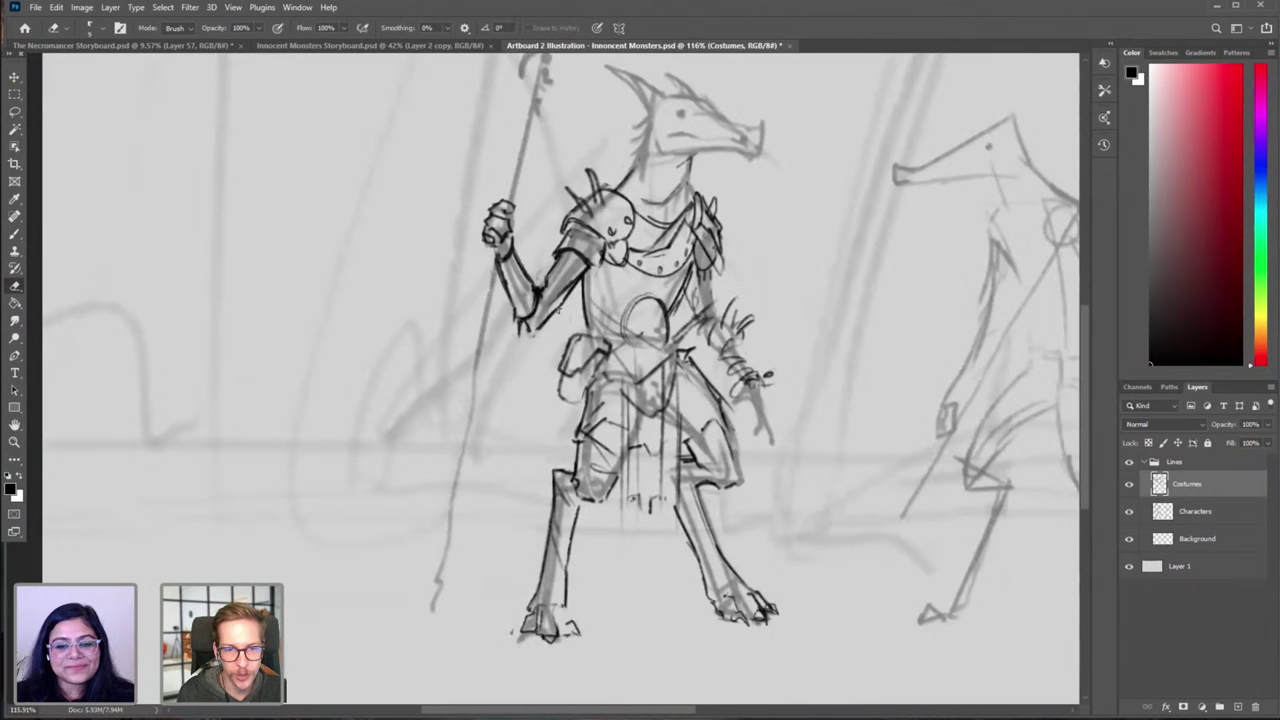
key(b)
drag(564, 313, 520, 340)
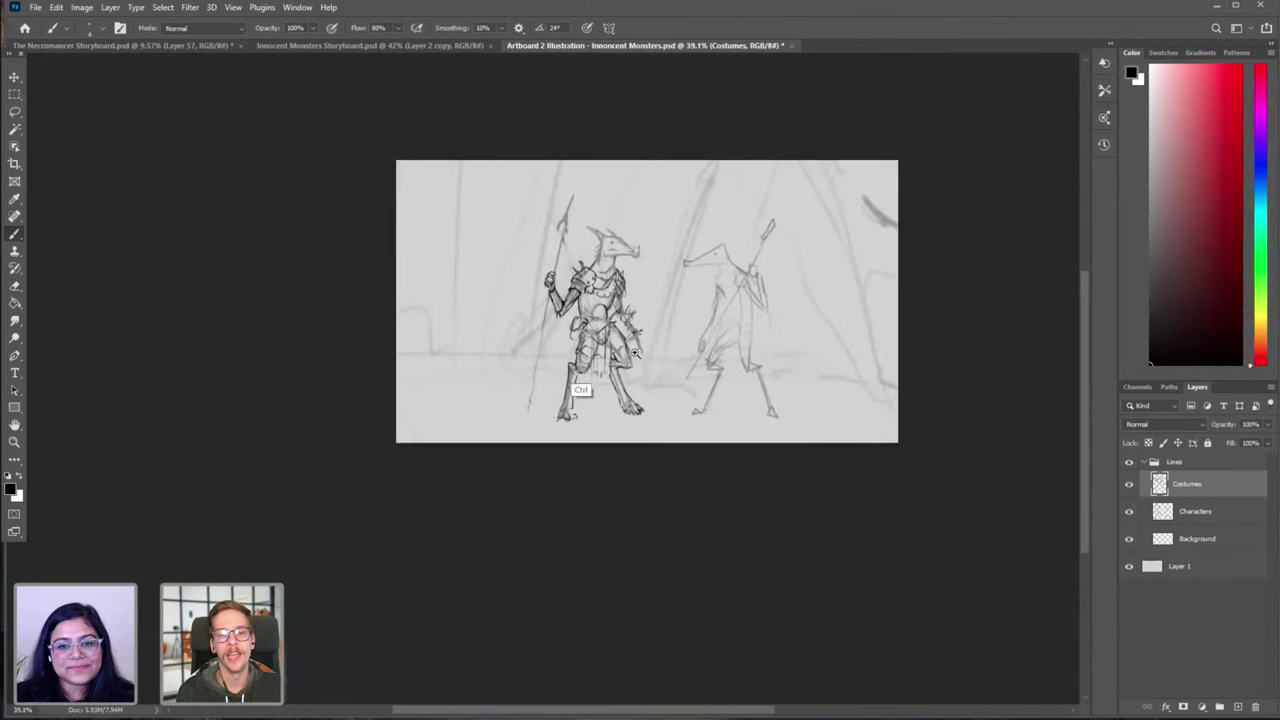
drag(676, 370, 607, 429)
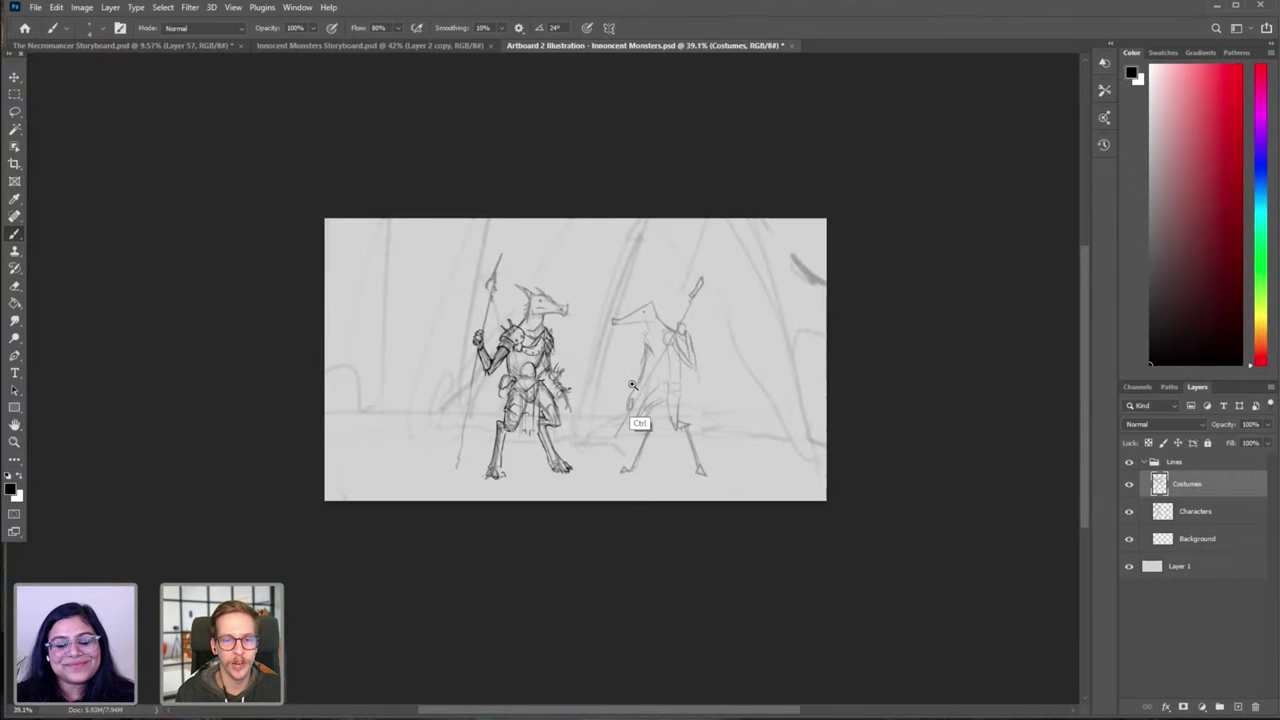
Step: Switch to Photos and compare the Phase 2 and Phase 3 paintings of the skeleton and zombie, returning to Photoshop when finished
scroll(640, 420, up, 5)
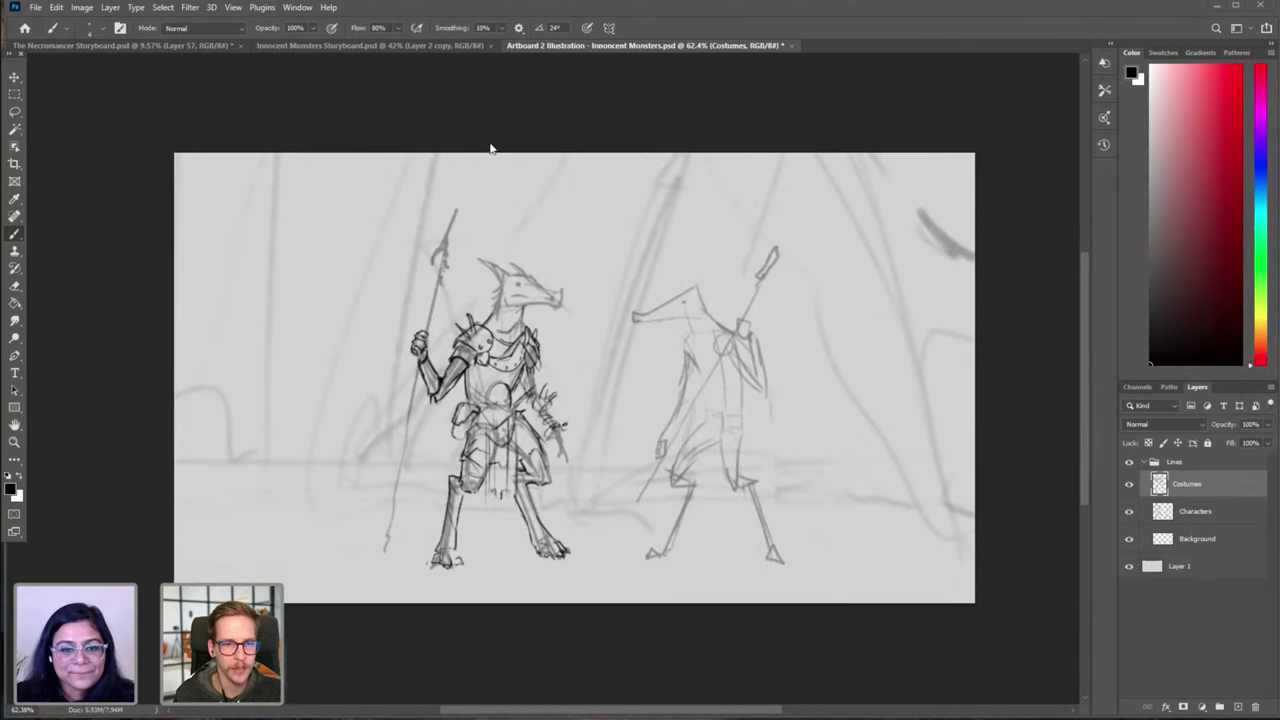
key(alt+Tab)
key(Right)
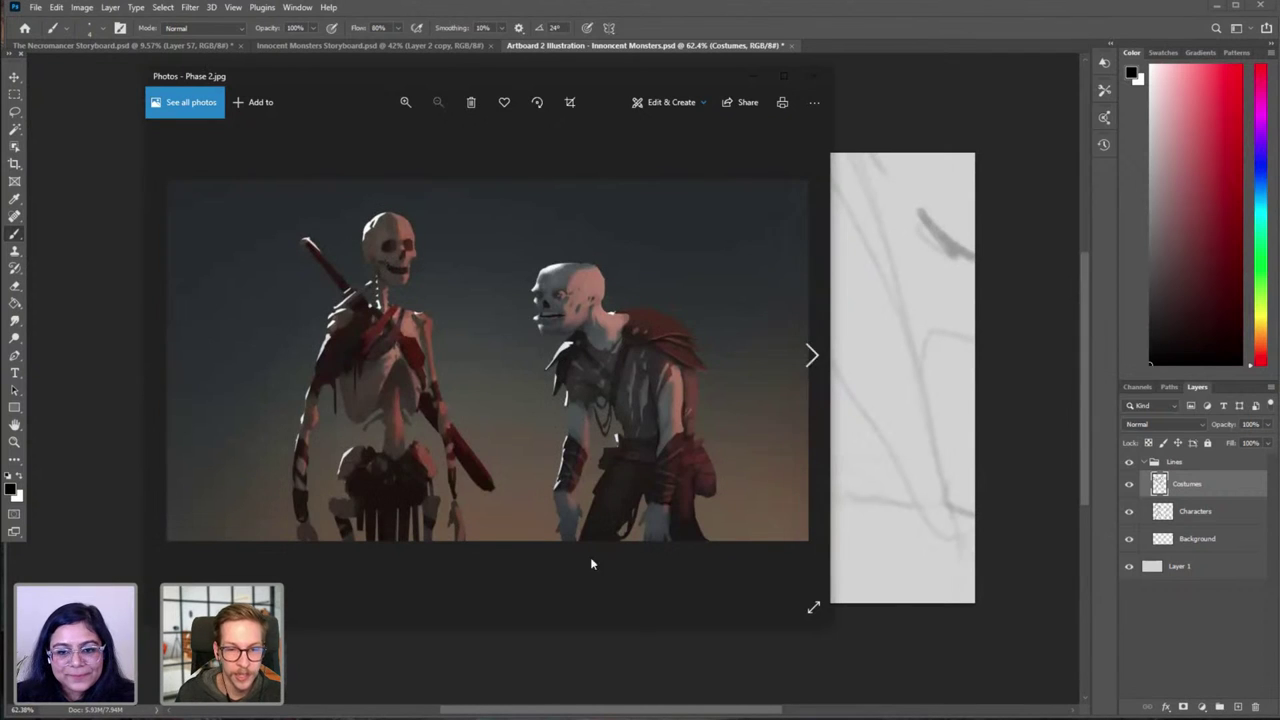
key(Right)
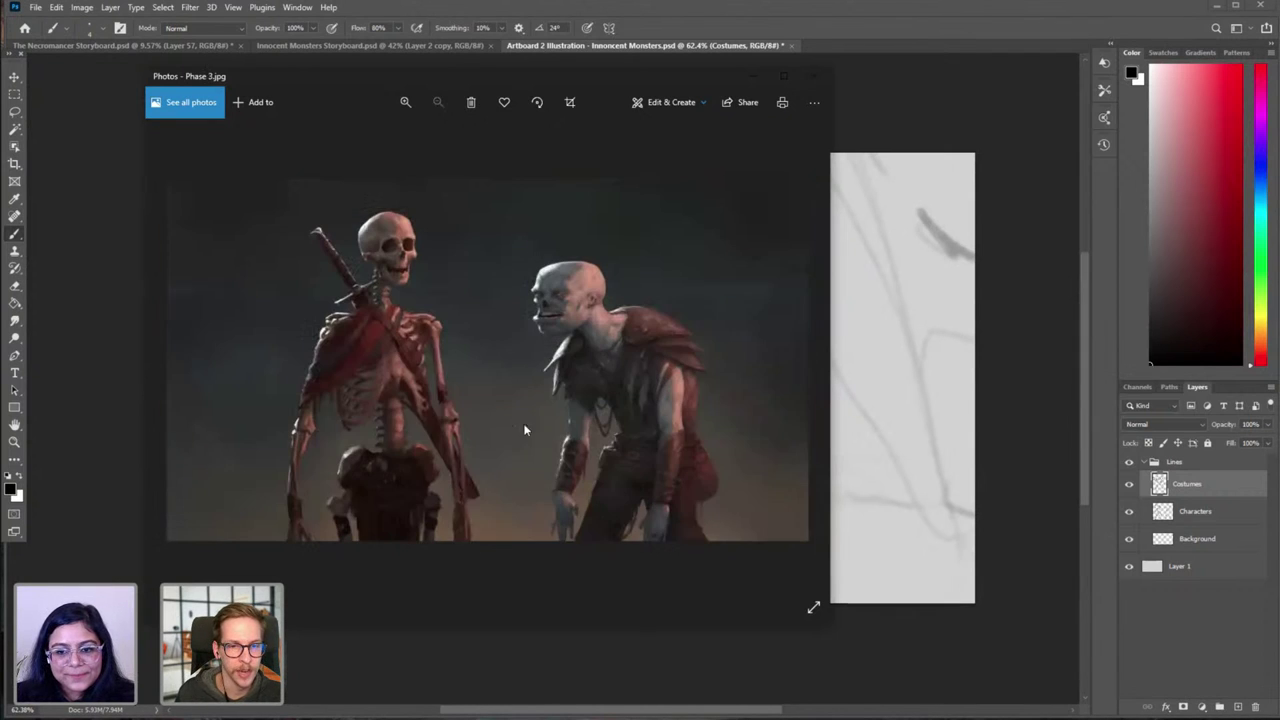
key(Left)
key(Right)
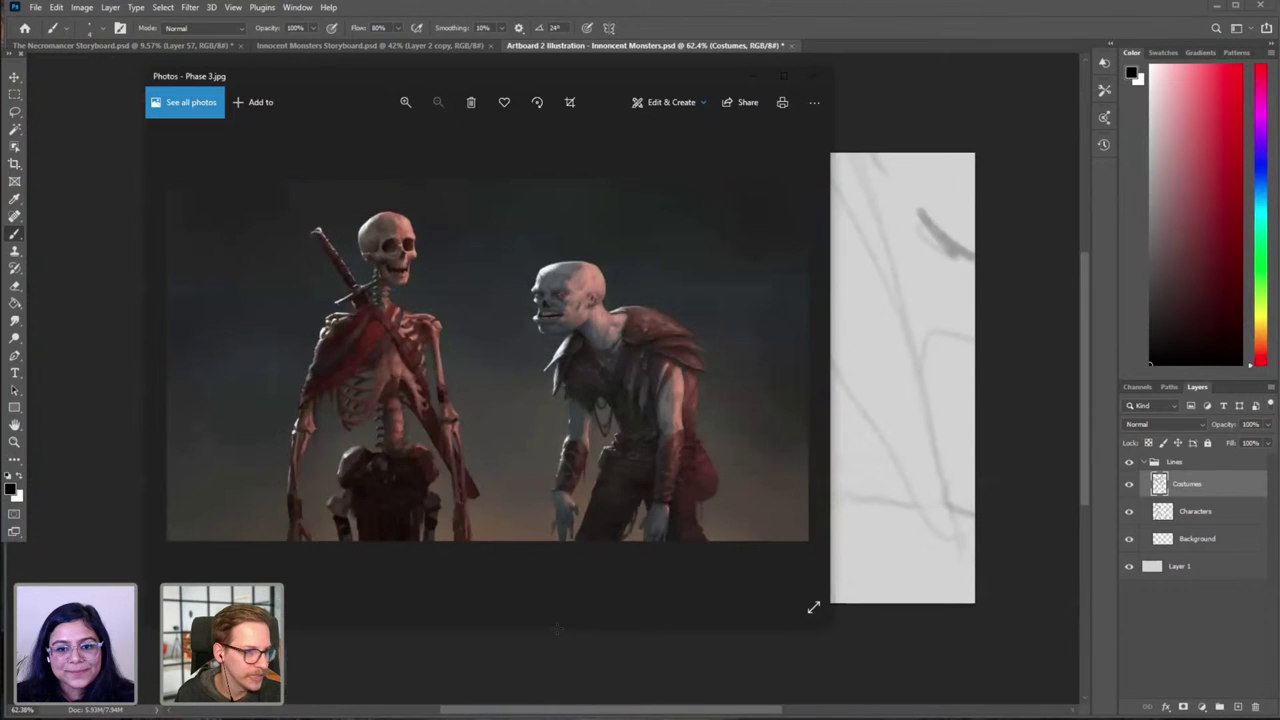
key(Left)
key(Right)
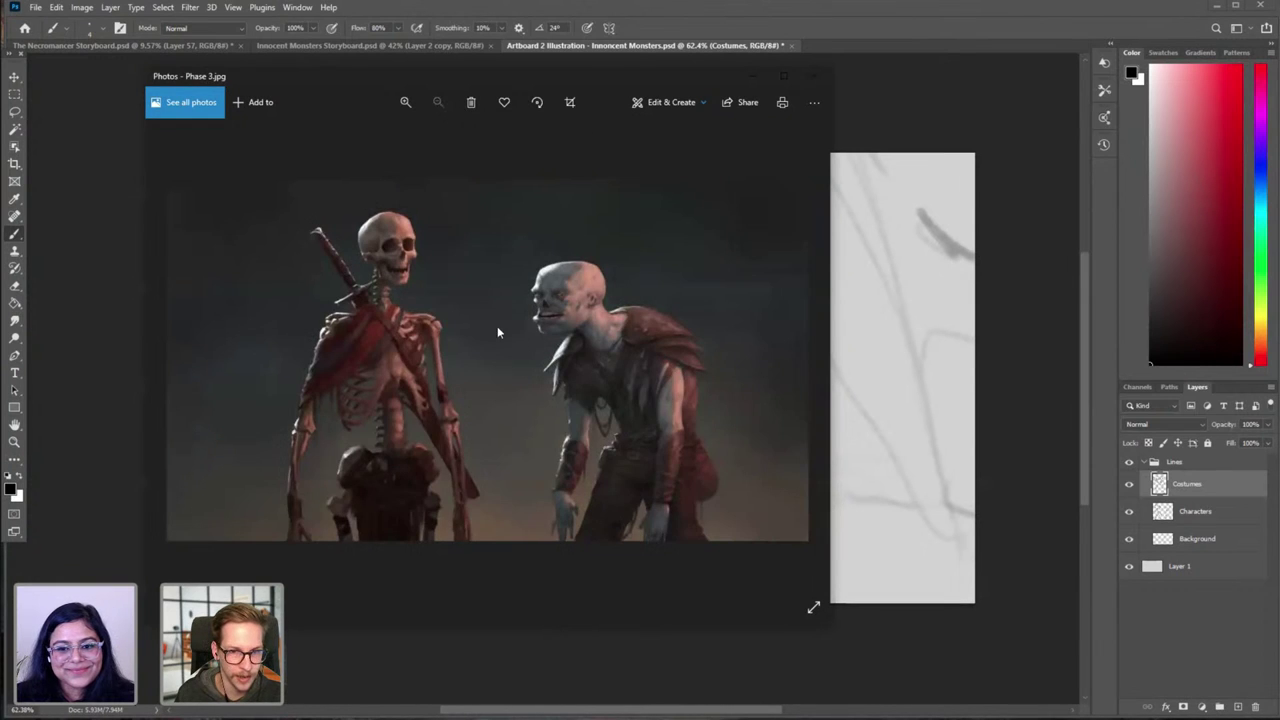
key(Left)
key(Right)
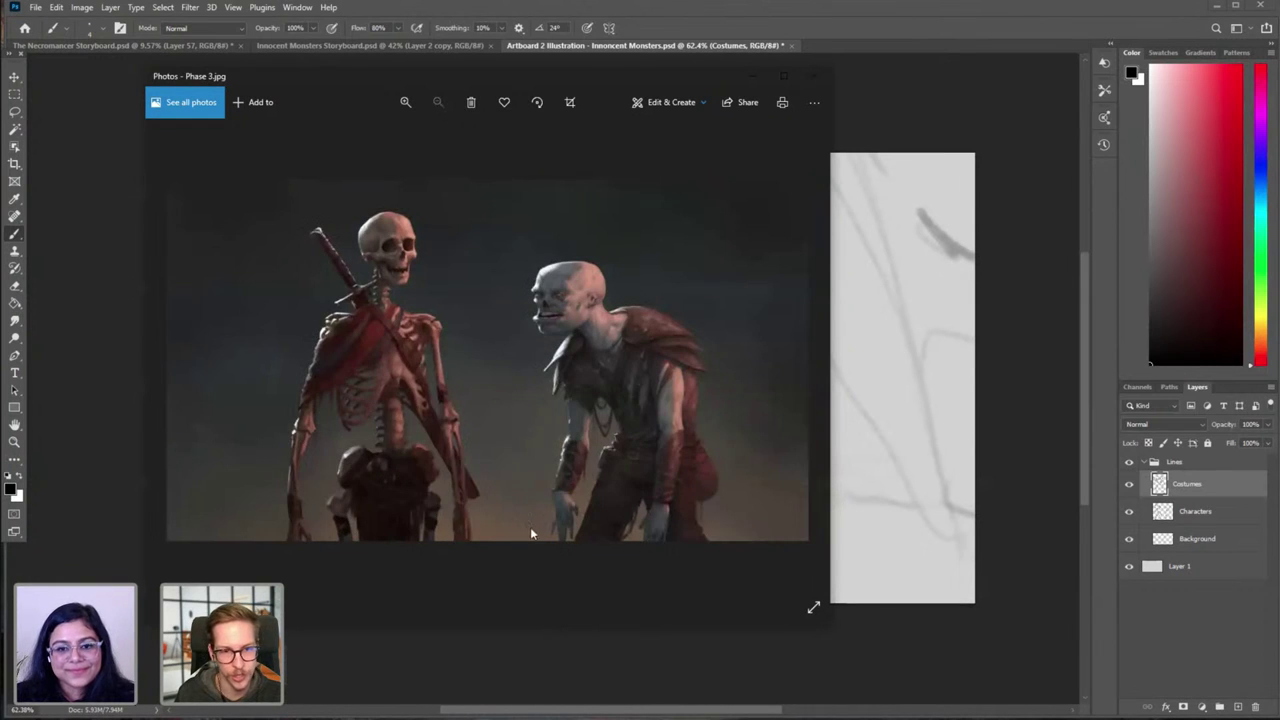
key(Left)
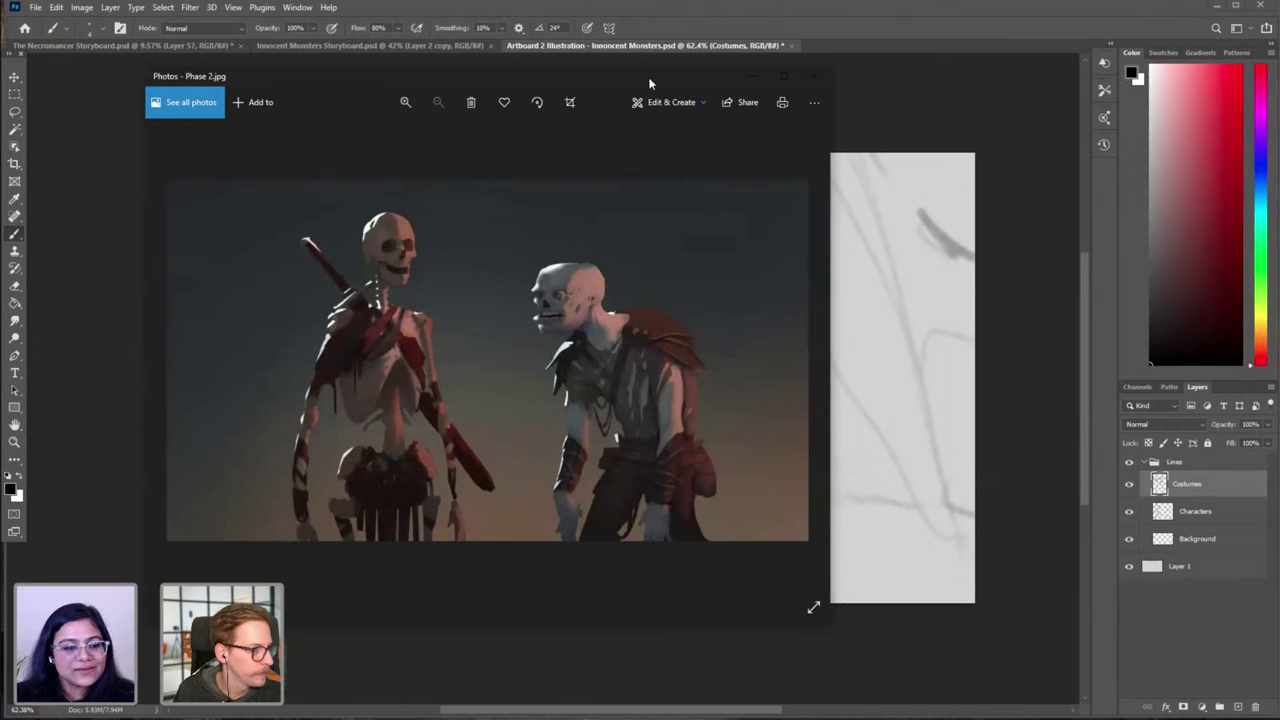
key(alt+Tab)
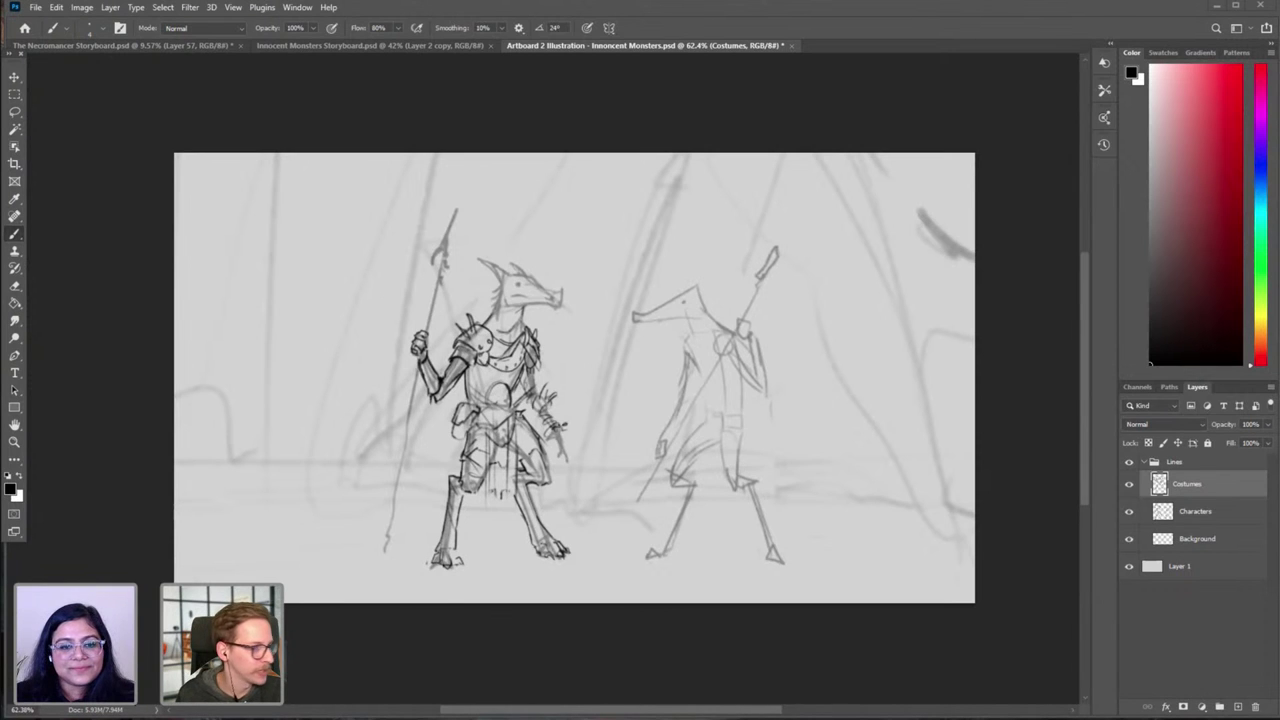
Step: In Innocent Monsters Storyboard.psd, expand Artboard 4 in the layer list and show its Shapes group
click(387, 43)
drag(228, 333, 482, 610)
scroll(515, 286, down, 5)
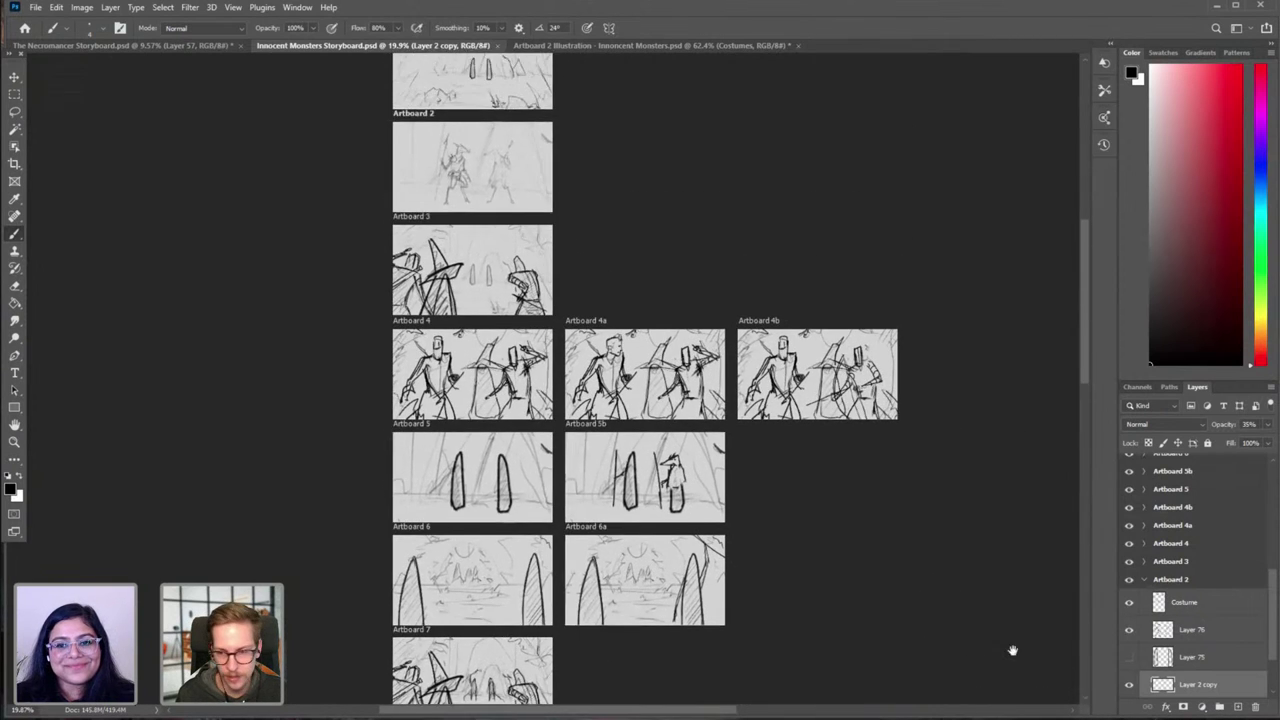
scroll(1190, 580, up, 5)
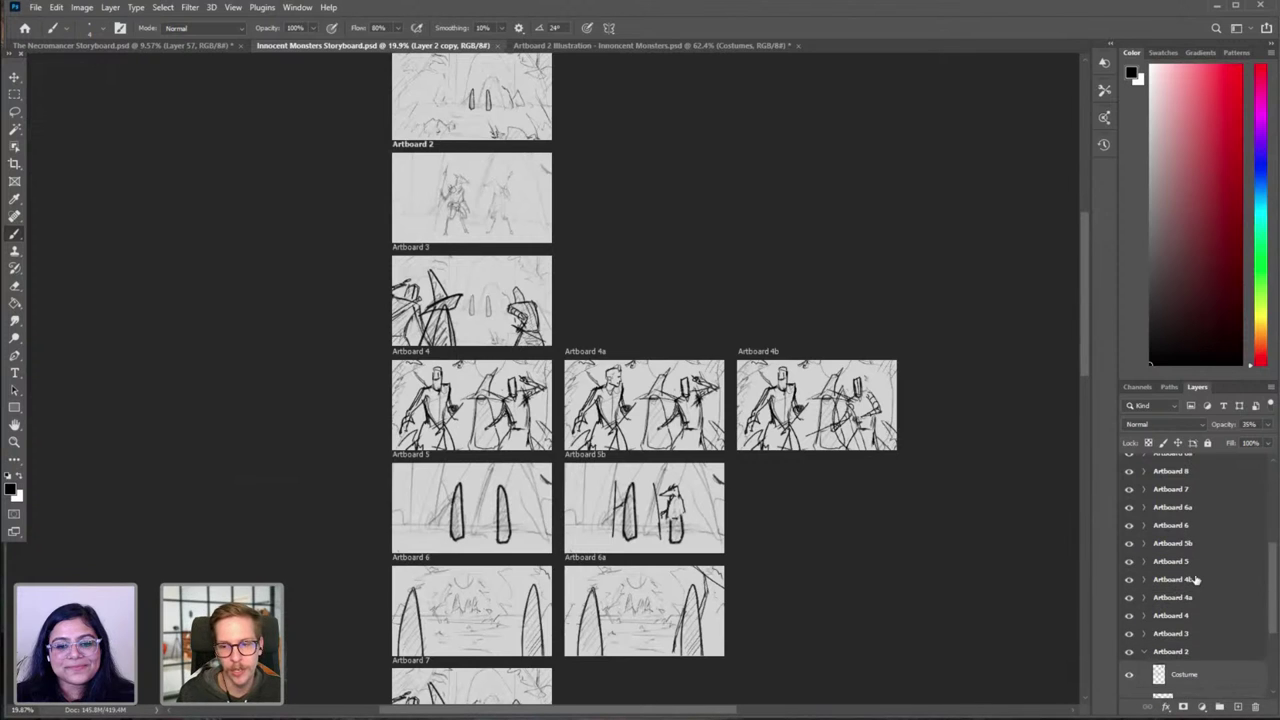
scroll(1196, 583, down, 5)
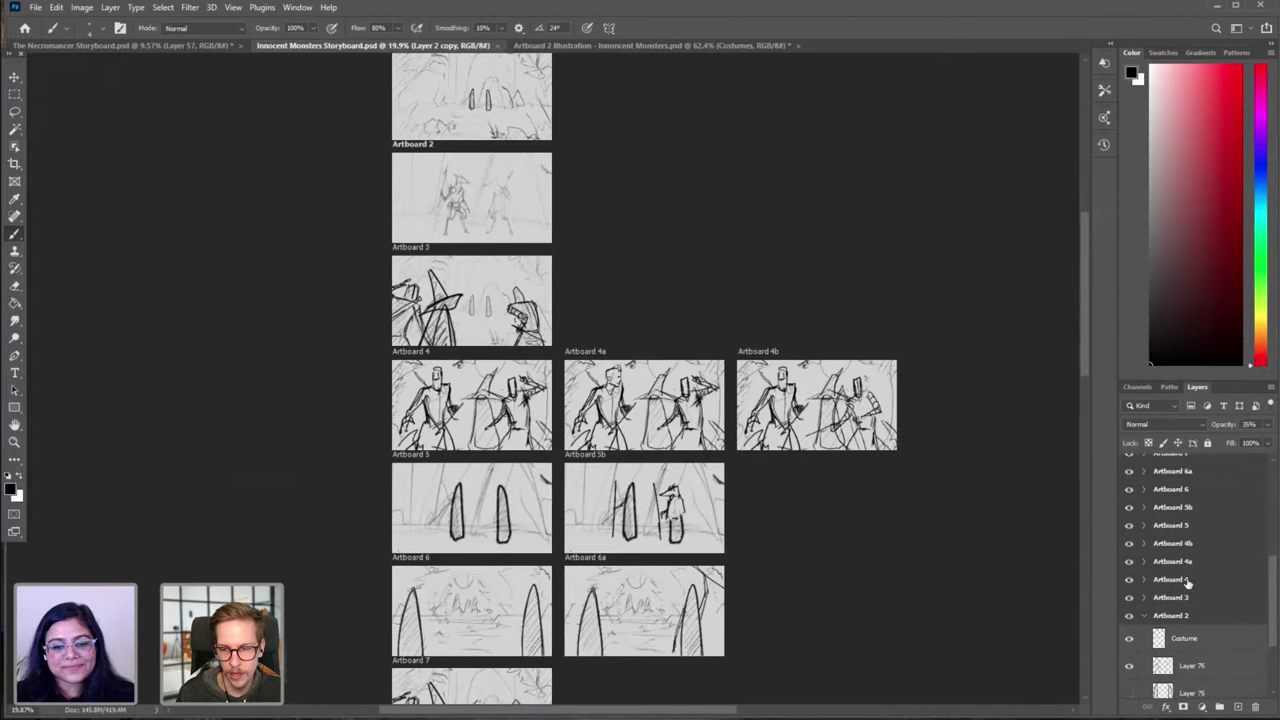
scroll(1172, 538, up, 2)
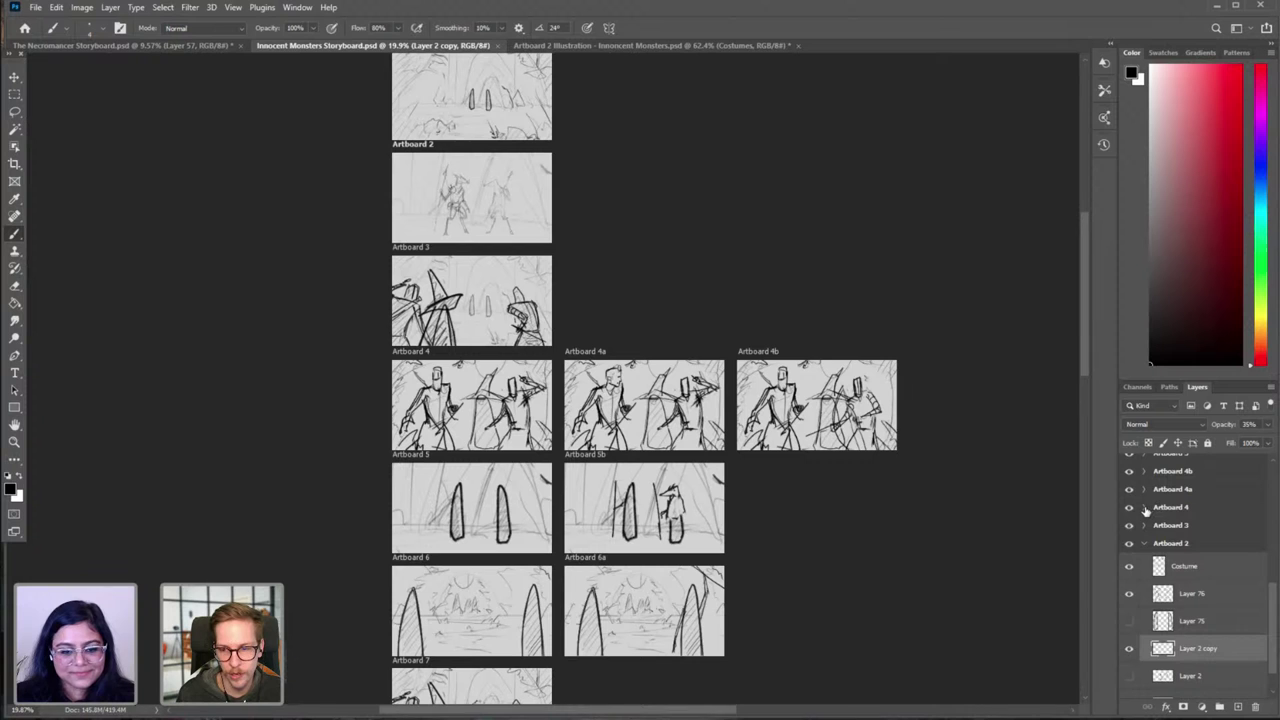
click(1145, 508)
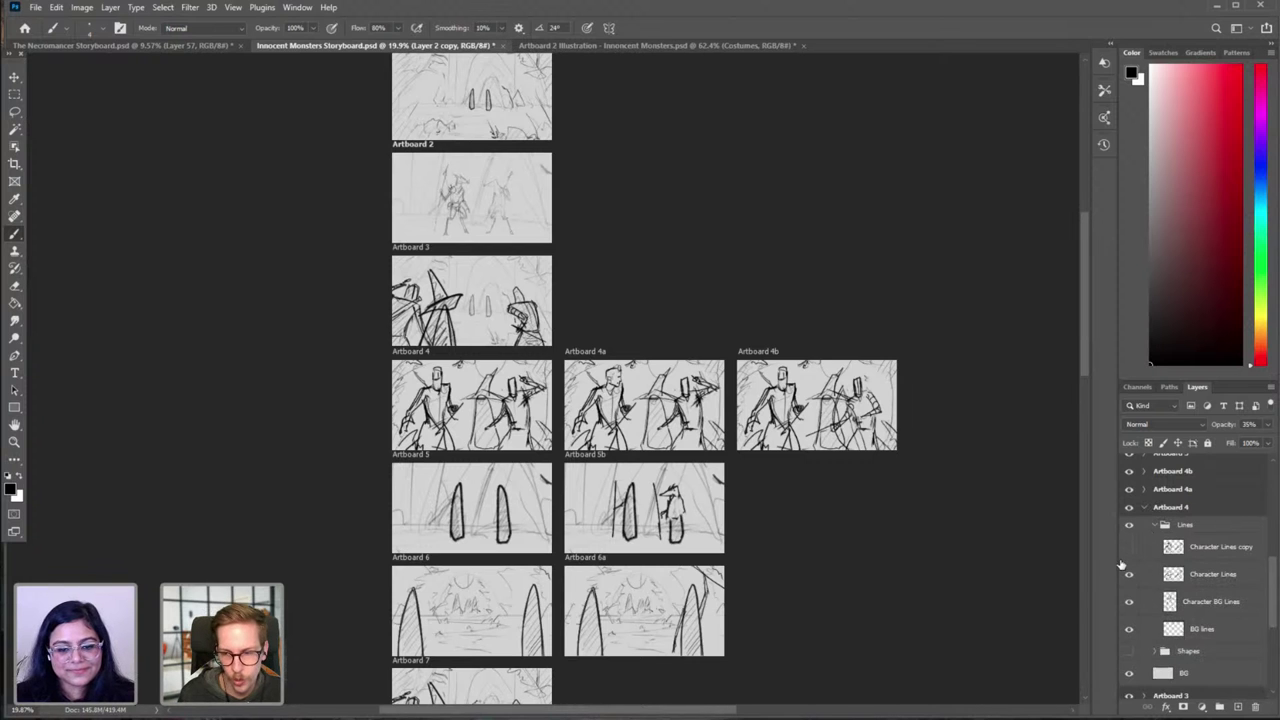
click(1129, 651)
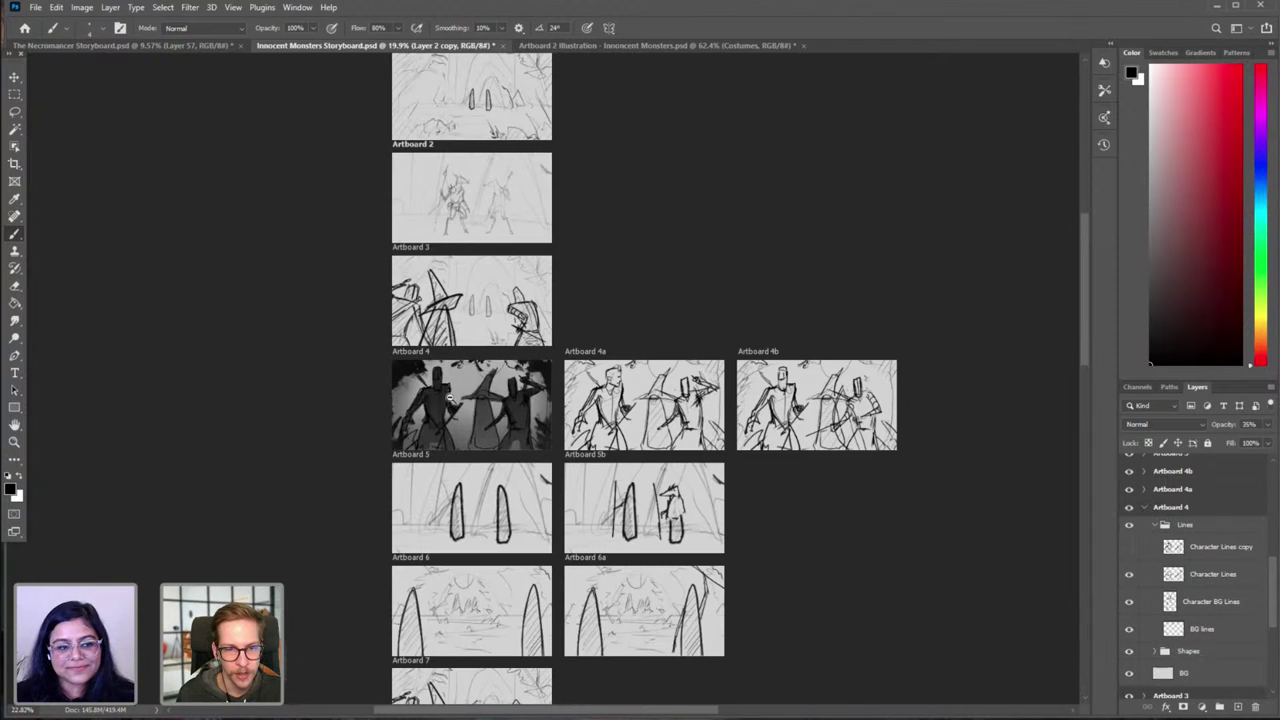
Step: Examine Artboard 4's character silhouettes with and without line art by toggling the Lines group's visibility, leaving the lines shown
drag(439, 402, 430, 369)
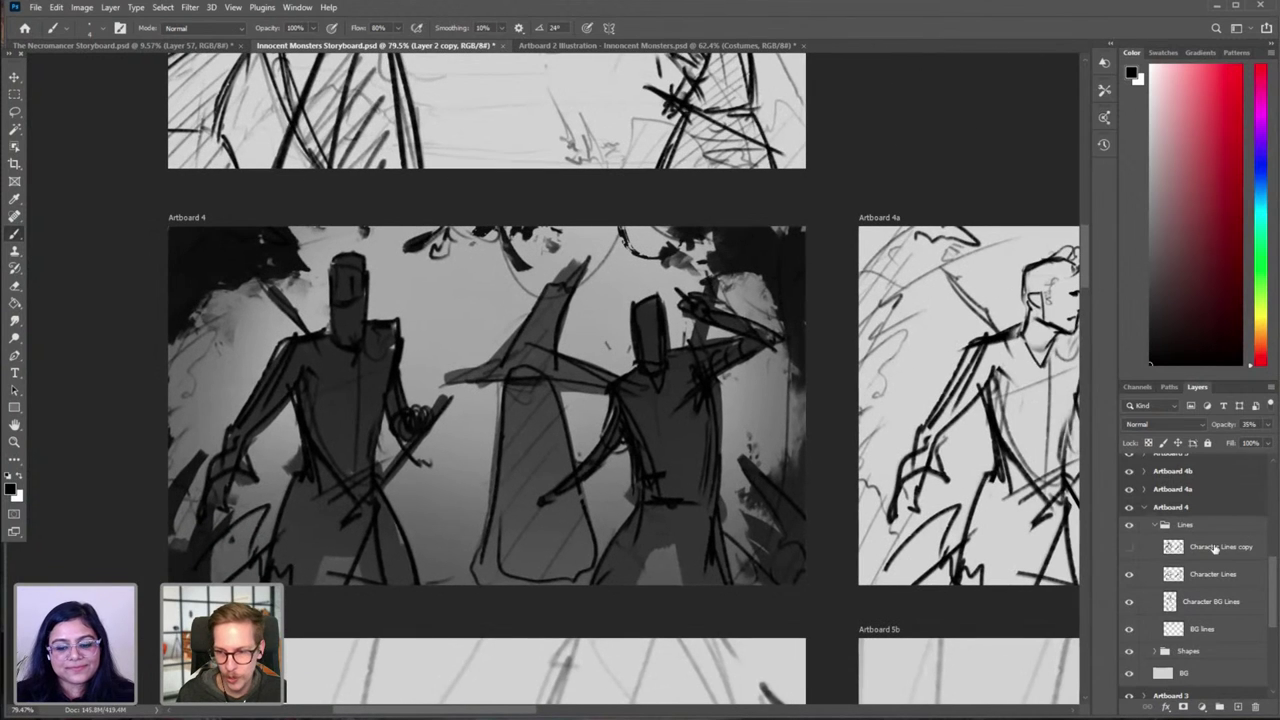
click(1129, 525)
click(1129, 525)
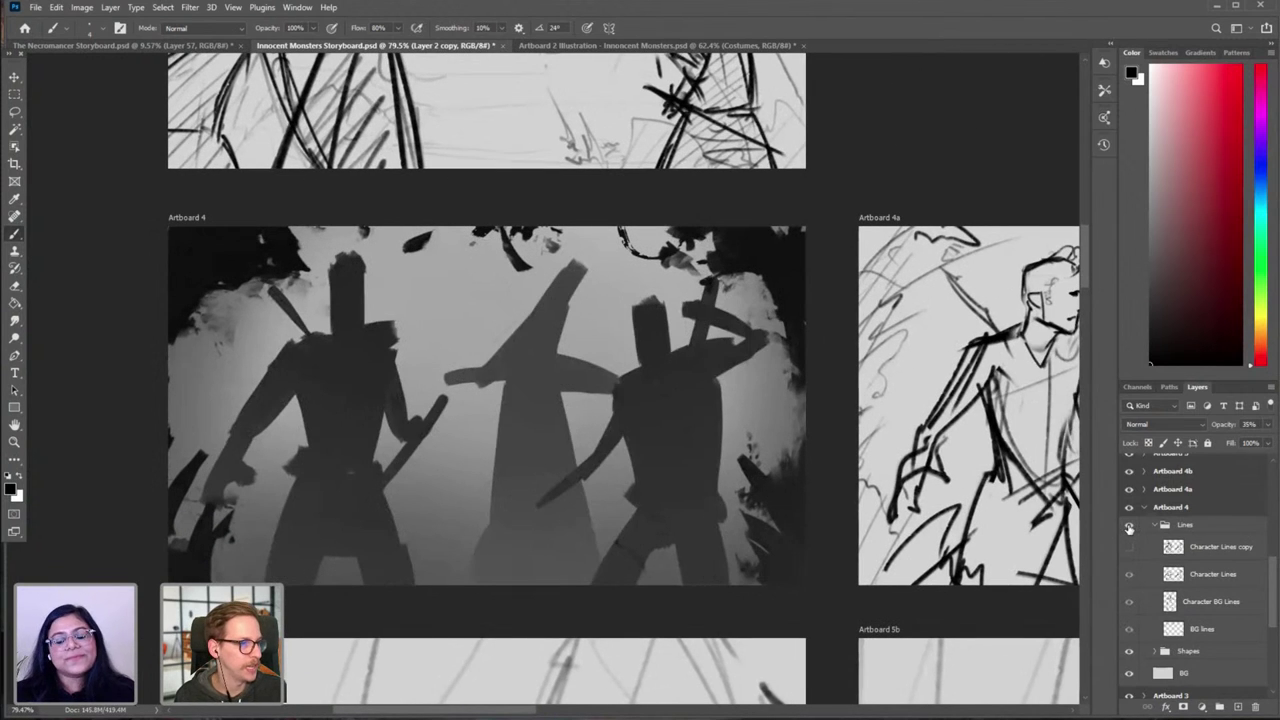
click(1129, 526)
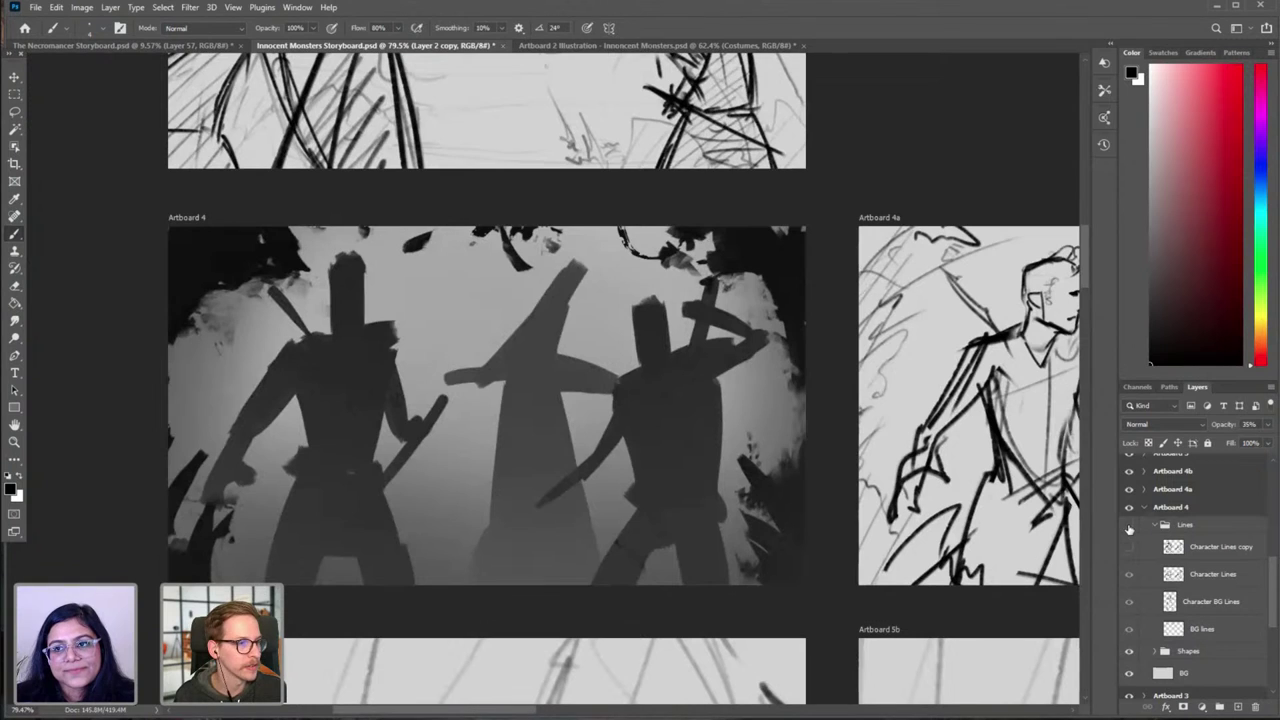
drag(677, 381, 652, 380)
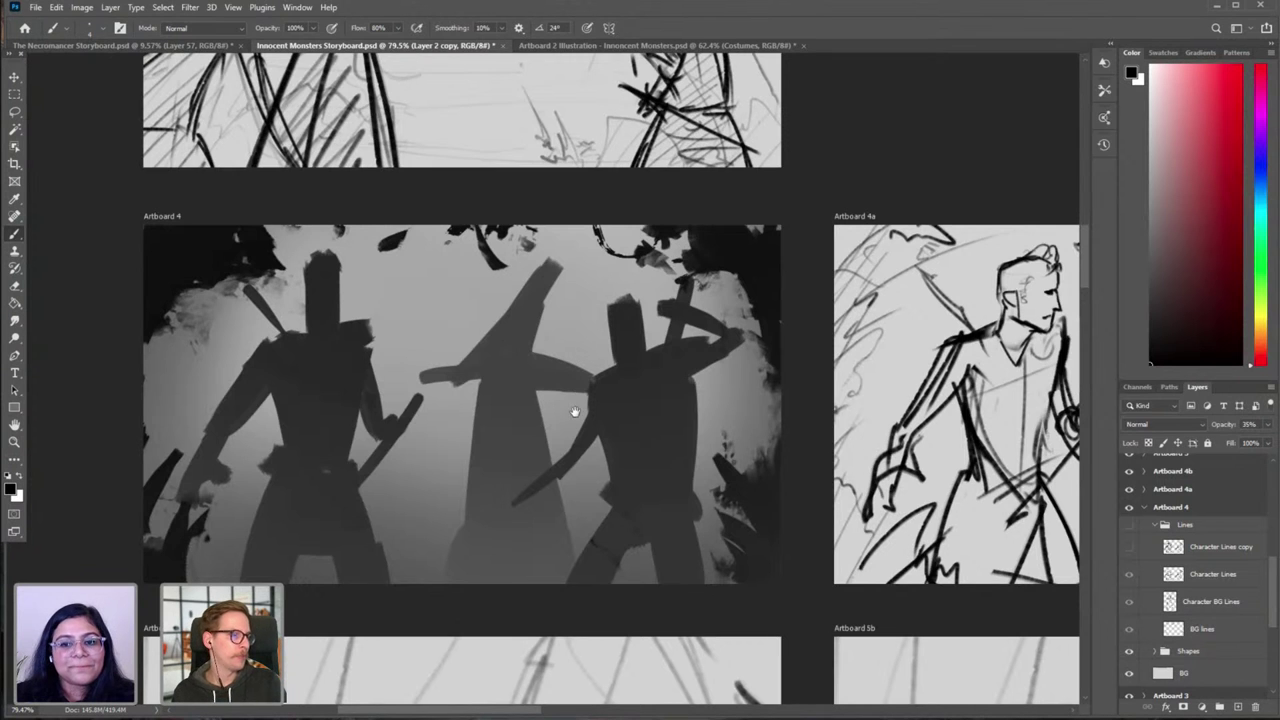
drag(574, 414, 620, 314)
drag(689, 351, 750, 350)
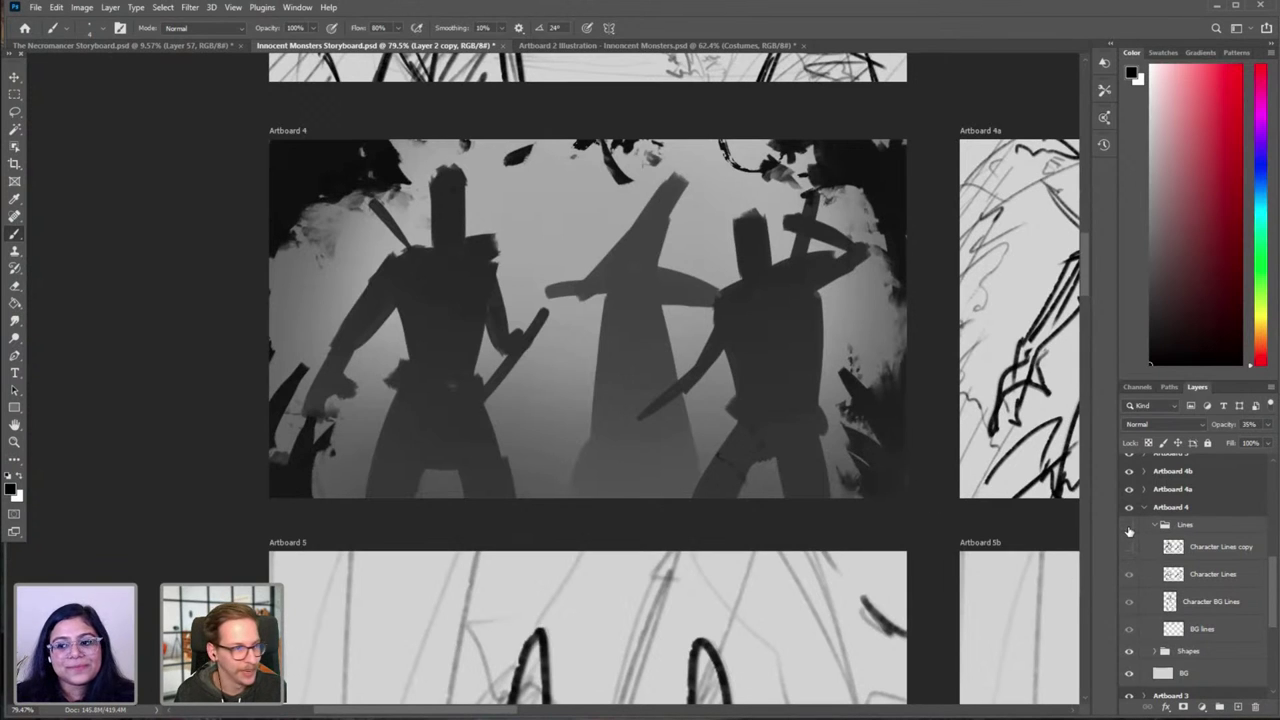
click(1129, 527)
click(1129, 529)
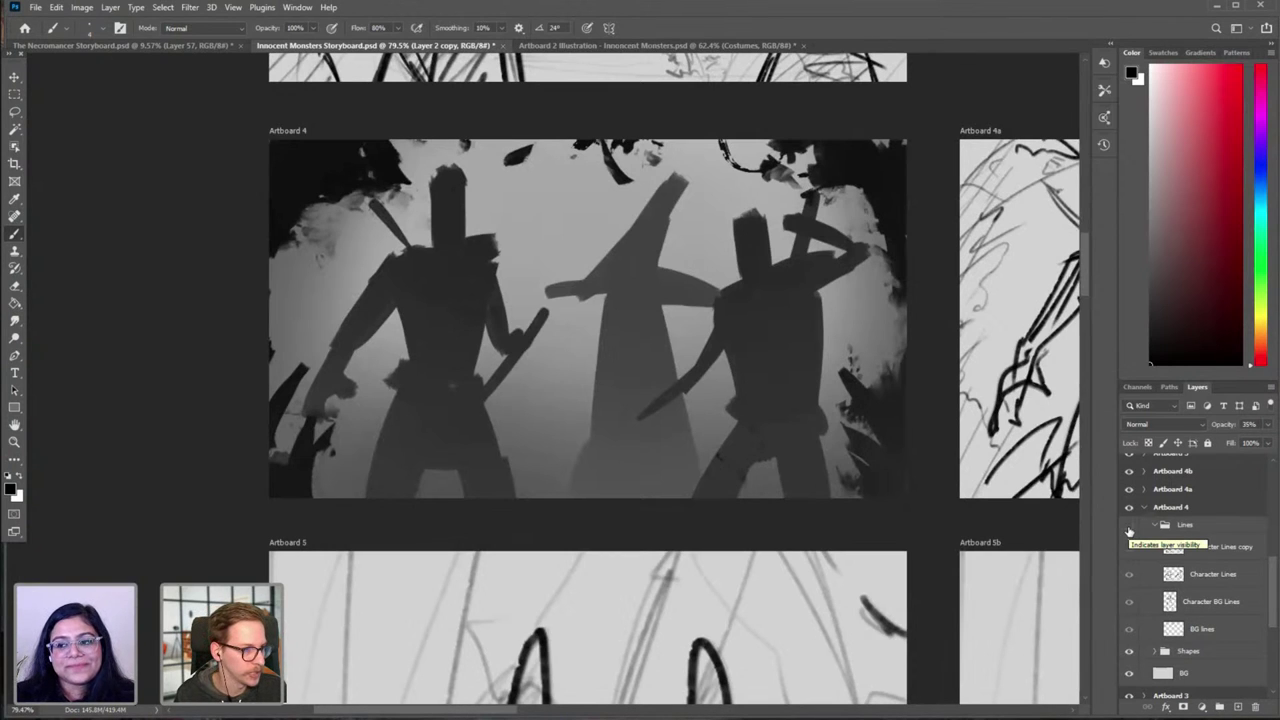
click(1129, 529)
drag(630, 236, 567, 274)
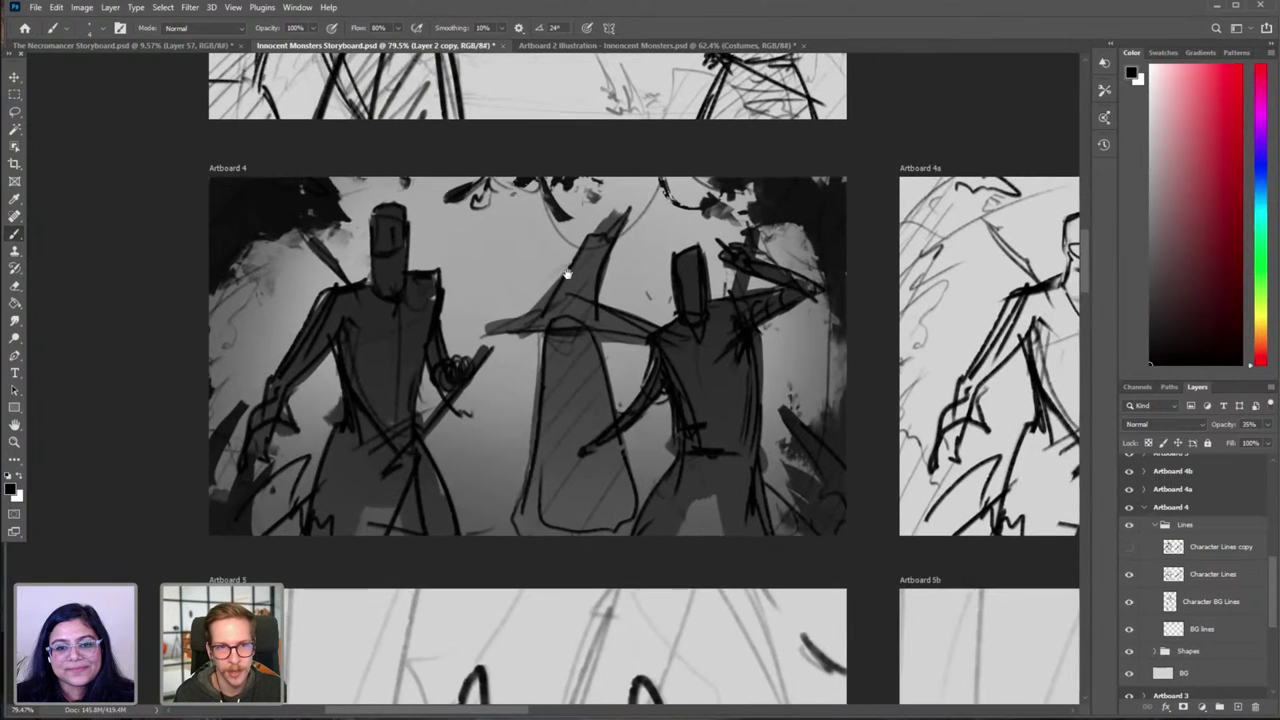
Step: In the Artboard 2 illustration, erase and redraw the armored creature's rear neck line down to the shoulder on the Costumes layer
click(580, 47)
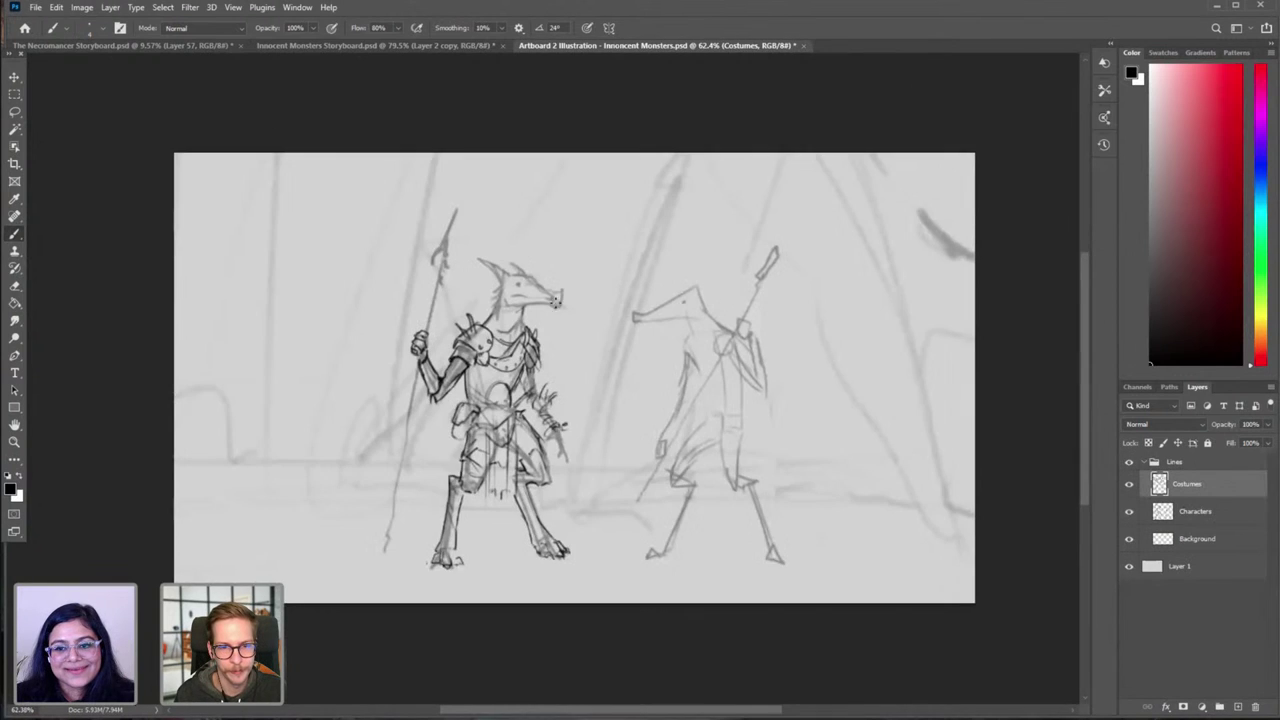
drag(645, 350, 618, 354)
drag(592, 354, 536, 351)
drag(543, 348, 612, 333)
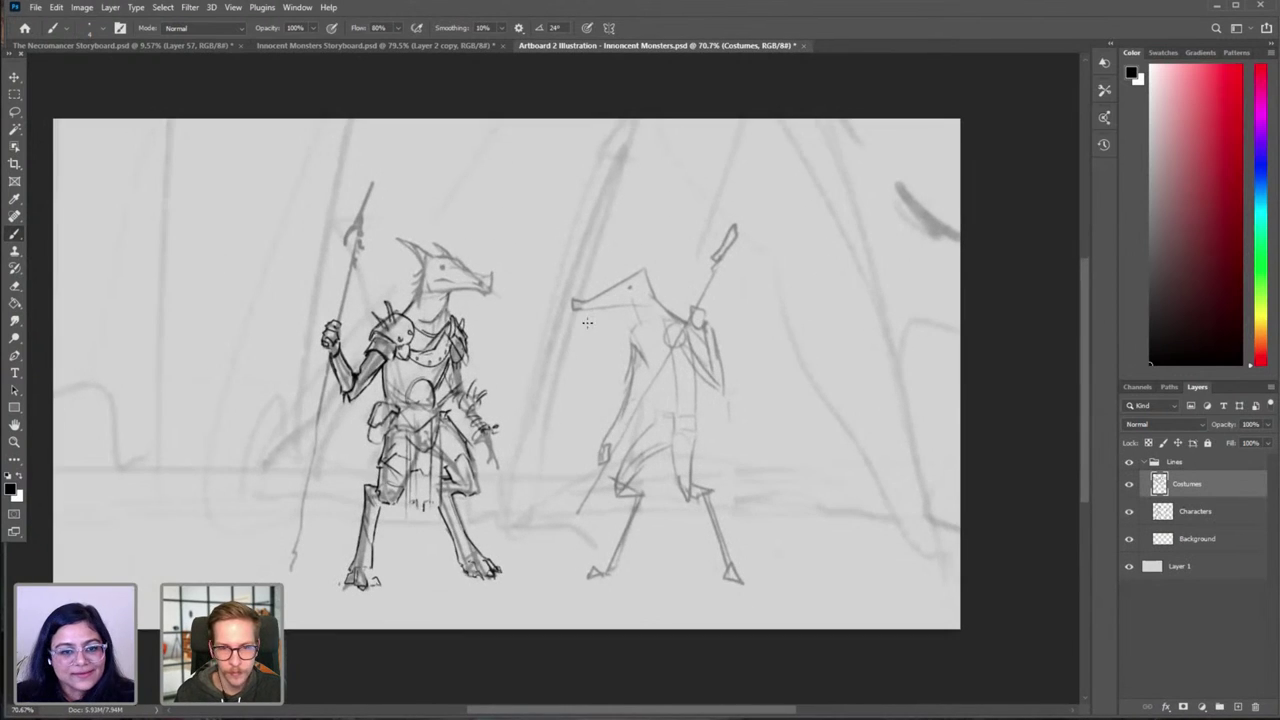
scroll(518, 378, up, 5)
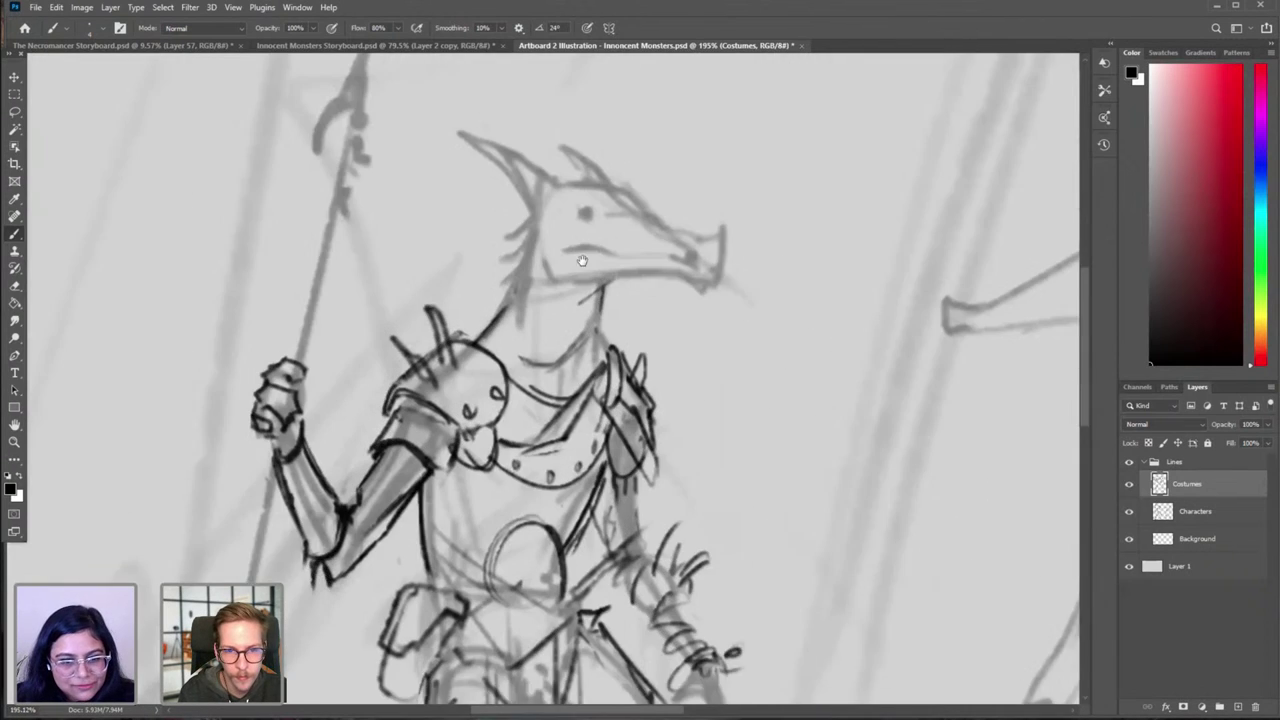
drag(582, 261, 548, 303)
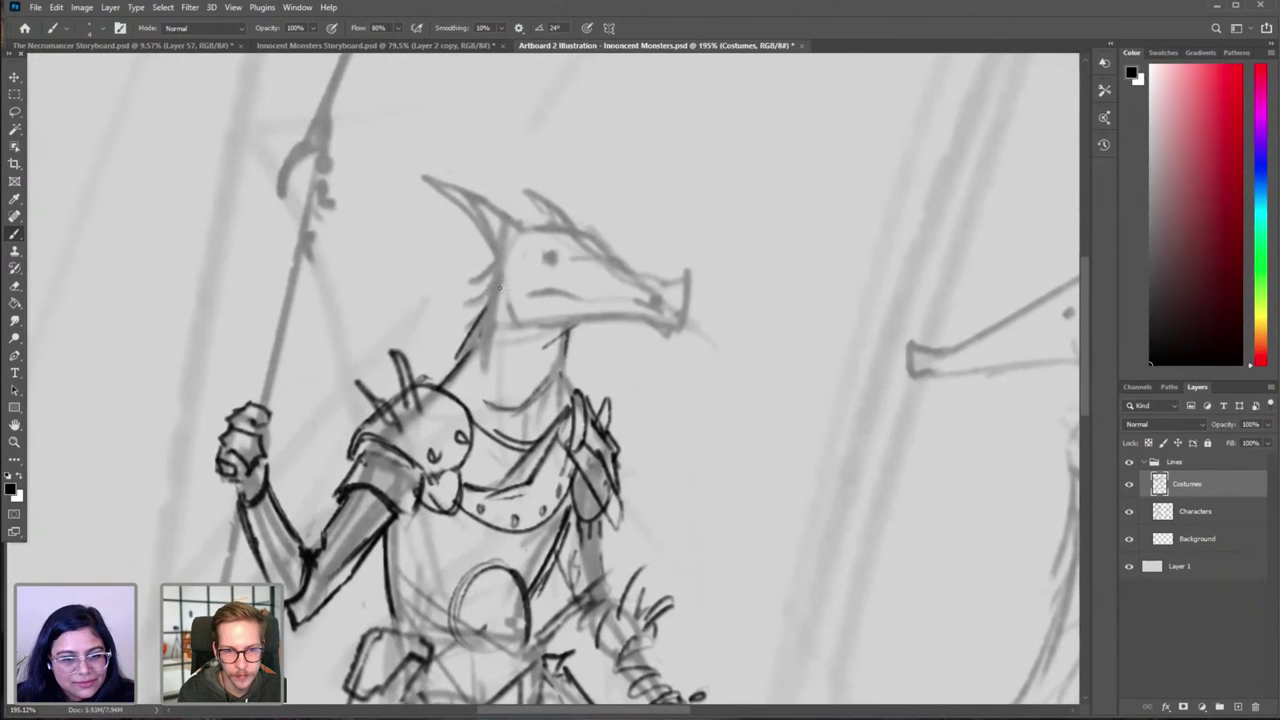
key(e)
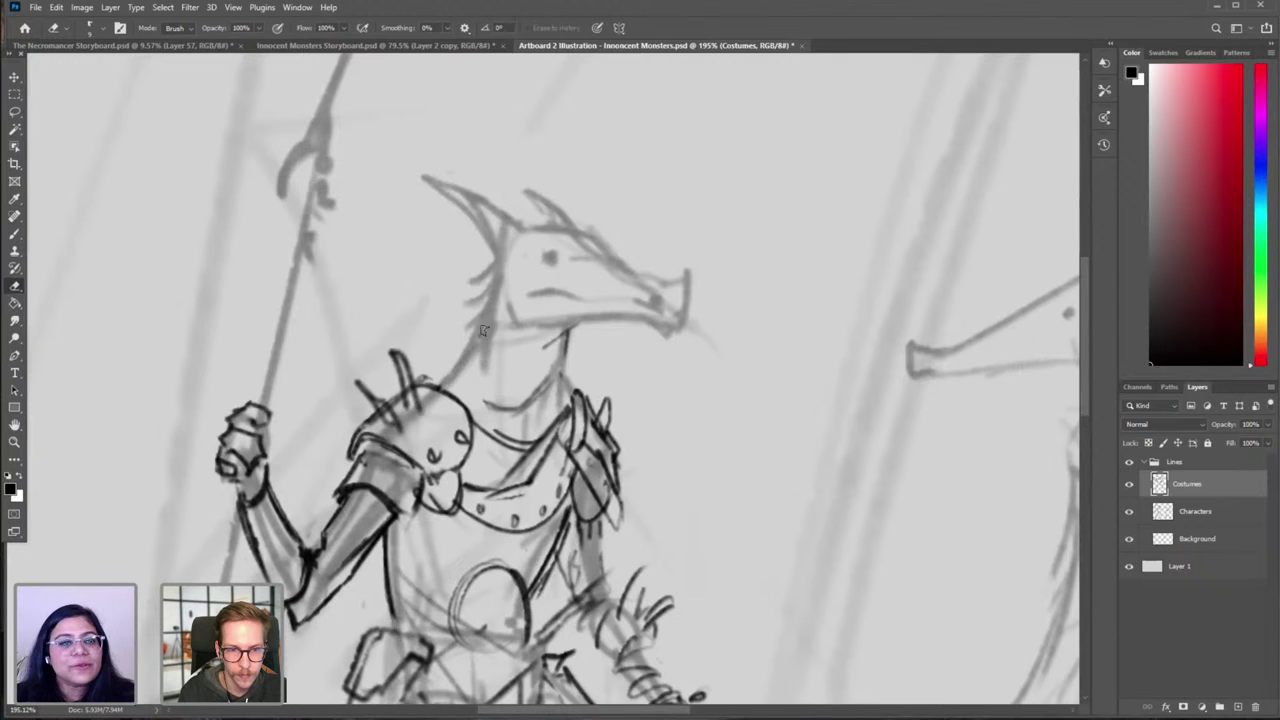
key(b)
drag(474, 336, 436, 384)
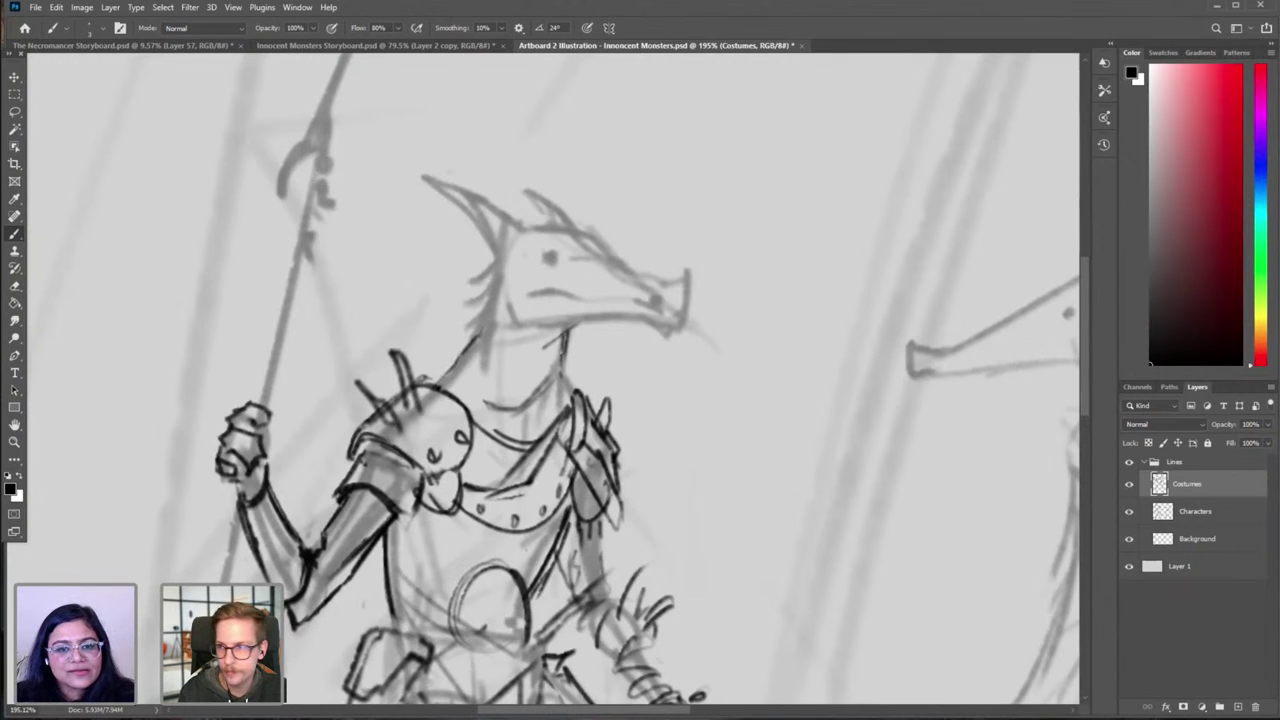
Step: Darken the front of the armored creature's neck from the jaw to the collar, cleaning the line with the Eraser
drag(560, 362, 528, 410)
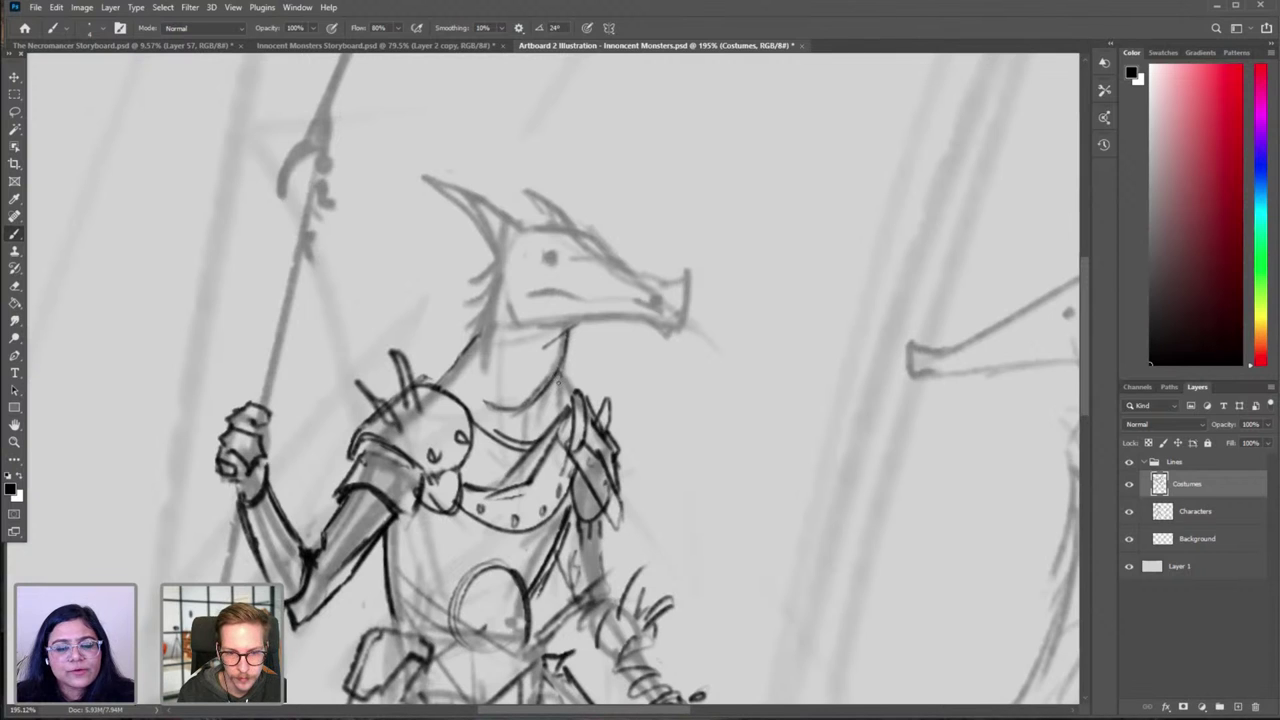
key(e)
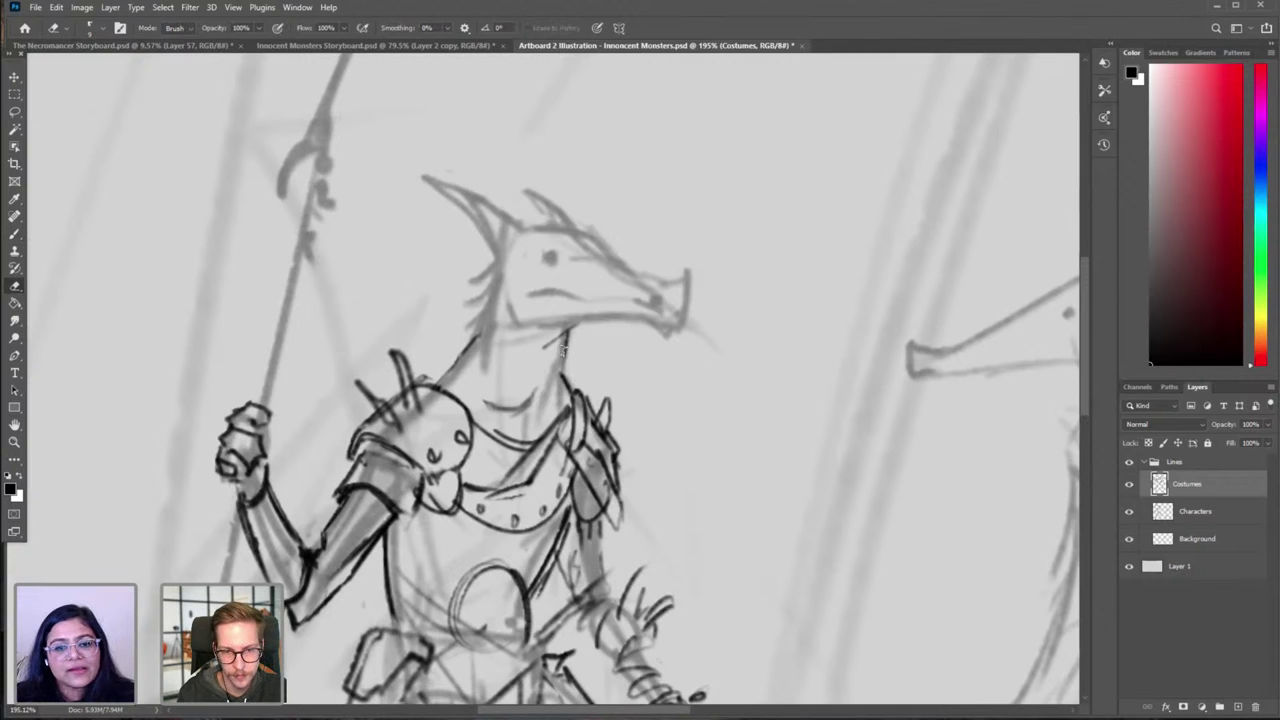
key(b)
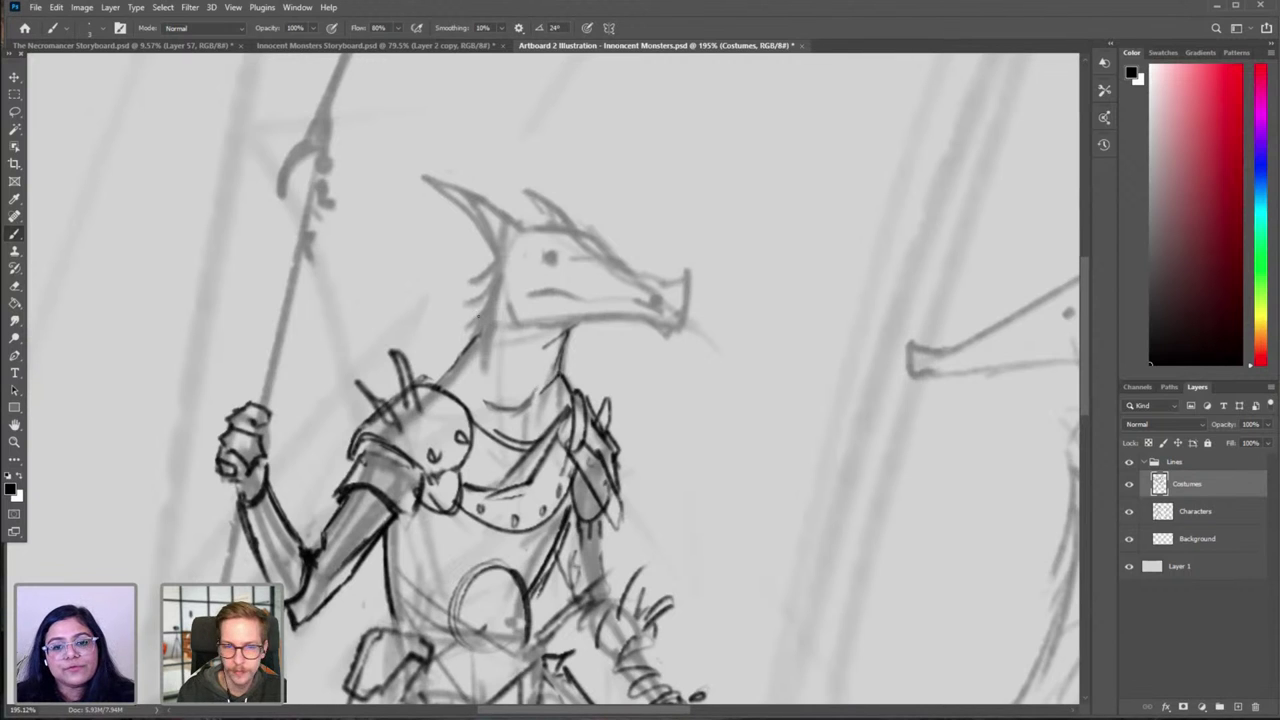
Step: Extend the nape line up to the back of the armored creature's head, undoing stray strokes and reducing the brush size
drag(474, 346, 489, 296)
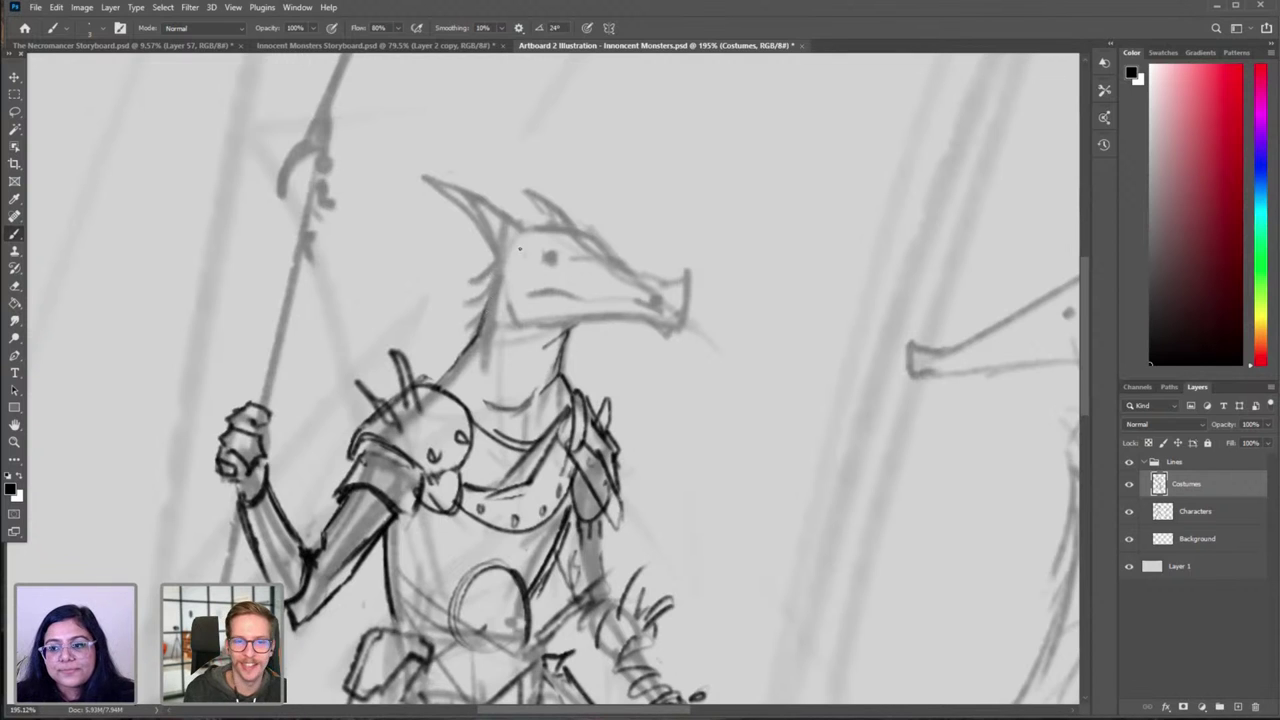
drag(513, 233, 489, 280)
key(ctrl+z)
key([)
key(ctrl+z)
key([)
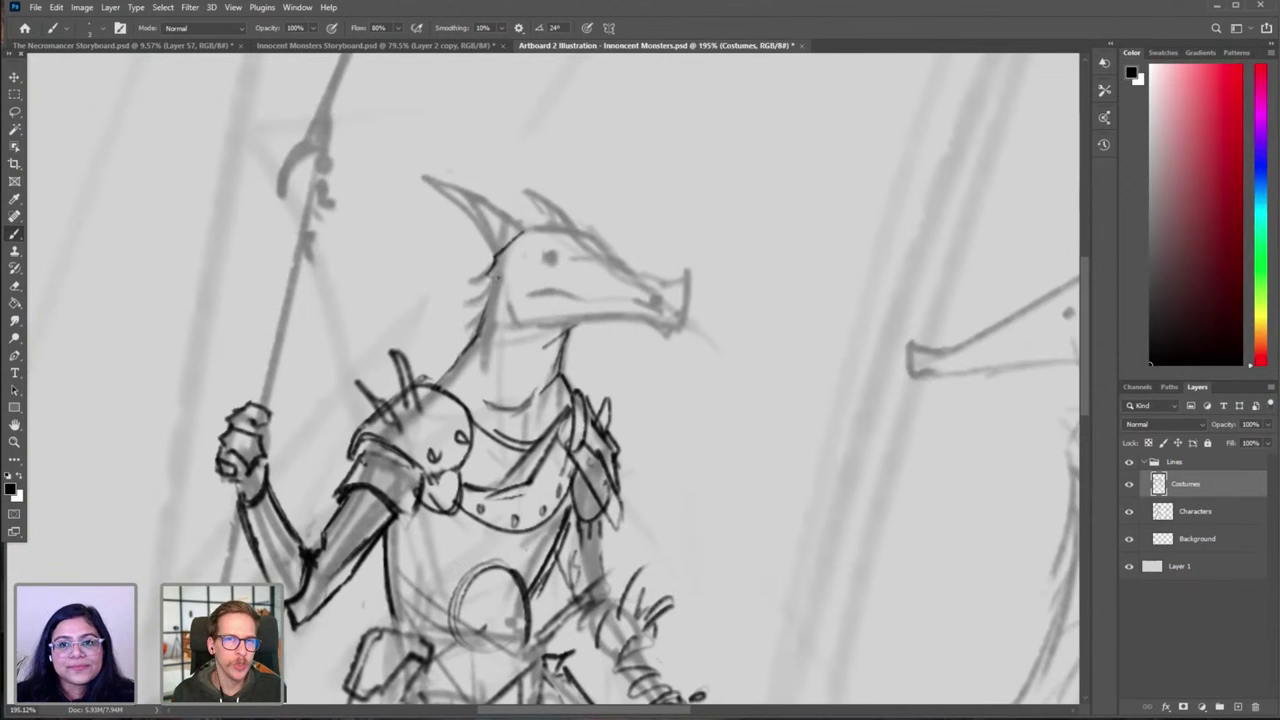
Step: Check both characters with the canvas flipped horizontally, select the Lasso tool, and flip the canvas back to its original orientation
drag(700, 400, 582, 404)
key(ctrl+shift+h)
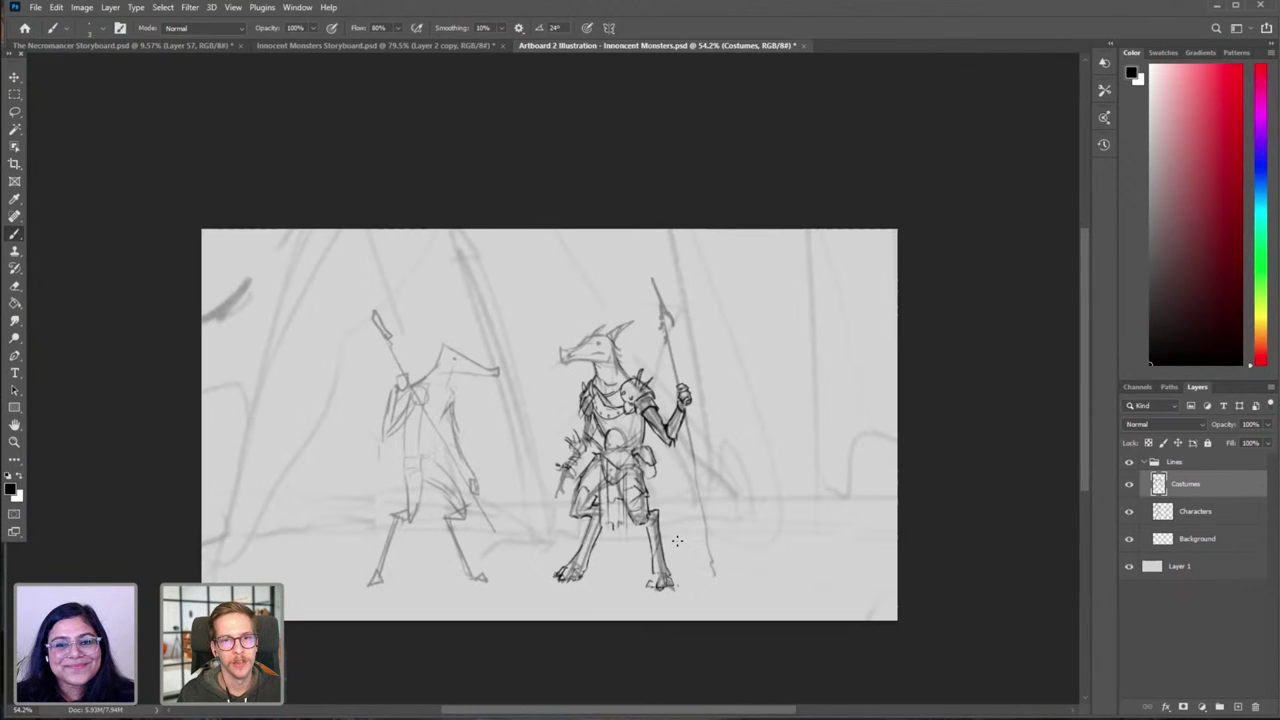
key(l)
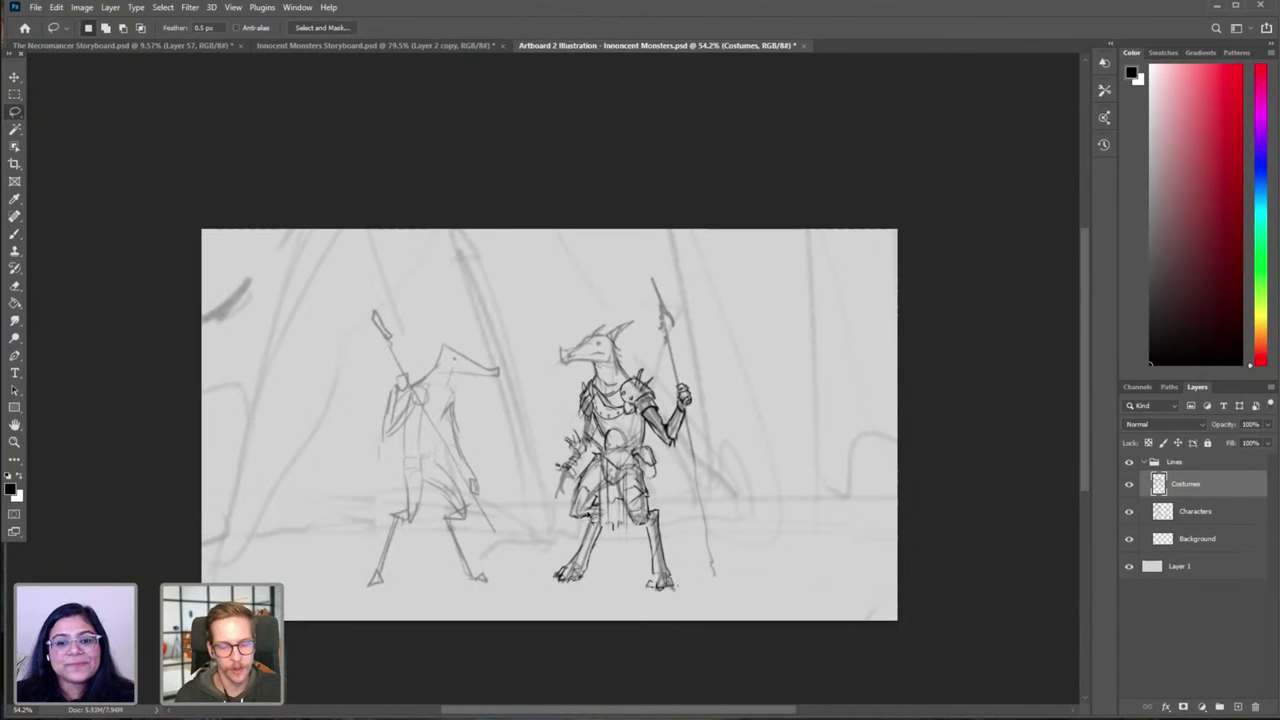
key(ctrl+f)
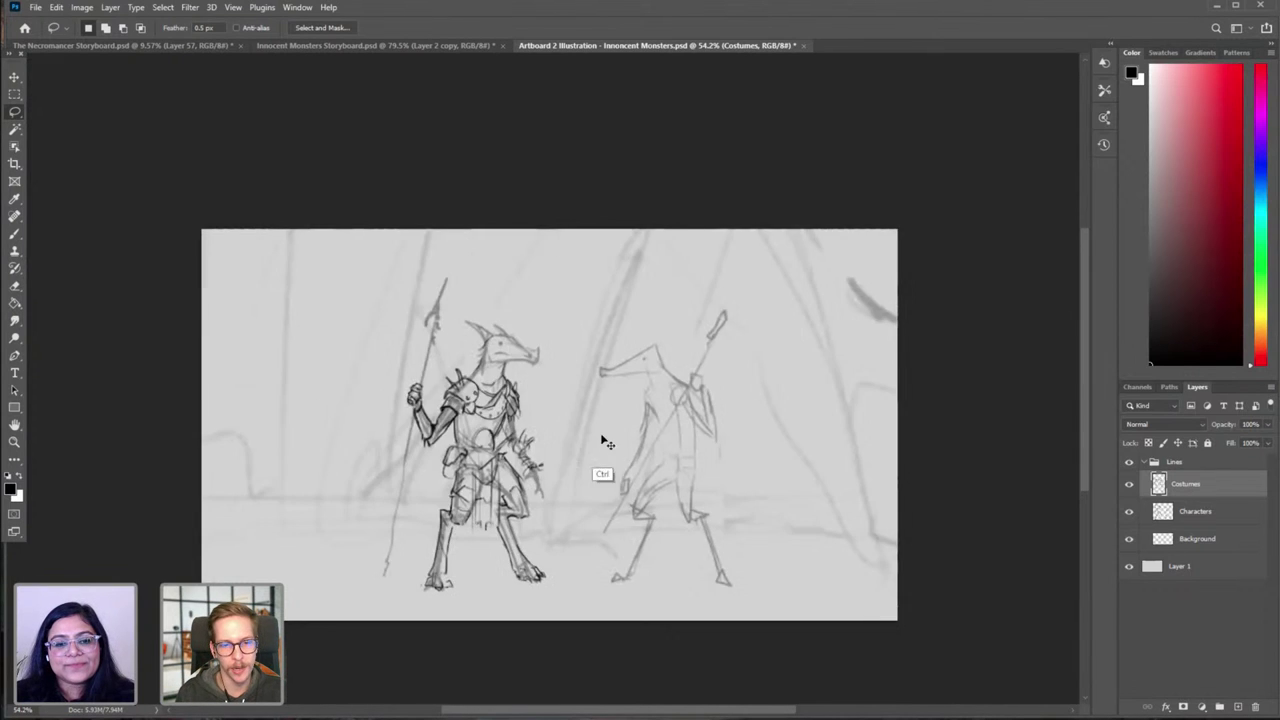
Step: Compare the armored creature with the Costumes layer hidden and shown, checking the composition with the canvas flipped horizontally
key(ctrl+f)
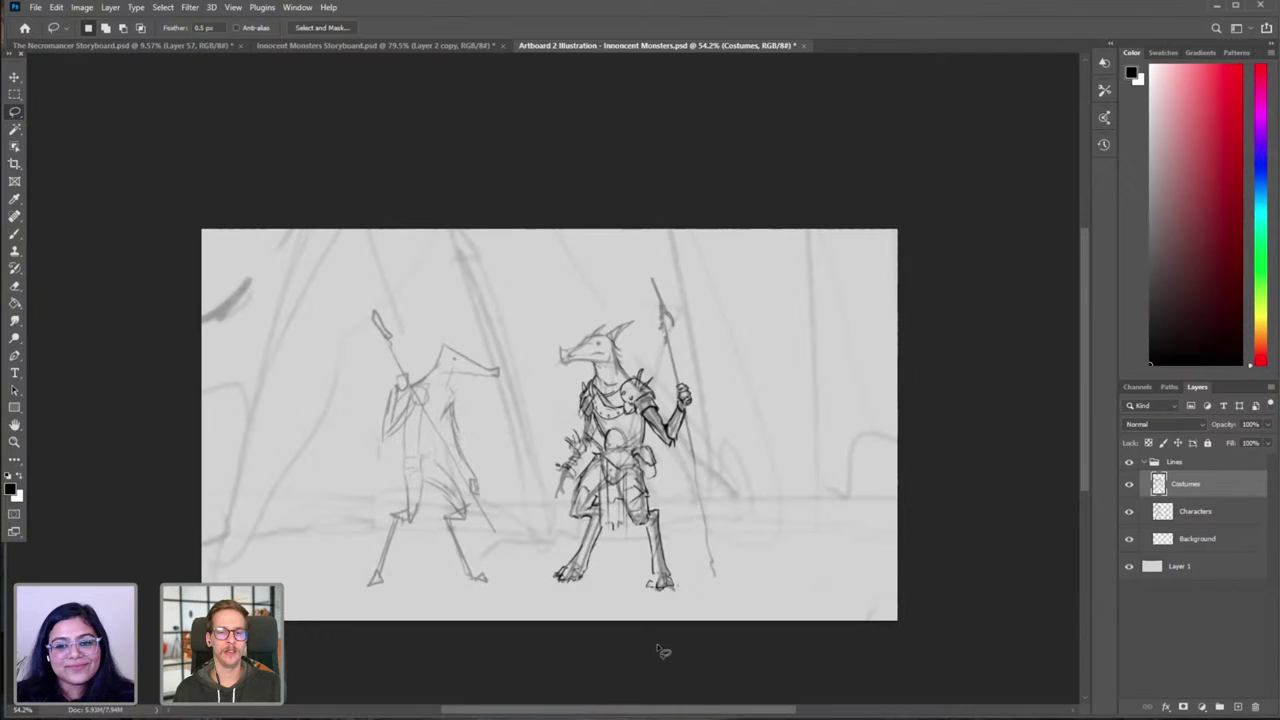
key(ctrl+h)
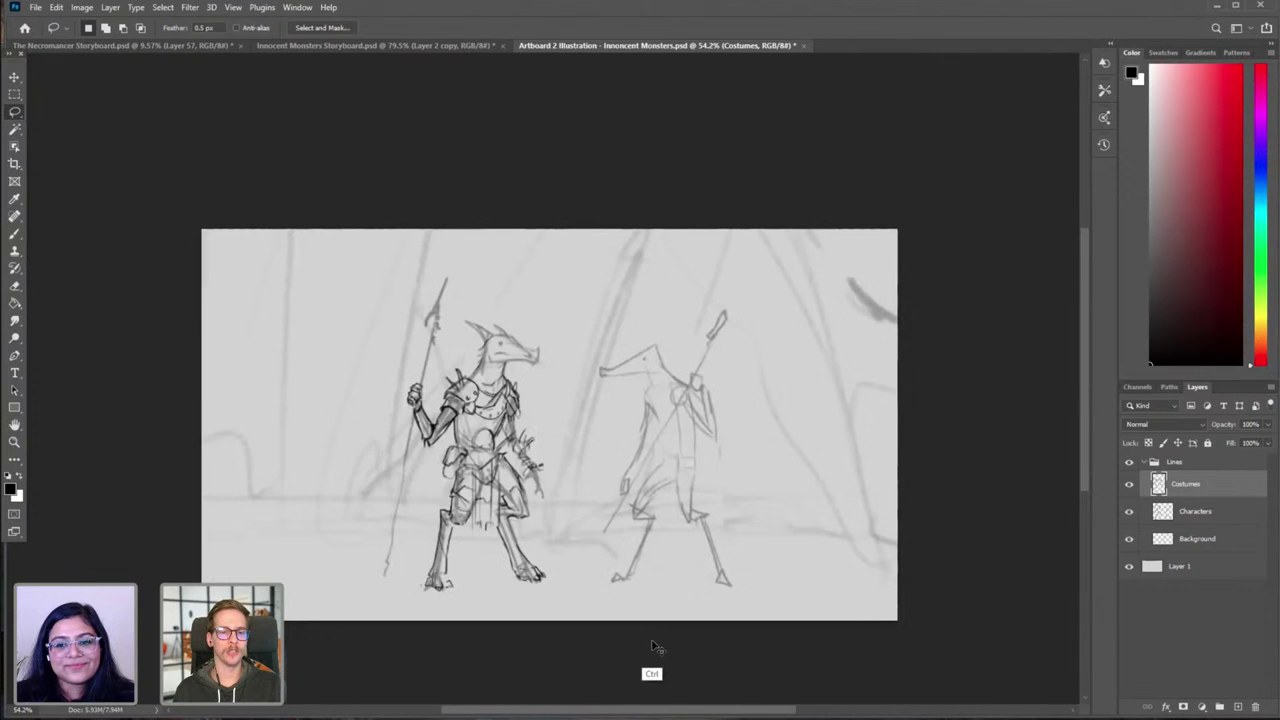
click(1129, 485)
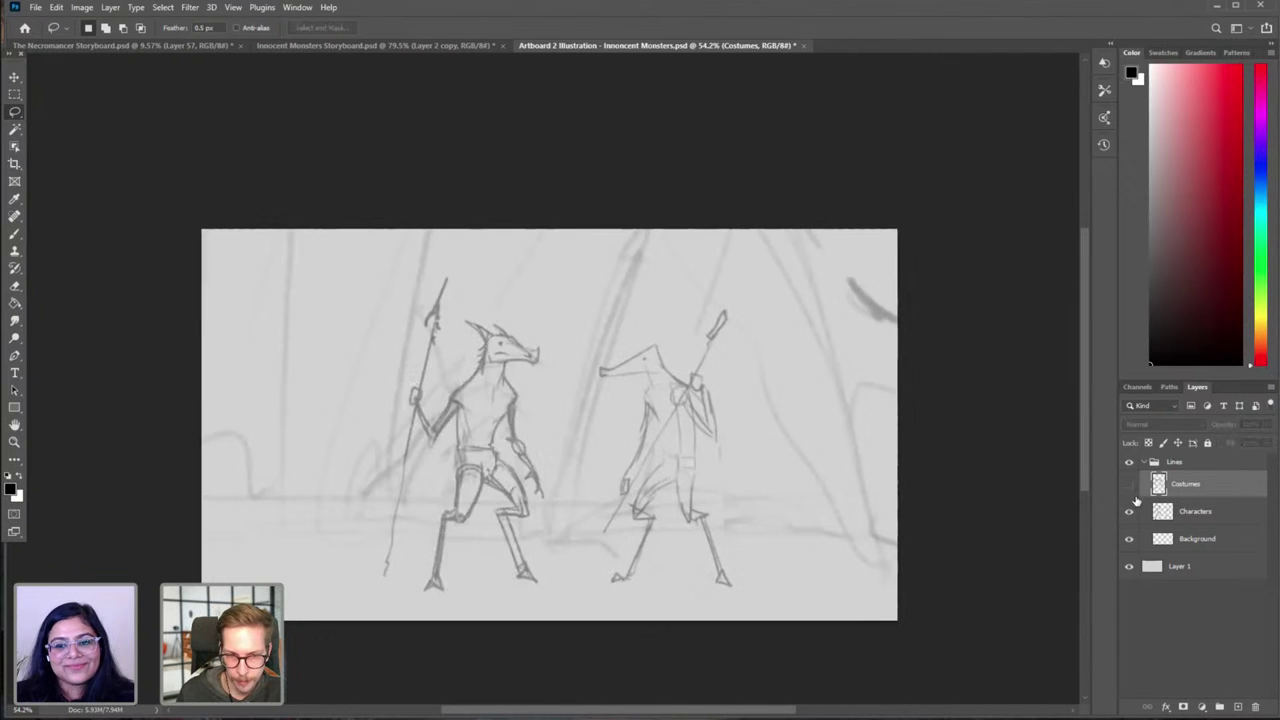
click(1130, 487)
click(1130, 487)
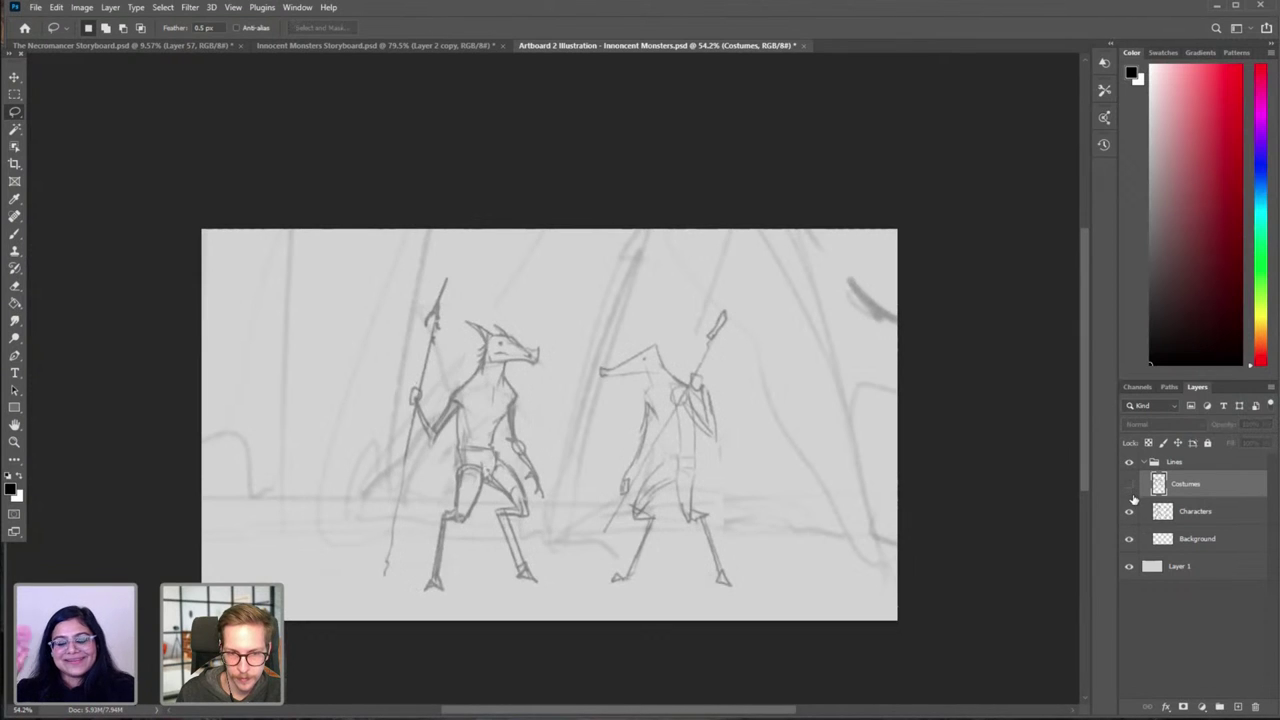
click(1130, 486)
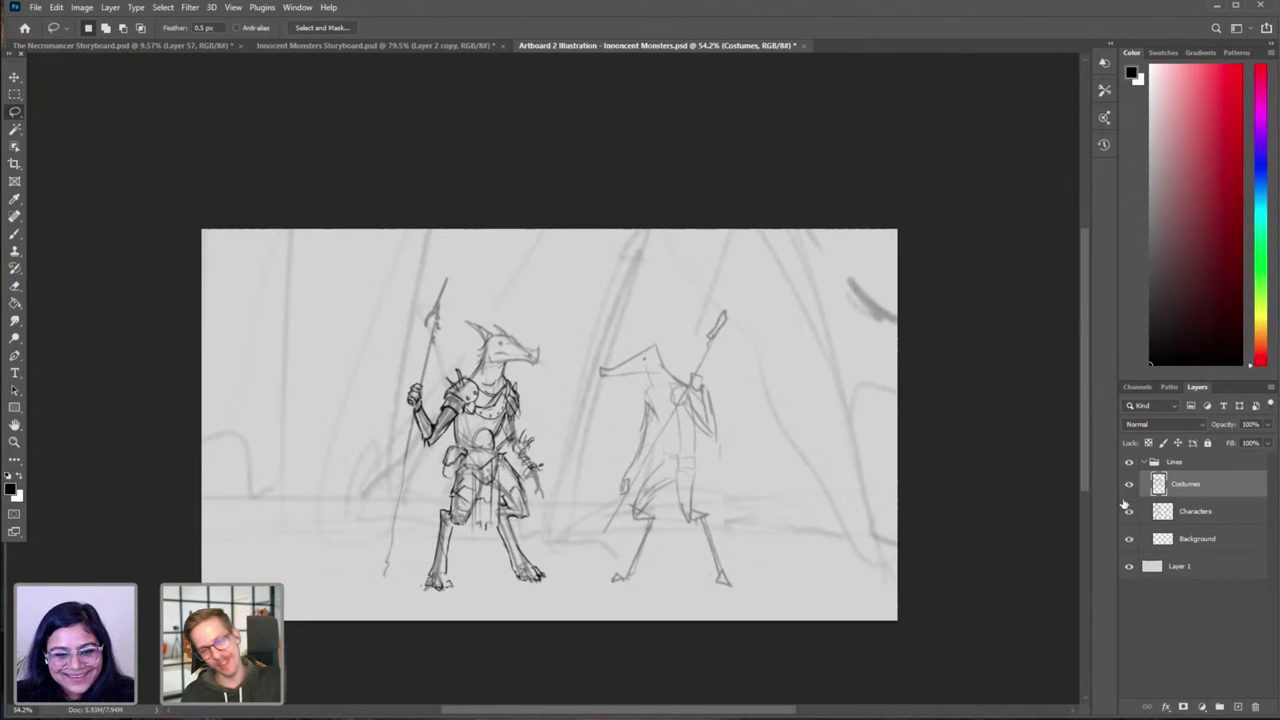
click(1131, 484)
click(1131, 484)
key(ctrl+shift+h)
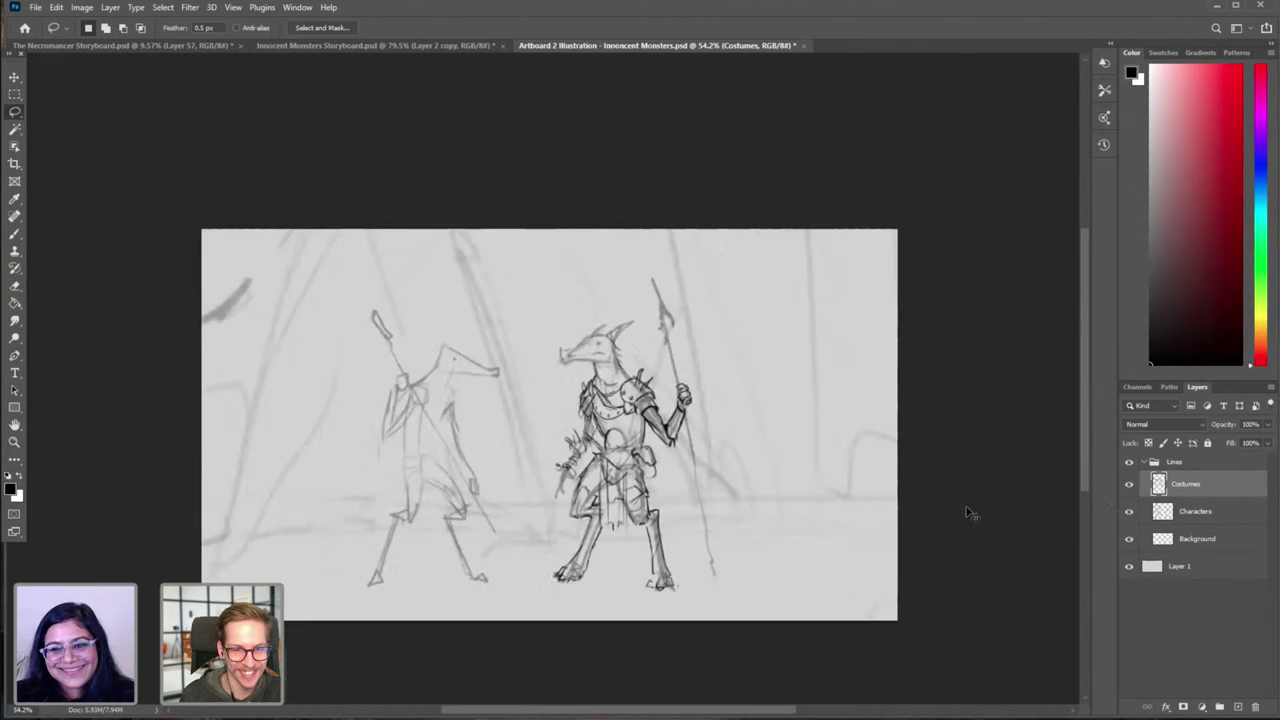
Step: Inspect the armored creature's head up close and in full view with the canvas flipped both ways, selecting the Brush tool
scroll(608, 384, up, 5)
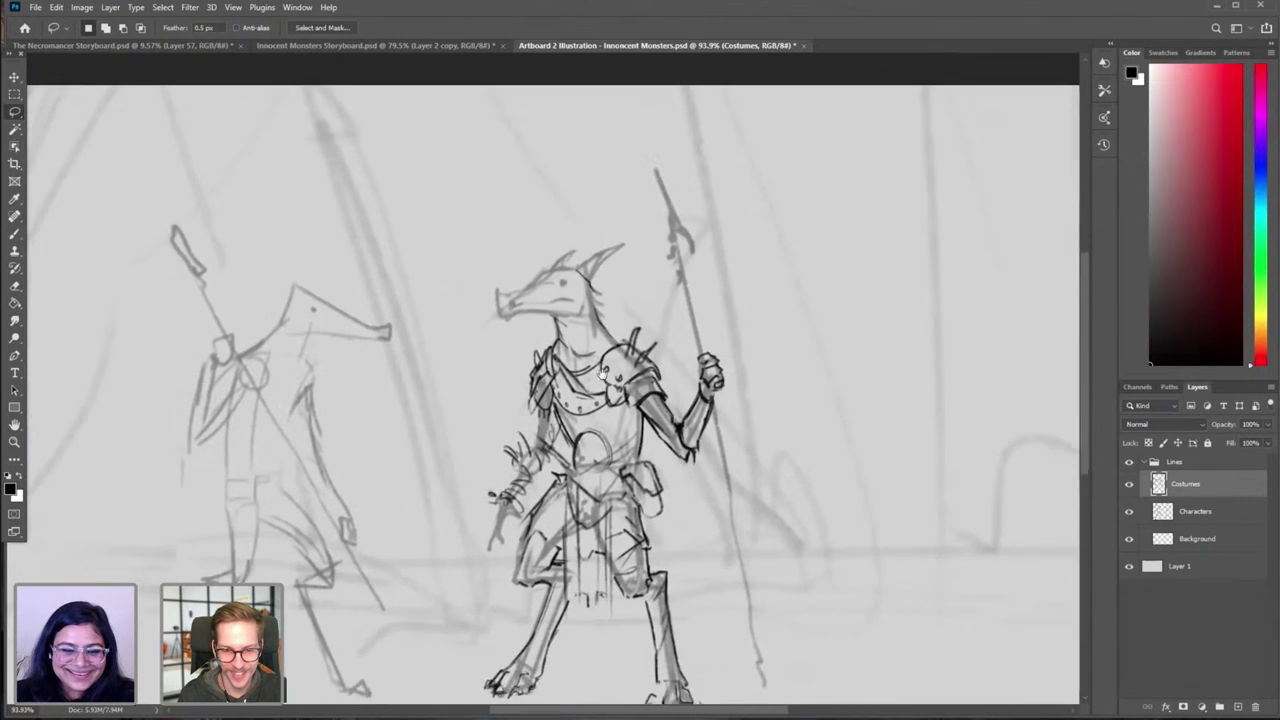
scroll(603, 372, up, 8)
key(ctrl+shift+h)
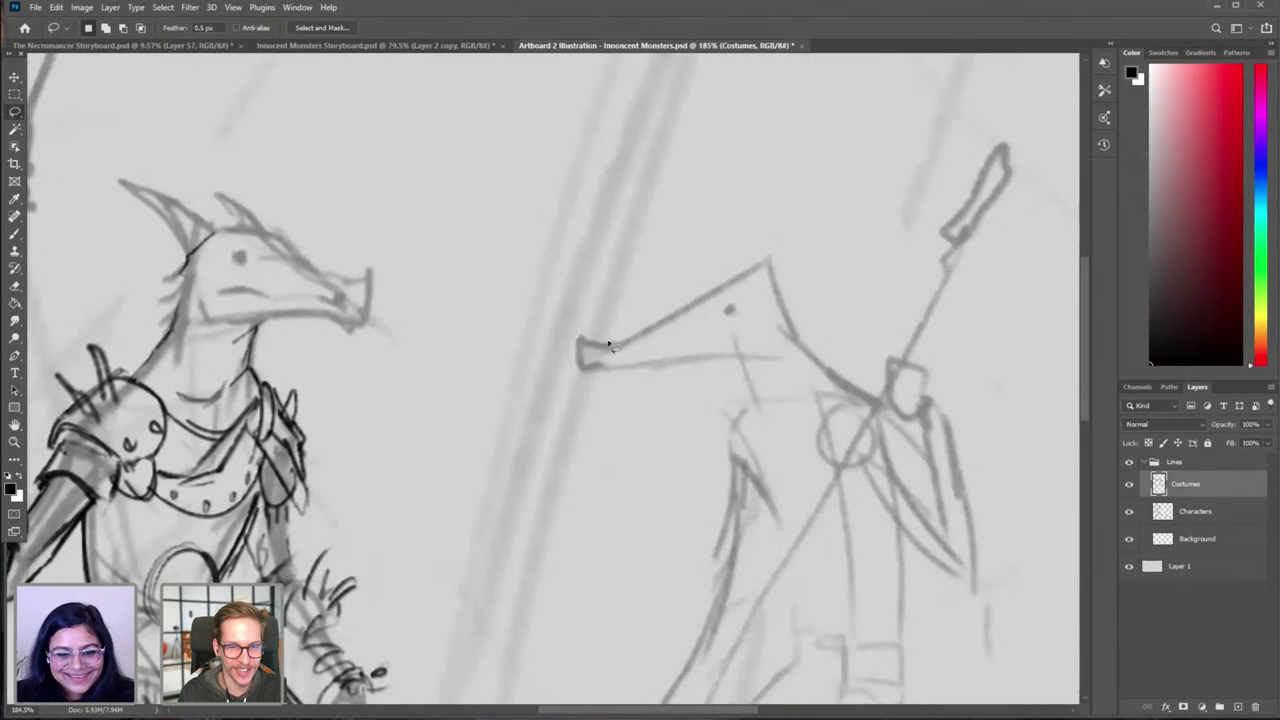
scroll(560, 342, down, 5)
scroll(517, 340, up, 6)
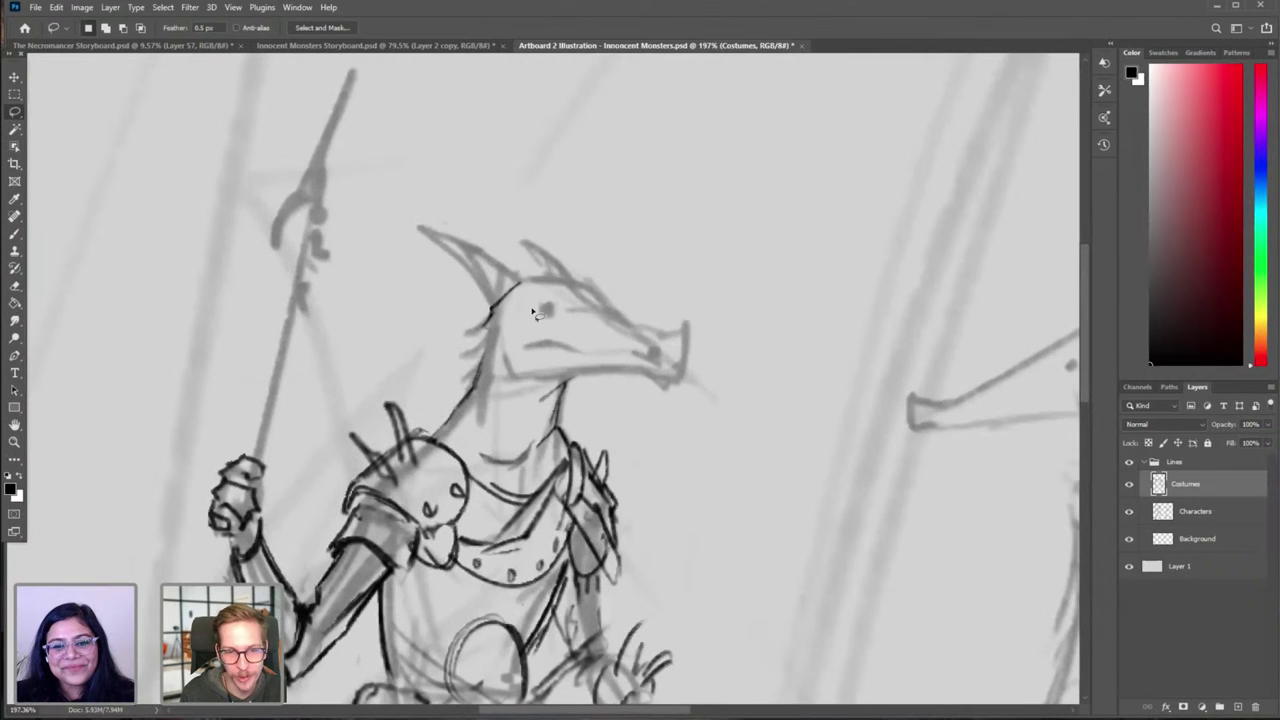
key(b)
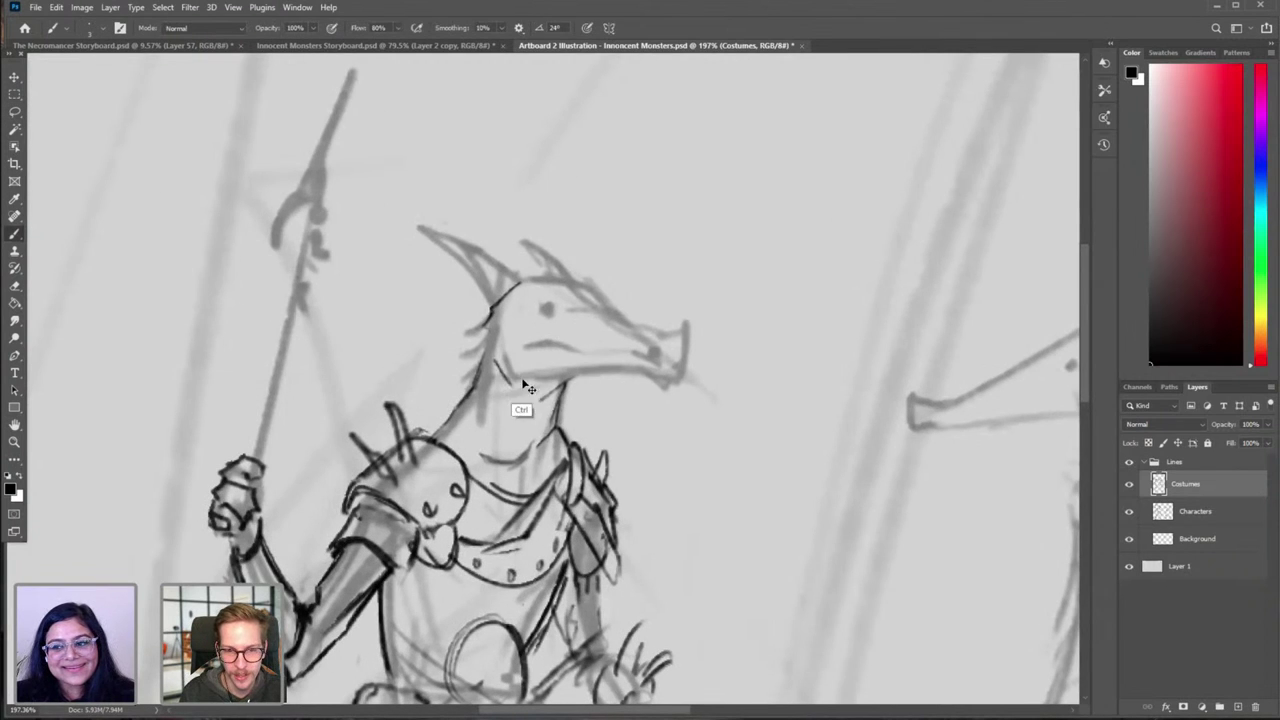
scroll(600, 418, down, 12)
key(ctrl+shift+h)
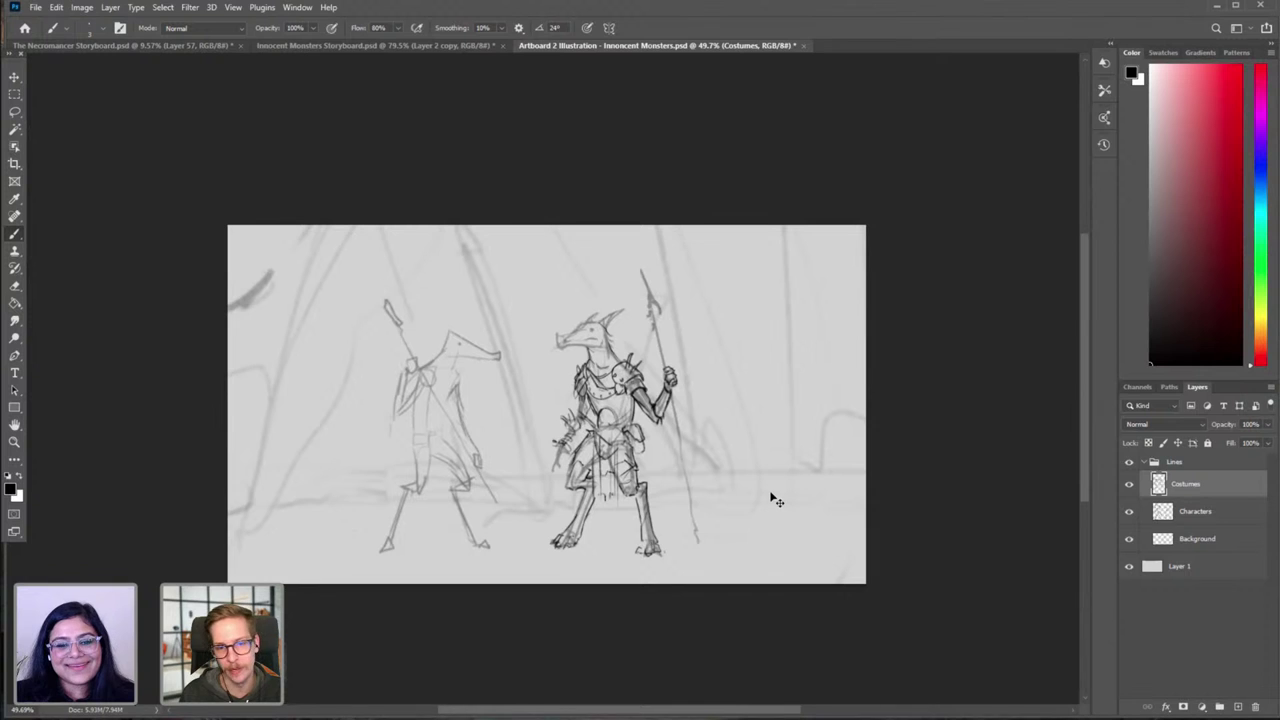
key(ctrl+shift+h)
Step: Ink the armored creature's head from the crown along the brow and snout to the nose tip, adding a nostril and undoing stray strokes
drag(503, 360, 645, 358)
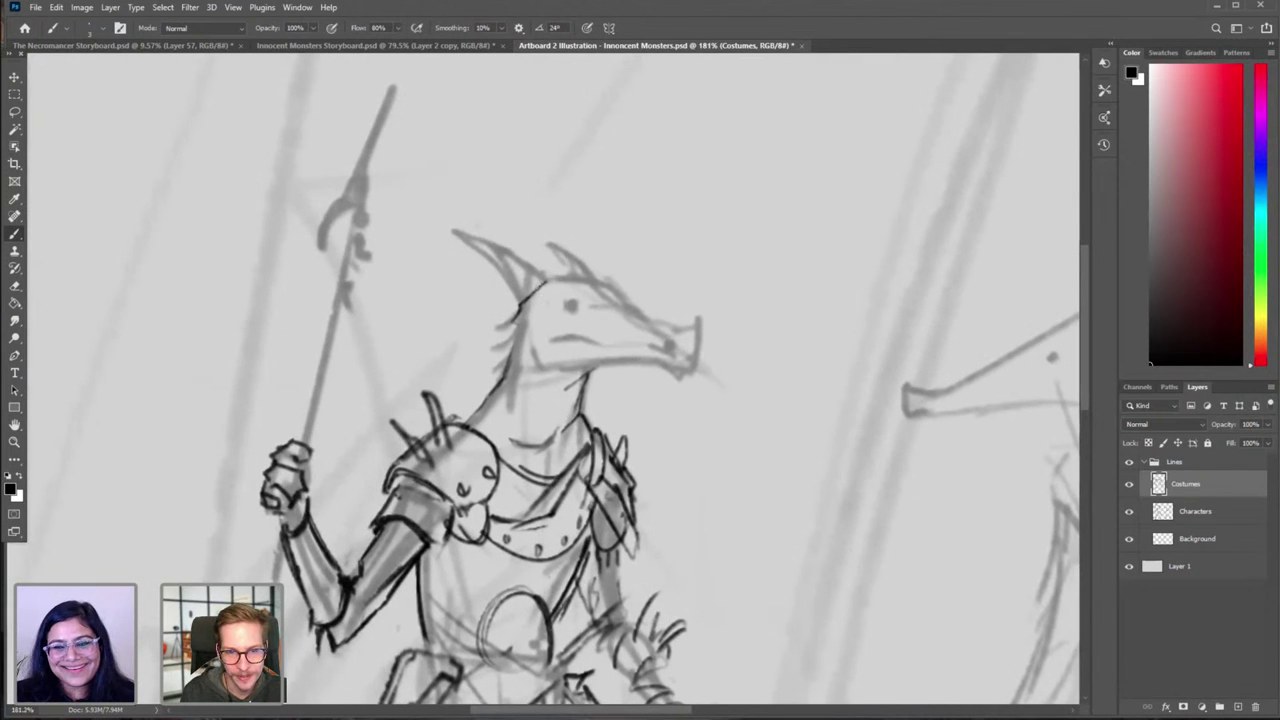
mouse_move(531, 291)
mouse_down()
mouse_move(583, 279)
mouse_move(624, 298)
mouse_up()
key(ctrl+z)
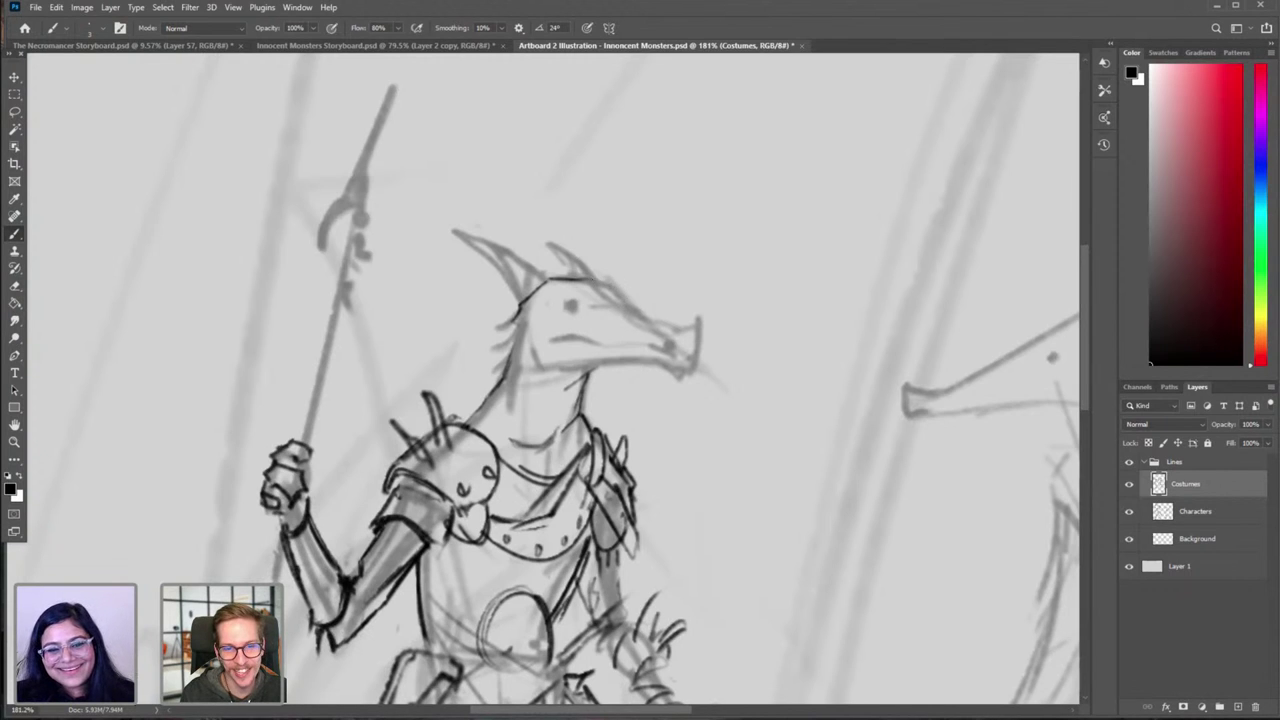
mouse_move(608, 285)
mouse_down()
mouse_move(631, 311)
mouse_move(690, 322)
mouse_move(698, 339)
mouse_up()
key(ctrl+z)
key(ctrl+z)
key(ctrl+z)
key(ctrl+z)
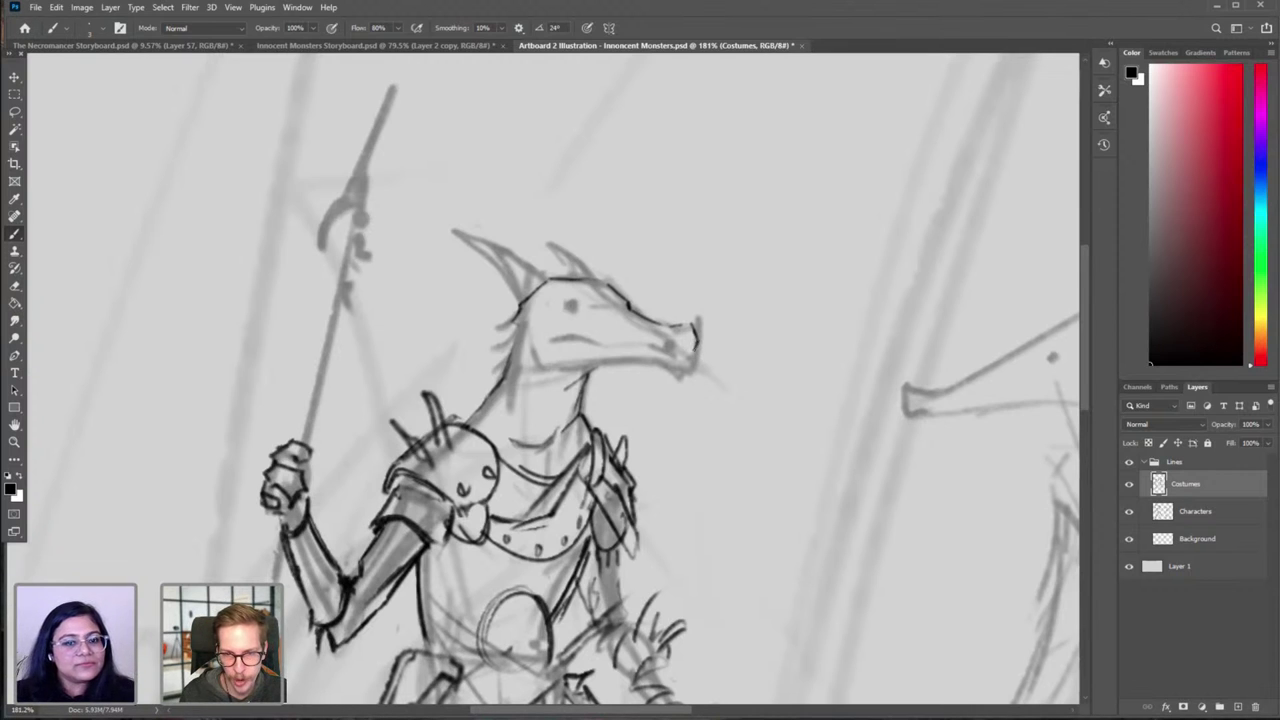
drag(681, 341, 678, 341)
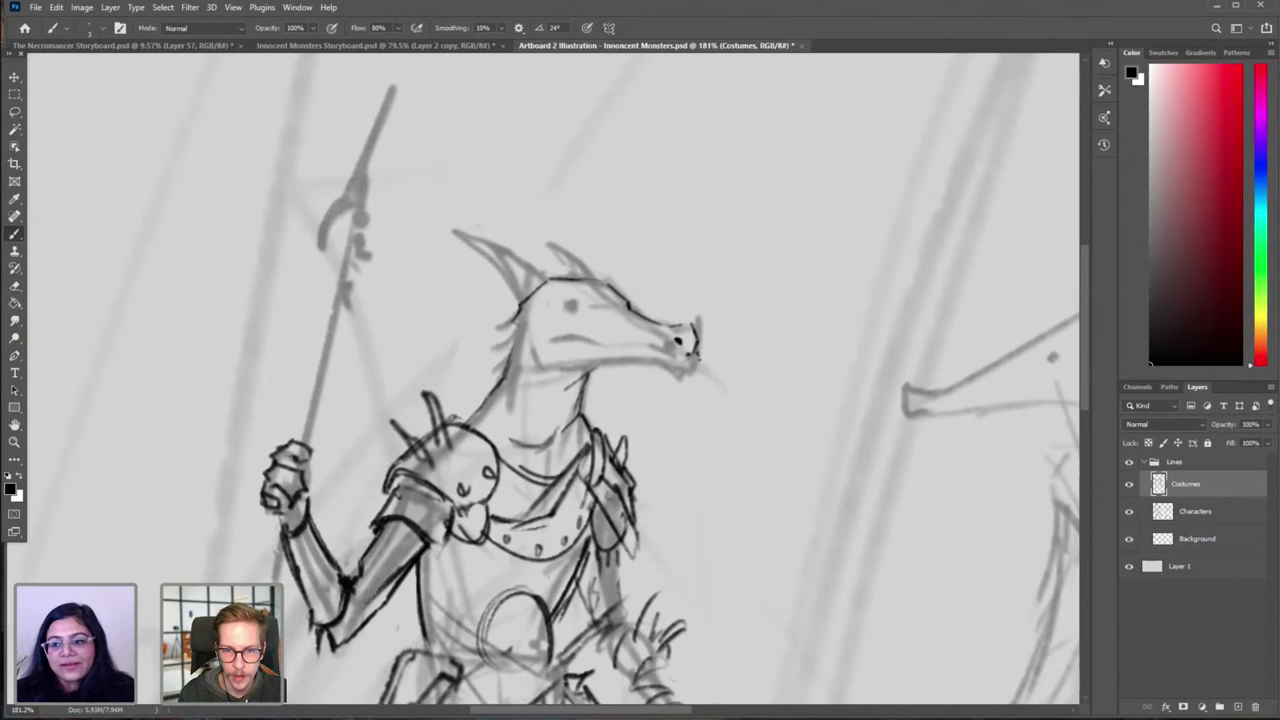
drag(699, 358, 693, 363)
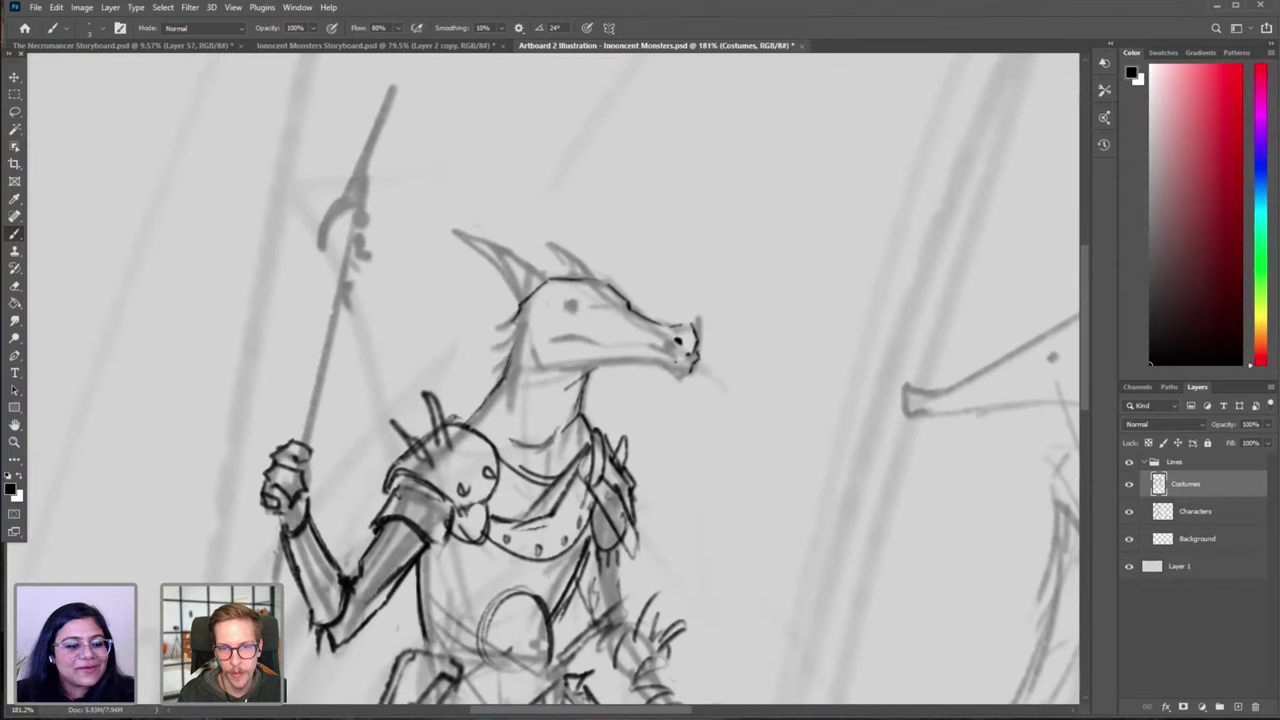
Step: Switch to the Innocent Monsters Storyboard document and review its artboards from Artboard 1 down to the Artboard 9 row
click(372, 45)
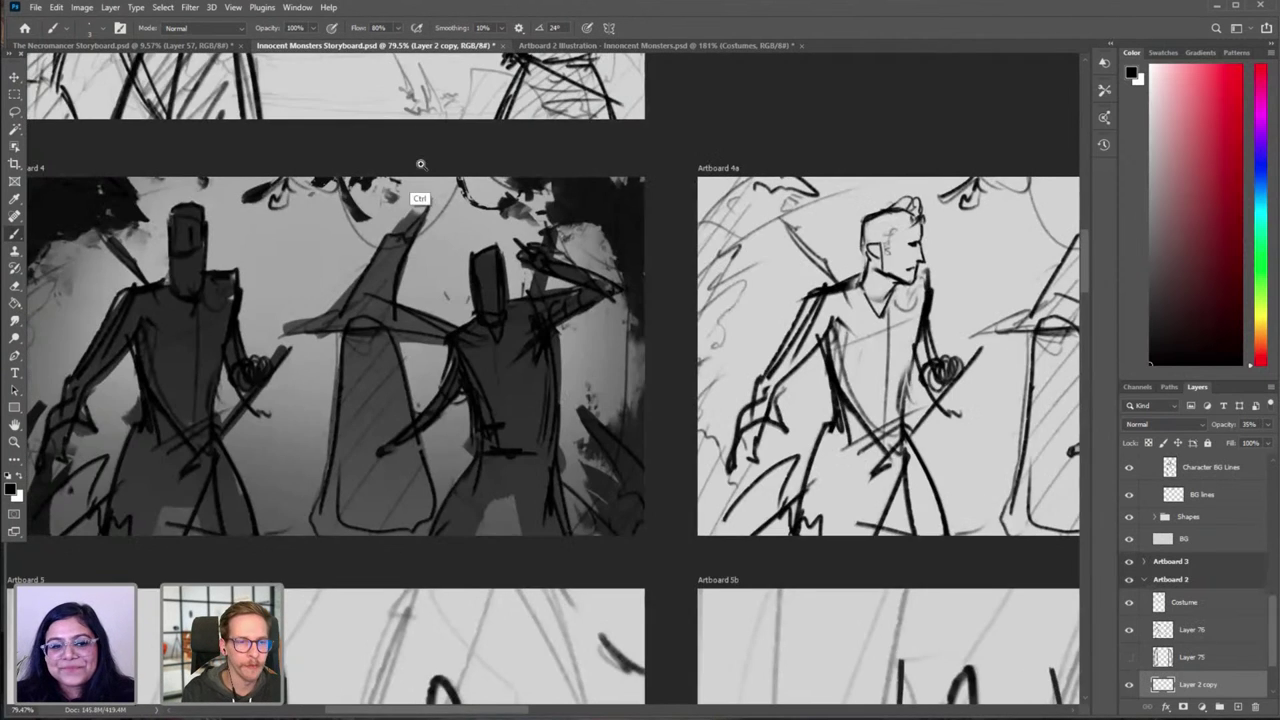
scroll(417, 200, down, 3)
drag(449, 212, 481, 640)
drag(543, 428, 500, 432)
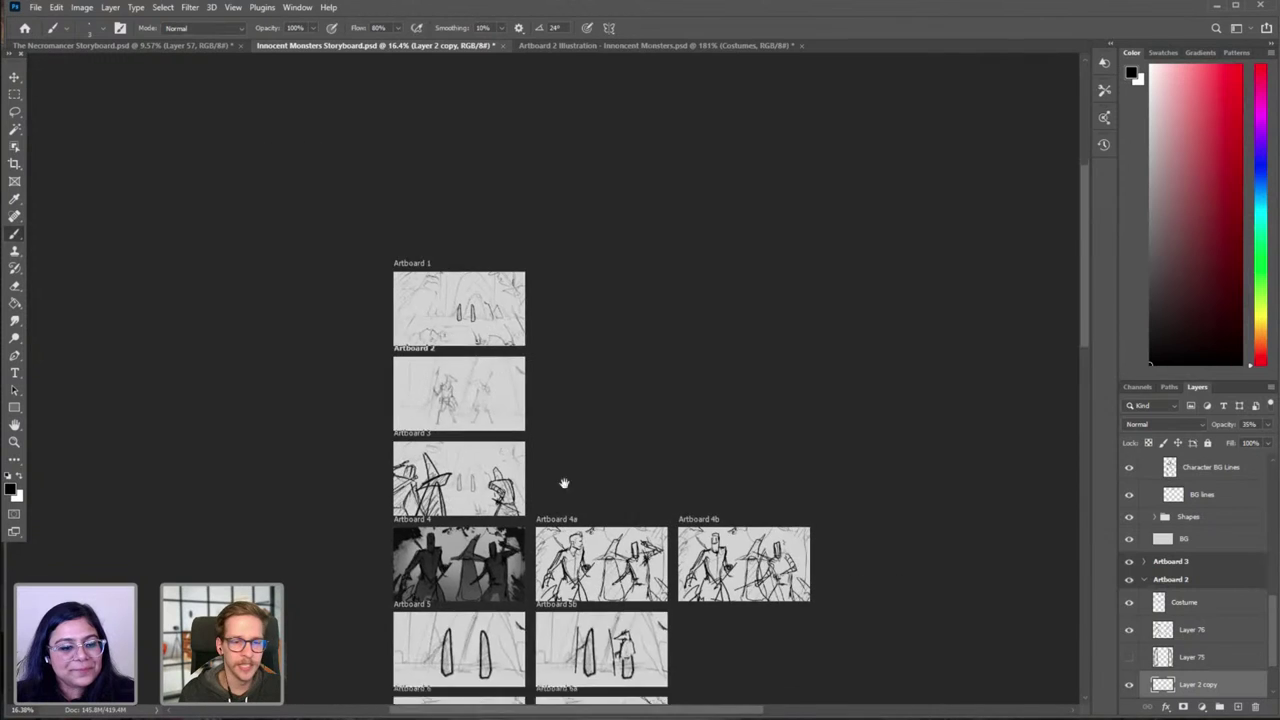
drag(563, 484, 560, 254)
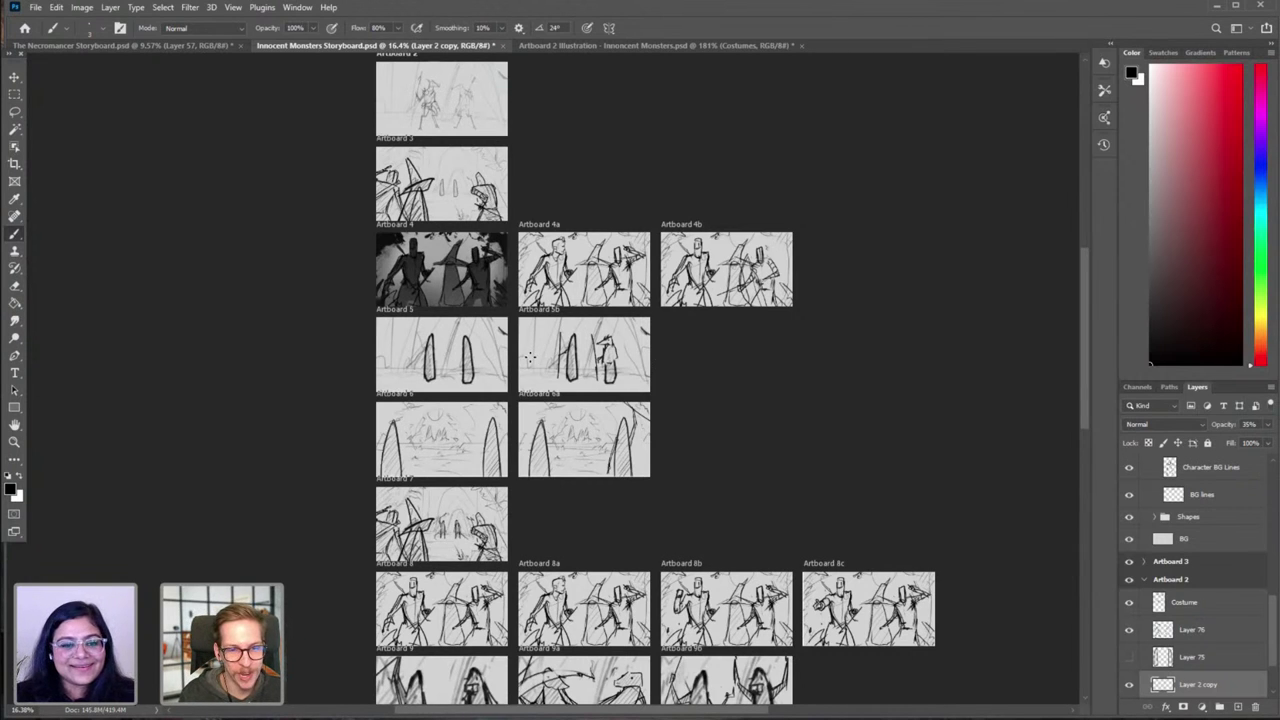
drag(530, 382, 514, 529)
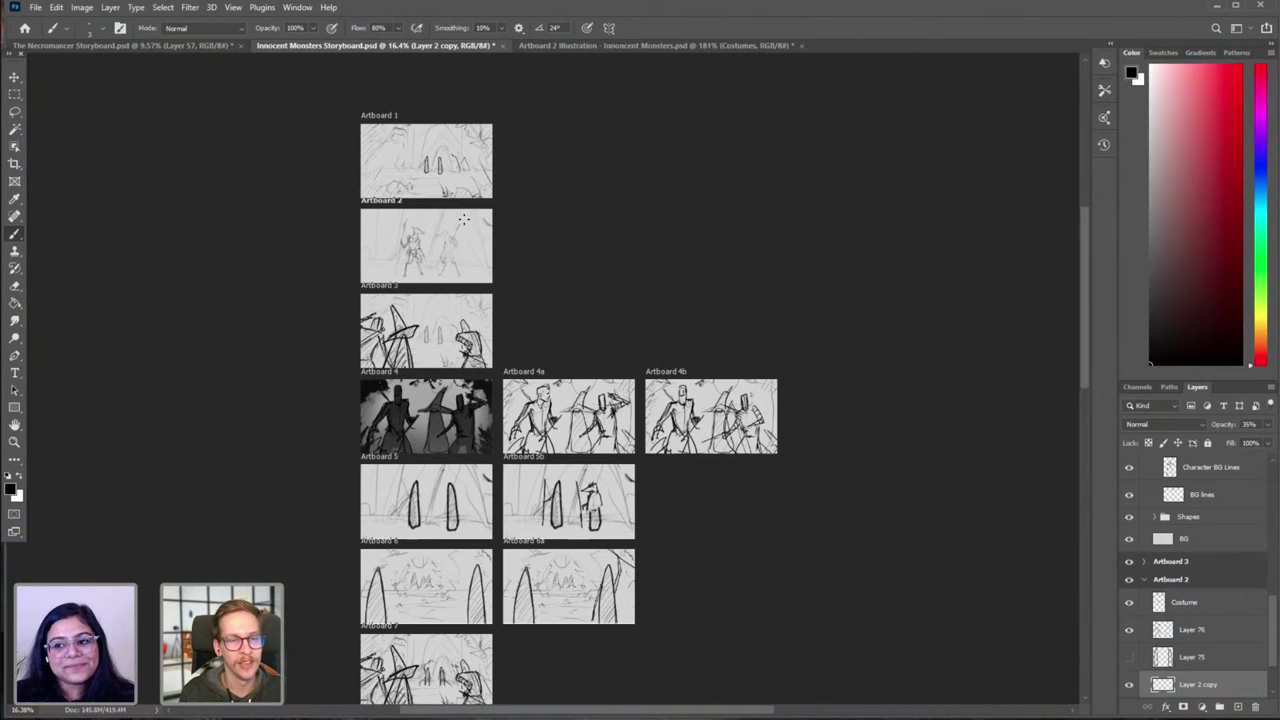
scroll(503, 177, up, 3)
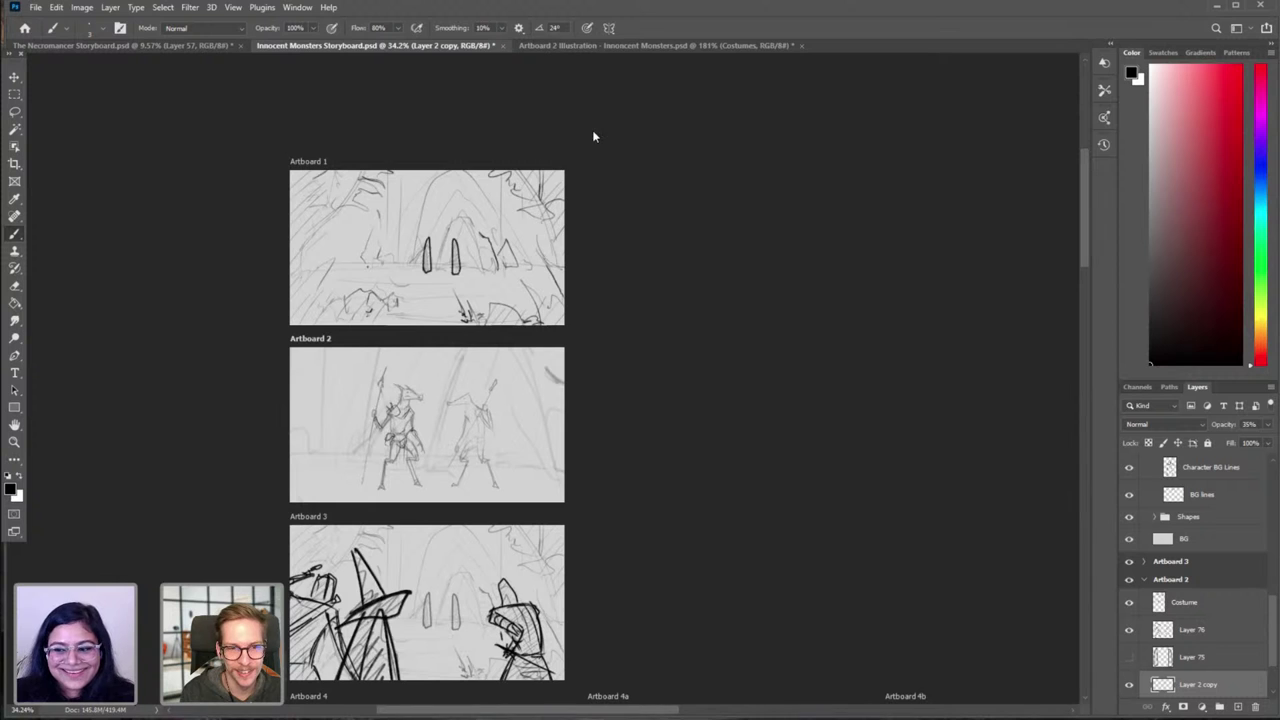
scroll(576, 170, down, 5)
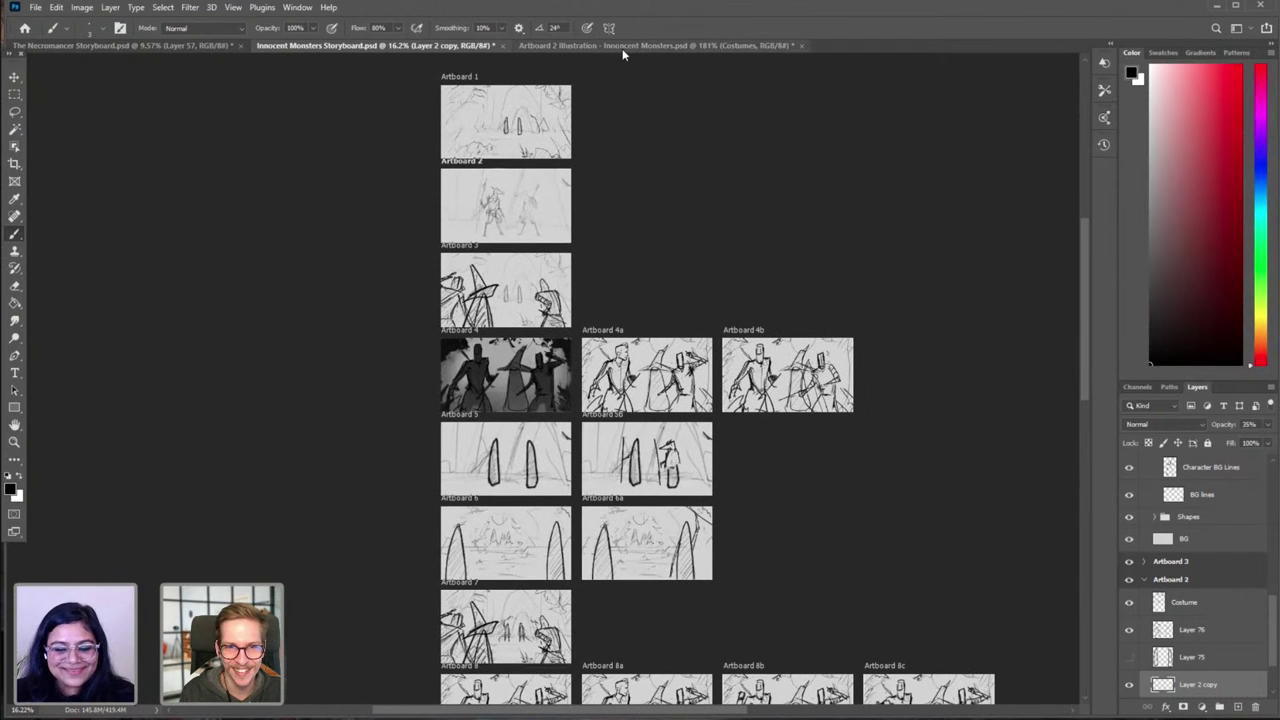
Step: Back in the Artboard 2 illustration, ink the armored creature's rear horn and darken its pupil, erasing and undoing stray strokes
click(625, 47)
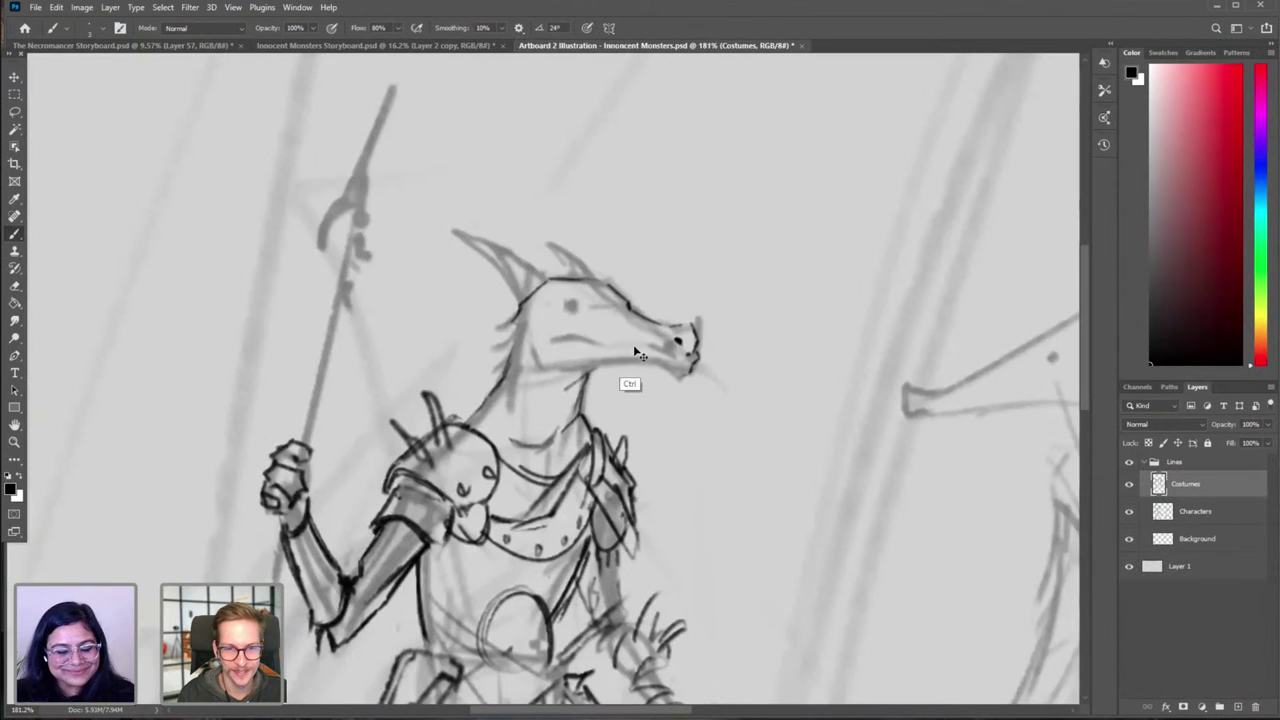
key(ctrl+h)
key(ctrl+h)
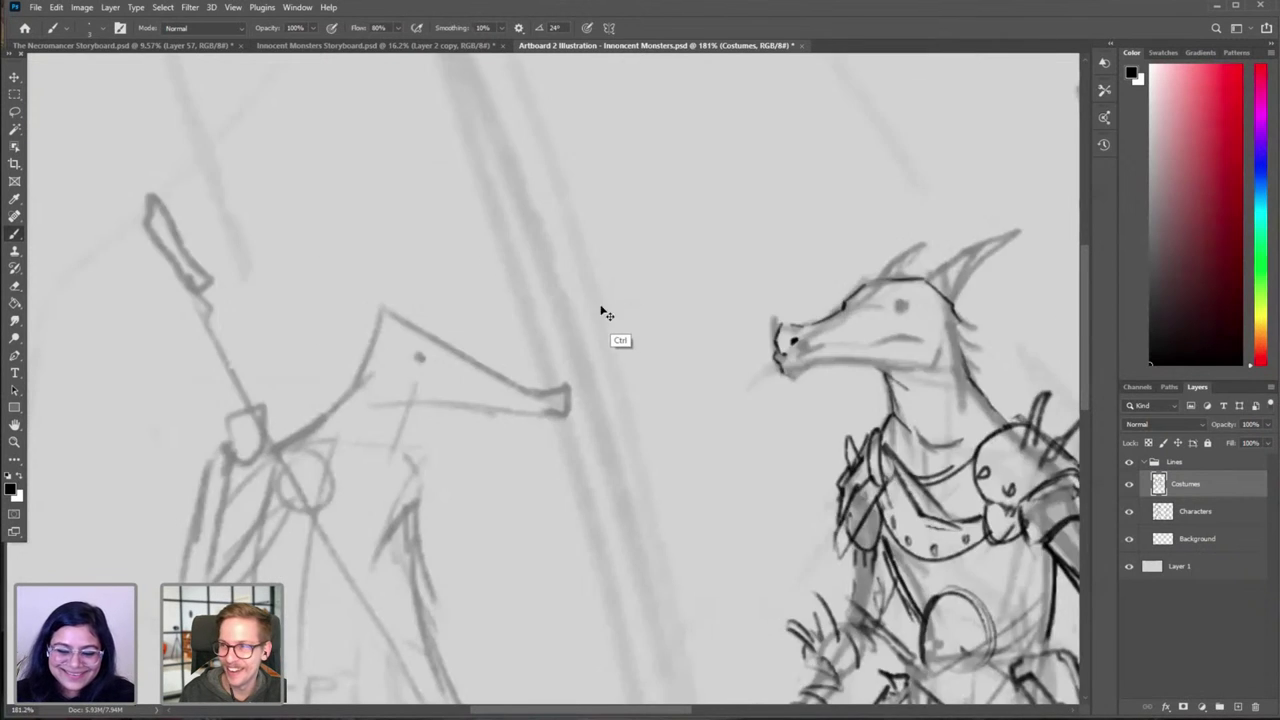
drag(548, 282, 466, 241)
key(ctrl+z)
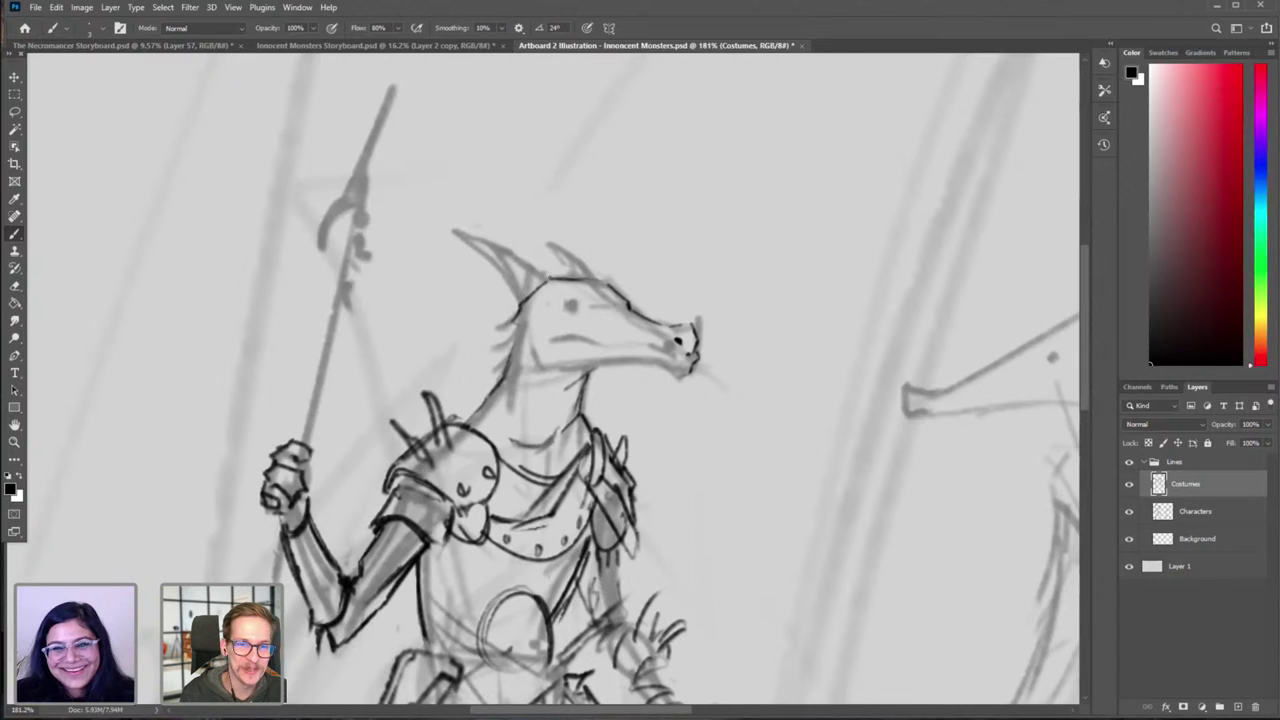
mouse_move(550, 278)
mouse_down()
mouse_move(455, 238)
mouse_move(496, 262)
mouse_move(519, 298)
mouse_move(542, 288)
mouse_move(529, 294)
mouse_move(540, 320)
mouse_up()
key(e)
key(b)
key(ctrl+z)
key(e)
key(b)
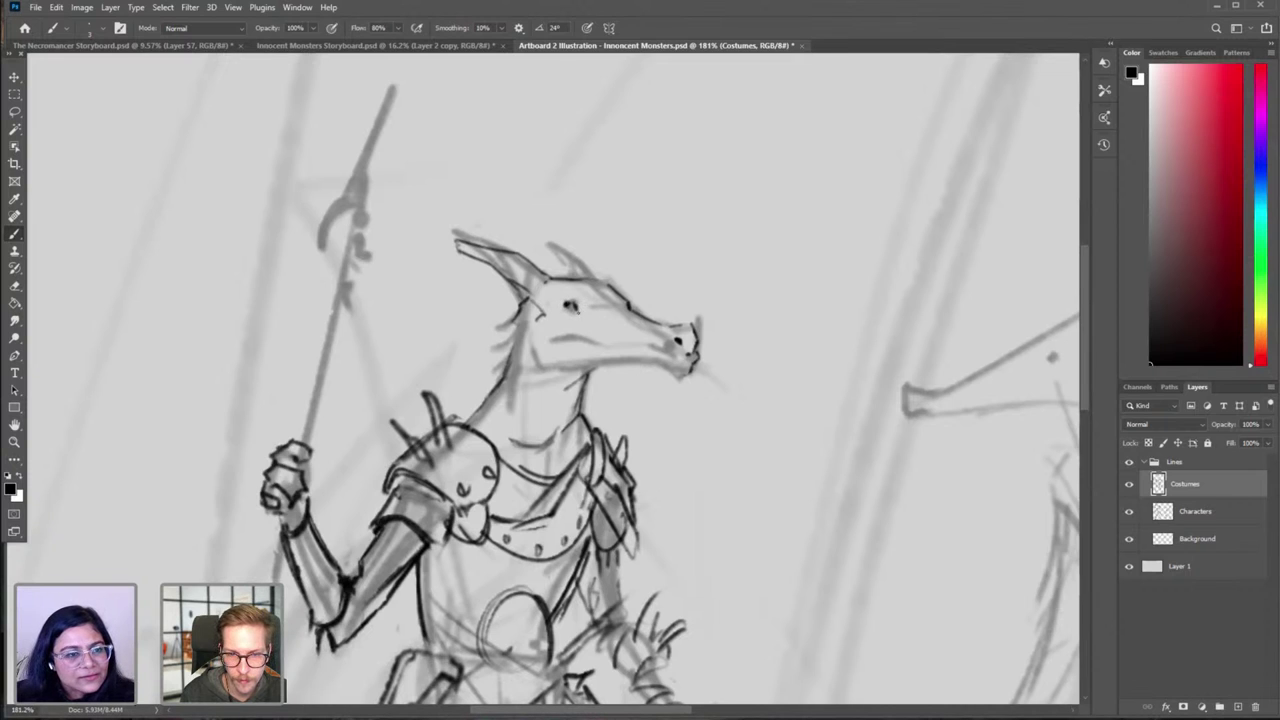
Step: Outline the armored creature's eye and check the head with the canvas flipped horizontally
drag(576, 307, 585, 312)
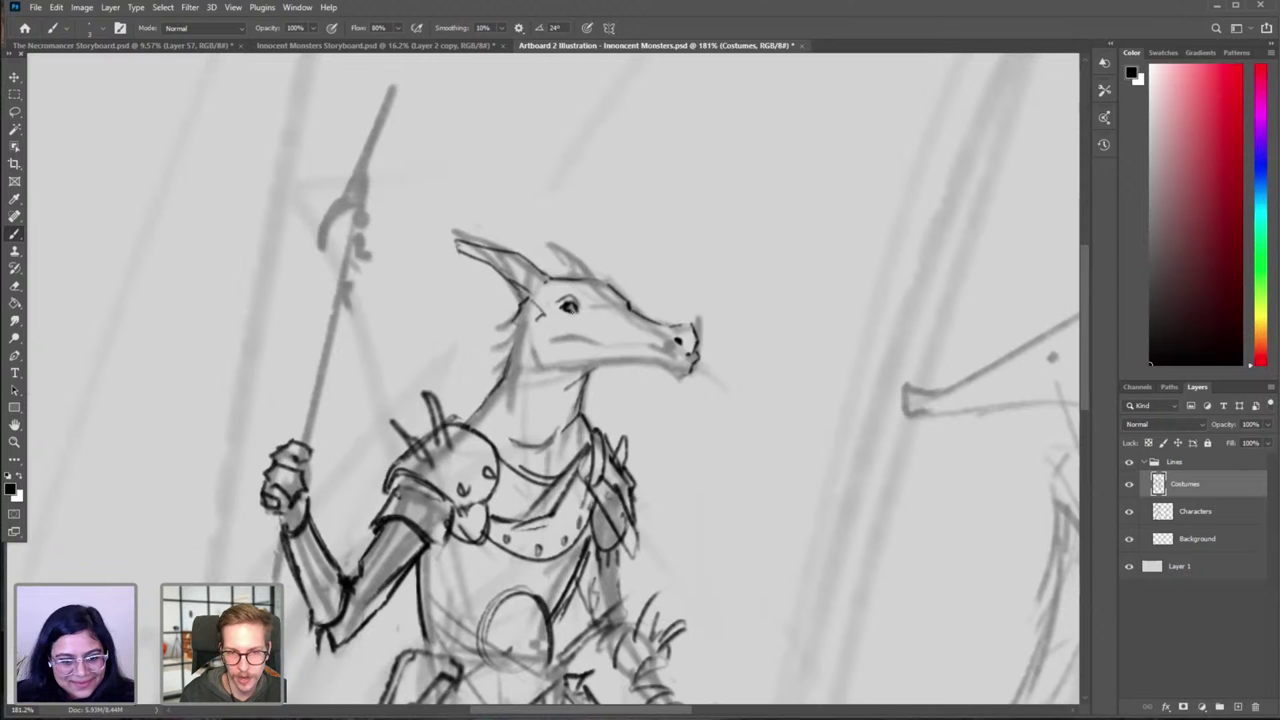
key(ctrl+h)
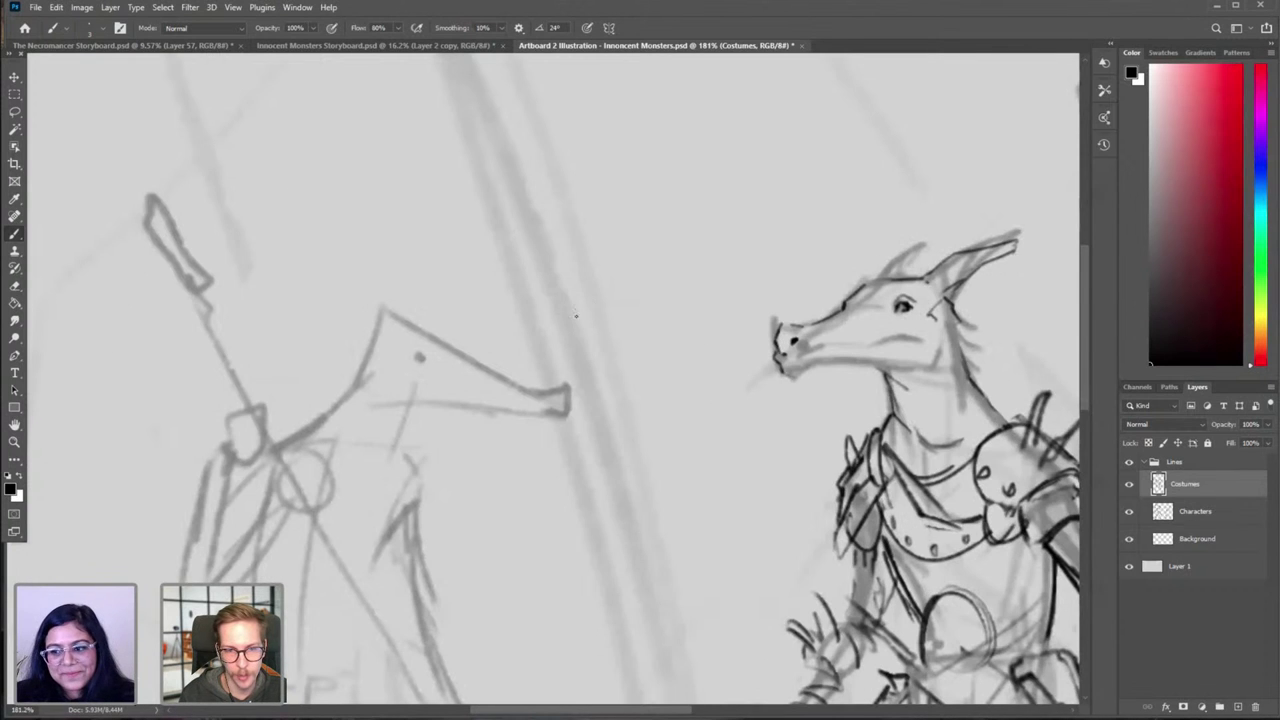
drag(793, 327, 629, 316)
key(ctrl+h)
drag(534, 315, 726, 296)
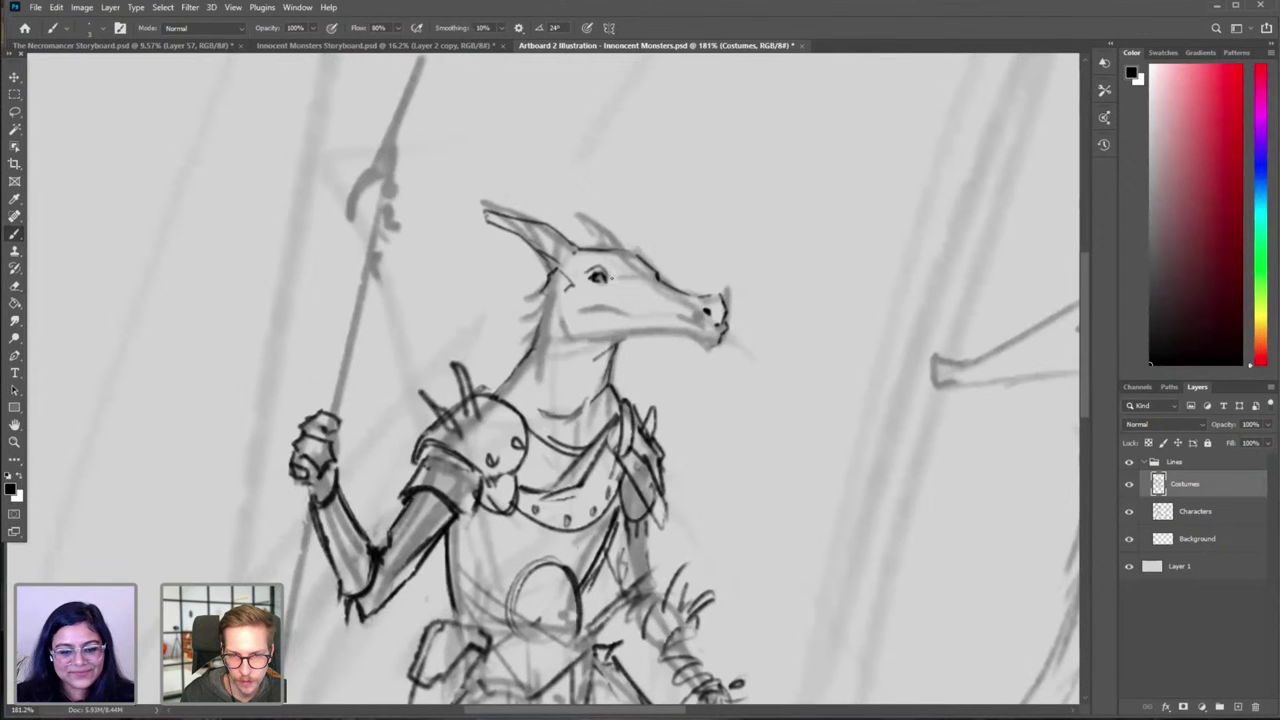
Step: Ink small marks in front of the armored creature's eye, the mouth line and the lower jaw, undoing stray strokes
mouse_move(611, 280)
mouse_down()
mouse_move(656, 275)
mouse_move(644, 276)
mouse_up()
key(ctrl+z)
key(ctrl+z)
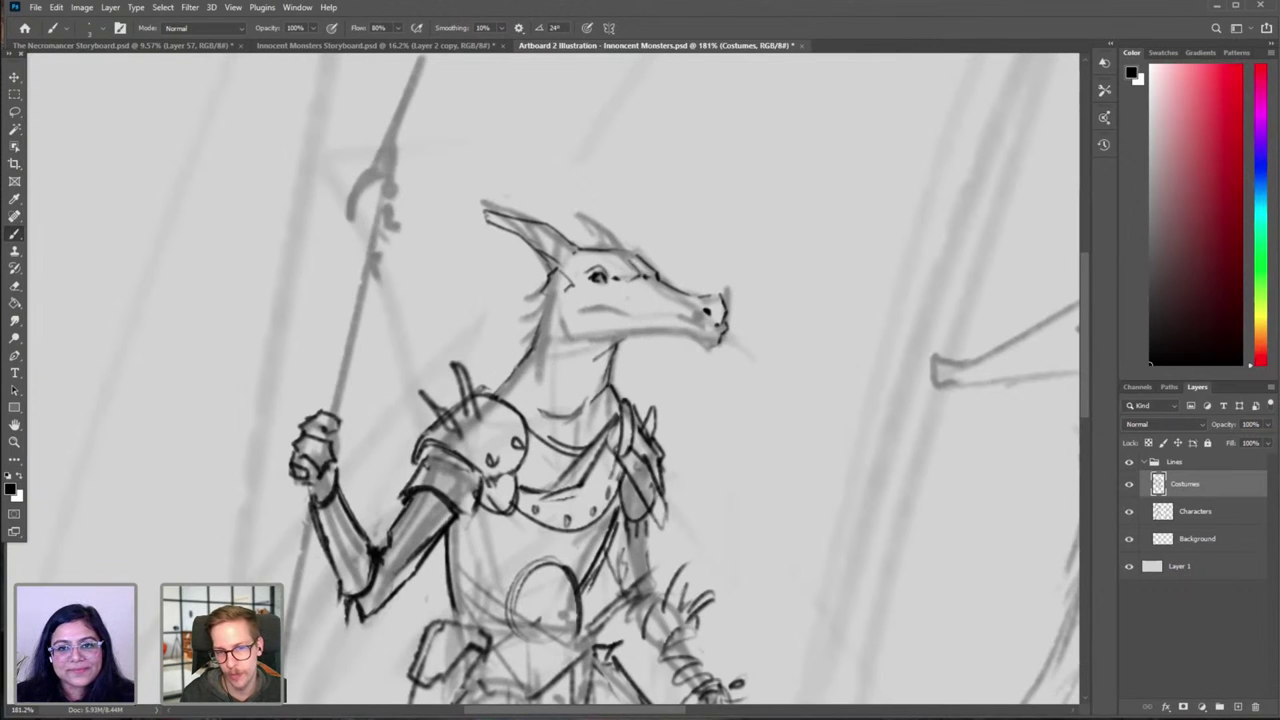
mouse_move(588, 309)
mouse_down()
mouse_move(643, 318)
mouse_move(630, 321)
mouse_move(674, 312)
mouse_up()
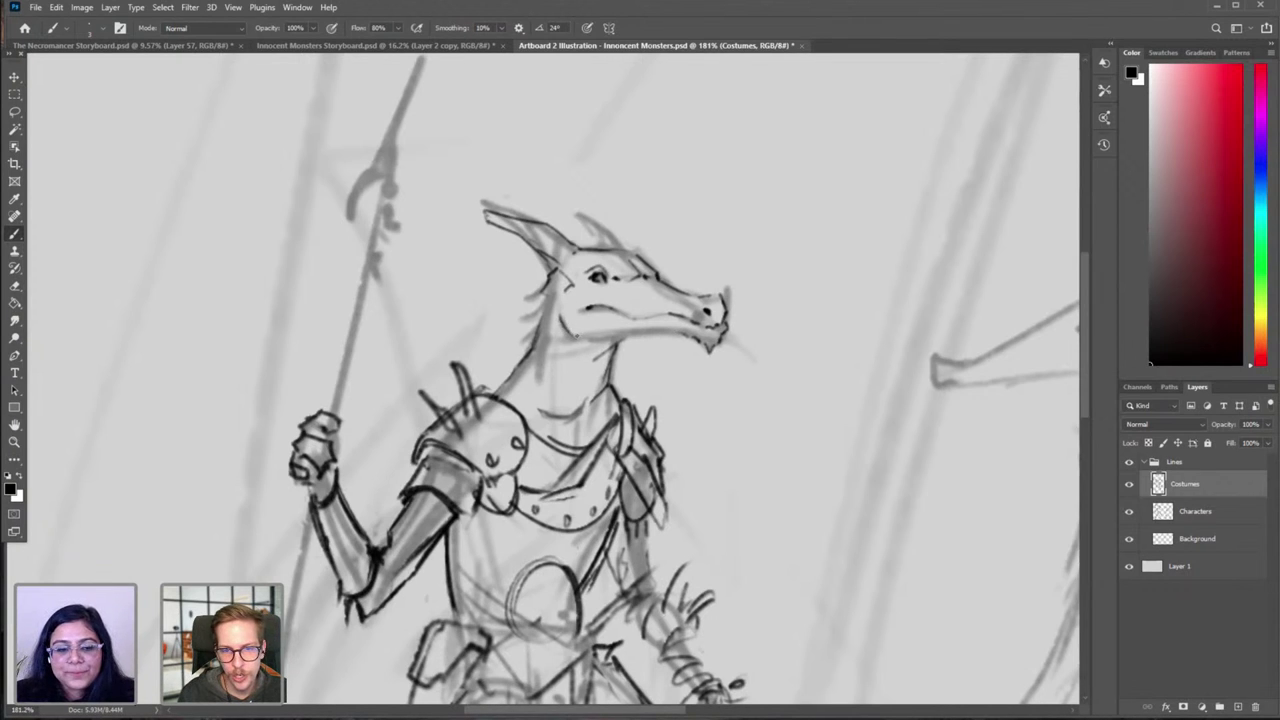
mouse_move(560, 323)
mouse_down()
mouse_move(576, 341)
mouse_move(636, 332)
mouse_up()
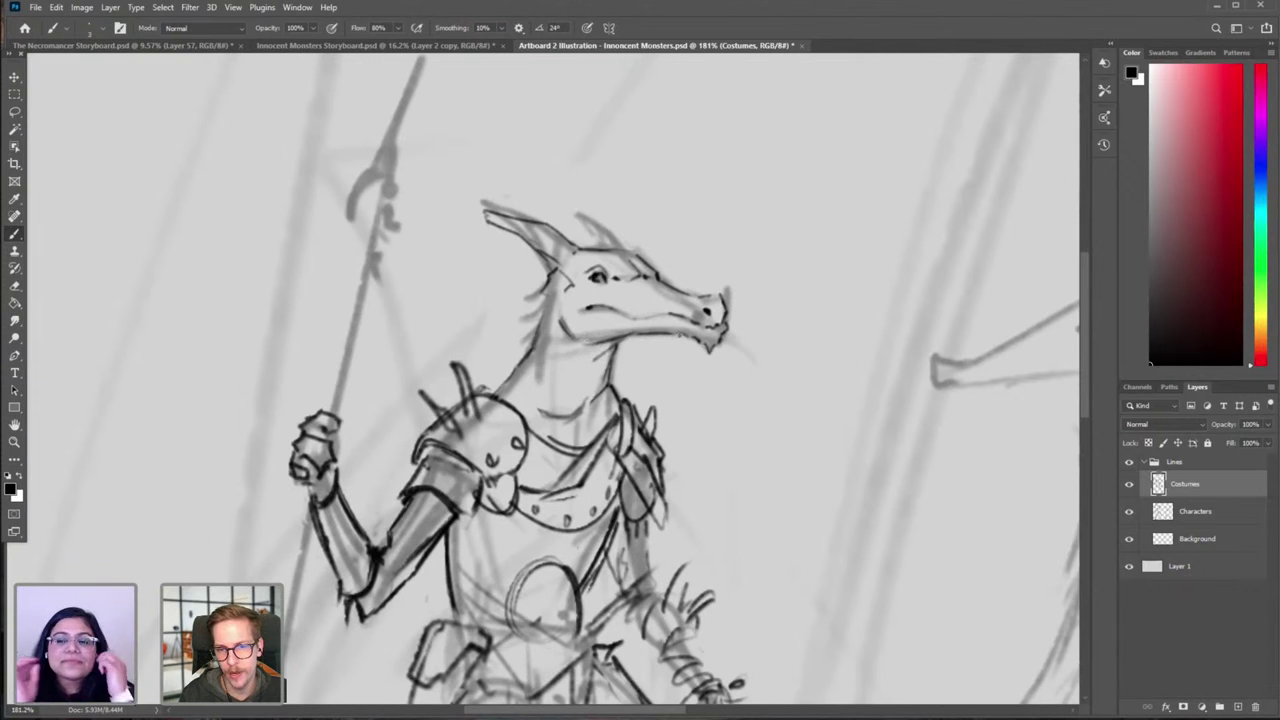
Step: Flip the canvas horizontally and clean up the tip of the armored creature's rear horn
scroll(730, 370, down, 3)
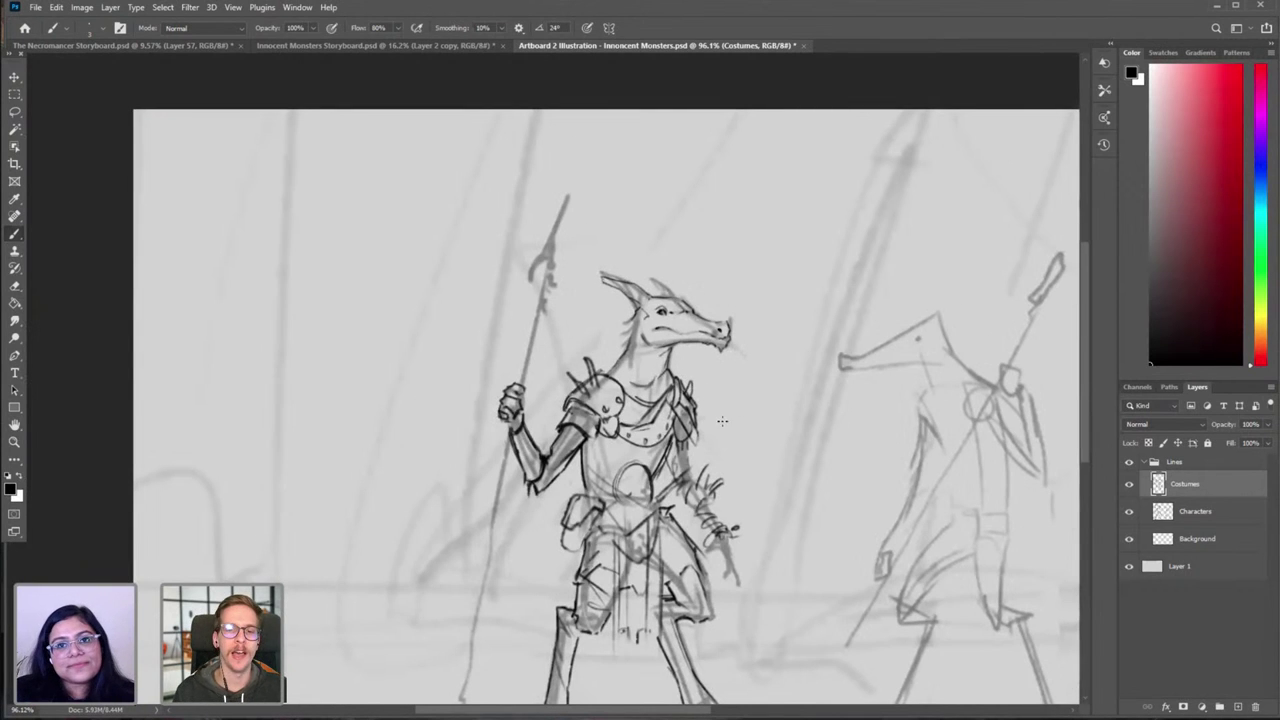
key(ctrl+shift+h)
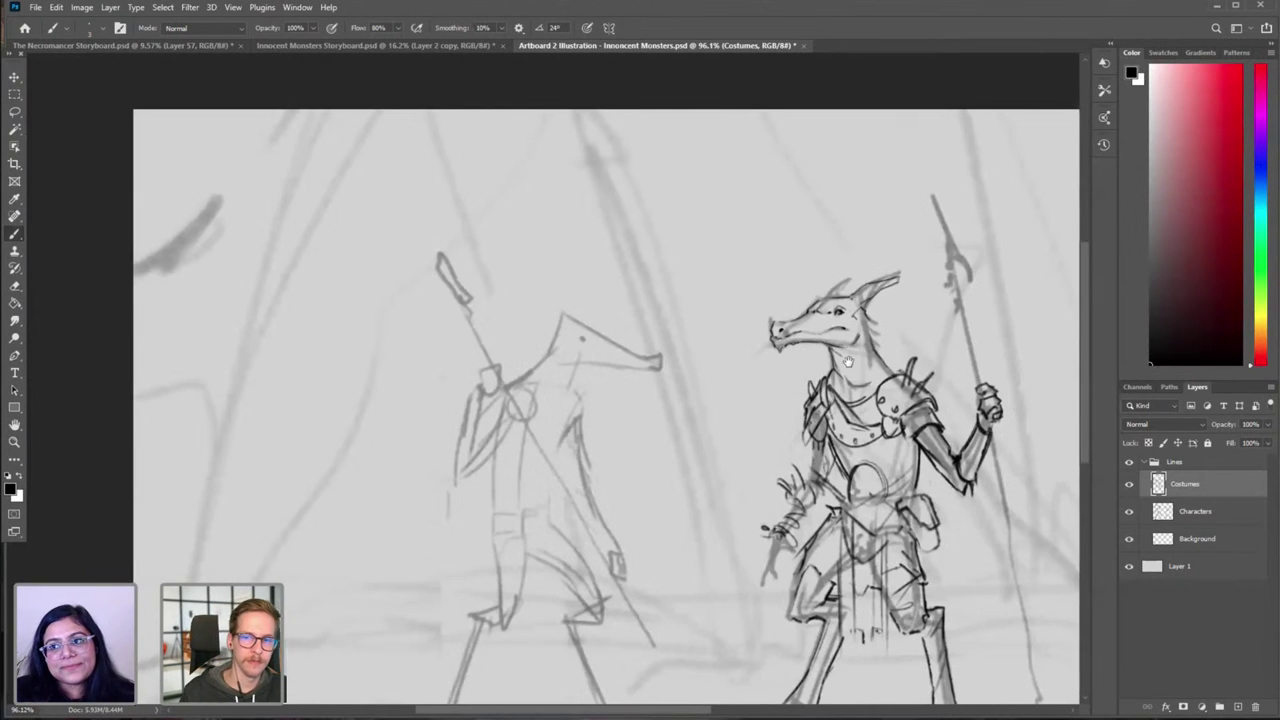
drag(872, 315, 707, 303)
scroll(707, 303, up, 3)
key(e)
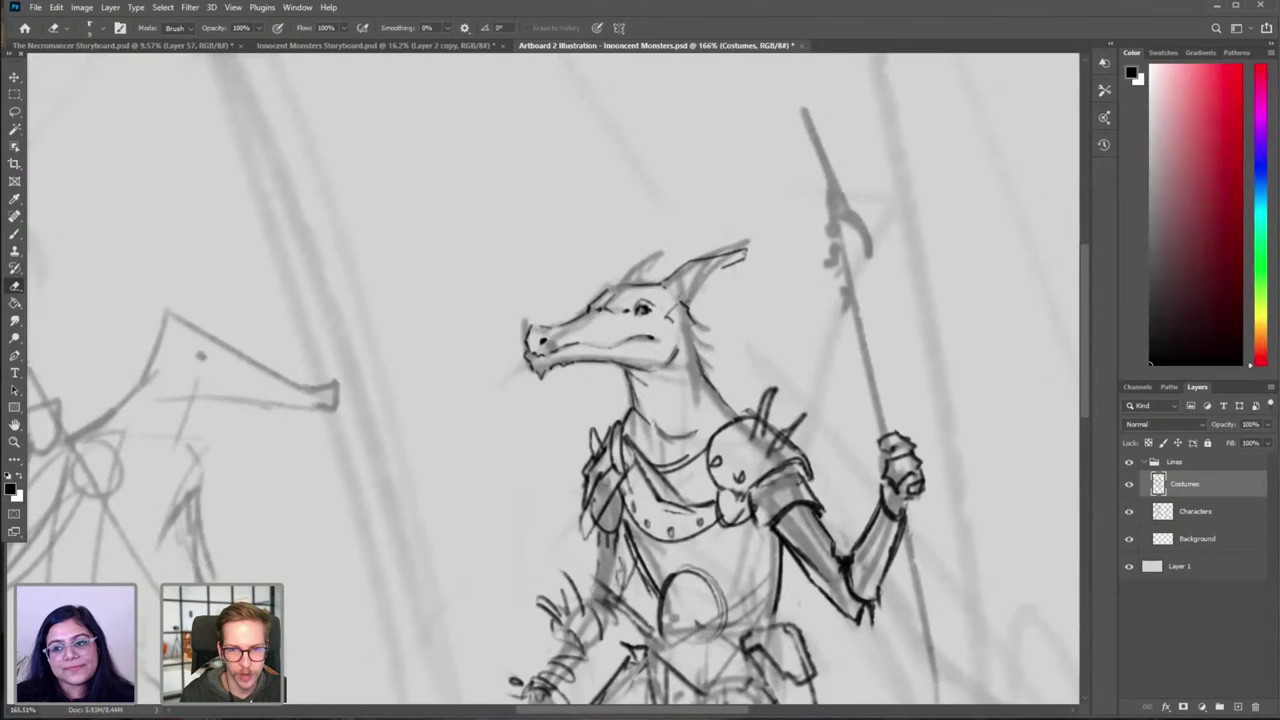
key(b)
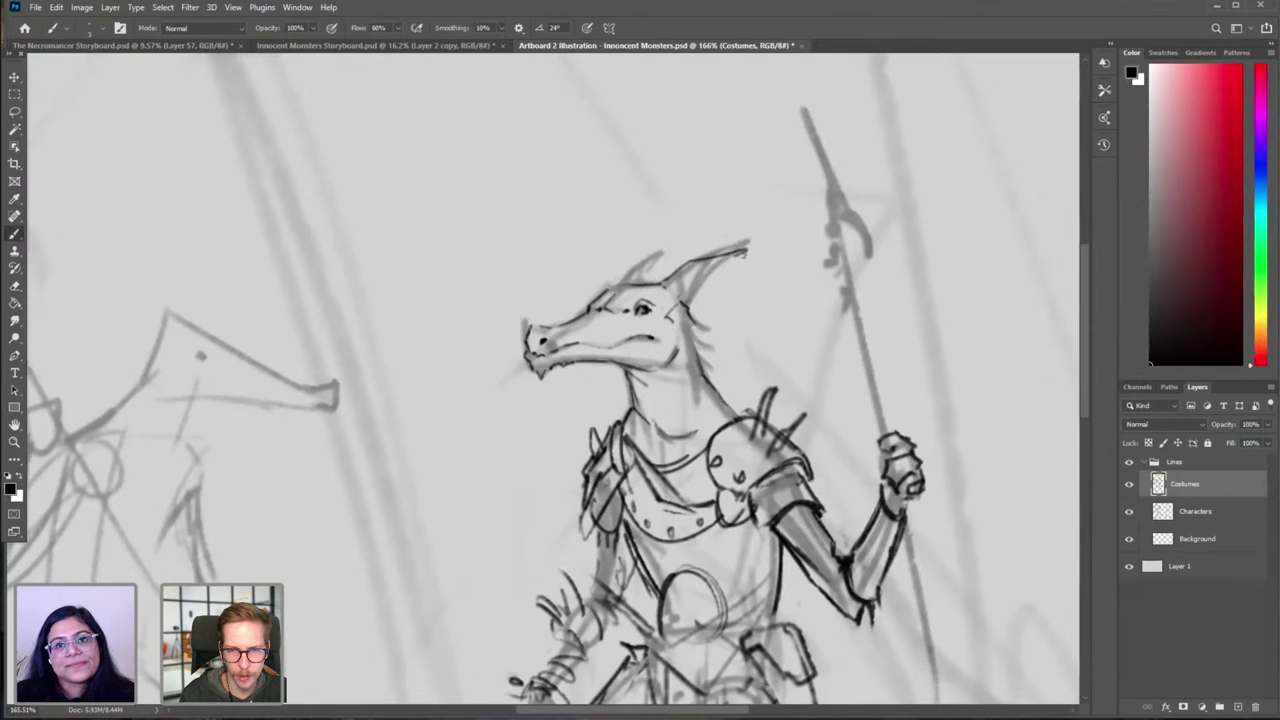
mouse_move(712, 269)
mouse_down()
mouse_move(683, 302)
mouse_move(610, 330)
mouse_up()
drag(700, 403, 600, 405)
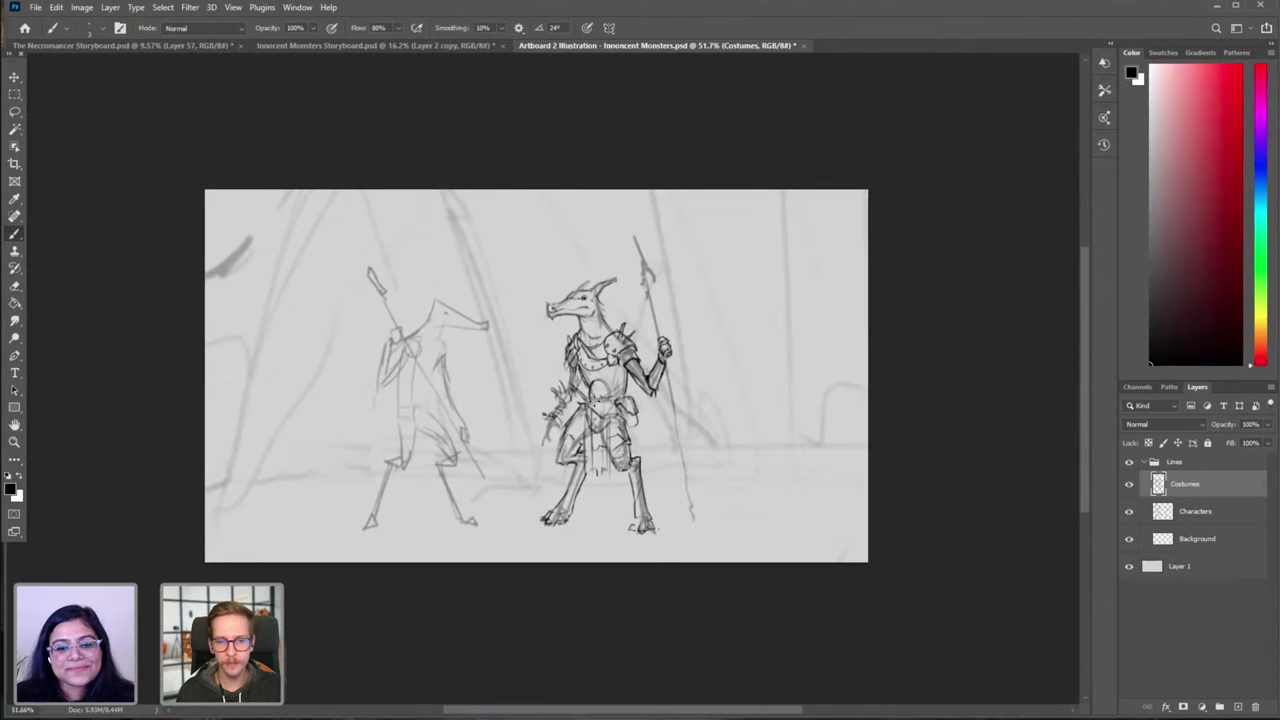
Step: Sketch a tall vertical guide beside the armored creature's spear and a receding ground line with an arrow, undoing stray strokes
drag(785, 330, 690, 331)
mouse_move(690, 331)
mouse_down()
mouse_move(645, 295)
mouse_move(655, 267)
mouse_up()
drag(604, 213, 617, 560)
key(ctrl+z)
key(ctrl+z)
mouse_move(579, 194)
mouse_down()
mouse_move(566, 520)
mouse_move(596, 518)
mouse_up()
key(ctrl+z)
drag(592, 562, 722, 603)
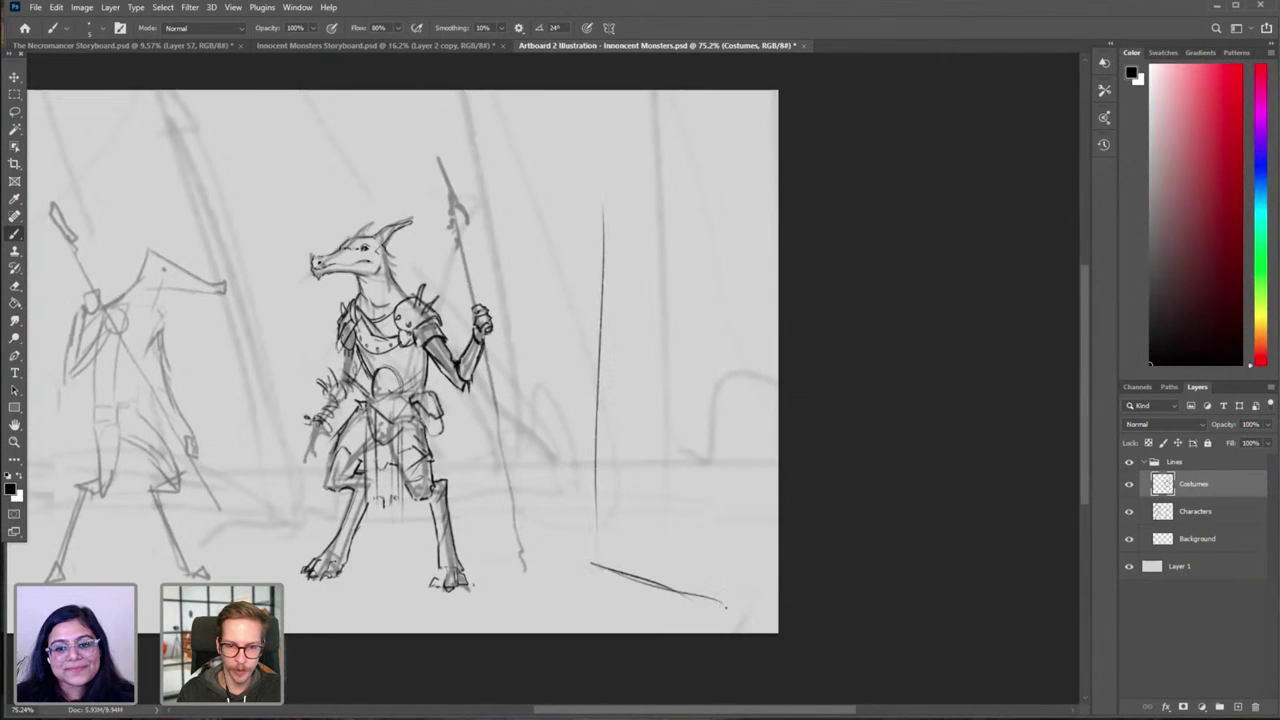
mouse_move(624, 567)
mouse_down()
mouse_move(580, 574)
mouse_move(675, 577)
mouse_up()
key(ctrl+z)
mouse_move(675, 577)
mouse_down()
mouse_move(686, 600)
mouse_move(672, 600)
mouse_up()
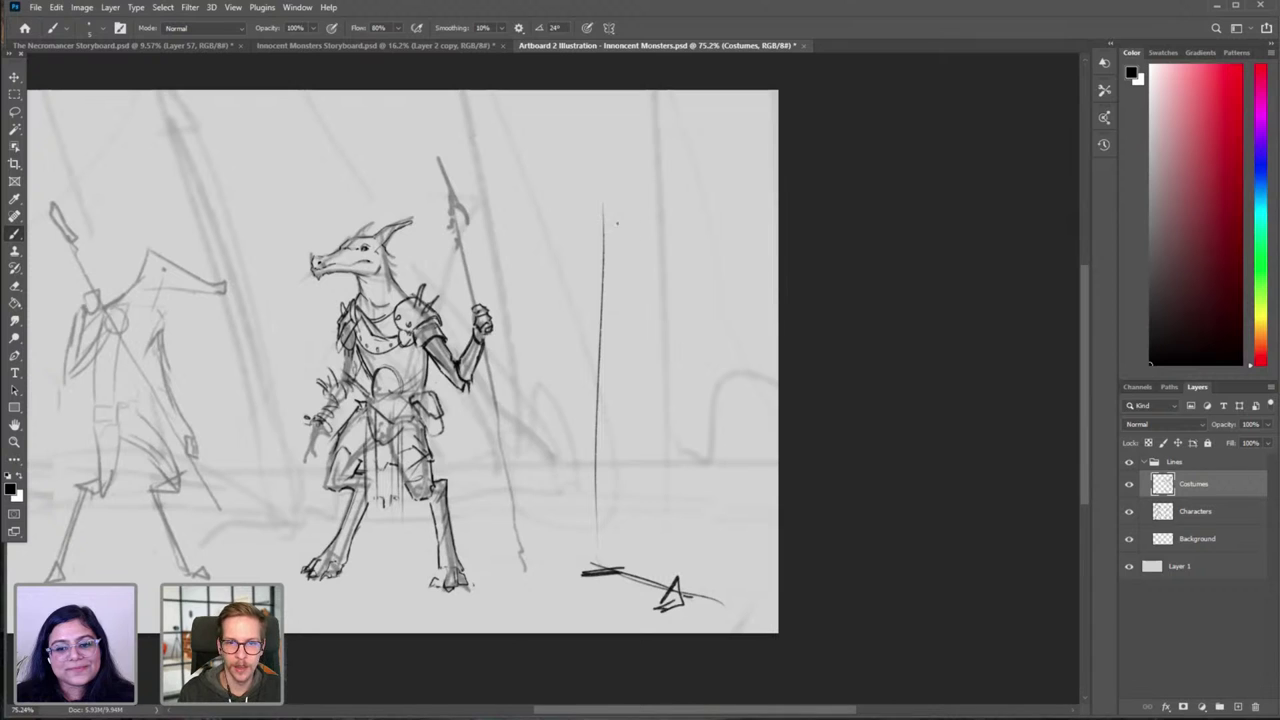
Step: Draw two receding perspective lines from the upper part of the vertical guide
drag(600, 209, 680, 195)
key(ctrl+z)
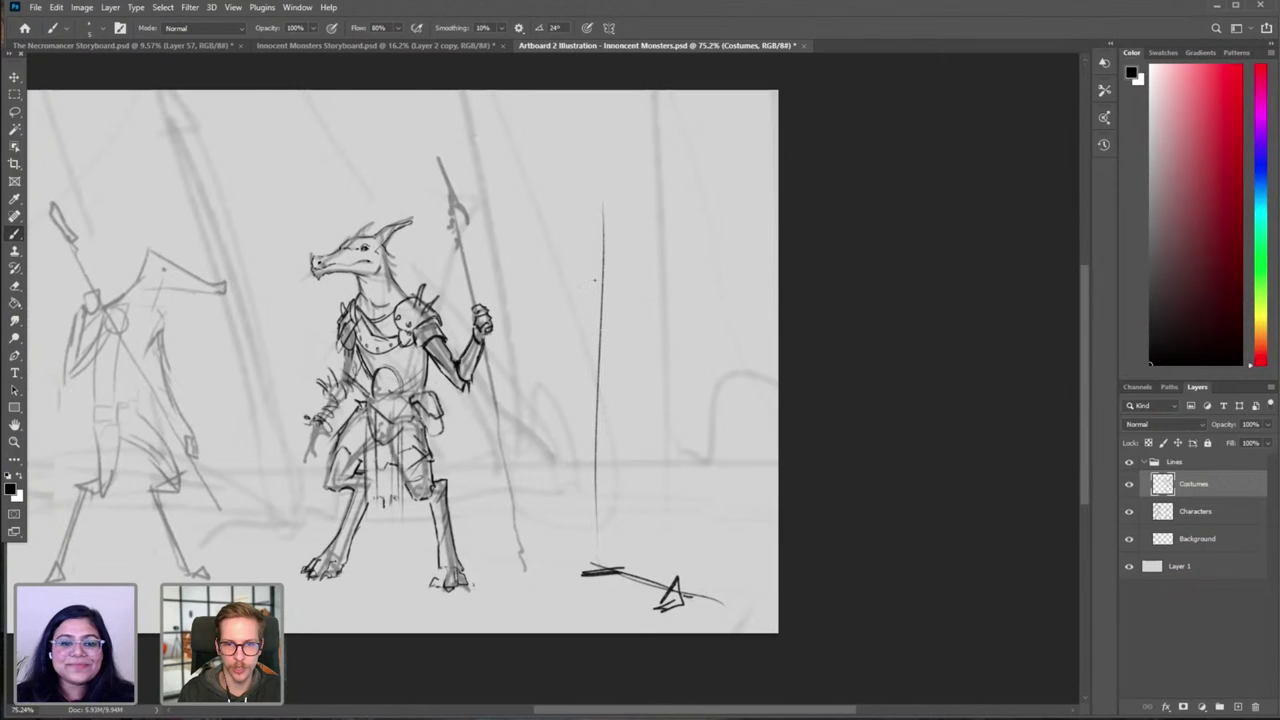
drag(600, 281, 725, 269)
drag(600, 212, 722, 181)
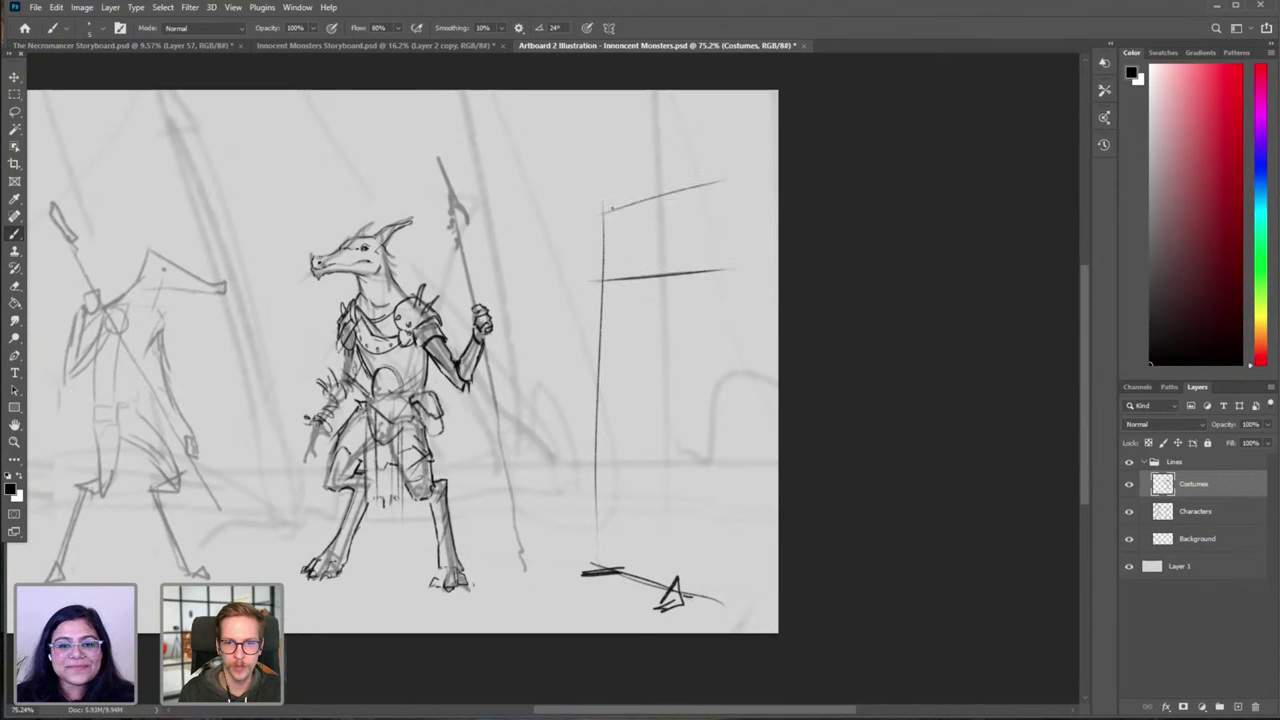
Step: Try a fan of long perspective lines converging behind the armored creature, above and below a horizon line
mouse_move(580, 215)
mouse_down()
mouse_move(740, 178)
mouse_move(728, 236)
mouse_up()
drag(776, 184, 532, 258)
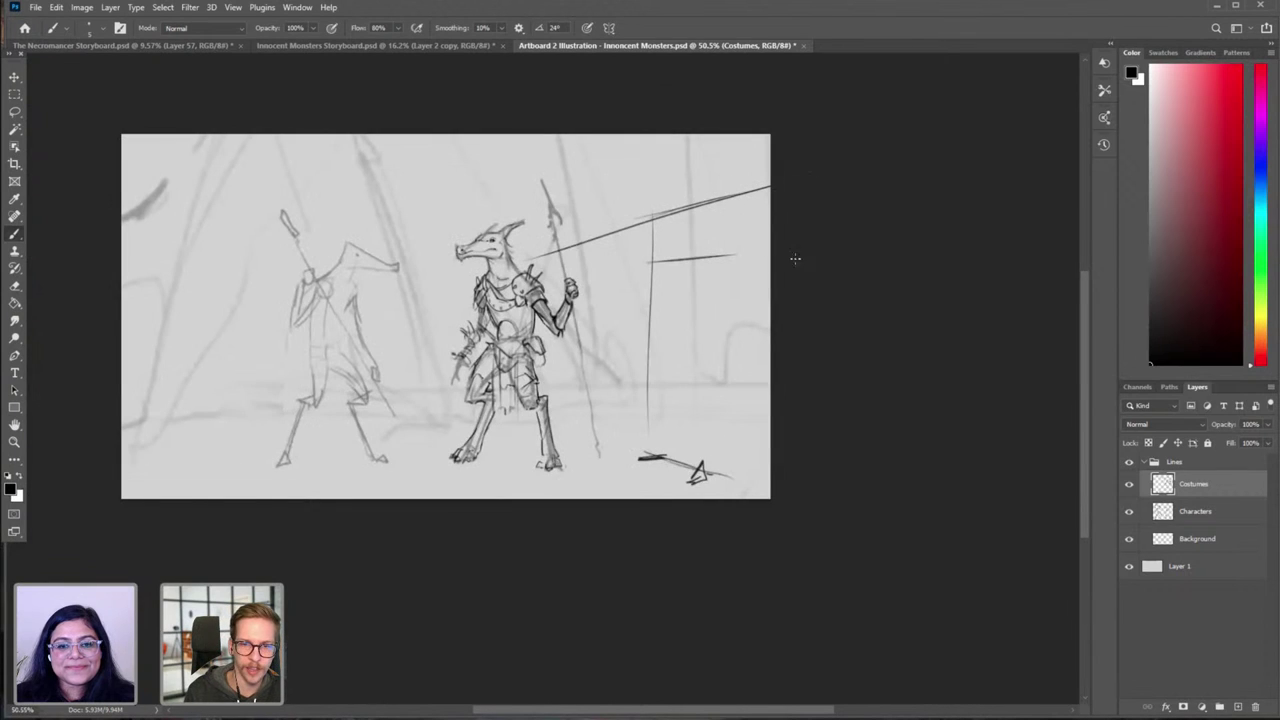
drag(782, 255, 612, 269)
key(ctrl+z)
key(ctrl+z)
drag(813, 183, 480, 239)
drag(780, 508, 355, 380)
key(ctrl+z)
drag(472, 391, 820, 485)
drag(424, 328, 850, 333)
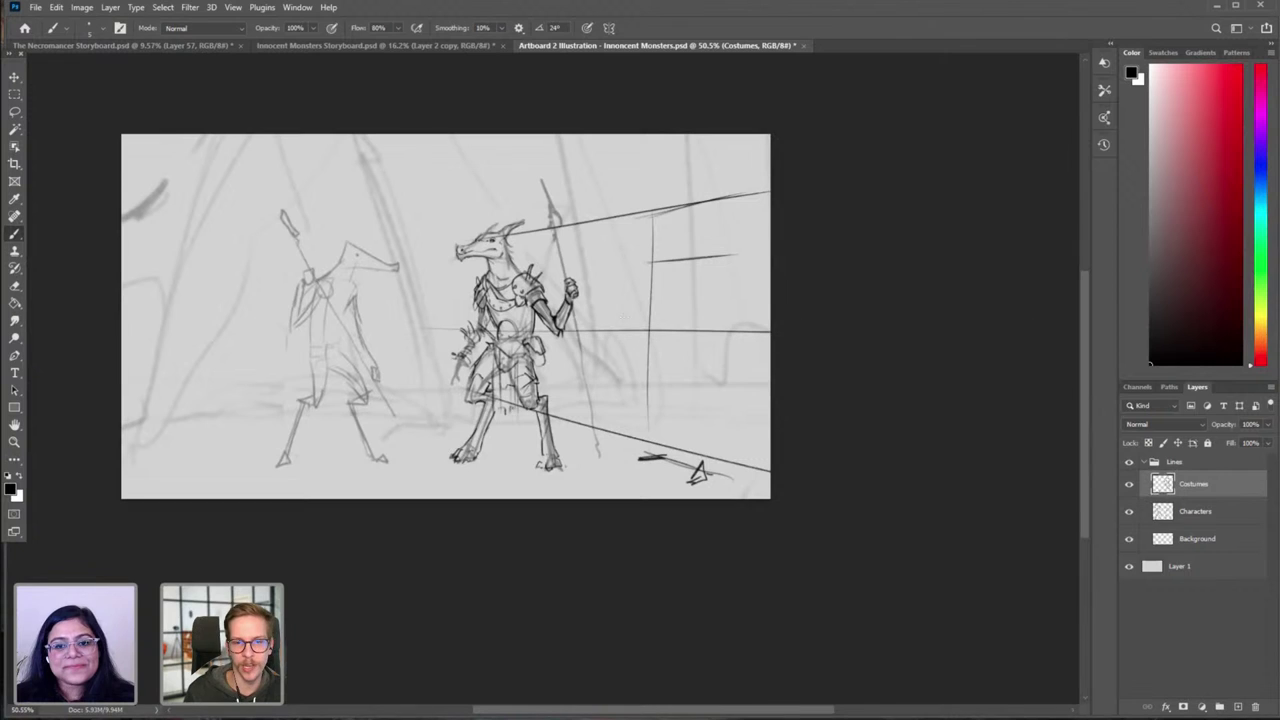
drag(407, 283, 1029, 200)
drag(454, 346, 800, 410)
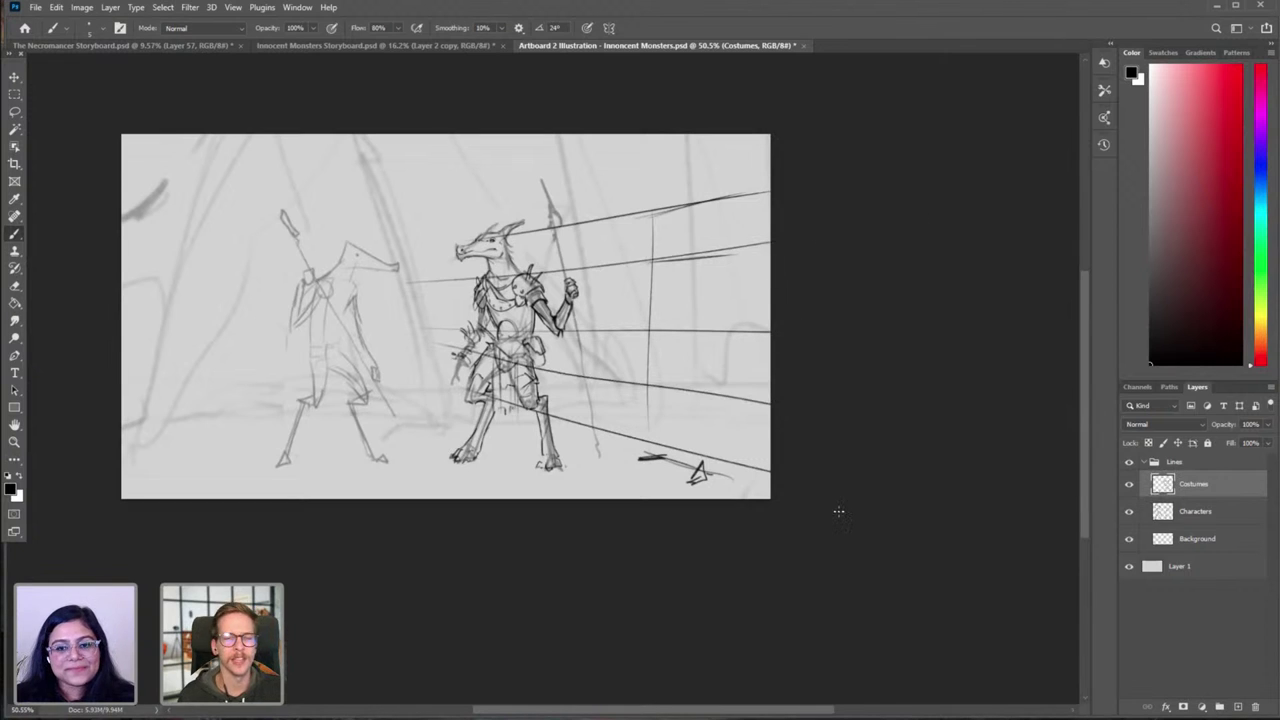
Step: Undo the fan of converging perspective lines
key(ctrl+z)
key(ctrl+z)
key(ctrl+z)
key(ctrl+z)
key(ctrl+z)
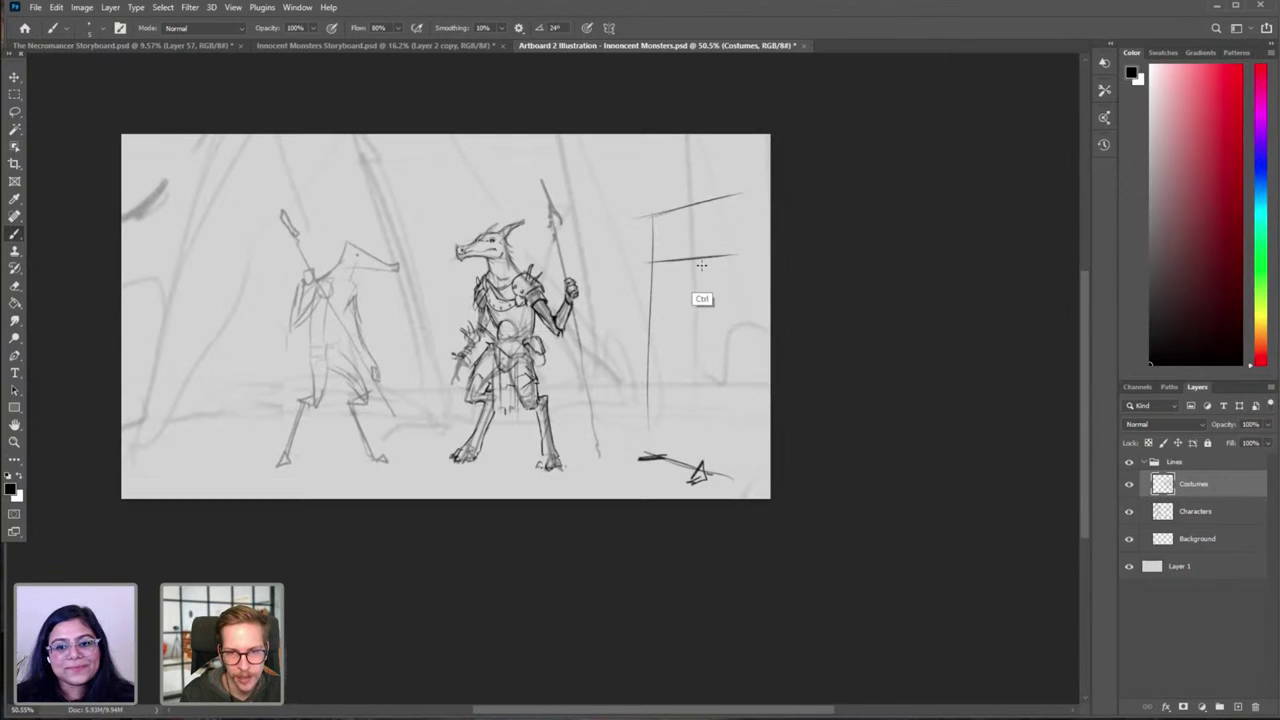
Step: Sketch the right-hand face of a box on the ground beside the unarmored creature, undoing stray strokes
drag(723, 319, 780, 319)
mouse_move(709, 283)
mouse_down()
mouse_move(846, 297)
mouse_move(1005, 270)
mouse_move(644, 278)
mouse_move(624, 296)
mouse_up()
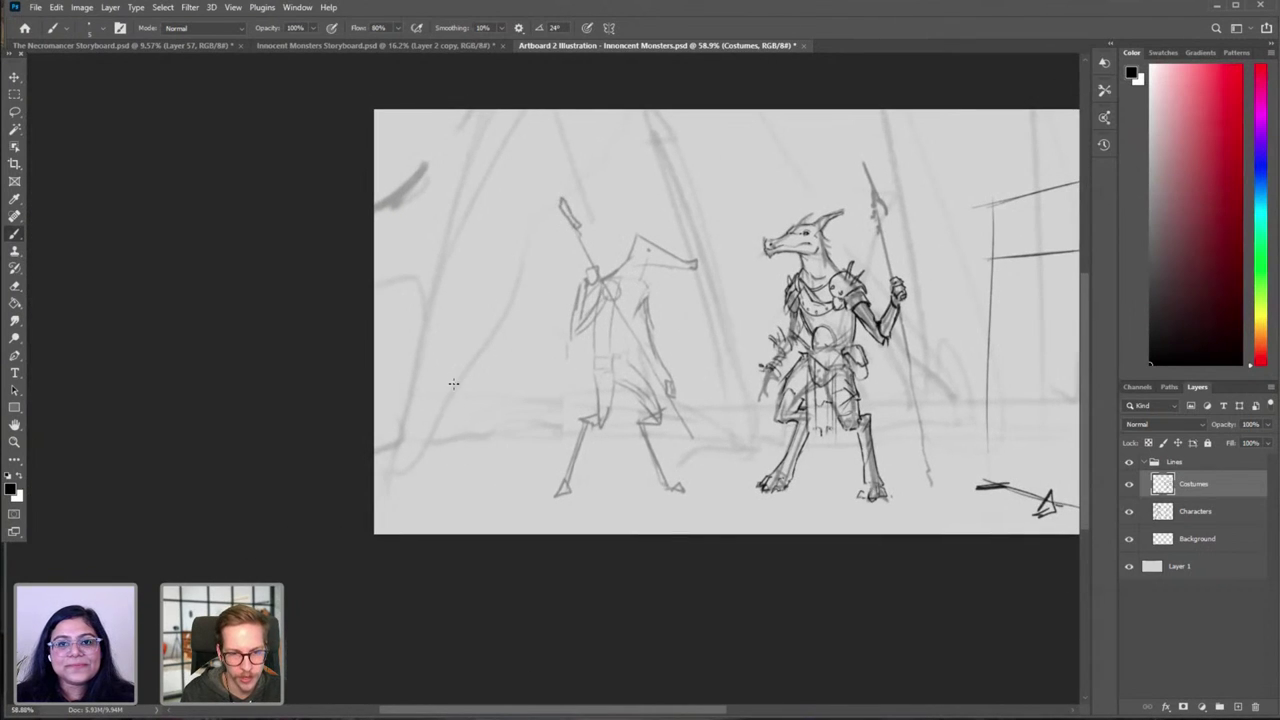
mouse_move(455, 386)
mouse_down()
mouse_move(452, 497)
mouse_move(521, 485)
mouse_up()
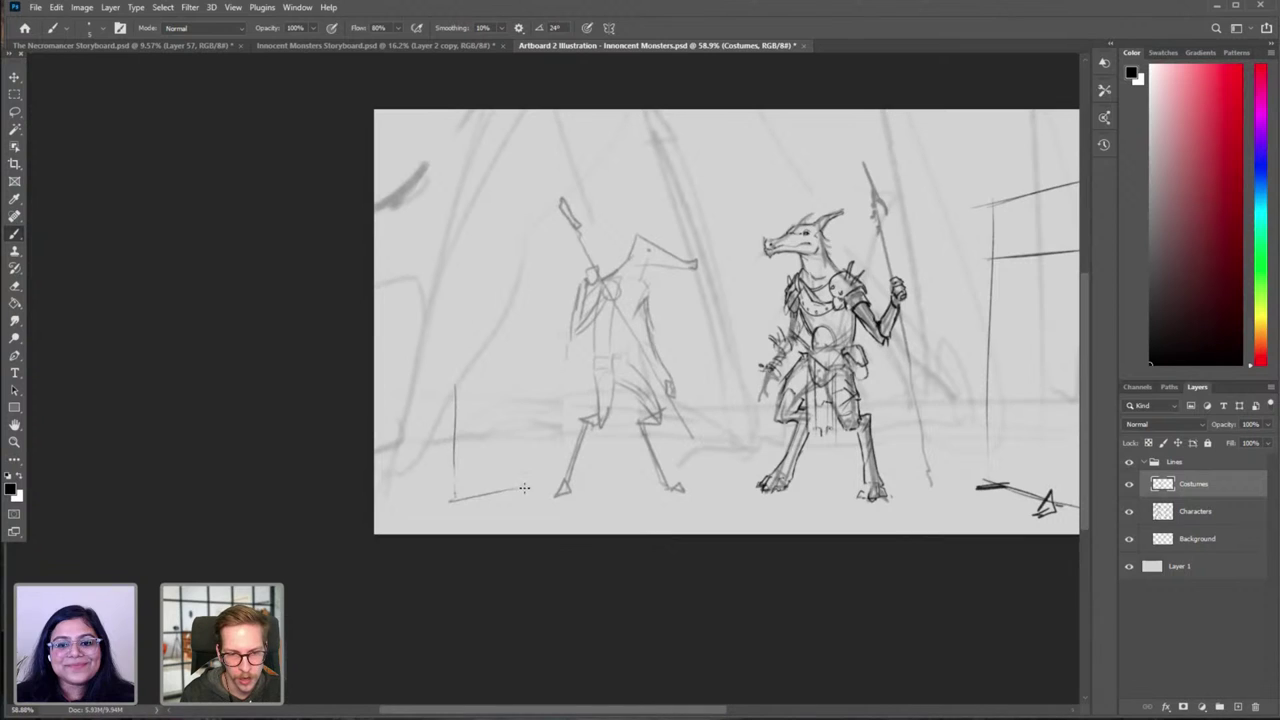
drag(523, 393, 525, 472)
mouse_move(457, 396)
mouse_down()
mouse_move(532, 386)
mouse_move(448, 372)
mouse_up()
key(ctrl+z)
mouse_move(525, 383)
mouse_down()
mouse_move(429, 374)
mouse_move(510, 383)
mouse_up()
key(ctrl+z)
key(ctrl+z)
key(ctrl+z)
Step: Complete the ground box with its top edges and left-hand face, redoing the lower edge
drag(425, 381, 521, 378)
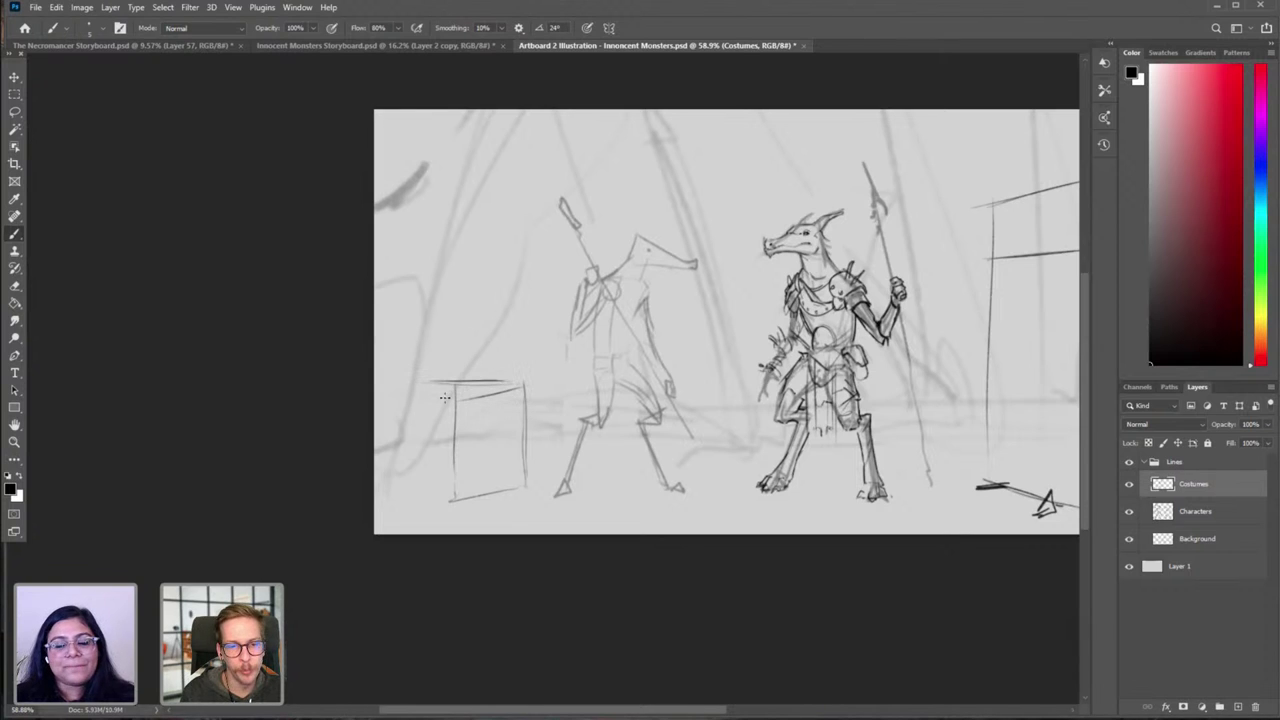
shift+click(393, 390)
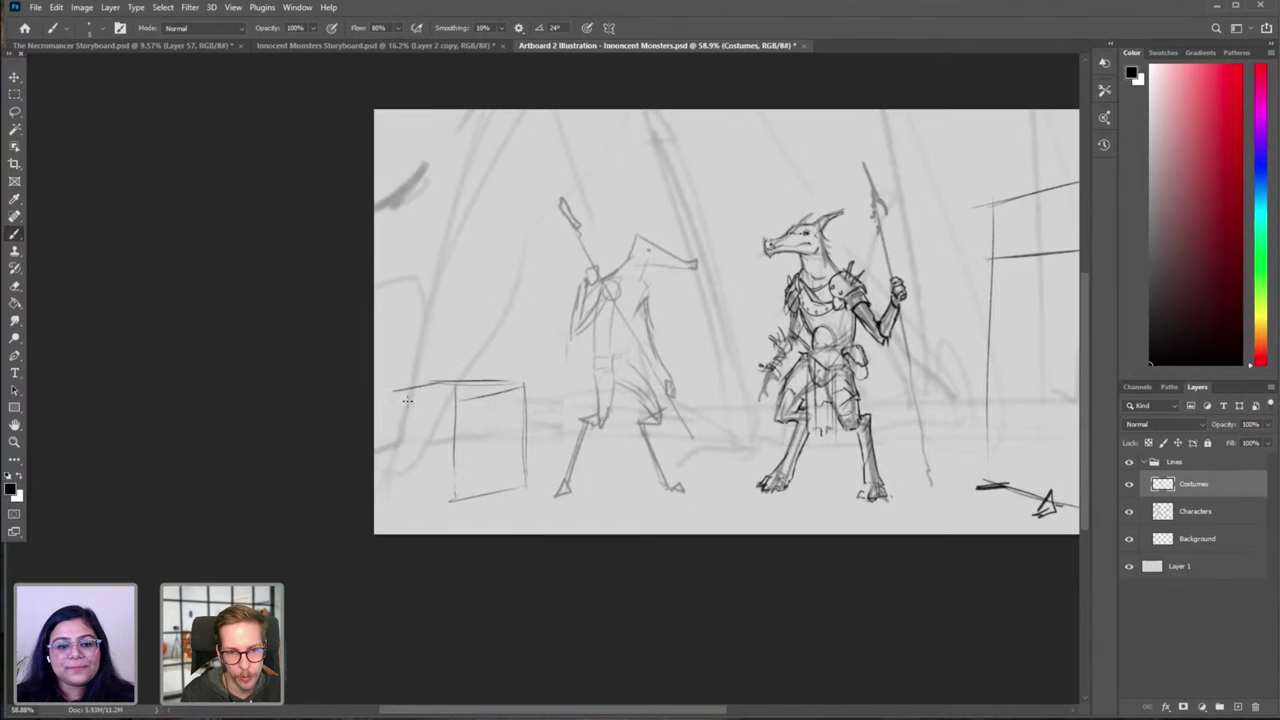
key(ctrl+z)
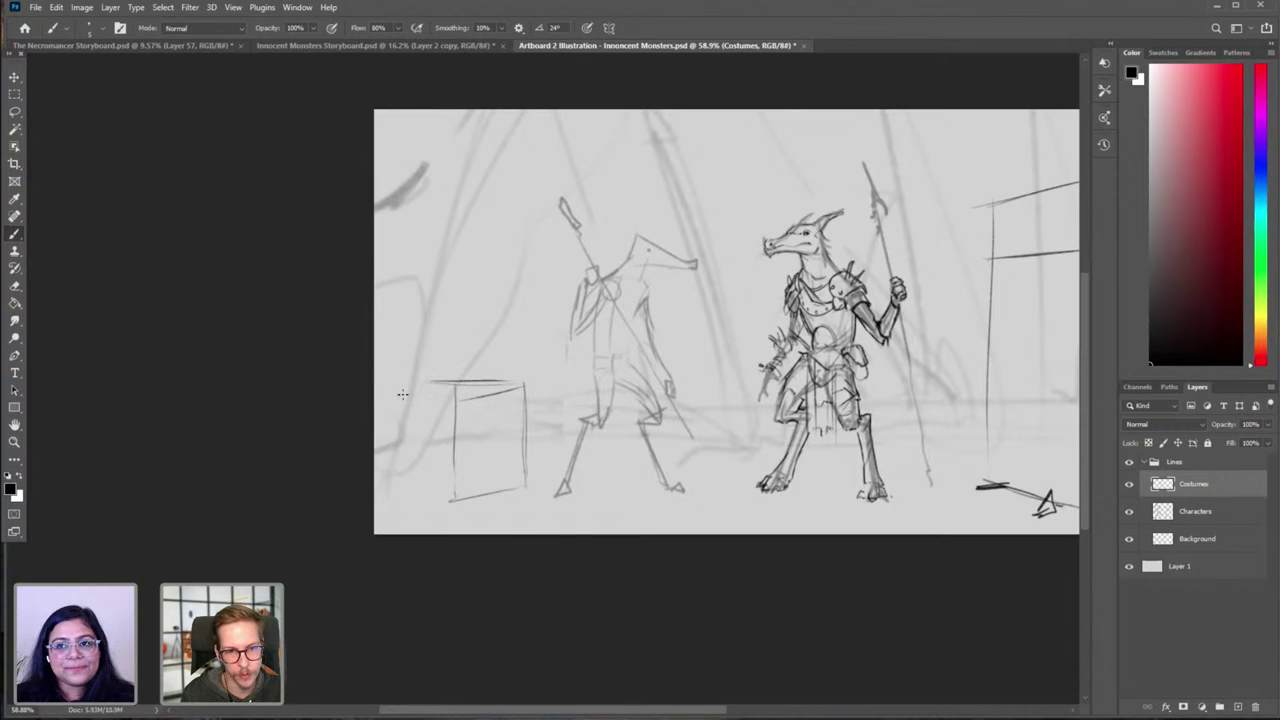
mouse_move(398, 396)
mouse_down()
mouse_move(459, 390)
mouse_move(410, 392)
mouse_move(466, 370)
mouse_move(379, 388)
mouse_move(486, 368)
mouse_move(393, 476)
mouse_up()
key(ctrl+z)
key(ctrl+z)
key(ctrl+z)
mouse_move(390, 398)
mouse_down()
mouse_move(394, 489)
mouse_move(459, 496)
mouse_up()
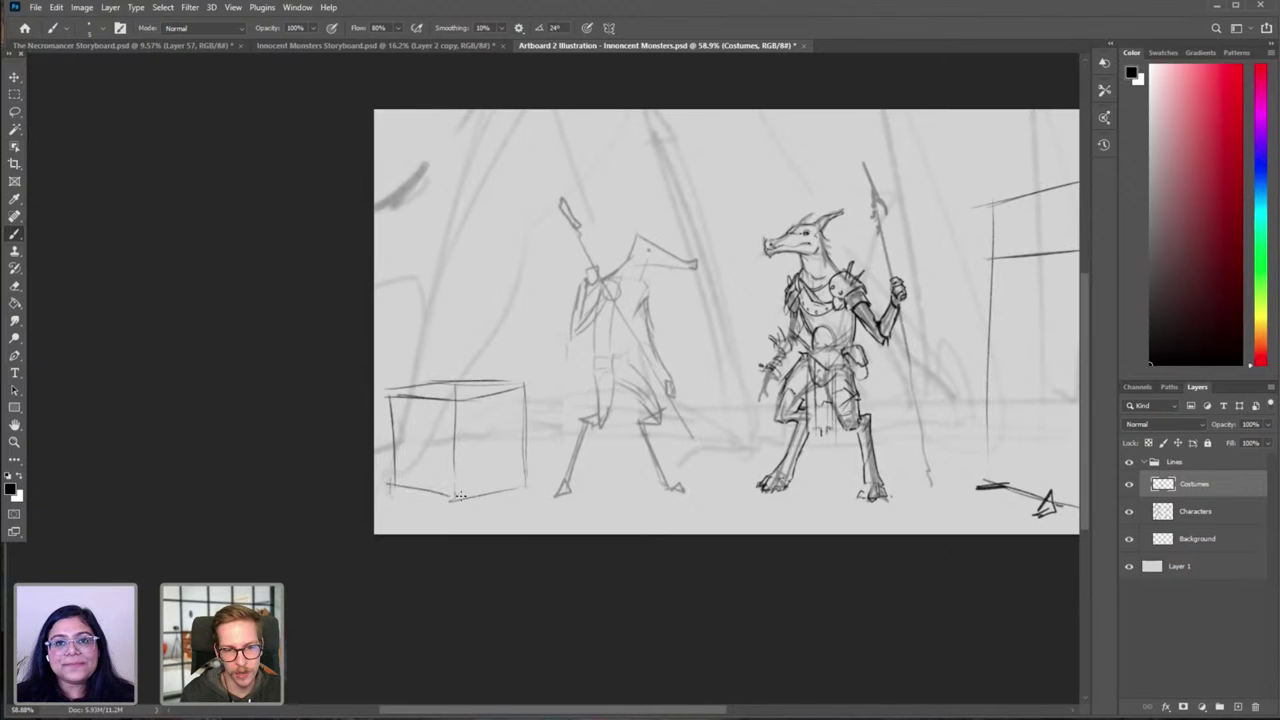
key(ctrl+z)
drag(386, 482, 459, 499)
Step: Erase the overlapping strokes around the ground box's top corners and right-hand face
key(e)
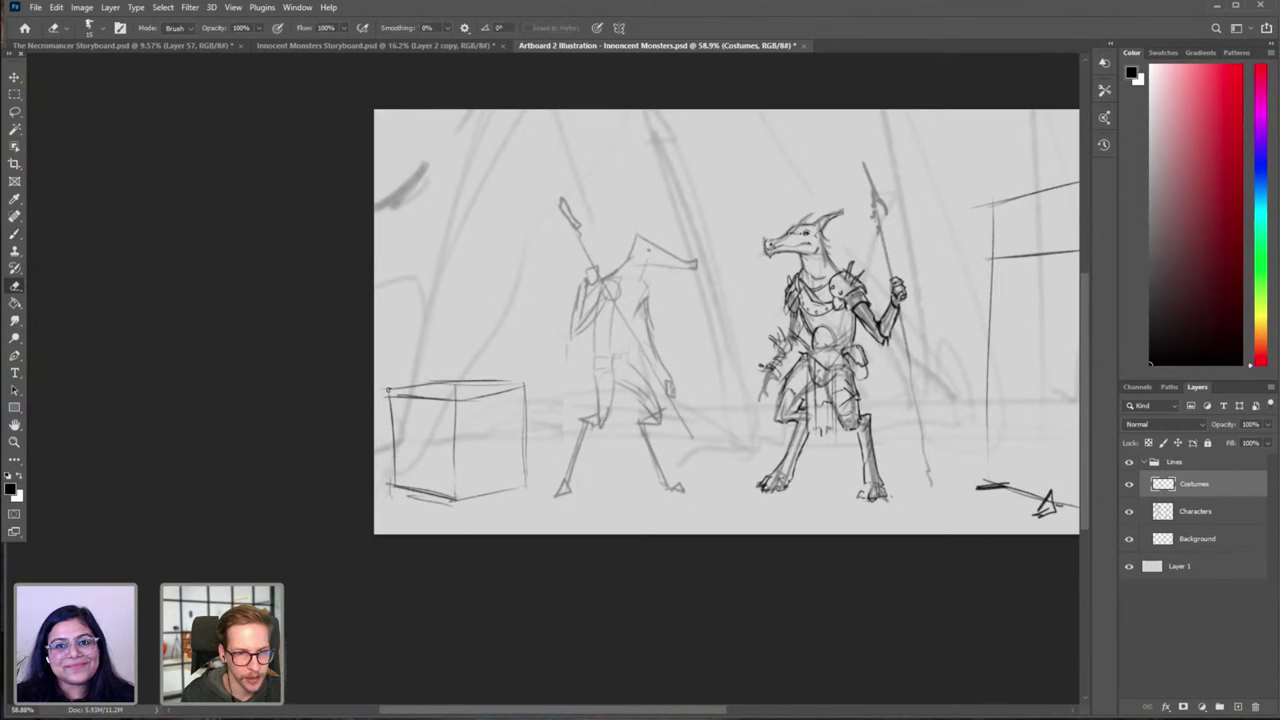
key(])
drag(387, 397, 406, 398)
drag(524, 415, 440, 425)
drag(520, 446, 489, 451)
mouse_move(391, 413)
mouse_down()
mouse_move(480, 413)
mouse_move(358, 403)
mouse_move(485, 383)
mouse_up()
Step: Redraw the edges of the ground box's top face, undoing misplaced strokes
key(b)
mouse_move(337, 398)
mouse_down()
mouse_move(478, 404)
mouse_move(503, 388)
mouse_up()
key(ctrl+z)
key(ctrl+z)
key(e)
key(b)
mouse_move(424, 409)
mouse_down()
mouse_move(511, 396)
mouse_move(489, 395)
mouse_up()
key(ctrl+z)
drag(405, 384, 509, 396)
key(ctrl+z)
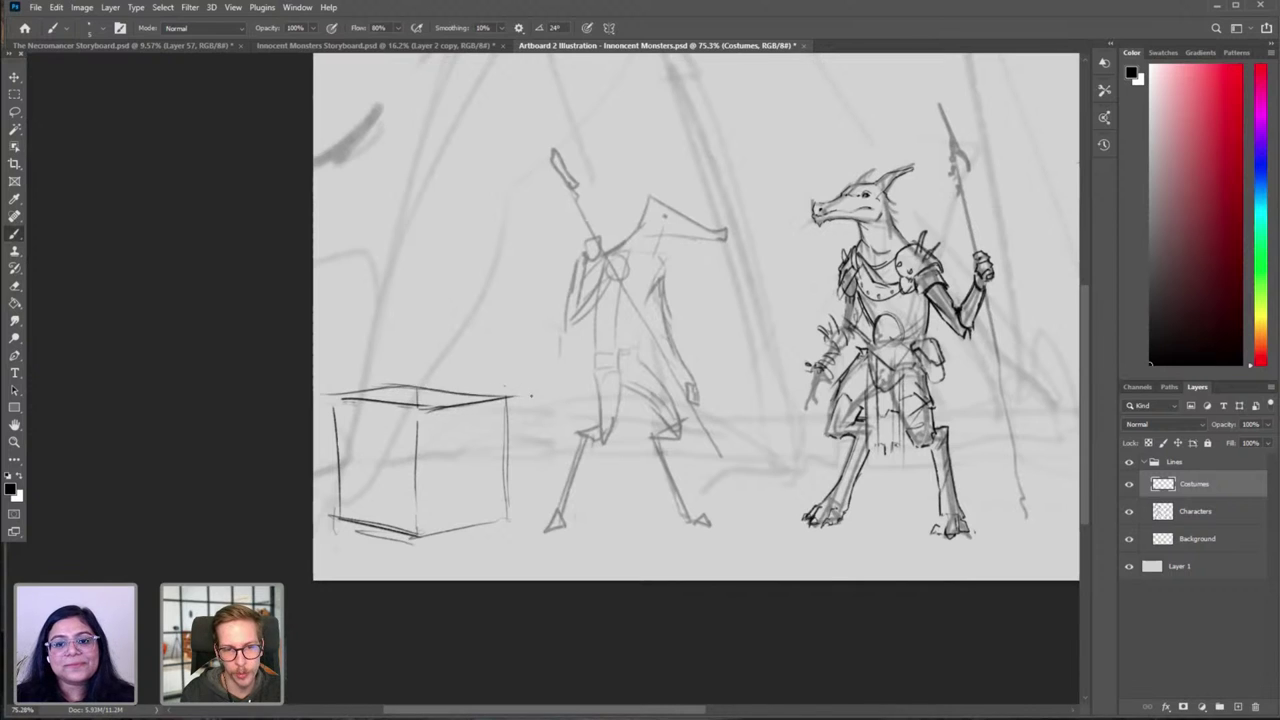
key(ctrl+z)
drag(404, 398, 508, 390)
key(ctrl+z)
drag(406, 400, 510, 392)
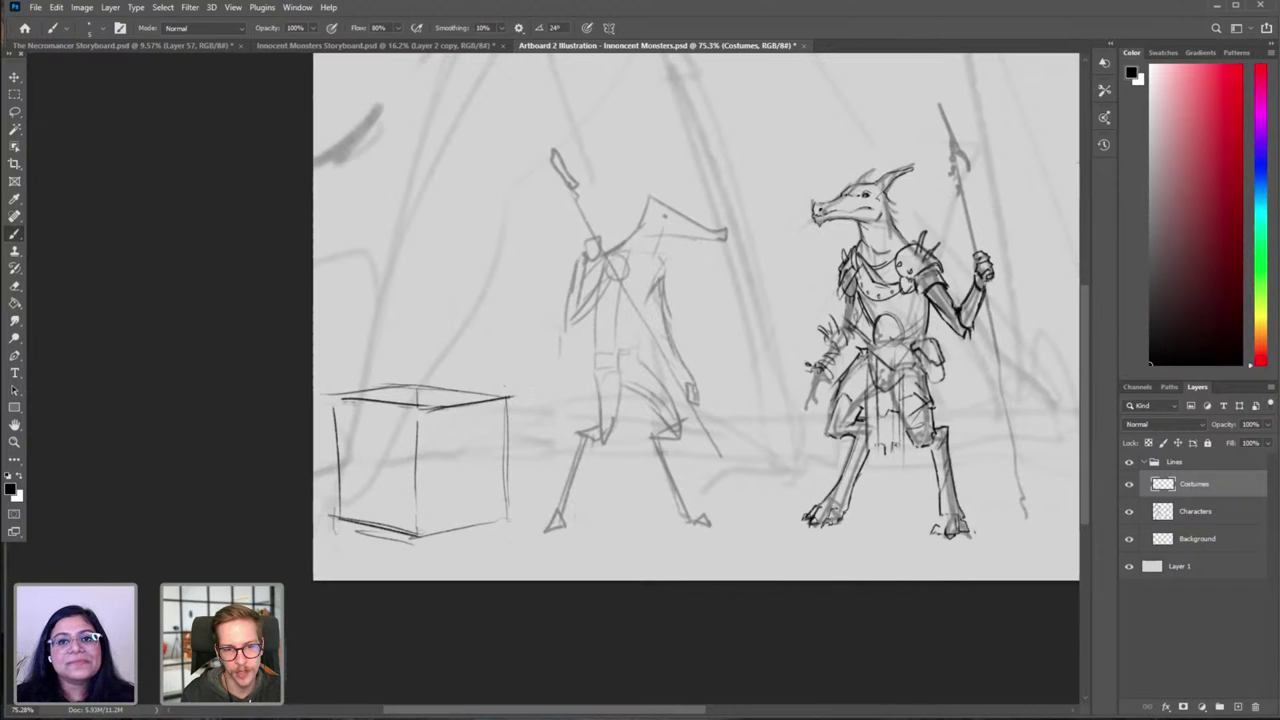
Step: Refine the ground box's far top edge and its lower right corner, undoing stray strokes
key(ctrl+z)
mouse_move(394, 394)
mouse_down()
mouse_move(504, 388)
mouse_move(336, 392)
mouse_move(410, 389)
mouse_up()
key(ctrl+z)
key(ctrl+z)
key(e)
key(b)
key(ctrl+z)
drag(334, 398, 414, 388)
key(ctrl+z)
drag(495, 430, 453, 434)
drag(540, 482, 439, 476)
mouse_move(375, 461)
mouse_down()
mouse_move(408, 469)
mouse_move(407, 454)
mouse_up()
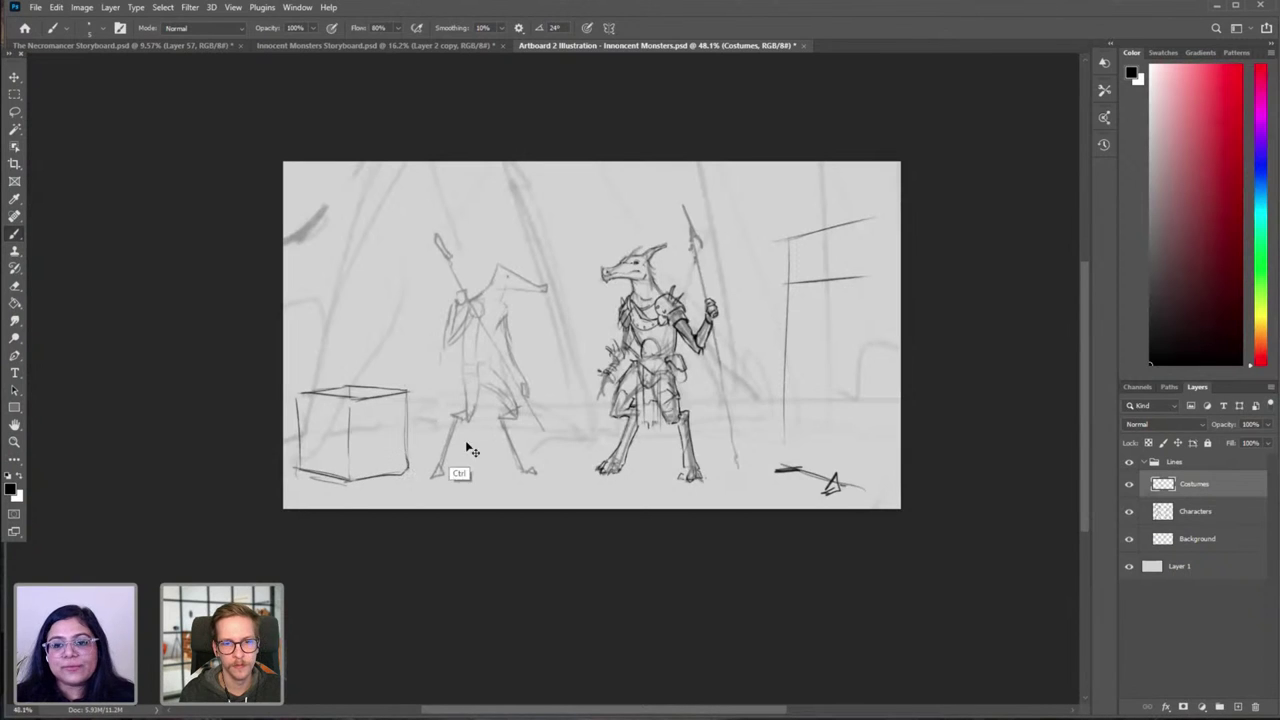
Step: Erase the vertical guide, receding lines and ground arrow beside the spear with a much larger eraser
drag(528, 458, 481, 458)
drag(574, 454, 480, 484)
key(e)
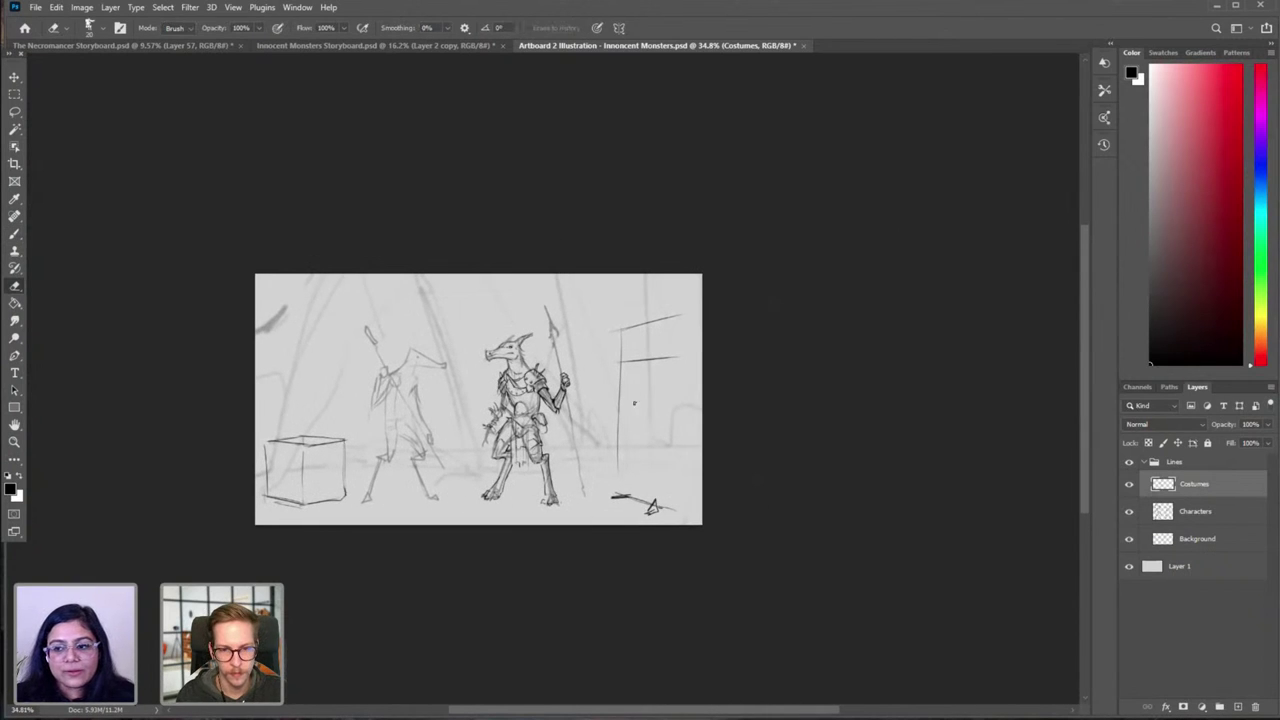
key(bracketright)
key(bracketright)
key(bracketright)
key(bracketright)
key(bracketright)
key(bracketright)
key(bracketright)
key(bracketright)
key(bracketright)
key(bracketright)
mouse_move(671, 343)
mouse_down()
mouse_move(620, 508)
mouse_move(656, 518)
mouse_up()
key(b)
Step: Sketch the right-hand face of a tilted box in the empty area above the spear hand
scroll(620, 334, up, 3)
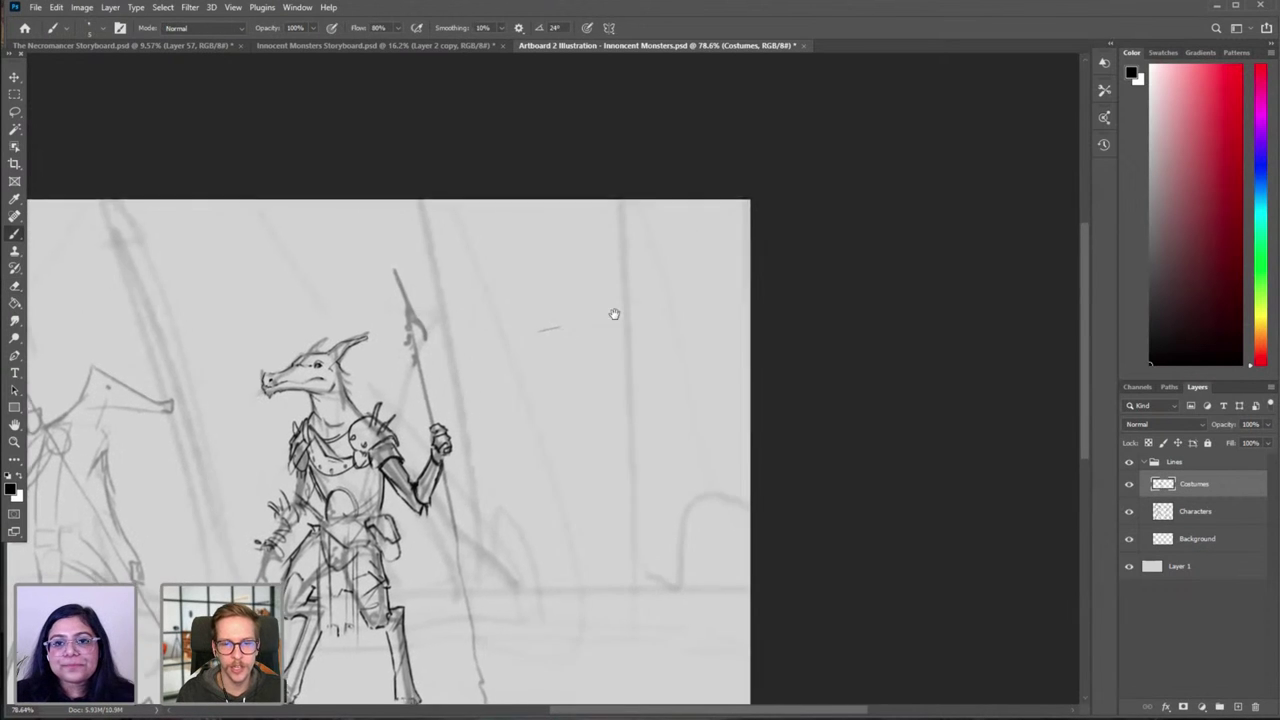
mouse_move(545, 310)
mouse_down()
mouse_move(549, 352)
mouse_move(621, 288)
mouse_up()
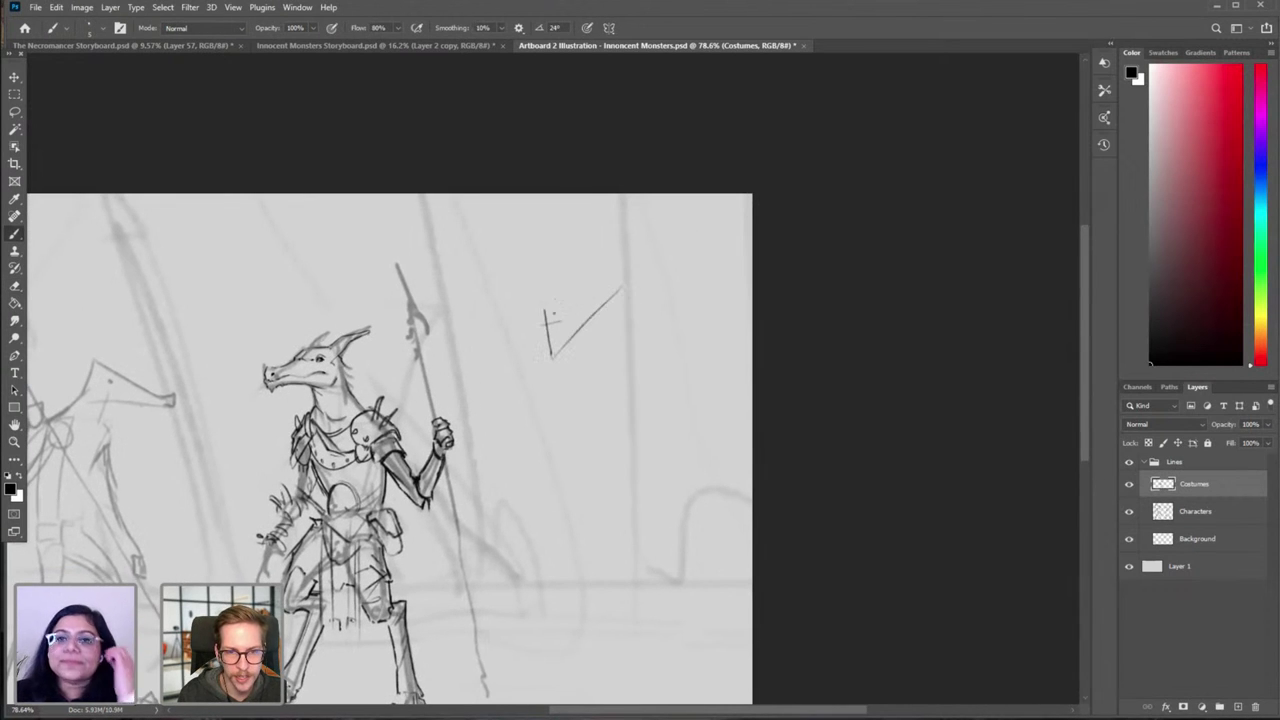
mouse_move(544, 310)
mouse_down()
mouse_move(602, 265)
mouse_move(613, 295)
mouse_up()
key(ctrl+z)
key(ctrl+z)
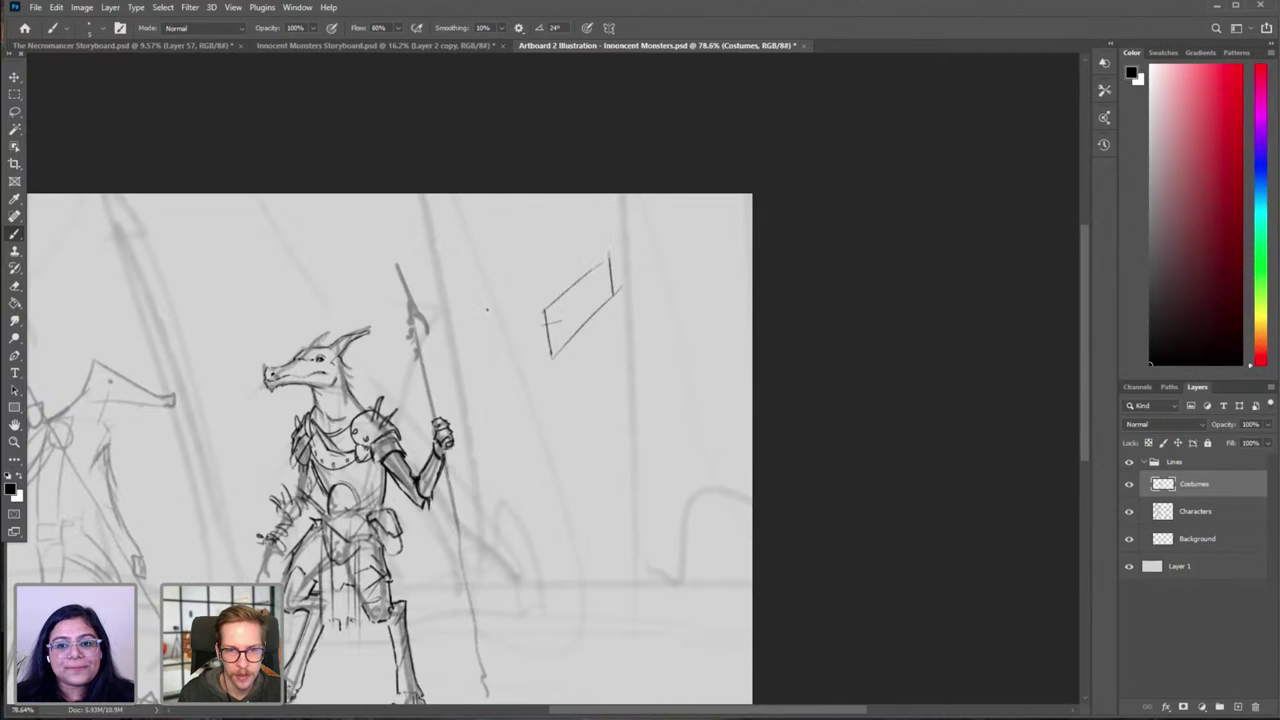
Step: Add the left-hand face of the tilted box, meeting at the shared front edge
mouse_move(477, 303)
mouse_down()
mouse_move(542, 307)
mouse_move(490, 350)
mouse_up()
key(ctrl+z)
key(ctrl+z)
mouse_move(472, 298)
mouse_down()
mouse_move(484, 325)
mouse_move(559, 364)
mouse_up()
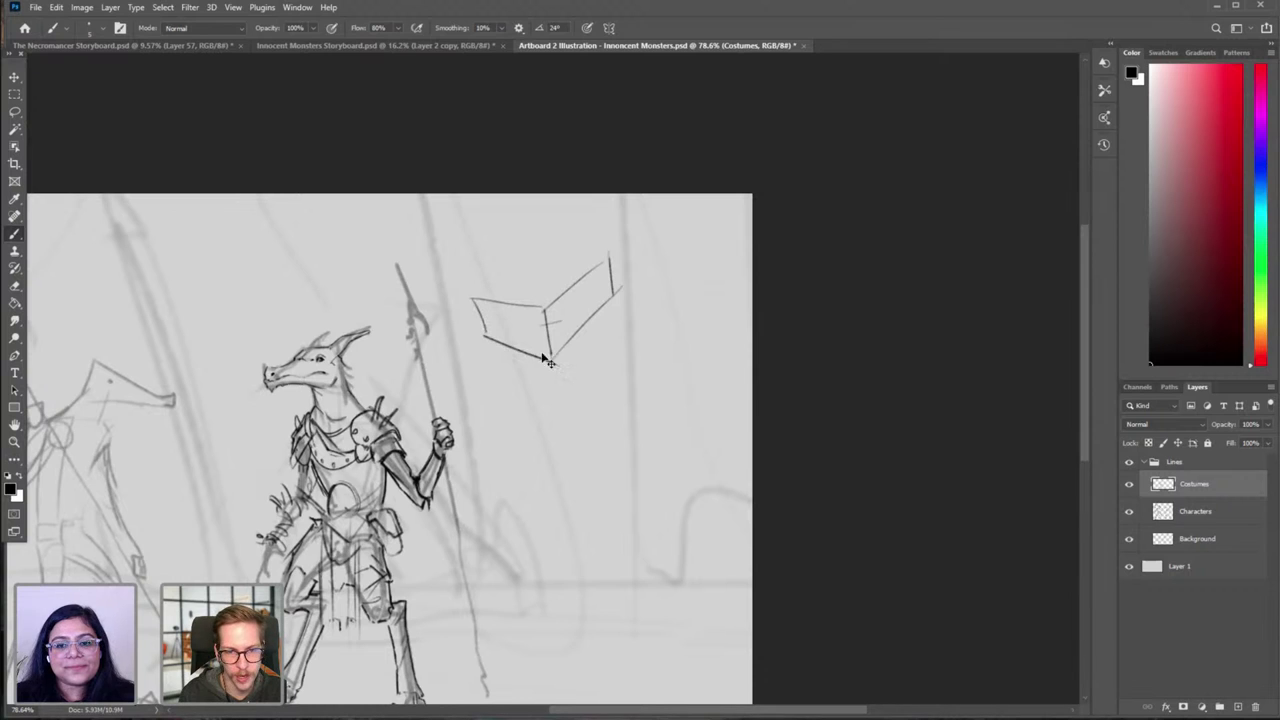
key(ctrl+z)
drag(482, 339, 546, 354)
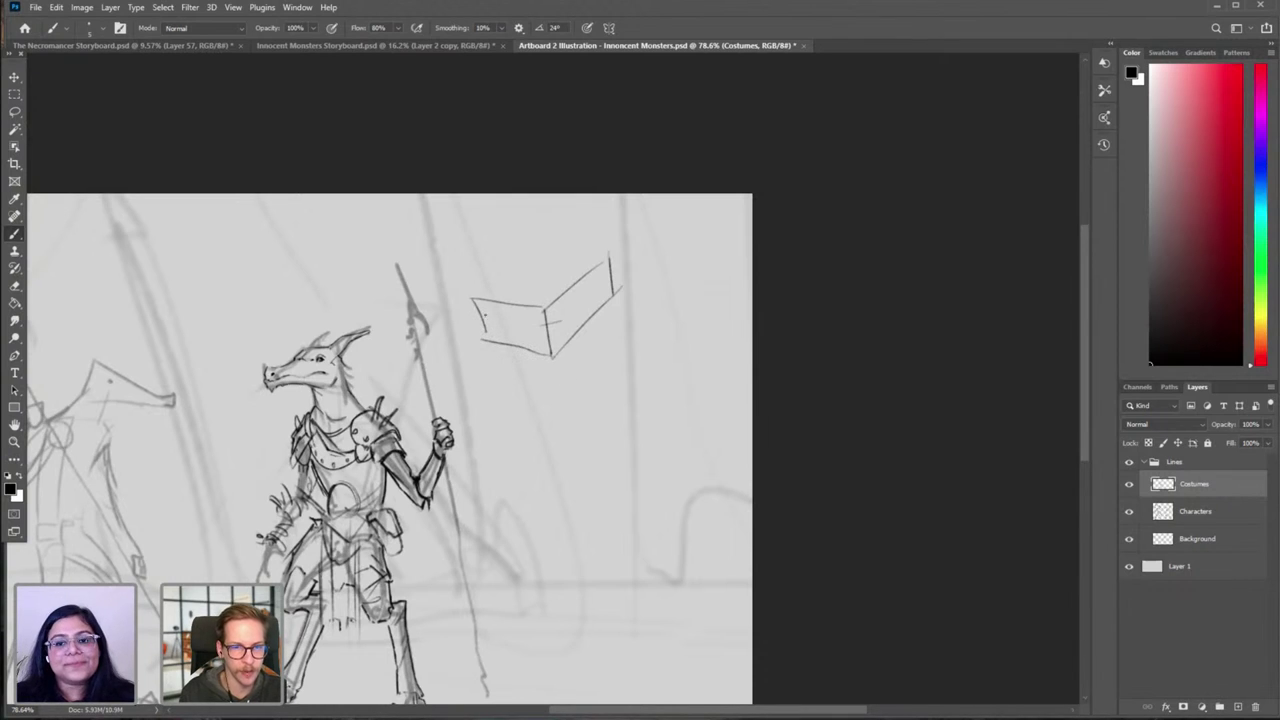
Step: Draw a tapered two-sided box over the unarmored creature's torso, undoing misplaced strokes
drag(111, 412, 331, 296)
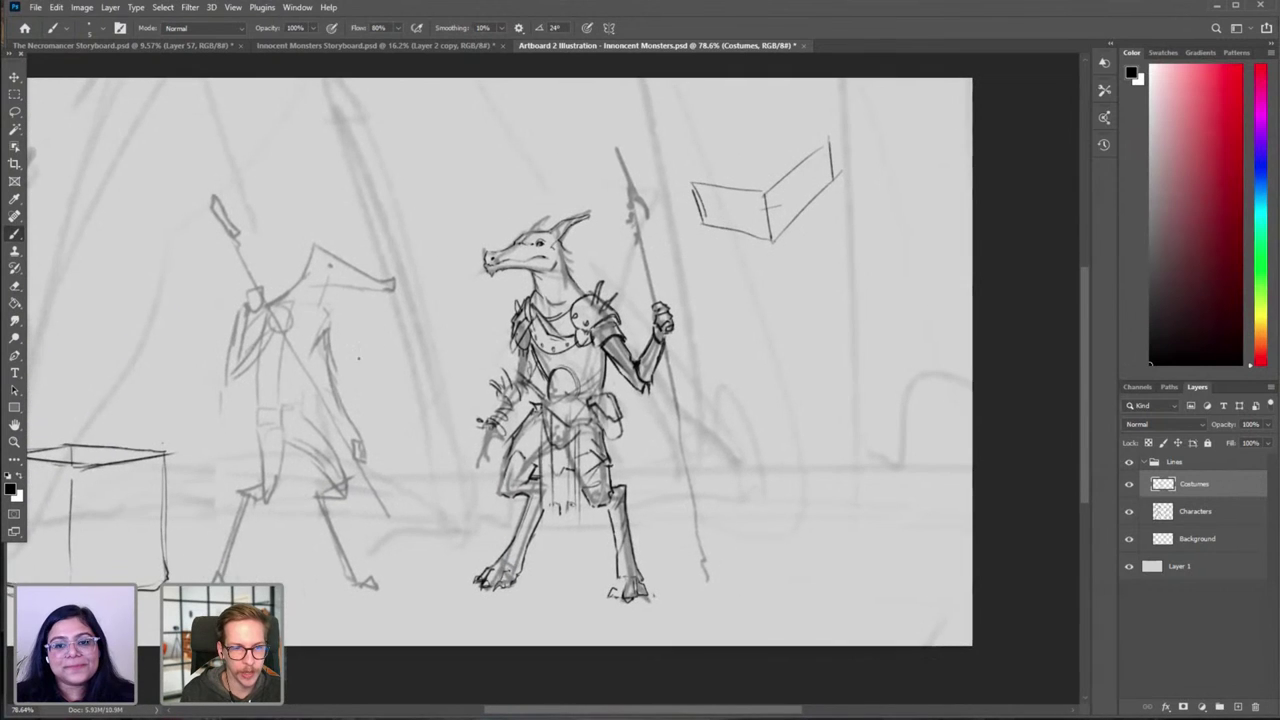
mouse_move(292, 403)
mouse_down()
mouse_move(346, 343)
mouse_move(478, 394)
mouse_up()
mouse_move(362, 194)
mouse_down()
mouse_move(430, 194)
mouse_move(438, 176)
mouse_move(520, 185)
mouse_move(484, 430)
mouse_up()
key(ctrl+z)
key(ctrl+z)
key(ctrl+z)
drag(530, 193, 450, 459)
mouse_move(428, 178)
mouse_down()
mouse_move(394, 462)
mouse_move(453, 450)
mouse_up()
mouse_move(362, 195)
mouse_down()
mouse_move(339, 481)
mouse_move(402, 463)
mouse_move(348, 461)
mouse_move(339, 544)
mouse_up()
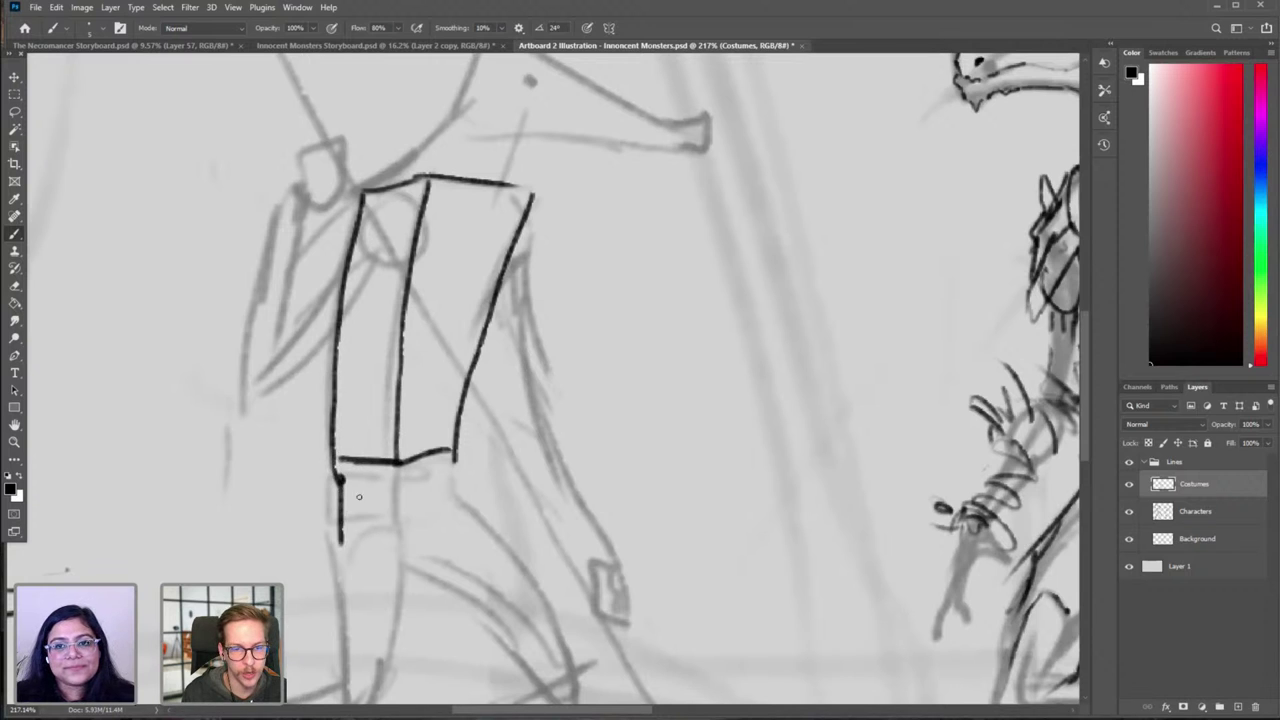
Step: Add a short box section for the unarmored creature's hips below the torso box, undoing the stray edge
key(ctrl+z)
drag(333, 466, 331, 531)
mouse_move(397, 463)
mouse_down()
mouse_move(399, 530)
mouse_move(458, 510)
mouse_up()
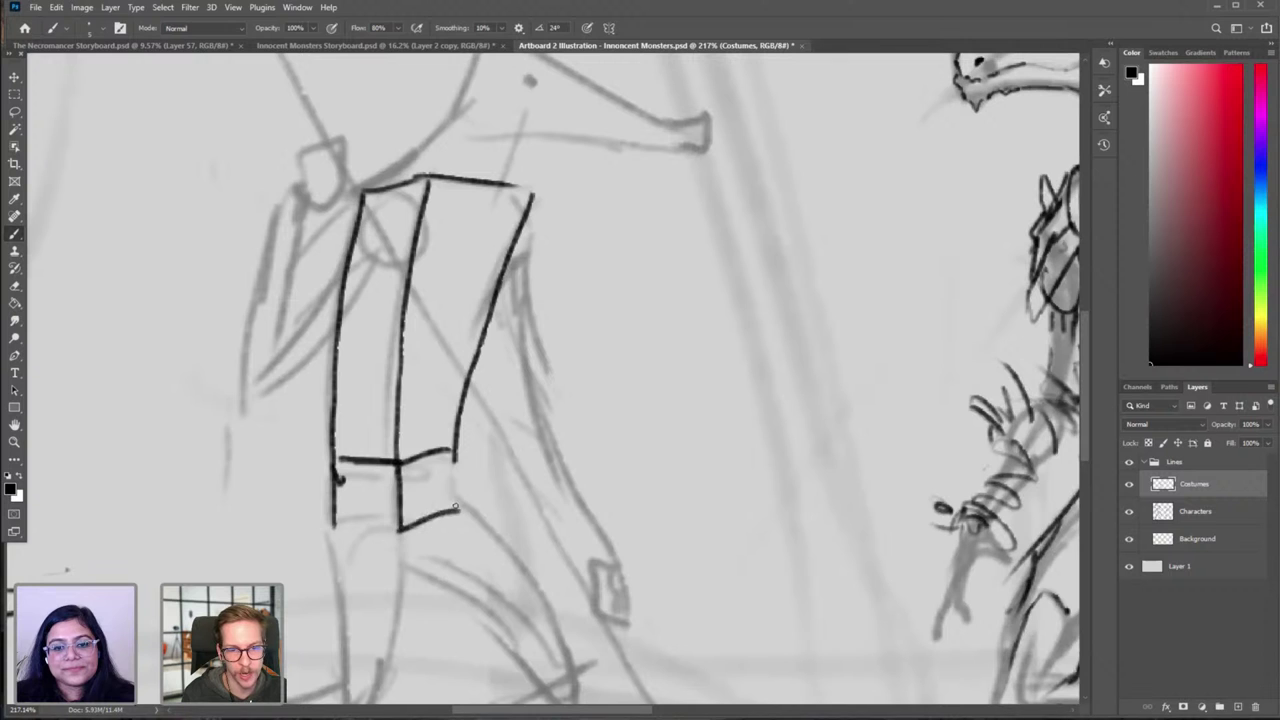
drag(455, 455, 458, 512)
mouse_move(333, 523)
mouse_down()
mouse_move(400, 529)
mouse_move(345, 556)
mouse_up()
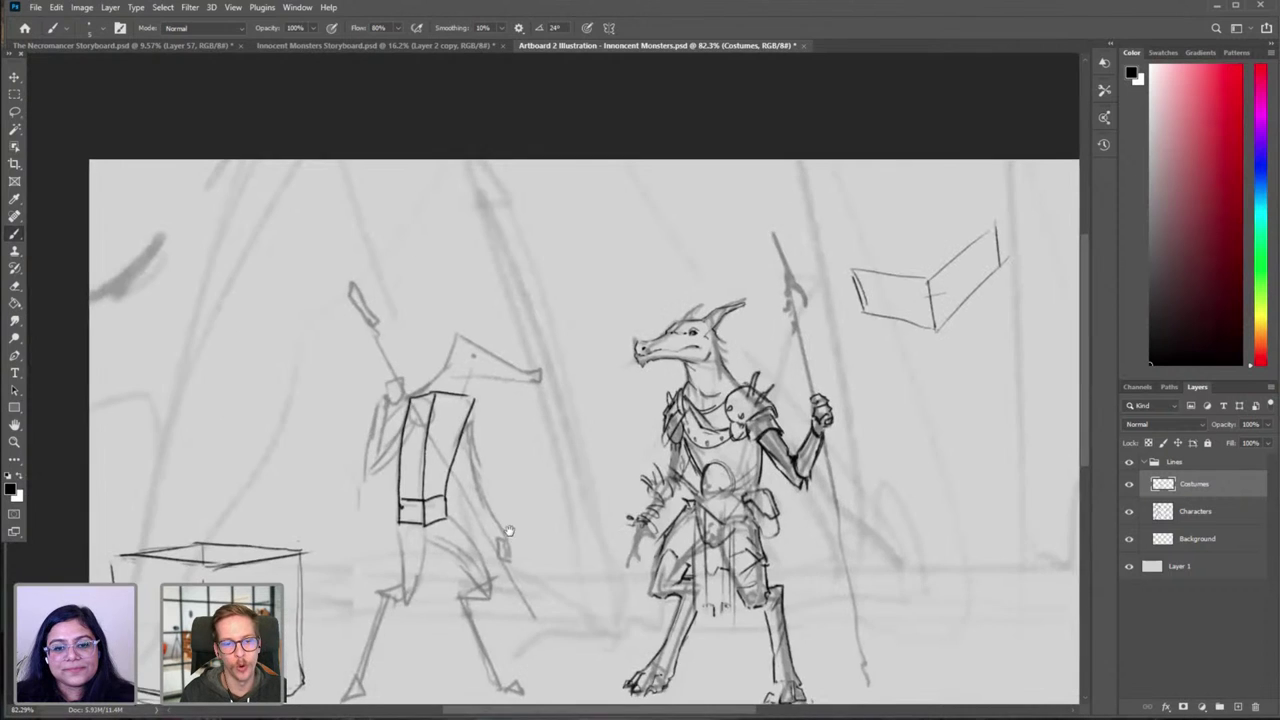
drag(508, 531, 457, 457)
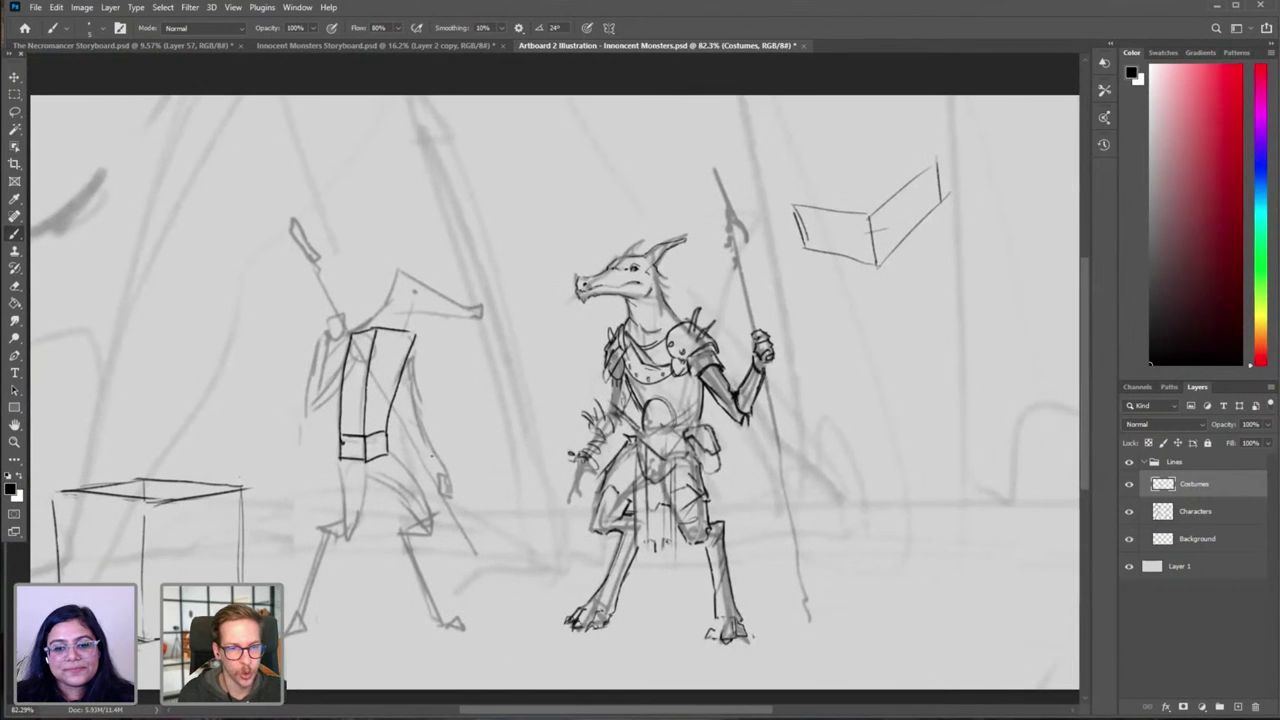
drag(528, 449, 506, 433)
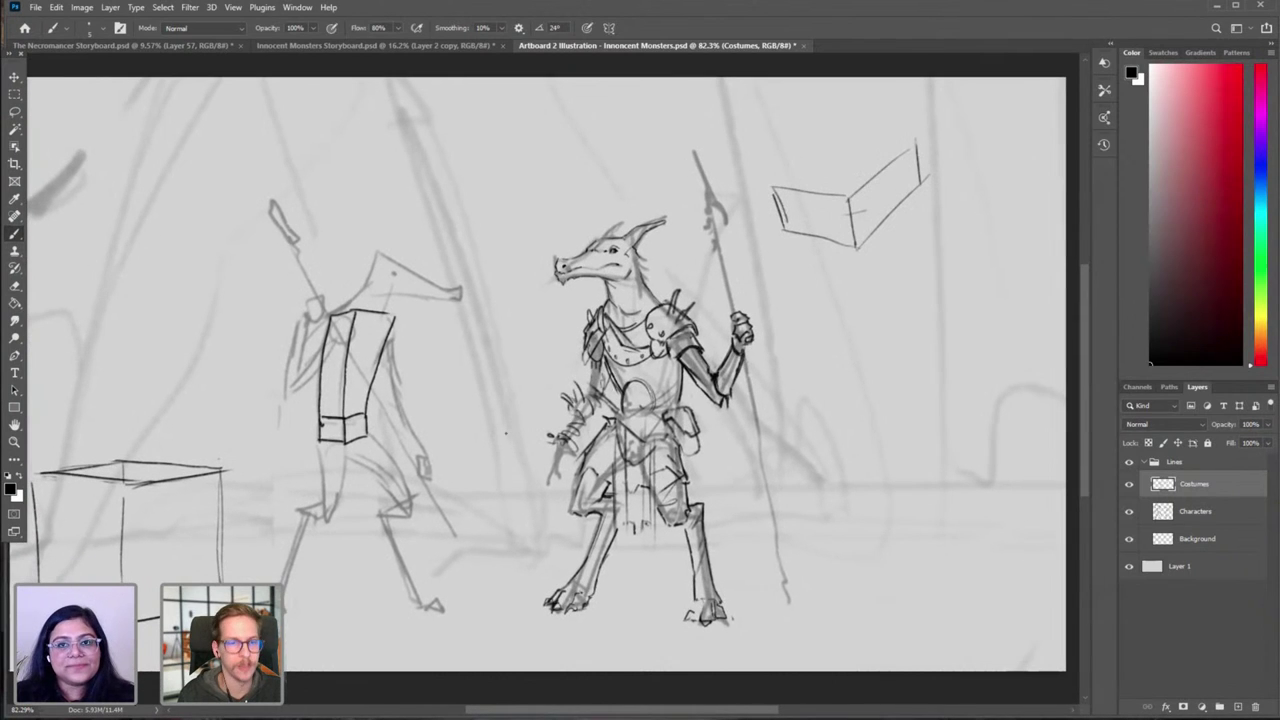
Step: Undo the torso and hips box strokes drawn over the unarmored creature
mouse_move(385, 273)
mouse_down()
mouse_move(268, 272)
mouse_move(293, 225)
mouse_up()
key(ctrl+z)
key(ctrl+z)
key(ctrl+z)
key(ctrl+z)
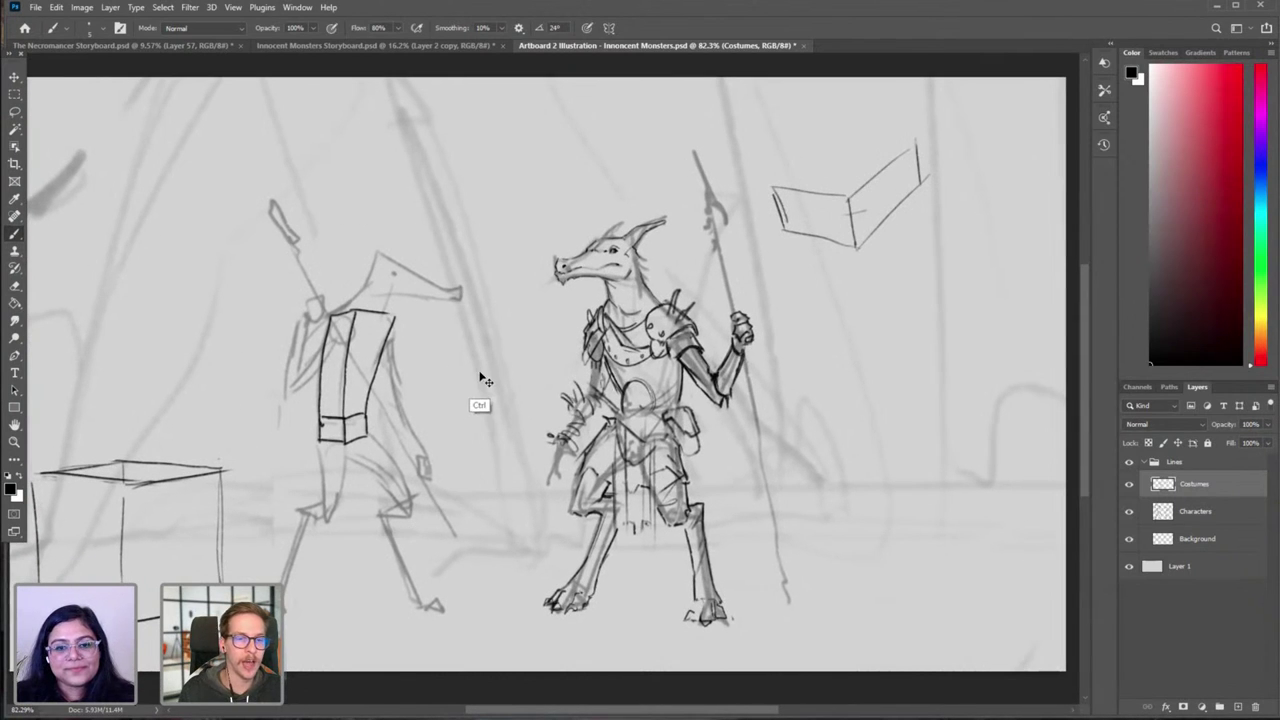
key(ctrl+z)
key(ctrl+z)
key(ctrl+z)
key(ctrl+z)
key(ctrl+z)
key(ctrl+z)
key(ctrl+z)
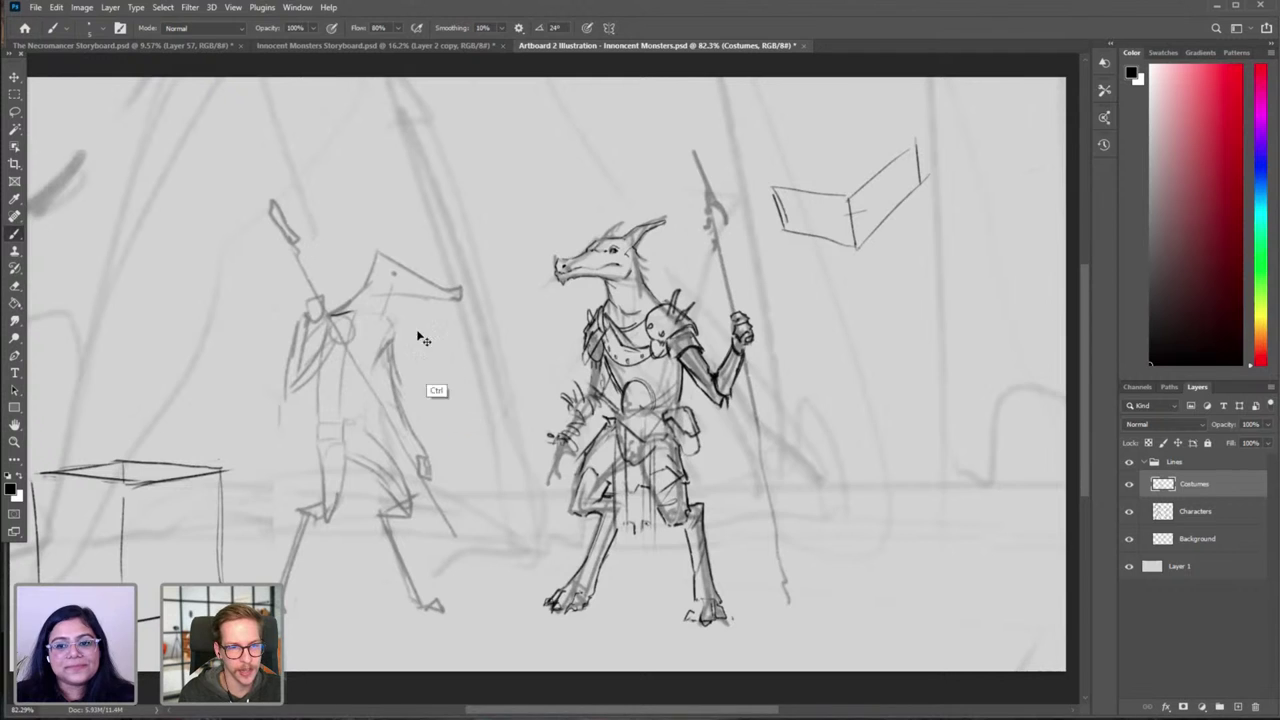
drag(379, 288, 451, 255)
scroll(451, 256, up, 2)
drag(381, 180, 337, 308)
key(ctrl+z)
key(ctrl+z)
scroll(569, 351, down, 4)
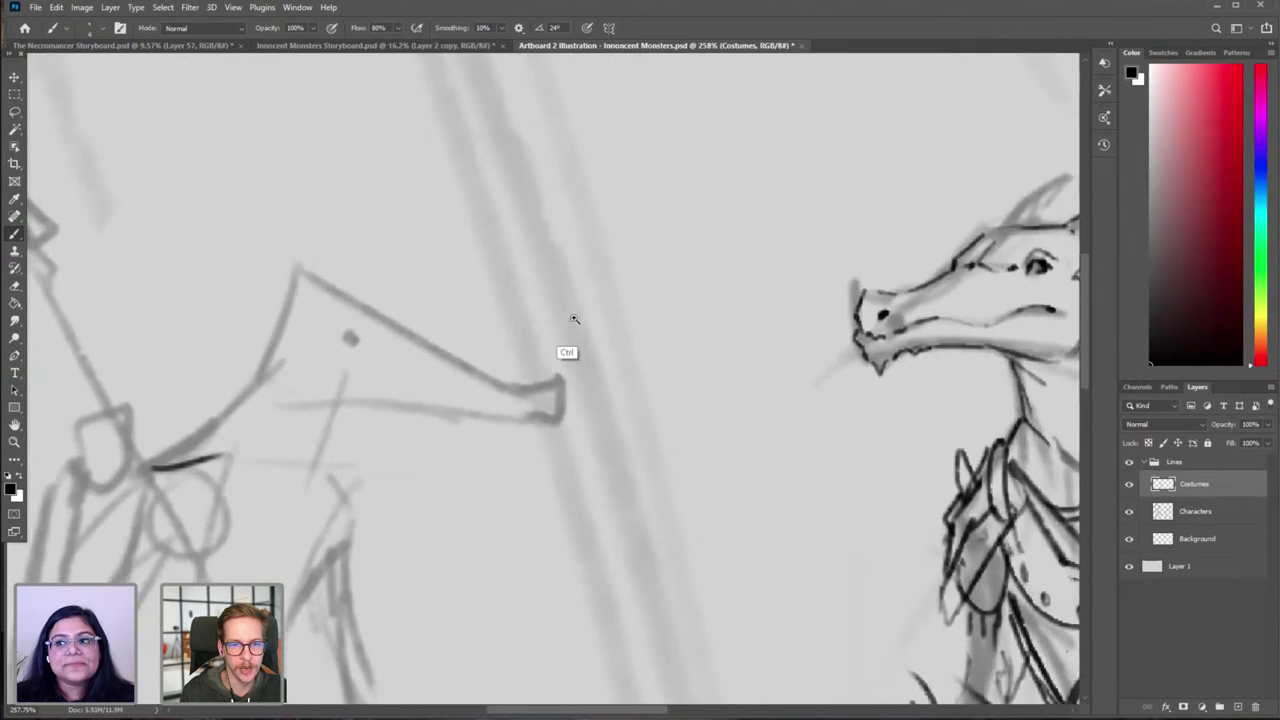
mouse_move(570, 282)
mouse_down()
mouse_move(642, 282)
mouse_move(566, 357)
mouse_up()
key(ctrl+z)
key(ctrl+z)
Step: Sketch a tapered snout box between the two creatures' heads, redrawing its lower edge and closing the small front face
mouse_move(633, 264)
mouse_down()
mouse_move(650, 263)
mouse_move(541, 325)
mouse_move(648, 277)
mouse_move(655, 305)
mouse_up()
drag(590, 330, 662, 300)
key(ctrl+z)
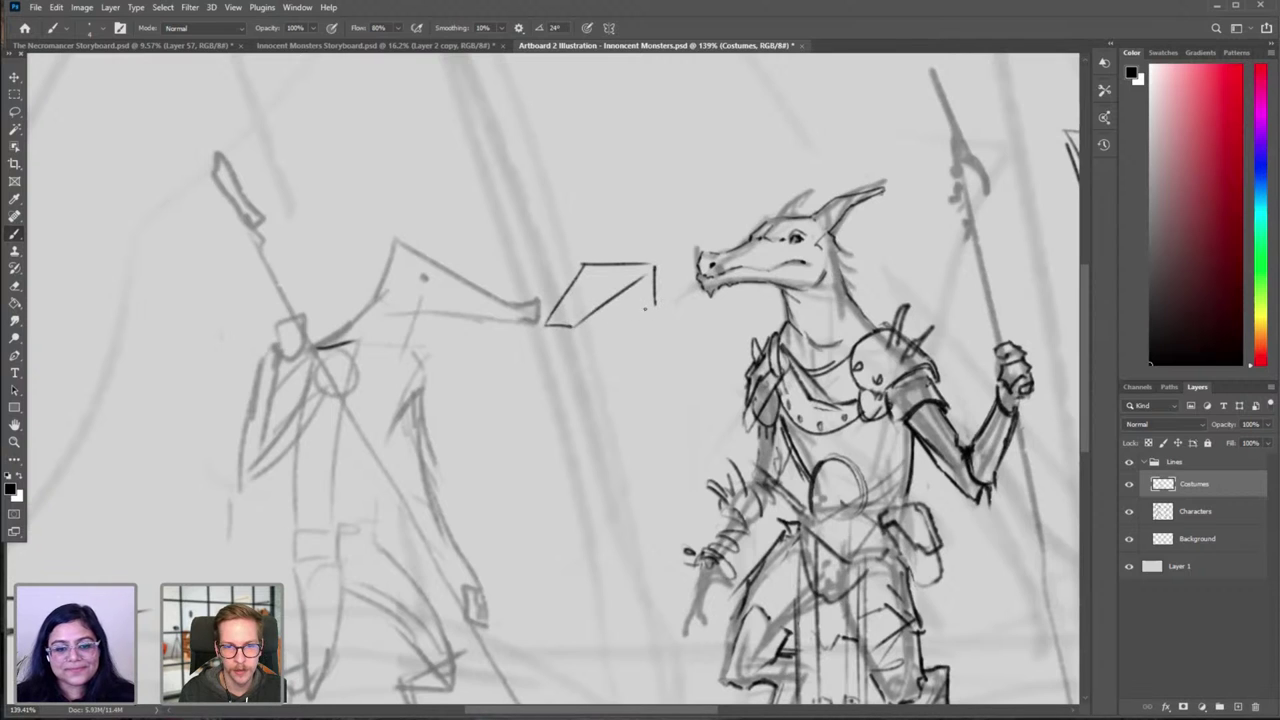
drag(598, 327, 664, 299)
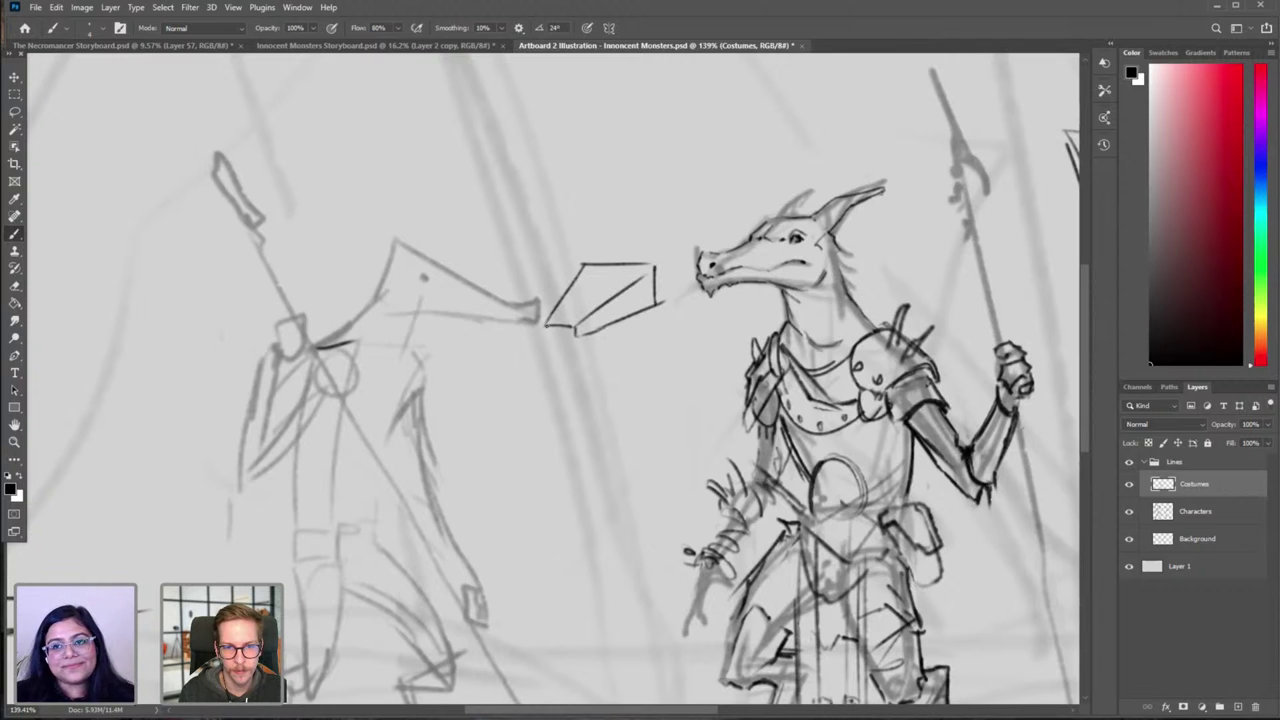
drag(547, 326, 548, 338)
mouse_move(547, 338)
mouse_down()
mouse_move(580, 337)
mouse_move(572, 372)
mouse_up()
drag(572, 374, 490, 375)
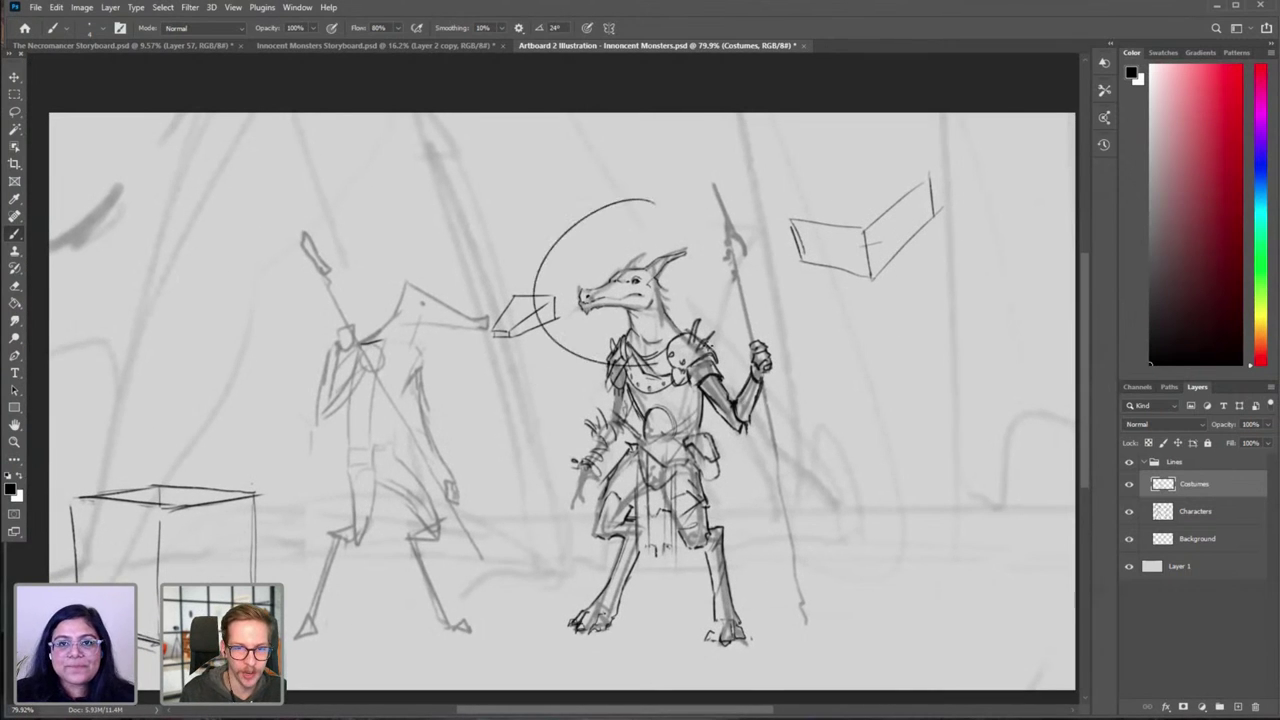
drag(469, 356, 610, 359)
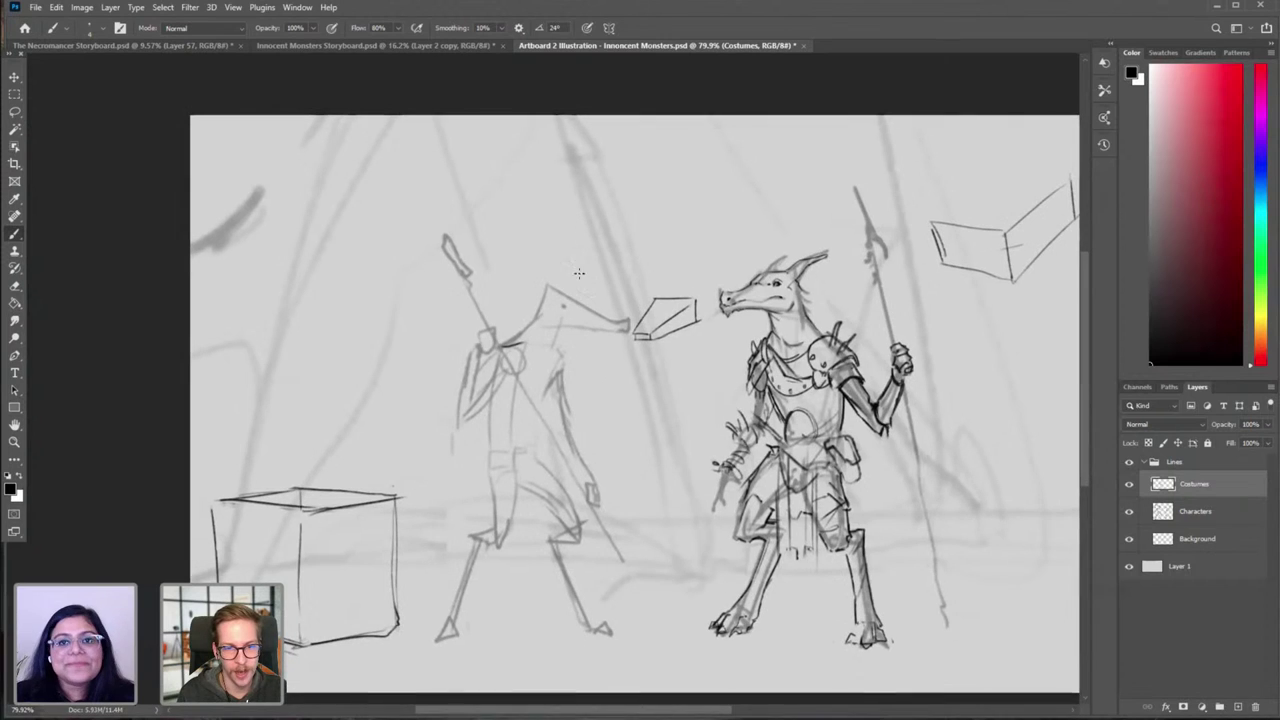
drag(518, 300, 516, 318)
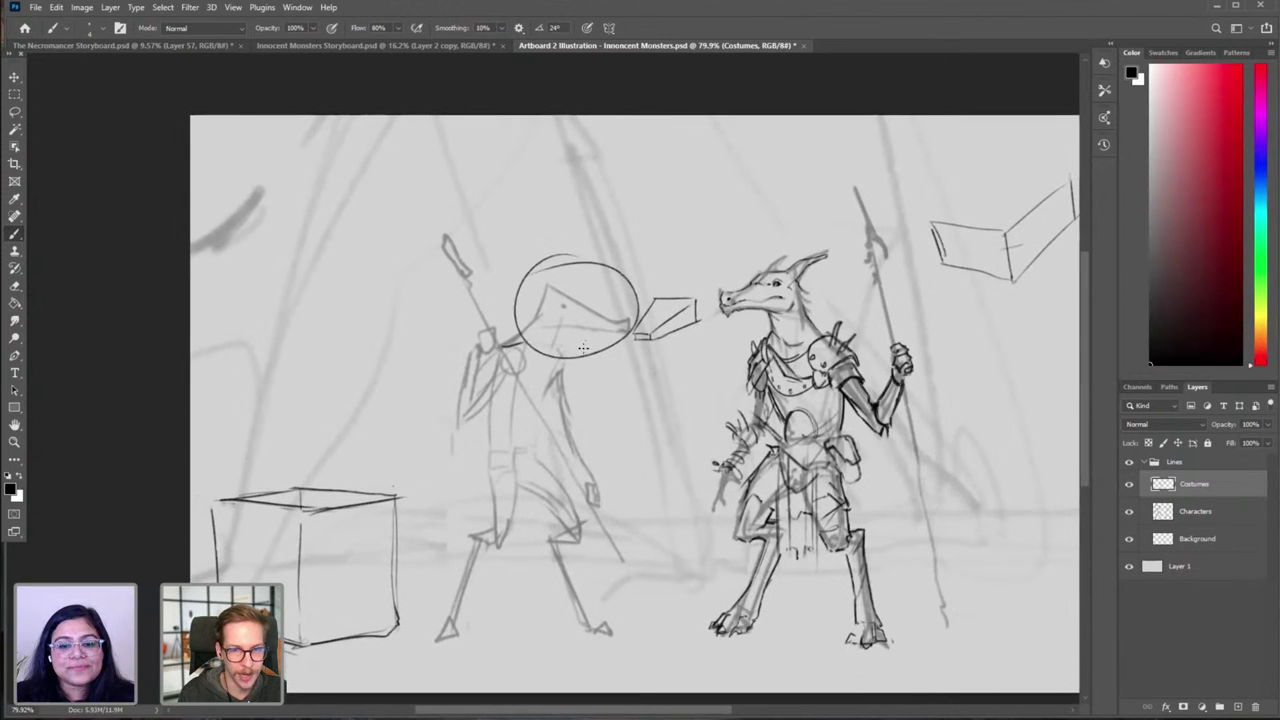
key(ctrl+z)
scroll(584, 345, up, 3)
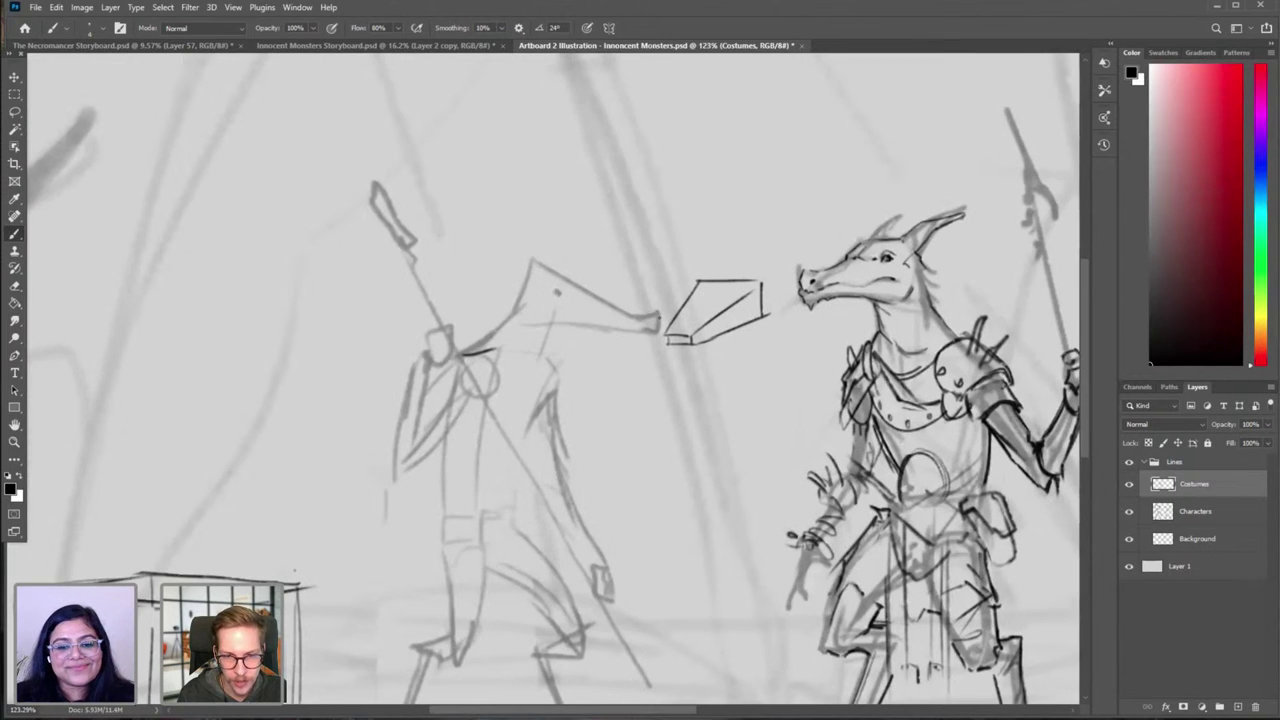
Step: Draw a front-facing tapered box over the unarmored creature's head with a small front face, undoing the misplaced edges
drag(537, 317, 560, 315)
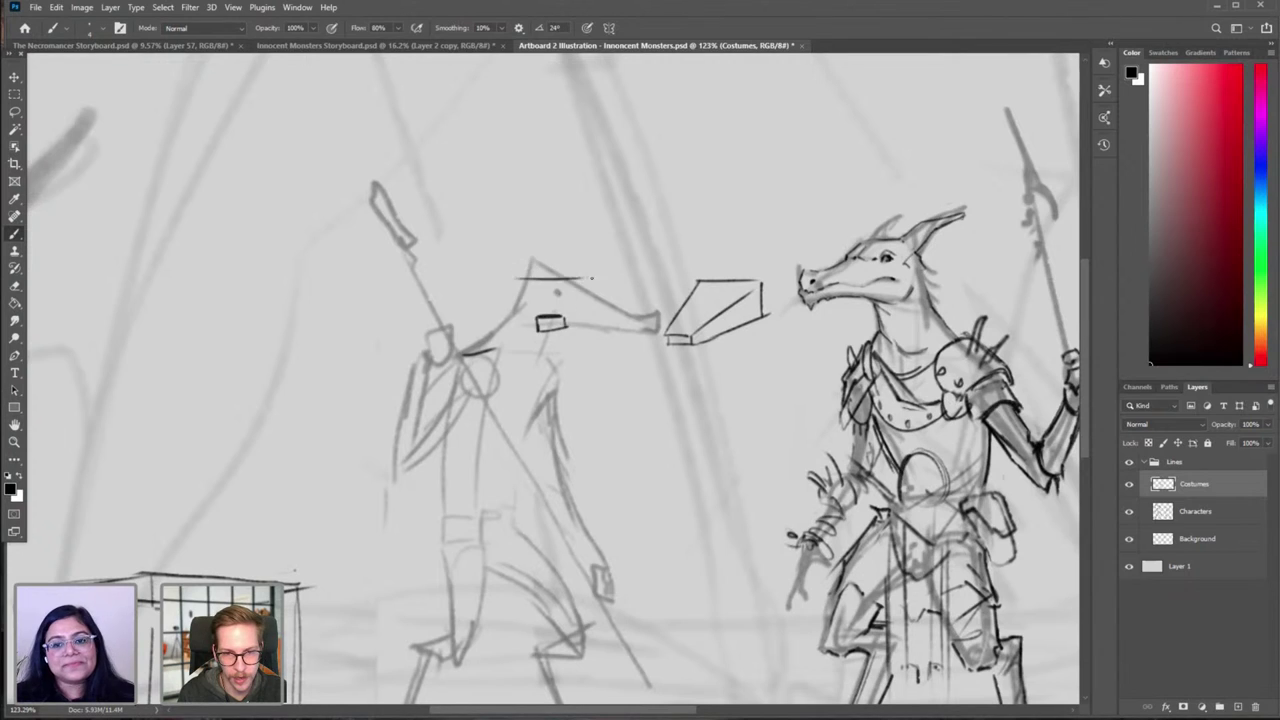
mouse_move(528, 274)
mouse_down()
mouse_move(586, 273)
mouse_move(563, 318)
mouse_up()
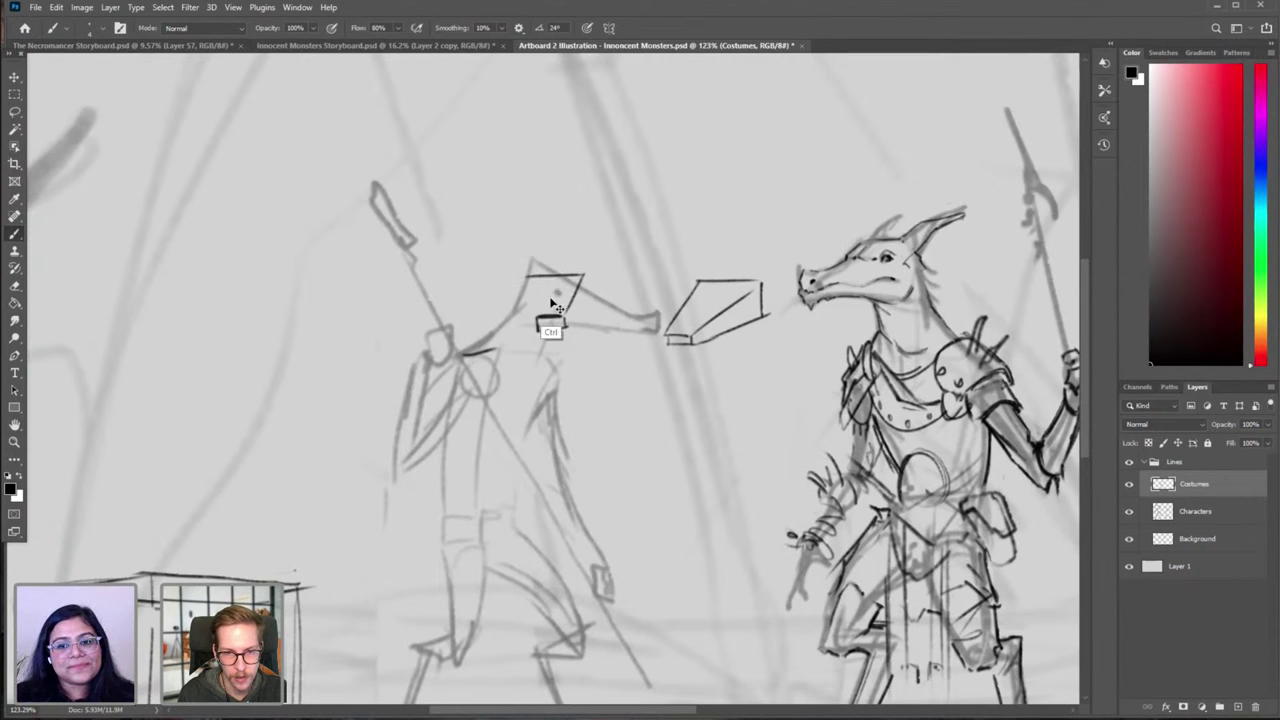
key(ctrl+z)
key(ctrl+z)
mouse_move(516, 283)
mouse_down()
mouse_move(537, 315)
mouse_move(572, 275)
mouse_move(566, 325)
mouse_move(517, 312)
mouse_move(520, 323)
mouse_up()
key(ctrl+z)
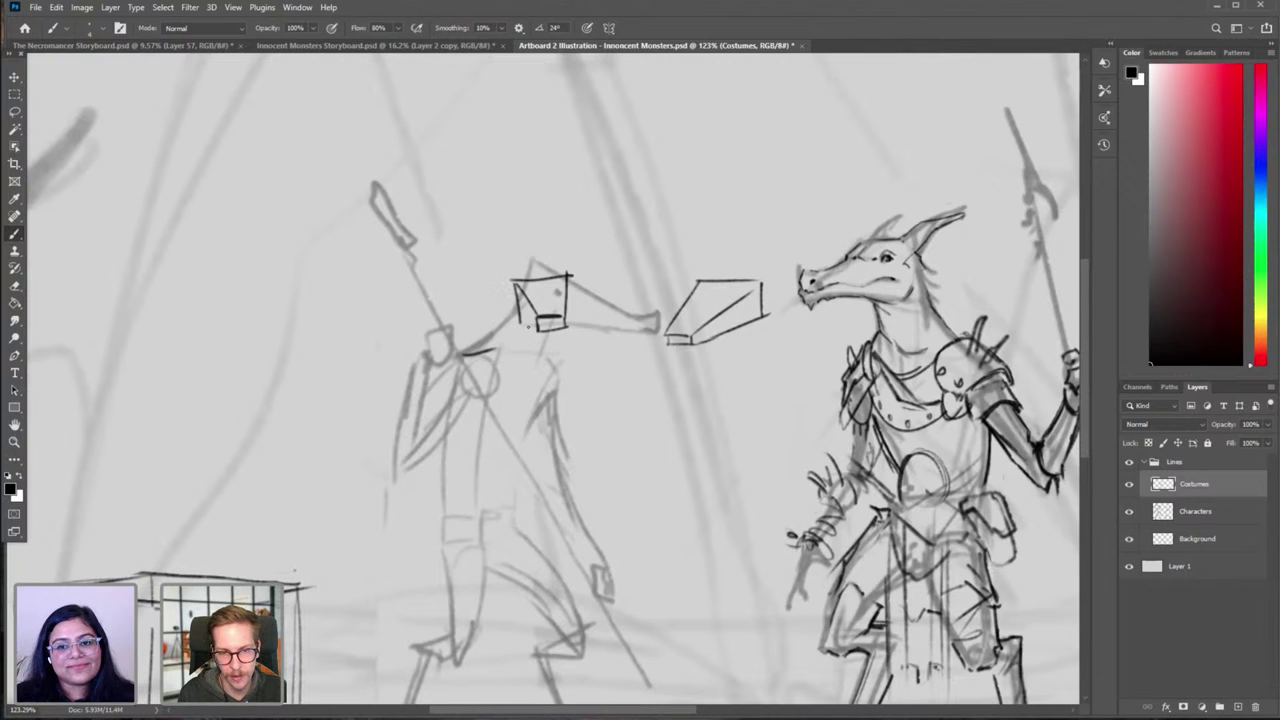
drag(569, 275, 569, 326)
key(ctrl+minus)
key(ctrl+minus)
key(ctrl+minus)
mouse_move(603, 406)
mouse_down()
mouse_move(570, 399)
mouse_move(639, 328)
mouse_move(607, 345)
mouse_up()
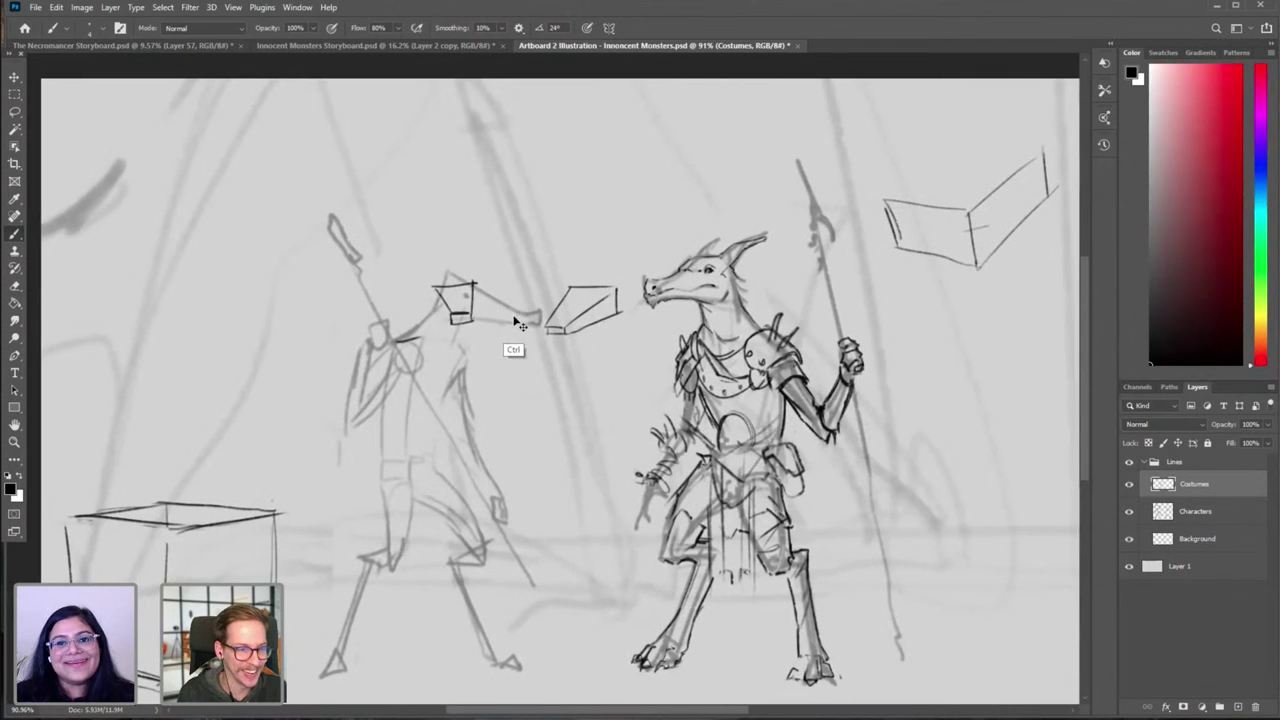
Step: Undo the box over the unarmored creature's head and the small front face of the snout box
key(ctrl+z)
key(ctrl+z)
key(ctrl+z)
key(ctrl+z)
key(ctrl+z)
key(ctrl+z)
key(ctrl+z)
key(ctrl+z)
key(ctrl+z)
key(ctrl+z)
key(ctrl+z)
key(ctrl+z)
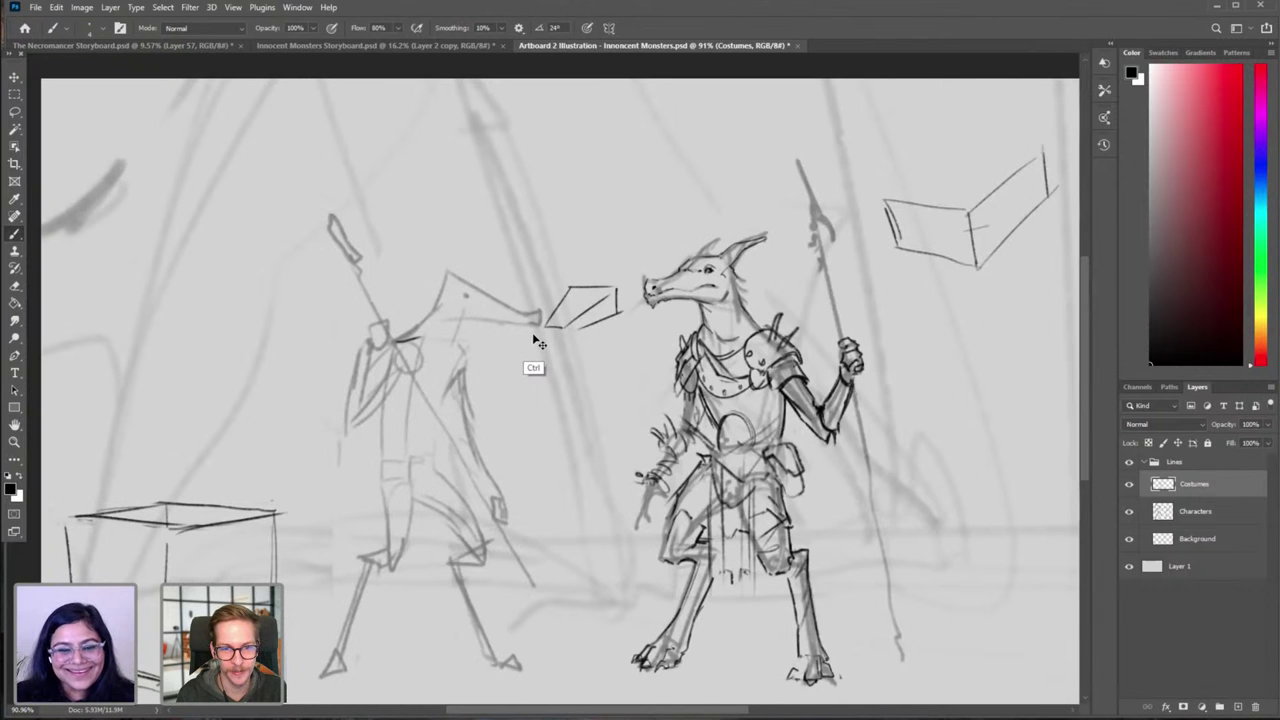
Step: Undo the rest of the snout box and the tilted box strokes beside the spear
drag(767, 364, 731, 322)
key(ctrl+z)
key(ctrl+z)
key(ctrl+z)
key(ctrl+z)
key(ctrl+z)
key(ctrl+z)
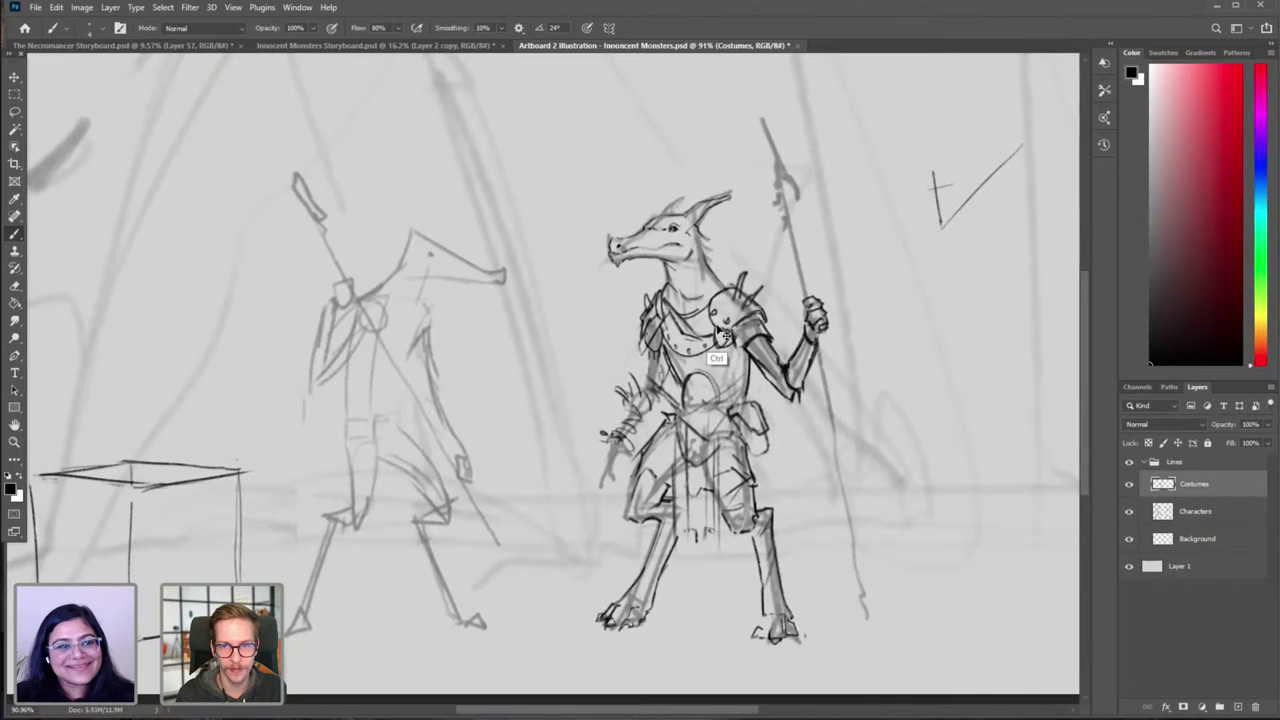
key(ctrl+z)
Step: Lasso the practice box beside the unarmored creature, delete it and clear the selection
mouse_move(486, 422)
mouse_down()
mouse_move(443, 427)
mouse_move(499, 432)
mouse_up()
key(l)
mouse_move(397, 405)
mouse_down()
mouse_move(330, 426)
mouse_move(332, 516)
mouse_move(411, 524)
mouse_move(441, 502)
mouse_move(416, 394)
mouse_up()
key(Delete)
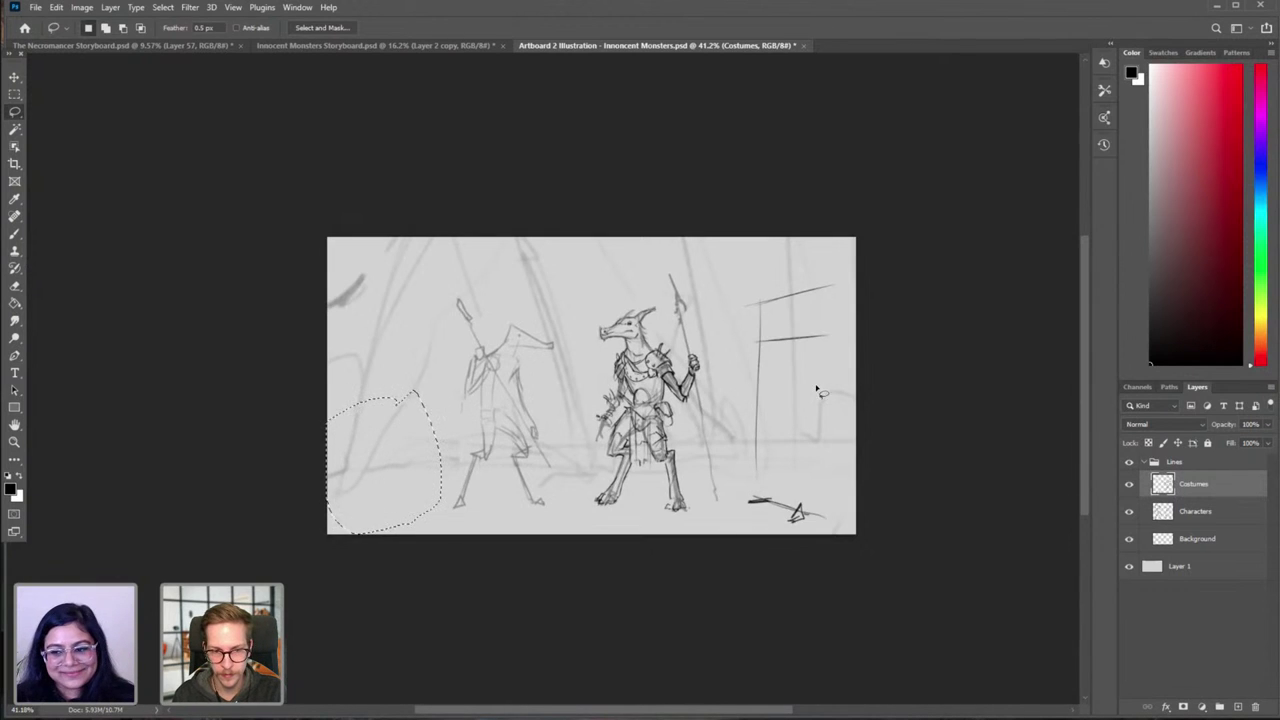
key(ctrl+d)
Step: Lasso the leftover perspective lines beside the armored creature's spear, delete them, deselect and return to the Brush tool
mouse_move(836, 261)
mouse_down()
mouse_move(732, 412)
mouse_move(745, 522)
mouse_move(848, 271)
mouse_up()
key(Delete)
key(ctrl+d)
key(b)
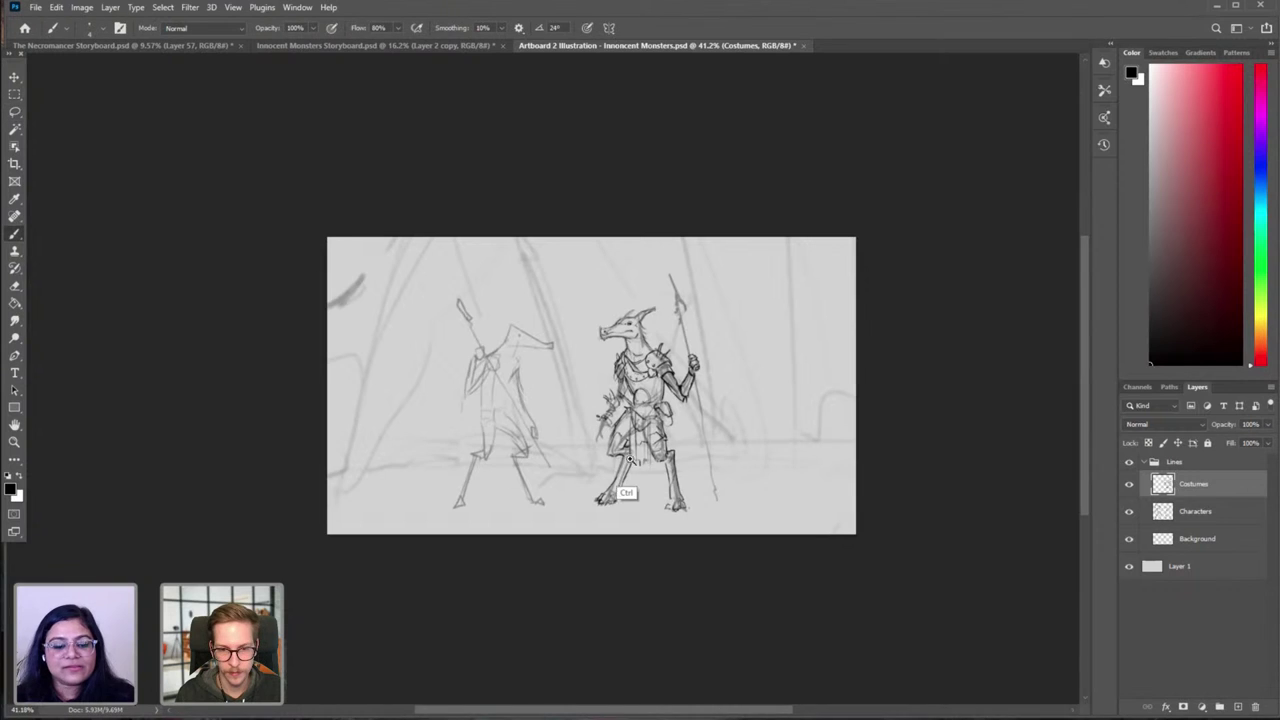
Step: Toggle the Costumes layer off and on, and flip the canvas horizontally to check the armored creature's head
scroll(632, 460, up, 3)
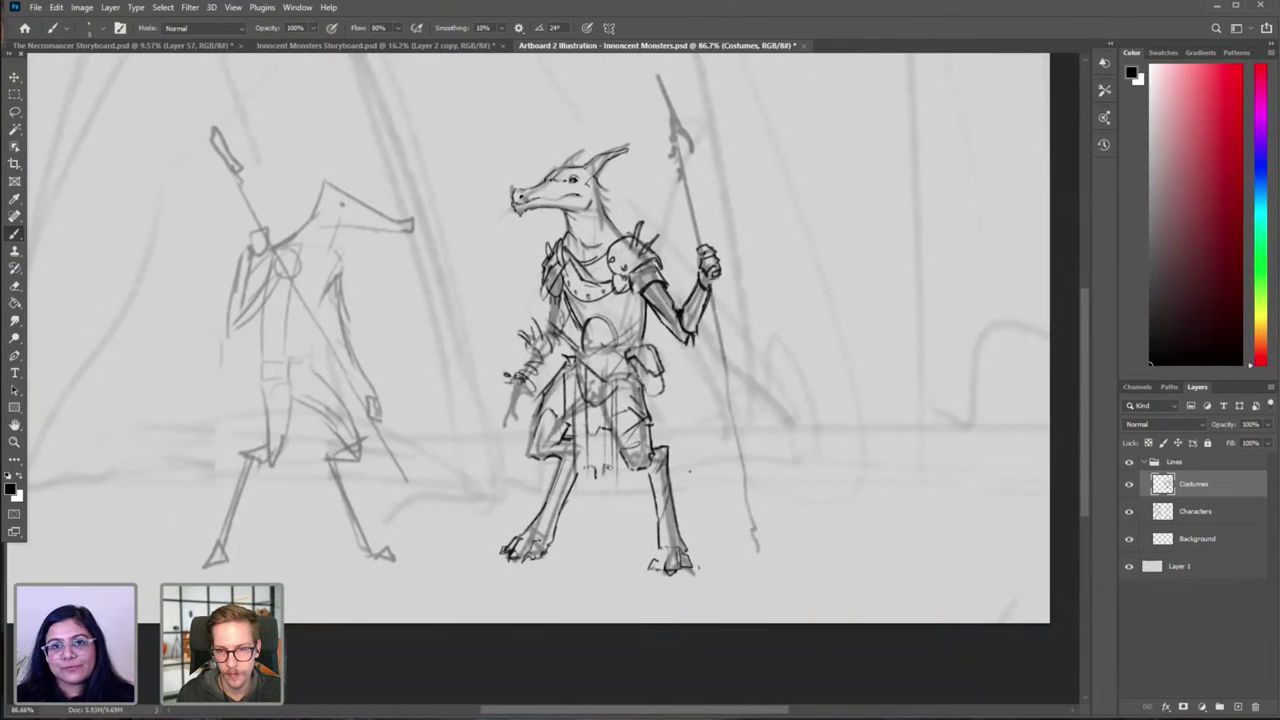
click(1129, 484)
click(1129, 484)
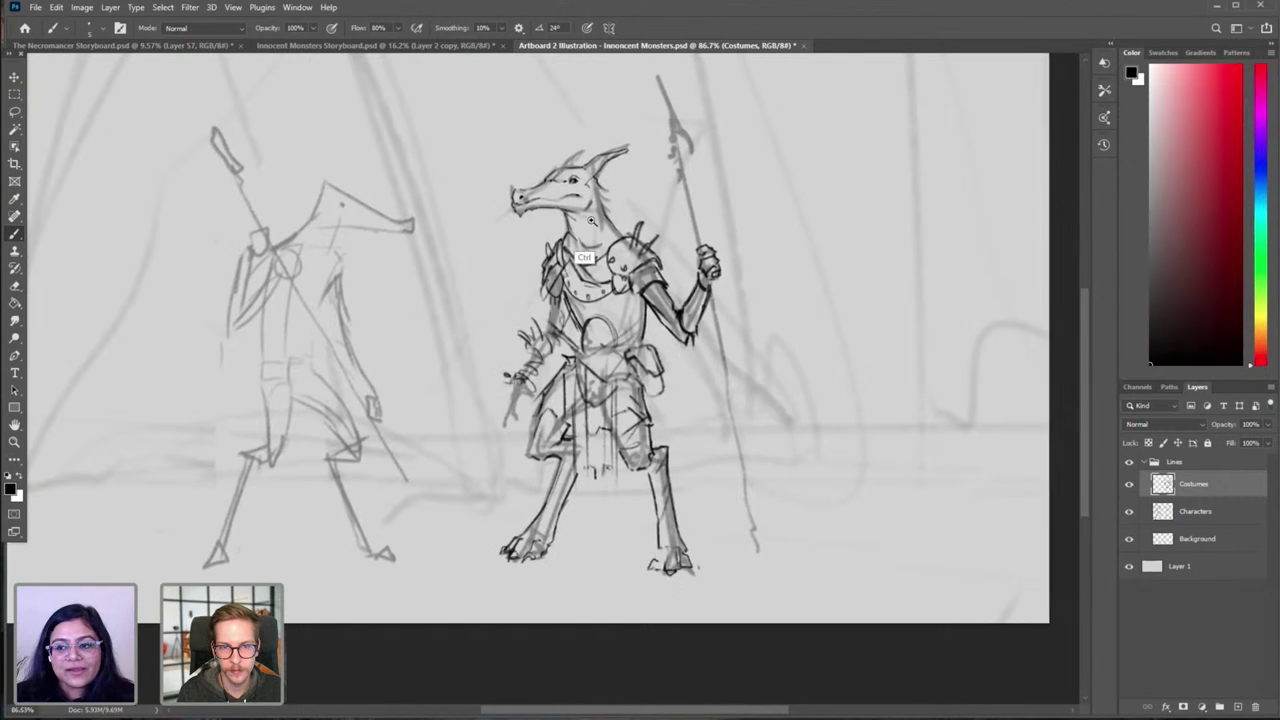
scroll(563, 140, up, 4)
drag(644, 351, 652, 375)
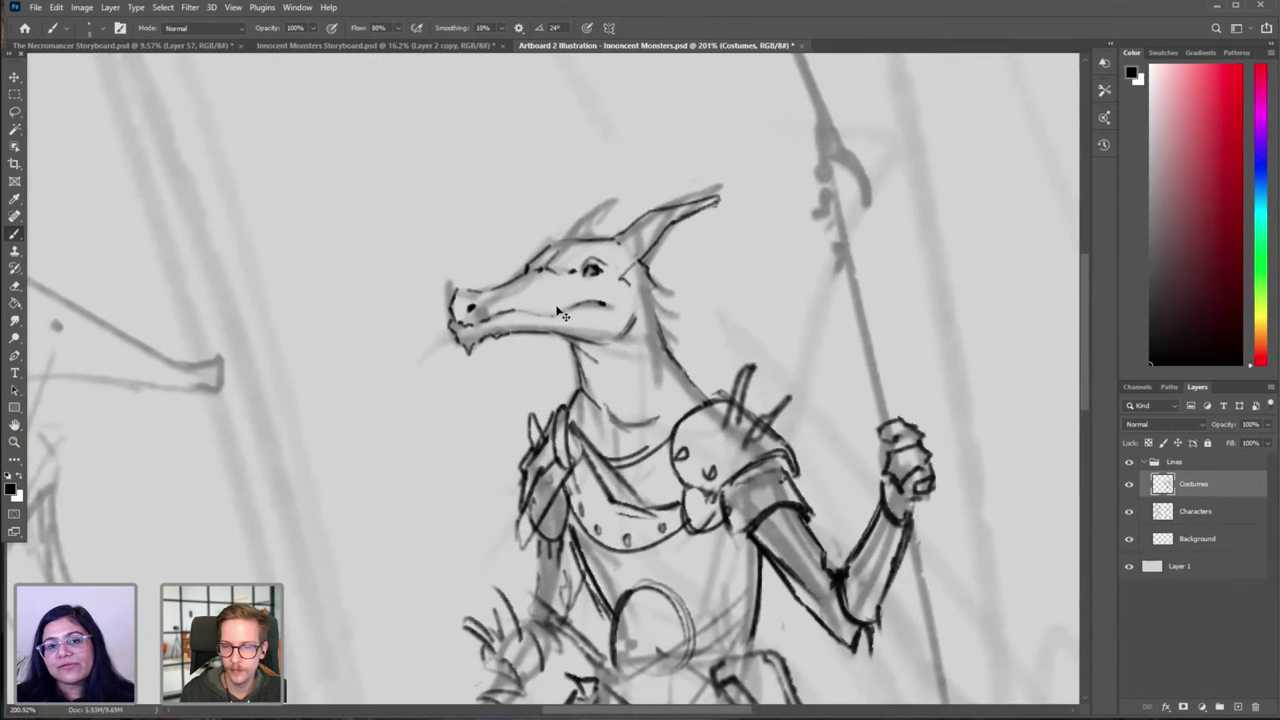
key(ctrl+shift+h)
drag(416, 360, 868, 405)
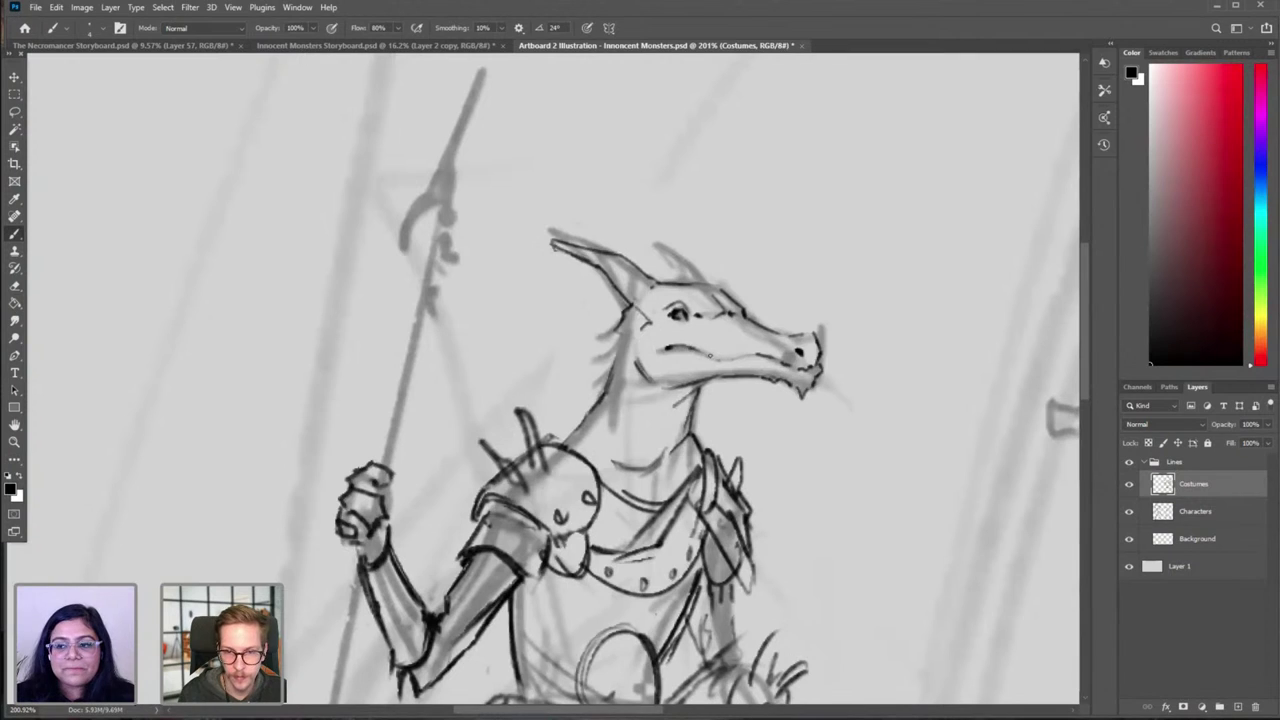
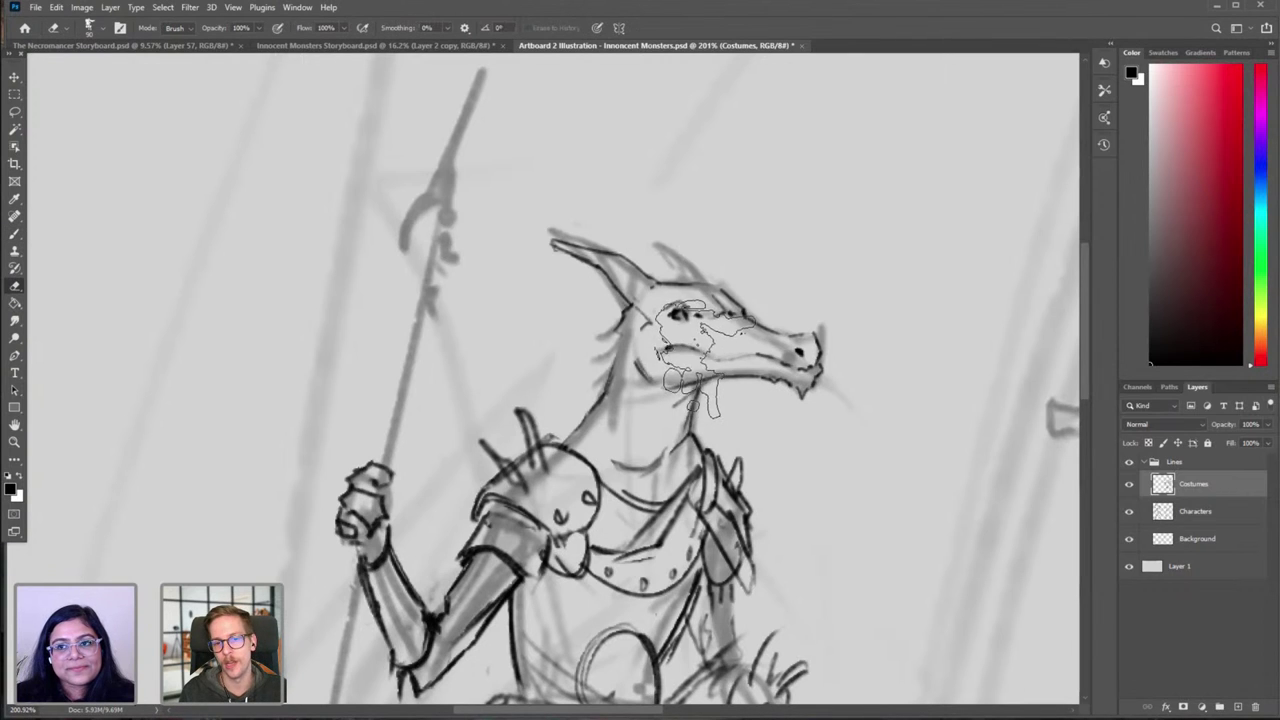
Step: Erase the excess of the armored creature's mouth line and redraw its corner with a short brush stroke
key(e)
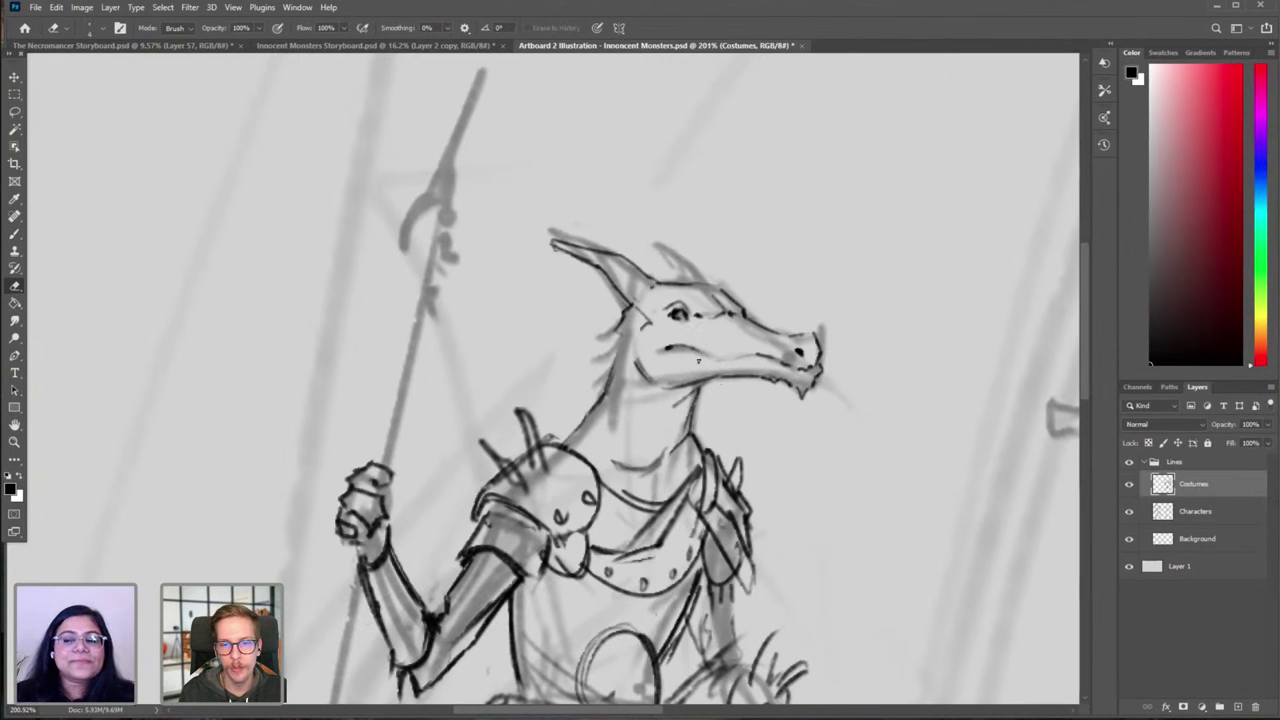
key(b)
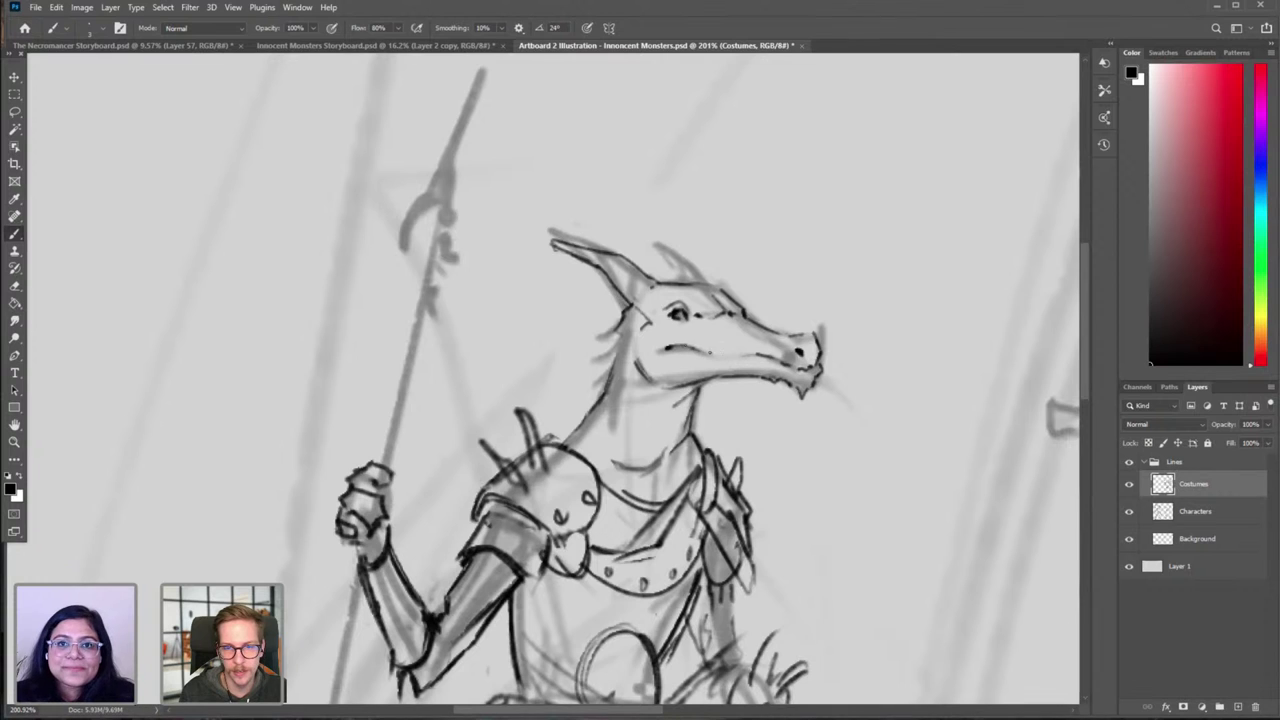
drag(688, 347, 716, 353)
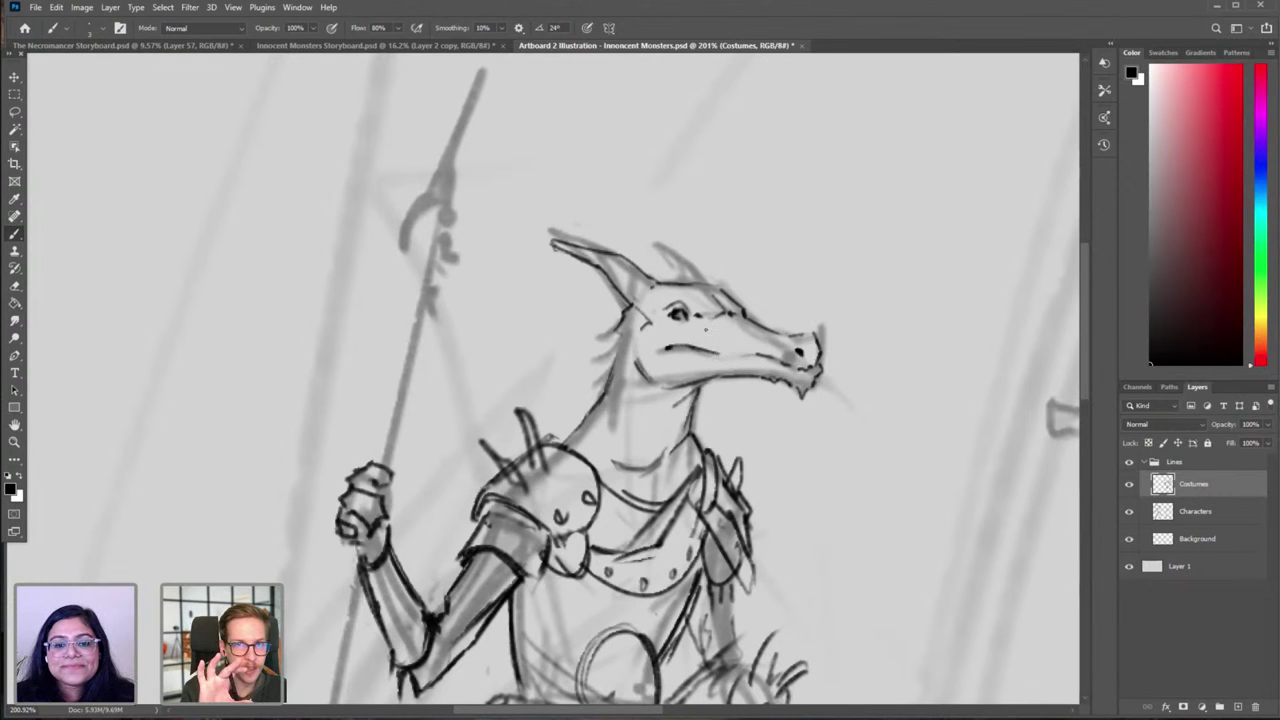
scroll(690, 315, down, 5)
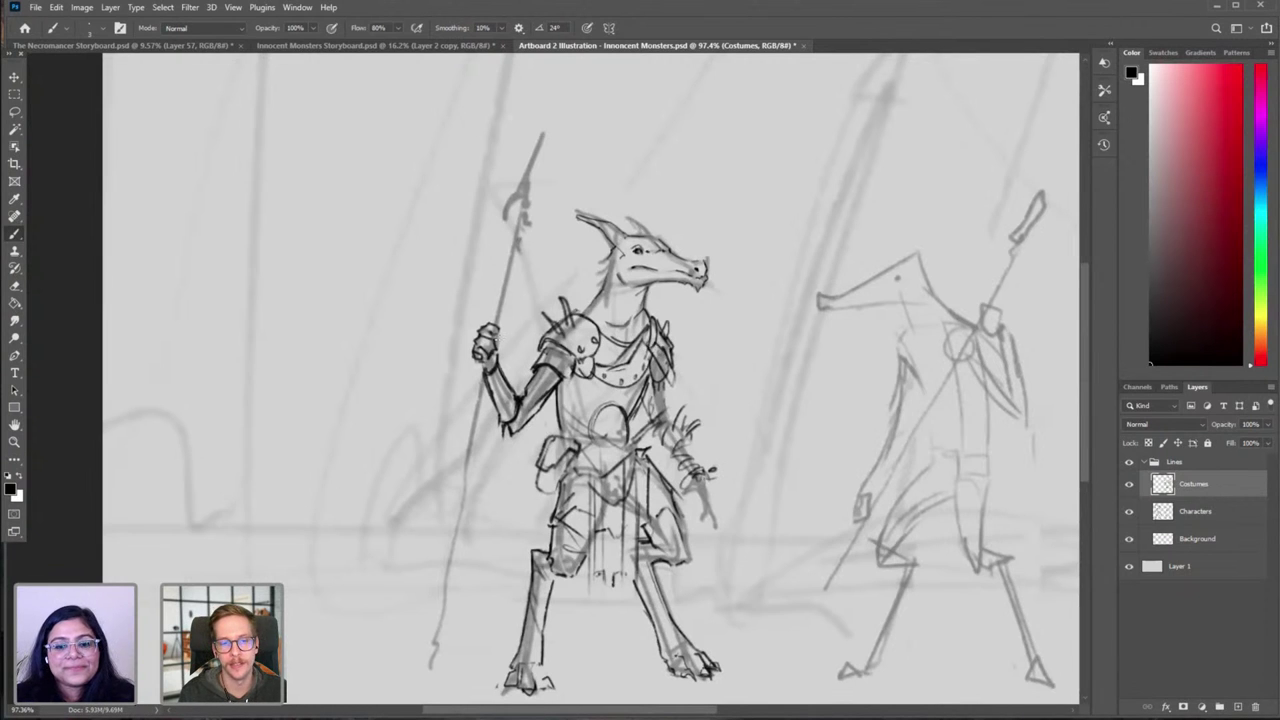
scroll(506, 347, up, 5)
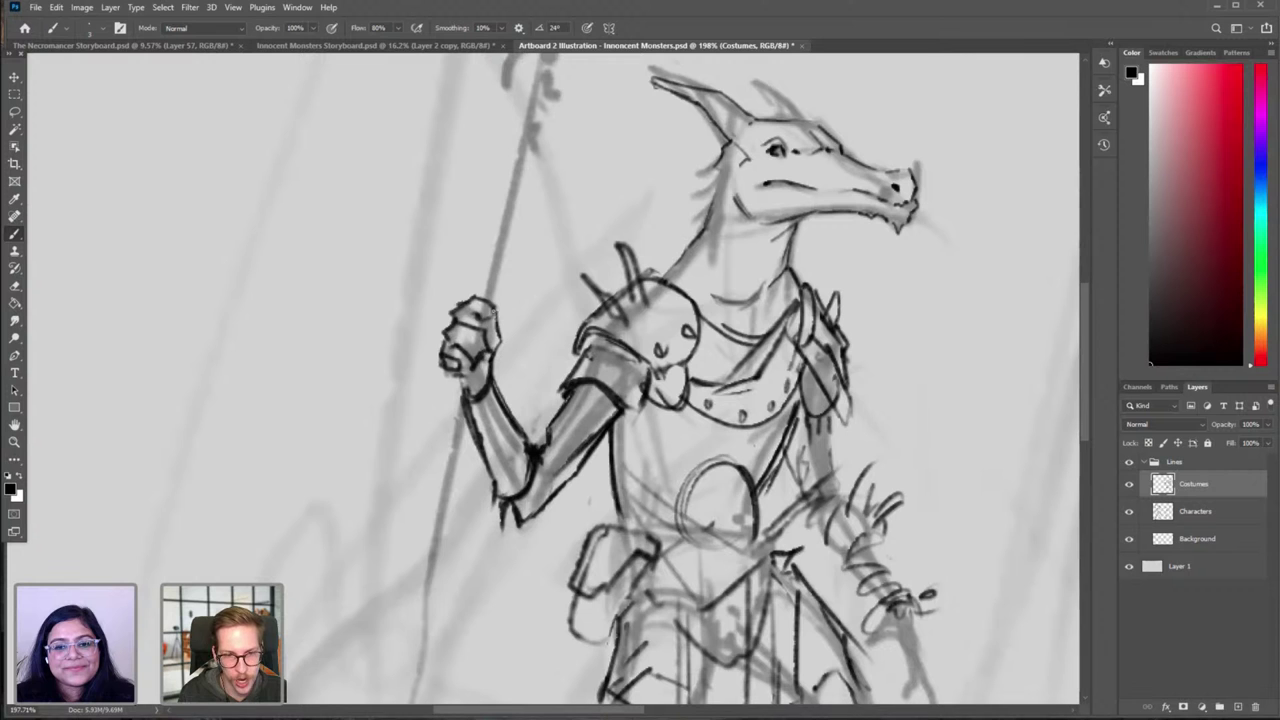
scroll(496, 321, down, 6)
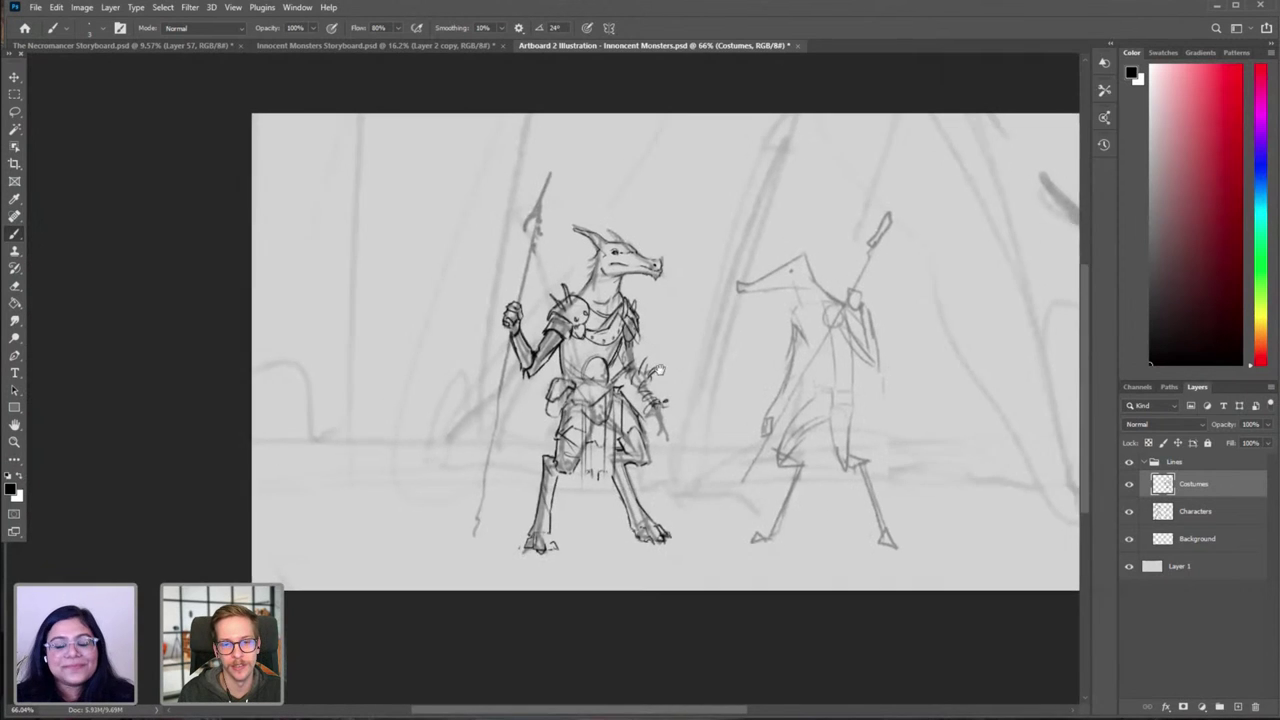
Step: Sketch a cylindrical form over the unarmored creature's upper arm on the spear side, undoing misplaced strokes
scroll(726, 366, up, 3)
scroll(714, 343, up, 3)
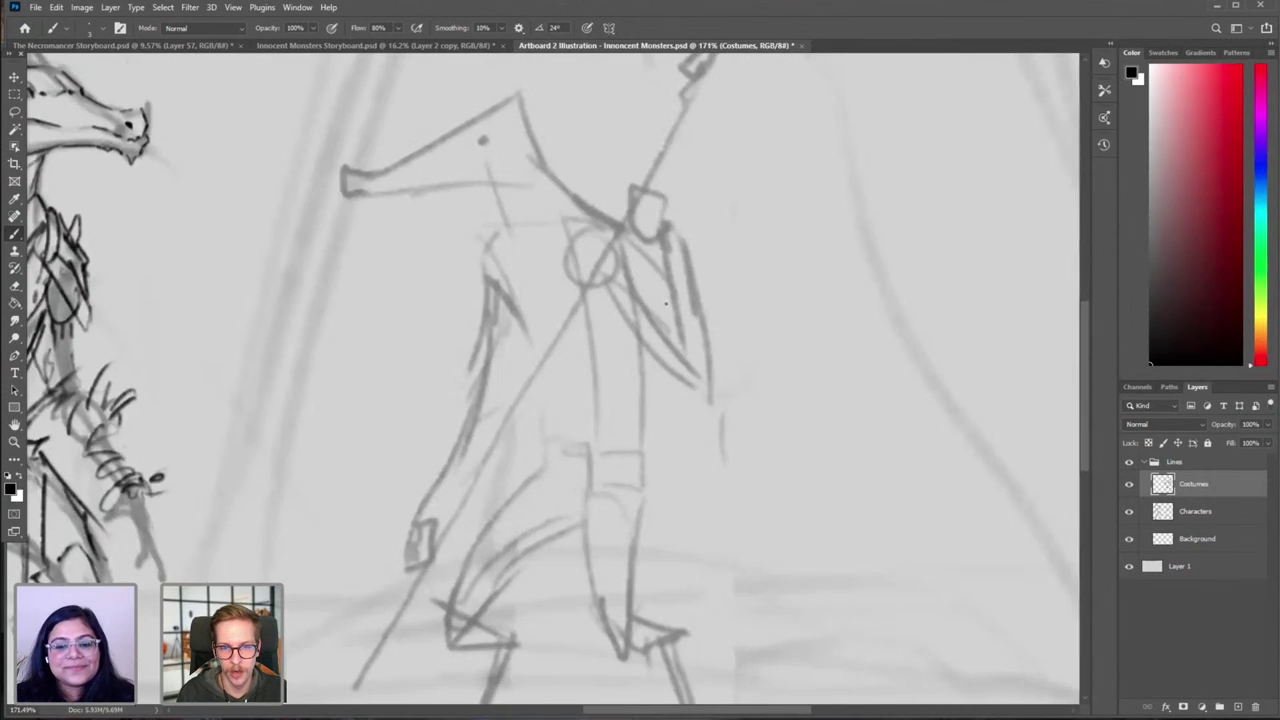
mouse_move(627, 272)
mouse_down()
mouse_move(602, 302)
mouse_move(626, 269)
mouse_move(686, 380)
mouse_up()
key(ctrl+z)
key(bracketleft)
key(ctrl+z)
drag(600, 298, 682, 381)
mouse_move(630, 275)
mouse_down()
mouse_move(706, 379)
mouse_move(688, 384)
mouse_move(706, 355)
mouse_move(607, 309)
mouse_move(670, 360)
mouse_up()
key(ctrl+z)
key(ctrl+z)
drag(674, 350, 688, 368)
drag(729, 411, 686, 457)
Step: Undo the cylinder strokes drawn over the unarmored creature's arm
key(ctrl+z)
key(ctrl+z)
key(ctrl+z)
key(ctrl+z)
key(ctrl+z)
key(ctrl+z)
key(ctrl+z)
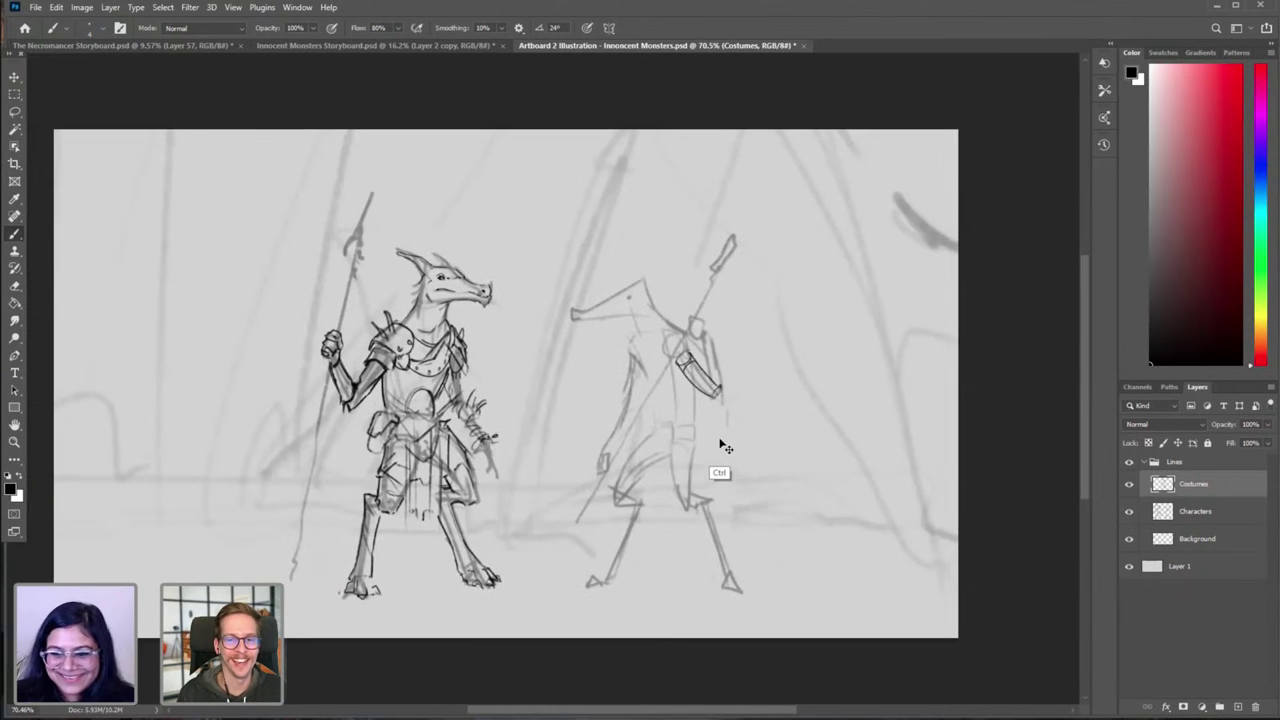
key(ctrl+z)
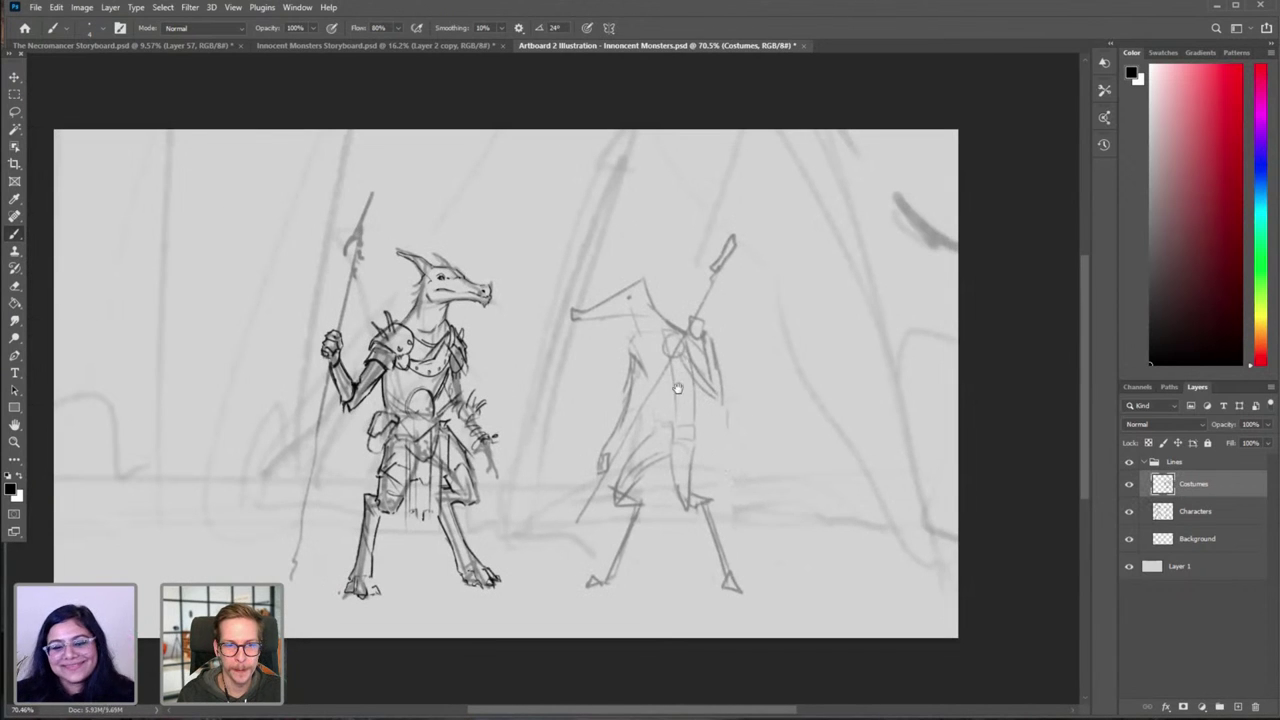
Step: Sketch a large tilted oval in the empty area beside the armored creature's spear, with a curved lengthwise centerline
drag(675, 387, 696, 348)
drag(484, 328, 741, 421)
mouse_move(408, 226)
mouse_down()
mouse_move(346, 360)
mouse_move(390, 208)
mouse_move(454, 320)
mouse_move(400, 180)
mouse_up()
key(ctrl+z)
key(ctrl+z)
drag(435, 249, 363, 395)
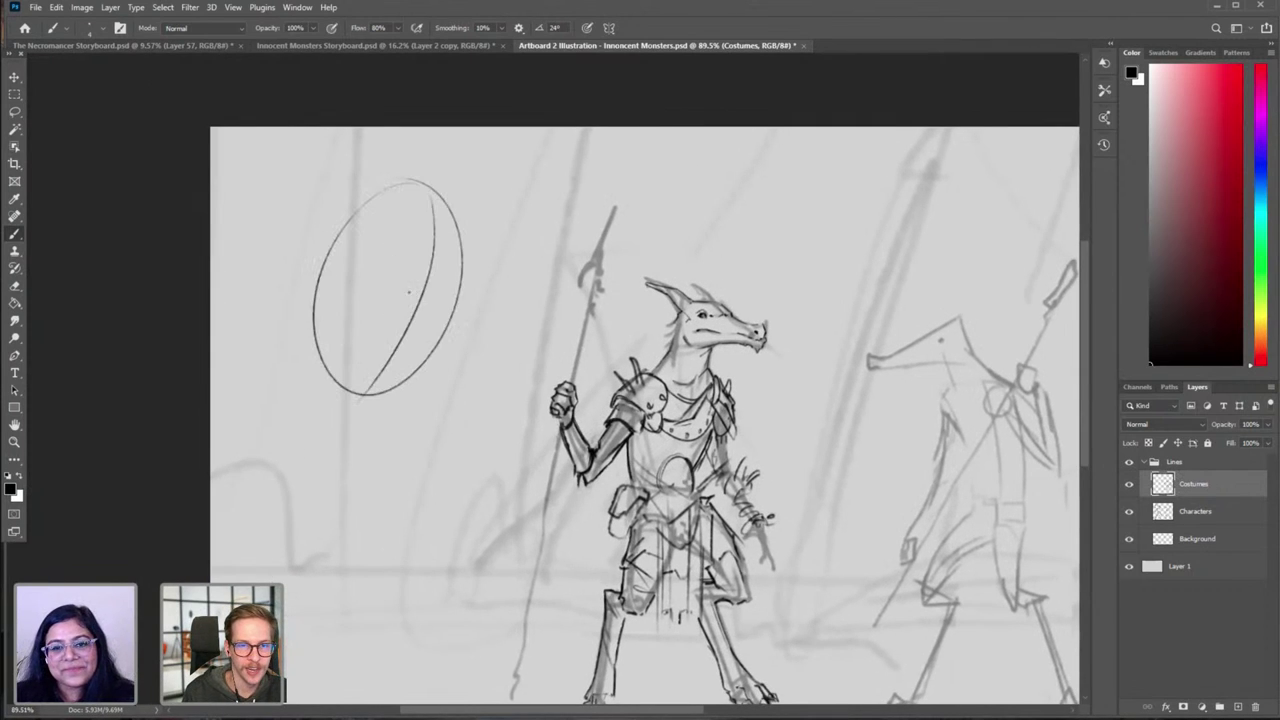
Step: Add a wavy cross contour around the oval and a small ellipse at the upper end of its centerline
mouse_move(339, 343)
mouse_down()
mouse_move(408, 294)
mouse_move(446, 316)
mouse_up()
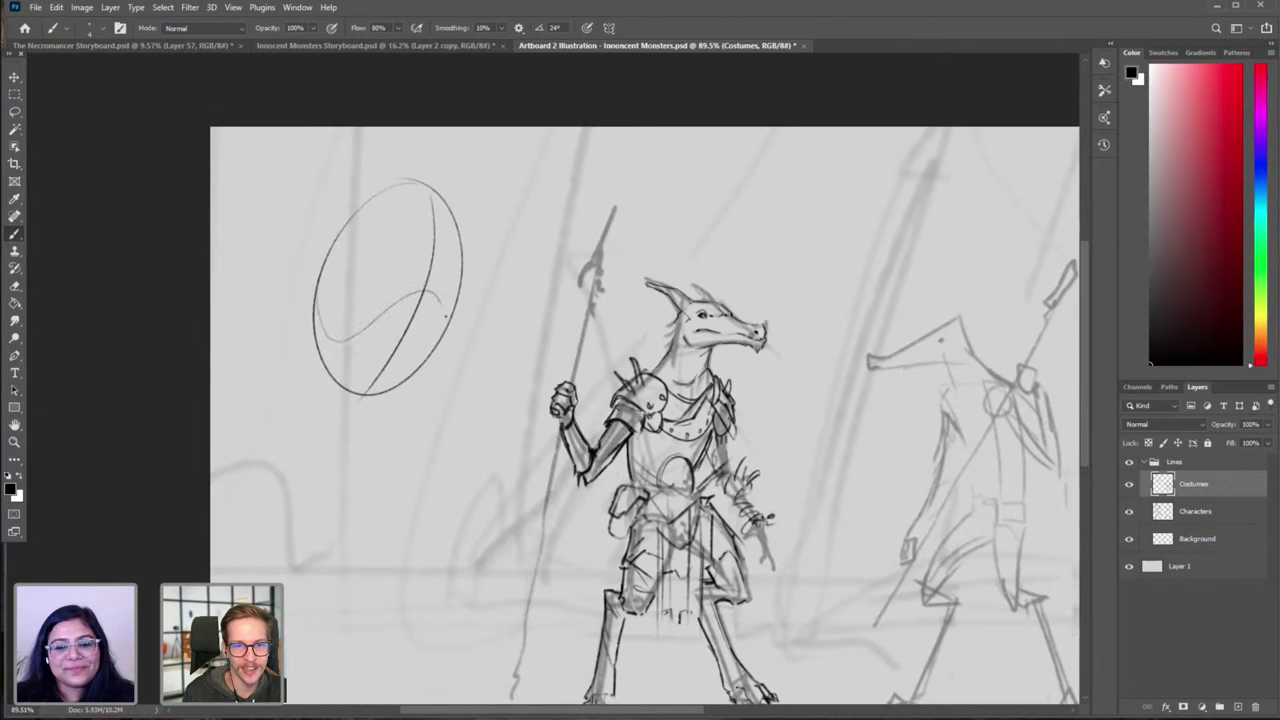
drag(432, 204, 421, 318)
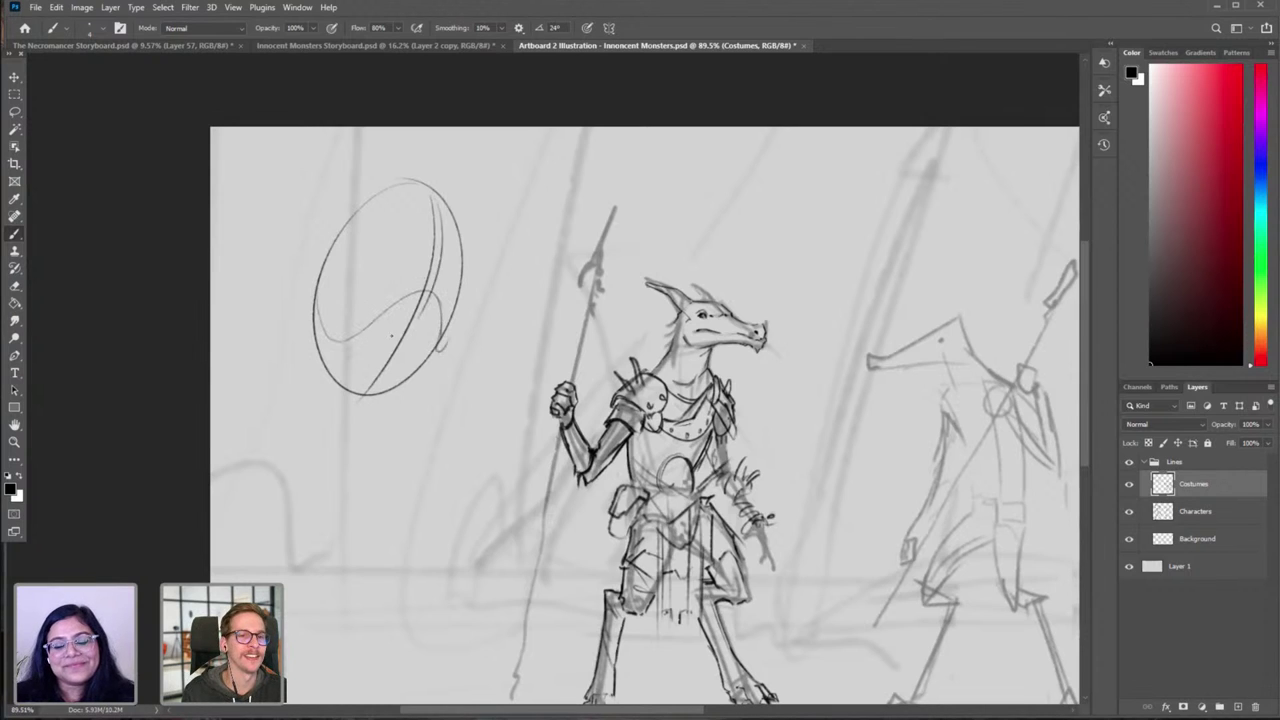
key(ctrl+z)
drag(421, 194, 442, 210)
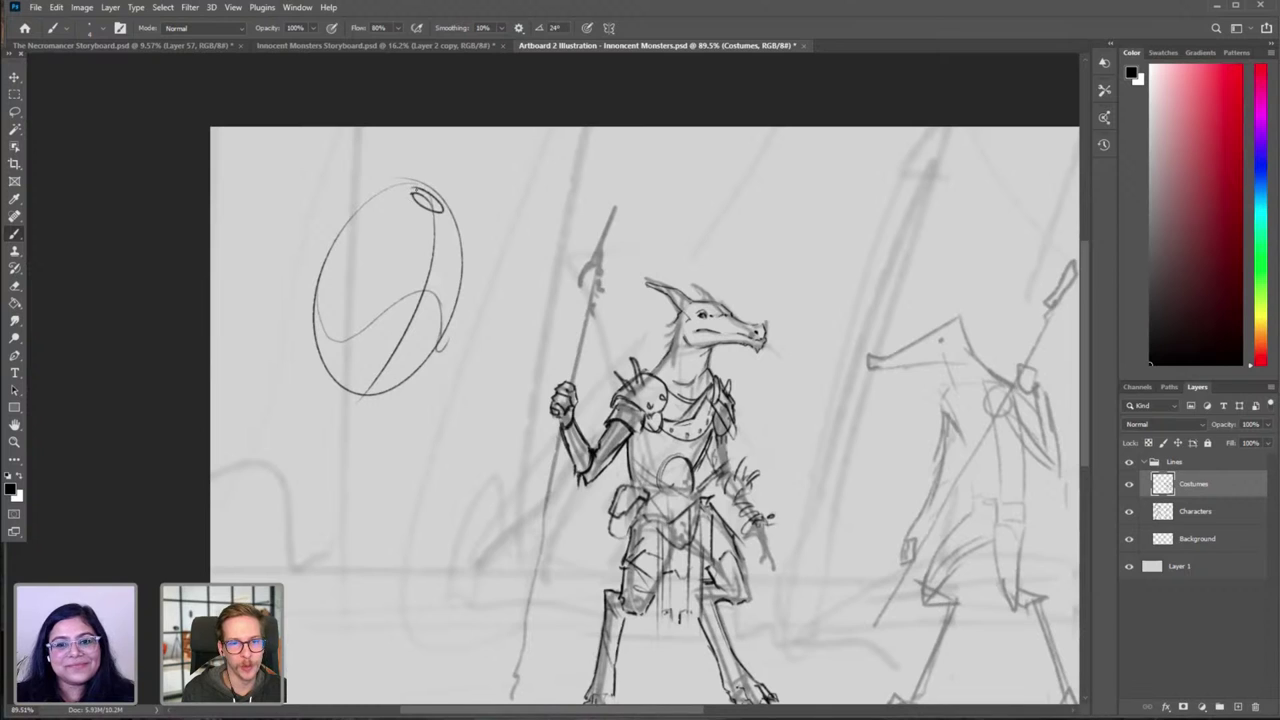
Step: Sketch a short cylindrical neck with a cross contour rising from the small ellipse at the oval's upper end, undoing misplaced strokes
mouse_move(437, 152)
mouse_down()
mouse_move(413, 193)
mouse_move(442, 210)
mouse_up()
key(ctrl+z)
drag(467, 166, 443, 210)
key(ctrl+z)
mouse_move(438, 153)
mouse_down()
mouse_move(465, 173)
mouse_move(454, 193)
mouse_up()
key(ctrl+z)
key(ctrl+z)
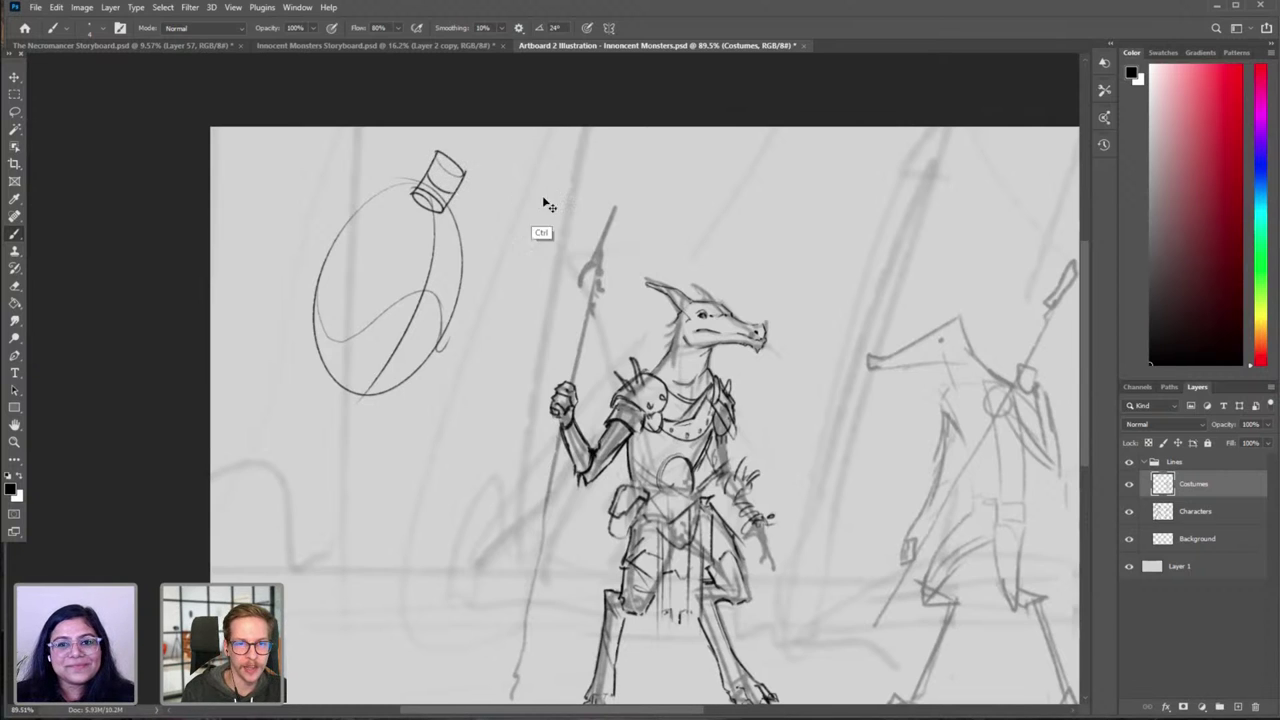
Step: Sketch a tilted cylinder with cross contours in the empty area above the armored creature's head
mouse_move(683, 199)
mouse_down()
mouse_move(738, 142)
mouse_move(690, 235)
mouse_up()
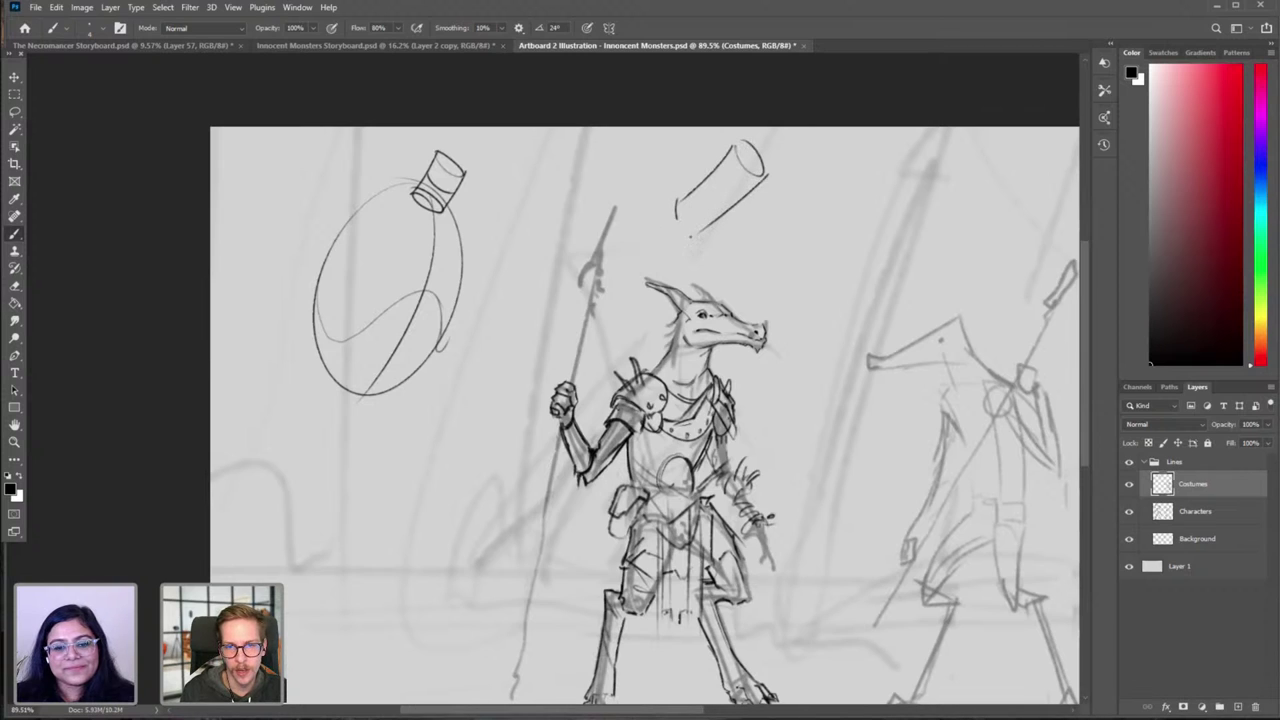
drag(698, 189, 709, 222)
mouse_move(723, 168)
mouse_down()
mouse_move(731, 205)
mouse_move(750, 187)
mouse_move(735, 201)
mouse_move(744, 214)
mouse_up()
key(ctrl+z)
key(ctrl+z)
drag(772, 224, 654, 246)
drag(648, 212, 714, 190)
Step: Sketch a thinner contoured cylinder meeting the lower end of the tilted one to form a bent arm
drag(471, 185, 532, 283)
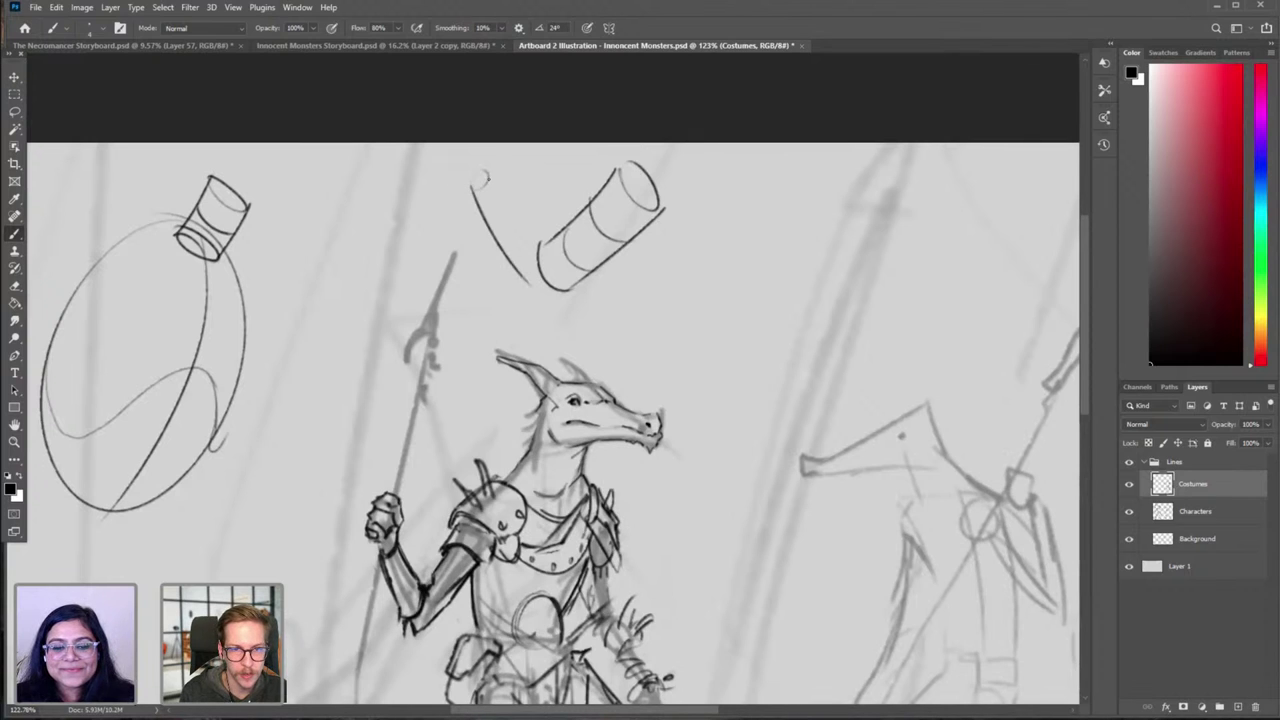
mouse_move(484, 177)
mouse_down()
mouse_move(536, 240)
mouse_move(503, 251)
mouse_move(534, 232)
mouse_move(508, 199)
mouse_up()
key(ctrl+z)
key(ctrl+z)
key(ctrl+z)
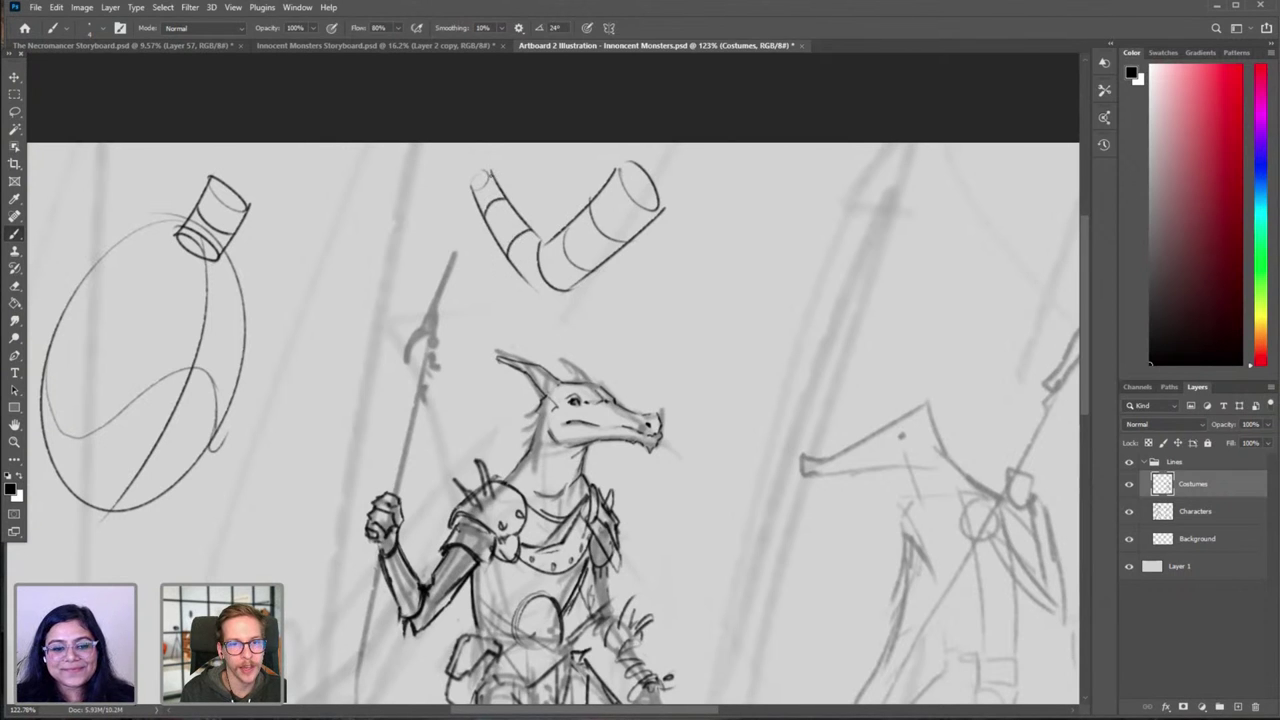
Step: Lasso the temporary oval and bent-arm cylinder sketches above the armored creature and delete them
scroll(575, 265, down, 3)
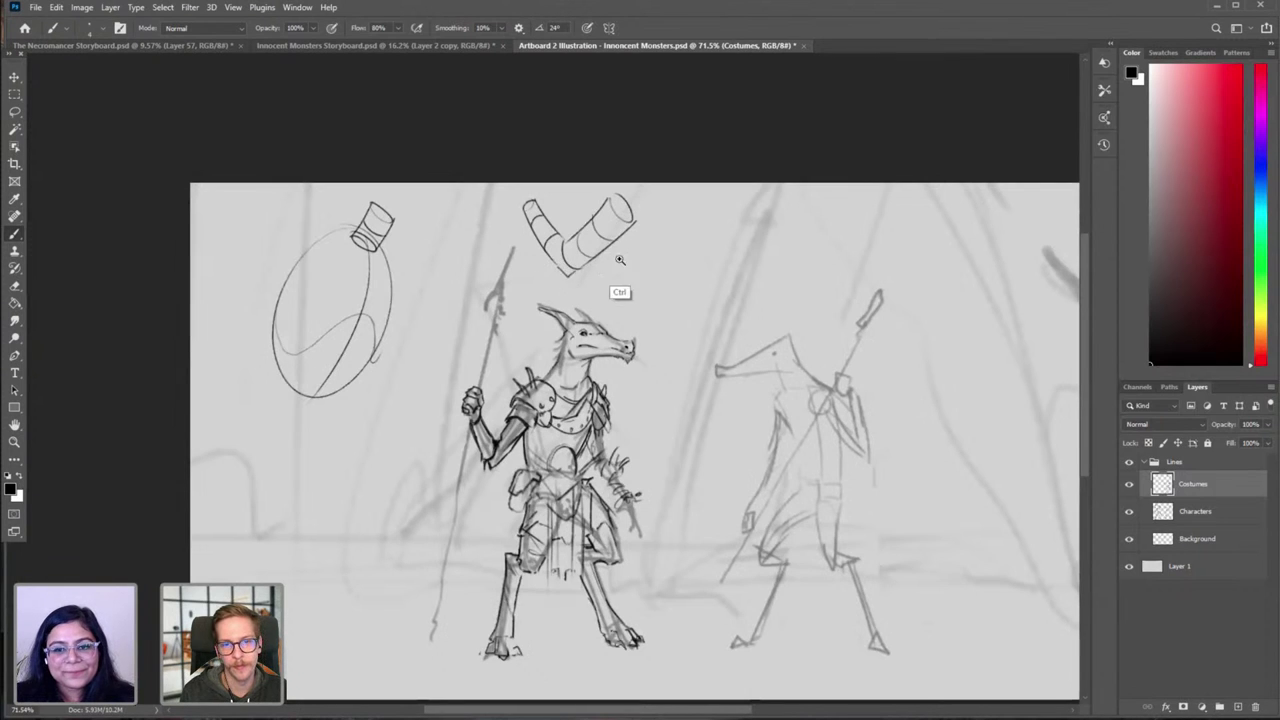
scroll(622, 288, down, 2)
scroll(566, 300, up, 4)
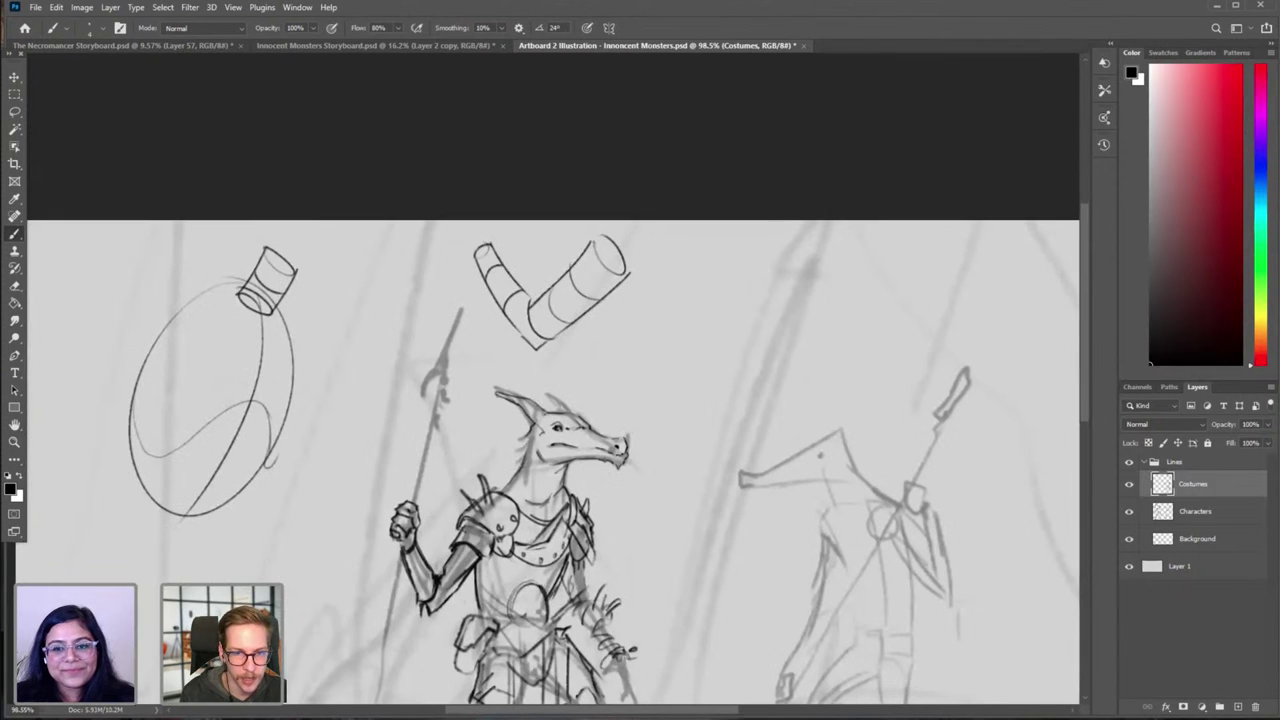
scroll(590, 333, down, 3)
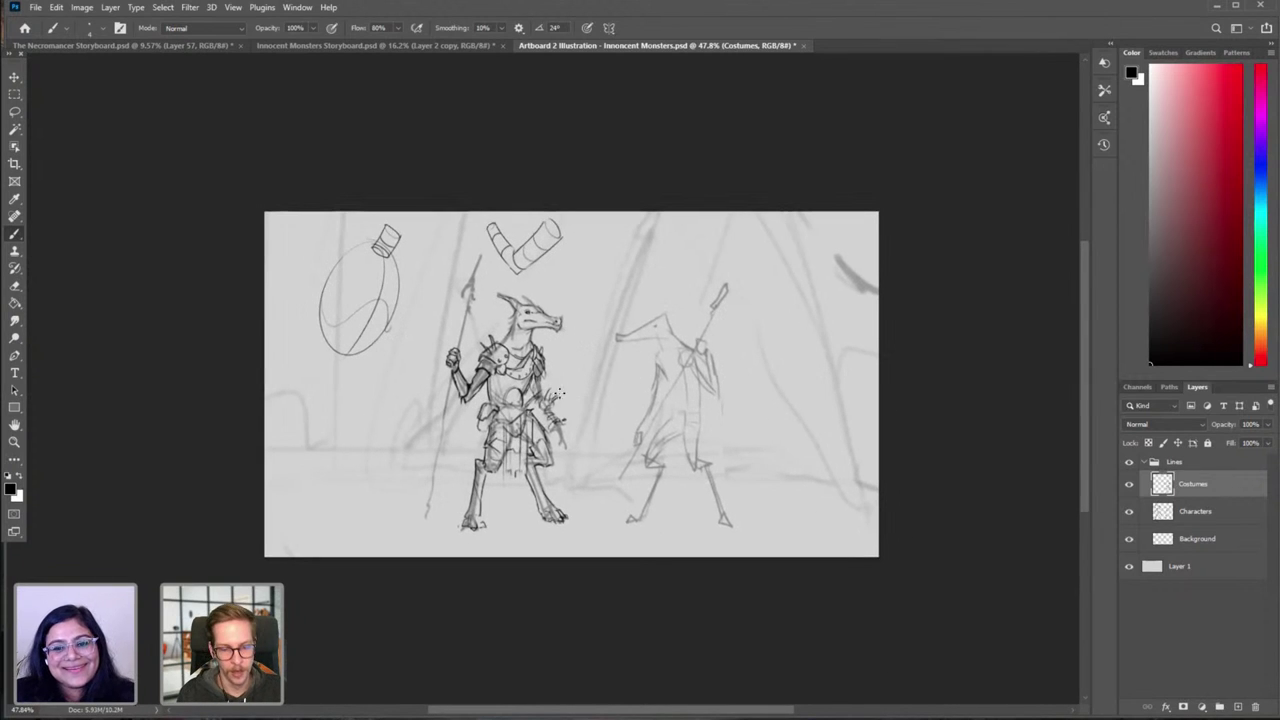
key(l)
mouse_move(488, 200)
mouse_down()
mouse_move(501, 273)
mouse_move(527, 289)
mouse_move(510, 205)
mouse_up()
mouse_move(418, 206)
shift+mouse_down()
mouse_move(289, 300)
mouse_move(412, 371)
mouse_move(420, 212)
shift+mouse_up()
key(Delete)
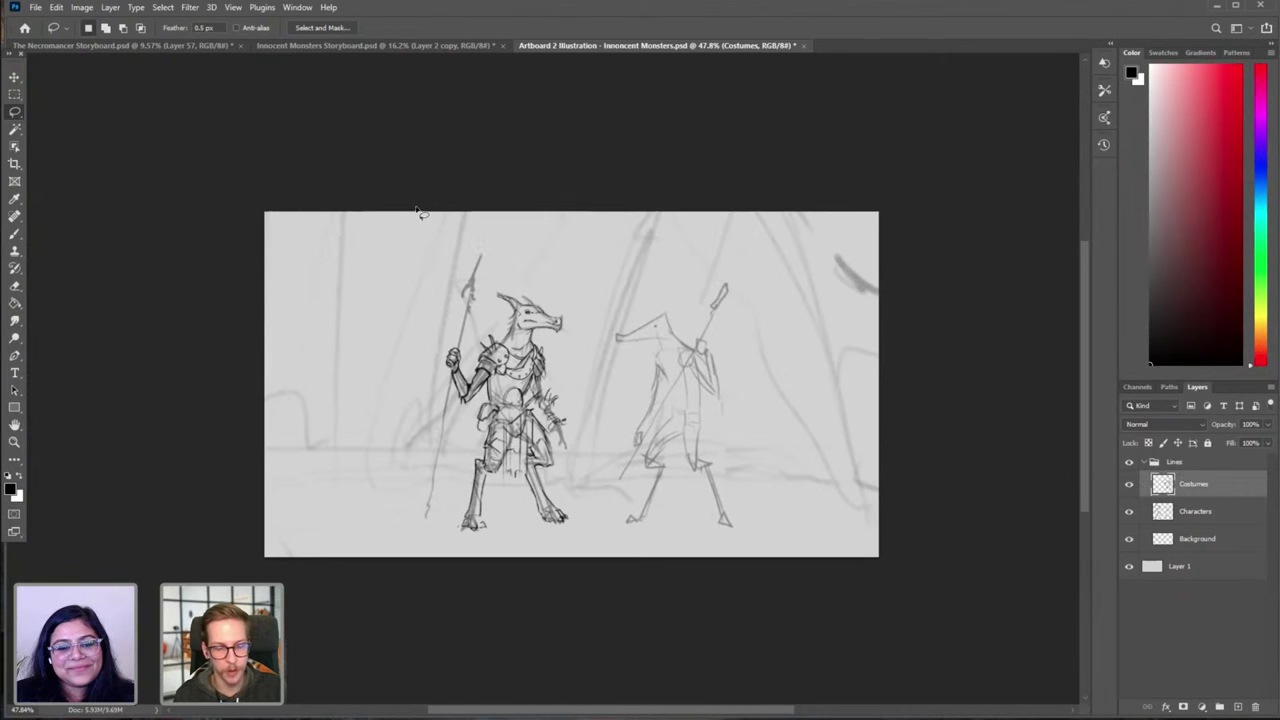
Step: Sketch a long rounded animal torso in the empty area beside the unarmored creature's spear tip, using a slightly larger brush
key(b)
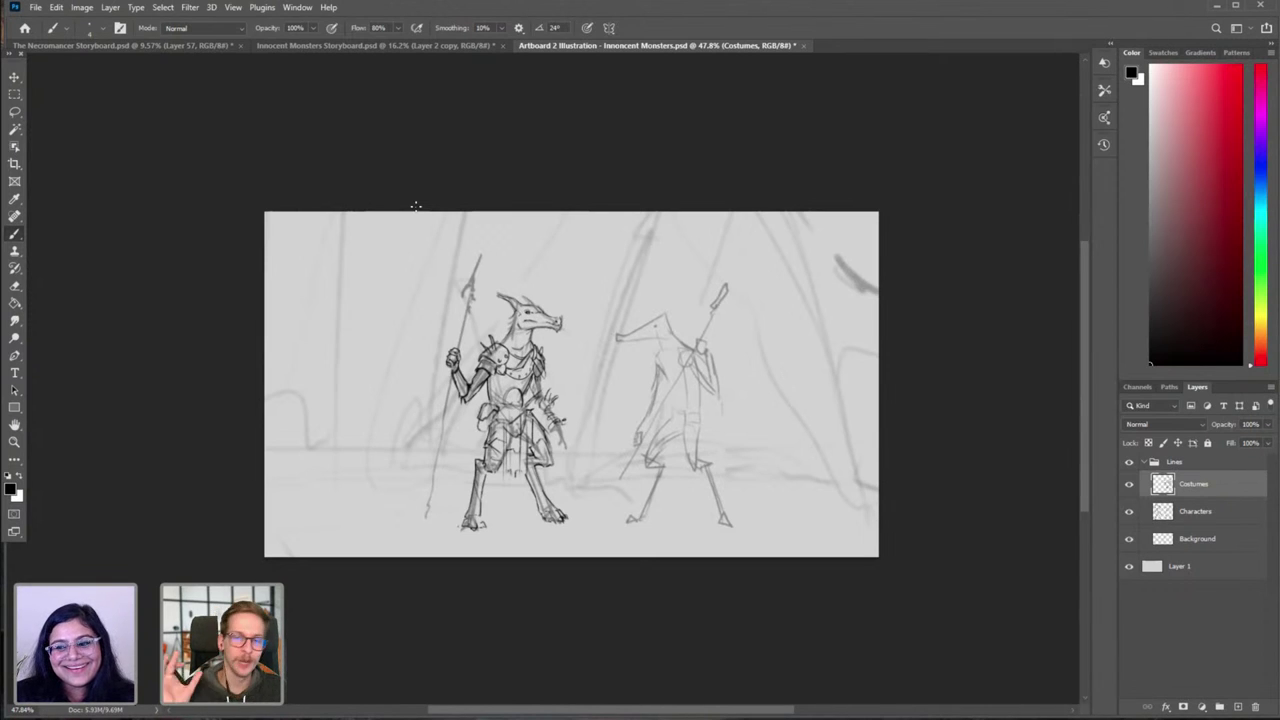
ctrl+drag(794, 311, 841, 276)
drag(841, 276, 670, 328)
key(bracketright)
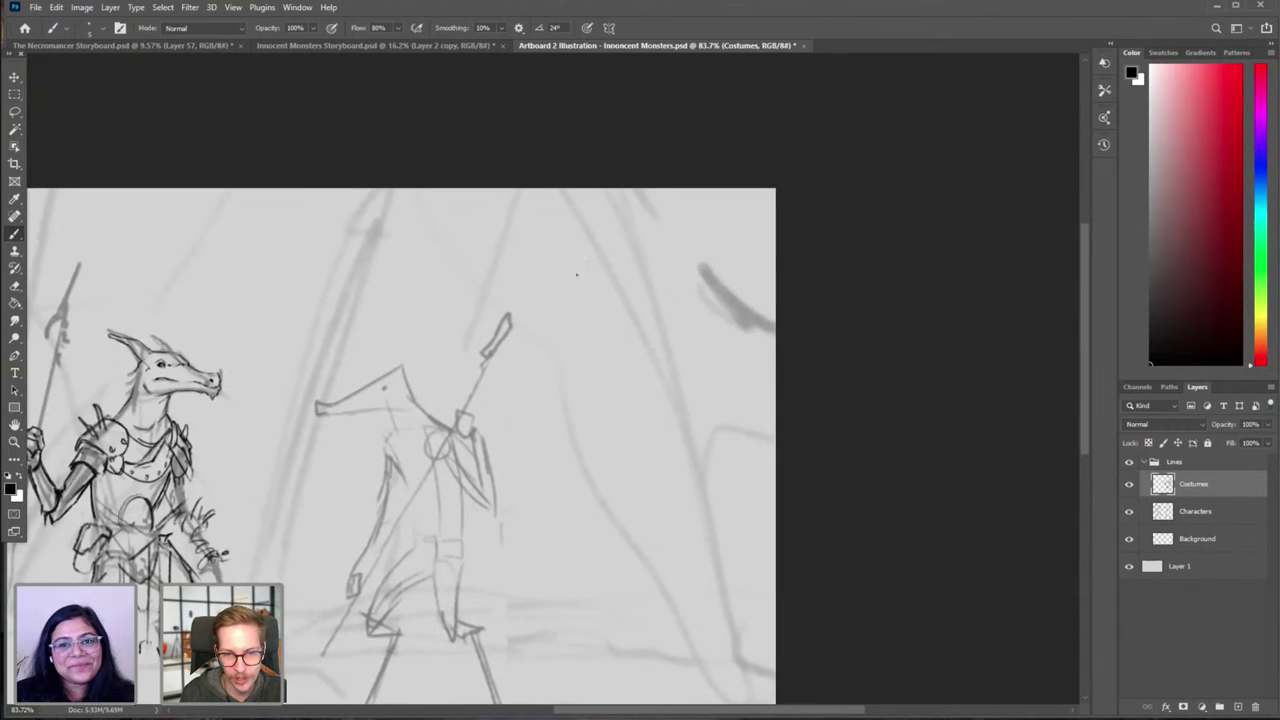
mouse_move(586, 258)
mouse_down()
mouse_move(515, 266)
mouse_move(545, 333)
mouse_move(683, 285)
mouse_move(483, 262)
mouse_move(540, 332)
mouse_move(588, 342)
mouse_move(710, 304)
mouse_up()
key(ctrl+z)
mouse_move(624, 251)
mouse_down()
mouse_move(688, 242)
mouse_move(719, 266)
mouse_move(707, 319)
mouse_up()
drag(527, 264, 500, 315)
key(ctrl+z)
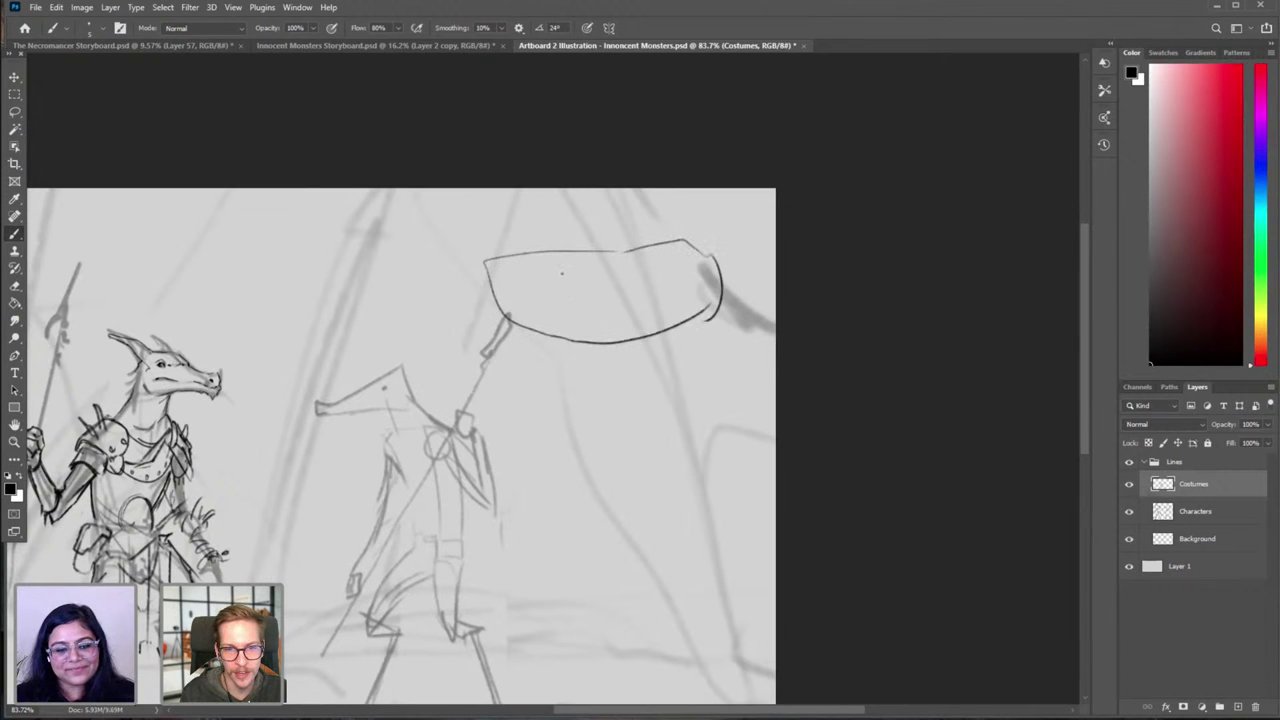
Step: Draw four curved cross contours along the length of the animal torso
drag(558, 253, 563, 332)
drag(600, 257, 613, 337)
drag(646, 248, 666, 322)
drag(683, 242, 700, 316)
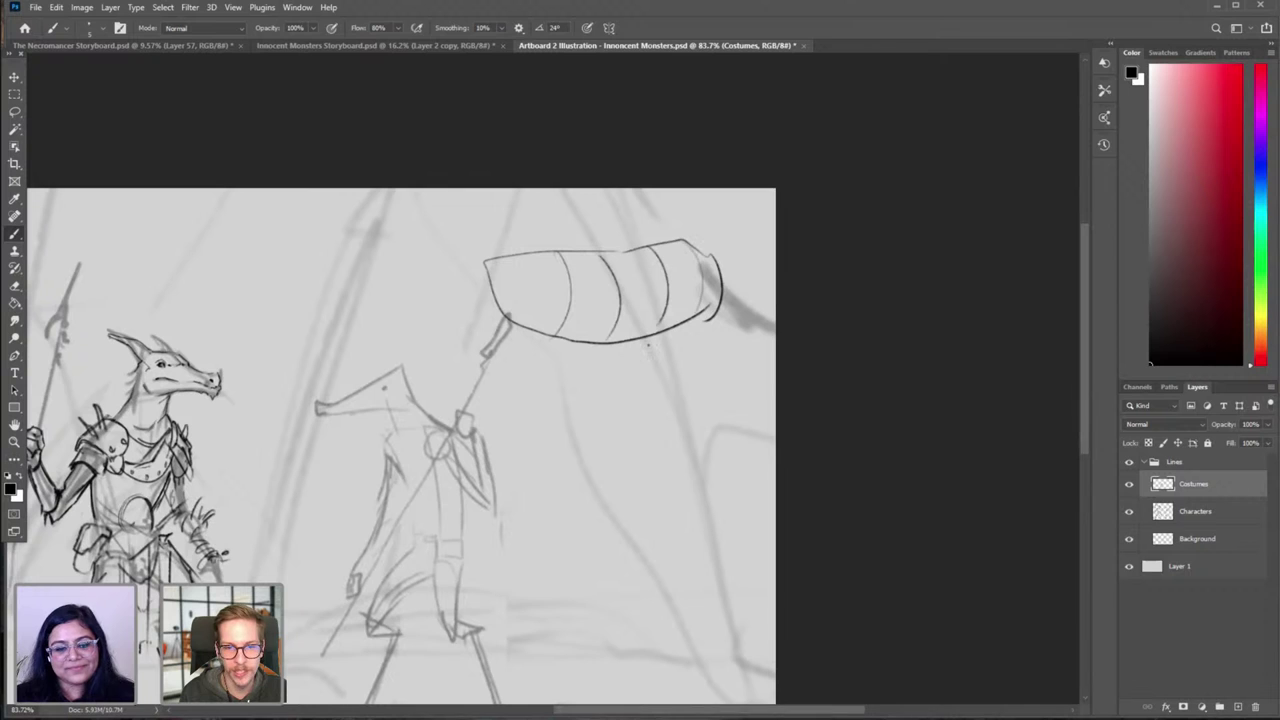
mouse_move(545, 262)
mouse_down()
mouse_move(586, 271)
mouse_move(557, 297)
mouse_move(527, 300)
mouse_move(554, 258)
mouse_move(533, 338)
mouse_move(529, 298)
mouse_move(562, 310)
mouse_move(548, 314)
mouse_move(555, 304)
mouse_move(534, 388)
mouse_up()
key(ctrl+z)
key(ctrl+z)
key(ctrl+z)
key(ctrl+z)
key(ctrl+z)
key(ctrl+z)
key(ctrl+z)
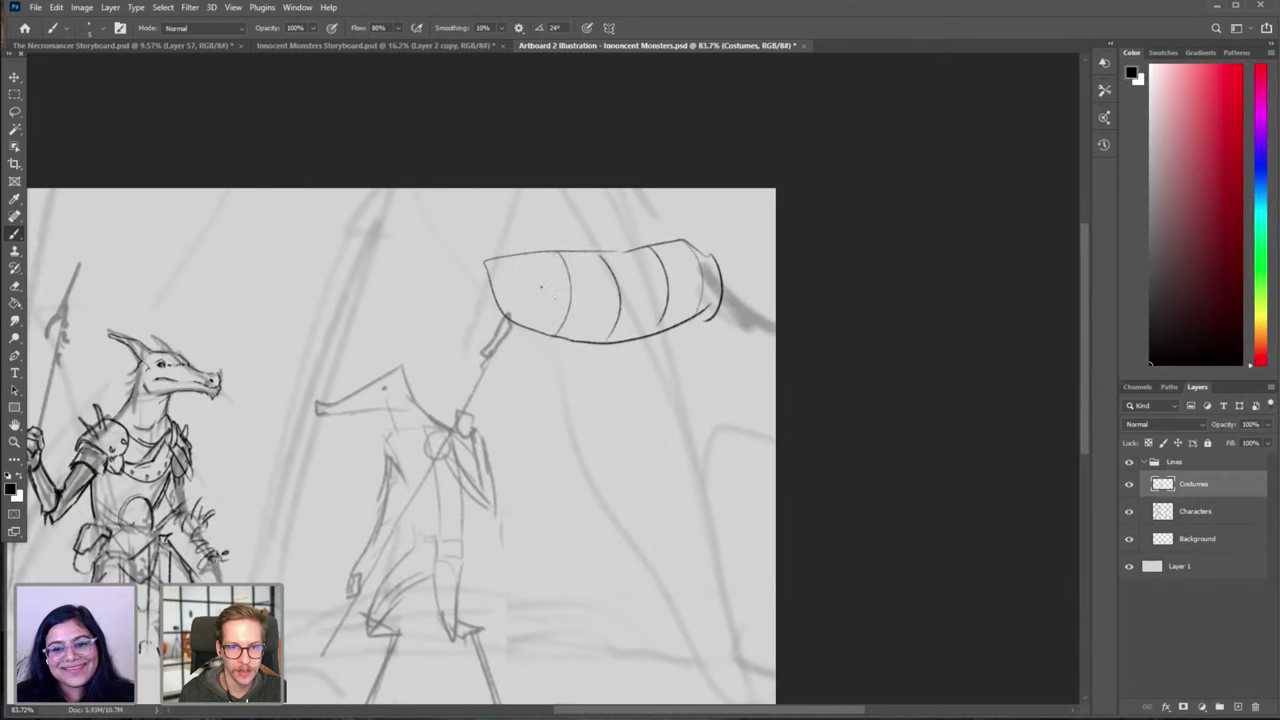
Step: Sketch an oval shoulder on the animal torso and a segmented front leg below it, undoing misplaced strokes
mouse_move(552, 257)
mouse_down()
mouse_move(522, 325)
mouse_move(568, 270)
mouse_up()
drag(530, 330, 556, 395)
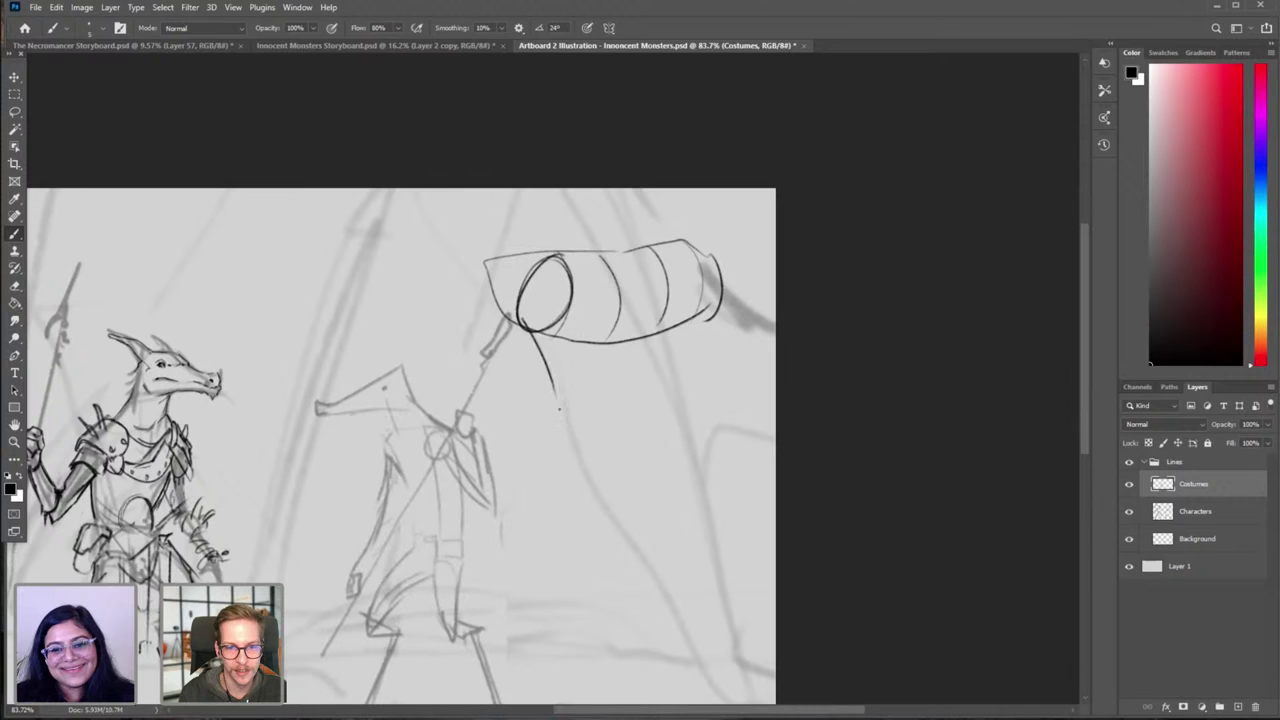
drag(562, 312, 575, 392)
key(ctrl+z)
mouse_move(561, 334)
mouse_down()
mouse_move(568, 398)
mouse_move(553, 478)
mouse_up()
drag(566, 398, 566, 476)
key(ctrl+z)
key(ctrl+z)
drag(567, 400, 556, 484)
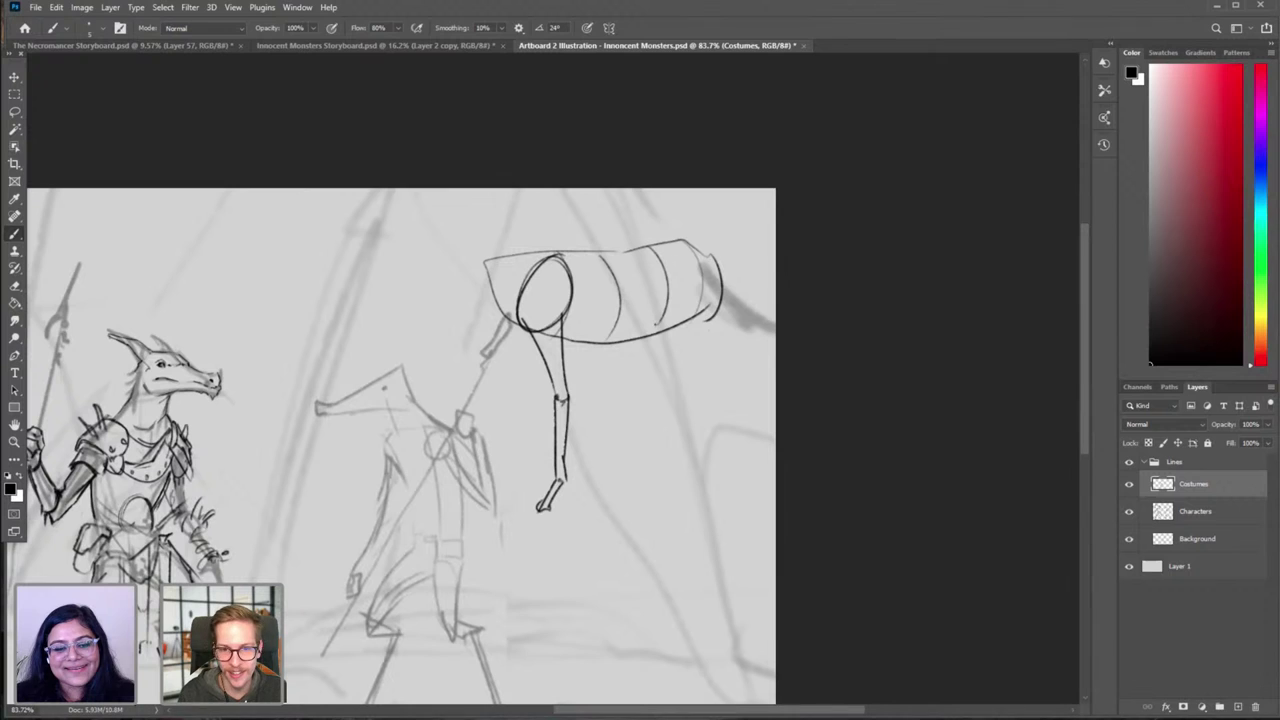
Step: Sketch an oval haunch at the torso's rear end and start the outline of the hind leg
drag(654, 272, 642, 306)
drag(672, 250, 690, 258)
drag(656, 300, 724, 352)
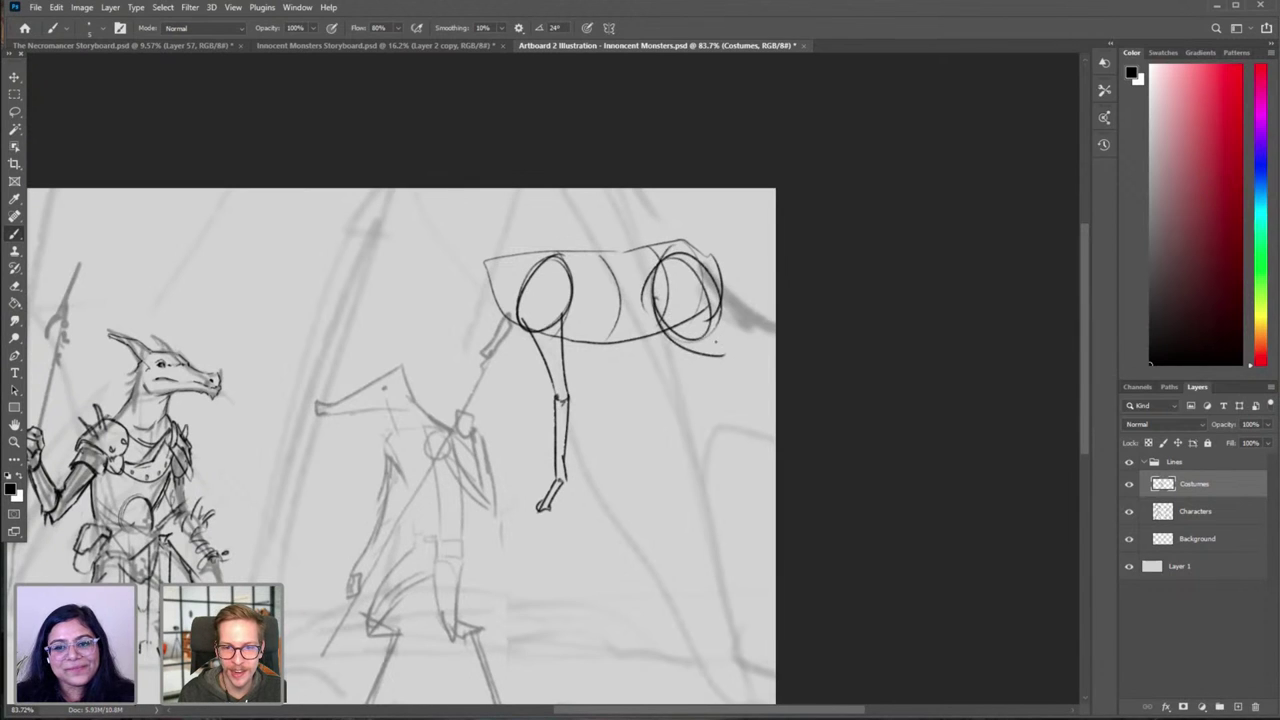
drag(722, 296, 733, 330)
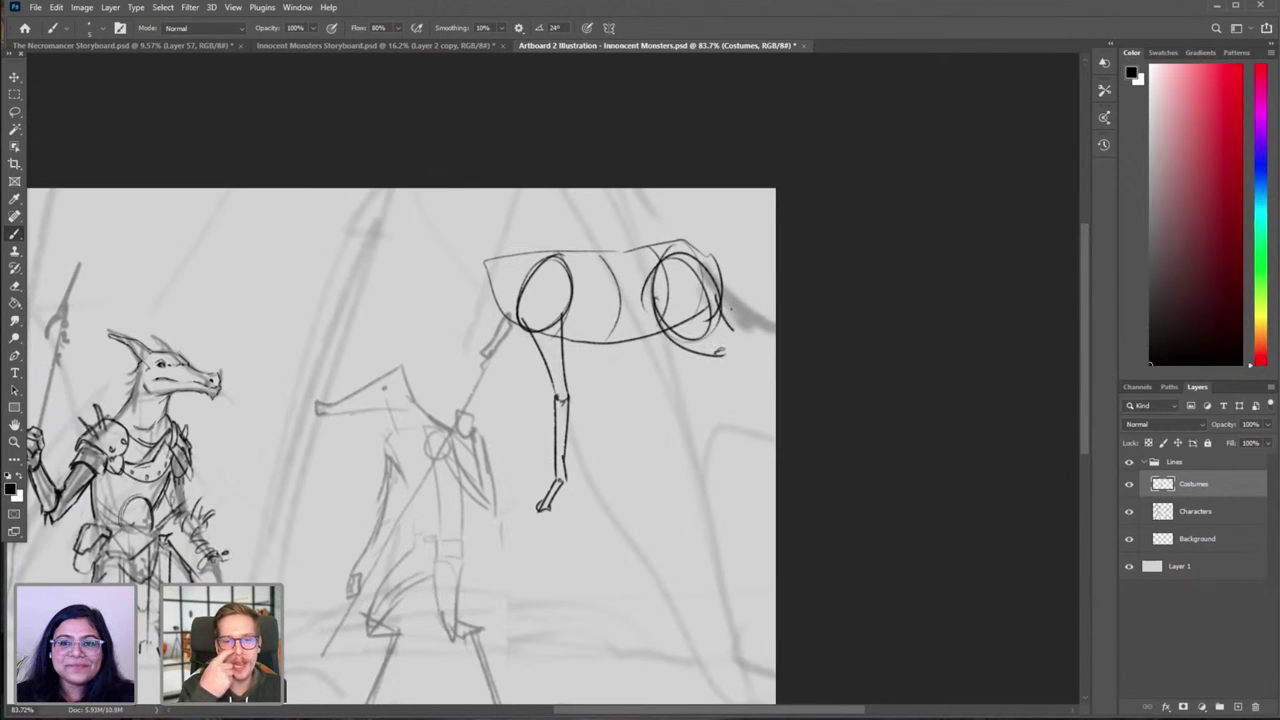
Step: Lasso the whole animal form sketch, delete it and clear the selection
key(l)
mouse_move(733, 201)
mouse_down()
mouse_move(528, 218)
mouse_move(490, 352)
mouse_move(538, 558)
mouse_move(752, 278)
mouse_move(746, 245)
mouse_up()
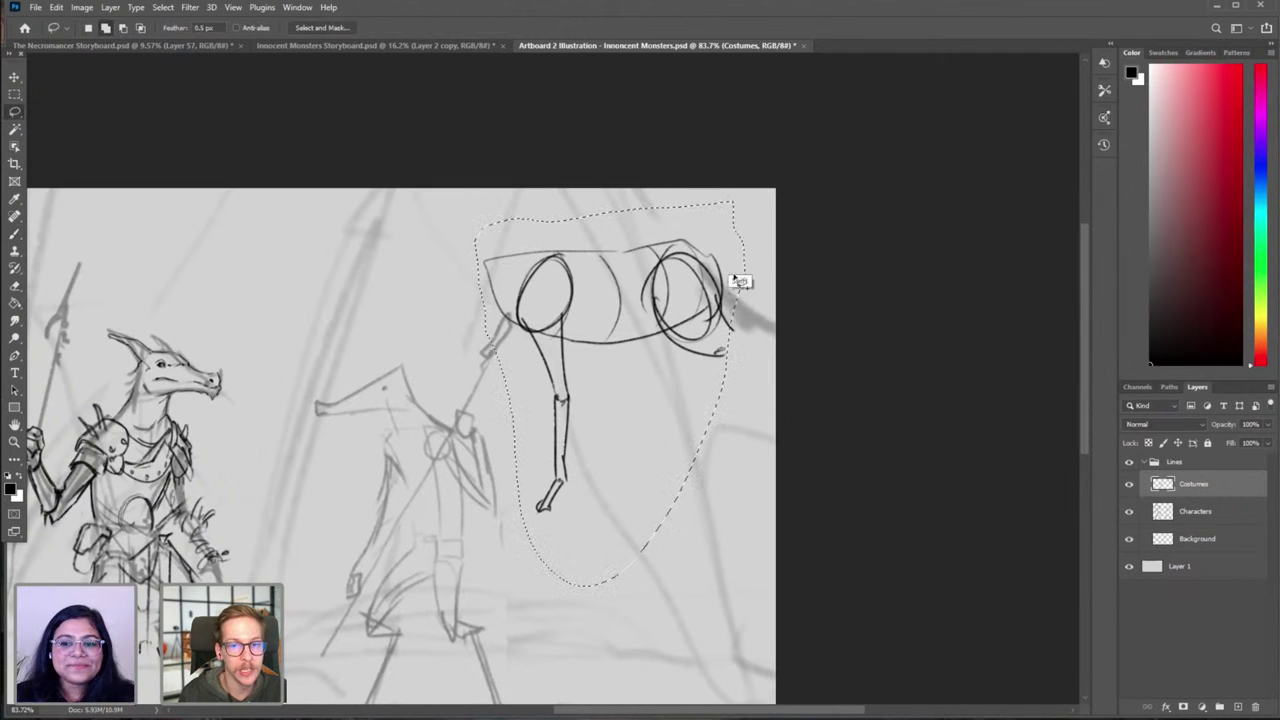
key(Delete)
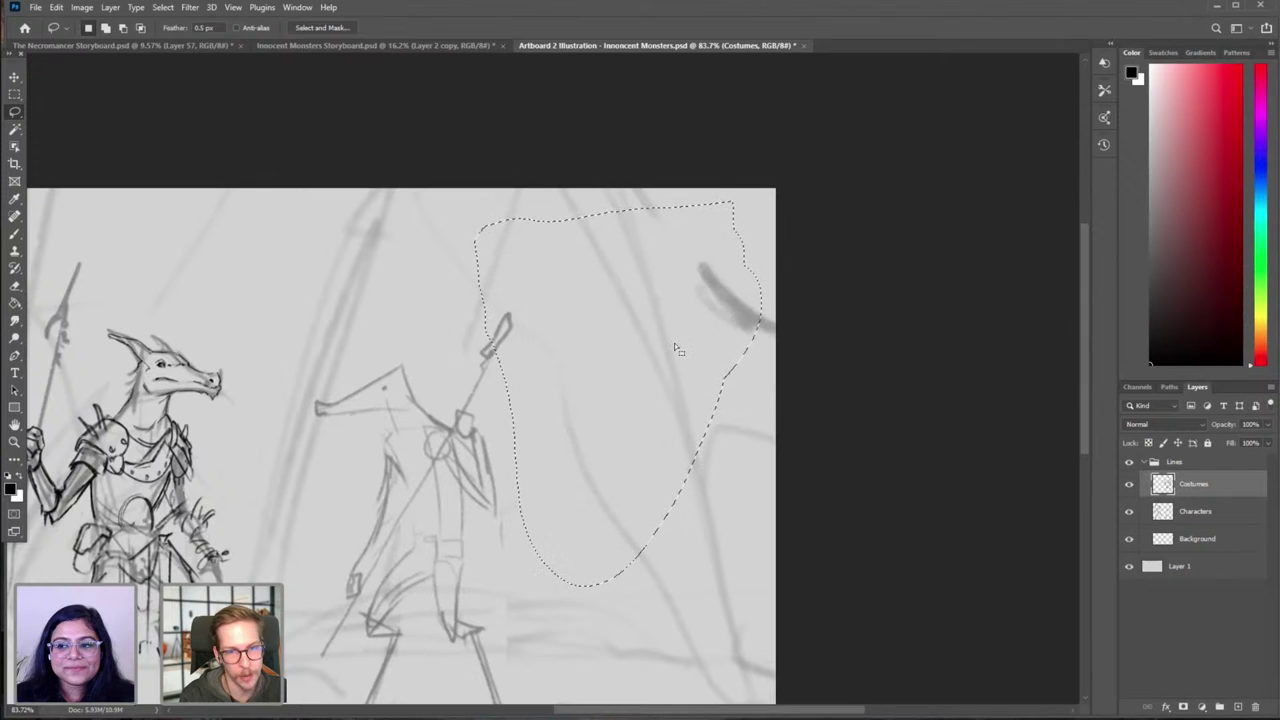
key(ctrl+d)
Step: Extend the mouth line along the armored creature's snout with the brush and outline its far horn in dark strokes
key(b)
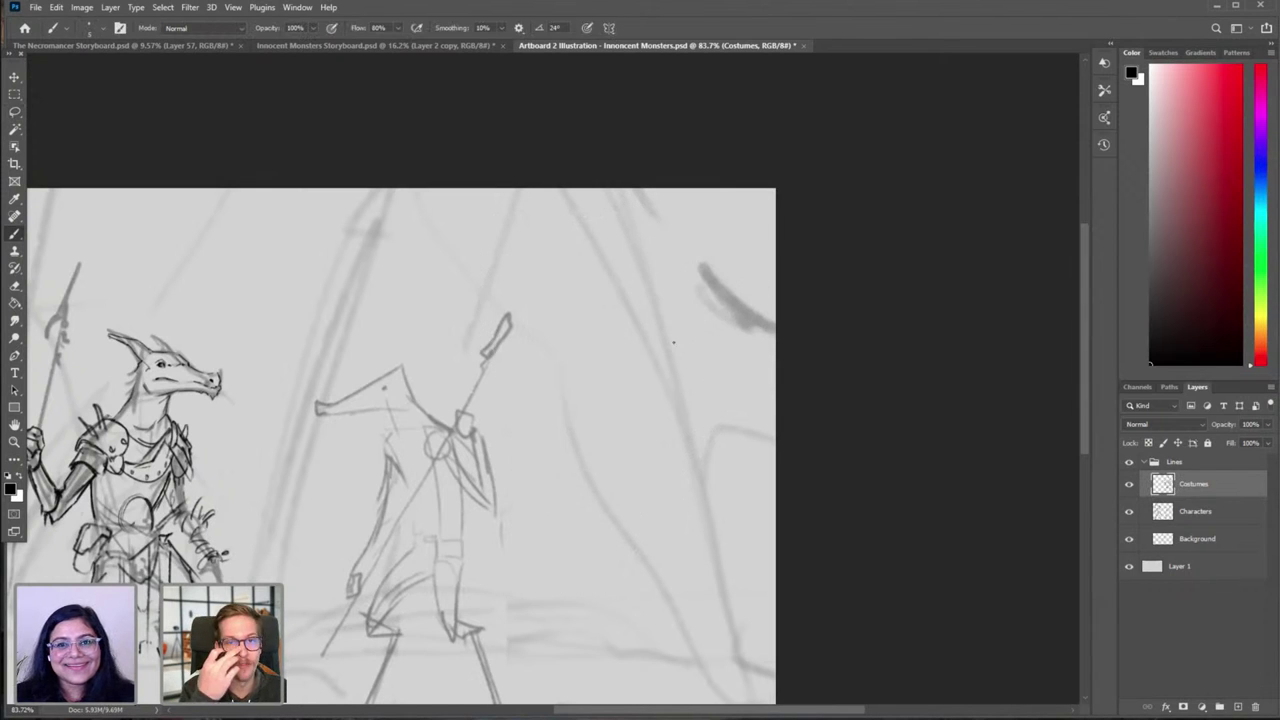
drag(533, 484, 655, 326)
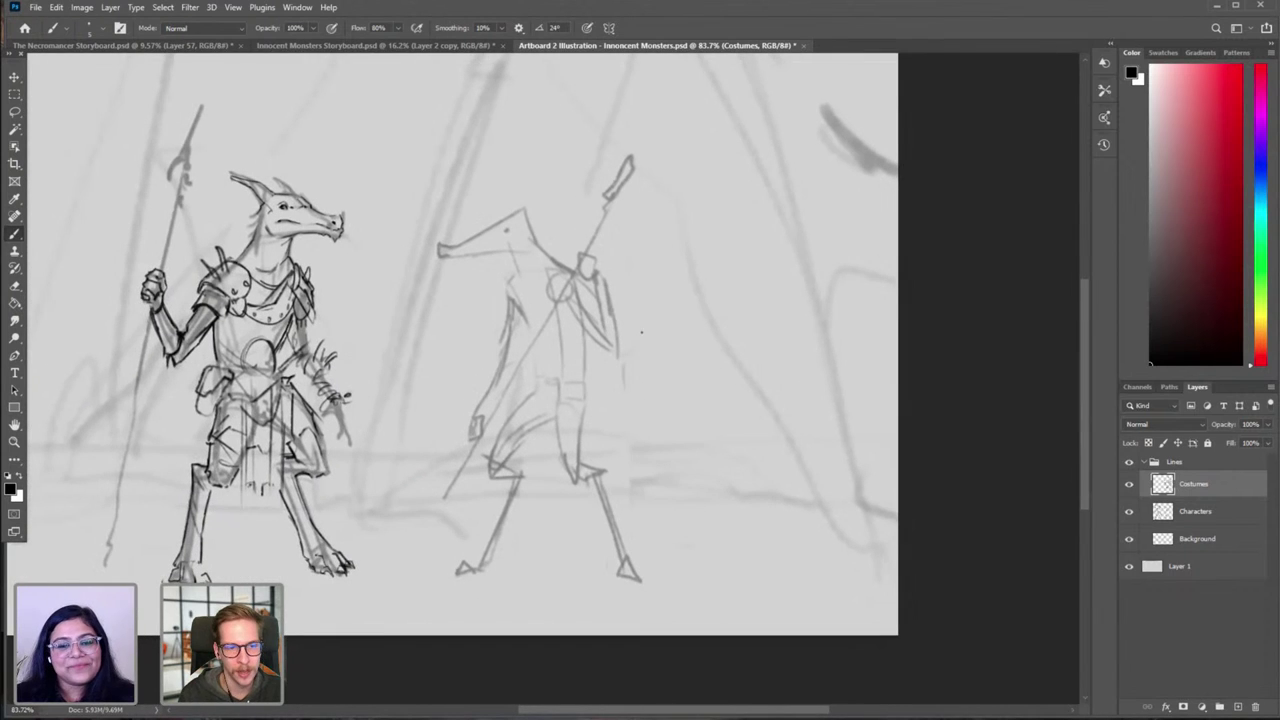
drag(446, 348, 626, 336)
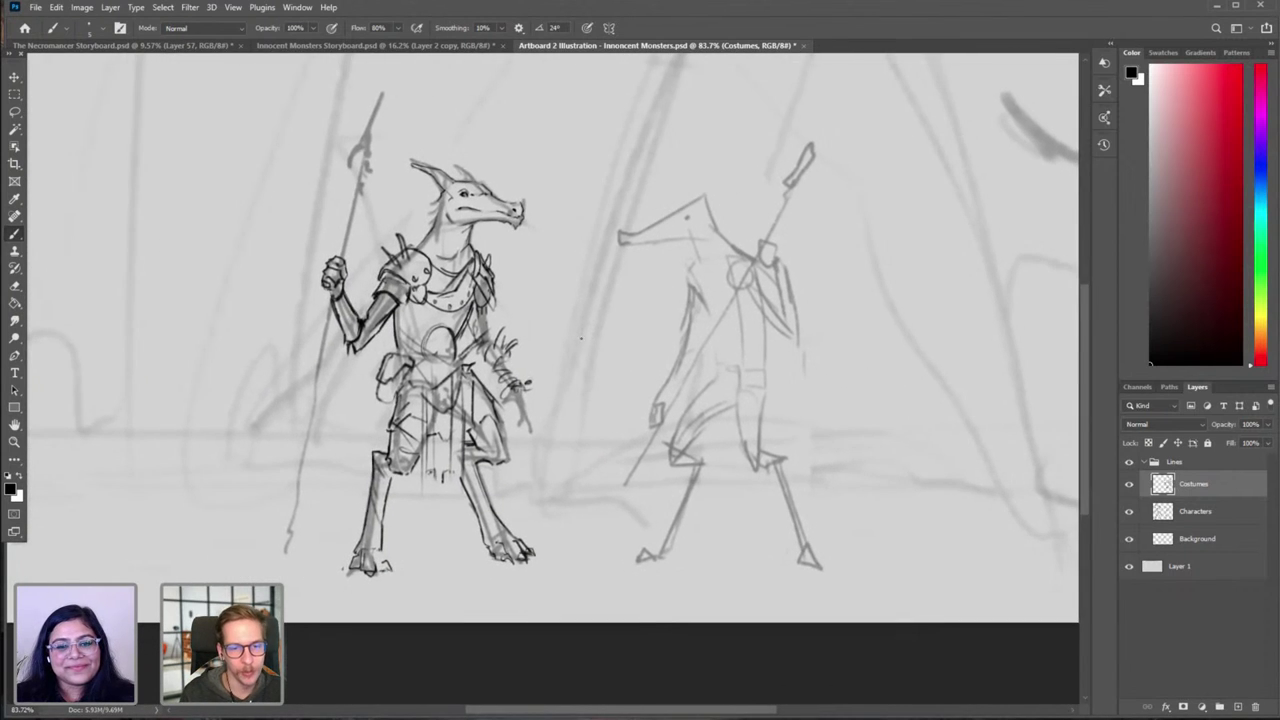
drag(720, 331, 630, 342)
scroll(627, 335, up, 2)
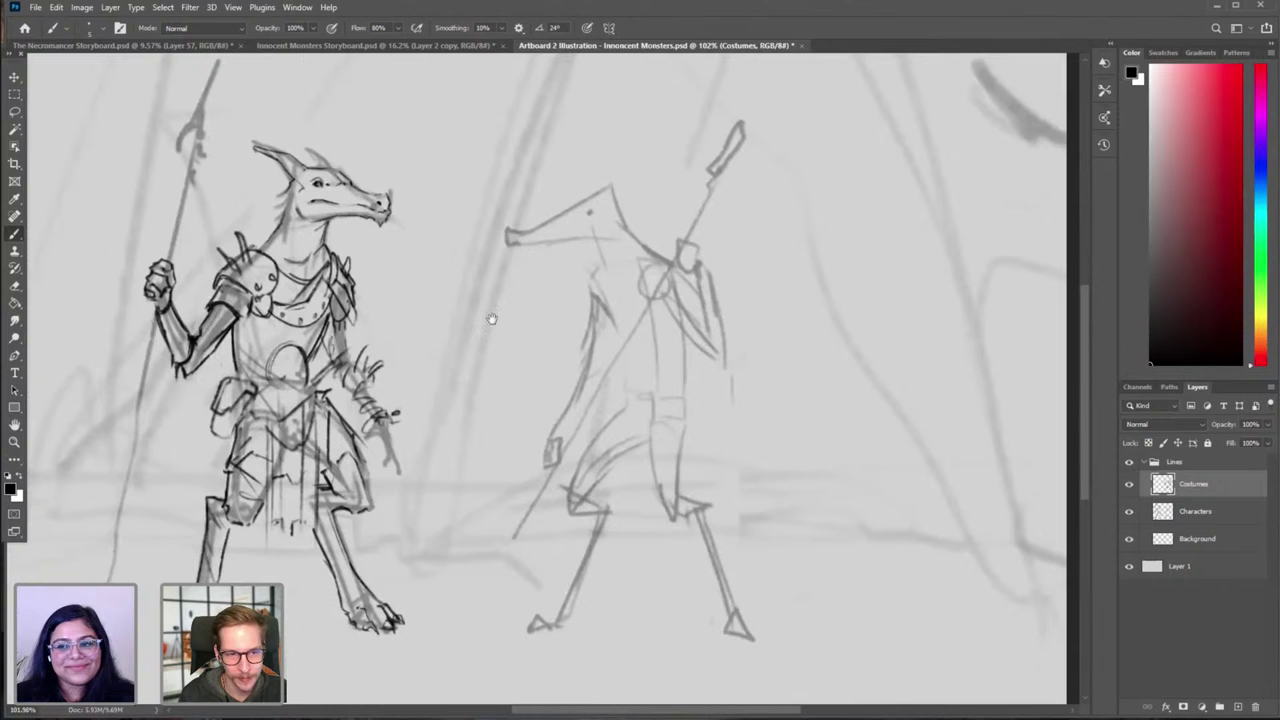
drag(489, 317, 570, 285)
key(ctrl+shift+h)
drag(680, 276, 684, 332)
key(h)
scroll(480, 241, up, 4)
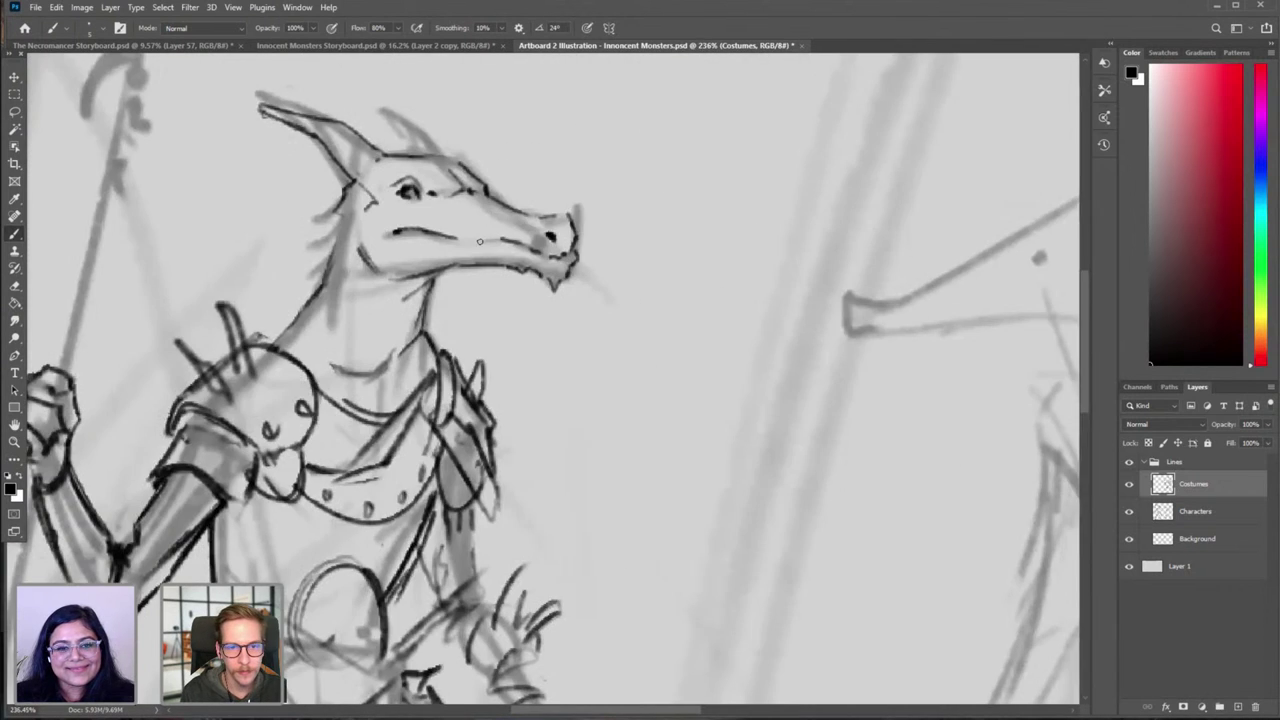
drag(490, 236, 507, 240)
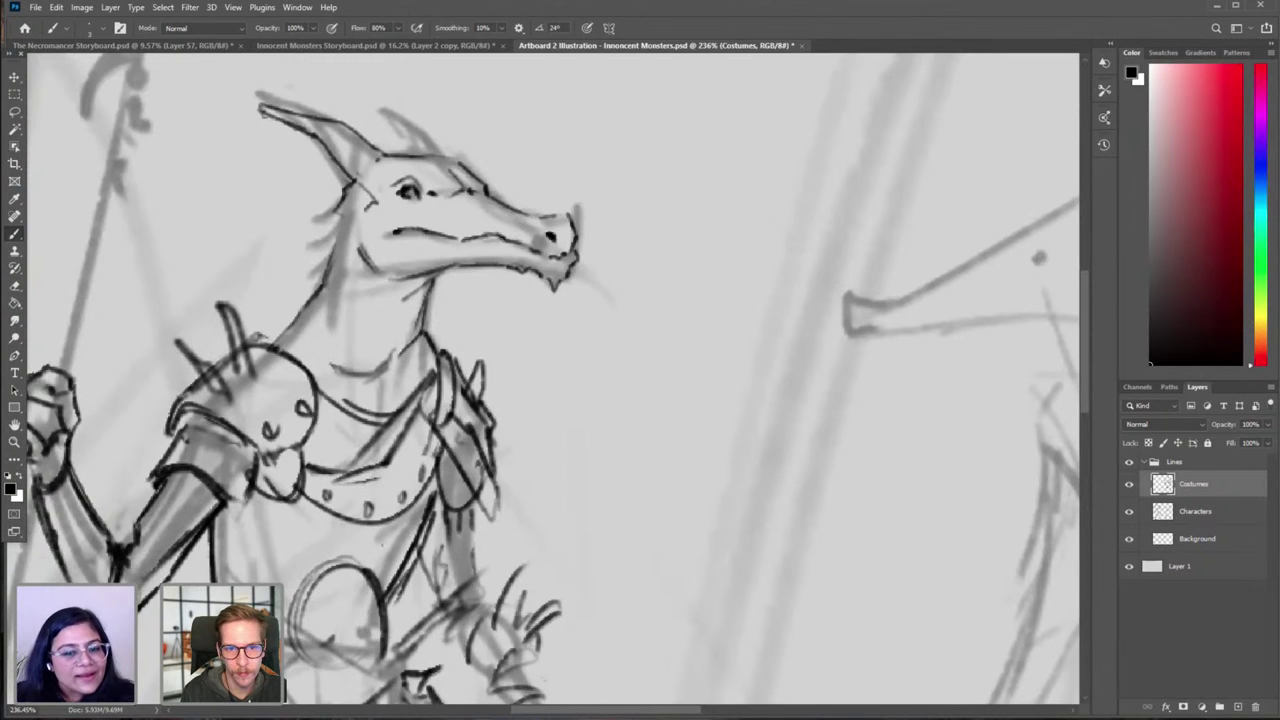
key(ctrl+z)
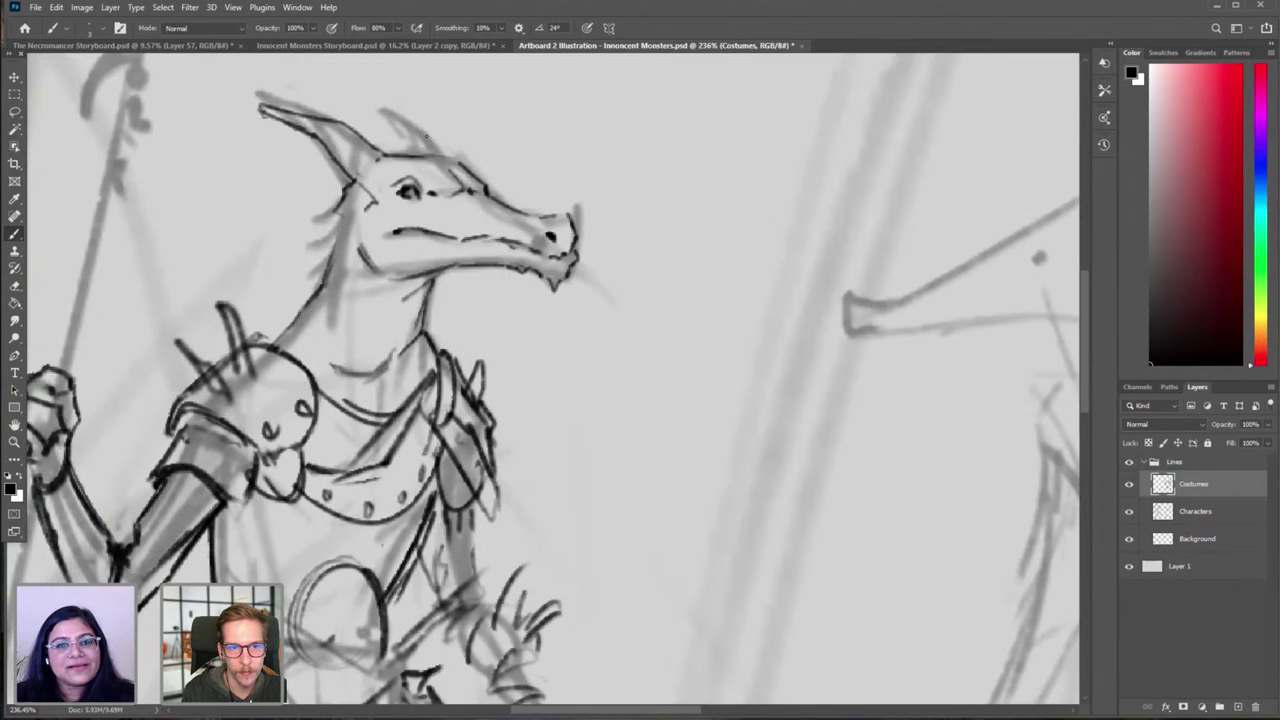
drag(440, 155, 376, 109)
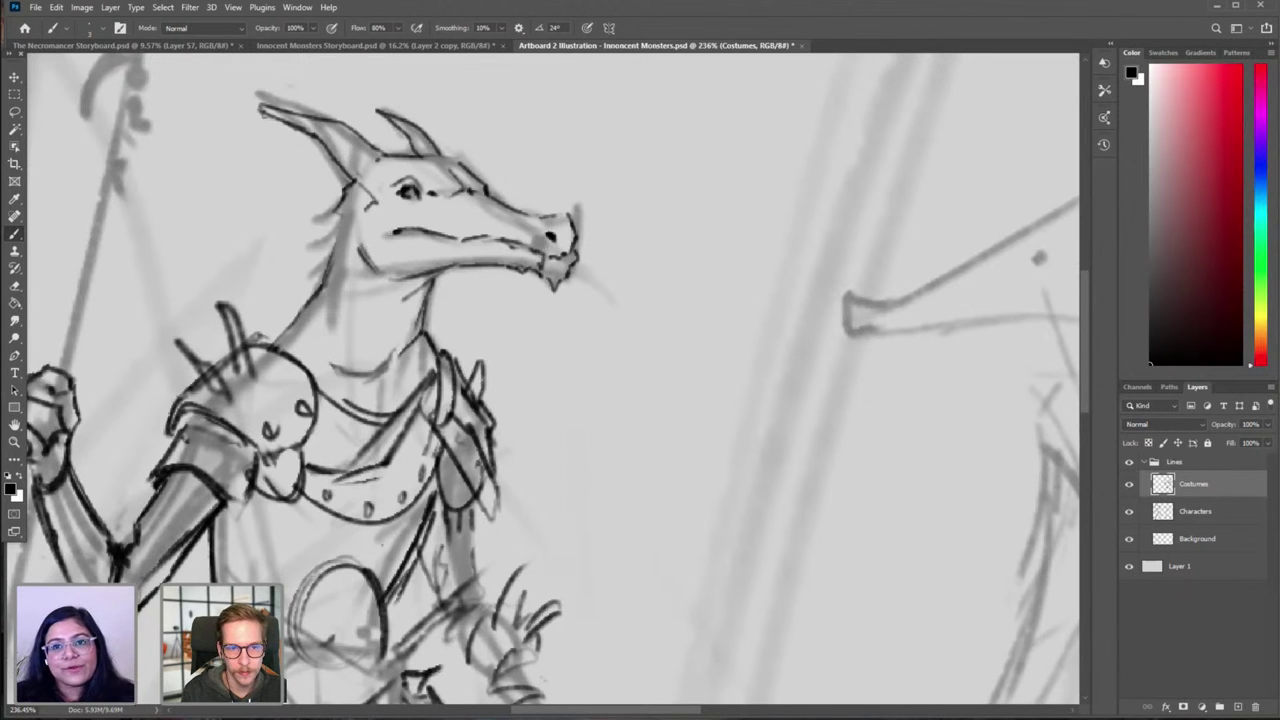
drag(446, 243, 381, 328)
mouse_move(576, 354)
mouse_down()
mouse_move(543, 286)
mouse_move(560, 320)
mouse_move(544, 414)
mouse_up()
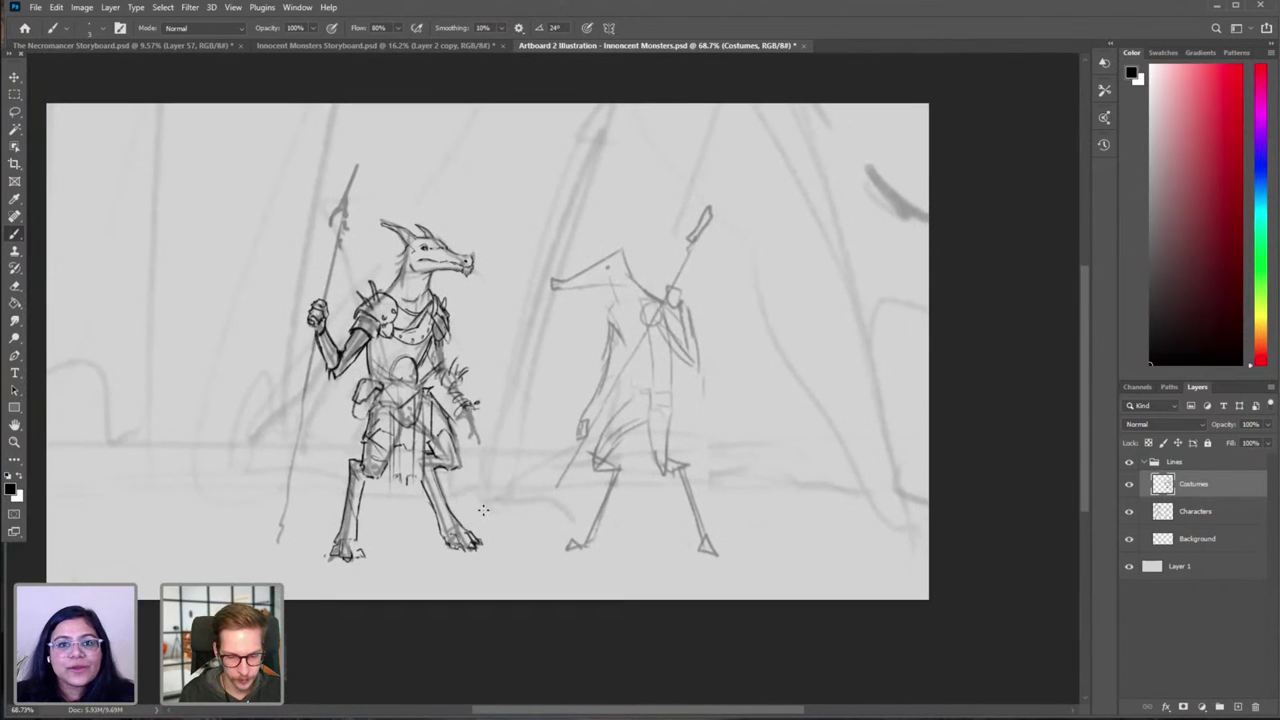
key(l)
scroll(352, 510, up, 2)
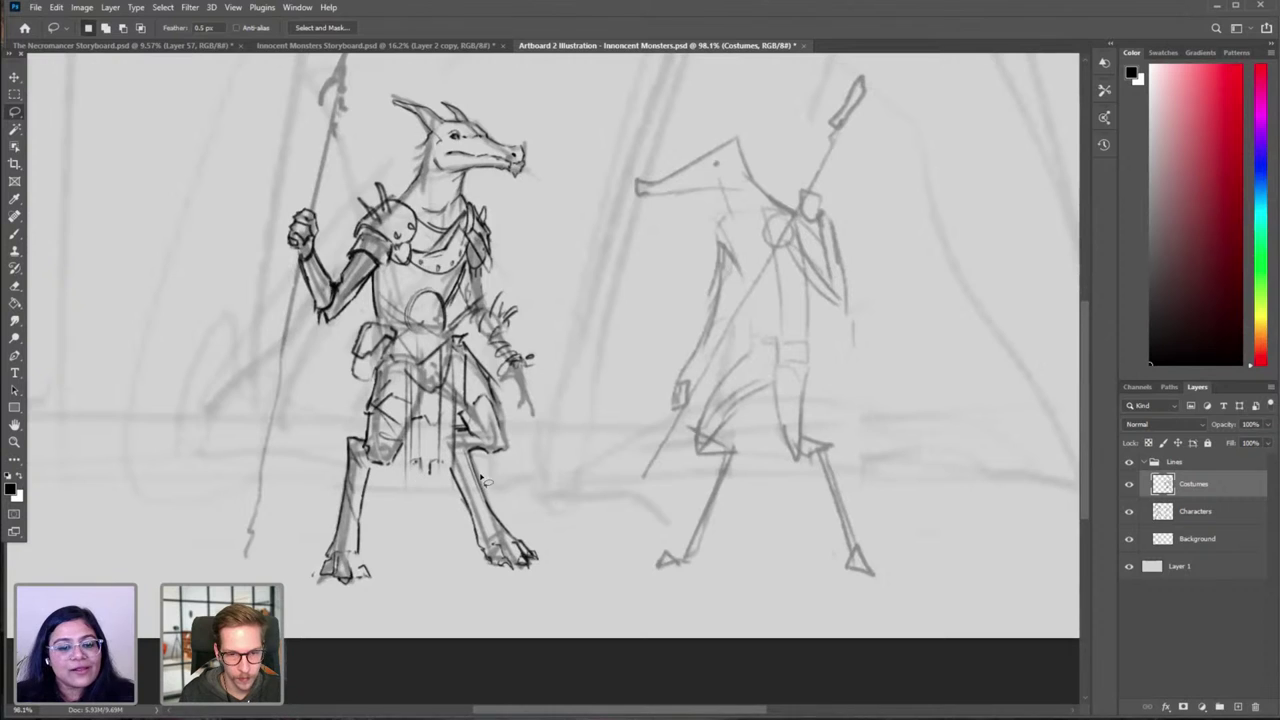
mouse_move(461, 450)
mouse_down()
mouse_move(509, 555)
mouse_move(575, 578)
mouse_move(548, 522)
mouse_up()
key(v)
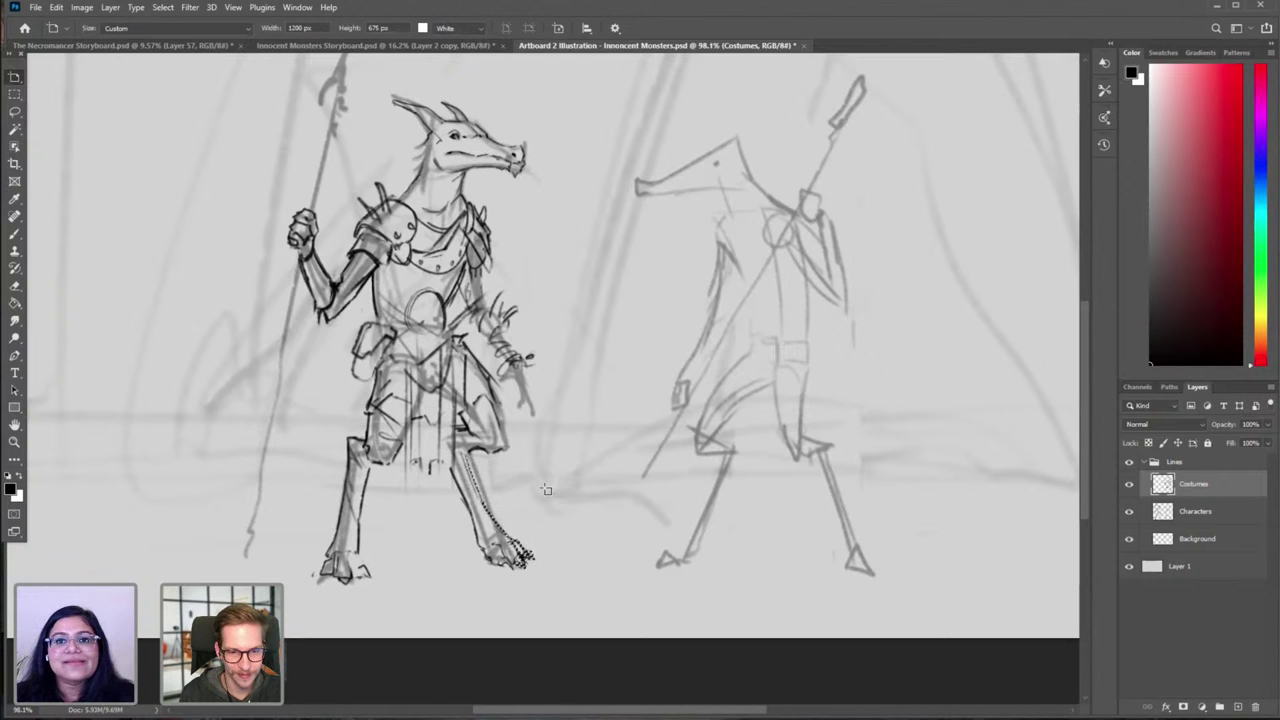
key(Return)
text(b)
key(ctrl+d)
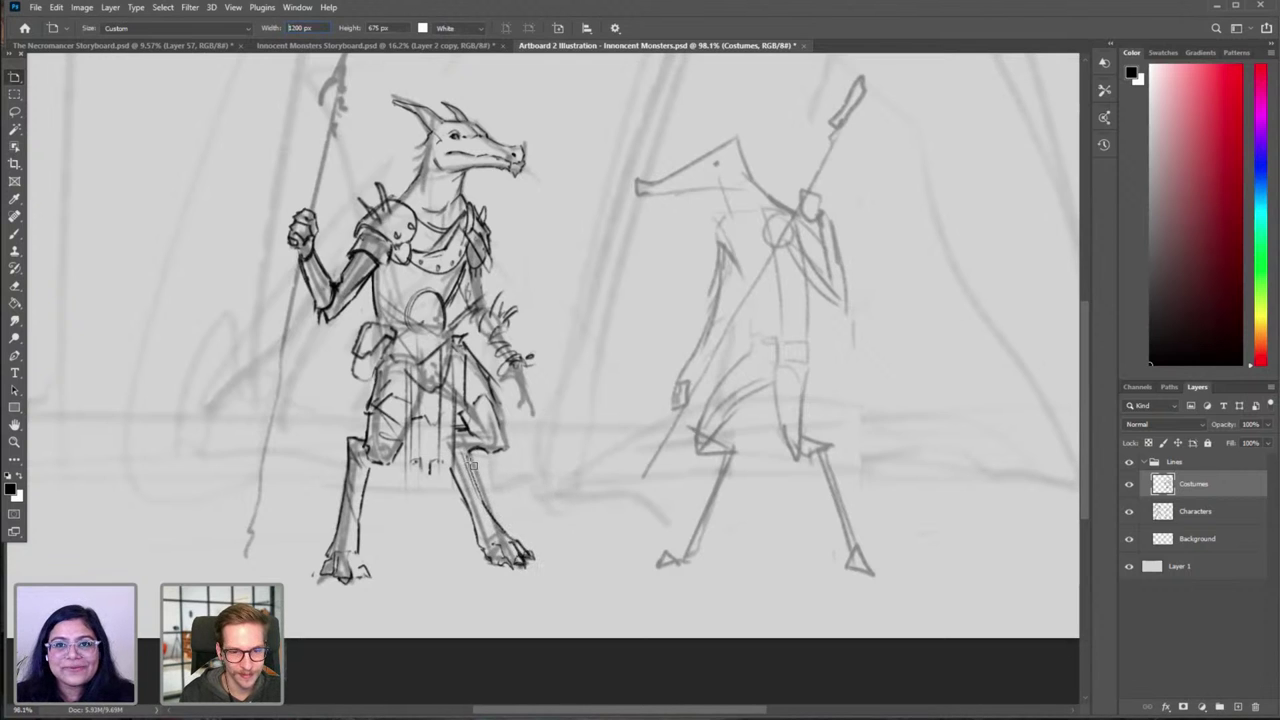
text(bb)
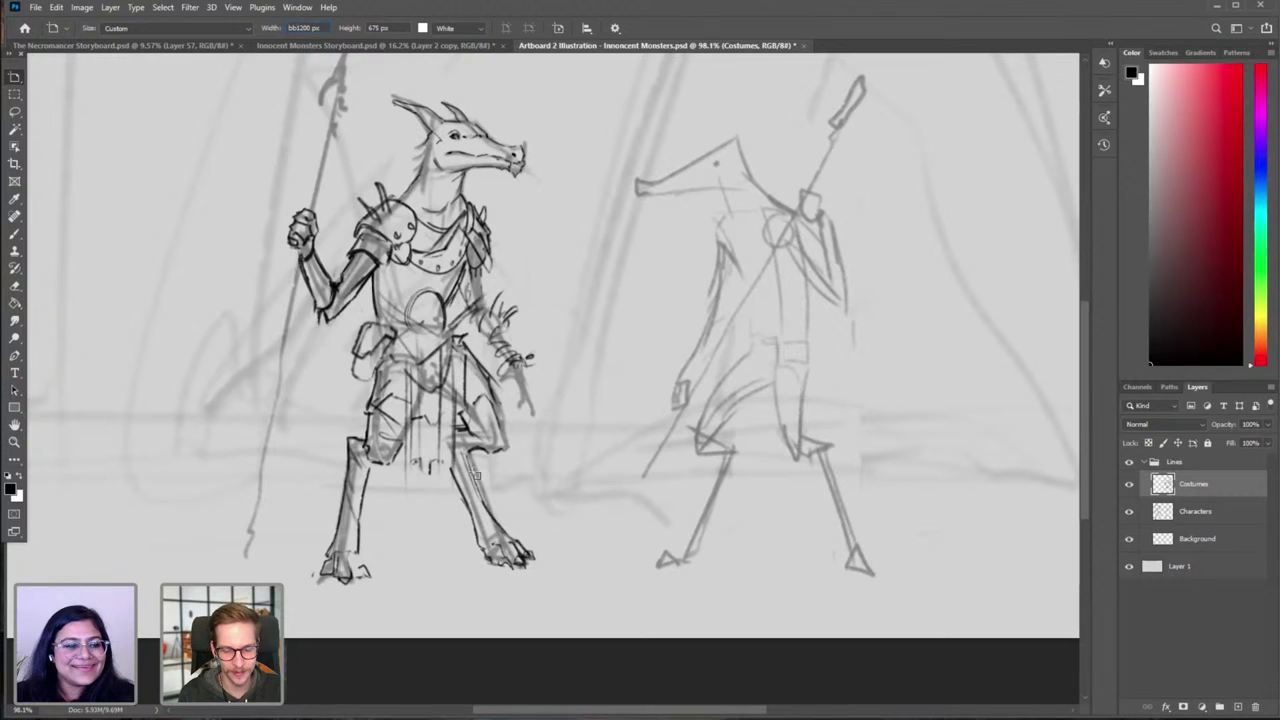
click(476, 478)
click(634, 281)
key(b)
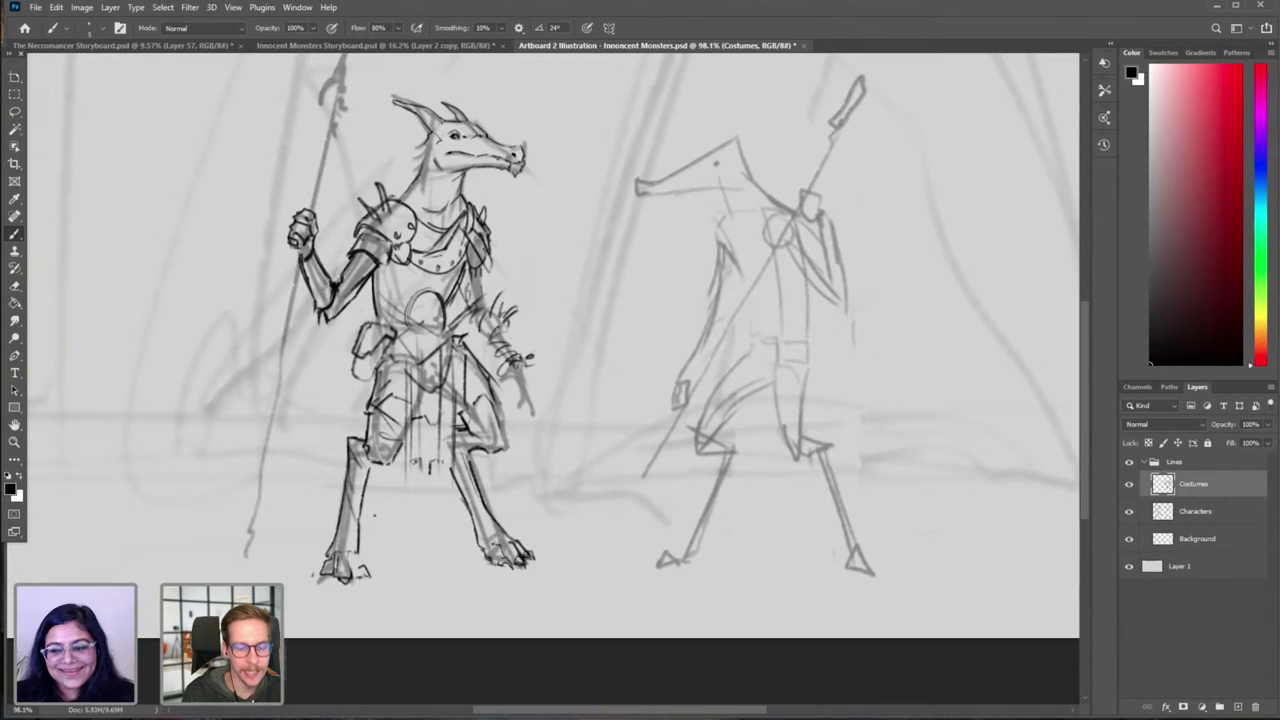
Step: Lasso the inner contour line of the creature's spear-side shin and nudge it slightly toward the leg
key(l)
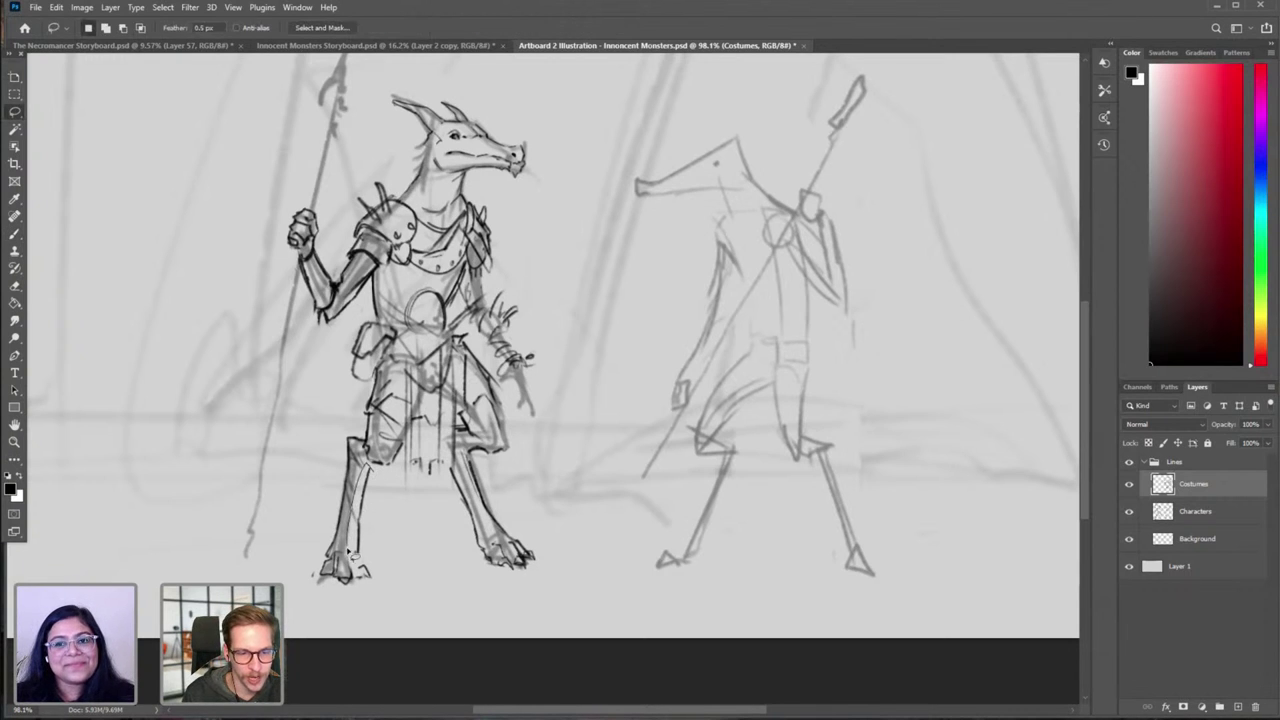
mouse_move(349, 549)
mouse_down()
mouse_move(372, 598)
mouse_move(398, 512)
mouse_up()
key(v)
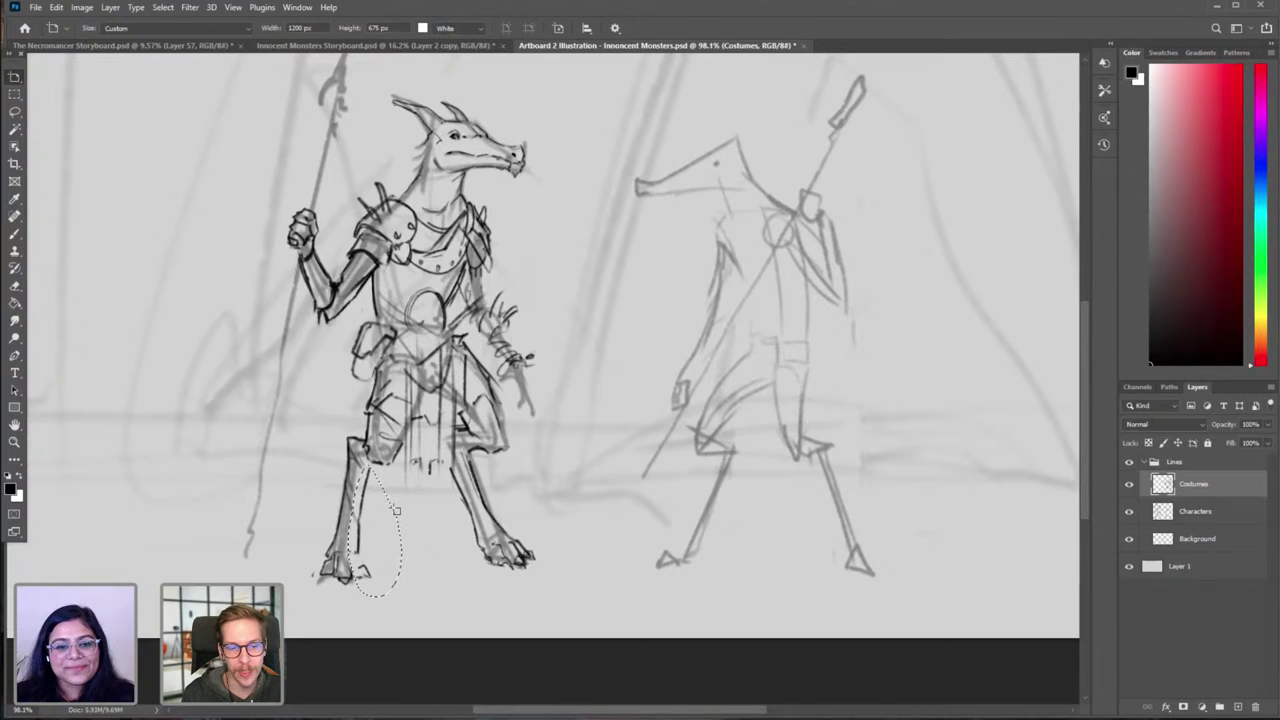
key(Left)
key(Left)
key(Return)
ctrl+click(503, 474)
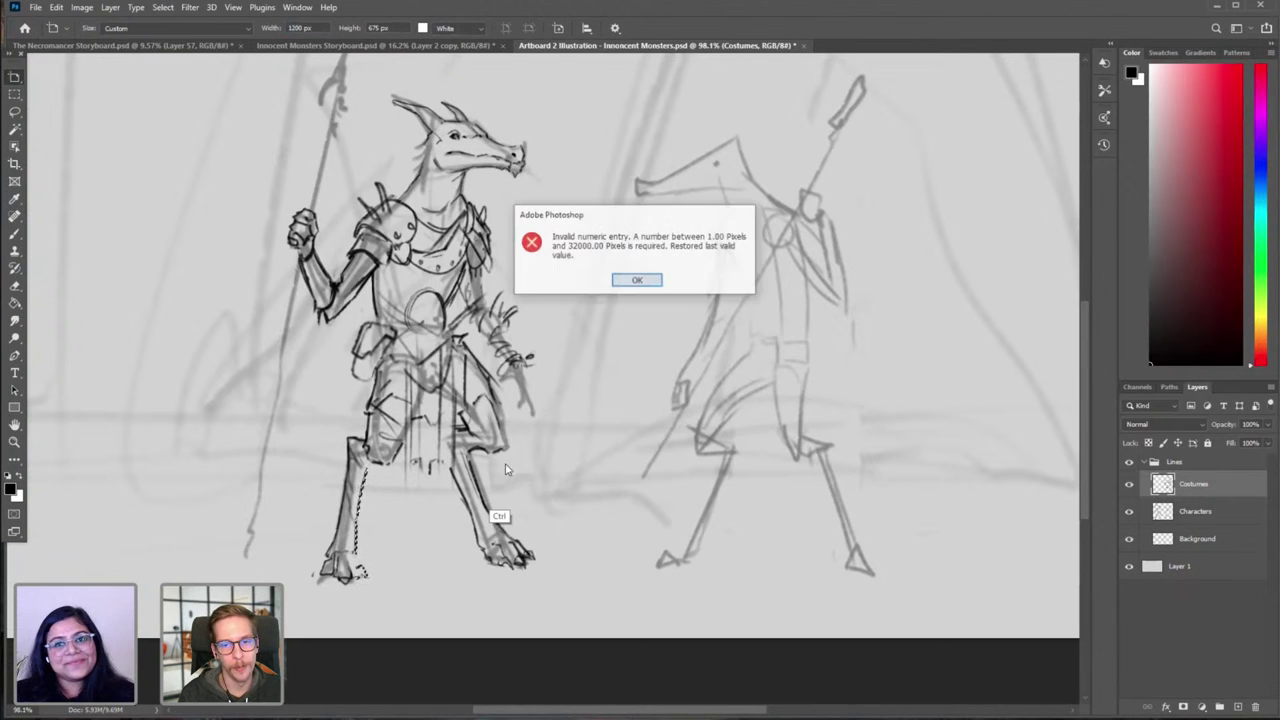
click(637, 280)
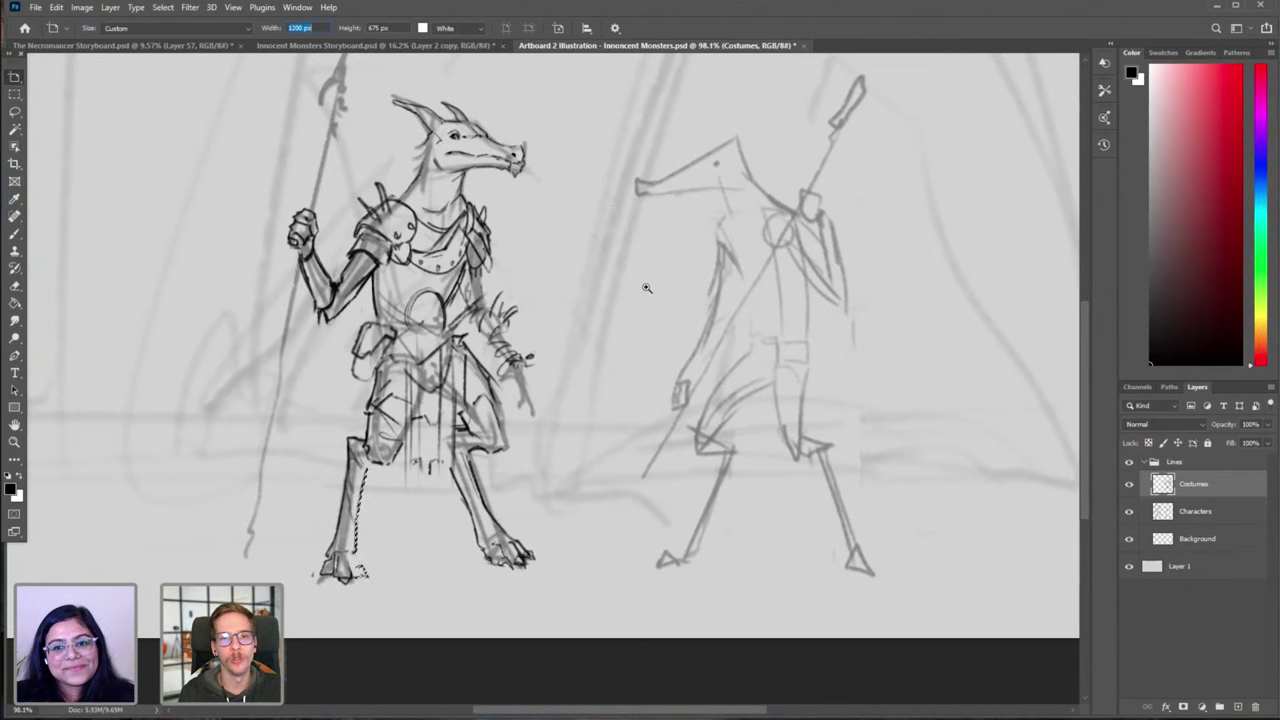
drag(647, 288, 539, 389)
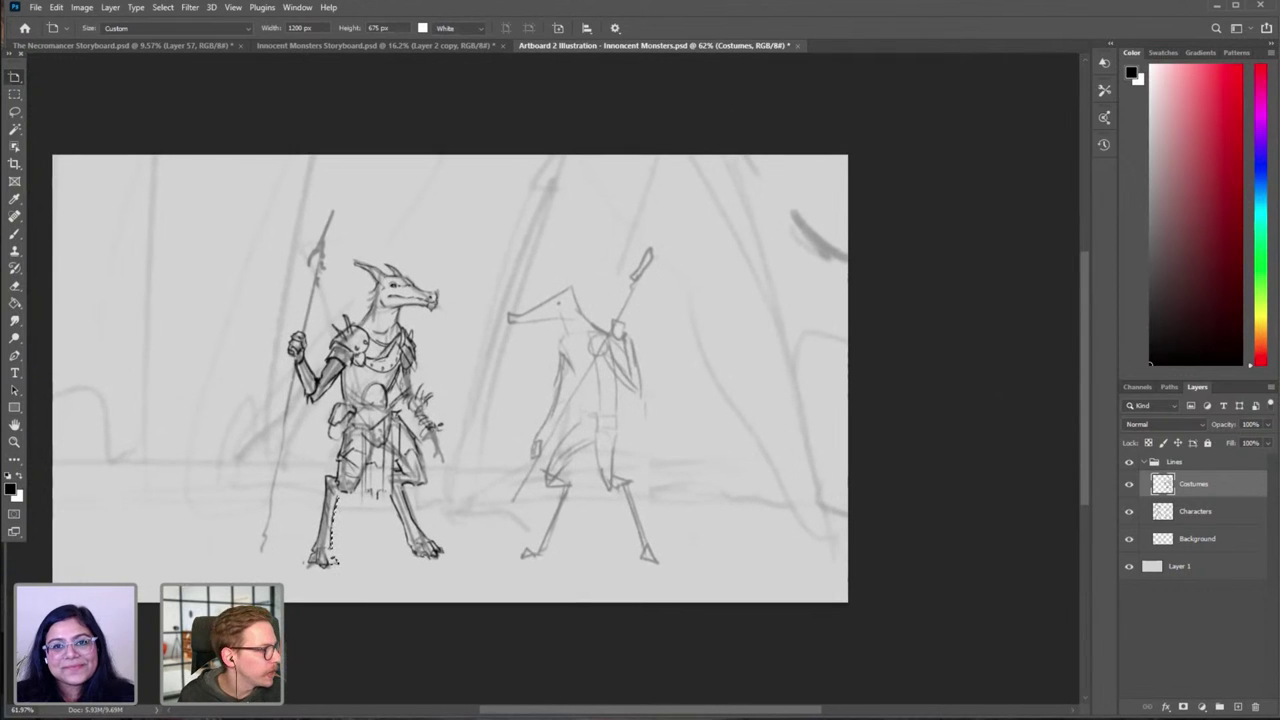
Step: Switch to the Photos window showing Phase 3.jpg, enlarge it, examine the skeleton and hunched figure up close, and close the viewer
key(alt+Tab)
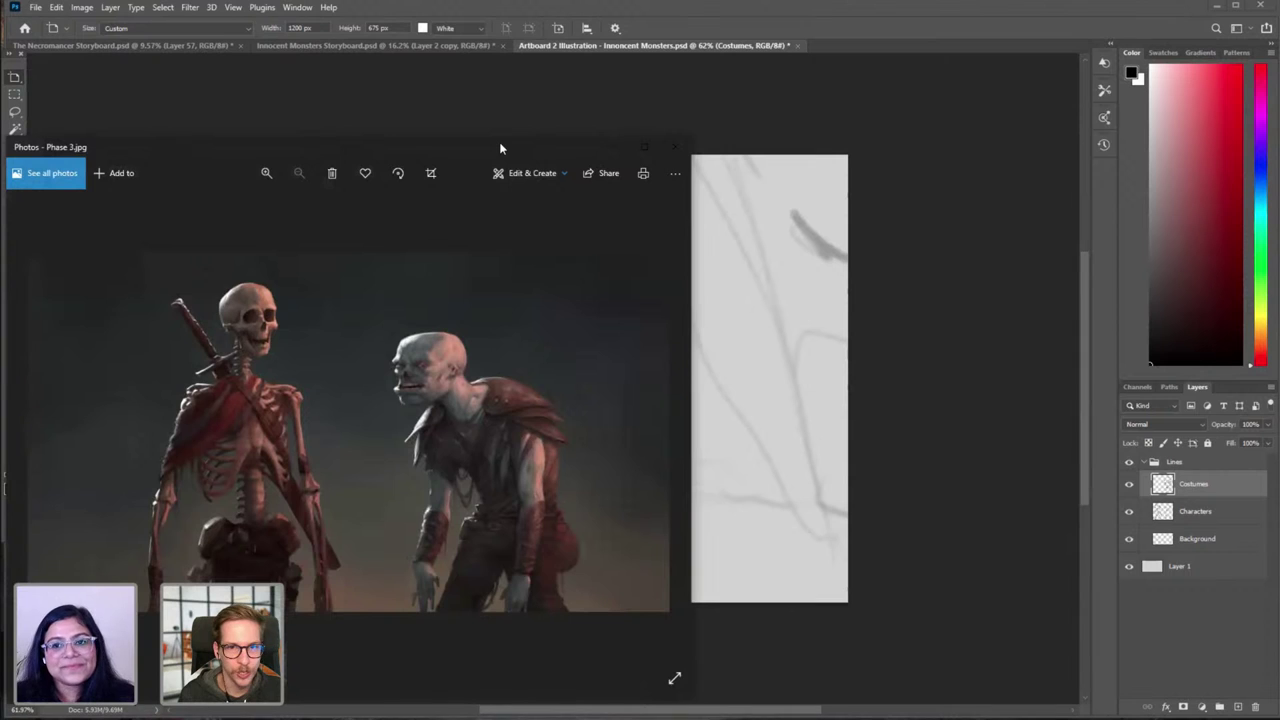
drag(501, 148, 651, 100)
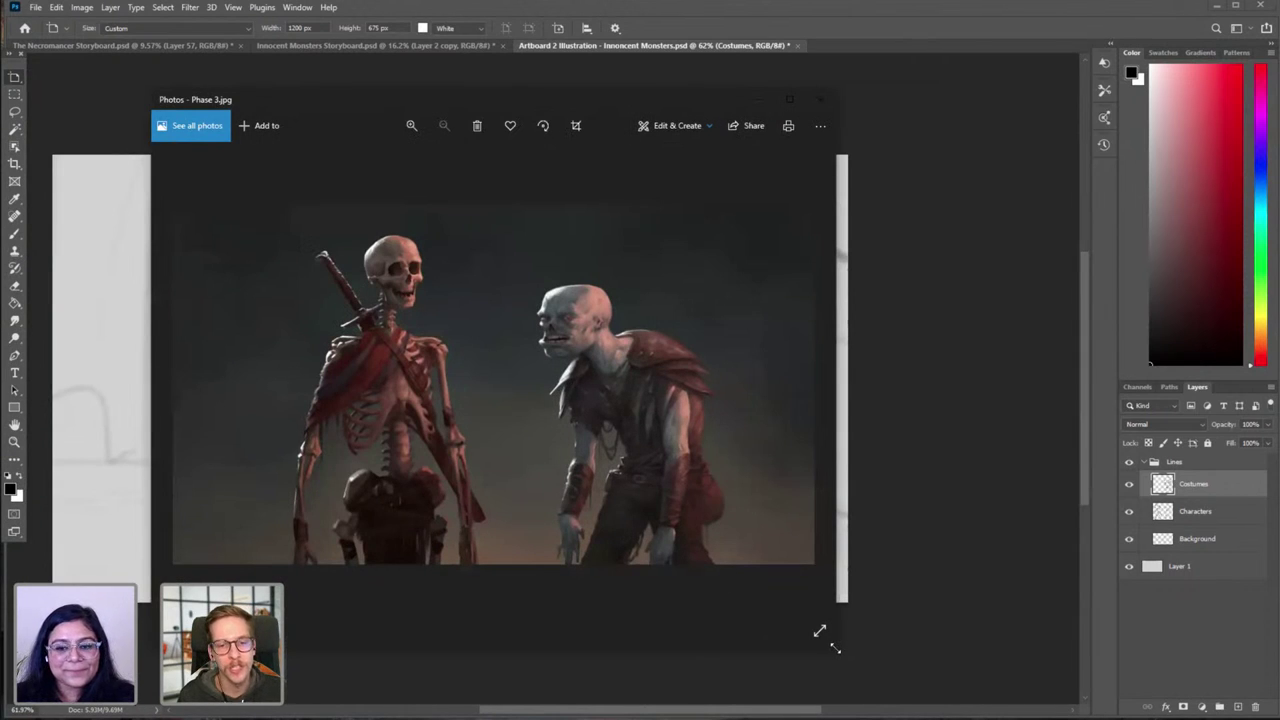
drag(835, 648, 950, 613)
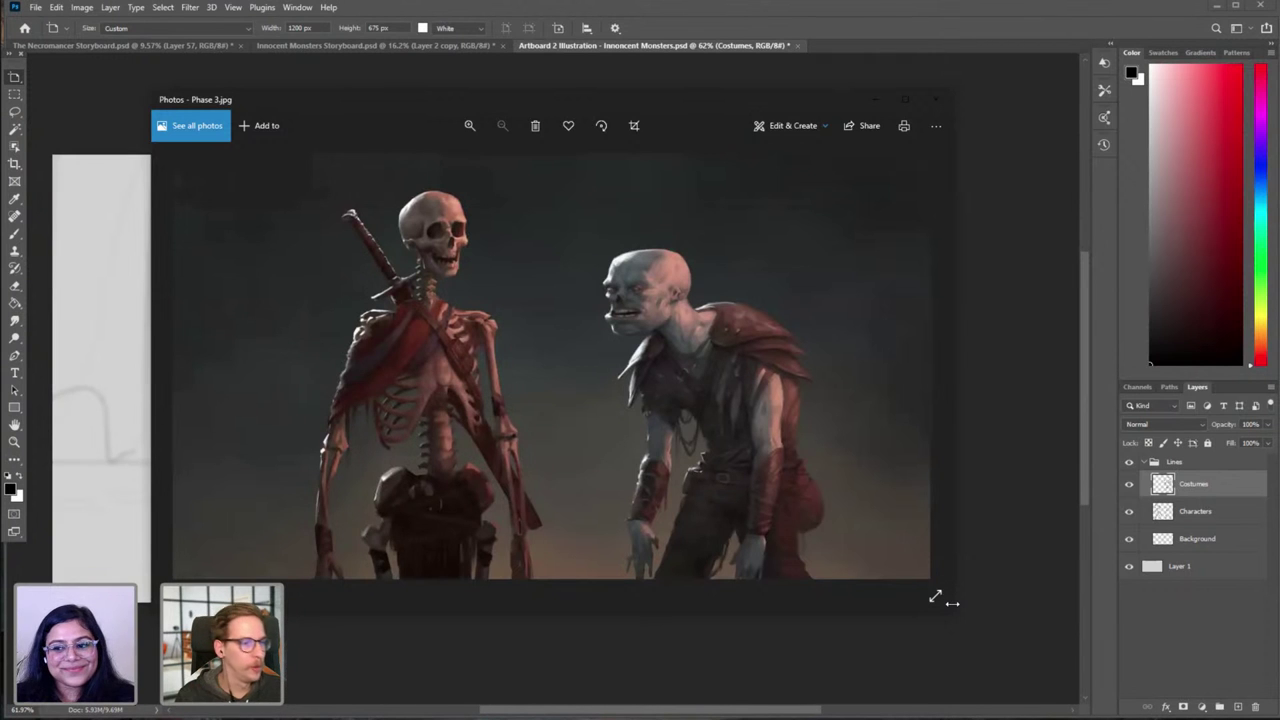
scroll(451, 287, up, 3)
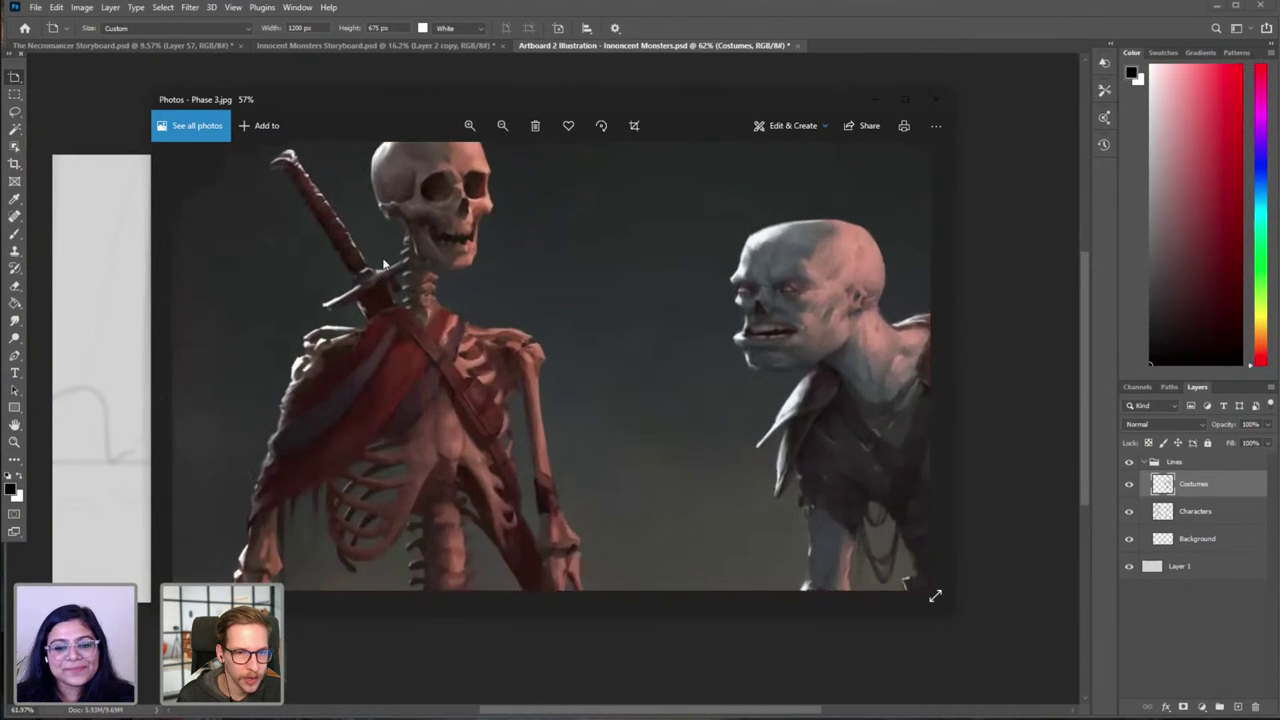
scroll(467, 340, down, 2)
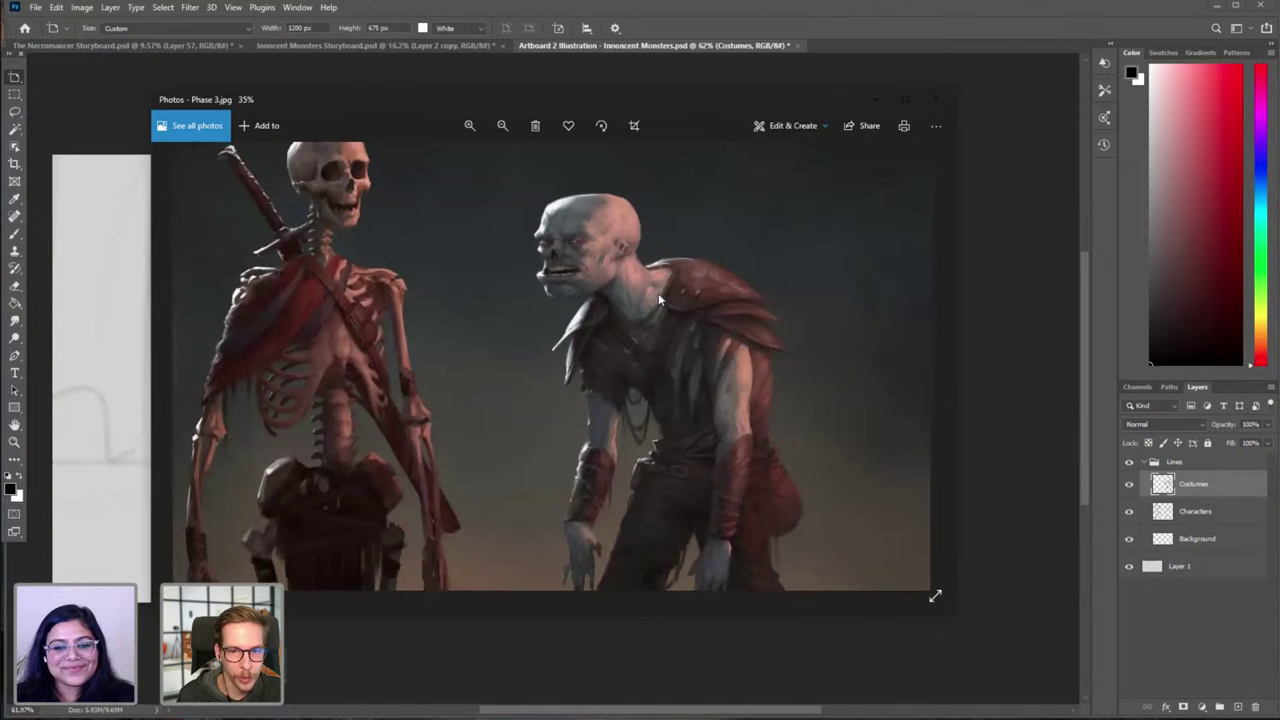
scroll(655, 290, up, 1)
scroll(661, 318, down, 2)
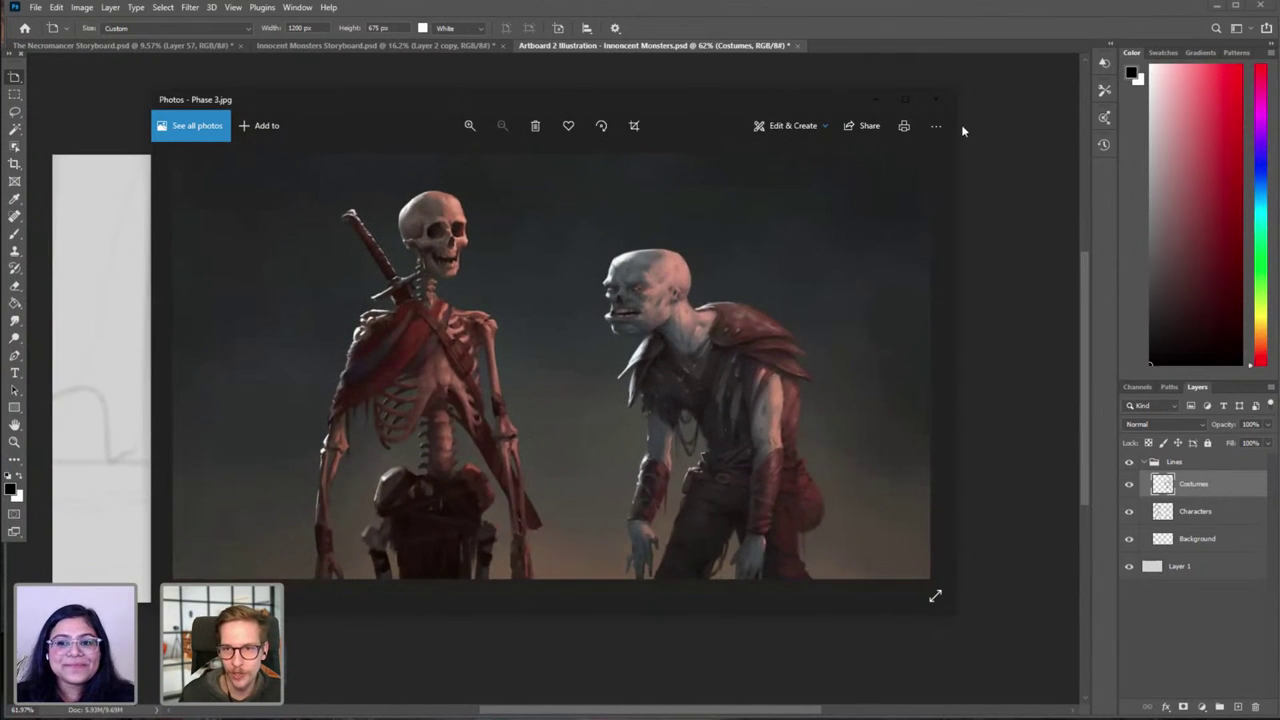
click(938, 100)
Step: Undo the accidentally created artboard, restore the Move tool in place of the Artboard tool and return to the Brush
drag(654, 327, 656, 338)
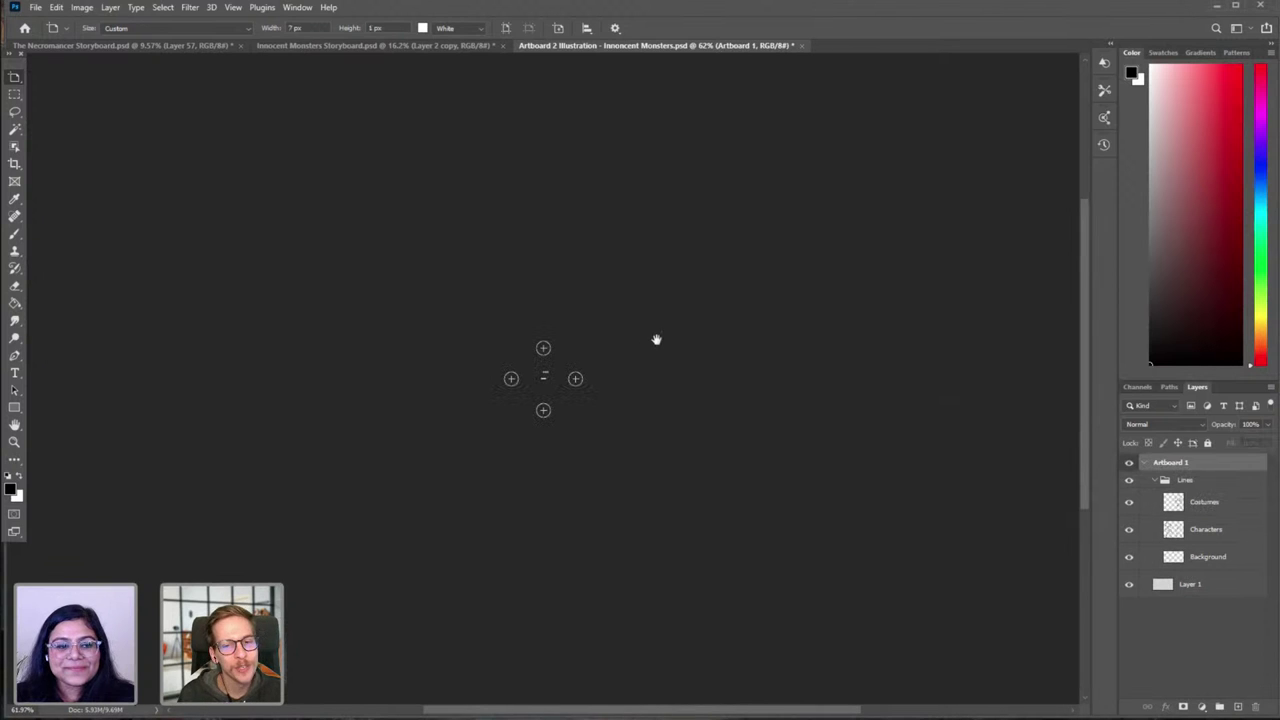
key(ctrl+z)
key(v)
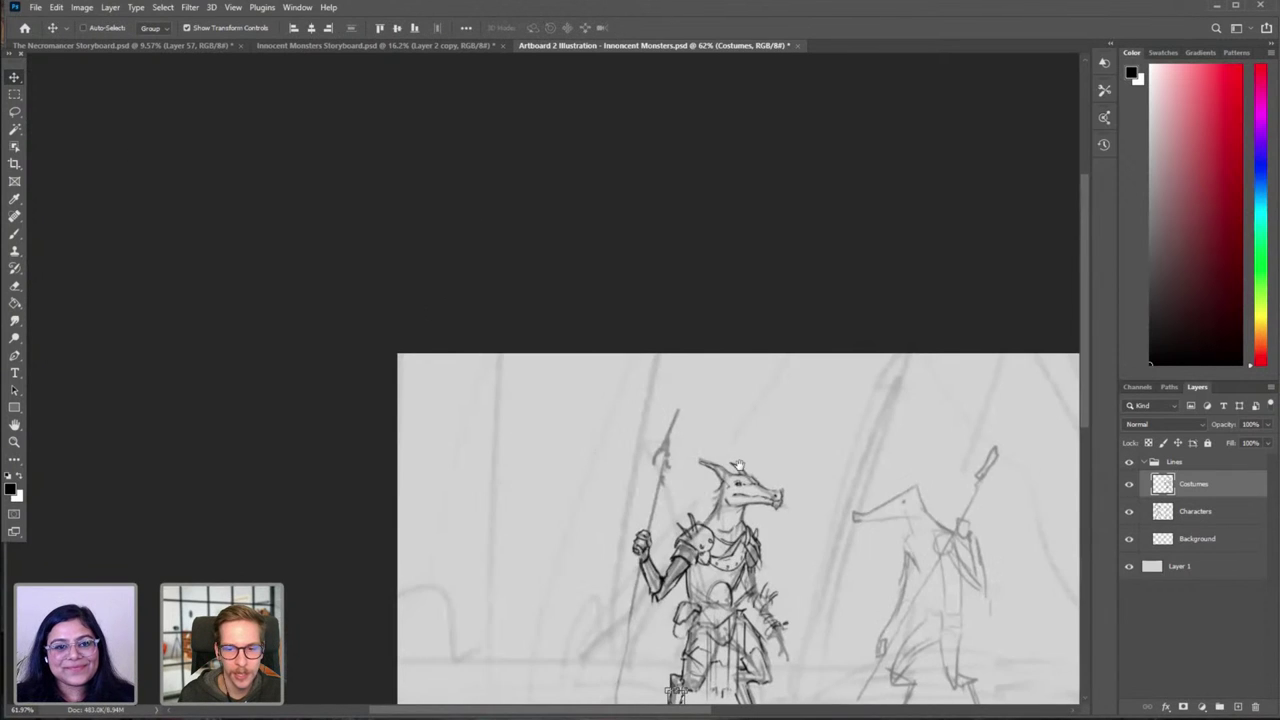
drag(739, 466, 520, 258)
right_click(18, 81)
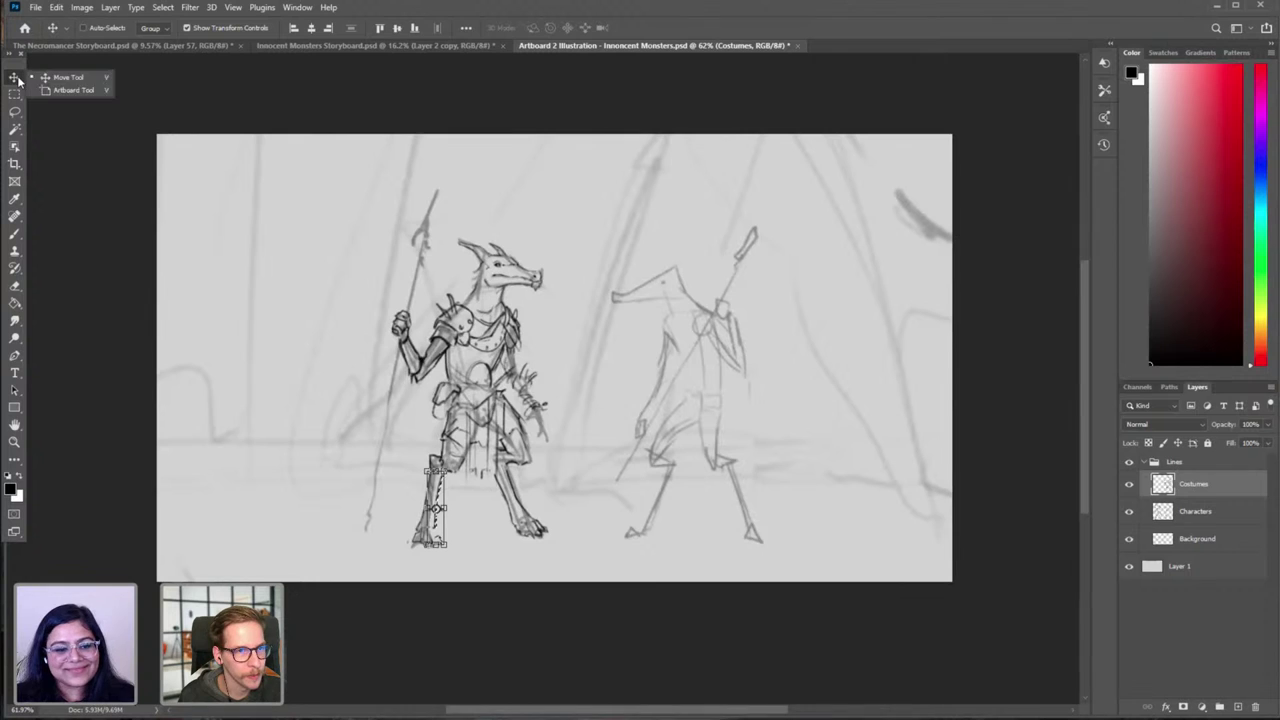
click(66, 78)
click(14, 233)
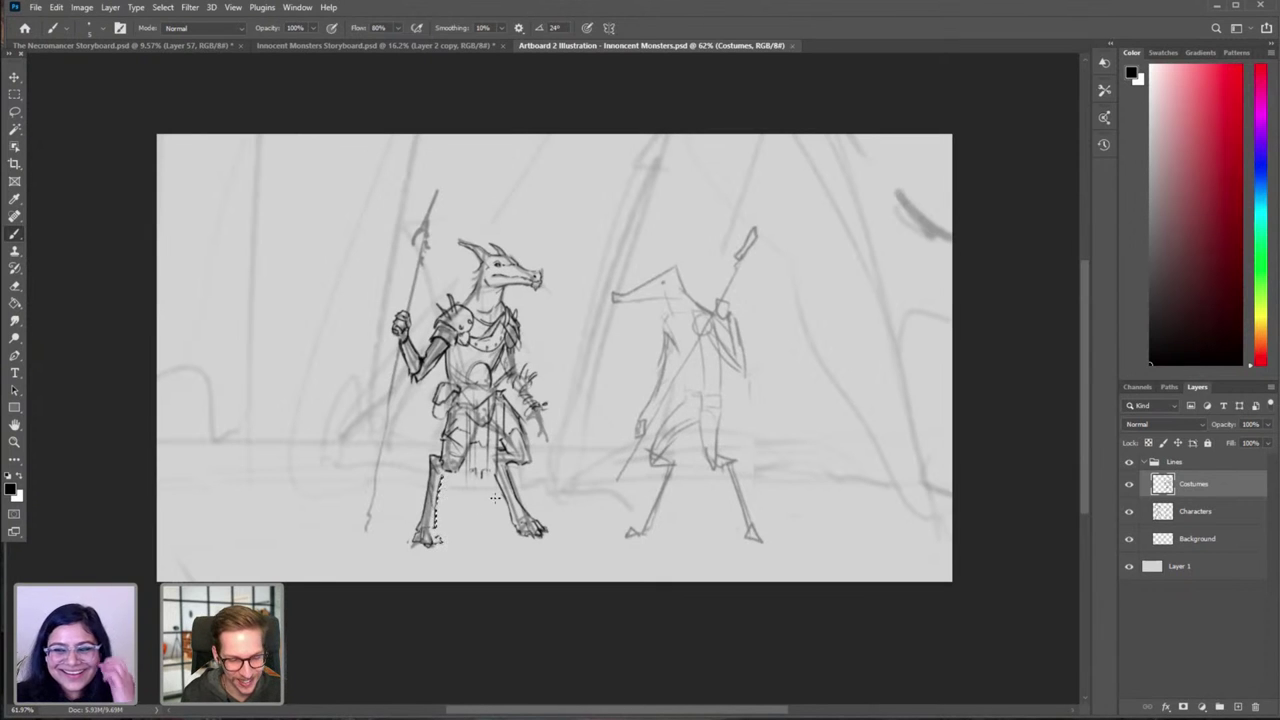
Step: Clear the selection and touch up the lines of the creature's spear-side shin and foot with the eraser and brush
scroll(490, 505, up, 3)
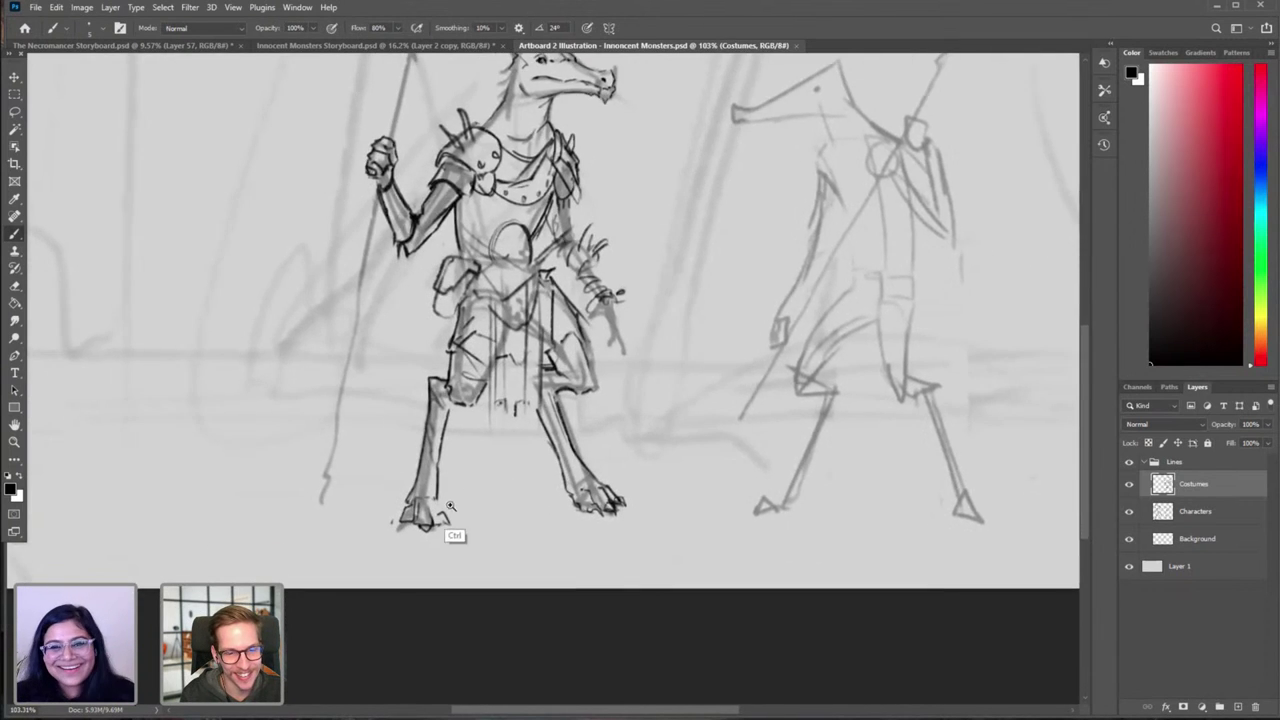
scroll(451, 531, up, 3)
key(e)
key(b)
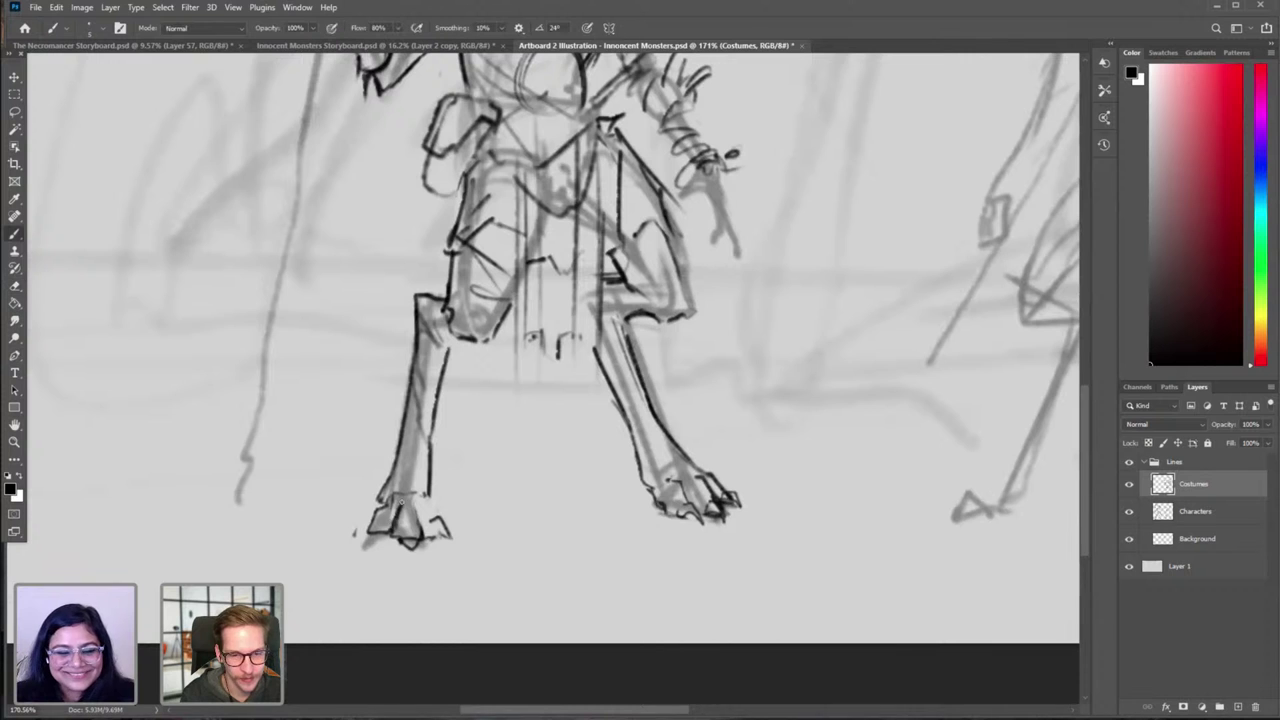
scroll(537, 471, down, 4)
scroll(565, 497, down, 2)
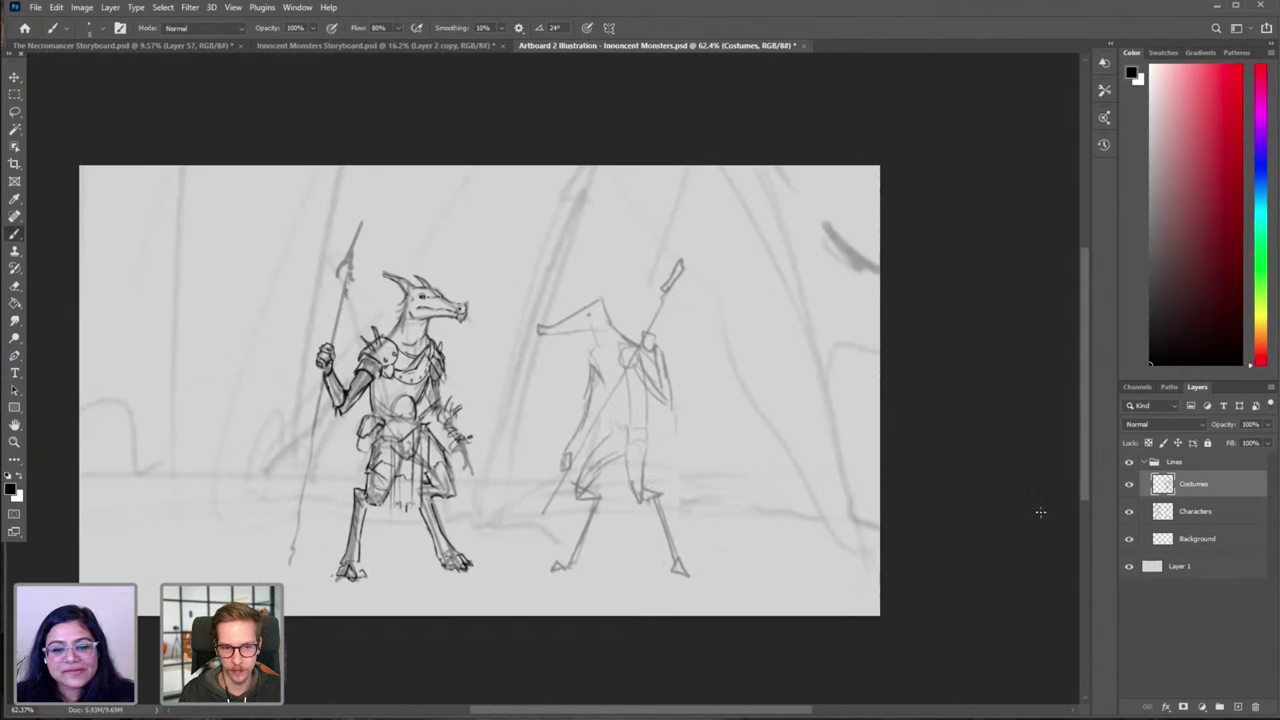
Step: Toggle the visibility of the Costumes and Characters layers to compare the detailed armor lines with the rough figure sketch beneath
click(1129, 484)
click(1129, 484)
click(1129, 484)
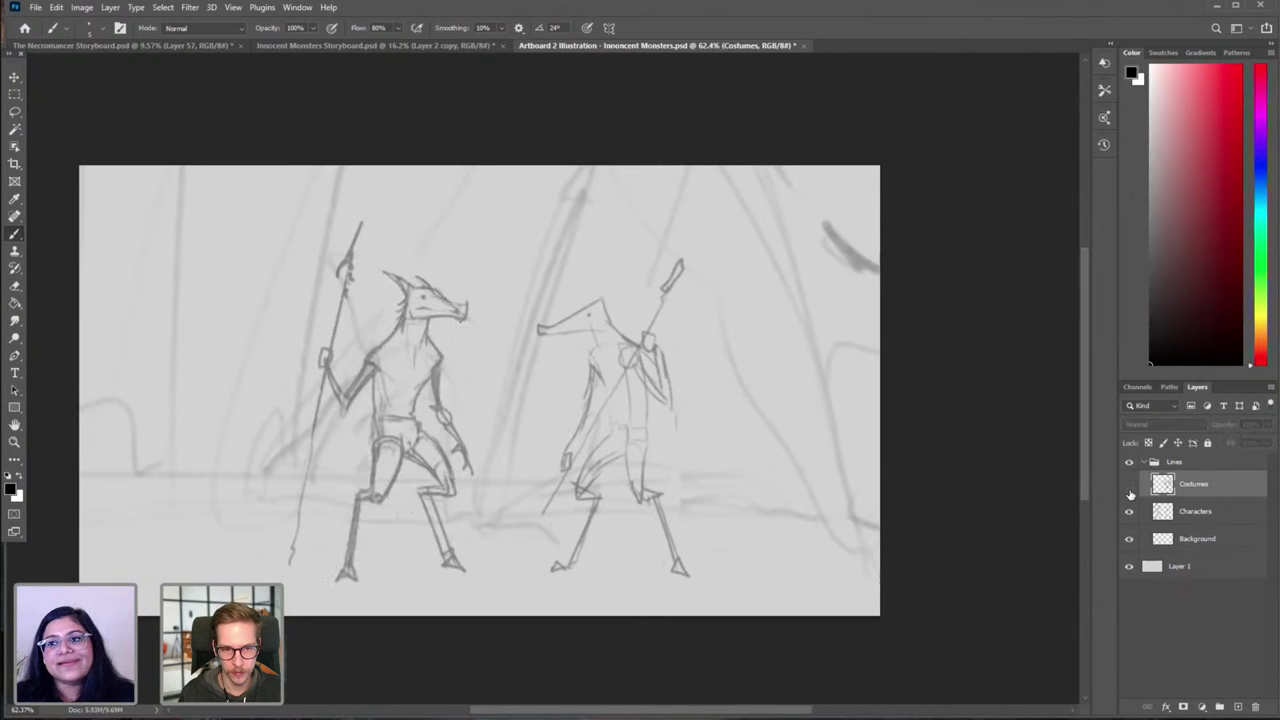
click(1129, 484)
click(1129, 486)
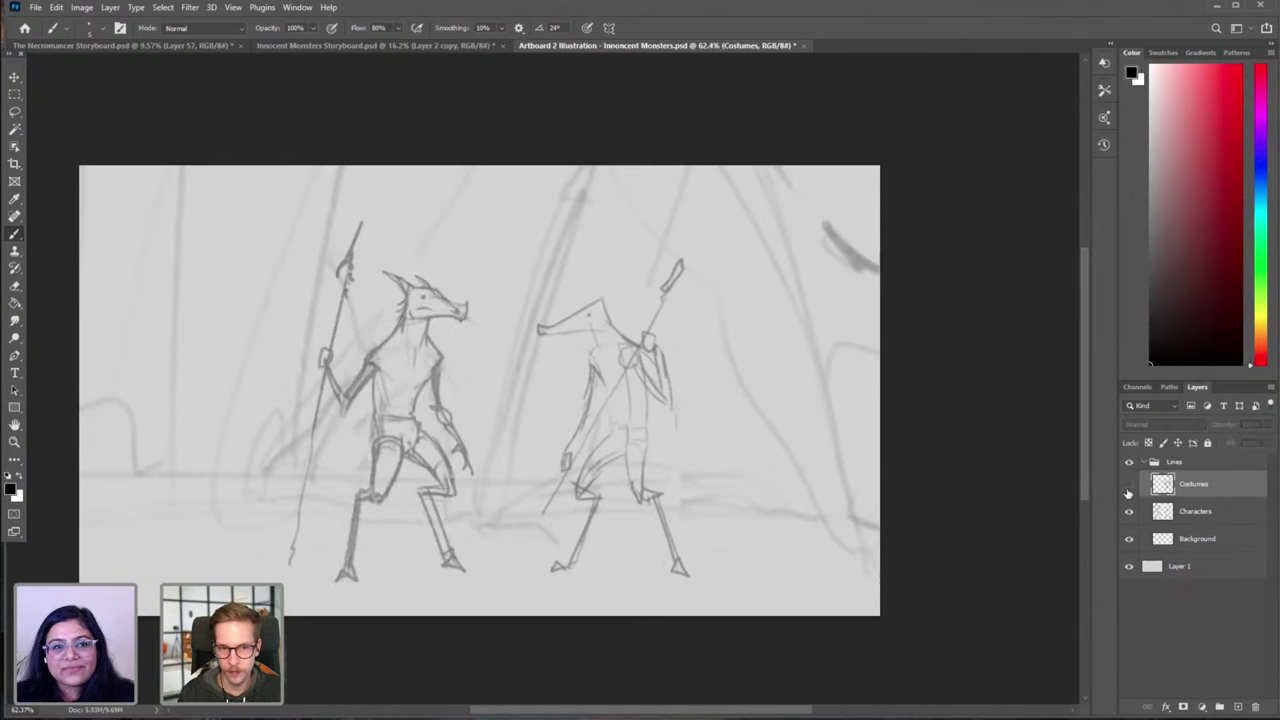
click(1129, 486)
click(1129, 487)
click(1129, 511)
click(1129, 511)
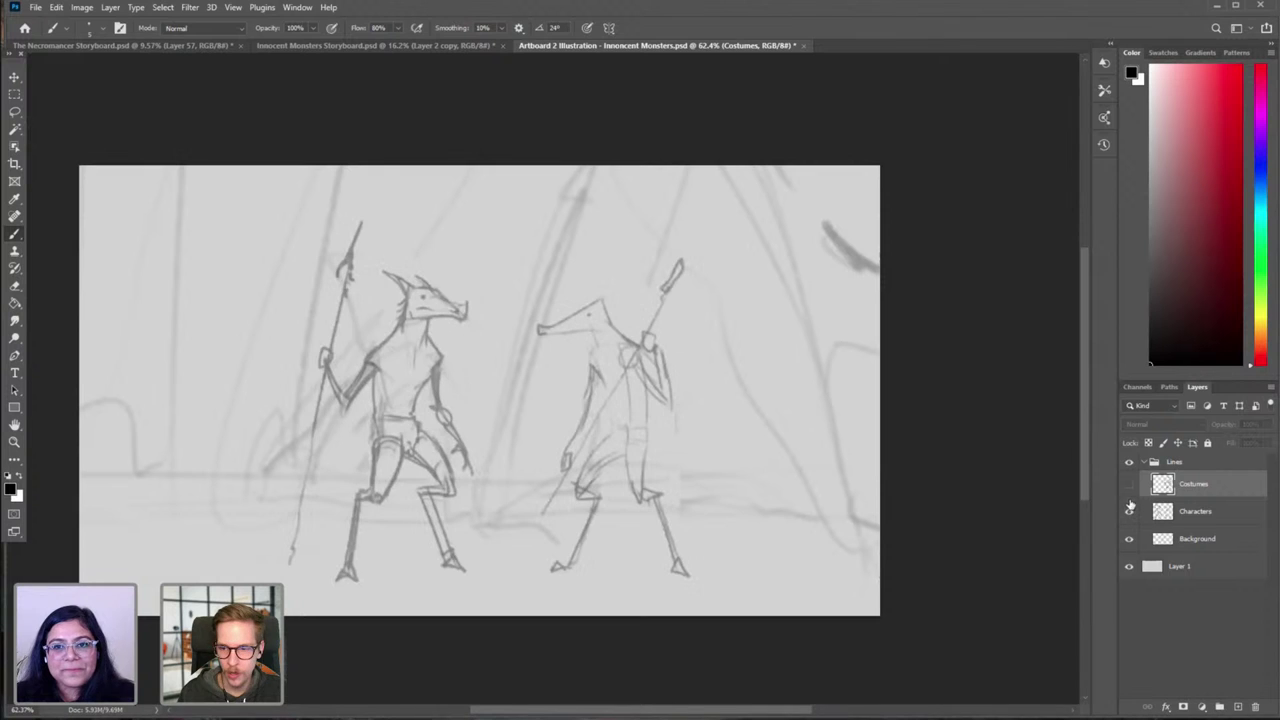
click(1131, 484)
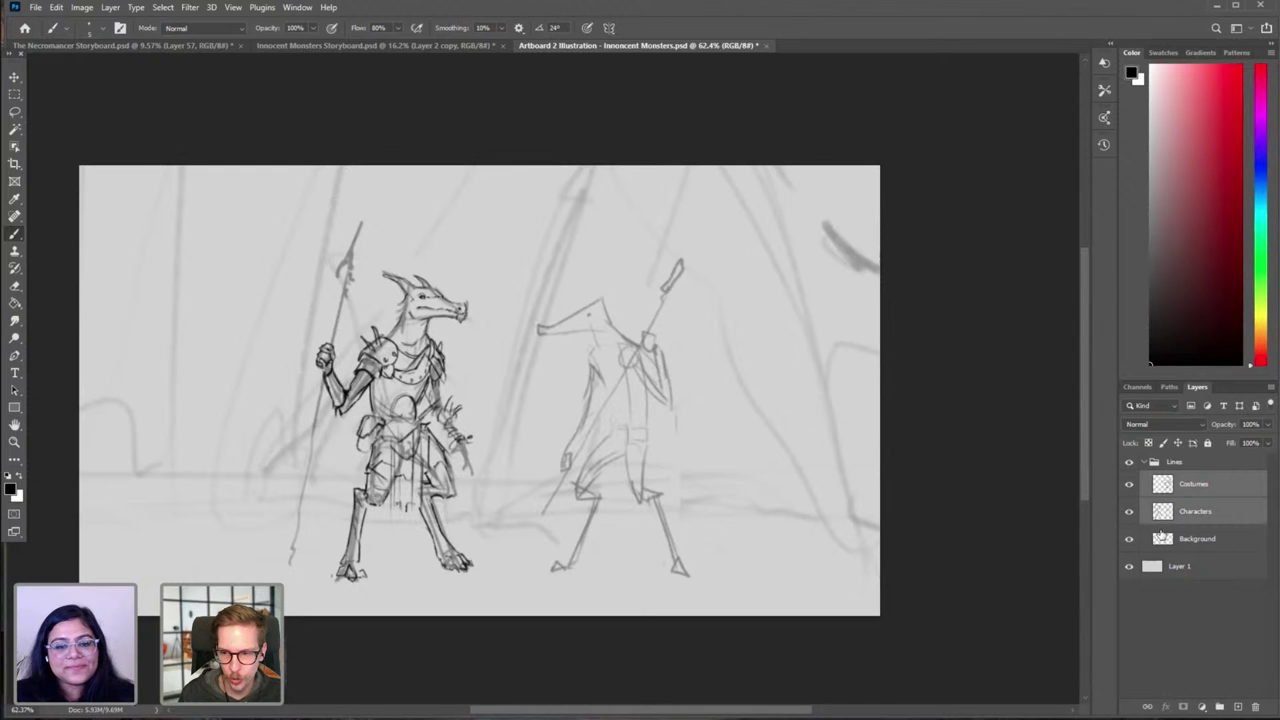
Step: Duplicate the Costumes and Characters layers, hide the originals and merge the two copies into one layer
key(ctrl+j)
click(1129, 542)
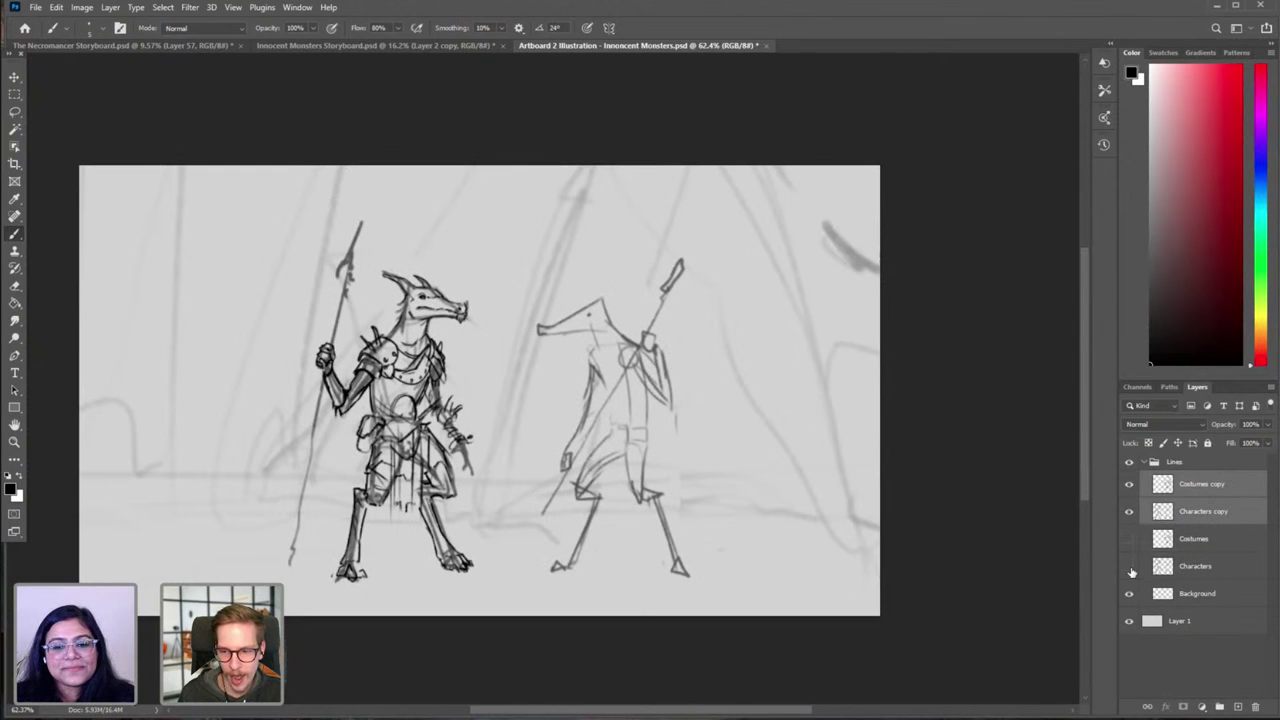
click(1131, 568)
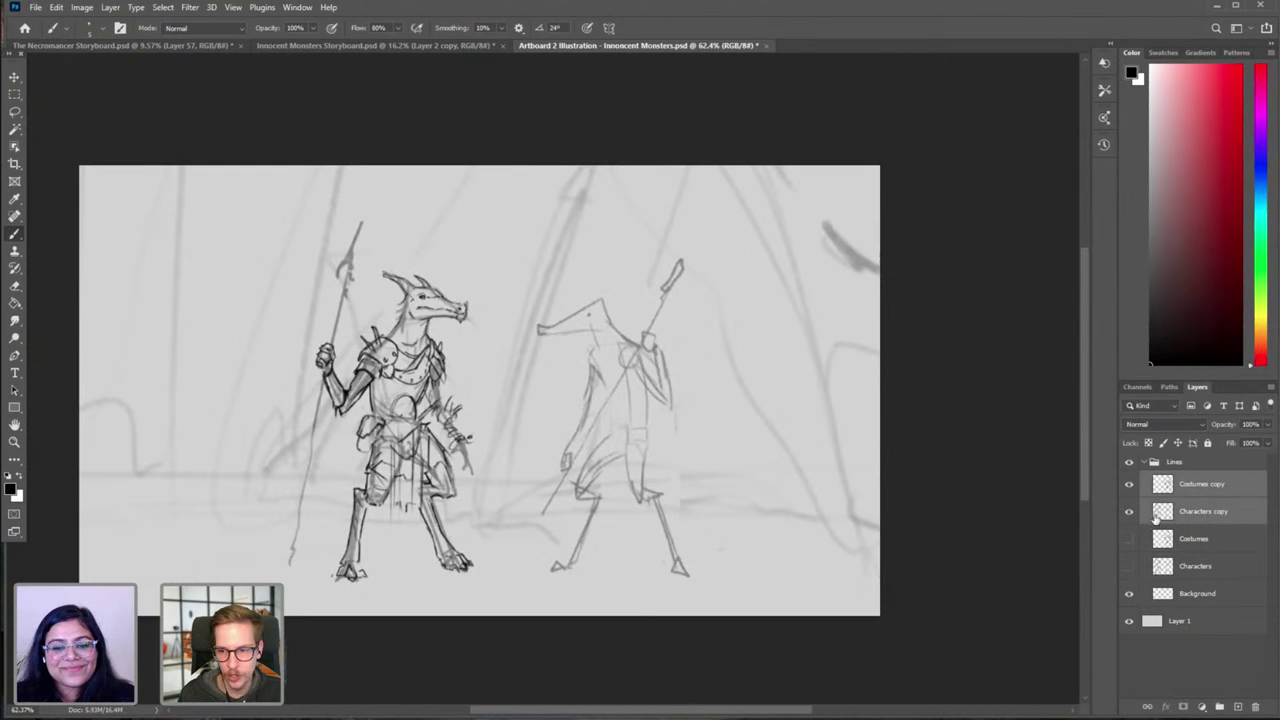
right_click(1210, 508)
click(1063, 601)
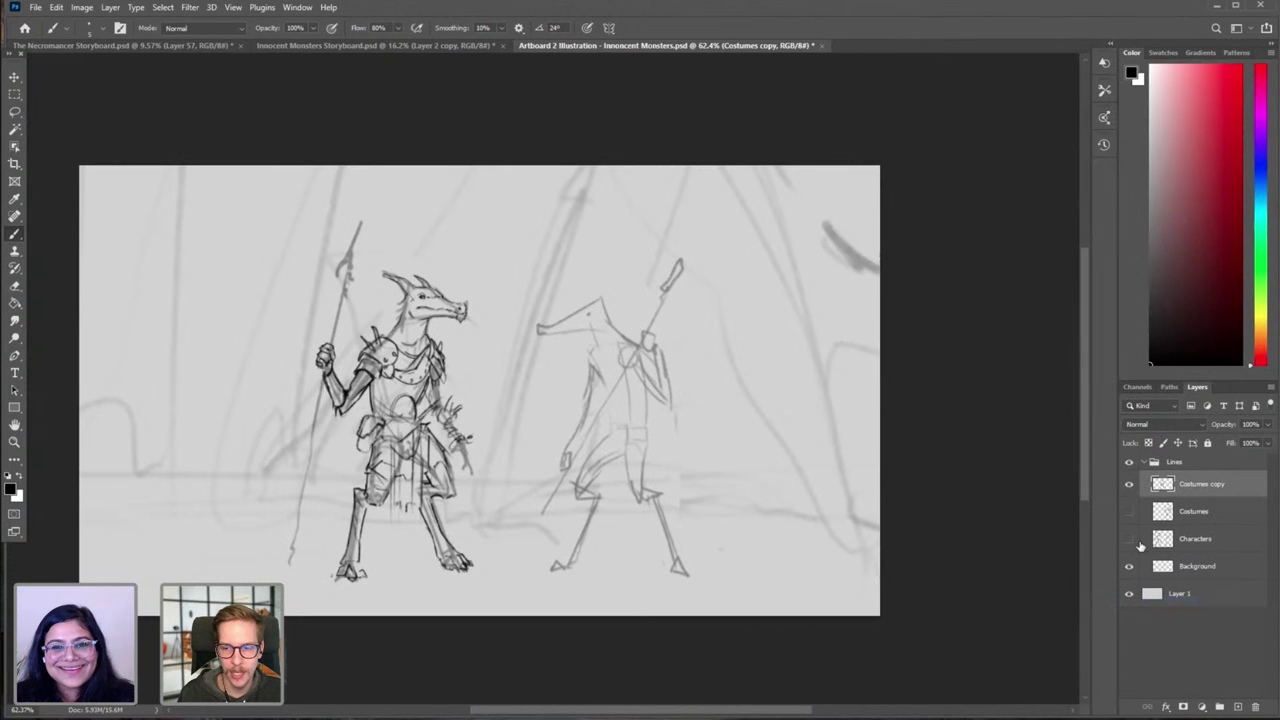
Step: Toggle the merged Costumes copy layer and the hidden Costumes and Characters originals to check what each one contains
click(1131, 540)
click(1131, 539)
click(1131, 513)
click(1131, 513)
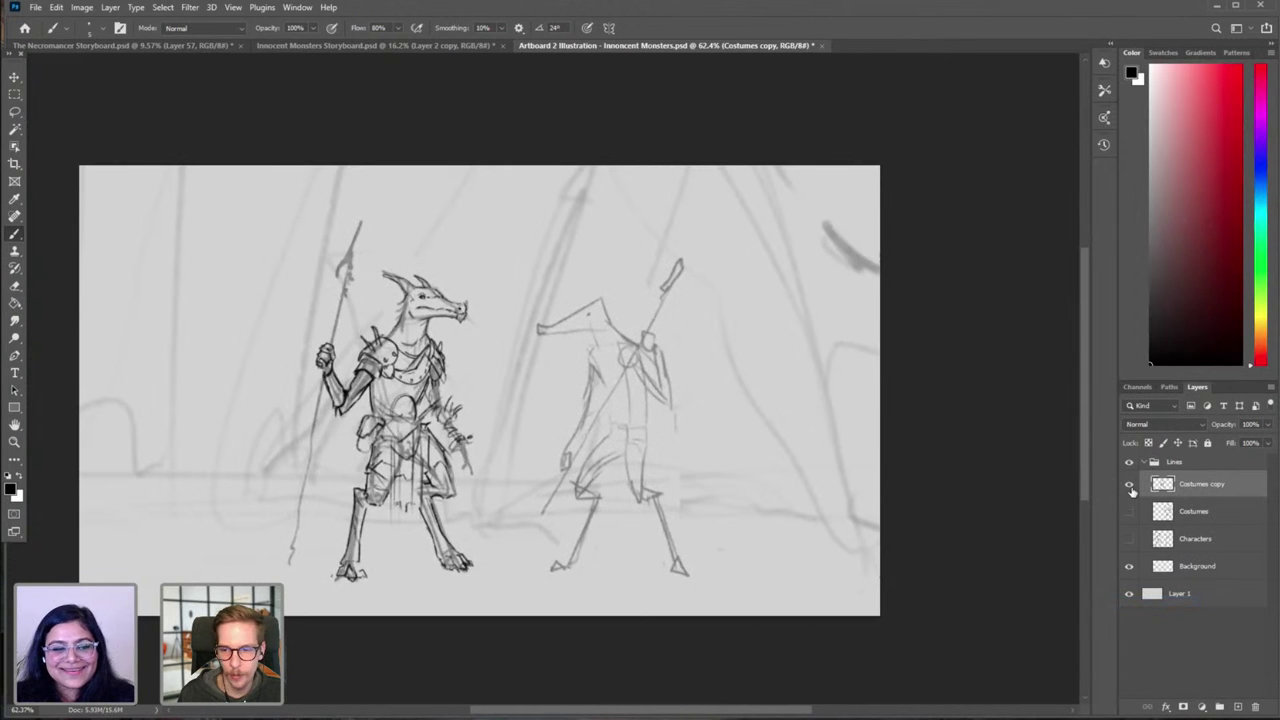
click(1131, 486)
click(1129, 538)
click(1129, 538)
click(1127, 511)
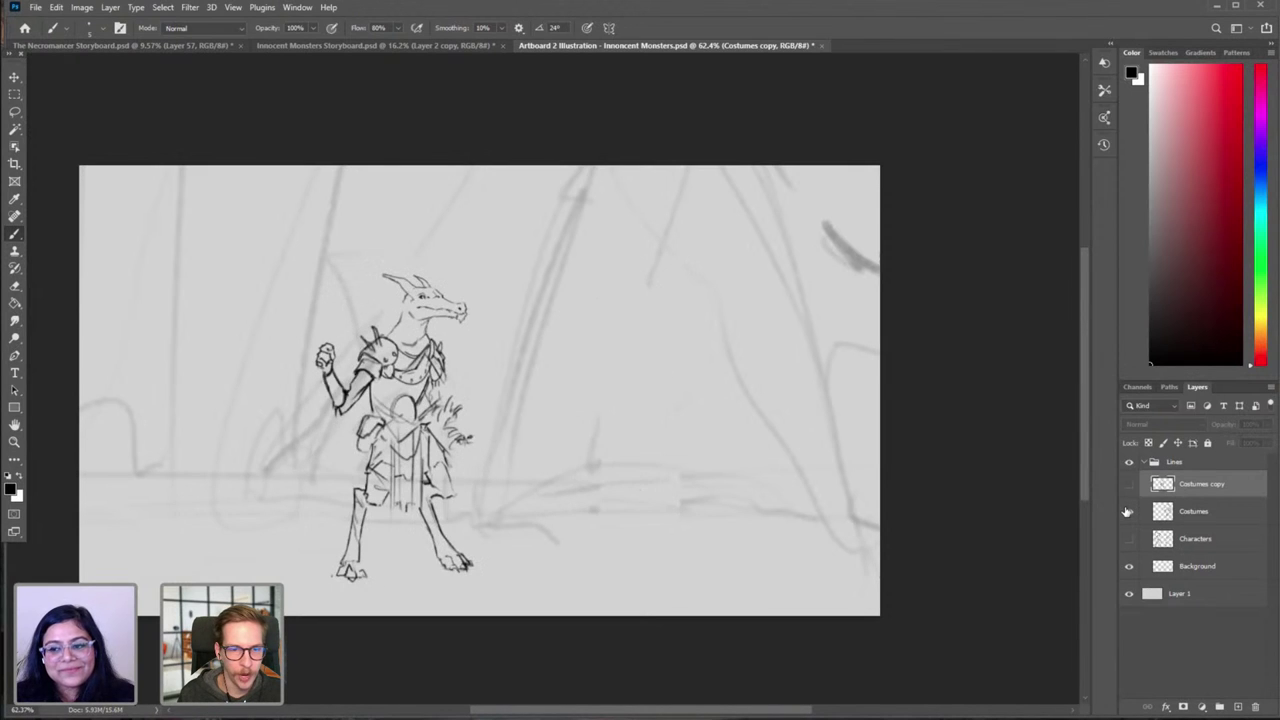
click(1129, 511)
click(1129, 538)
click(1129, 538)
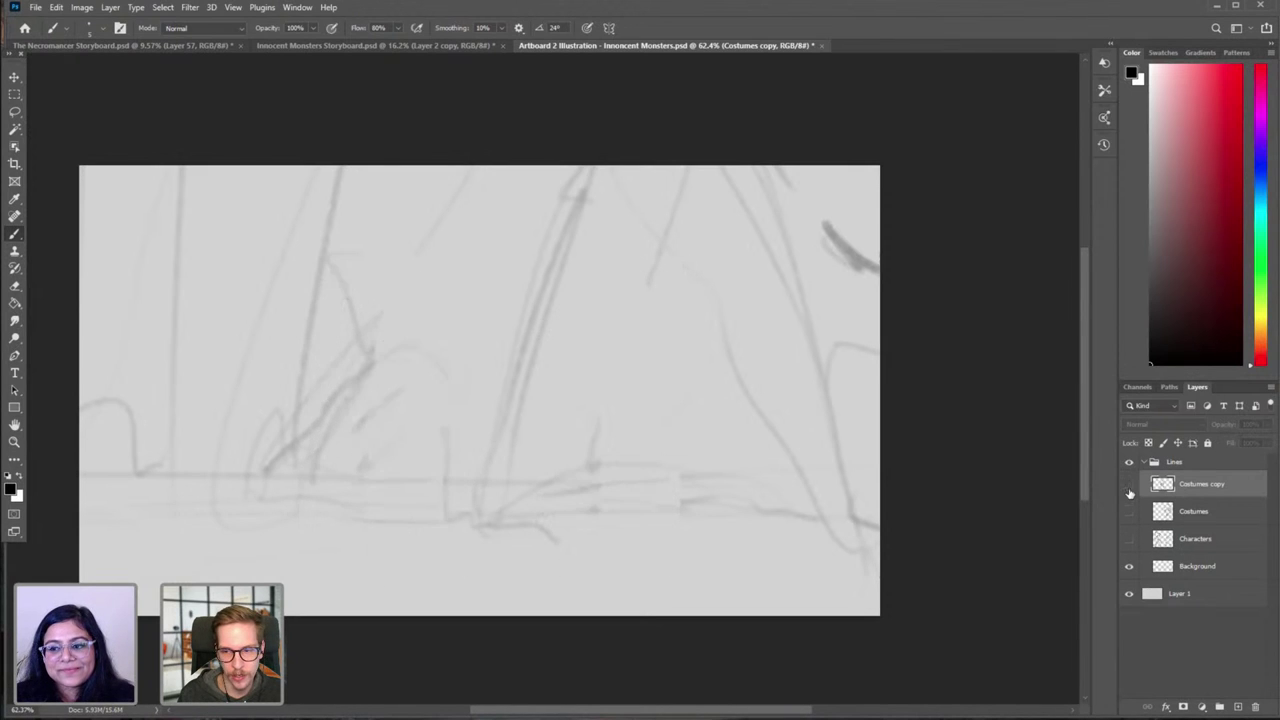
click(1129, 484)
Step: Flip the canvas horizontally, then lasso the armored creature and warp its head and spear slightly toward the other figure
key(l)
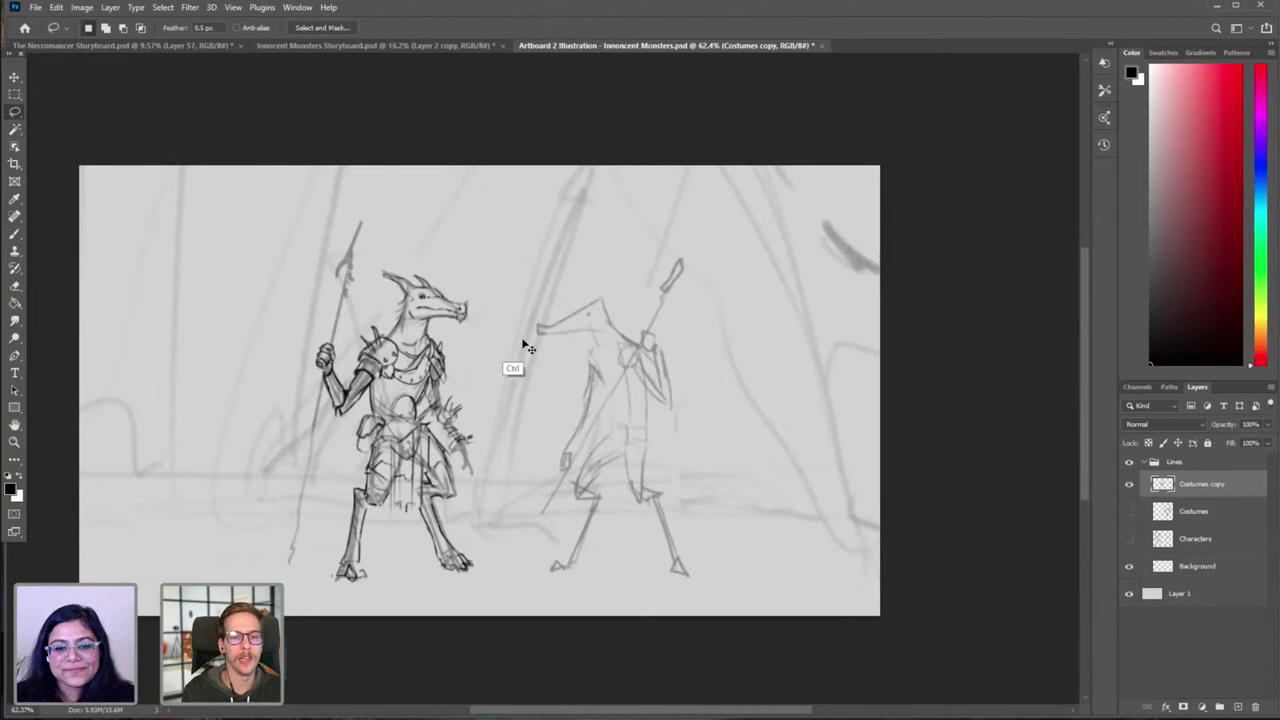
key(ctrl+f)
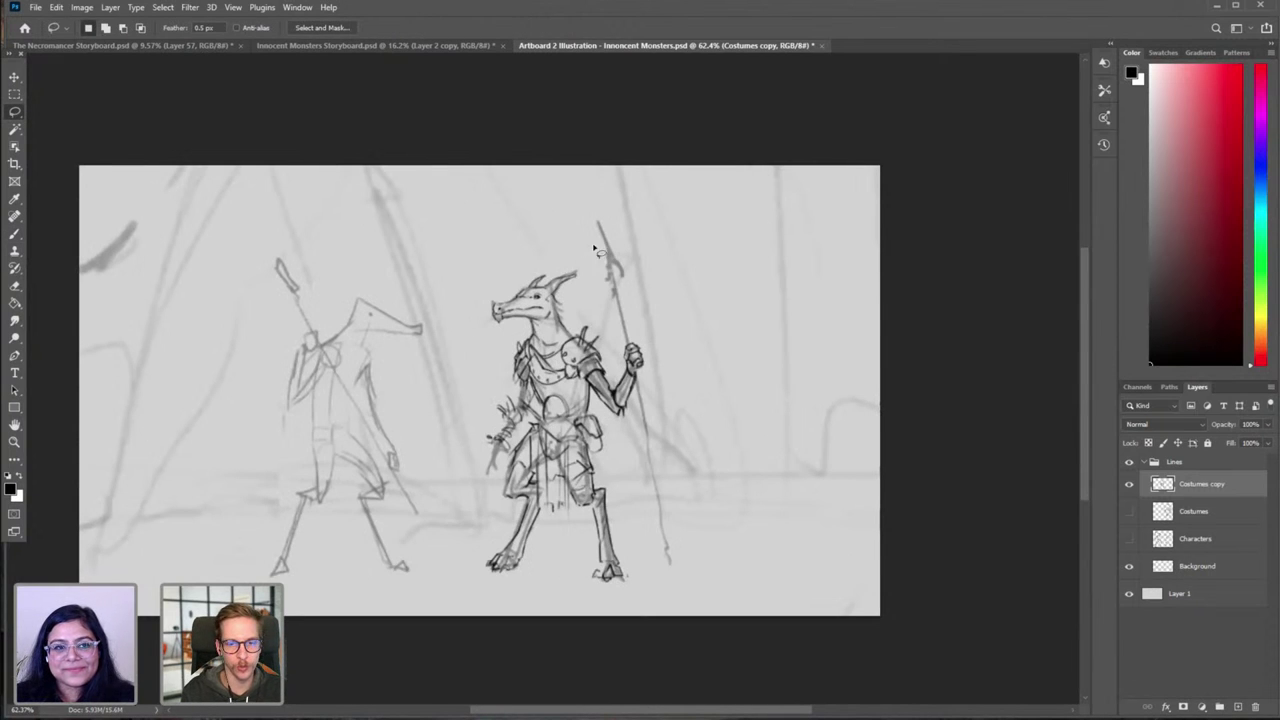
mouse_move(636, 201)
mouse_down()
mouse_move(499, 260)
mouse_move(455, 537)
mouse_move(704, 645)
mouse_move(706, 229)
mouse_up()
key(ctrl+t)
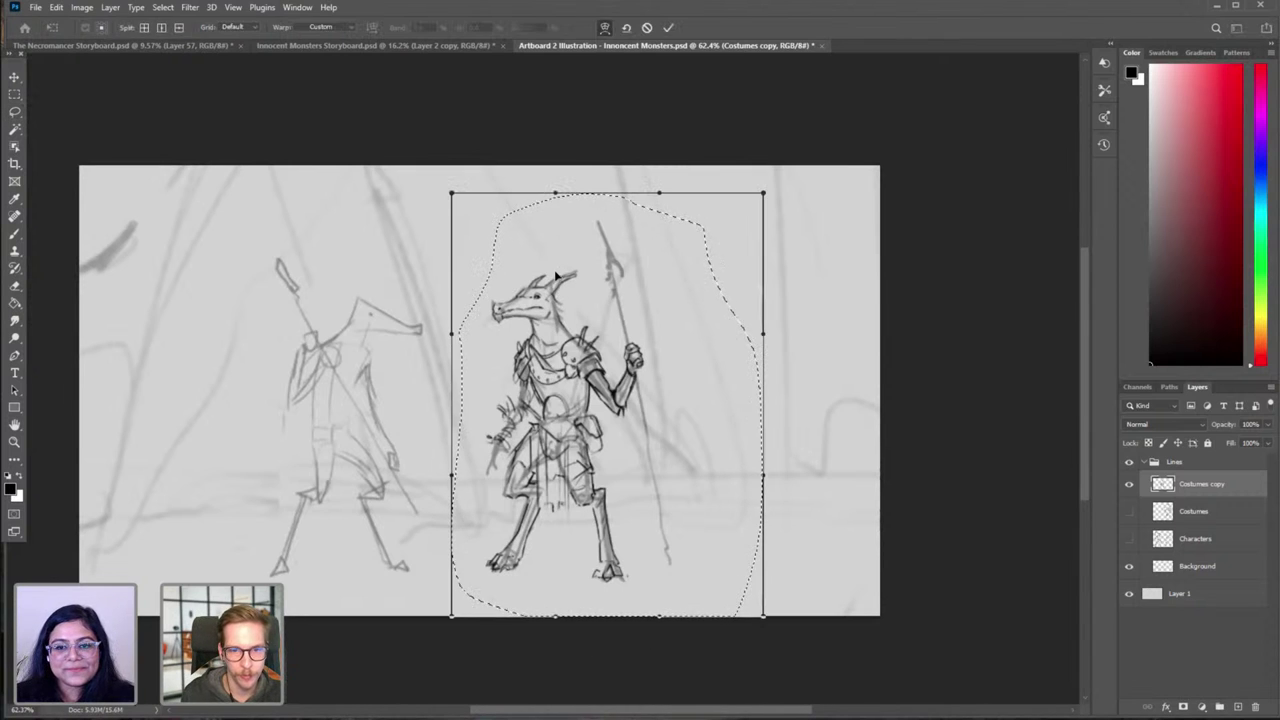
drag(562, 261, 557, 260)
drag(613, 222, 605, 227)
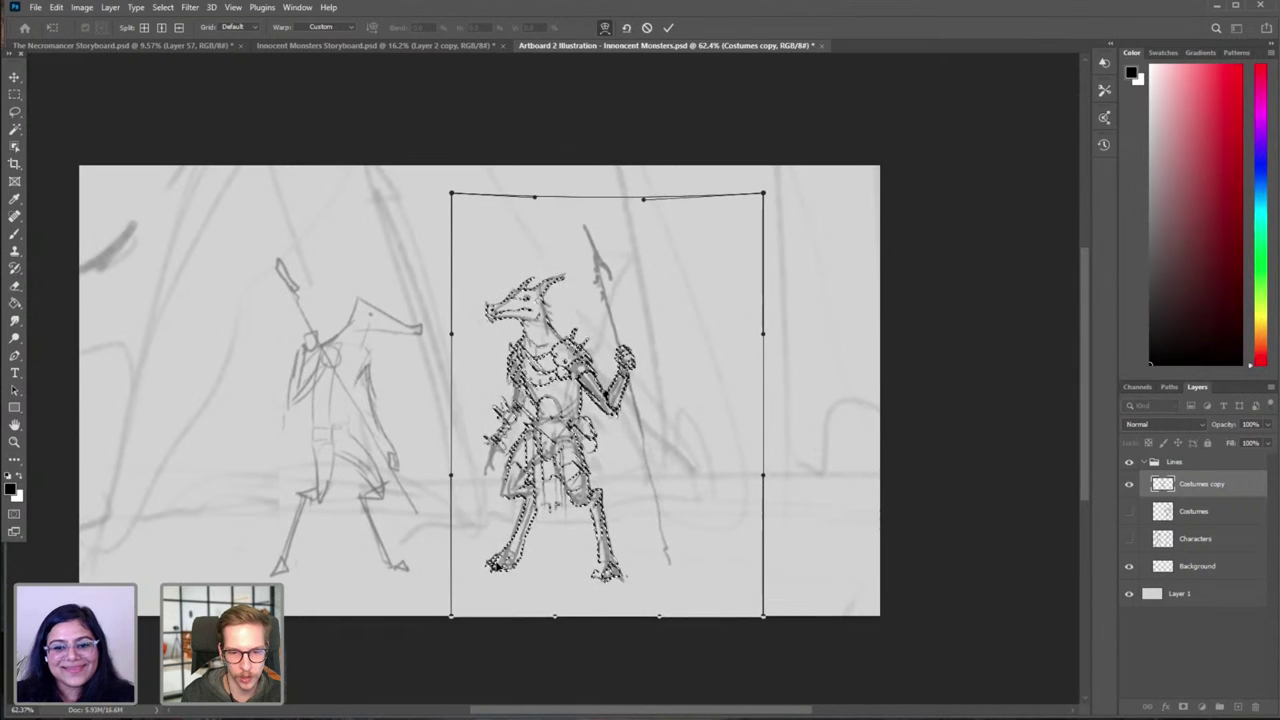
drag(517, 565, 522, 567)
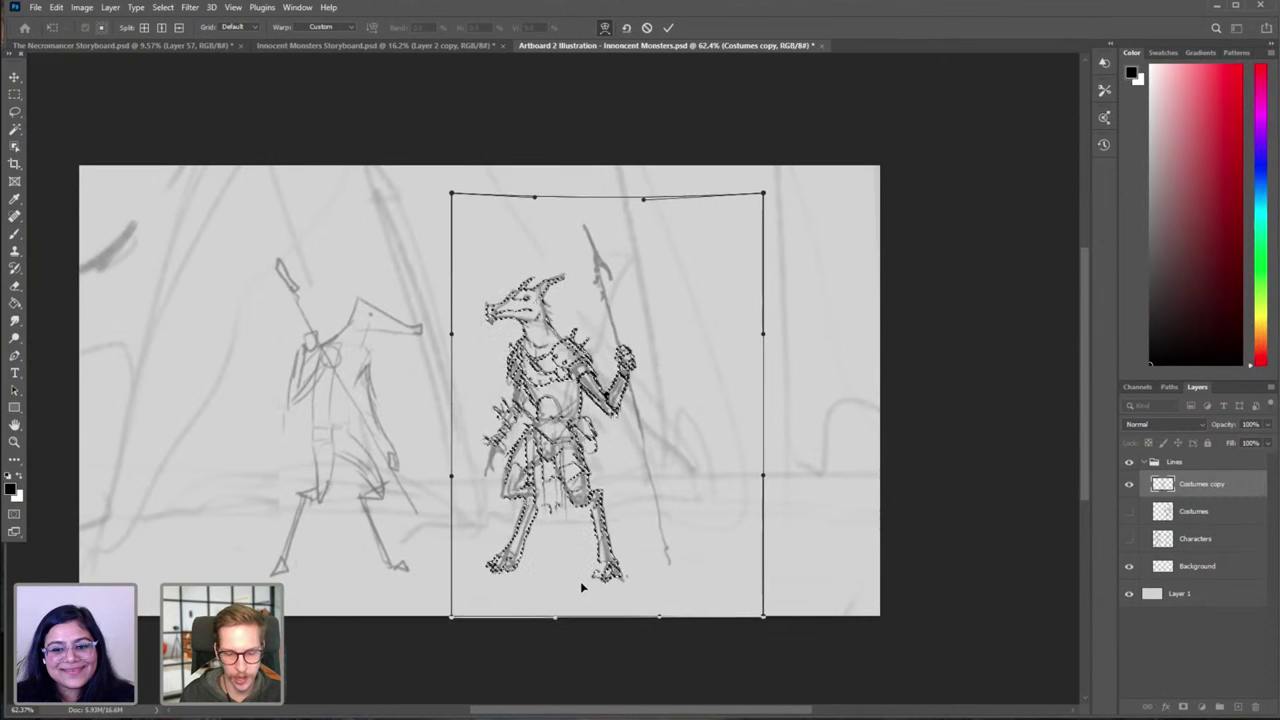
key(Return)
Step: Flip the canvas back to its original orientation and clear the selection around the armored creature
key(l)
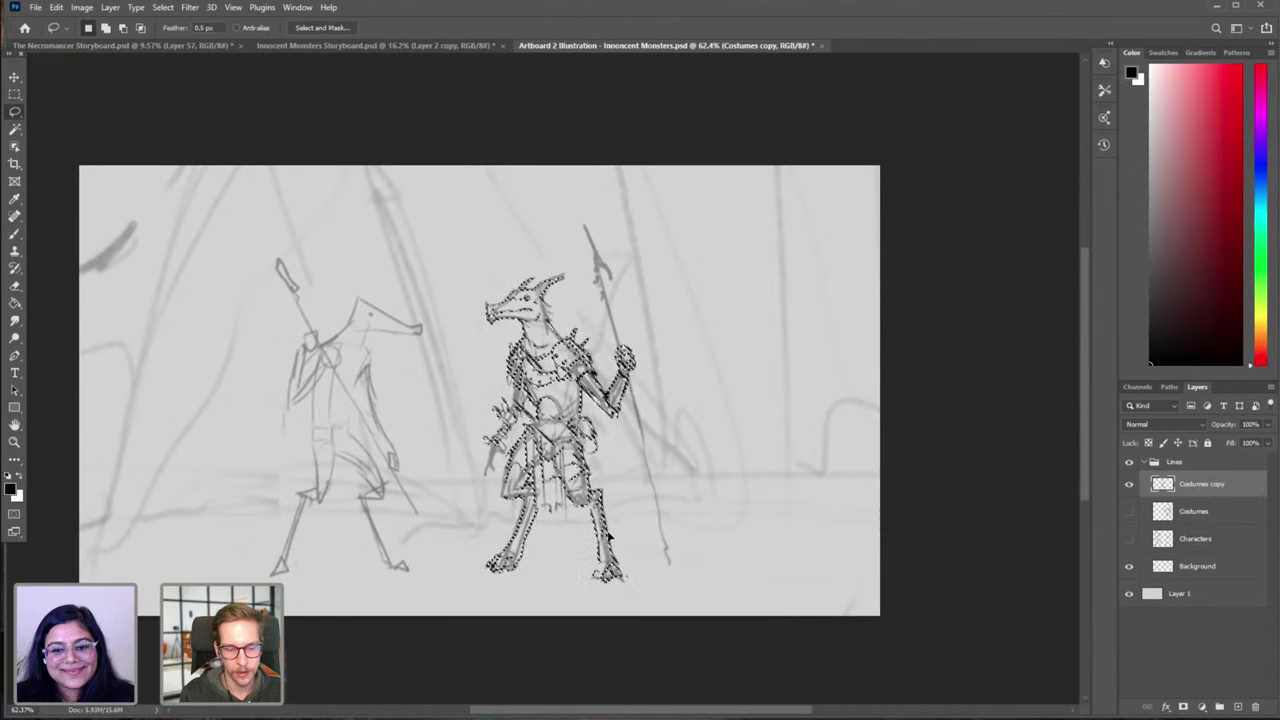
key(Return)
key(ctrl+shift+h)
text(b)
key(ctrl+d)
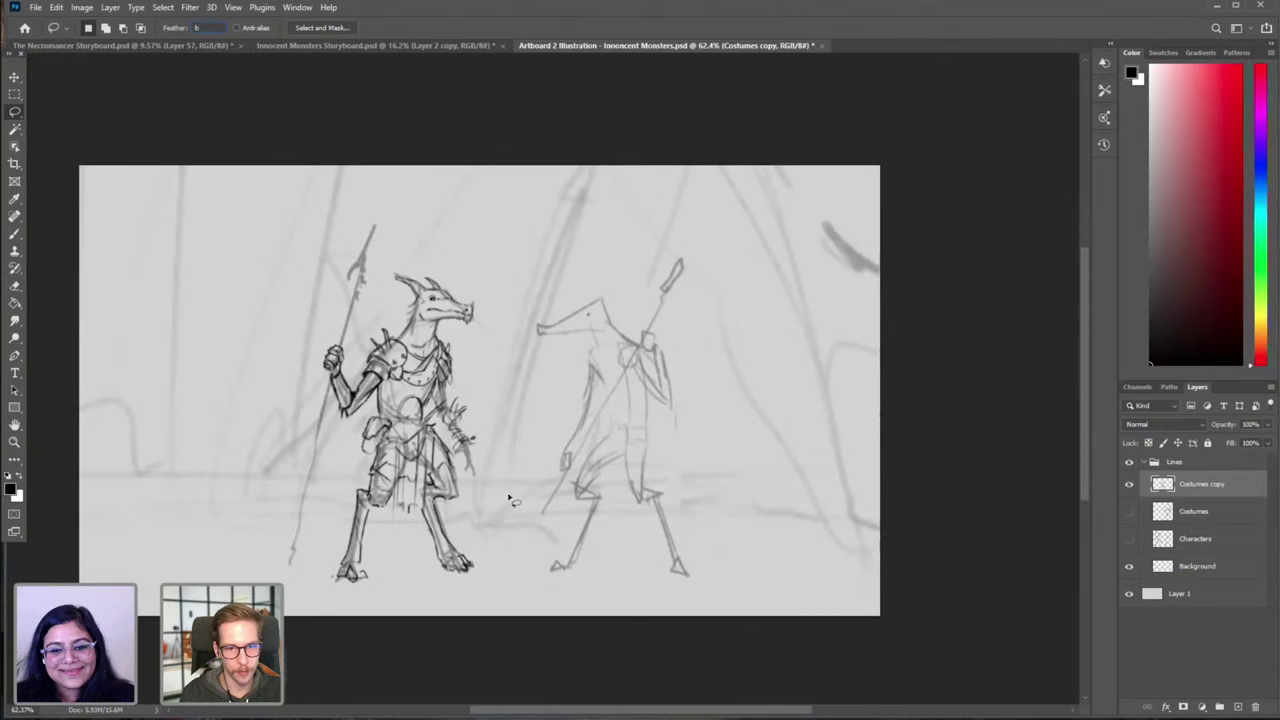
click(488, 432)
key(space)
mouse_move(558, 422)
mouse_down()
mouse_move(618, 297)
mouse_move(606, 371)
mouse_up()
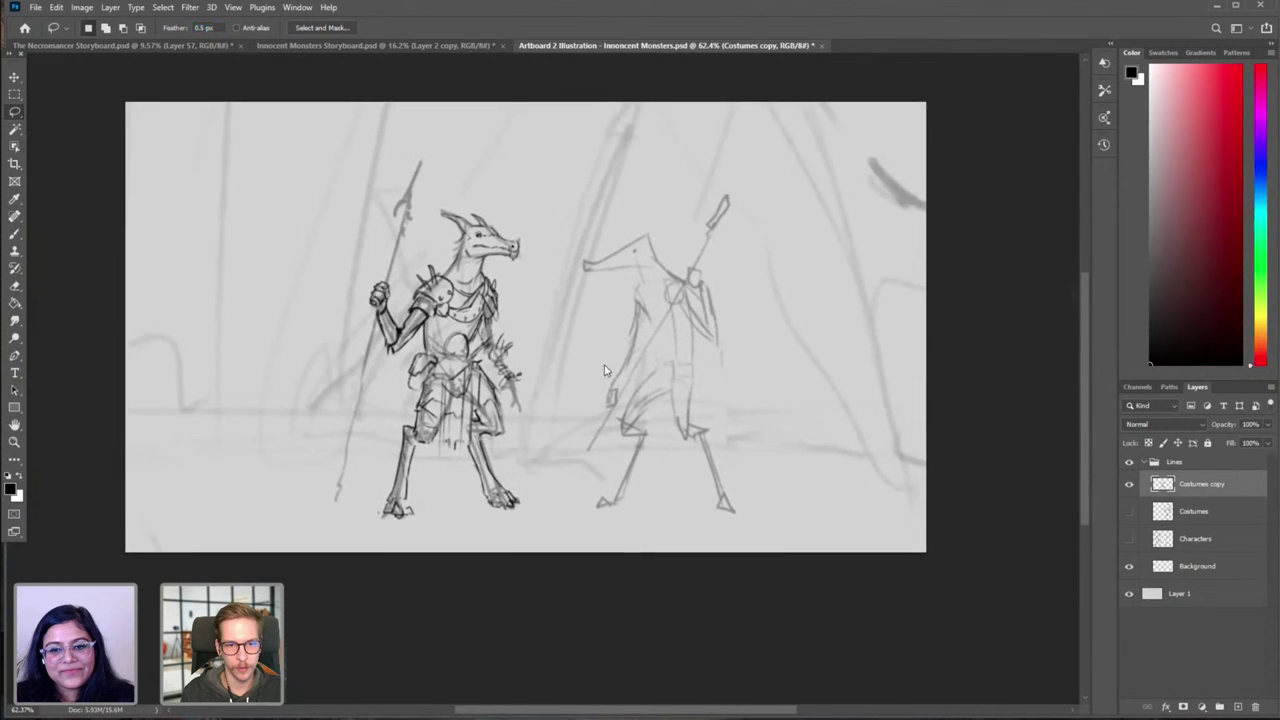
key(b)
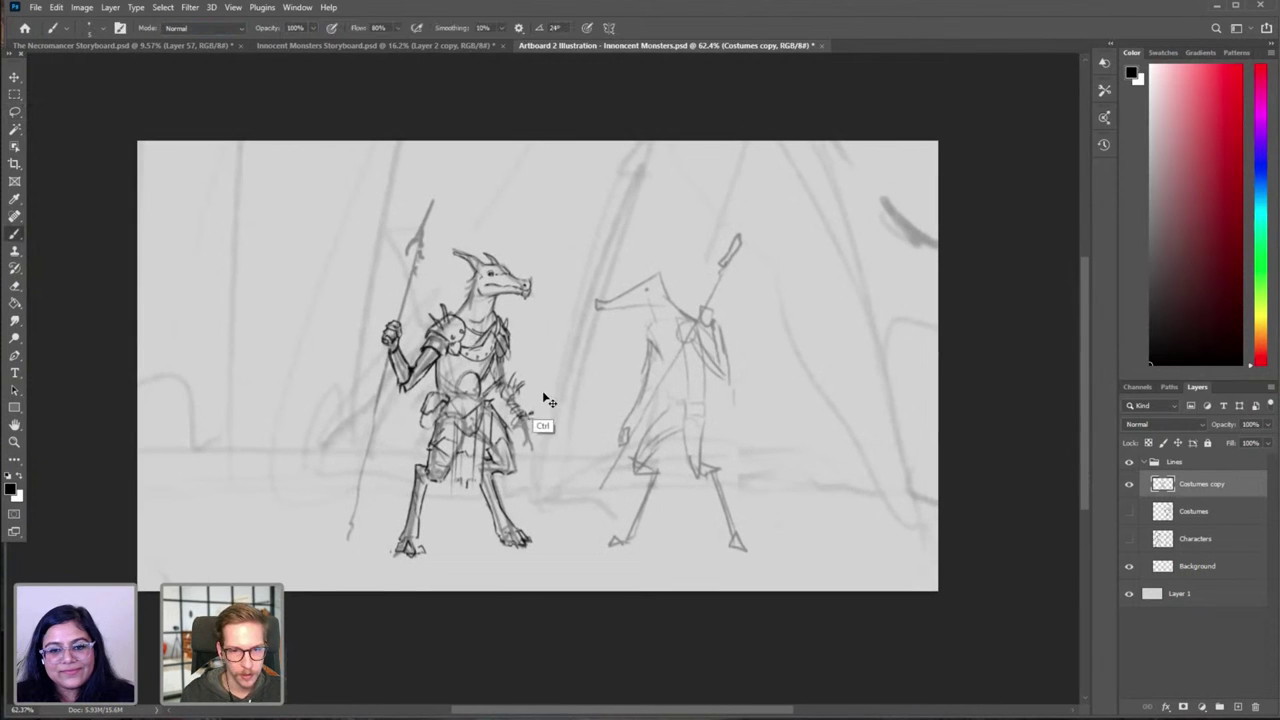
Step: Compare the armored creature before and after its warp through undo and redo, then deselect it and restore the canvas orientation
key(ctrl+z)
key(ctrl+z)
key(ctrl+shift+z)
key(ctrl+shift+h)
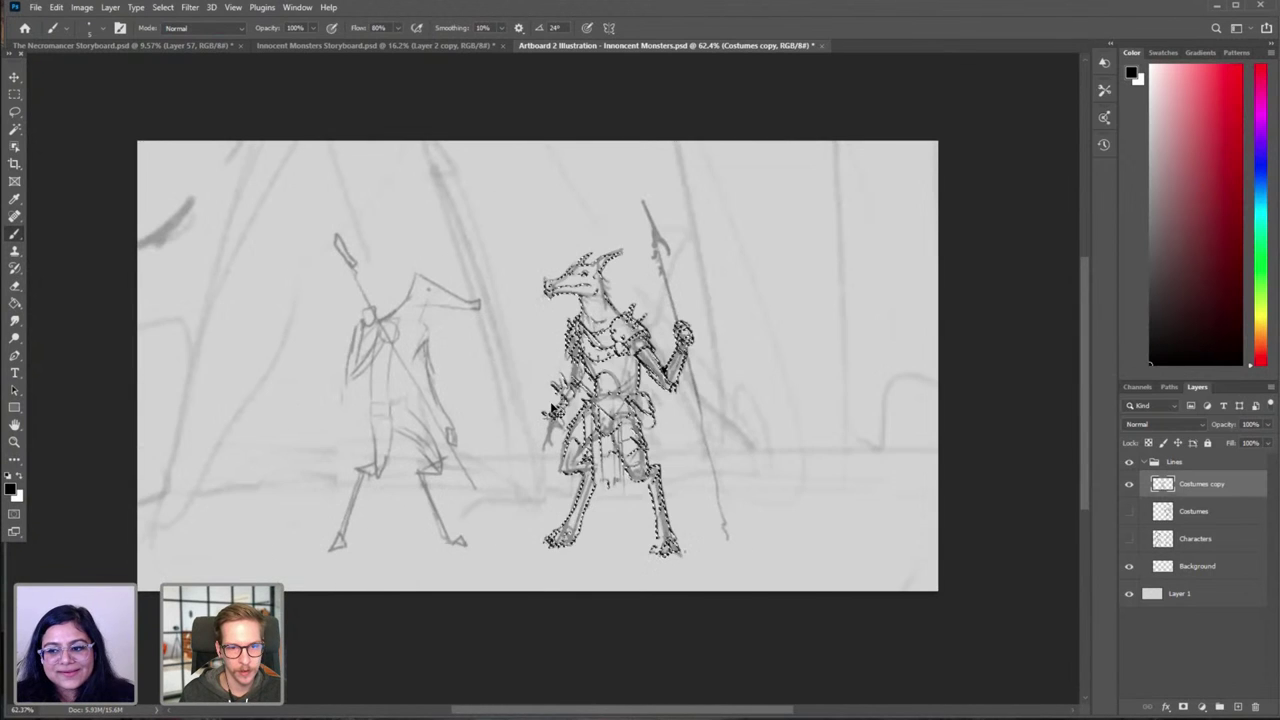
key(ctrl+d)
key(ctrl+z)
key(ctrl+z)
key(ctrl+z)
key(ctrl+z)
key(ctrl+z)
key(ctrl+z)
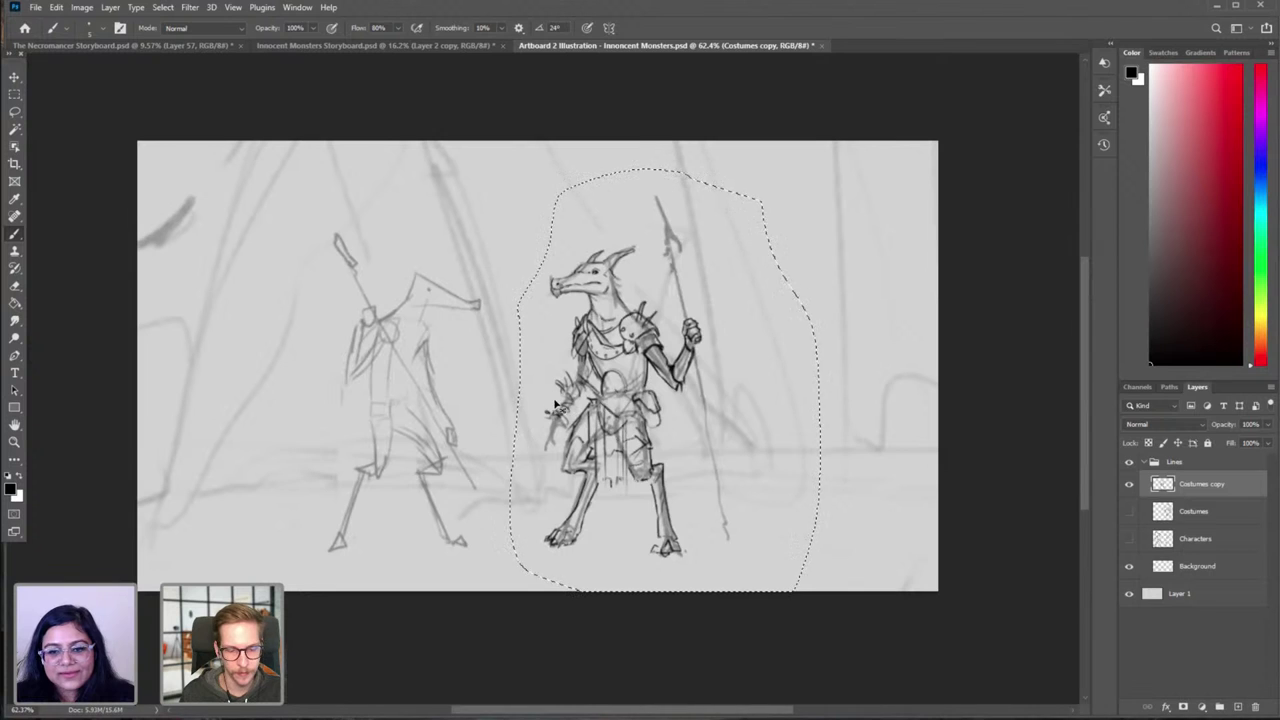
key(ctrl+d)
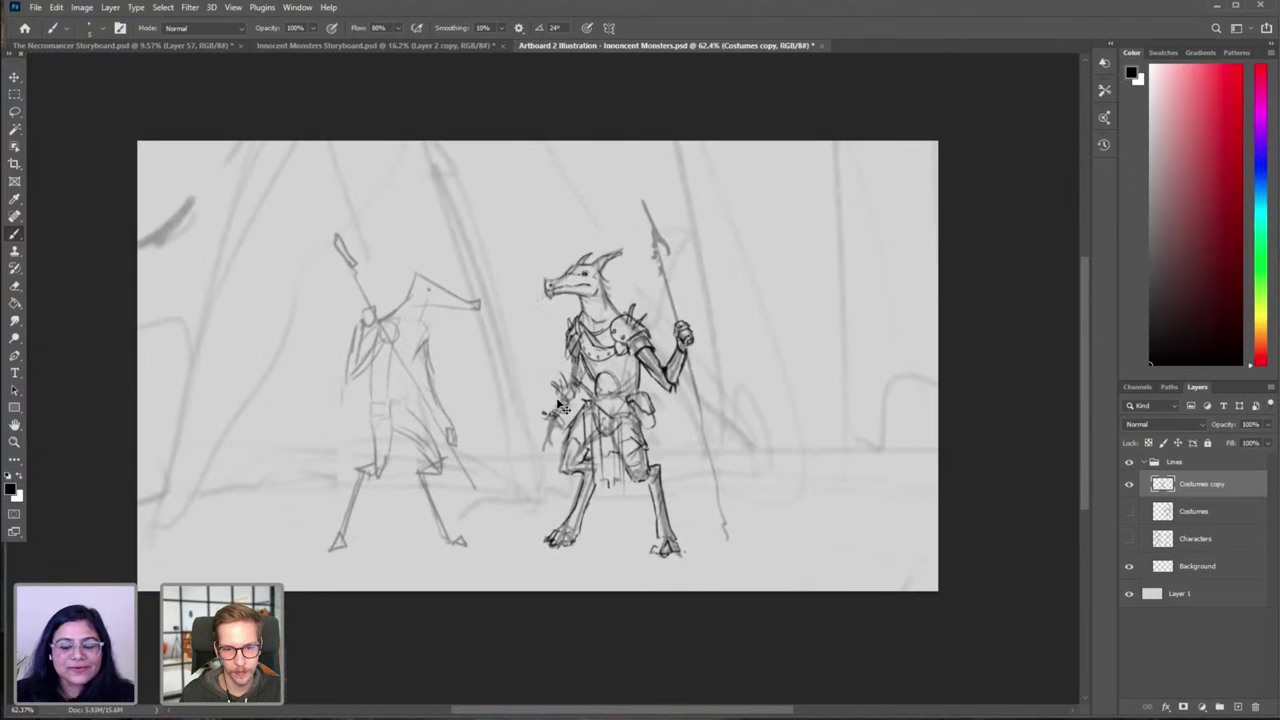
key(ctrl+shift+h)
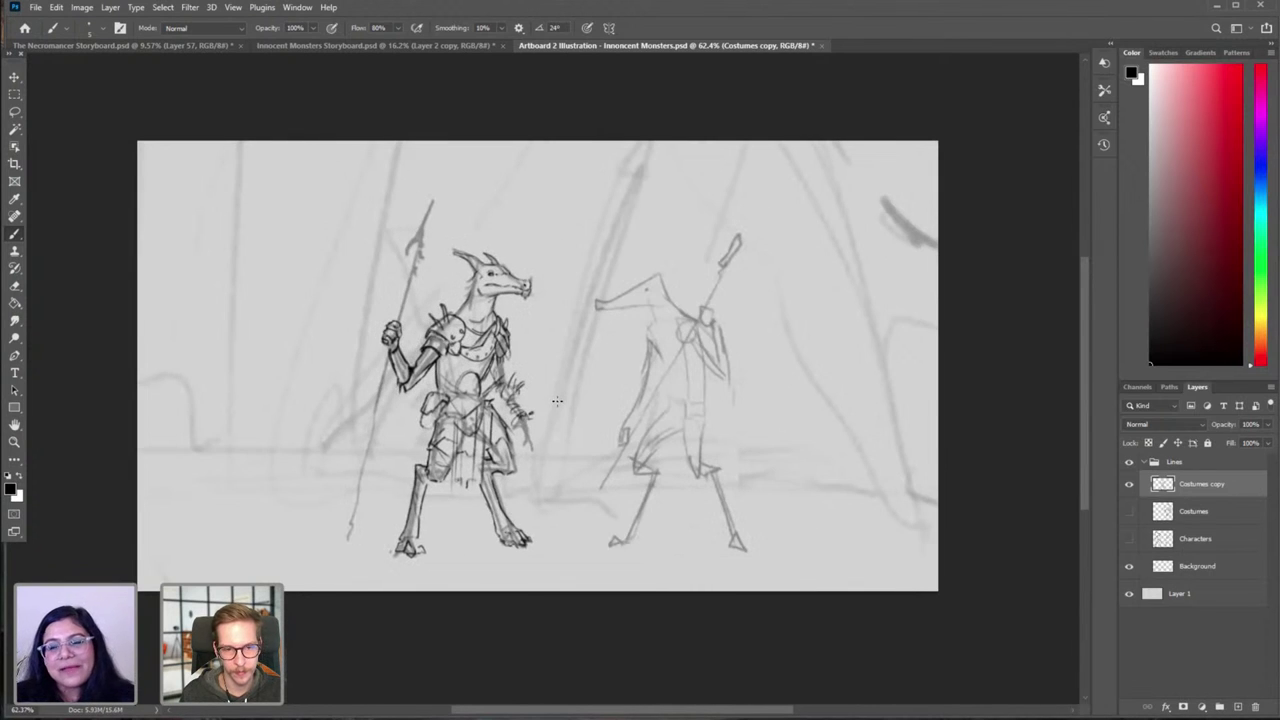
Step: Lasso the armored creature's leg nearest the other figure, nudge it slightly down with the Move tool, and clear the selection
key(l)
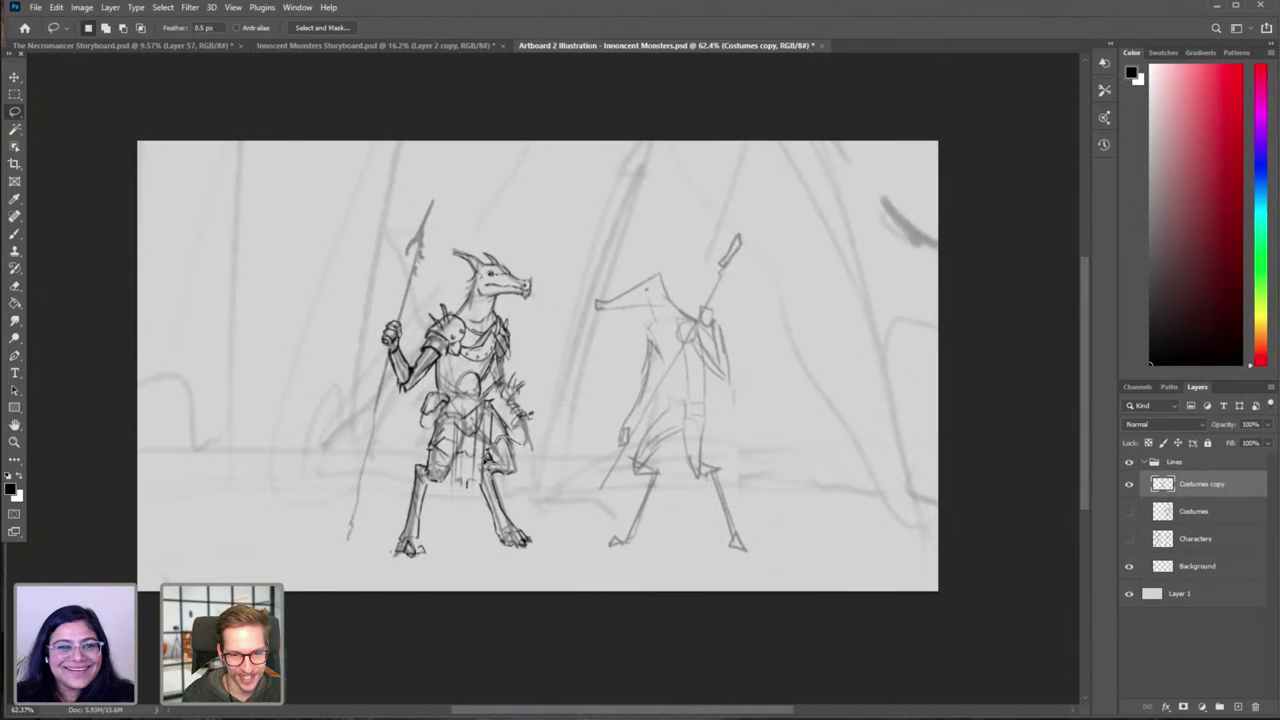
mouse_move(478, 513)
mouse_down()
mouse_move(534, 565)
mouse_move(540, 480)
mouse_move(479, 505)
mouse_up()
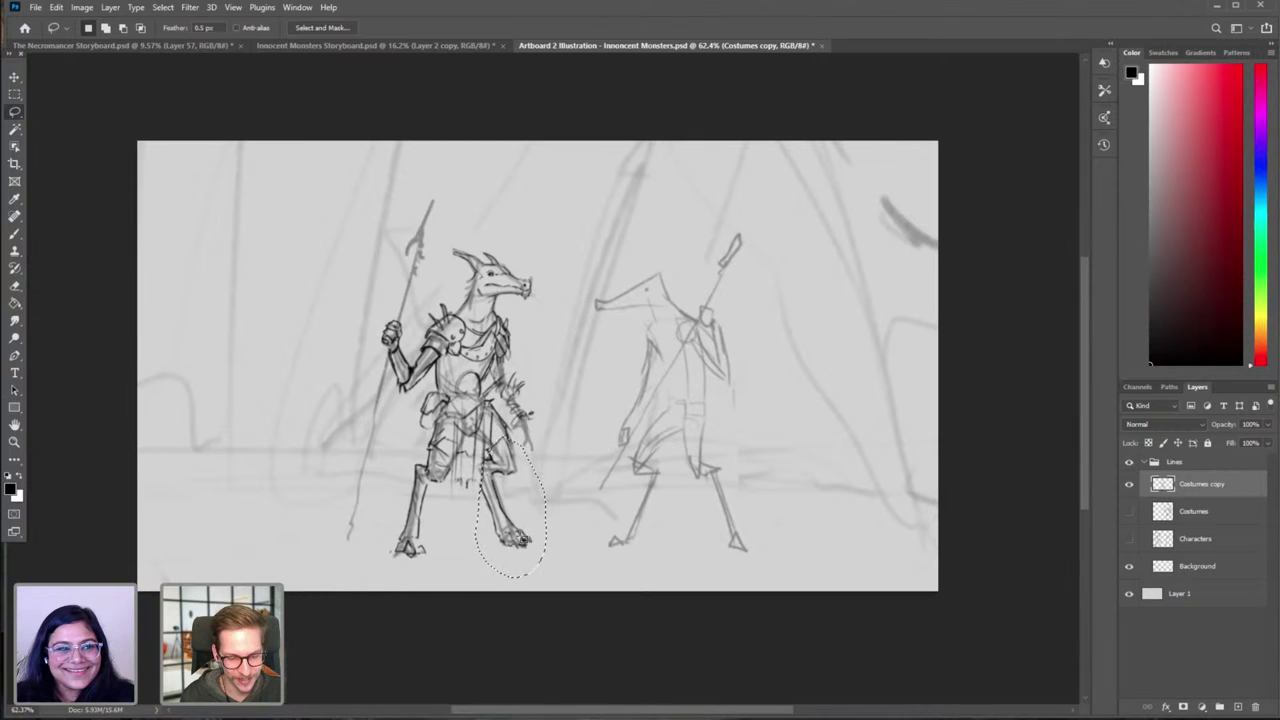
key(v)
key(Down)
key(Down)
key(Down)
key(Down)
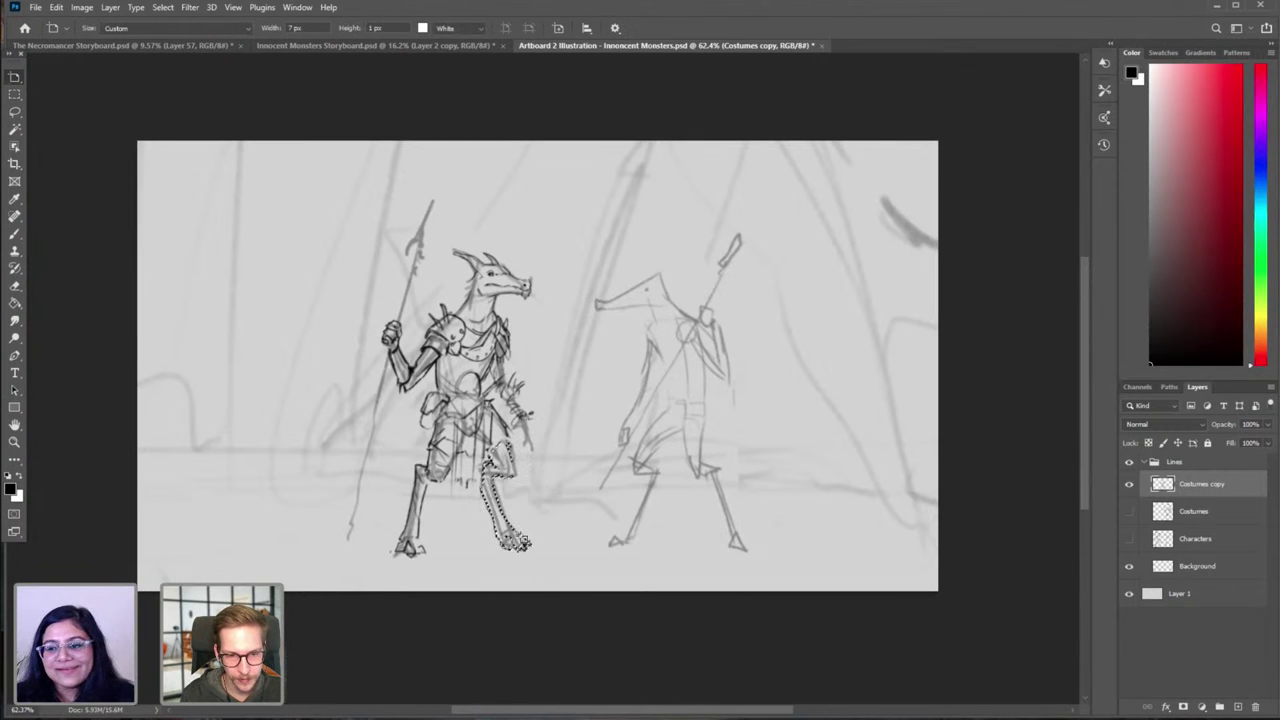
key(Return)
key(BackSpace)
key(Return)
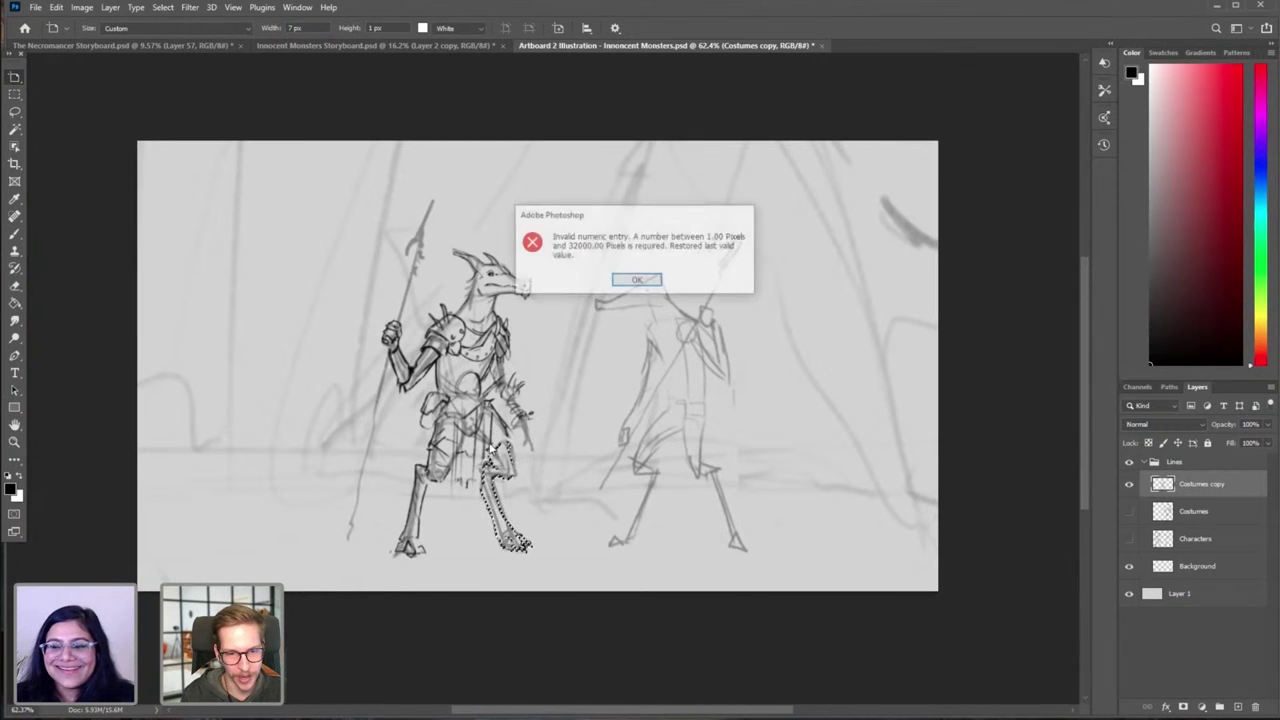
click(649, 281)
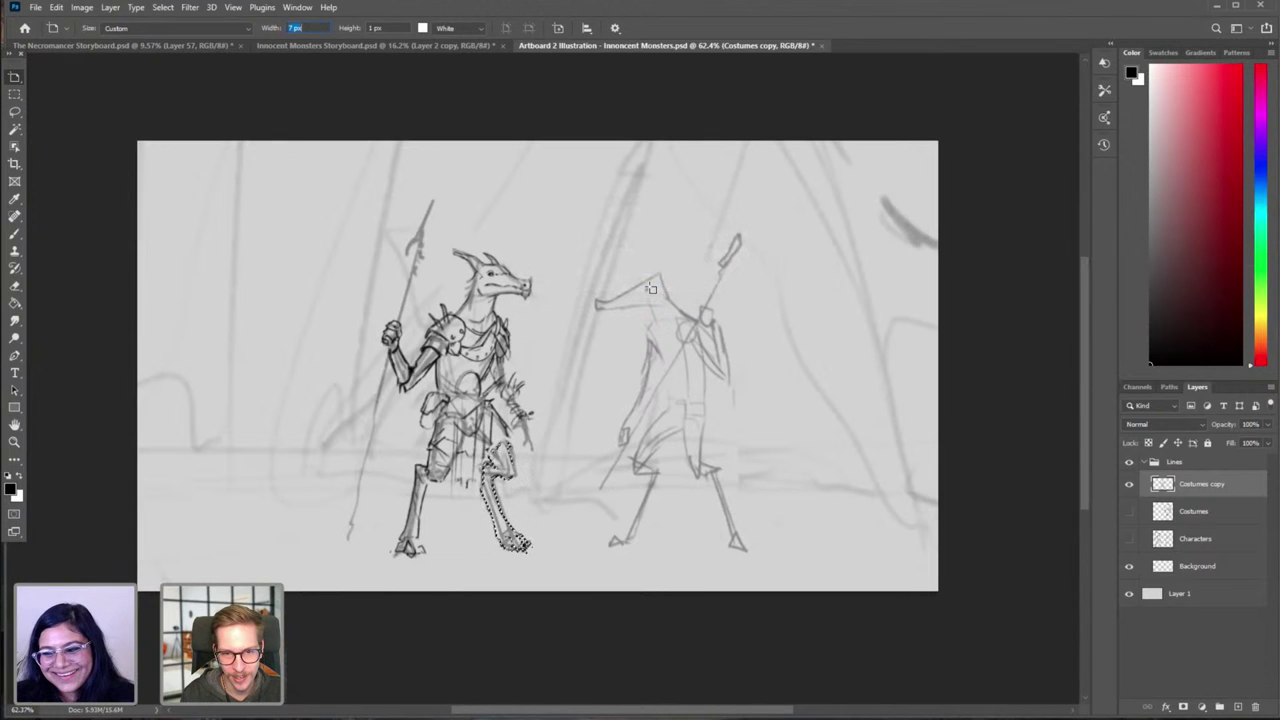
right_click(15, 77)
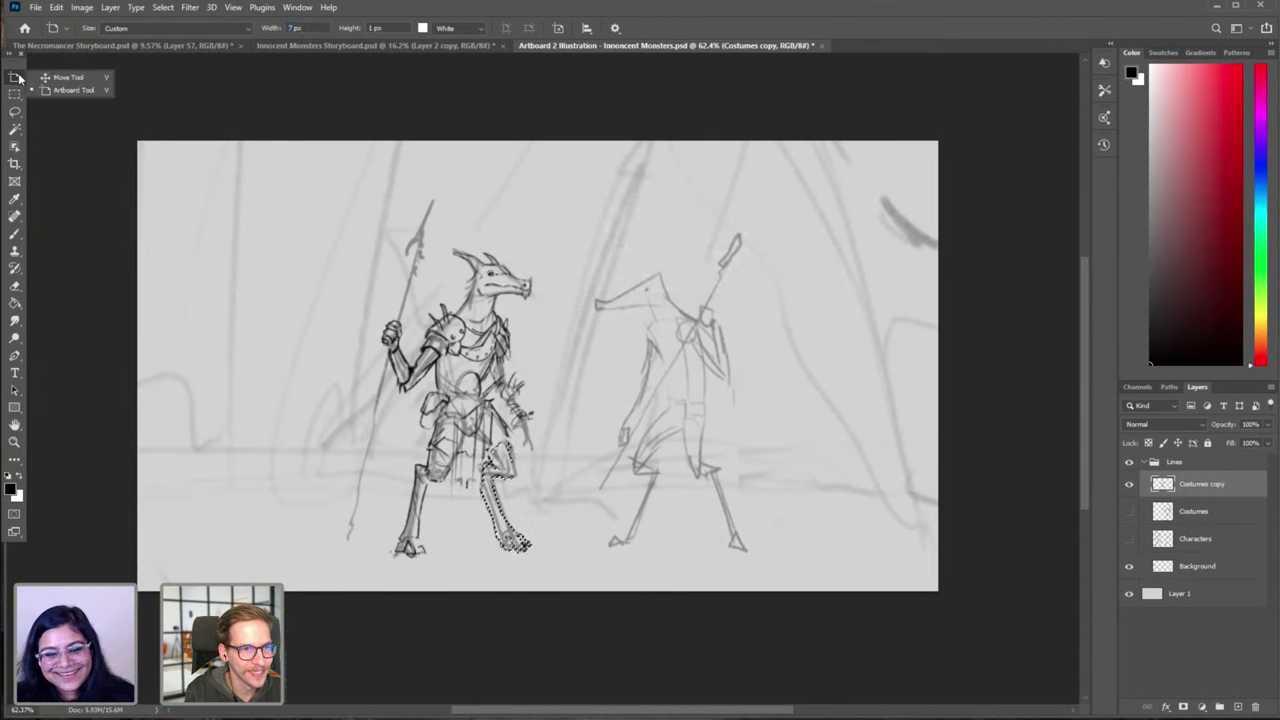
click(46, 78)
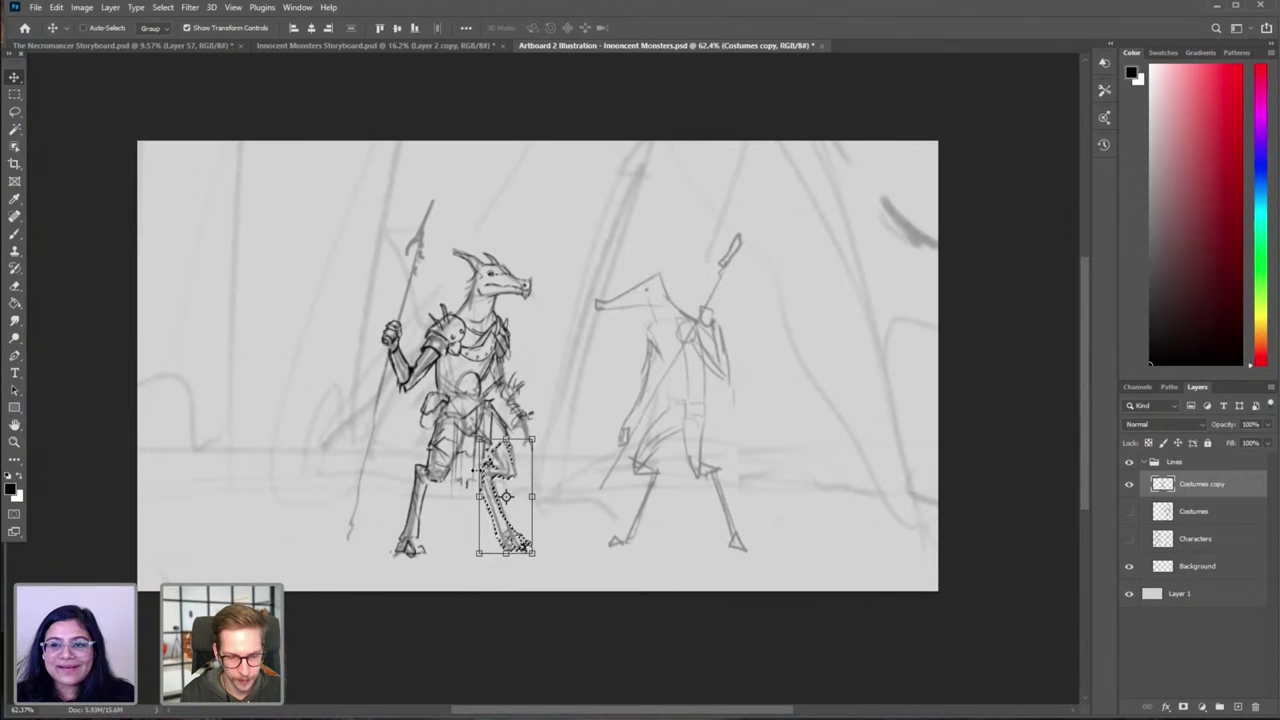
key(ctrl+d)
Step: Lasso the armored creature's leg on the spear side, nudge it slightly down, and deselect it
key(l)
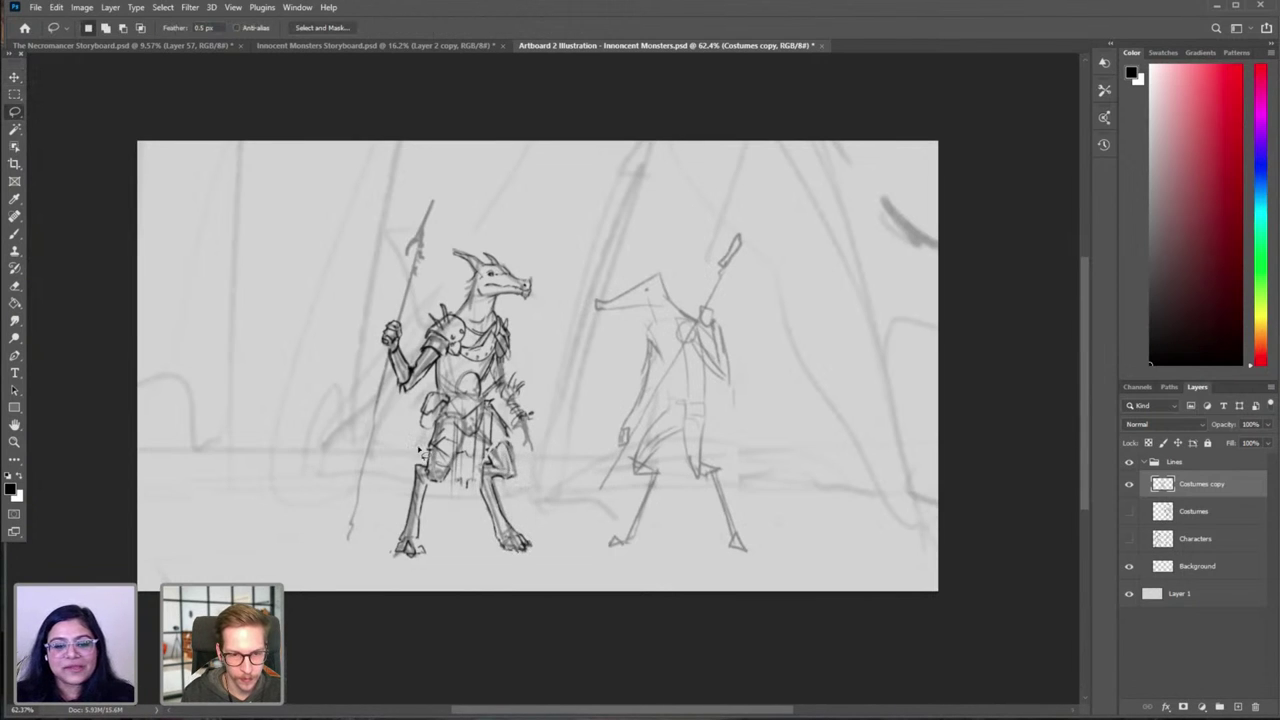
mouse_move(419, 450)
mouse_down()
mouse_move(455, 495)
mouse_move(412, 588)
mouse_move(388, 490)
mouse_move(423, 498)
mouse_up()
key(v)
key(ctrl+d)
key(b)
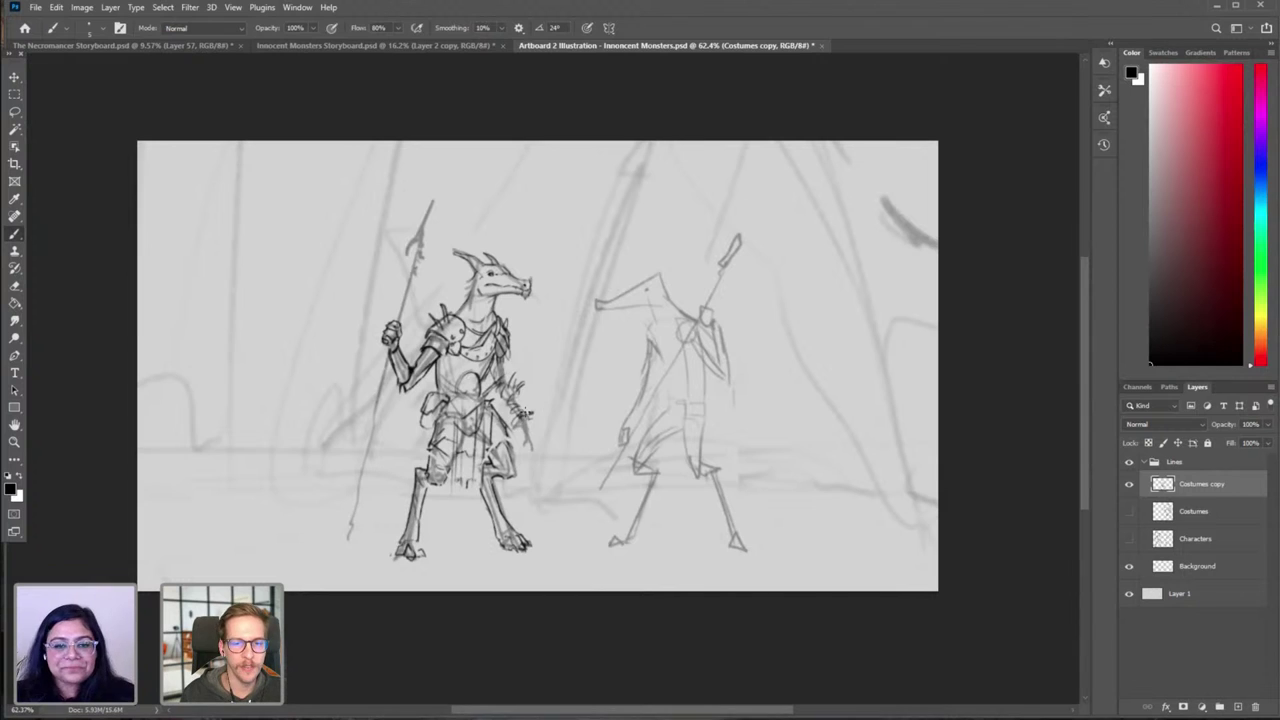
Step: Lasso the creature's spear-holding forearm and fist, shift them slightly with the Move tool, and deselect them
key(l)
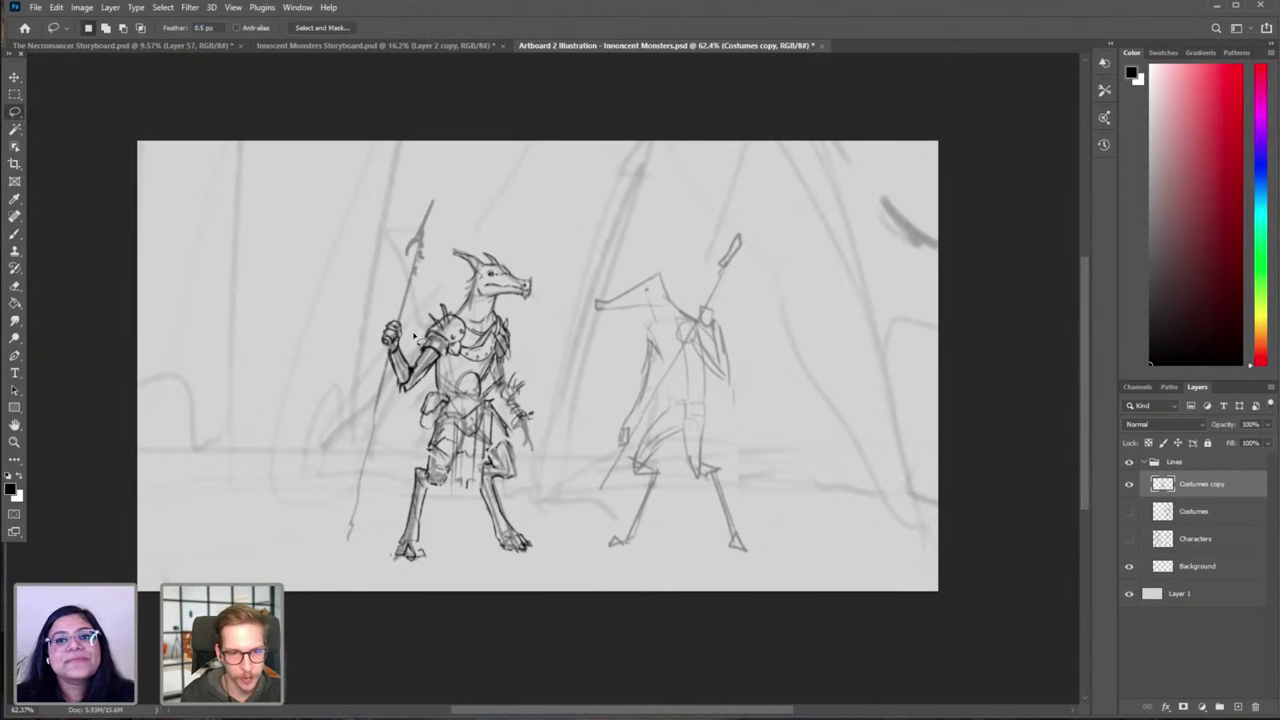
mouse_move(414, 345)
mouse_down()
mouse_move(388, 312)
mouse_move(420, 398)
mouse_move(392, 408)
mouse_move(366, 323)
mouse_up()
key(v)
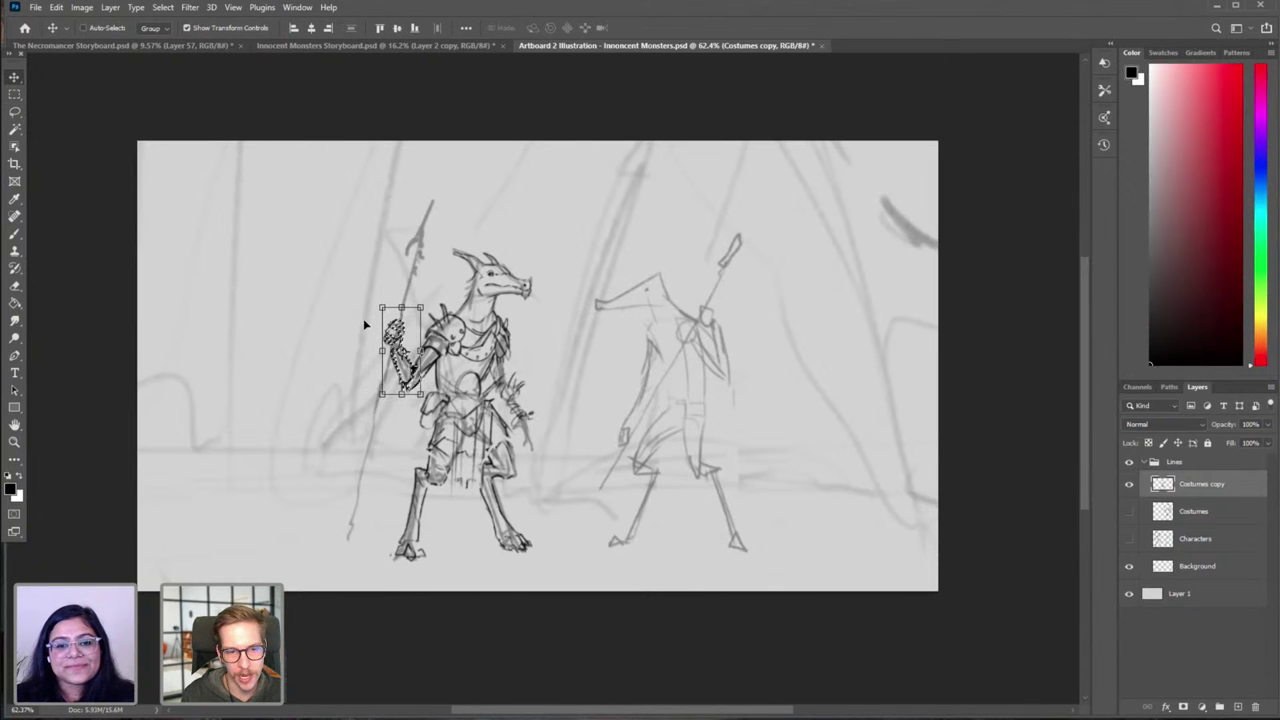
key(ctrl+d)
key(b)
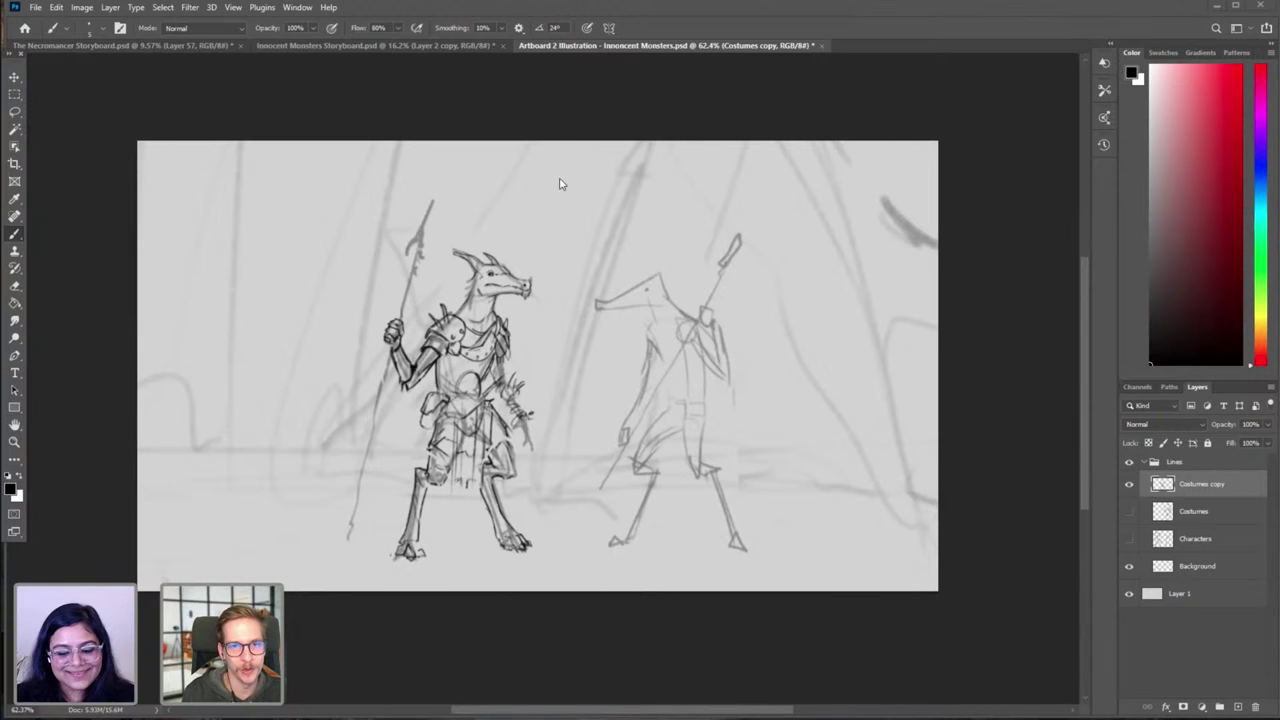
Step: Redraw the creature's spear shaft with a crooked double outline from the binding below the head through the fist to the ground
scroll(530, 287, up, 5)
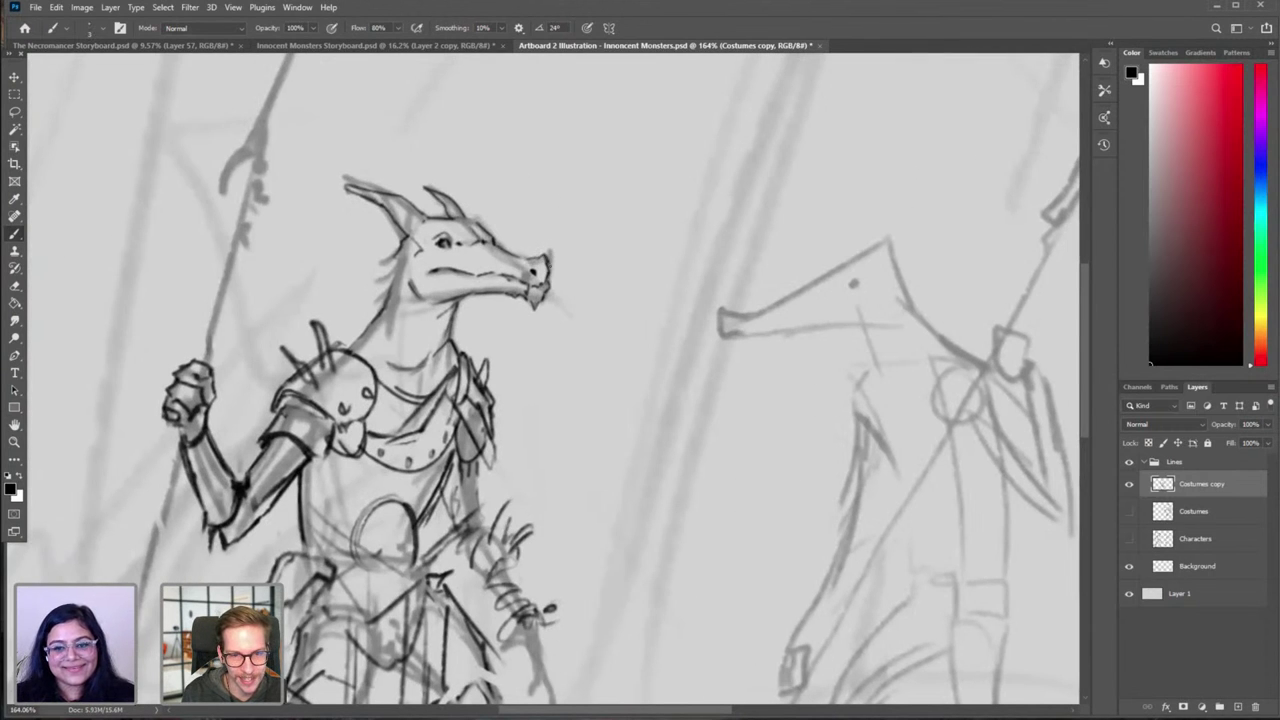
scroll(553, 310, down, 5)
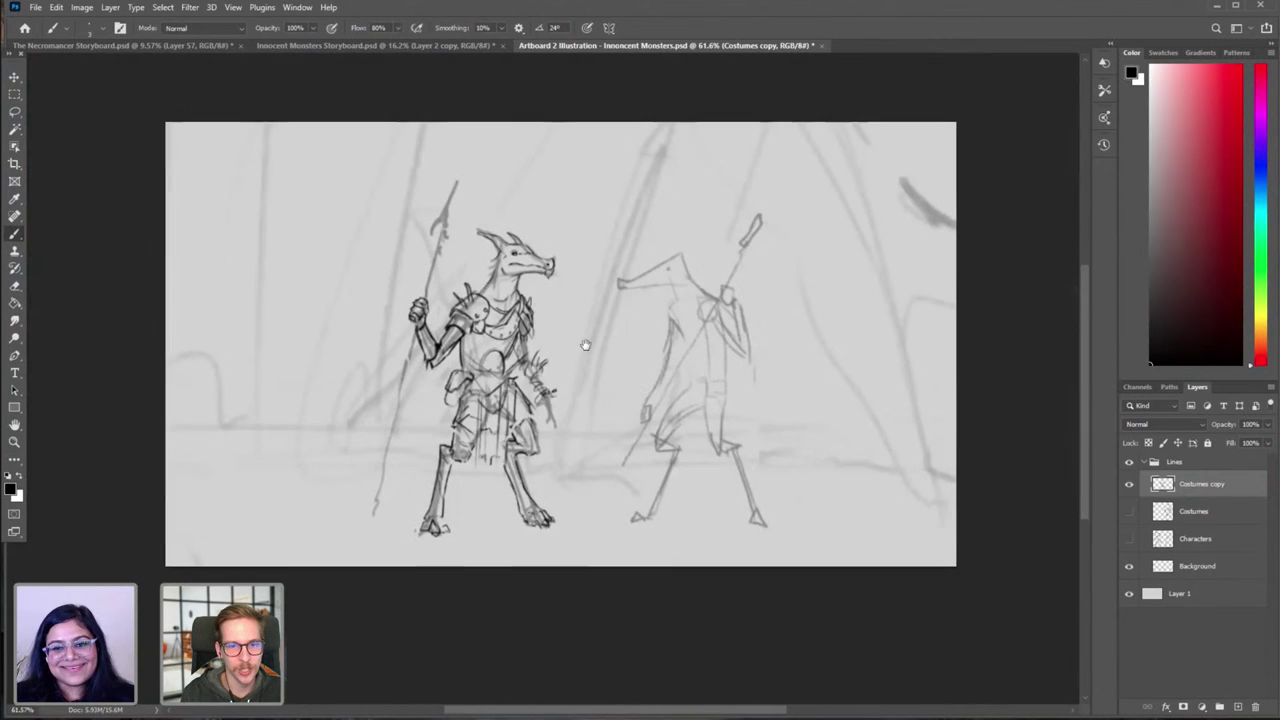
scroll(583, 330, up, 3)
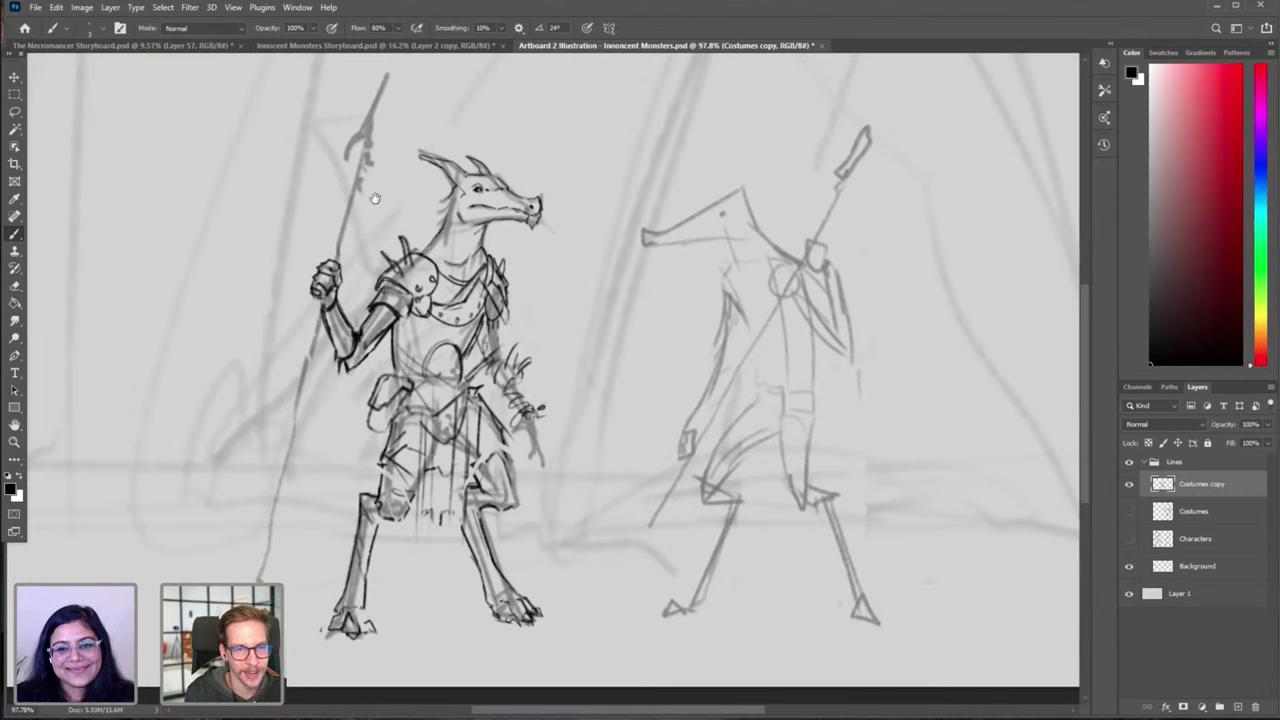
drag(375, 198, 438, 196)
mouse_move(442, 194)
mouse_down()
mouse_move(466, 187)
mouse_move(446, 194)
mouse_move(417, 294)
mouse_up()
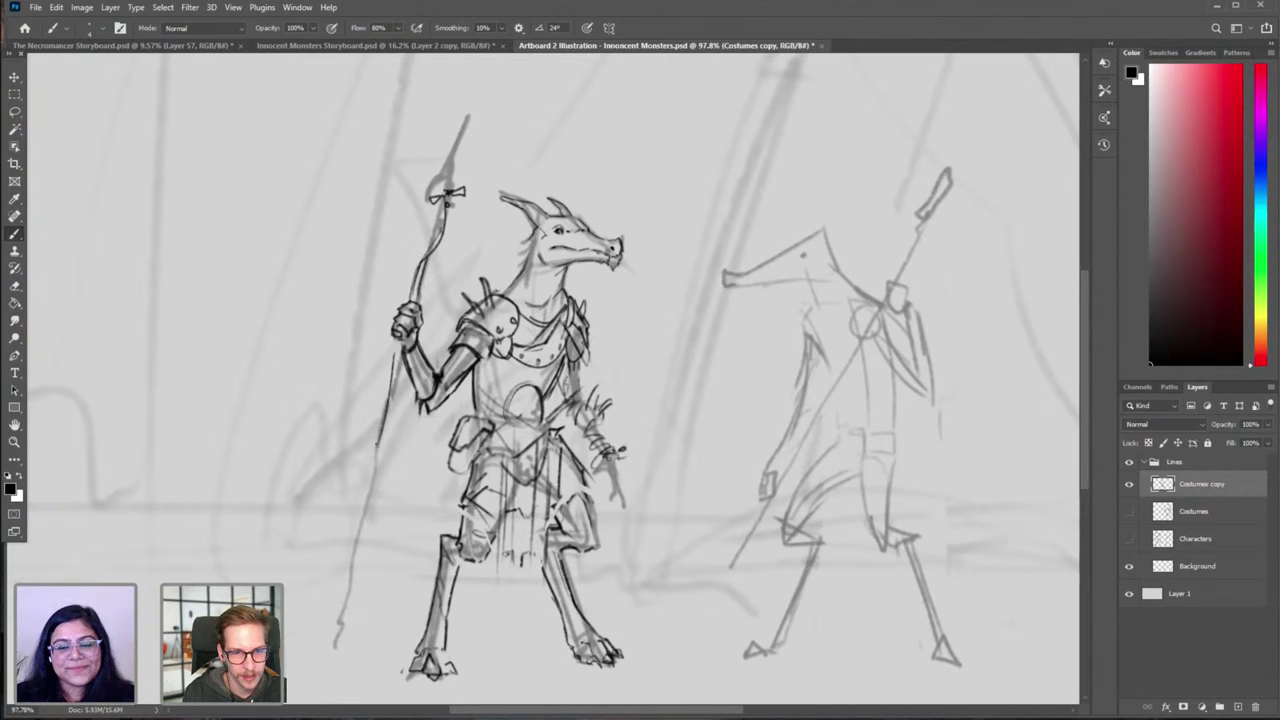
drag(398, 340, 339, 613)
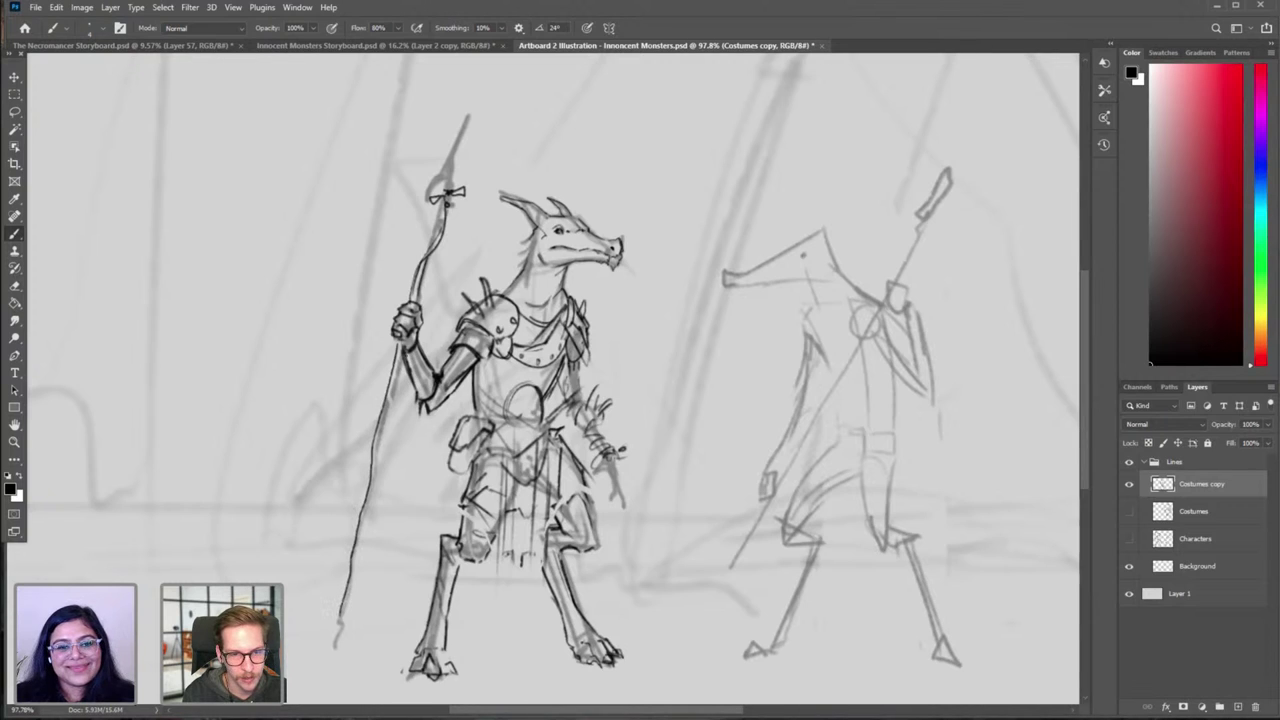
drag(404, 355, 341, 634)
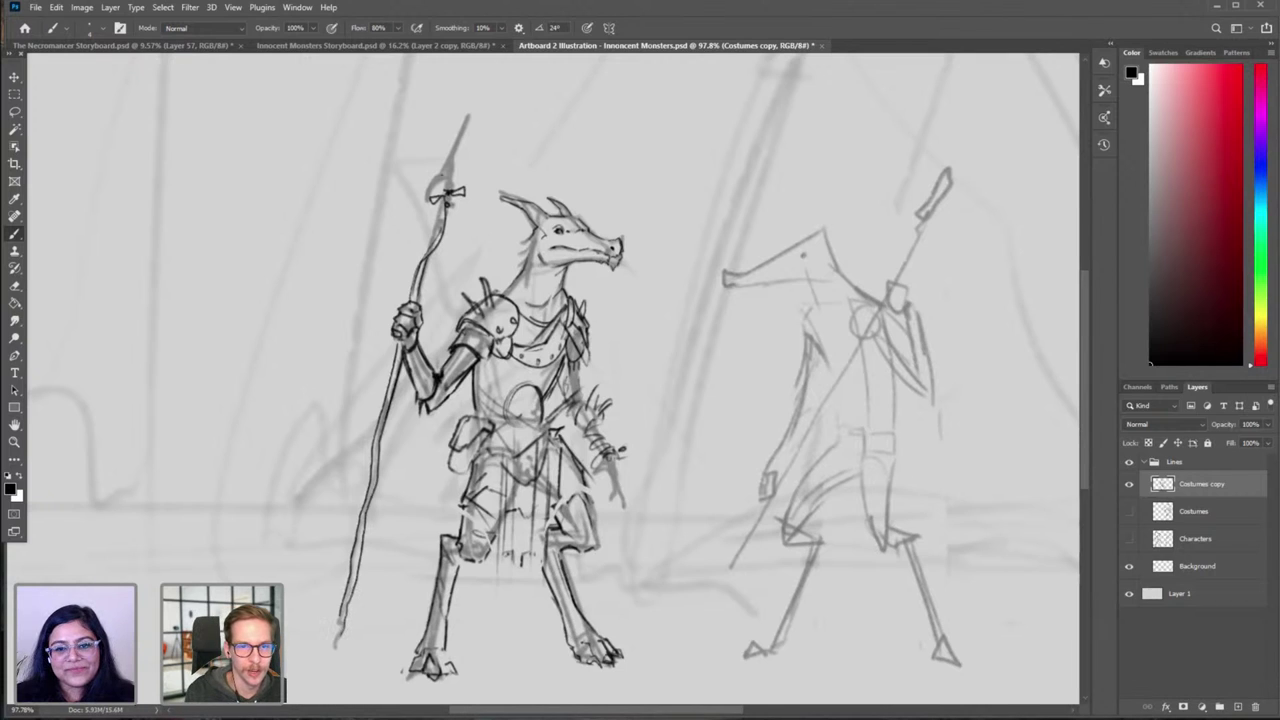
Step: Outline the pointed spearhead and add a second tied binding at its base
mouse_move(445, 168)
mouse_down()
mouse_move(482, 103)
mouse_move(449, 153)
mouse_move(472, 98)
mouse_move(457, 164)
mouse_move(428, 182)
mouse_up()
key(ctrl+z)
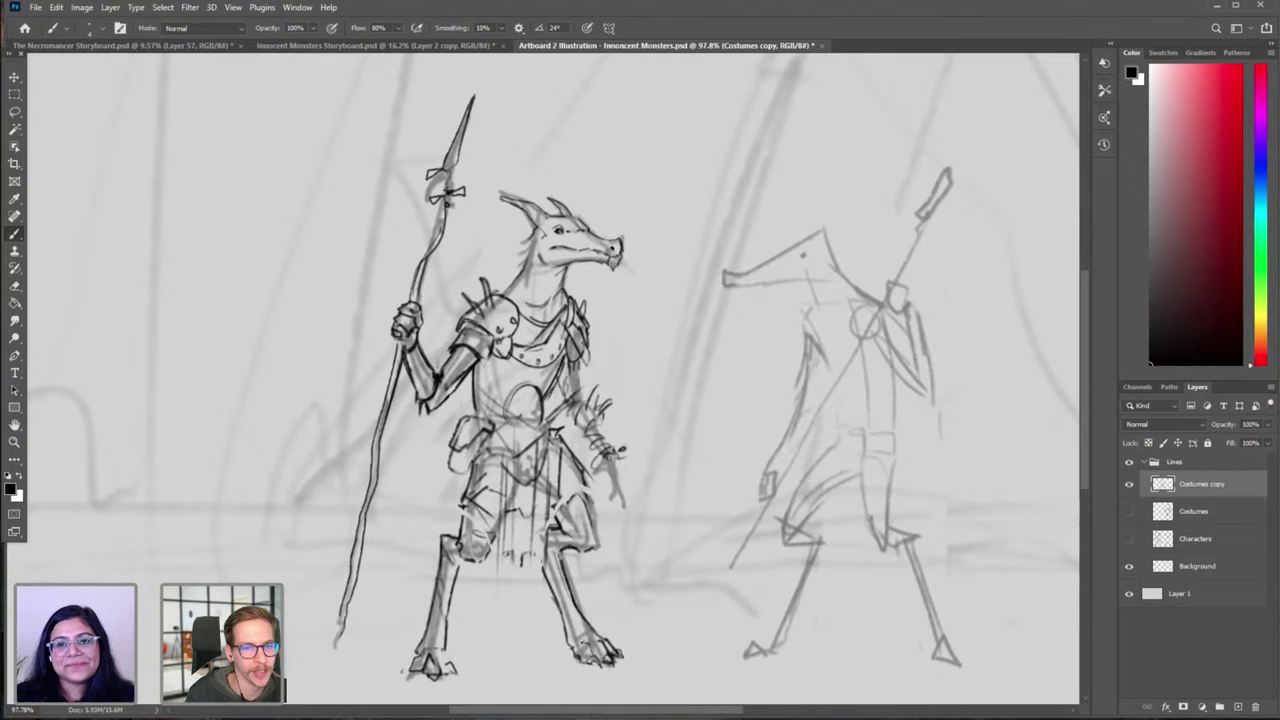
drag(577, 300, 502, 258)
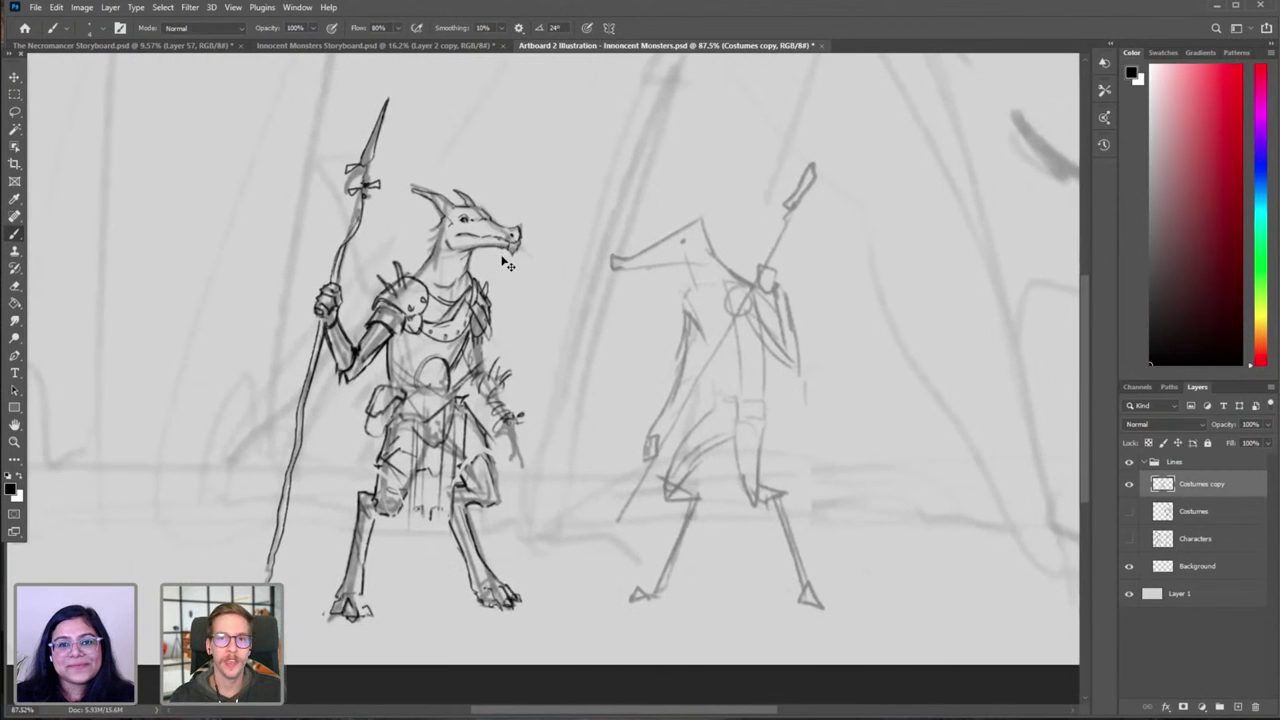
Step: Flip the canvas horizontally, add small spiky tufts behind the creature's jaw with a smaller brush, and flip the canvas back
key(ctrl+shift+h)
drag(646, 222, 705, 222)
key([)
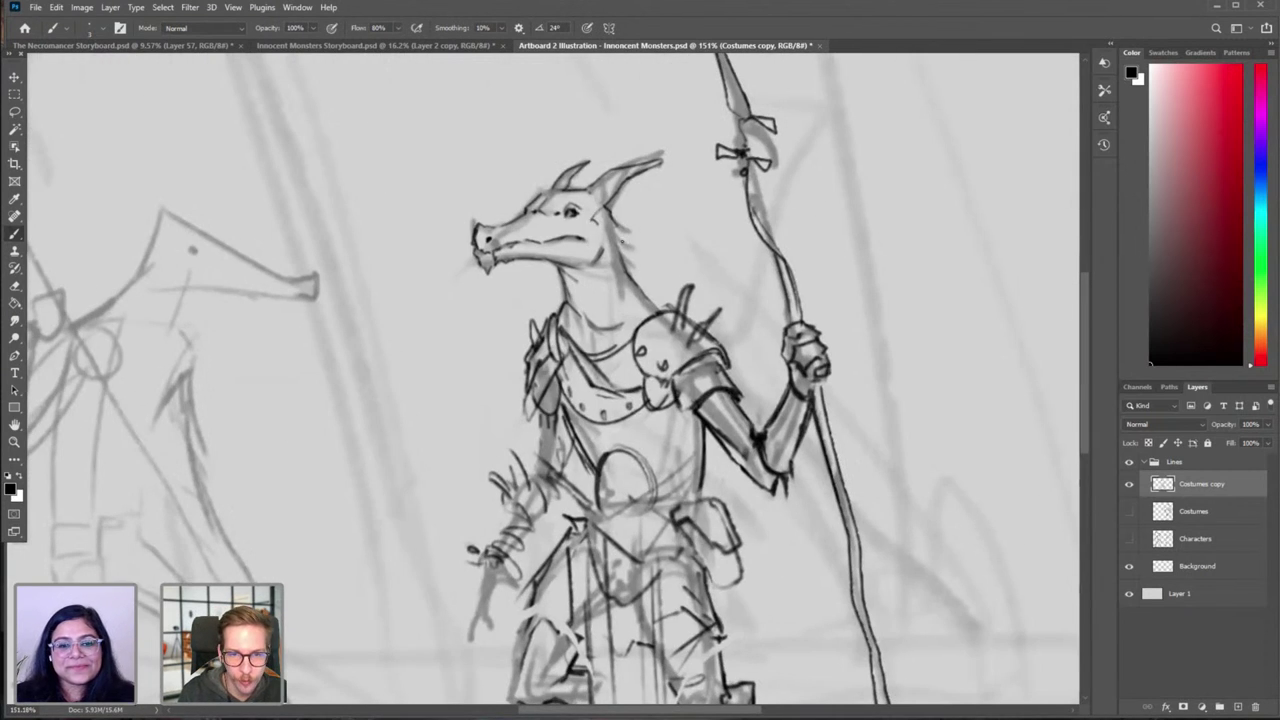
mouse_move(621, 240)
mouse_down()
mouse_move(634, 247)
mouse_move(622, 250)
mouse_up()
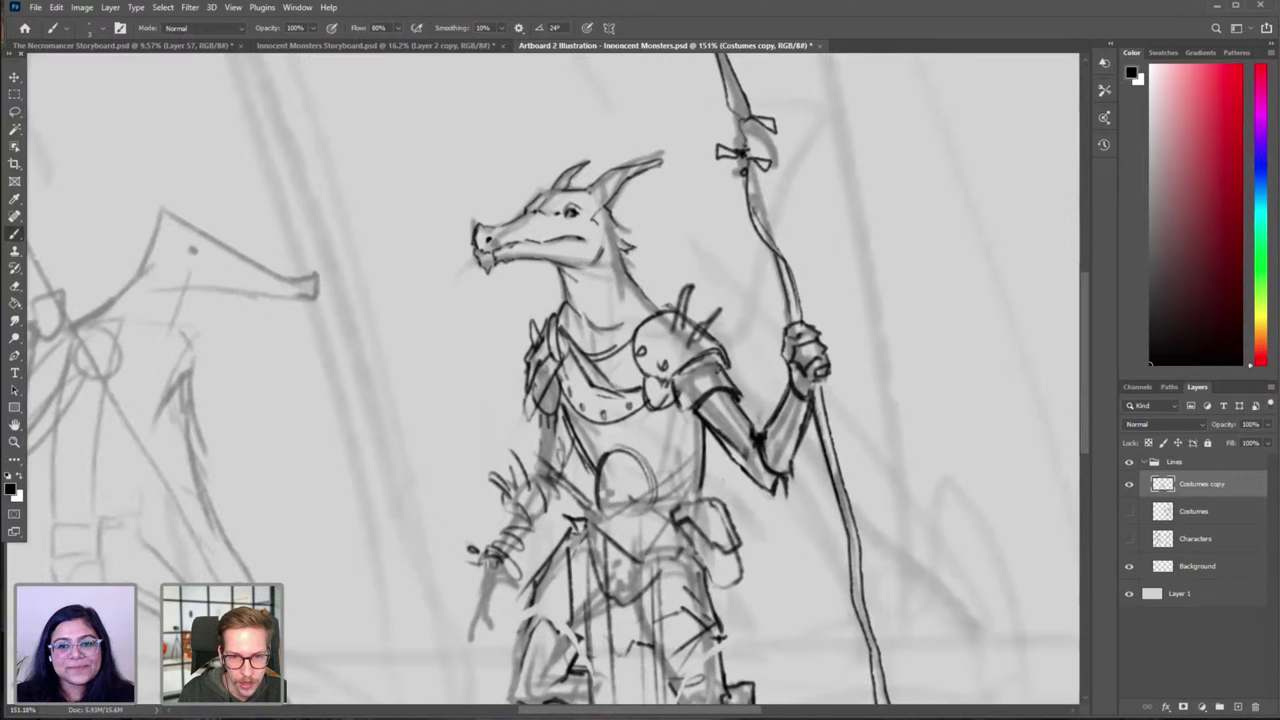
key(ctrl+shift+h)
drag(459, 290, 753, 264)
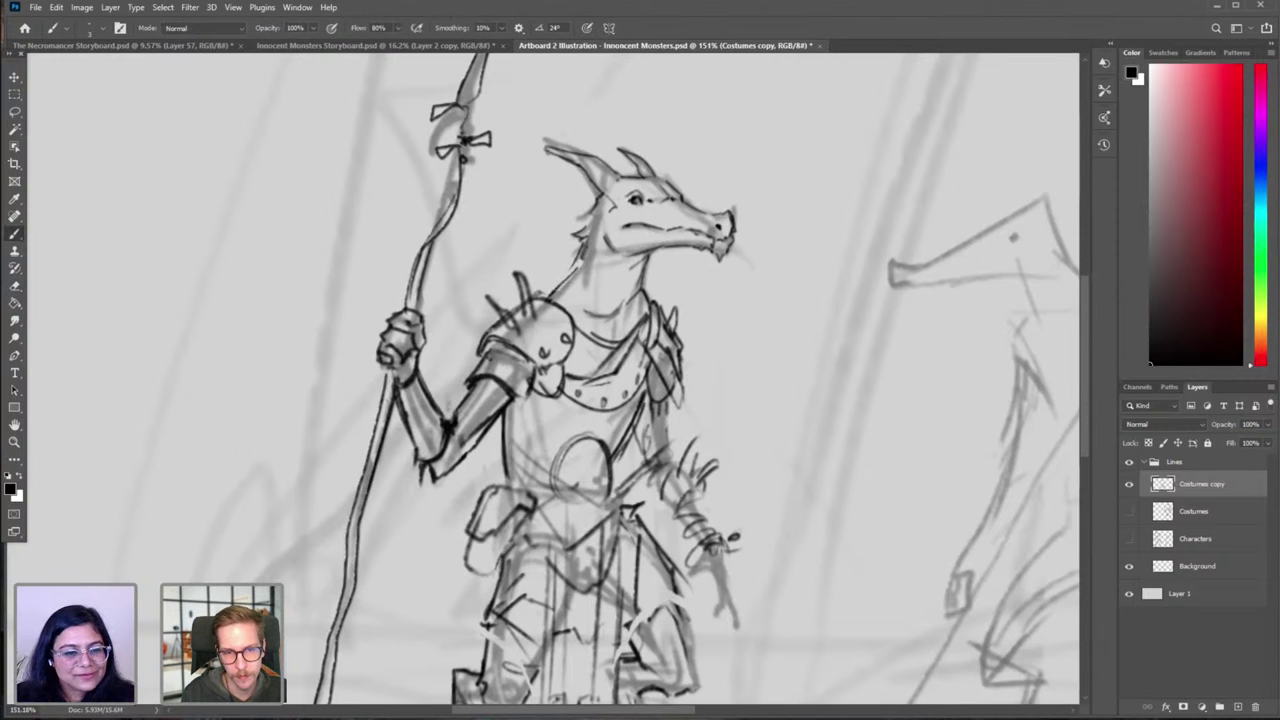
Step: Reinforce the creature's spiked shoulder pad outline and back of the neck, and add contour lines at the base of its throat
key(e)
key(b)
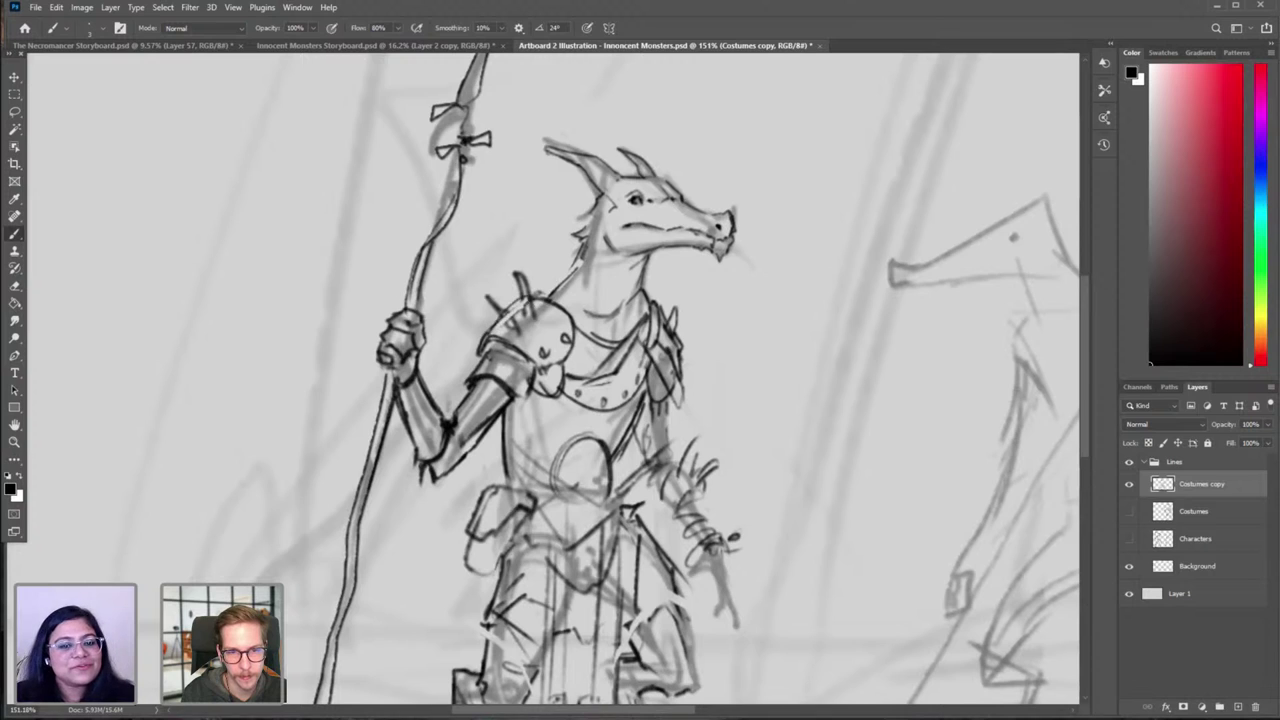
key(bracketright)
drag(487, 332, 530, 297)
mouse_move(579, 257)
mouse_down()
mouse_move(541, 299)
mouse_move(581, 257)
mouse_move(553, 287)
mouse_up()
key(e)
key(b)
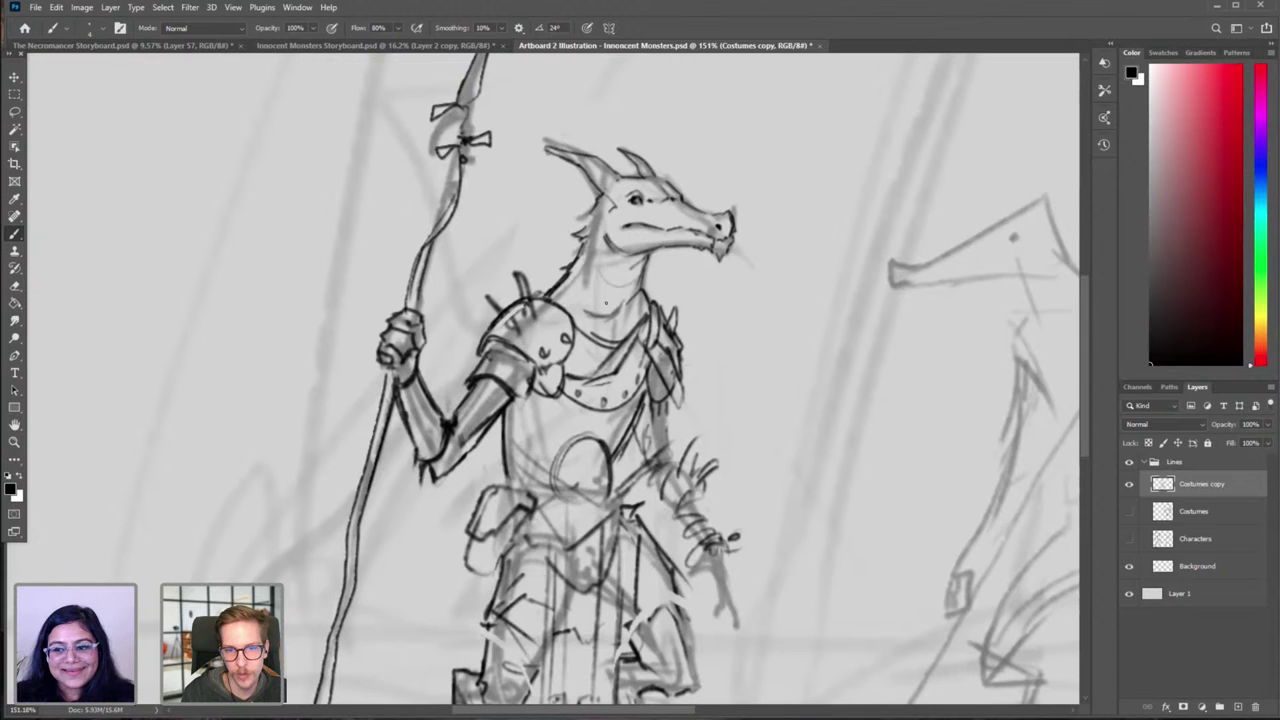
drag(611, 310, 641, 281)
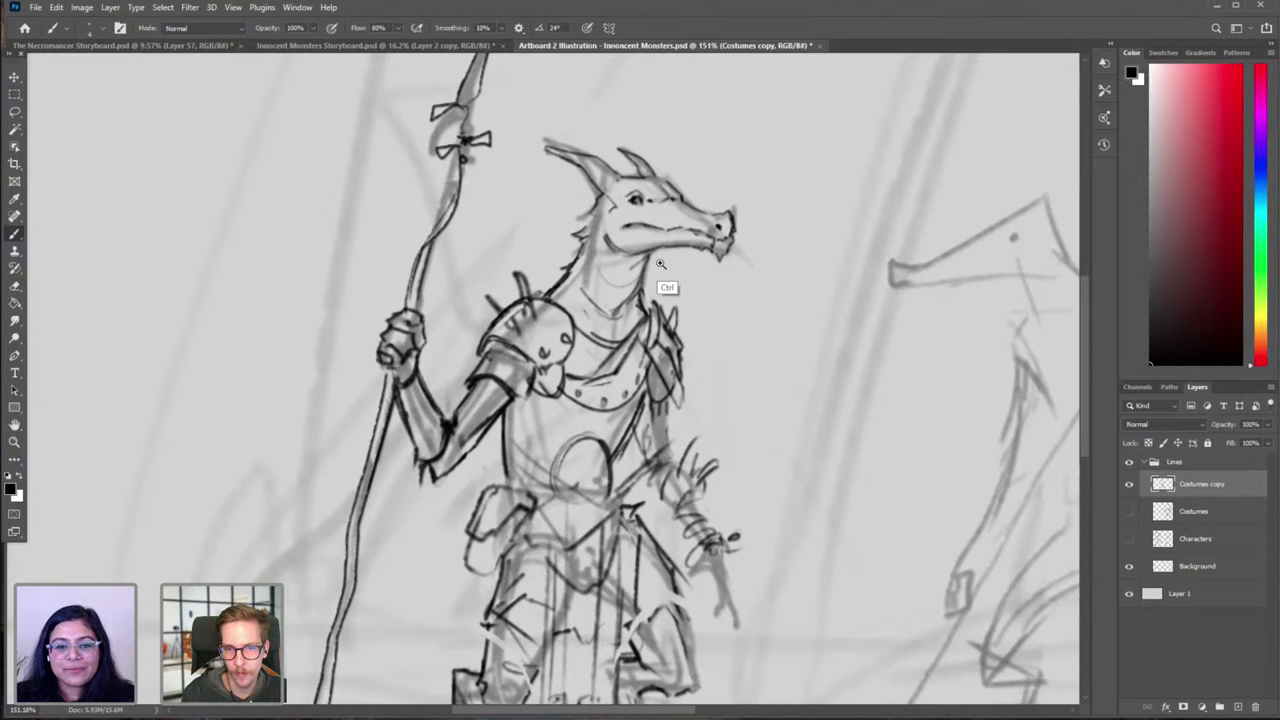
drag(667, 288, 595, 298)
drag(696, 364, 535, 316)
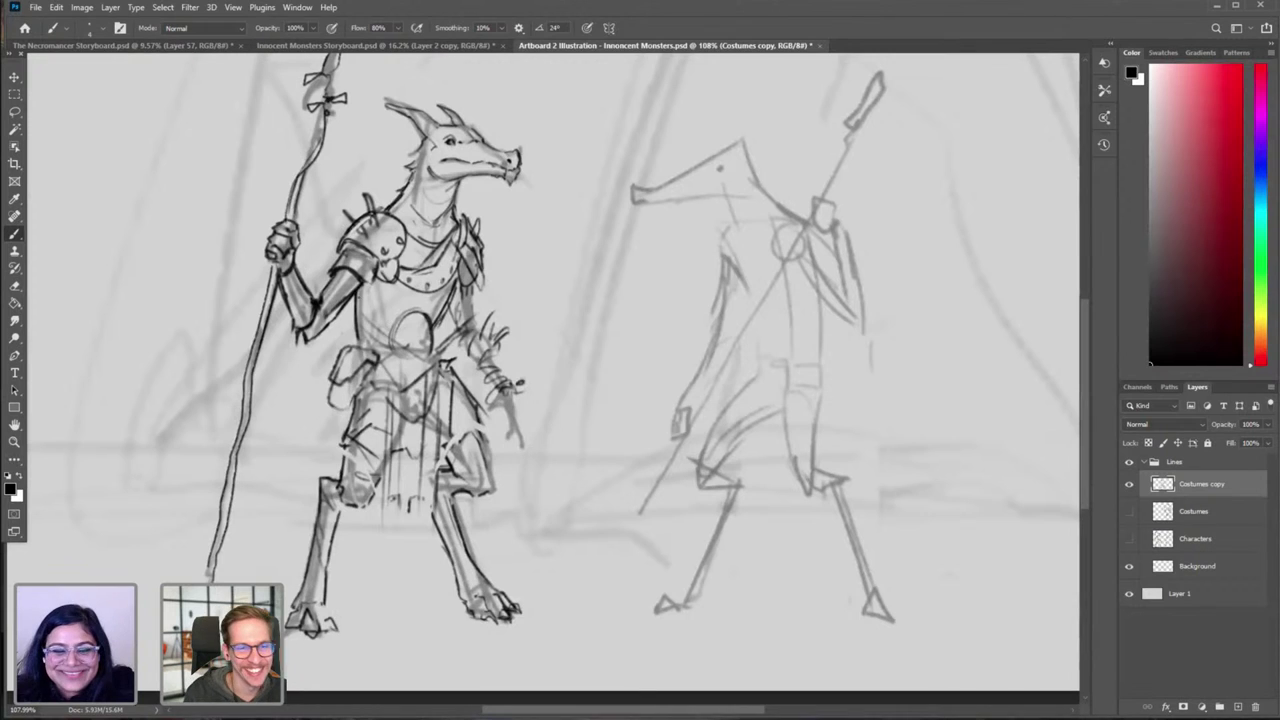
key(e)
key(b)
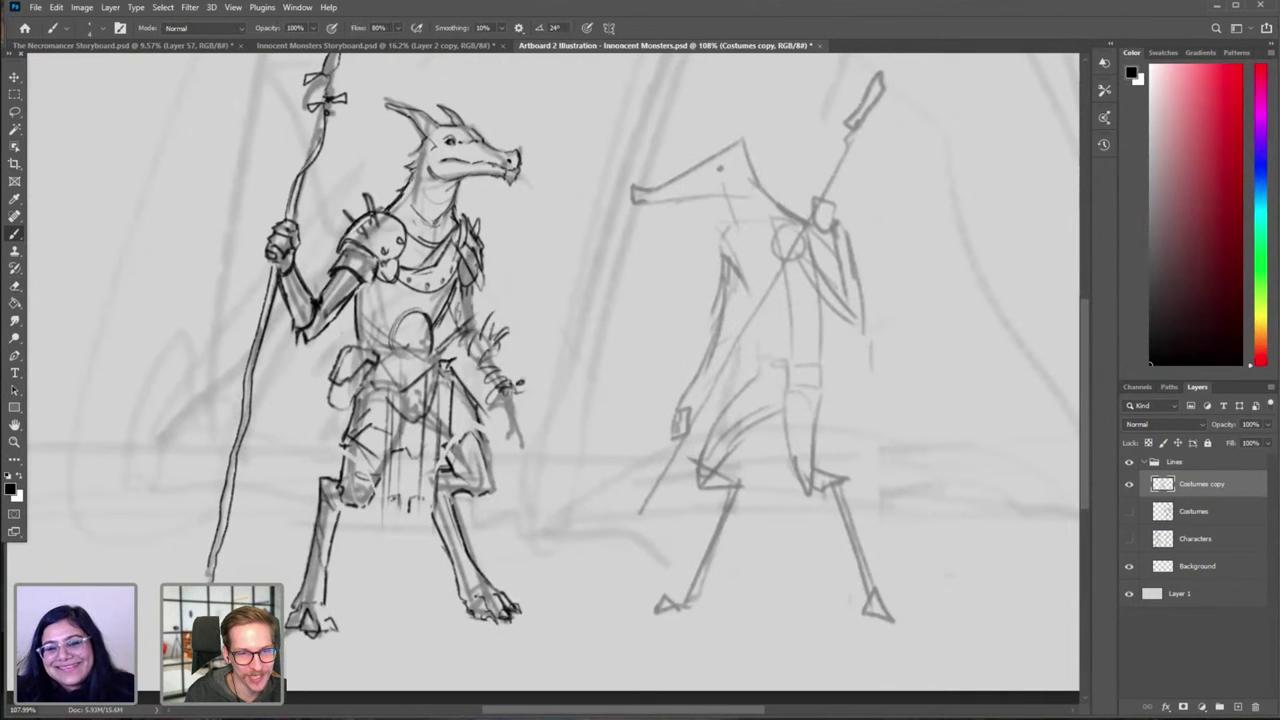
mouse_move(527, 329)
mouse_down()
mouse_move(489, 357)
mouse_move(413, 365)
mouse_up()
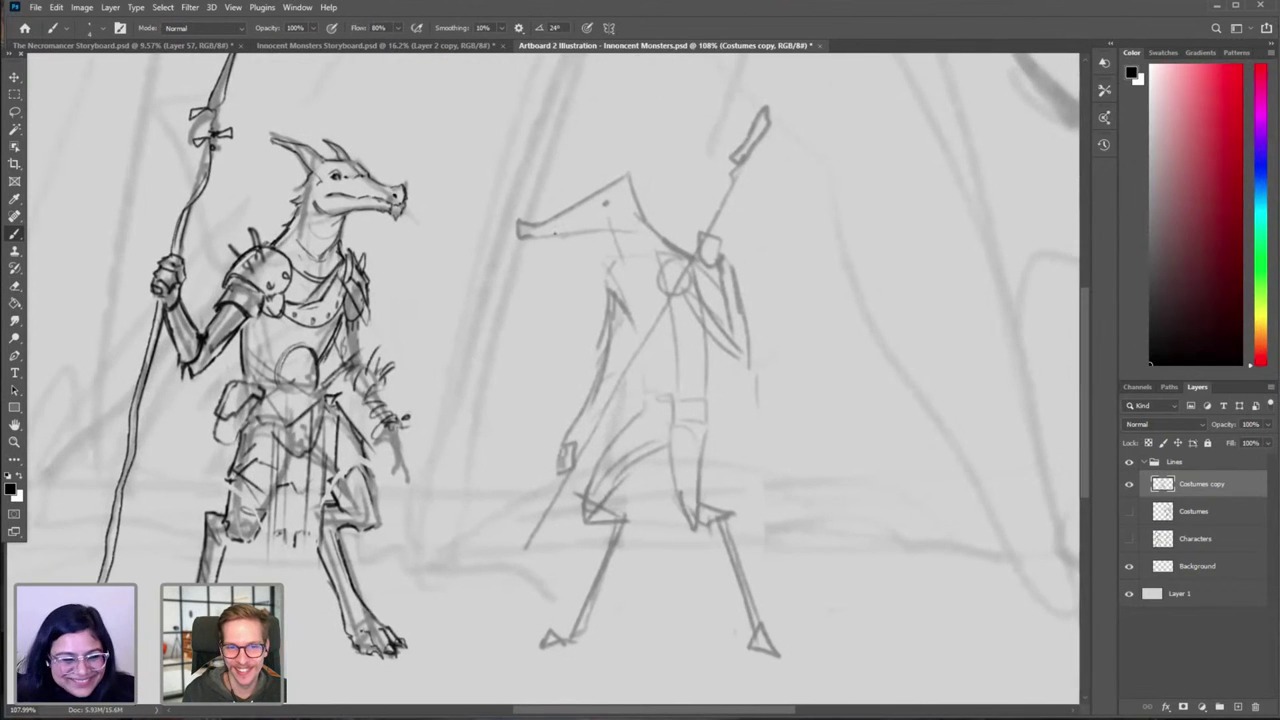
Step: Create a new layer above Costumes copy and sketch a small horn and a larger curved horn on the second creature's head
click(1130, 484)
click(1130, 484)
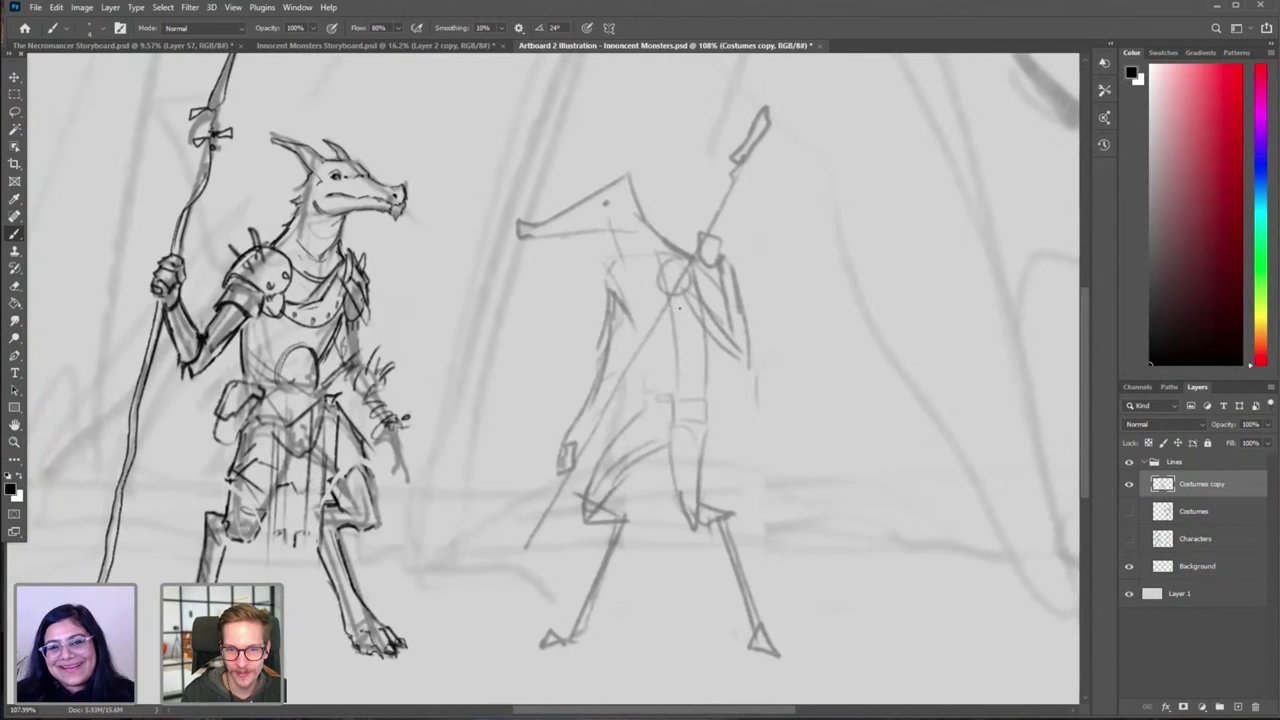
key(ctrl+shift+n)
key(Return)
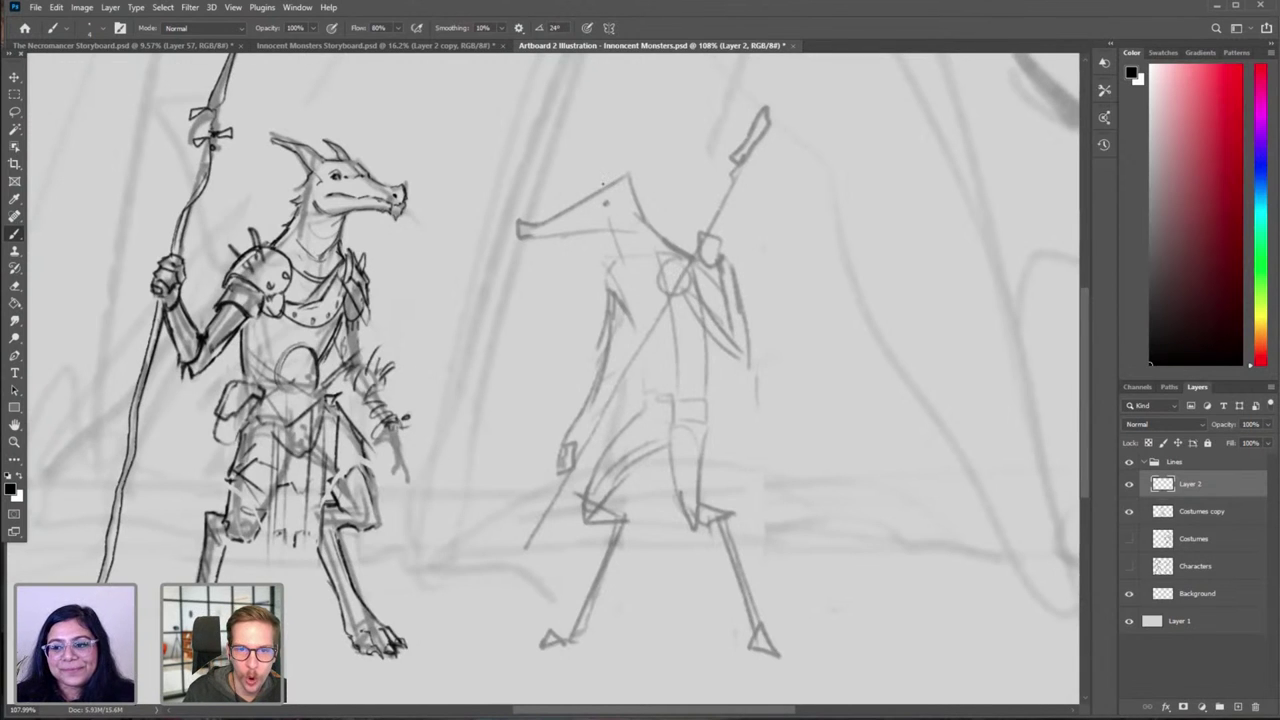
mouse_move(599, 187)
mouse_down()
mouse_move(671, 185)
mouse_move(636, 194)
mouse_move(604, 169)
mouse_move(627, 177)
mouse_move(607, 173)
mouse_move(624, 174)
mouse_move(611, 186)
mouse_move(664, 174)
mouse_move(680, 191)
mouse_move(658, 188)
mouse_up()
key(ctrl+z)
key(ctrl+z)
key(ctrl+z)
key(ctrl+z)
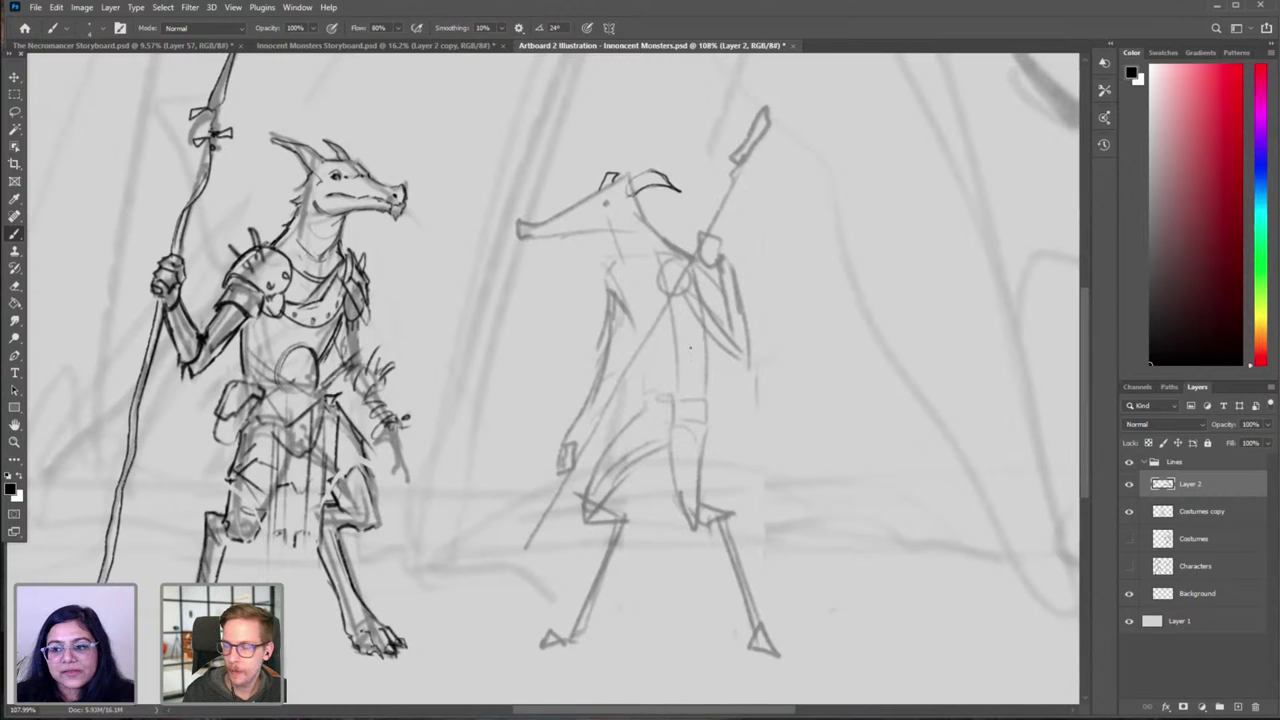
Step: Sketch the second creature's belt and hanging skirt with straight vertical sides and a rough lower hem
scroll(646, 337, down, 1)
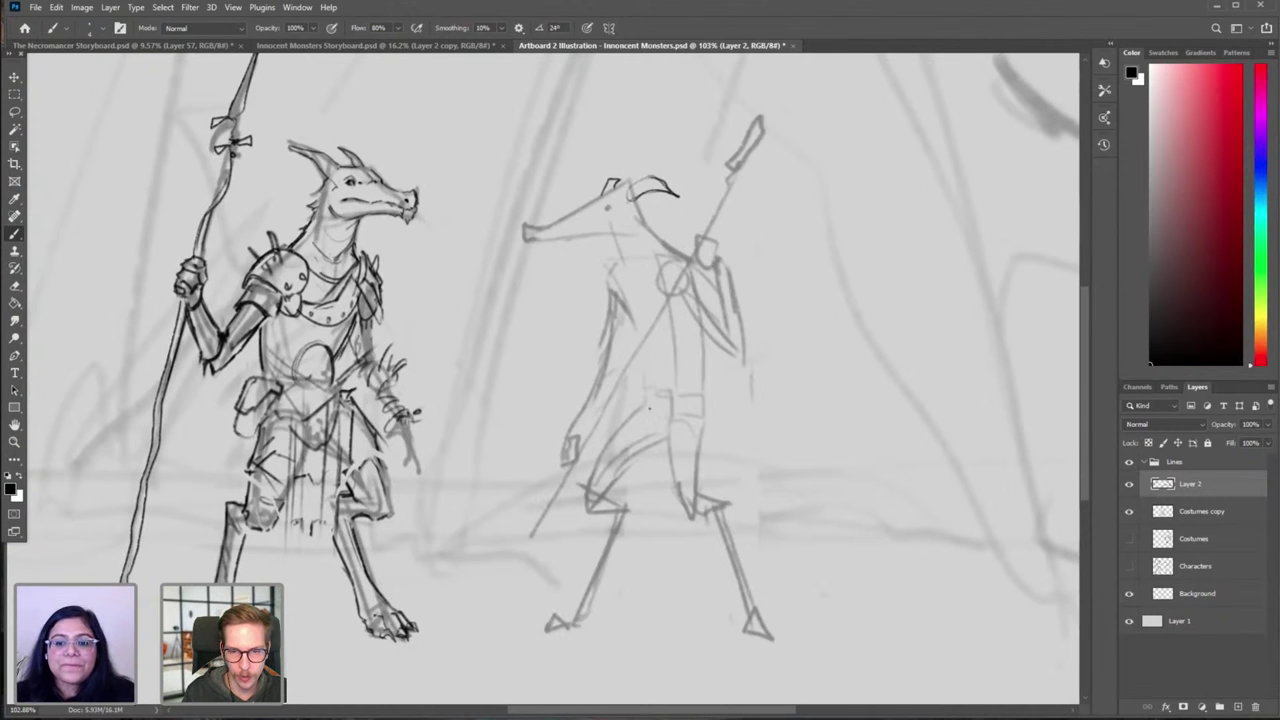
mouse_move(640, 405)
mouse_down()
mouse_move(702, 398)
mouse_move(656, 436)
mouse_move(703, 406)
mouse_move(707, 384)
mouse_move(704, 404)
mouse_move(624, 459)
mouse_up()
key(ctrl+z)
drag(701, 400, 701, 472)
mouse_move(713, 410)
mouse_down()
mouse_move(700, 479)
mouse_move(714, 471)
mouse_move(714, 512)
mouse_up()
drag(708, 494, 662, 500)
drag(617, 274, 586, 400)
key(ctrl+z)
drag(613, 298, 574, 392)
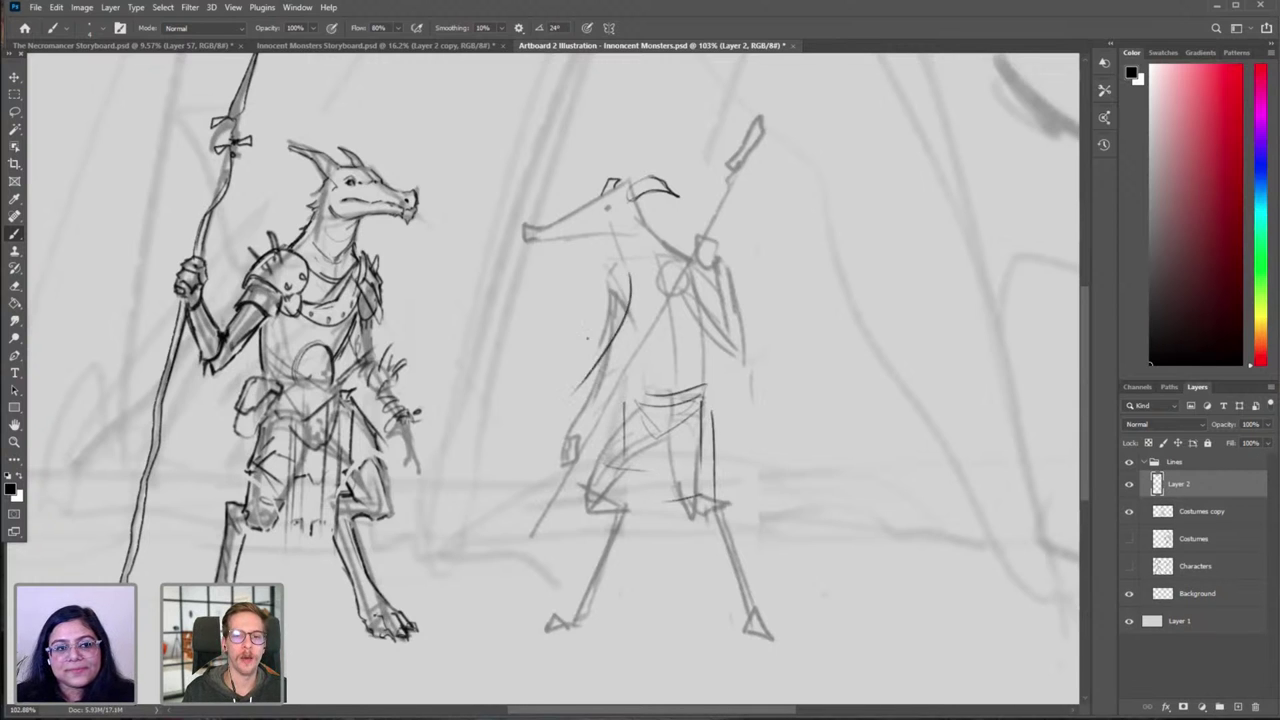
key(ctrl+z)
drag(612, 284, 569, 446)
key(ctrl+z)
key(ctrl+z)
drag(612, 297, 594, 358)
key(ctrl+z)
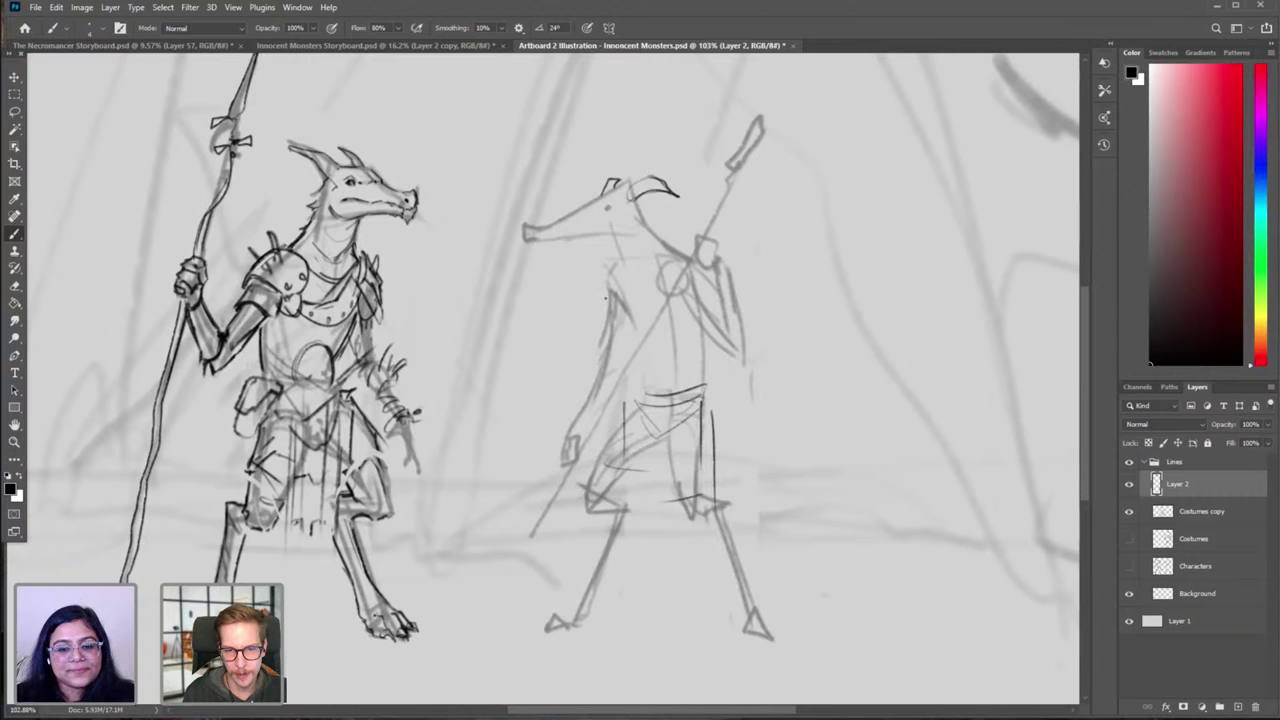
Step: Draw the outer contour of the second creature's front arm, curving from below the shoulder down to the wrist
drag(609, 296, 598, 355)
key(ctrl+z)
drag(609, 305, 571, 450)
drag(241, 181, 232, 244)
key(ctrl+z)
mouse_move(286, 293)
mouse_down()
mouse_move(300, 313)
mouse_move(286, 295)
mouse_up()
key(ctrl+z)
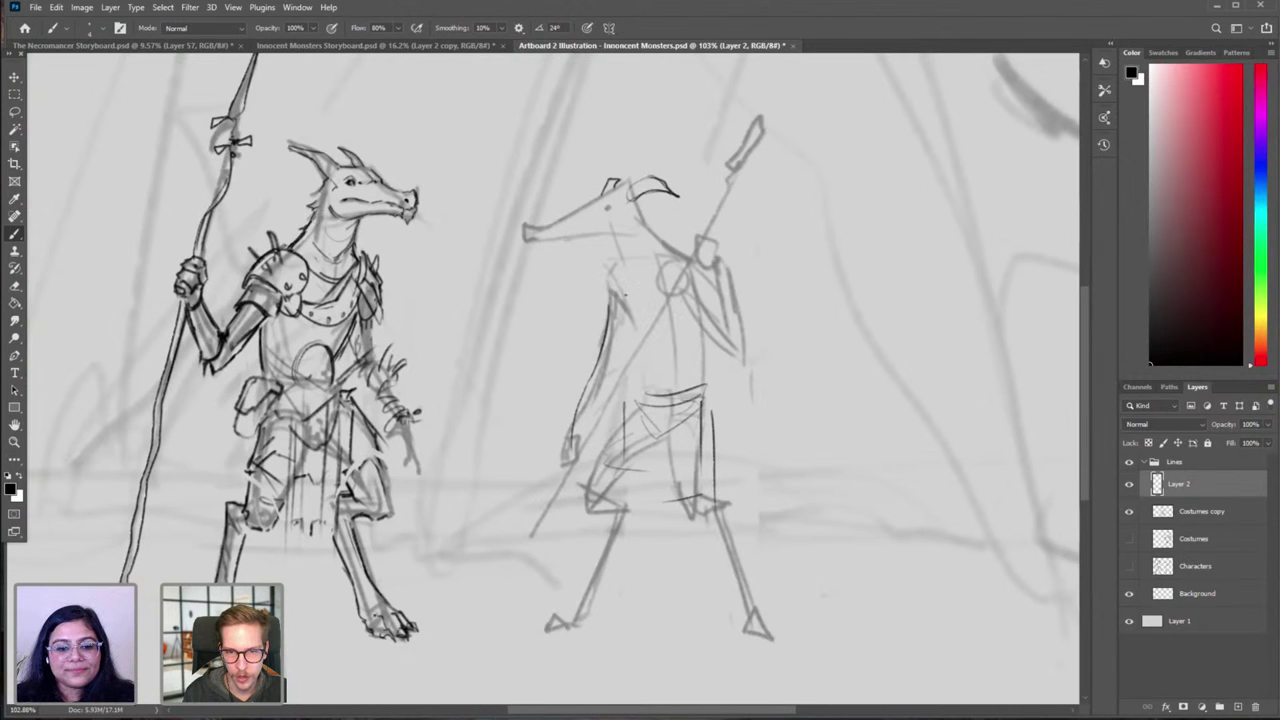
key(ctrl+z)
Step: Draw a slanted contour line from the base of the second creature's neck down across the upper torso
drag(664, 251, 641, 305)
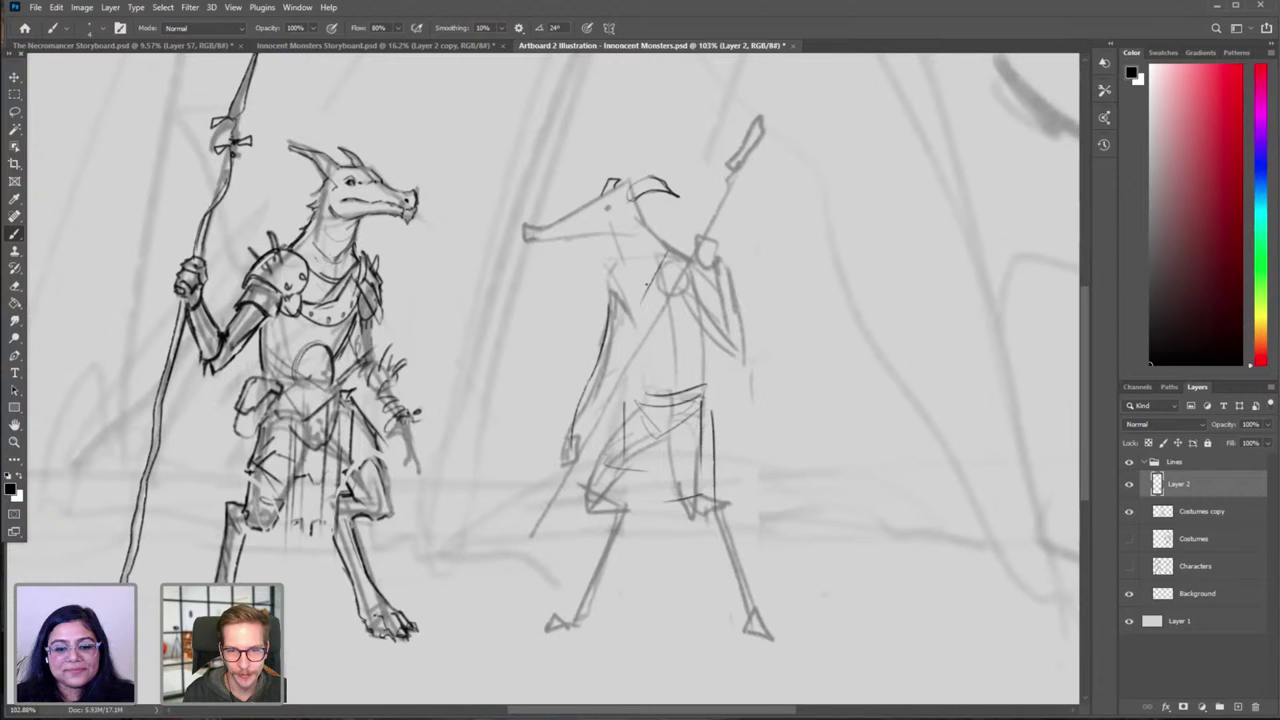
key(ctrl+z)
drag(664, 250, 635, 322)
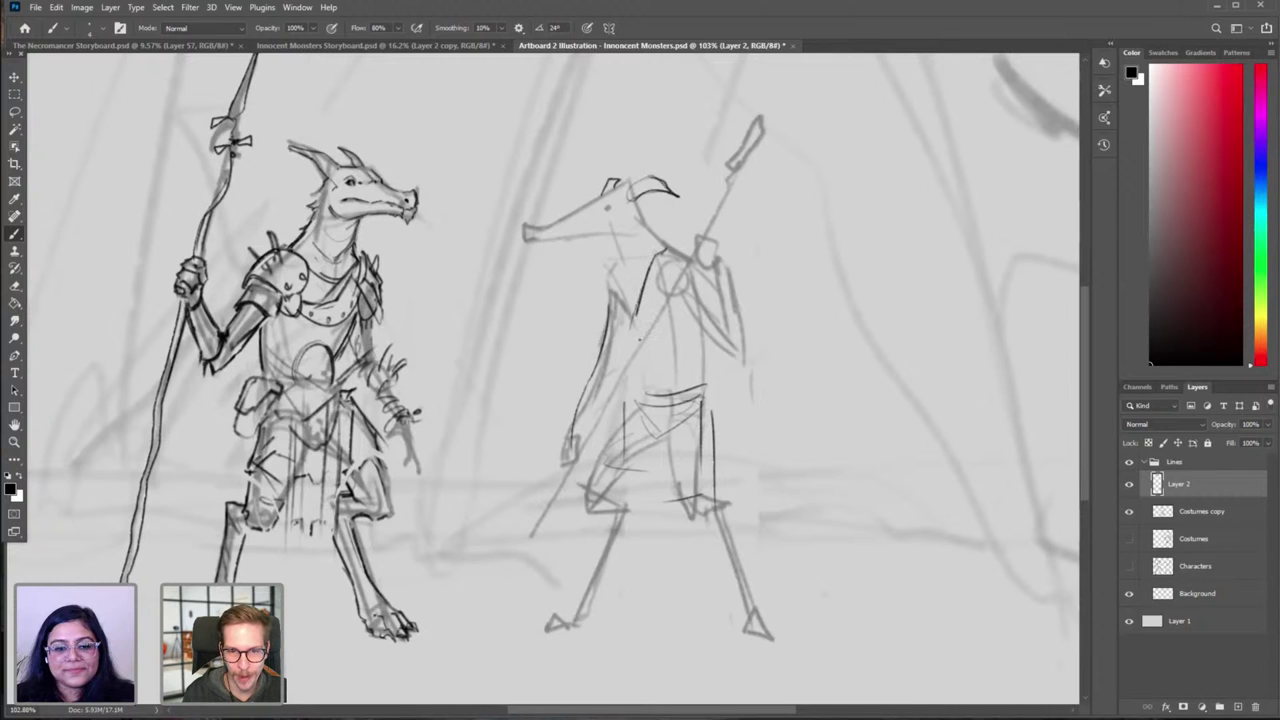
mouse_move(680, 278)
mouse_down()
mouse_move(662, 372)
mouse_move(678, 335)
mouse_move(672, 382)
mouse_up()
key(ctrl+z)
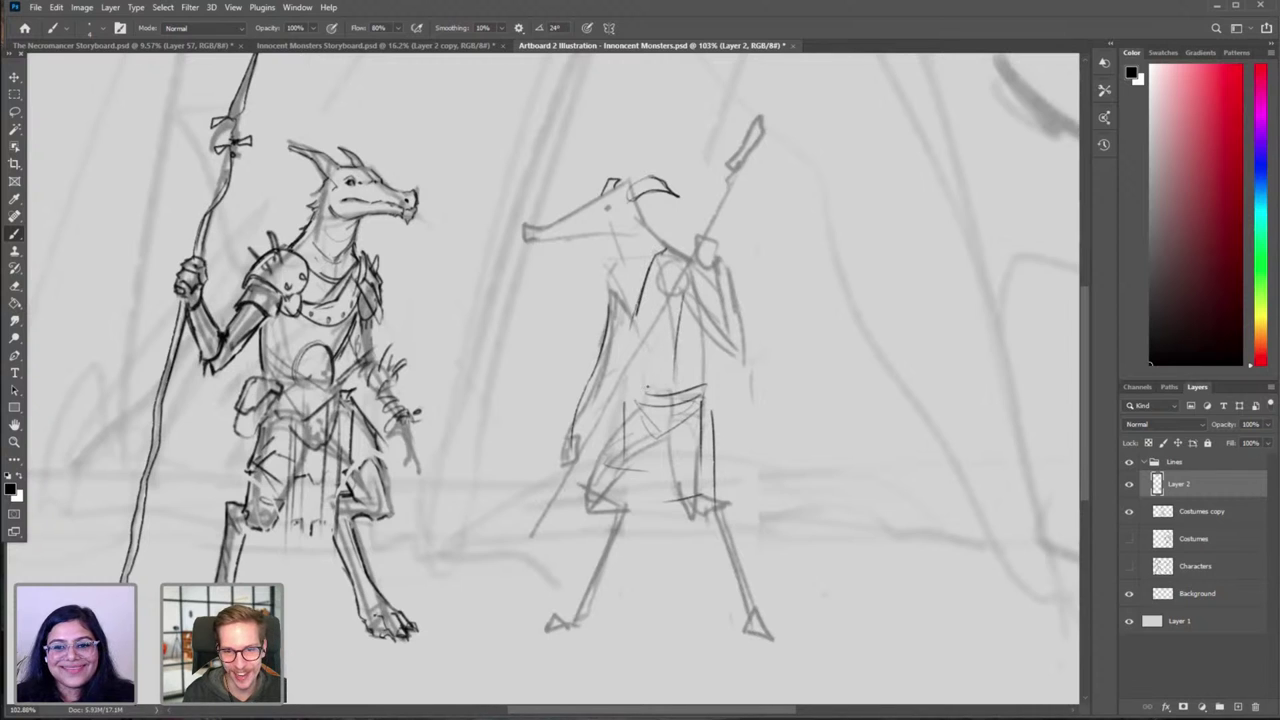
drag(635, 340, 641, 378)
drag(641, 312, 649, 365)
key(ctrl+z)
key(ctrl+z)
key(ctrl+z)
key(ctrl+z)
Step: Add short contour lines to the second creature's upper chest and the top of its front shoulder
mouse_move(647, 268)
mouse_down()
mouse_move(634, 326)
mouse_move(644, 344)
mouse_up()
drag(612, 268, 608, 313)
key(ctrl+z)
drag(616, 265, 613, 276)
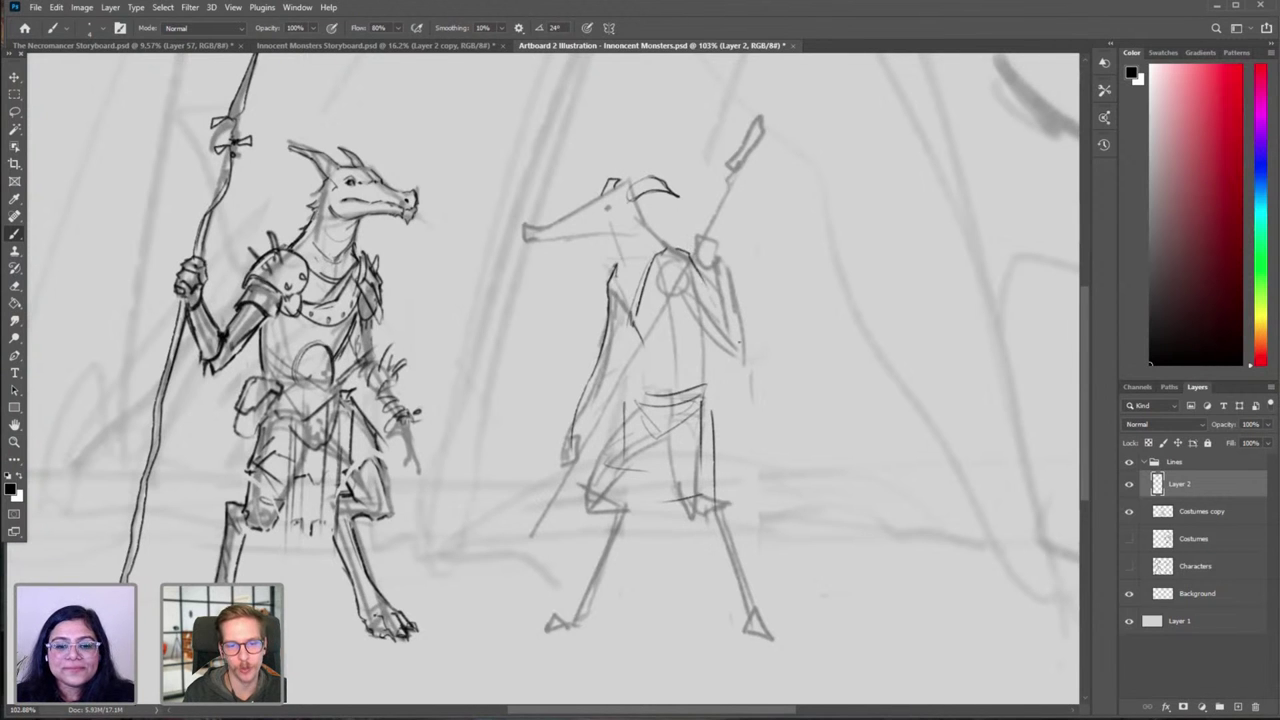
Step: Outline the second creature's long snout with a hooked tip, lower jaw and throat, cleaning up stray strokes with the Eraser
scroll(688, 336, down, 1)
scroll(668, 360, down, 2)
scroll(625, 405, up, 3)
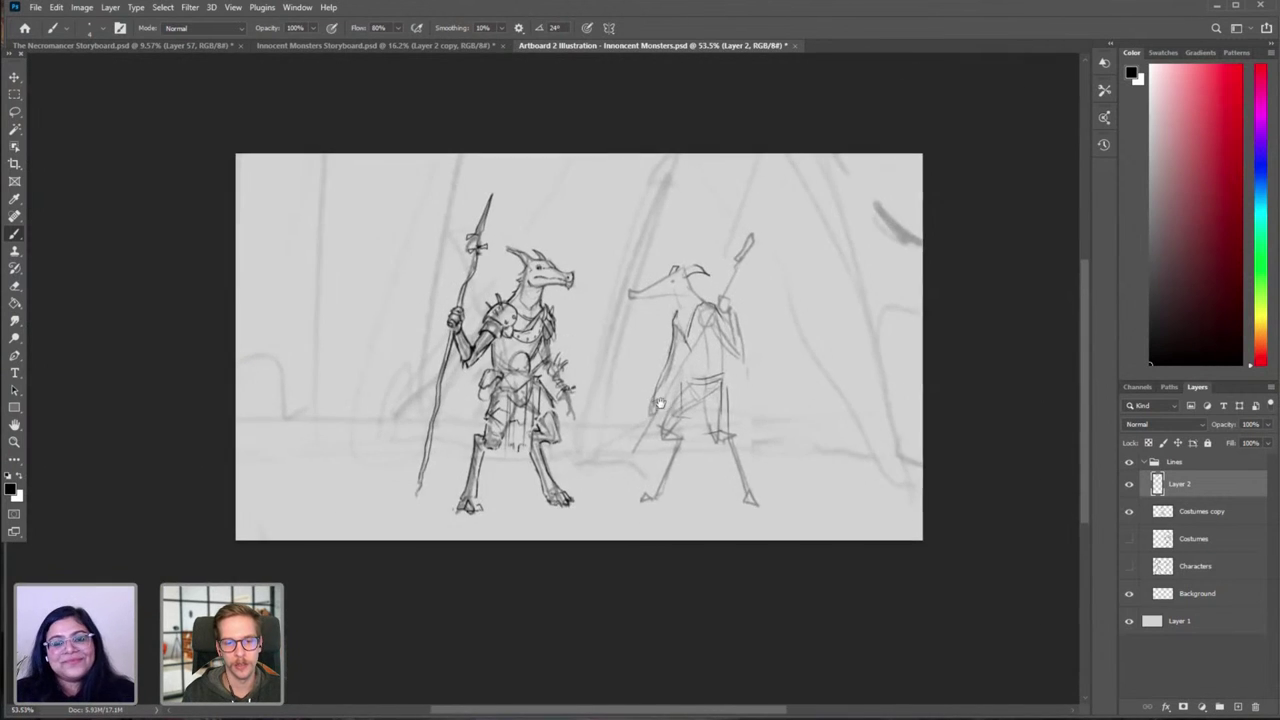
drag(625, 405, 586, 467)
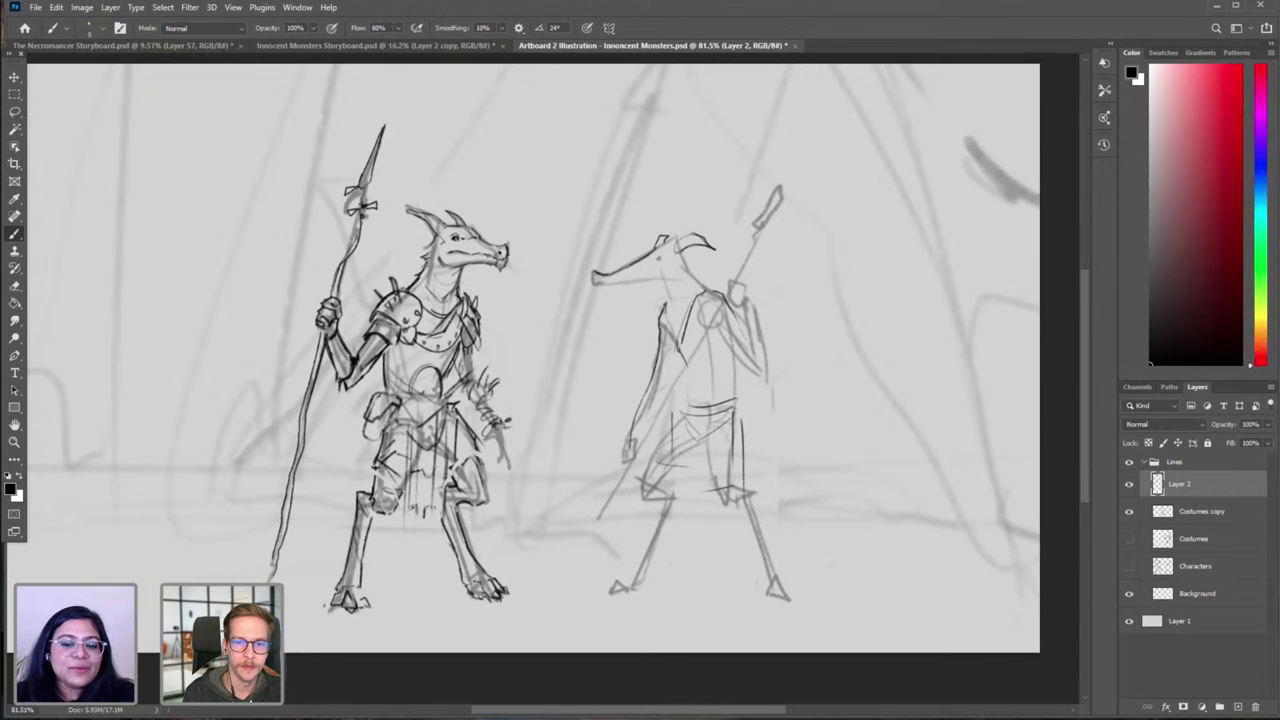
drag(592, 271, 594, 283)
key(ctrl+z)
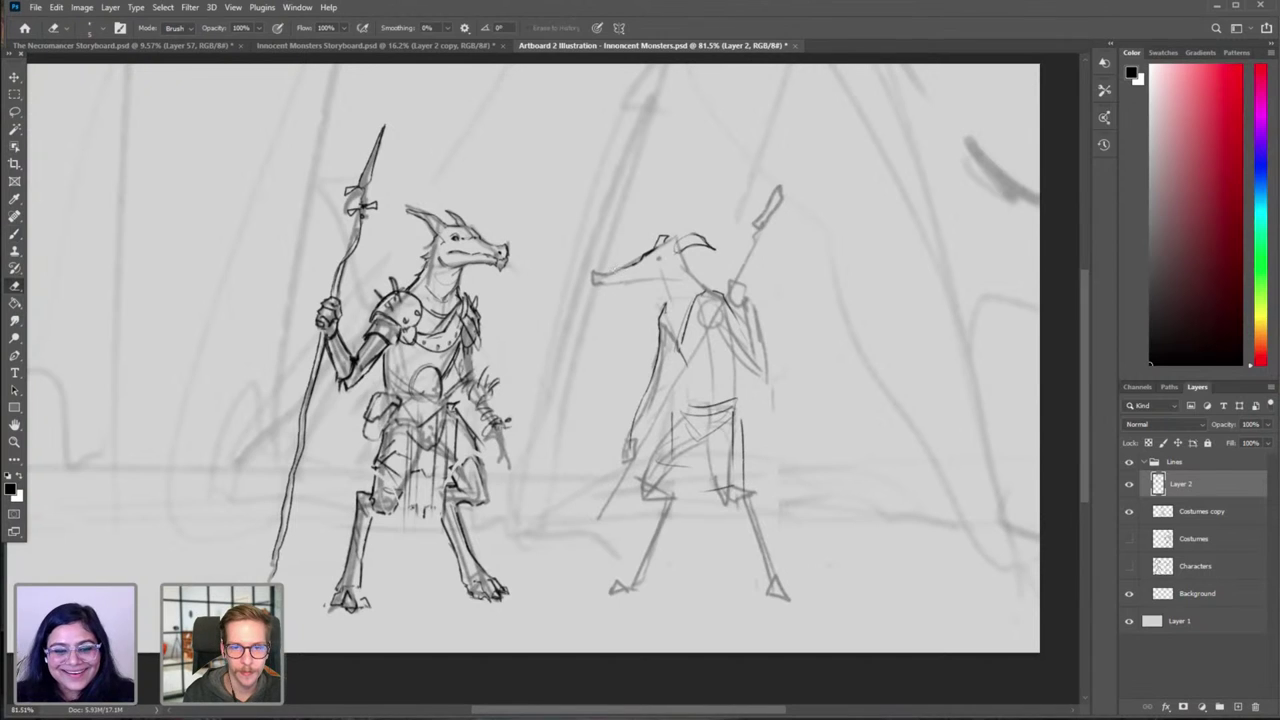
mouse_move(640, 261)
mouse_down()
mouse_move(595, 274)
mouse_move(602, 299)
mouse_move(684, 270)
mouse_up()
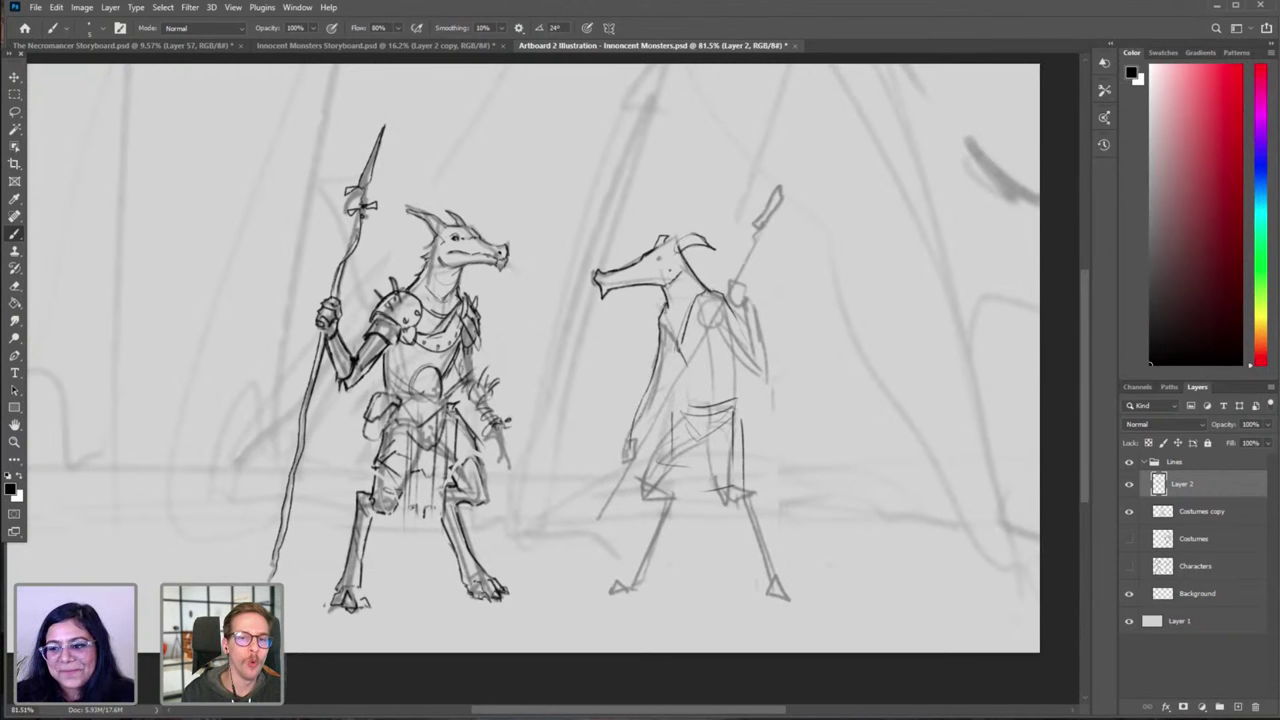
key(e)
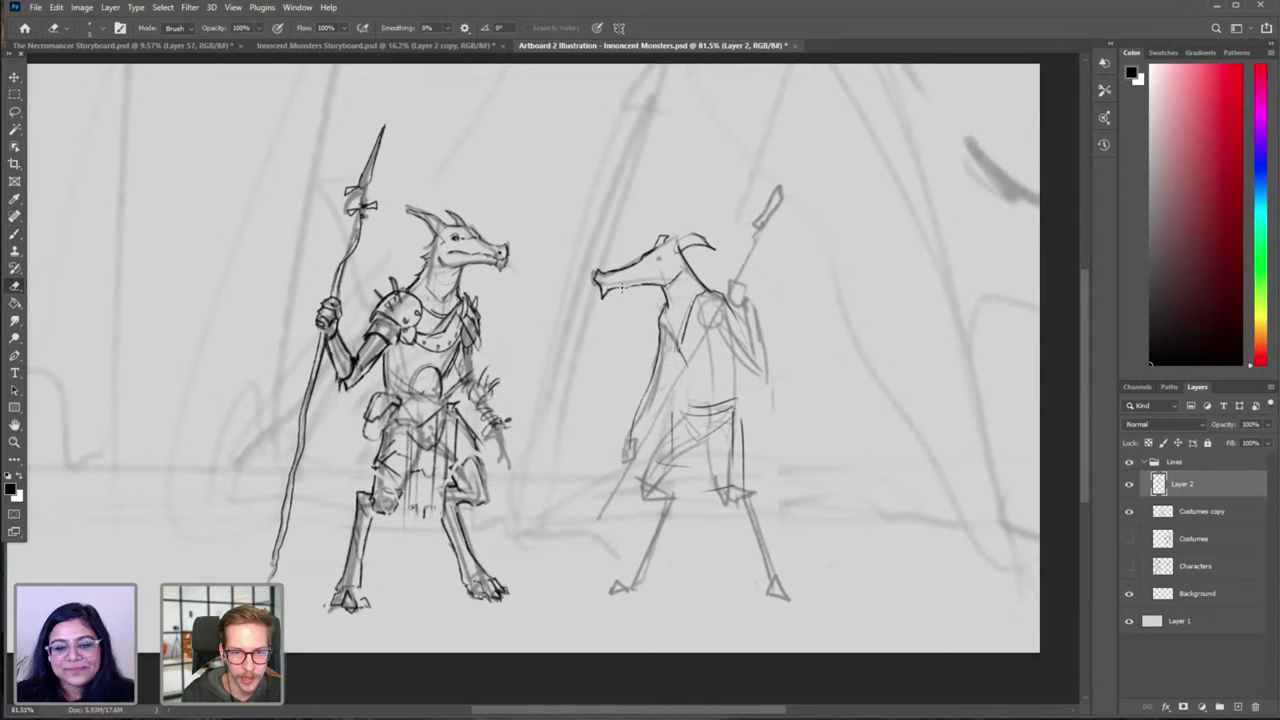
key(b)
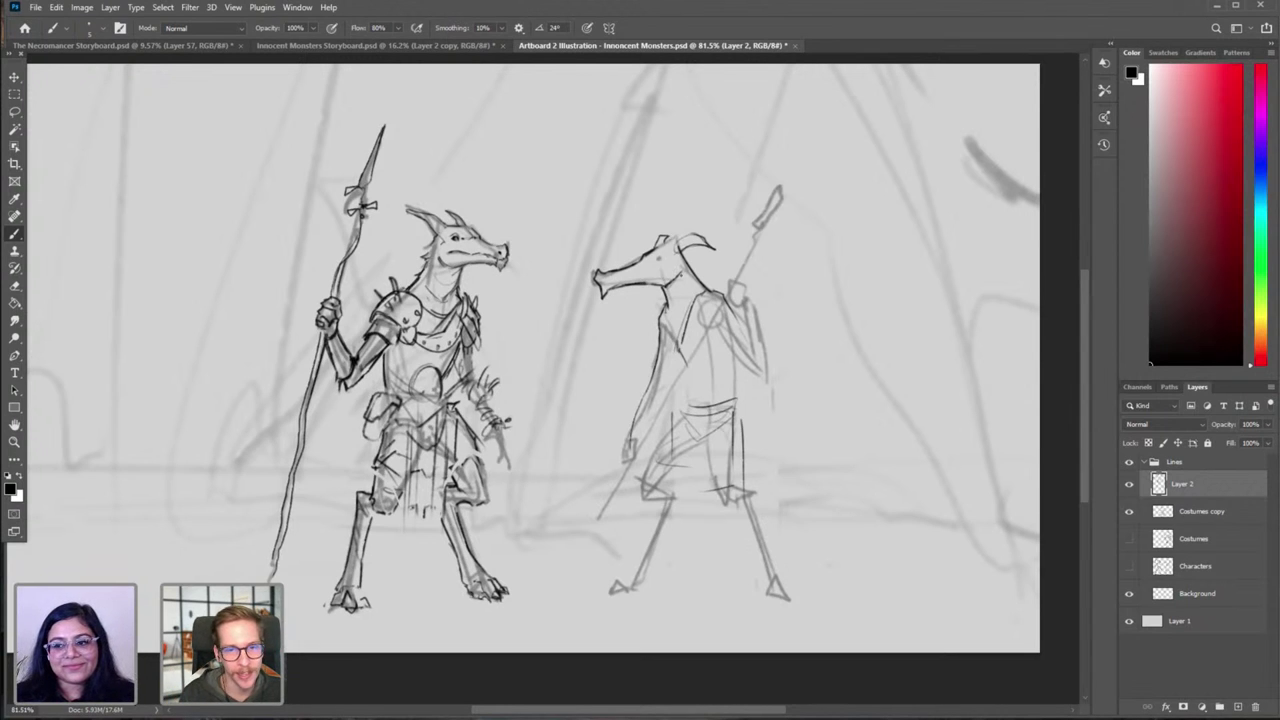
key(l)
scroll(525, 258, up, 5)
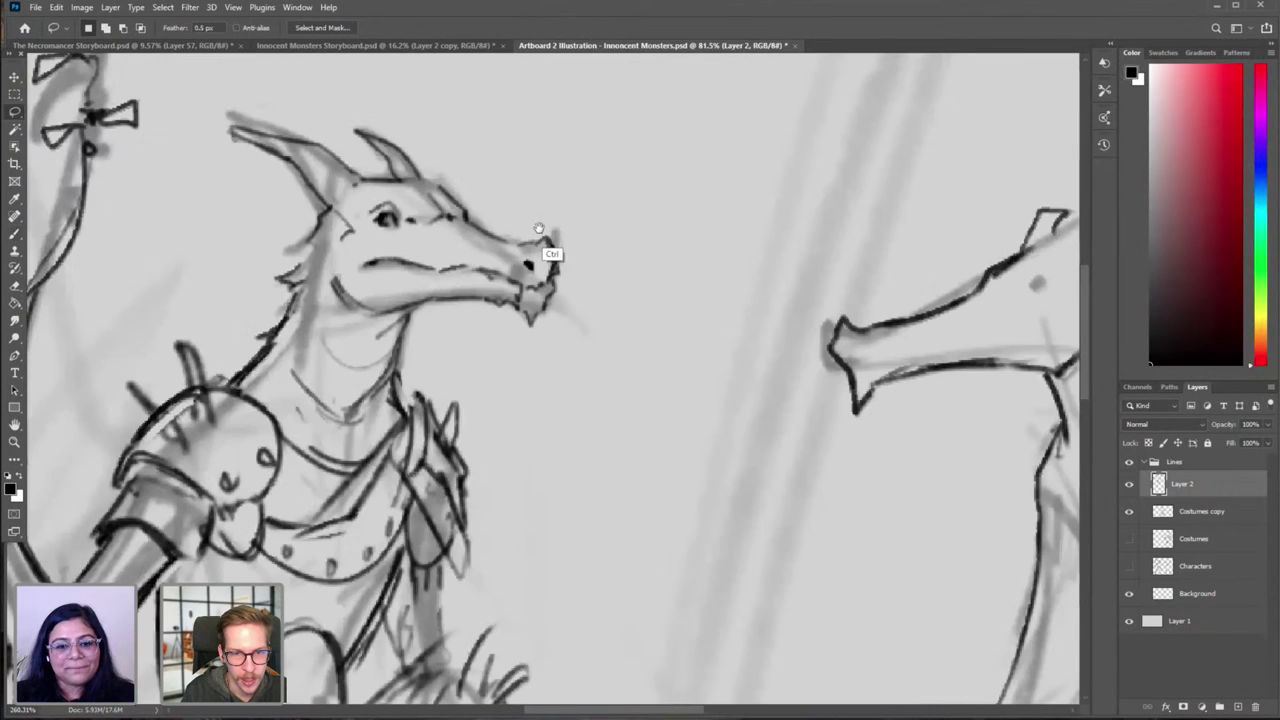
mouse_move(514, 209)
mouse_down()
mouse_move(484, 211)
mouse_move(462, 298)
mouse_move(516, 343)
mouse_move(568, 217)
mouse_move(492, 331)
mouse_up()
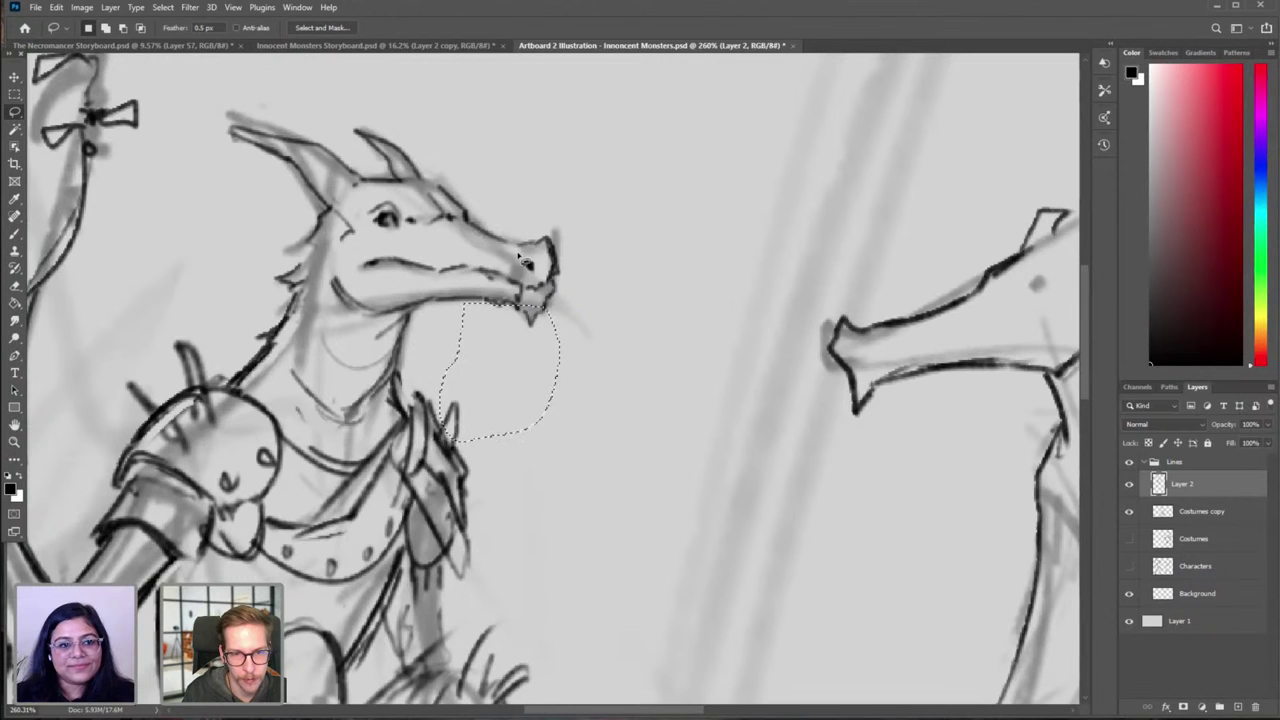
key(ctrl+d)
Step: Lasso the first creature's snout tip on the Costumes copy layer, shift it slightly toward the head and stretch it a little taller
mouse_move(509, 197)
mouse_down()
mouse_move(560, 197)
mouse_move(555, 188)
mouse_up()
click(1130, 485)
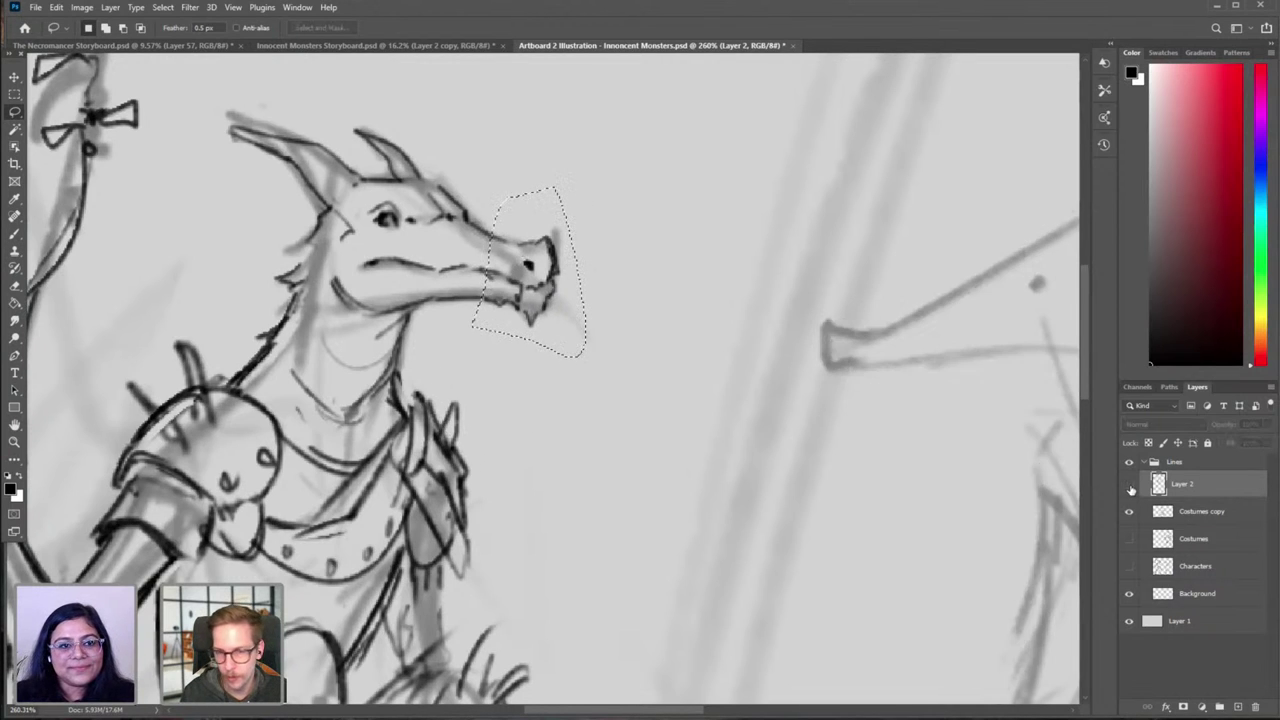
click(1130, 485)
click(1165, 512)
key(v)
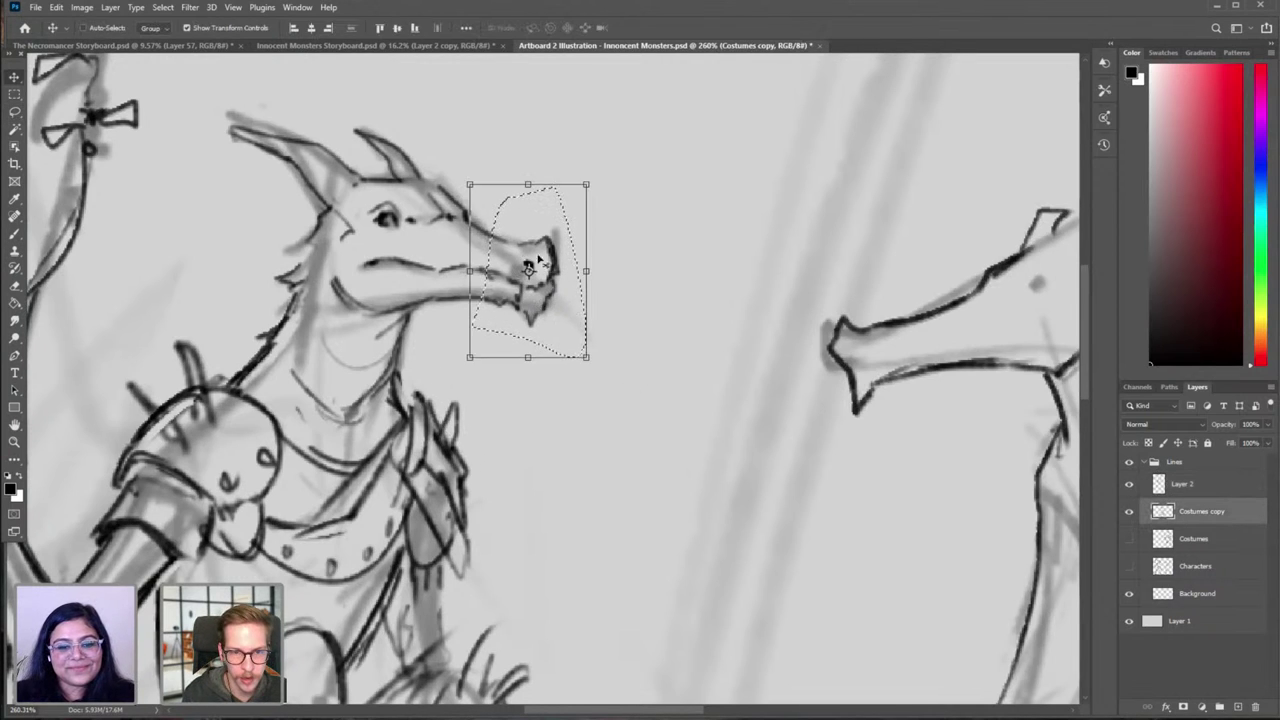
drag(540, 264, 535, 258)
key(ctrl+t)
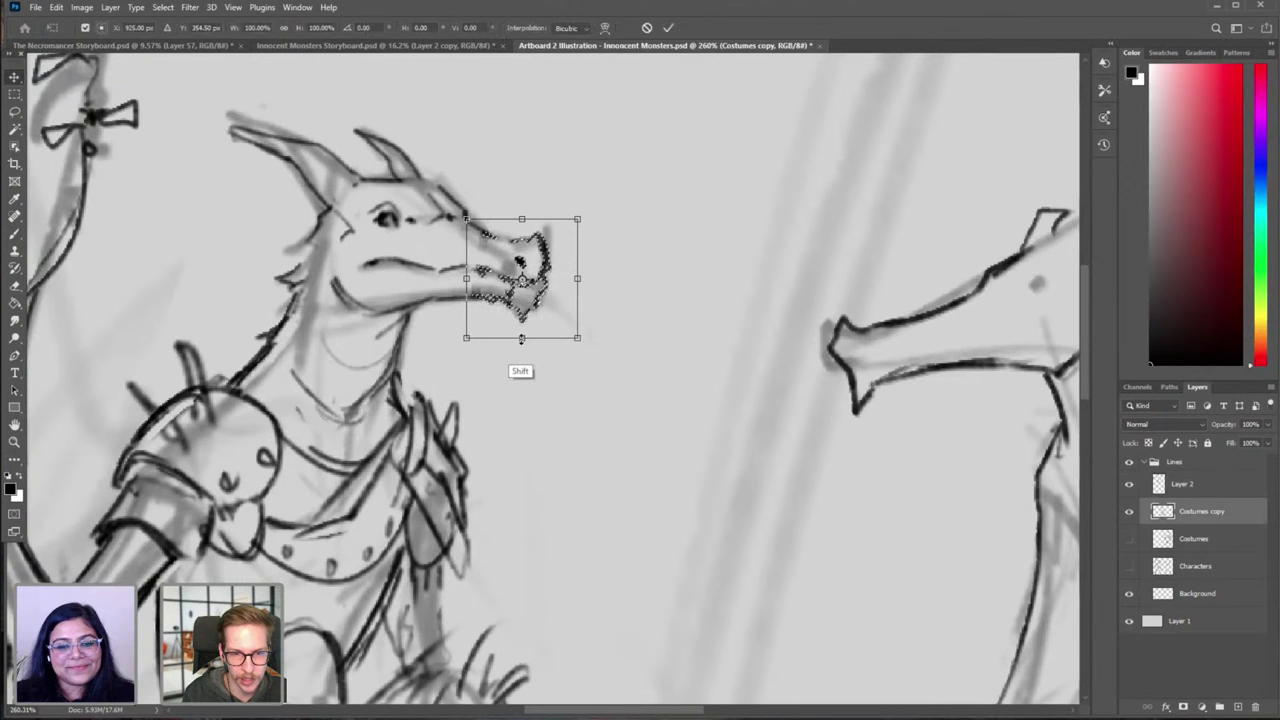
drag(522, 337, 522, 348)
drag(530, 301, 526, 298)
key(Return)
key(ctrl+d)
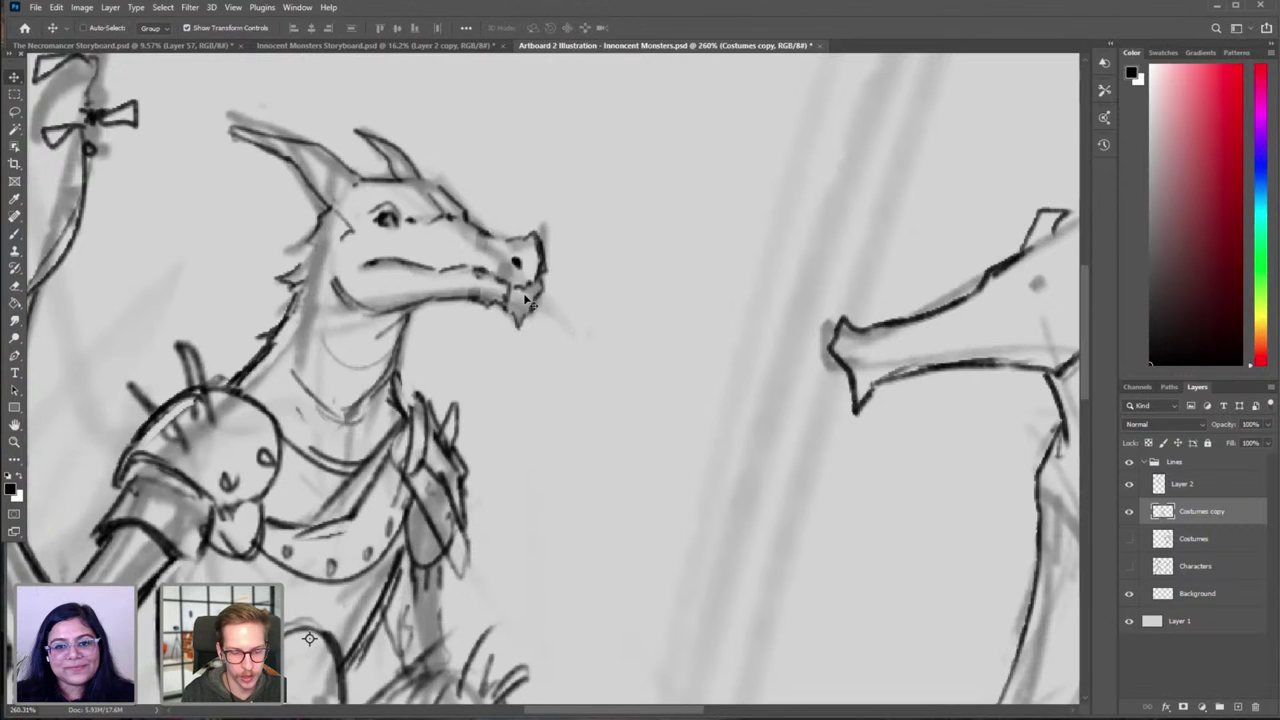
key(b)
key(ctrl+0)
drag(668, 389, 539, 347)
drag(476, 298, 545, 298)
key(l)
drag(820, 325, 588, 321)
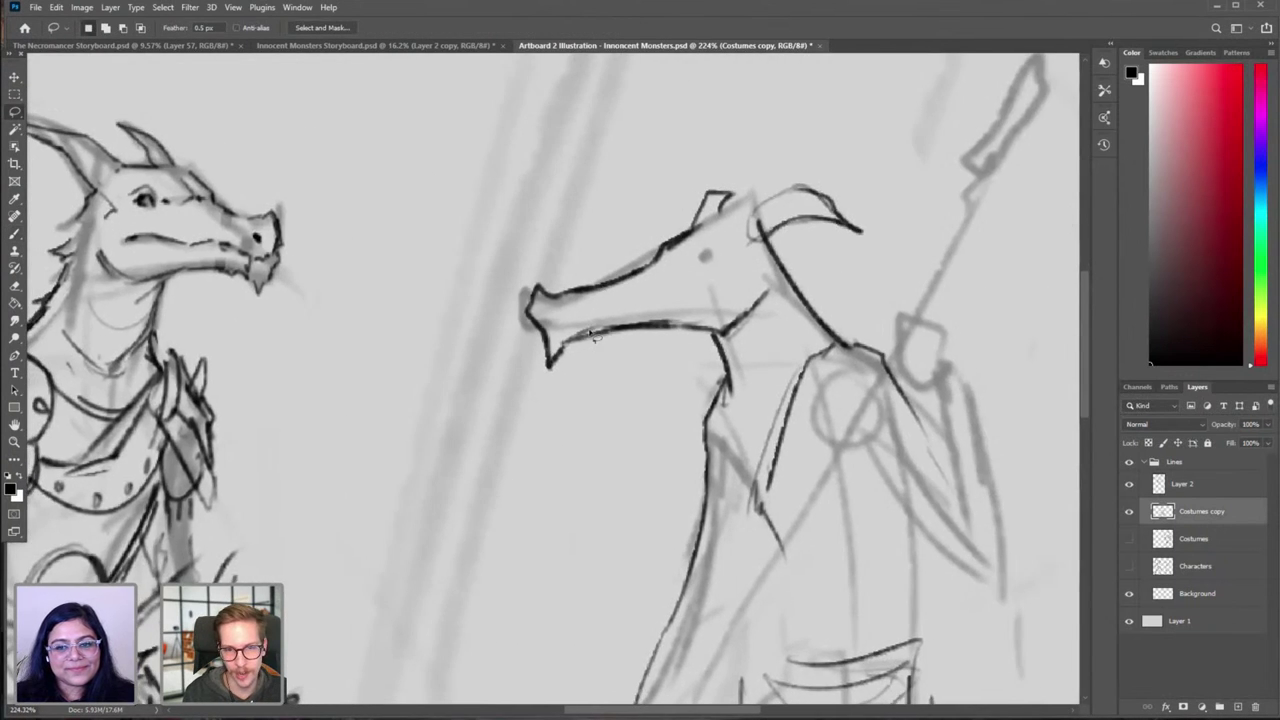
drag(672, 373, 636, 375)
key(e)
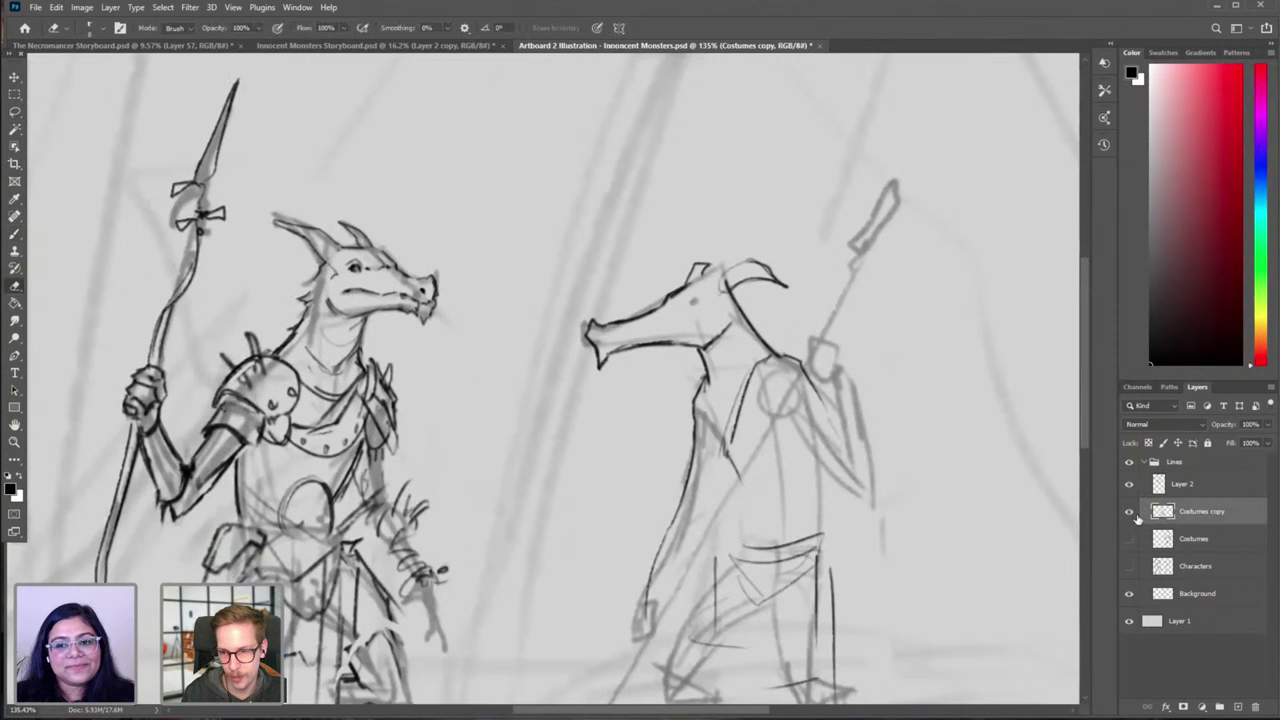
Step: Lasso the second creature's lower jaw line on Layer 2 and nudge it slightly upward
click(1129, 511)
click(1129, 511)
click(1152, 485)
click(1129, 484)
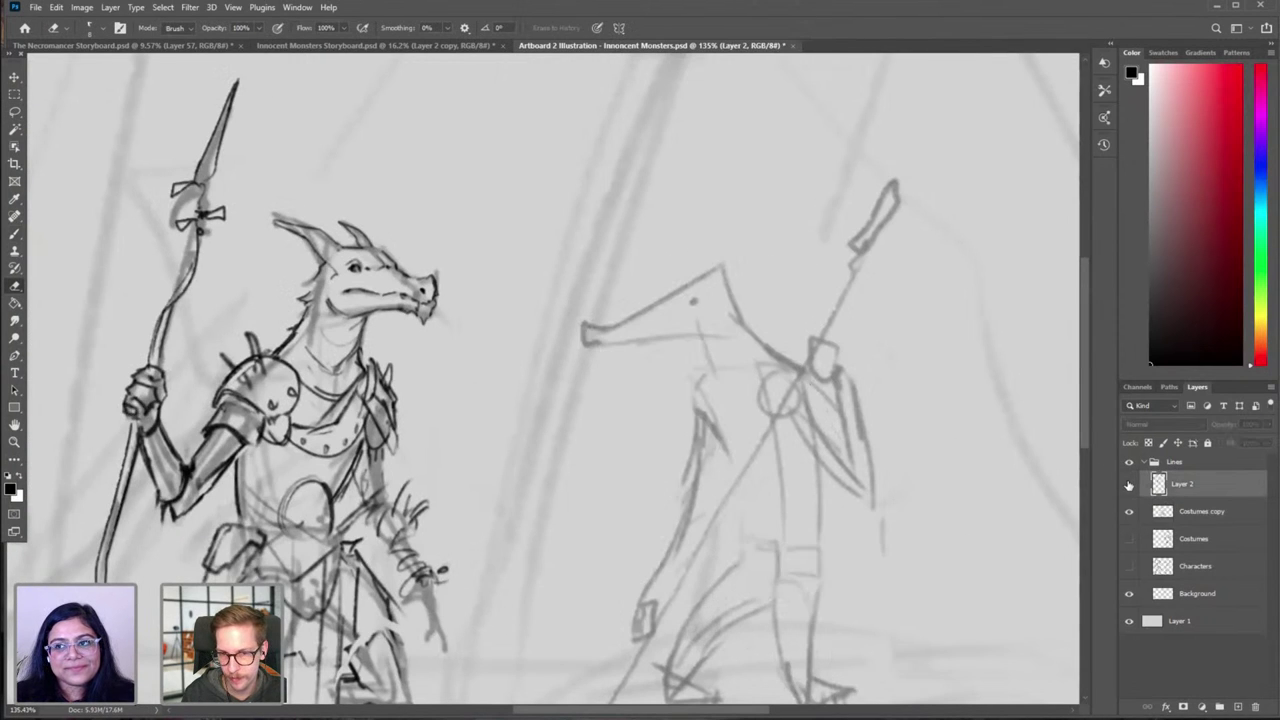
click(1129, 484)
key(l)
mouse_move(690, 356)
mouse_down()
mouse_move(725, 316)
mouse_move(700, 335)
mouse_move(617, 342)
mouse_move(603, 364)
mouse_move(635, 387)
mouse_move(733, 346)
mouse_up()
key(v)
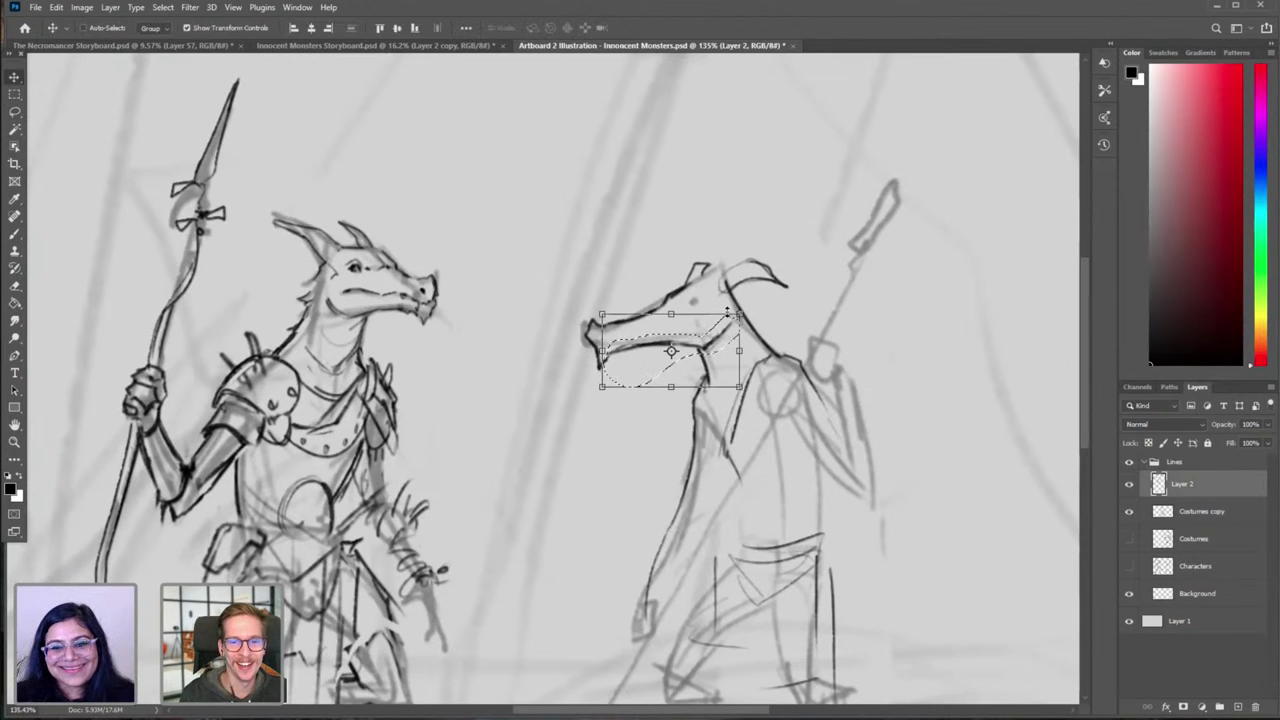
key(ctrl+d)
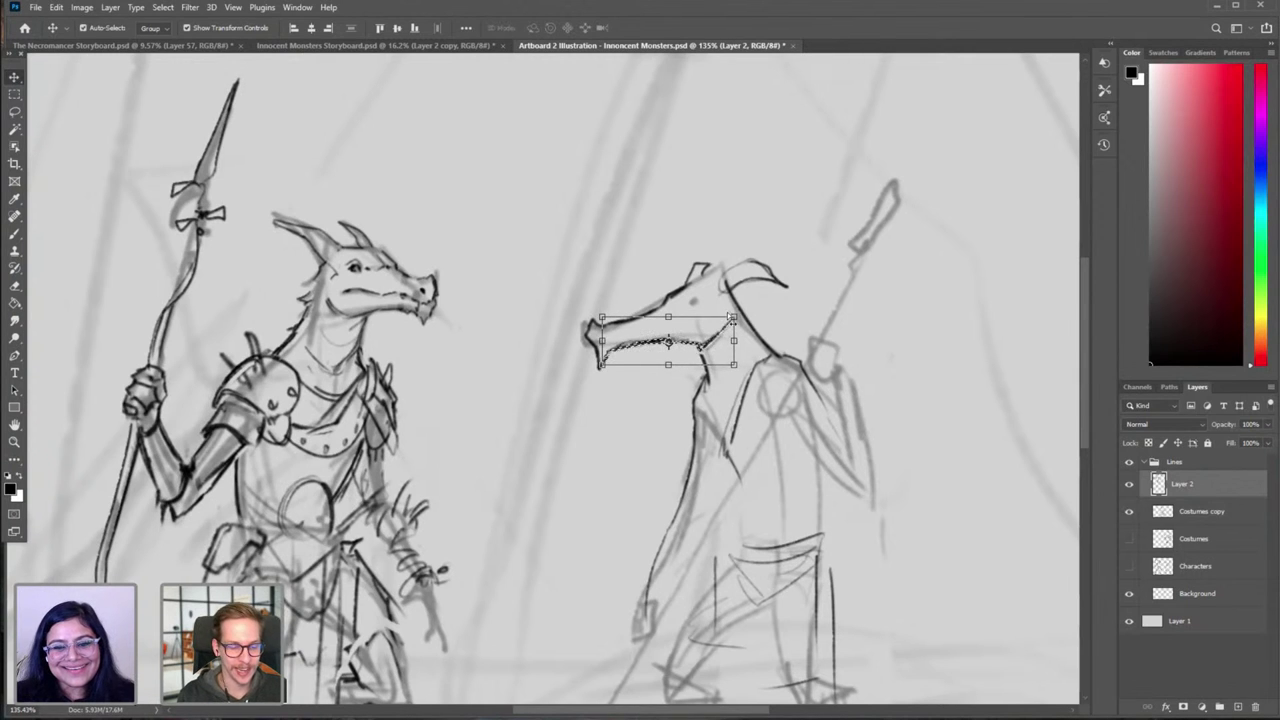
Step: Examine the painted frames in The Necromancer Storyboard.psd and the sketches in Innocent Monsters Storyboard.psd, and return to the Artboard 2 illustration
key(b)
mouse_move(681, 360)
mouse_down()
mouse_move(623, 406)
mouse_move(610, 370)
mouse_up()
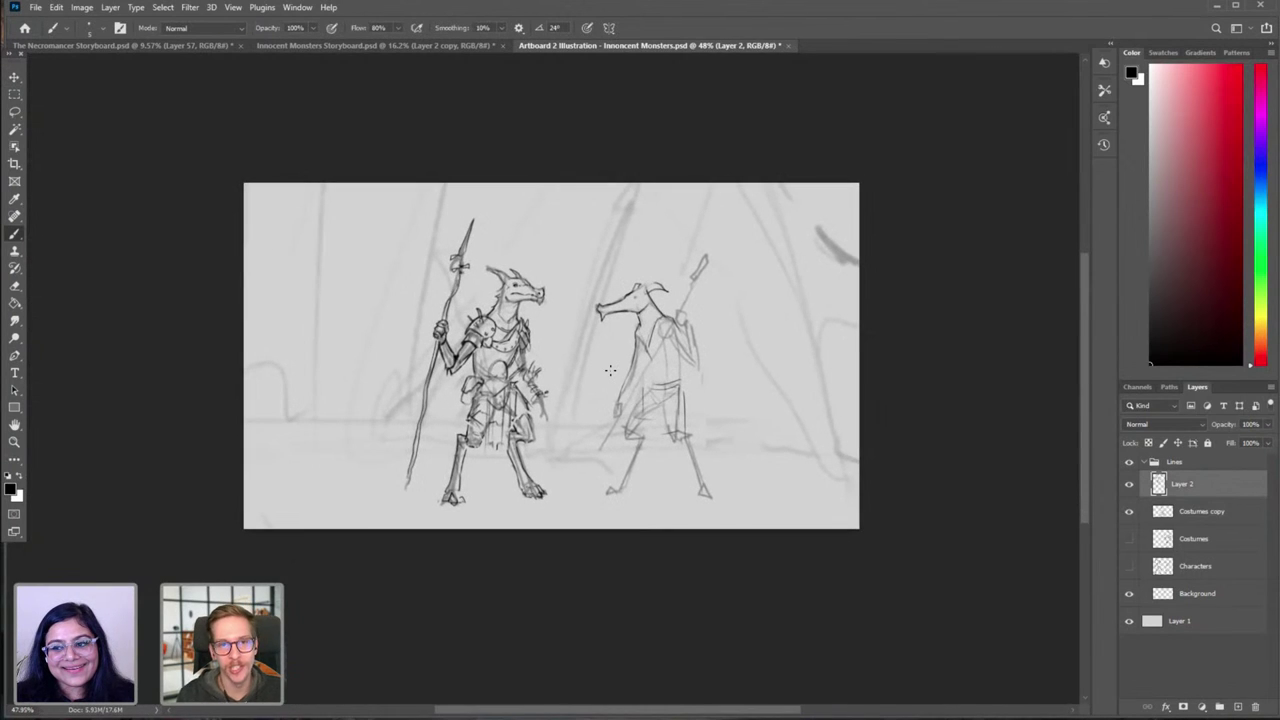
click(153, 48)
drag(332, 219, 415, 134)
drag(415, 134, 471, 461)
drag(375, 322, 406, 307)
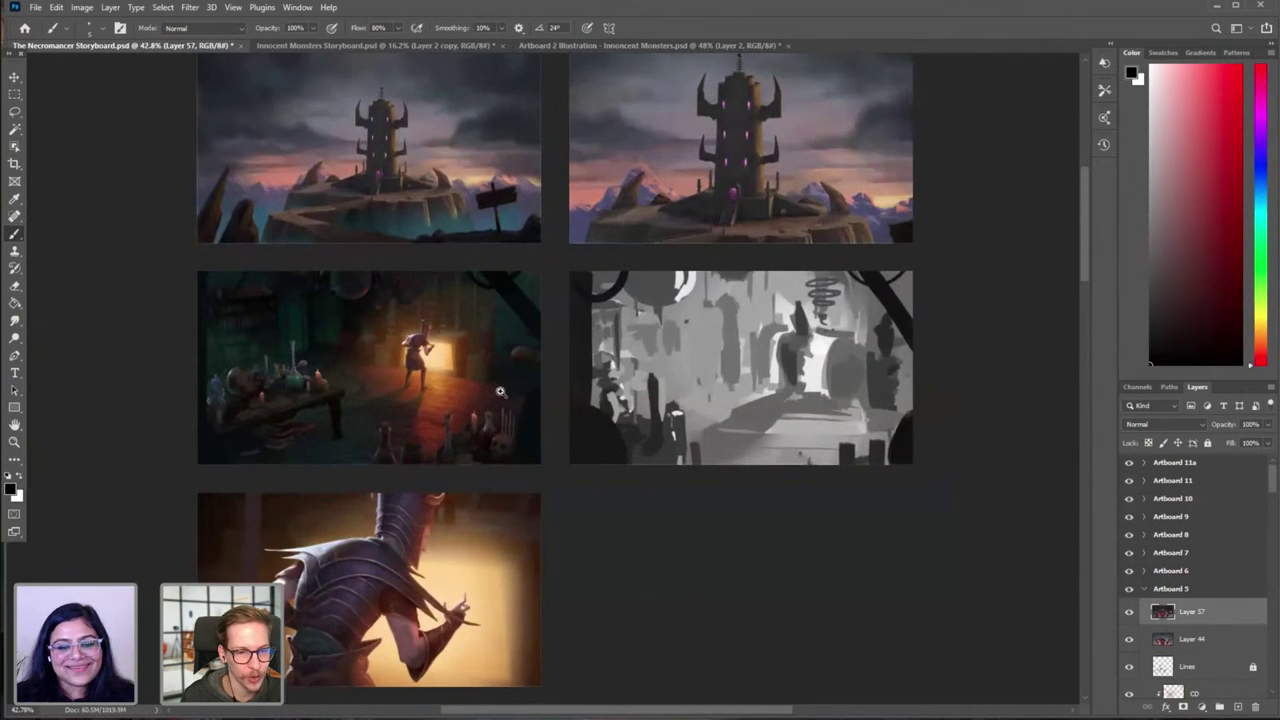
drag(501, 393, 449, 420)
drag(508, 538, 450, 215)
drag(512, 540, 453, 180)
drag(475, 310, 479, 258)
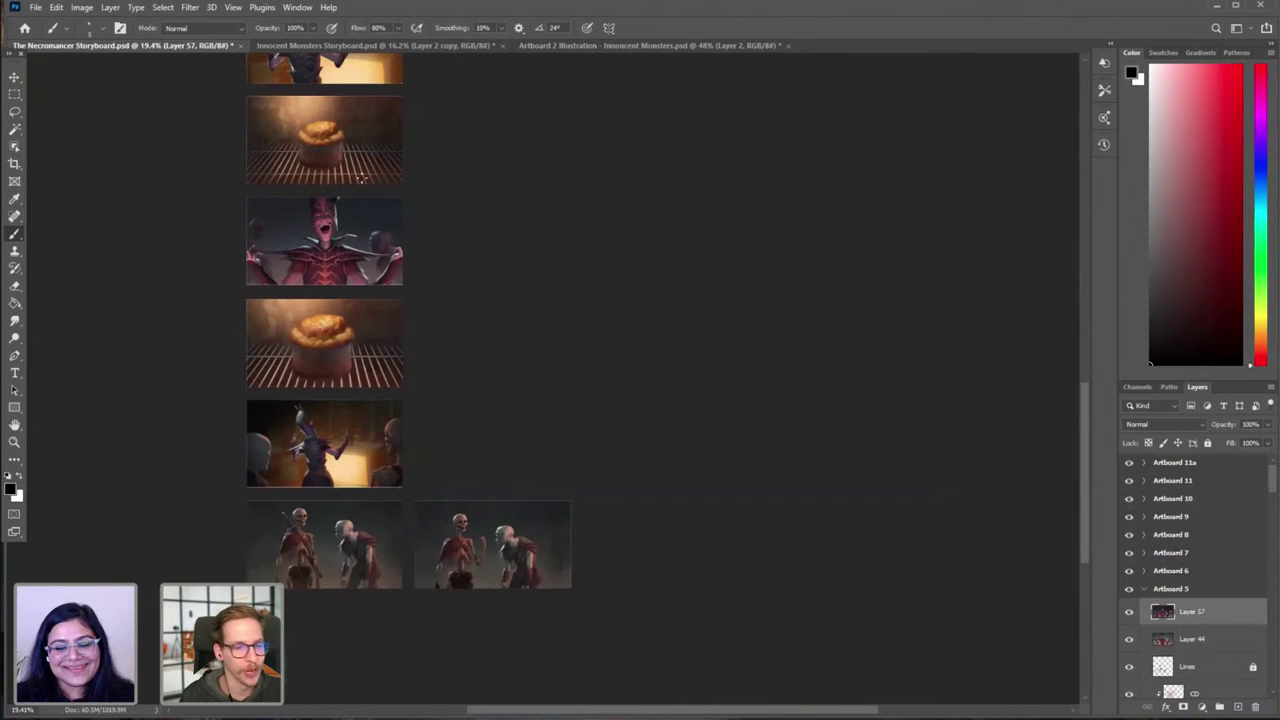
click(395, 46)
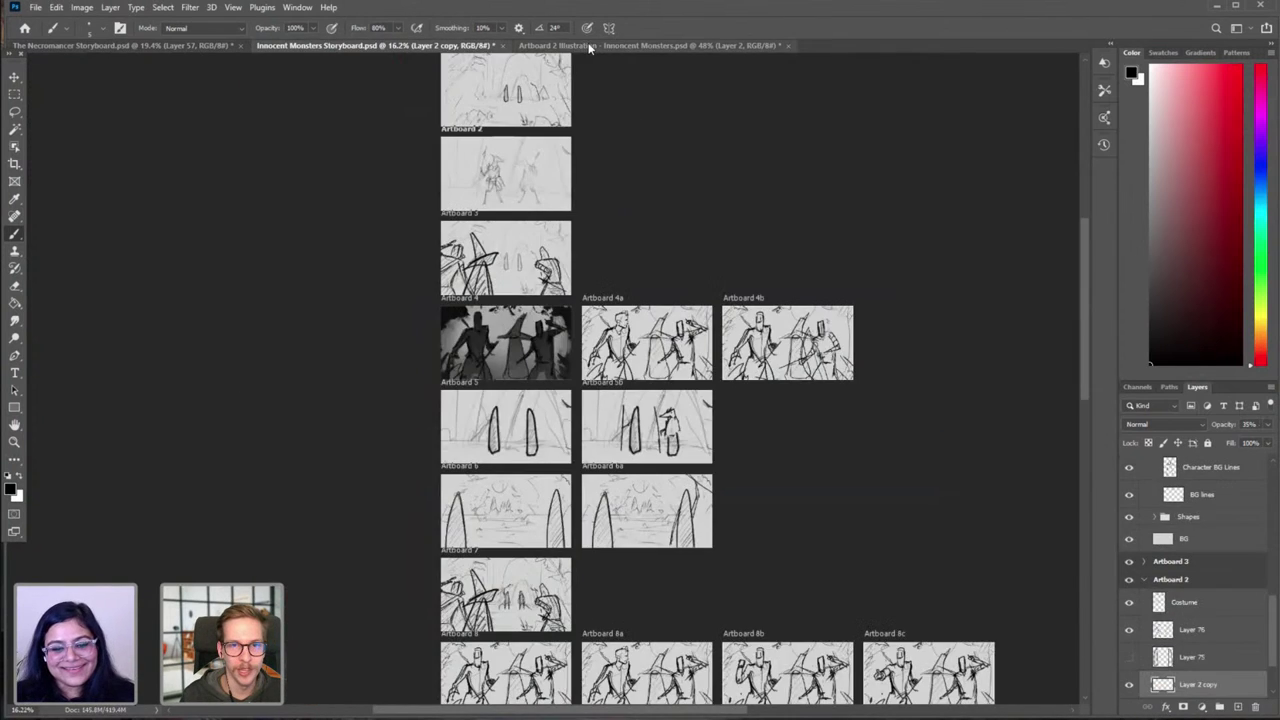
click(588, 47)
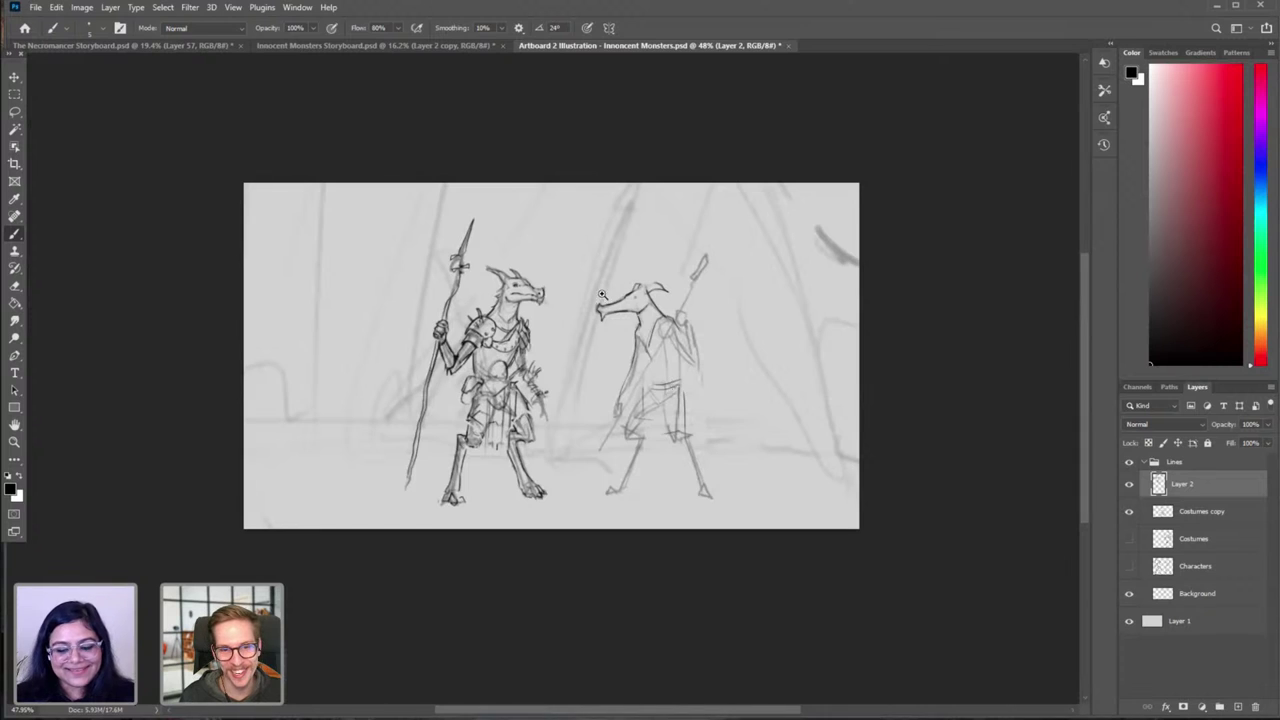
Step: Lasso the first creature's lower jaw on the Costumes copy layer and nudge it slightly upward
scroll(550, 320, up, 6)
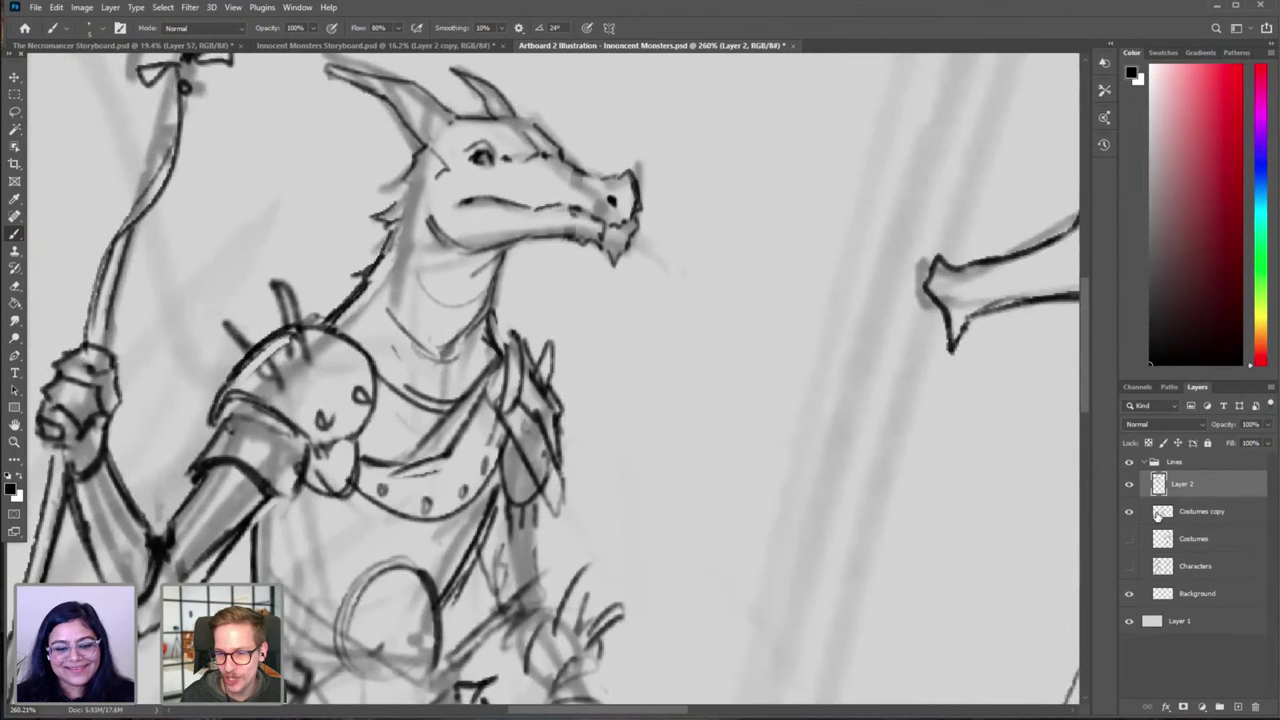
click(1157, 514)
key(l)
mouse_move(441, 216)
mouse_down()
mouse_move(478, 262)
mouse_move(580, 272)
mouse_move(654, 234)
mouse_move(441, 216)
mouse_up()
key(v)
drag(537, 246, 578, 238)
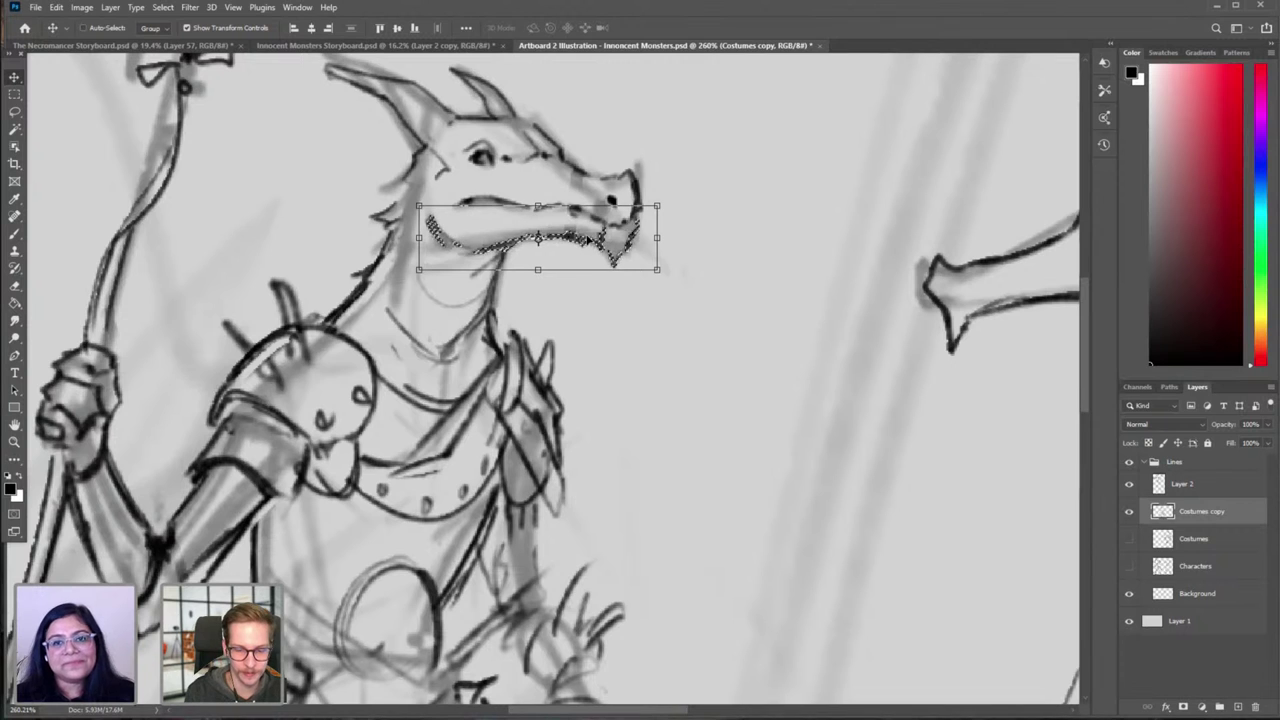
key(ctrl+d)
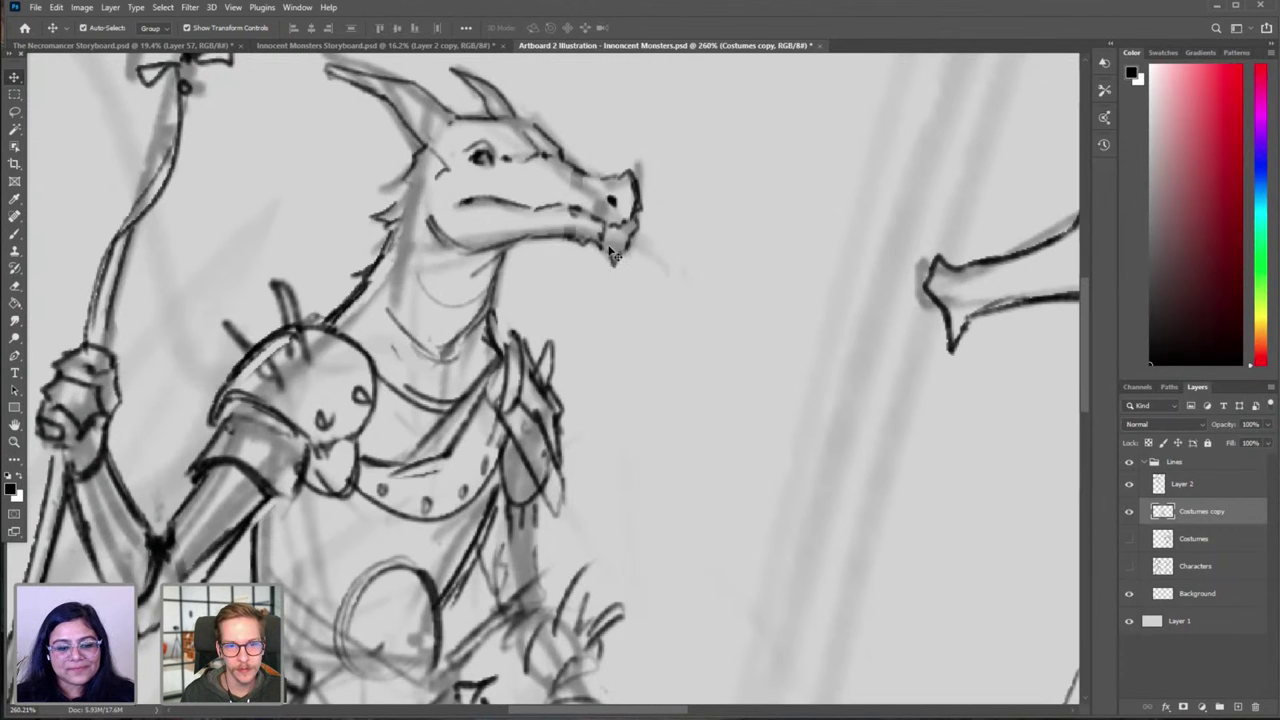
drag(677, 278, 560, 282)
drag(997, 343, 791, 332)
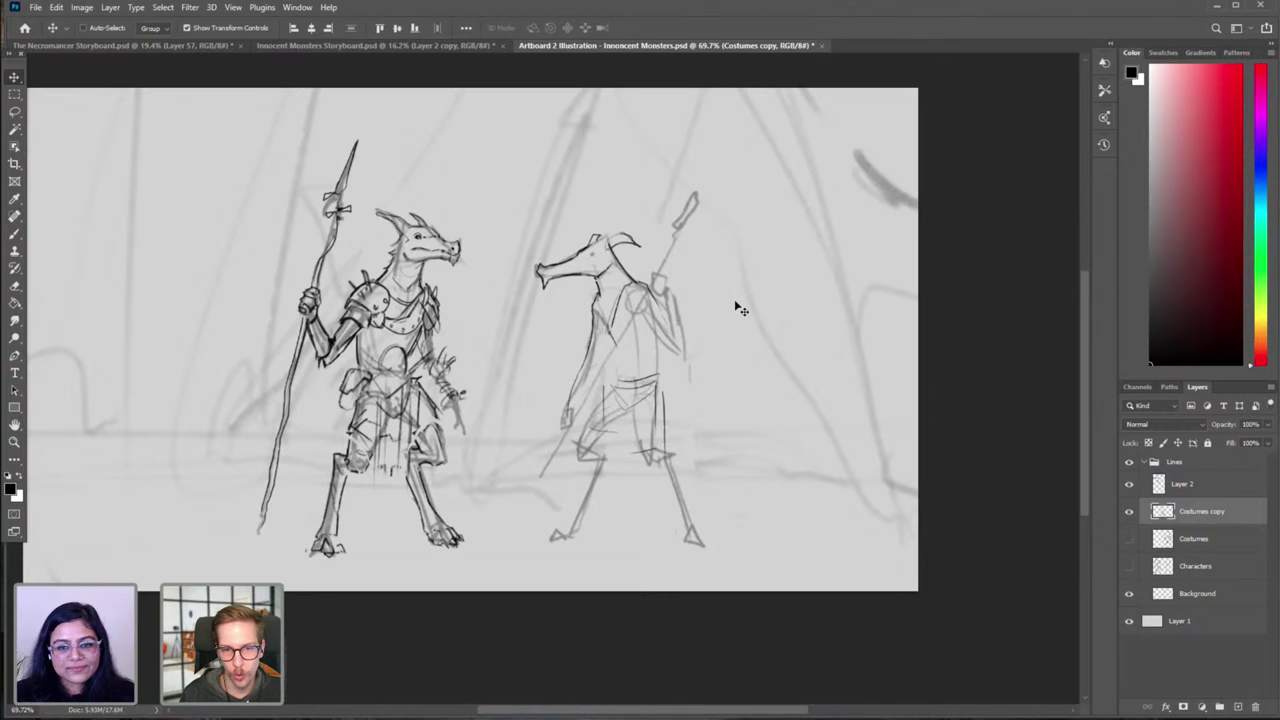
Step: On Layer 2, brush in darker outlines for the second creature's two arms, marking both elbows and undoing unwanted strokes
key(b)
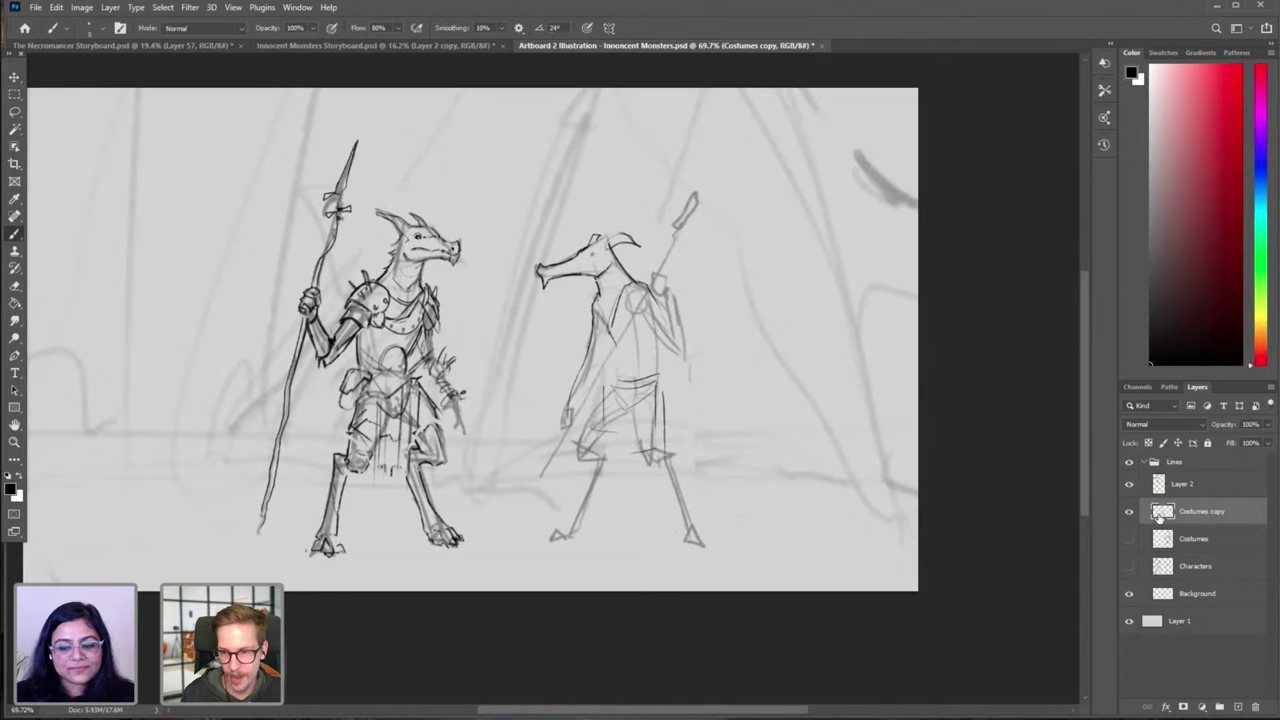
click(1130, 512)
click(1130, 512)
click(1182, 485)
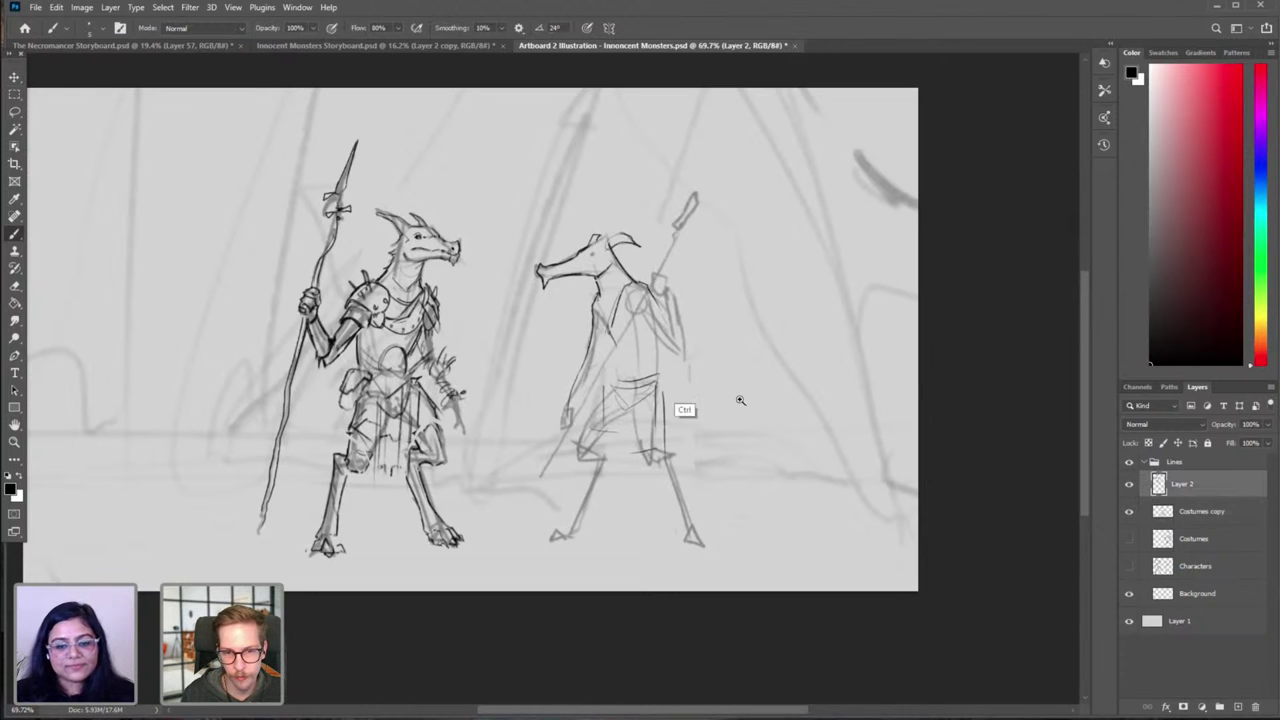
drag(645, 354, 690, 354)
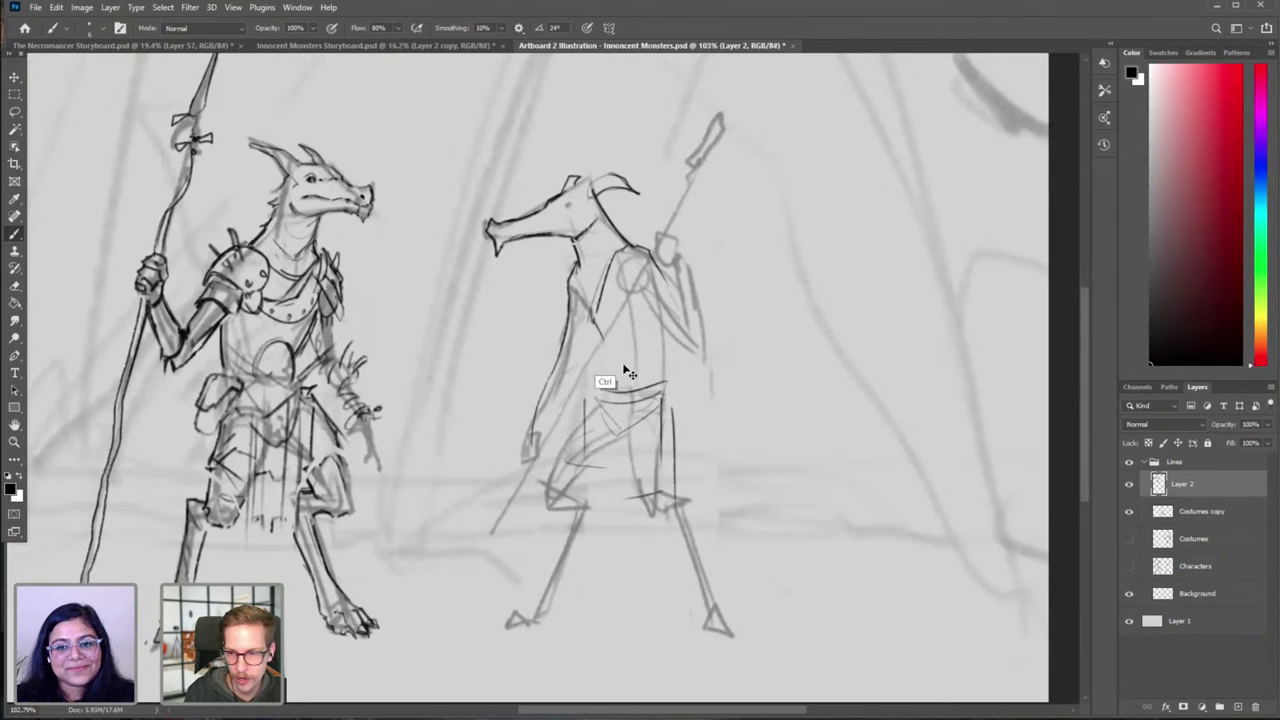
key(ctrl+z)
mouse_move(583, 309)
mouse_down()
mouse_move(563, 397)
mouse_move(576, 350)
mouse_move(540, 400)
mouse_up()
key(bracketleft)
drag(567, 361, 550, 392)
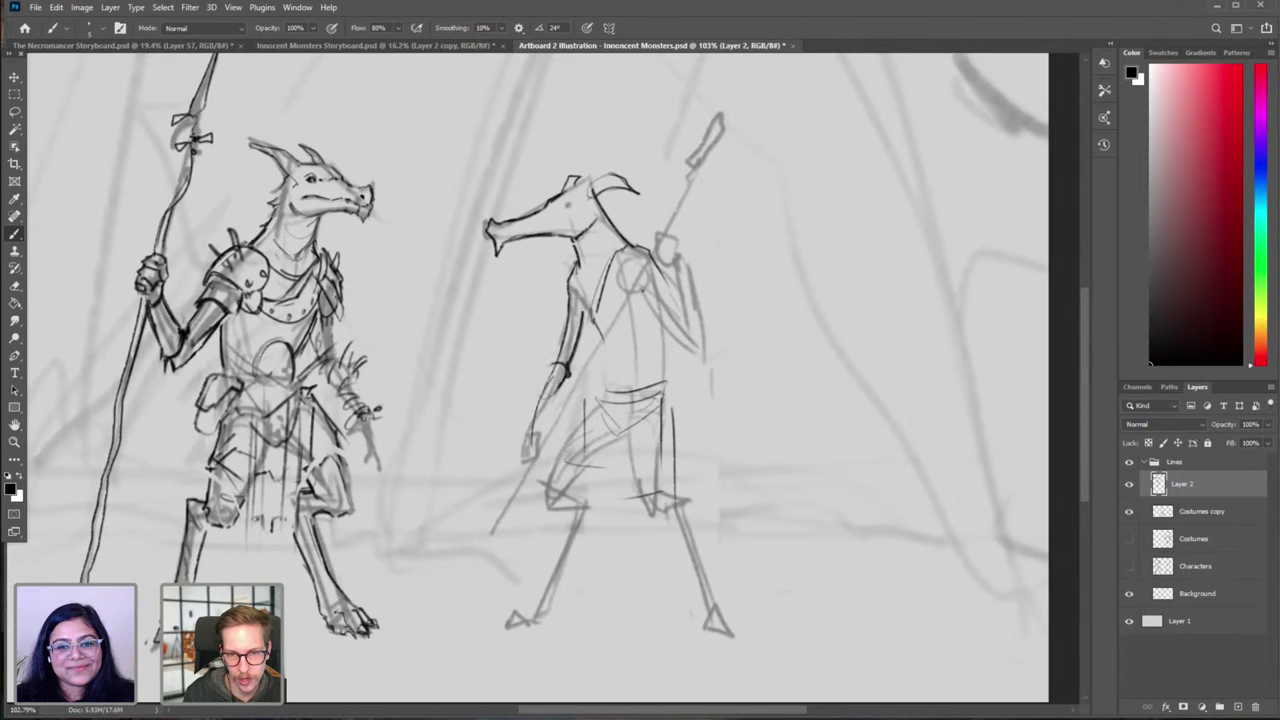
key(ctrl+z)
drag(640, 288, 700, 360)
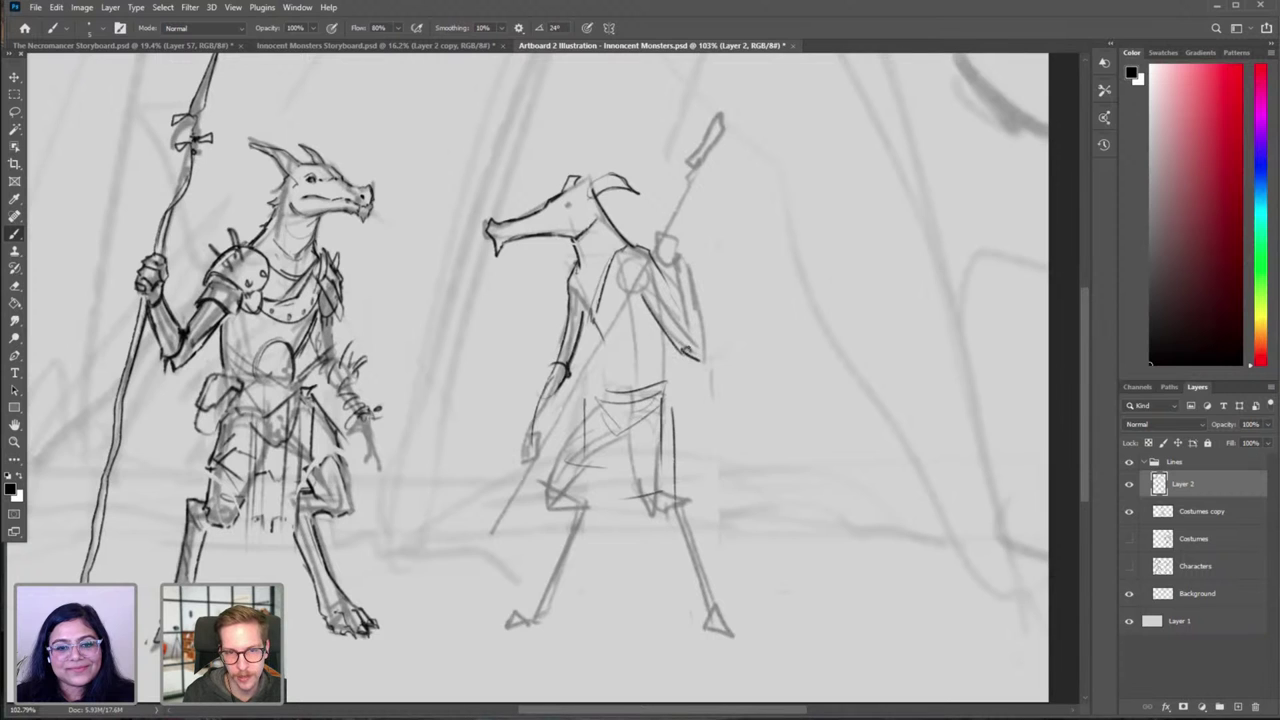
Step: Erase the rough lines around the second creature's horns and redraw the horns and eye with a finer brush
key(e)
mouse_move(607, 175)
mouse_down()
mouse_move(637, 191)
mouse_move(565, 192)
mouse_up()
key(b)
key(ctrl+z)
key(bracketleft)
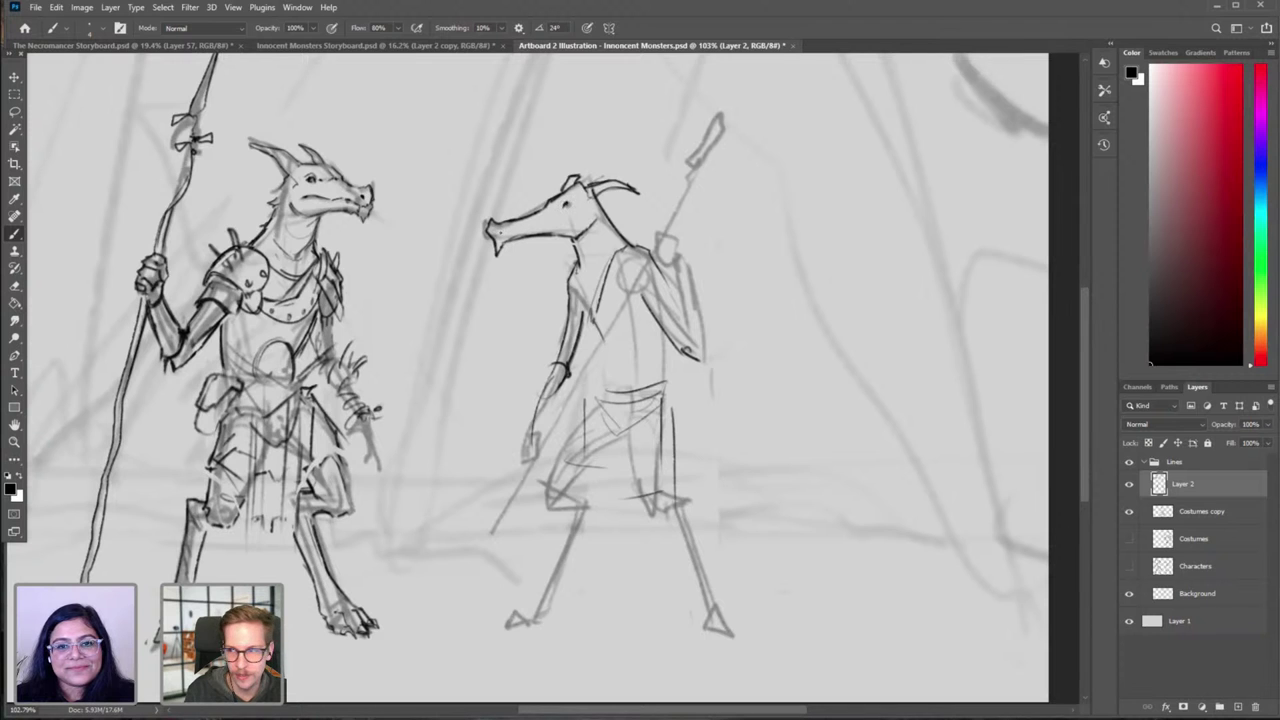
Step: Flip the canvas horizontally and draw the second creature's mouth line and nostril along the snout
key(ctrl+shift+h)
drag(345, 237, 749, 271)
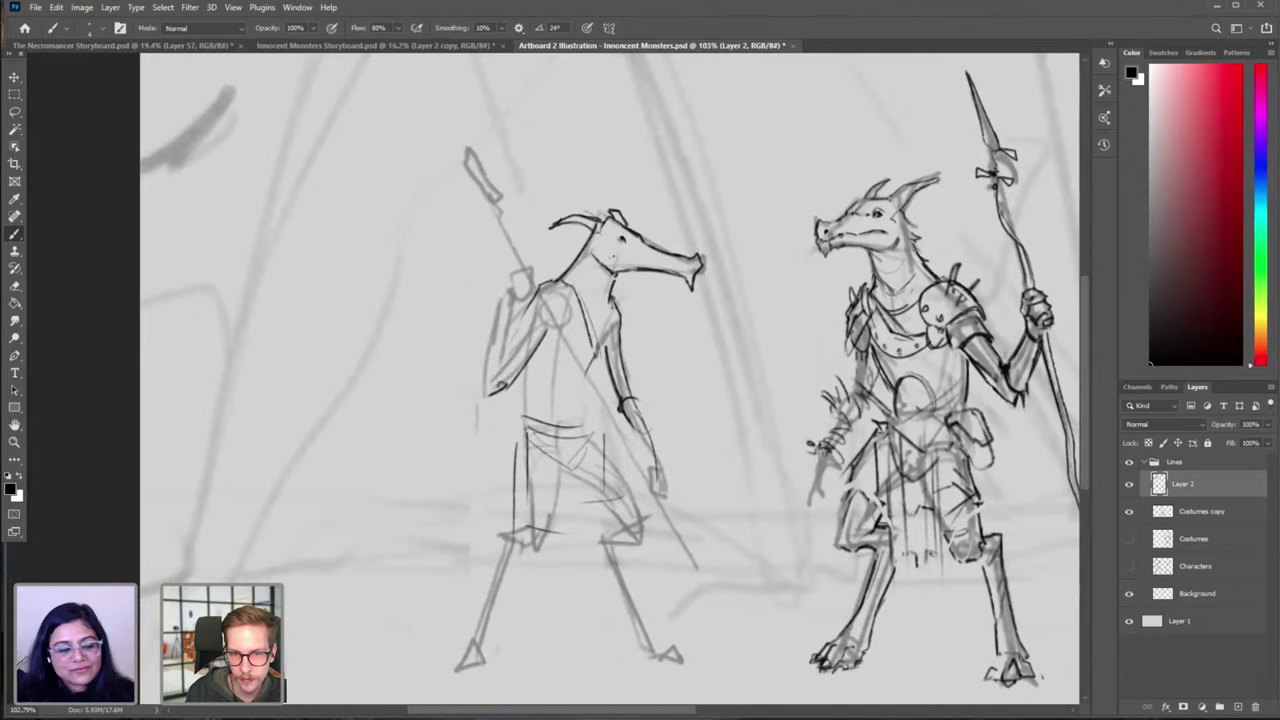
drag(611, 258, 666, 264)
key(ctrl+z)
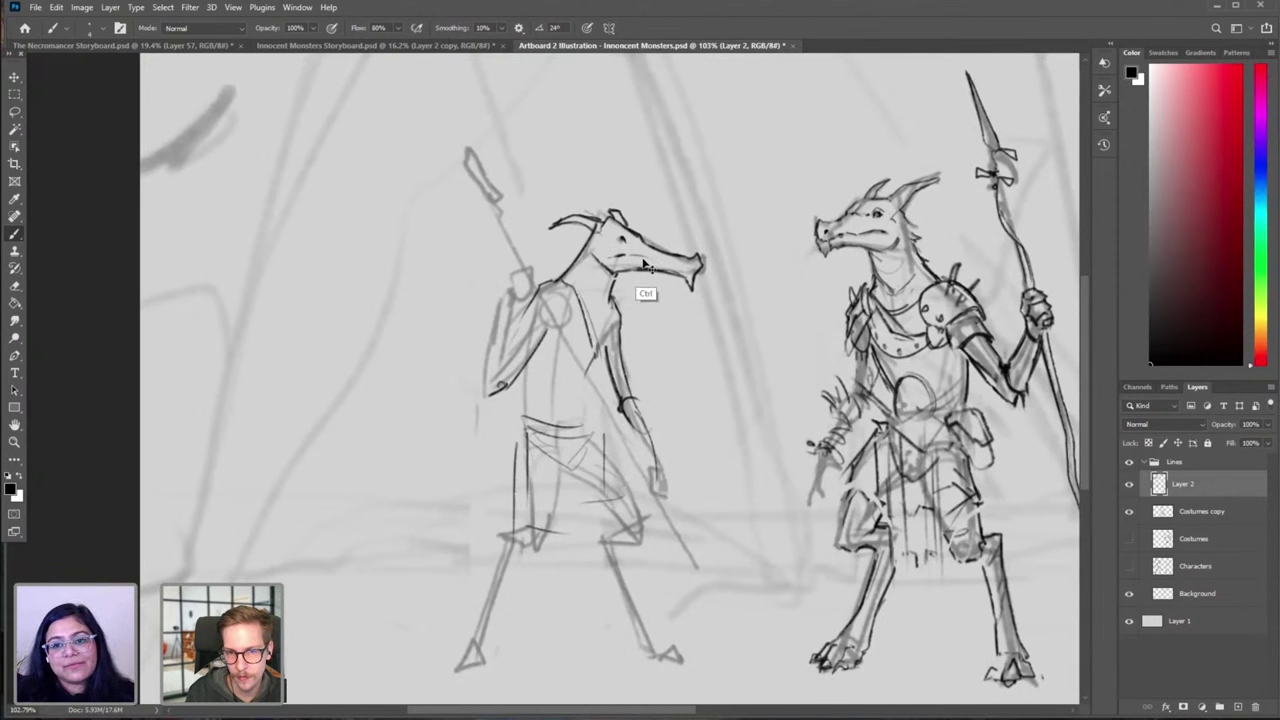
key(ctrl+z)
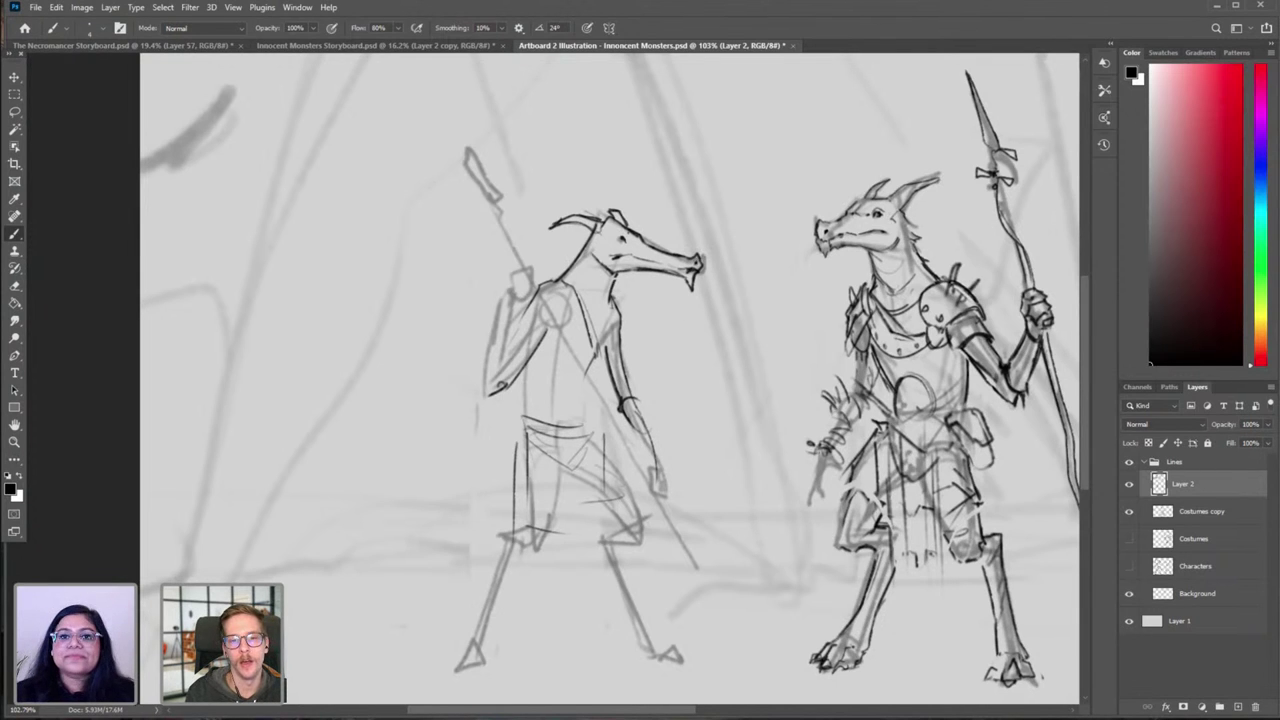
Step: Clean up and redraw the back of the second creature's jaw, and flip the canvas back to its original orientation
drag(777, 297, 650, 289)
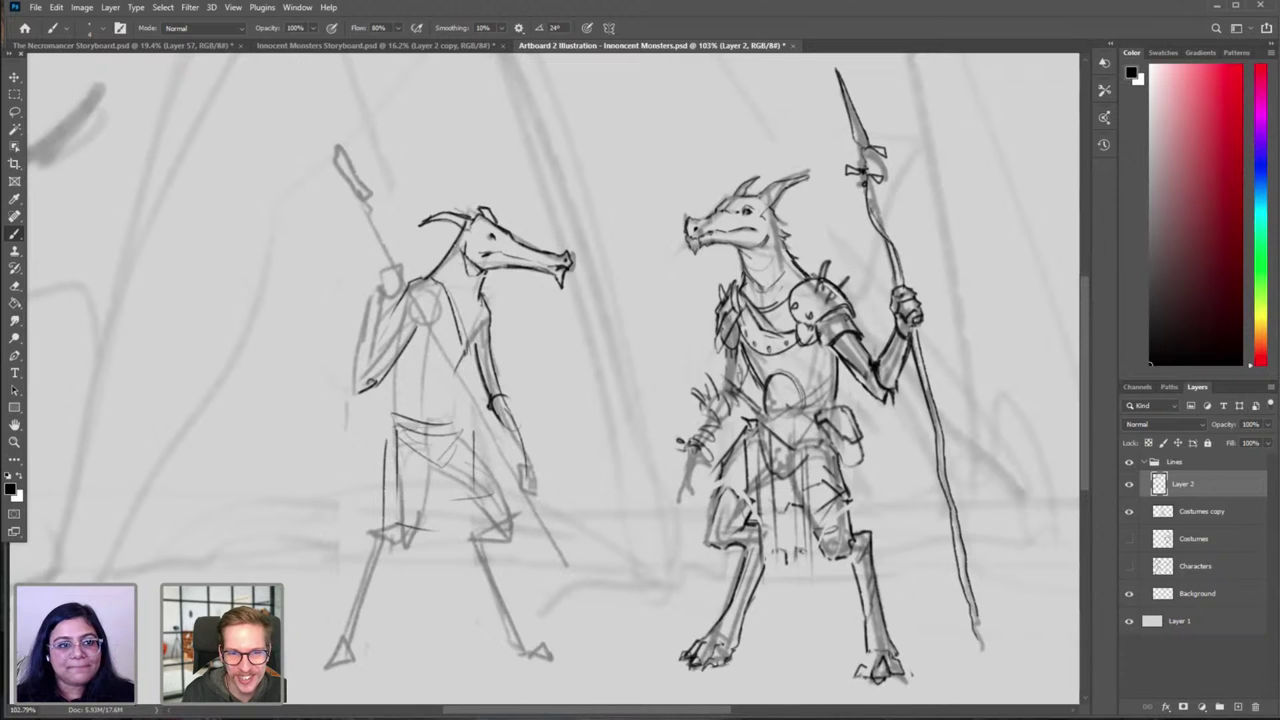
key(e)
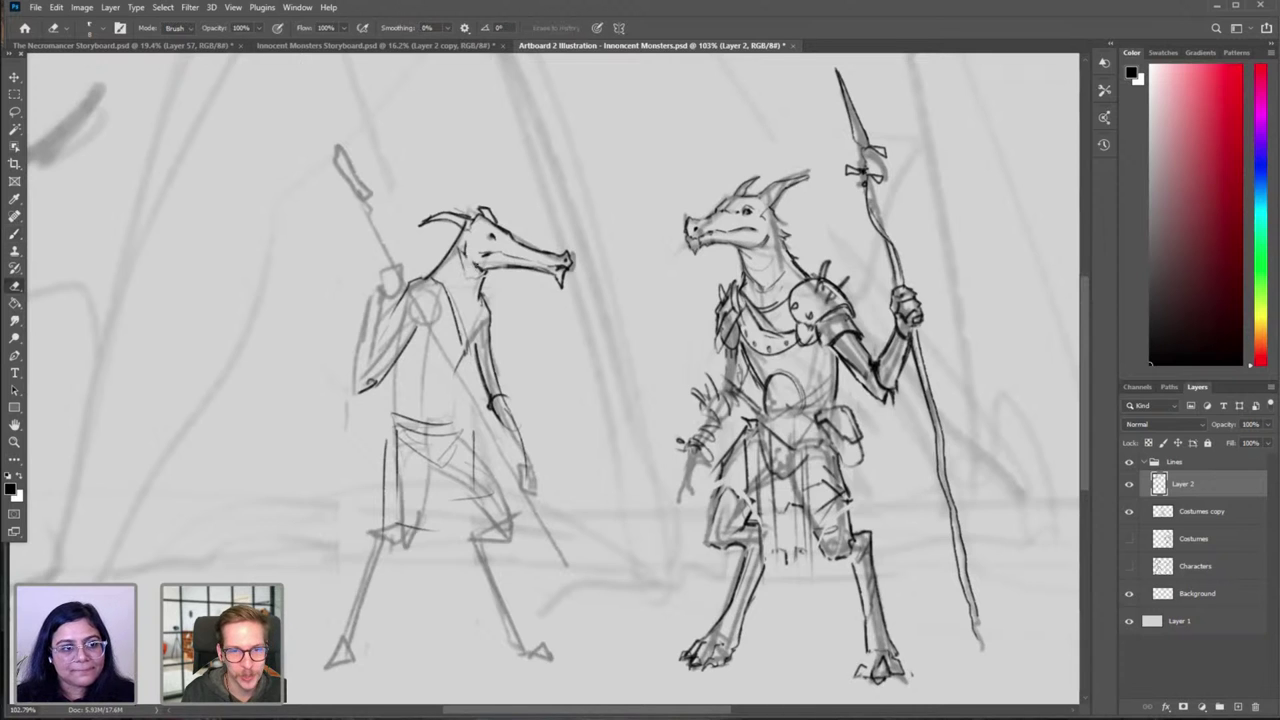
key(b)
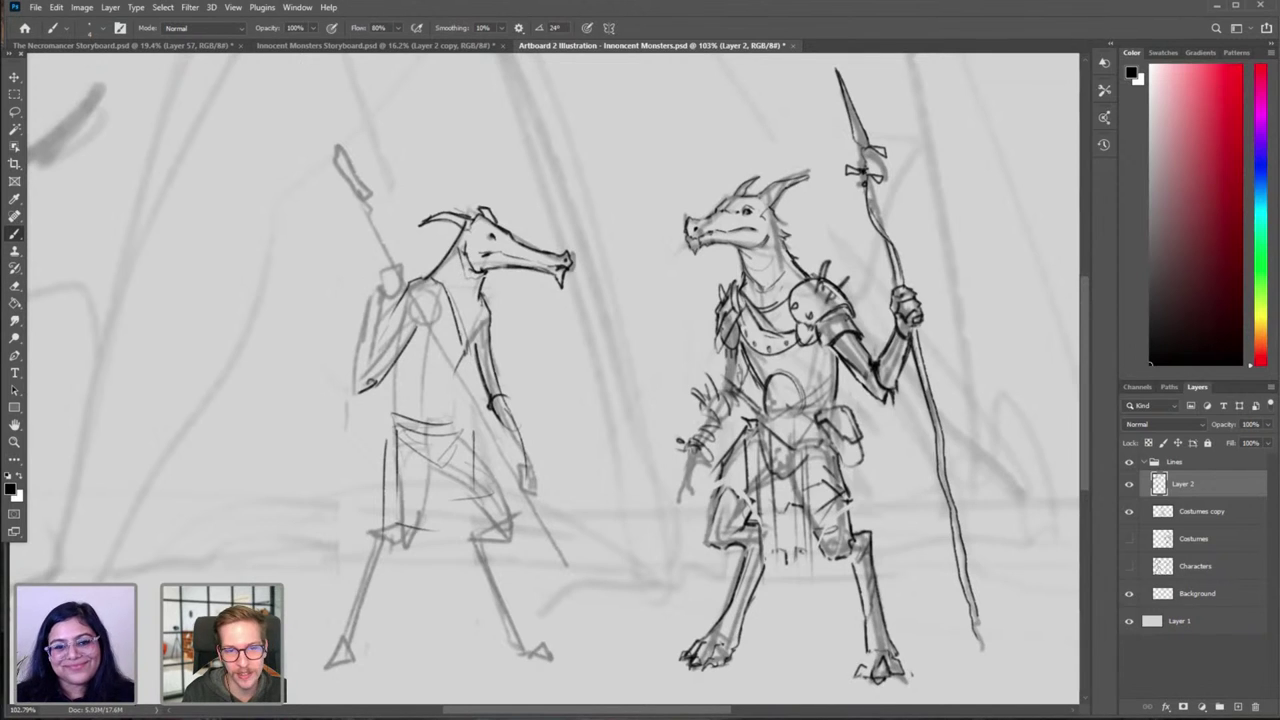
key(e)
drag(462, 258, 466, 278)
key(b)
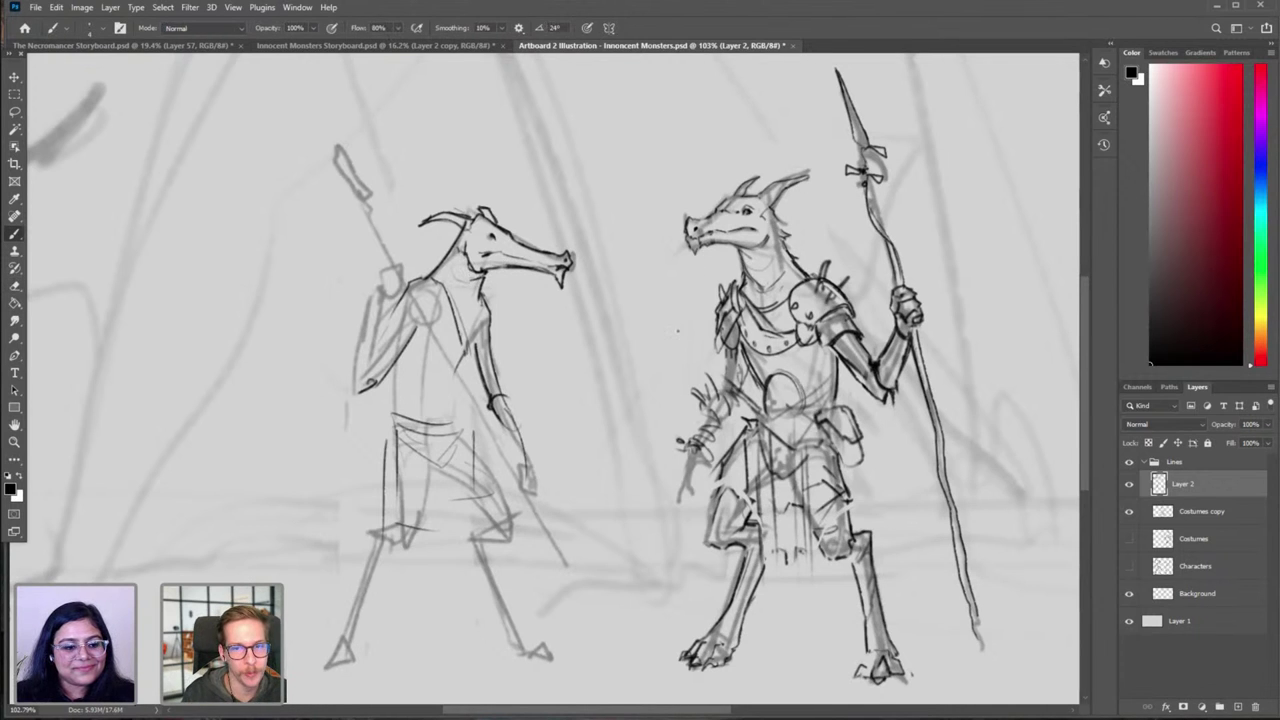
drag(787, 297, 742, 316)
key(ctrl+f)
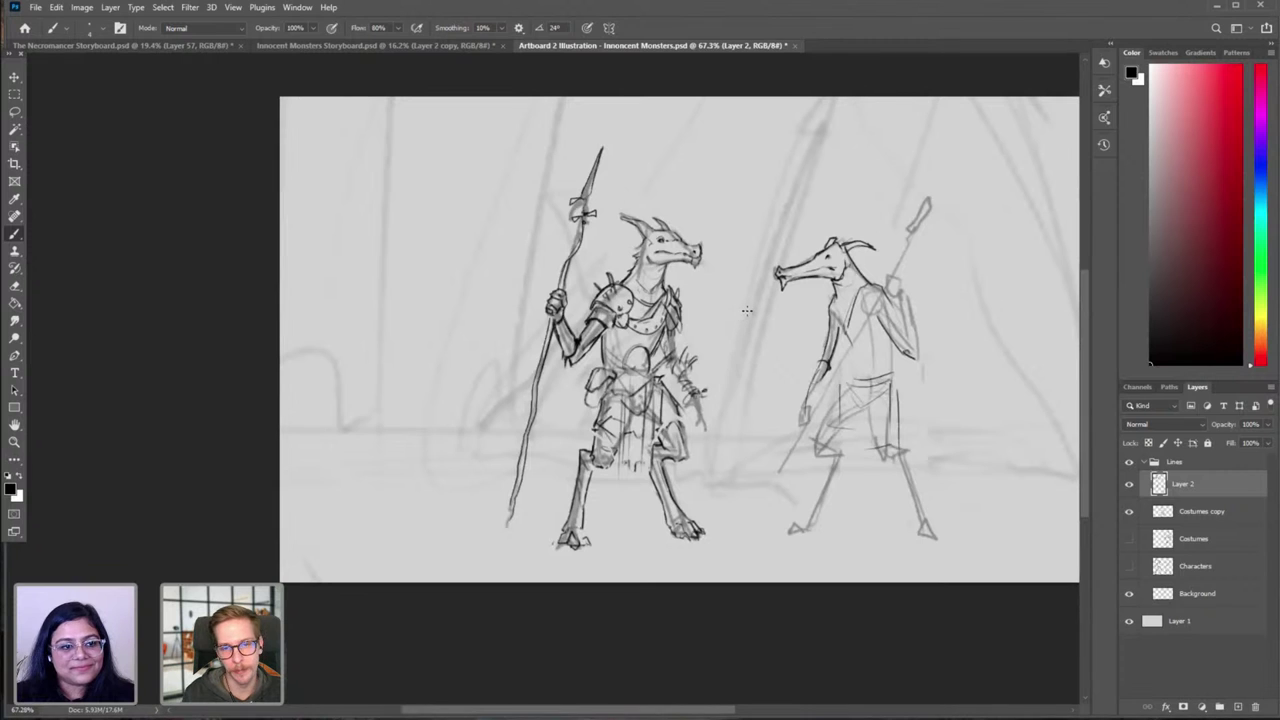
Step: Try a stroke above the second creature's head, undo it, and compare the drawing with Layer 2 hidden and shown
scroll(810, 305, up, 5)
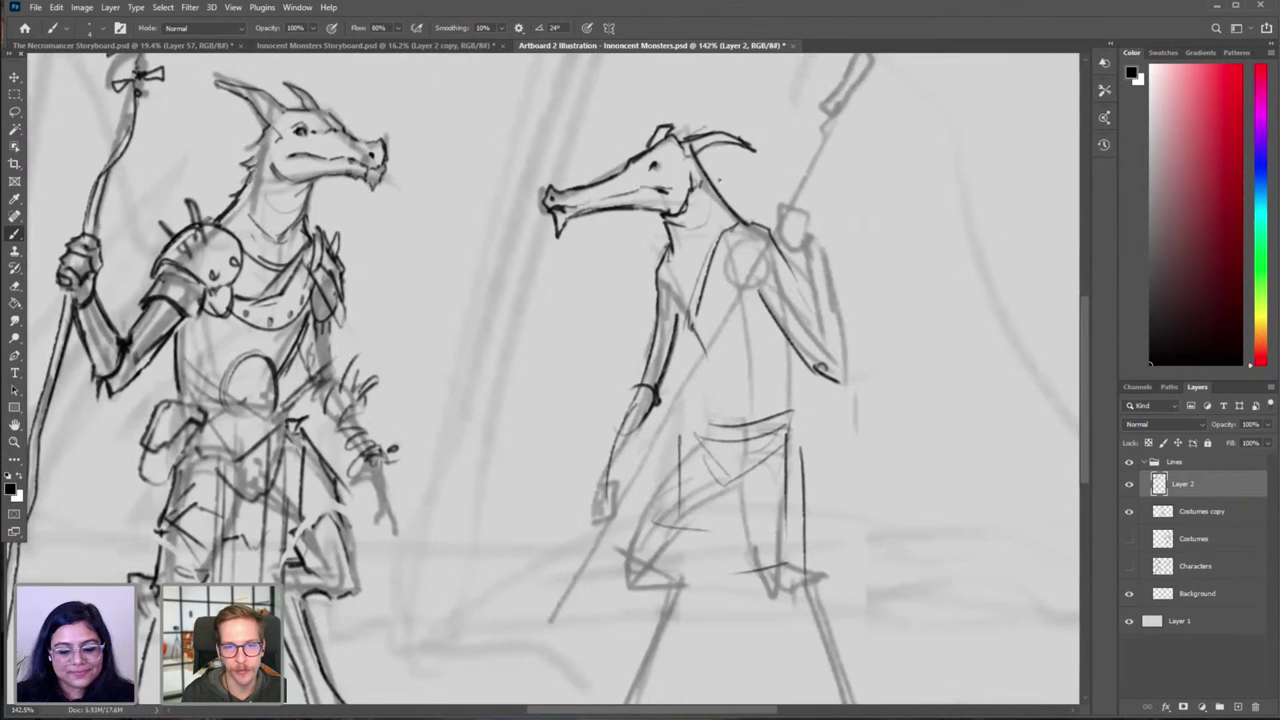
mouse_move(700, 112)
mouse_down()
mouse_move(728, 220)
mouse_move(626, 112)
mouse_up()
key(ctrl+z)
click(1130, 485)
click(1130, 485)
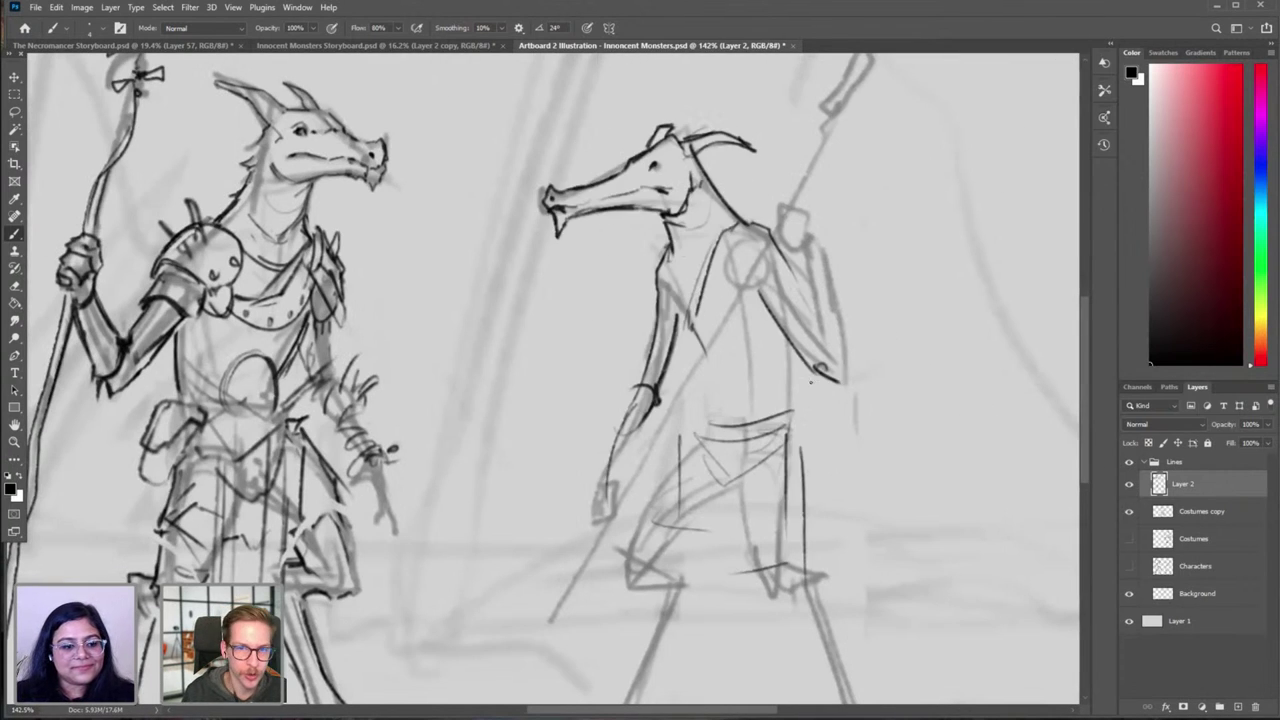
Step: Sketch a domed belly plate above the second creature's waist, undoing and erasing strokes to refine its arch
drag(811, 381, 737, 377)
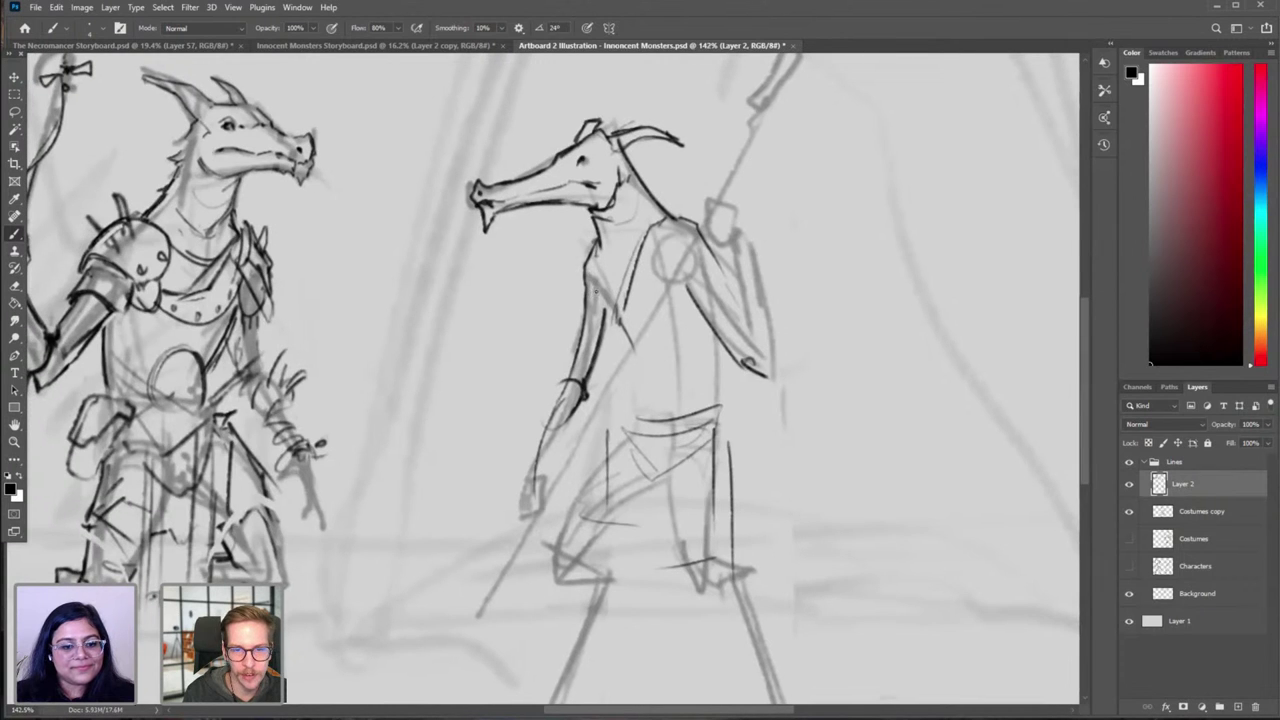
scroll(716, 336, down, 2)
scroll(690, 315, down, 1)
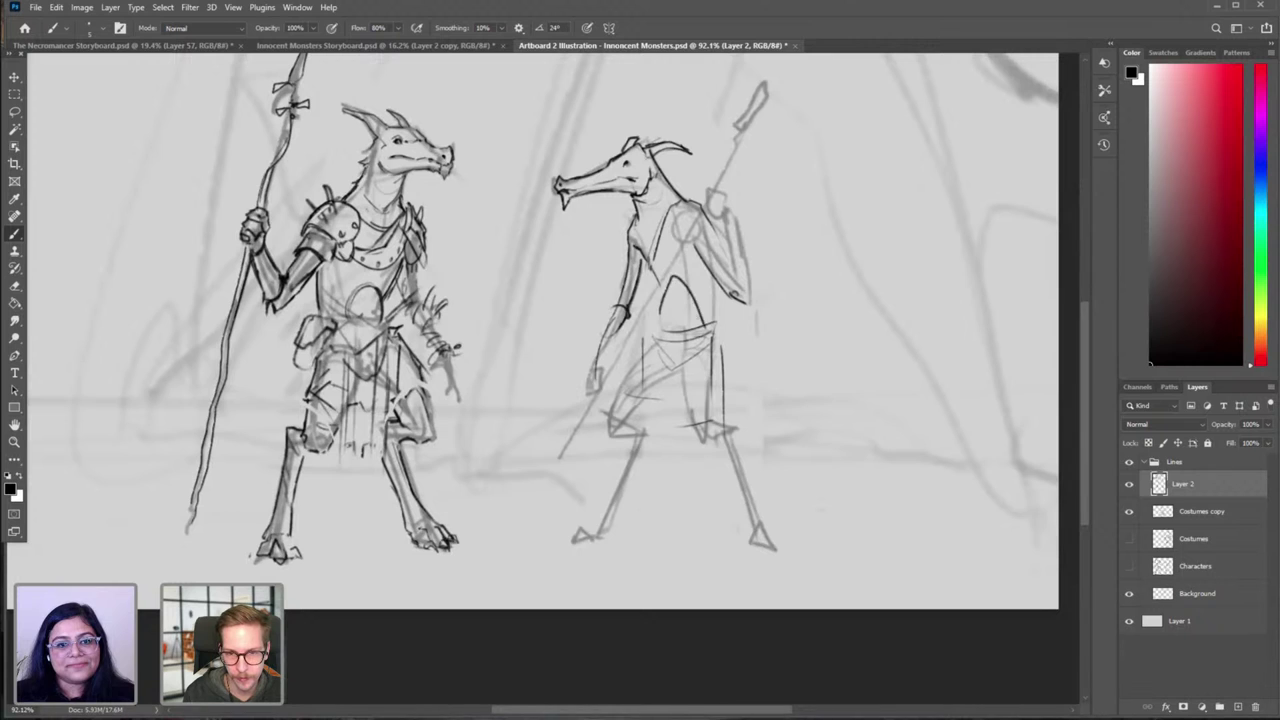
mouse_move(658, 316)
mouse_down()
mouse_move(659, 292)
mouse_move(704, 338)
mouse_move(673, 273)
mouse_move(690, 318)
mouse_move(666, 291)
mouse_move(674, 272)
mouse_move(704, 332)
mouse_move(661, 301)
mouse_move(702, 329)
mouse_move(692, 303)
mouse_move(704, 328)
mouse_move(674, 273)
mouse_up()
key(ctrl+z)
key(ctrl+z)
key(ctrl+z)
key(ctrl+z)
key(ctrl+z)
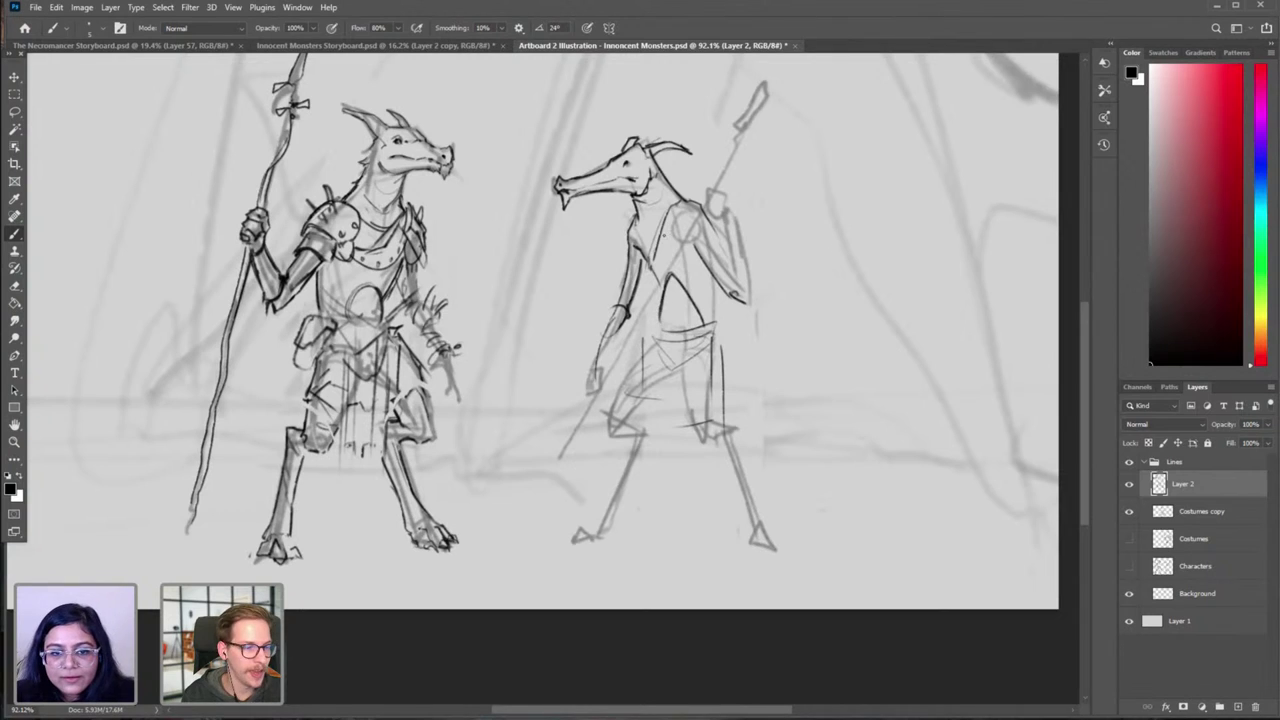
key(e)
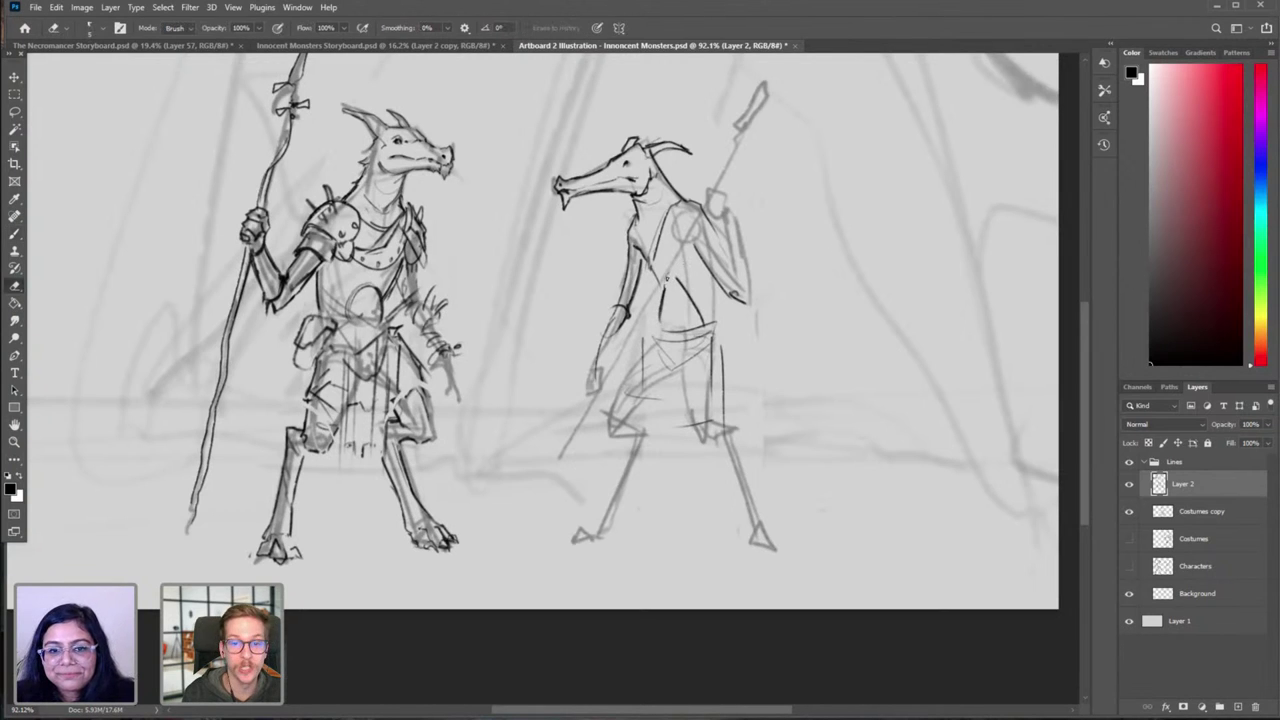
key(b)
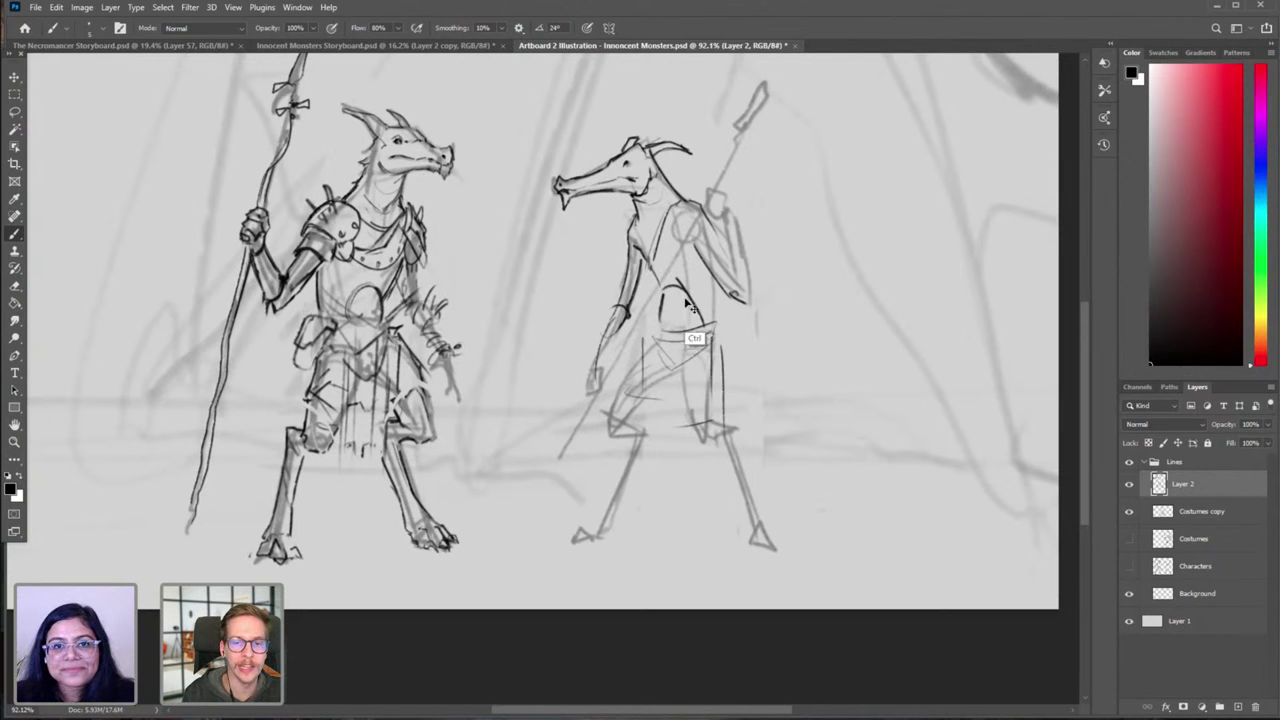
key(e)
key(b)
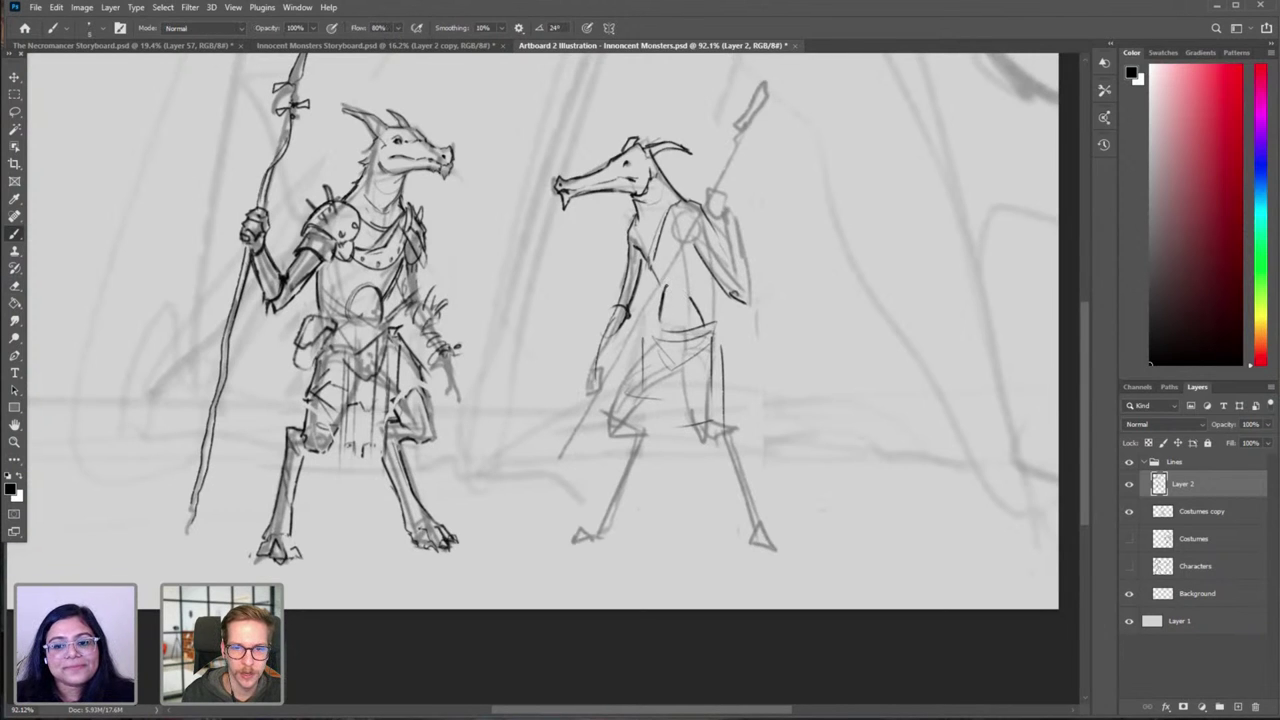
Step: Complete the rounded belly plate outline and draw the waist belt beneath it with flared ends at both hips
mouse_move(666, 292)
mouse_down()
mouse_move(698, 306)
mouse_move(678, 284)
mouse_move(710, 330)
mouse_move(741, 330)
mouse_move(713, 339)
mouse_up()
key(e)
key(b)
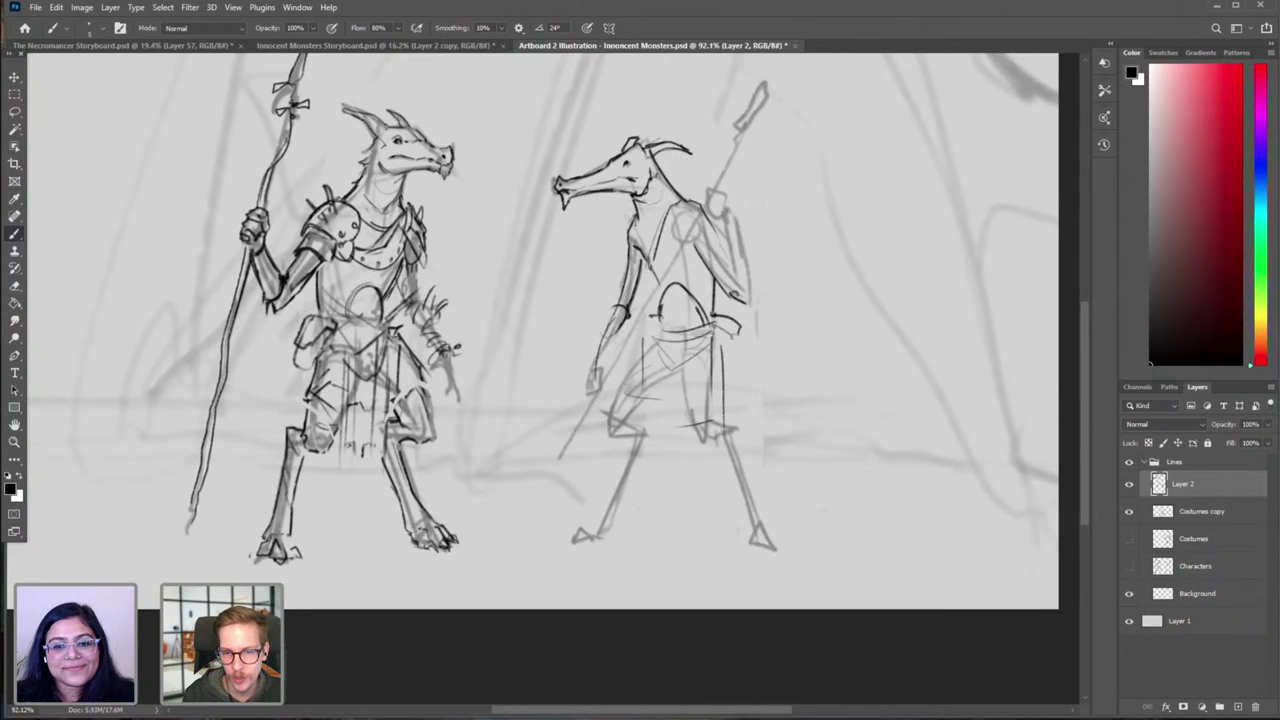
drag(645, 316, 658, 330)
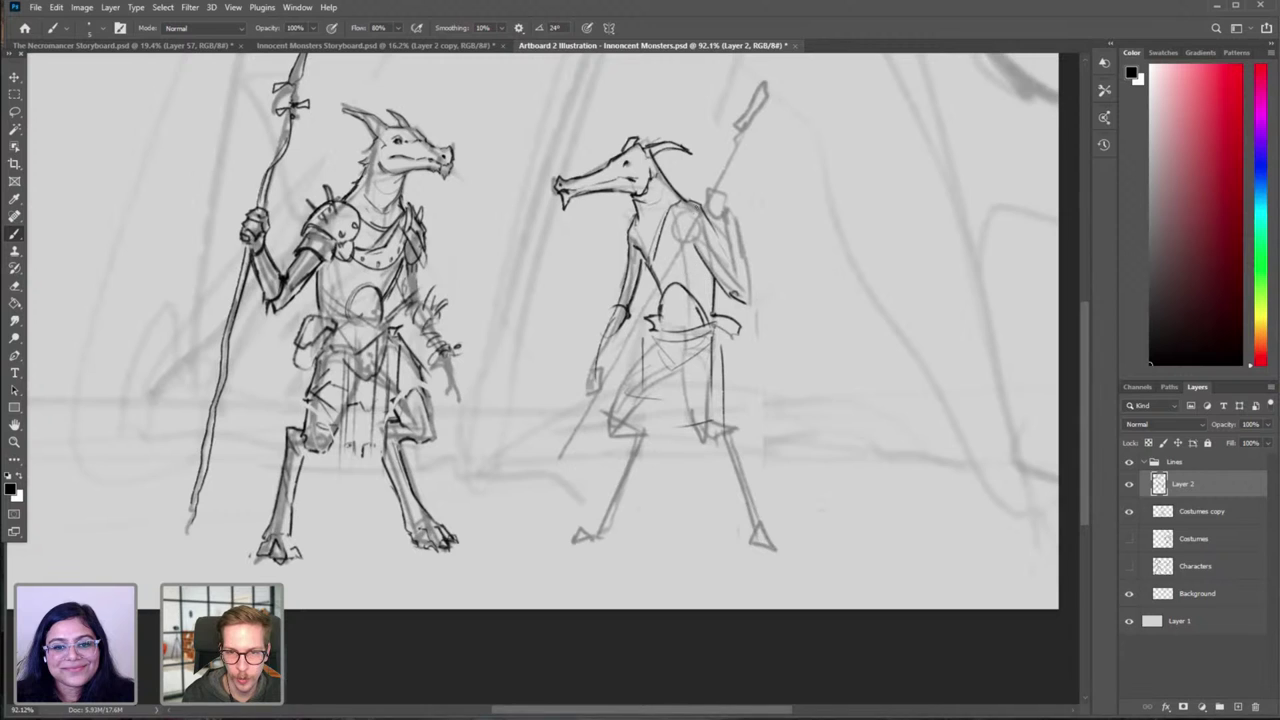
Step: Draw a diagonal double-line strap across the second creature's chest, erasing the stray chest strokes
drag(692, 202, 678, 280)
key(ctrl+z)
drag(667, 204, 645, 252)
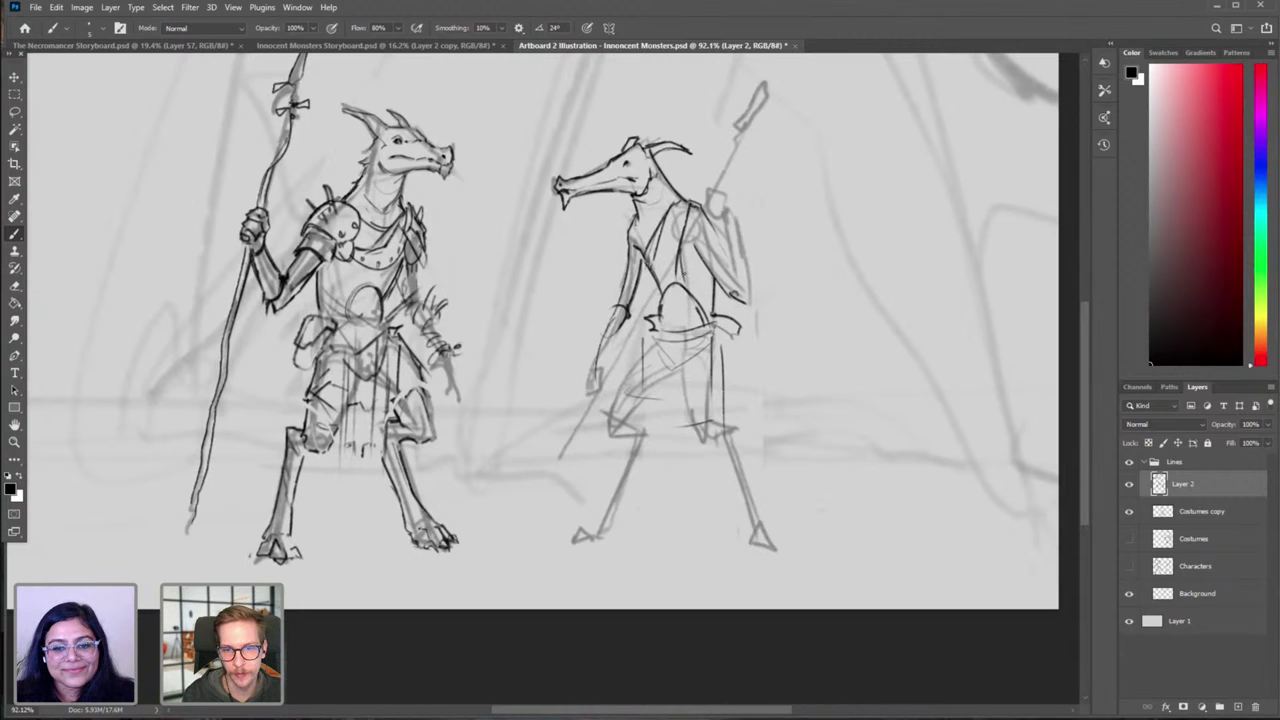
key(e)
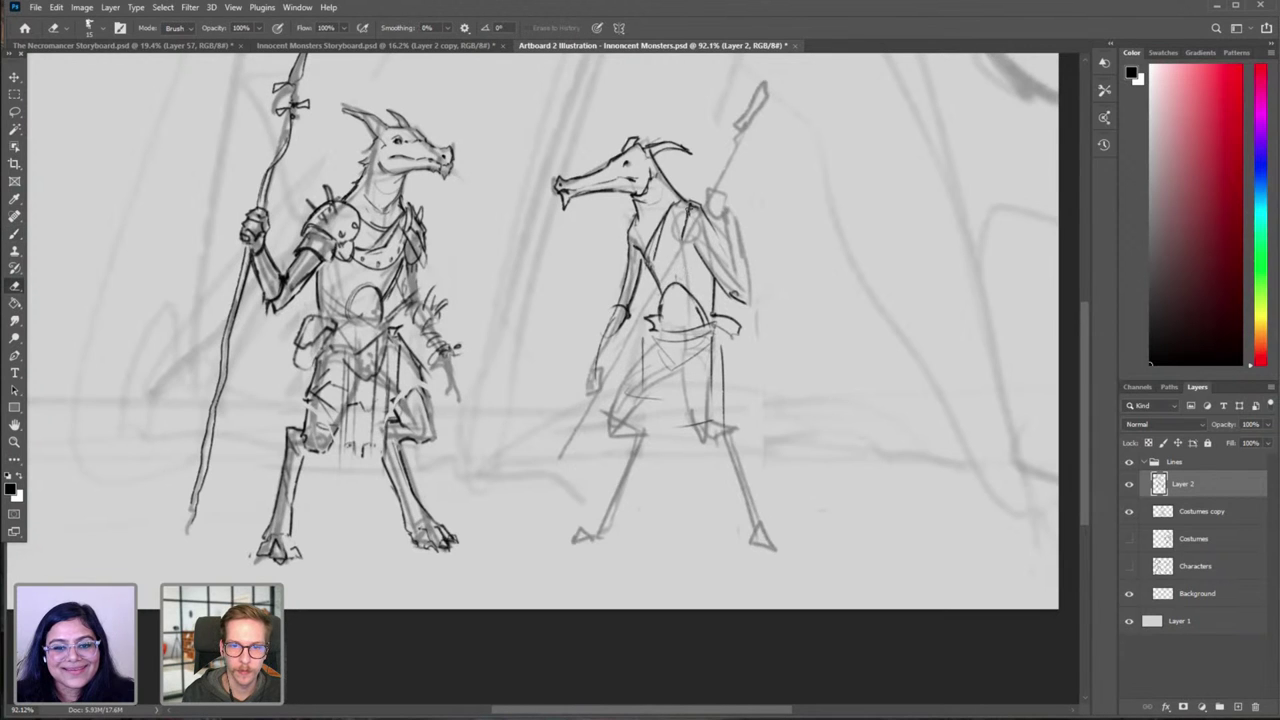
key(b)
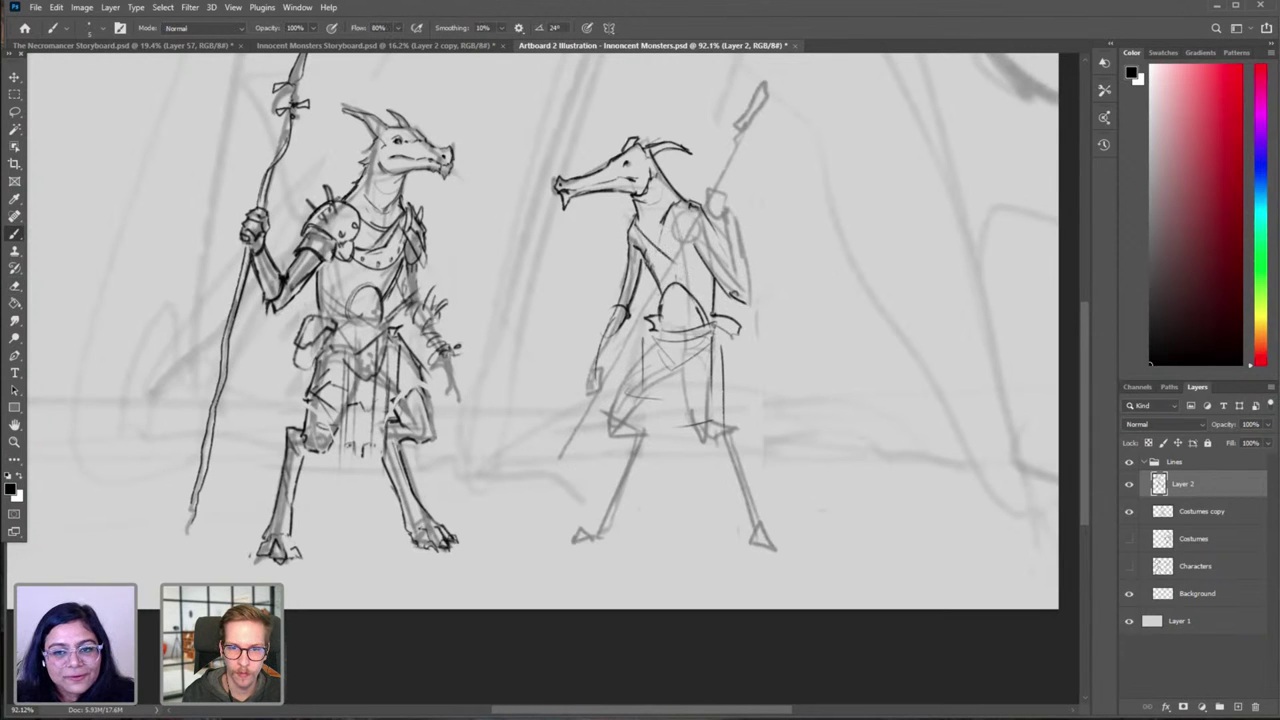
drag(660, 250, 711, 278)
mouse_move(631, 230)
mouse_down()
mouse_move(663, 285)
mouse_move(713, 287)
mouse_up()
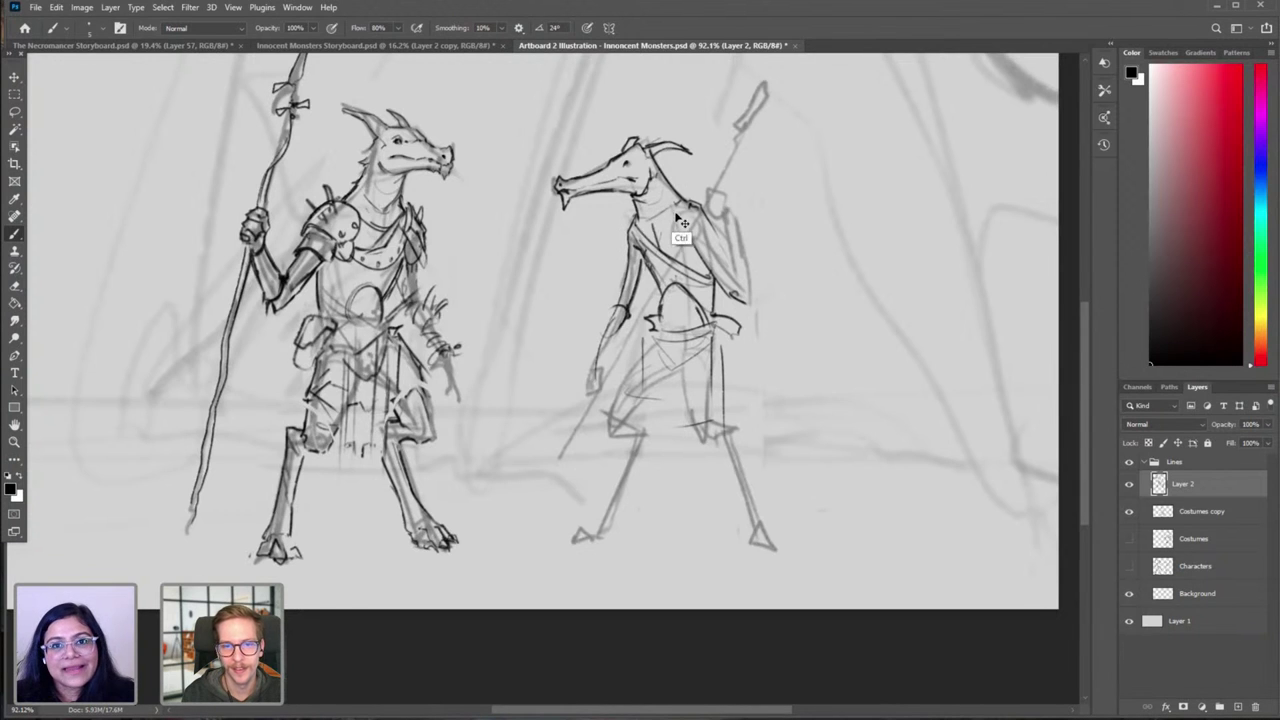
Step: Flip the canvas horizontally and draw a round shoulder guard on the second creature, undoing unsuitable strokes
key(ctrl+shift+h)
drag(463, 240, 782, 286)
key(e)
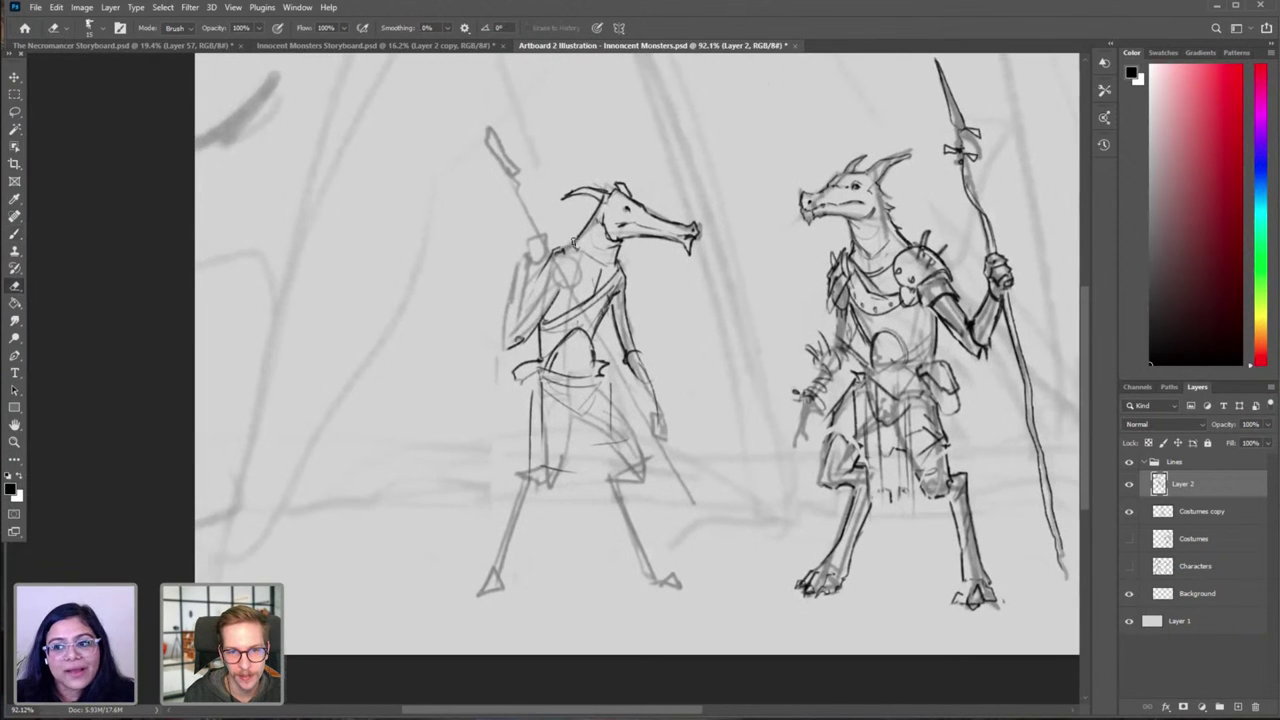
key(b)
drag(565, 250, 547, 284)
key(ctrl+z)
key(ctrl+z)
key(ctrl+z)
key(ctrl+z)
key(ctrl+z)
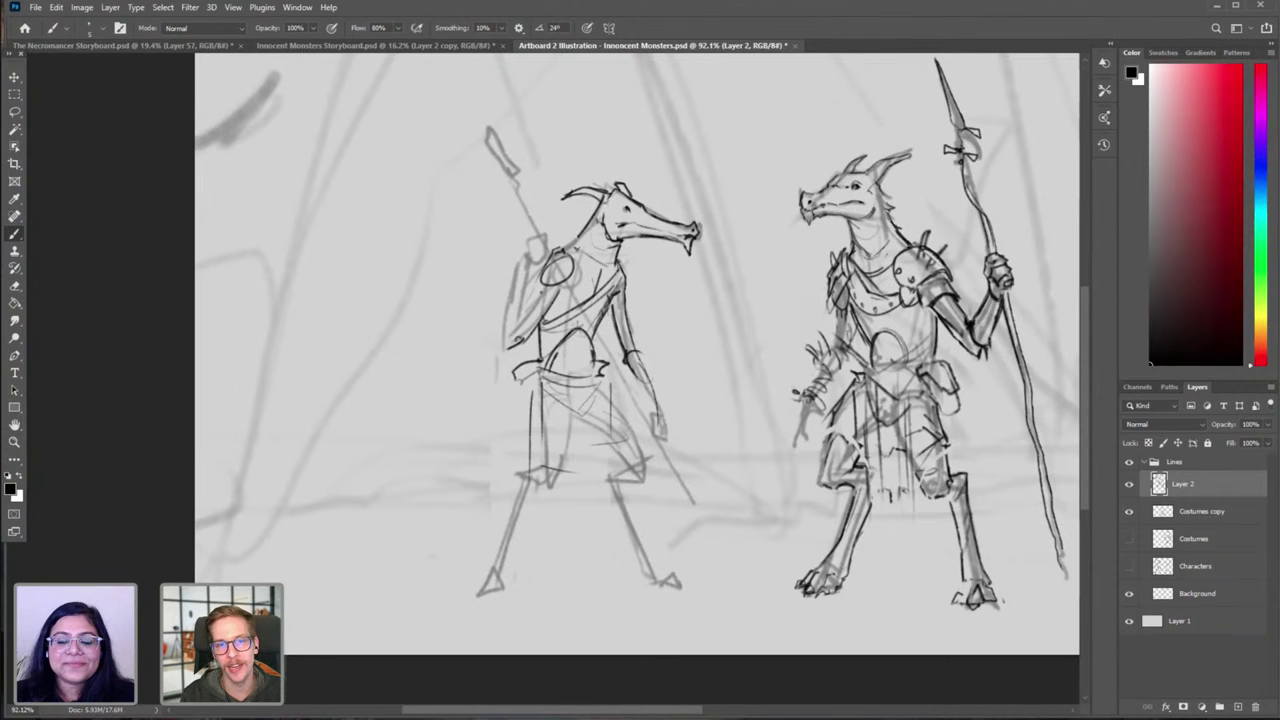
Step: Examine the sketches in Innocent Monsters Storyboard.psd and return to the Artboard 2 illustration
click(380, 45)
mouse_move(643, 222)
mouse_down()
mouse_move(557, 310)
mouse_move(537, 134)
mouse_move(545, 88)
mouse_up()
click(631, 45)
drag(644, 334, 675, 304)
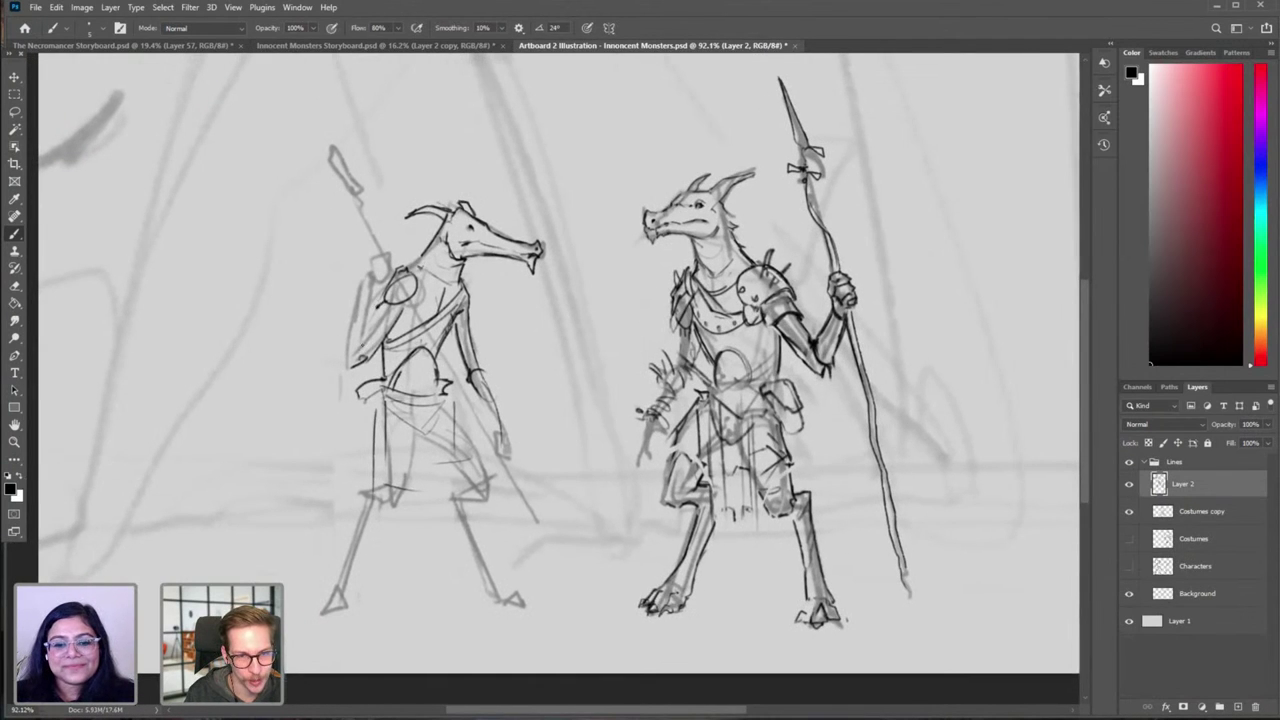
Step: Flip the canvas horizontally and draw the outlines of the second creature's raised arm, undoing and erasing stray strokes near the elbow
drag(366, 334, 361, 345)
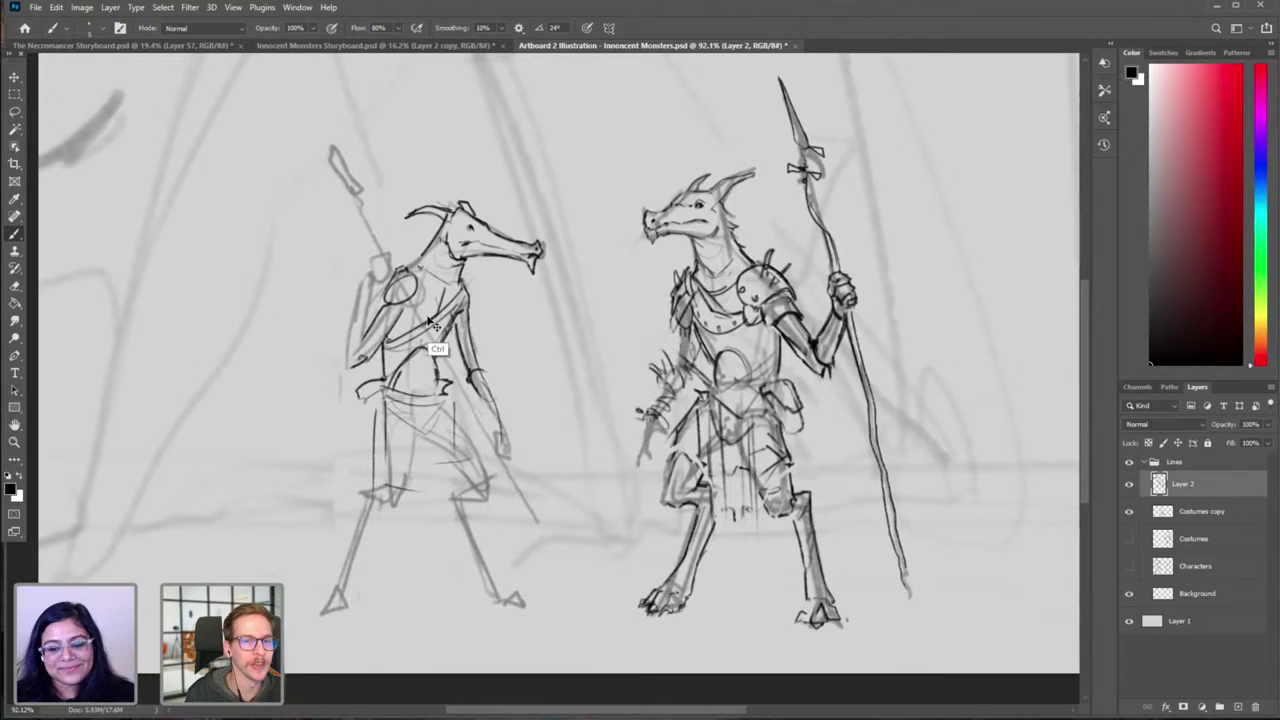
key(ctrl+z)
key(ctrl+shift+h)
drag(669, 371, 428, 367)
key(e)
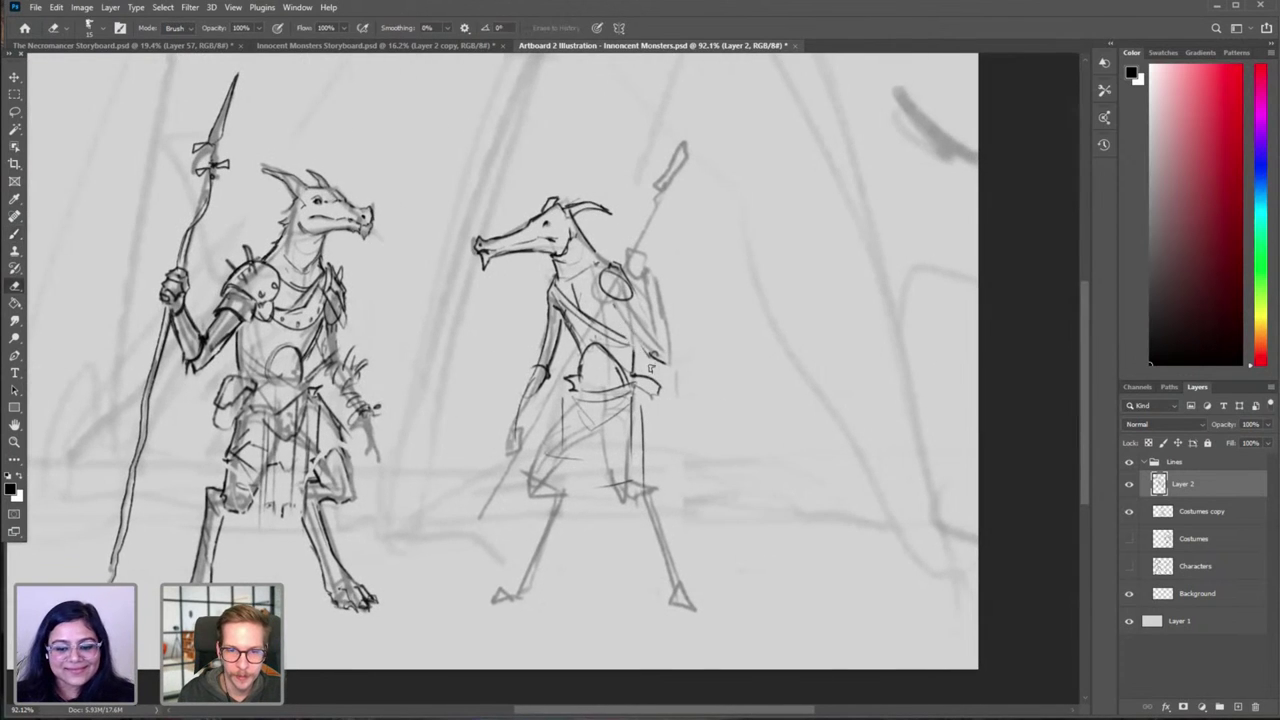
key(b)
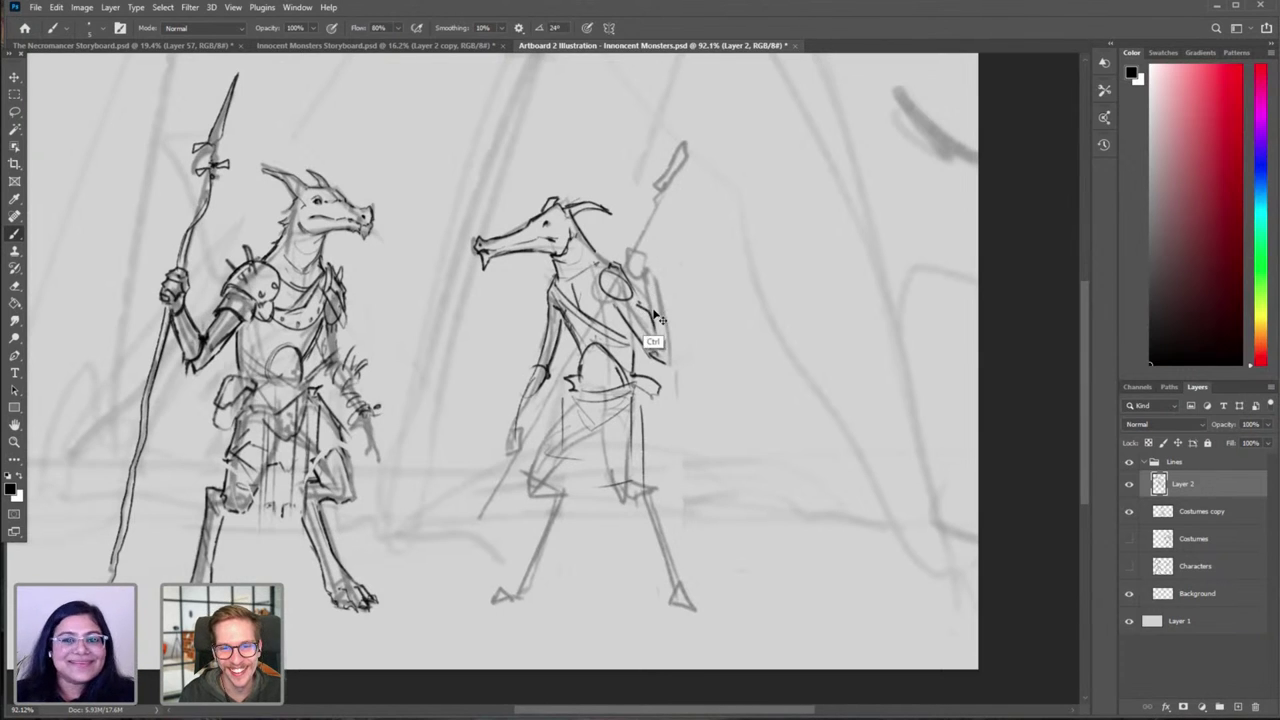
mouse_move(648, 276)
mouse_down()
mouse_move(666, 354)
mouse_move(637, 356)
mouse_up()
drag(688, 420, 769, 435)
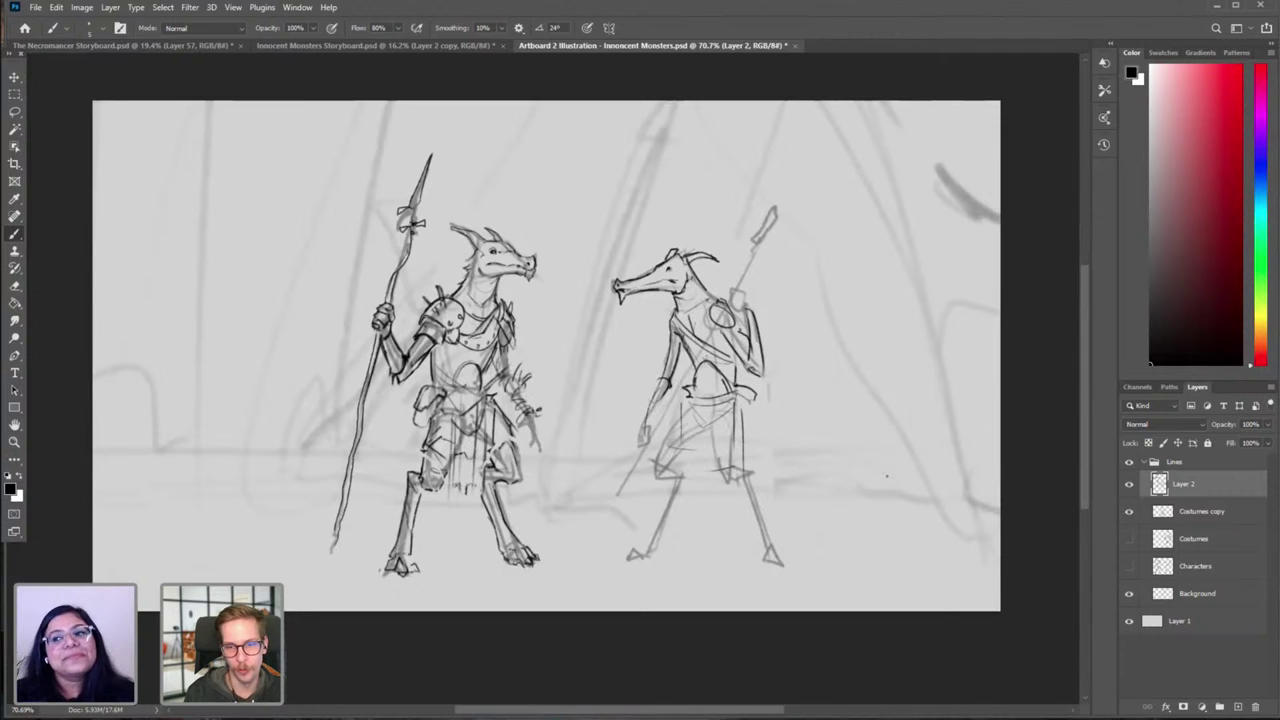
Step: Lasso the armored creature's head on the Costumes copy layer, move it slightly down and deselect
click(1129, 511)
click(1129, 511)
click(1178, 520)
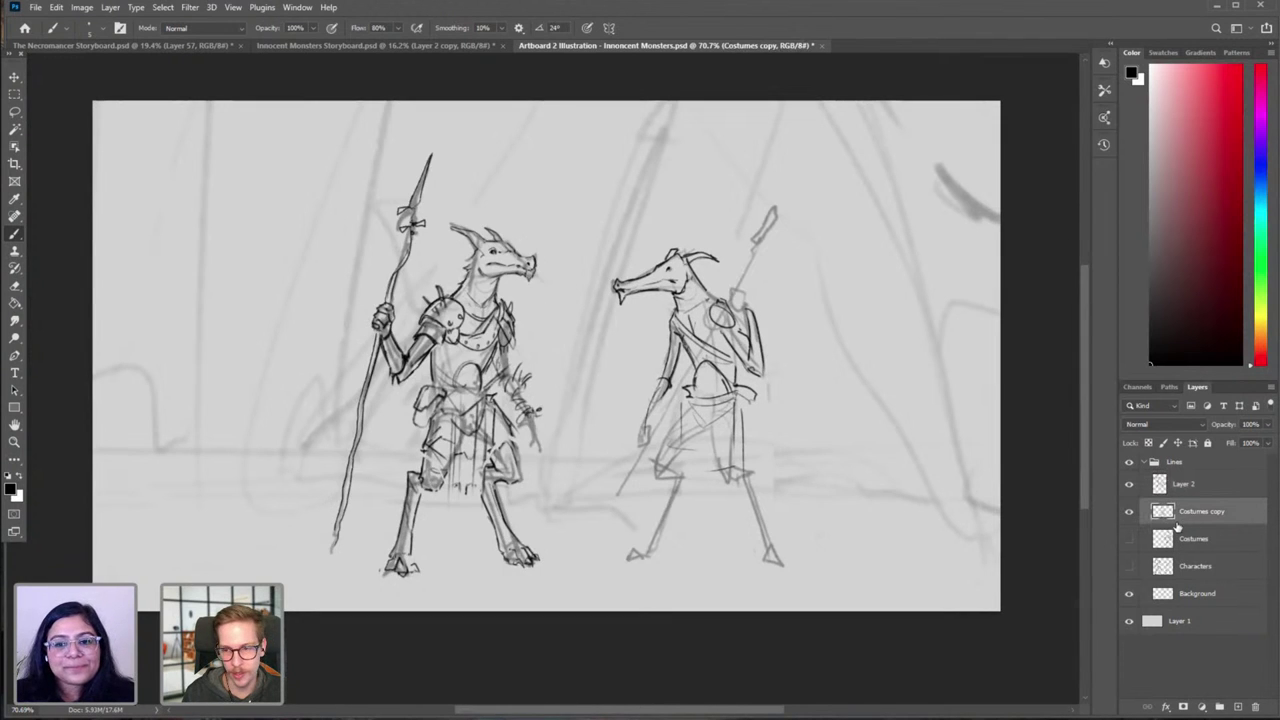
scroll(554, 363, up, 5)
key(l)
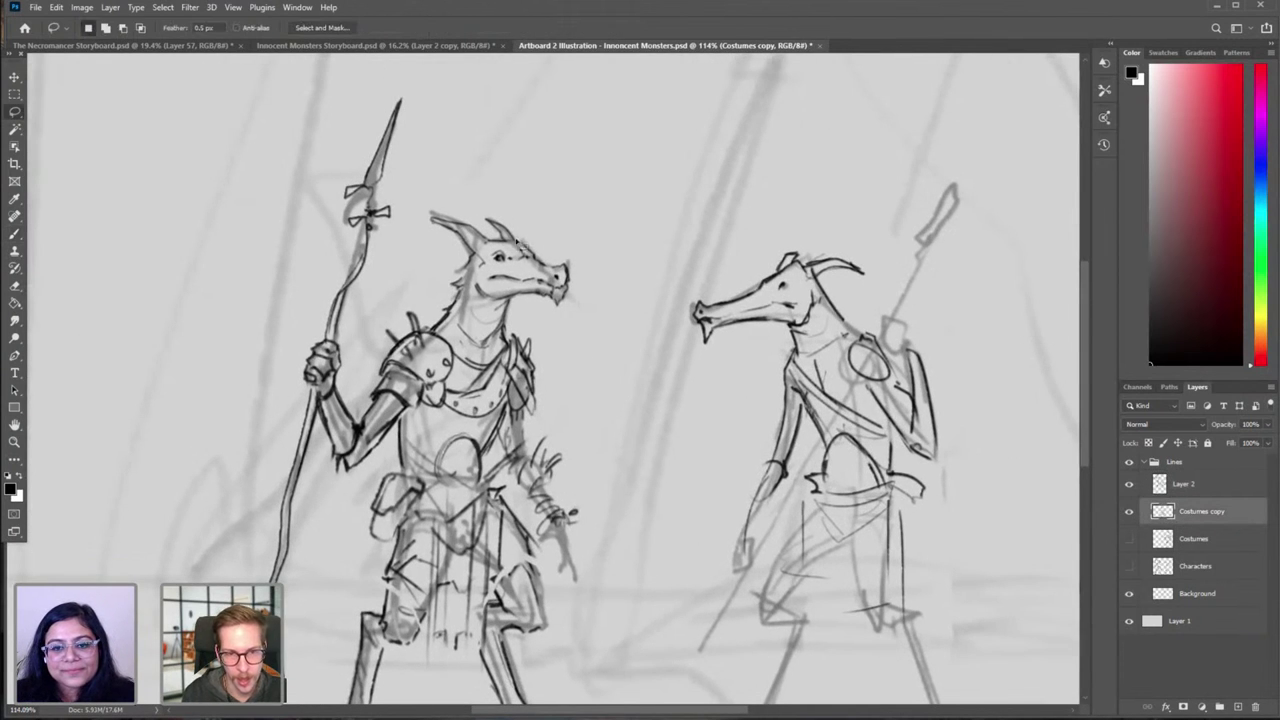
mouse_move(520, 190)
mouse_down()
mouse_move(440, 186)
mouse_move(420, 265)
mouse_move(540, 335)
mouse_move(520, 192)
mouse_up()
key(v)
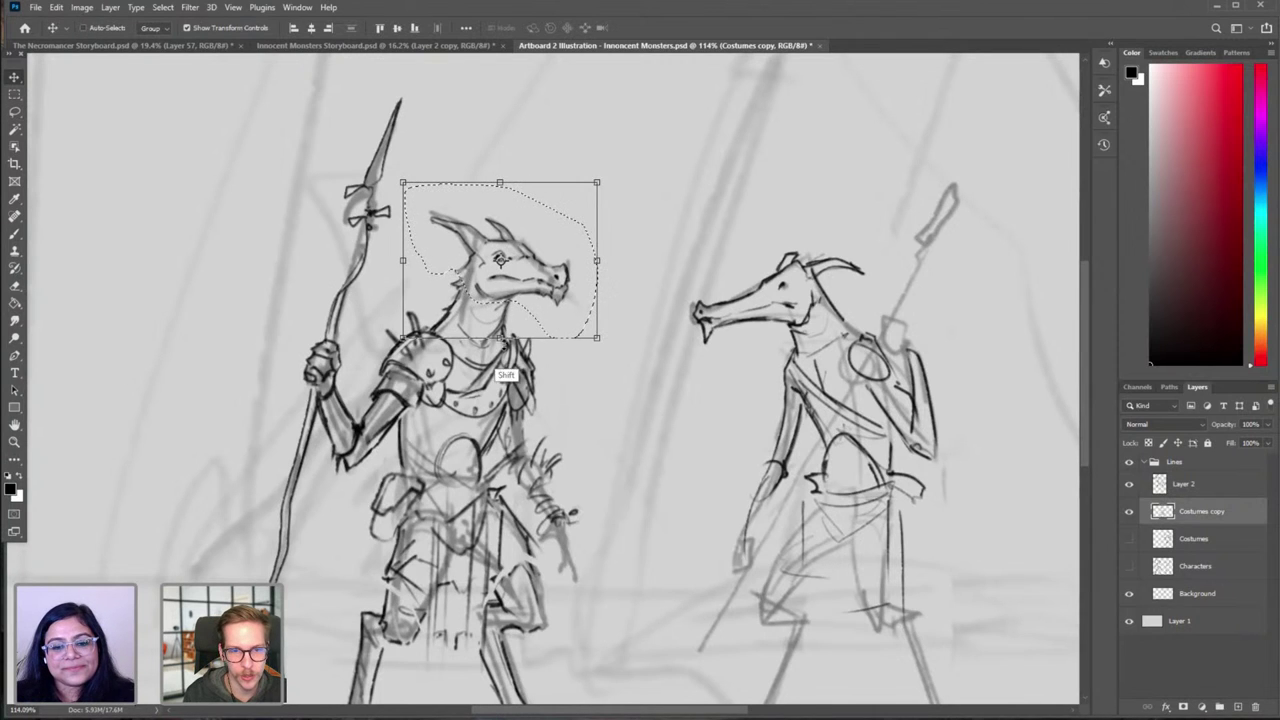
drag(500, 339, 501, 350)
key(Return)
key(ctrl+d)
Step: Undo and reapply the armored creature's head adjustment to compare both versions against the whole illustration
key(ctrl+z)
key(ctrl+z)
key(ctrl+z)
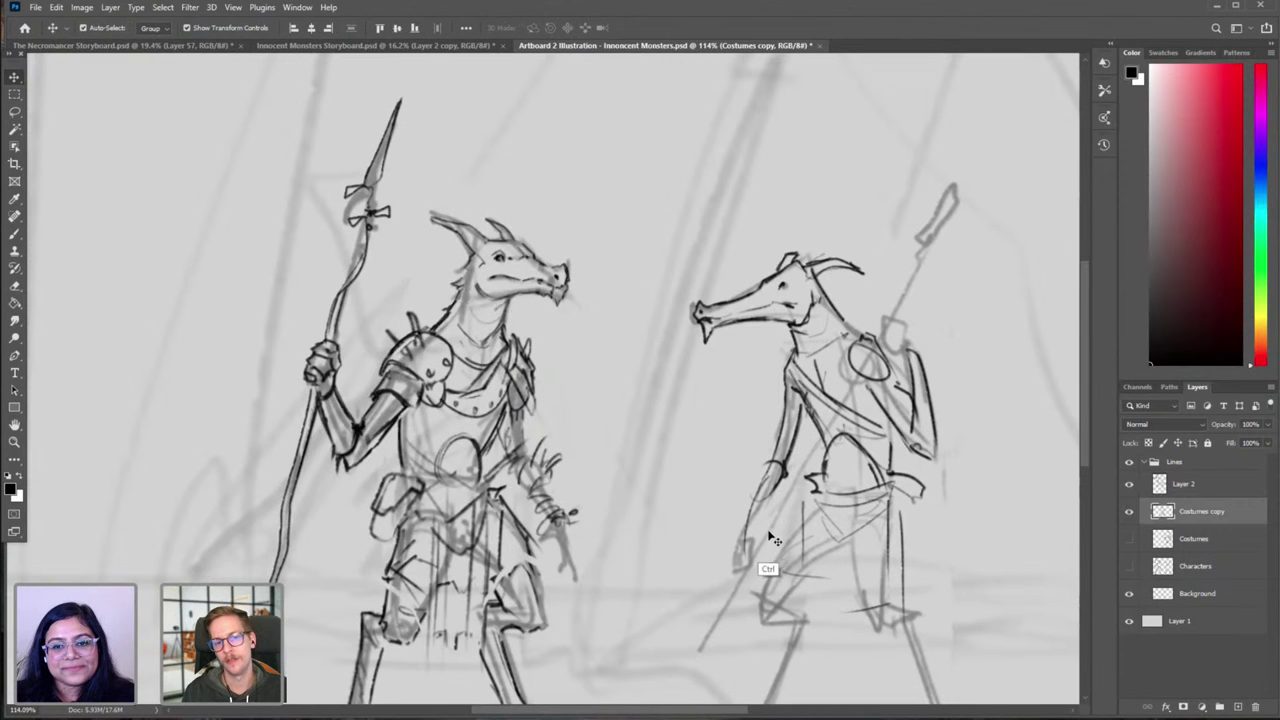
key(ctrl+0)
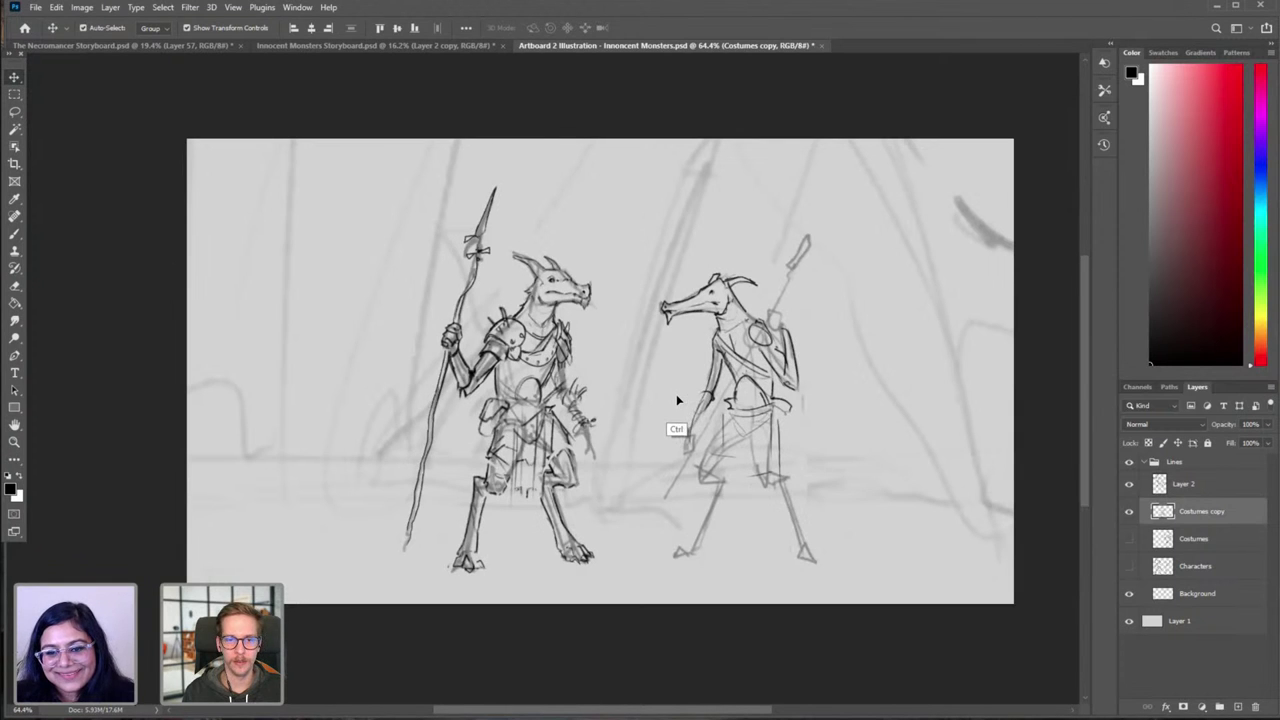
key(ctrl+shift+z)
key(ctrl+z)
drag(549, 284, 606, 272)
key(ctrl+shift+z)
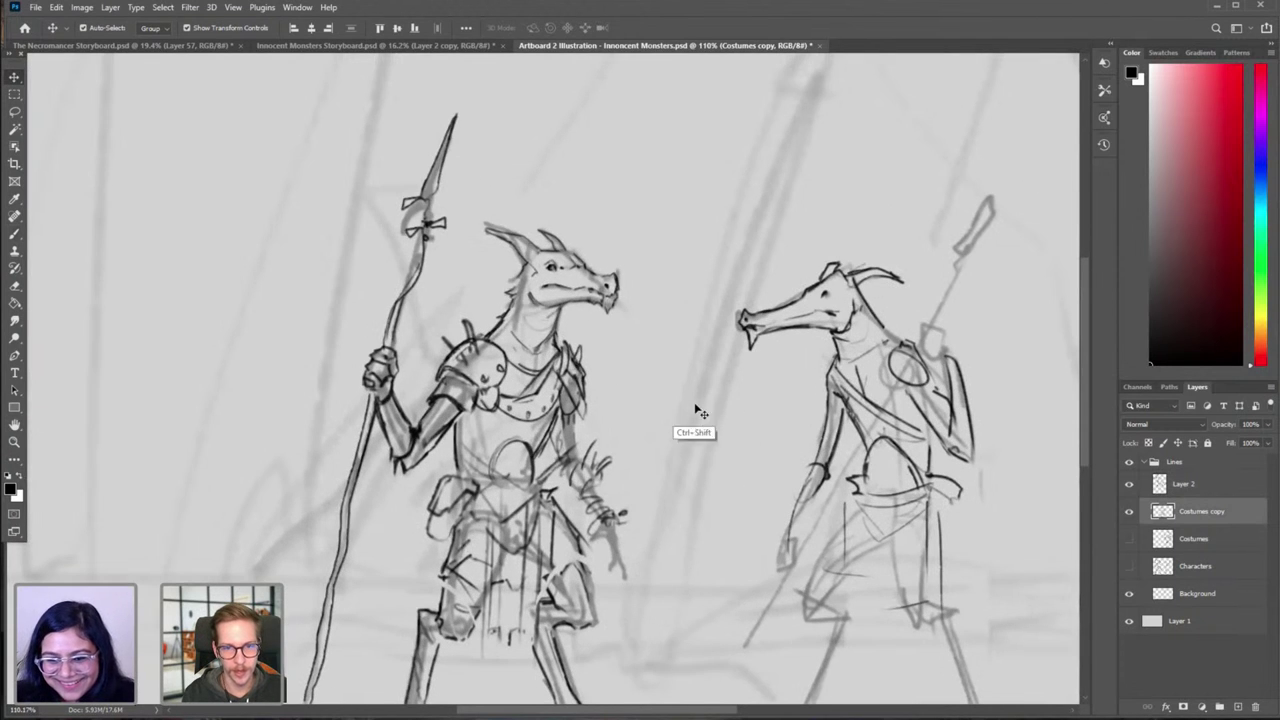
scroll(729, 429, down, 4)
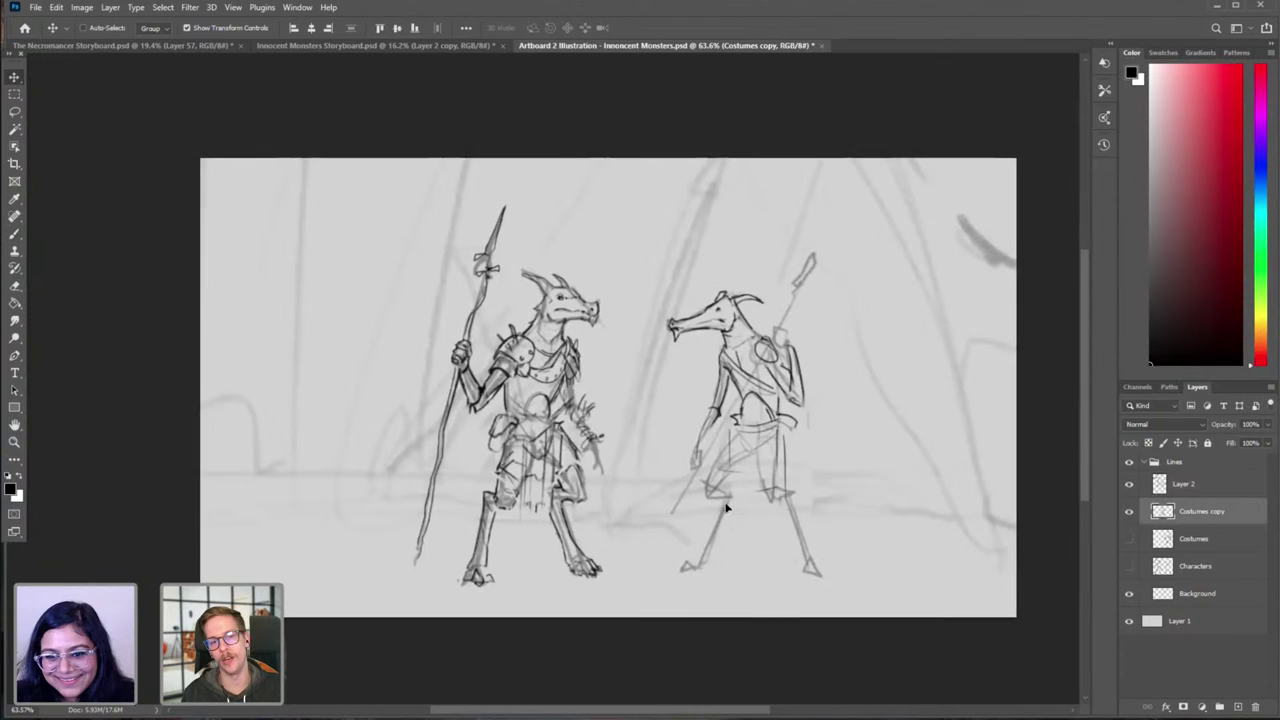
scroll(726, 508, right, 3)
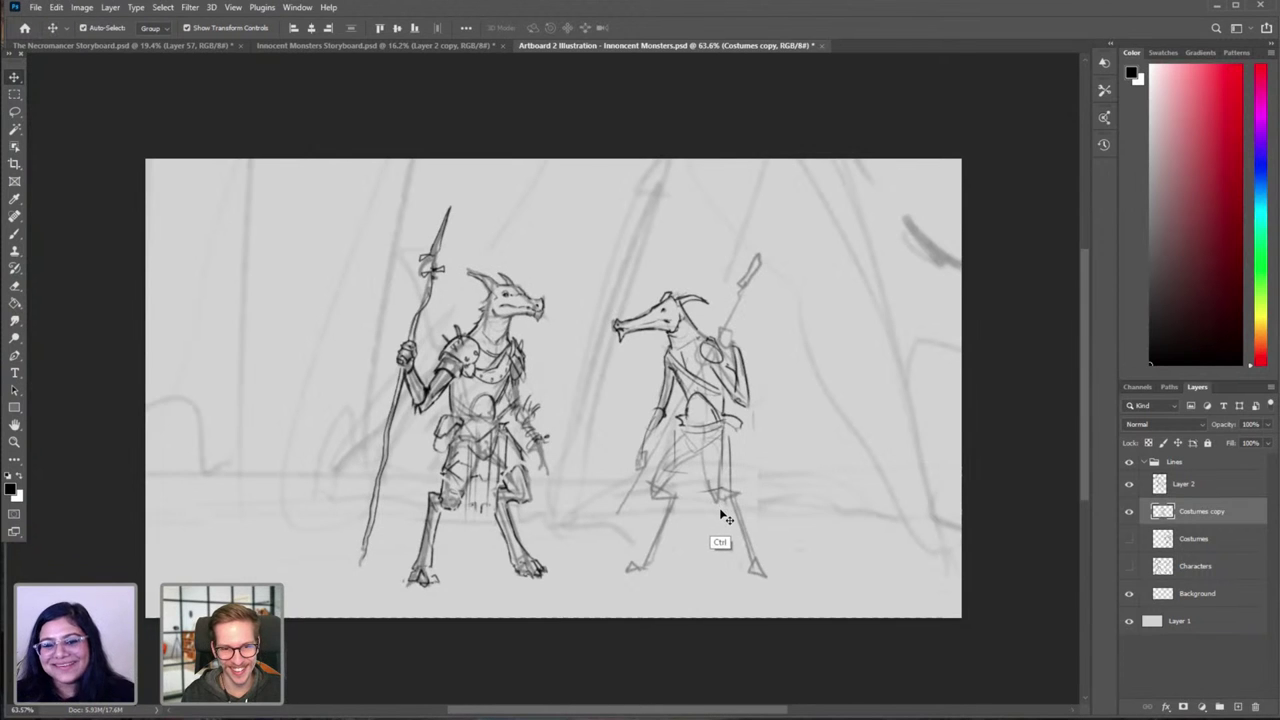
drag(543, 460, 577, 449)
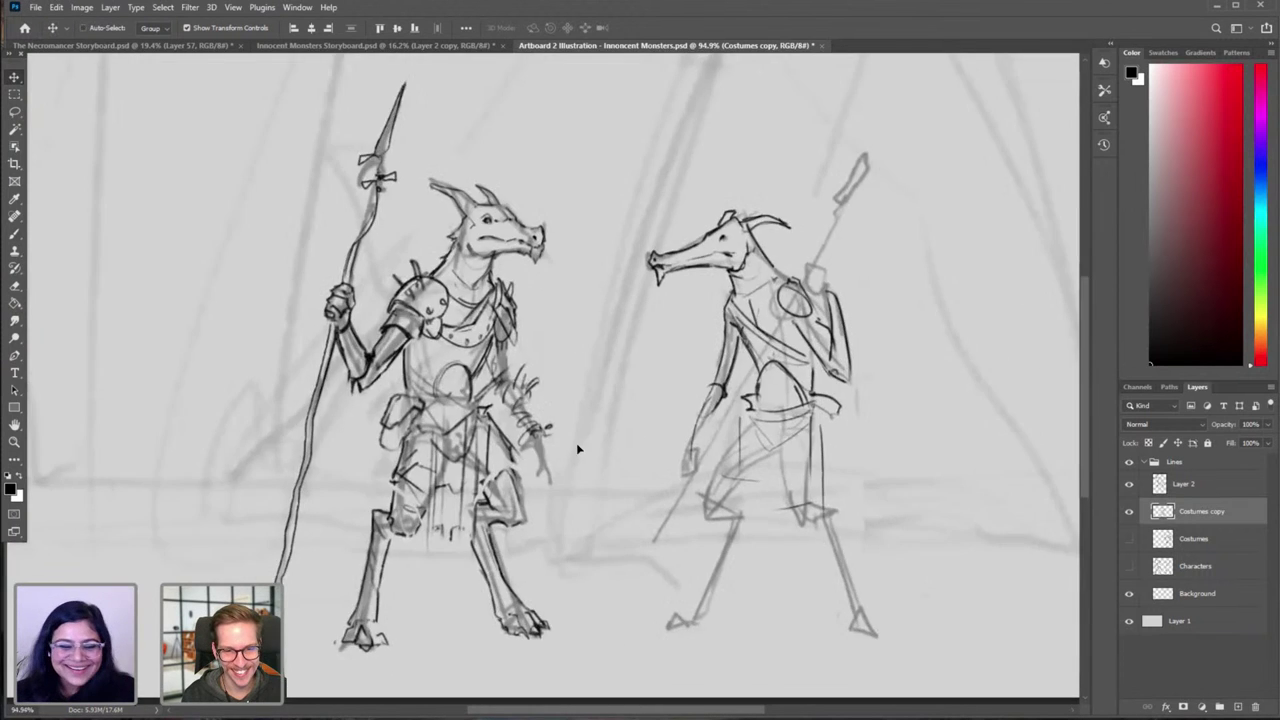
Step: Flip the canvas horizontally and merge the Costumes copy layer with Layer 2
key(ctrl+shift+h)
mouse_move(451, 425)
mouse_down()
mouse_move(566, 383)
mouse_move(558, 376)
mouse_up()
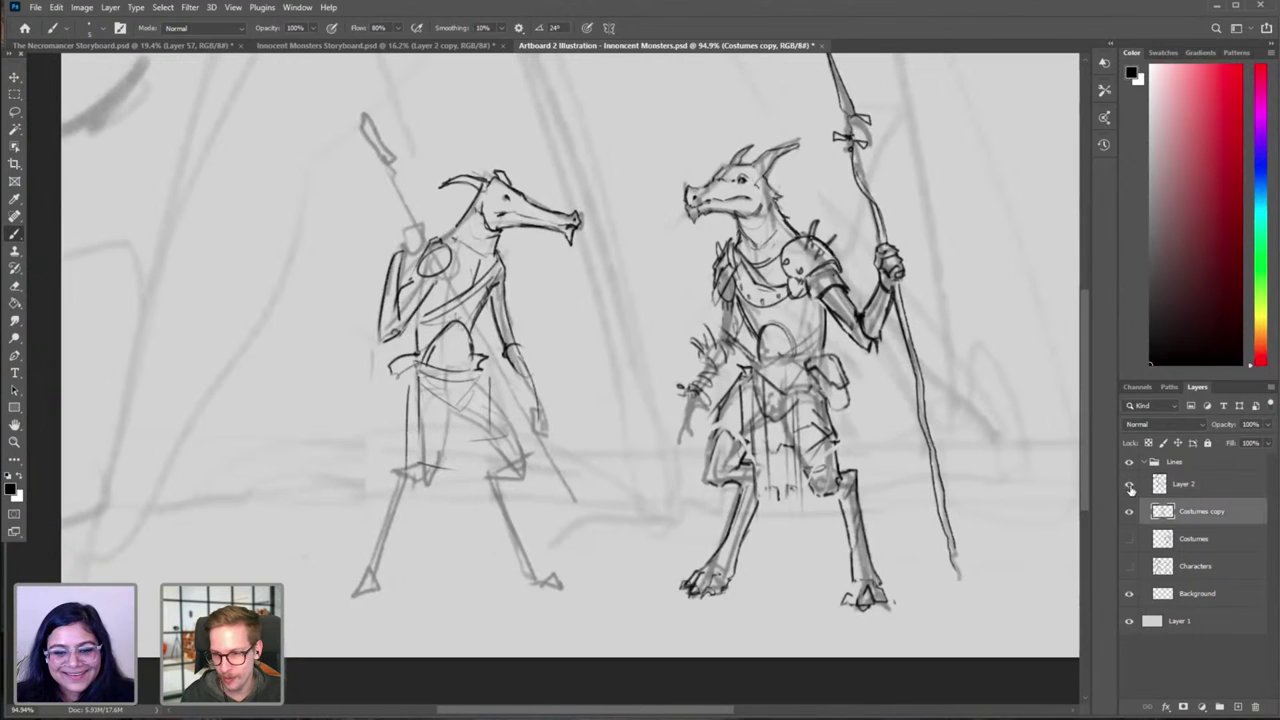
click(1130, 488)
click(1130, 488)
click(1180, 494)
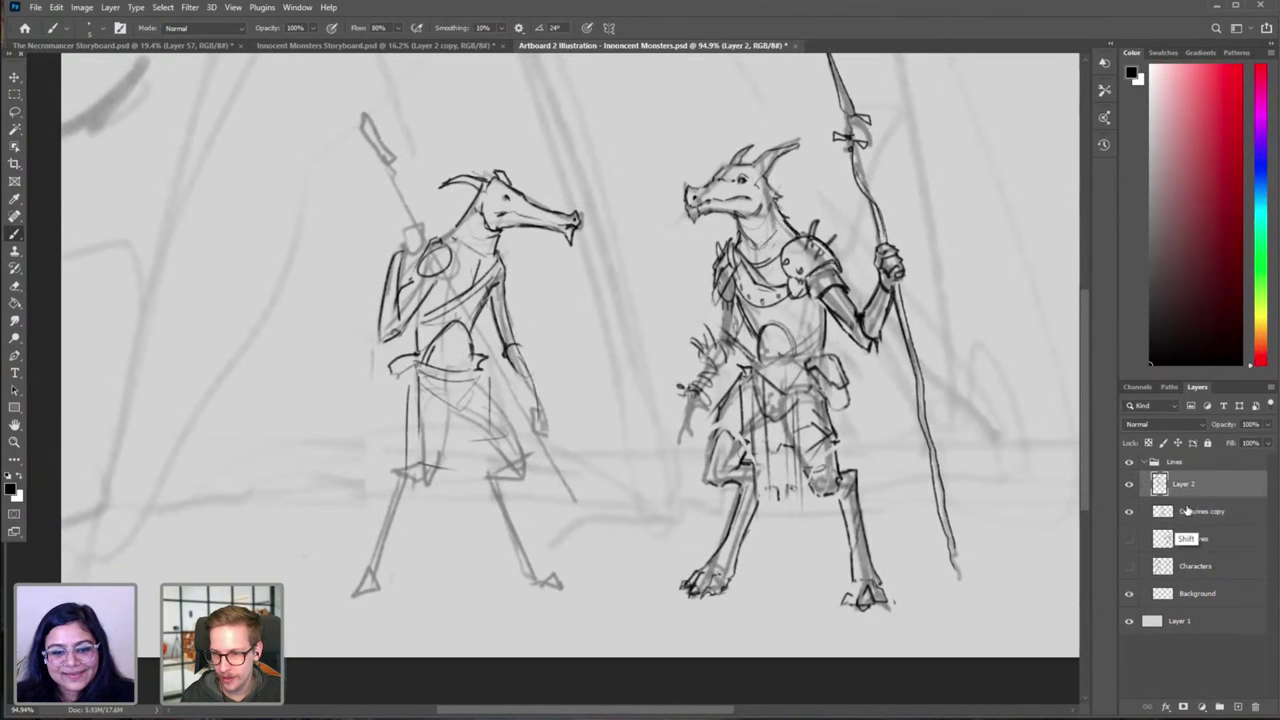
shift+click(1198, 511)
right_click(1206, 508)
click(1053, 601)
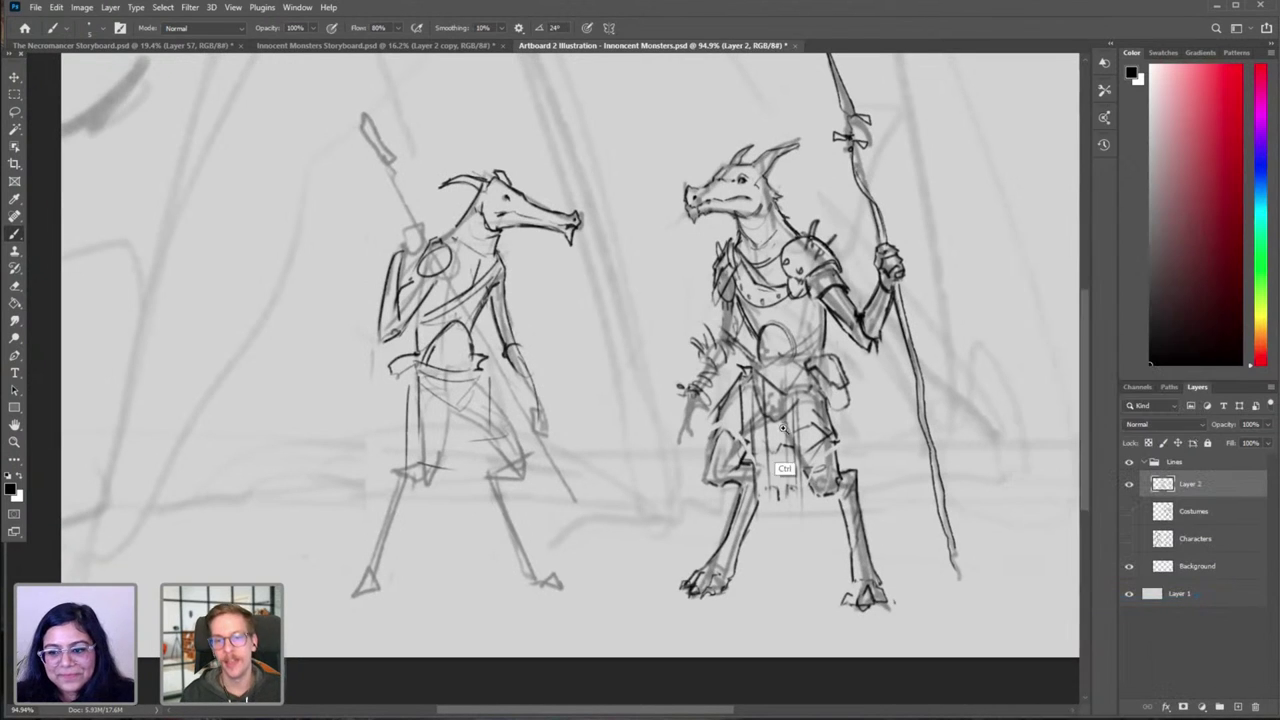
Step: Flip the canvas back and erase stray sketch marks around the armored creature's horns and head on Layer 2
scroll(697, 430, down, 3)
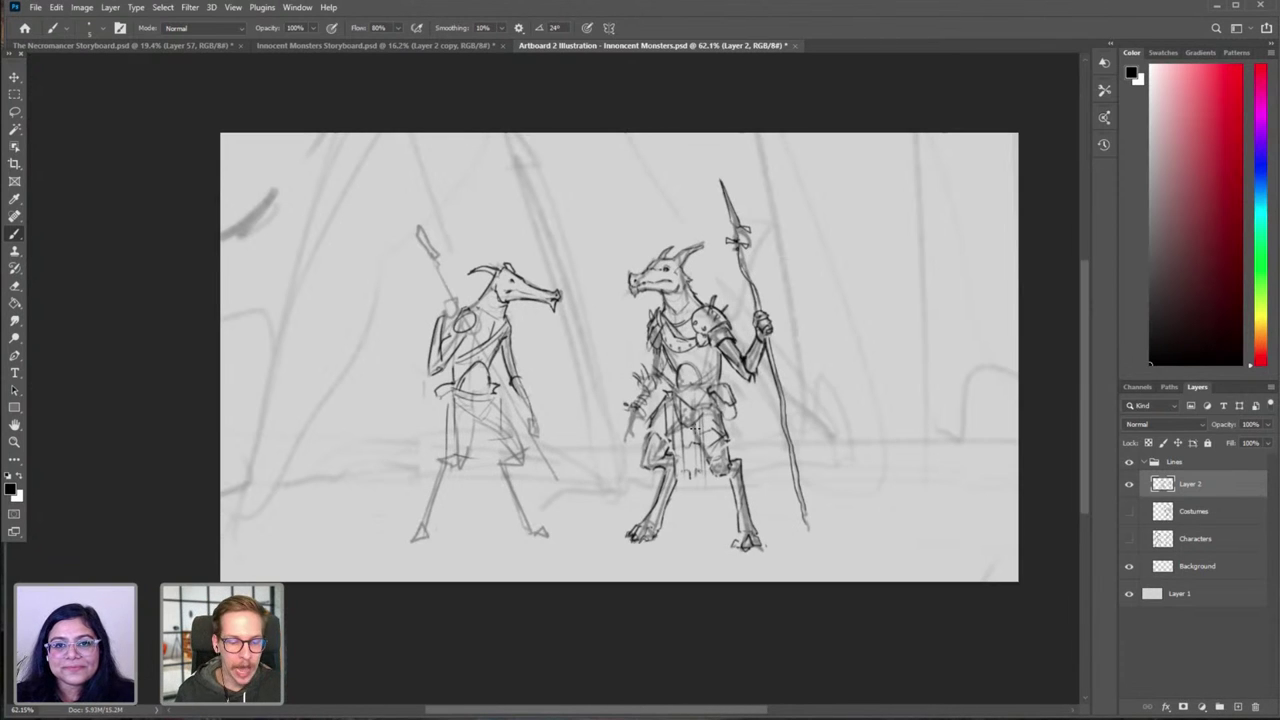
key(ctrl+h)
drag(571, 242, 680, 242)
key(r)
mouse_move(707, 294)
mouse_down()
mouse_move(720, 386)
mouse_move(686, 480)
mouse_up()
key(e)
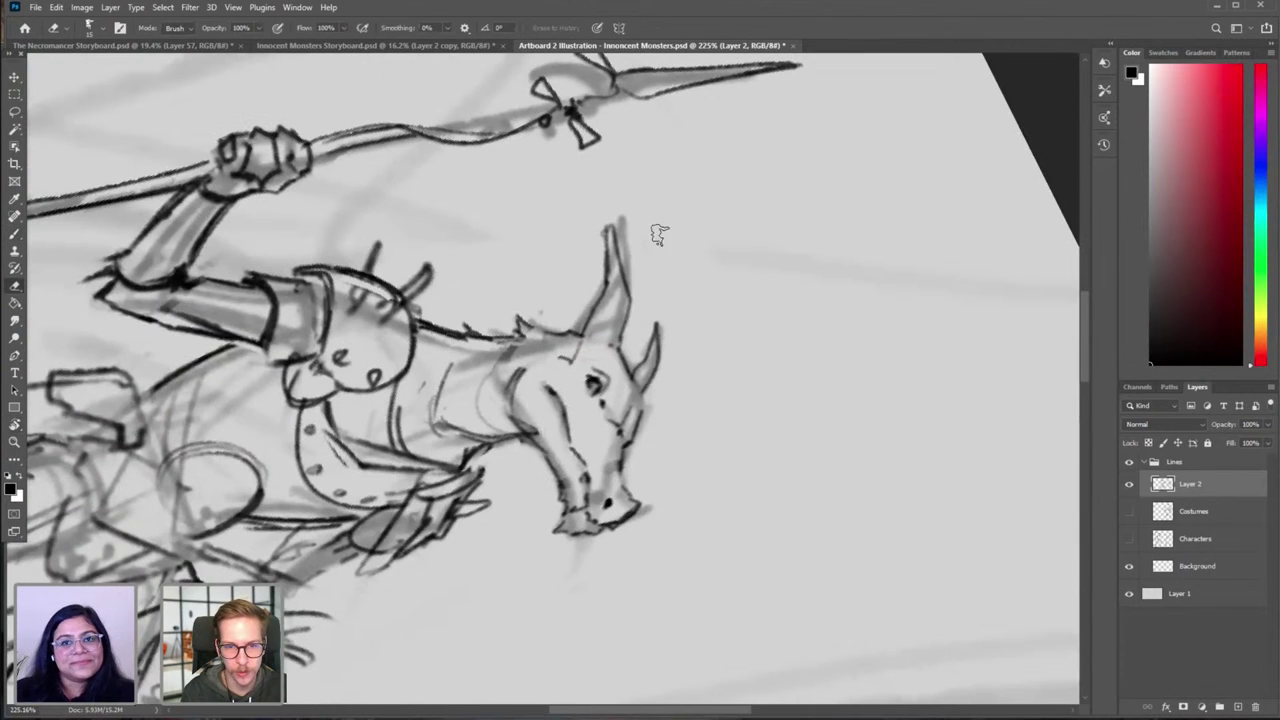
mouse_move(632, 266)
mouse_down()
mouse_move(626, 217)
mouse_move(637, 286)
mouse_move(578, 324)
mouse_move(588, 308)
mouse_move(600, 338)
mouse_up()
key(Escape)
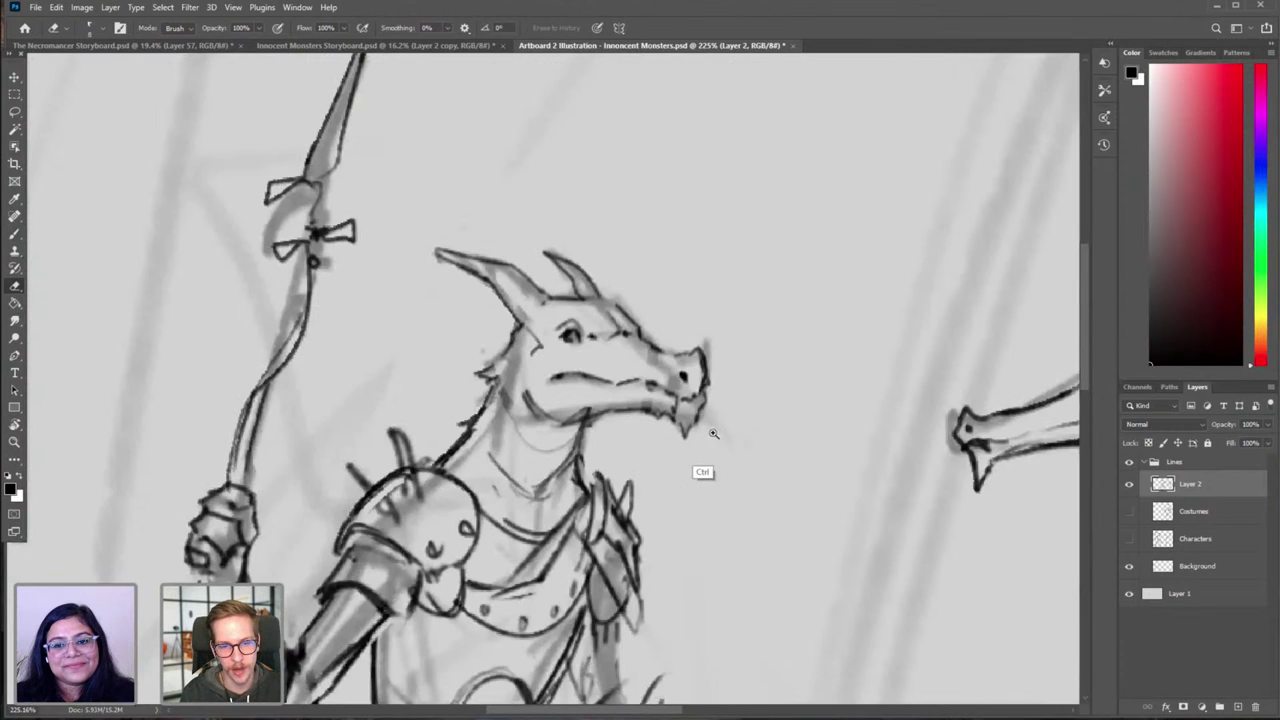
drag(714, 434, 640, 440)
drag(715, 460, 605, 297)
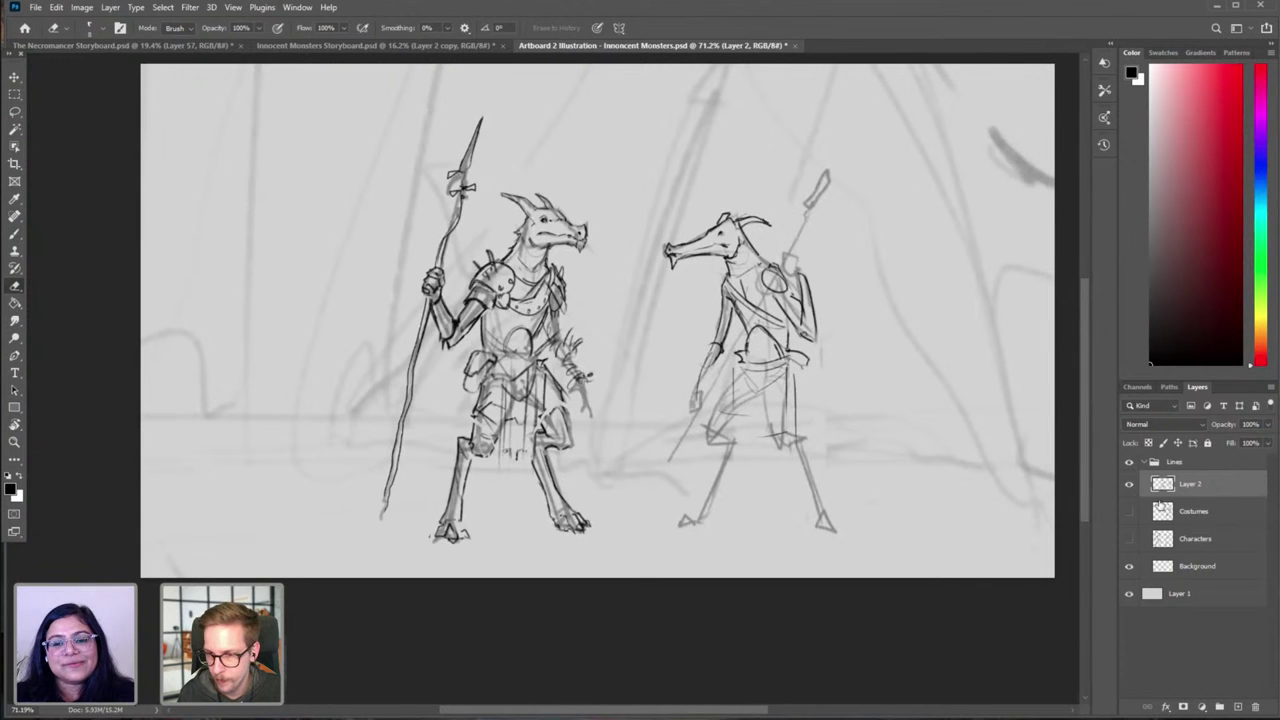
Step: Check Layer 2 by toggling its visibility and clean up stray marks around the armored creature's snout with the Eraser
click(1129, 484)
click(1129, 484)
mouse_move(617, 274)
mouse_down()
mouse_move(549, 289)
mouse_move(591, 286)
mouse_move(621, 216)
mouse_up()
key(r)
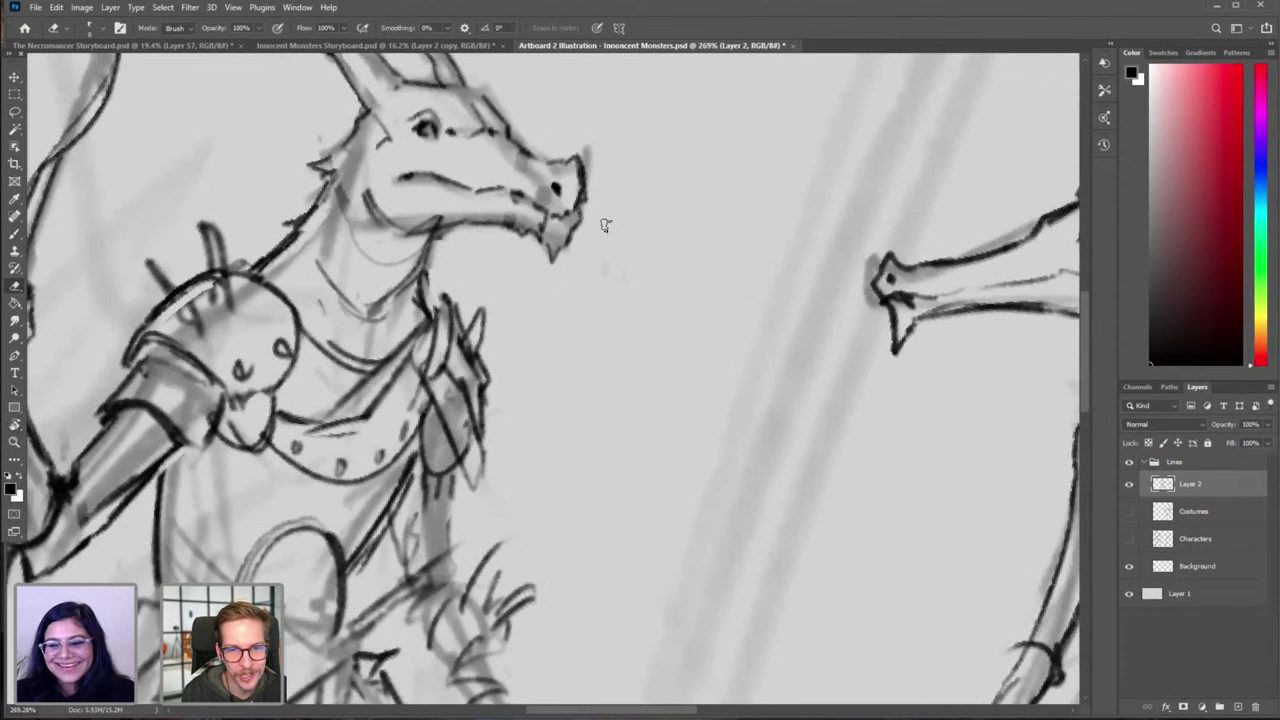
mouse_move(590, 141)
mouse_down()
mouse_move(594, 198)
mouse_move(530, 205)
mouse_up()
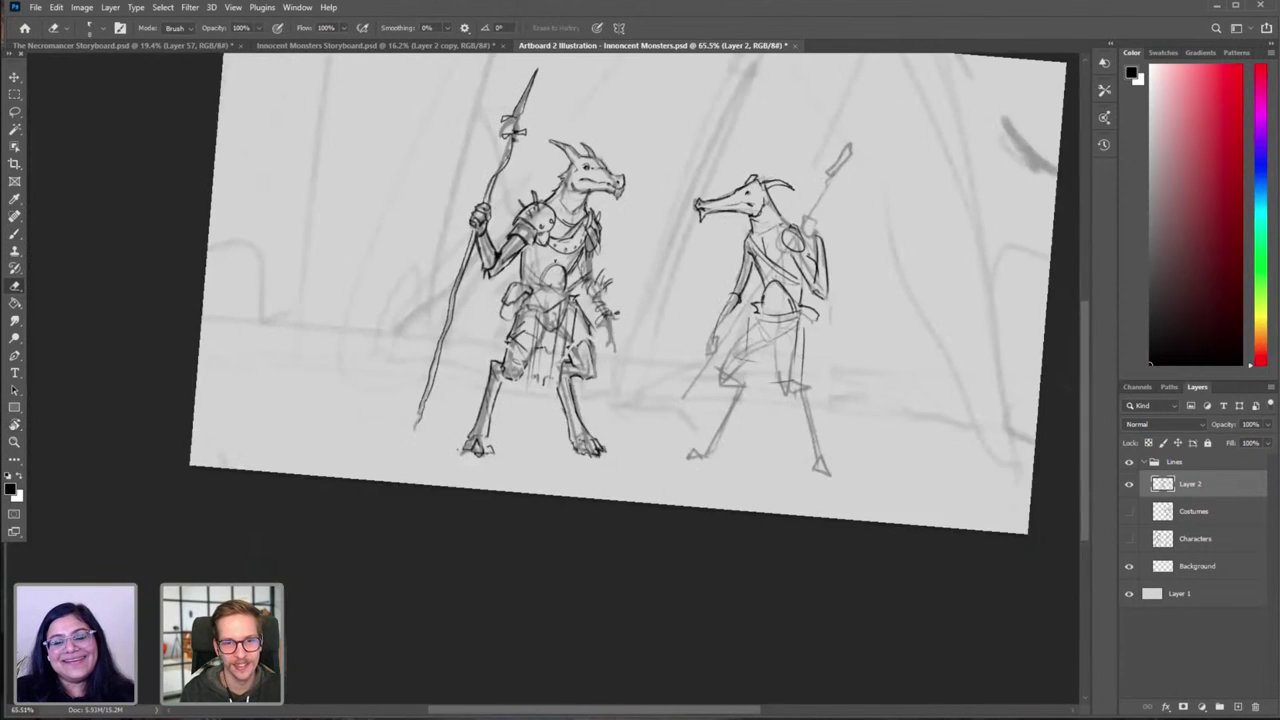
key(Escape)
drag(715, 309, 629, 403)
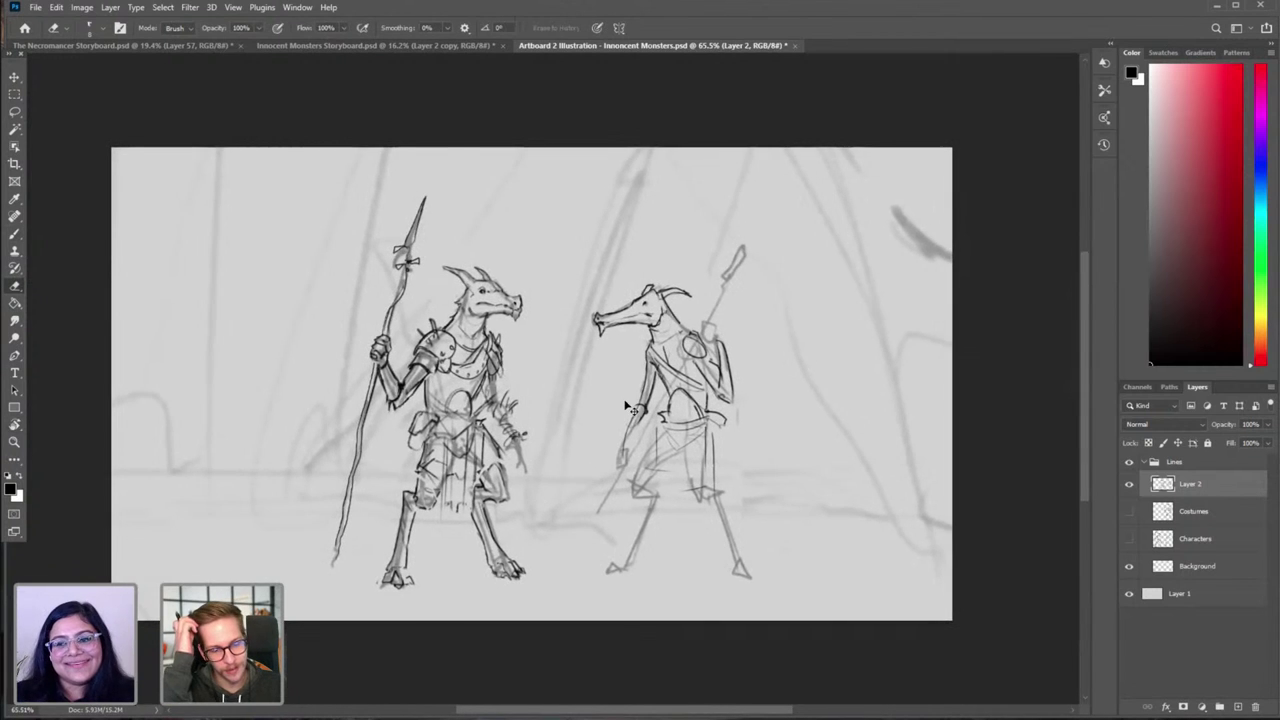
Step: Check the composition in mirrored and normal orientation and save the illustration
key(ctrl+shift+h)
key(ctrl+shift+h)
key(ctrl+s)
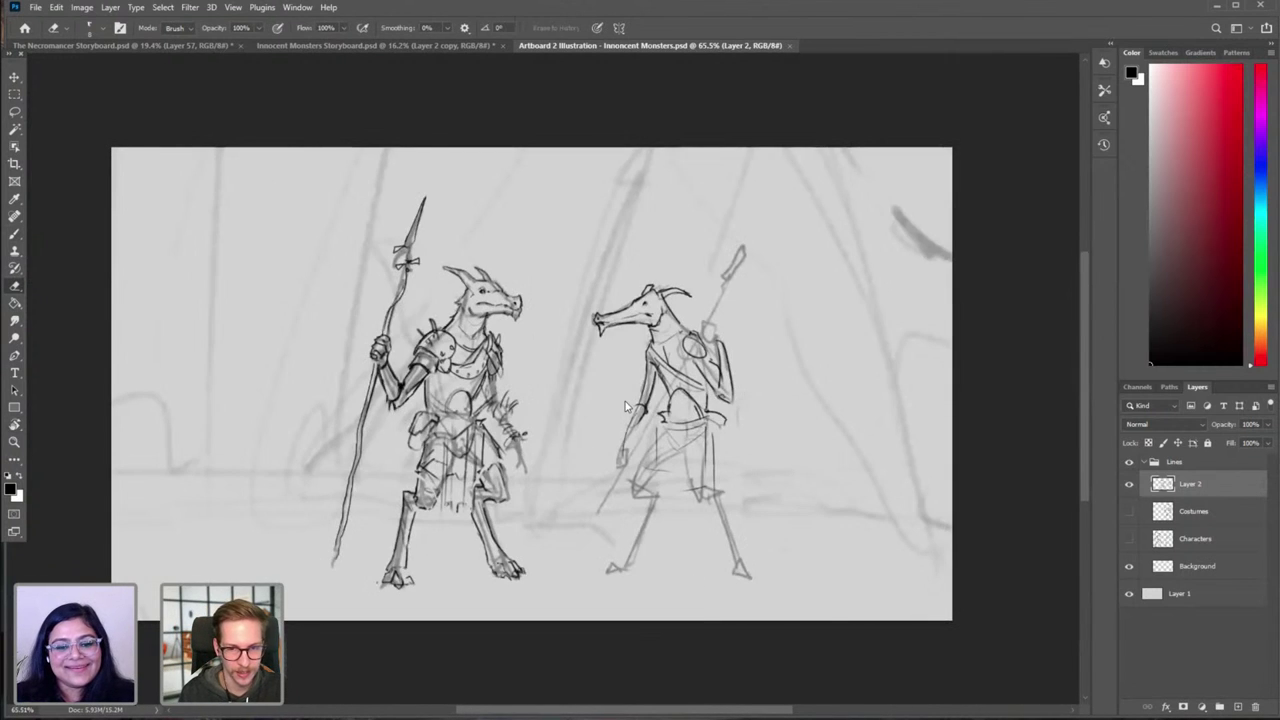
key(ctrl+shift+h)
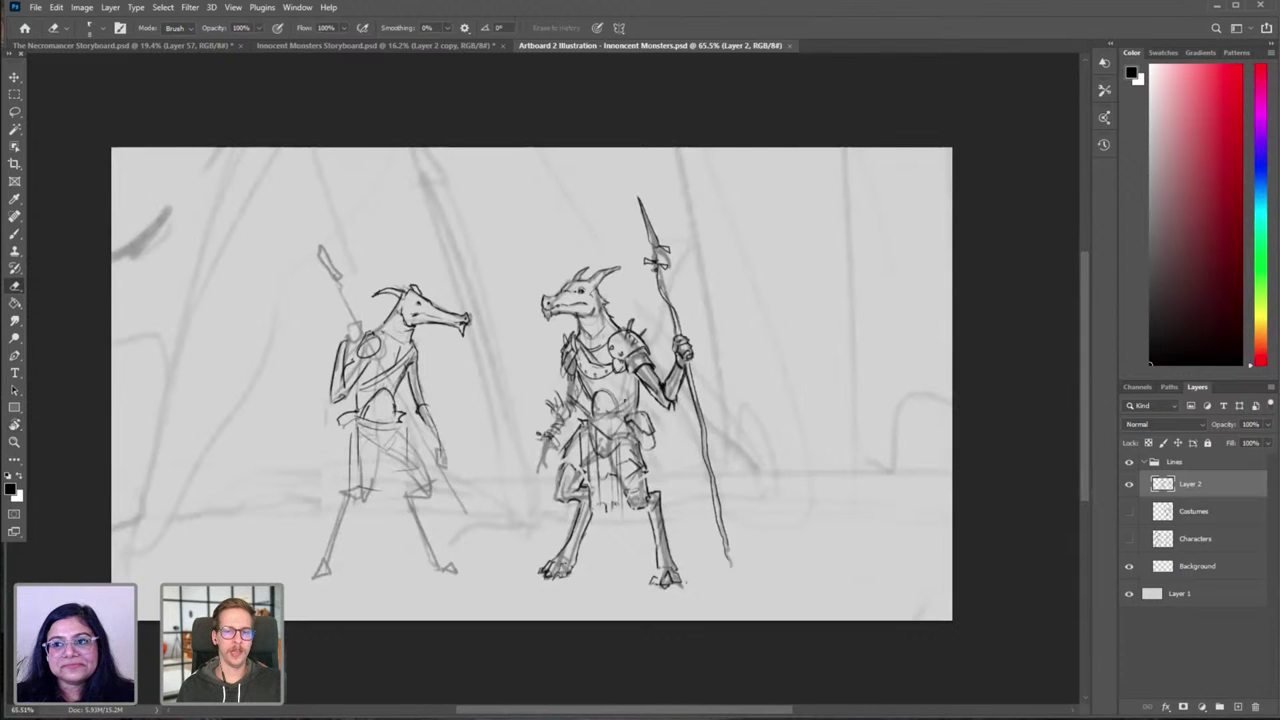
key(h)
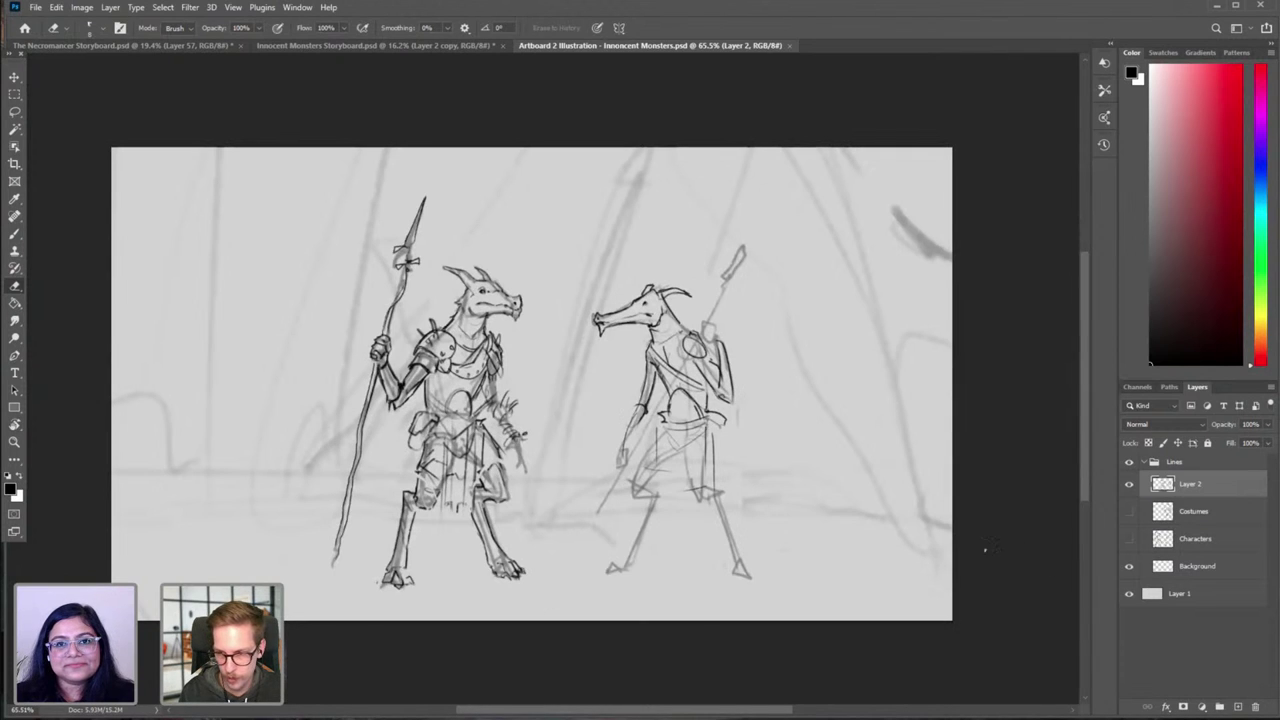
Step: Lasso the armored creature's spear-side leg on Layer 2, warp its foot slightly downward, apply the warp and deselect
key(l)
mouse_move(430, 452)
mouse_down()
mouse_move(444, 498)
mouse_move(432, 590)
mouse_move(366, 556)
mouse_move(484, 449)
mouse_up()
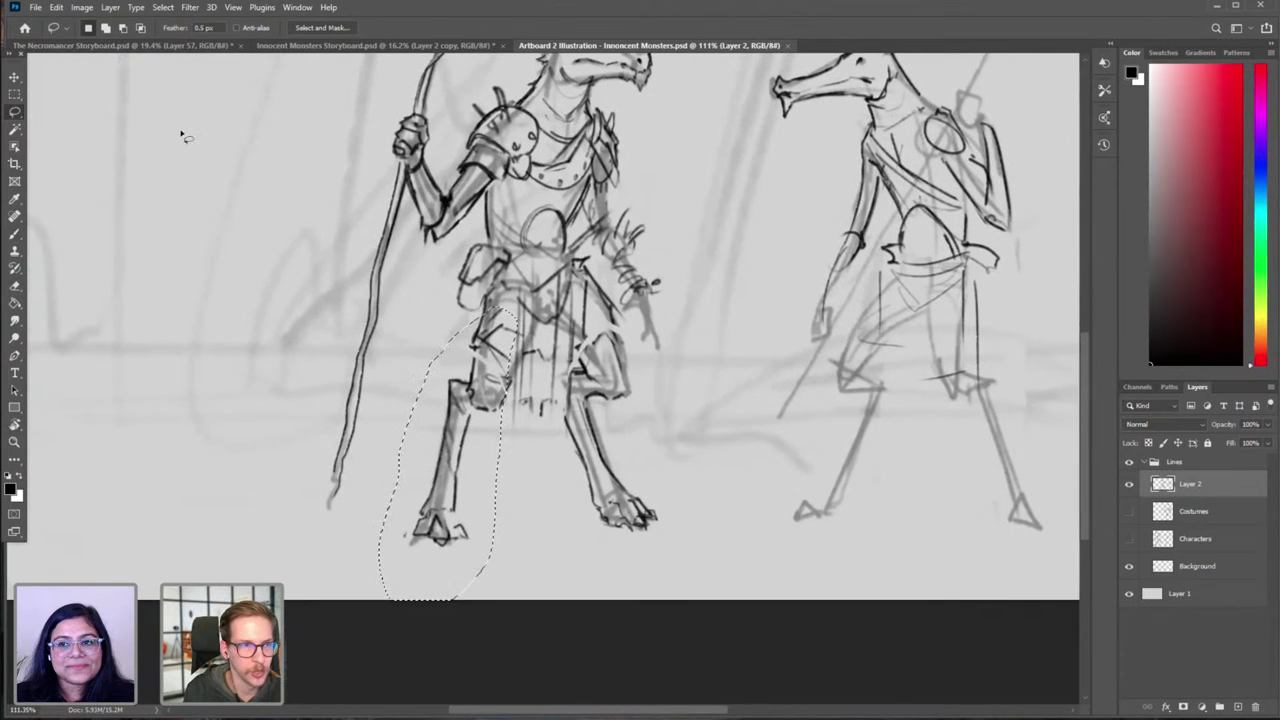
click(57, 9)
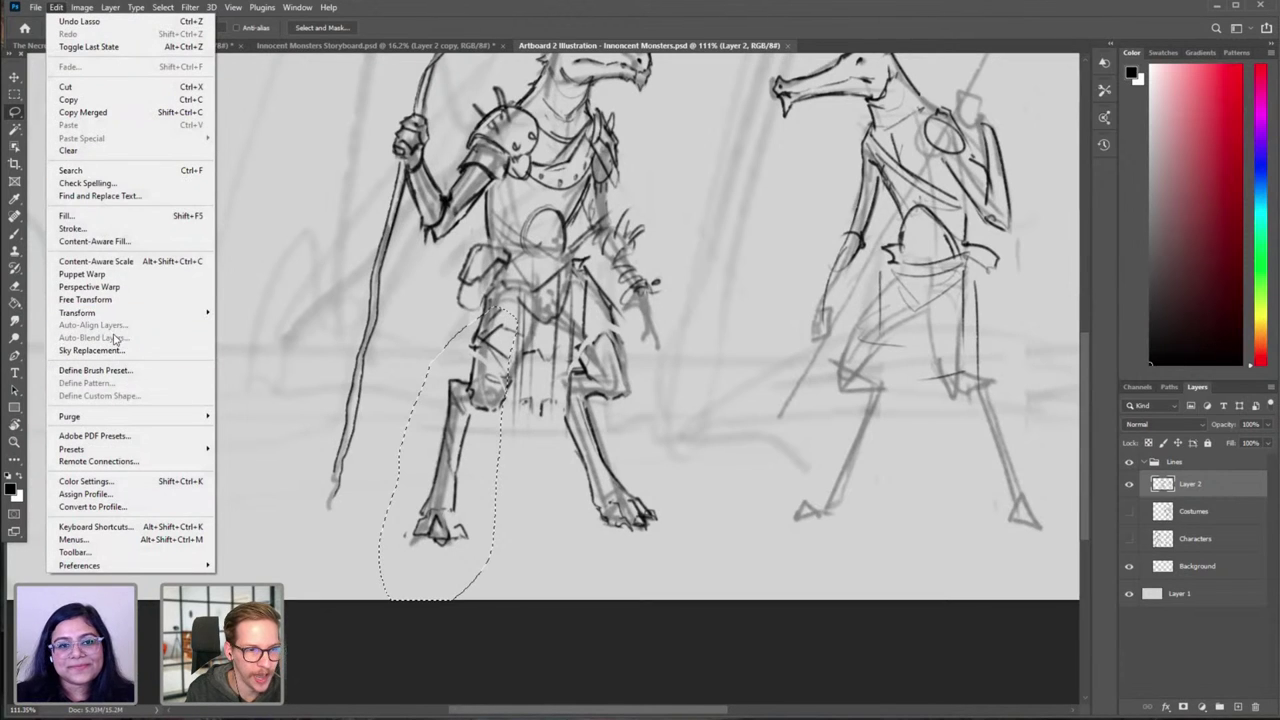
mouse_move(116, 316)
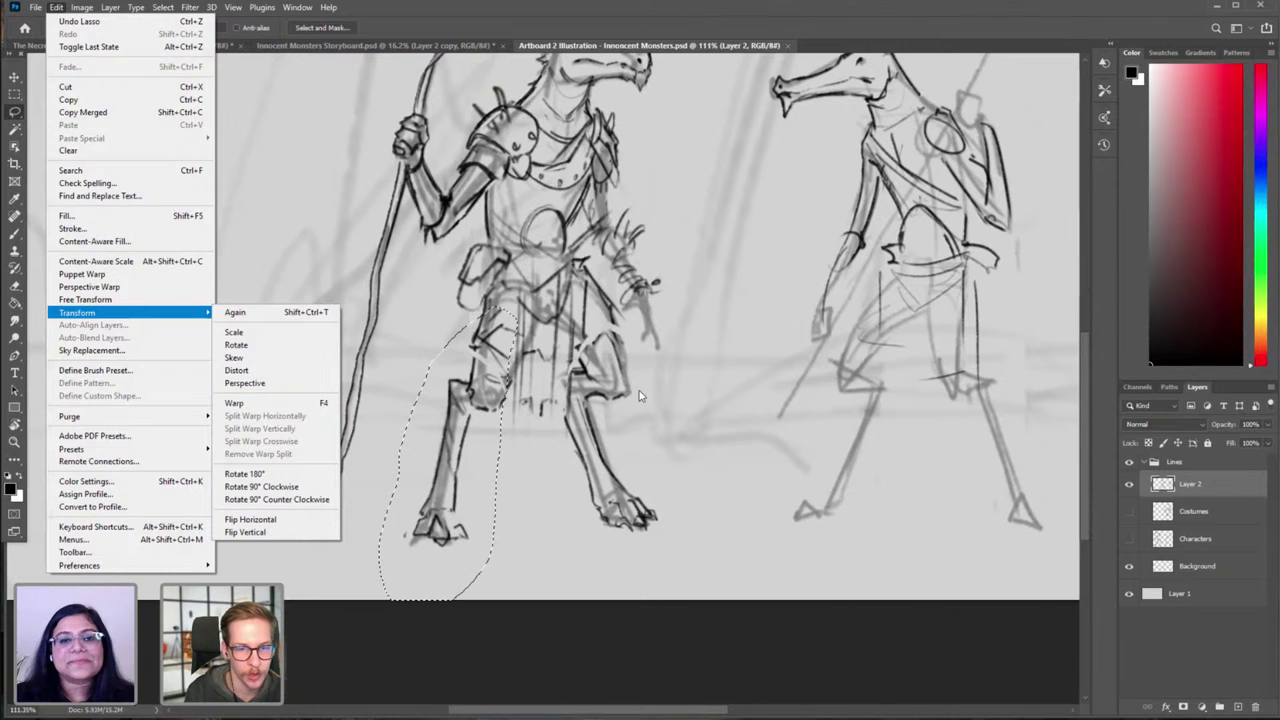
click(328, 410)
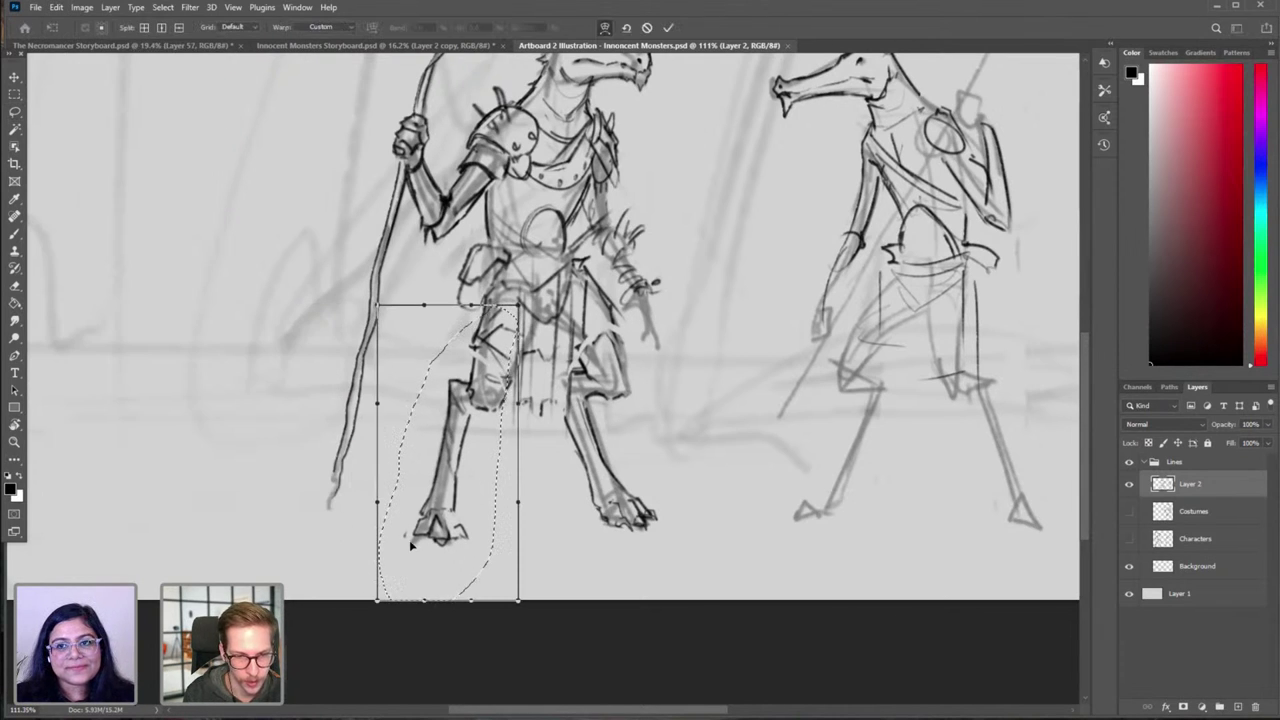
mouse_move(423, 542)
mouse_down()
mouse_move(414, 554)
mouse_move(441, 553)
mouse_up()
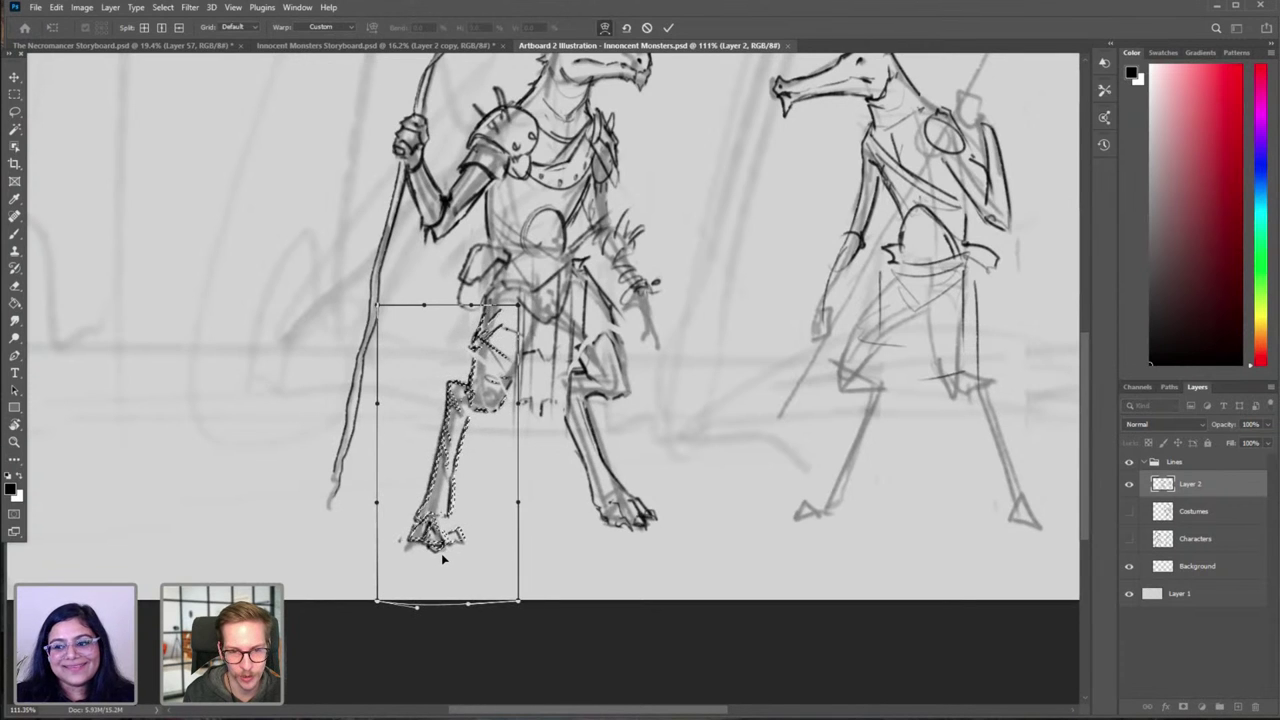
key(Return)
scroll(660, 312, down, 5)
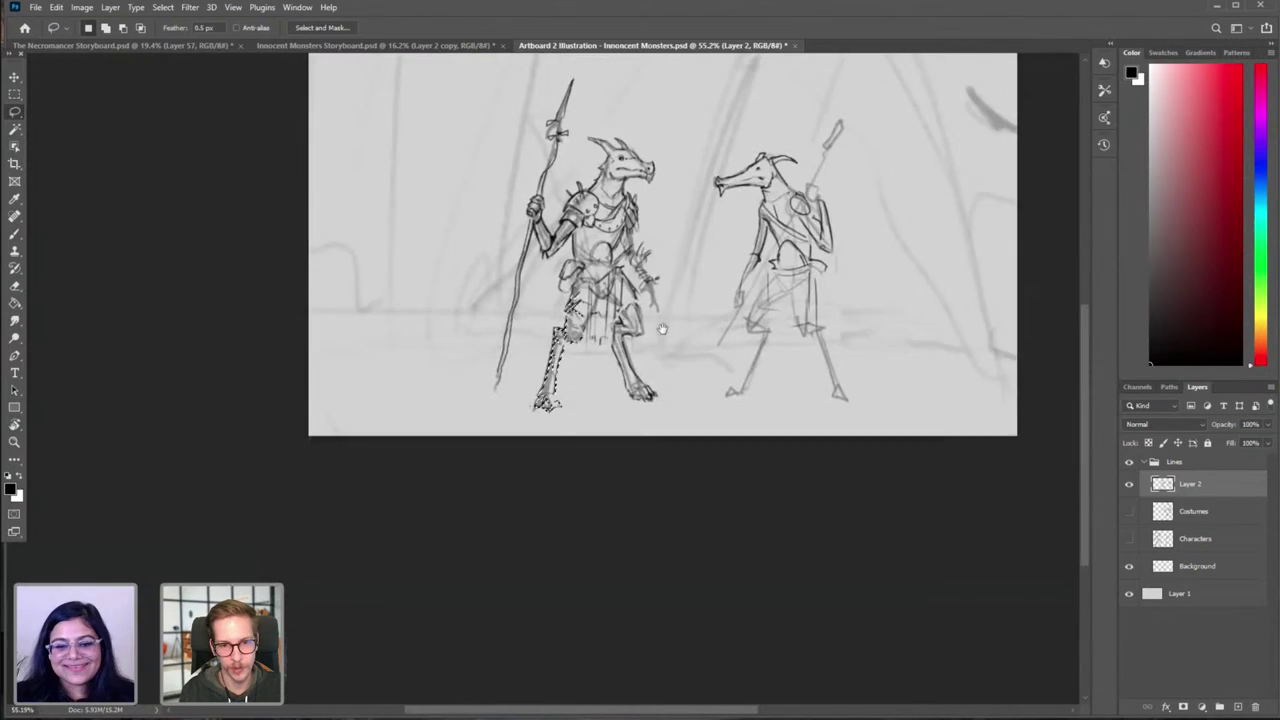
drag(663, 329, 512, 499)
key(ctrl+d)
key(ctrl+s)
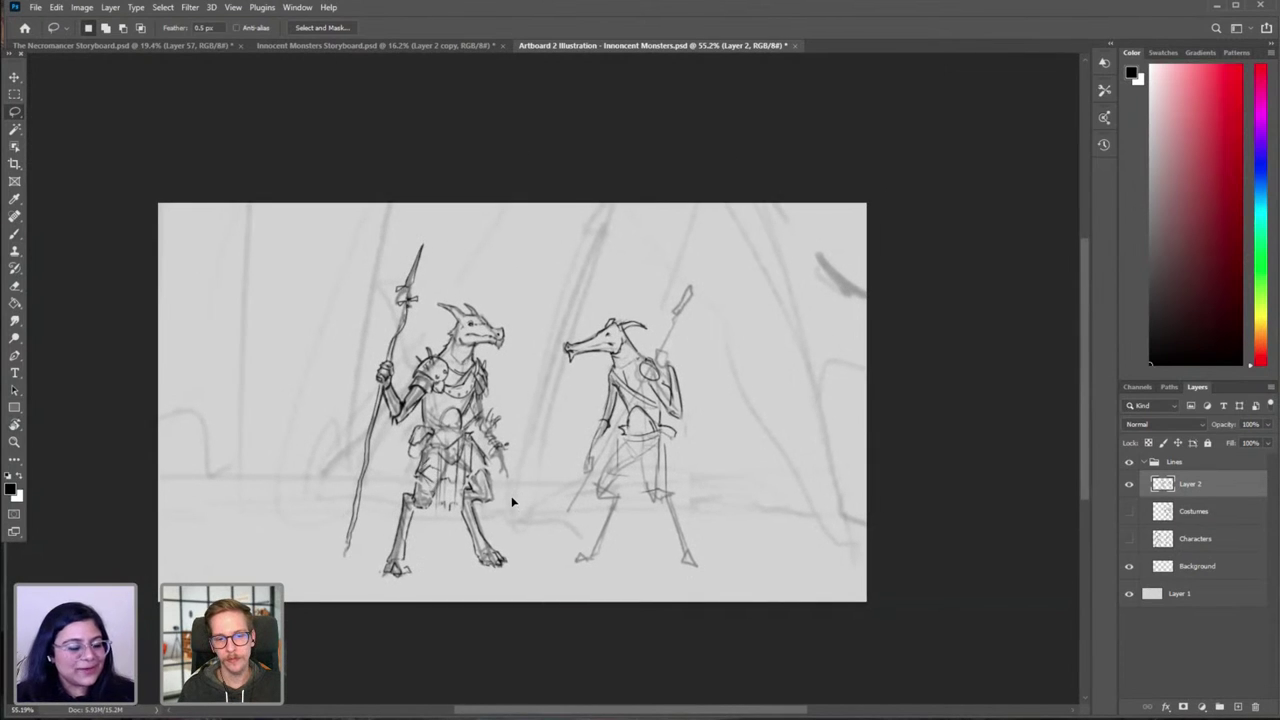
Step: Flip the canvas, lasso the armored creature's leg on its free-hand side, warp the foot slightly downward, apply the warp and deselect
key(ctrl+shift+h)
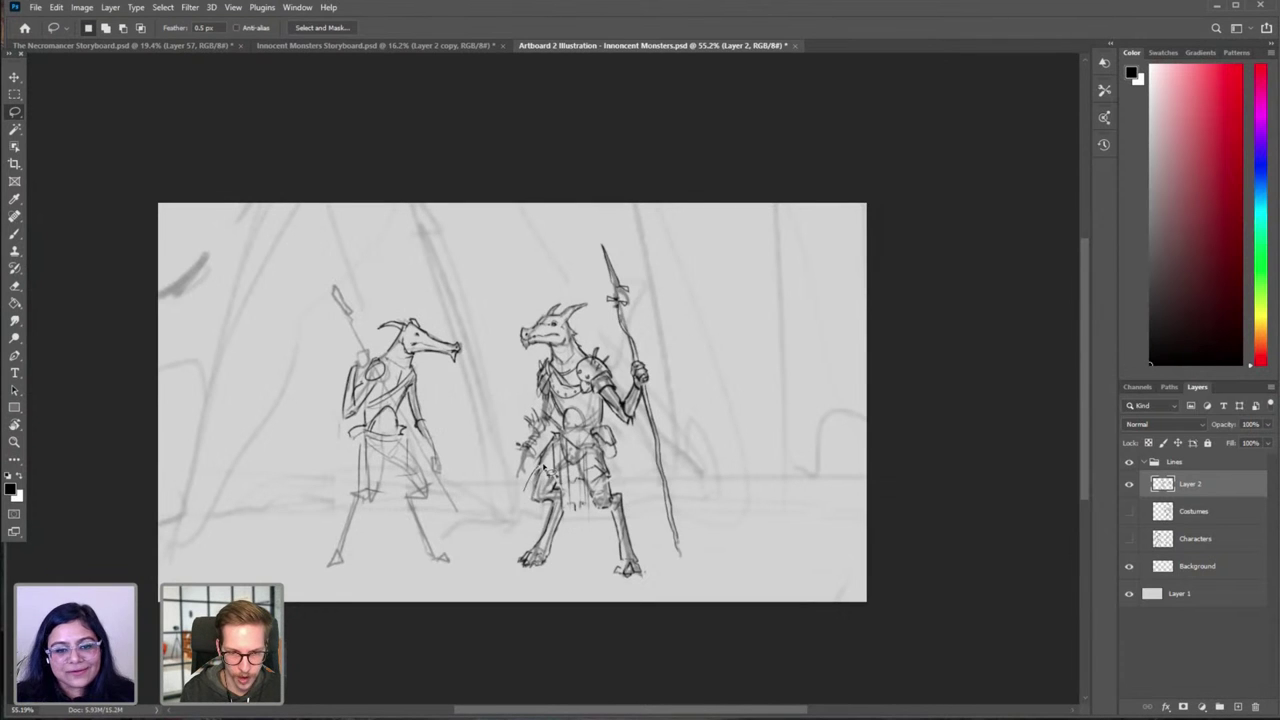
scroll(603, 540, up, 5)
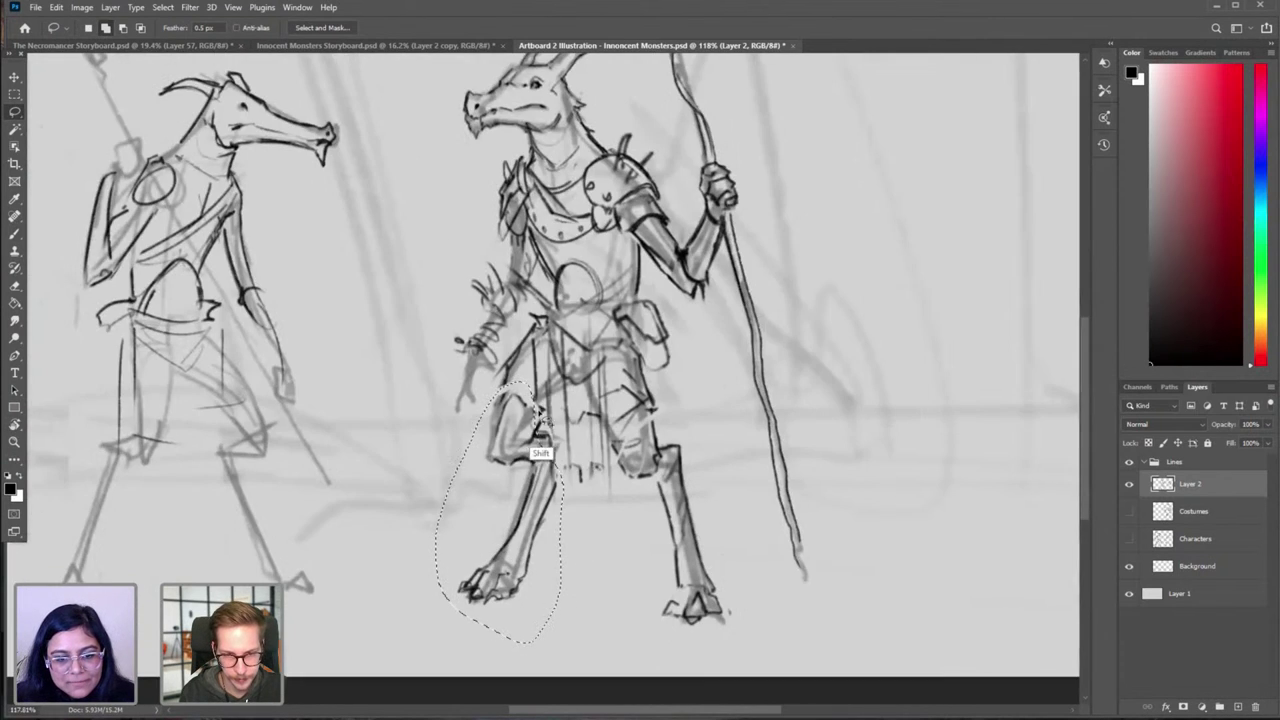
mouse_move(538, 428)
mouse_down()
mouse_move(563, 509)
mouse_move(530, 514)
mouse_up()
key(ctrl+t)
drag(497, 597, 527, 613)
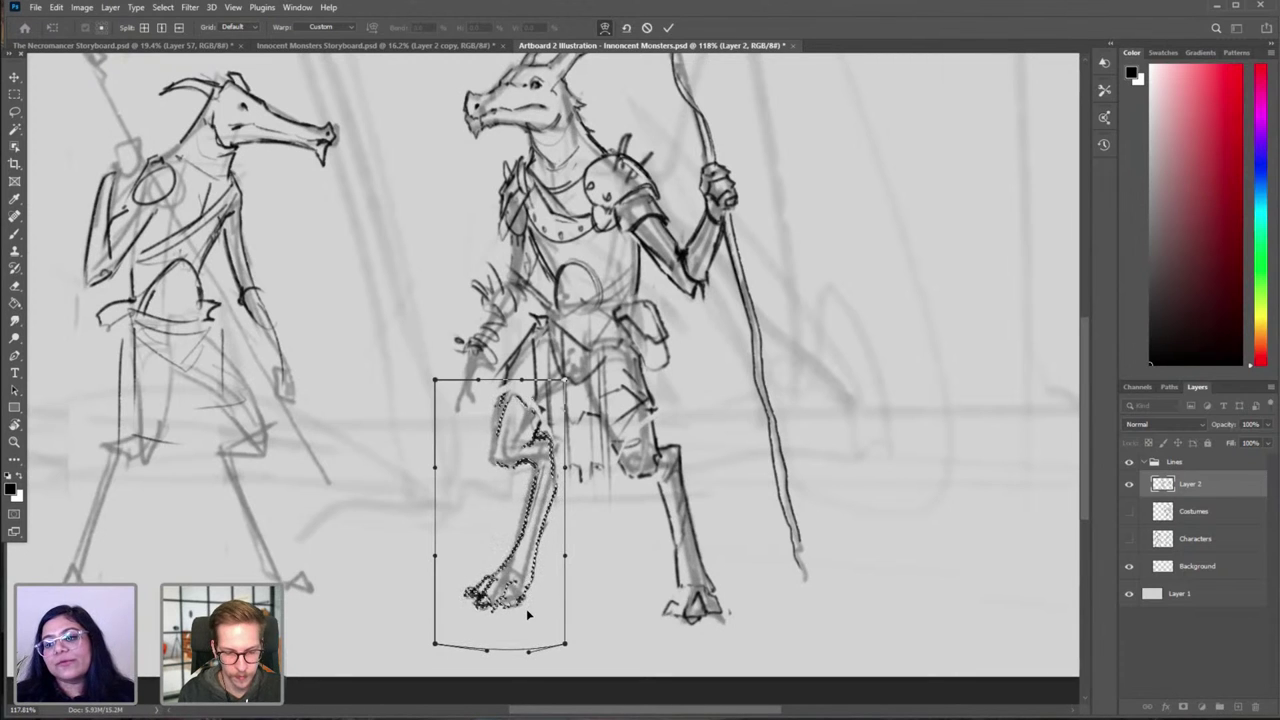
key(Return)
key(ctrl+d)
Step: Compare the warped leg in mirrored and unmirrored views, with the rulers hidden again
drag(637, 425, 592, 484)
key(ctrl+shift+h)
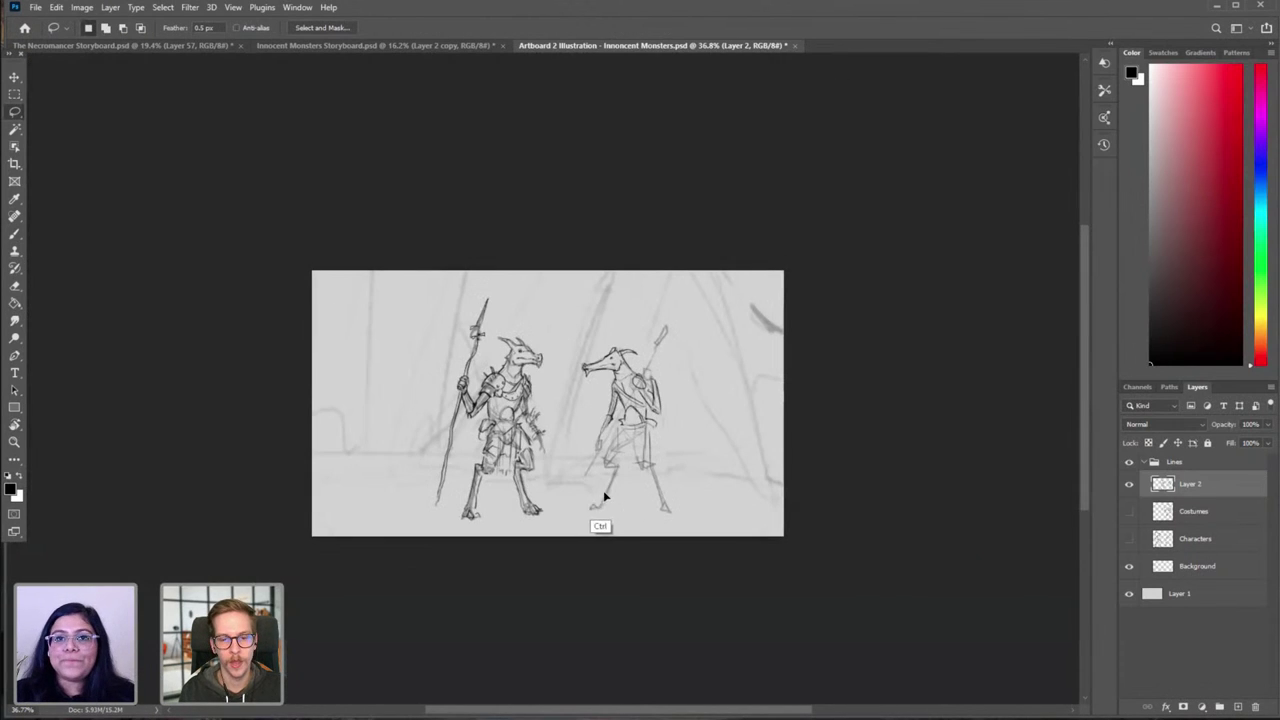
key(ctrl+z)
key(ctrl+shift+z)
key(ctrl+h)
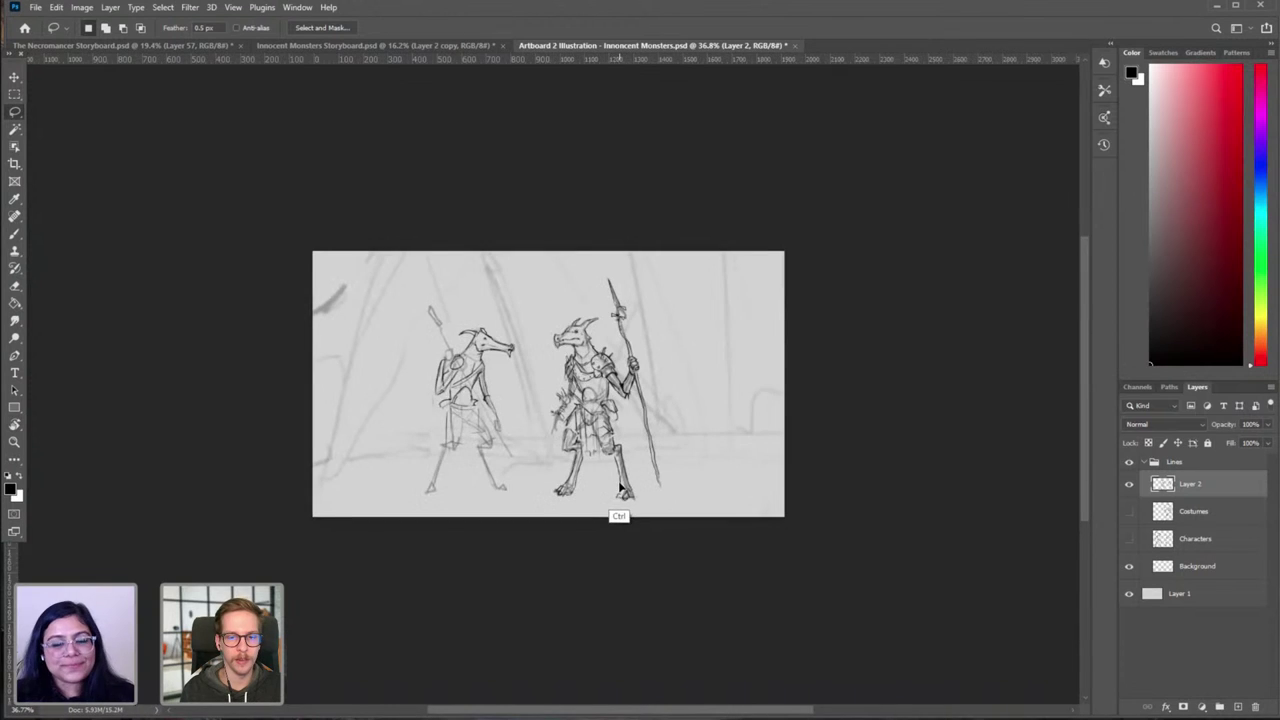
key(ctrl+r)
Step: Sketch the outer contour of the armored creature's free hand below the spiked bracer with the Brush on Layer 2
scroll(667, 449, up, 3)
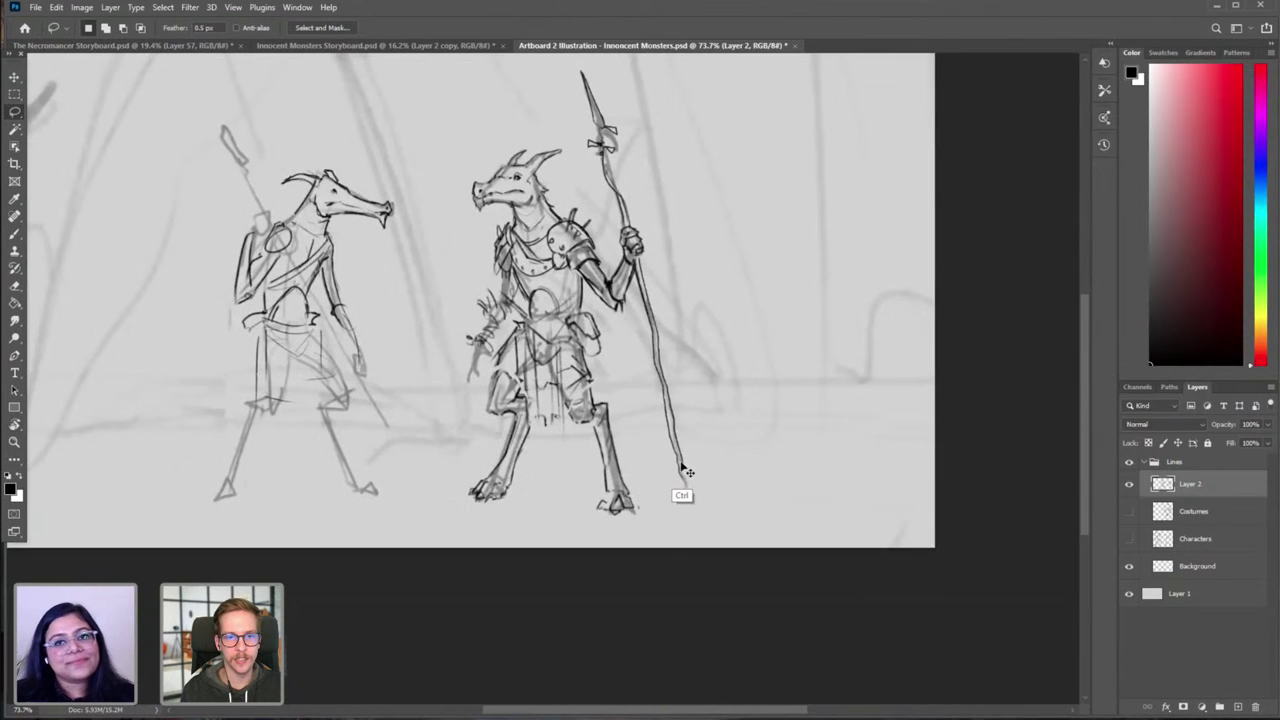
key(b)
scroll(471, 372, up, 3)
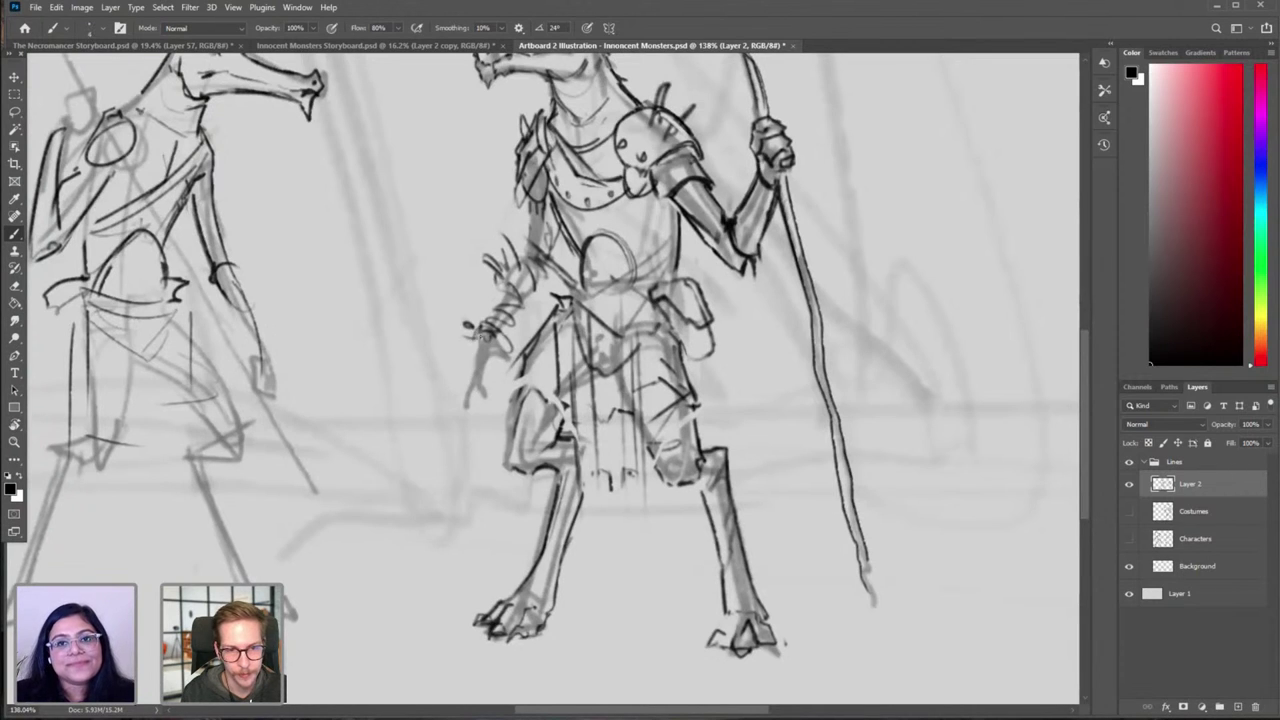
drag(480, 330, 458, 380)
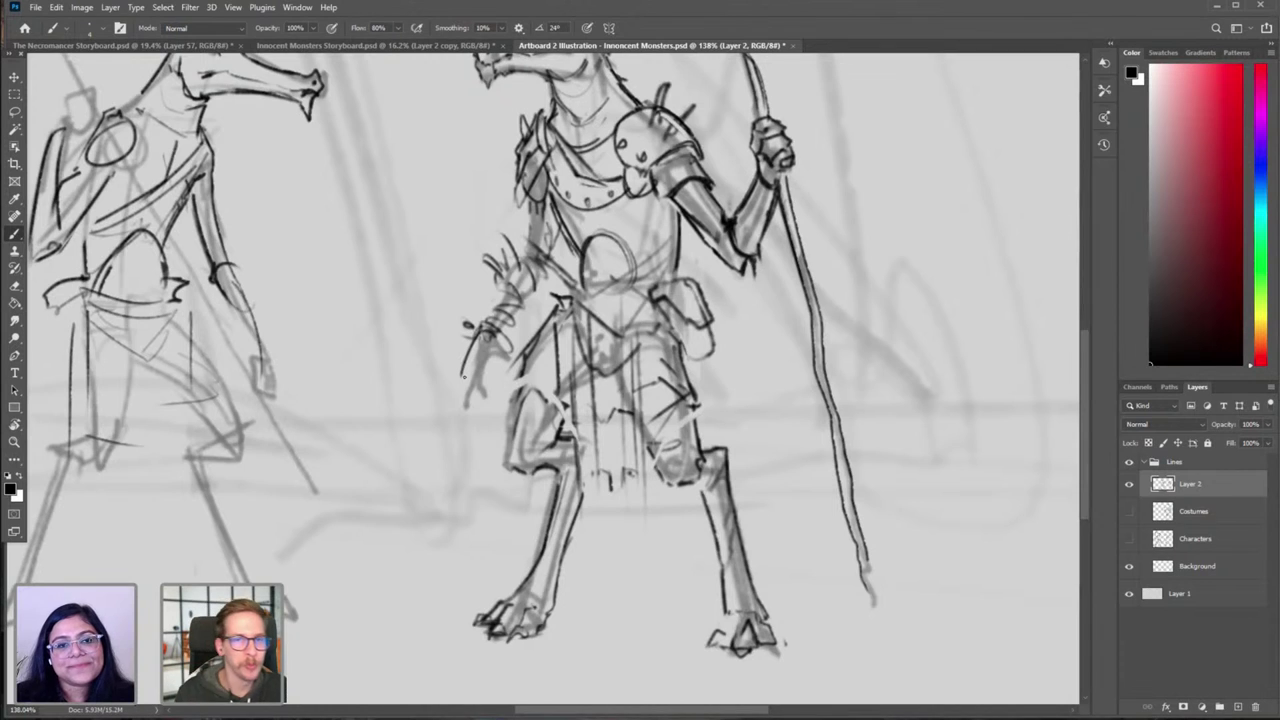
scroll(640, 362, down, 5)
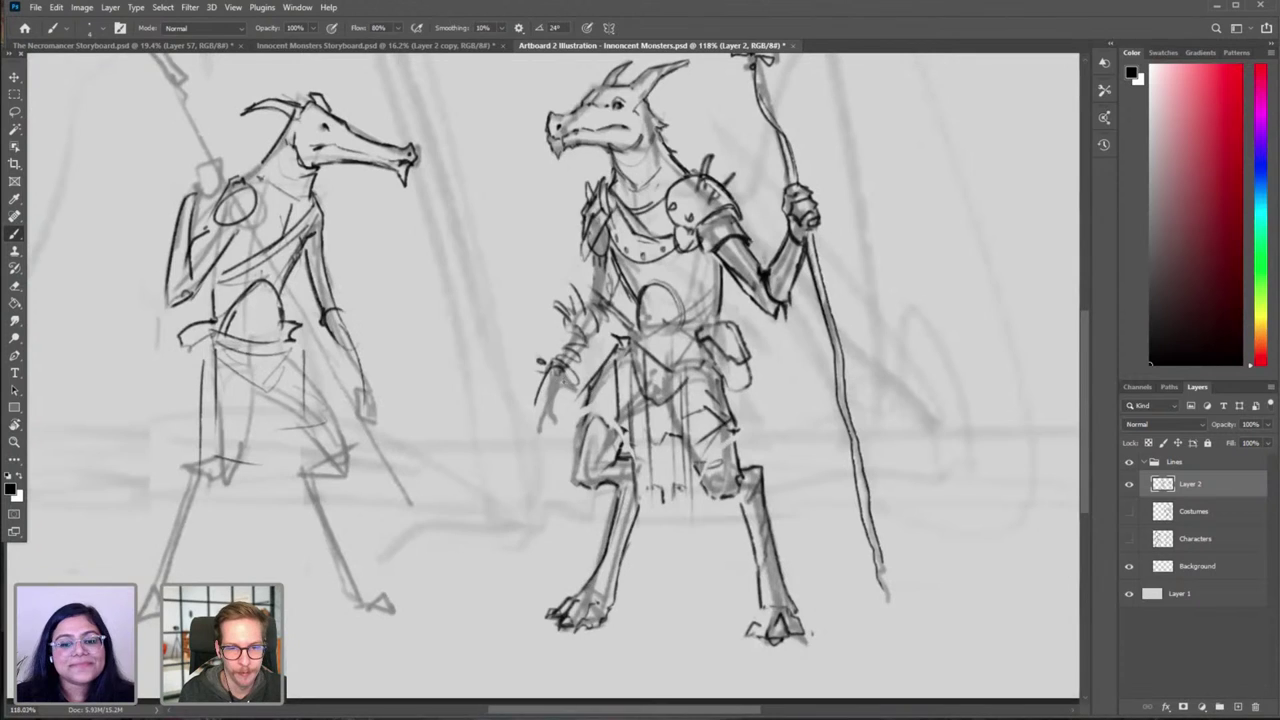
mouse_move(562, 375)
mouse_down()
mouse_move(577, 394)
mouse_move(558, 388)
mouse_move(541, 416)
mouse_up()
key(ctrl+z)
key(ctrl+z)
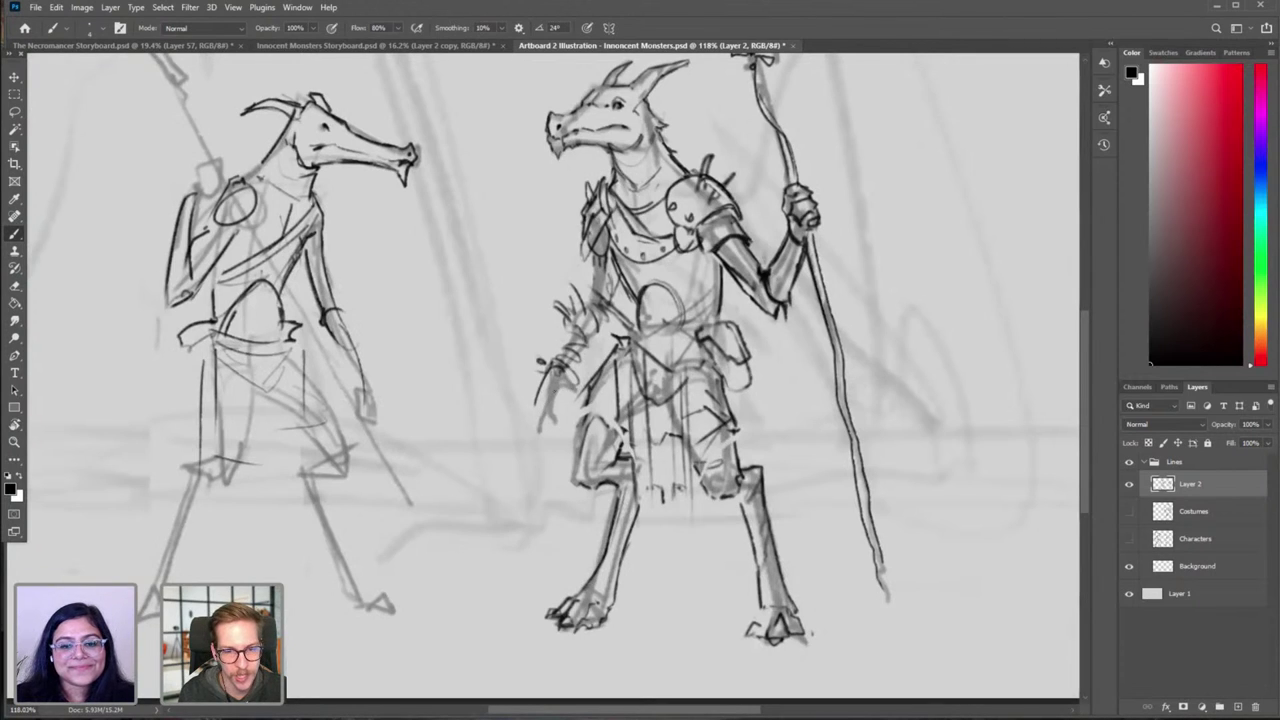
Step: Draw dark, pointed claws and fingers on the armored creature's free hand, undoing the stray stroke
mouse_move(562, 374)
mouse_down()
mouse_move(577, 394)
mouse_move(556, 389)
mouse_up()
mouse_move(558, 390)
mouse_down()
mouse_move(530, 440)
mouse_move(532, 410)
mouse_up()
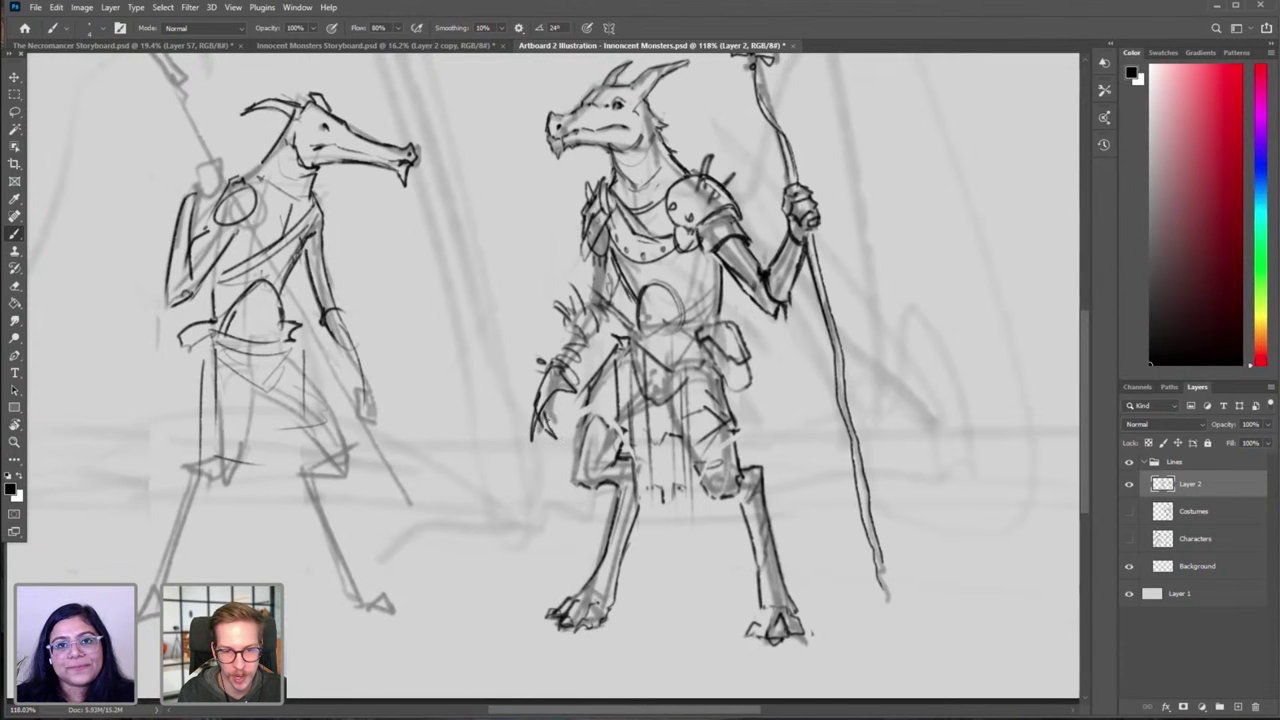
mouse_move(545, 408)
mouse_down()
mouse_move(559, 414)
mouse_move(550, 425)
mouse_up()
key(ctrl+z)
mouse_move(556, 430)
mouse_down()
mouse_move(515, 465)
mouse_move(590, 390)
mouse_up()
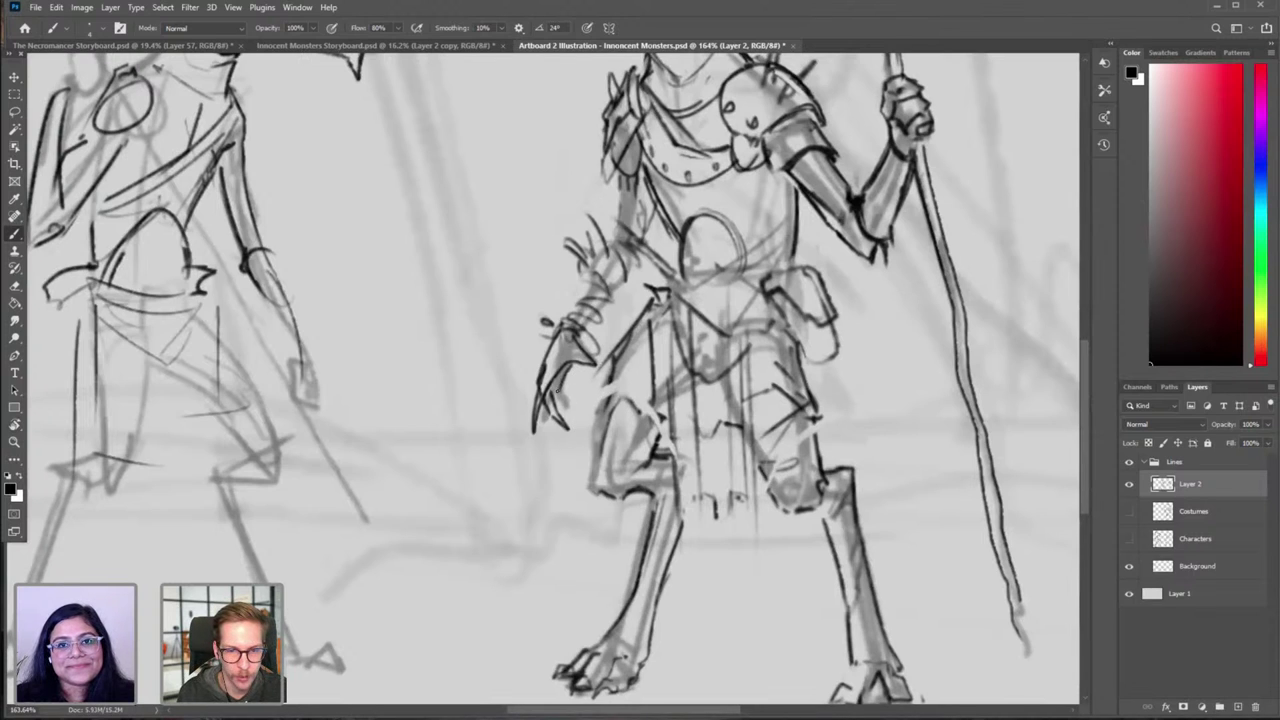
mouse_move(541, 397)
mouse_down()
mouse_move(534, 442)
mouse_move(548, 395)
mouse_move(574, 382)
mouse_move(529, 438)
mouse_up()
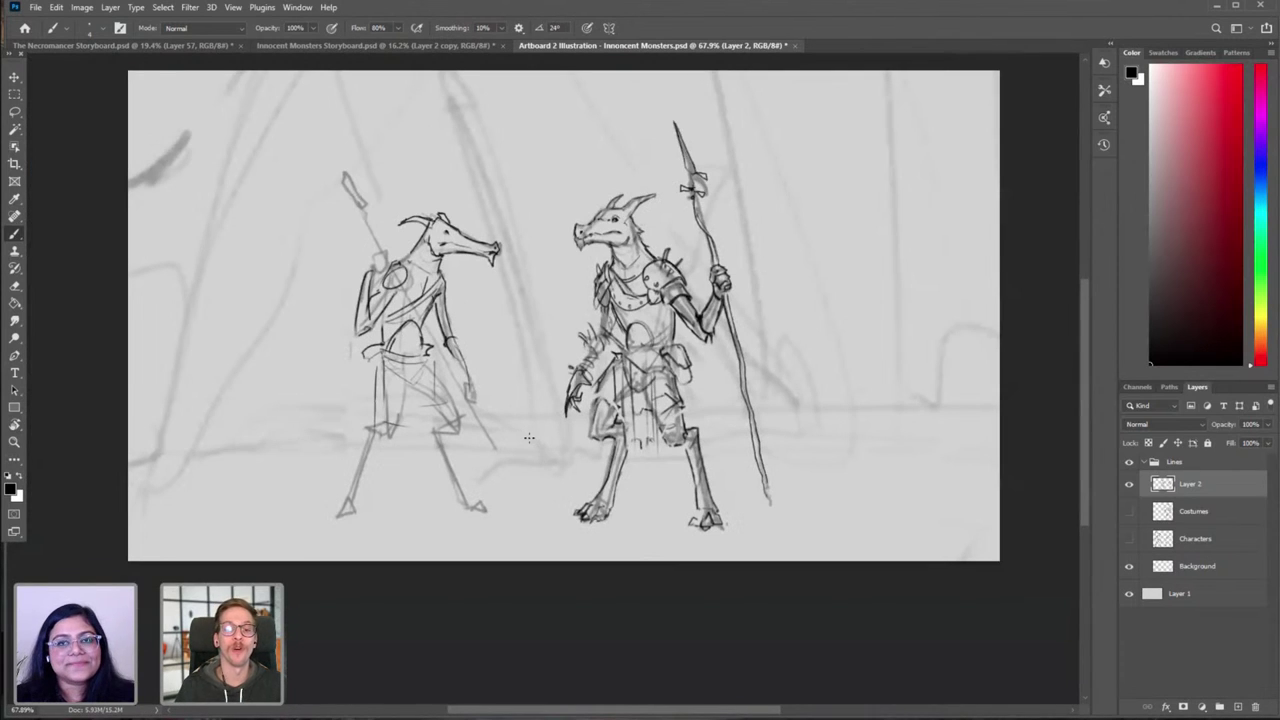
Step: Touch up the palm and finger lines of the armored creature's free hand, undoing the unwanted stroke
mouse_move(577, 387)
mouse_down()
mouse_move(632, 368)
mouse_move(592, 368)
mouse_move(598, 356)
mouse_move(598, 396)
mouse_up()
key(e)
key(b)
key(ctrl+z)
key(])
scroll(611, 405, down, 5)
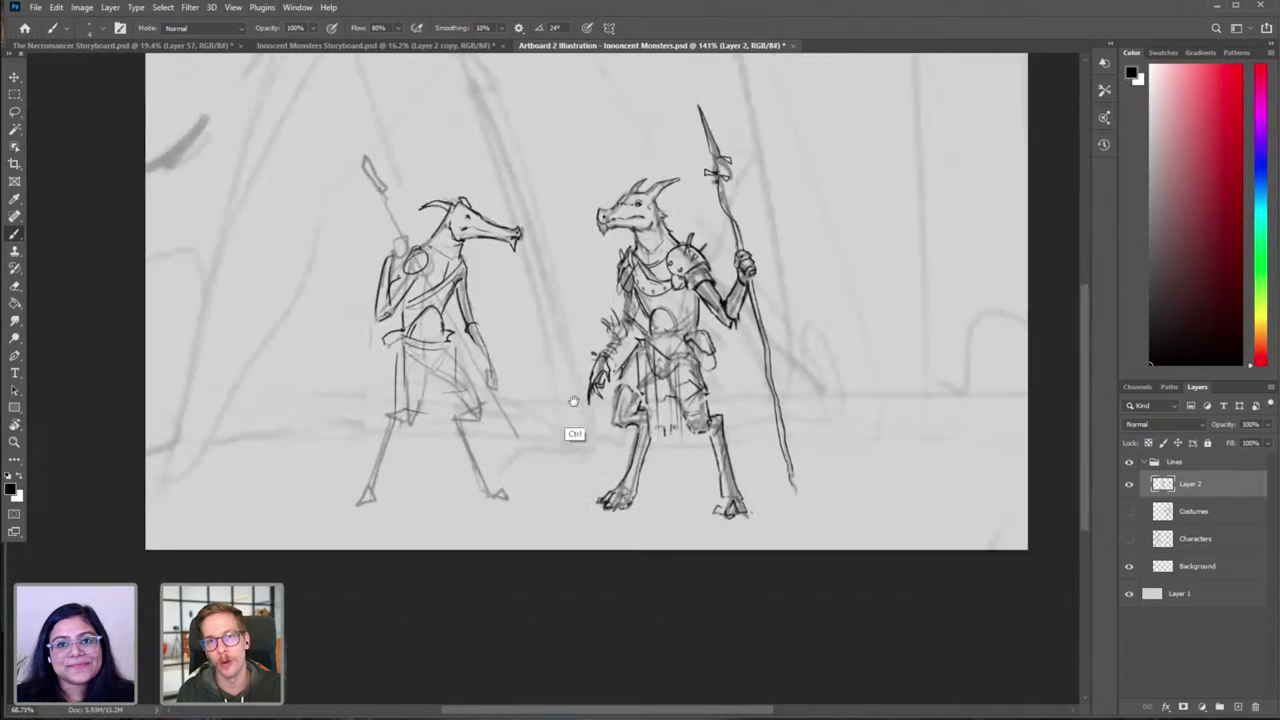
Step: Flip the canvas, strengthen the contour of the armored creature's free wrist beneath the spikes, and flip the canvas back
key(ctrl+shift+h)
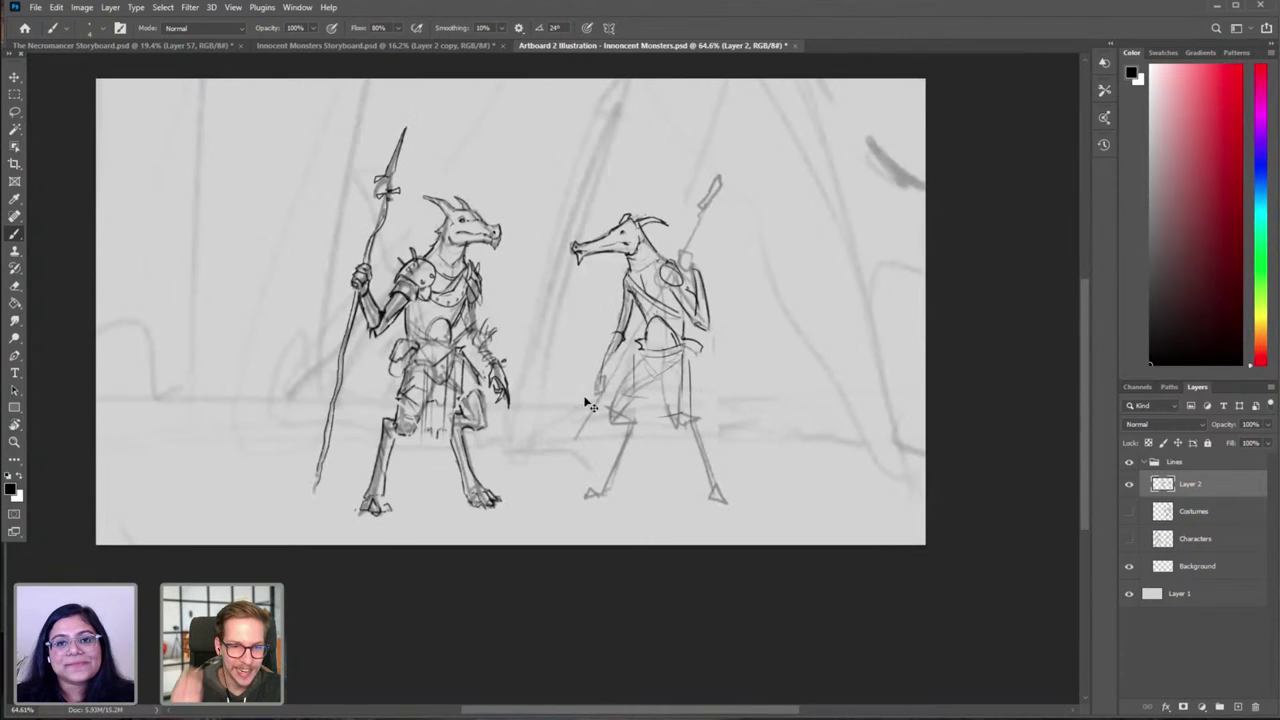
scroll(515, 365, up, 4)
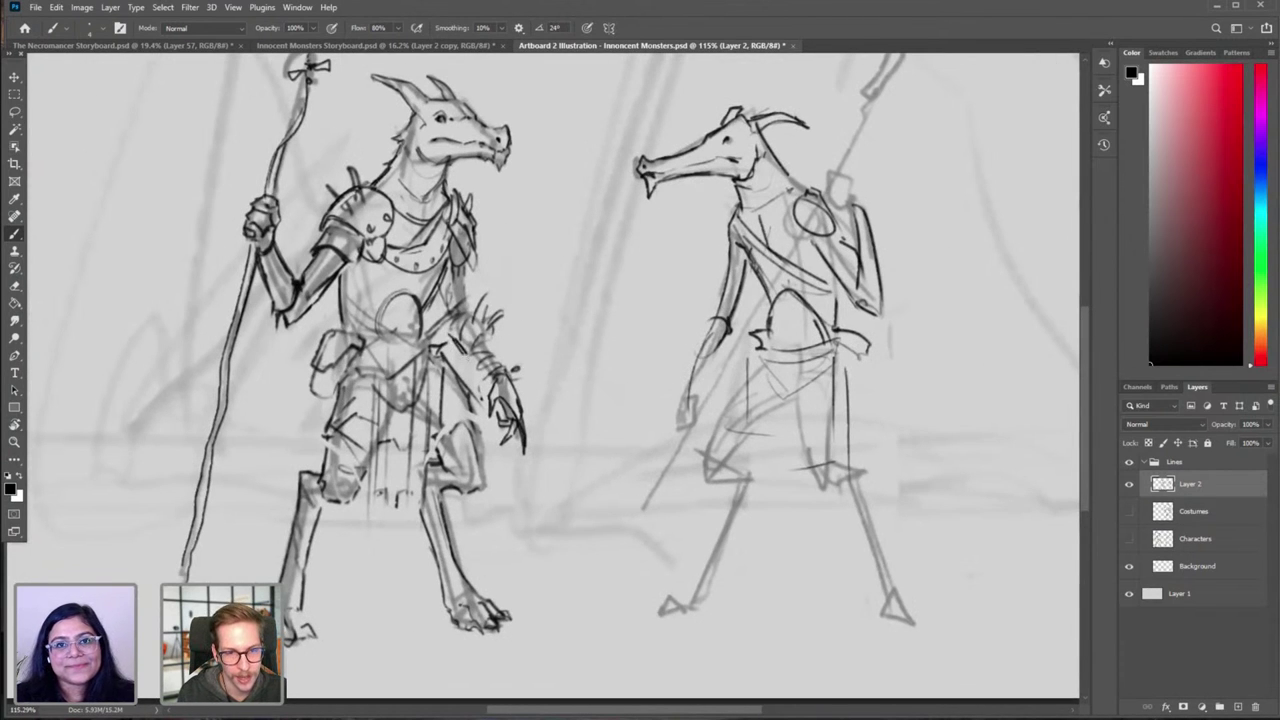
drag(491, 342, 507, 380)
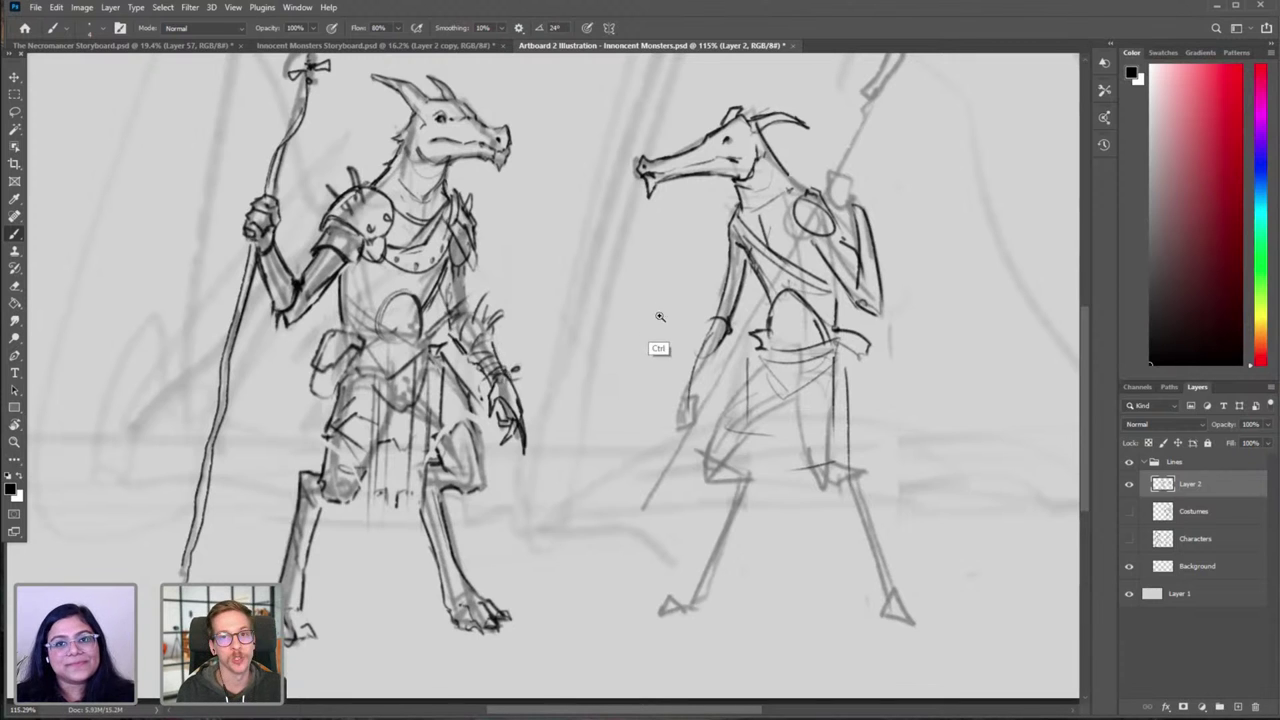
drag(661, 317, 606, 376)
drag(716, 336, 664, 360)
key(ctrl+shift+h)
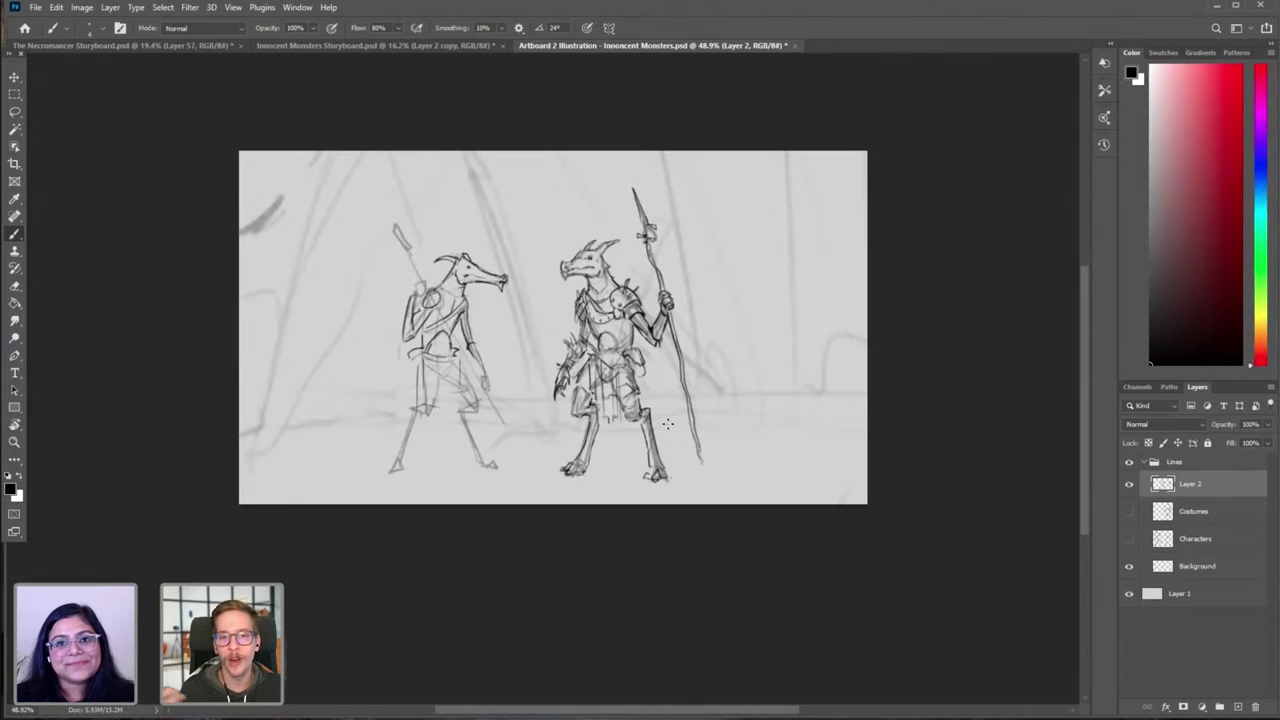
Step: Lasso the armored creature's leg on its free-hand side, rotate it by about -0.8°, apply the transform and deselect
scroll(576, 440, up, 3)
key(l)
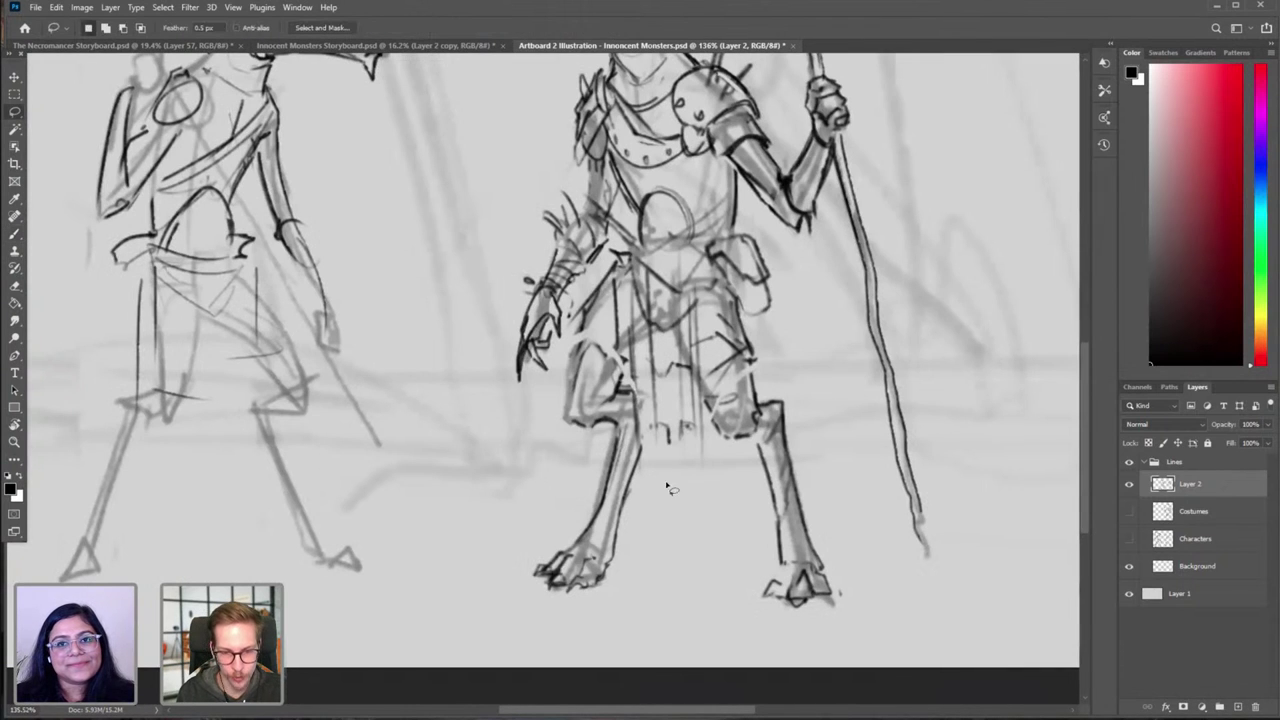
mouse_move(652, 458)
mouse_down()
mouse_move(610, 354)
mouse_move(568, 350)
mouse_move(504, 568)
mouse_move(680, 528)
mouse_move(660, 470)
mouse_up()
key(v)
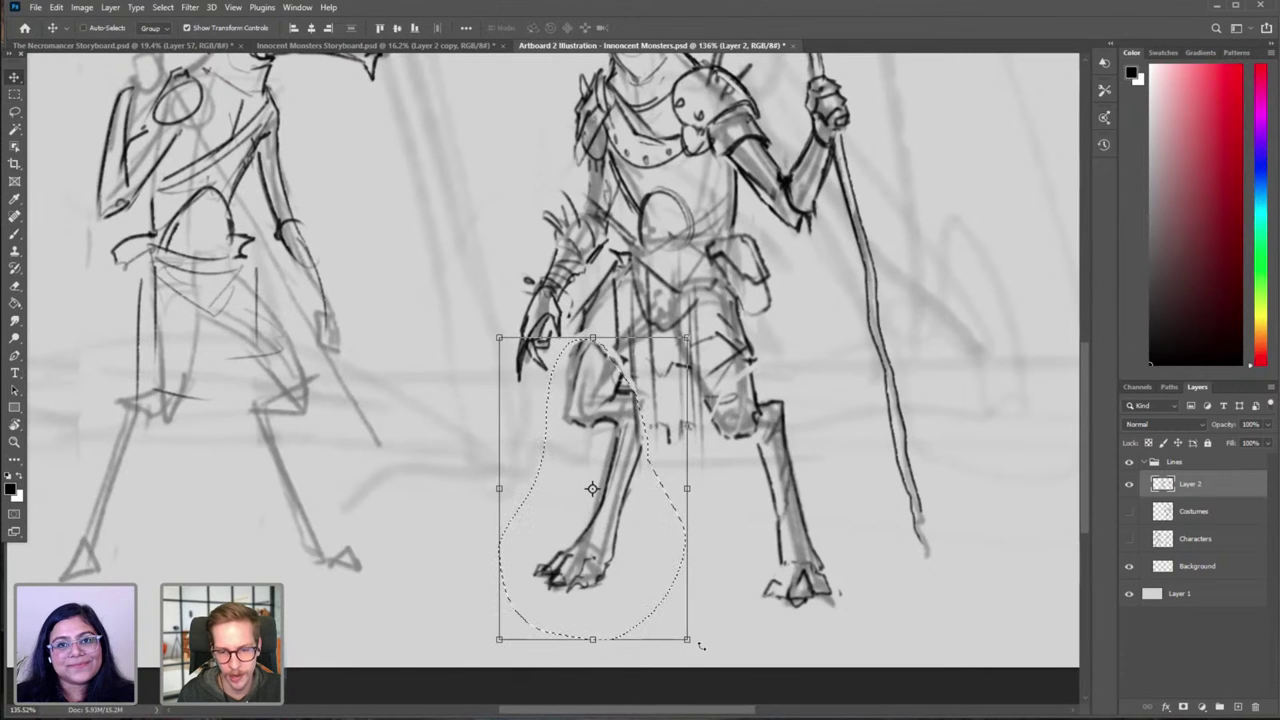
click(693, 648)
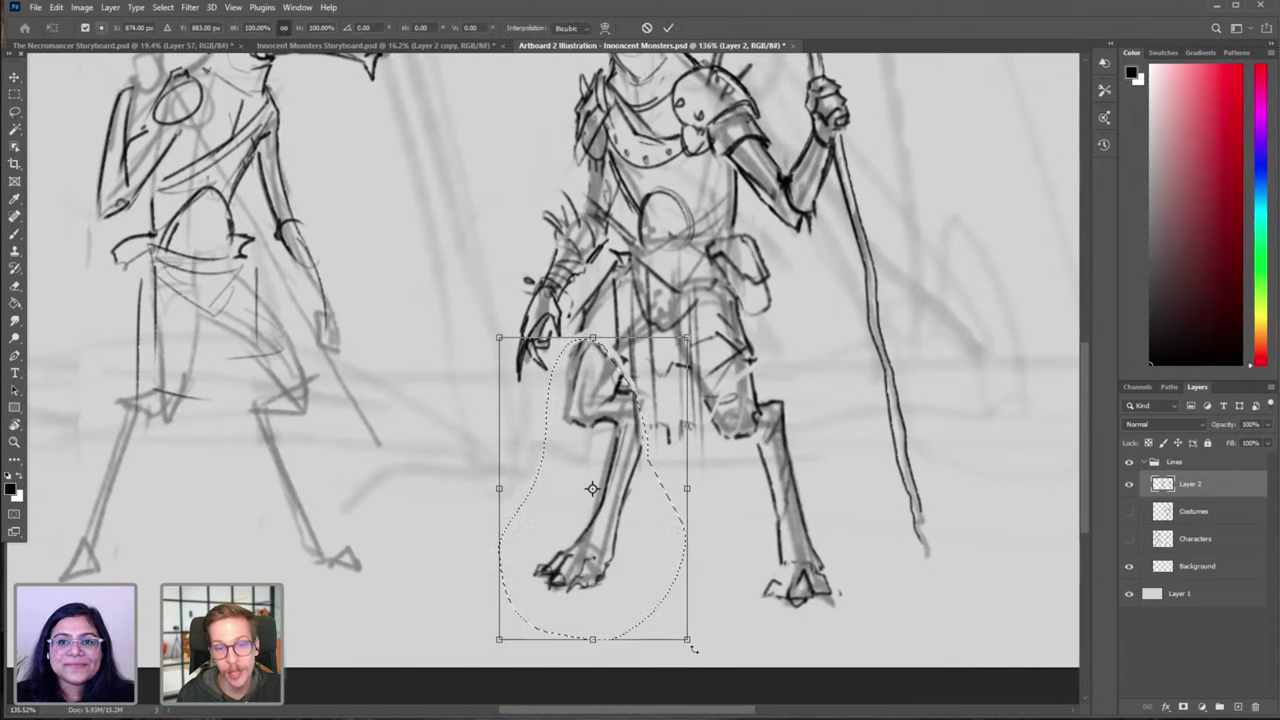
mouse_move(693, 648)
mouse_down()
mouse_move(665, 615)
mouse_move(680, 608)
mouse_move(687, 636)
mouse_up()
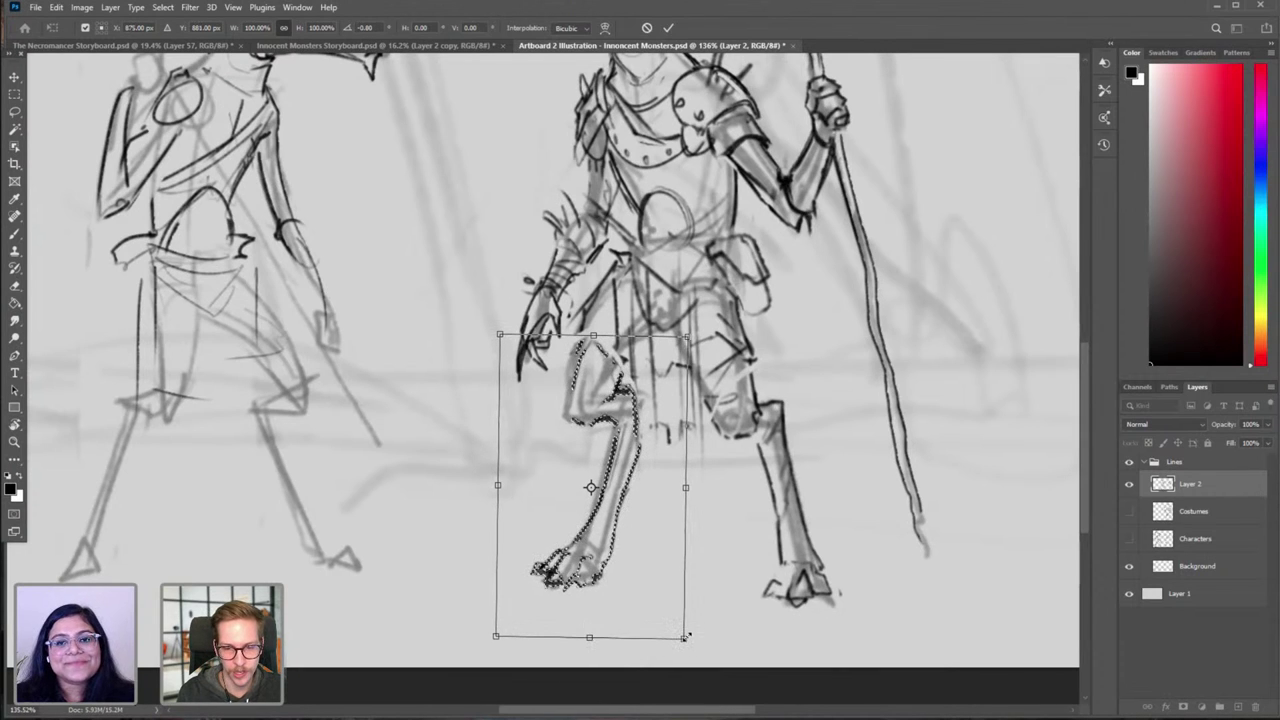
key(Return)
key(ctrl+d)
Step: Examine the stance and proportions of both creatures across the whole composition
click(657, 400)
drag(666, 380, 598, 451)
key(ctrl+z)
drag(703, 384, 592, 496)
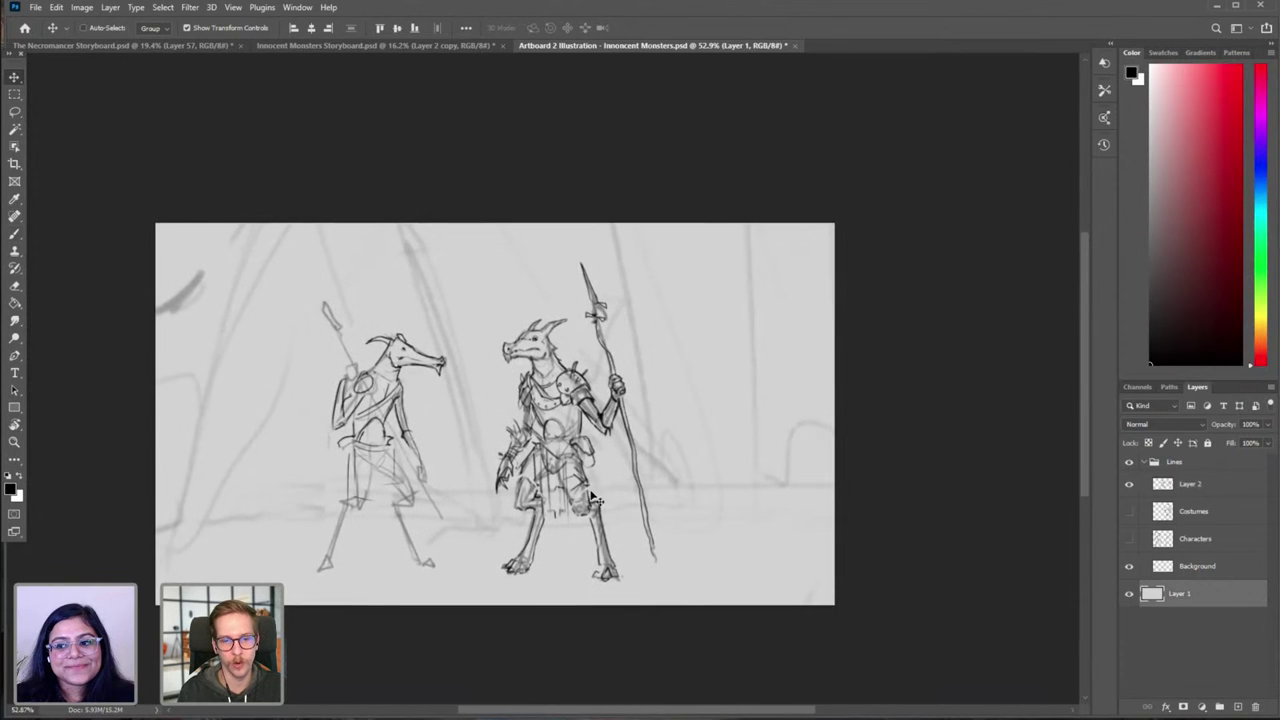
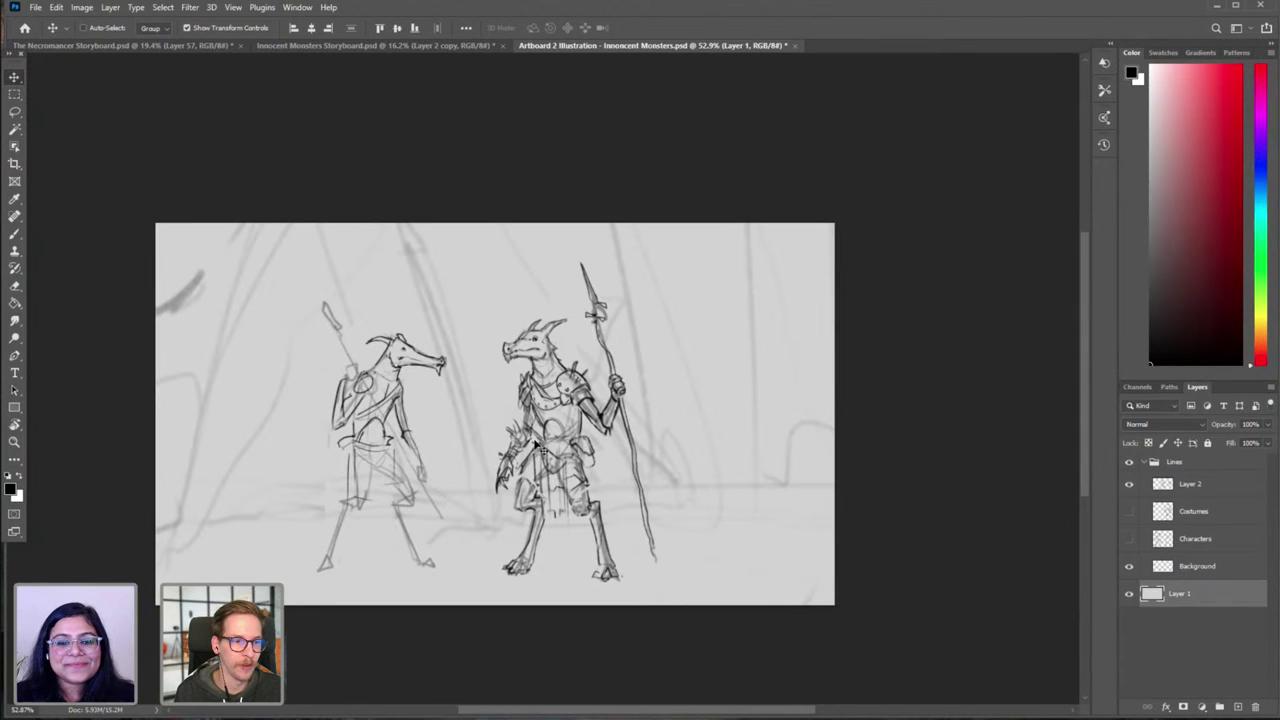
click(15, 441)
scroll(370, 512, down, 2)
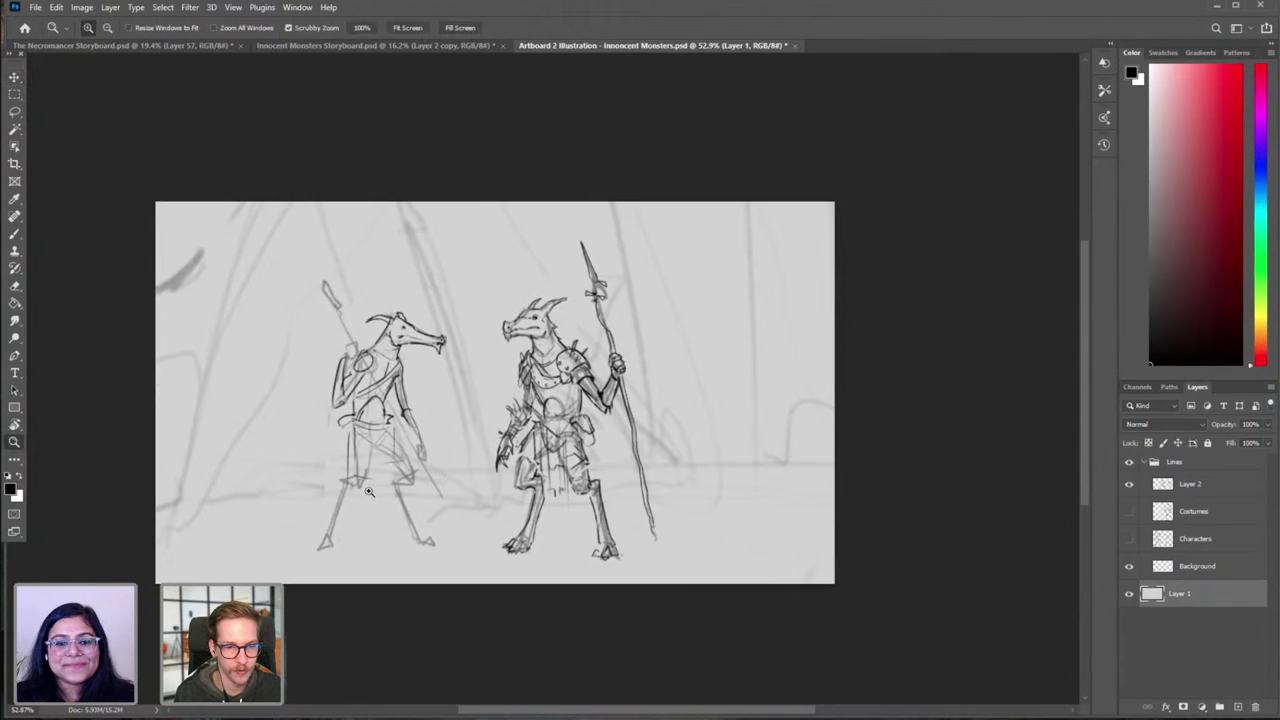
drag(622, 716, 600, 694)
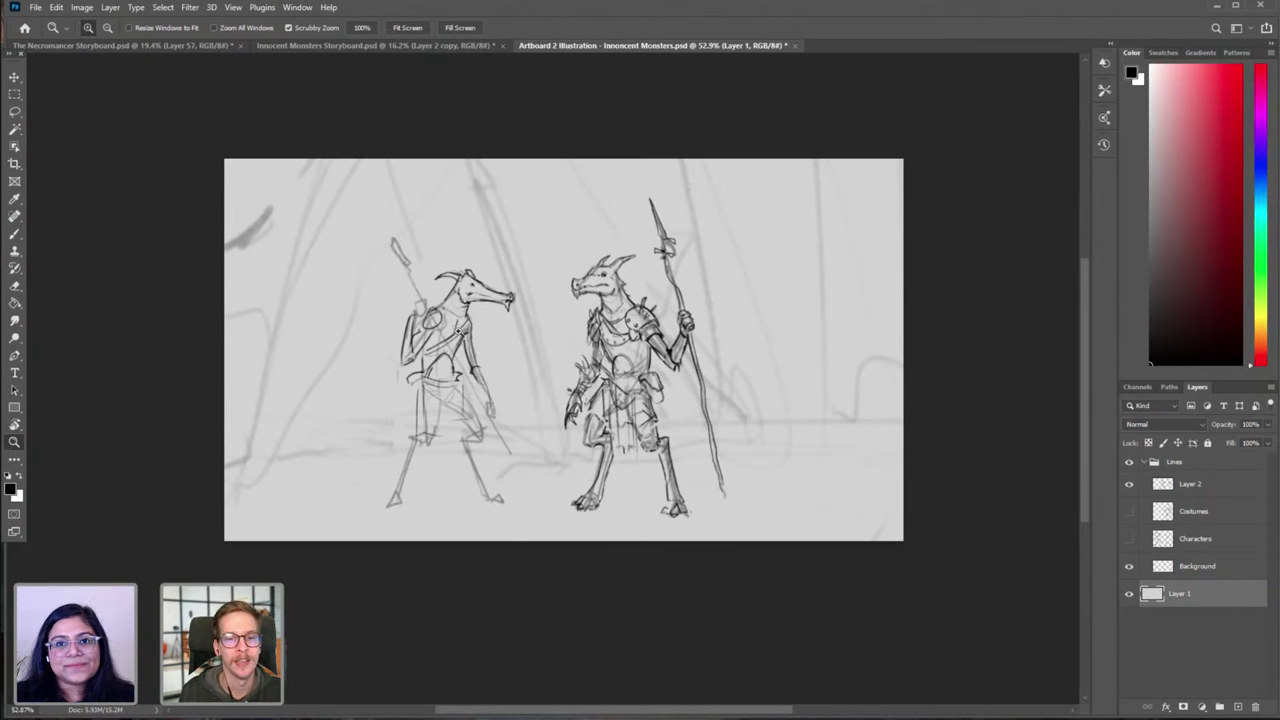
drag(556, 378, 586, 357)
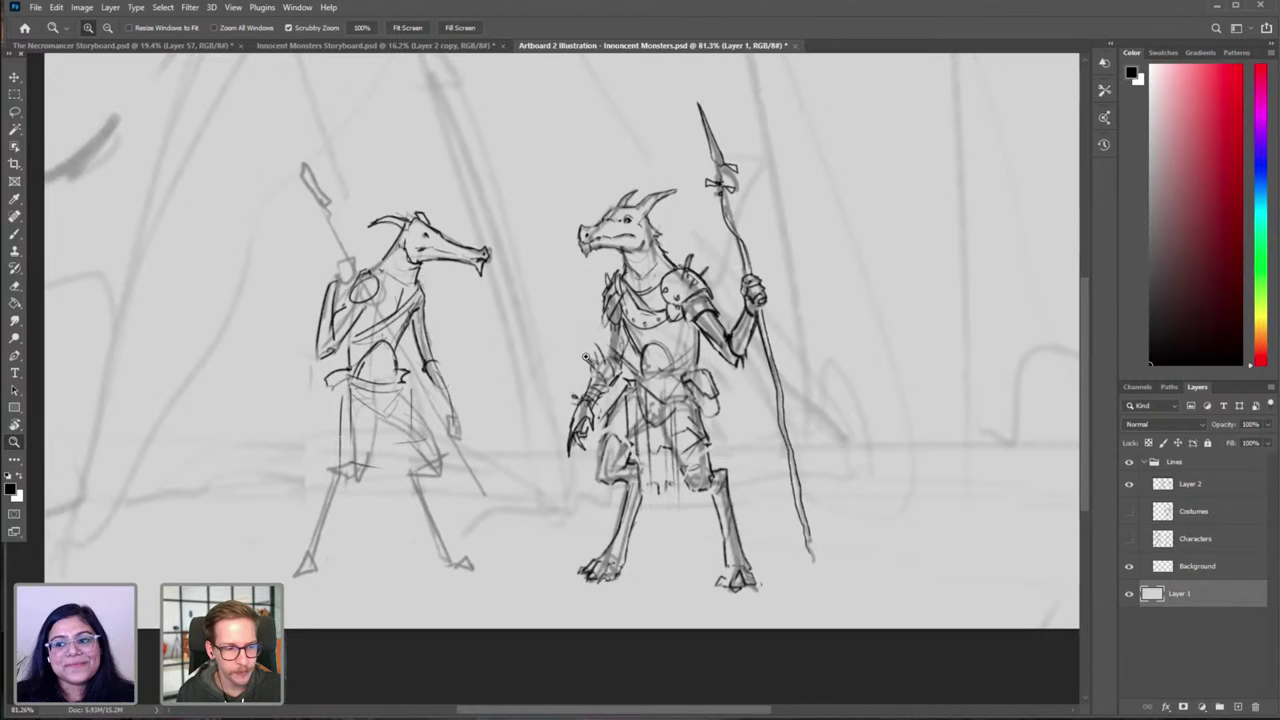
Step: Save the illustration and flip the canvas so the spear-bearing creature stands on the left
key(l)
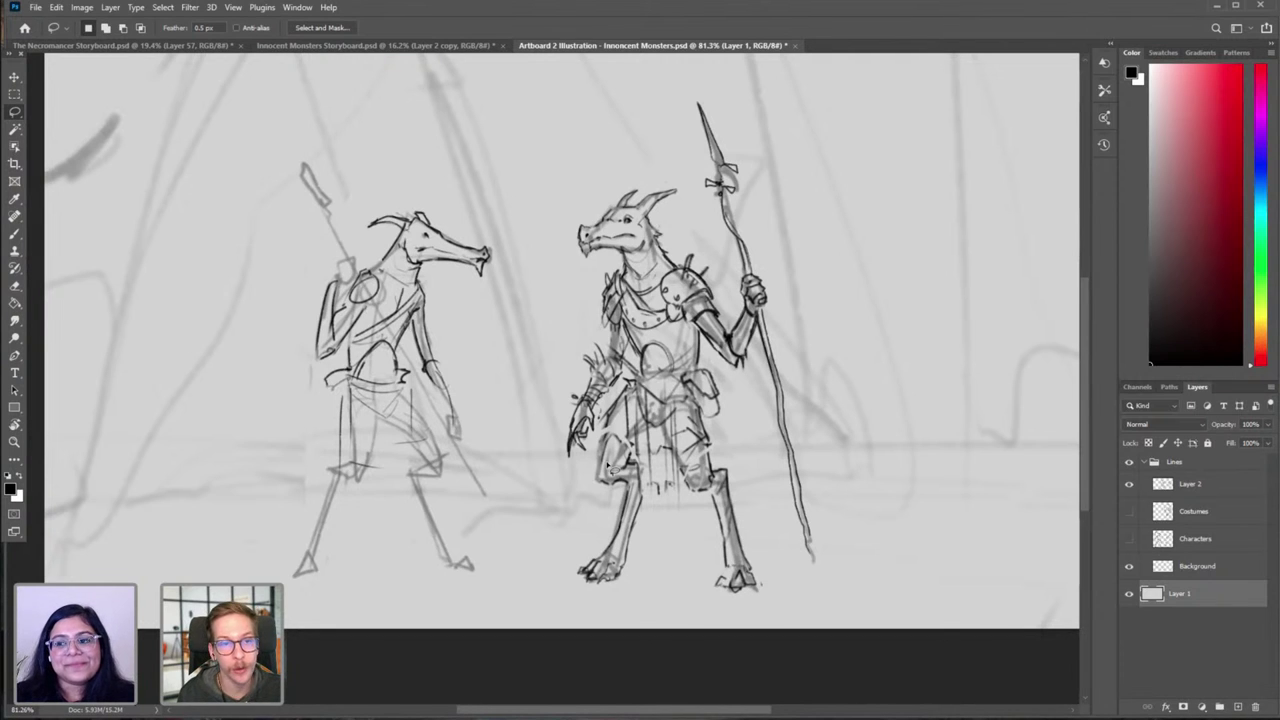
click(34, 10)
click(95, 160)
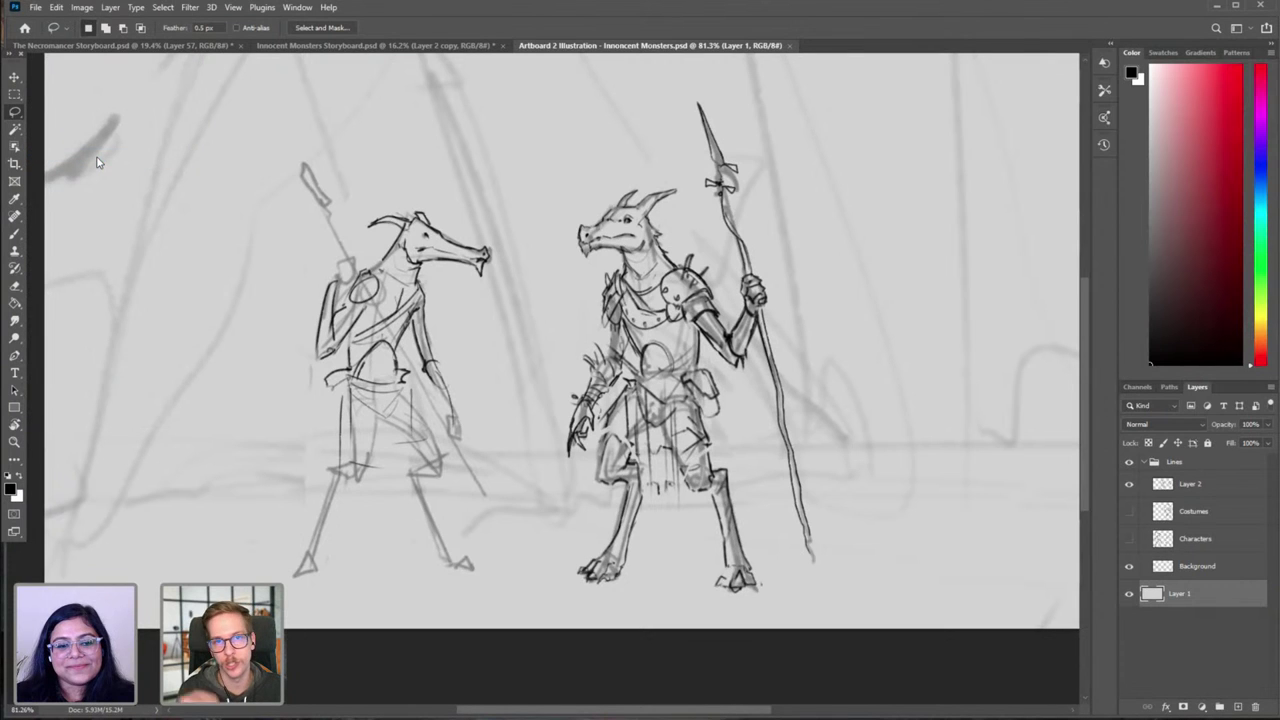
scroll(548, 311, down, 2)
key(ctrl+shift+h)
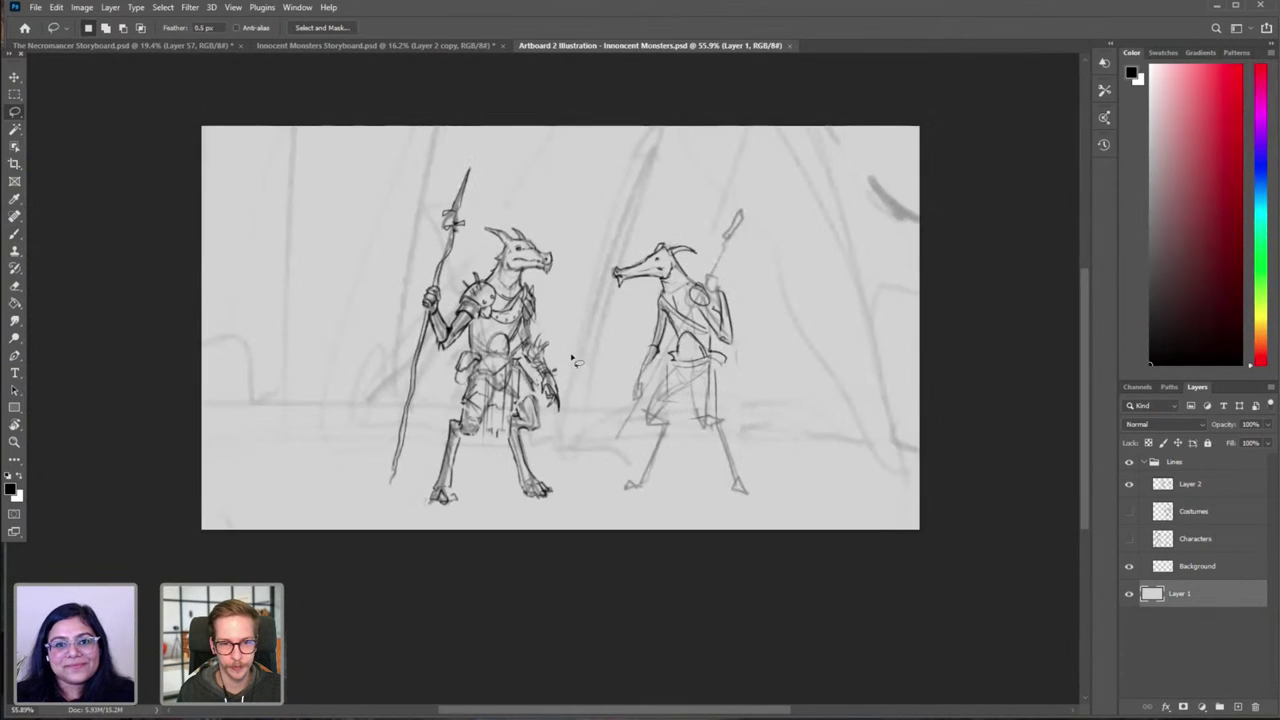
scroll(553, 343, up, 1)
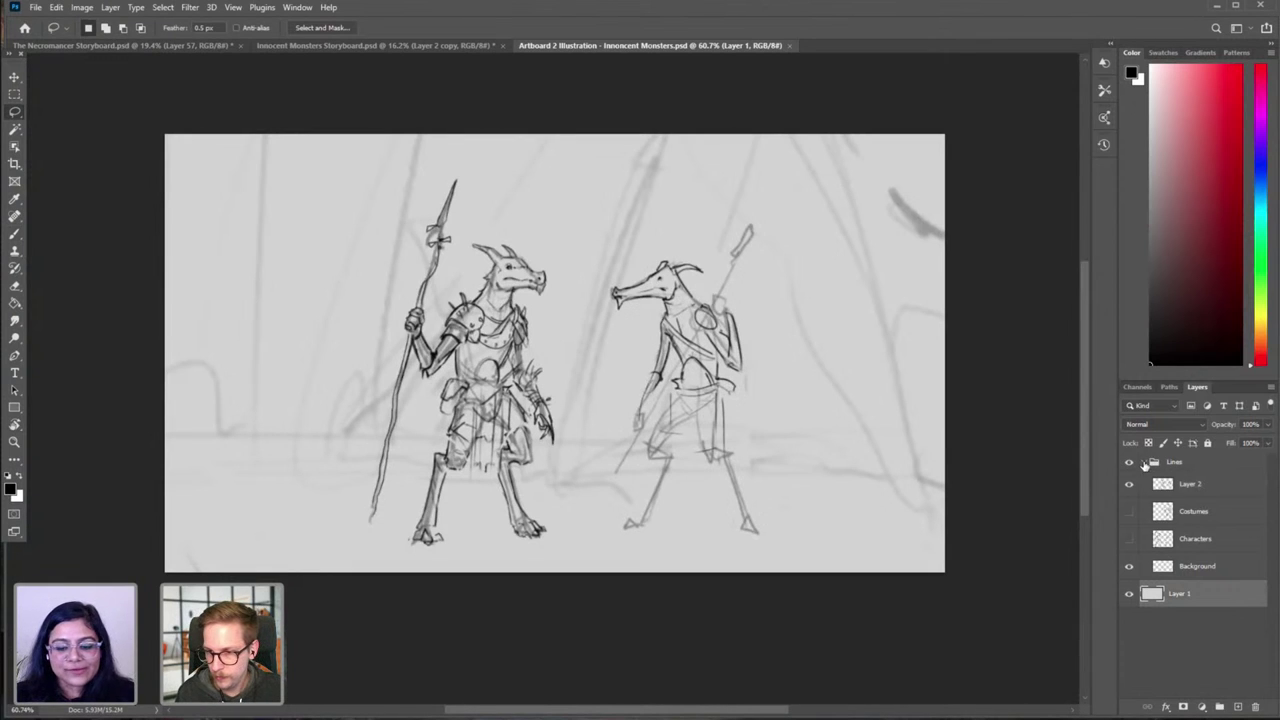
Step: Collapse the Lines group, rename the base Layer 1 to BG and lock it
click(1144, 462)
double_click(1190, 486)
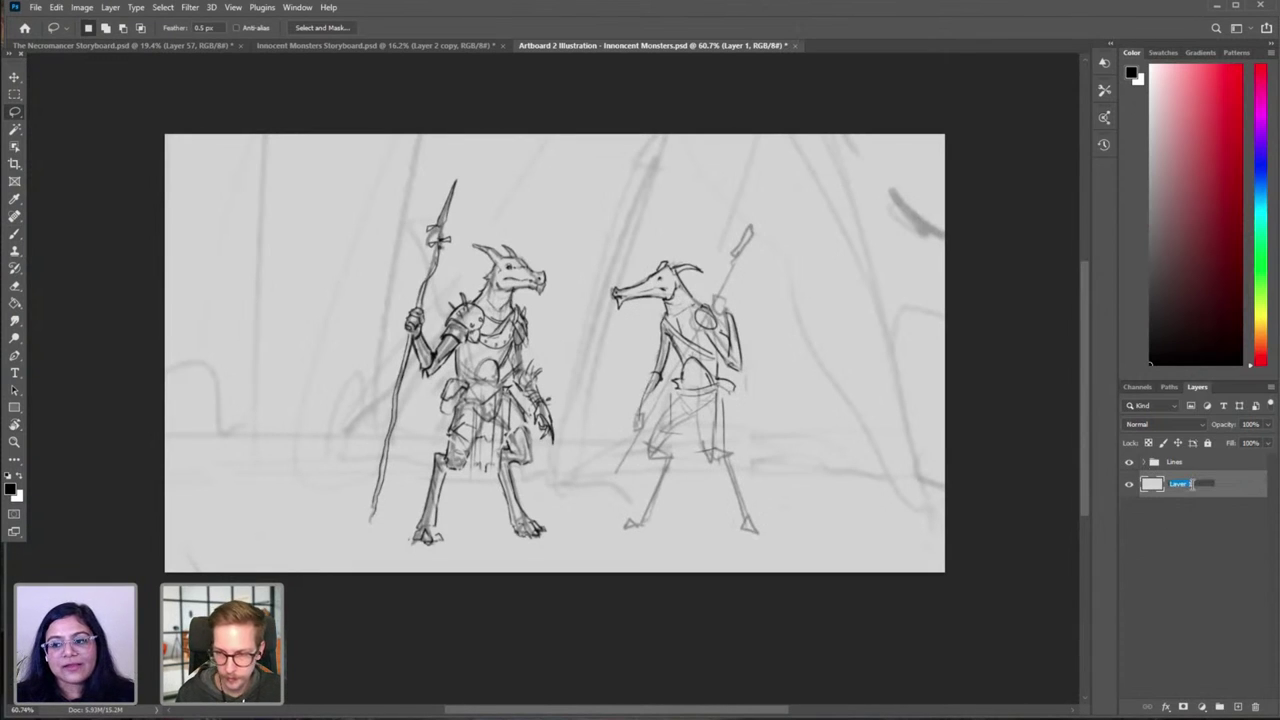
text(BG)
key(Return)
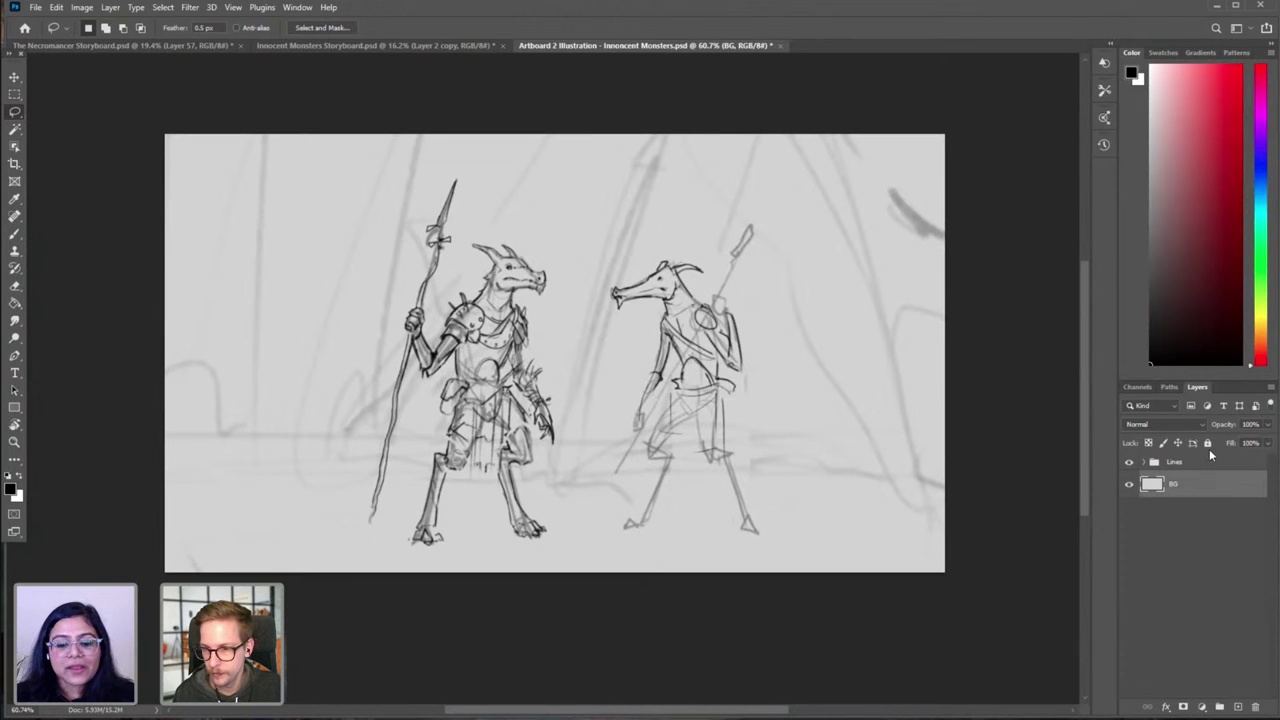
click(1208, 444)
Step: Add a new layer between the Lines group and BG and pick a dark grey foreground colour for the Paint Bucket
key(ctrl+shift+n)
key(Return)
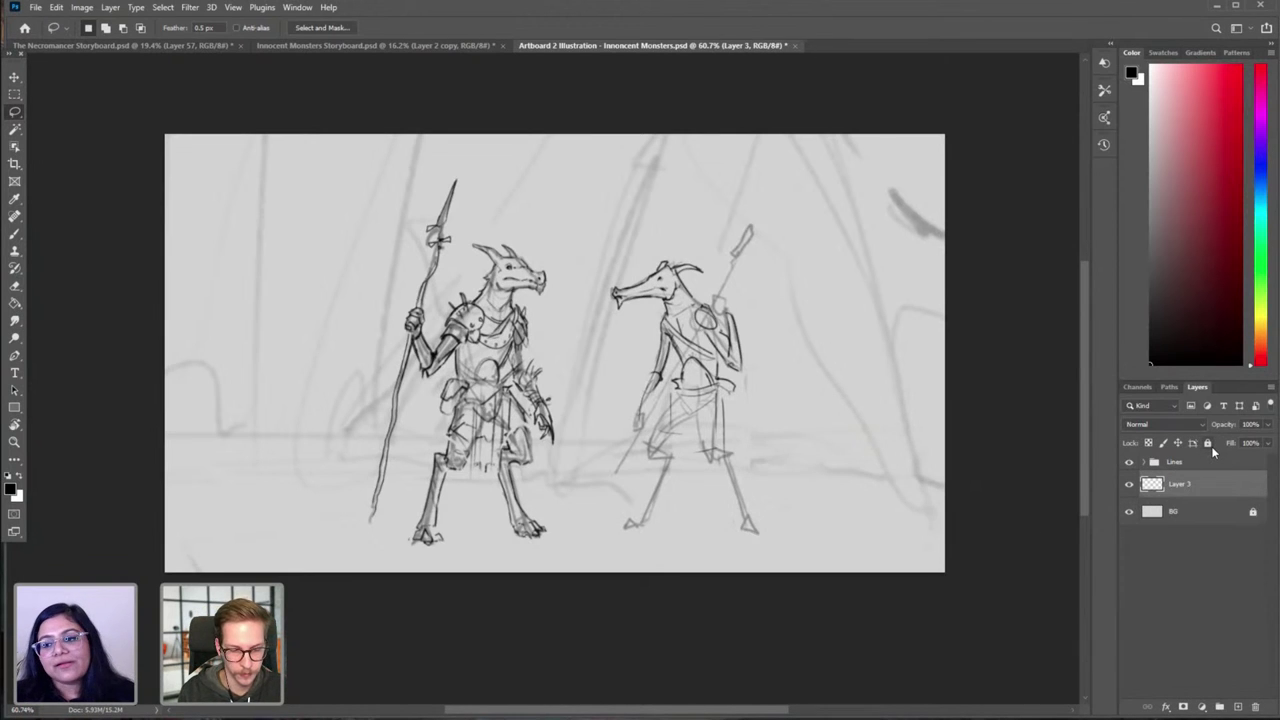
key(g)
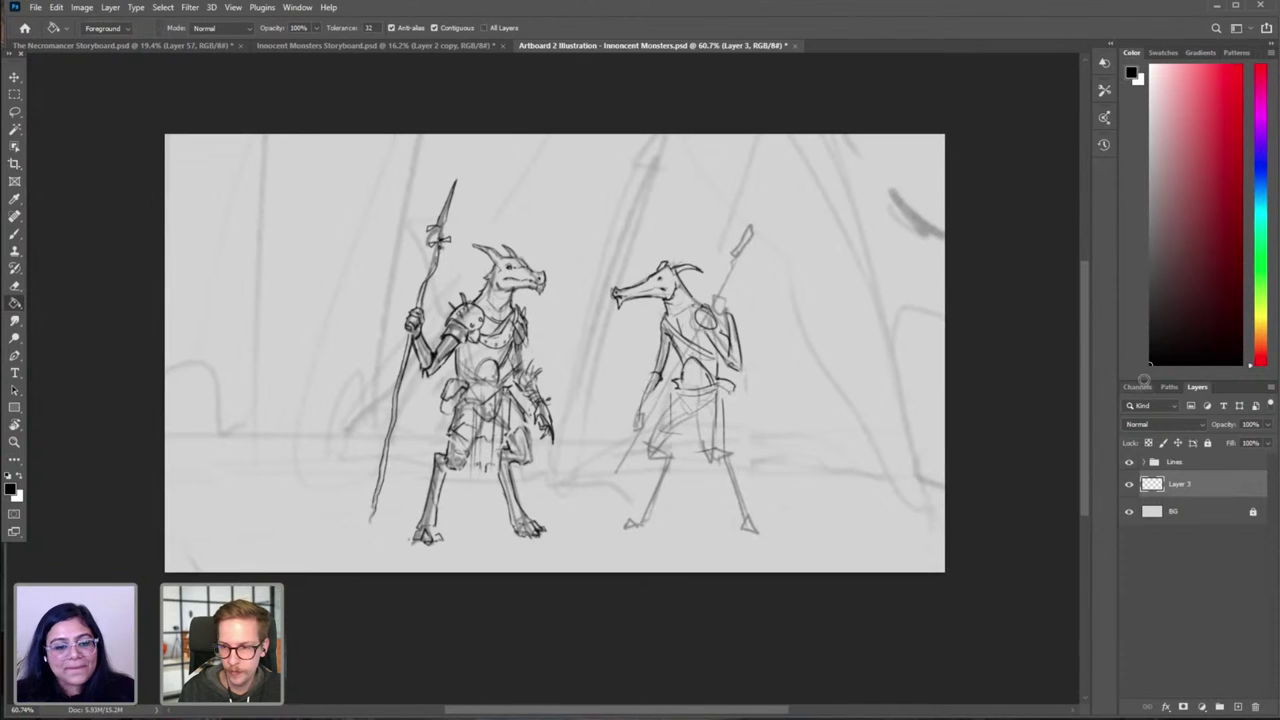
click(1150, 261)
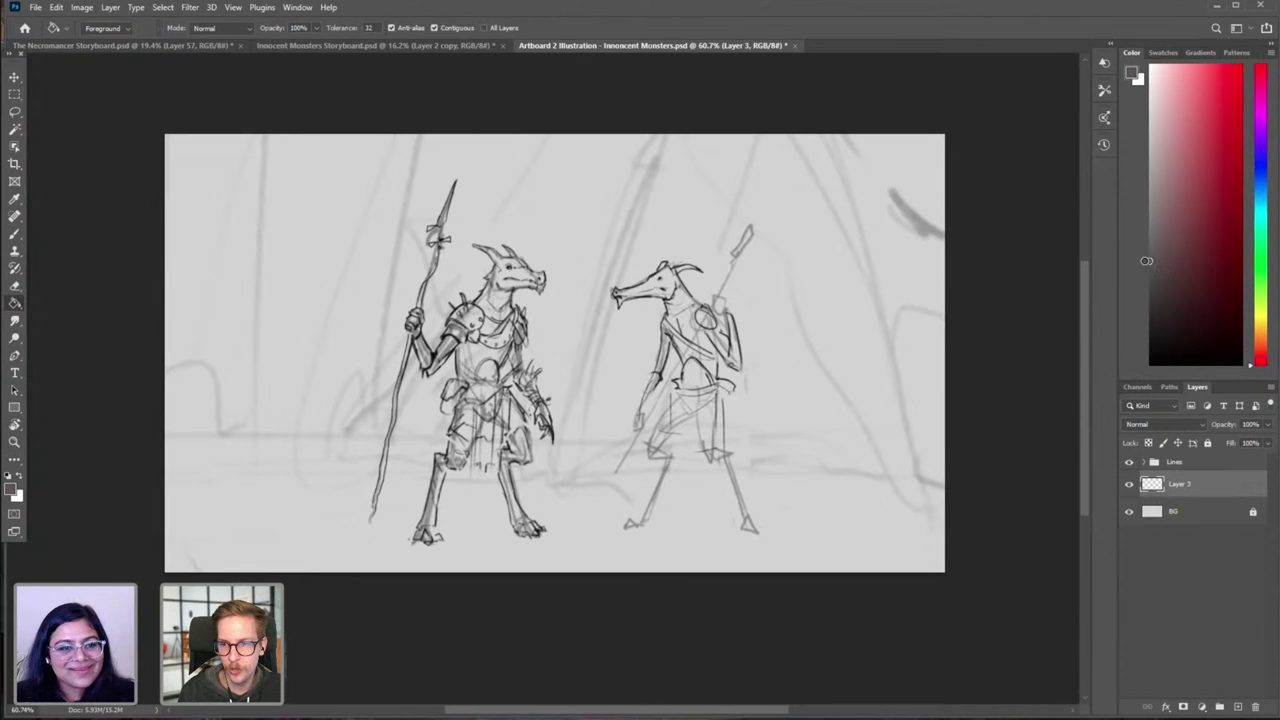
Step: Switch to the Brush tool with another preset, enlarge it to 25 px and paint the long-snouted creature's nose tip dark grey
right_click(747, 303)
right_click(684, 361)
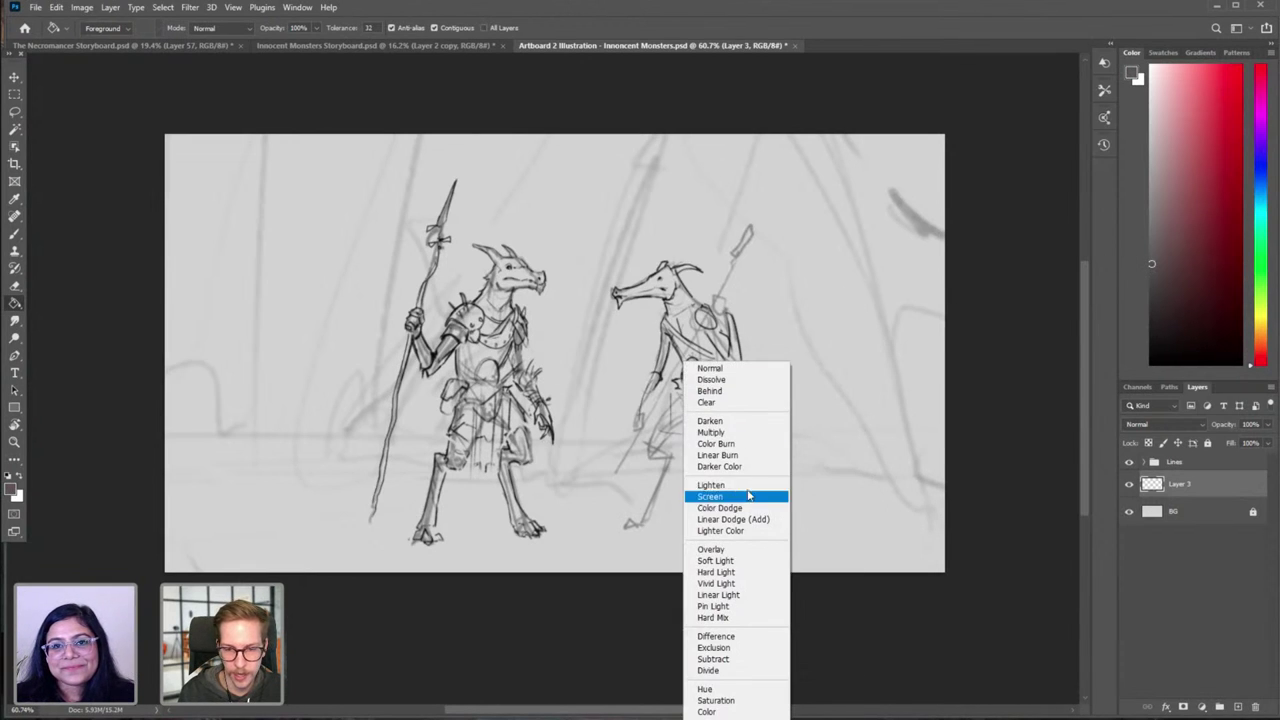
click(15, 233)
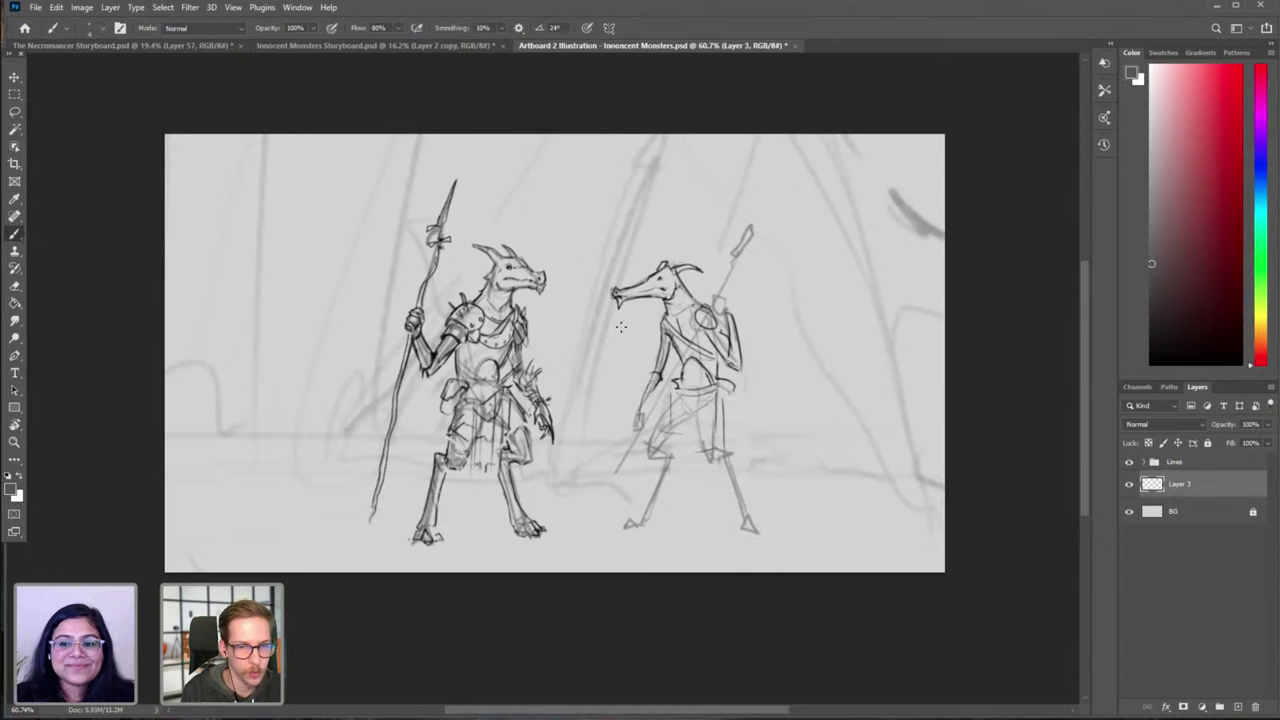
right_click(693, 340)
click(951, 505)
click(1018, 273)
drag(748, 381, 788, 366)
key(])
key(])
key(])
key(])
key(])
key(])
drag(544, 237, 536, 241)
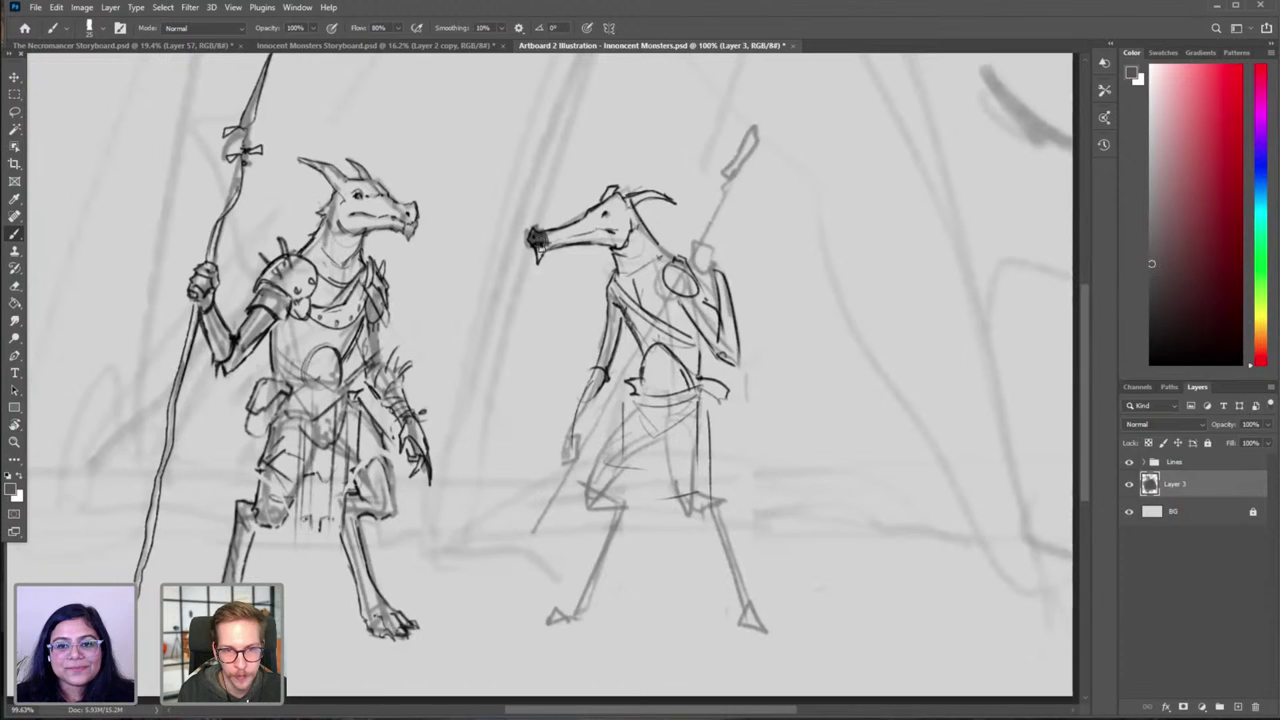
Step: Choose a dark cyan-grey and block in the long-snouted creature's snout, horns and lower jaw on Layer 3
click(1160, 247)
click(1261, 203)
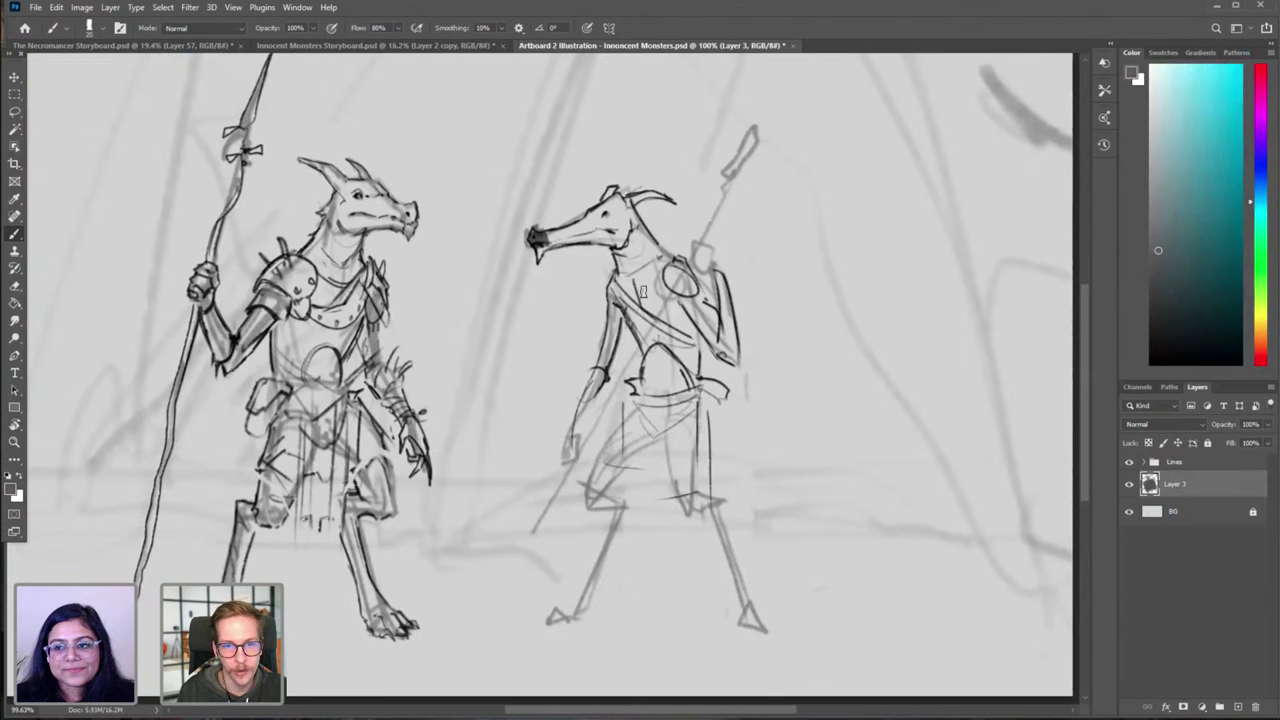
mouse_move(537, 244)
mouse_down()
mouse_move(589, 219)
mouse_move(569, 230)
mouse_move(617, 187)
mouse_move(627, 209)
mouse_move(660, 193)
mouse_up()
drag(610, 214, 628, 205)
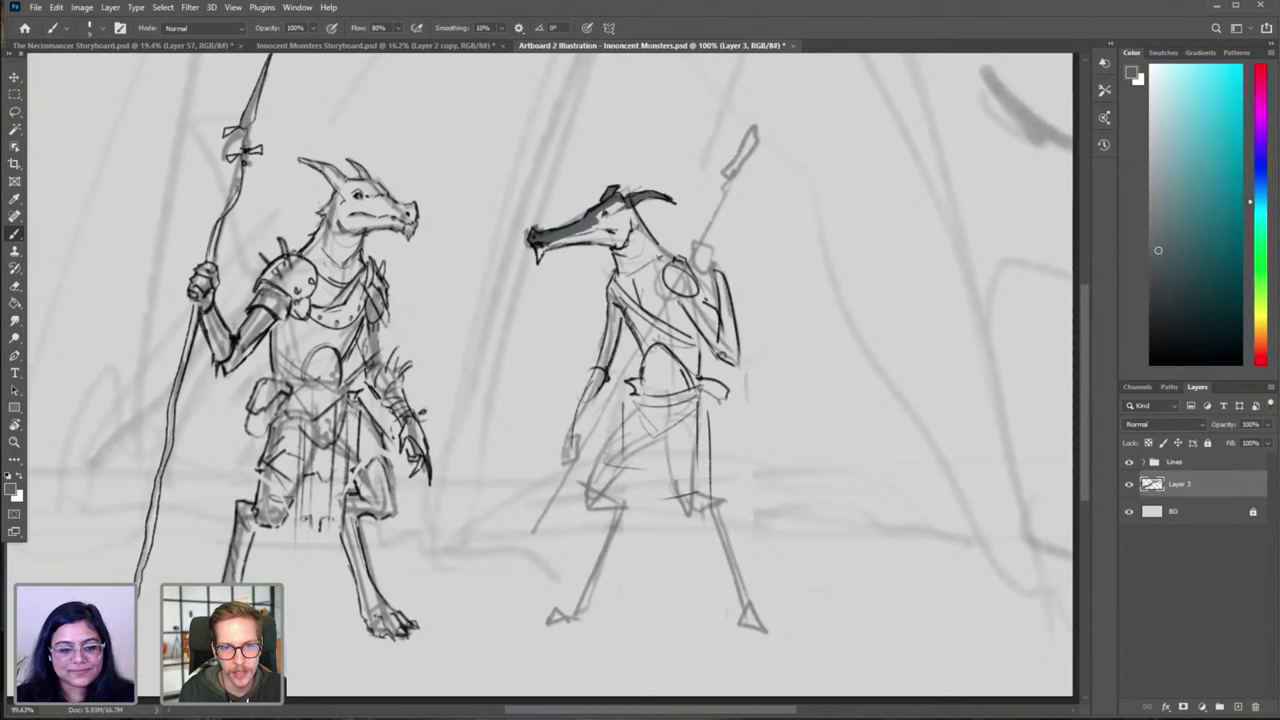
mouse_move(540, 245)
mouse_down()
mouse_move(539, 262)
mouse_move(600, 238)
mouse_up()
drag(548, 245, 566, 240)
Step: Paint the long-snouted creature's throat, lowered arm and hand, and the front contour of its torso
mouse_move(576, 244)
mouse_down()
mouse_move(608, 236)
mouse_move(628, 250)
mouse_move(622, 286)
mouse_up()
drag(613, 280, 606, 344)
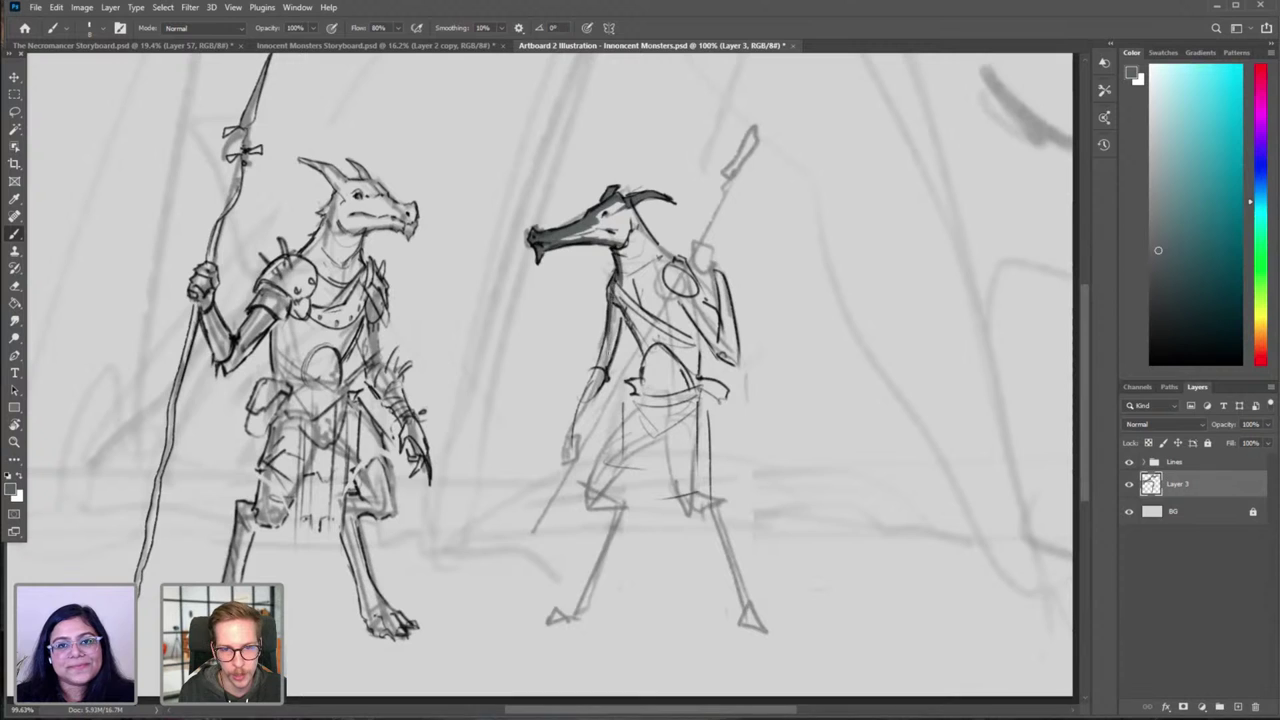
drag(609, 286, 596, 381)
drag(607, 343, 568, 458)
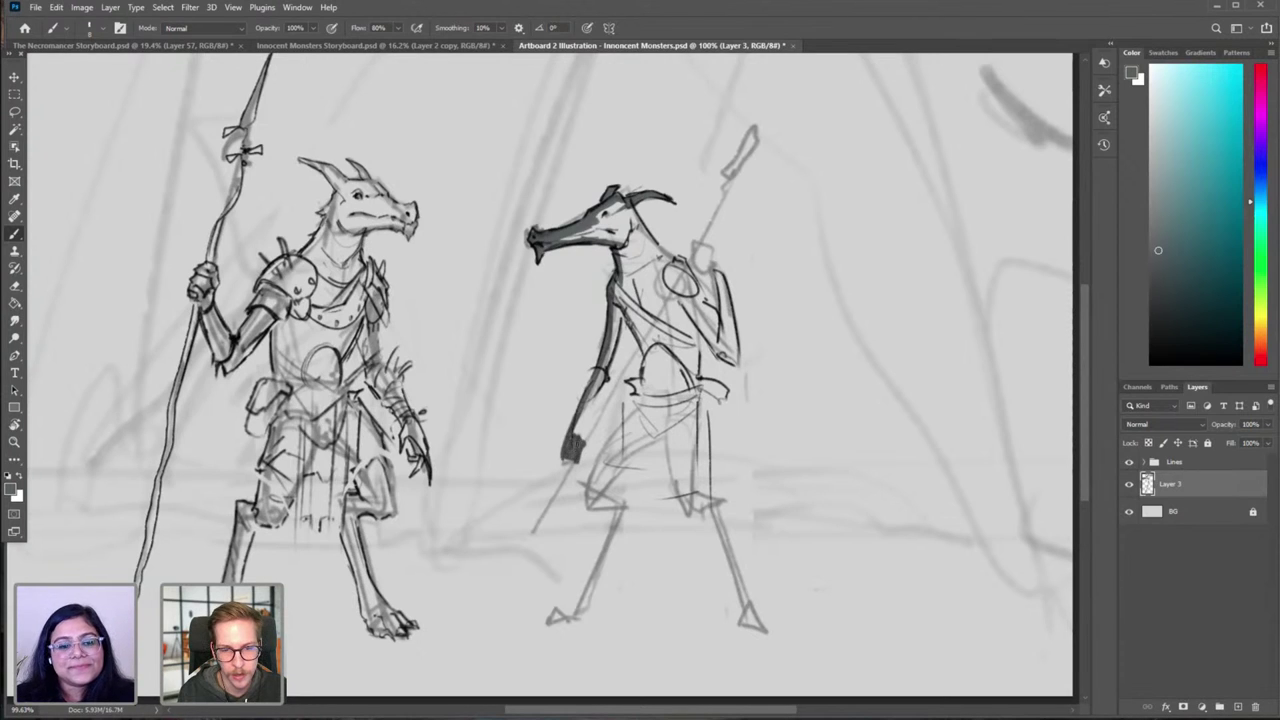
mouse_move(604, 374)
mouse_down()
mouse_move(580, 418)
mouse_move(600, 385)
mouse_up()
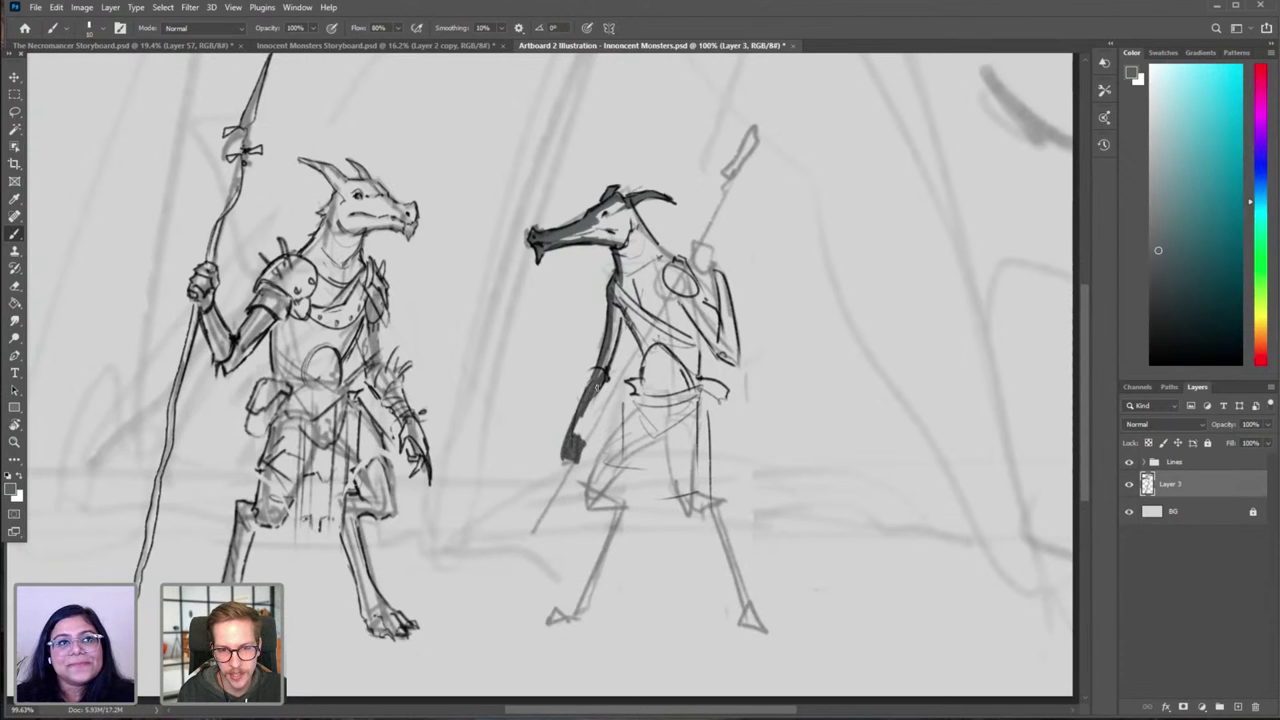
drag(622, 308, 602, 374)
drag(603, 383, 596, 391)
mouse_move(624, 292)
mouse_down()
mouse_move(614, 336)
mouse_move(618, 308)
mouse_move(648, 364)
mouse_up()
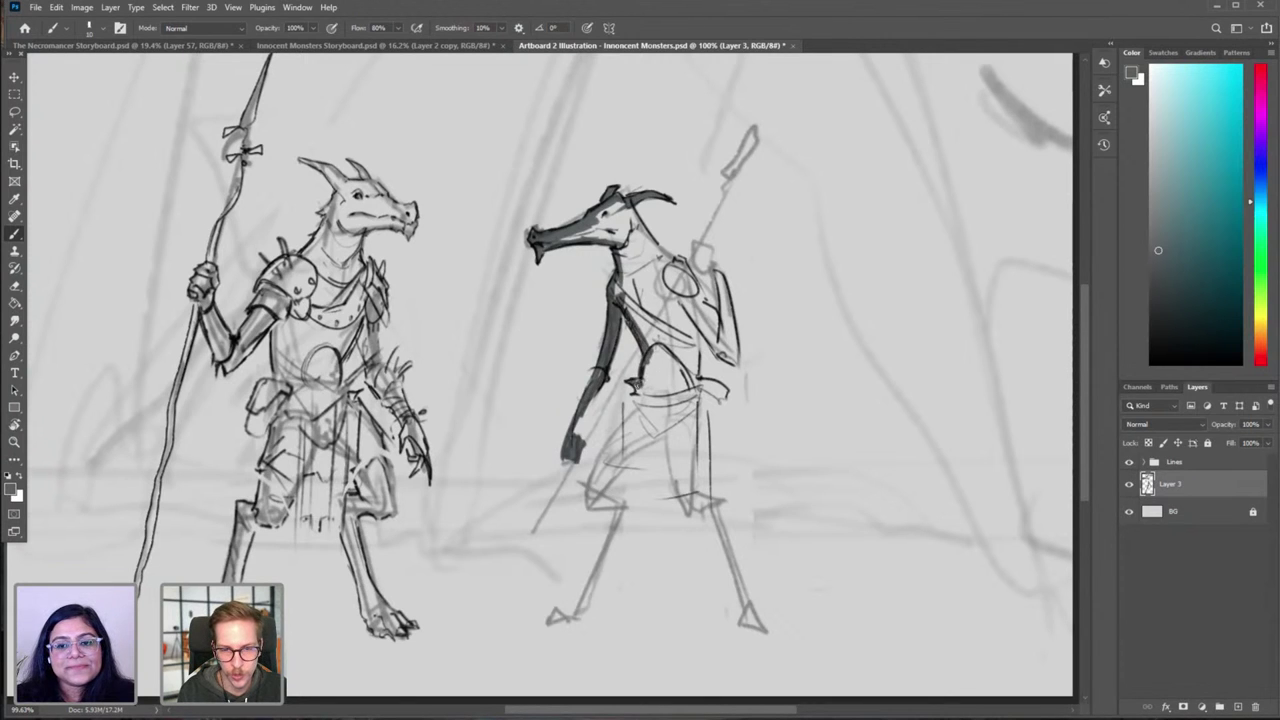
Step: Fill the long-snouted creature's bent front leg and foot, plus its other thigh and waist
scroll(630, 430, down, 3)
mouse_move(630, 430)
mouse_down()
mouse_move(613, 376)
mouse_move(594, 425)
mouse_move(619, 421)
mouse_move(574, 506)
mouse_up()
key(])
key(ctrl+z)
mouse_move(602, 412)
mouse_down()
mouse_move(650, 352)
mouse_move(640, 372)
mouse_move(658, 431)
mouse_up()
key(bracketright)
key(bracketleft)
key(bracketleft)
mouse_move(658, 430)
mouse_down()
mouse_move(668, 359)
mouse_move(666, 418)
mouse_up()
key(bracketright)
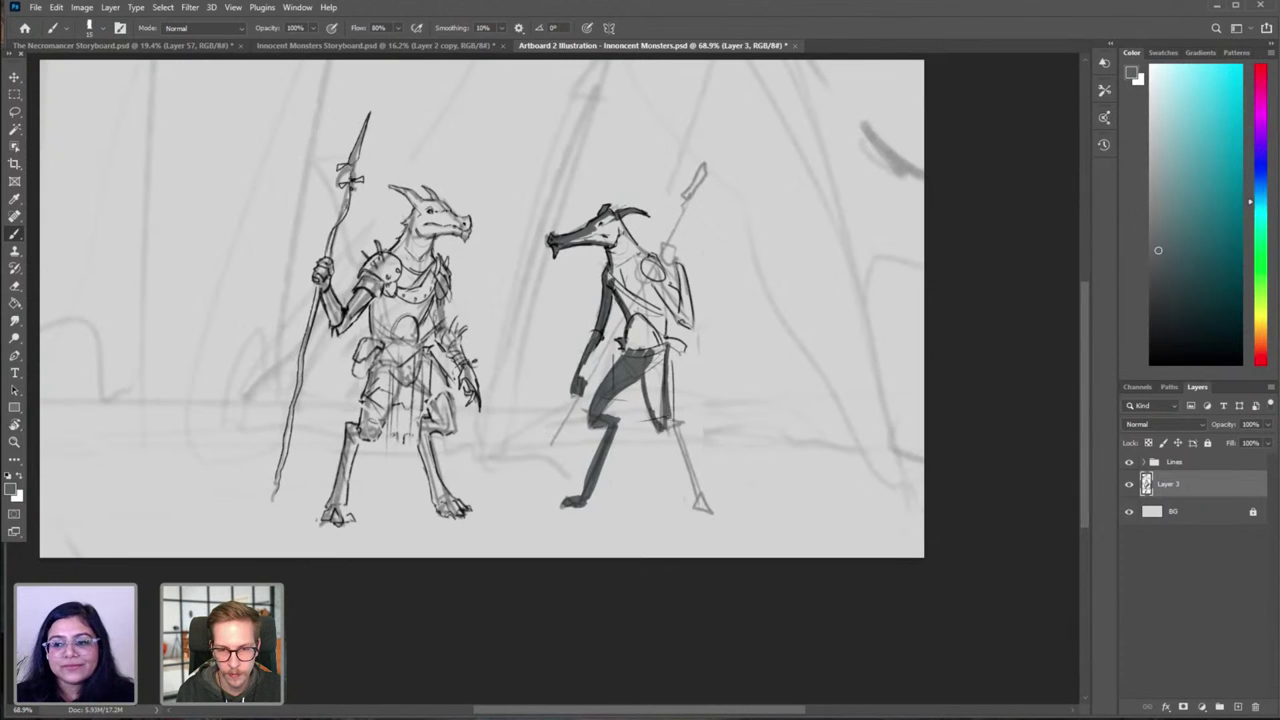
mouse_move(664, 362)
mouse_down()
mouse_move(650, 428)
mouse_move(650, 342)
mouse_move(632, 328)
mouse_move(657, 336)
mouse_move(648, 309)
mouse_move(634, 316)
mouse_up()
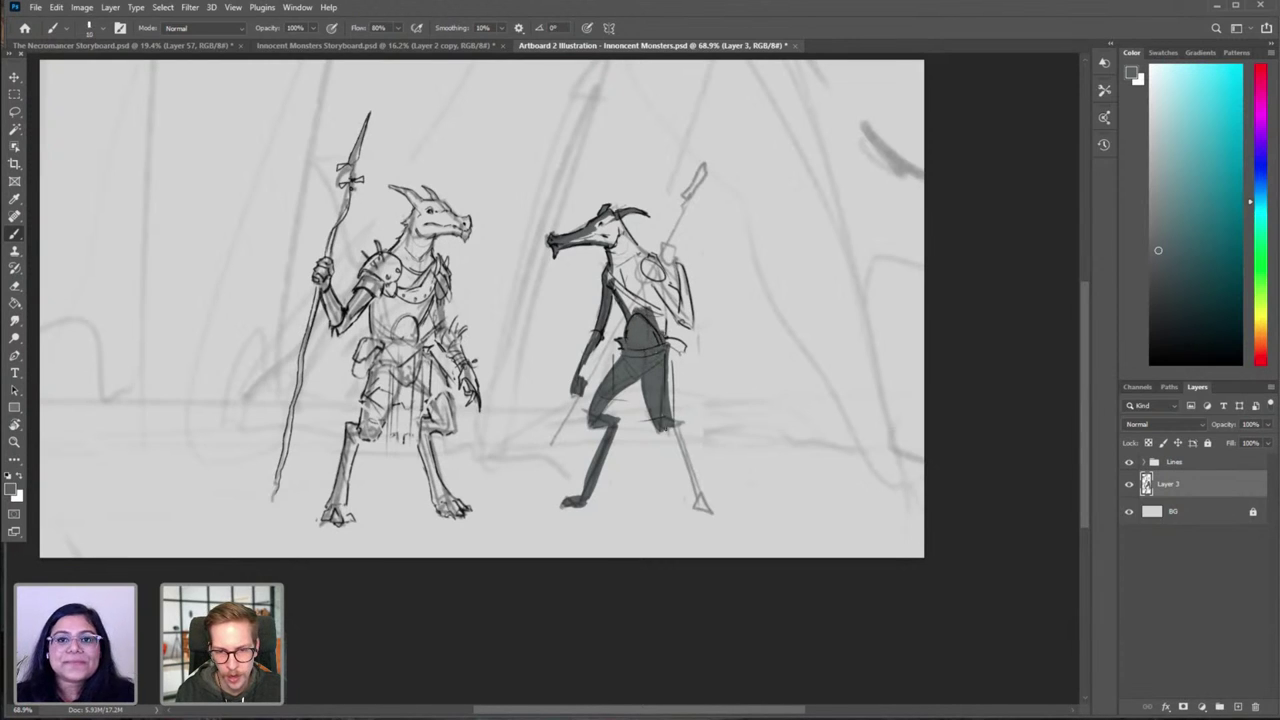
Step: Paint the lower part and foot of the long-snouted creature's rear leg, redoing strokes that stray from the sketch
mouse_move(665, 434)
mouse_down()
mouse_move(680, 440)
mouse_move(676, 429)
mouse_move(698, 514)
mouse_up()
key(ctrl+z)
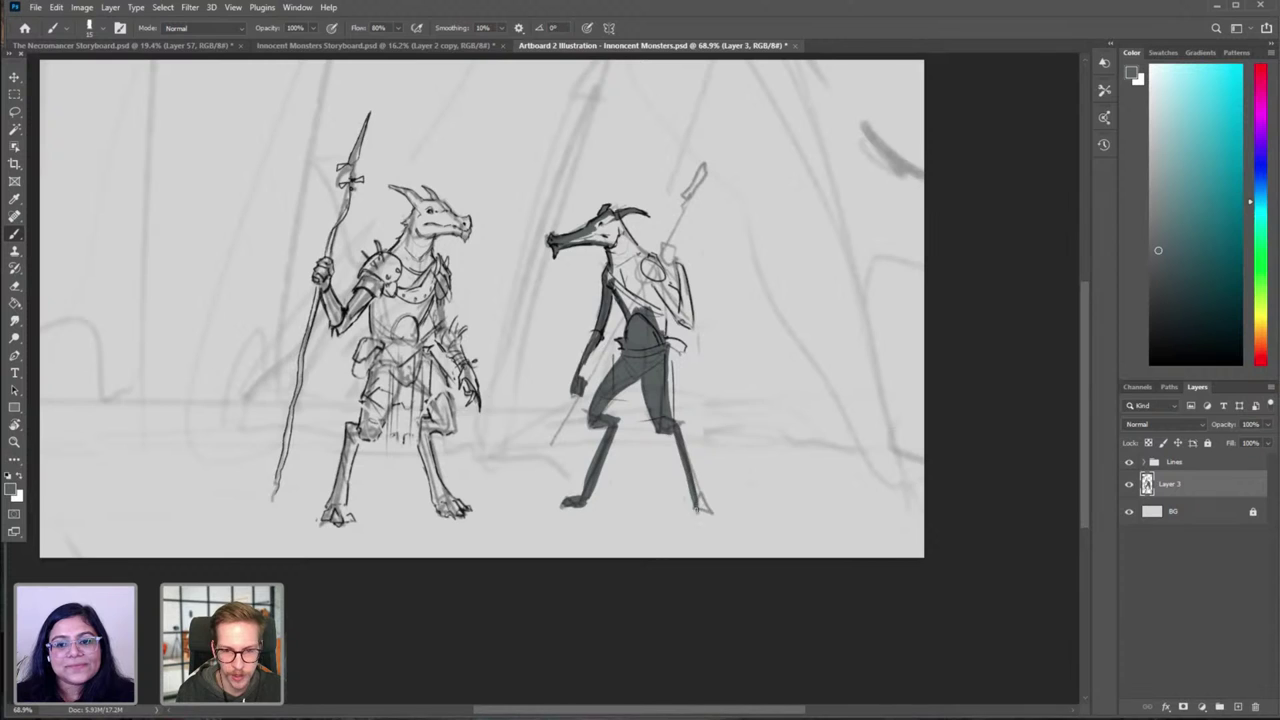
drag(684, 455, 692, 496)
drag(683, 430, 706, 508)
key(ctrl+z)
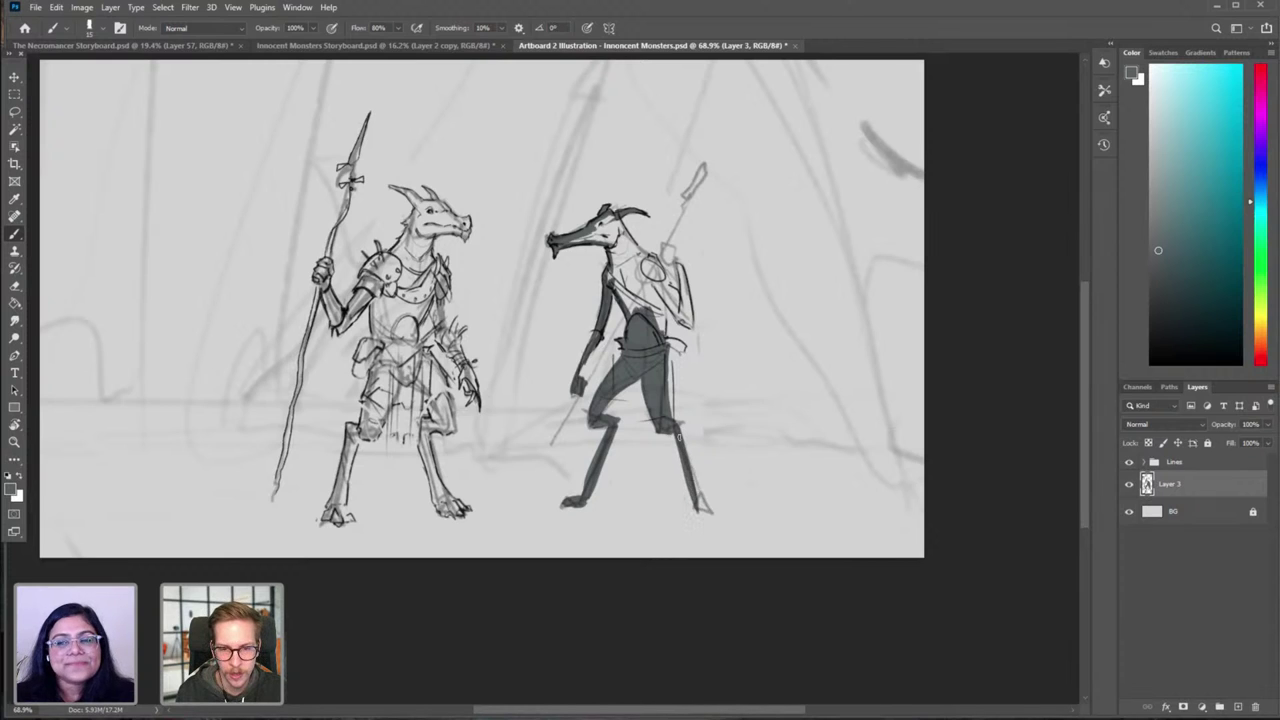
drag(681, 437, 698, 518)
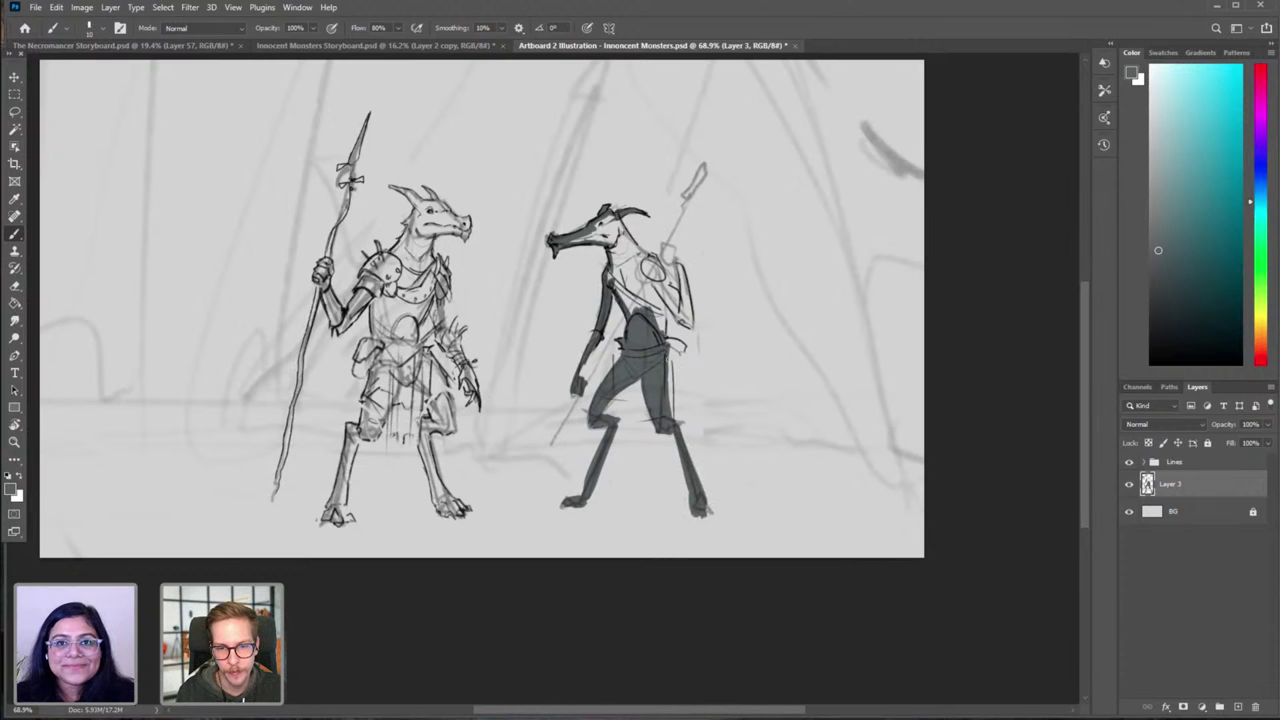
Step: Block in the end of the long-snouted creature's belt and its raised arm and hand, undoing the excess hand stroke
mouse_move(666, 340)
mouse_down()
mouse_move(680, 350)
mouse_move(666, 298)
mouse_move(666, 329)
mouse_move(668, 310)
mouse_move(692, 330)
mouse_up()
key(bracketright)
drag(678, 254, 690, 324)
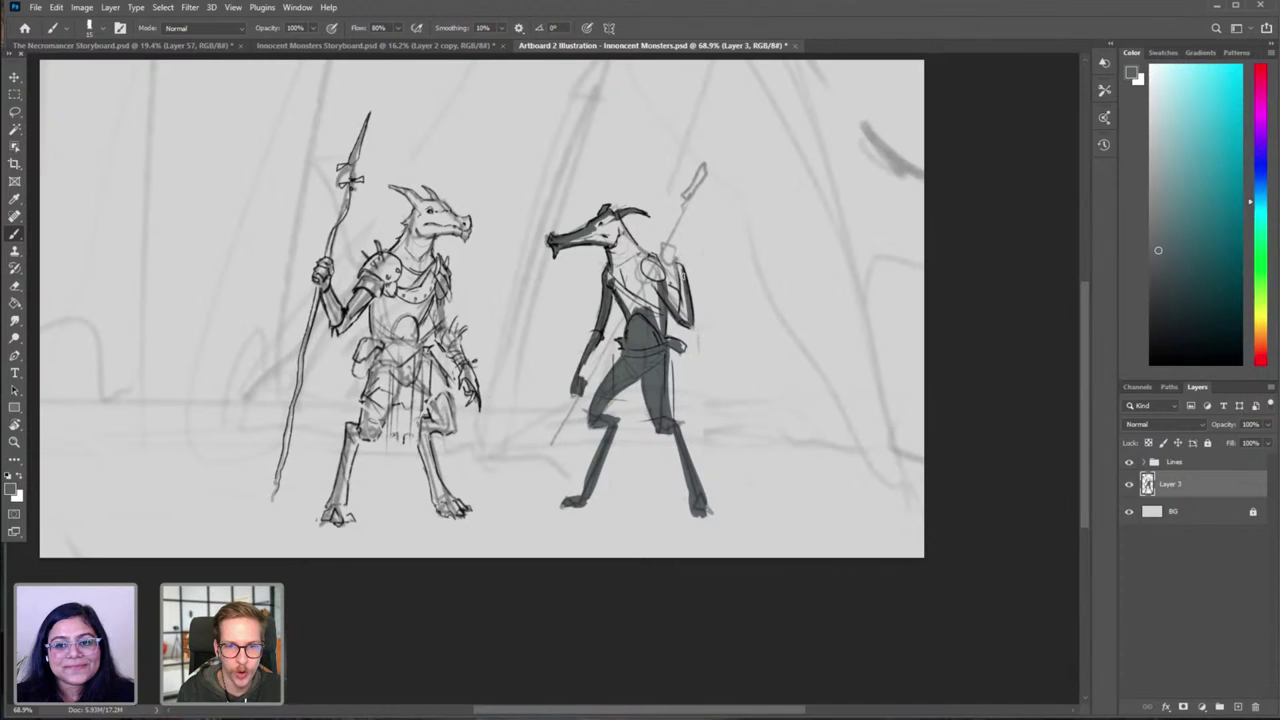
mouse_move(684, 276)
mouse_down()
mouse_move(662, 246)
mouse_move(671, 281)
mouse_up()
key(bracketright)
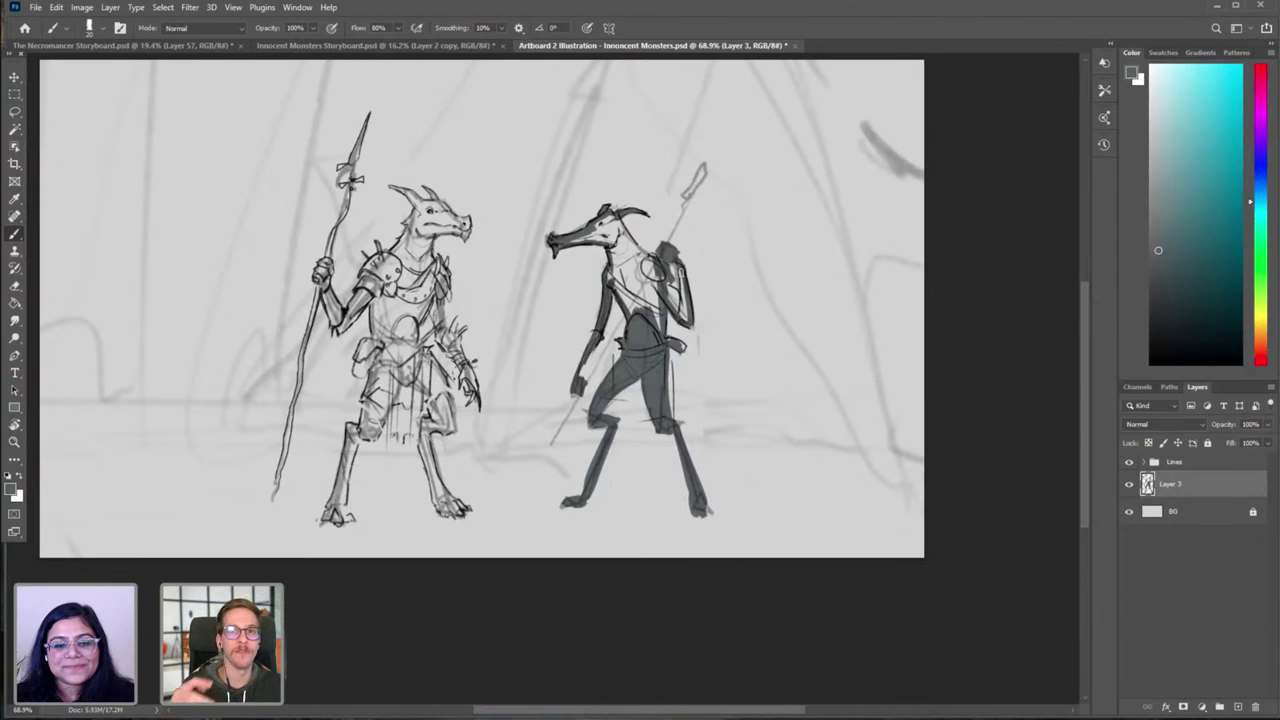
key(ctrl+z)
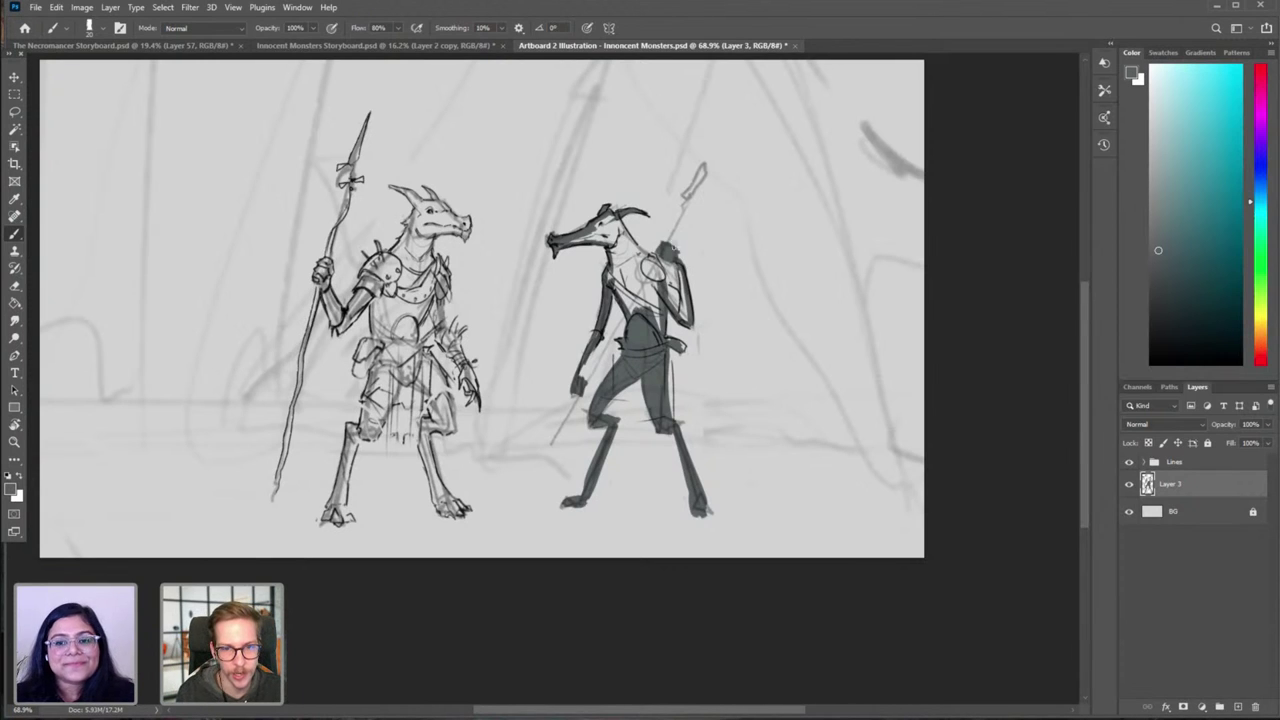
Step: Paint along the back of the long-snouted creature's neck down to its shoulder with a smaller brush
key(bracketleft)
key(bracketleft)
drag(617, 222, 648, 263)
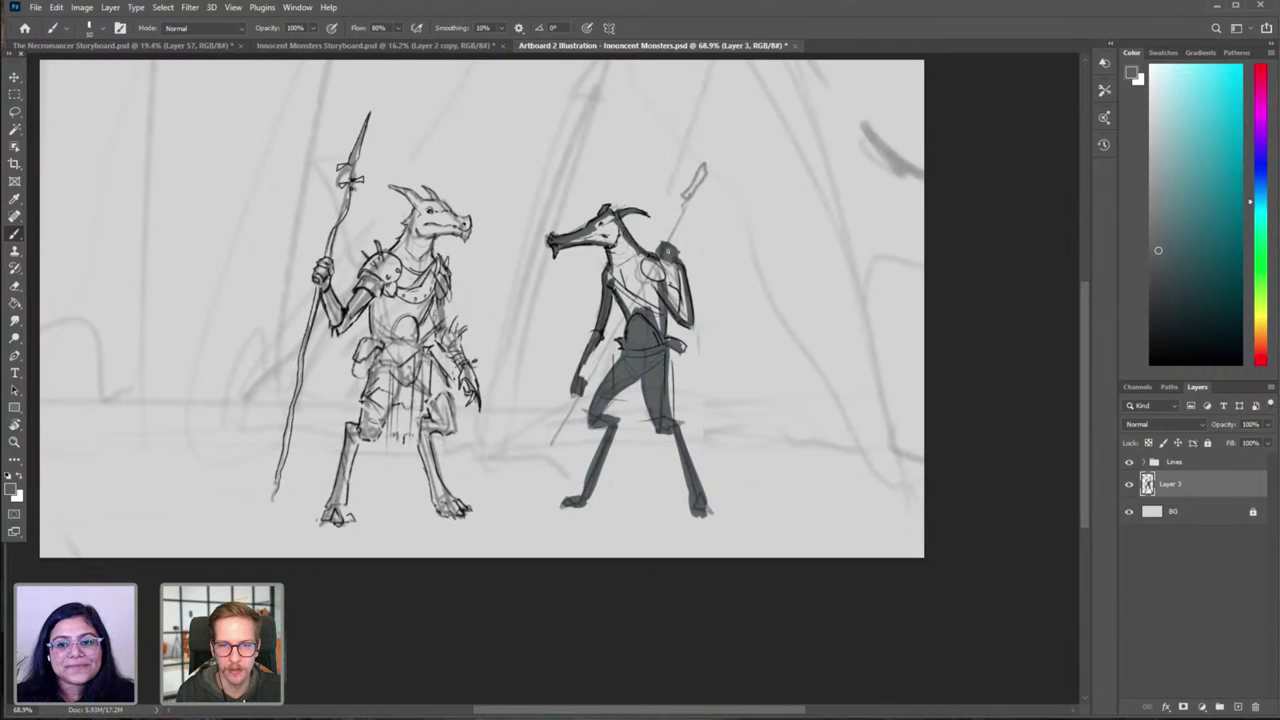
Step: Block in the long-snouted creature's spear, extending the blade to a sharp point and running the shaft behind the lowered hand
drag(691, 198, 668, 242)
mouse_move(703, 178)
mouse_down()
mouse_move(690, 208)
mouse_move(686, 190)
mouse_up()
drag(688, 189, 681, 203)
mouse_move(706, 159)
mouse_down()
mouse_move(684, 212)
mouse_move(695, 182)
mouse_up()
drag(721, 133, 704, 166)
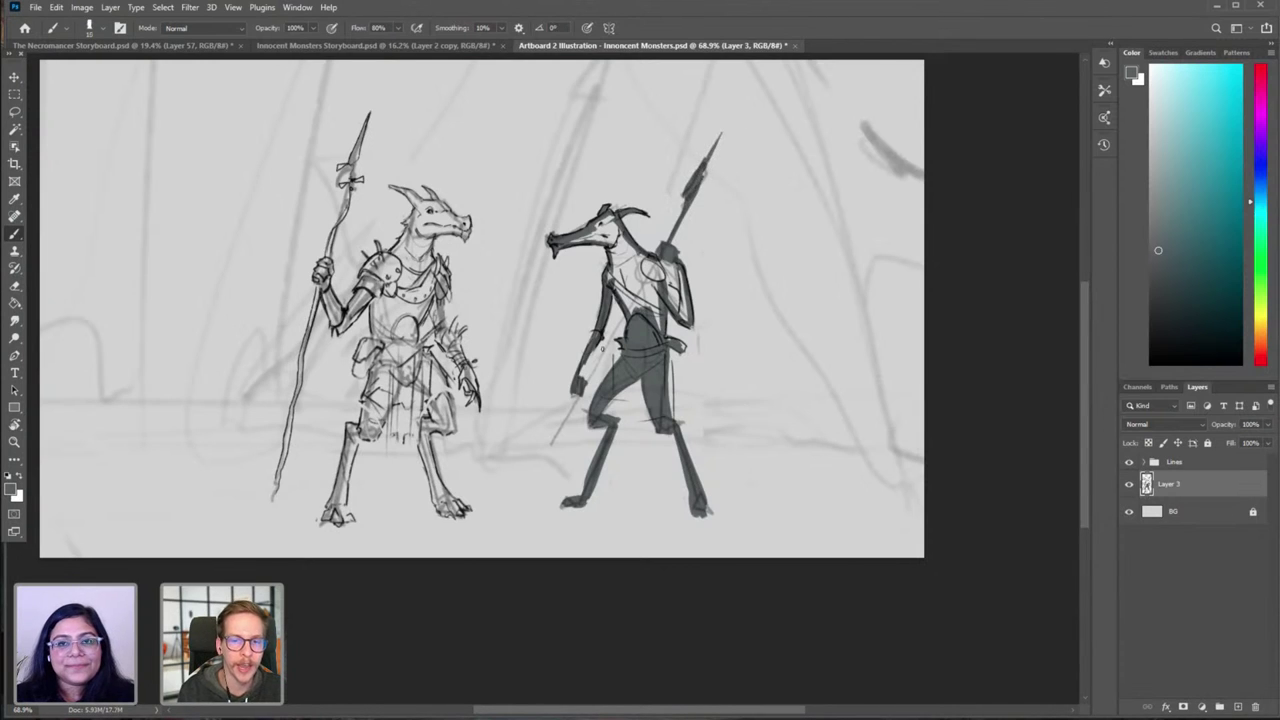
drag(667, 245, 584, 378)
drag(610, 325, 542, 458)
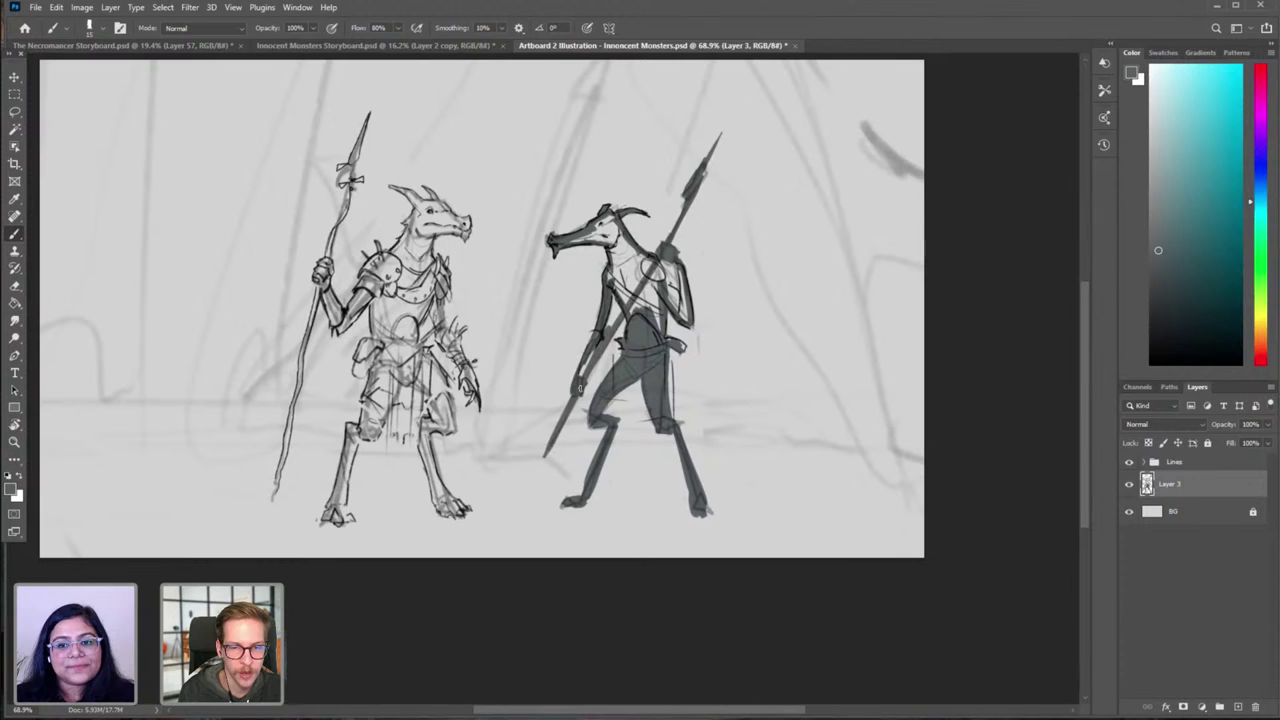
Step: Fill the remaining areas of the long-snouted creature's head, neck, torso and raised arm
key(])
mouse_move(576, 242)
mouse_down()
mouse_move(608, 239)
mouse_move(609, 219)
mouse_move(618, 280)
mouse_move(610, 270)
mouse_move(632, 308)
mouse_move(640, 262)
mouse_move(656, 276)
mouse_move(622, 292)
mouse_move(644, 333)
mouse_move(652, 290)
mouse_move(652, 320)
mouse_up()
key(ctrl+z)
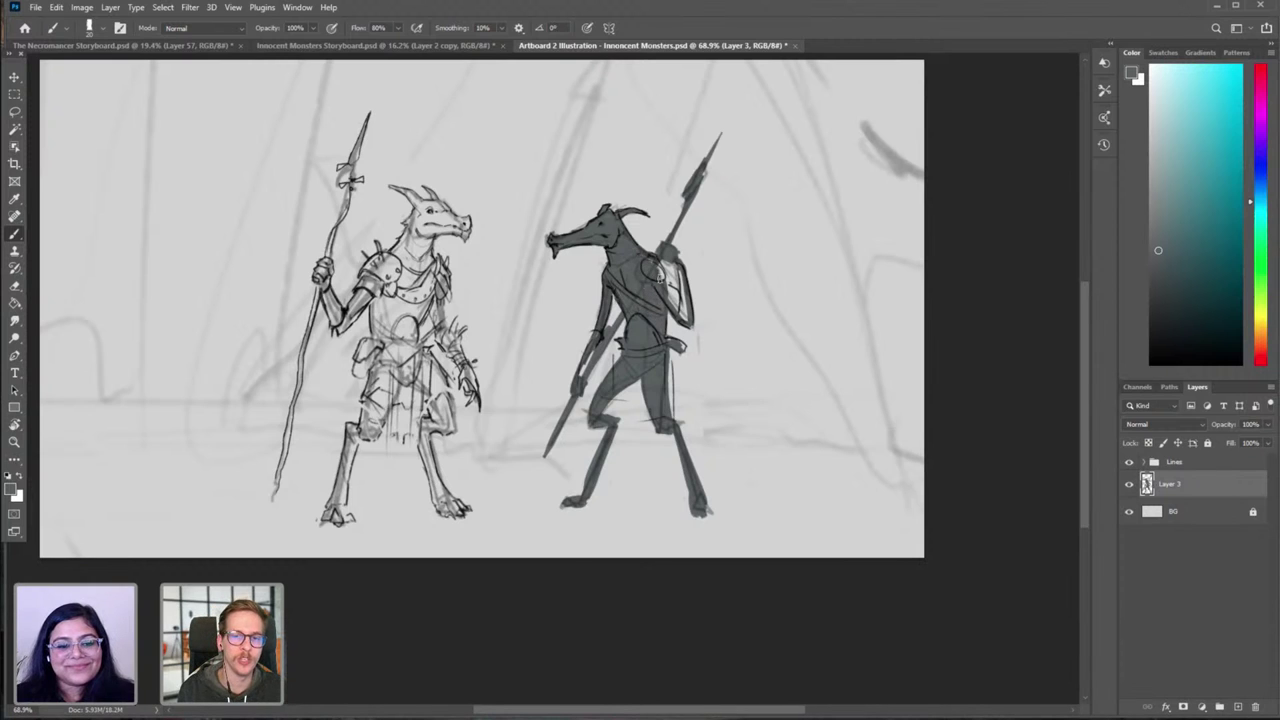
key(bracketleft)
mouse_move(655, 268)
mouse_down()
mouse_move(676, 306)
mouse_move(682, 264)
mouse_move(686, 314)
mouse_up()
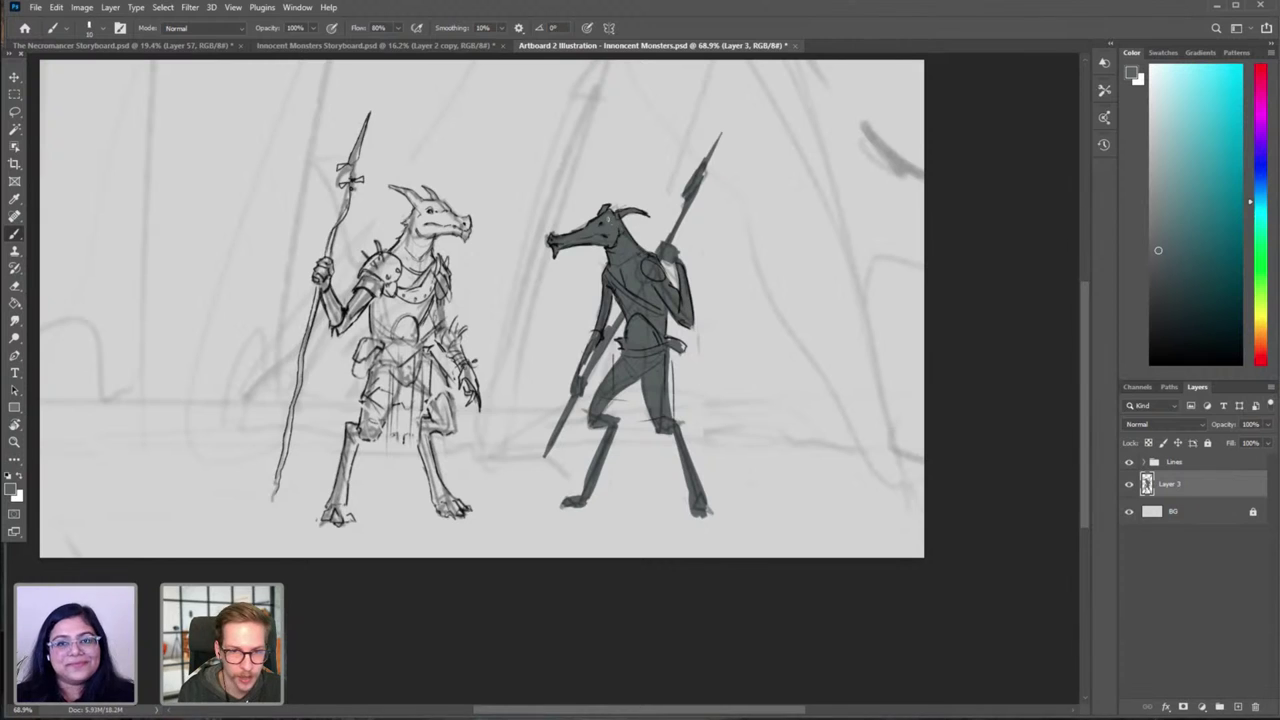
Step: Adjust the brush size and flip the canvas horizontally for work on the armoured creature
key(bracketright)
key(bracketright)
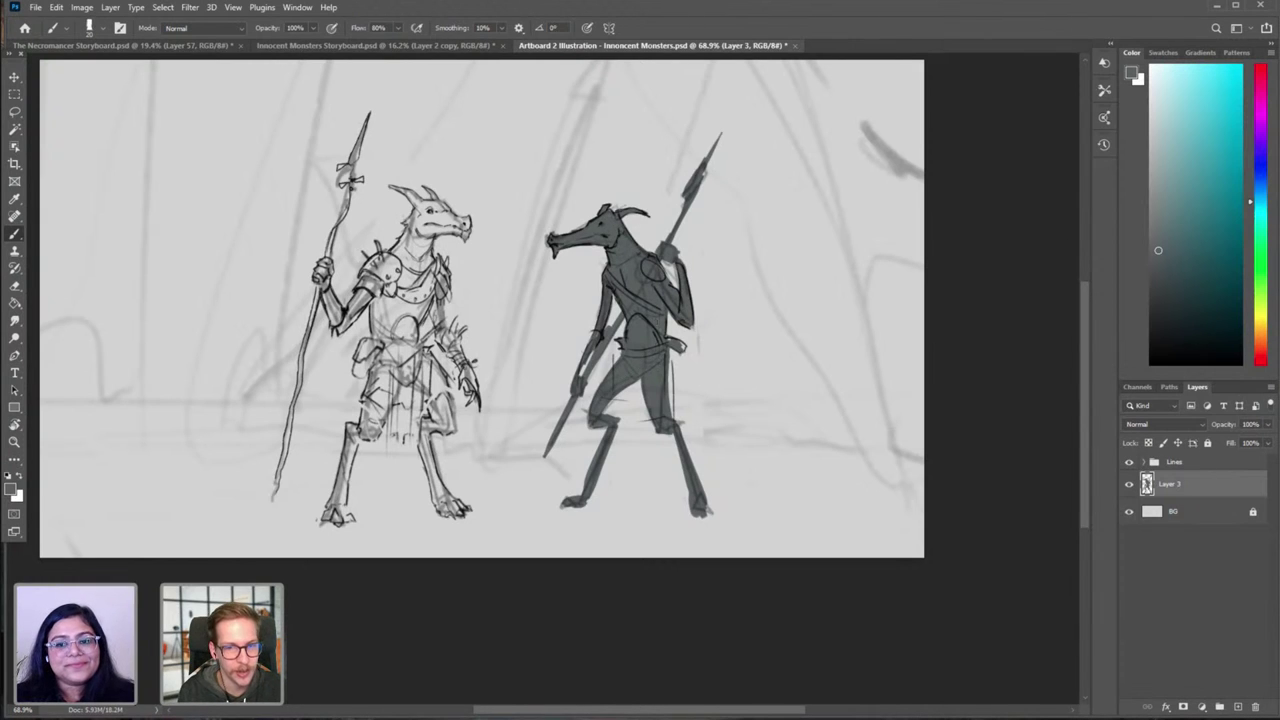
key(bracketleft)
key(bracketleft)
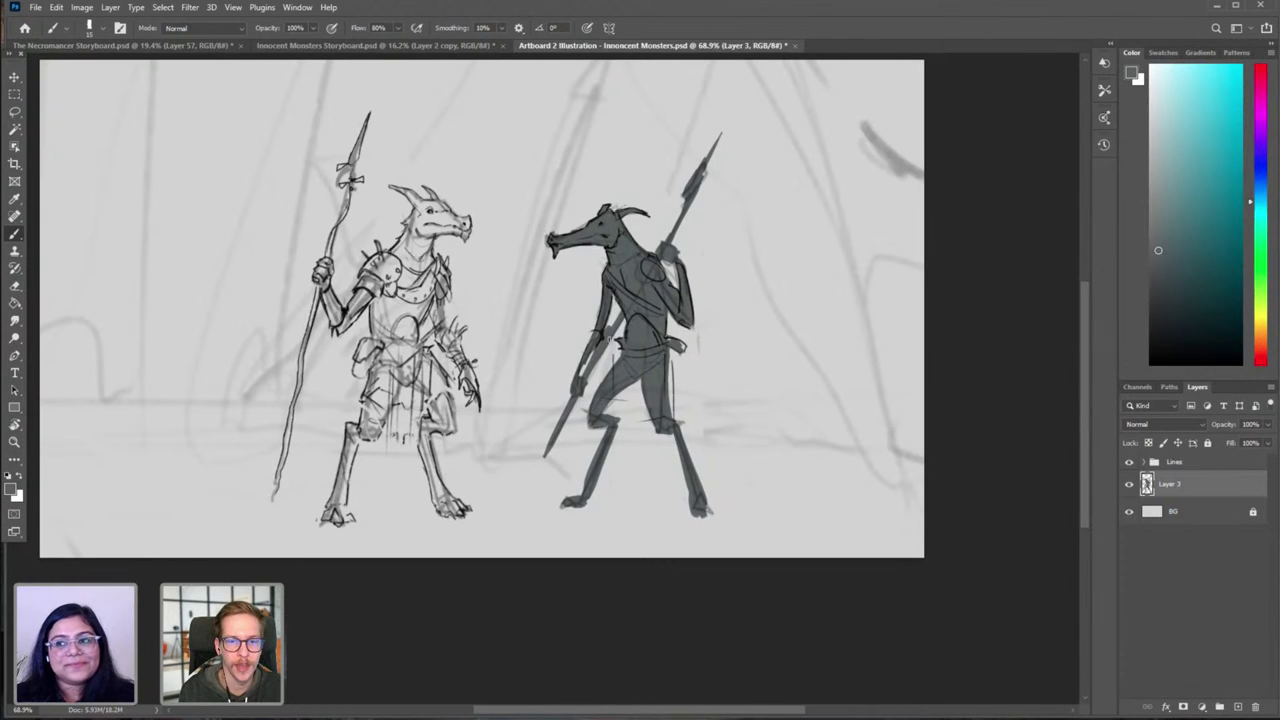
drag(444, 277, 508, 278)
key(bracketleft)
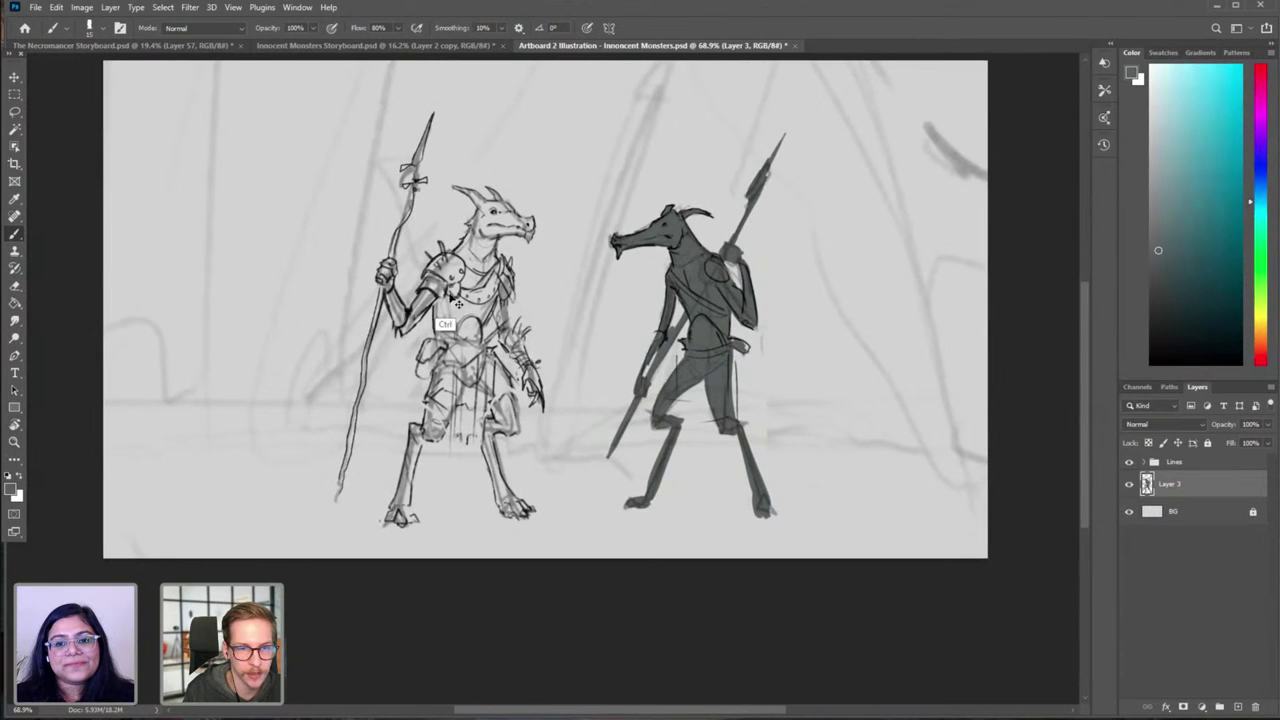
key(ctrl+shift+h)
Step: Fill the armoured creature's clawed hand and spiked forearm, continuing up its lowered arm
drag(759, 281, 755, 276)
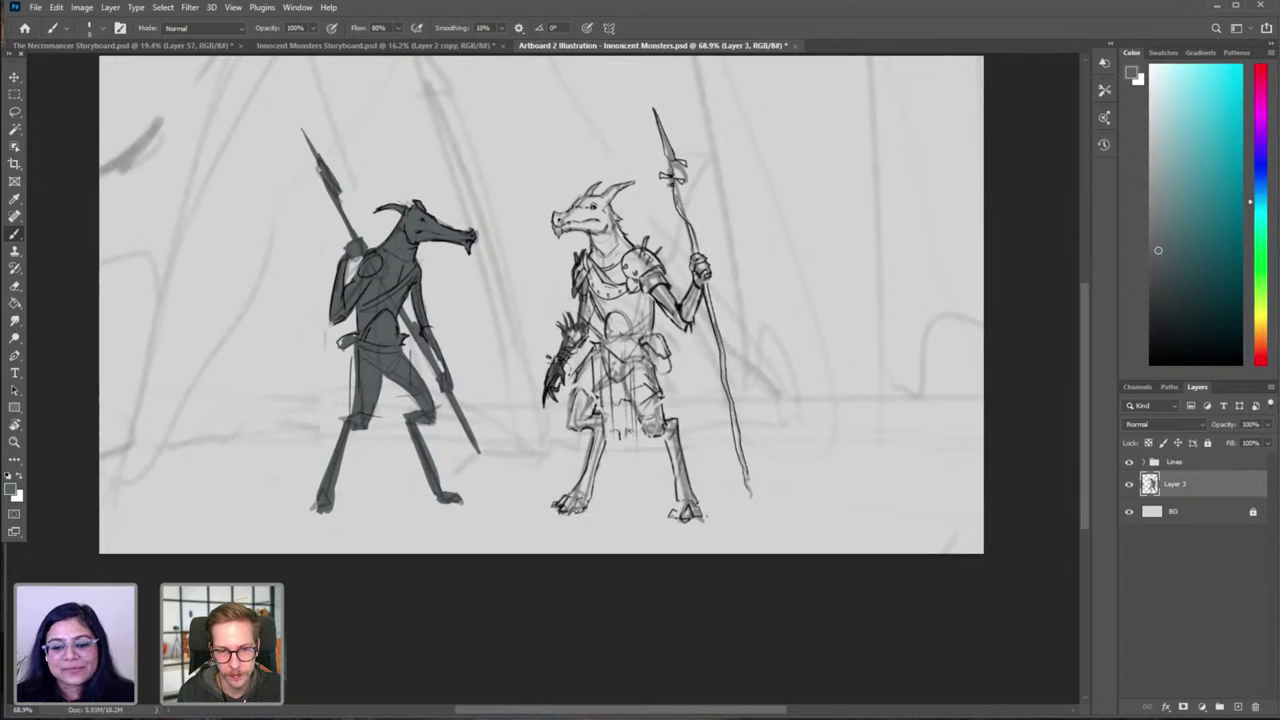
drag(558, 360, 551, 358)
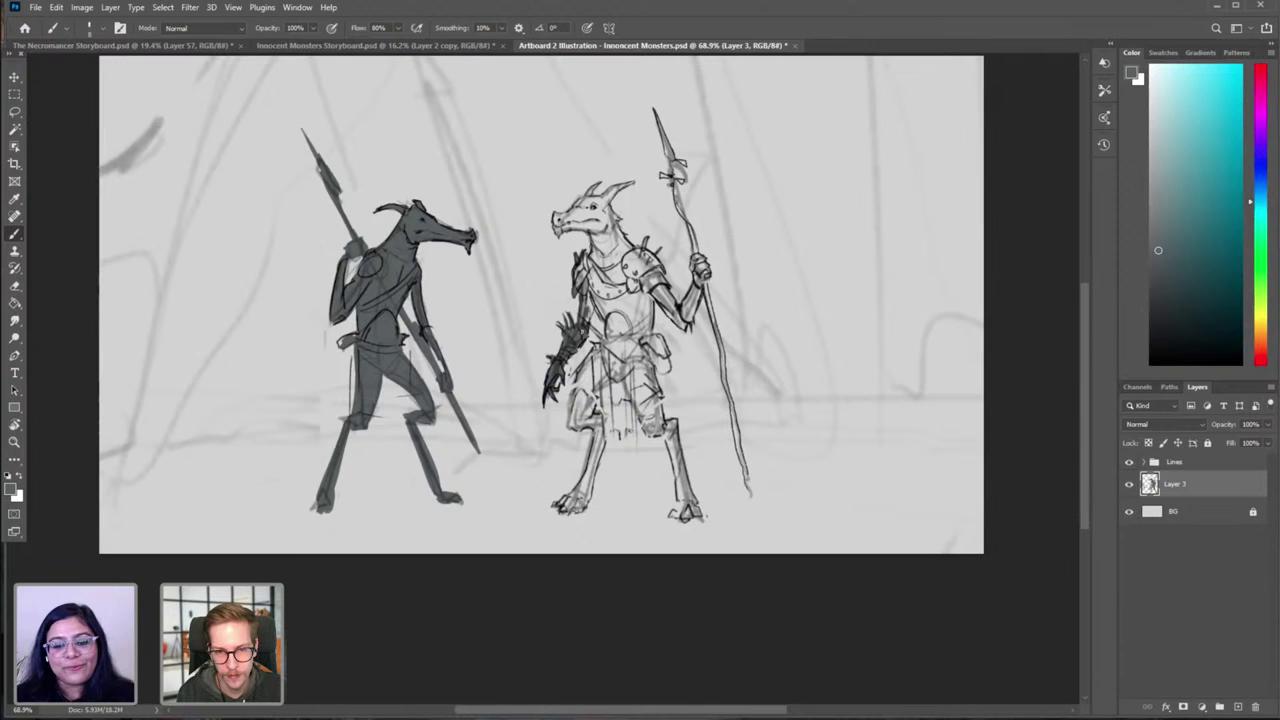
mouse_move(590, 296)
mouse_down()
mouse_move(606, 345)
mouse_move(578, 377)
mouse_move(571, 418)
mouse_up()
Step: Undo the stray thigh strokes and fill the armoured creature's leg below the lowered arm, from thigh to clawed foot
drag(598, 348, 574, 408)
key(ctrl+z)
key(ctrl+z)
drag(602, 356, 580, 412)
mouse_move(596, 358)
mouse_down()
mouse_move(568, 420)
mouse_move(594, 423)
mouse_move(588, 476)
mouse_up()
mouse_move(596, 431)
mouse_down()
mouse_move(583, 484)
mouse_move(540, 521)
mouse_move(542, 538)
mouse_move(566, 541)
mouse_move(582, 523)
mouse_up()
scroll(591, 470, up, 5)
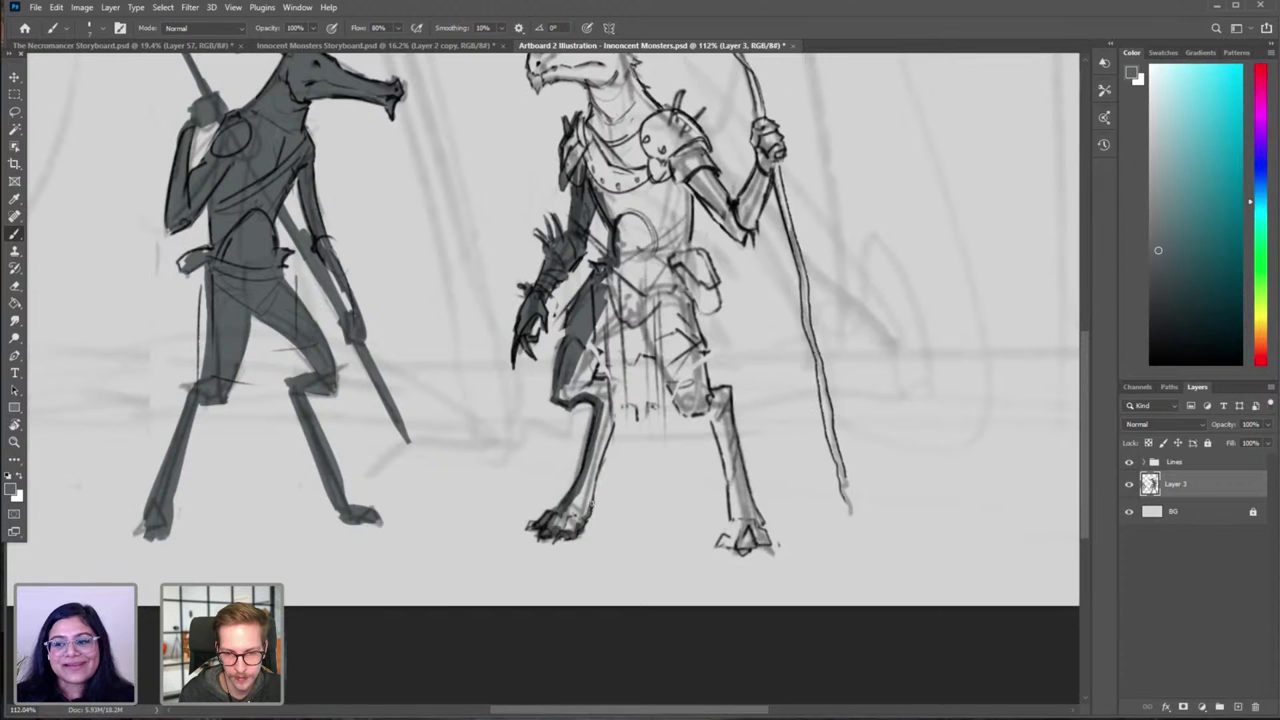
drag(595, 472, 588, 514)
mouse_move(612, 412)
mouse_down()
mouse_move(590, 494)
mouse_move(611, 433)
mouse_up()
Step: Paint the ragged hem of the armoured creature's loincloth and the knee, shin and foot of its other leg
mouse_move(624, 404)
mouse_down()
mouse_move(532, 378)
mouse_move(576, 364)
mouse_move(584, 330)
mouse_up()
mouse_move(598, 376)
mouse_down()
mouse_move(592, 336)
mouse_move(604, 380)
mouse_move(630, 378)
mouse_move(650, 446)
mouse_move(642, 384)
mouse_up()
drag(650, 484, 648, 436)
mouse_move(656, 500)
mouse_down()
mouse_move(652, 462)
mouse_move(646, 518)
mouse_move(688, 510)
mouse_move(681, 491)
mouse_up()
drag(649, 358, 676, 486)
drag(652, 414, 668, 476)
drag(640, 352, 654, 368)
key(ctrl+z)
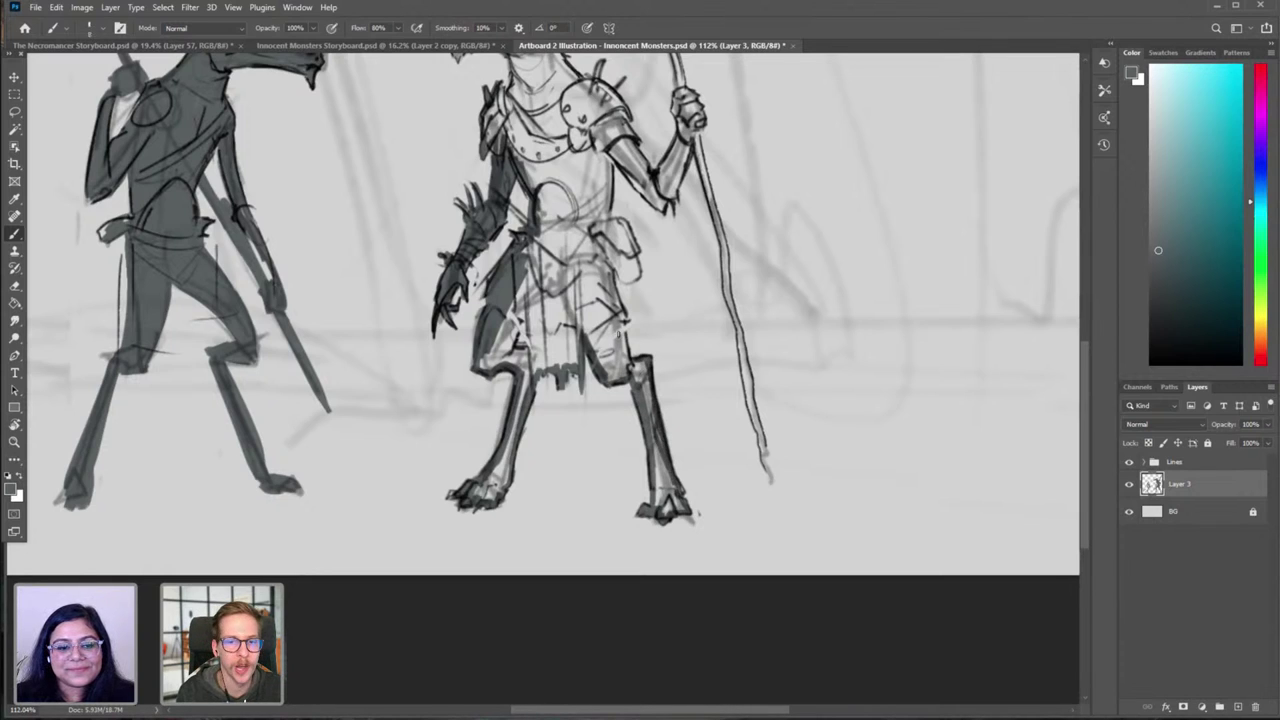
Step: Paint the outer thigh, hip pouch and side of the torso on the armoured creature's staff side
drag(619, 318, 630, 366)
drag(623, 295, 616, 412)
mouse_move(606, 364)
mouse_down()
mouse_move(618, 404)
mouse_move(601, 346)
mouse_move(618, 372)
mouse_move(630, 368)
mouse_move(616, 314)
mouse_move(598, 314)
mouse_up()
mouse_move(603, 252)
mouse_down()
mouse_move(597, 328)
mouse_move(603, 281)
mouse_move(599, 297)
mouse_up()
drag(619, 308, 599, 385)
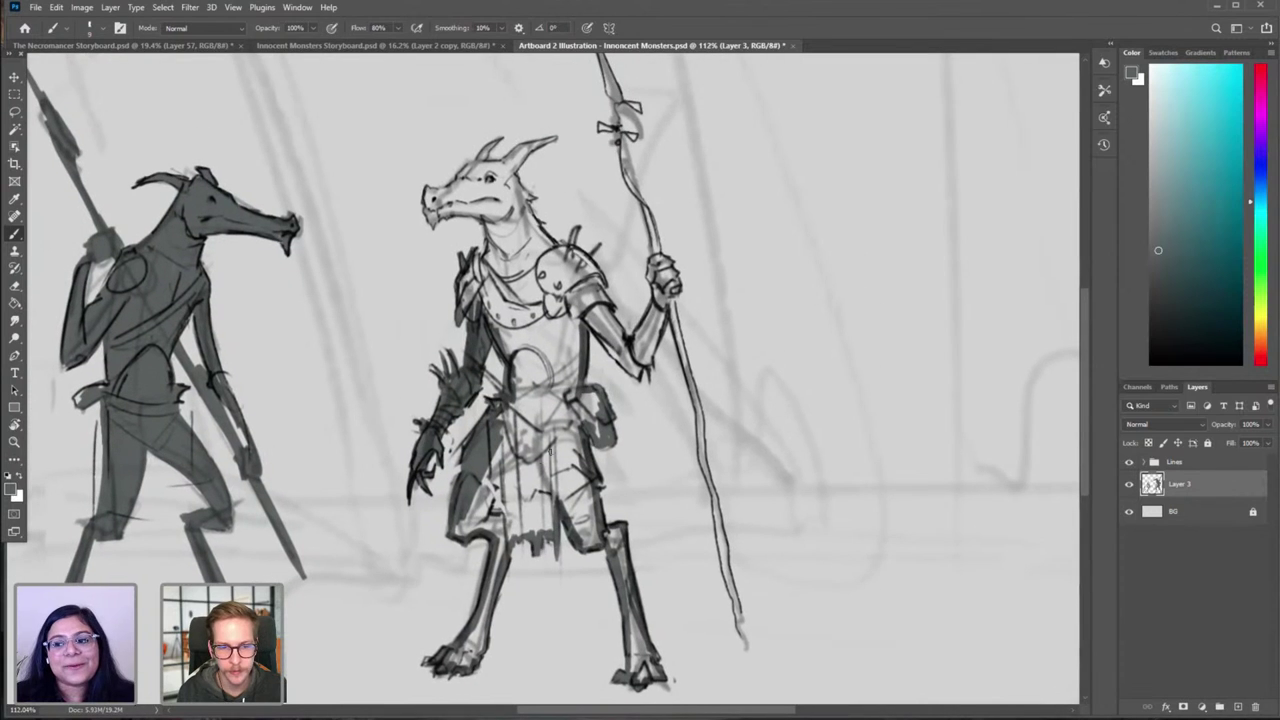
Step: Flip the canvas horizontally back to its original orientation and reduce the brush size
key(ctrl+shift+h)
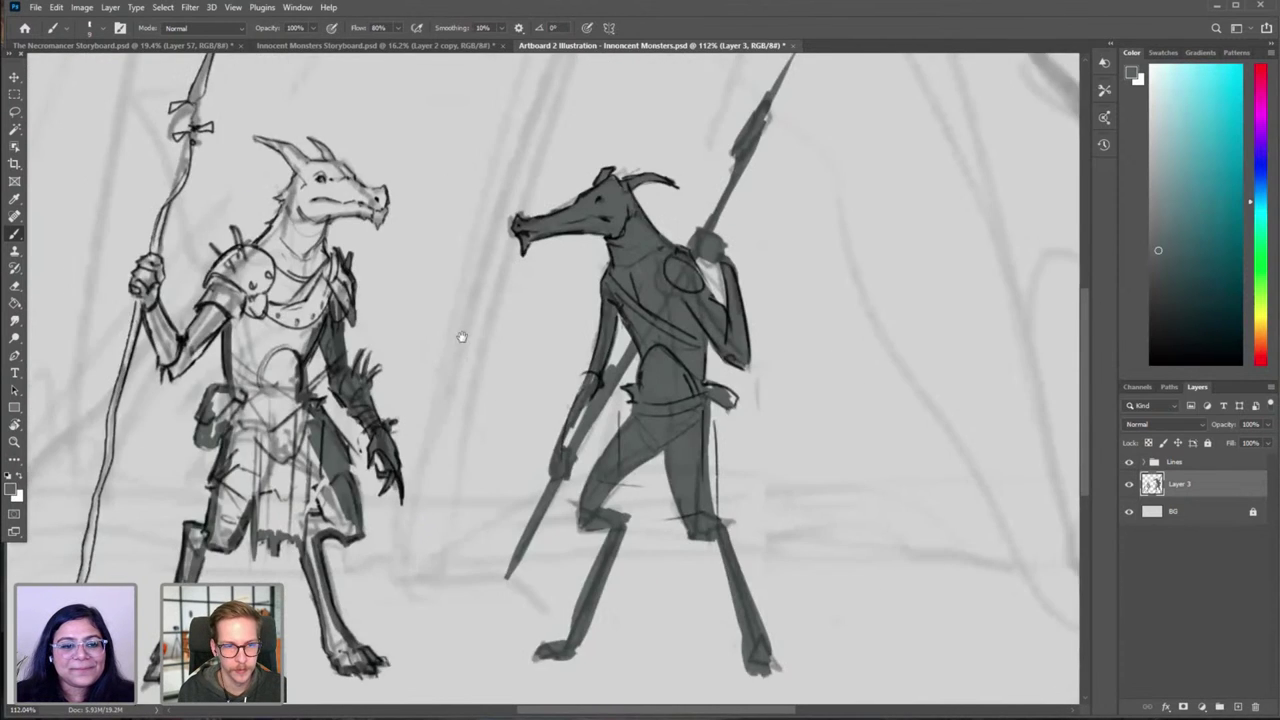
drag(463, 335, 793, 323)
mouse_move(481, 288)
mouse_down()
mouse_move(496, 350)
mouse_move(513, 361)
mouse_move(568, 297)
mouse_up()
key([)
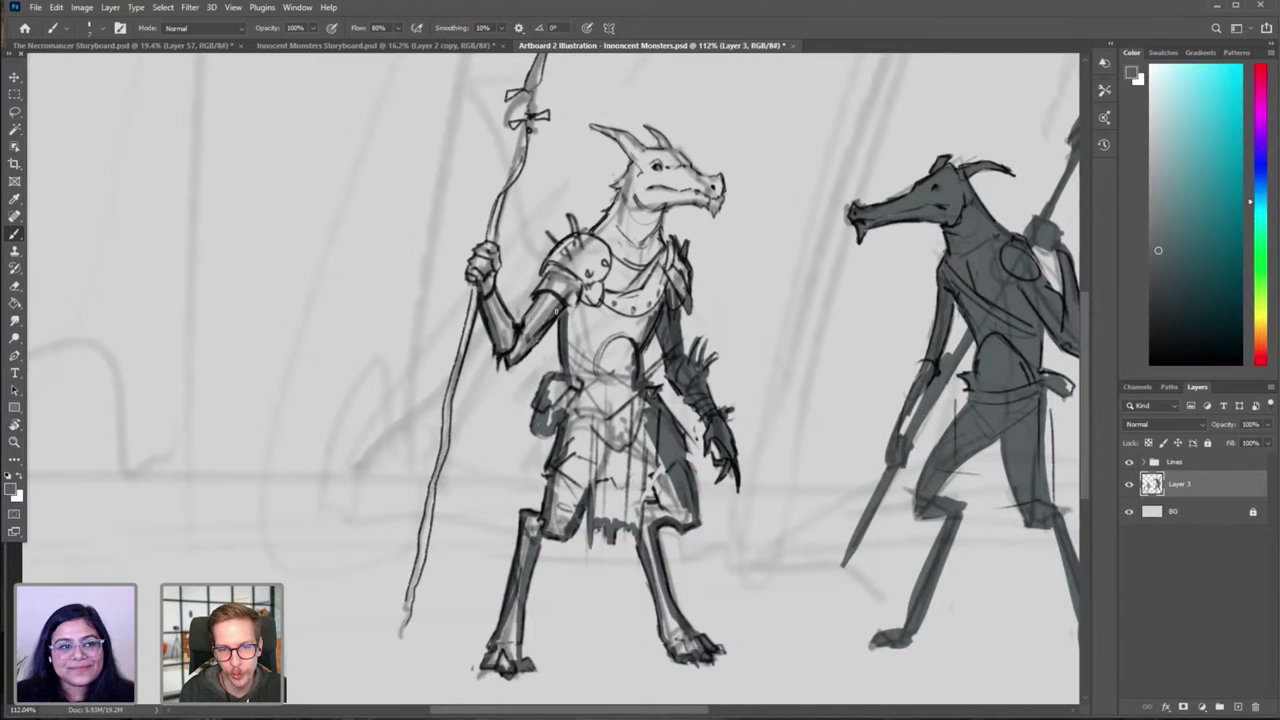
Step: Fill the armoured creature's raised arm and the hand gripping the staff, shading up to the spiked shoulder armour
drag(534, 348, 557, 318)
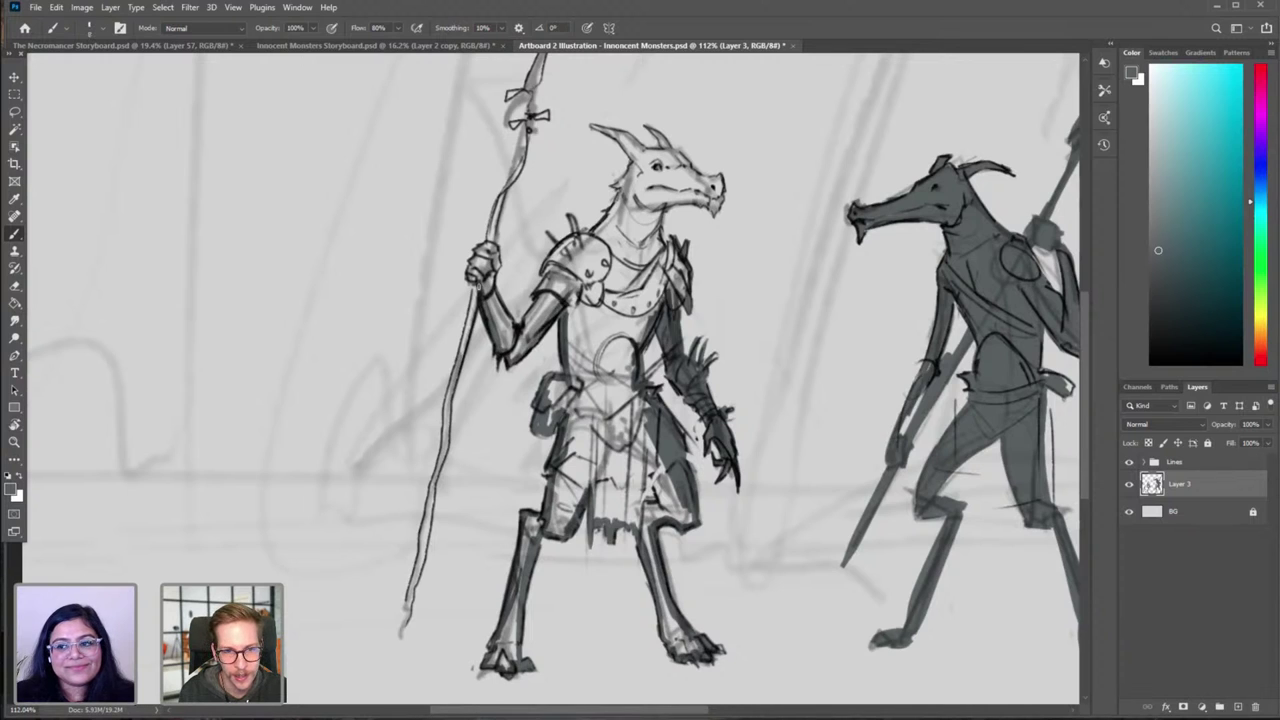
mouse_move(480, 296)
mouse_down()
mouse_move(475, 248)
mouse_move(496, 274)
mouse_up()
drag(490, 278, 494, 296)
drag(490, 286, 508, 330)
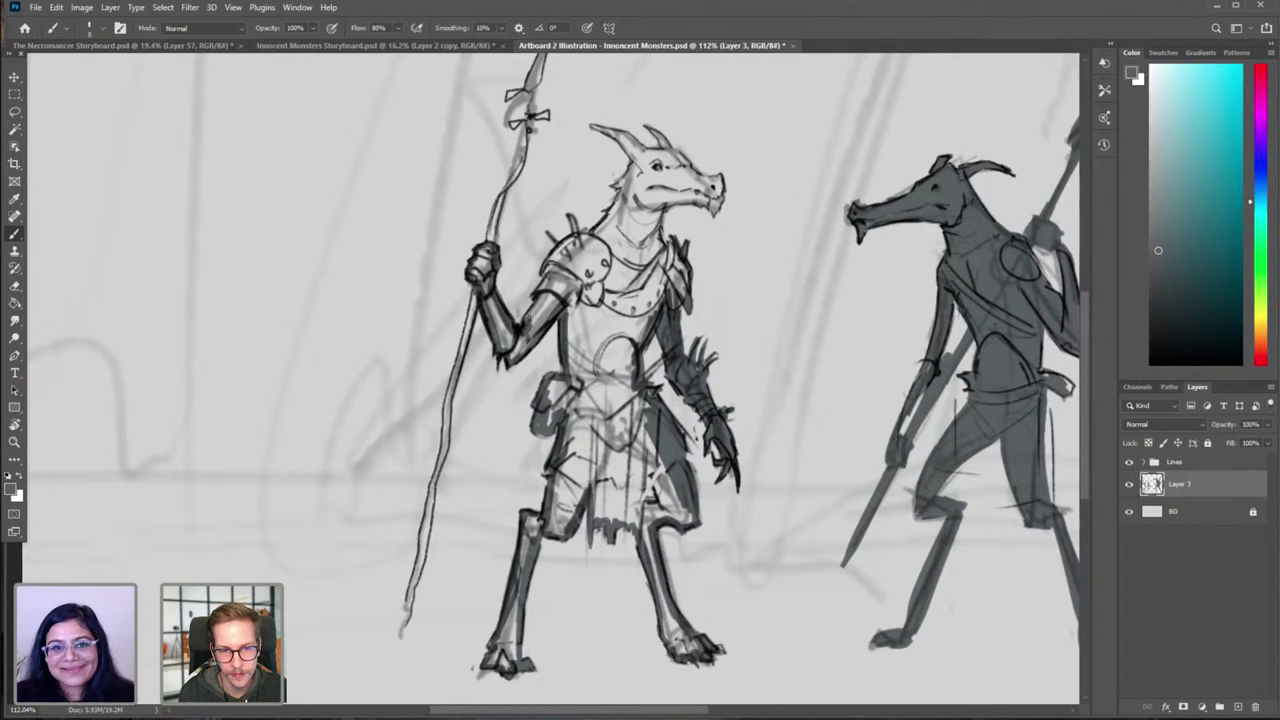
mouse_move(550, 285)
mouse_down()
mouse_move(530, 313)
mouse_move(562, 245)
mouse_move(600, 236)
mouse_move(532, 306)
mouse_move(538, 266)
mouse_move(570, 341)
mouse_up()
key(bracketleft)
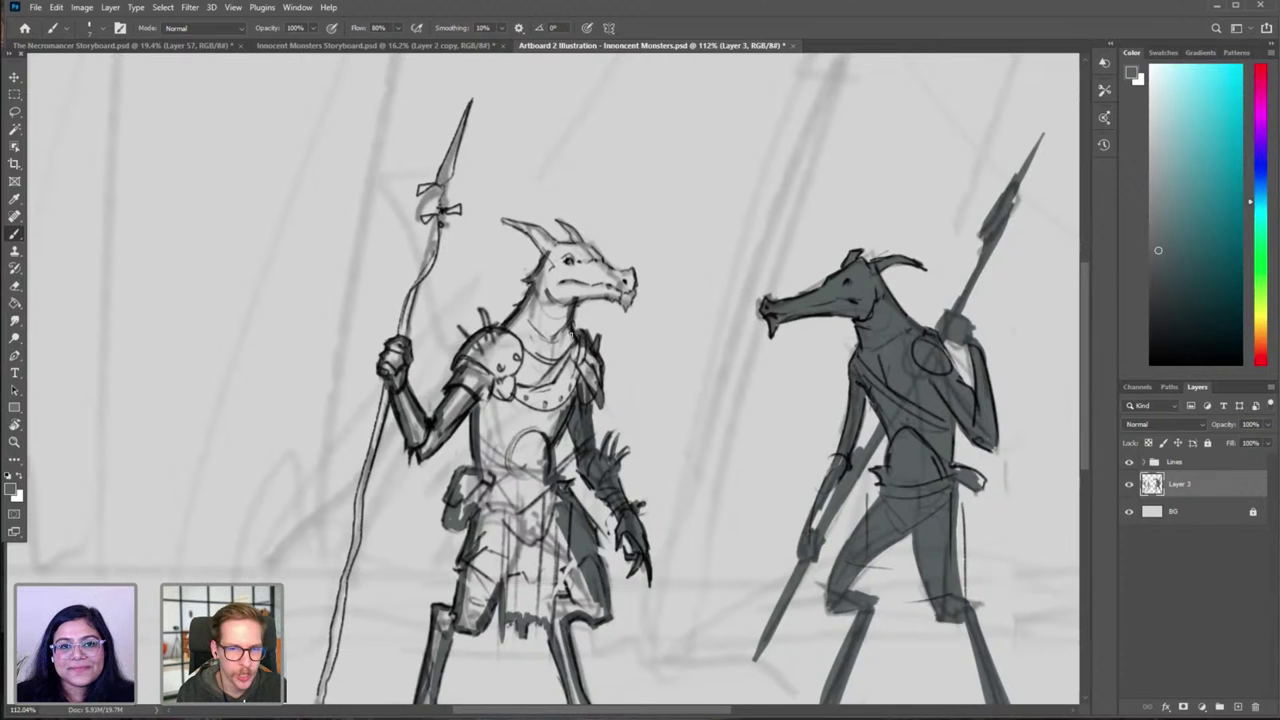
Step: Flip the canvas horizontally and paint along the armoured creature's jaw, chin and snout edge
key(ctrl+shift+h)
drag(526, 292, 446, 300)
drag(556, 300, 631, 305)
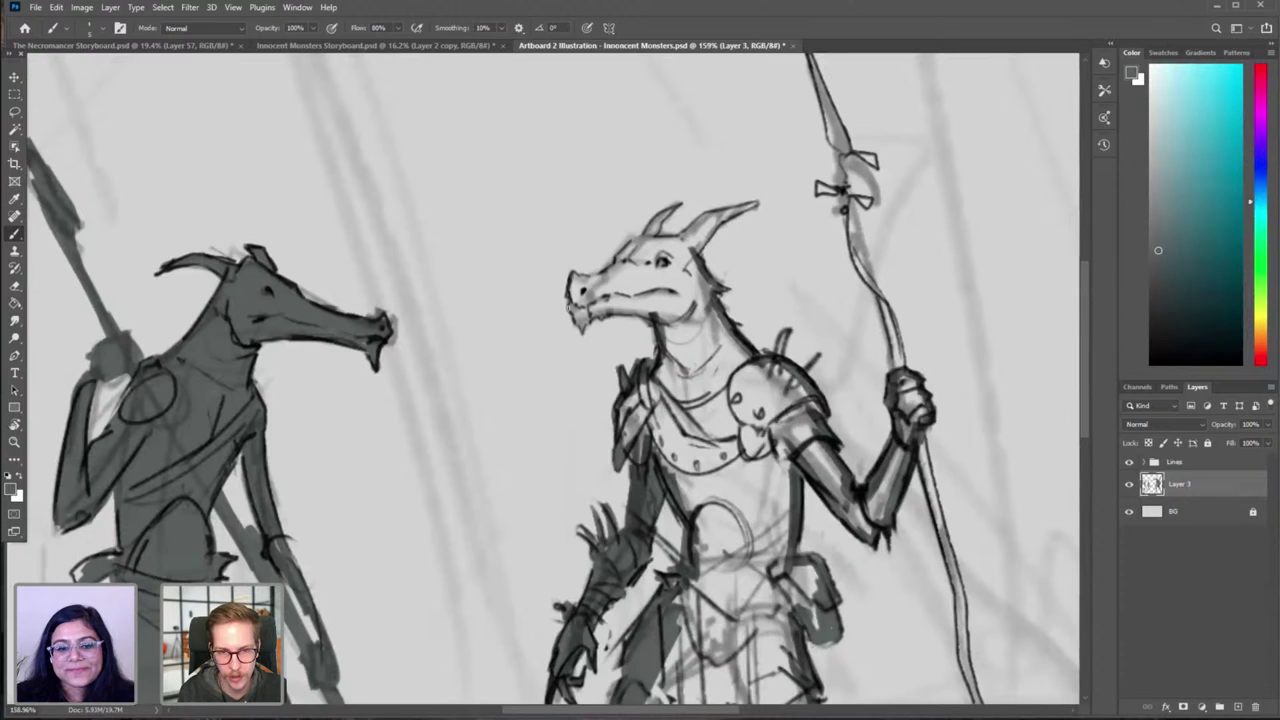
mouse_move(582, 328)
mouse_down()
mouse_move(590, 314)
mouse_move(660, 316)
mouse_up()
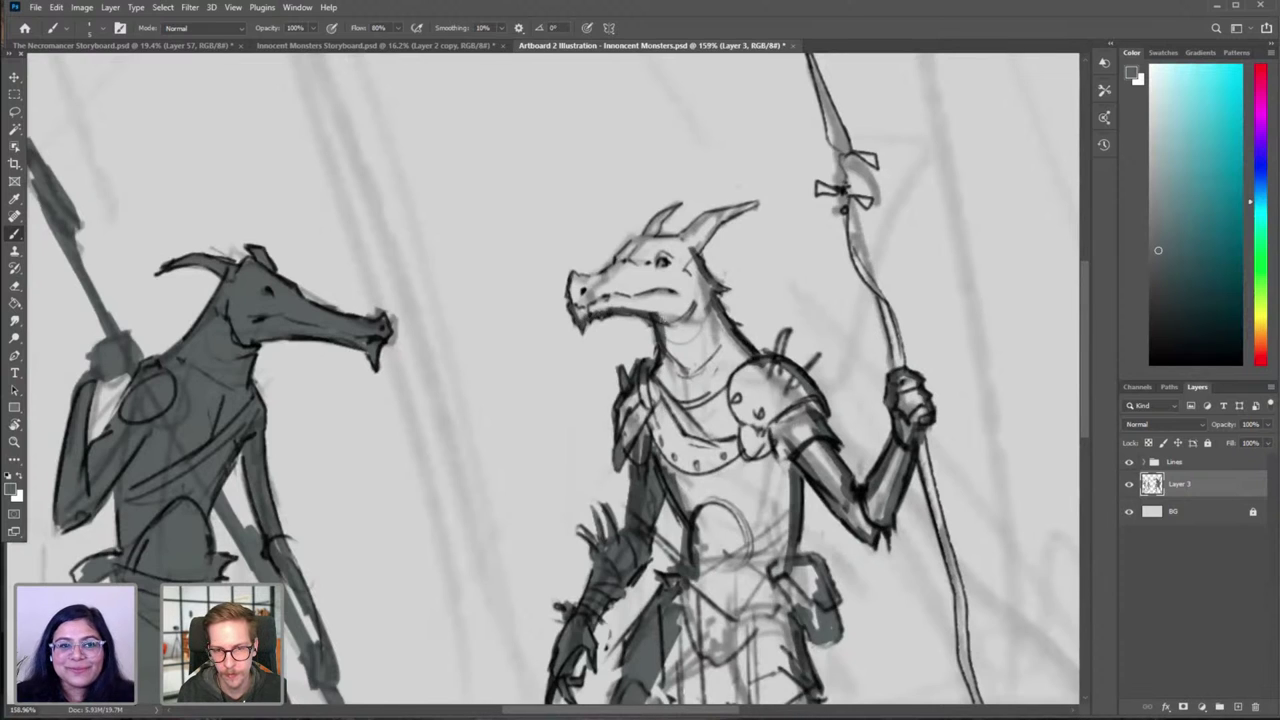
drag(568, 300, 570, 276)
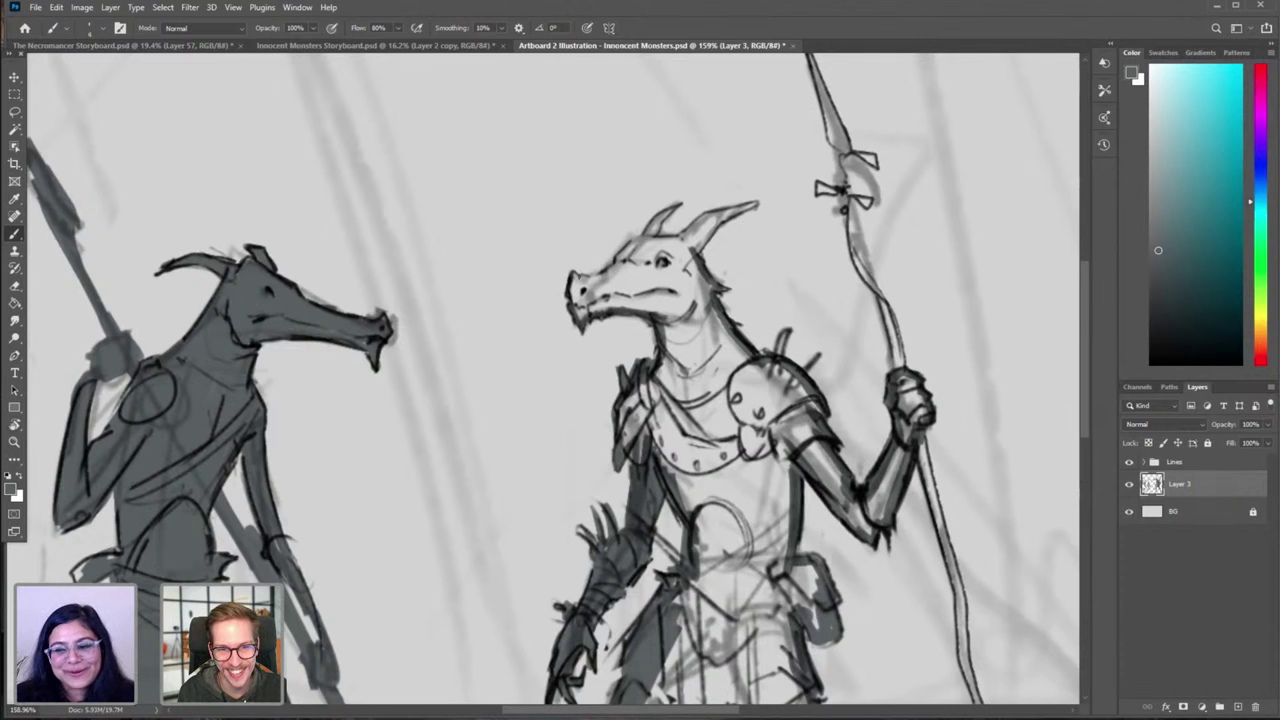
Step: Paint along the armoured creature's brow and horns with a smaller brush, undoing strokes that stray
mouse_move(578, 281)
mouse_down()
mouse_move(622, 267)
mouse_move(640, 237)
mouse_up()
mouse_move(635, 243)
mouse_down()
mouse_move(682, 202)
mouse_move(648, 238)
mouse_move(681, 240)
mouse_move(706, 216)
mouse_up()
key(ctrl+z)
key(bracketleft)
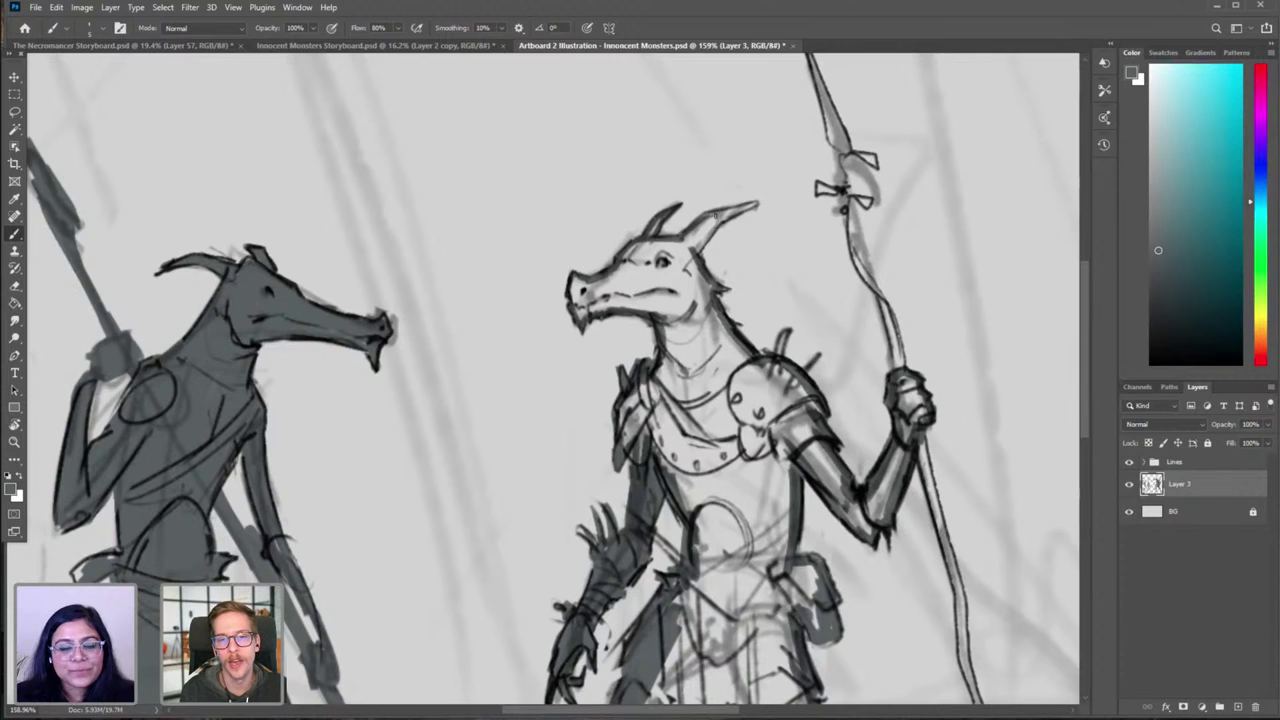
mouse_move(708, 215)
mouse_down()
mouse_move(760, 202)
mouse_move(718, 228)
mouse_move(722, 215)
mouse_move(699, 253)
mouse_up()
key(ctrl+z)
key(ctrl+z)
mouse_move(711, 353)
mouse_down()
mouse_move(650, 353)
mouse_move(630, 285)
mouse_up()
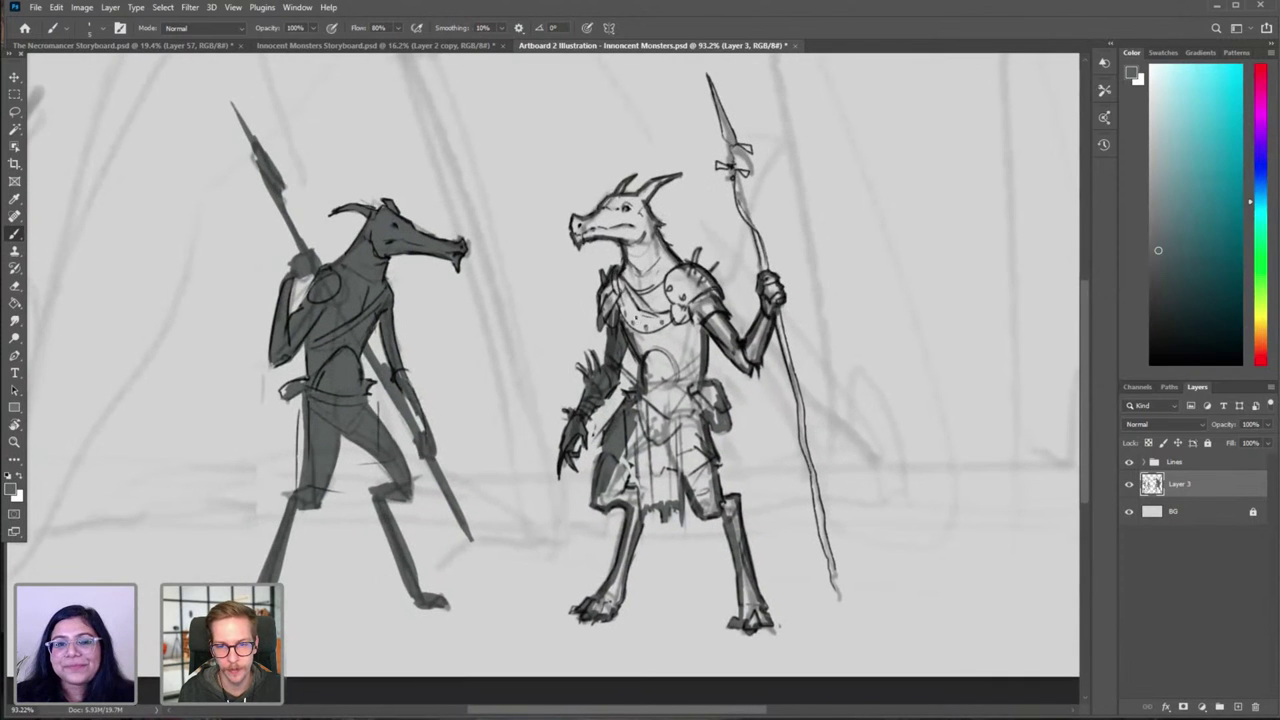
Step: Flip the canvas back and fill the armoured creature's spearhead and the full length of its staff
key(ctrl+shift+h)
drag(556, 400, 510, 449)
drag(510, 449, 647, 446)
drag(564, 134, 548, 177)
key(ctrl+z)
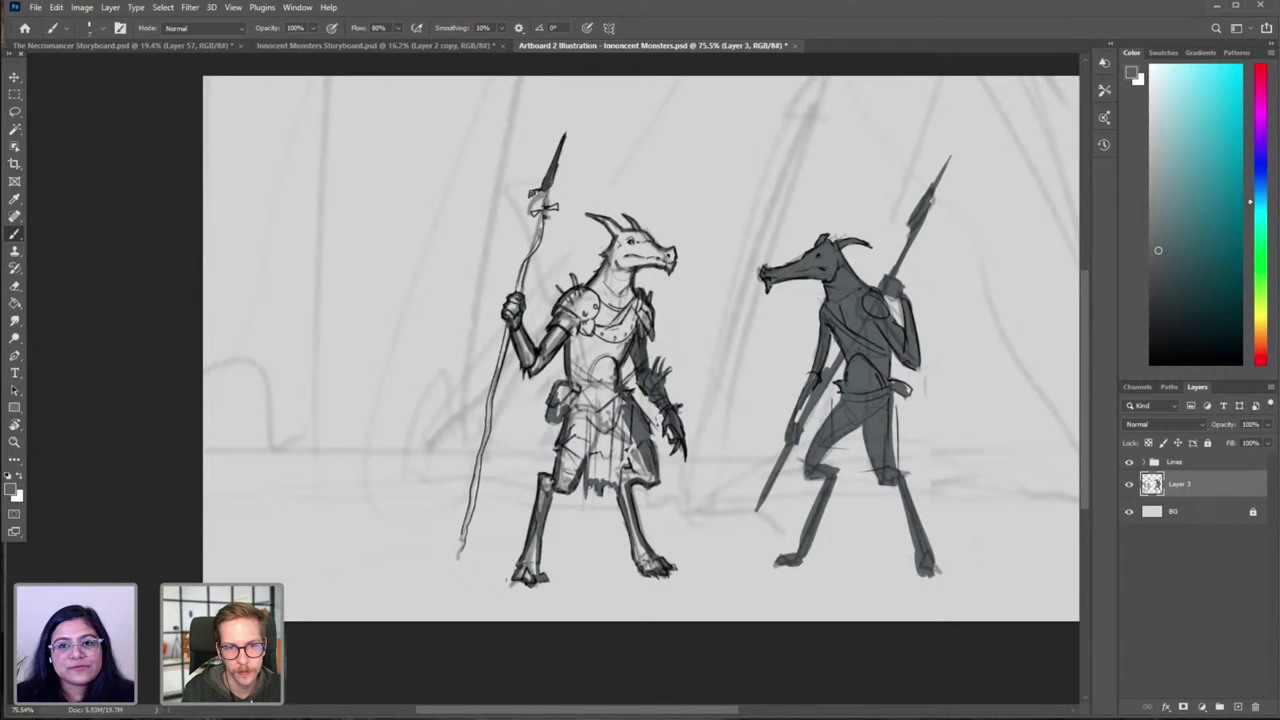
drag(547, 190, 541, 214)
key(ctrl+z)
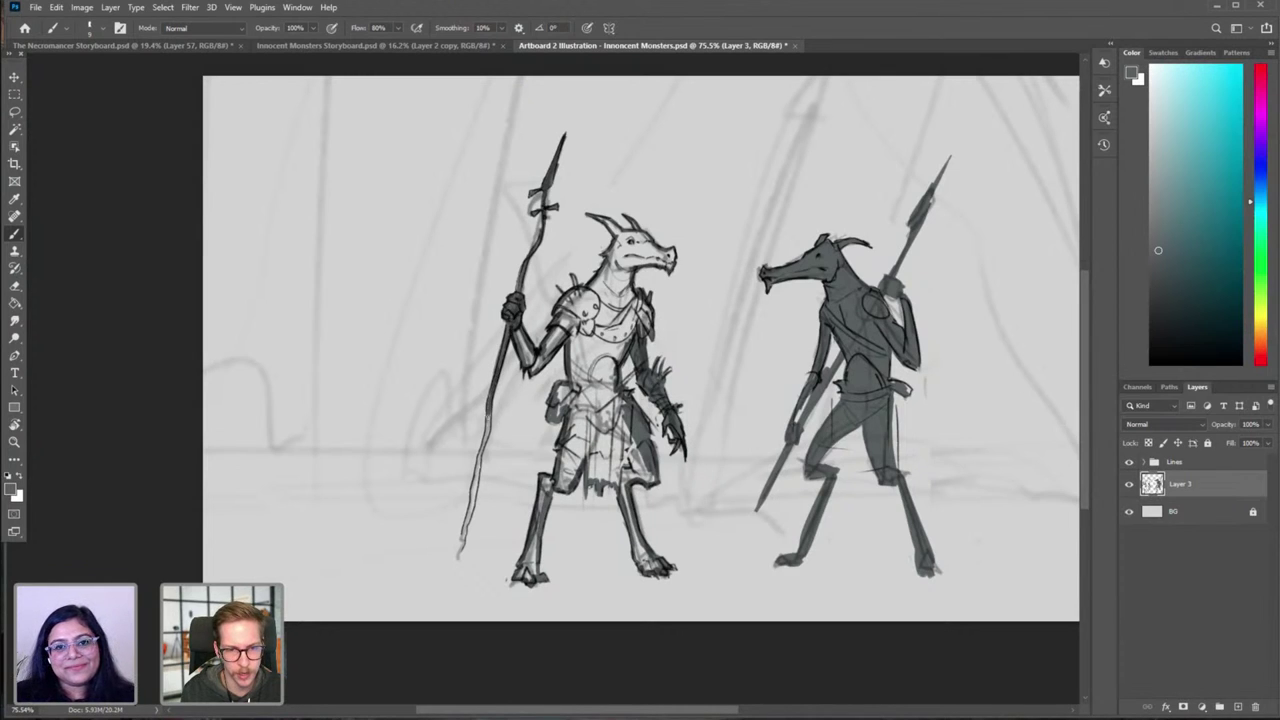
drag(492, 405, 460, 547)
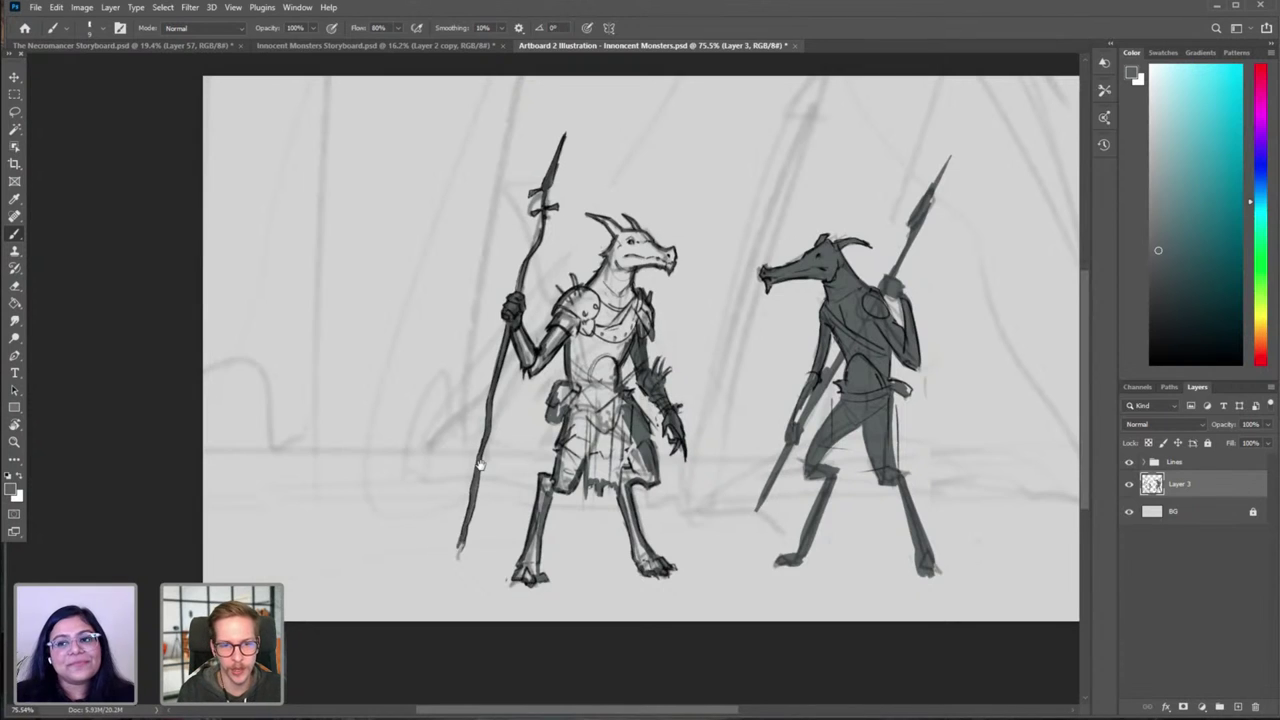
Step: Close the gaps around the armoured creature's shoulder and fill its enclosed head and body with the Paint Bucket
drag(482, 466, 415, 449)
key(])
mouse_move(458, 336)
mouse_down()
mouse_move(468, 352)
mouse_move(512, 282)
mouse_move(492, 299)
mouse_move(522, 288)
mouse_move(511, 316)
mouse_move(531, 298)
mouse_up()
key(bracketright)
key(g)
click(540, 350)
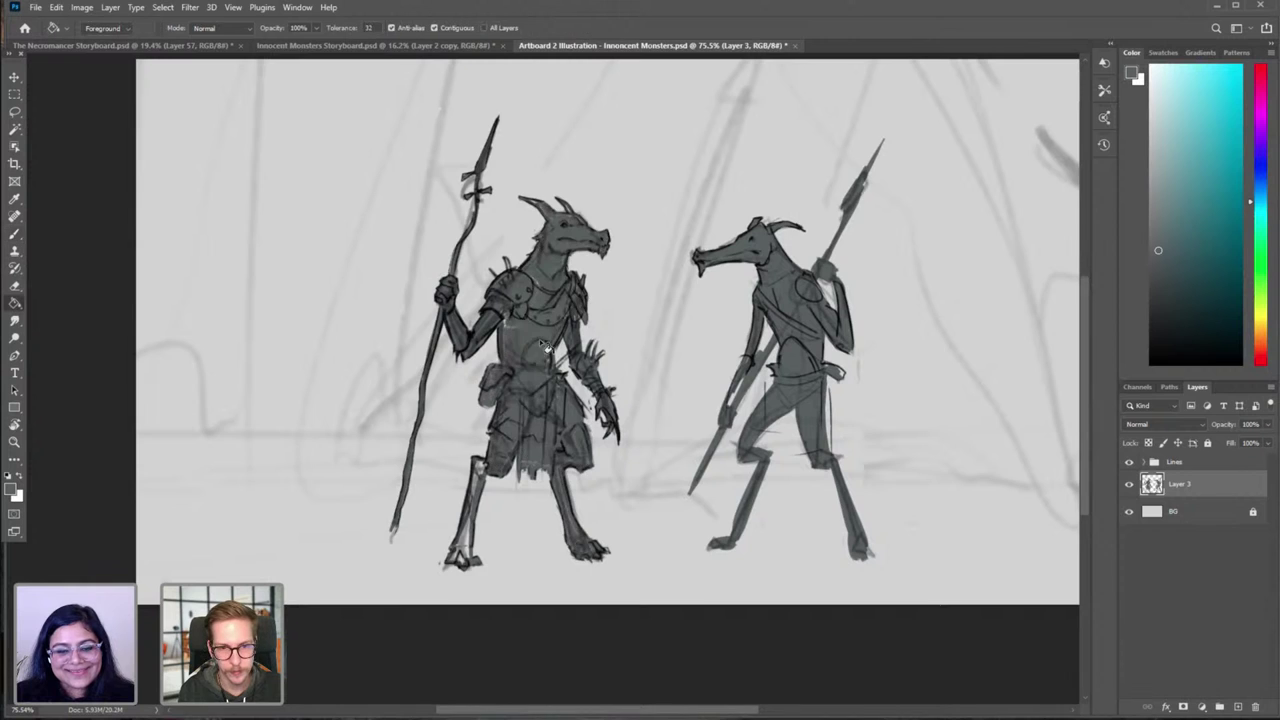
Step: Fill the remaining light areas of the armoured creature's staff-side knee, shin and foot
click(476, 505)
click(475, 474)
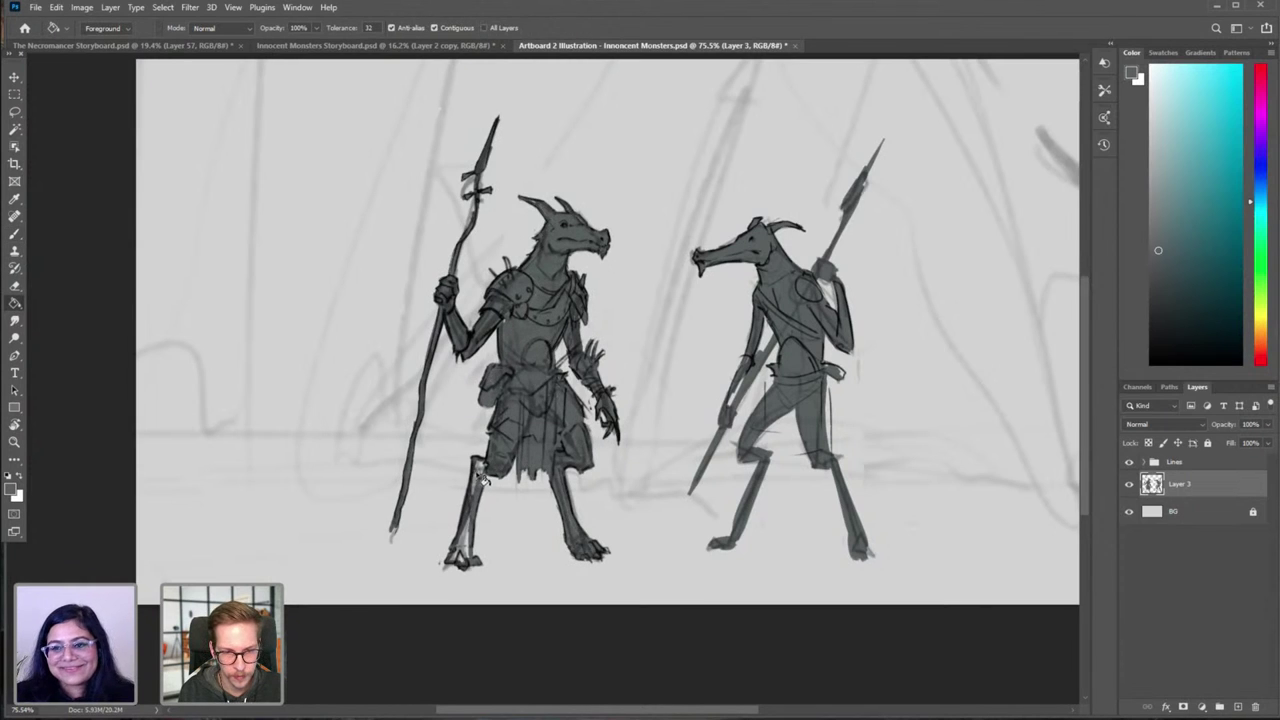
click(463, 546)
click(466, 547)
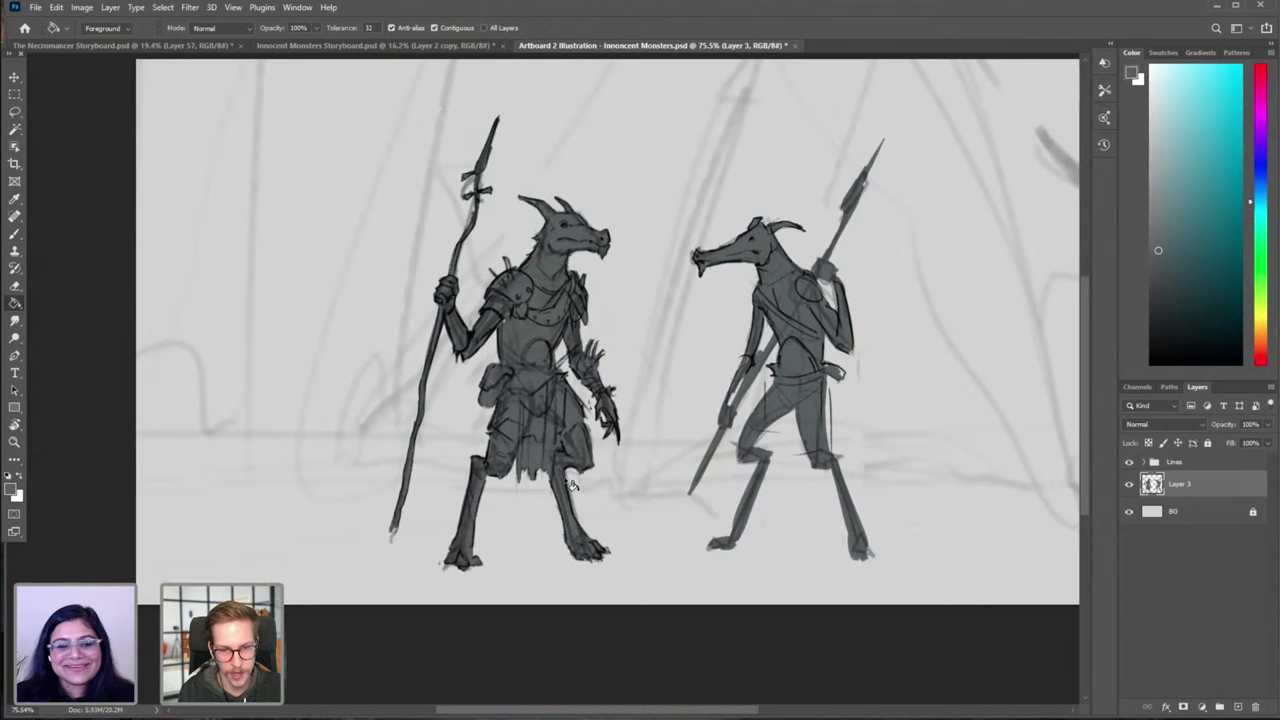
Step: Extend the foot of the armoured creature's staff with the brush
key(b)
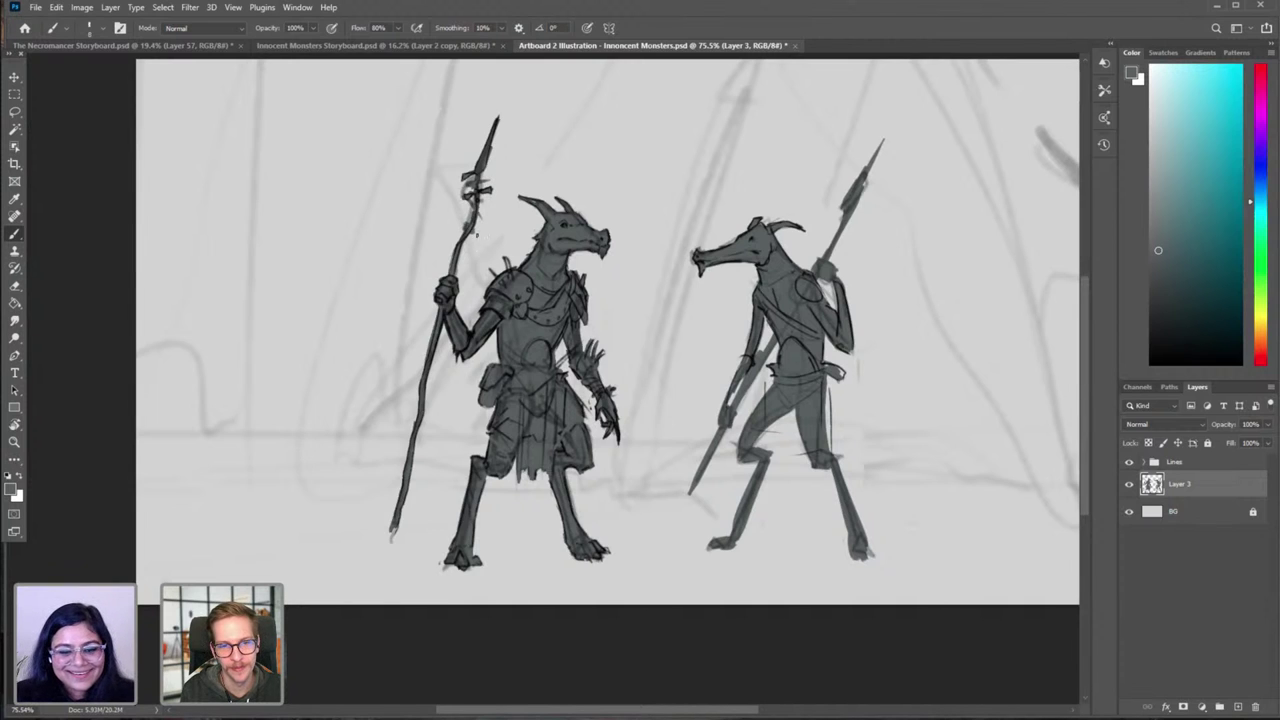
drag(392, 534, 389, 549)
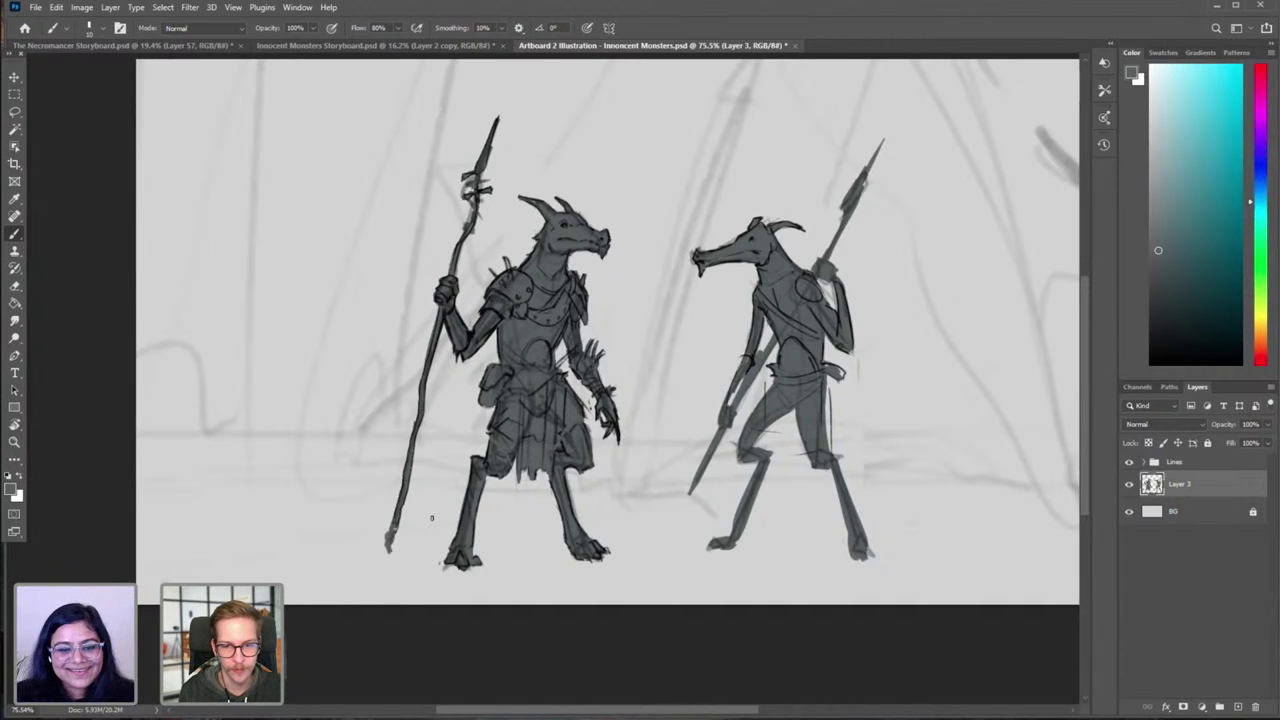
key(bracketright)
Step: Add a knob to the butt of the other creature's spear and fill the gap beside its raised arm
drag(727, 486, 622, 468)
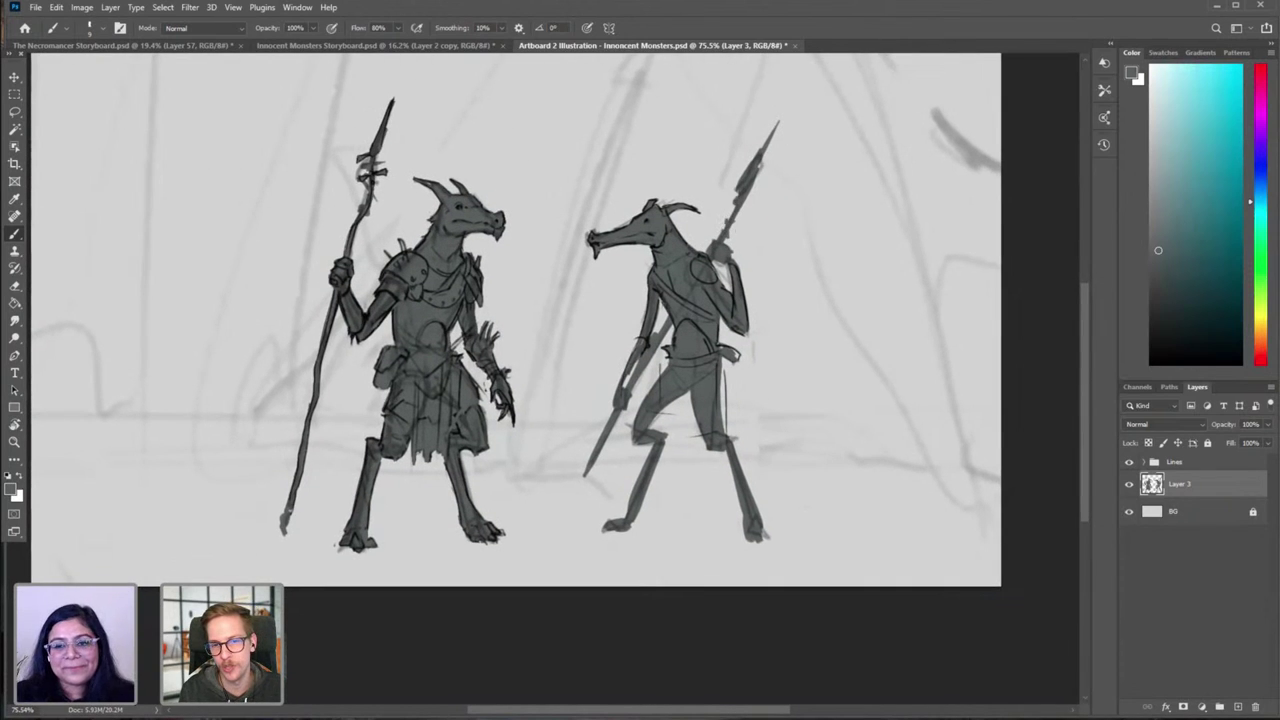
drag(583, 481, 578, 468)
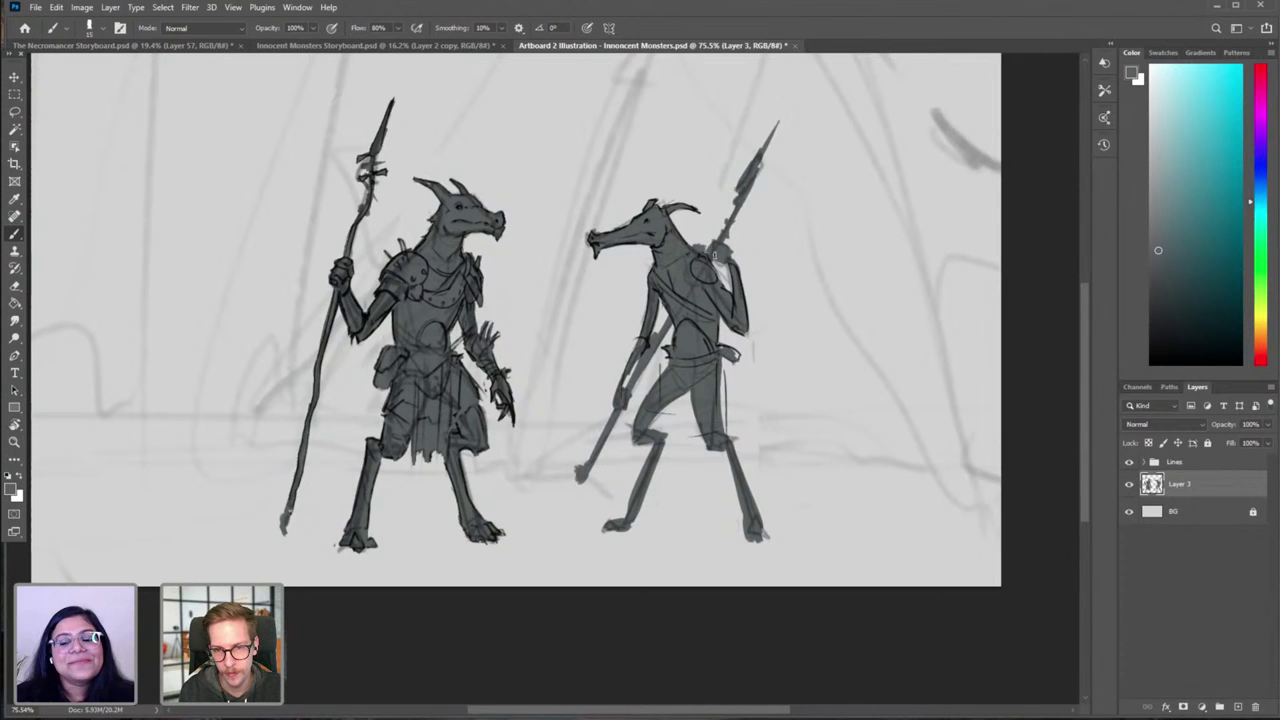
drag(706, 260, 737, 303)
key(ctrl+z)
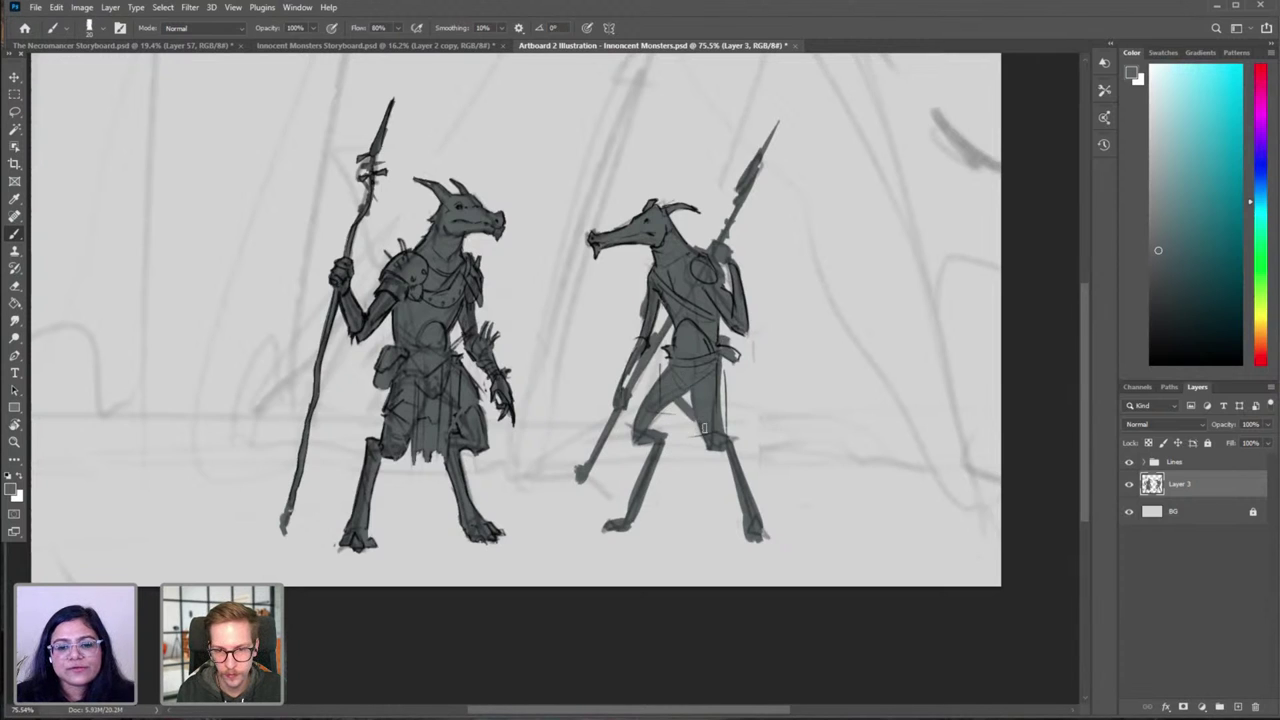
Step: Fill a skirt shape between the unarmoured creature's thighs and trim its lower edge with the eraser
key(bracketleft)
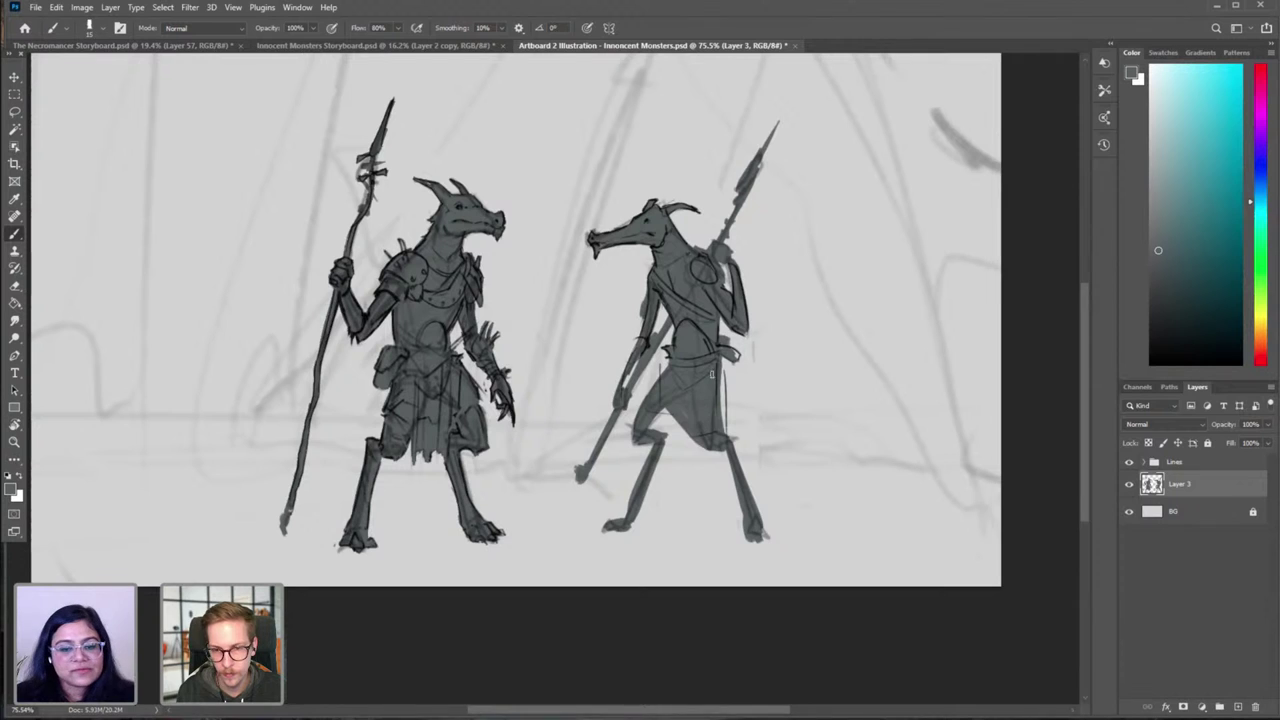
drag(720, 374, 720, 424)
key(e)
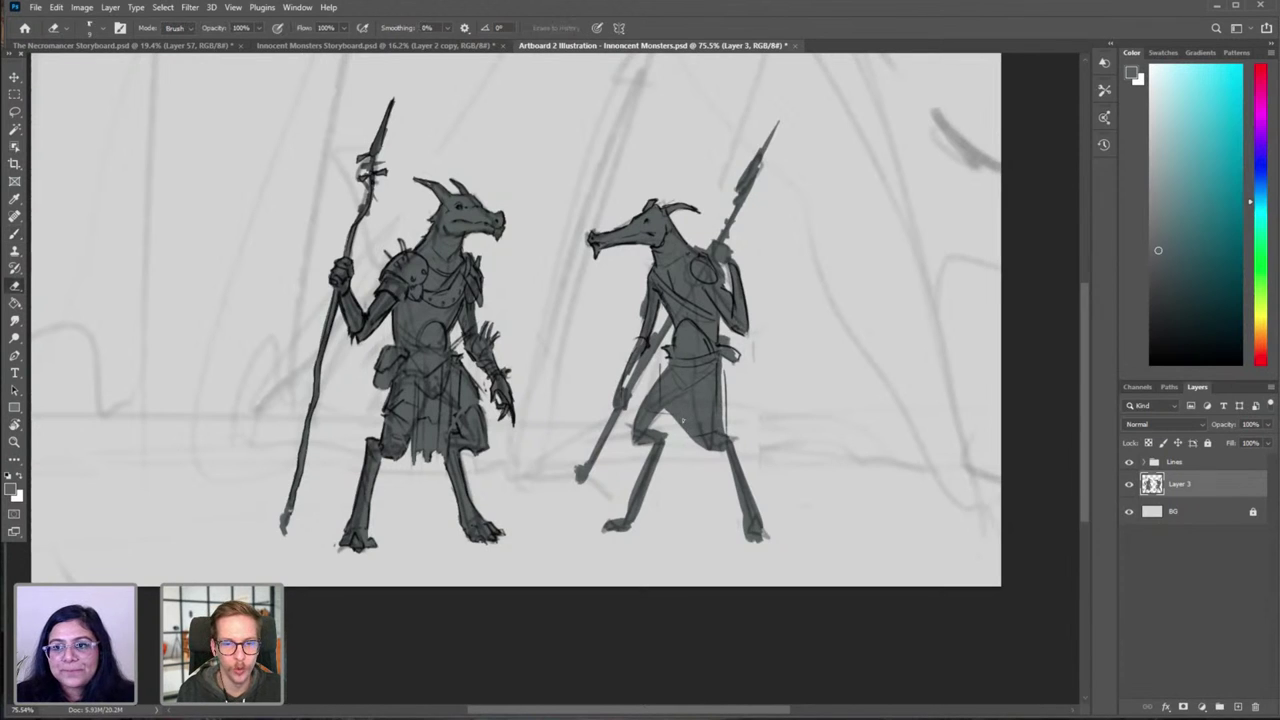
key(bracketright)
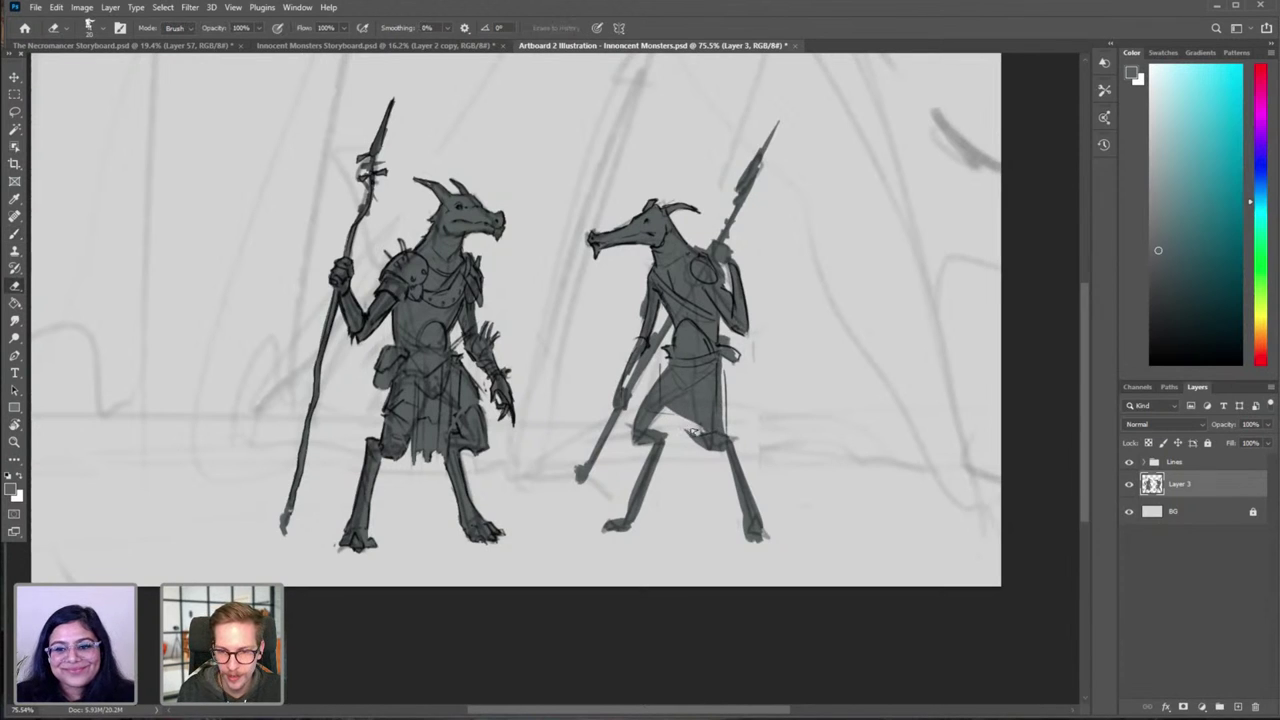
key(b)
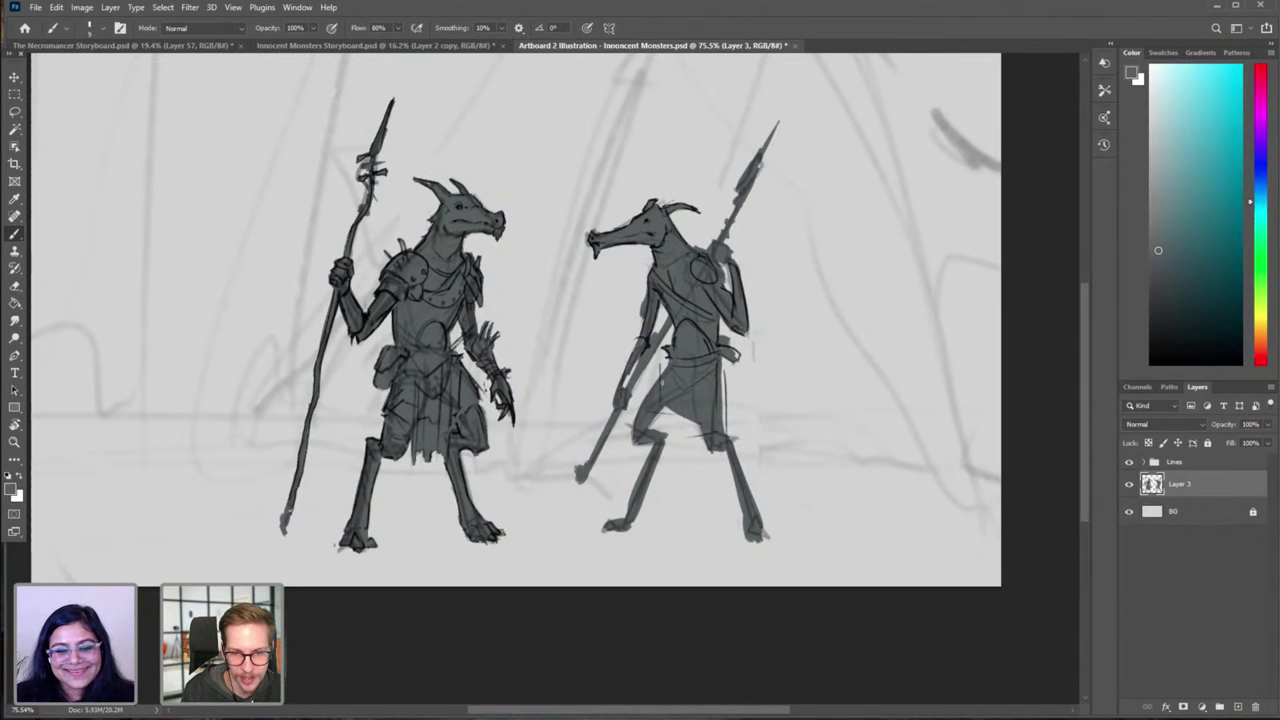
Step: Extend the skirt's hem over the unarmoured creature's front thigh and widen the skirt behind its hip
key(bracketright)
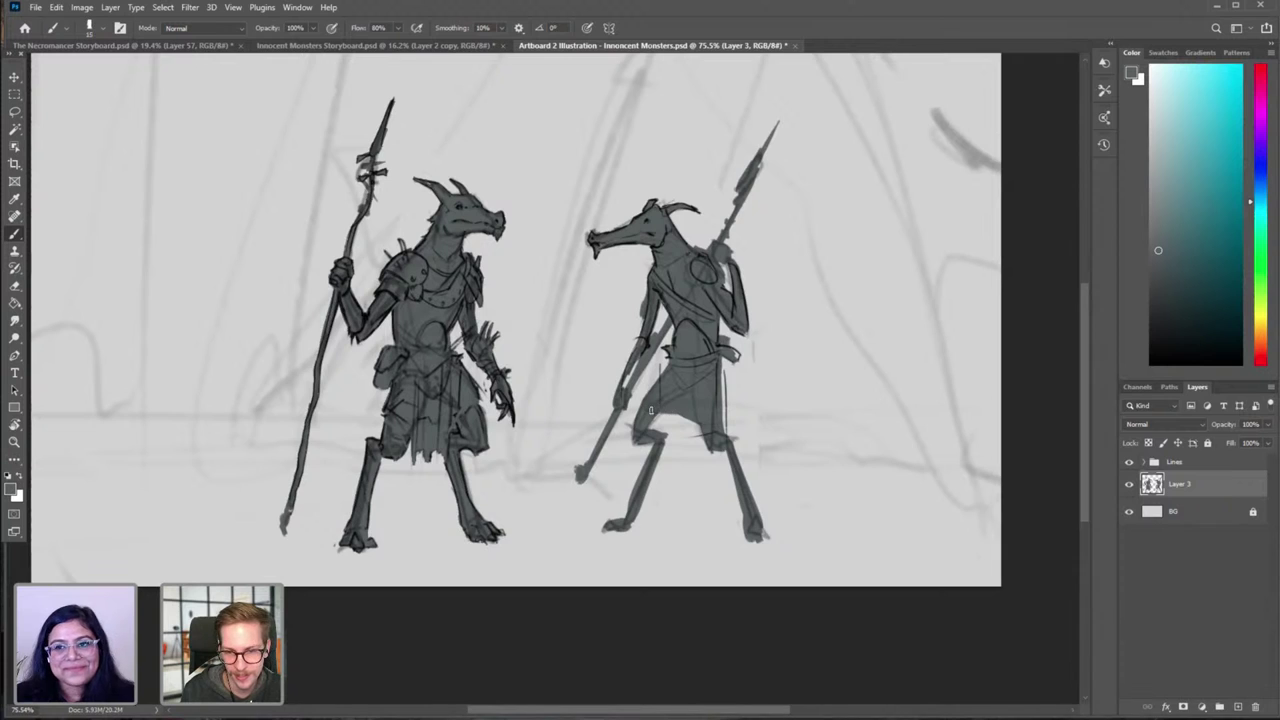
drag(650, 410, 704, 422)
key(bracketleft)
drag(667, 362, 637, 411)
key(ctrl+z)
key(ctrl+z)
key(bracketright)
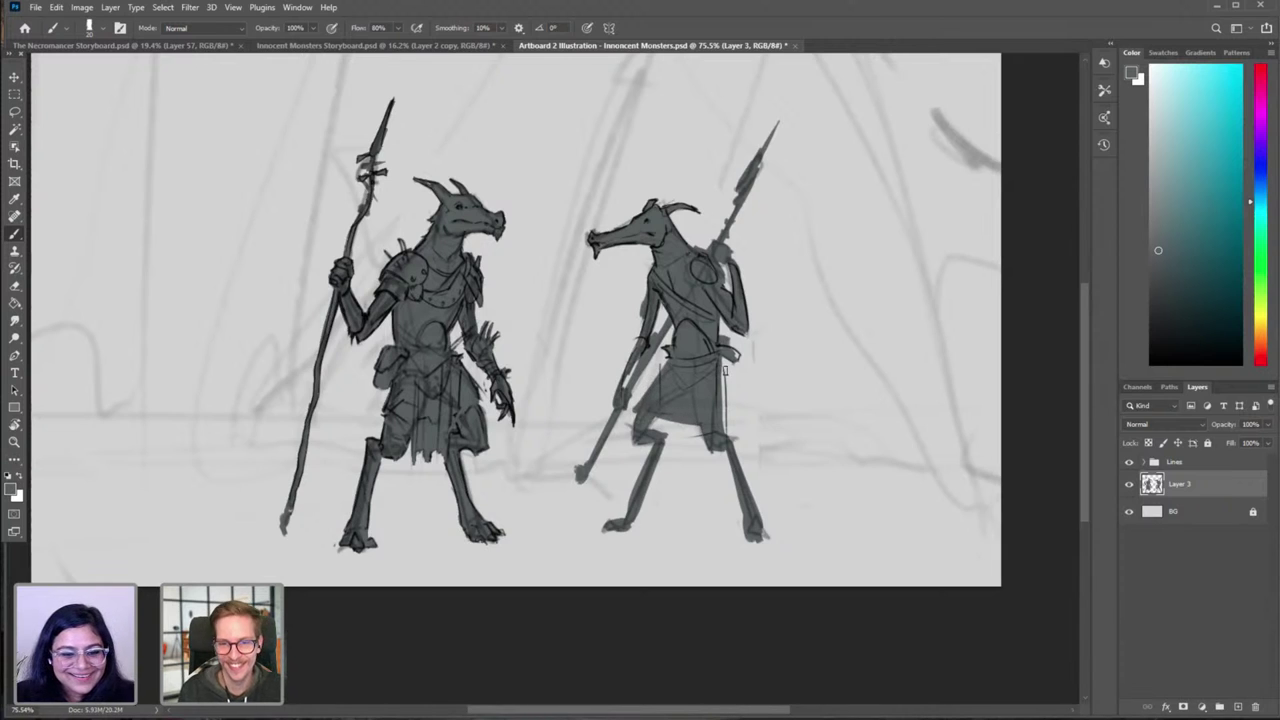
drag(723, 361, 728, 397)
Step: Flip the canvas horizontally and thicken the silhouette of the unarmoured creature's lowered arm
key(ctrl+h)
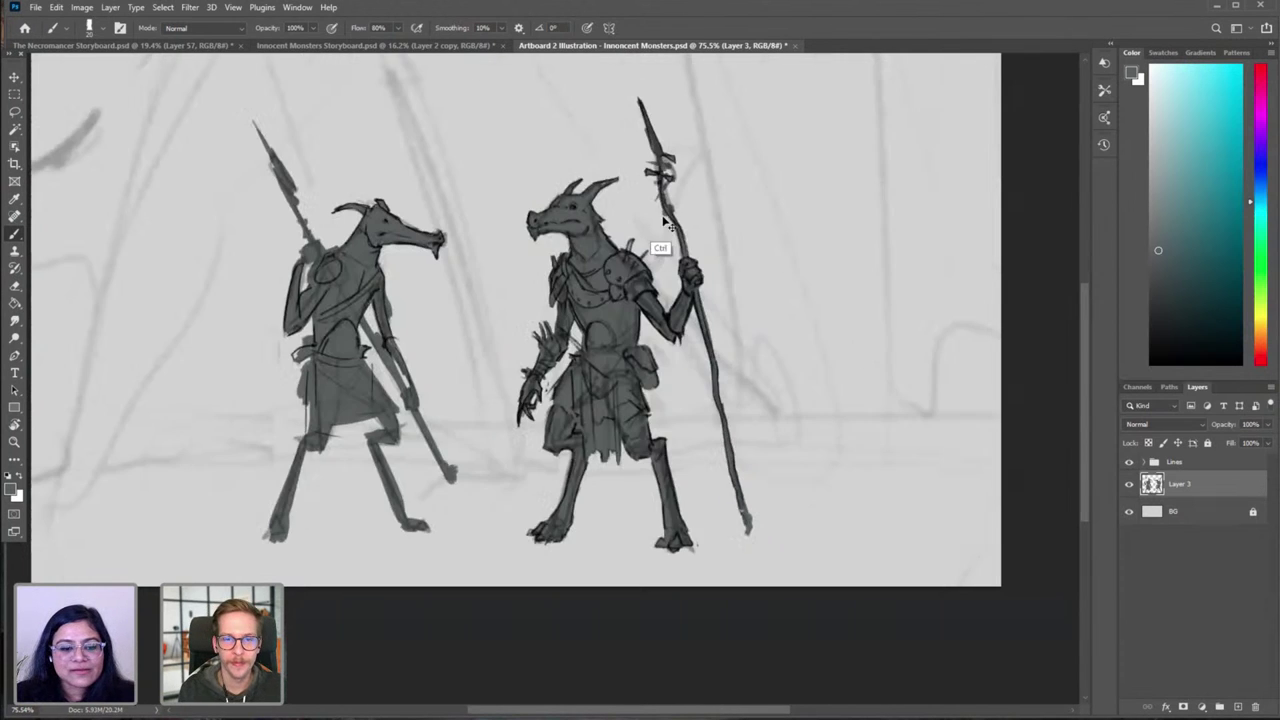
key(bracketleft)
drag(418, 217, 503, 246)
drag(447, 260, 501, 227)
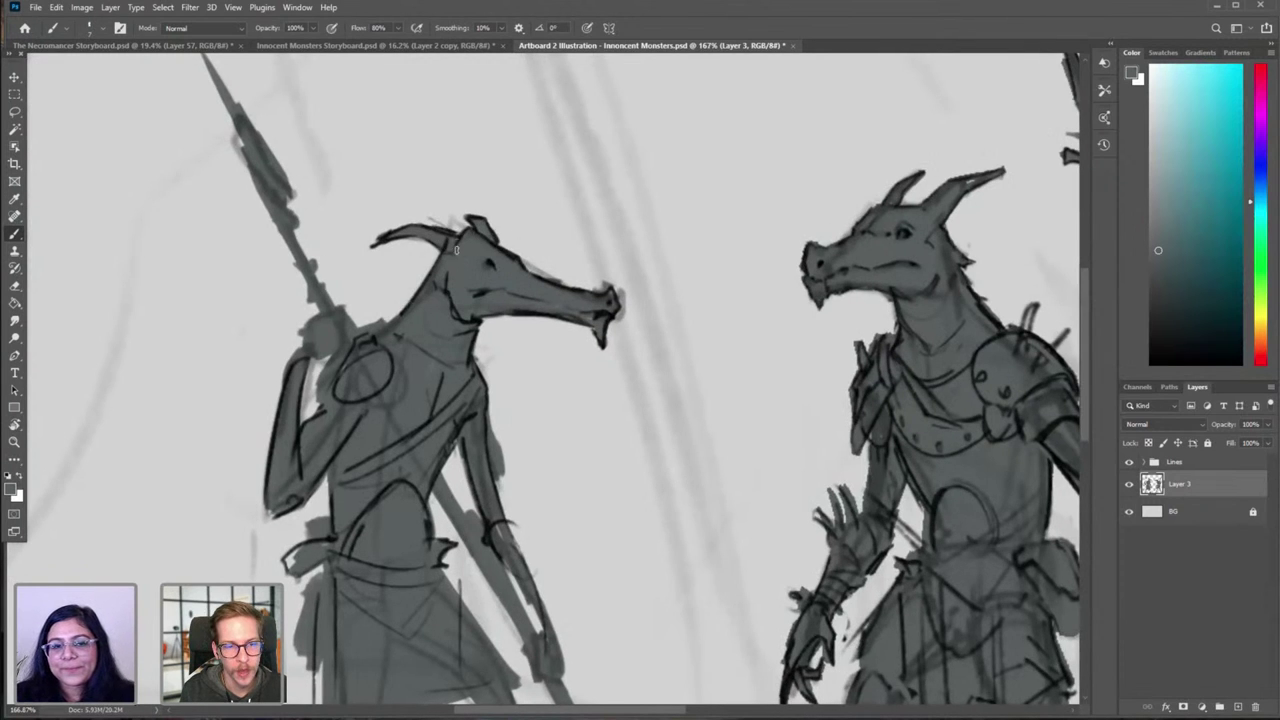
scroll(455, 305, down, 3)
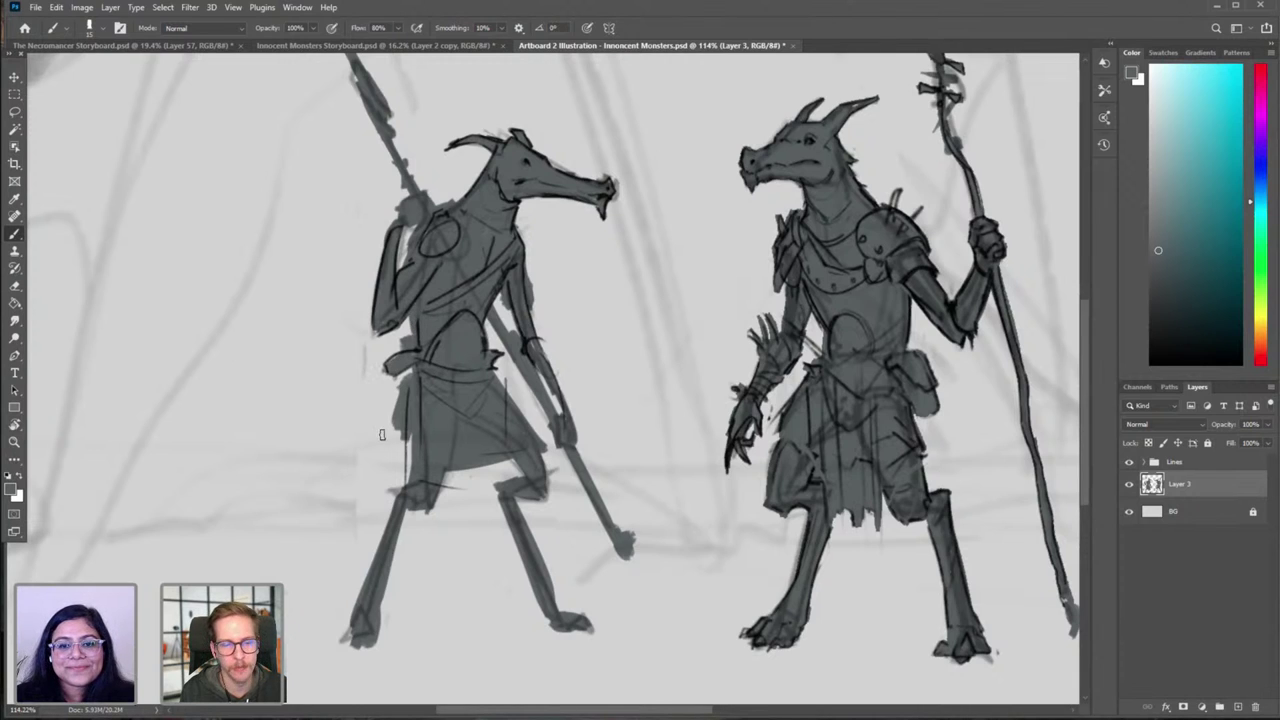
key(e)
key(b)
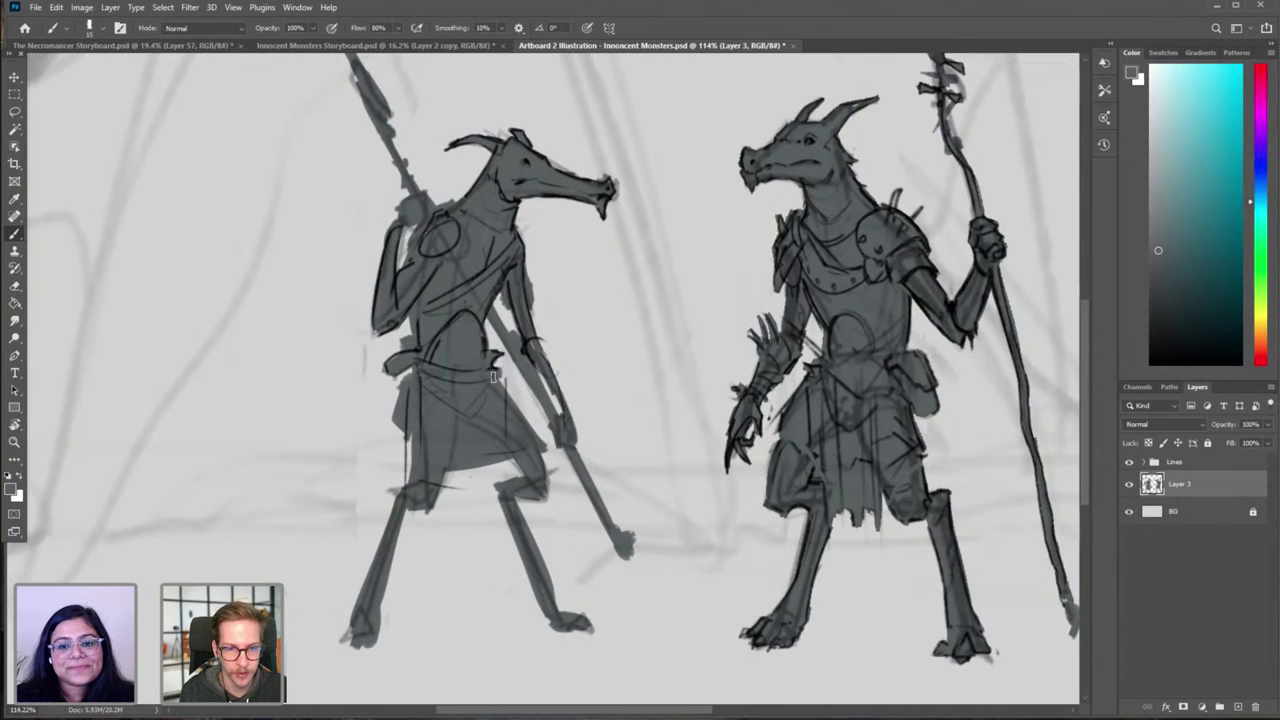
Step: Flip the canvas back and paint a thin strip hanging below the skirt between the unarmoured creature's legs
drag(501, 458, 488, 497)
key(ctrl+shift+h)
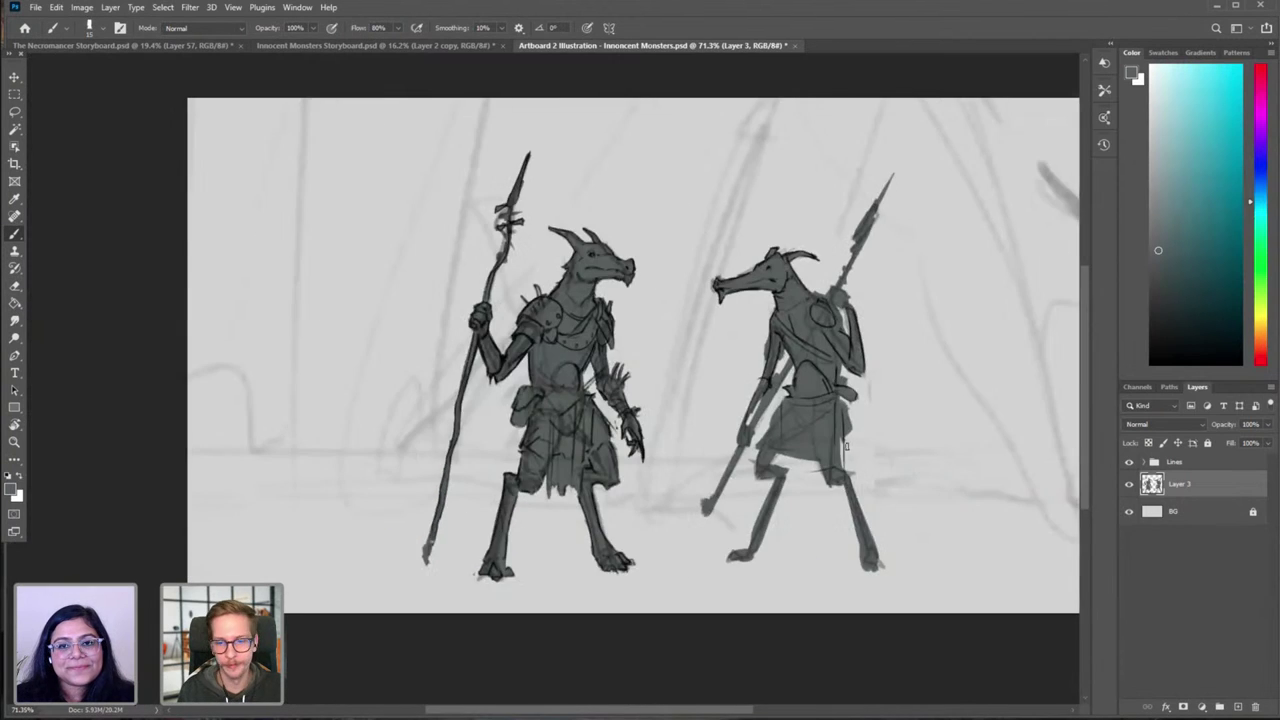
mouse_move(831, 461)
mouse_down()
mouse_move(674, 416)
mouse_move(650, 460)
mouse_up()
key(ctrl+z)
key(ctrl+z)
drag(657, 416, 656, 454)
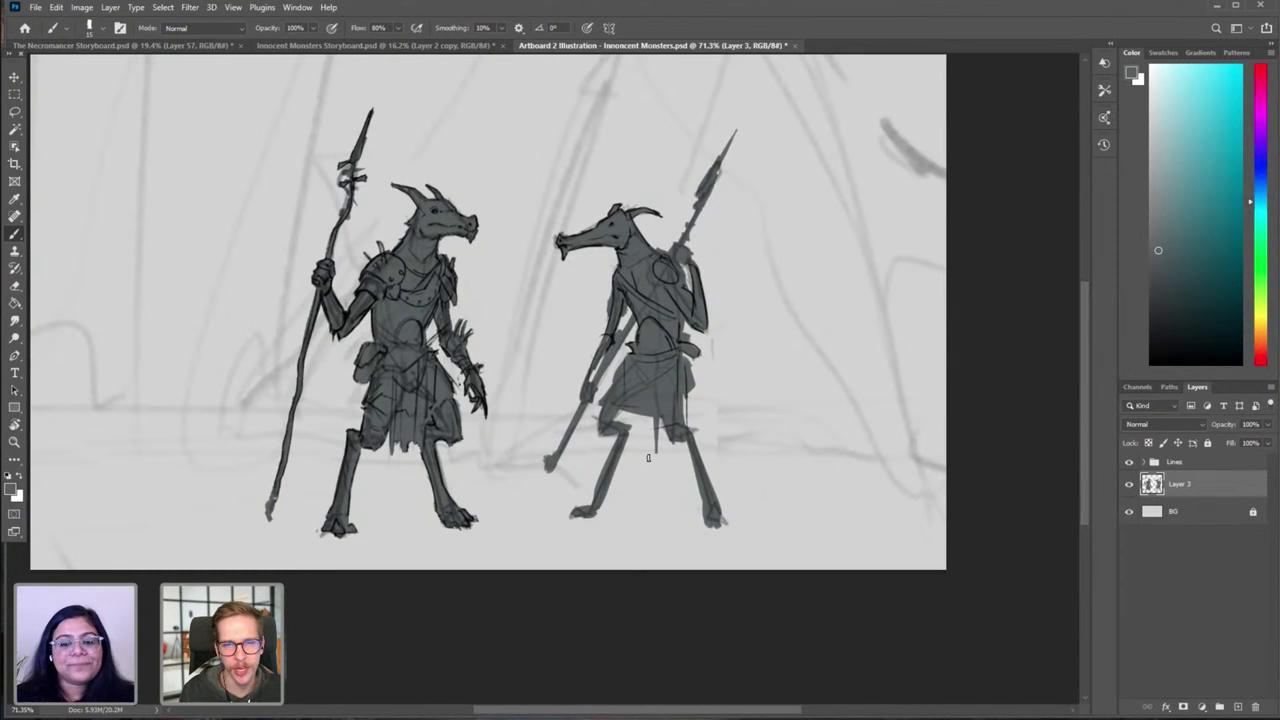
Step: Refine the unarmoured creature's shoulder and spear hand, and fill in the forearm of its lowered arm
drag(644, 245, 645, 240)
key([)
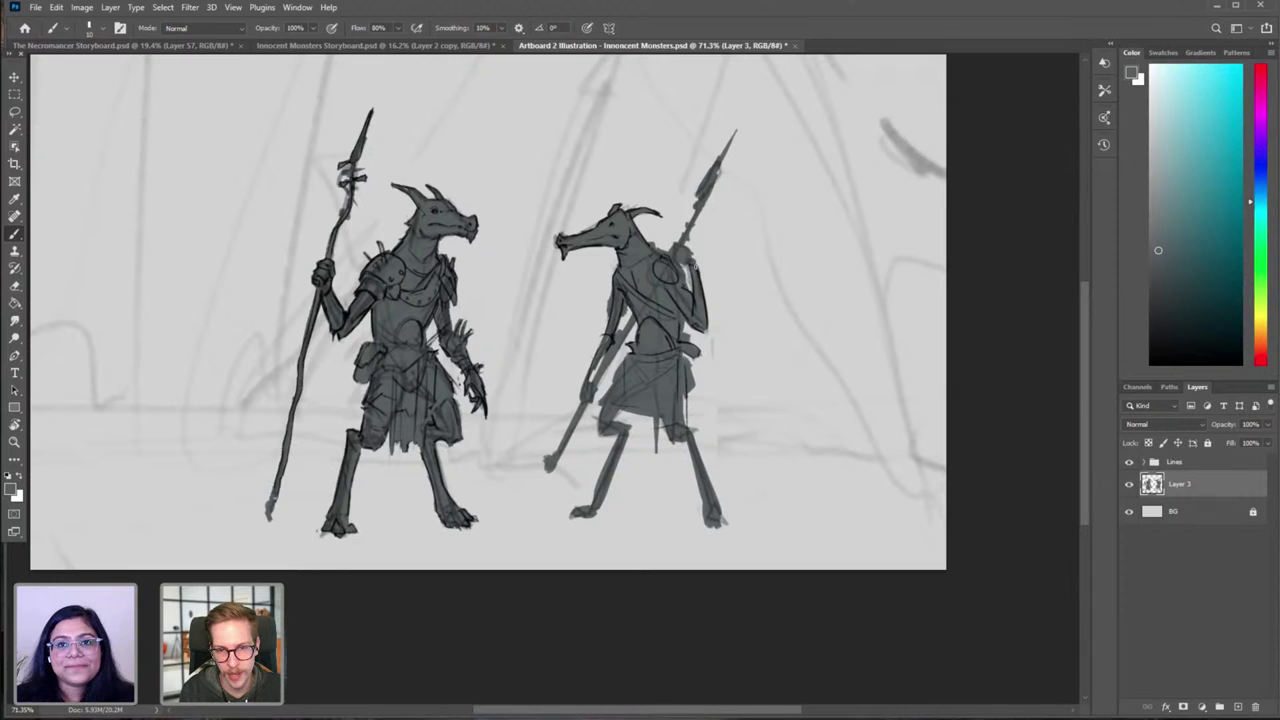
key(bracketright)
key(bracketleft)
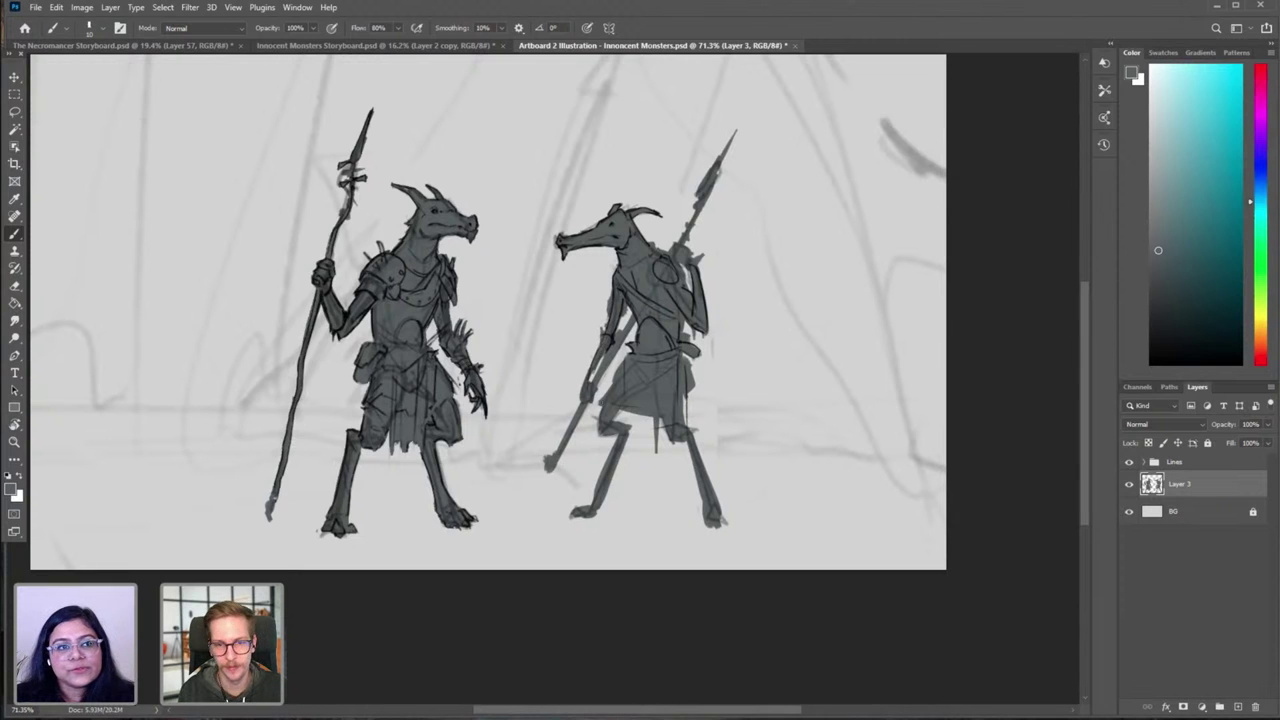
drag(598, 363, 591, 382)
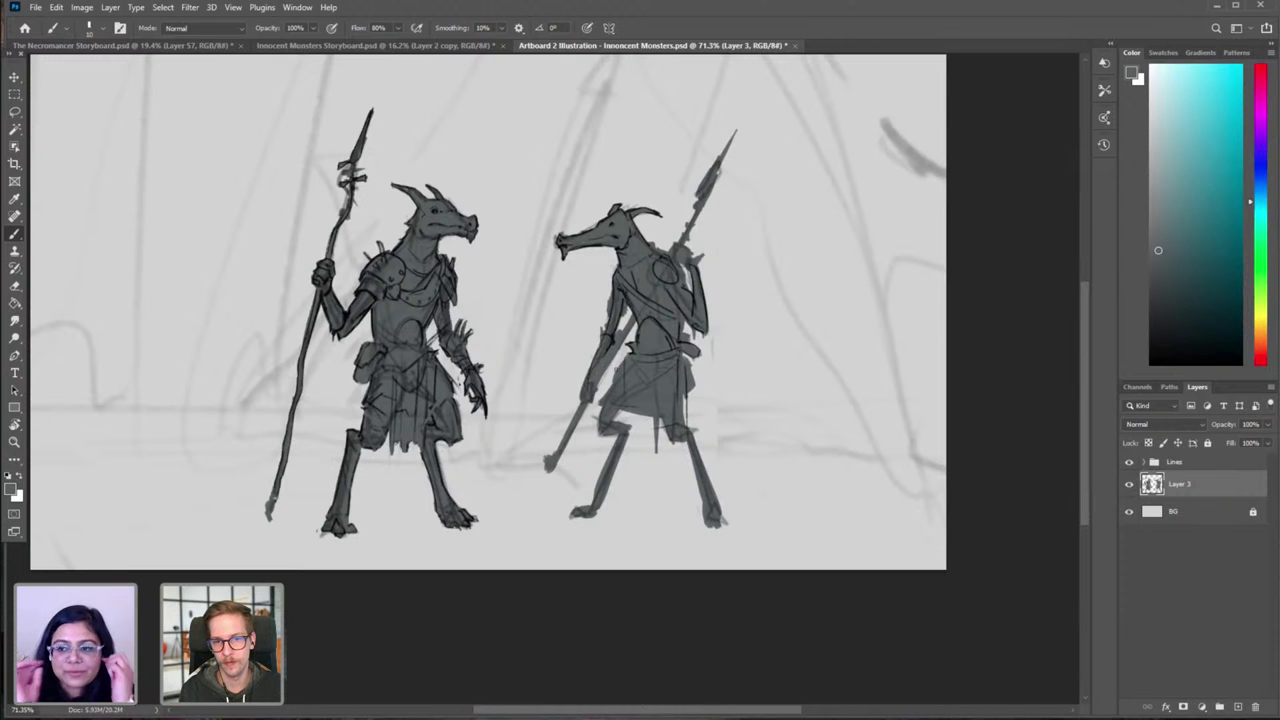
Step: Thicken the knees and shins of the unarmoured creature's two legs
scroll(712, 280, up, 2)
drag(718, 288, 706, 297)
scroll(720, 290, down, 3)
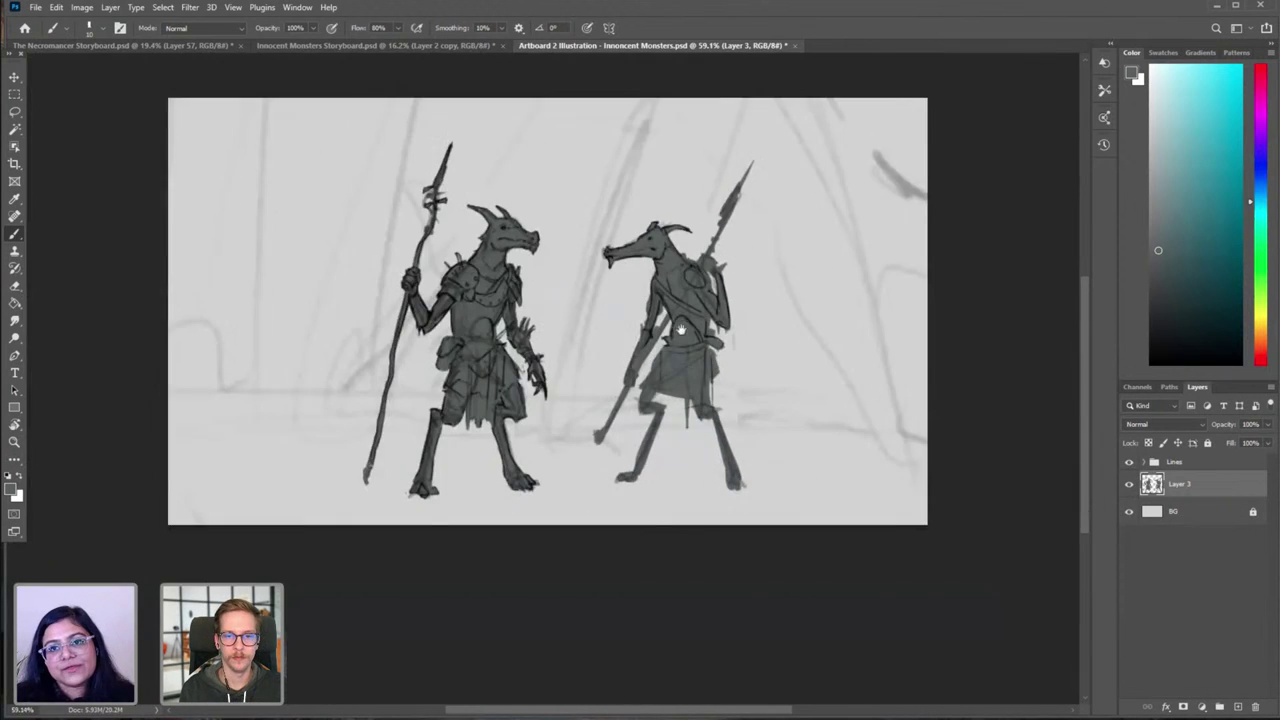
drag(663, 383, 687, 433)
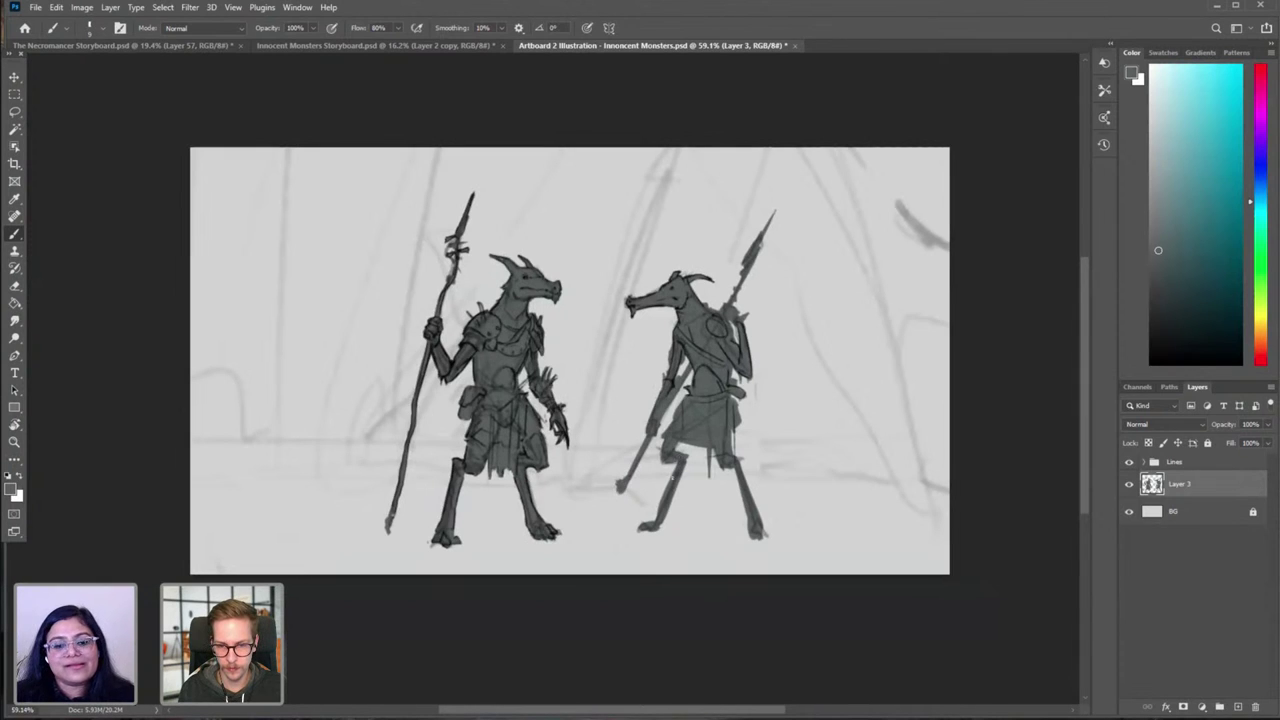
drag(664, 505, 651, 522)
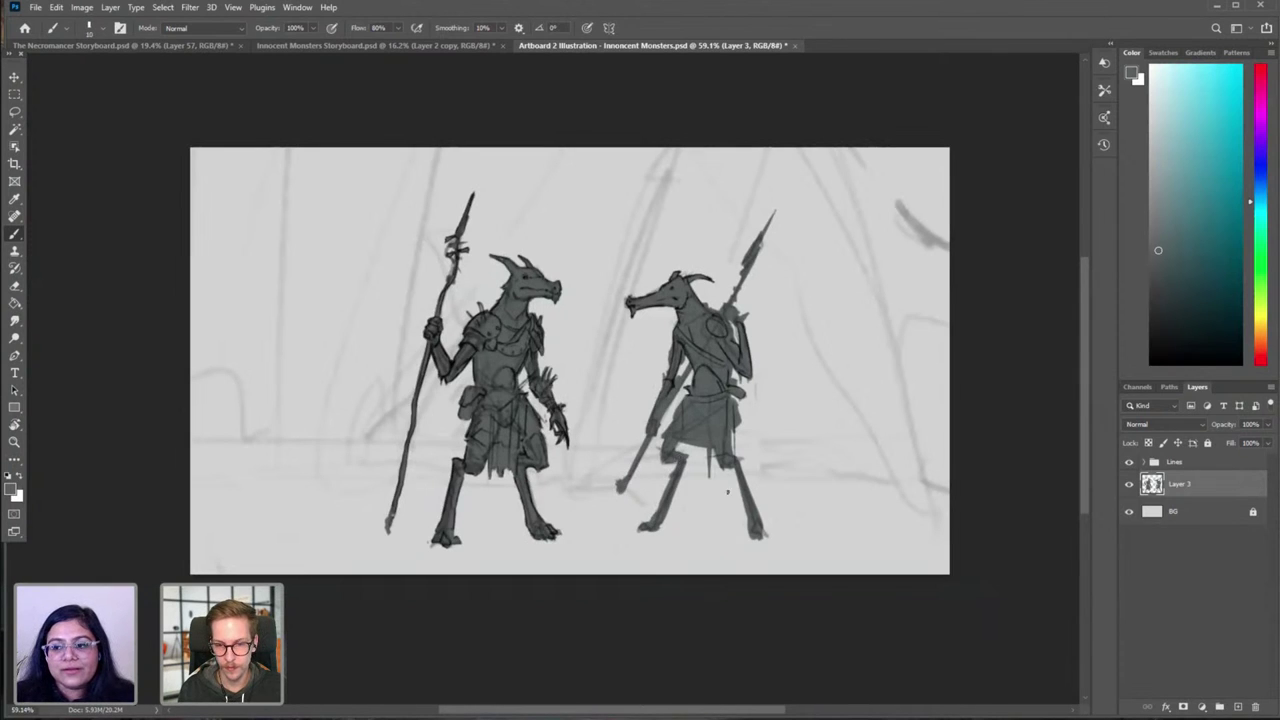
drag(740, 482, 748, 510)
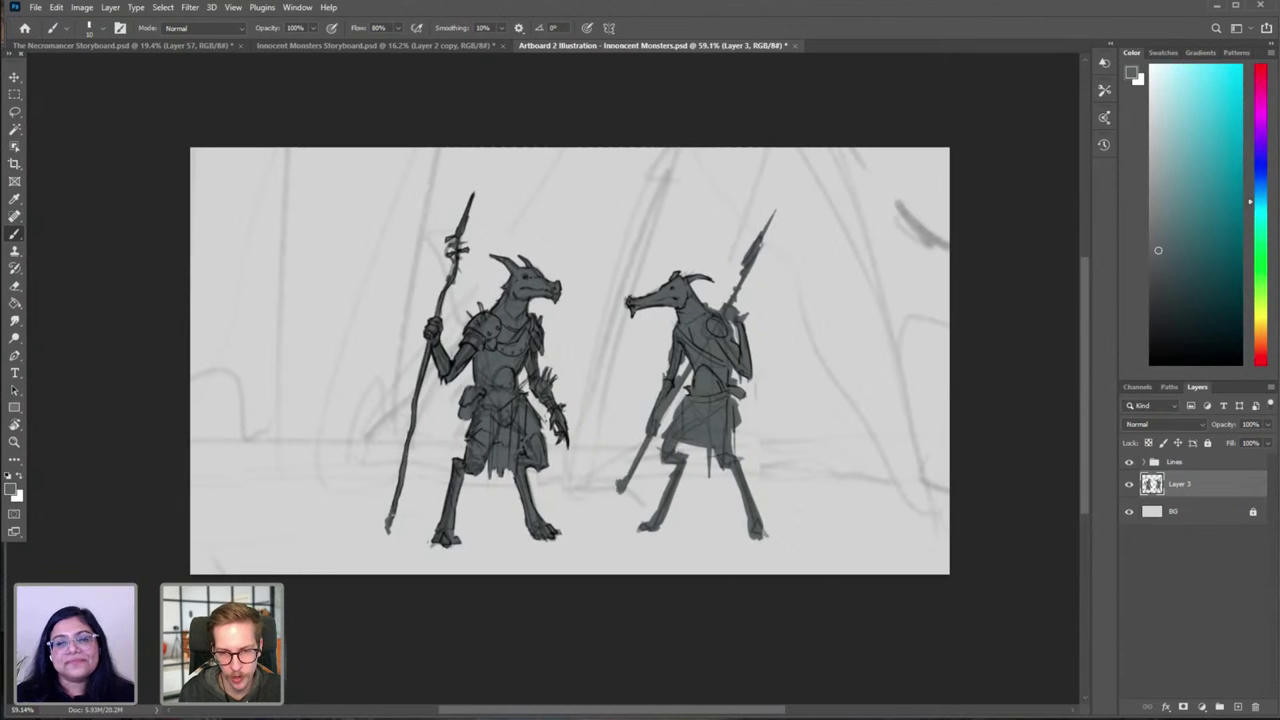
Step: Touch up the hem of the unarmoured creature's skirt and compare the artwork with the silhouette layer hidden and shown
drag(714, 452, 723, 465)
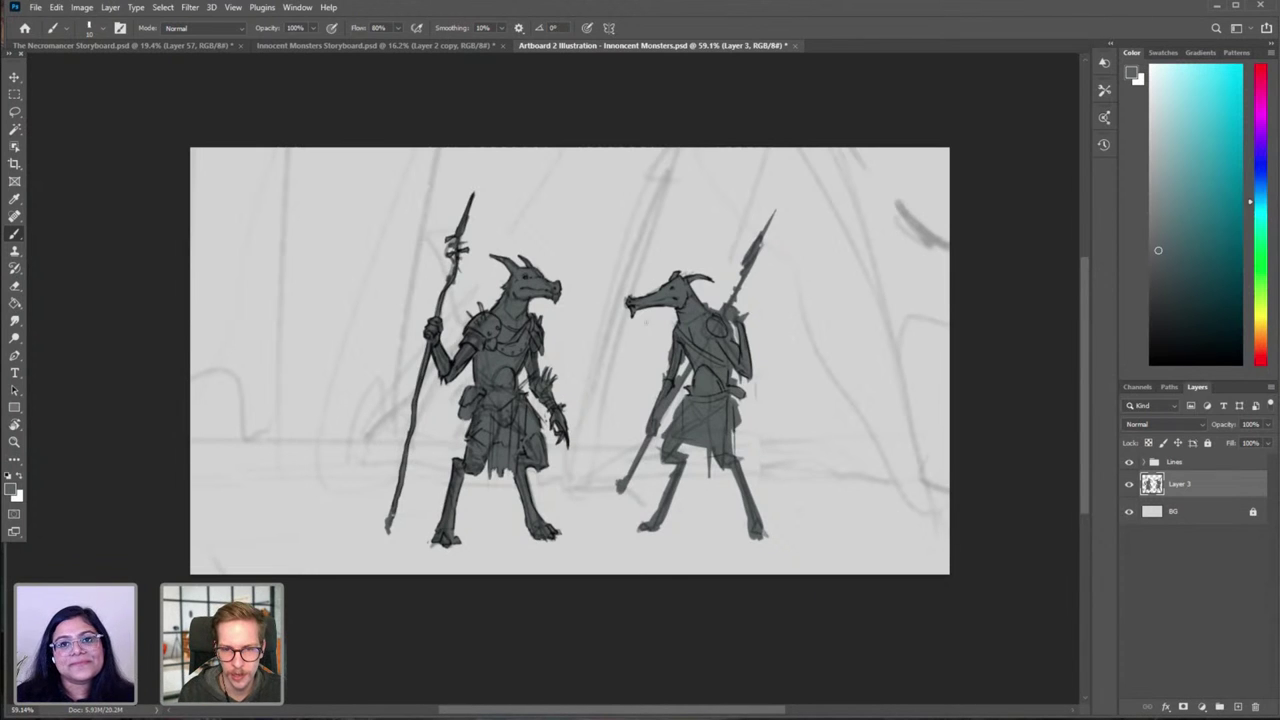
scroll(656, 278, up, 5)
key(e)
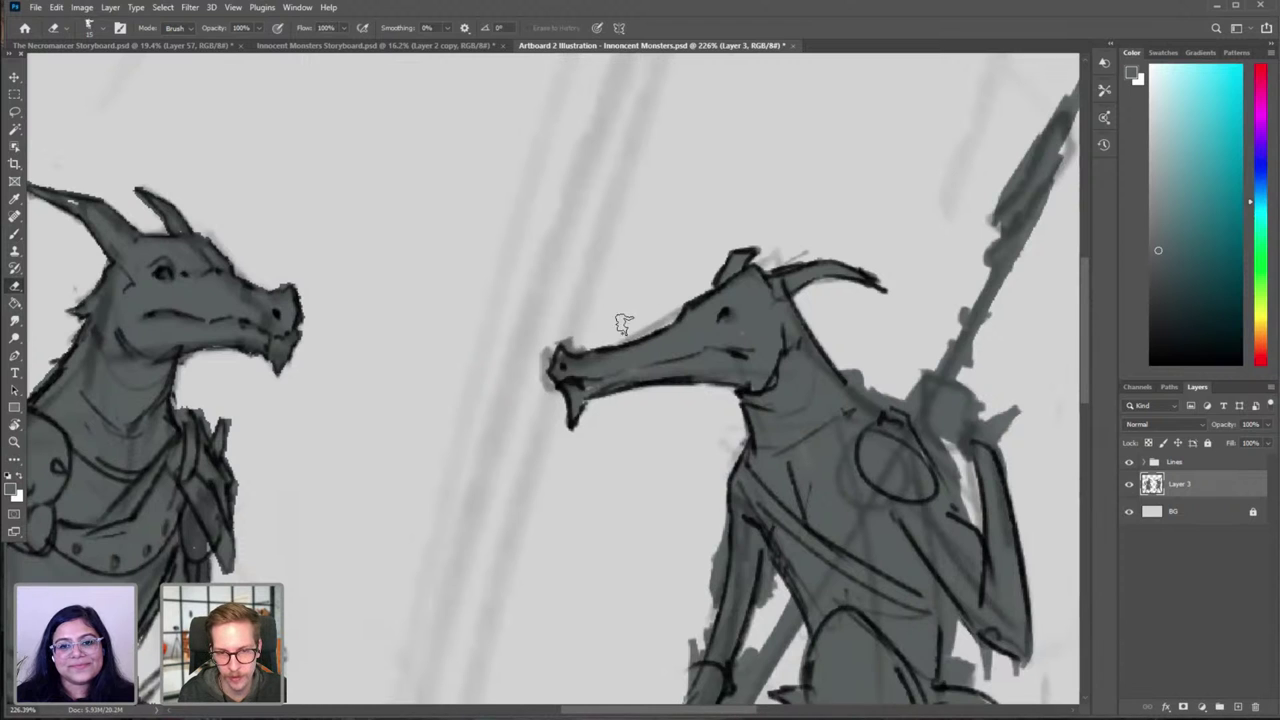
key(b)
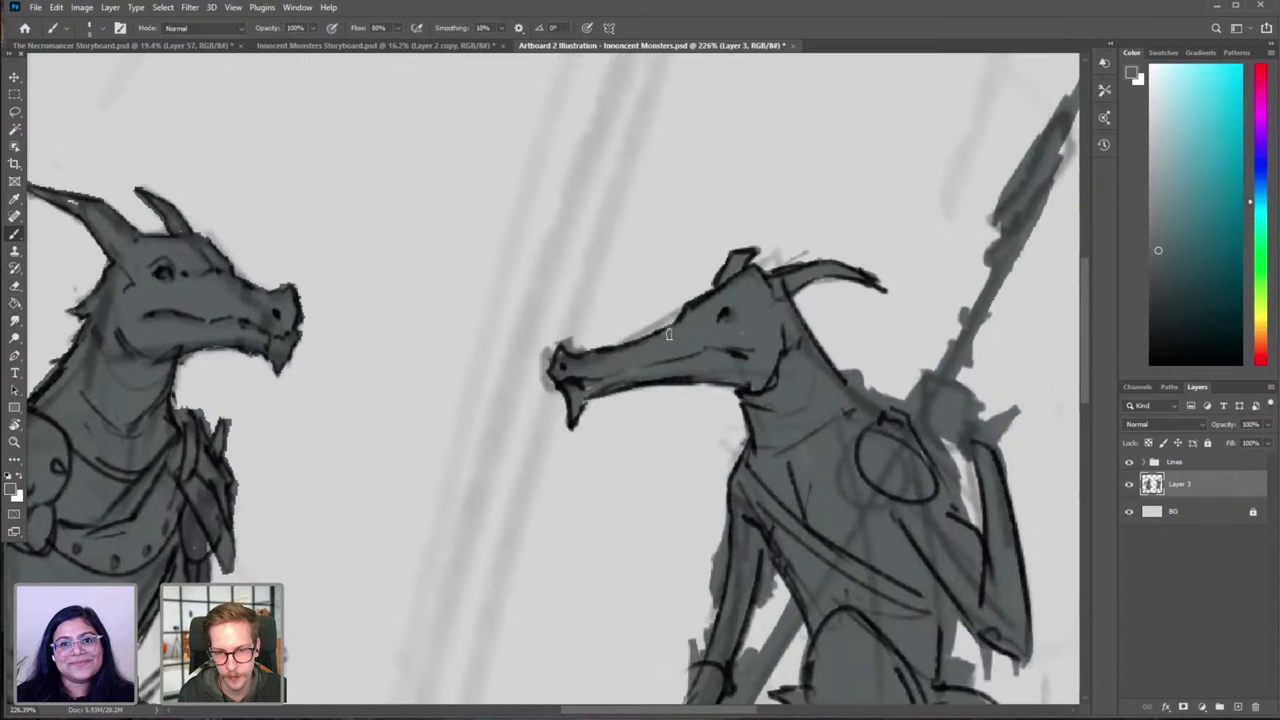
scroll(669, 334, down, 5)
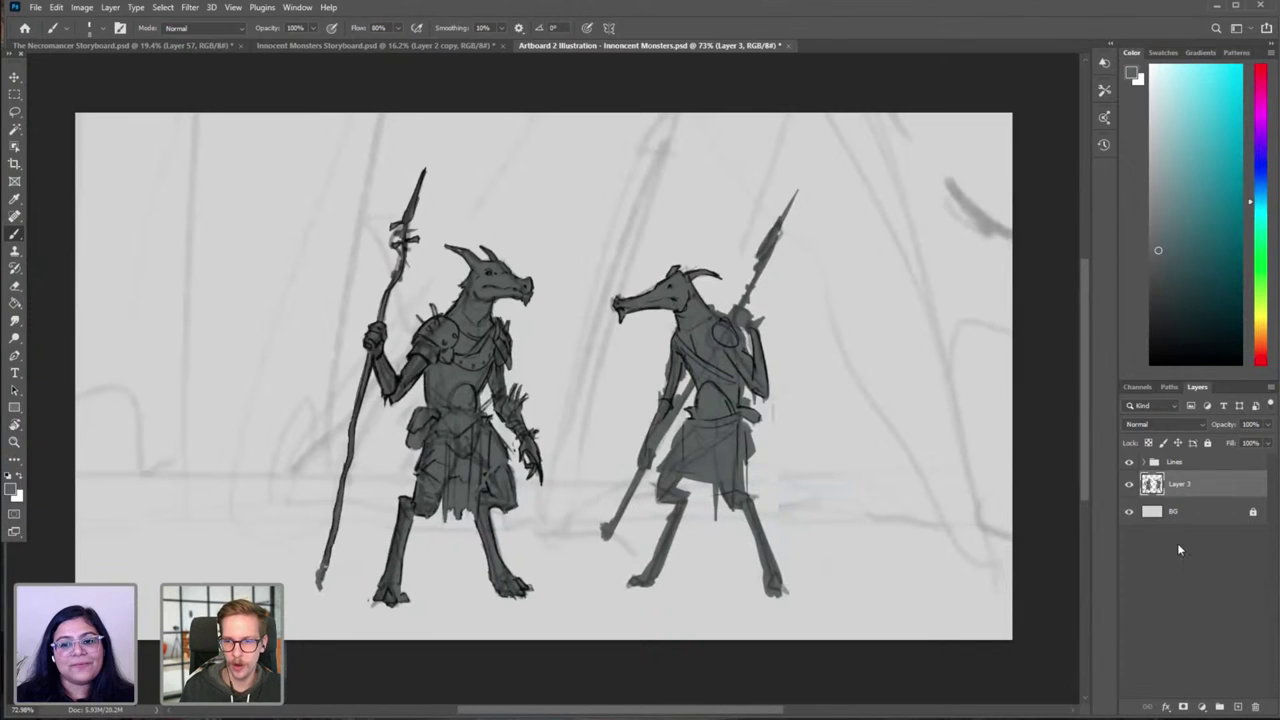
click(1129, 484)
click(1129, 484)
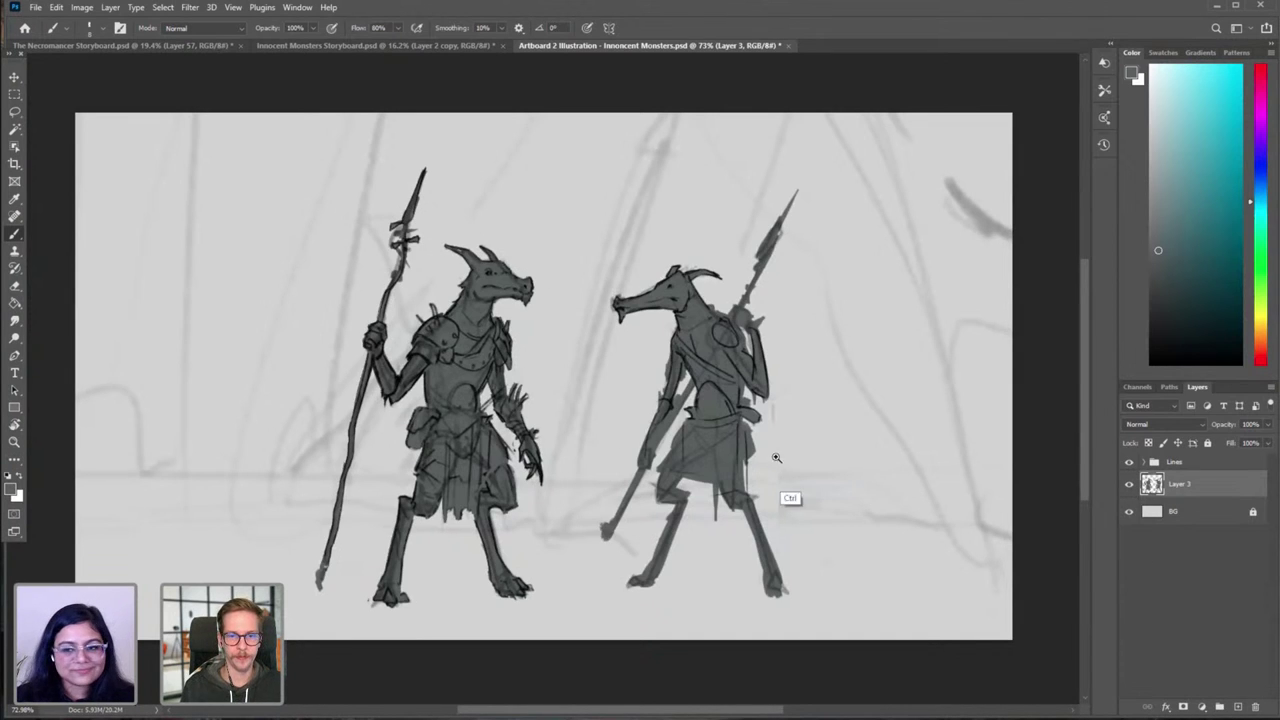
scroll(776, 457, down, 2)
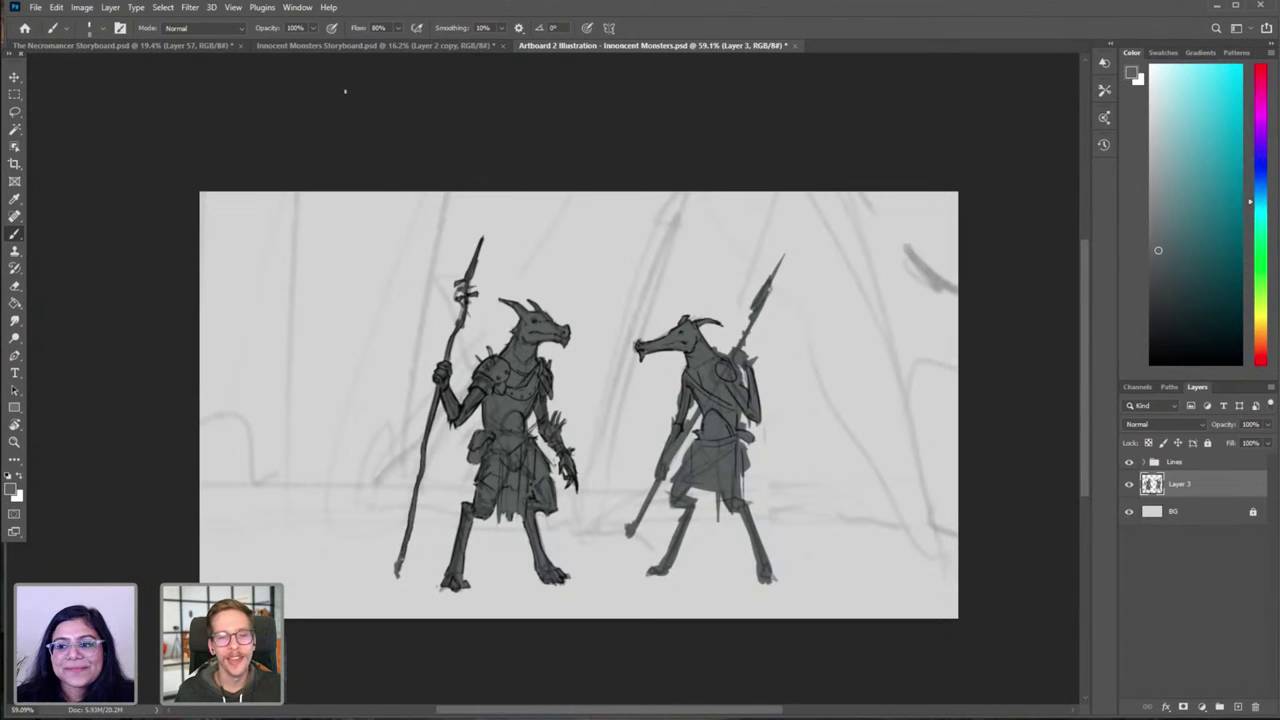
Step: Examine the shaded Artboard 4 panel in the Innocent Monsters Storyboard document and return to the illustration
click(152, 48)
click(373, 45)
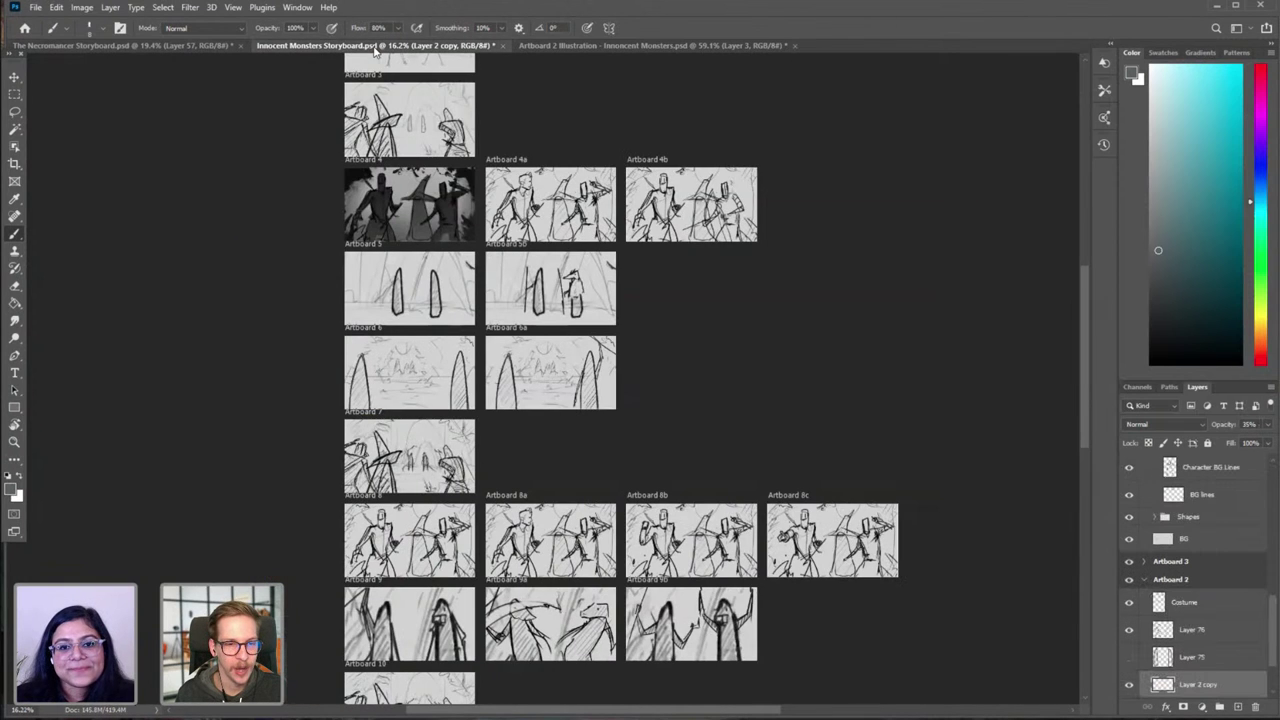
scroll(552, 425, down, 2)
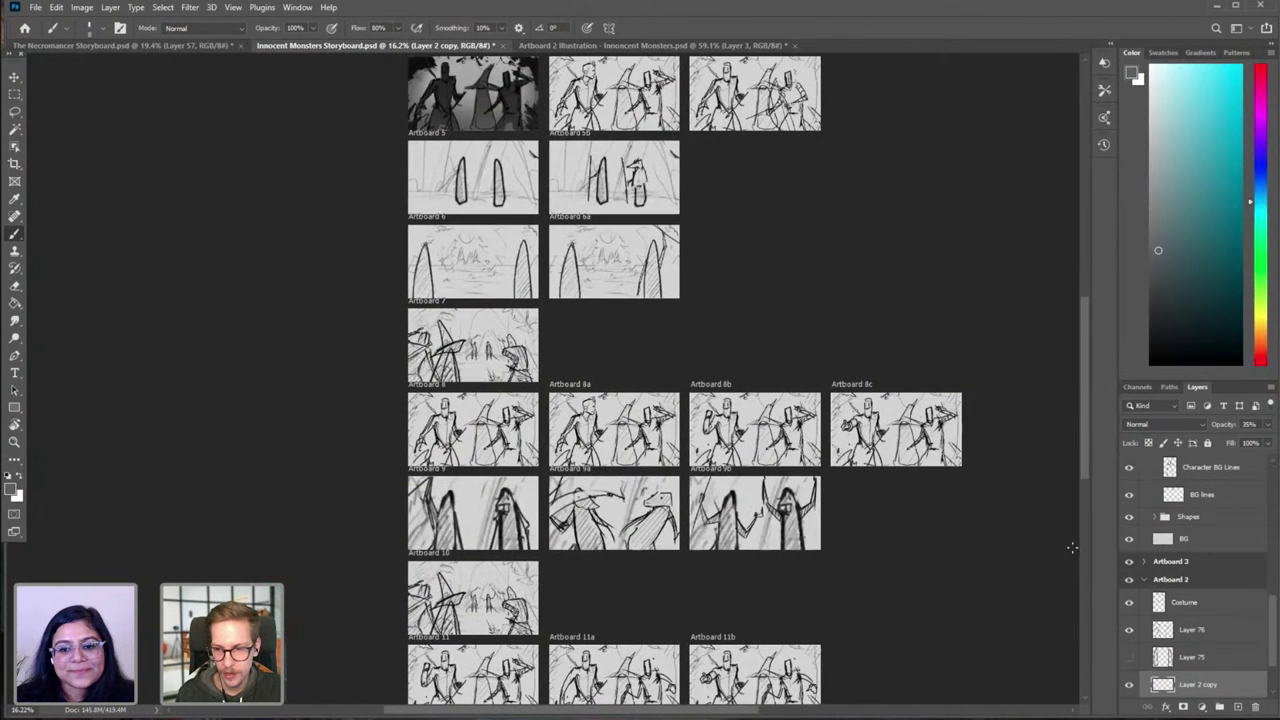
scroll(1160, 540, up, 2)
scroll(1168, 606, up, 2)
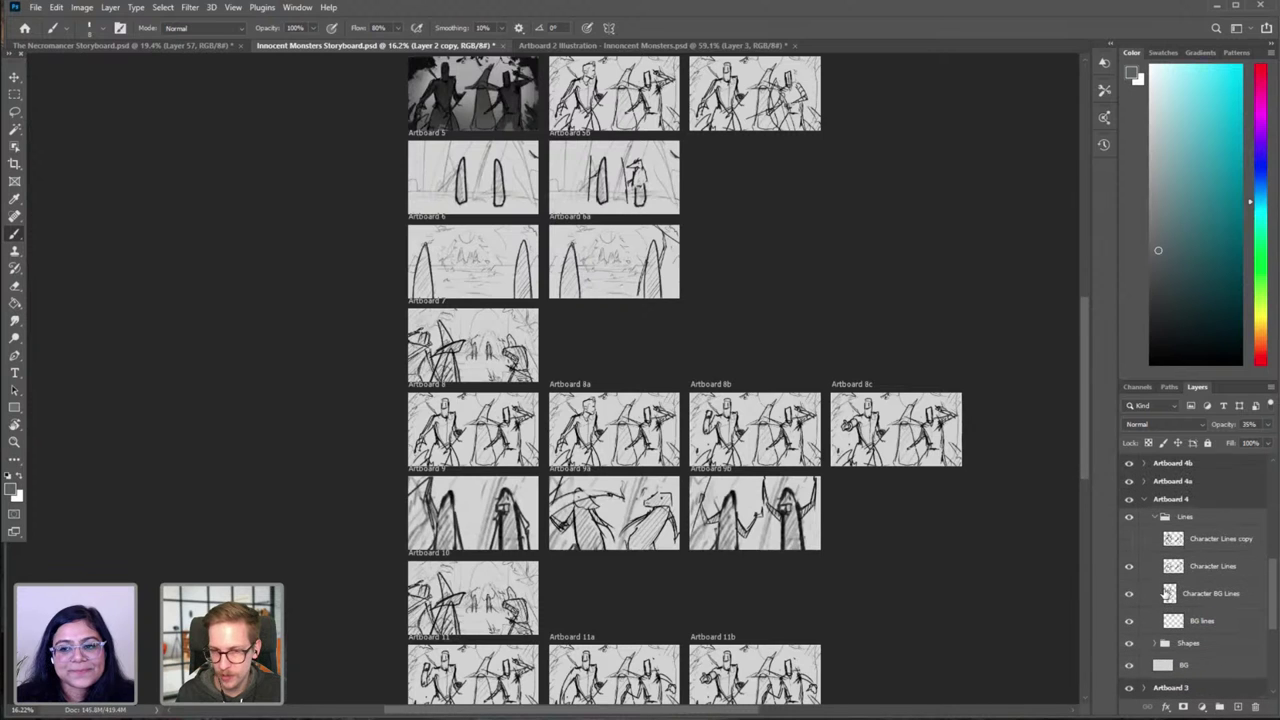
scroll(604, 228, up, 4)
drag(447, 323, 471, 332)
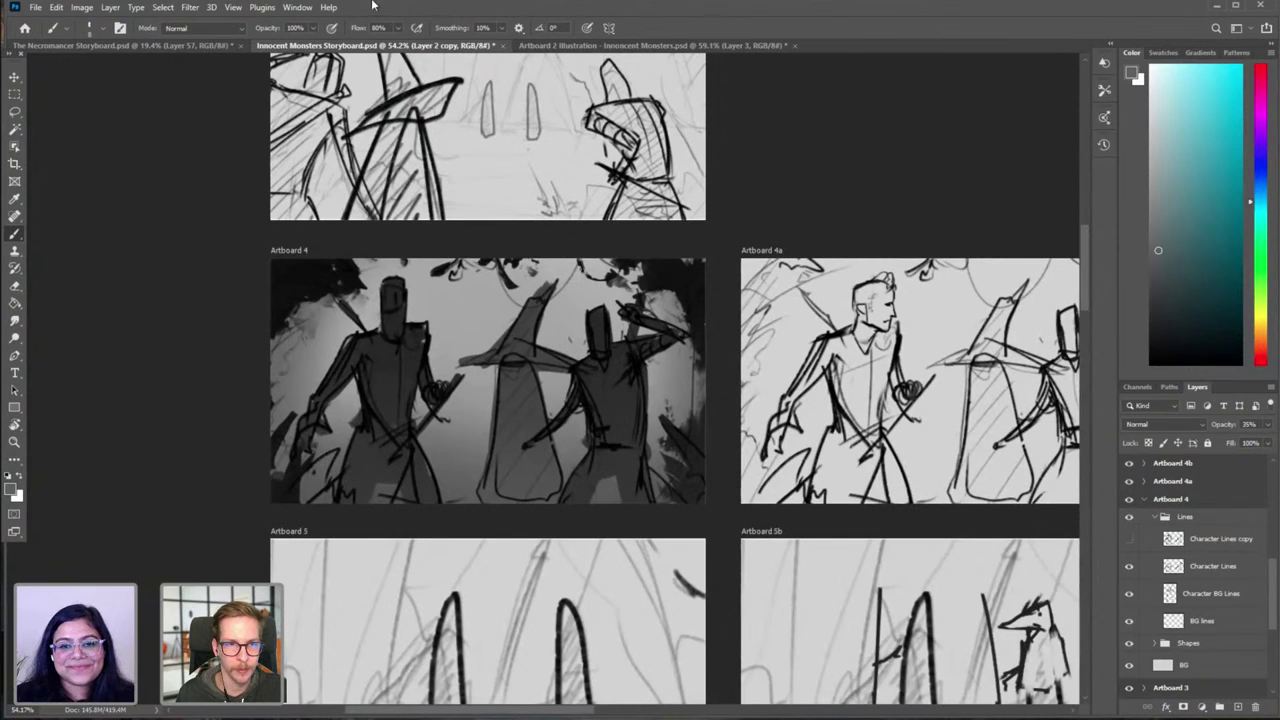
click(560, 46)
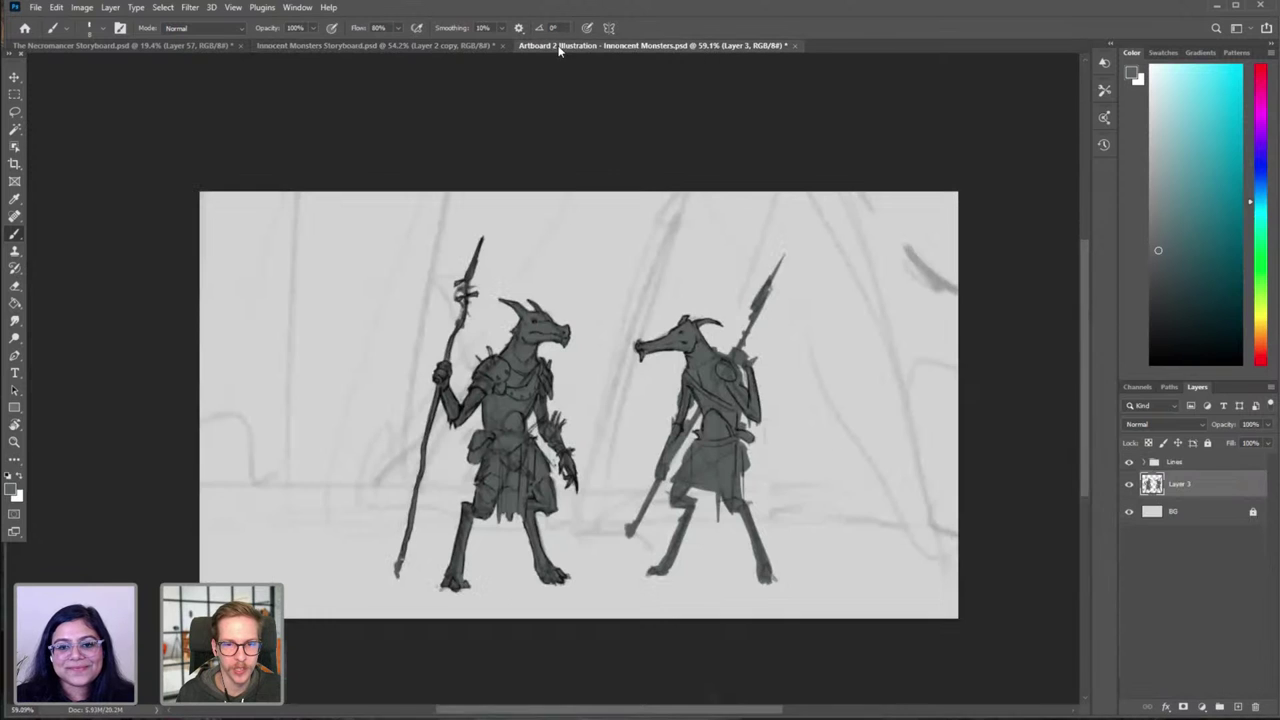
Step: Review the painted panels of The Necromancer Storyboard and the Phase 1.jpg image, close the image and return to the illustration
click(190, 50)
drag(566, 534, 566, 340)
drag(620, 527, 574, 227)
drag(500, 90, 689, 536)
drag(579, 247, 478, 420)
key(alt+Tab)
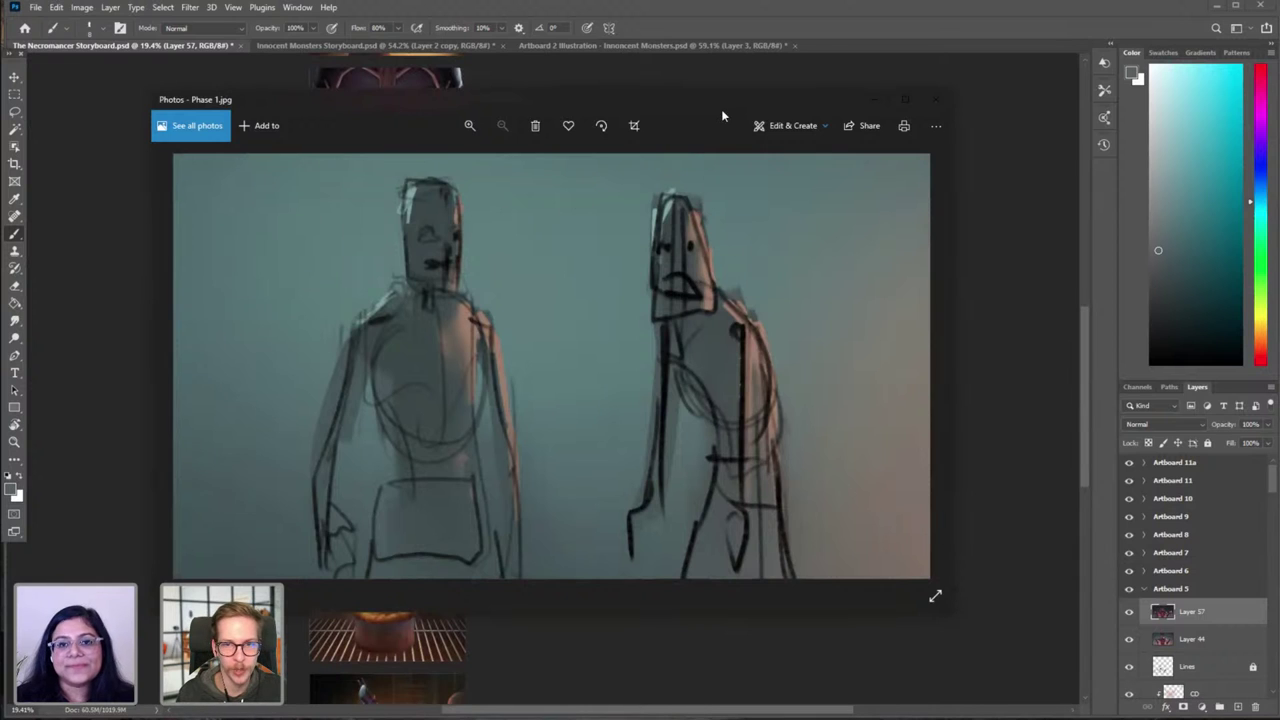
click(936, 100)
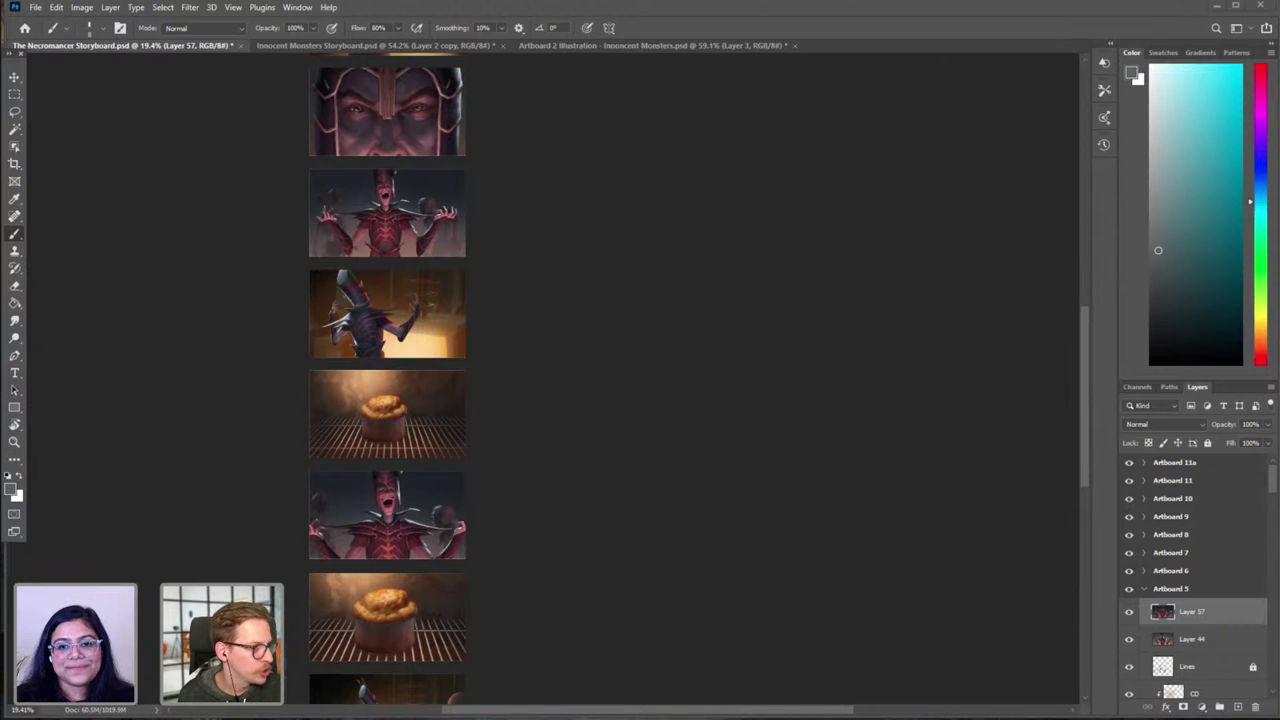
click(590, 45)
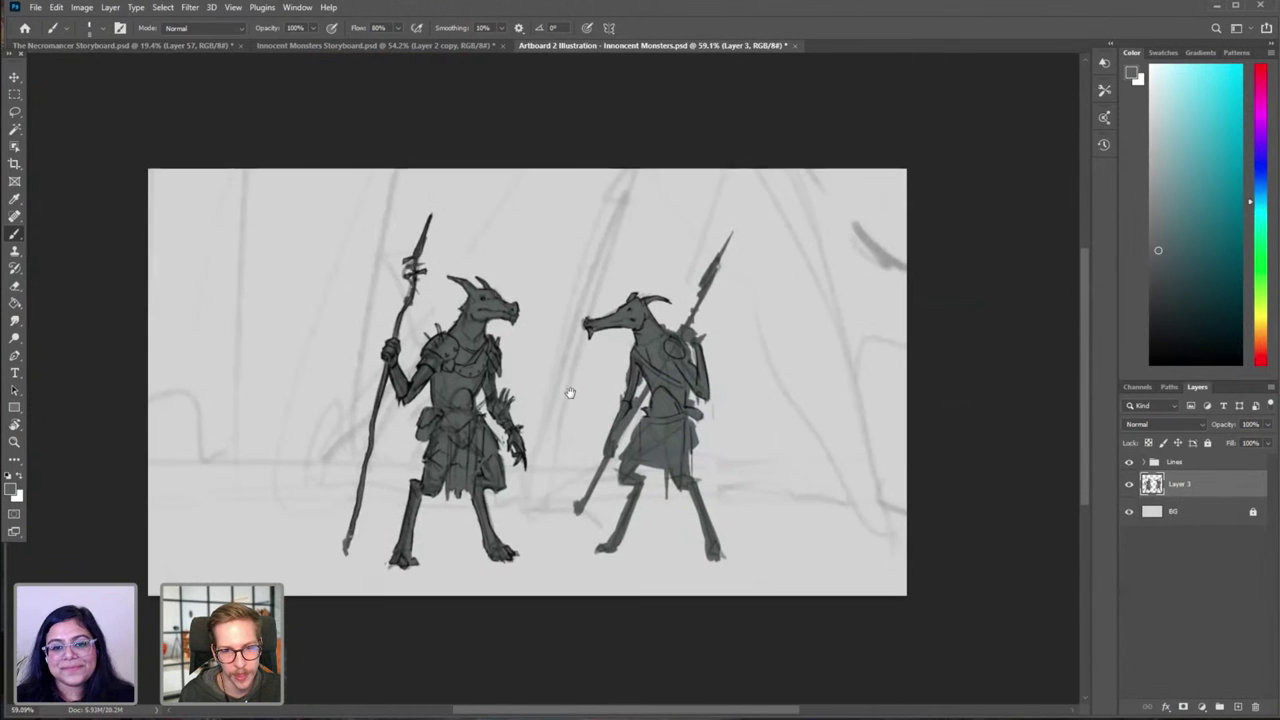
Step: Add a new layer with the default name directly above the BG layer
click(1180, 511)
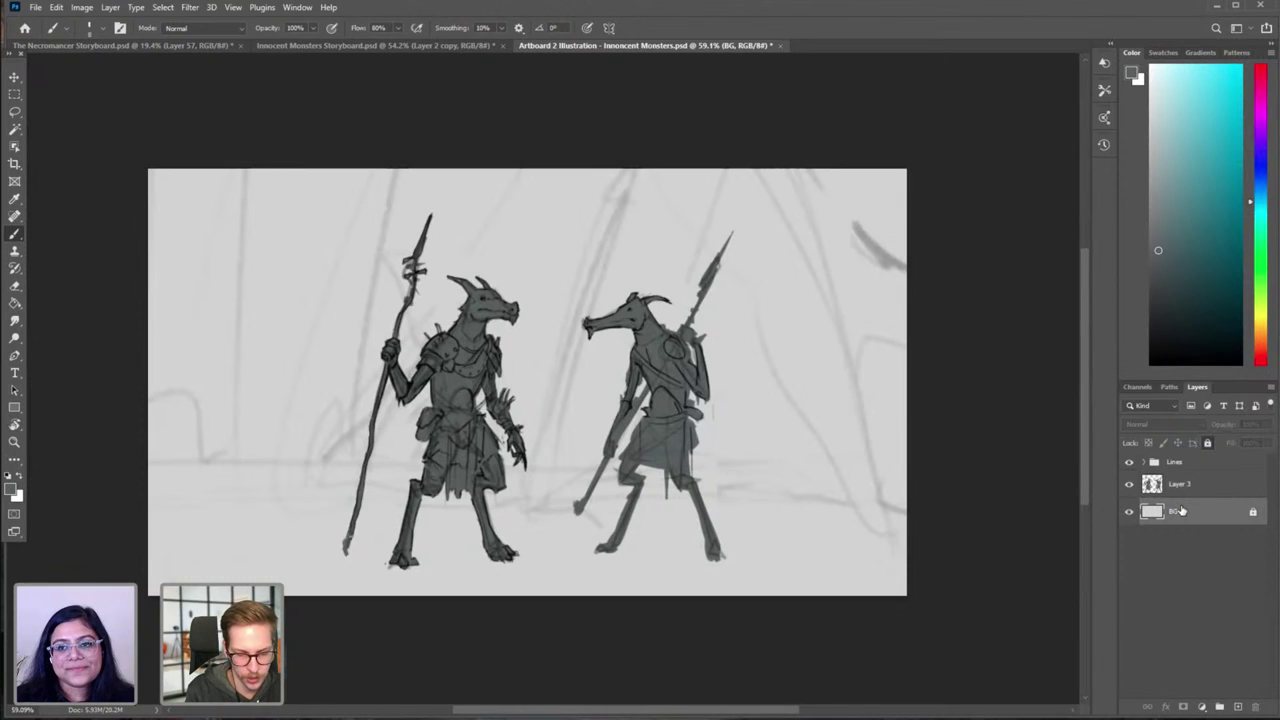
key(ctrl+shift+n)
text(b)
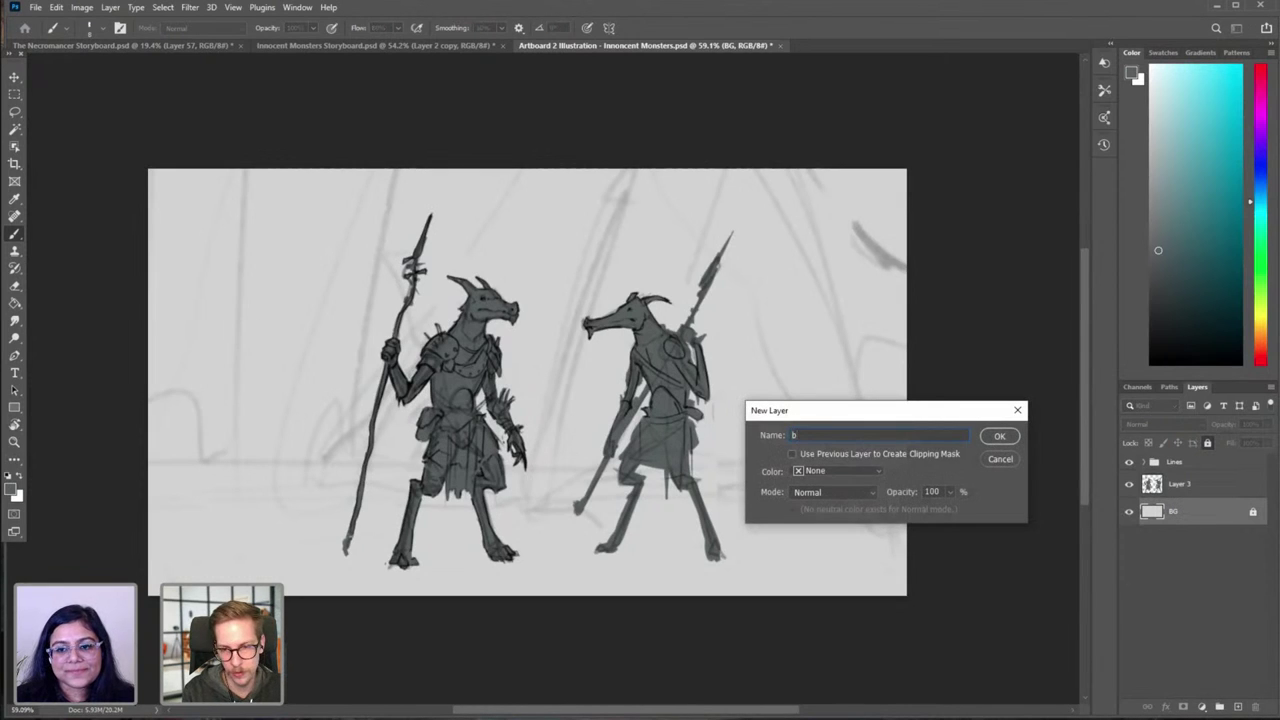
key(BackSpace)
key(Return)
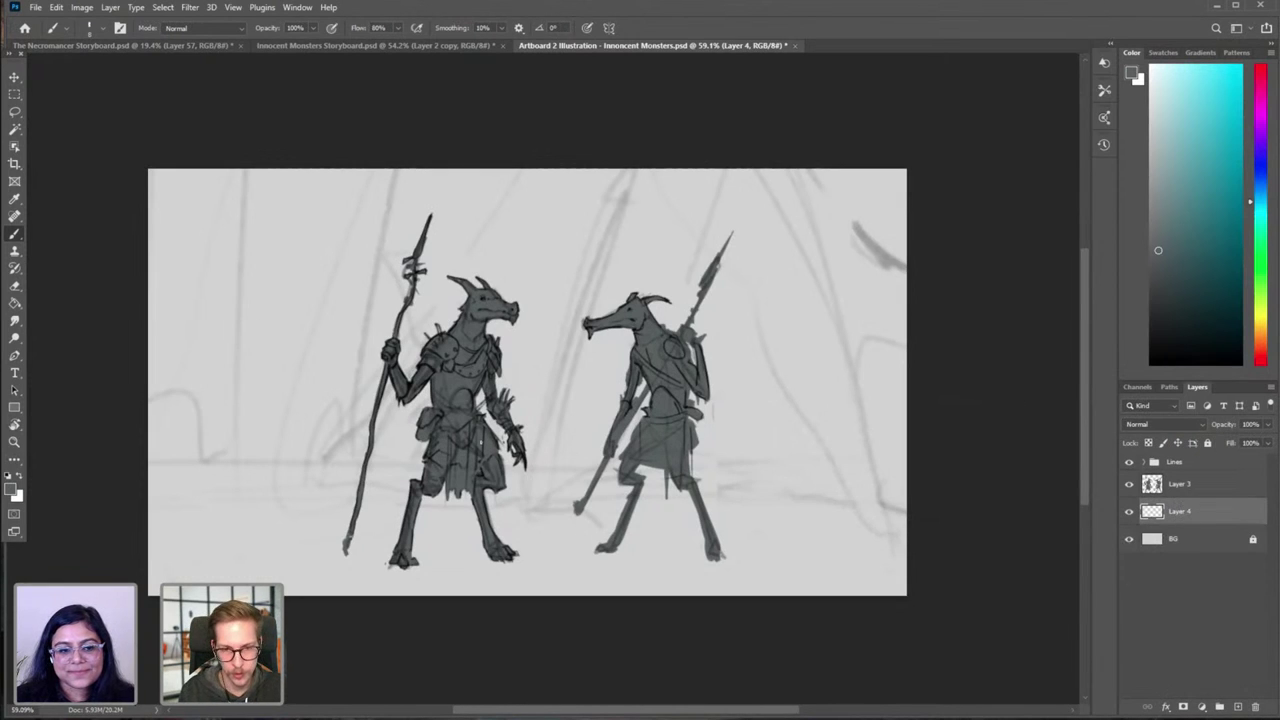
Step: Choose the Airbrush preset and sample the light grey of the background as the painting colour
scroll(512, 432, down, 3)
drag(514, 400, 465, 416)
right_click(472, 373)
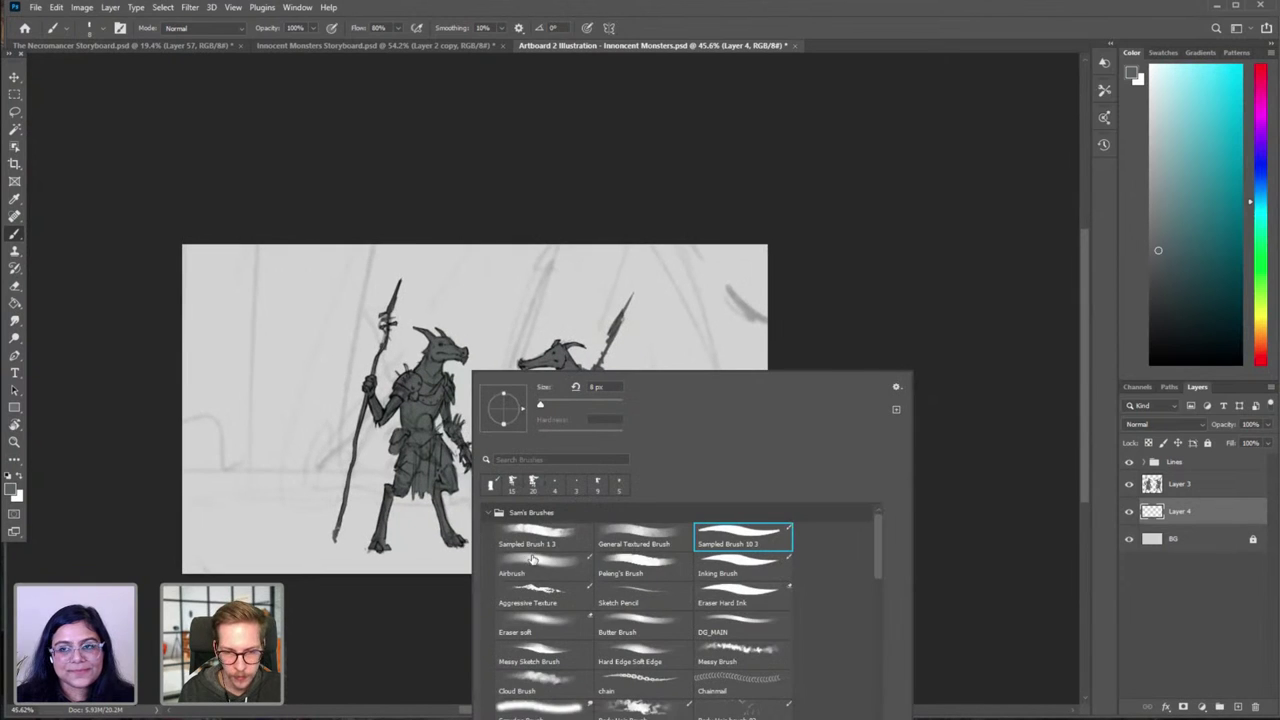
double_click(533, 560)
alt+click(660, 433)
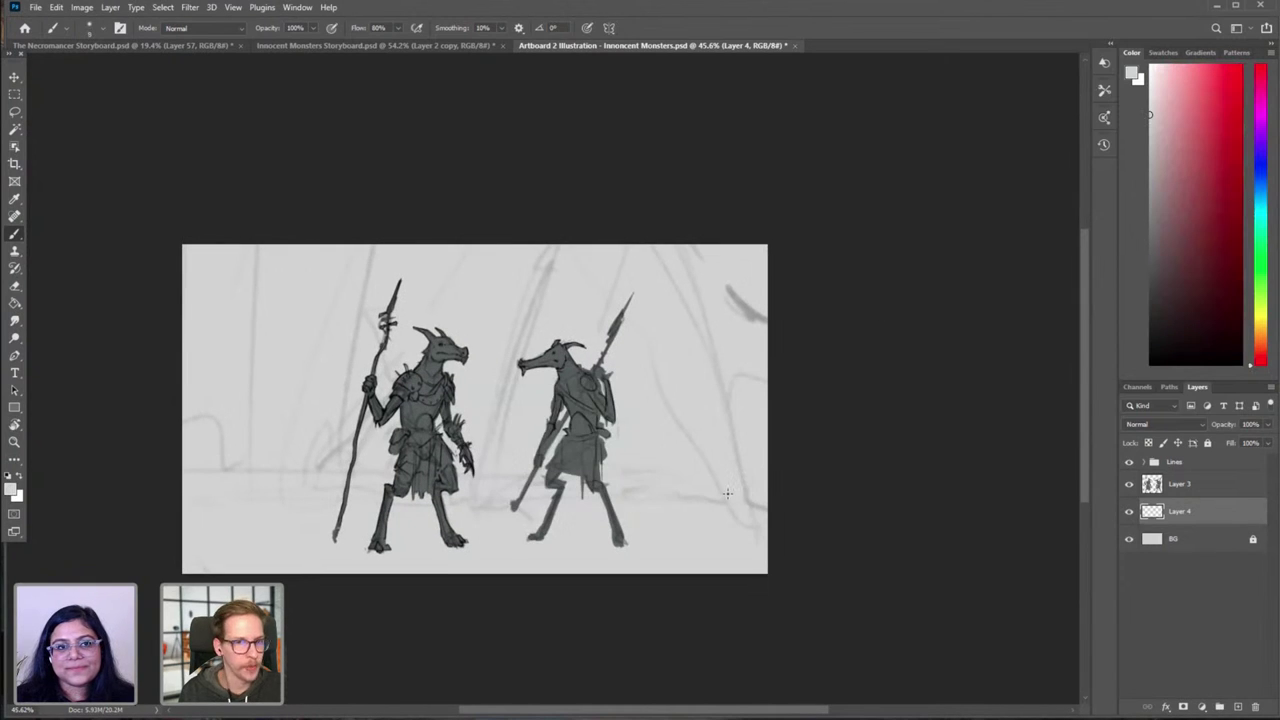
Step: Examine Artboards 1 to 3 in the Innocent Monsters Storyboard document for the scene's background and return to the illustration
click(329, 47)
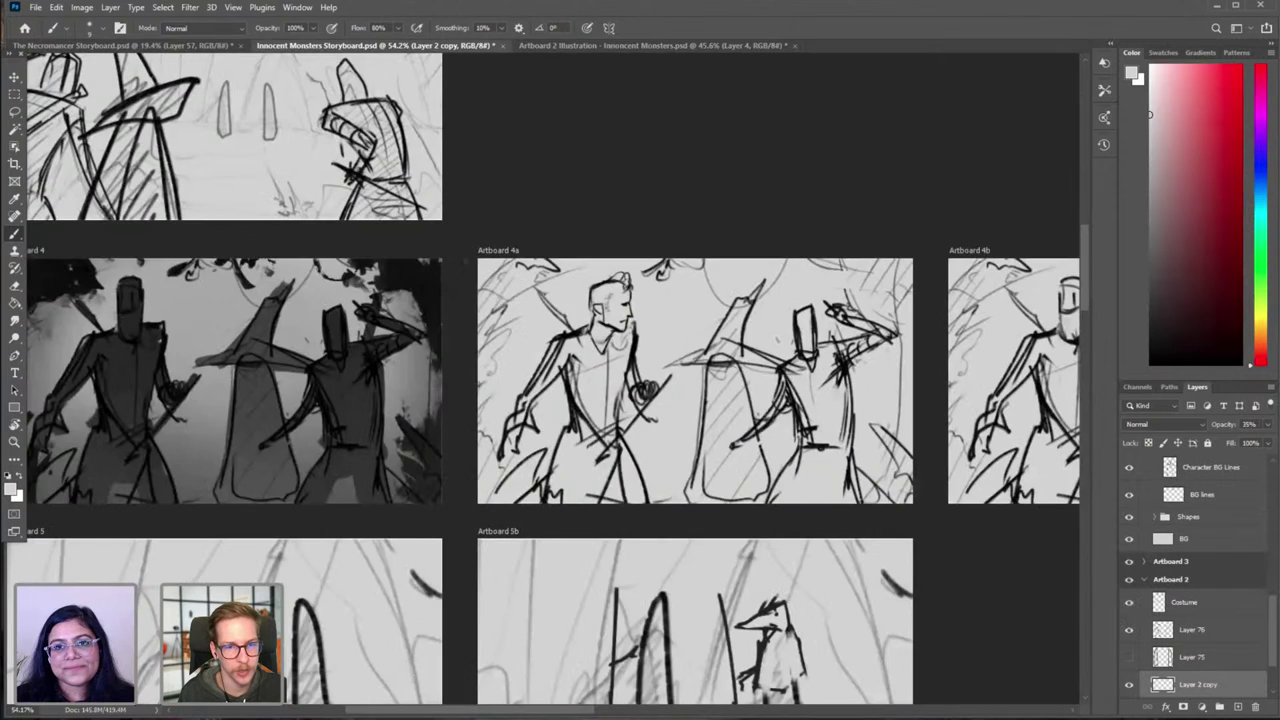
drag(457, 279, 568, 483)
drag(475, 228, 649, 688)
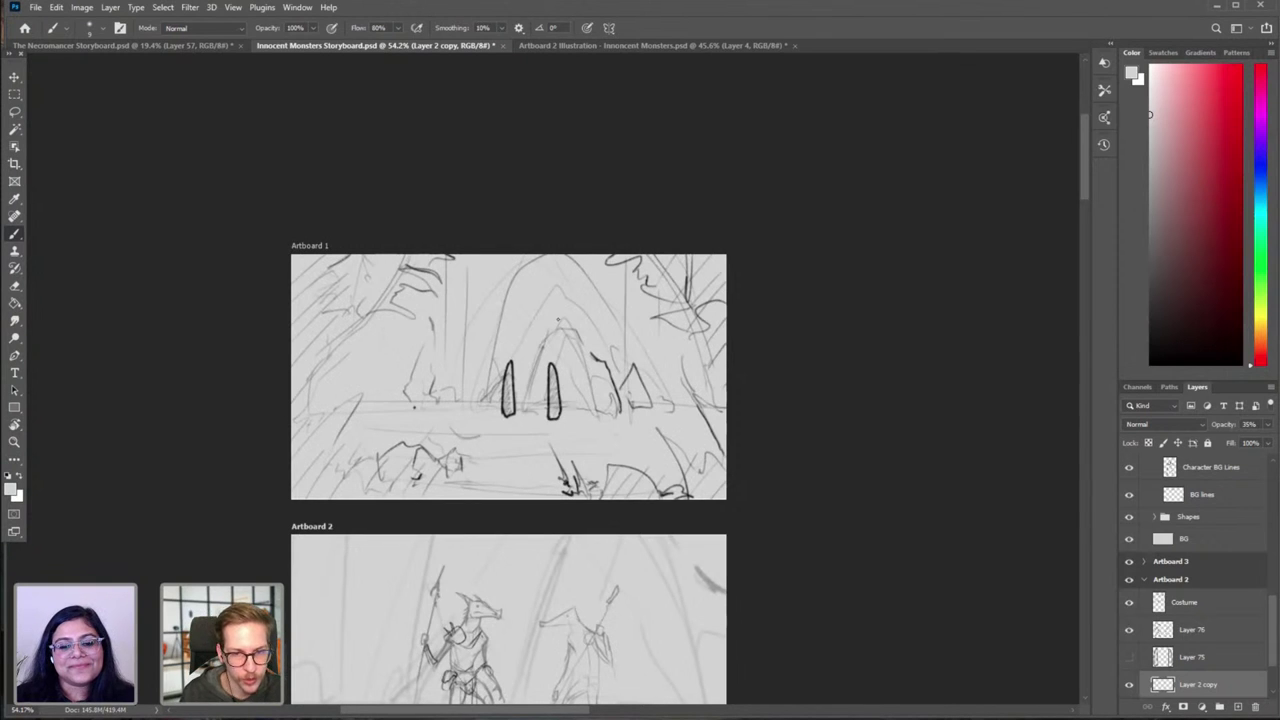
drag(607, 401, 515, 320)
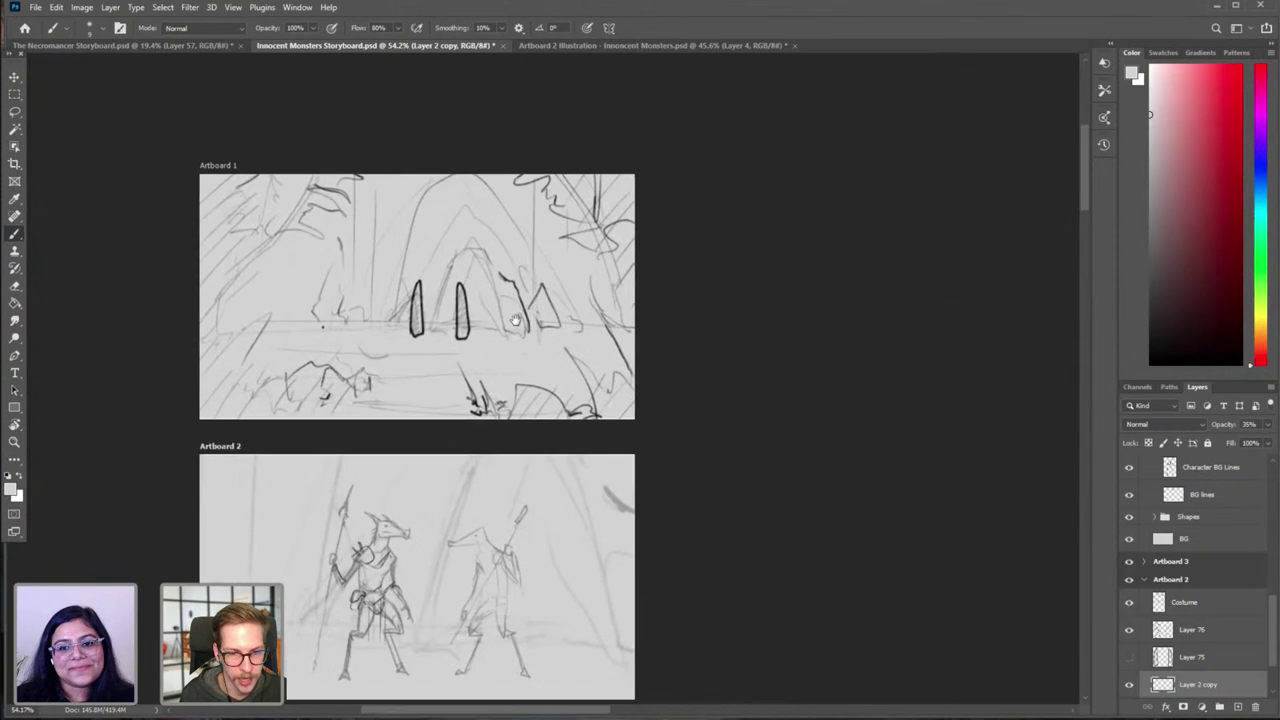
drag(578, 369, 547, 363)
drag(547, 363, 531, 317)
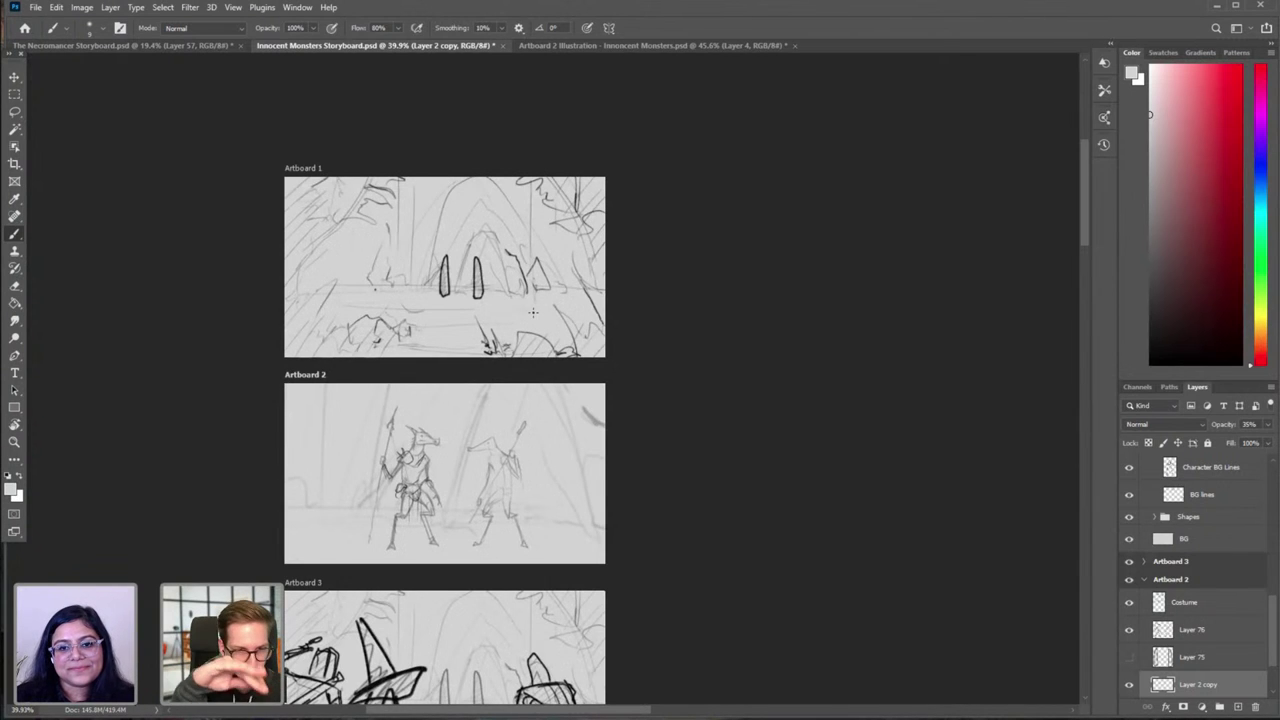
drag(461, 474, 483, 327)
scroll(490, 332, down, 3)
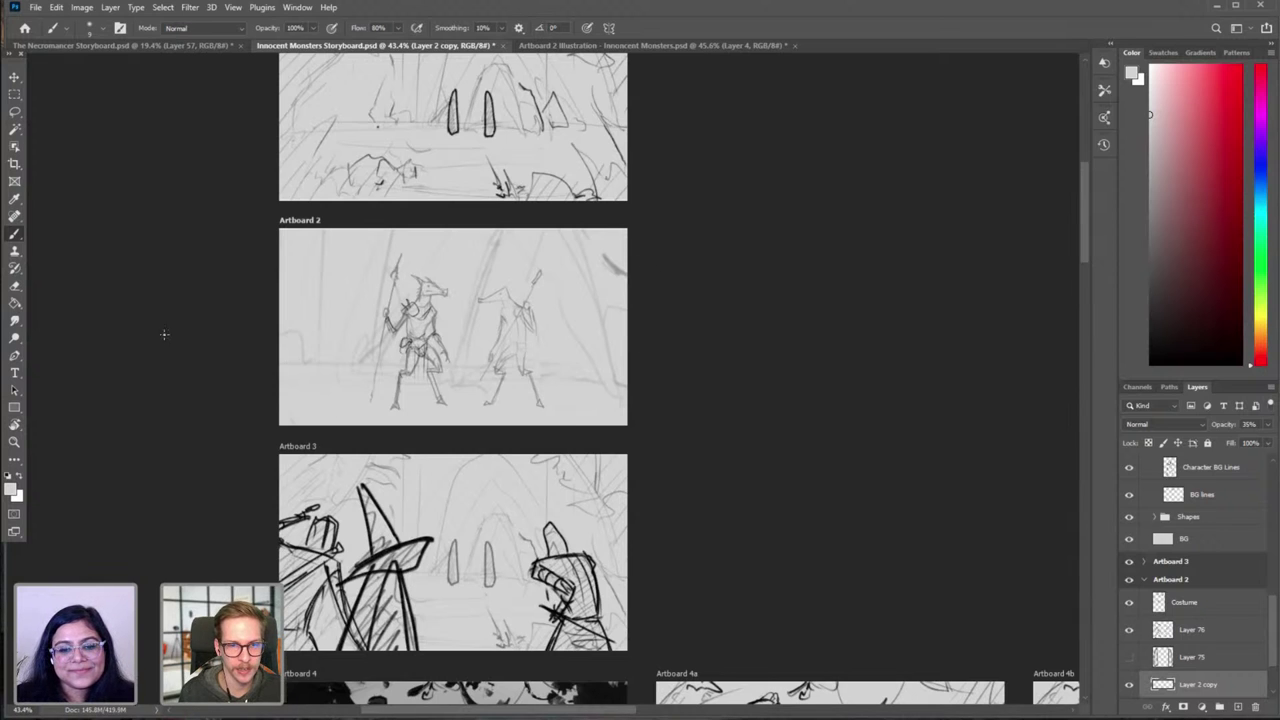
drag(222, 303, 218, 292)
click(641, 47)
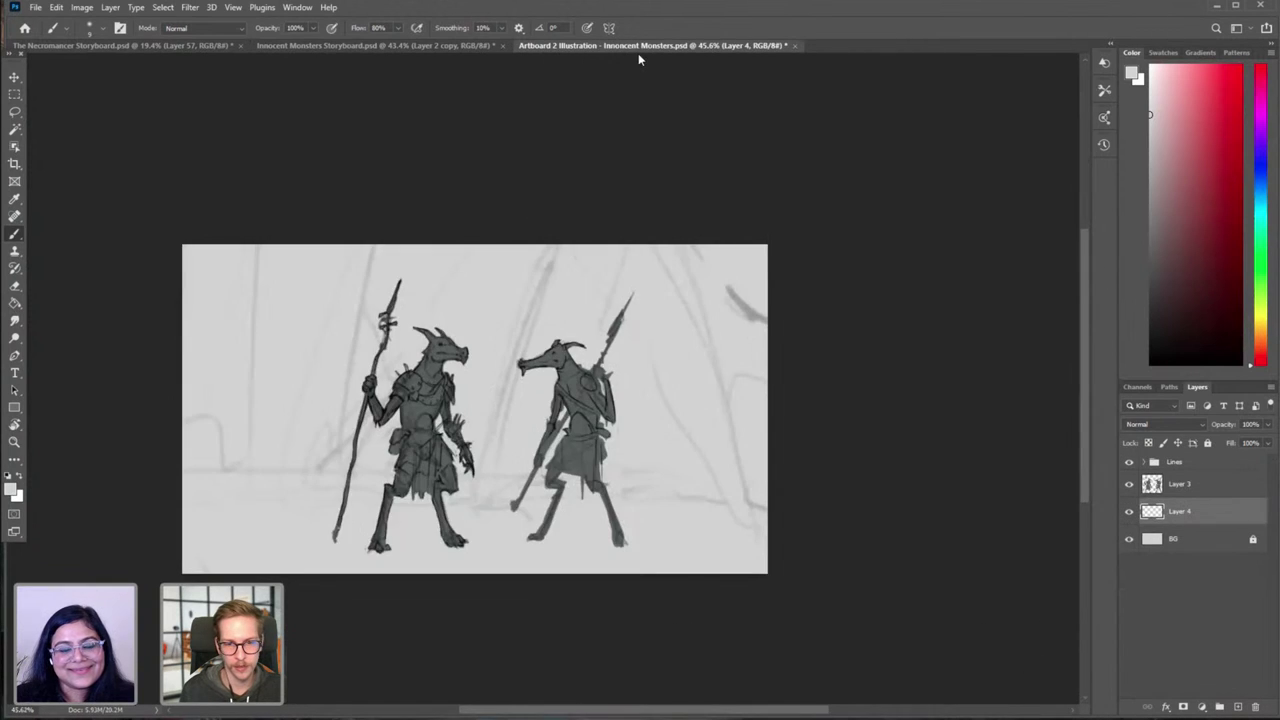
Step: Pick a muted pink, enlarge the airbrush to 700 px and paint a soft wash across the upper background
scroll(722, 418, down, 1)
drag(839, 477, 797, 482)
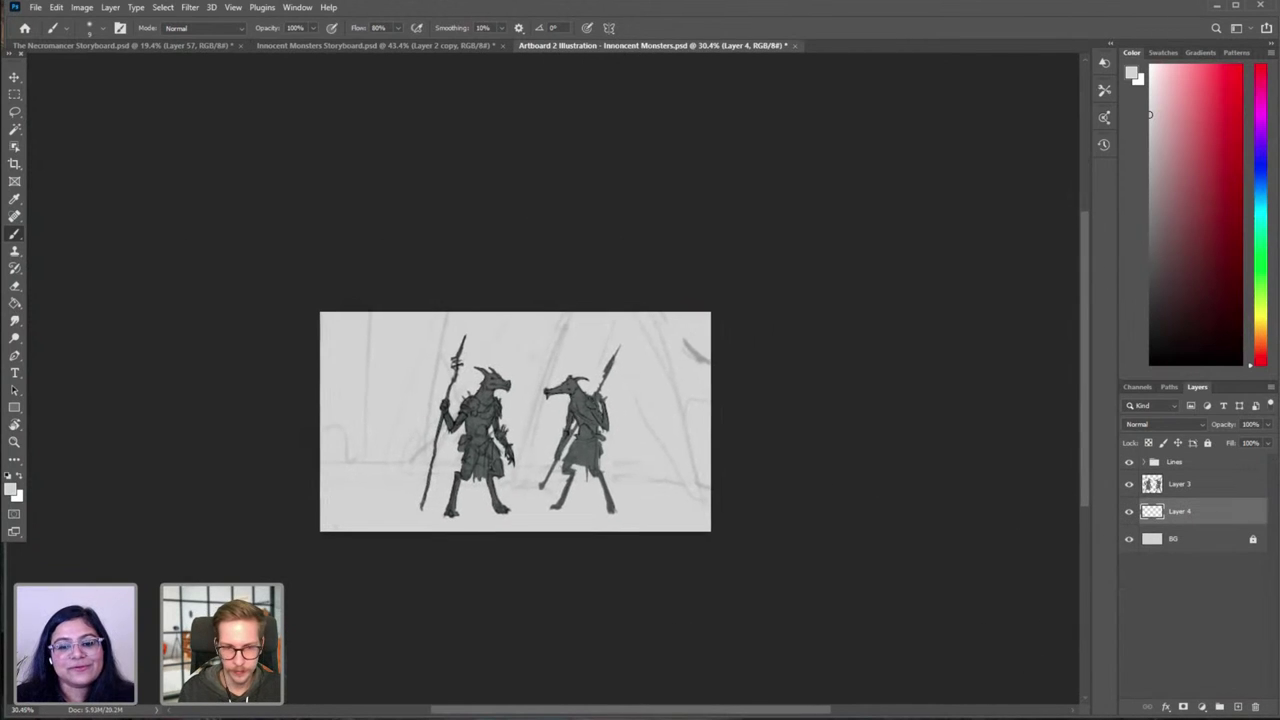
right_click(445, 340)
key(Escape)
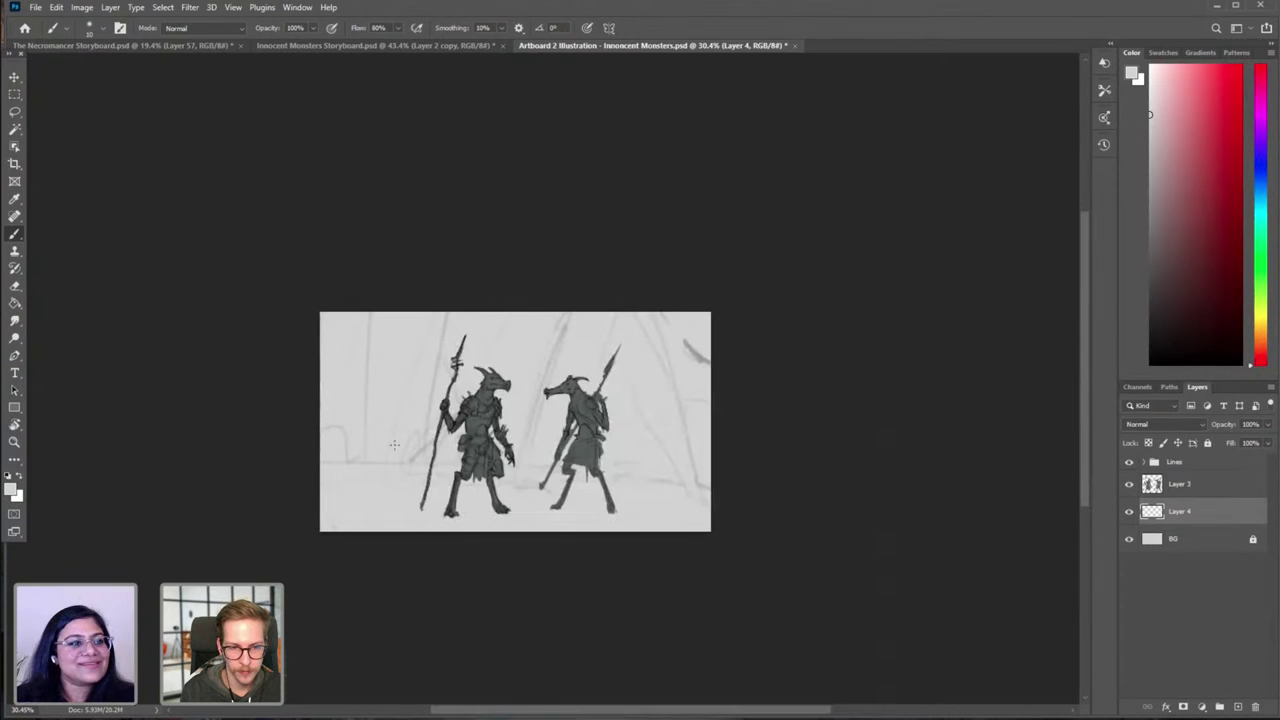
click(1165, 153)
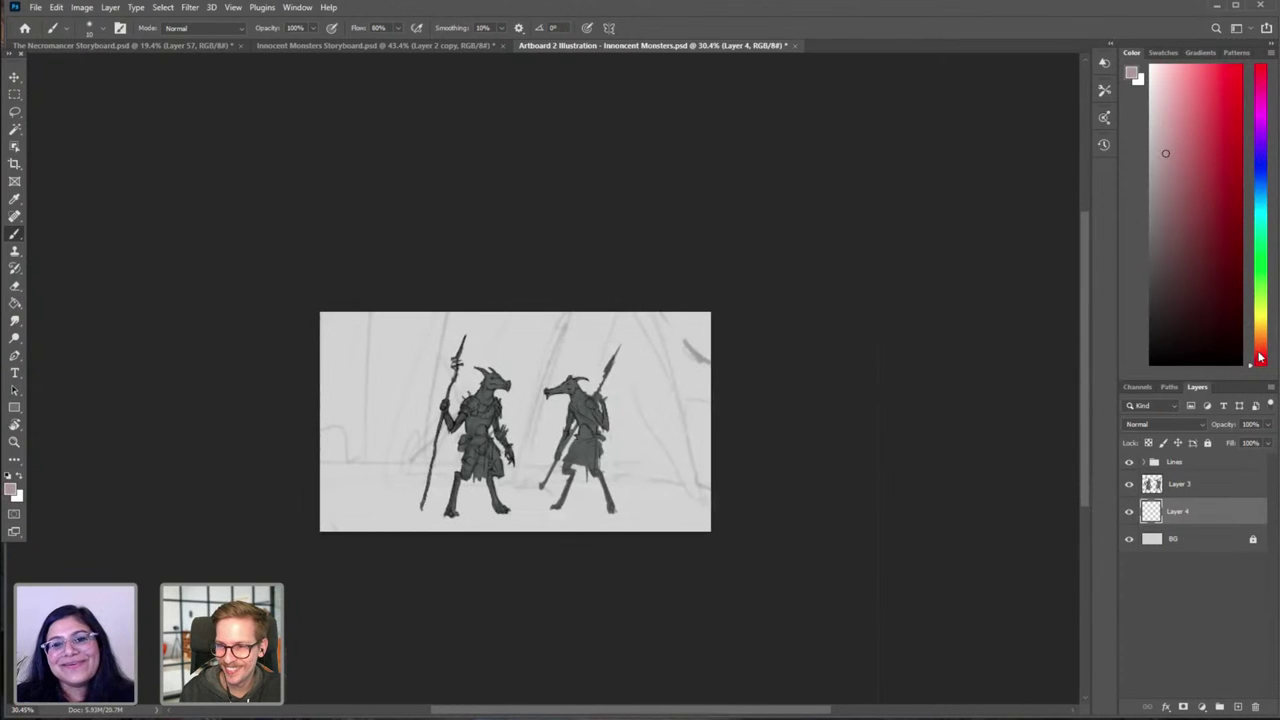
click(1260, 356)
key(])
key(])
key(])
key(])
key(])
key(])
key(])
key(])
key(])
key(])
key(])
key(])
key(])
key(])
key(])
key(])
key(])
key(])
key(])
key(])
mouse_move(343, 340)
mouse_down()
mouse_move(529, 280)
mouse_move(660, 340)
mouse_up()
Step: Try a darker reddish-brown stroke over the lower-left background with a 1000 px airbrush and undo it
drag(1162, 207, 1172, 224)
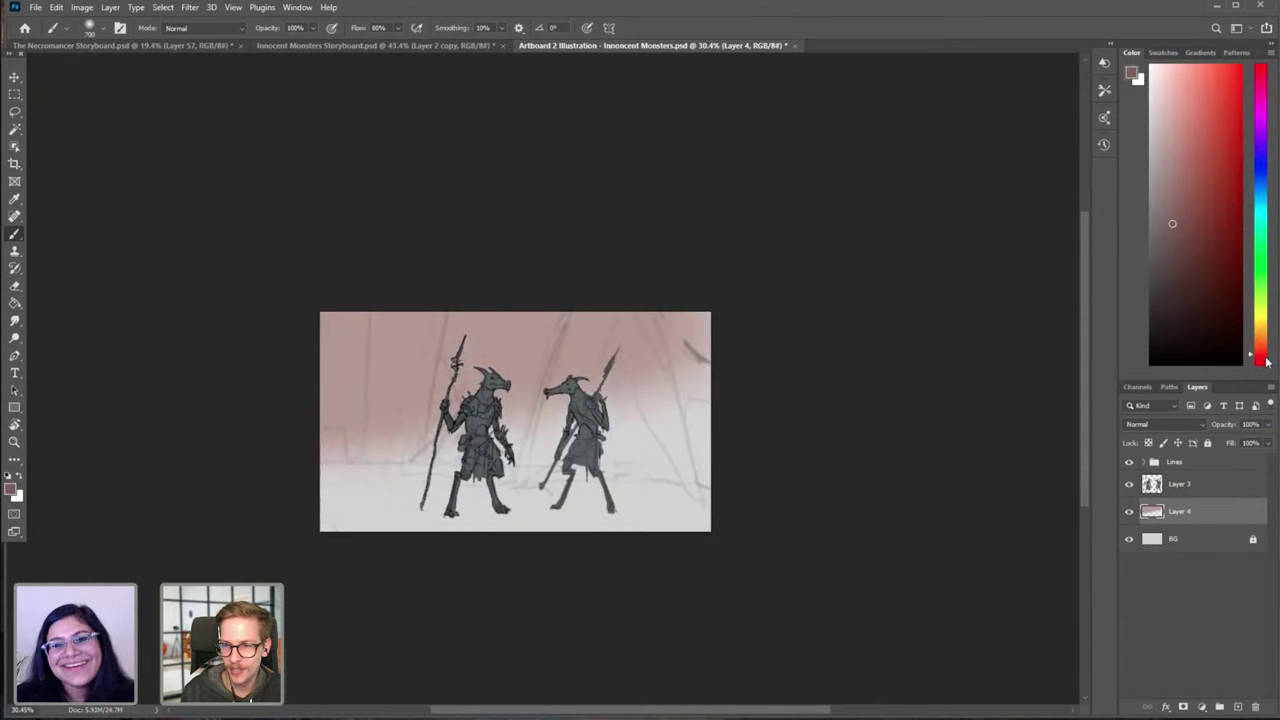
click(1260, 359)
key(])
key(])
mouse_move(417, 506)
mouse_down()
mouse_move(431, 529)
mouse_move(352, 497)
mouse_up()
key(ctrl+z)
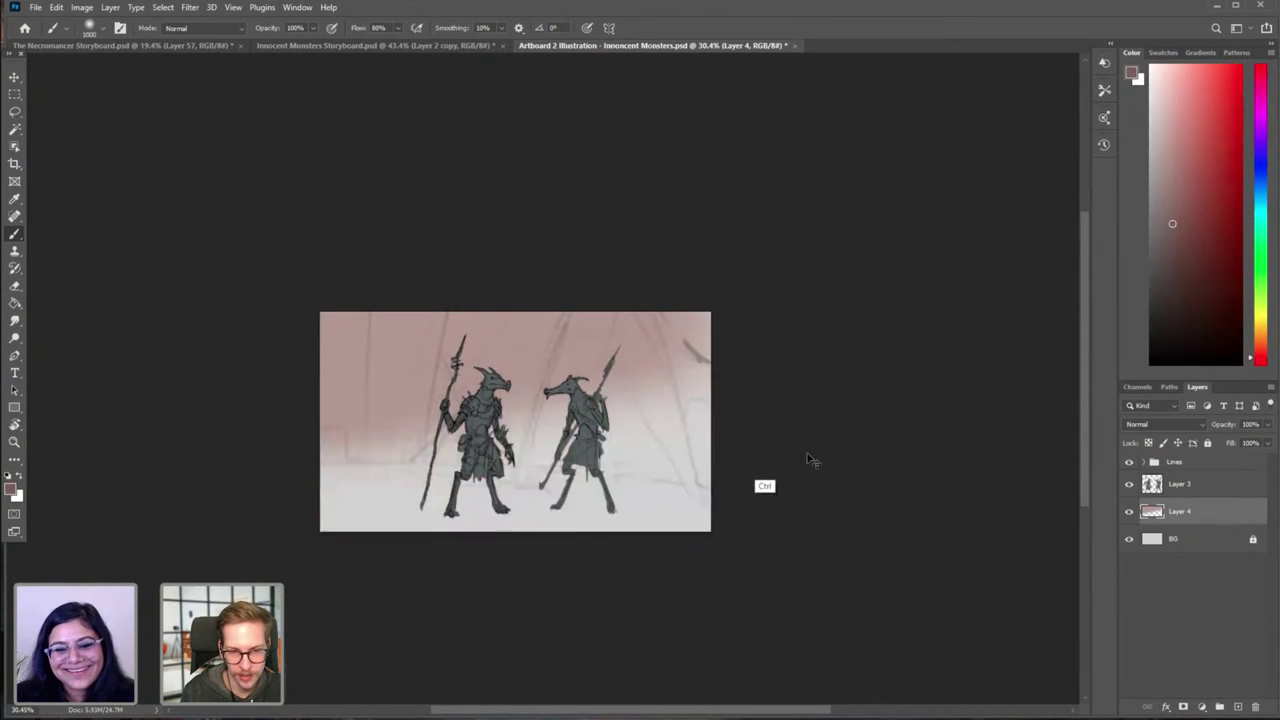
Step: Sample the sky wash, shift its hue towards orange and cover the lower background with a pale warm pink
alt+click(392, 365)
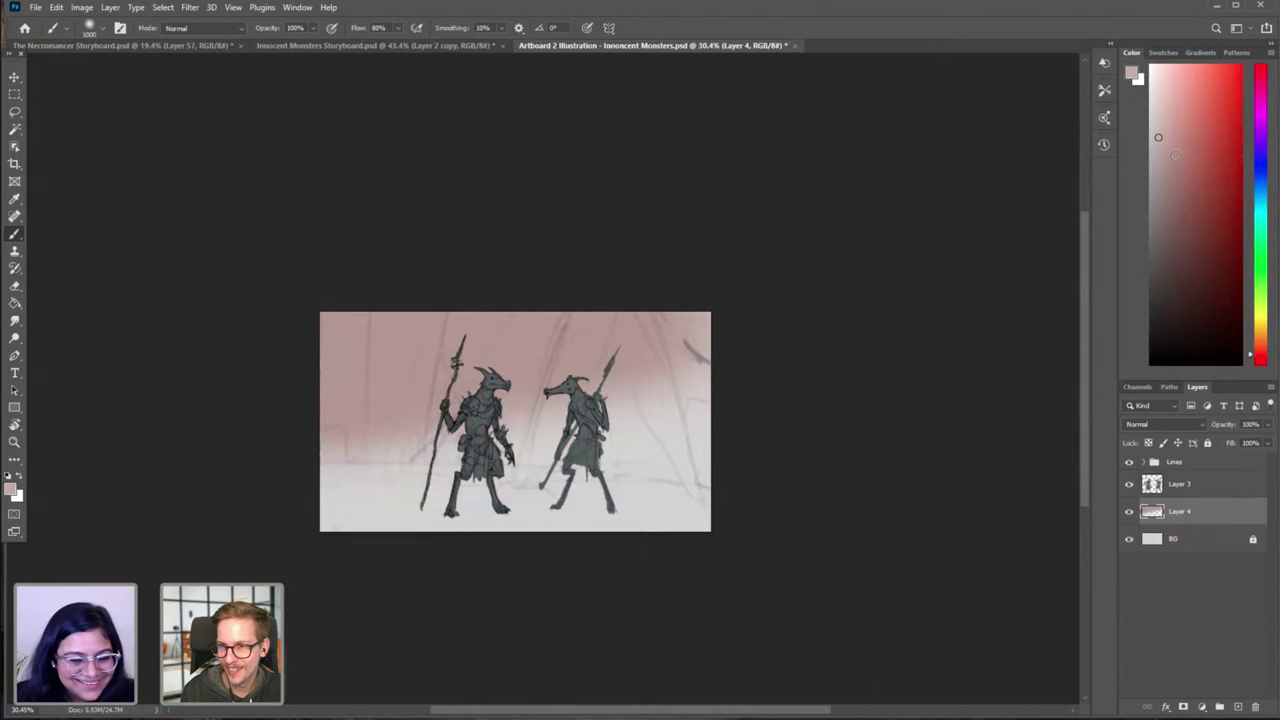
drag(1262, 360, 1262, 347)
drag(551, 500, 429, 471)
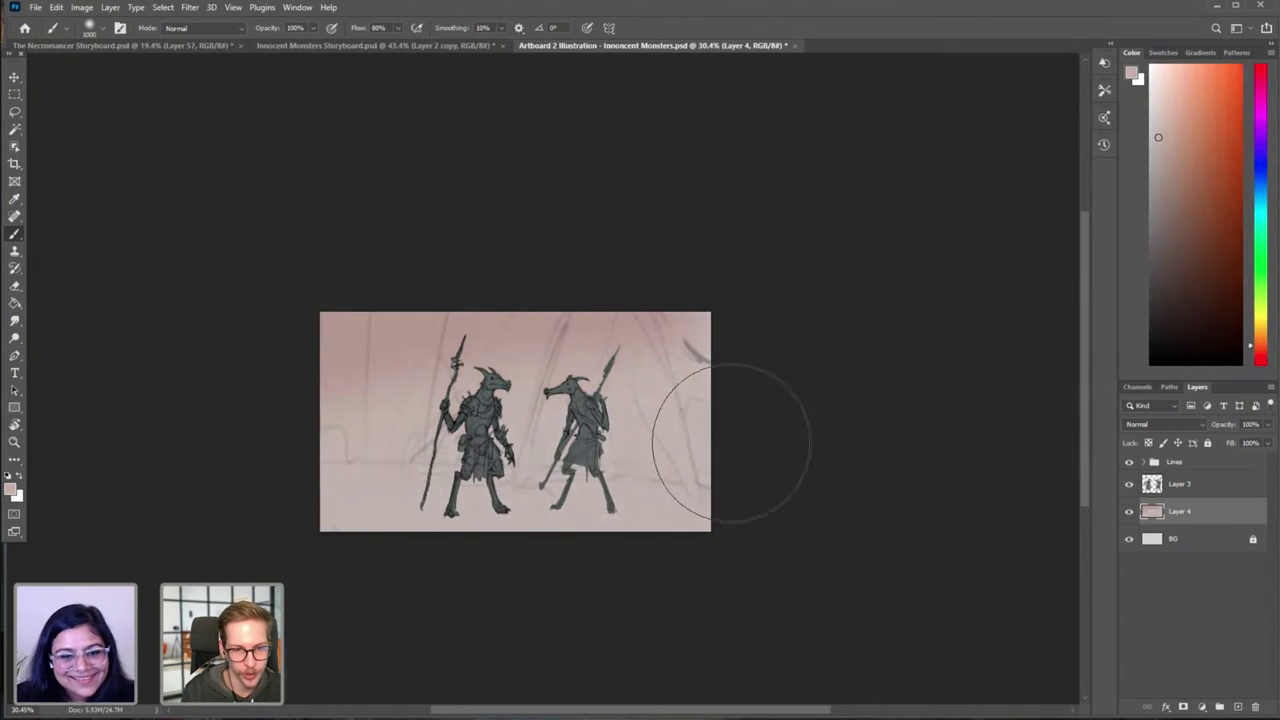
Step: Pick a darker brownish pink based on the sky and darken the upper-left background with a 1500 px airbrush
alt+click(399, 370)
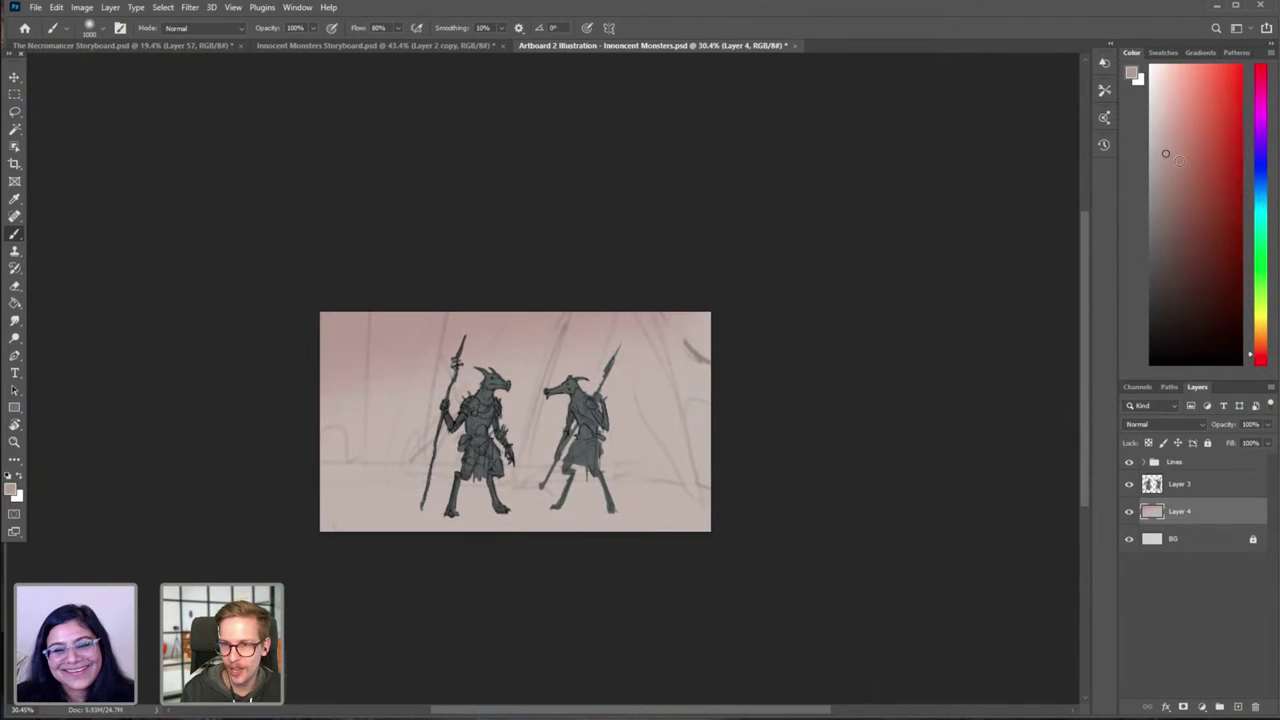
click(1160, 167)
click(1171, 200)
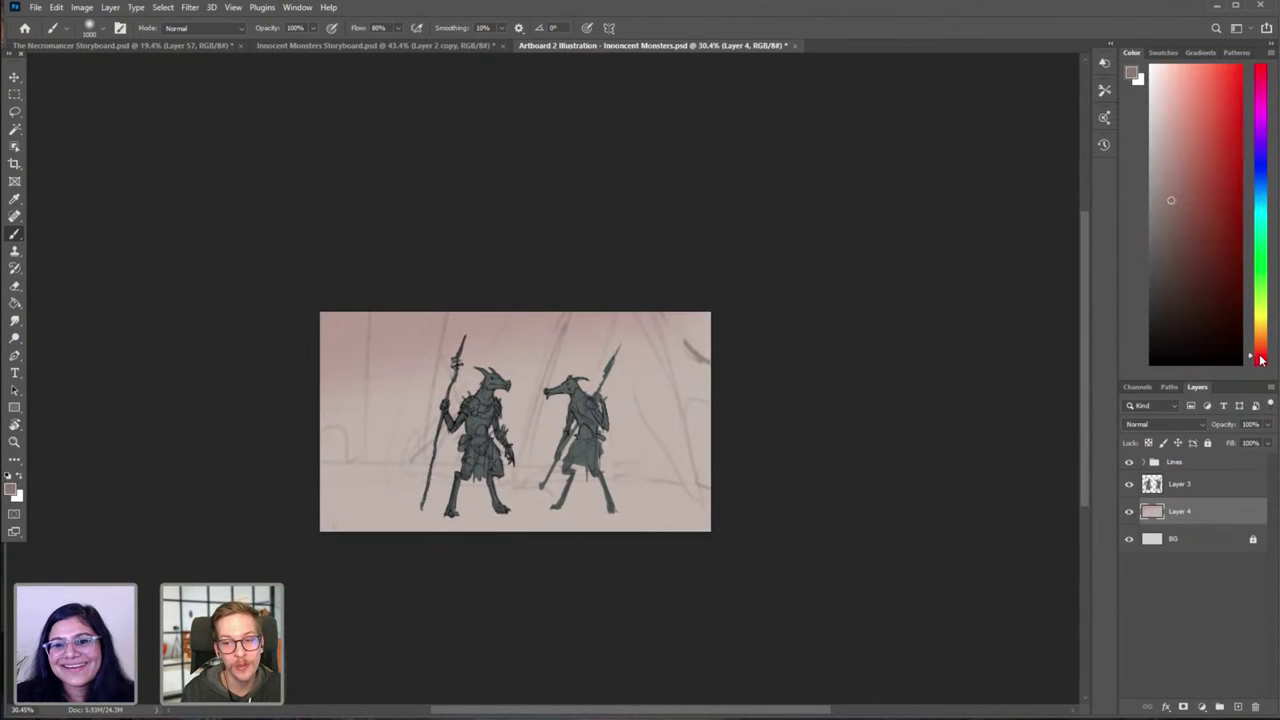
drag(338, 373, 709, 268)
key(ctrl+z)
key(bracketright)
drag(300, 370, 782, 255)
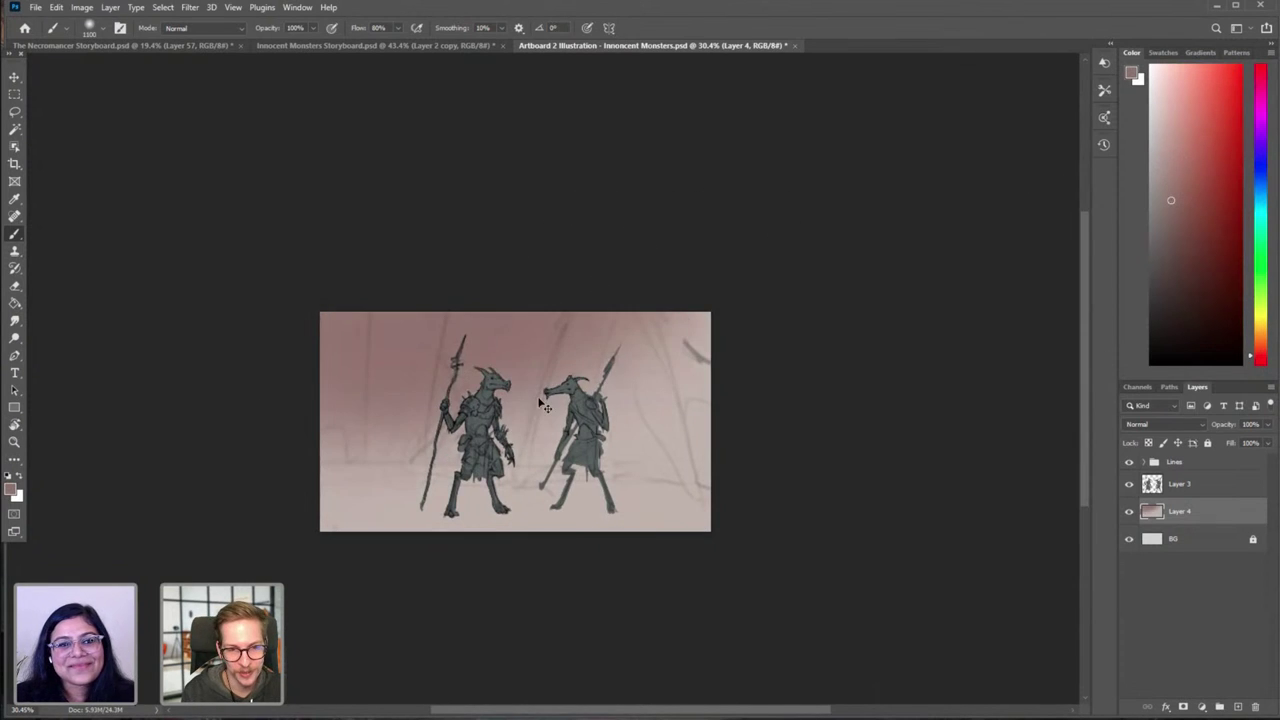
Step: Sample the pink tones from the upper and lower background and blend the pale one upward with a 900 px airbrush to soften the gradient
alt+click(425, 420)
key(bracketleft)
mouse_move(398, 444)
mouse_down()
mouse_move(584, 399)
mouse_move(490, 415)
mouse_up()
alt+click(532, 523)
key(bracketleft)
alt+click(539, 484)
drag(395, 446, 780, 405)
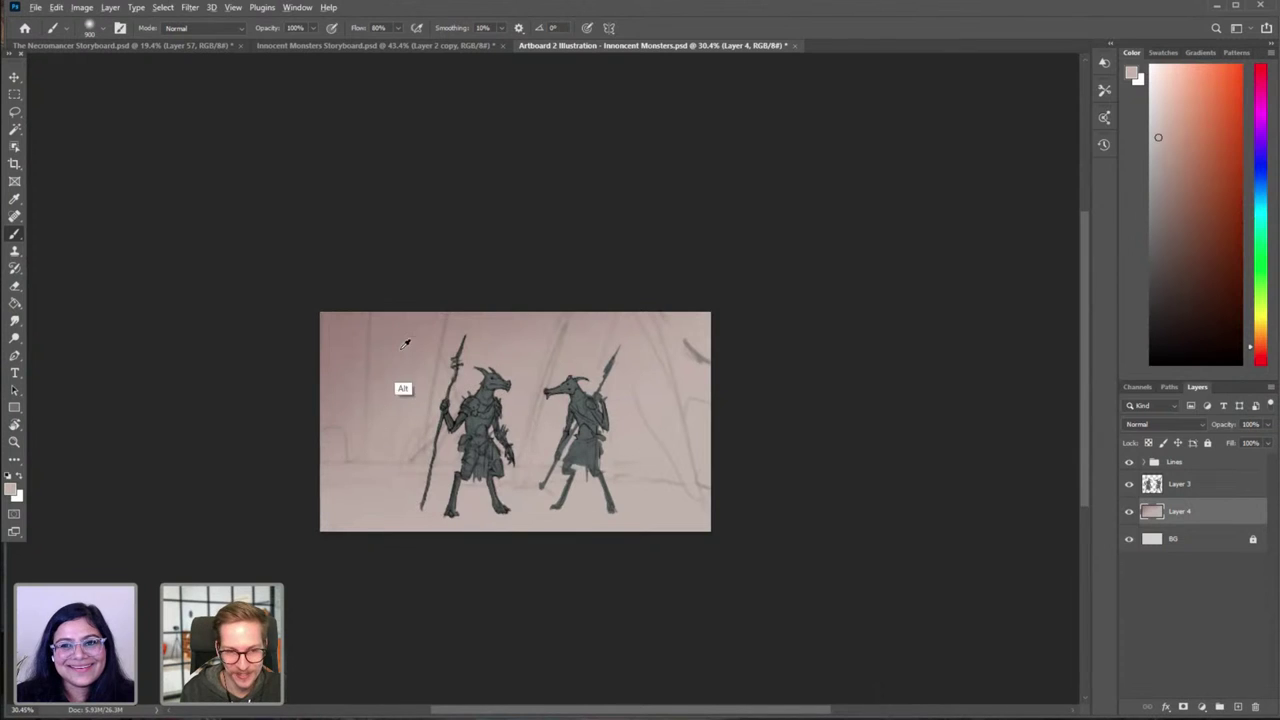
Step: Pick a darker, greyer mauve based on the upper-left wash and glaze the upper background with a 1000 px airbrush
alt+click(389, 378)
click(1158, 187)
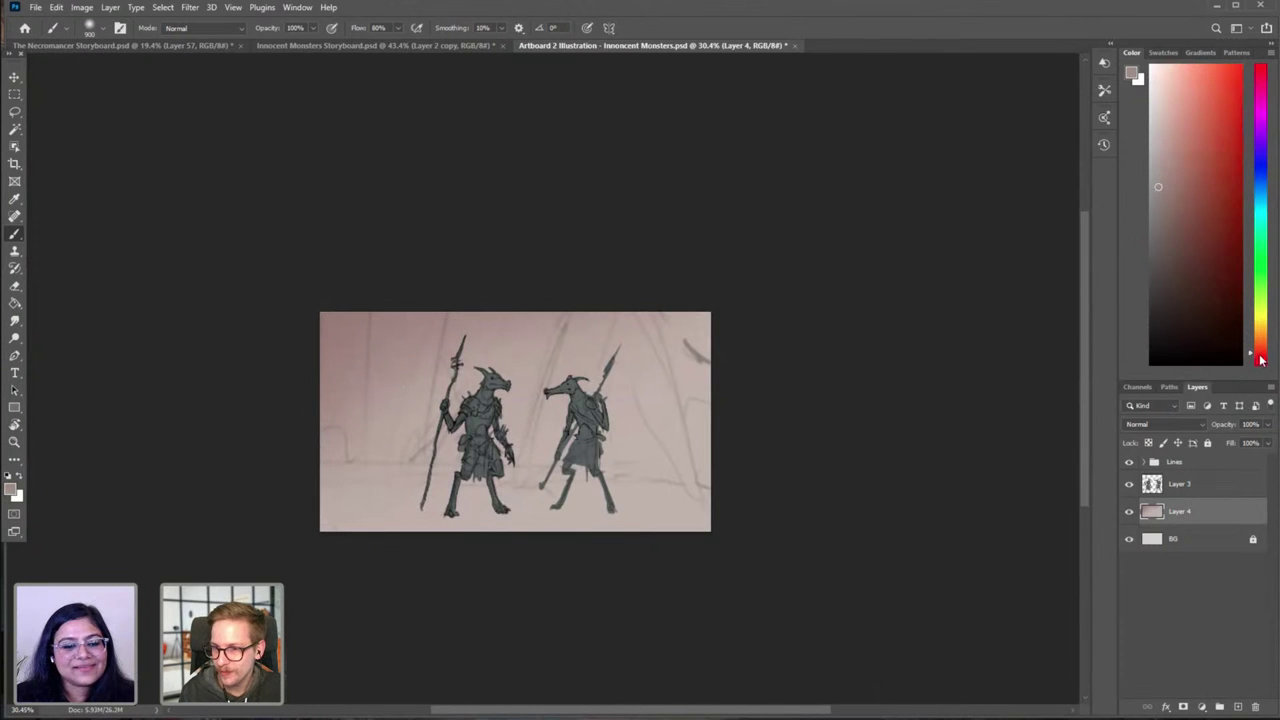
click(1262, 357)
key(bracketright)
mouse_move(332, 388)
mouse_down()
mouse_move(363, 340)
mouse_move(517, 239)
mouse_move(620, 203)
mouse_move(589, 231)
mouse_up()
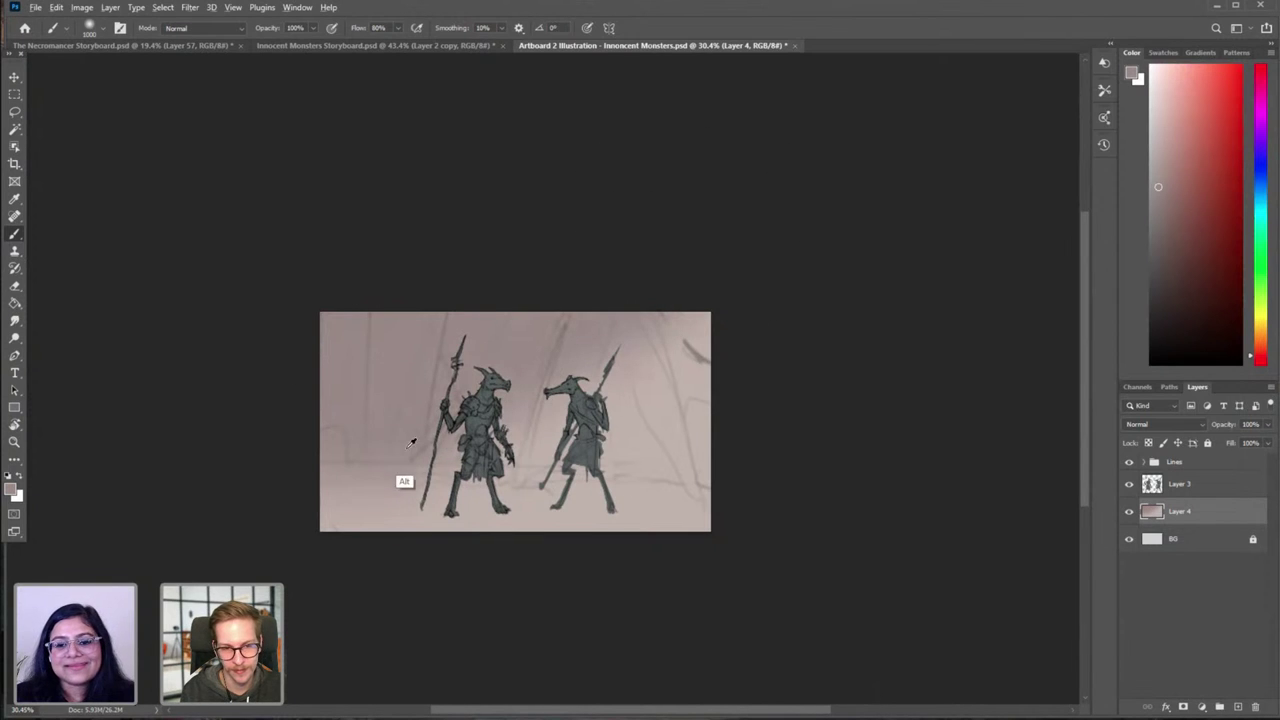
Step: Blend in the sampled pale lower tone and darken the upper-left background with a slightly darker mauve and a 1000 px airbrush
key(bracketleft)
alt+click(530, 490)
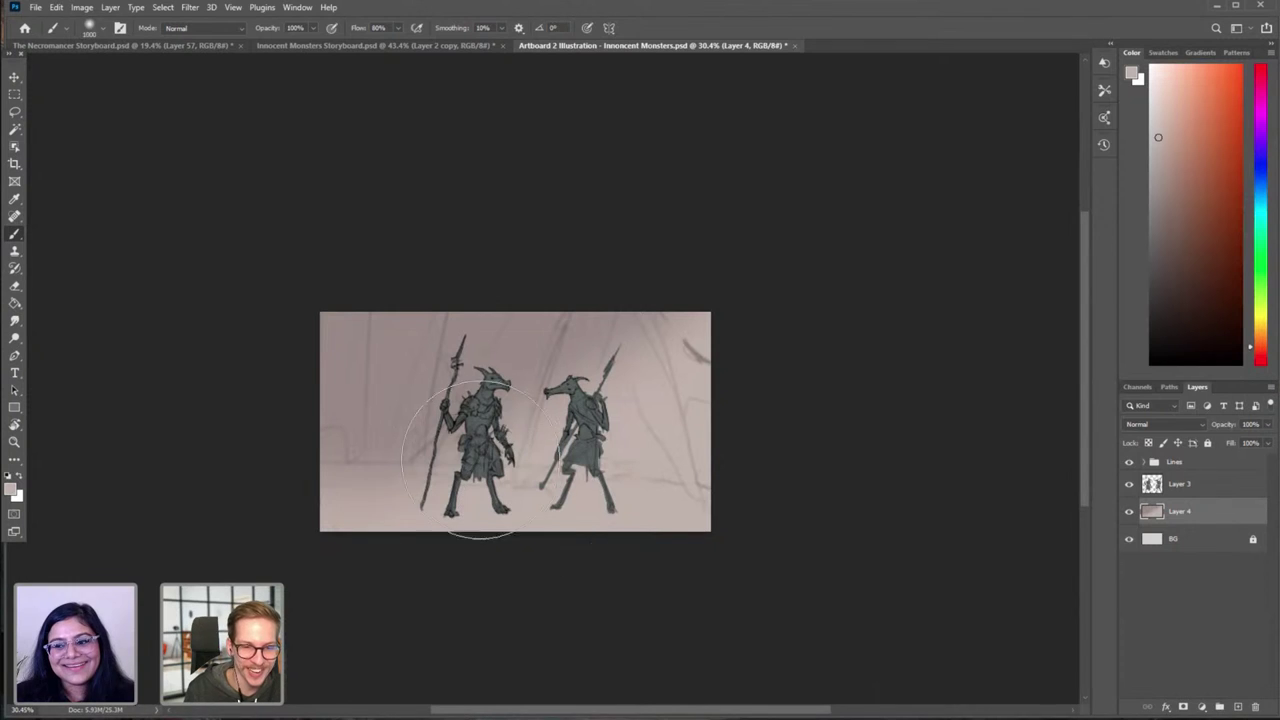
alt+click(396, 382)
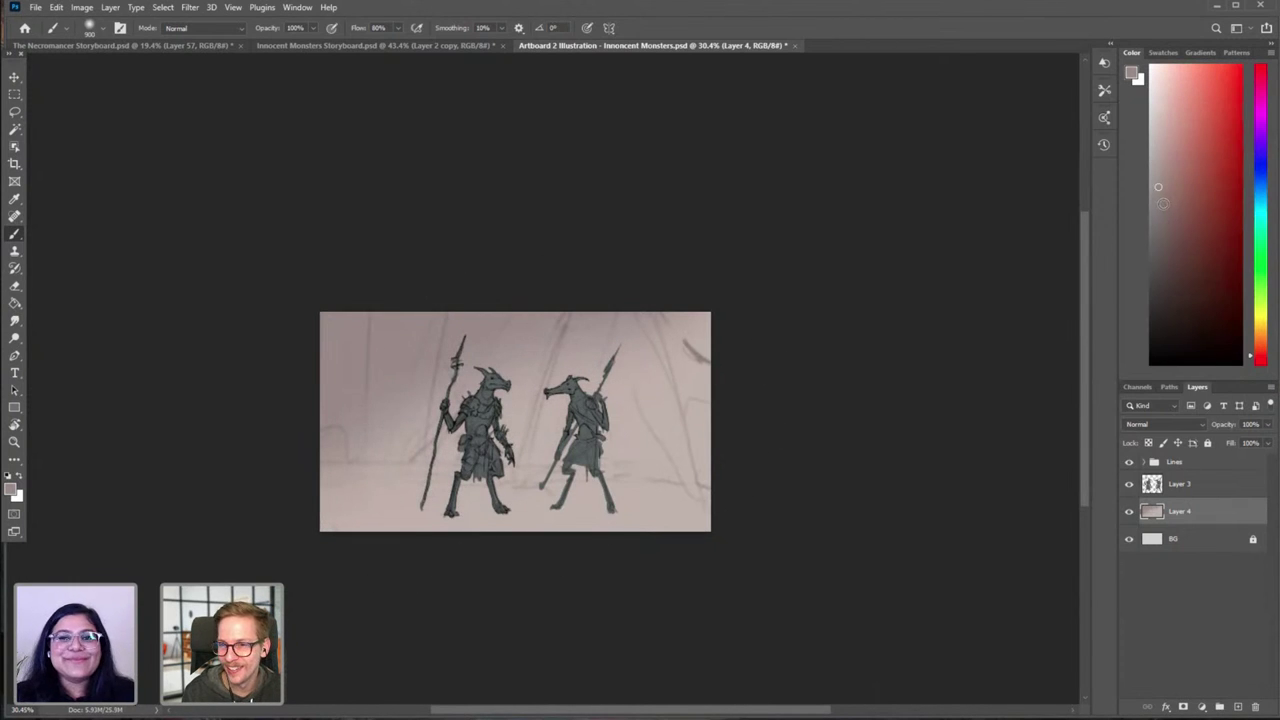
click(1160, 204)
click(1261, 359)
key(bracketright)
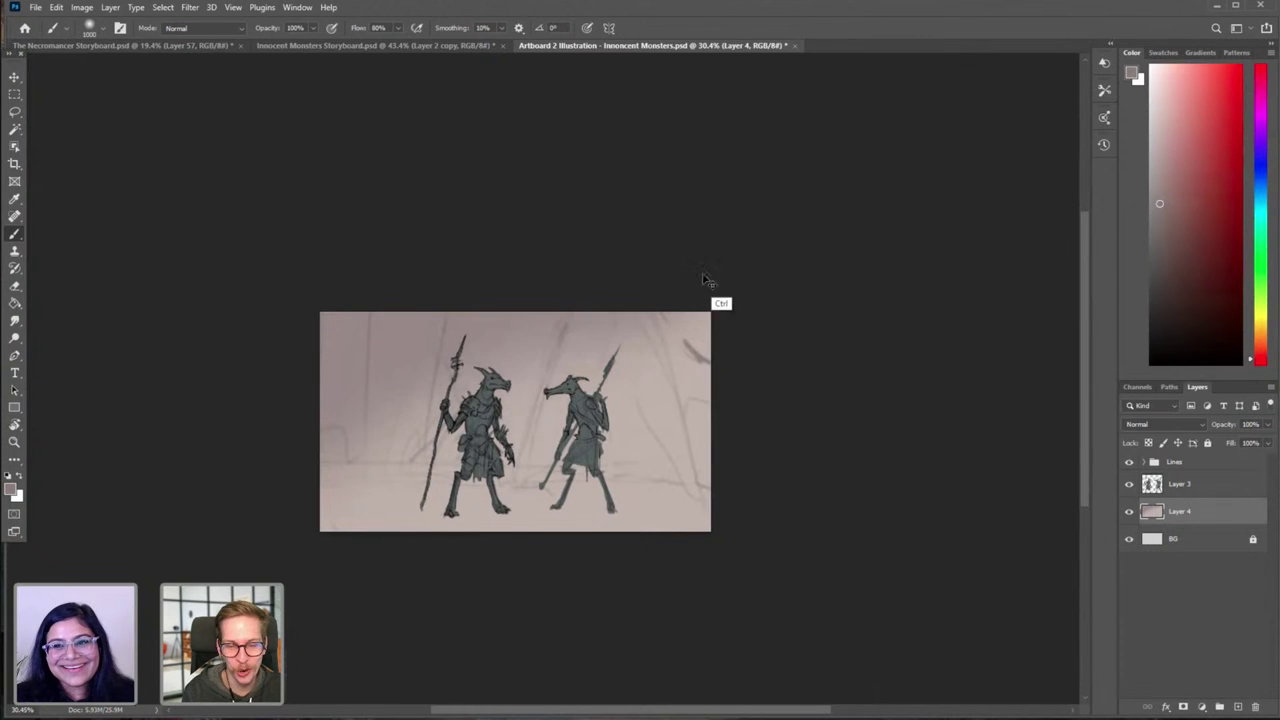
Step: Sample the lower-right wash, pick a lighter, more orange beige from it and brighten the ground along the canvas's lower edge with a smaller airbrush
alt+click(703, 477)
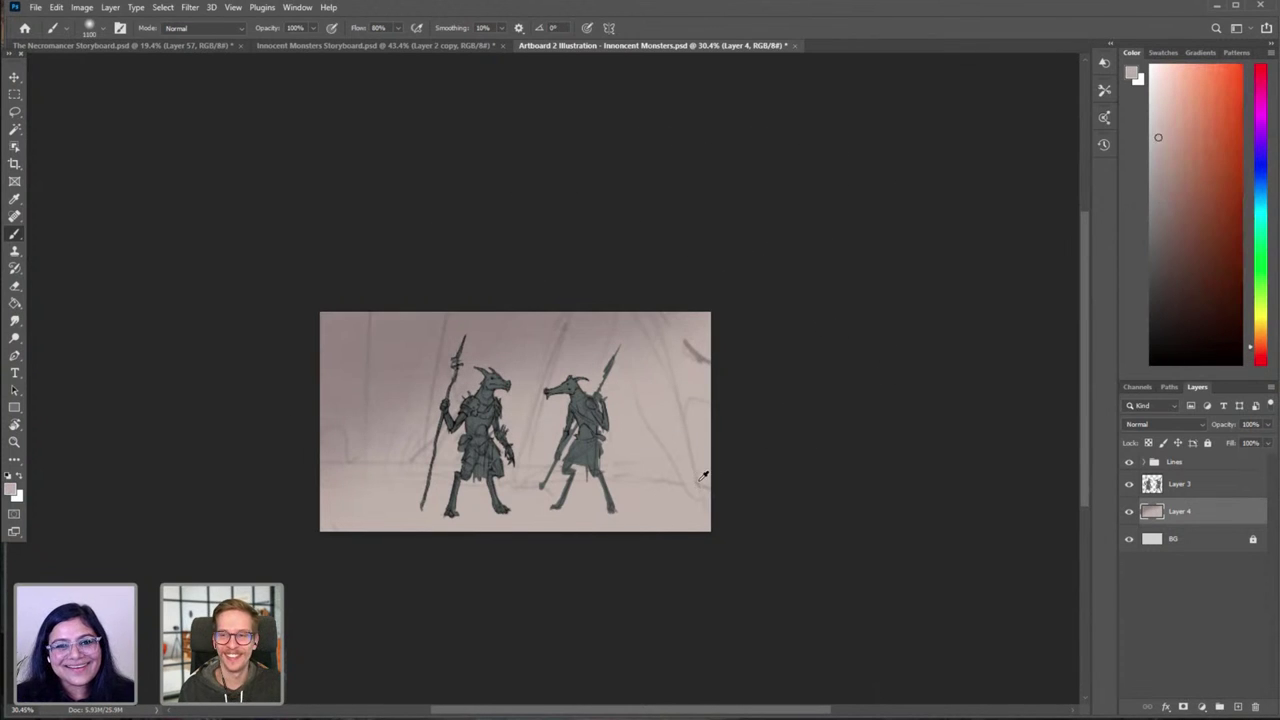
click(1160, 107)
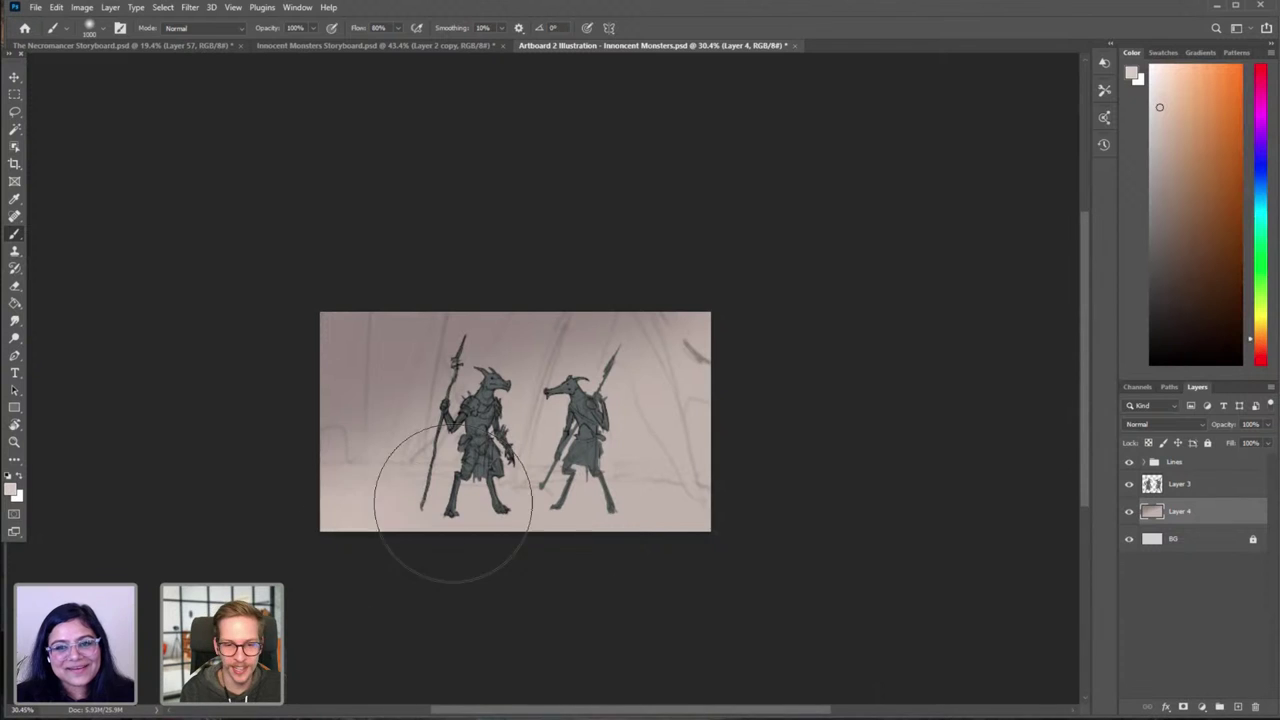
key(bracketleft)
key(bracketleft)
key(bracketleft)
mouse_move(373, 547)
mouse_down()
mouse_move(740, 547)
mouse_move(382, 548)
mouse_move(934, 520)
mouse_move(466, 546)
mouse_move(924, 529)
mouse_up()
click(1164, 109)
key(bracketright)
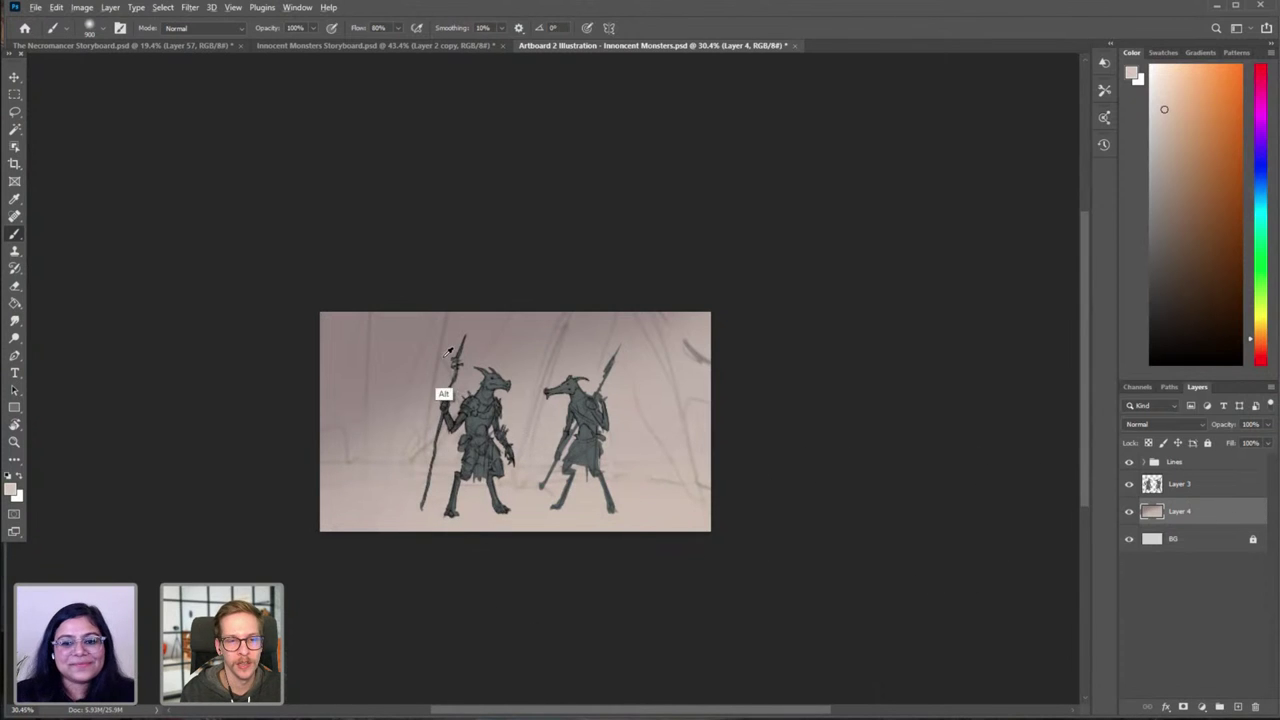
Step: Sample the warm ground tone and lighten the background around the right-hand creature with a 1000 px airbrush
alt+click(437, 390)
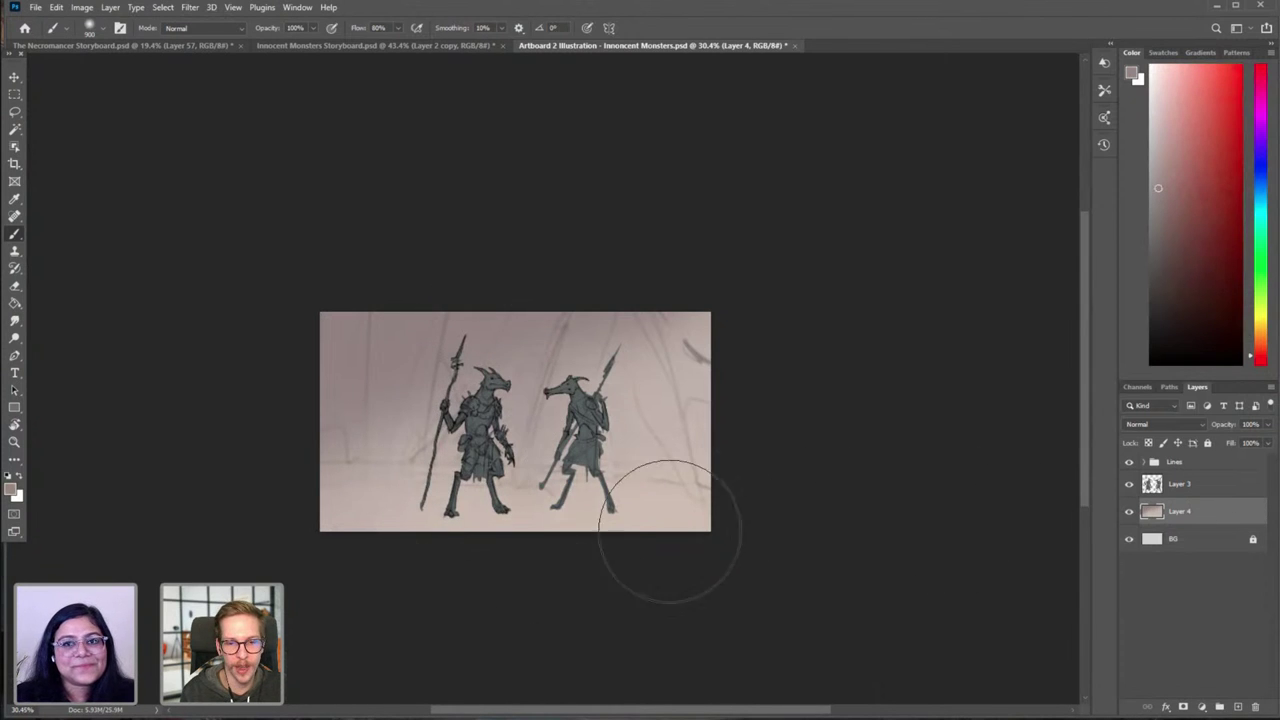
alt+click(598, 332)
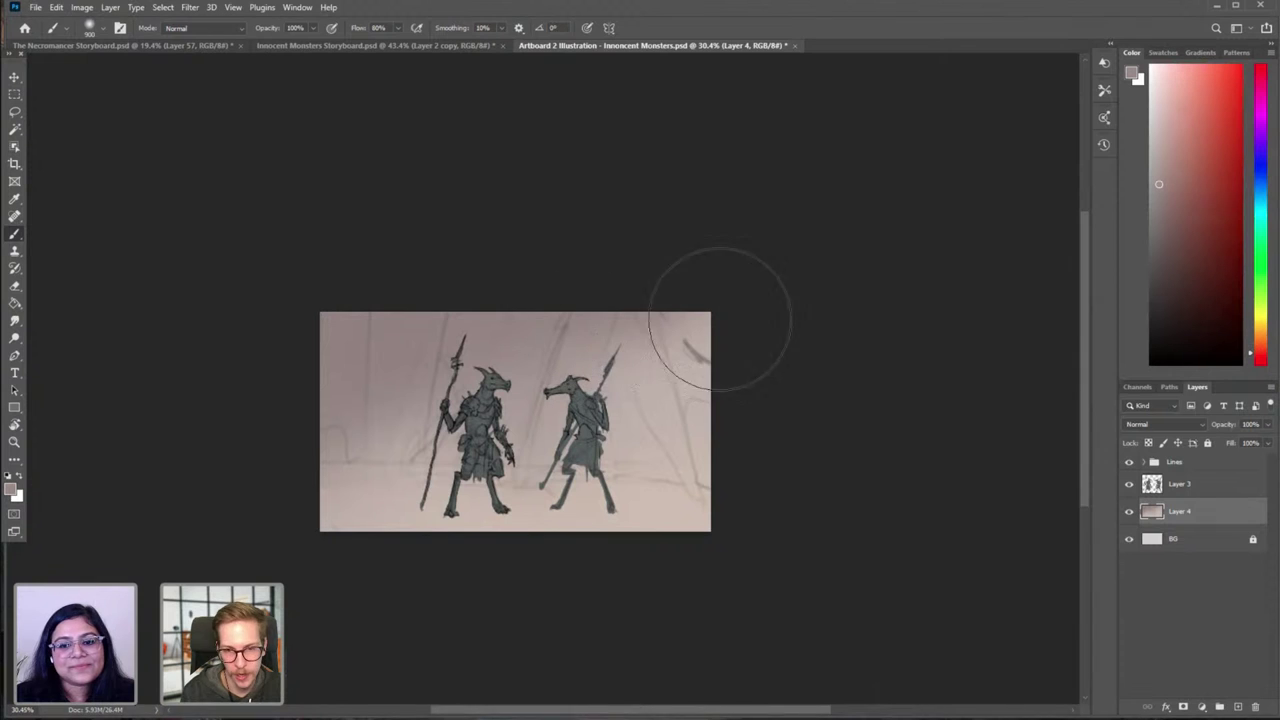
alt+click(647, 495)
key(bracketright)
mouse_move(658, 376)
mouse_down()
mouse_move(560, 415)
mouse_move(640, 385)
mouse_up()
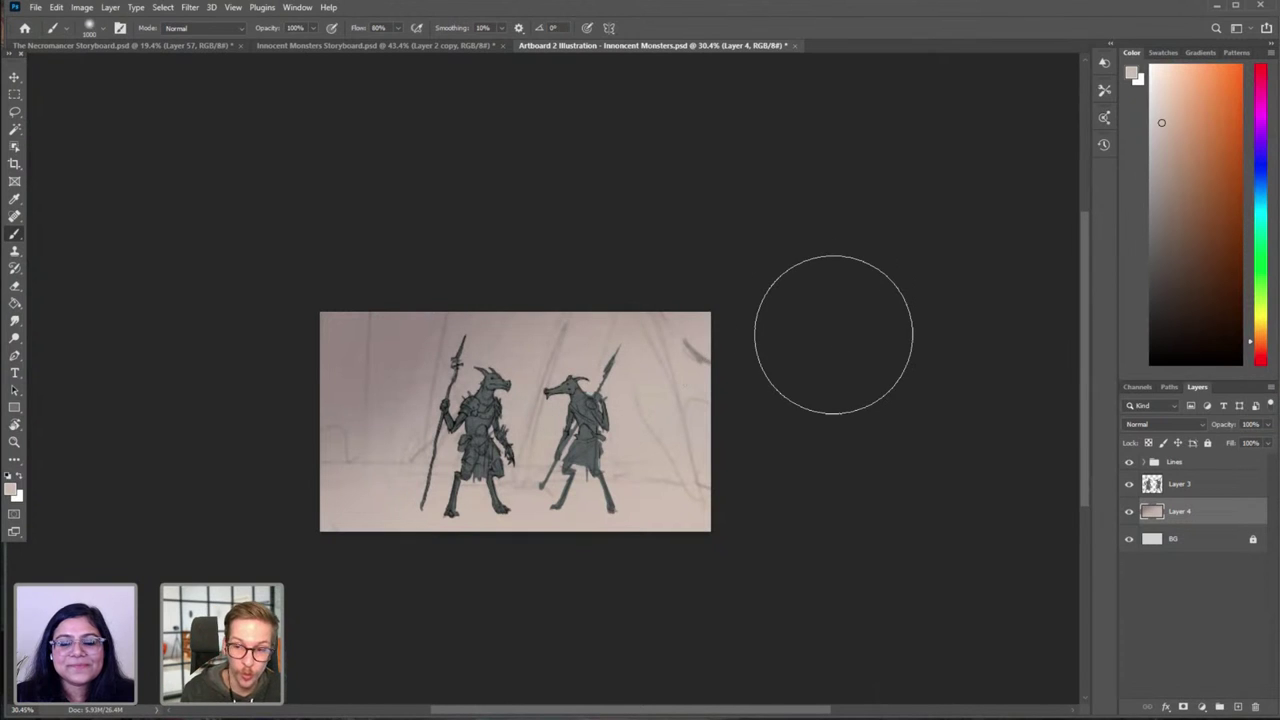
Step: Add a new layer above the background wash and lasso a tall peaked shape around the right-hand creature, extending to the canvas's lower edge
key(ctrl+shift+n)
key(Return)
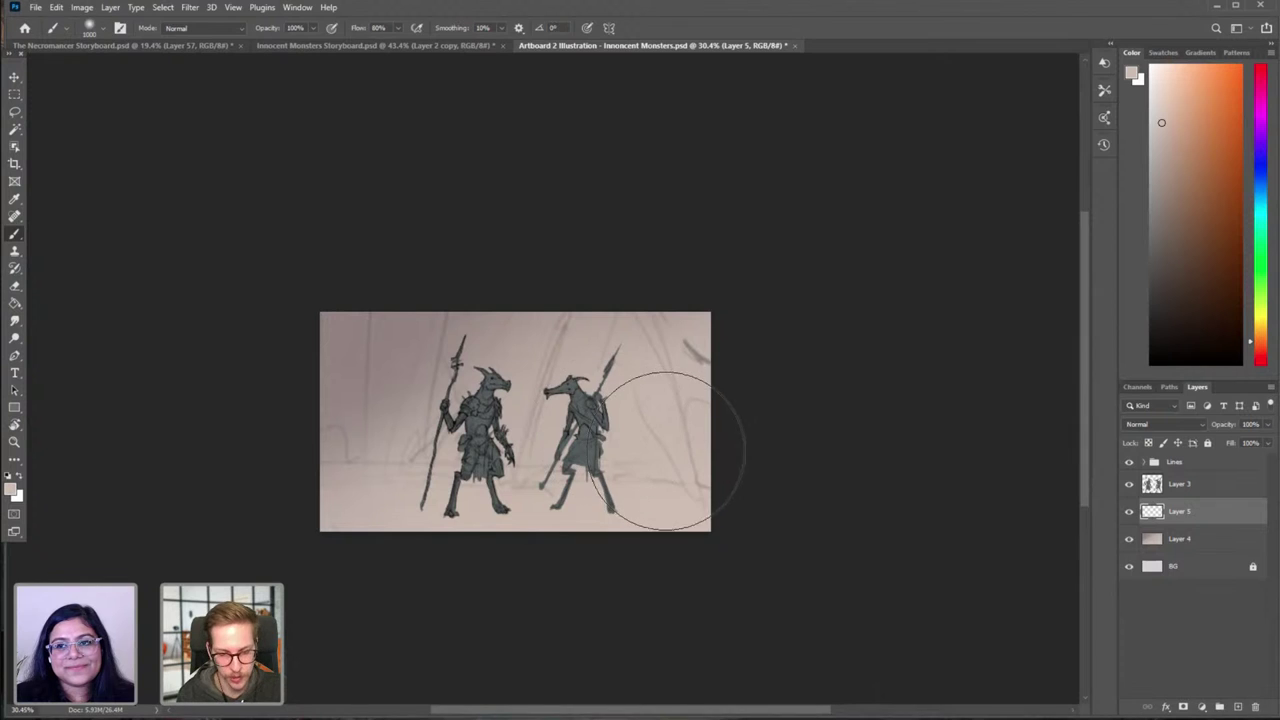
key(l)
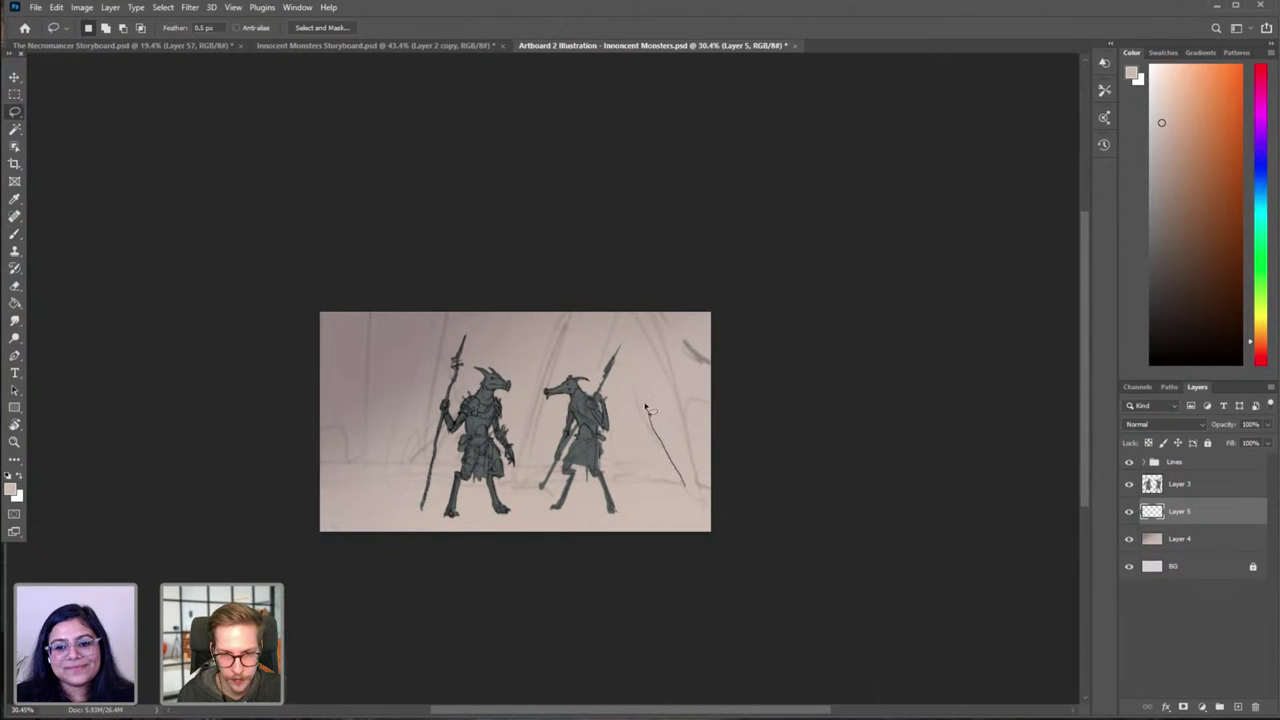
drag(646, 408, 602, 342)
click(696, 484)
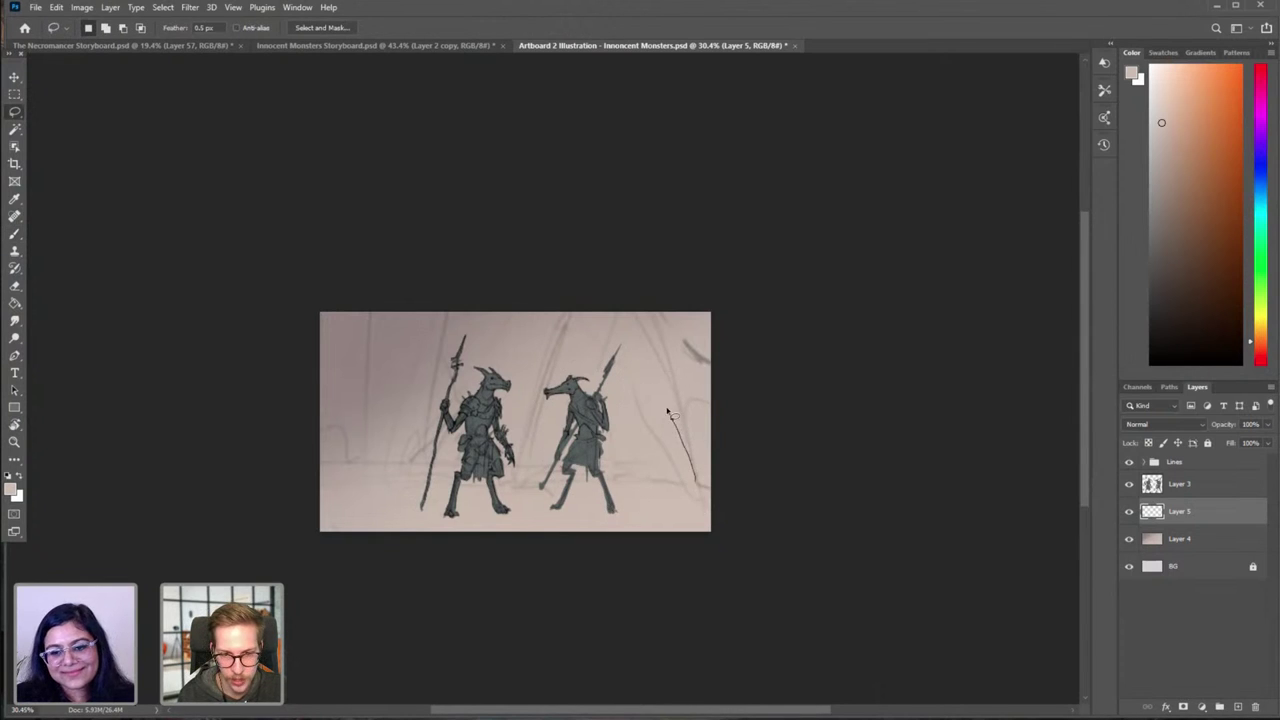
drag(668, 410, 658, 395)
click(668, 444)
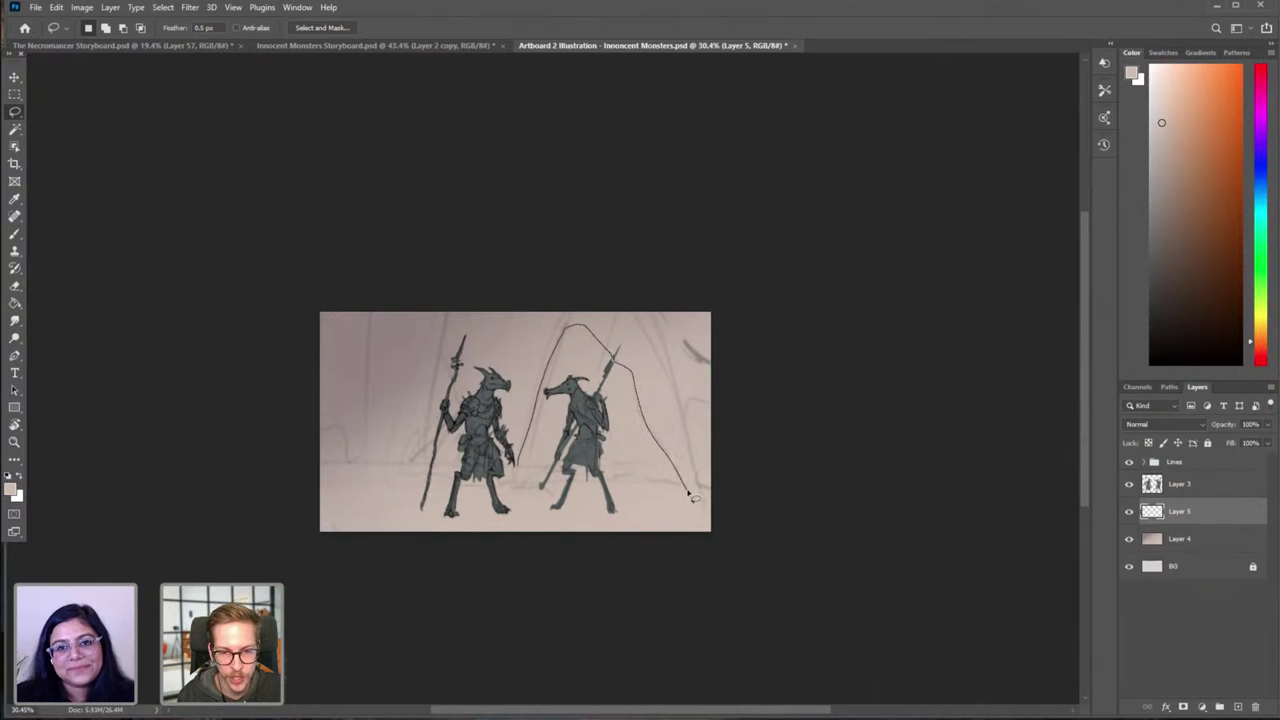
drag(704, 527, 512, 558)
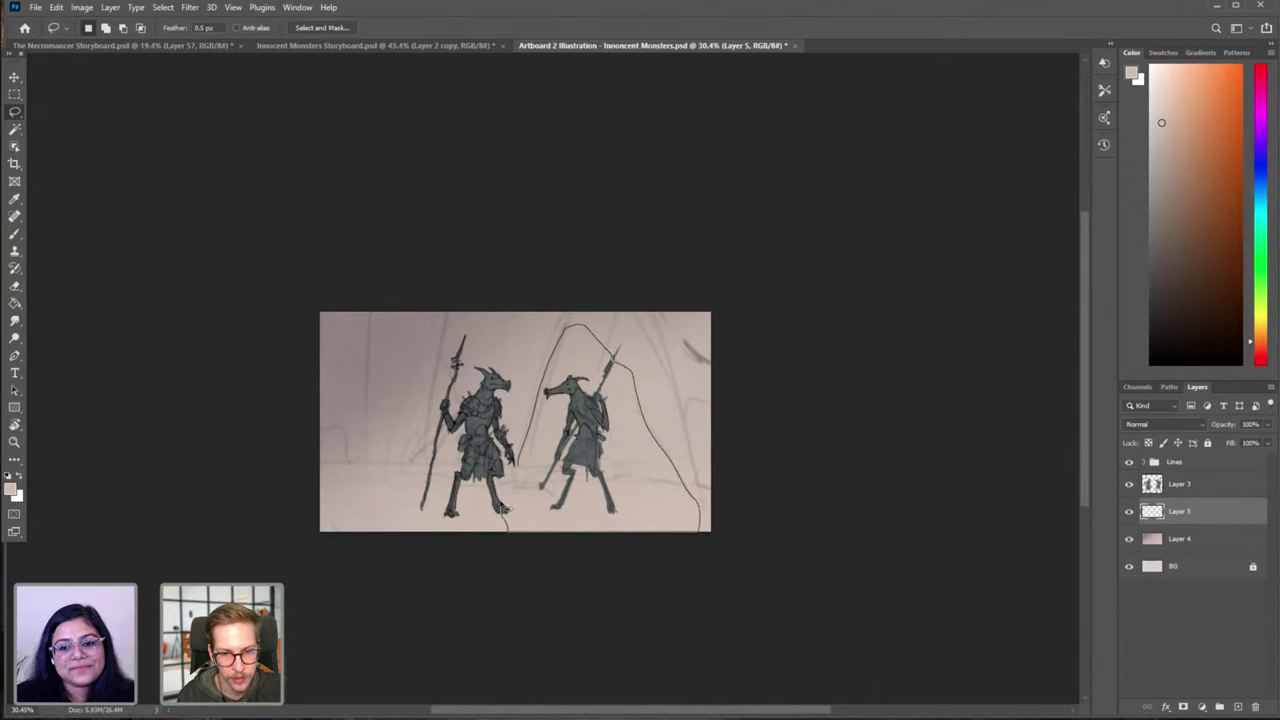
drag(505, 512, 507, 528)
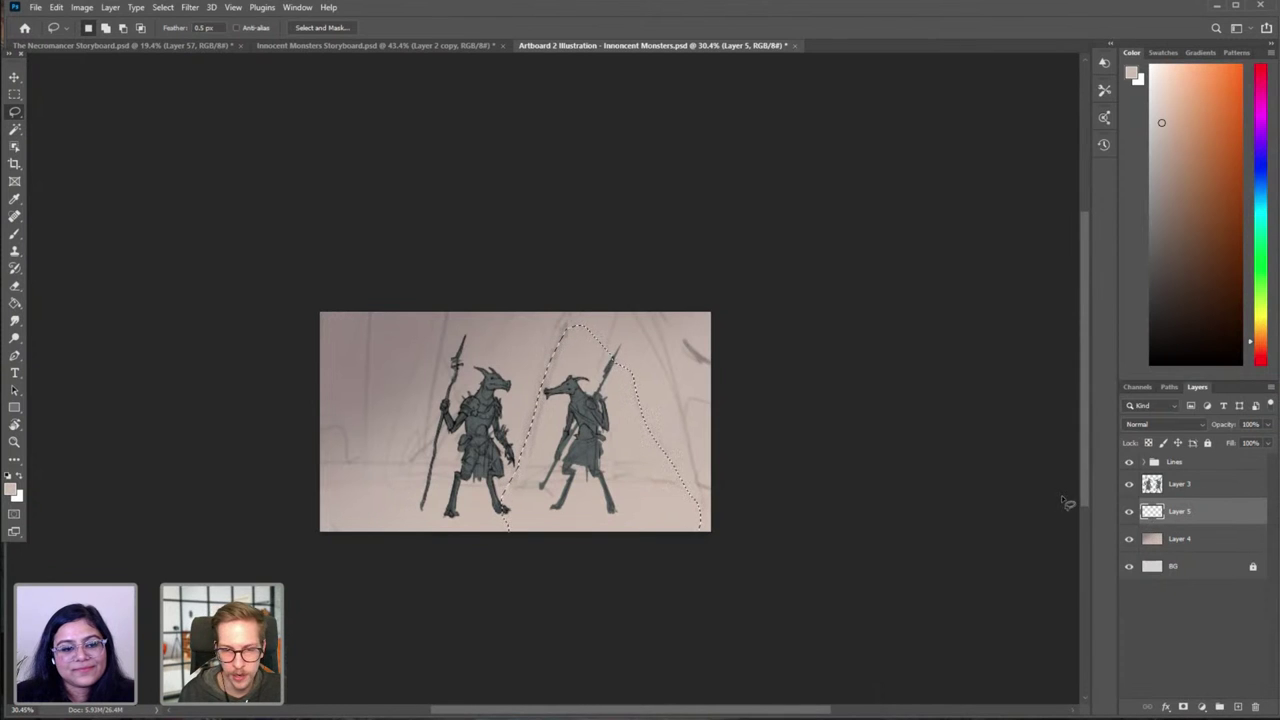
Step: Add another new layer for the peaked selection and try a pale beige stroke in it with a 900 px airbrush
key(ctrl+shift+n)
key(Return)
key(b)
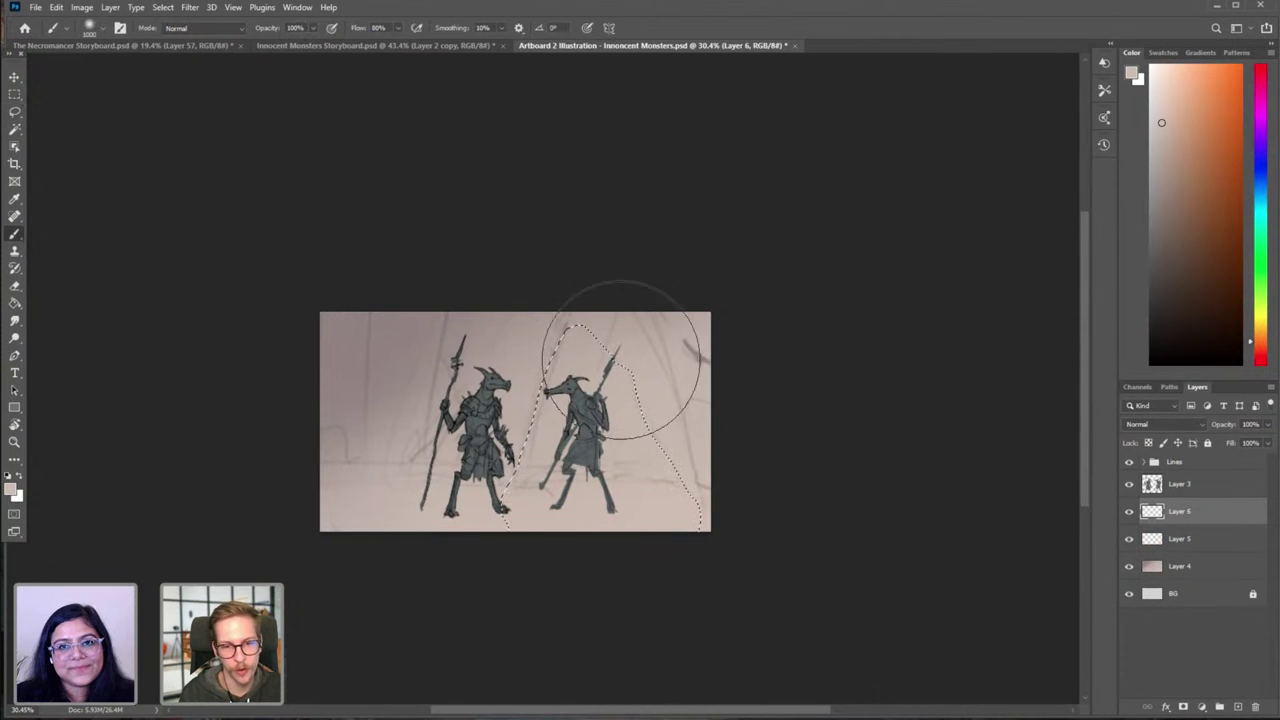
key([)
drag(610, 338, 628, 392)
key(ctrl+z)
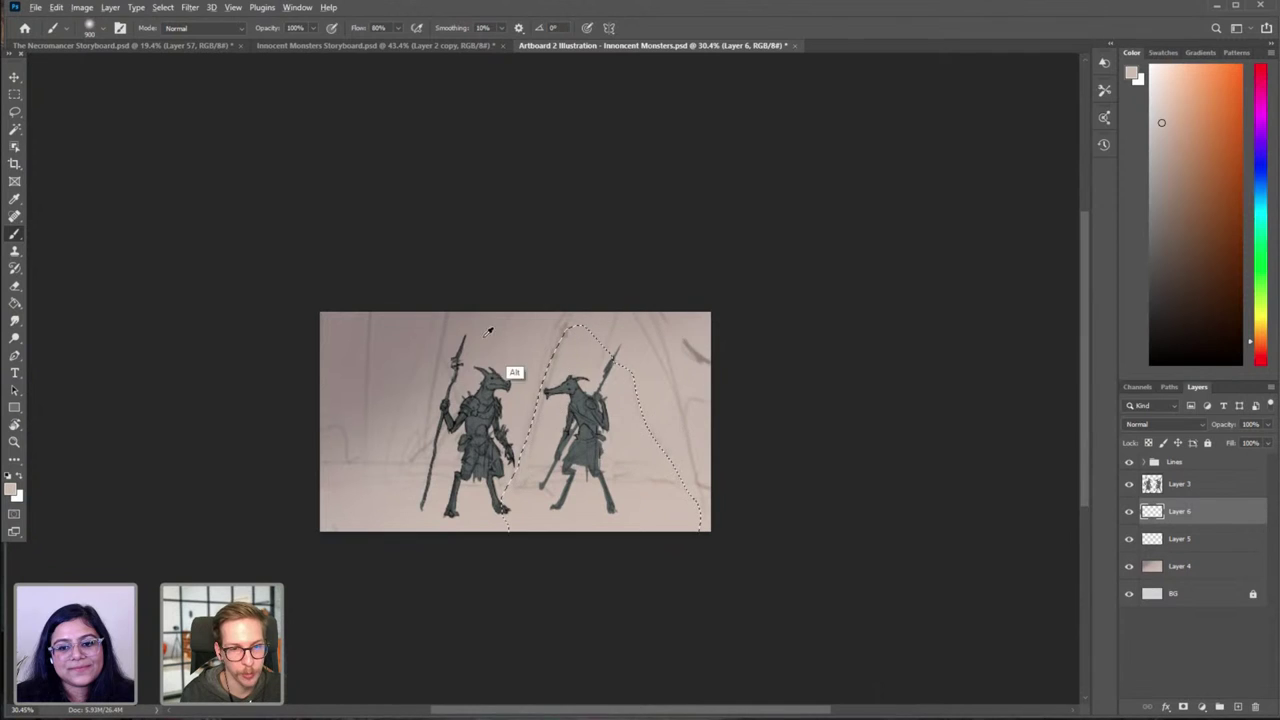
Step: Sample the upper-left mauve and shade the inside of the peaked selection with a 1000 px airbrush, fading towards the ground
alt+click(374, 337)
mouse_move(611, 331)
mouse_down()
mouse_move(600, 364)
mouse_move(680, 410)
mouse_move(628, 324)
mouse_move(694, 403)
mouse_up()
key(ctrl+z)
key(])
drag(656, 364, 562, 432)
drag(703, 437, 712, 470)
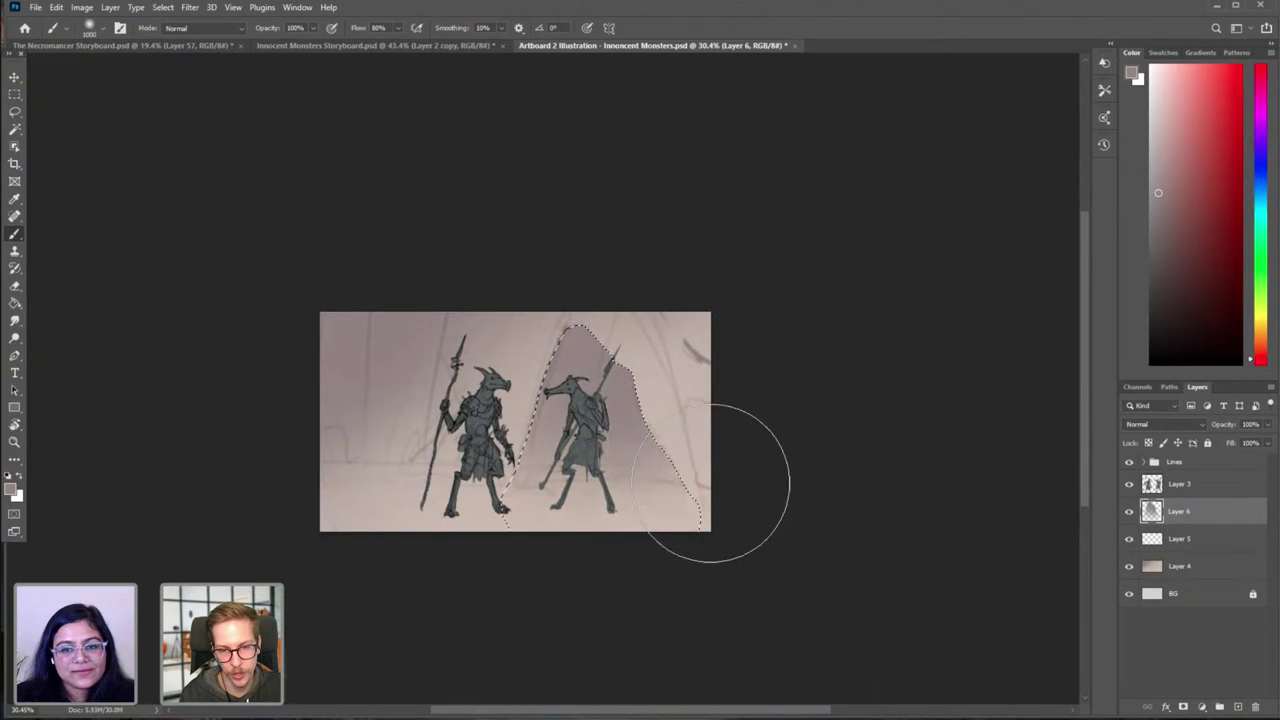
Step: Deepen the peaked shape with a darker mauve and an 1100 px airbrush, and hide the selection outline
click(1159, 242)
drag(757, 349, 609, 271)
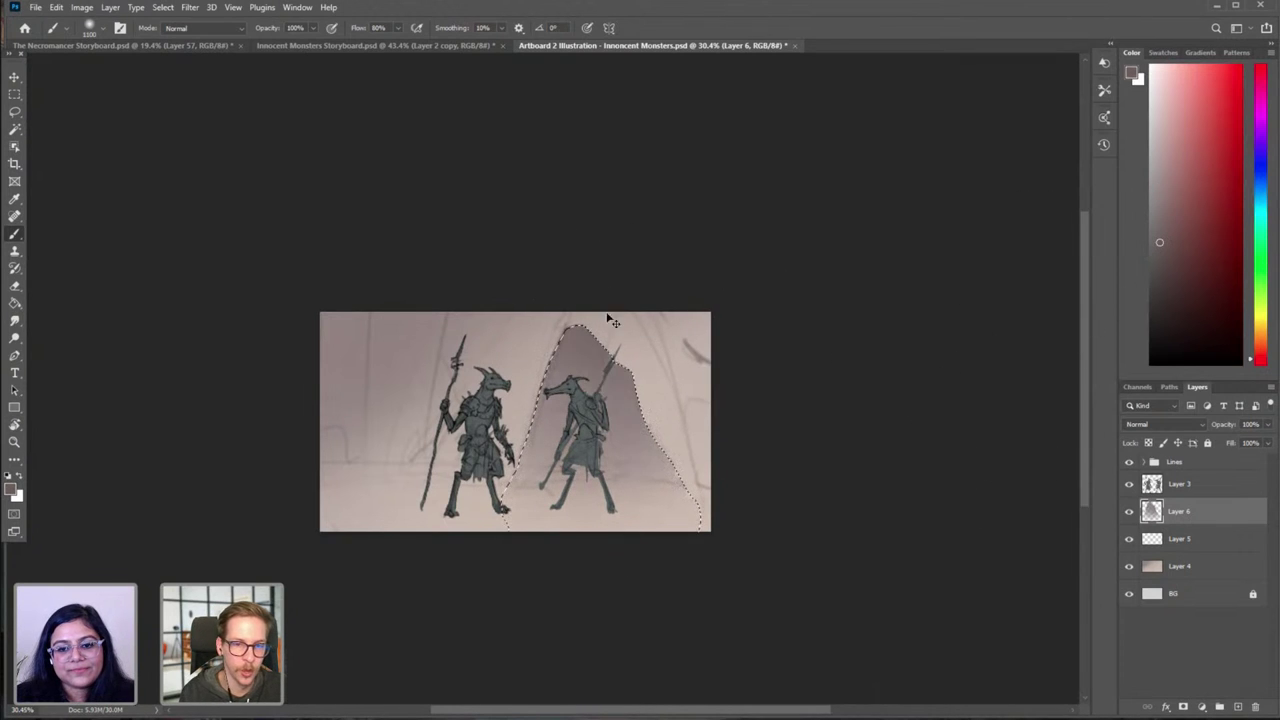
key(ctrl+d)
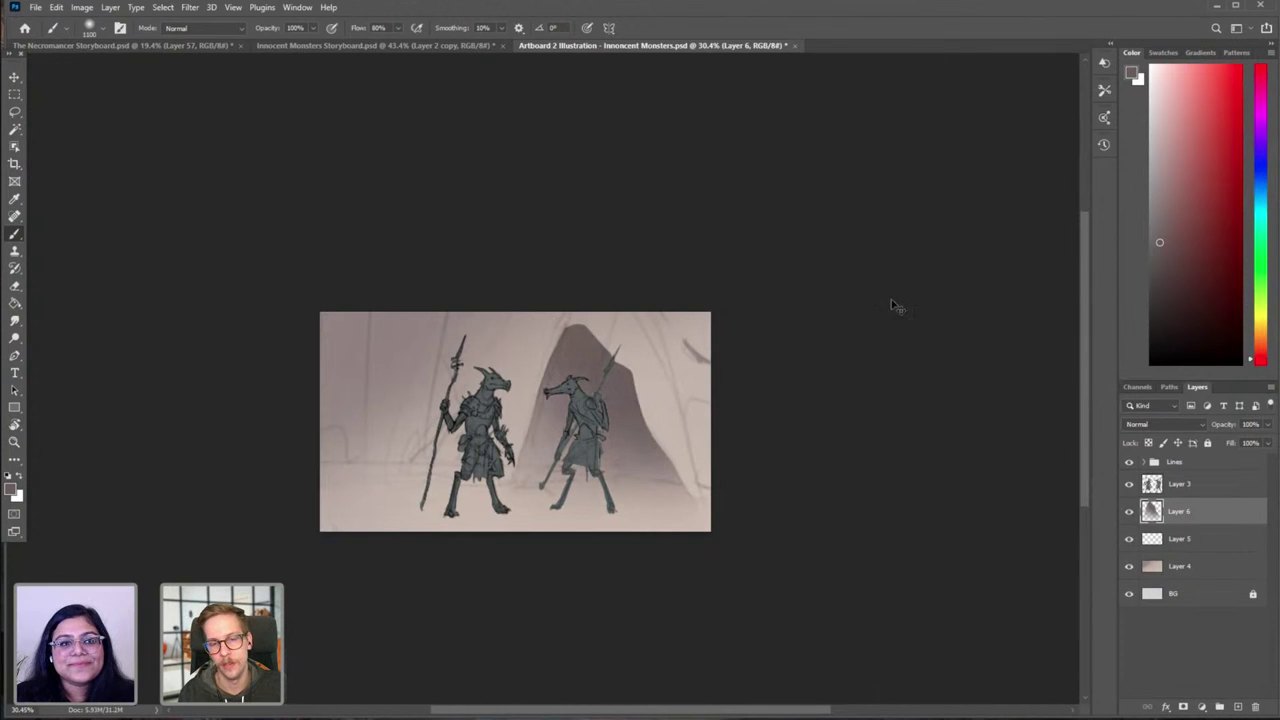
Step: Pick a very dark reddish brown and softly darken the peaked shape behind the right-hand creature with the 1100 px airbrush
click(1166, 292)
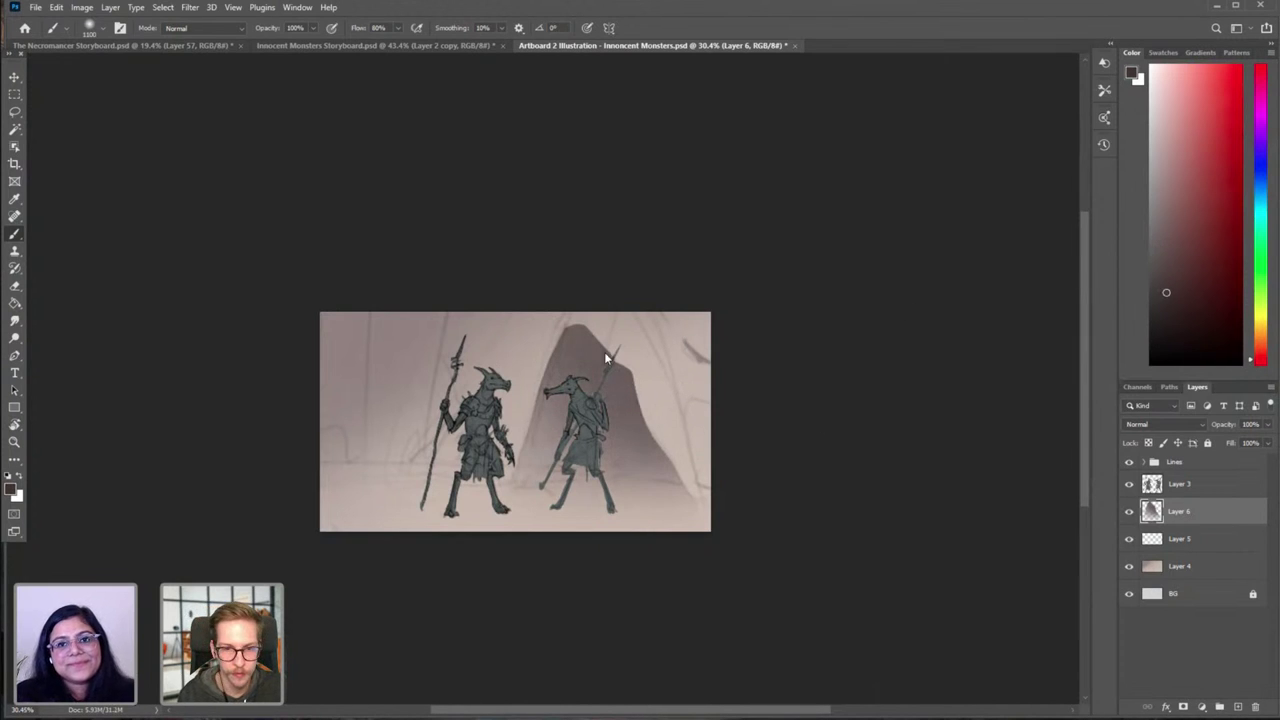
drag(605, 358, 666, 303)
key(ctrl+z)
drag(635, 373, 725, 380)
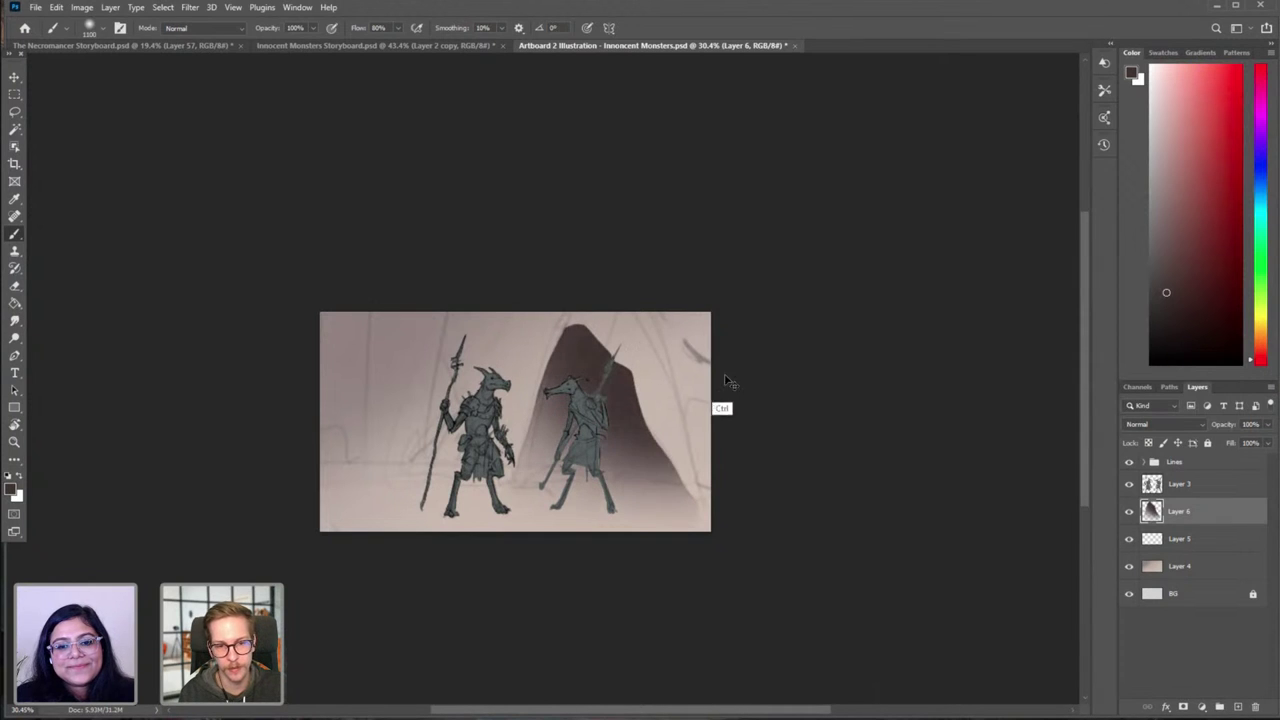
key(ctrl+z)
mouse_move(680, 460)
mouse_down()
mouse_move(730, 358)
mouse_move(799, 429)
mouse_up()
Step: Flip the canvas horizontally to check the composition with the dark peaked shape and restore its original orientation
key(ctrl+f)
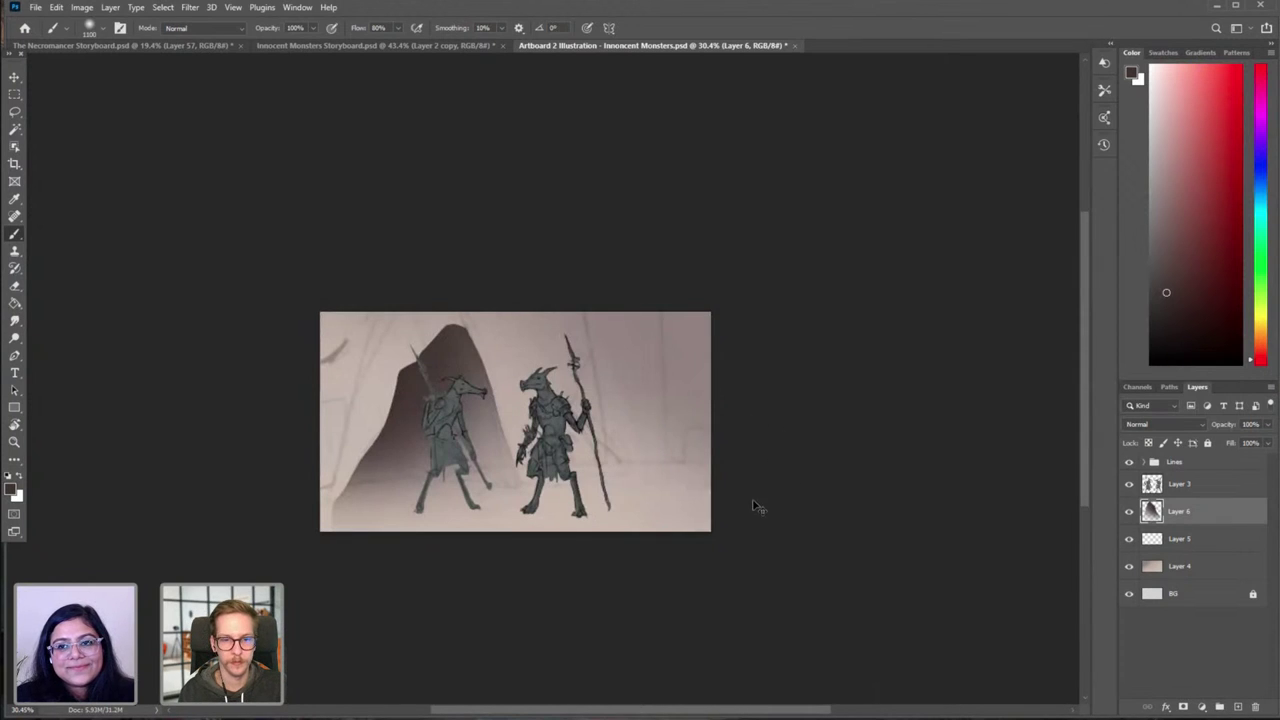
key(ctrl+shift+h)
key(e)
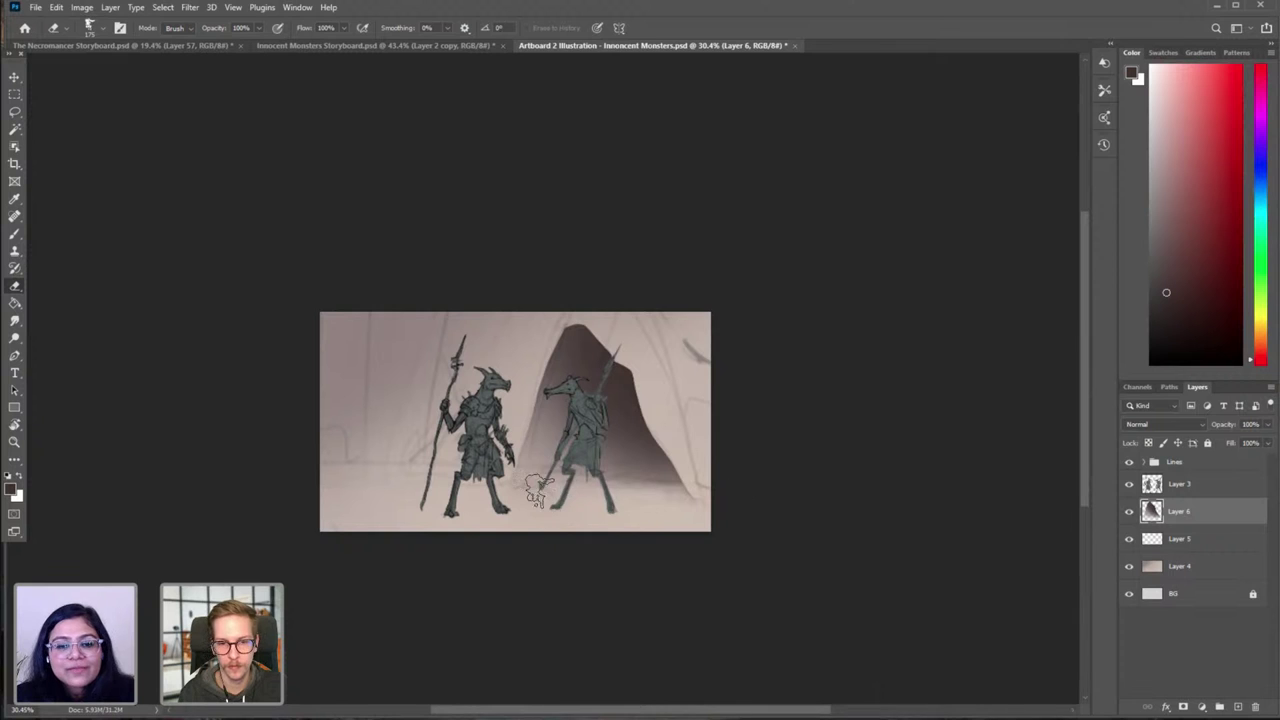
key(b)
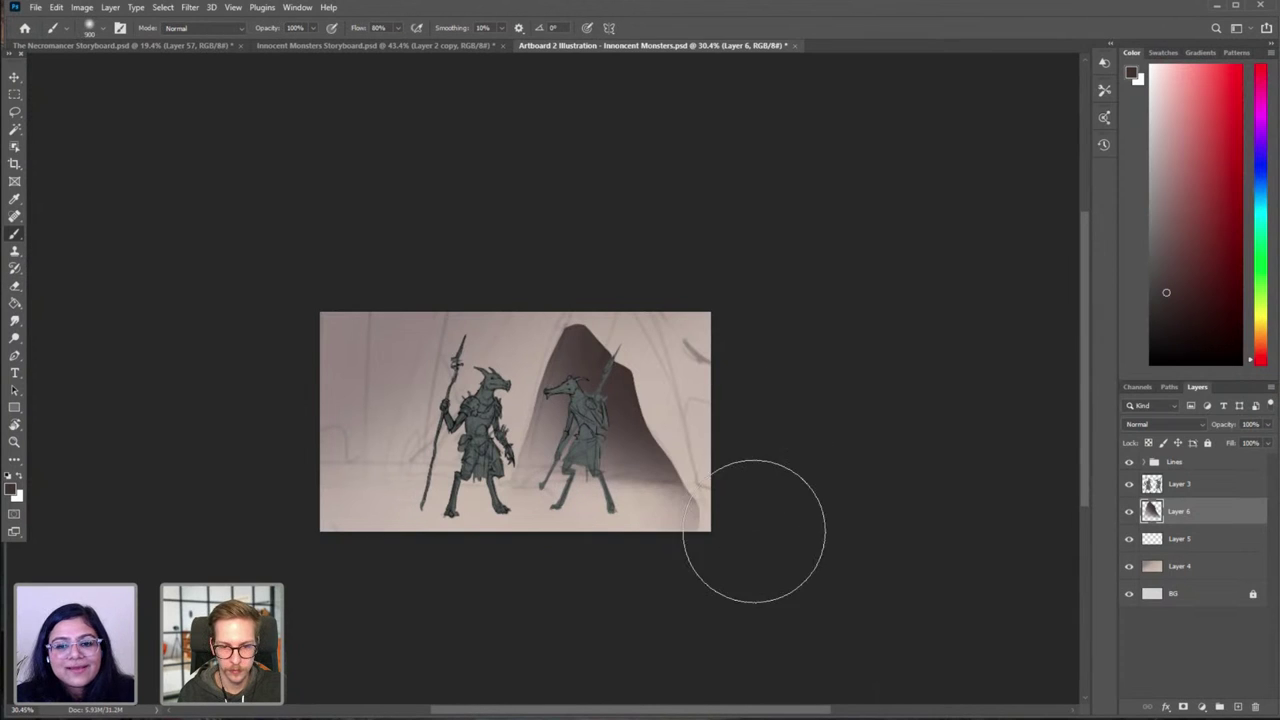
key(ctrl+f)
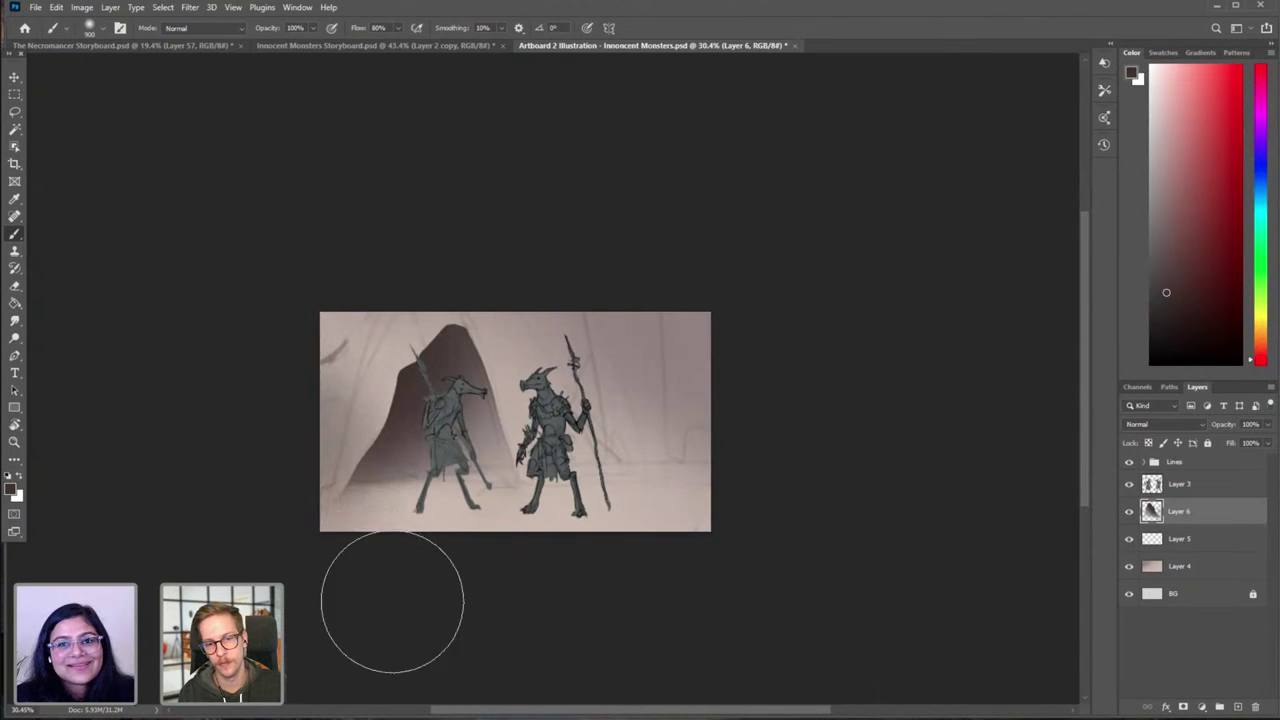
key(h)
key(l)
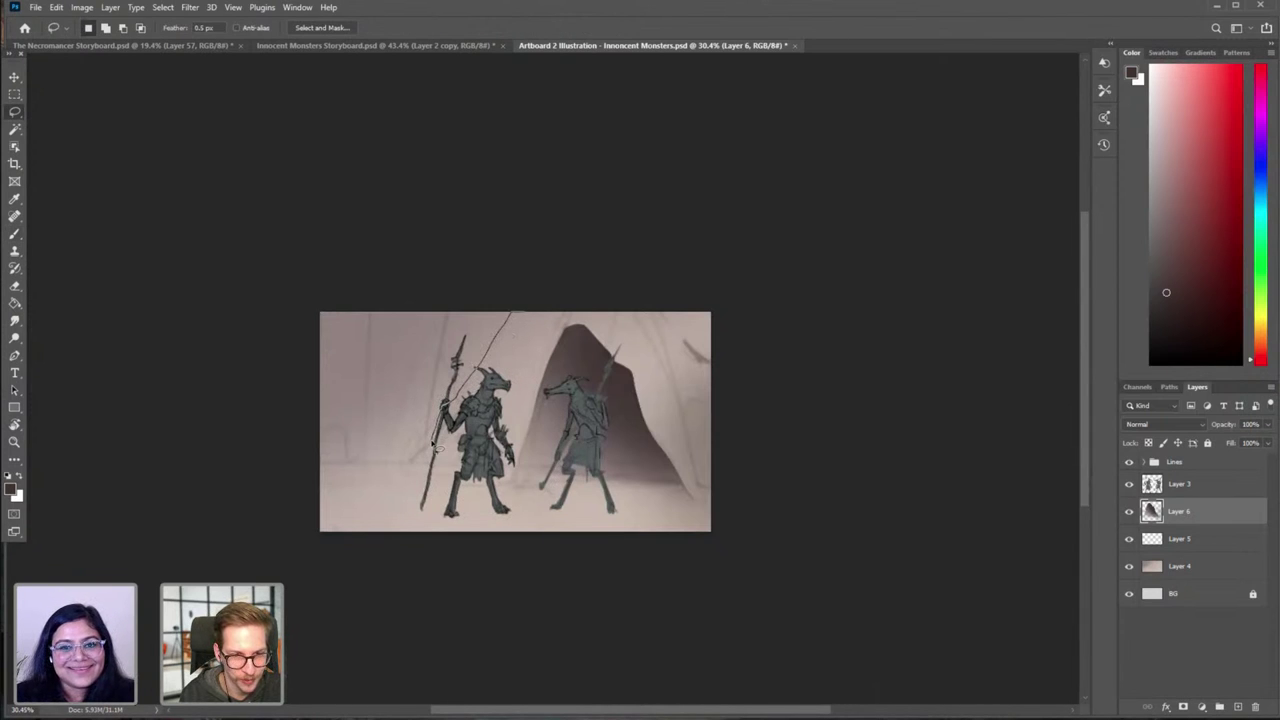
mouse_move(400, 474)
mouse_down()
mouse_move(268, 477)
mouse_move(374, 251)
mouse_move(458, 258)
mouse_up()
key(b)
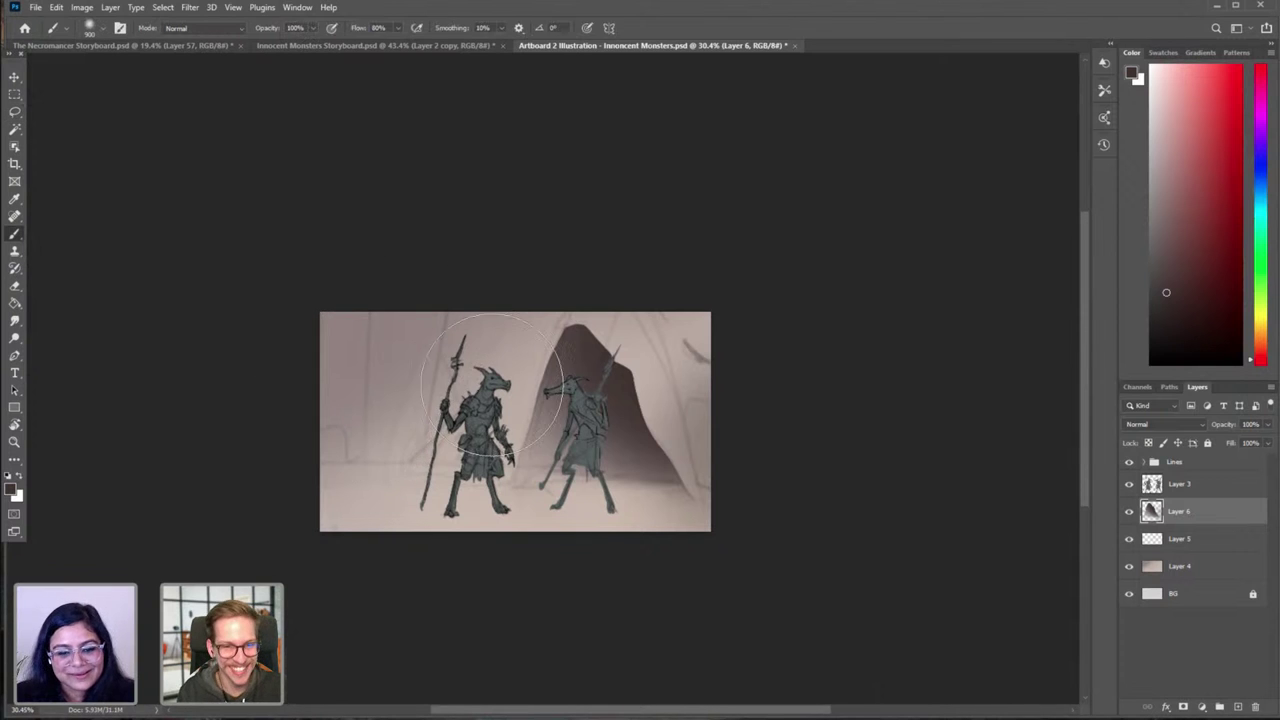
key(ctrl+d)
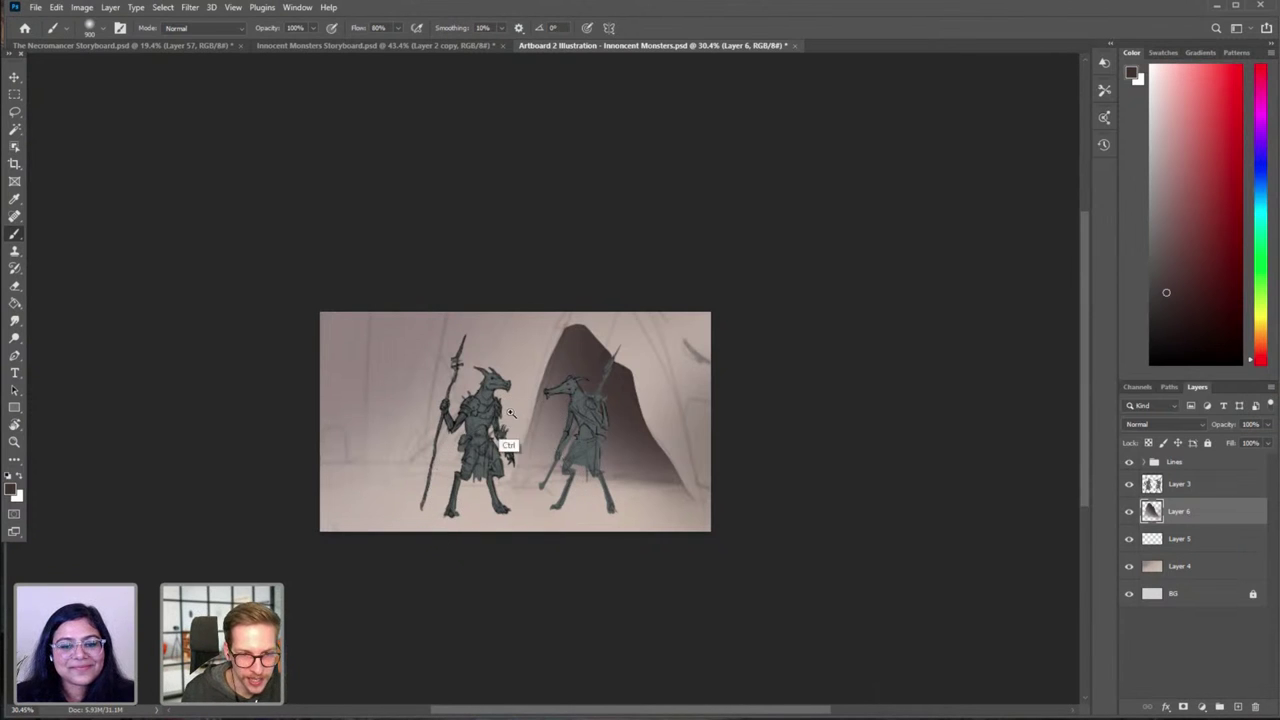
Step: Sample the pale pink background beside the peaked shape and brighten the area above and between the two creatures with a 175 px airbrush
drag(508, 408, 539, 385)
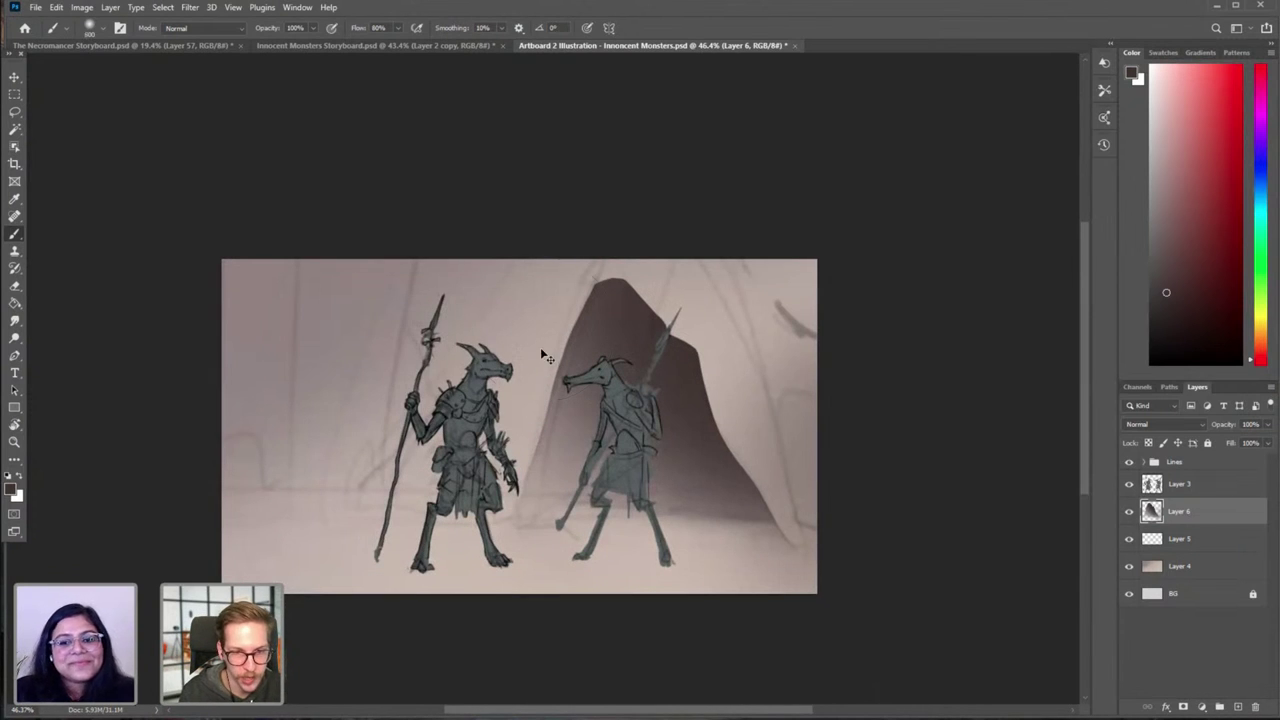
alt+click(540, 357)
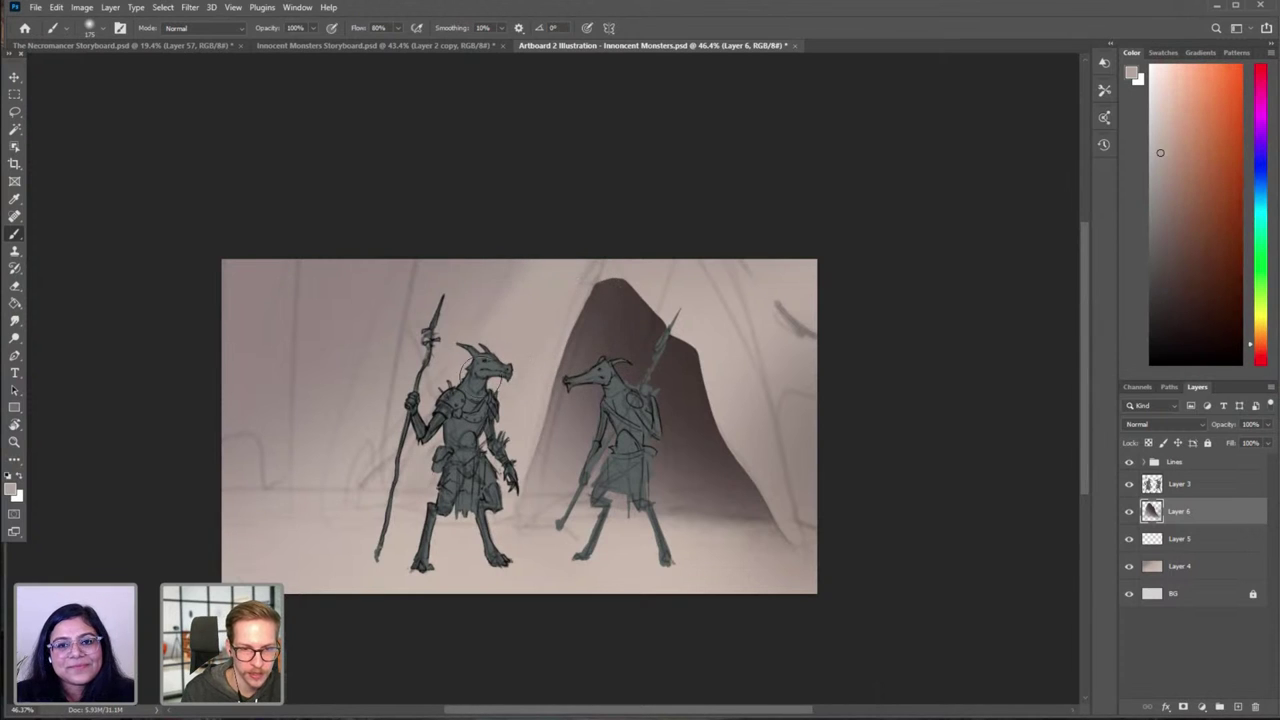
alt+click(706, 340)
drag(506, 329, 556, 293)
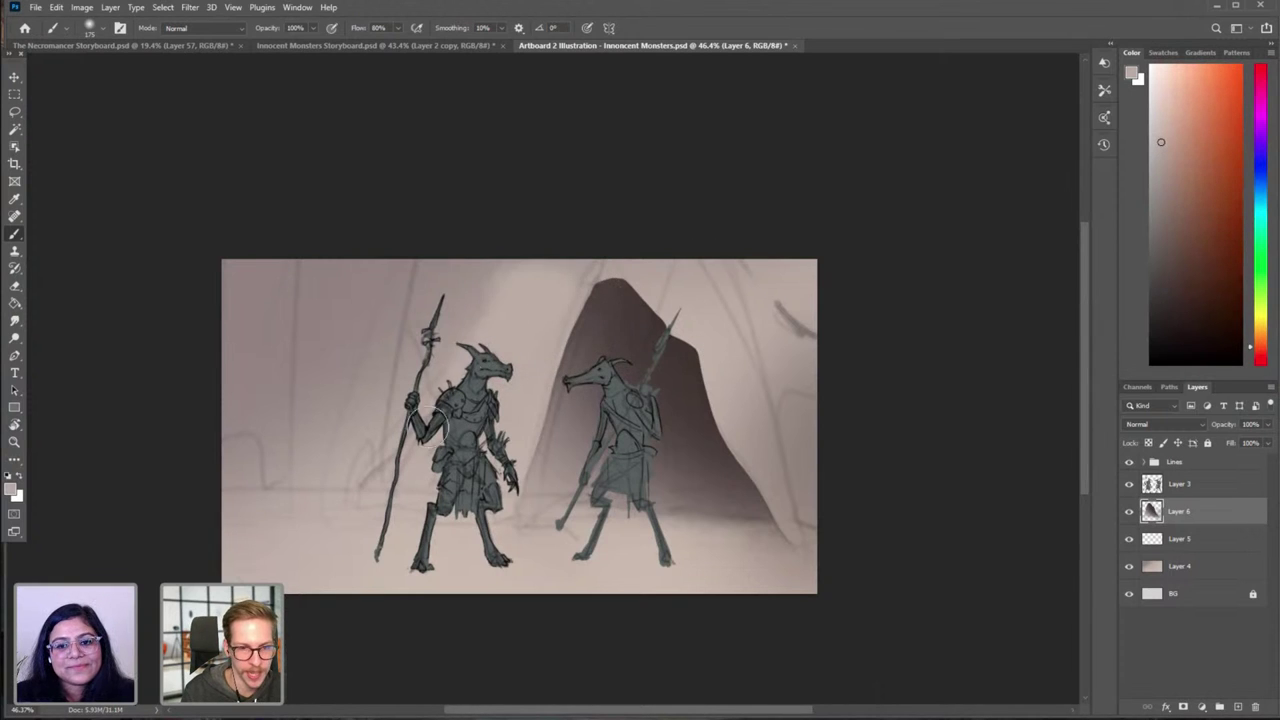
Step: Repaint the light diagonal streak above and between the two creatures, and sample the dark mauve from the peaked shape
key(ctrl+z)
drag(577, 248, 508, 328)
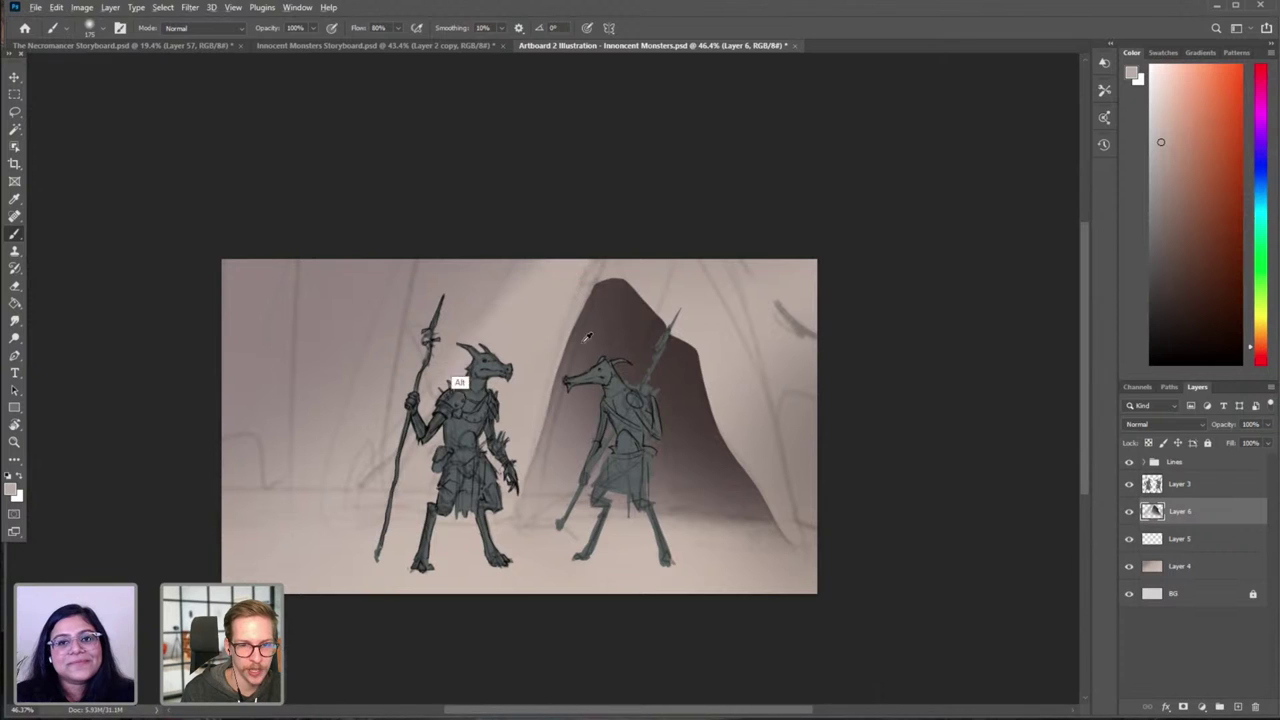
alt+click(598, 372)
mouse_move(470, 268)
mouse_down()
mouse_move(364, 425)
mouse_move(469, 281)
mouse_move(318, 490)
mouse_move(408, 273)
mouse_move(294, 439)
mouse_move(212, 459)
mouse_move(291, 229)
mouse_move(164, 556)
mouse_up()
key(ctrl+z)
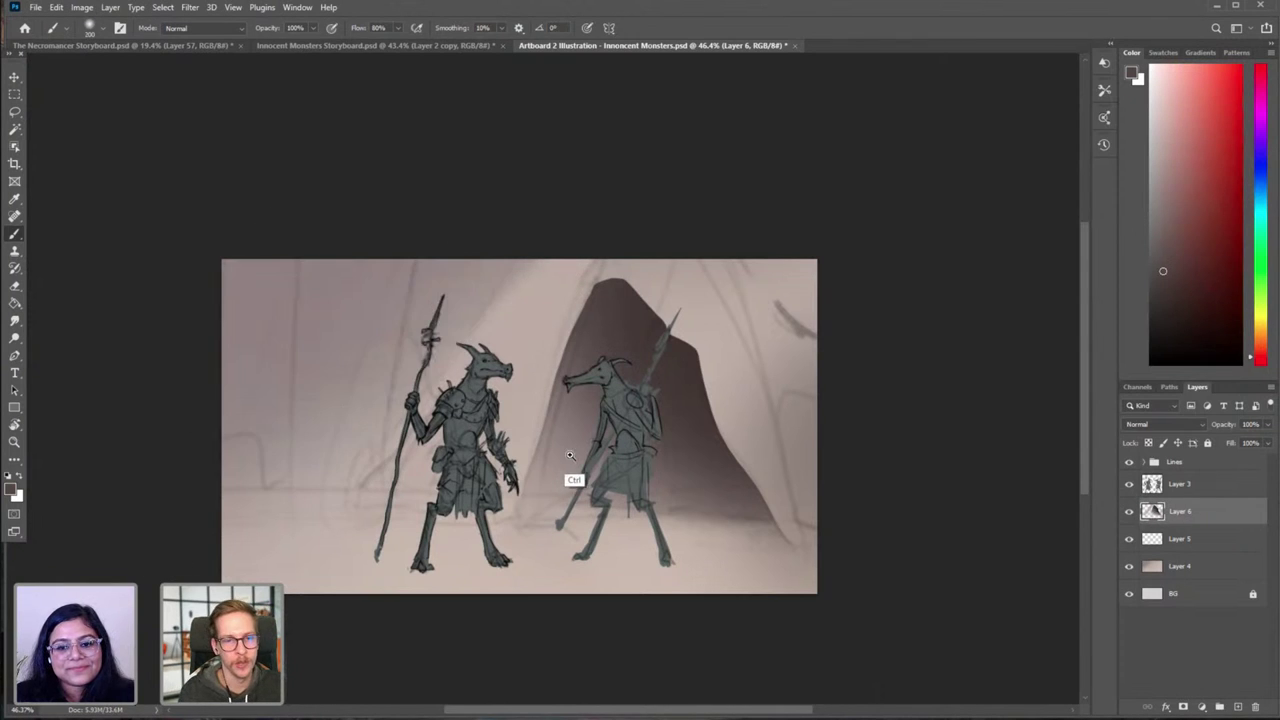
Step: Lasso the background along the diagonal edge of the pale streak behind the left-hand creature and hide the selection outline
scroll(556, 480, down, 1)
key(l)
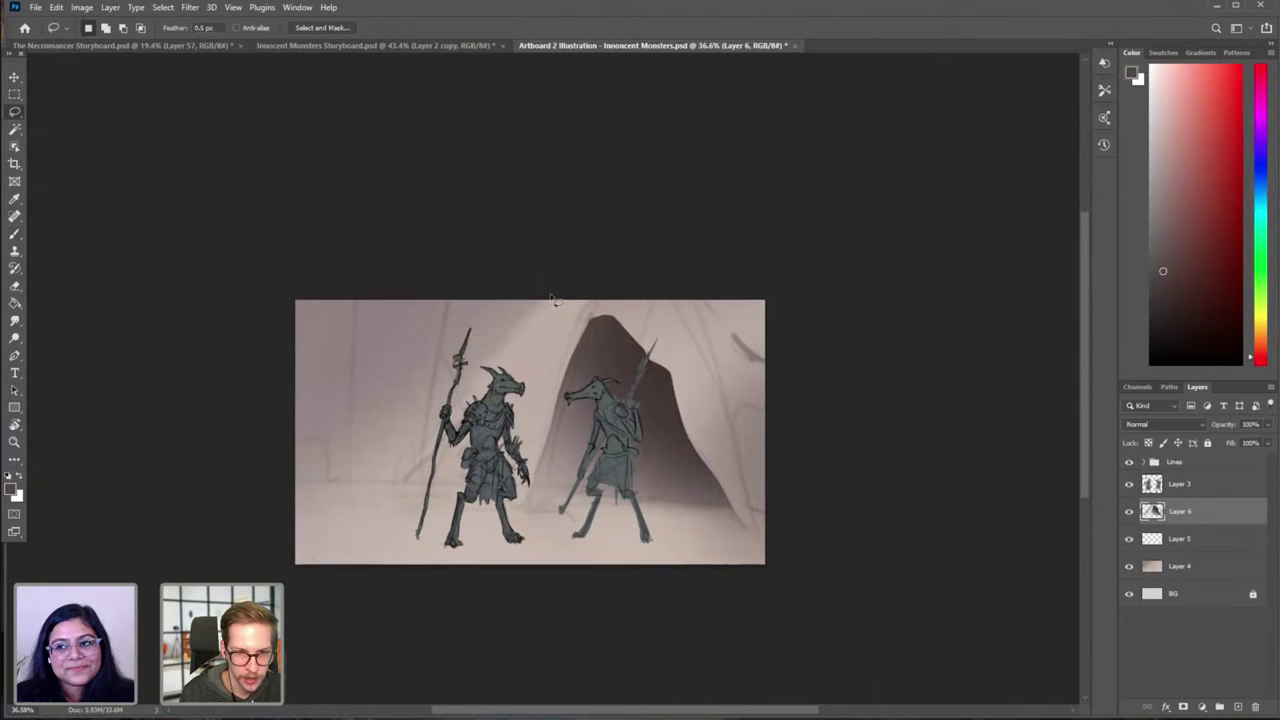
drag(530, 310, 484, 372)
drag(457, 413, 443, 420)
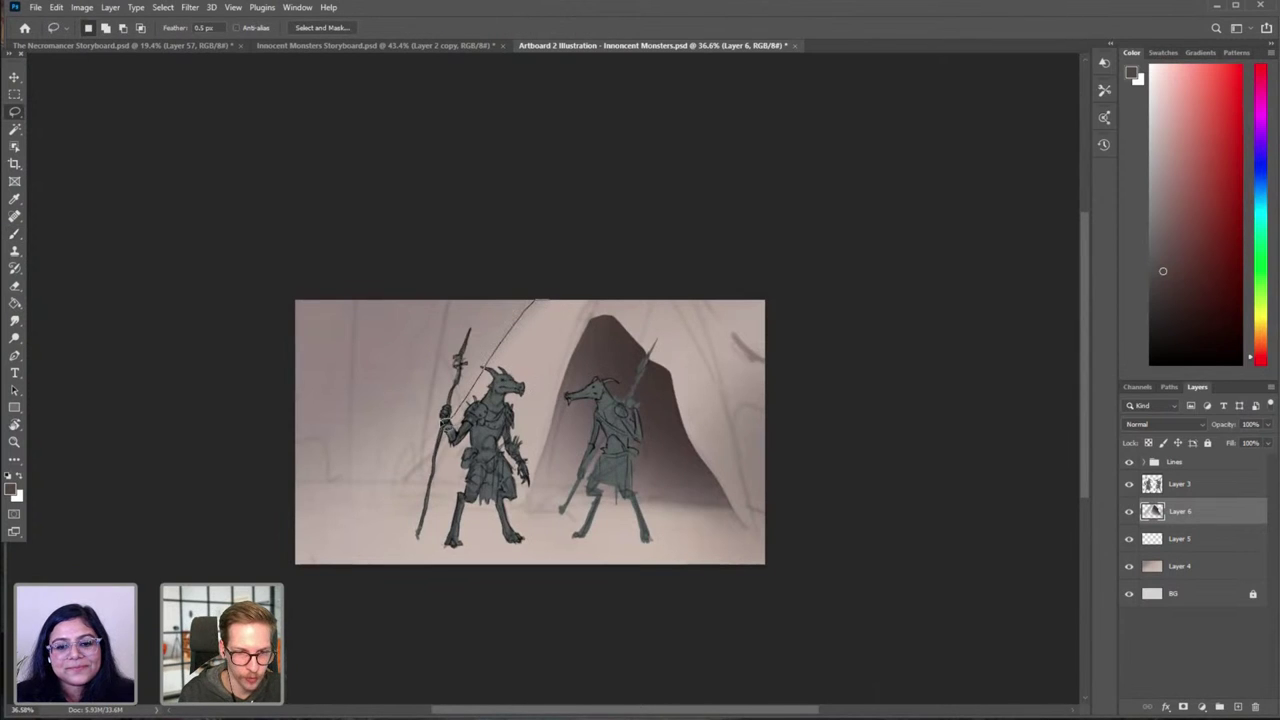
drag(398, 484, 398, 484)
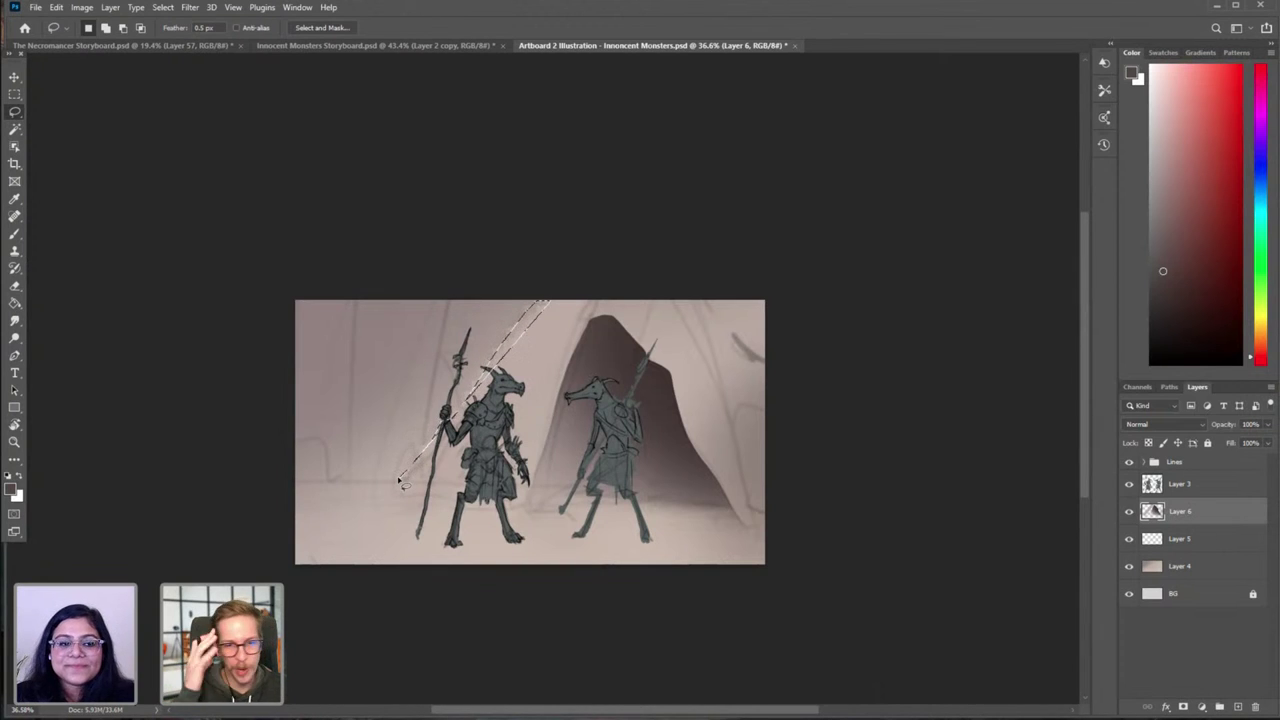
click(577, 266)
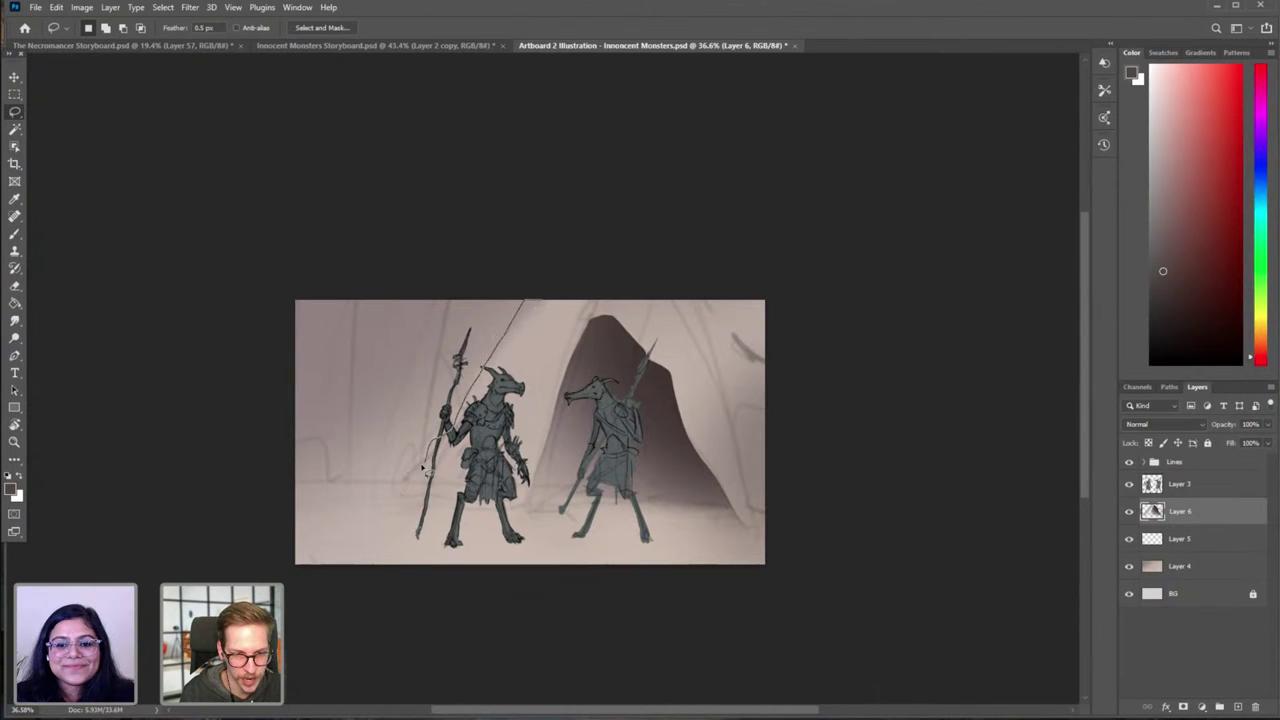
mouse_move(399, 495)
mouse_down()
mouse_move(255, 482)
mouse_move(229, 242)
mouse_move(306, 173)
mouse_move(522, 139)
mouse_up()
key(b)
key(ctrl+h)
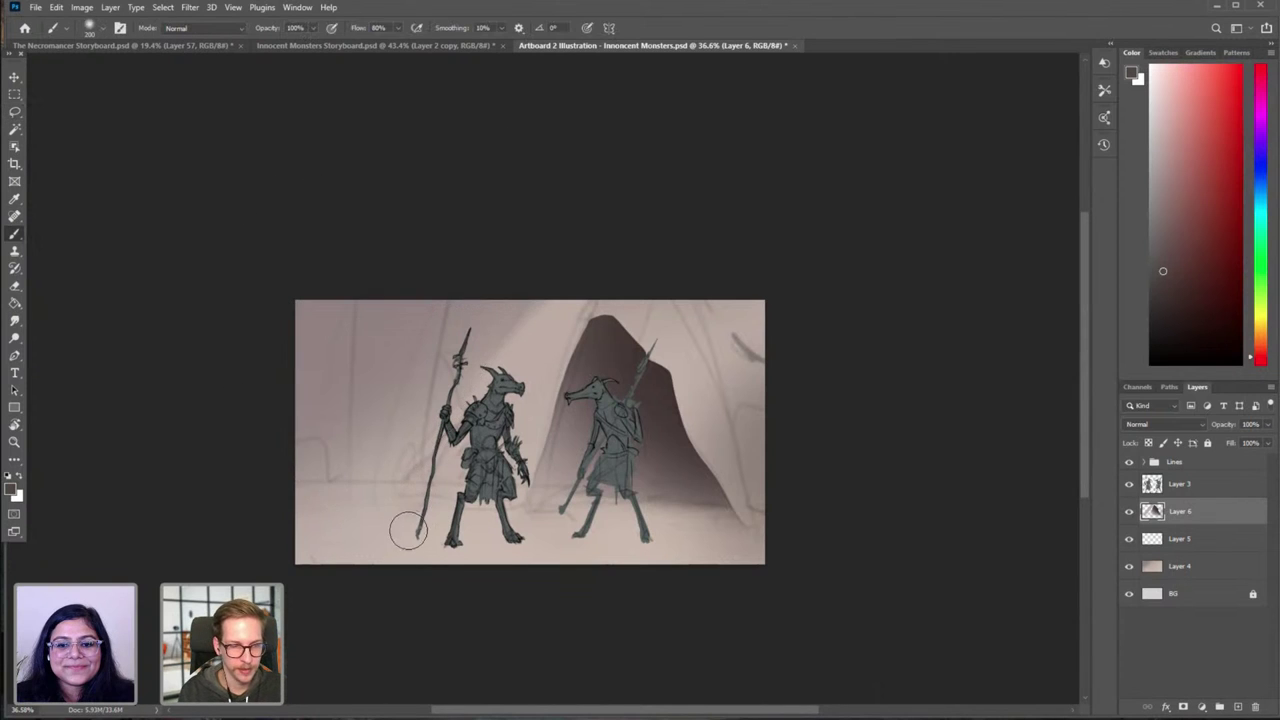
Step: Enlarge the airbrush to 900 px and darken the upper background to the left of the pale streak
key(bracketright)
key(bracketright)
key(bracketright)
key(bracketright)
drag(391, 526, 320, 508)
key(ctrl+d)
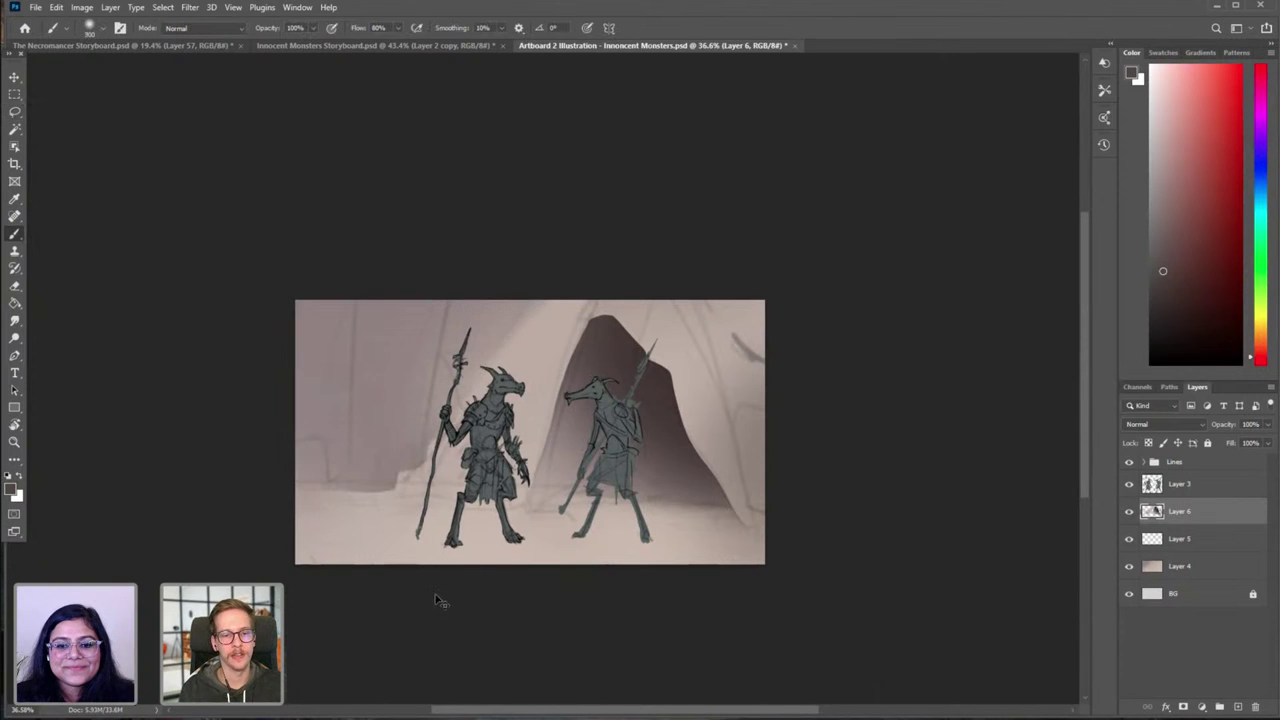
key(ctrl+z)
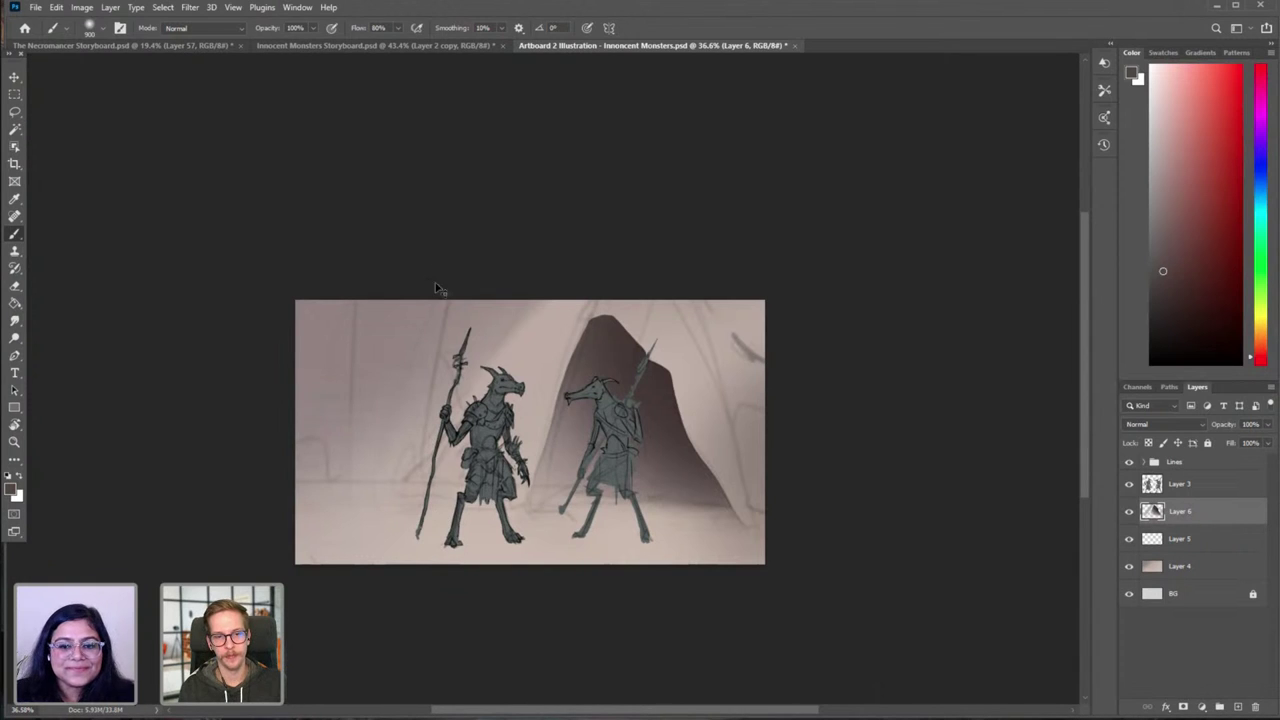
drag(374, 264, 371, 330)
key(ctrl+z)
drag(474, 264, 338, 286)
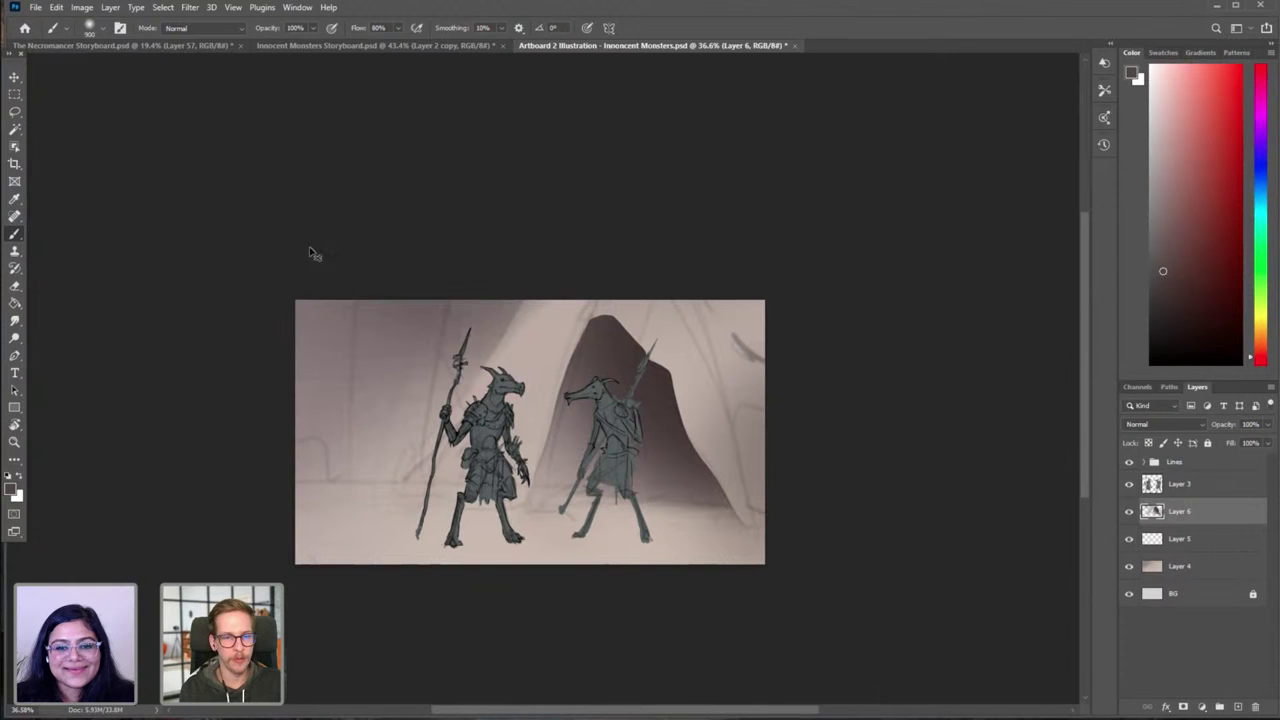
Step: Pick a slightly lighter, redder mauve and tint the background behind the left-hand creature with a 1000 px airbrush
click(1180, 248)
key(])
drag(462, 262, 372, 285)
key(ctrl+z)
key(ctrl+z)
drag(300, 245, 250, 285)
key(ctrl+z)
drag(1170, 258, 1163, 250)
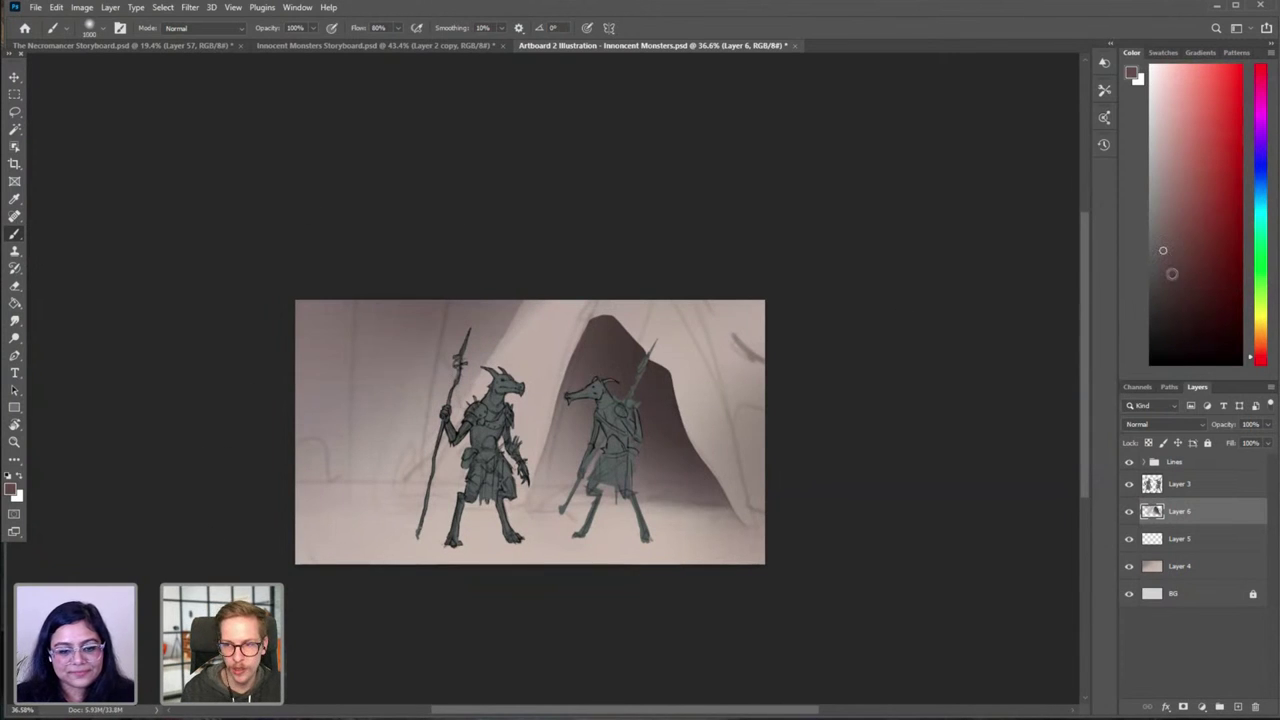
click(1250, 362)
drag(512, 270, 411, 428)
key(ctrl+z)
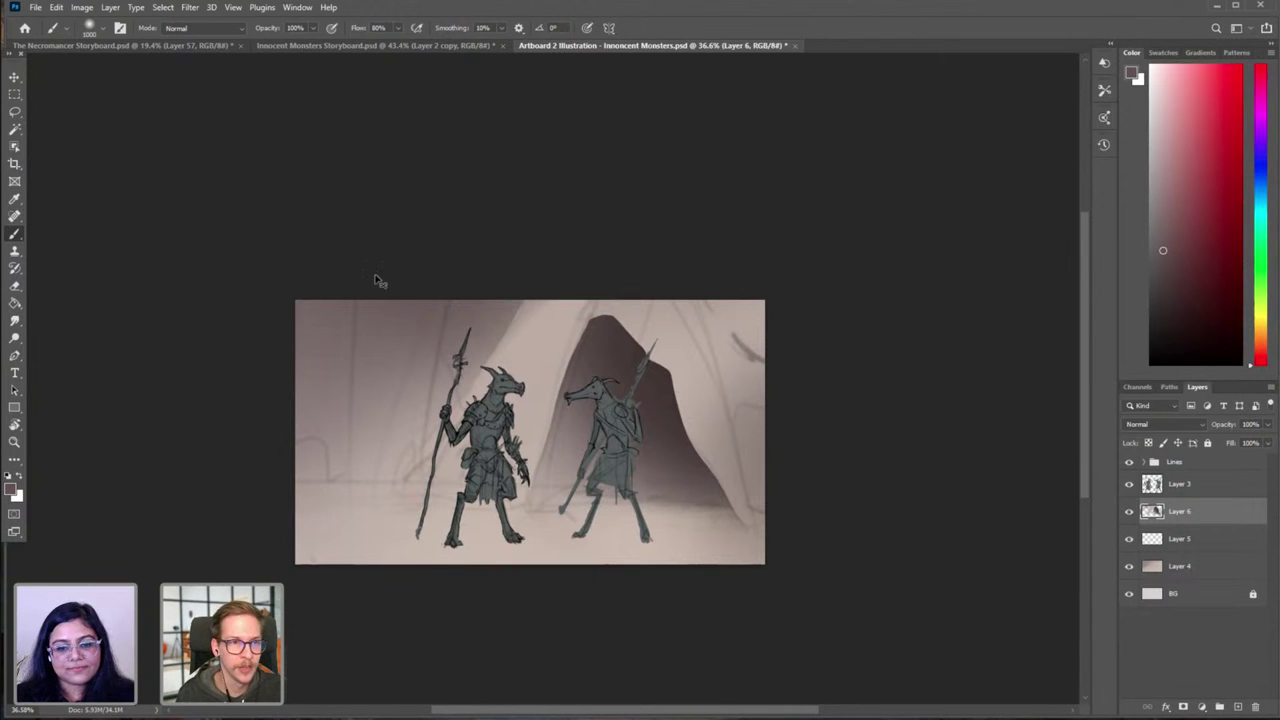
Step: Check the Artboard 2 sketch and its neighbouring artboards in Innocent Monsters Storyboard.psd, and return to the Artboard 2 illustration
click(365, 45)
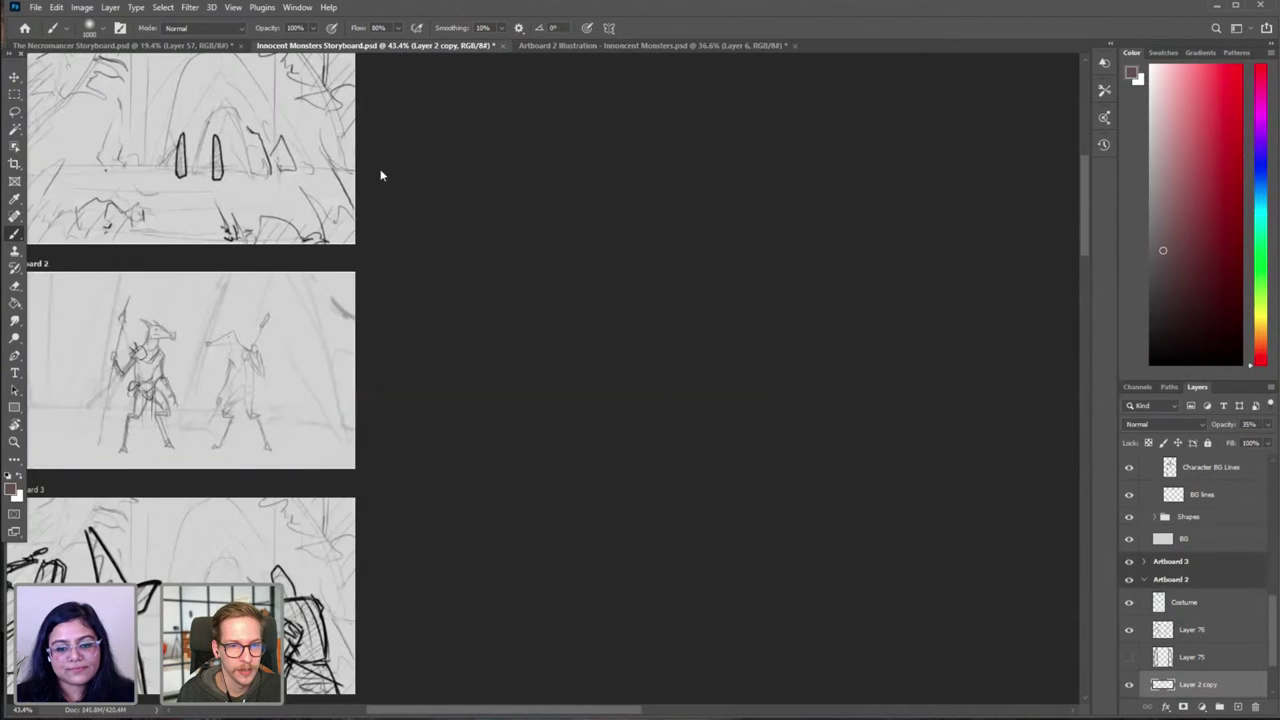
drag(380, 175, 536, 327)
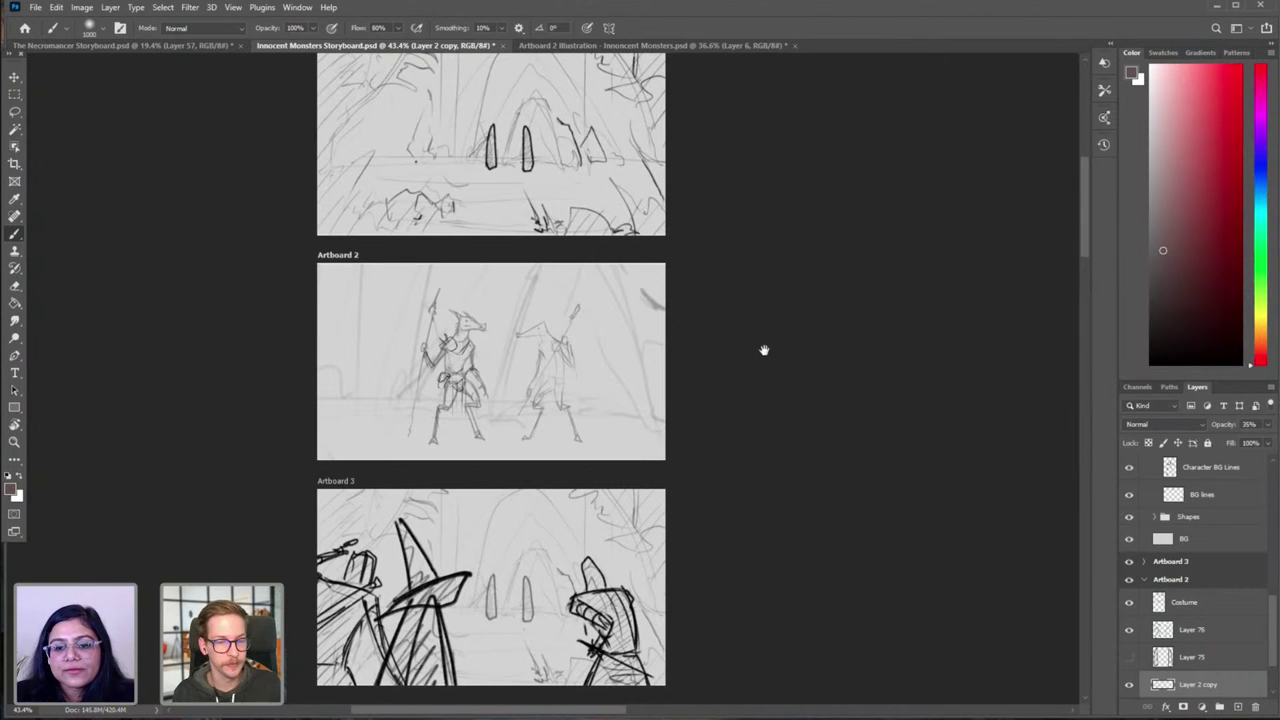
drag(811, 324, 794, 335)
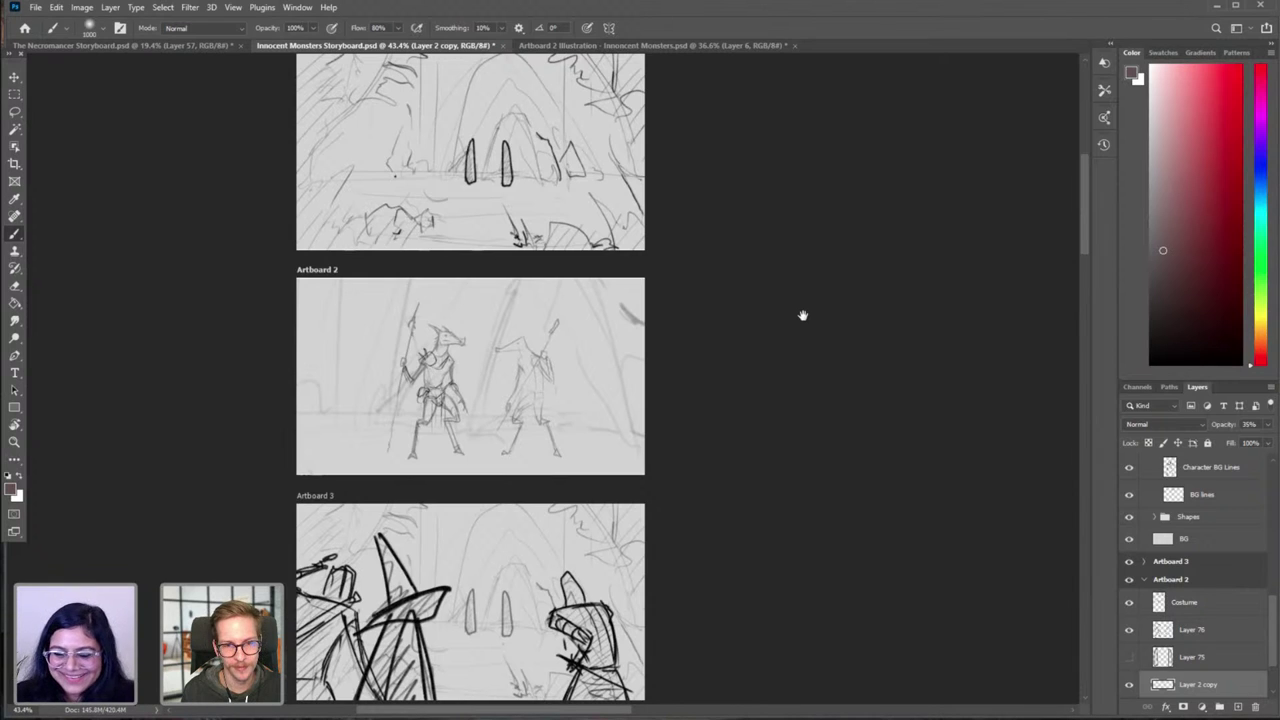
drag(802, 316, 742, 318)
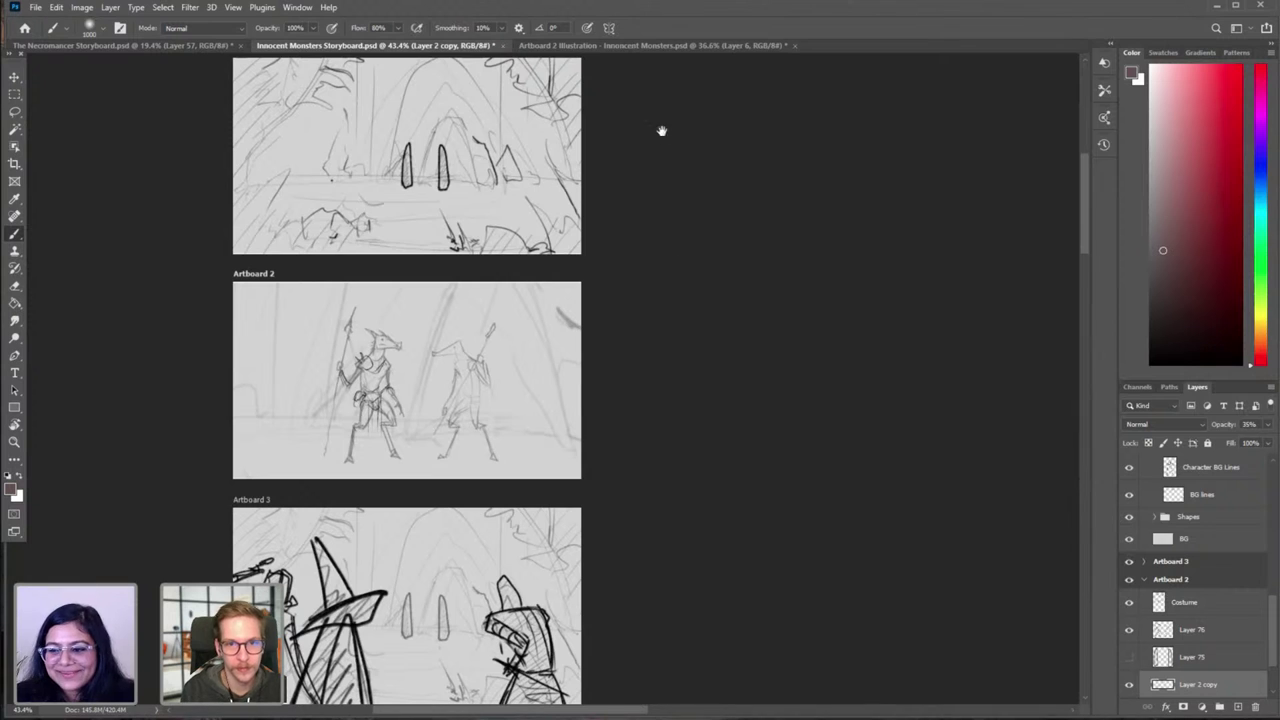
click(690, 47)
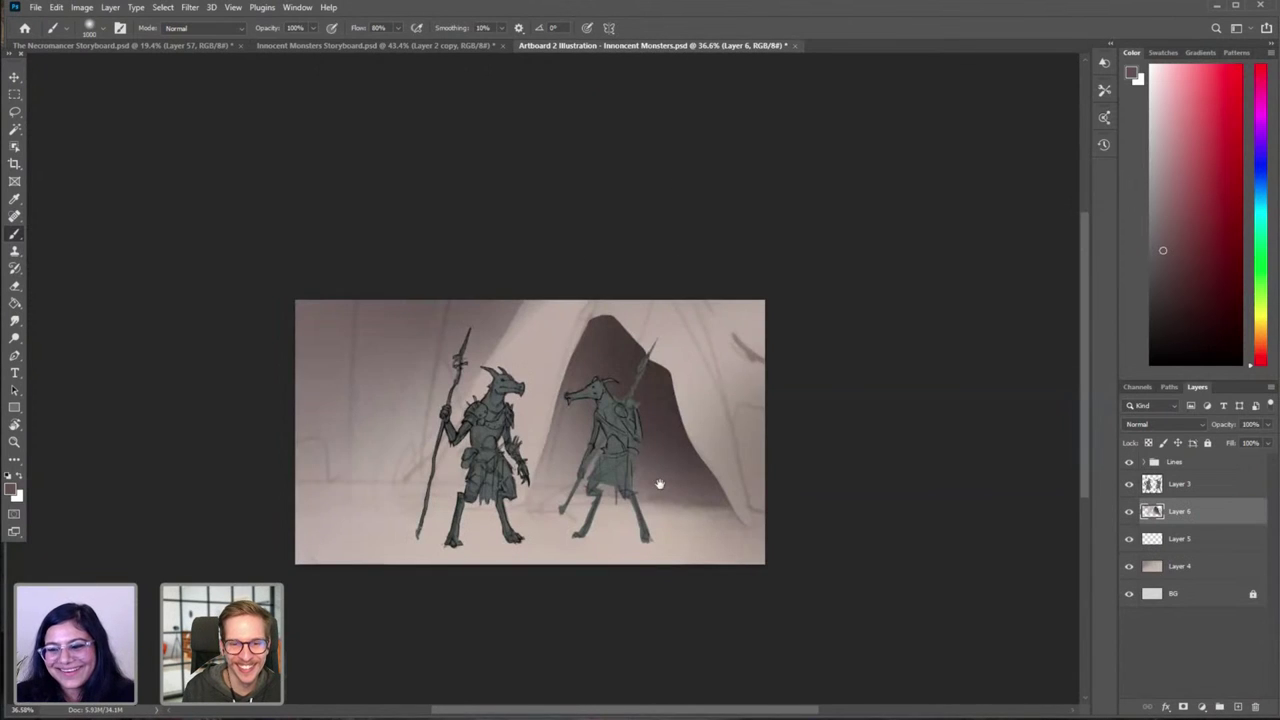
drag(659, 484, 682, 395)
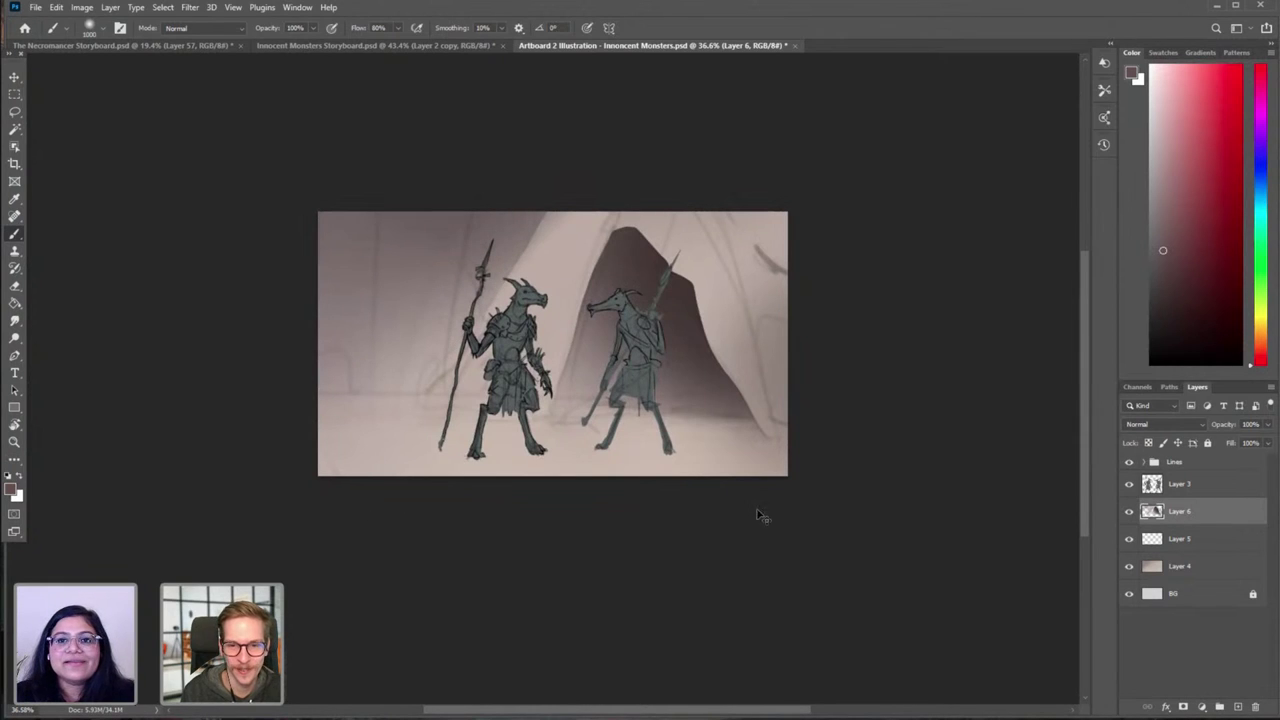
Step: Soften the hard diagonal edge of the pale streak behind the left-hand creature with a large eraser
key(e)
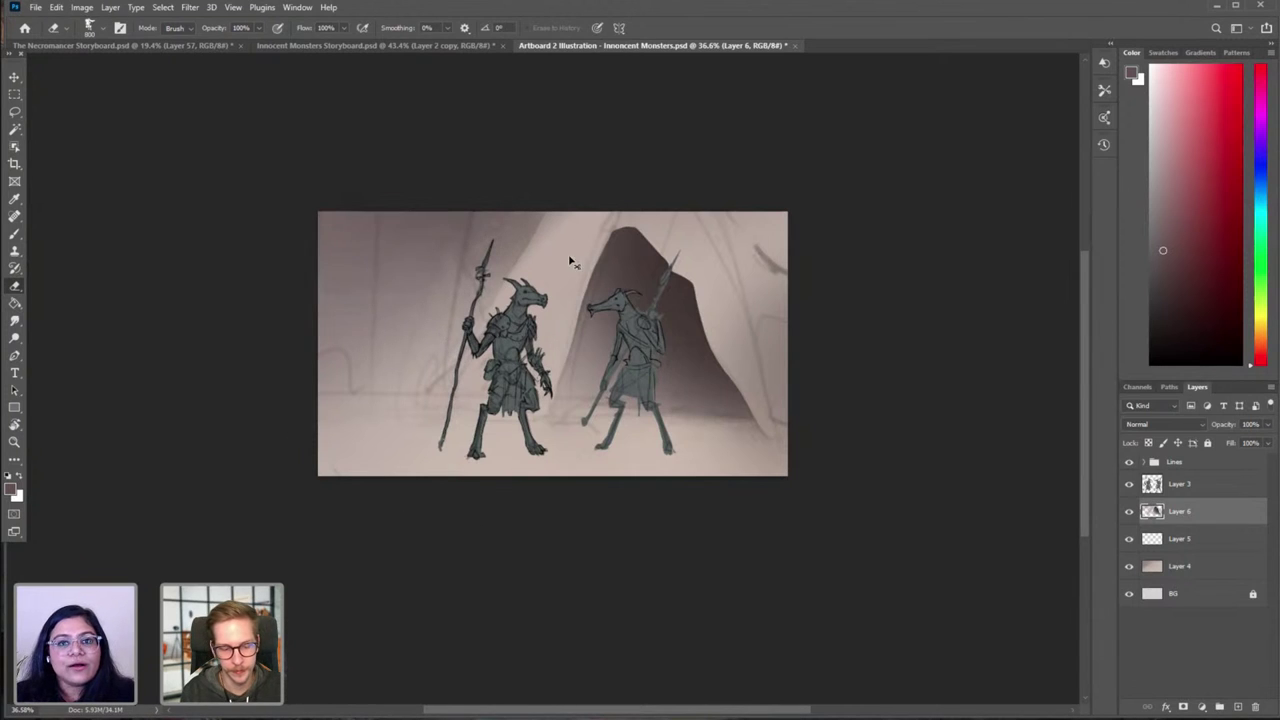
key(r)
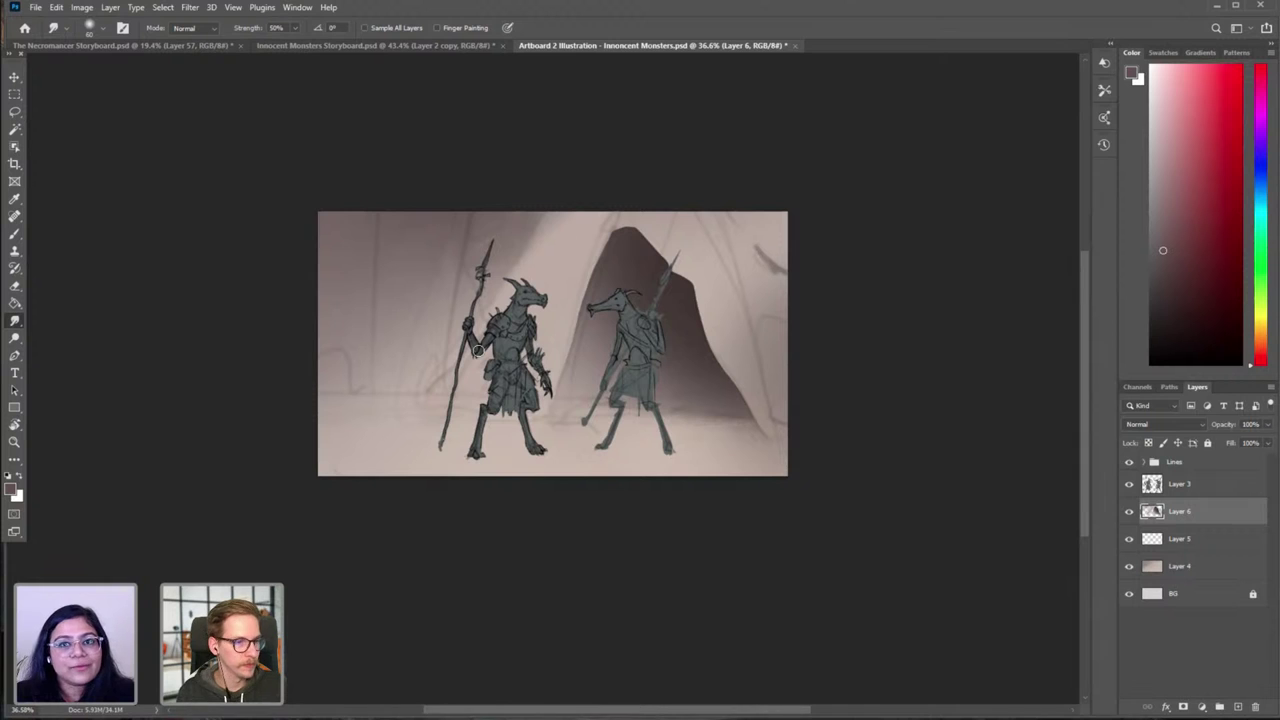
key(b)
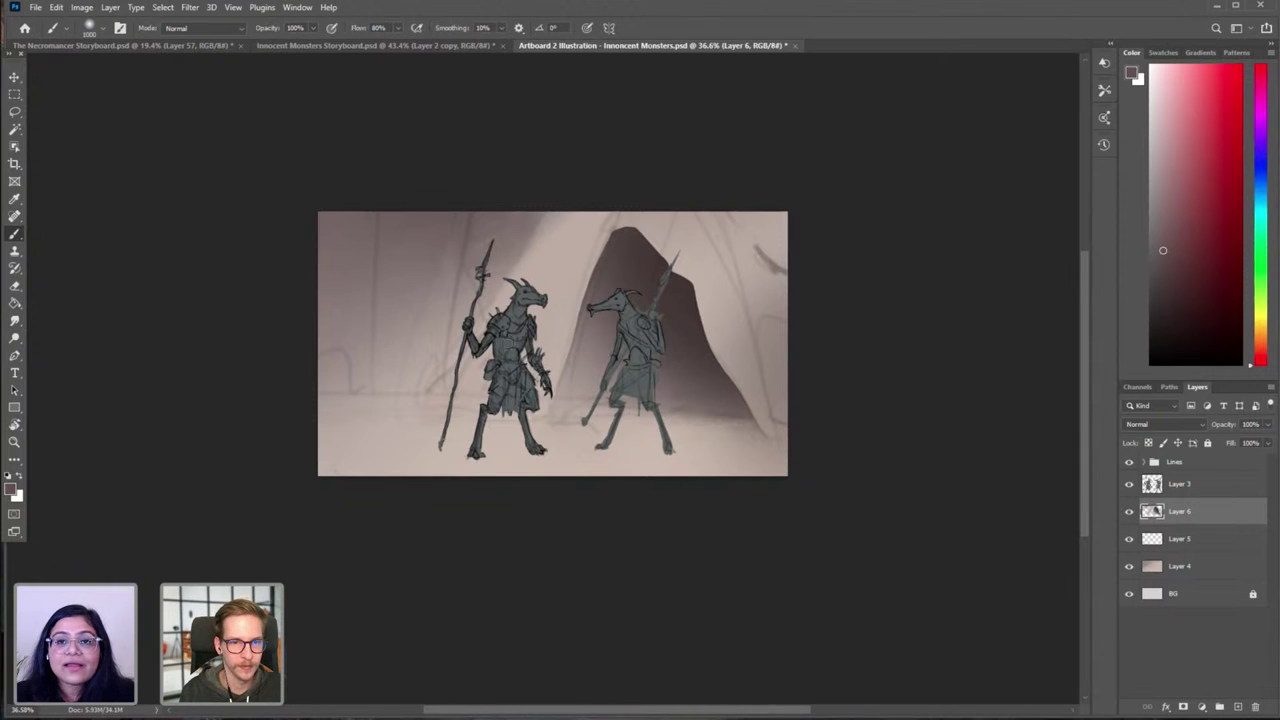
key(e)
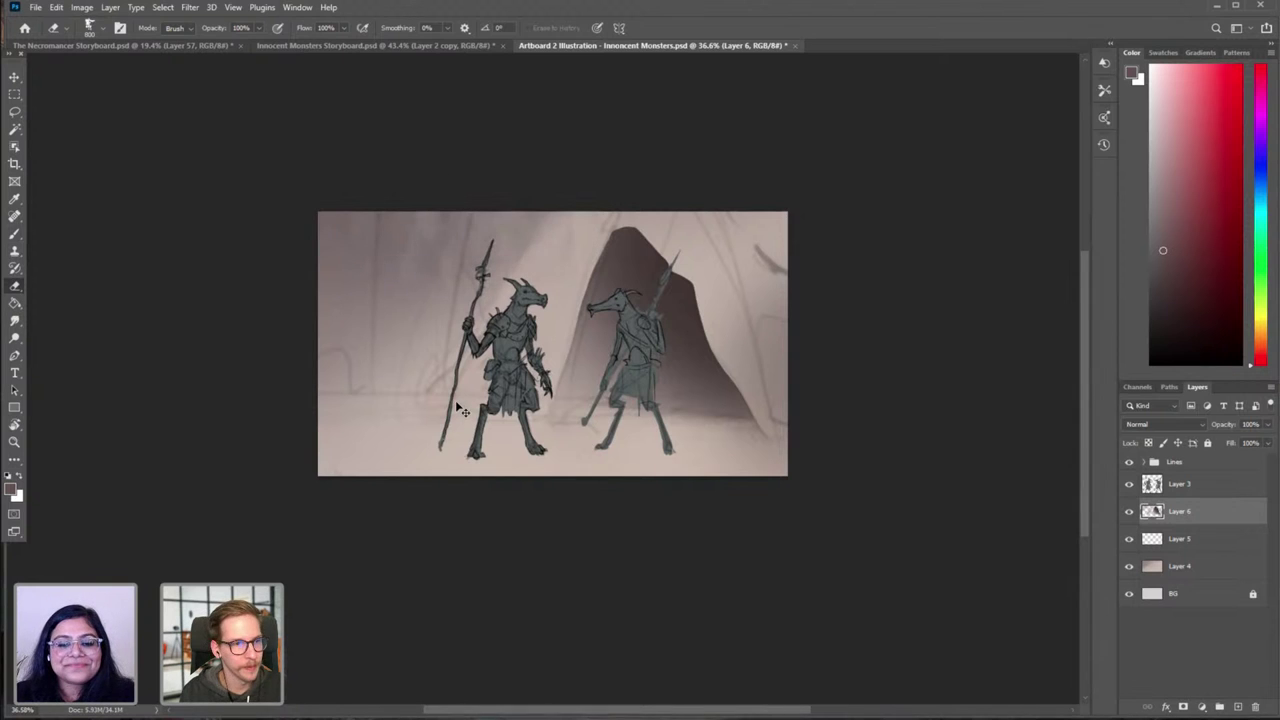
key(ctrl+z)
key(ctrl+z)
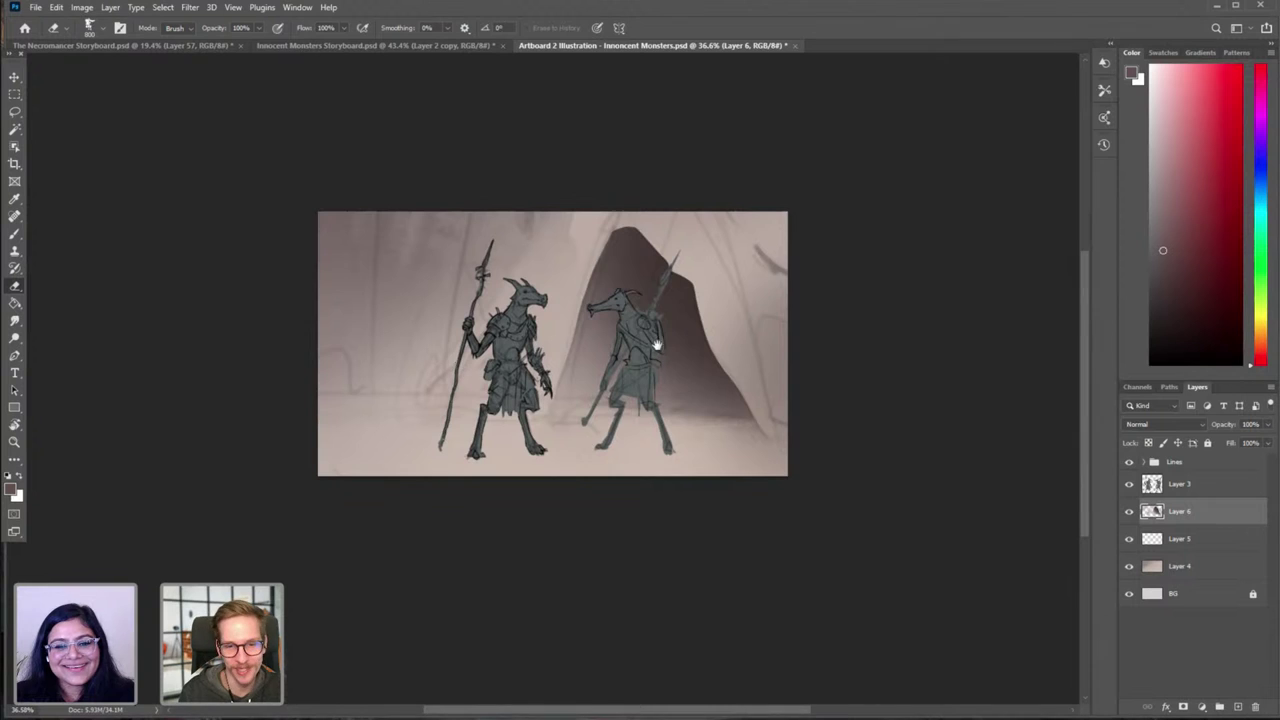
Step: Lasso the background right of the peaked shape, darken it with a large mauve airbrush, and clear the selection
drag(657, 345, 630, 336)
key(b)
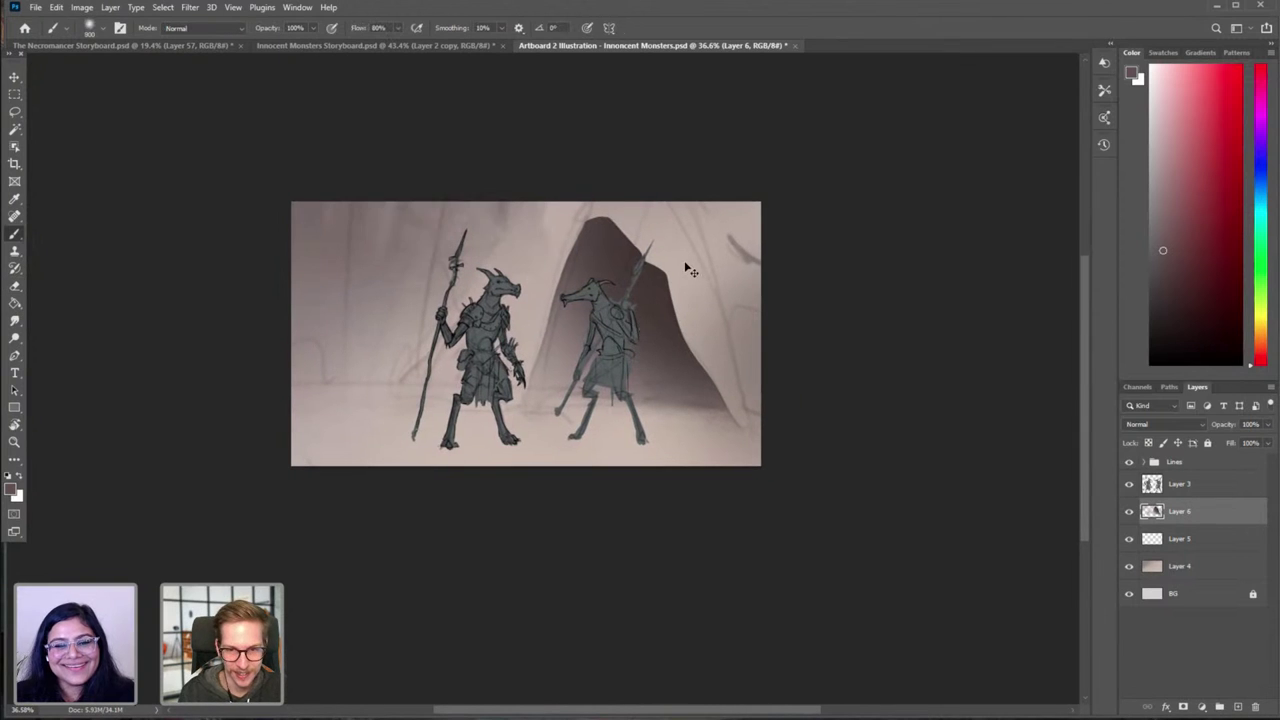
key(l)
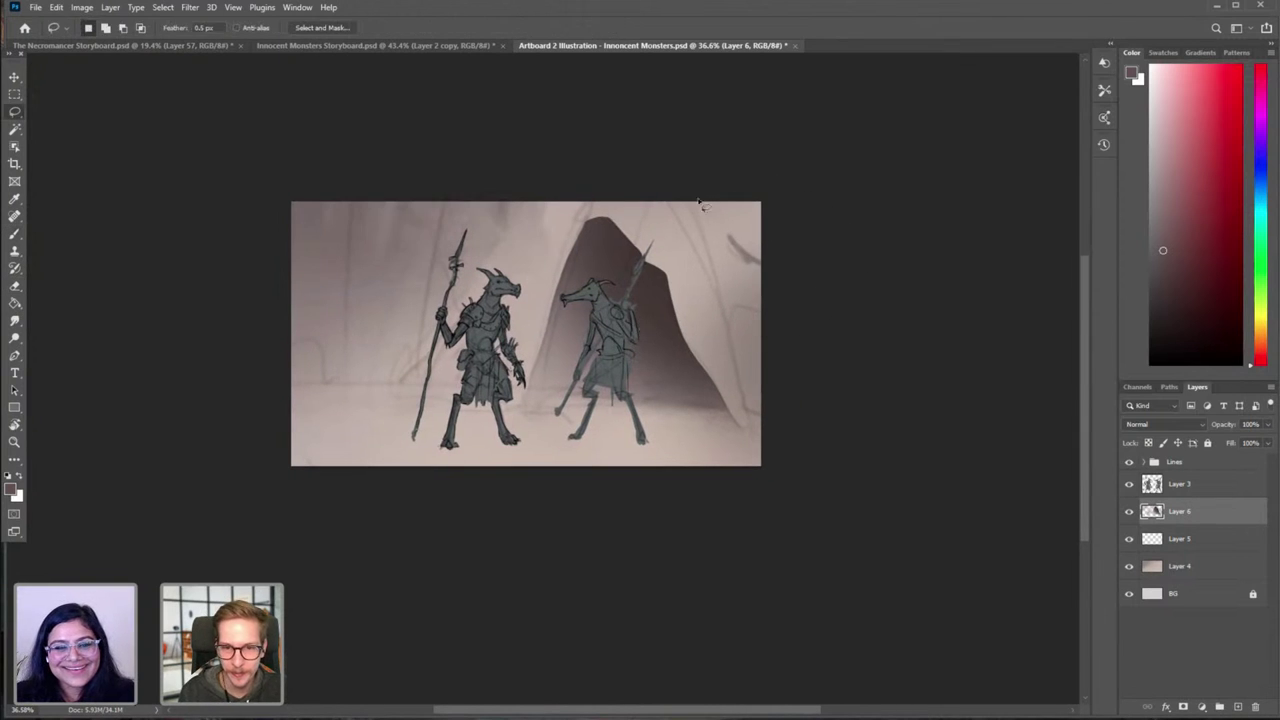
drag(686, 203, 710, 252)
mouse_move(730, 333)
mouse_down()
mouse_move(771, 312)
mouse_move(775, 205)
mouse_move(712, 188)
mouse_up()
key(ctrl+d)
key(b)
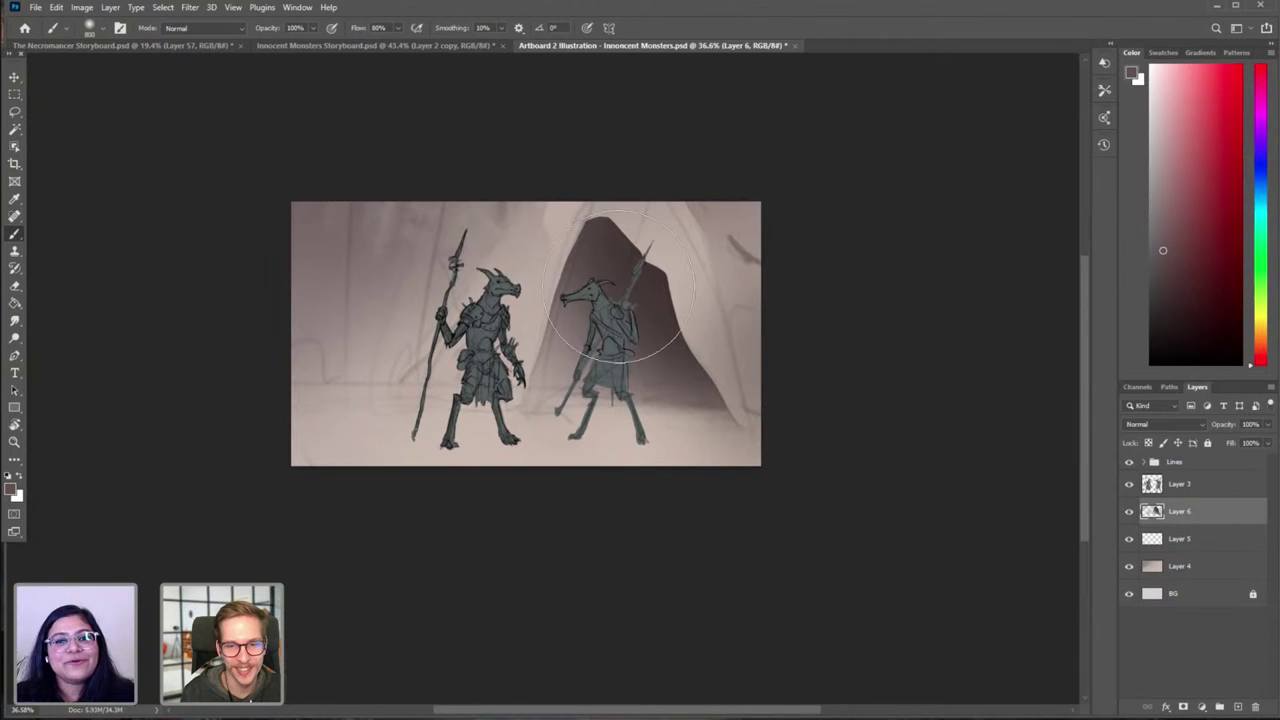
Step: Reduce the airbrush to 400 px and shade around the small rock form at the canvas's right edge
key(bracketleft)
key(bracketleft)
key(bracketleft)
key(bracketleft)
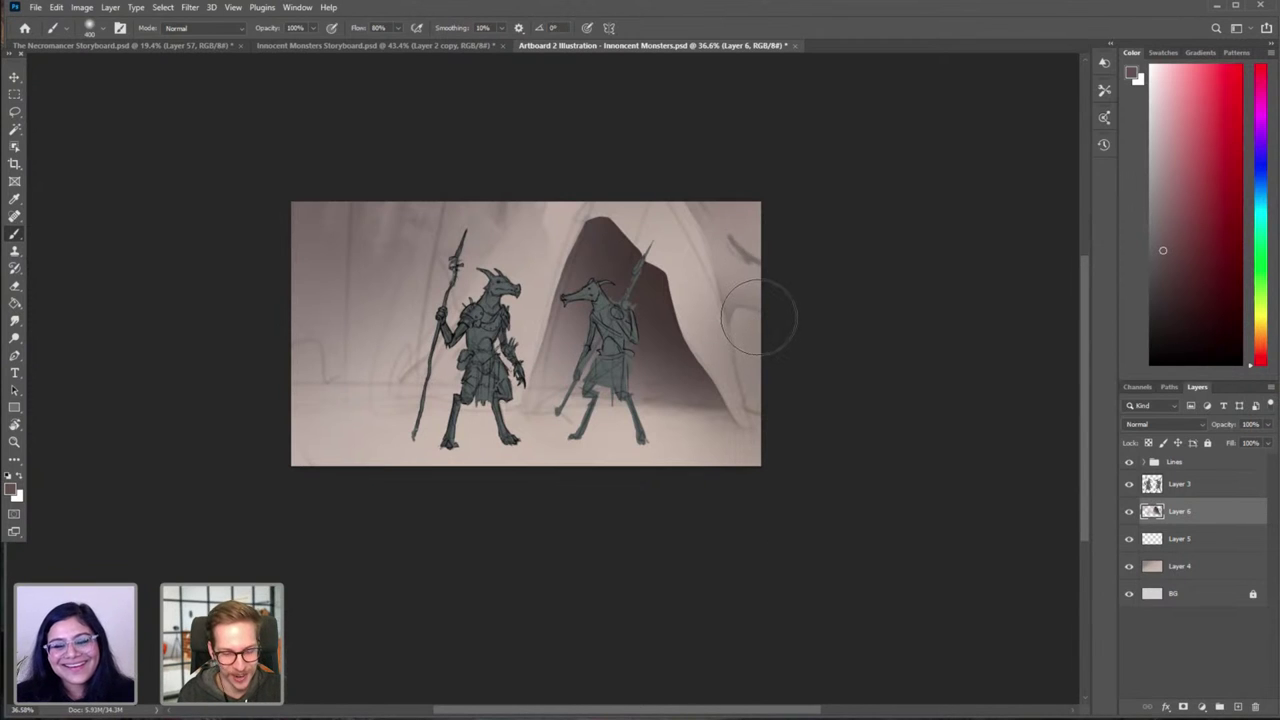
key(l)
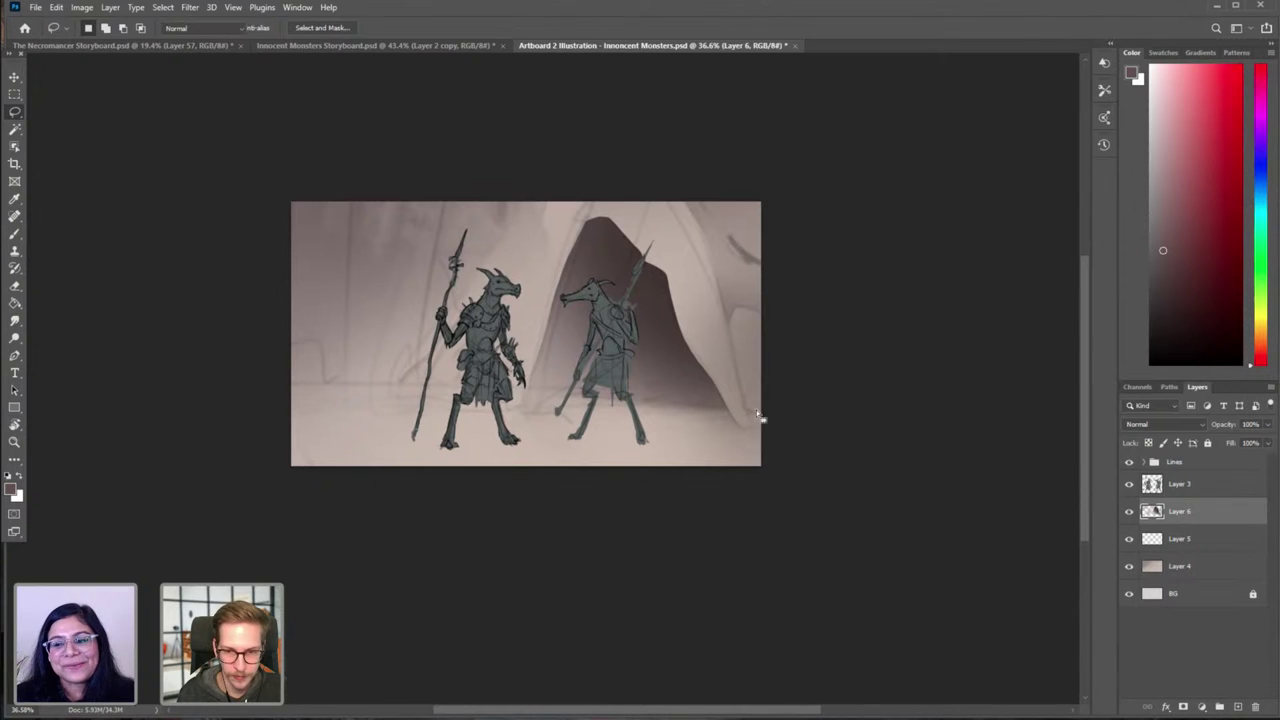
key(b)
key(ctrl+shift+i)
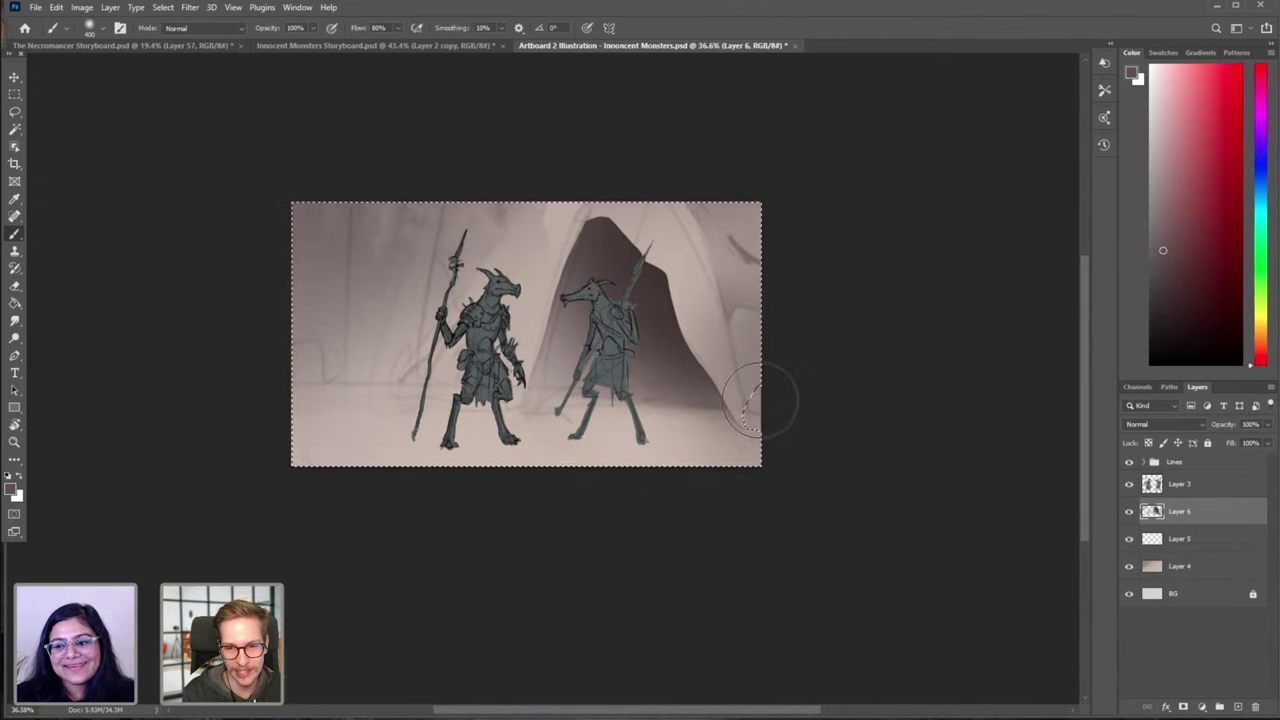
key(bracketleft)
key(bracketleft)
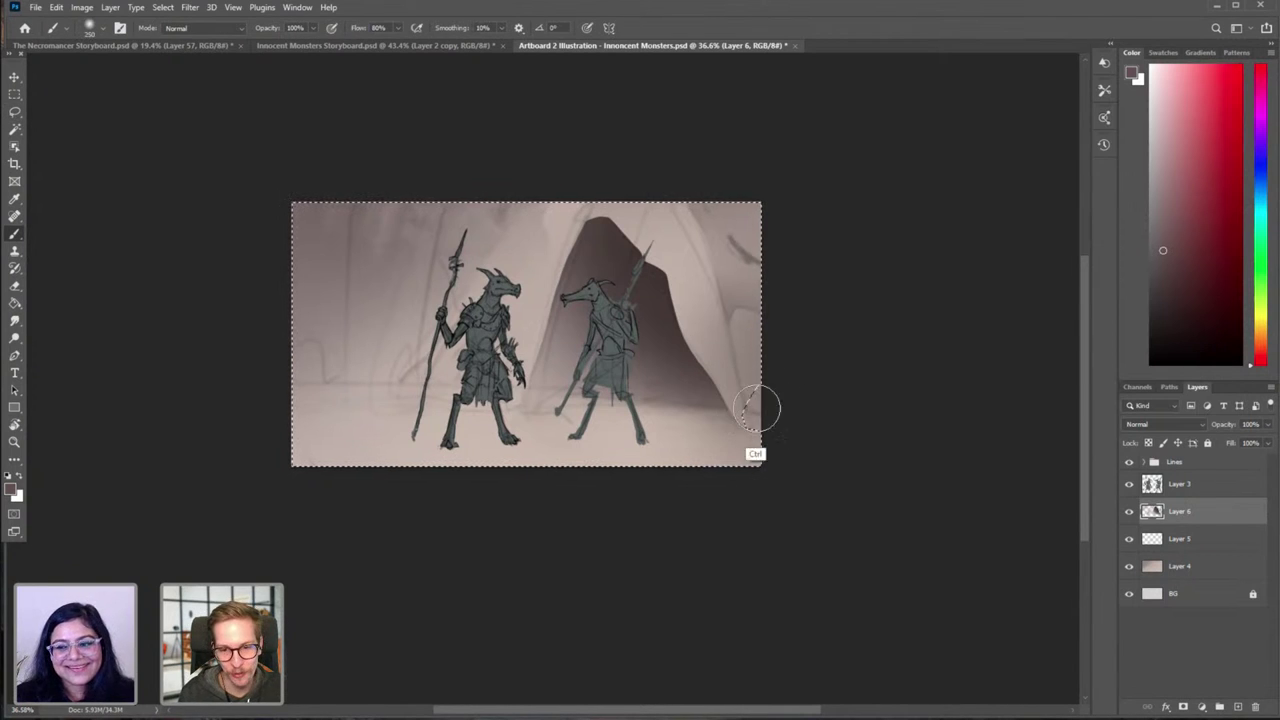
key(l)
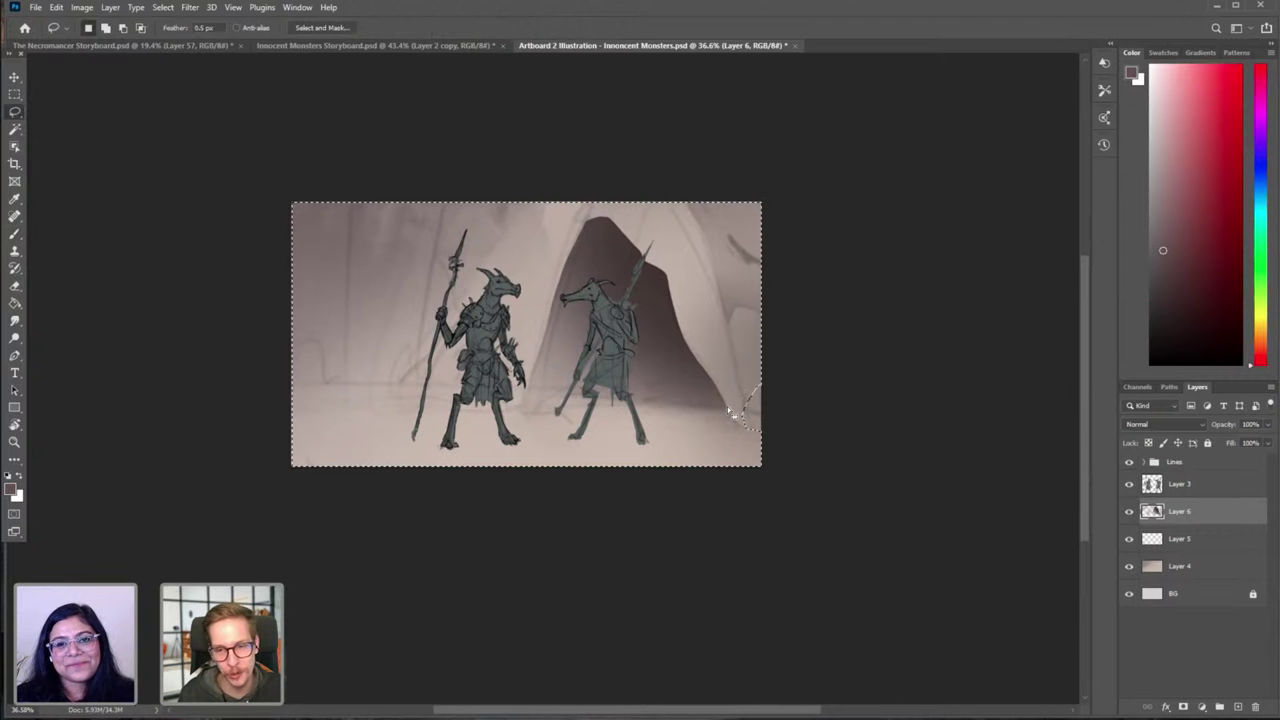
key(shift)
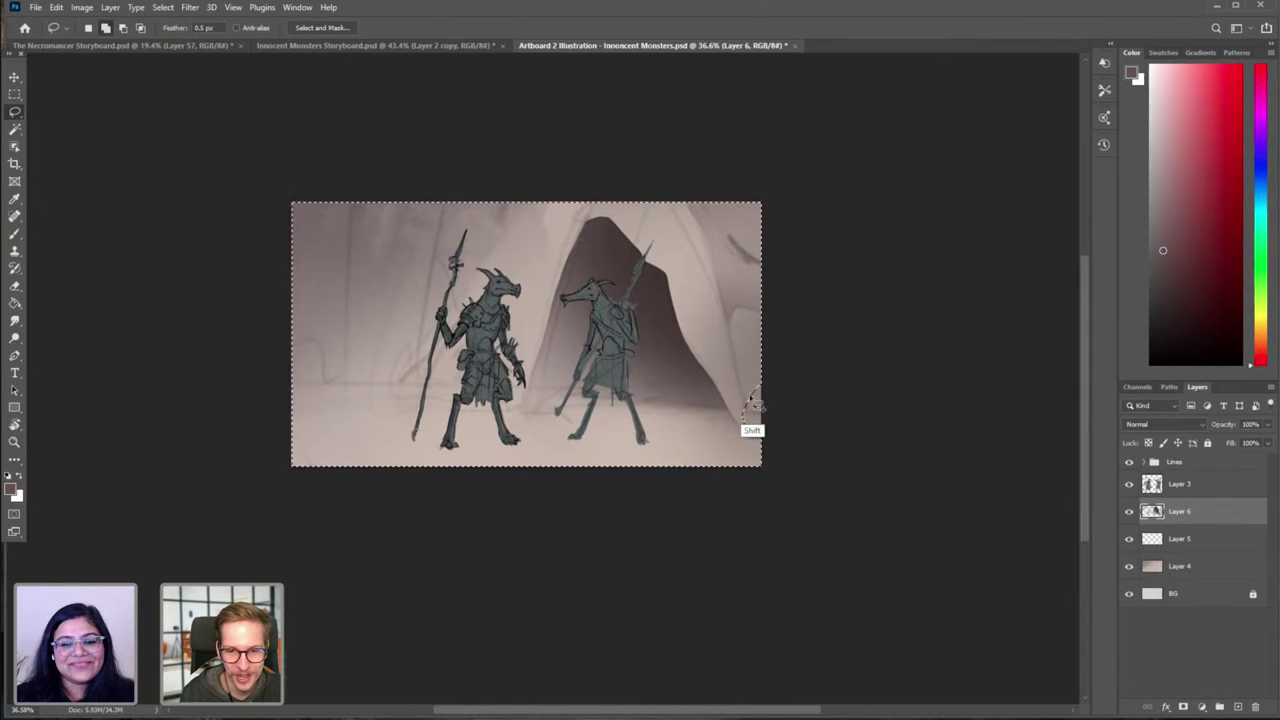
mouse_move(752, 400)
mouse_down()
mouse_move(745, 415)
mouse_move(736, 358)
mouse_move(727, 440)
mouse_move(740, 437)
mouse_up()
key(alt)
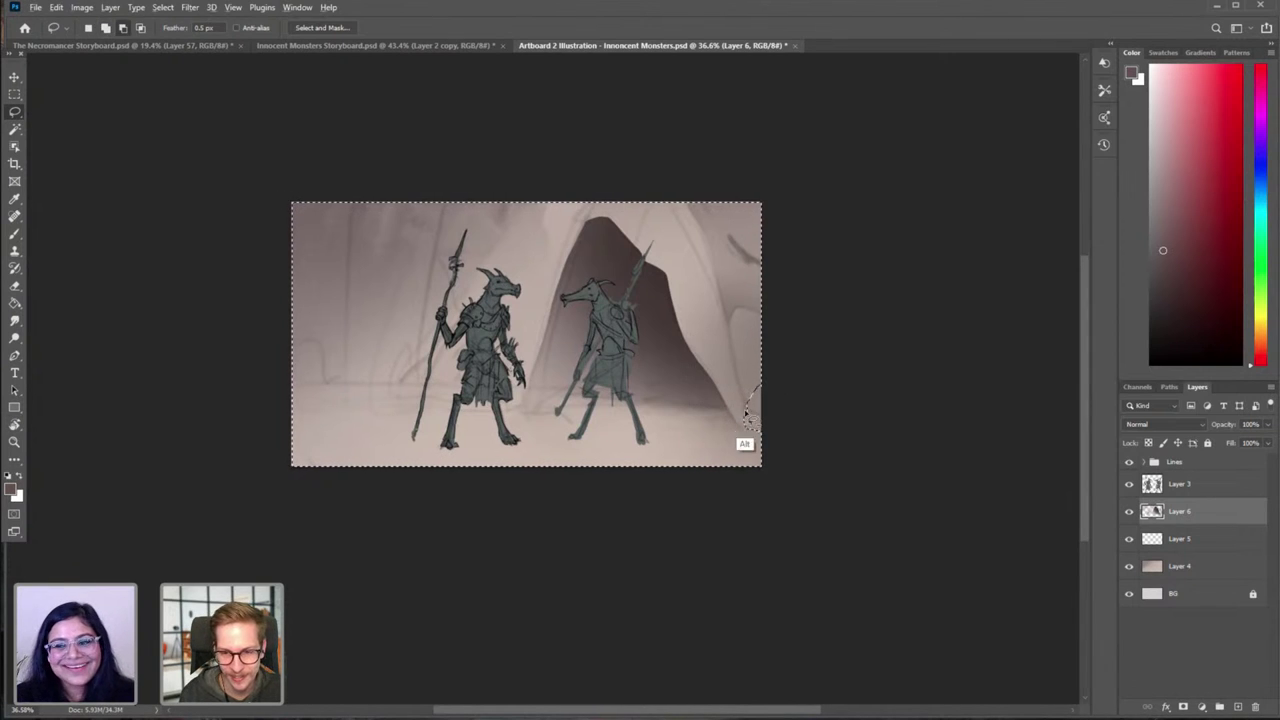
key(ctrl+d)
Step: Enlarge the brush to 300 px, shade around the small rock shape at the background's lower right edge, and clear the selection
key(b)
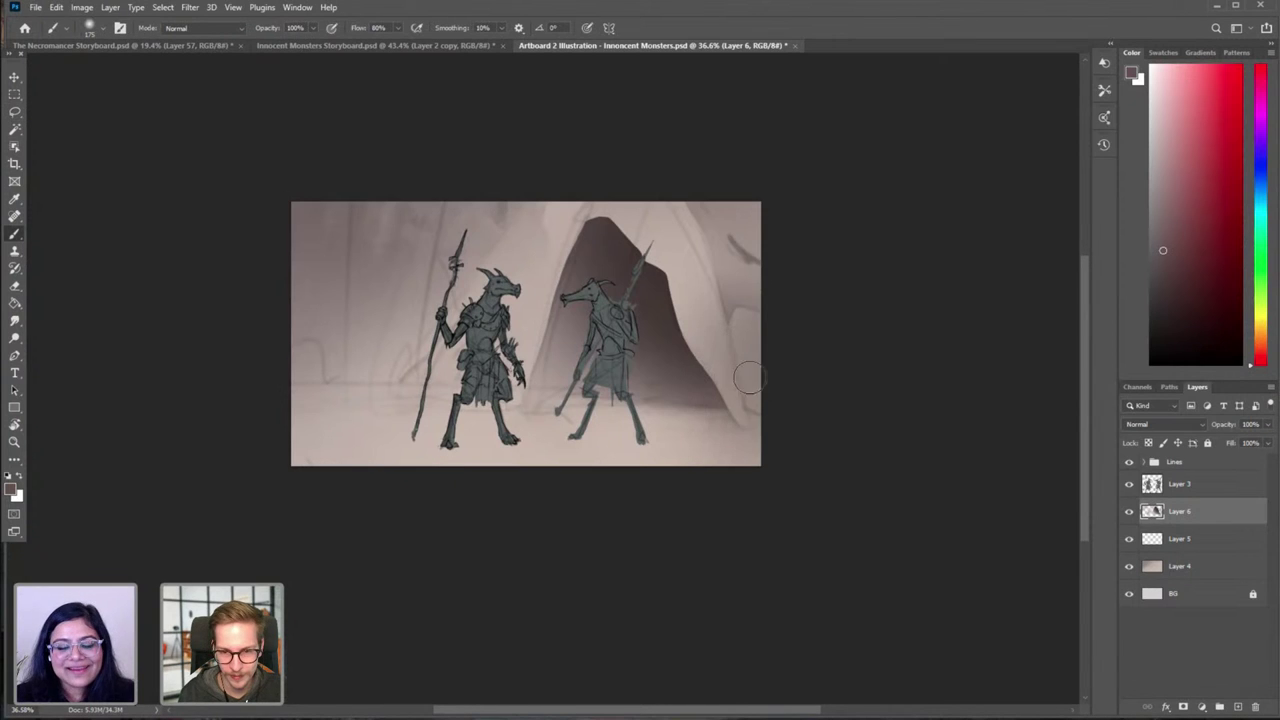
key(bracketright)
key(bracketright)
key(bracketright)
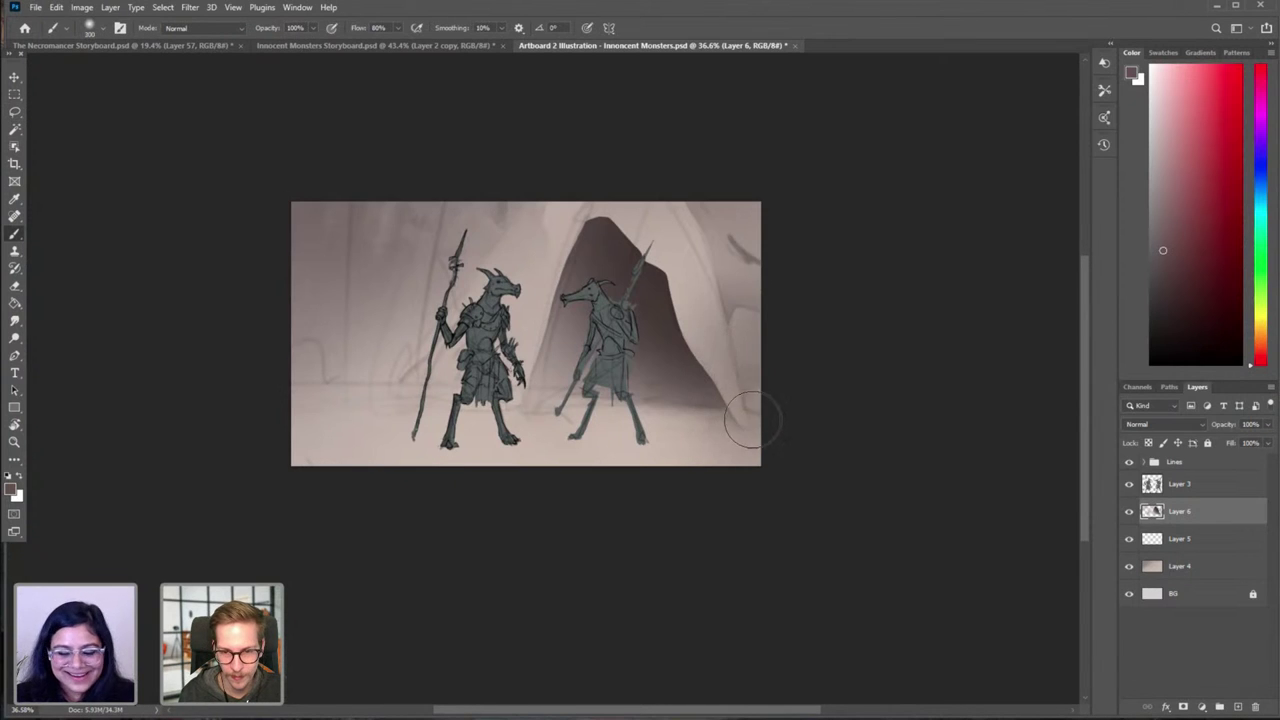
key(ctrl)
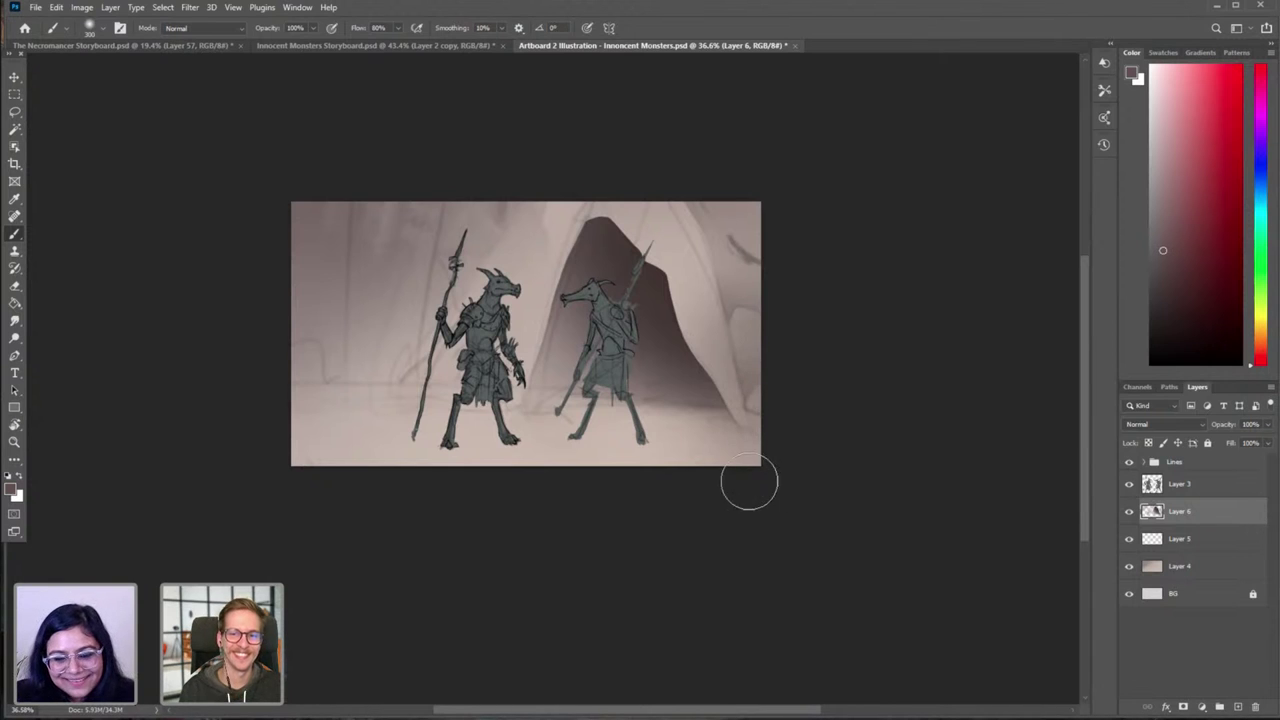
Step: Toggle the Lines group's visibility to examine the background painting, leaving the group hidden
click(1129, 463)
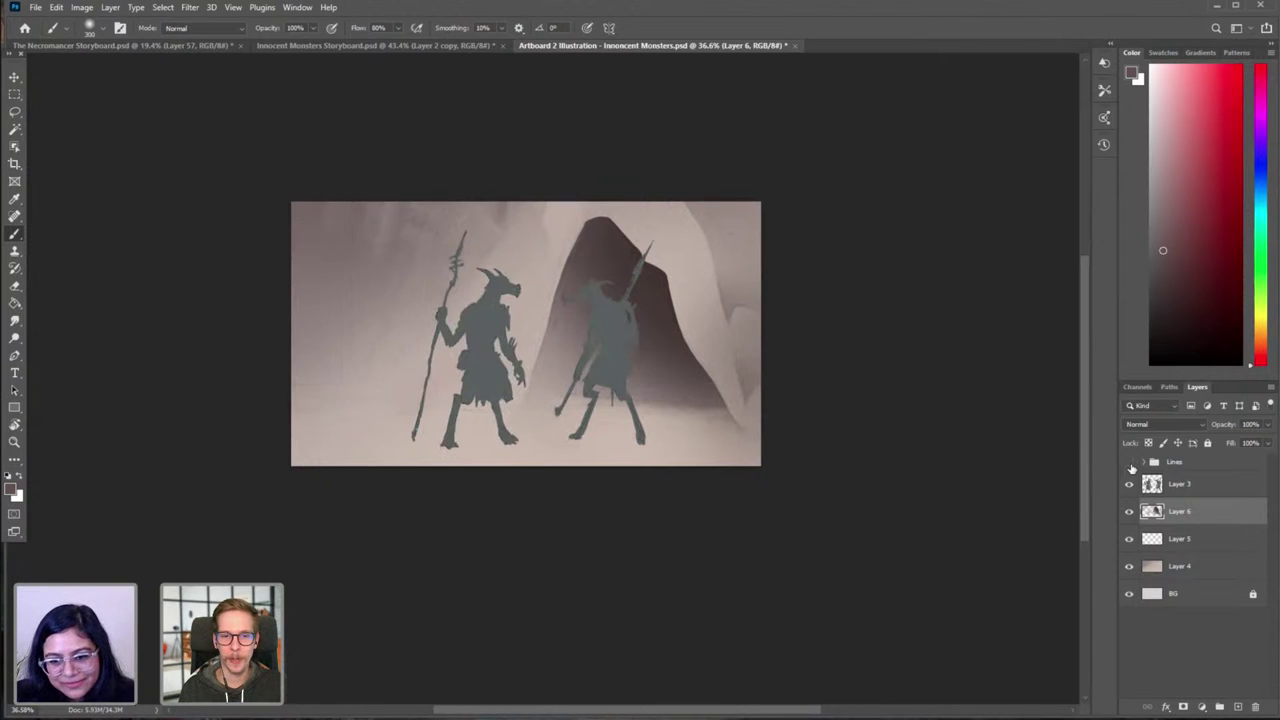
click(1131, 465)
click(1131, 465)
click(1131, 465)
click(1131, 465)
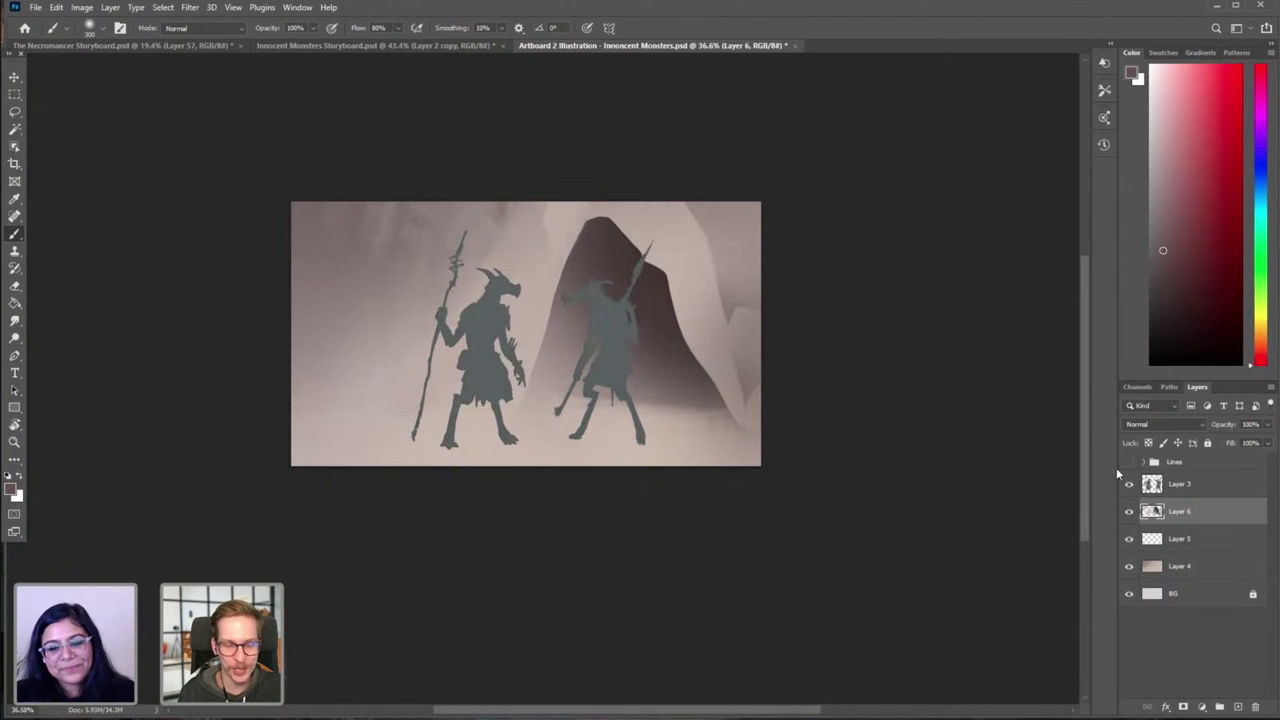
Step: Smudge the edges of the dark peaked opening at 50% strength, undo unwanted strokes, and show the Lines group again
key(r)
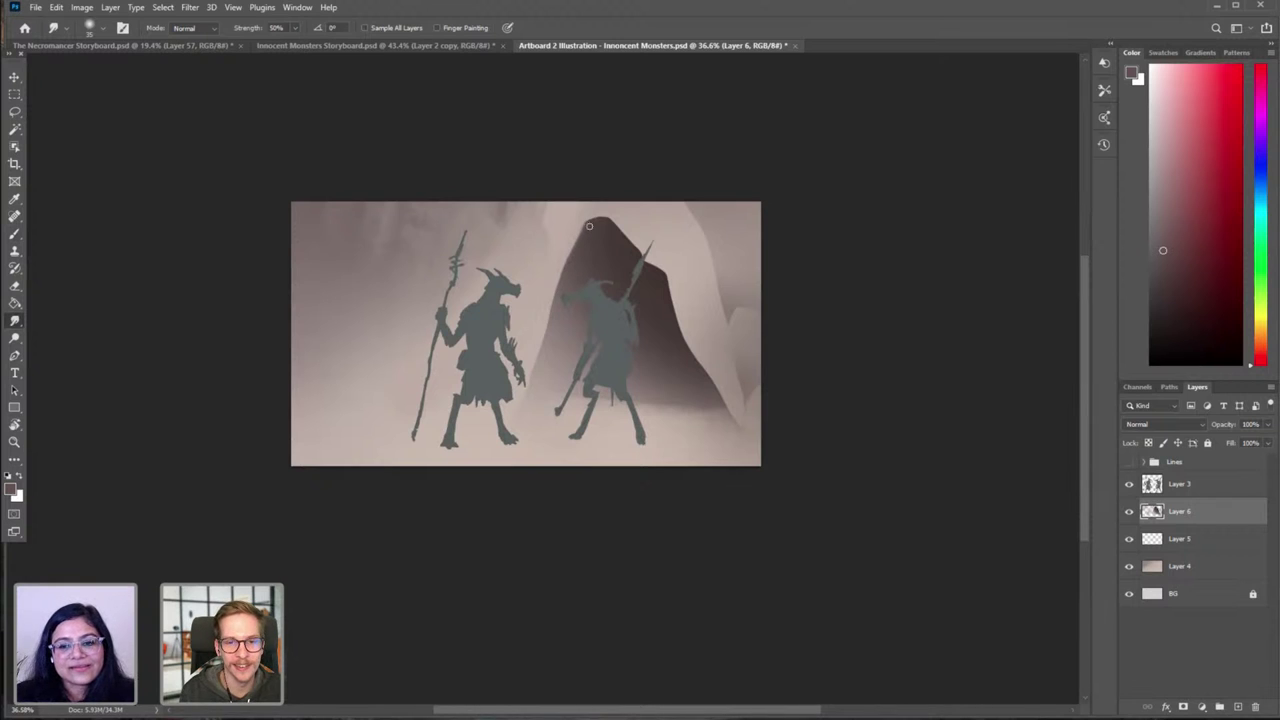
key(ctrl+z)
key(ctrl+z)
key(ctrl+z)
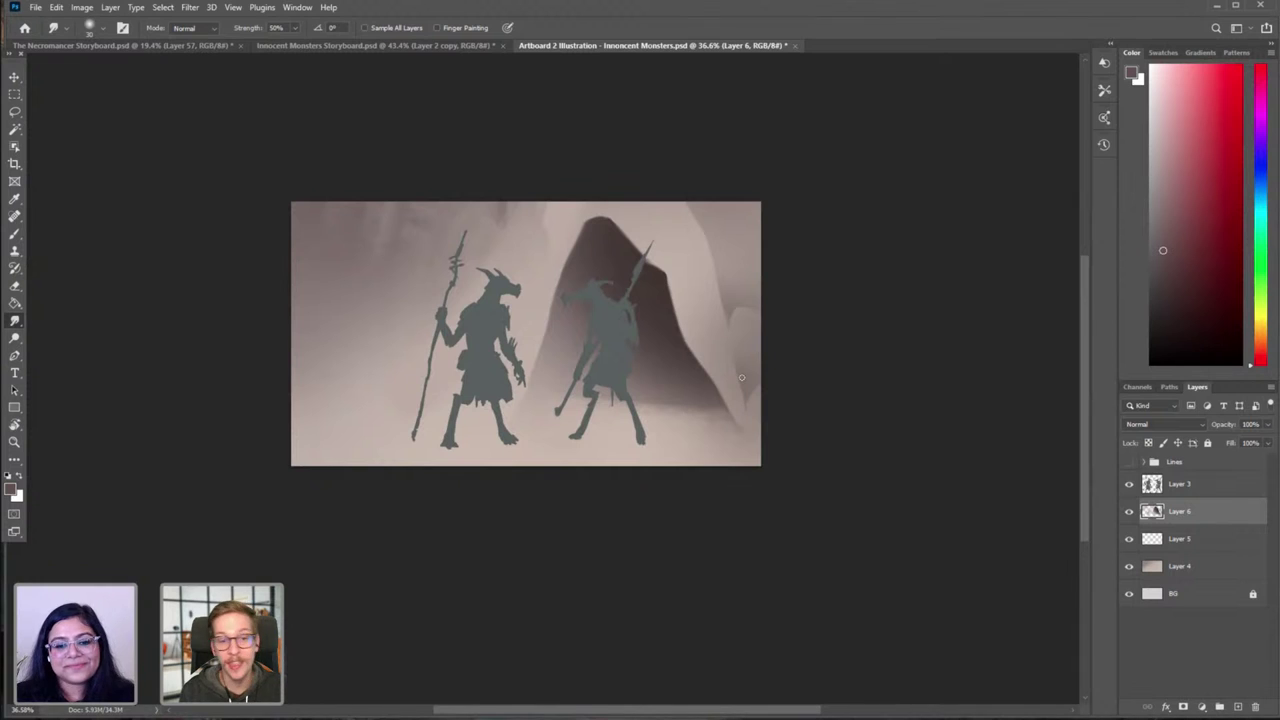
click(1129, 464)
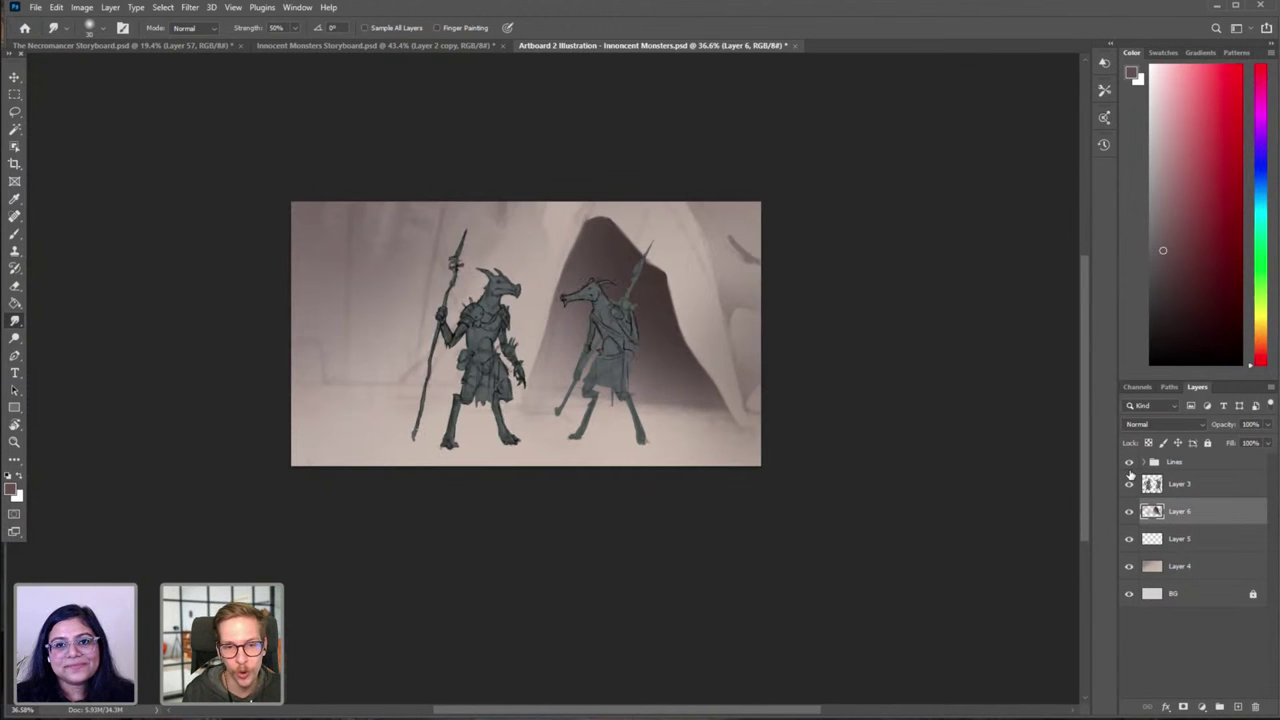
key(l)
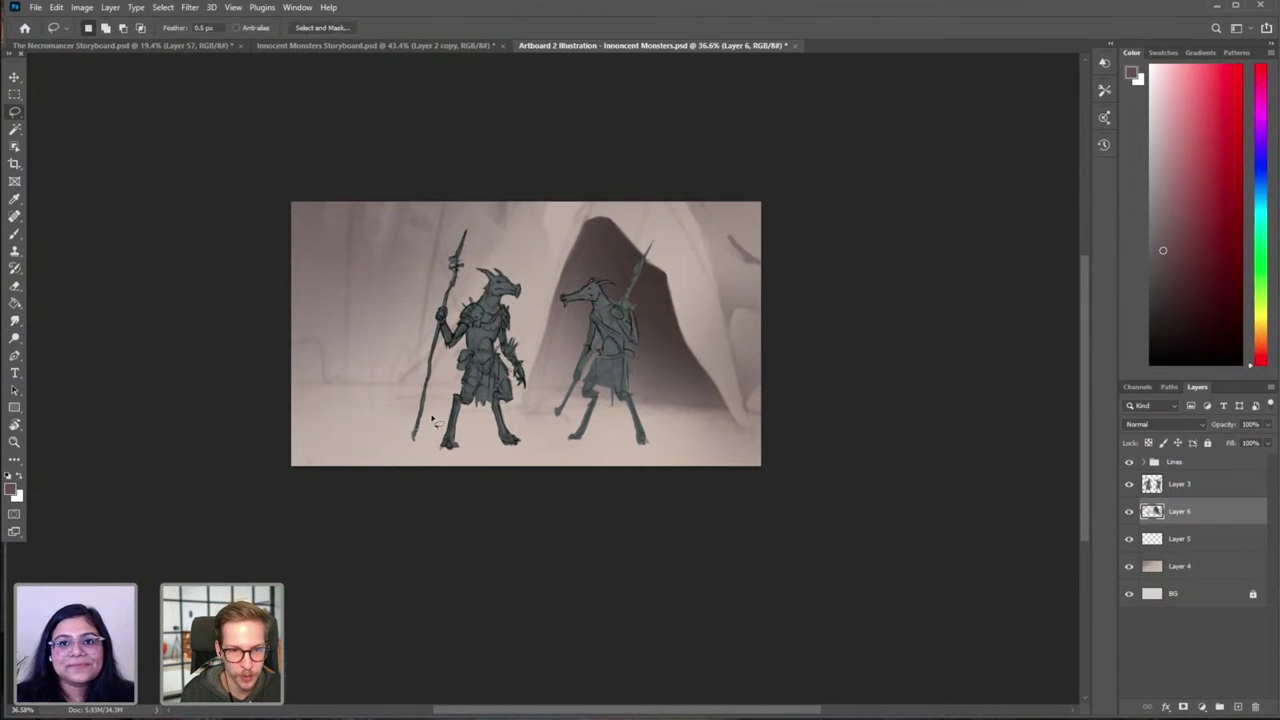
mouse_move(403, 388)
mouse_down()
mouse_move(437, 363)
mouse_move(409, 395)
mouse_move(400, 387)
mouse_up()
key(ctrl+h)
key(b)
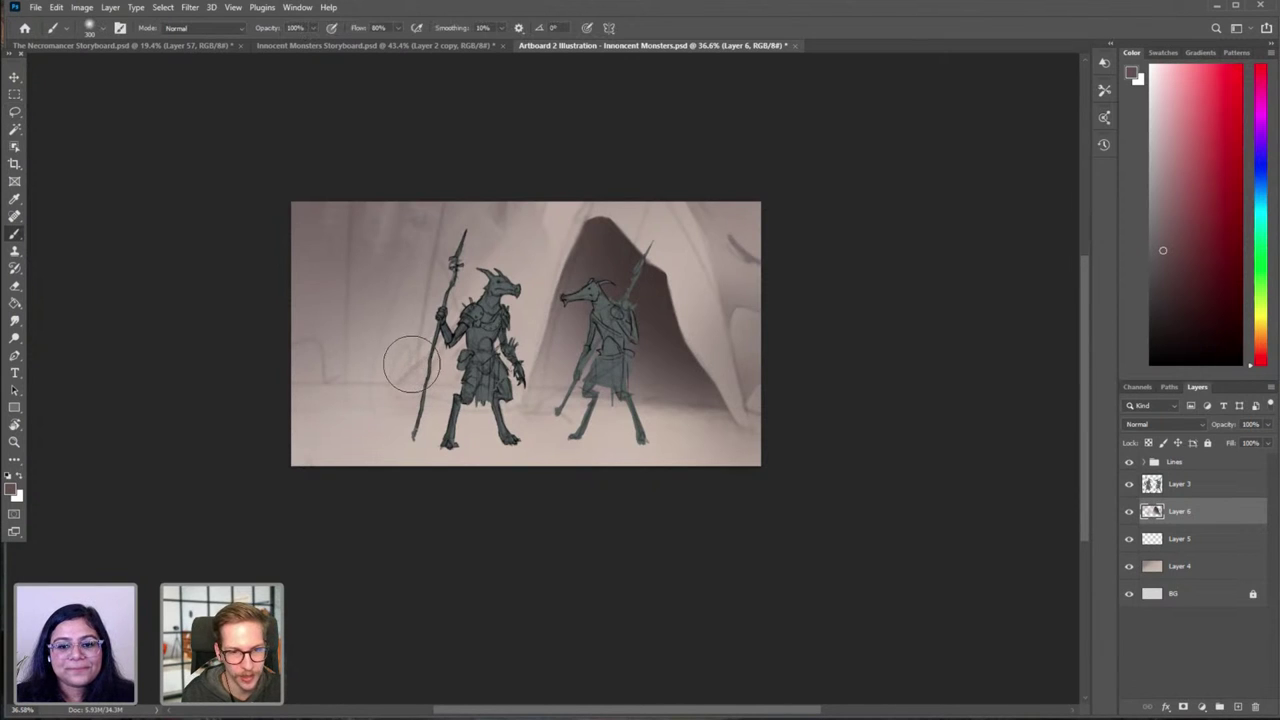
key(bracketleft)
key(bracketleft)
key(bracketleft)
key(ctrl+shift+i)
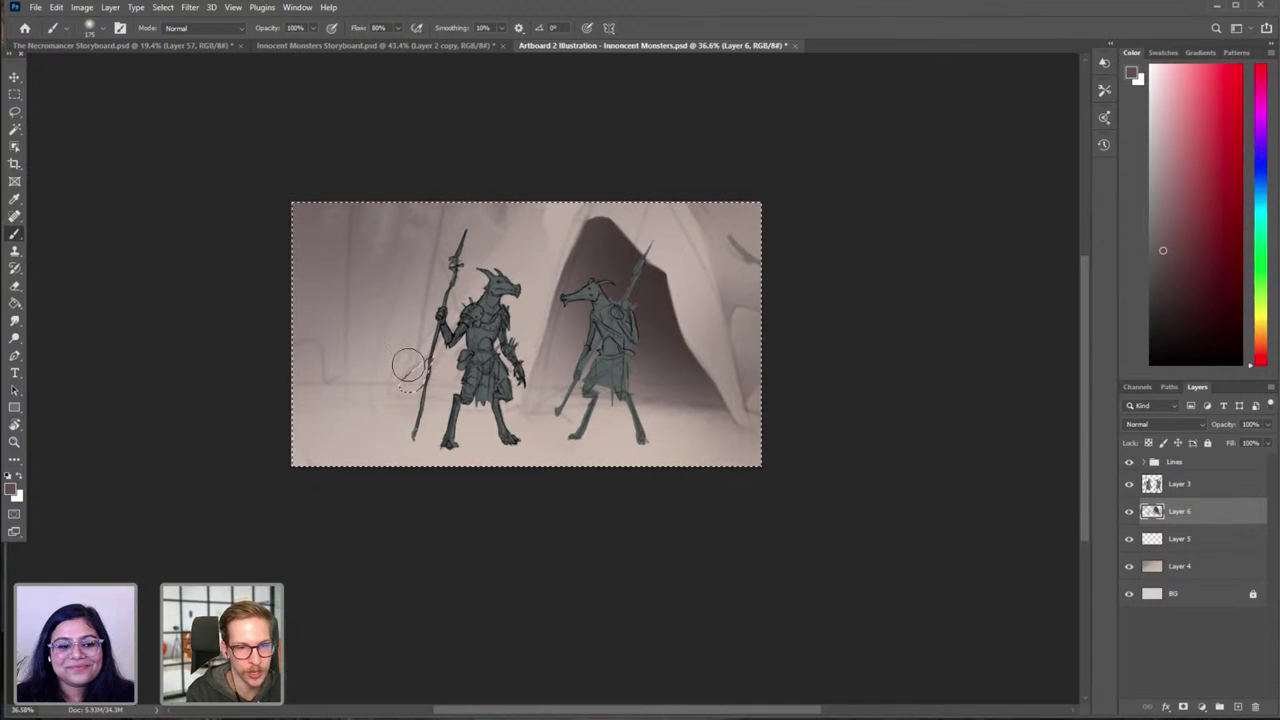
key(ctrl+d)
Step: Lasso a curved area around the left-hand creature, invert the selection, and shade the diagonal edge beside its spear with a smaller brush
key(bracketleft)
key(bracketleft)
key(bracketleft)
key(bracketleft)
key(bracketleft)
key(bracketleft)
key(bracketleft)
key(bracketleft)
key(bracketleft)
key(bracketleft)
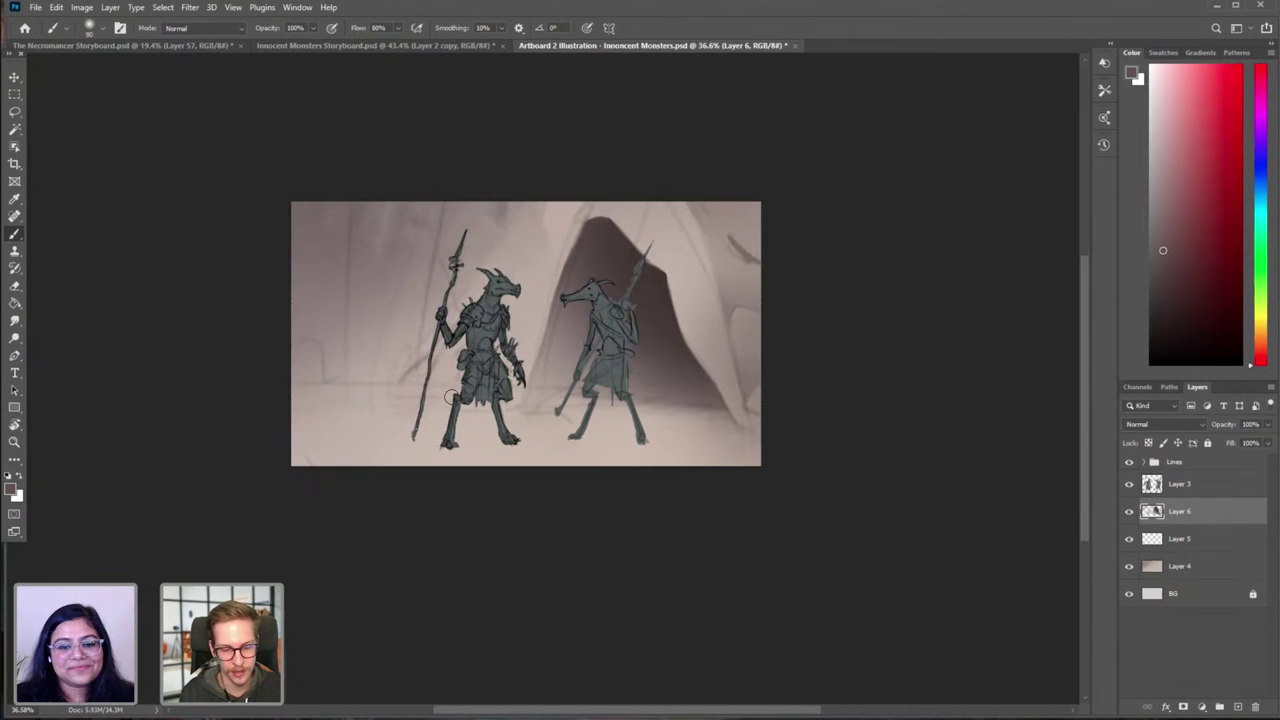
key(l)
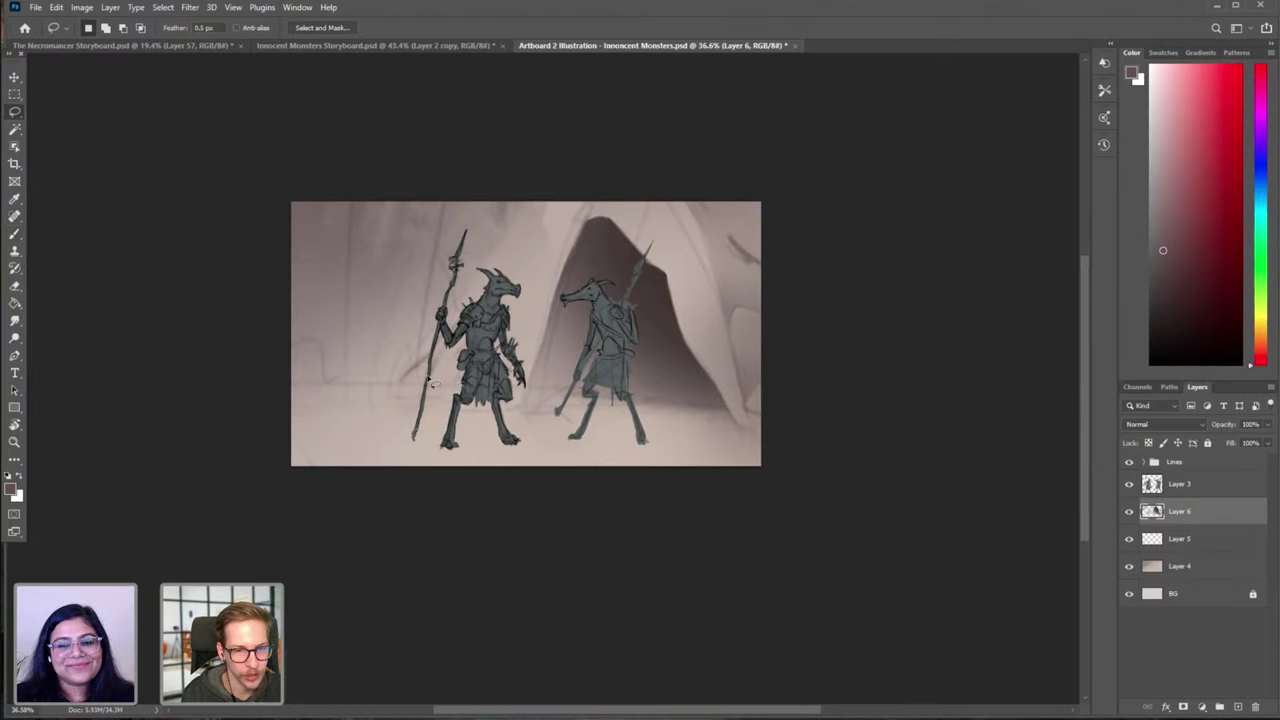
mouse_move(433, 383)
mouse_down()
mouse_move(476, 298)
mouse_move(540, 356)
mouse_move(462, 398)
mouse_move(434, 388)
mouse_up()
key(ctrl+d)
key(b)
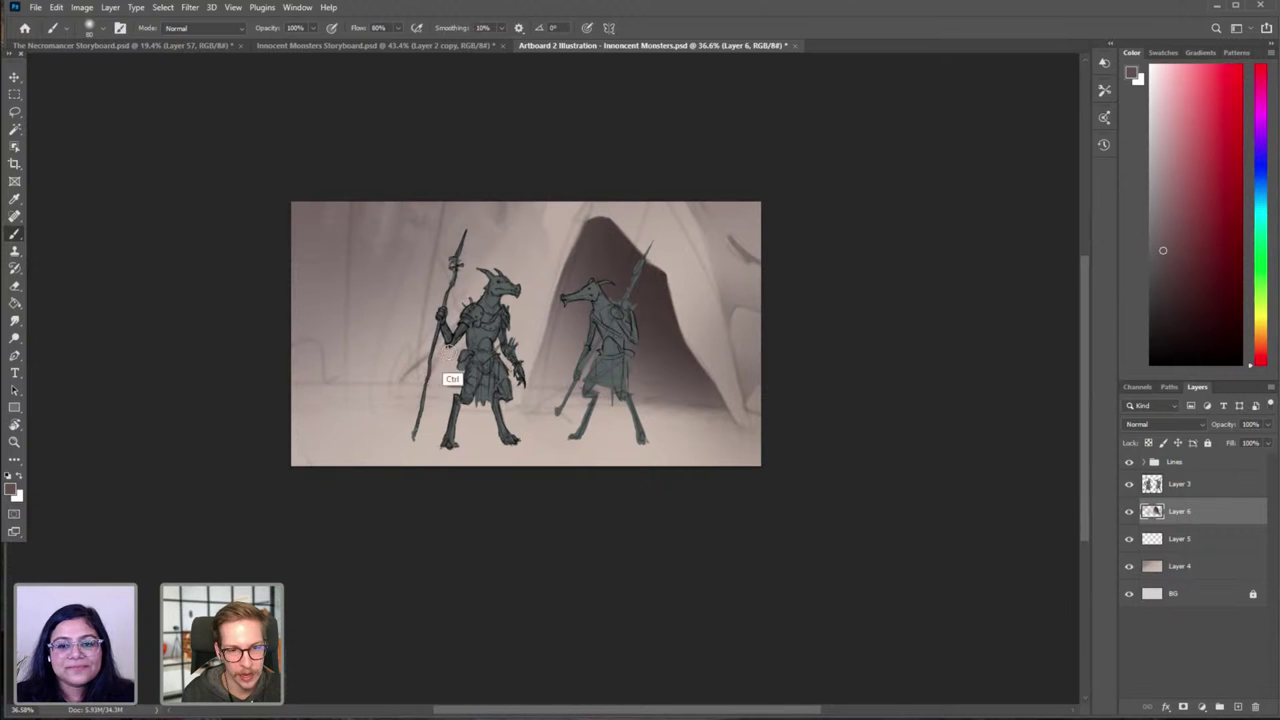
key(ctrl+shift+d)
key(ctrl+shift+i)
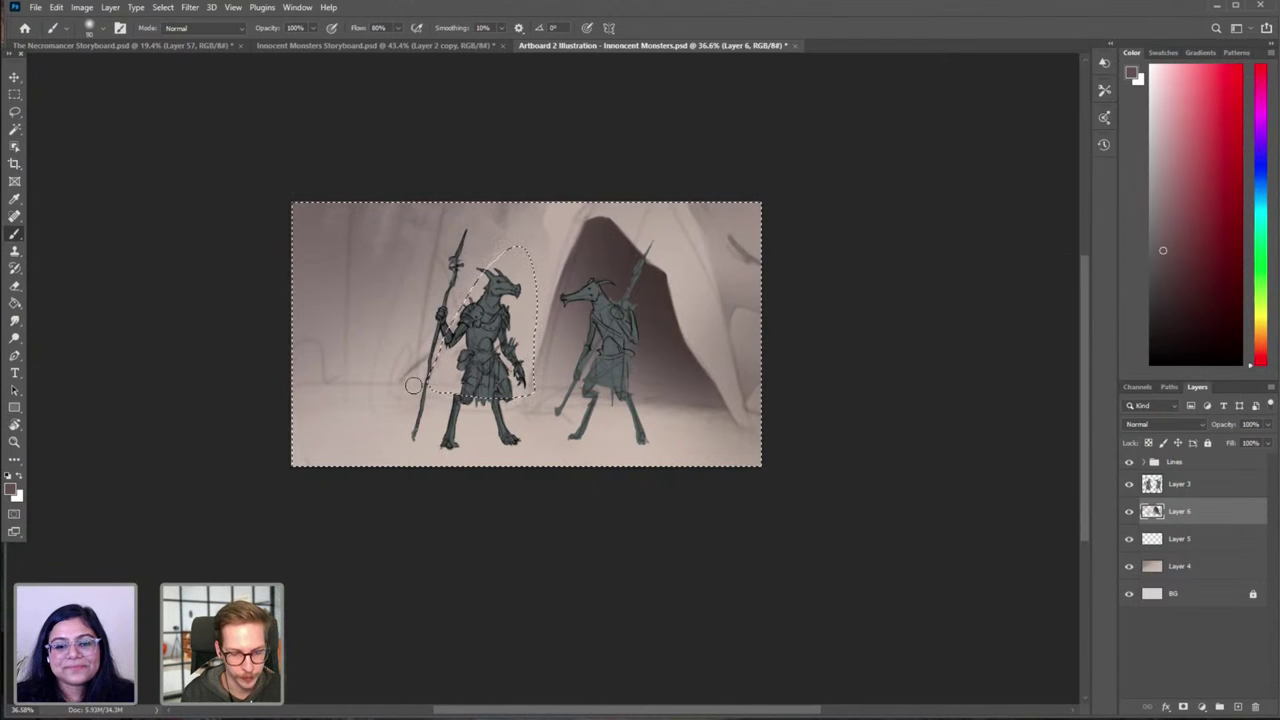
Step: Lasso the area along the left-hand creature's spear, shade it with a 150 px brush, and compare the result with the Lines group hidden
key(l)
mouse_move(430, 356)
mouse_down()
mouse_move(385, 391)
mouse_move(430, 440)
mouse_up()
key(ctrl+d)
key(b)
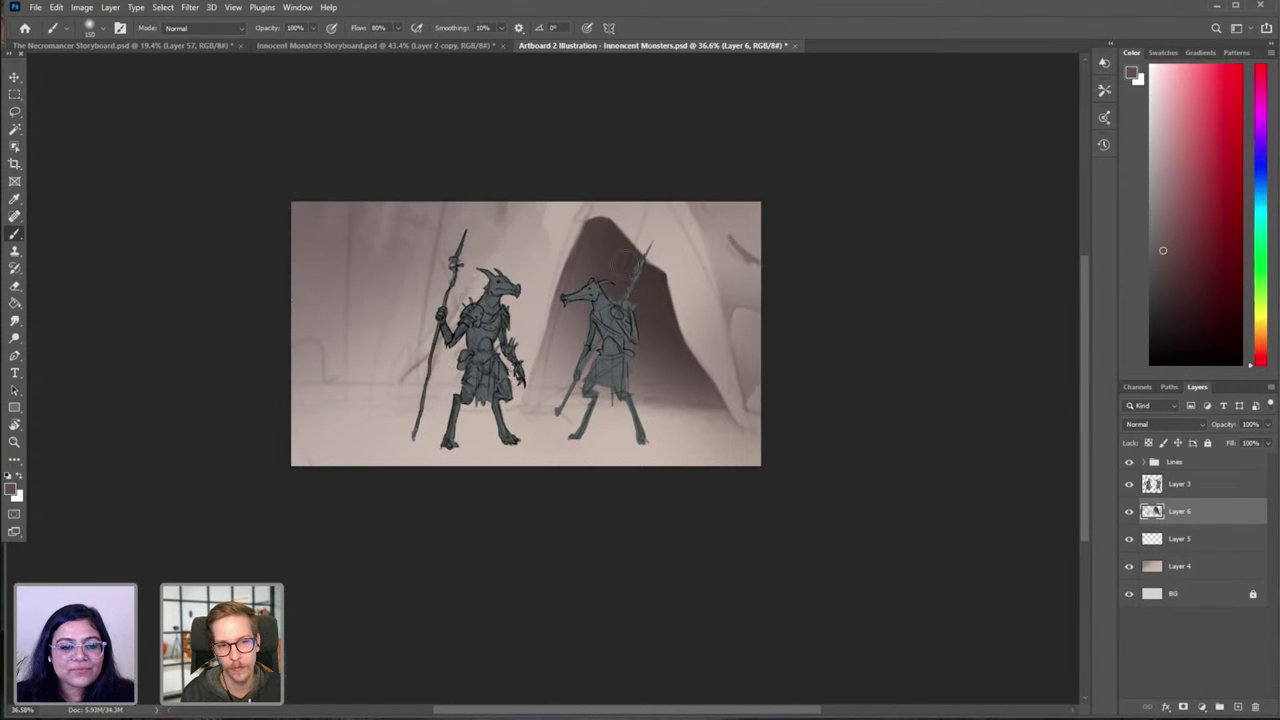
click(1129, 463)
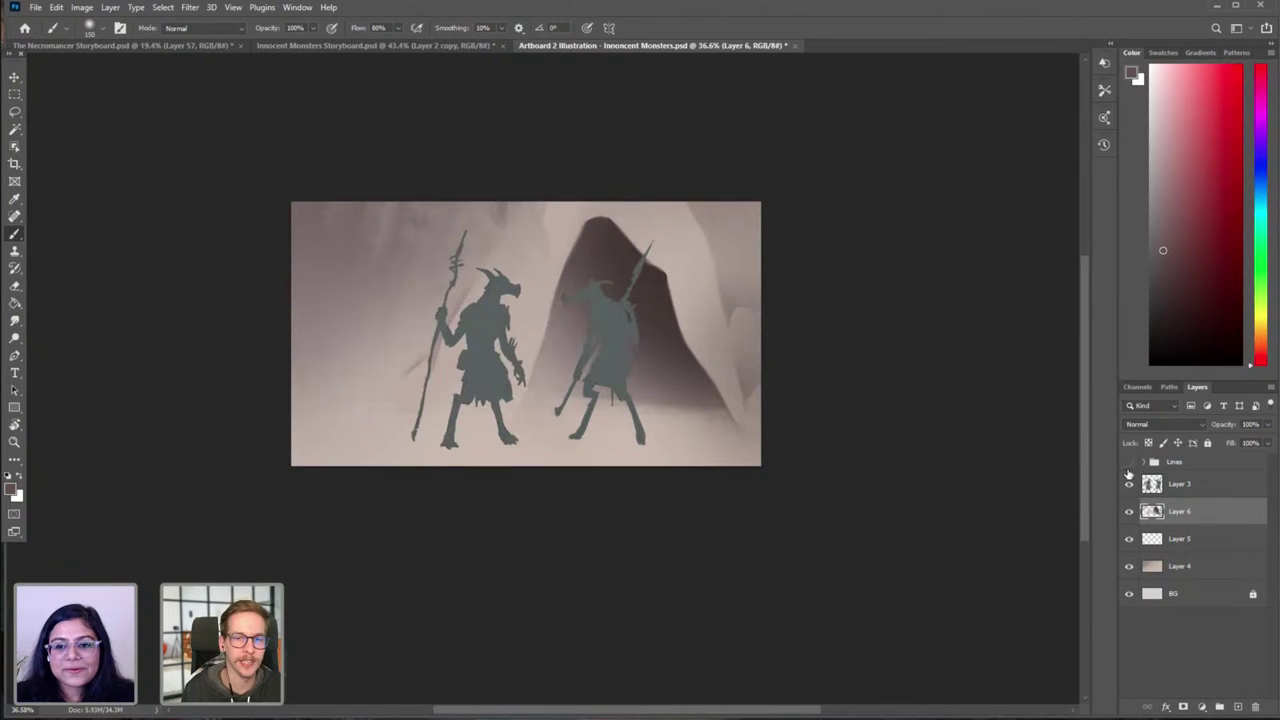
click(1129, 464)
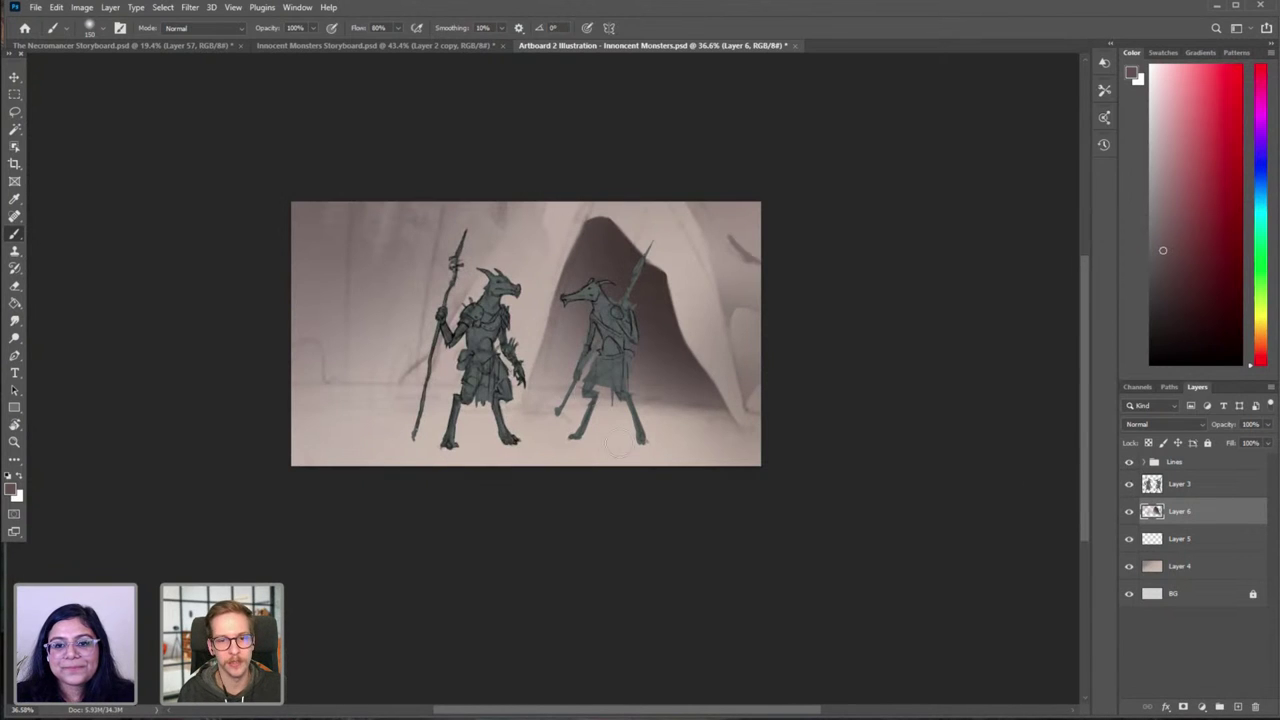
Step: Lasso a small rock shape between the two creatures, shade along its edge with a 250 px brush, and clear the selection
key(l)
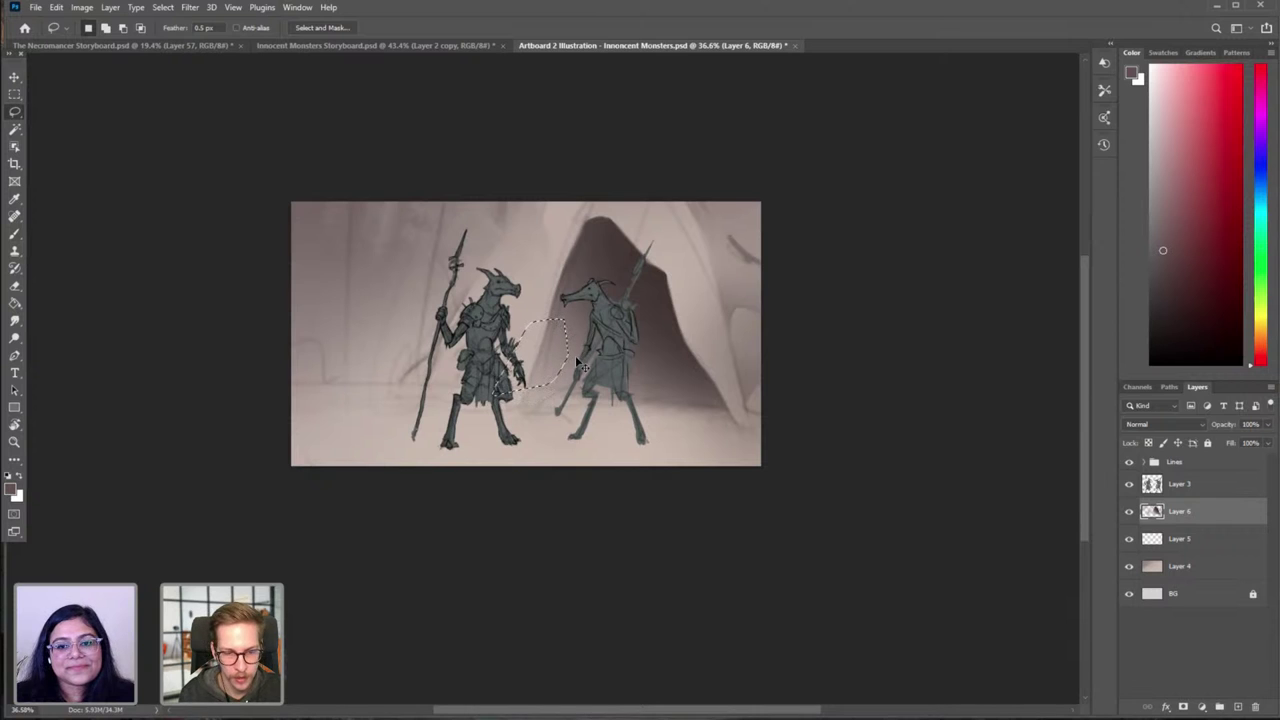
key(b)
key(bracketright)
key(bracketright)
key(bracketright)
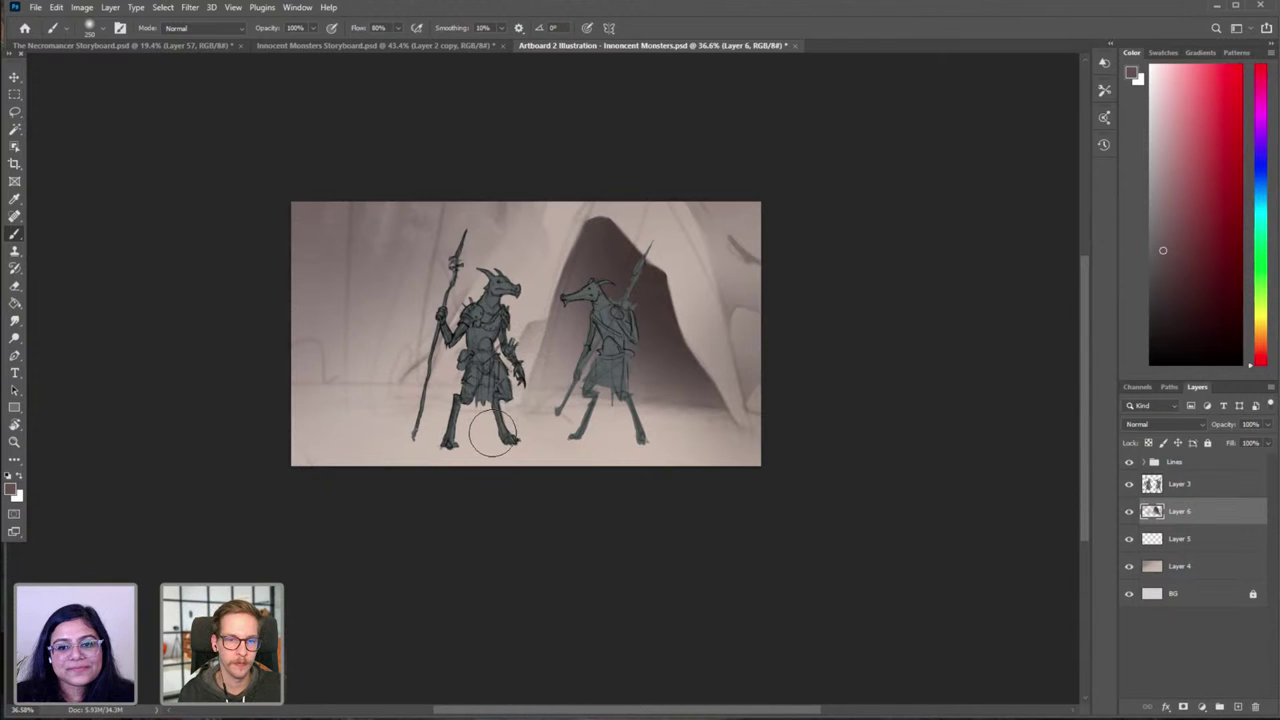
key(ctrl)
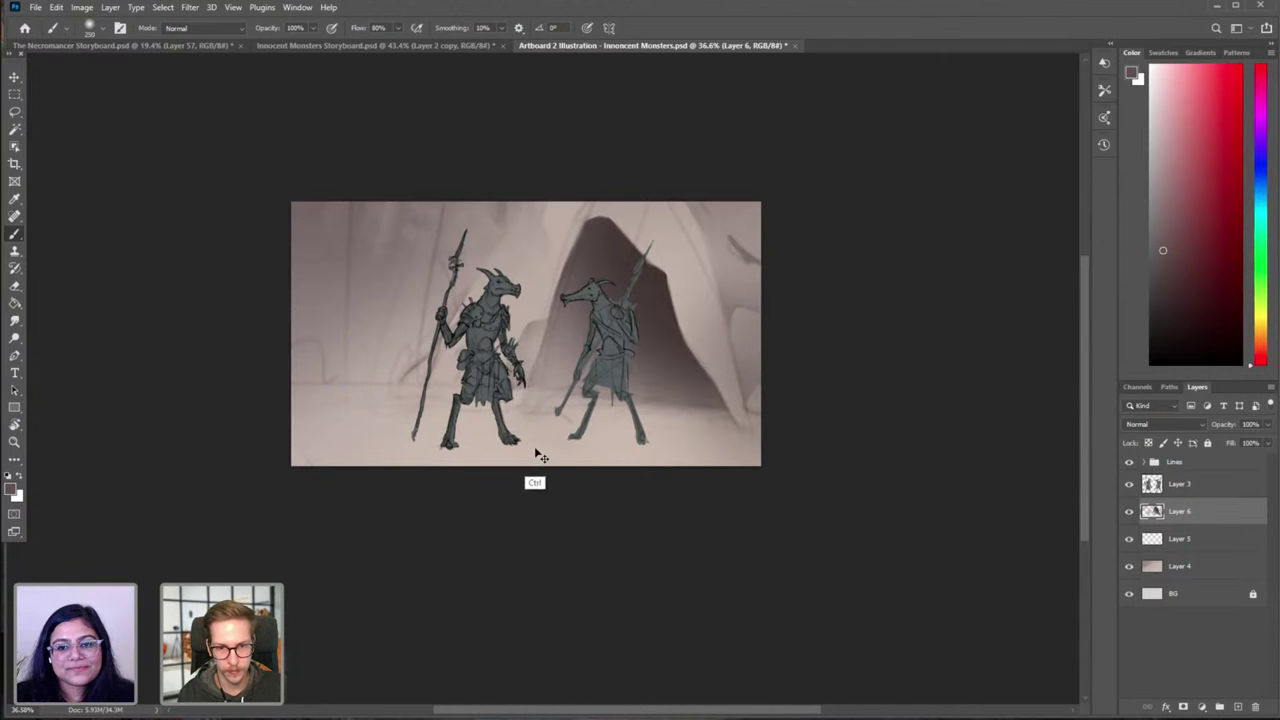
Step: Hide the Lines group, smudge the small rock's edge between the creatures with a 50 px brush, and show the group again
key(e)
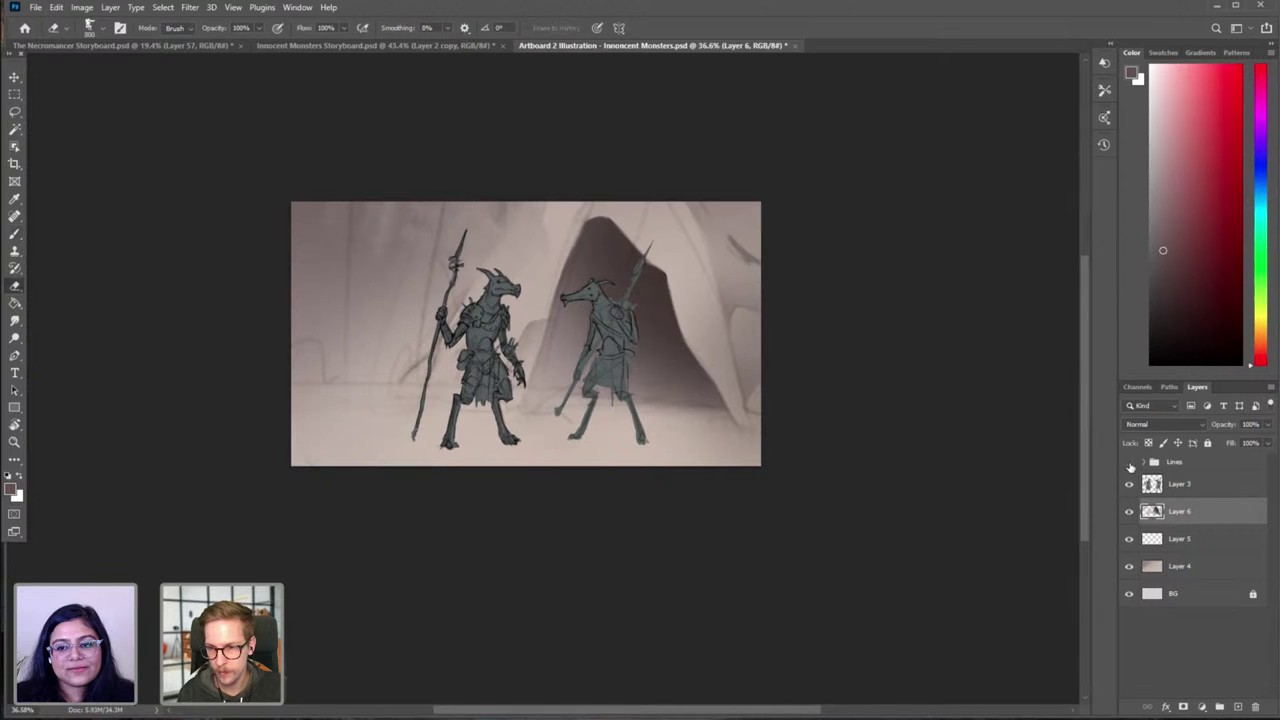
click(1129, 462)
click(1129, 462)
click(1129, 462)
key(r)
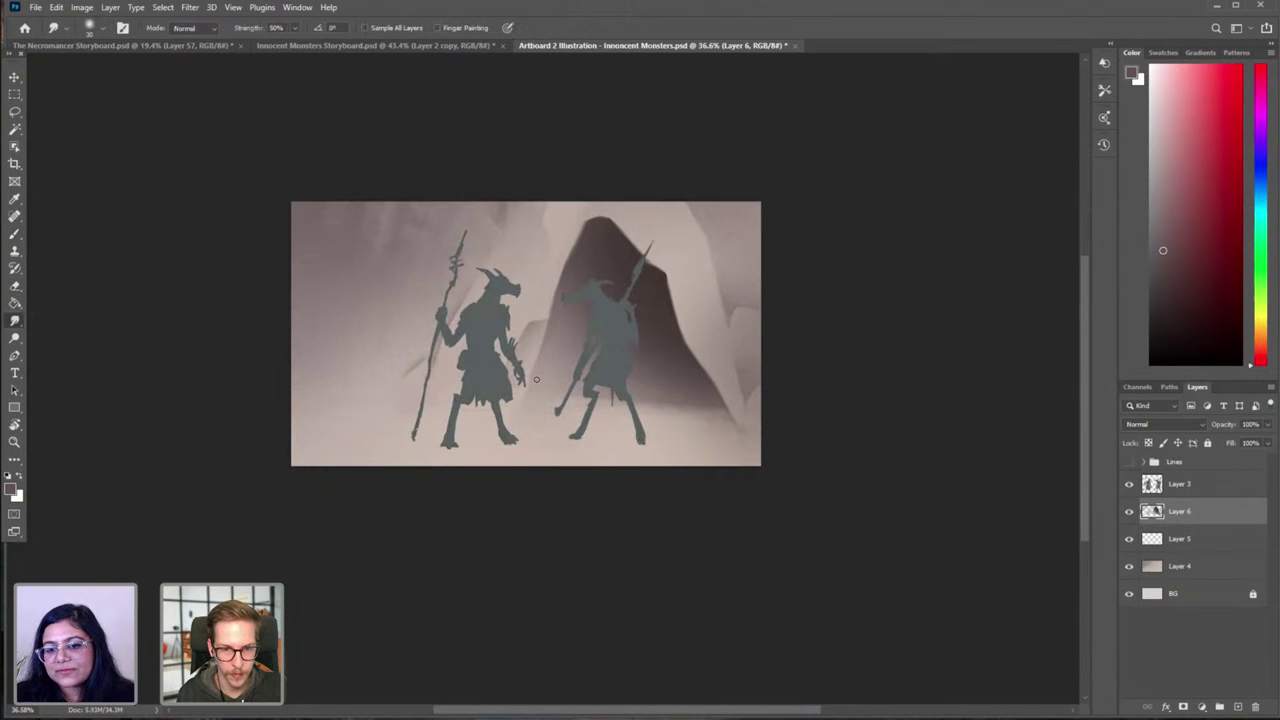
key(bracketright)
key(bracketright)
key(bracketright)
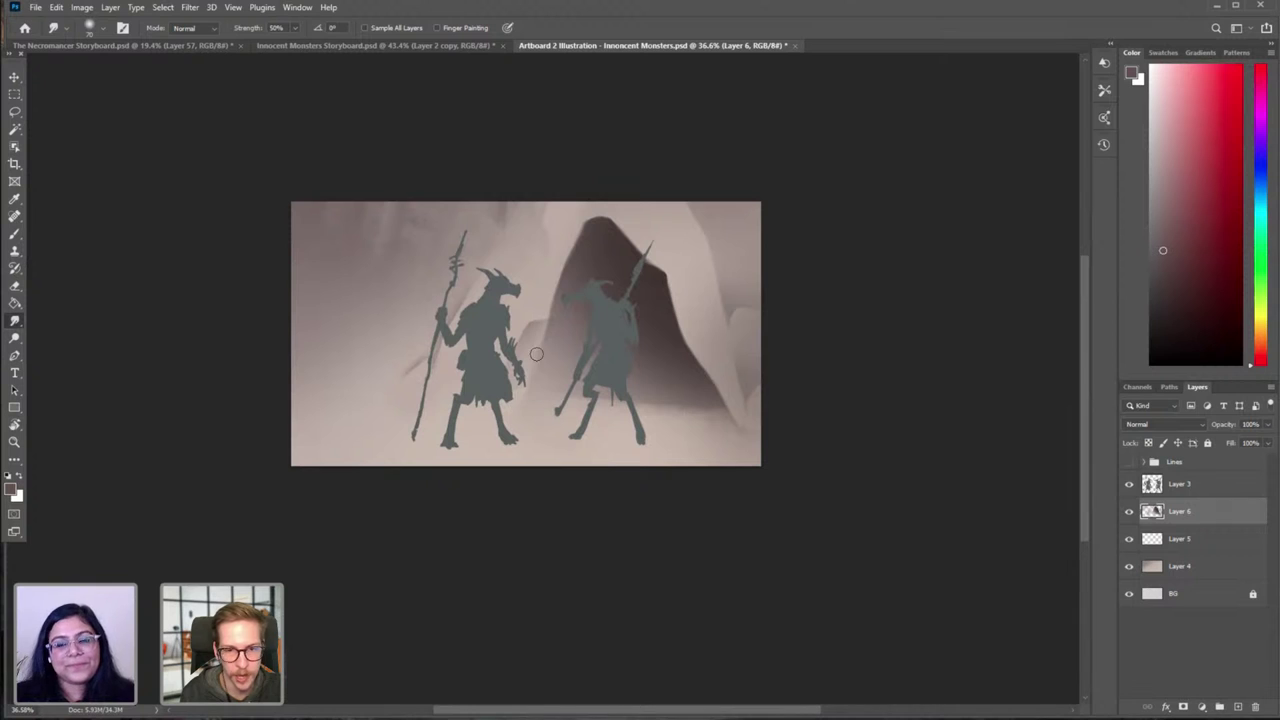
key(bracketleft)
key(bracketleft)
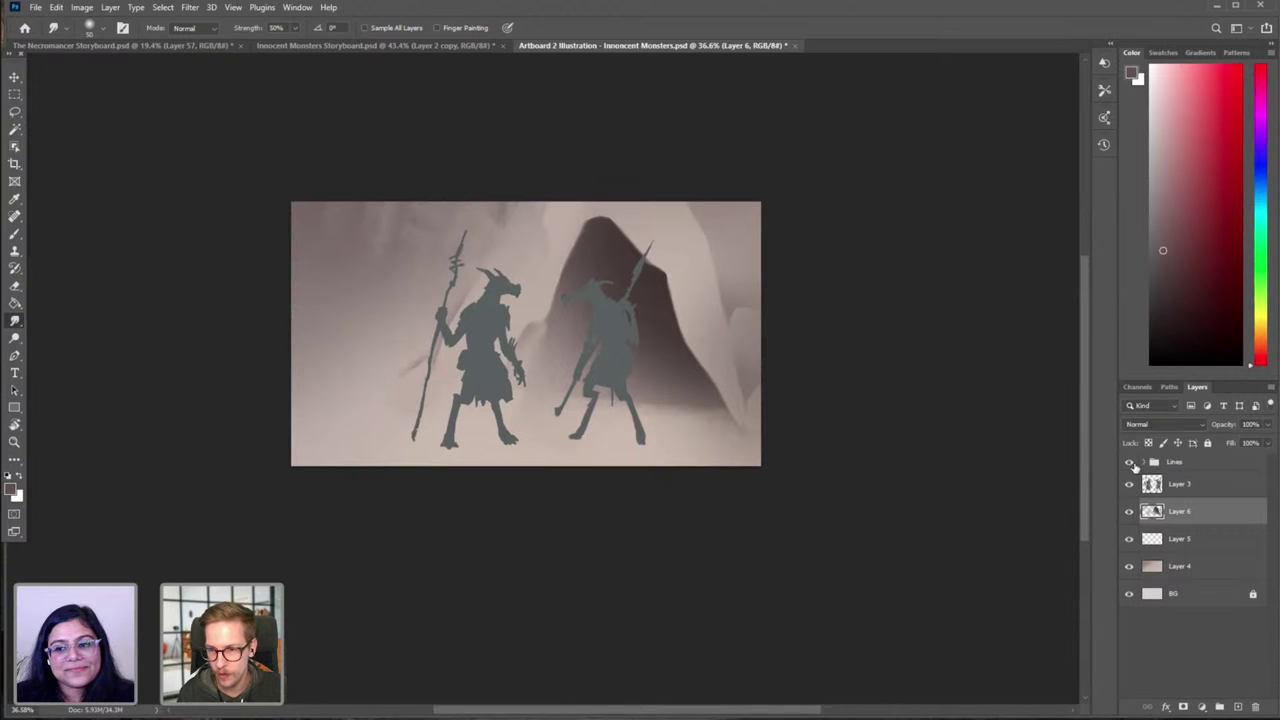
click(1129, 463)
Step: Group Layer 6, Layer 5 and Layer 4 and name the group BG
key(b)
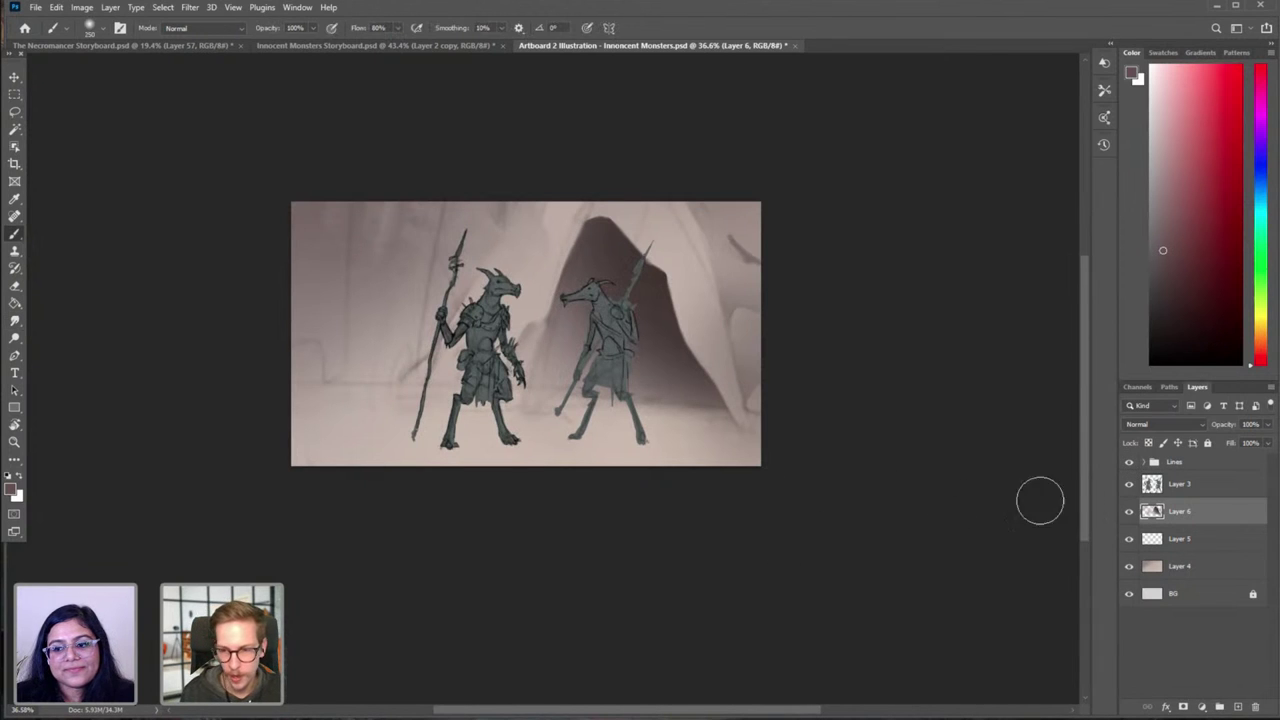
click(1156, 486)
click(1160, 521)
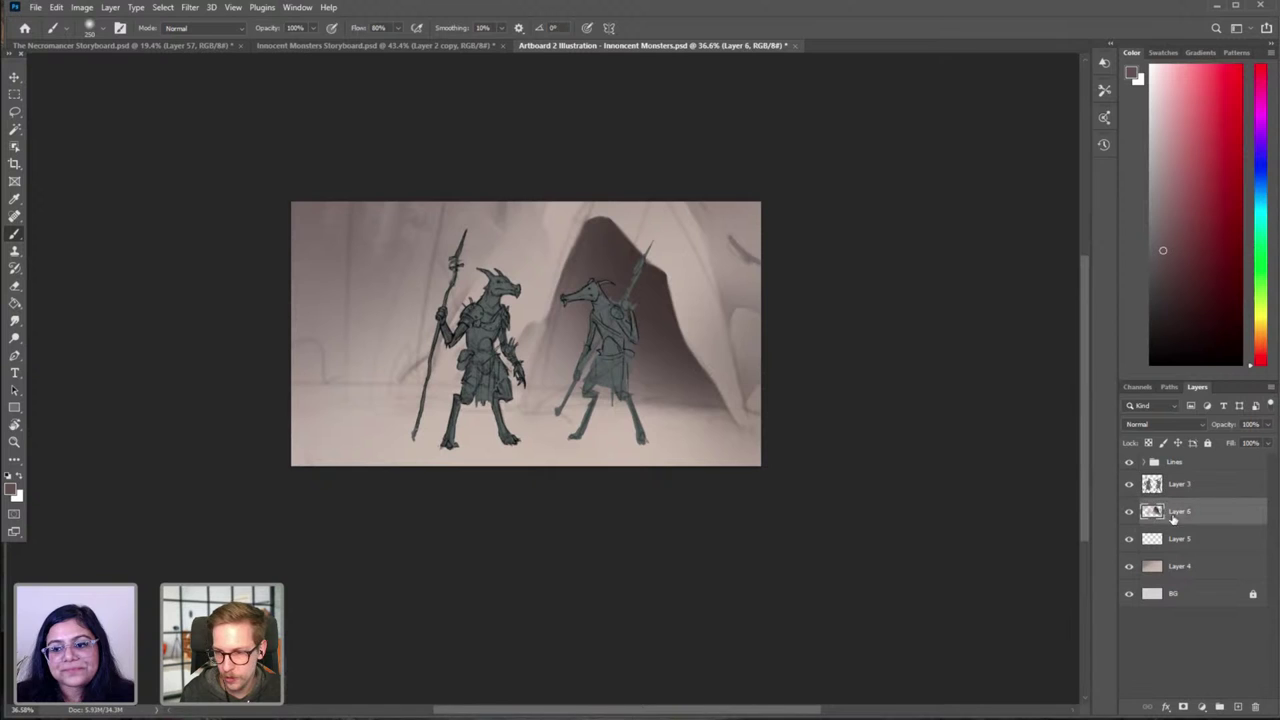
shift+click(1190, 567)
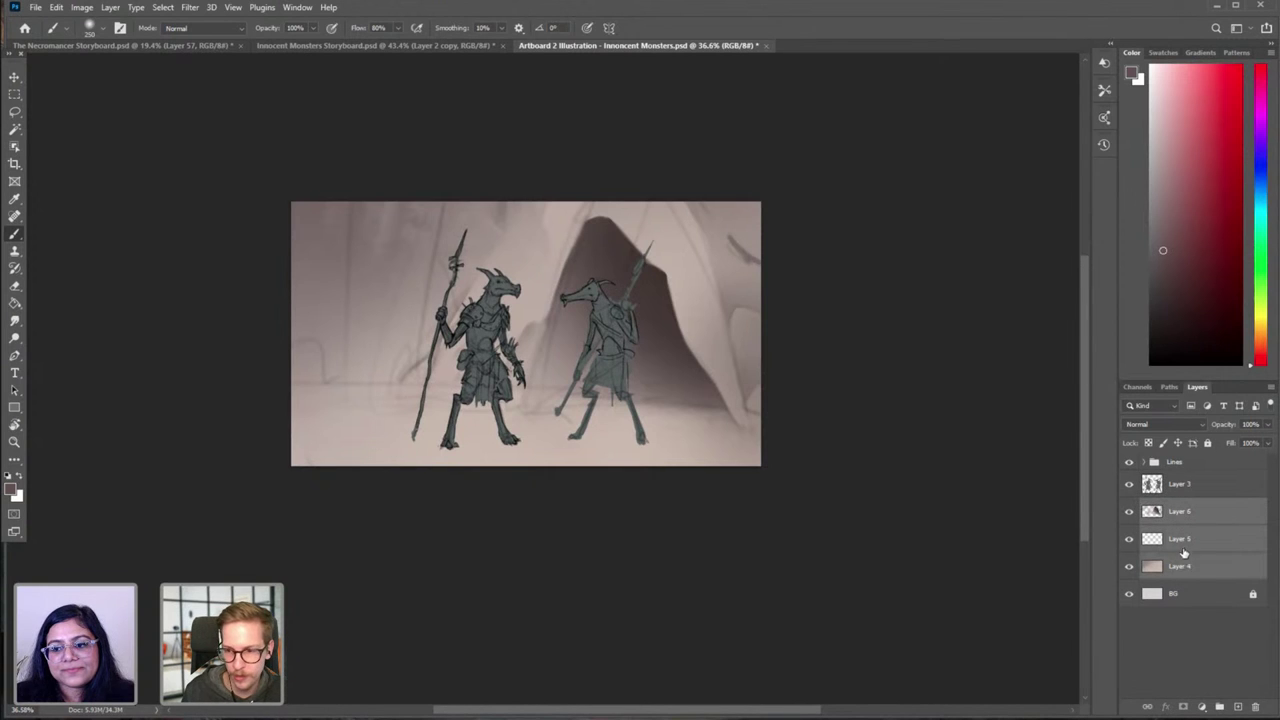
key(ctrl+g)
double_click(1180, 506)
text(BG)
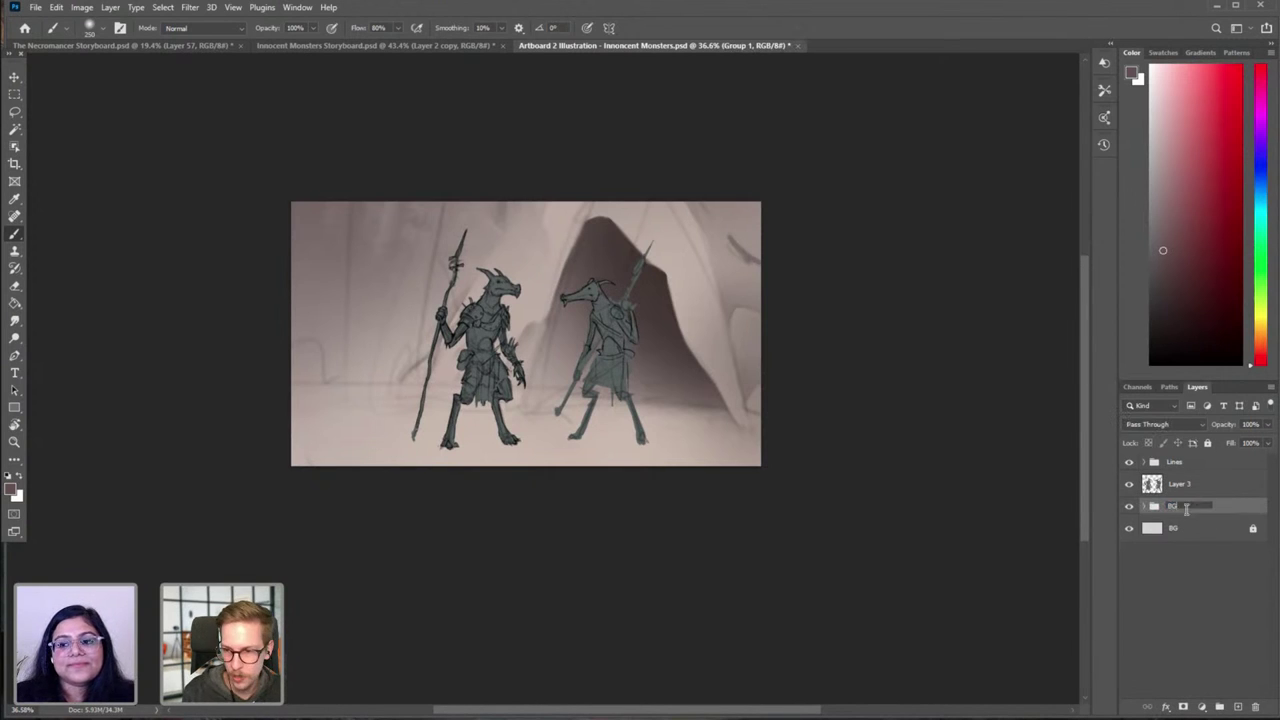
key(Return)
Step: Create a new normal-mode layer named Flat Colors directly above the creatures' silhouette layer, Layer 3
click(1165, 485)
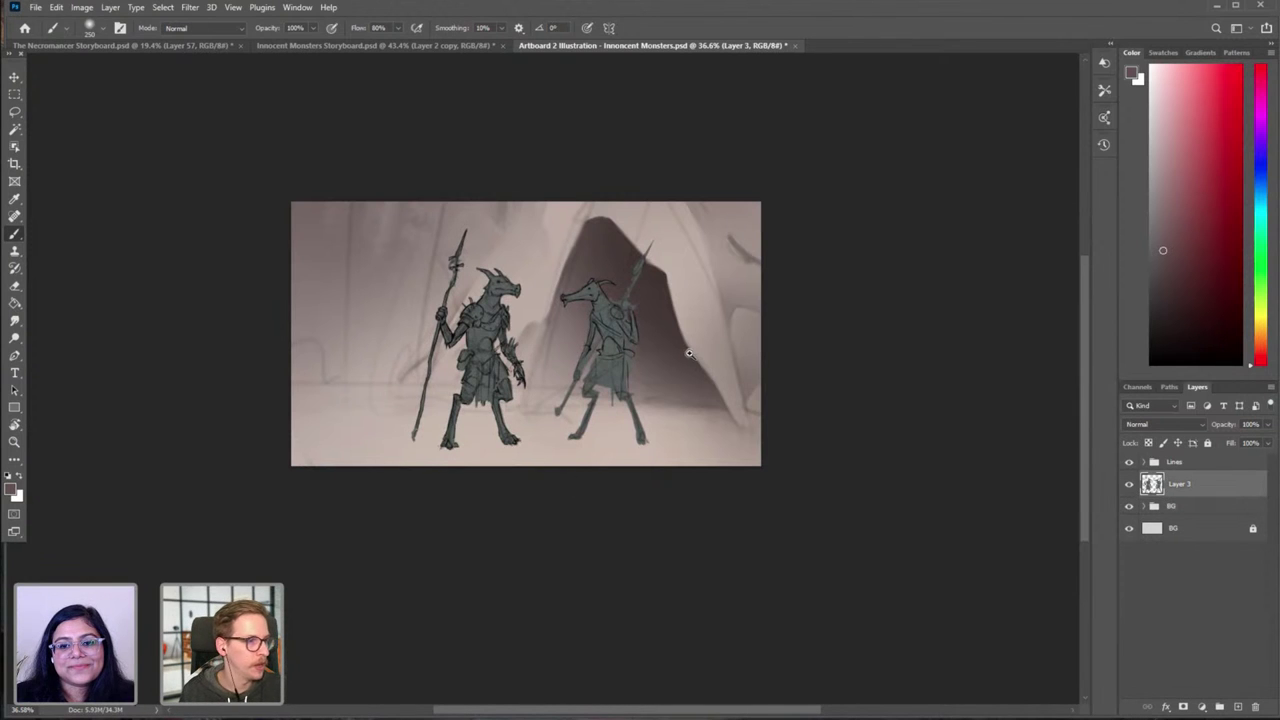
scroll(586, 343, up, 3)
scroll(619, 319, up, 1)
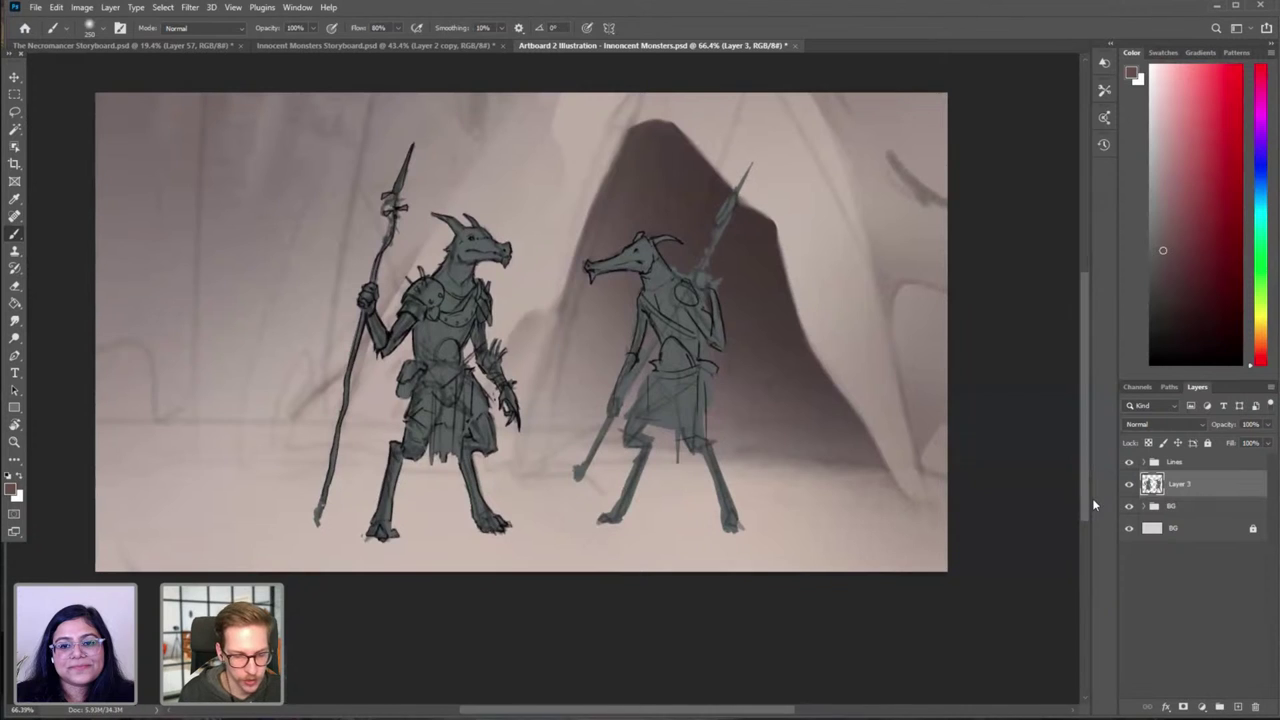
key(ctrl+shift+n)
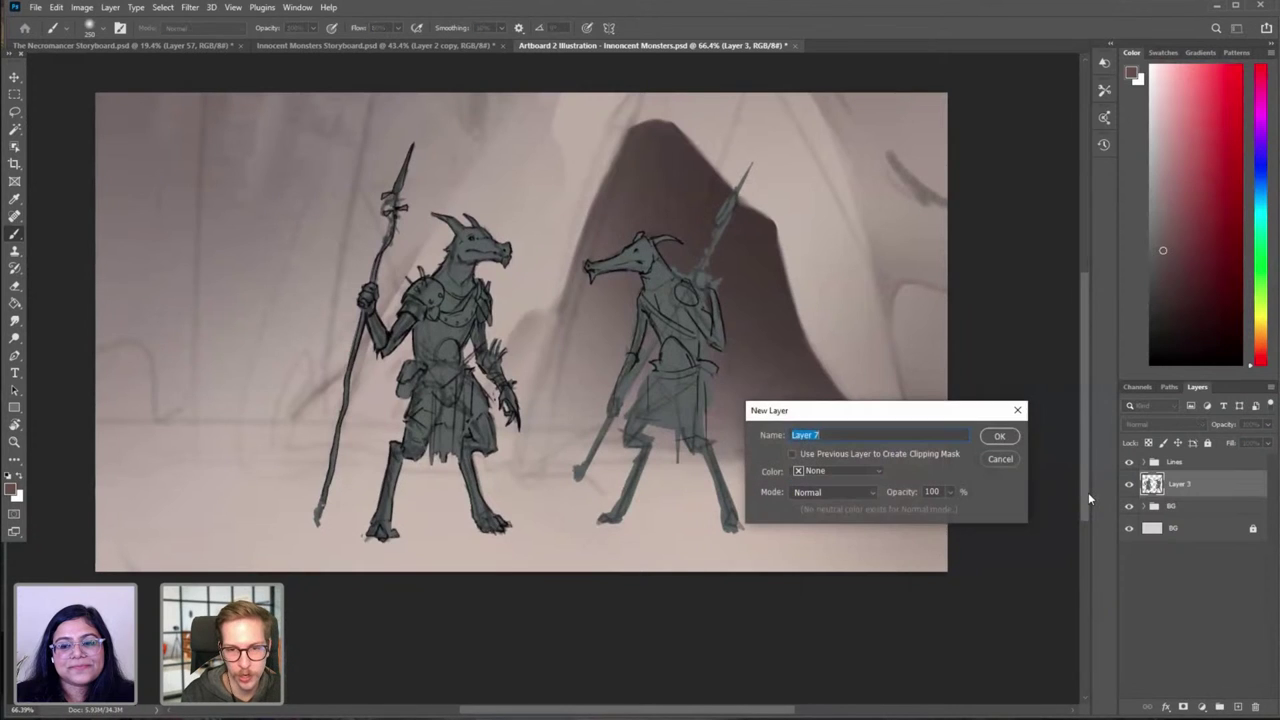
click(838, 491)
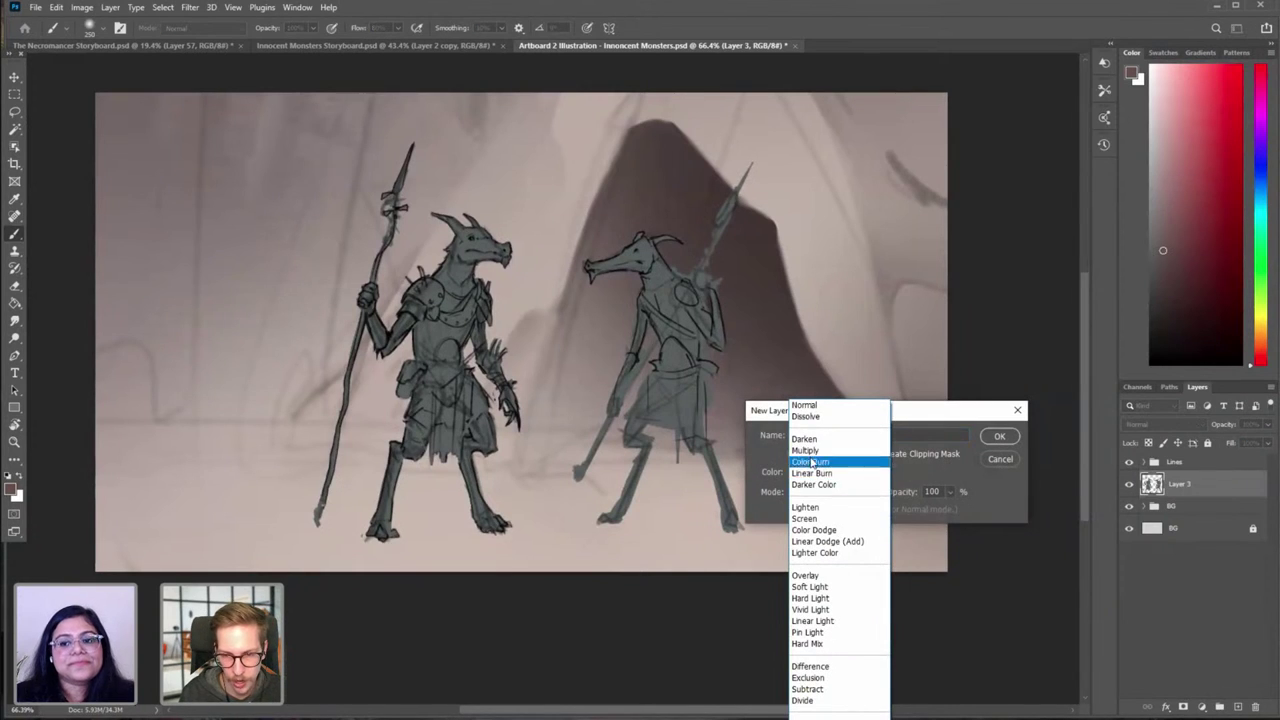
click(812, 407)
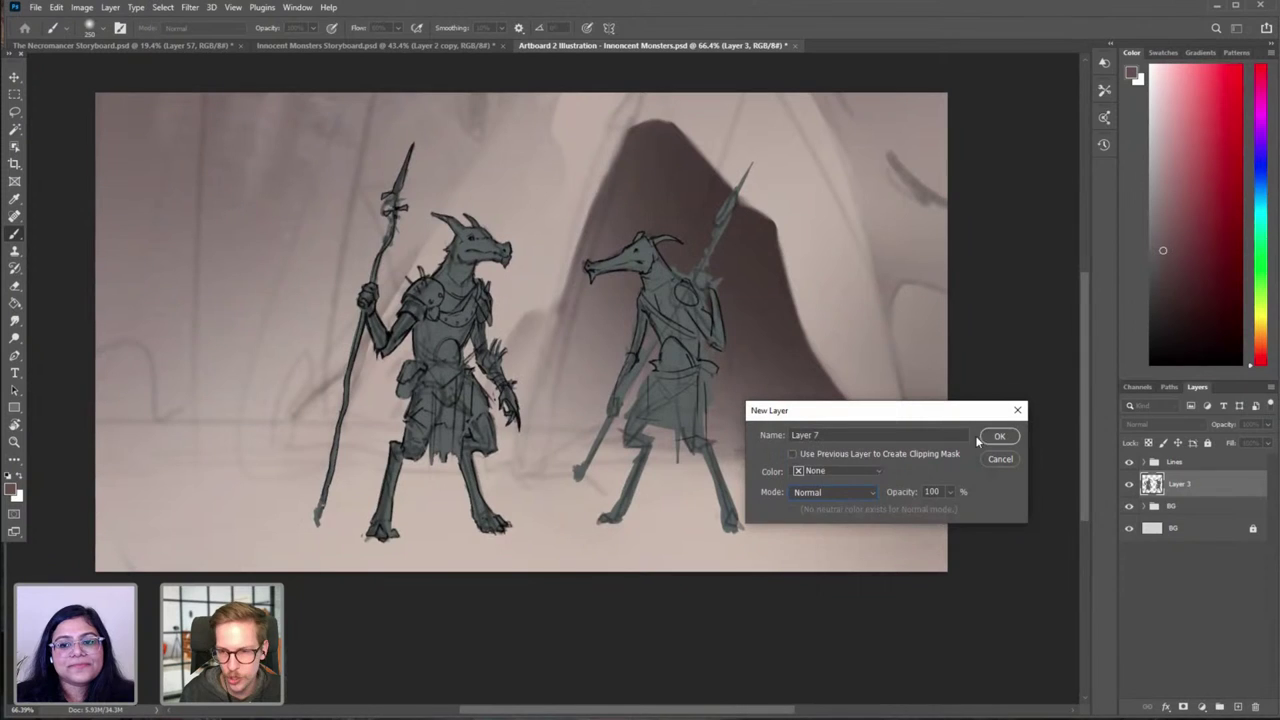
triple_click(925, 431)
text(Flat)
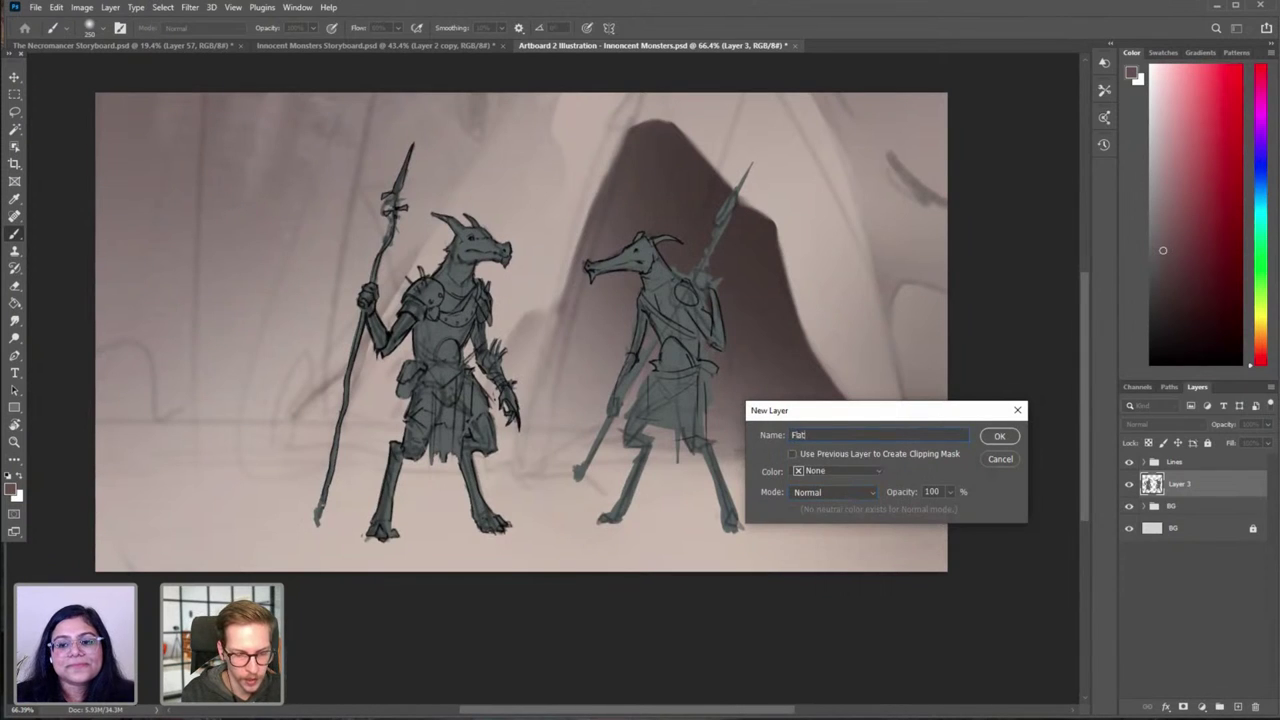
text( Colors)
key(Return)
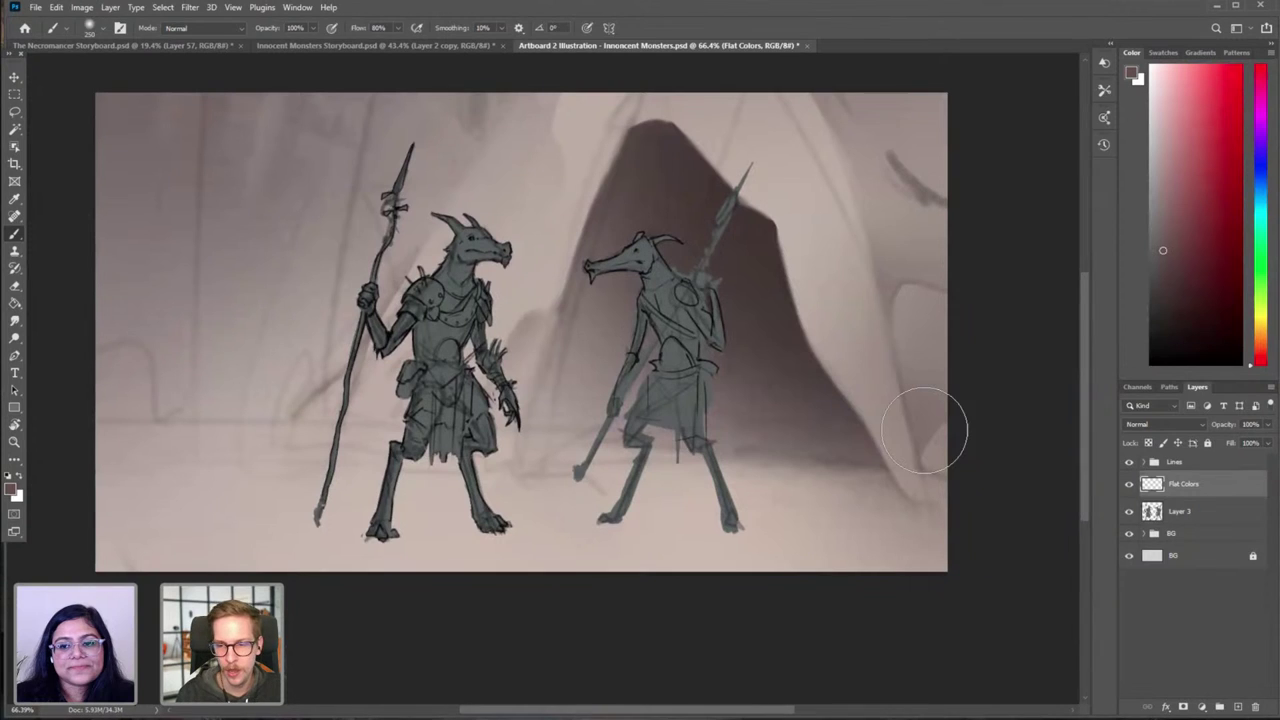
Step: Clip the Flat Colors layer to Layer 3 so that painting stays within the creatures' silhouettes
right_click(1212, 488)
click(1222, 488)
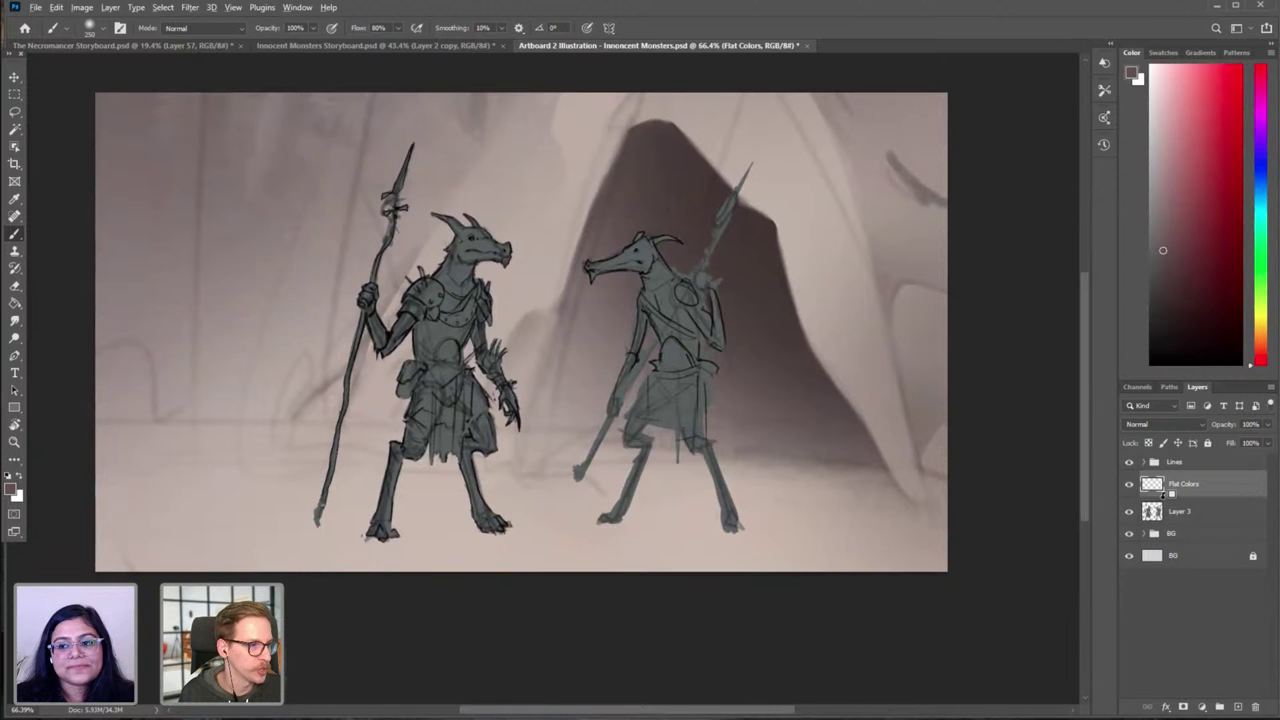
alt+click(1169, 494)
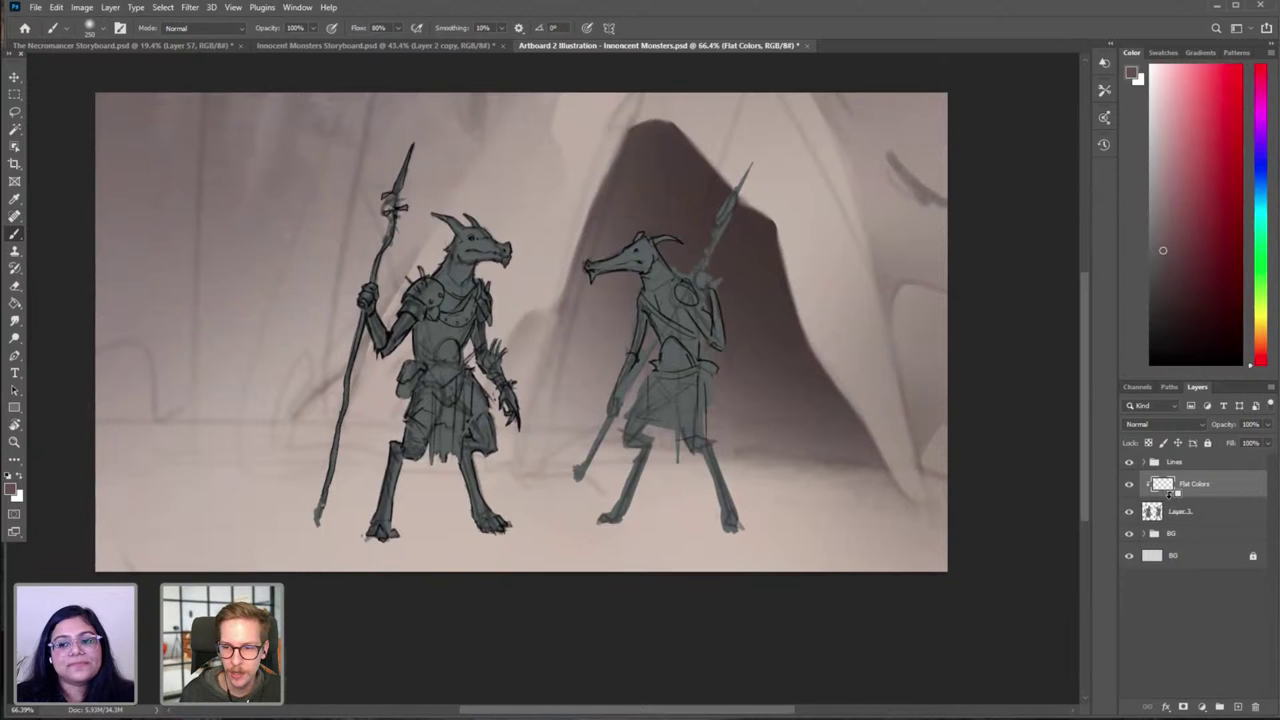
right_click(1195, 490)
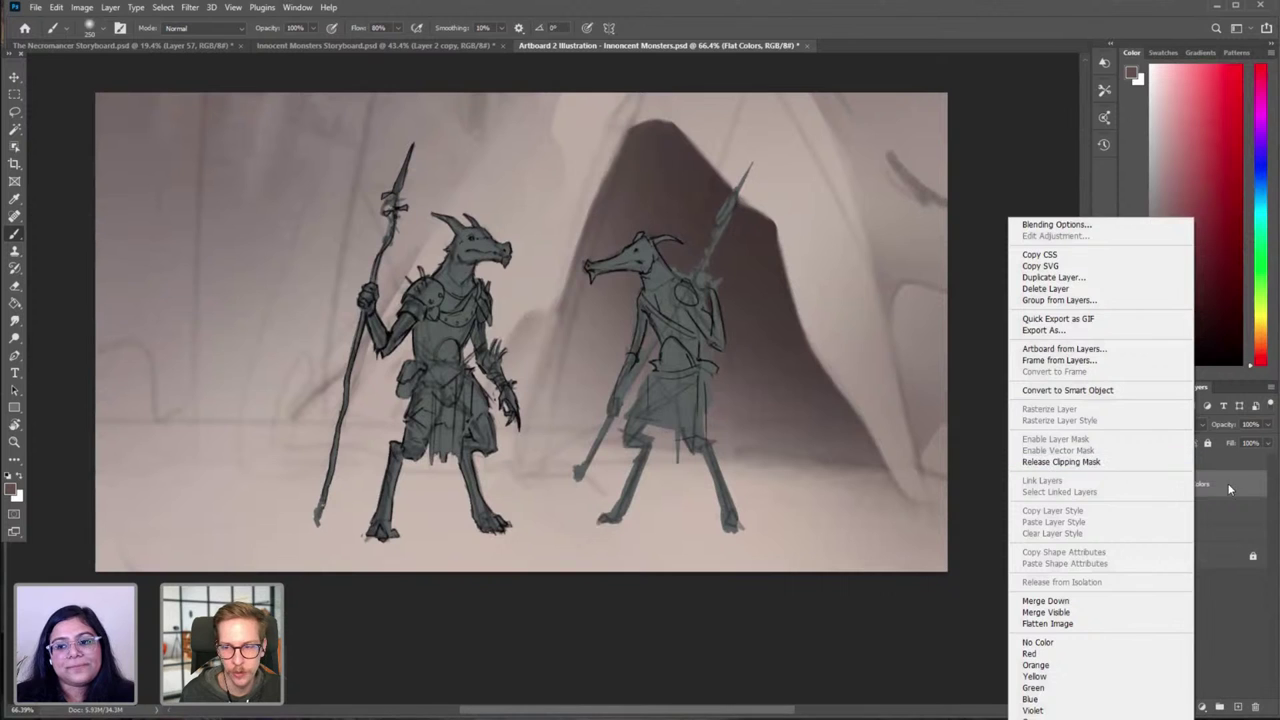
click(1231, 488)
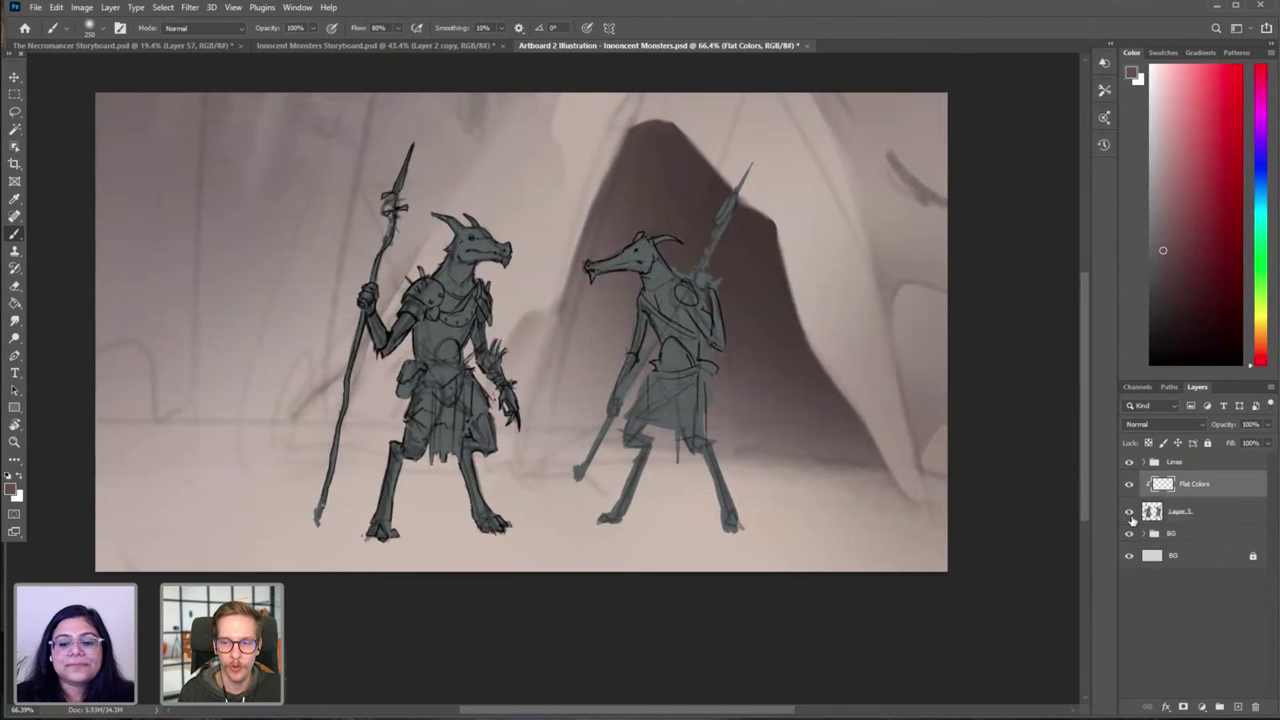
Step: Toggle Layer 3 and the Lines group off and on to check the creatures' flat silhouettes
click(1130, 513)
click(1131, 514)
click(1130, 463)
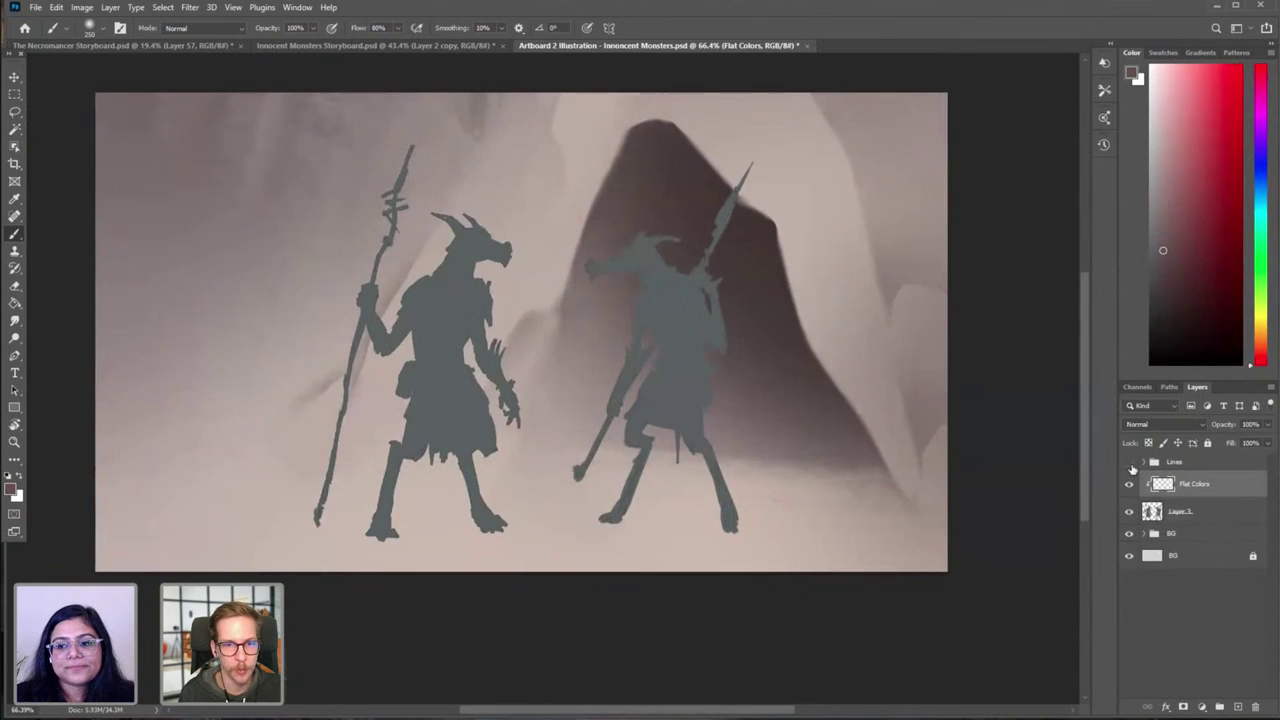
click(1130, 513)
click(1130, 513)
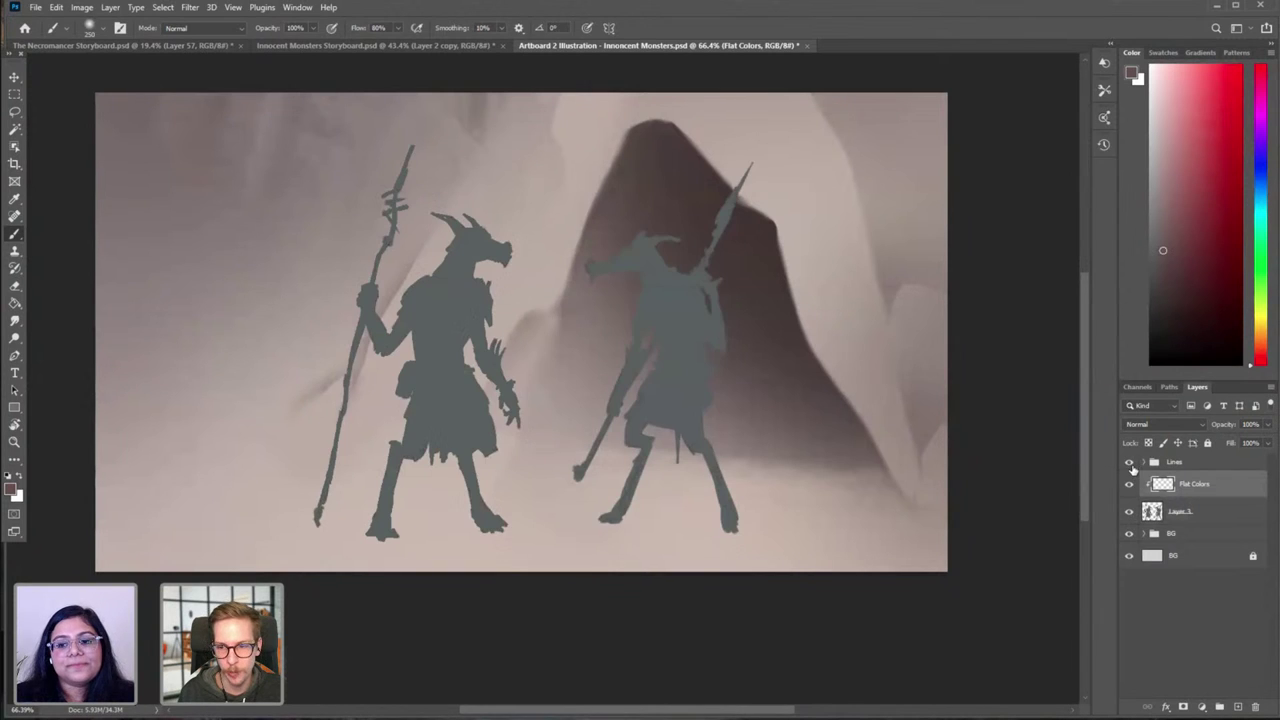
click(1130, 463)
Step: Paint the left-hand creature's head and shoulders dark mauve on Flat Colors, using Sampled Brush 1 3 at 400 px
right_click(432, 335)
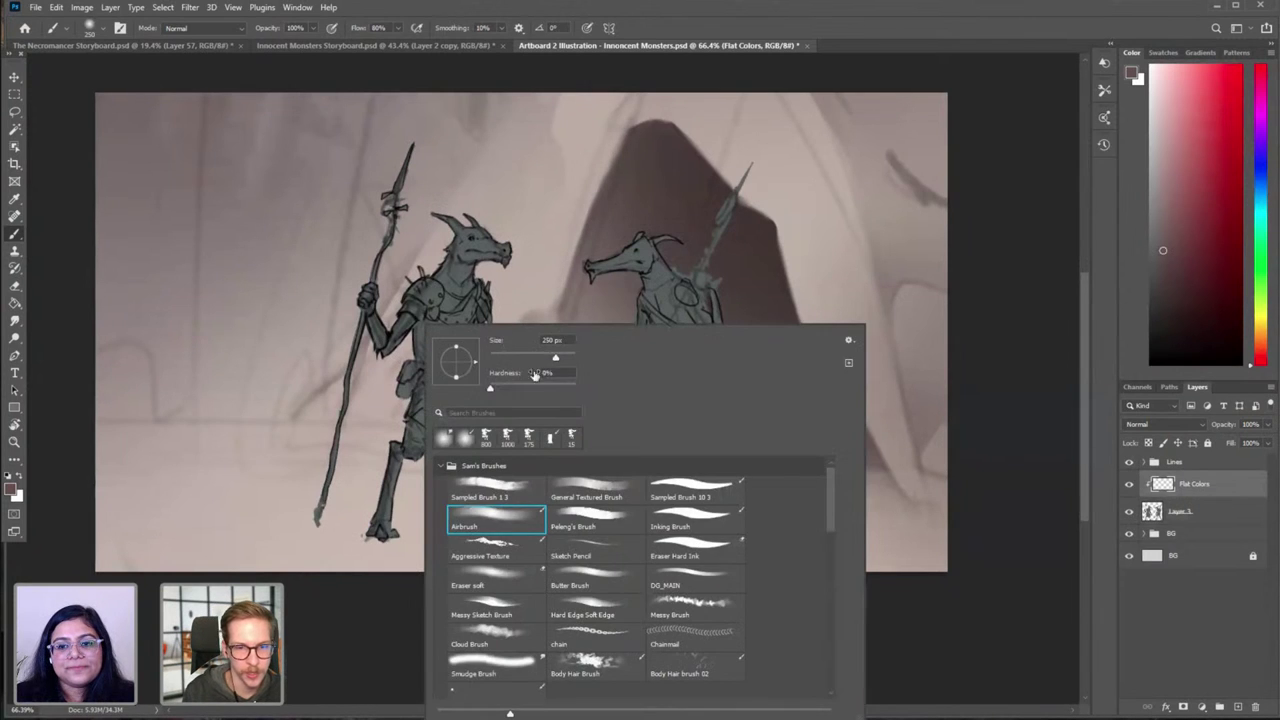
double_click(487, 495)
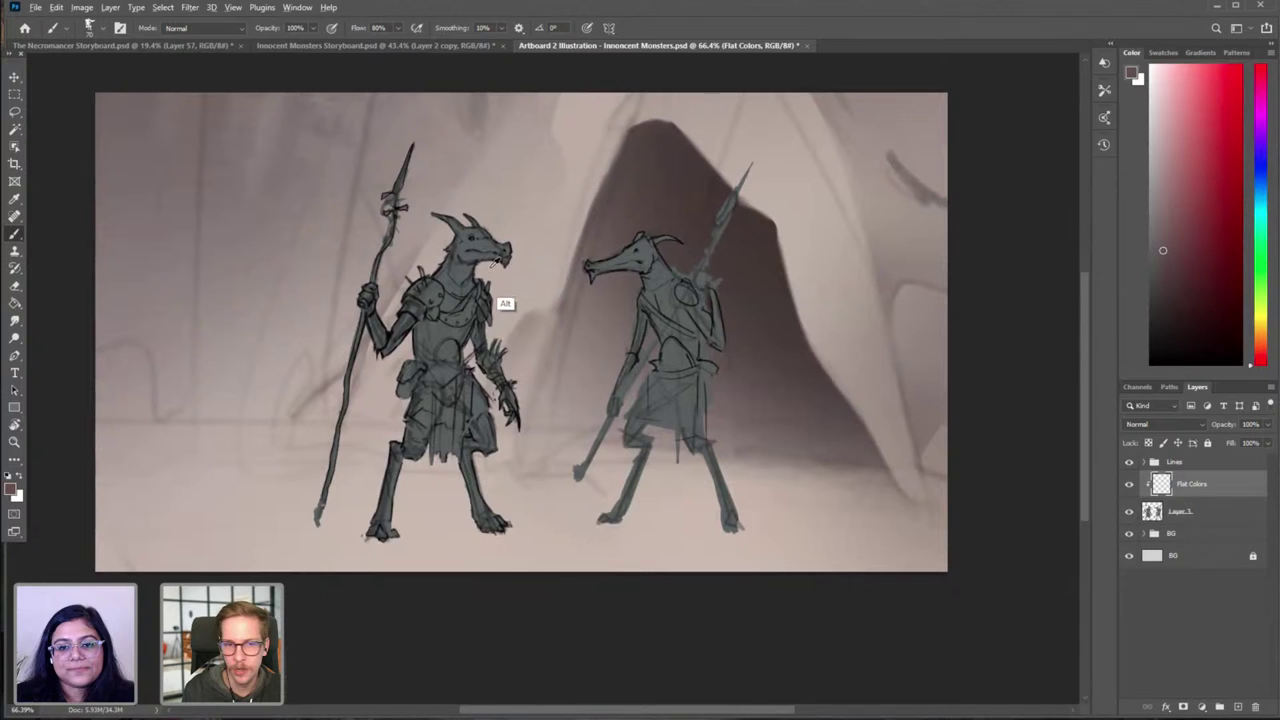
alt+click(475, 251)
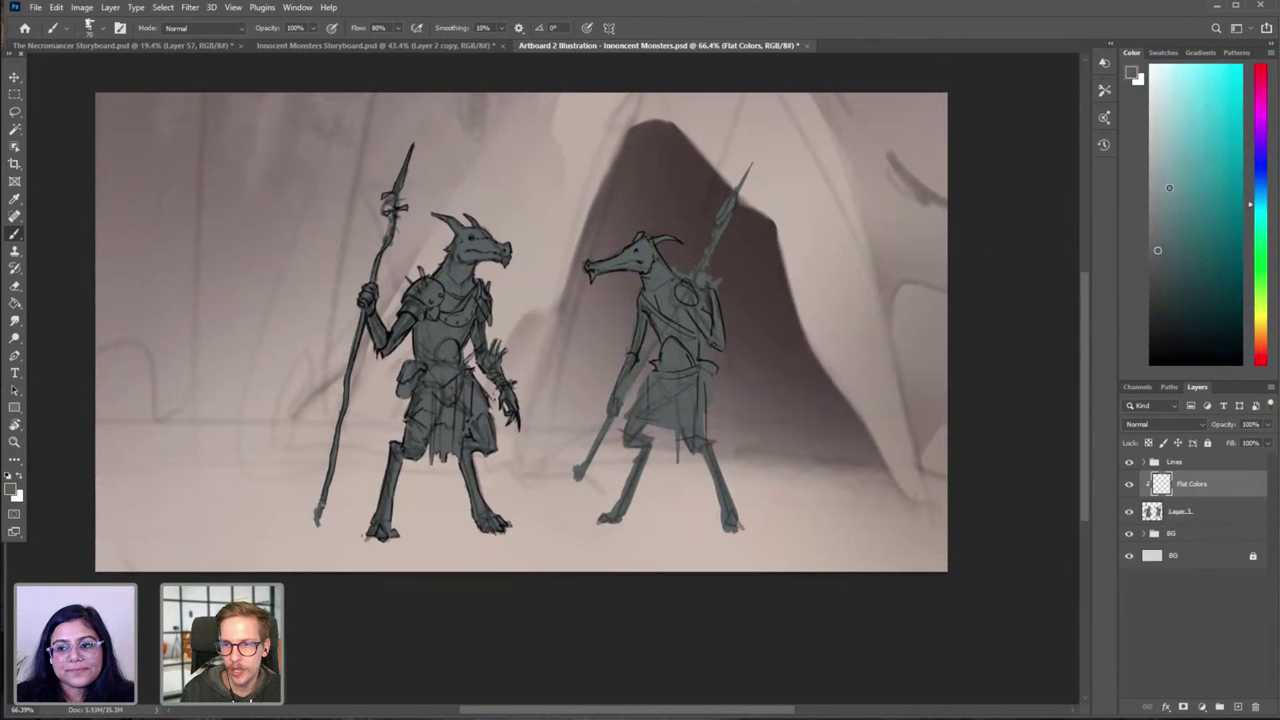
click(1169, 187)
drag(1262, 193, 1262, 188)
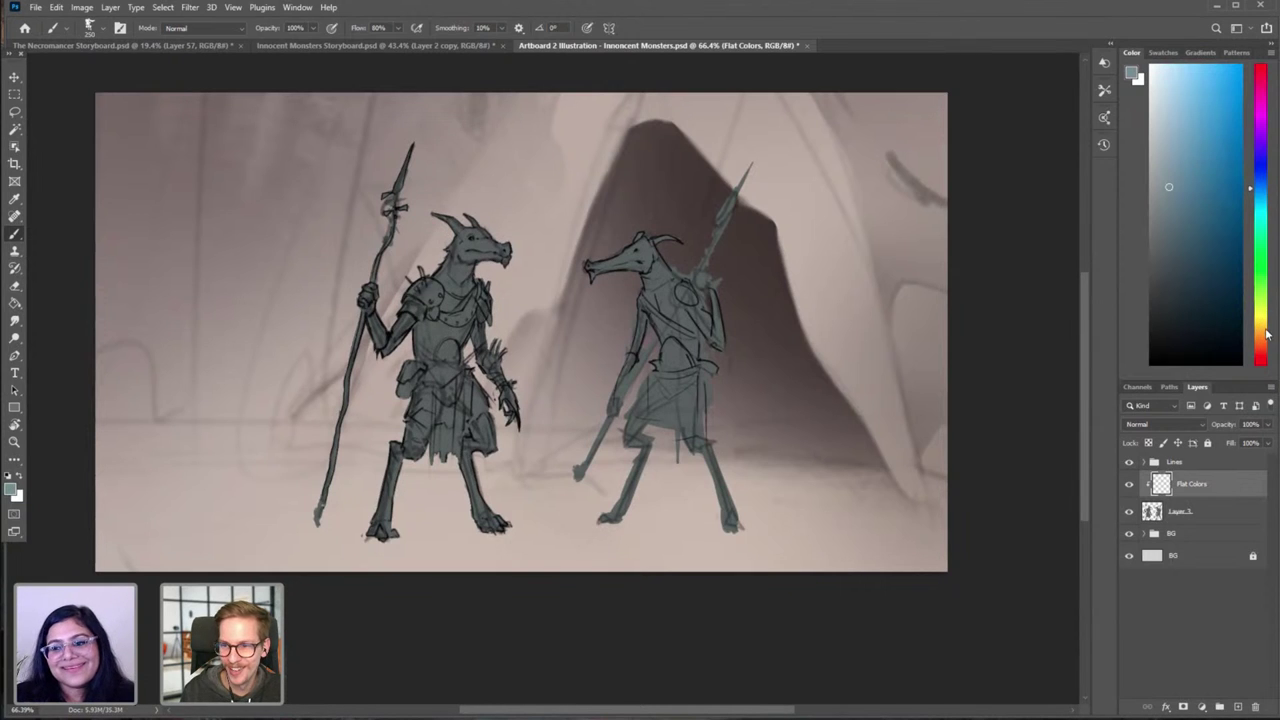
drag(1264, 344, 1264, 360)
click(1167, 226)
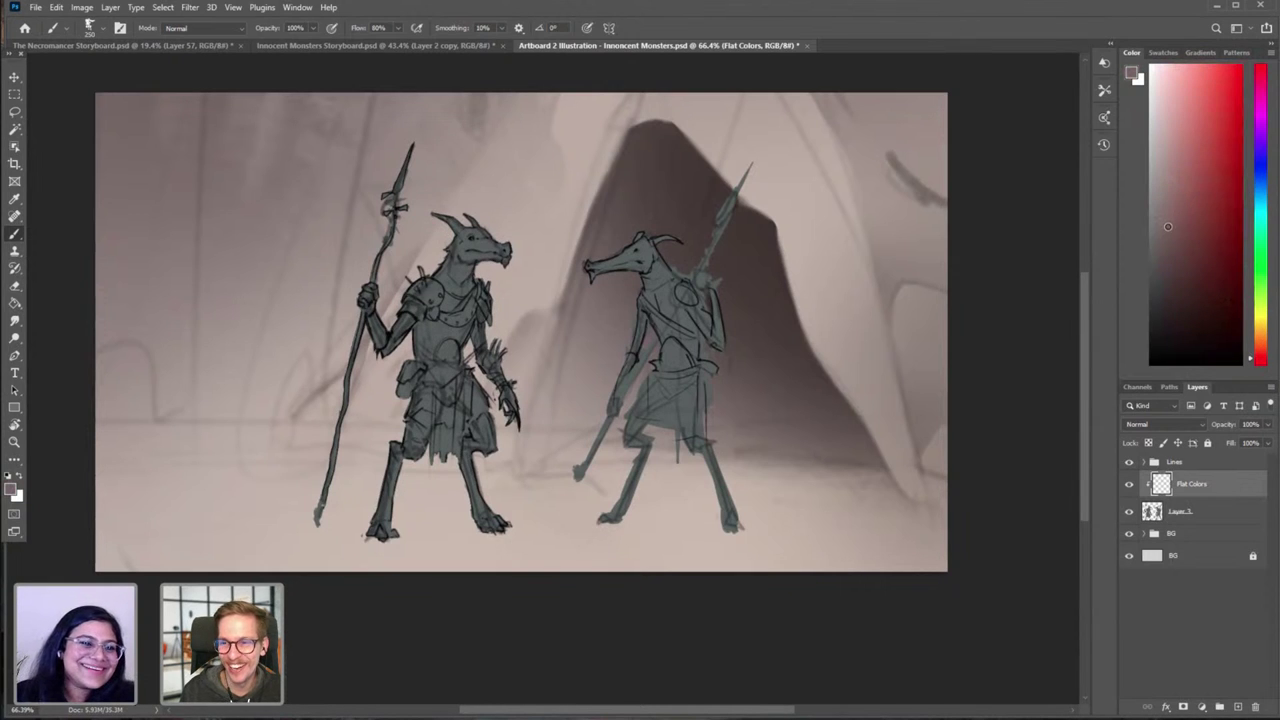
key(bracketright)
key(bracketright)
drag(454, 222, 436, 400)
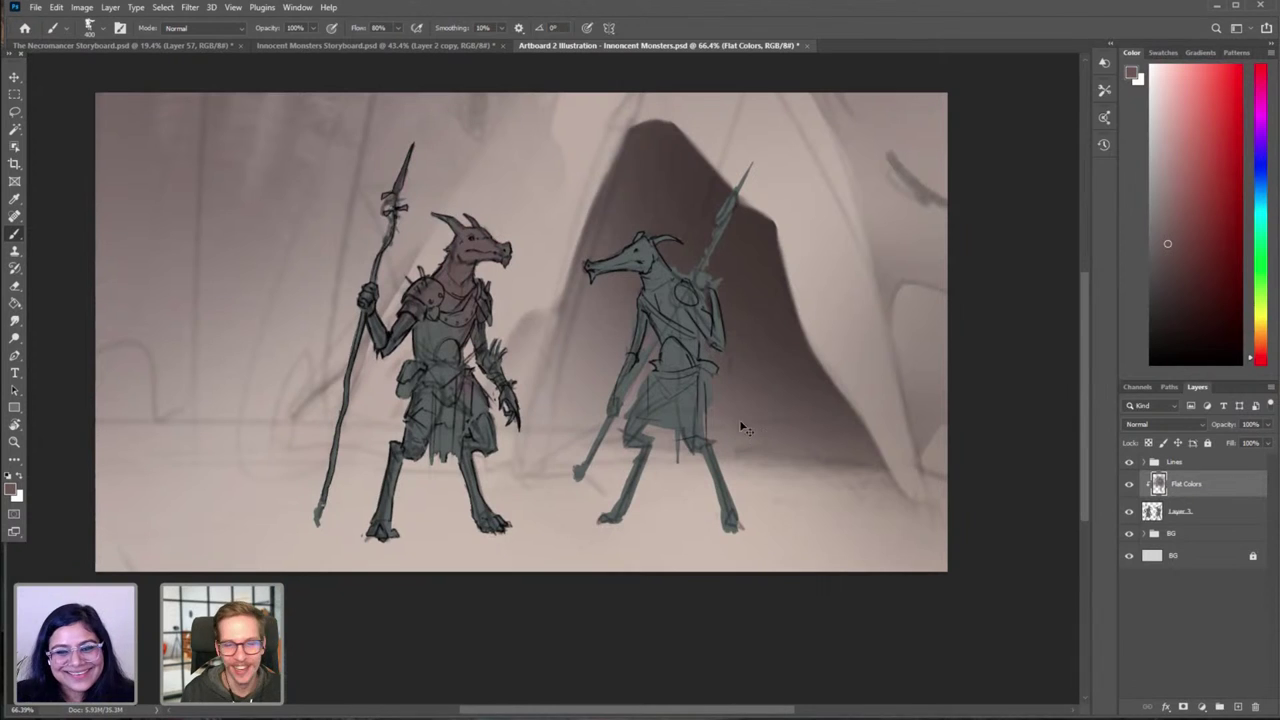
click(1171, 205)
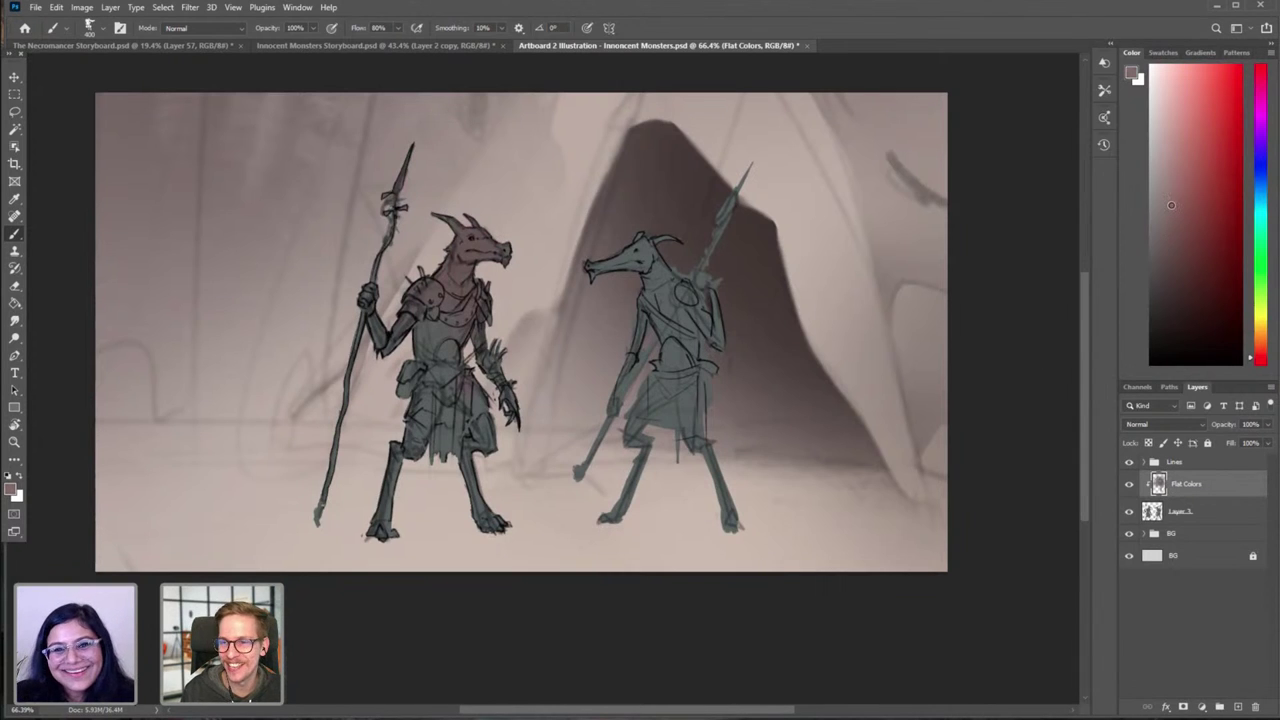
drag(471, 237, 458, 360)
key(ctrl+z)
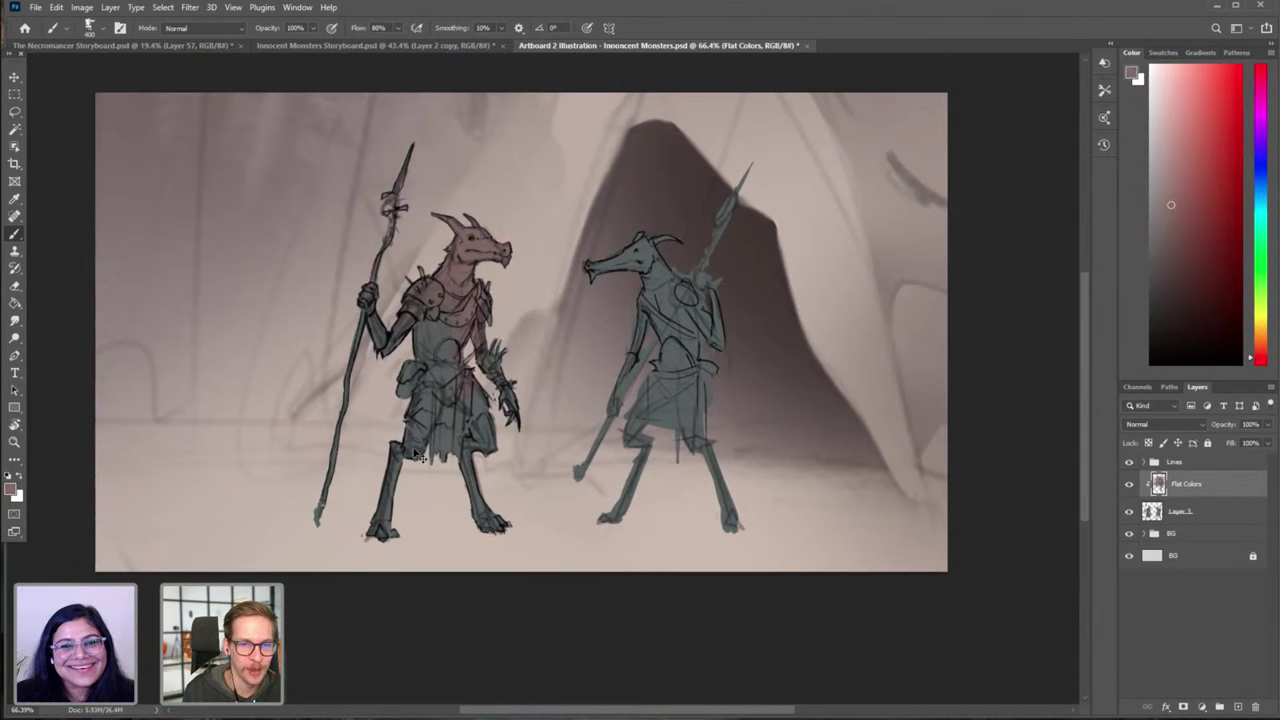
Step: Paint the left-hand creature's head, torso, spear arm and upper skirt muted red with a 300 px brush
click(1182, 228)
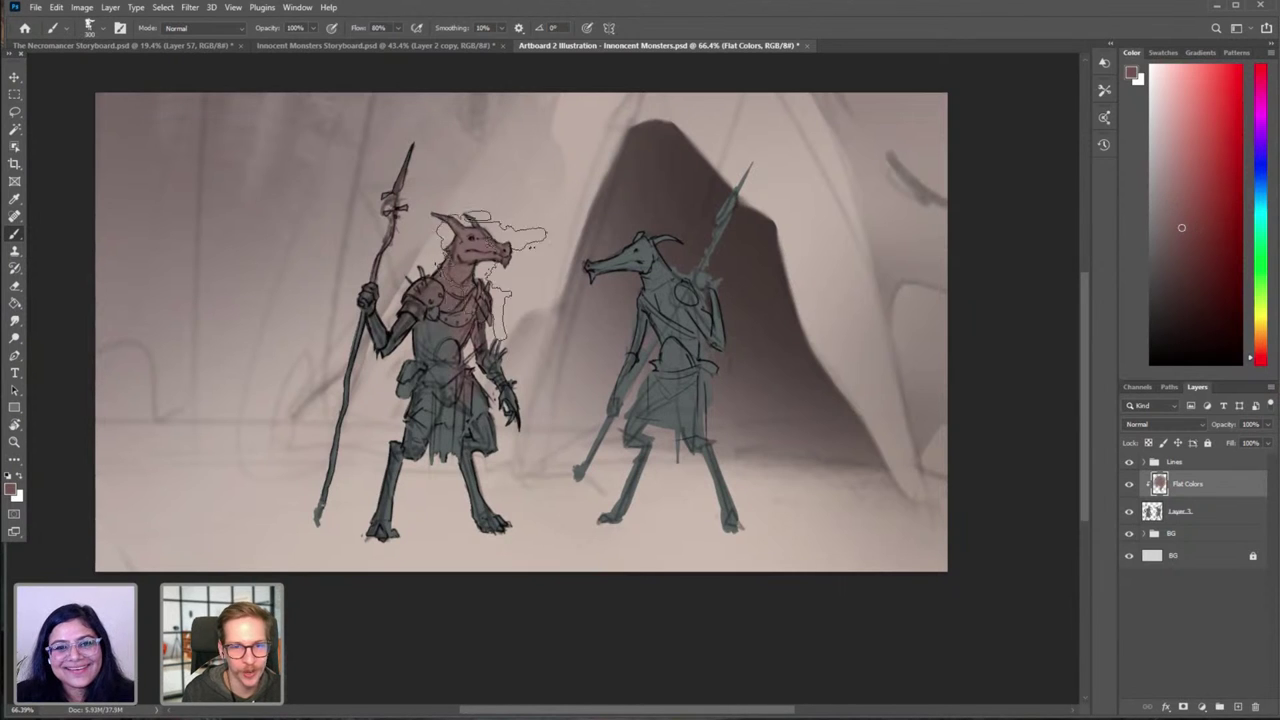
key(ctrl+z)
key(bracketleft)
mouse_move(480, 245)
mouse_down()
mouse_move(417, 370)
mouse_move(466, 305)
mouse_up()
drag(386, 326, 365, 435)
drag(430, 300, 440, 385)
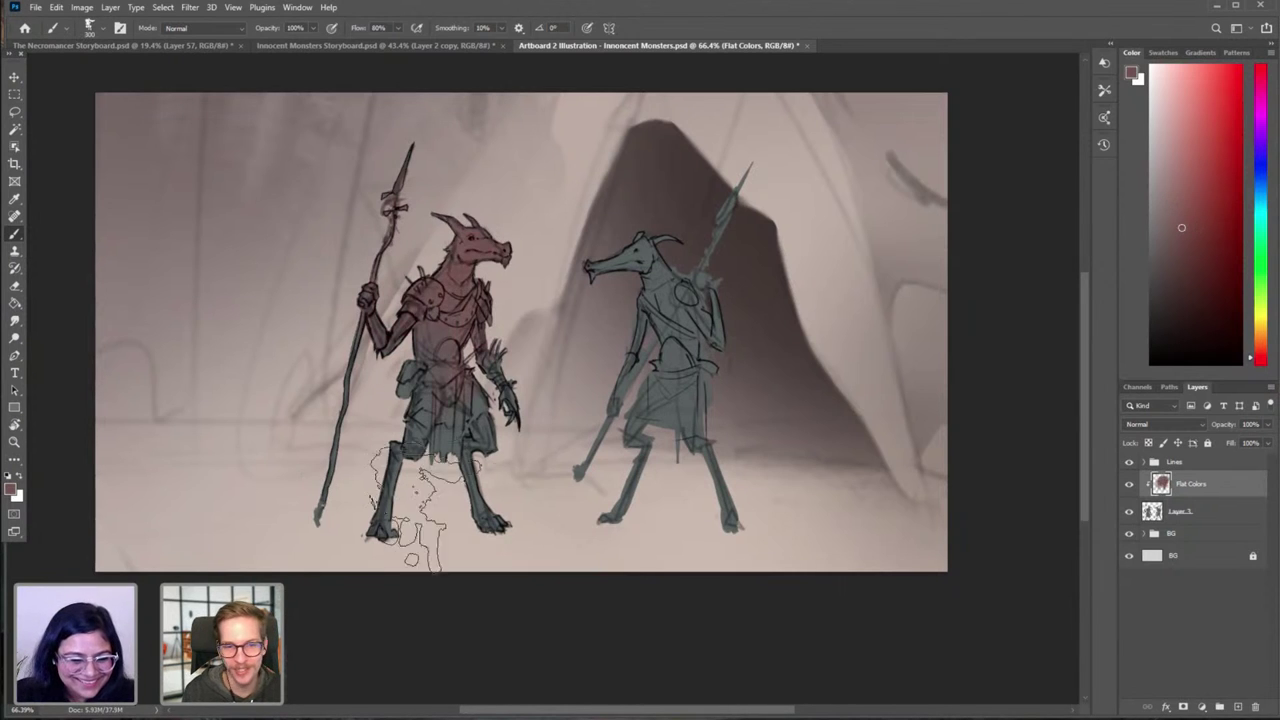
drag(445, 330, 450, 400)
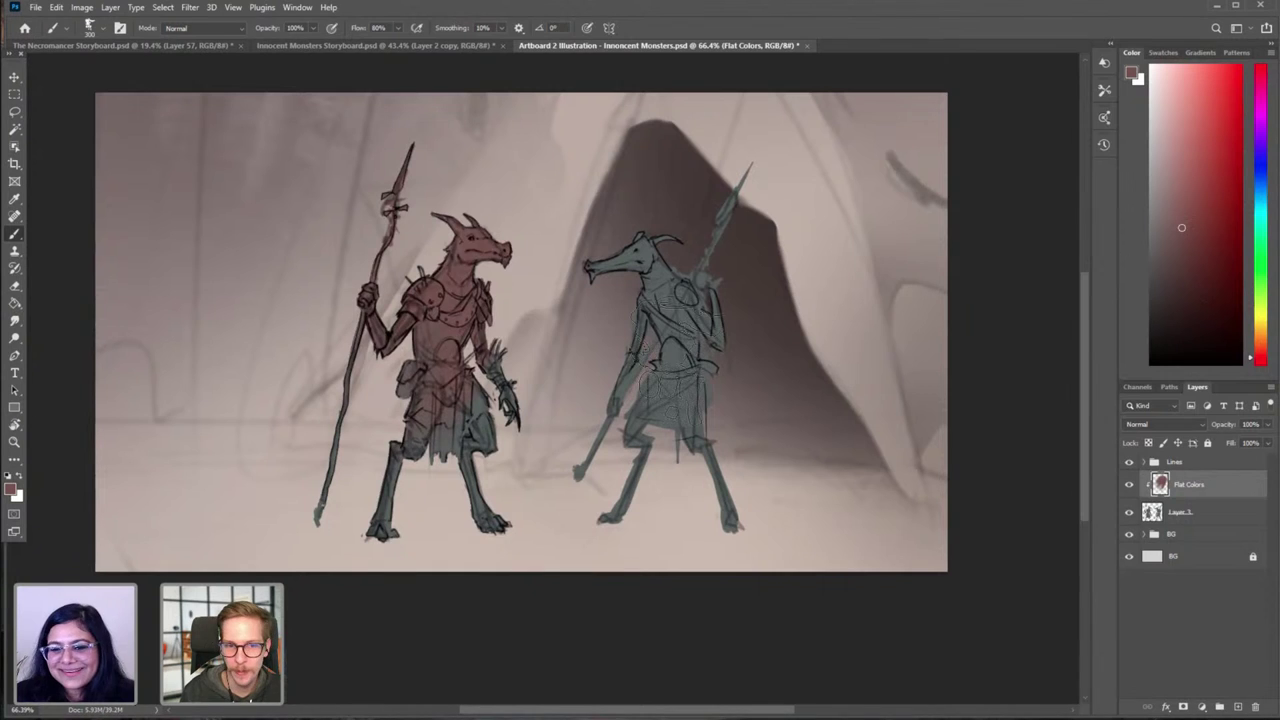
key(ctrl+z)
key(ctrl+shift+z)
Step: Deepen the red on the left-hand creature's head, paint its throat, chest and arms orange-brown, and compare with Flat Colors hidden
click(1201, 233)
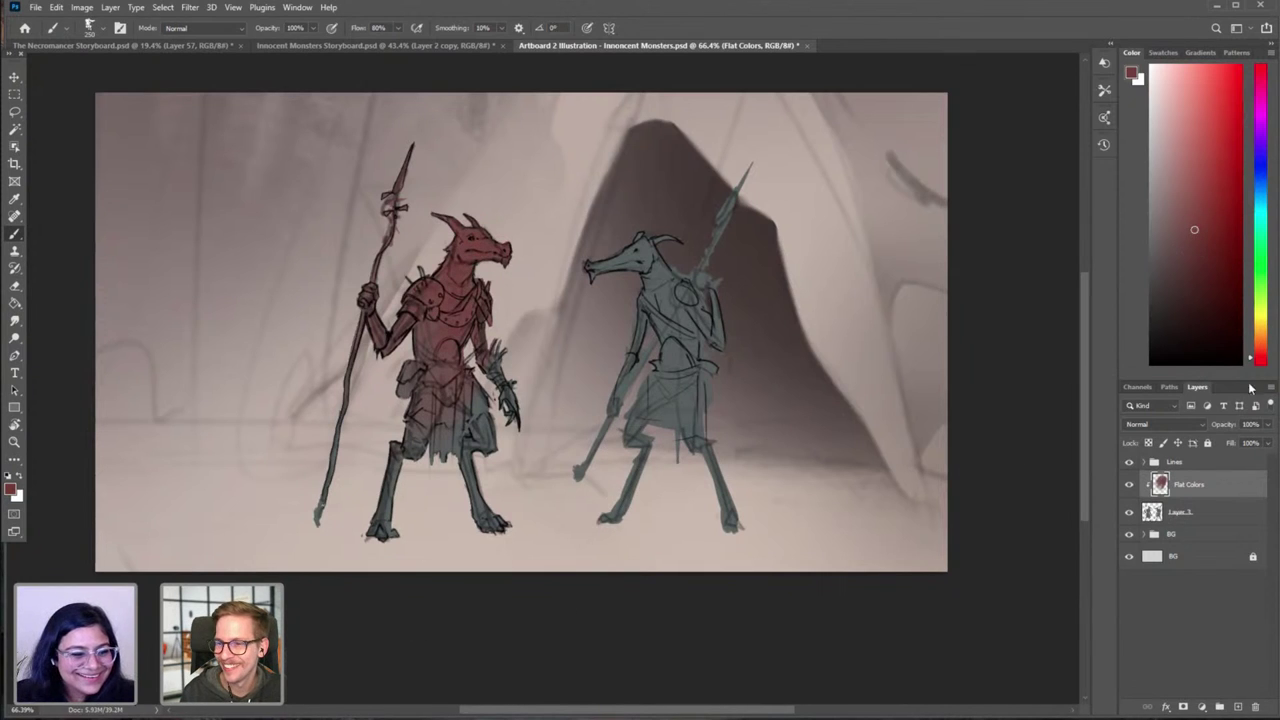
drag(1266, 365, 1262, 351)
click(1195, 197)
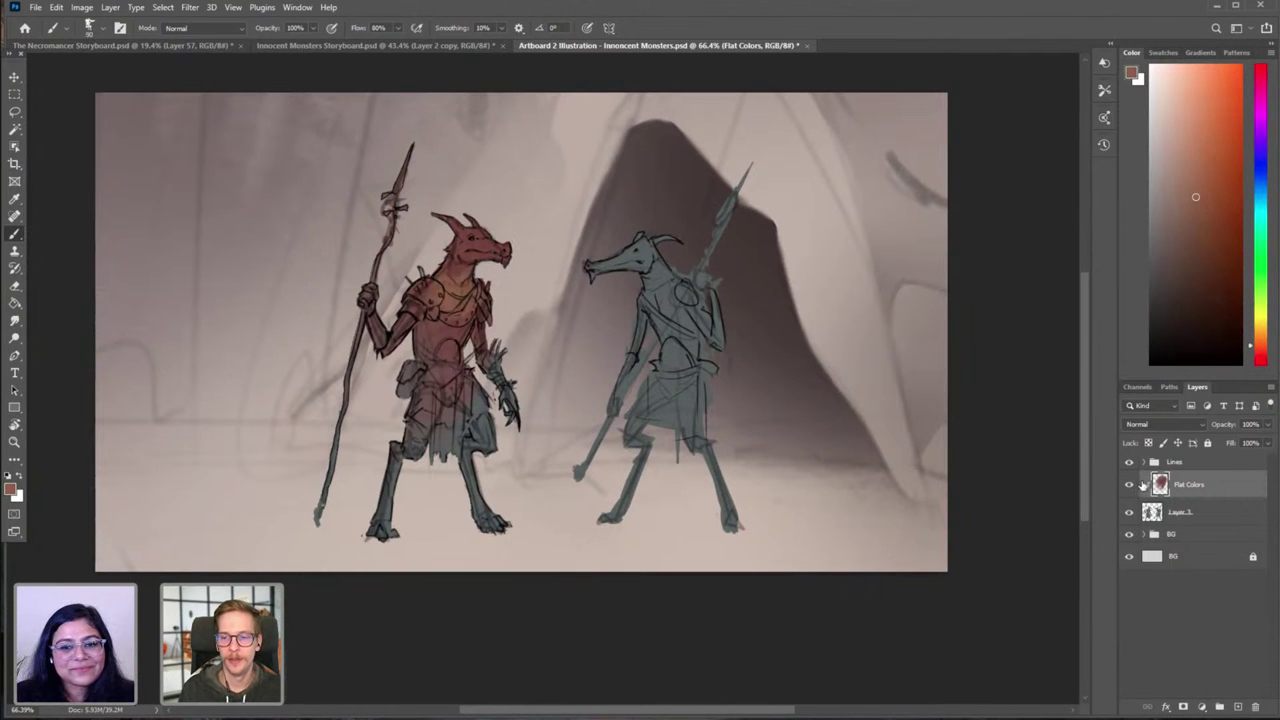
click(1130, 485)
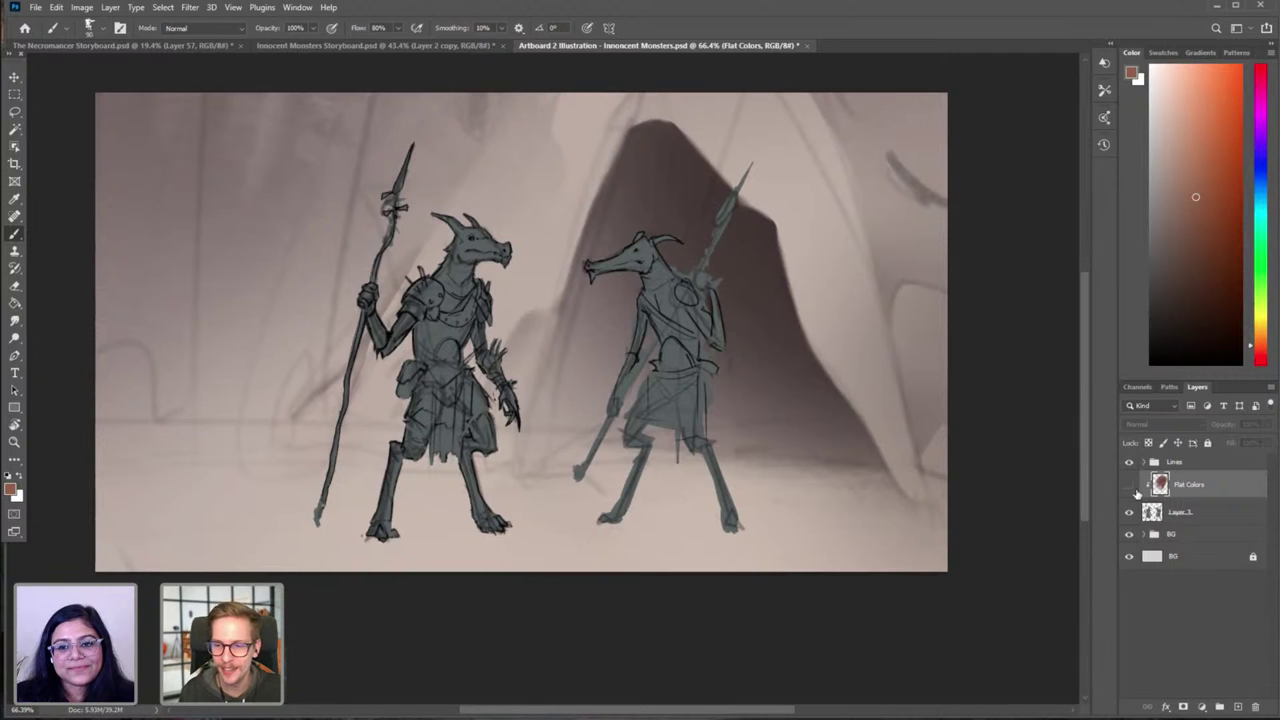
click(1129, 484)
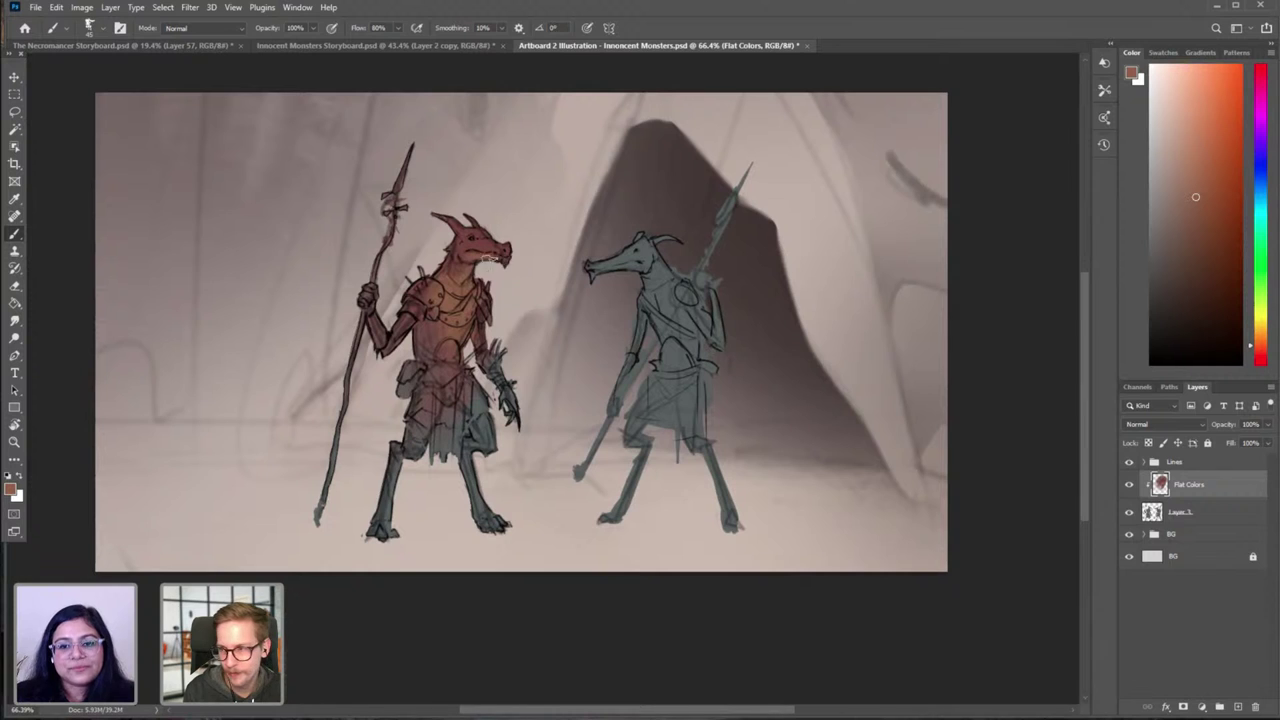
key([)
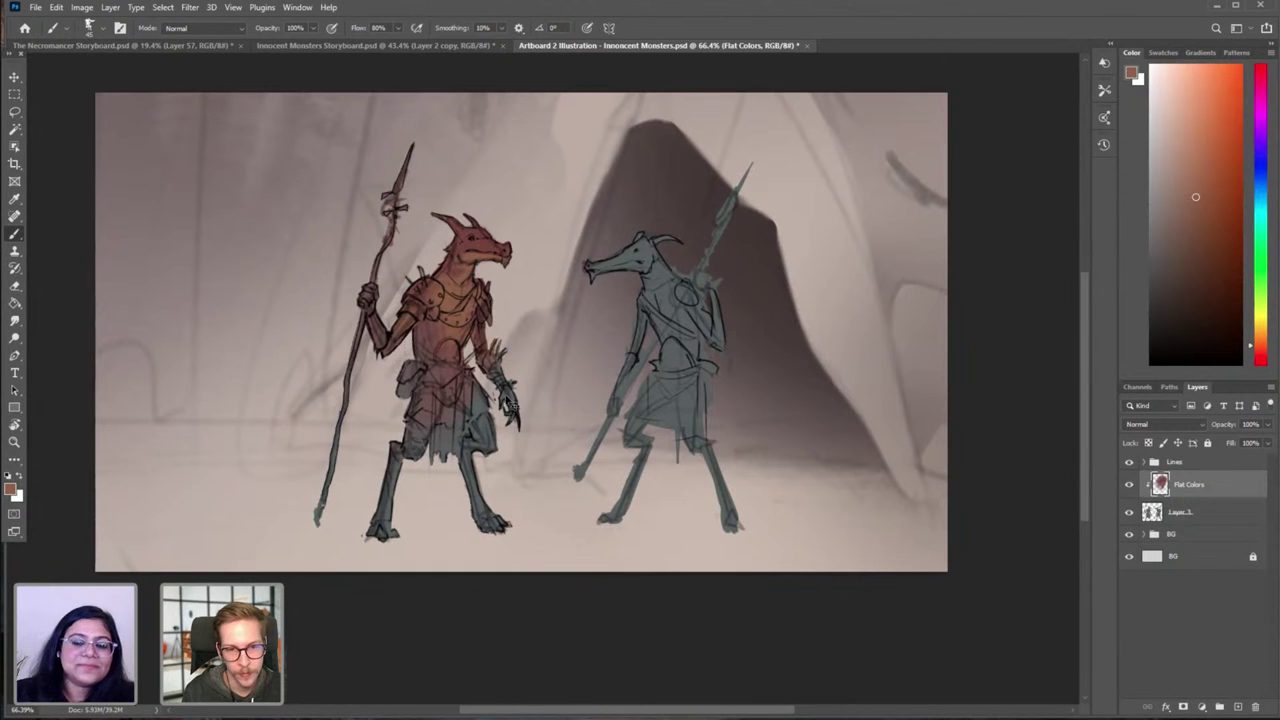
Step: Hide the Lines group and refine the left-hand creature's chest and arm with red and orange tones sampled from its body
click(1129, 461)
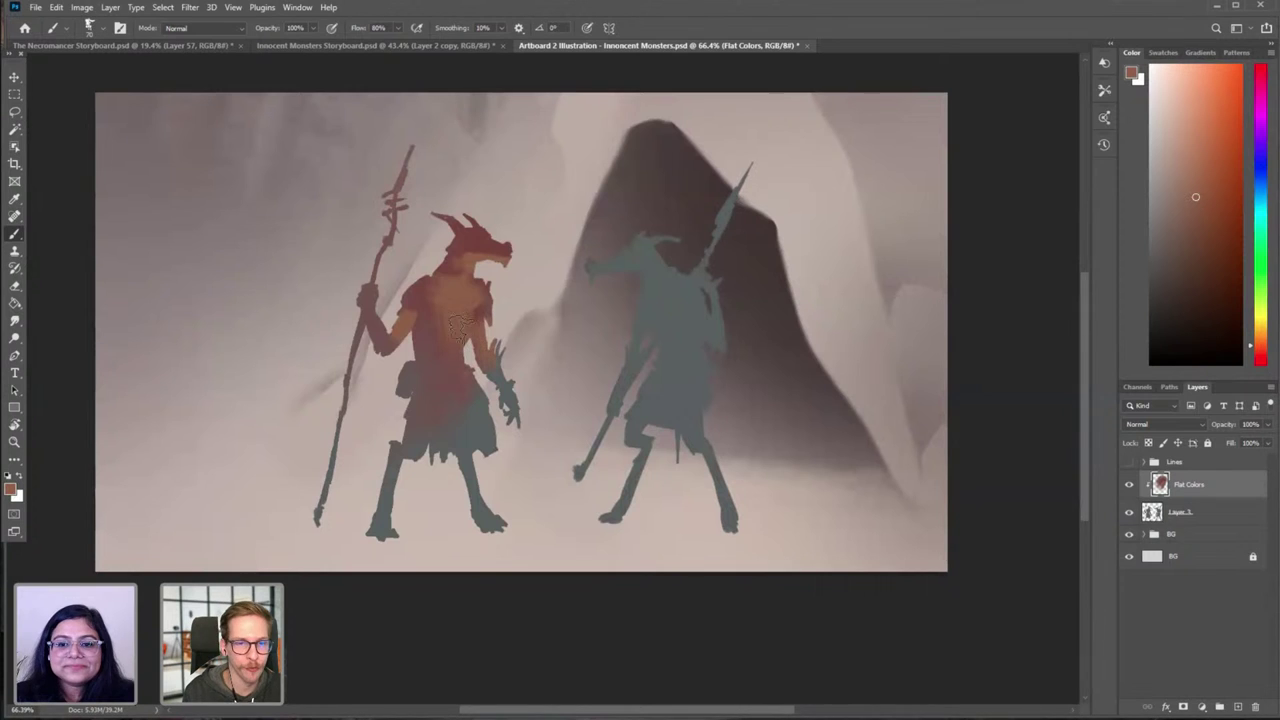
alt+click(460, 255)
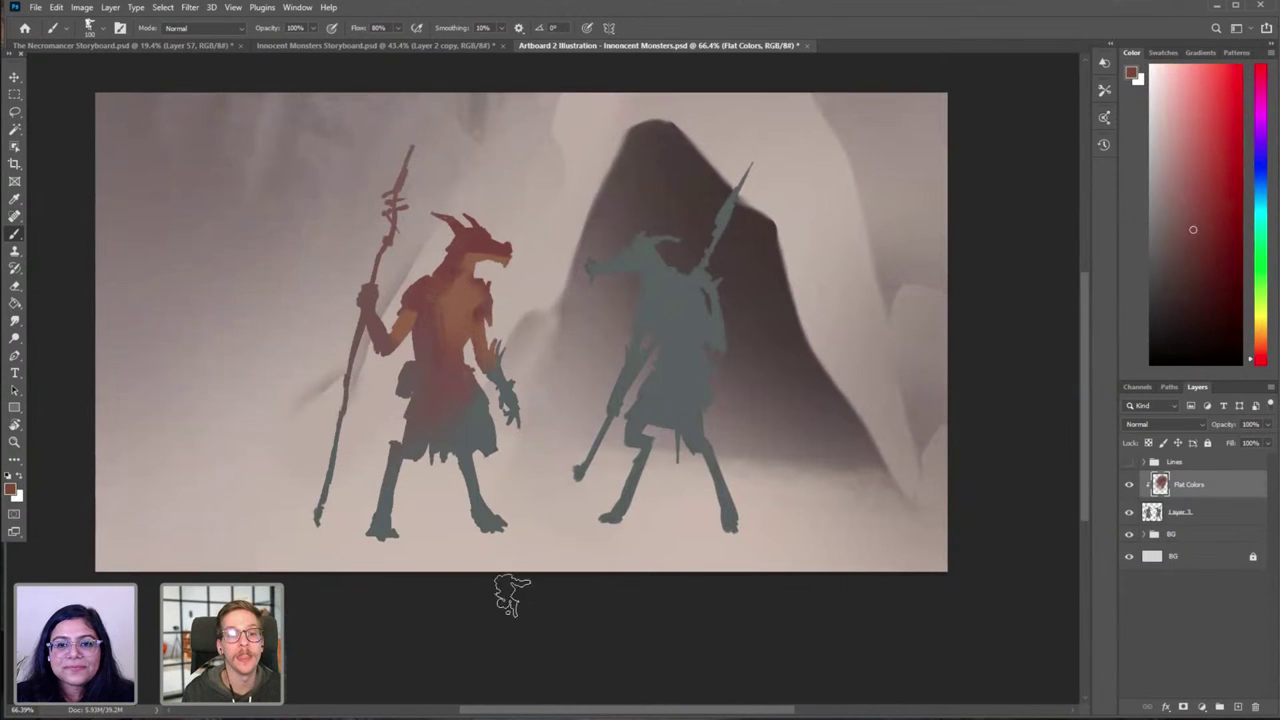
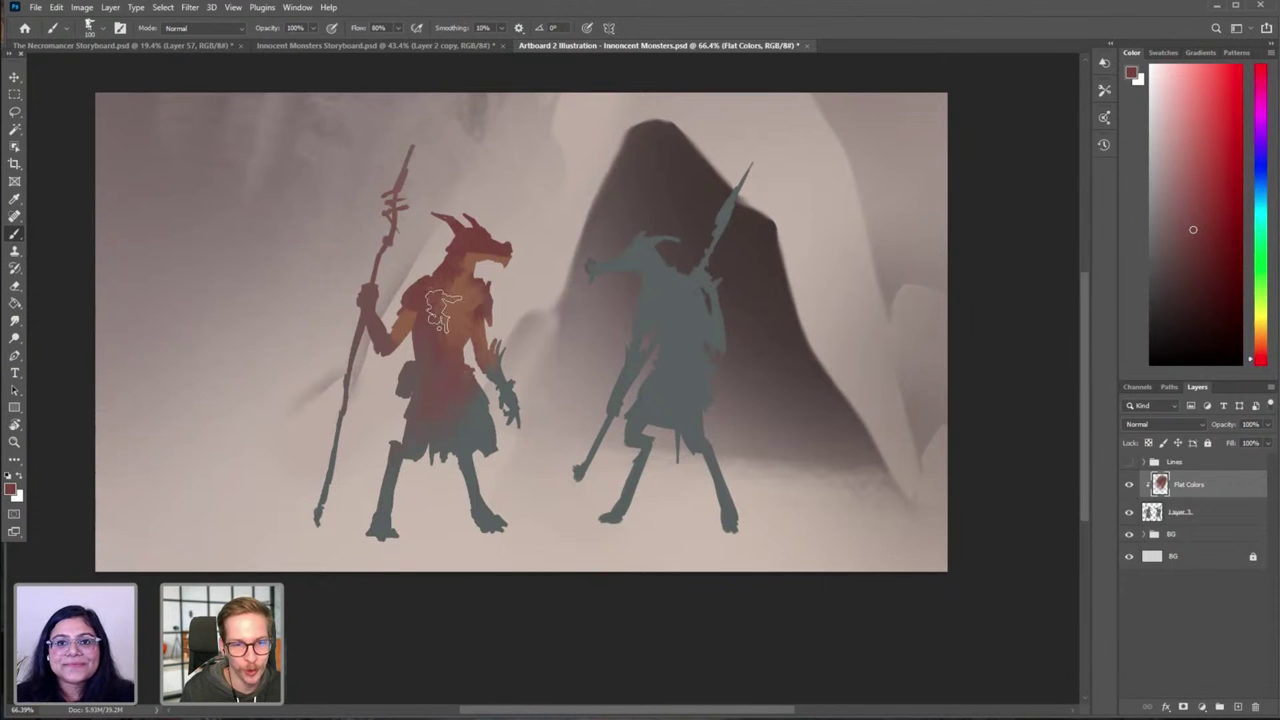
alt+click(359, 281)
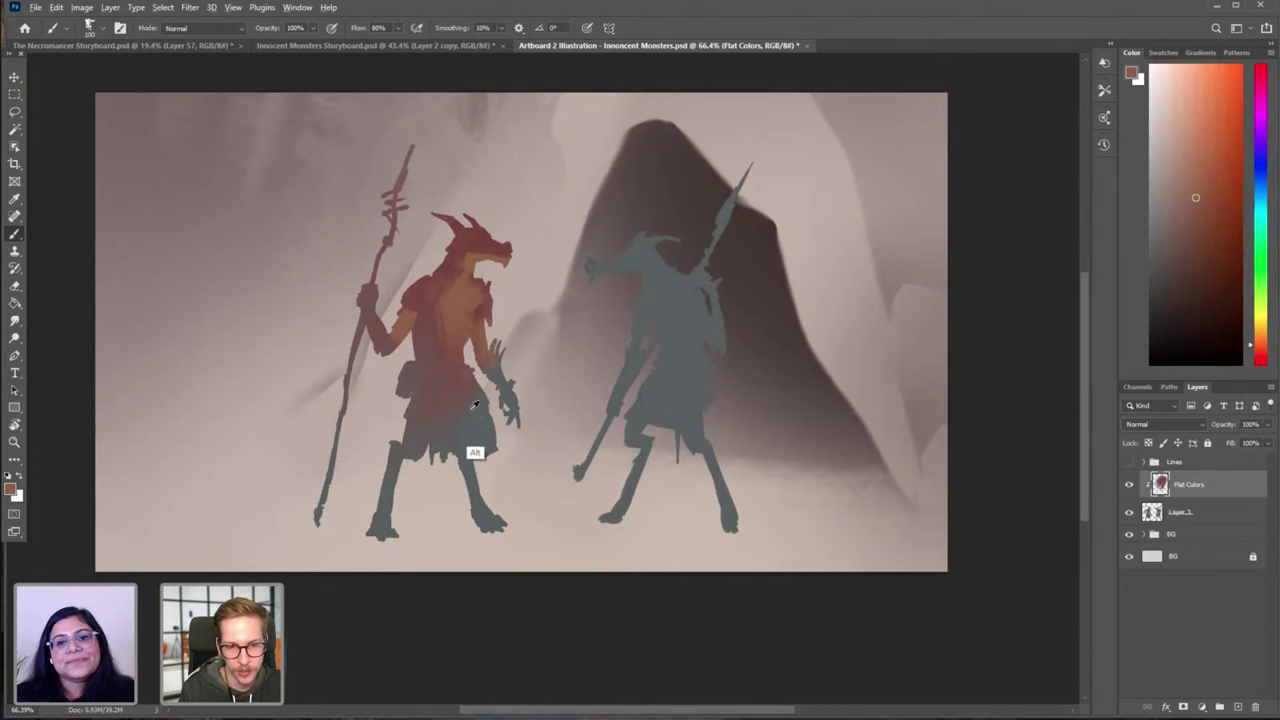
Step: Paint the left-hand creature's skirt and belt pouch dark grey-brown with a 150 px brush
alt+click(480, 449)
click(1164, 274)
click(1262, 351)
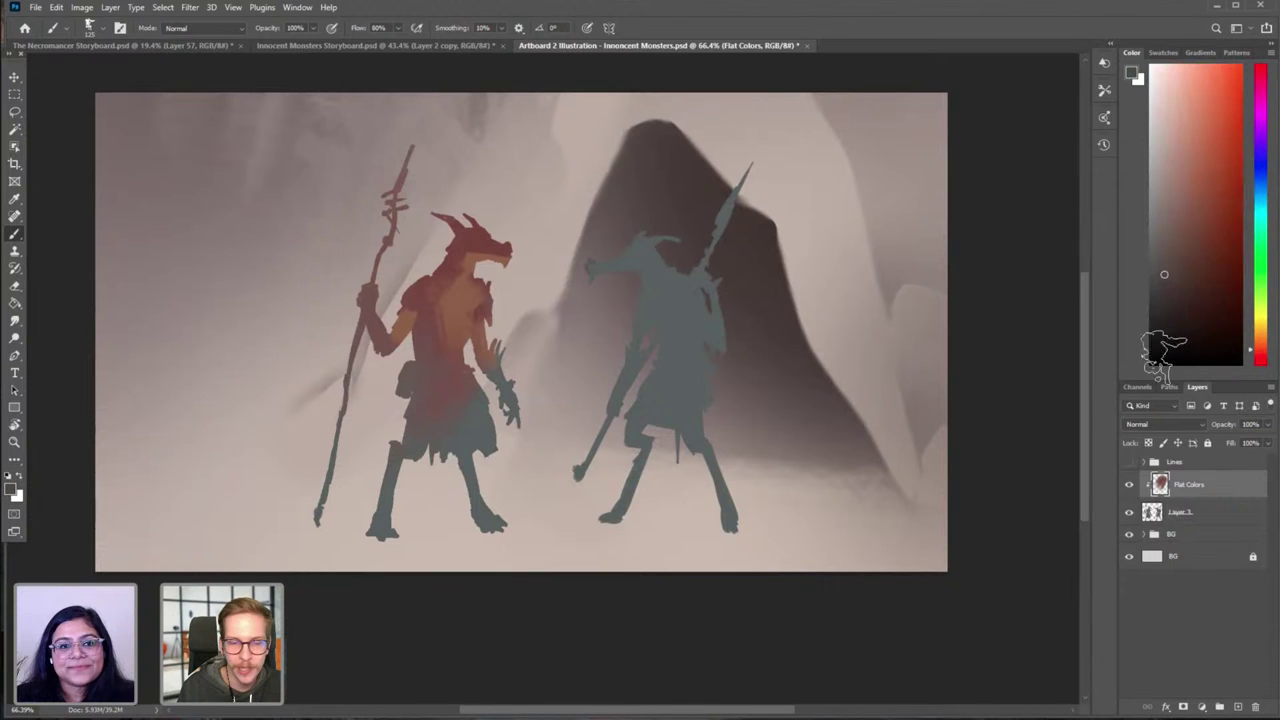
key(bracketright)
key(bracketright)
mouse_move(448, 388)
mouse_down()
mouse_move(478, 505)
mouse_move(446, 586)
mouse_up()
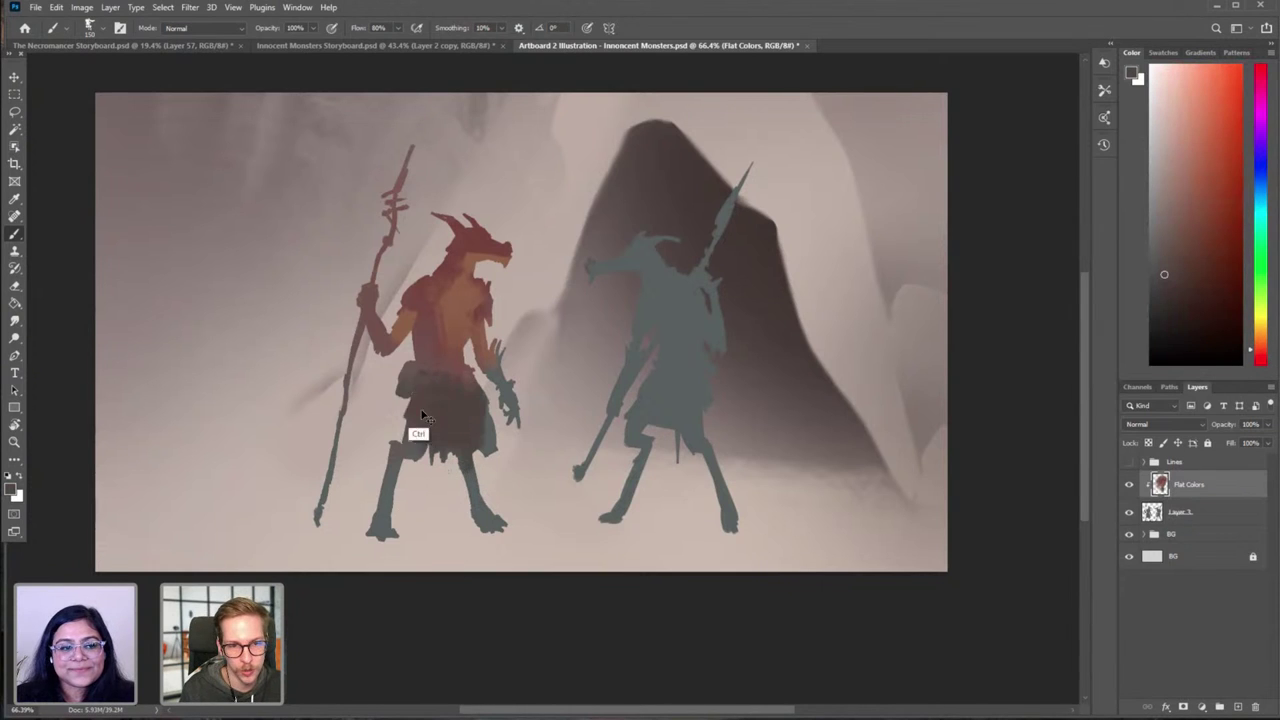
Step: Darken the upper part of the left-hand creature's skirt with grey-brown and compare the colours with the Lines group shown and hidden
drag(425, 385, 470, 350)
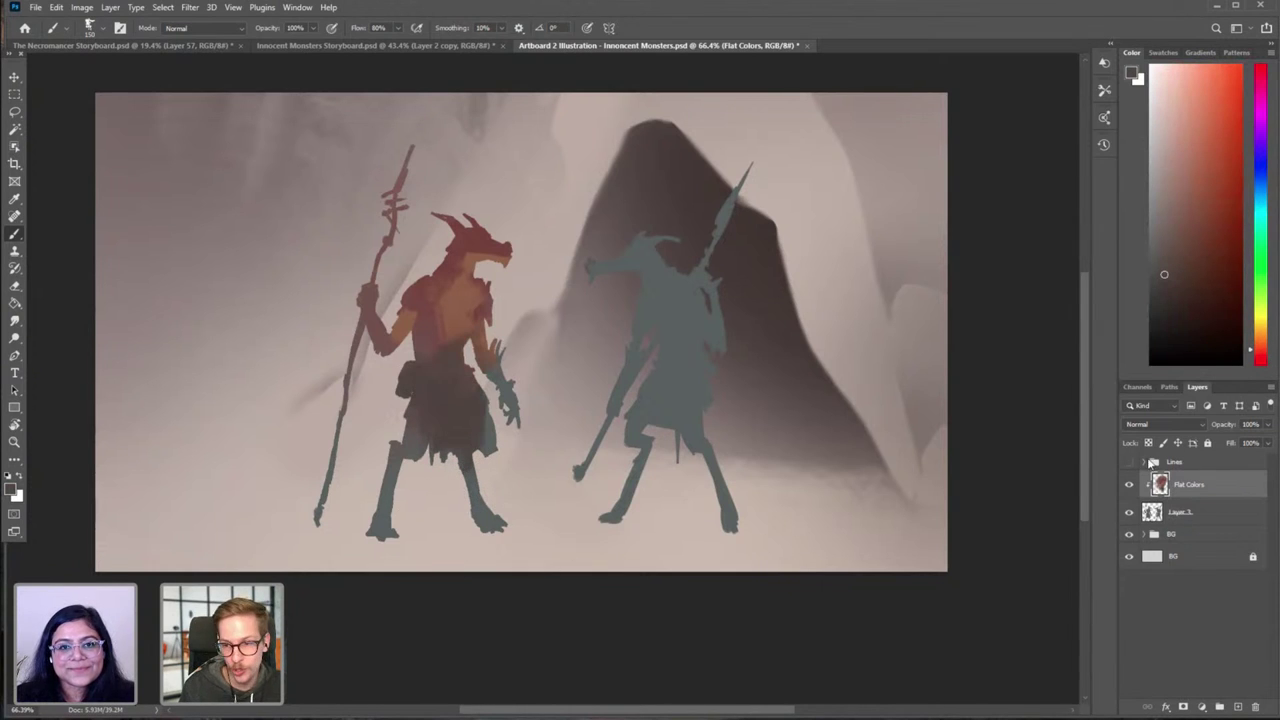
click(1129, 463)
click(1137, 464)
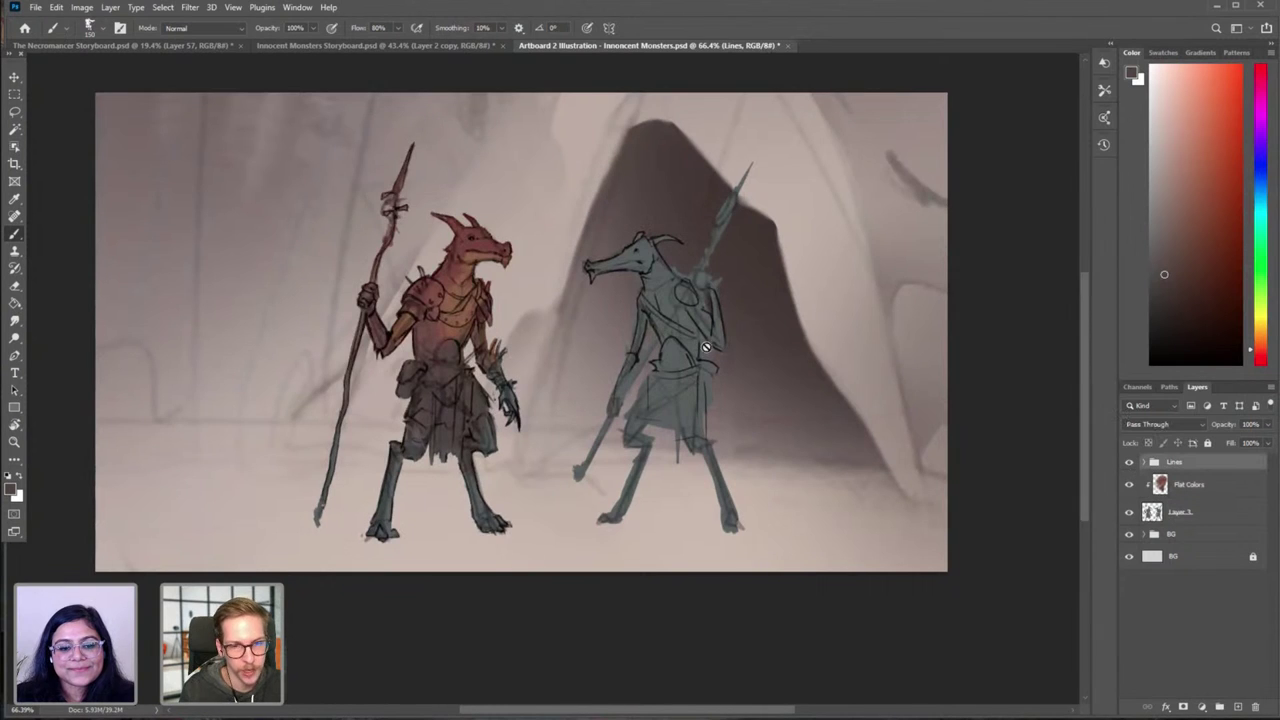
click(1129, 463)
Step: On the Flat Colors layer, paint the right-hand creature's skirt and upper legs dark grey-brown, using a 175 px brush for the skirt
click(668, 405)
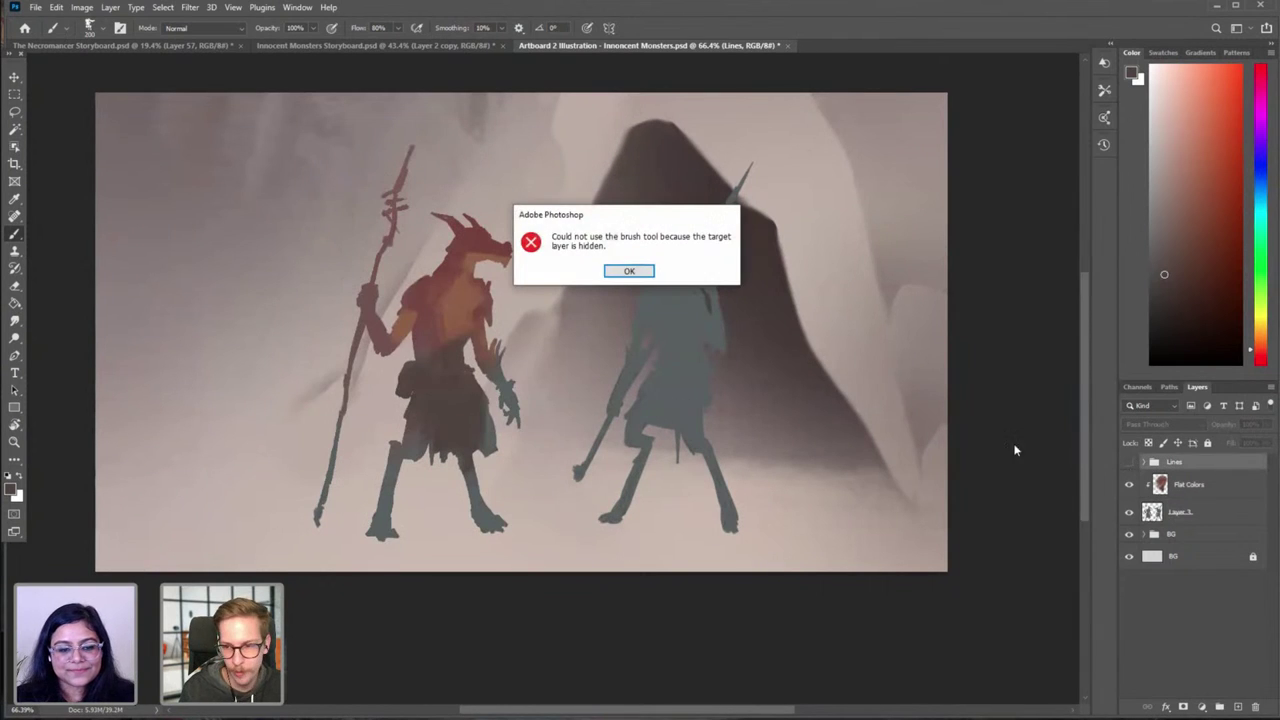
key(Return)
click(1164, 494)
mouse_move(662, 403)
mouse_down()
mouse_move(680, 378)
mouse_move(668, 398)
mouse_up()
key(ctrl+z)
key(bracketleft)
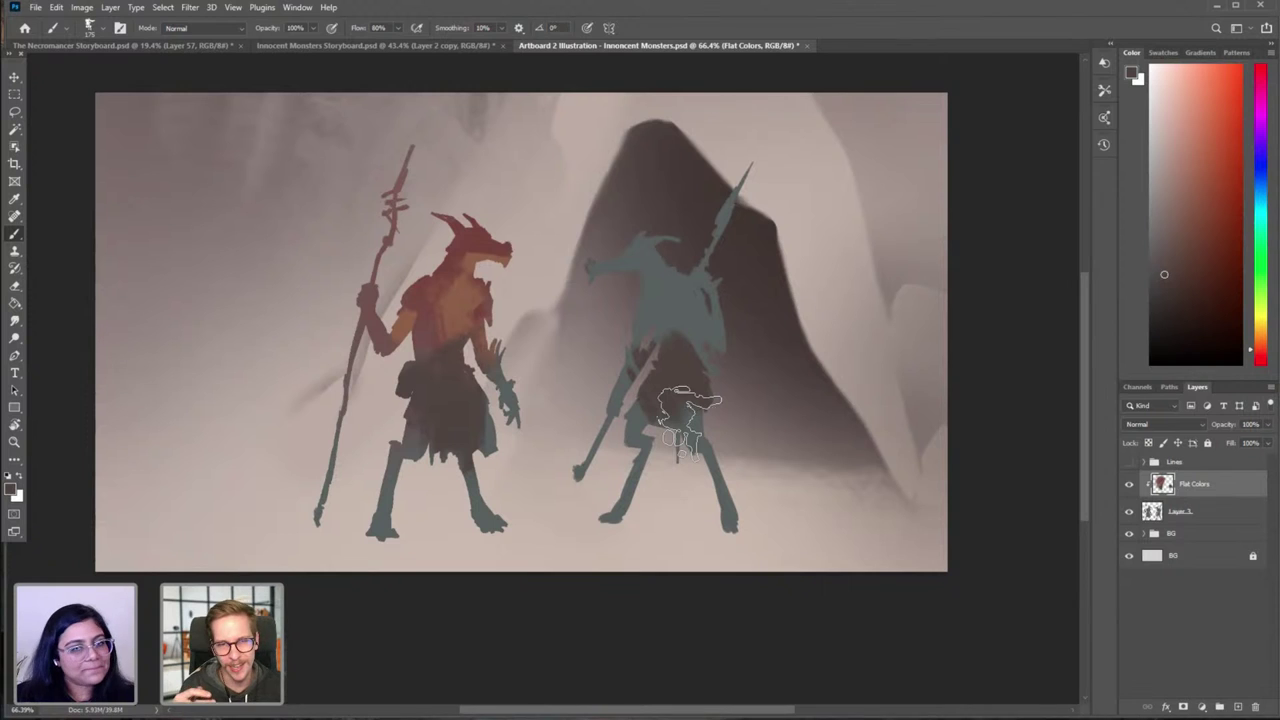
drag(689, 424, 697, 386)
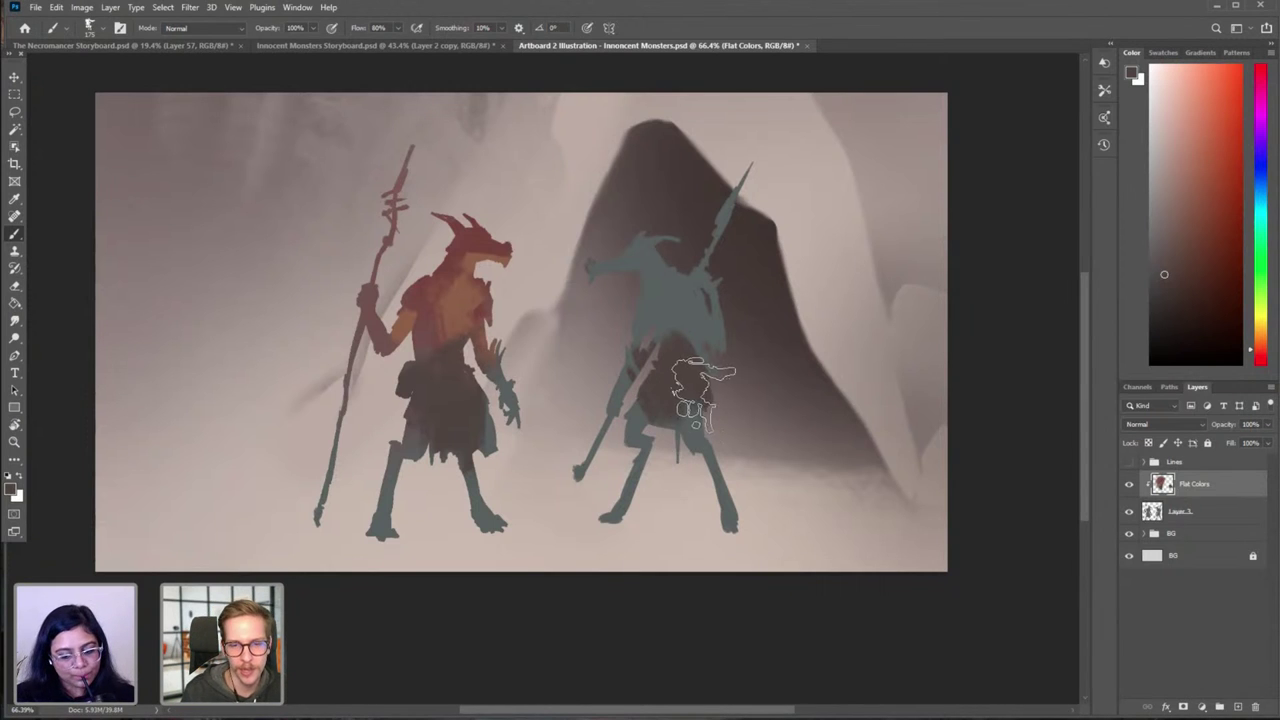
key(bracketleft)
key(bracketleft)
mouse_move(622, 474)
mouse_down()
mouse_move(687, 418)
mouse_move(706, 480)
mouse_up()
Step: Paint the right-hand creature's head, torso and spear orange-brown sampled from the left-hand creature's chest, using a 200 px brush
key(bracketright)
key(bracketright)
drag(702, 253, 664, 308)
key(ctrl+z)
alt+click(452, 276)
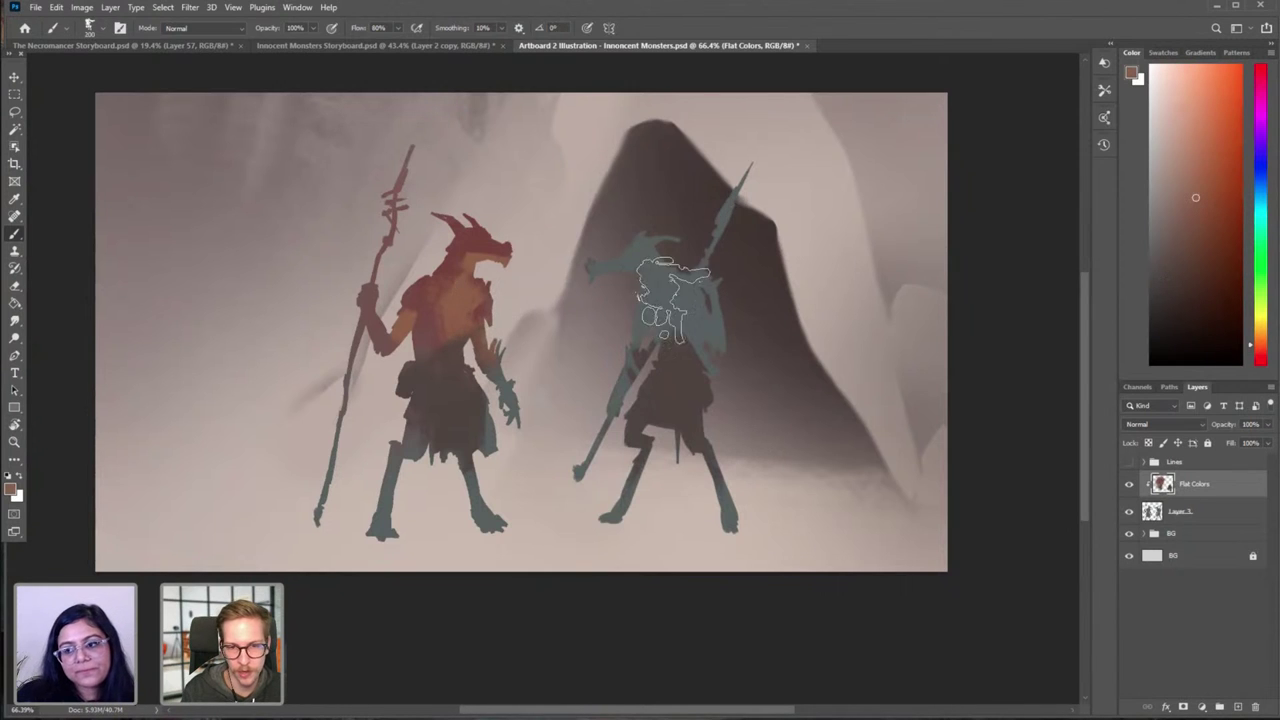
drag(640, 262, 700, 345)
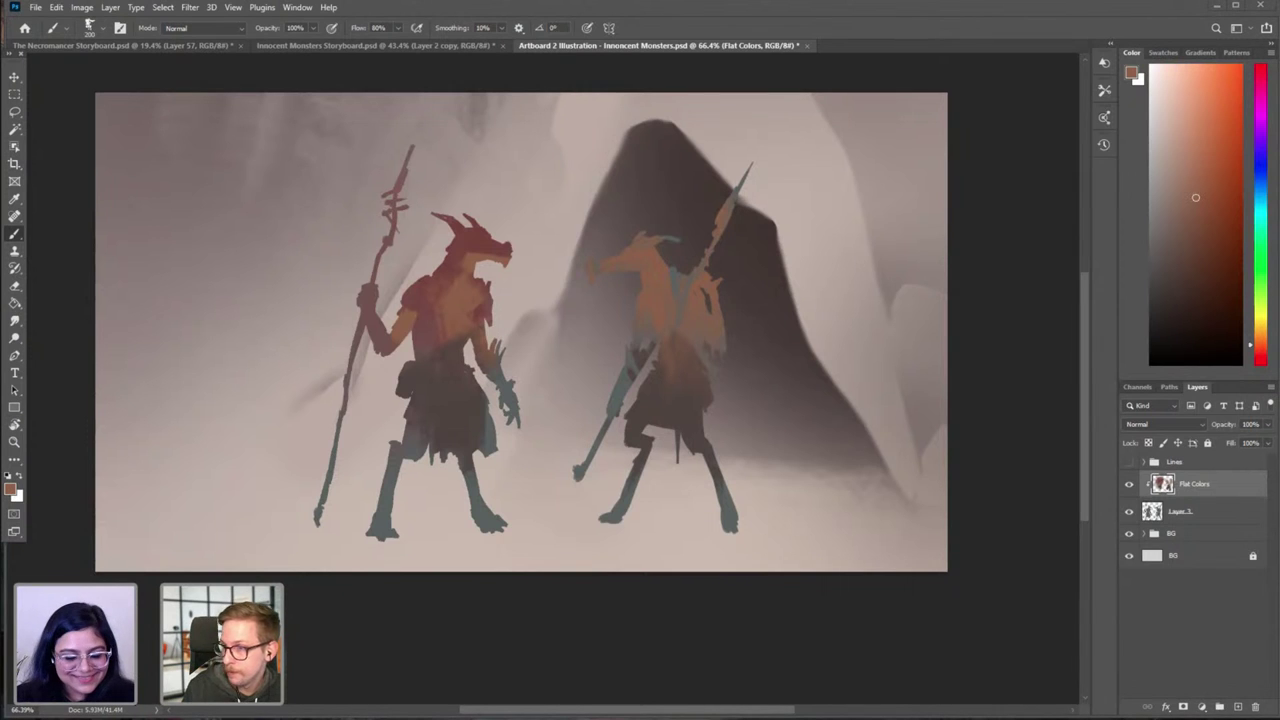
Step: Brighten the right-hand creature's head and chest with a lighter orange using a 175 px brush
alt+click(647, 278)
key([)
key([)
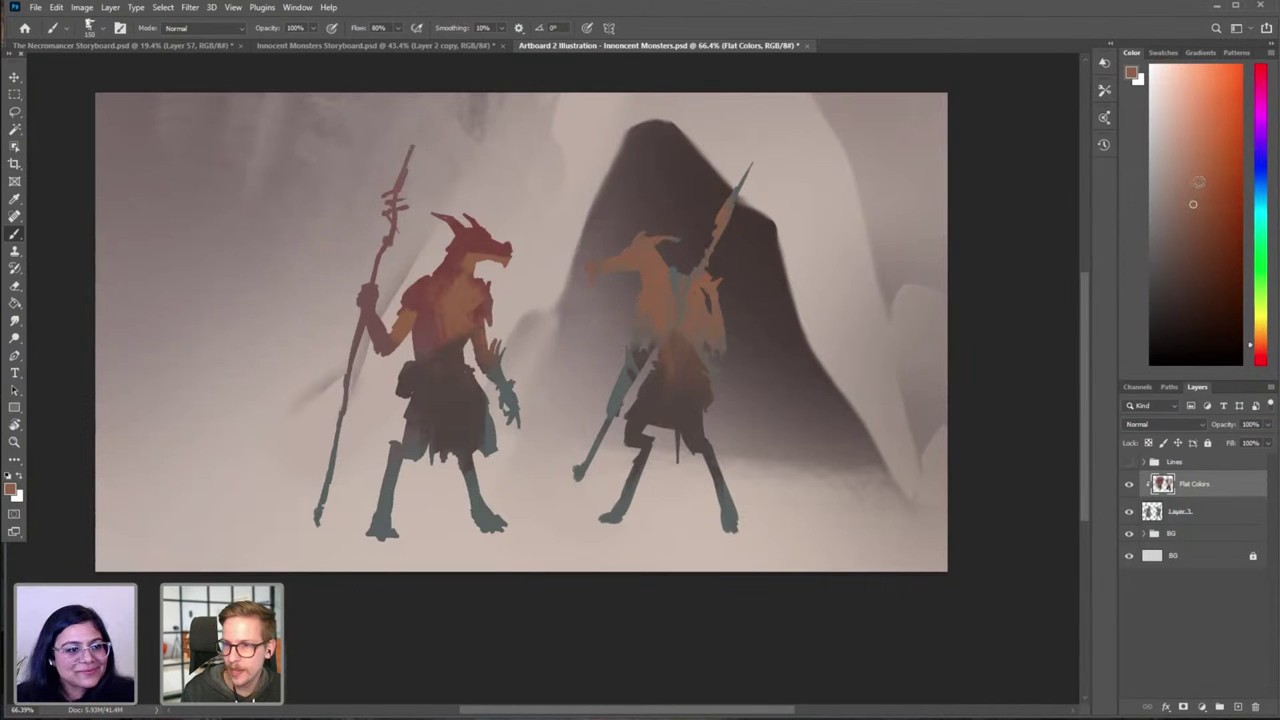
click(1200, 163)
key(])
drag(697, 270, 705, 221)
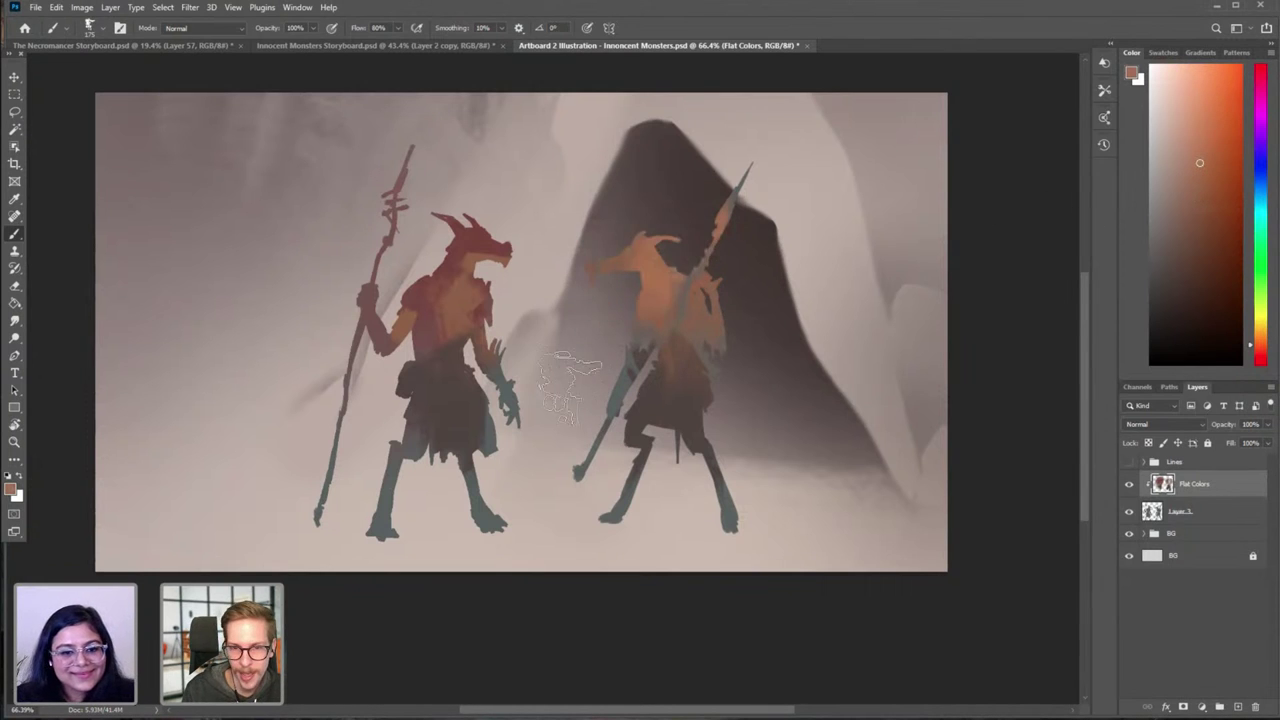
Step: Paint the right-hand creature's back and shoulder dark teal with a 200 px brush
alt+click(674, 300)
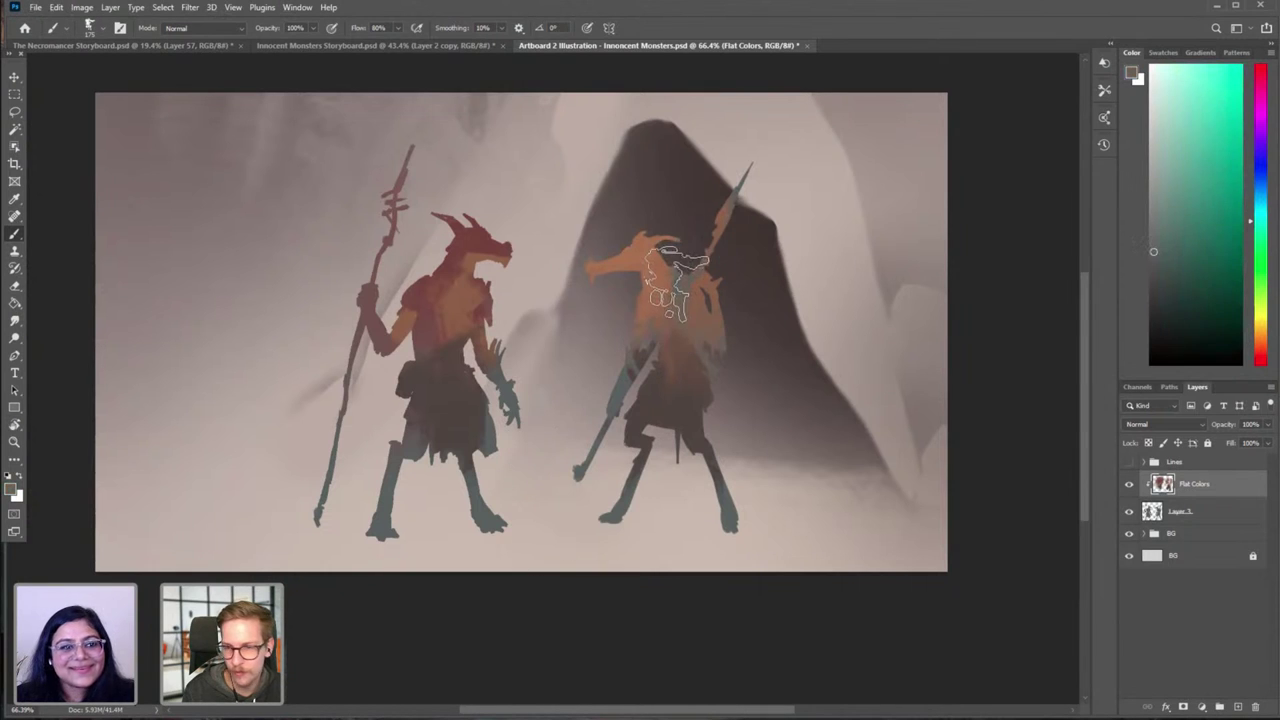
click(1262, 203)
click(1197, 269)
key(])
key(])
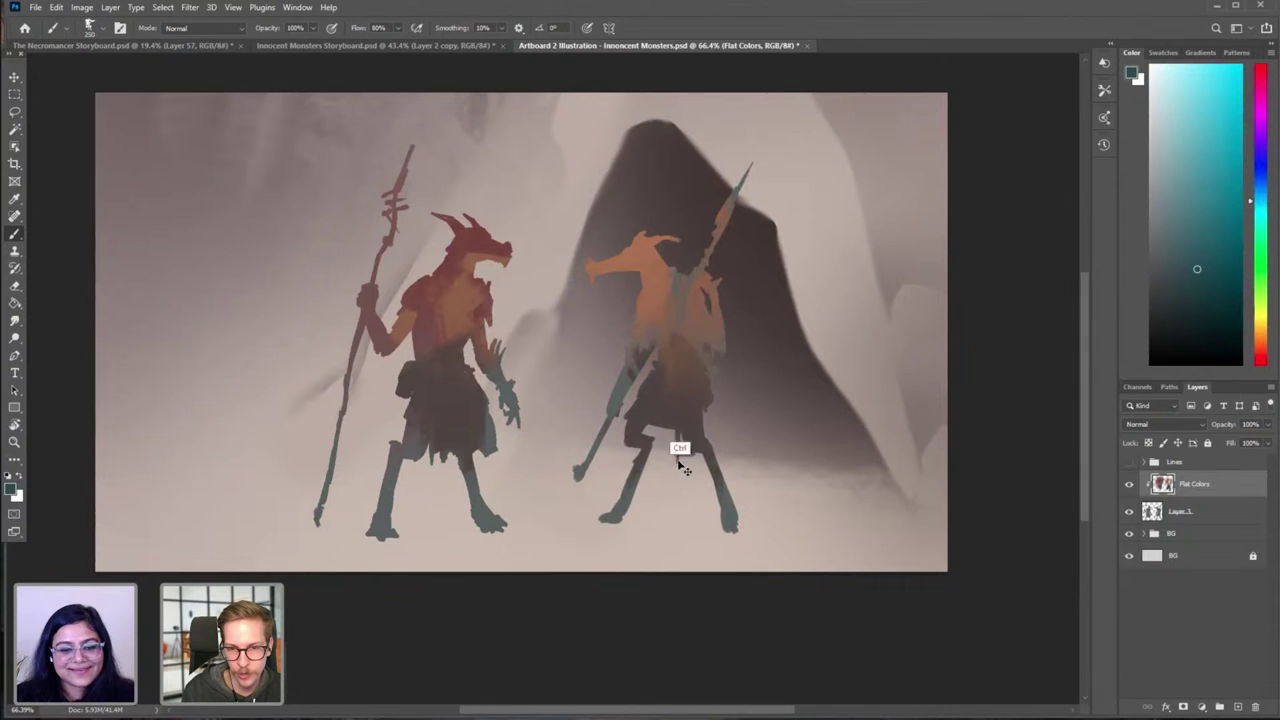
key([)
click(681, 318)
key(ctrl+z)
click(678, 311)
click(690, 350)
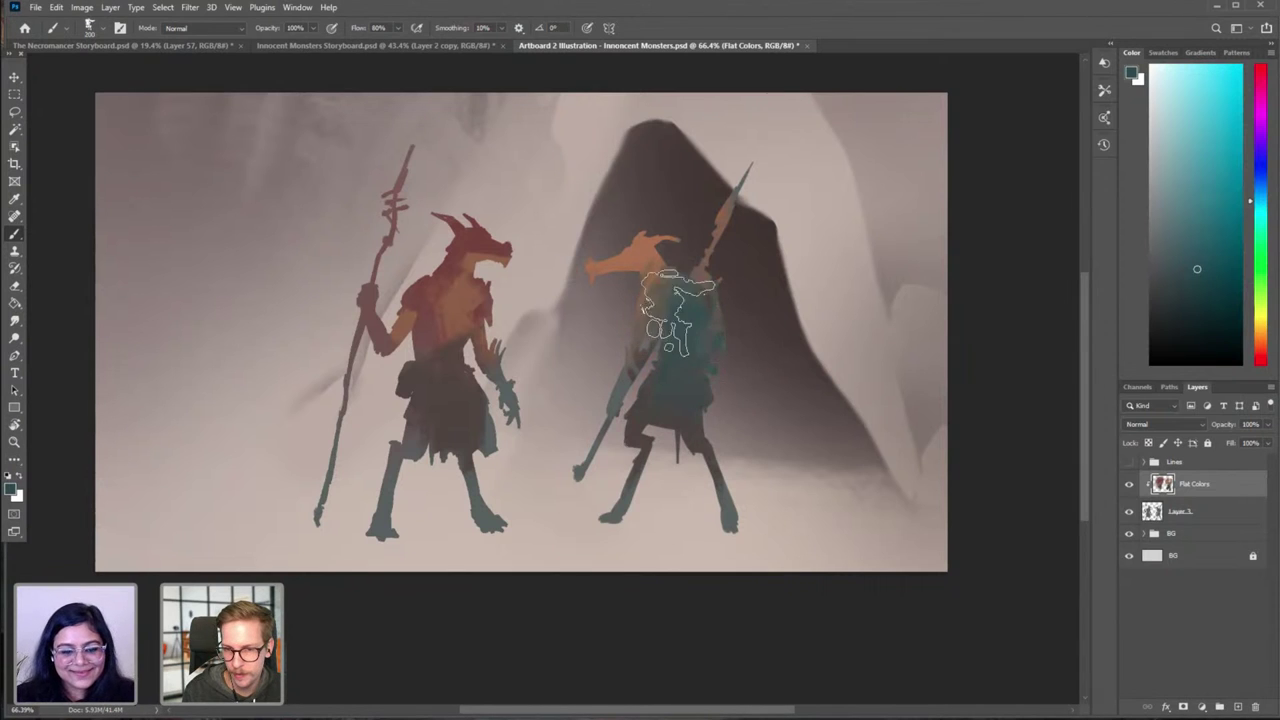
Step: Blend sampled brown into the right-hand creature's chest and spread green-teal over its shoulder and spear arm with a 125 px brush
alt+click(668, 278)
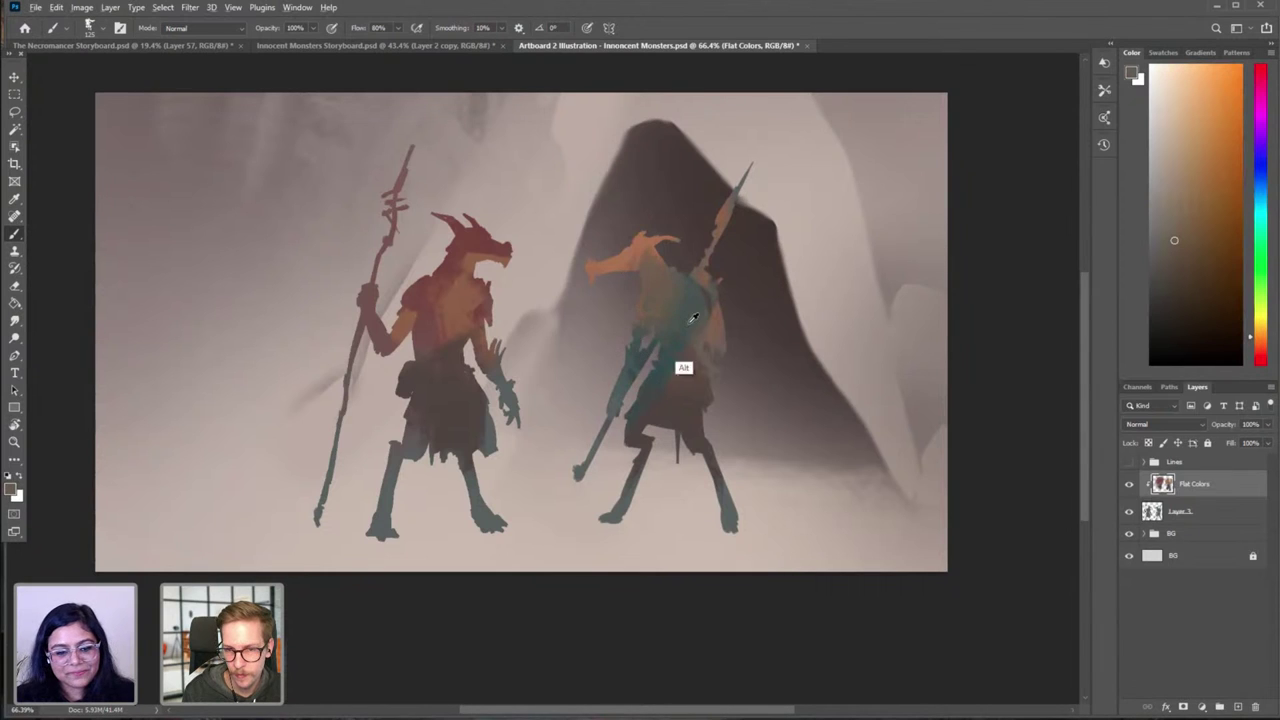
alt+click(683, 313)
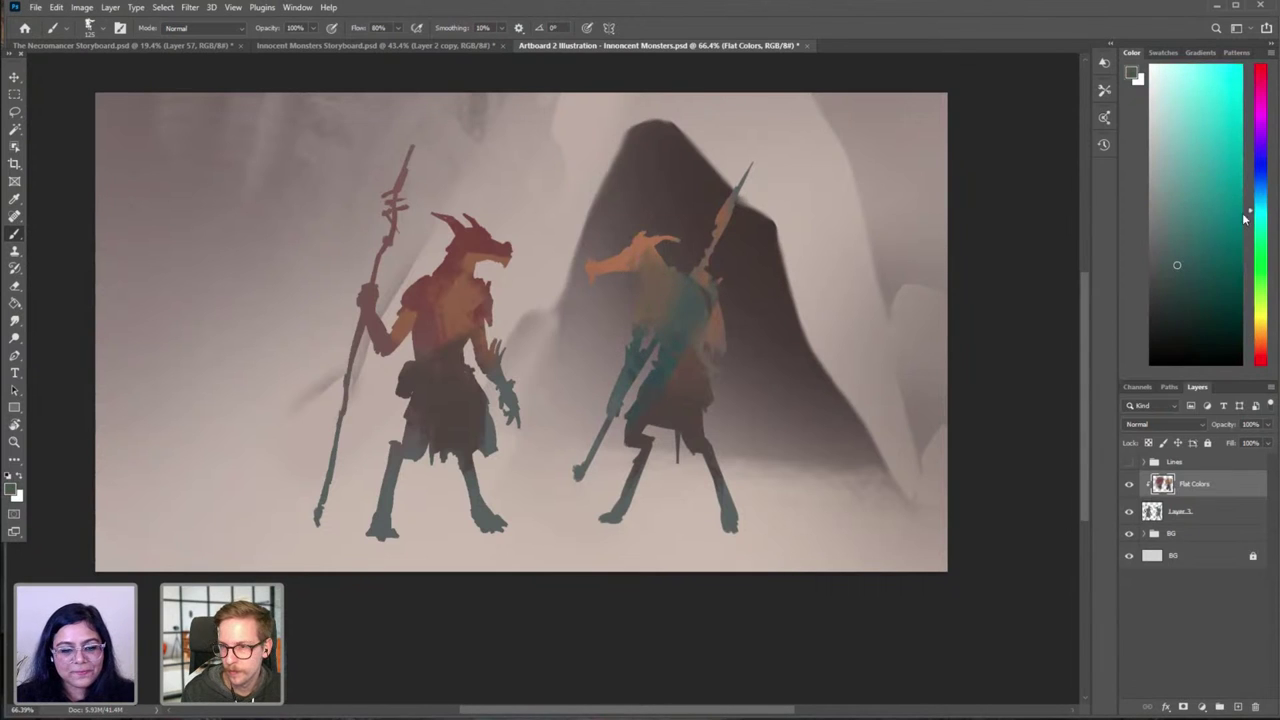
key([)
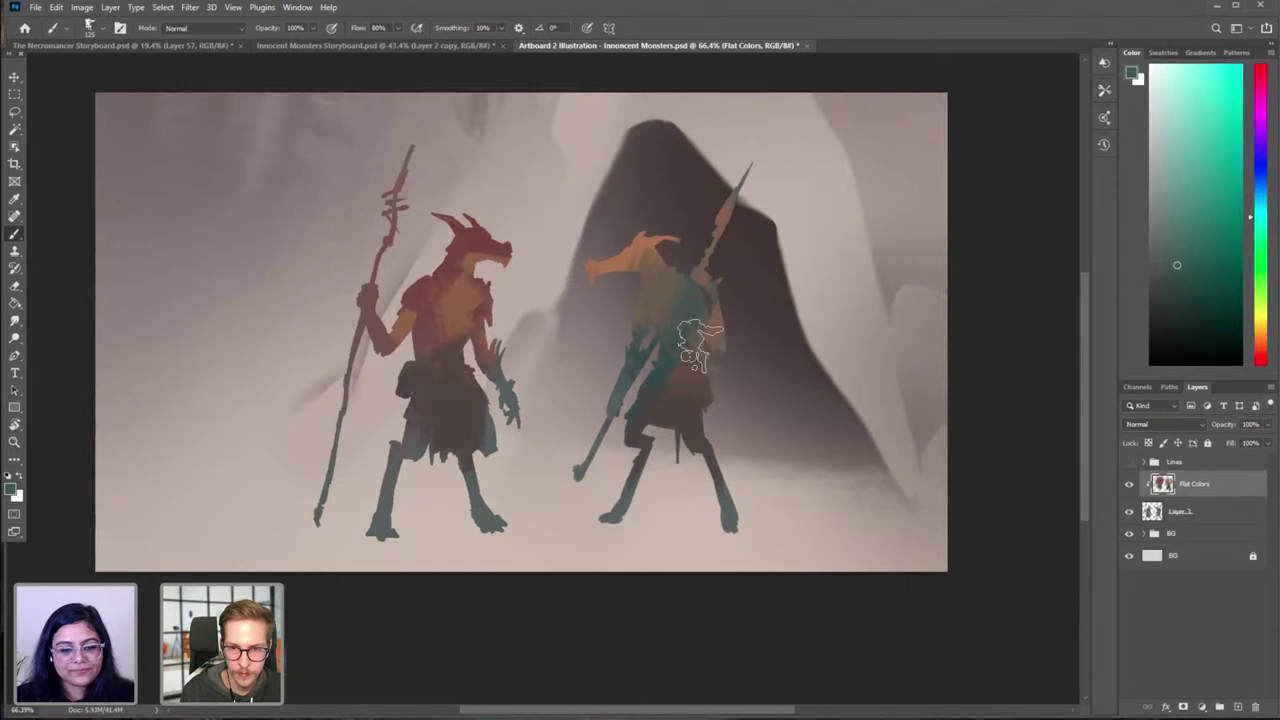
drag(700, 346, 714, 352)
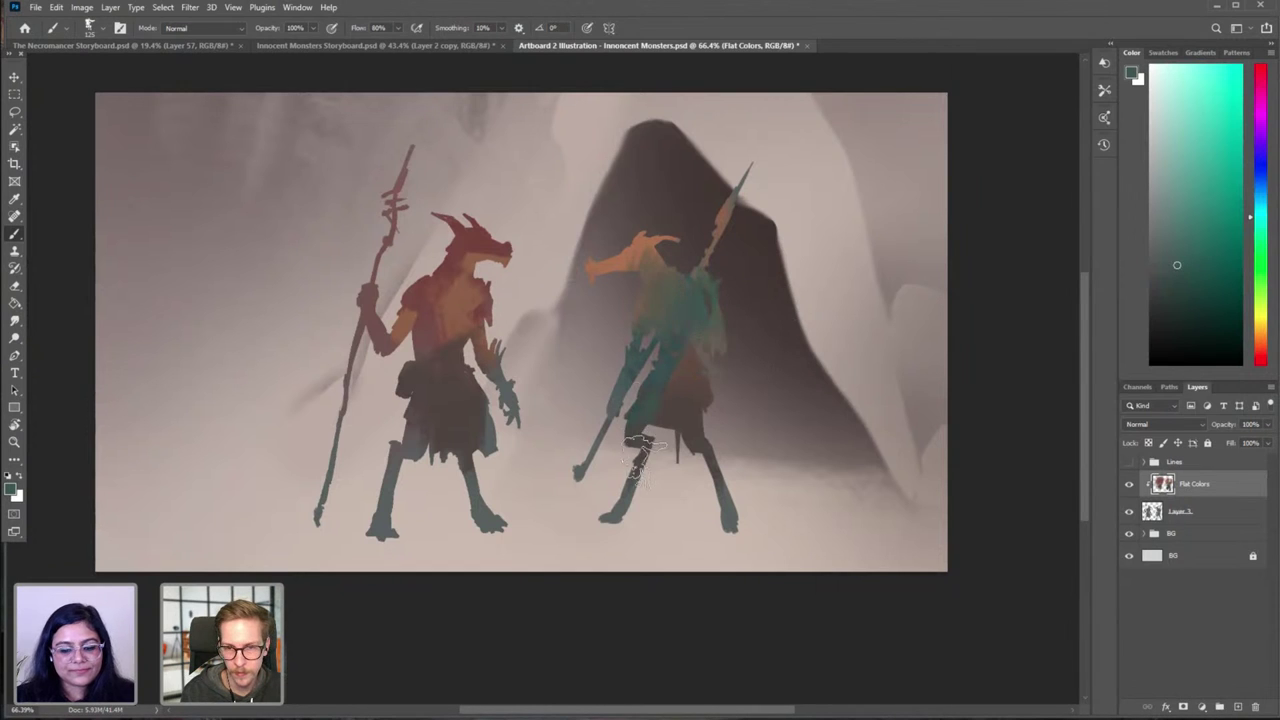
Step: Refine the right-hand creature's head and neck with sampled brown and orange, comparing them with the Lines group shown and hidden
alt+click(634, 257)
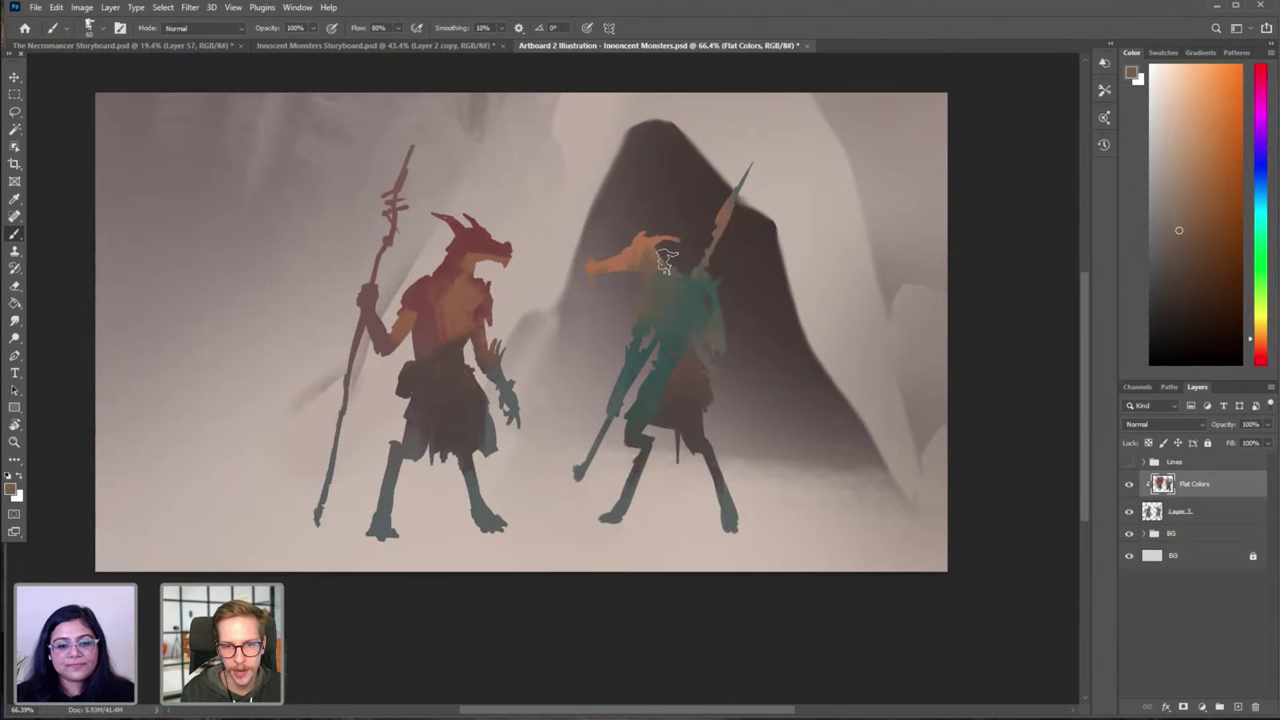
click(1129, 463)
click(1129, 463)
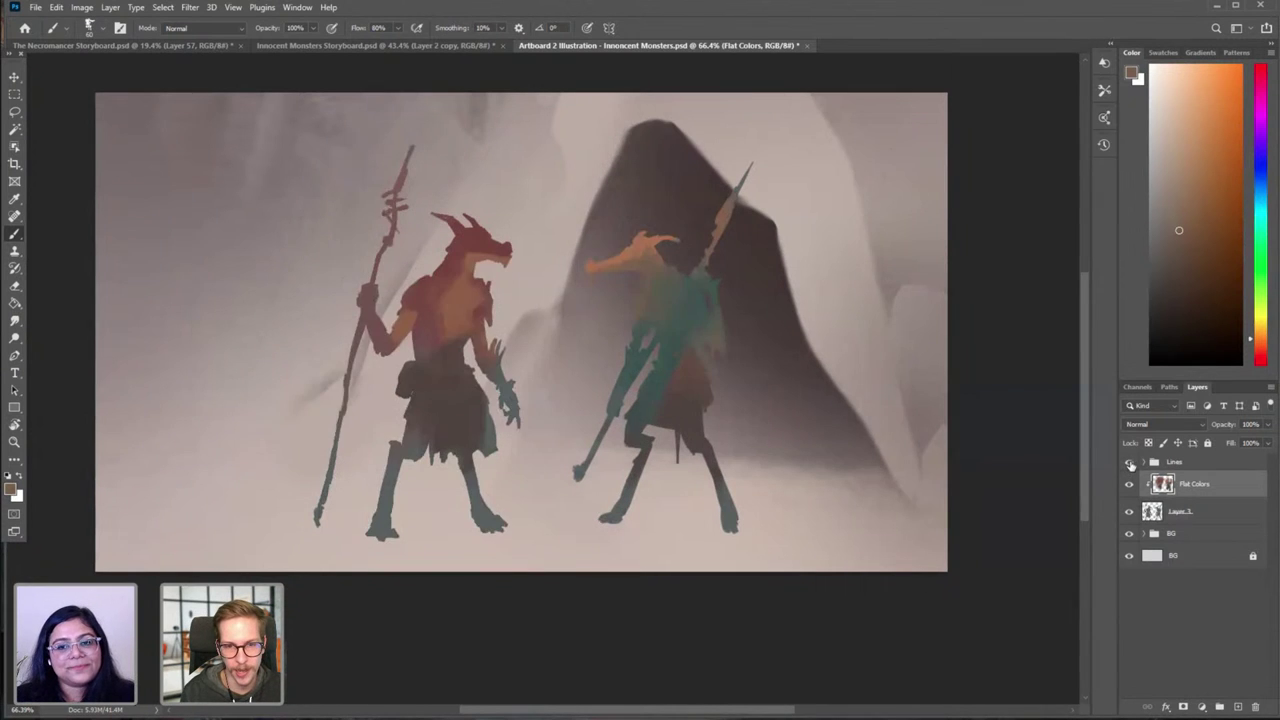
click(1129, 463)
alt+click(641, 246)
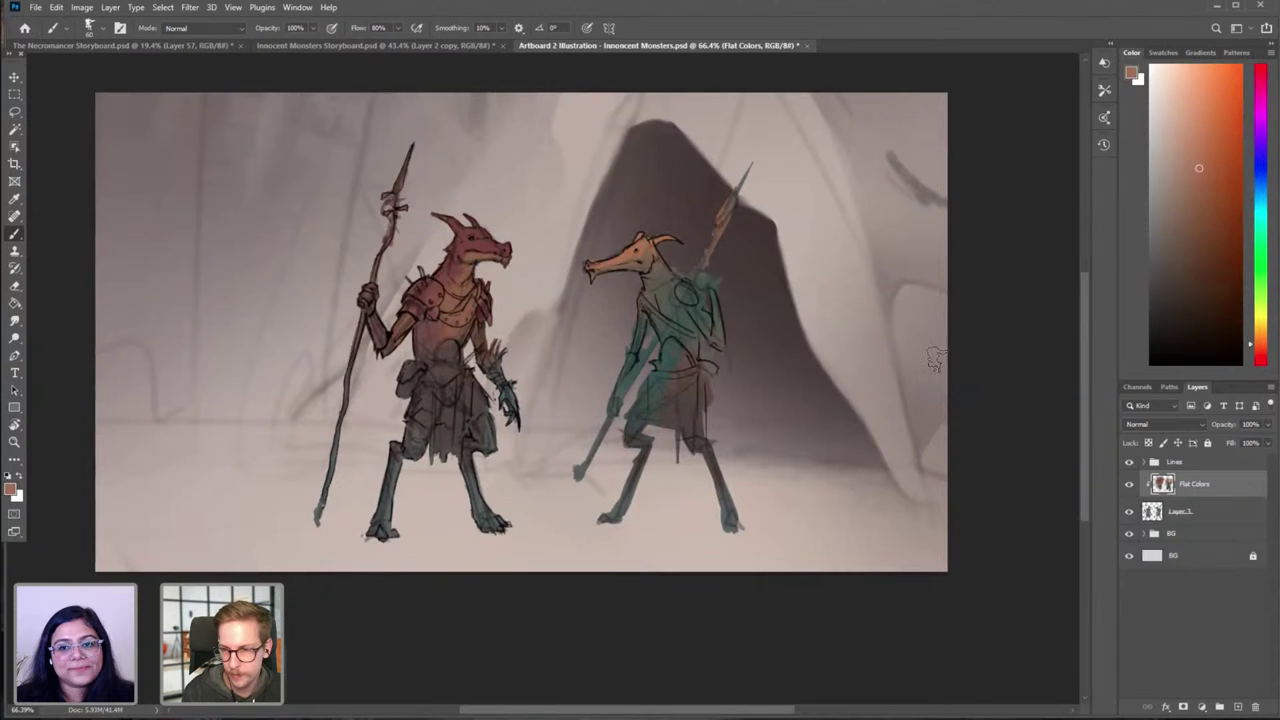
click(1129, 463)
Step: Paint the right-hand creature's horns and crown red with a colour sampled from the left-hand creature's head
alt+click(456, 240)
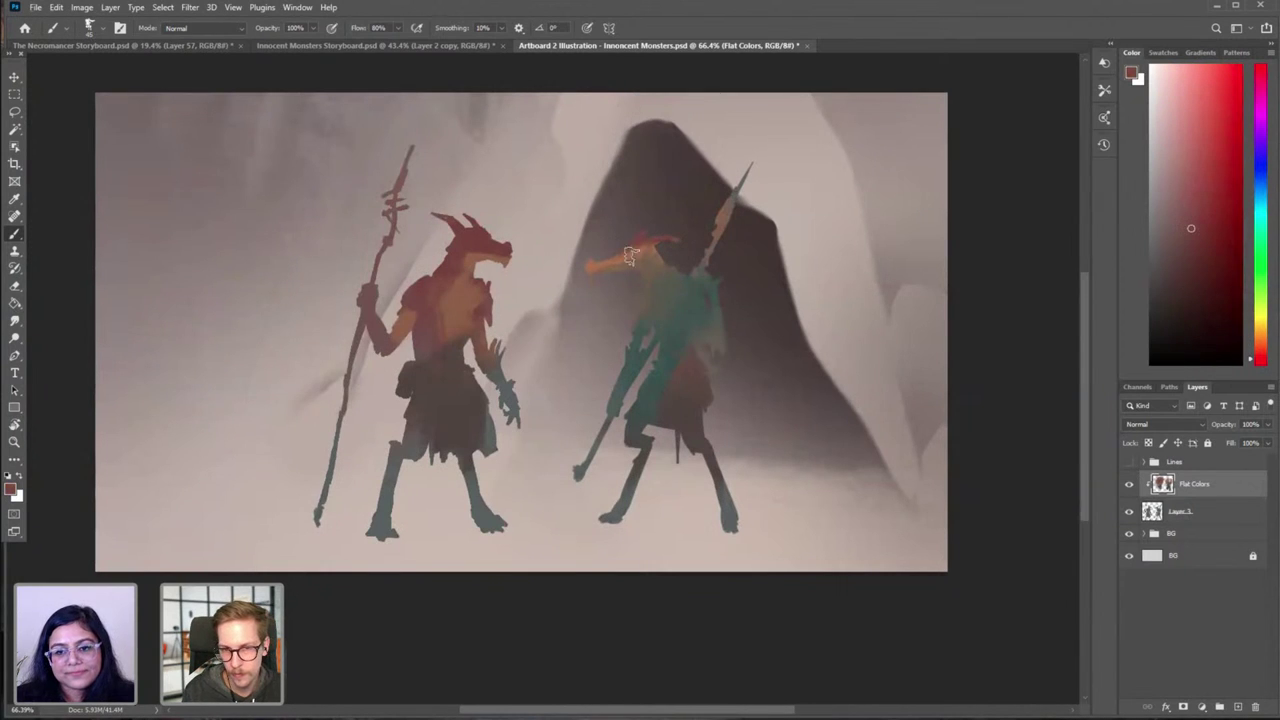
alt+click(633, 254)
alt+click(648, 252)
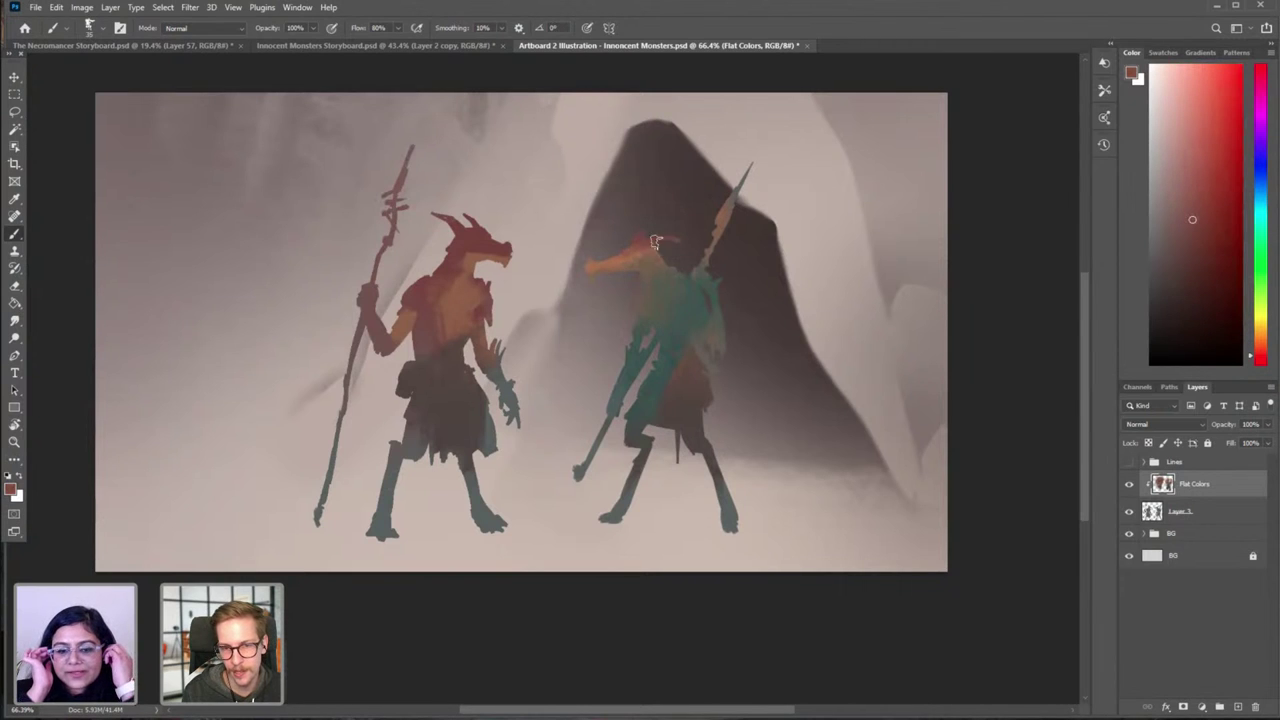
Step: Paint orange sampled from the right-hand creature's snout and throat over its chest and both upper arms
alt+click(610, 267)
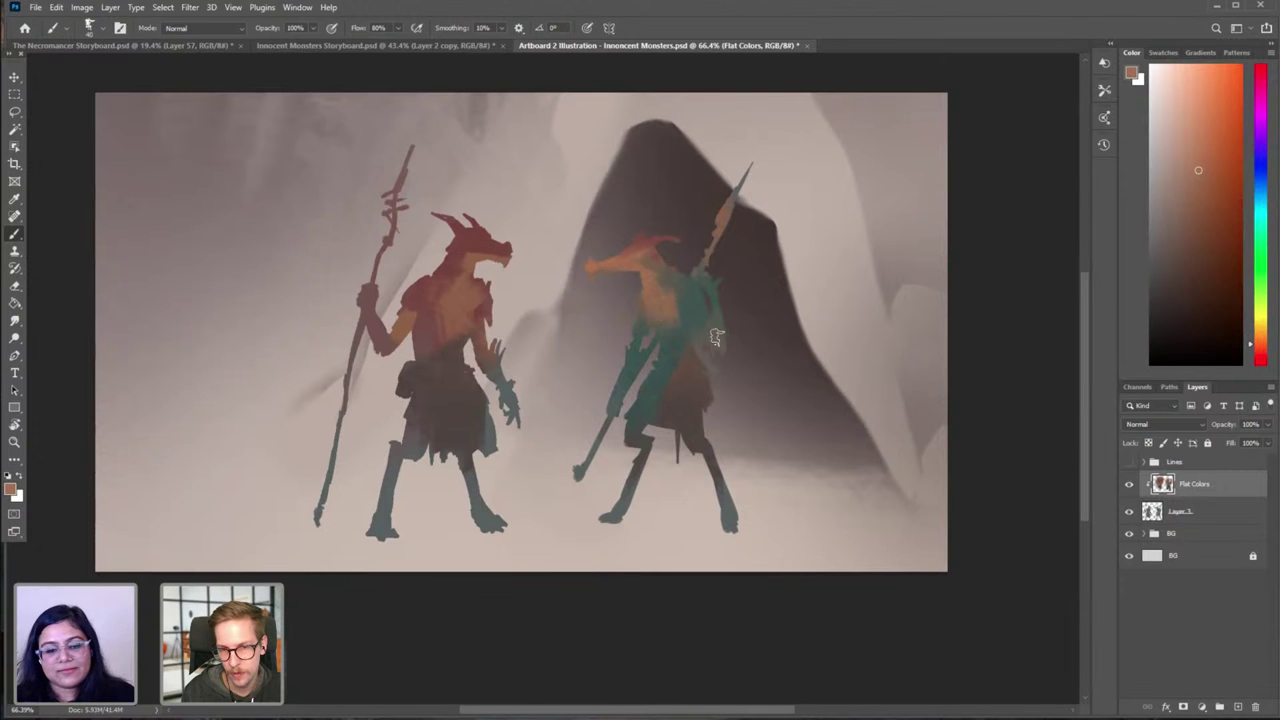
alt+click(660, 285)
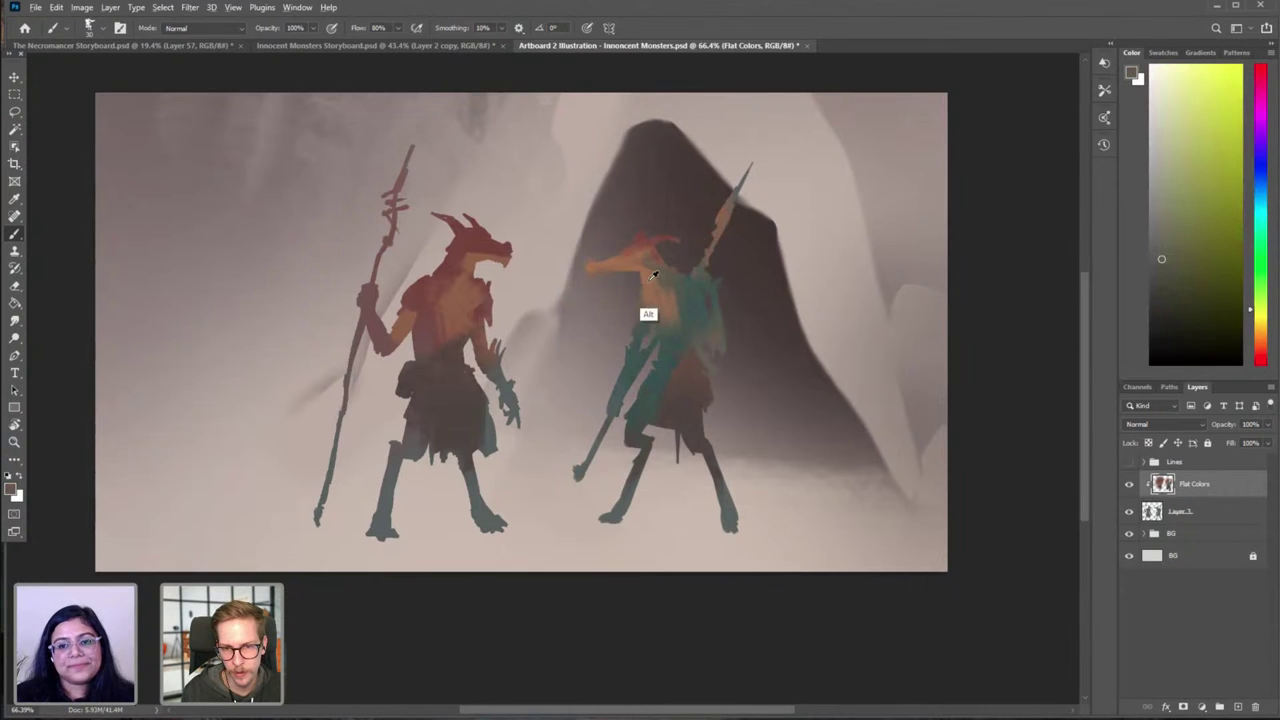
alt+click(646, 292)
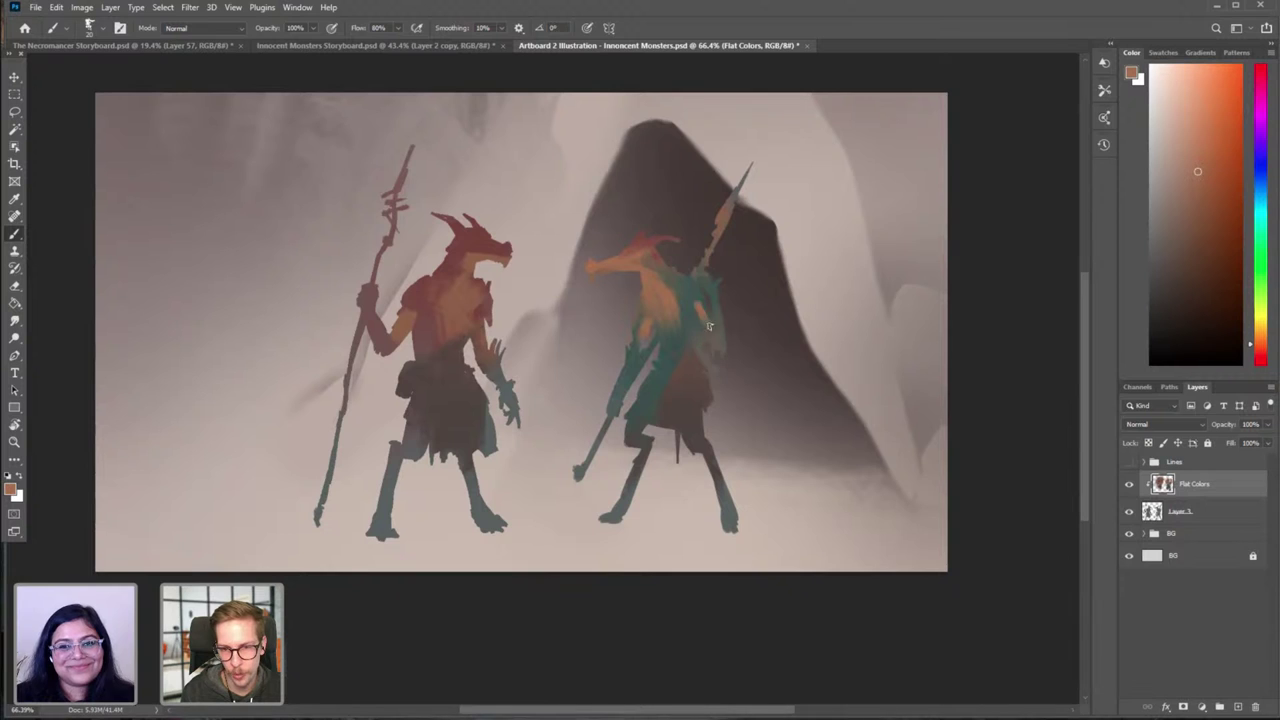
key(])
mouse_move(706, 286)
mouse_down()
mouse_move(714, 368)
mouse_move(717, 338)
mouse_up()
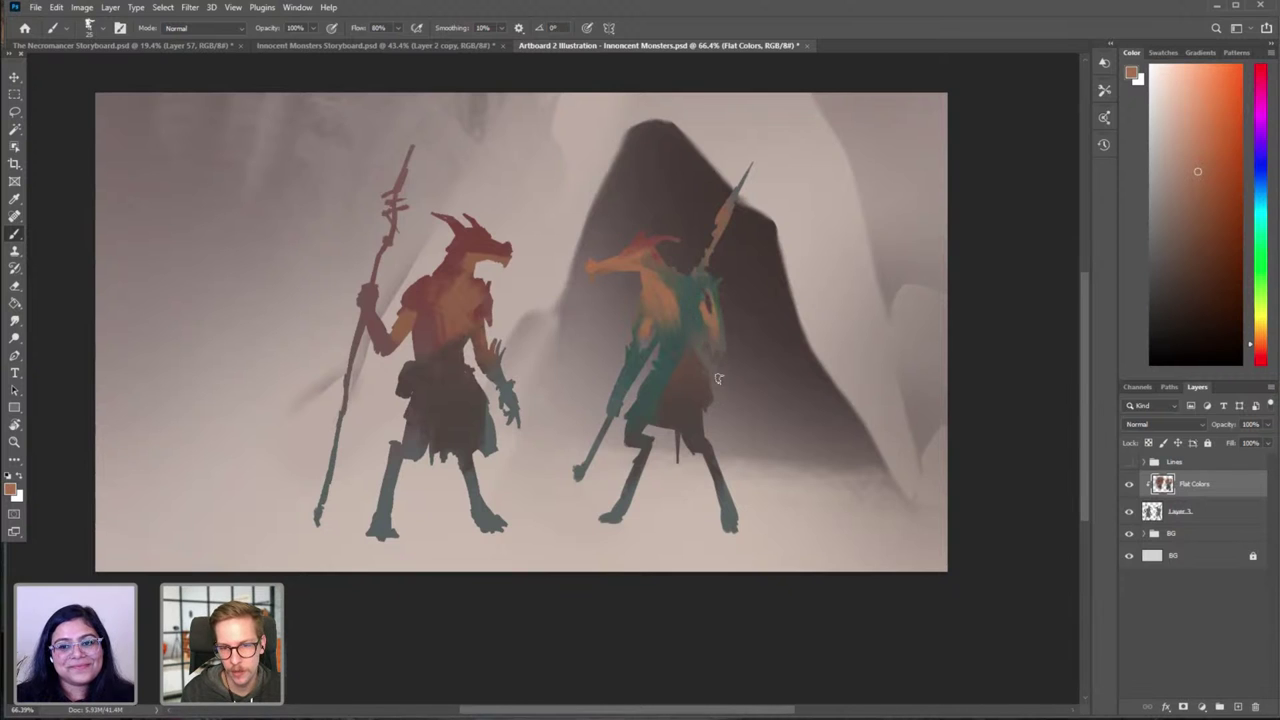
Step: Add a red strip down the back of the right-hand creature's neck and refine its head and shoulder edges with sampled orange and teal
alt+click(643, 245)
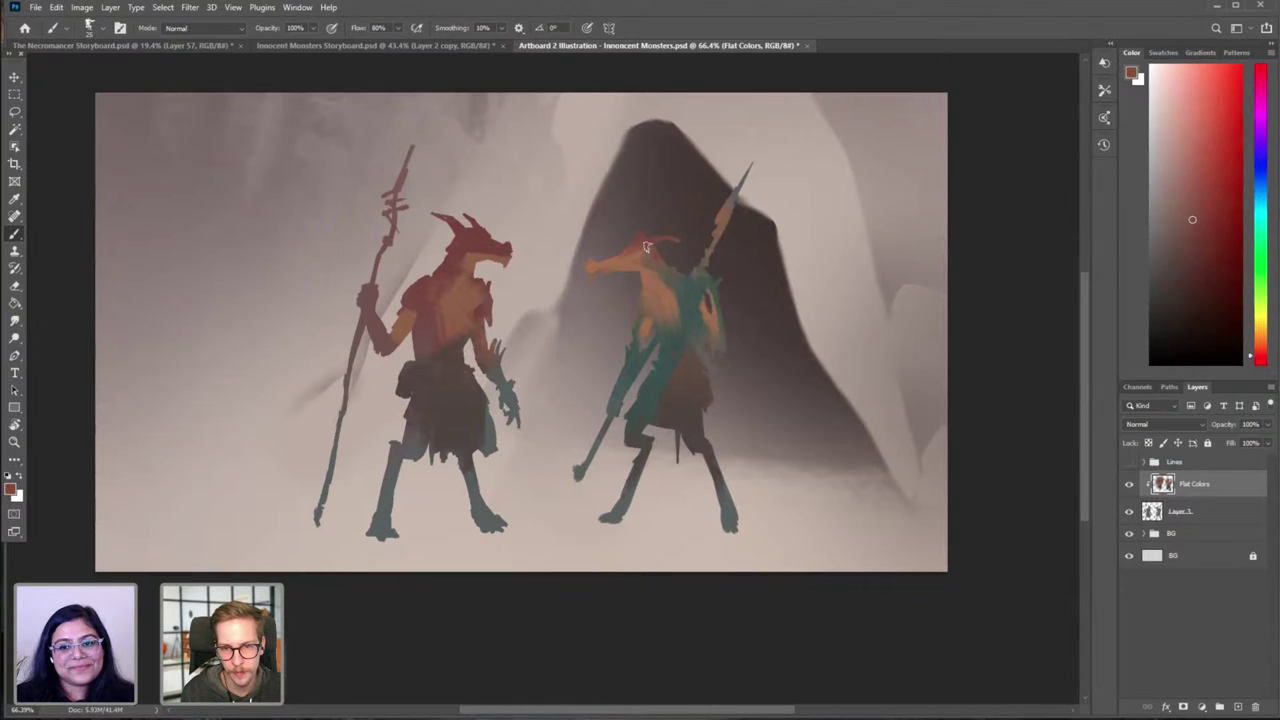
alt+click(686, 336)
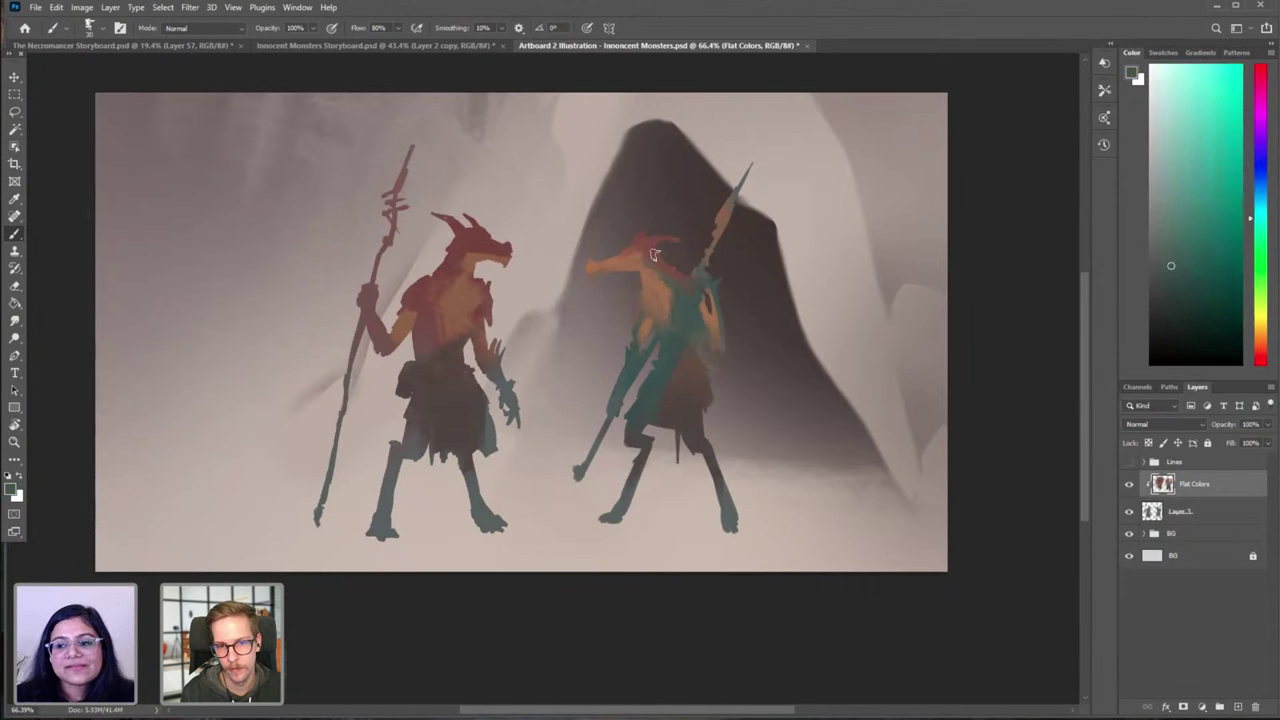
alt+click(645, 246)
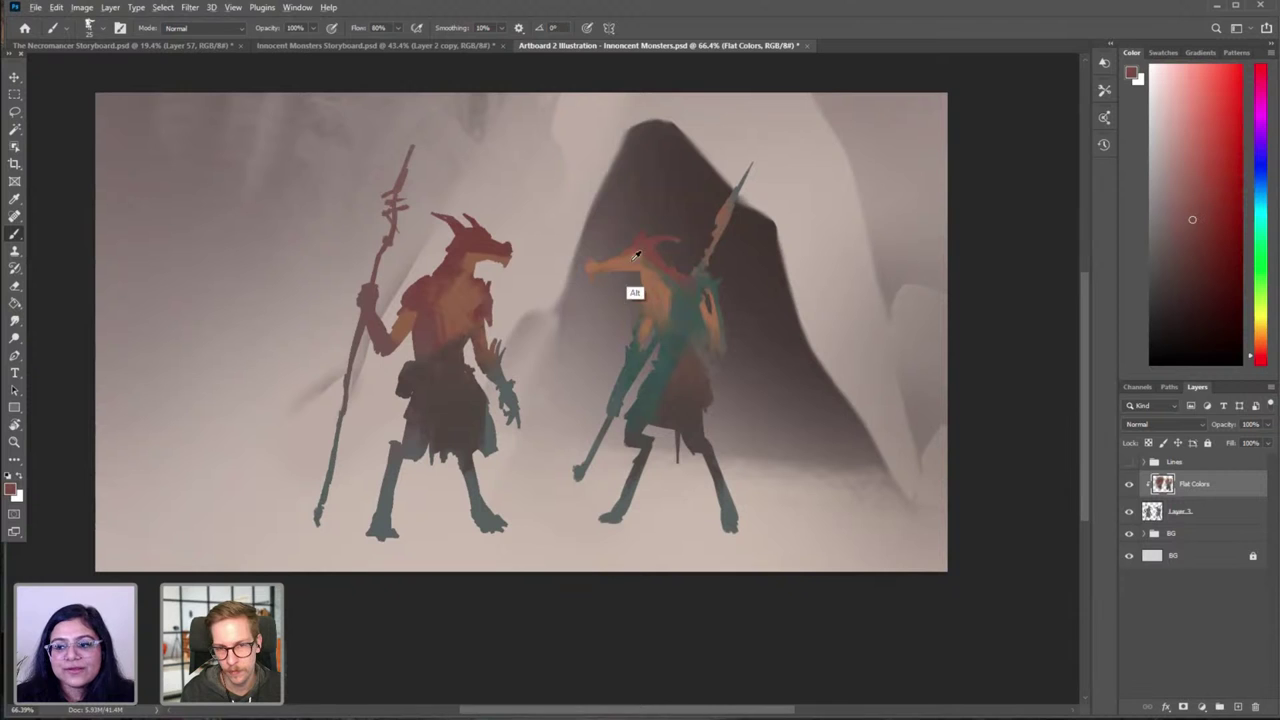
alt+click(621, 262)
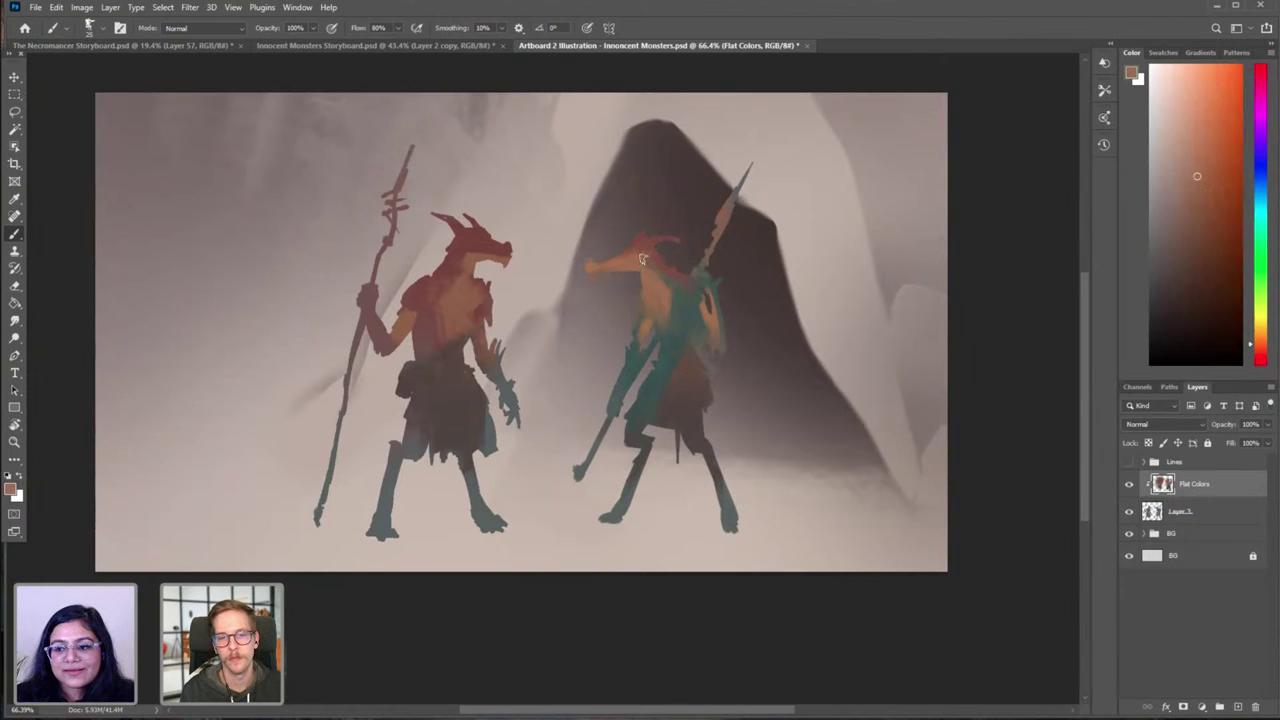
alt+click(688, 300)
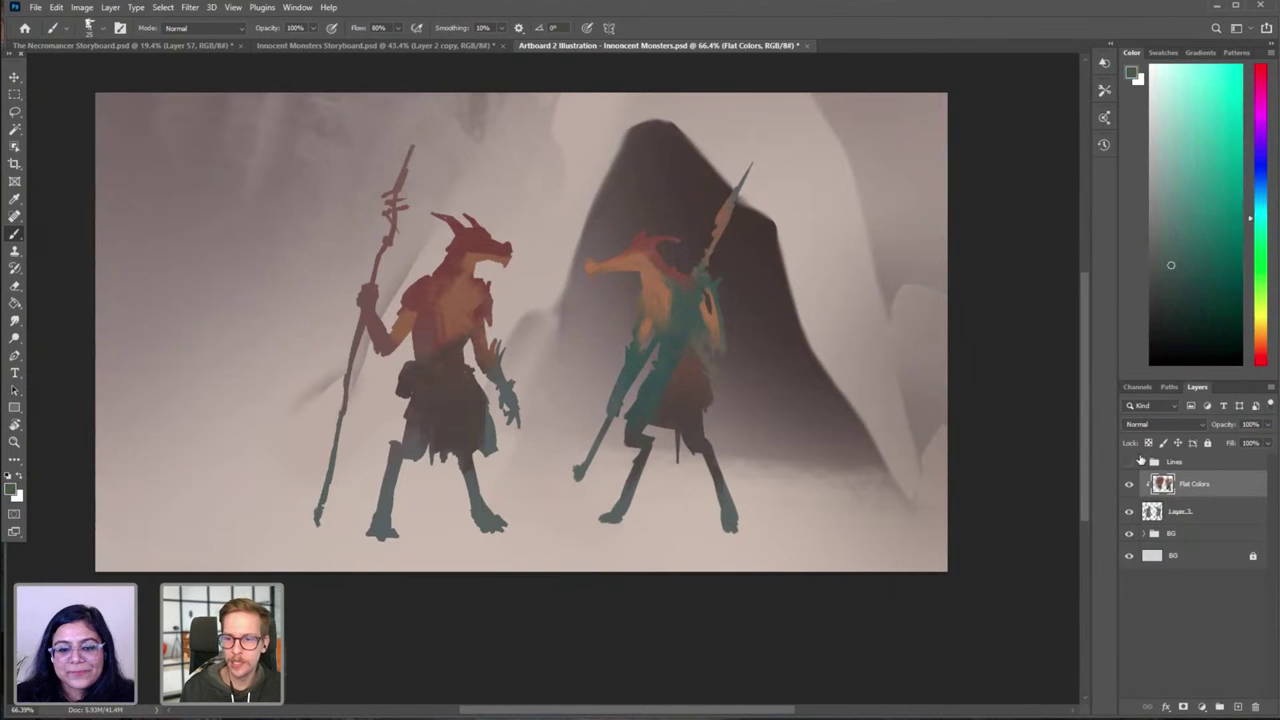
Step: Compare the flat colours with the Lines group shown and hidden, sampling the left-hand creature's dark red and the right-hand creature's orange
click(1129, 462)
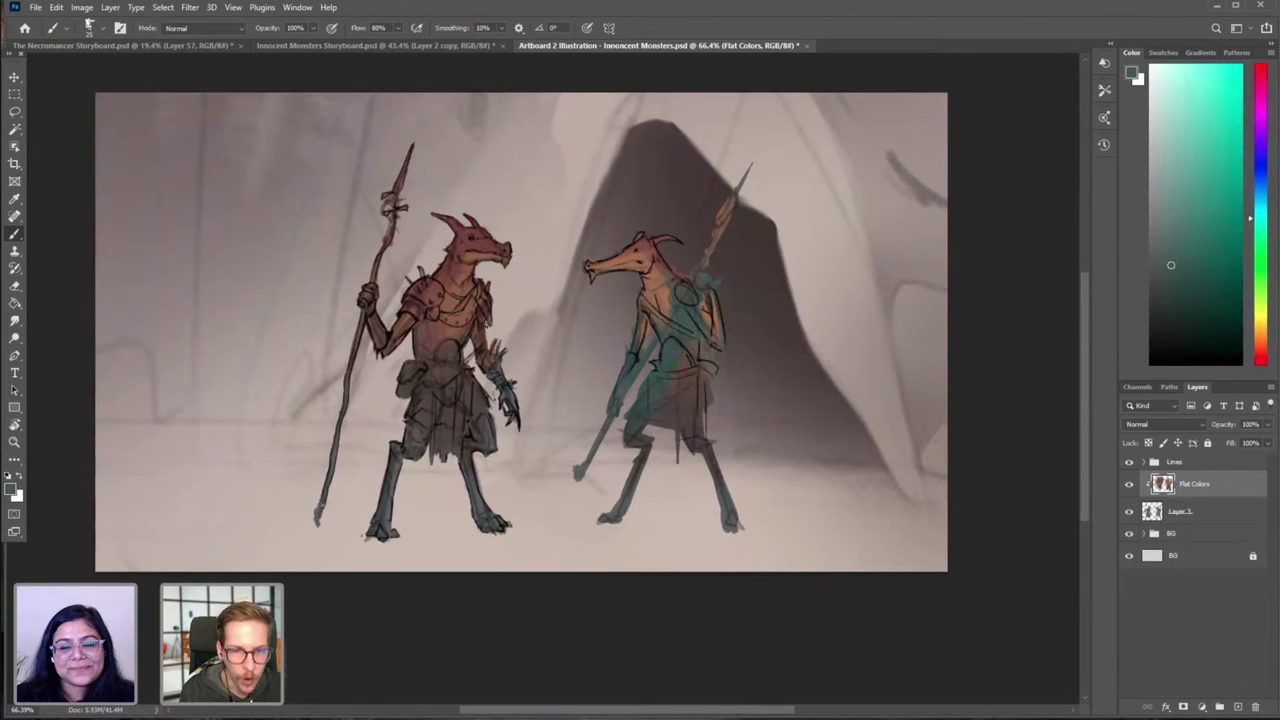
alt+click(428, 308)
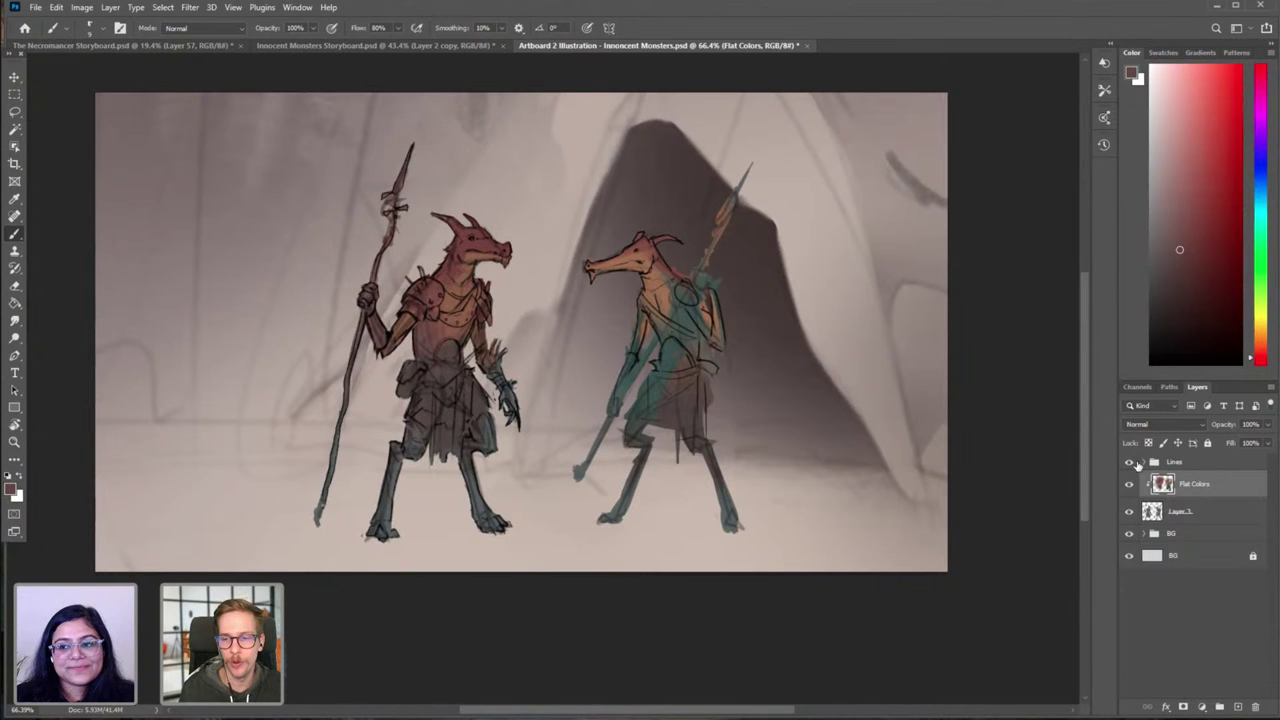
click(1129, 462)
alt+click(664, 300)
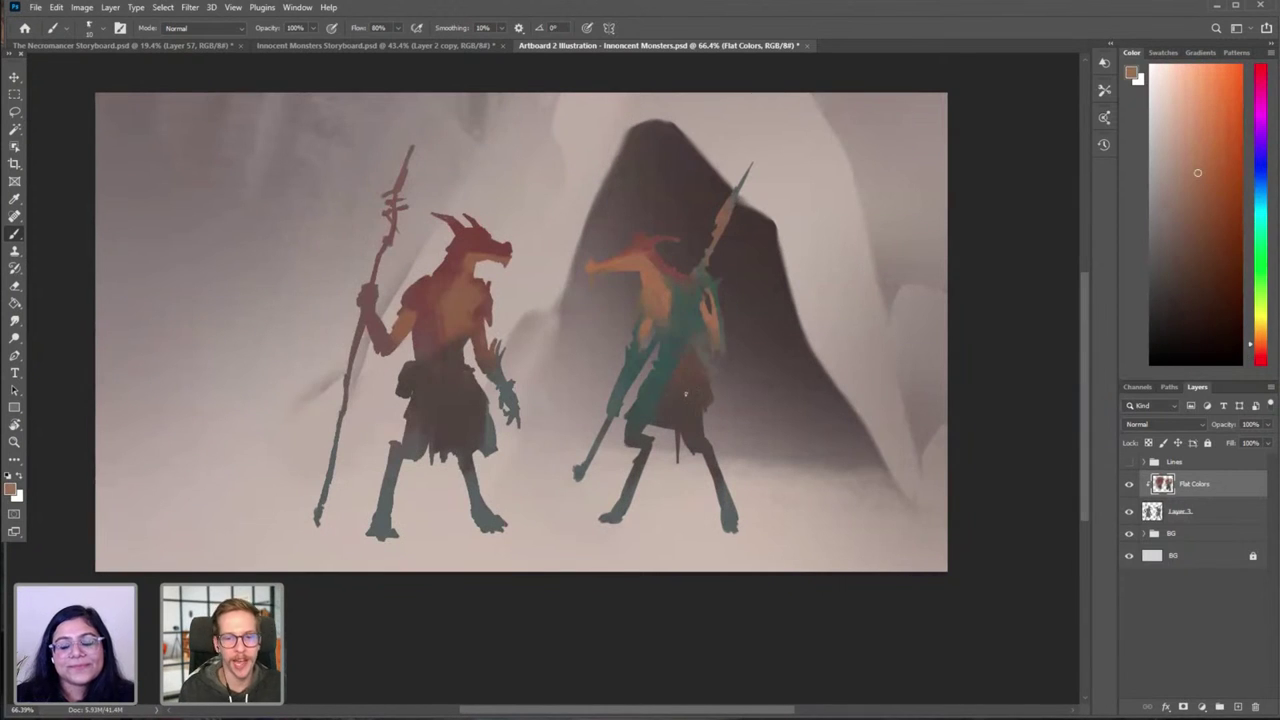
Step: Repaint the right-hand creature's skirt and waist in a darker brown with a 100 px brush
alt+click(685, 385)
click(1183, 289)
key(bracketright)
key(bracketright)
key(bracketright)
key(bracketright)
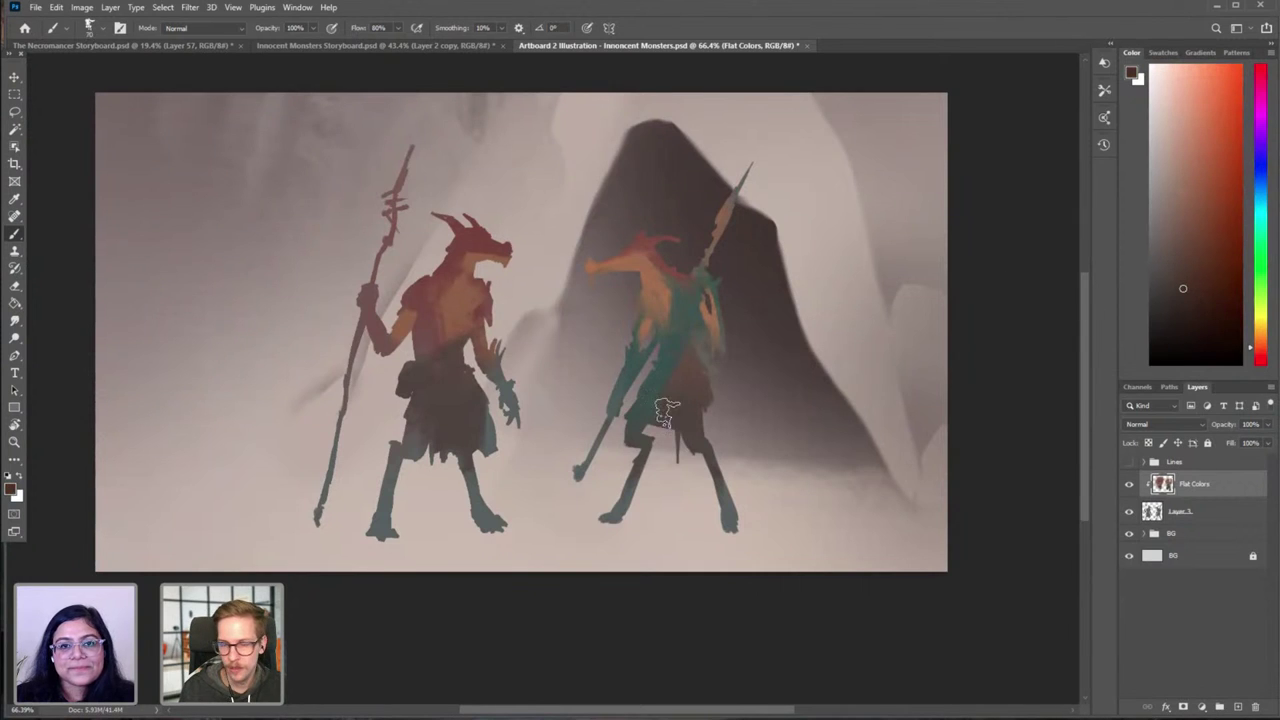
drag(614, 387, 804, 405)
key(ctrl+z)
key(bracketright)
drag(646, 412, 872, 360)
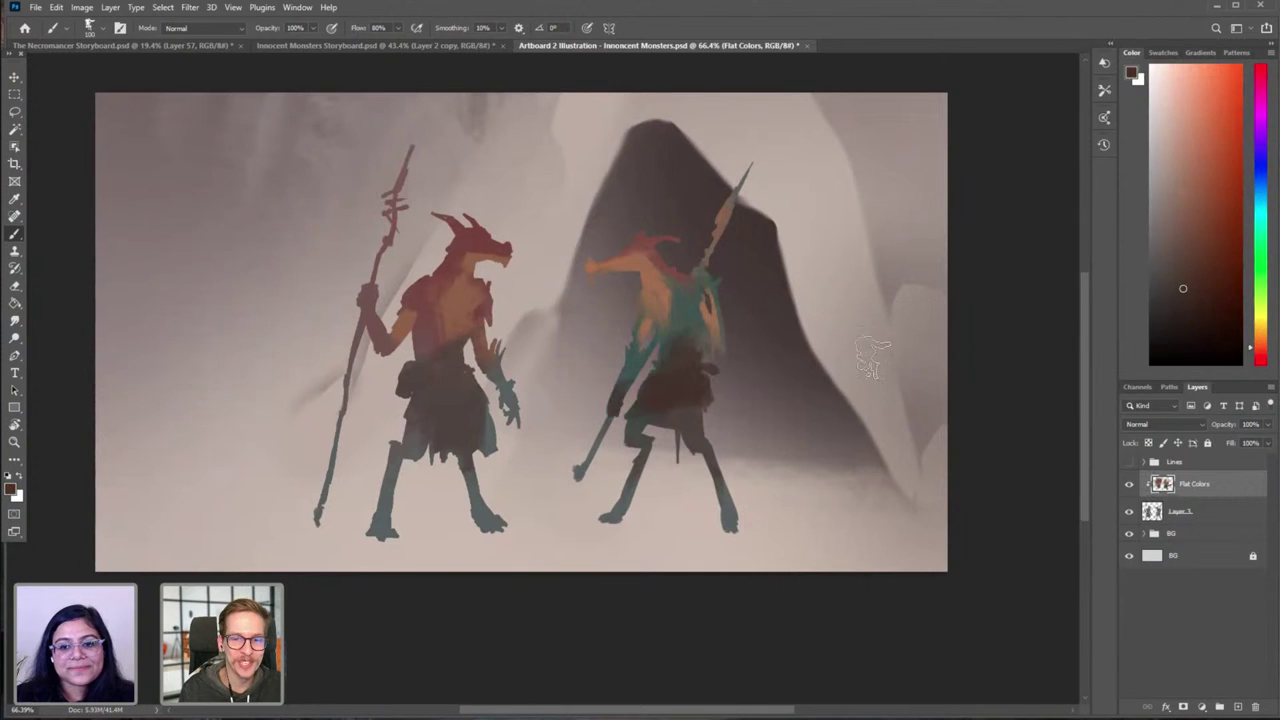
Step: Undo the latest dark brown strokes on the right-hand creature
mouse_move(745, 273)
mouse_down()
mouse_move(622, 318)
mouse_move(735, 218)
mouse_up()
key(ctrl+z)
key(ctrl+z)
key(ctrl+z)
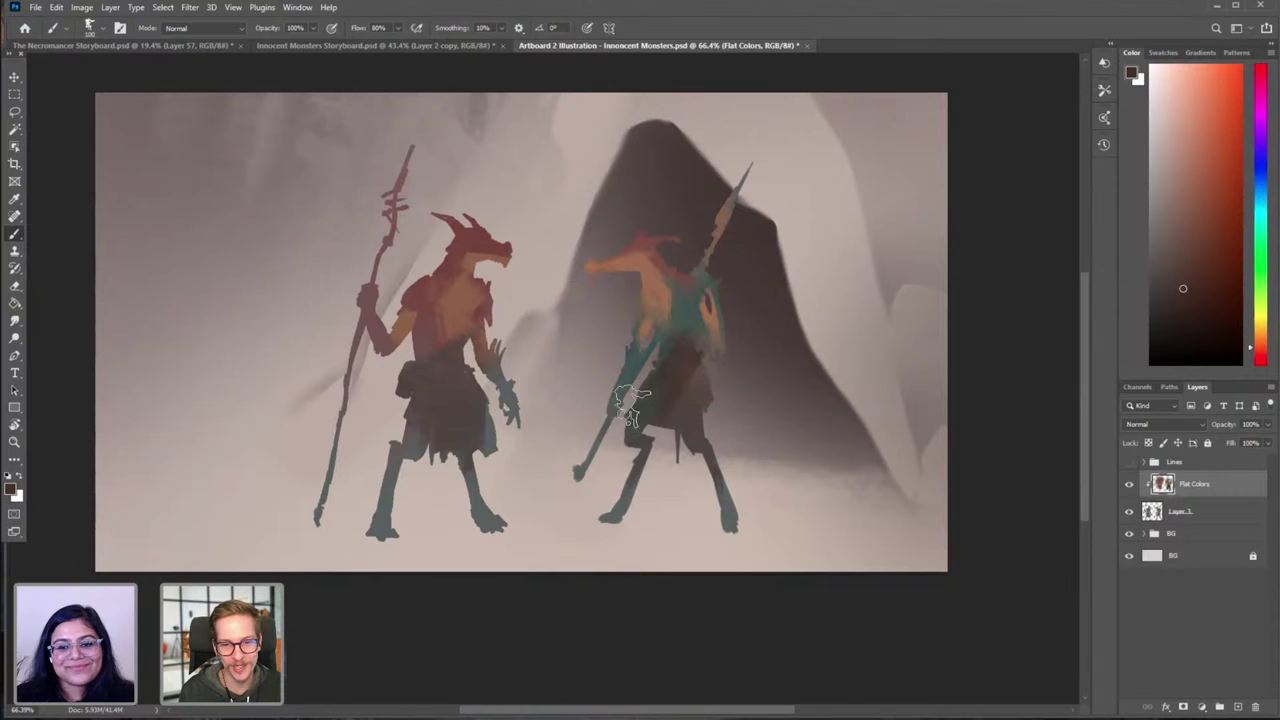
Step: Paint the right-hand creature's spear dark brown from tip to butt with a smaller brush and cover its legs with sampled teal
mouse_move(750, 158)
mouse_down()
mouse_move(690, 295)
mouse_move(614, 414)
mouse_up()
key(ctrl+z)
key(bracketleft)
drag(716, 242, 579, 478)
key(ctrl+z)
alt+click(685, 320)
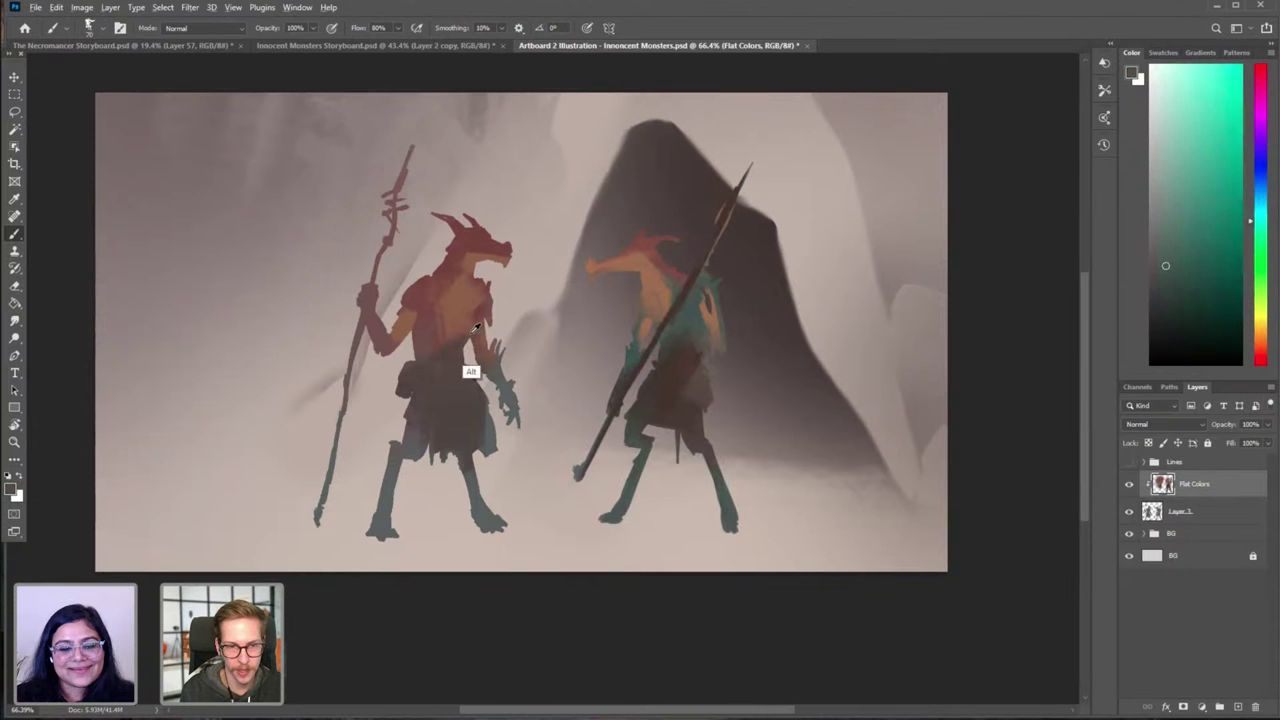
Step: Repaint the left-hand creature's legs and lowered hand in dark red sampled from its torso, using a larger brush
alt+click(424, 338)
mouse_move(383, 530)
mouse_down()
mouse_move(410, 440)
mouse_move(400, 485)
mouse_move(502, 562)
mouse_up()
alt+click(417, 338)
key(ctrl+z)
key(bracketright)
key(bracketright)
mouse_move(470, 452)
mouse_down()
mouse_move(508, 516)
mouse_move(490, 414)
mouse_move(514, 414)
mouse_up()
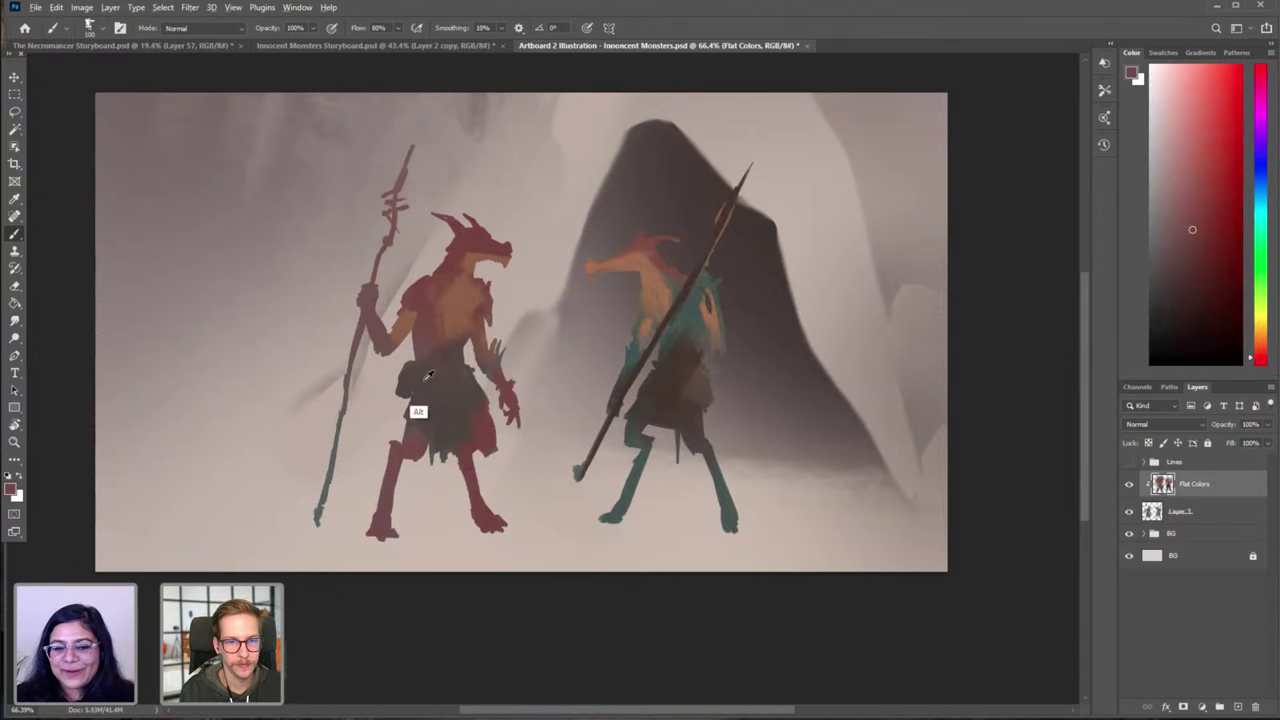
Step: Paint both forearm guards of the left-hand creature with dark brown sampled from the other creature's skirt, using a much smaller brush
alt+click(665, 402)
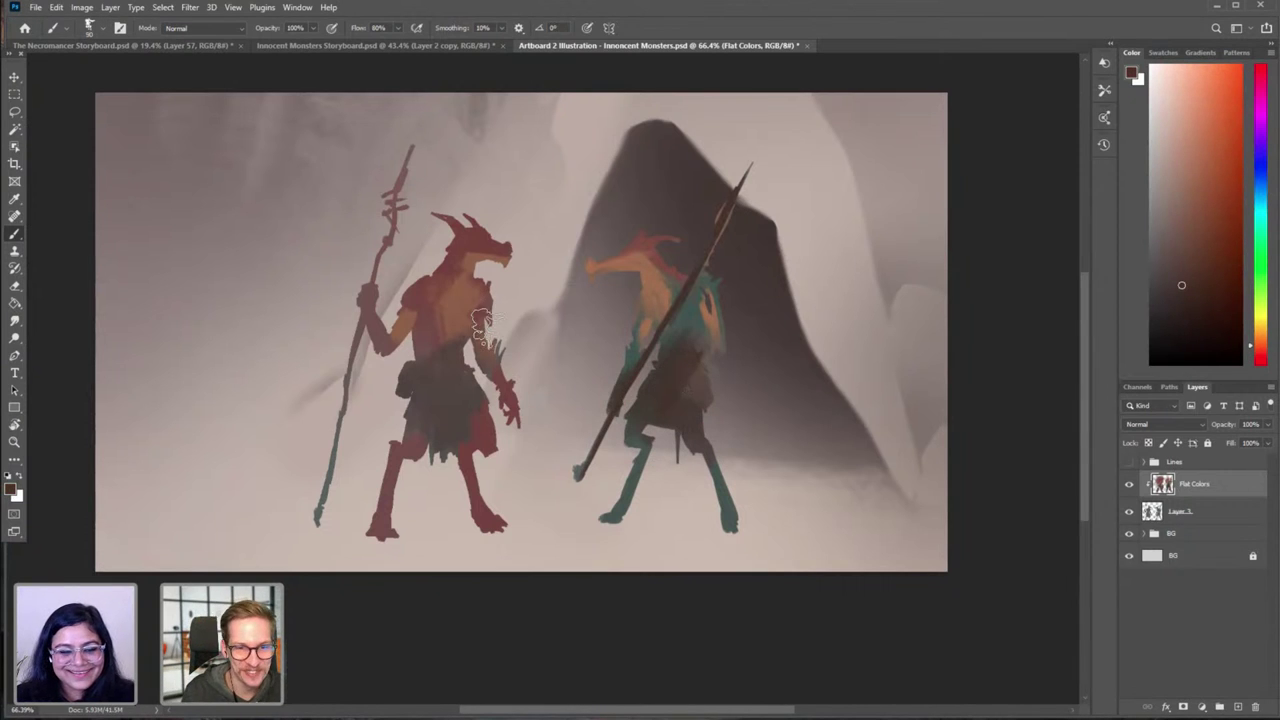
mouse_move(374, 330)
mouse_down()
mouse_move(380, 318)
mouse_move(380, 340)
mouse_move(368, 320)
mouse_move(378, 346)
mouse_up()
key(ctrl+z)
key(bracketleft)
key(bracketleft)
key(bracketleft)
key(bracketleft)
key(bracketleft)
key(bracketleft)
key(bracketleft)
key(bracketleft)
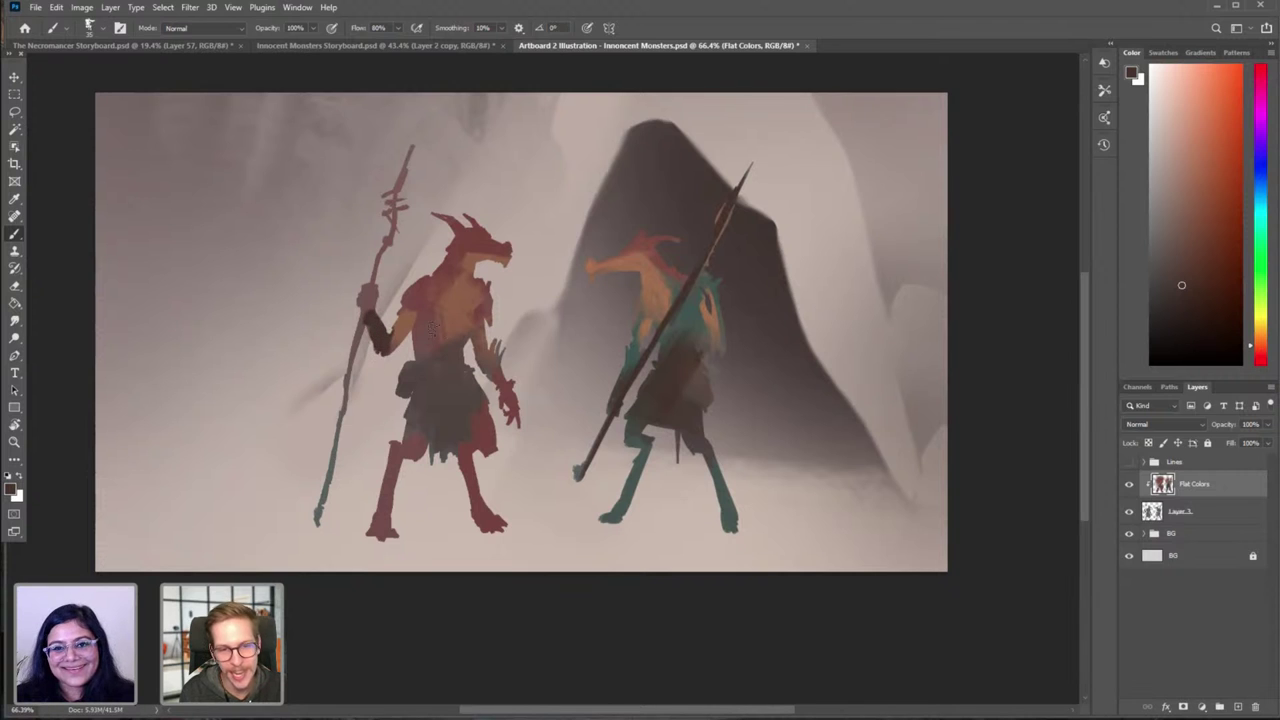
drag(493, 355, 502, 388)
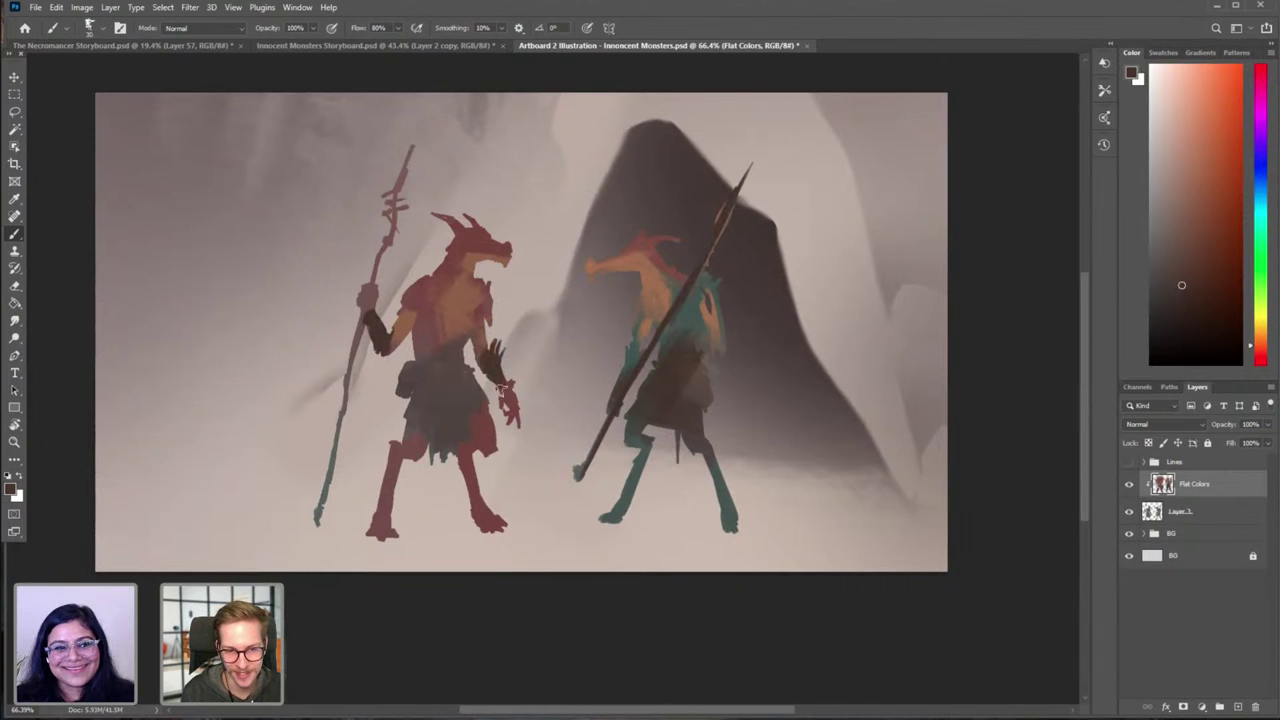
Step: Check the armour against the Lines group and paint the left-hand creature's near shoulder pad dark brown
click(1129, 462)
click(1129, 462)
mouse_move(419, 291)
mouse_down()
mouse_move(423, 329)
mouse_move(440, 292)
mouse_up()
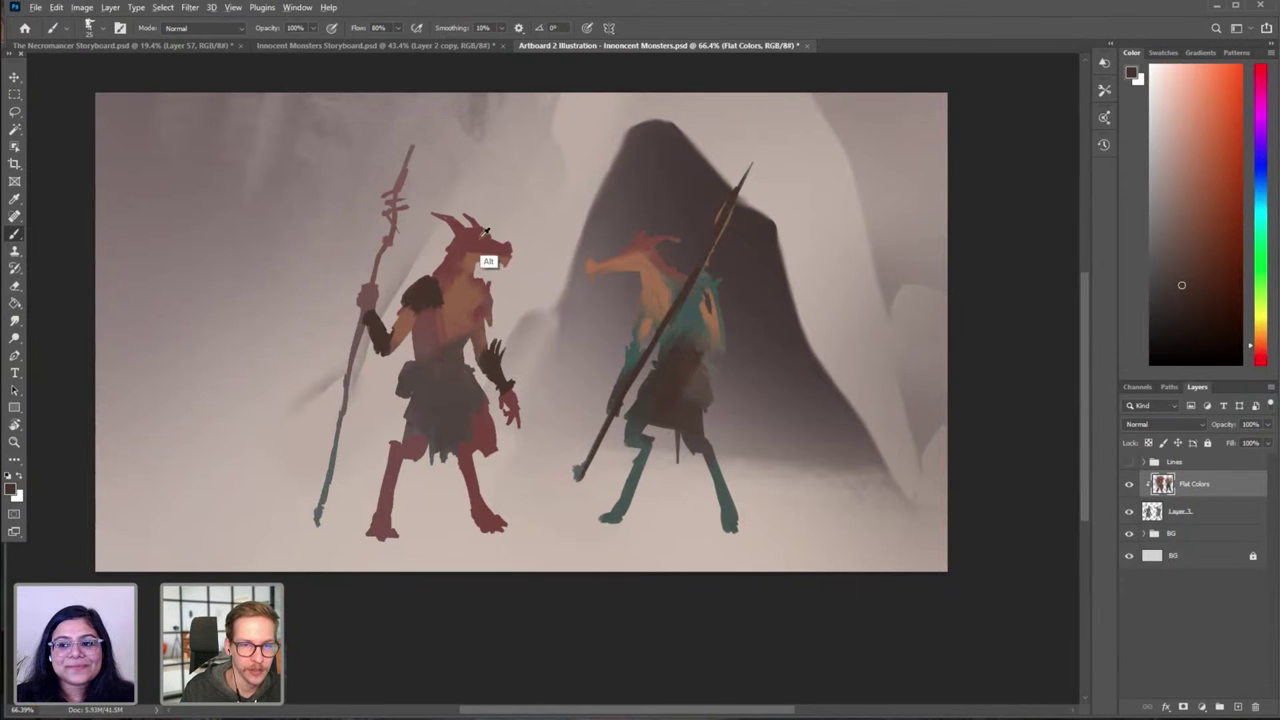
Step: Paint orange sampled from the left-hand creature's throat over its staff hand and along its shins
alt+click(475, 247)
key(bracketright)
key(bracketright)
key(bracketright)
mouse_move(418, 306)
mouse_down()
mouse_move(477, 330)
mouse_move(502, 381)
mouse_move(492, 359)
mouse_up()
key(ctrl+z)
alt+click(482, 258)
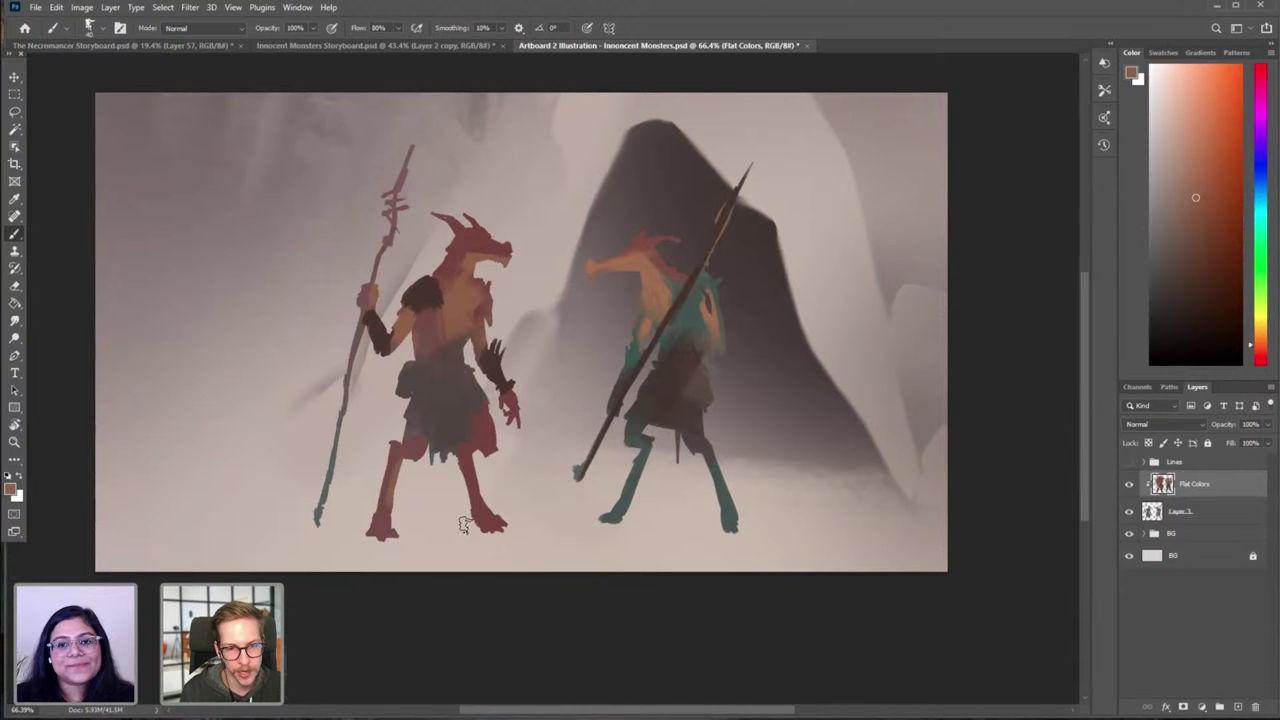
Step: Check the Lines group and repaint the left-hand creature's skirt and waist pouch in sampled browns with a 60 px brush
alt+click(486, 360)
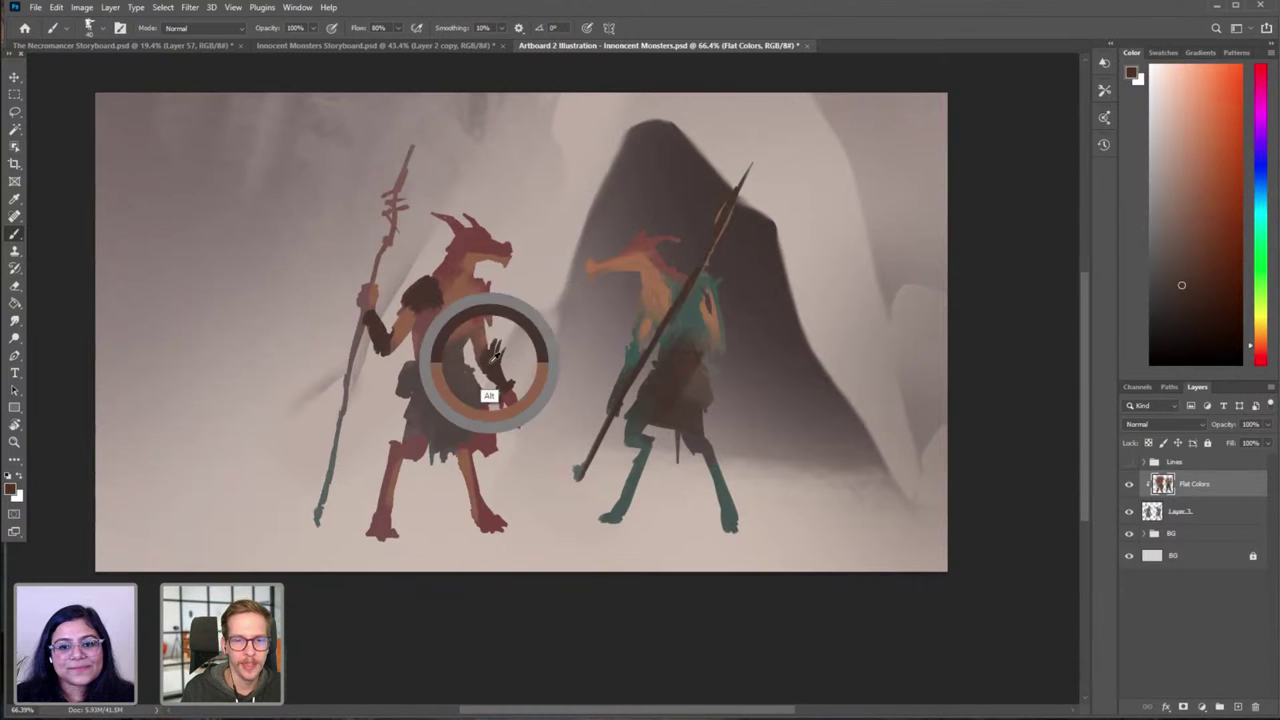
click(1128, 463)
click(1129, 463)
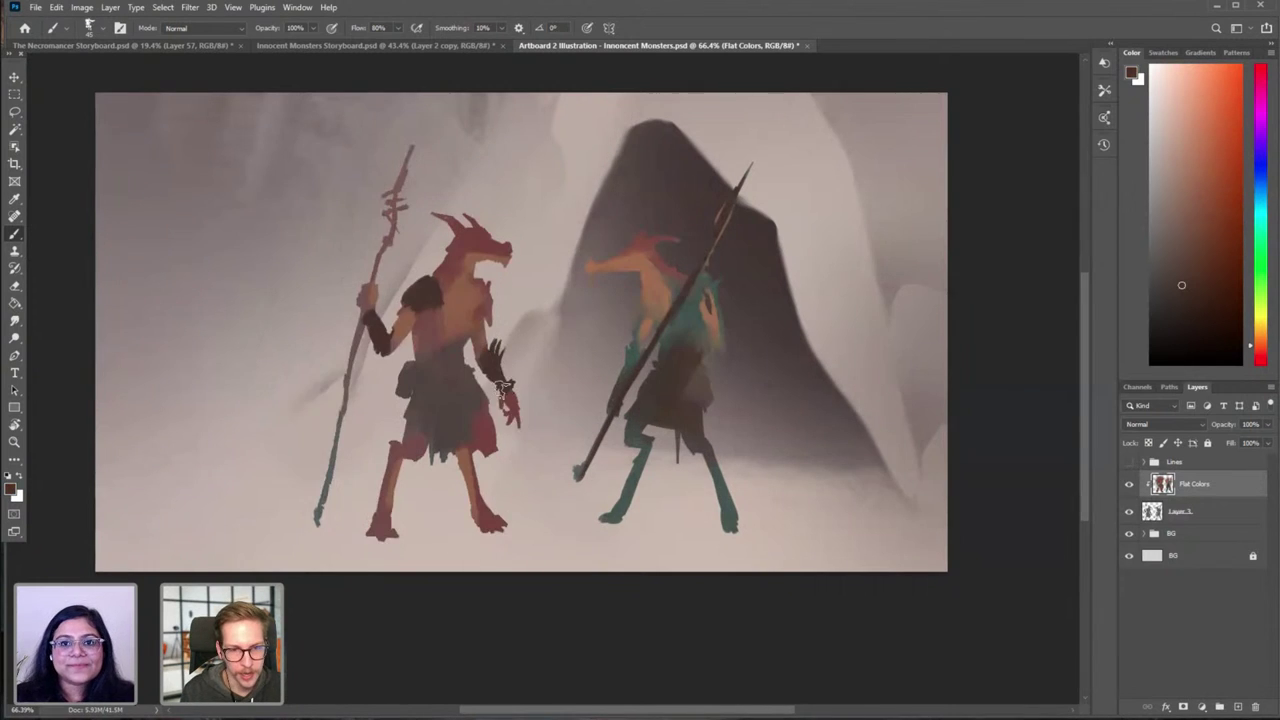
alt+click(436, 386)
mouse_move(460, 375)
mouse_down()
mouse_move(422, 408)
mouse_move(430, 437)
mouse_up()
alt+click(430, 378)
alt+click(463, 413)
key(bracketright)
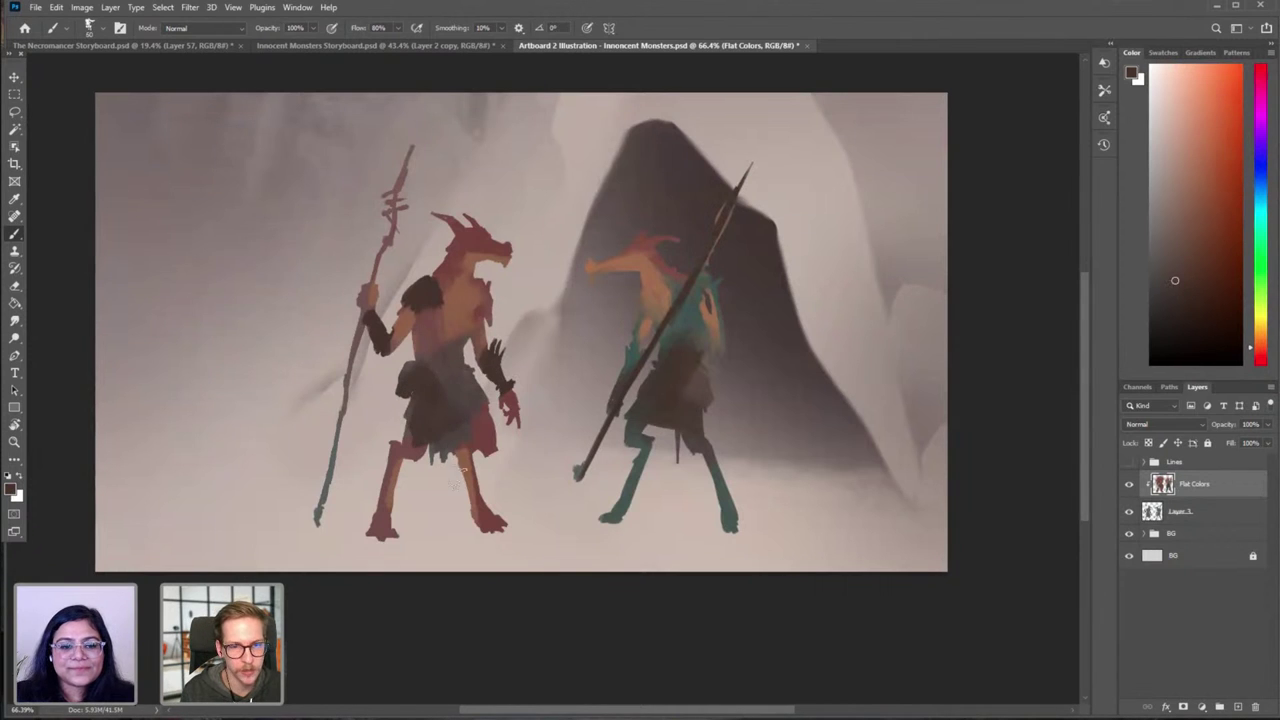
drag(460, 392, 422, 392)
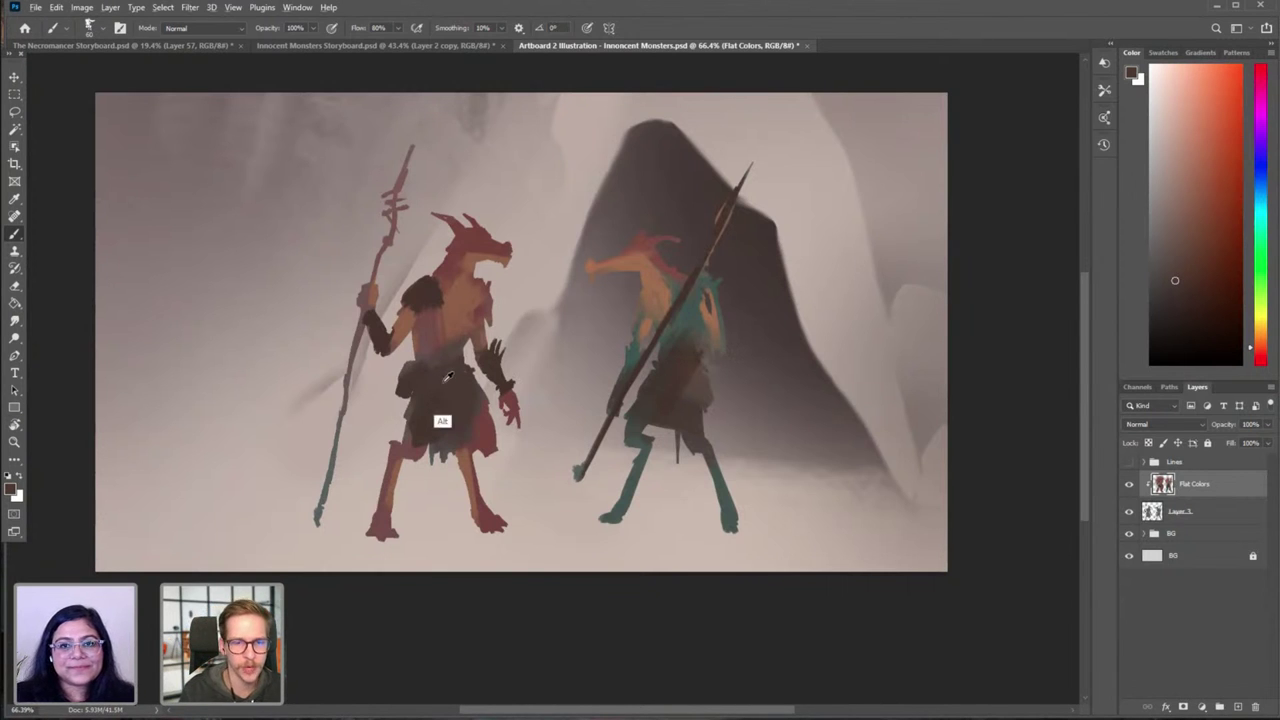
Step: Using the Lines group as a guide, paint the left-hand creature's chest plate grey-brown and its far shoulder pad dark brown
alt+click(446, 362)
click(1130, 462)
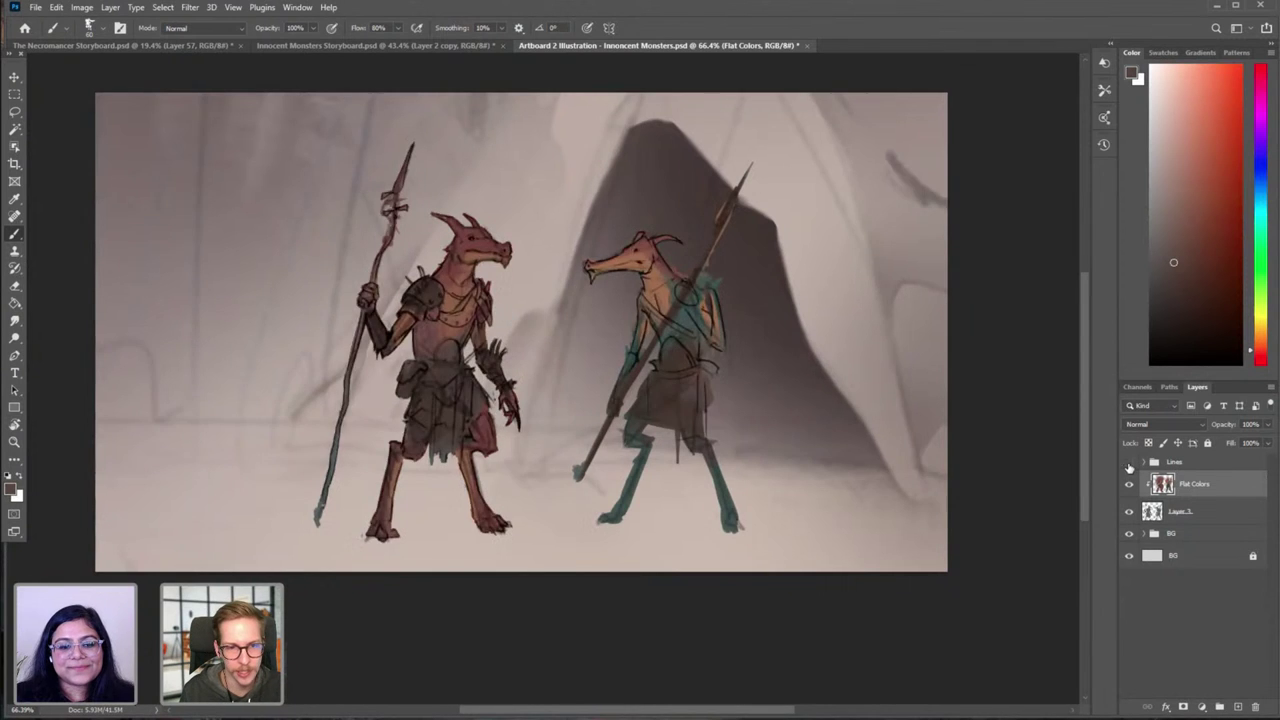
click(1130, 462)
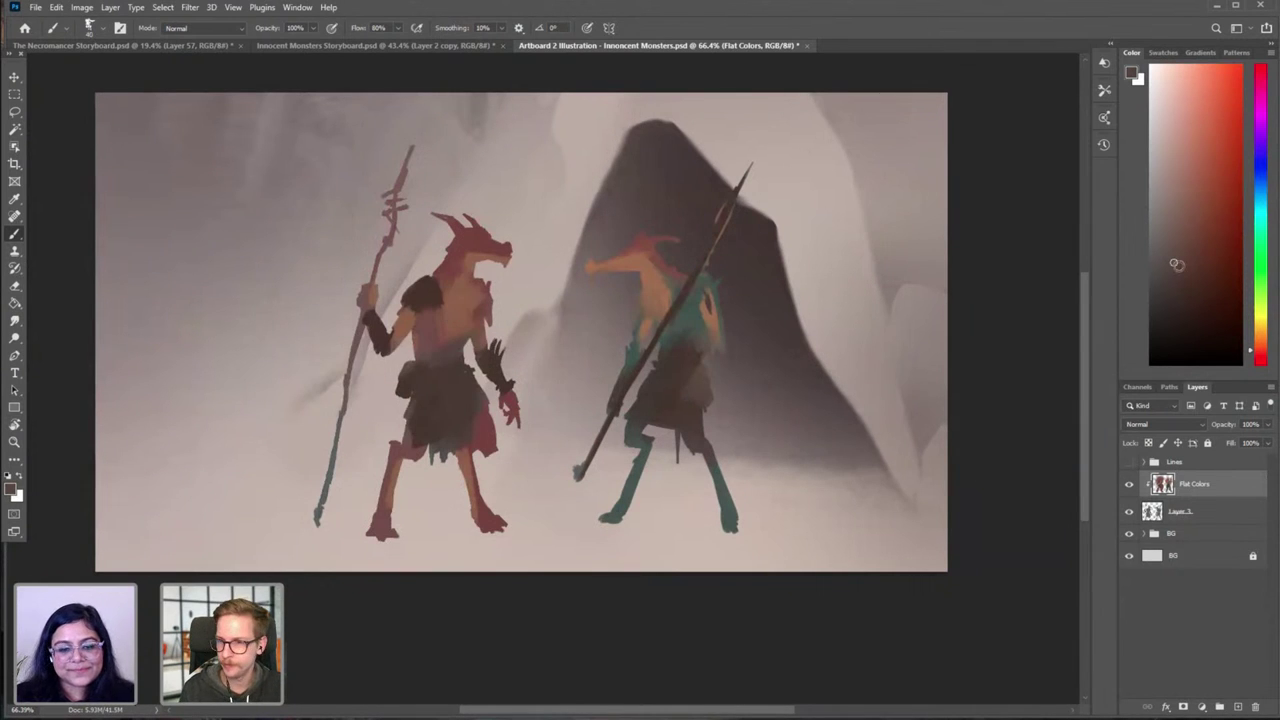
click(1130, 462)
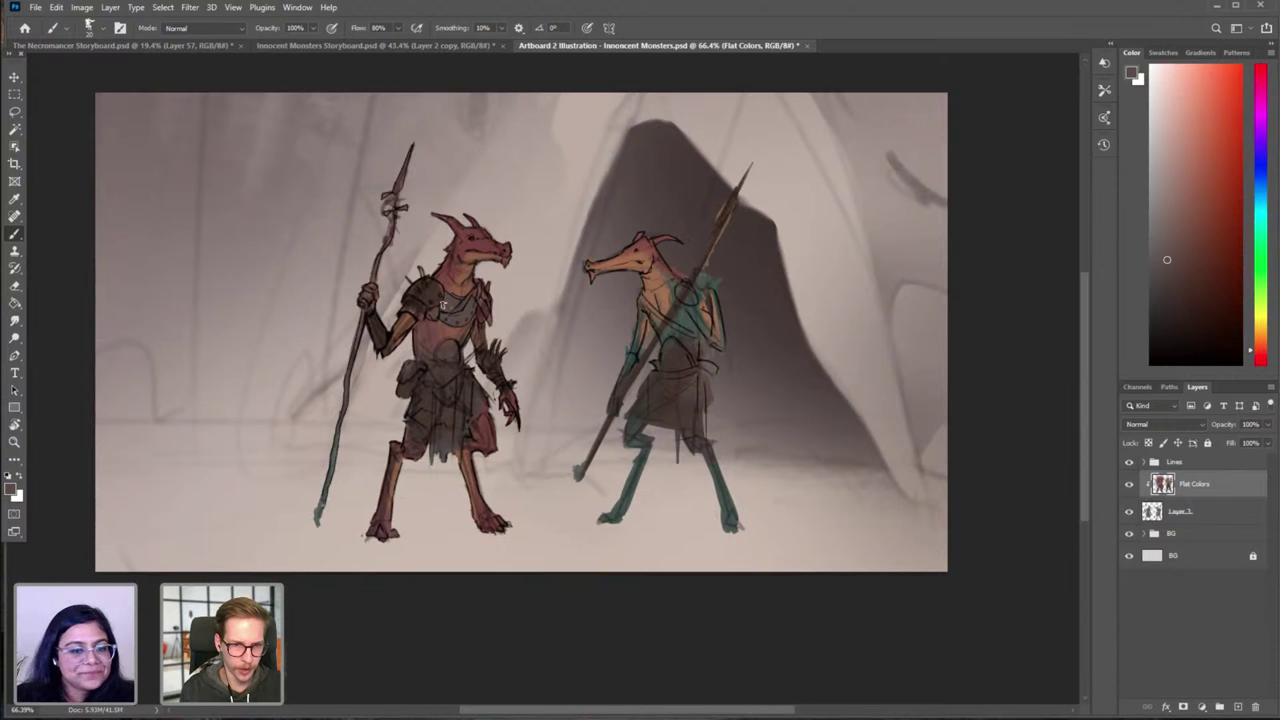
alt+click(440, 302)
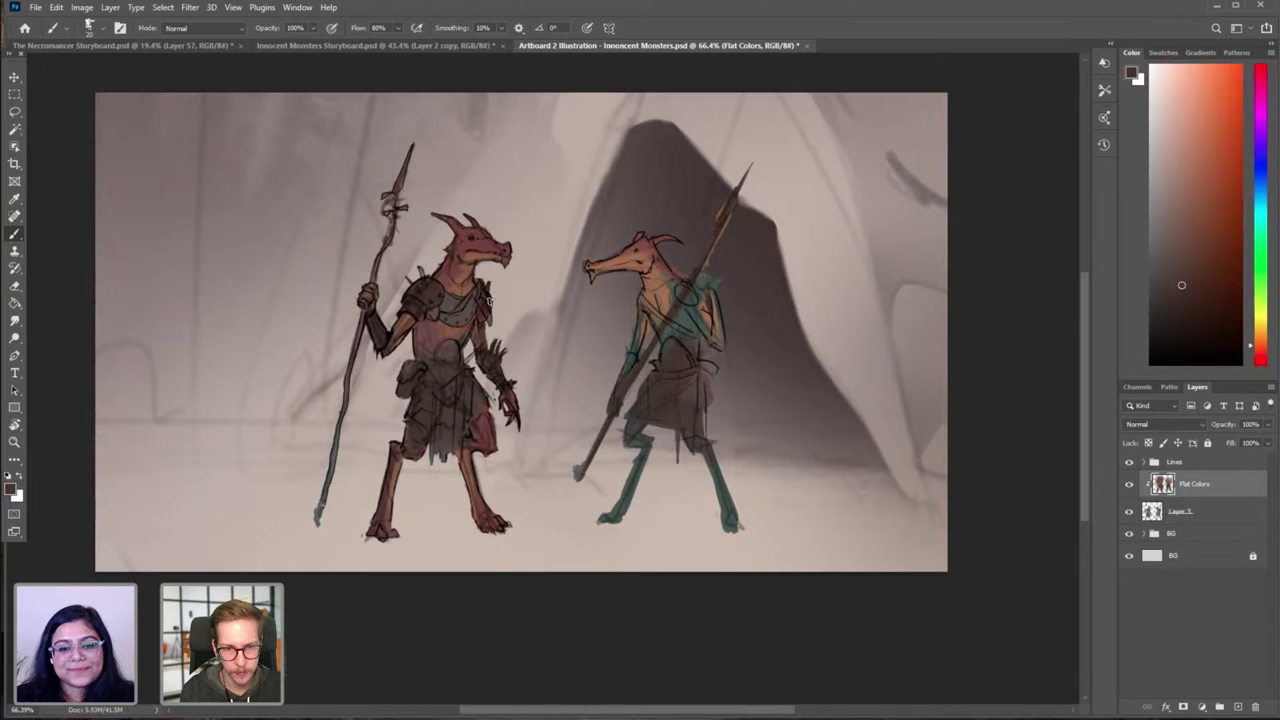
click(1129, 462)
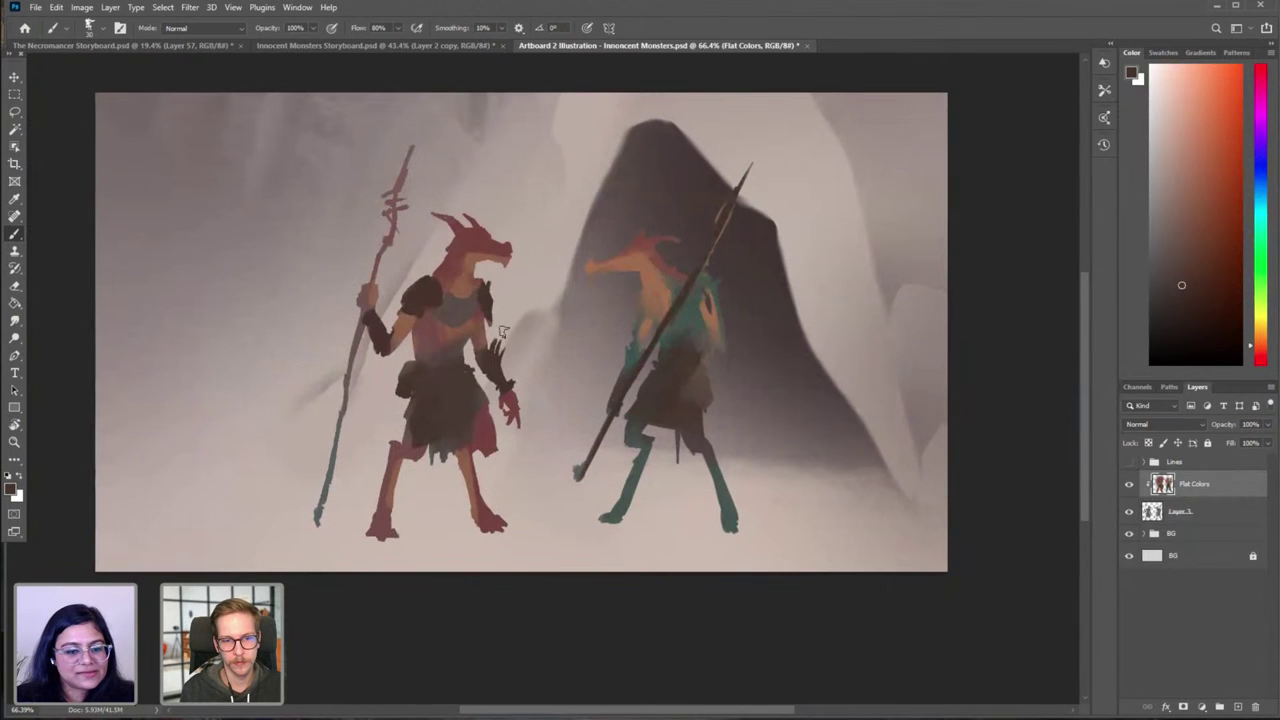
Step: Paint the left-hand creature's staff shaft dark brown and its tip with grey-brown sampled from the chest plate
alt+click(478, 292)
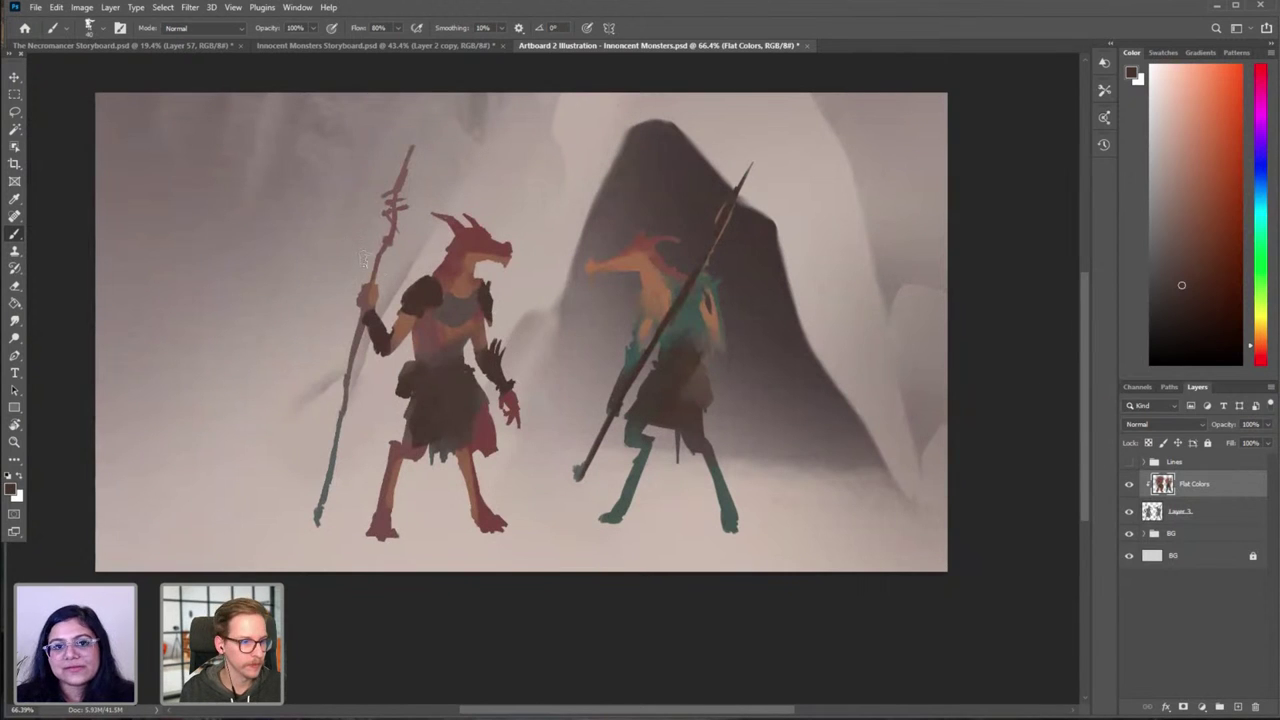
key(bracketright)
mouse_move(386, 246)
mouse_down()
mouse_move(394, 210)
mouse_move(316, 520)
mouse_up()
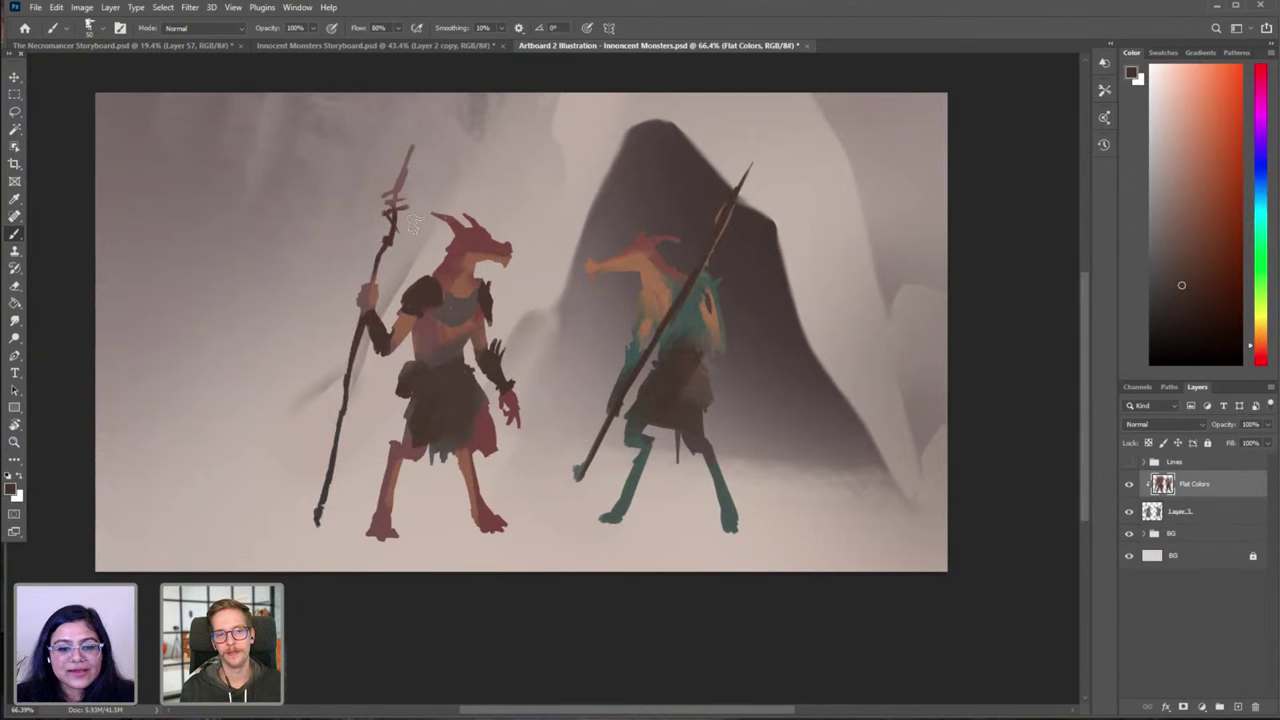
alt+click(443, 302)
drag(412, 160, 397, 200)
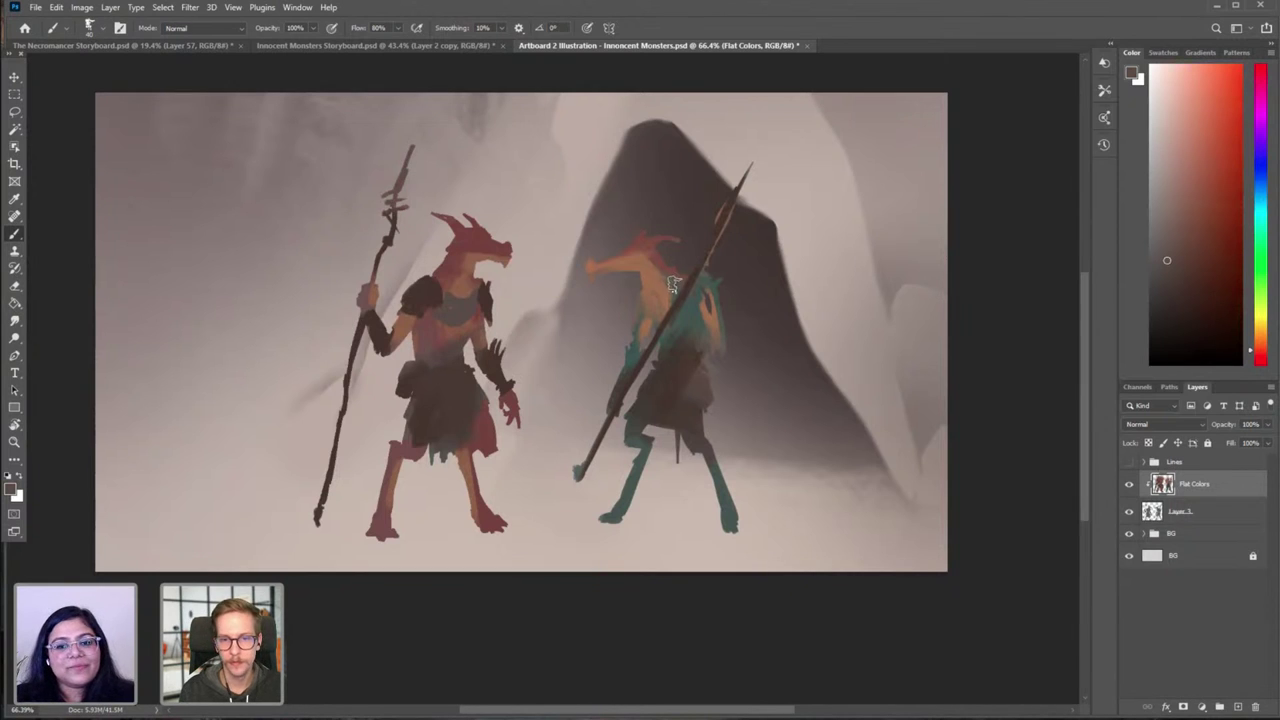
Step: Repaint the right-hand creature's head, horns, neck and shoulders in darker teal, refine its jaw with sampled orange and darken its back and legs
alt+click(690, 346)
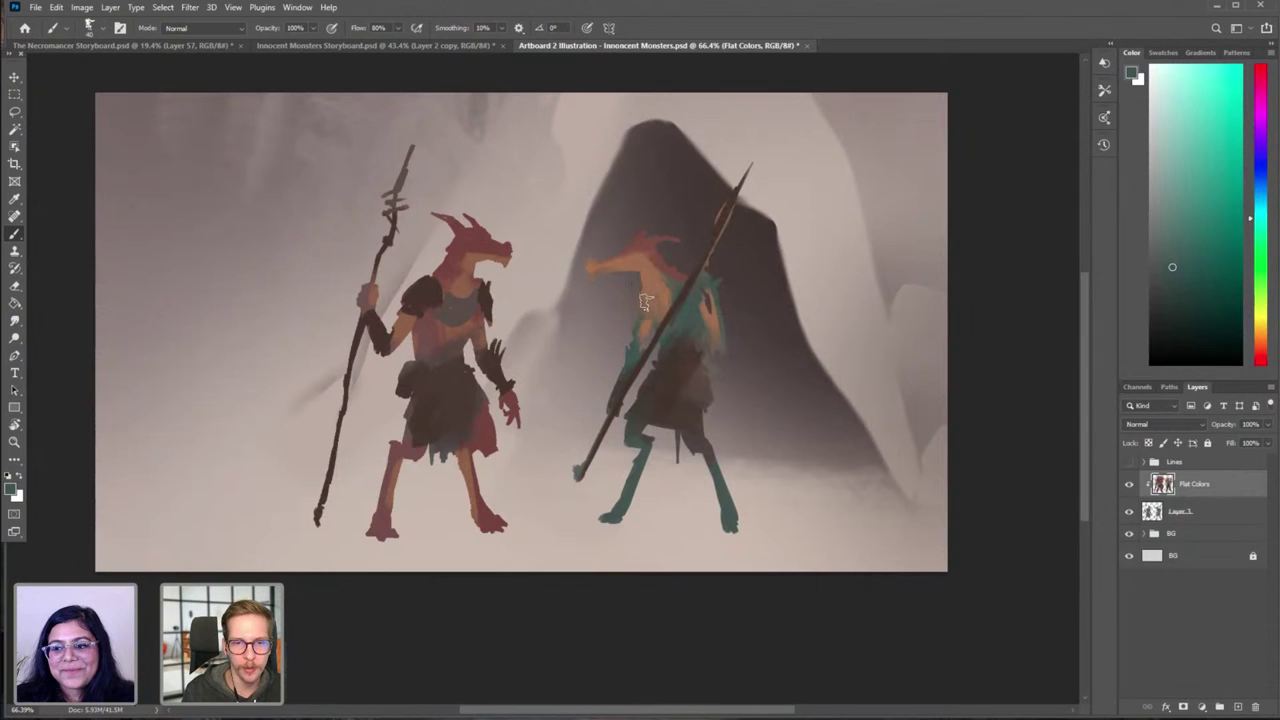
alt+click(665, 263)
alt+click(662, 260)
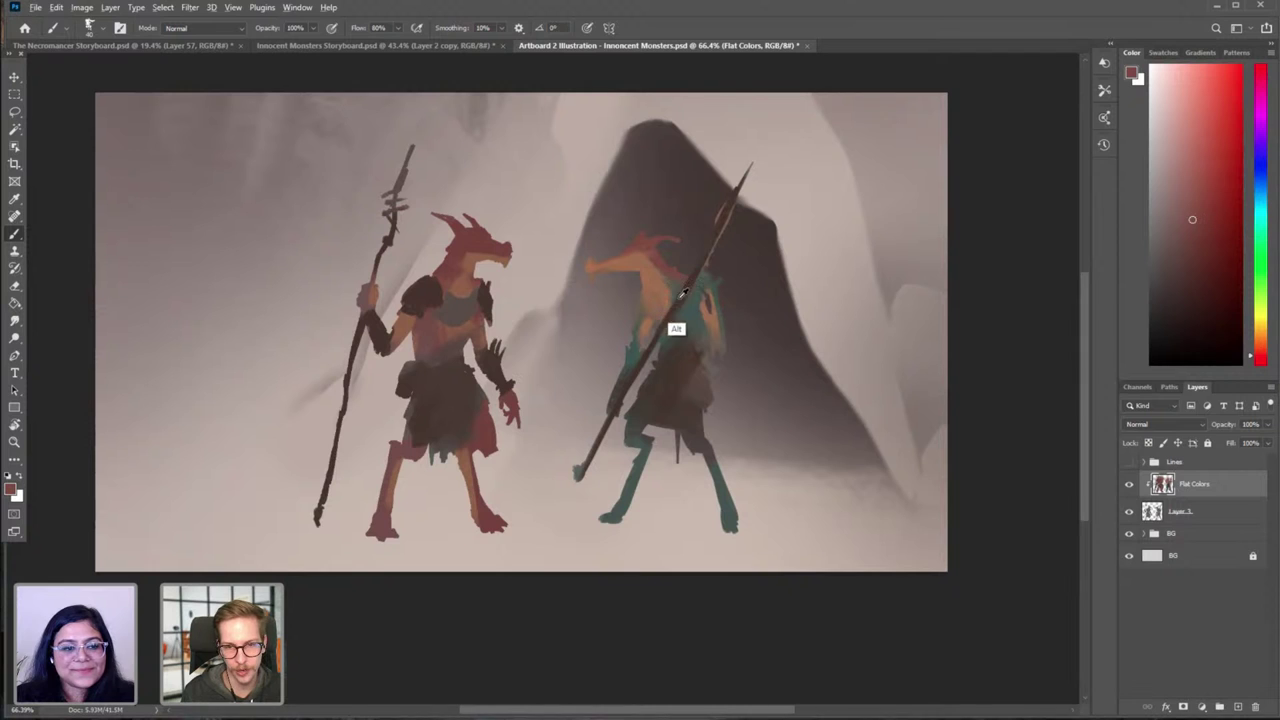
alt+click(686, 345)
click(1166, 302)
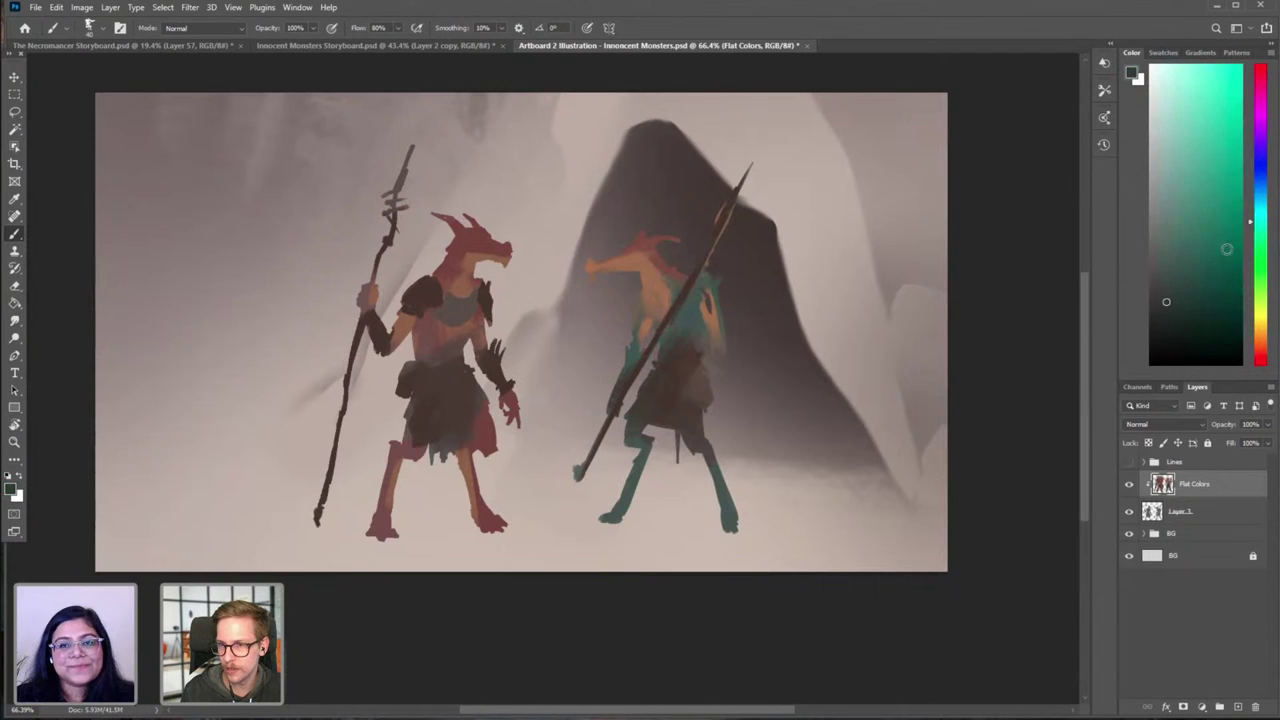
mouse_move(635, 254)
mouse_down()
mouse_move(680, 222)
mouse_move(661, 248)
mouse_move(671, 269)
mouse_move(698, 290)
mouse_move(703, 275)
mouse_move(713, 281)
mouse_move(726, 346)
mouse_move(695, 313)
mouse_move(709, 354)
mouse_move(692, 285)
mouse_move(702, 289)
mouse_move(685, 301)
mouse_move(703, 263)
mouse_up()
key(bracketright)
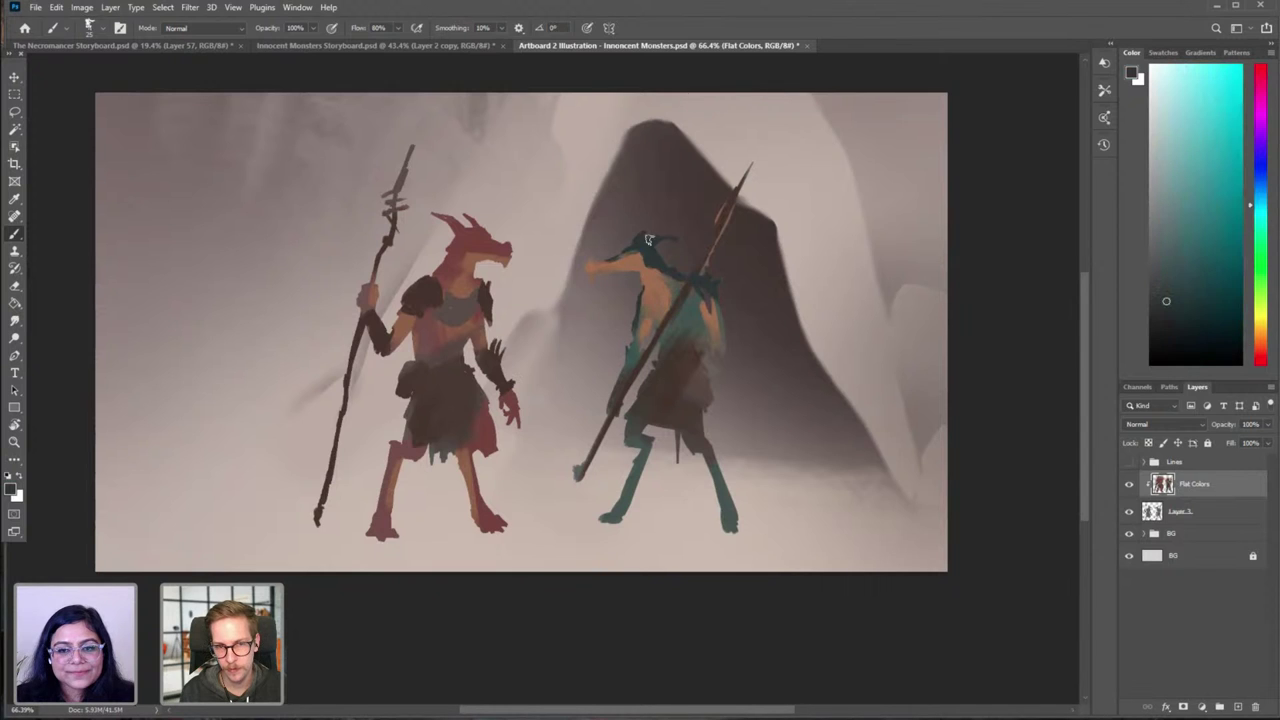
alt+click(646, 268)
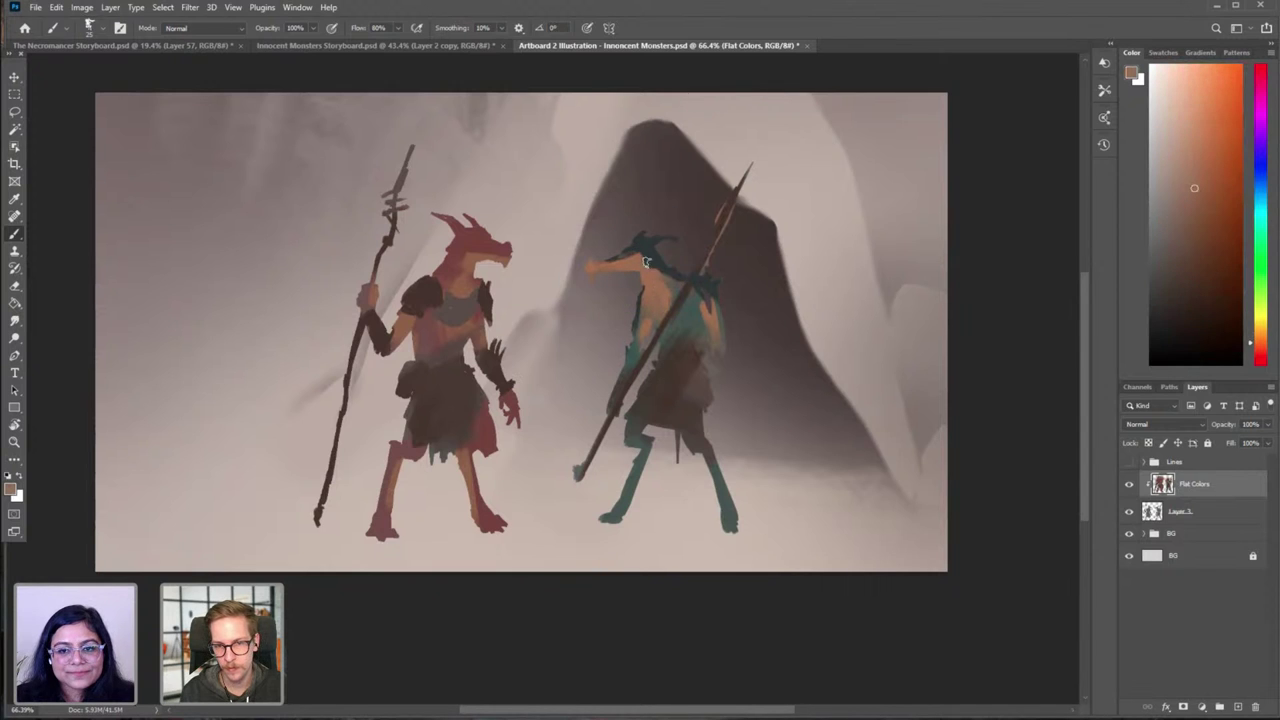
alt+click(668, 255)
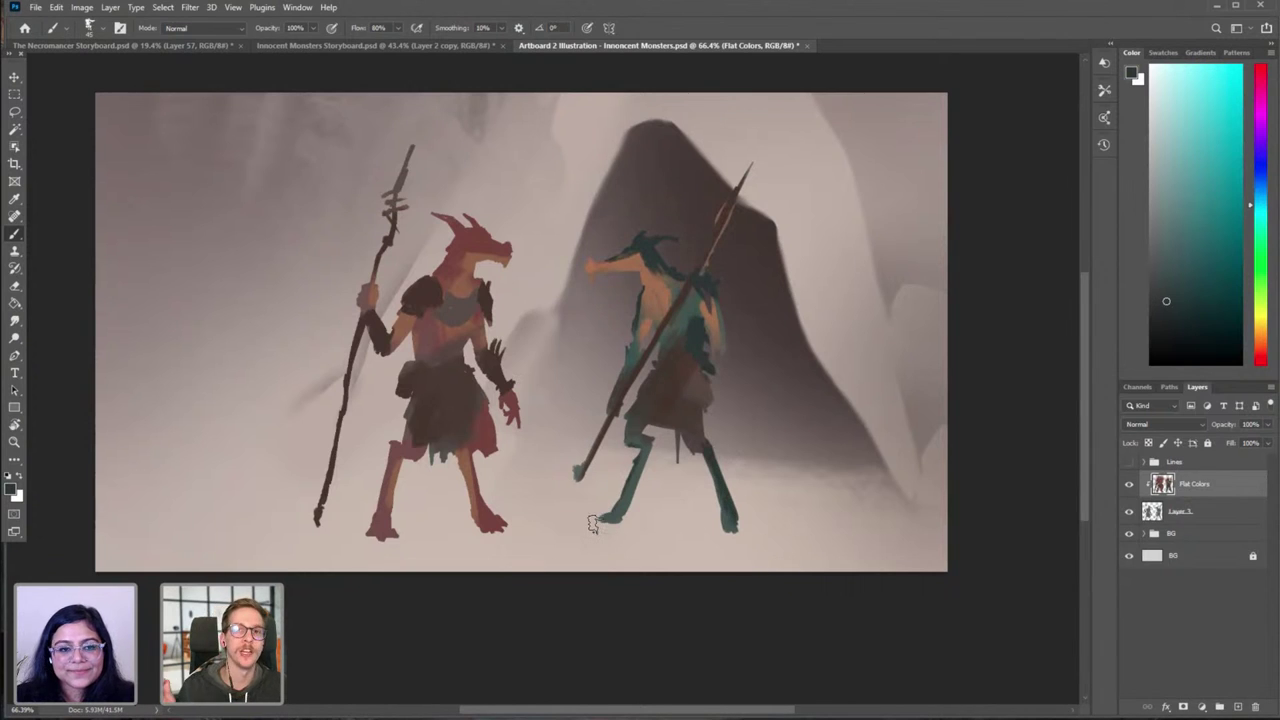
Step: Examine the line art over the plain silhouettes with Flat Colors hidden, up close, from afar and with the canvas mirrored
click(1129, 462)
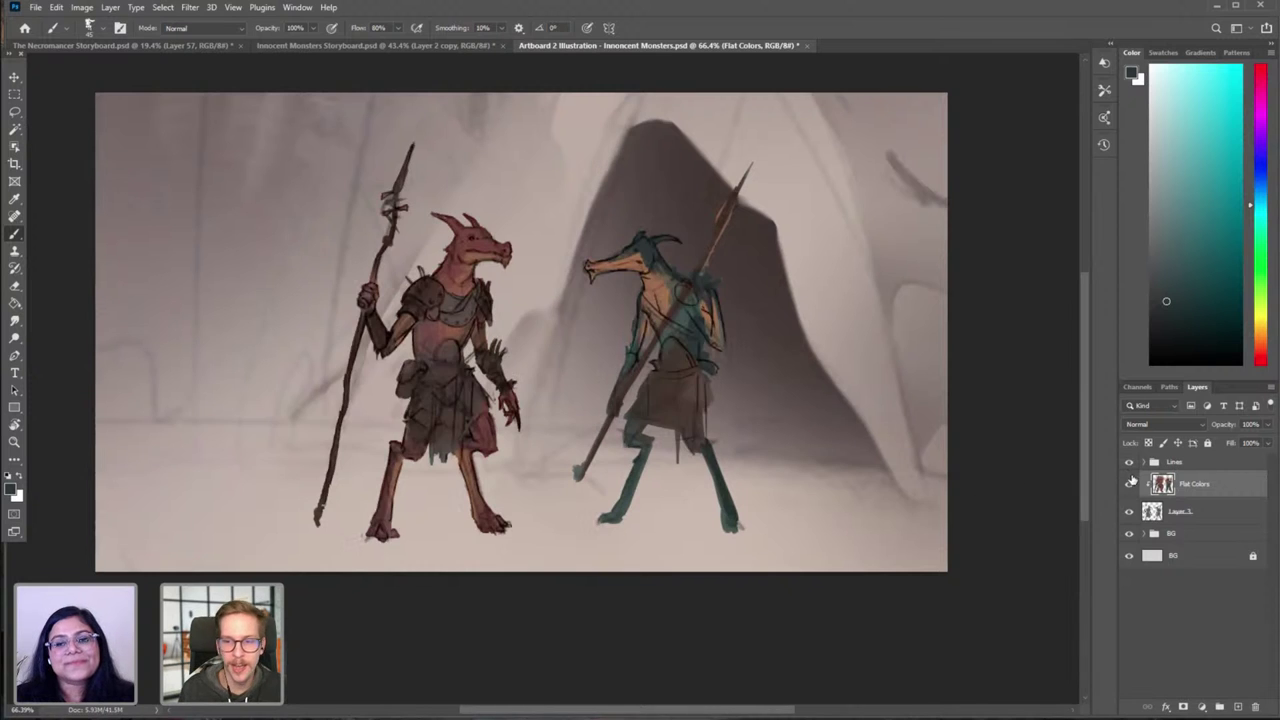
click(1129, 484)
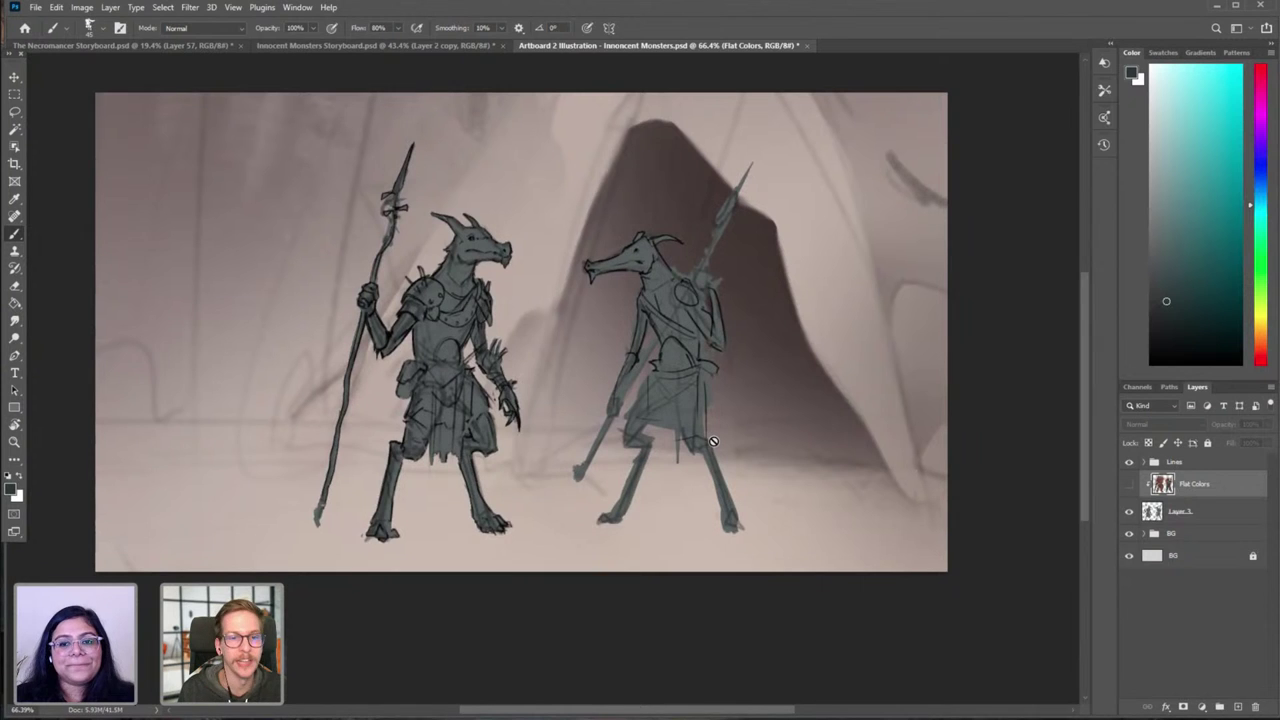
drag(362, 308, 491, 268)
drag(385, 268, 455, 360)
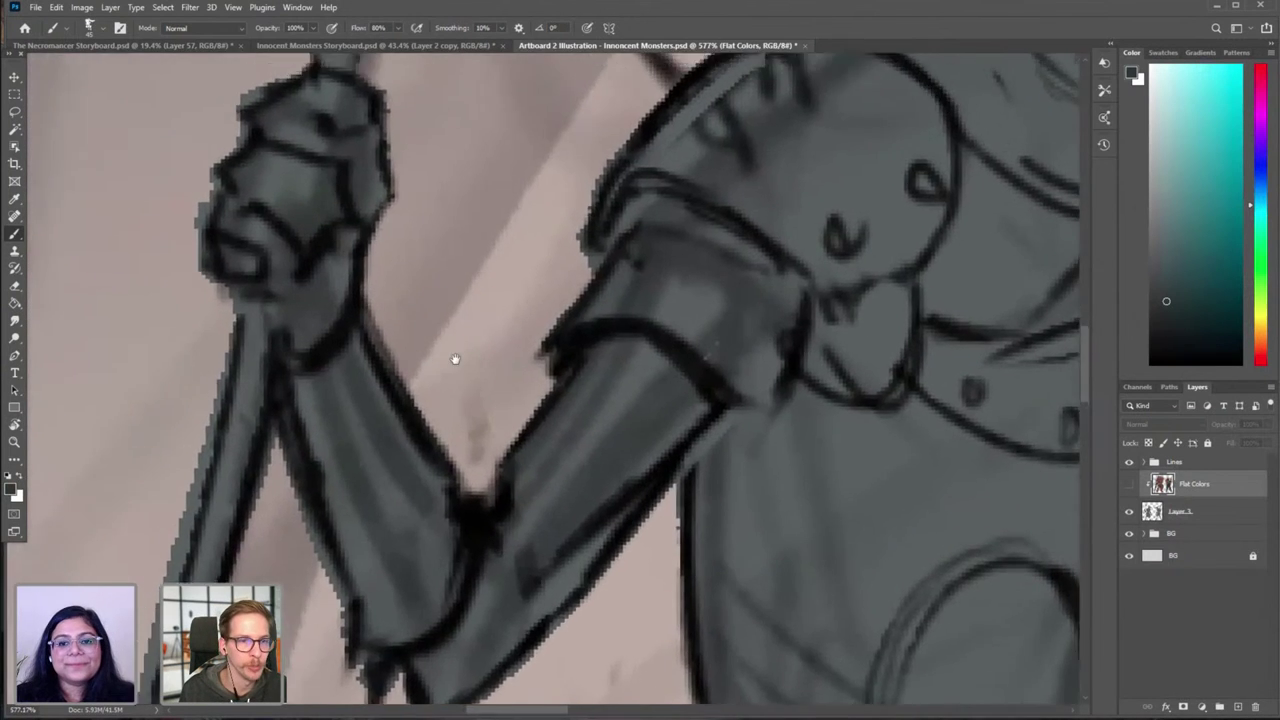
drag(521, 325, 369, 370)
drag(564, 311, 440, 352)
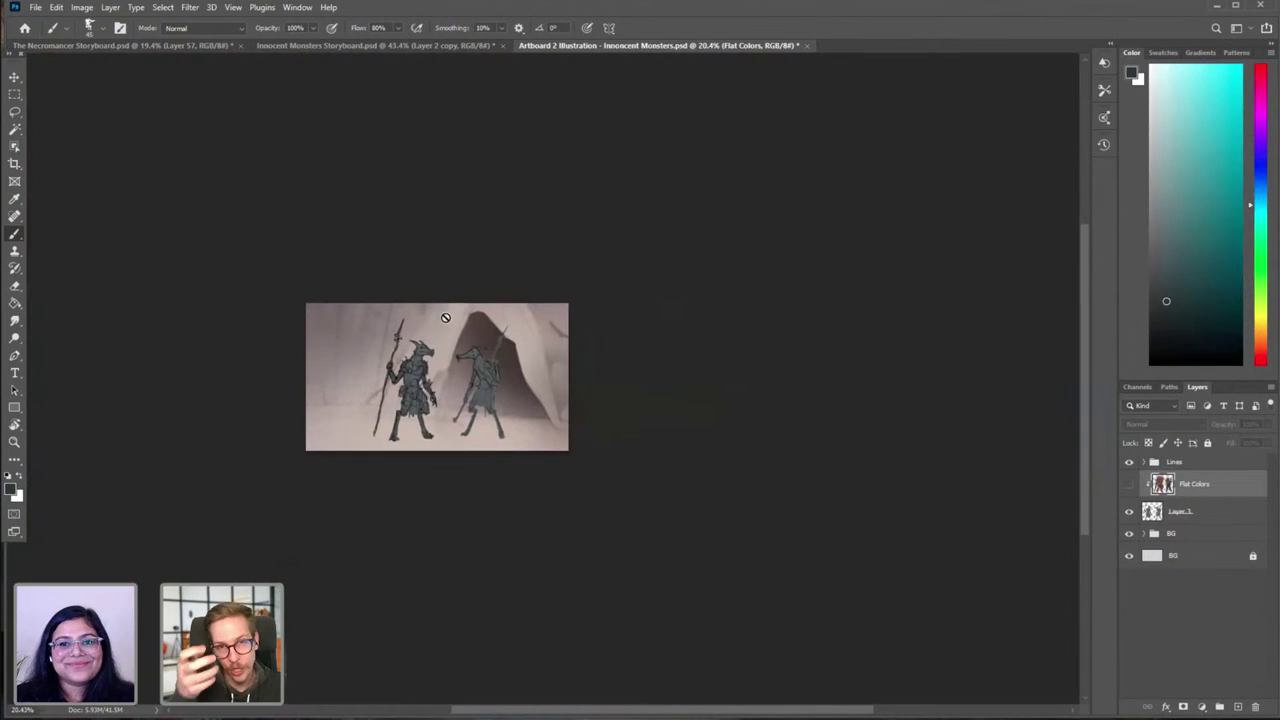
scroll(414, 396, up, 6)
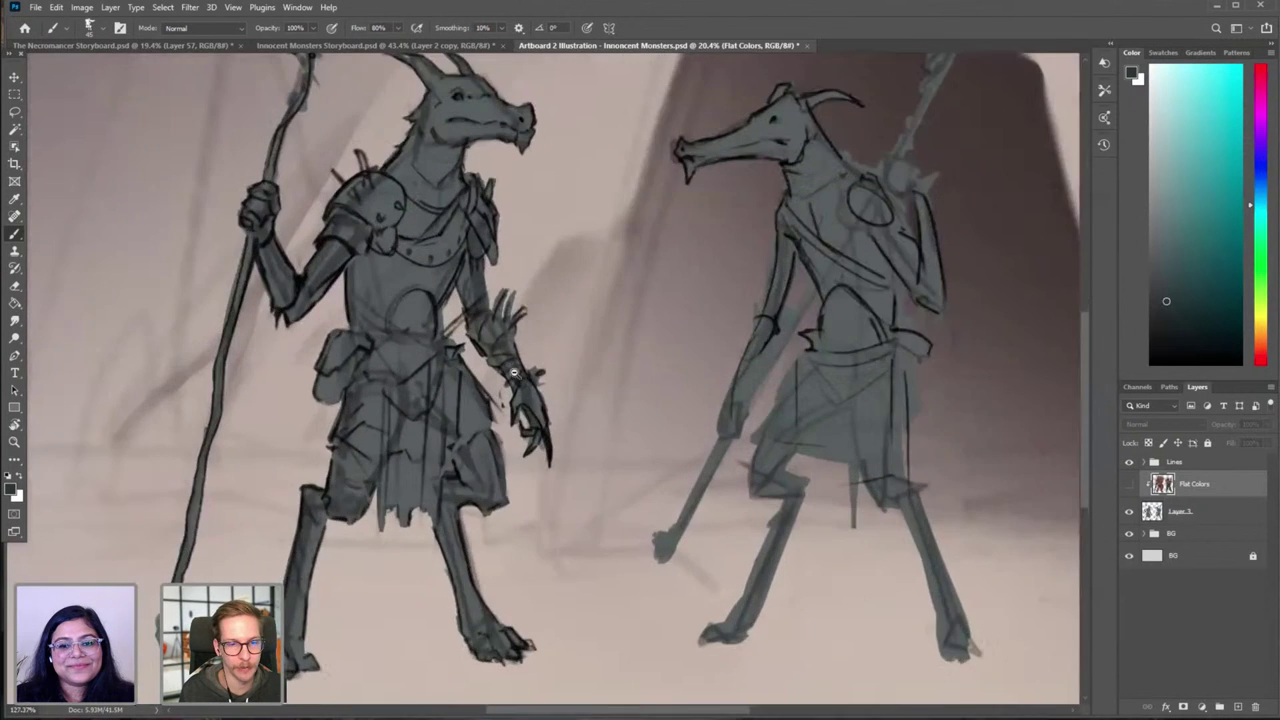
scroll(380, 420, down, 4)
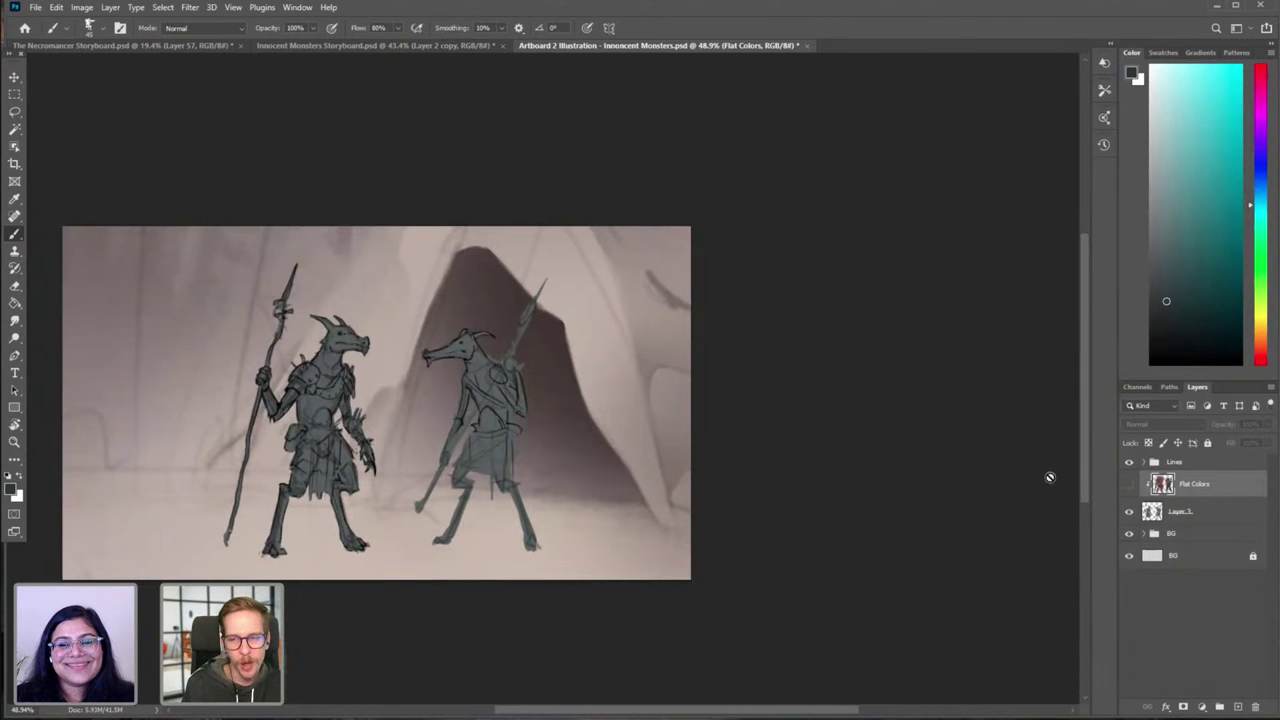
key(ctrl+shift+h)
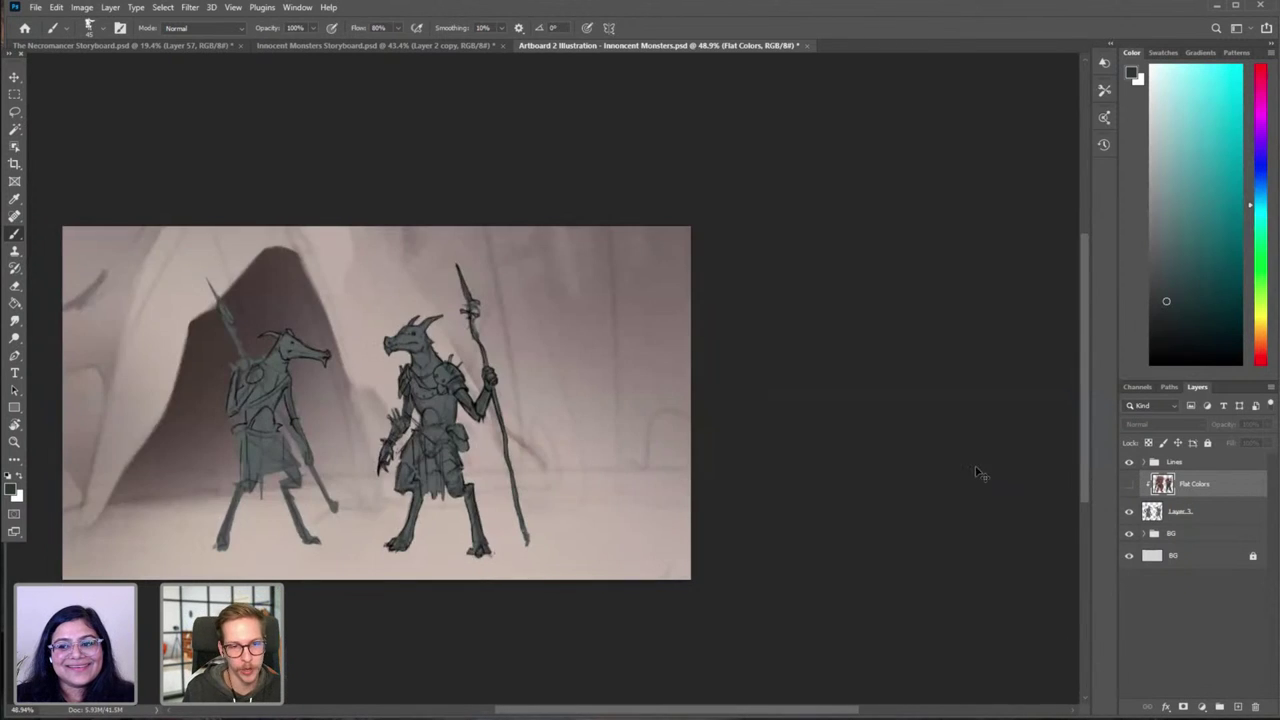
key(ctrl+shift+h)
Step: Show the Flat Colors layer again, compare it with the line art and hide the Lines group
click(1129, 484)
drag(613, 415, 750, 393)
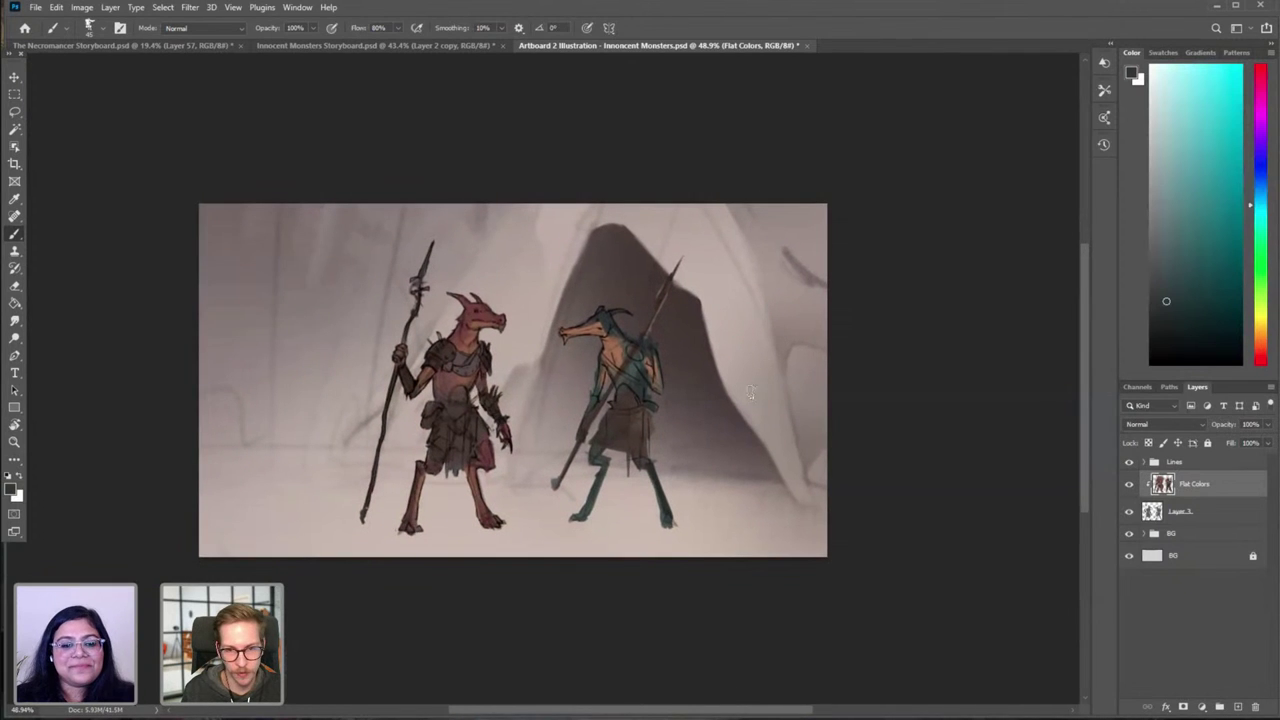
click(1160, 462)
click(1129, 462)
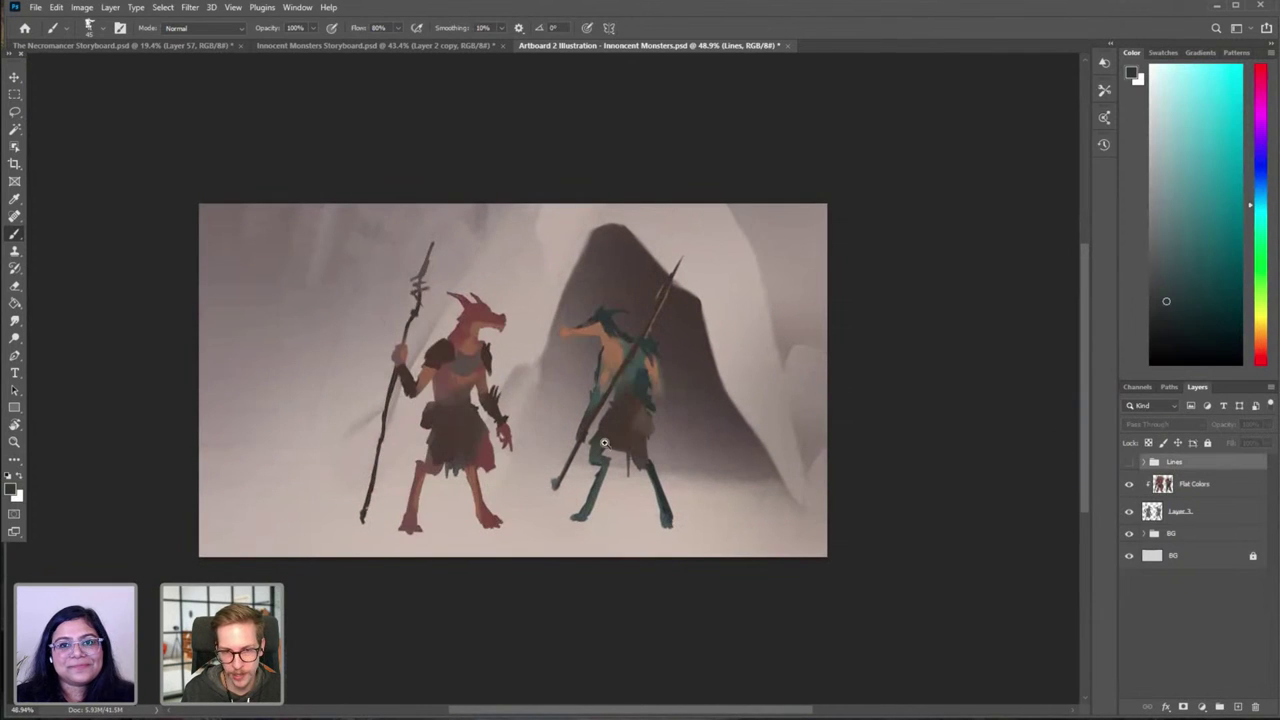
Step: Show the Lines group and darken the right-hand creature's back and rear arm on the Flat Colors layer
scroll(600, 432, up, 3)
scroll(655, 400, down, 3)
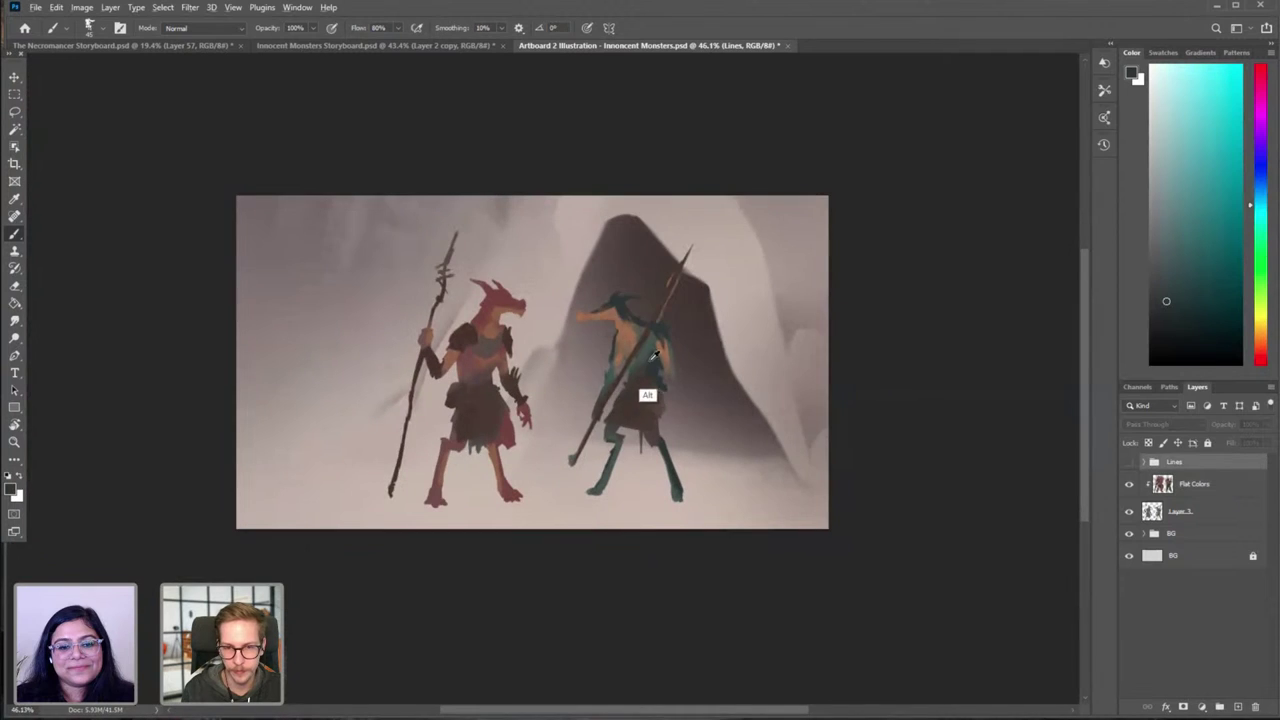
click(1128, 463)
scroll(670, 360, up, 3)
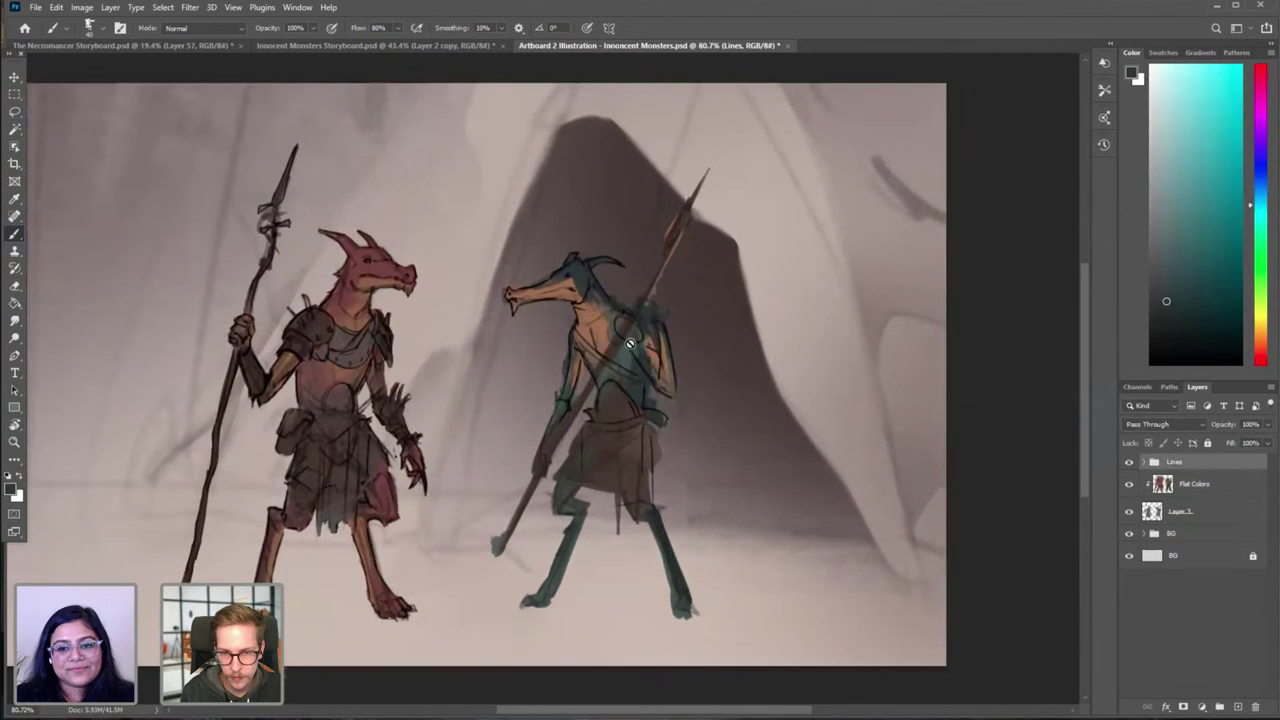
click(1178, 488)
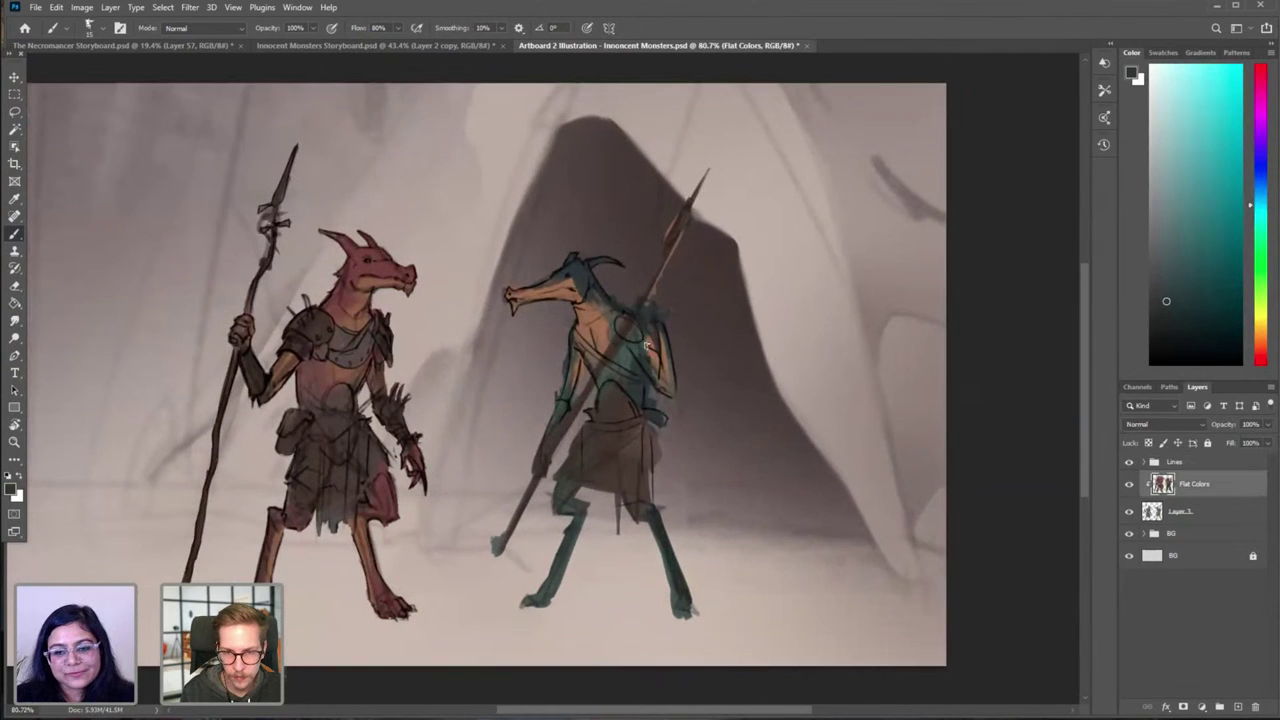
key(bracketleft)
key(bracketright)
key(bracketright)
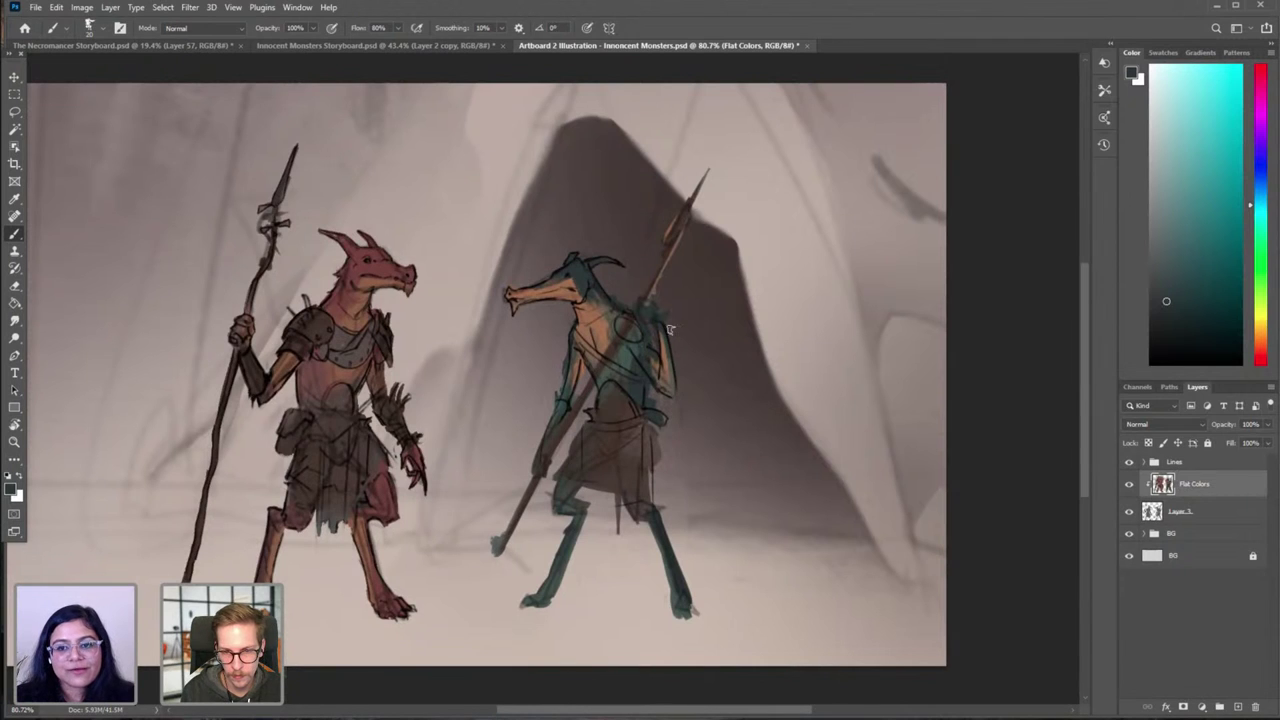
drag(670, 330, 672, 427)
Step: Paint the right-hand creature's chest and side with sampled orange-brown, comparing the colours with the Lines group shown and hidden
click(1129, 462)
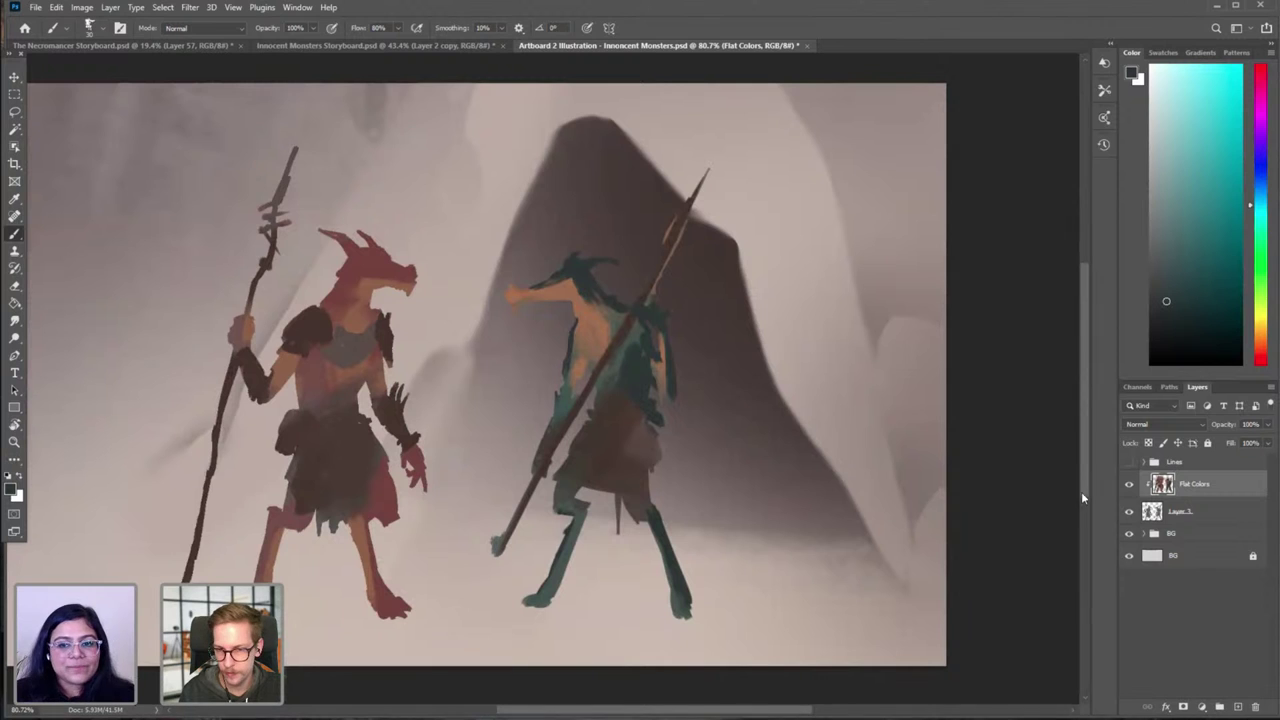
alt+click(600, 352)
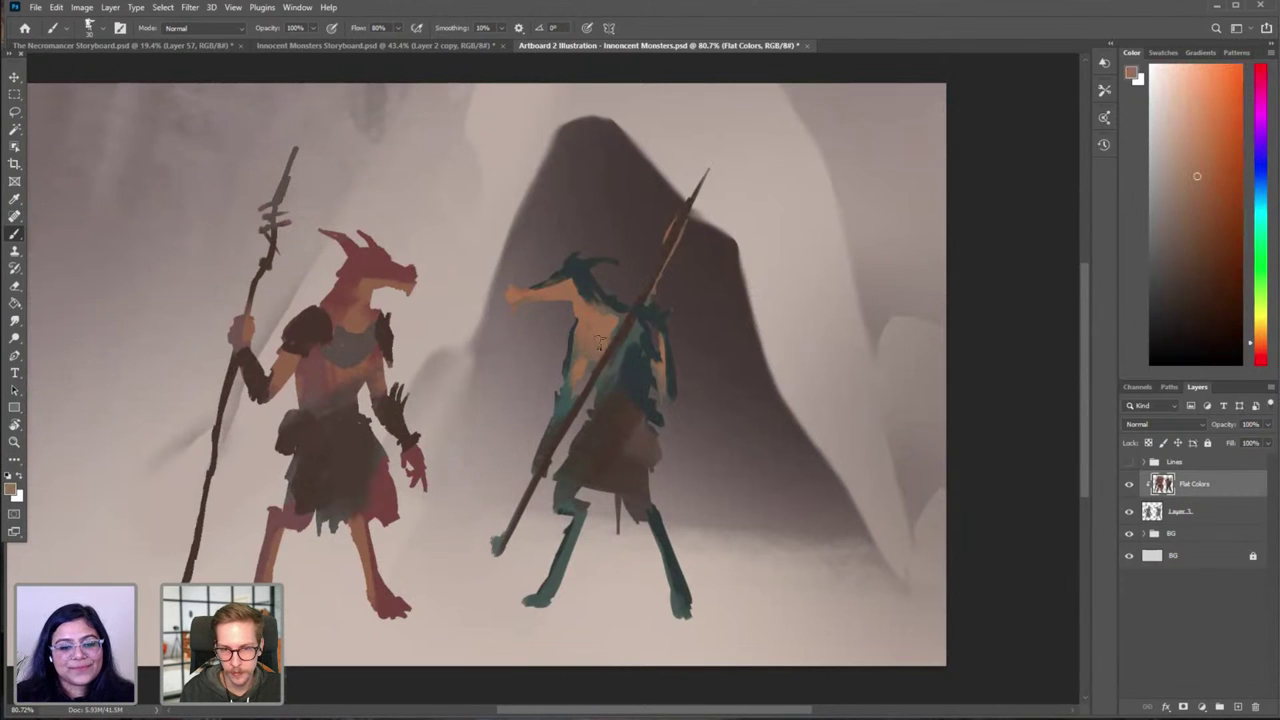
click(1129, 462)
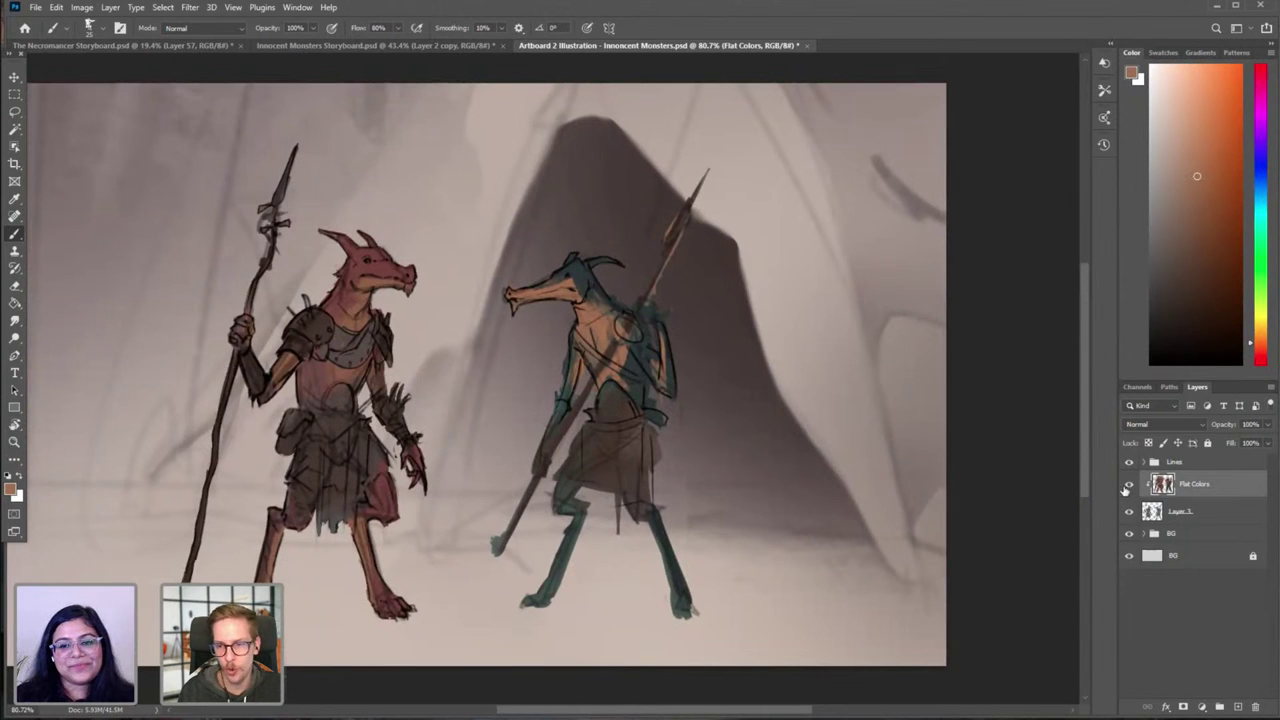
click(1129, 462)
scroll(447, 345, down, 2)
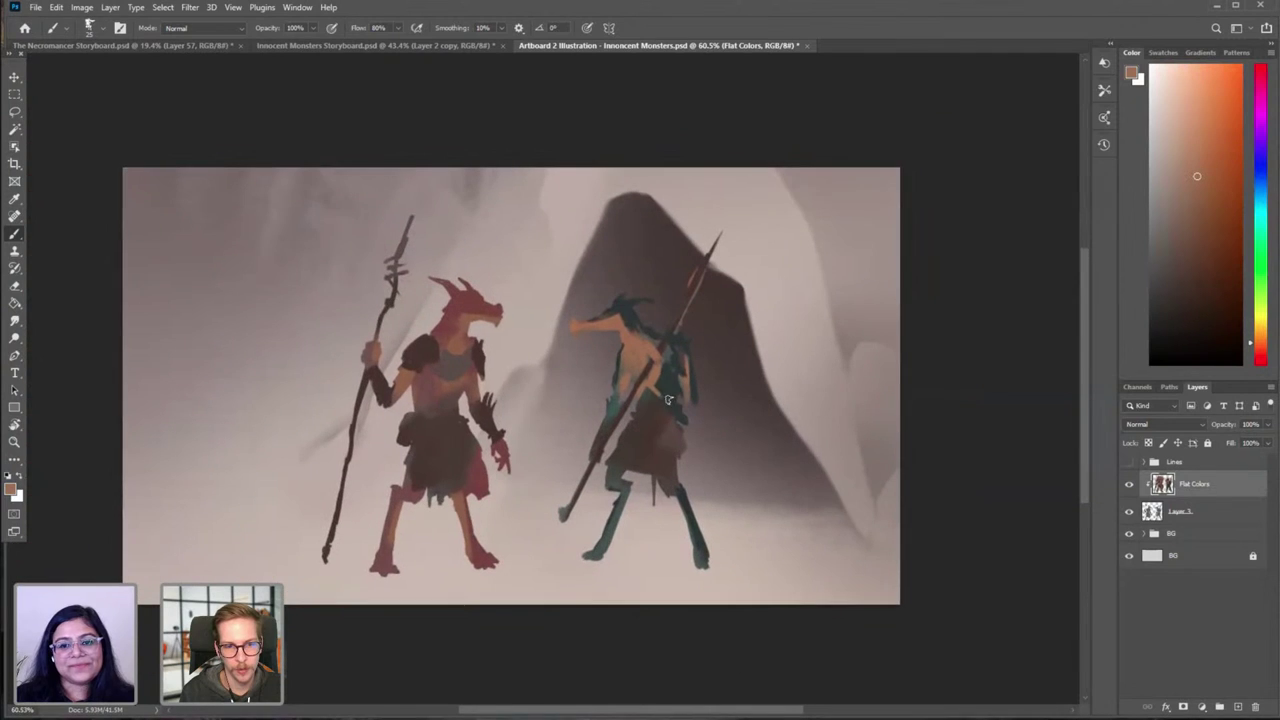
Step: Repaint the left-hand creature's chest plate and waist in sampled dark browns with the line art shown, and hide the Lines group
alt+click(445, 356)
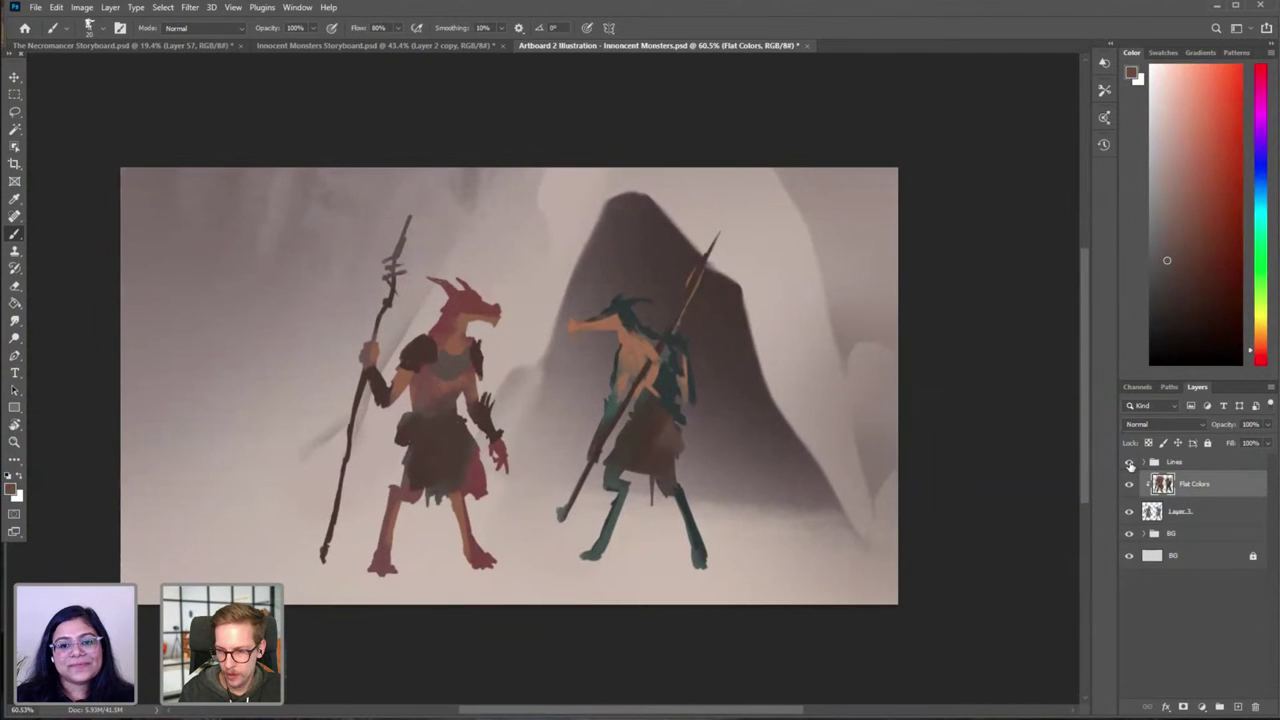
click(1129, 462)
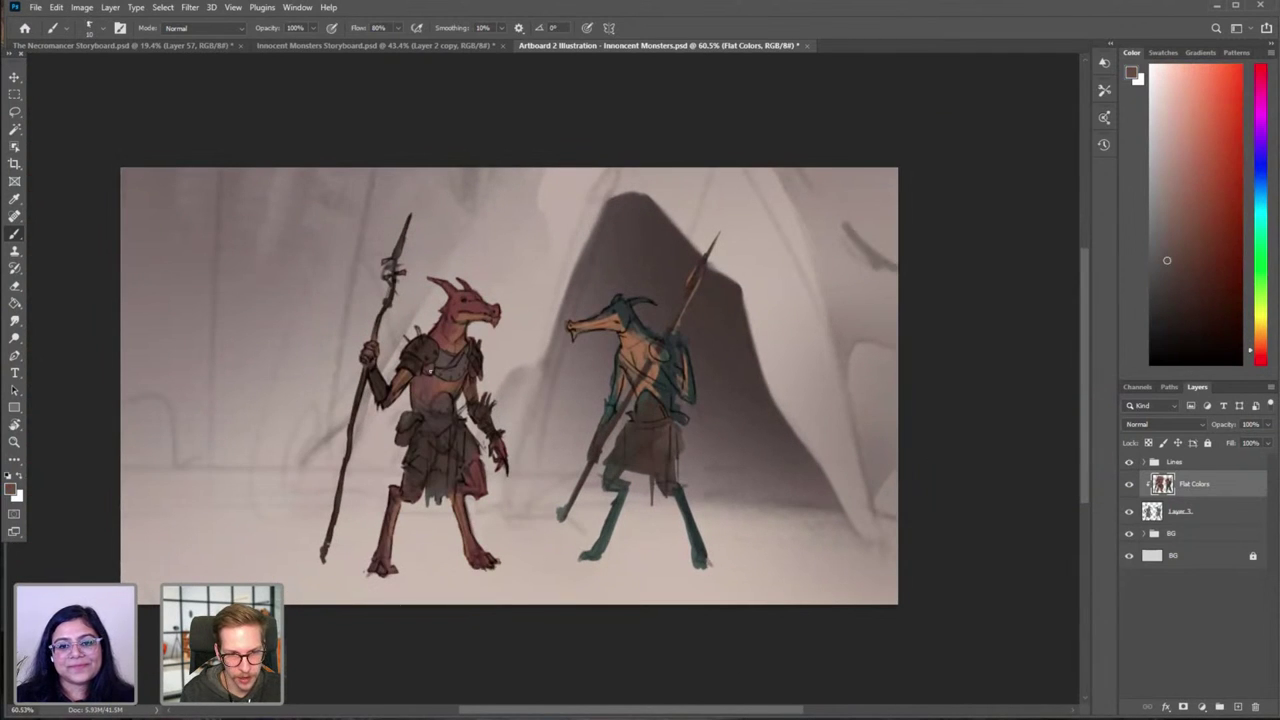
alt+click(427, 370)
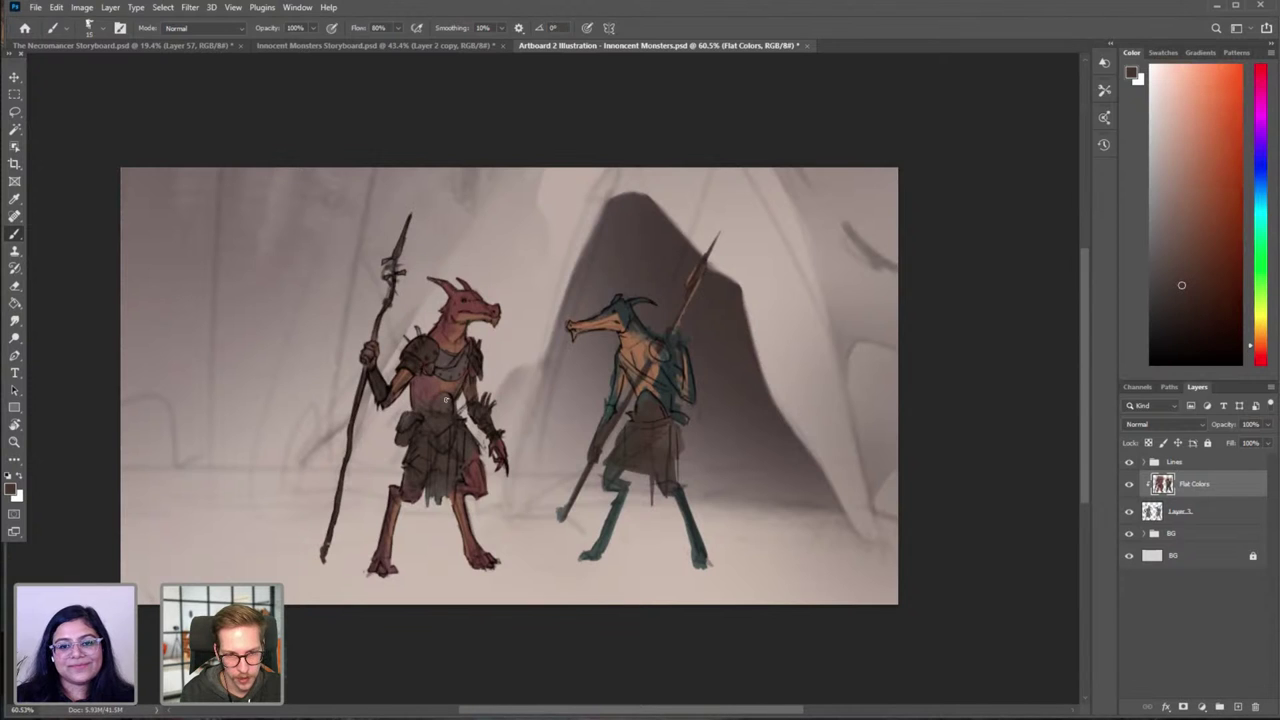
alt+click(444, 394)
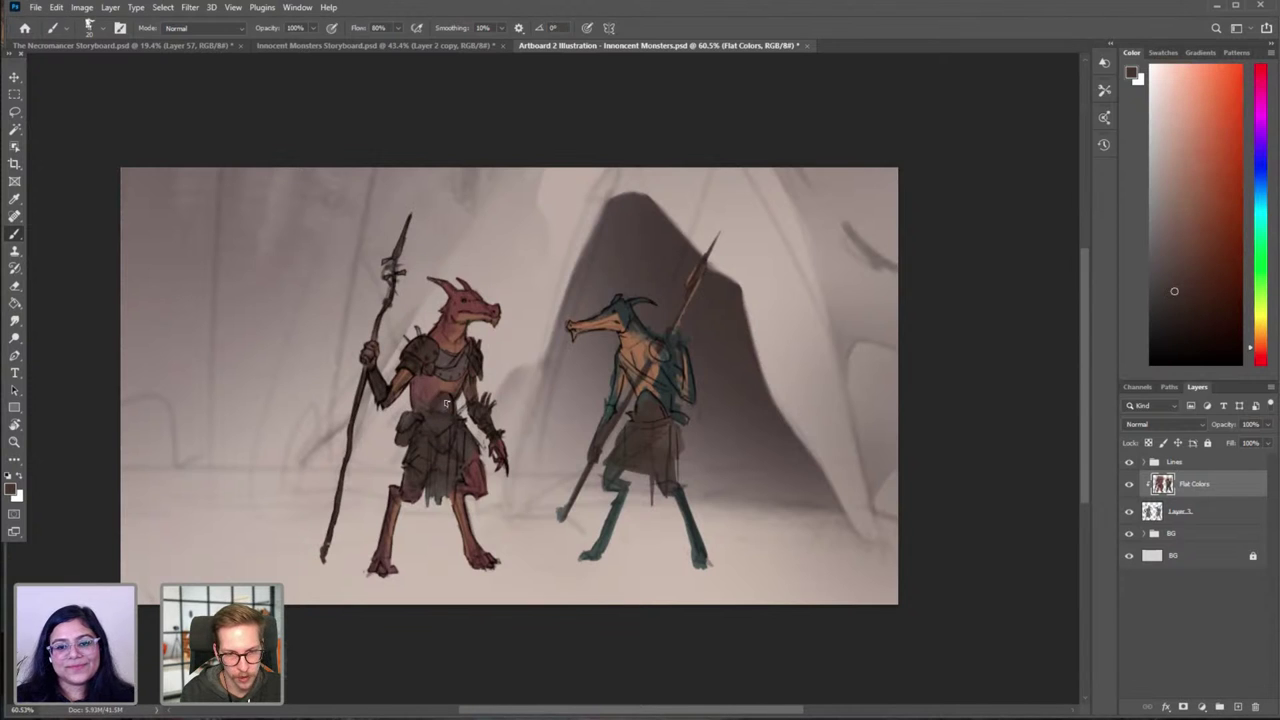
alt+click(420, 418)
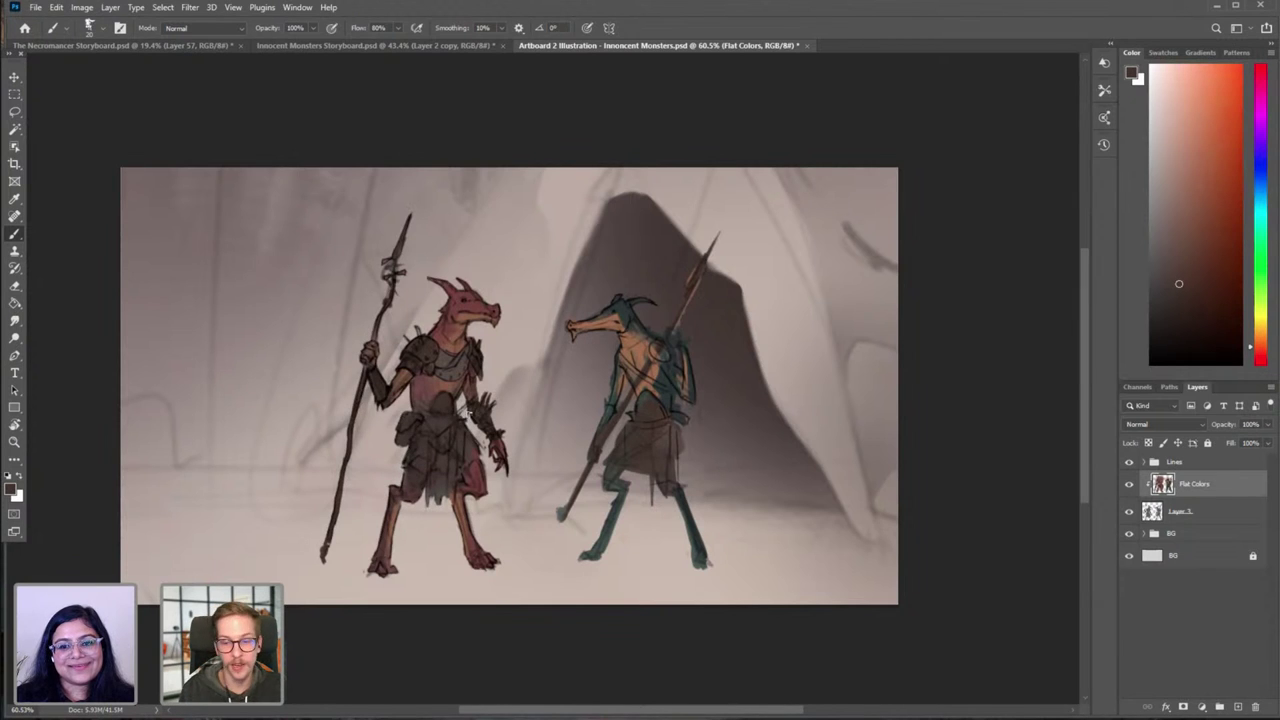
click(1129, 462)
scroll(820, 494, down, 5)
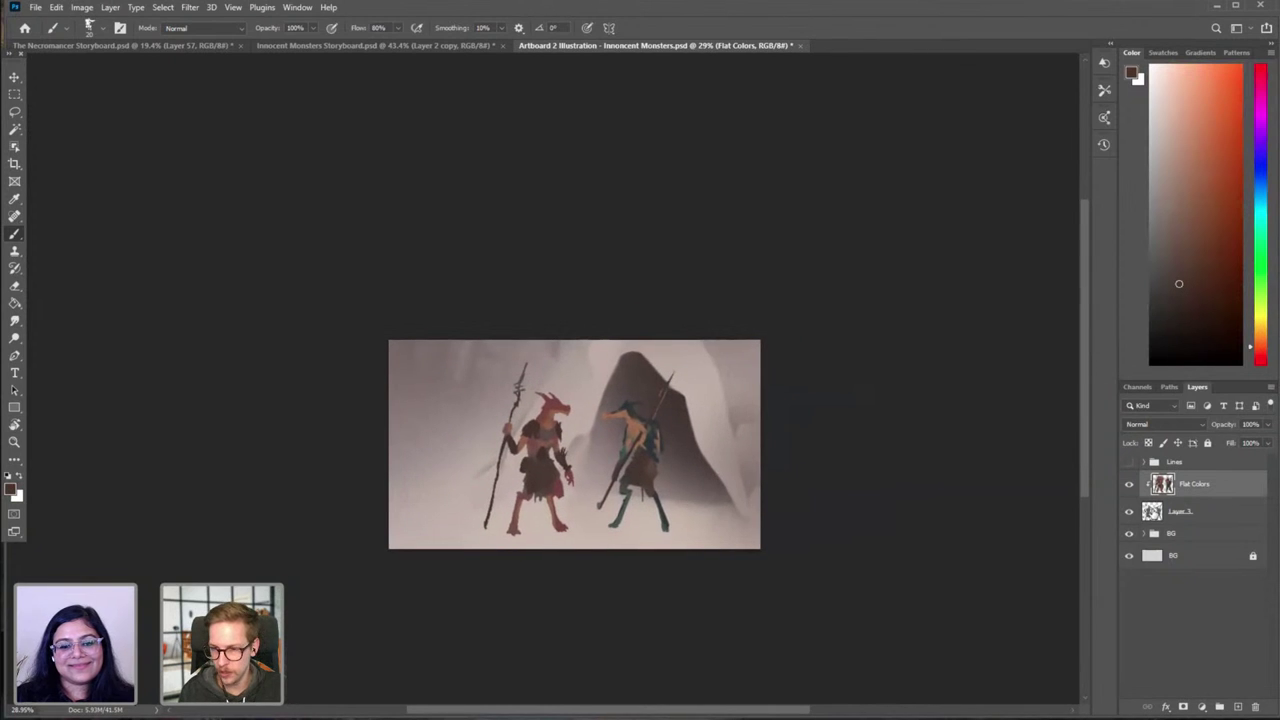
Step: Expand the BG group and add a new normal layer at 100% opacity above Layer 6
click(1145, 534)
click(1129, 556)
click(1129, 556)
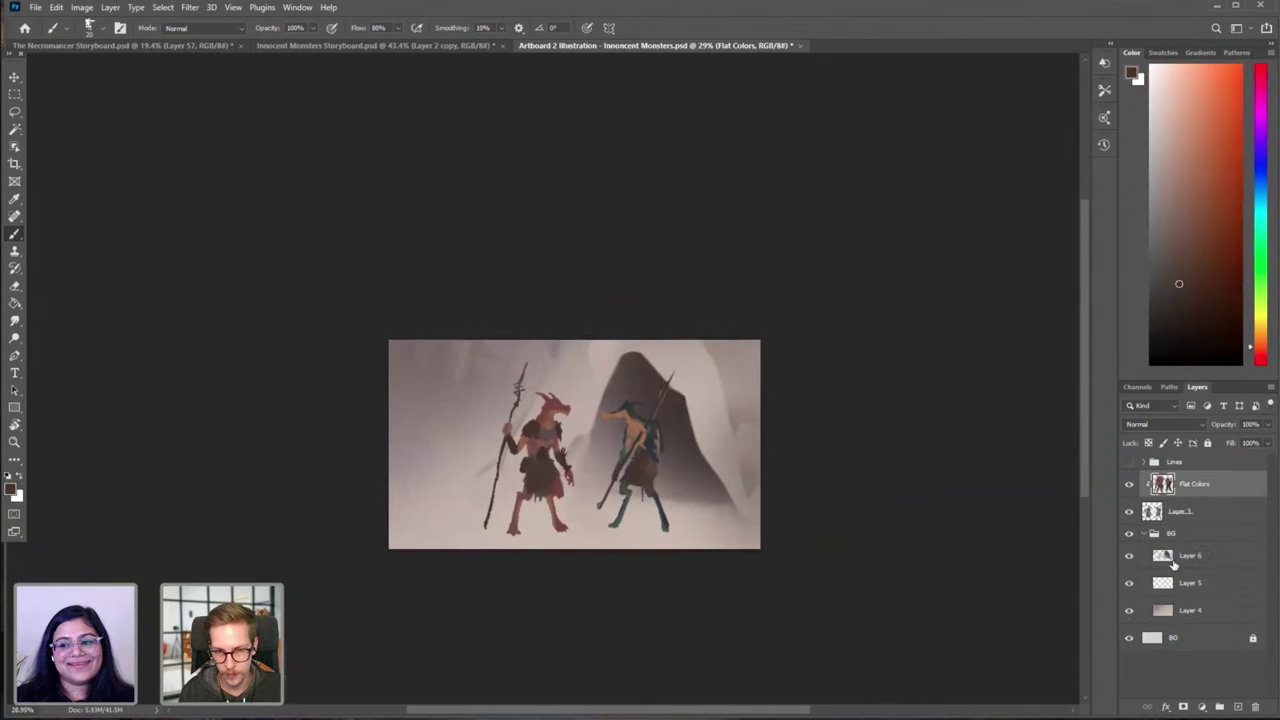
click(1176, 563)
key(ctrl+shift+n)
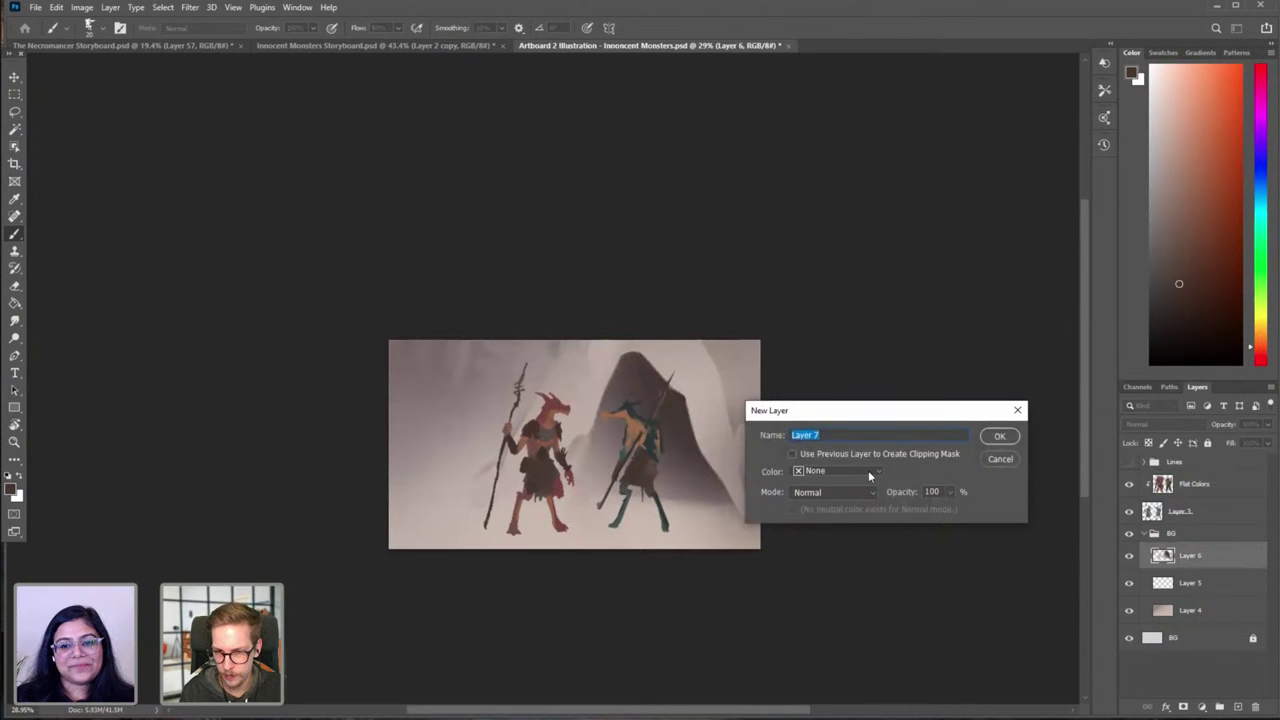
click(996, 437)
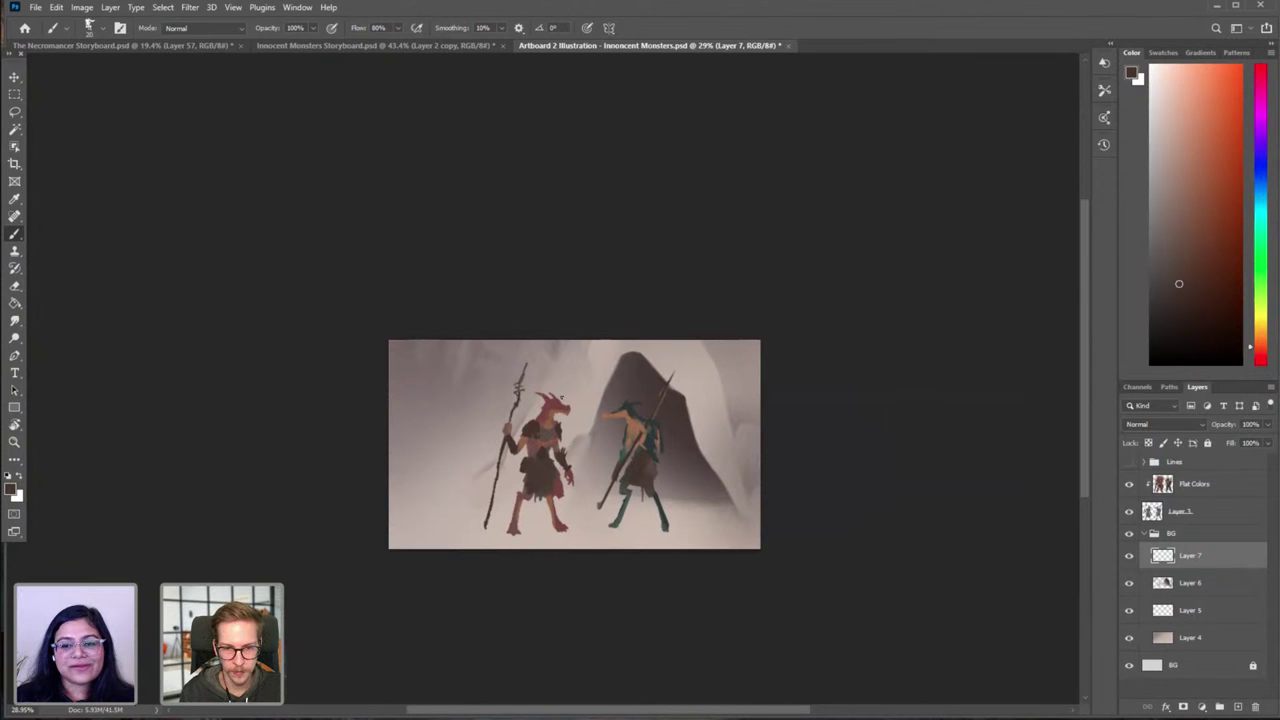
drag(612, 410, 557, 413)
right_click(600, 440)
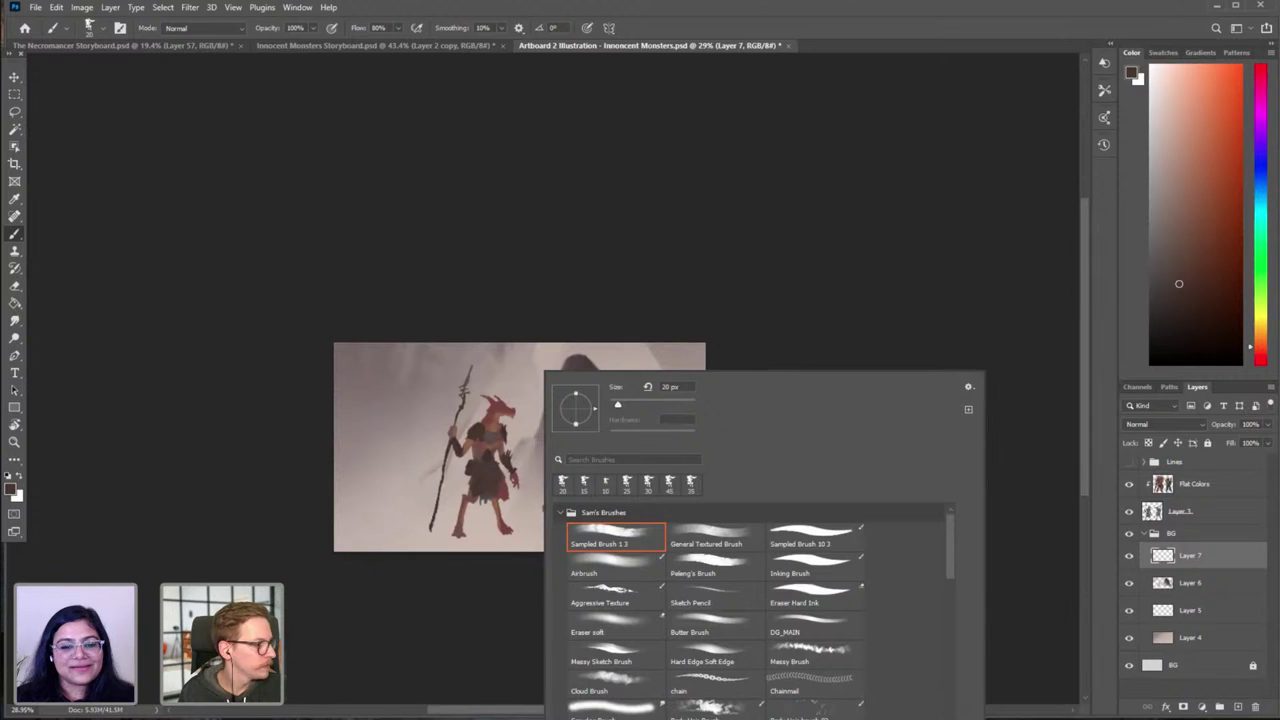
key(Escape)
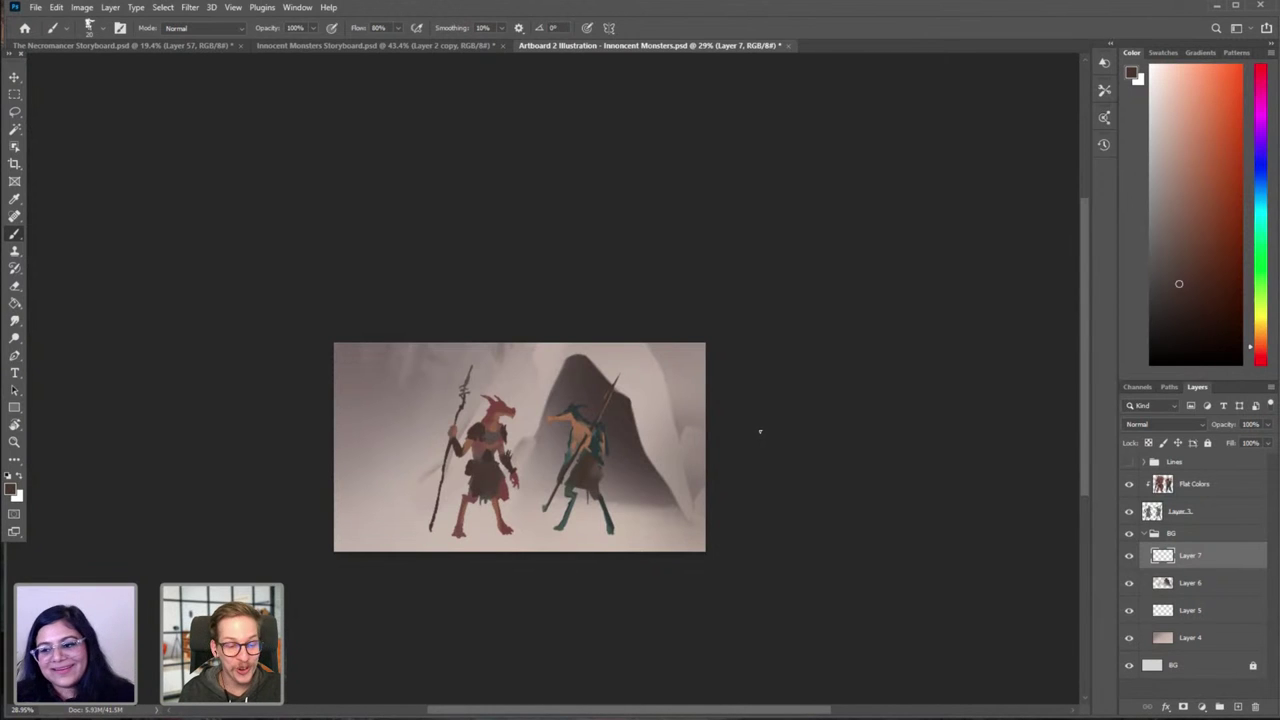
drag(608, 428, 629, 414)
drag(619, 422, 611, 400)
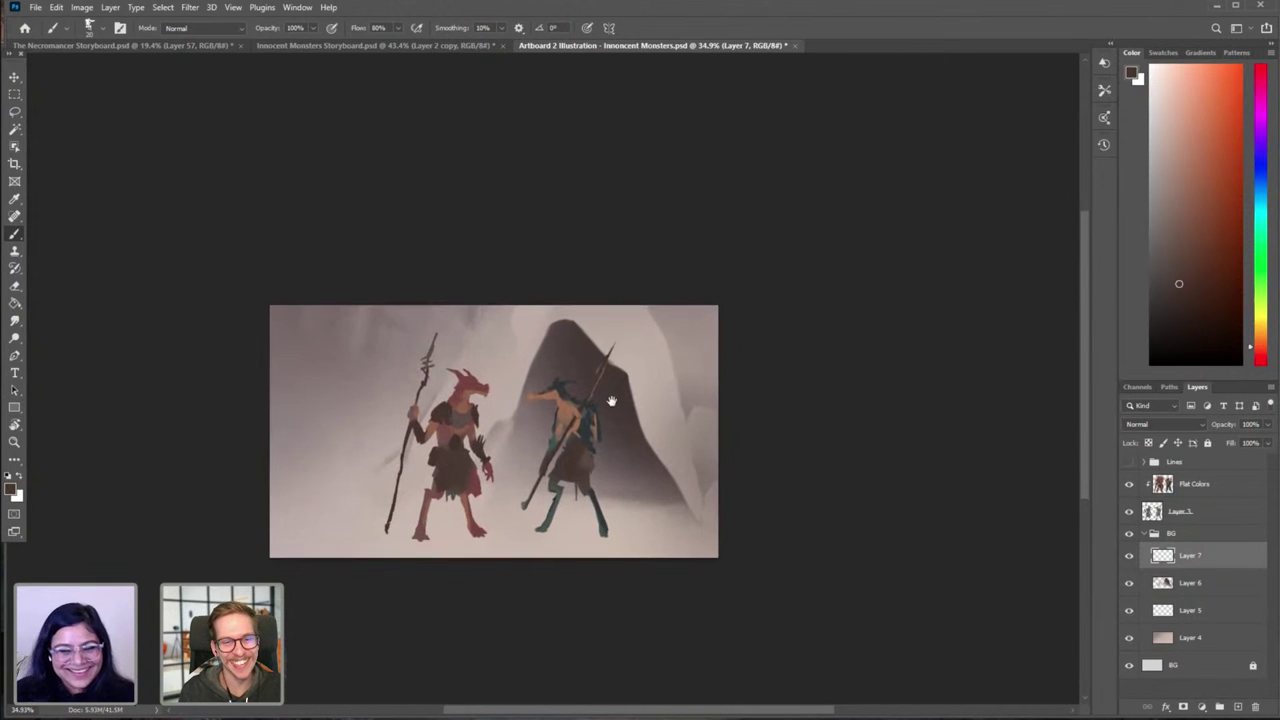
Step: Choose a dark mauve-brown based on the background and set up the Airbrush brush at 900 px
alt+click(338, 331)
click(1163, 266)
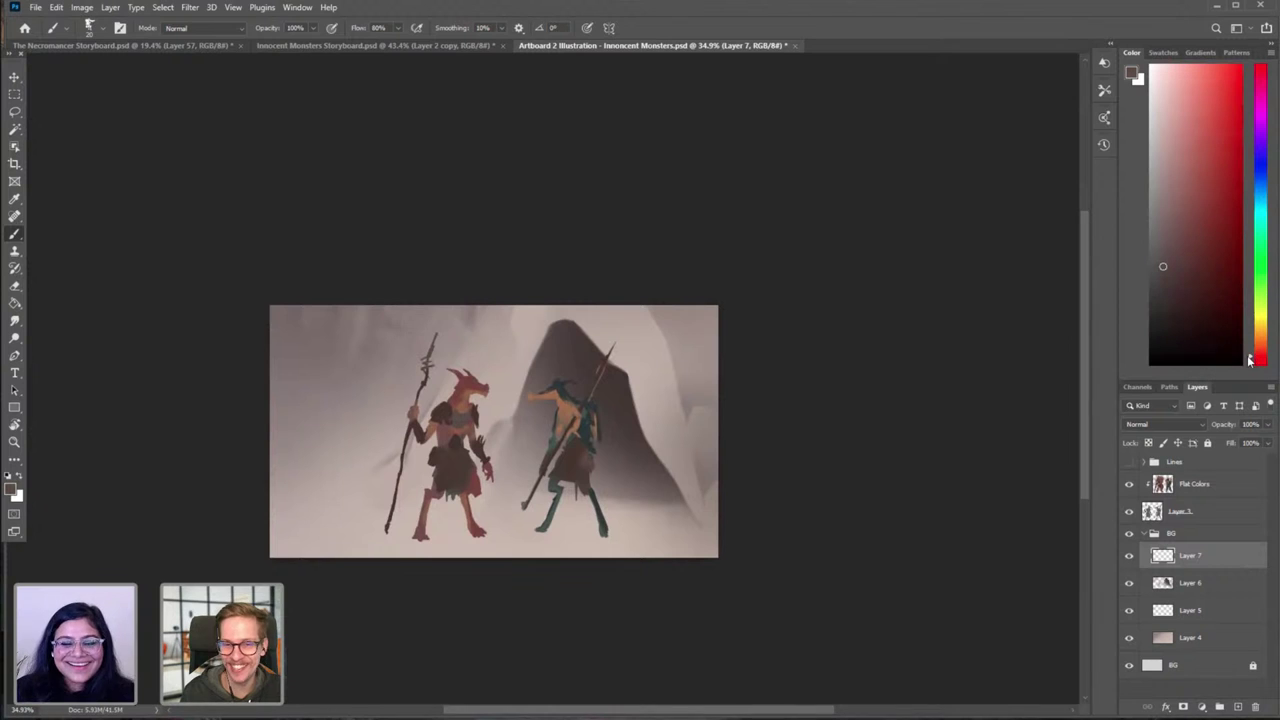
right_click(671, 294)
right_click(620, 405)
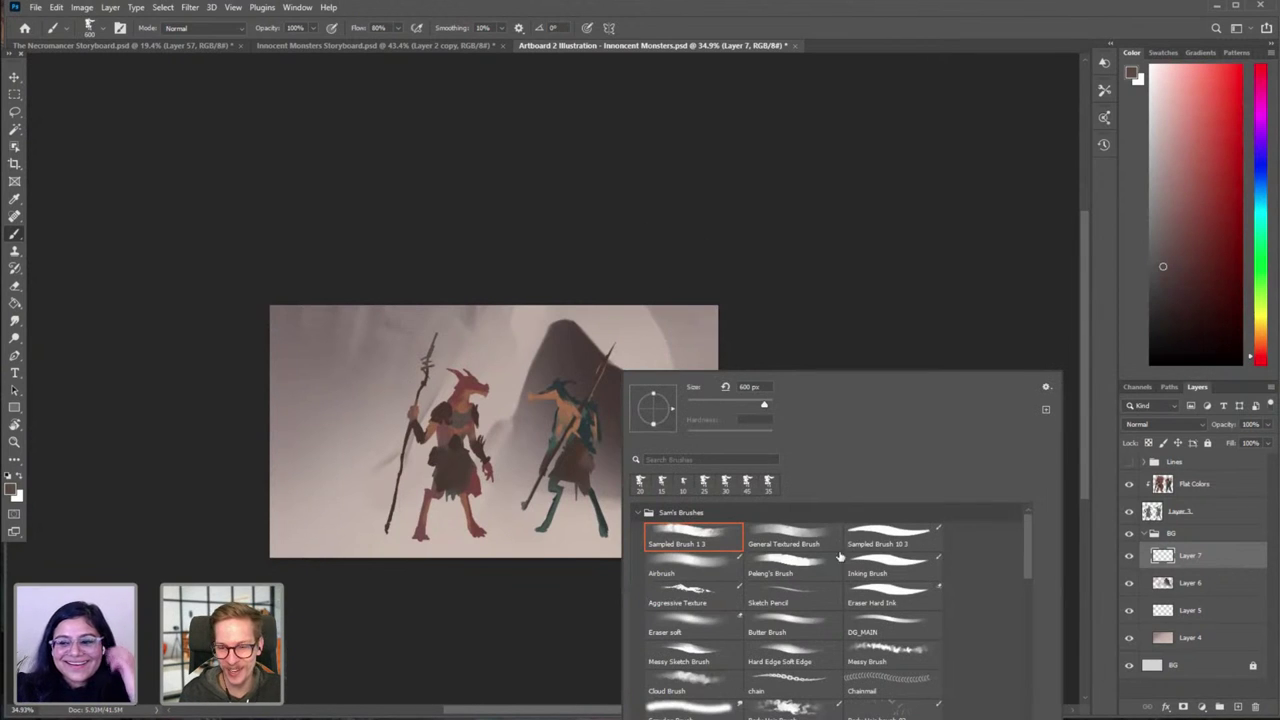
click(721, 569)
click(797, 336)
key(bracketright)
key(bracketright)
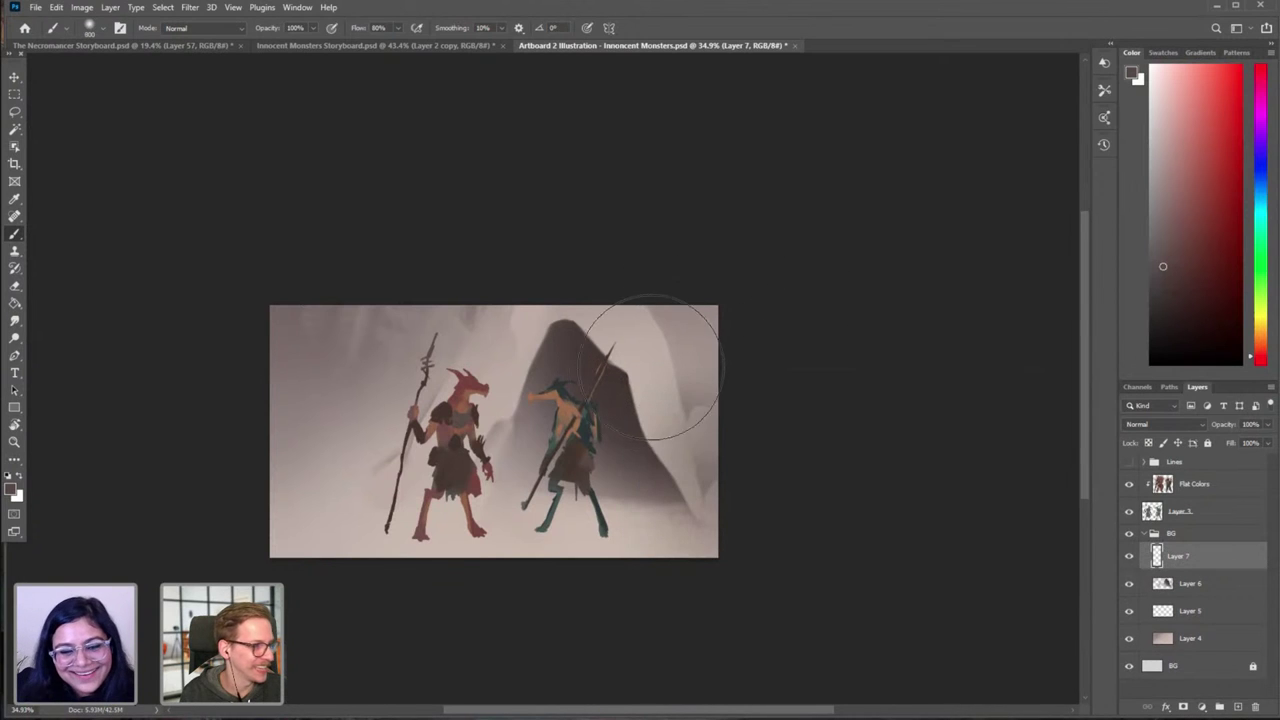
key(bracketright)
Step: Softly darken the background's right edge on the new layer and undo the trial strokes around it and on the left side
key(ctrl+z)
mouse_move(643, 345)
mouse_down()
mouse_move(765, 498)
mouse_move(790, 490)
mouse_up()
key(ctrl+z)
drag(405, 342, 303, 466)
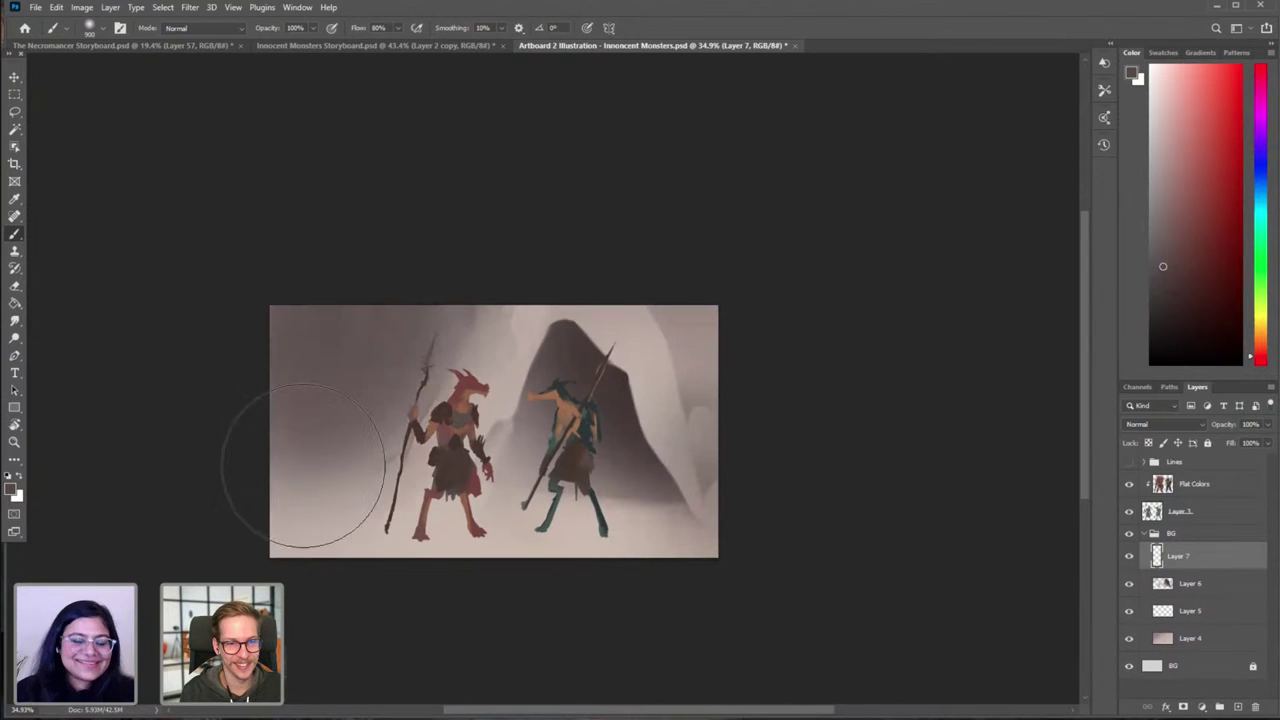
key(ctrl+z)
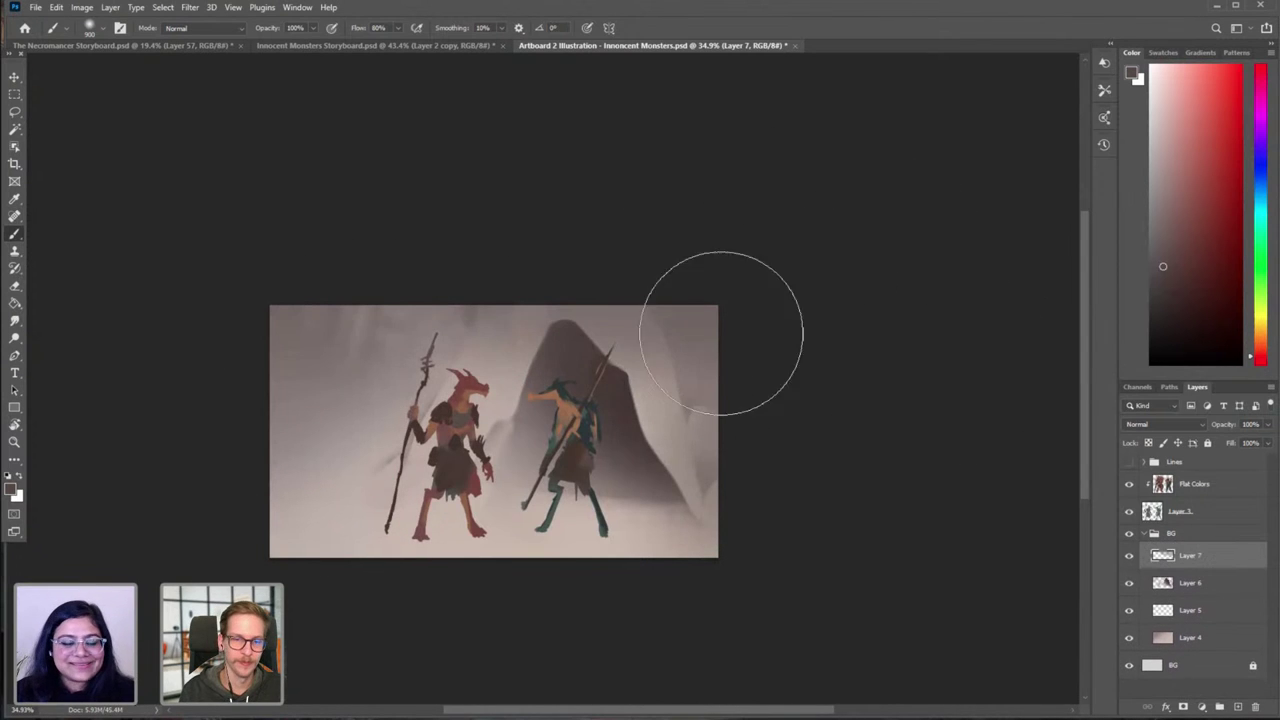
key(bracketleft)
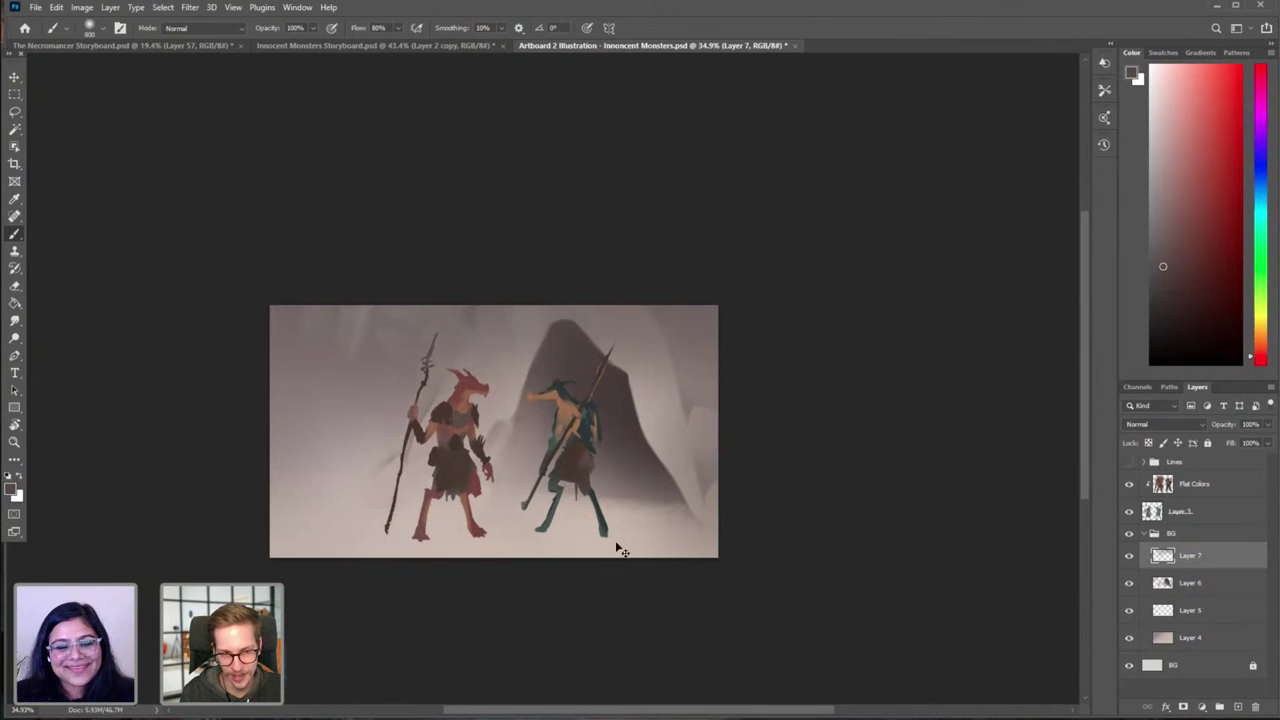
key(ctrl+z)
key(bracketleft)
key(ctrl+z)
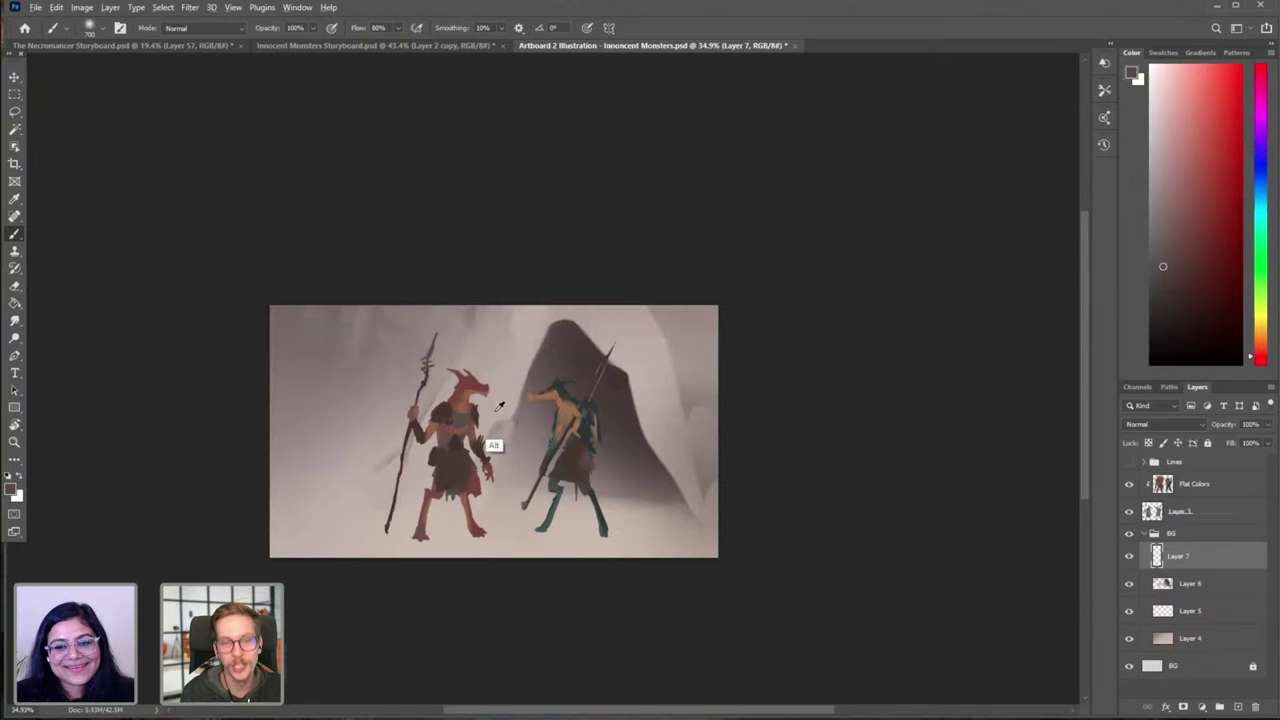
Step: Airbrush light and mid grey-mauve sampled from the background over the area around the left-hand creature
alt+click(492, 402)
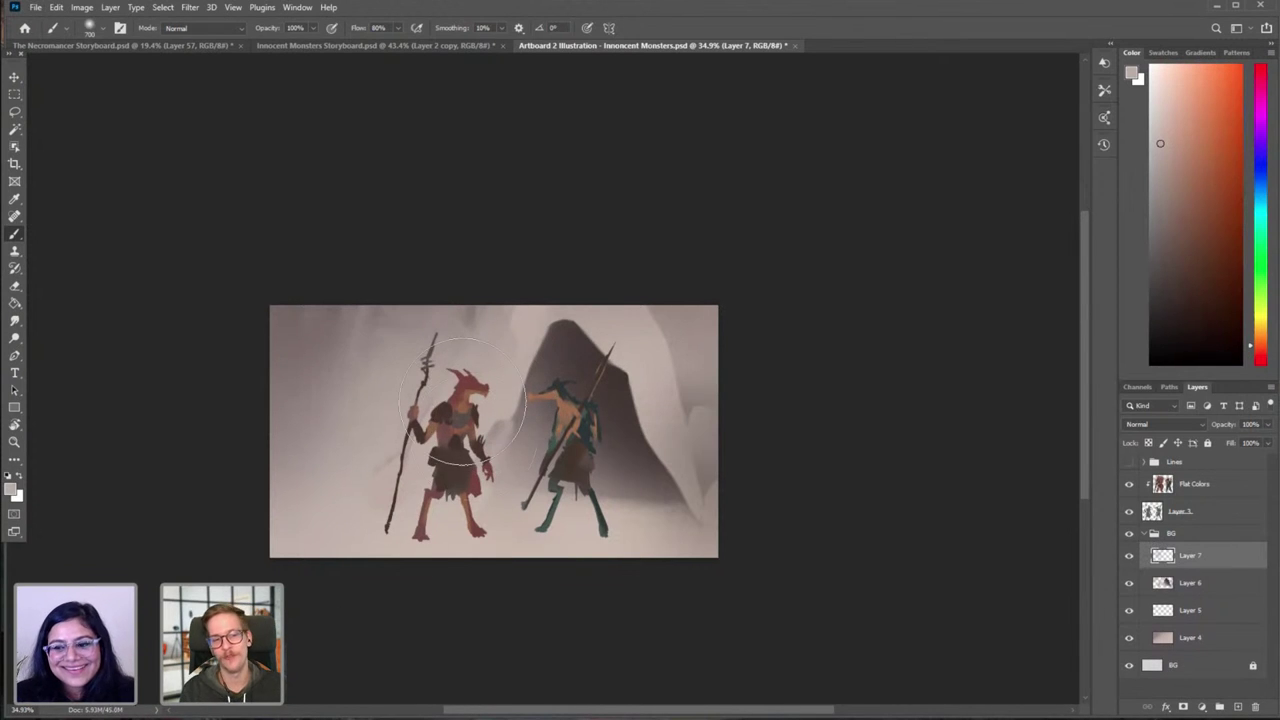
alt+click(349, 336)
key(bracketleft)
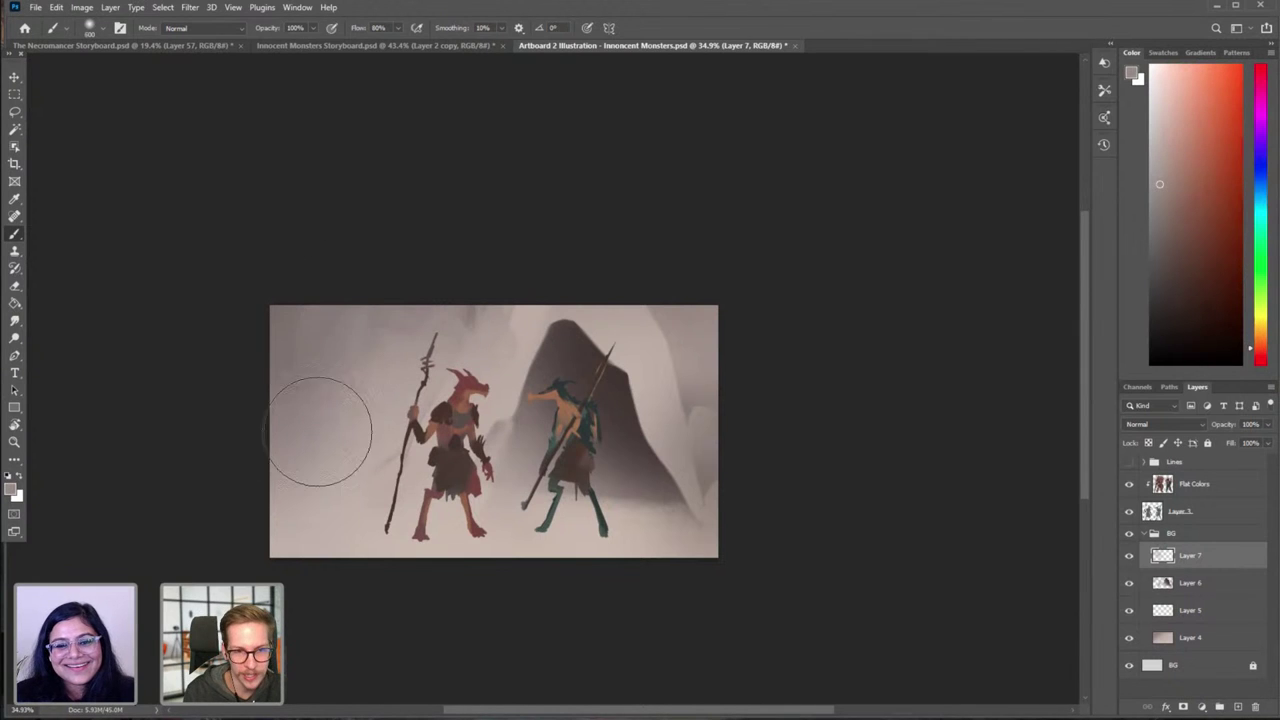
Step: Airbrush the background's upper corners with dark brown sampled from the cave at 700 px and undo the last left-side stroke
alt+click(630, 425)
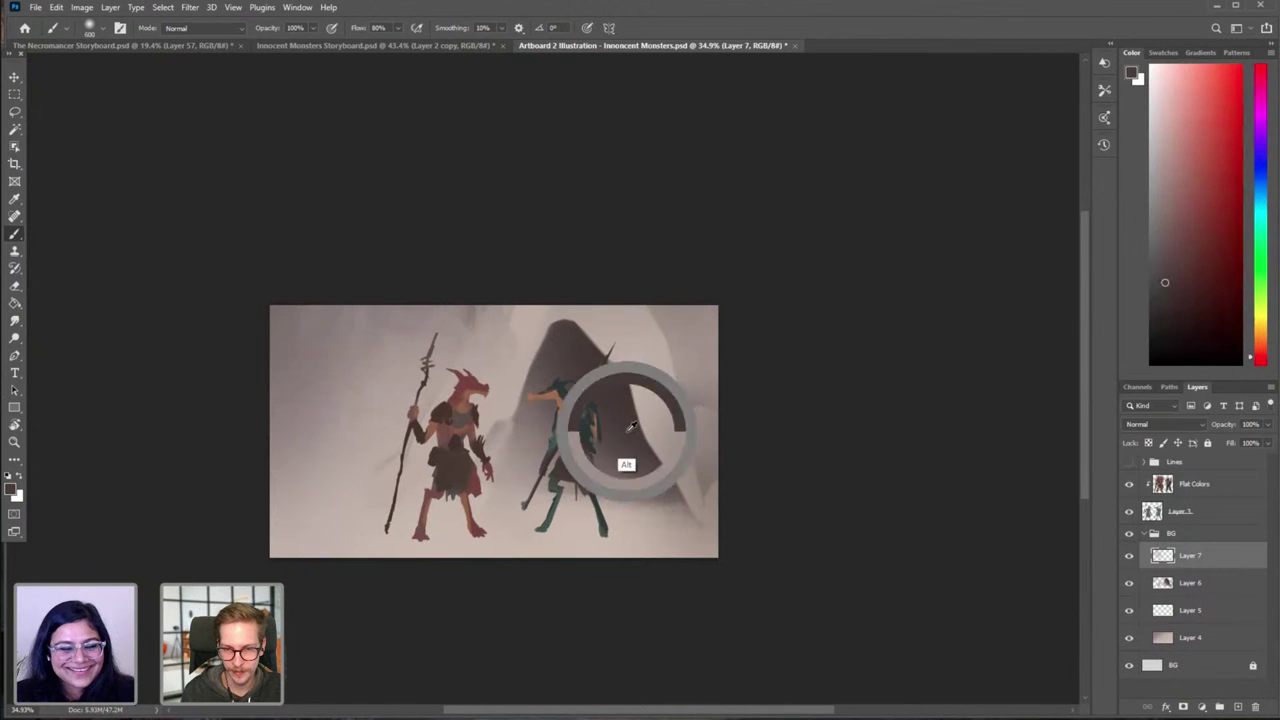
key(bracketright)
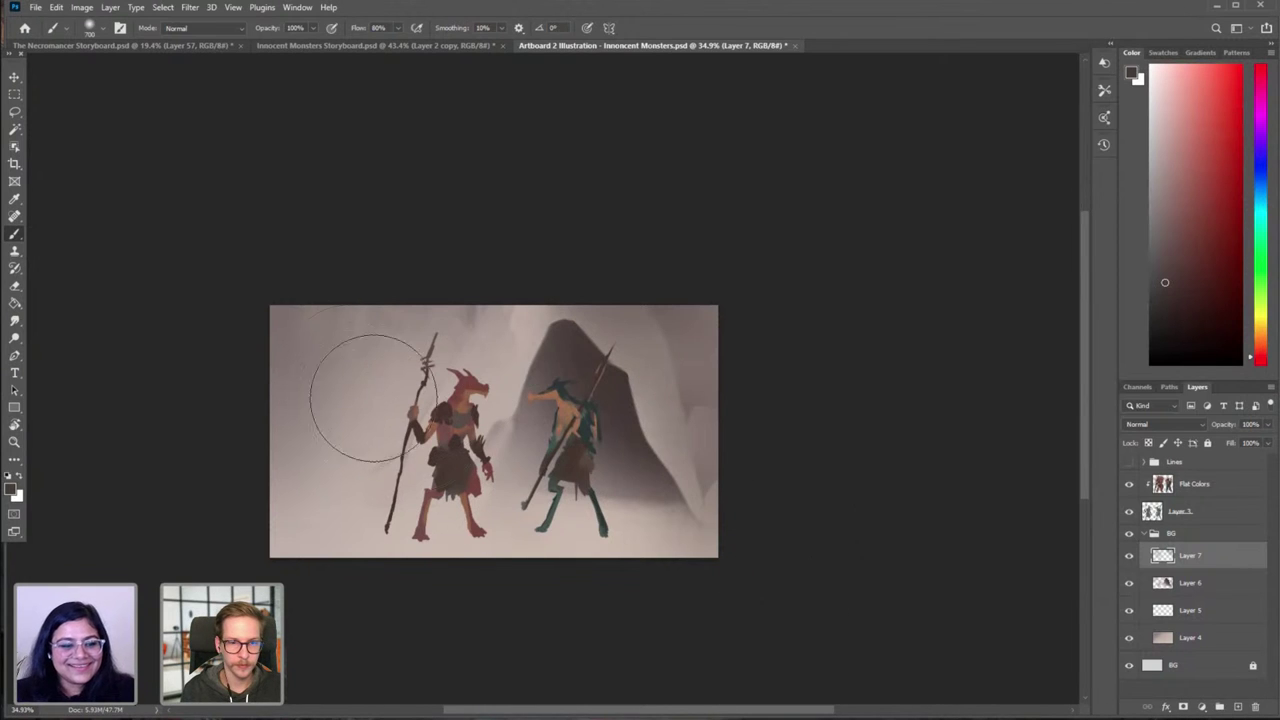
drag(350, 335, 298, 446)
key(ctrl+z)
Step: Try to darken the background's left side with near-black airbrush strokes at 1100 px, undoing each one
click(1167, 319)
click(1260, 355)
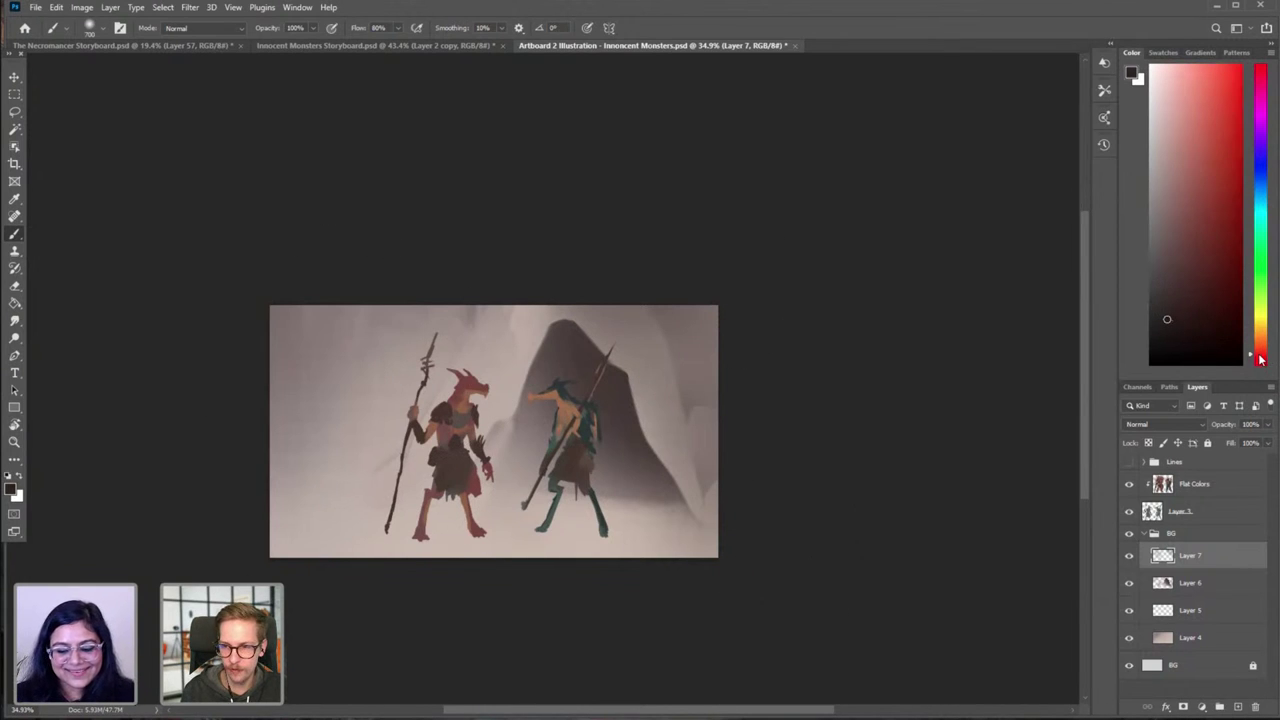
key(bracketright)
key(bracketright)
key(bracketright)
key(bracketright)
drag(354, 266, 234, 440)
key(ctrl+z)
drag(340, 280, 210, 522)
key(ctrl+z)
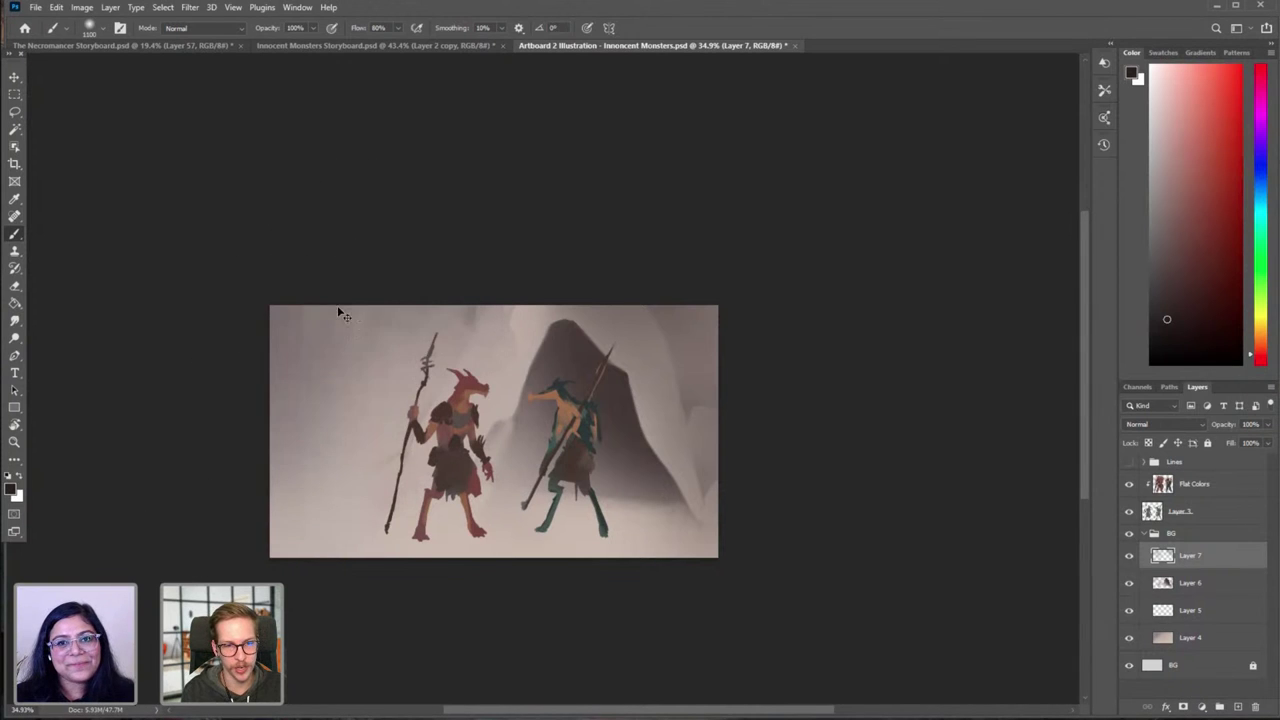
mouse_move(370, 245)
mouse_down()
mouse_move(272, 420)
mouse_move(290, 540)
mouse_up()
key(ctrl+z)
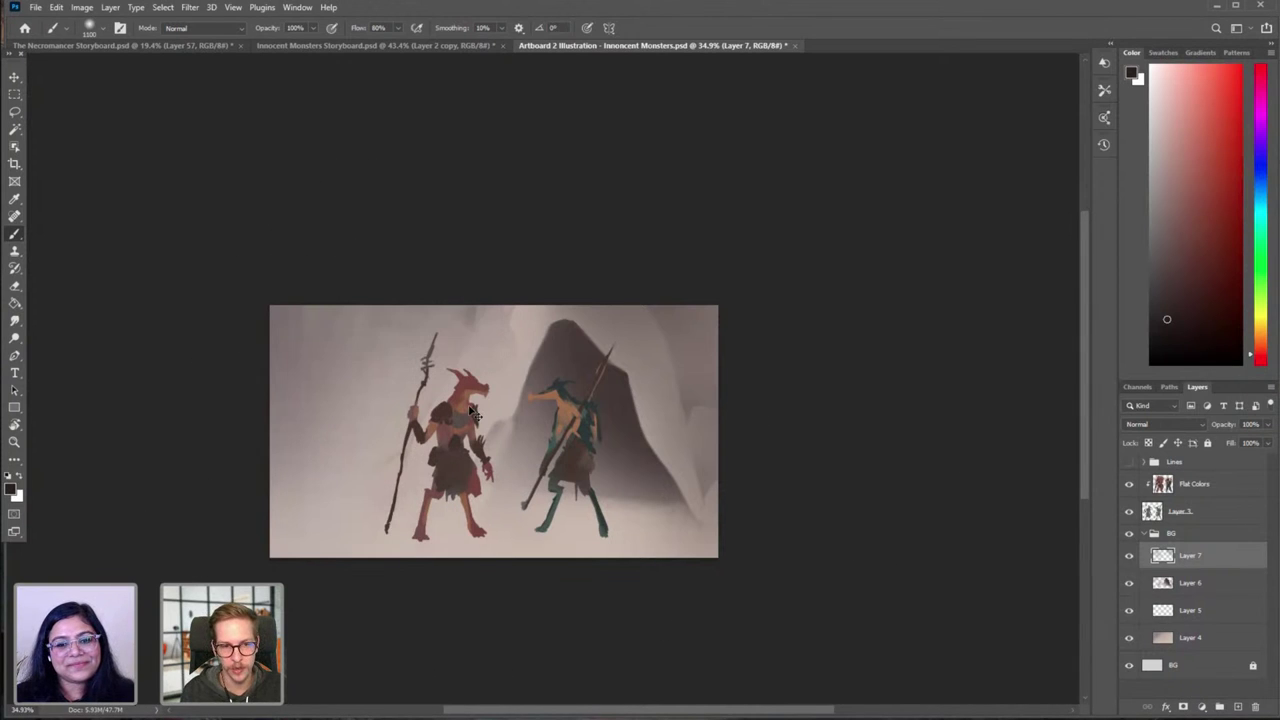
Step: Airbrush the background's left side at about 900 px with grey-mauve sampled from its upper-left area
alt+click(313, 341)
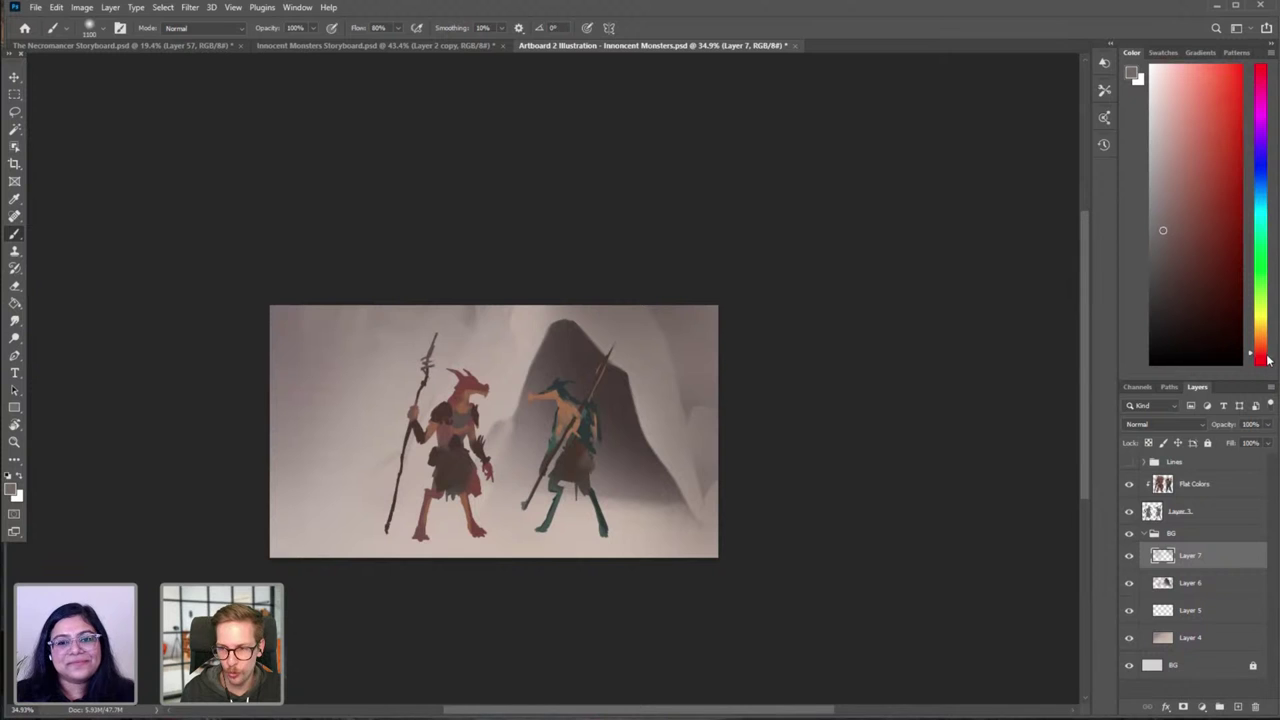
key(bracketleft)
key(bracketleft)
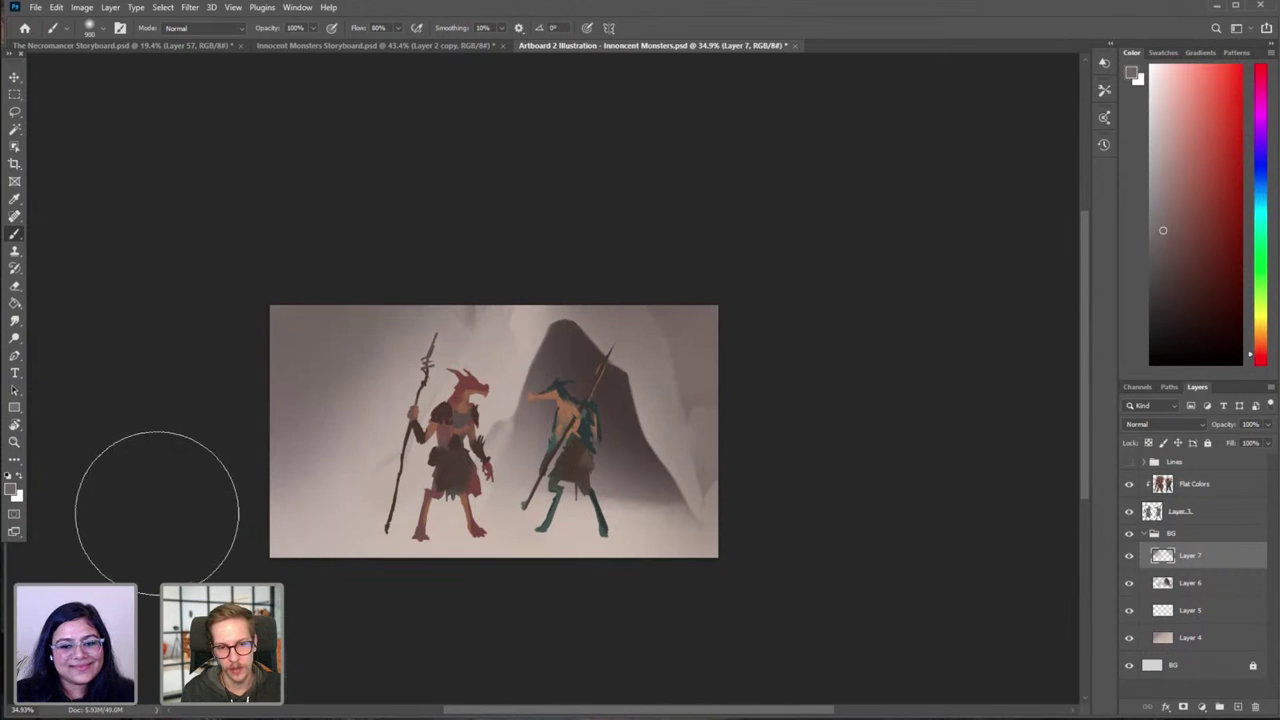
Step: Try a soft horizontal band across the ground behind the left-hand creature with the airbrush at 100 px
key(bracketleft)
key(bracketleft)
key(bracketleft)
key(bracketleft)
key(bracketleft)
key(bracketleft)
key(bracketleft)
key(bracketleft)
key(bracketleft)
key(bracketleft)
key(bracketleft)
key(bracketleft)
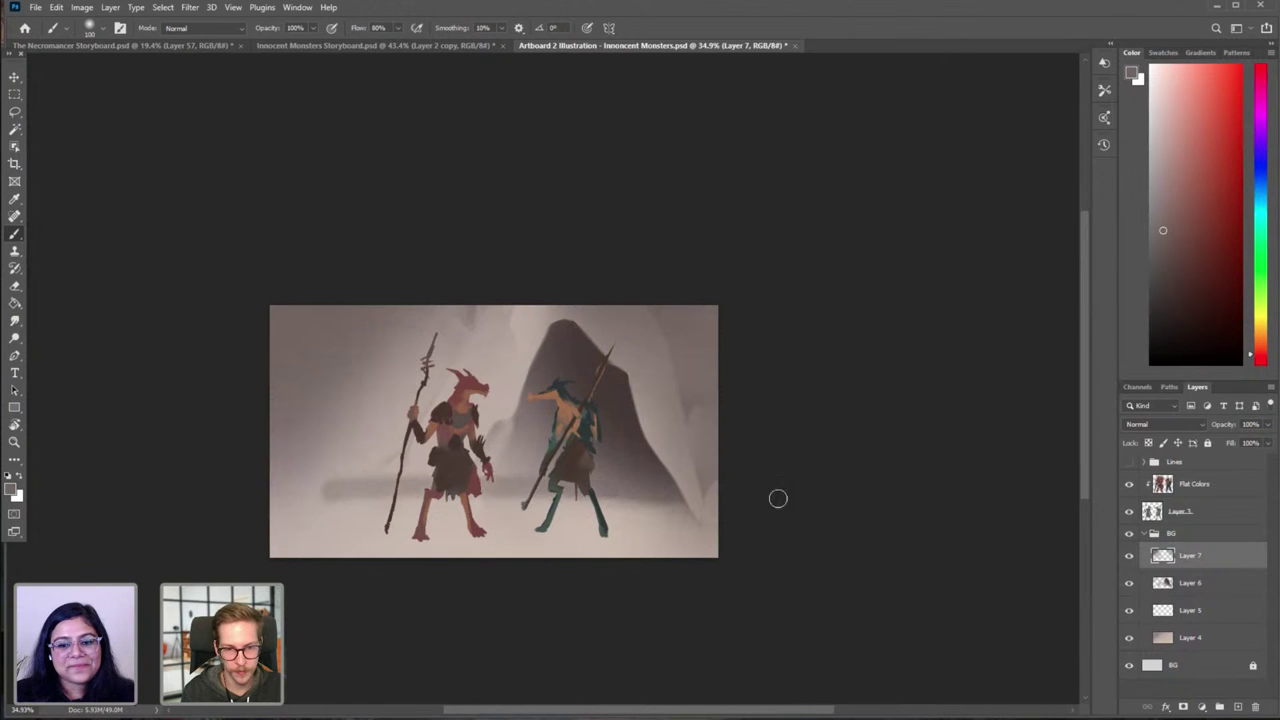
Step: Switch to the Aggressive Texture brush and dab sampled light ground colours between the creatures' feet at 100 px
right_click(434, 470)
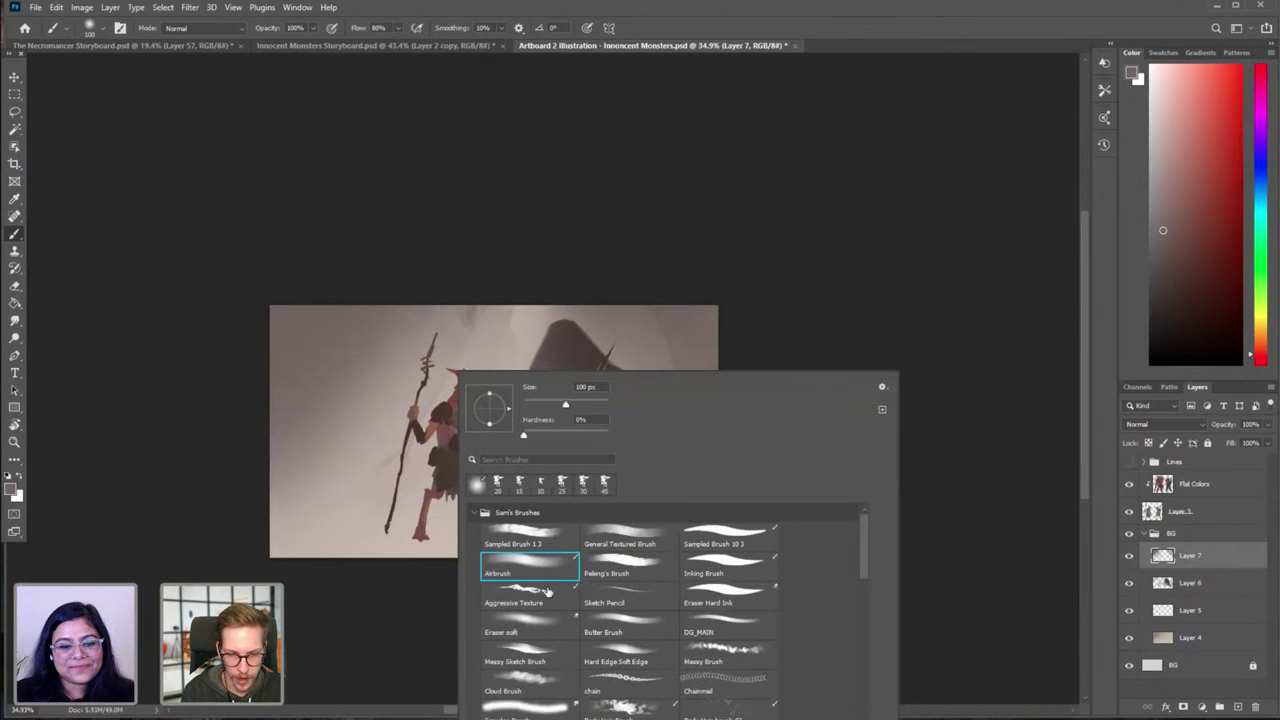
double_click(538, 598)
alt+click(377, 537)
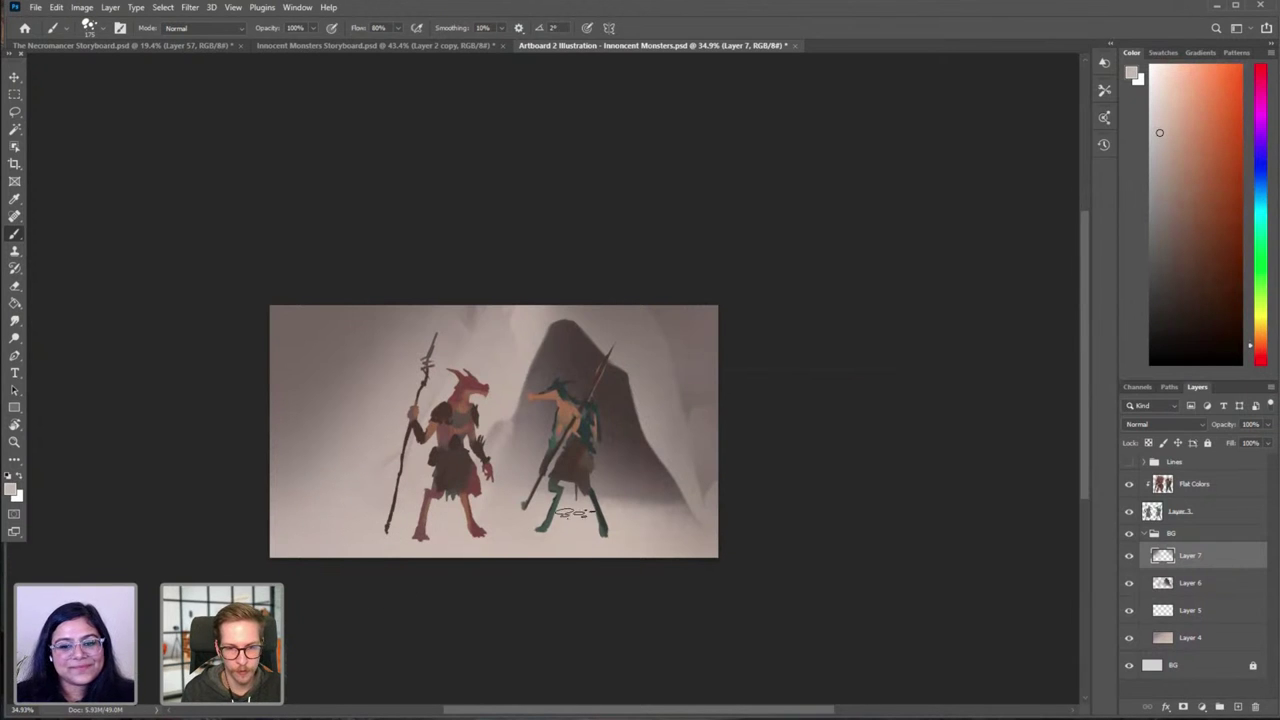
alt+click(602, 533)
key(bracketleft)
key(bracketleft)
key(bracketleft)
mouse_move(498, 531)
mouse_down()
mouse_move(611, 523)
mouse_move(395, 536)
mouse_move(540, 528)
mouse_up()
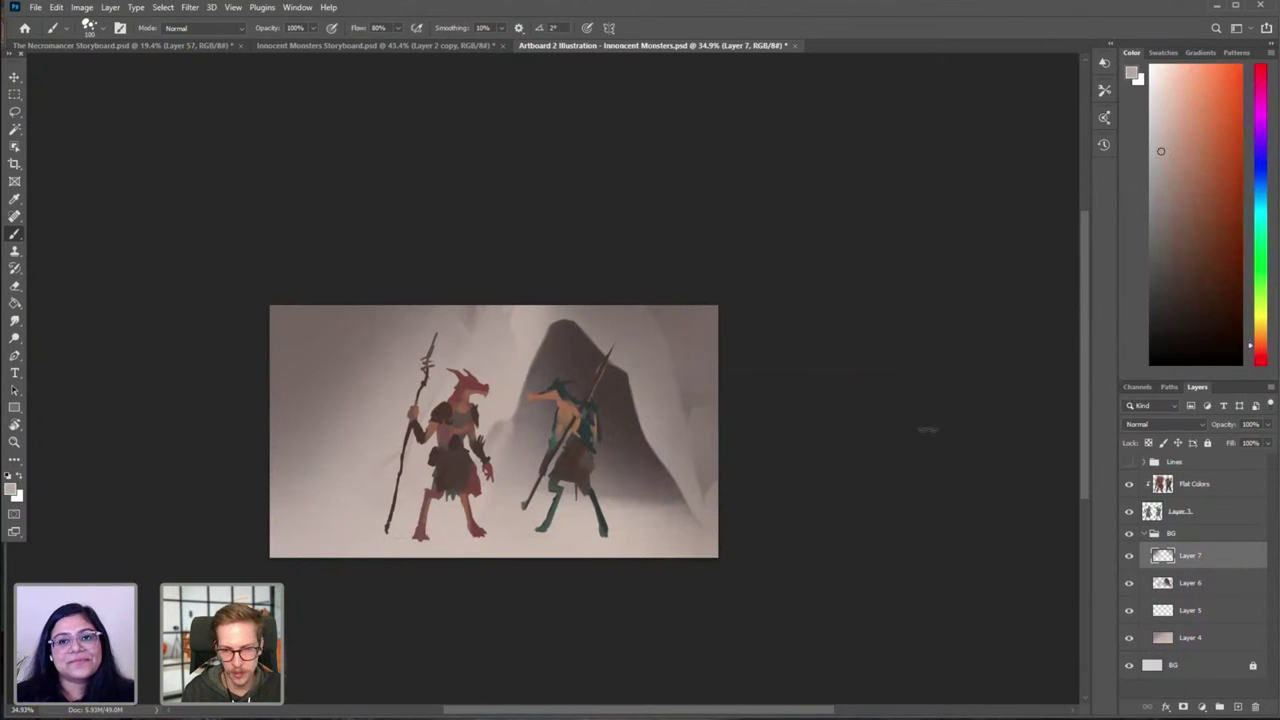
Step: Paint textured grey-mauve shadows on the ground beneath both creatures' feet, undoing the trial strokes between them
click(1172, 177)
click(1261, 356)
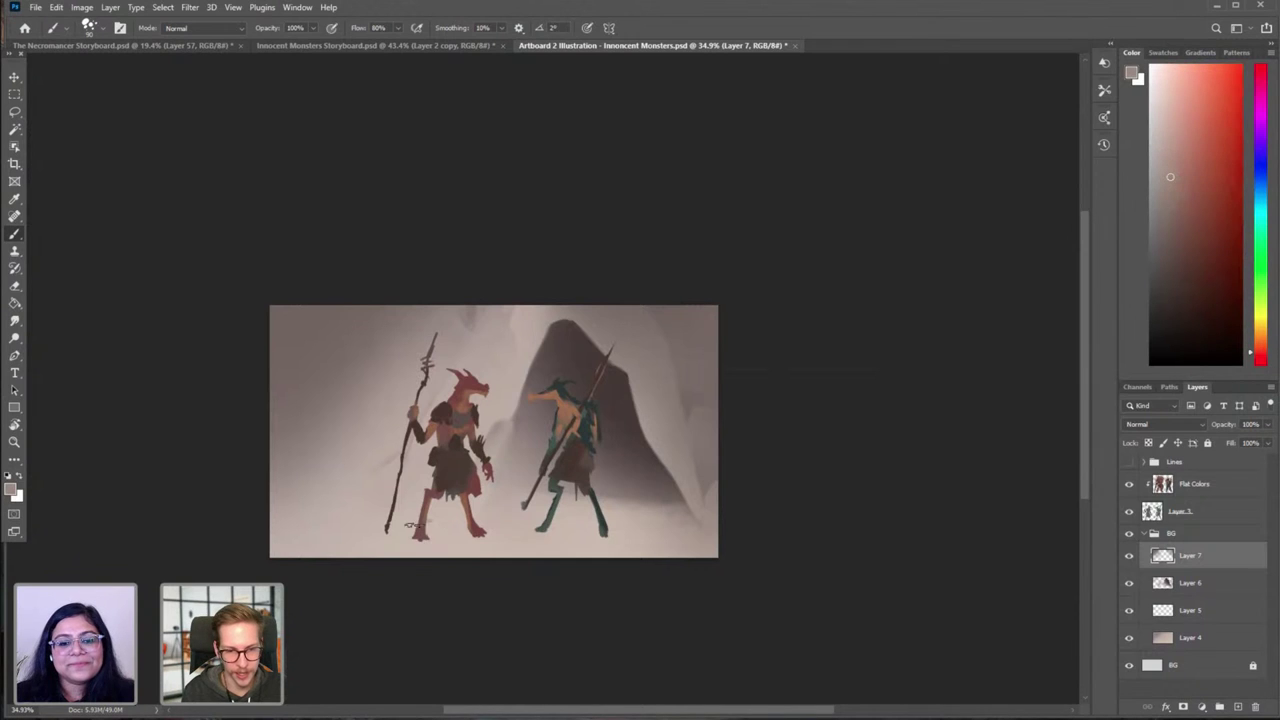
drag(412, 529, 546, 530)
click(1161, 197)
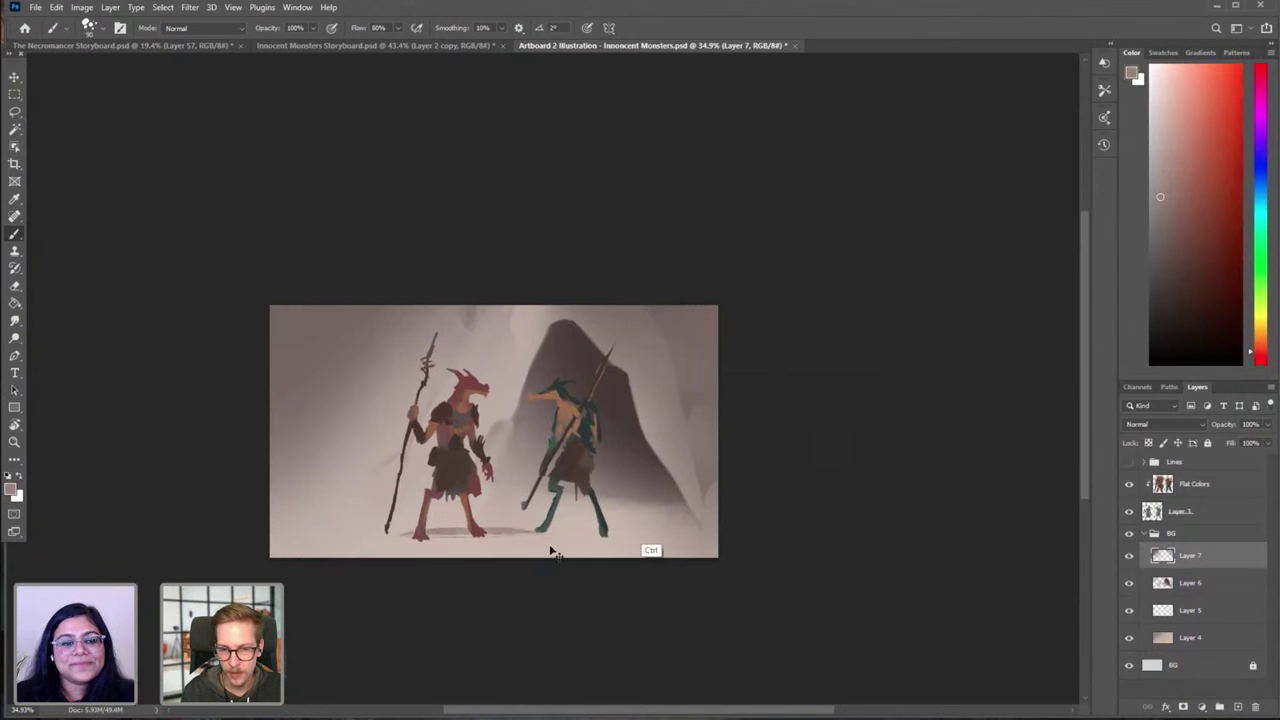
key(ctrl+z)
drag(424, 532, 534, 528)
key(ctrl+z)
key(bracketleft)
drag(420, 536, 568, 540)
key(ctrl+z)
key(ctrl+z)
key(bracketright)
drag(420, 538, 540, 535)
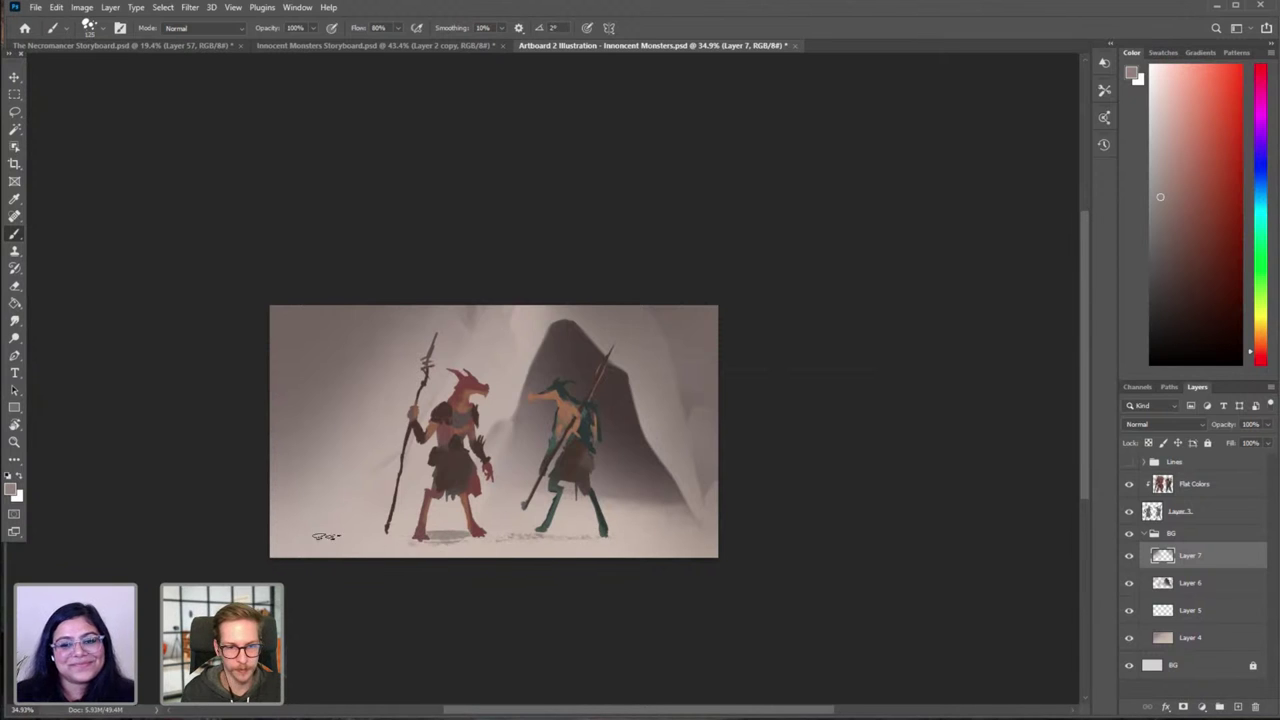
Step: Brush textured mauve-grey strokes sampled from the background across the ground behind the left-hand creature, undoing the first attempts
drag(280, 526, 414, 511)
key(ctrl+z)
alt+click(309, 447)
drag(250, 492, 414, 507)
key(ctrl+z)
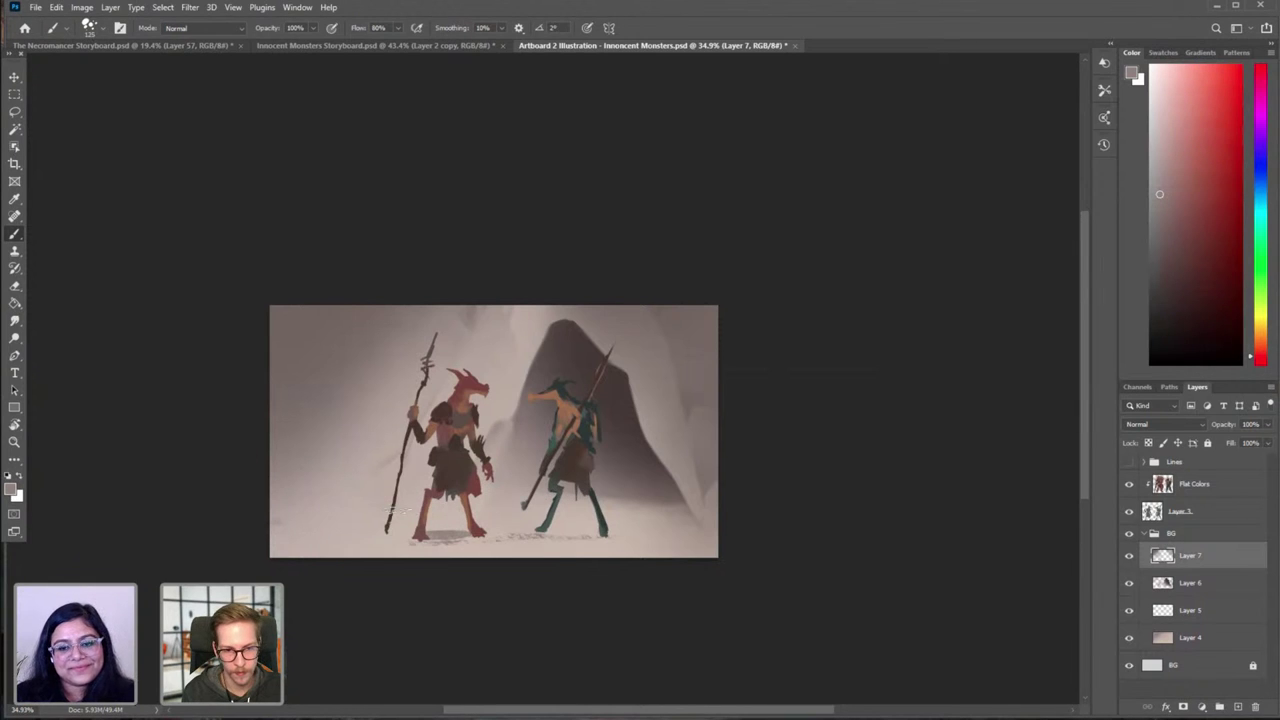
alt+click(292, 524)
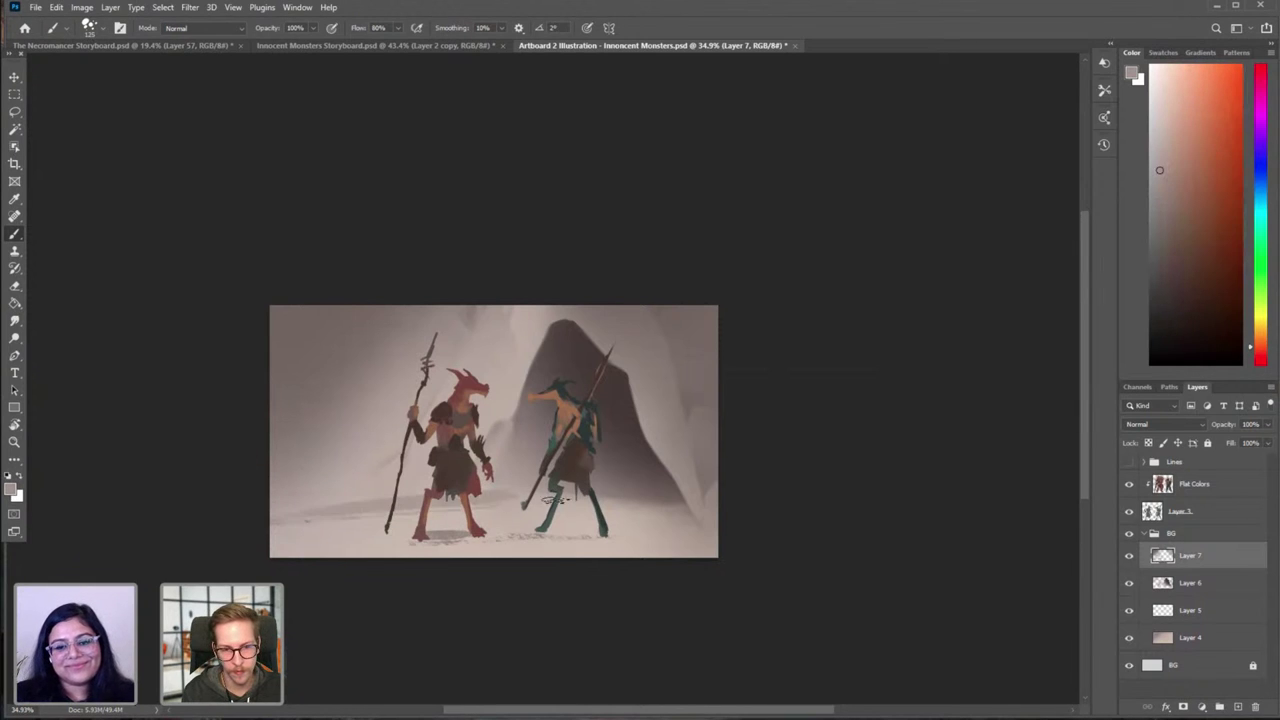
key(bracketright)
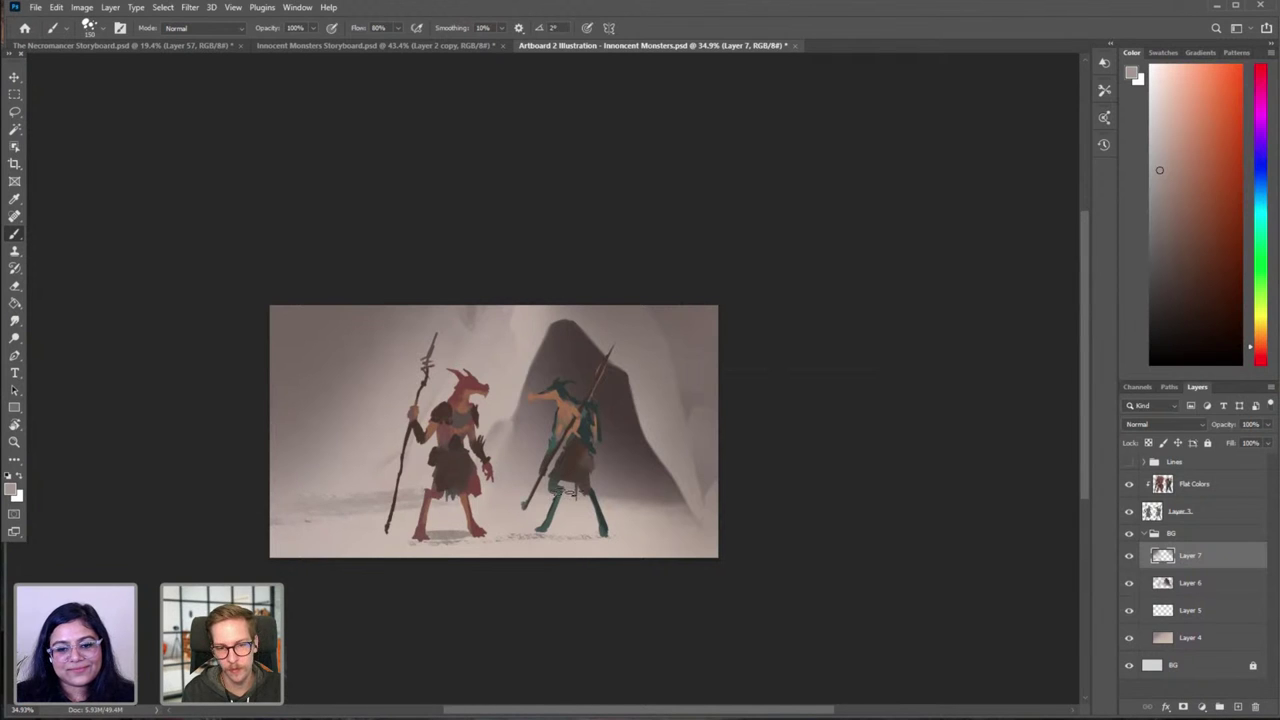
Step: Paint pale peach light patches on the ground between the creatures and along the lower edge, using 150 to 175 px
alt+click(514, 519)
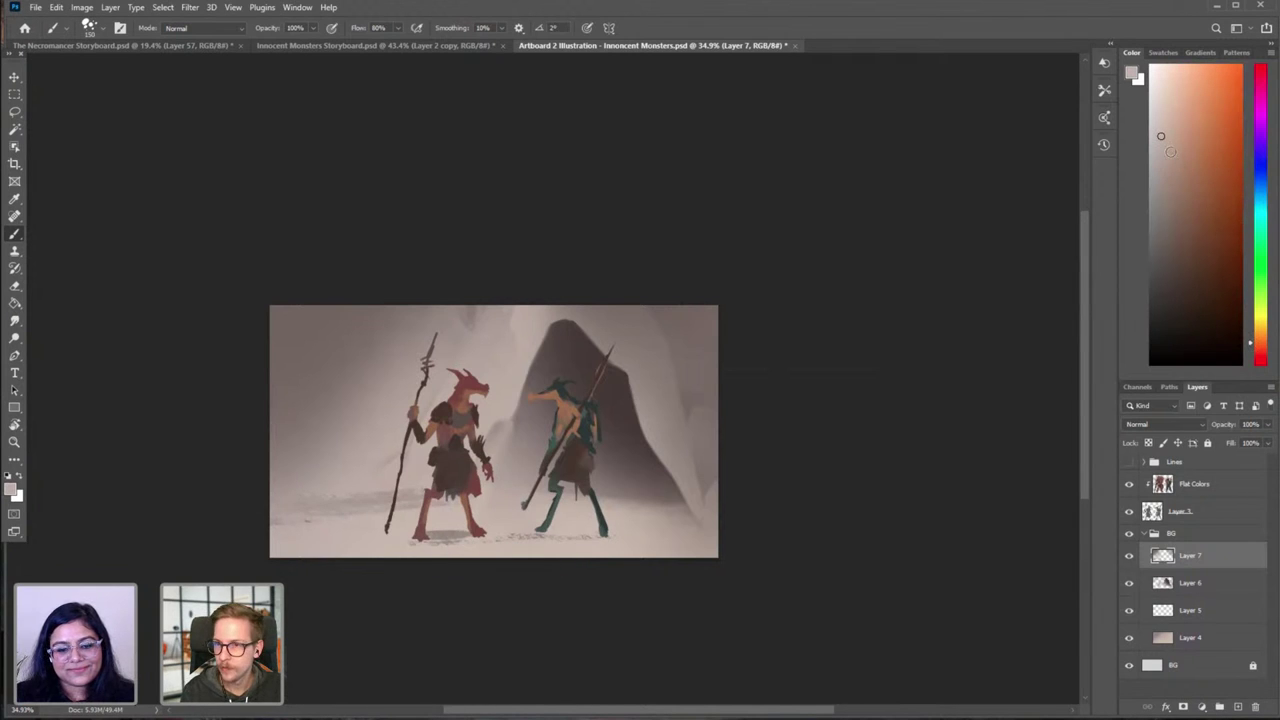
click(1172, 136)
key(bracketright)
drag(443, 529, 629, 515)
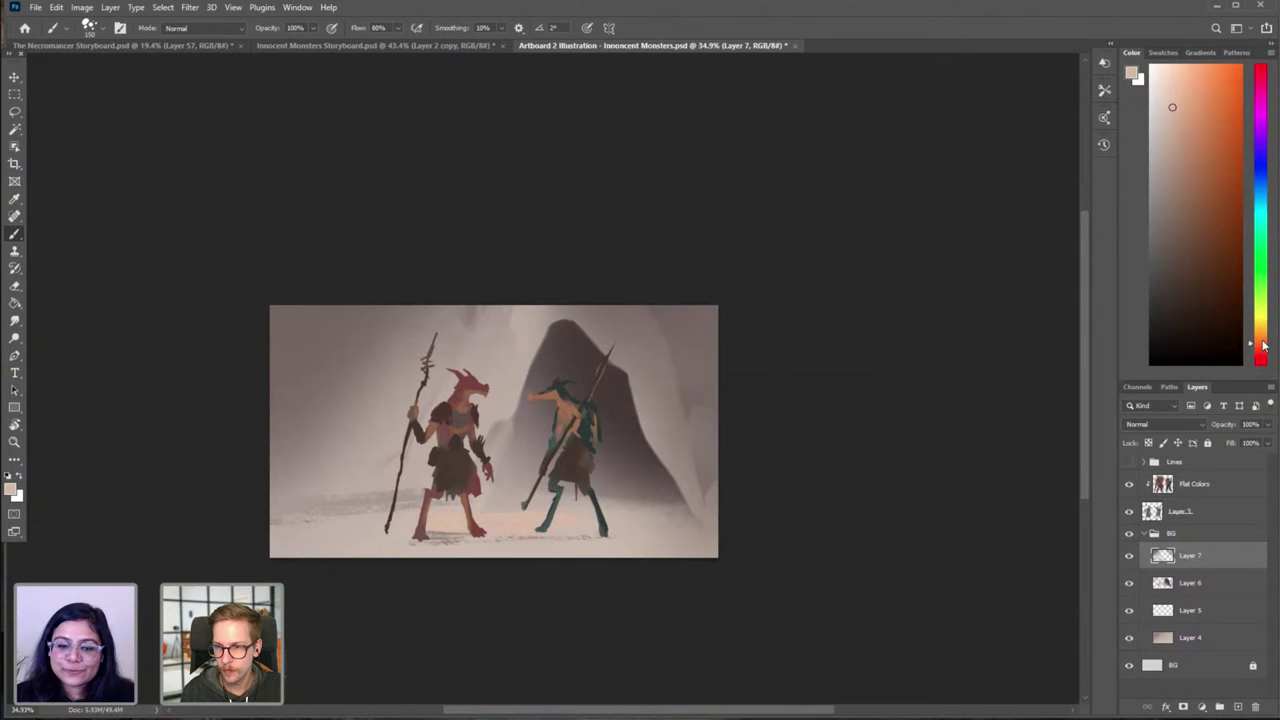
click(1172, 98)
key(ctrl+z)
key(bracketleft)
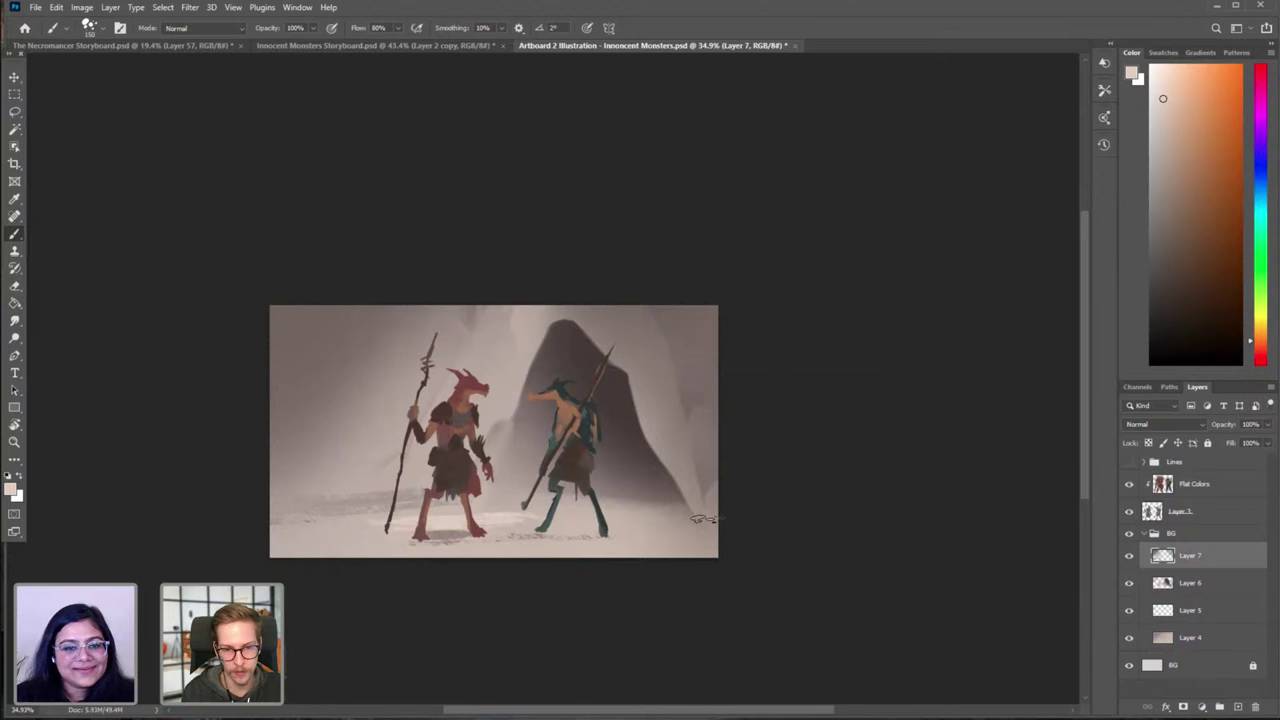
key(bracketright)
drag(344, 549, 610, 550)
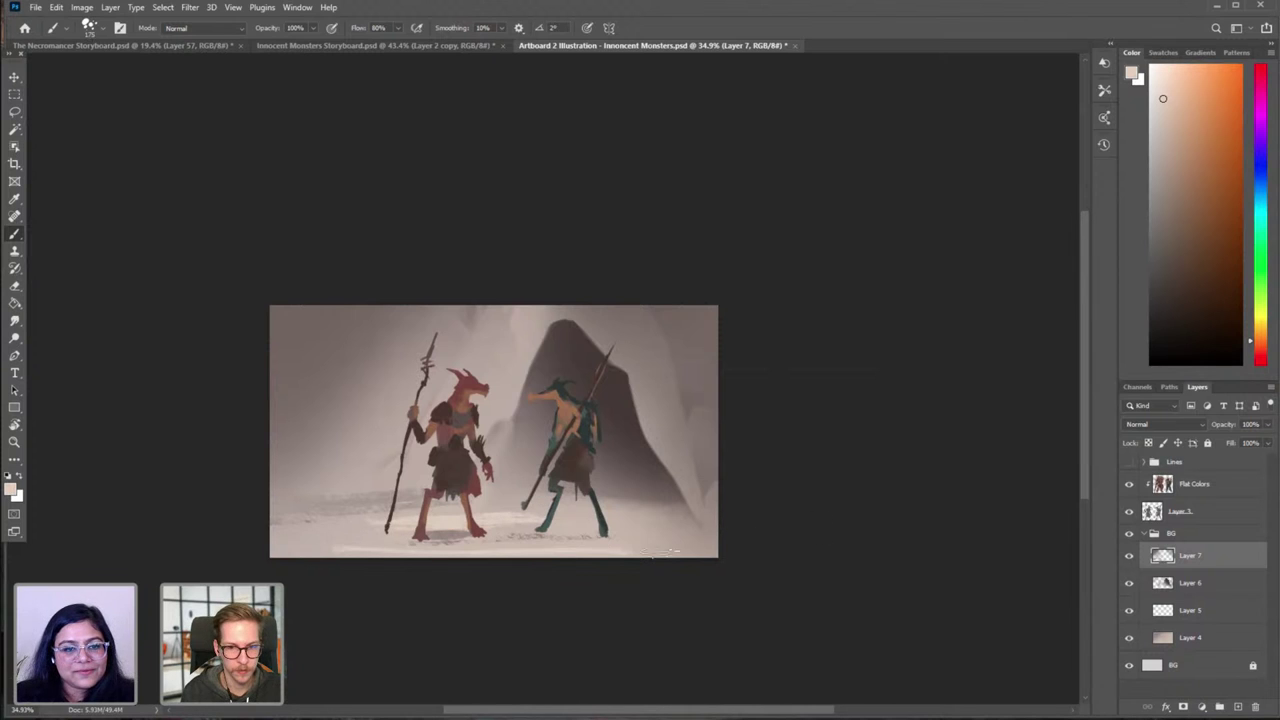
Step: Add peach highlights to the rock beside the cave opening and the lower-right ground with colours sampled from the painting
key(alt)
alt+click(568, 329)
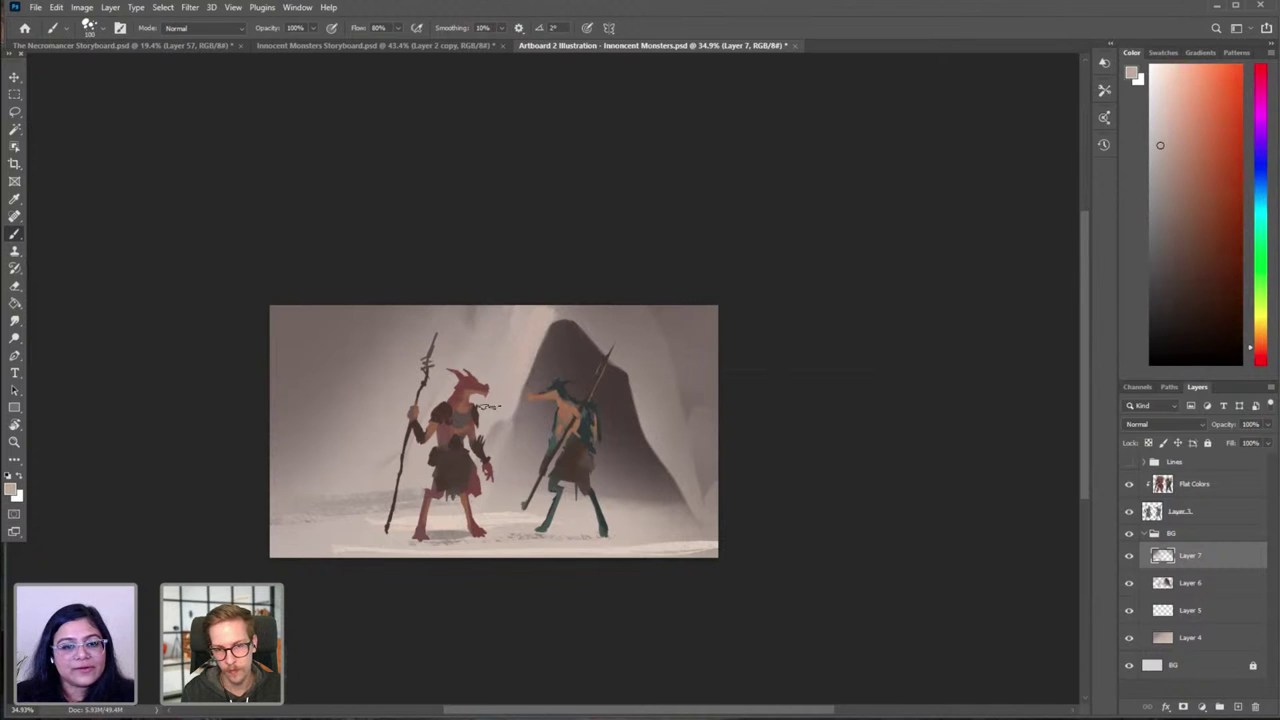
alt+click(392, 522)
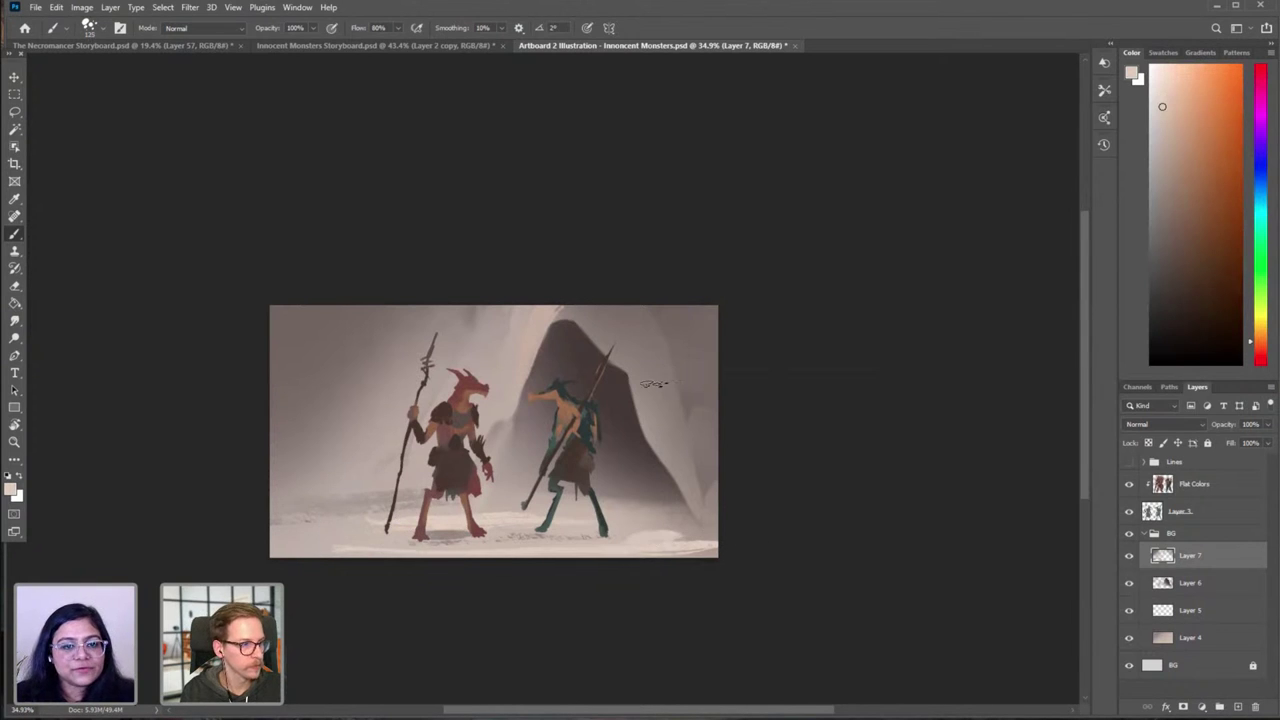
alt+click(550, 311)
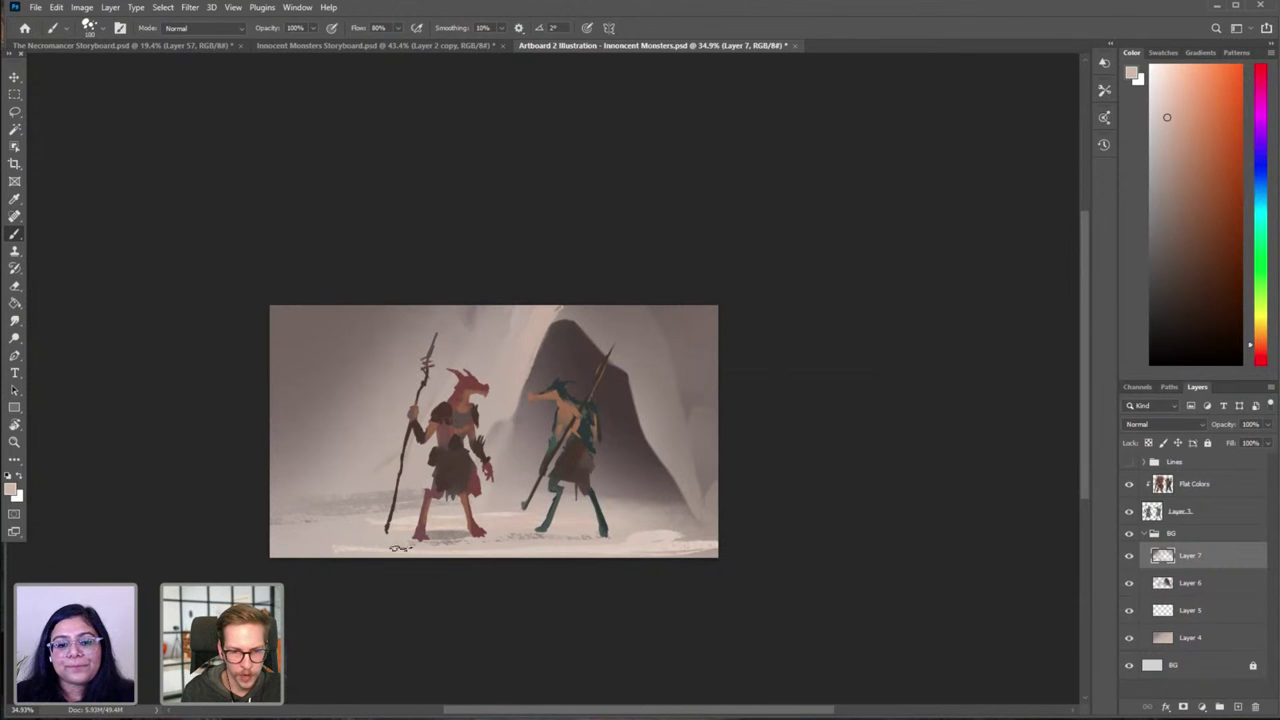
alt+click(645, 540)
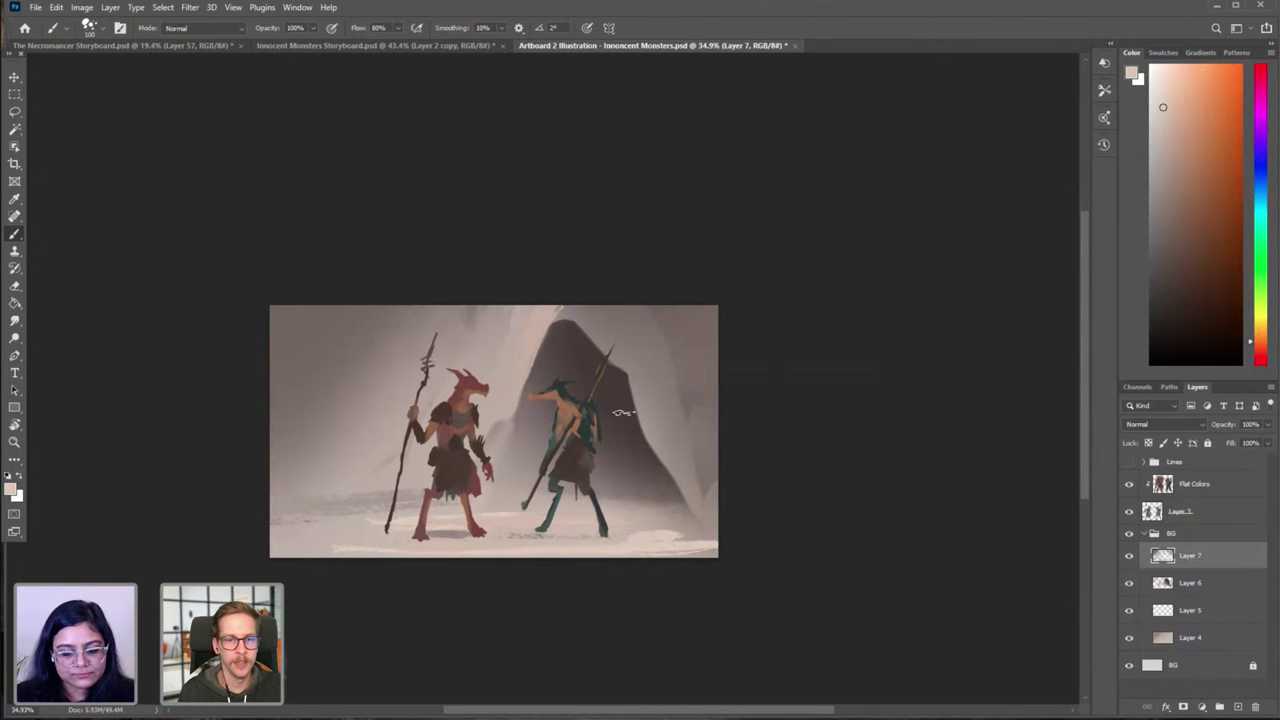
Step: Switch to the Innocent Monsters storyboard document and hide Artboard 4's Shapes group
scroll(593, 405, up, 3)
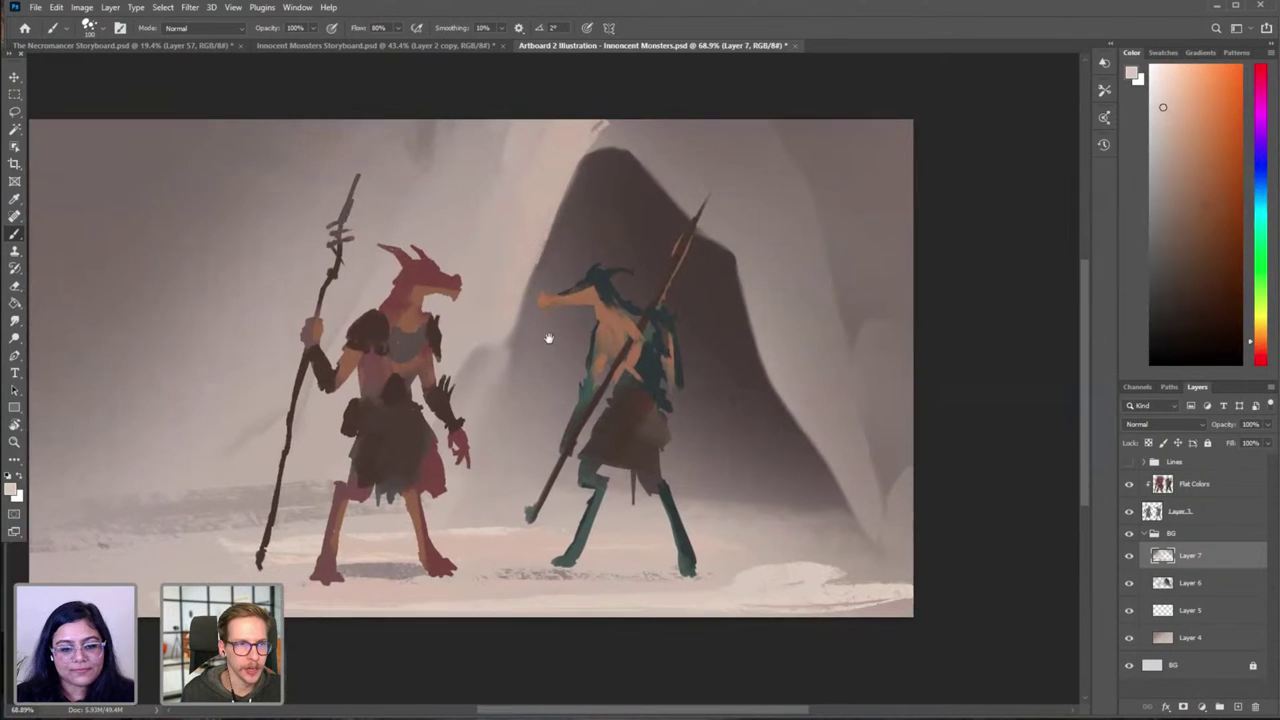
click(370, 45)
drag(366, 372, 548, 445)
scroll(540, 448, down, 2)
drag(580, 515, 562, 427)
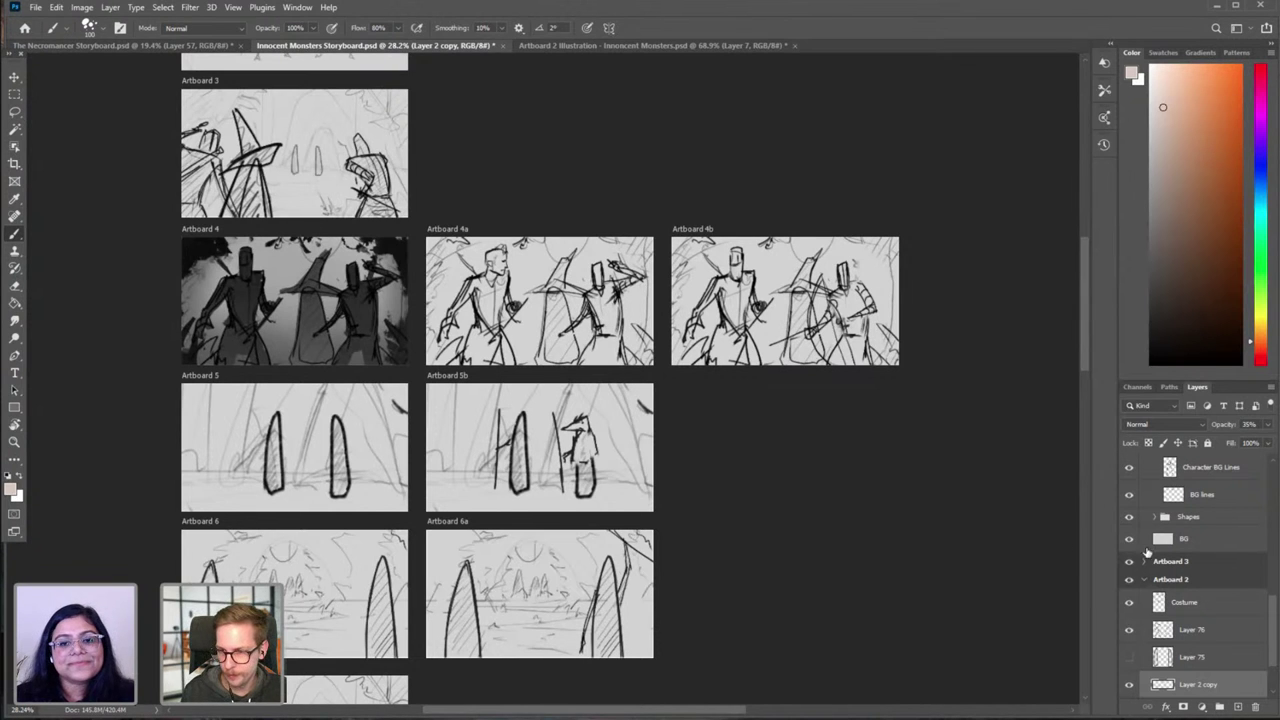
click(1130, 519)
Step: Examine the storyboard line sketches from Artboard 4a down to the Artboard 9 row
mouse_move(273, 309)
mouse_down()
mouse_move(441, 401)
mouse_move(640, 378)
mouse_up()
drag(1002, 328, 138, 328)
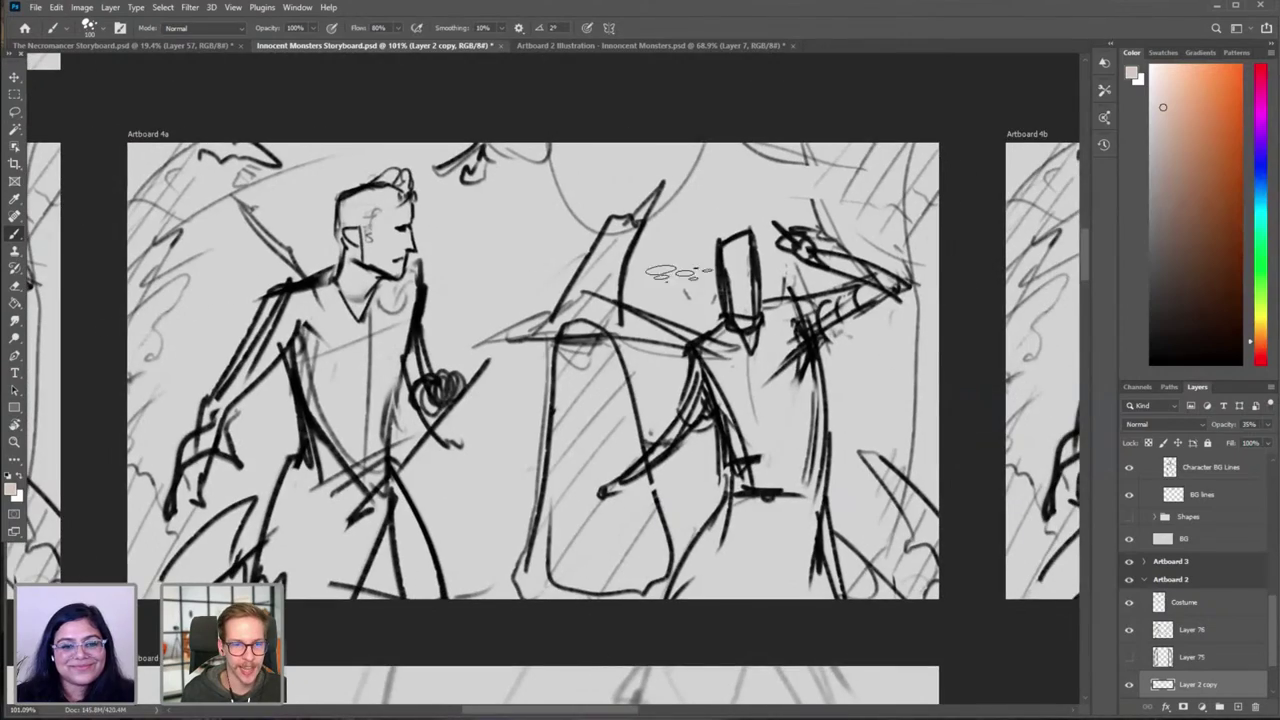
drag(374, 226, 240, 221)
drag(800, 367, 933, 376)
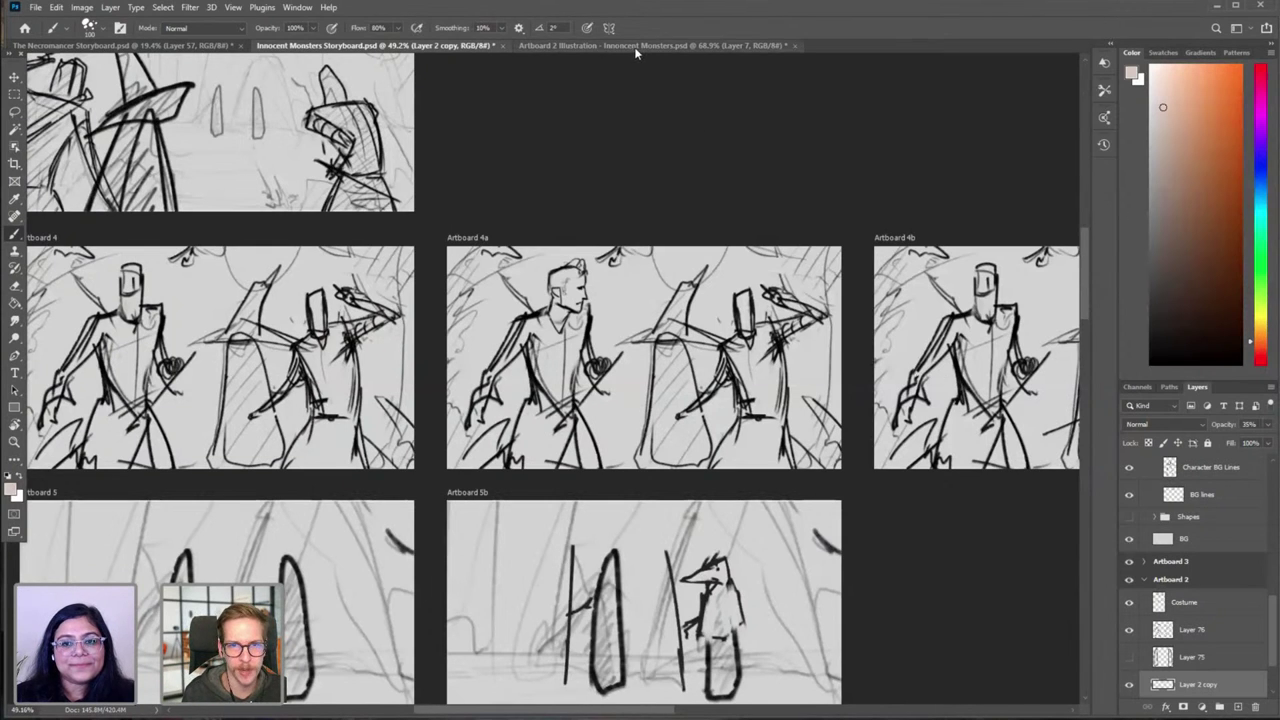
scroll(544, 436, down, 3)
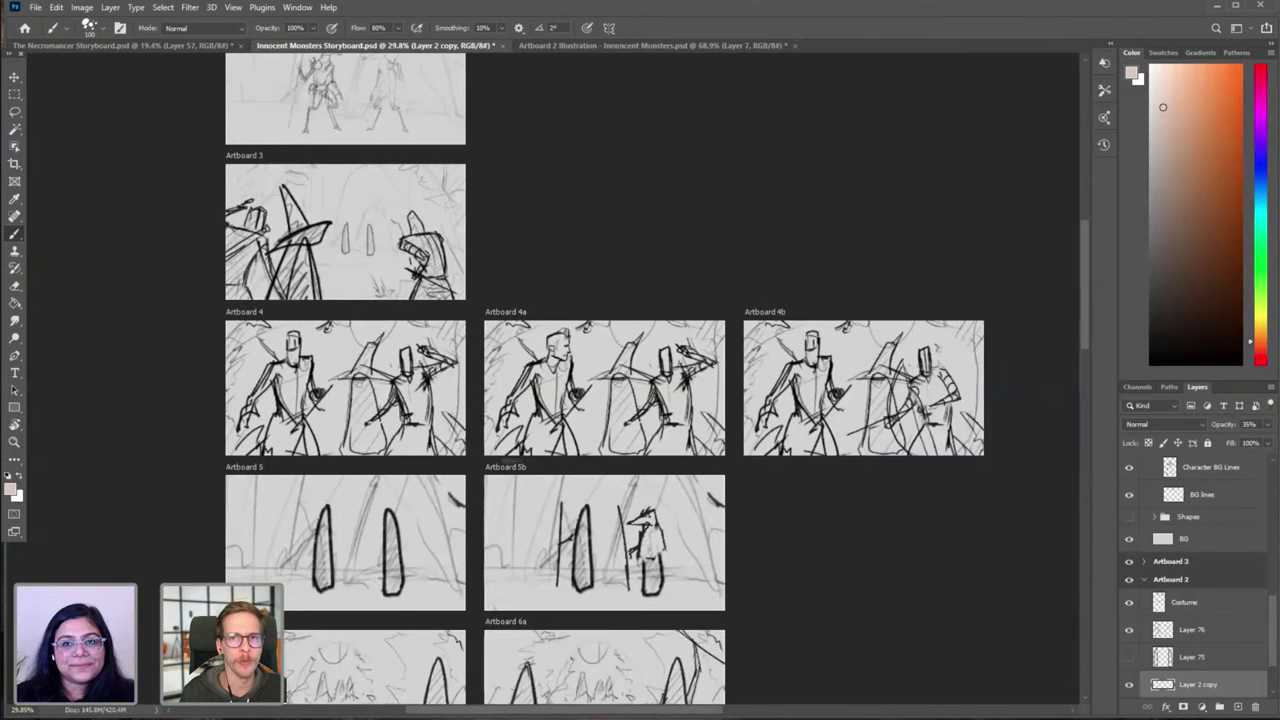
drag(542, 635, 526, 244)
drag(668, 371, 612, 100)
Step: Return to the Artboard 2 illustration and compare the background with Layer 7 hidden and shown
click(660, 45)
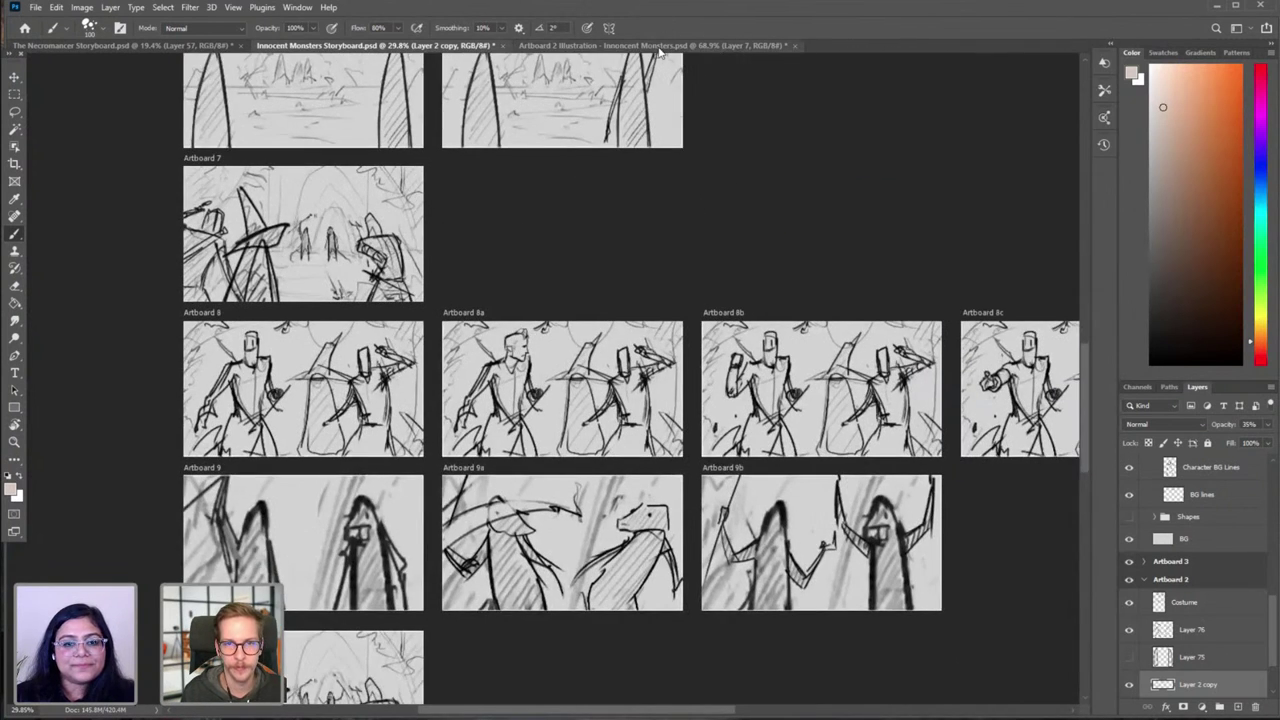
scroll(552, 393, up, 3)
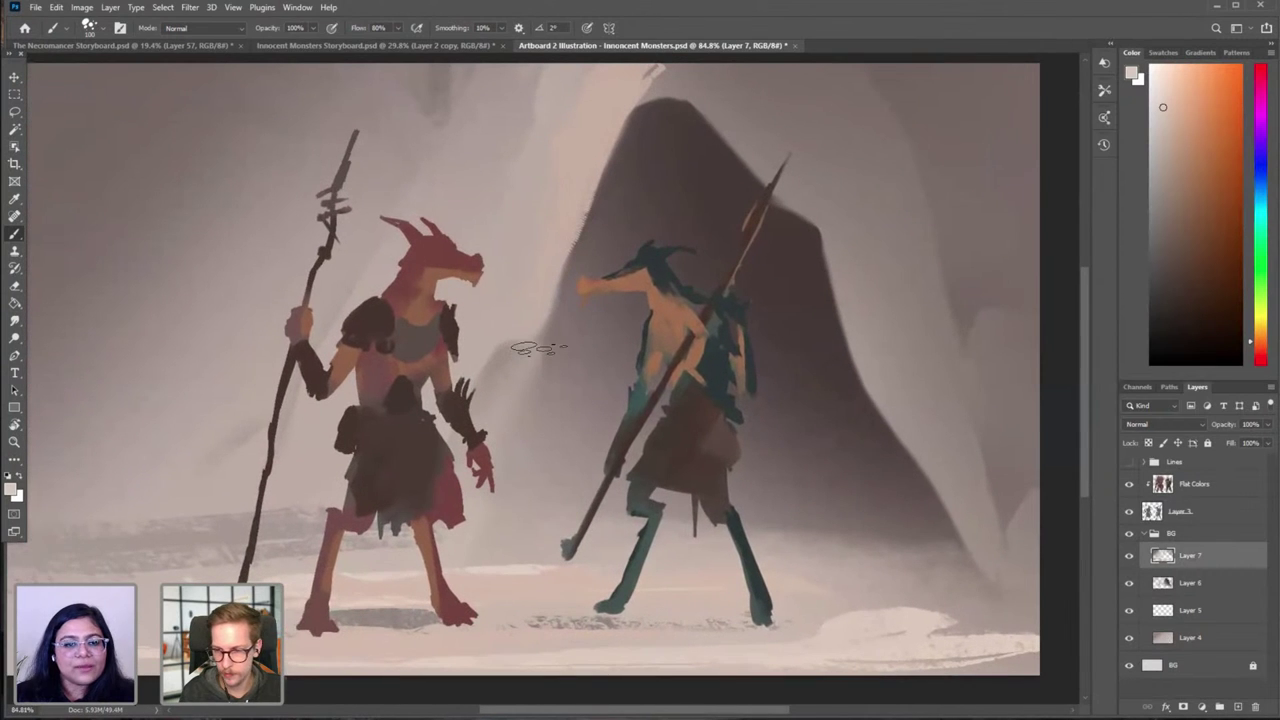
click(1130, 557)
click(1130, 557)
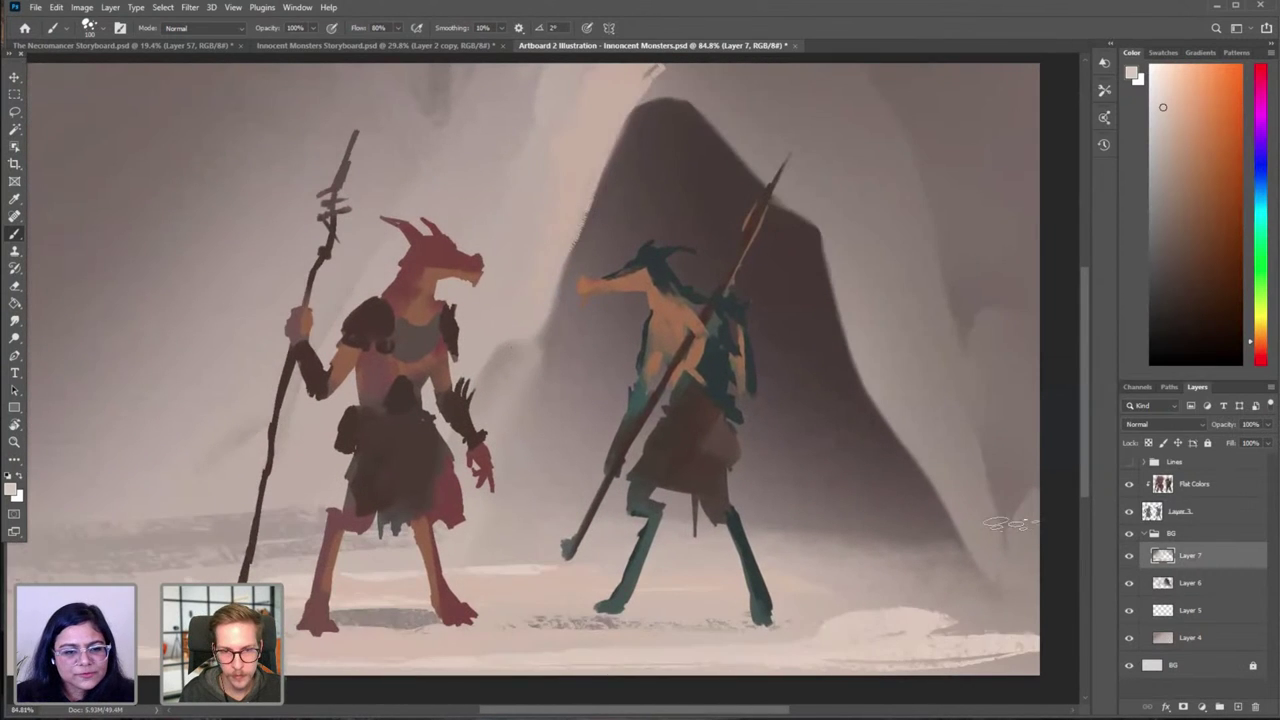
scroll(836, 465, down, 5)
drag(811, 483, 741, 483)
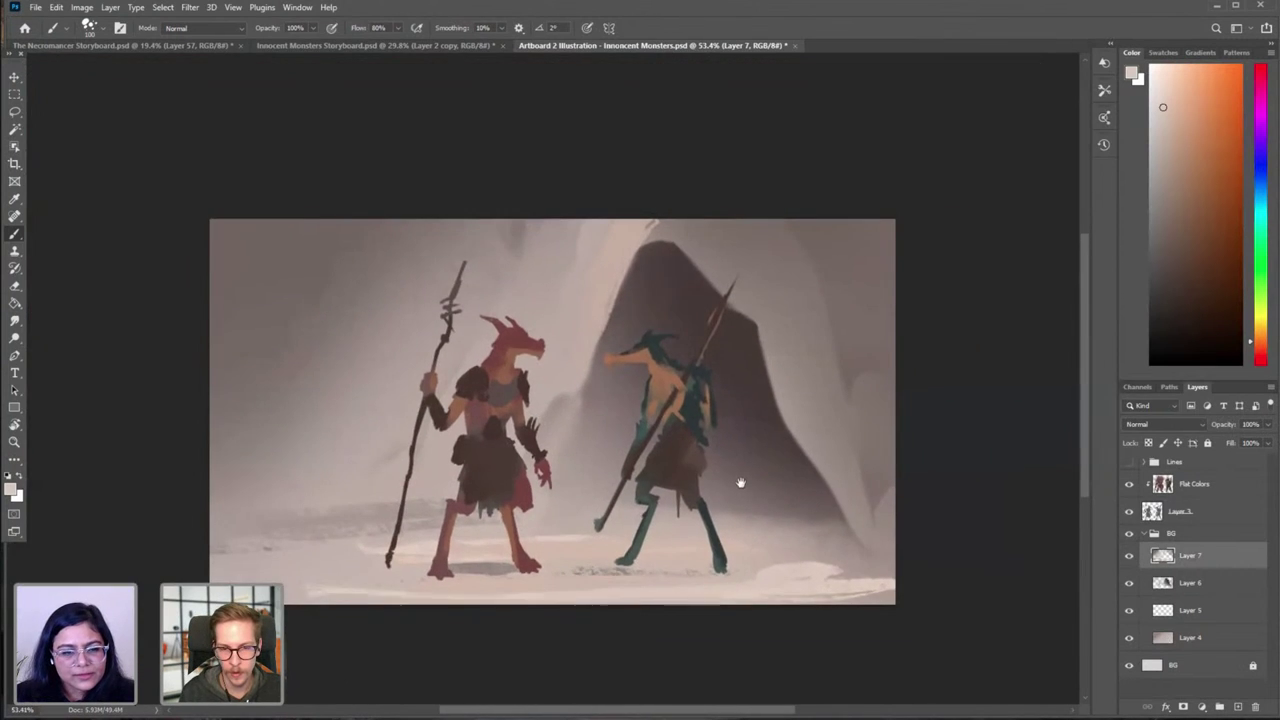
Step: Collapse the BG group and compare the illustration with the Lines group shown and hidden, leaving the lines hidden
click(1146, 535)
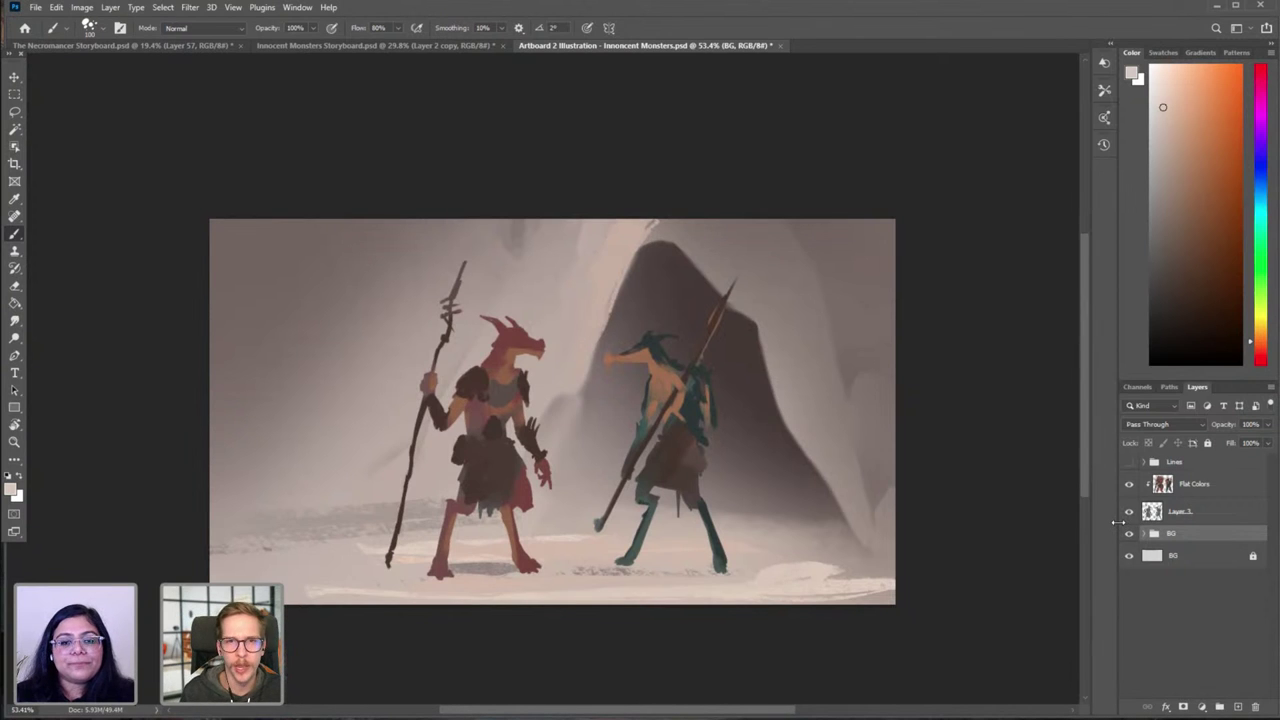
click(1130, 463)
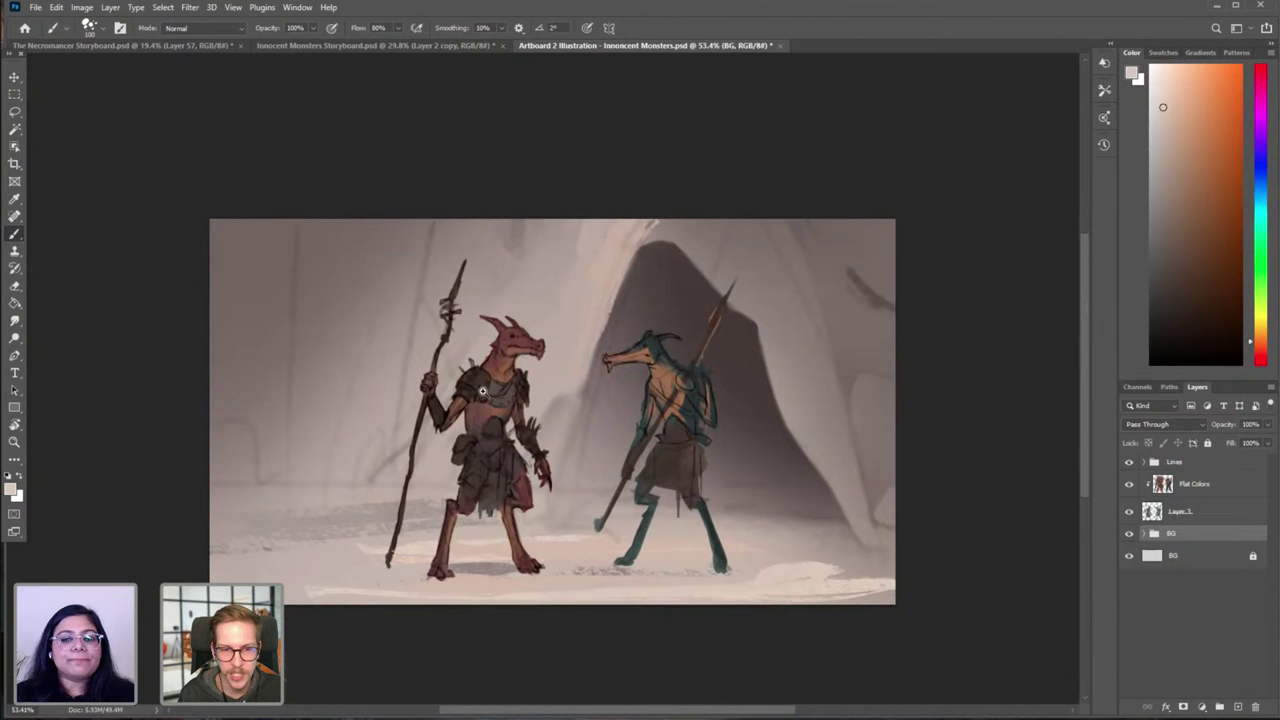
scroll(433, 395, up, 5)
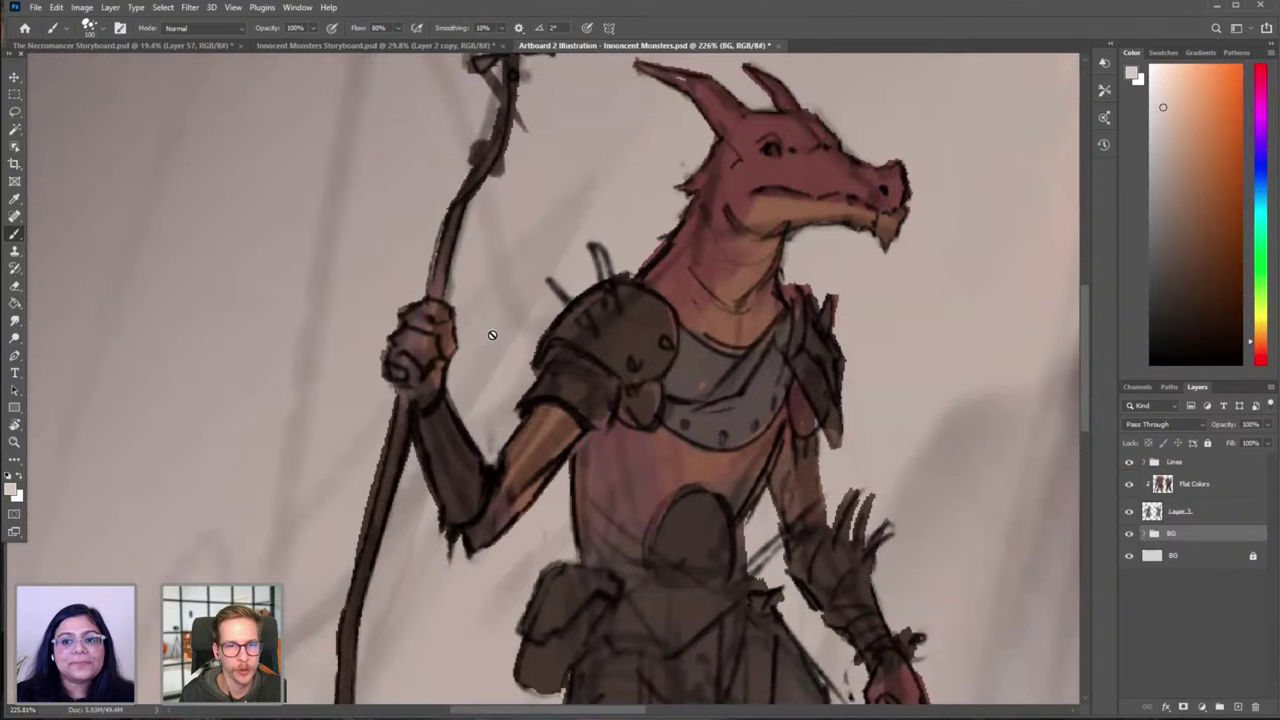
drag(758, 339, 365, 400)
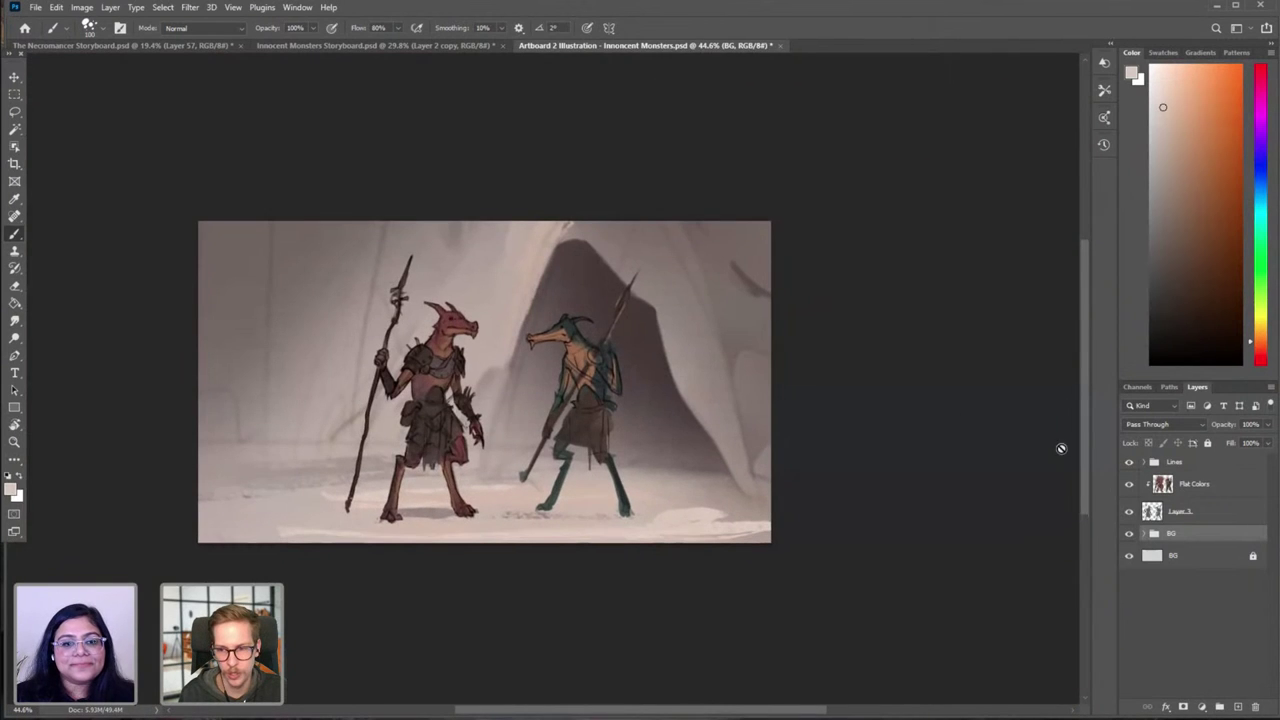
click(1129, 462)
click(1129, 462)
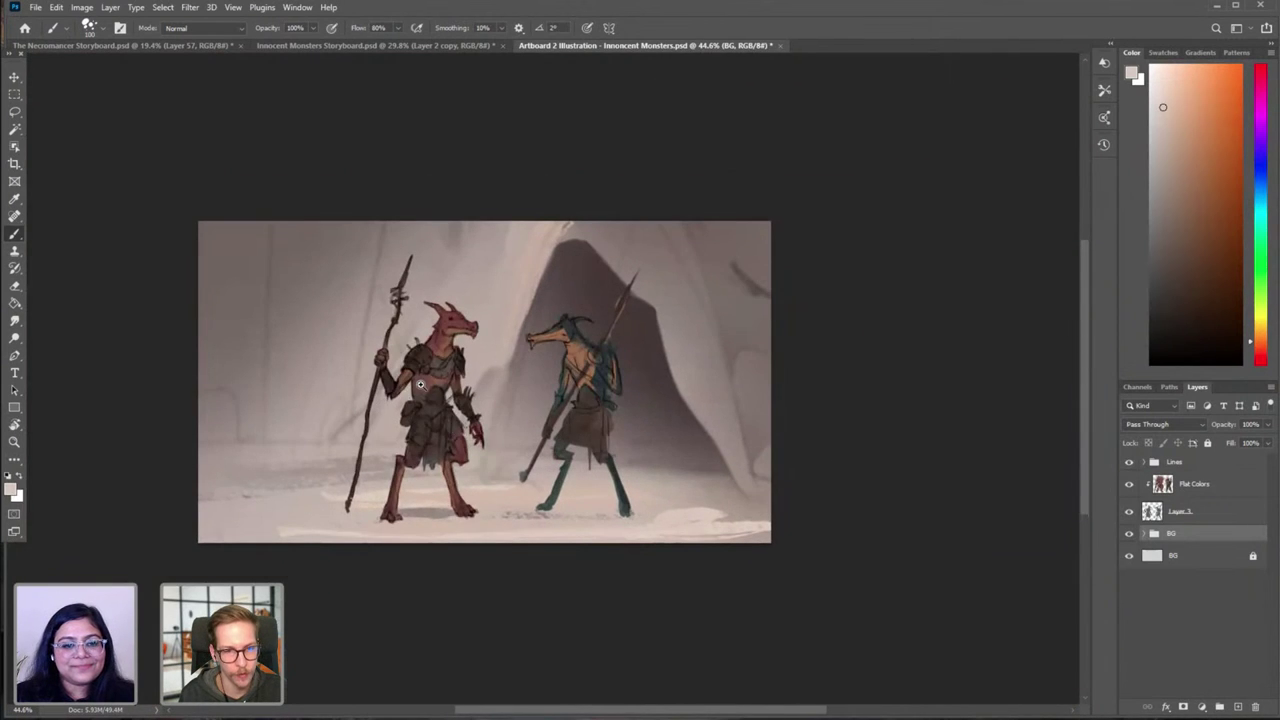
scroll(420, 383, up, 3)
click(1129, 462)
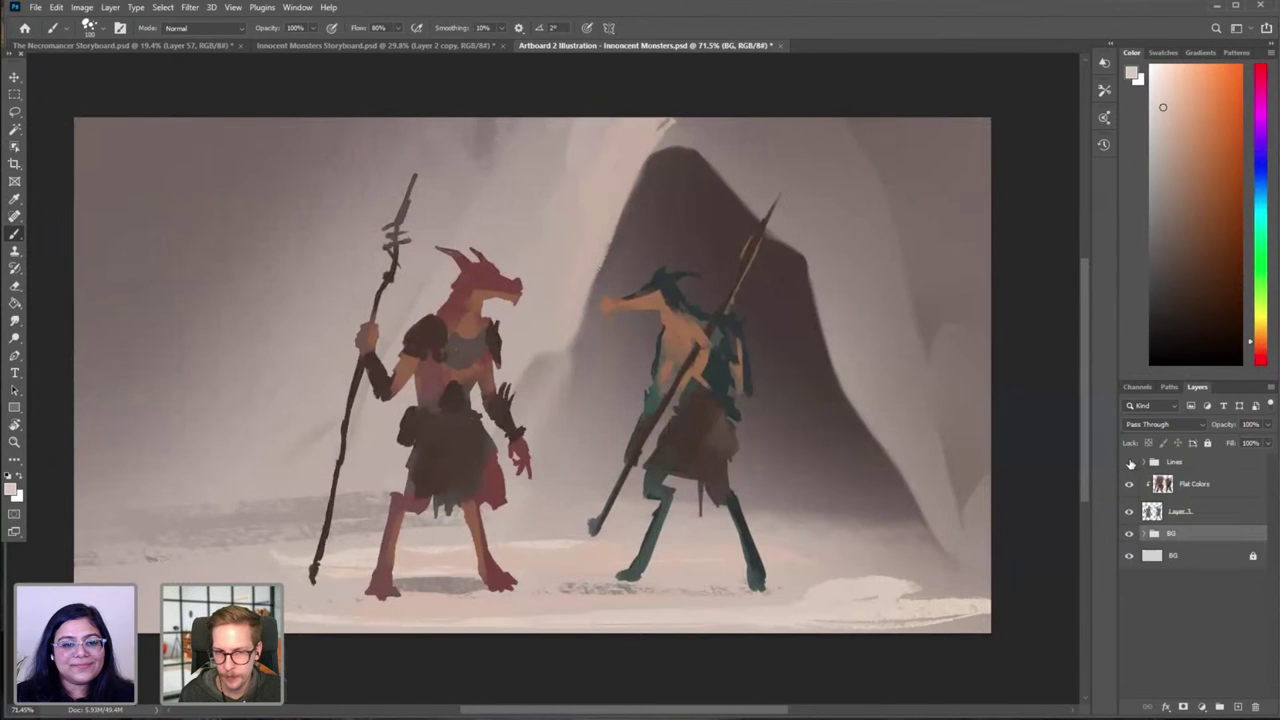
scroll(806, 377, down, 2)
drag(634, 394, 570, 390)
scroll(570, 390, up, 3)
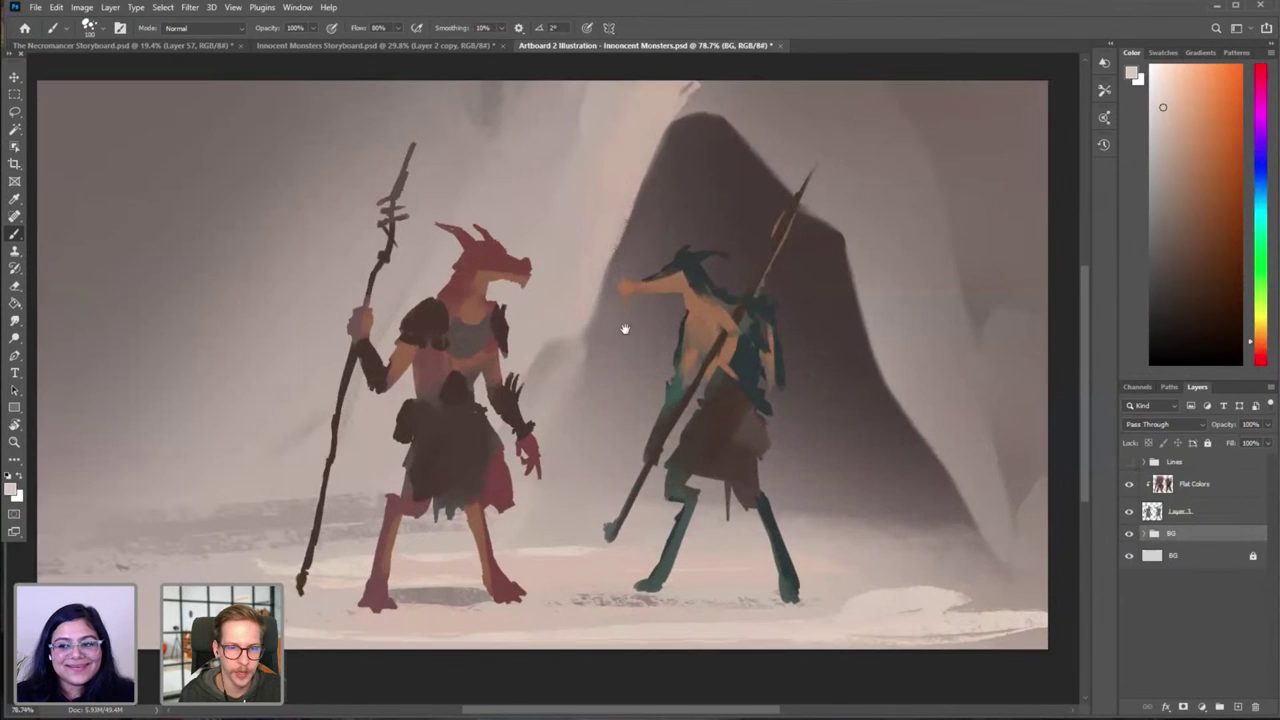
Step: On the Flat Colors layer, repaint the red creature's skirt with dark browns sampled from the garment
click(1142, 512)
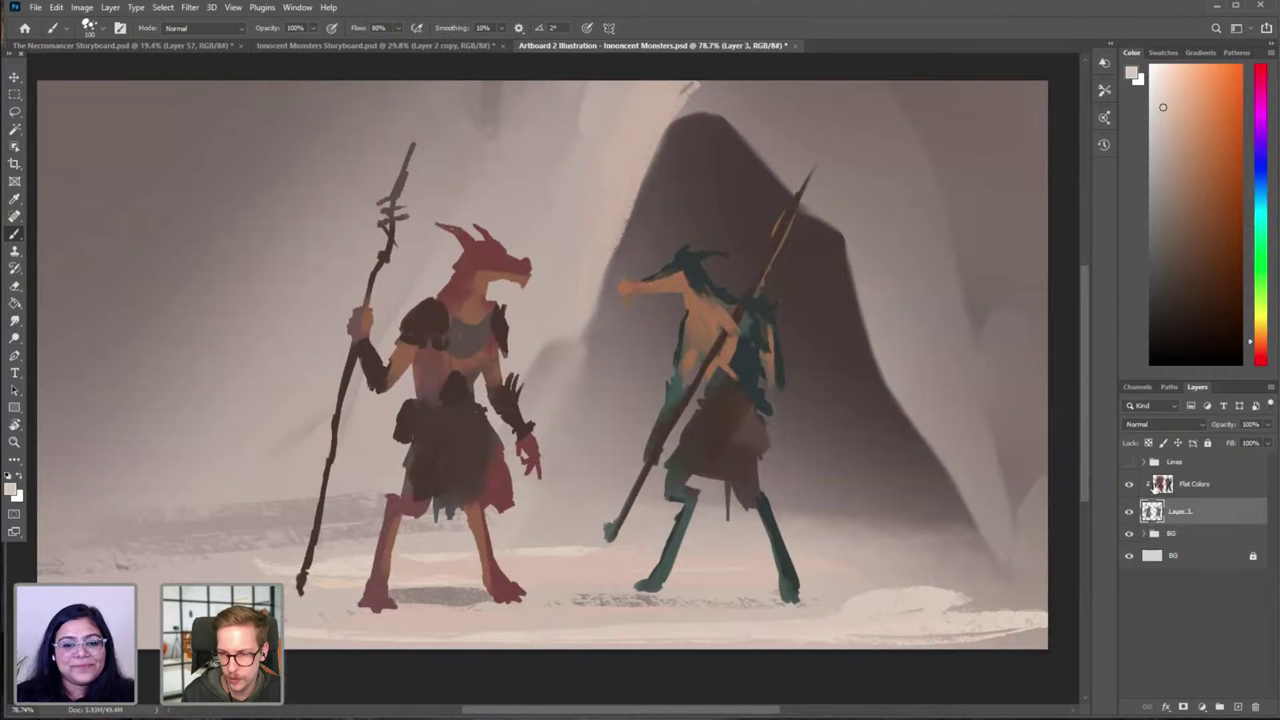
click(1163, 486)
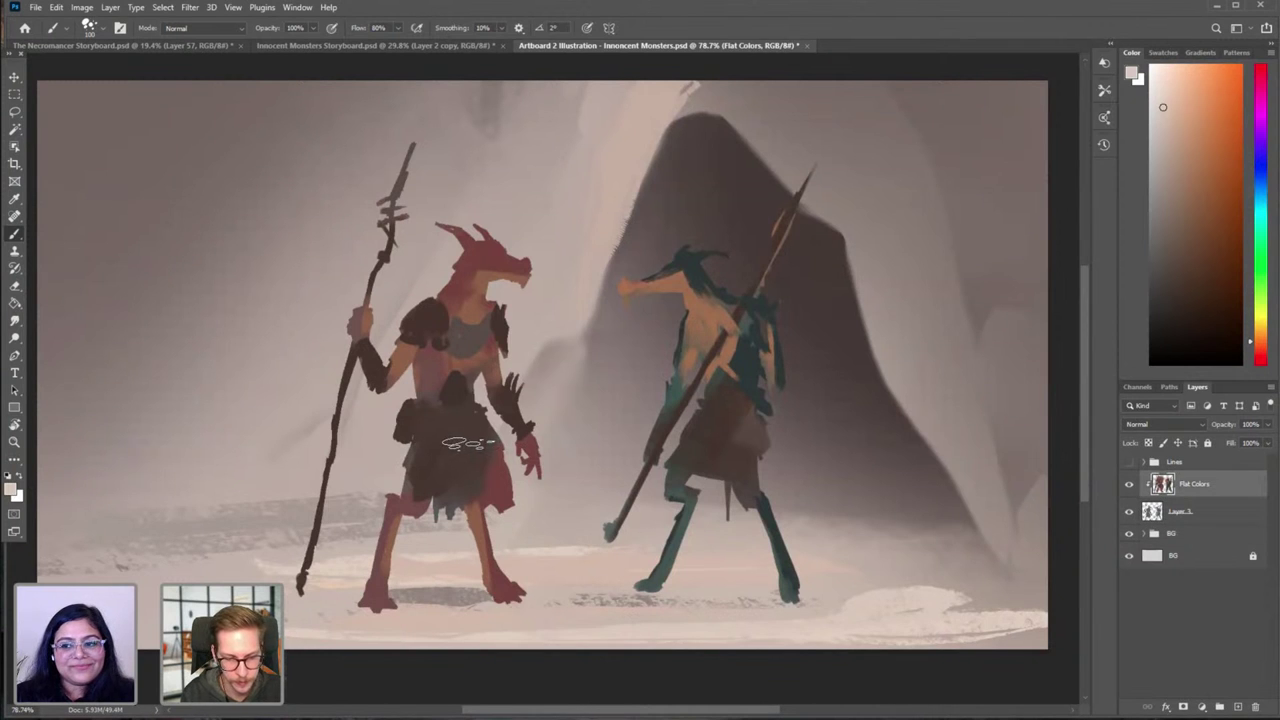
alt+click(462, 466)
click(1128, 463)
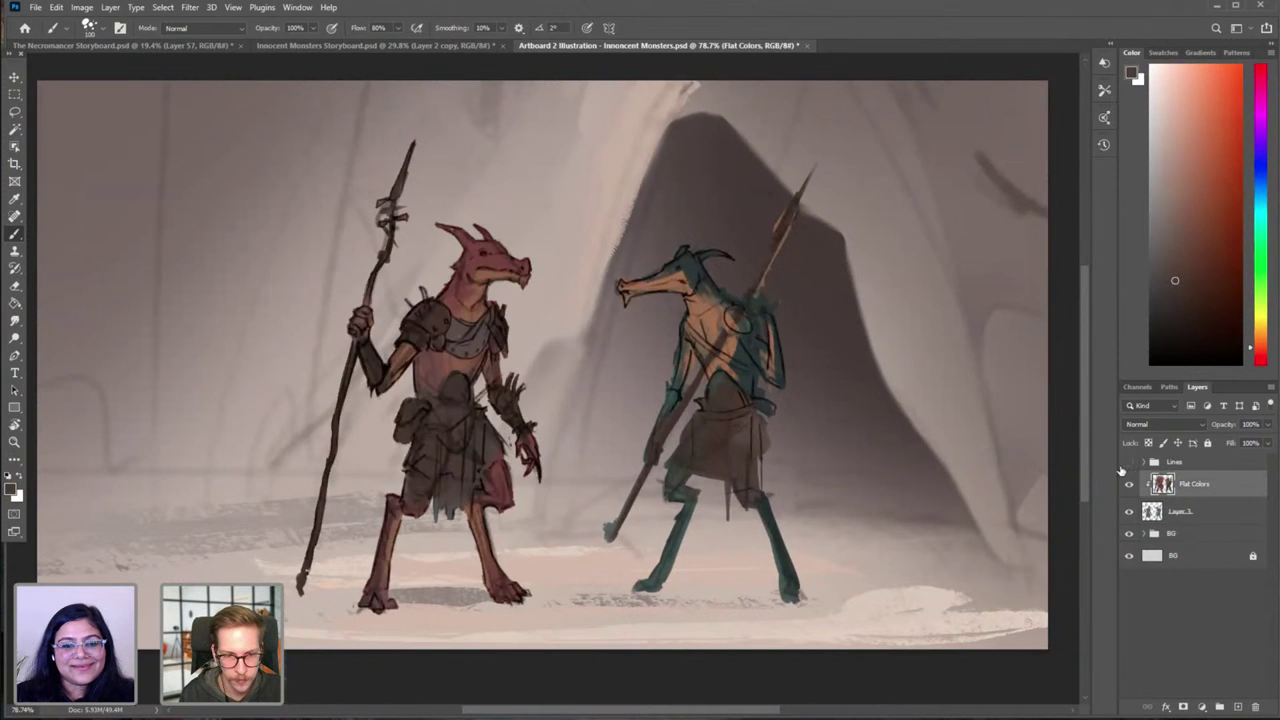
click(1128, 463)
alt+click(453, 382)
drag(445, 406, 467, 408)
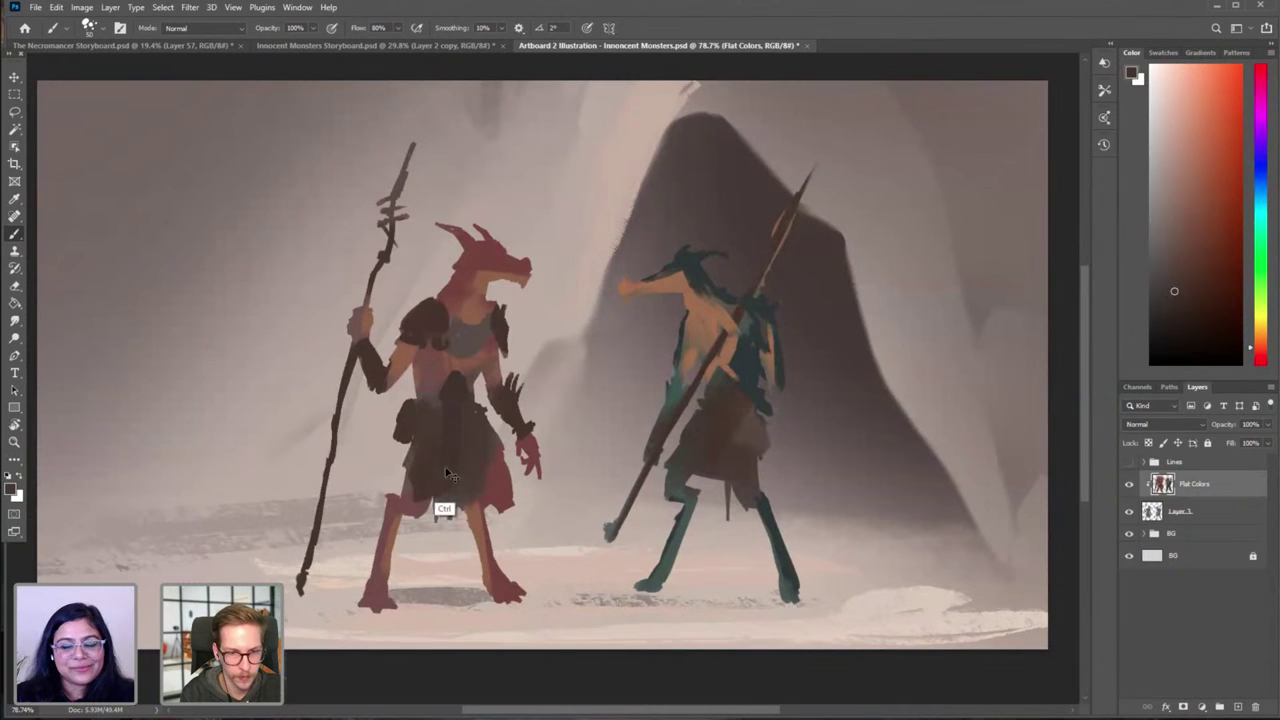
key([)
drag(456, 492, 449, 525)
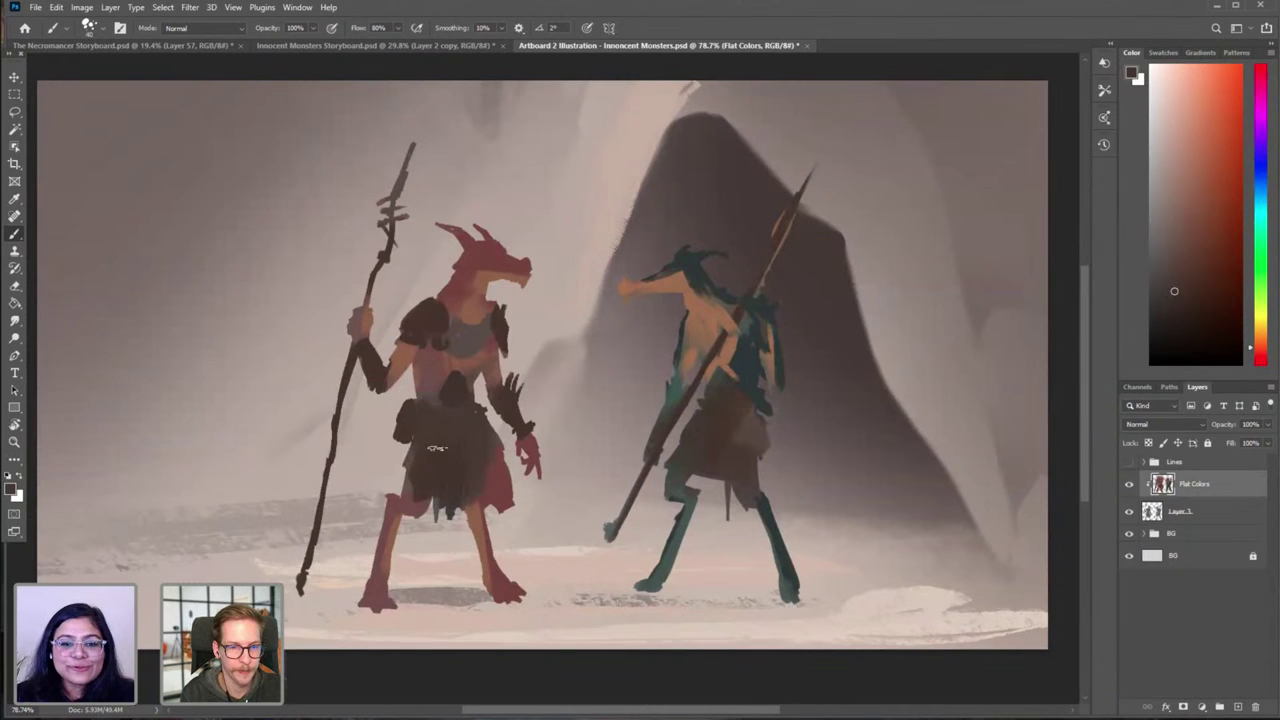
key(ctrl+z)
key([)
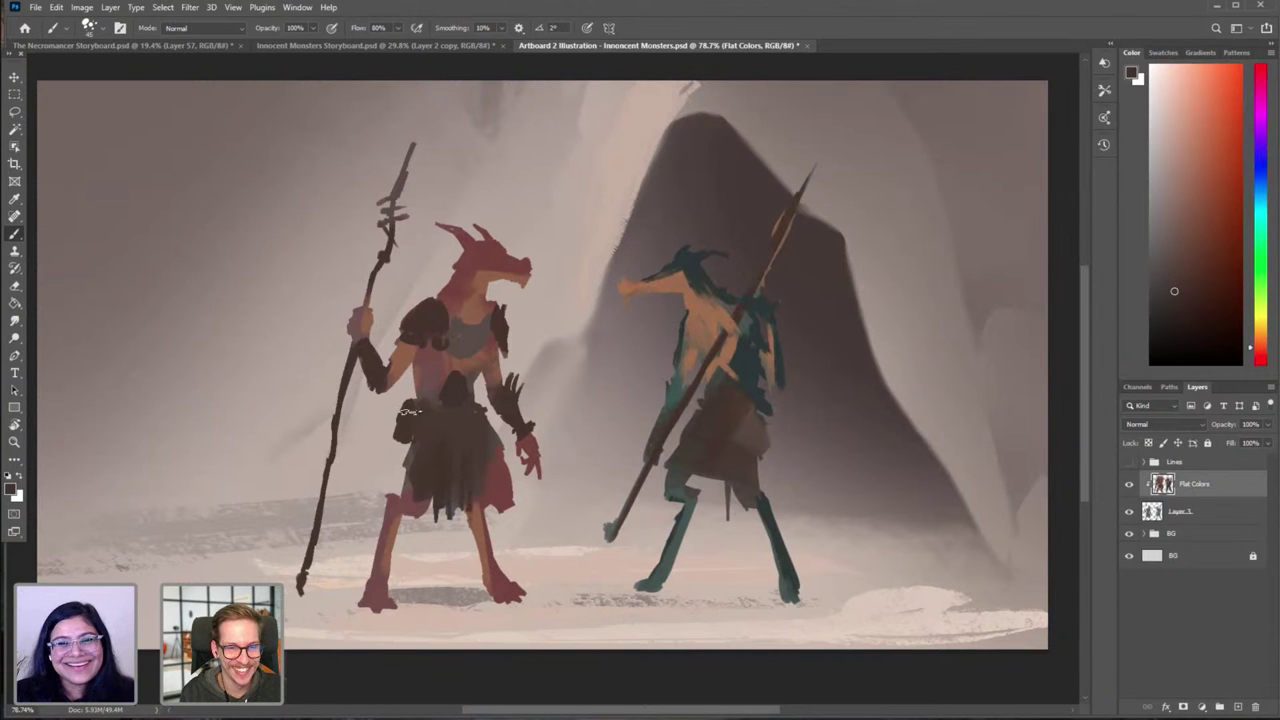
Step: Choose a darker brown and paint shadow accents on the red creature's belt pouch, using the line art as a guide
click(1175, 313)
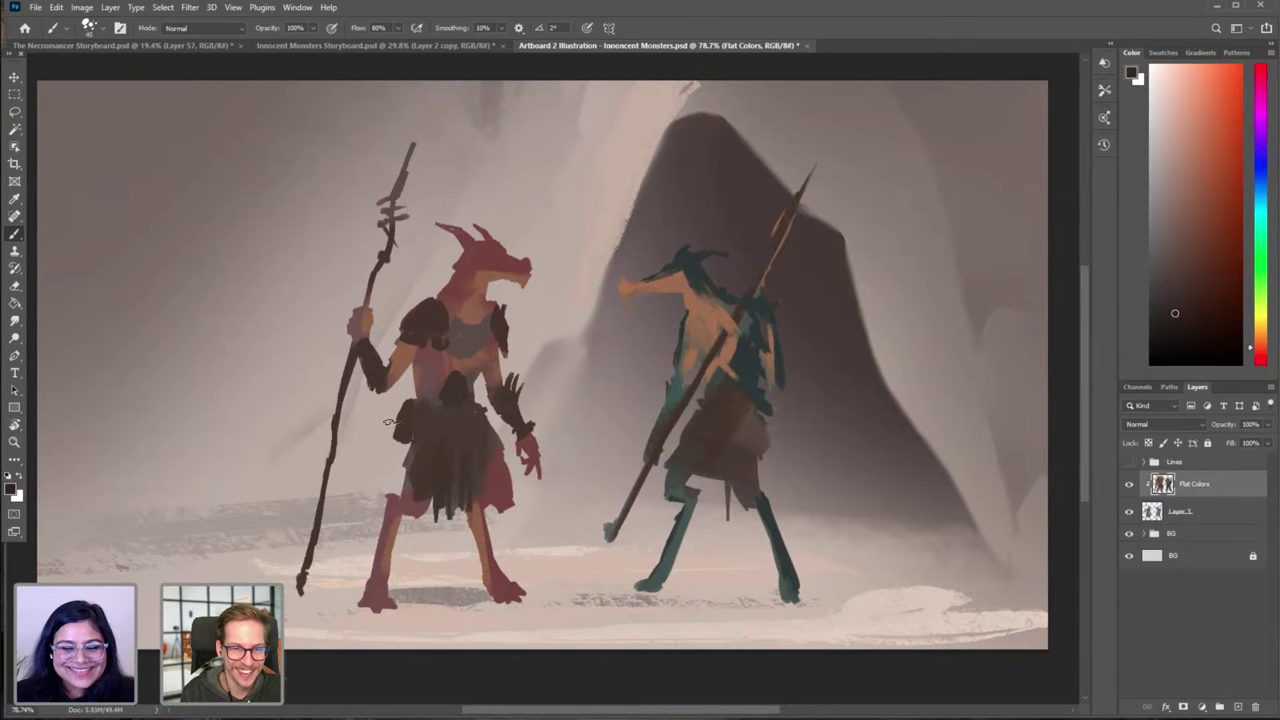
click(1130, 463)
click(1130, 463)
click(1130, 463)
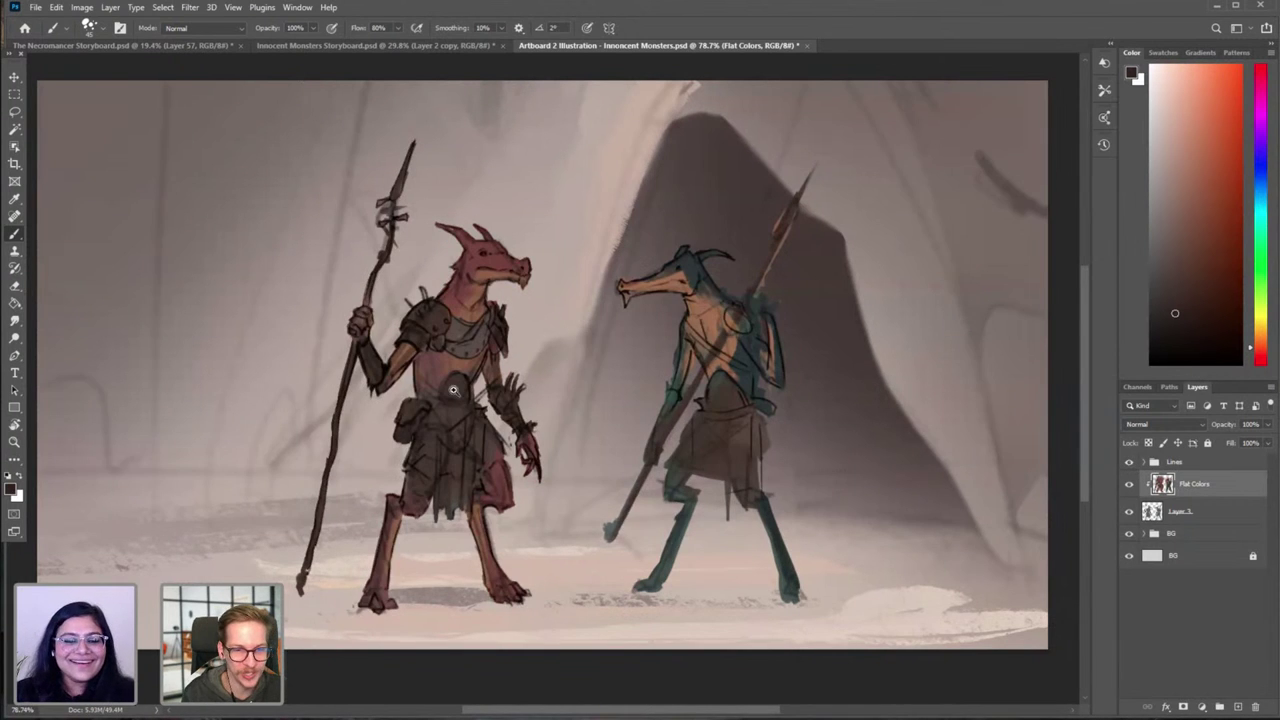
scroll(453, 390, up, 2)
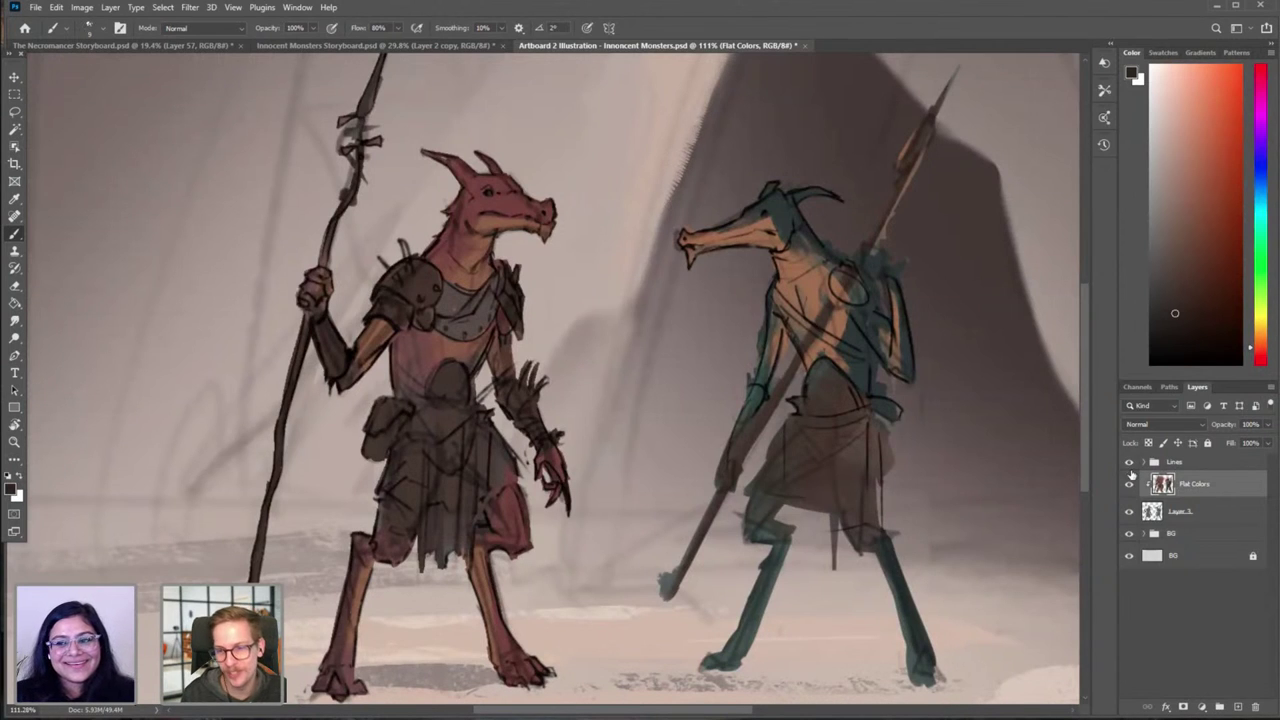
click(1130, 463)
click(1130, 463)
Step: Hide the Lines group and paint dark folds across the red creature's skirt on the Flat Colors layer
key(alt+bracketright)
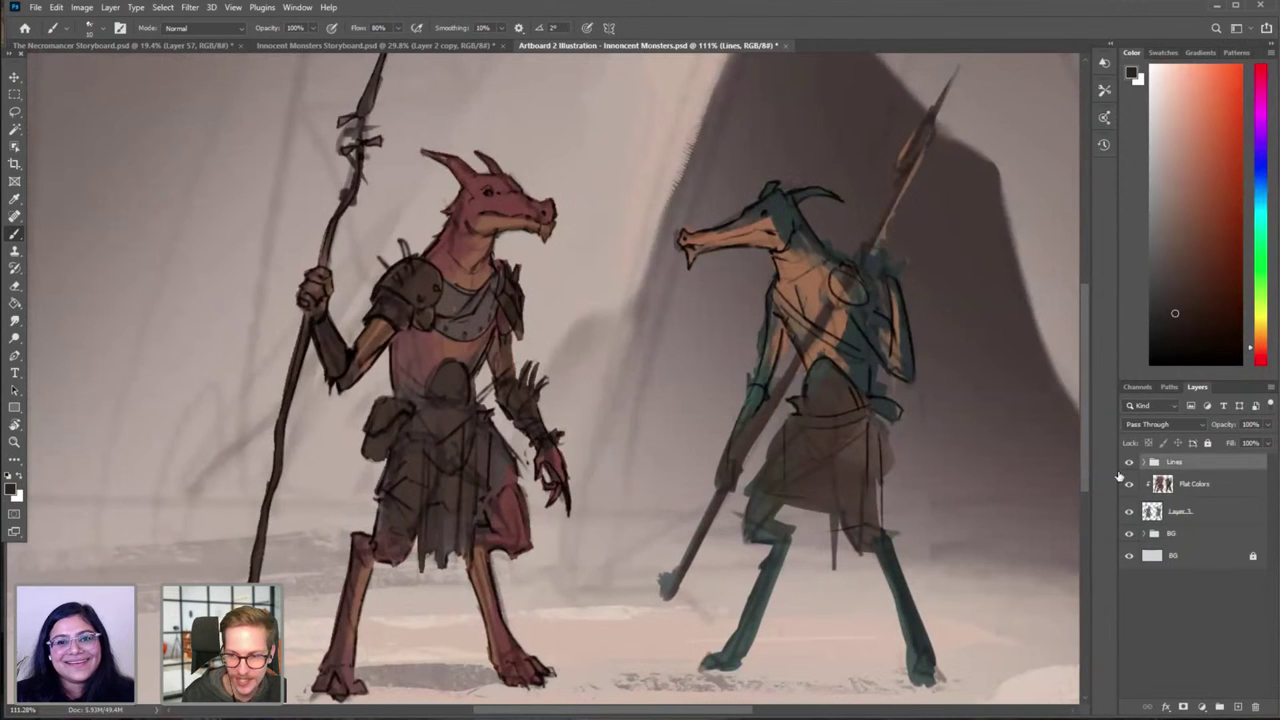
click(1130, 464)
click(1130, 464)
click(1130, 464)
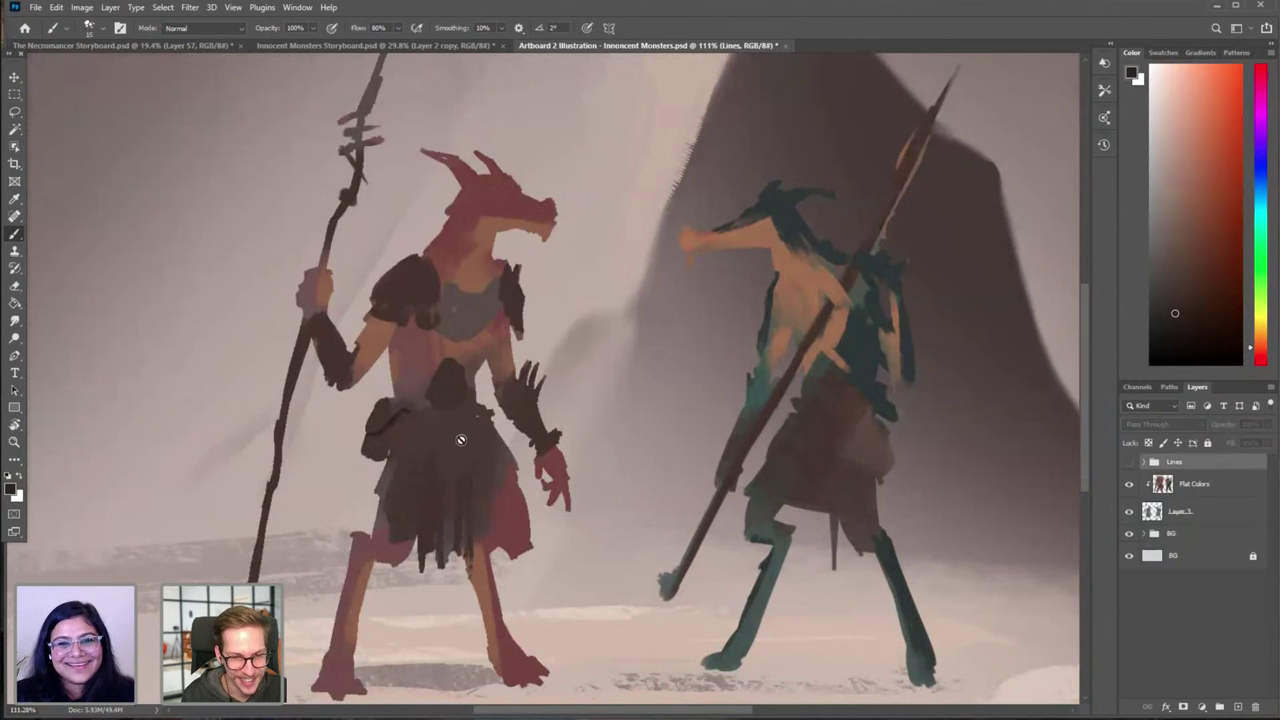
click(1180, 486)
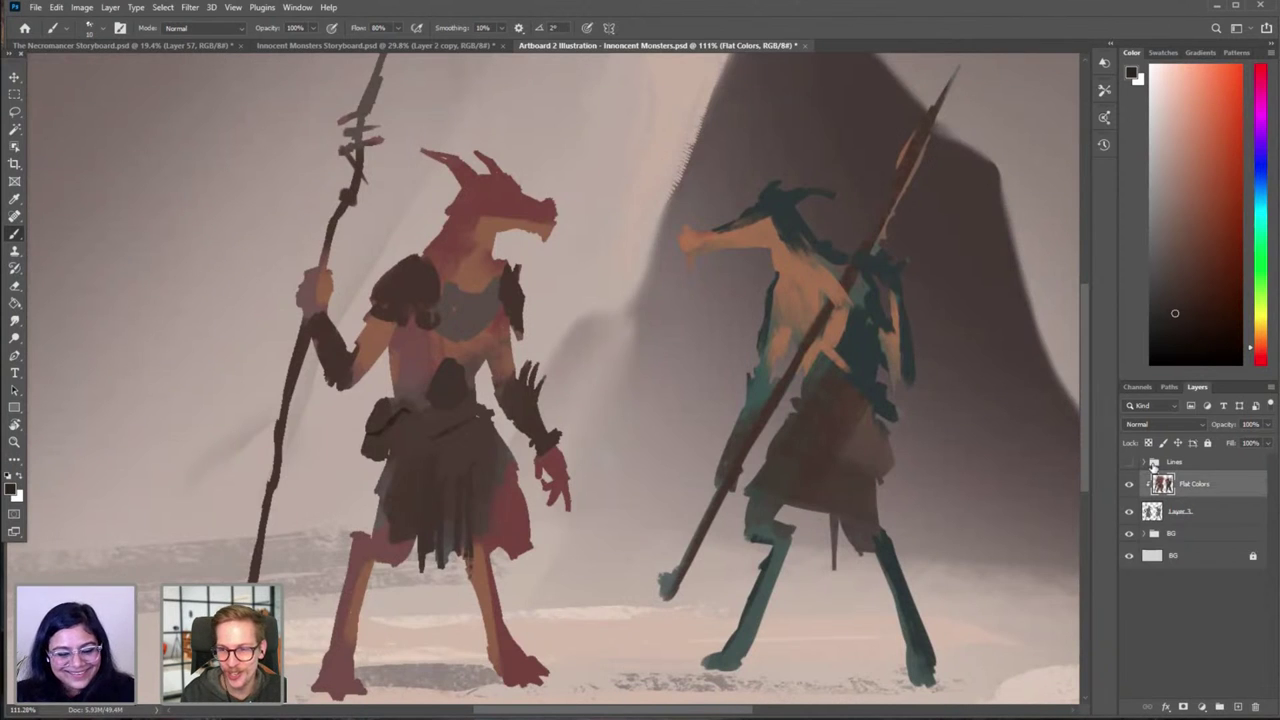
click(1129, 462)
click(1129, 462)
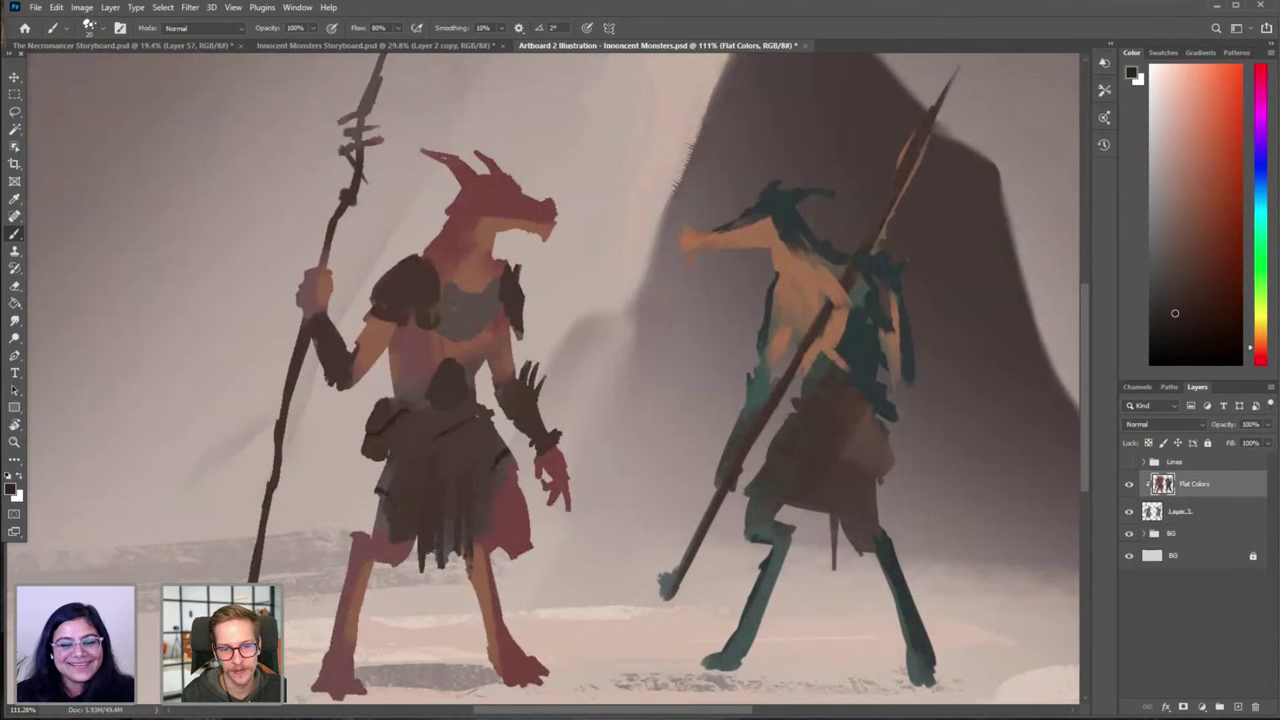
drag(454, 571, 403, 575)
drag(514, 543, 611, 537)
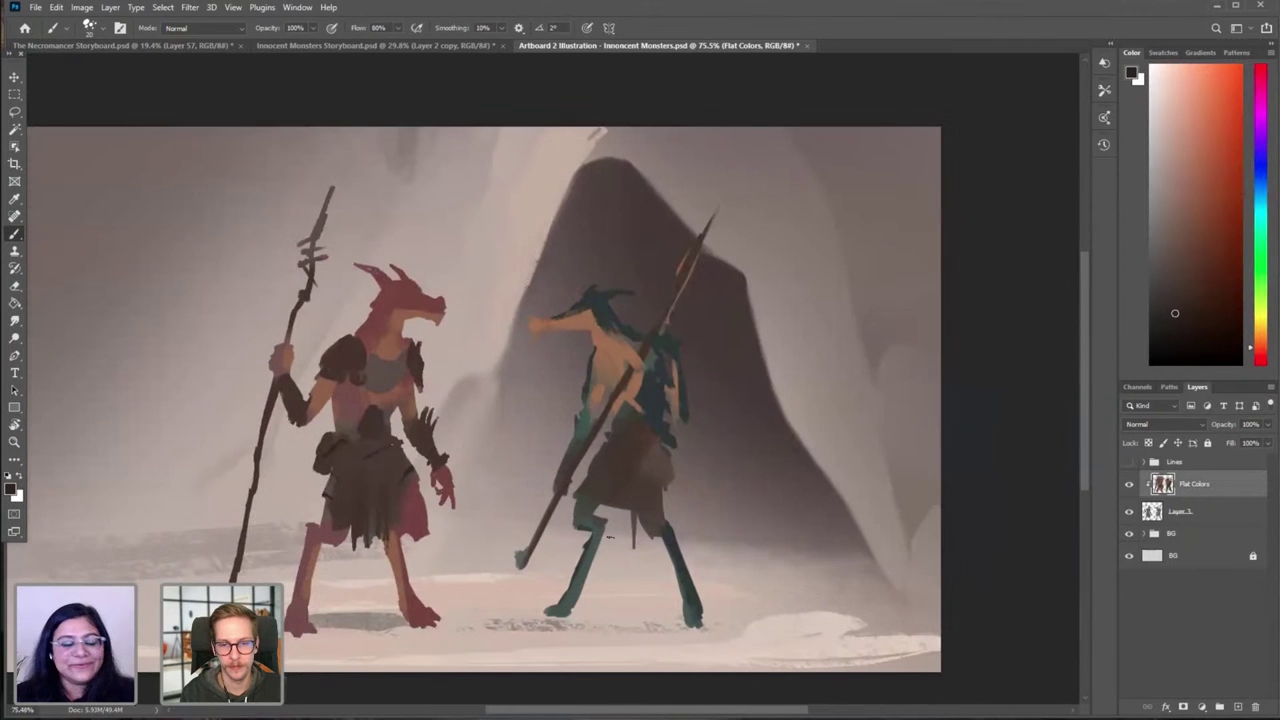
Step: Compare the flat colors of both creatures with and without the line art
click(1130, 463)
click(1130, 463)
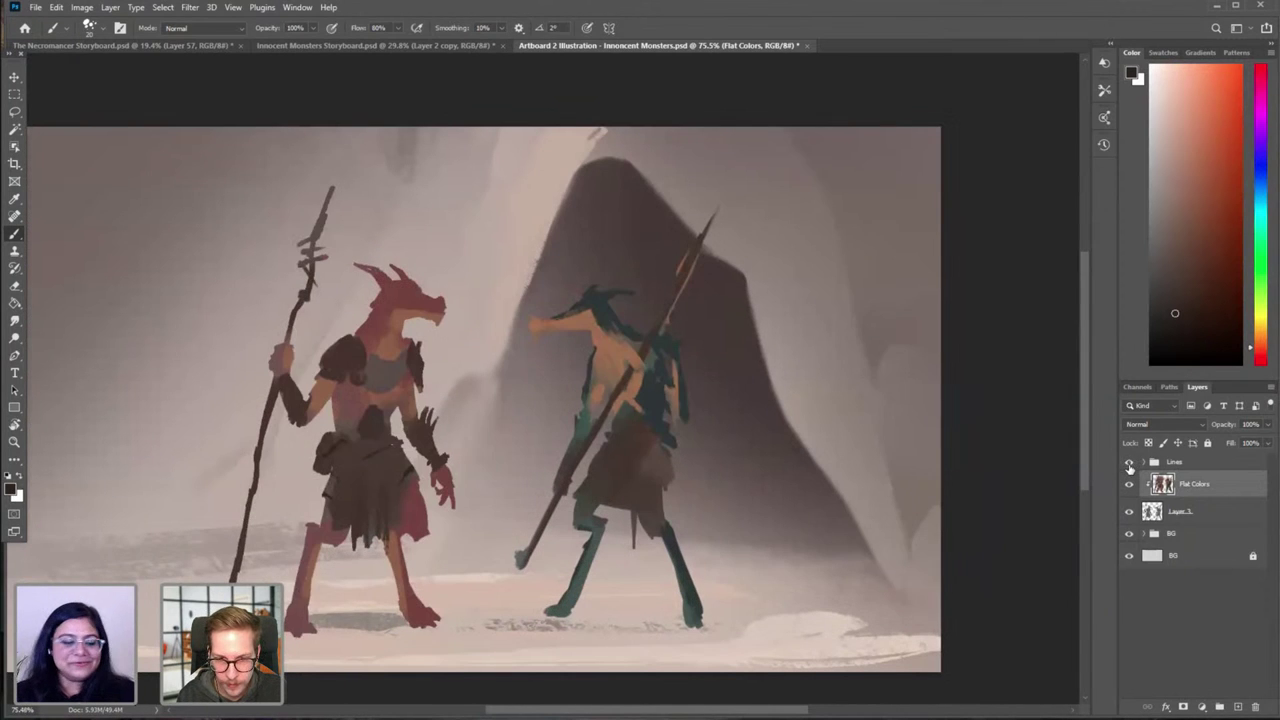
click(1130, 463)
scroll(677, 522, up, 5)
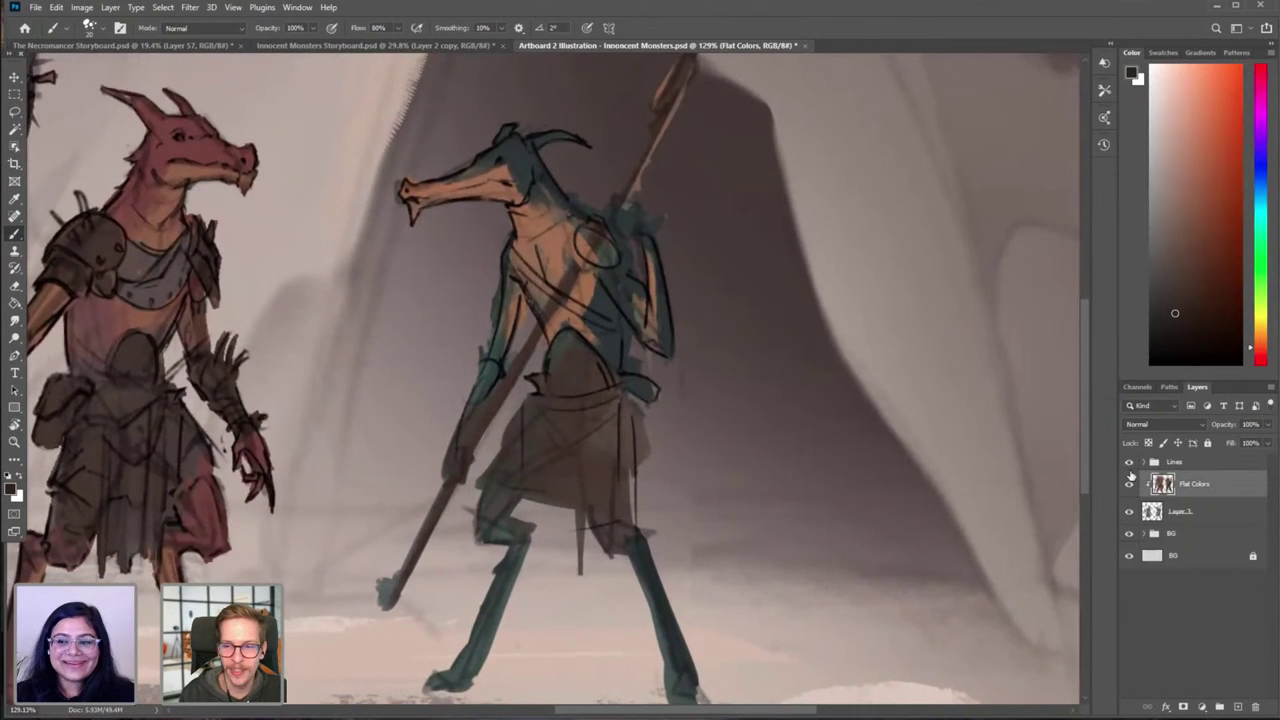
click(1130, 463)
click(1130, 463)
scroll(680, 425, down, 3)
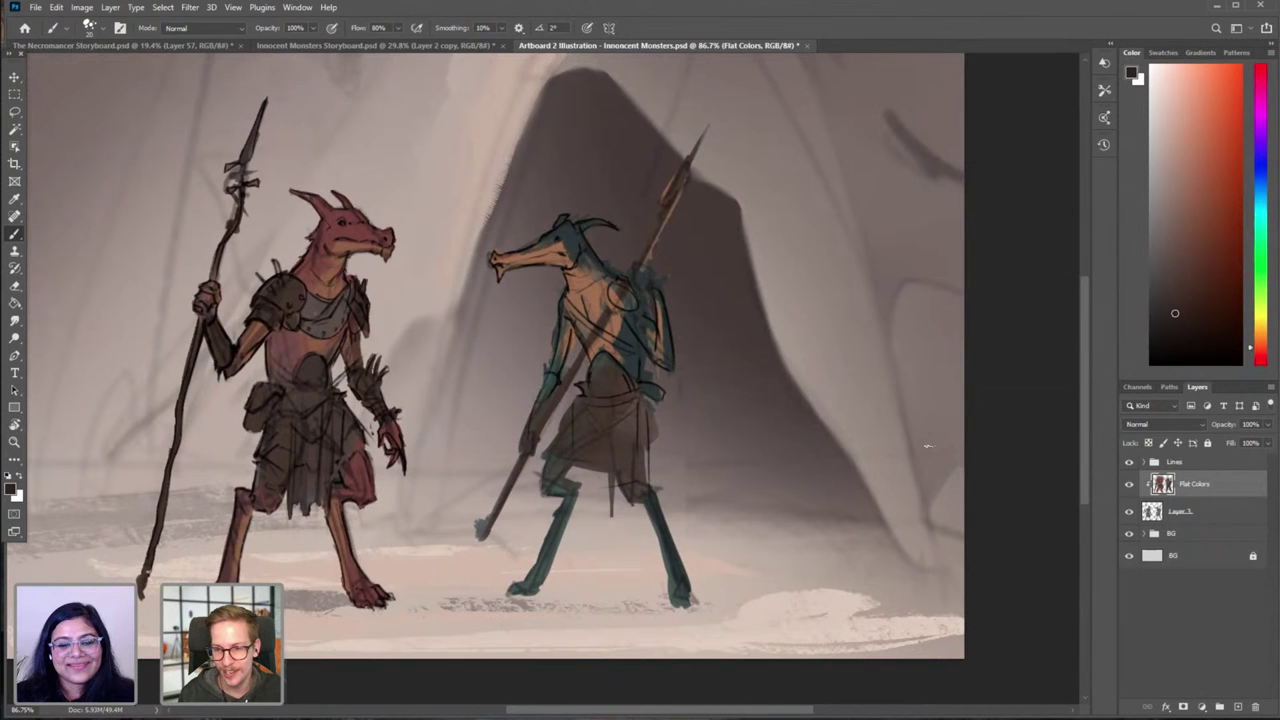
click(1129, 463)
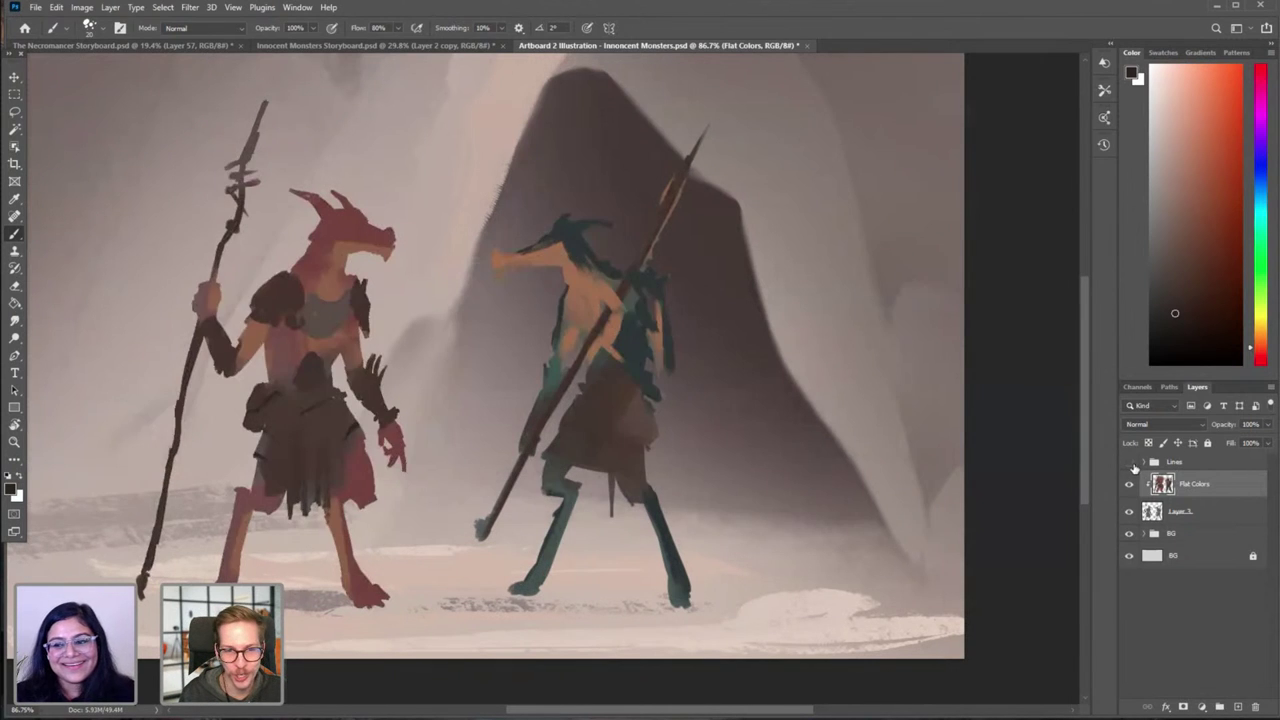
click(1129, 463)
click(1129, 463)
click(1129, 463)
click(1129, 463)
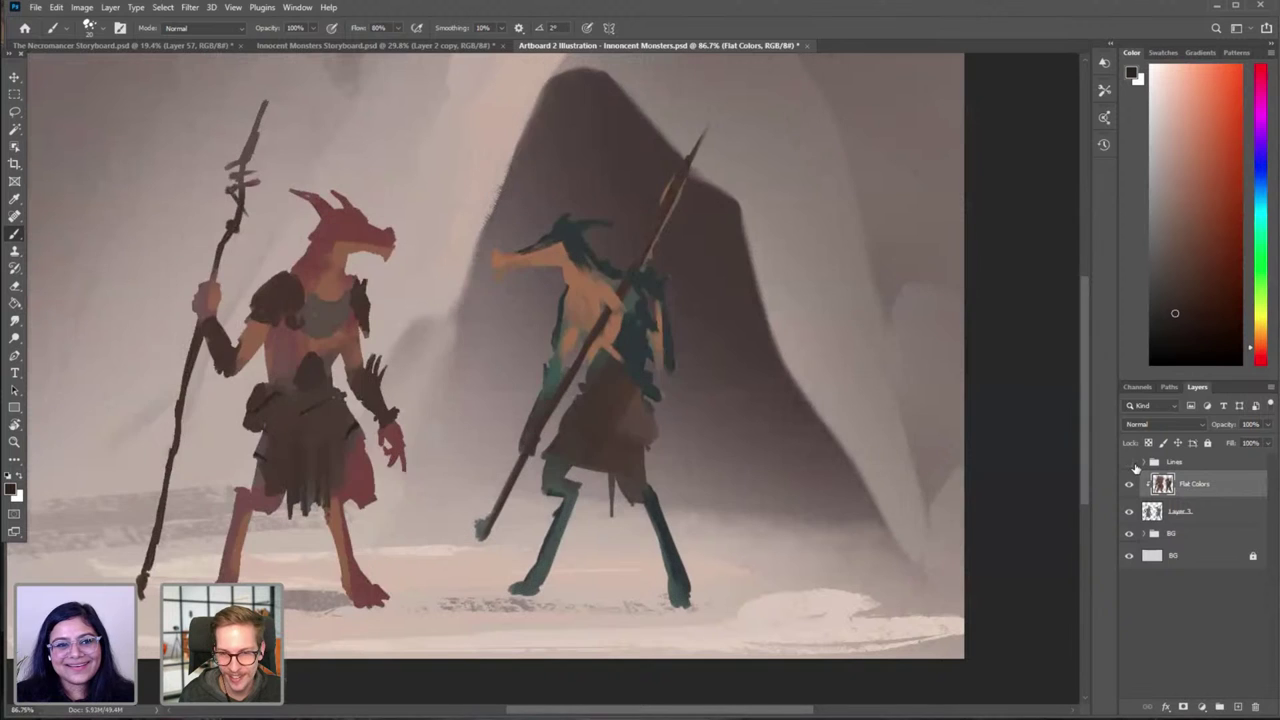
Step: With the canvas view mirrored, paint the teal creature's chest sash in brown sampled from its skirt, following the line art
key(ctrl+shift+h)
drag(389, 423, 626, 449)
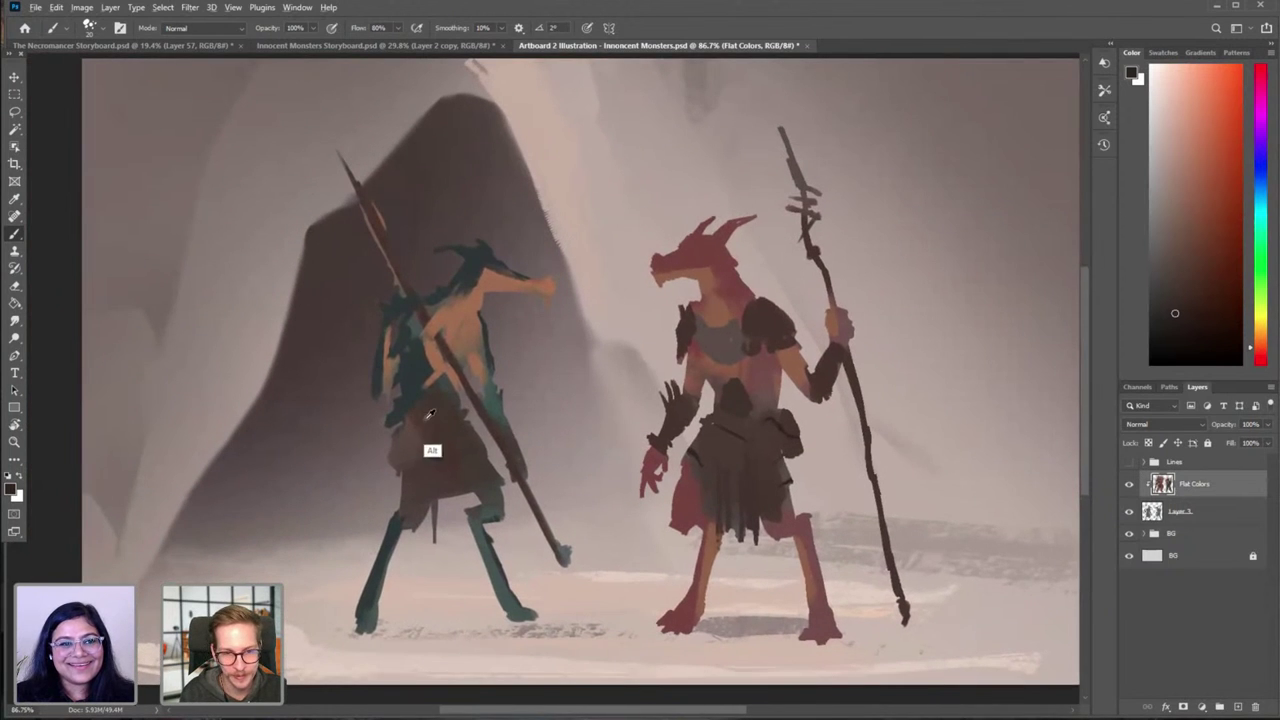
alt+click(436, 450)
click(1129, 463)
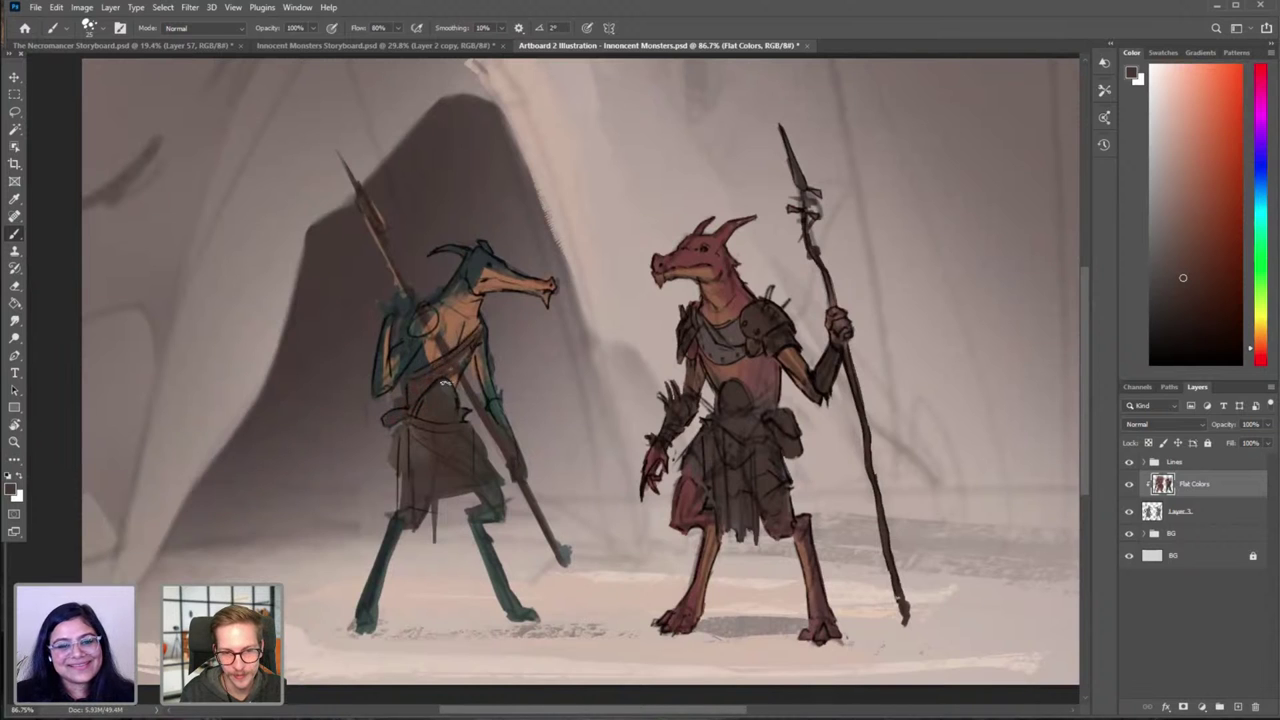
click(1129, 462)
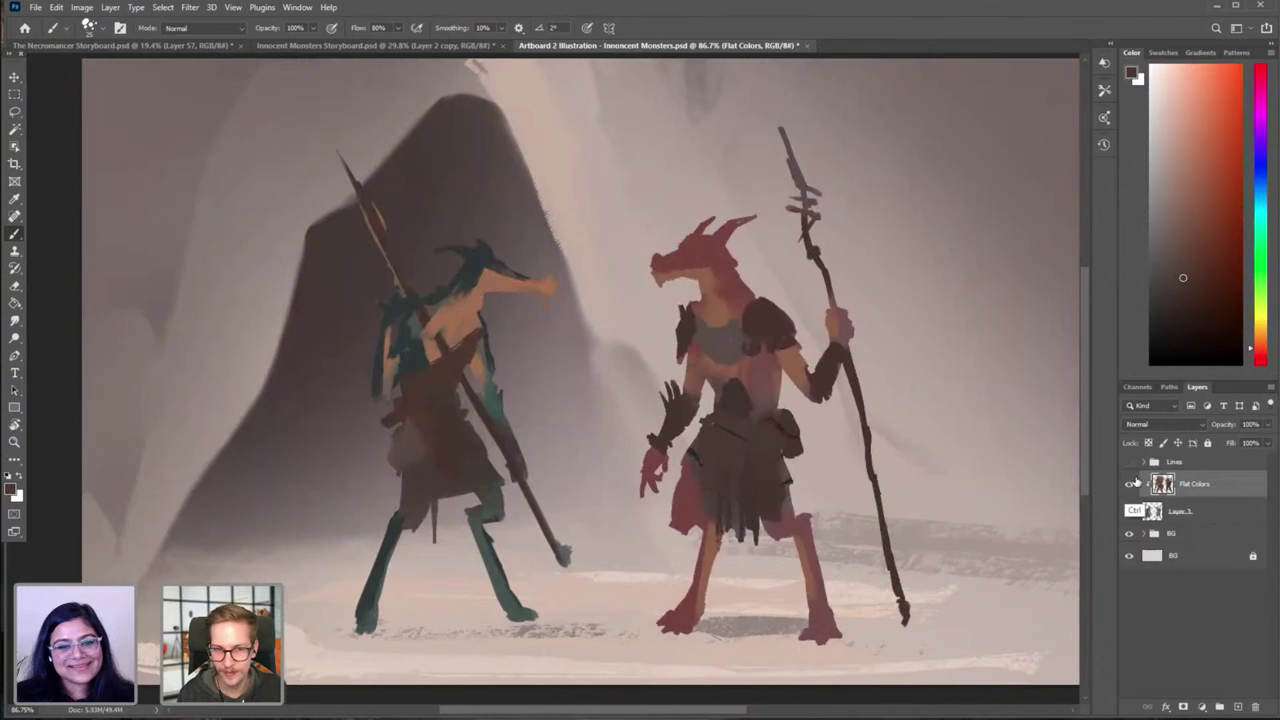
key(ctrl+shift+h)
drag(796, 421, 643, 398)
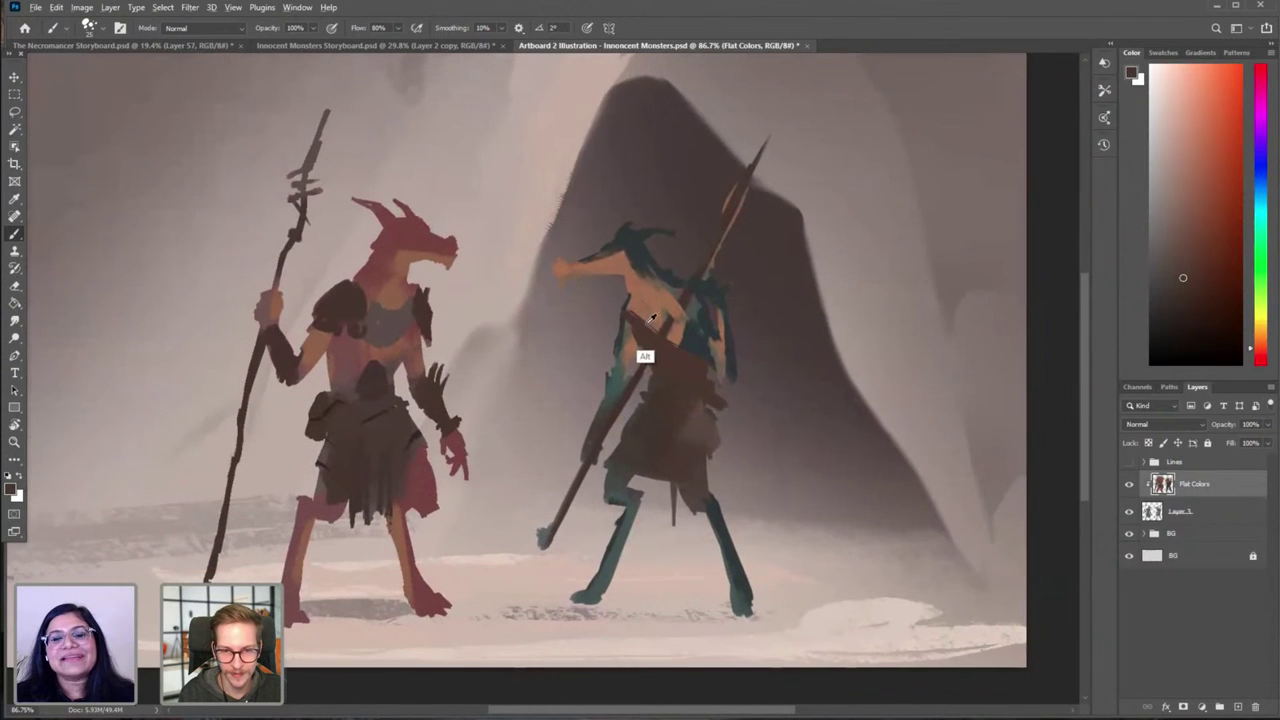
Step: Sample the tan skin tone from the teal creature's chest and paint it along the creature's inner legs
alt+click(640, 346)
alt+click(640, 325)
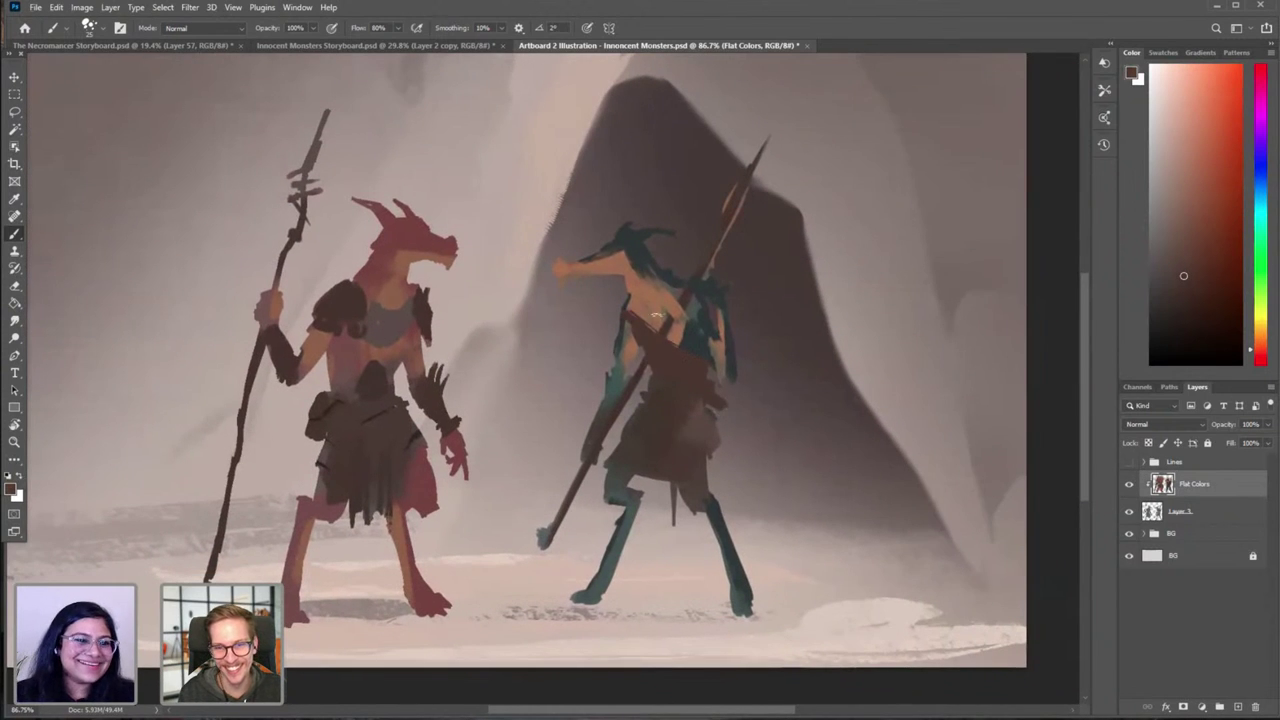
alt+click(648, 325)
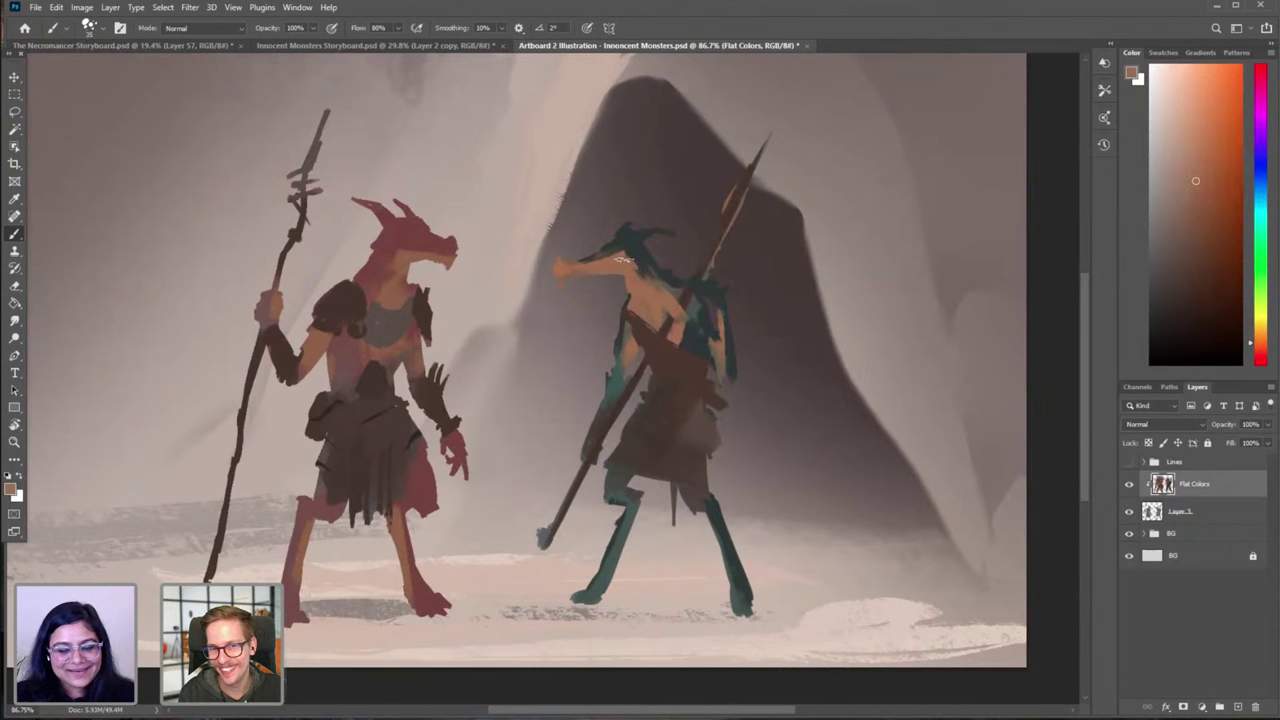
drag(689, 387, 668, 396)
alt+click(661, 333)
key([)
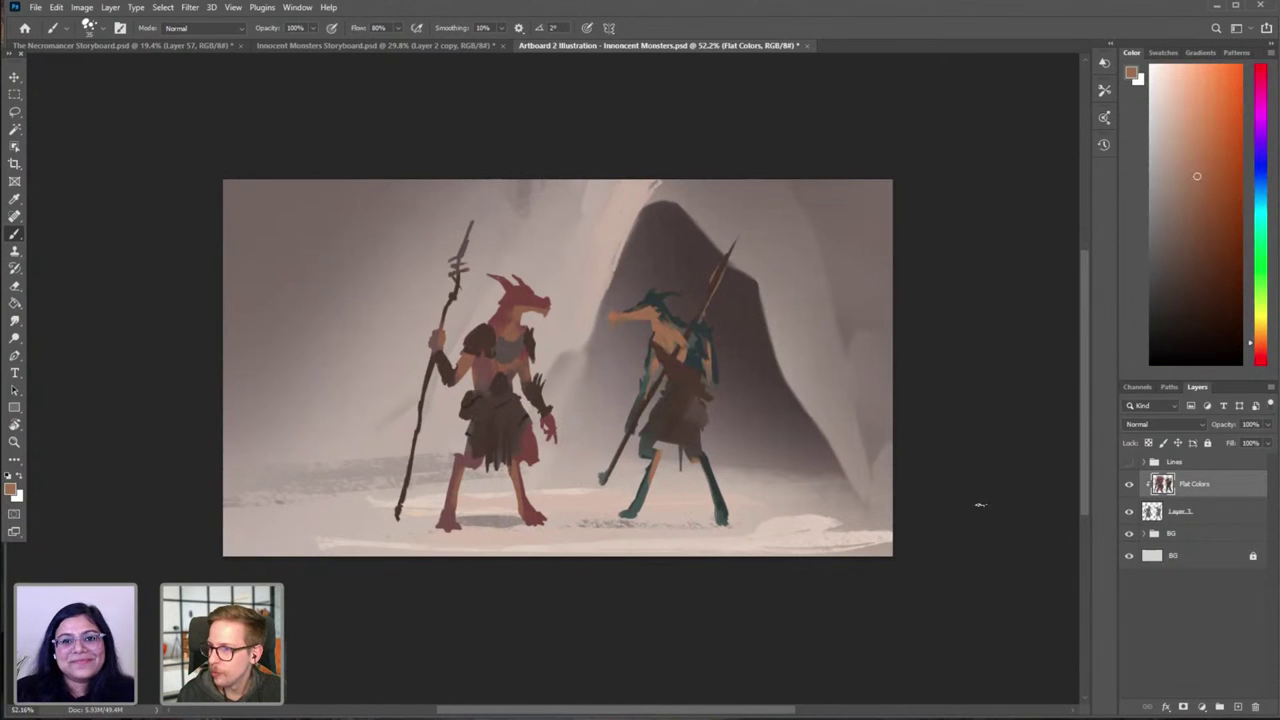
Step: Mix a lighter muted teal and paint highlights along both of the teal creature's arms with a smaller brush
scroll(737, 371, up, 3)
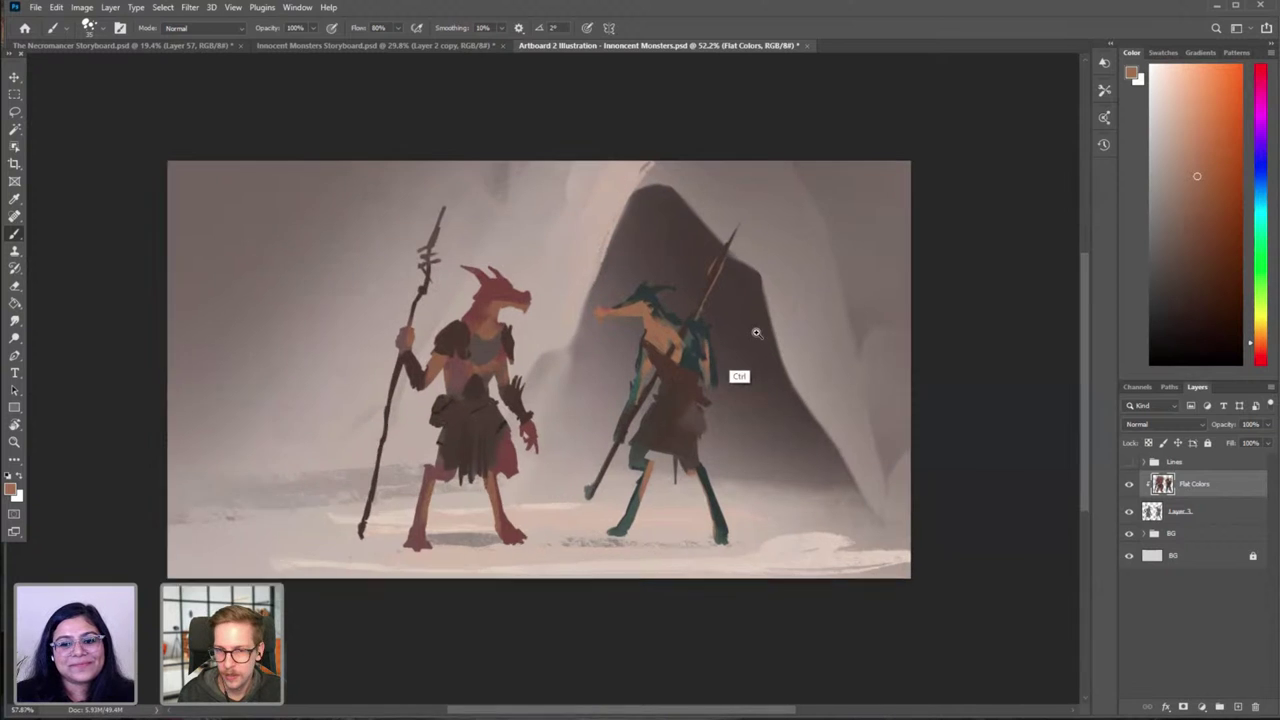
alt+click(634, 267)
click(1175, 275)
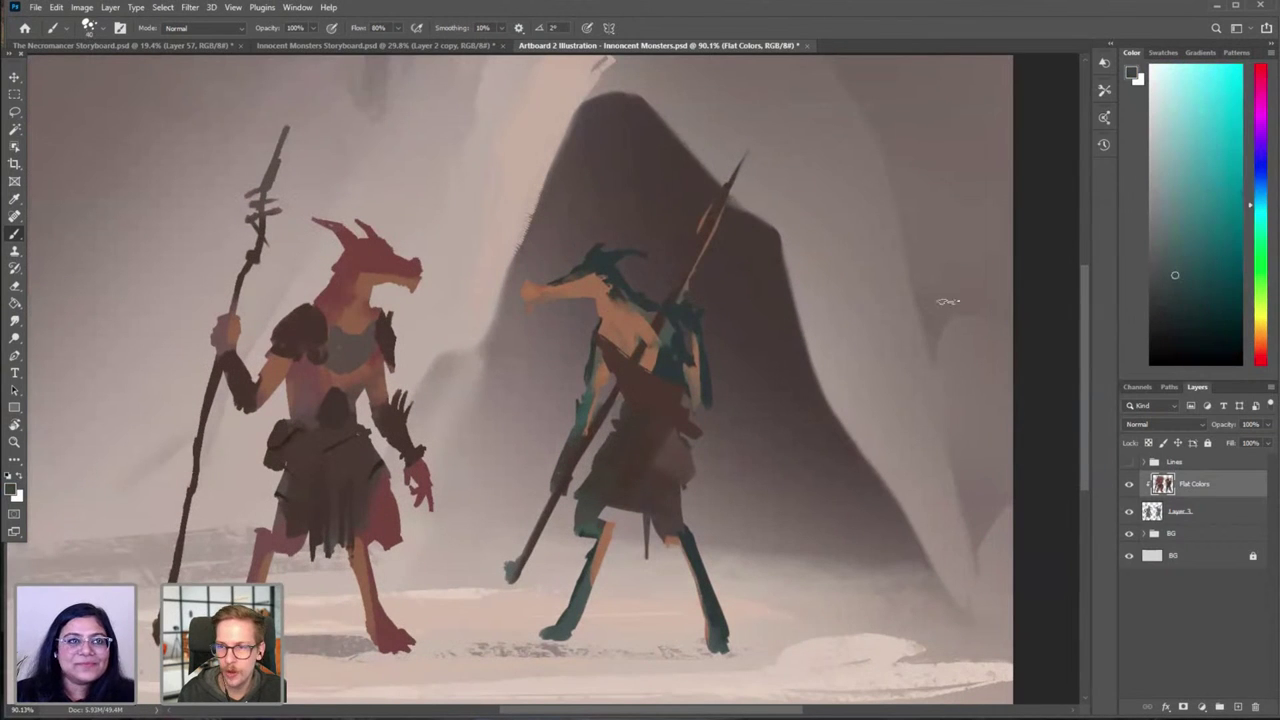
click(1260, 210)
click(1180, 265)
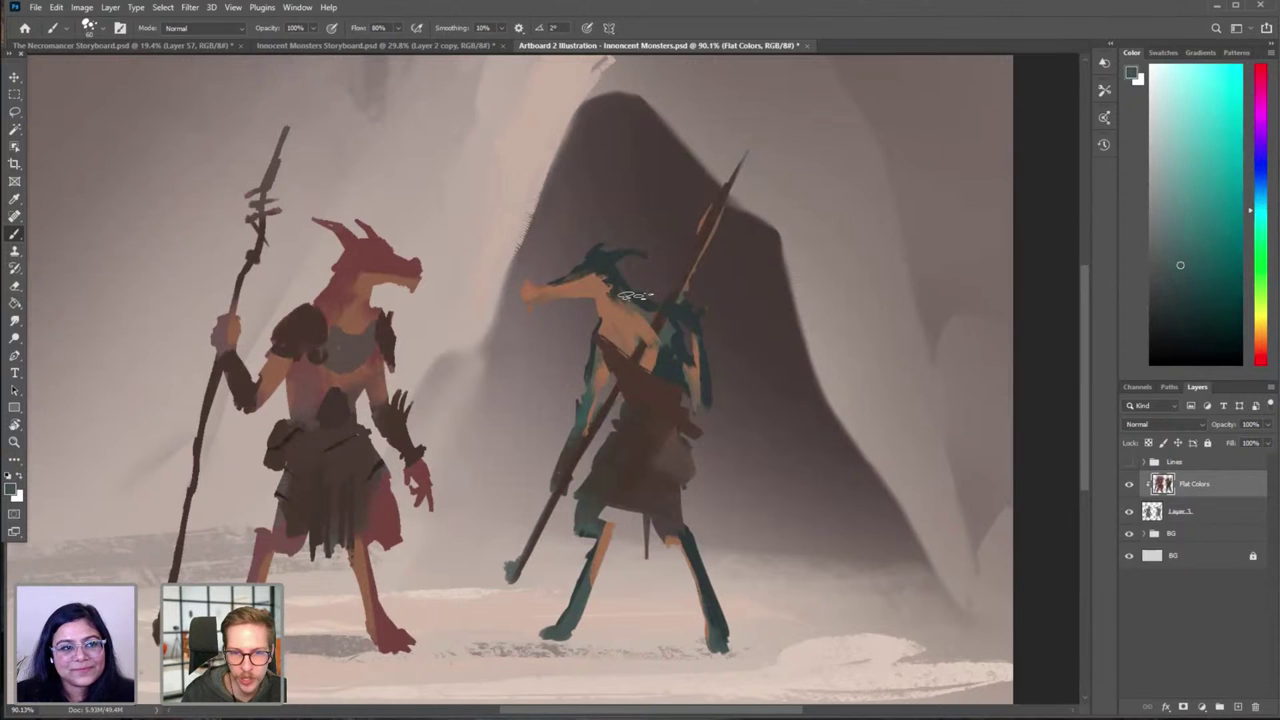
click(1189, 231)
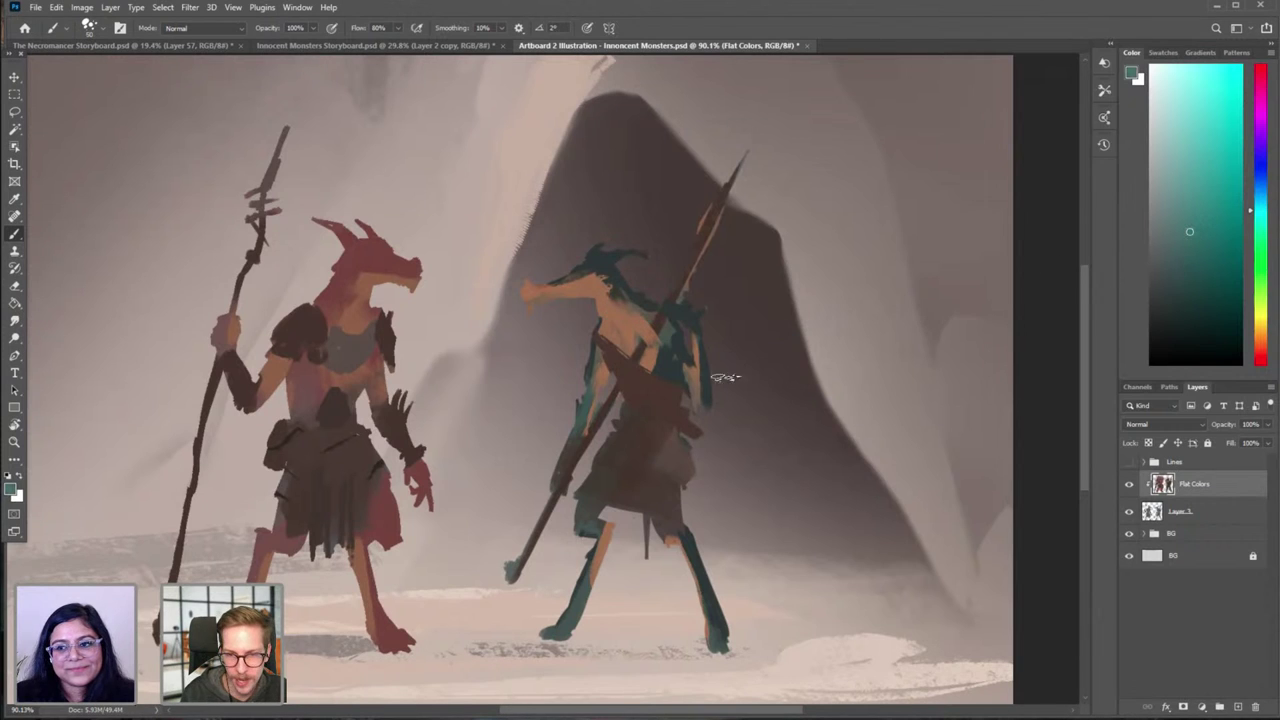
key(bracketleft)
mouse_move(697, 313)
mouse_down()
mouse_move(720, 402)
mouse_move(716, 374)
mouse_move(710, 394)
mouse_up()
key(bracketleft)
key(bracketleft)
drag(585, 402, 560, 471)
key(ctrl+z)
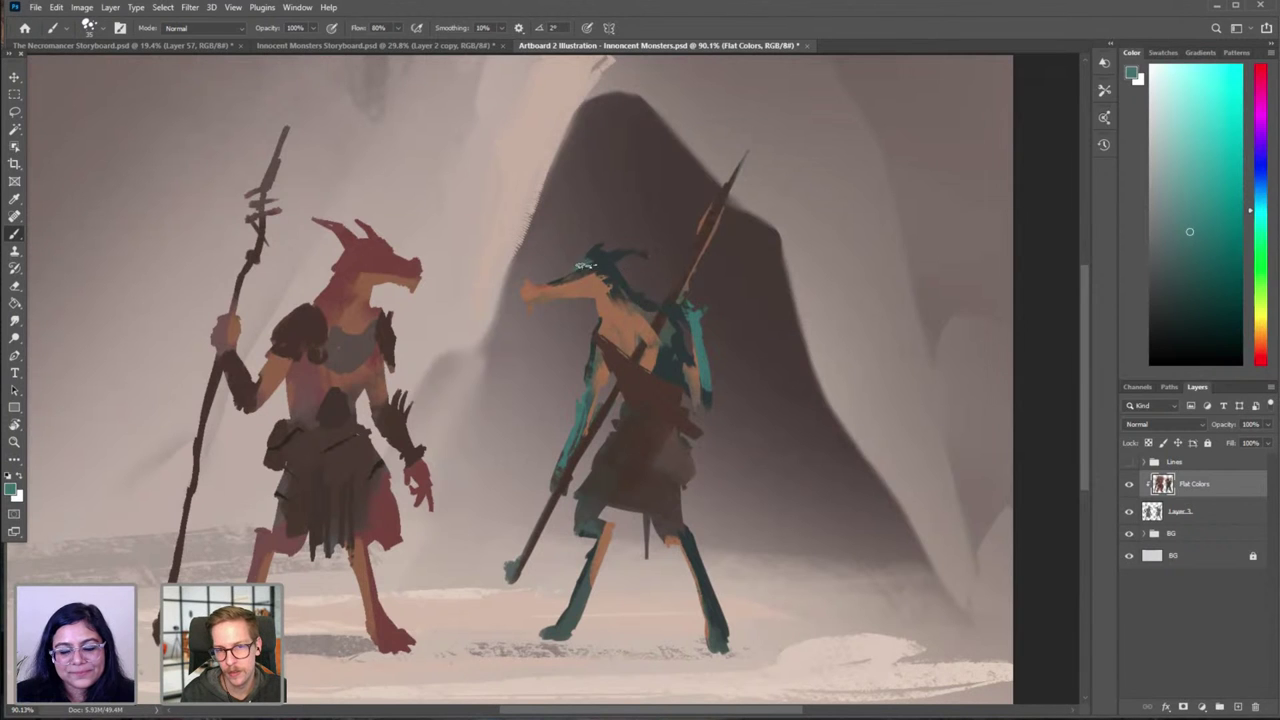
Step: Switch to a different brush preset and paint dark tones sampled from the teal creature into its arm and upper body
scroll(732, 429, down, 3)
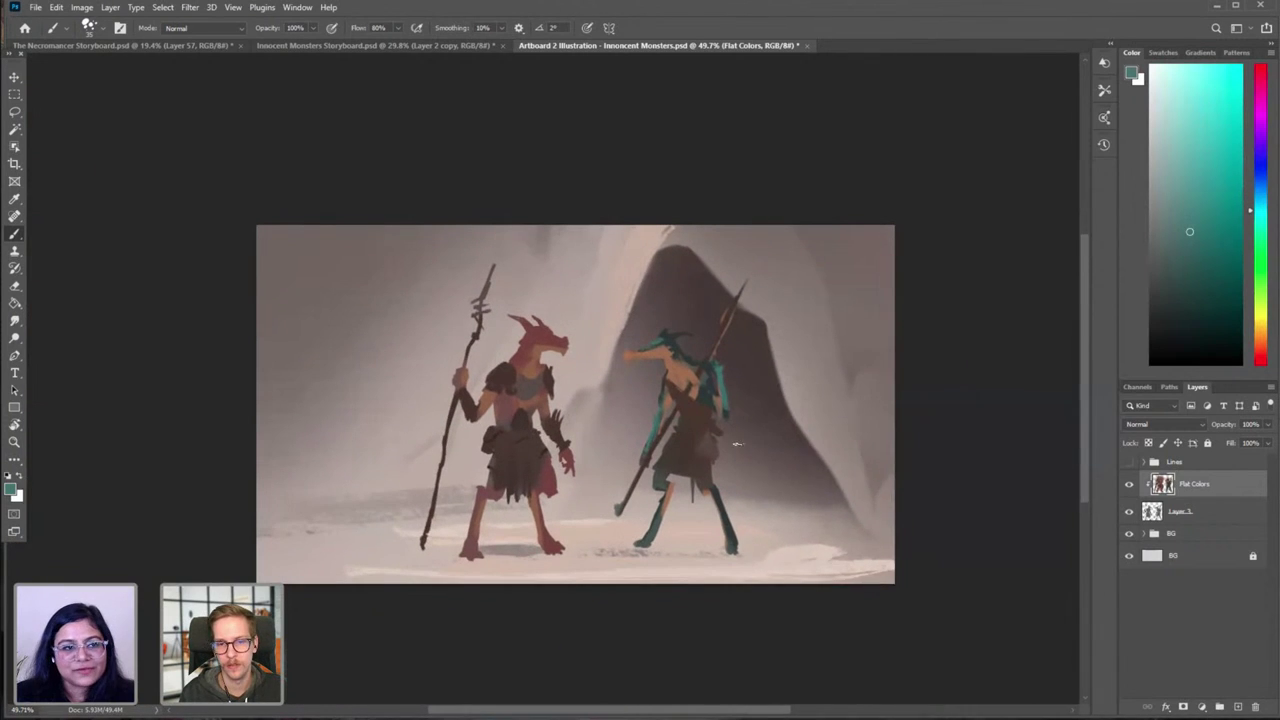
right_click(755, 440)
double_click(820, 540)
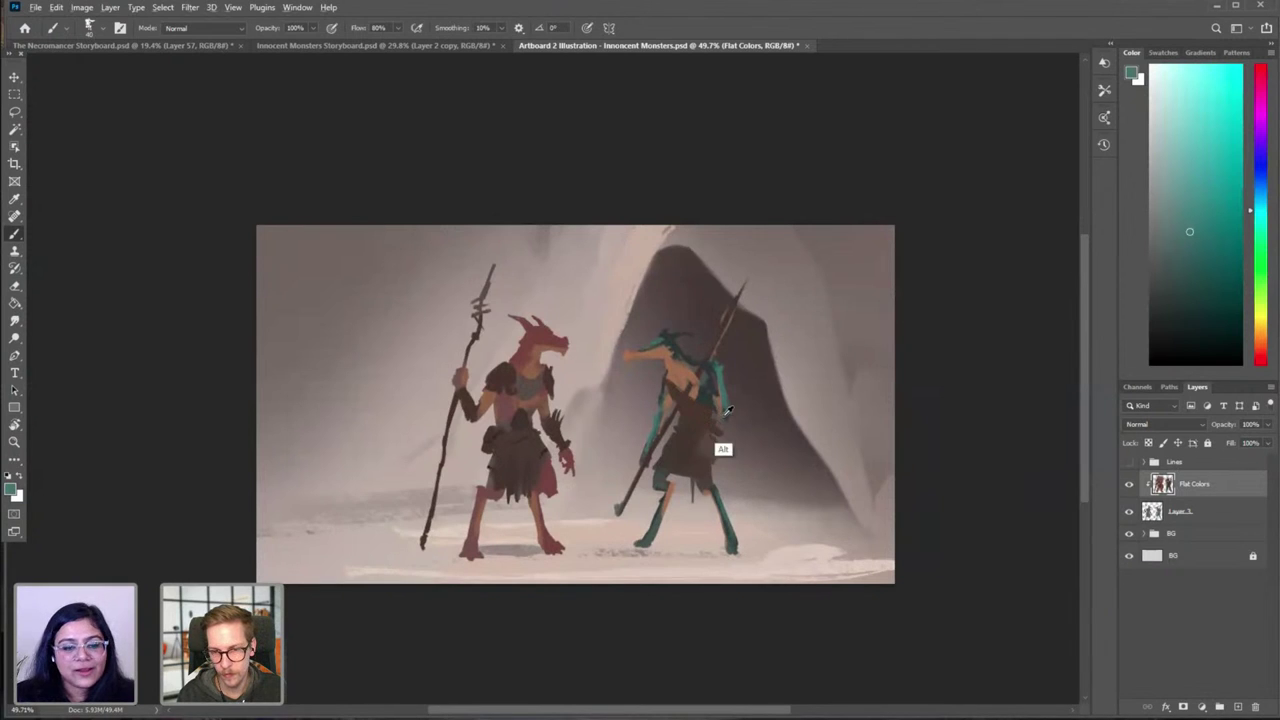
alt+click(728, 448)
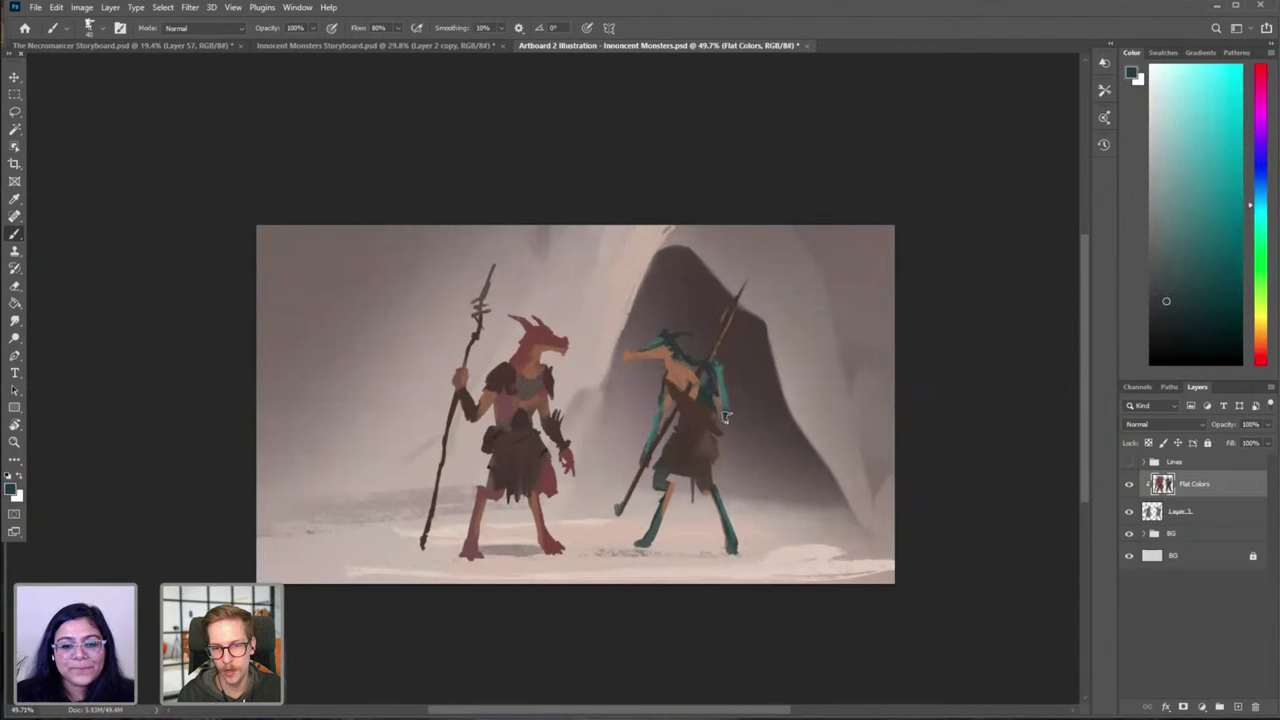
alt+click(658, 432)
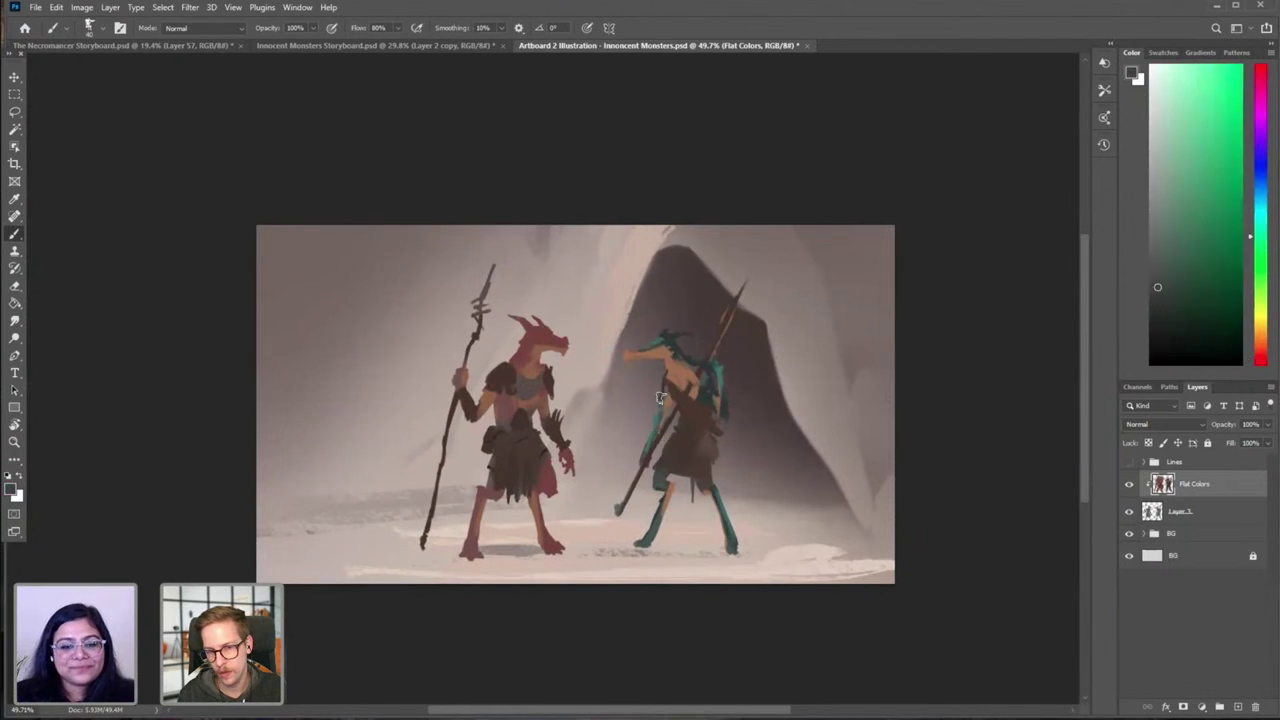
alt+click(678, 336)
drag(675, 372, 690, 370)
drag(675, 365, 642, 380)
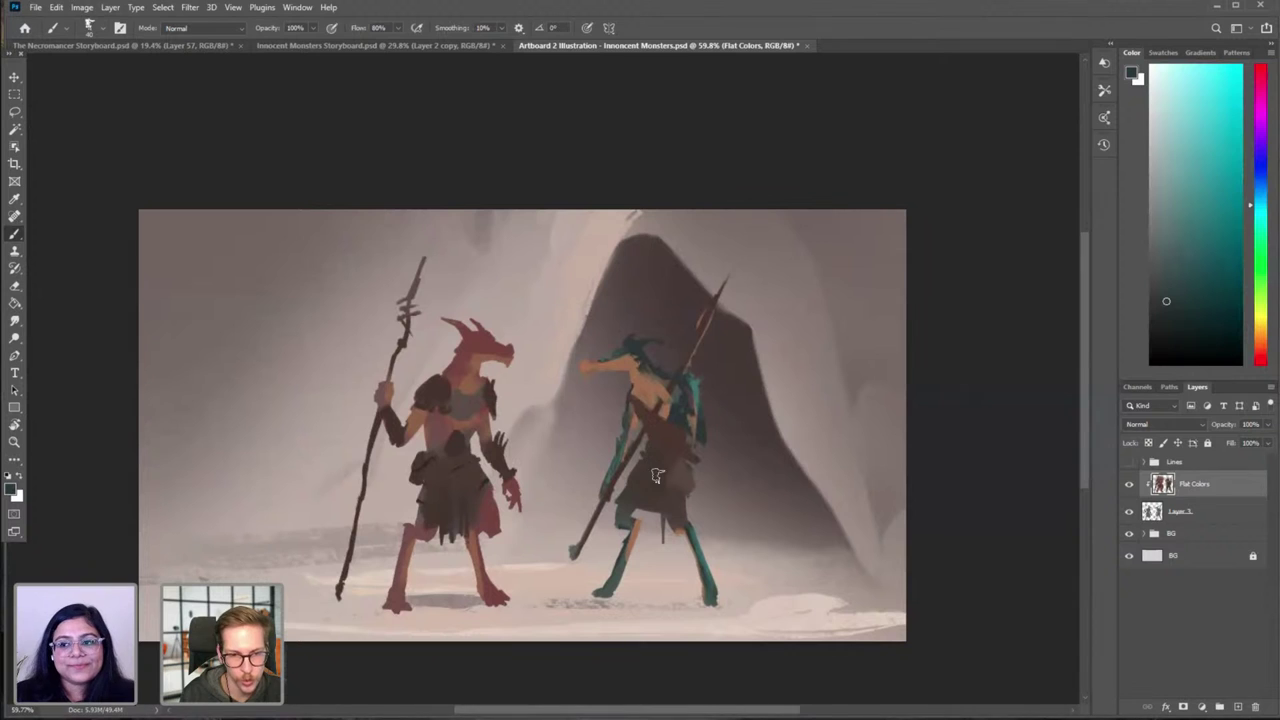
Step: Check the figures against the line art, then mix a muted reddish grey and paint both creatures' spearheads with it
click(1129, 463)
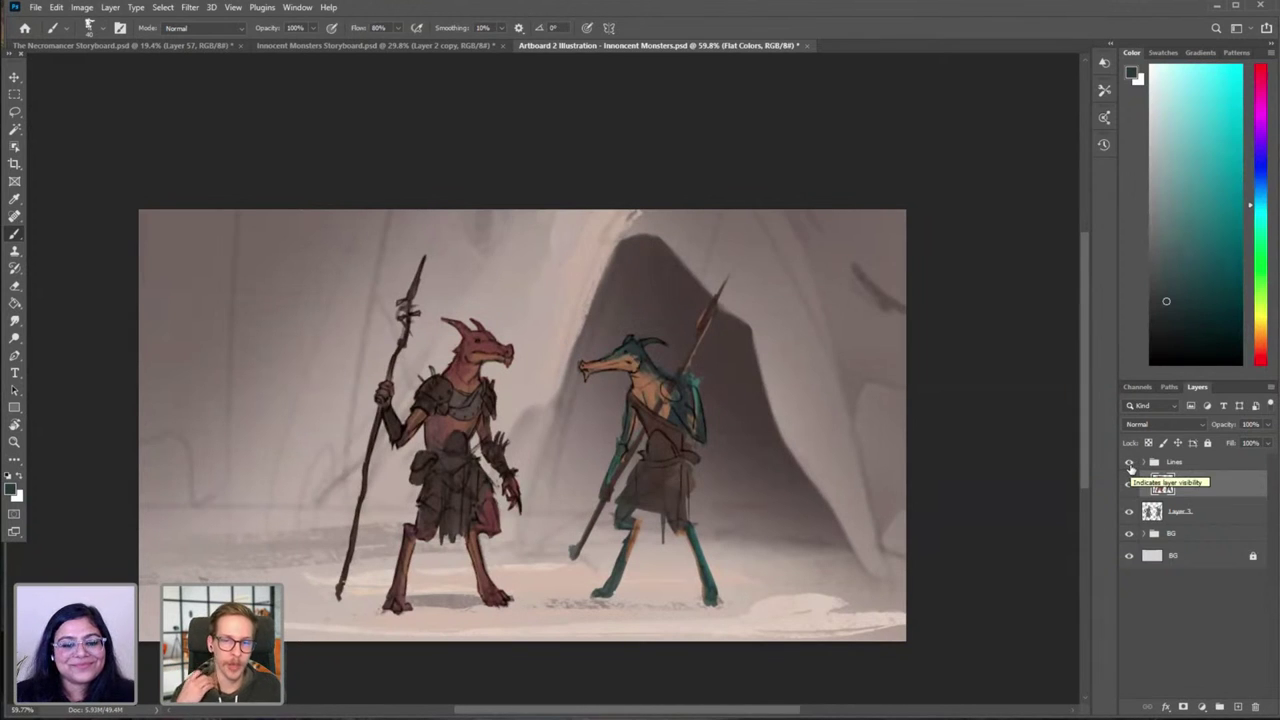
click(1130, 463)
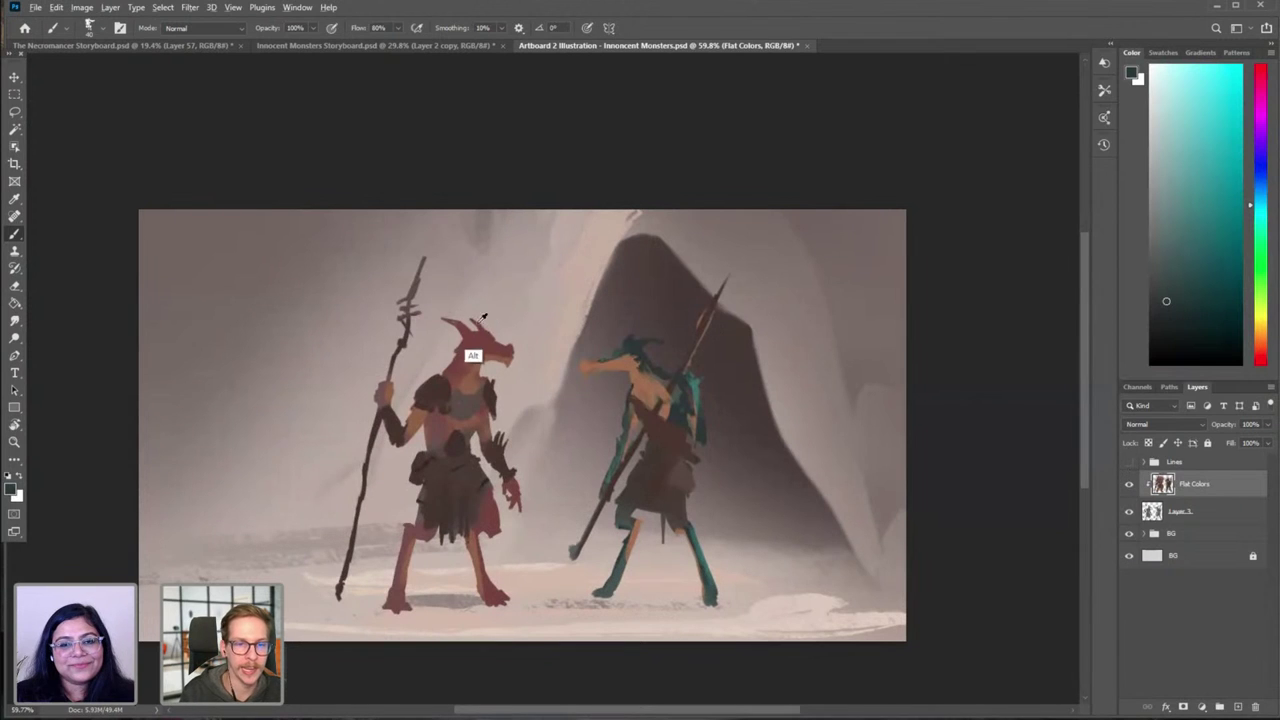
alt+click(412, 296)
click(1162, 224)
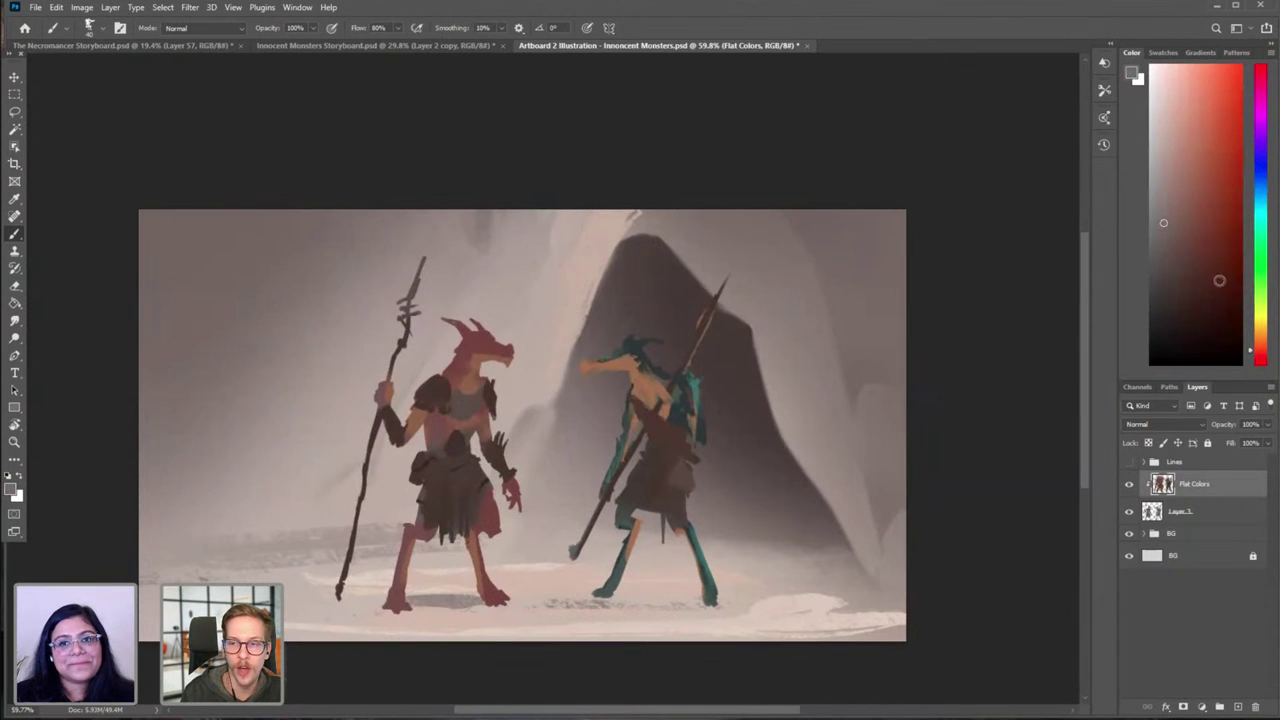
click(1251, 357)
click(1159, 214)
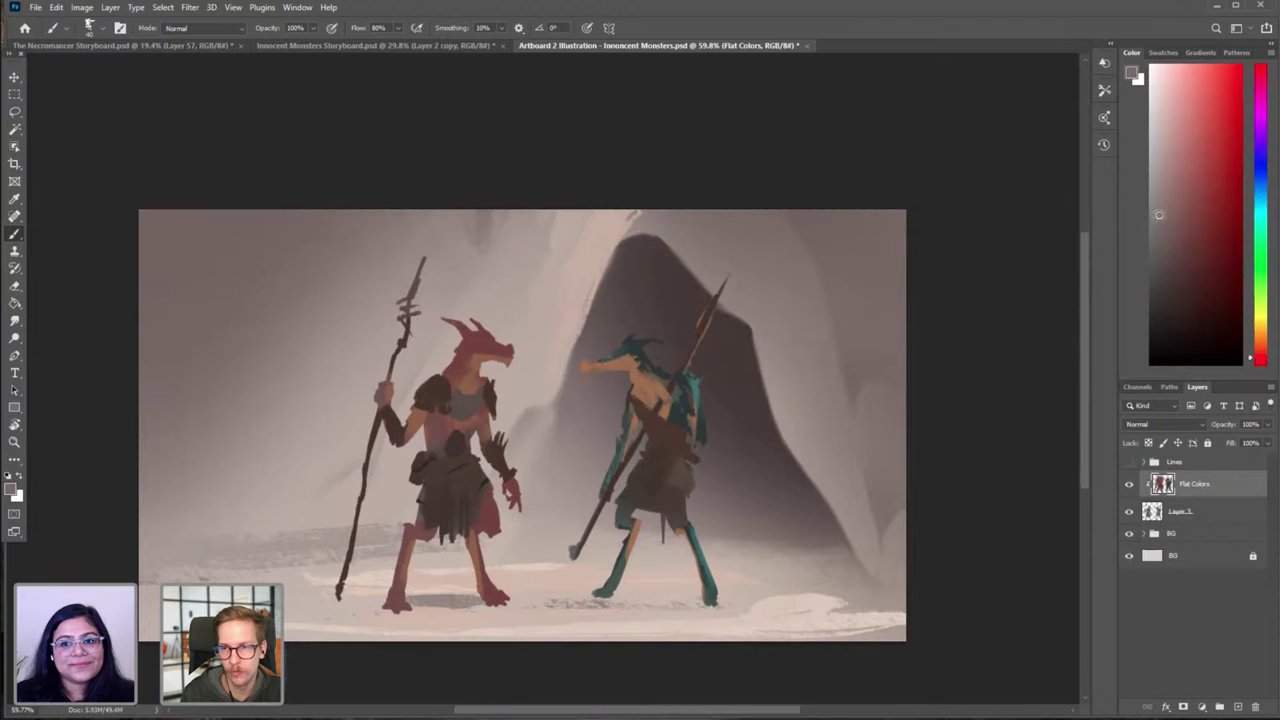
drag(428, 252, 403, 310)
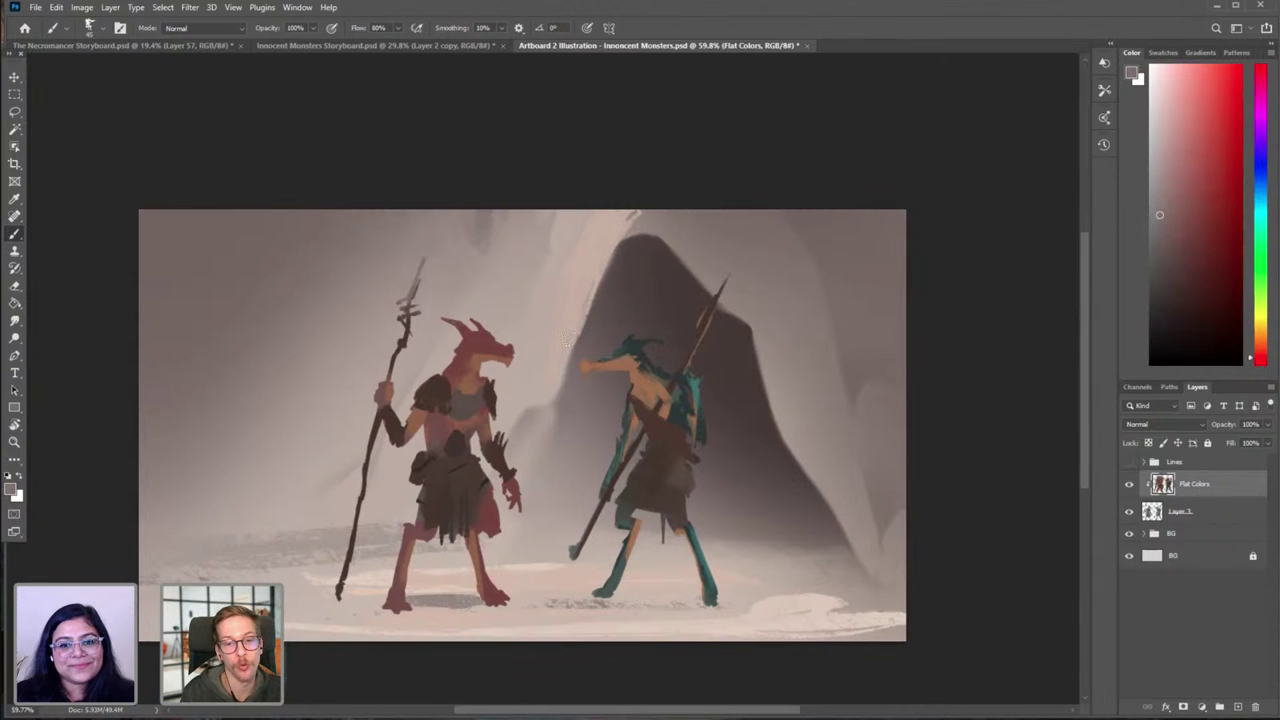
key(bracketleft)
drag(731, 273, 702, 325)
key(ctrl+z)
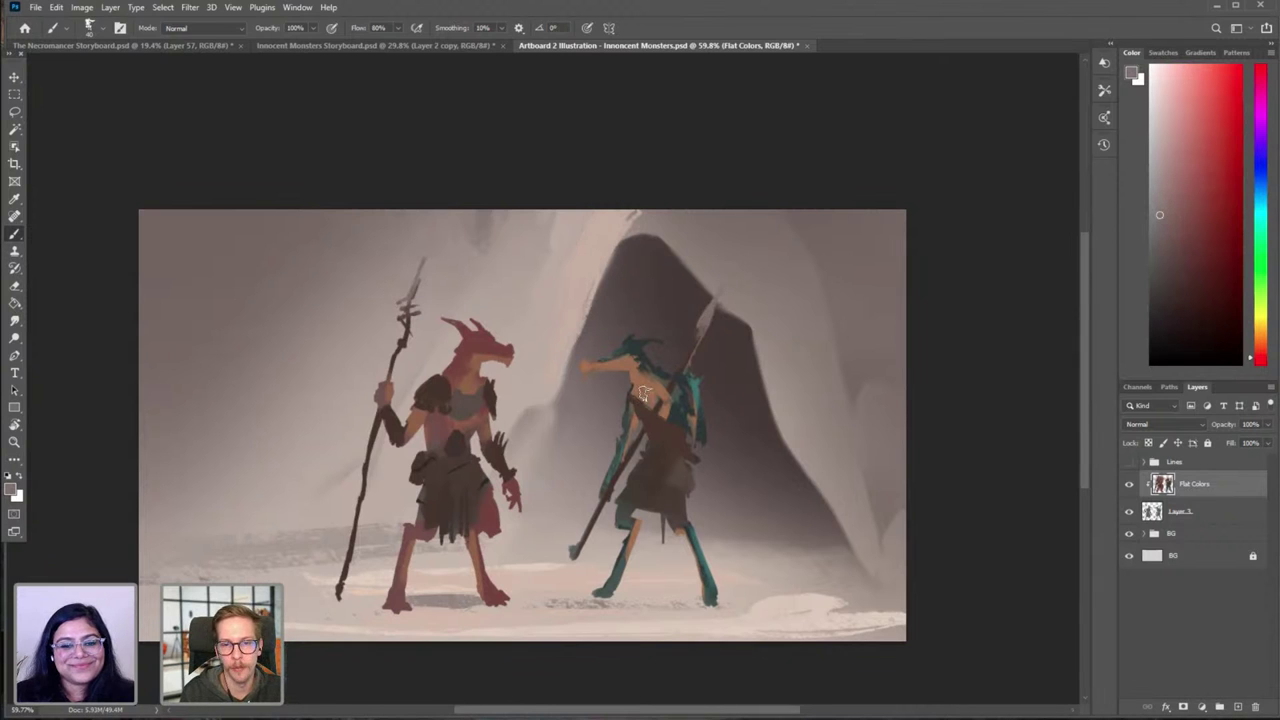
Step: Mix a darker desaturated brown, tone both spearheads with it, and save the illustration
click(1260, 337)
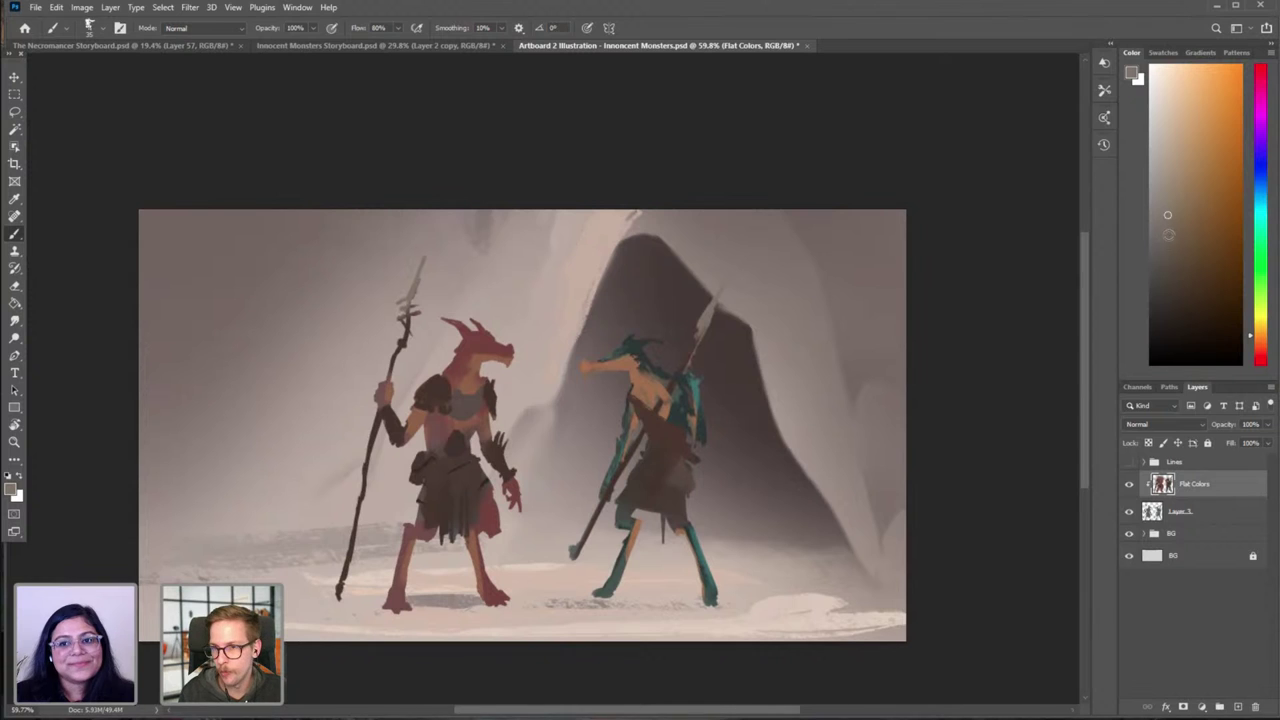
click(1177, 266)
click(1264, 344)
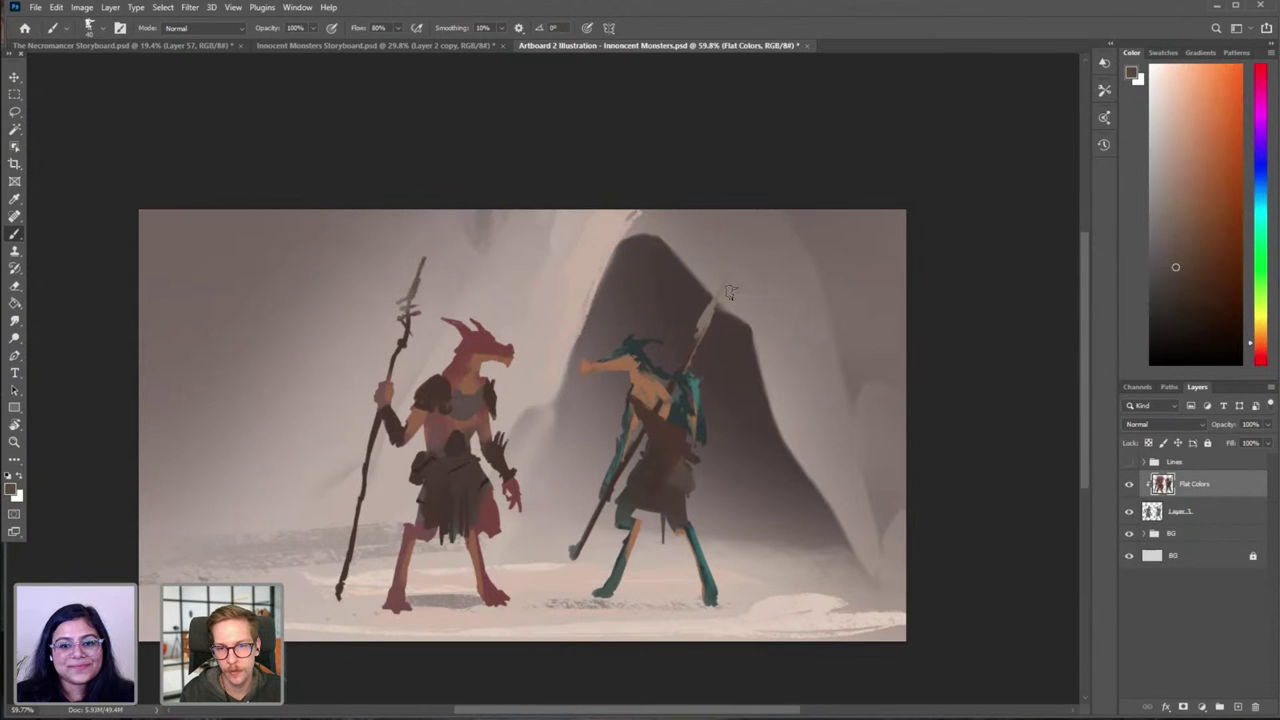
scroll(757, 556, down, 3)
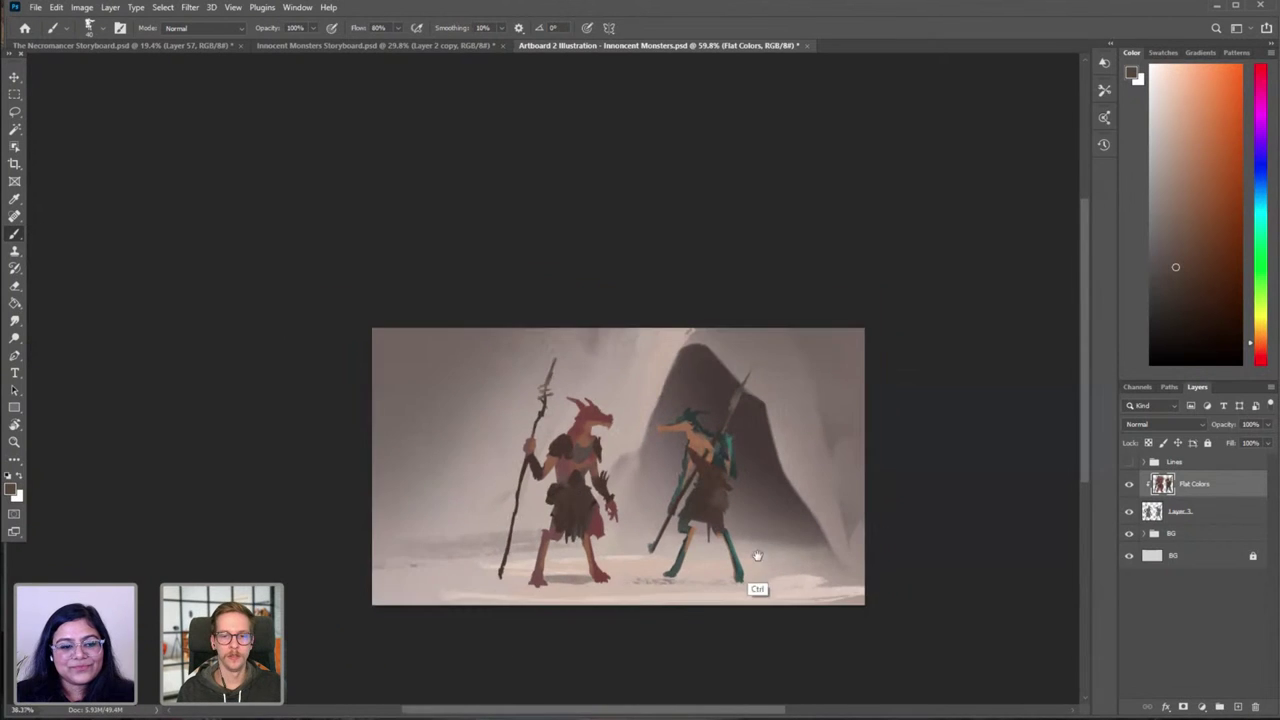
drag(757, 556, 738, 547)
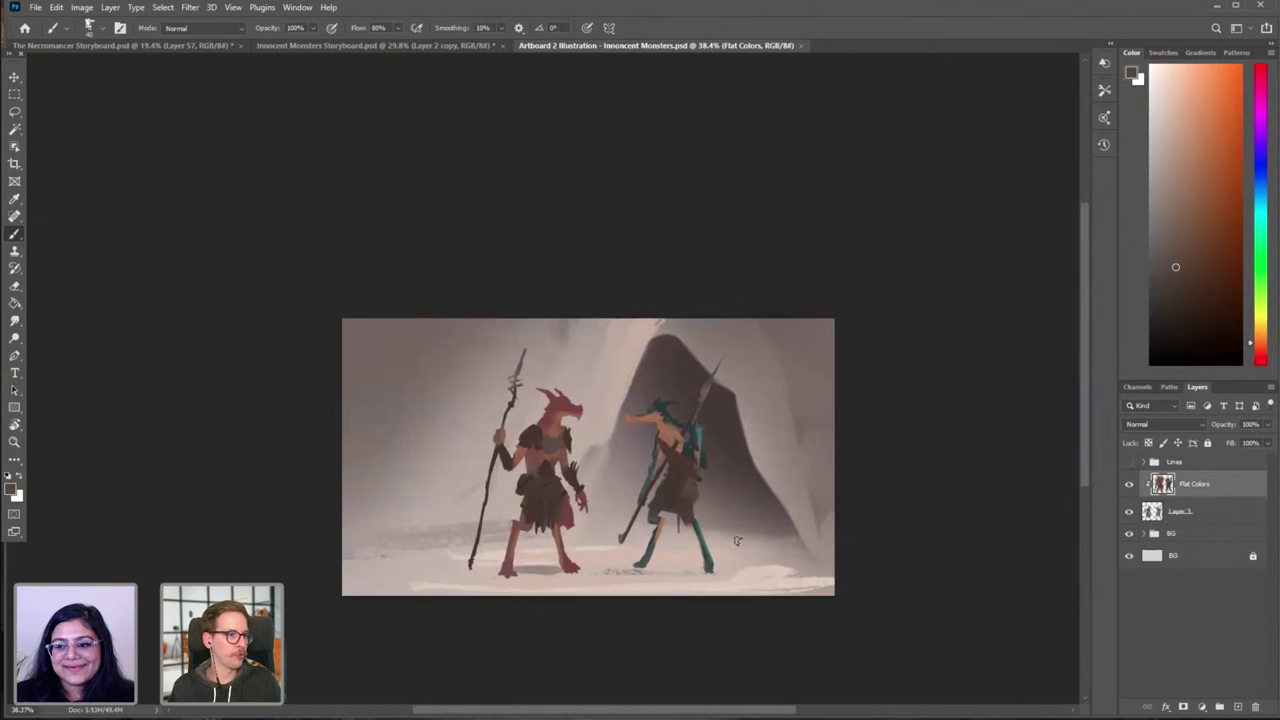
Step: Add a new layer in Multiply mode above Flat Colors, make it a clipping mask, and name it Multiply
scroll(826, 512, up, 4)
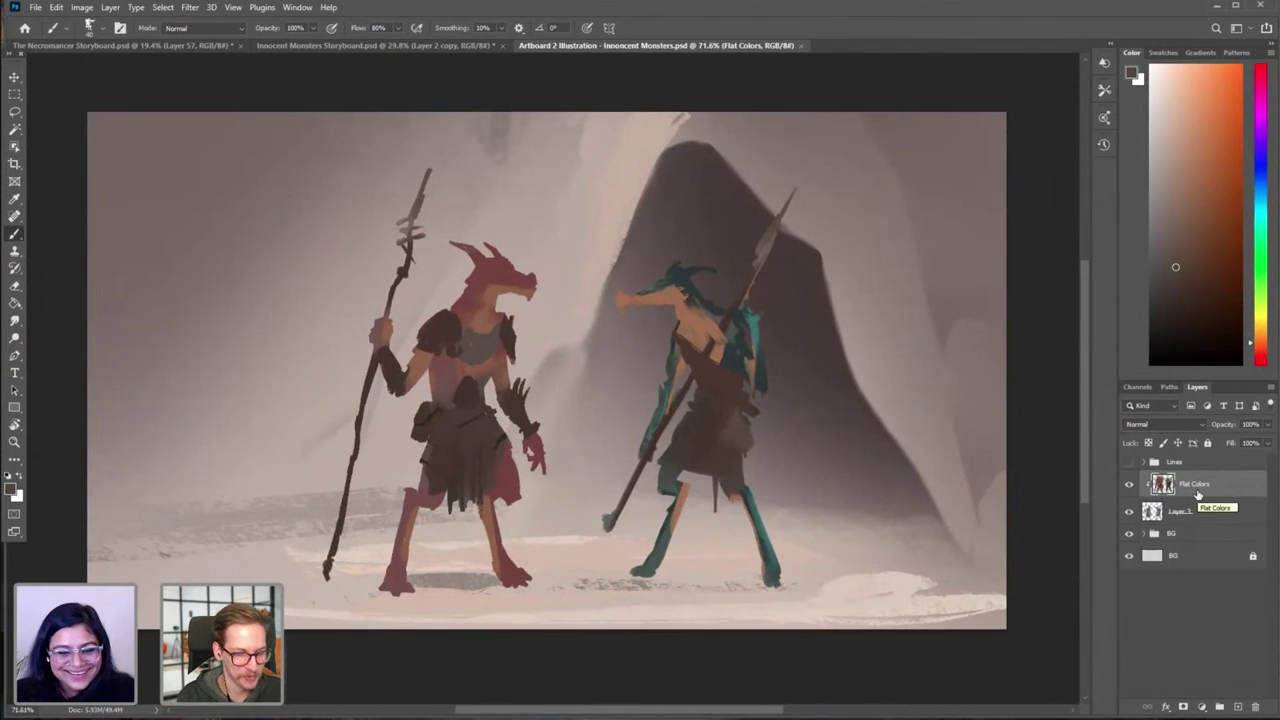
key(ctrl+shift+n)
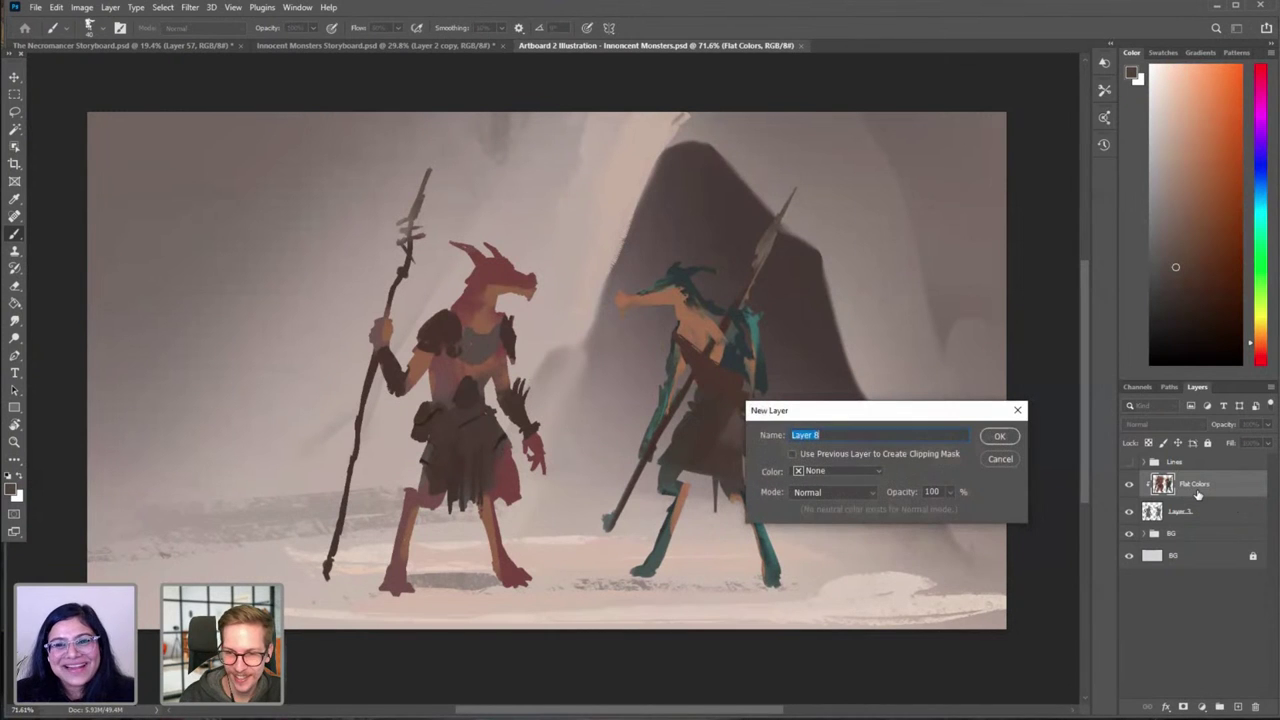
click(835, 492)
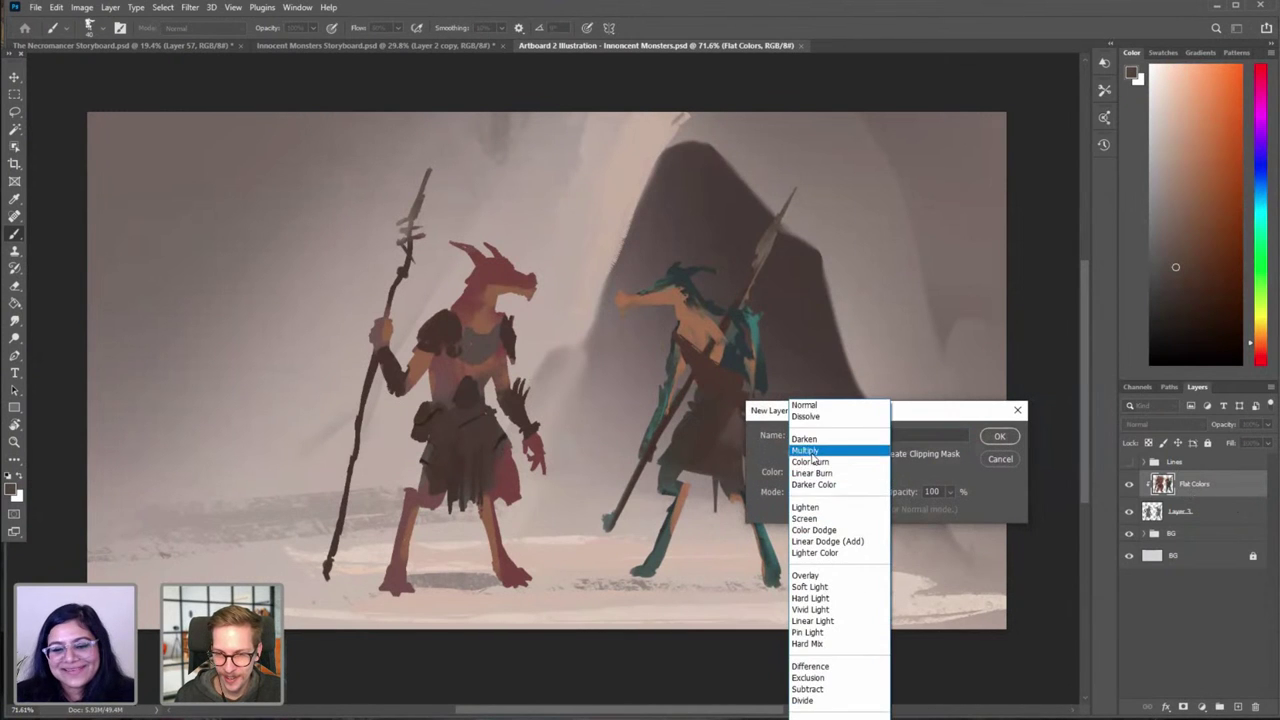
click(820, 456)
click(999, 436)
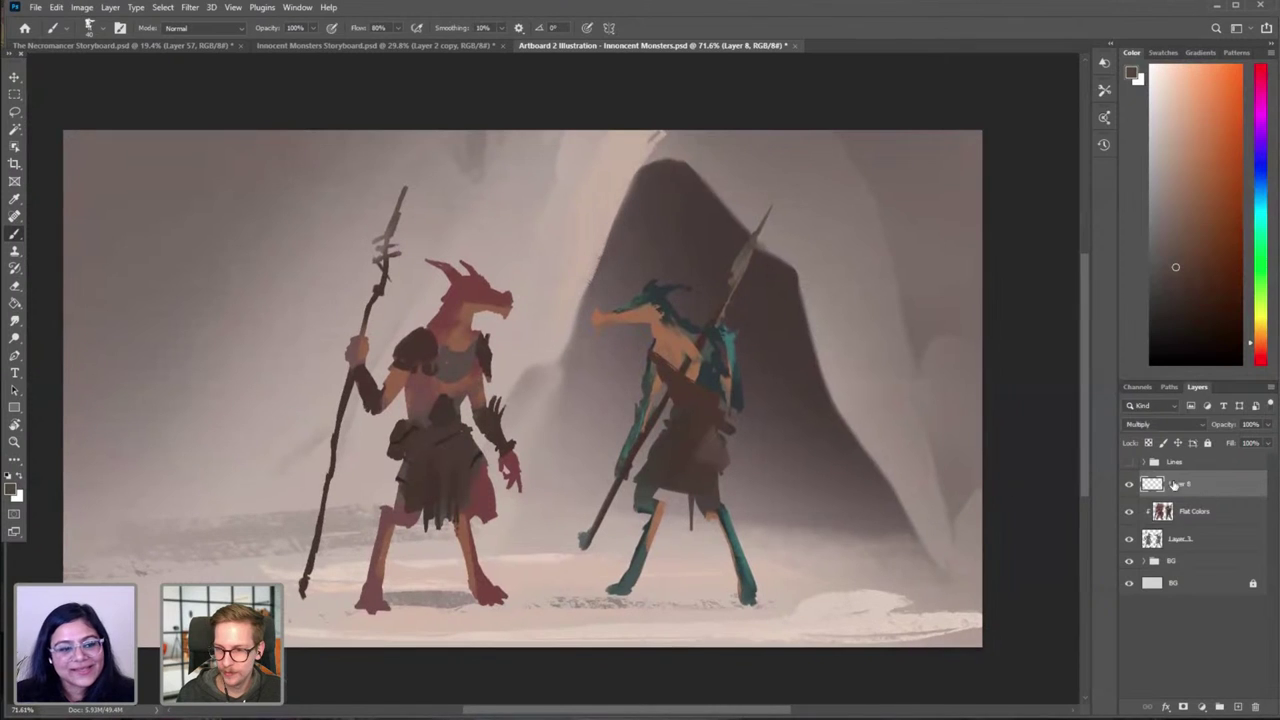
right_click(1215, 487)
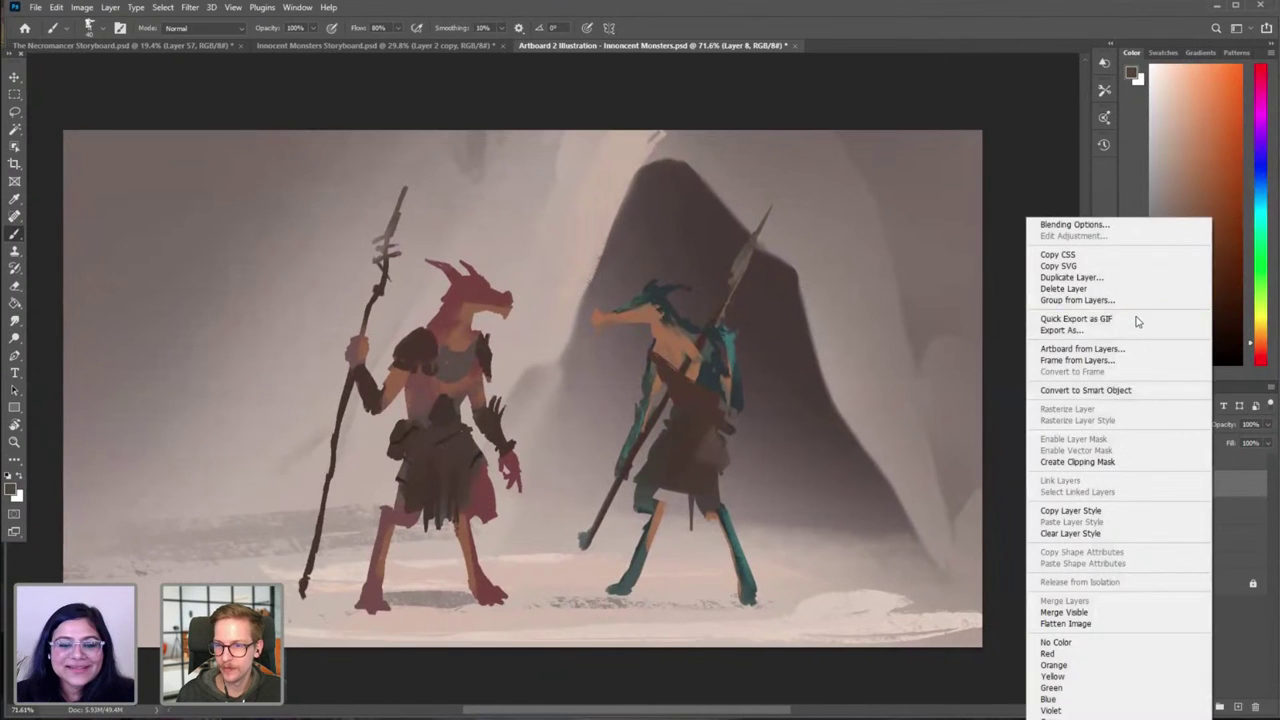
click(1122, 461)
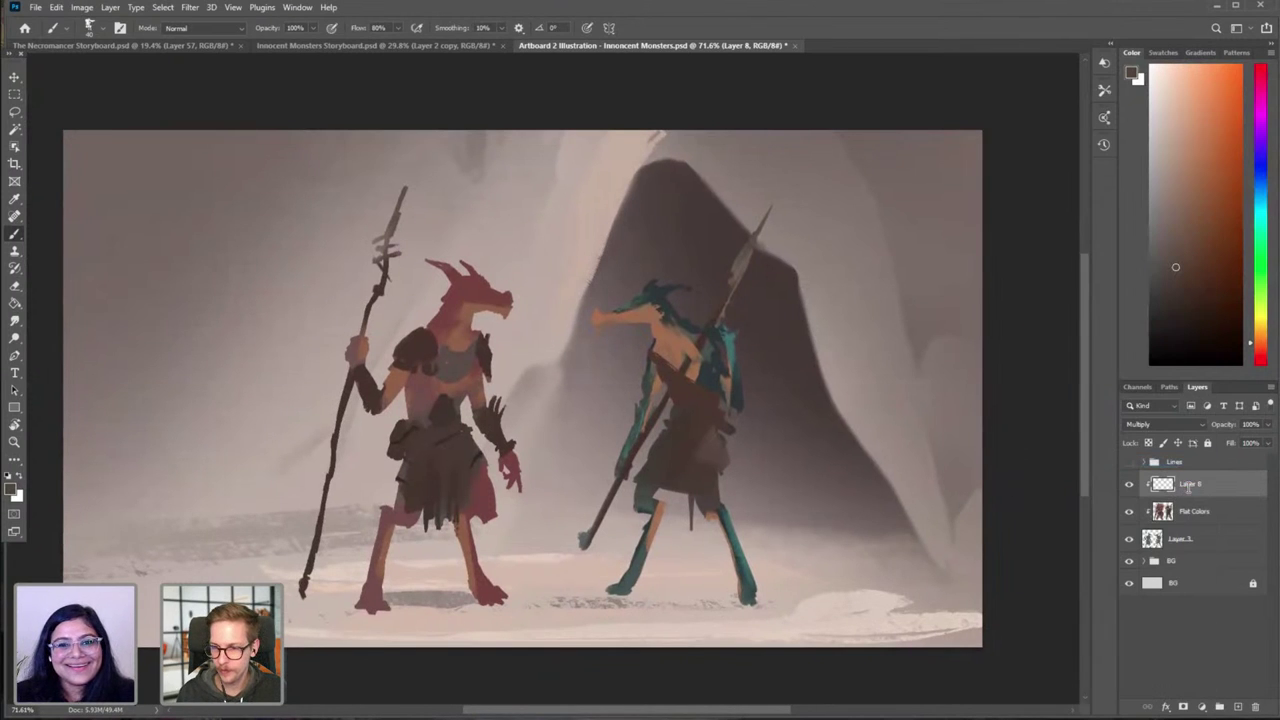
double_click(1188, 485)
text(M)
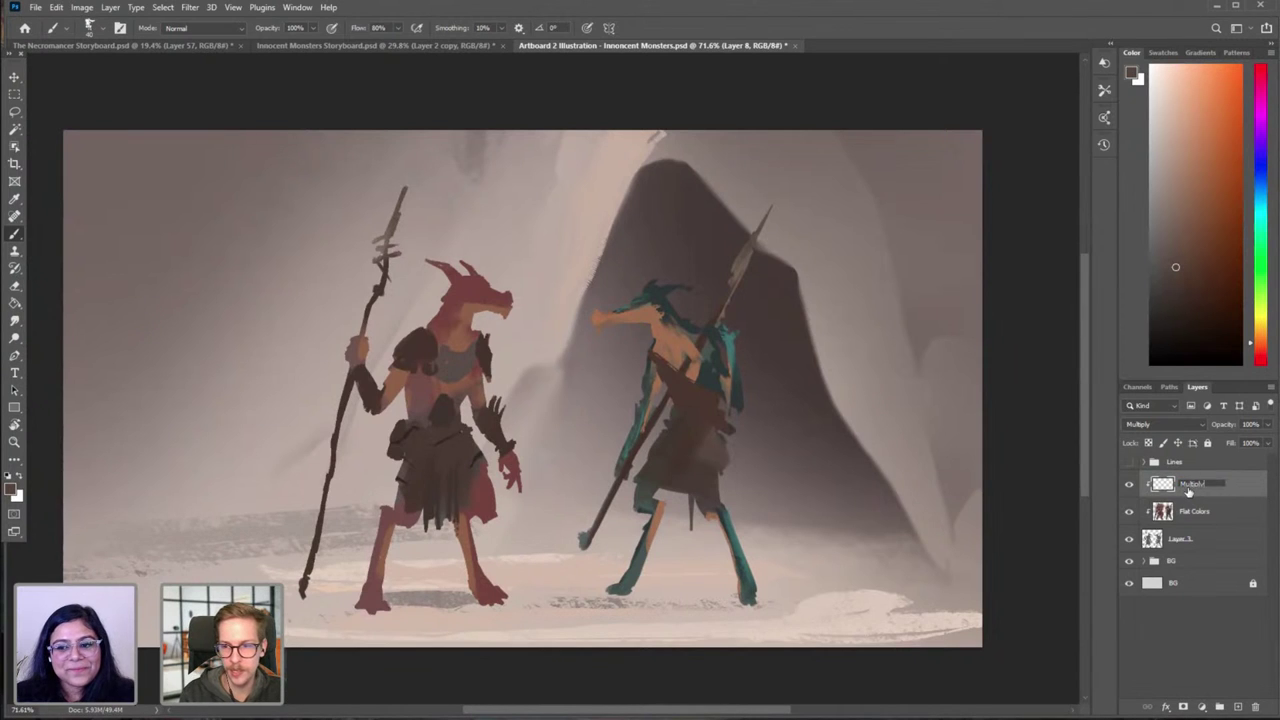
text(ultiply)
key(Return)
Step: Fill the Multiply layer with a light muted violet using the Paint Bucket and compare the creatures with and without it
drag(611, 412, 583, 417)
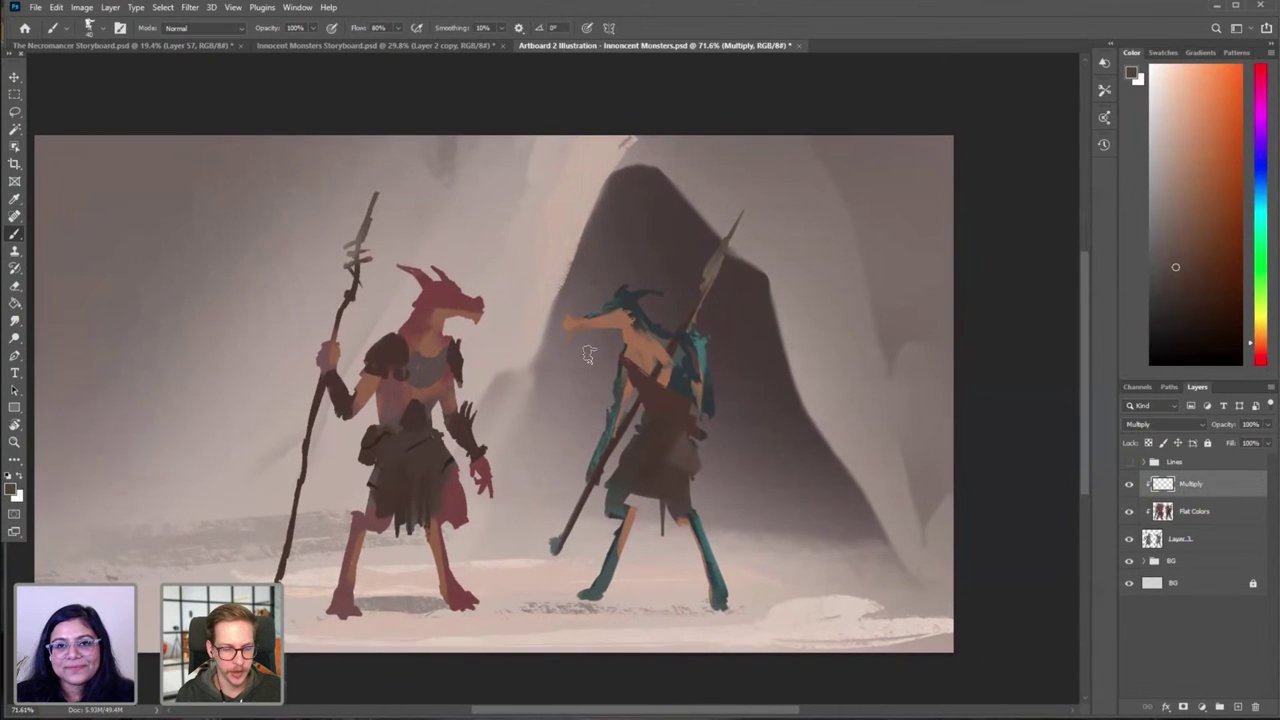
key(g)
click(1157, 143)
click(1158, 148)
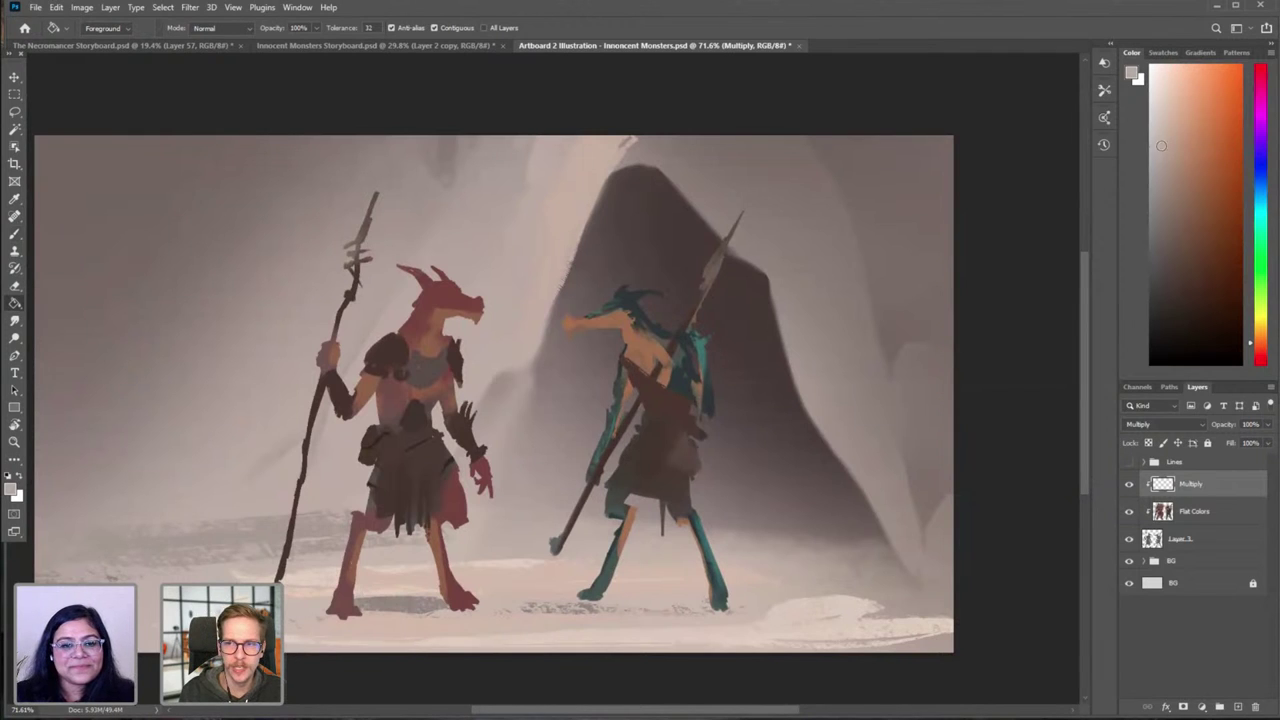
drag(1264, 170, 1262, 143)
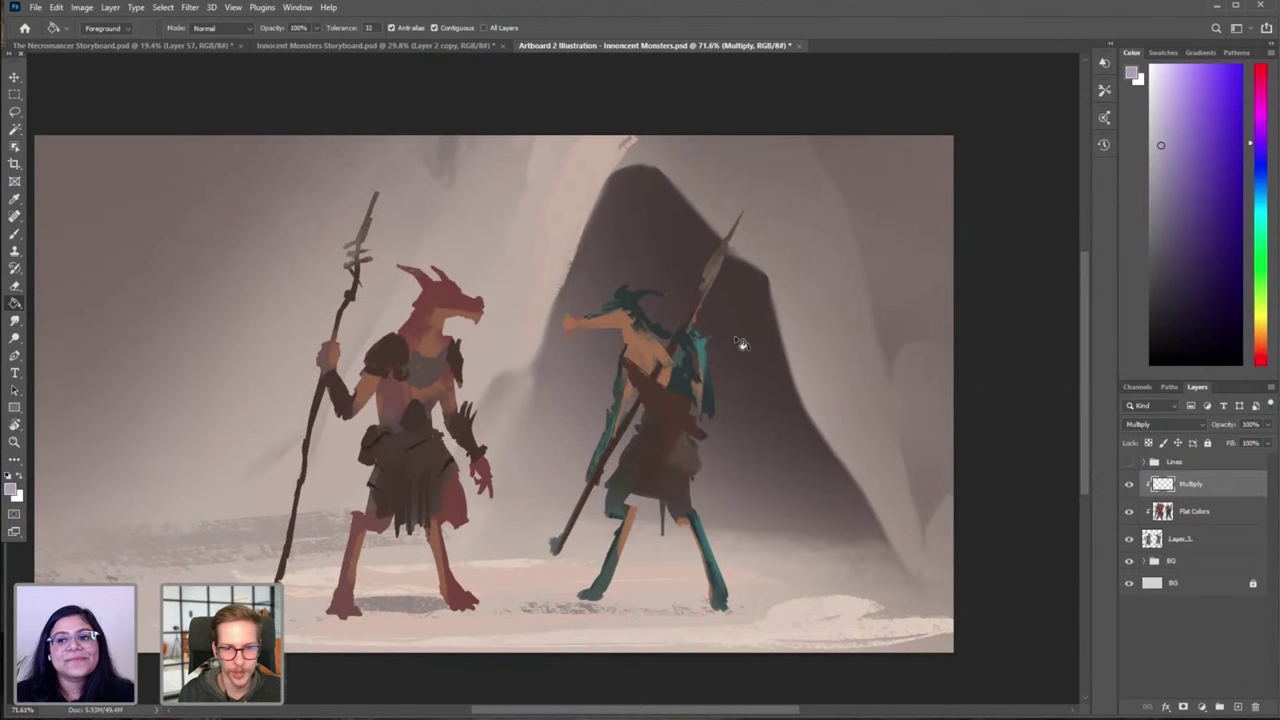
click(652, 425)
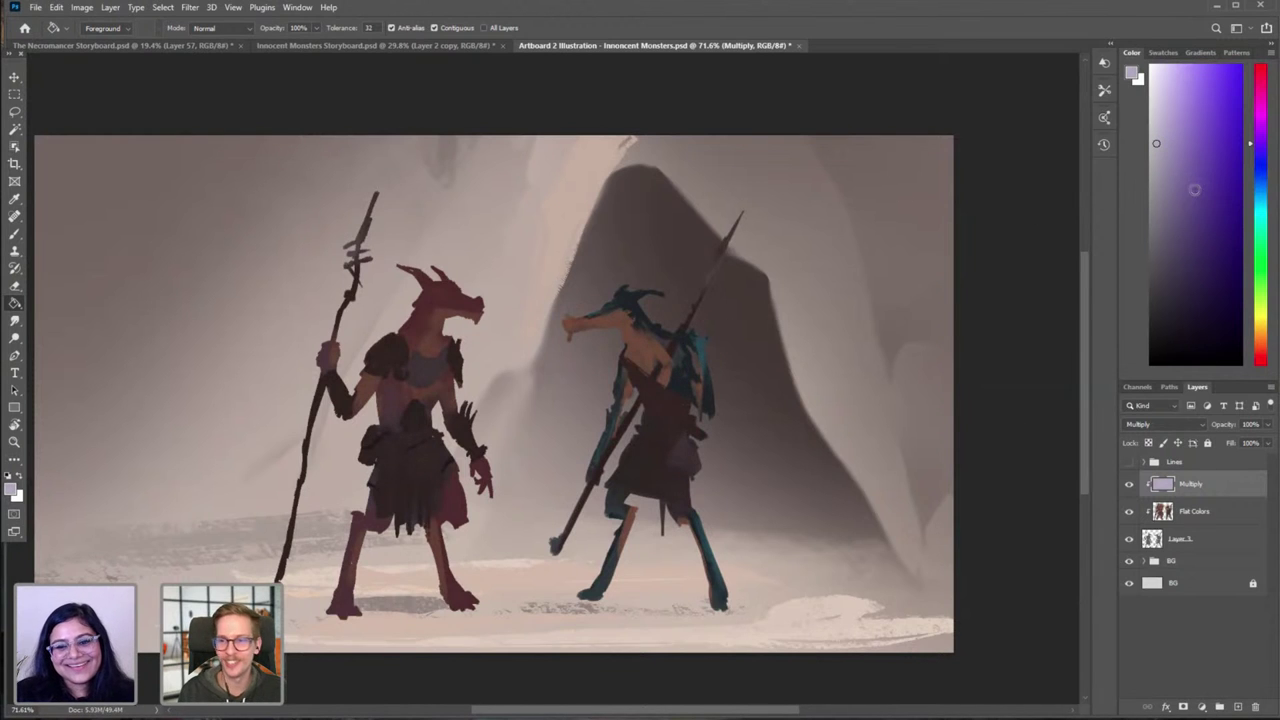
click(1130, 486)
click(1130, 486)
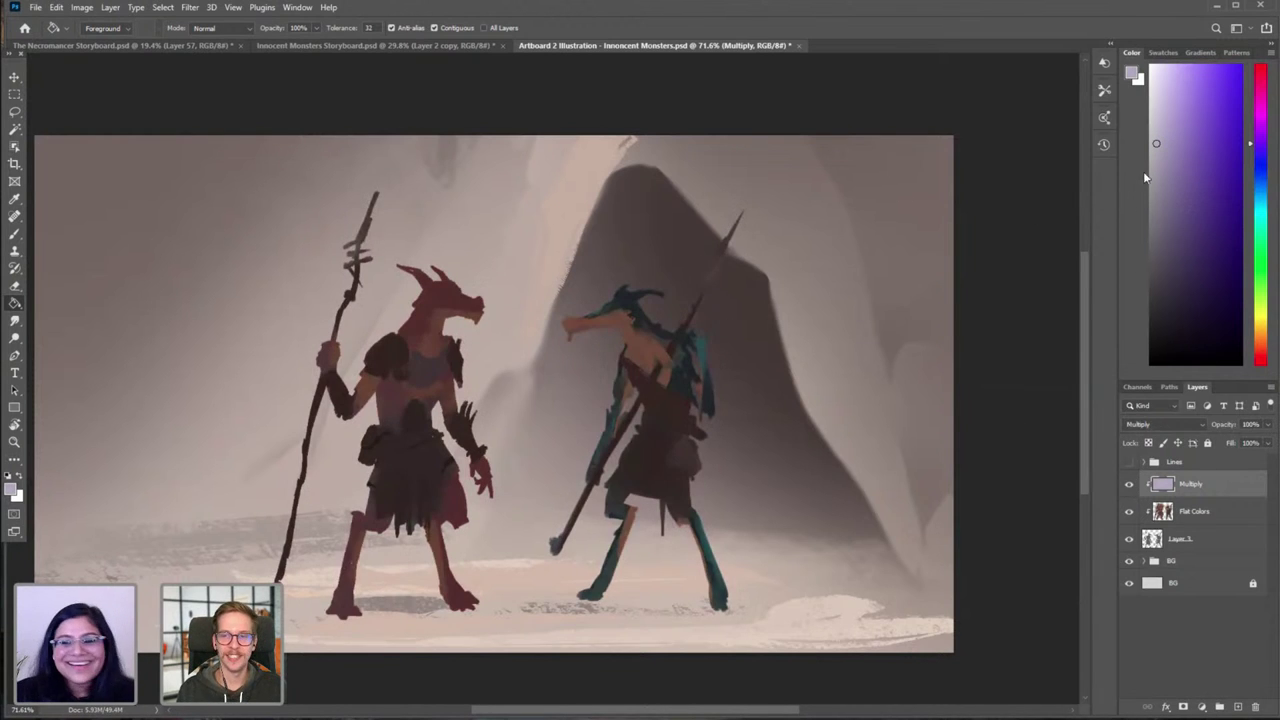
Step: Try refilling the Multiply layer with a more saturated violet and with a paler grey-violet
drag(1154, 143, 1176, 145)
click(503, 444)
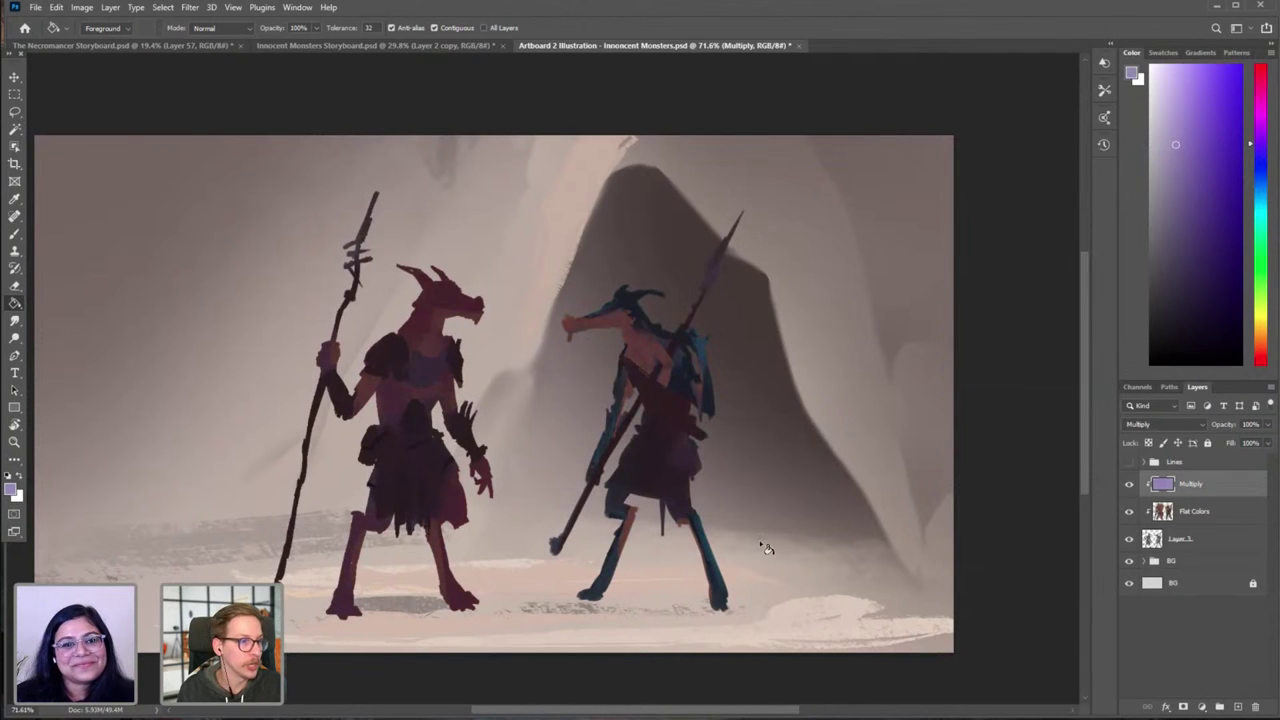
click(1153, 142)
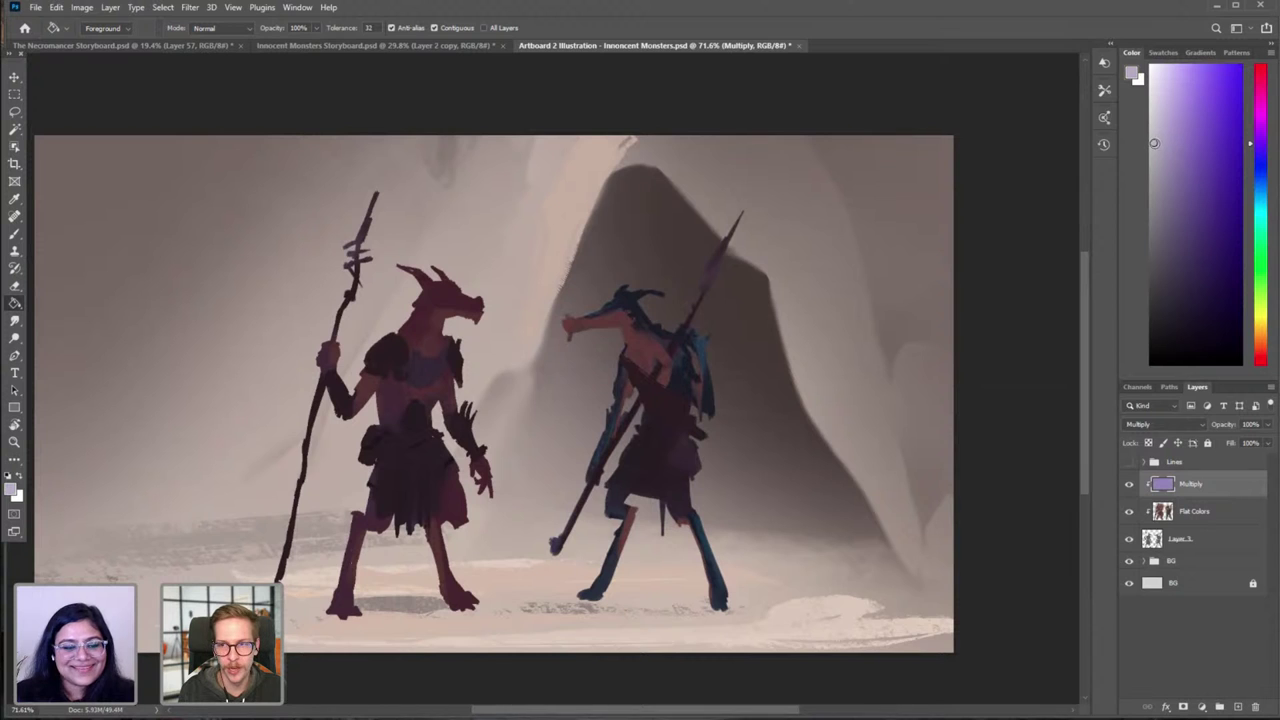
click(422, 424)
Step: Refill the Multiply layer with a slightly darker, nearly neutral grey-violet
scroll(609, 520, down, 2)
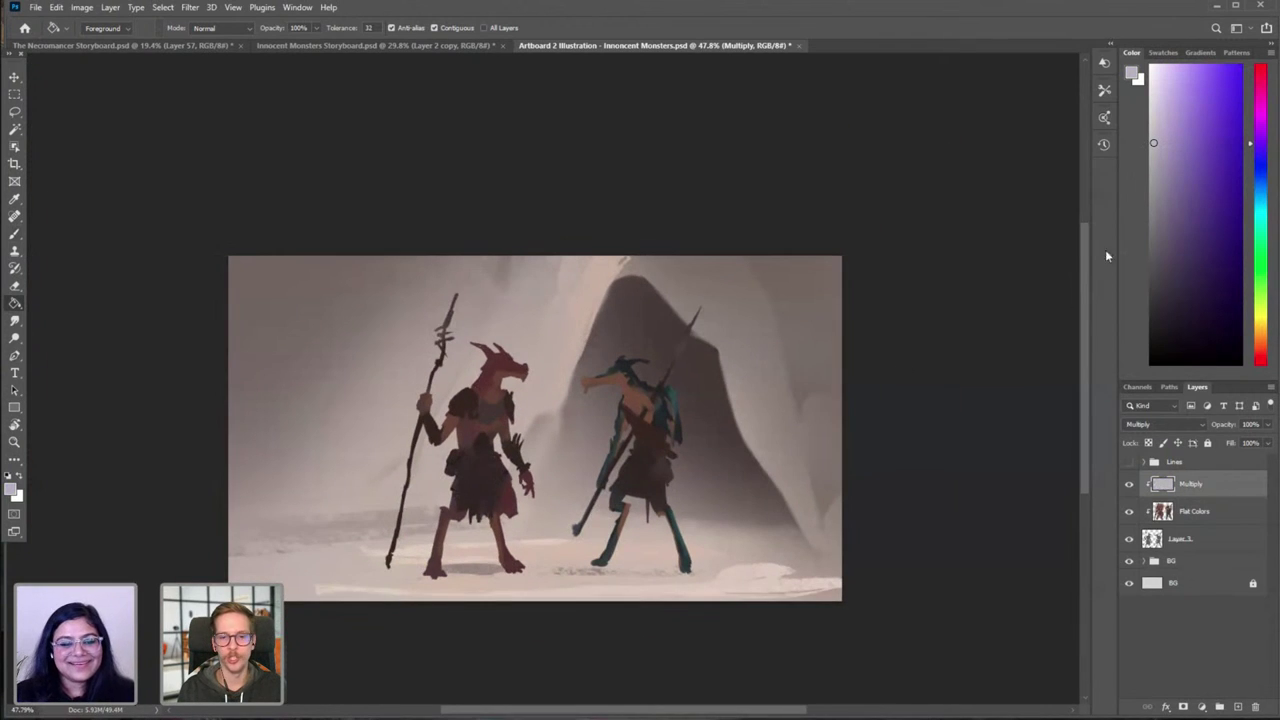
click(1155, 162)
click(537, 422)
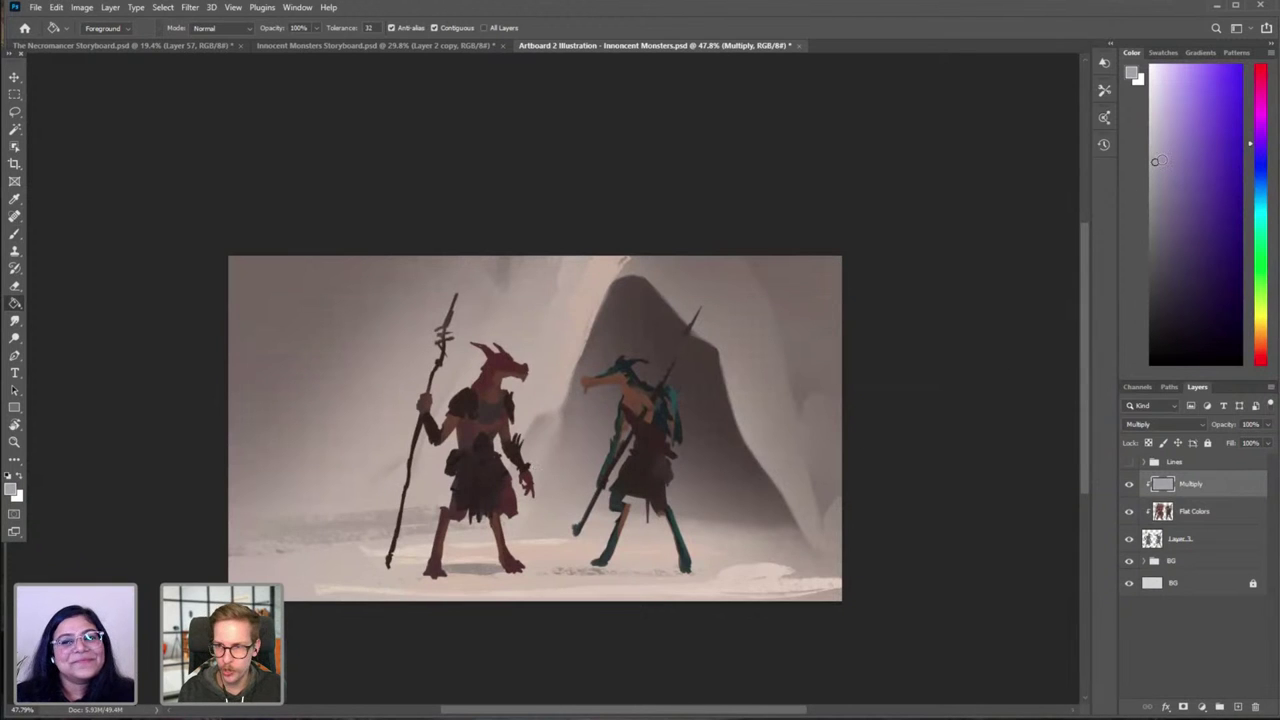
Step: Add a new layer in Color Dodge mode directly above the Multiply layer
scroll(700, 428, up, 4)
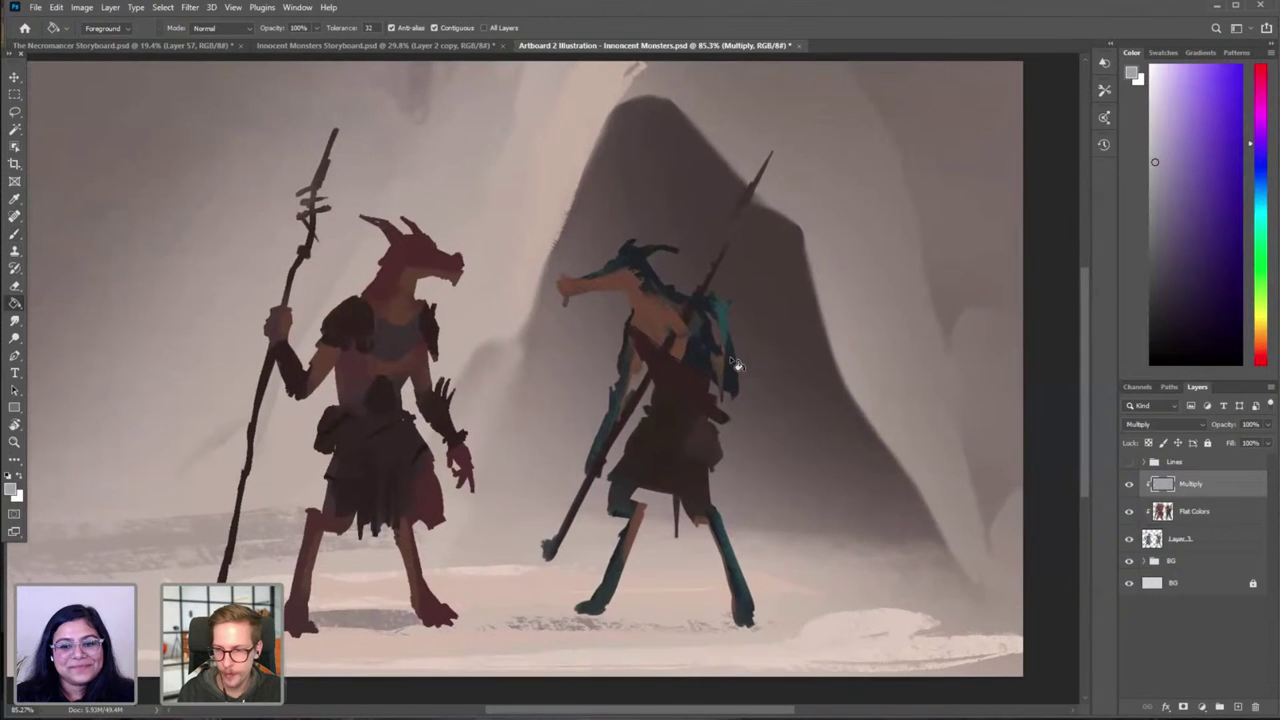
key(ctrl+shift+n)
text(Color)
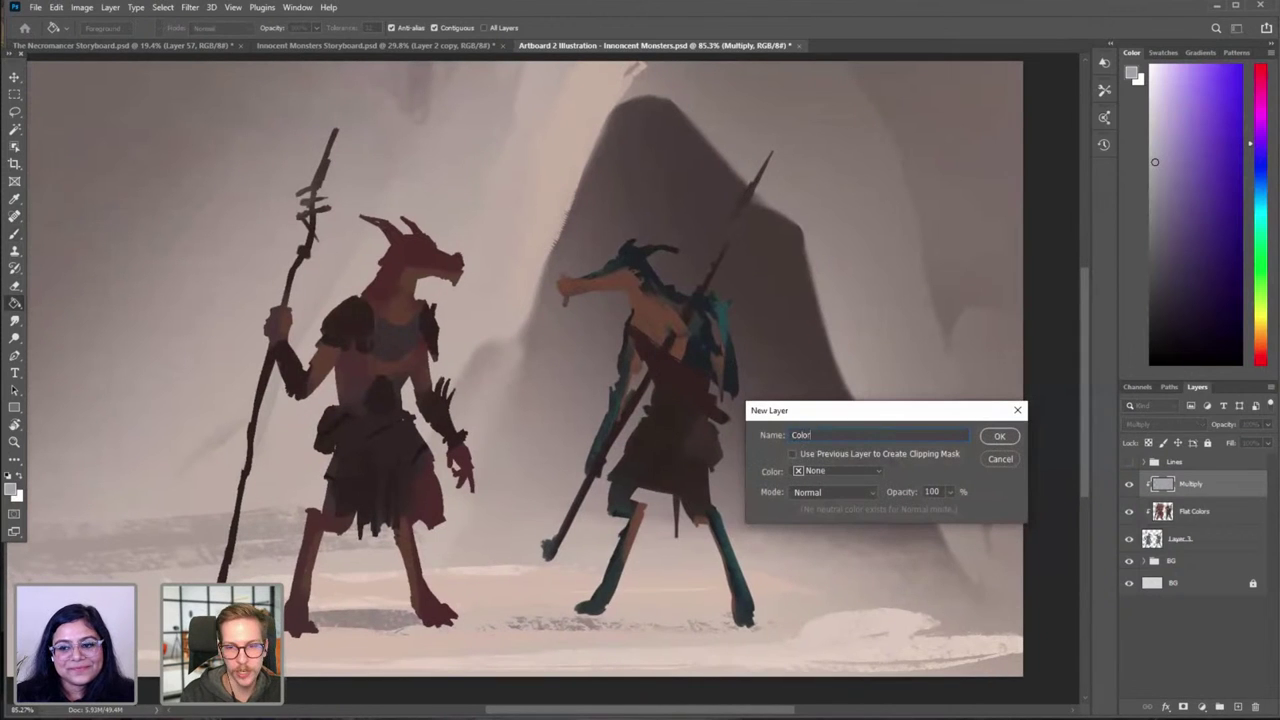
text(m Dodge)
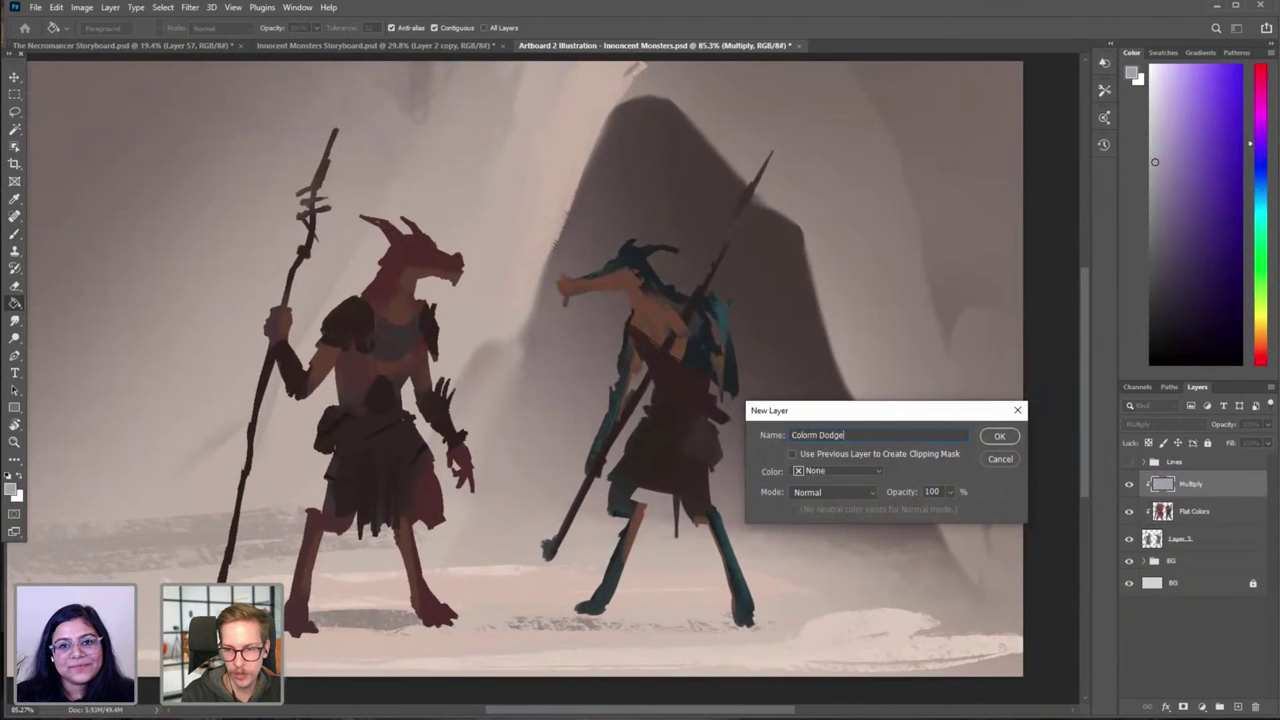
click(808, 492)
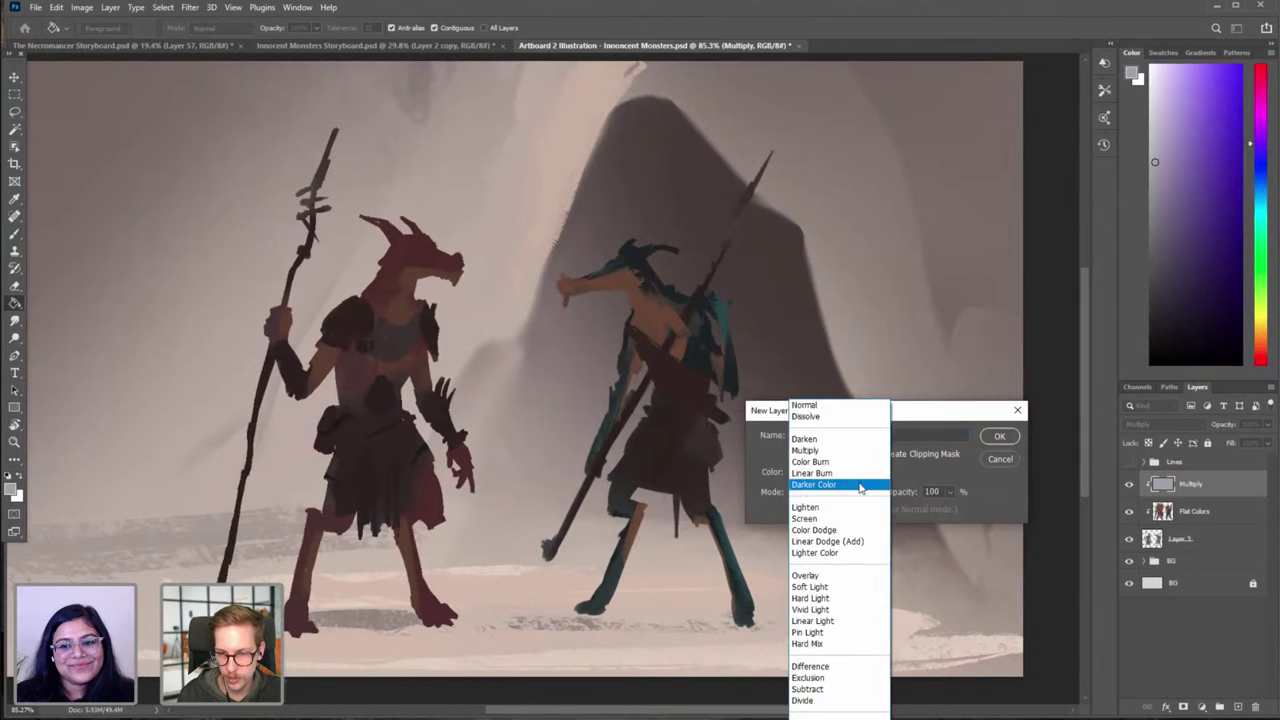
click(845, 535)
click(990, 440)
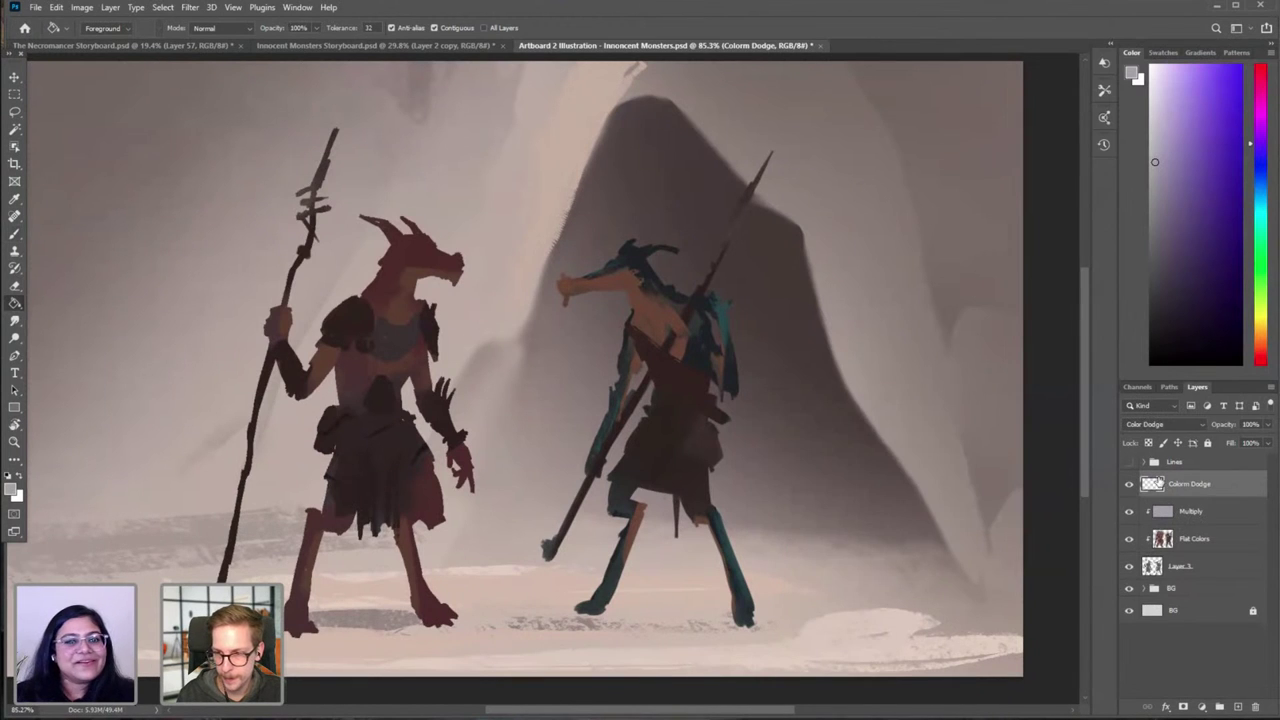
Step: Rename the new Color Dodge layer CD and make it a clipping mask, with the Brush tool active
double_click(1174, 486)
text(CD)
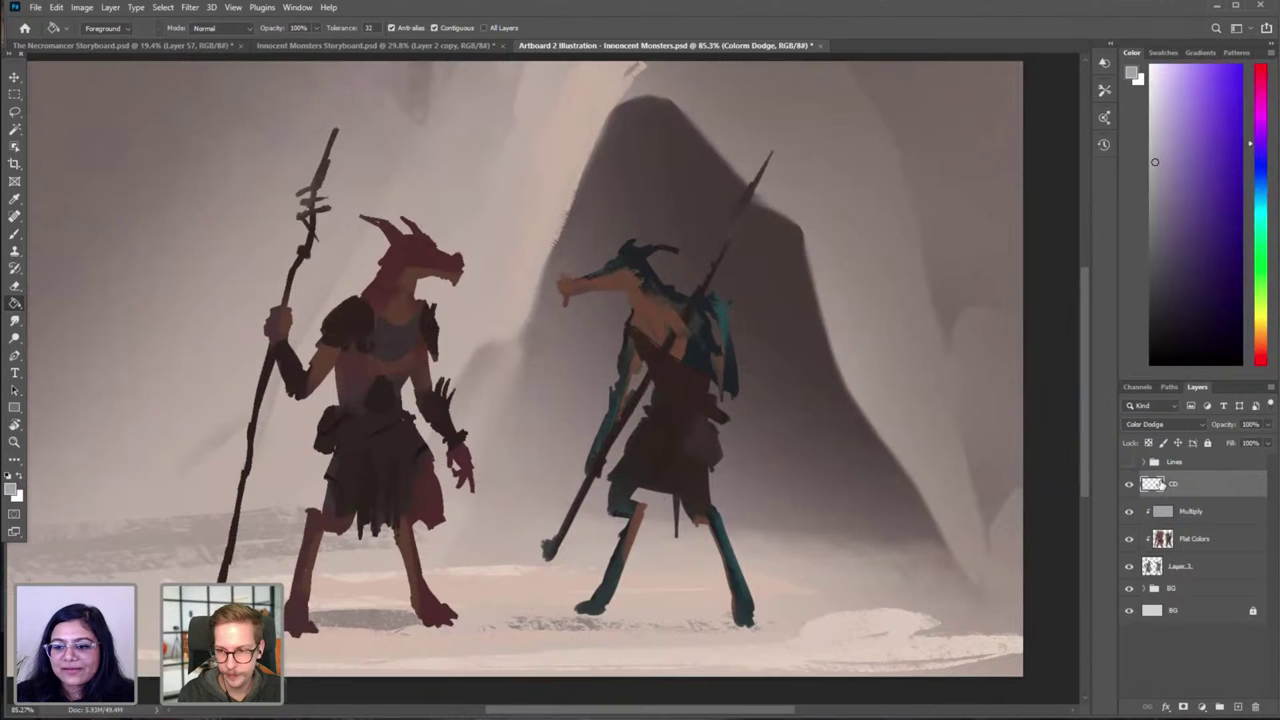
key(Return)
right_click(1208, 490)
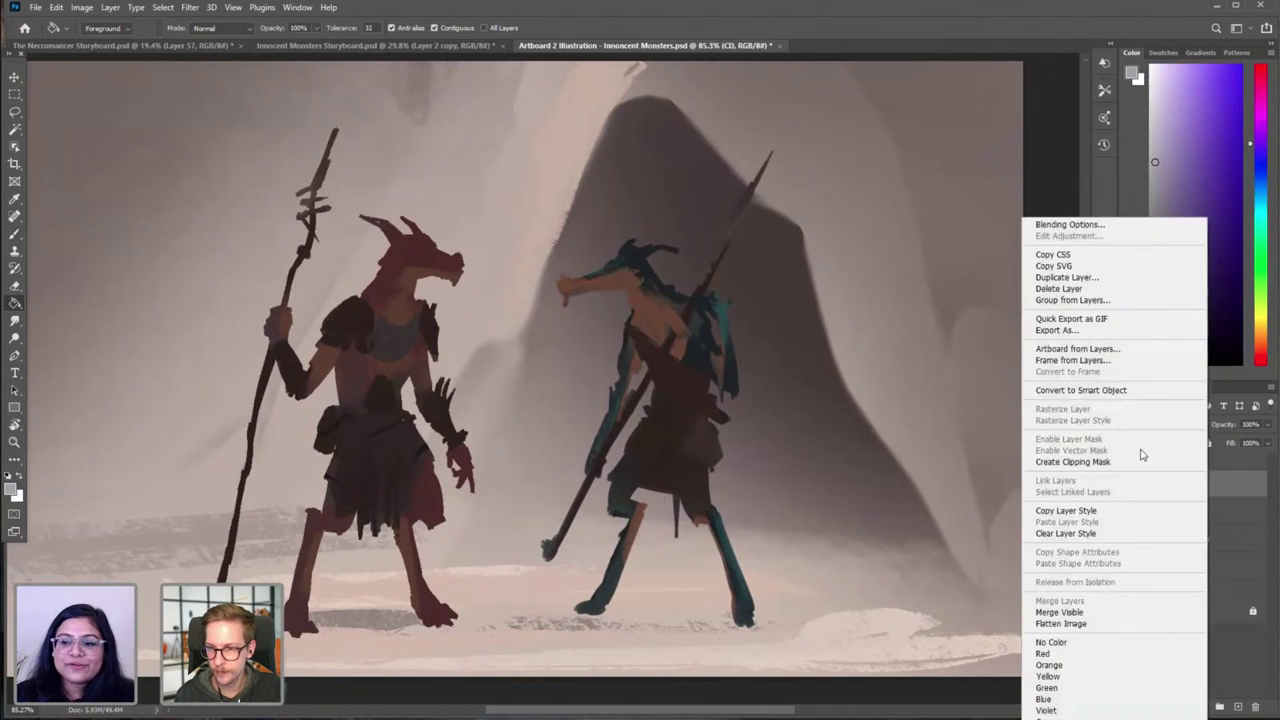
click(1110, 451)
key(b)
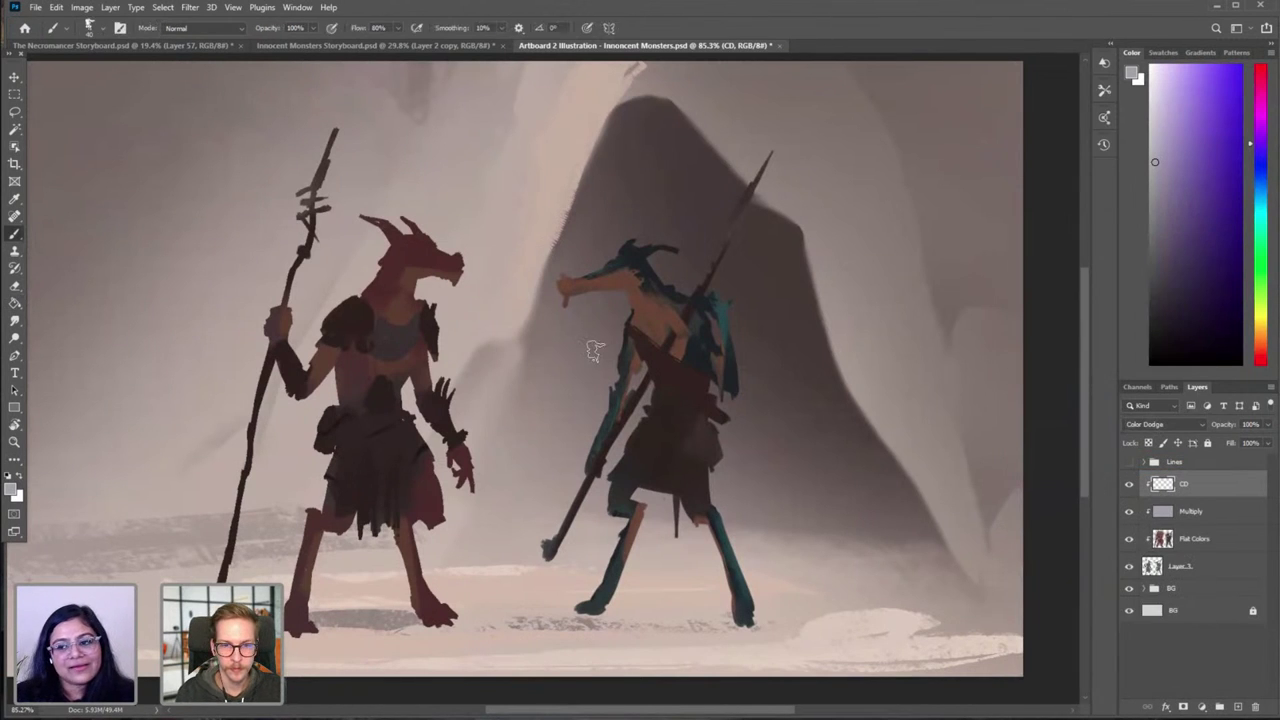
Step: Hide the CD layer and compare the creatures with and without the Multiply shading
click(1129, 484)
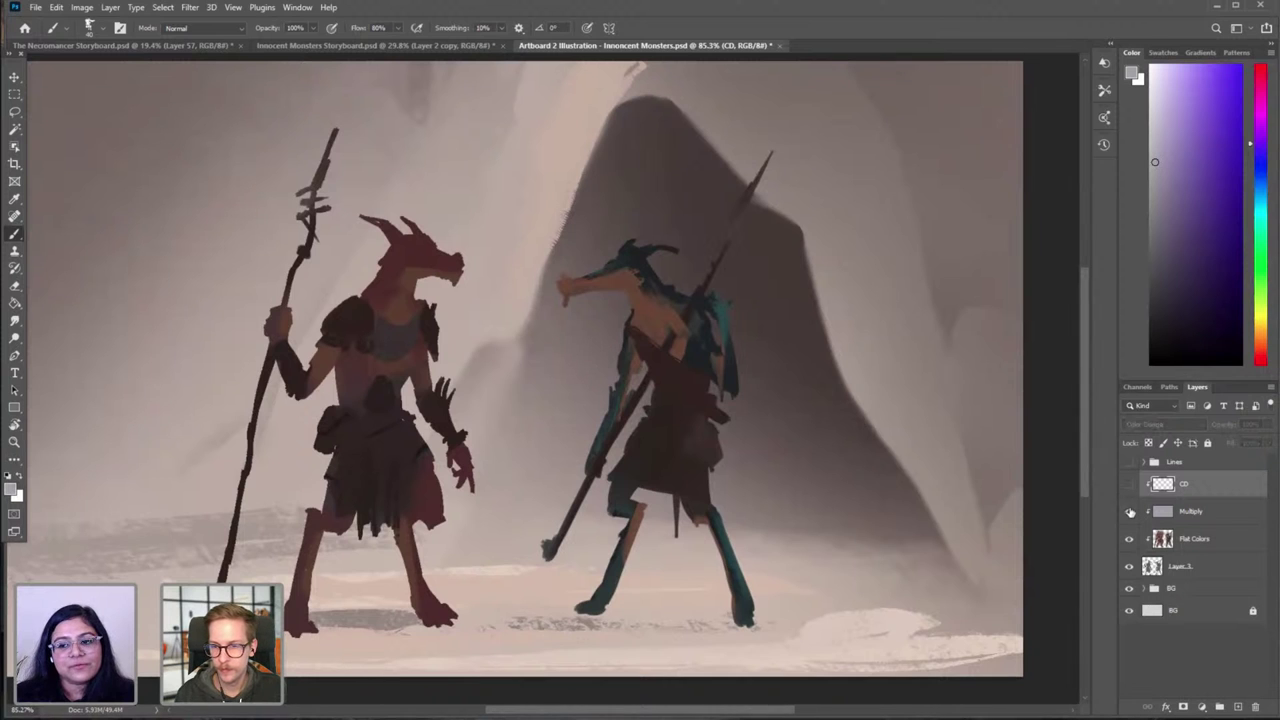
click(1129, 511)
click(1129, 511)
click(1129, 511)
click(1129, 511)
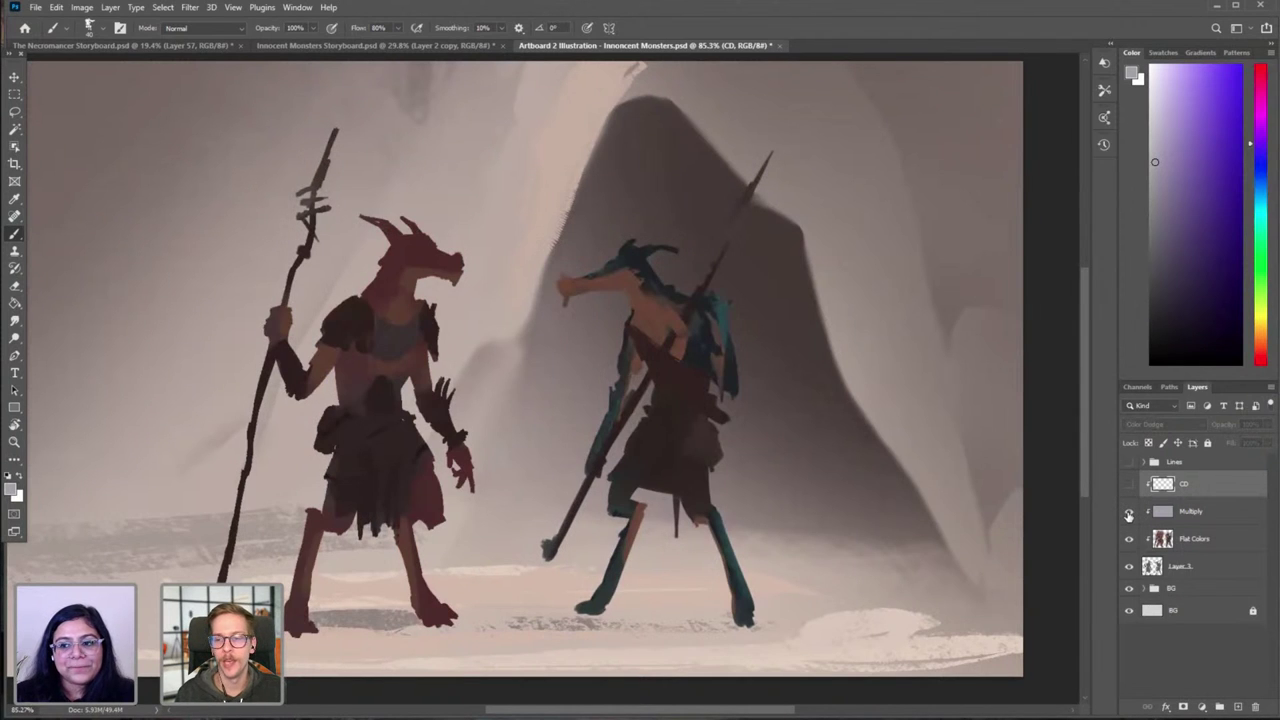
drag(724, 460, 746, 435)
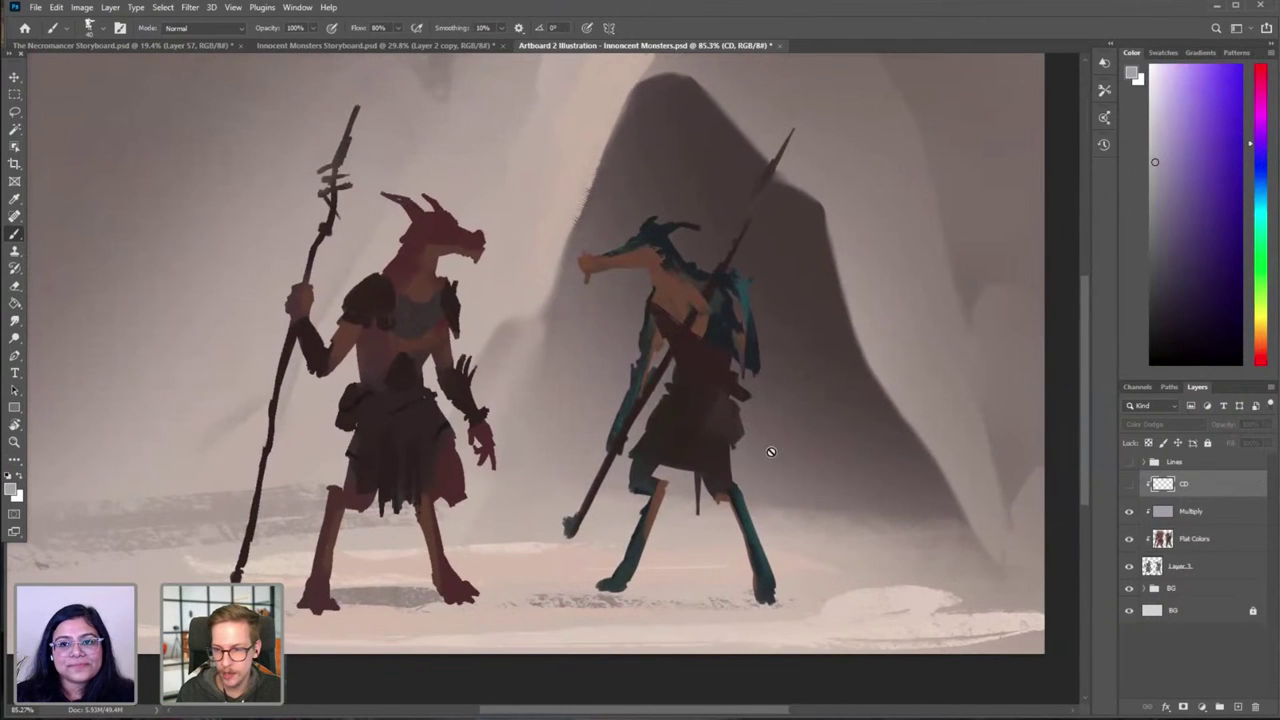
Step: Hide the Multiply layer and add a new clipped layer in Multiply mode directly above Flat Colors
click(1130, 511)
click(1181, 540)
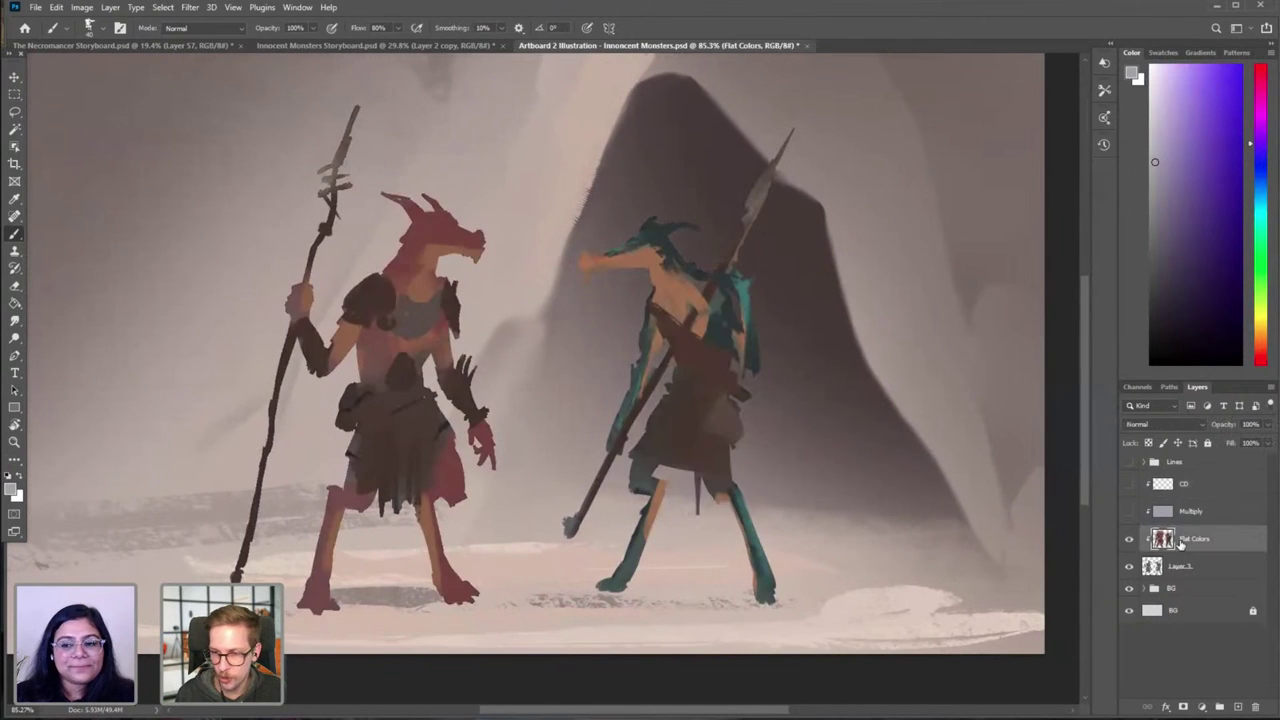
key(ctrl+shift+n)
key(Return)
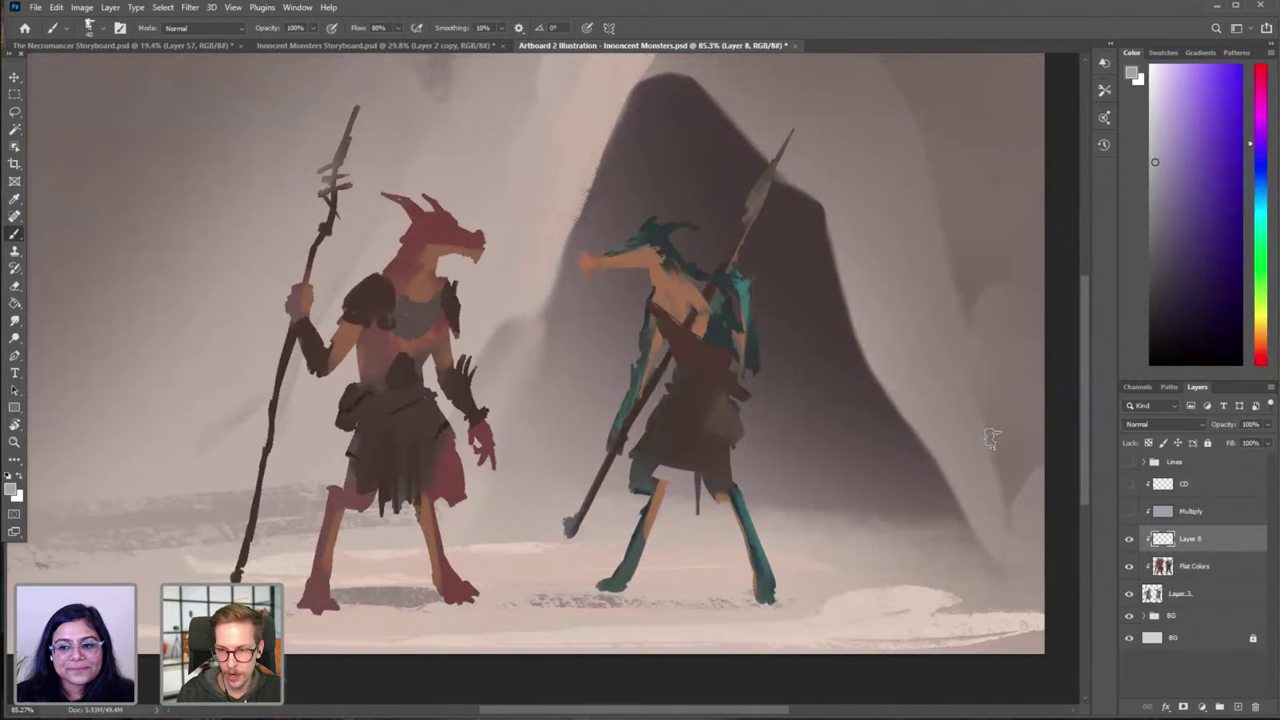
click(1165, 424)
click(1138, 479)
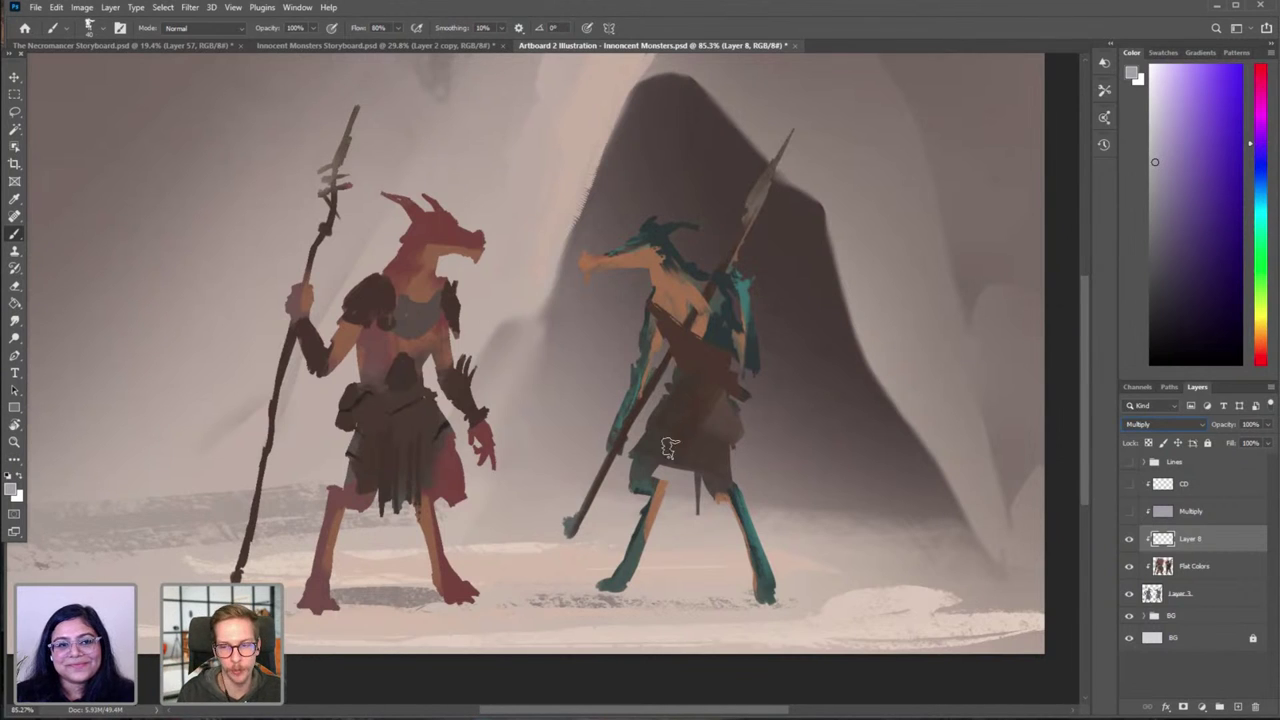
Step: Paint broad grey-violet shadows over the red creature's chest, skirt and legs with Sampled Brush 10 3
right_click(585, 358)
click(849, 520)
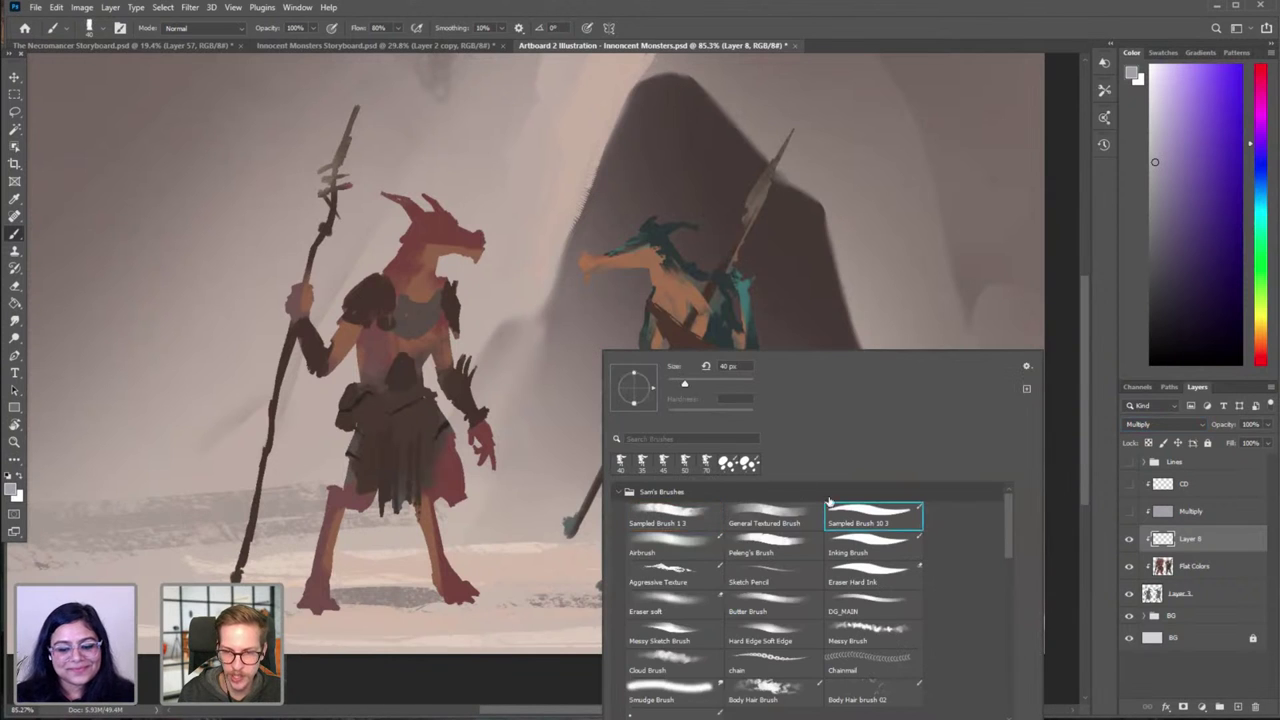
click(451, 340)
mouse_move(419, 291)
mouse_down()
mouse_move(438, 250)
mouse_move(484, 253)
mouse_move(442, 256)
mouse_move(413, 292)
mouse_move(442, 306)
mouse_move(435, 430)
mouse_move(370, 500)
mouse_move(330, 600)
mouse_move(450, 550)
mouse_move(464, 594)
mouse_up()
key(])
drag(440, 432, 452, 498)
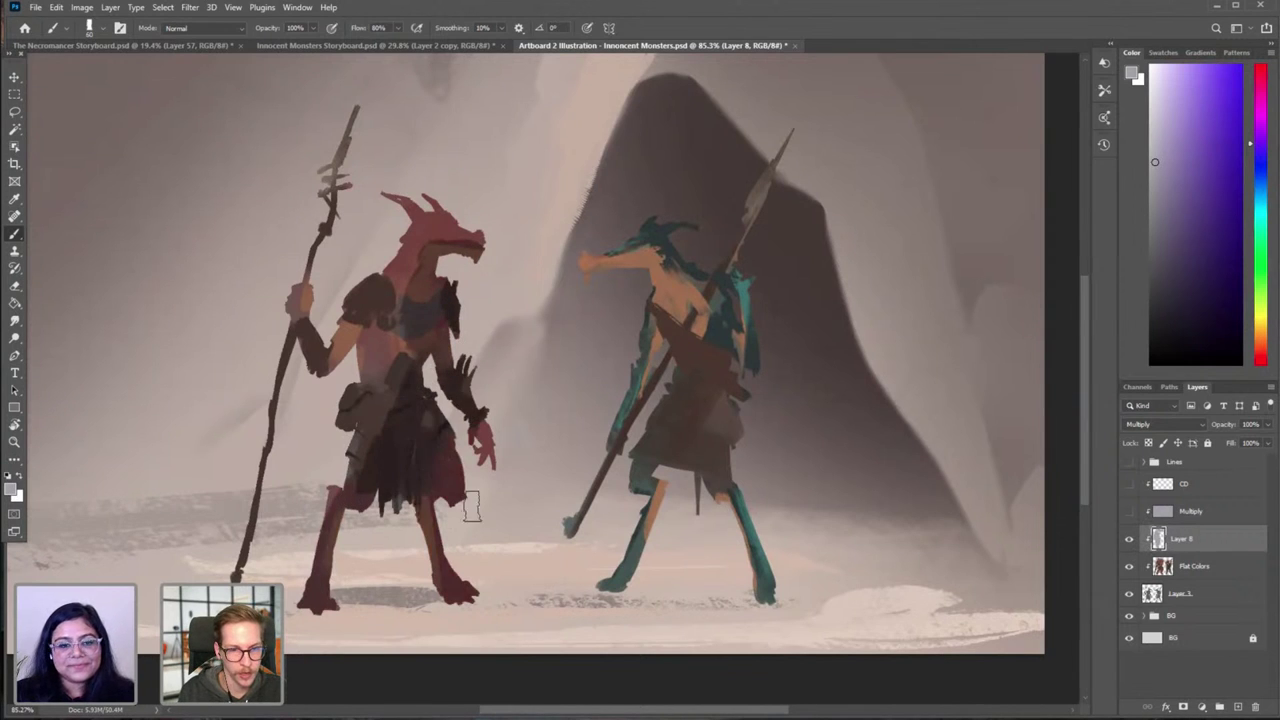
drag(478, 420, 484, 462)
Step: Paint shadows on the red creature's raised arm and shoulder with a smaller brush
key([)
key([)
key([)
key([)
mouse_move(297, 328)
mouse_down()
mouse_move(319, 369)
mouse_move(364, 310)
mouse_up()
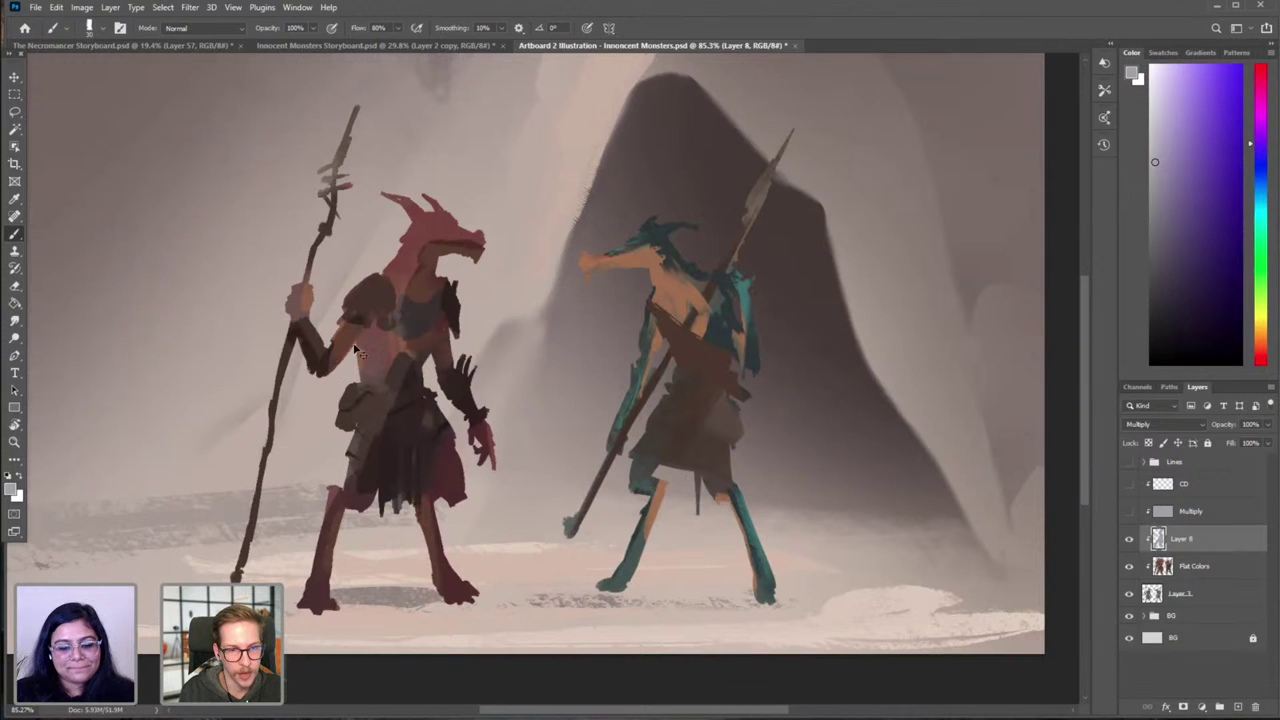
key(ctrl+z)
mouse_move(326, 370)
mouse_down()
mouse_move(366, 312)
mouse_move(379, 328)
mouse_up()
key([)
key([)
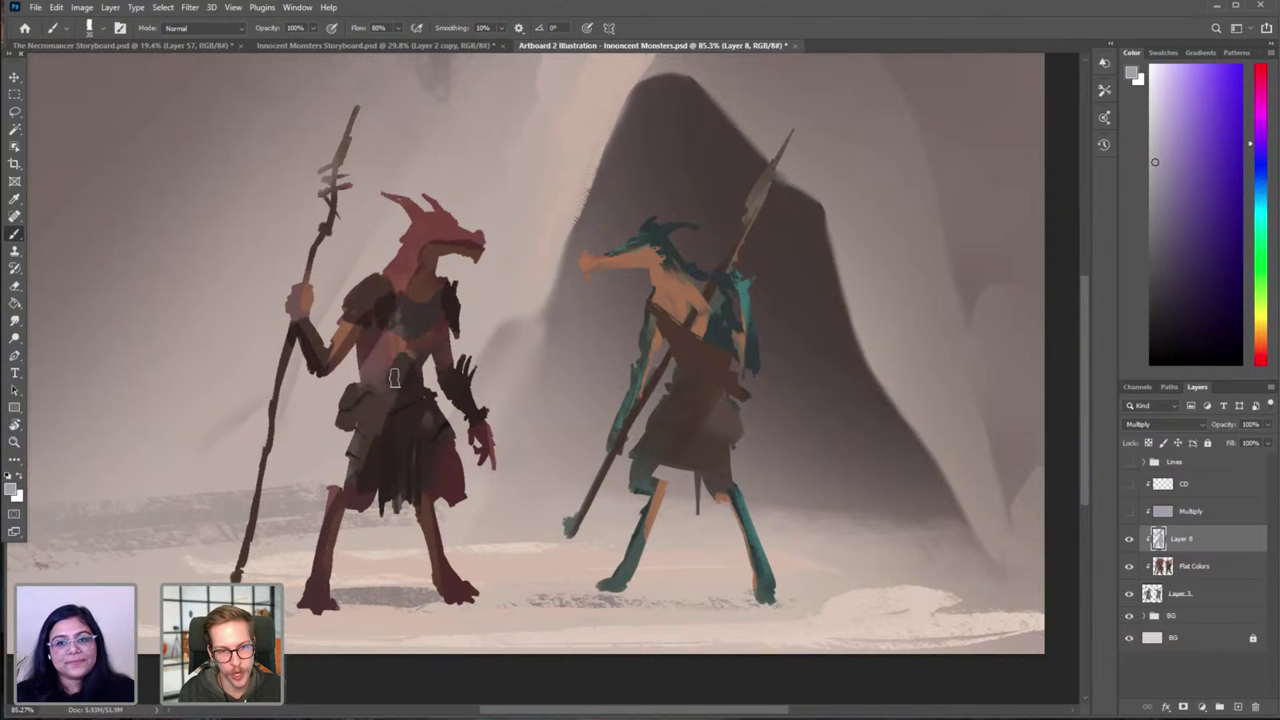
Step: Switch to the Eraser with a reduced tip size for trimming the red creature's painted shadows
scroll(468, 412, down, 3)
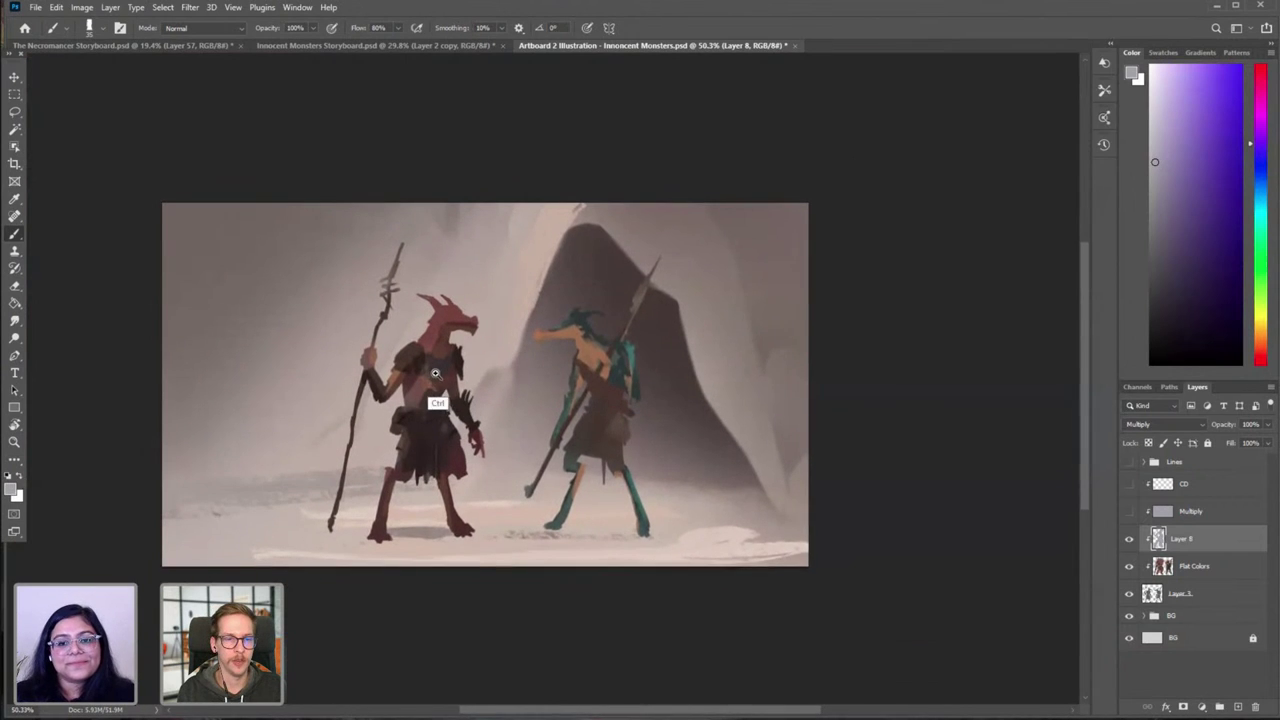
scroll(431, 400, up, 1)
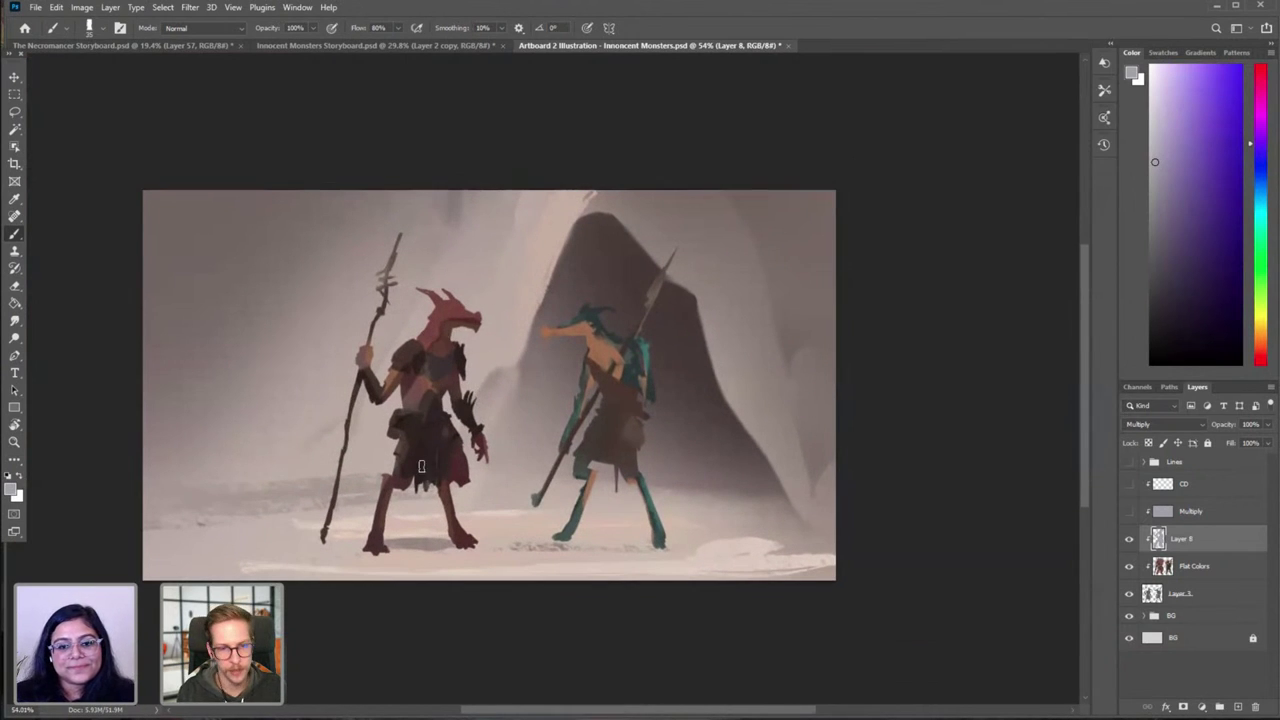
key(e)
key(bracketleft)
key(bracketleft)
key(bracketleft)
key(bracketleft)
key(bracketleft)
key(bracketleft)
key(bracketleft)
key(bracketleft)
key(bracketleft)
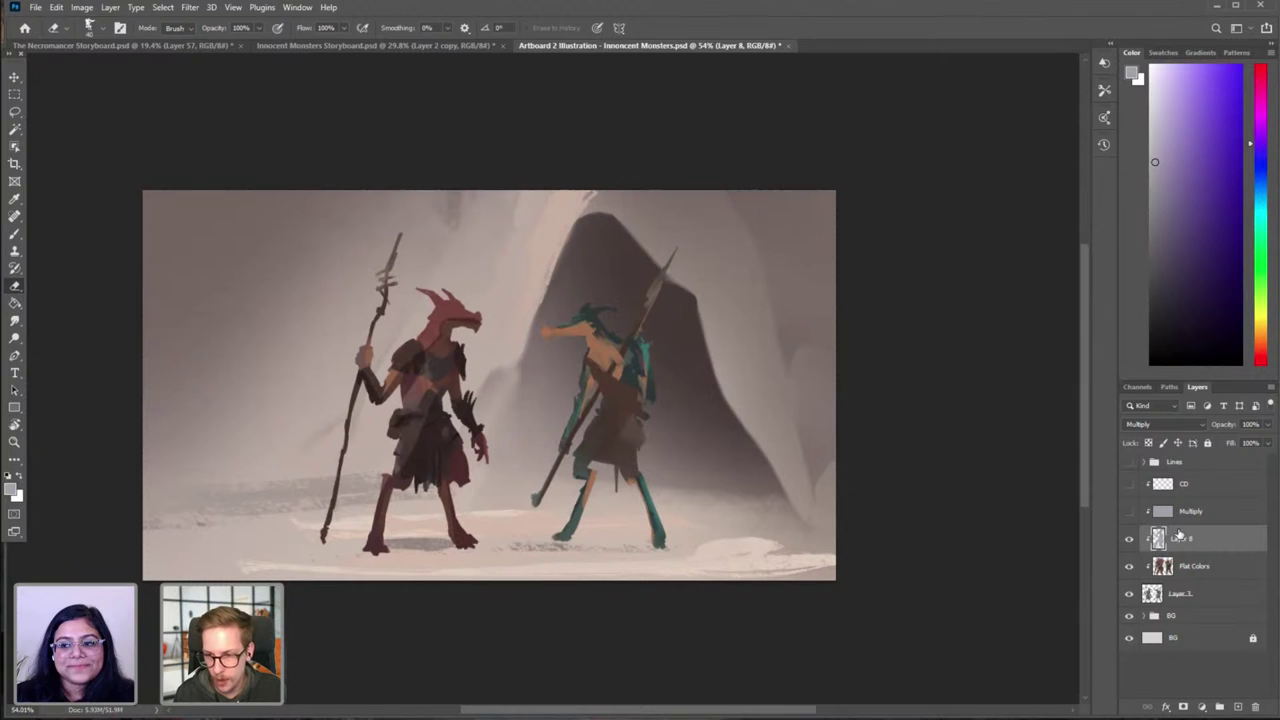
Step: Compare the hand-painted shadow layer on and off, leave it hidden, and show the Multiply and CD layers with CD active for brushing
click(1130, 540)
click(1130, 540)
click(1130, 540)
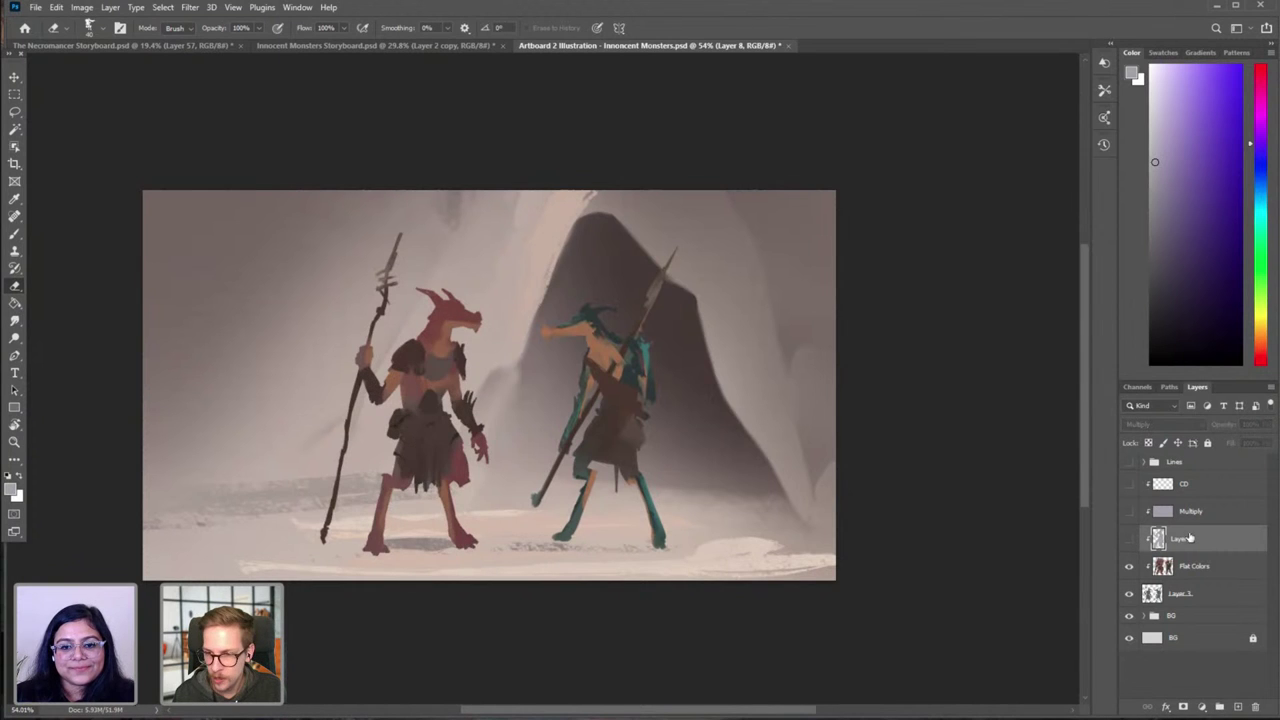
click(1130, 511)
scroll(680, 423, up, 1)
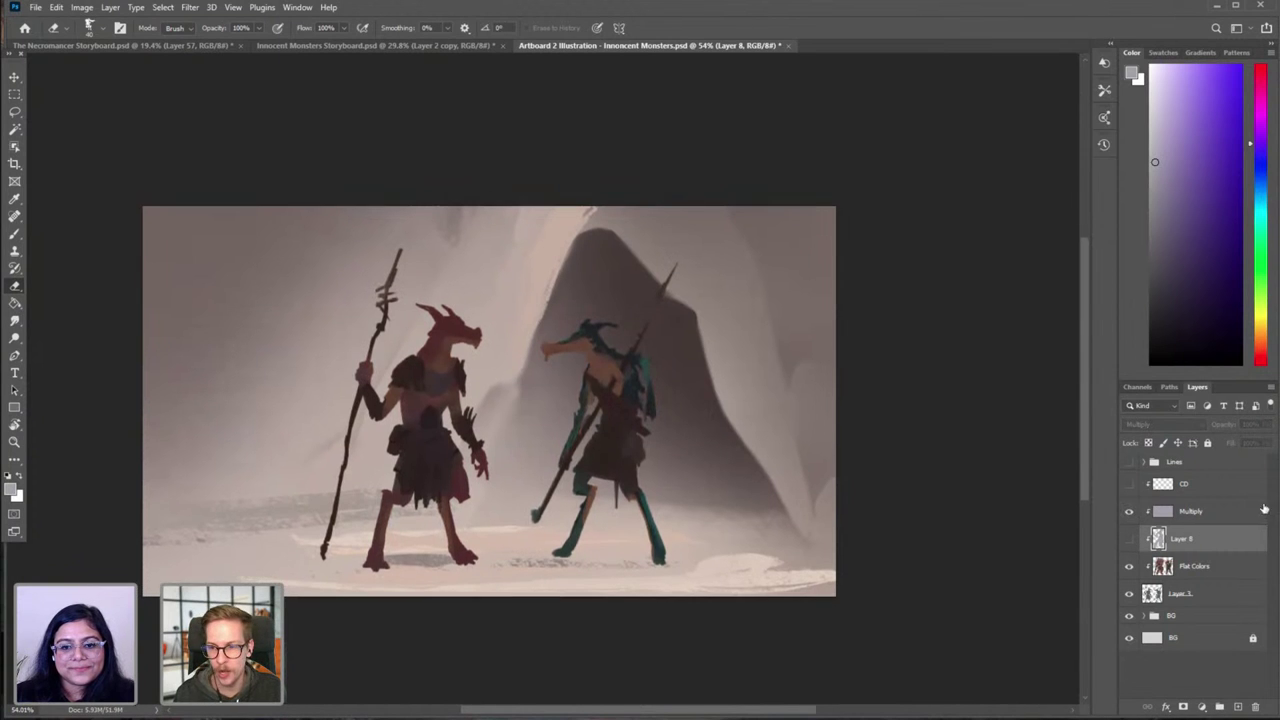
click(1163, 484)
click(1130, 484)
key(b)
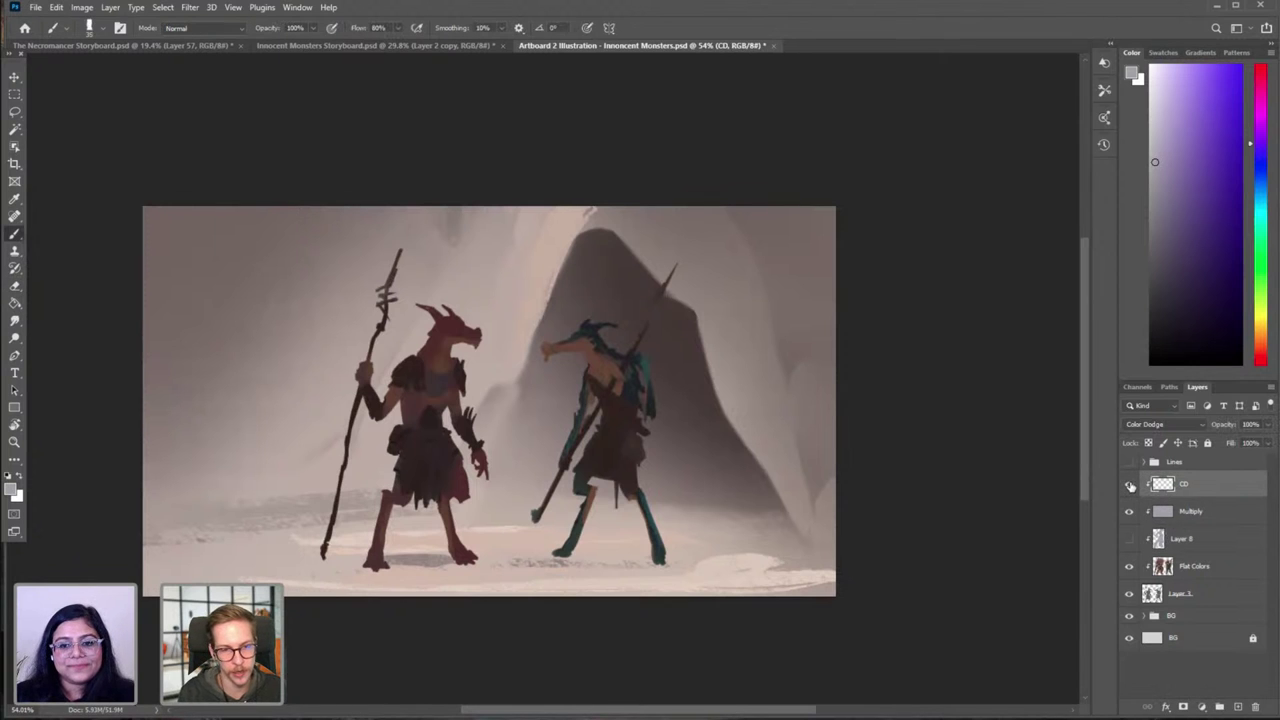
Step: Try a light grey Color Dodge stroke on the red creature's head and upper body
ctrl+click(469, 340)
right_click(434, 343)
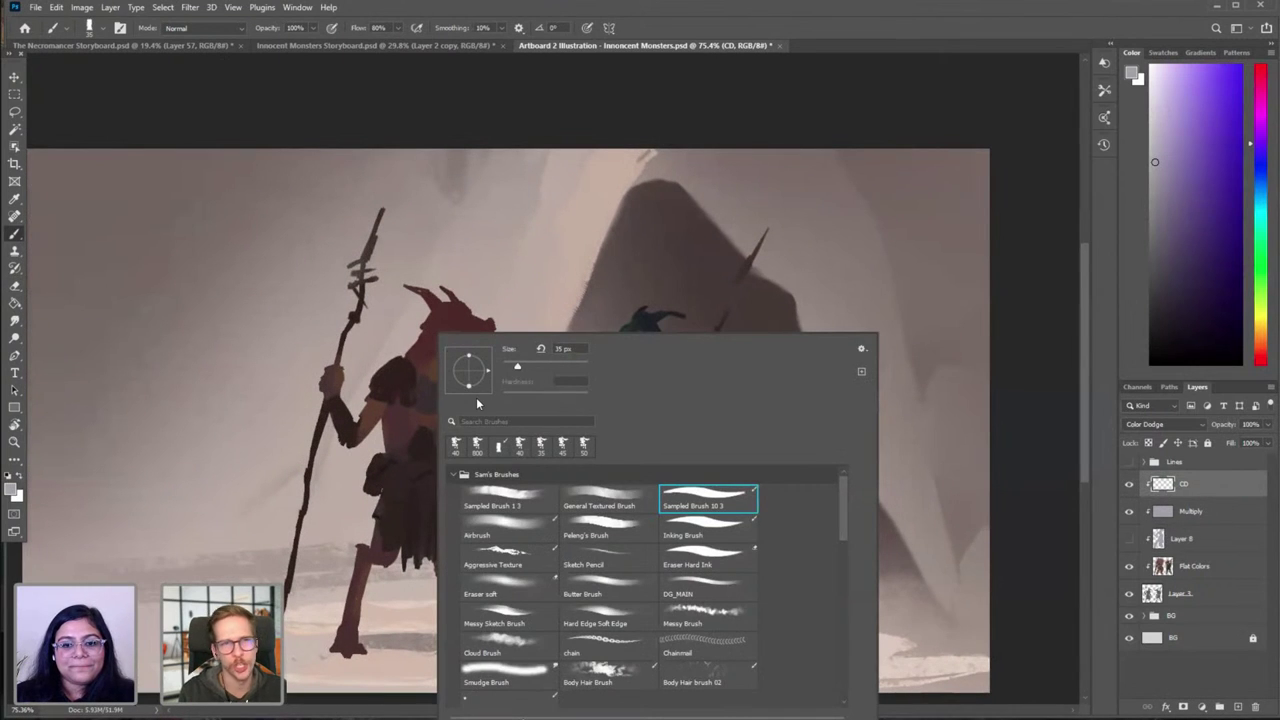
drag(456, 295, 408, 374)
key(ctrl+z)
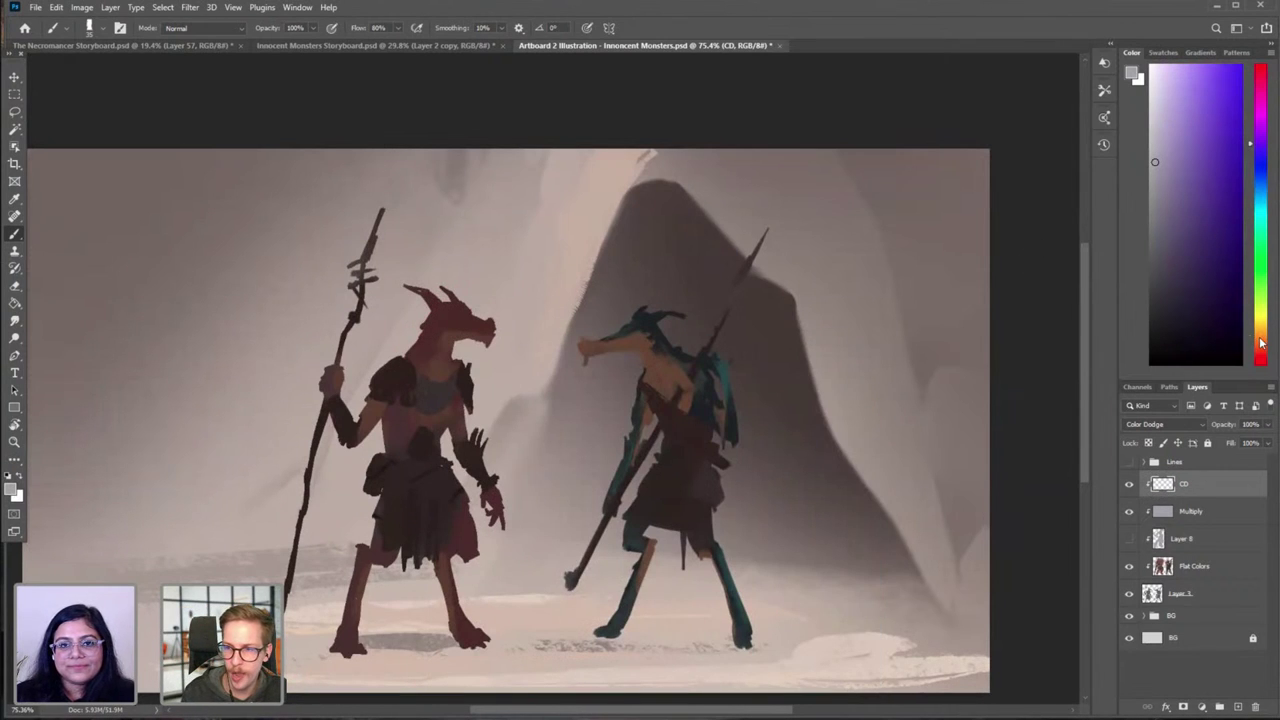
Step: Choose a dark, barely saturated orange-grey as the foreground color for the highlights
click(1260, 341)
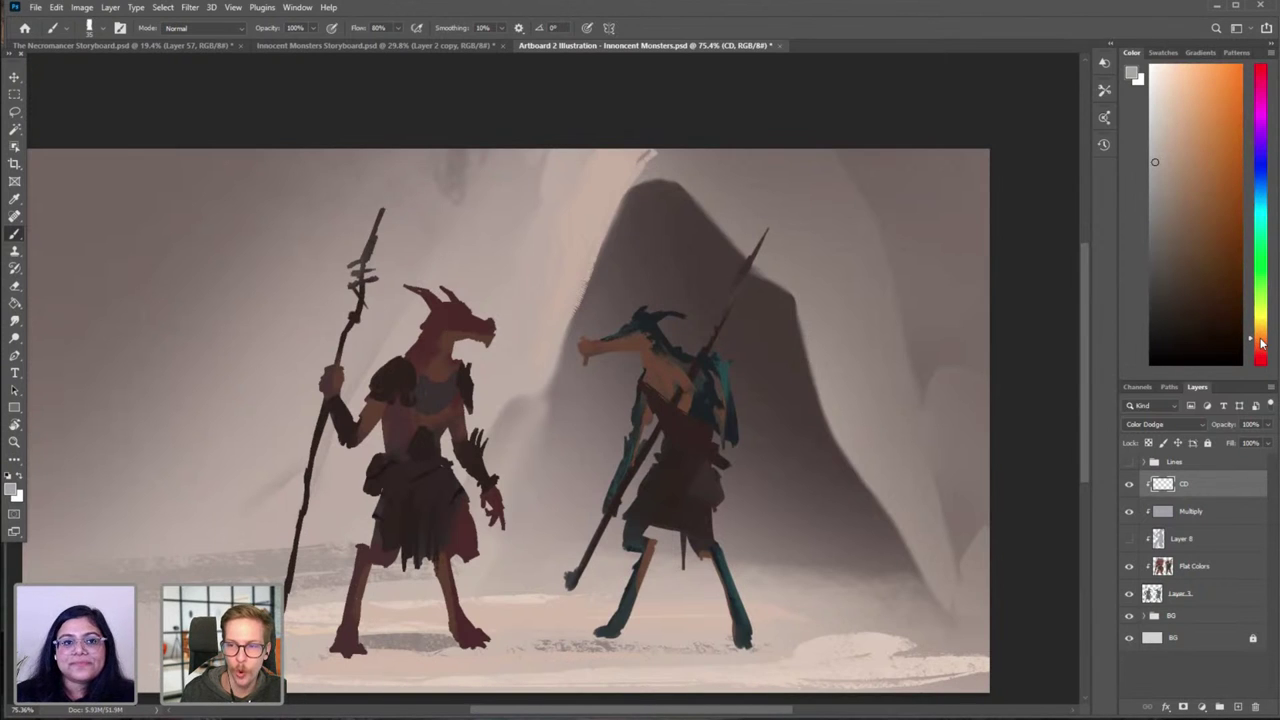
drag(1158, 161, 1160, 279)
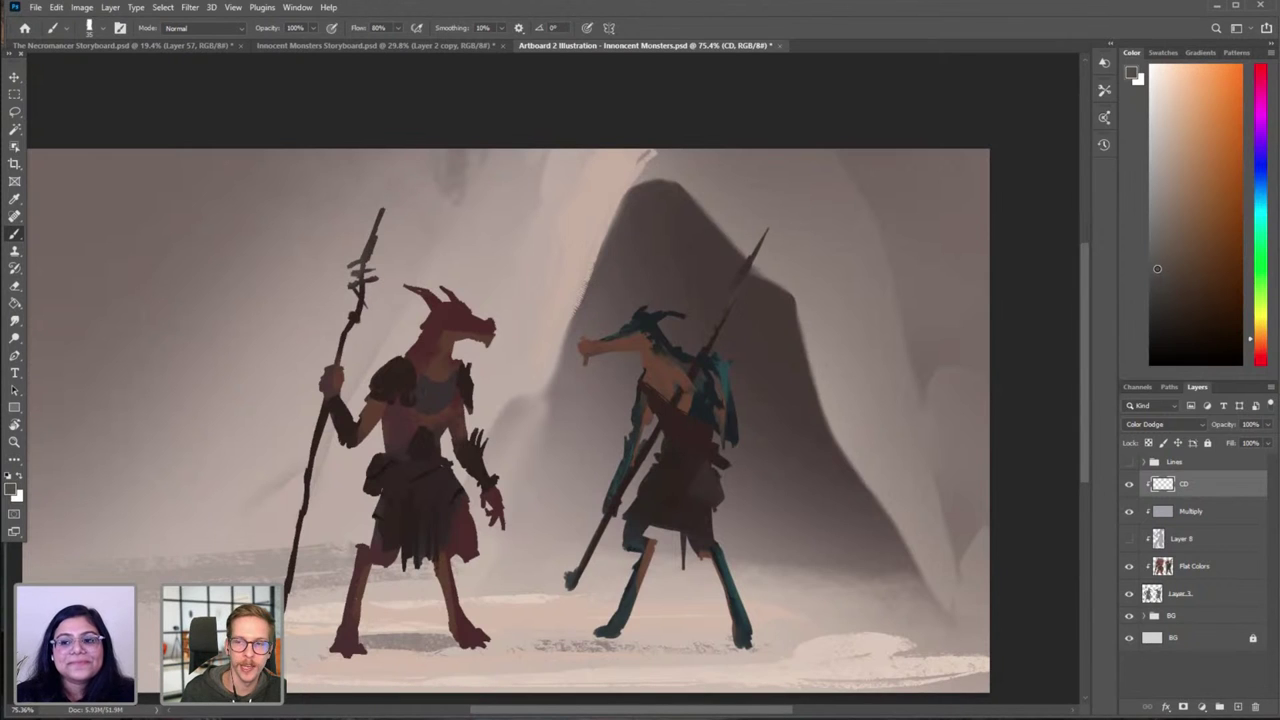
drag(1157, 269, 1157, 264)
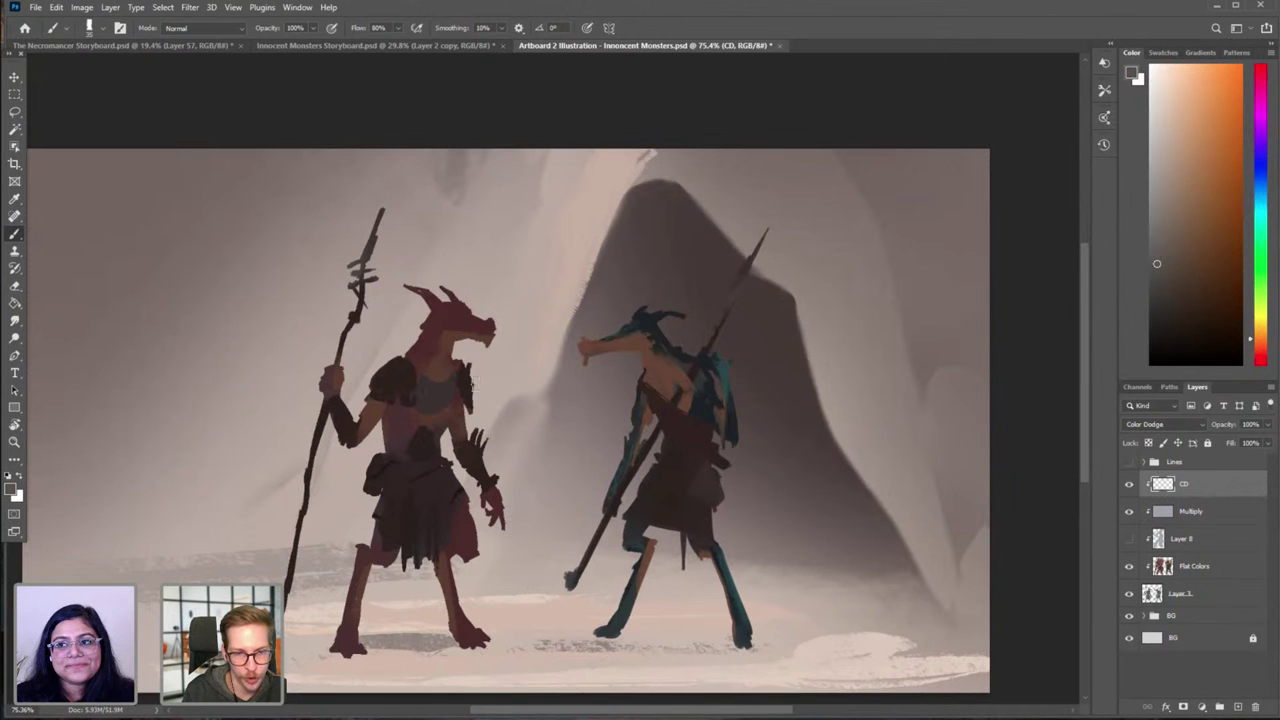
Step: Try a faint highlight with the dark orange-grey across the red creature's head
scroll(485, 395, down, 2)
mouse_move(466, 318)
mouse_down()
mouse_move(450, 345)
mouse_move(465, 370)
mouse_move(440, 300)
mouse_up()
key(ctrl+z)
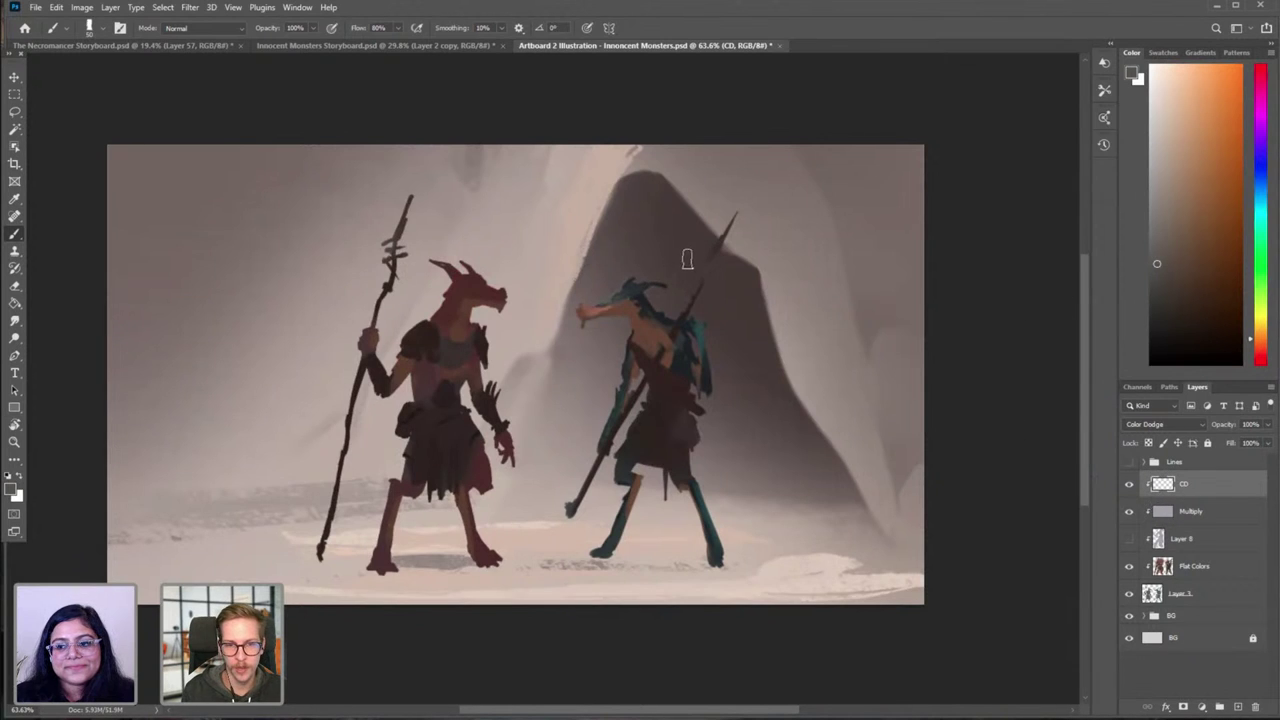
Step: Lighten the foreground to a mid warm grey while testing highlight strokes on the teal creature's snout, chest and arm
click(1157, 237)
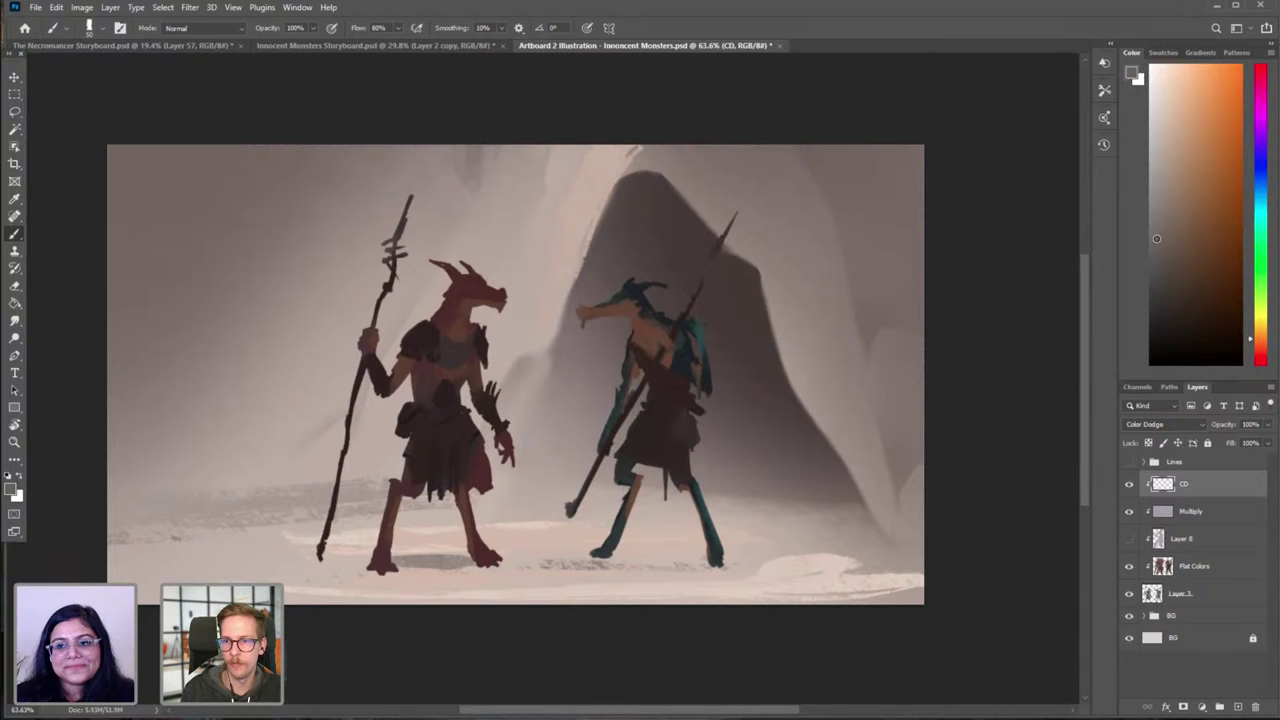
mouse_move(620, 288)
mouse_down()
mouse_move(713, 272)
mouse_move(676, 270)
mouse_move(618, 294)
mouse_move(681, 272)
mouse_move(629, 330)
mouse_move(652, 329)
mouse_move(633, 356)
mouse_move(636, 395)
mouse_up()
click(1157, 209)
key(ctrl+z)
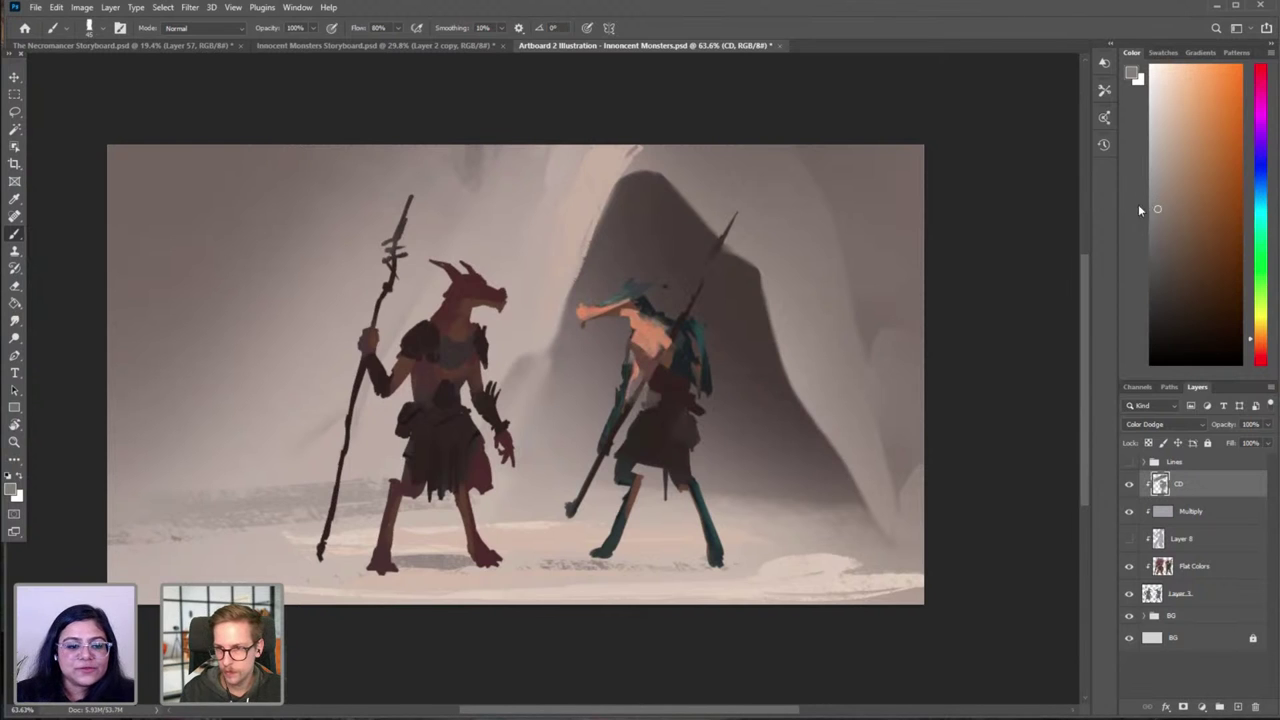
click(1157, 201)
mouse_move(662, 310)
mouse_down()
mouse_move(652, 372)
mouse_move(628, 400)
mouse_up()
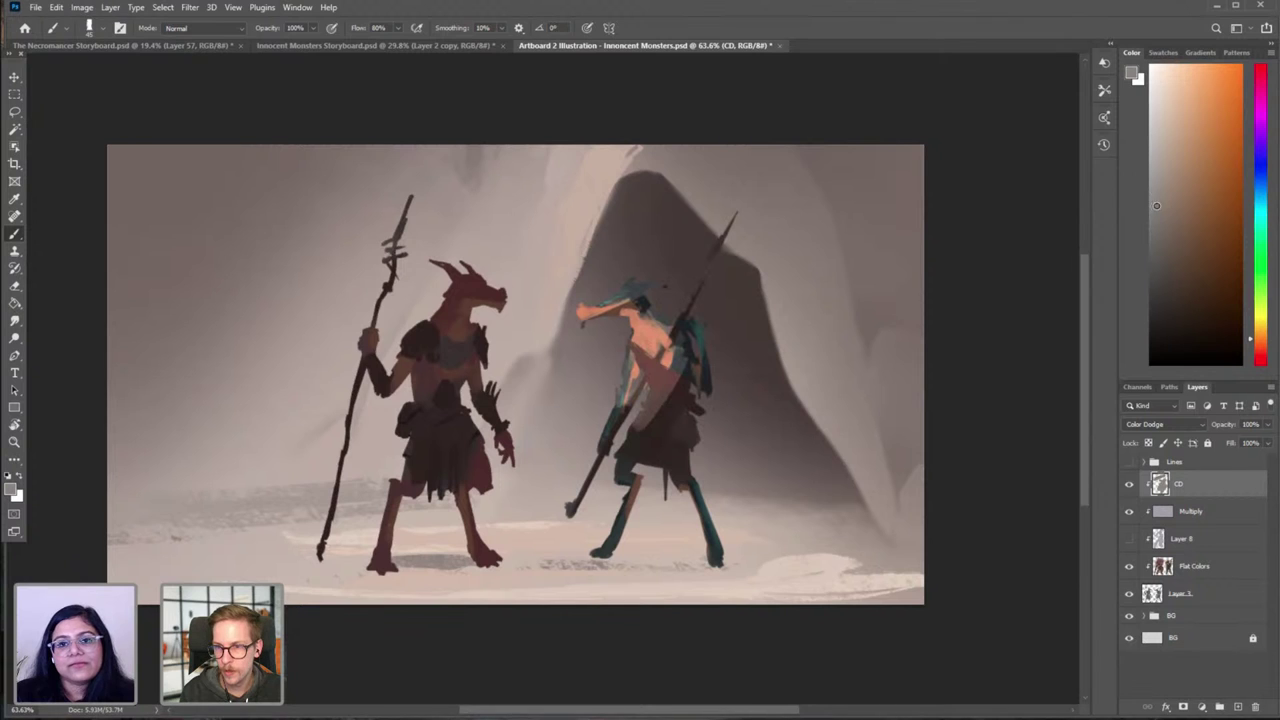
Step: Clear the test strokes from the CD layer and paint thinner highlights along the tops of both creatures' heads
key(ctrl+a)
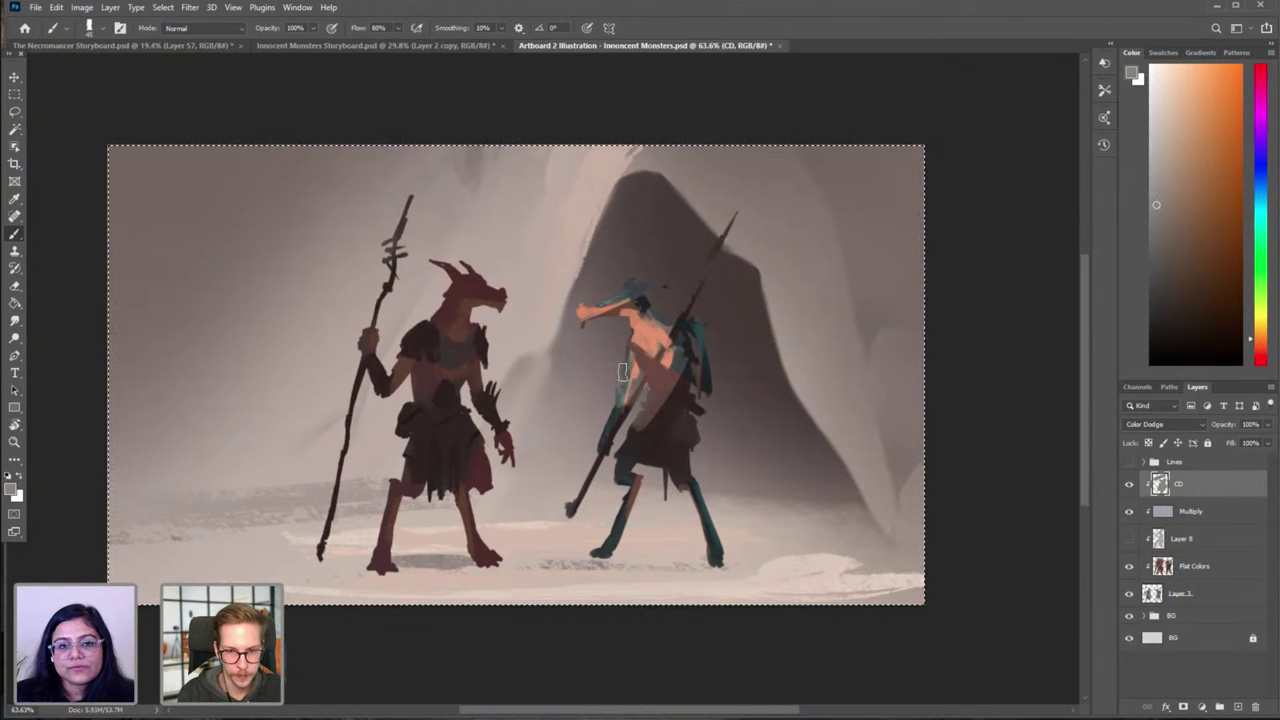
key(Delete)
key(bracketleft)
key(bracketleft)
mouse_move(650, 279)
mouse_down()
mouse_move(582, 311)
mouse_move(657, 282)
mouse_up()
drag(452, 270, 513, 287)
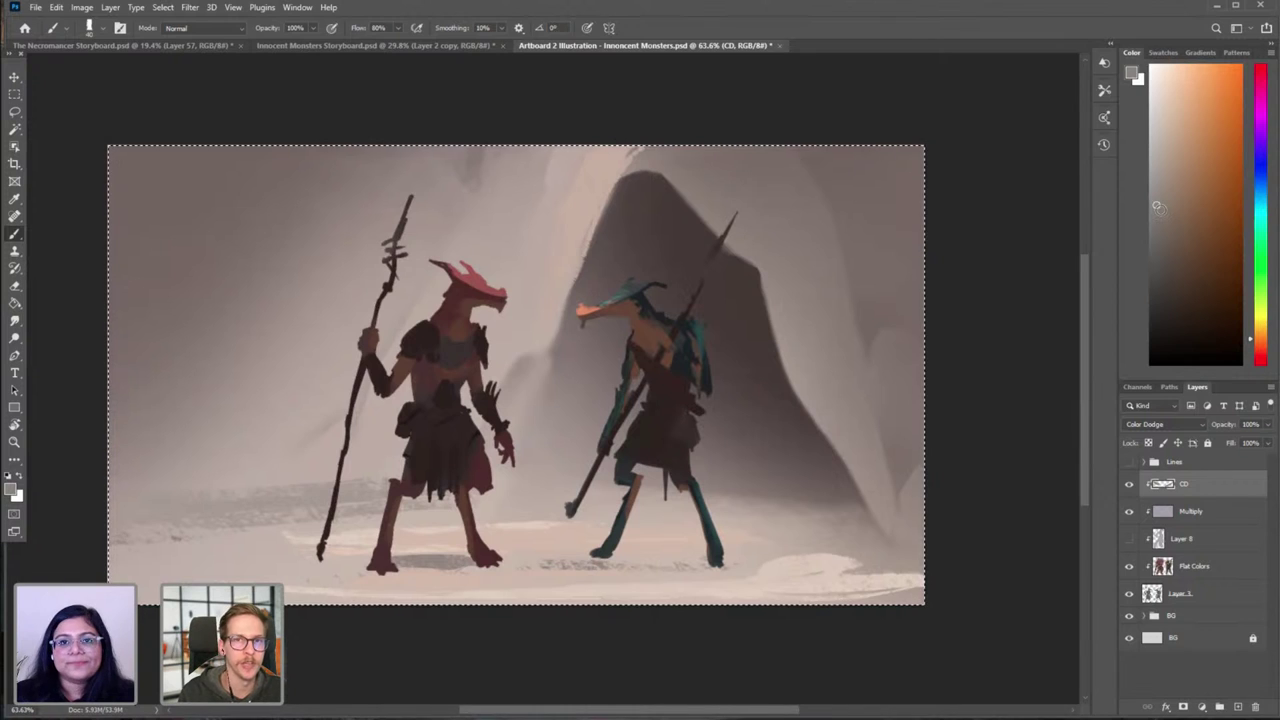
Step: Try brighter highlights on both creatures with a more saturated, mid-dark orange-brown foreground color, and undo the last stroke
click(1179, 205)
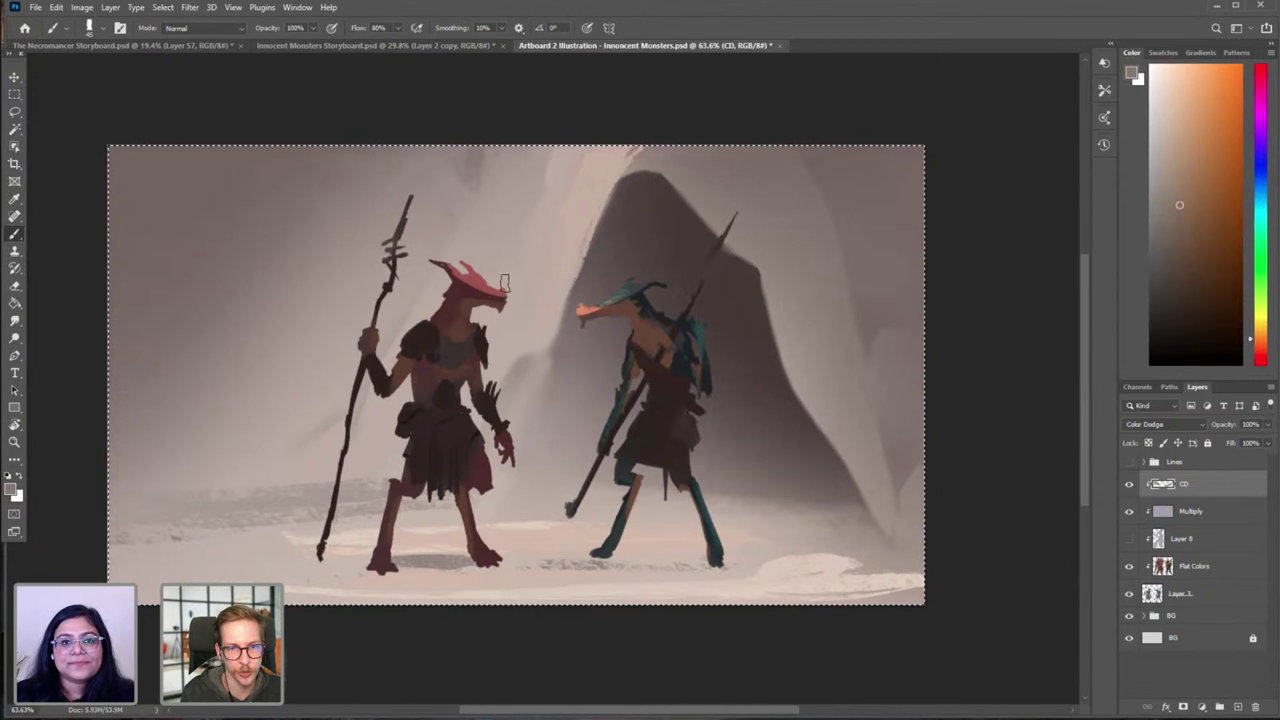
click(1205, 204)
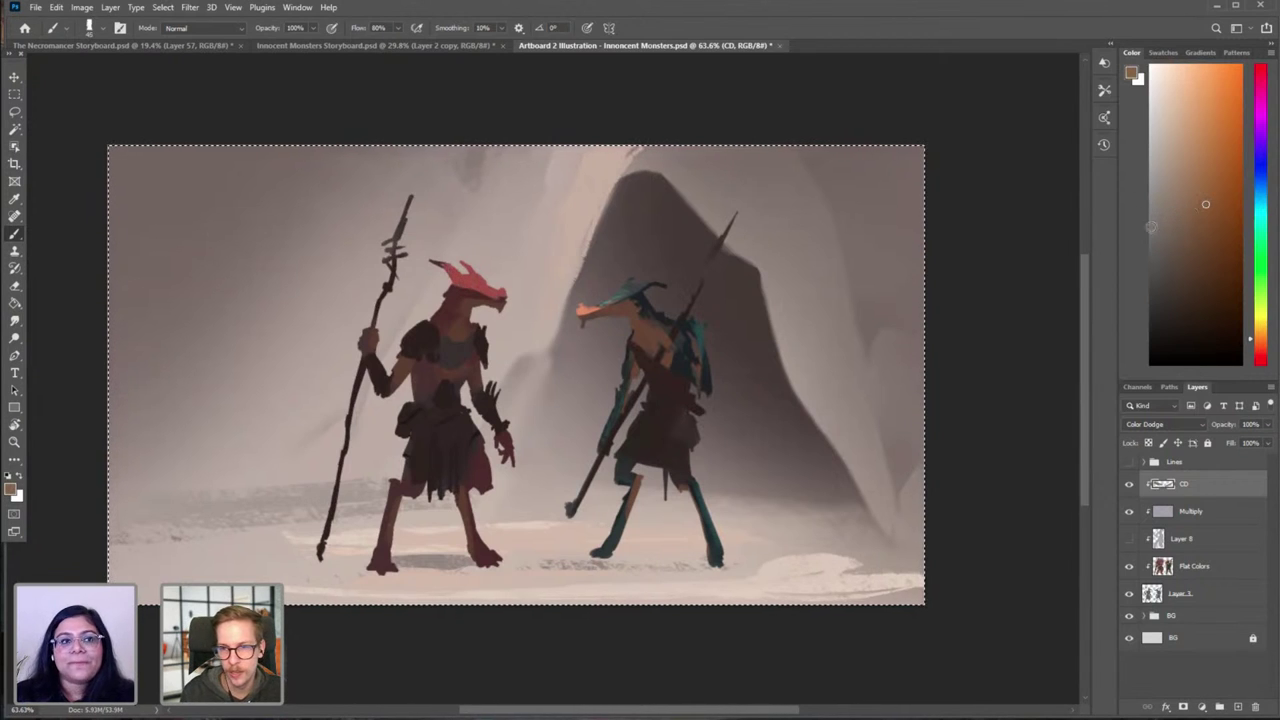
mouse_move(590, 305)
mouse_down()
mouse_move(647, 285)
mouse_move(578, 324)
mouse_move(640, 313)
mouse_move(710, 334)
mouse_move(626, 460)
mouse_up()
key(ctrl+z)
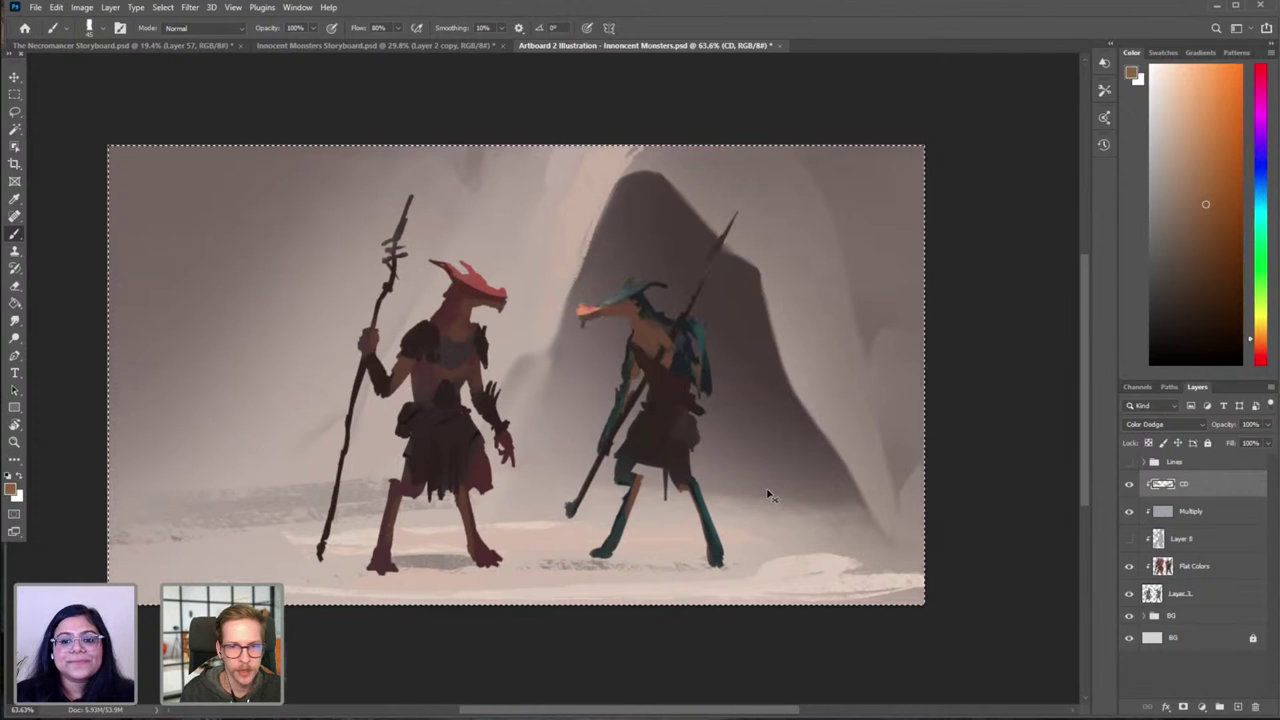
Step: Try cool highlights with a barely saturated cyan-grey on the red creature's head, shoulder and torso and both creatures' skirts
click(1154, 206)
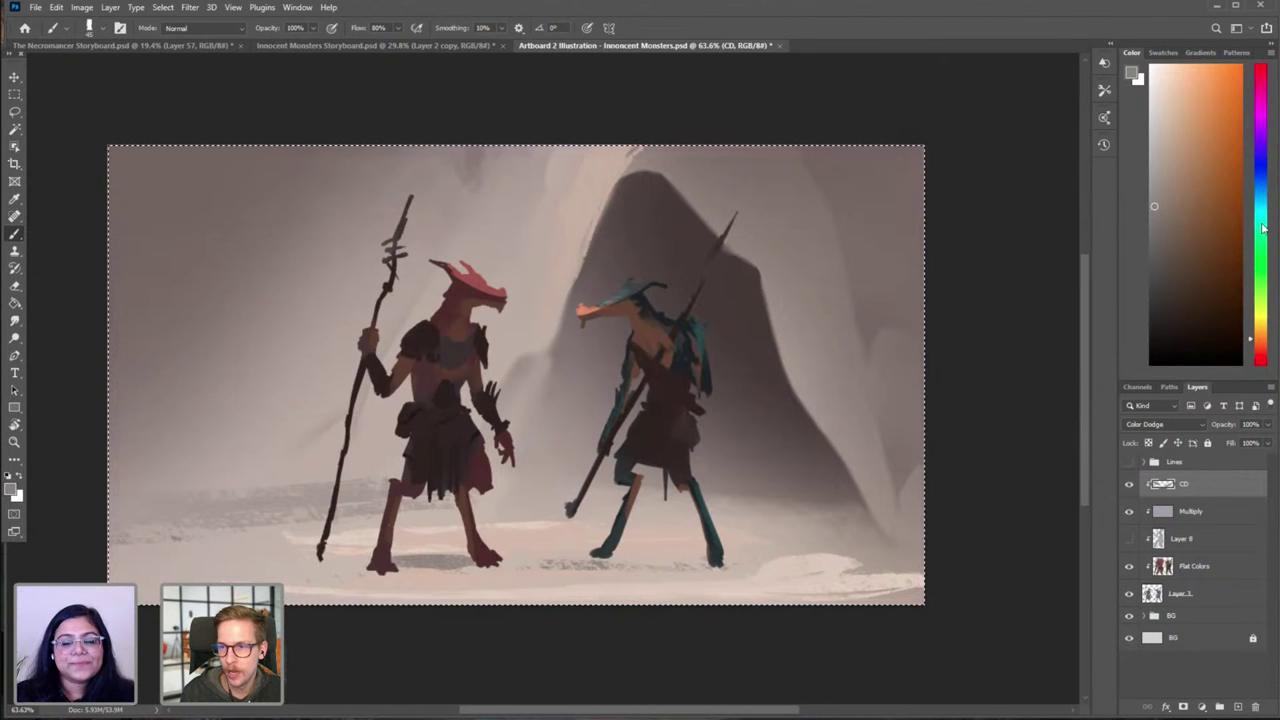
drag(1263, 228, 1260, 204)
mouse_move(474, 292)
mouse_down()
mouse_move(455, 296)
mouse_move(428, 345)
mouse_move(409, 338)
mouse_move(438, 340)
mouse_up()
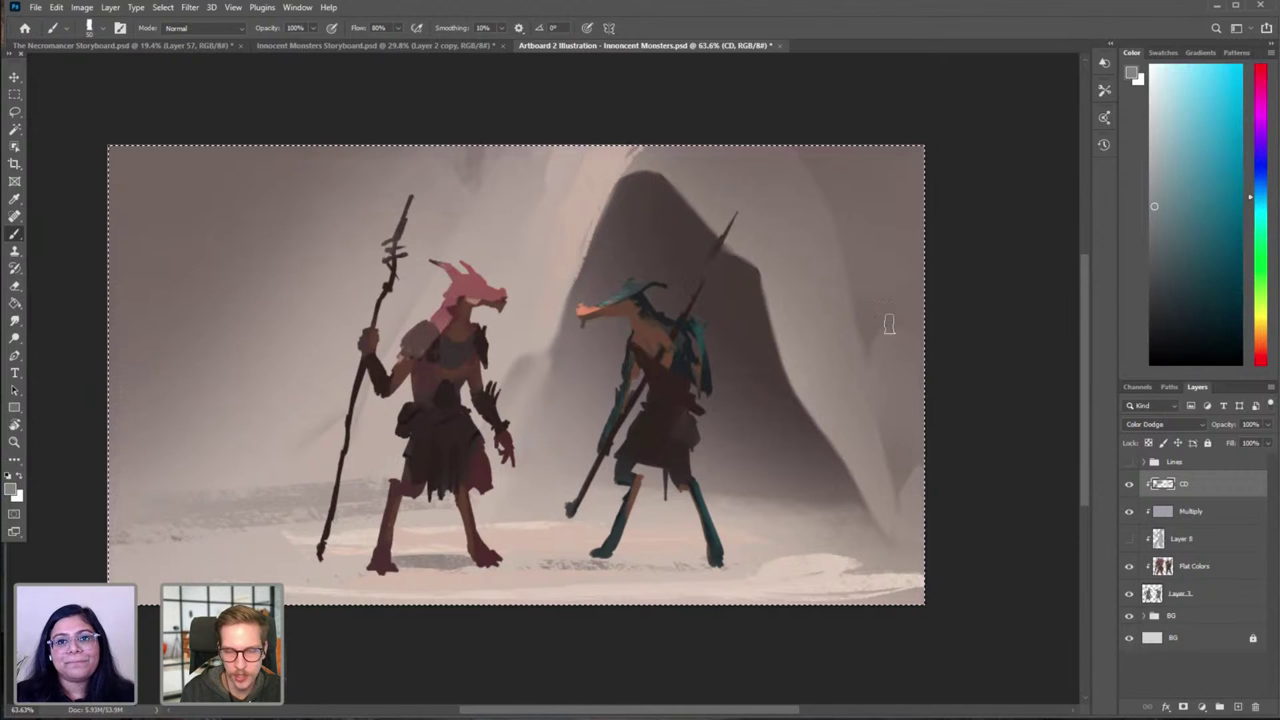
click(1159, 235)
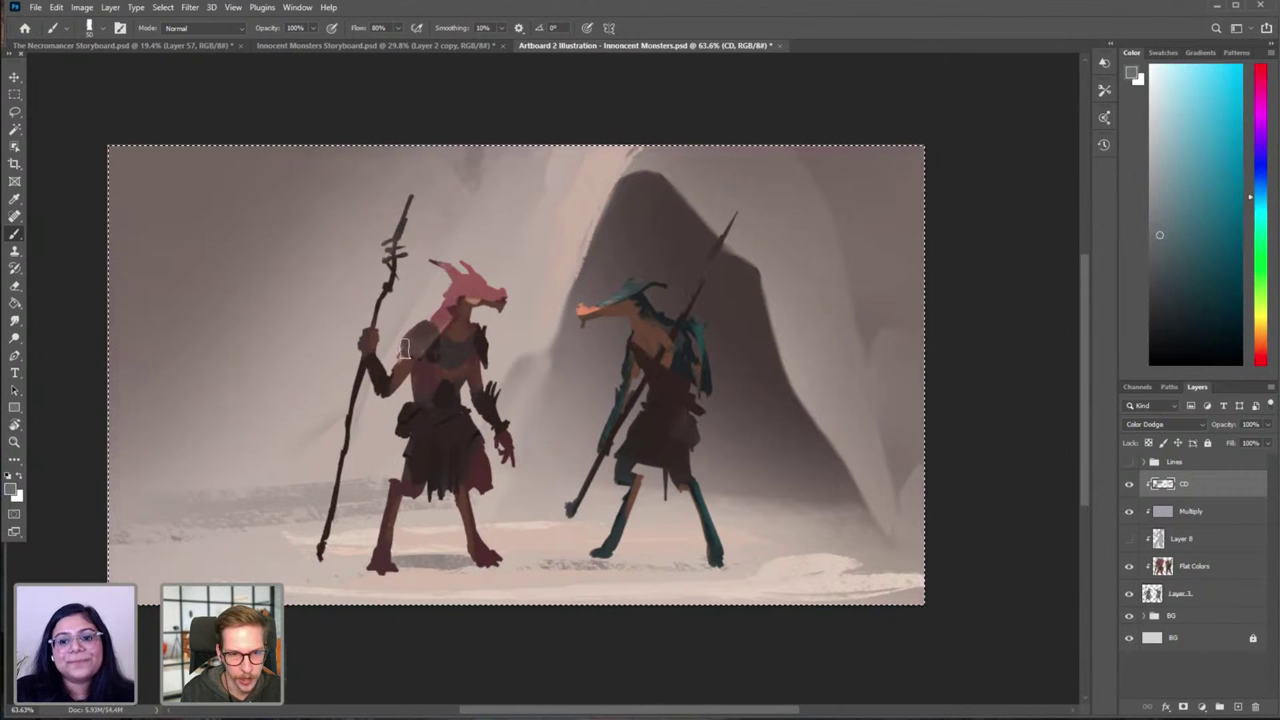
mouse_move(384, 384)
mouse_down()
mouse_move(408, 414)
mouse_move(415, 460)
mouse_move(455, 452)
mouse_up()
mouse_move(665, 355)
mouse_down()
mouse_move(637, 411)
mouse_move(656, 434)
mouse_move(632, 448)
mouse_move(658, 420)
mouse_move(668, 488)
mouse_move(676, 410)
mouse_up()
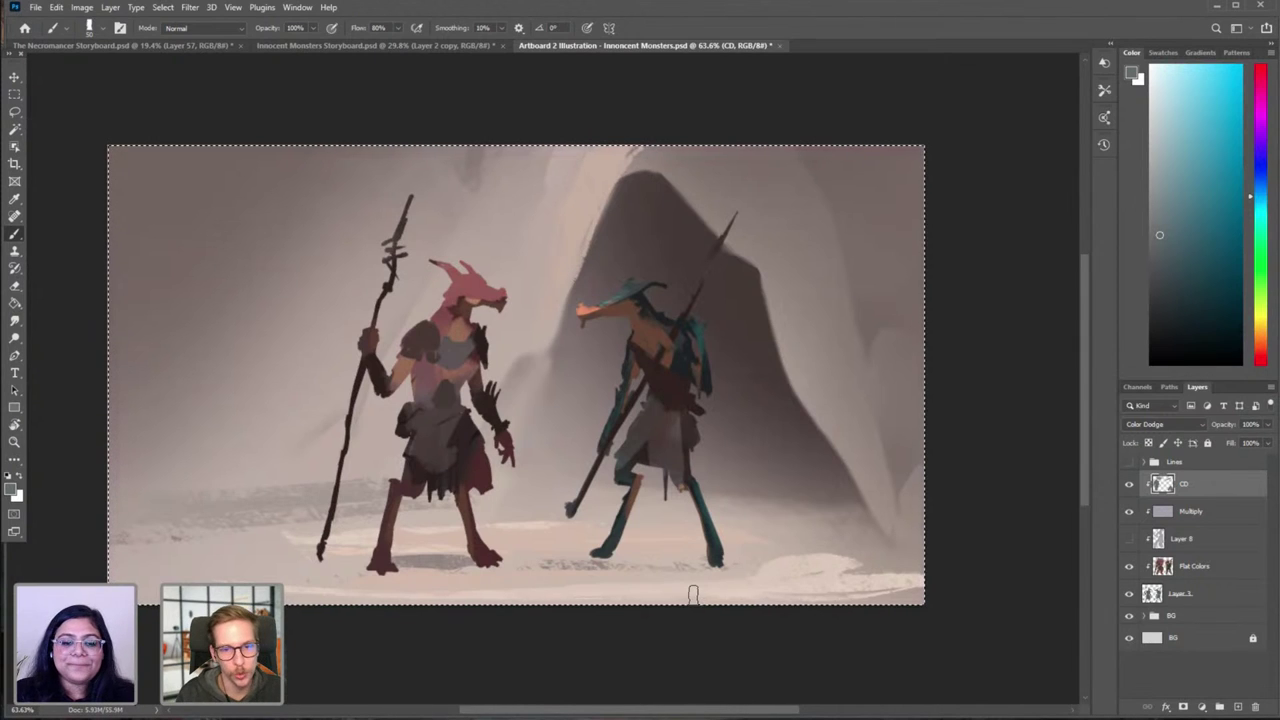
Step: Try extending the cool grey highlights over the teal creature's head and the red creature's snout and horns
drag(603, 301, 664, 279)
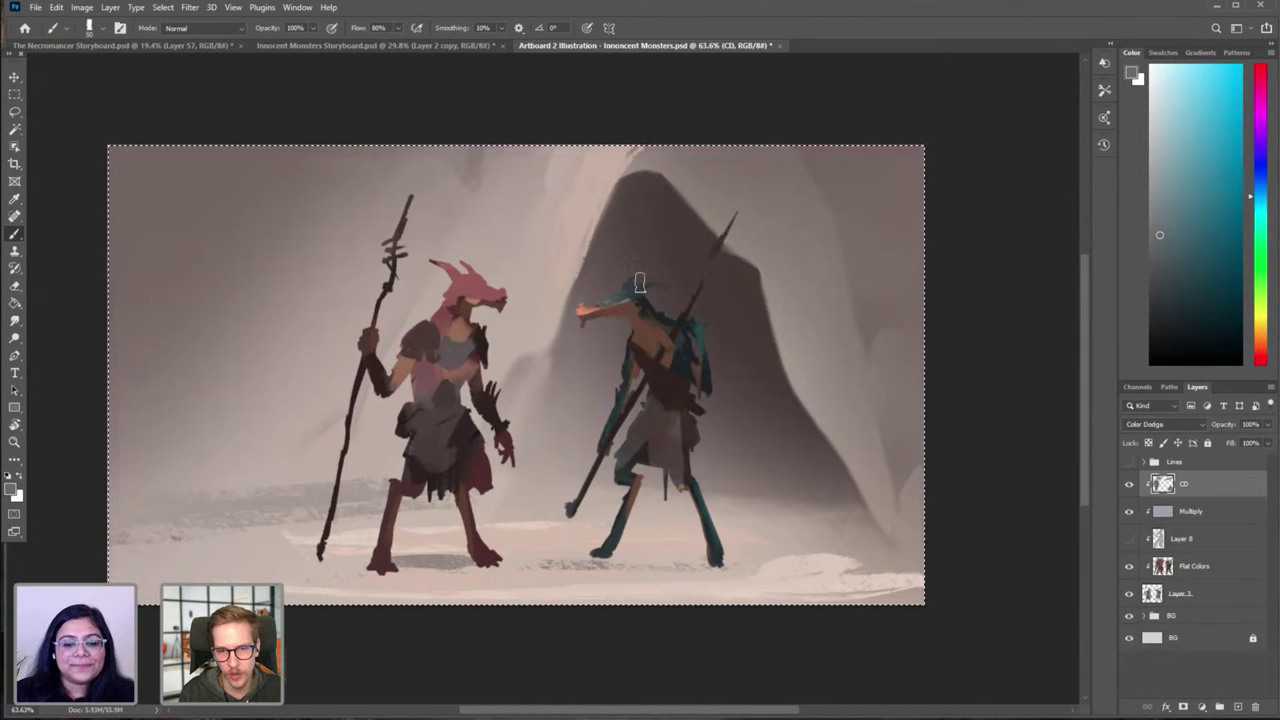
drag(446, 287, 502, 300)
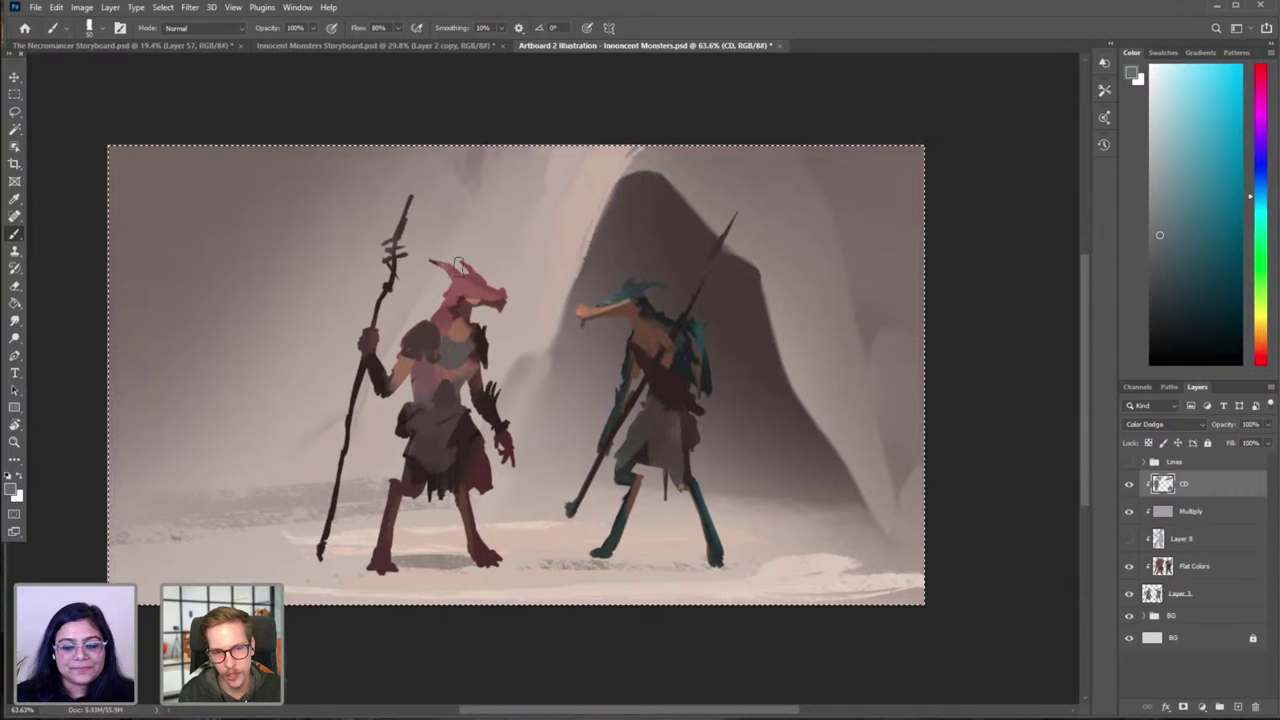
drag(451, 254, 484, 284)
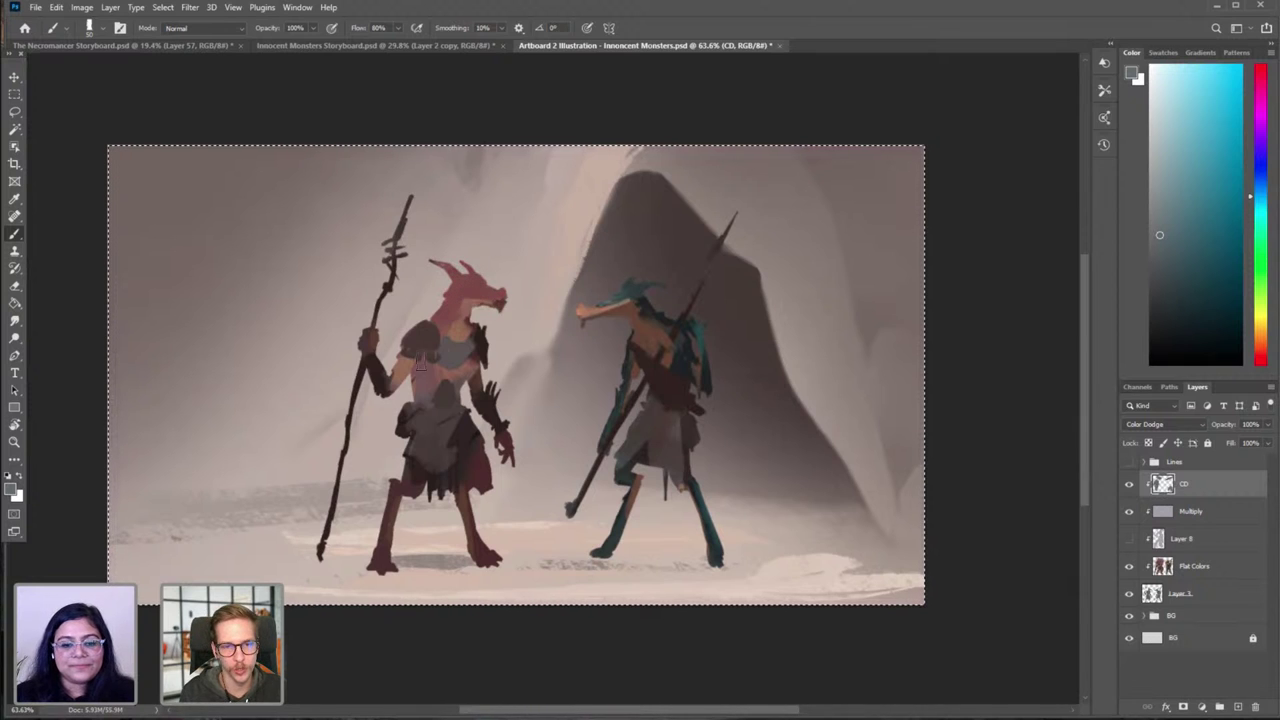
Step: Compare the creatures with and without the highlights by toggling the CD layer's visibility
click(1129, 484)
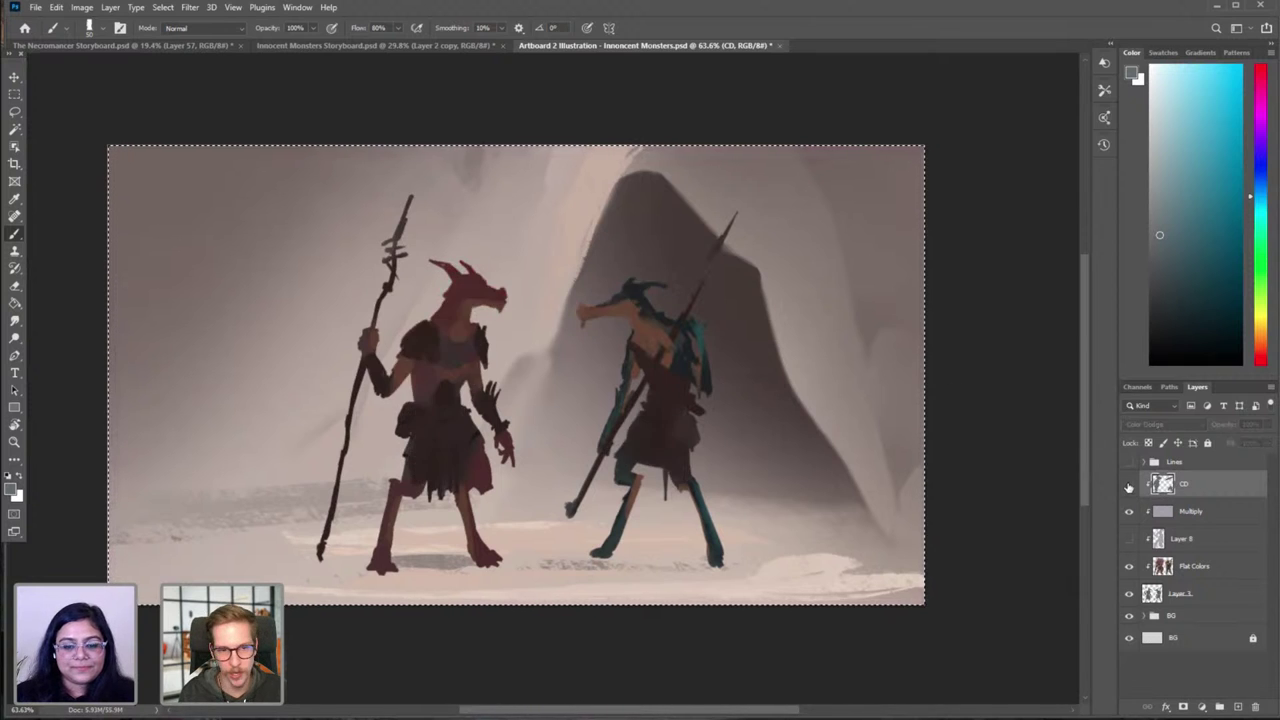
click(1129, 484)
click(1129, 484)
click(1129, 484)
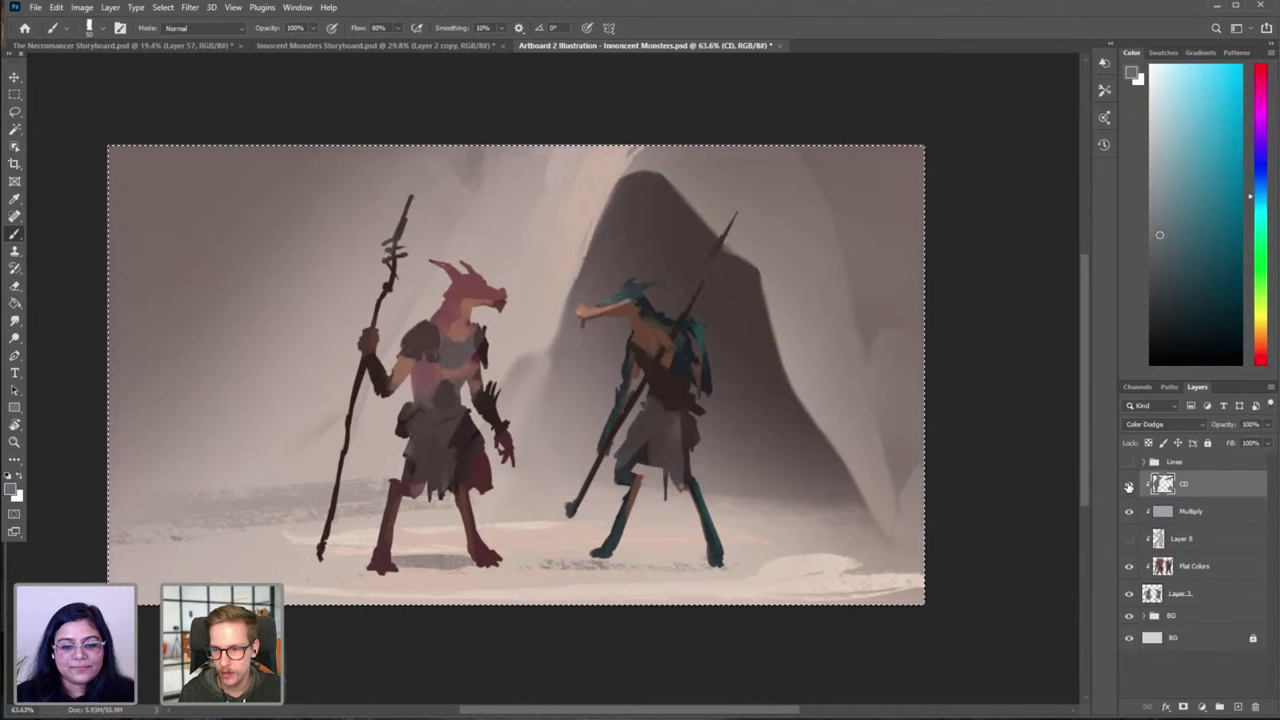
click(1129, 484)
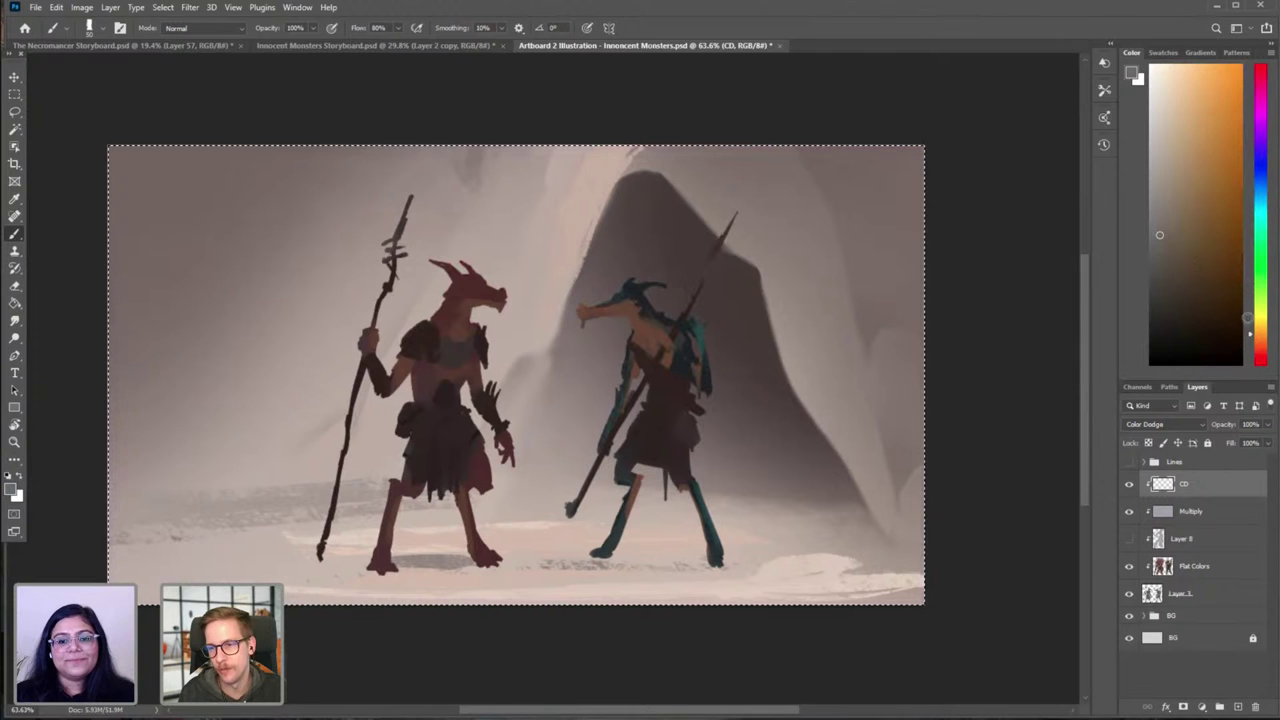
Step: Clear the CD layer and paint thin highlights along the top of the teal creature's head and snout in mid warm grey with a smaller brush
drag(1157, 217, 1154, 205)
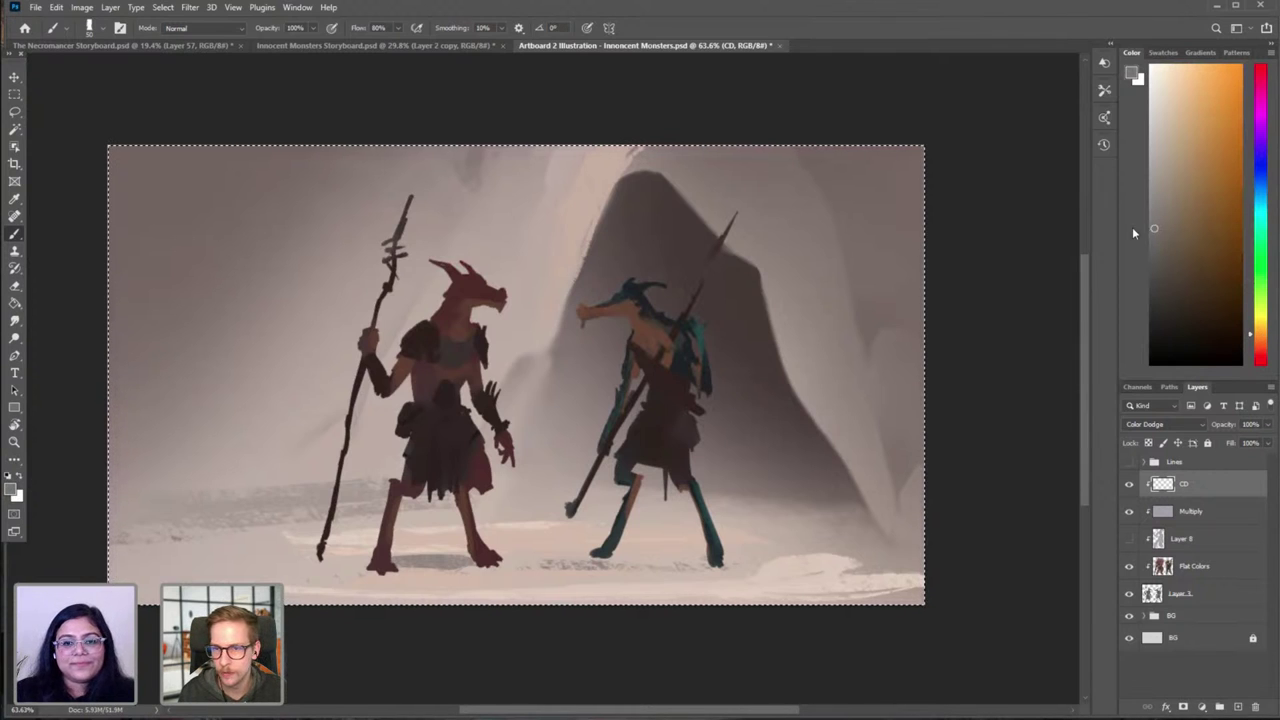
mouse_move(585, 309)
mouse_down()
mouse_move(665, 278)
mouse_move(594, 300)
mouse_move(646, 278)
mouse_move(603, 301)
mouse_move(678, 326)
mouse_up()
key(ctrl+z)
key(bracketleft)
key(bracketleft)
key(bracketleft)
key(ctrl+z)
key(ctrl+z)
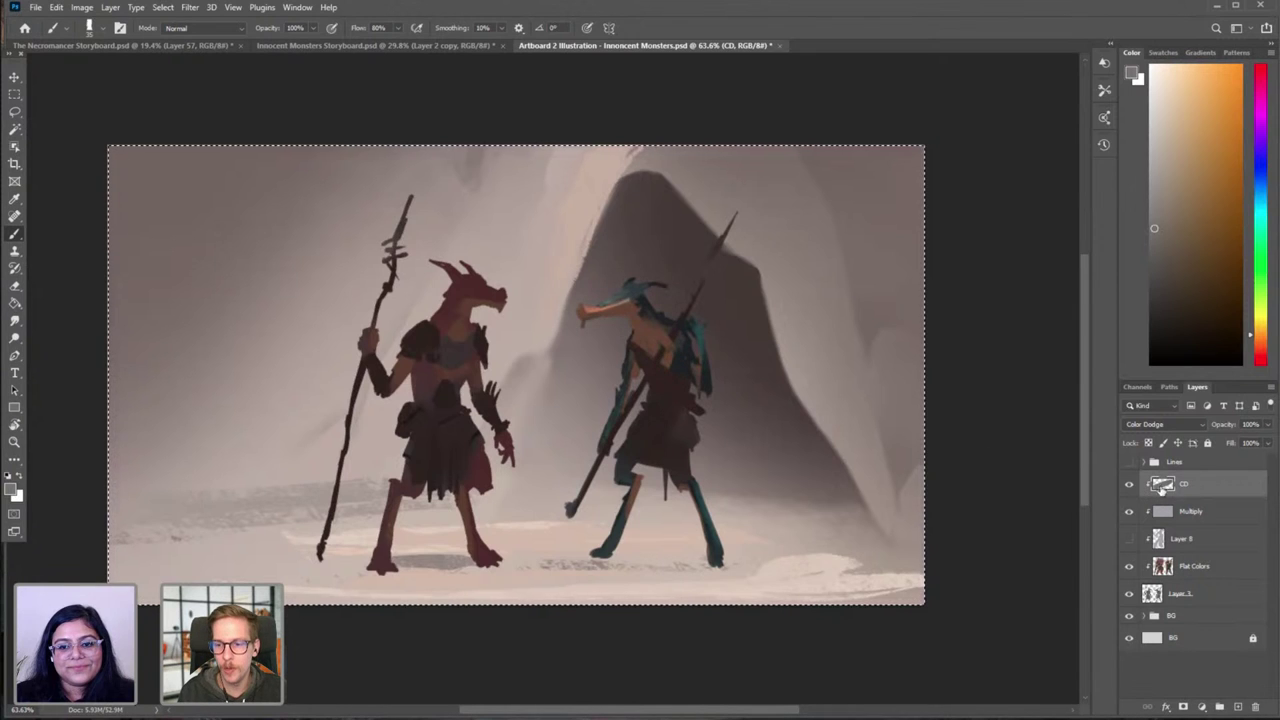
Step: Rename the CD layer as Key Light and paint fine warm grey highlights along the red creature's head and horns
double_click(1185, 485)
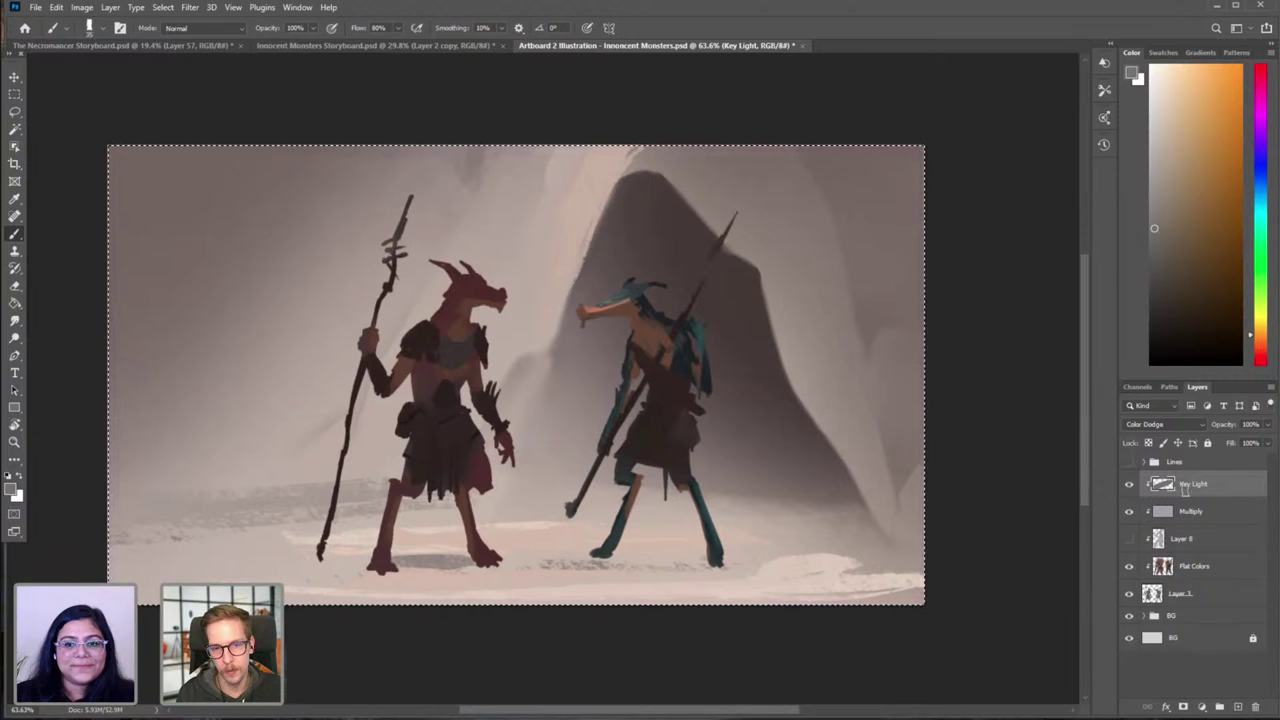
mouse_move(465, 284)
mouse_down()
mouse_move(503, 297)
mouse_move(507, 284)
mouse_up()
key(ctrl+z)
key(bracketleft)
drag(435, 263, 456, 272)
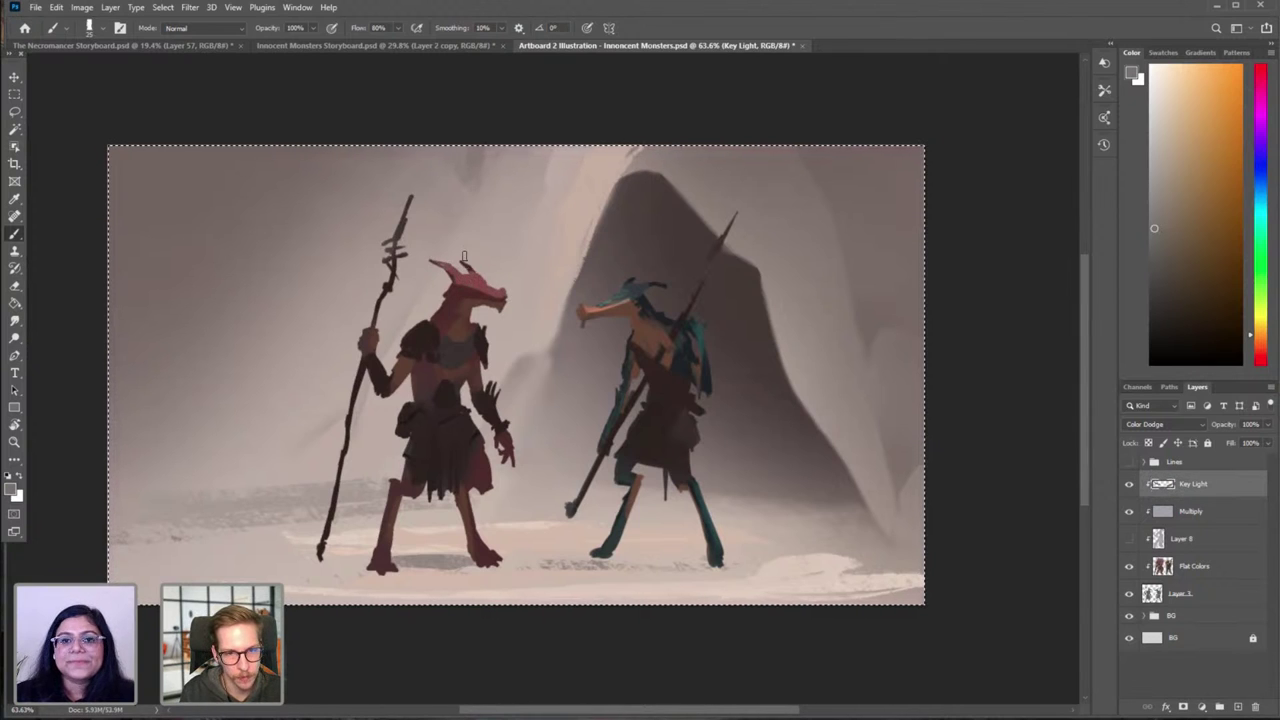
Step: Clean up the red creature's horn highlights with the Eraser and Brush and add light down the back of its neck
scroll(455, 270, up, 3)
key(e)
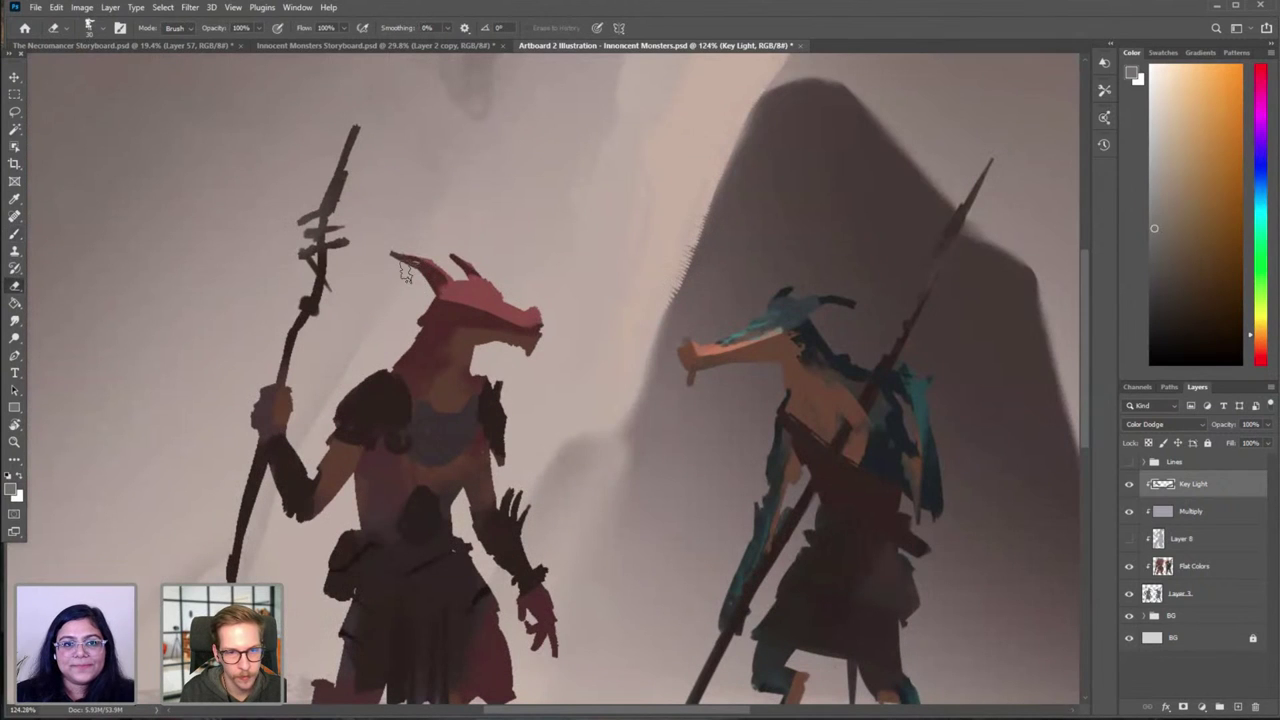
key(b)
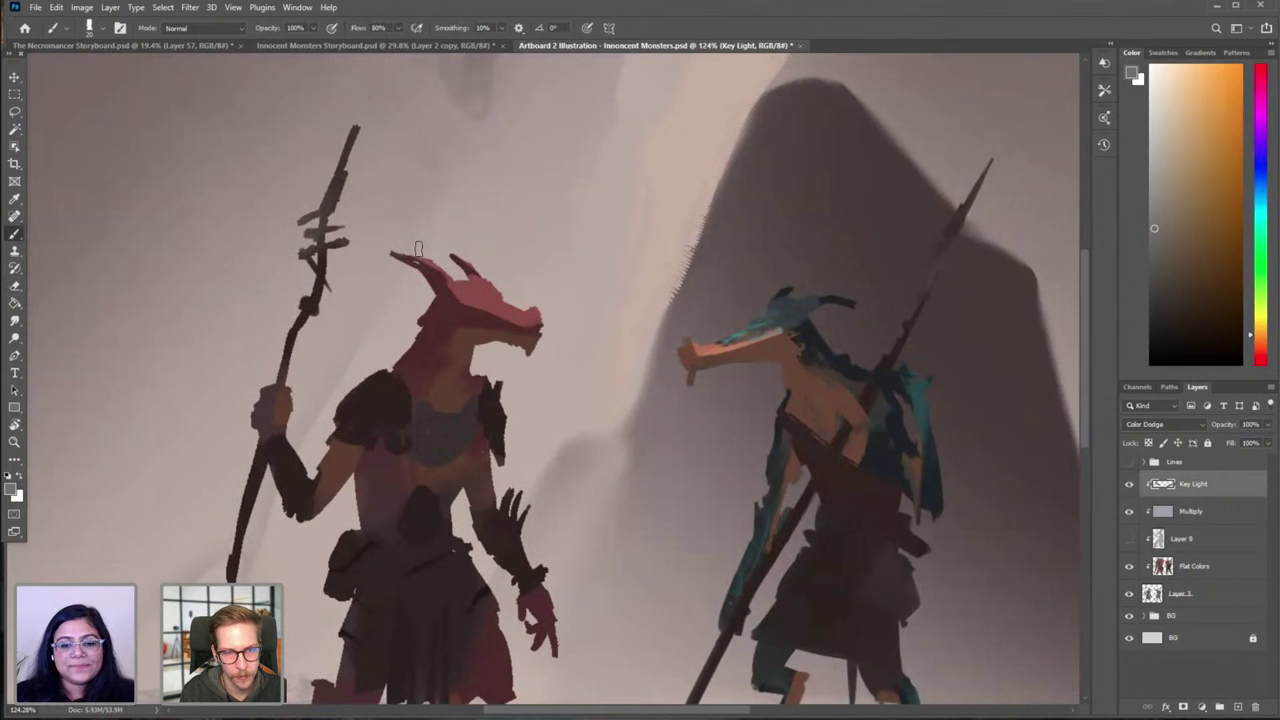
scroll(457, 248, down, 3)
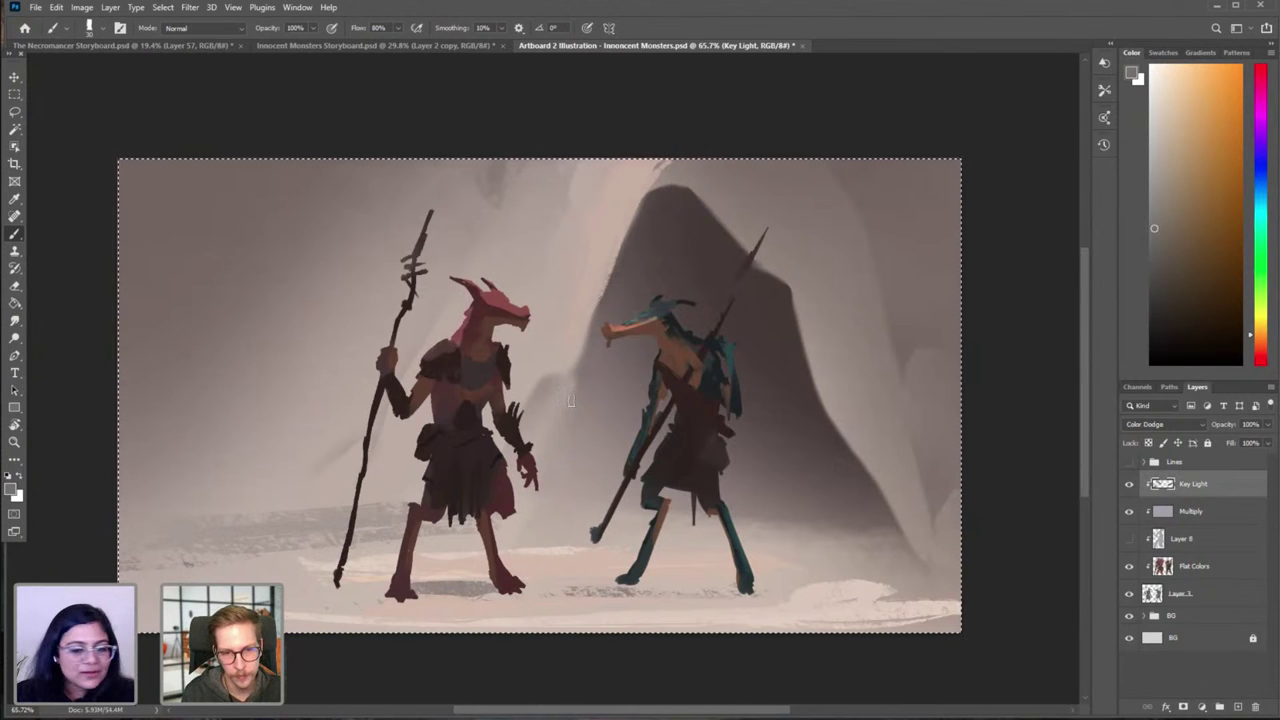
Step: Examine the creatures' sketch on Artboard 2 in the Innocent Monsters Storyboard document
click(392, 46)
scroll(560, 400, up, 8)
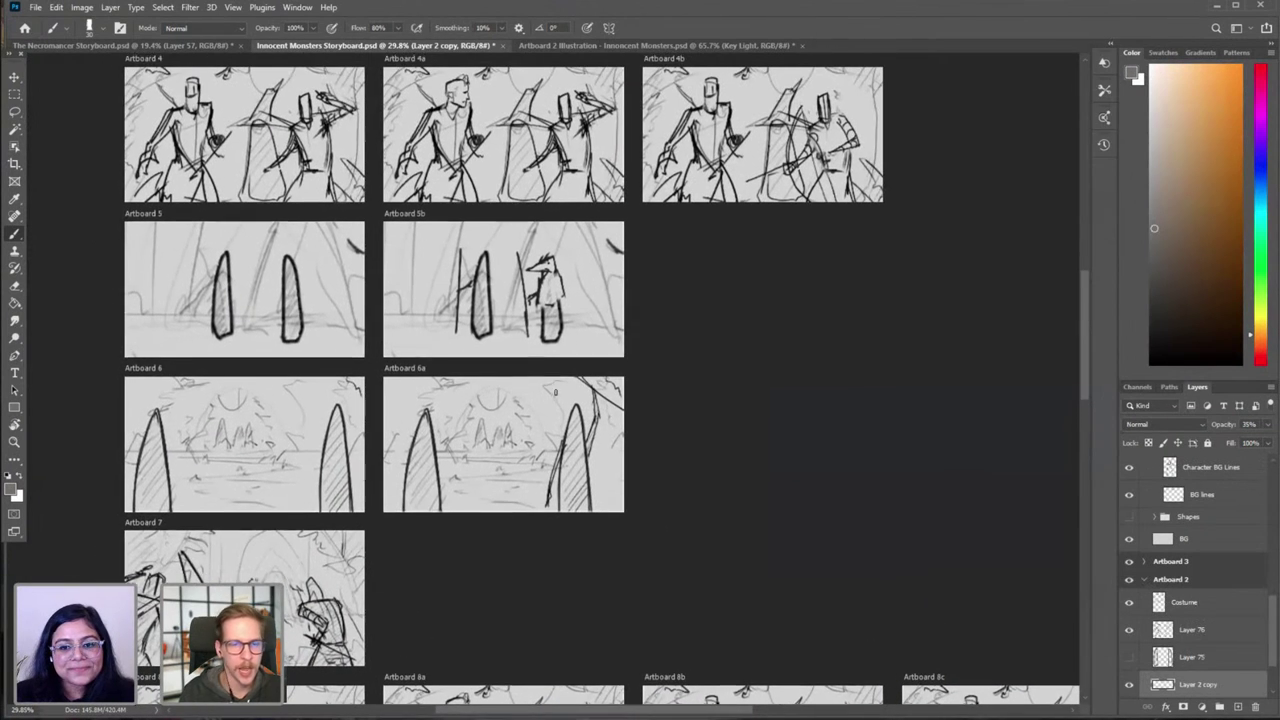
scroll(636, 354, up, 10)
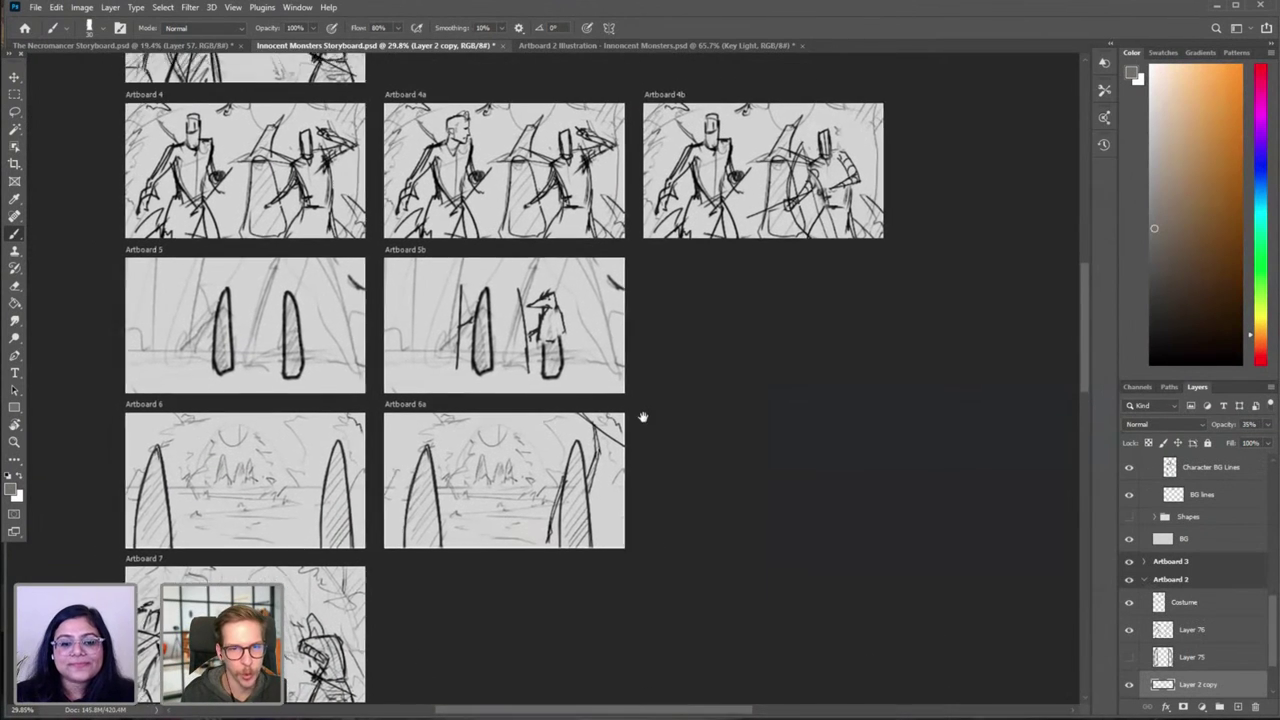
scroll(634, 549, left, 3)
drag(706, 251, 784, 183)
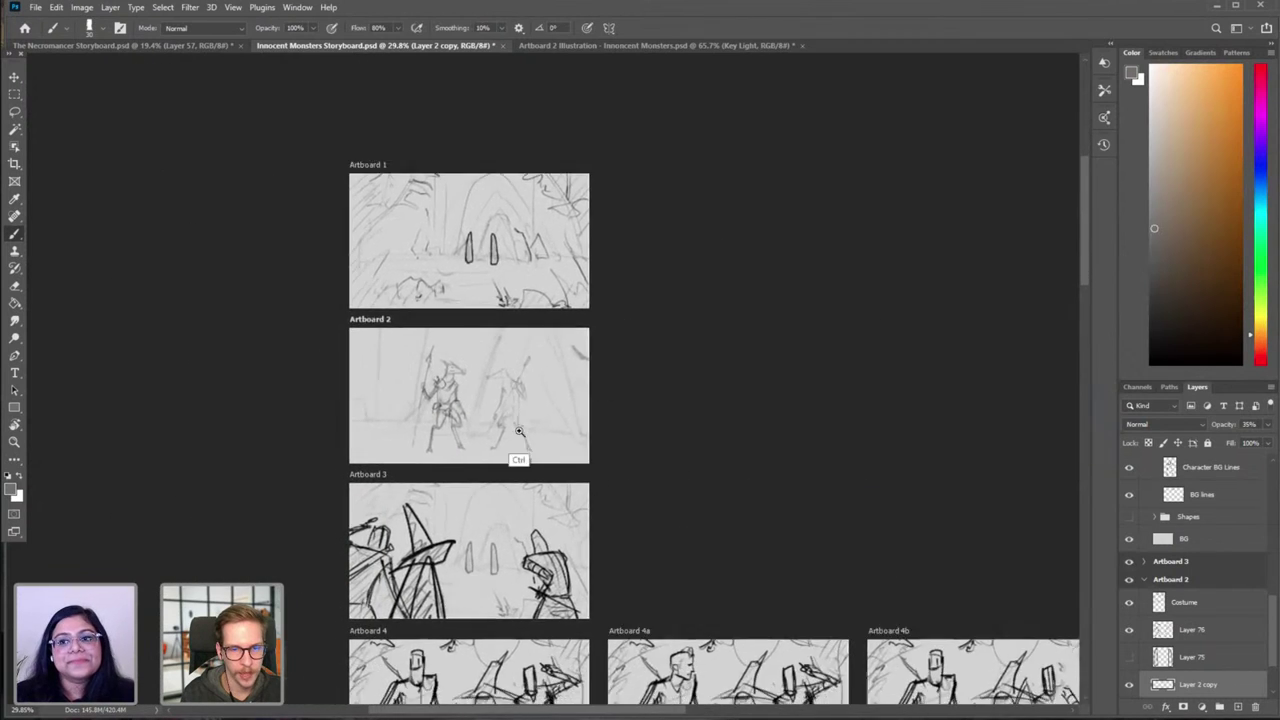
drag(518, 440, 560, 395)
drag(546, 386, 583, 374)
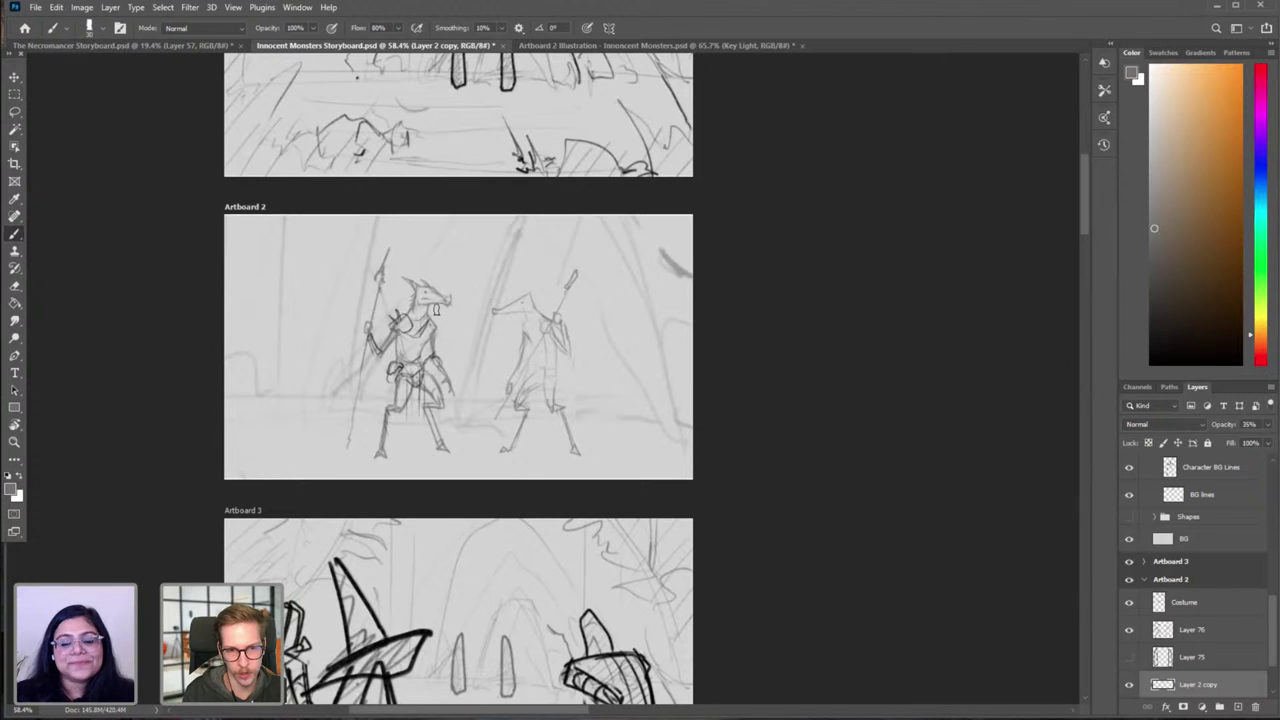
Step: Return to the Artboard 2 illustration, duplicate the Key Light layer, hide the original and clip the copy to the layers below
click(550, 46)
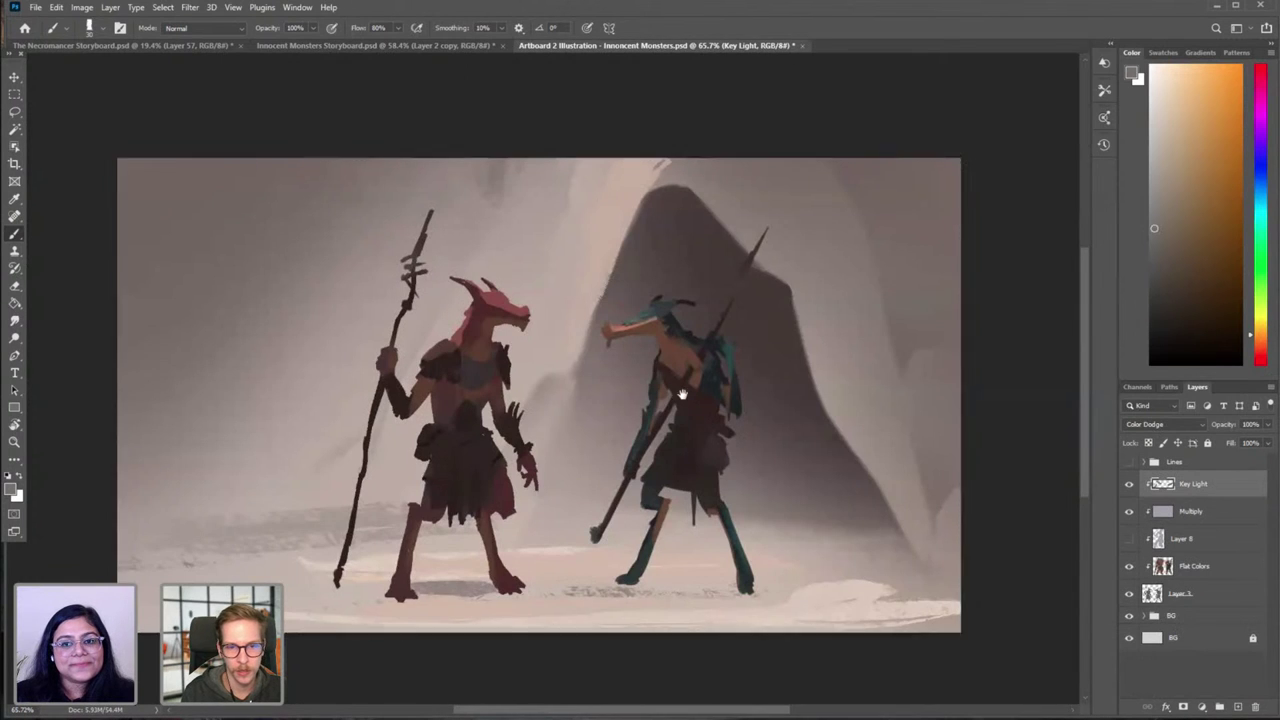
drag(680, 395, 593, 372)
key(ctrl+a)
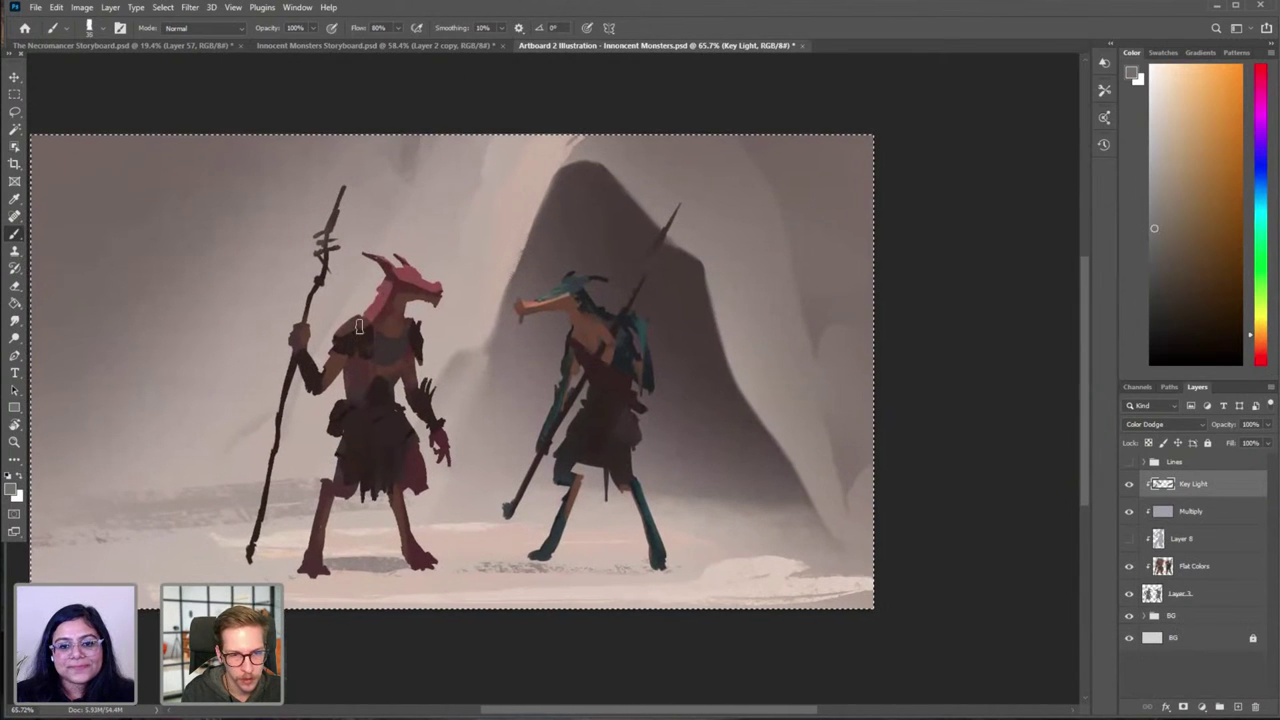
key(ctrl+j)
click(1129, 511)
right_click(1195, 494)
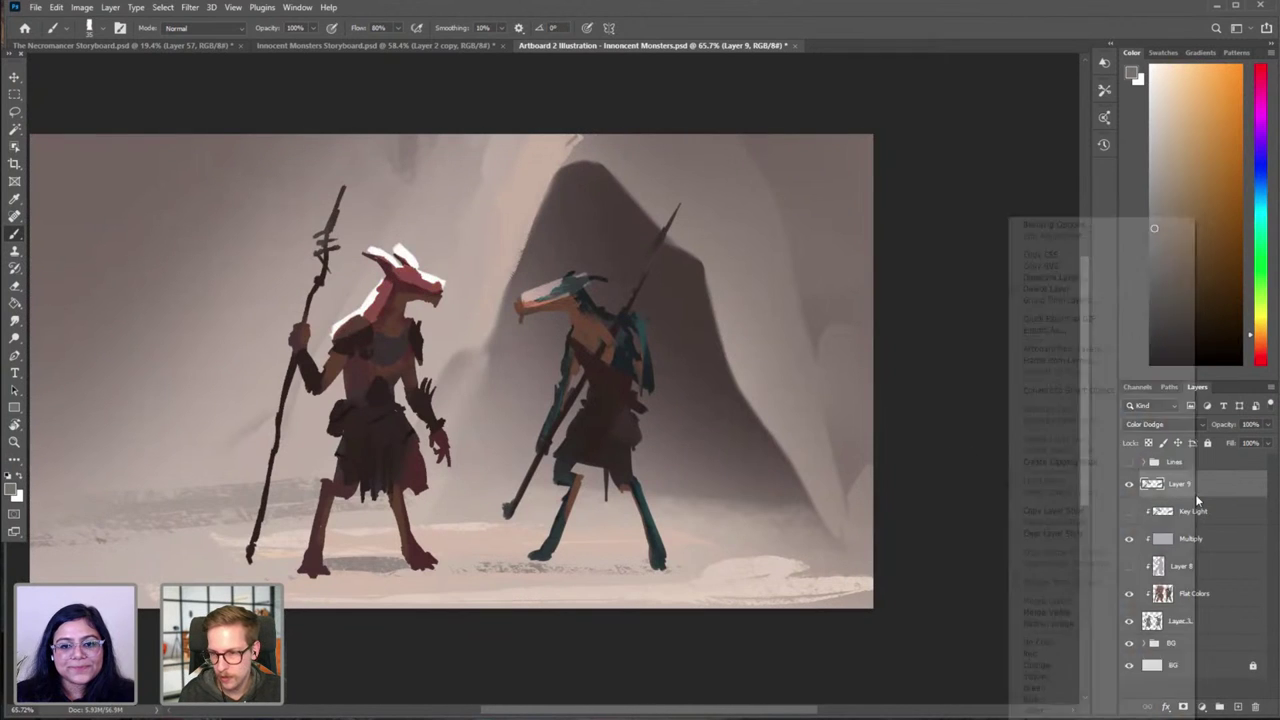
click(1050, 462)
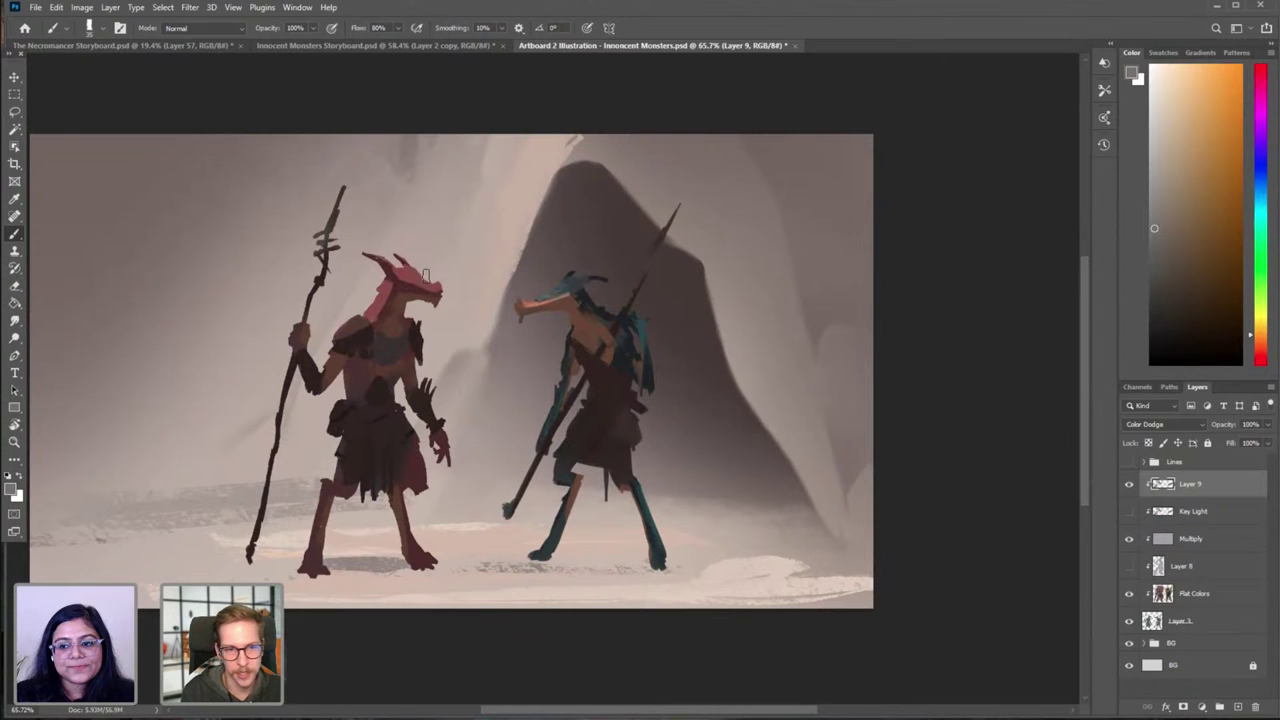
Step: Clear the duplicated layer's contents and paint new highlights along the red creature's head, snout and horns
key(ctrl+a)
key(Delete)
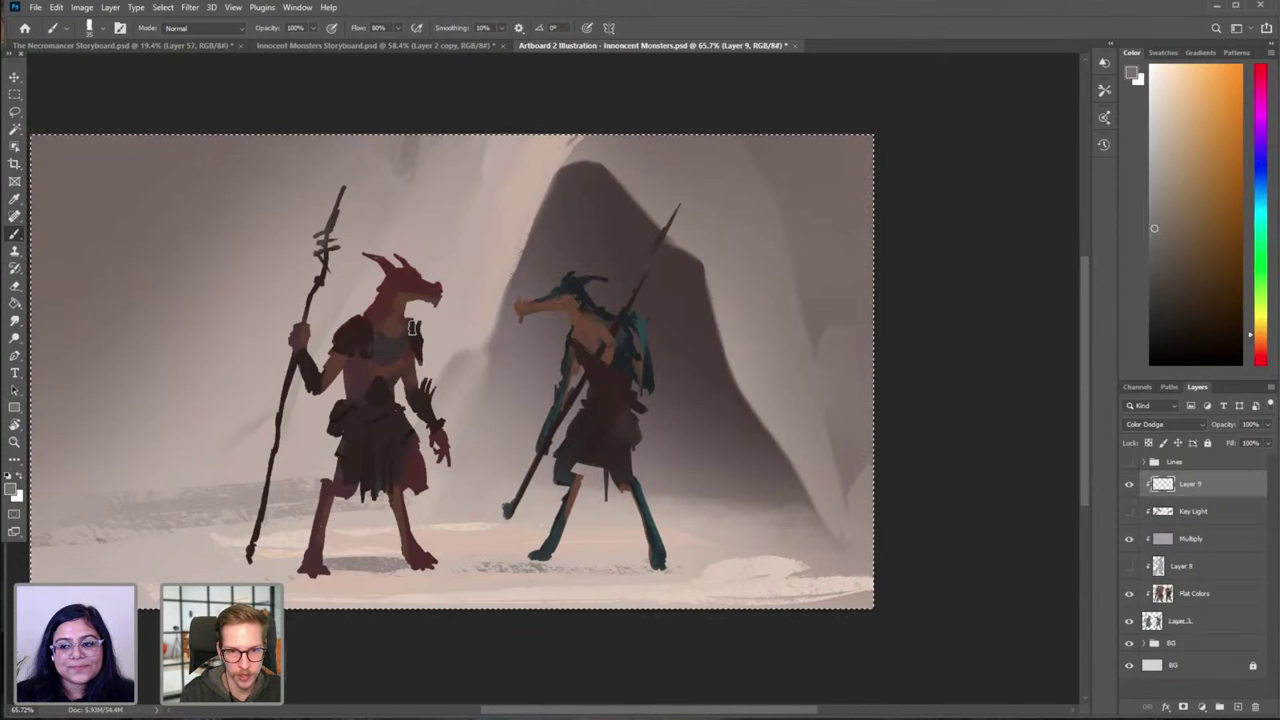
key(ctrl+d)
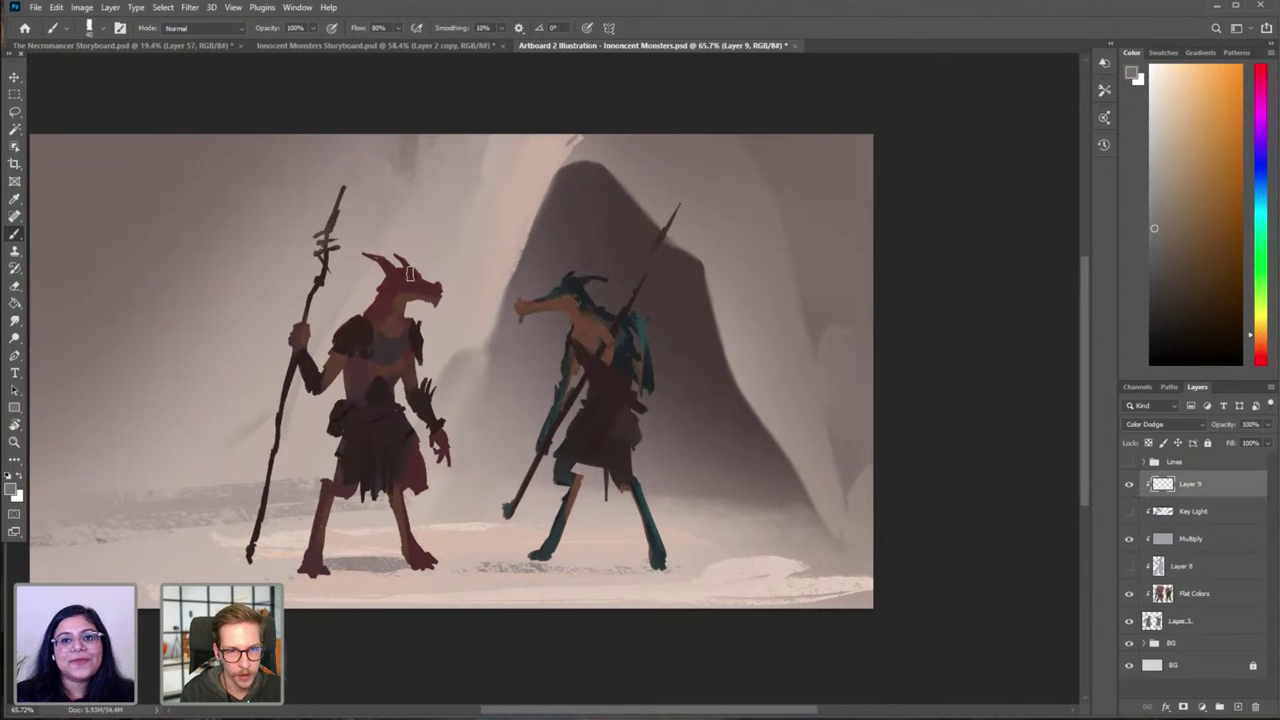
mouse_move(411, 274)
mouse_down()
mouse_move(401, 268)
mouse_move(438, 289)
mouse_up()
mouse_move(408, 266)
mouse_down()
mouse_move(388, 235)
mouse_move(388, 267)
mouse_up()
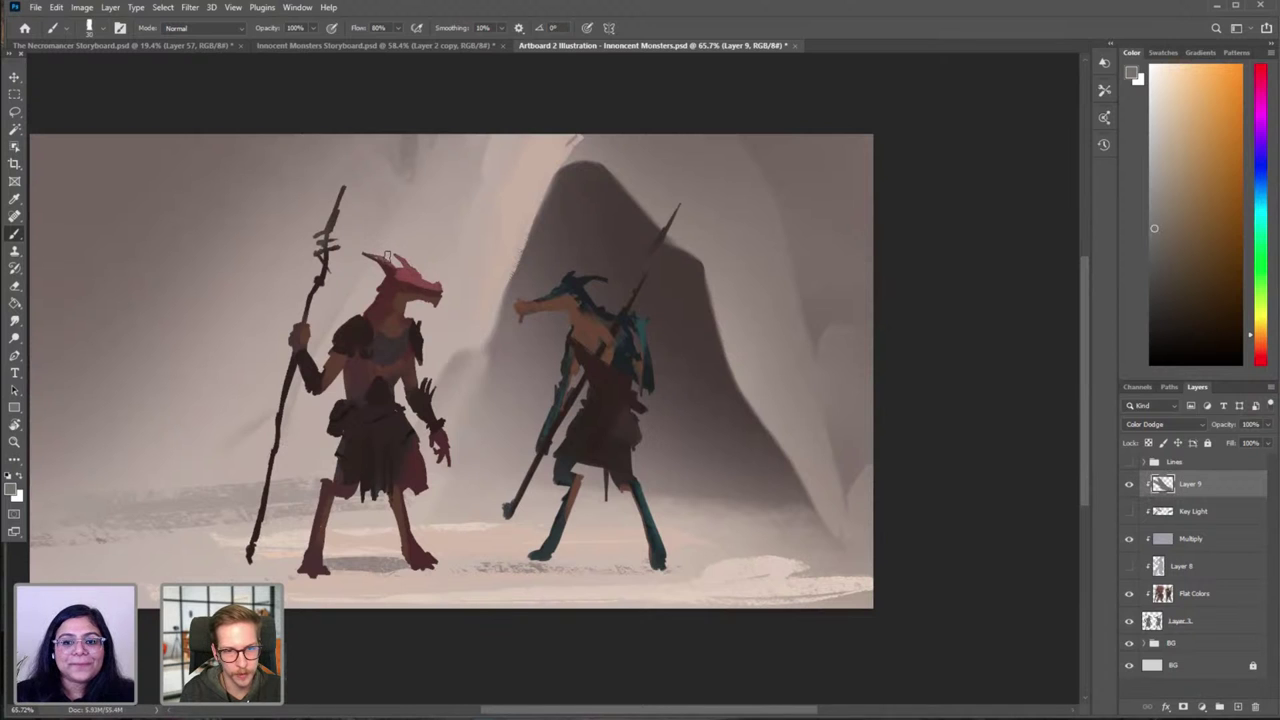
Step: Paint highlights on the red creature's upper chest, collar, and its lowered forearm and hand
mouse_move(380, 334)
mouse_down()
mouse_move(394, 342)
mouse_move(414, 320)
mouse_move(392, 343)
mouse_up()
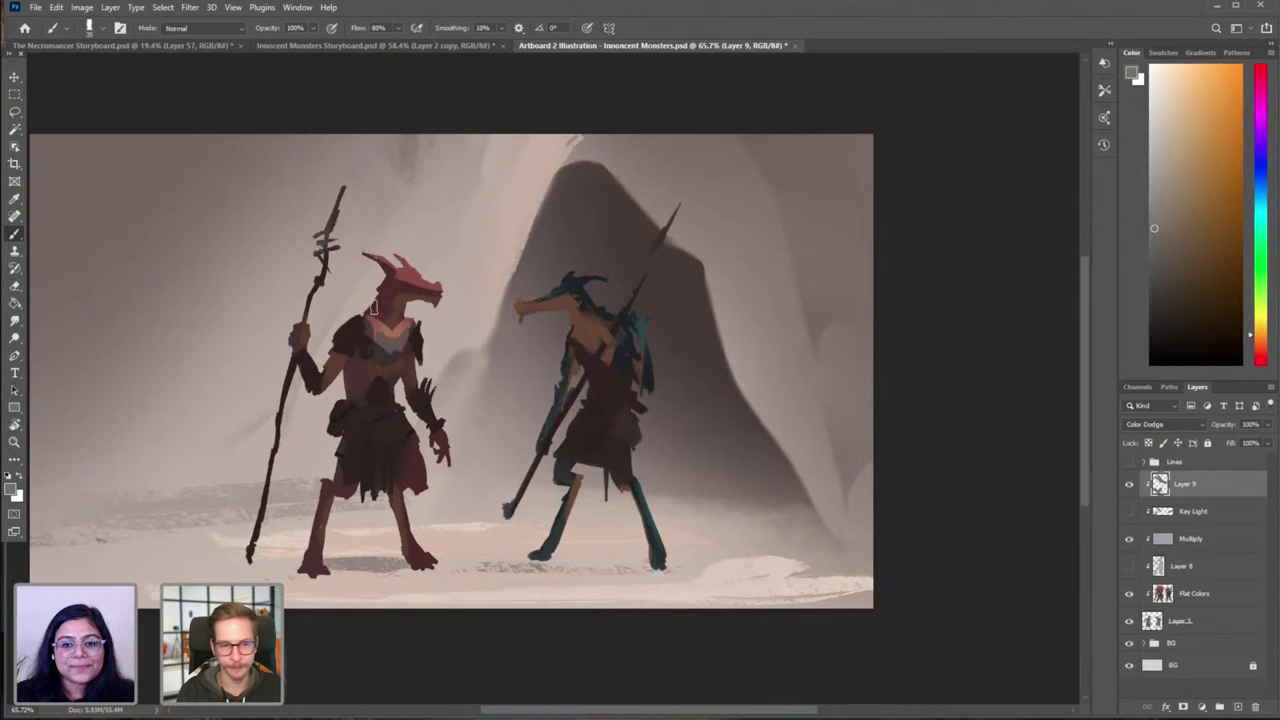
drag(425, 386, 440, 422)
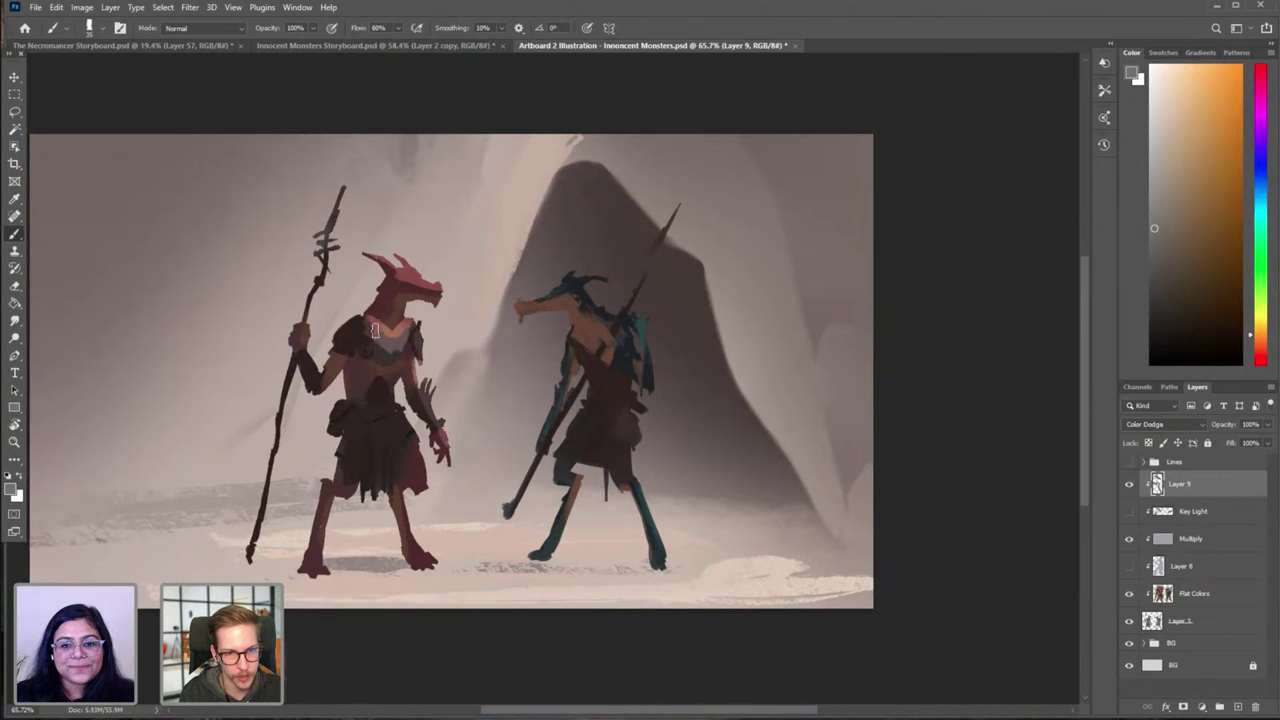
drag(376, 317, 399, 326)
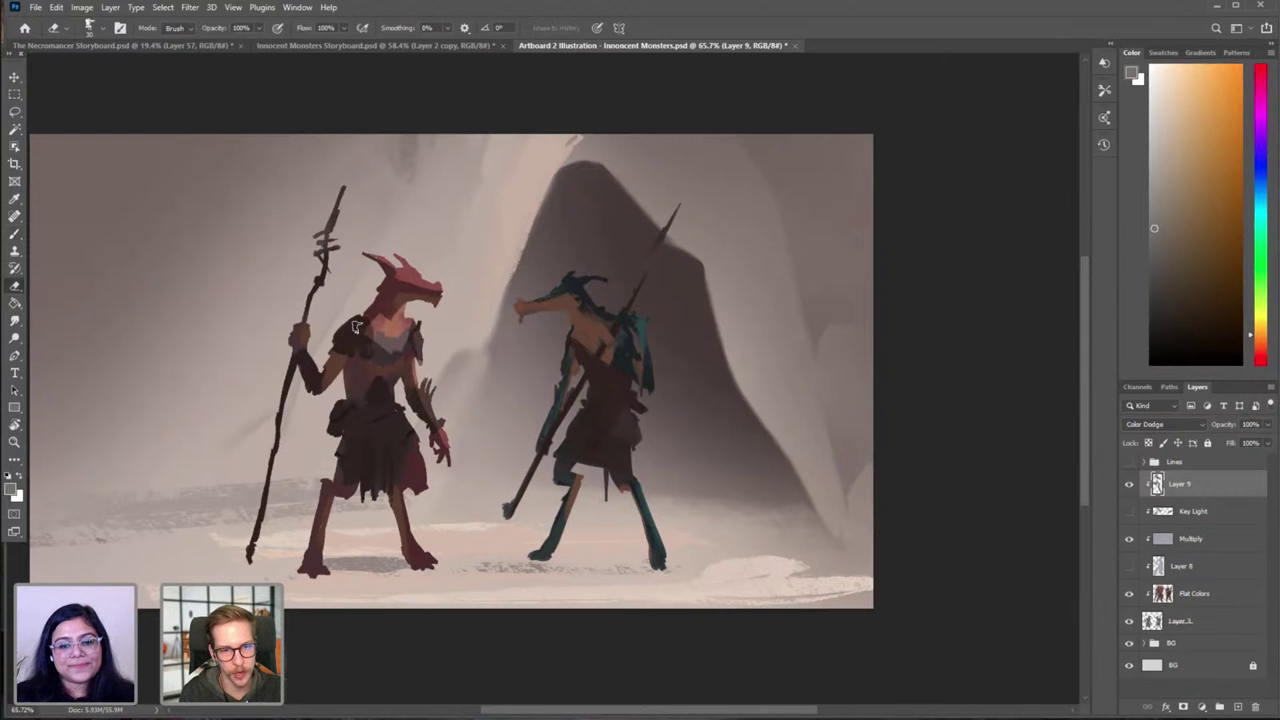
Step: Paint highlights on the teal creature's head, shoulder and upper chest, enlarging the brush for the chest
mouse_move(560, 283)
mouse_down()
mouse_move(605, 269)
mouse_move(590, 304)
mouse_move(613, 319)
mouse_move(583, 292)
mouse_move(617, 322)
mouse_move(593, 315)
mouse_move(643, 343)
mouse_move(606, 318)
mouse_move(586, 337)
mouse_move(616, 321)
mouse_up()
key(])
mouse_move(589, 338)
mouse_down()
mouse_move(616, 334)
mouse_move(571, 340)
mouse_move(612, 338)
mouse_up()
key(e)
key(b)
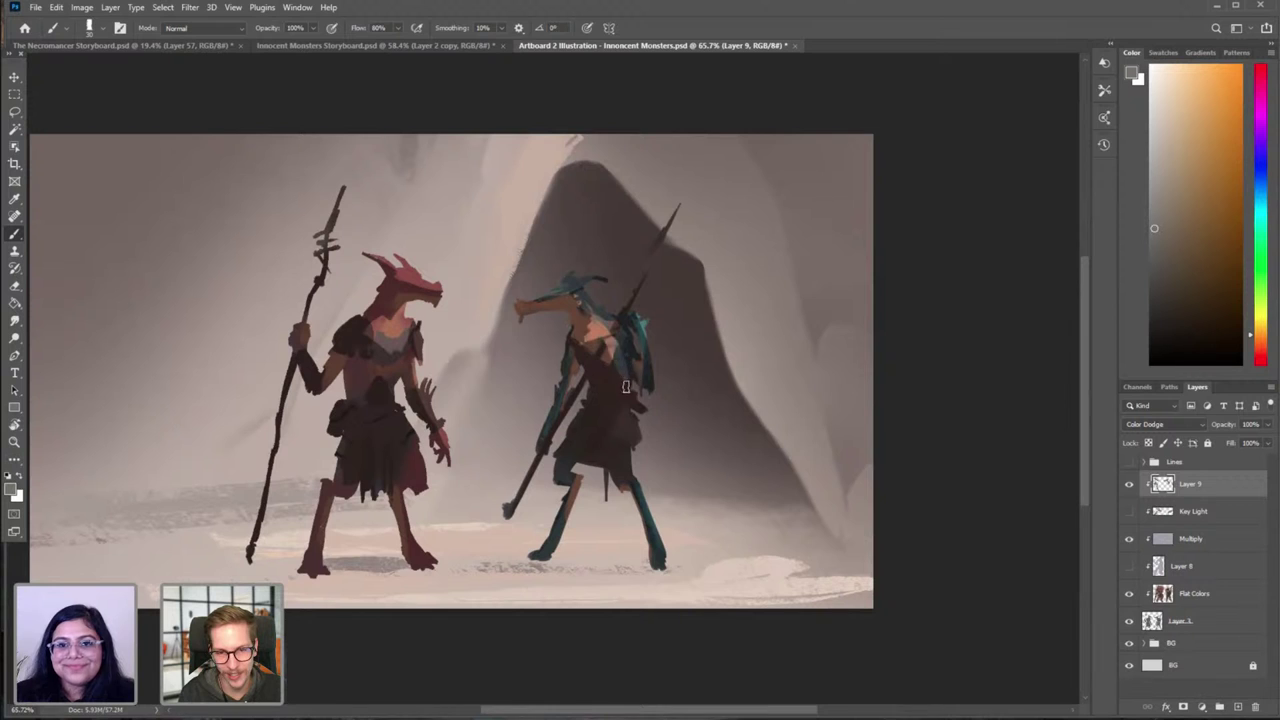
Step: Paint highlights on the teal creature's waist wrap, loincloth and lower legs, carving the loincloth highlight's edges with the Eraser
mouse_move(642, 323)
mouse_down()
mouse_move(650, 374)
mouse_move(602, 447)
mouse_move(619, 418)
mouse_move(628, 482)
mouse_up()
drag(631, 420, 626, 470)
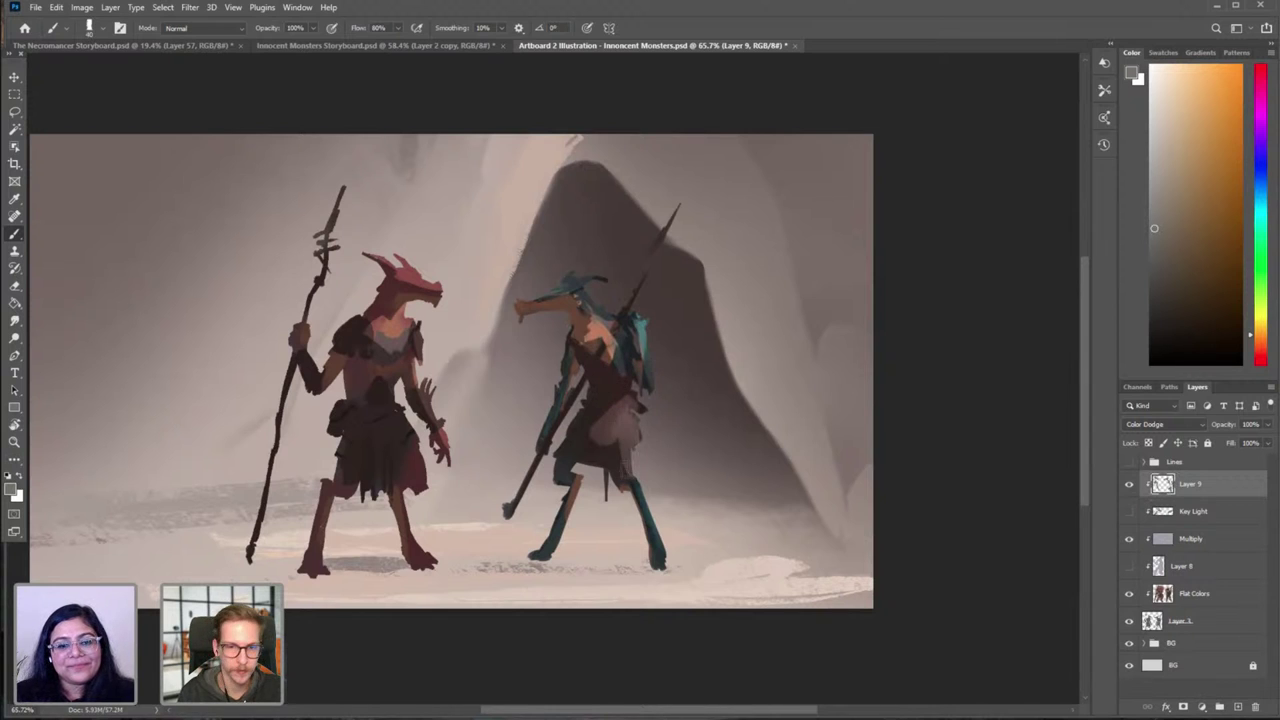
key(e)
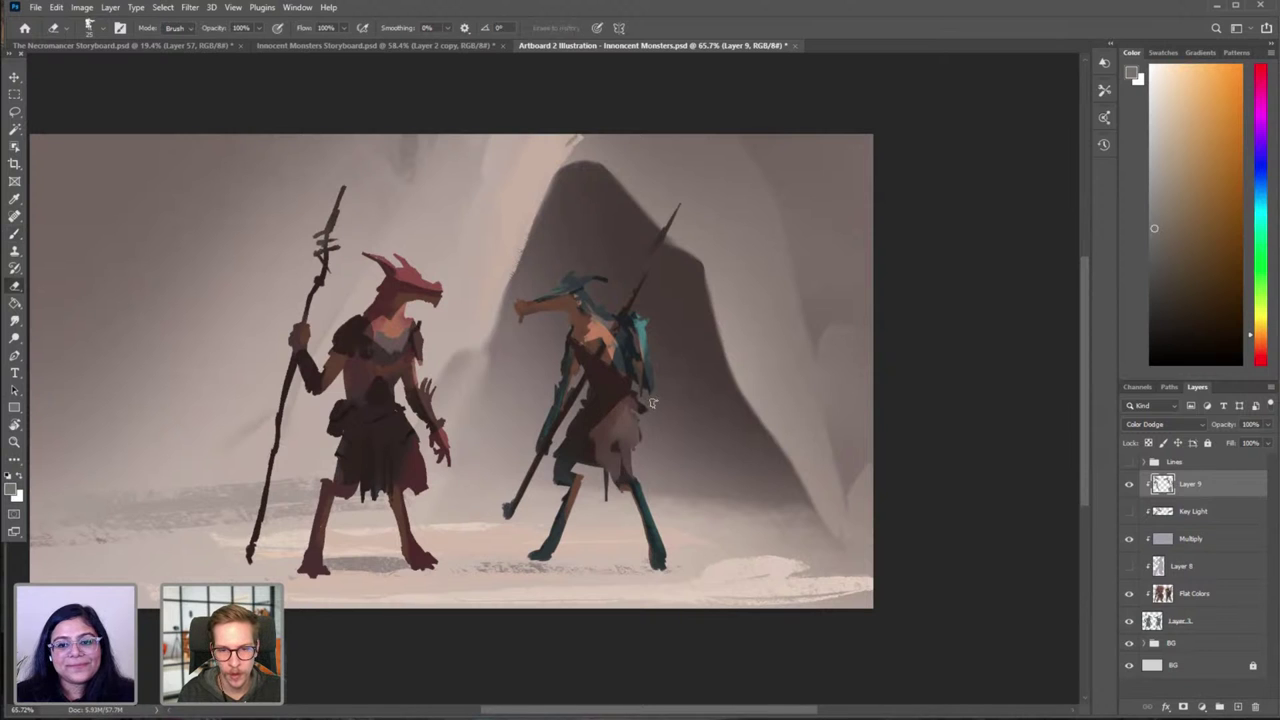
key(b)
key(e)
mouse_move(596, 451)
mouse_down()
mouse_move(625, 427)
mouse_move(620, 450)
mouse_up()
key(b)
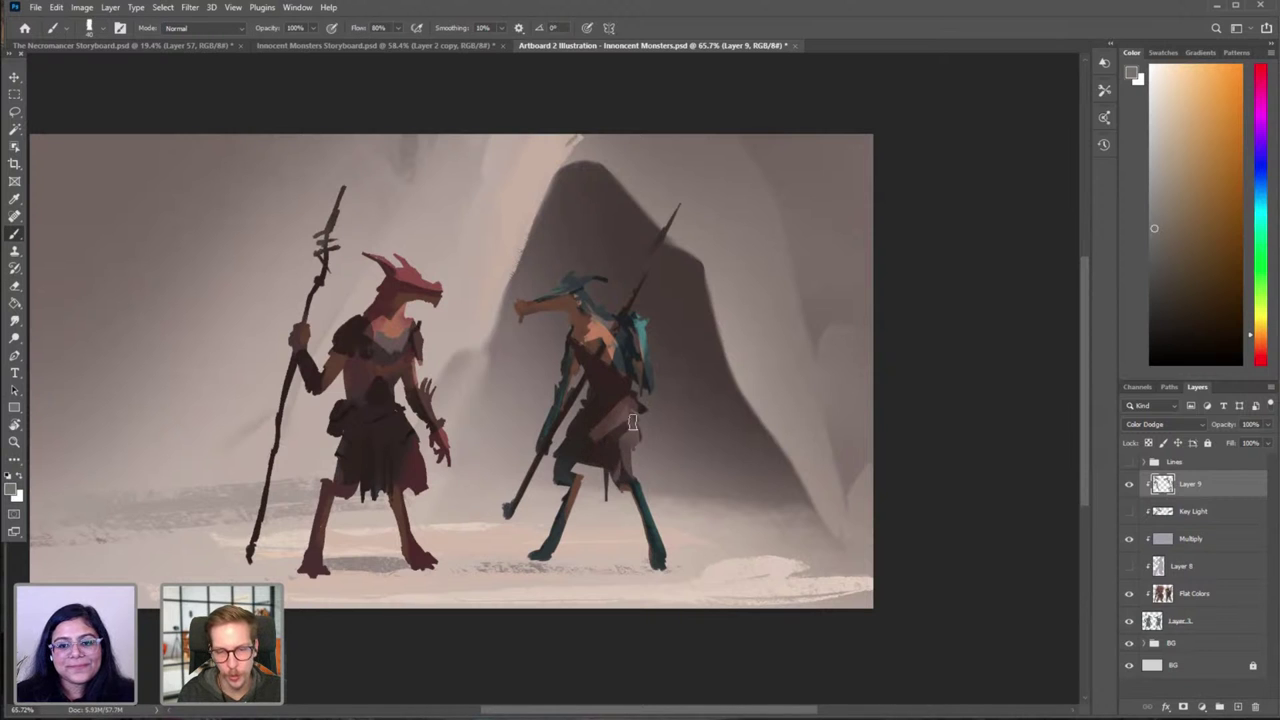
key(e)
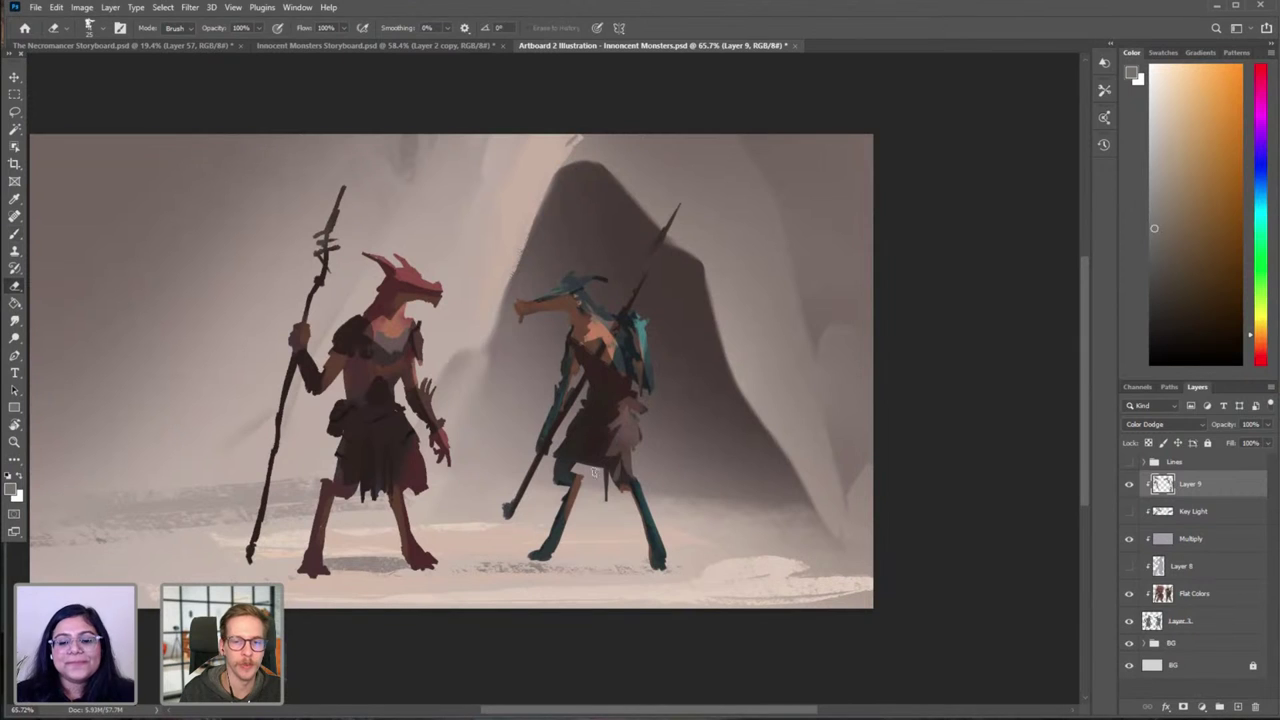
key(b)
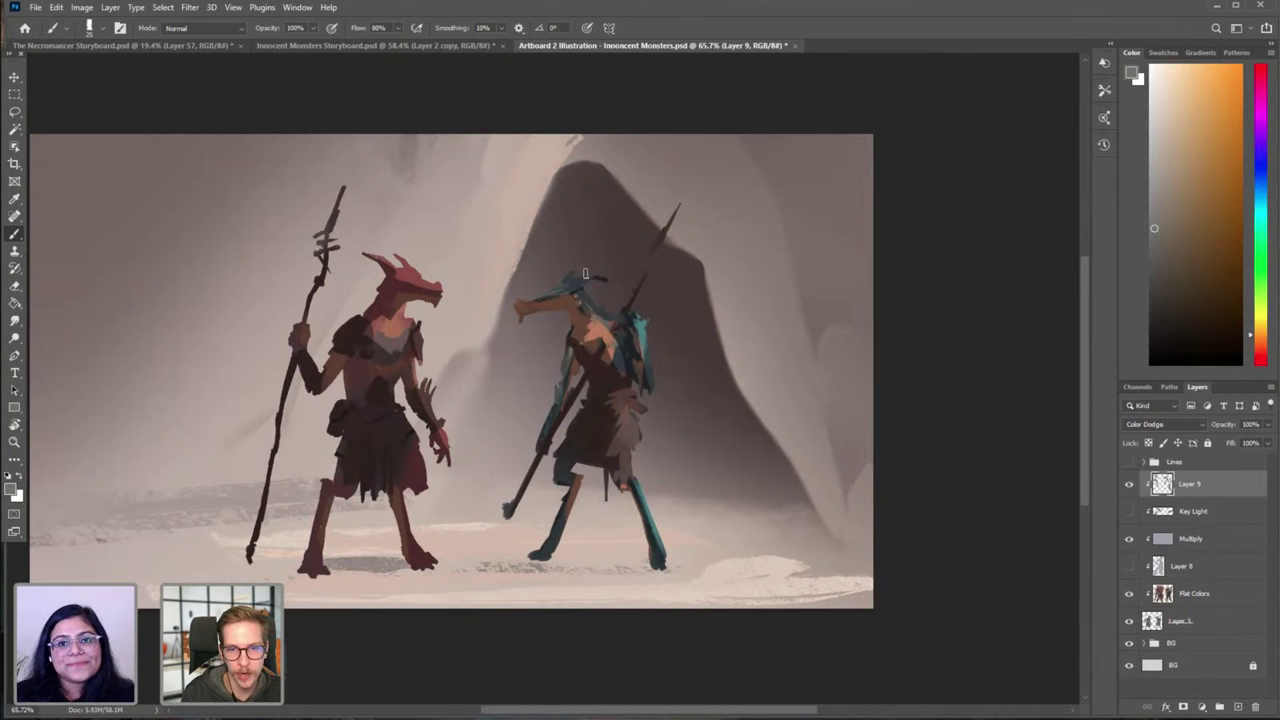
Step: Refine the highlights on the teal creature's brow and along the bridge and tip of its snout, alternating Brush and Eraser
scroll(612, 280, up, 5)
key(e)
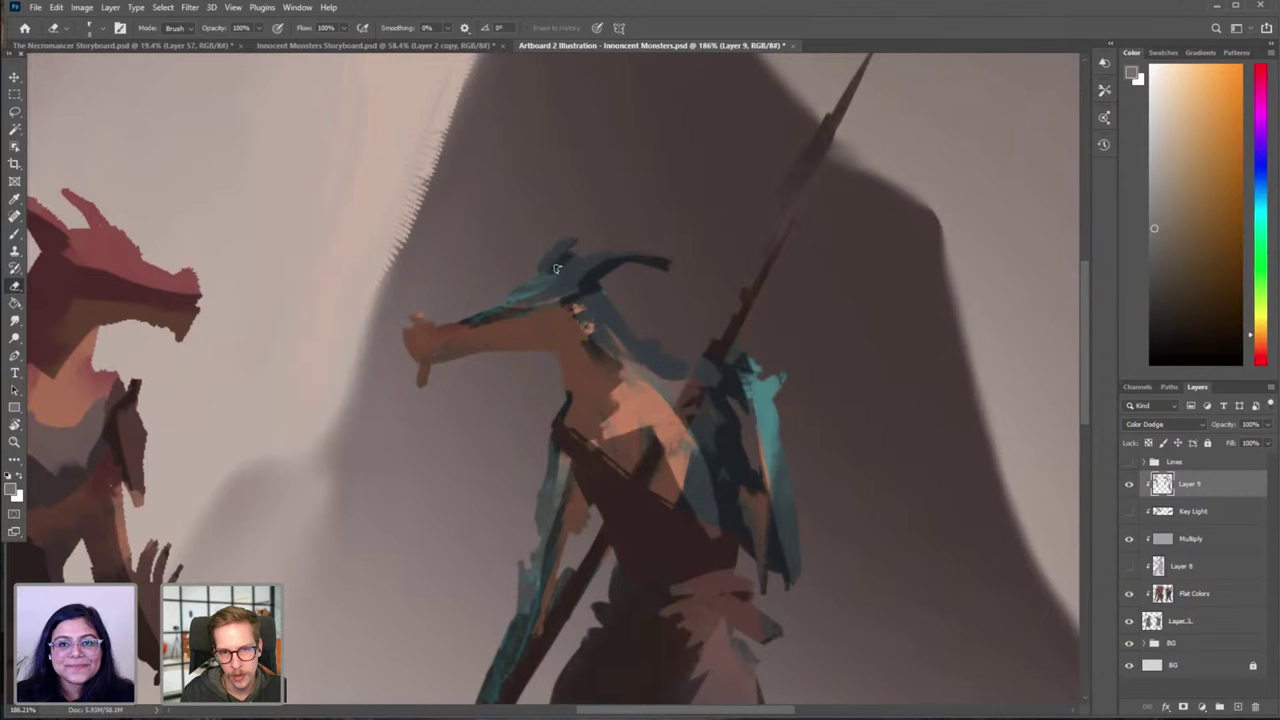
key(b)
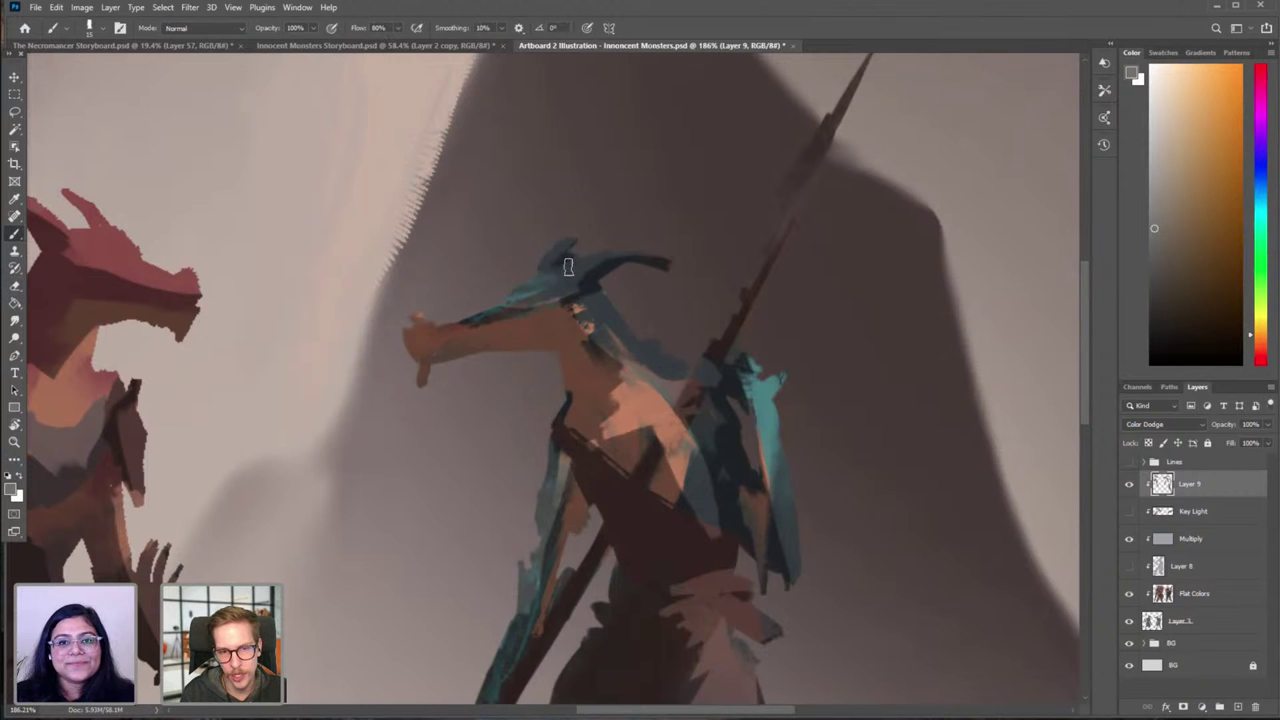
scroll(591, 260, down, 2)
mouse_move(482, 312)
mouse_down()
mouse_move(496, 311)
mouse_move(460, 313)
mouse_move(531, 291)
mouse_up()
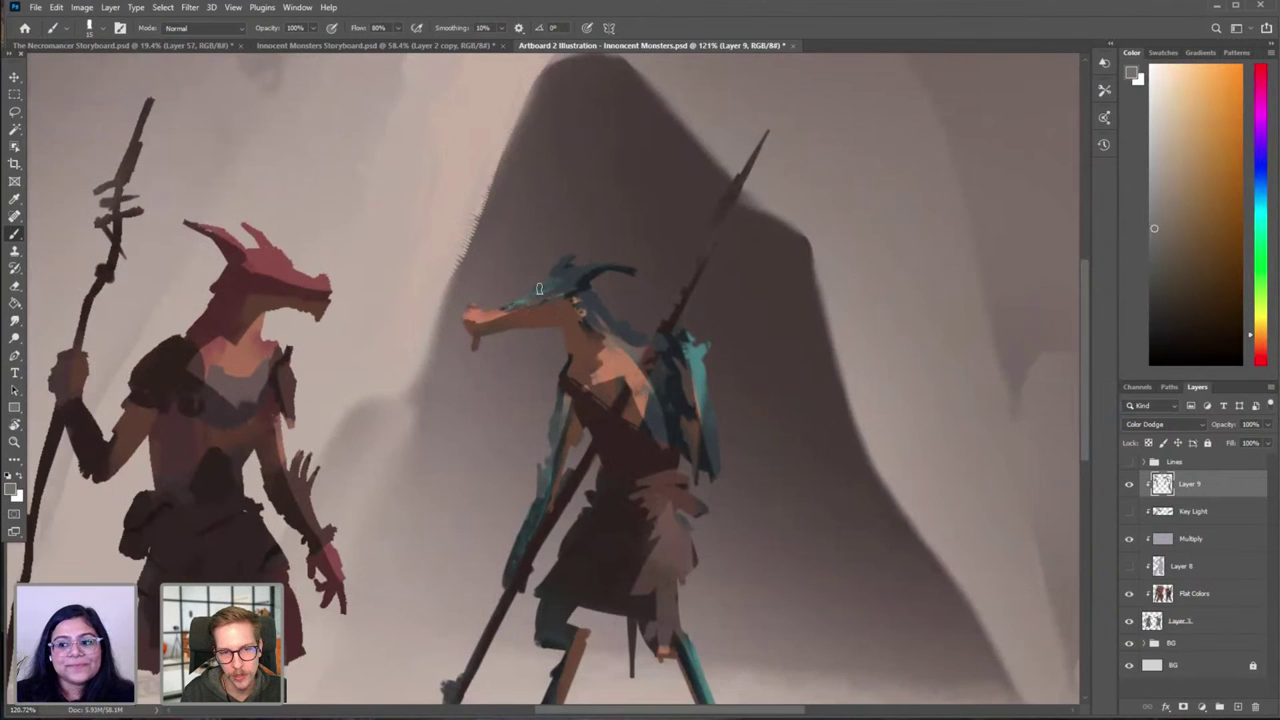
key(e)
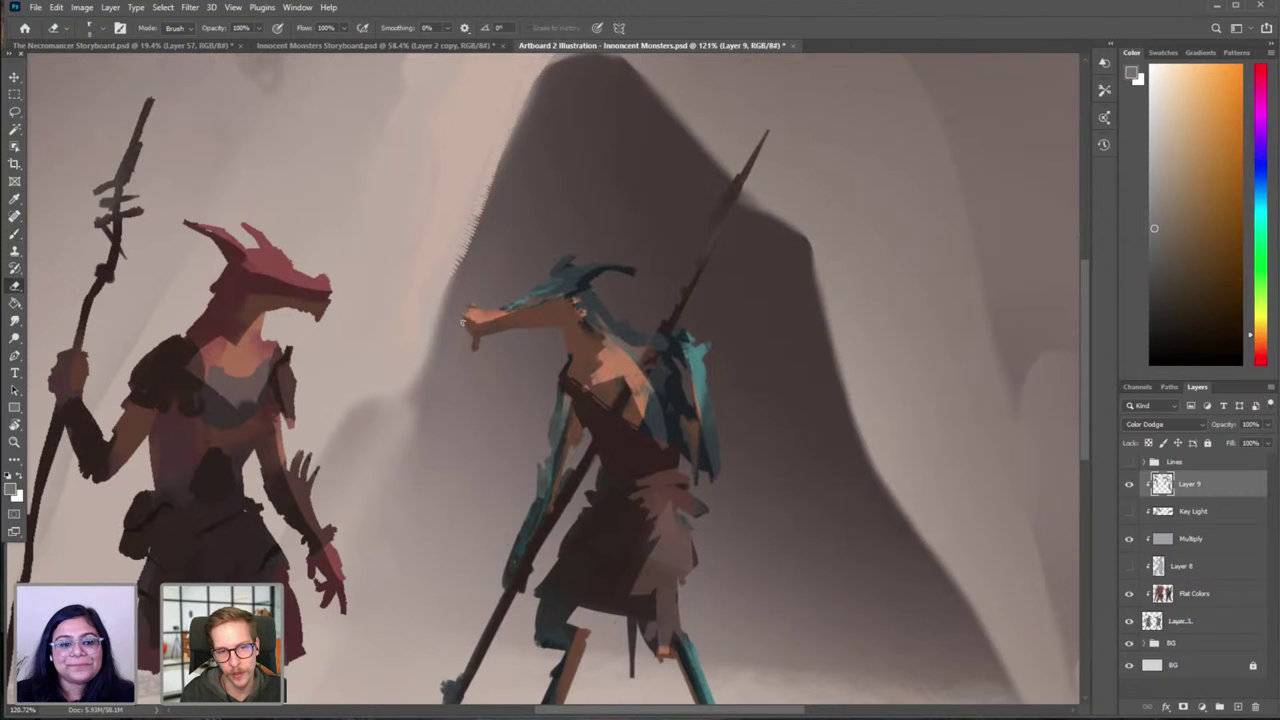
key(b)
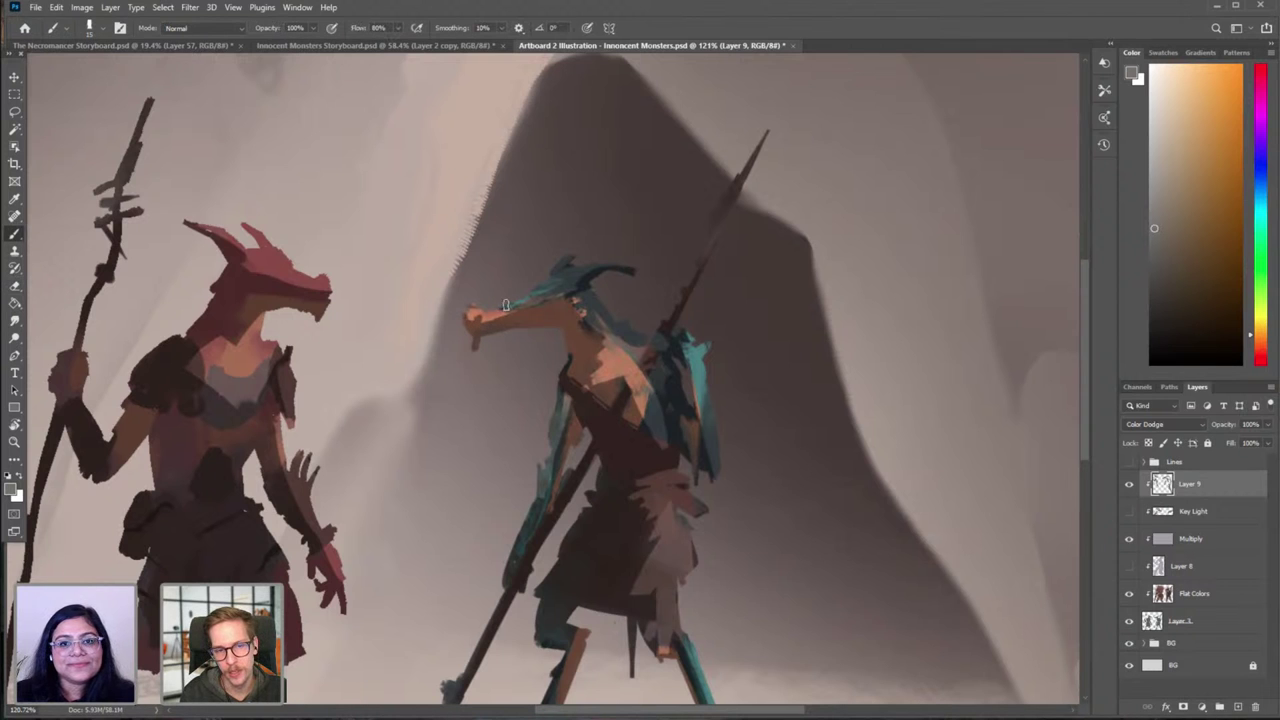
mouse_move(494, 314)
mouse_down()
mouse_move(558, 300)
mouse_move(508, 306)
mouse_up()
mouse_move(580, 372)
mouse_down()
mouse_move(554, 350)
mouse_move(603, 300)
mouse_up()
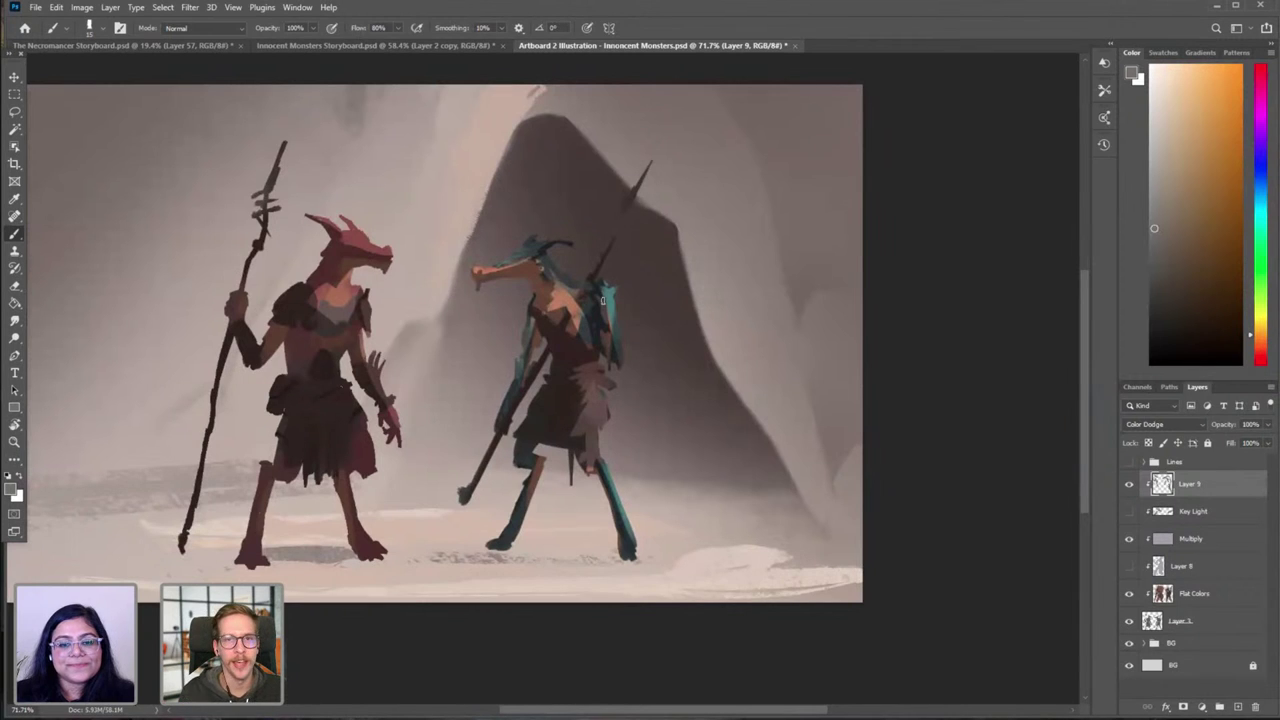
Step: Show the Lines group and refine the highlights around the red creature's eye and brow with the Brush and Eraser
scroll(350, 240, up, 2)
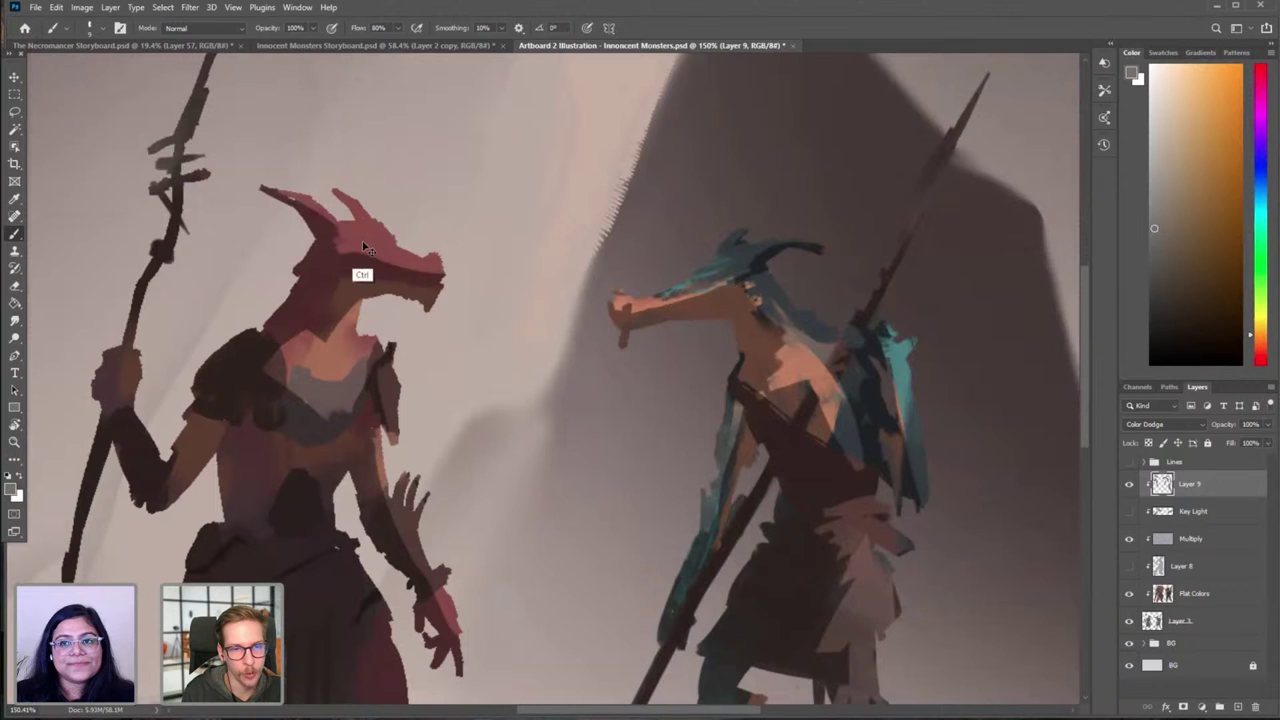
click(1129, 462)
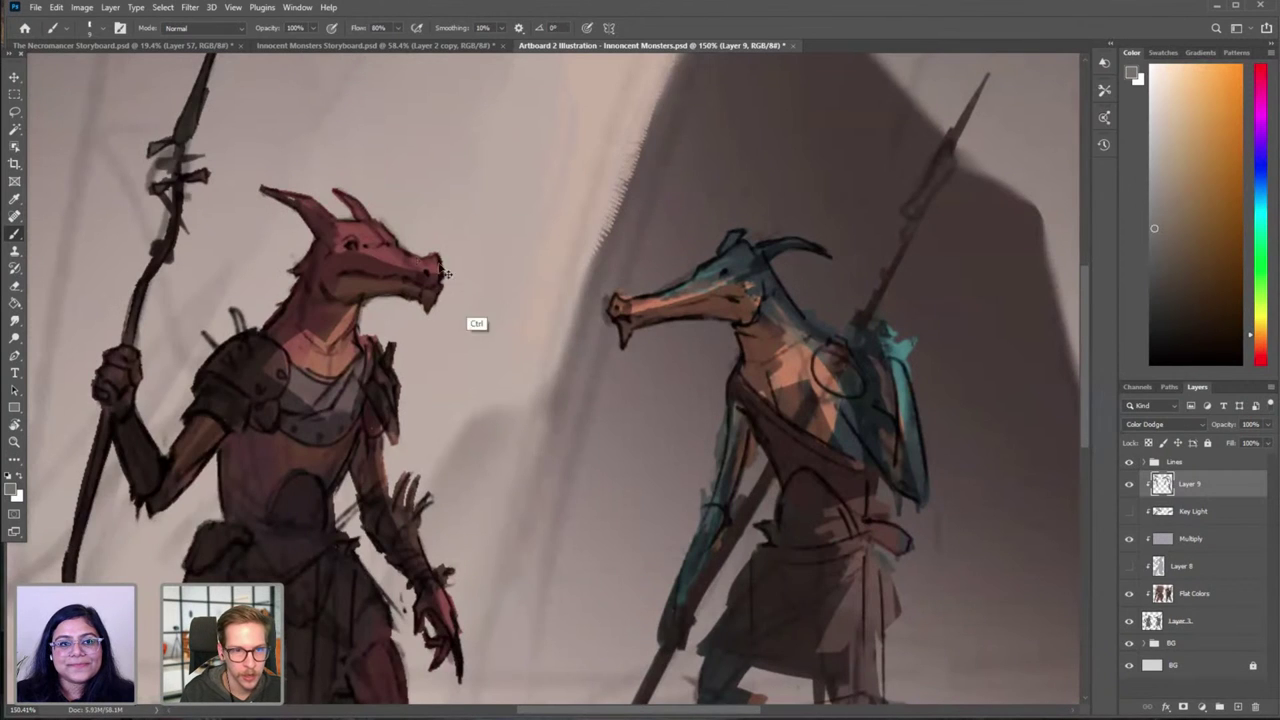
key(e)
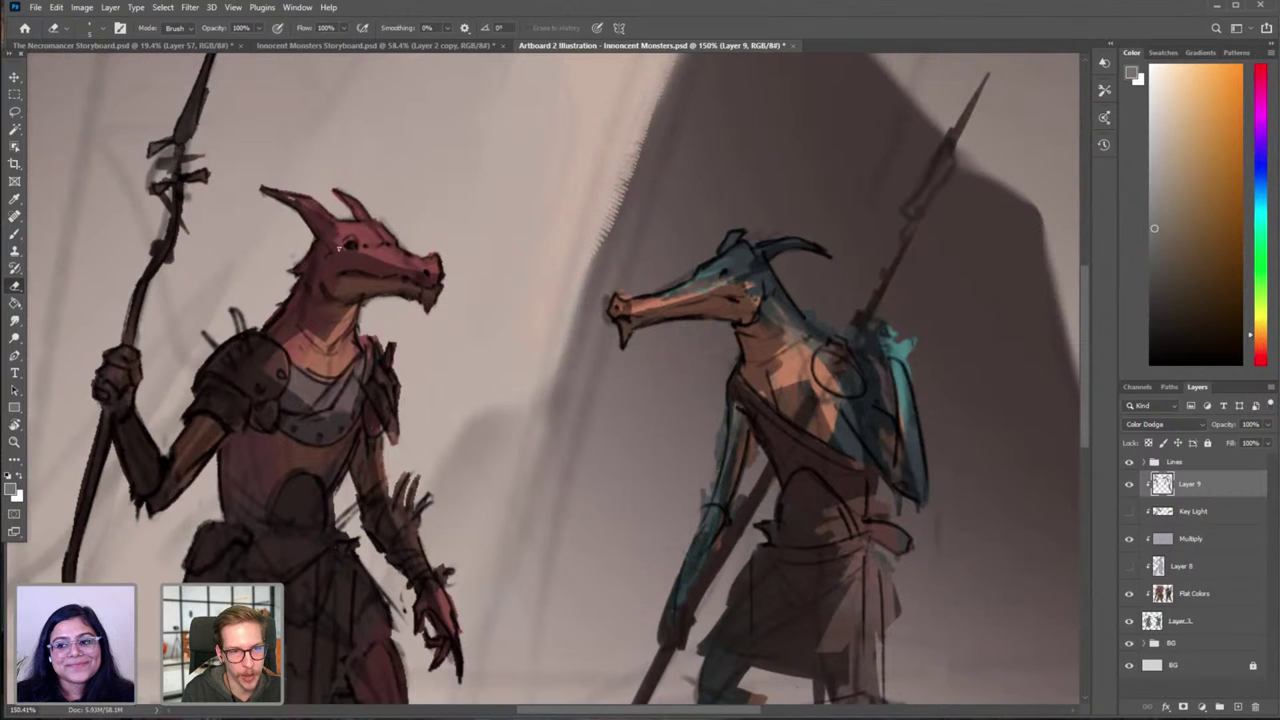
key(b)
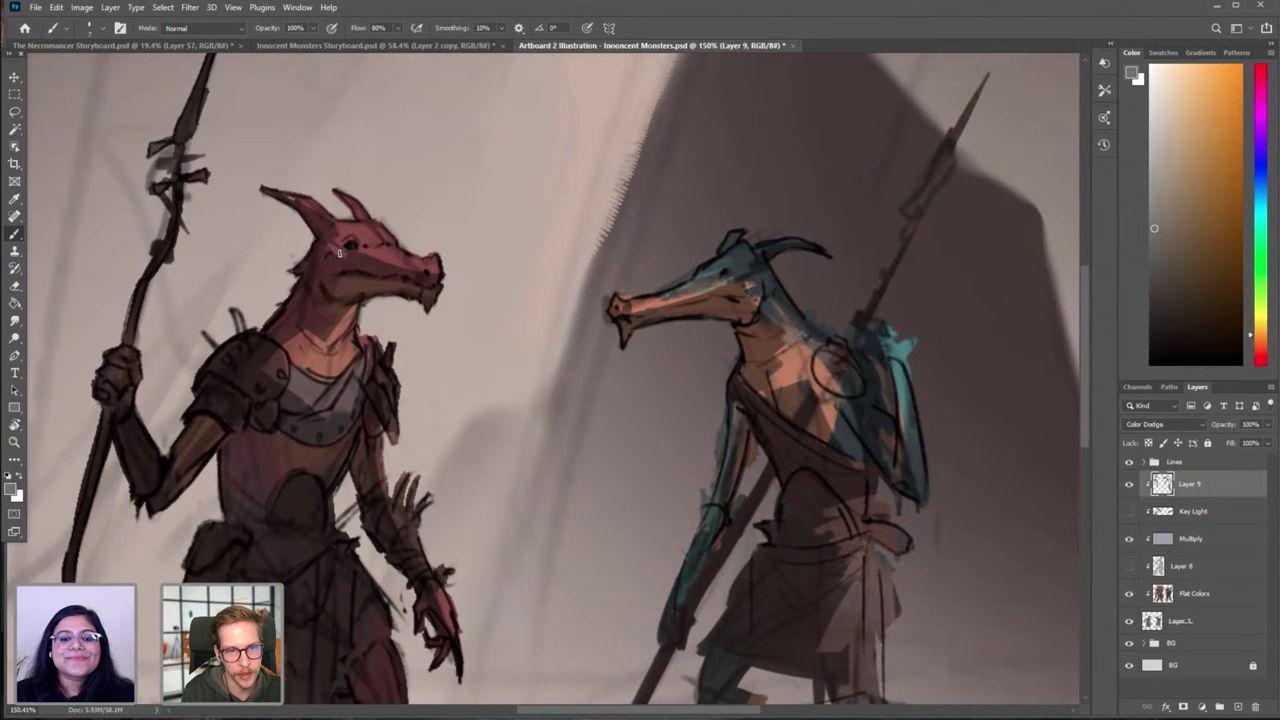
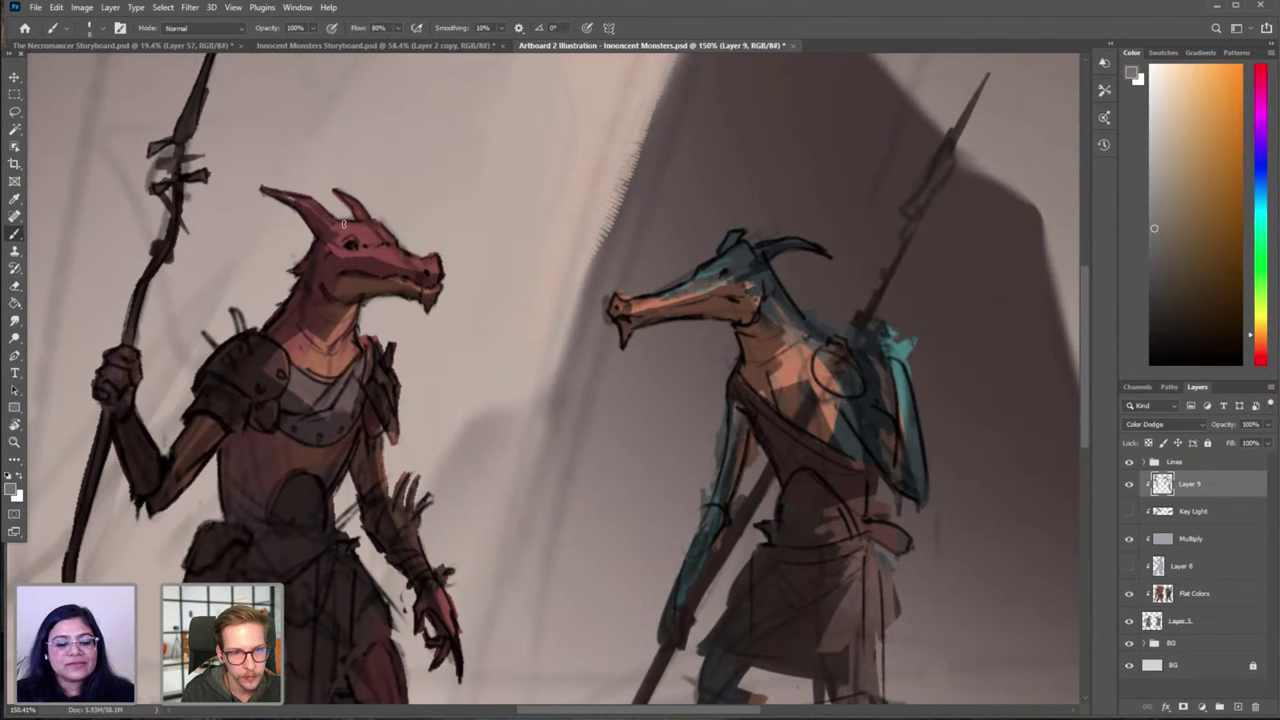
key(e)
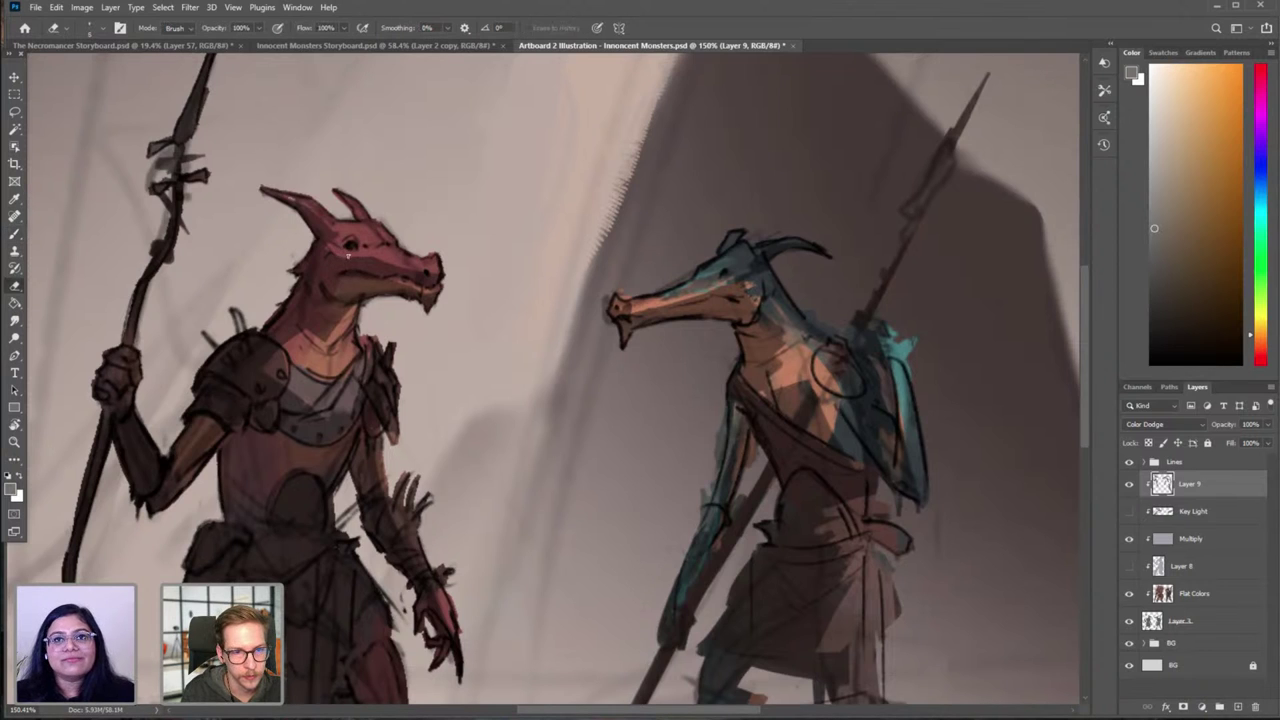
key(b)
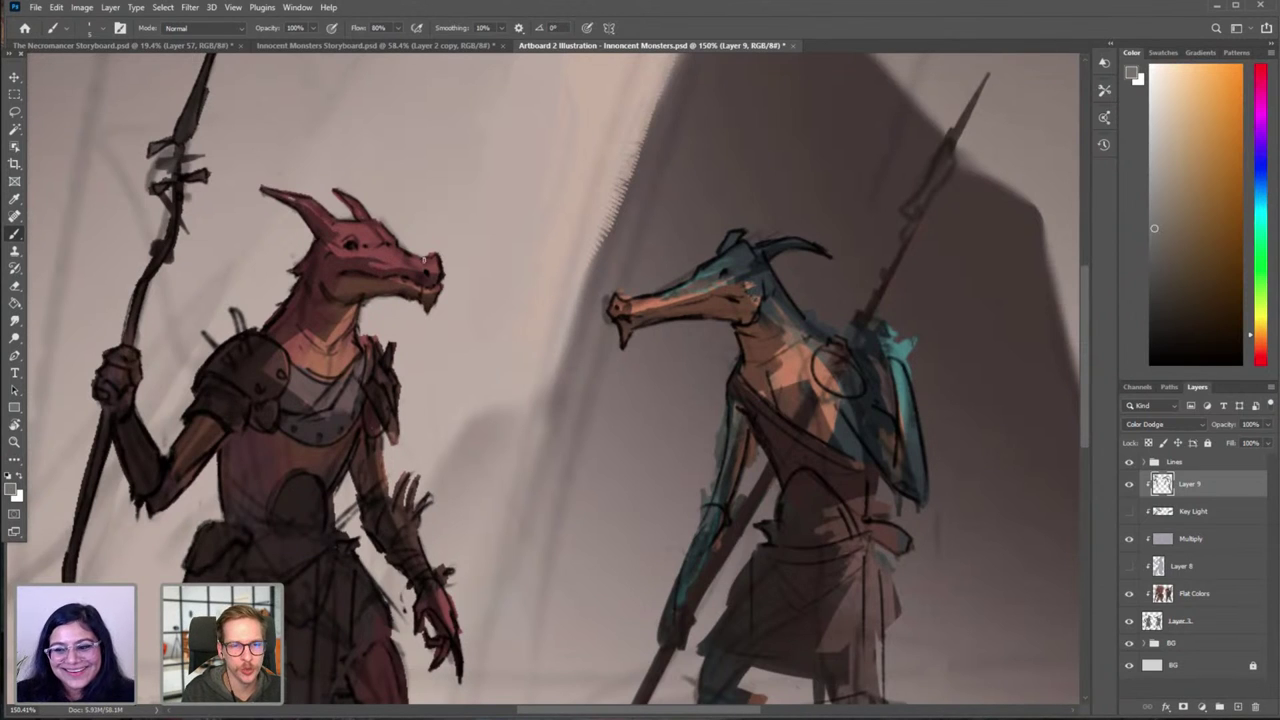
Step: Refine the highlights on the red creature's snout, nostril and upper lip, and hide the Lines group to check them
key(e)
key(b)
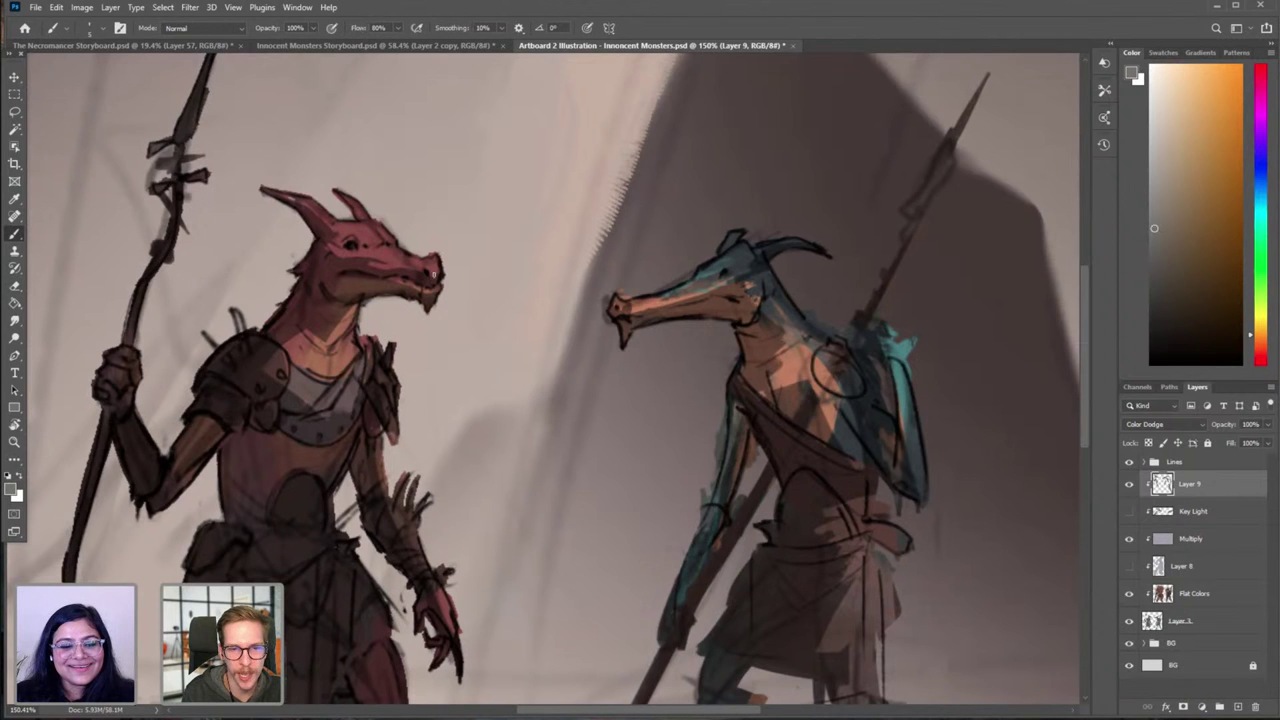
key(e)
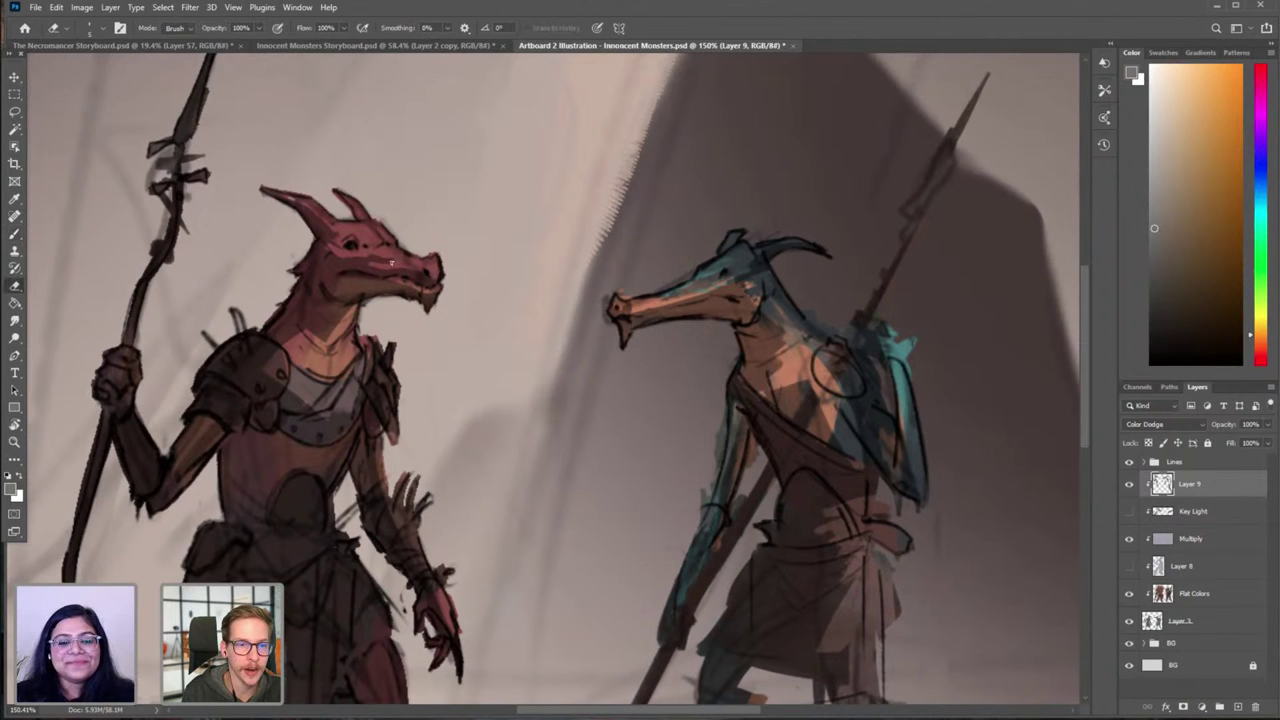
key(b)
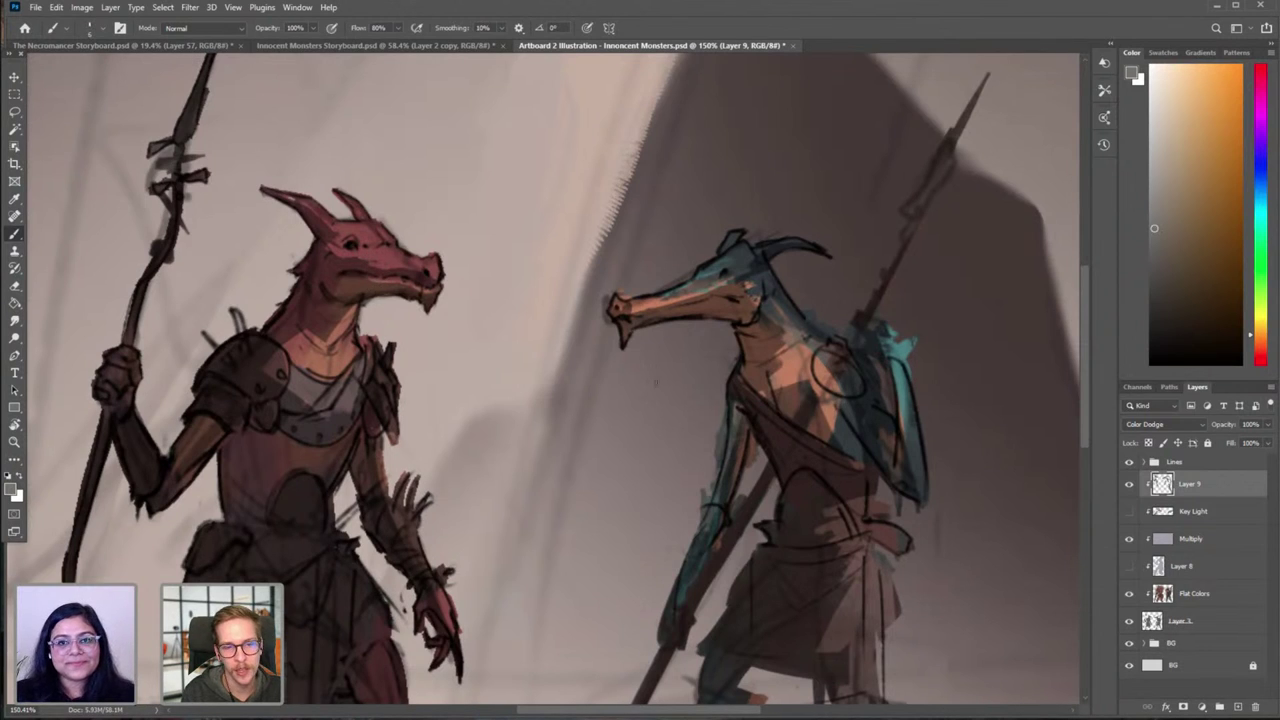
click(1130, 462)
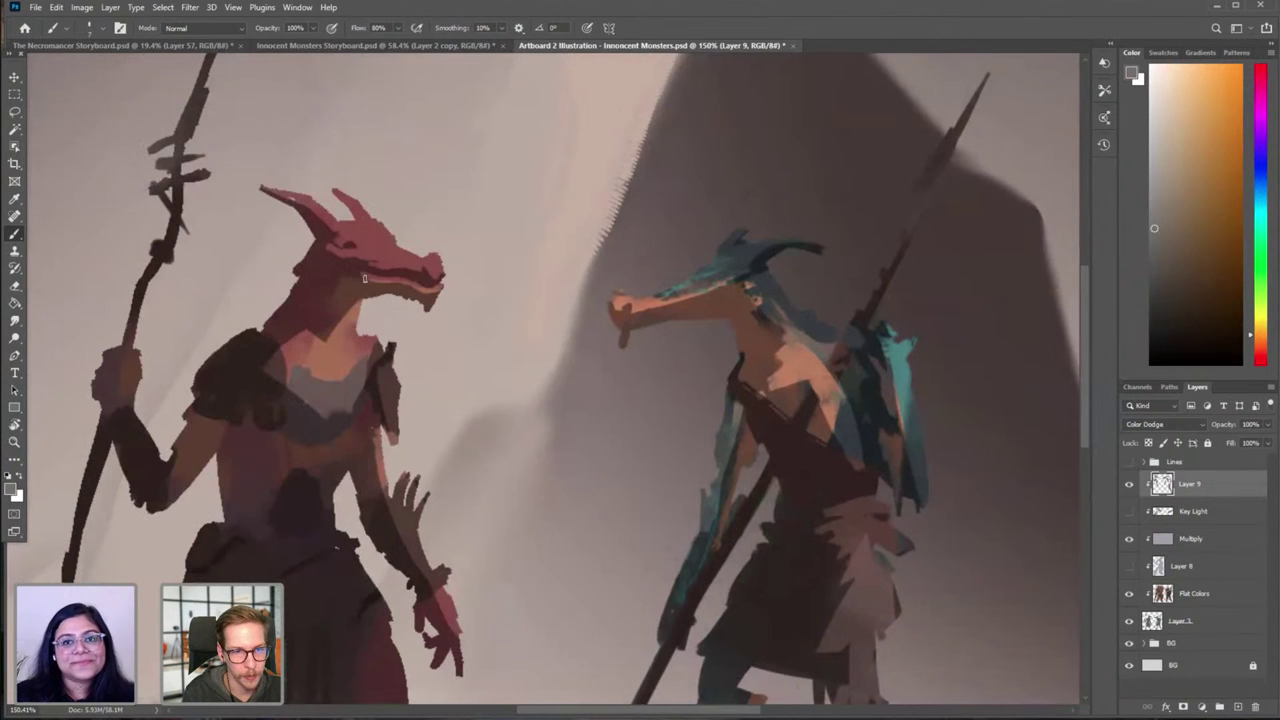
drag(393, 312, 360, 338)
drag(487, 388, 469, 374)
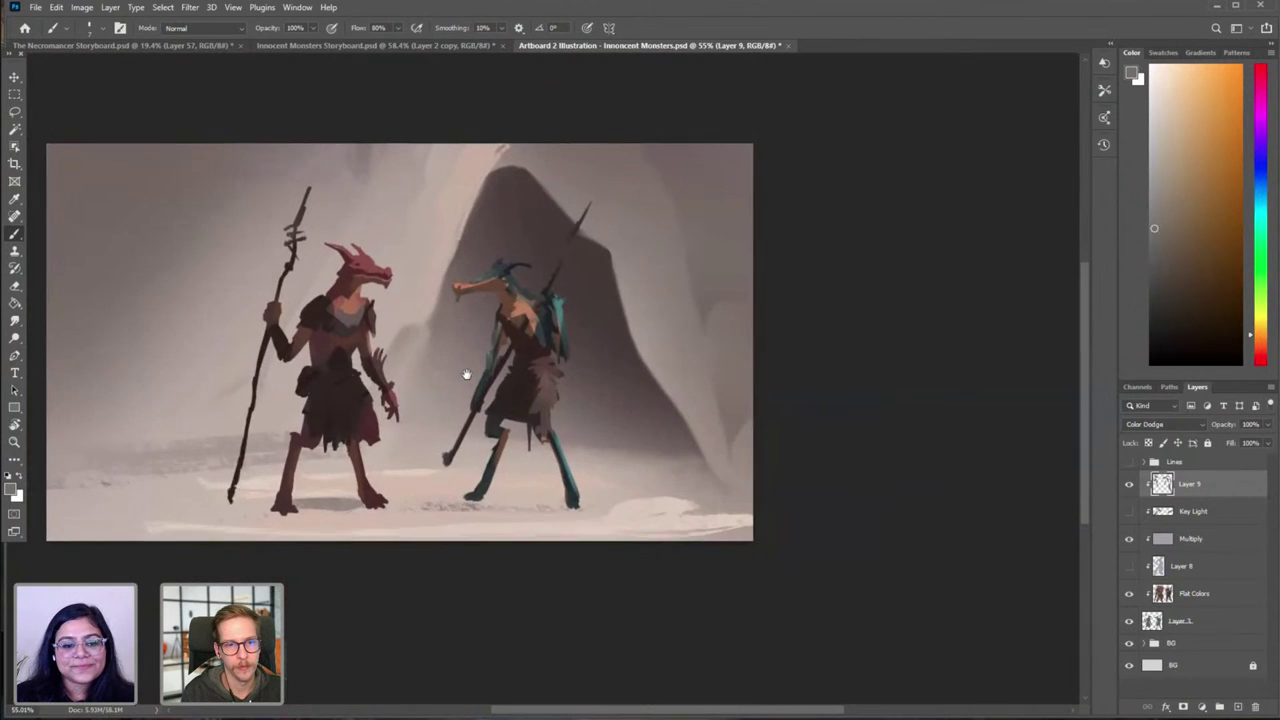
drag(408, 330, 483, 296)
Step: Using the Lines group as a guide, paint highlights along the teal creature's jaw and cheek, trim around its eye, and hide the lines
click(1130, 462)
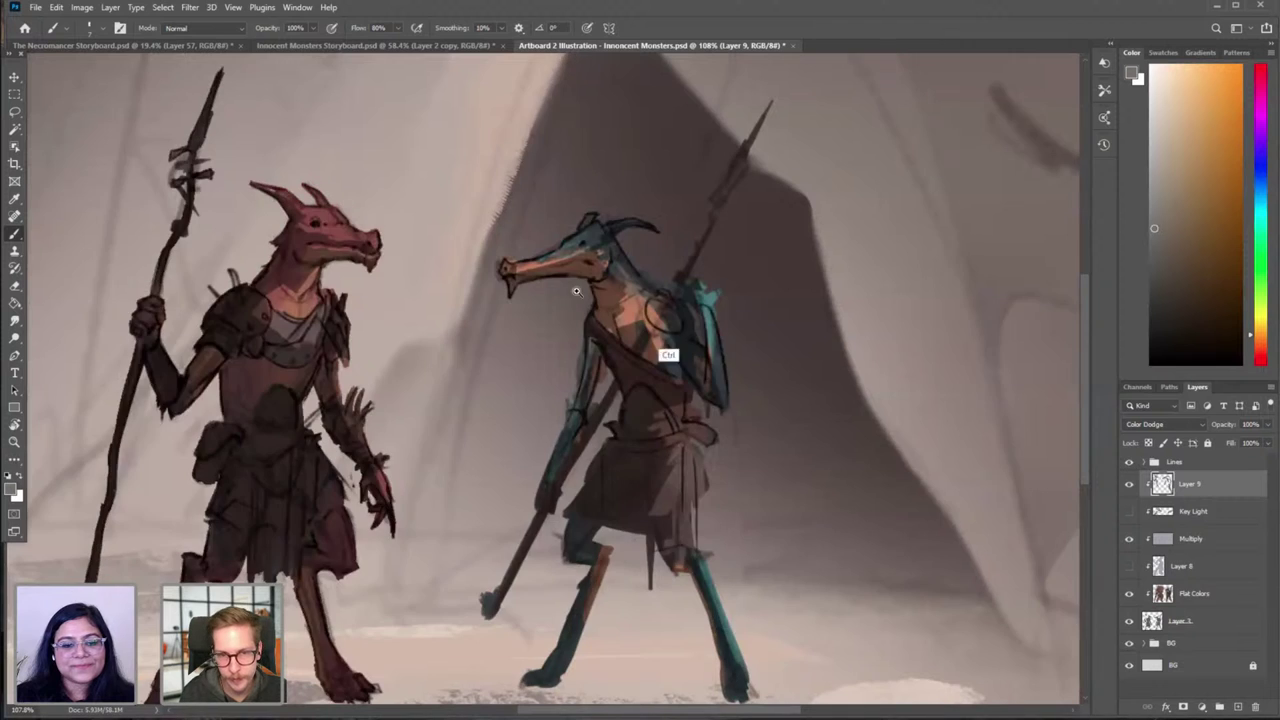
scroll(576, 290, up, 3)
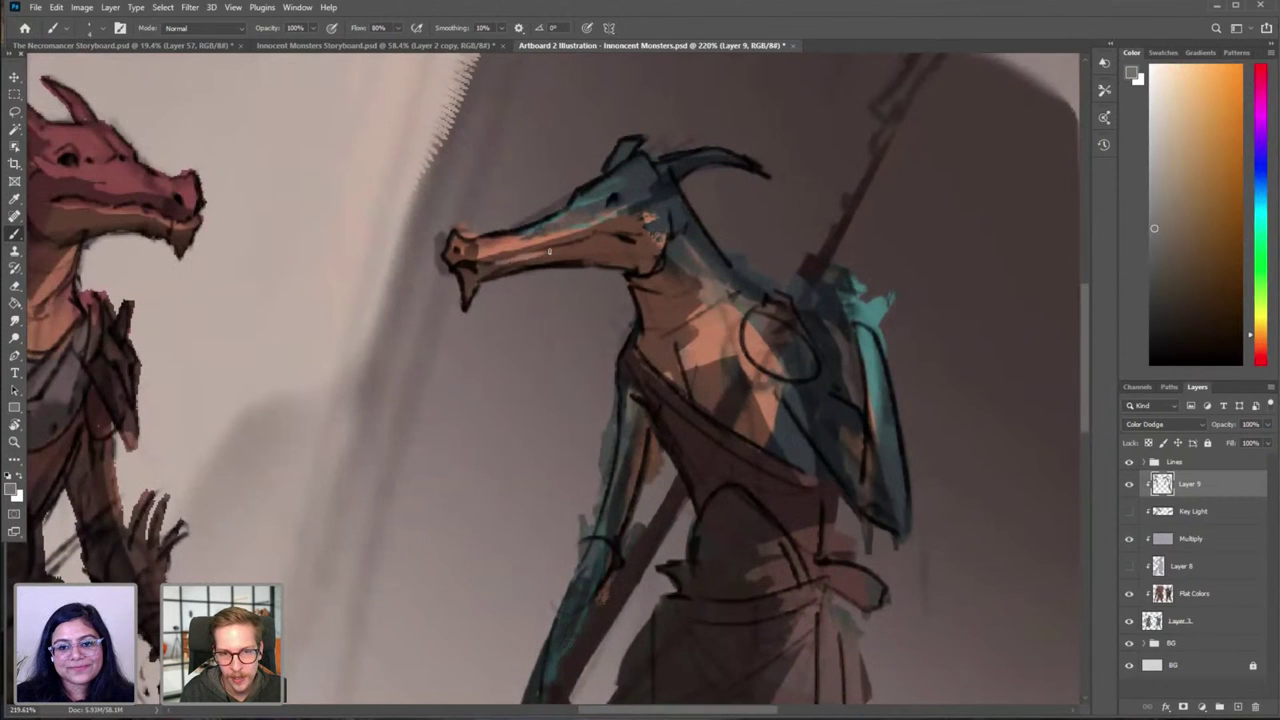
key(bracketright)
drag(595, 237, 619, 242)
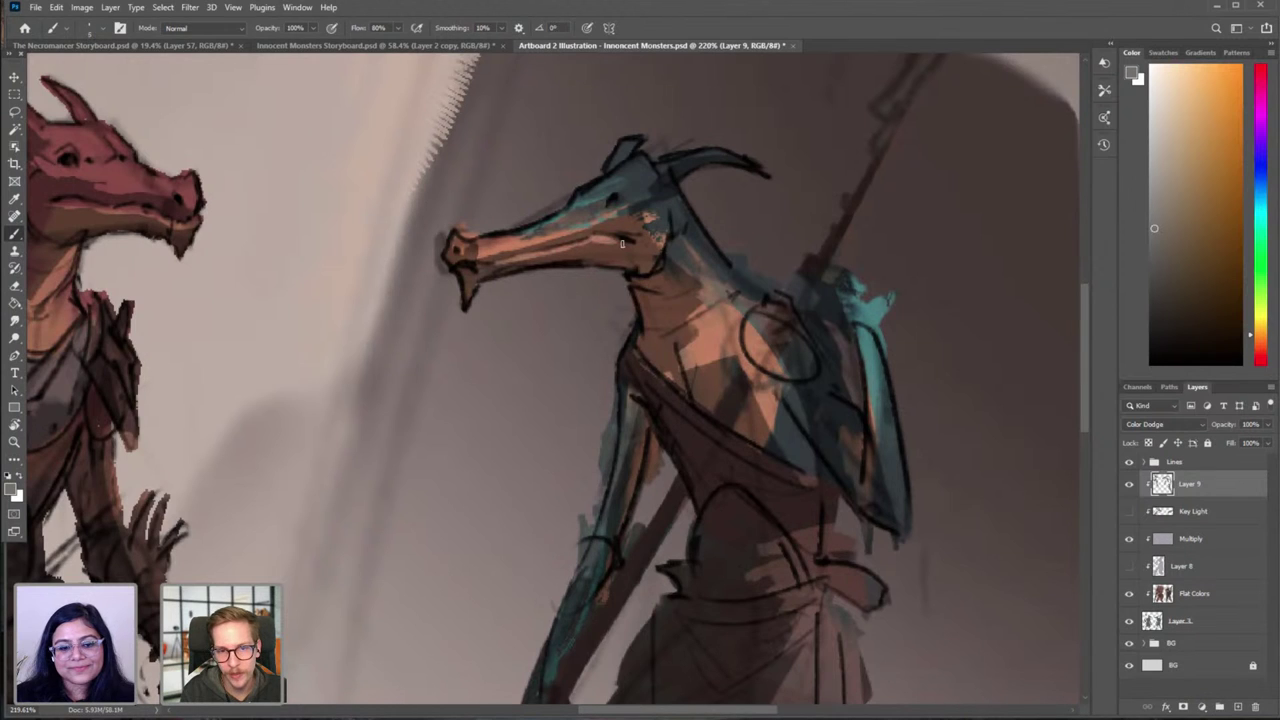
key(e)
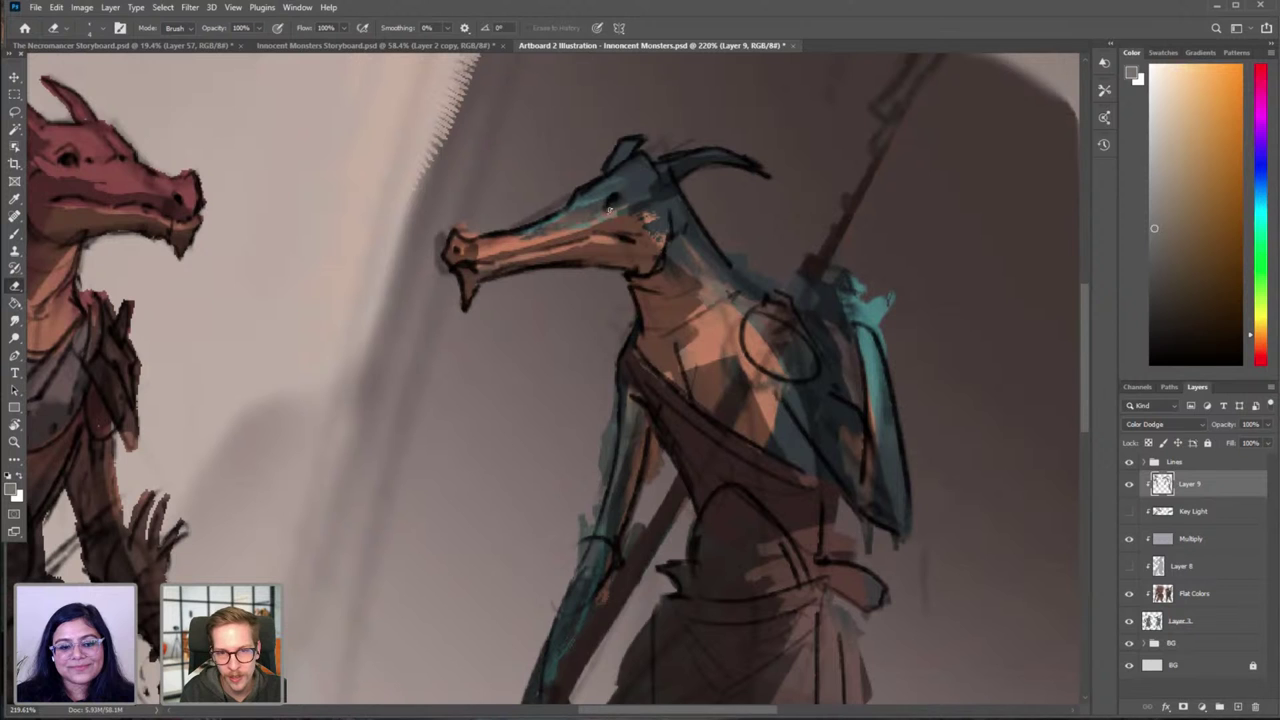
click(1128, 462)
key(b)
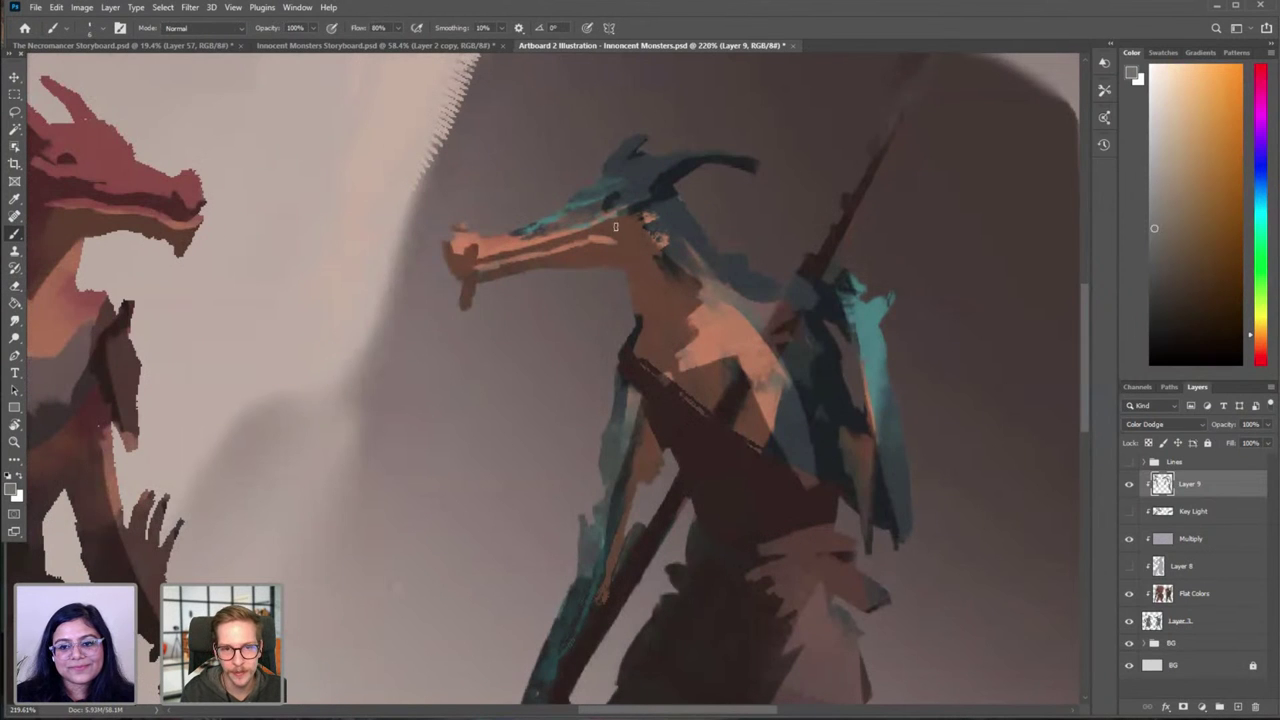
drag(655, 242, 590, 272)
drag(684, 371, 666, 351)
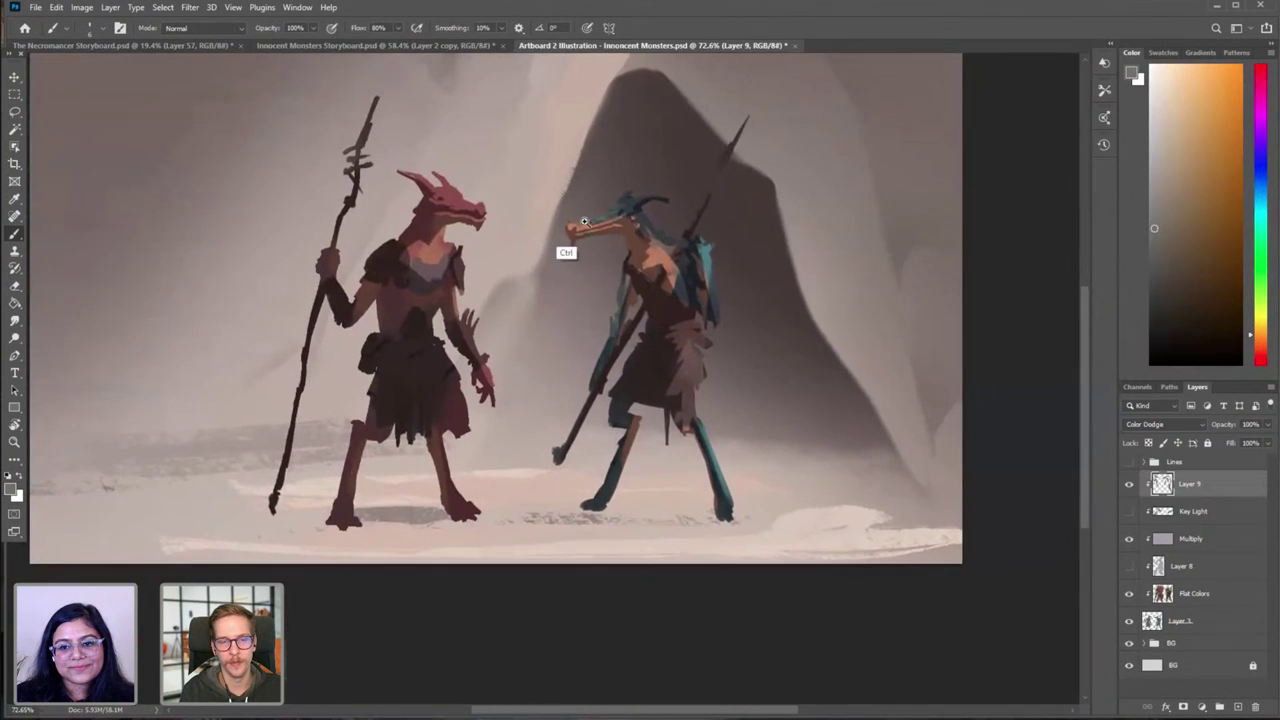
Step: Review the highlights on both creatures without line art and show the Lines group again
drag(580, 226, 656, 321)
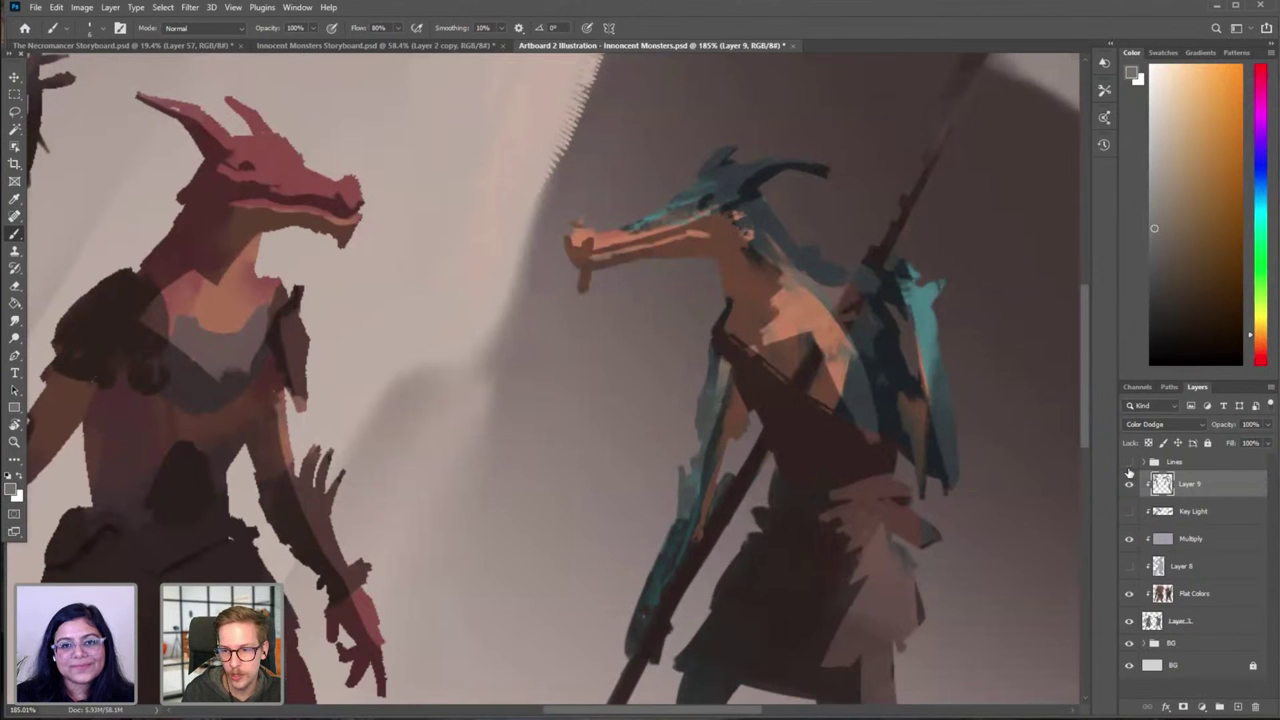
scroll(694, 363, down, 6)
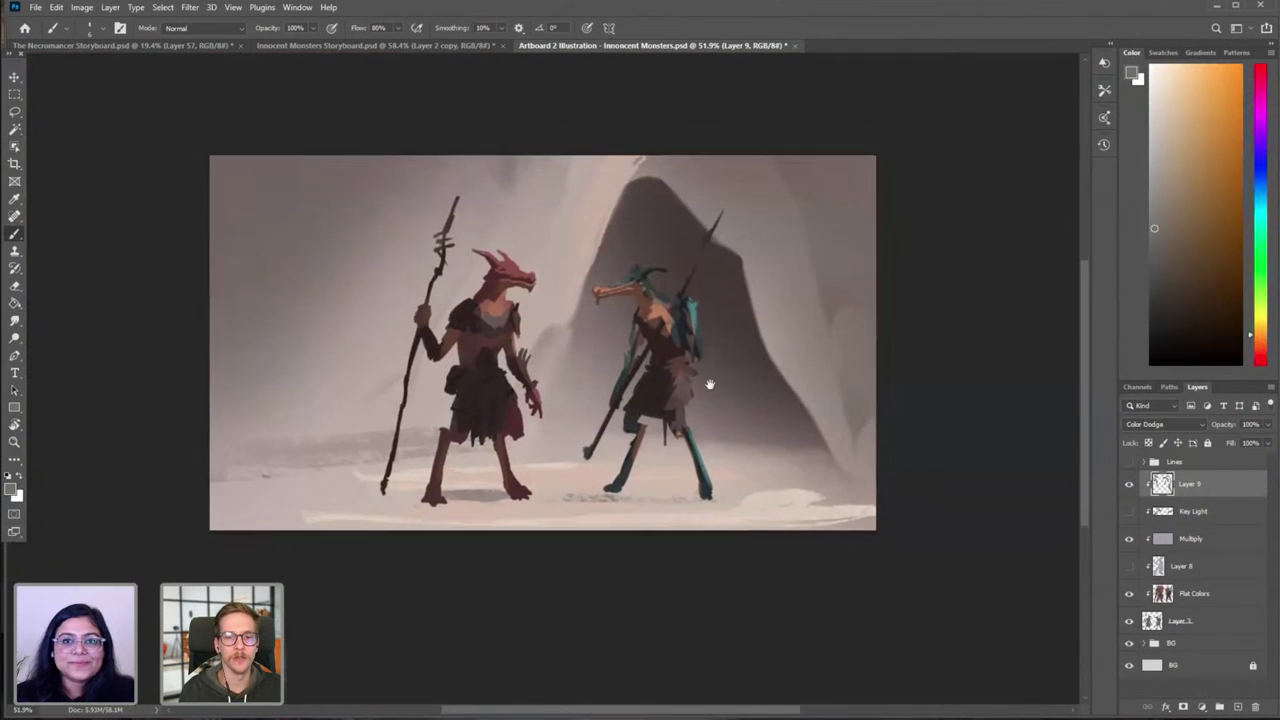
drag(710, 384, 691, 413)
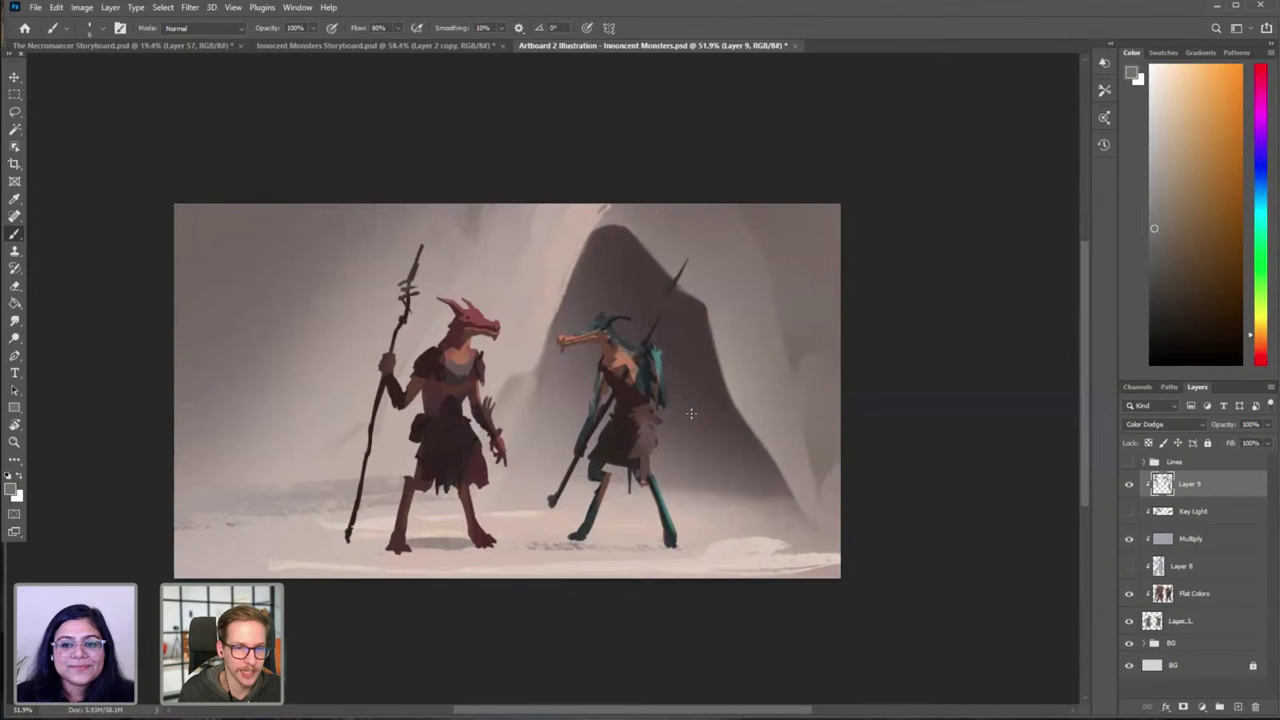
scroll(770, 480, down, 3)
scroll(740, 465, up, 4)
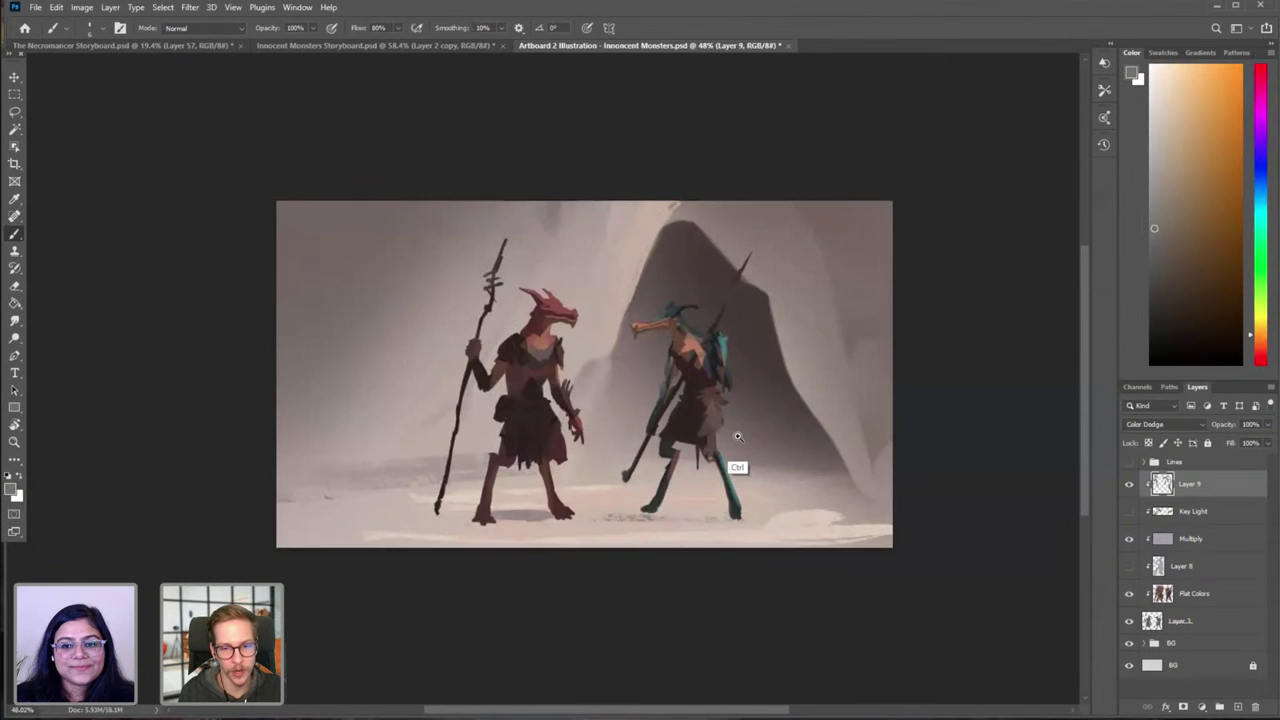
scroll(672, 395, up, 3)
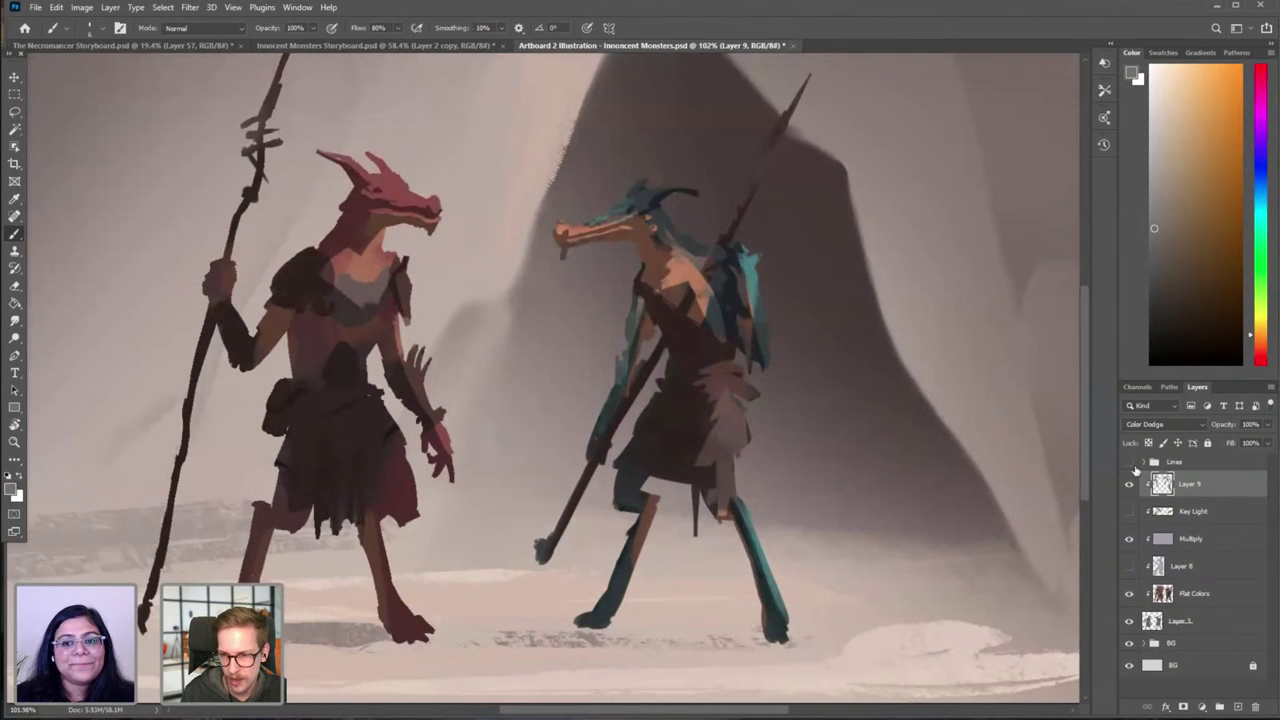
click(1129, 462)
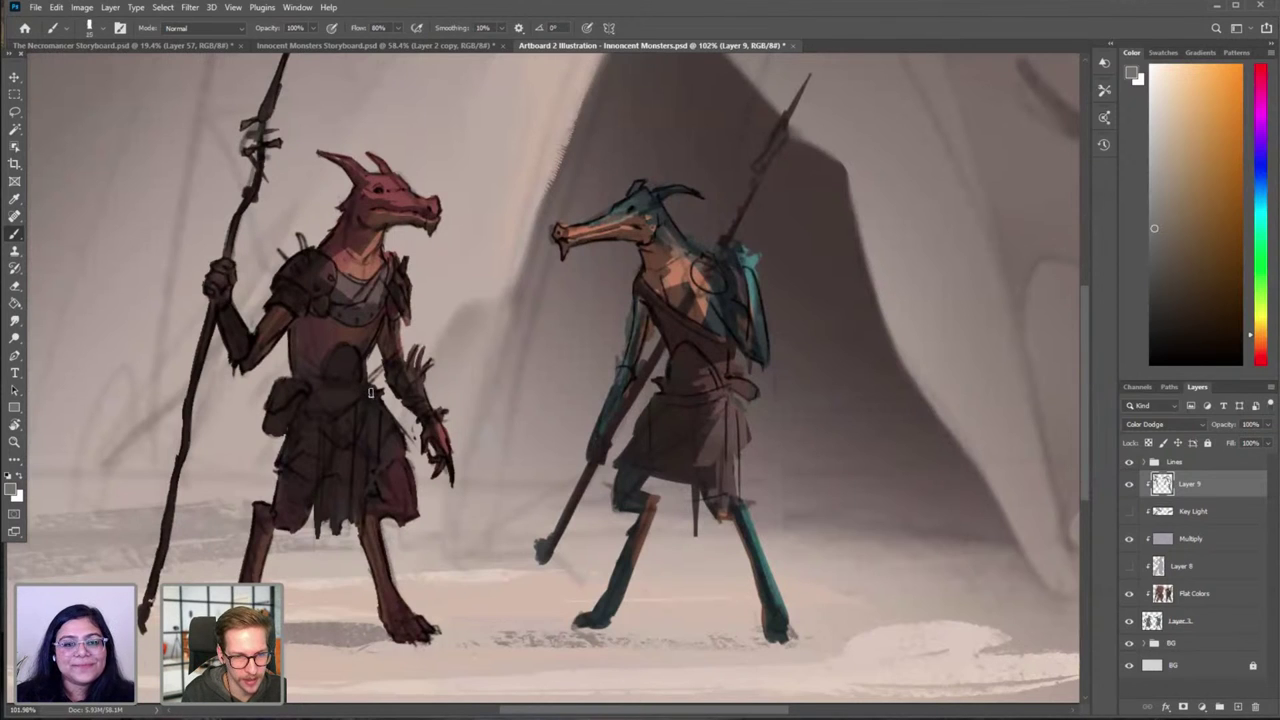
Step: Paint broad highlights on the red creature's belt, loincloth and front thigh with the Brush on the Color Dodge layer
key(])
mouse_move(374, 388)
mouse_down()
mouse_move(327, 394)
mouse_move(351, 424)
mouse_up()
mouse_move(378, 392)
mouse_down()
mouse_move(344, 397)
mouse_move(350, 436)
mouse_move(388, 448)
mouse_move(409, 494)
mouse_up()
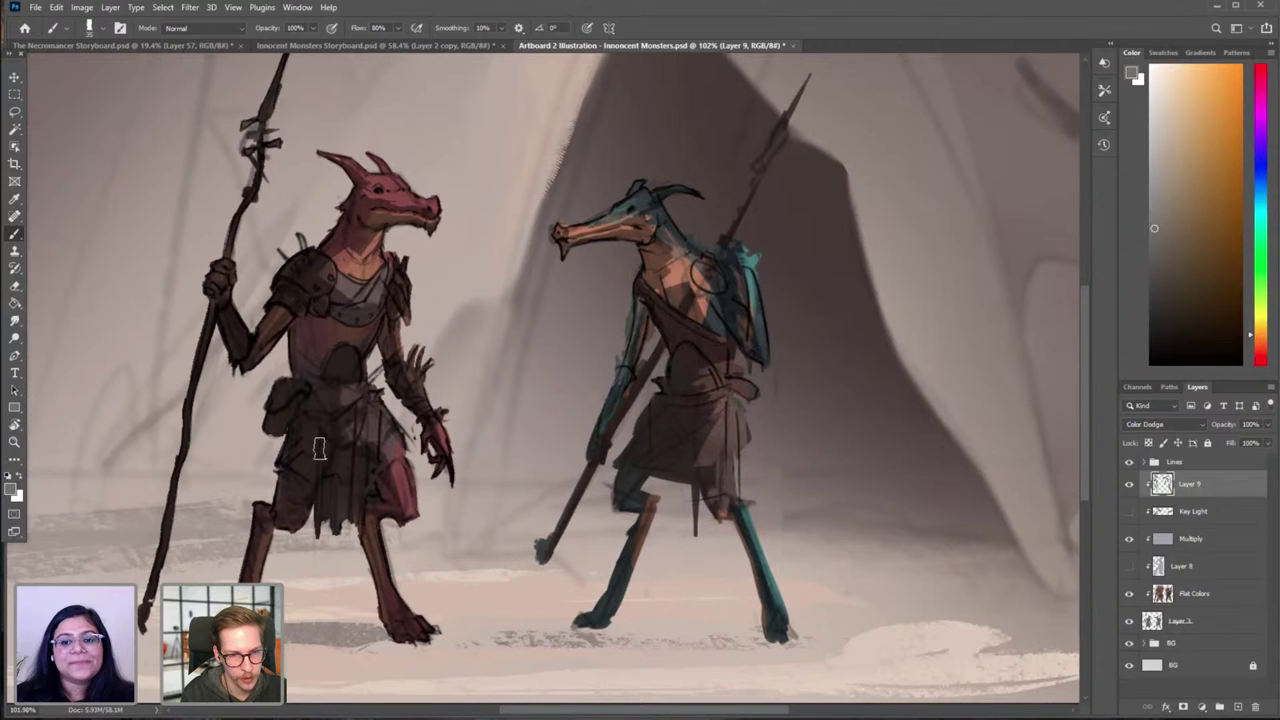
drag(346, 398, 350, 435)
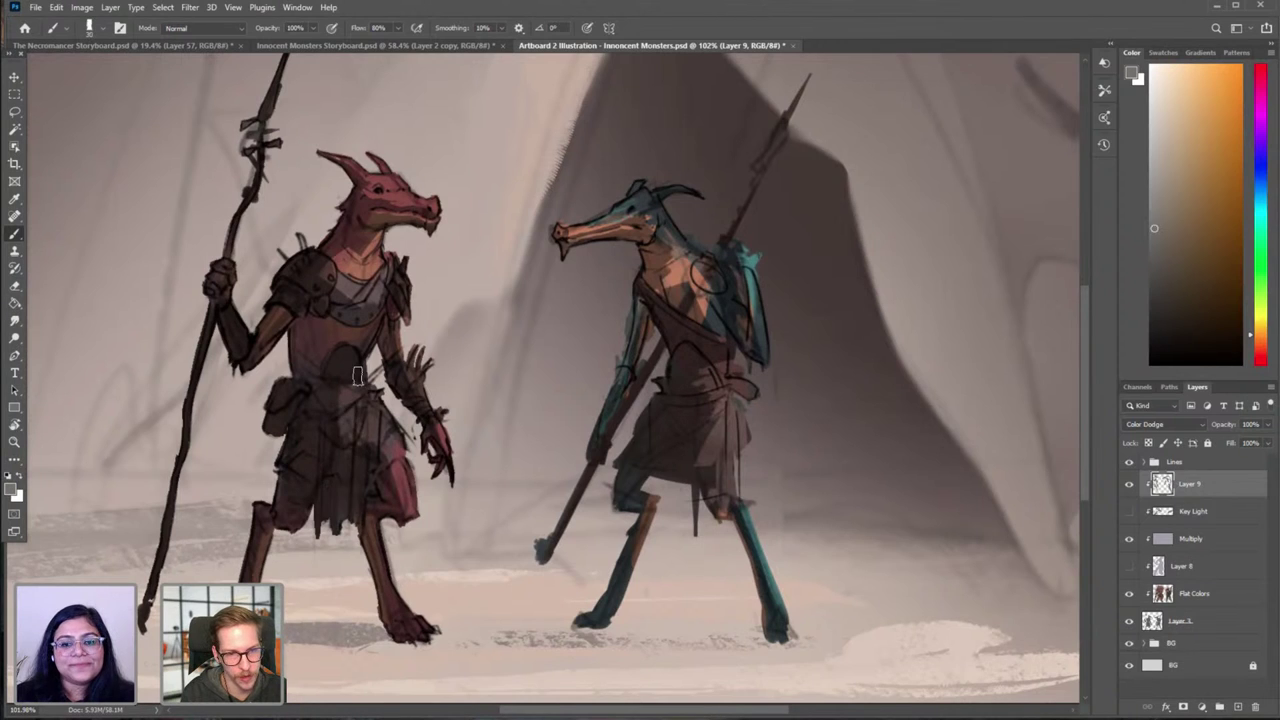
drag(358, 370, 355, 390)
key(bracketleft)
key(bracketleft)
key(bracketleft)
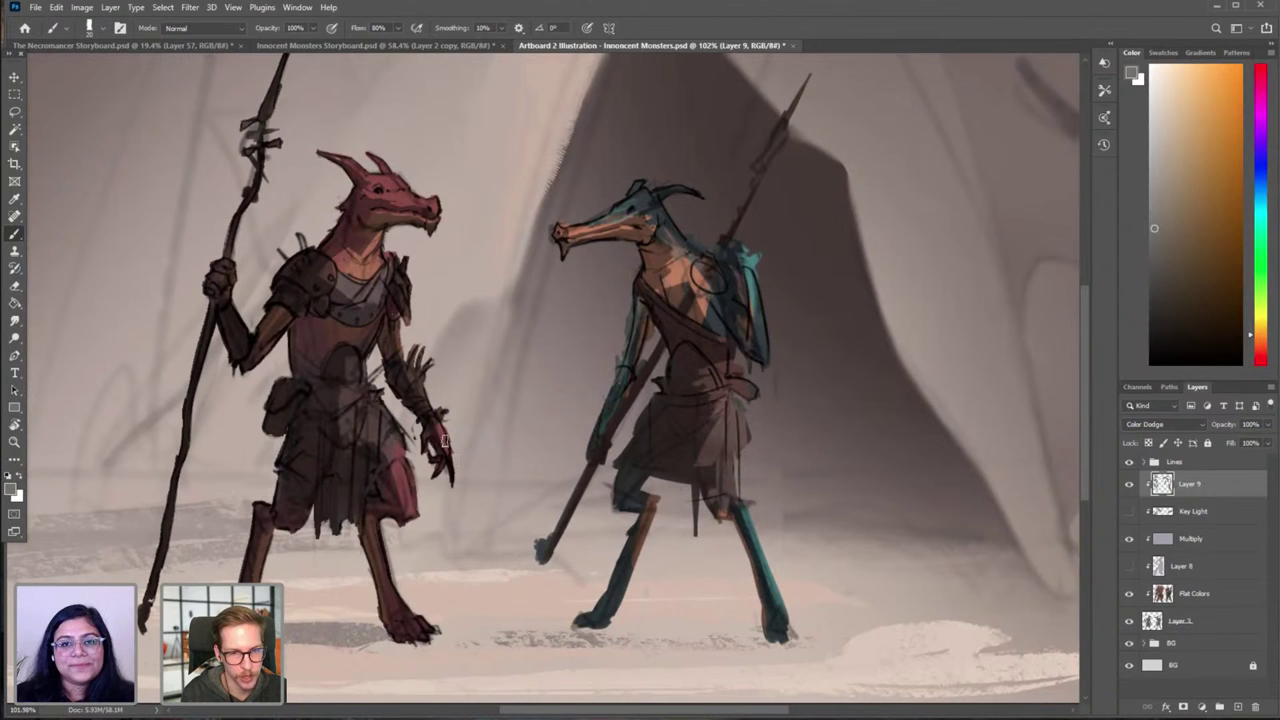
Step: Add highlights to the red creature's lowered hand and front shin, undoing the extra stroke on the loincloth
drag(434, 425, 447, 446)
key(bracketright)
drag(376, 538, 399, 606)
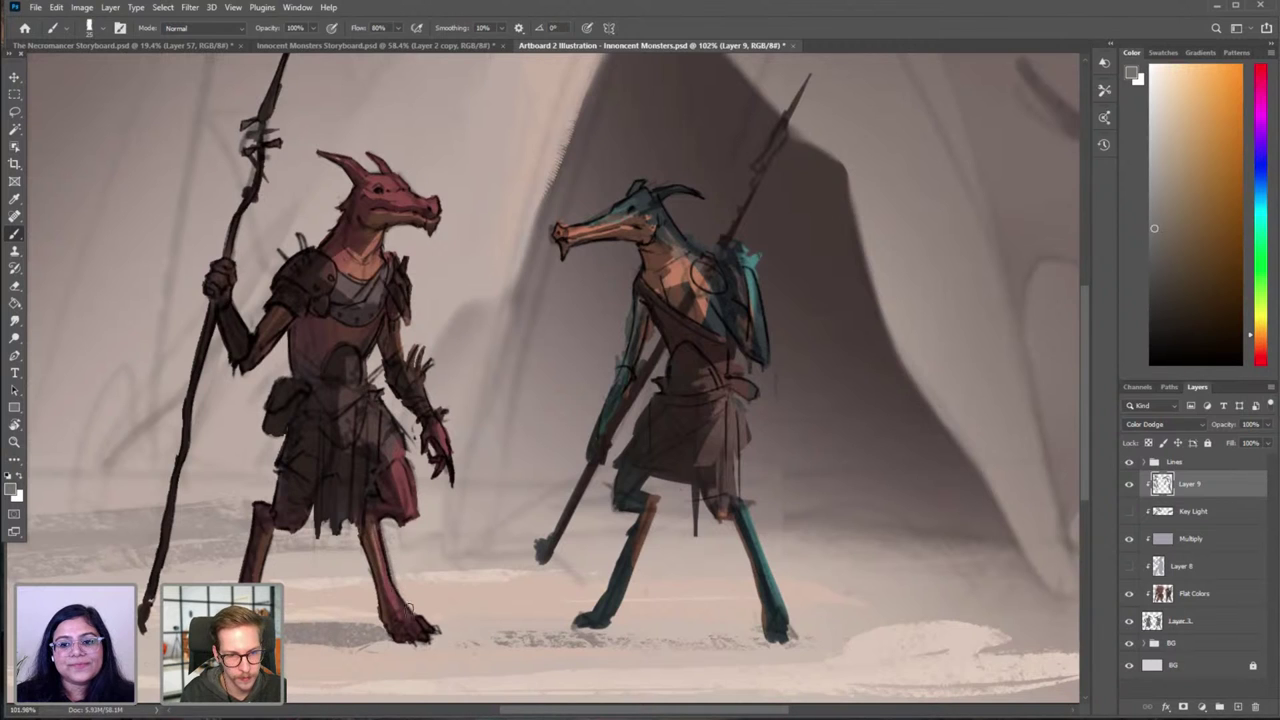
key(bracketright)
drag(311, 457, 302, 518)
key(ctrl+z)
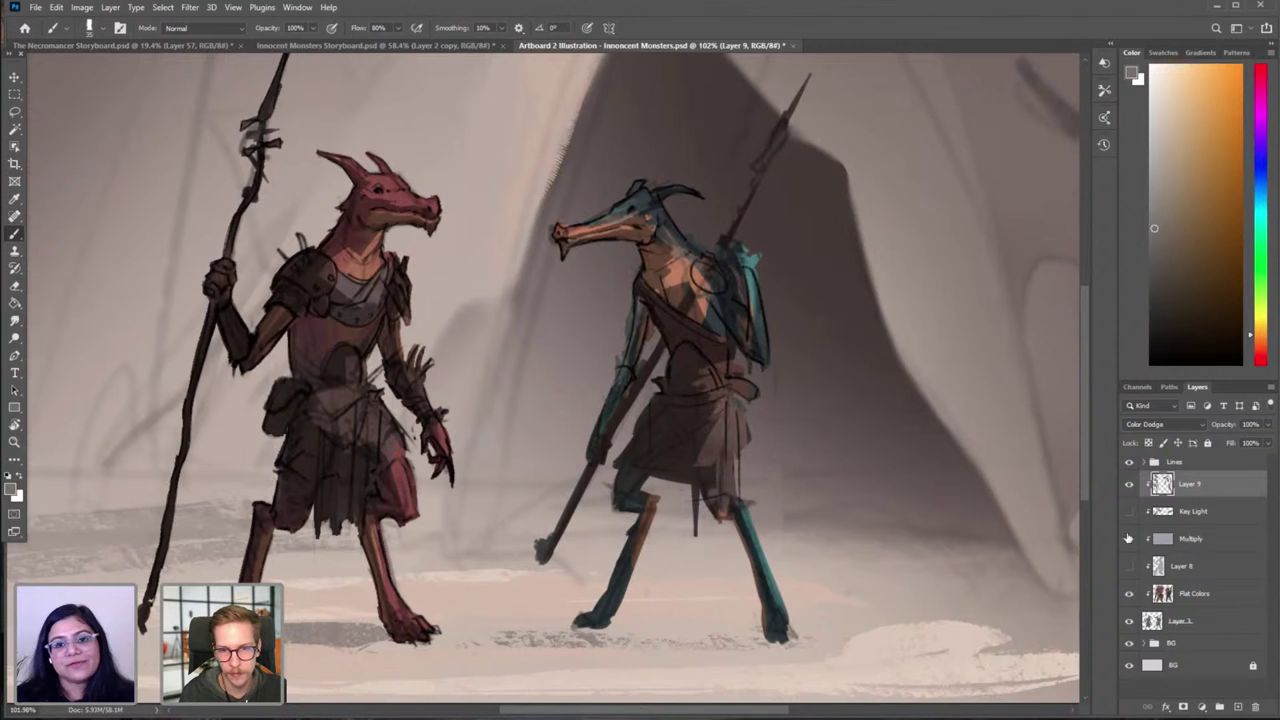
Step: Hide the Lines group and rework the highlights on the red creature's chest, undoing unwanted strokes
click(1129, 461)
scroll(427, 380, down, 3)
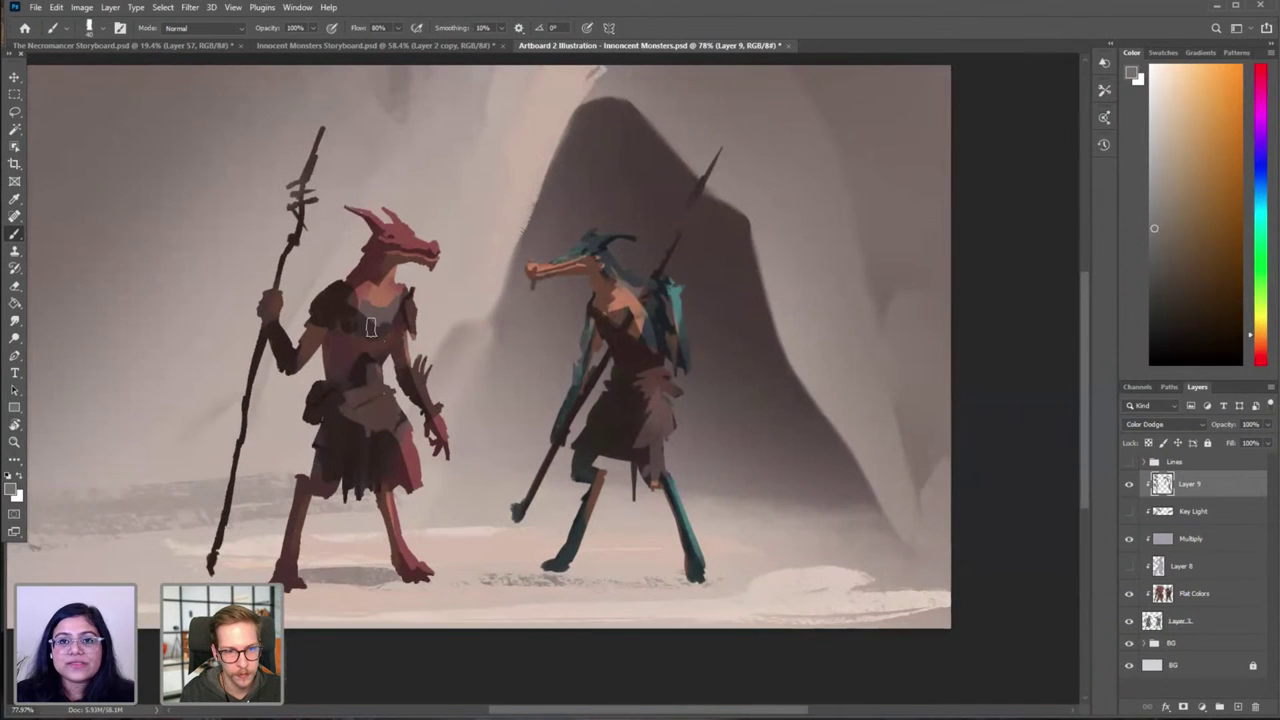
key(ctrl+z)
mouse_move(371, 327)
mouse_down()
mouse_move(385, 362)
mouse_move(356, 313)
mouse_move(372, 346)
mouse_move(389, 316)
mouse_move(364, 377)
mouse_move(355, 322)
mouse_move(371, 368)
mouse_move(355, 327)
mouse_move(365, 355)
mouse_move(395, 307)
mouse_move(350, 316)
mouse_move(370, 378)
mouse_up()
key(ctrl+z)
key(ctrl+z)
key(ctrl+z)
key(ctrl+z)
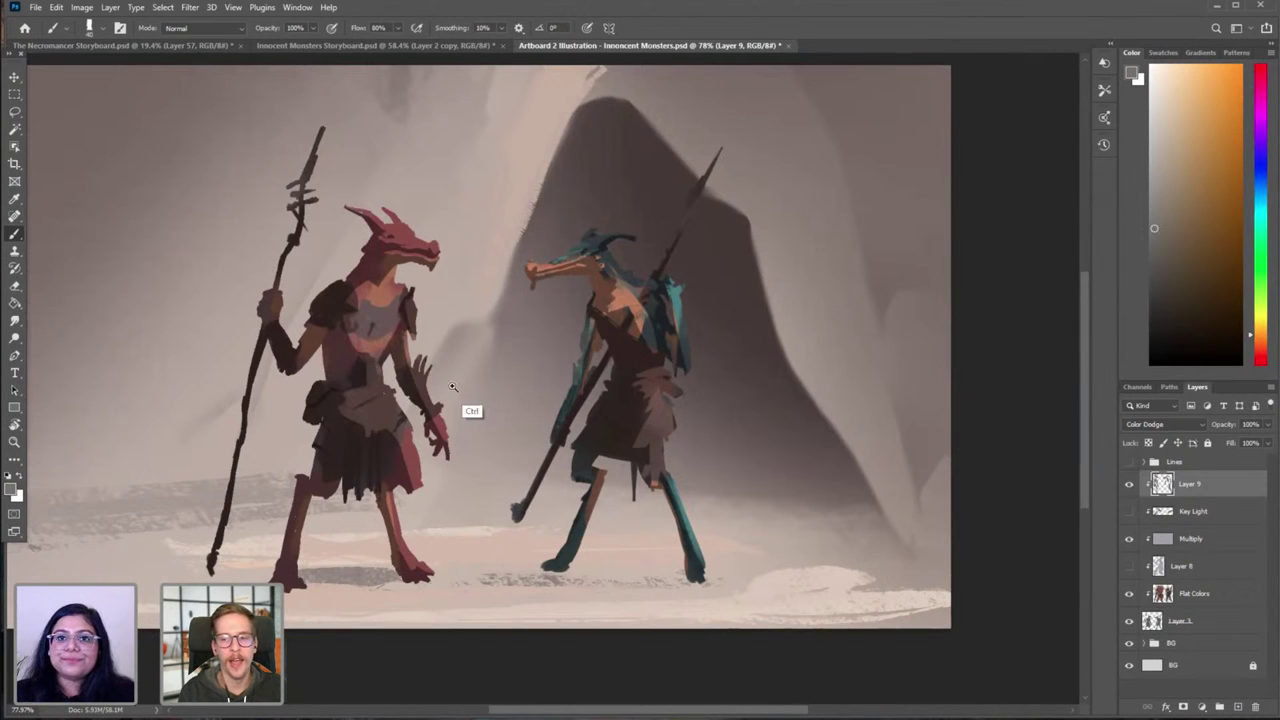
Step: Refine the light on the red creature's belly and the lower edge of its chest plate with the Eraser and Brush
mouse_move(452, 387)
mouse_down()
mouse_move(415, 390)
mouse_move(450, 358)
mouse_up()
key(e)
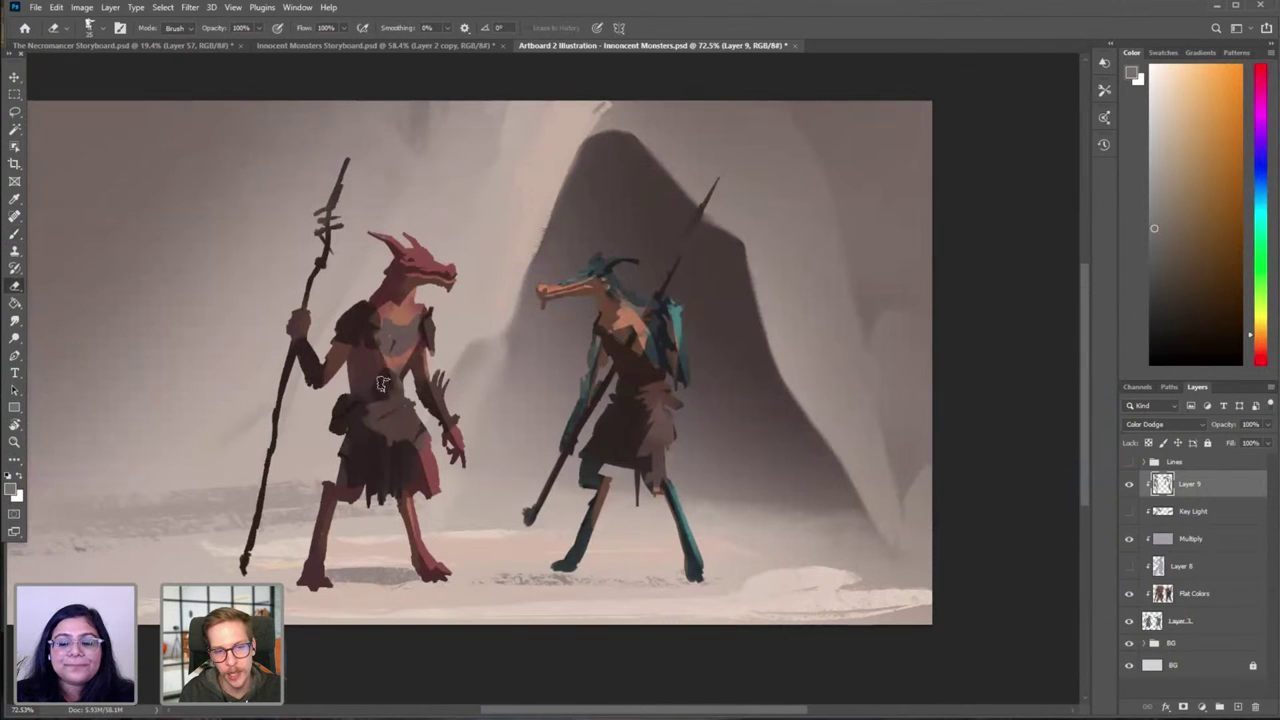
key(b)
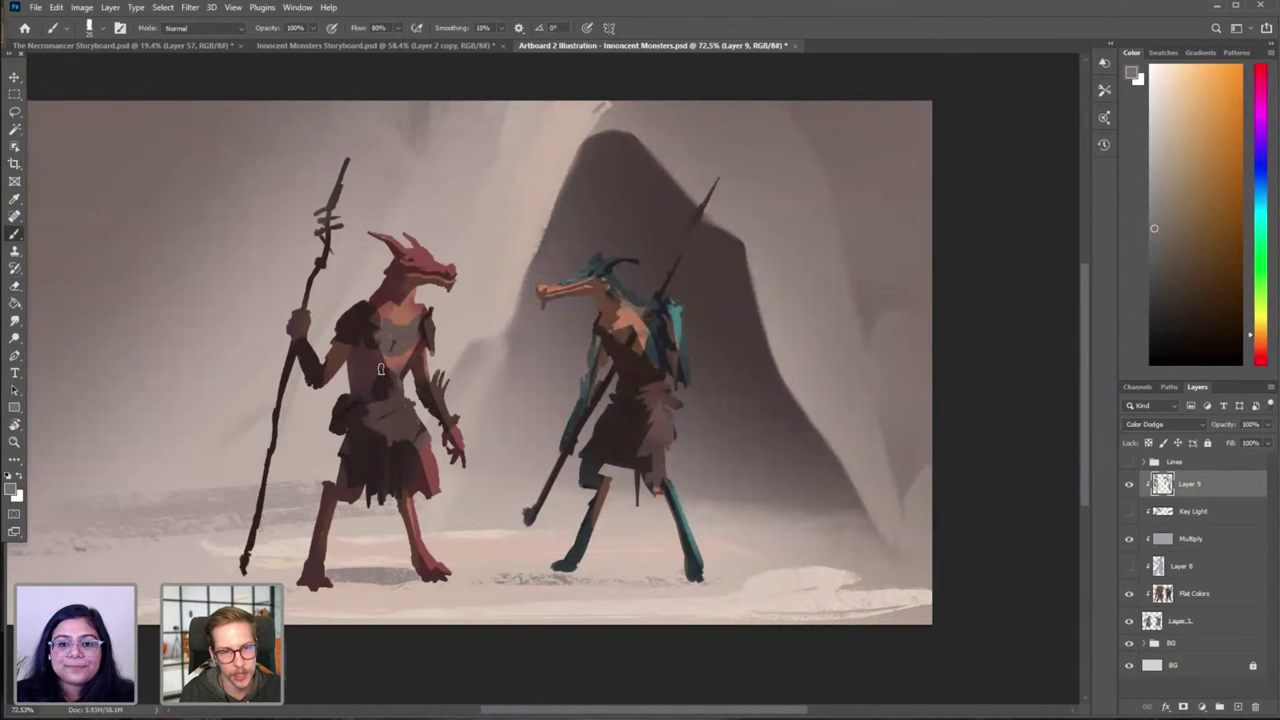
key(e)
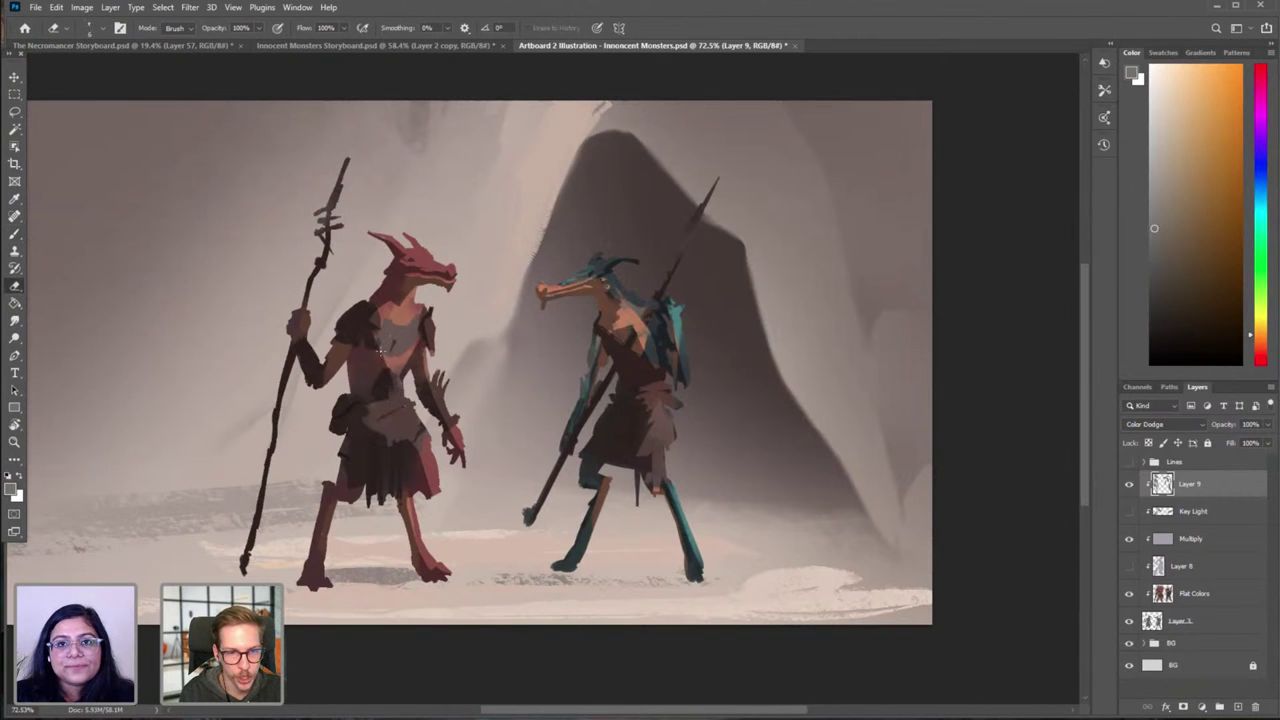
key(ctrl)
key(ctrl+z)
mouse_move(415, 332)
mouse_down()
mouse_move(390, 357)
mouse_move(404, 353)
mouse_up()
key(ctrl+z)
key(ctrl+z)
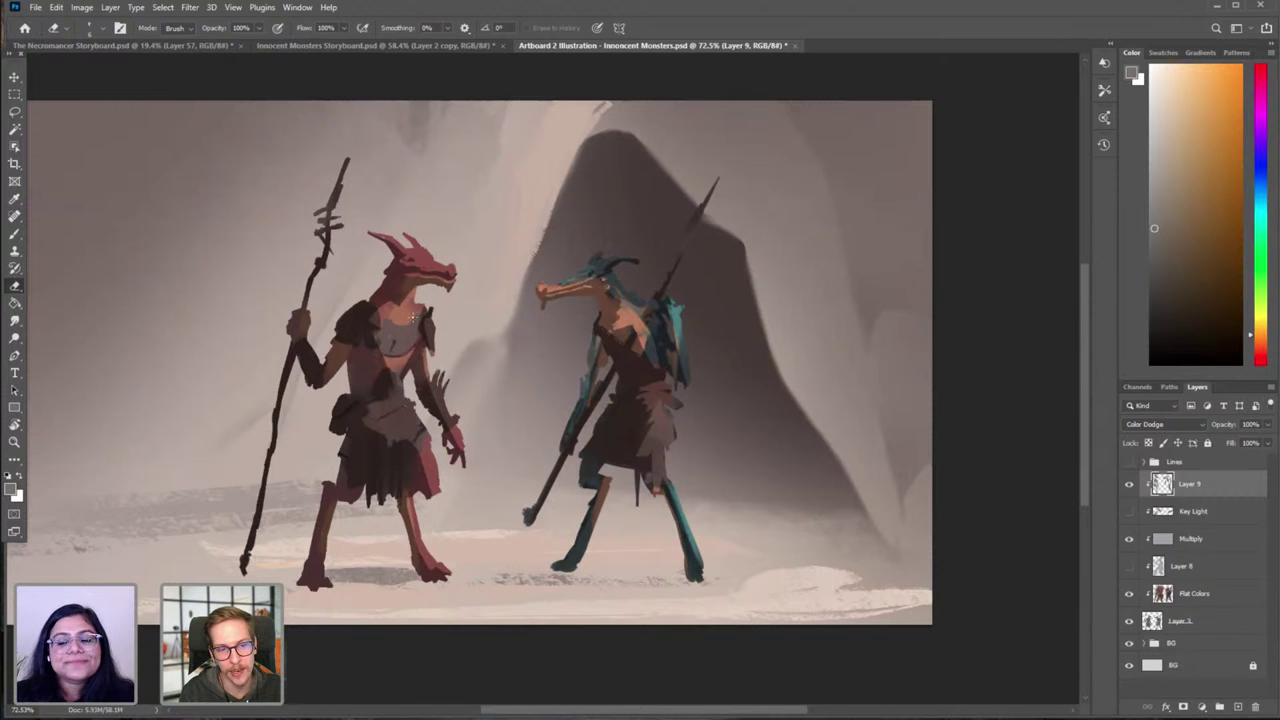
Step: Paint and trim highlights on the red creature's ribs and the rounded piece above its belt
drag(387, 354, 445, 328)
key(b)
drag(389, 386, 380, 390)
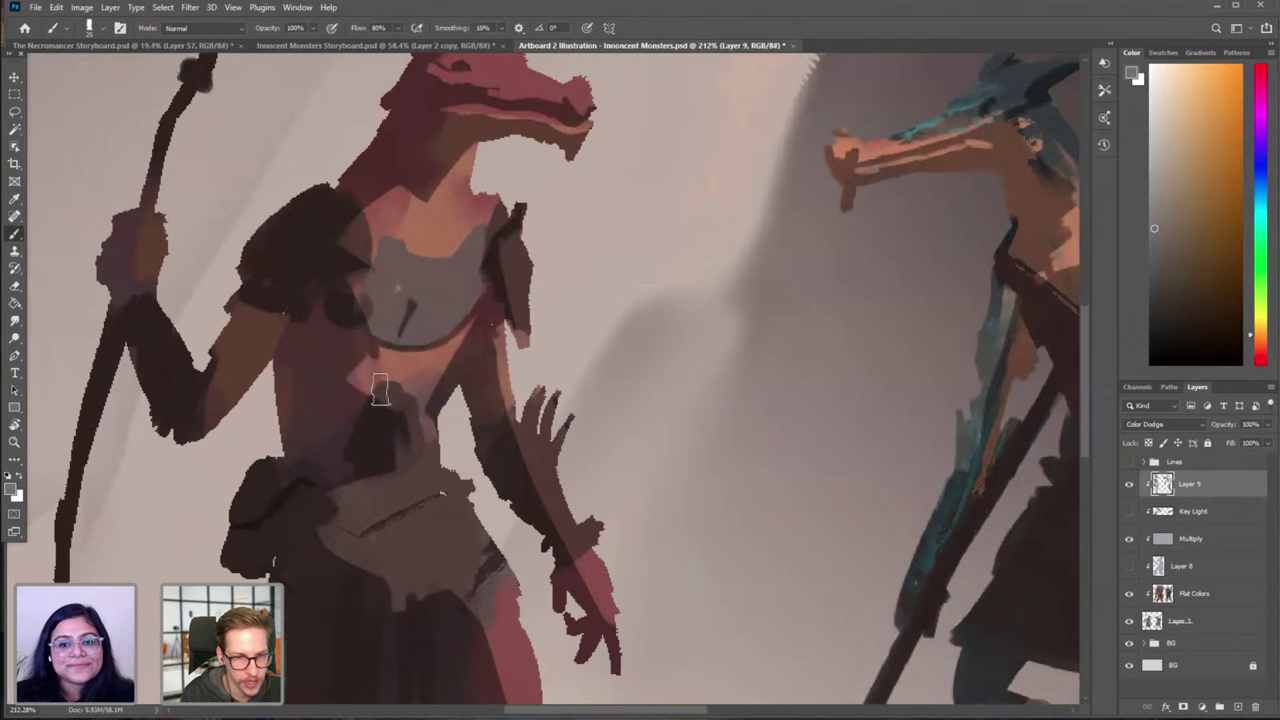
key(e)
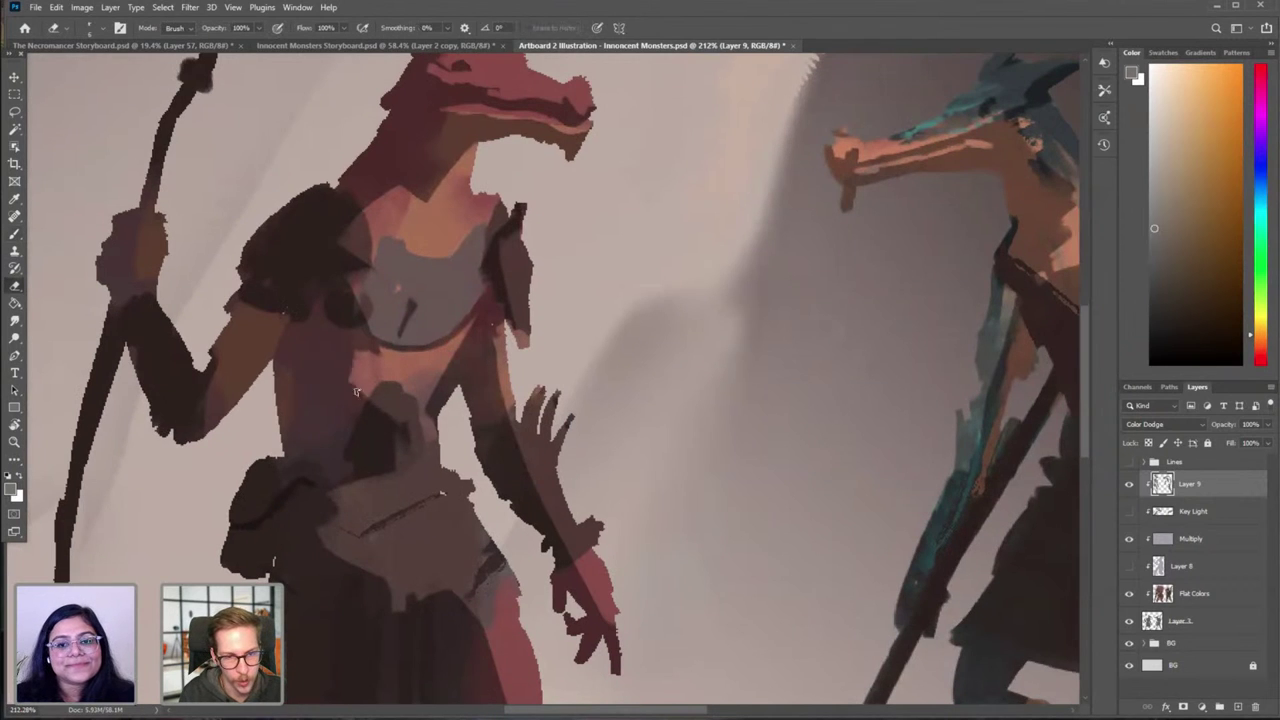
key(b)
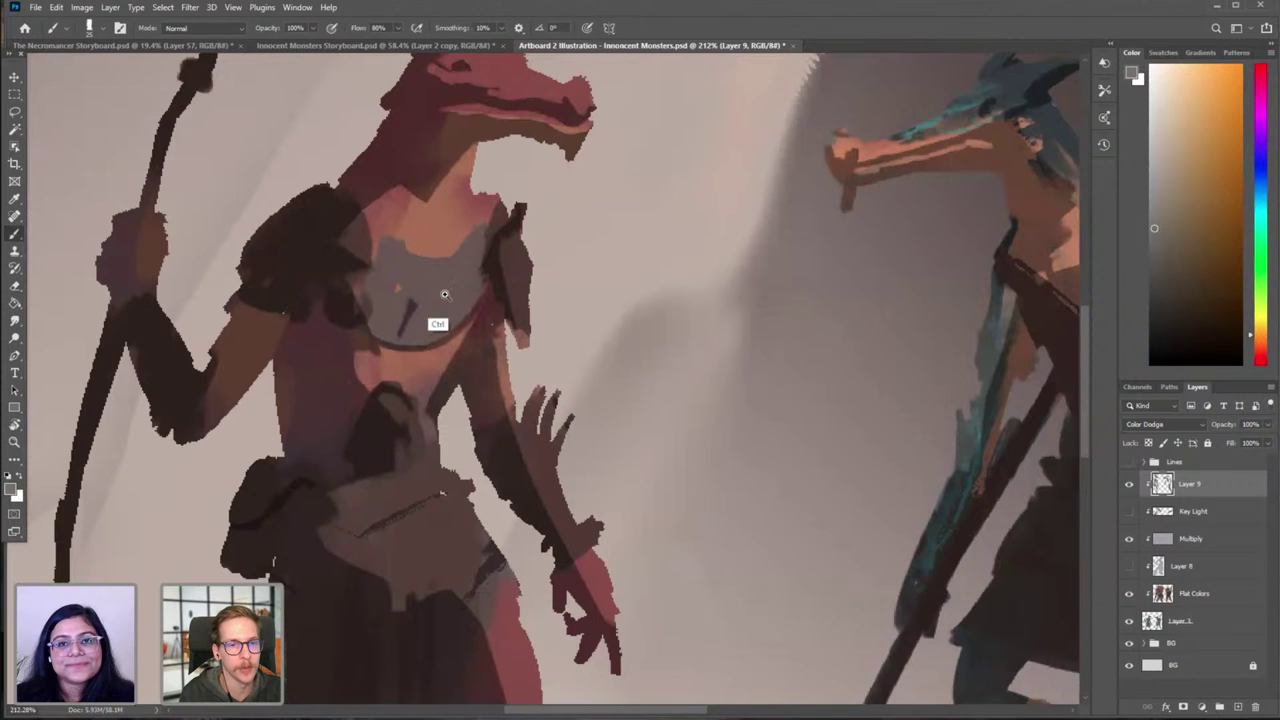
drag(445, 294, 415, 311)
drag(423, 369, 409, 411)
key(e)
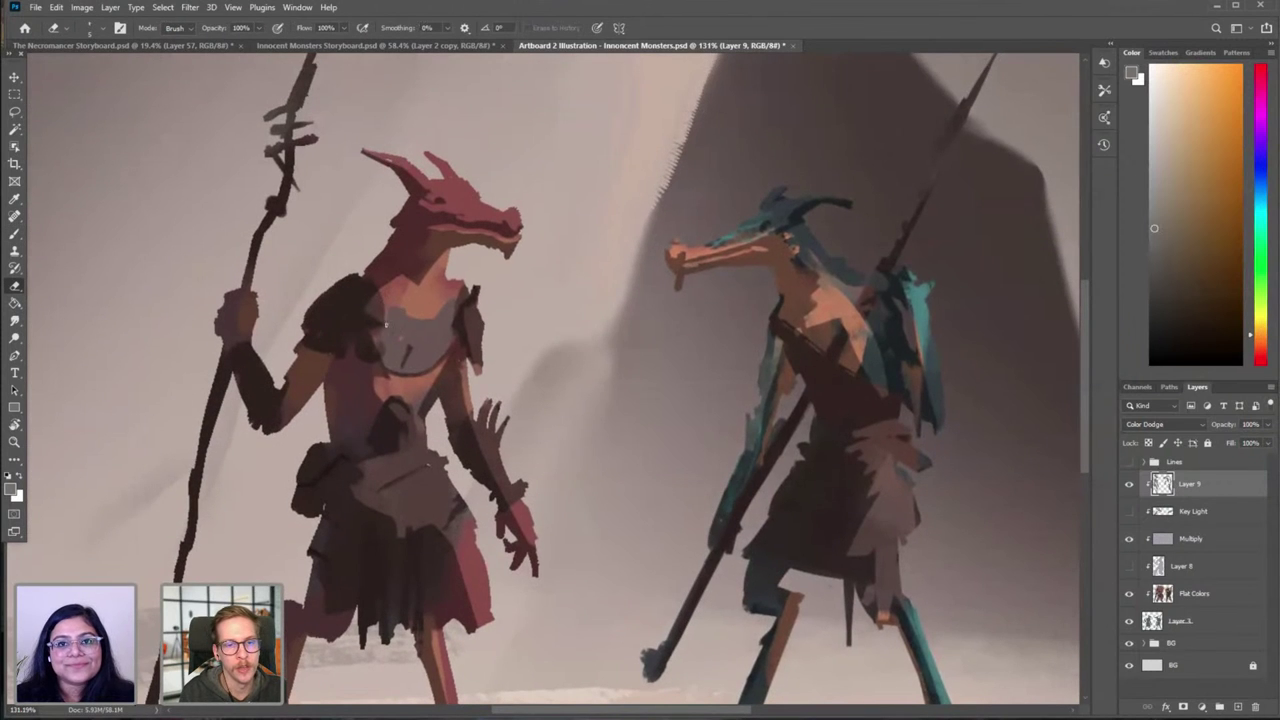
Step: Brush highlights onto the shoulder armor above the red creature's raised arm, enlarging the brush and undoing the stray torso stroke
key(b)
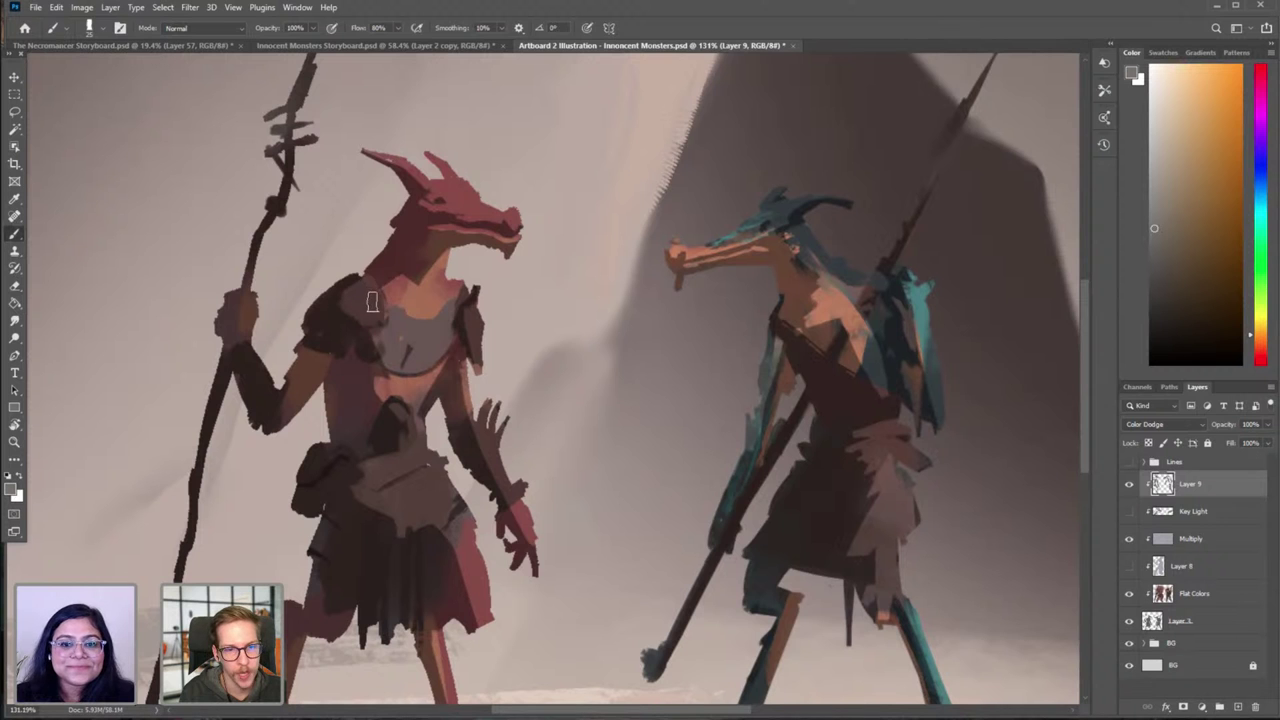
mouse_move(433, 375)
mouse_down()
mouse_move(363, 383)
mouse_move(351, 397)
mouse_up()
key(ctrl+z)
key(])
drag(313, 312, 320, 343)
scroll(320, 343, down, 5)
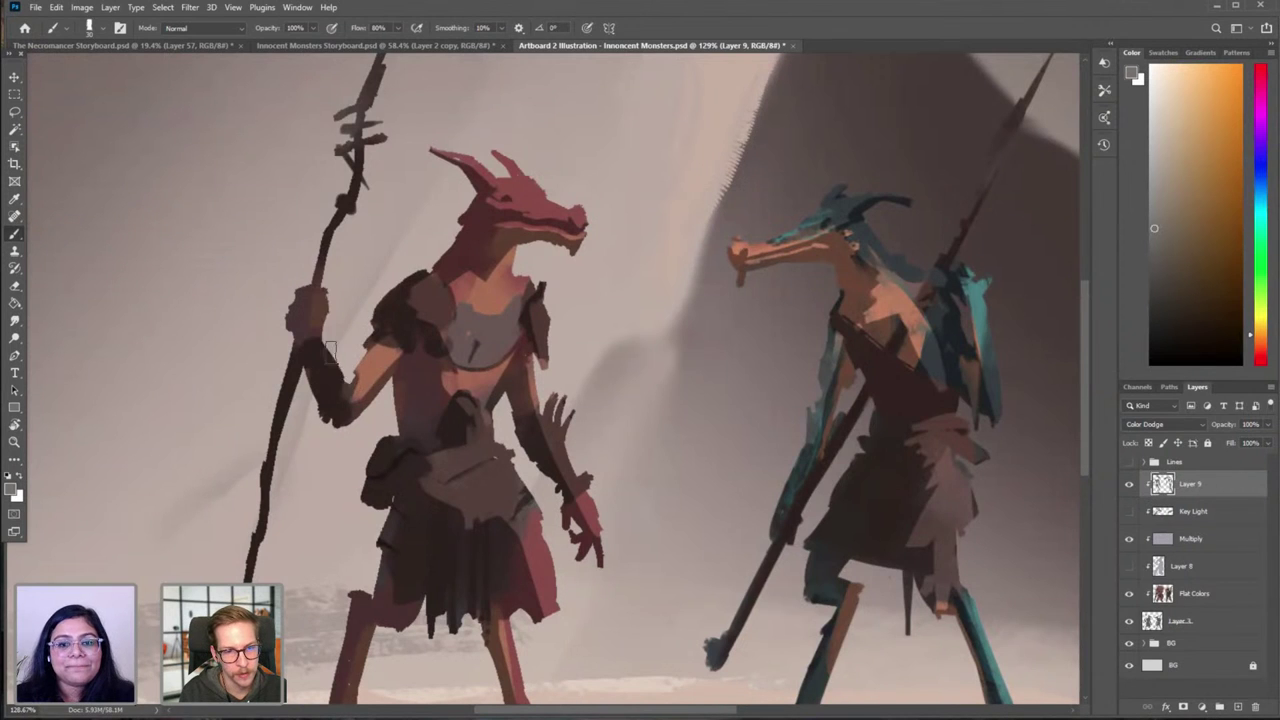
Step: Highlight the red creature's staff-holding hand and raised arm, trimming the upper arm's light with the Eraser
scroll(311, 298, up, 5)
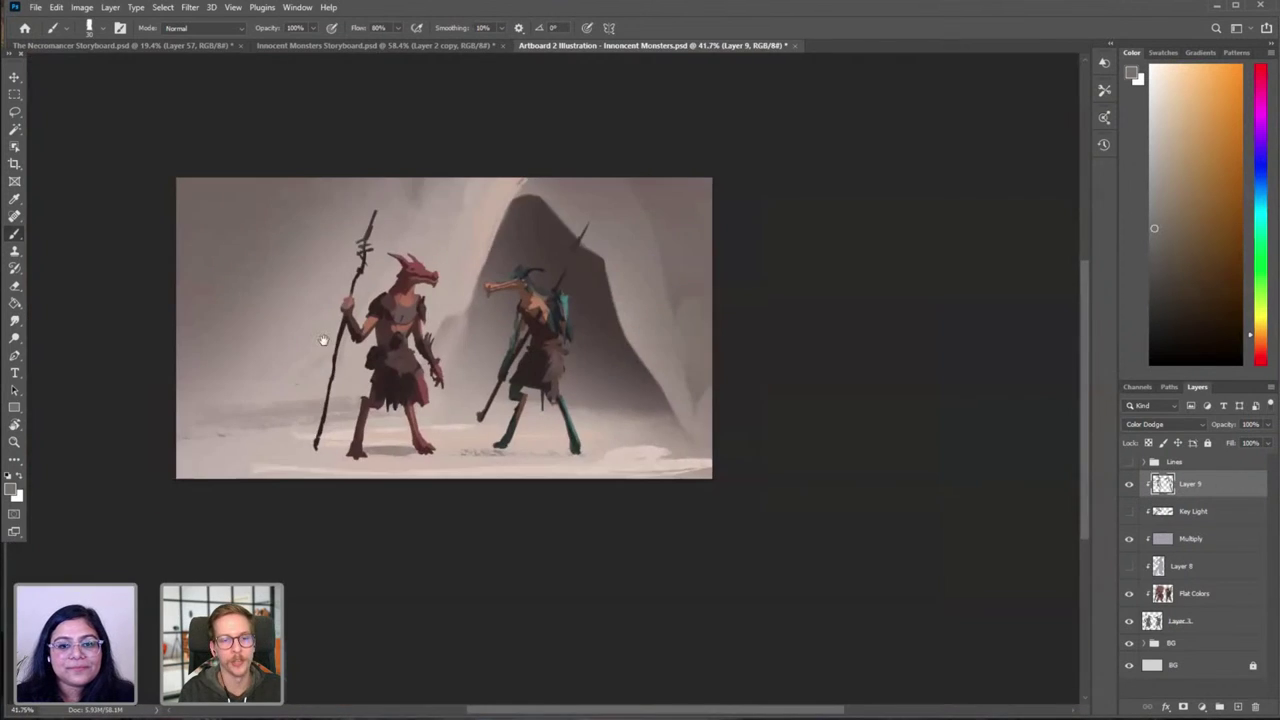
scroll(358, 329, down, 5)
scroll(415, 282, up, 5)
key(e)
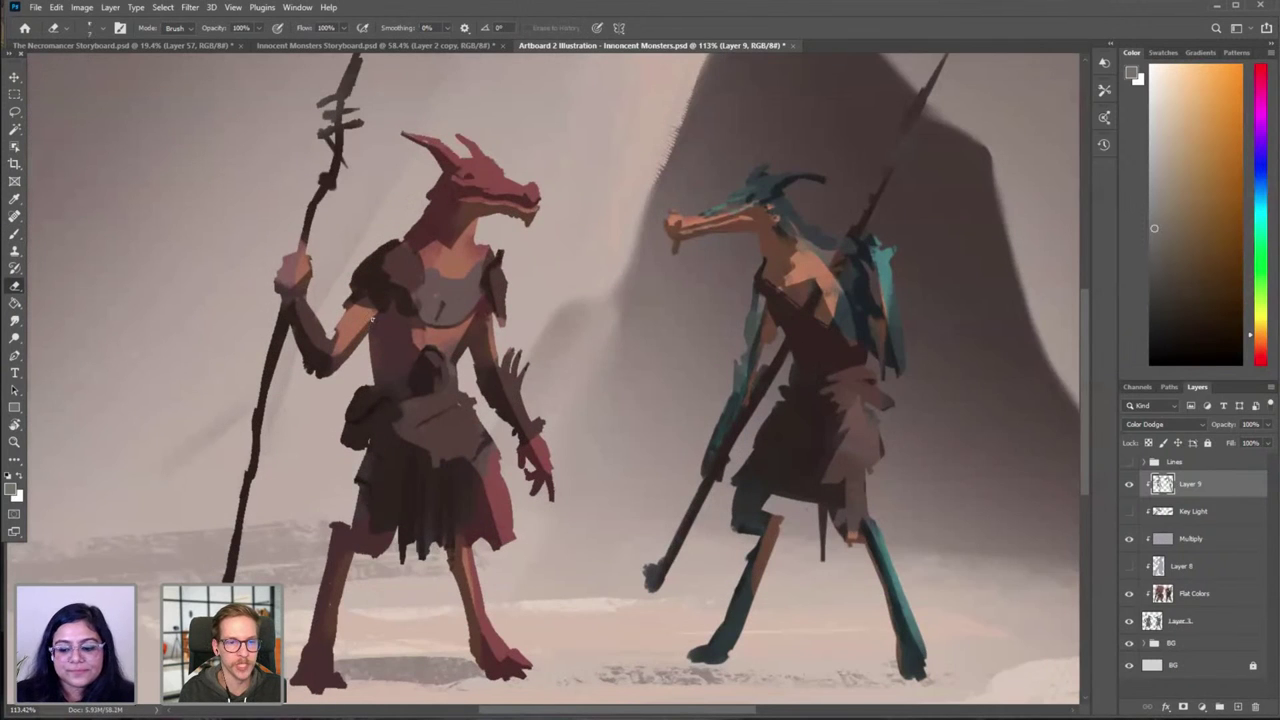
scroll(372, 318, down, 5)
scroll(356, 340, up, 5)
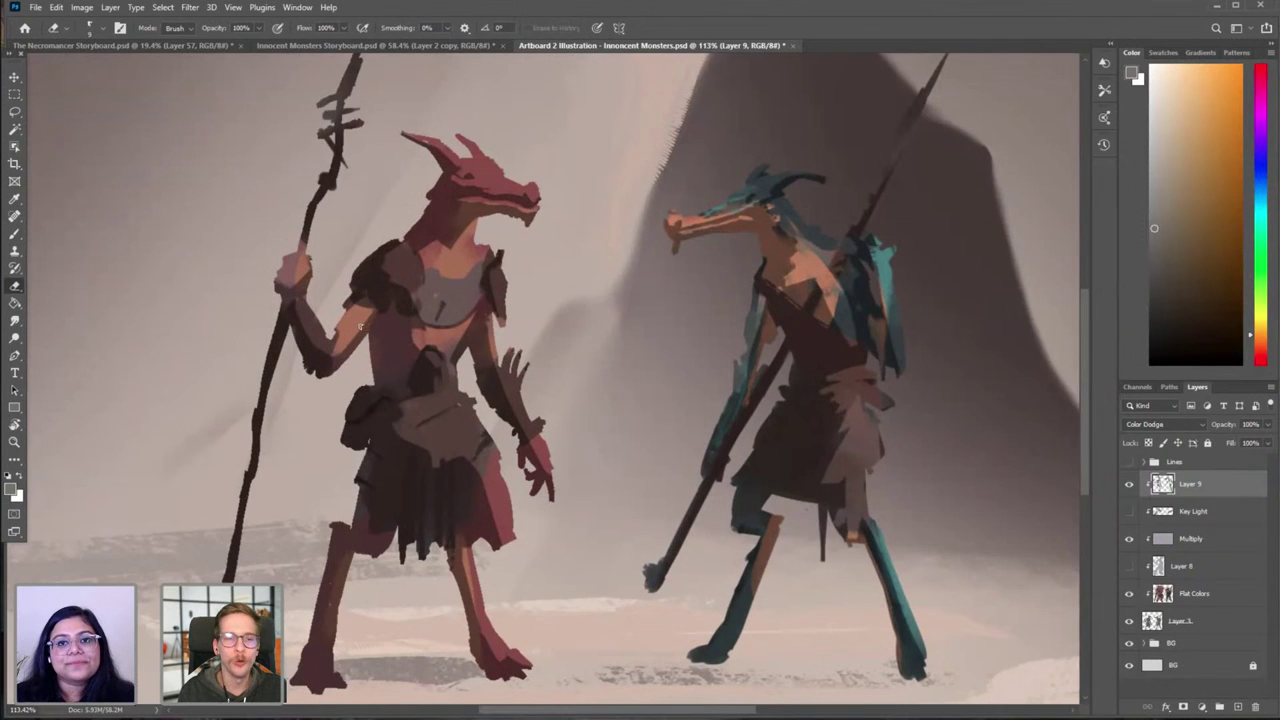
drag(370, 314, 340, 350)
key(b)
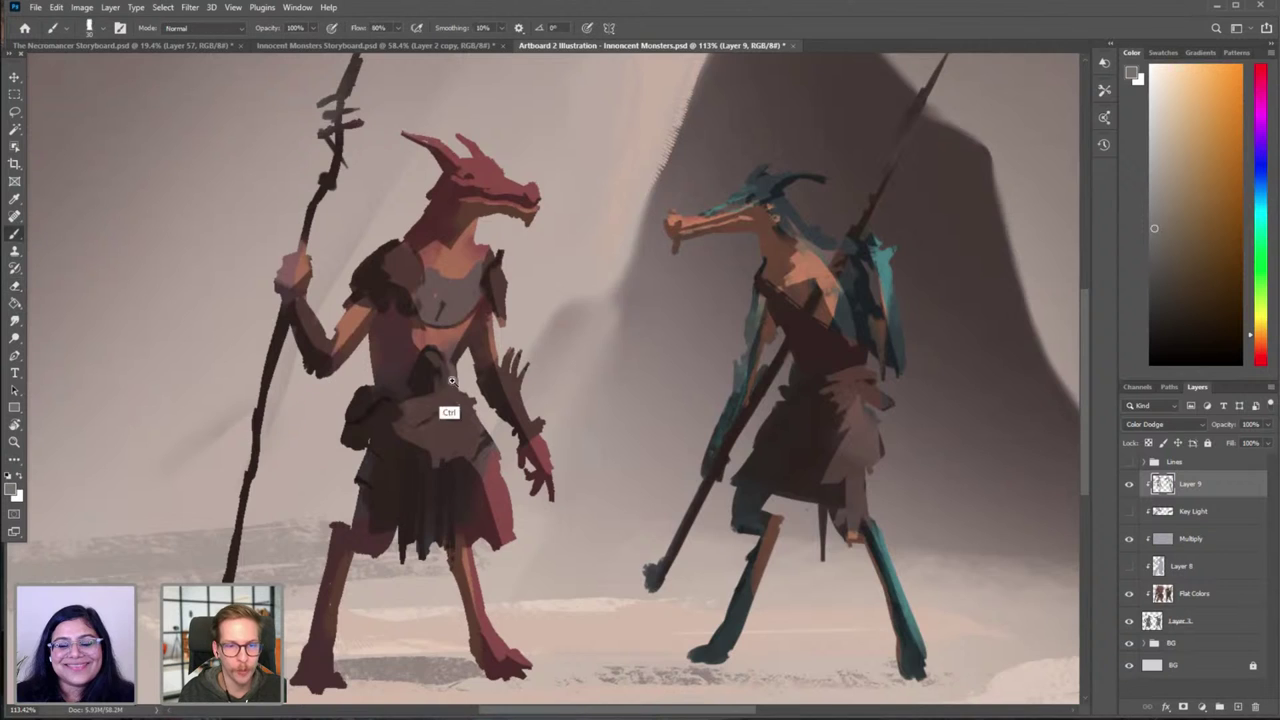
Step: Refine the highlight where the shoulder armor meets the red creature's raised upper arm with the Eraser and Brush
scroll(449, 414, down, 5)
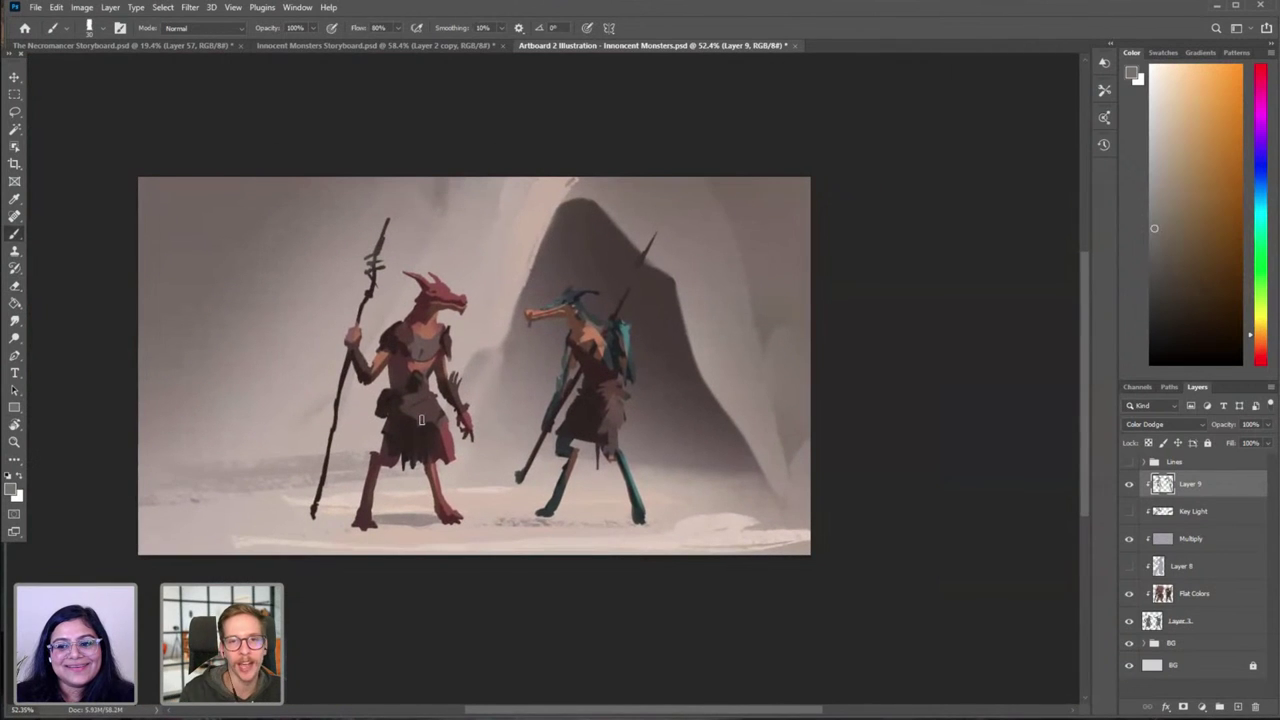
scroll(334, 334, up, 5)
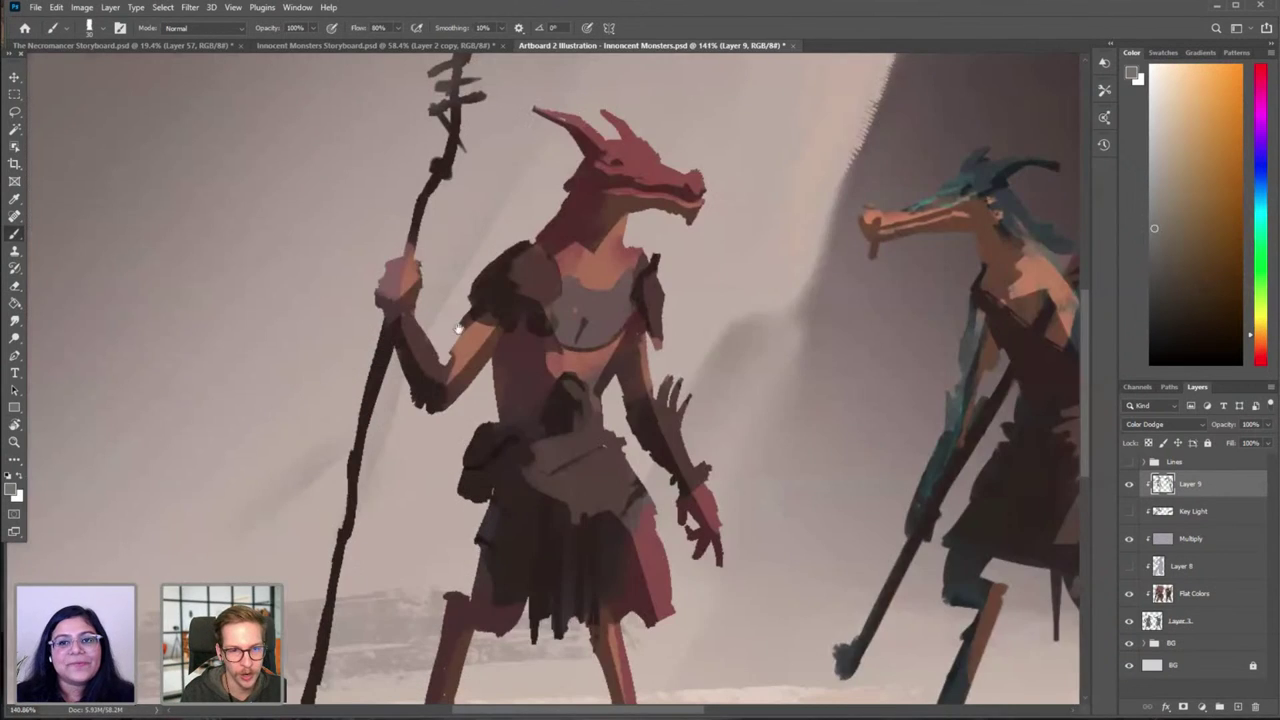
key(e)
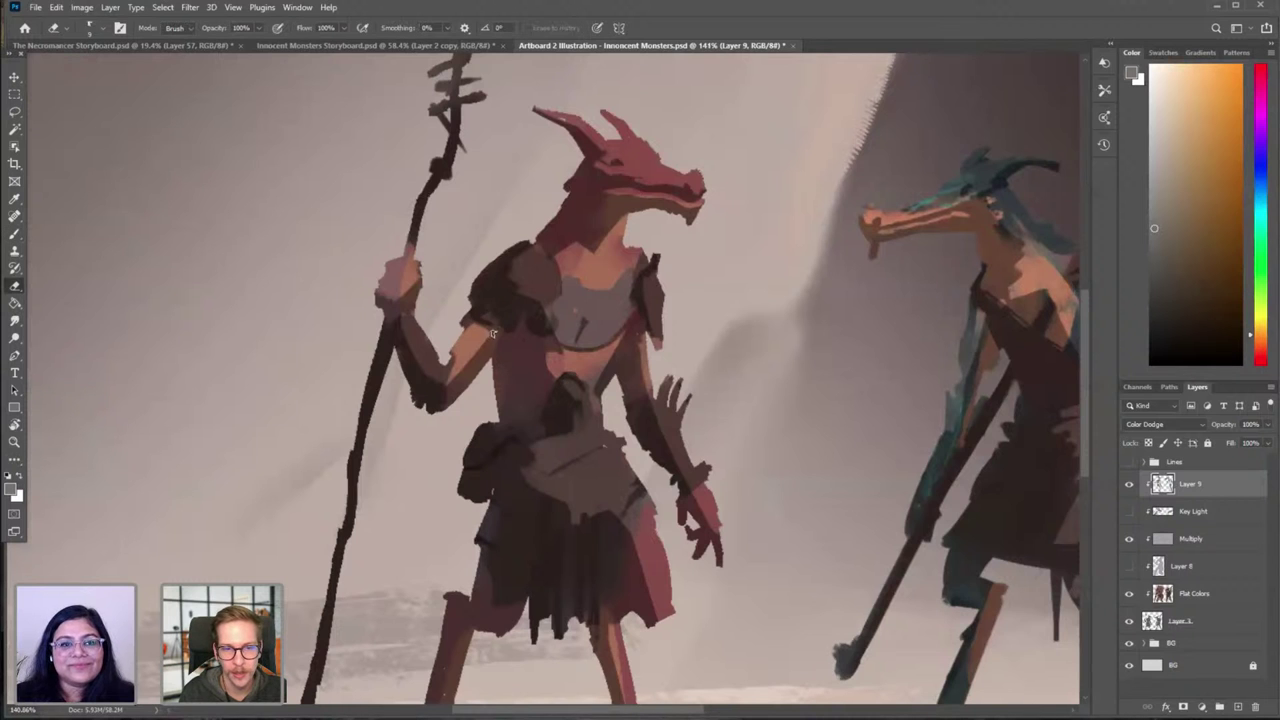
key(b)
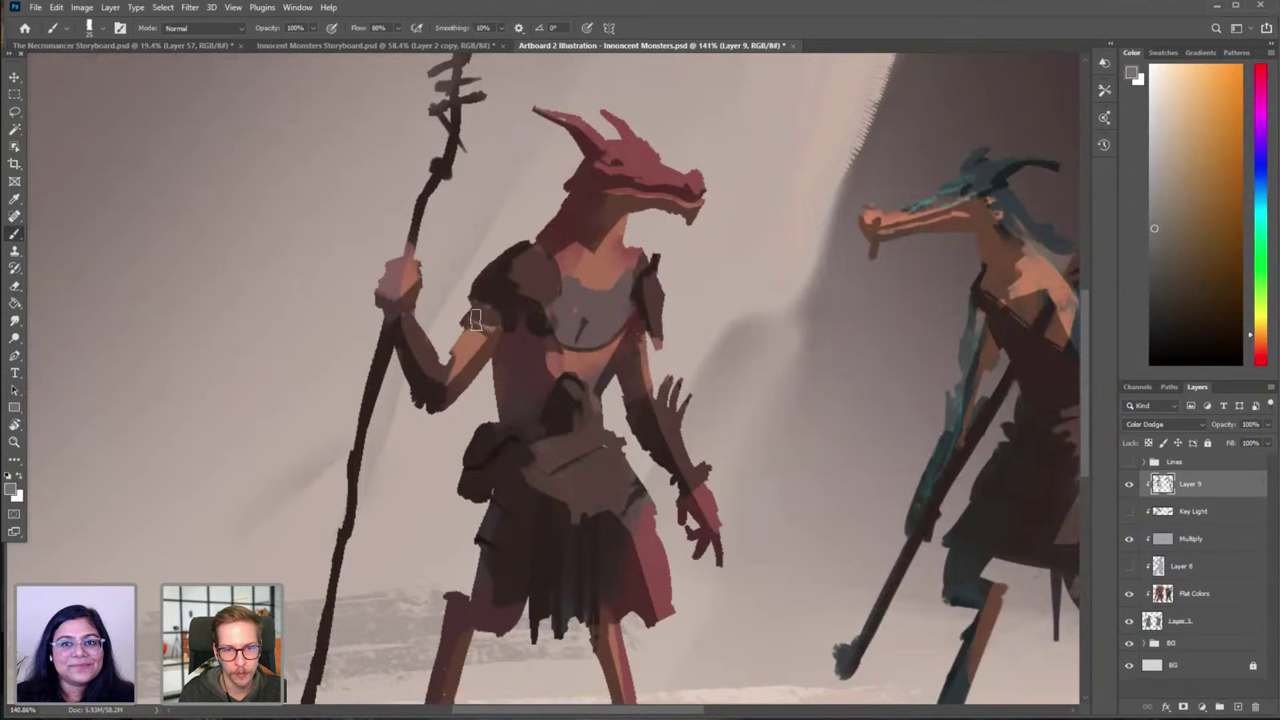
Step: Paint vertical highlight strips down the red creature's loincloth and trim them below the belt with the Eraser
key(ctrl+0)
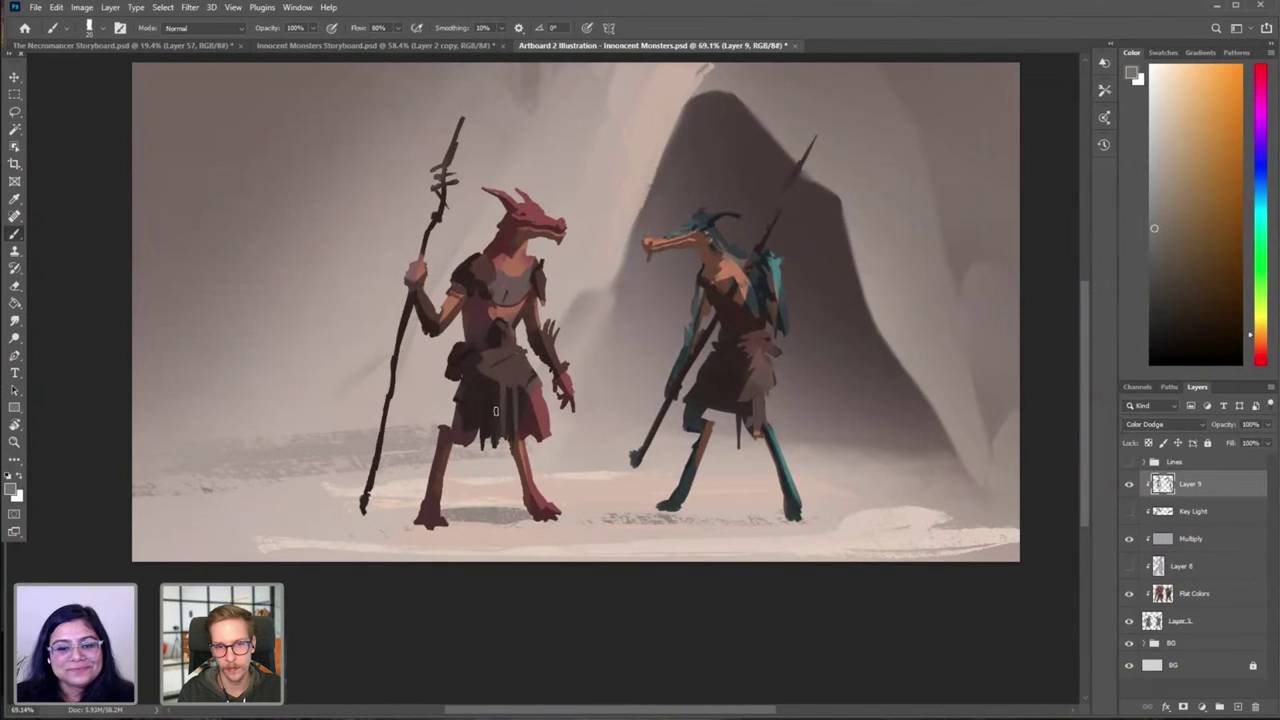
key(e)
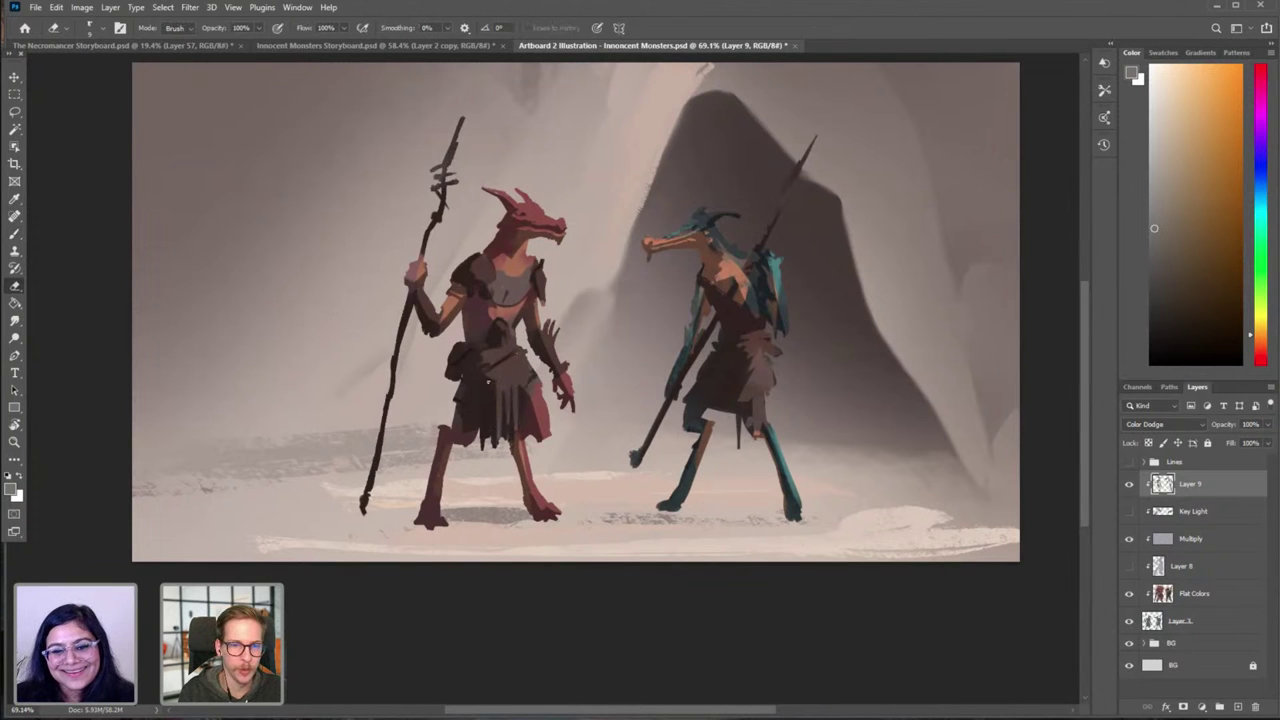
scroll(530, 410, down, 3)
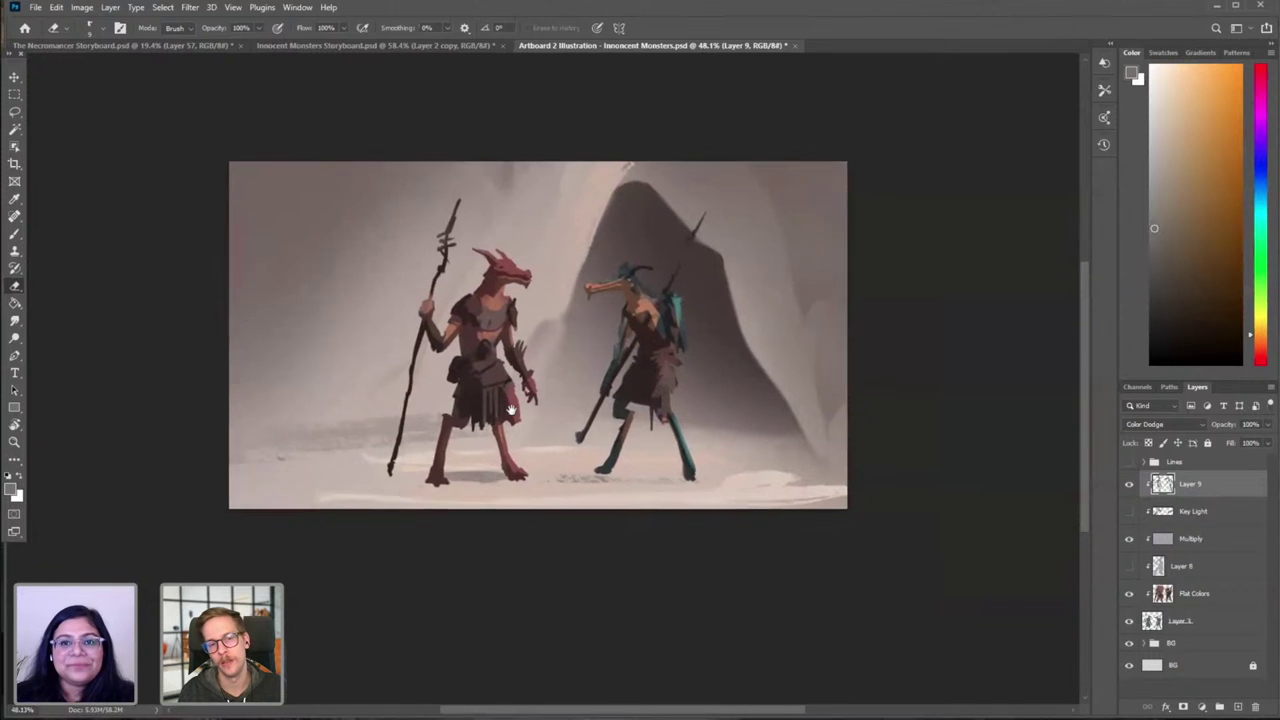
scroll(530, 408, up, 3)
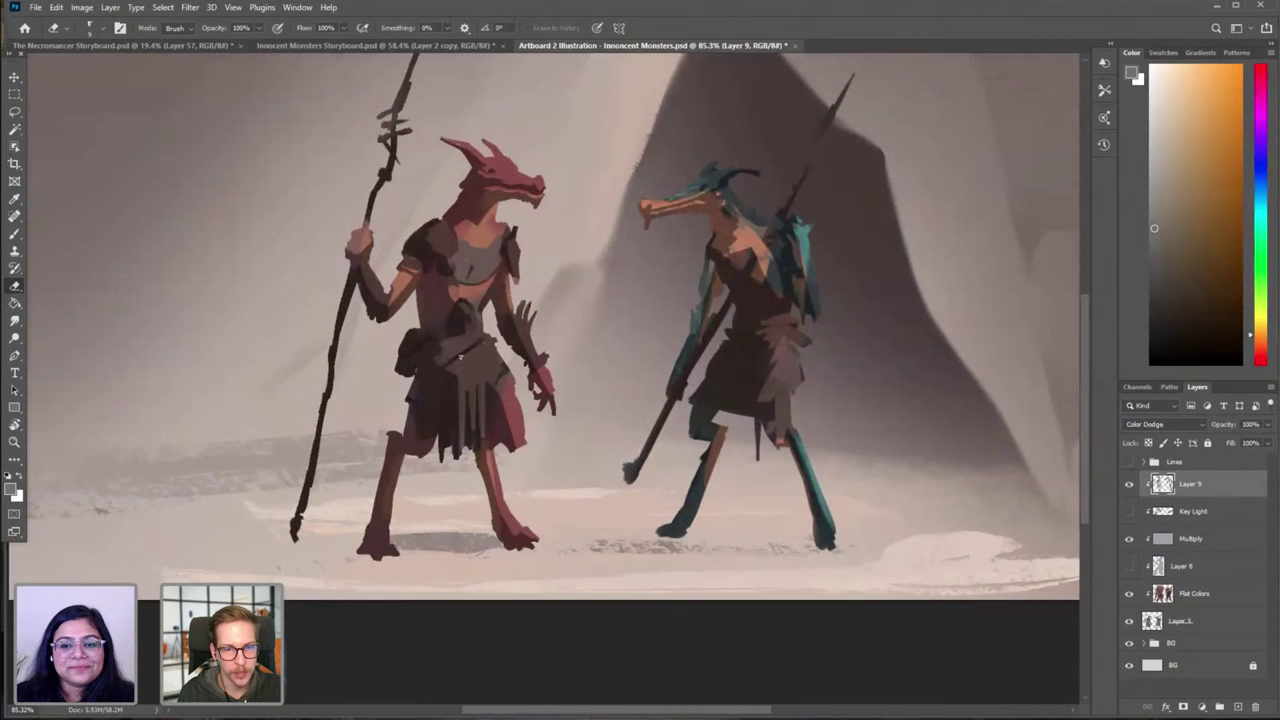
key(ctrl+0)
Step: Brush highlights onto the red creature's rear thigh and knee, undoing the oversized stroke and reducing the brush size
key(b)
mouse_move(441, 440)
mouse_down()
mouse_move(445, 424)
mouse_move(407, 512)
mouse_move(411, 490)
mouse_up()
key(ctrl+z)
key(bracketleft)
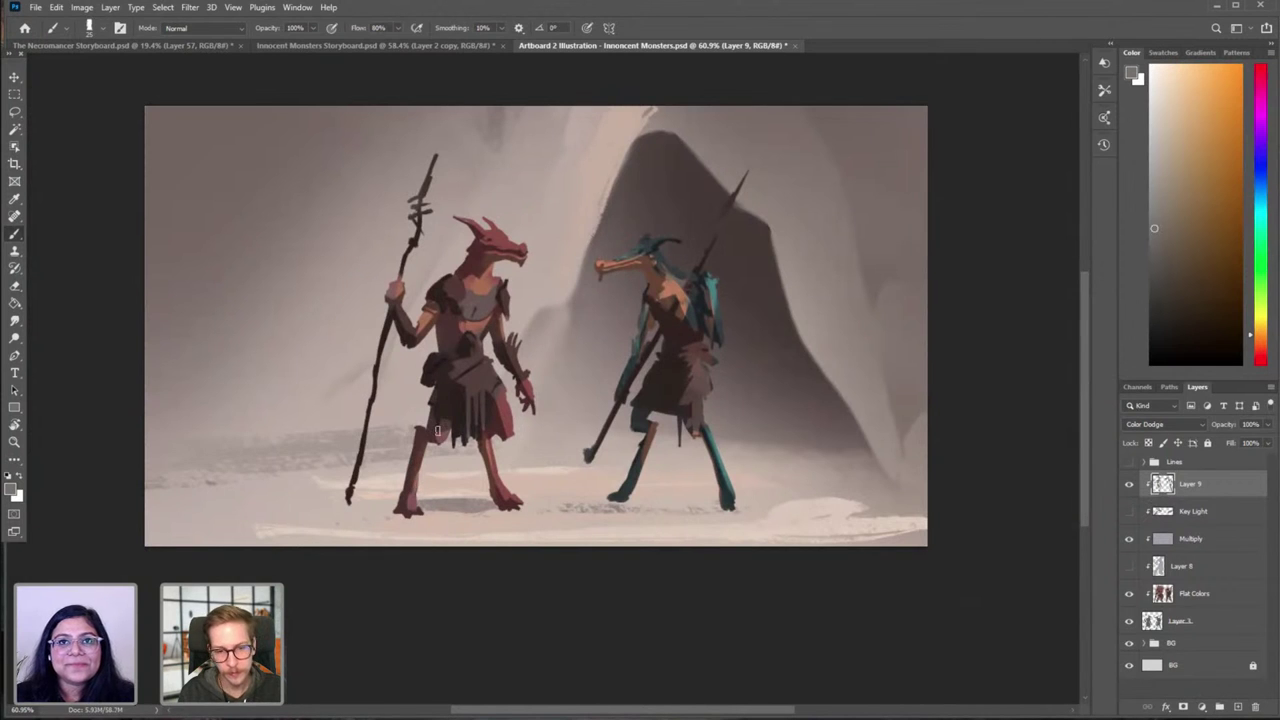
scroll(627, 486, down, 1)
scroll(519, 389, up, 2)
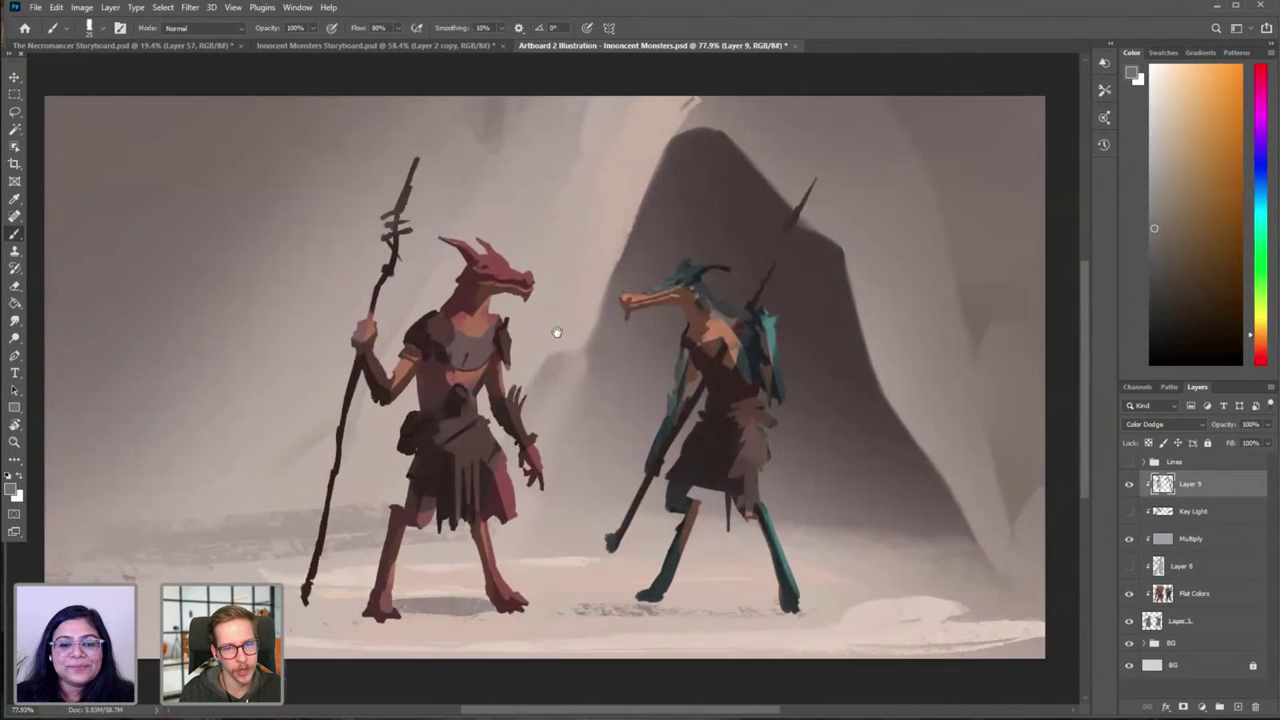
Step: Refine the highlight on the red creature's staff-holding hand with a smaller Brush and the Eraser
drag(602, 396, 577, 391)
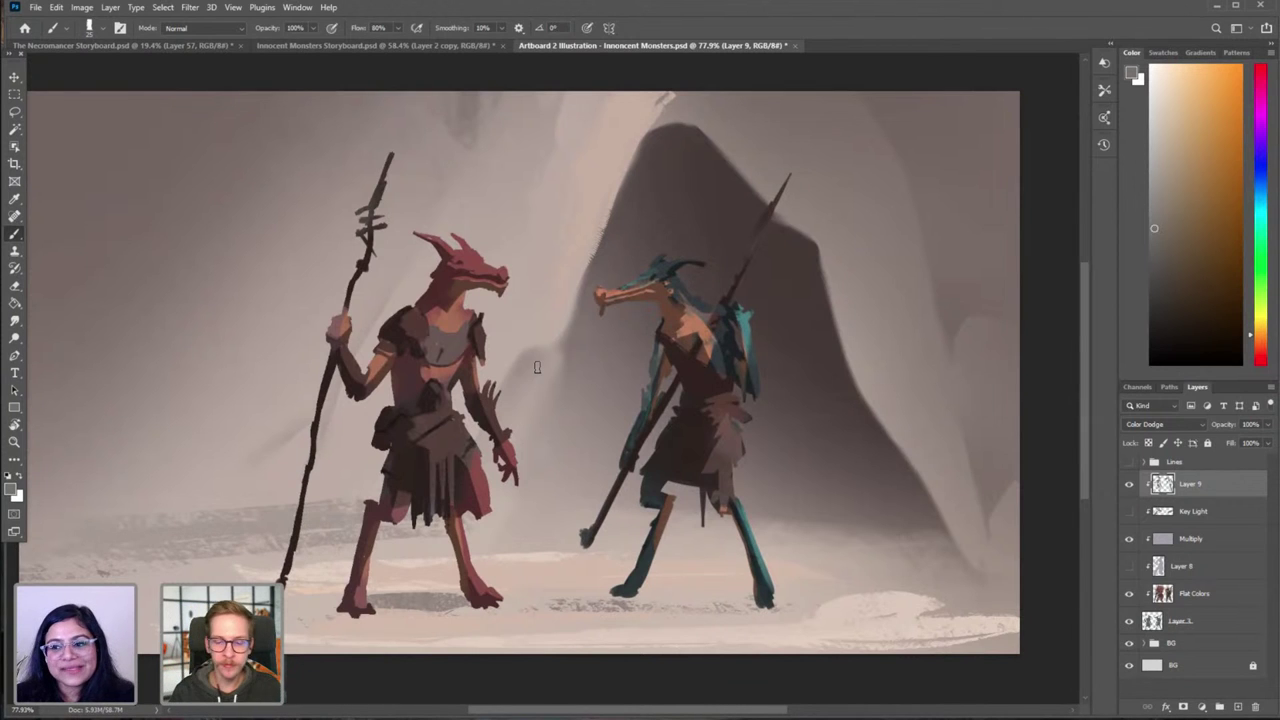
scroll(537, 367, down, 3)
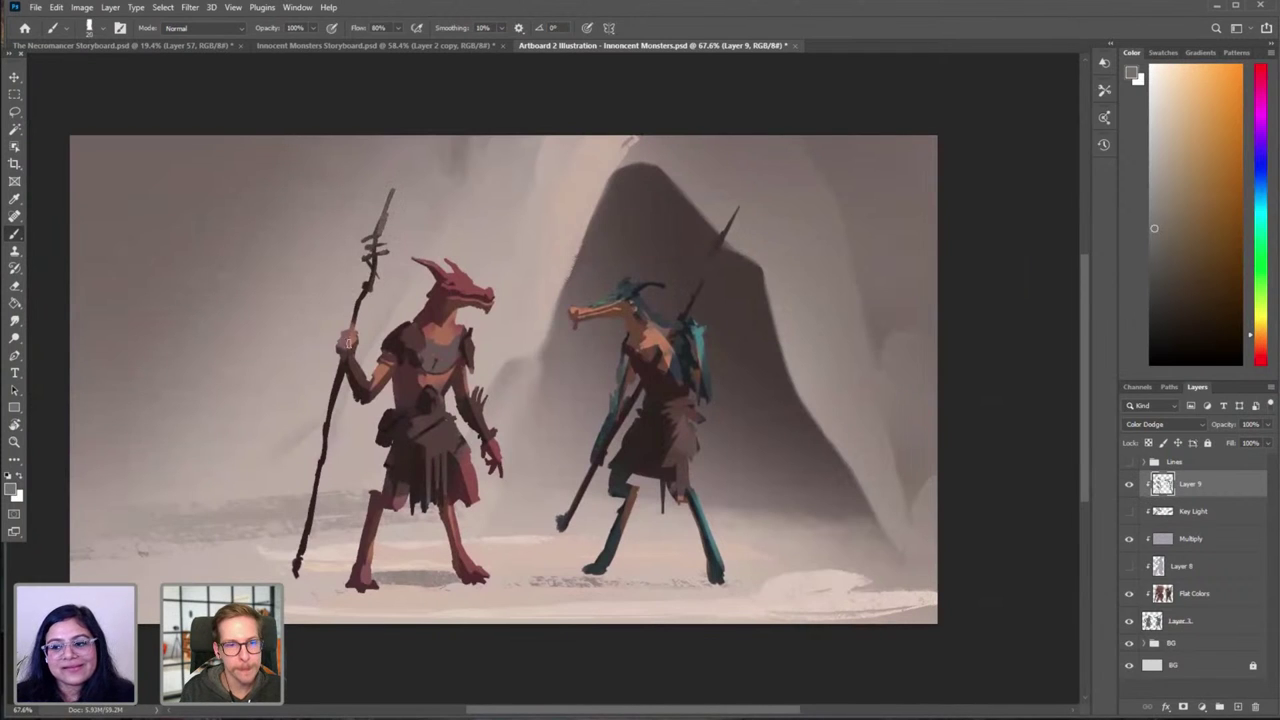
key(e)
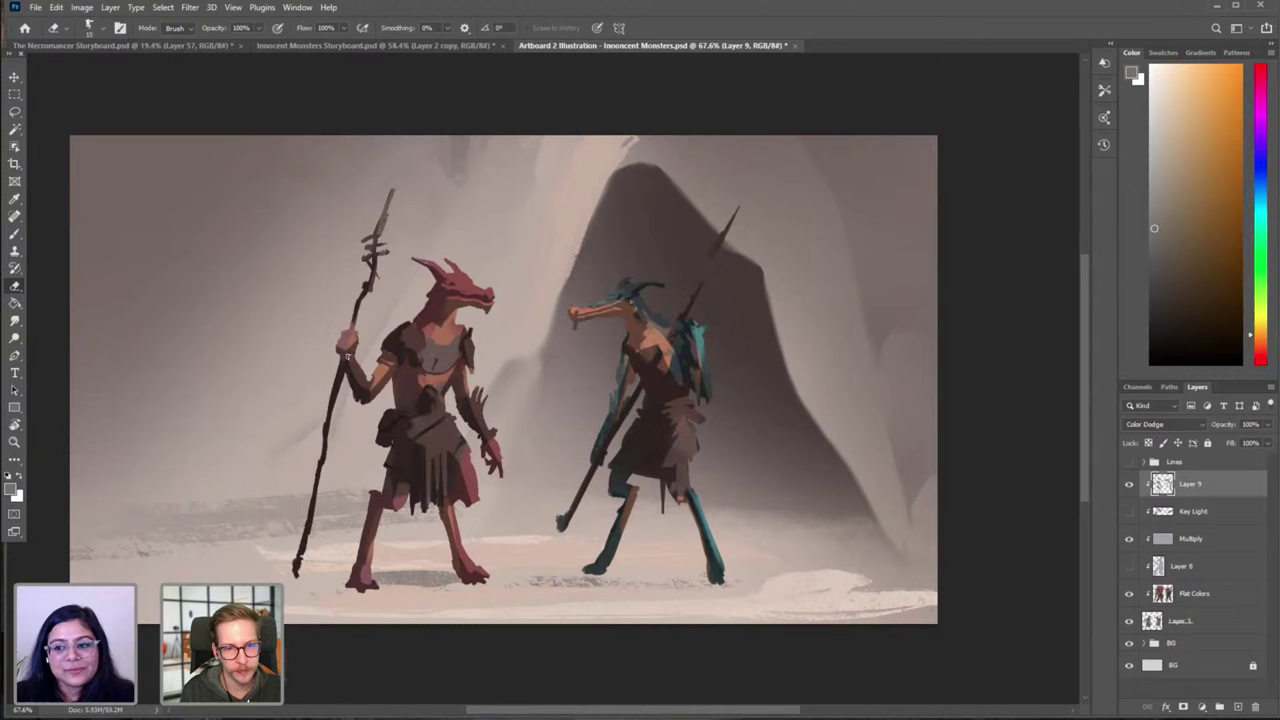
key(b)
key(bracketleft)
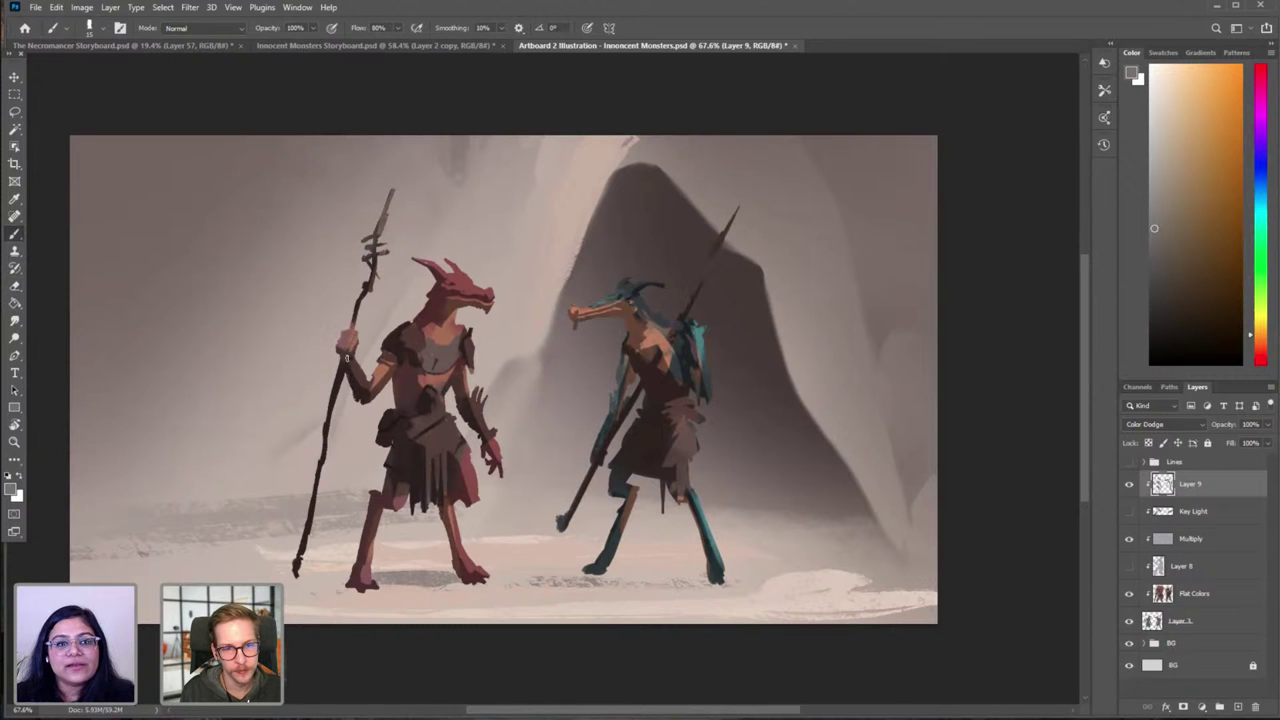
key(e)
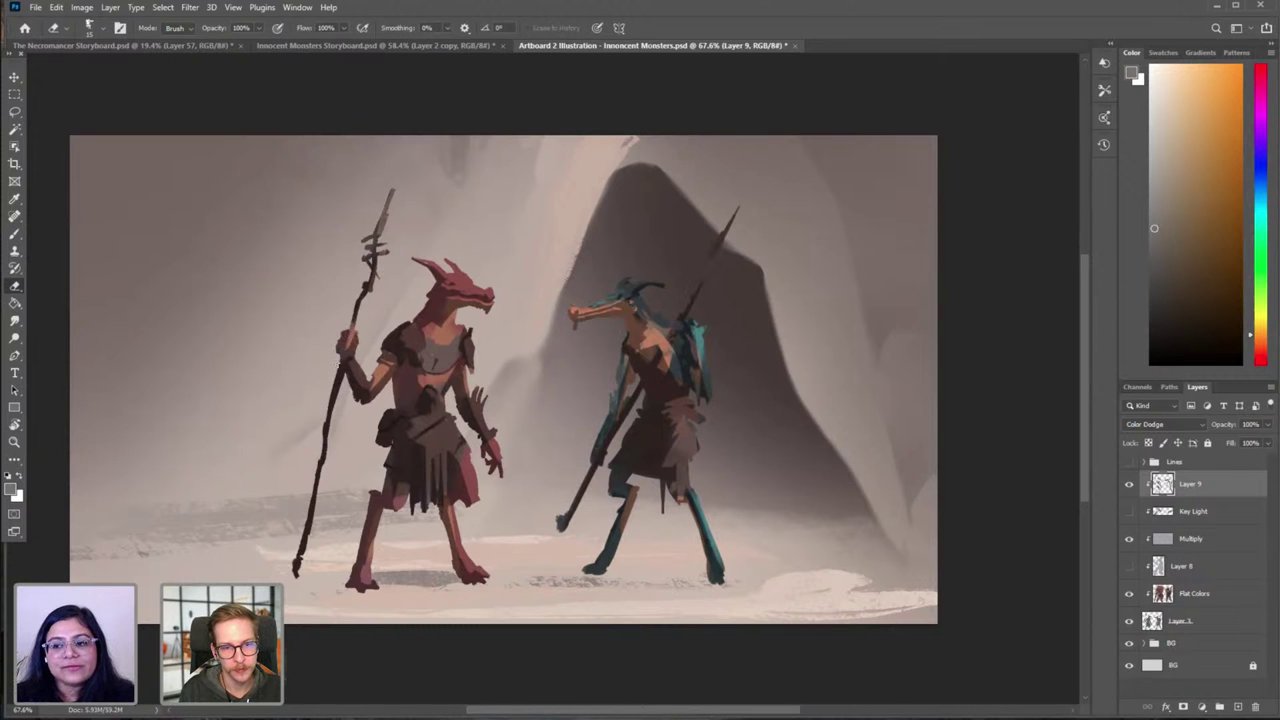
key(b)
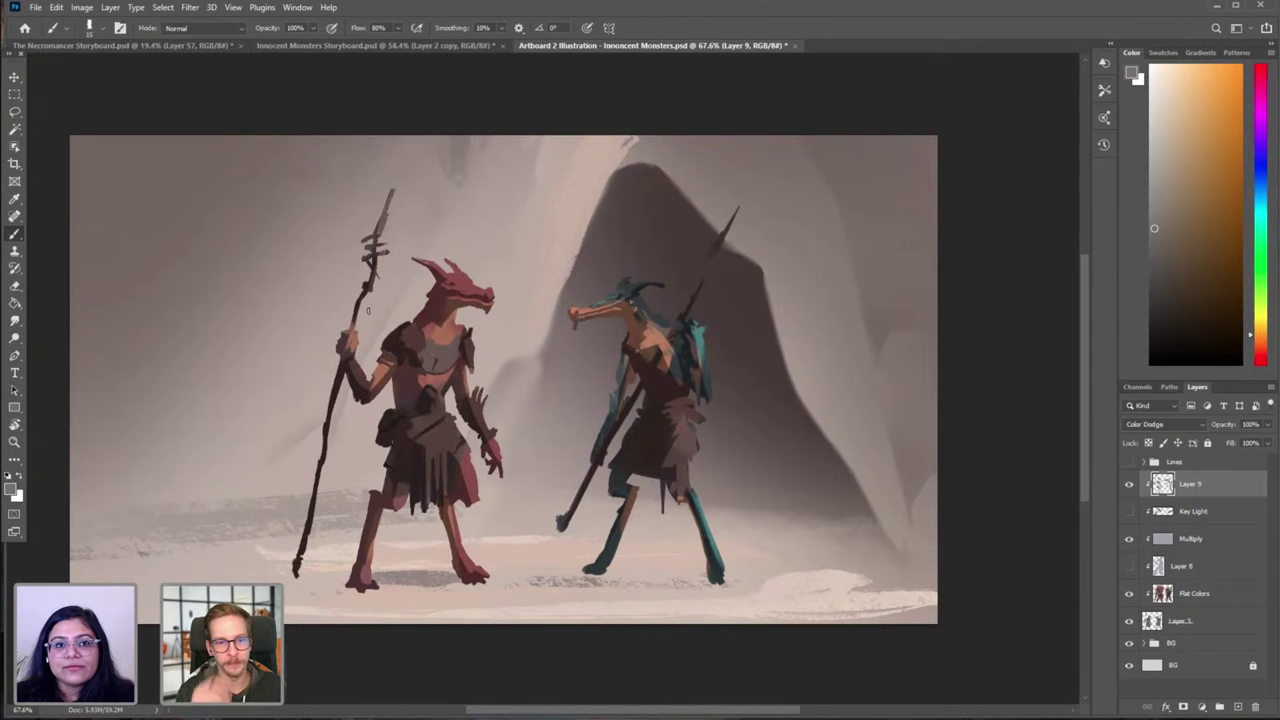
Step: Trim the highlights around the spikes of the red creature's forearm guard with the Eraser
drag(526, 478, 502, 480)
drag(524, 490, 406, 492)
key(])
key(])
key(])
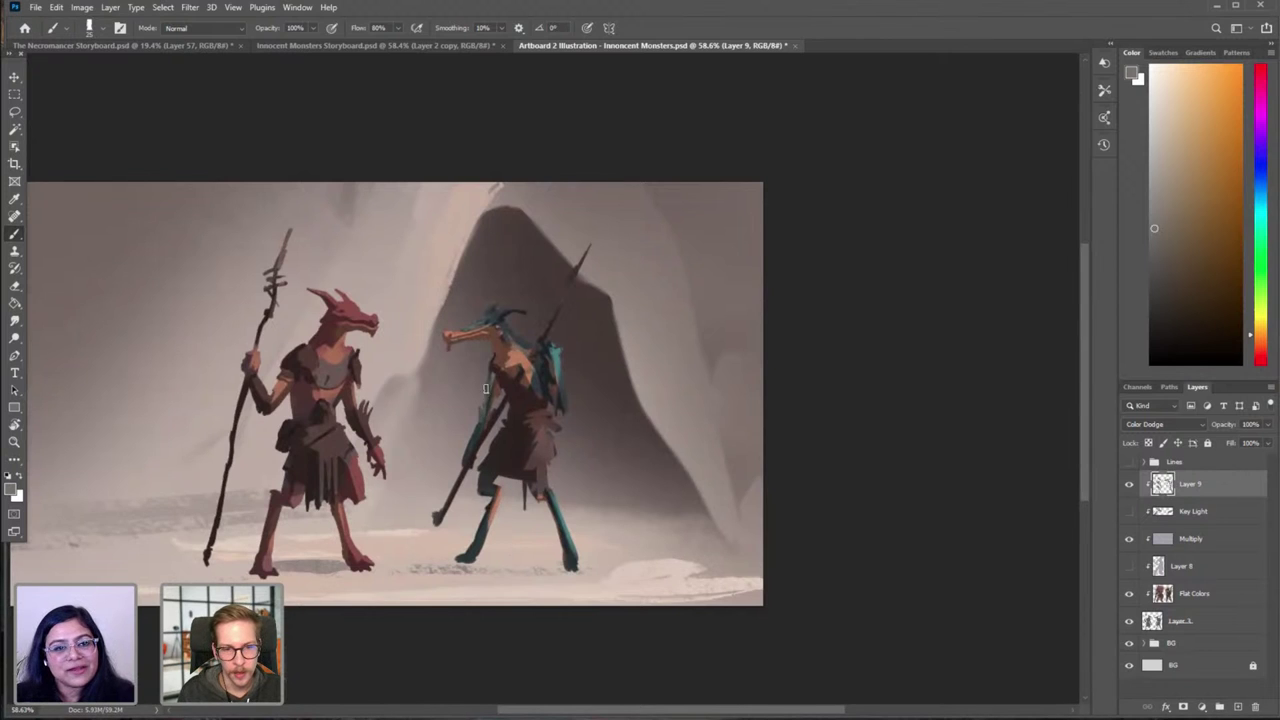
scroll(557, 362, up, 5)
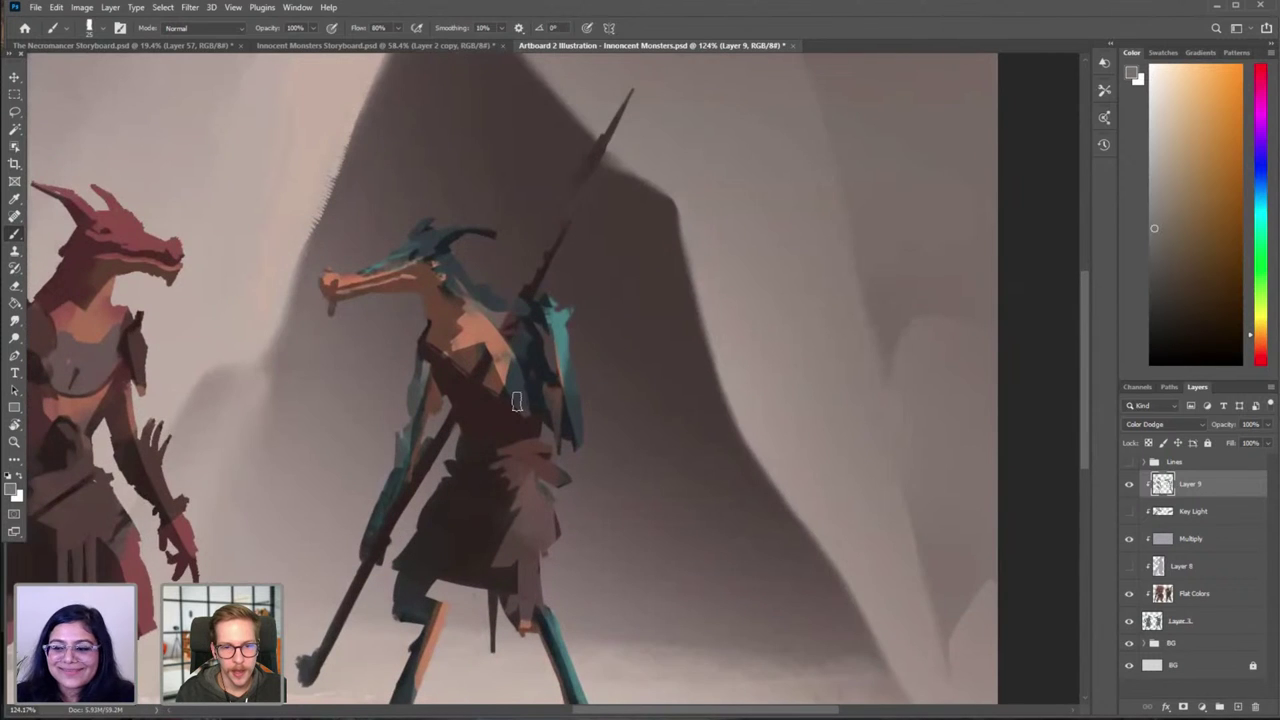
key(e)
scroll(506, 421, down, 5)
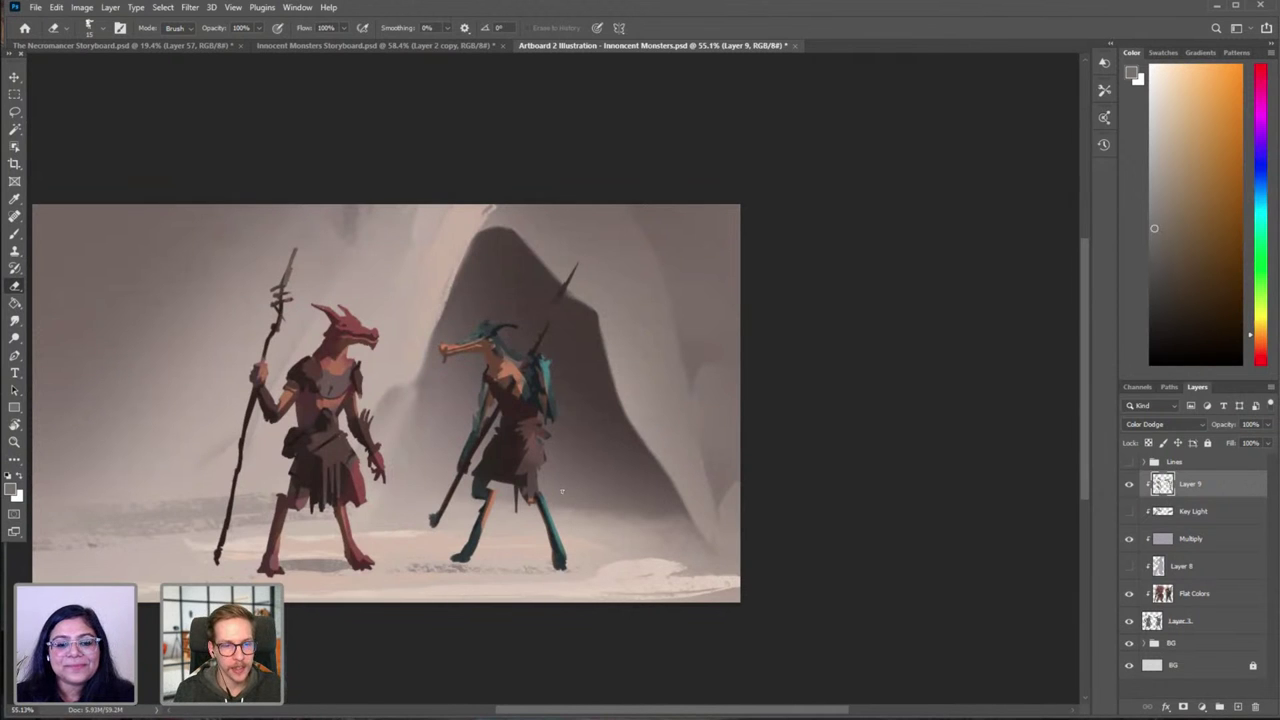
scroll(326, 446, up, 10)
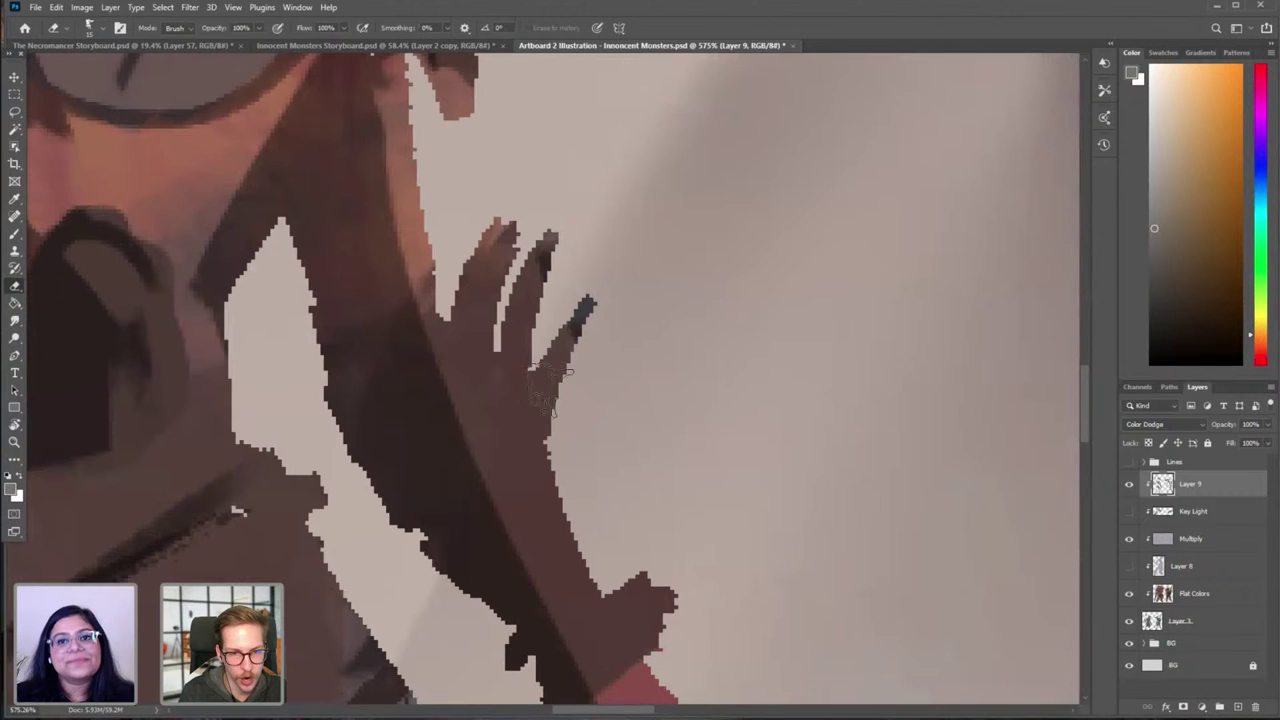
scroll(545, 388, down, 10)
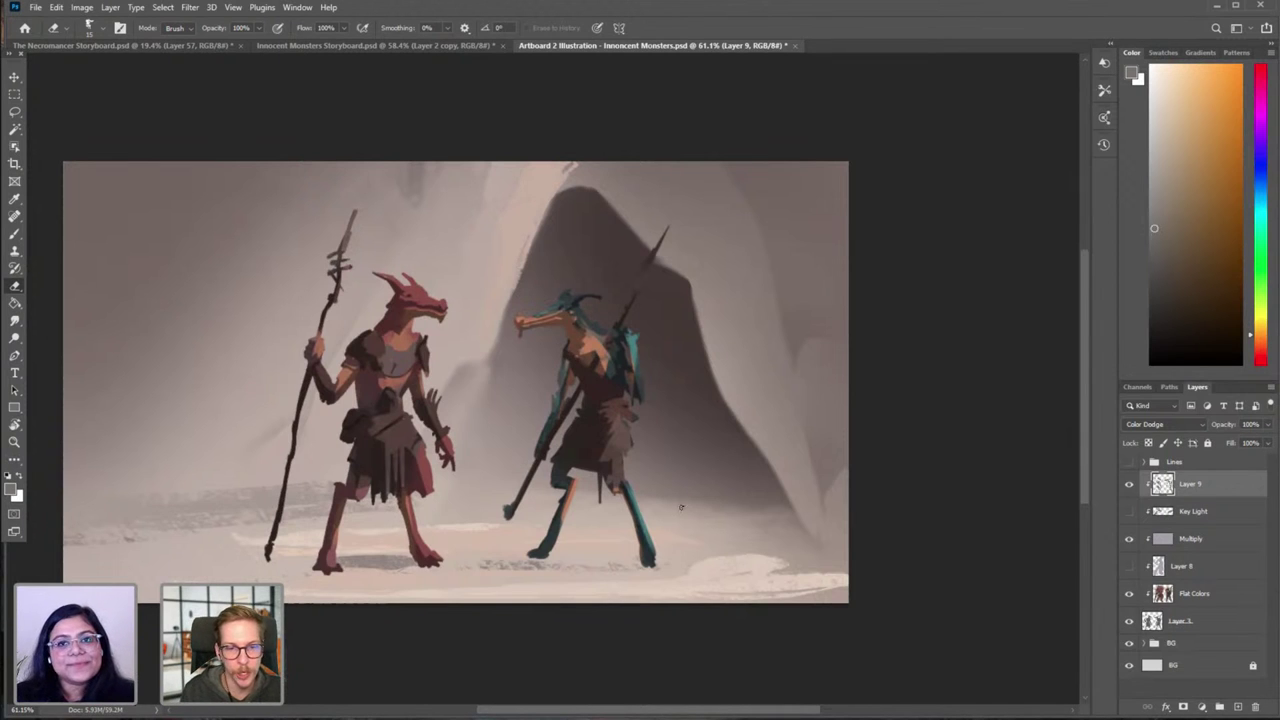
Step: Check the illustration mirrored horizontally, restore its original orientation, and inspect both creatures up close
key(ctrl+f)
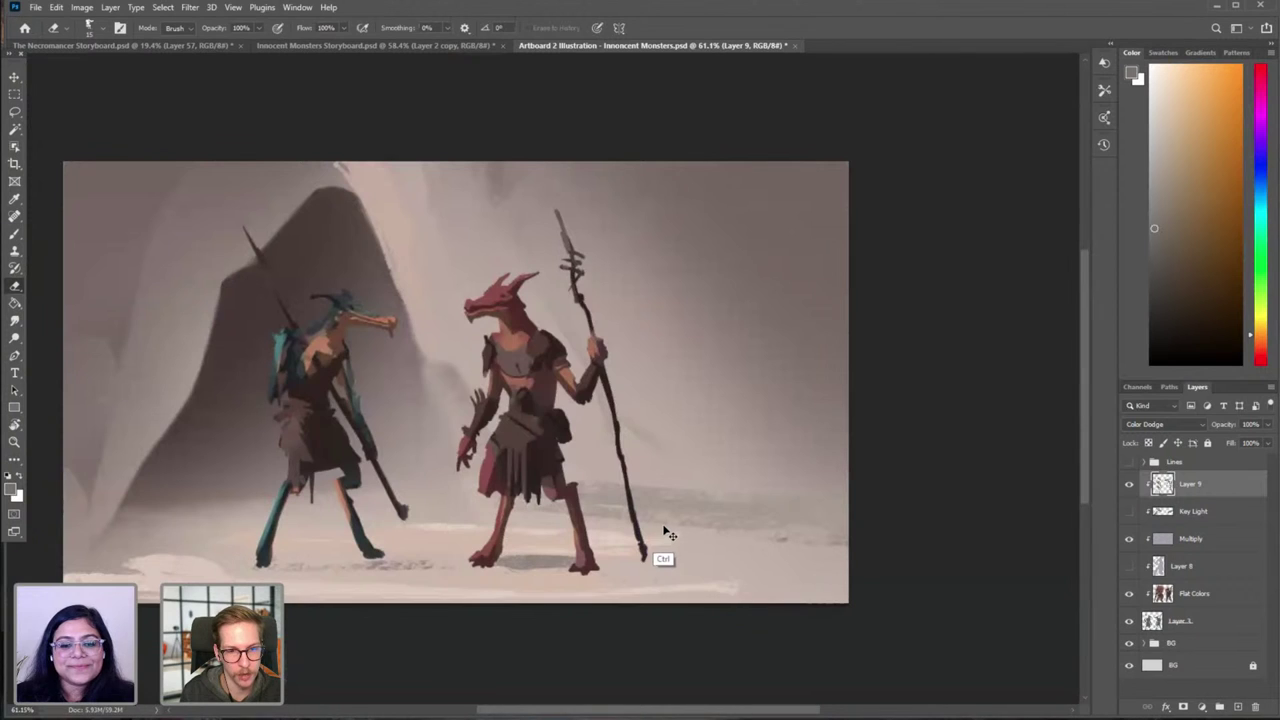
key(ctrl+f)
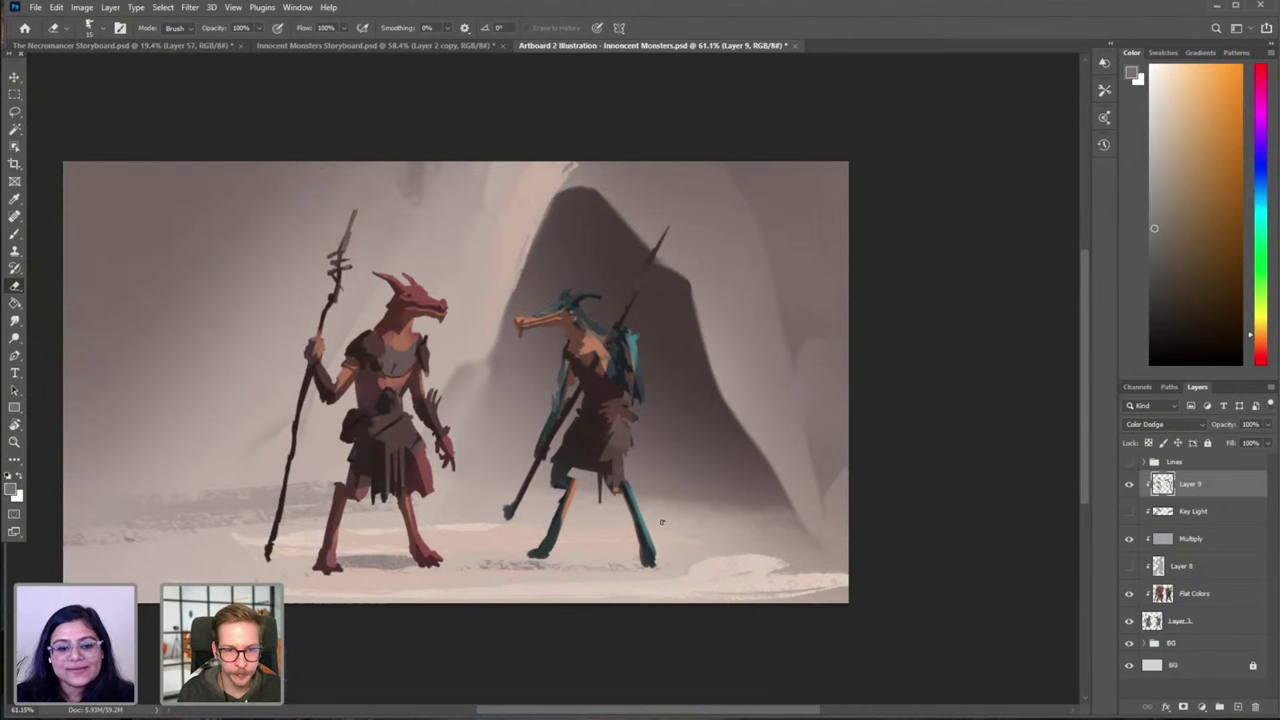
drag(608, 512, 649, 504)
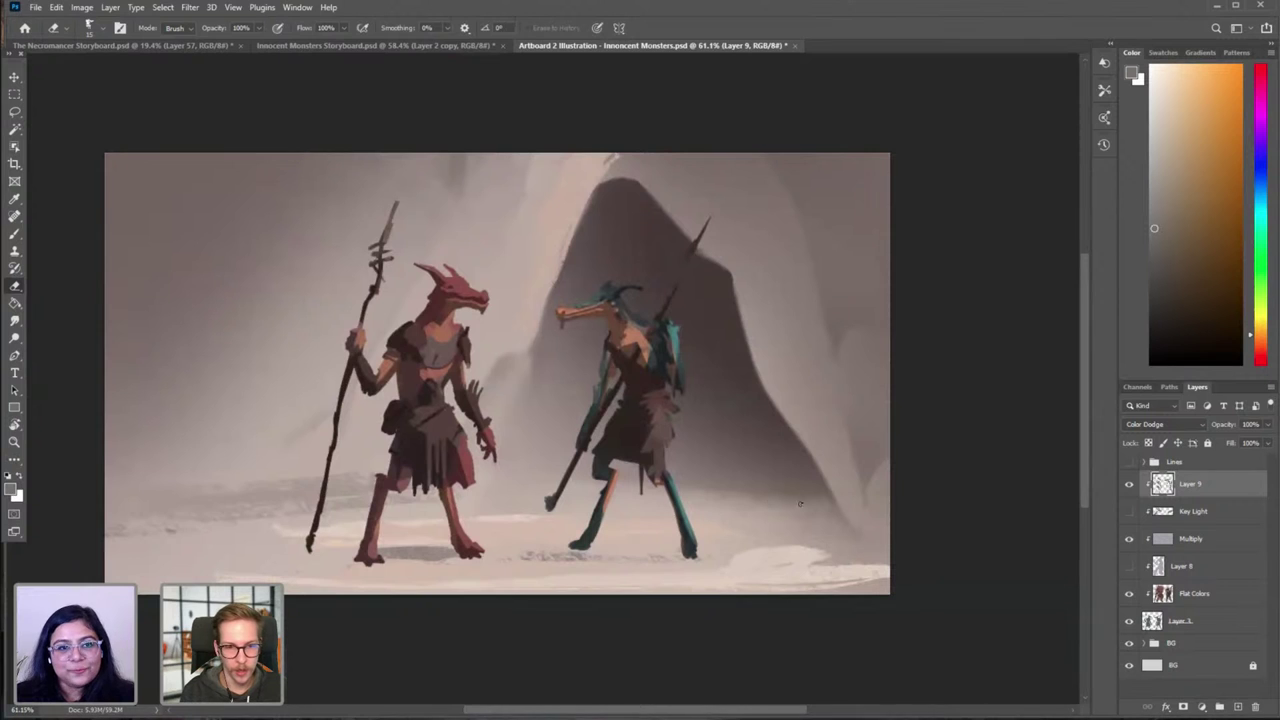
drag(712, 453, 743, 489)
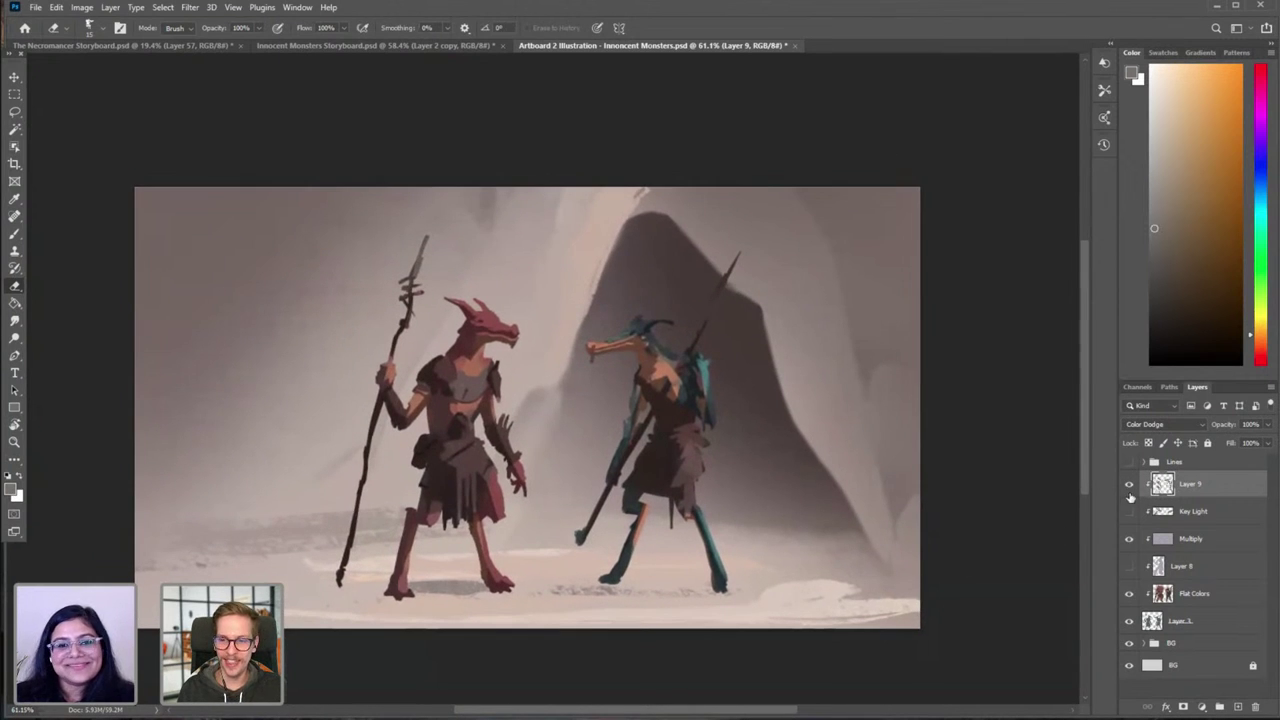
drag(900, 488, 850, 482)
drag(850, 487, 808, 473)
mouse_move(701, 440)
mouse_down()
mouse_move(785, 432)
mouse_move(724, 421)
mouse_up()
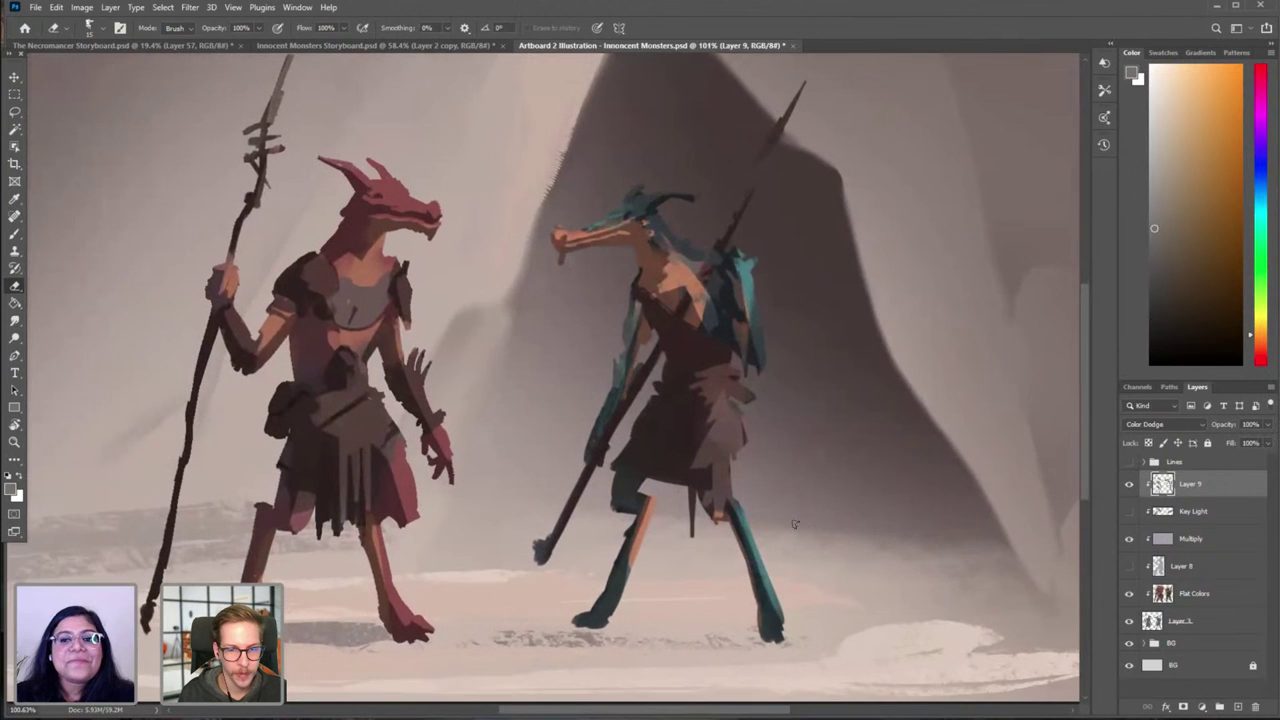
drag(772, 525, 797, 510)
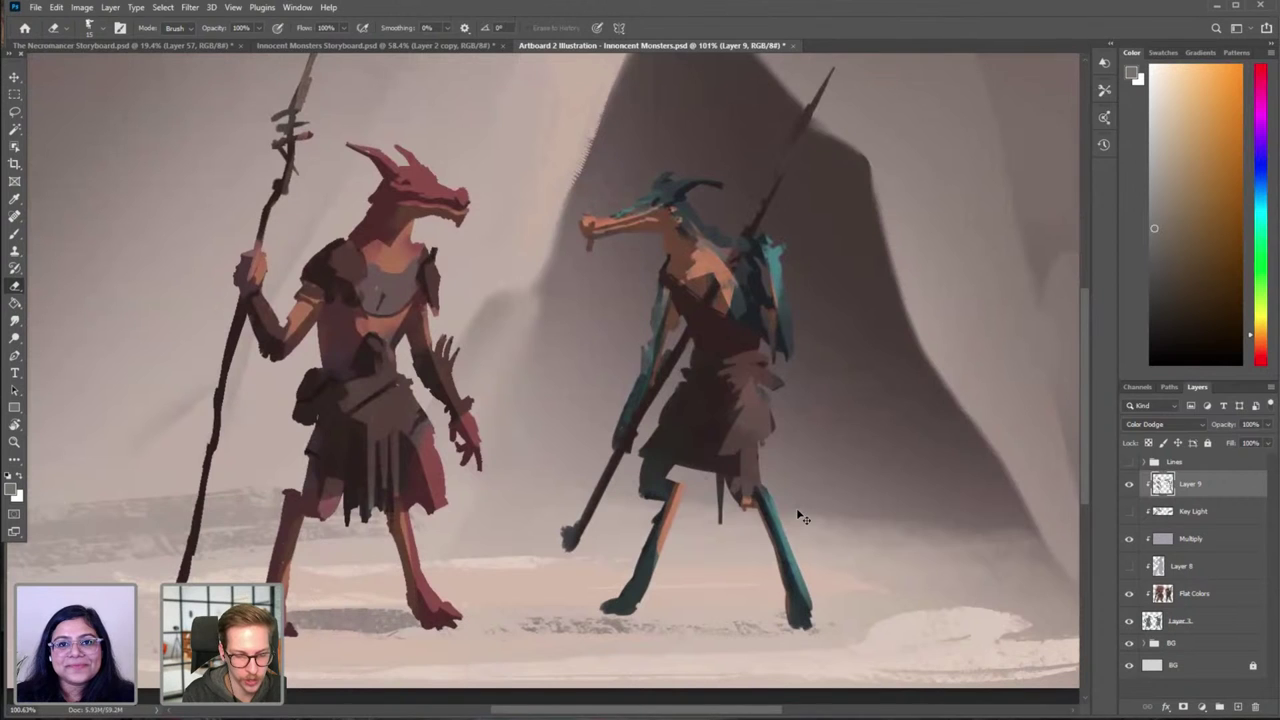
Step: Create a Multiply layer named AO and place it as a clipped layer directly below Layer 9
key(ctrl+shift+n)
text(AO)
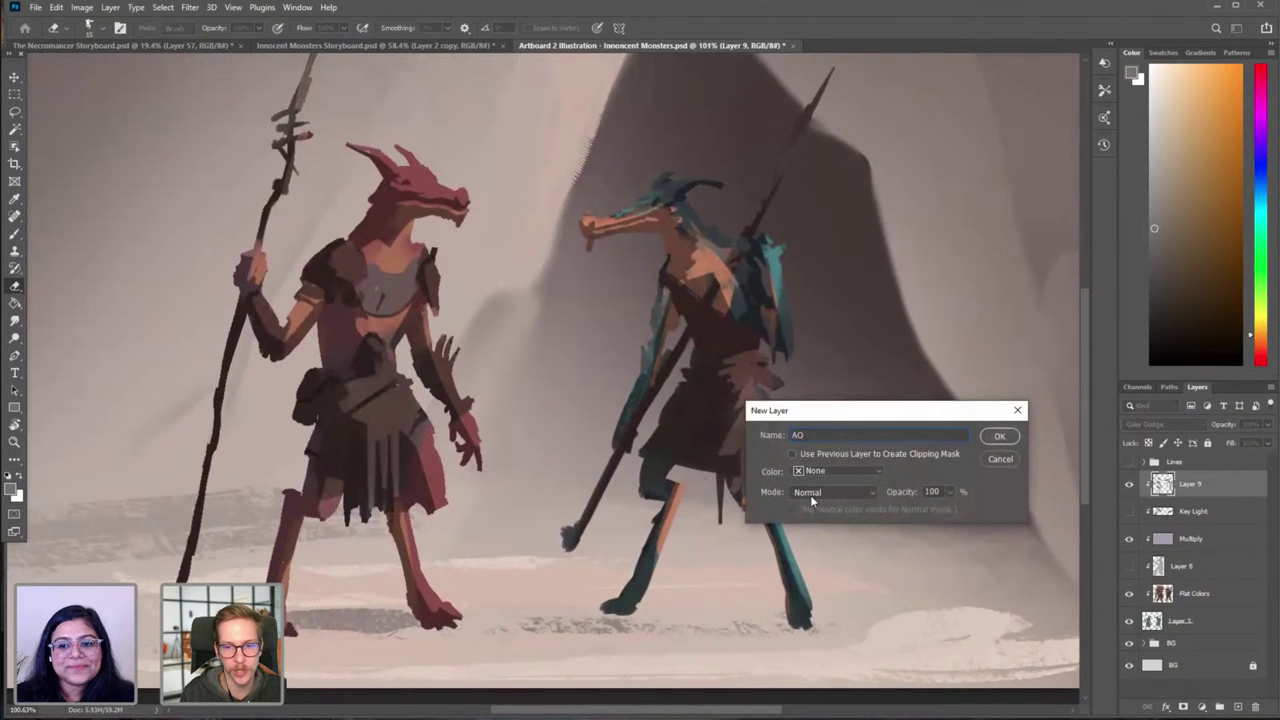
click(820, 495)
click(815, 460)
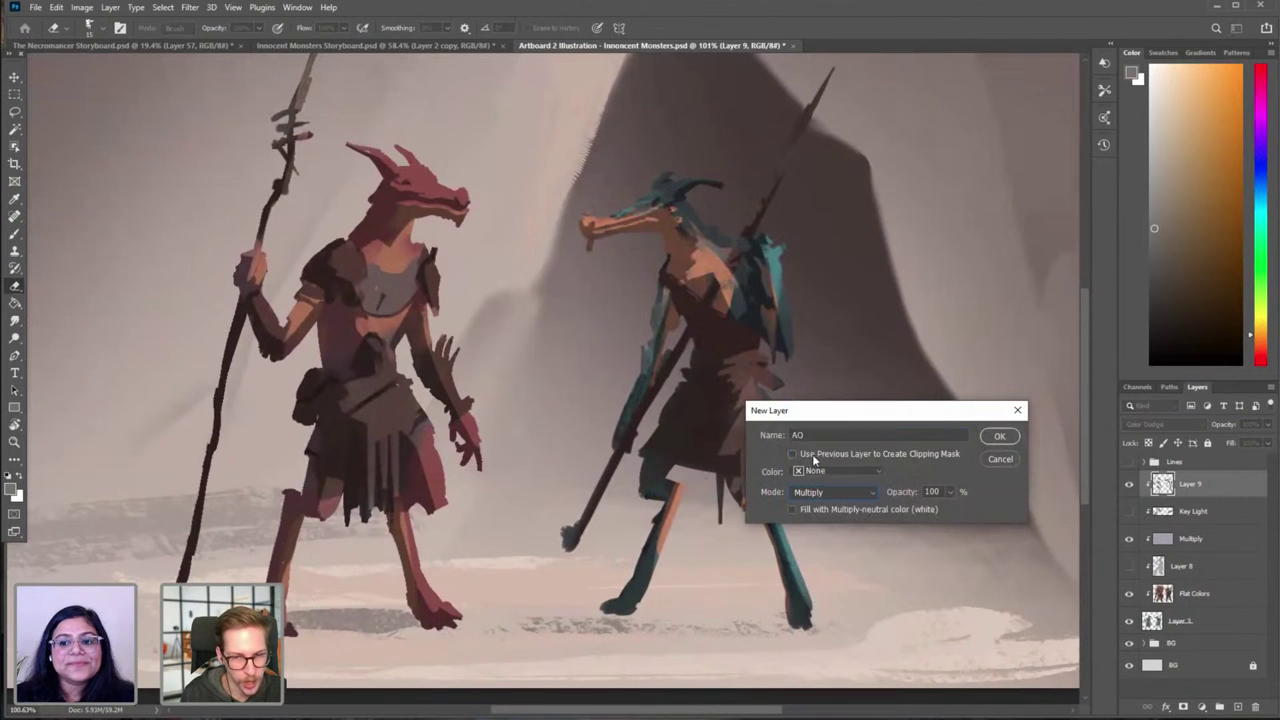
click(999, 436)
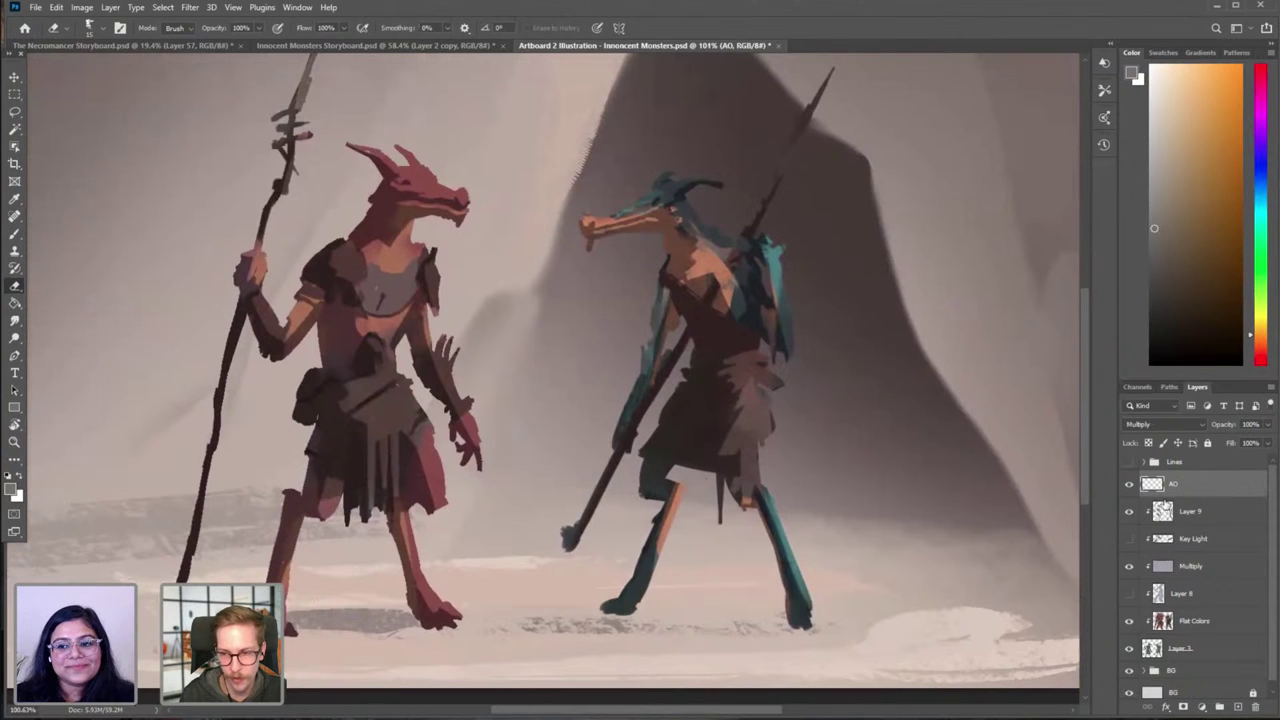
drag(1188, 488, 1155, 530)
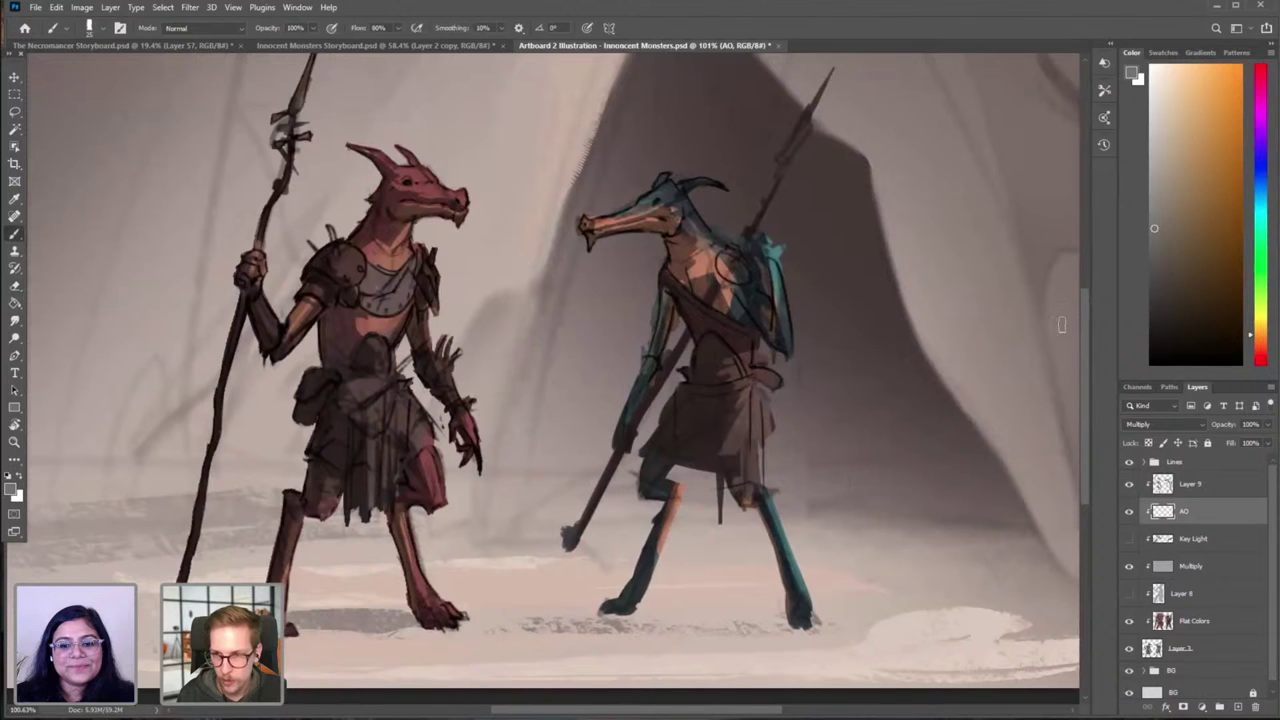
Step: Set a lighter bluish gray as the painting color and choose the Airbrush preset
drag(1261, 188, 1262, 170)
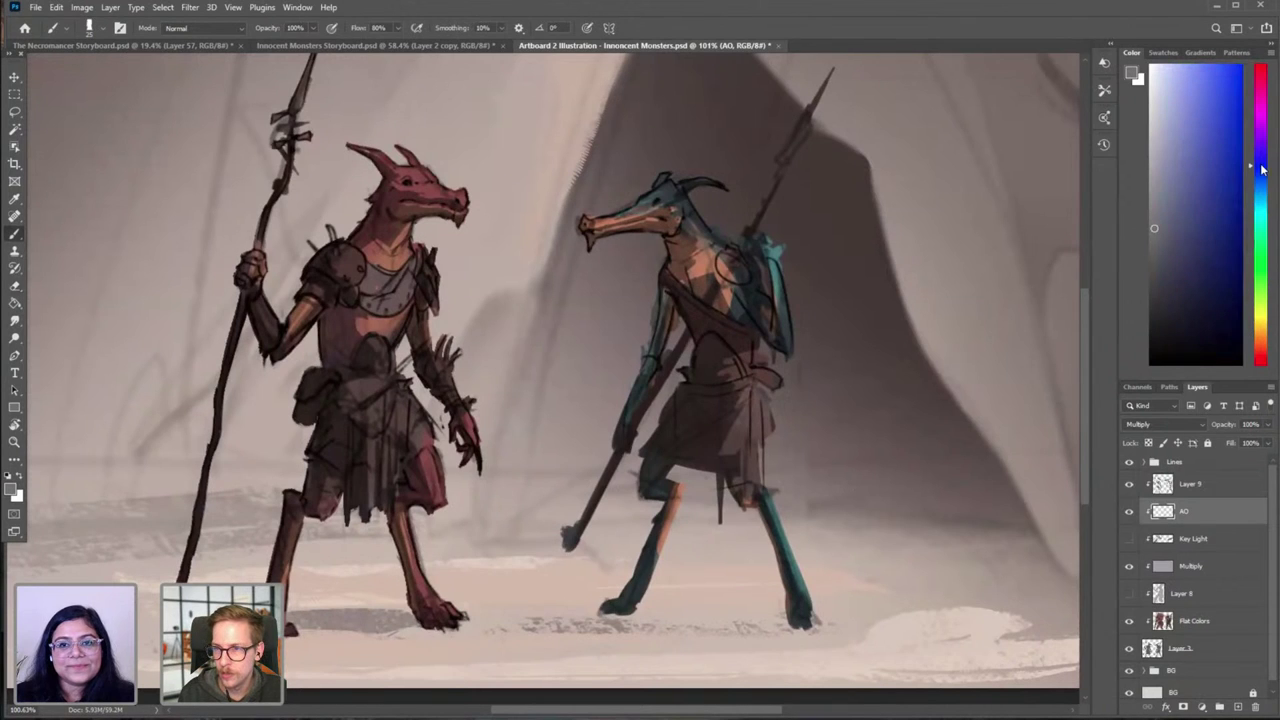
click(1156, 176)
right_click(666, 342)
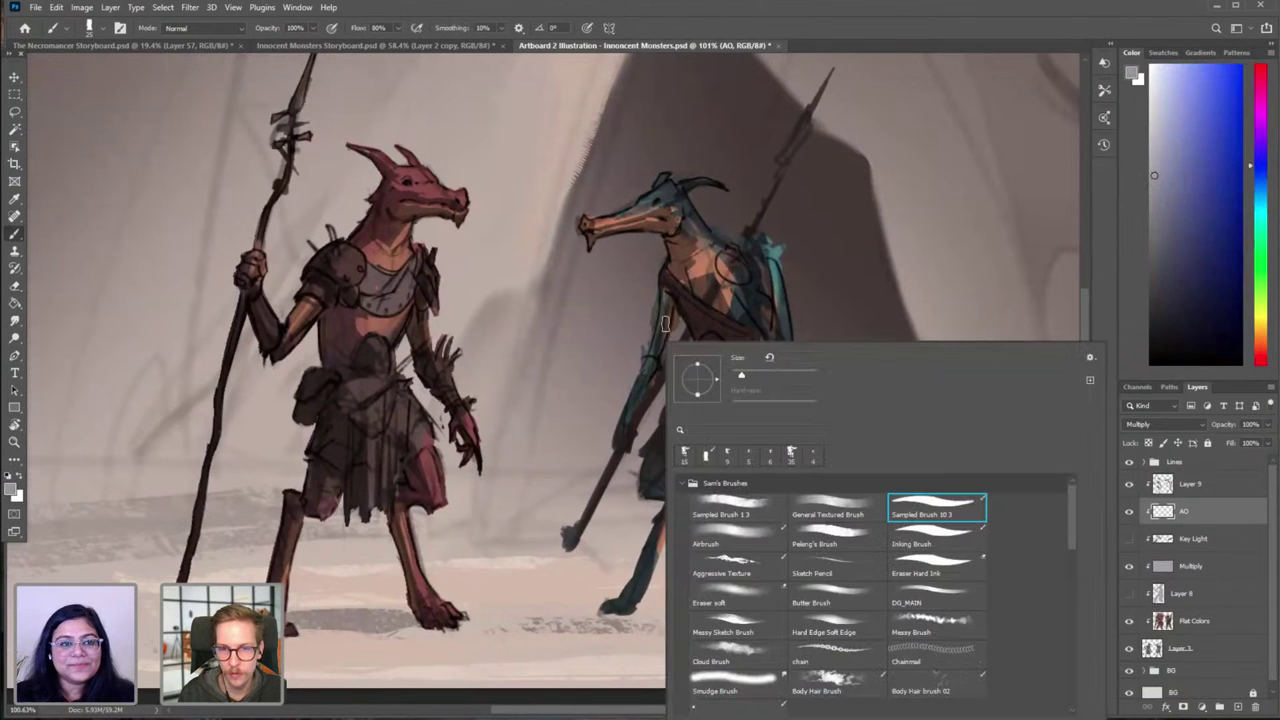
double_click(748, 539)
Step: Outline the red creature's large shoulder armor above the raised arm with a Lasso selection
mouse_move(470, 498)
mouse_down()
mouse_move(526, 483)
mouse_move(677, 493)
mouse_move(640, 488)
mouse_up()
drag(642, 325, 610, 466)
key(l)
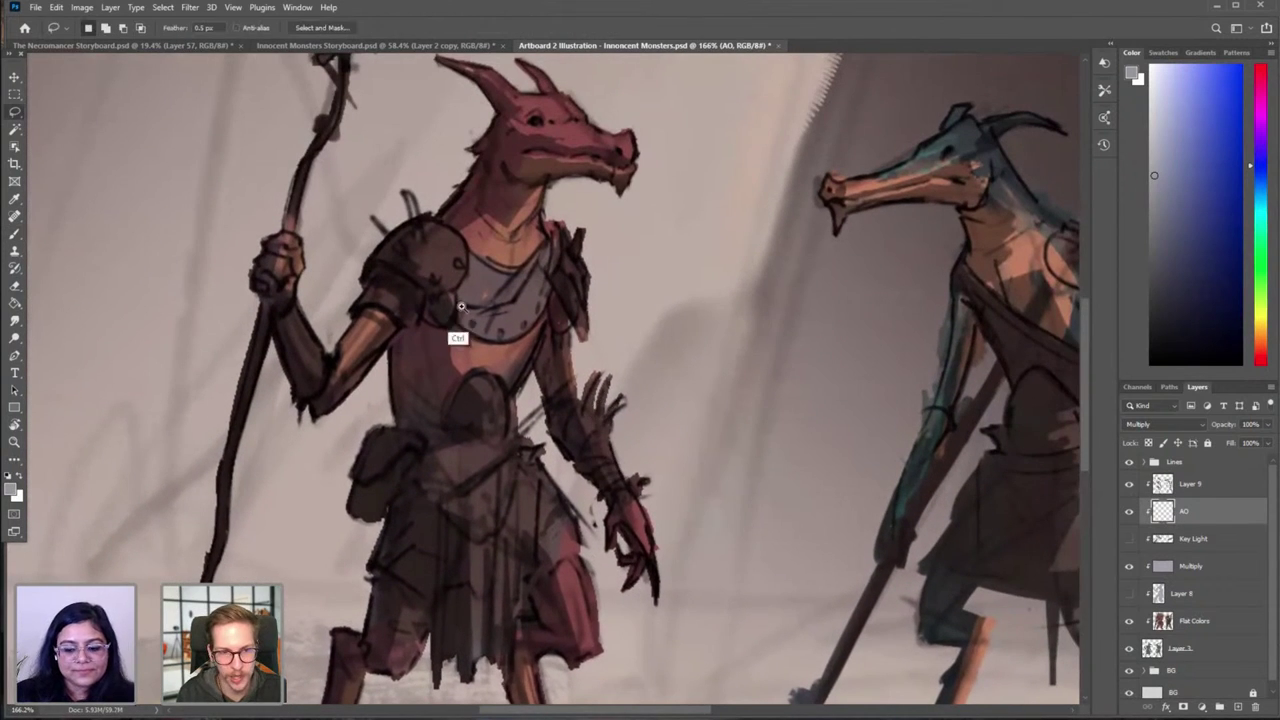
ctrl+drag(430, 293, 466, 290)
drag(341, 288, 360, 268)
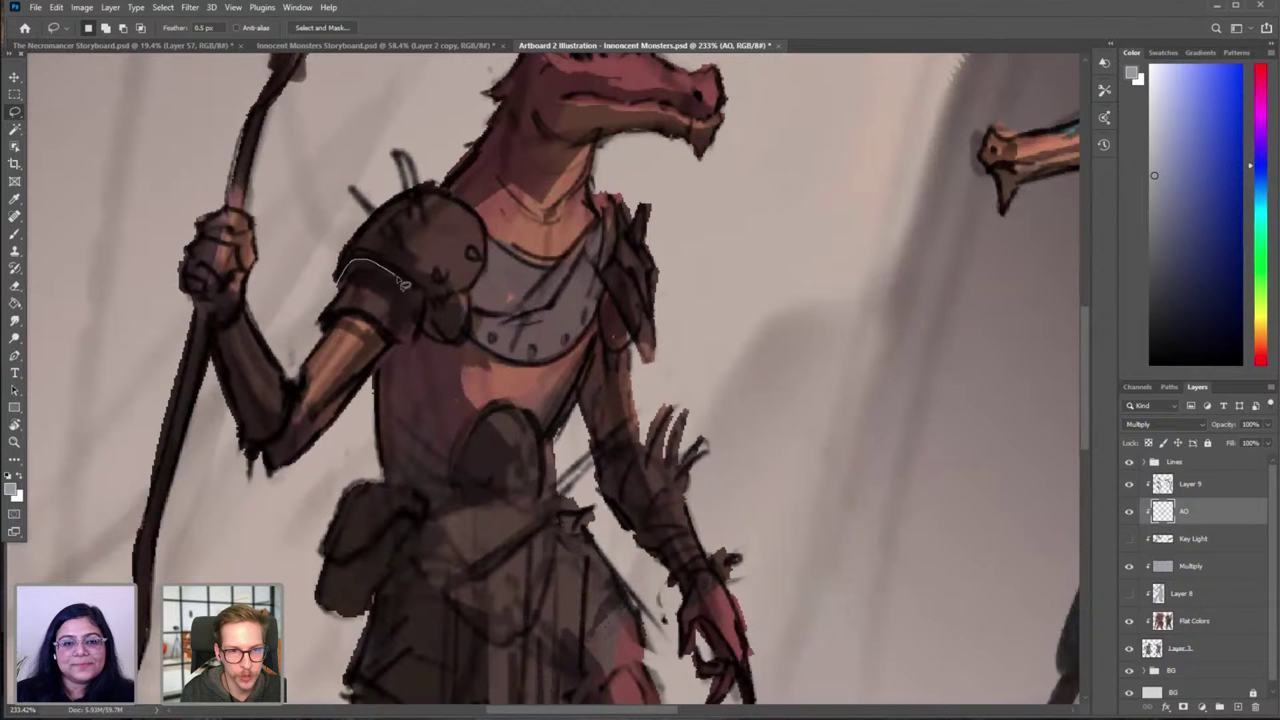
mouse_move(443, 309)
mouse_down()
mouse_move(478, 294)
mouse_move(494, 264)
mouse_move(492, 228)
mouse_move(463, 198)
mouse_move(355, 172)
mouse_move(322, 250)
mouse_up()
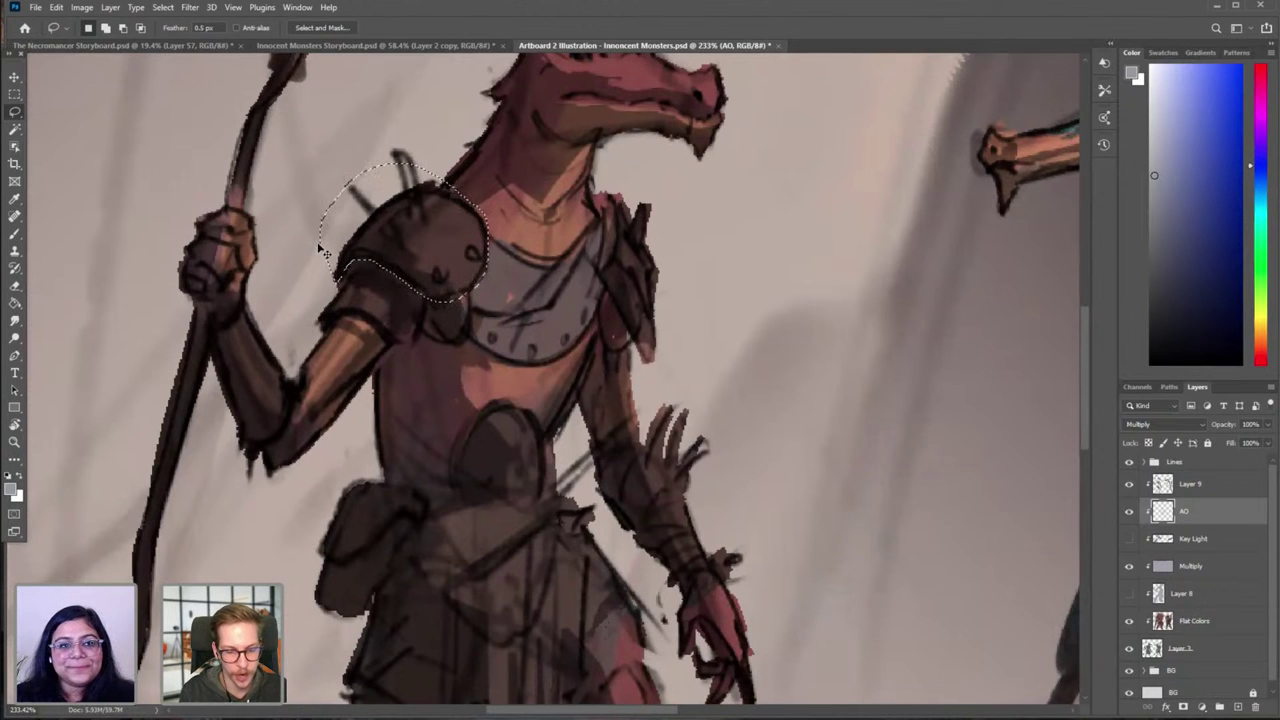
Step: Airbrush shading along the lower part of the selected shoulder armor and hide the Lines group
key(b)
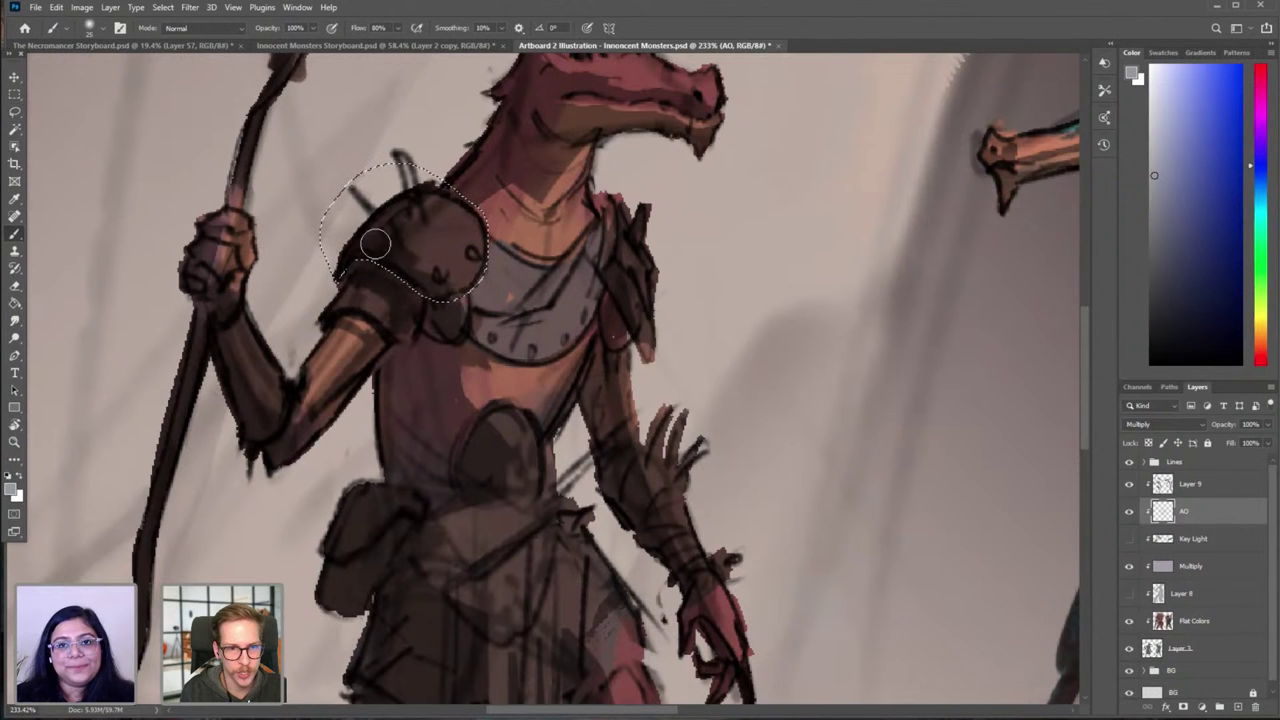
drag(371, 243, 425, 283)
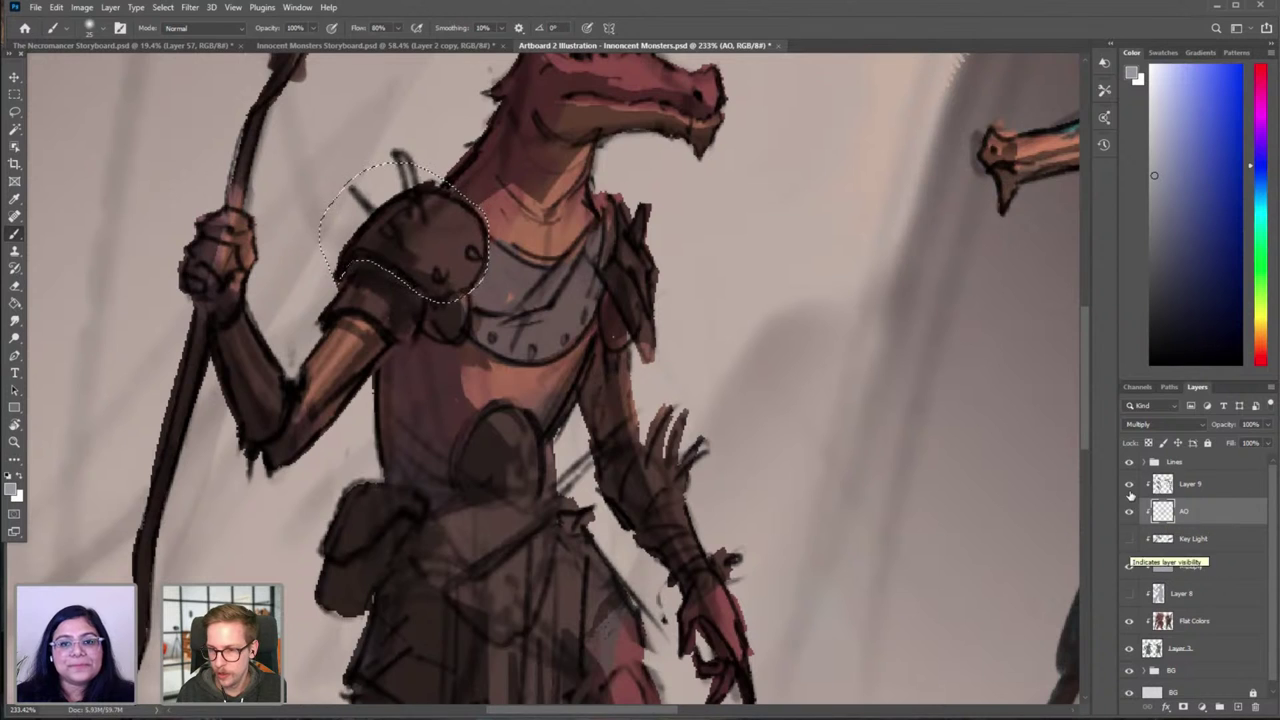
click(1130, 464)
key(r)
key(ctrl+d)
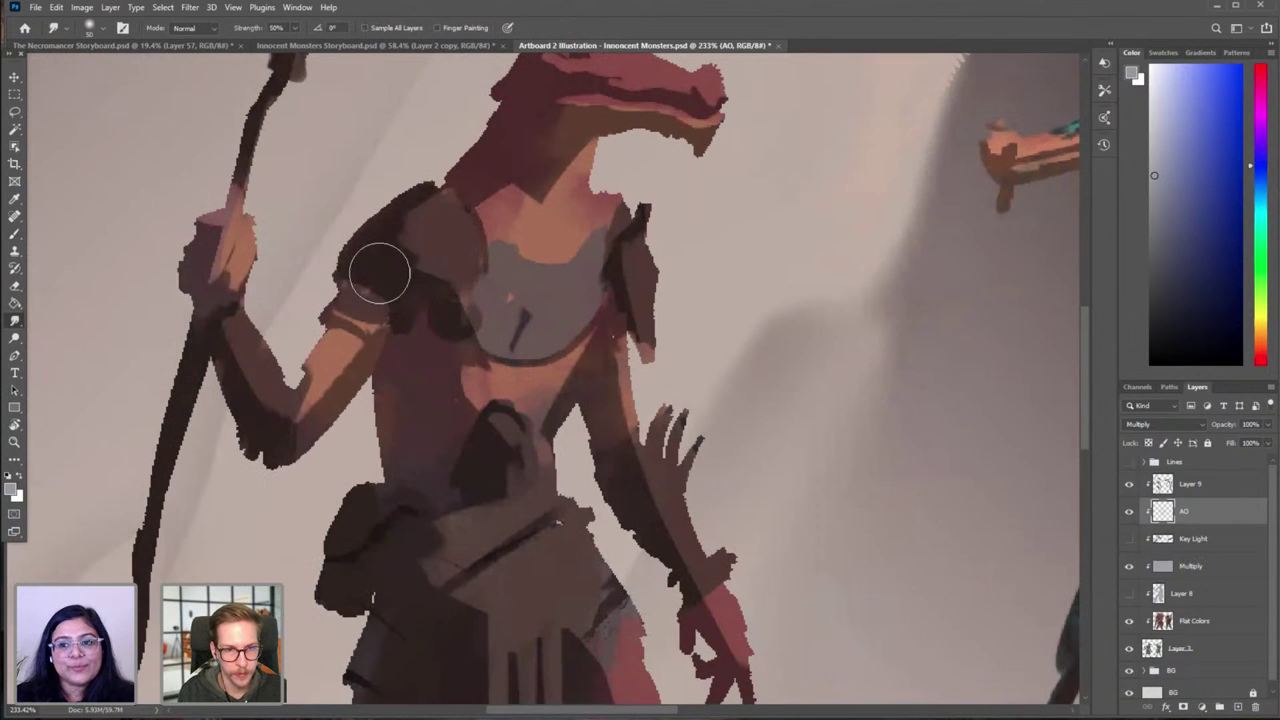
Step: Undo the trial stroke and shade along the shoulder armor's lower edge with a darker bluish gray
key(b)
mouse_move(411, 294)
mouse_down()
mouse_move(362, 299)
mouse_move(376, 261)
mouse_move(388, 264)
mouse_move(352, 255)
mouse_move(412, 273)
mouse_move(396, 262)
mouse_move(425, 293)
mouse_move(405, 268)
mouse_move(445, 265)
mouse_move(440, 289)
mouse_move(466, 237)
mouse_move(456, 292)
mouse_up()
key(ctrl+z)
click(1156, 196)
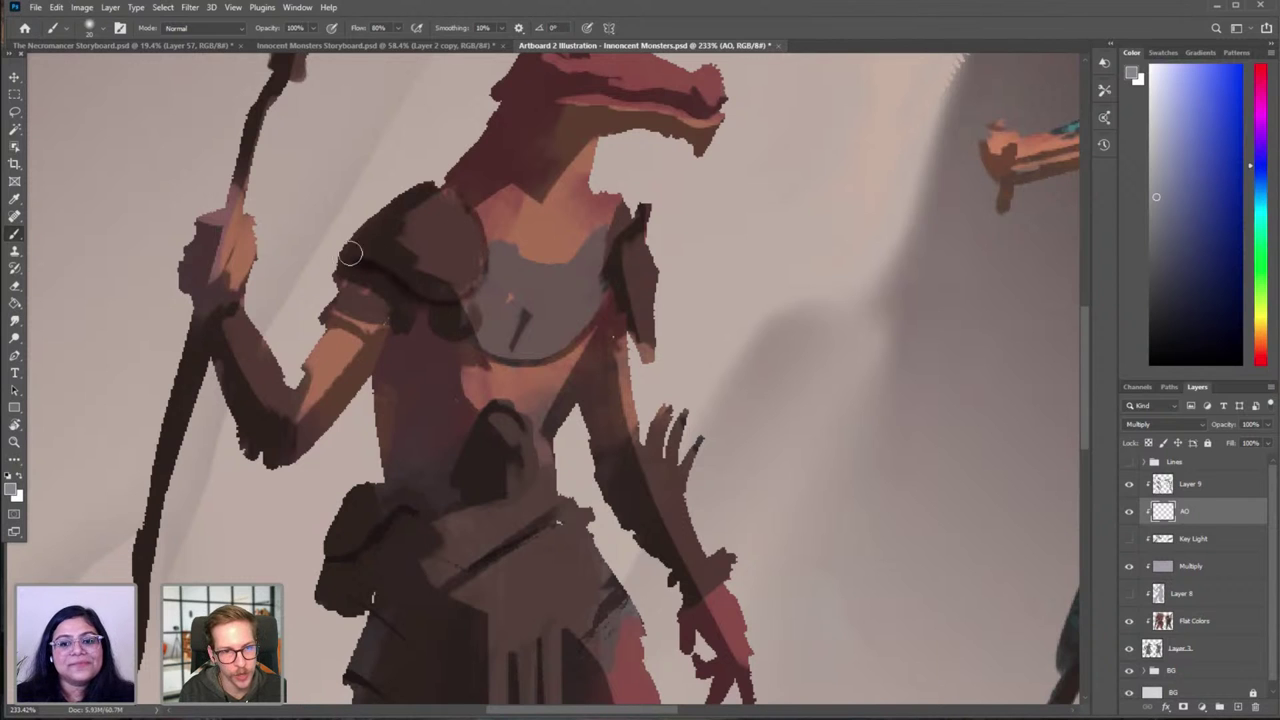
drag(351, 254, 334, 270)
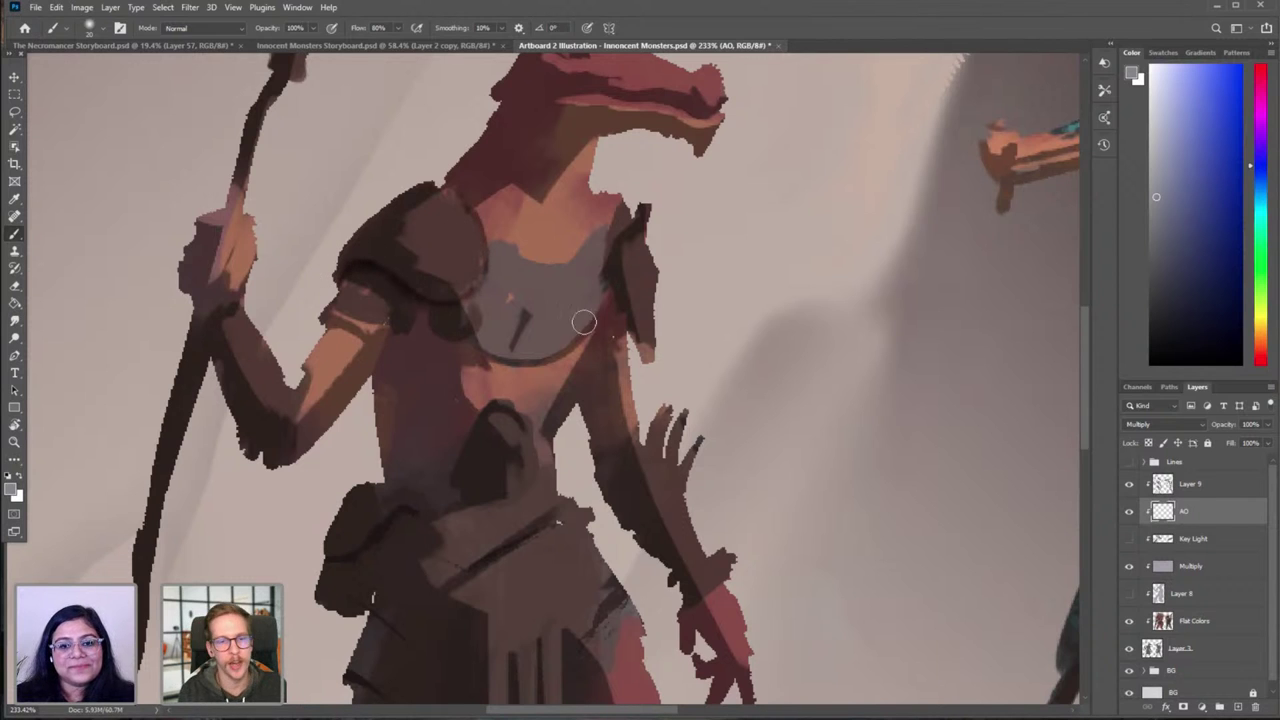
Step: Clear the shoulder armor selection, and try a dark stroke beneath the armor beside the chest plate before undoing it
drag(523, 339, 564, 377)
key(l)
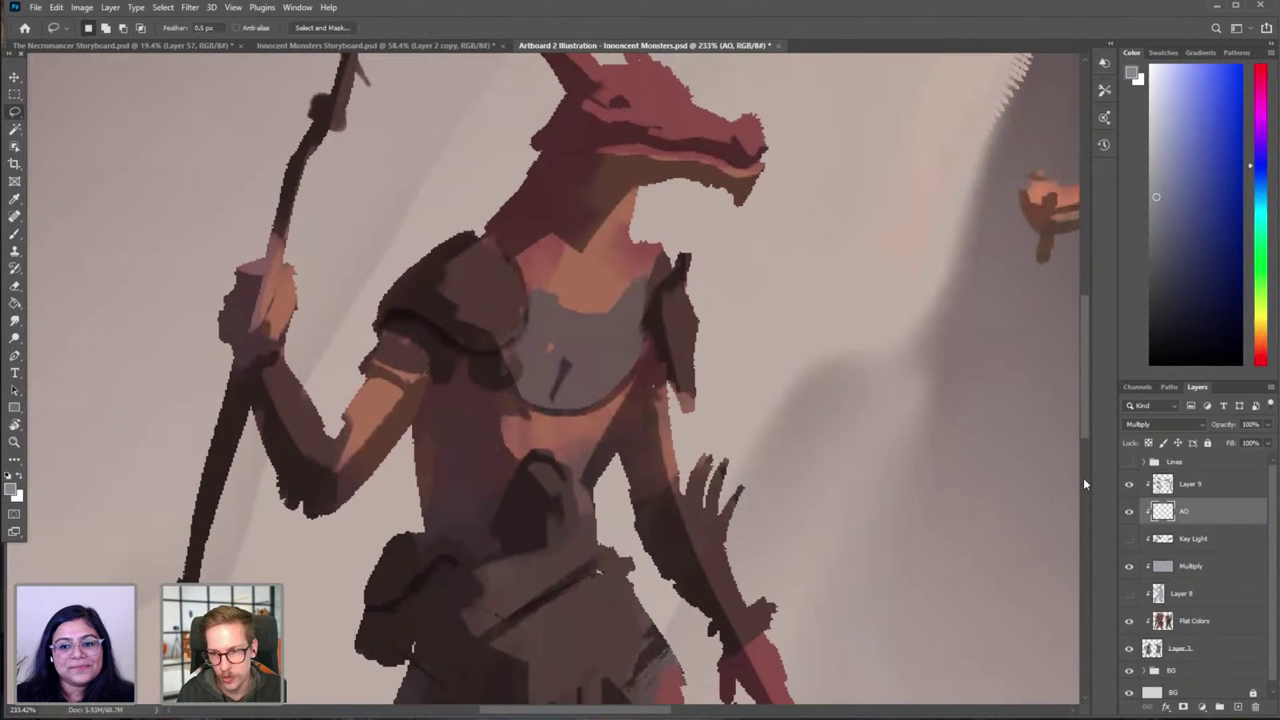
click(1129, 463)
click(1129, 463)
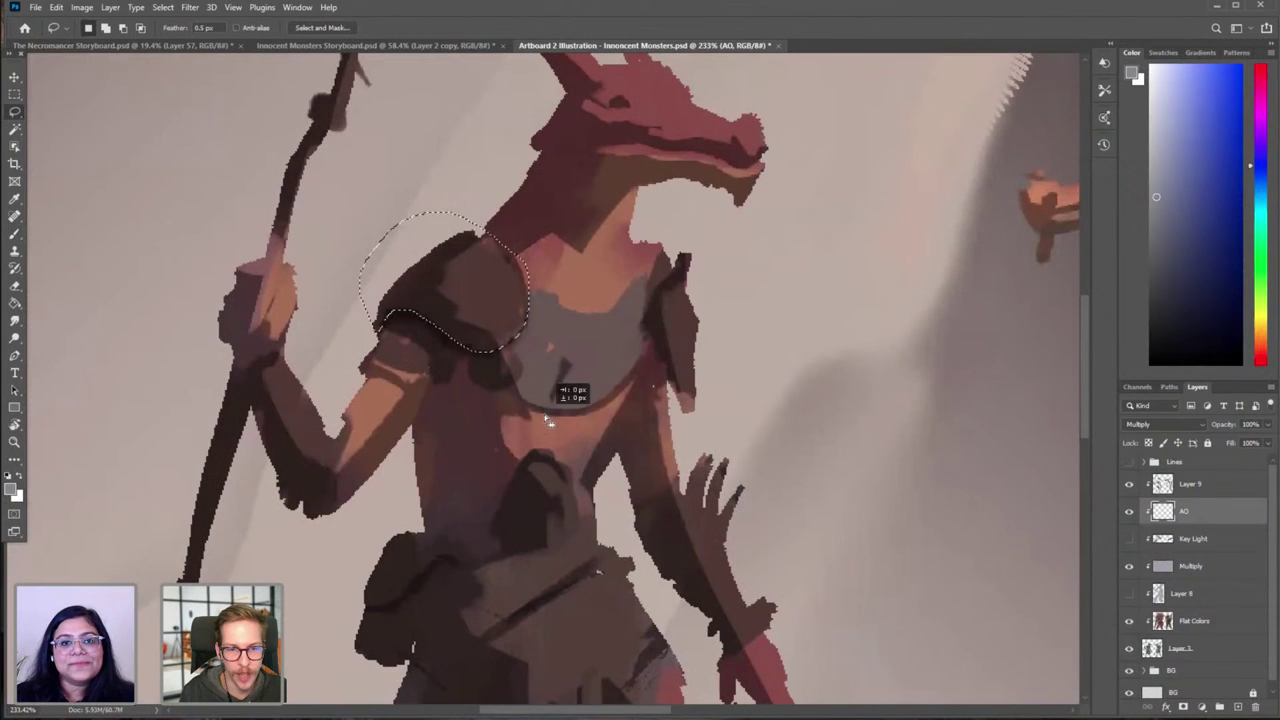
mouse_move(478, 353)
mouse_down()
mouse_move(471, 380)
mouse_move(497, 397)
mouse_move(522, 392)
mouse_move(515, 337)
mouse_move(500, 366)
mouse_up()
key(ctrl+d)
key(b)
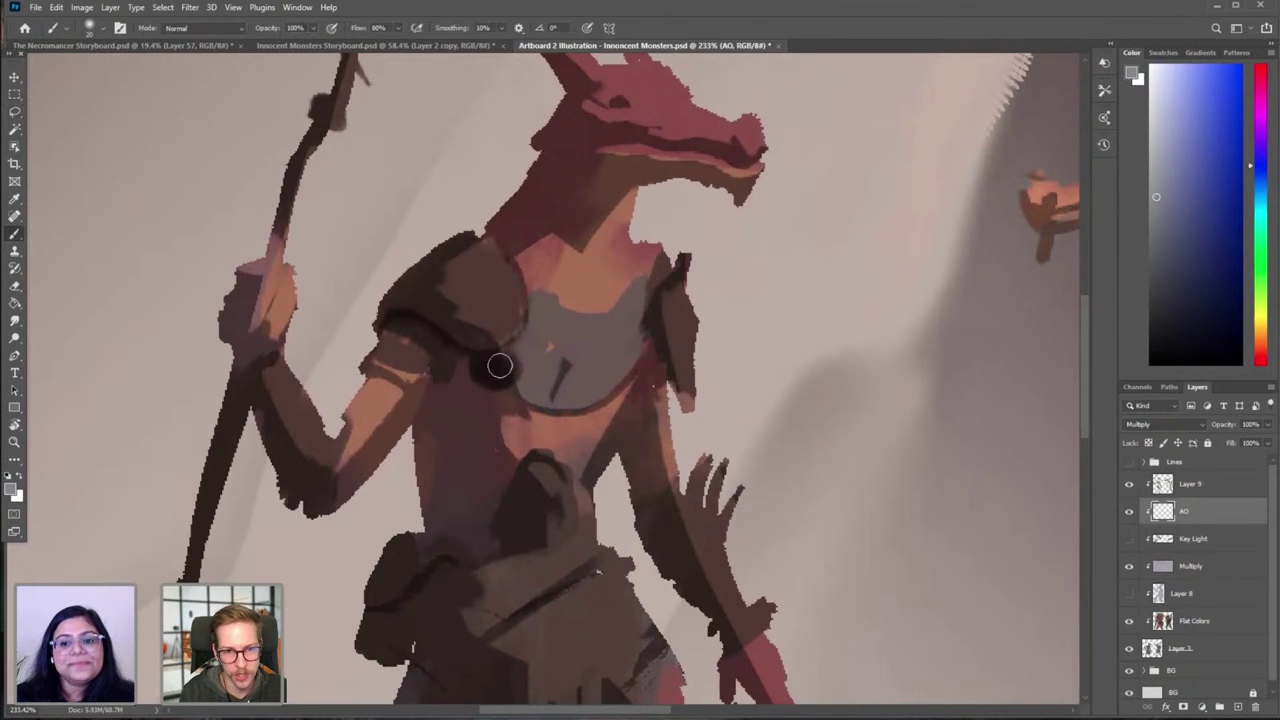
key(ctrl+z)
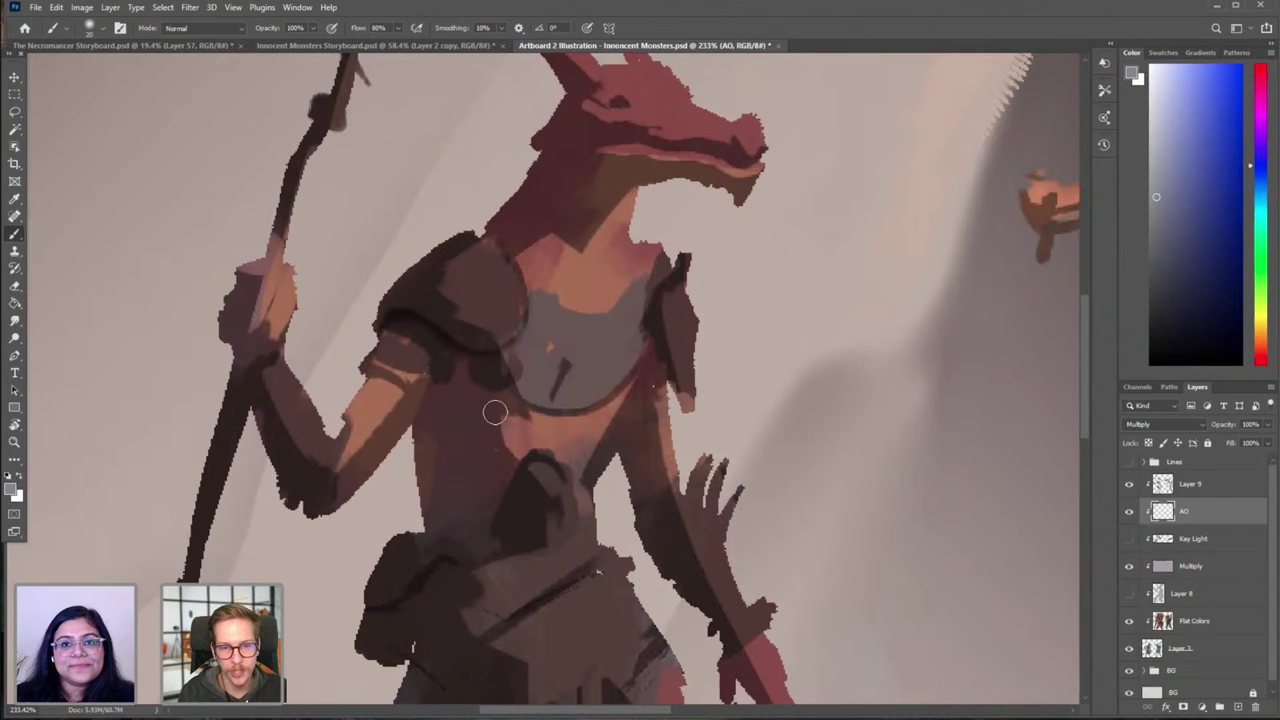
Step: Darken the area beneath the shoulder armor, select the gray chest plate from Flat Colors, and return to the AO layer with selection edges hidden
drag(484, 378, 506, 375)
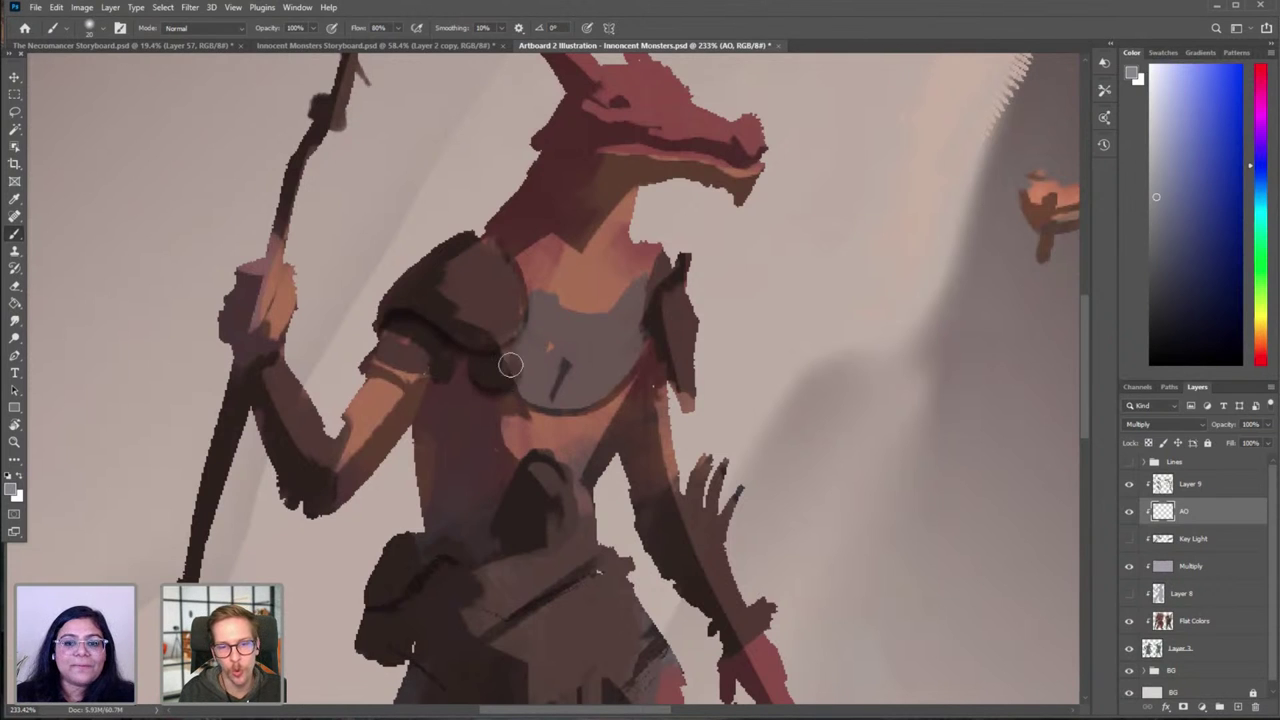
key(w)
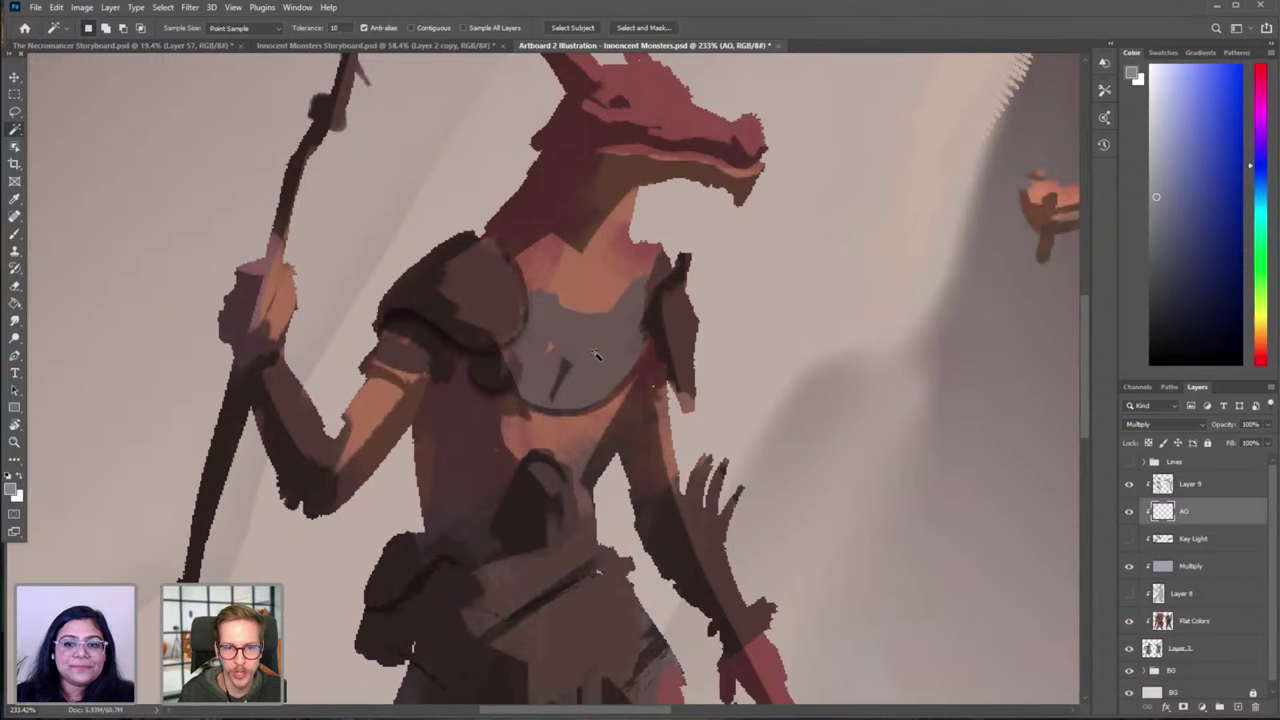
click(1208, 626)
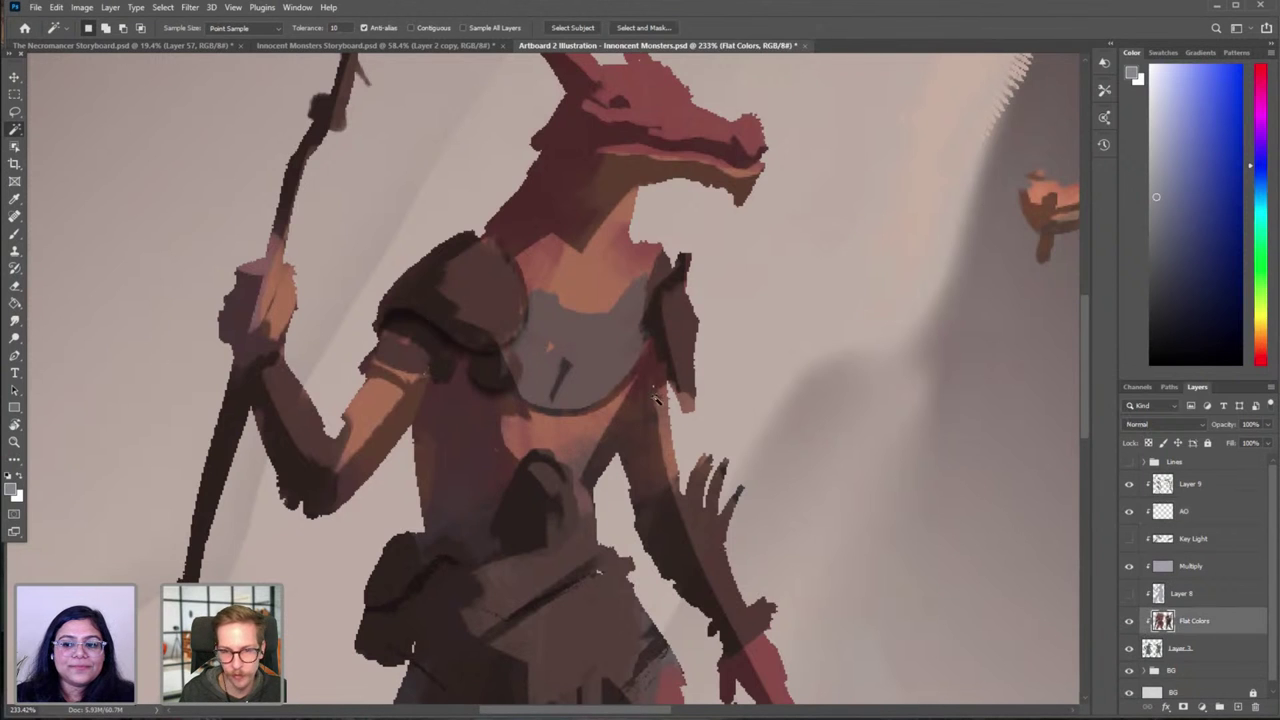
click(594, 337)
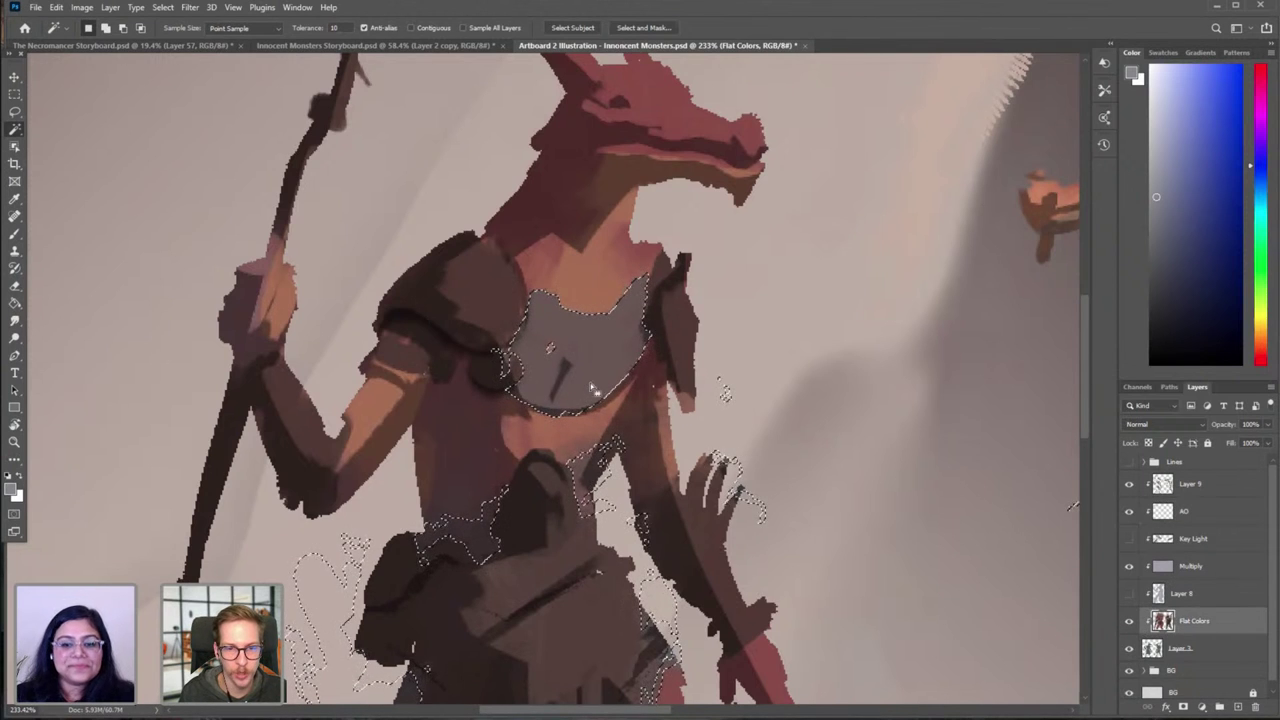
click(1197, 511)
key(ctrl+h)
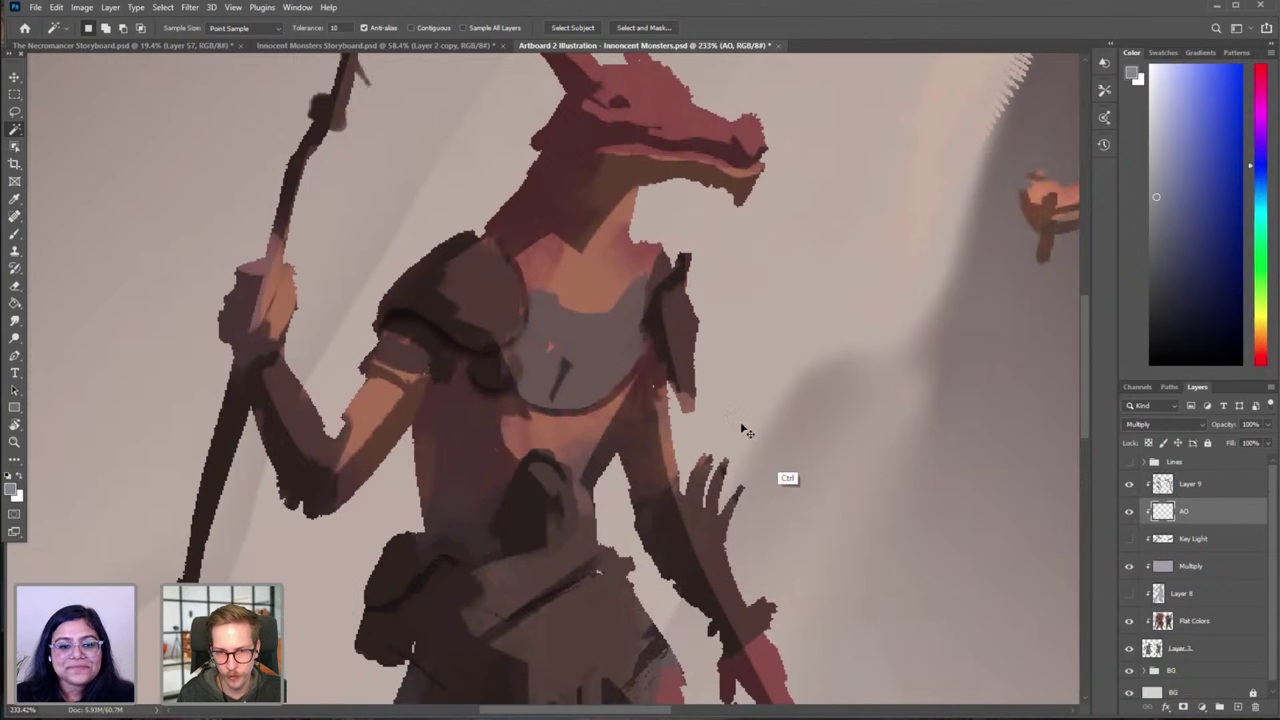
Step: Try airbrushing ambient occlusion across the lower part of the selected chest plate and undo the trial strokes
key(b)
drag(526, 383, 603, 370)
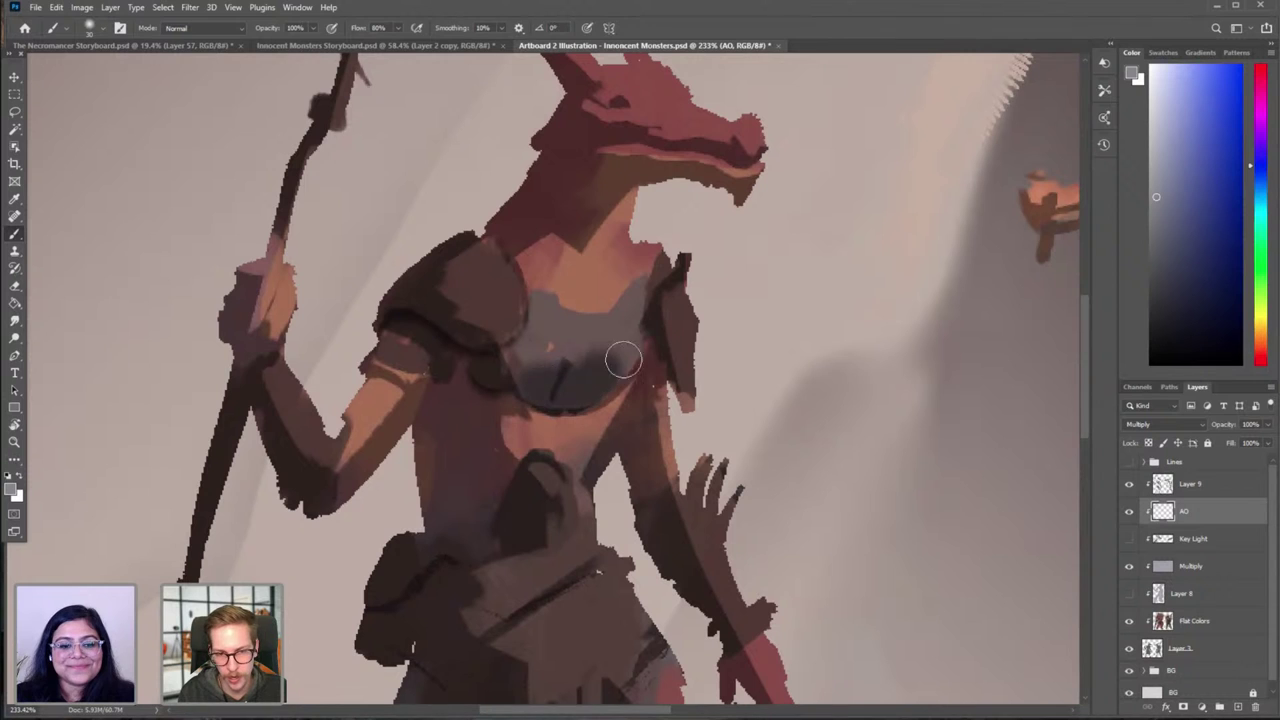
key(ctrl+z)
key(ctrl+h)
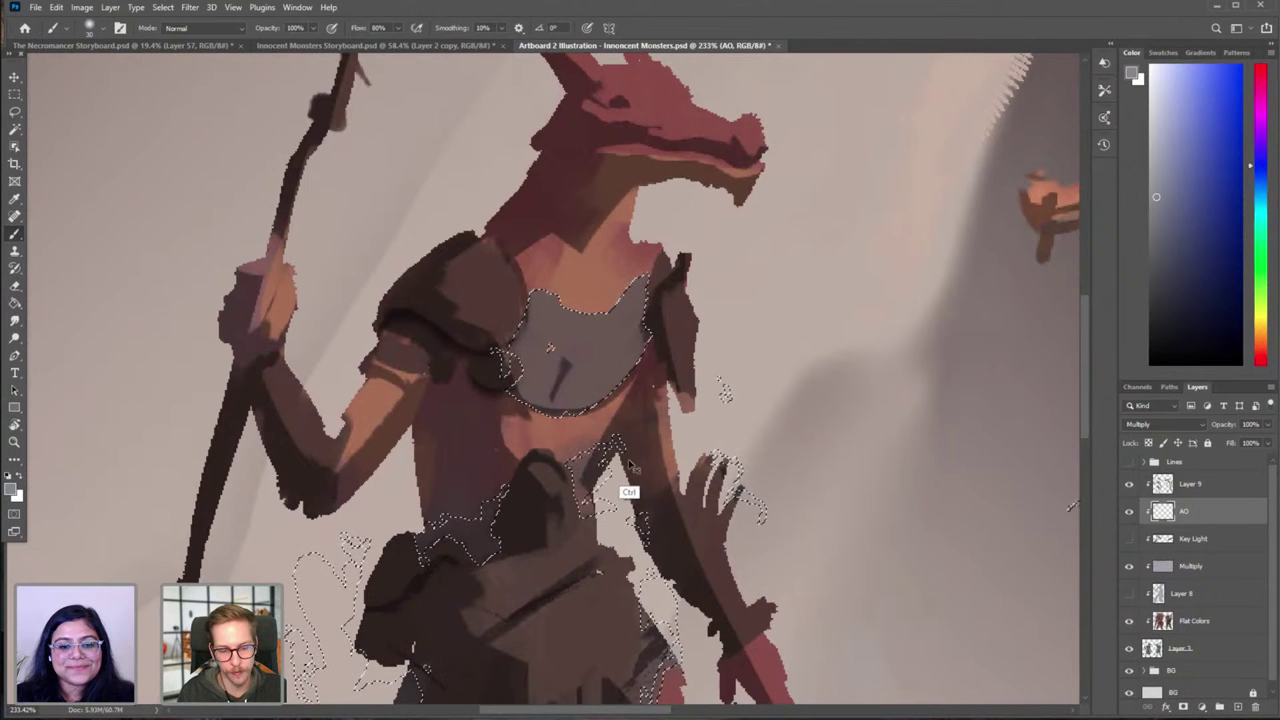
key(ctrl+h)
key(ctrl+z)
drag(540, 386, 617, 361)
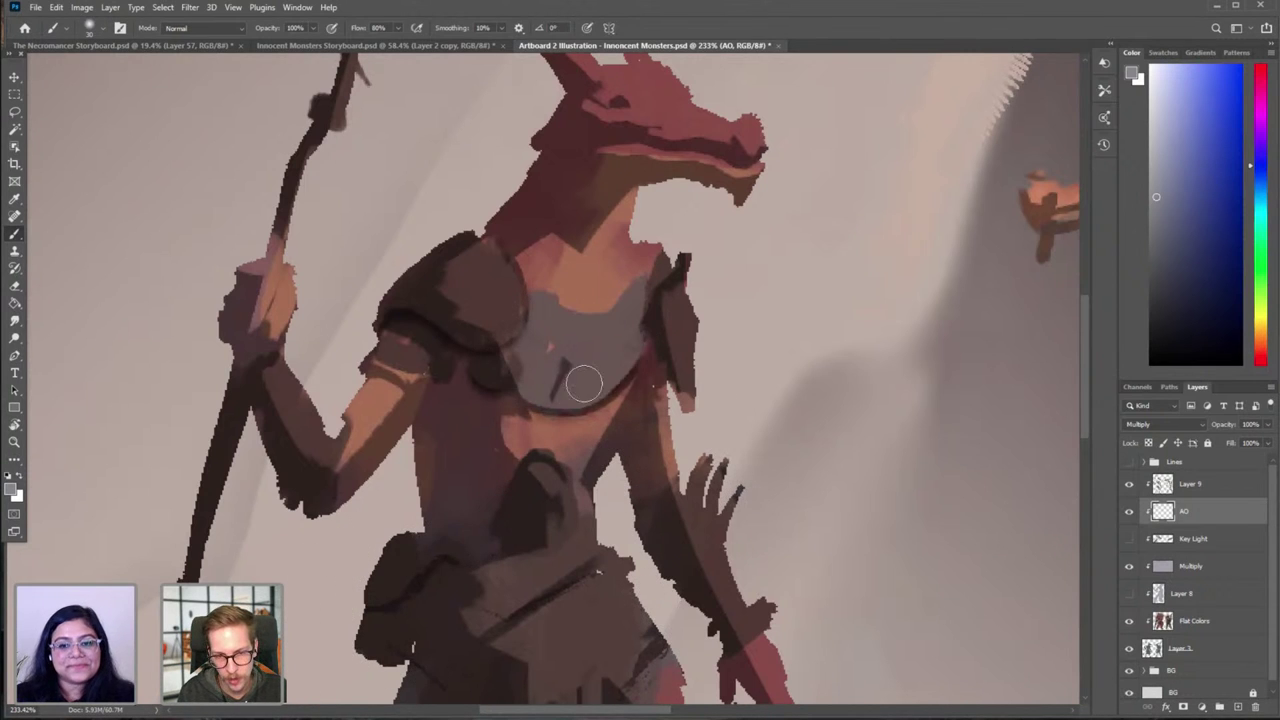
key(ctrl+z)
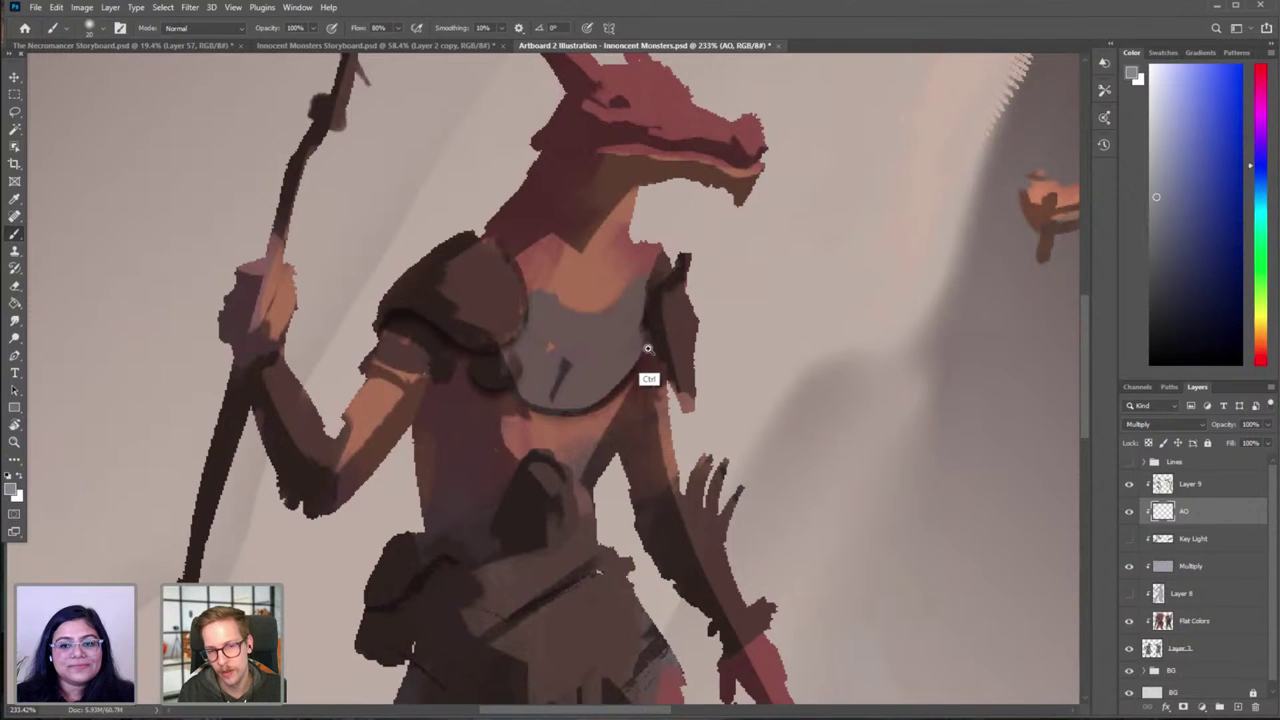
Step: Compare both creatures with the AO layer hidden and shown, leaving the layer visible
drag(649, 377, 547, 384)
click(1129, 511)
click(1129, 511)
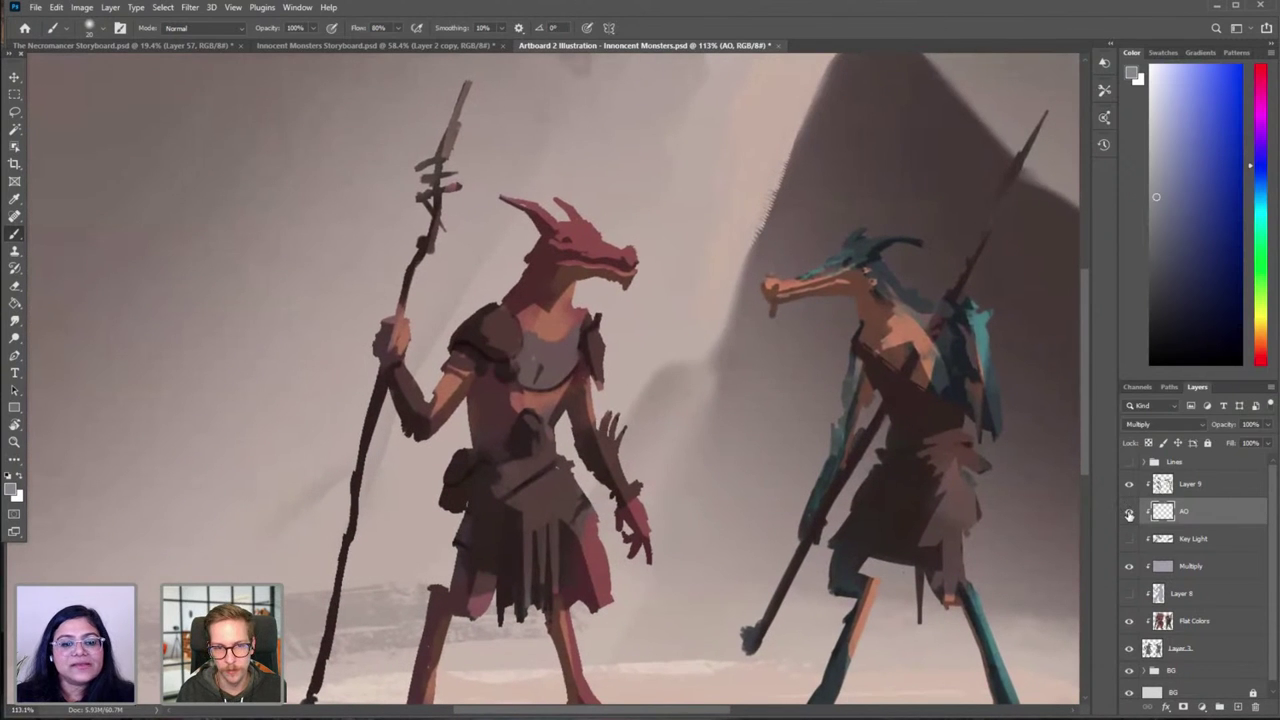
click(1129, 511)
click(1128, 511)
click(1127, 512)
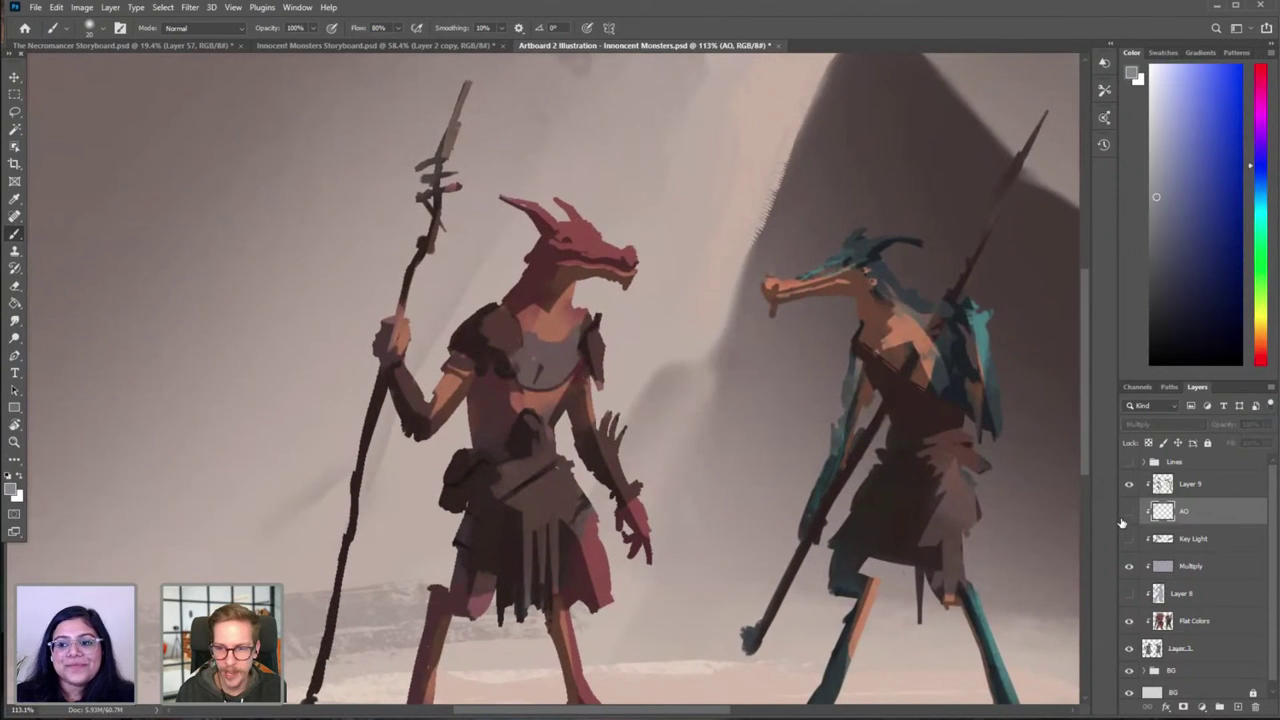
click(1129, 511)
scroll(657, 447, down, 3)
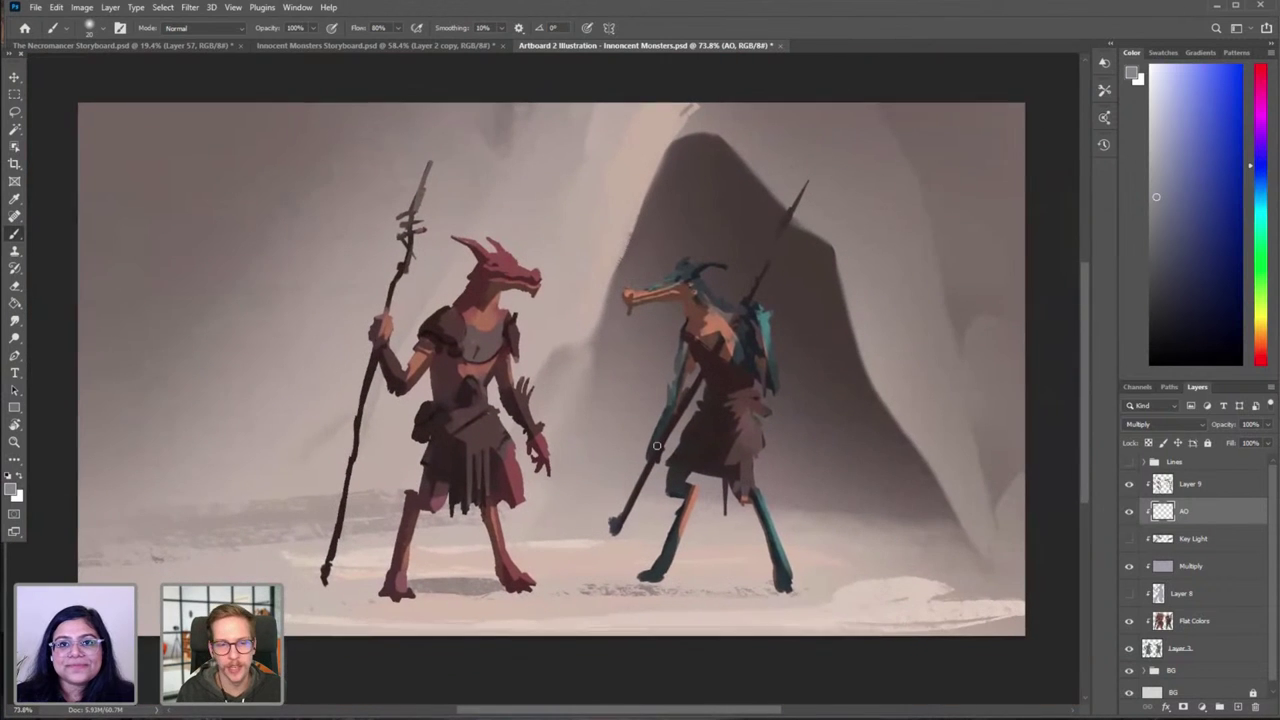
Step: Select the Color Dodge layer, Layer 9, and compare the illustration with it hidden and shown
key(alt+bracketright)
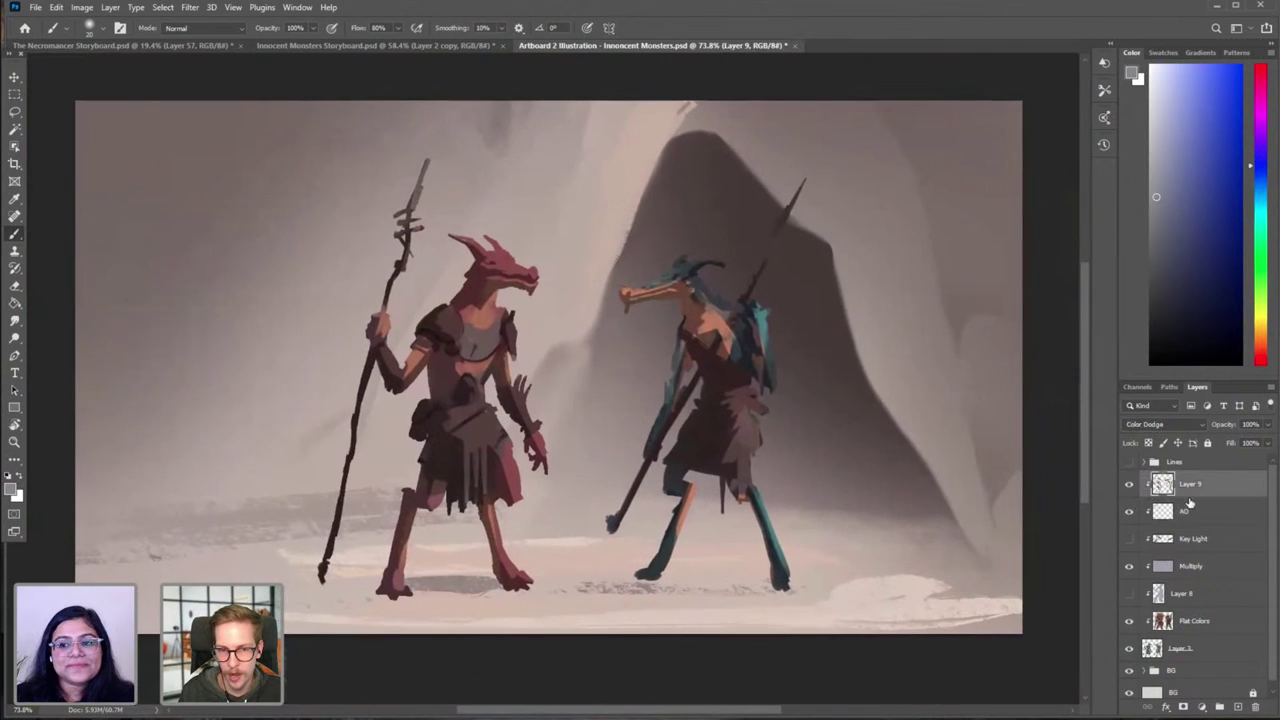
drag(787, 422, 743, 449)
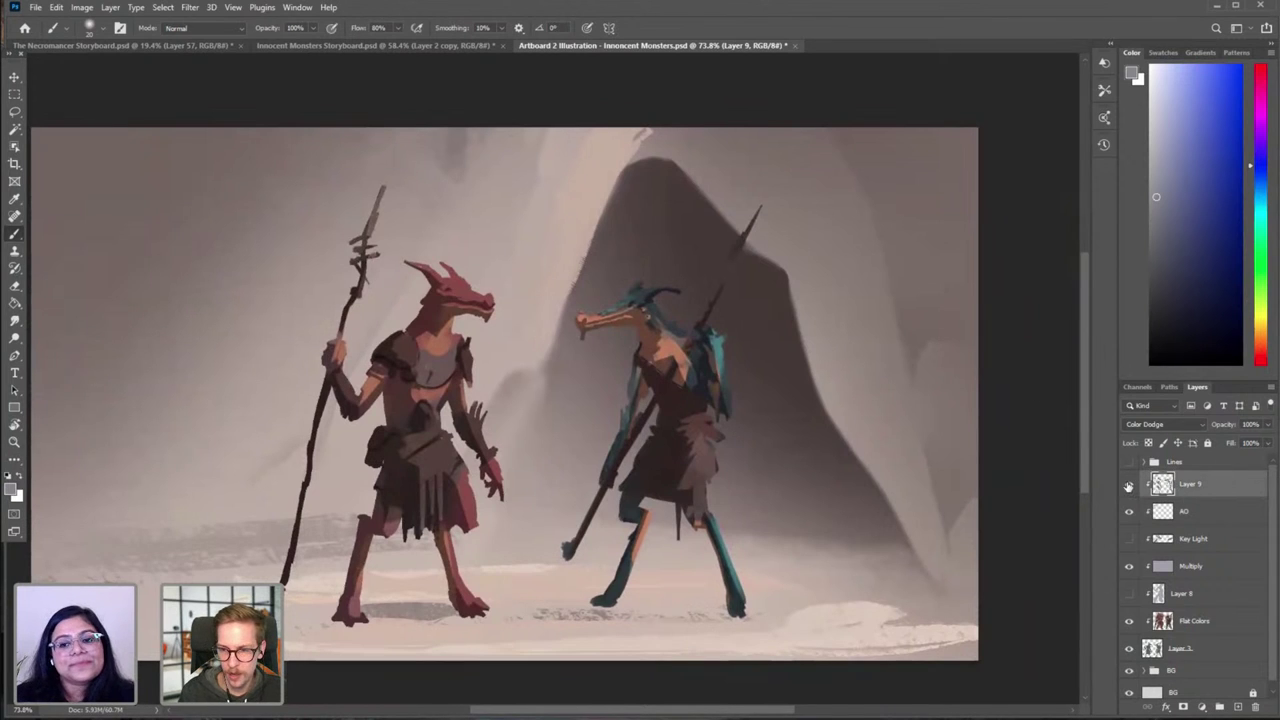
click(1128, 484)
click(1128, 484)
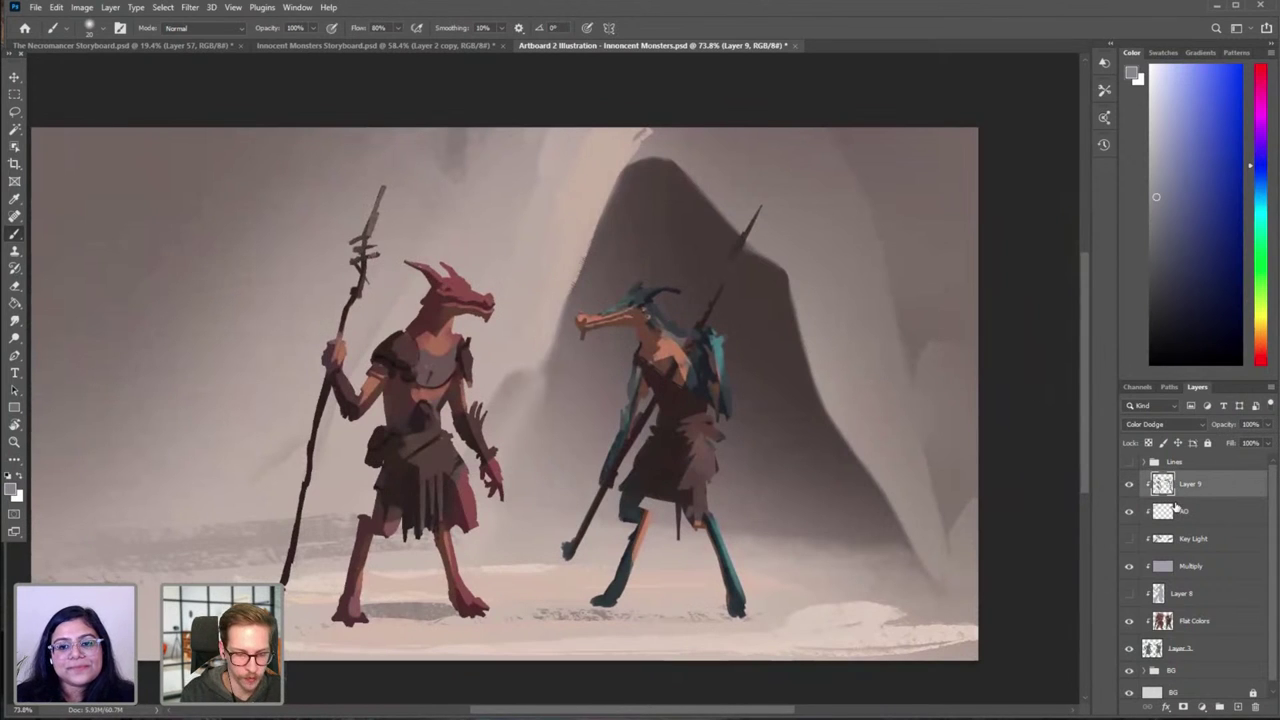
Step: Create a new layer named Rim Light above Layer 9 with the Linear Dodge (Add) blend mode
key(ctrl+shift+n)
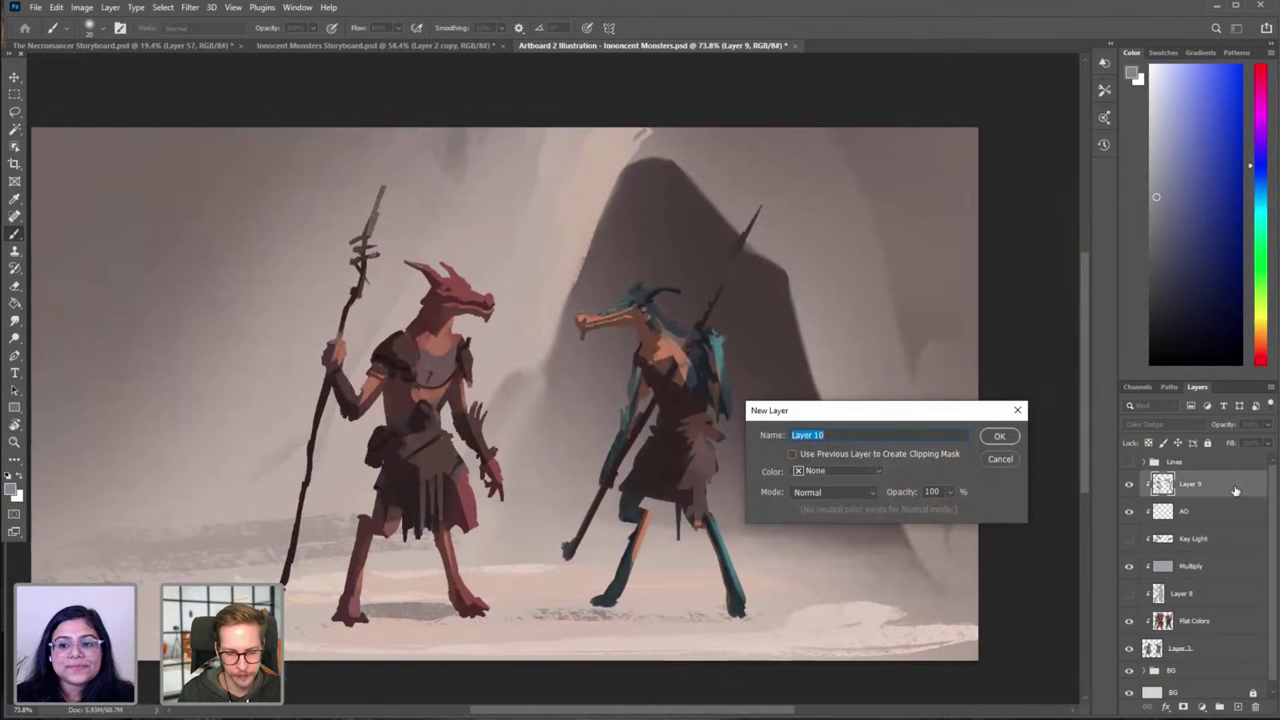
text(Rim Light)
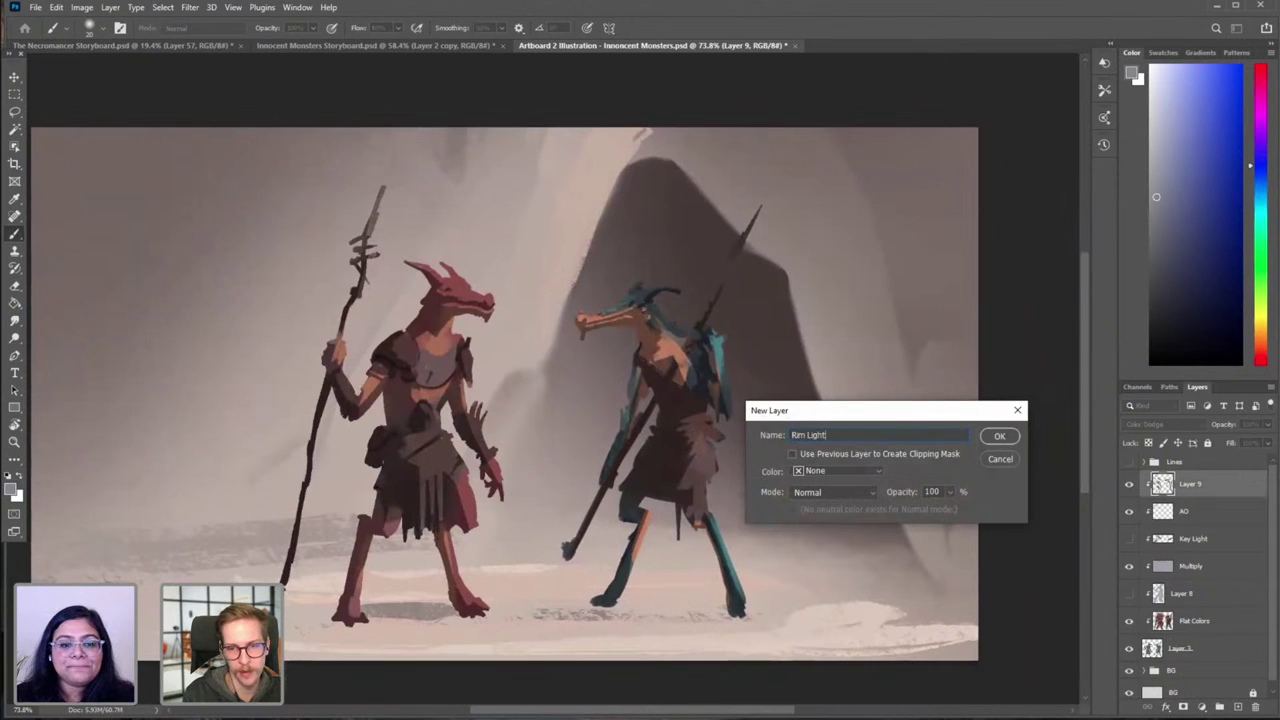
click(818, 492)
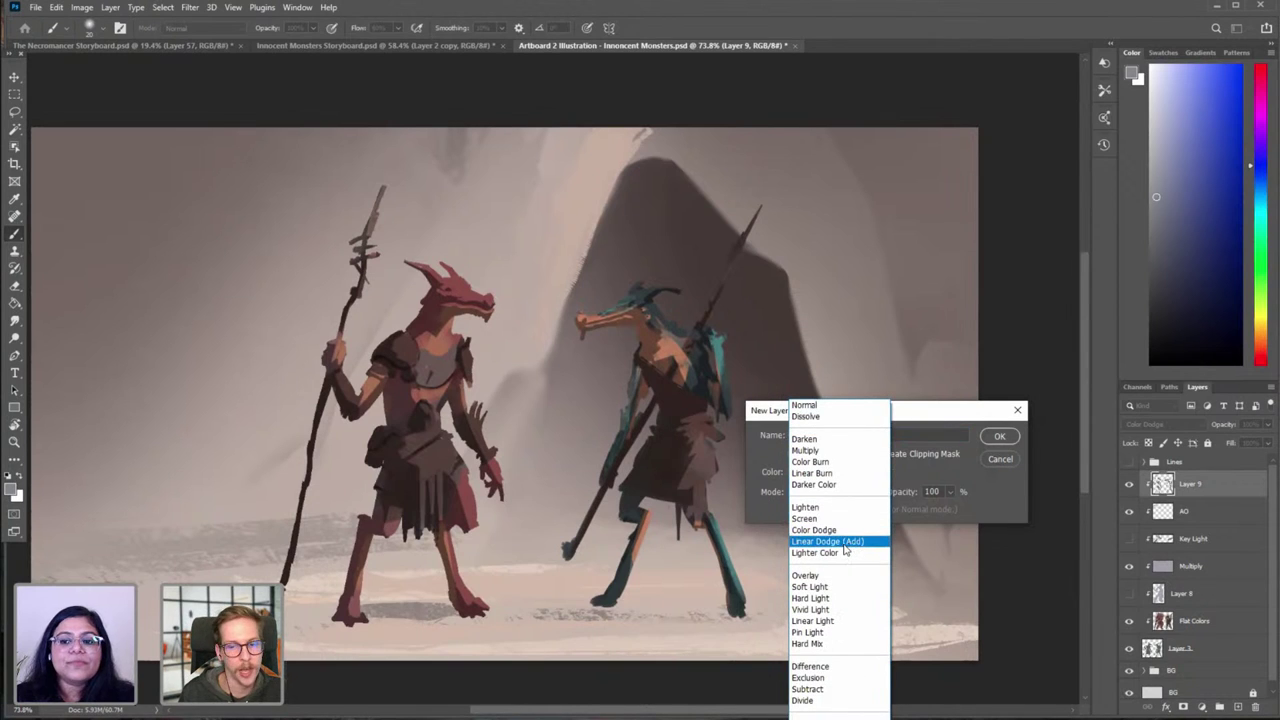
click(845, 545)
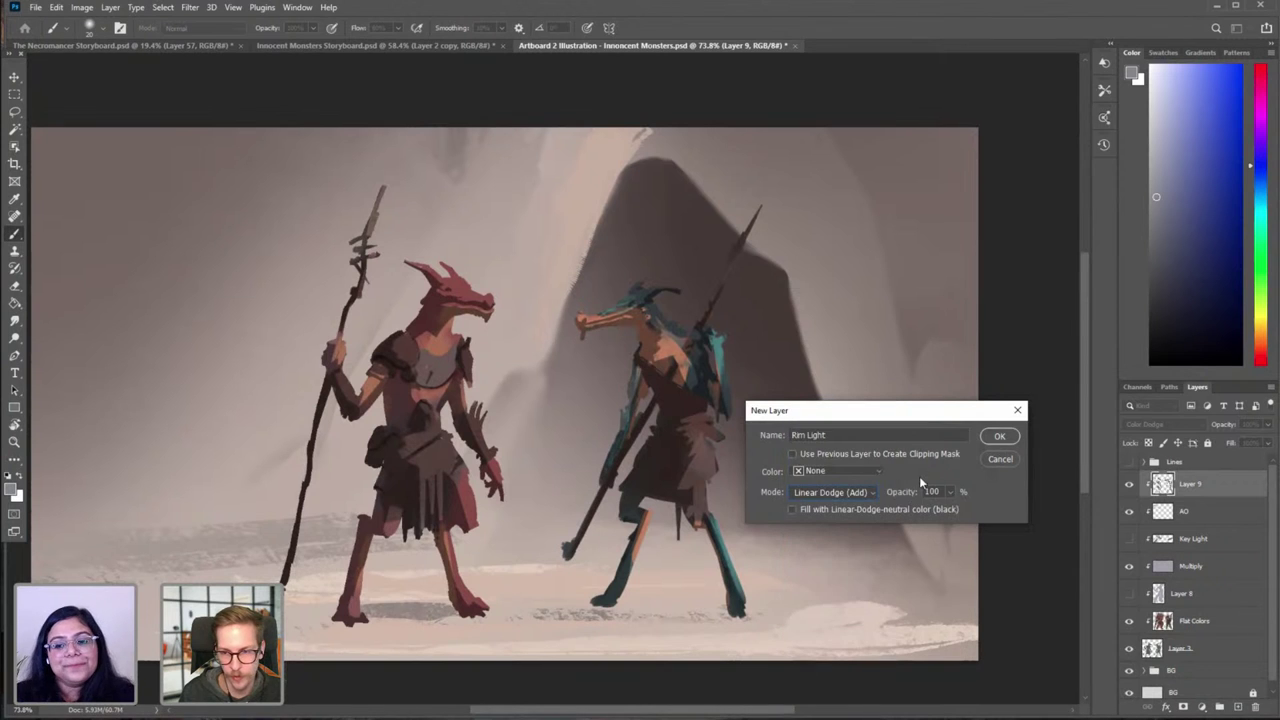
click(999, 437)
Step: Switch to the Sampled Brush 10 3, undo a test stroke on the blue creature, and choose a grayish cyan paint color
scroll(548, 252, up, 2)
right_click(580, 271)
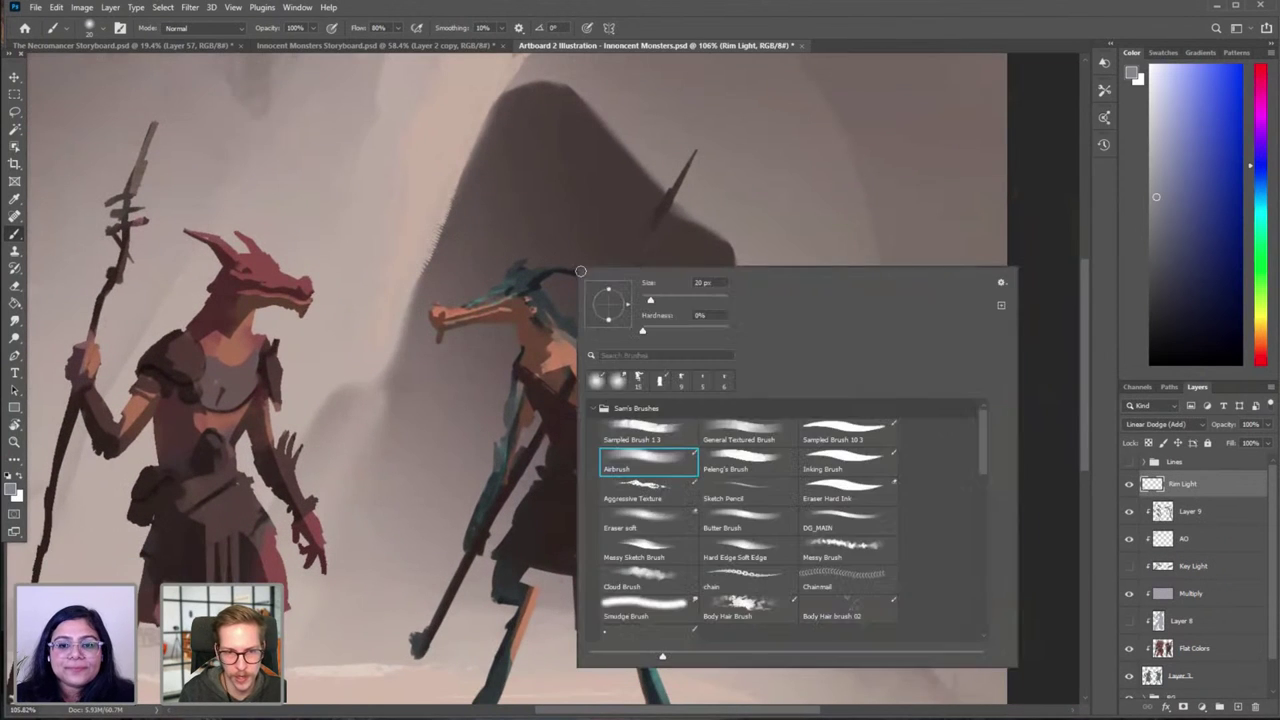
click(862, 438)
click(832, 203)
mouse_move(541, 268)
mouse_down()
mouse_move(562, 308)
mouse_move(602, 333)
mouse_up()
key(ctrl+z)
drag(1159, 202, 1162, 197)
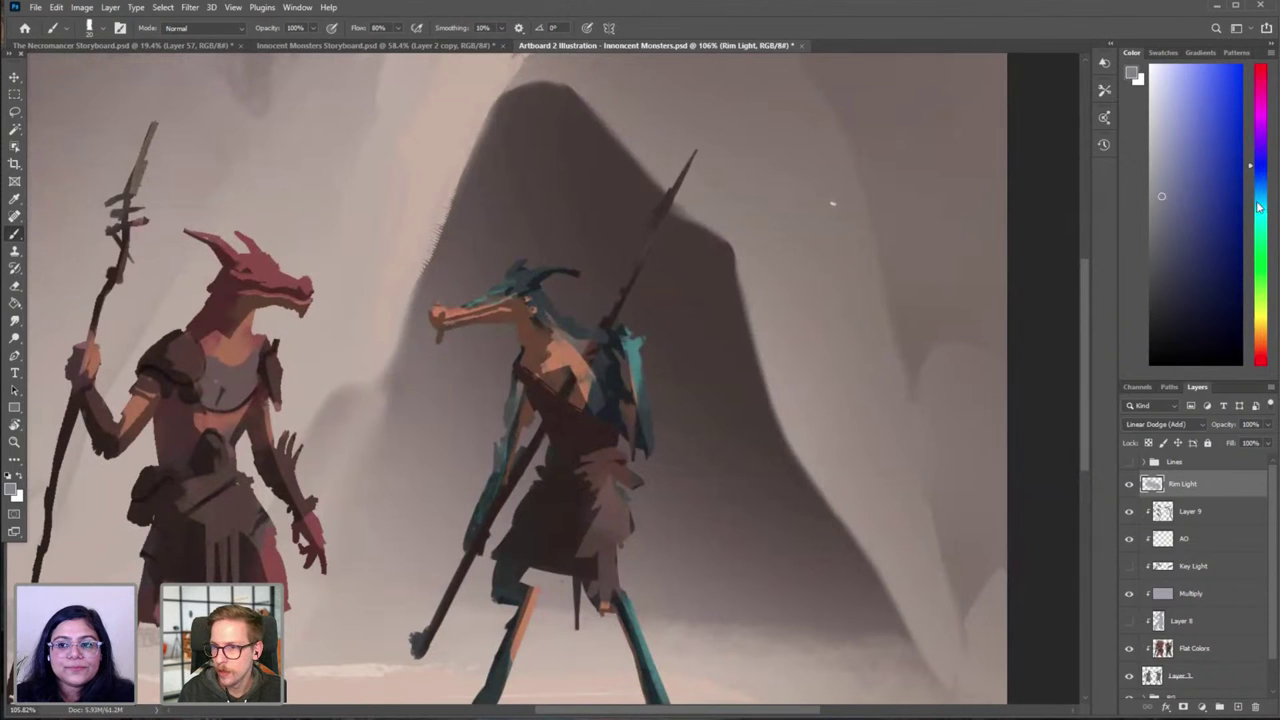
click(1260, 202)
Step: Undo the trial stroke on the blue creature's neck and clip the Rim Light layer to the layers below
drag(541, 273, 562, 302)
key(ctrl+z)
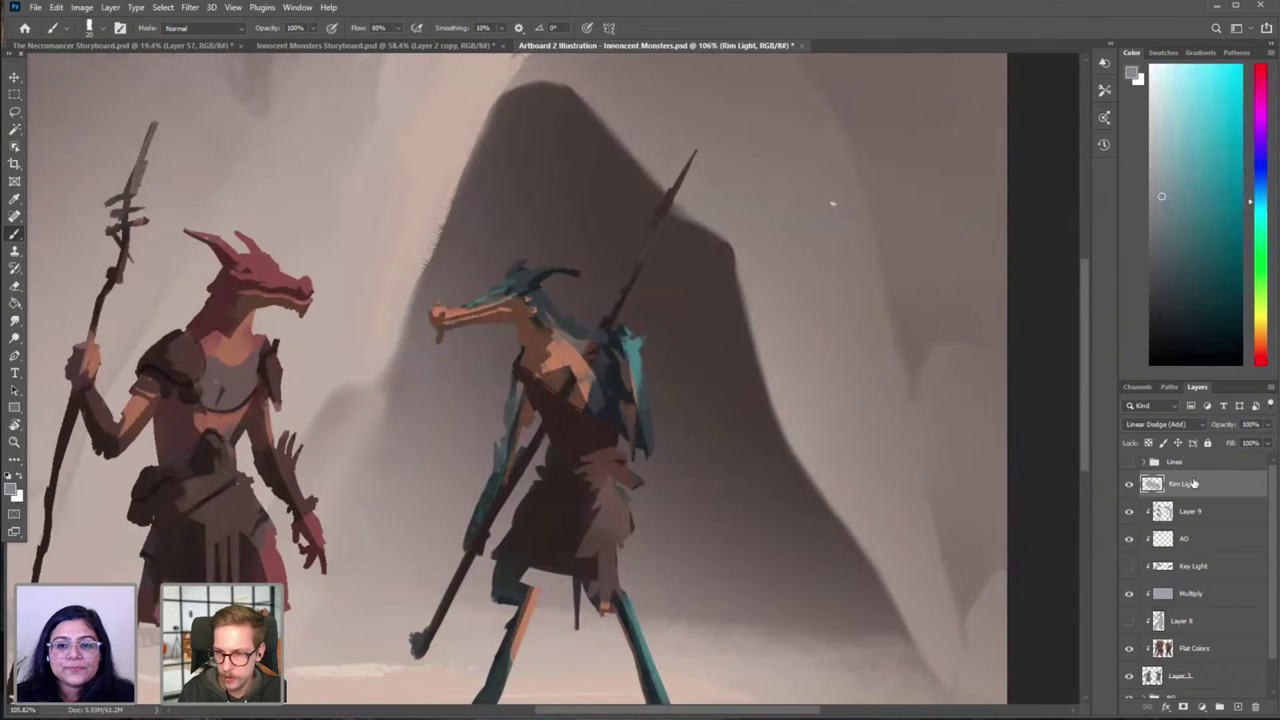
right_click(1209, 484)
click(1114, 463)
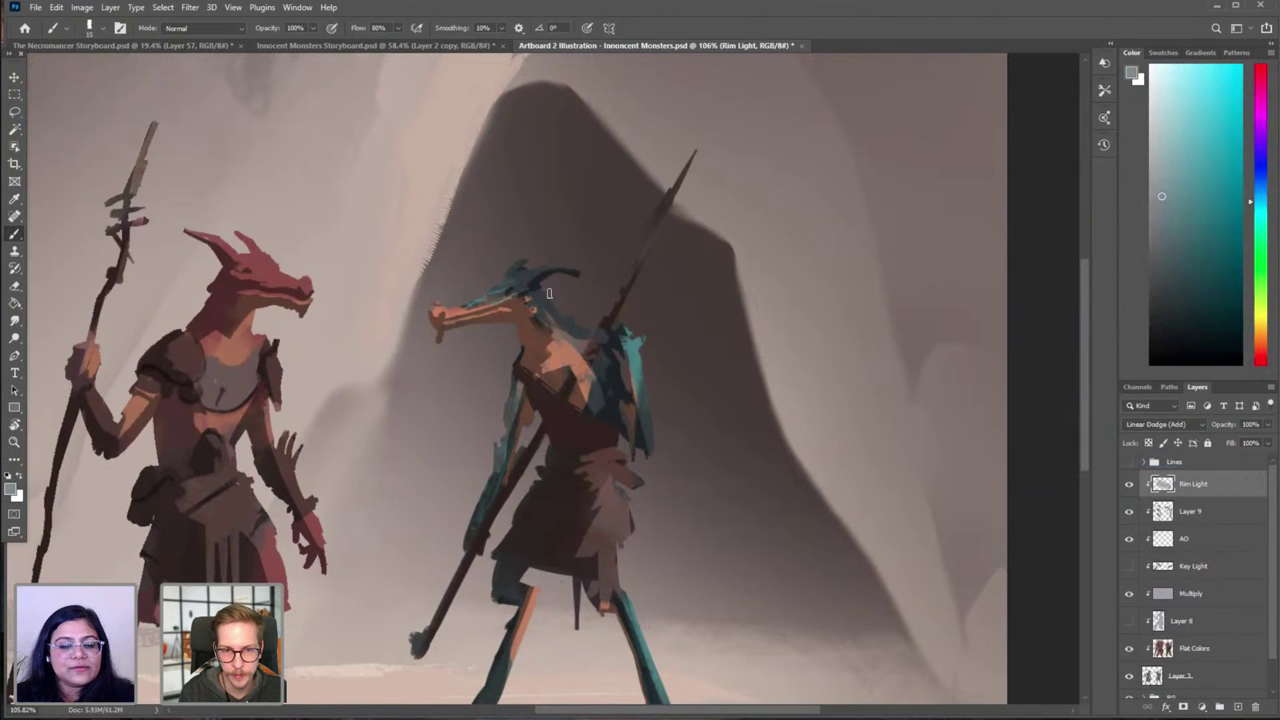
Step: Paint pale cyan rim light along the back of the blue creature's neck, its head crest and its horn
drag(543, 291, 587, 333)
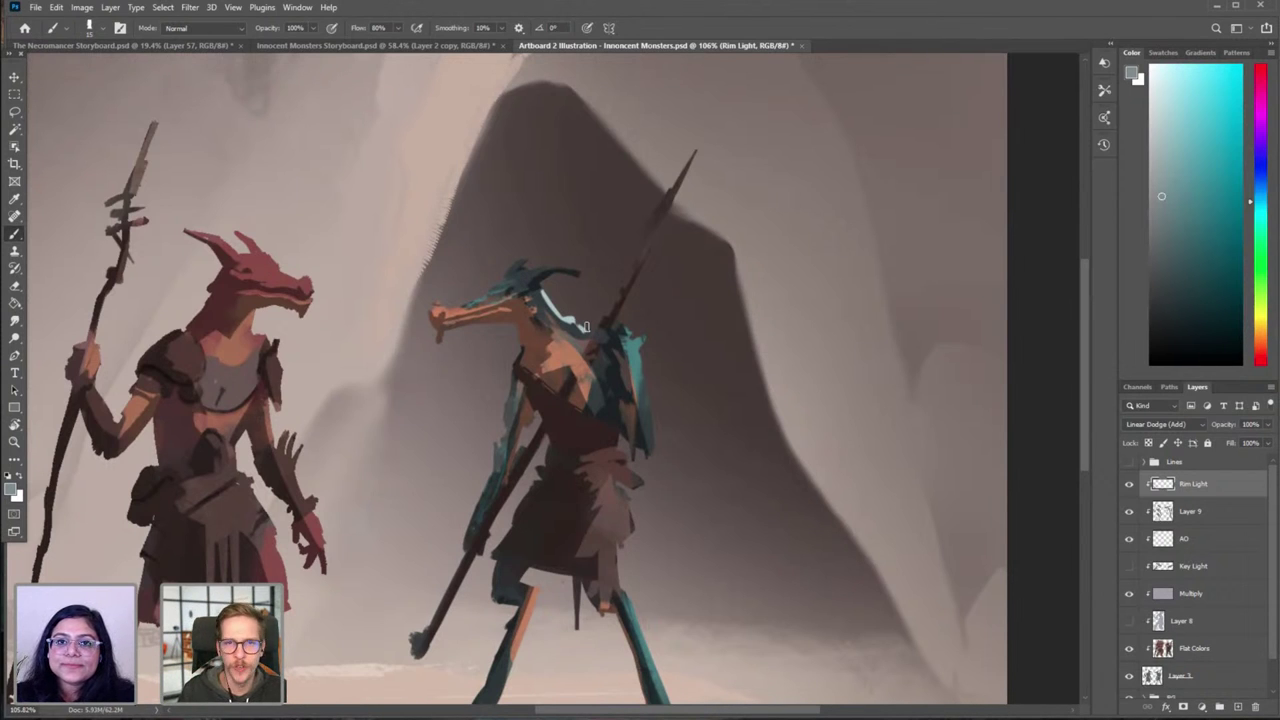
drag(687, 333, 672, 385)
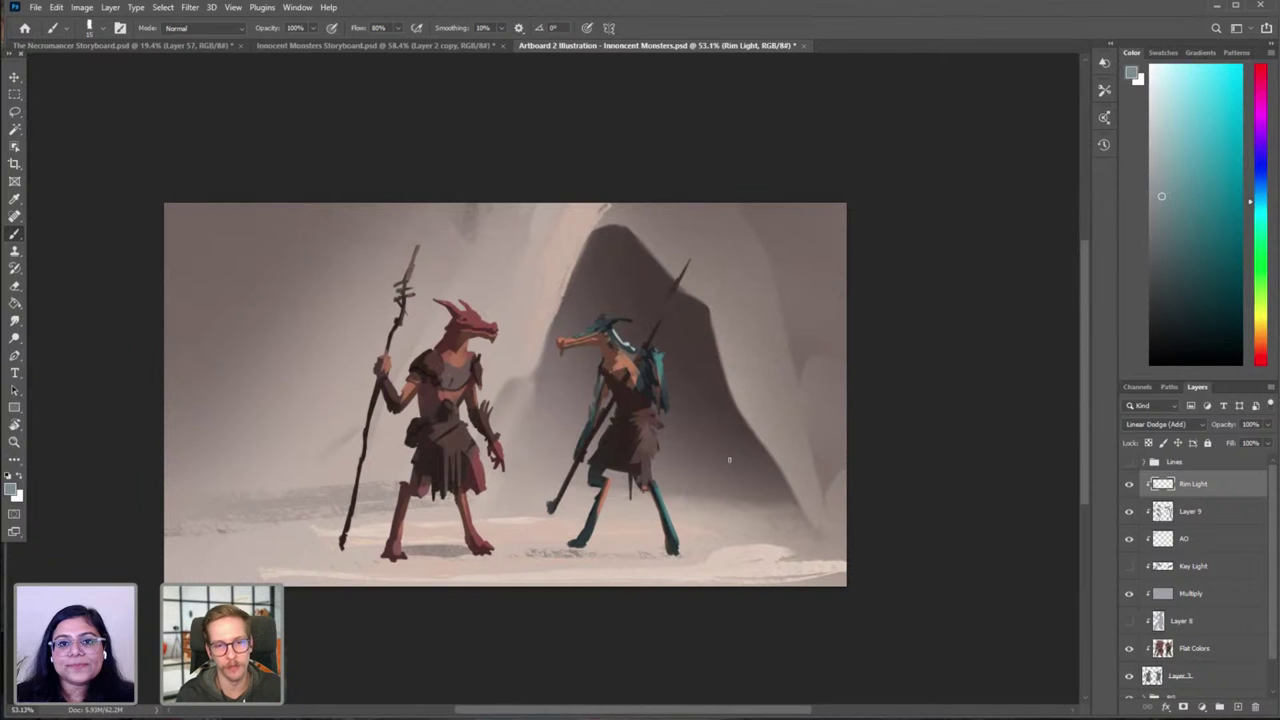
drag(605, 342, 632, 335)
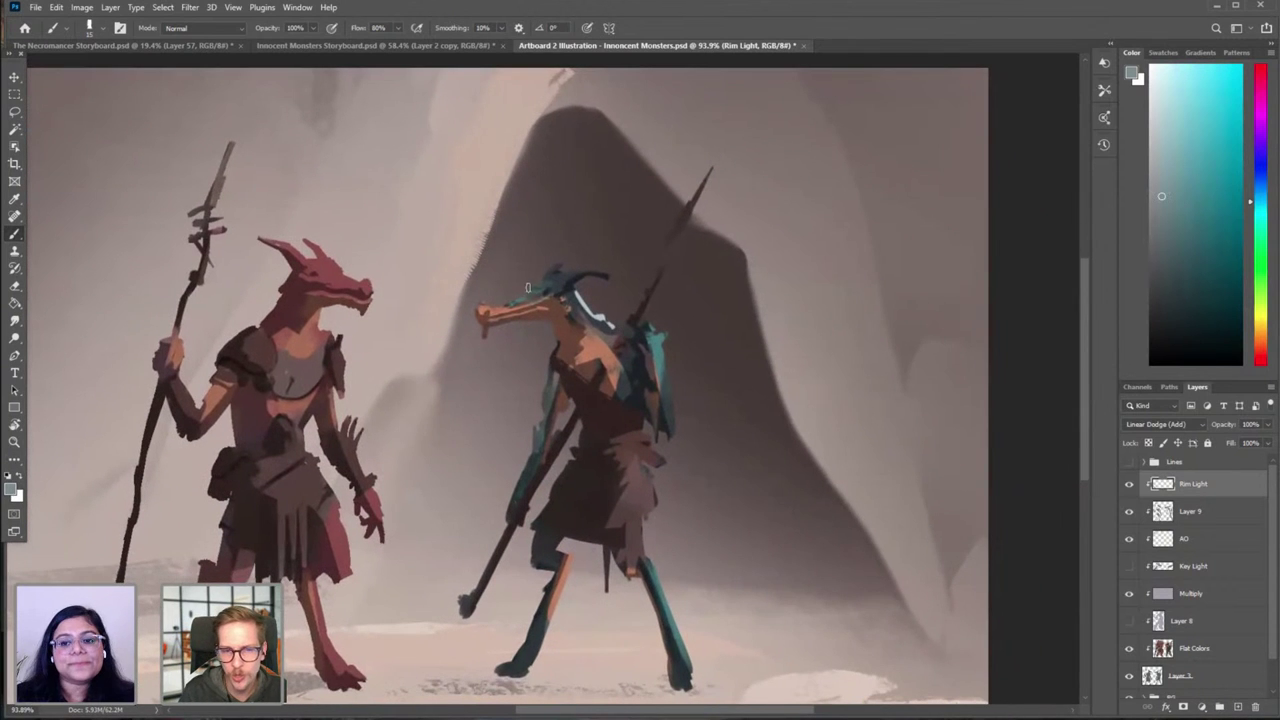
mouse_move(630, 418)
mouse_down()
mouse_move(677, 349)
mouse_move(632, 417)
mouse_up()
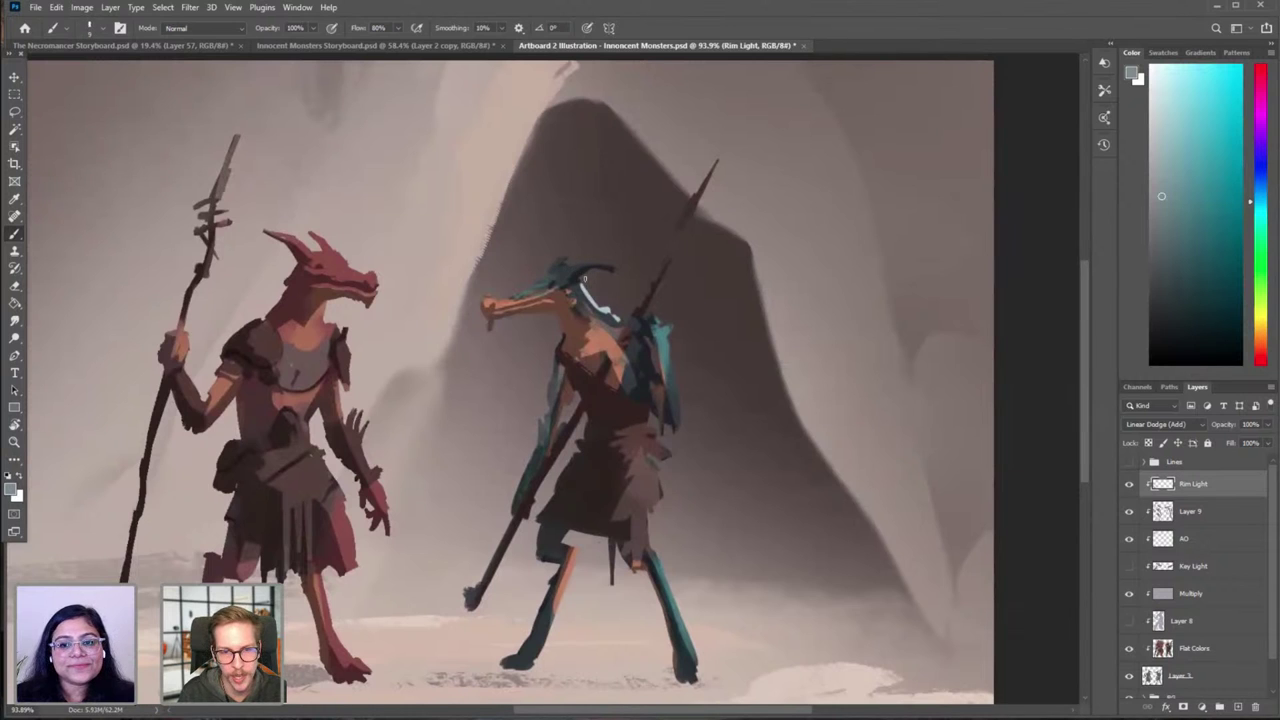
drag(560, 261, 550, 267)
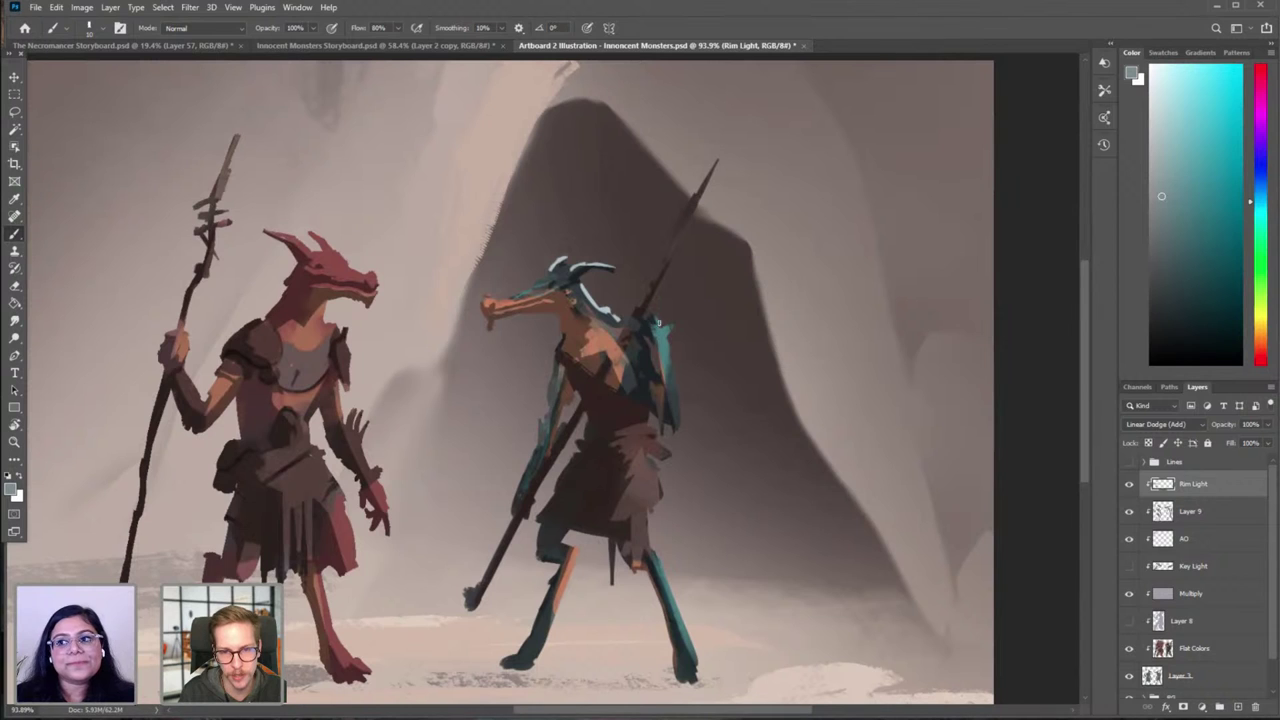
Step: Try rim light on the blue creature's shoulder, then broader strokes over its kilt and leg with a larger brush, and undo them
drag(656, 322, 672, 328)
key(ctrl+z)
key(bracketright)
key(bracketright)
key(bracketright)
mouse_move(580, 284)
mouse_down()
mouse_move(663, 458)
mouse_move(650, 468)
mouse_move(682, 624)
mouse_move(602, 446)
mouse_up()
key(ctrl+z)
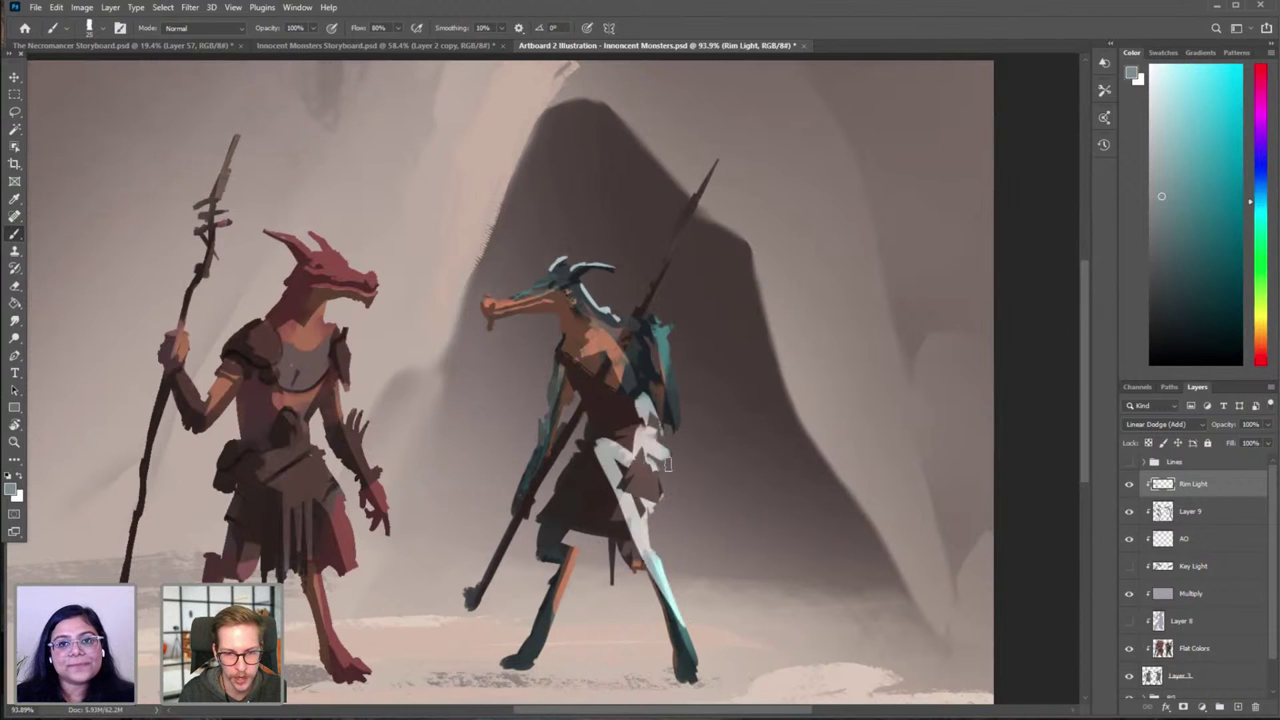
key(ctrl+z)
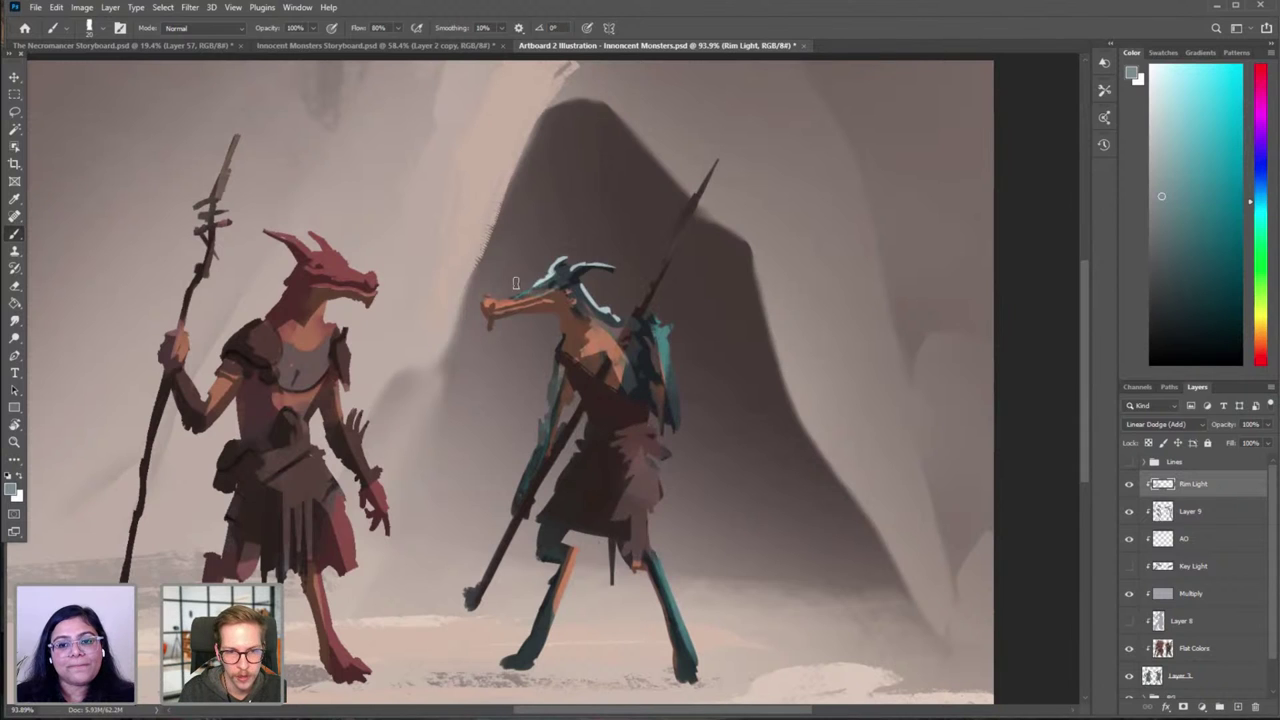
Step: Try a rim light stroke along the top of the blue creature's snout and forehead, and undo it
key(ctrl+z)
drag(488, 298, 553, 269)
key(ctrl+z)
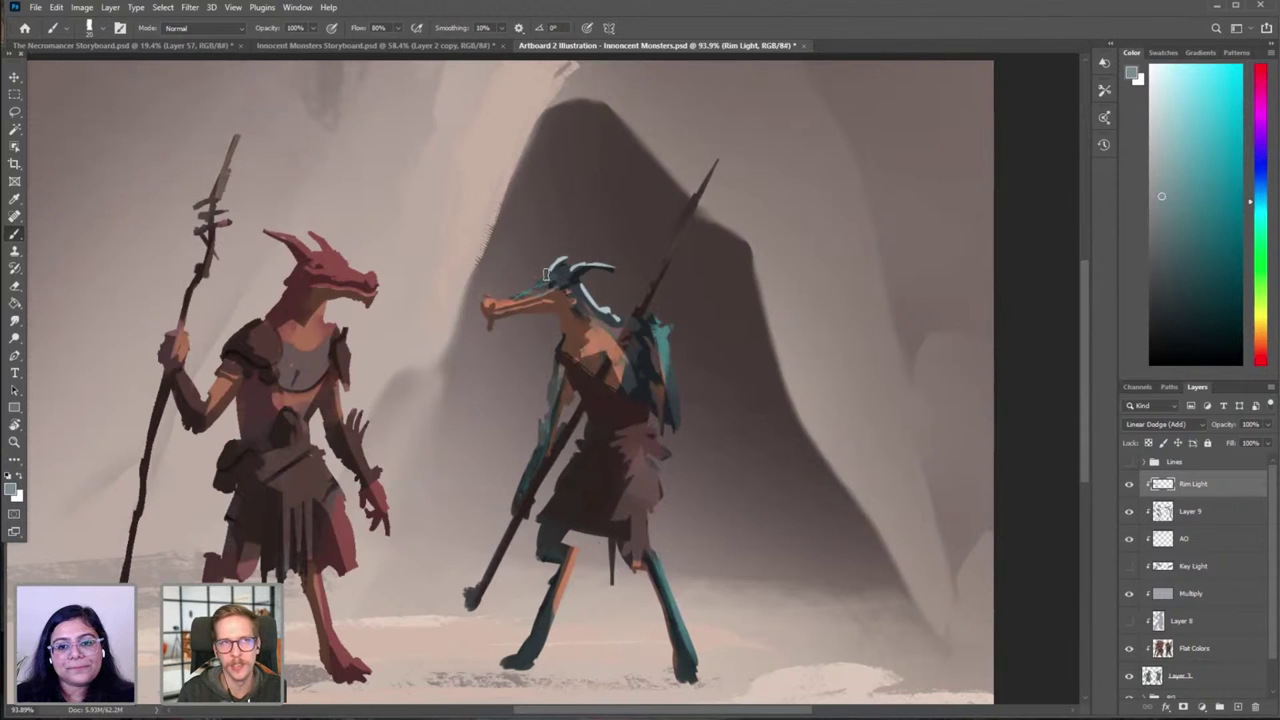
Step: Paint rim light down the outer edge of the blue creature's leg nearest the cave wall, retrying the stroke as needed
key(bracketleft)
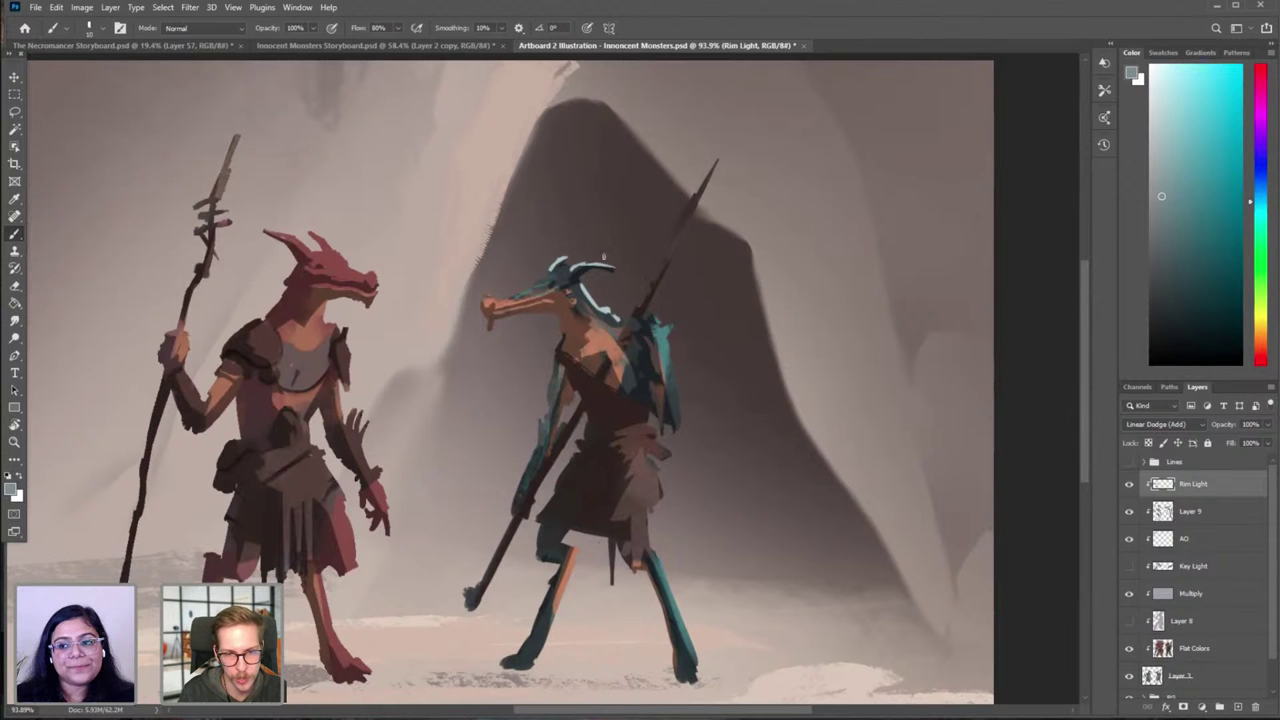
drag(651, 396, 641, 312)
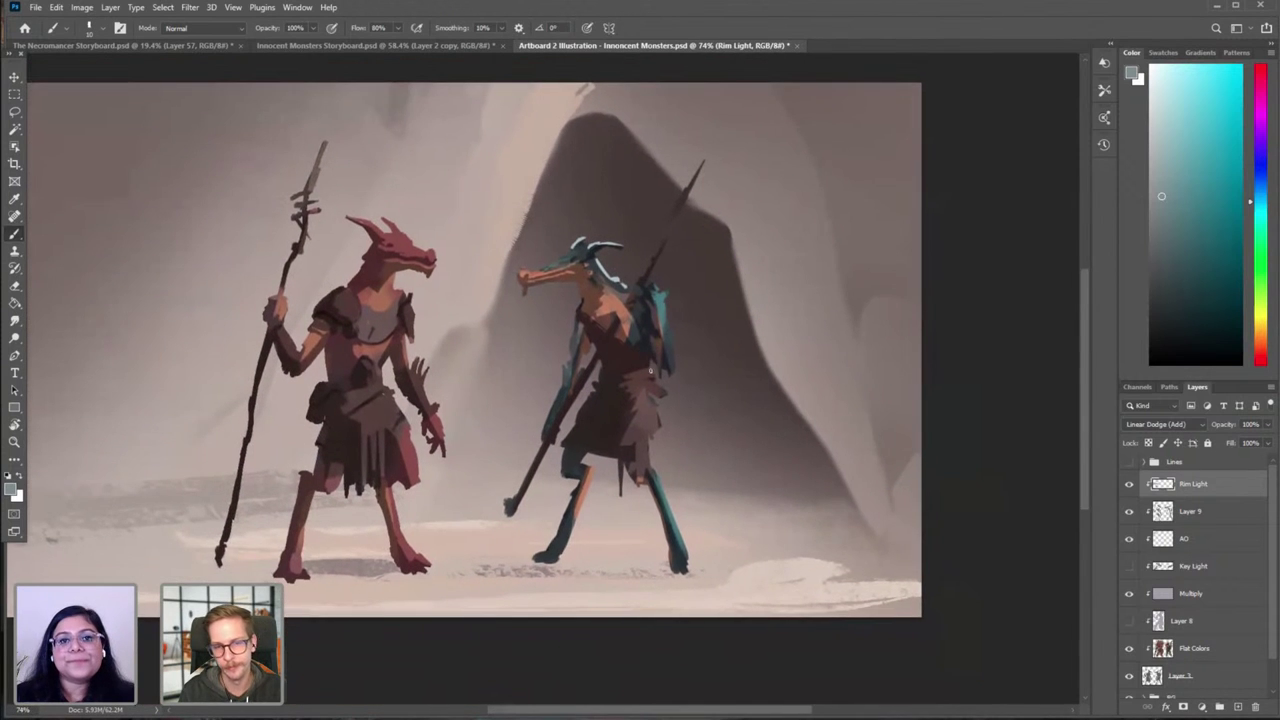
drag(763, 395, 758, 435)
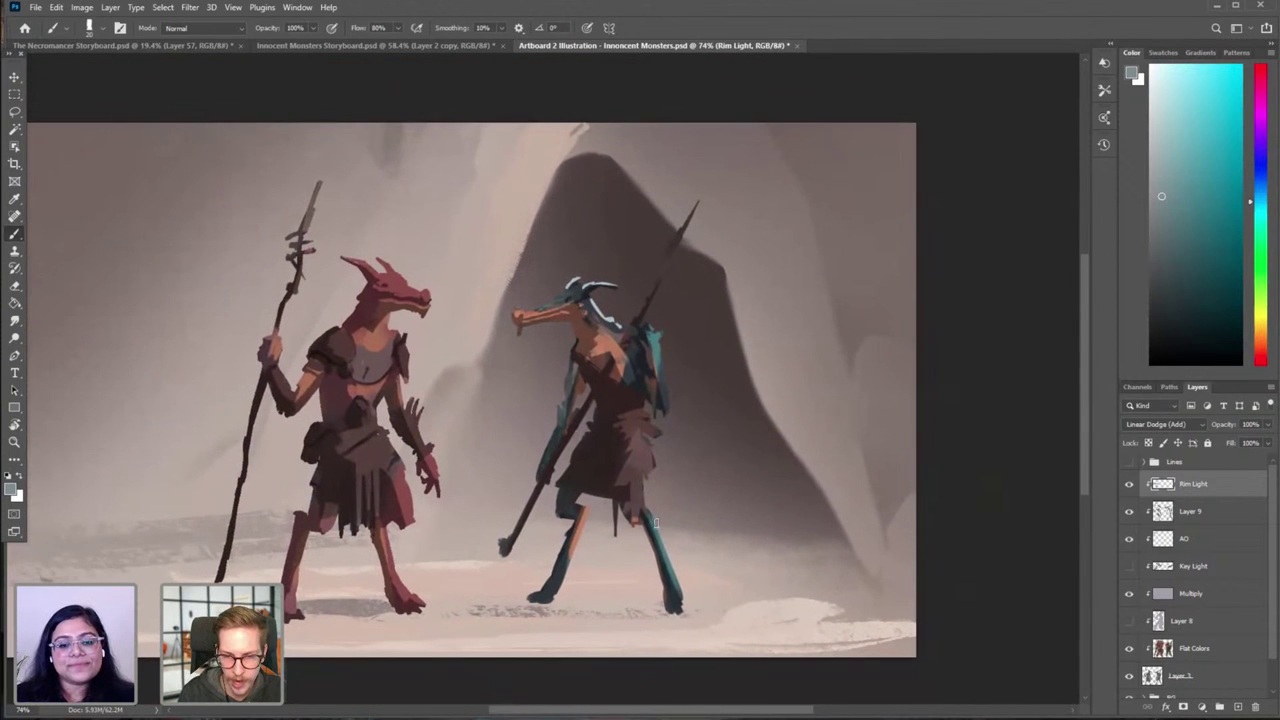
drag(654, 519, 676, 567)
key(ctrl+z)
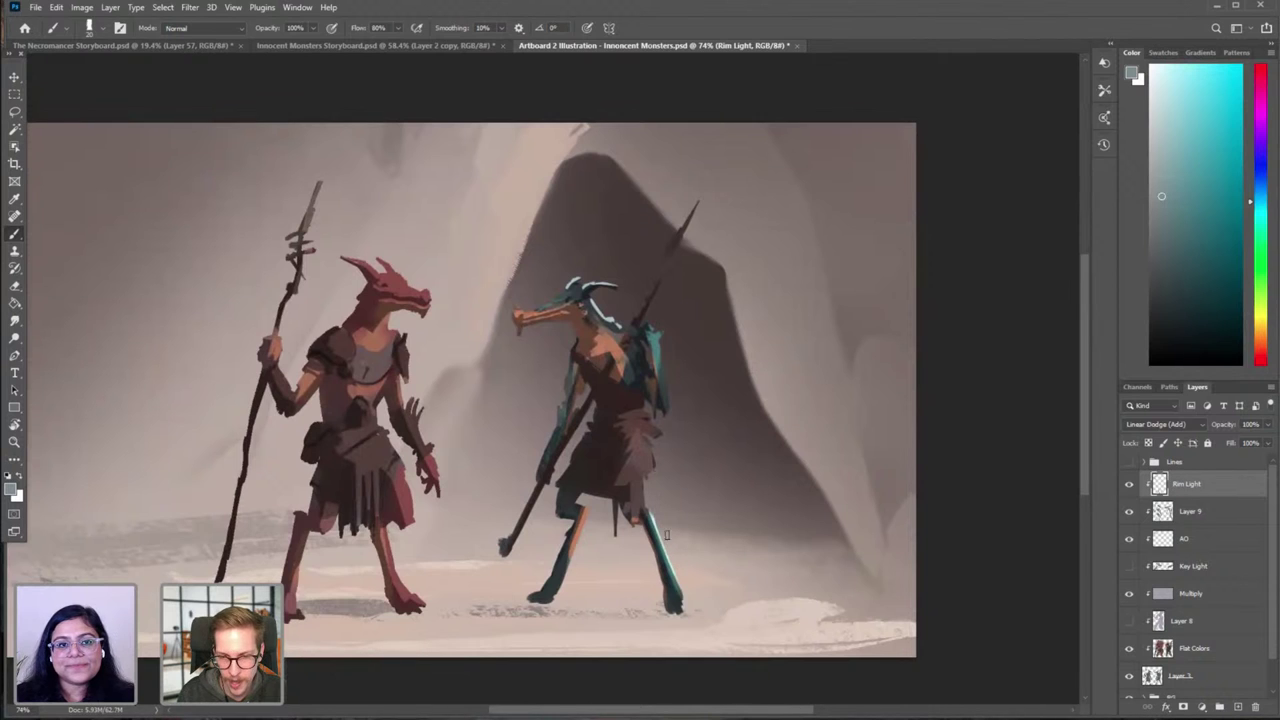
Step: Create a new layer named Fill Light in Color Dodge mode above the Rim Light layer
key(bracketleft)
key(bracketleft)
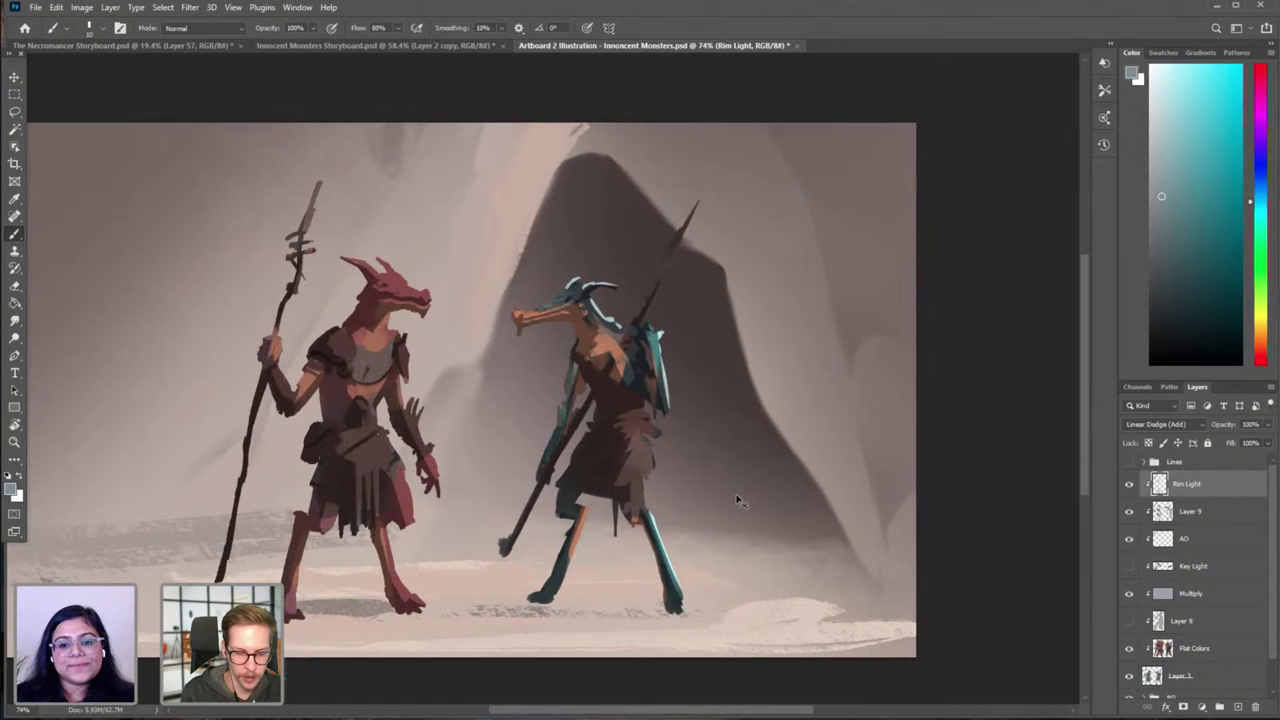
key(ctrl+shift+n)
text(F)
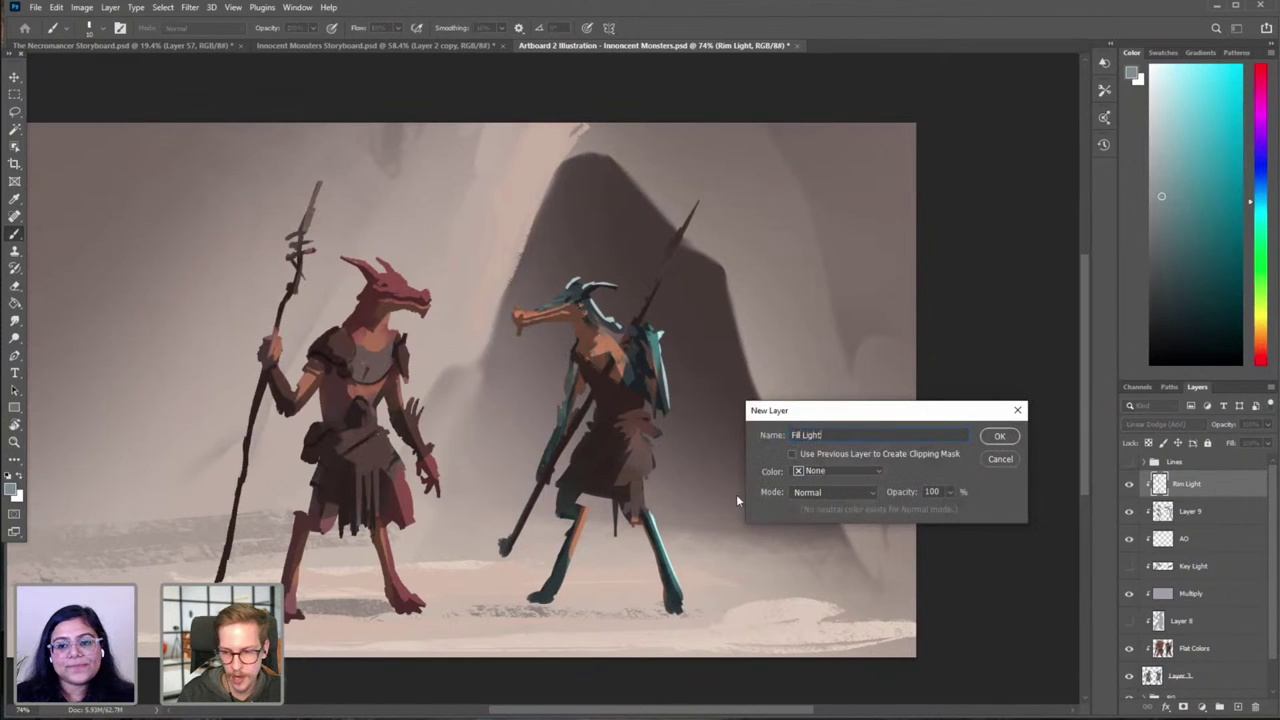
text(ill Light)
click(850, 492)
click(815, 517)
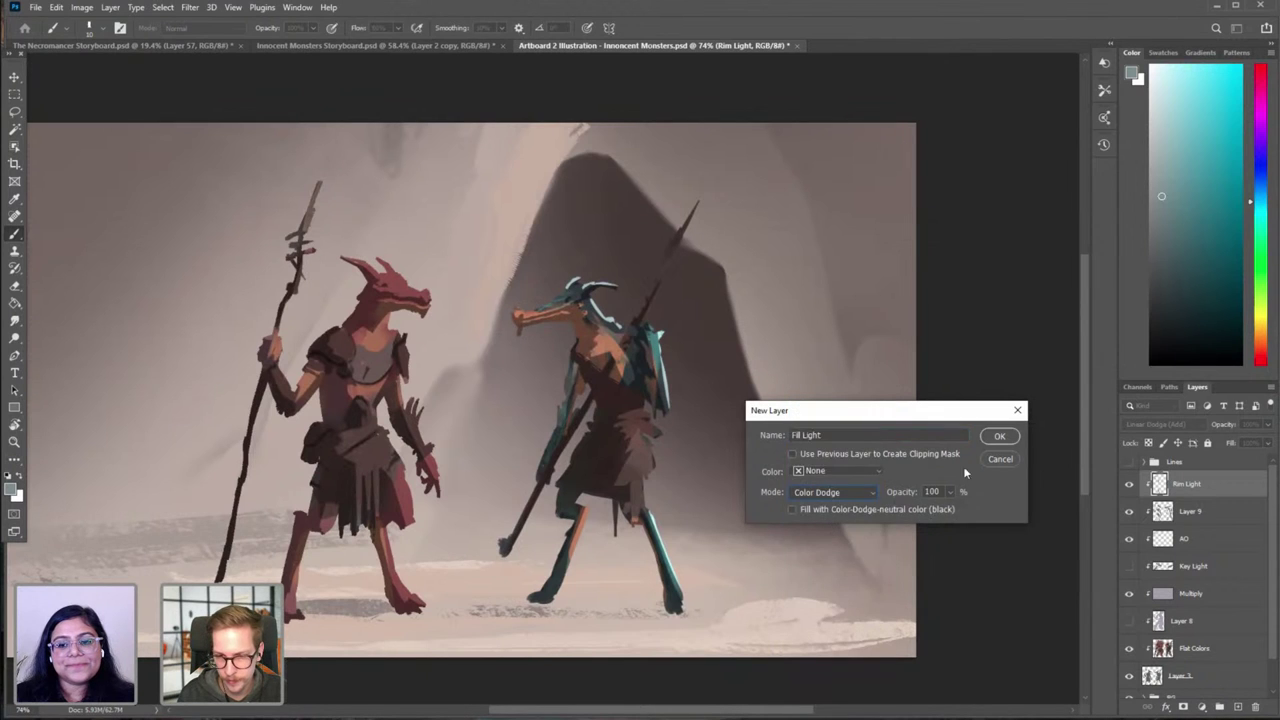
click(995, 437)
Step: Choose the Airbrush preset with a muted greyish orange colour and enlarge the brush to 150 px
right_click(592, 384)
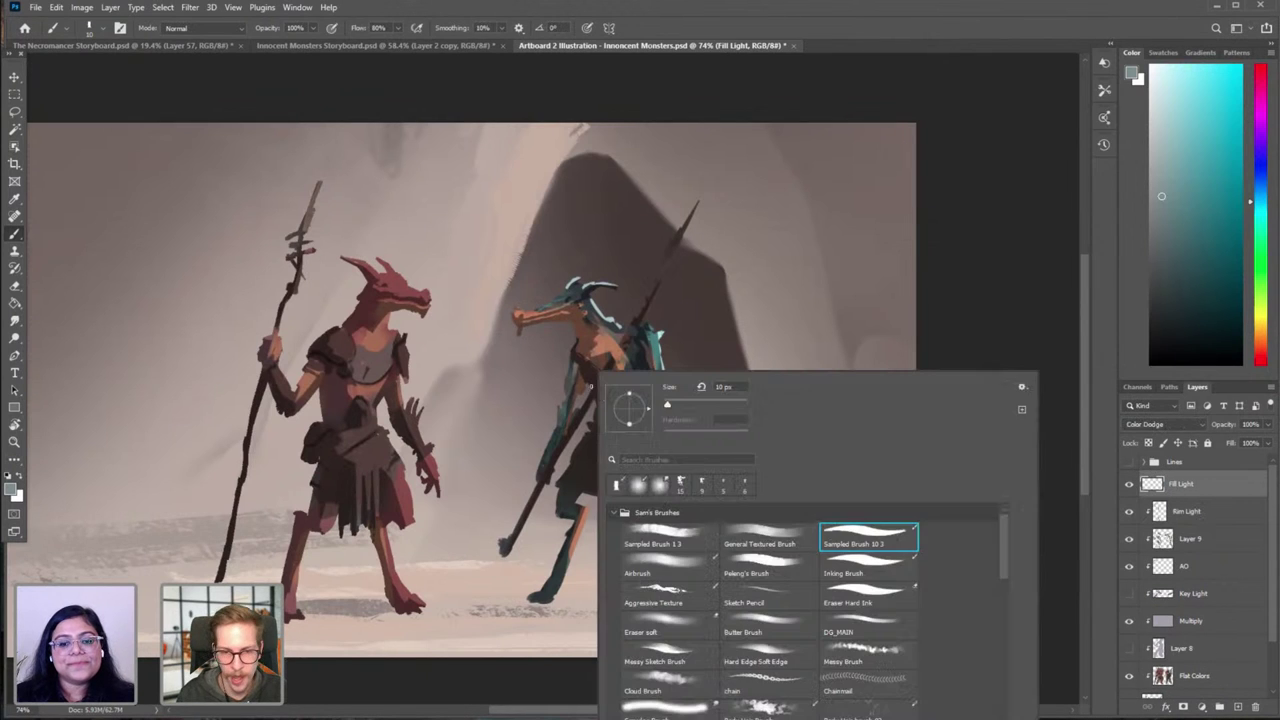
click(685, 568)
click(1055, 300)
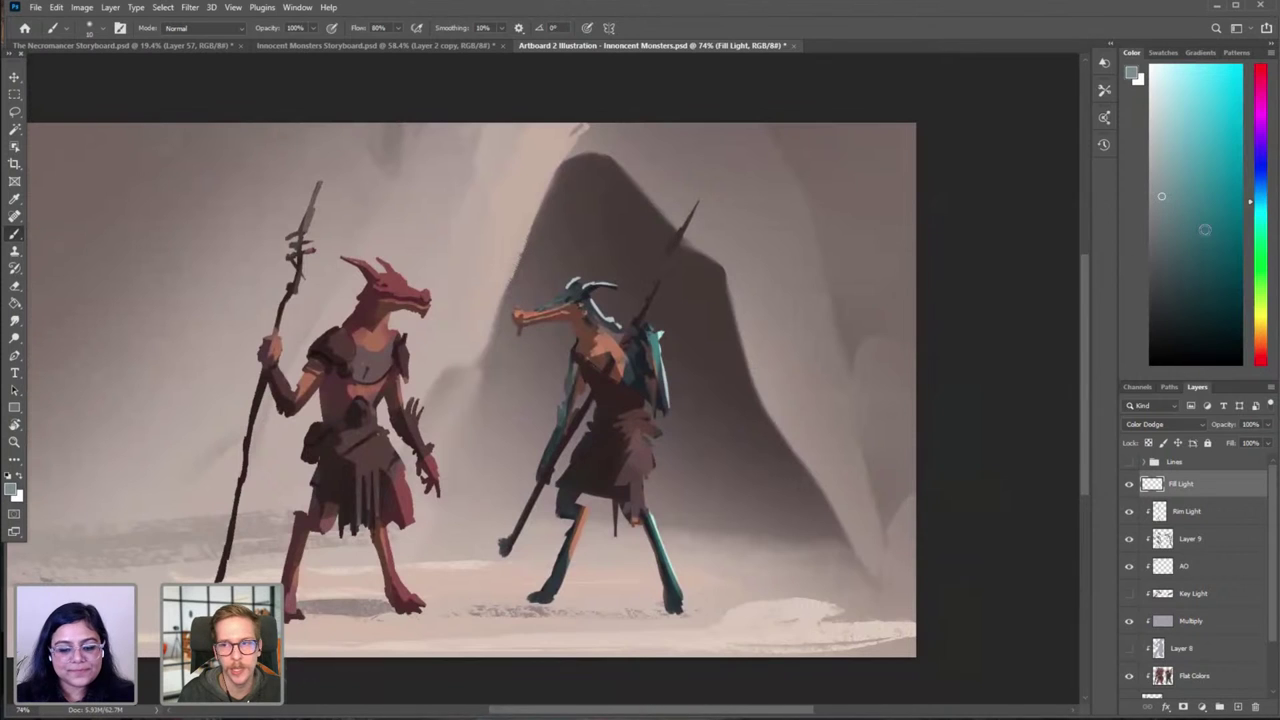
drag(1262, 338, 1262, 346)
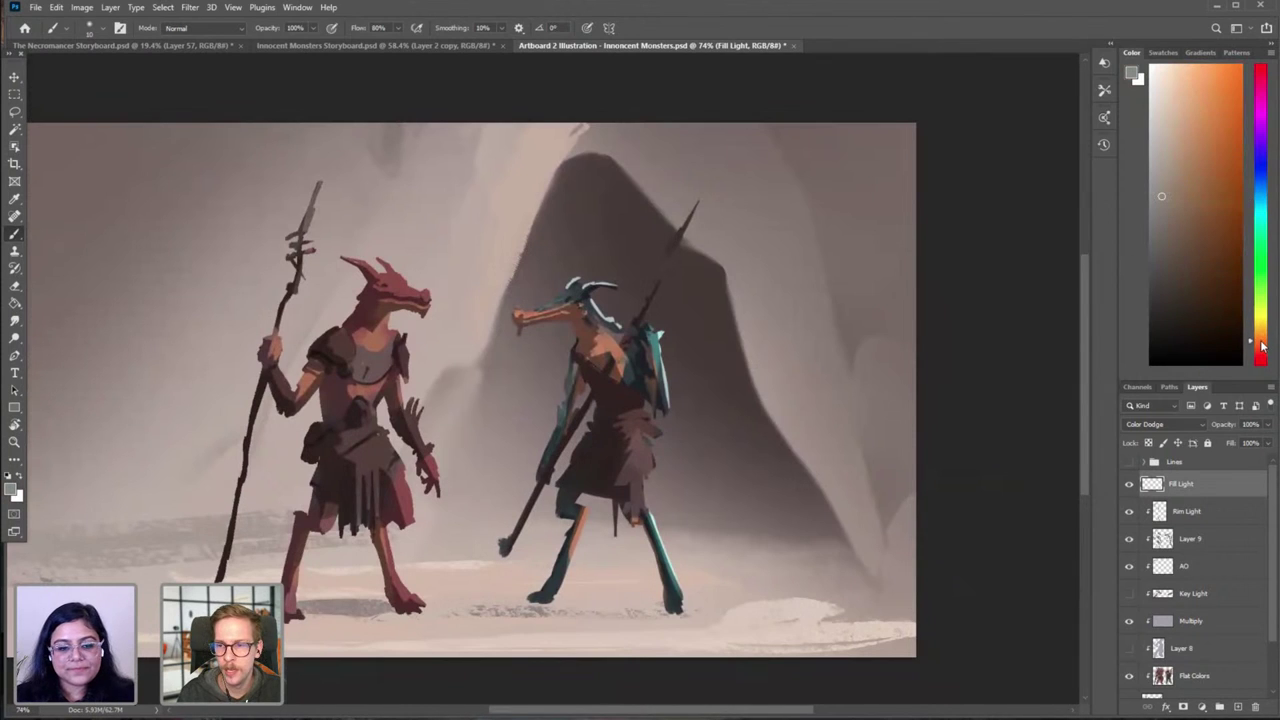
click(1177, 198)
key(bracketright)
key(bracketright)
key(bracketright)
key(bracketright)
key(bracketright)
key(bracketright)
key(bracketright)
key(bracketright)
key(bracketright)
key(bracketright)
key(bracketright)
key(bracketright)
key(bracketright)
key(bracketright)
key(bracketright)
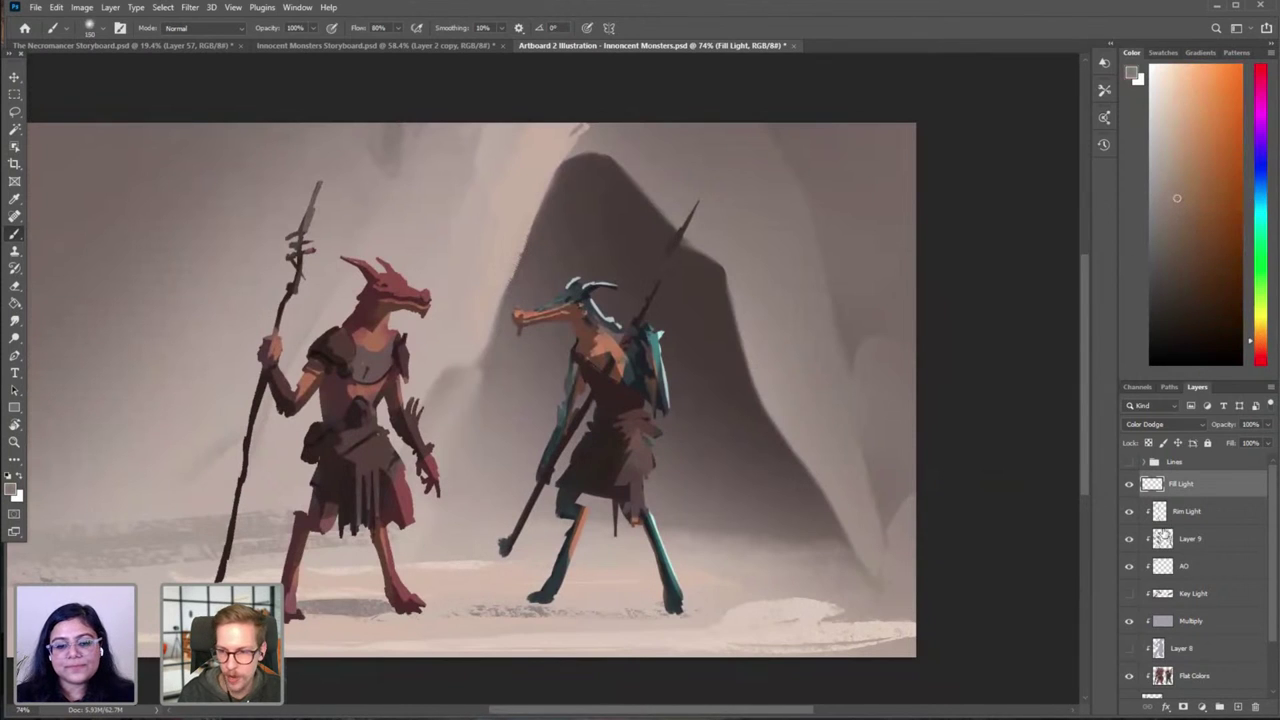
Step: Hide the Rim Light layer and try a large soft fill light stroke at the red creature's feet, undoing the stroke
click(1127, 512)
drag(783, 511, 758, 524)
drag(758, 524, 731, 509)
key(bracketright)
key(bracketright)
key(bracketright)
key(bracketright)
key(bracketright)
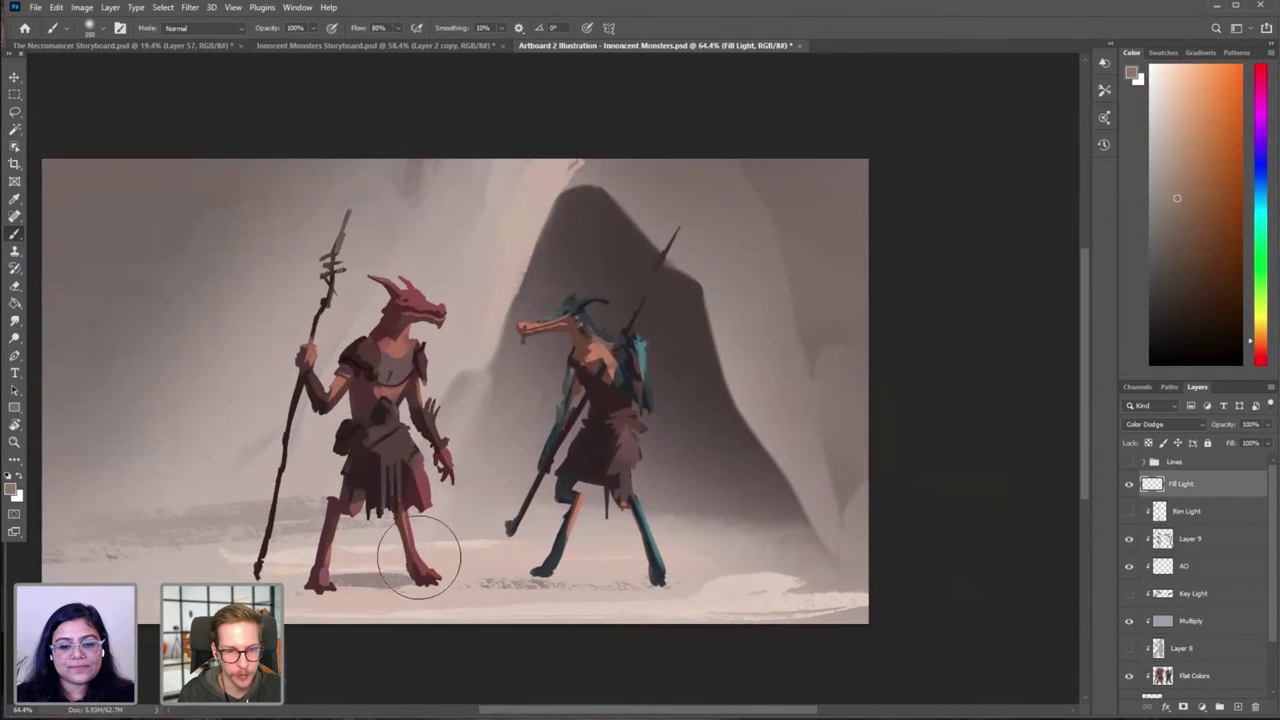
drag(396, 536, 403, 599)
key(ctrl+z)
Step: Clip the Fill Light layer to the layers below and choose a darker, muted red-brown paint colour
right_click(1180, 486)
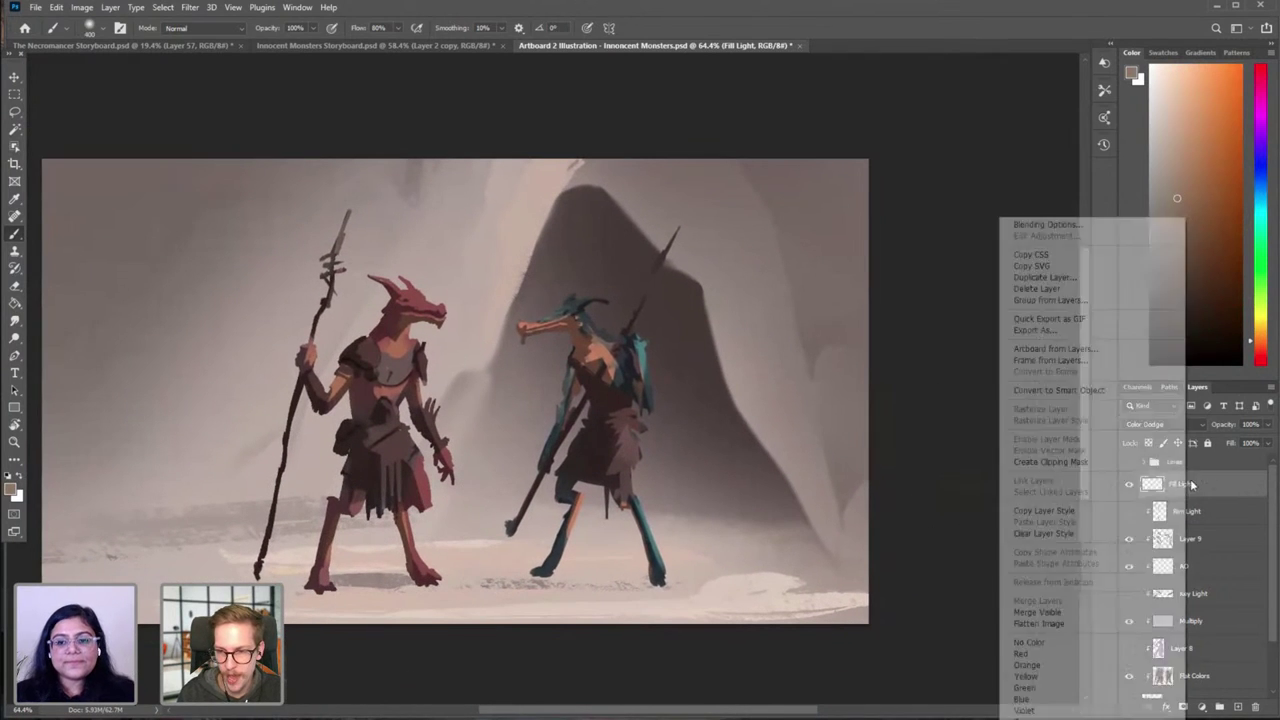
click(1081, 461)
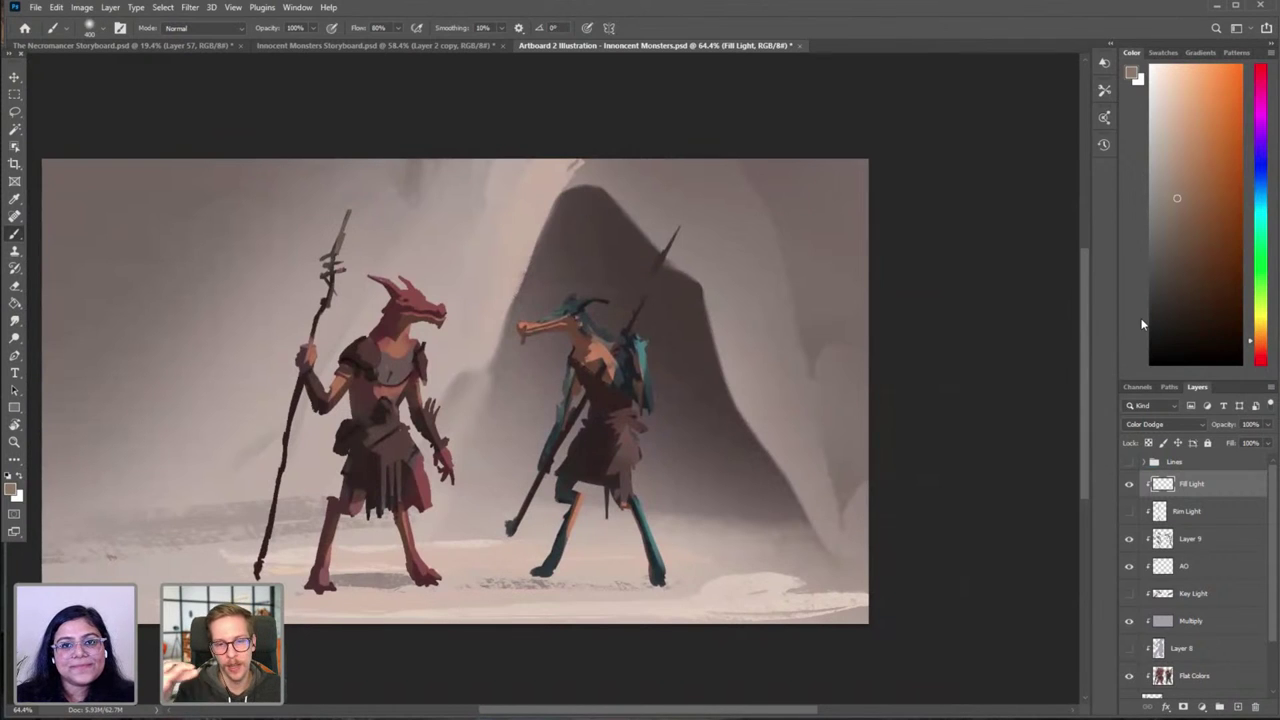
click(1168, 241)
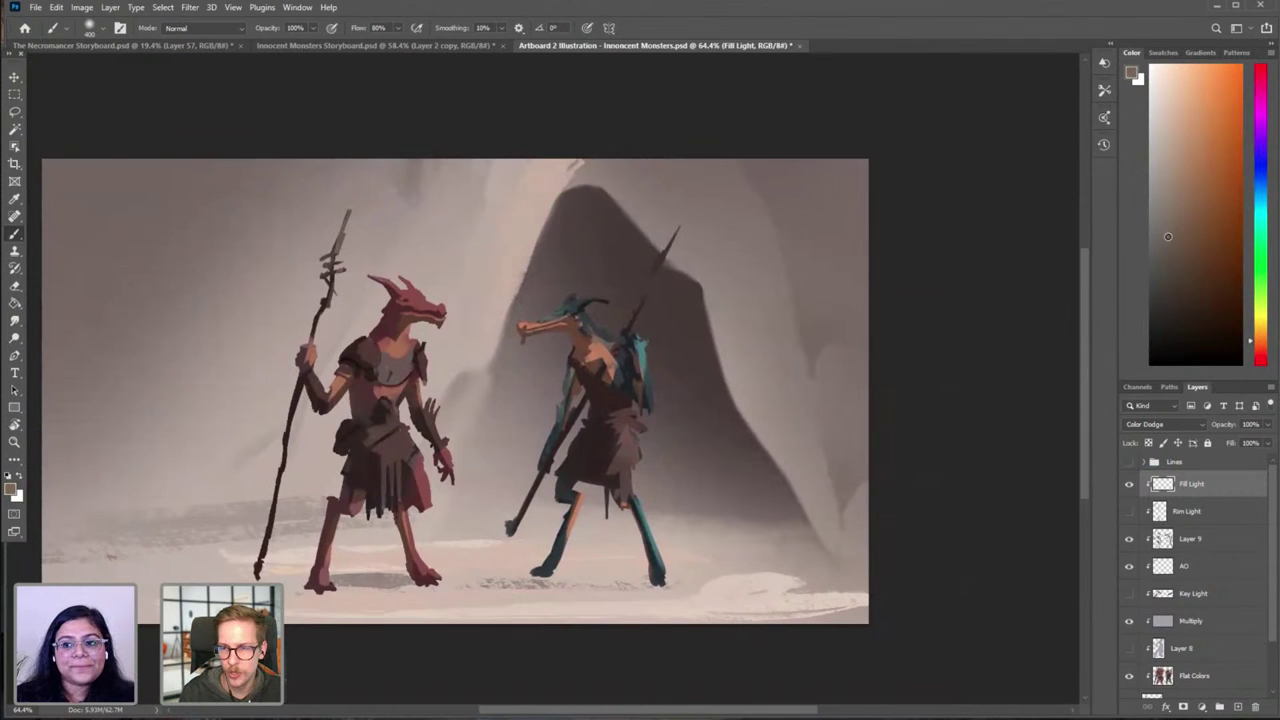
click(1259, 348)
key(bracketleft)
key(bracketleft)
key(bracketleft)
key(bracketleft)
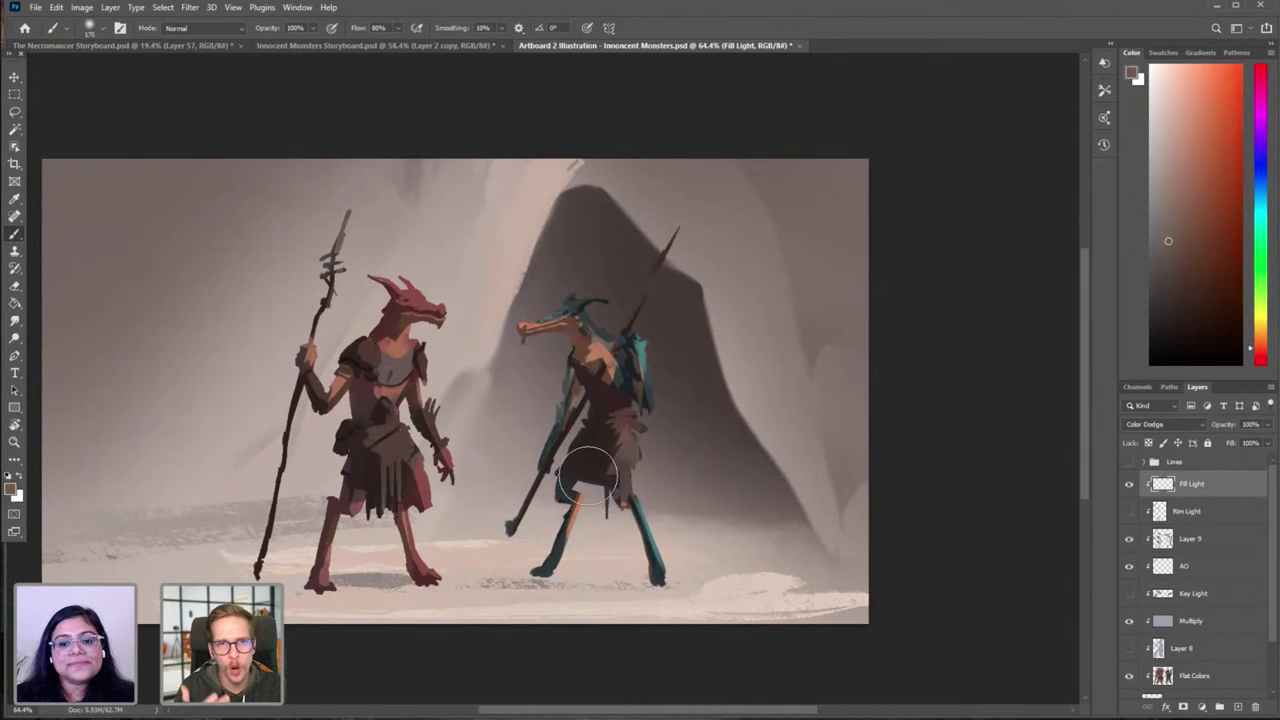
mouse_move(562, 507)
mouse_down()
mouse_move(594, 457)
mouse_move(572, 520)
mouse_up()
key(ctrl+z)
click(1184, 251)
Step: Try soft fill light strokes over the blue creature's kilt and legs, and undo them
key([)
drag(592, 448, 578, 528)
key(ctrl+z)
key(ctrl+z)
key([)
mouse_move(590, 436)
mouse_down()
mouse_move(574, 515)
mouse_move(648, 520)
mouse_up()
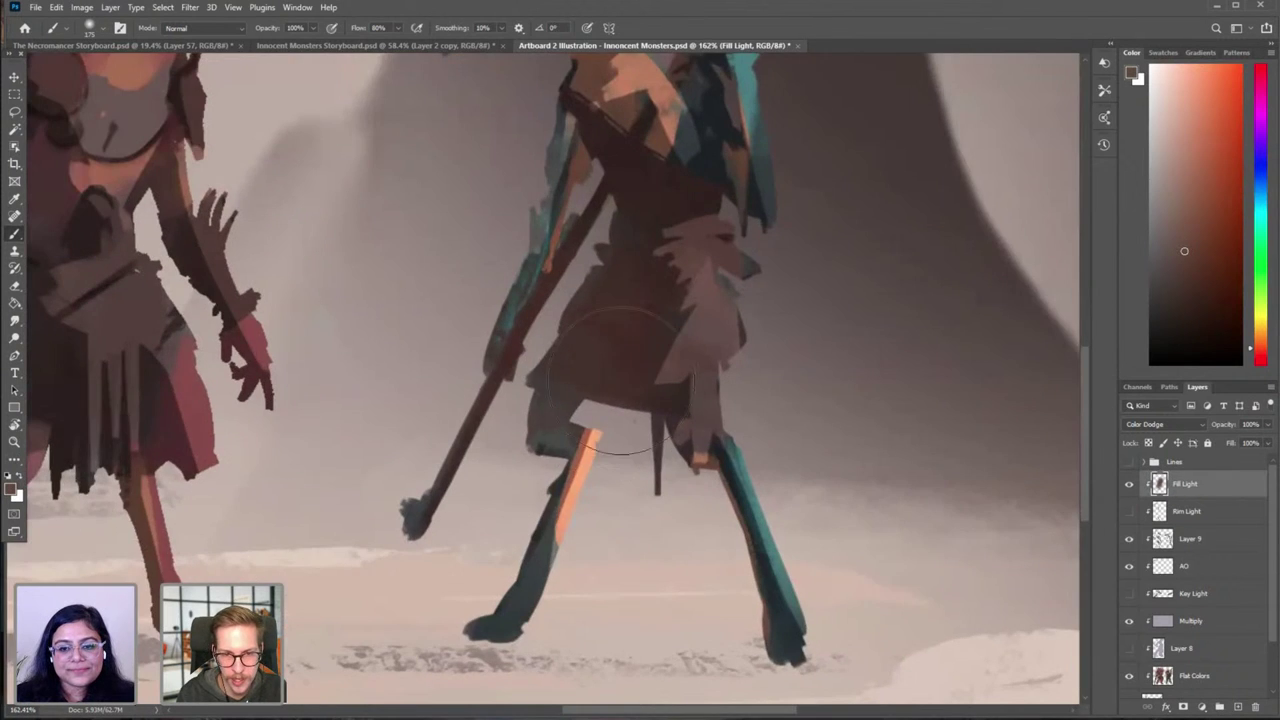
key(ctrl+z)
drag(606, 318, 545, 490)
key(ctrl+z)
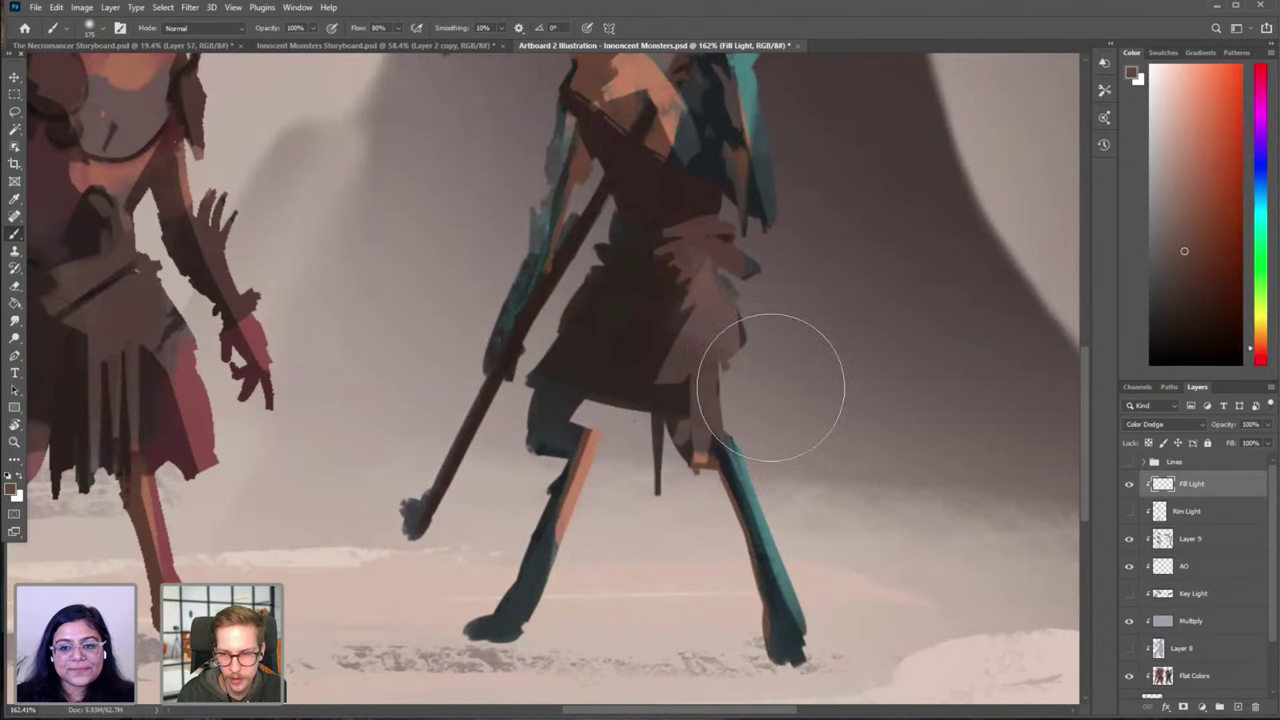
Step: Move the Fill Light layer below Layer 9 and paint soft fill light on the blue creature's kilt, retrying the strokes as needed
drag(1198, 490, 1197, 540)
scroll(1000, 530, down, 2)
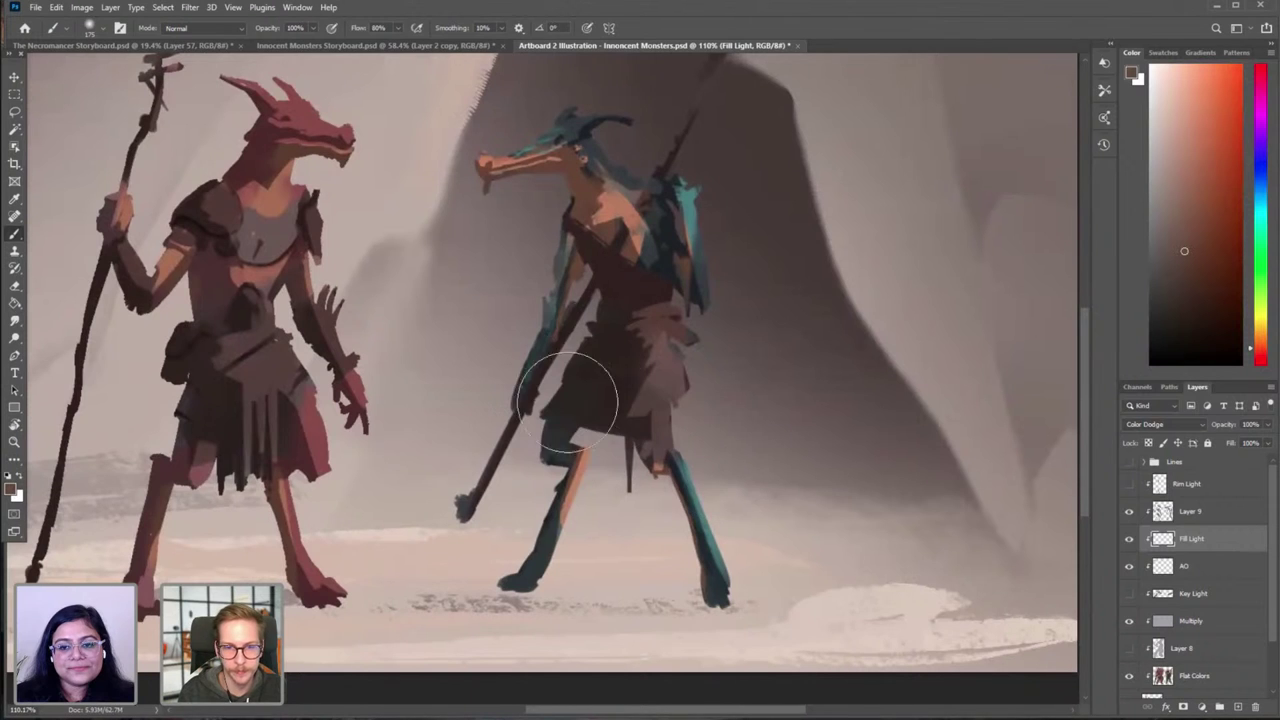
drag(568, 393, 574, 450)
key(ctrl+z)
drag(589, 371, 560, 440)
key(ctrl+z)
drag(581, 385, 573, 412)
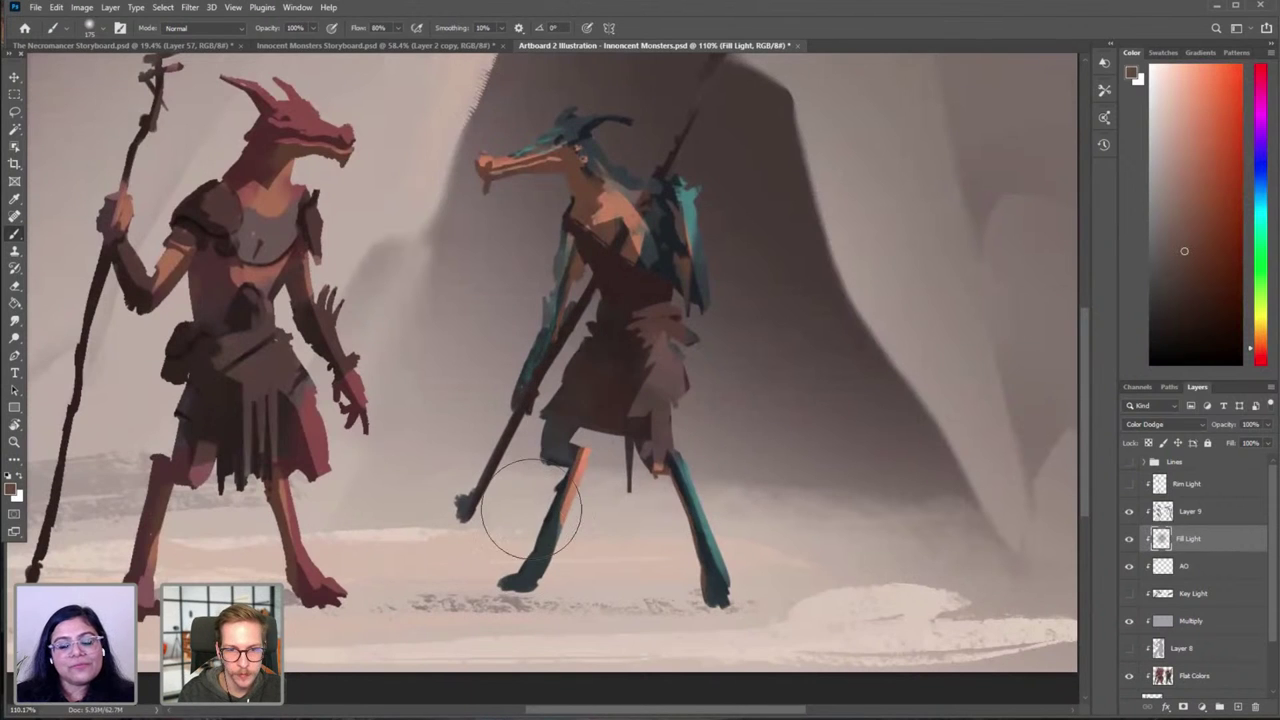
mouse_move(487, 485)
mouse_down()
mouse_move(551, 448)
mouse_move(605, 445)
mouse_up()
key(])
key(ctrl+z)
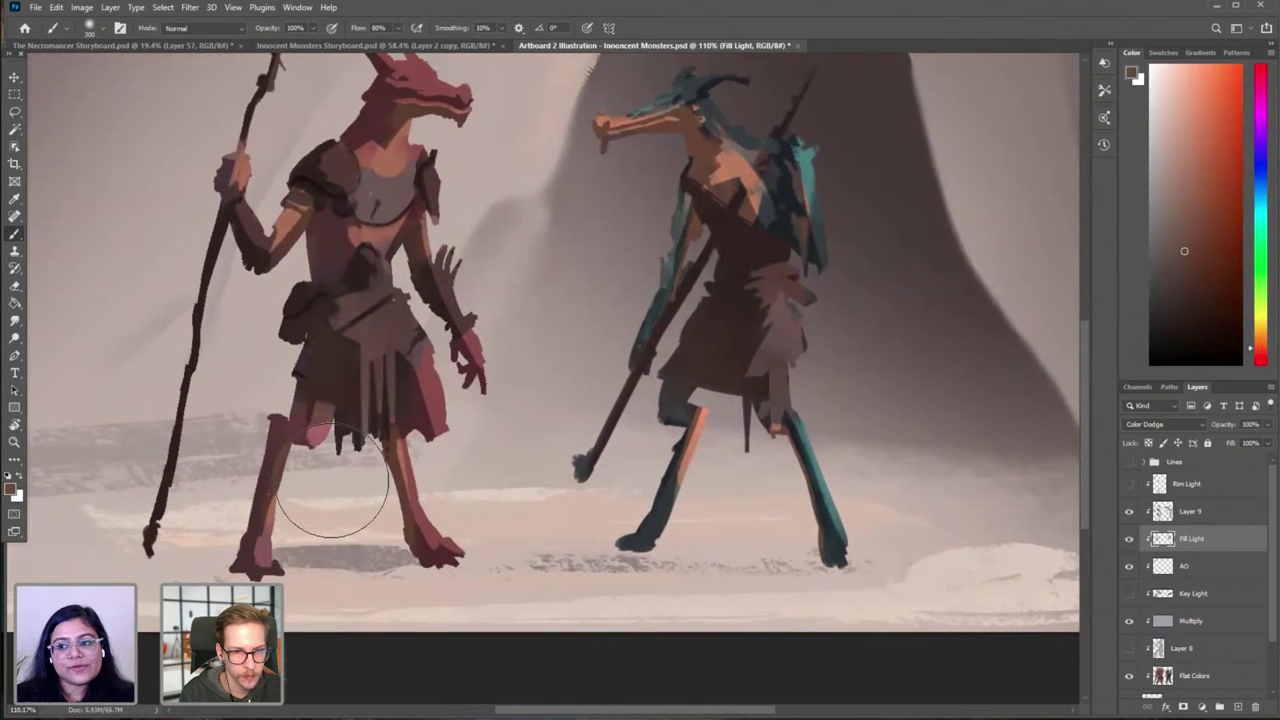
Step: Paint fill light over the lower part of the red creature's kilt with a smaller brush, retrying strokes there and on the leg
mouse_move(331, 458)
mouse_down()
mouse_move(342, 509)
mouse_move(330, 366)
mouse_move(332, 507)
mouse_move(357, 446)
mouse_move(389, 437)
mouse_up()
key(ctrl+z)
key(ctrl+z)
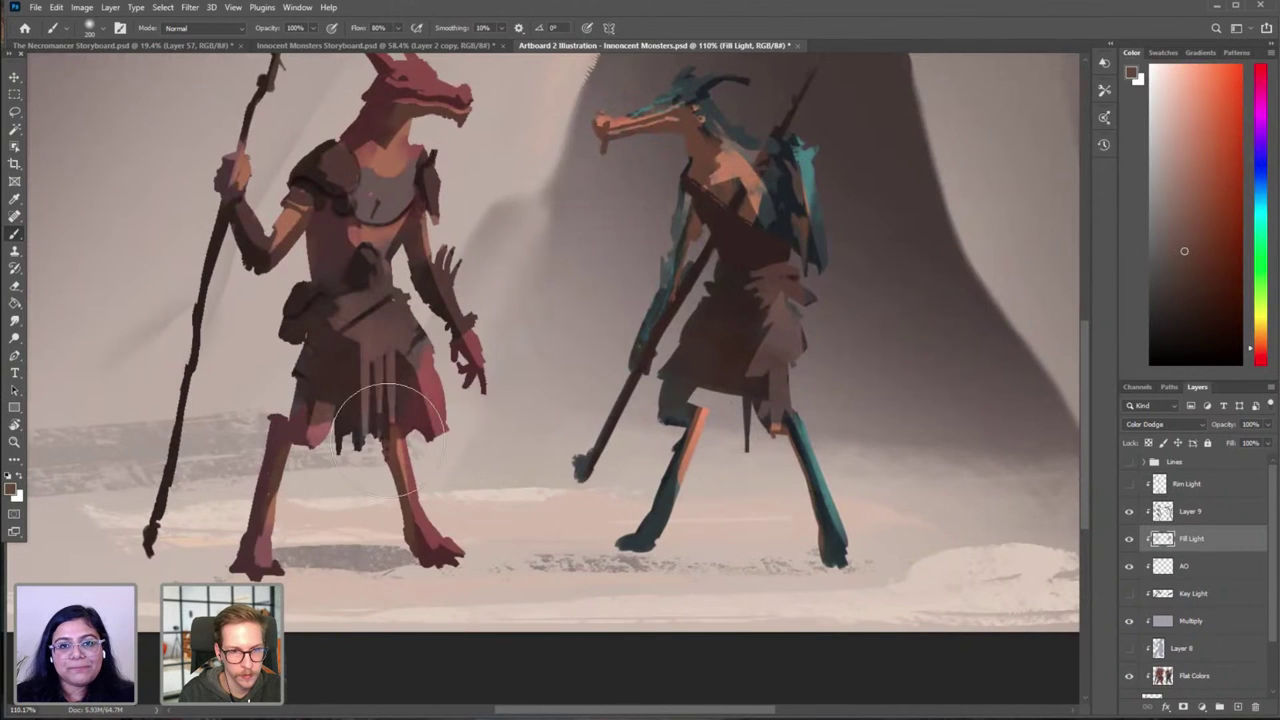
key(ctrl+z)
key([)
key([)
drag(394, 386, 389, 392)
key([)
drag(388, 485, 408, 524)
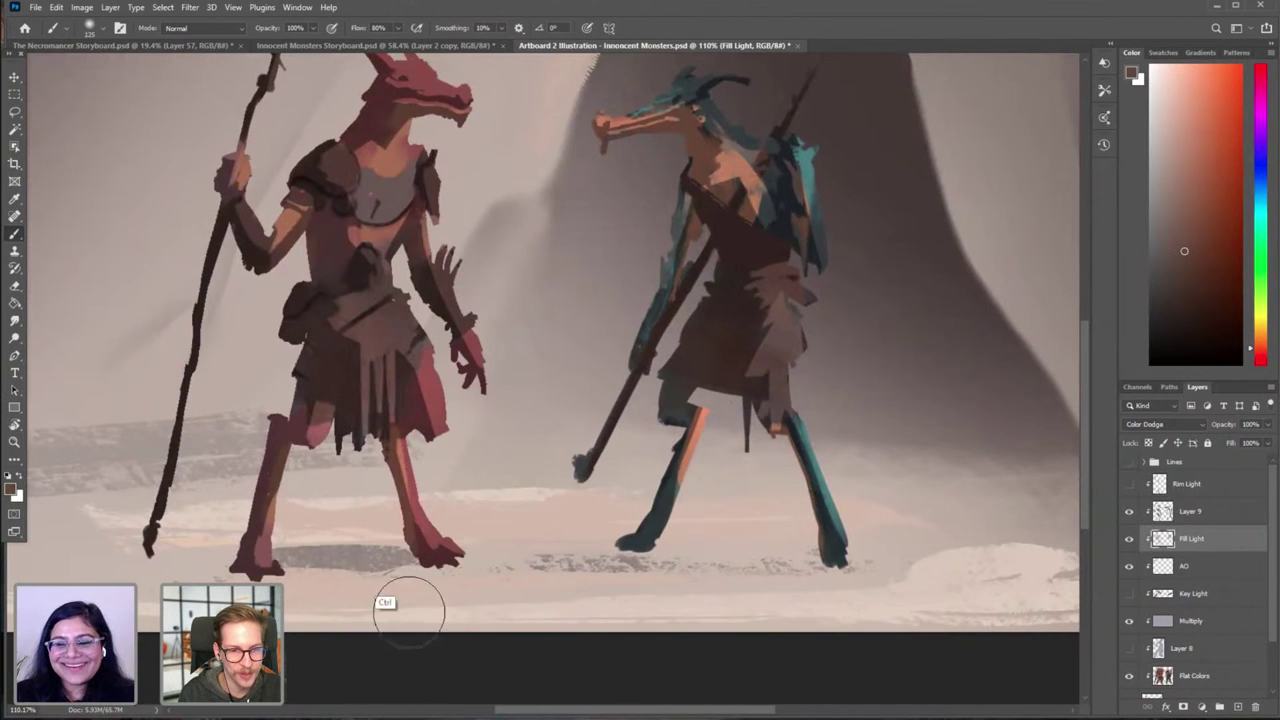
key(ctrl+z)
Step: Paint subtle fill light along the lower legs of the red and blue creatures with a 90 px brush, retrying strokes as needed
key([)
key([)
drag(254, 421, 240, 519)
key(ctrl+z)
key([)
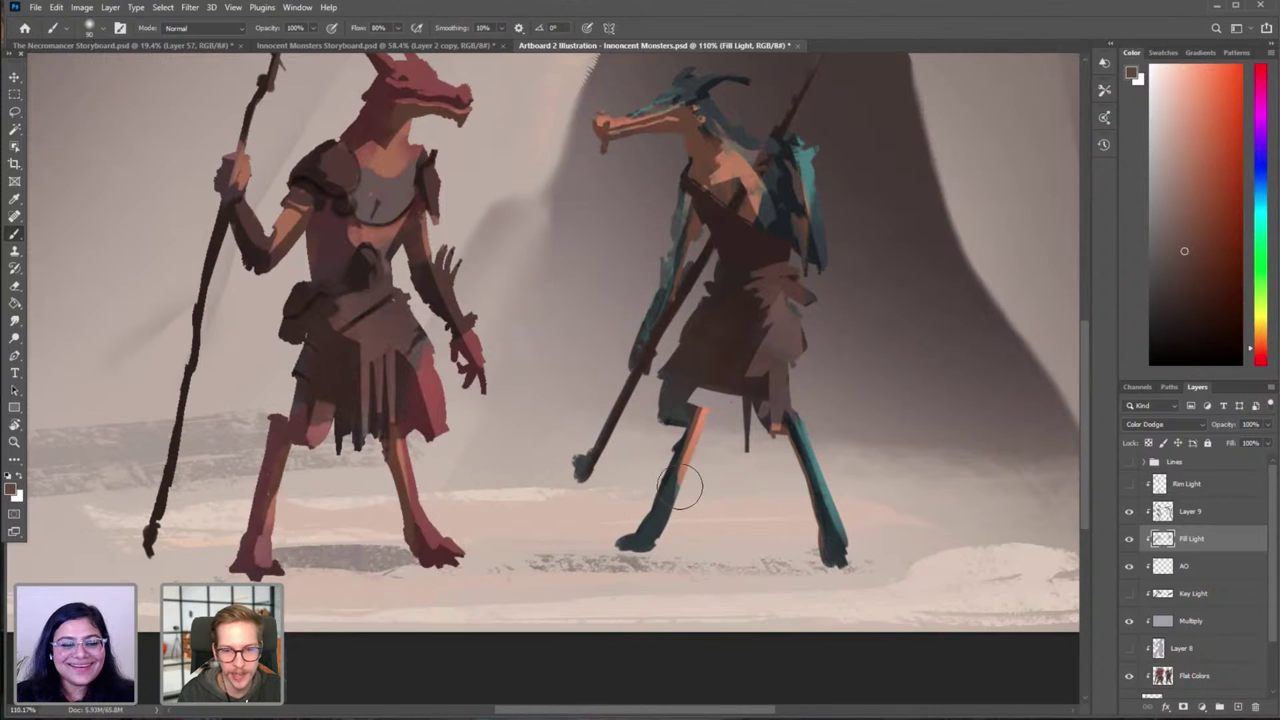
drag(662, 443, 632, 545)
key(ctrl+z)
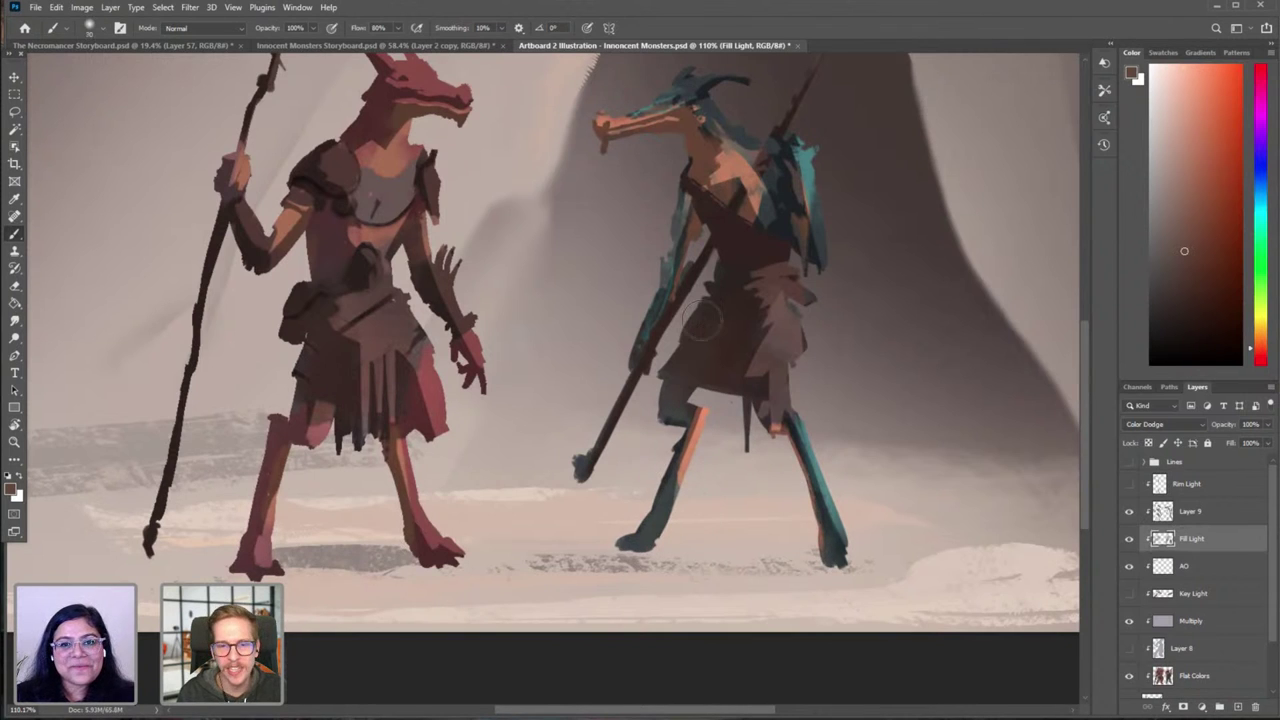
Step: Paint fill light on the hem of the blue creature's kilt above the rear leg, retrying the stroke with different brush sizes
drag(764, 375, 766, 418)
key(ctrl+z)
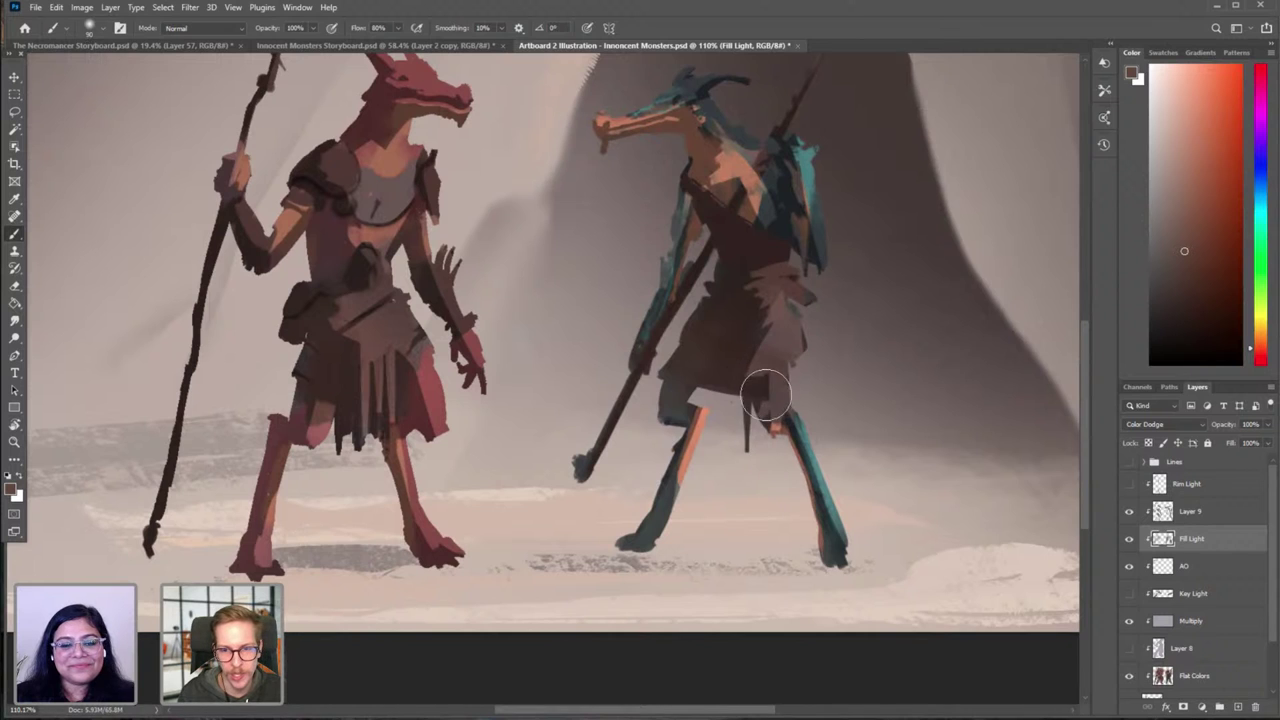
drag(762, 373, 767, 416)
key(ctrl+z)
key(])
key(])
key(])
key(])
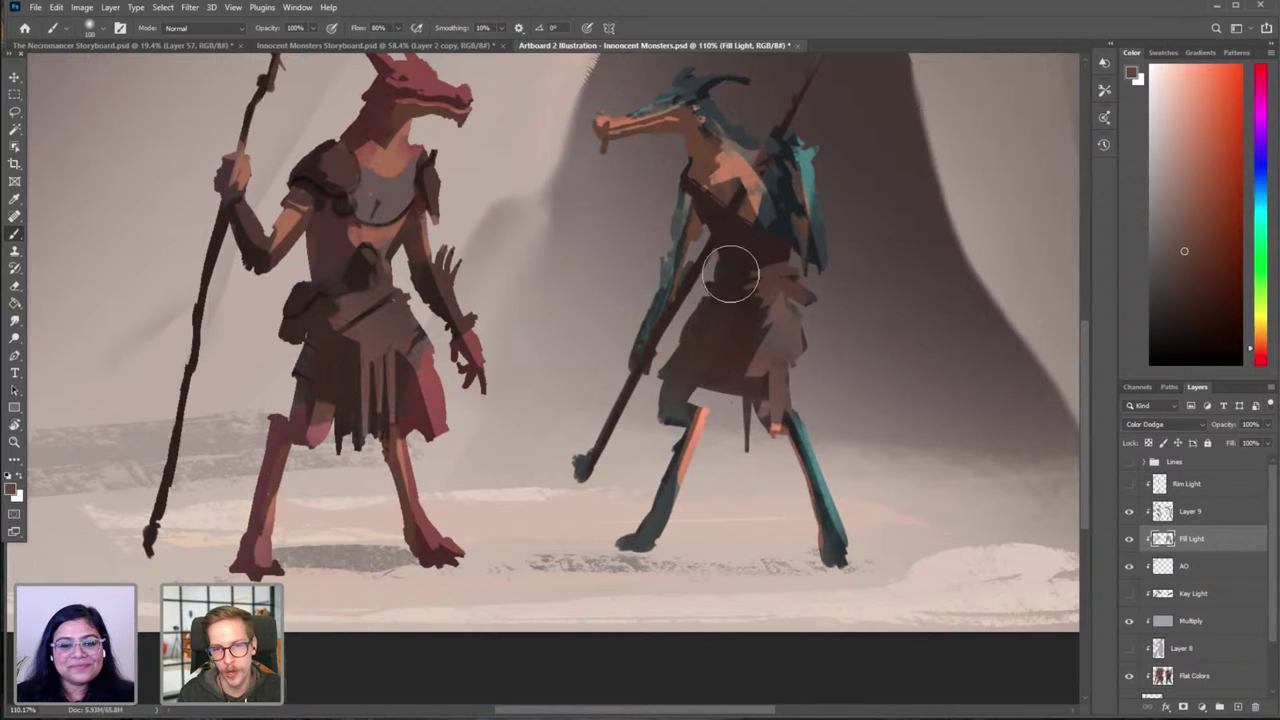
key(bracketleft)
key(bracketleft)
key(bracketleft)
key(bracketleft)
key(bracketright)
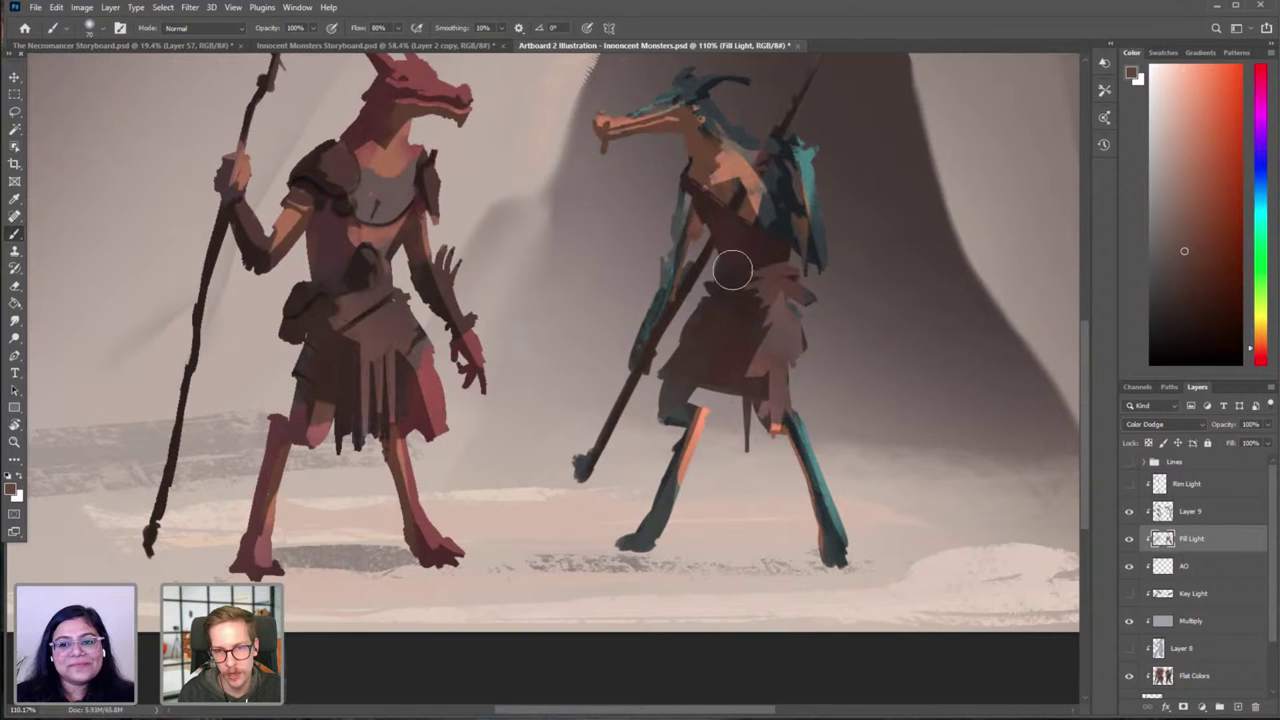
mouse_move(774, 320)
mouse_down()
mouse_move(742, 363)
mouse_move(711, 464)
mouse_move(708, 448)
mouse_up()
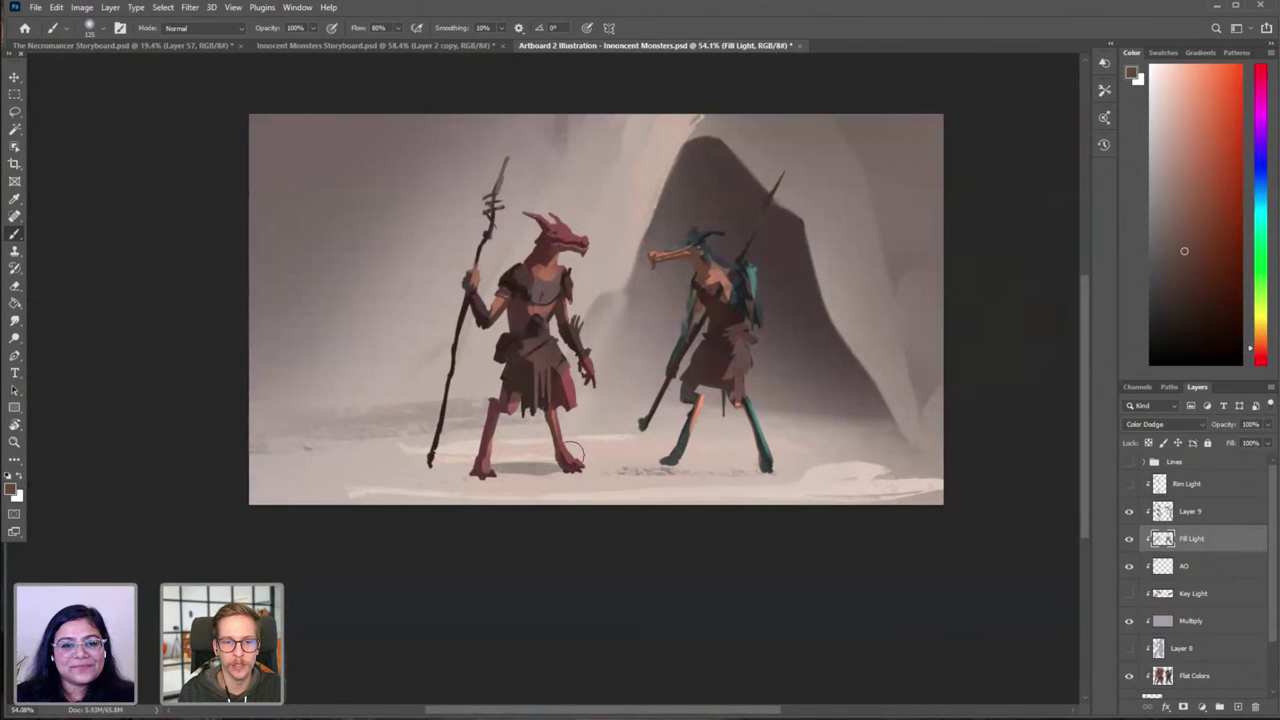
Step: Try a broad fill light from below the creatures with a lighter red-brown and a 600 px brush, and undo it
click(1183, 216)
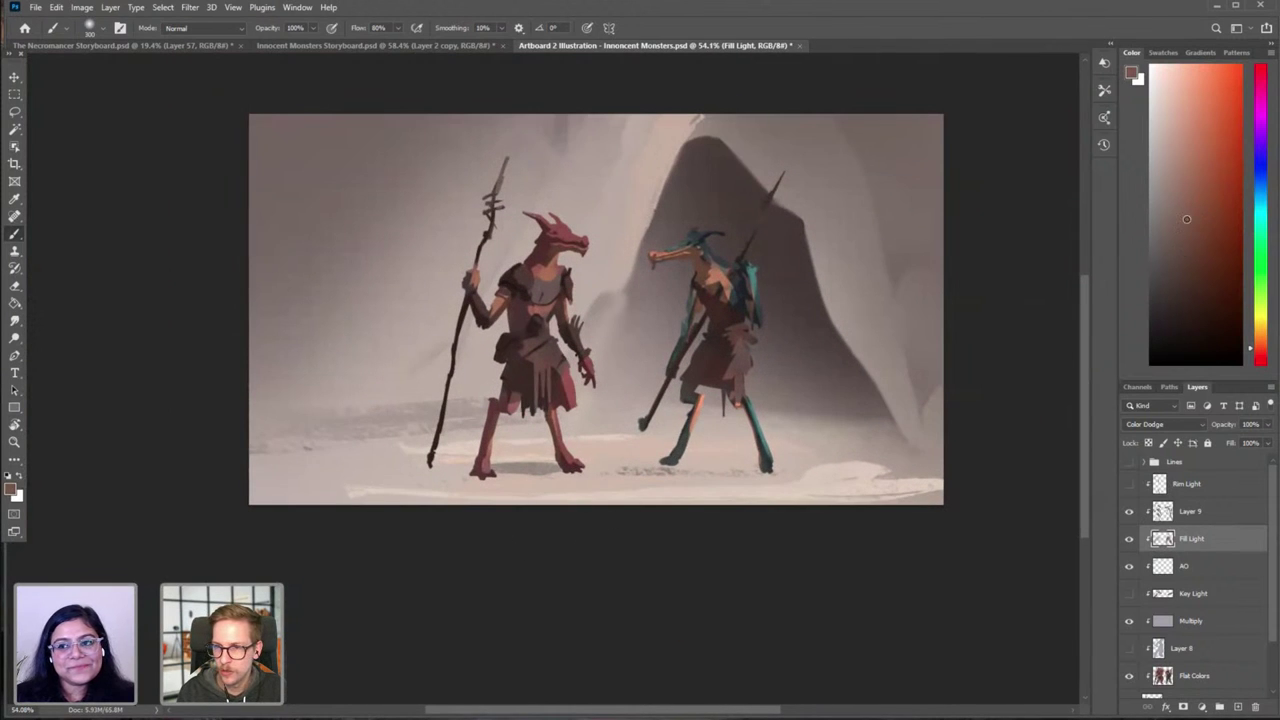
drag(566, 500, 551, 514)
key(ctrl+z)
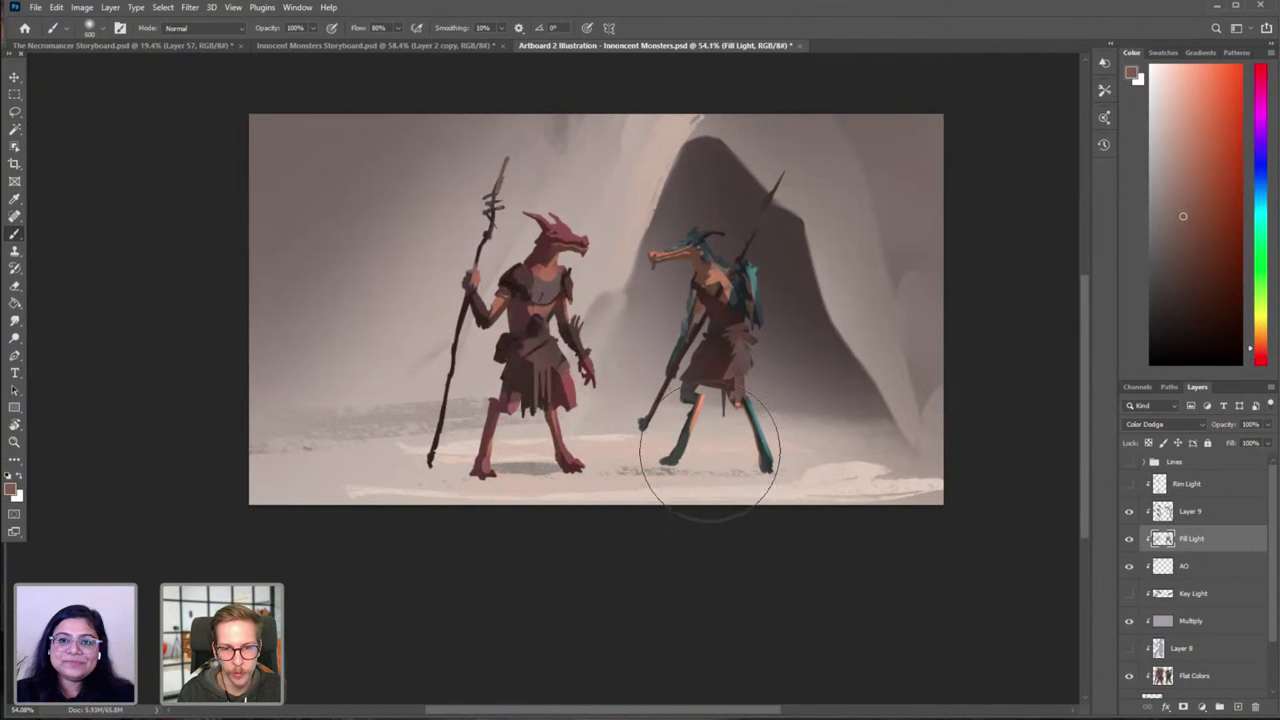
key(ctrl+z)
Step: Choose a darker red-brown and paint broad, soft fill light over the creatures' lower bodies with a 400 px brush
click(1178, 246)
click(1173, 256)
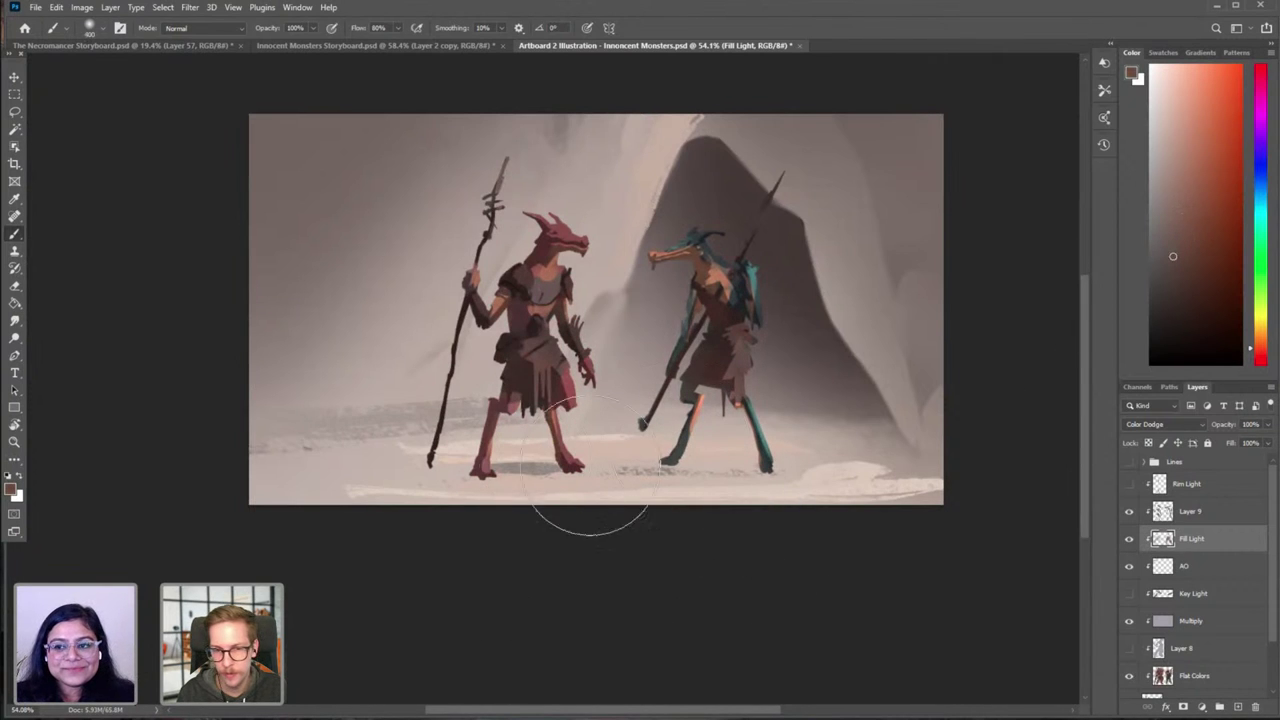
mouse_move(690, 456)
mouse_down()
mouse_move(707, 380)
mouse_move(689, 506)
mouse_up()
drag(772, 486, 768, 487)
drag(768, 487, 733, 526)
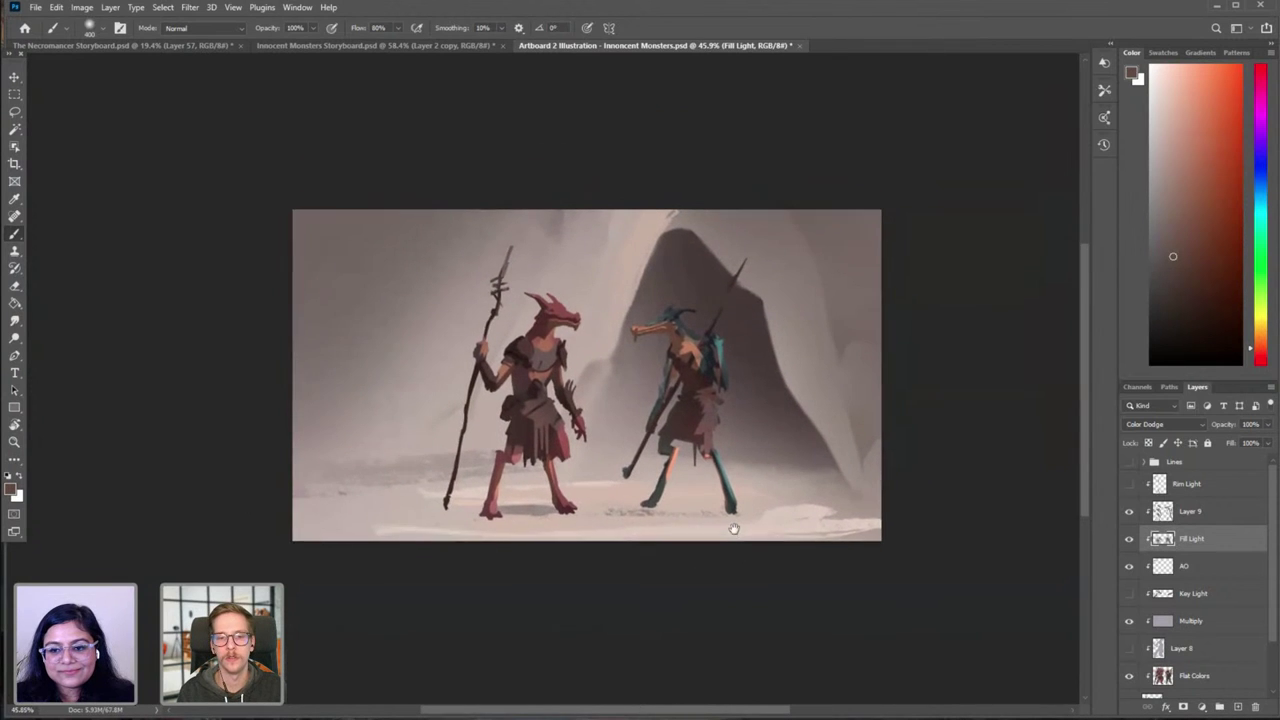
Step: Toggle the Fill Light layer's visibility repeatedly to compare the creatures with and without it
click(1129, 541)
click(1129, 541)
click(1130, 540)
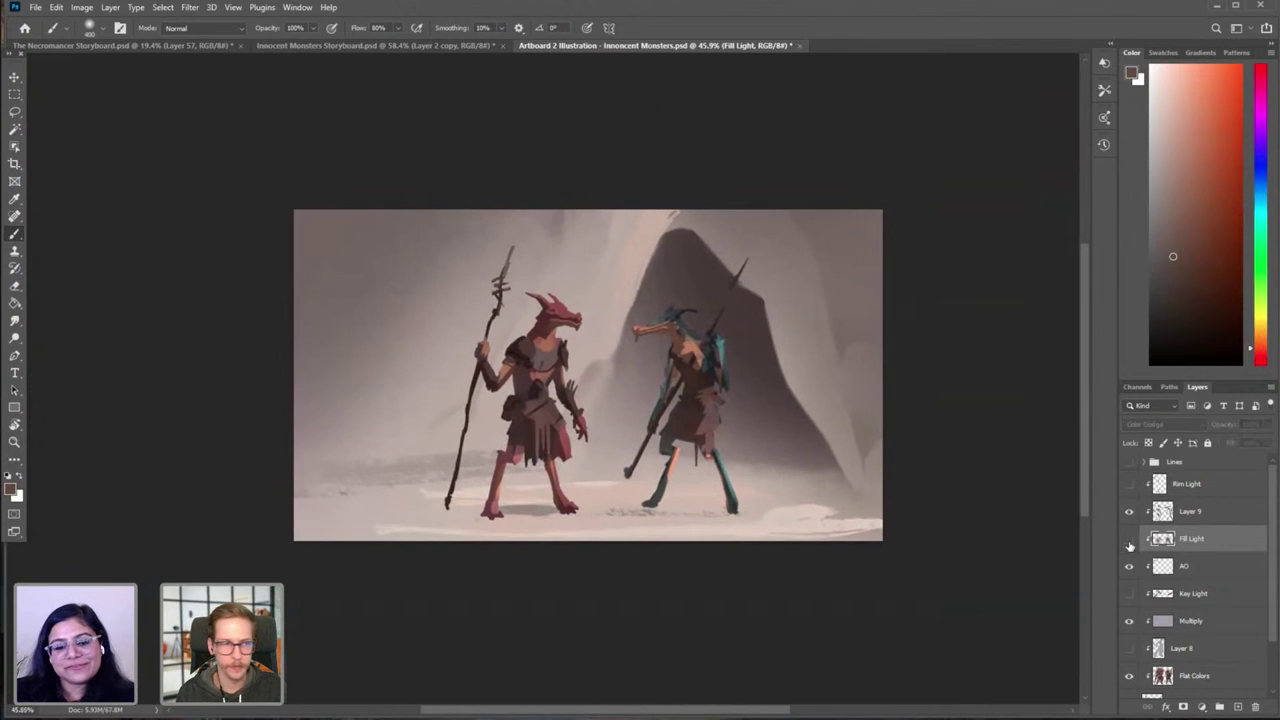
click(1130, 541)
click(1129, 543)
click(1129, 543)
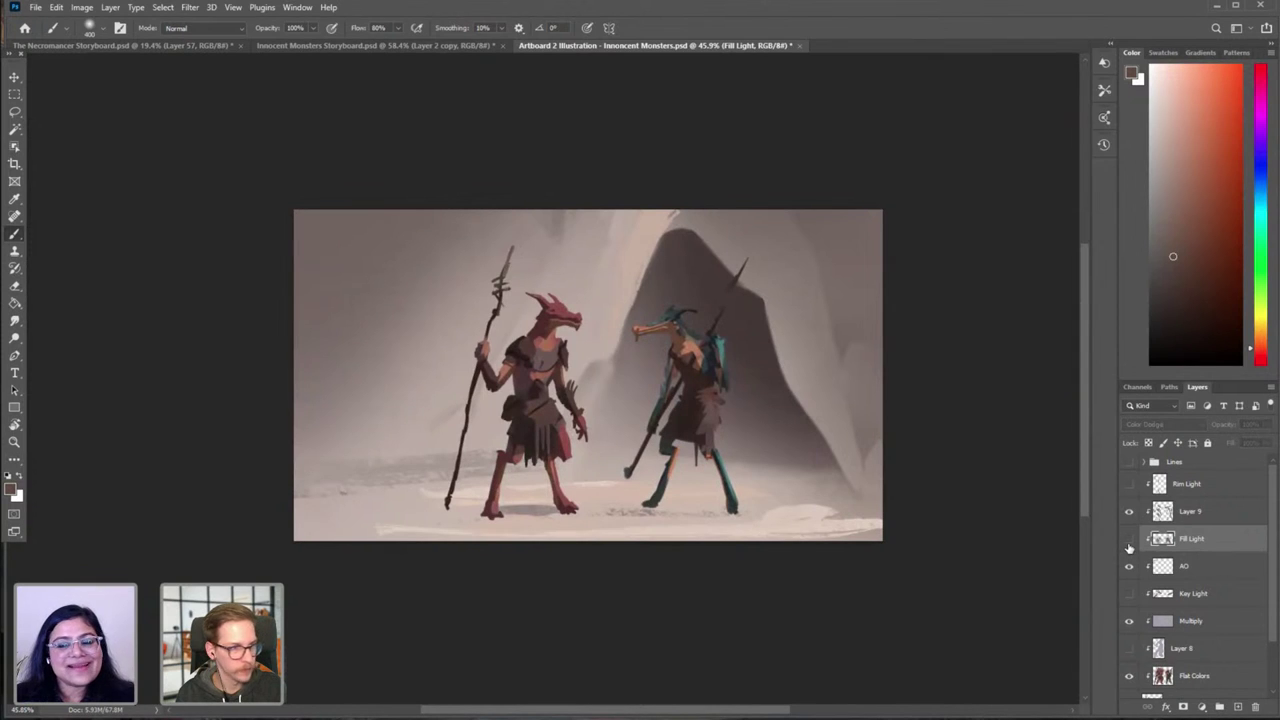
click(1130, 540)
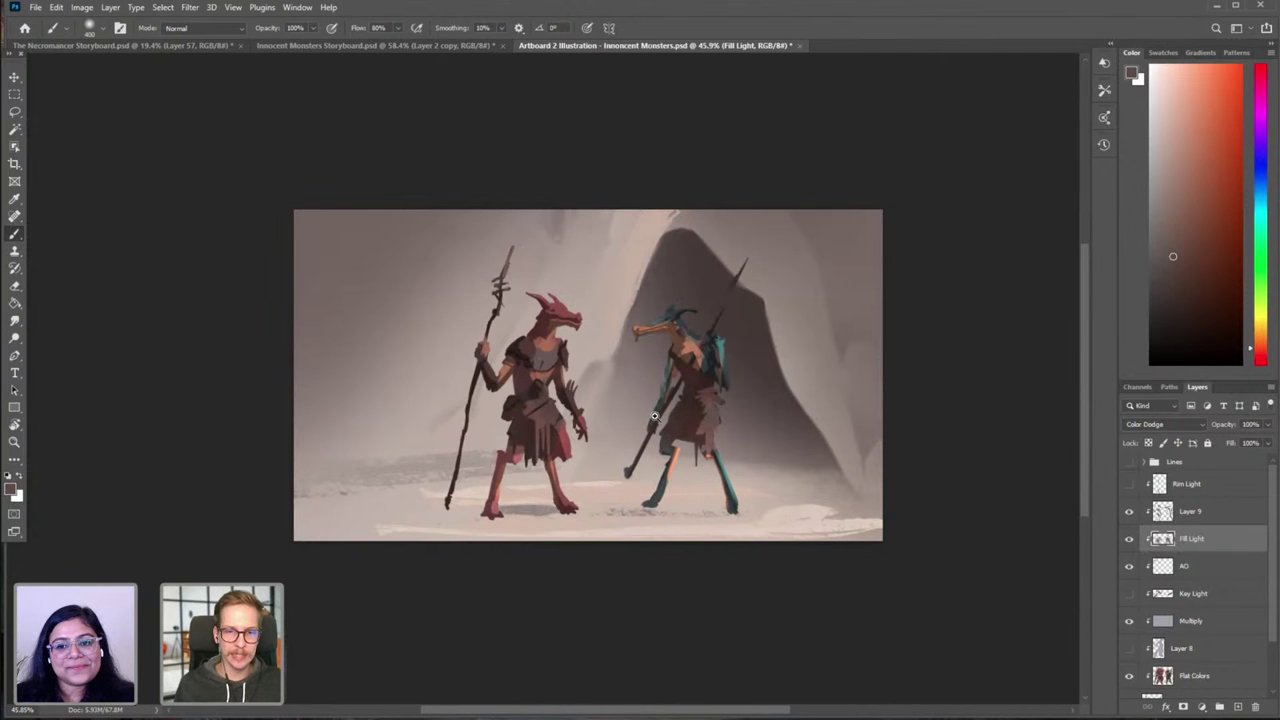
Step: Select Layer 3, the creatures' base silhouette layer, and switch to the hard-edged Sampled Brush 10 3
mouse_move(657, 416)
mouse_down()
mouse_move(708, 391)
mouse_move(646, 393)
mouse_move(666, 393)
mouse_up()
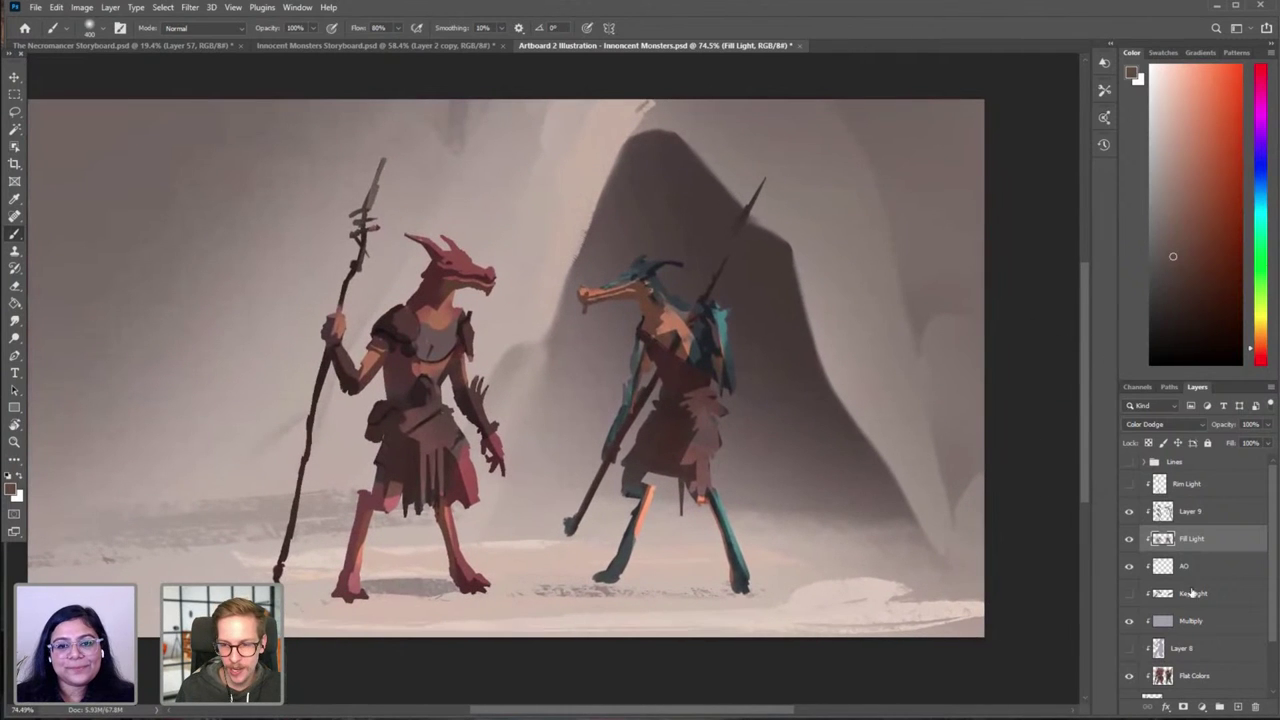
scroll(1193, 597, down, 2)
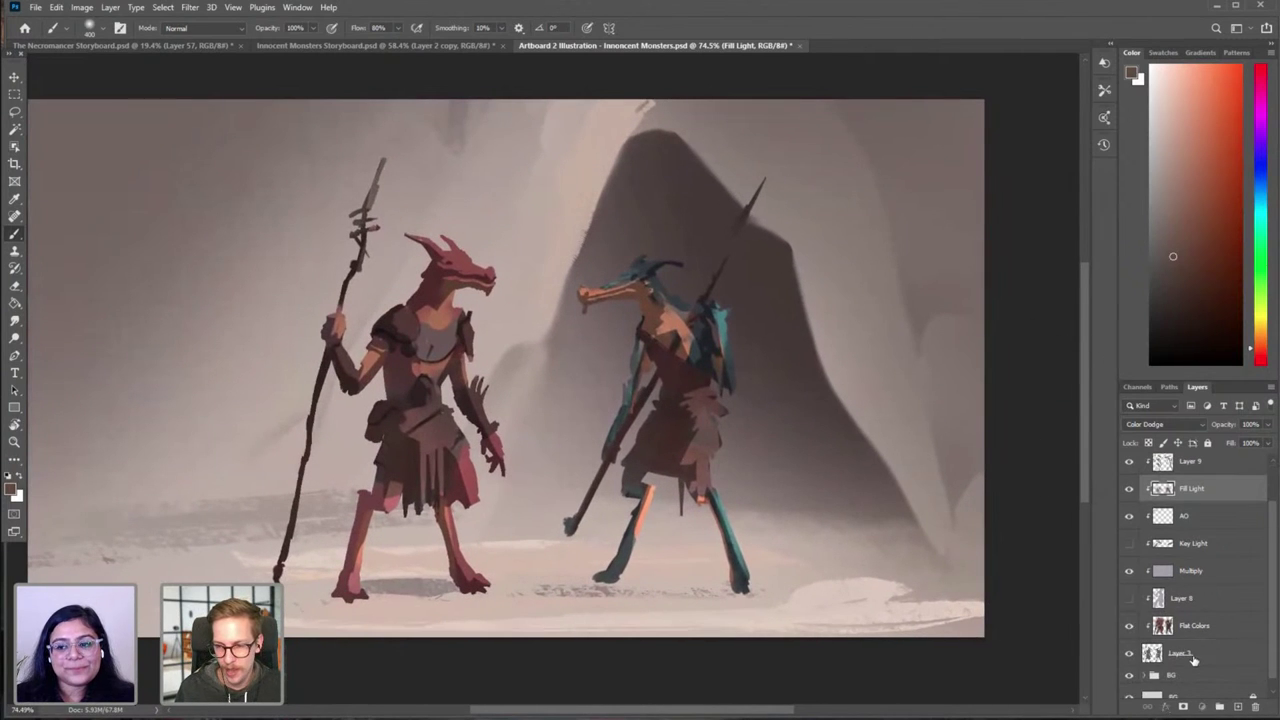
click(1185, 653)
right_click(674, 290)
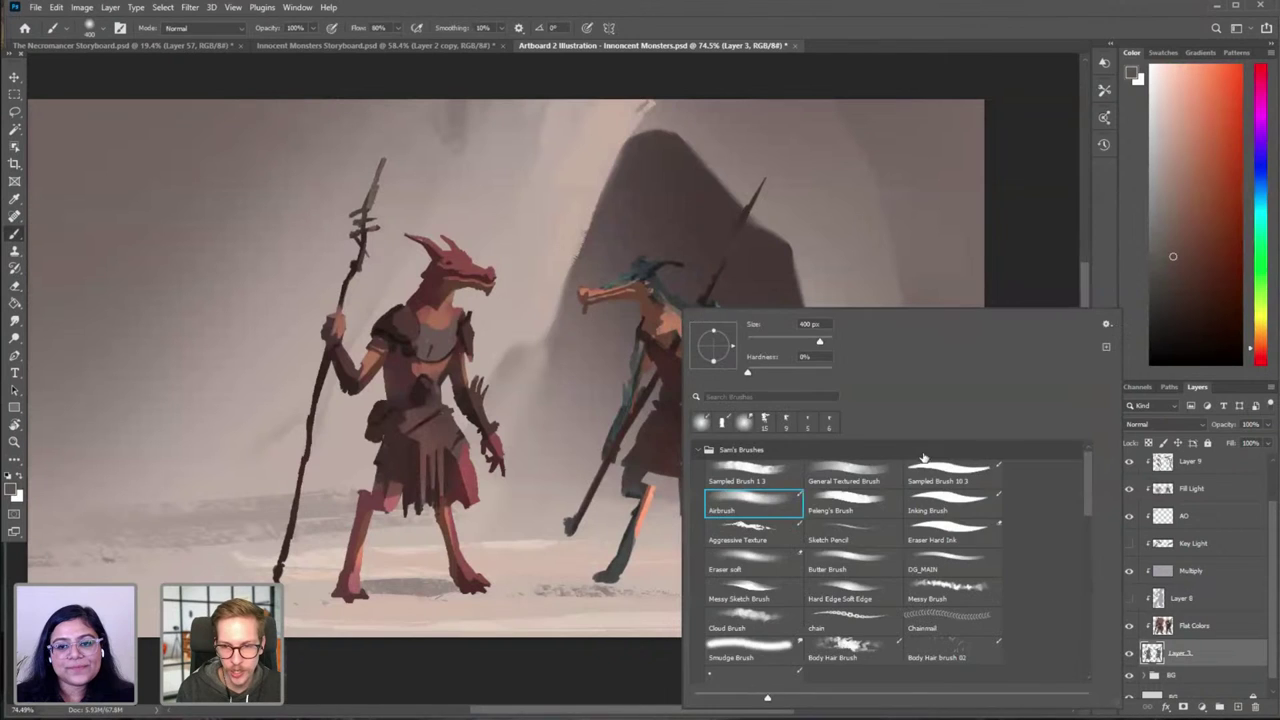
click(952, 472)
click(1040, 236)
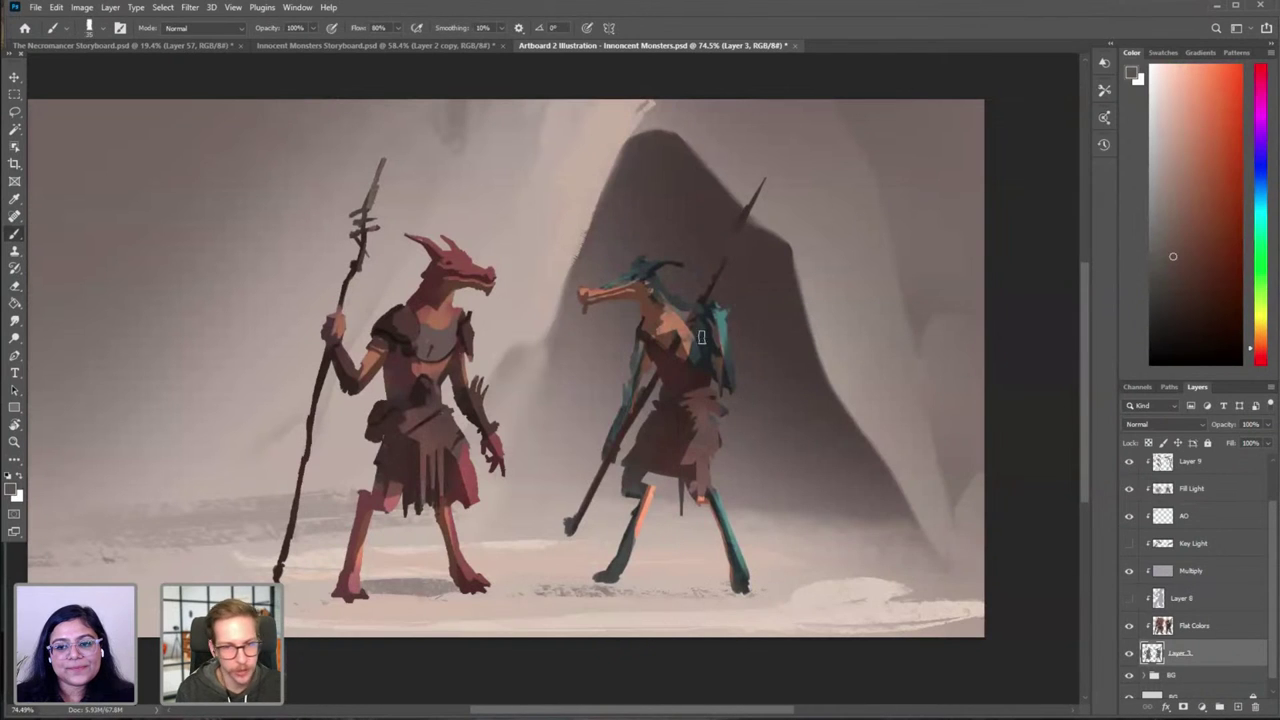
Step: Hide Flat Colors, sample dark blue-grey from the blue creature's neck to refine its silhouette on Layer 3, and show Flat Colors again
click(1129, 626)
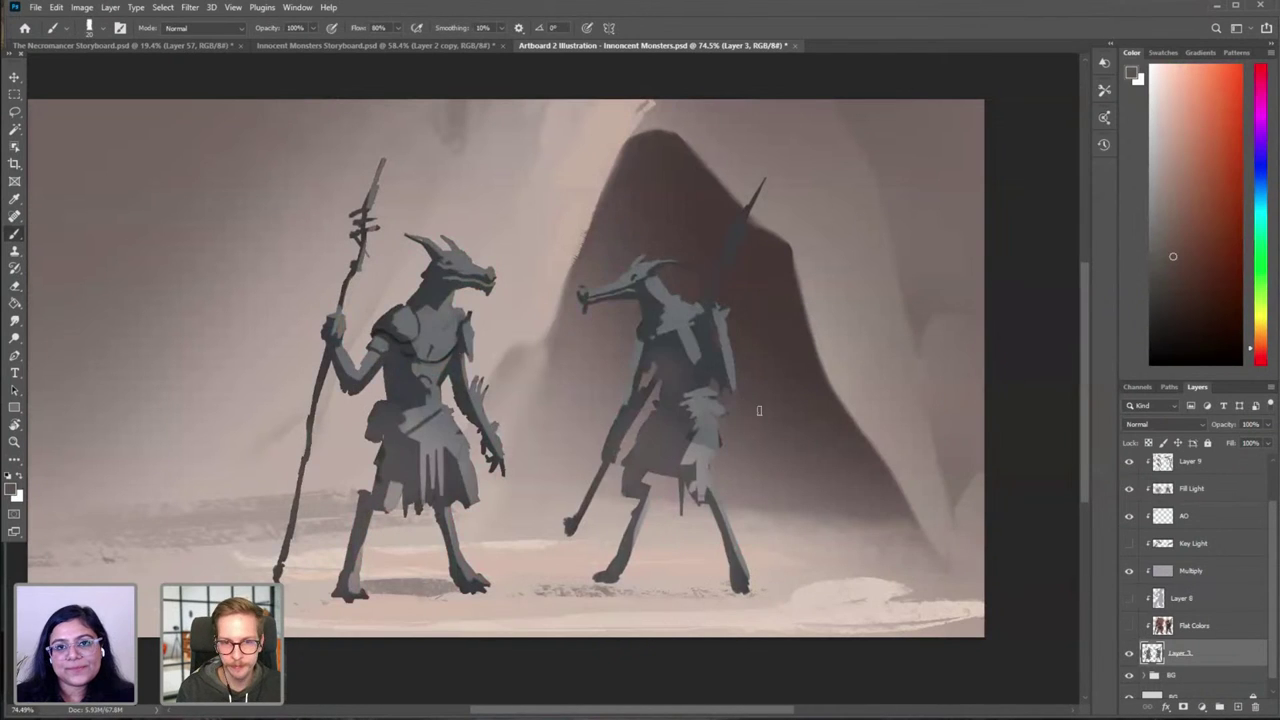
alt+click(657, 298)
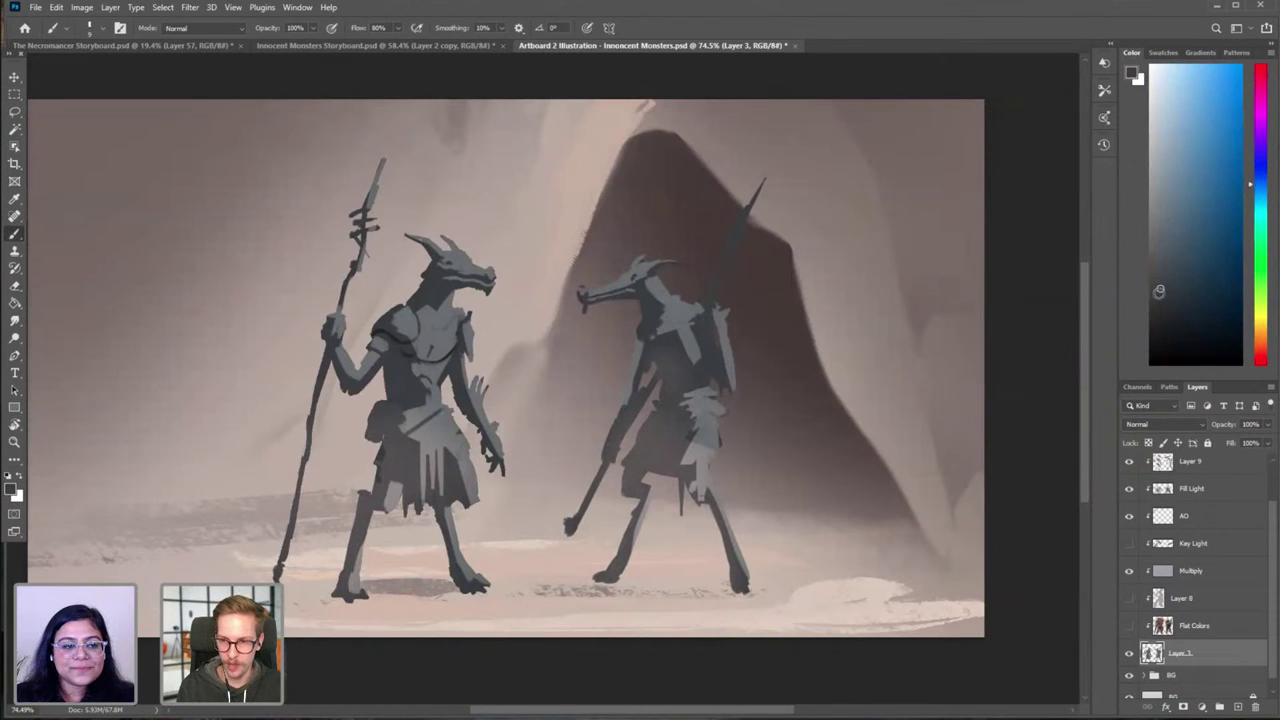
click(1129, 626)
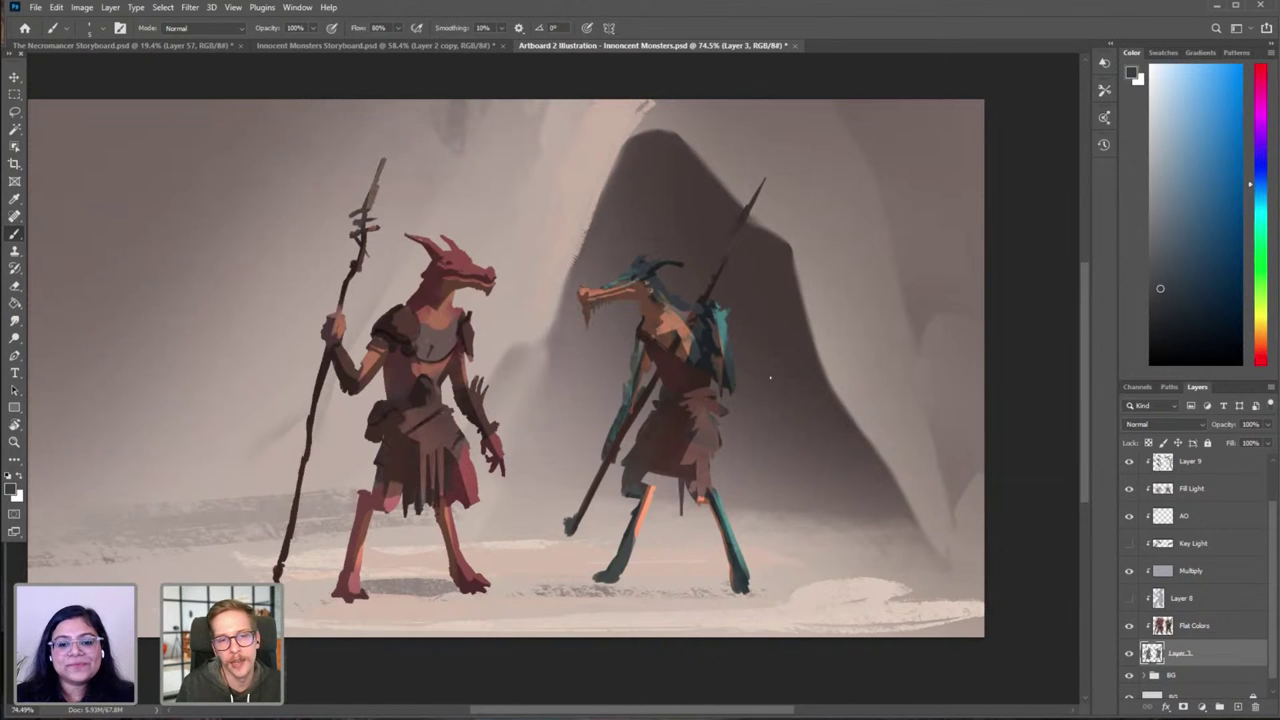
Step: Switch to The Necromancer Storyboard and examine its painted panels, closing in on the skeleton and the hunched zombie
scroll(770, 378, down, 2)
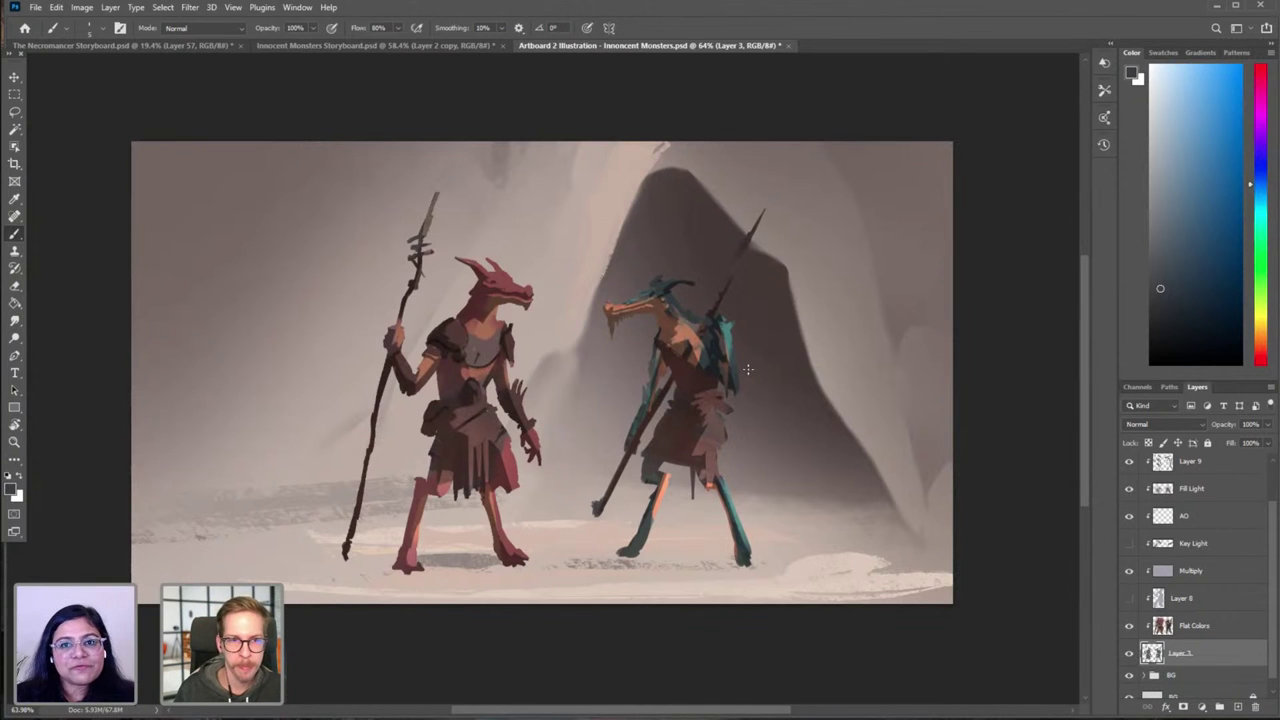
click(364, 47)
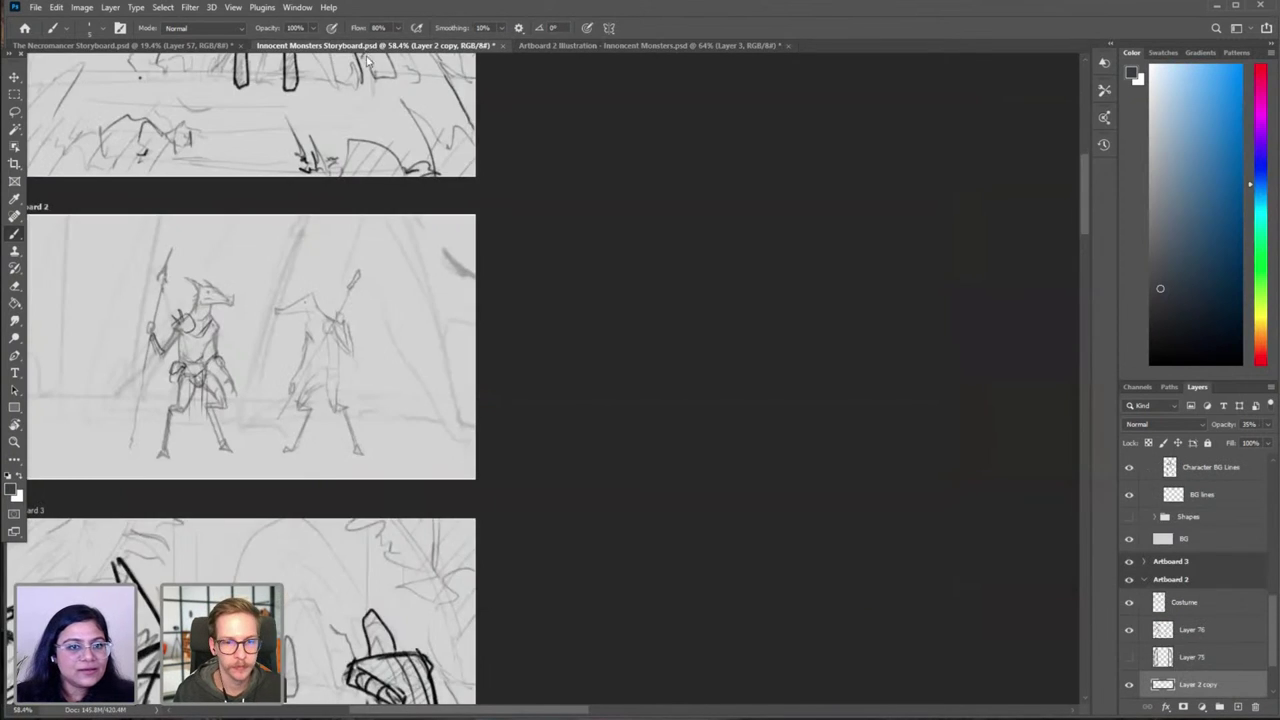
click(143, 47)
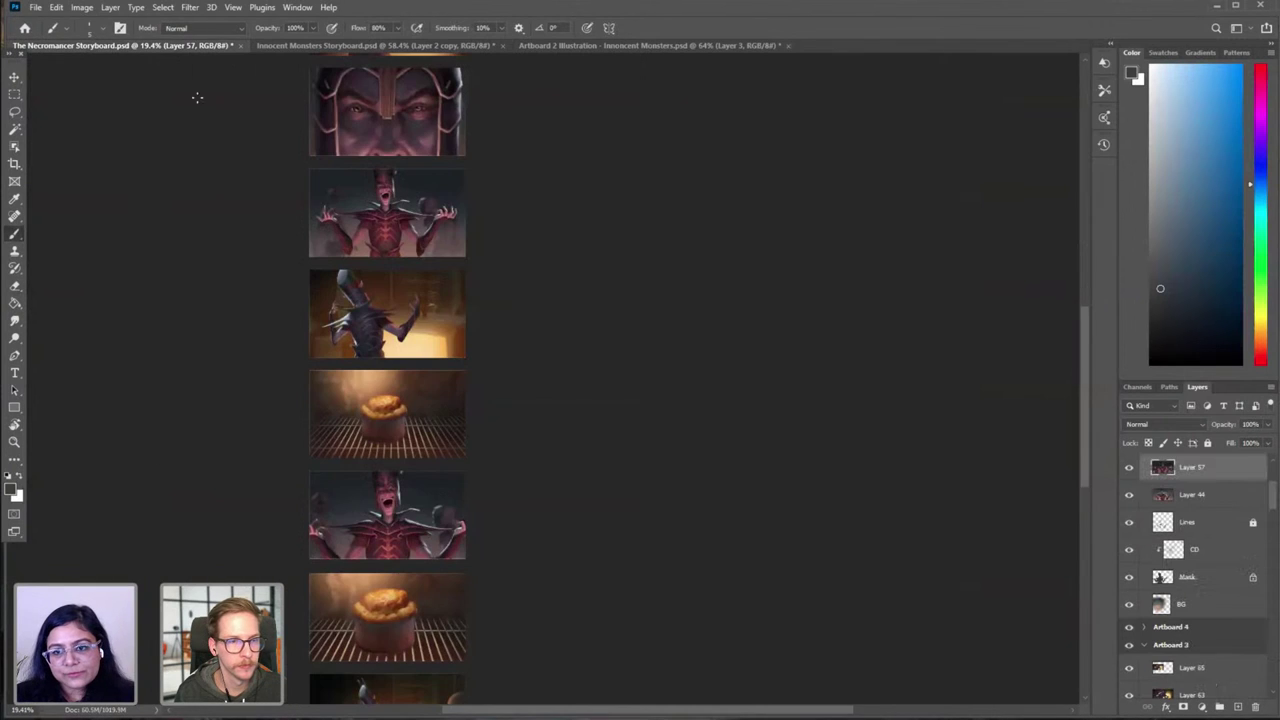
scroll(417, 241, down, 2)
drag(402, 261, 424, 339)
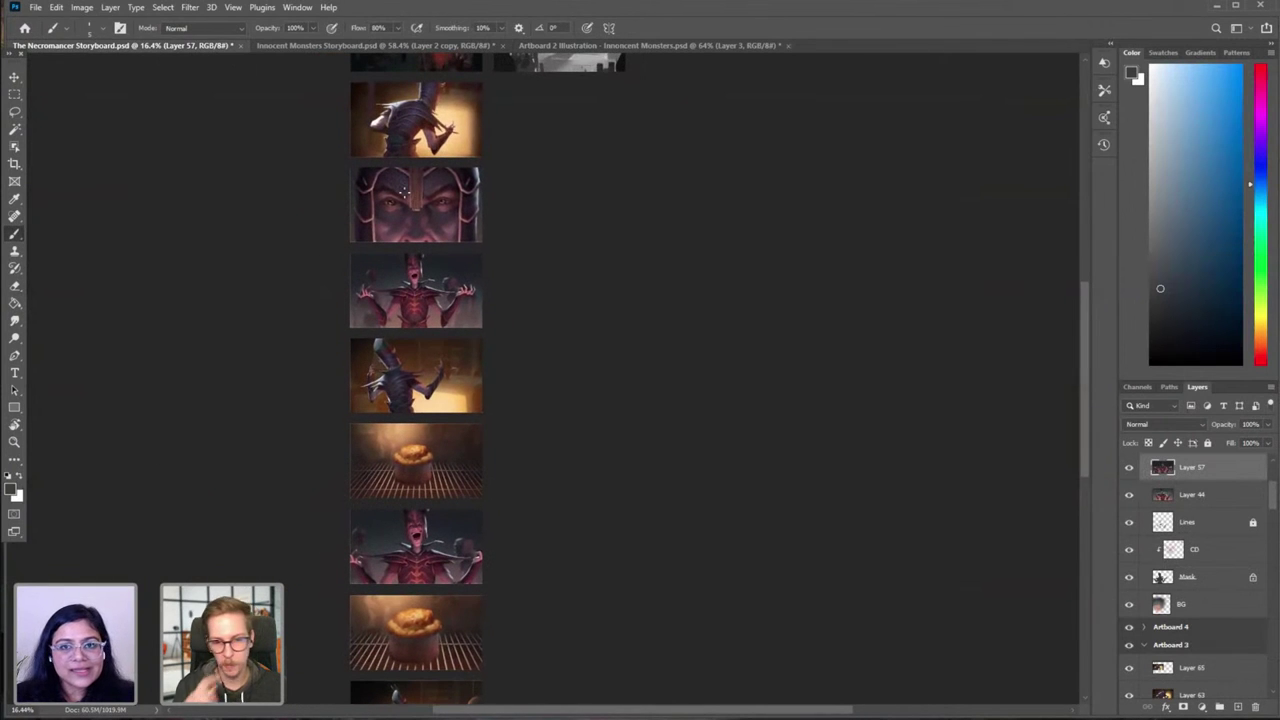
scroll(417, 380, up, 4)
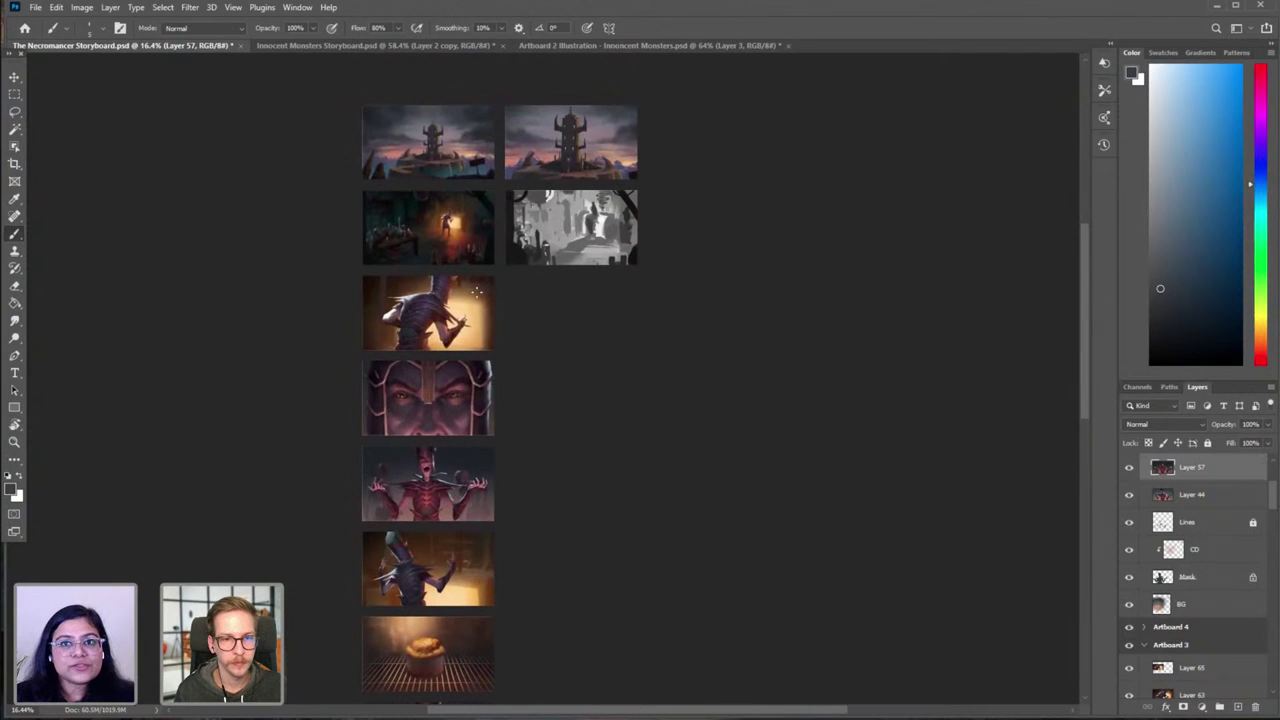
scroll(504, 454, down, 8)
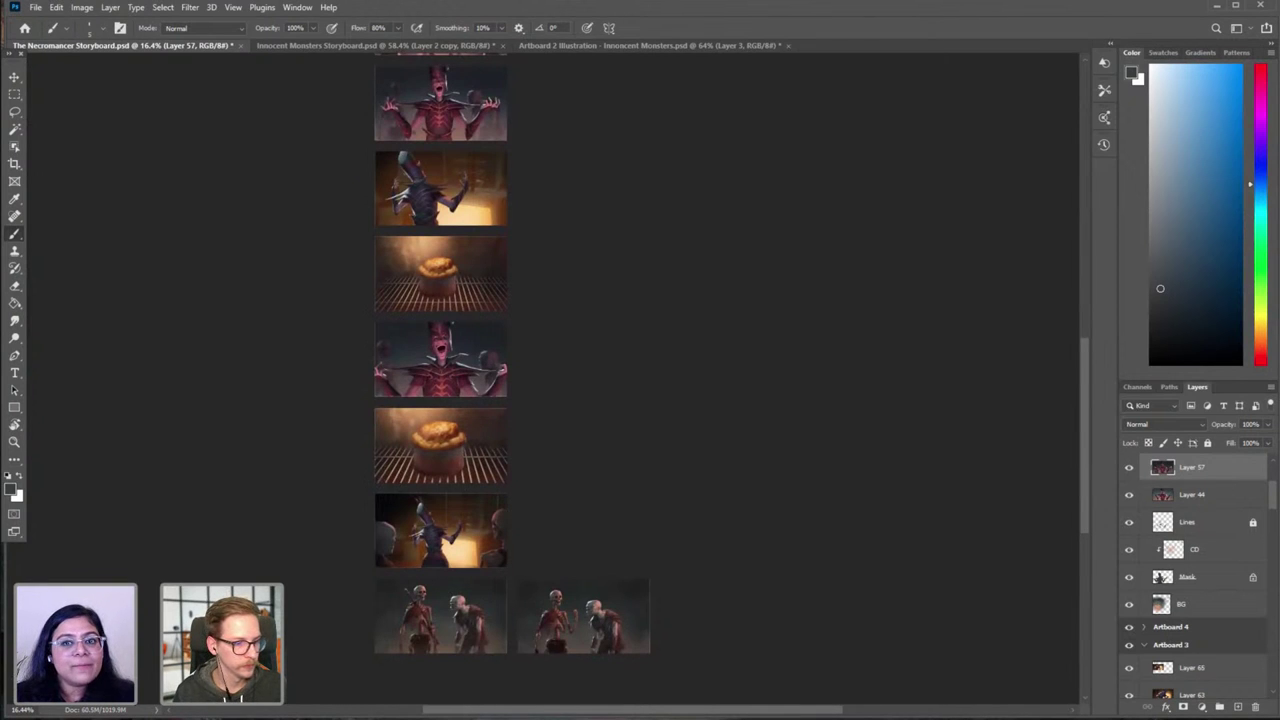
drag(443, 636, 508, 470)
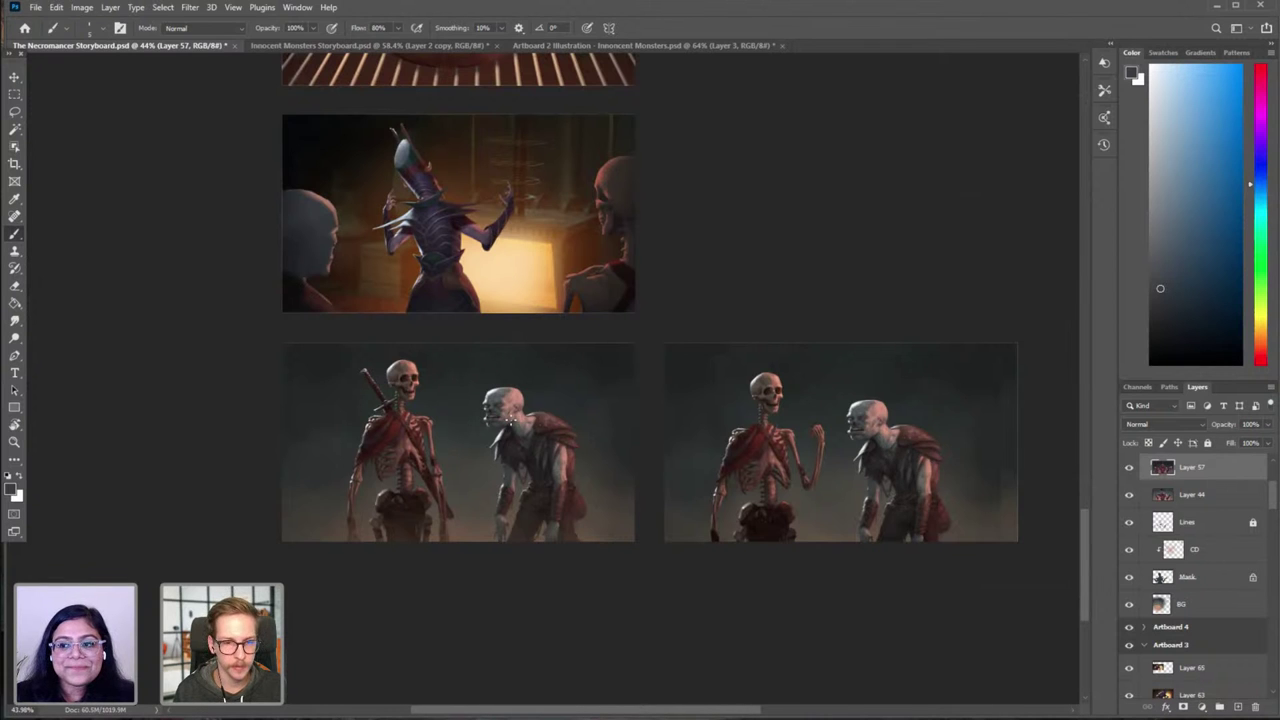
scroll(505, 410, up, 5)
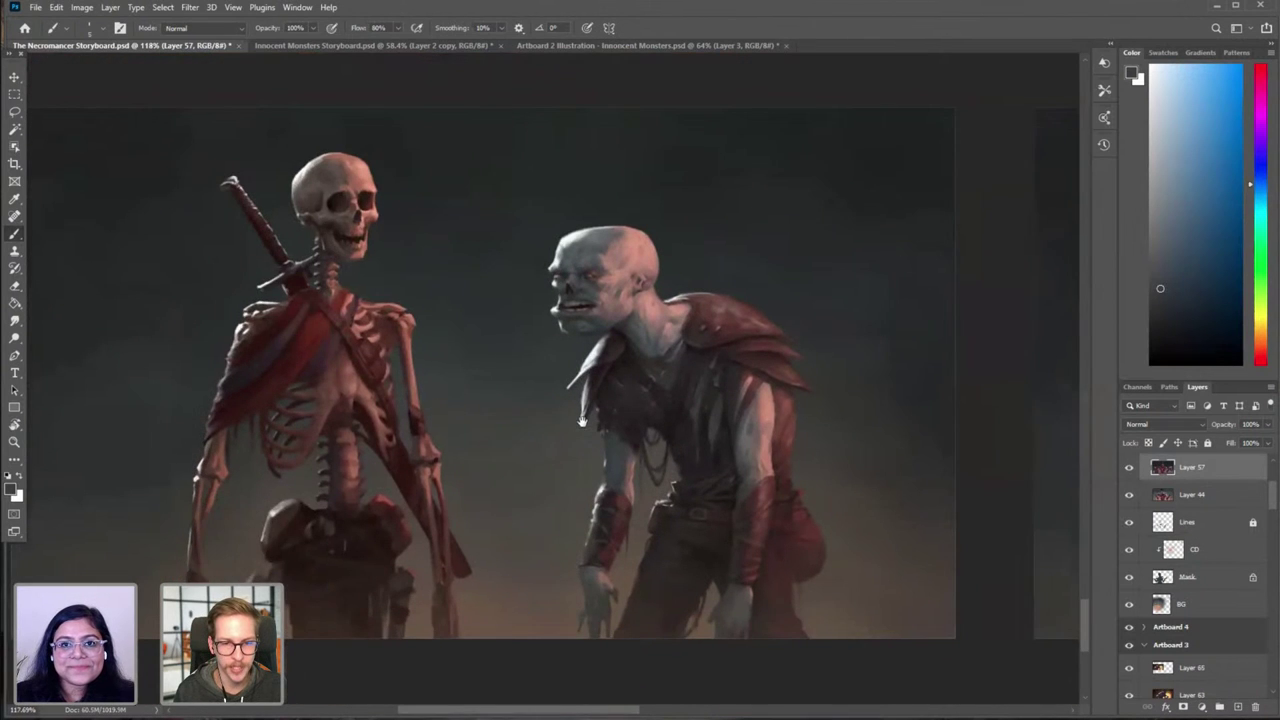
scroll(508, 410, up, 2)
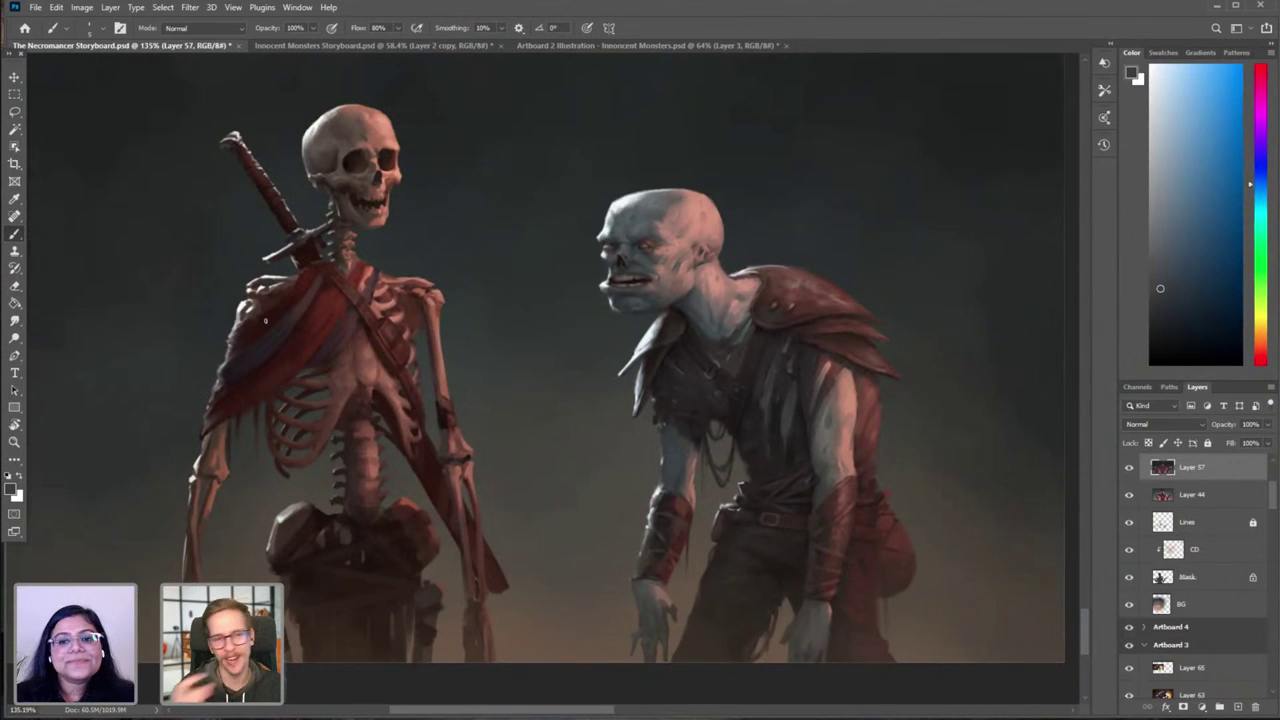
Step: Compare the two skeleton and zombie panels, and review the Necromancer panels back up to the tower scenes
drag(395, 231, 335, 236)
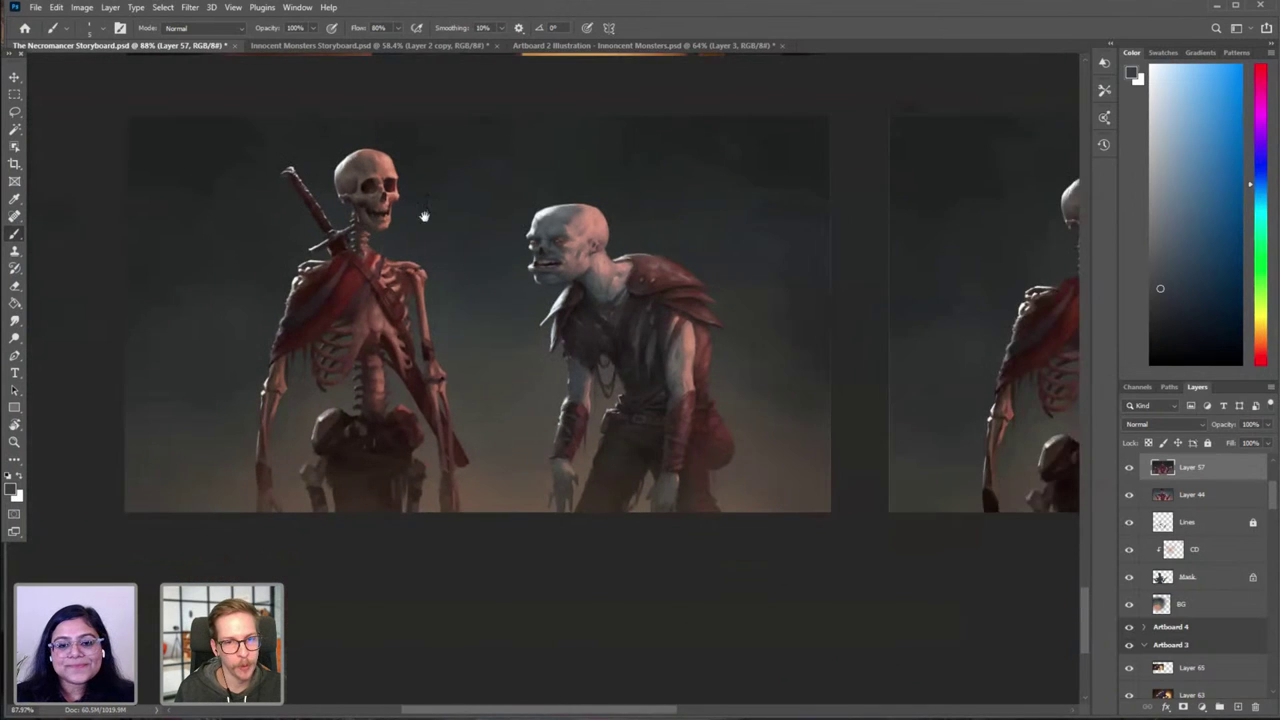
drag(522, 167, 300, 223)
drag(544, 242, 465, 246)
drag(626, 272, 580, 540)
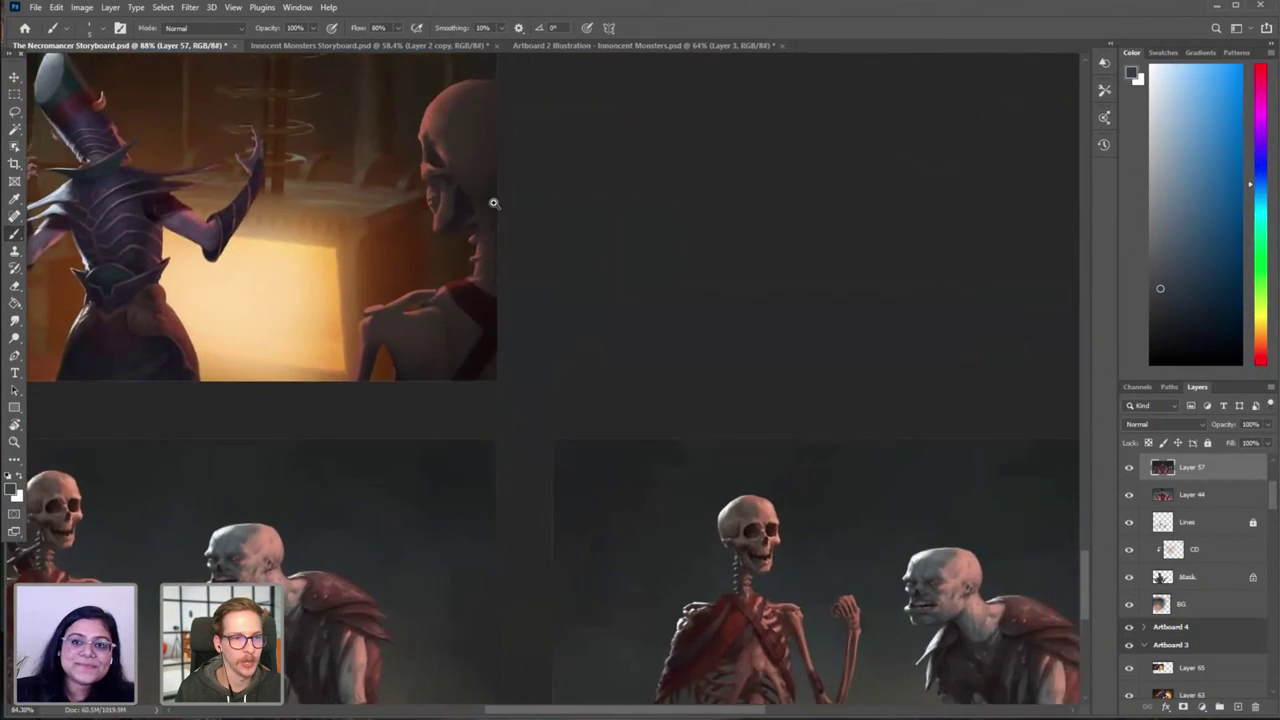
drag(491, 203, 400, 200)
drag(375, 198, 590, 560)
drag(425, 256, 461, 580)
drag(497, 108, 500, 422)
drag(504, 225, 500, 520)
drag(512, 133, 503, 530)
drag(501, 290, 508, 449)
drag(504, 337, 500, 680)
drag(520, 90, 503, 455)
drag(515, 320, 518, 680)
drag(499, 98, 500, 196)
scroll(500, 195, up, 10)
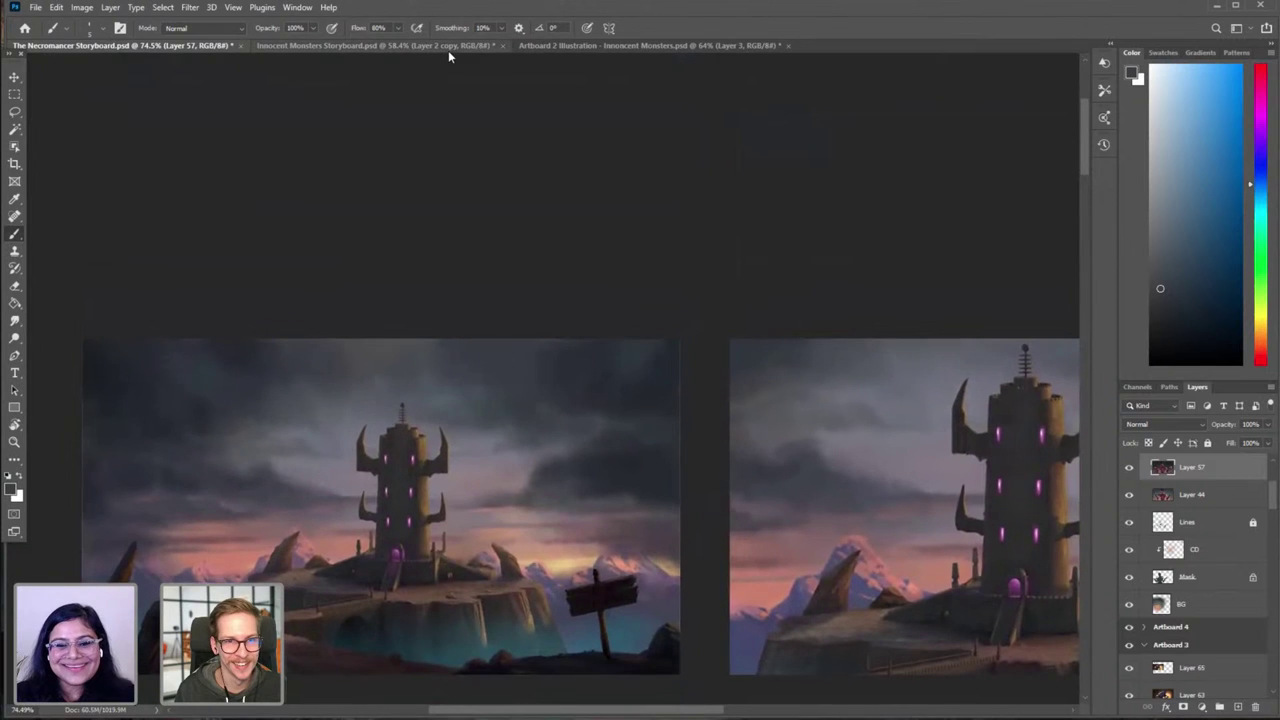
Step: Examine the Innocent Monsters Storyboard sketches from Artboard 1 onward, checking them against the creature illustration
click(380, 45)
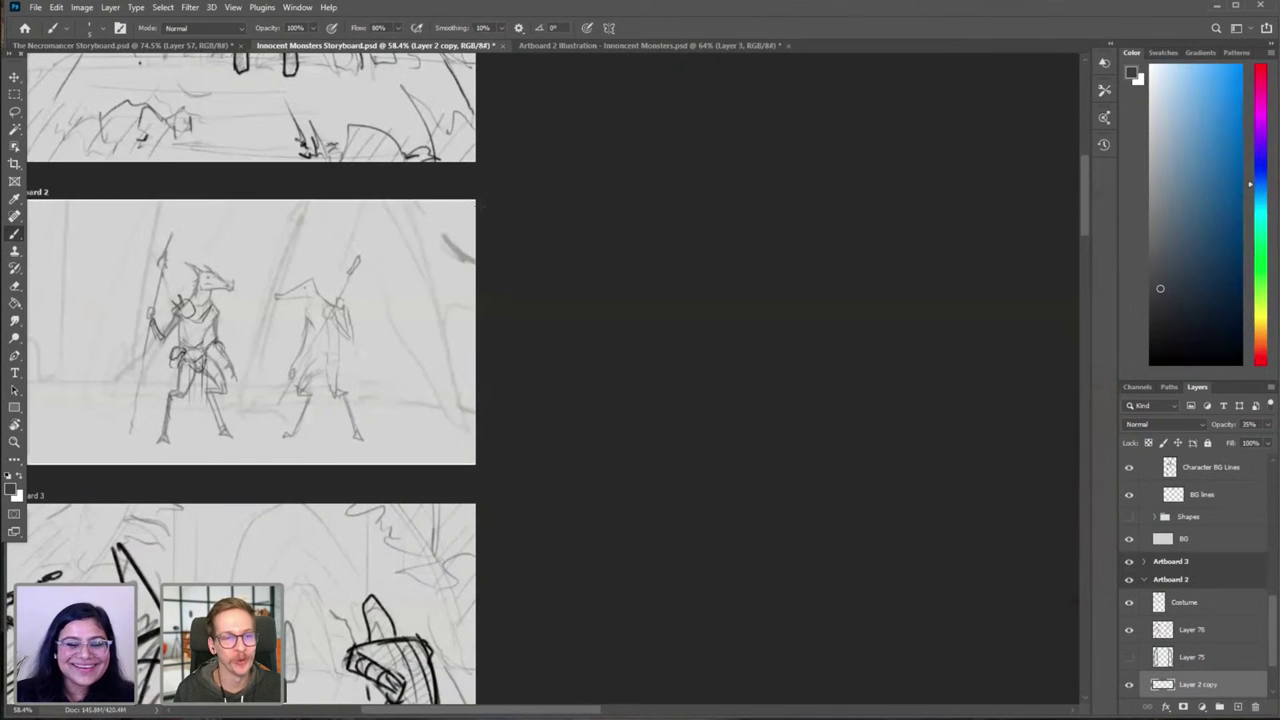
drag(510, 315, 777, 146)
drag(549, 243, 515, 552)
drag(545, 75, 531, 302)
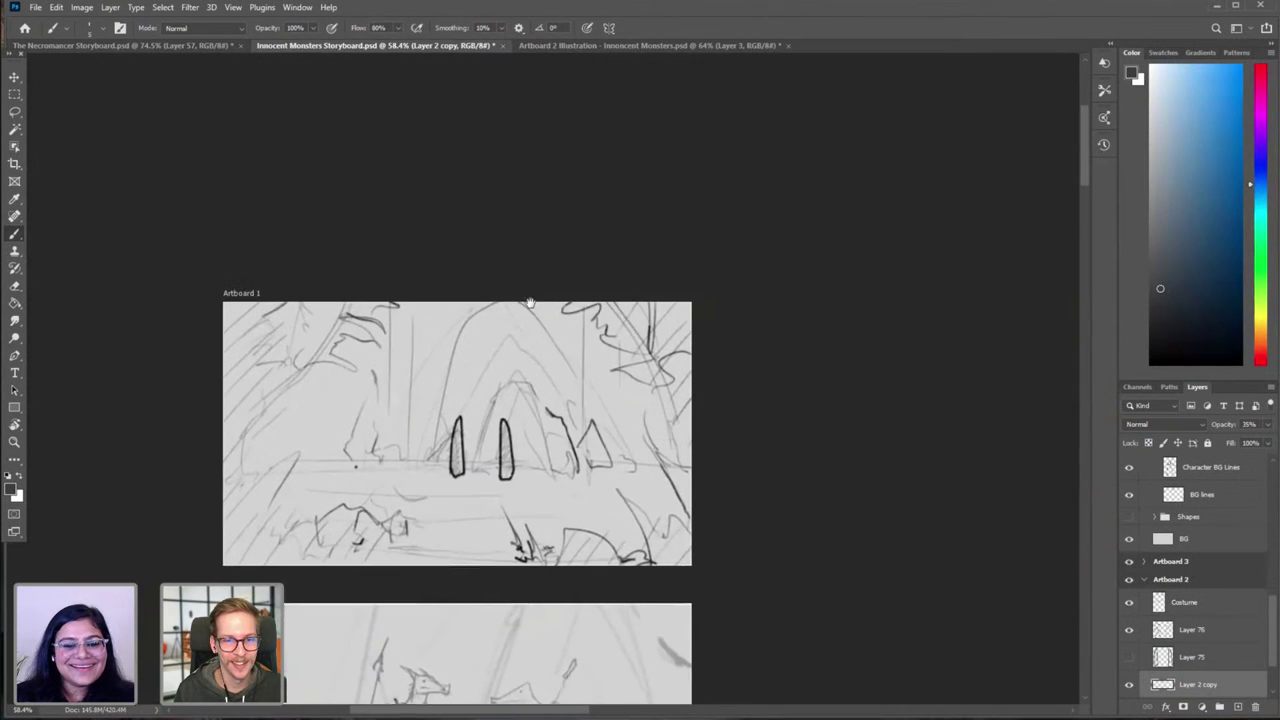
scroll(530, 303, down, 6)
click(650, 45)
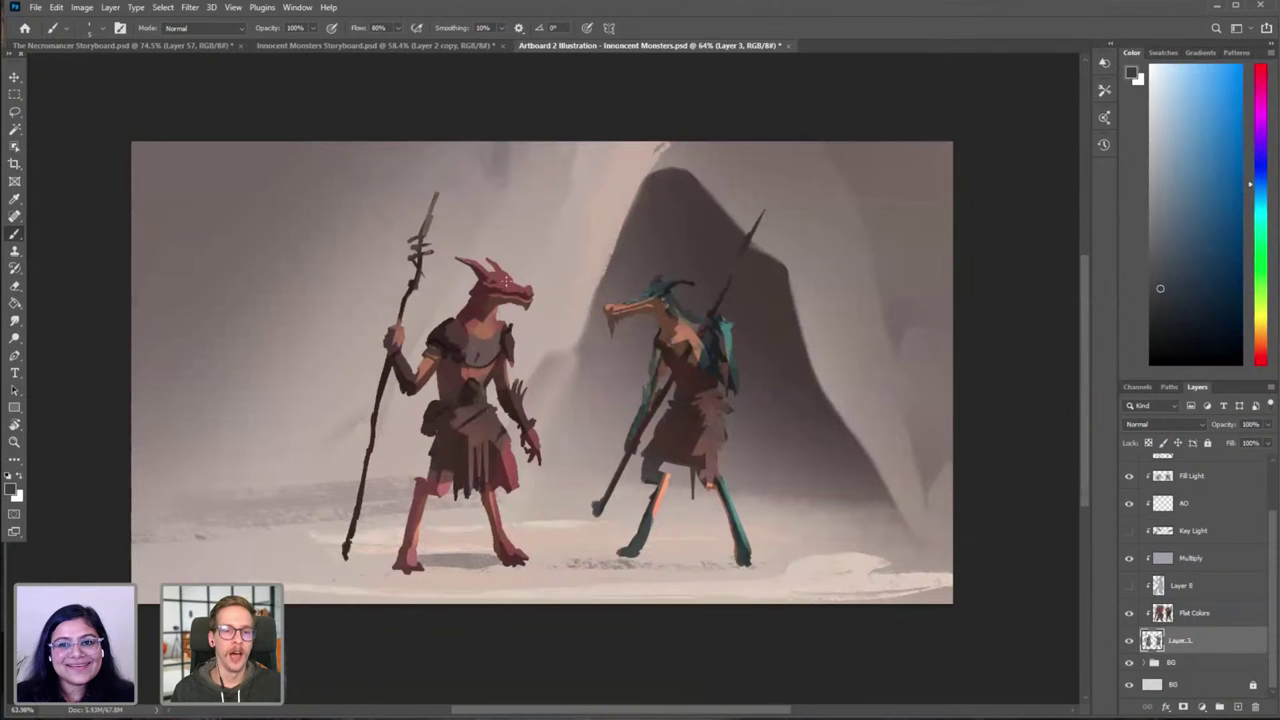
click(320, 48)
scroll(418, 330, down, 3)
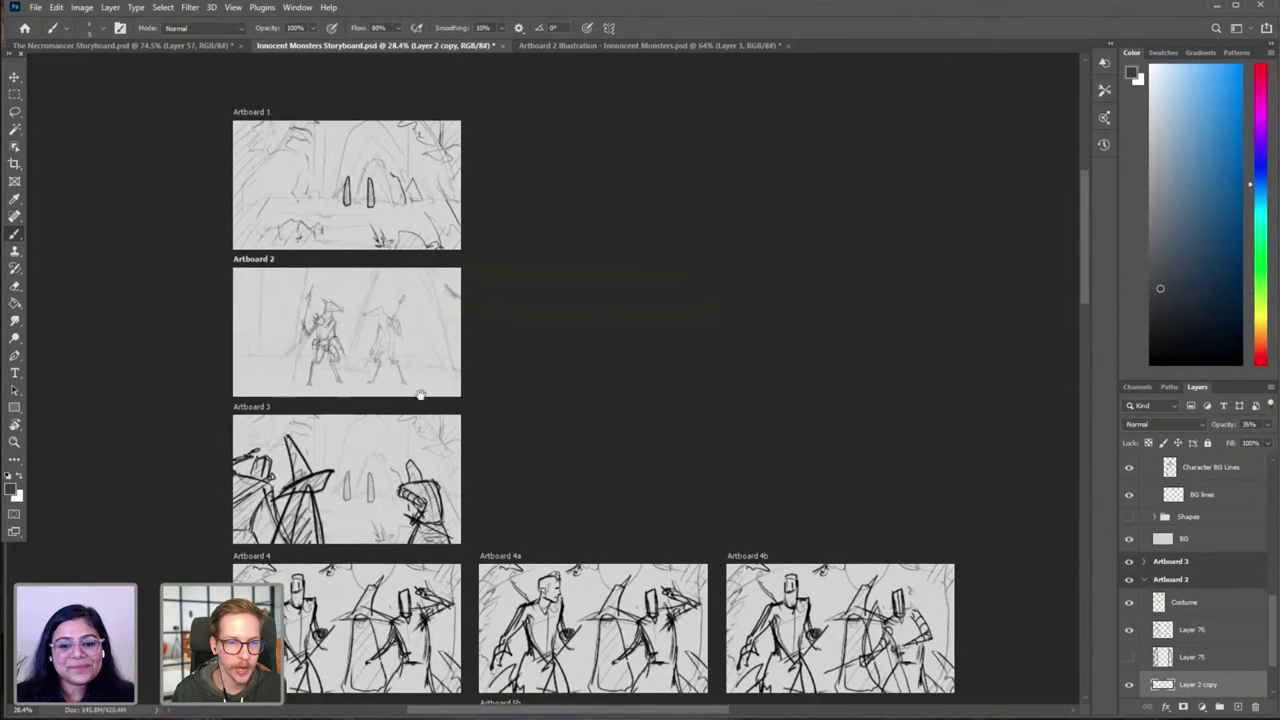
scroll(420, 394, down, 5)
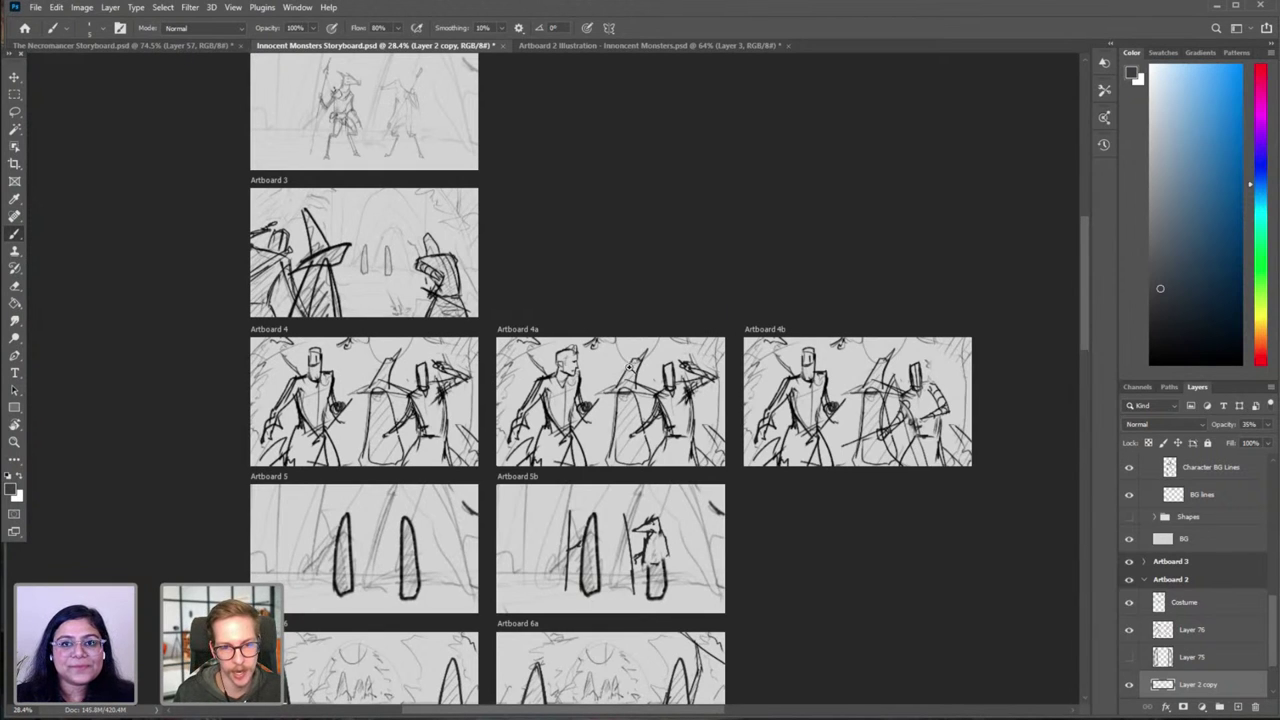
drag(629, 367, 590, 360)
drag(586, 306, 505, 280)
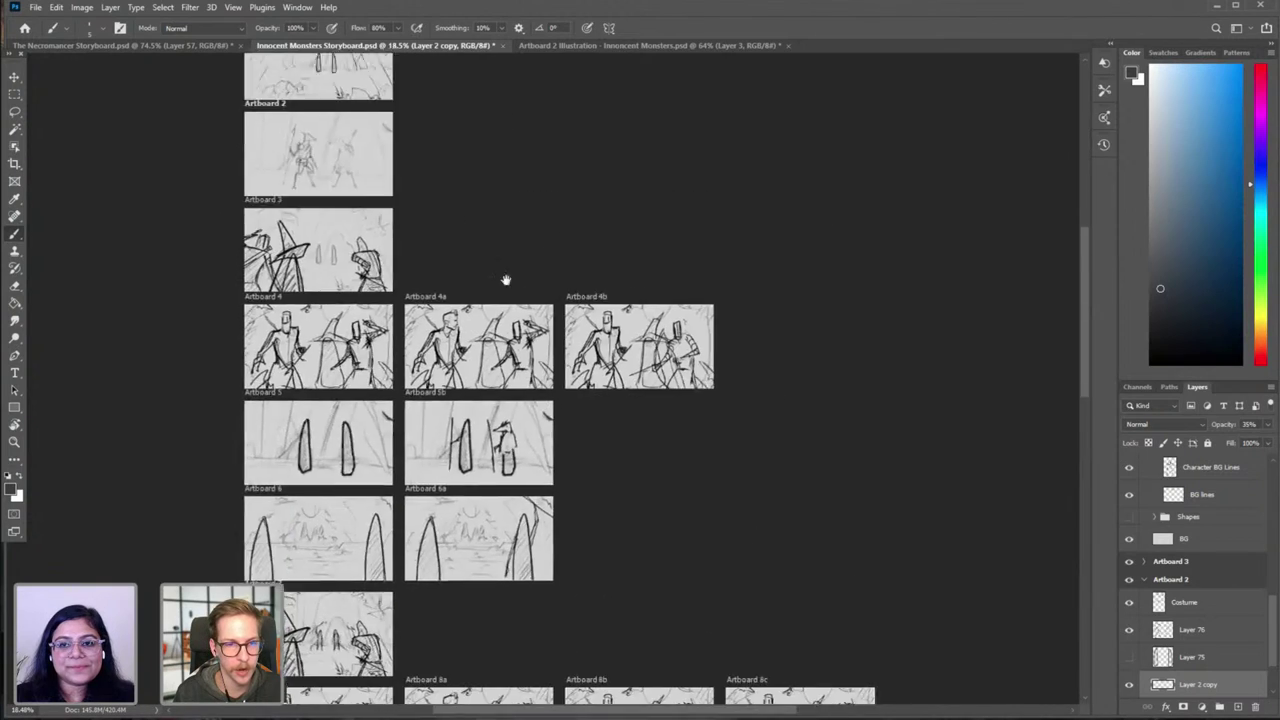
scroll(506, 280, down, 3)
Step: Return to The Necromancer Storyboard and review its whole column of finished panels from the tower to the skeletons
click(120, 45)
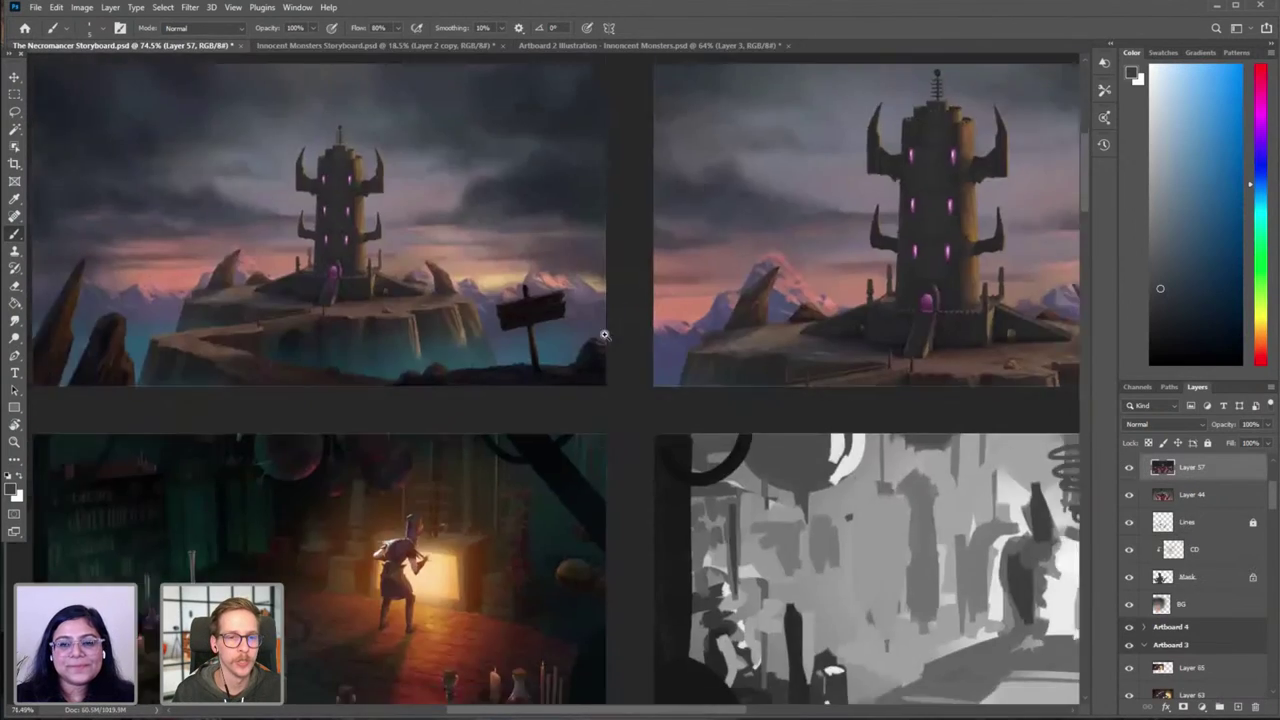
drag(604, 335, 553, 360)
drag(654, 442, 501, 260)
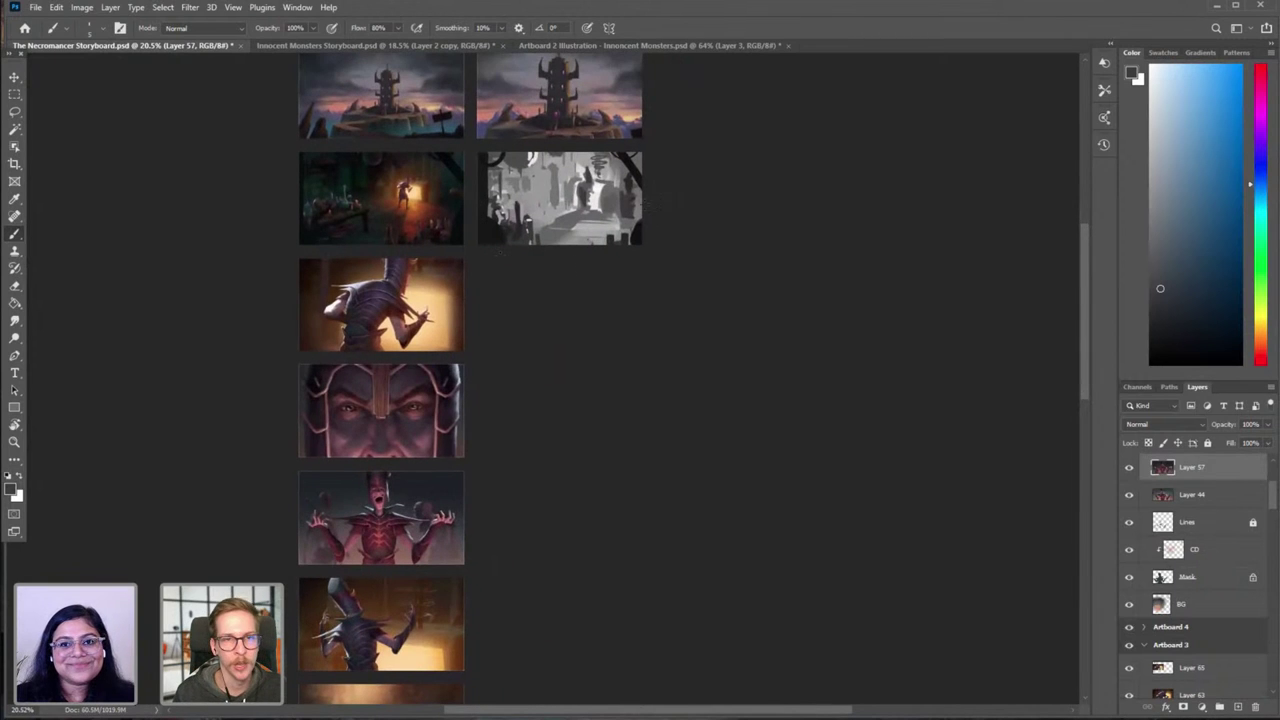
scroll(500, 443, down, 10)
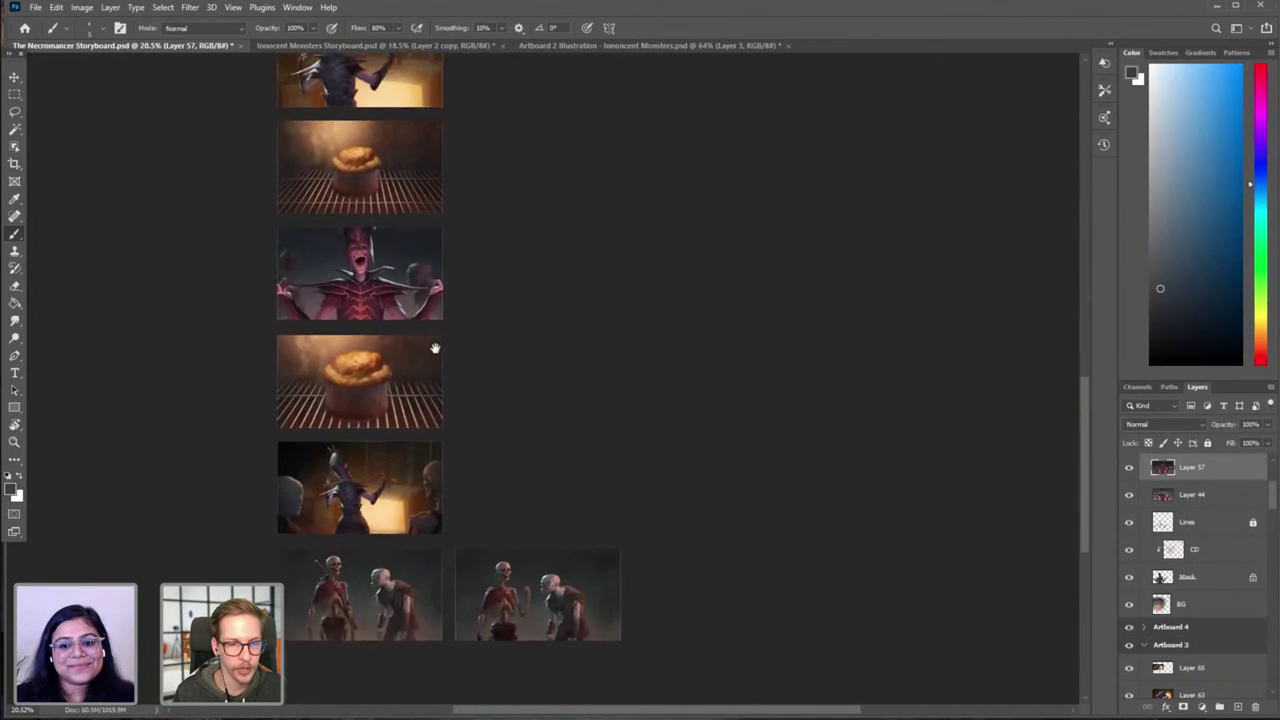
scroll(435, 348, up, 1)
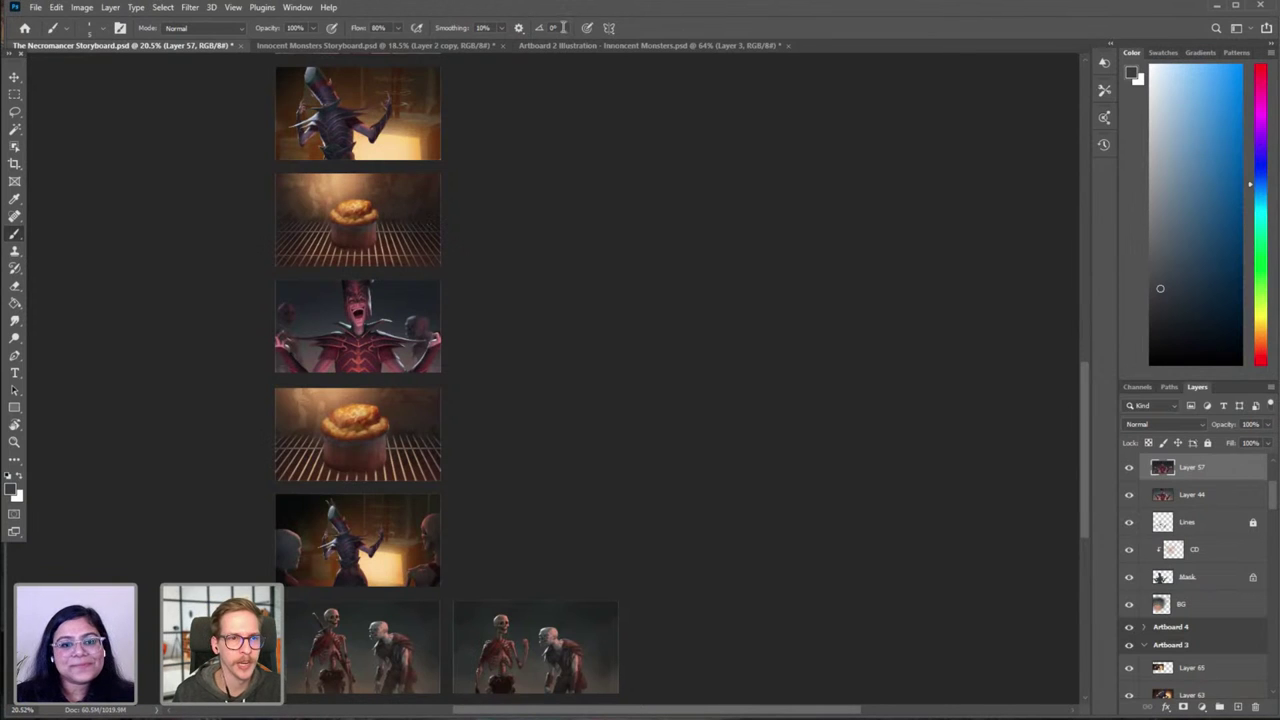
Step: Go back to the Innocent Monsters Storyboard and review the panel sequence through Artboard 13, returning to Artboards 2 and 3
click(443, 48)
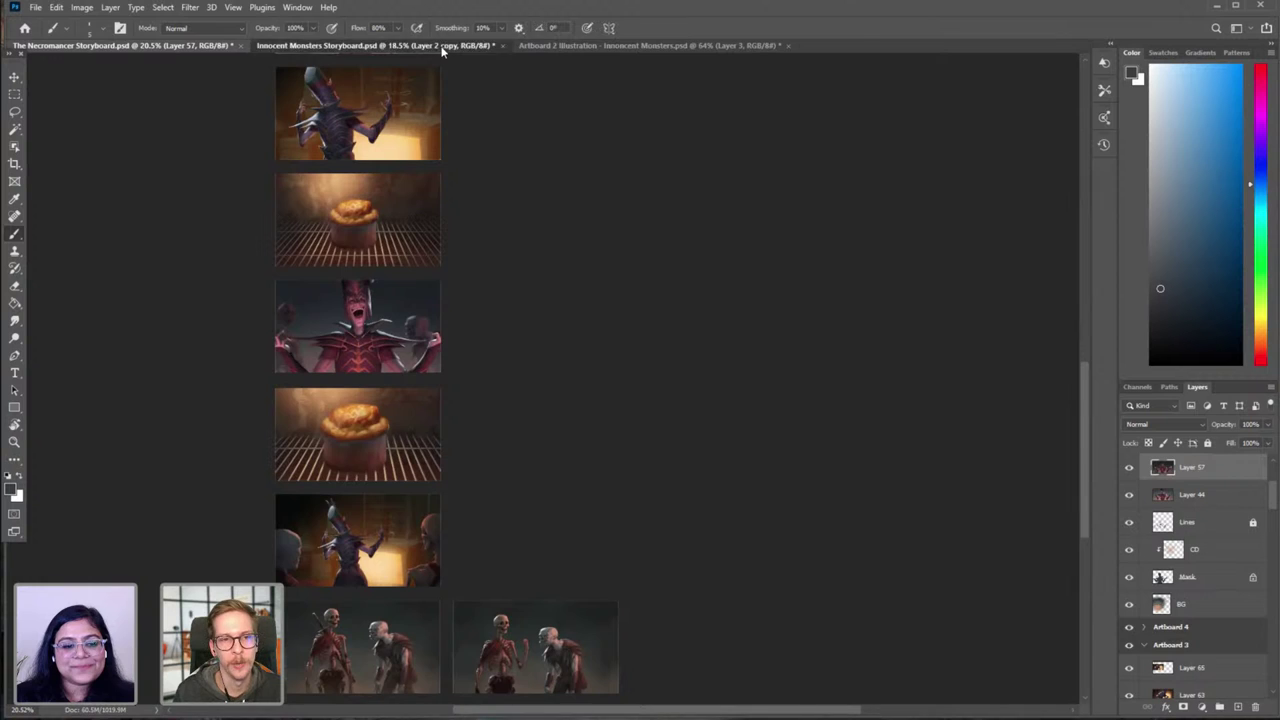
scroll(483, 407, up, 1)
scroll(483, 407, up, 3)
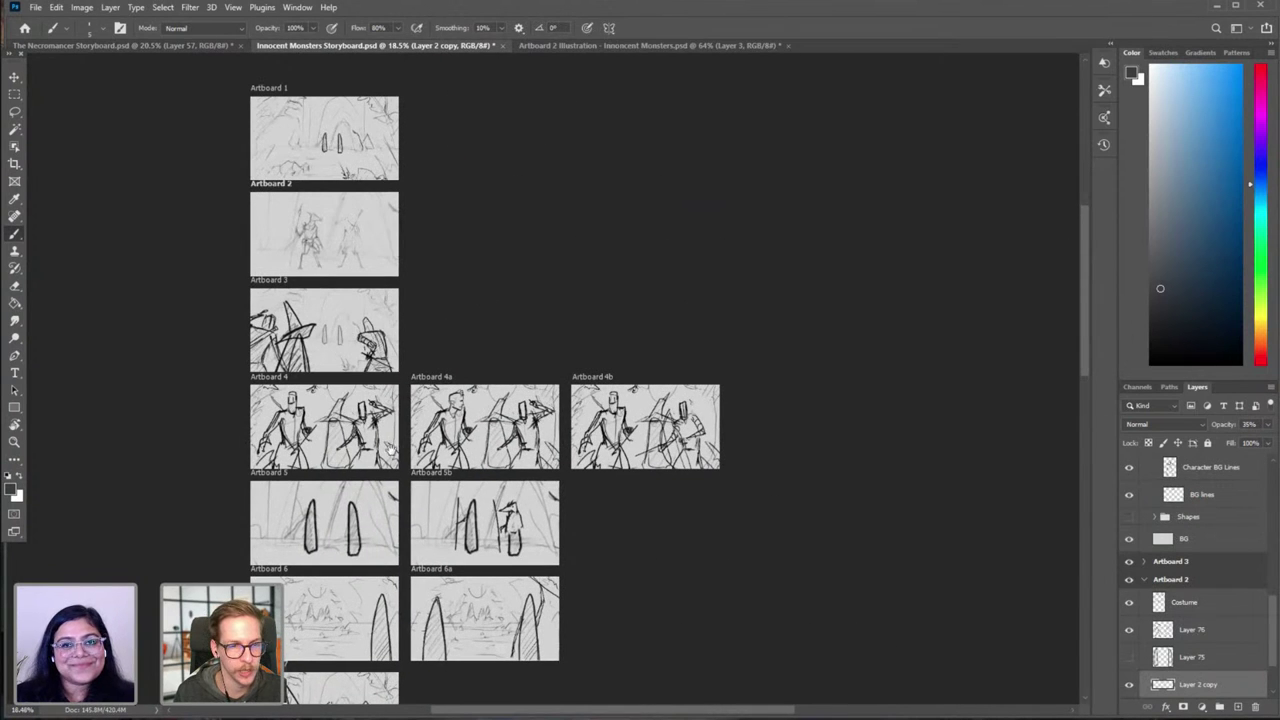
scroll(680, 380, down, 8)
scroll(475, 325, down, 4)
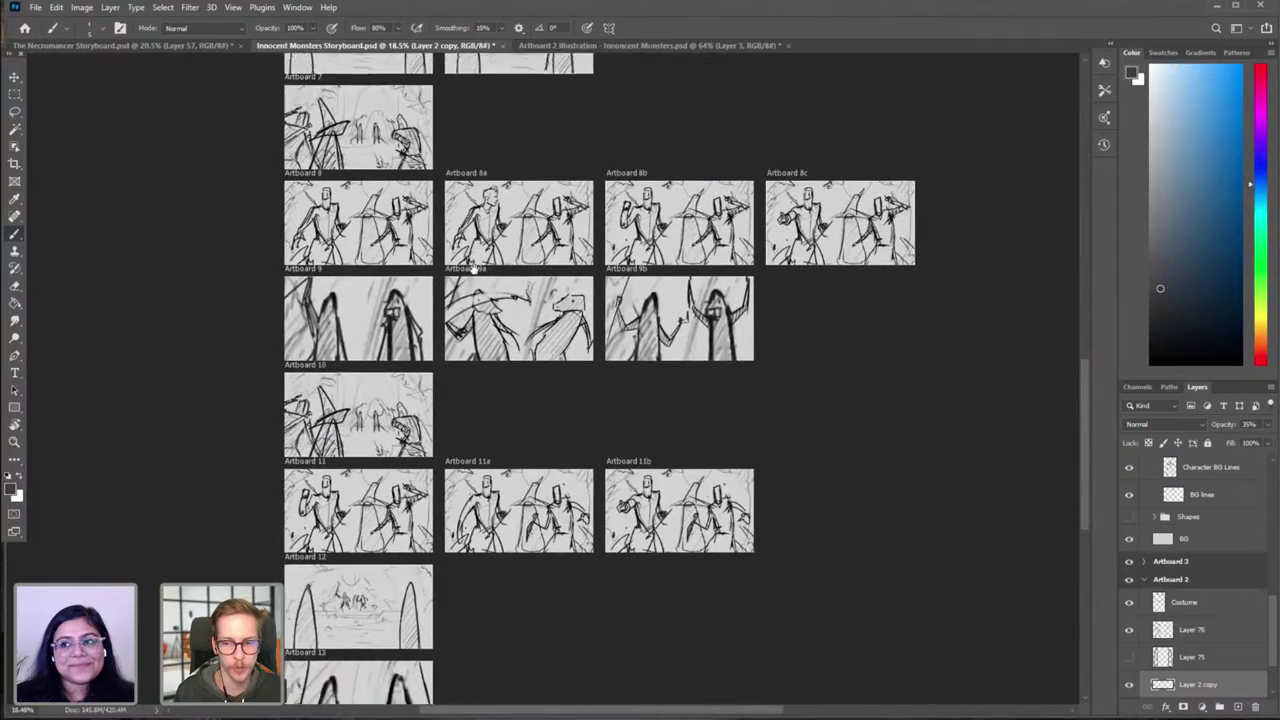
scroll(507, 211, up, 15)
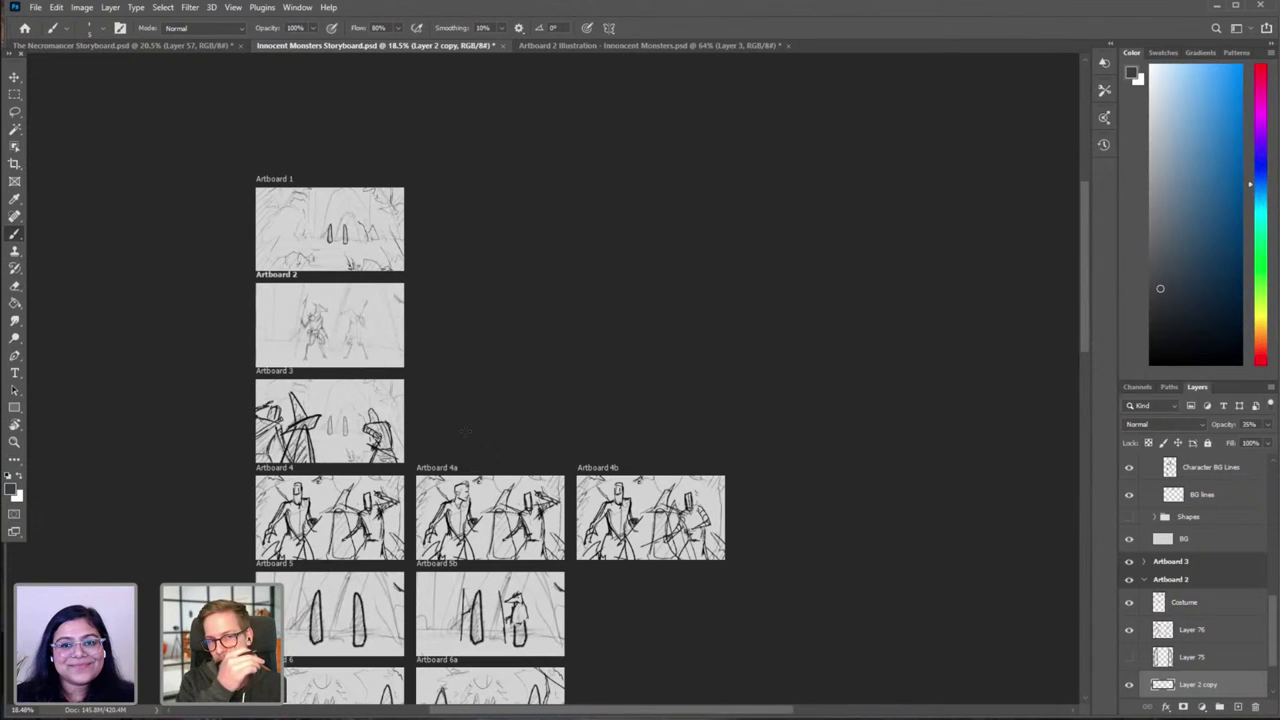
scroll(431, 369, down, 3)
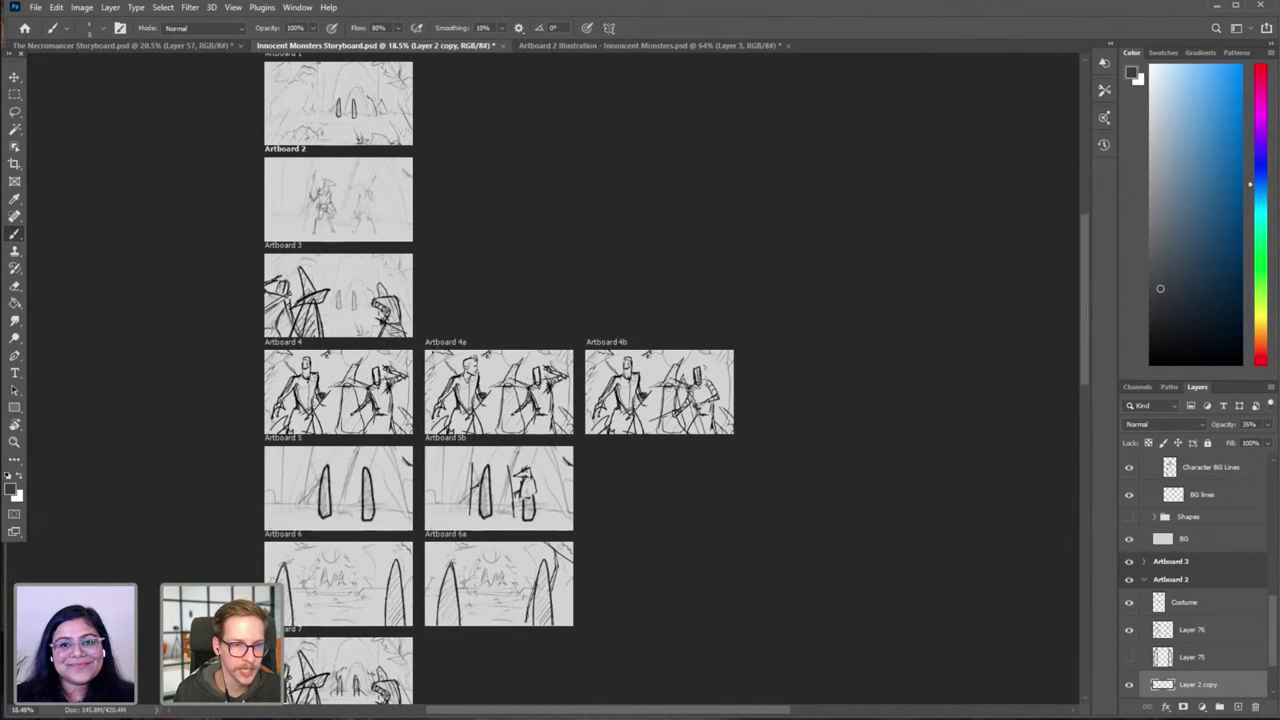
scroll(329, 265, up, 1)
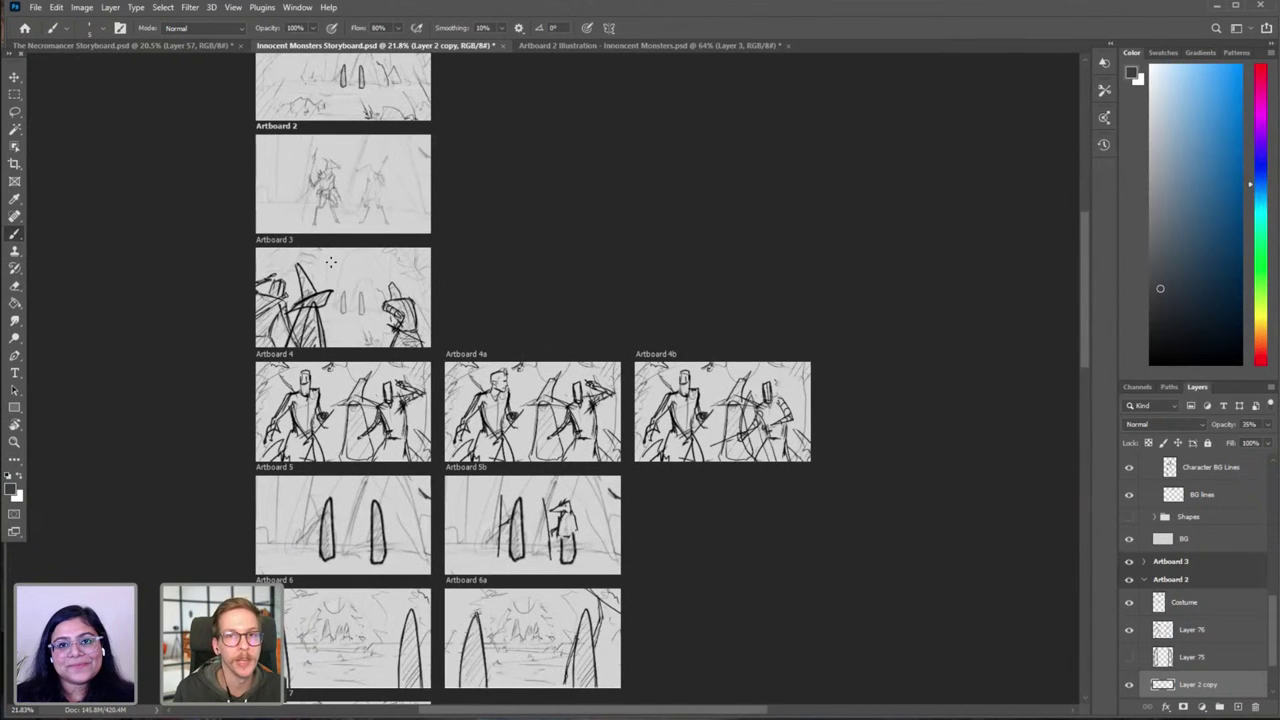
Step: Compare the Necromancer and Innocent Monsters storyboards, especially Artboard 2's sketch, with the painted creature illustration
click(125, 45)
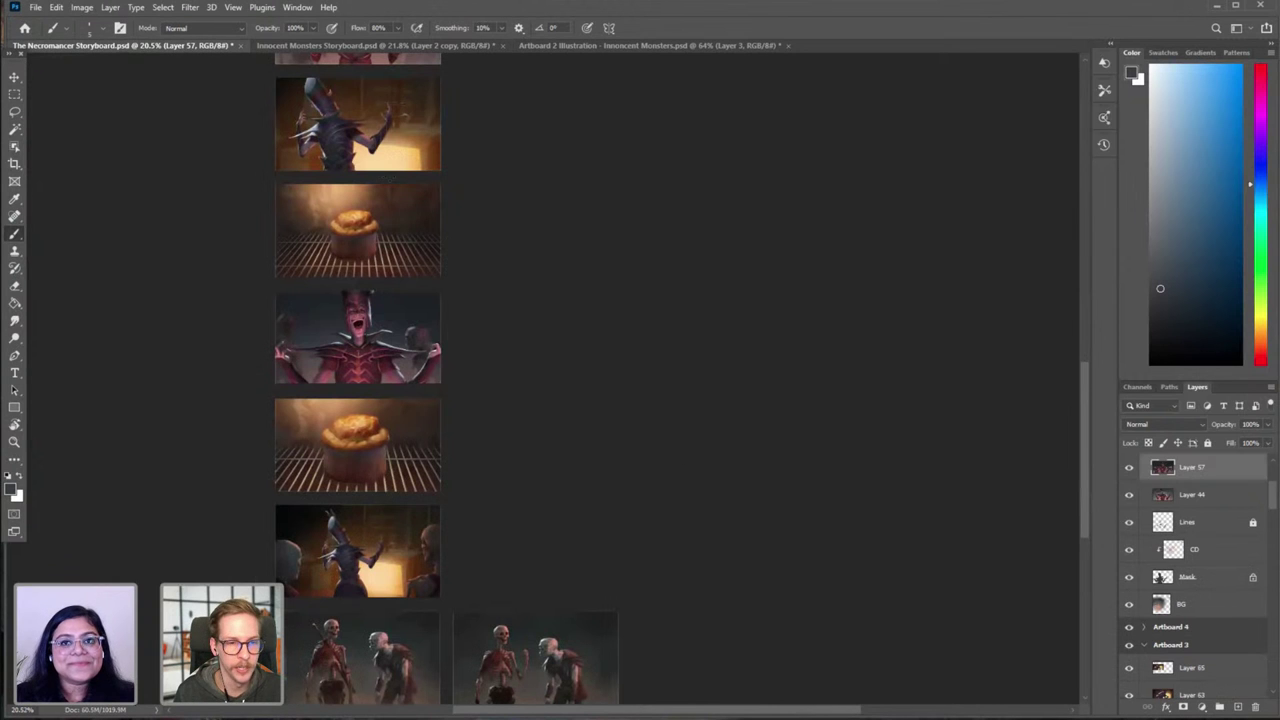
click(591, 45)
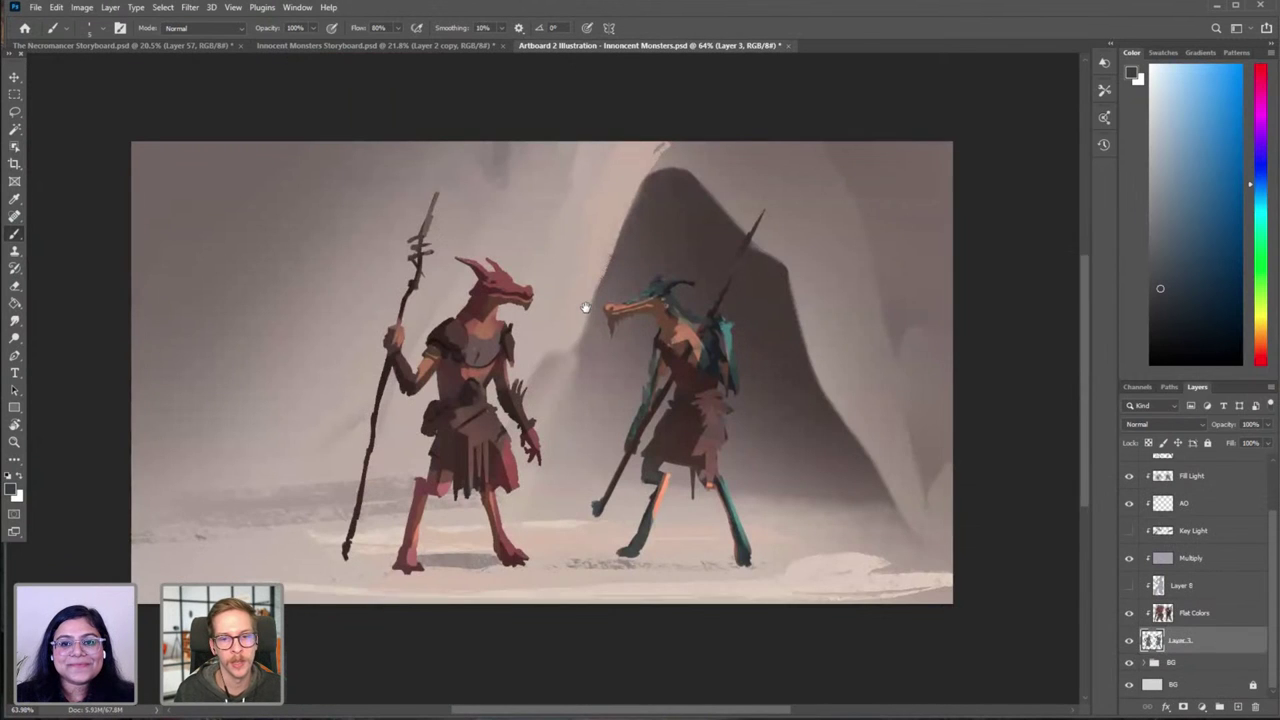
scroll(536, 383, up, 2)
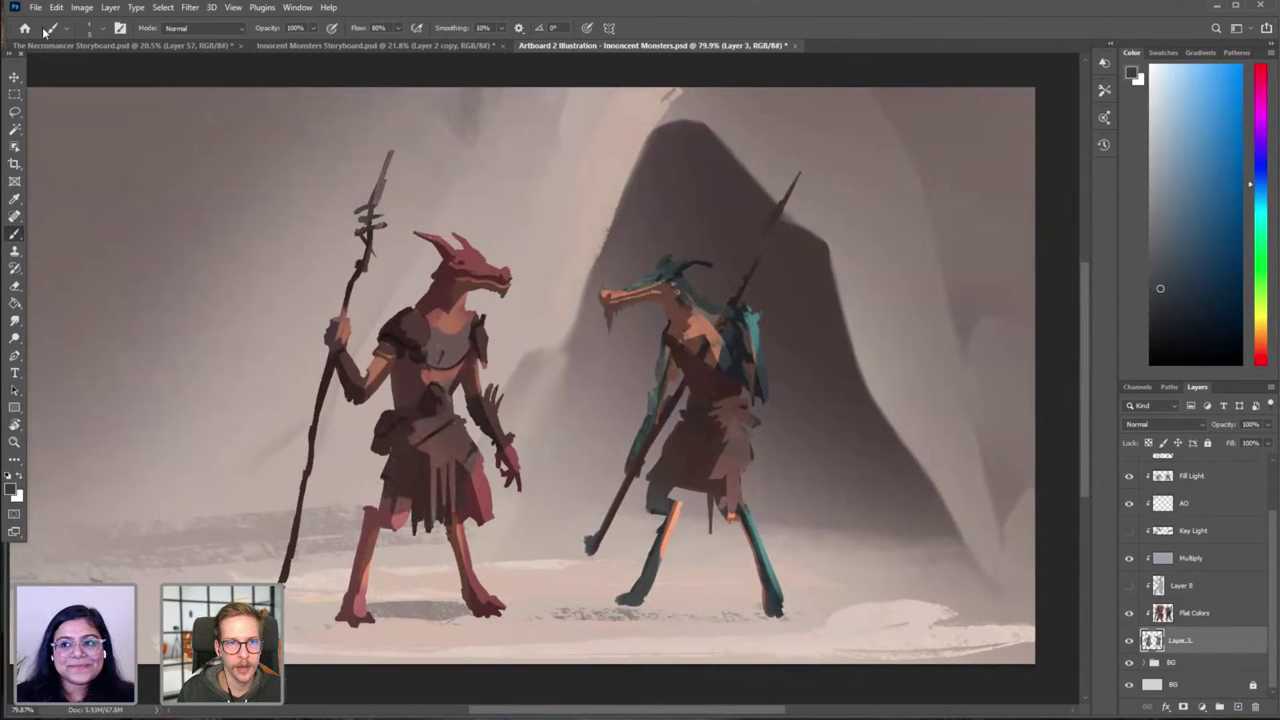
click(304, 46)
drag(408, 172, 424, 305)
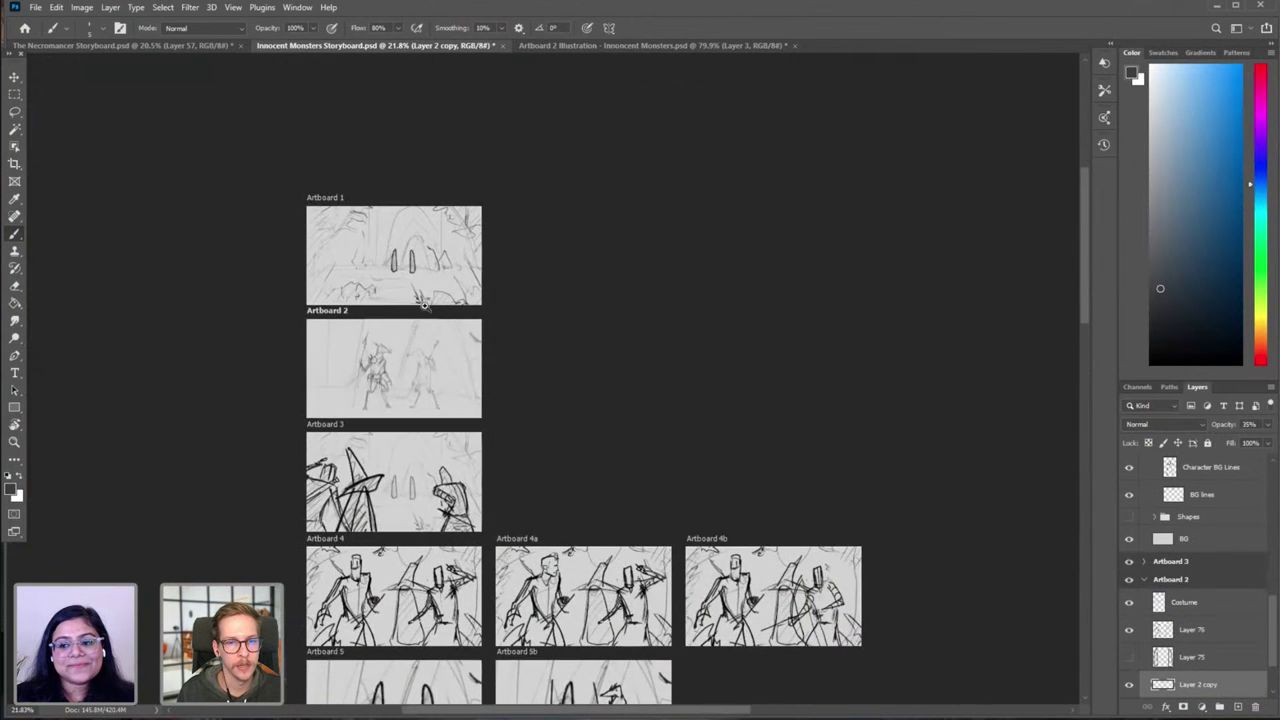
scroll(422, 303, up, 5)
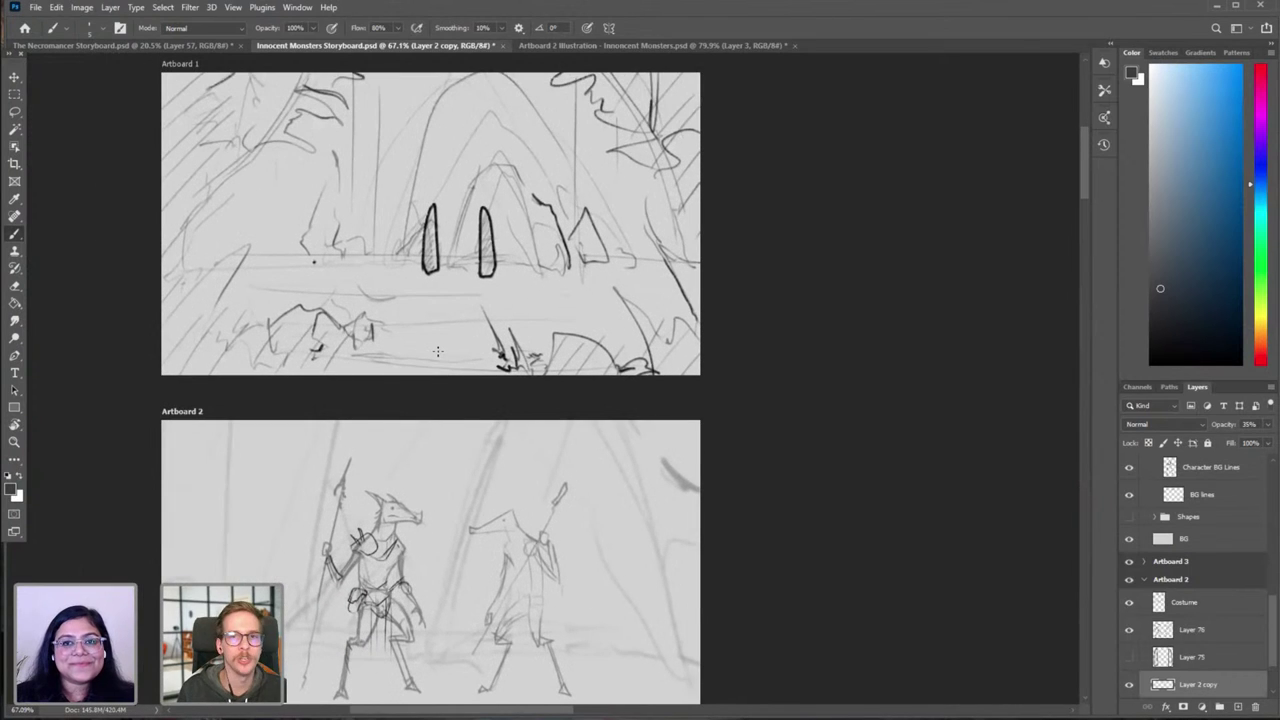
drag(471, 359, 510, 167)
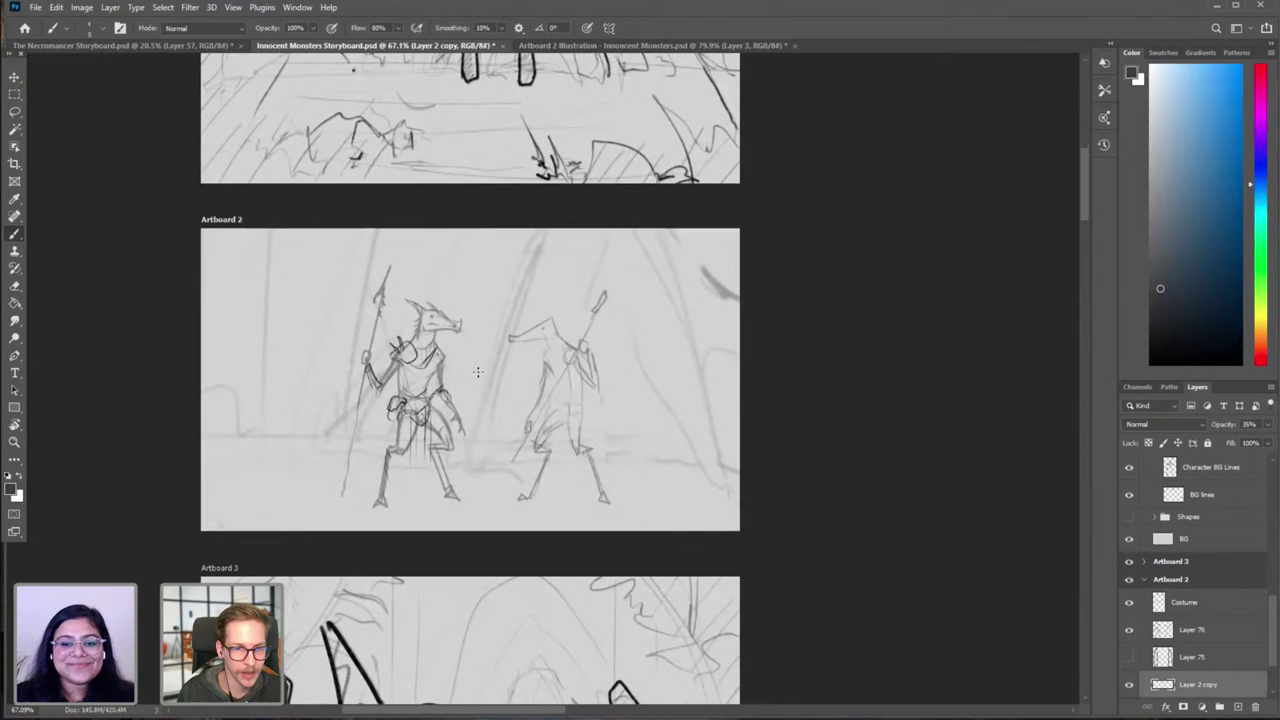
click(664, 46)
scroll(580, 290, down, 2)
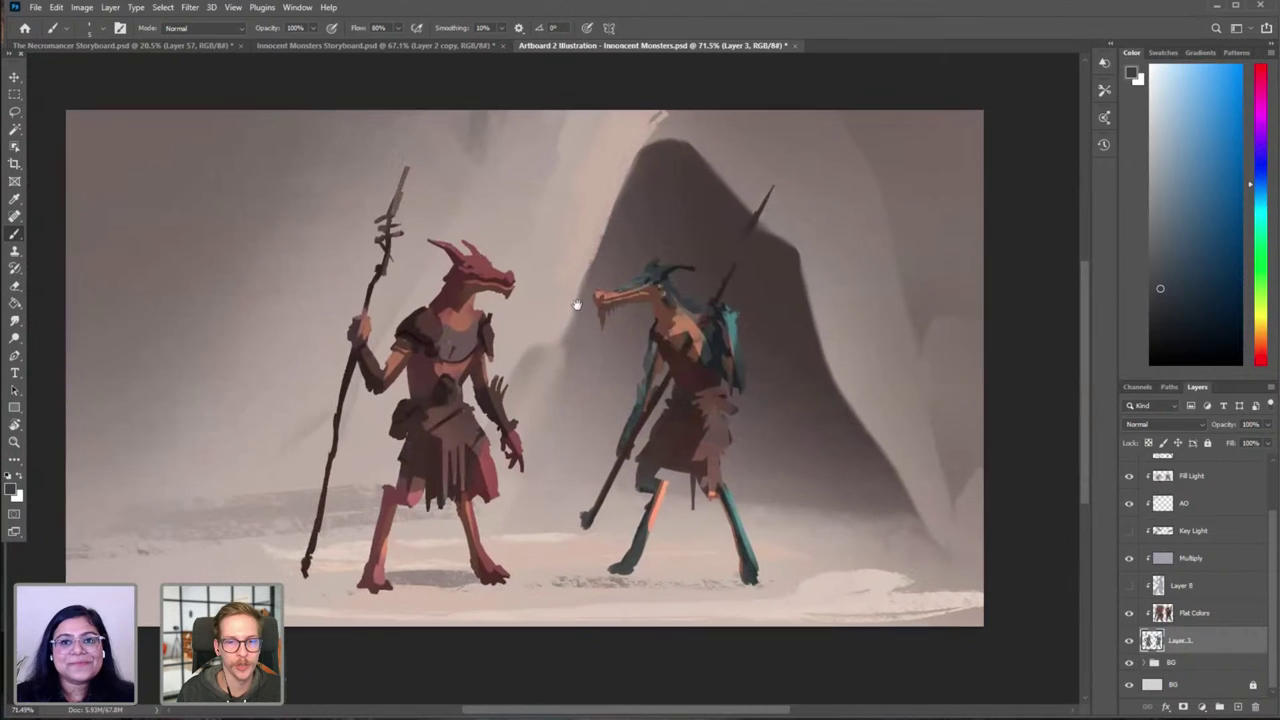
scroll(706, 427, down, 3)
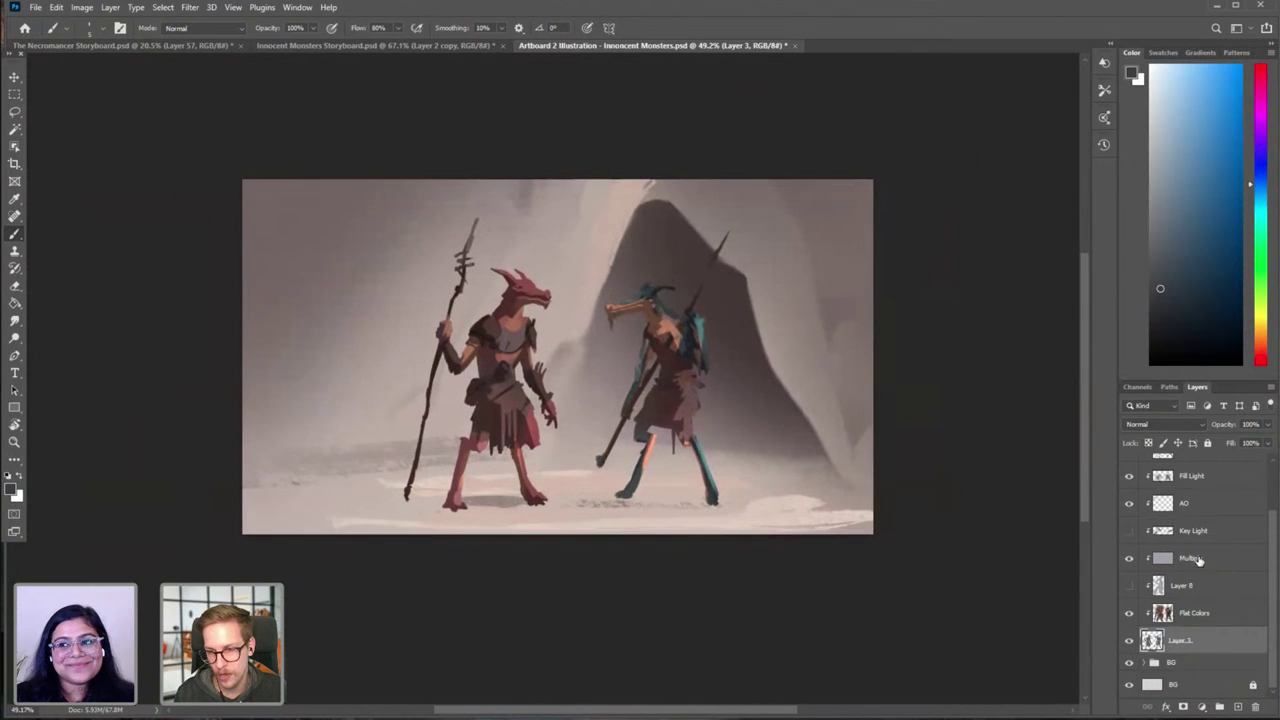
Step: On the AO layer, paint soft near-black shading over the creatures' lower parts with a greatly enlarged Airbrush, and check the layer's effect
click(1190, 508)
click(1164, 323)
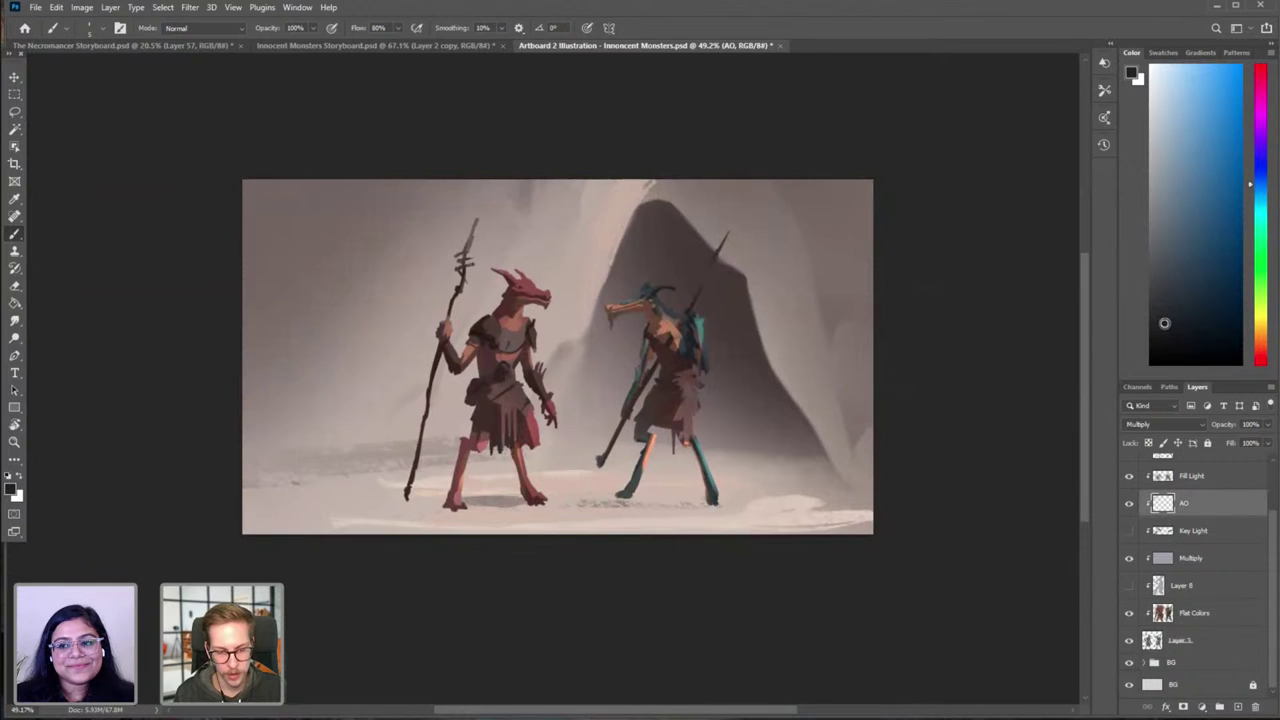
drag(664, 491, 634, 493)
right_click(598, 480)
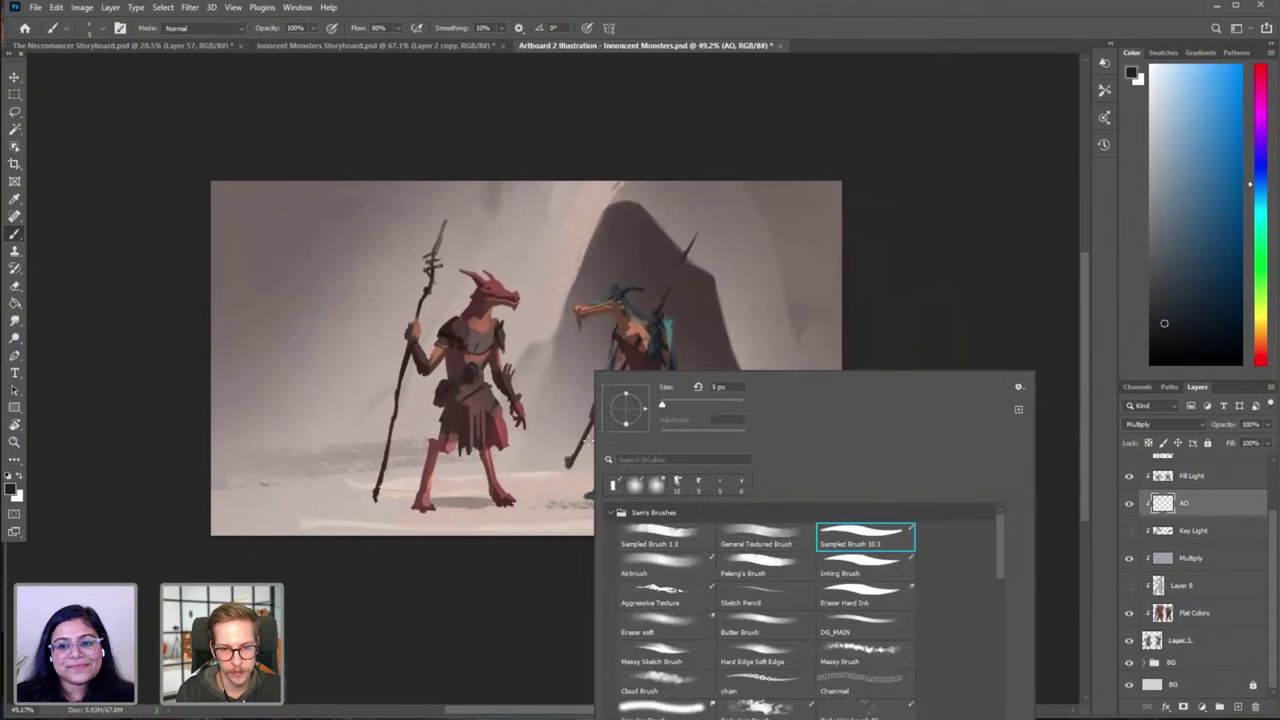
click(702, 568)
click(892, 302)
key(bracketright)
key(bracketright)
key(bracketright)
key(bracketright)
key(bracketright)
key(bracketright)
key(bracketright)
key(bracketright)
key(bracketright)
key(bracketright)
key(bracketright)
key(bracketright)
key(bracketright)
key(bracketright)
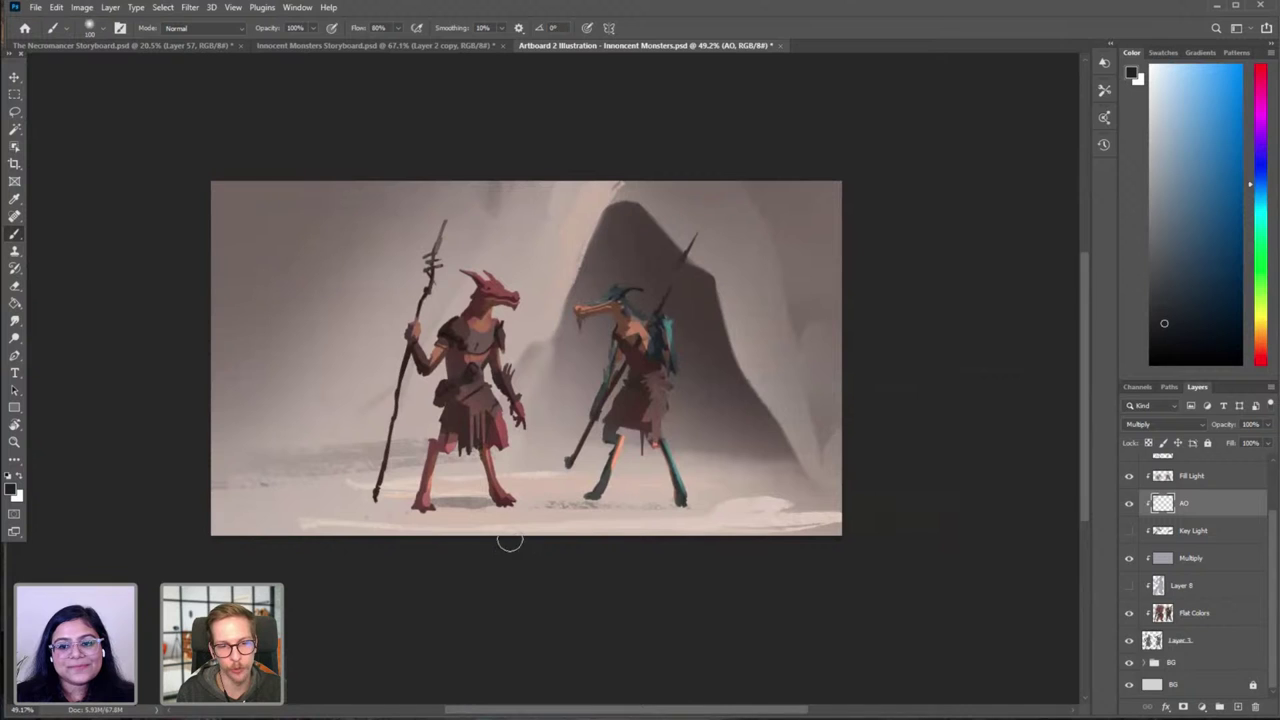
key(ctrl+z)
mouse_move(457, 521)
mouse_down()
mouse_move(645, 522)
mouse_move(602, 535)
mouse_up()
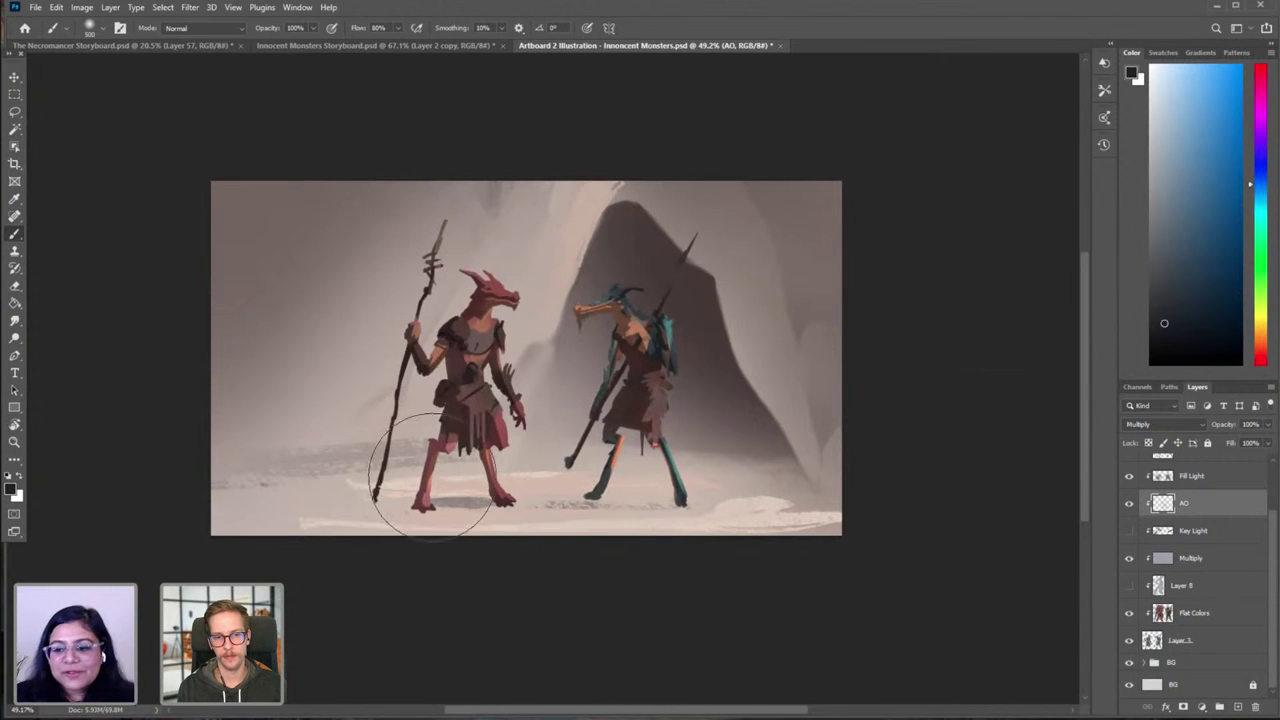
click(1129, 504)
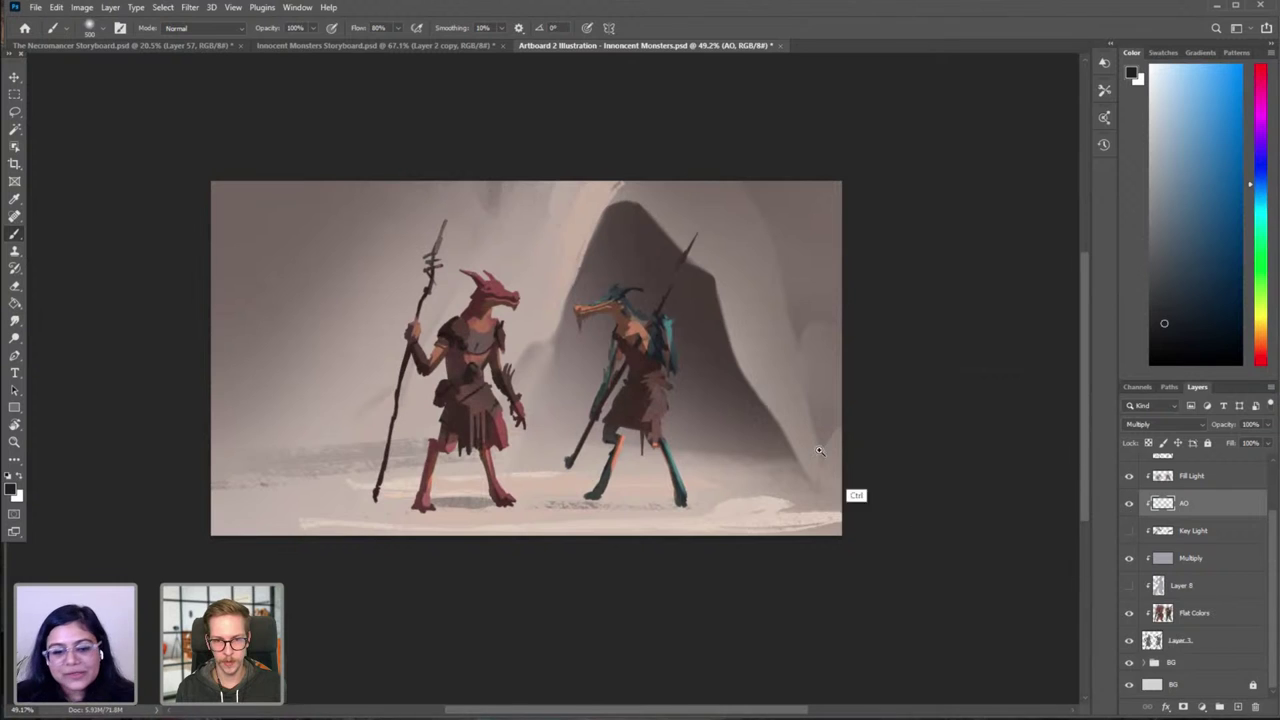
Step: Hide the creatures' light, shading, Multiply, Flat Colors and silhouette layers to isolate the background, and check the BG group's visibility
drag(633, 415, 684, 433)
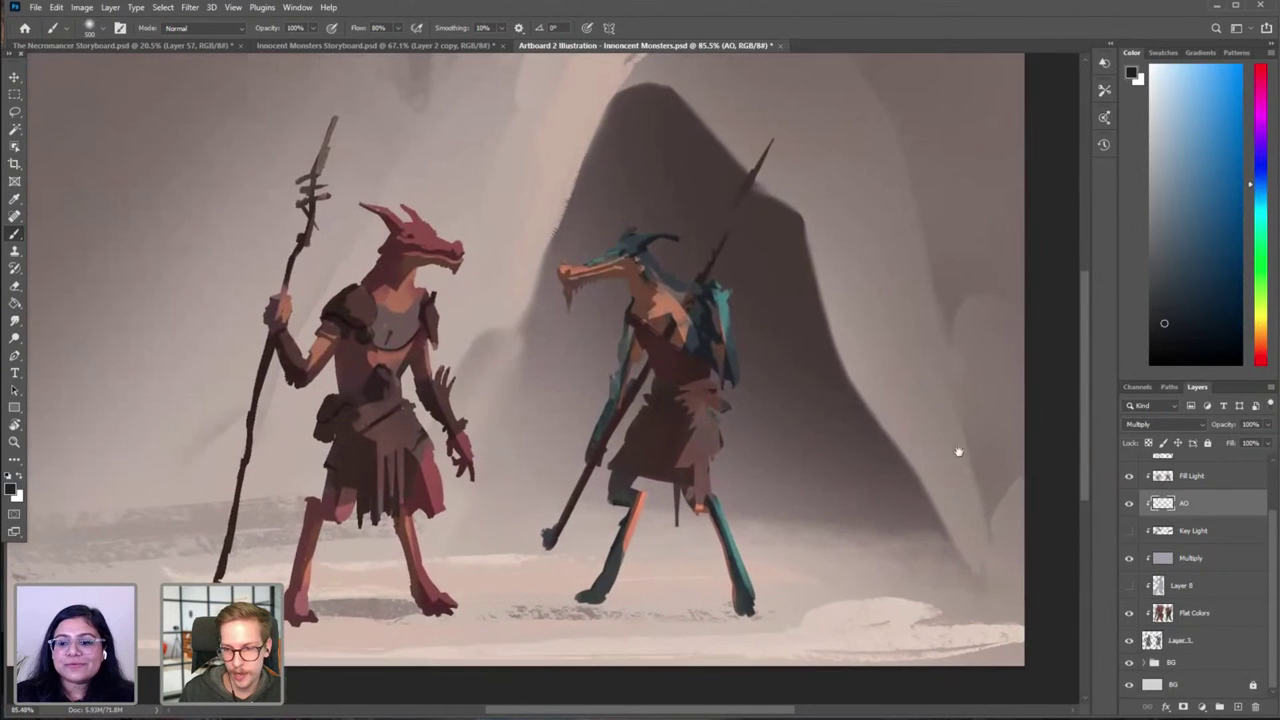
scroll(1240, 568, up, 2)
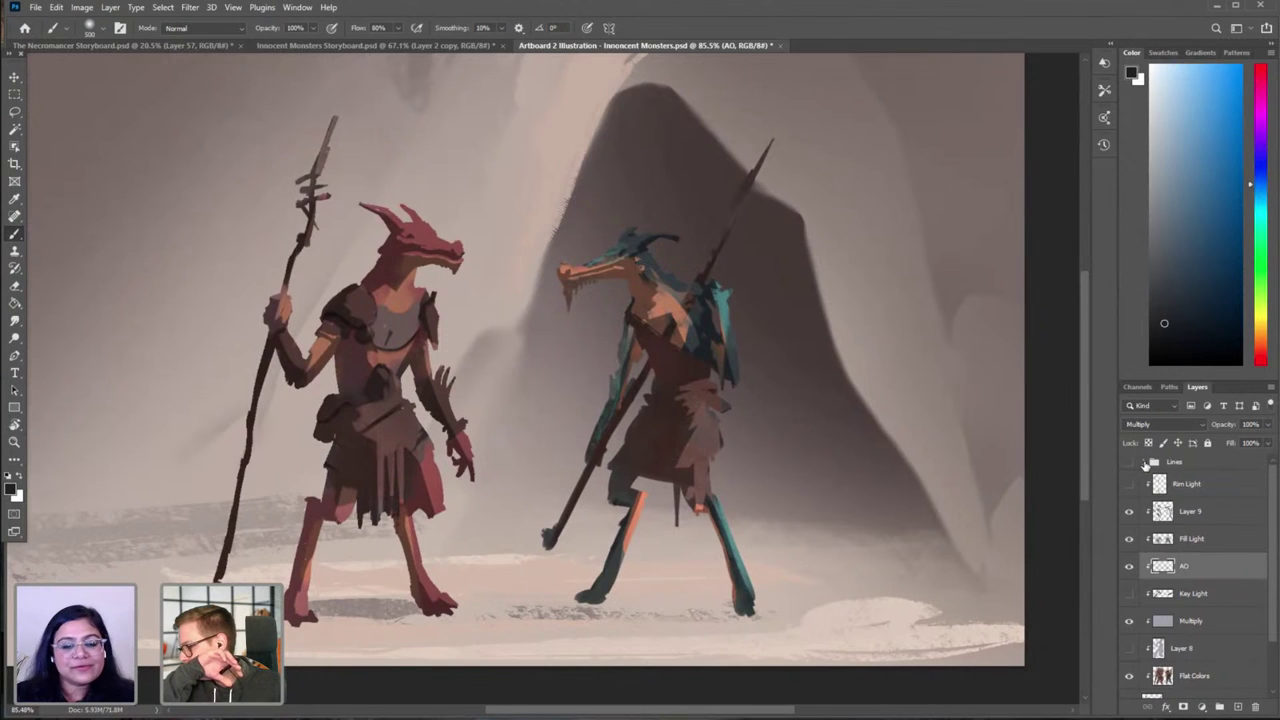
click(1144, 463)
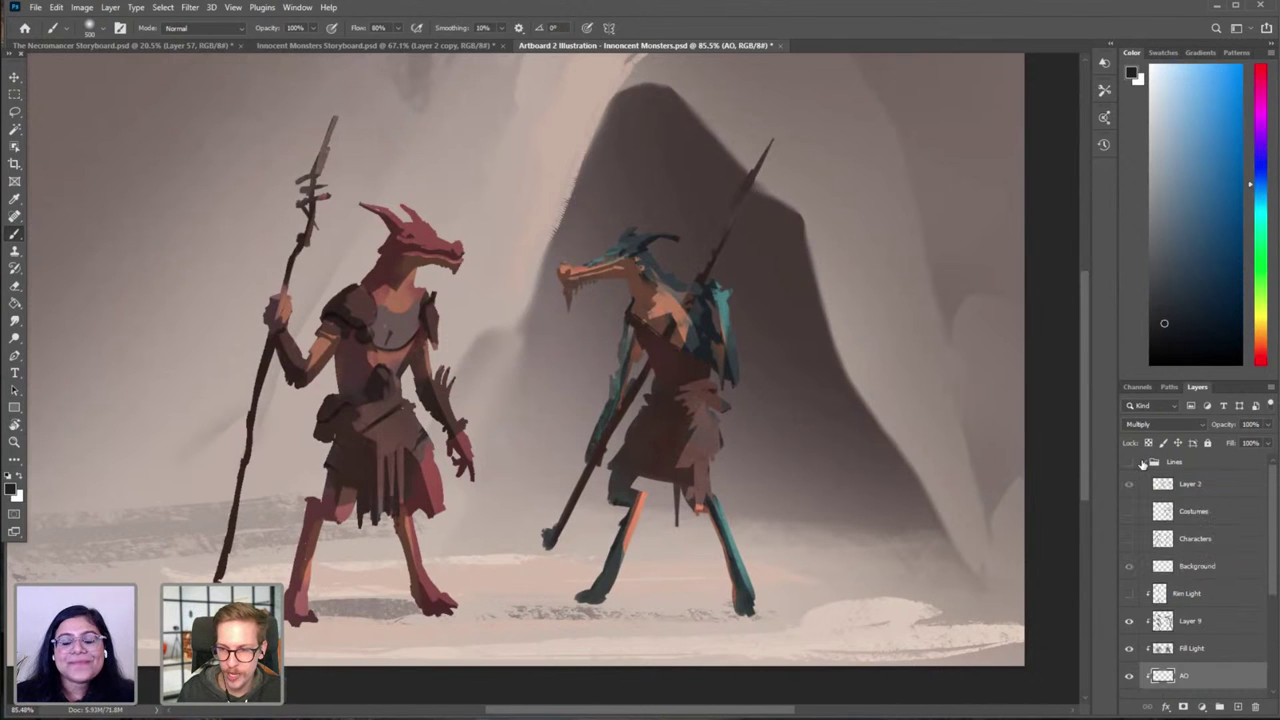
click(1144, 463)
drag(1129, 513, 1133, 569)
scroll(1156, 590, down, 2)
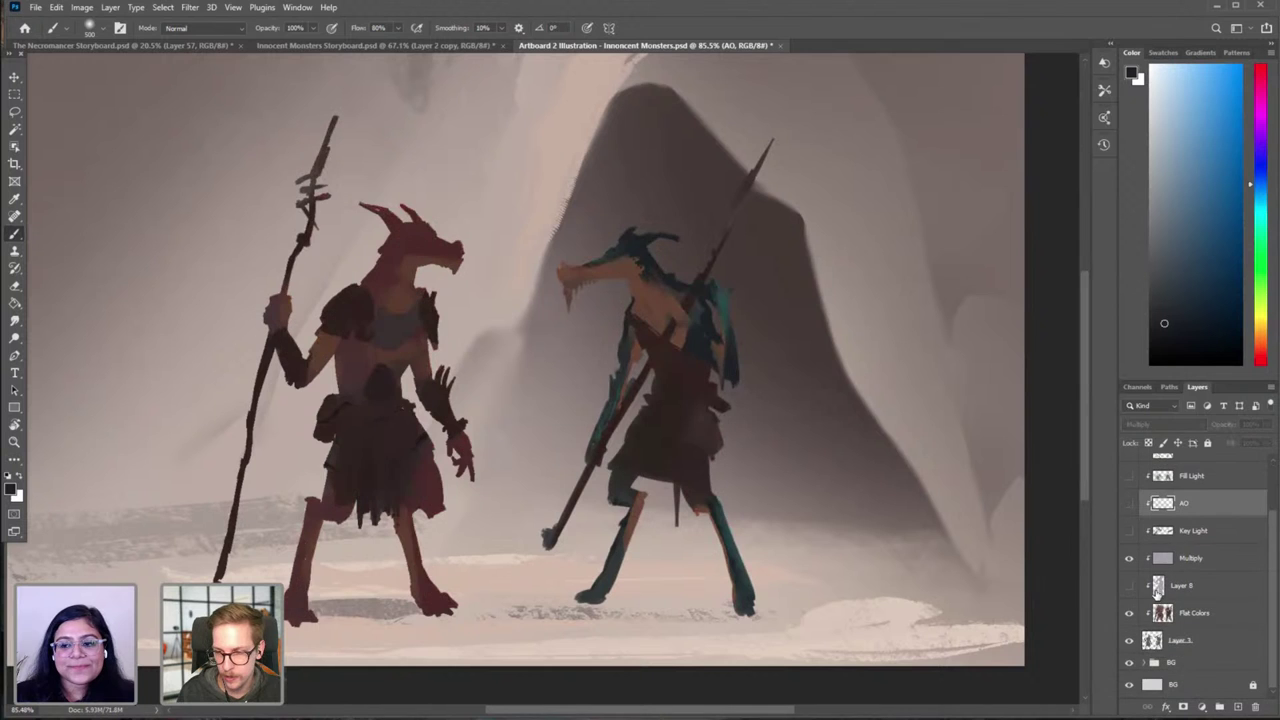
click(1131, 560)
click(1131, 617)
click(1129, 640)
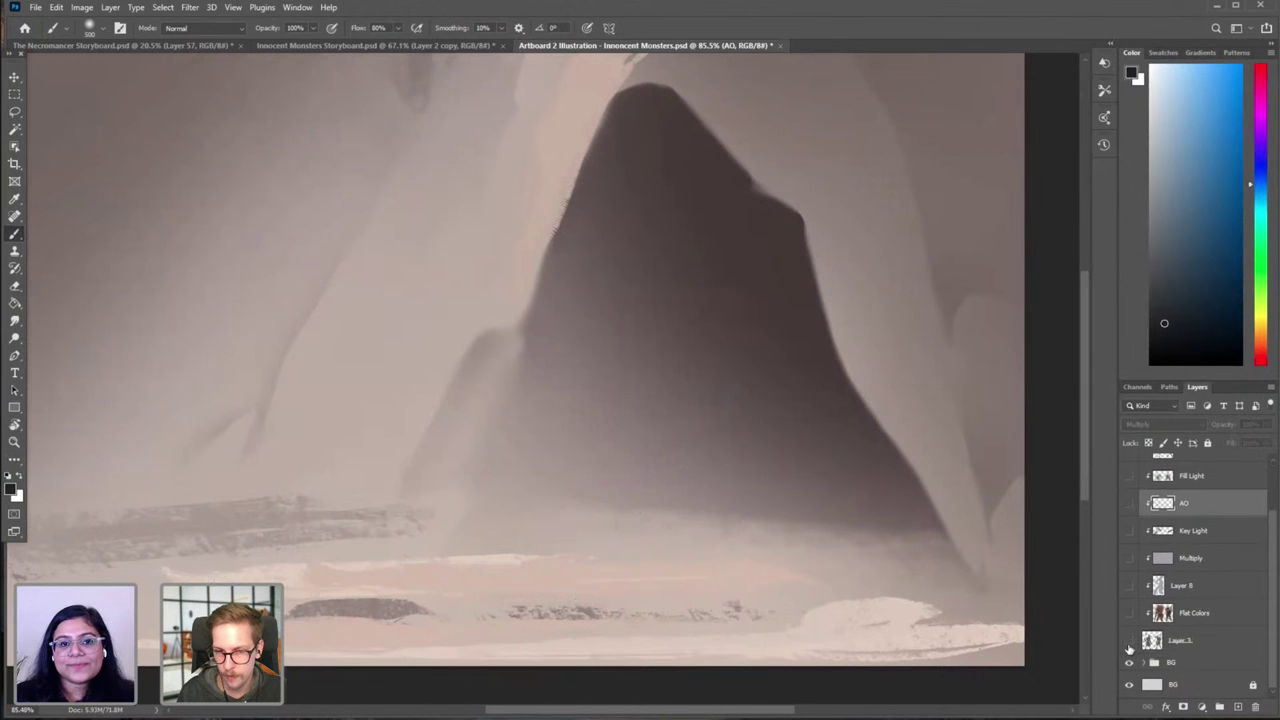
click(1128, 668)
click(1128, 668)
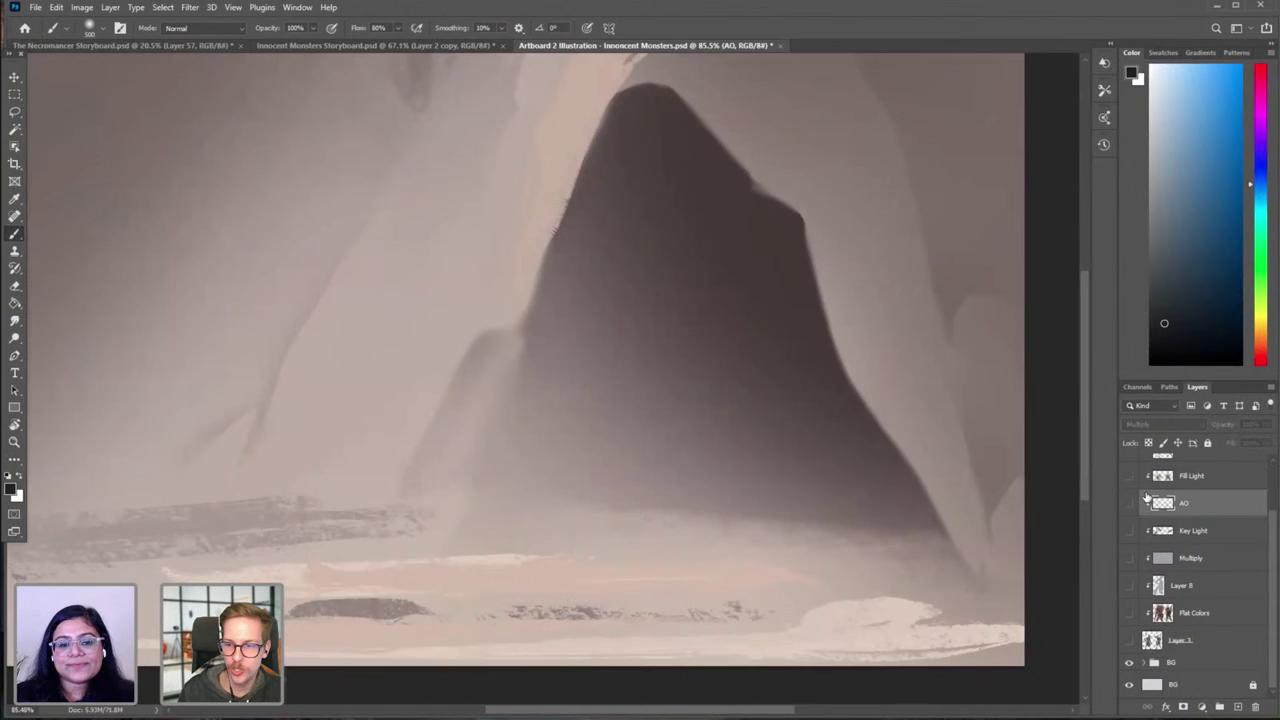
Step: Show the Lines group and the creature silhouette layer, compare the sketch with the silhouettes, and hide the lines again
scroll(1142, 498, up, 2)
click(1130, 462)
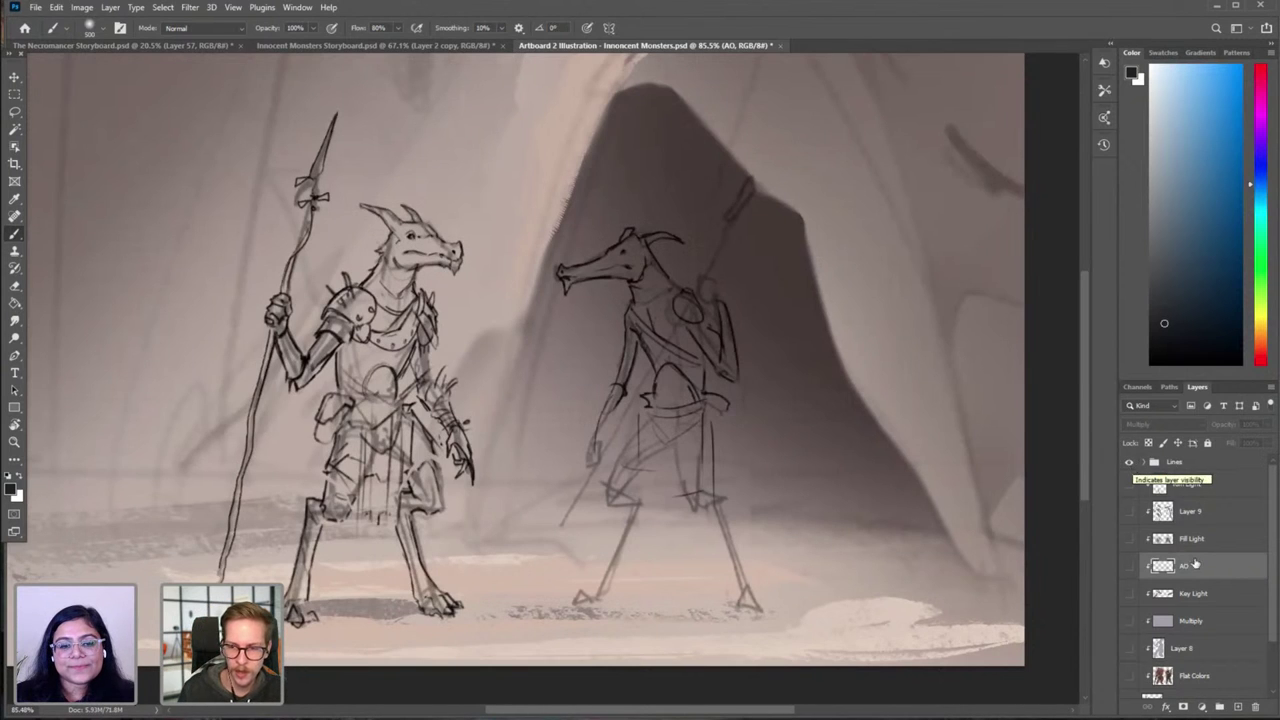
scroll(1130, 680, down, 2)
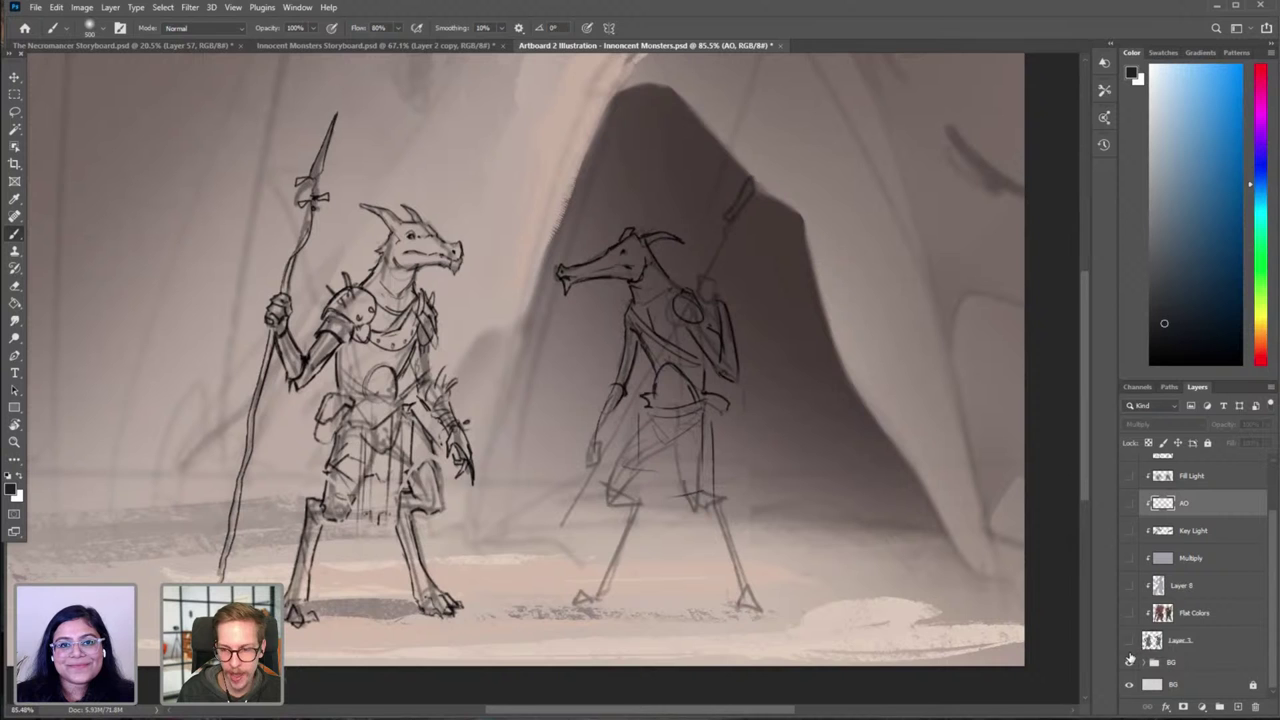
click(1130, 643)
scroll(1140, 600, up, 2)
scroll(1140, 540, up, 1)
click(1129, 462)
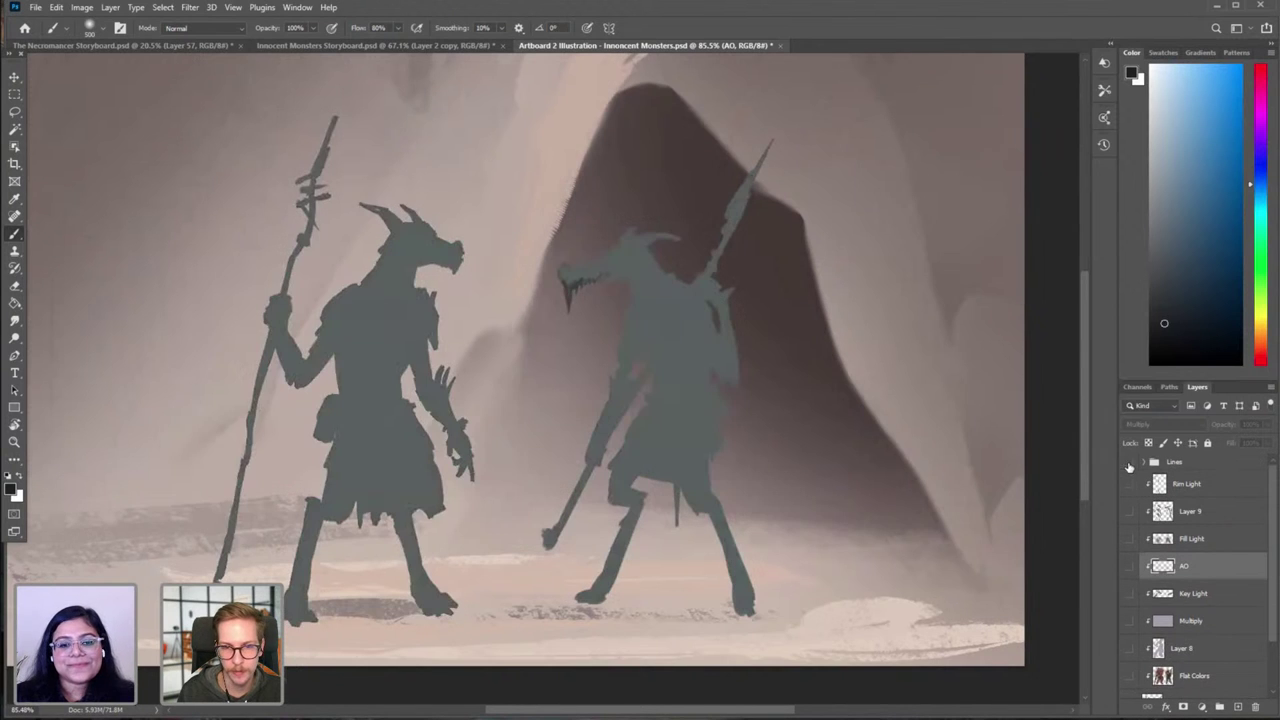
click(1129, 462)
click(1129, 462)
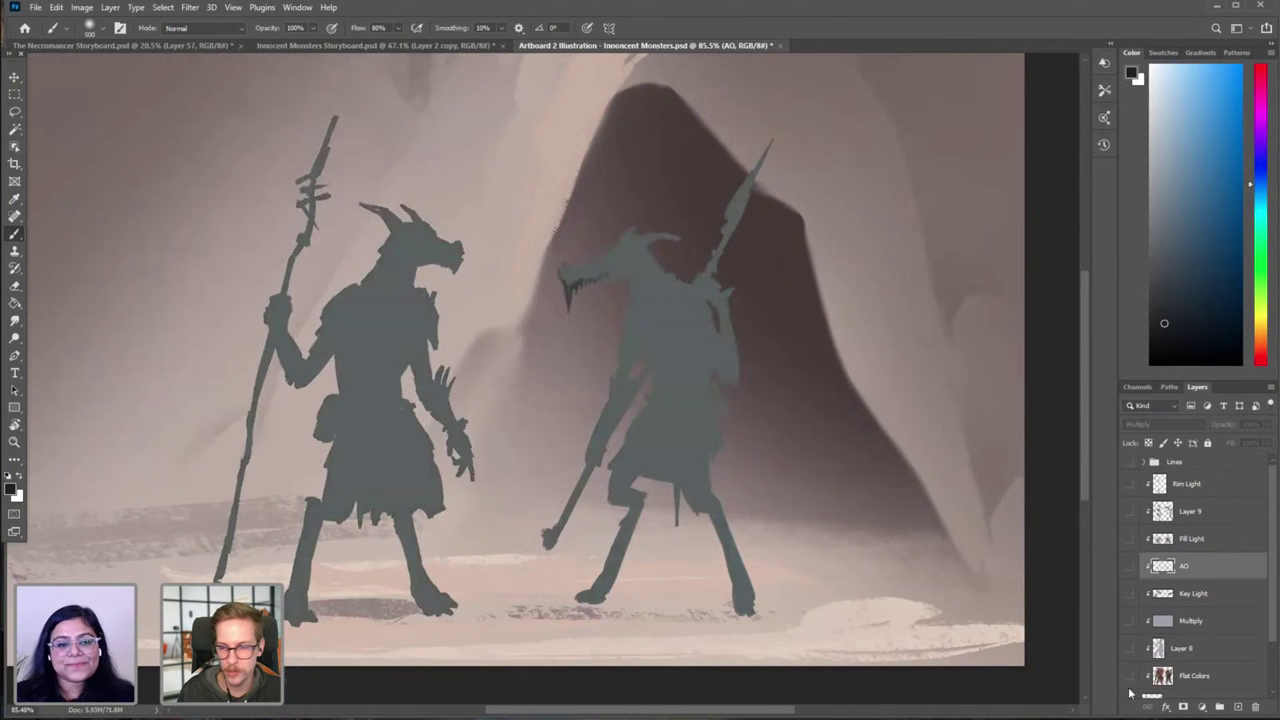
Step: Turn on the Flat Colors and Multiply layers over the silhouettes, previewing Layer 8 and the Multiply effect along the way
scroll(1130, 600, down, 2)
click(1129, 614)
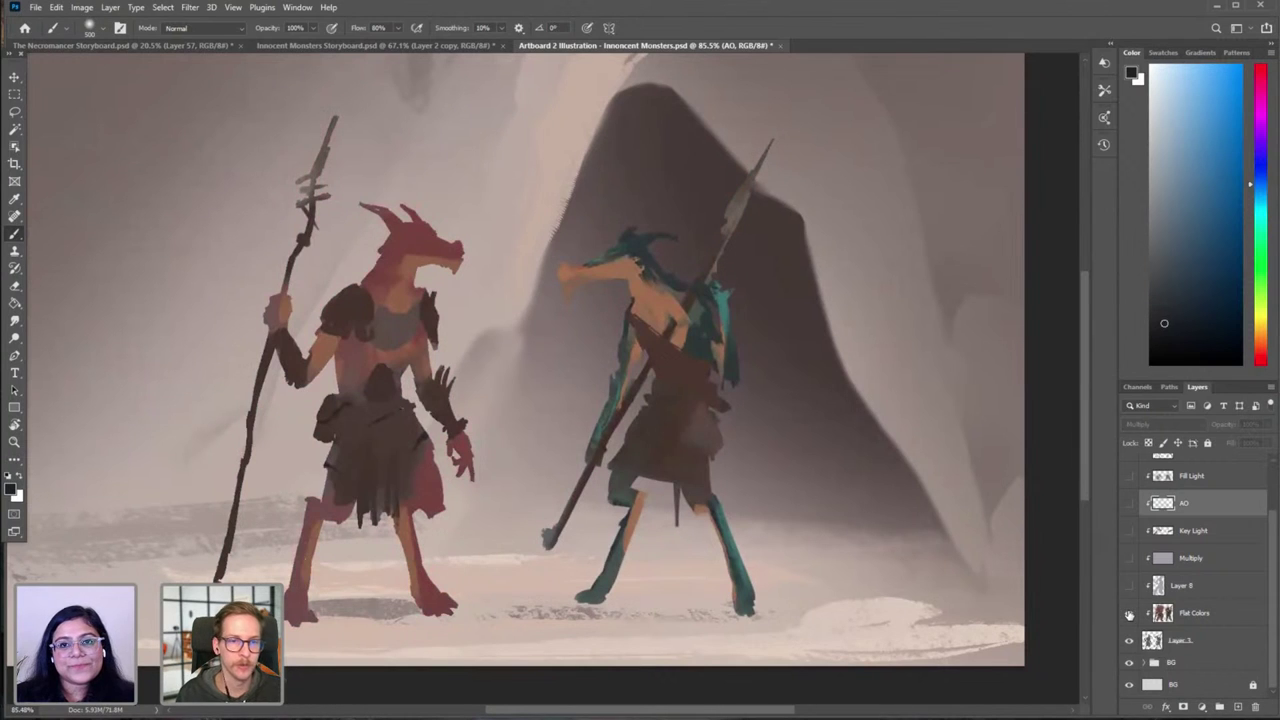
click(1129, 586)
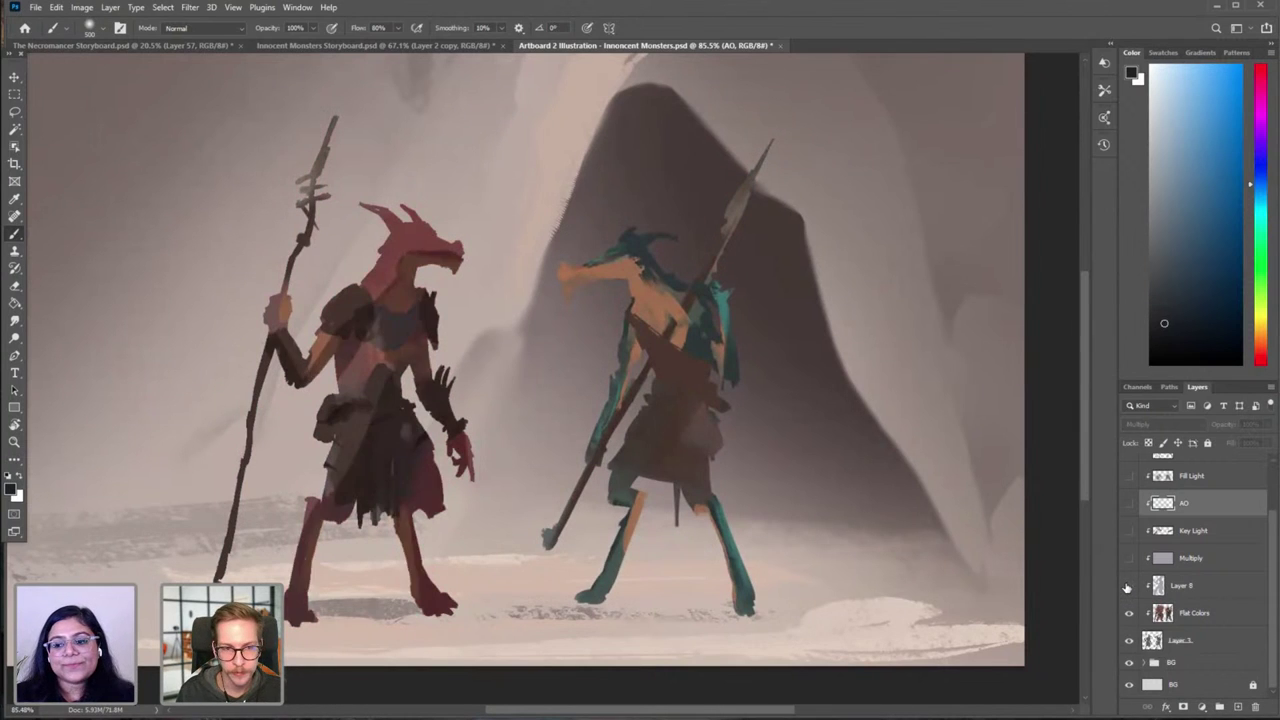
click(1129, 586)
click(1129, 558)
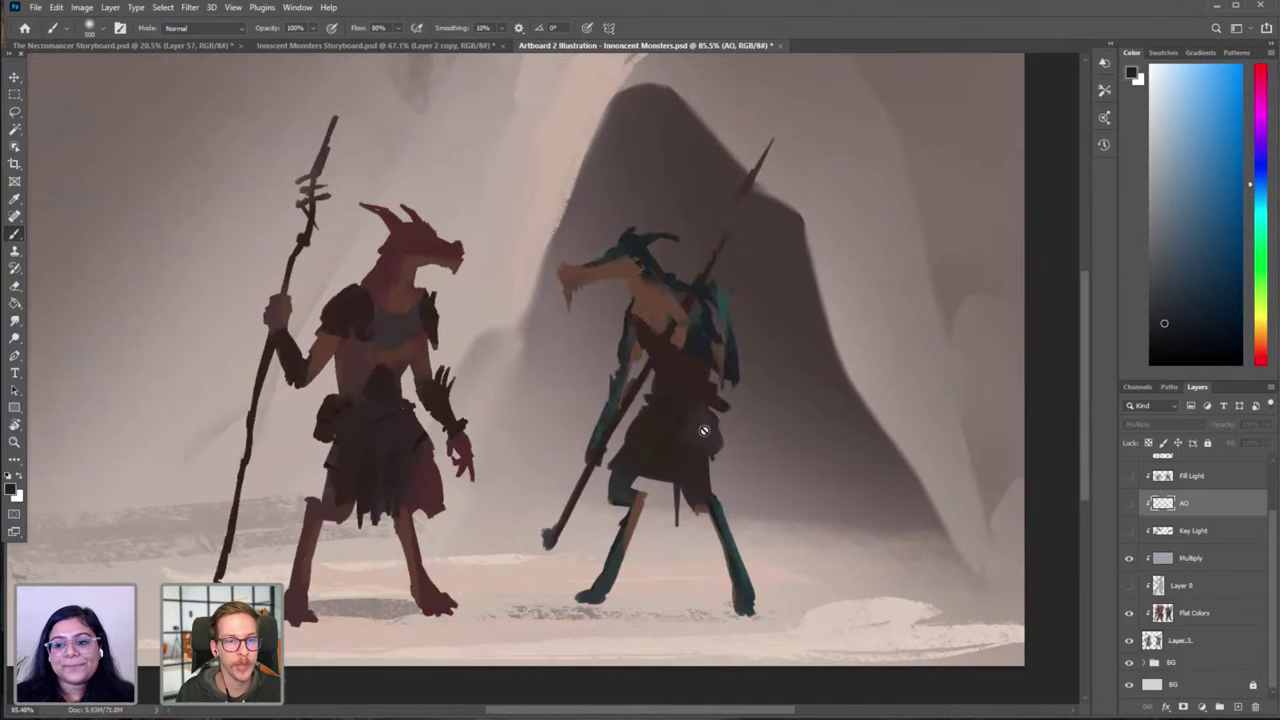
drag(674, 431, 671, 460)
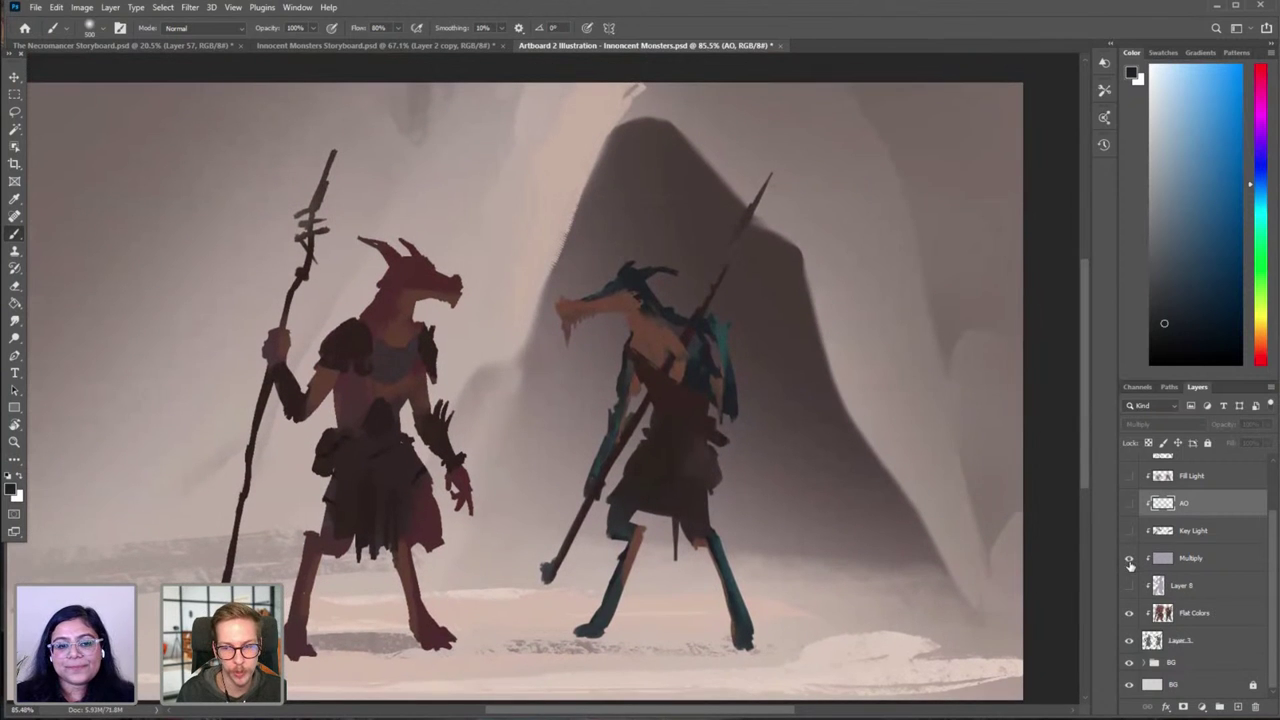
click(1129, 558)
click(1129, 558)
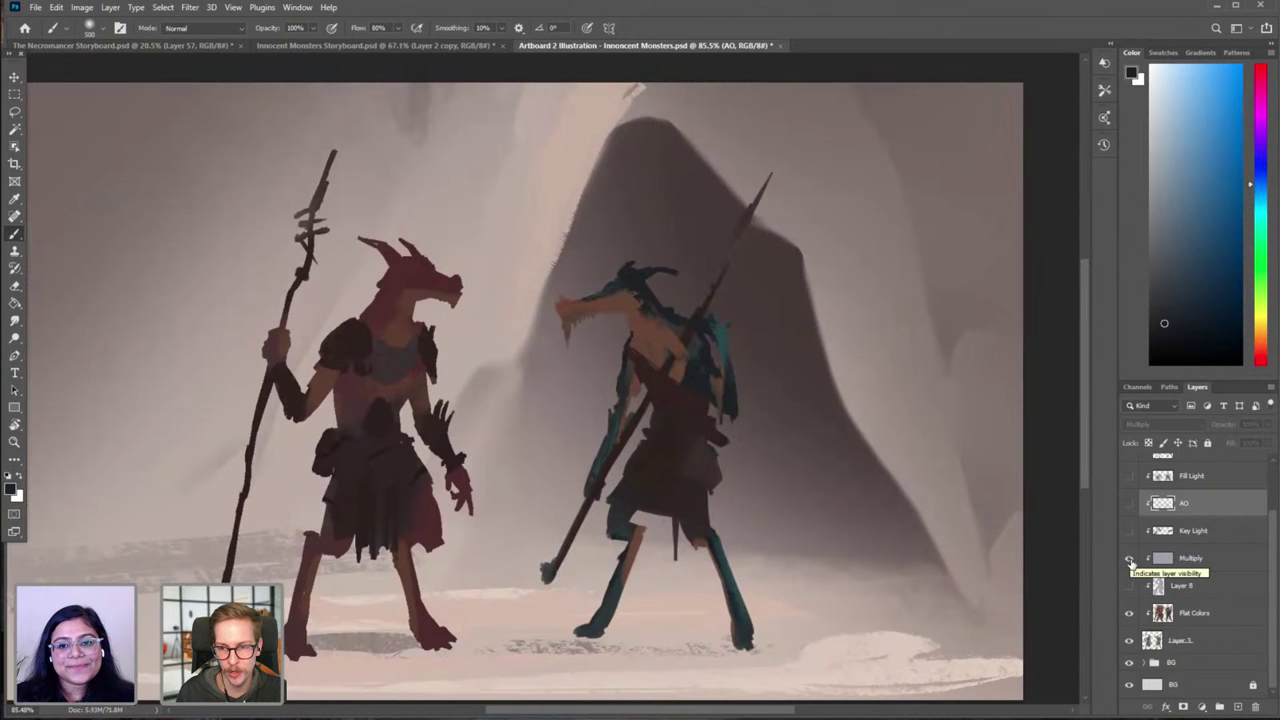
Step: Preview the Key Light, AO, Fill Light and Rim Light layers one after another over the flat colours
click(1129, 531)
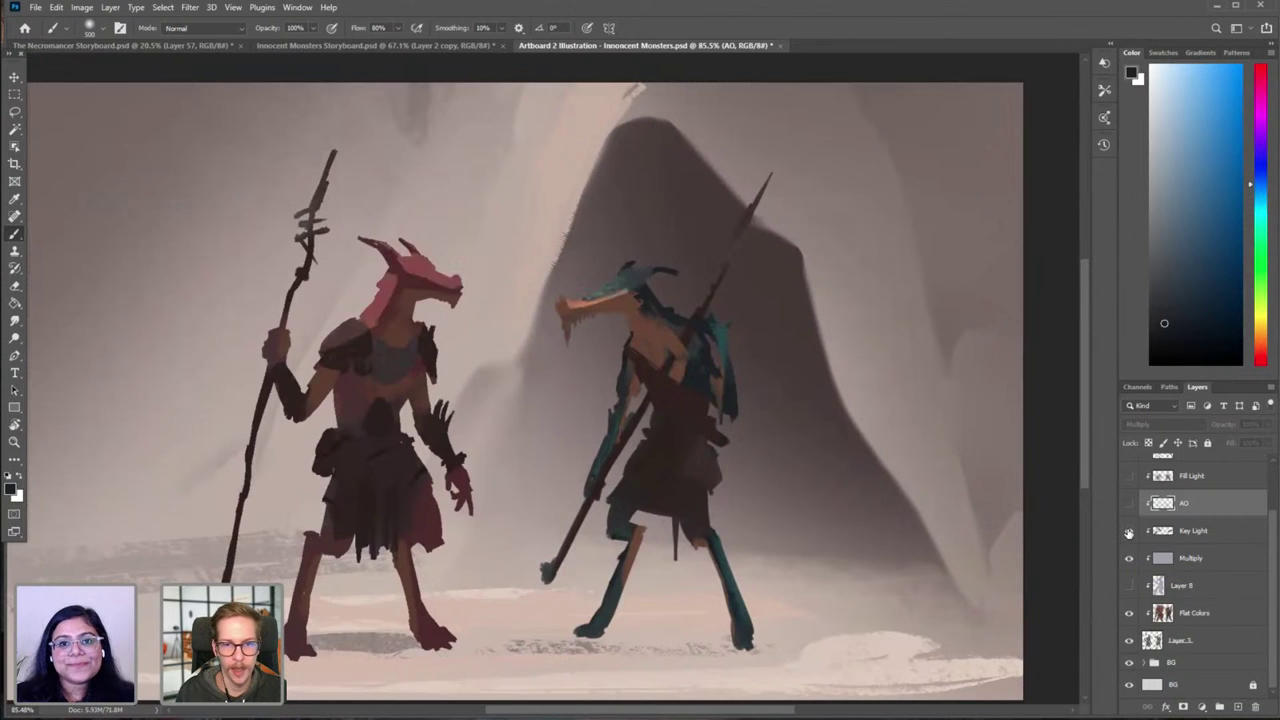
click(1129, 531)
click(1129, 505)
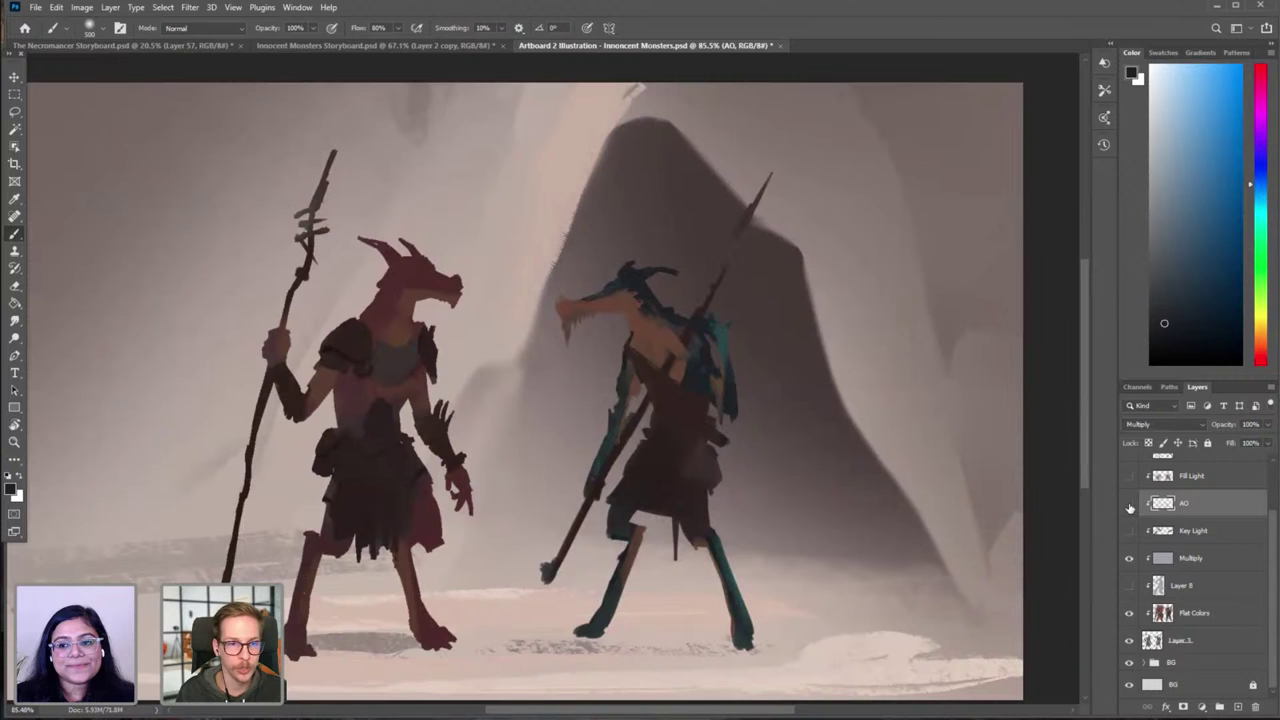
scroll(1130, 512, up, 1)
click(1129, 528)
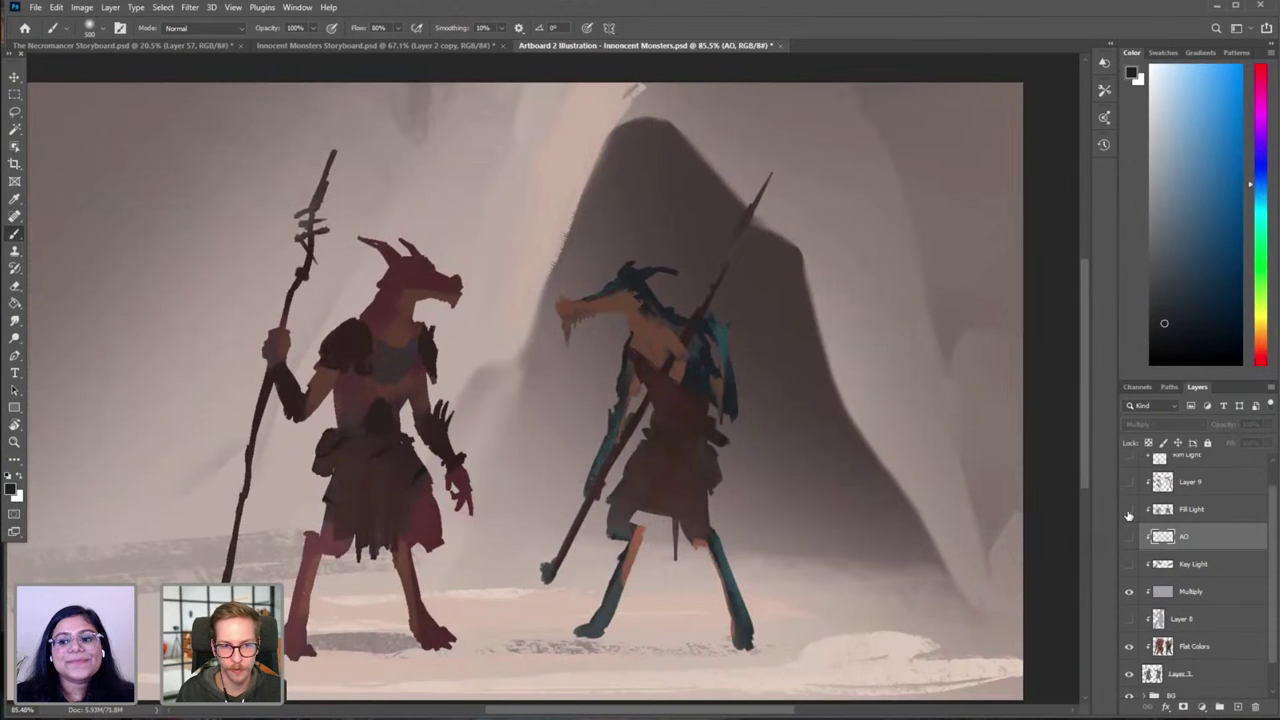
click(1128, 514)
scroll(1129, 517, up, 1)
click(1127, 486)
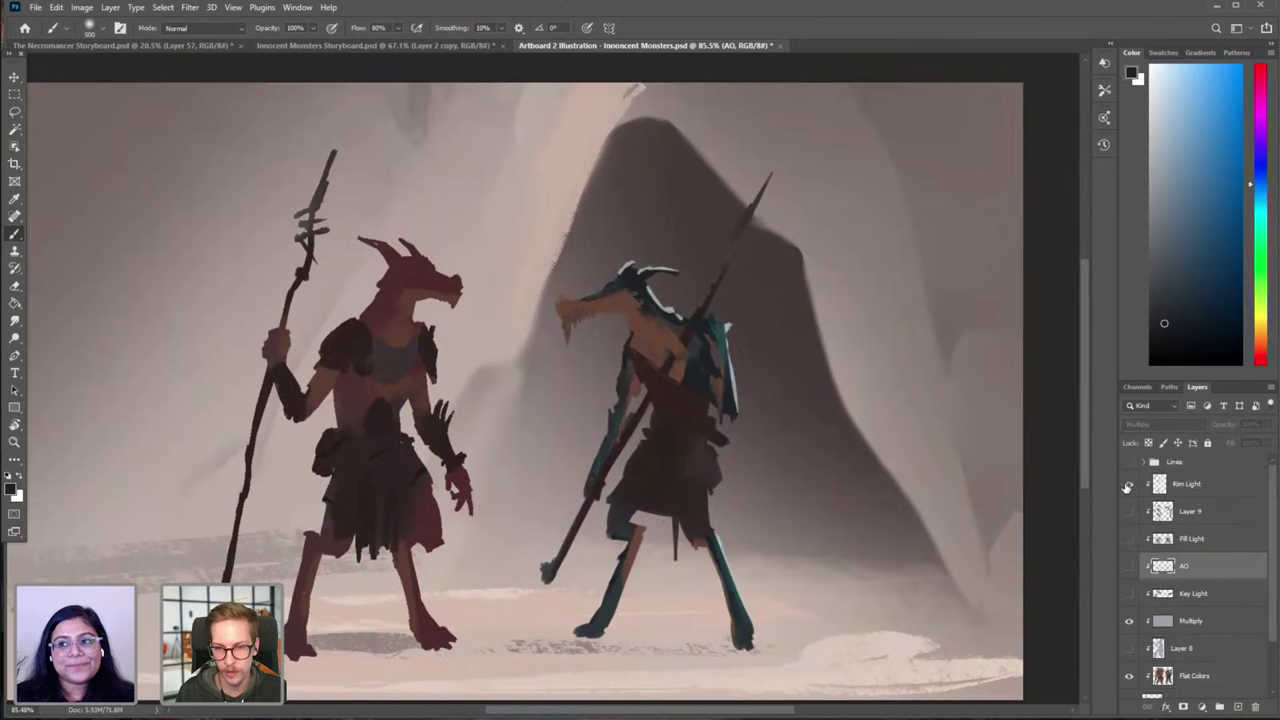
click(1127, 486)
Step: Compare the creatures with and without Layer 9, and leave Layer 9 and Fill Light visible
click(1125, 512)
click(1125, 512)
click(1125, 512)
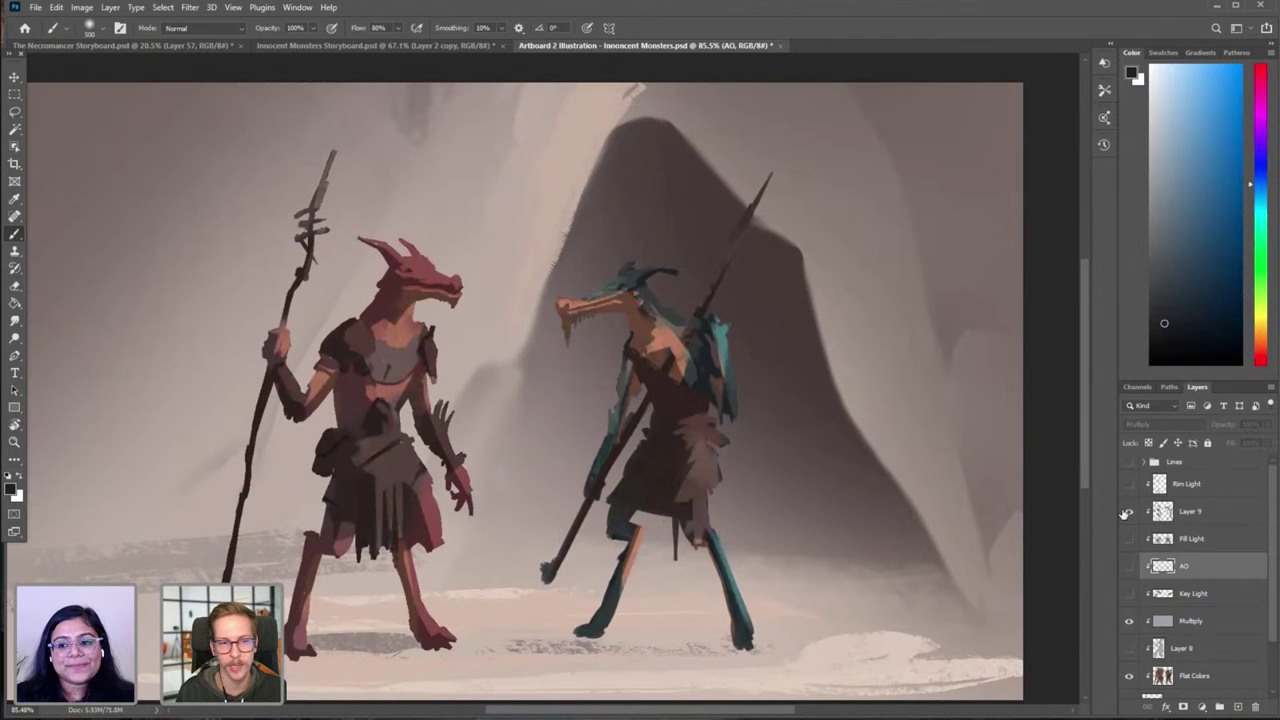
click(1125, 512)
click(1125, 512)
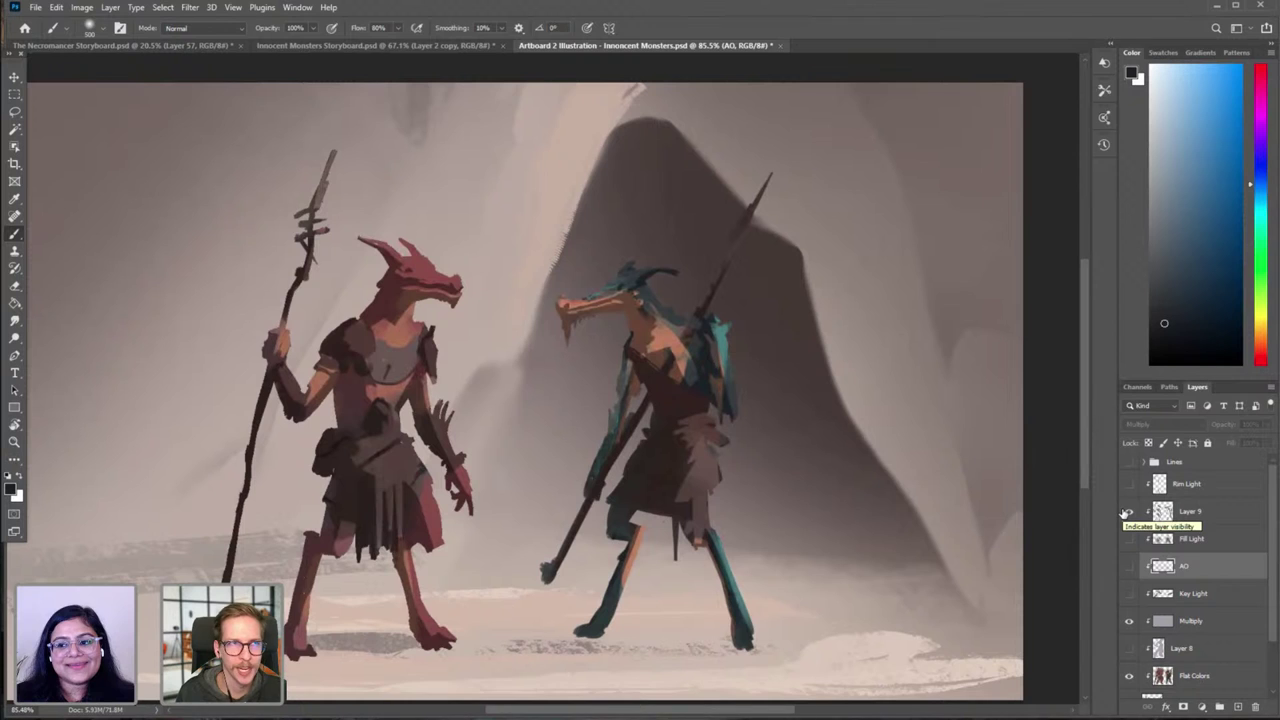
click(1125, 512)
click(1125, 512)
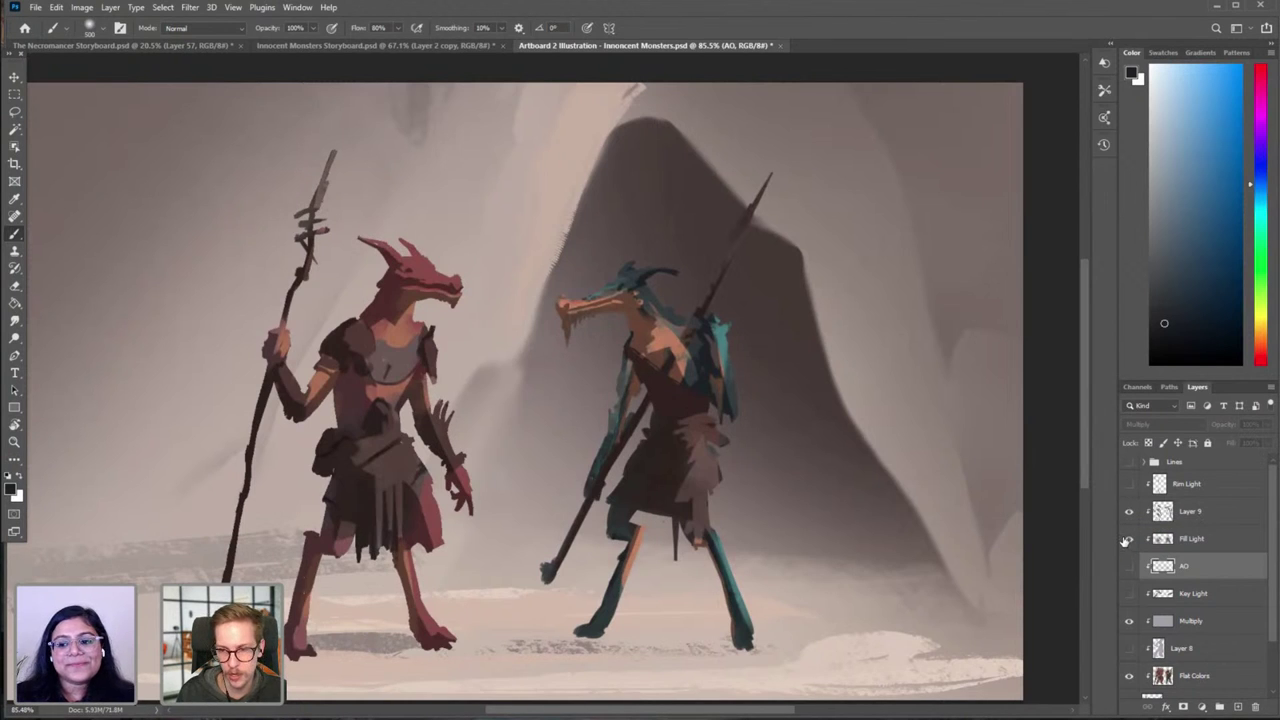
Step: Compare the creatures with and without the Fill Light layer, leave it hidden, and turn on the AO layer
click(1125, 540)
click(1125, 540)
click(1125, 540)
click(1123, 540)
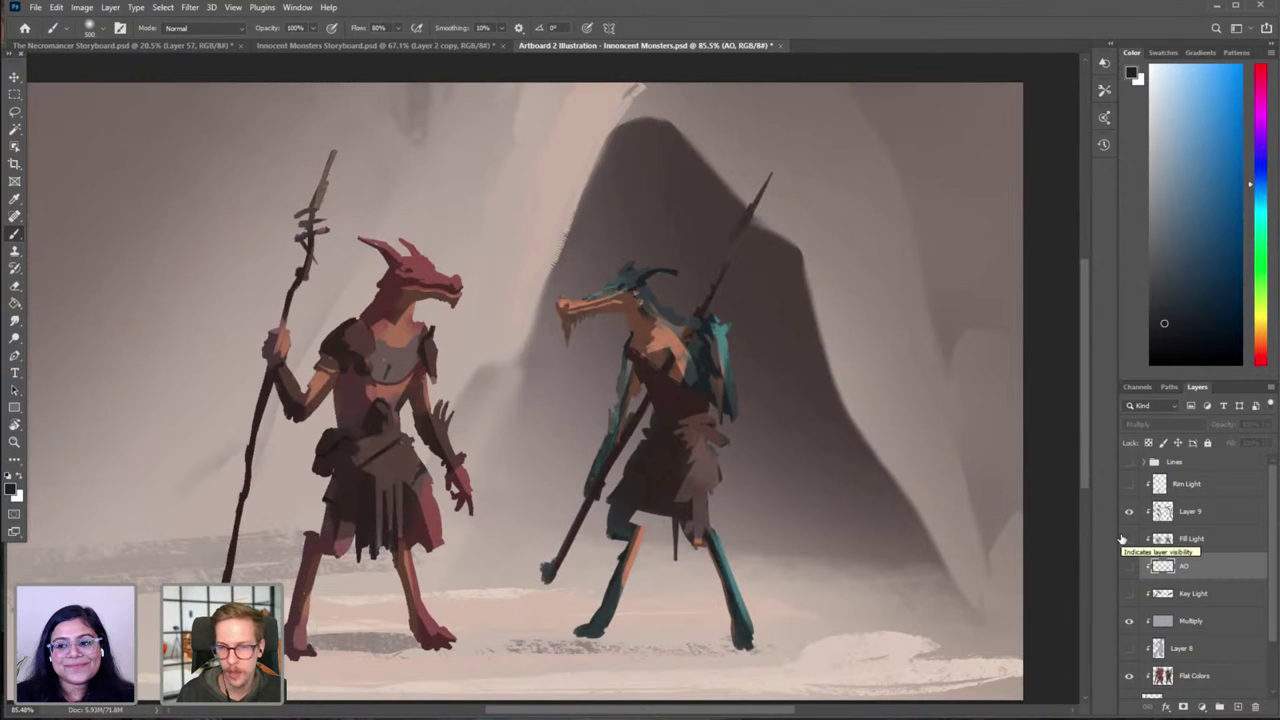
alt+scroll(815, 462, down, 2)
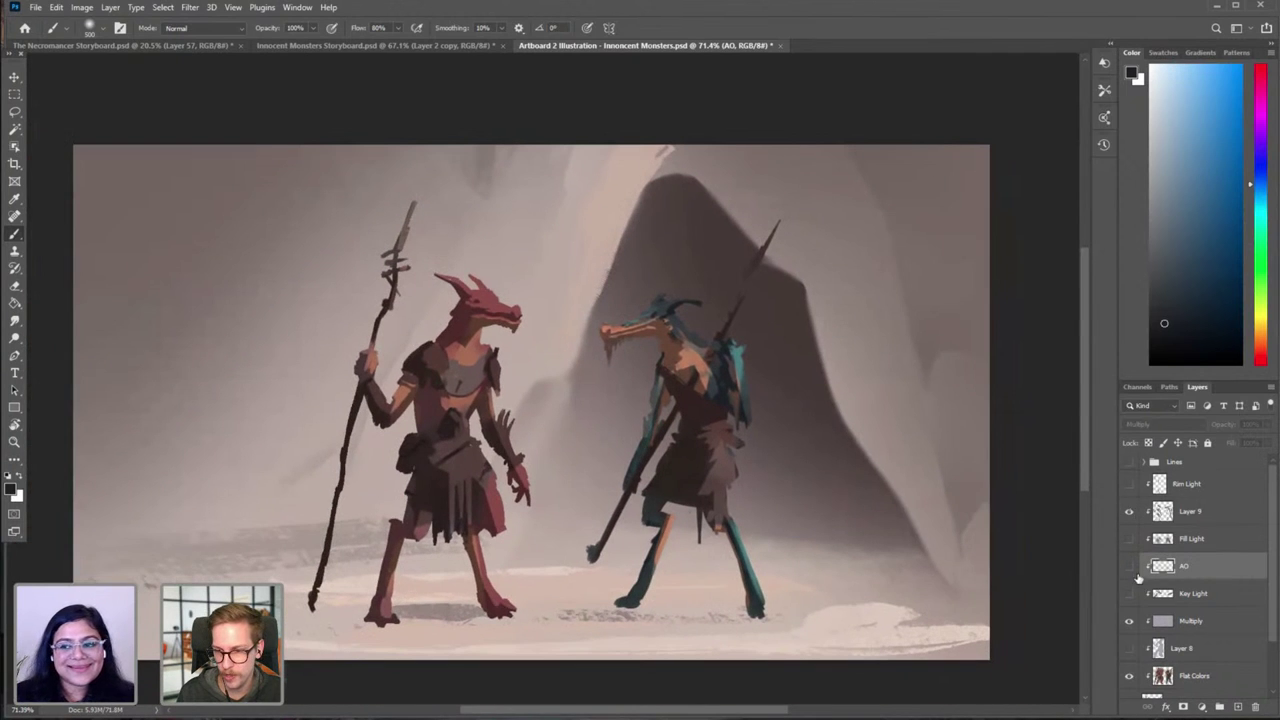
click(1129, 566)
scroll(790, 418, right, 1)
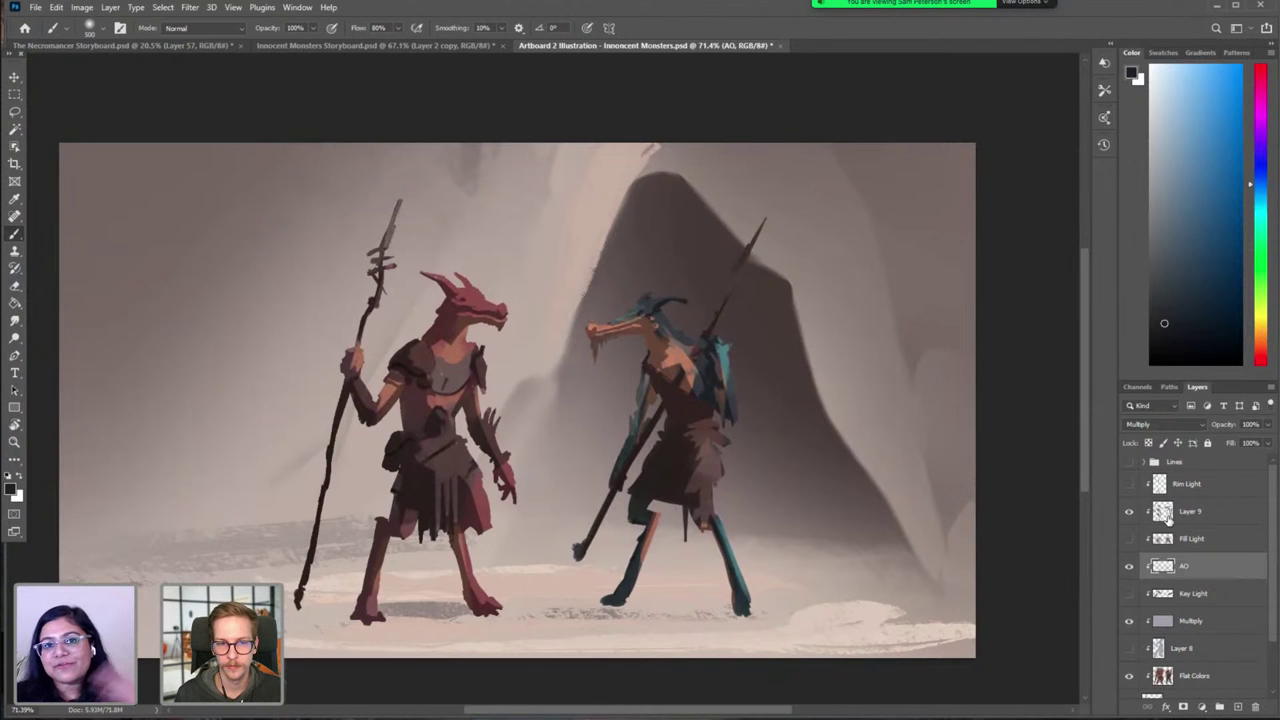
Step: Save the illustration and start smudging Layer 9 around the red creature's head and neck with a smaller Smudge brush at 50% strength
click(1166, 514)
key(ctrl+s)
key(r)
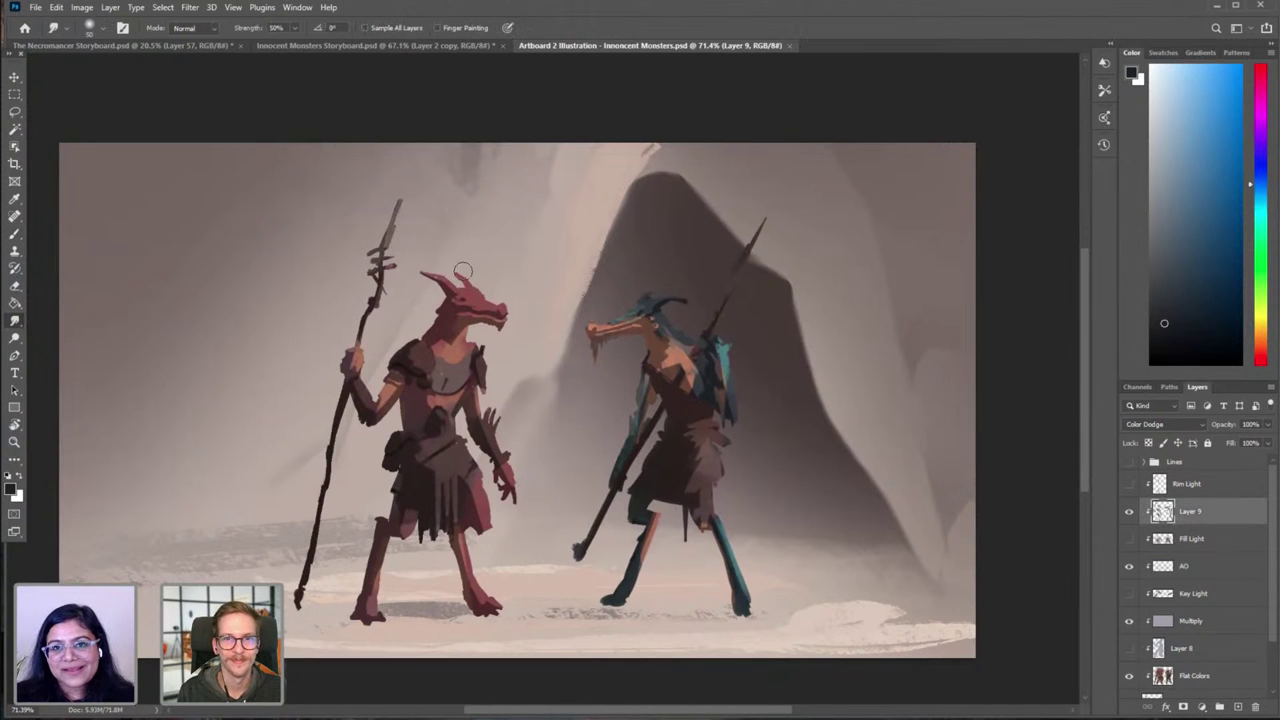
mouse_move(454, 304)
mouse_down()
mouse_move(508, 304)
mouse_move(449, 300)
mouse_up()
key(bracketleft)
key(bracketleft)
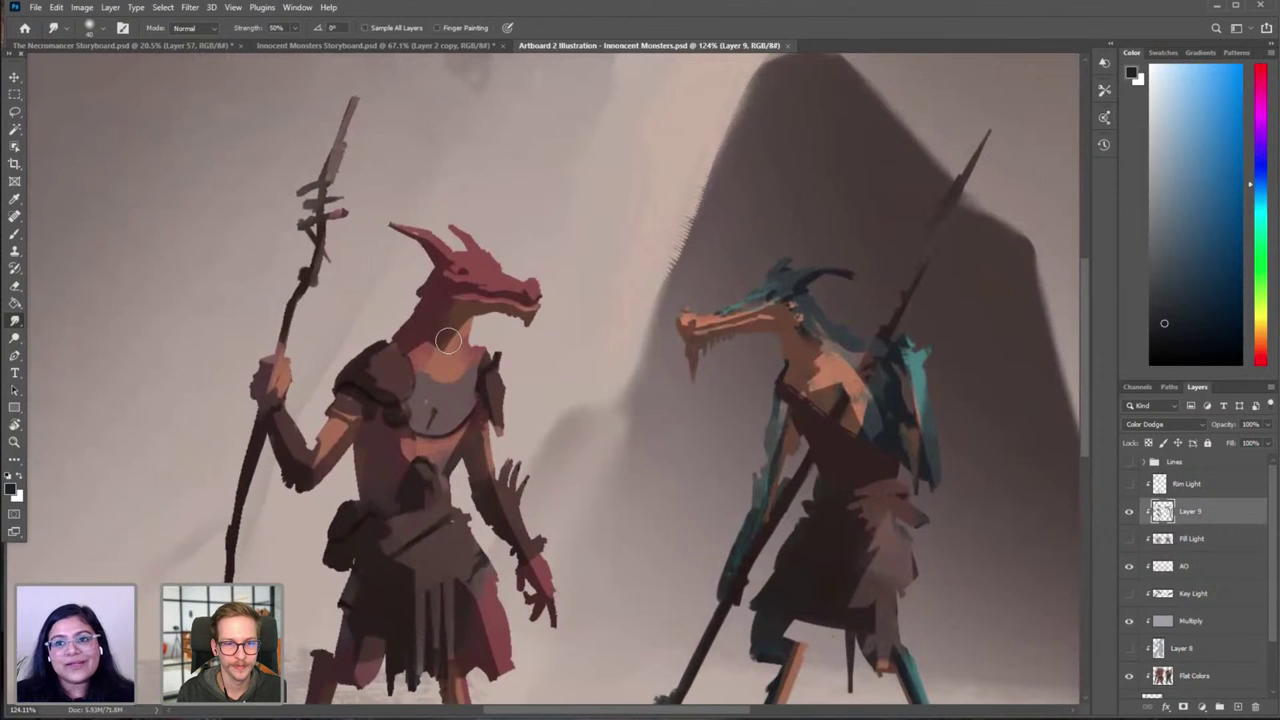
scroll(433, 345, up, 3)
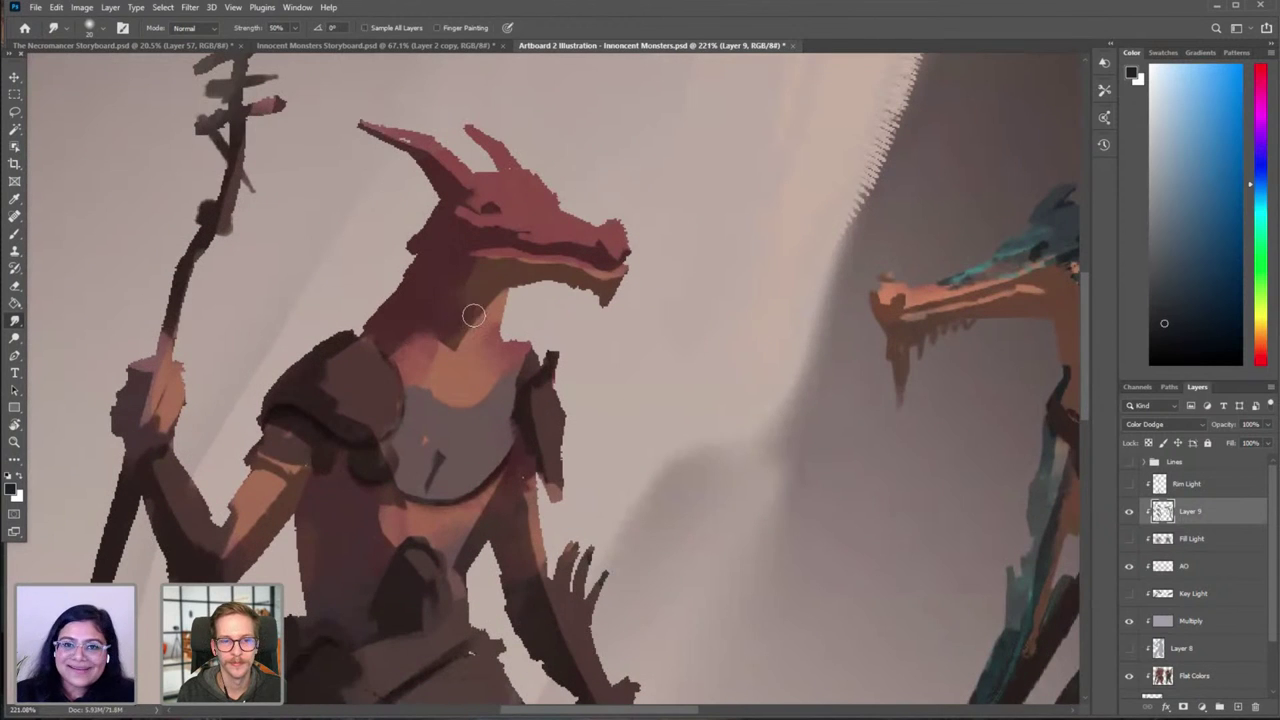